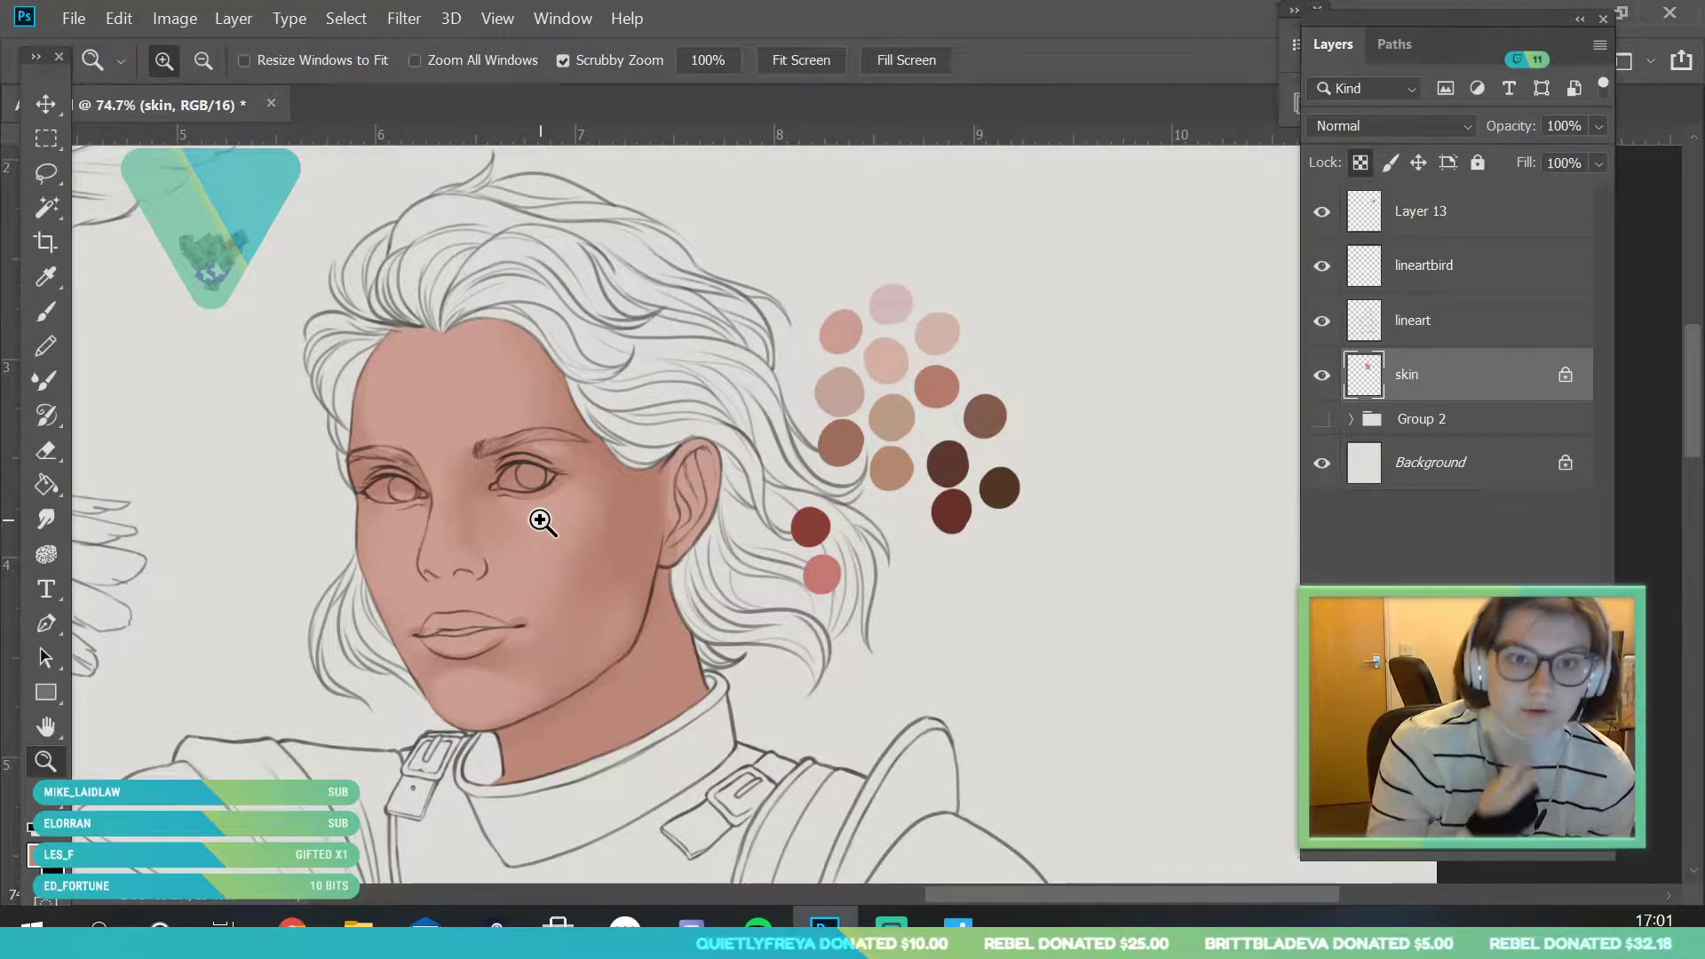
- Inspect the skin shading on the portrait's face at several magnifications
mouse_move(635, 568)
left_mouse_down()
mouse_move(613, 514)
mouse_move(628, 578)
left_mouse_up()
left_click_drag(561, 523, 582, 580)
scroll(583, 581, "up", 2)
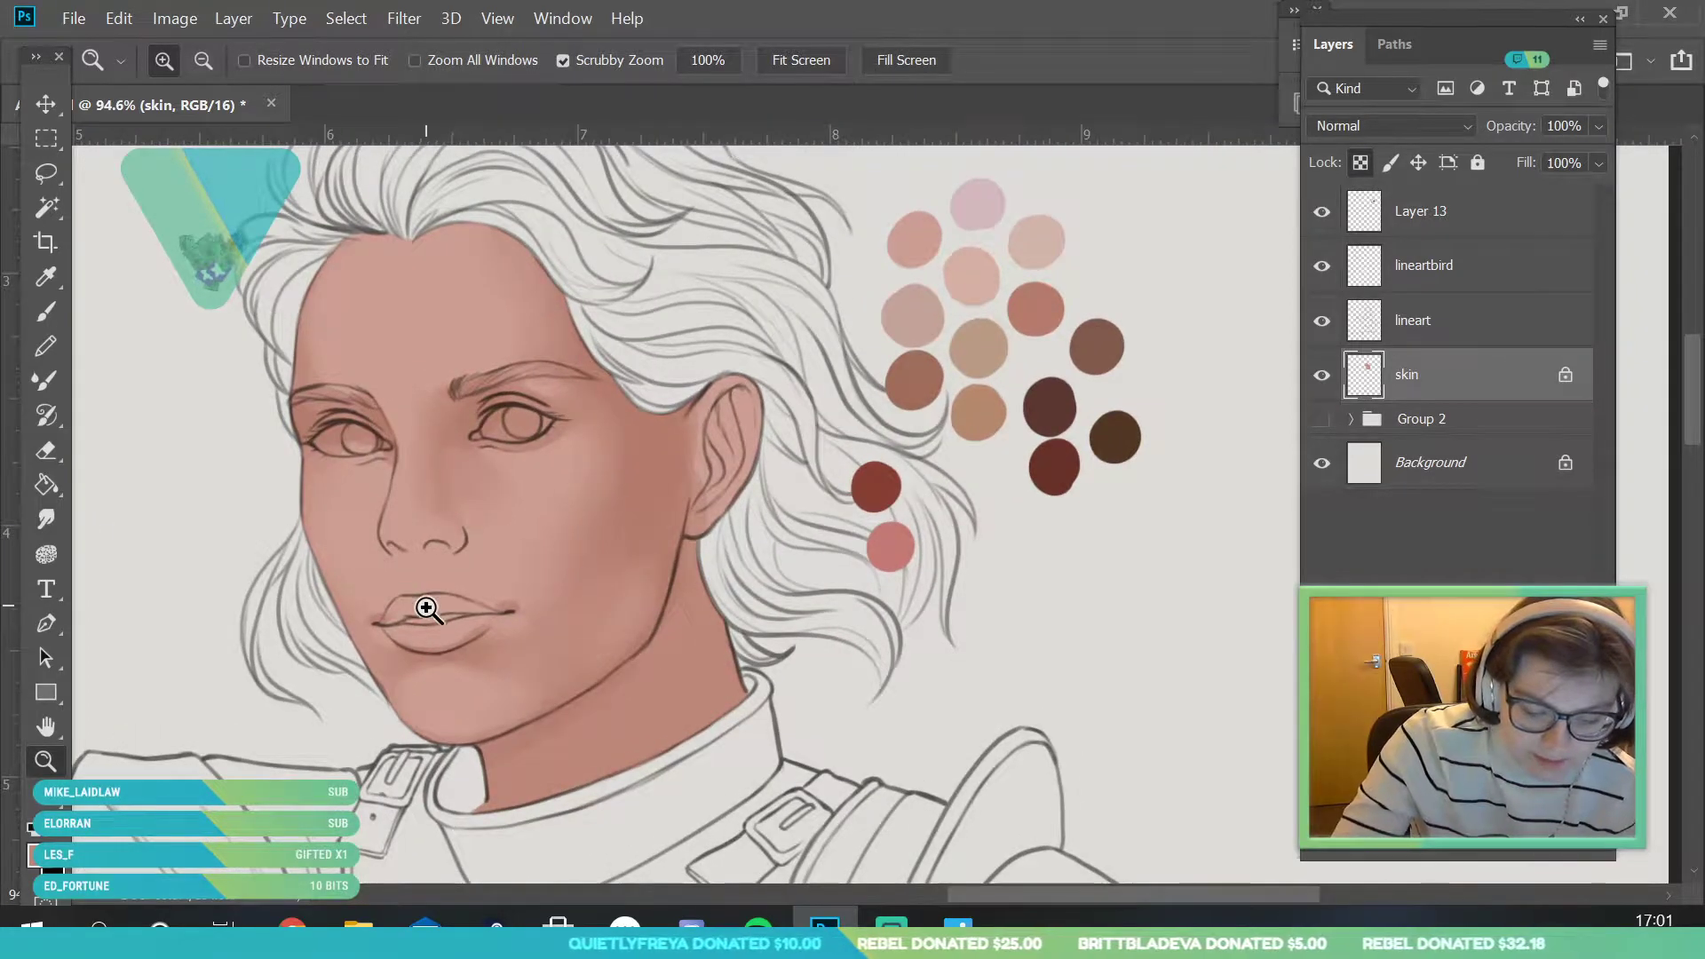
left_click(46, 277)
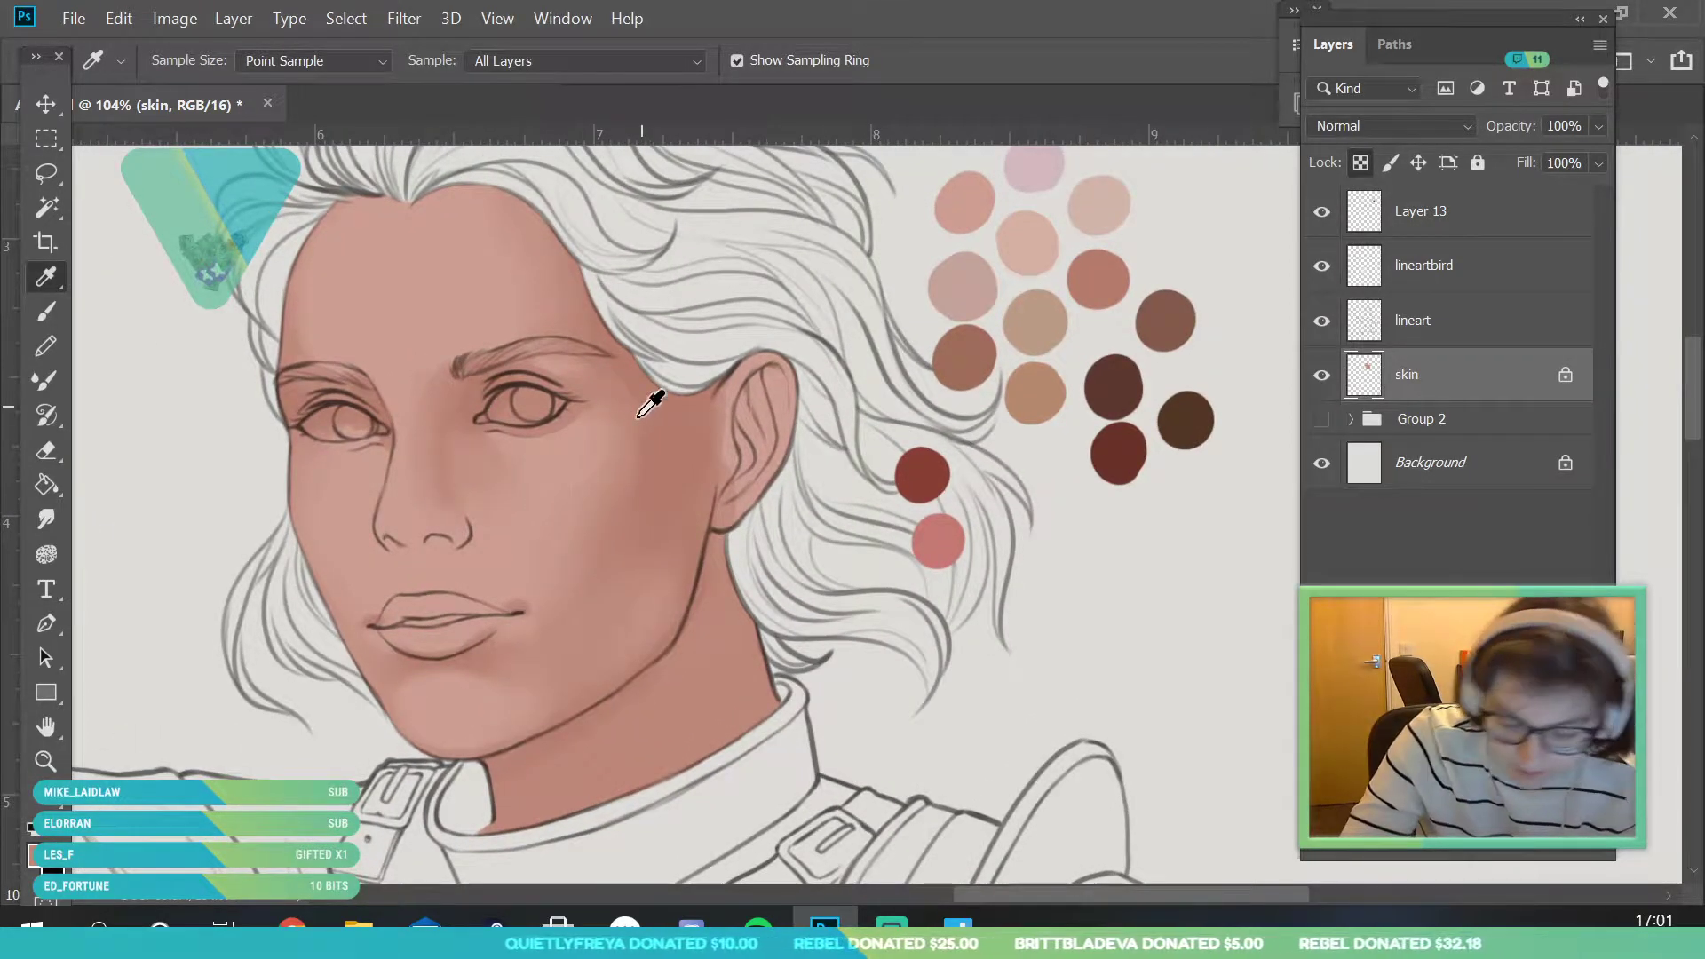
left_click(65, 305)
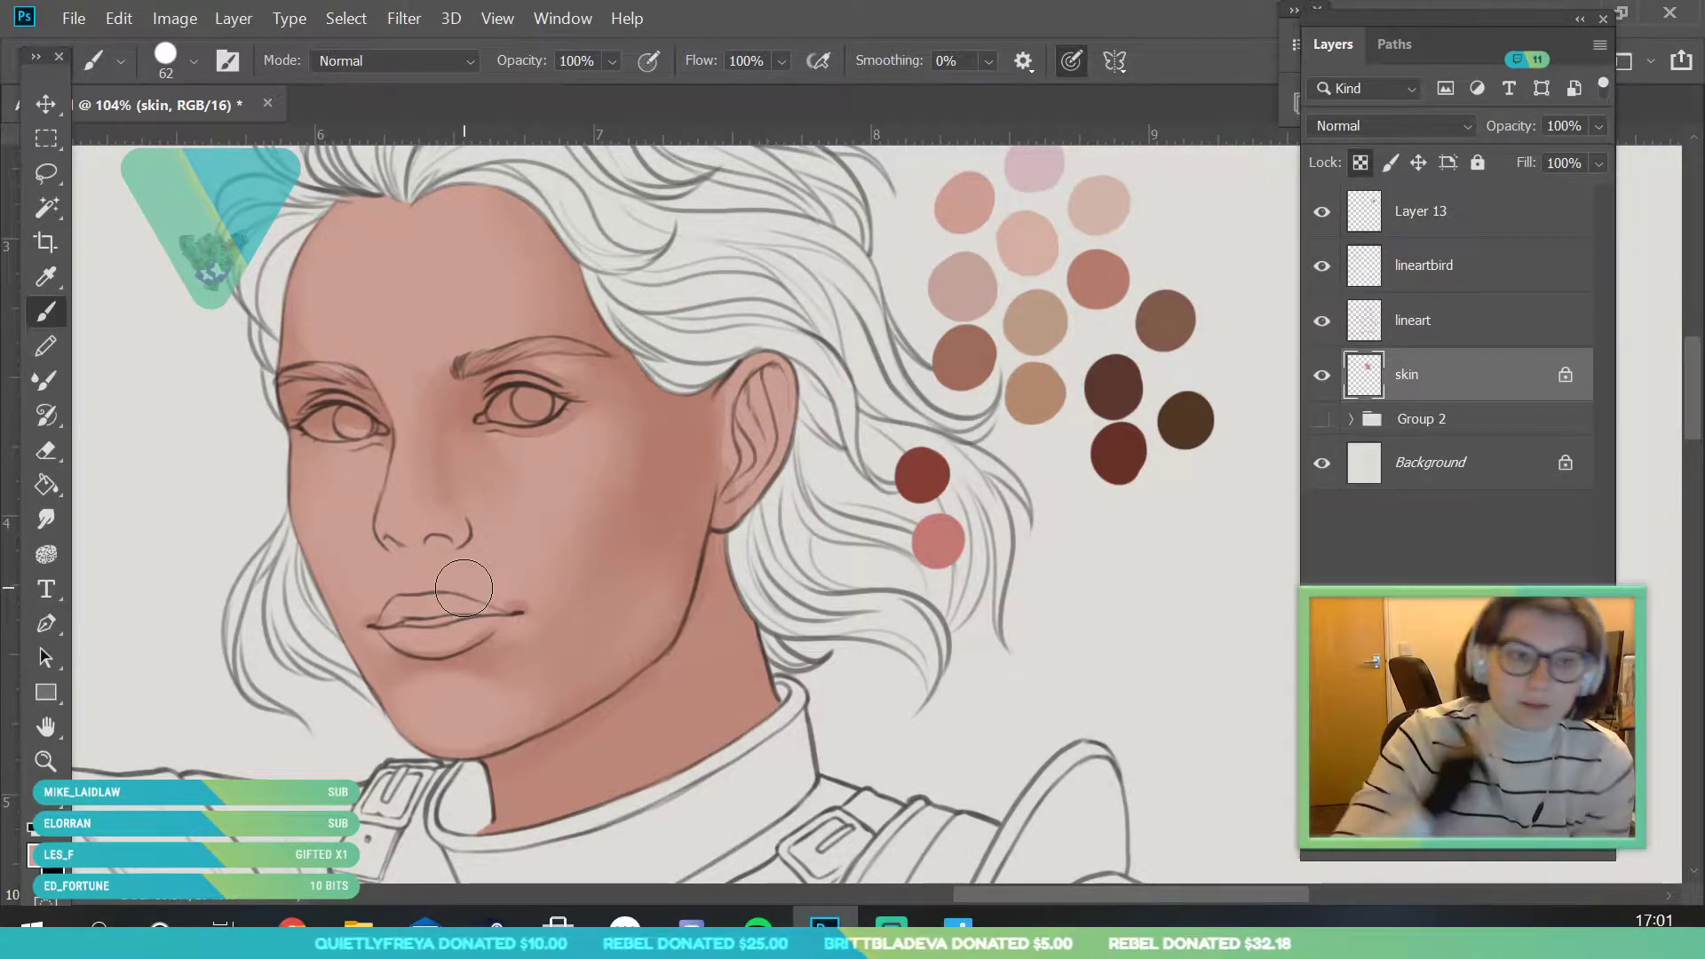
left_click(44, 761)
left_click_drag(570, 455, 533, 462)
left_click(665, 544)
left_click(598, 560)
key("b")
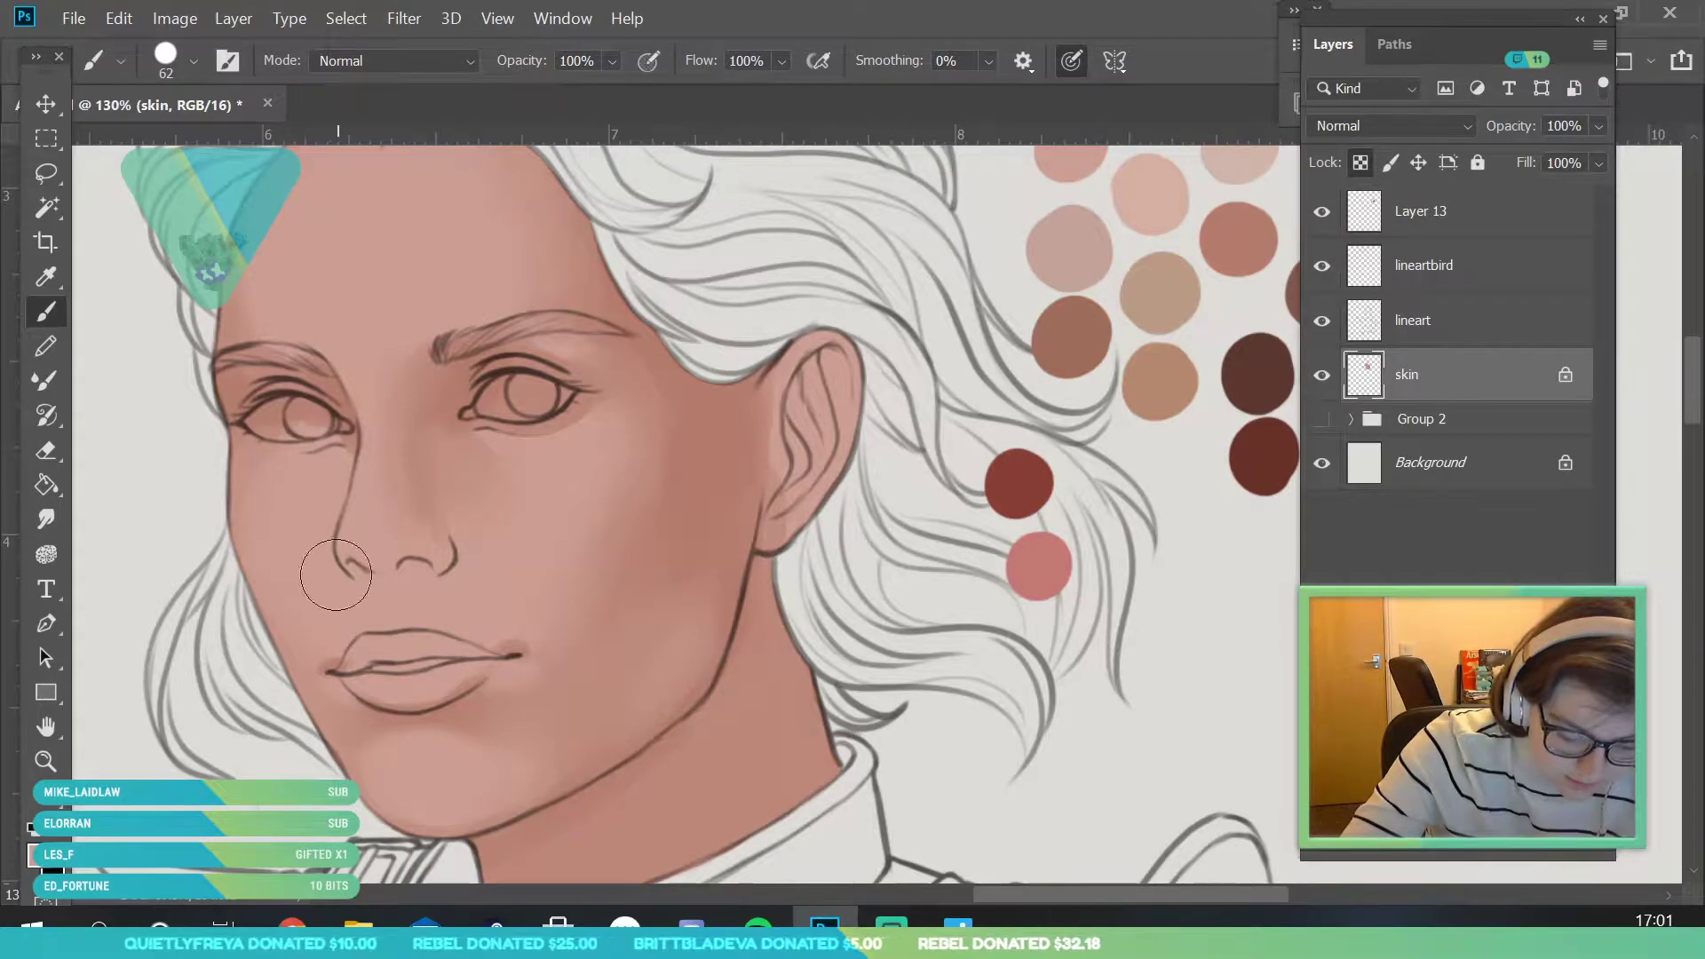
left_click(44, 761)
mouse_move(353, 558)
left_mouse_down()
mouse_move(309, 514)
mouse_move(376, 518)
left_mouse_up()
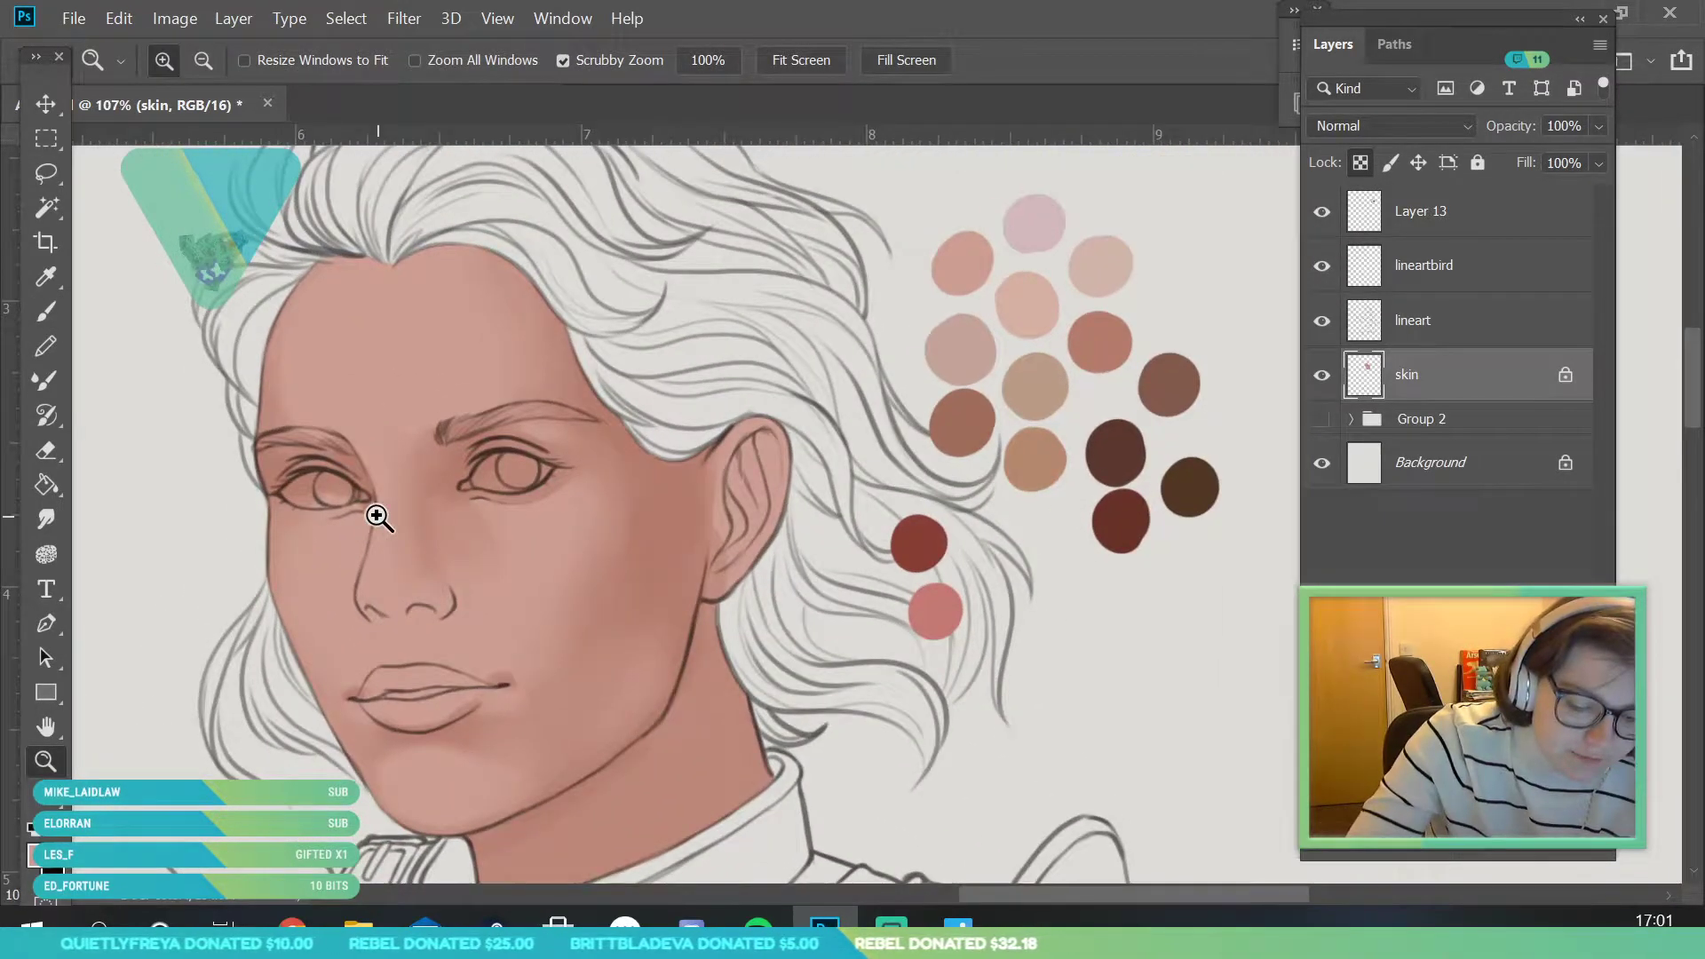
left_click(66, 313)
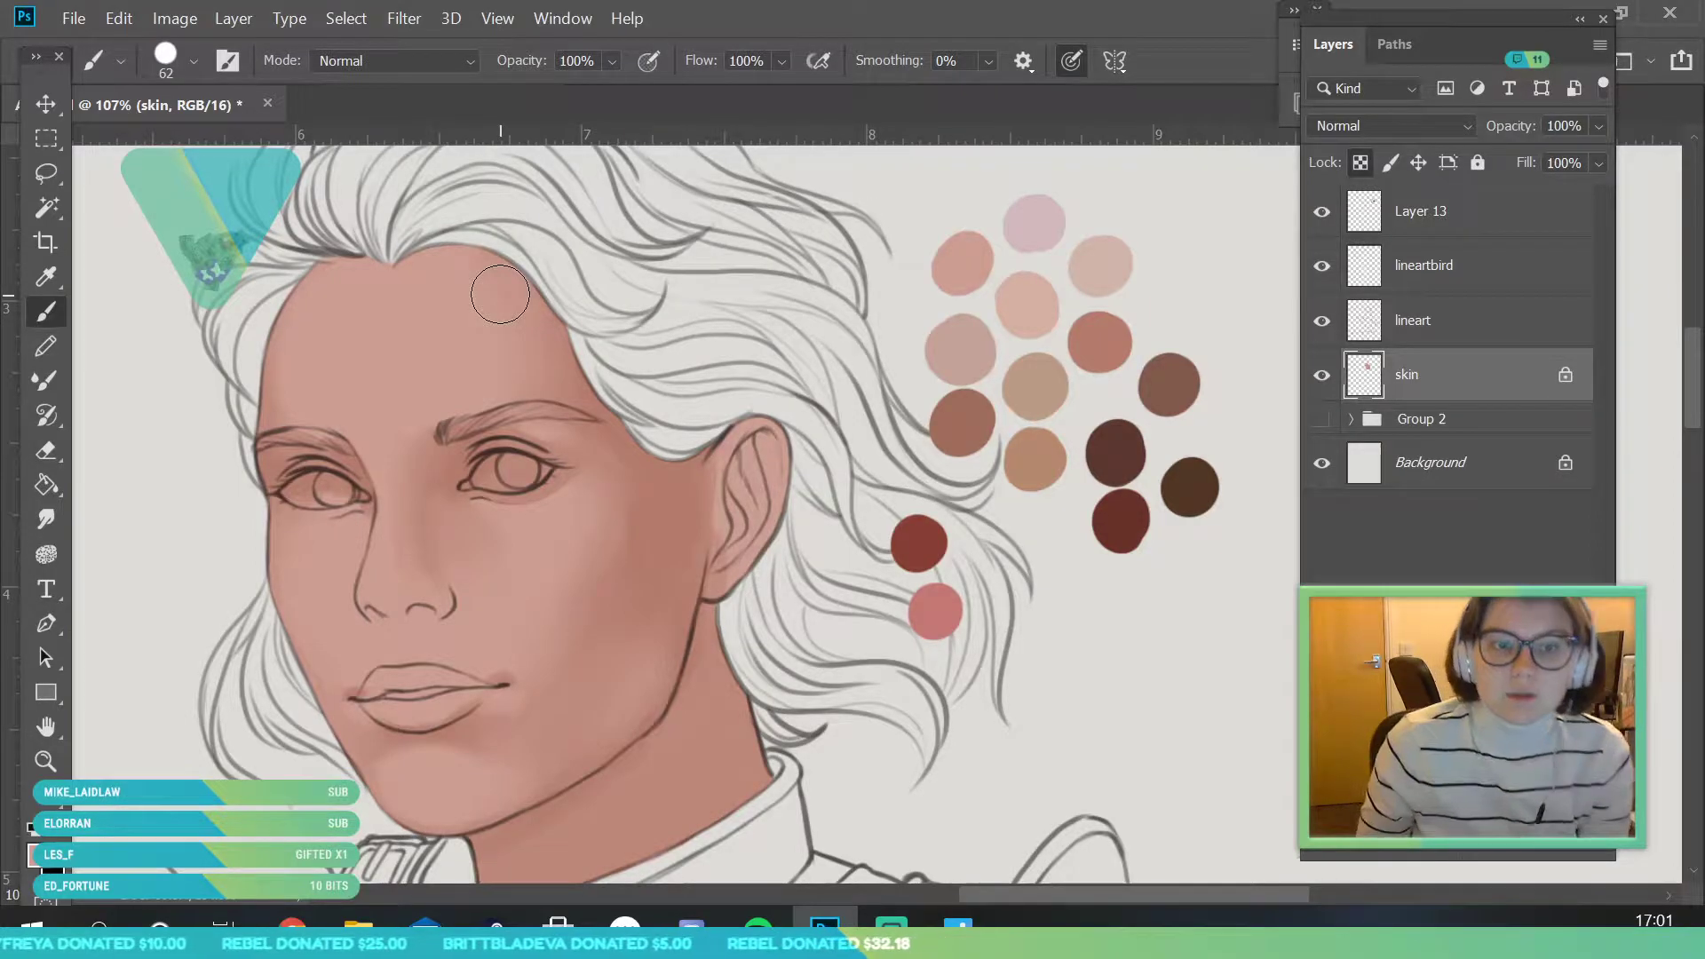
key("z")
left_click_drag(598, 401, 586, 428)
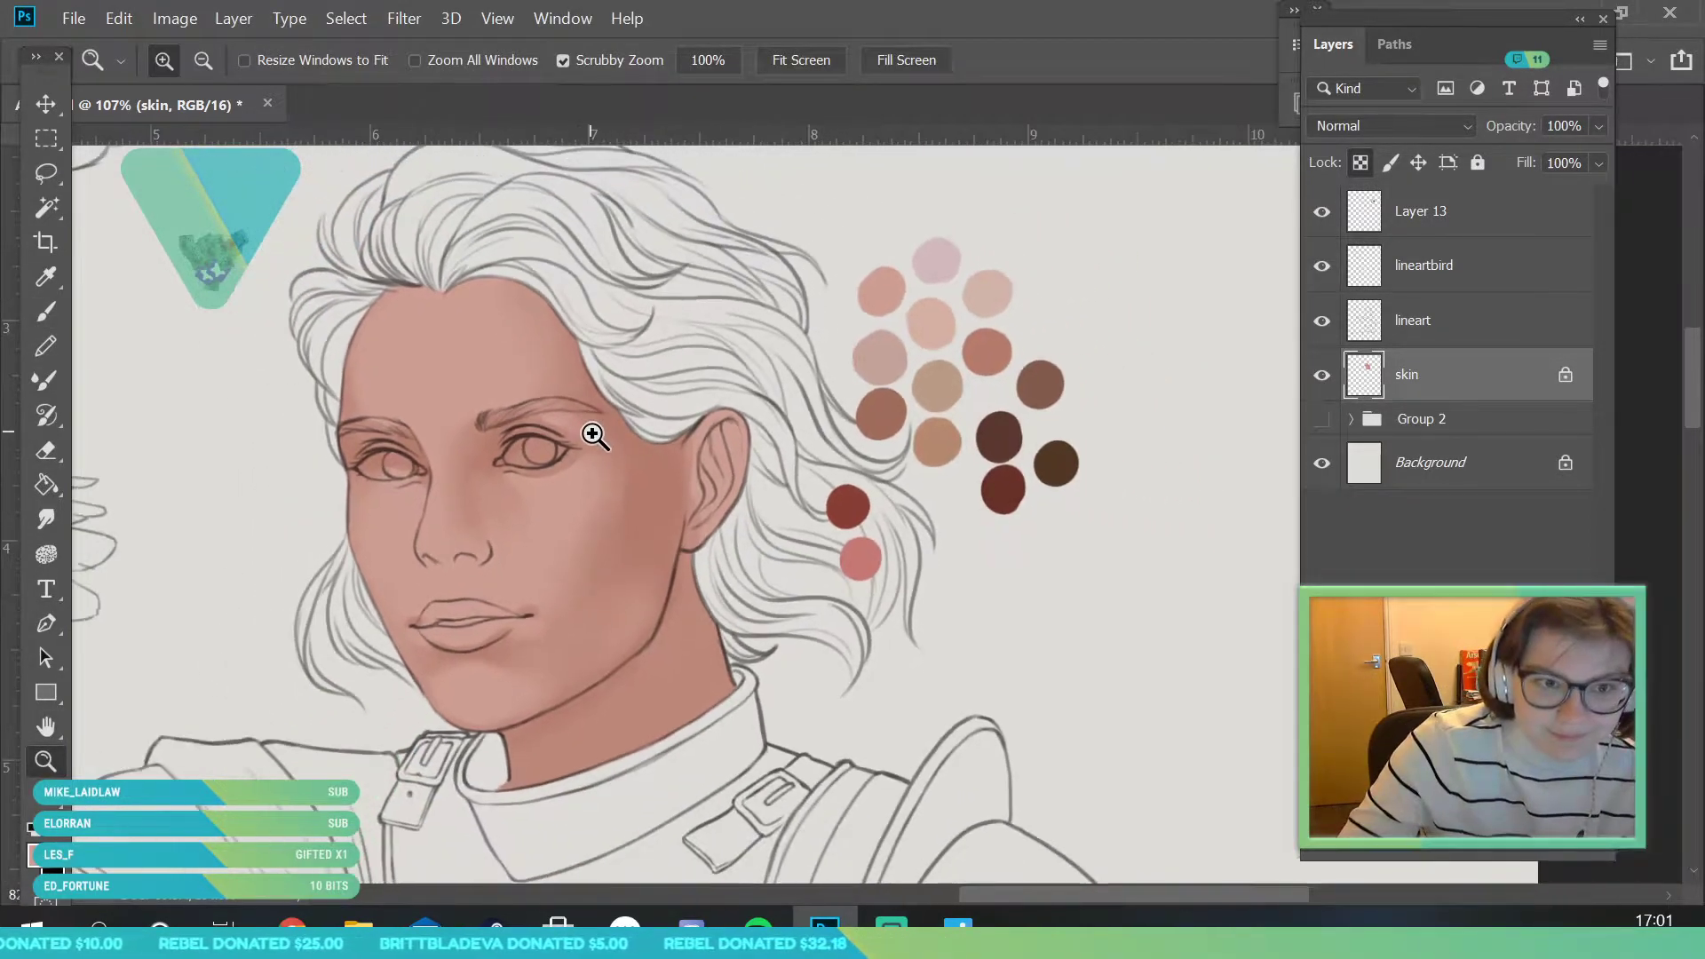
- Sample a skin tone at the jaw, set the brush size to 26 px and touch up the skin along the jawline
mouse_move(536, 635)
left_mouse_down()
mouse_move(579, 689)
mouse_move(536, 731)
left_mouse_up()
left_click(47, 286)
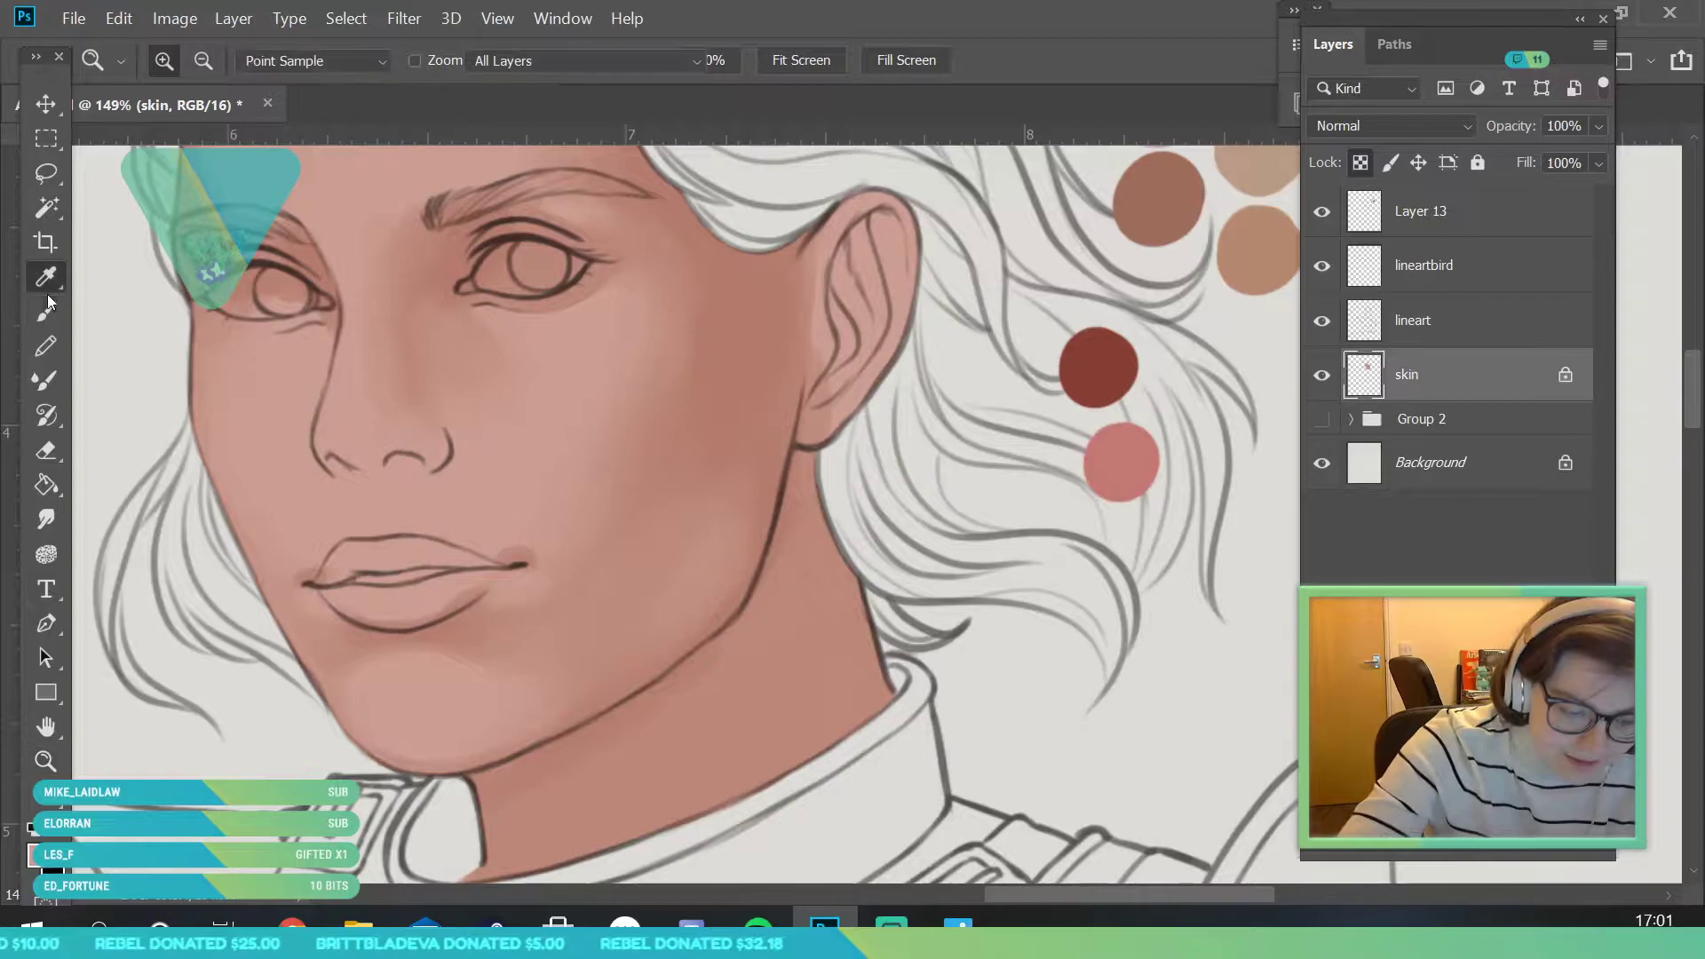
left_click(685, 673)
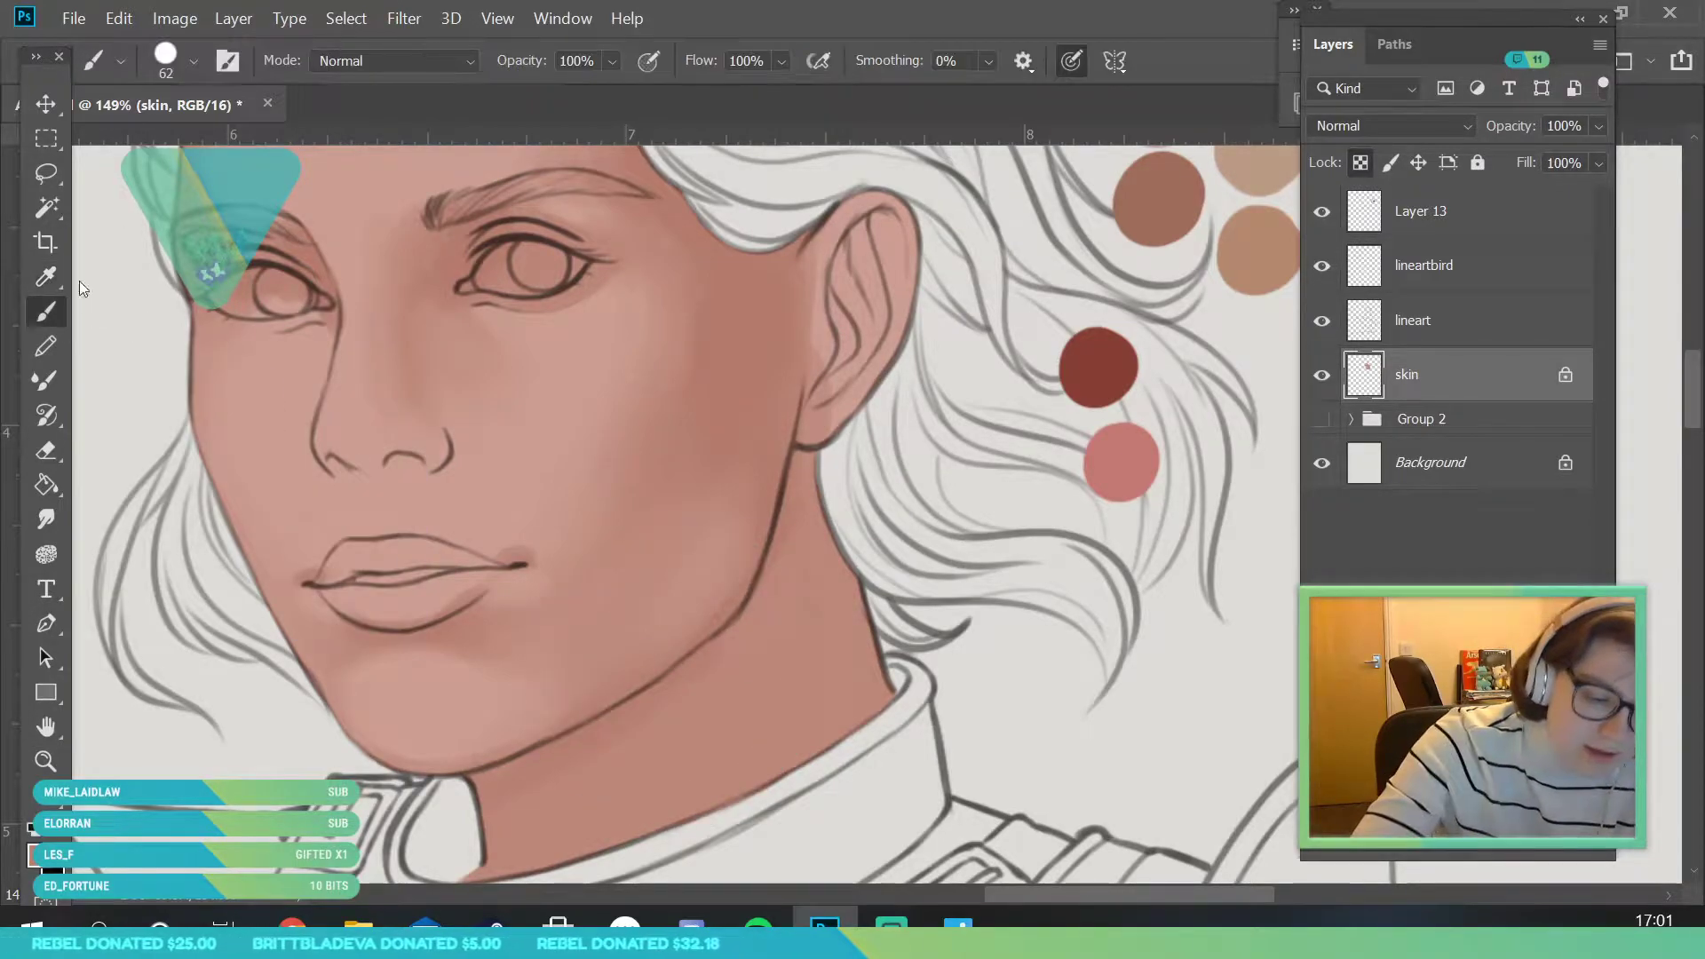
left_click(46, 310)
left_click(193, 61)
left_click_drag(173, 145, 170, 145)
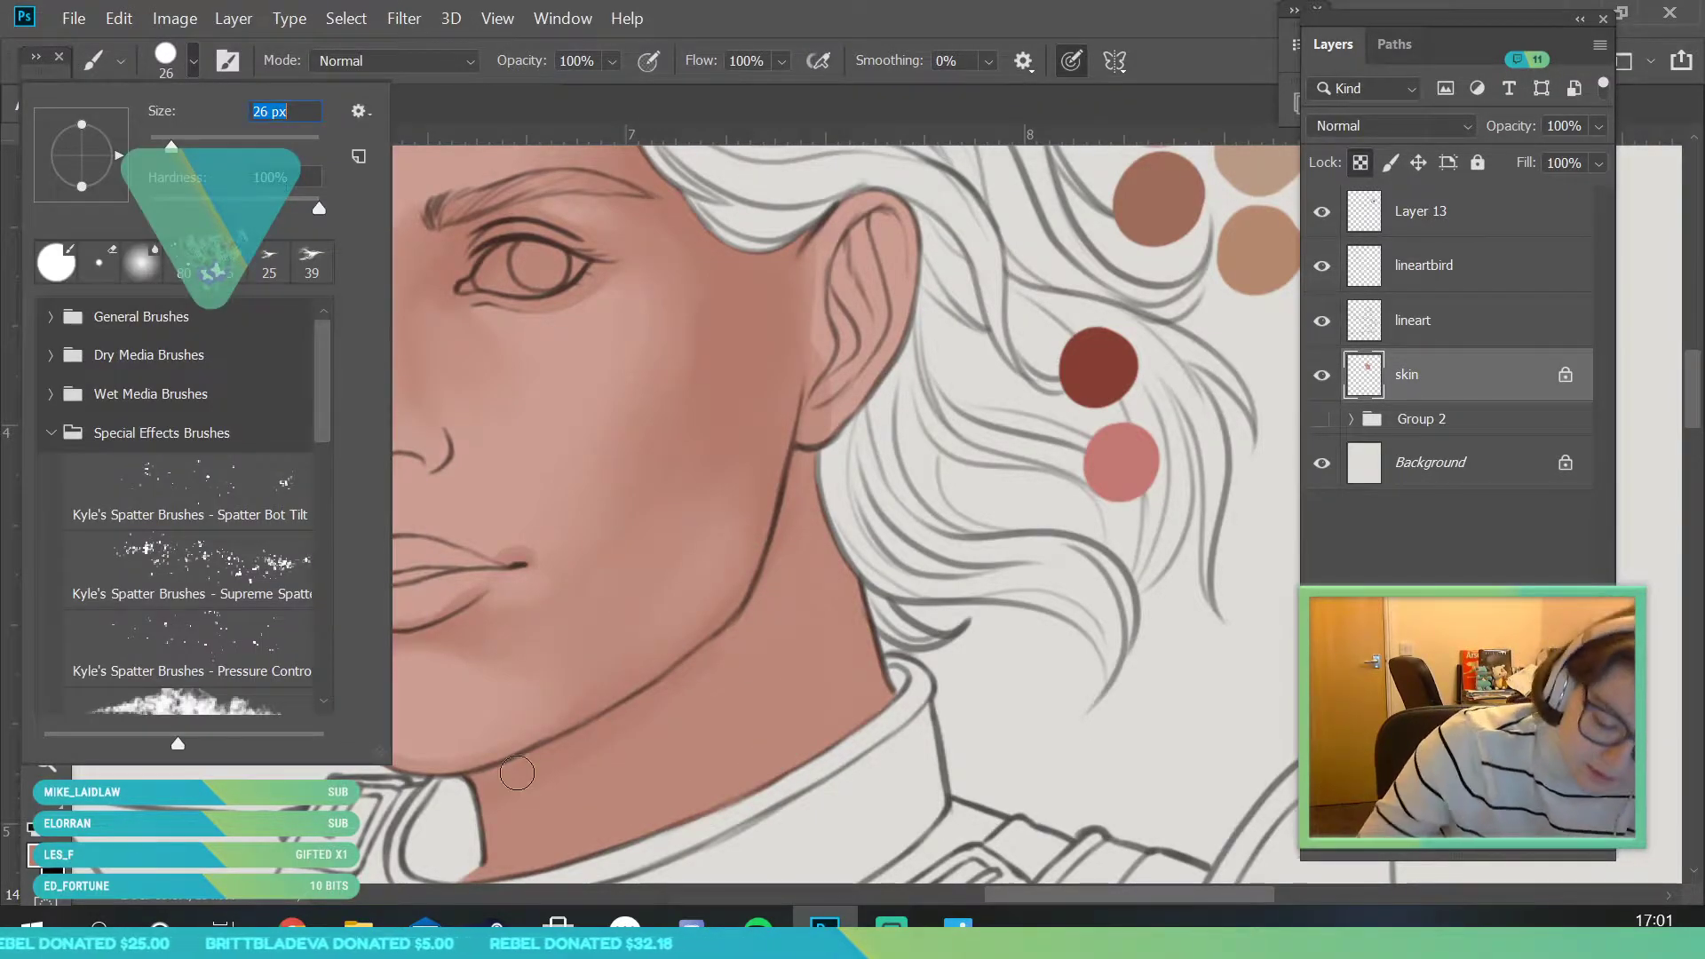
left_click(410, 778)
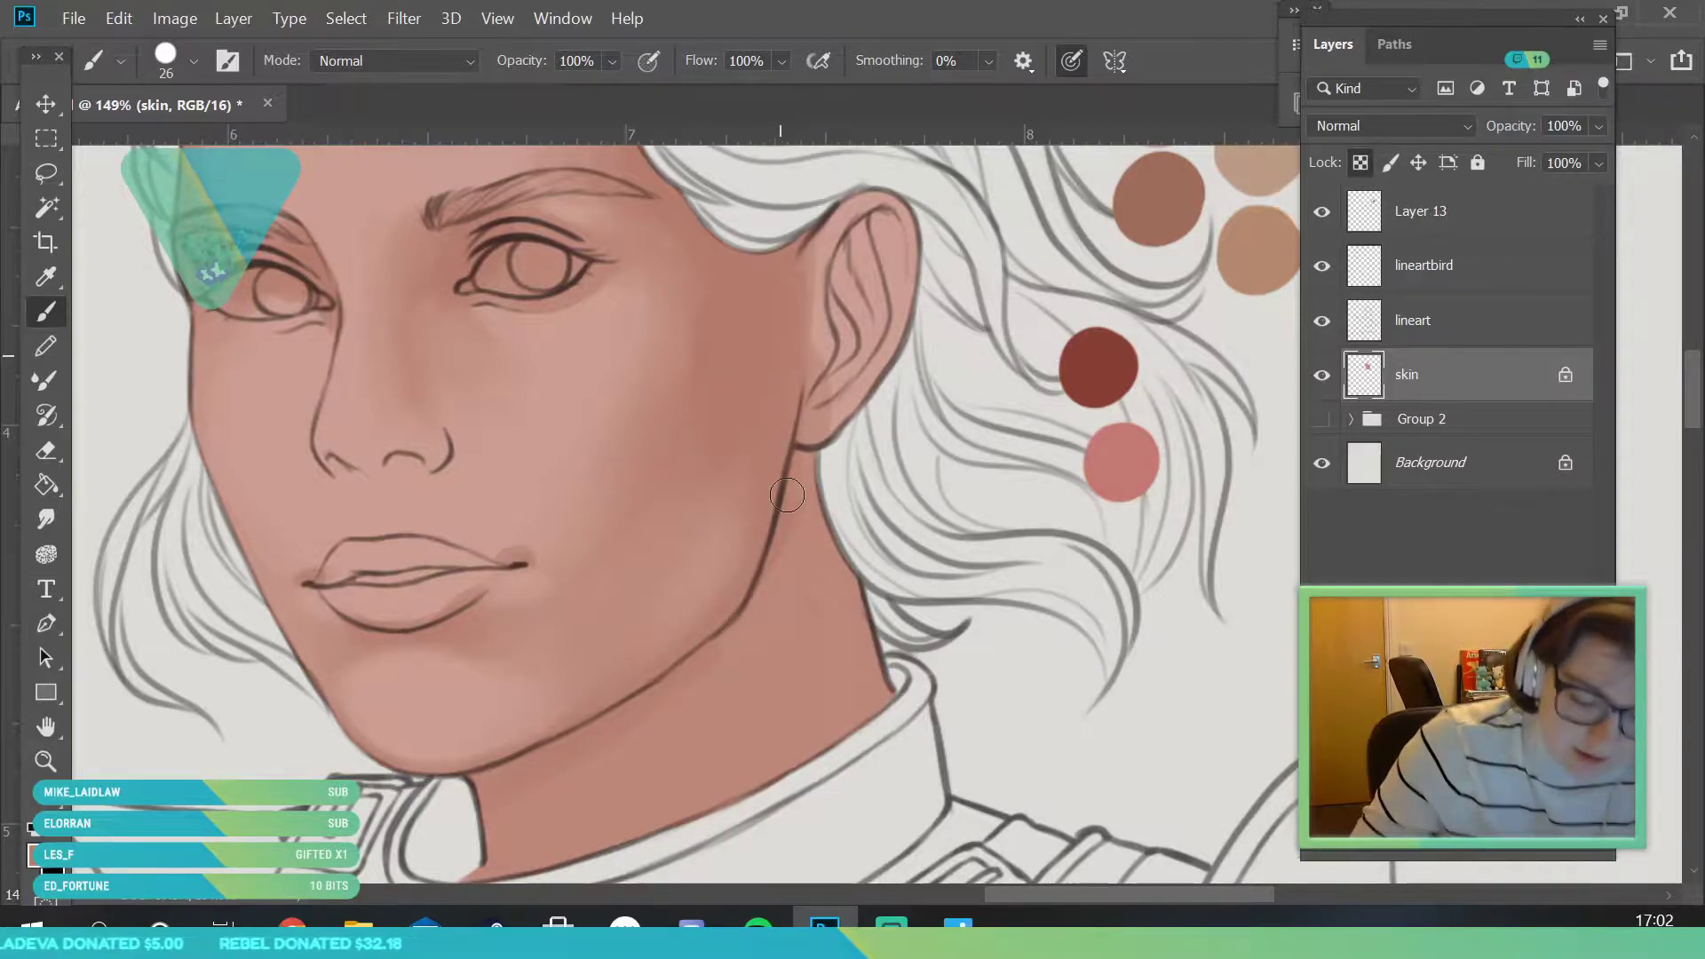
key("z")
left_click_drag(568, 538, 510, 525)
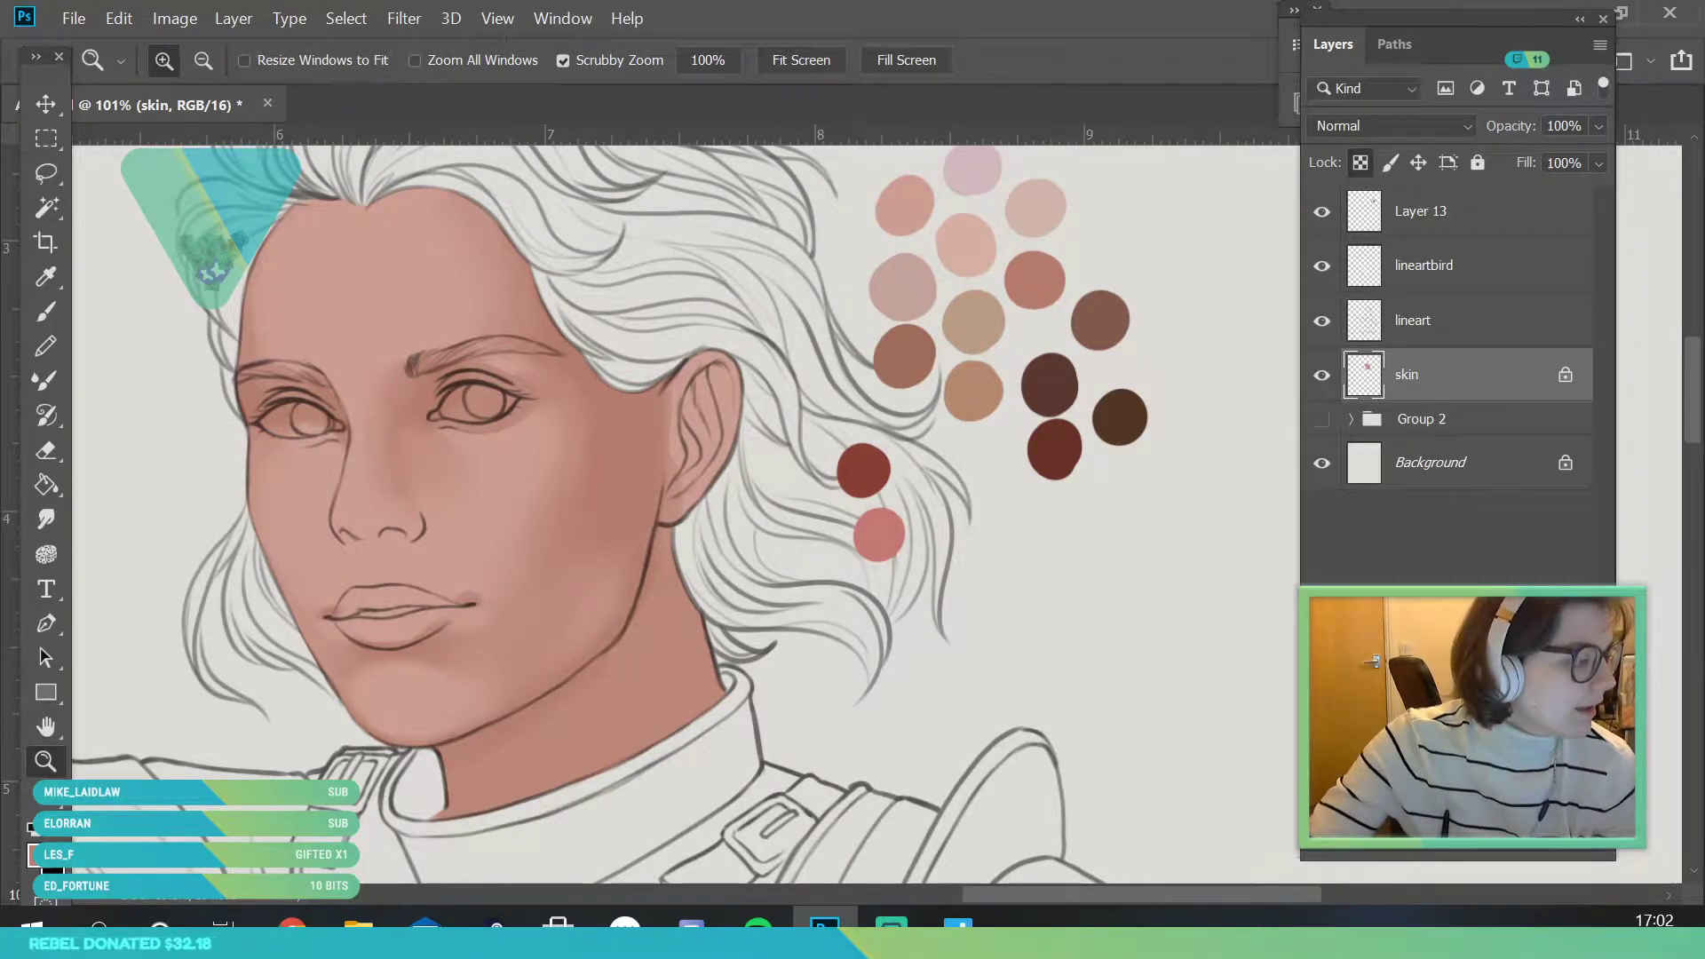
- Touch up the skin tone on the ear with the 26 px brush
key("alt+Tab")
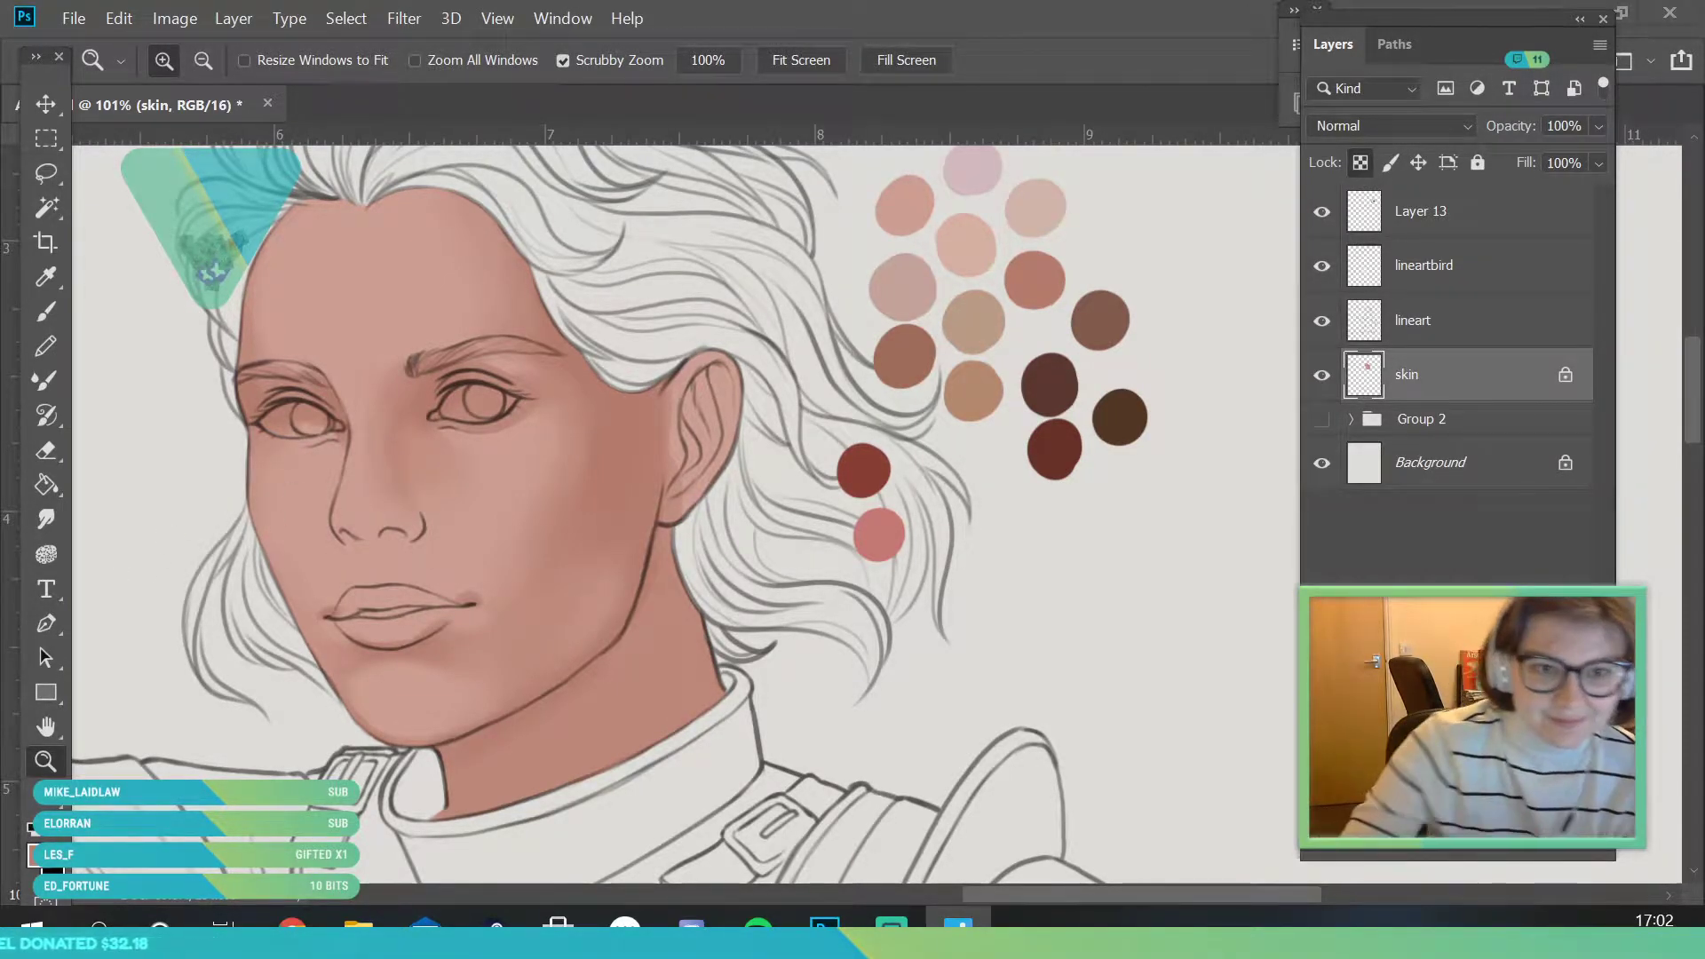
left_click(53, 770)
left_click_drag(641, 604, 403, 356)
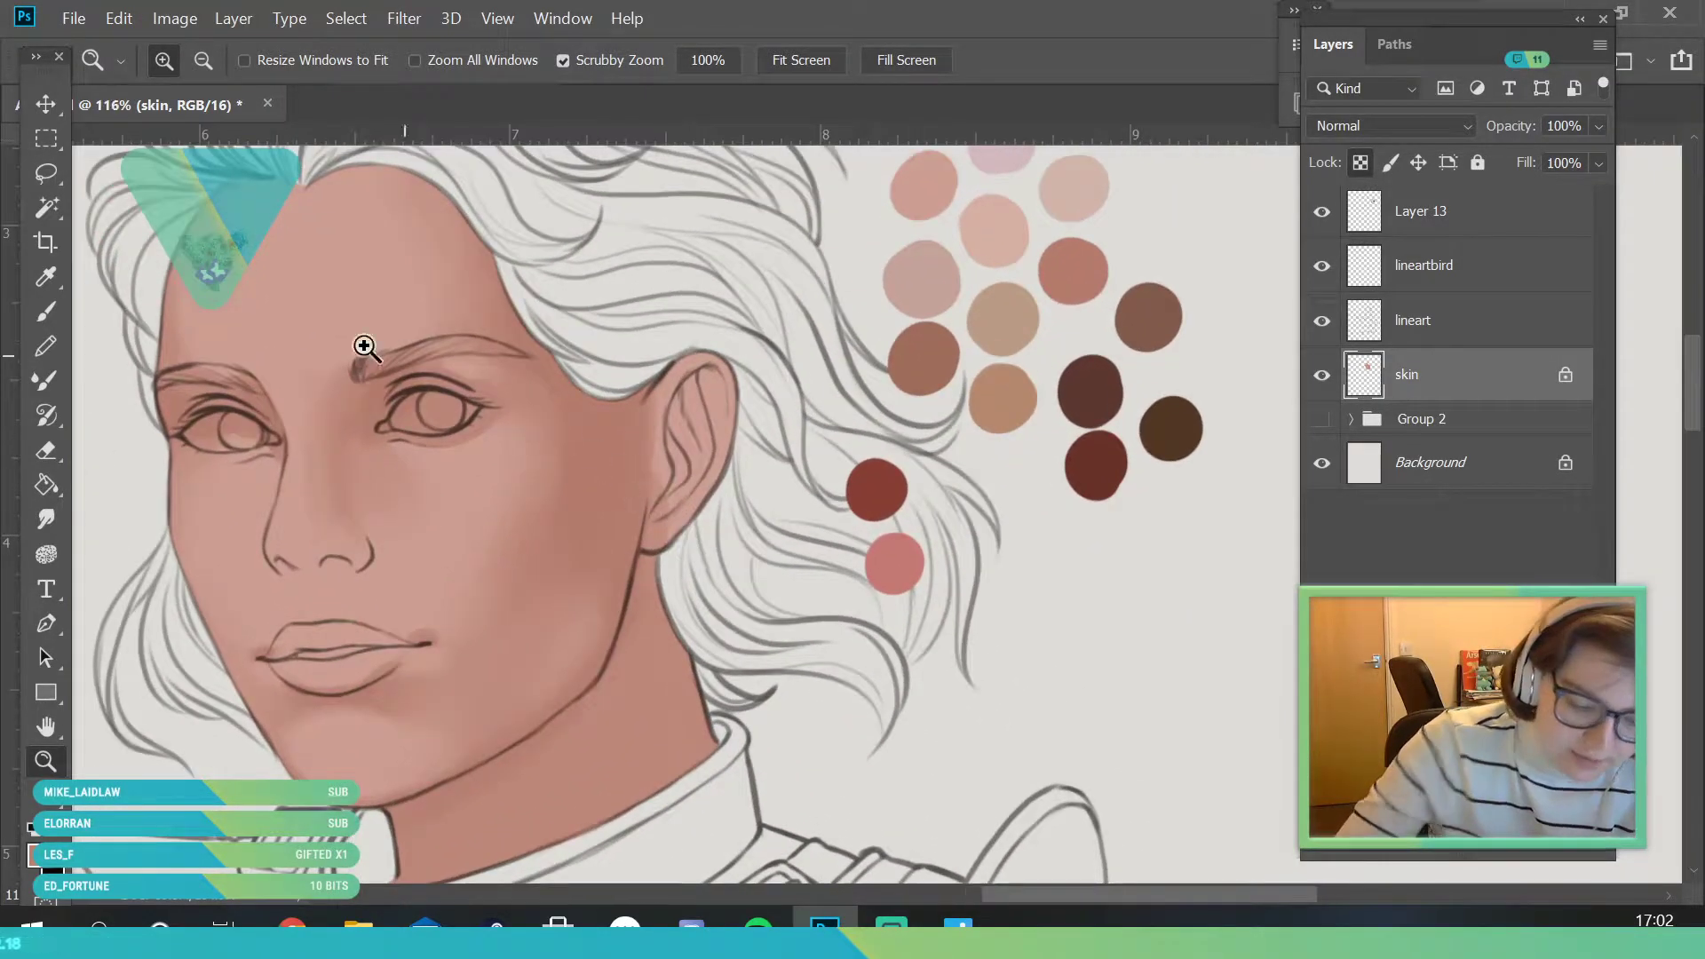
key("b")
mouse_move(670, 409)
left_mouse_down()
mouse_move(660, 465)
mouse_move(726, 453)
left_mouse_up()
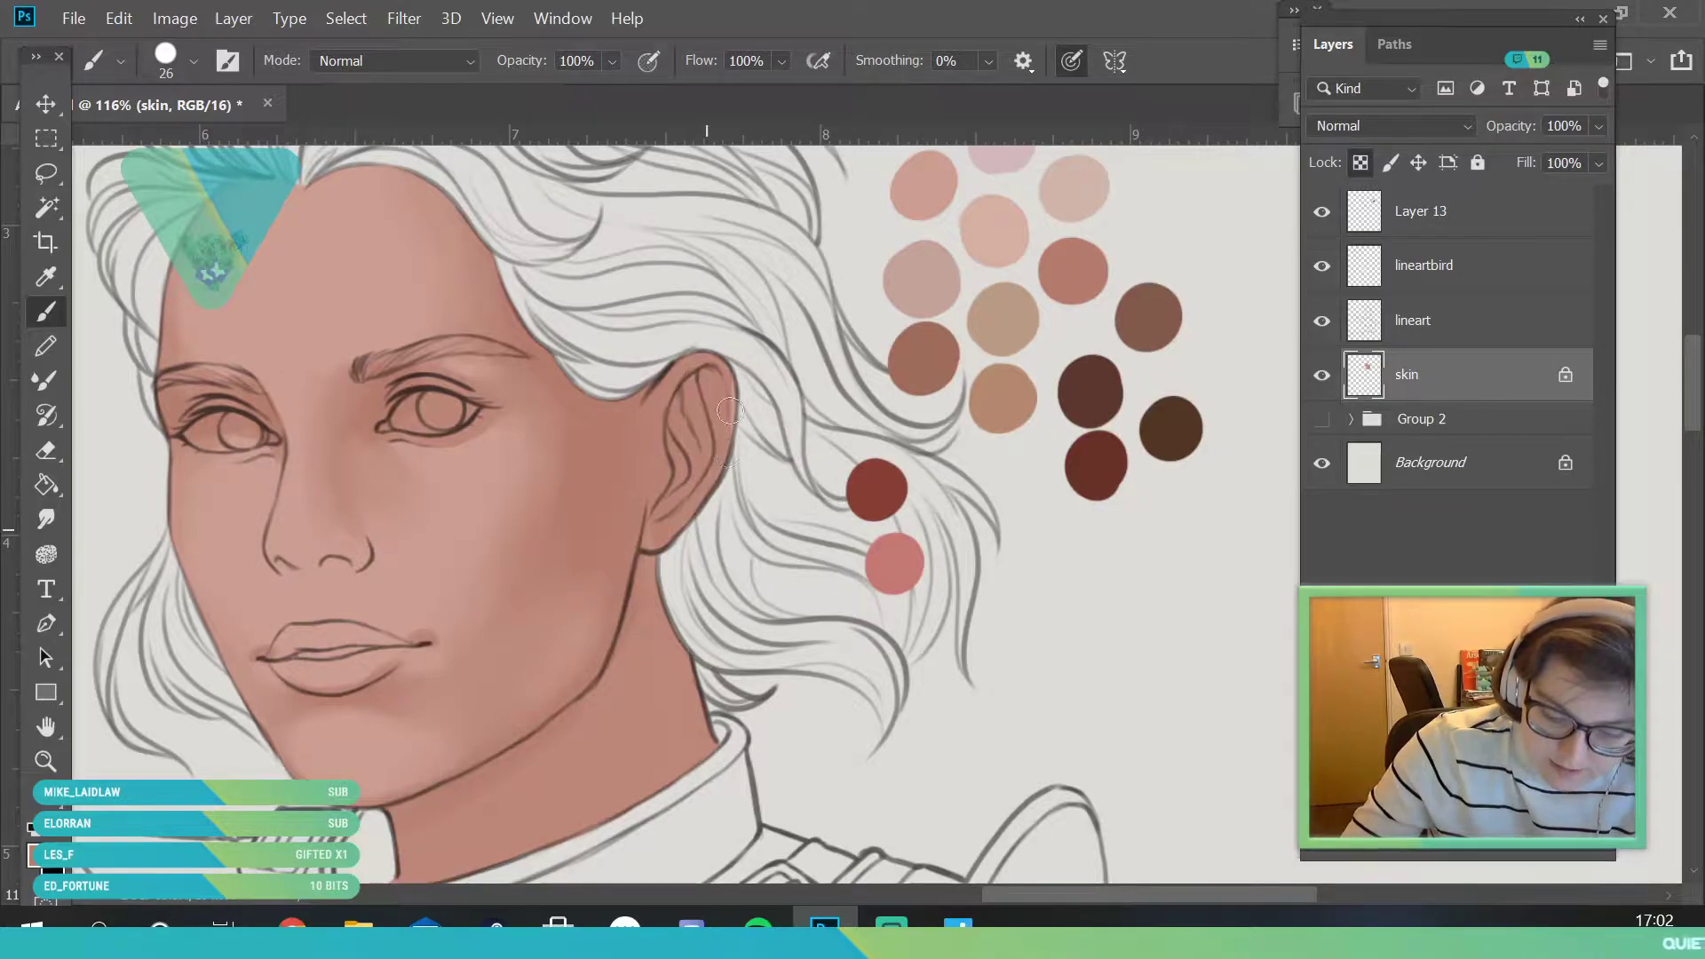
key("z")
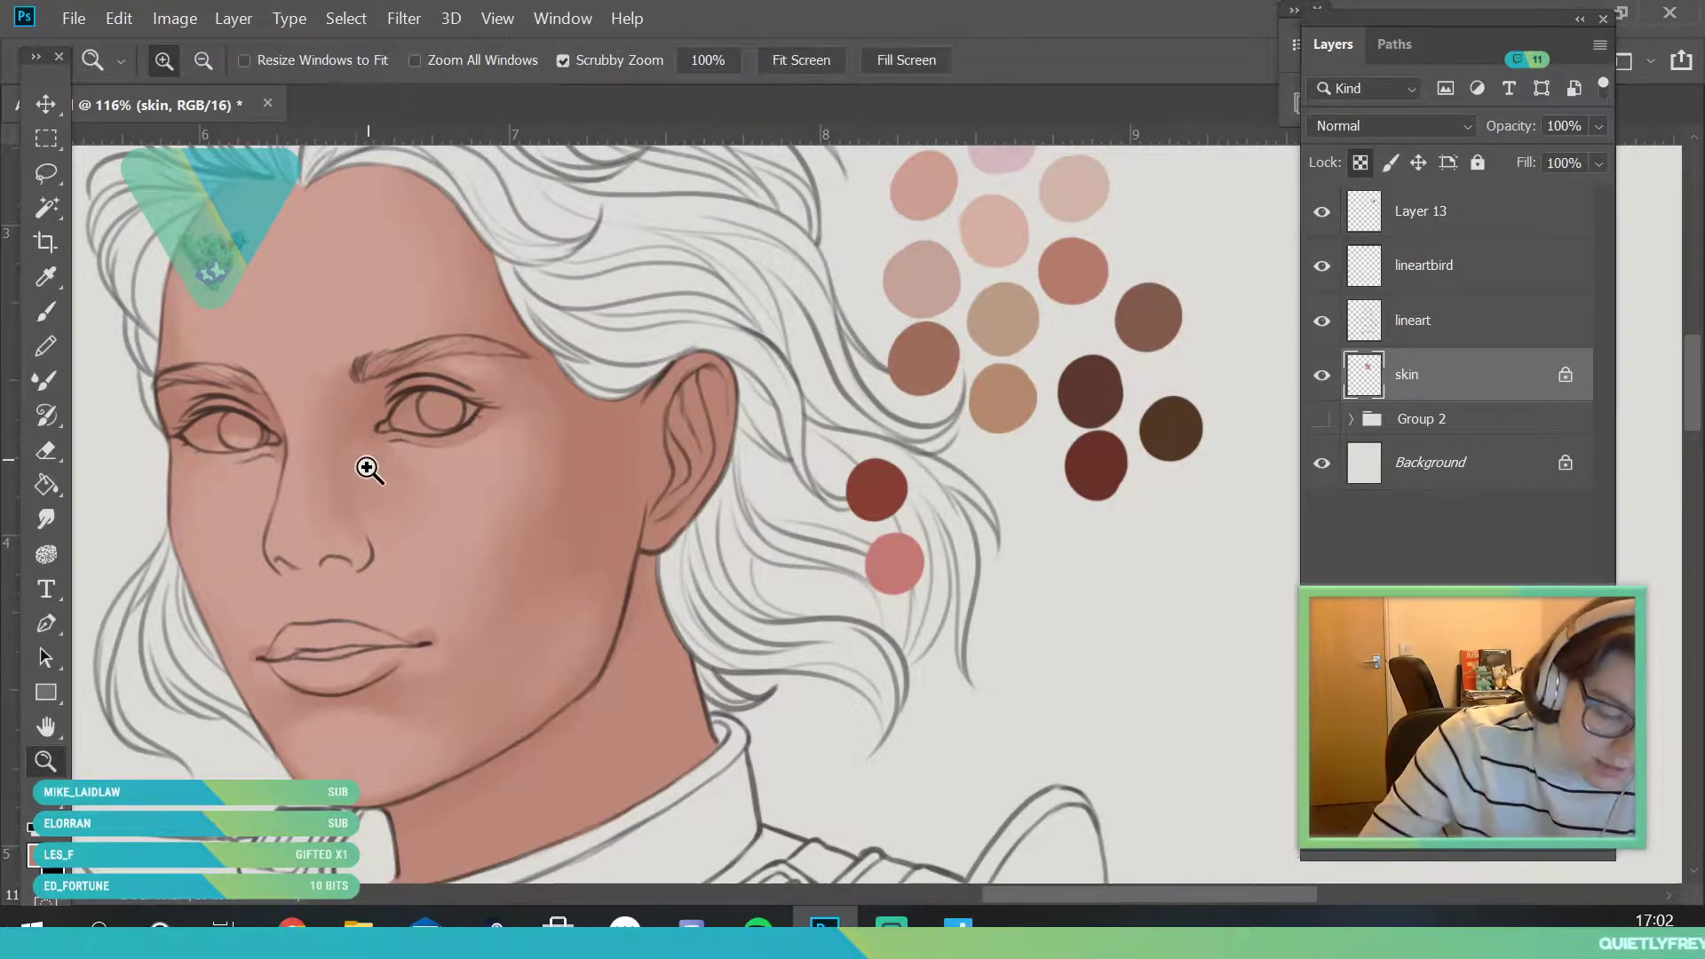
scroll(370, 457, "down", 2)
scroll(278, 571, "up", 1)
key("i")
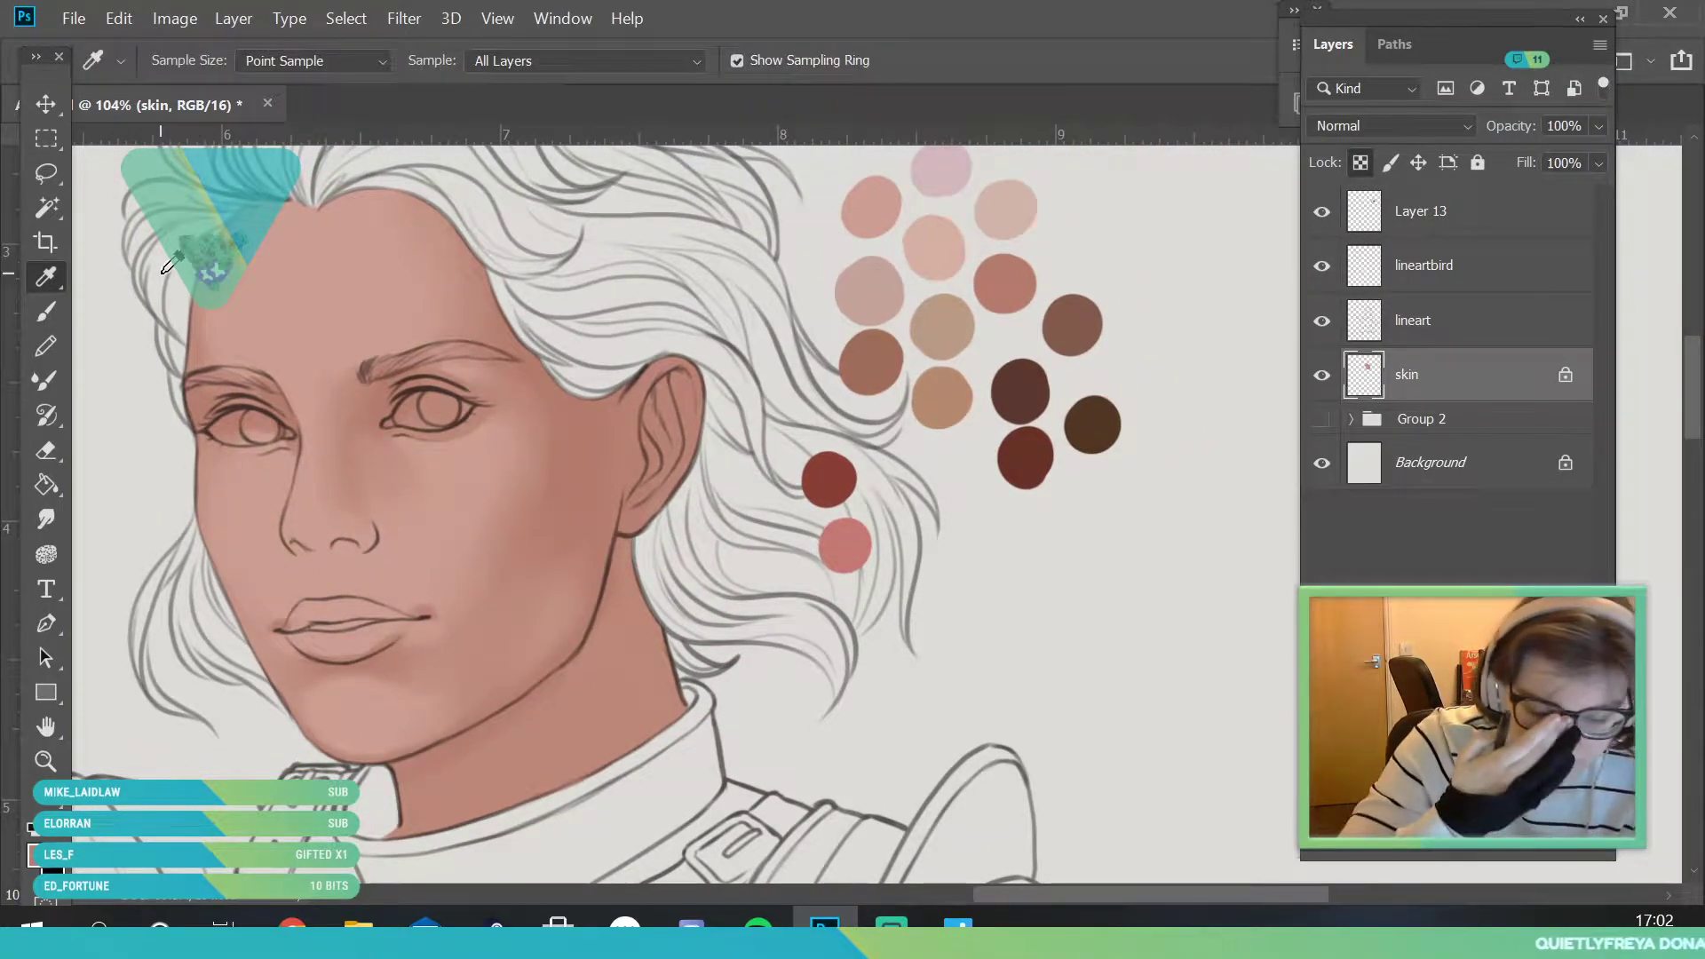
key("b")
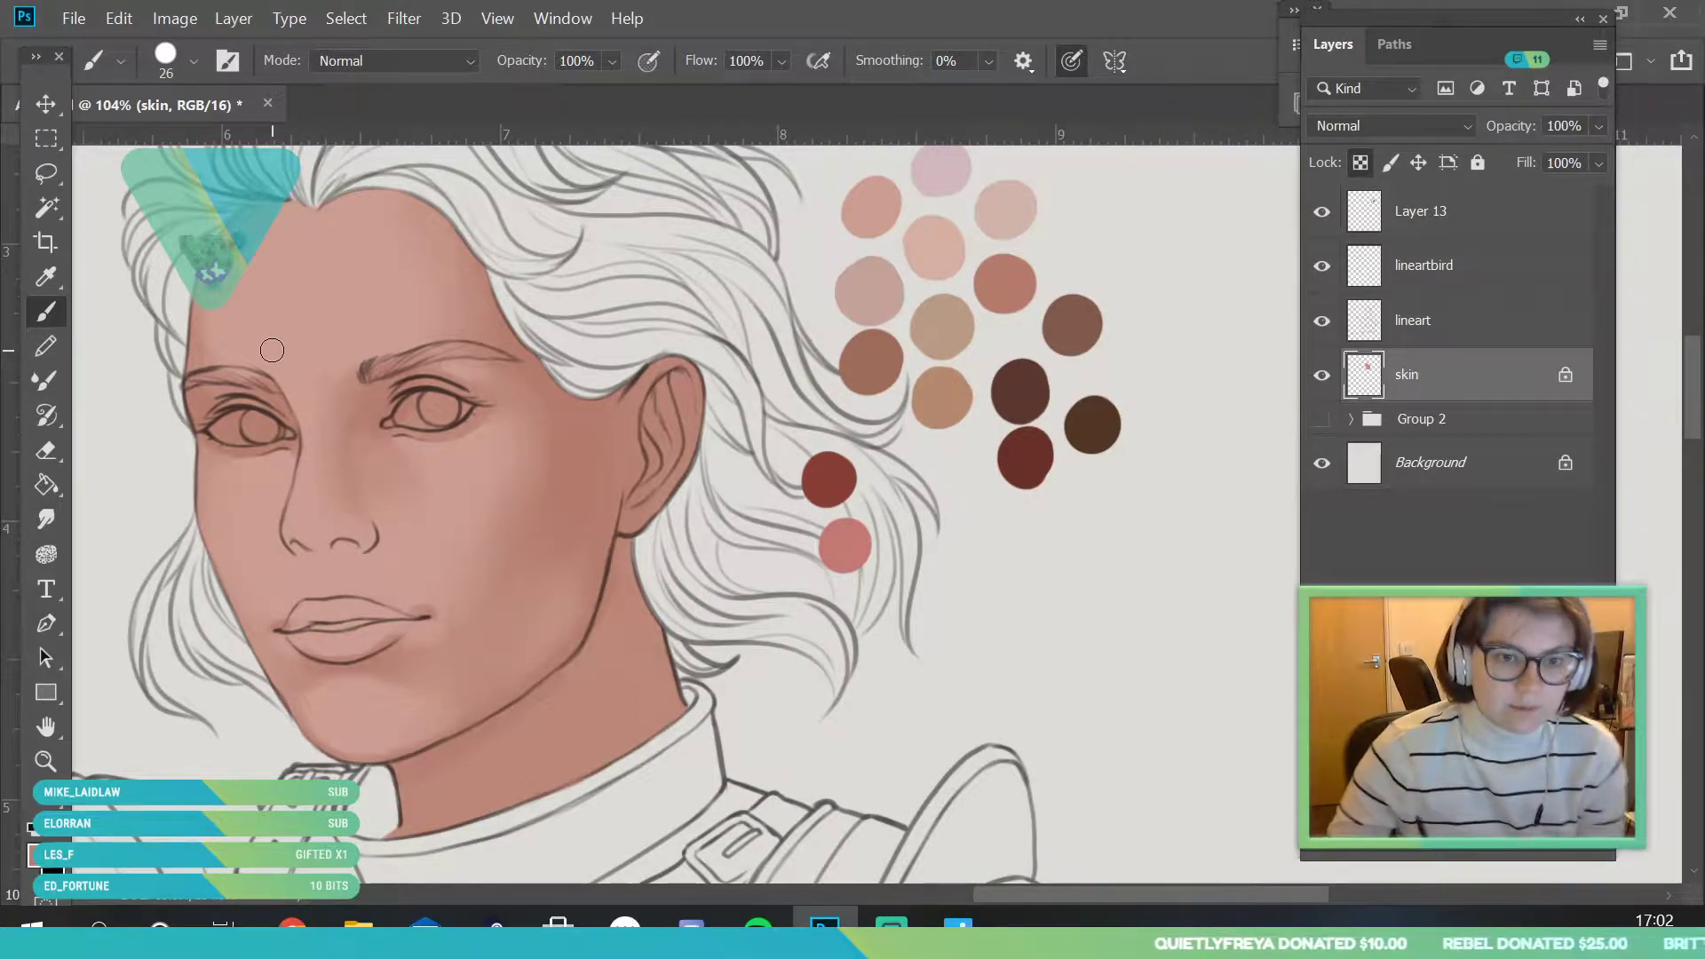
- Sample a brown shadow colour from the palette swatches and set the brush size to 73 px
left_click(47, 276)
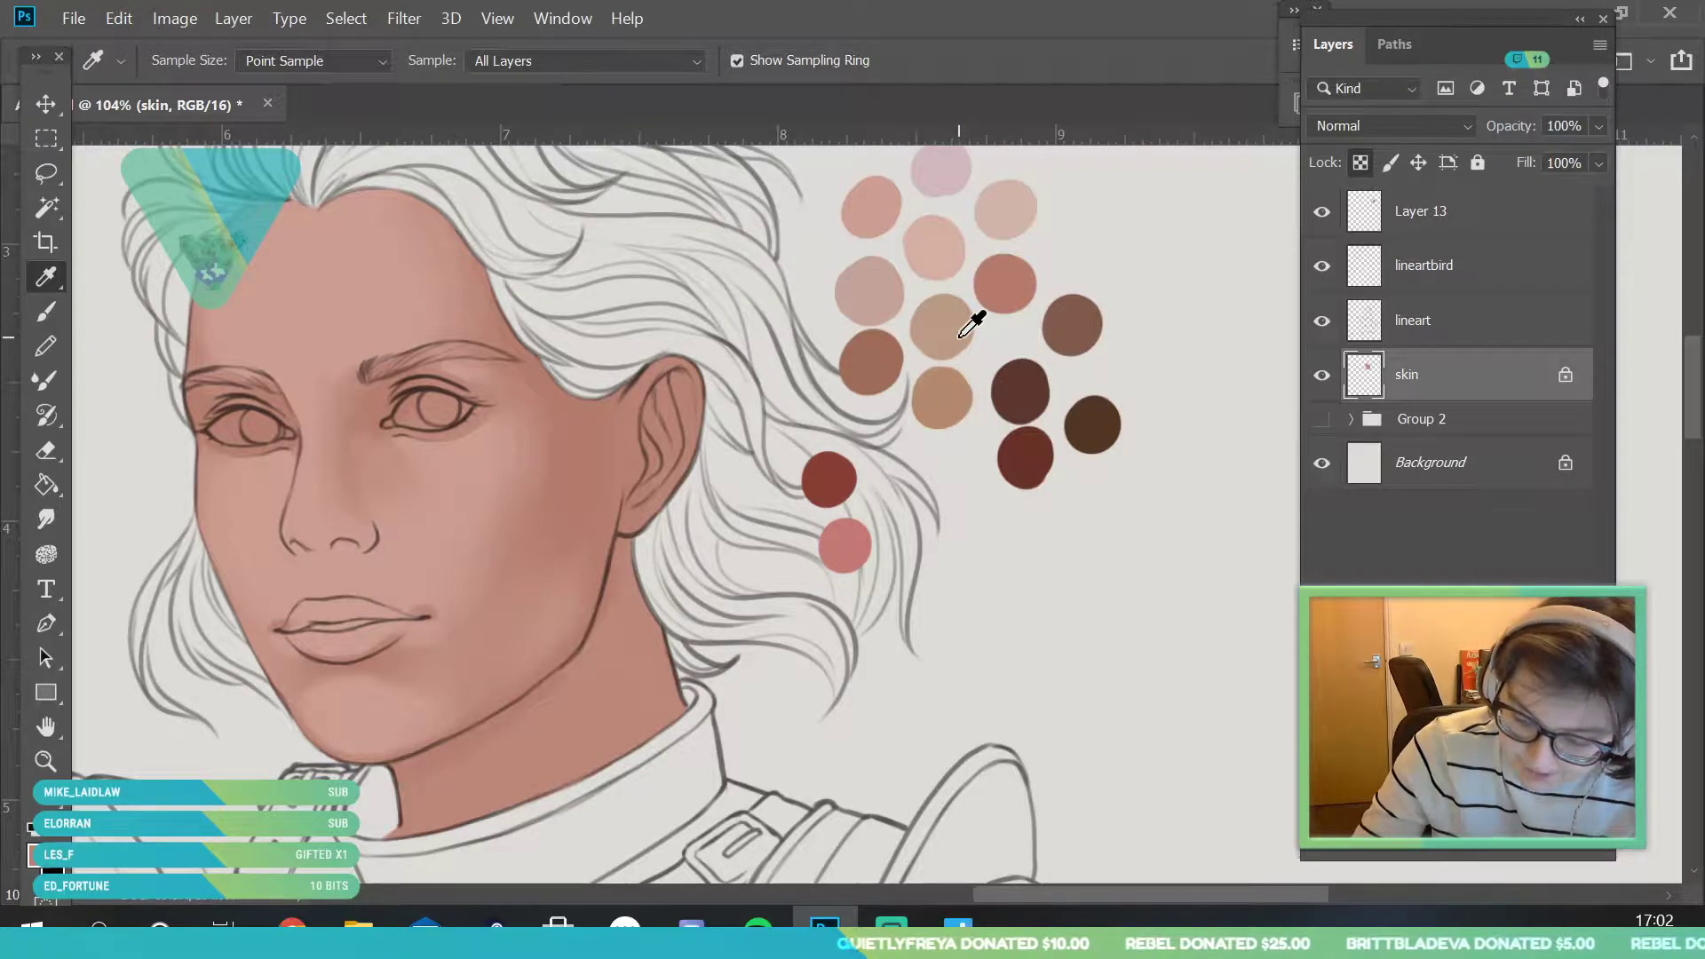
left_click(1000, 277)
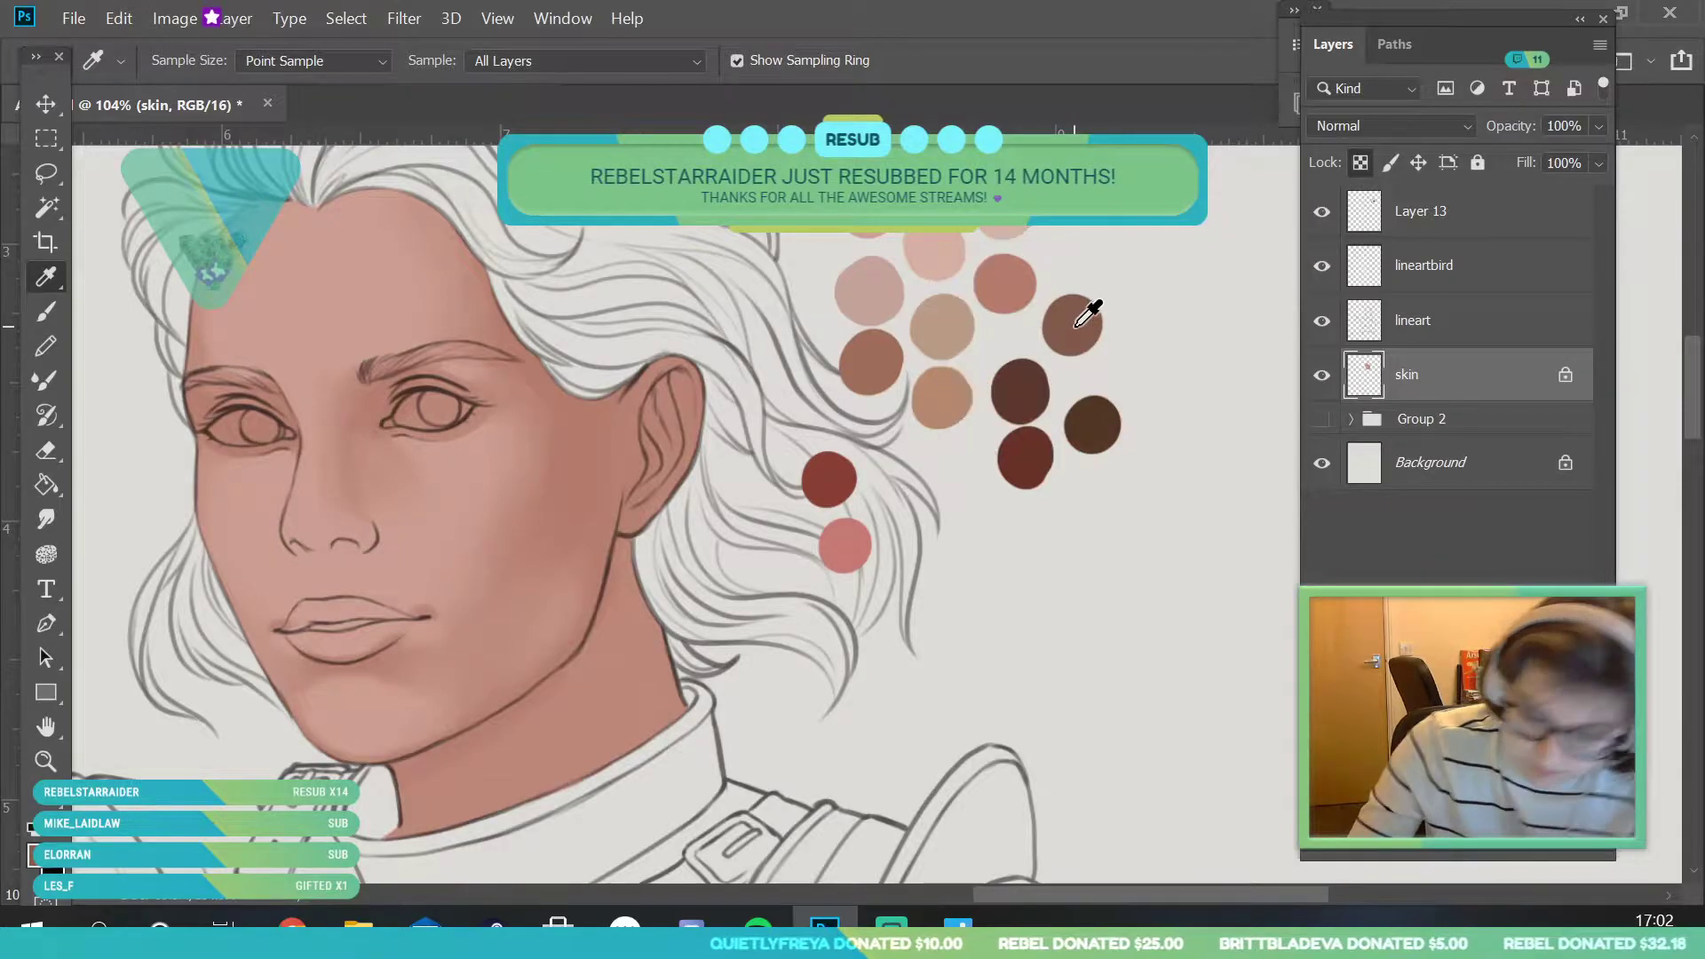
key("b")
left_click(193, 62)
left_click(185, 138)
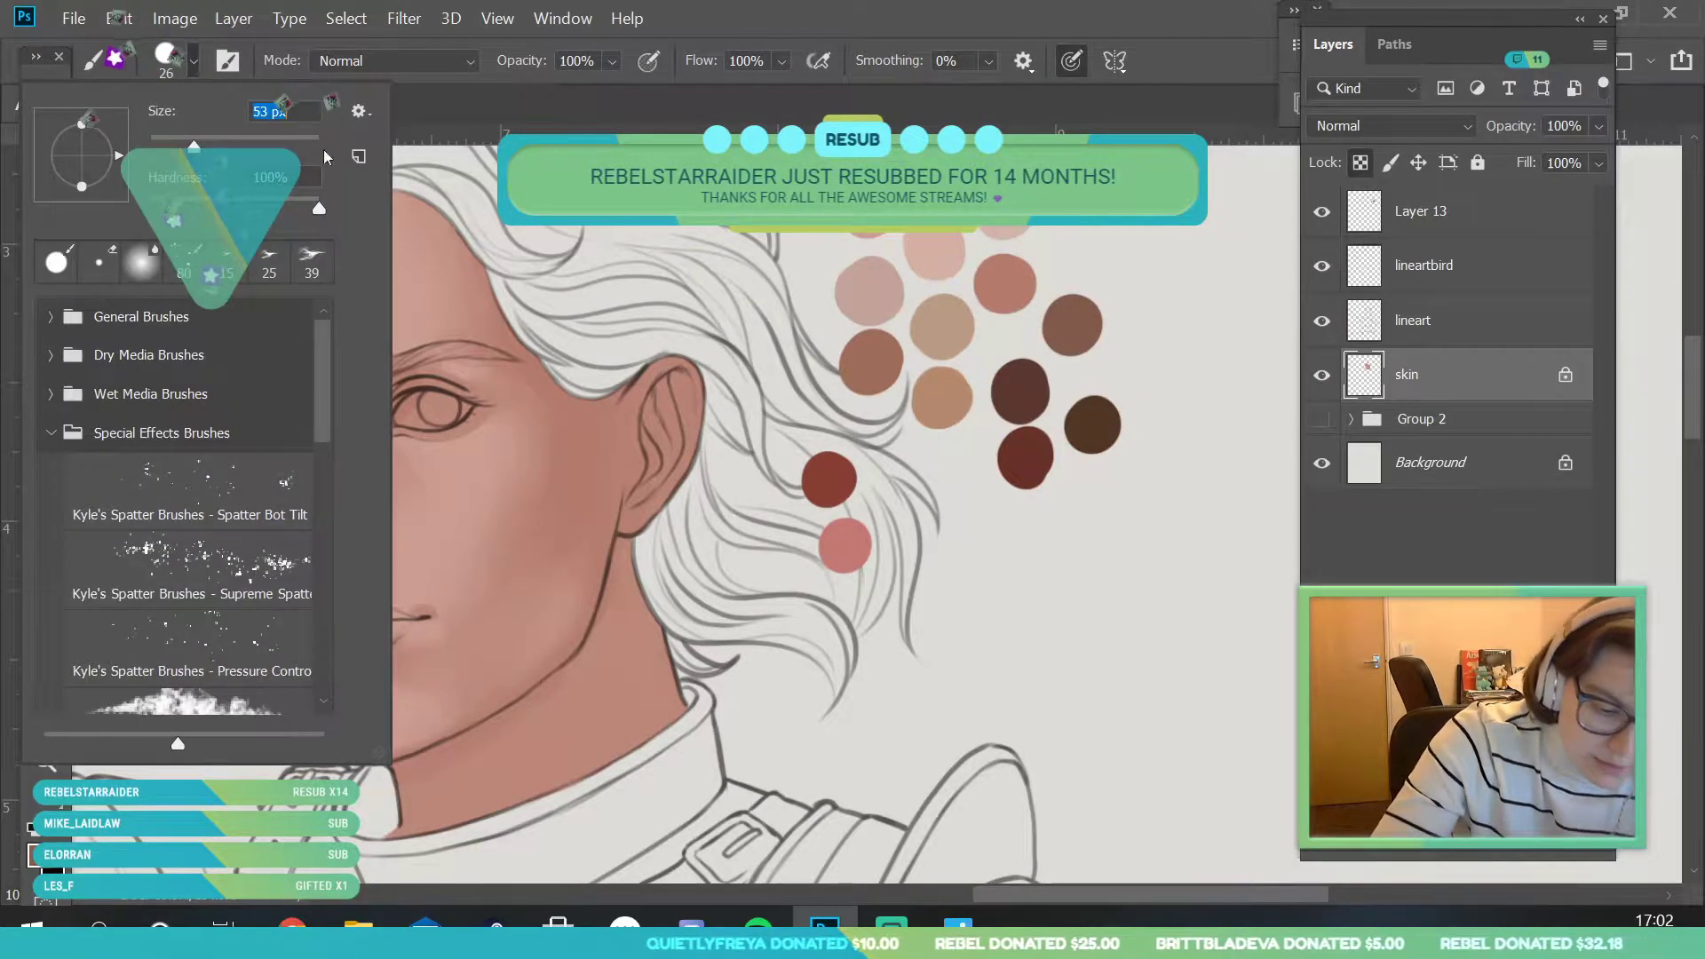
key("Return")
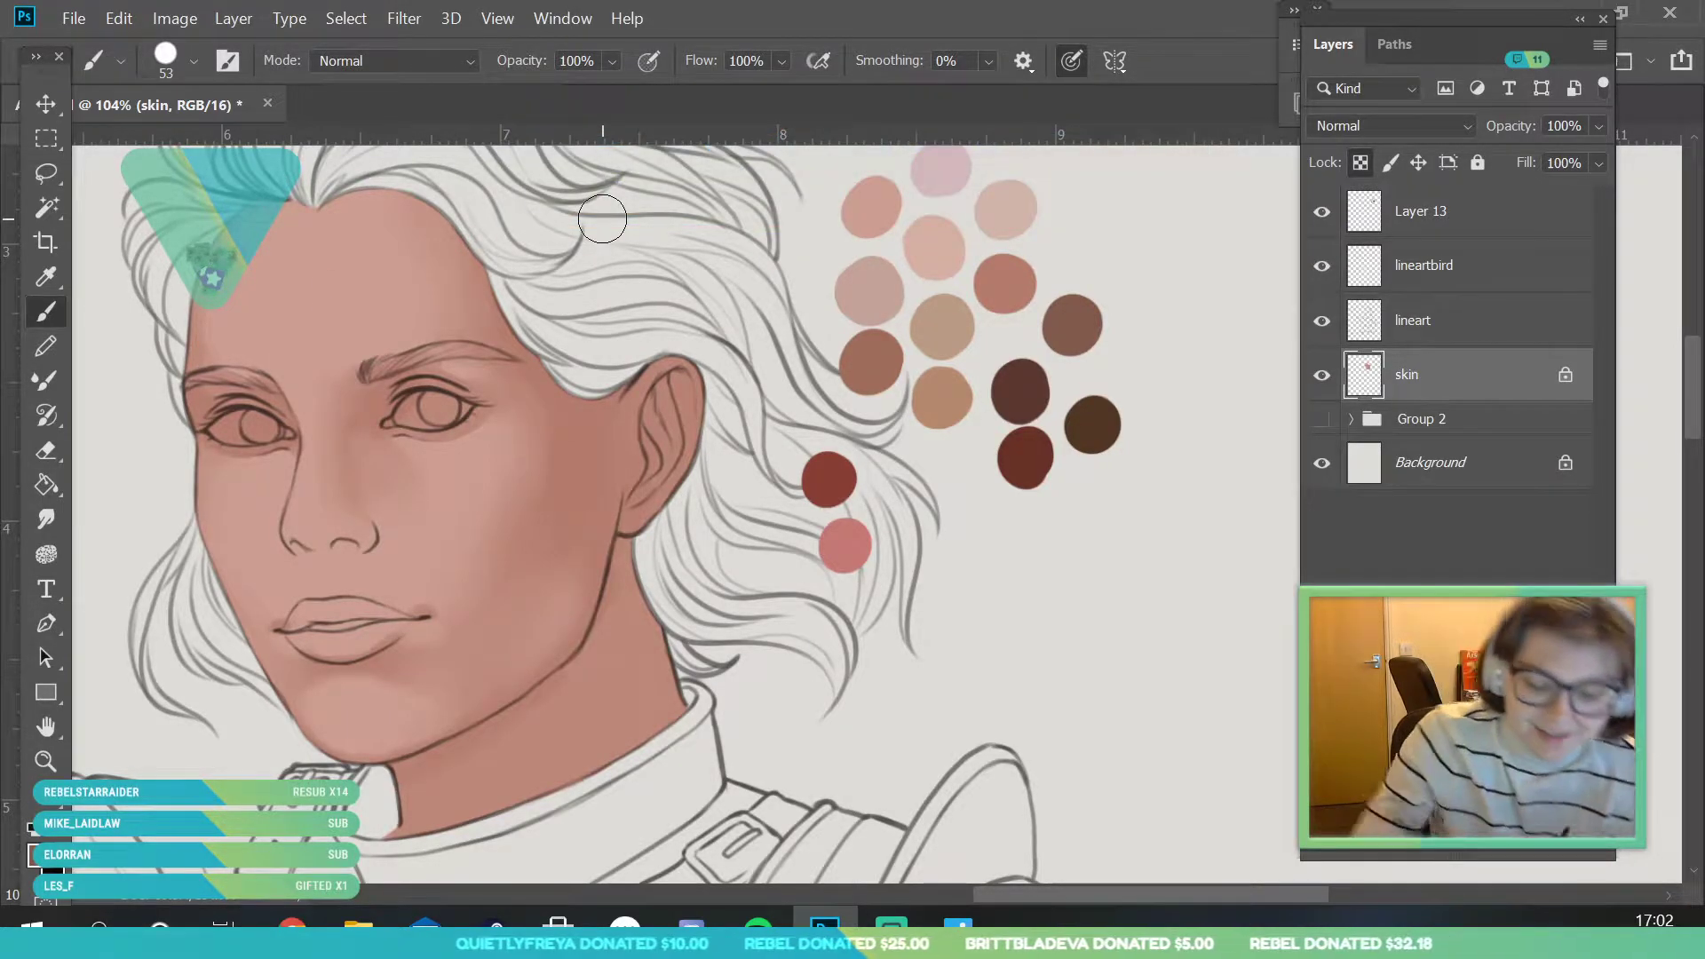
left_click(193, 62)
left_click_drag(193, 142, 212, 142)
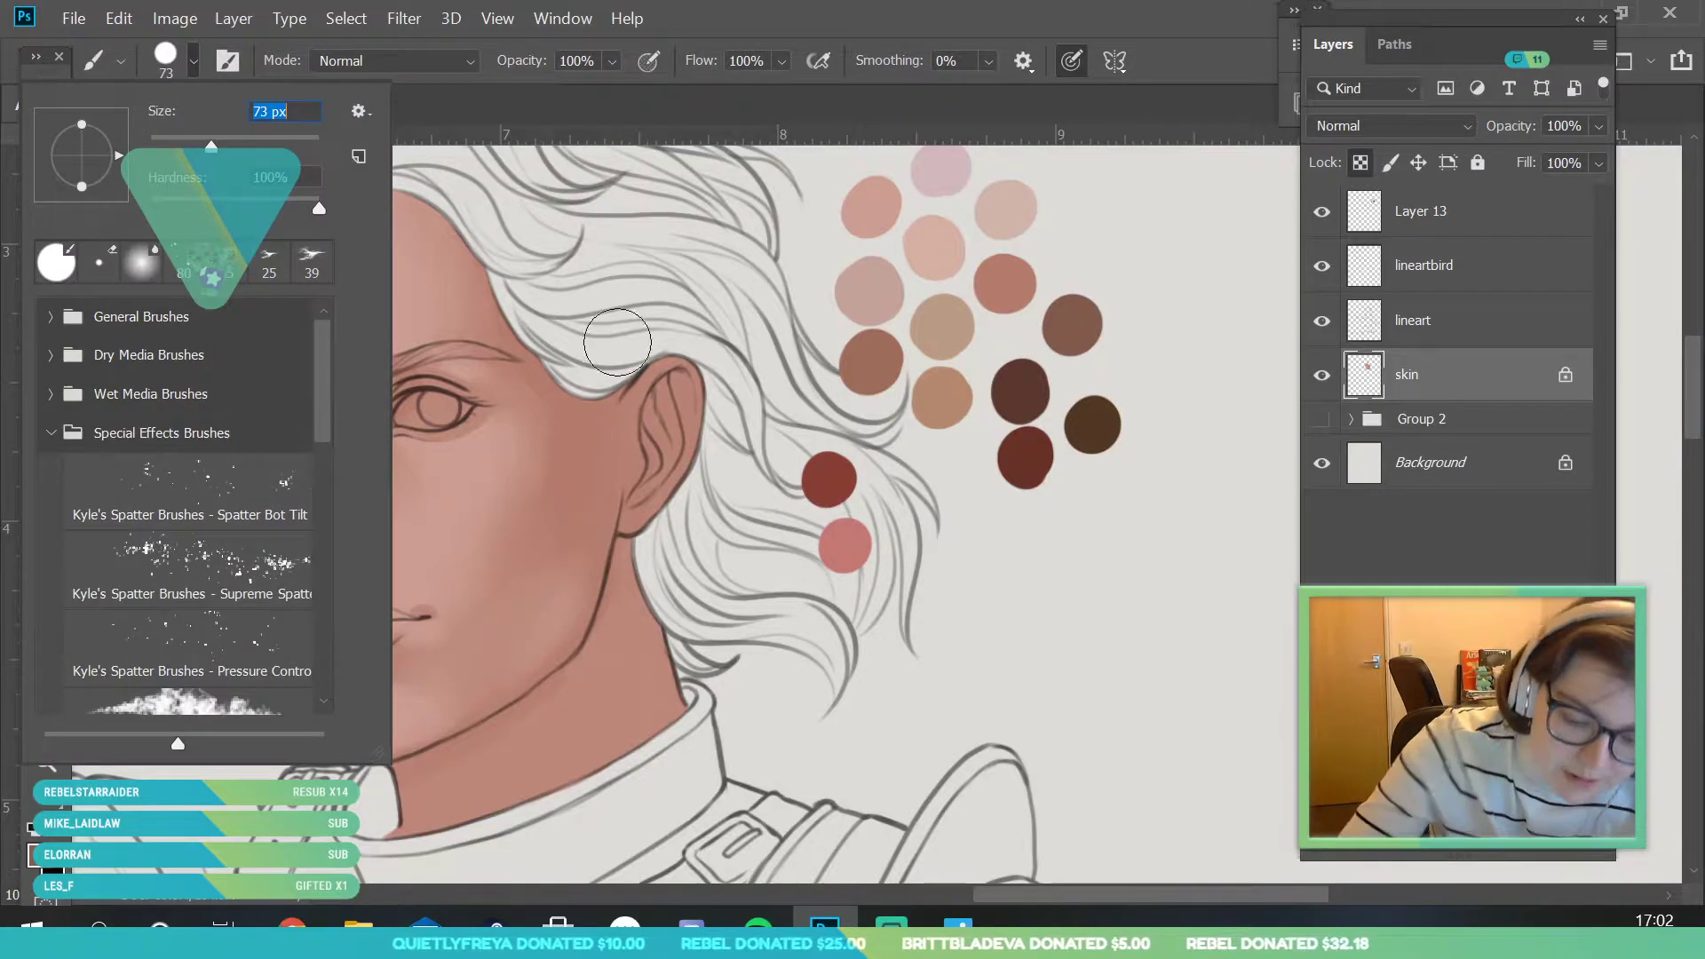
key("Return")
- Paint a darker shadow on the temple between the hair and the ear, resampling the blended tone from the canvas
mouse_move(631, 347)
left_mouse_down()
mouse_move(554, 361)
mouse_move(634, 387)
mouse_move(594, 372)
mouse_move(607, 353)
mouse_move(578, 411)
left_mouse_up()
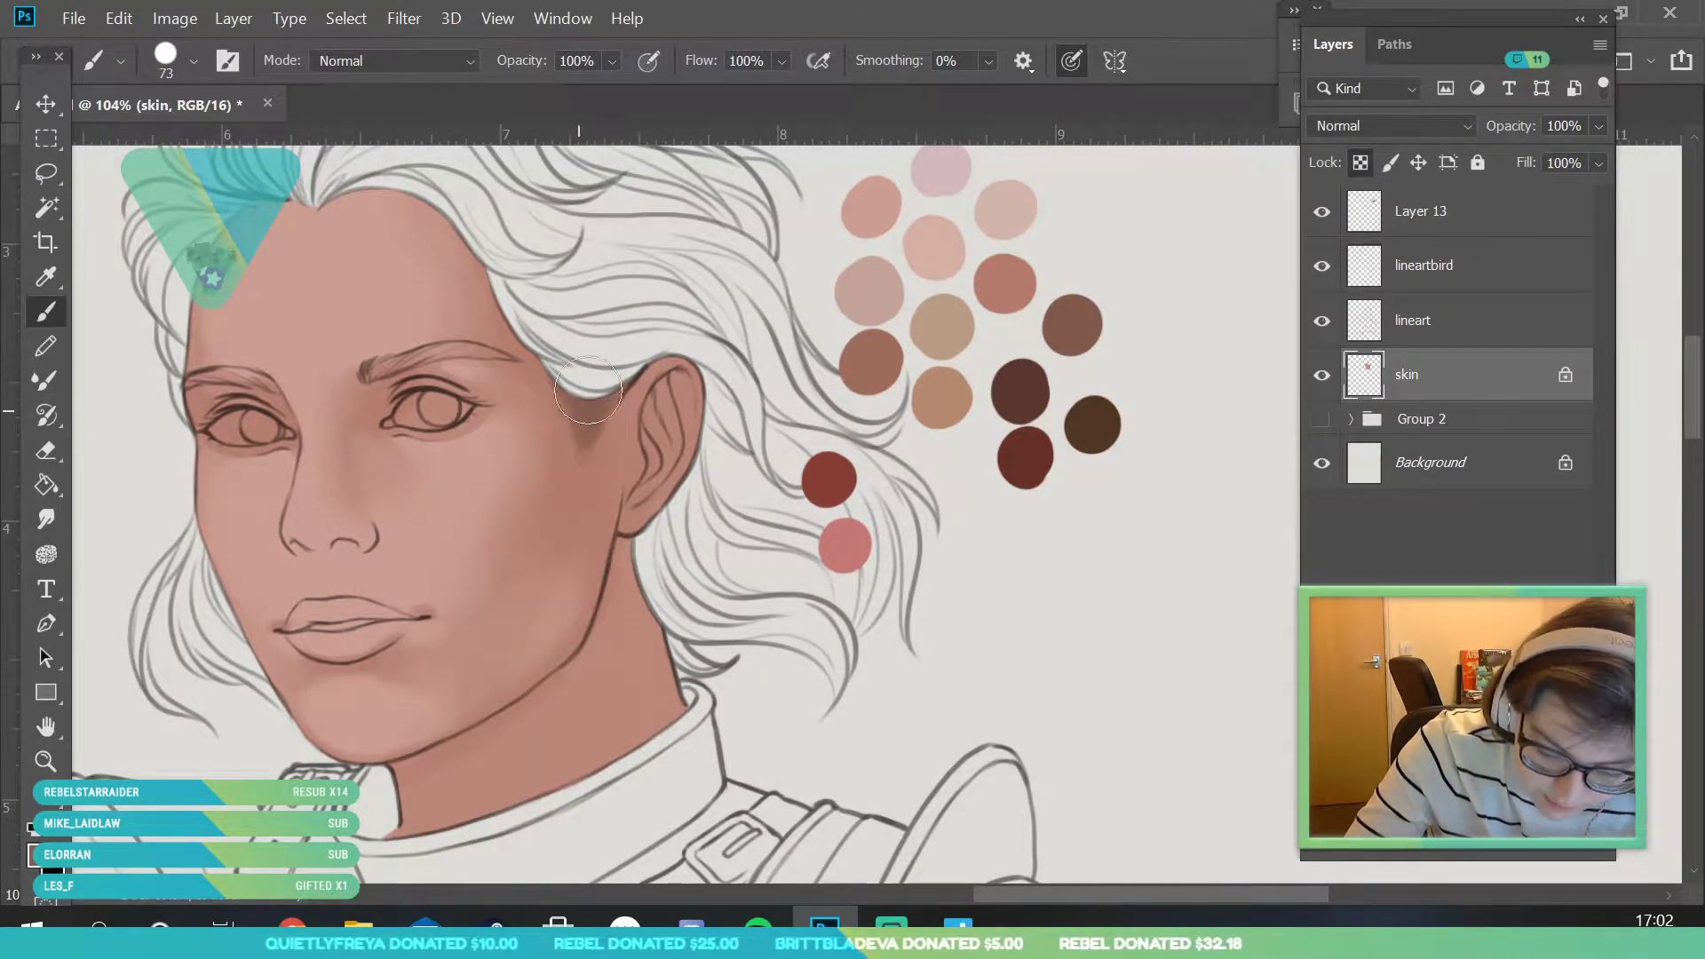
key("i")
left_click(575, 414)
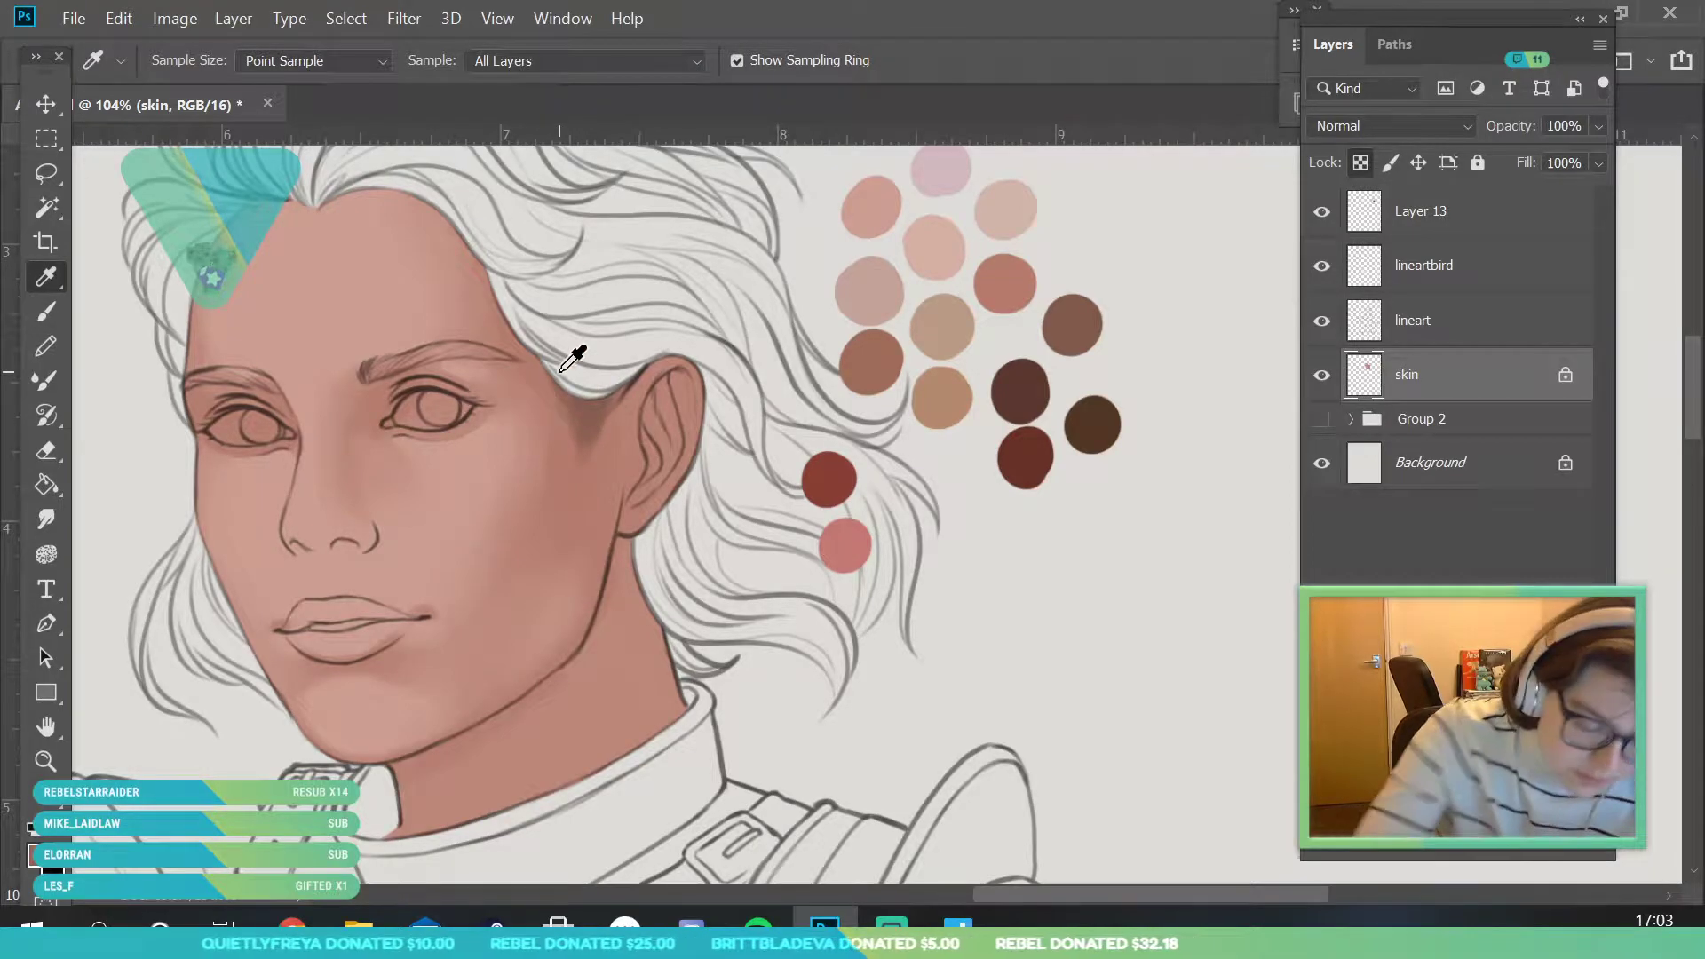
key("b")
mouse_move(553, 345)
left_mouse_down()
mouse_move(582, 457)
mouse_move(543, 362)
mouse_move(591, 399)
mouse_move(575, 488)
mouse_move(554, 522)
mouse_move(543, 508)
mouse_move(521, 575)
mouse_move(613, 423)
mouse_move(570, 464)
mouse_move(519, 588)
mouse_move(553, 421)
mouse_move(580, 382)
mouse_move(600, 401)
mouse_move(633, 384)
mouse_move(601, 528)
mouse_move(483, 729)
mouse_move(616, 546)
mouse_move(598, 624)
mouse_move(509, 714)
mouse_move(594, 639)
mouse_move(430, 761)
mouse_move(624, 534)
mouse_move(539, 453)
mouse_move(585, 475)
mouse_move(577, 424)
left_mouse_up()
- Extend the shadow along the forehead's hairline and down the side of the cheek
key("i")
left_click(46, 311)
mouse_move(495, 257)
left_mouse_down()
mouse_move(489, 307)
mouse_move(457, 209)
mouse_move(536, 359)
mouse_move(484, 343)
mouse_move(598, 379)
mouse_move(440, 435)
mouse_move(555, 402)
mouse_move(544, 379)
mouse_move(497, 396)
left_mouse_up()
mouse_move(507, 337)
left_mouse_down()
mouse_move(529, 408)
mouse_move(573, 453)
mouse_move(540, 562)
mouse_move(558, 446)
mouse_move(517, 591)
mouse_move(576, 540)
mouse_move(570, 593)
left_mouse_up()
- Set the brush size to 59 px and shade the area beneath the lower lip
left_click(194, 61)
left_click_drag(182, 146, 191, 147)
left_click(586, 291)
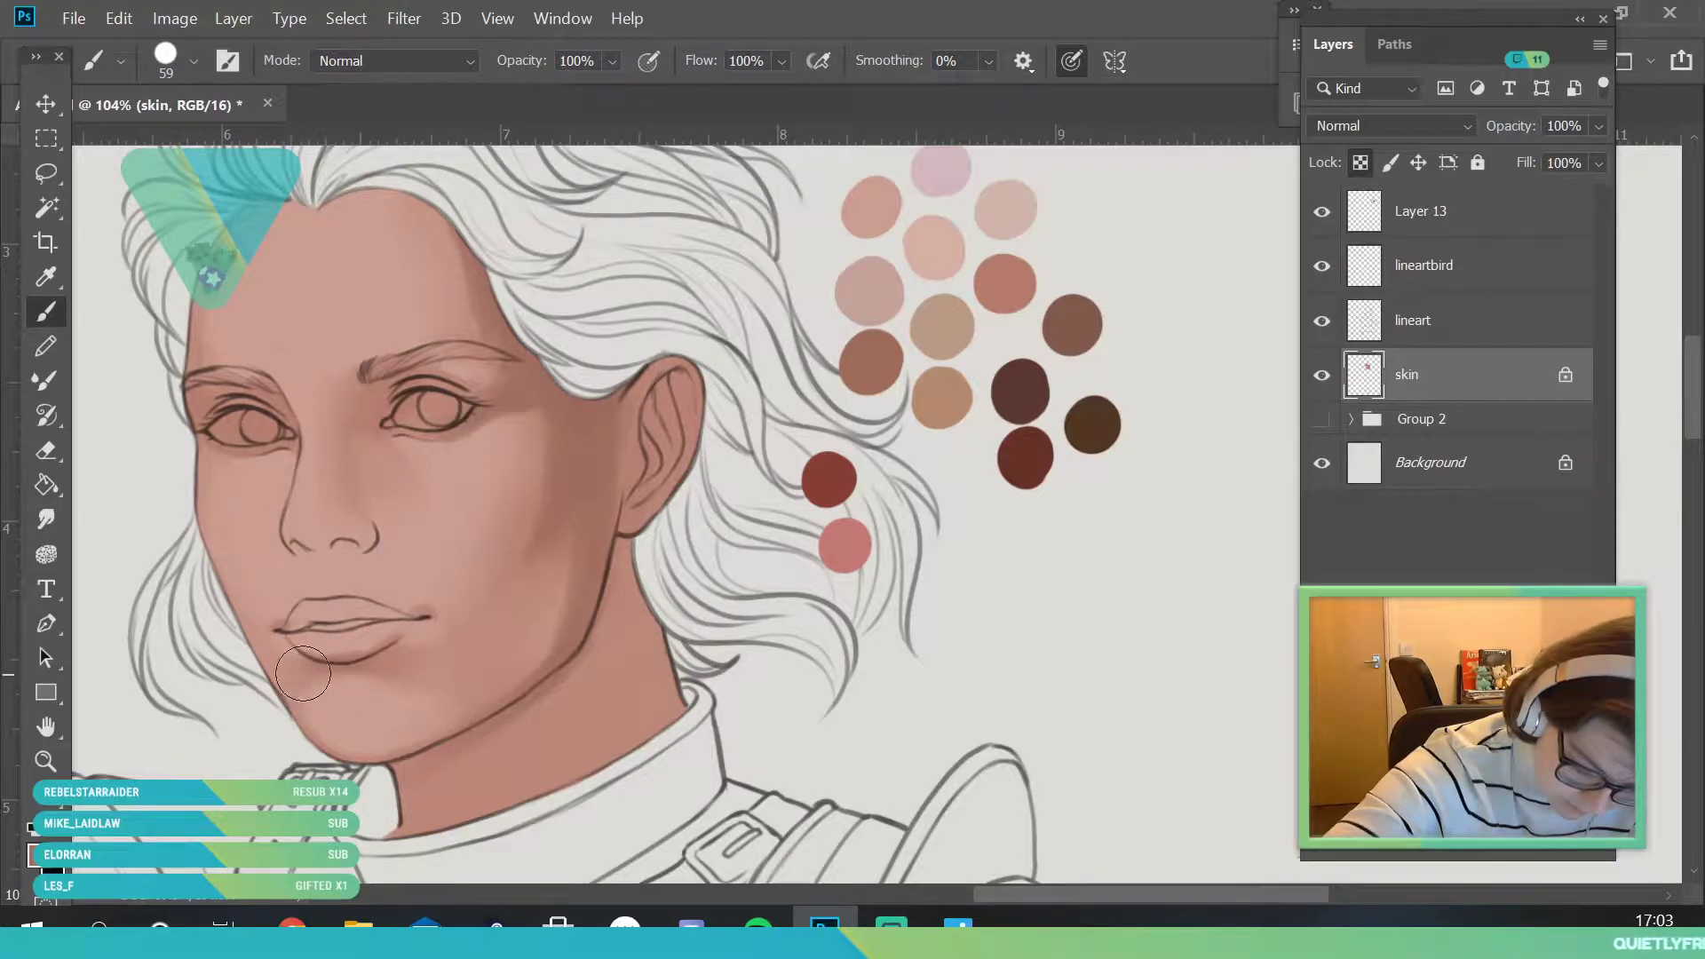
mouse_move(375, 660)
left_mouse_down()
mouse_move(282, 677)
mouse_move(377, 676)
left_mouse_up()
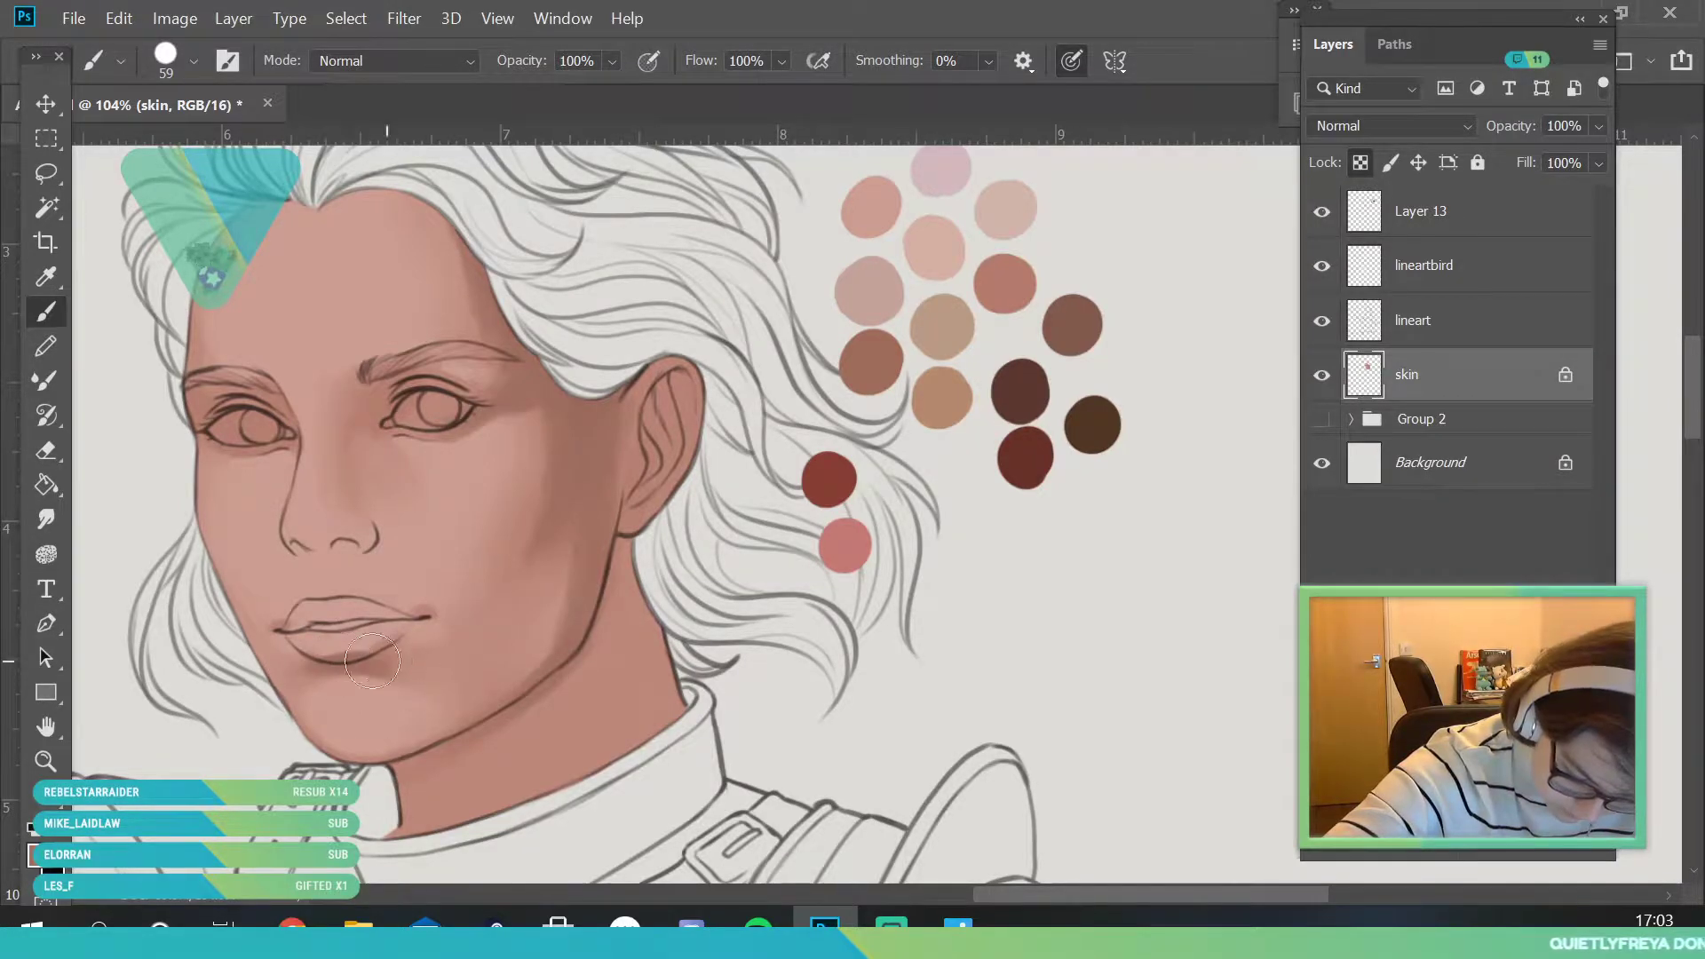
- Darken the neck under the jaw and deepen the forehead shadow along the hairline and brow
mouse_move(472, 761)
left_mouse_down()
mouse_move(389, 784)
mouse_move(516, 722)
mouse_move(405, 776)
left_mouse_up()
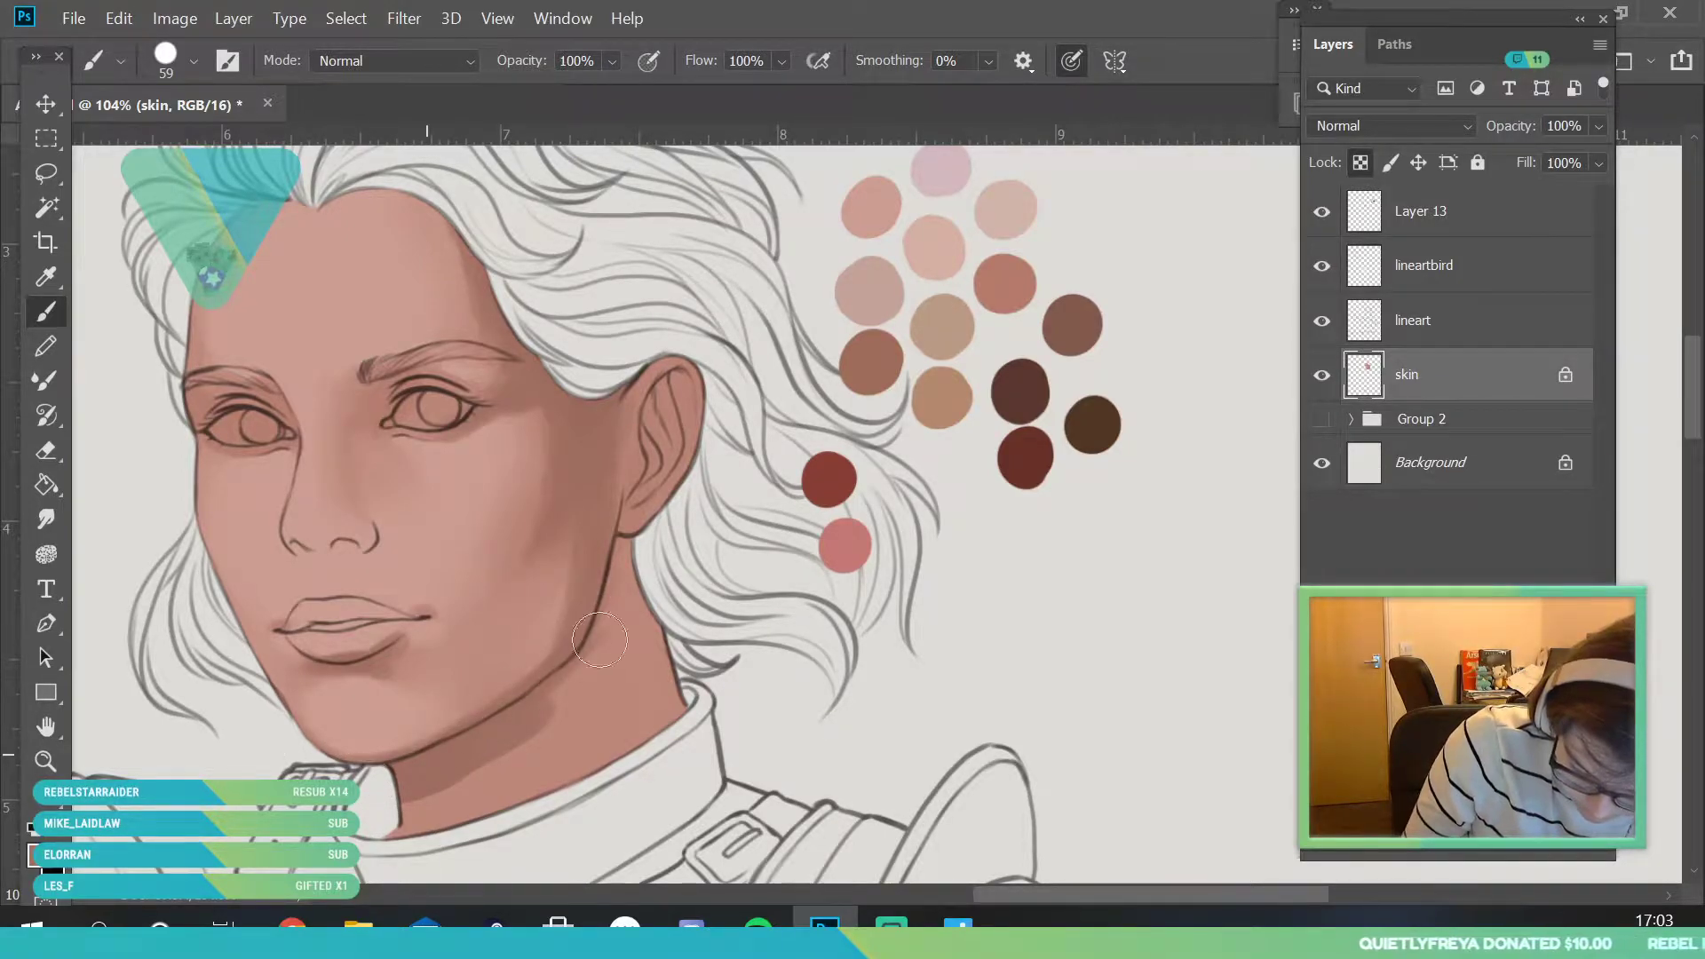
mouse_move(612, 636)
left_mouse_down()
mouse_move(536, 715)
mouse_move(477, 825)
mouse_move(669, 722)
mouse_move(676, 617)
mouse_move(551, 713)
mouse_move(624, 612)
mouse_move(641, 519)
left_mouse_up()
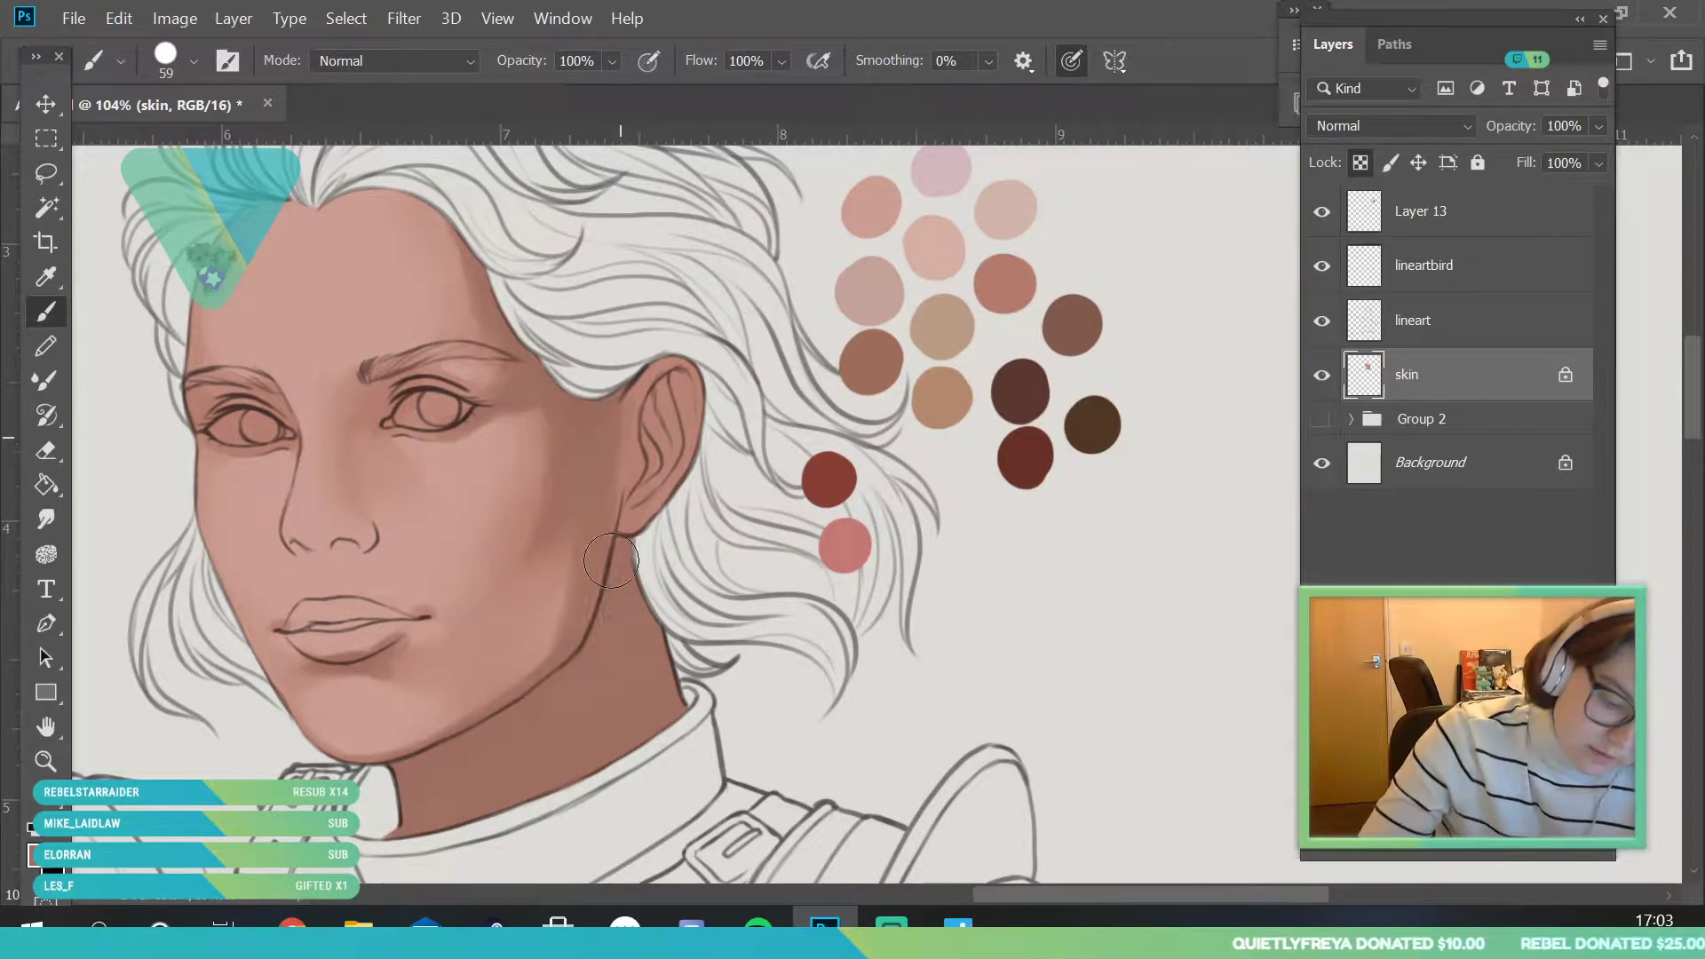
left_click_drag(417, 206, 477, 253)
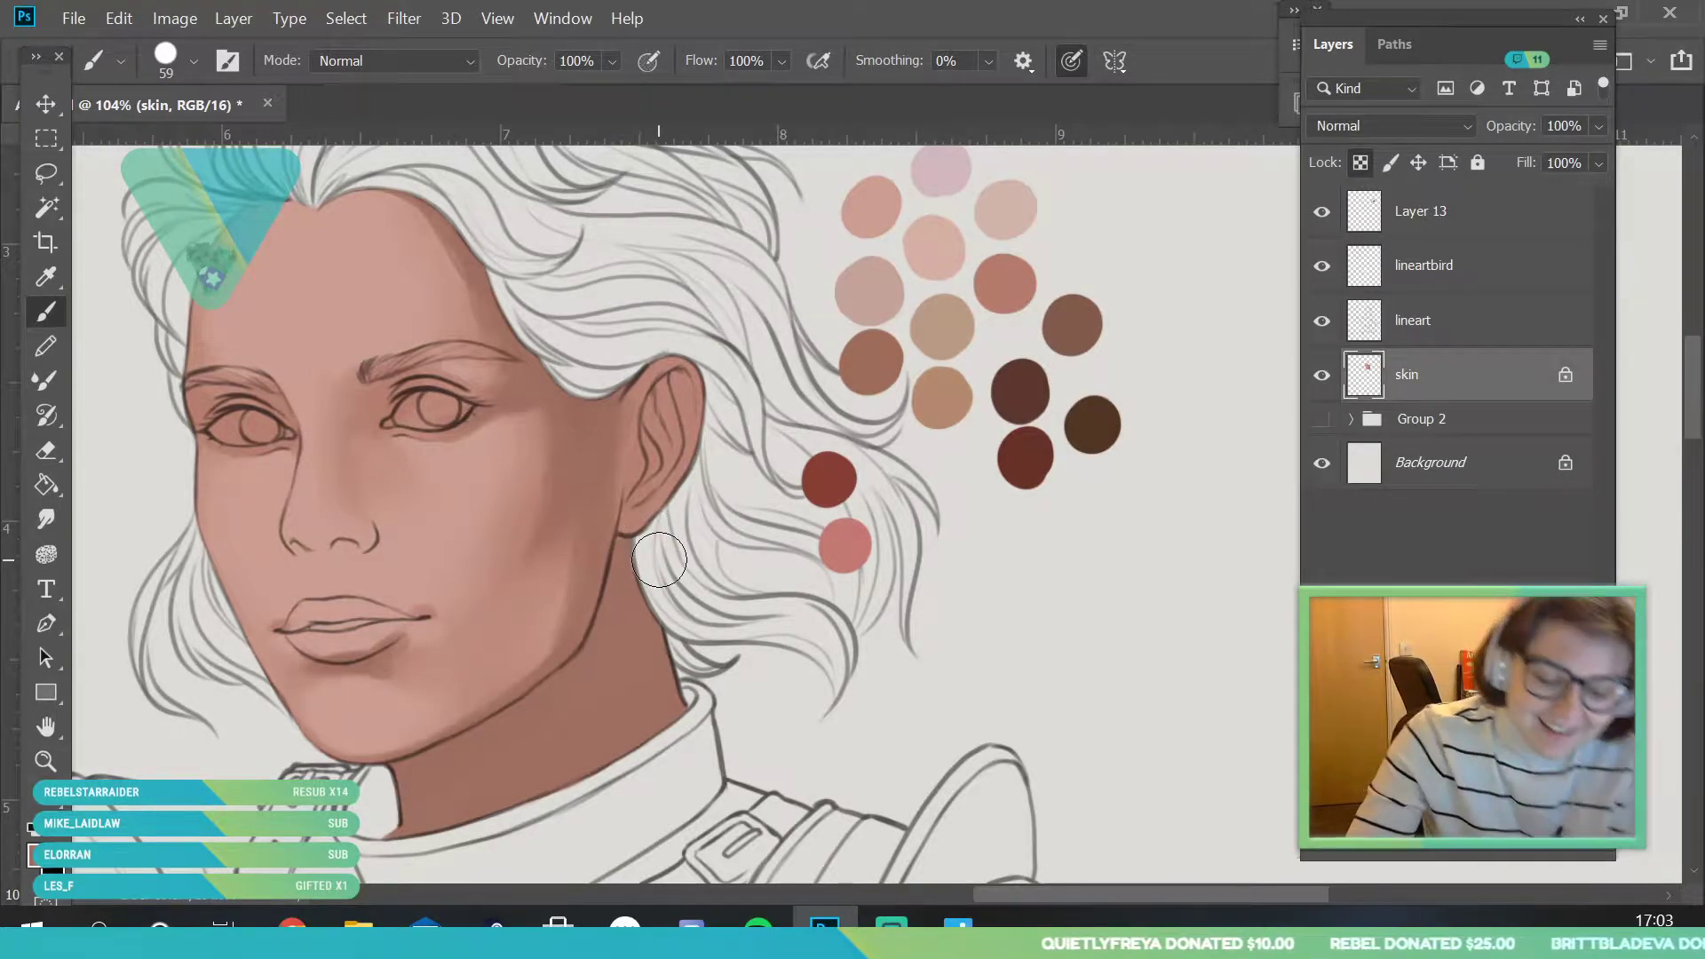
left_click_drag(451, 378, 464, 356)
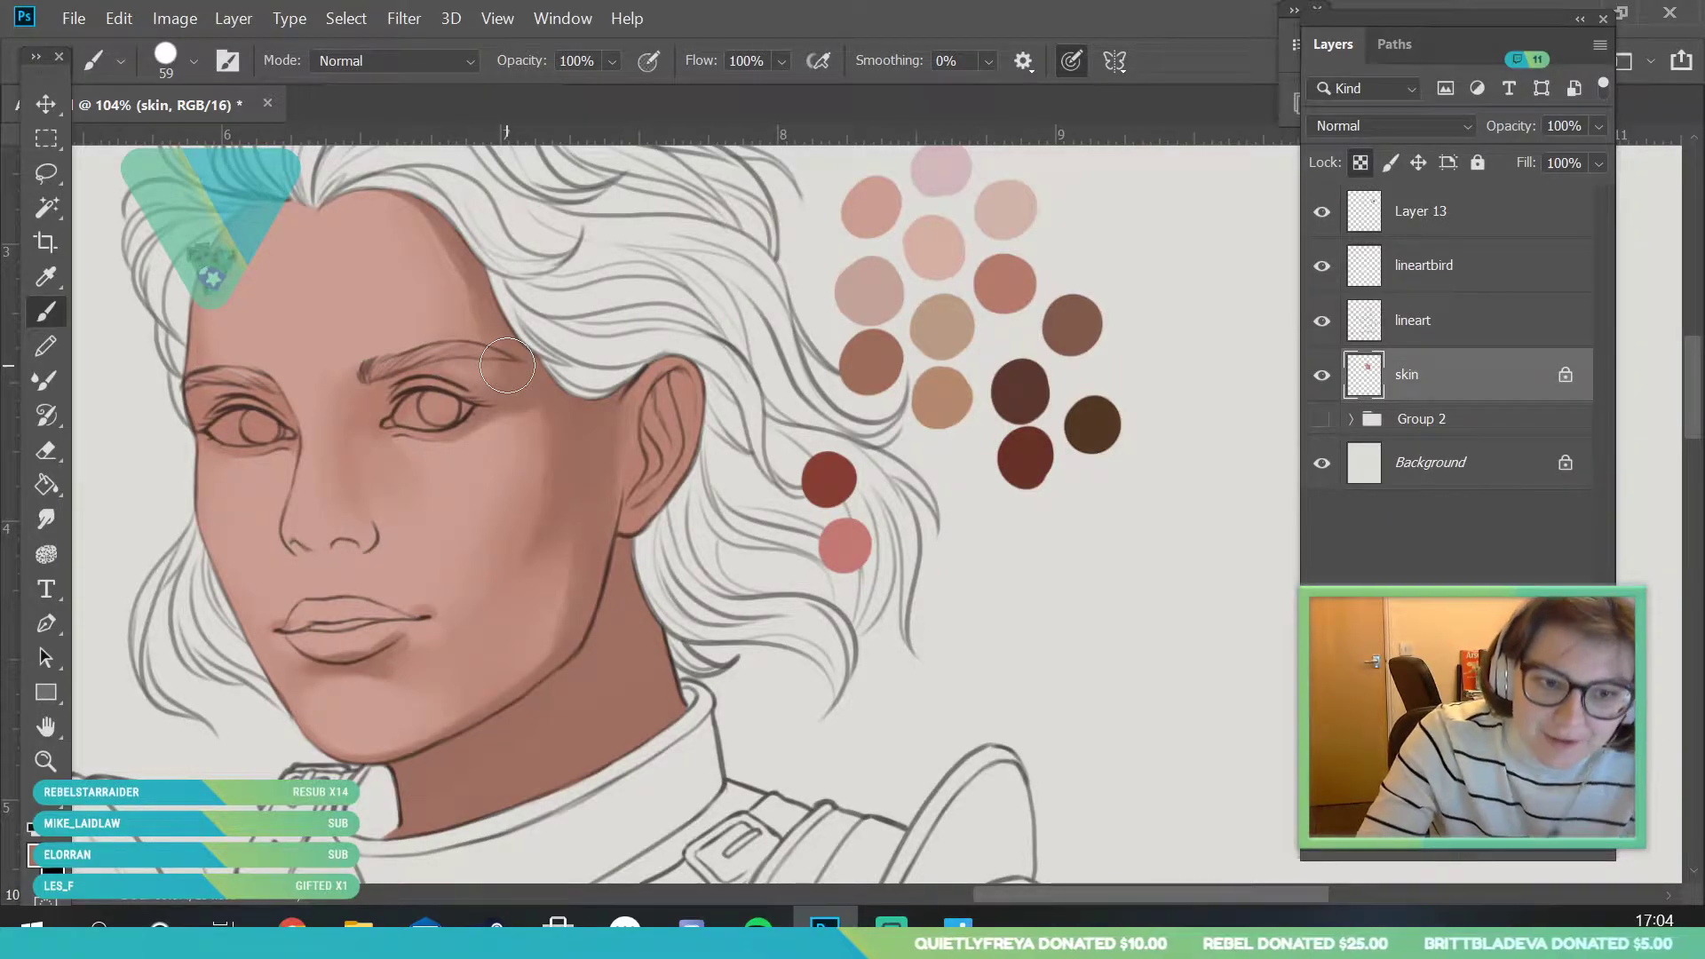
- Shade around the eyes and the nose bridge, using brush sizes of 36 px and 12 px
left_click(194, 60)
left_click(194, 134)
left_click(568, 293)
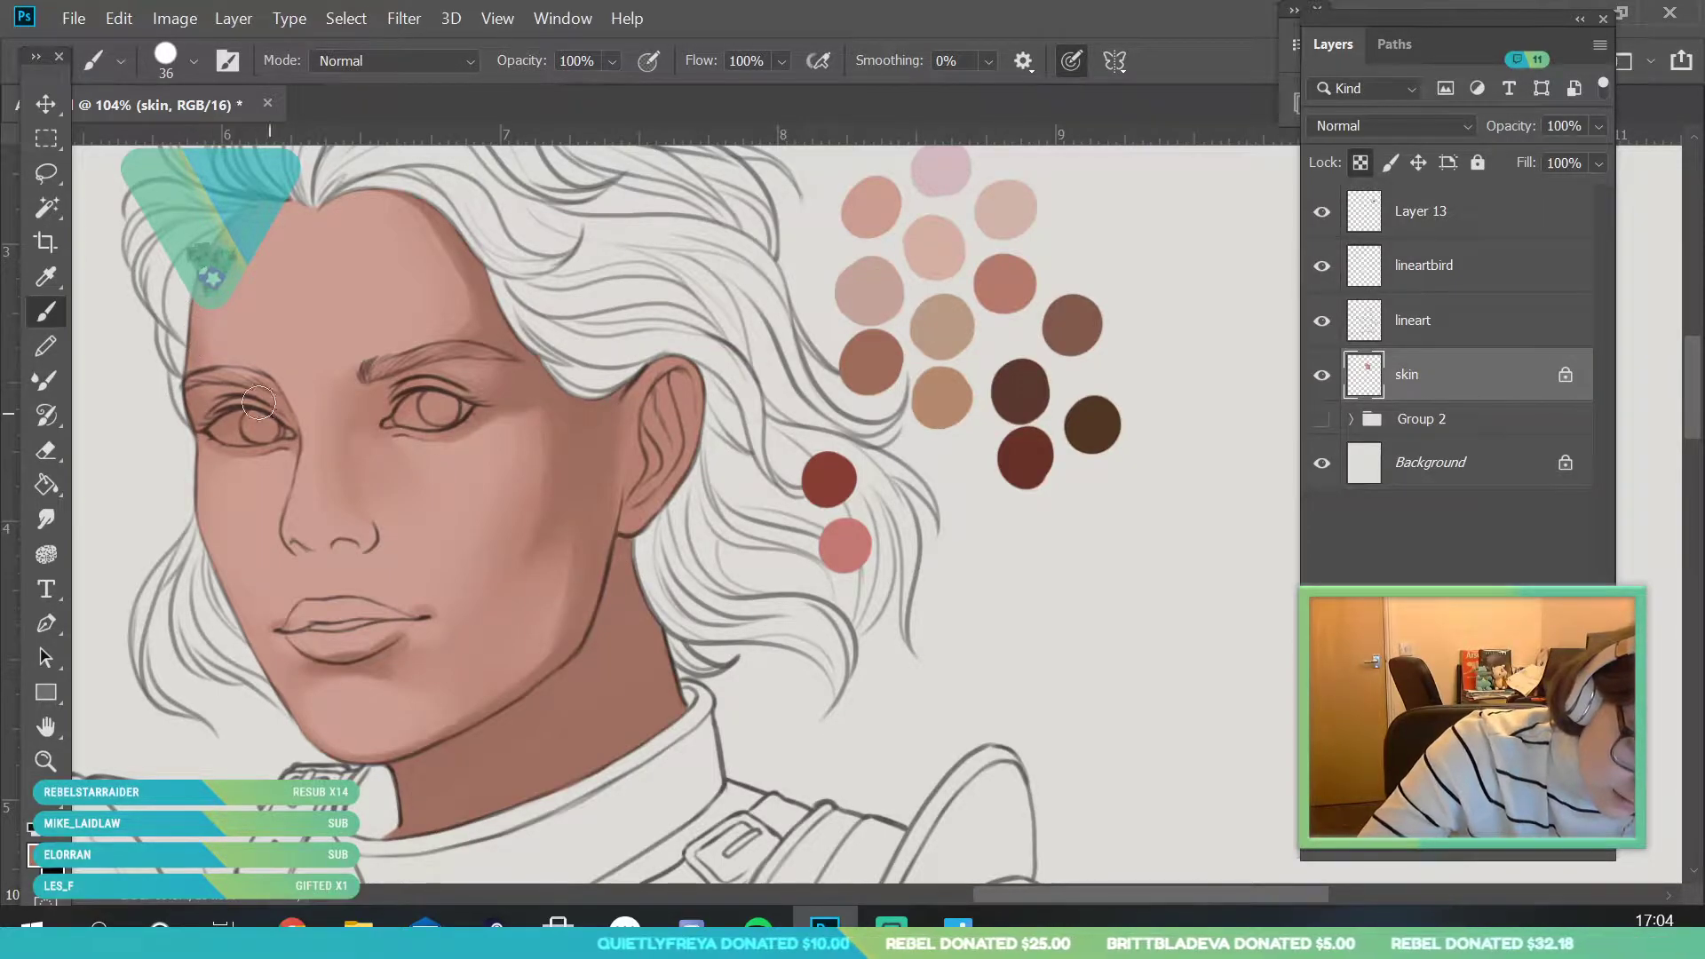
left_click(194, 60)
left_click_drag(184, 133, 158, 143)
left_click(569, 248)
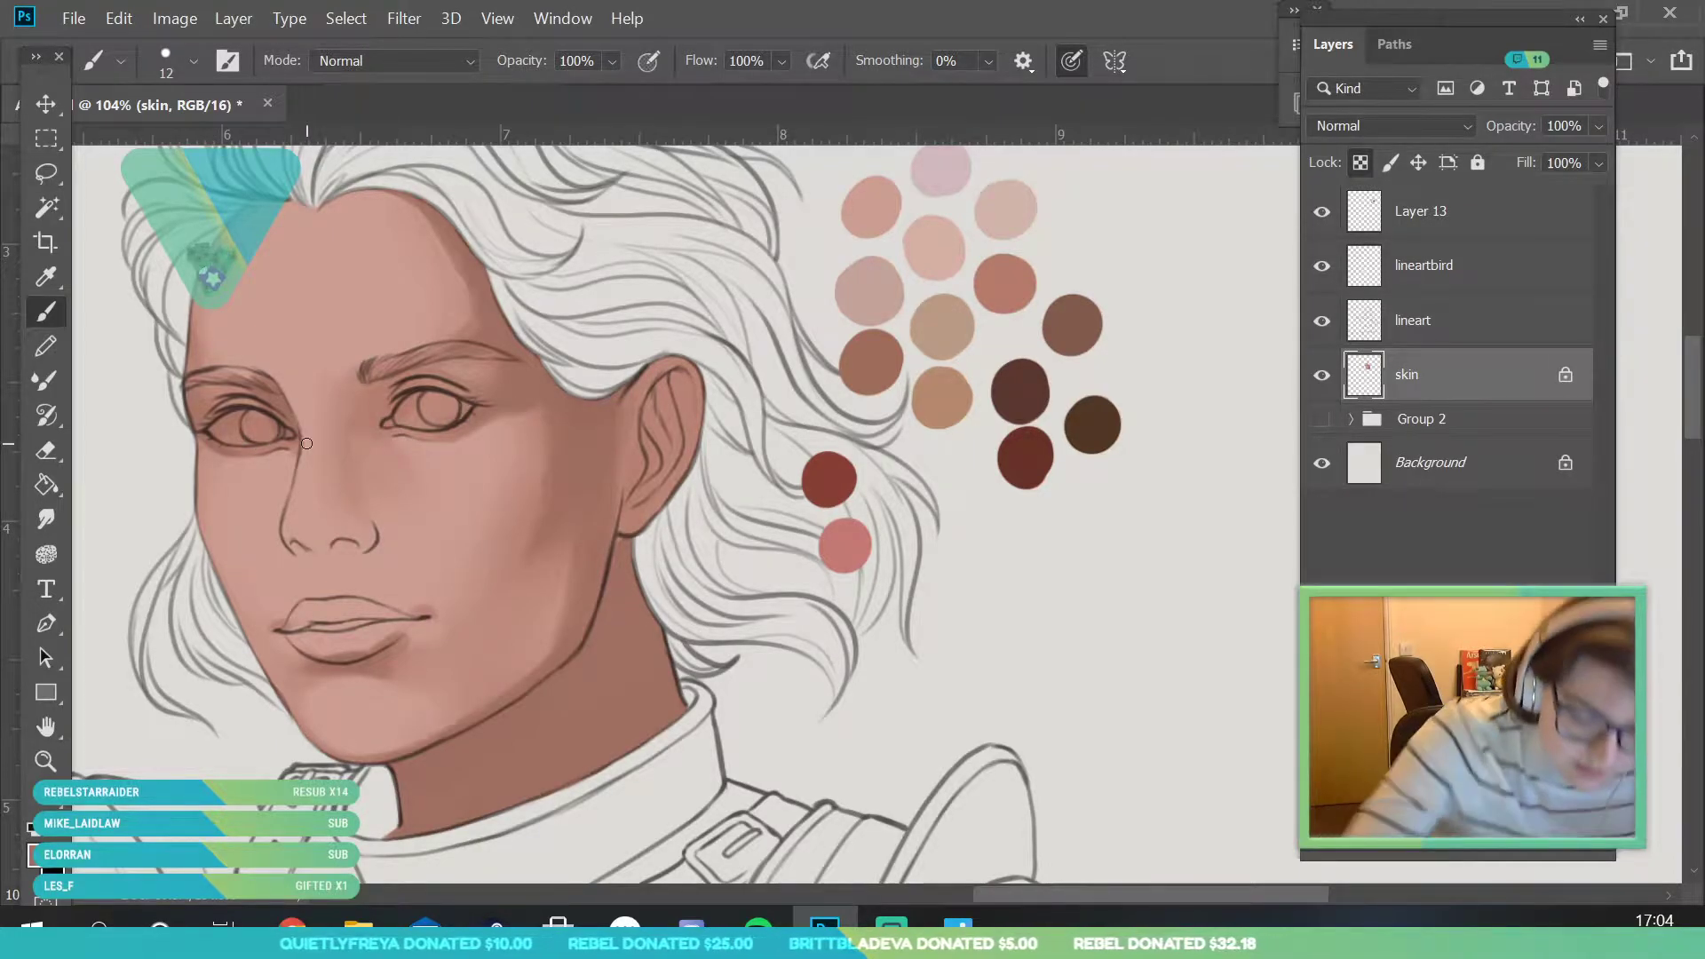
- Set the brush size to 21 px and refine the shadow under the lower lip
left_click(171, 72)
left_click_drag(164, 140, 176, 141)
key("Return")
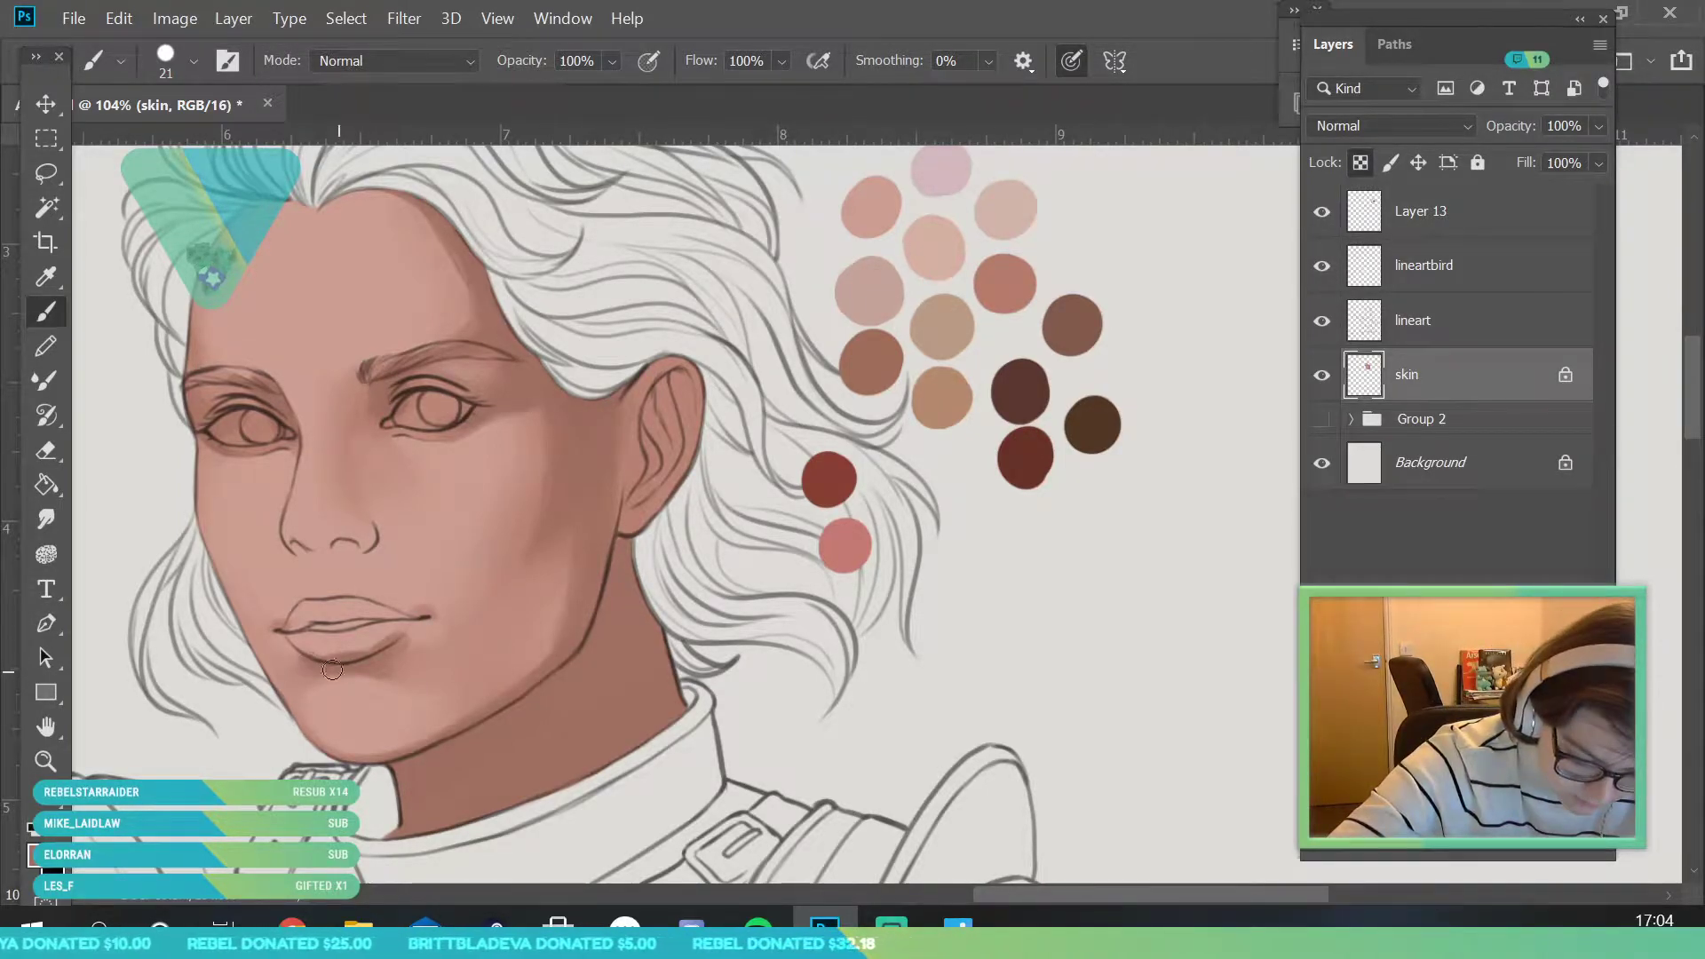
- Sample the lower-cheek skin tone and set the brush size to 59 px to blend the shading on the shadowed cheek
left_click(46, 761)
mouse_move(514, 564)
left_mouse_down()
mouse_move(571, 594)
mouse_move(509, 540)
left_mouse_up()
key("i")
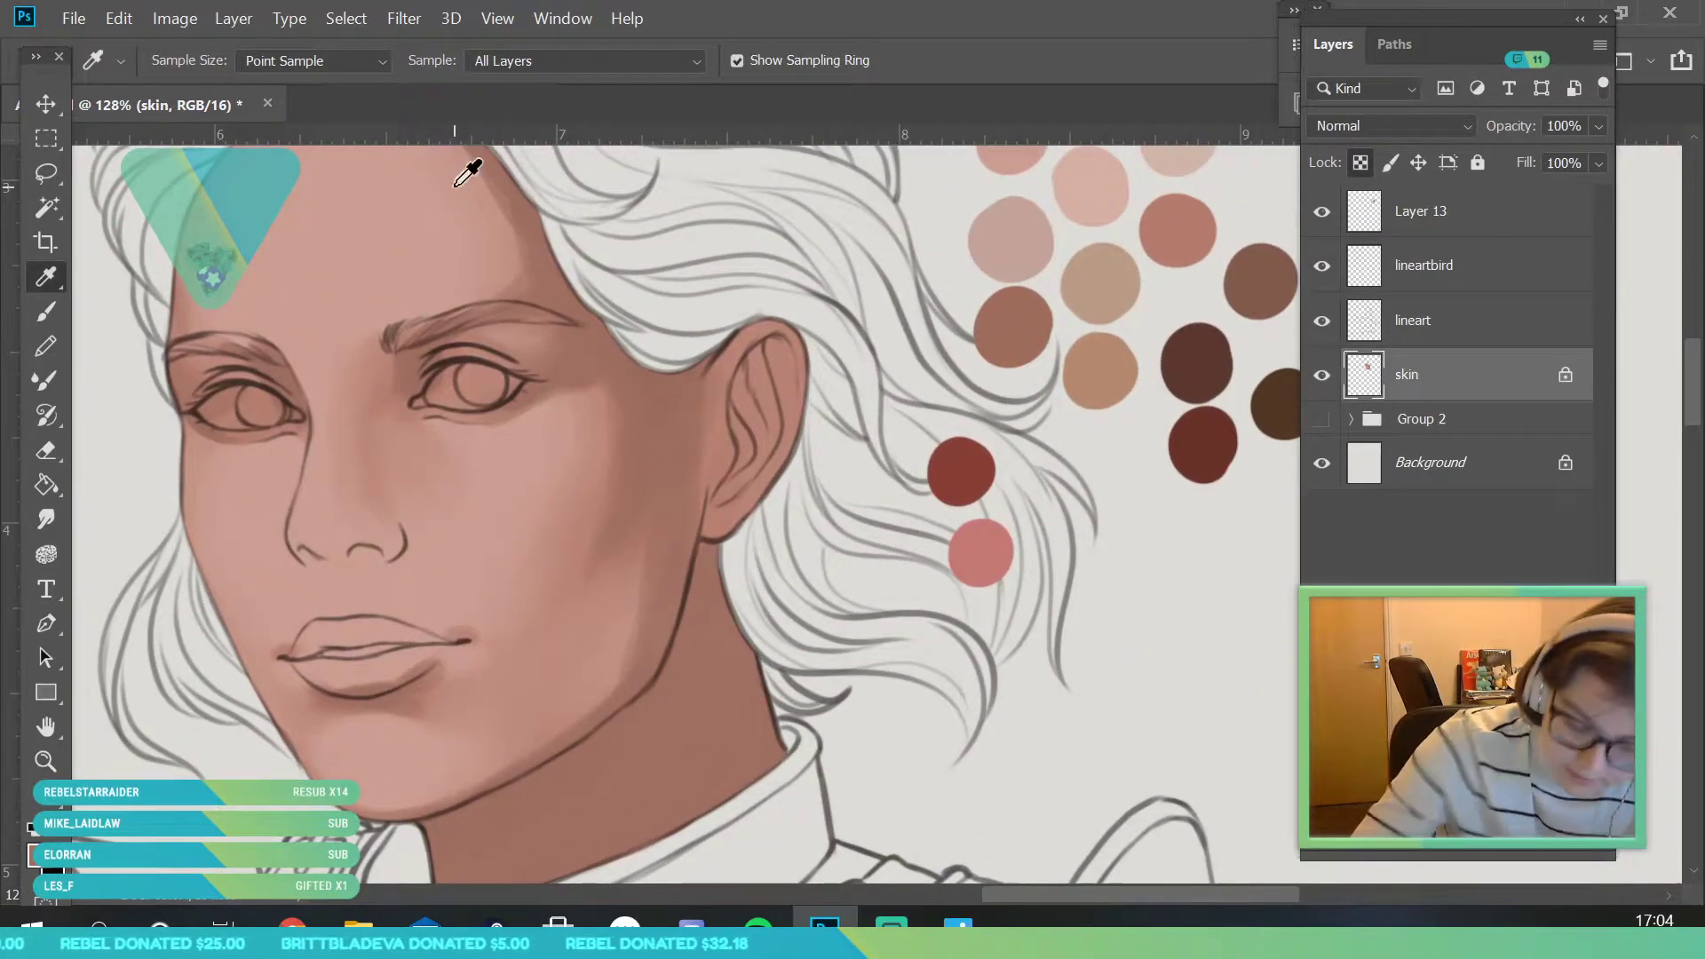
left_click(588, 567)
left_click(46, 311)
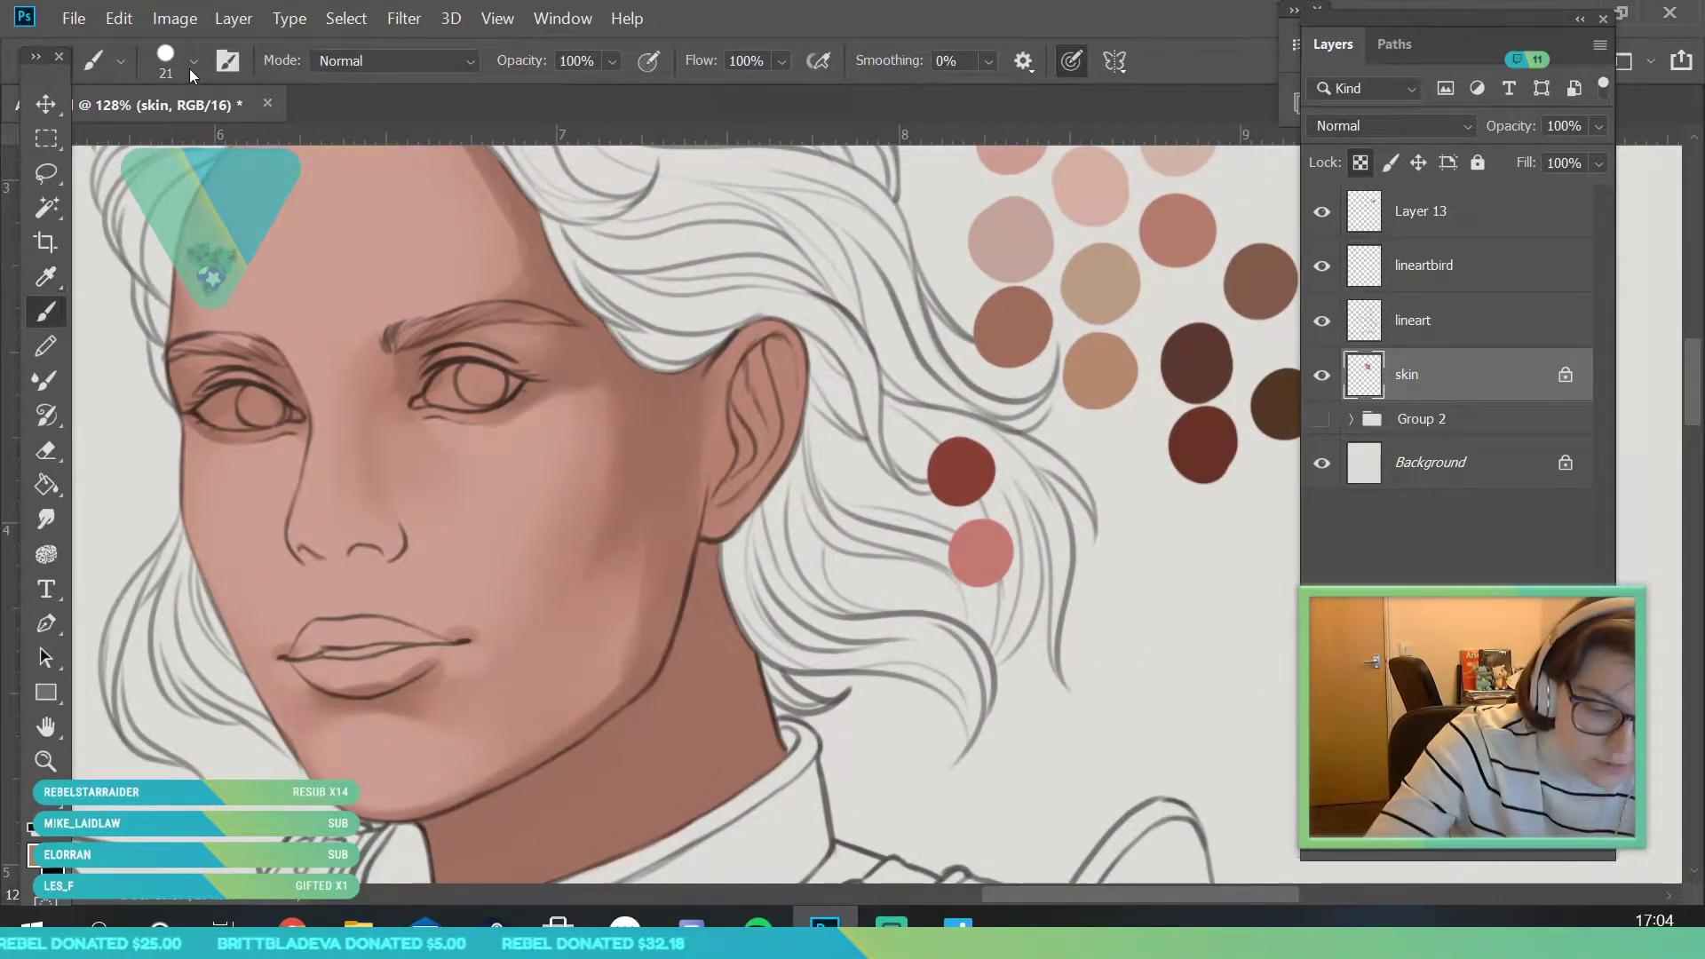
left_click(190, 67)
left_click(568, 397)
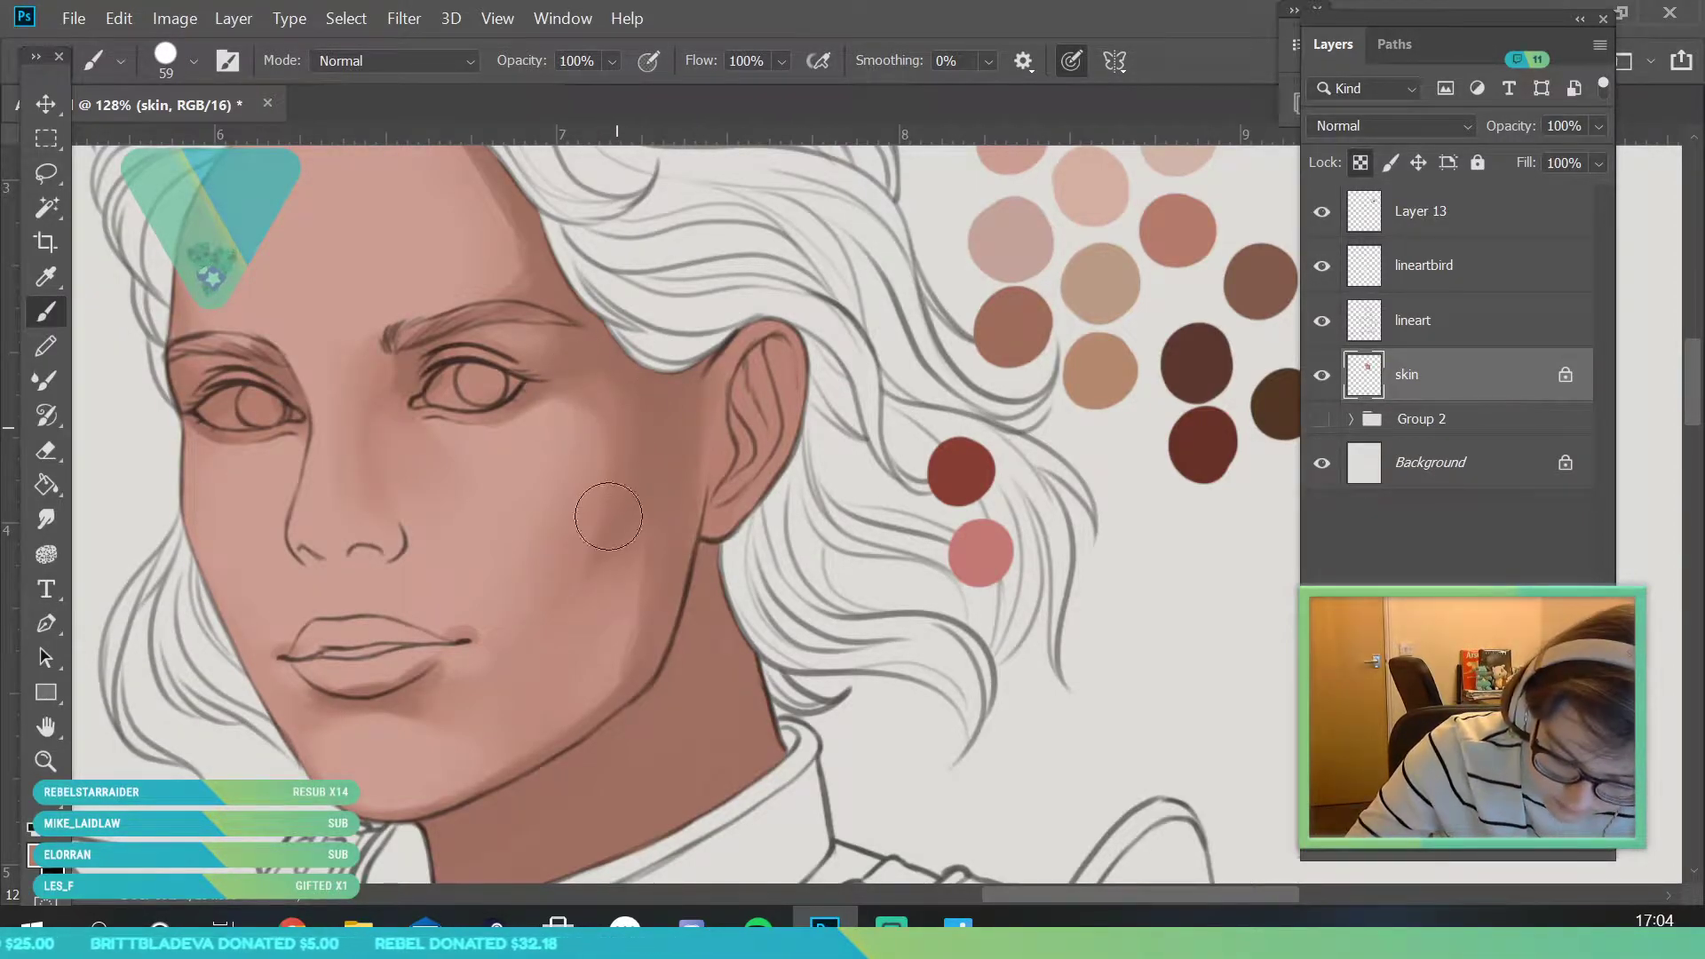
- Blend the cheek shading with a 168 px brush and soften the lower cheek toward the jaw with a 100 px brush
left_click(178, 68)
left_click(263, 140)
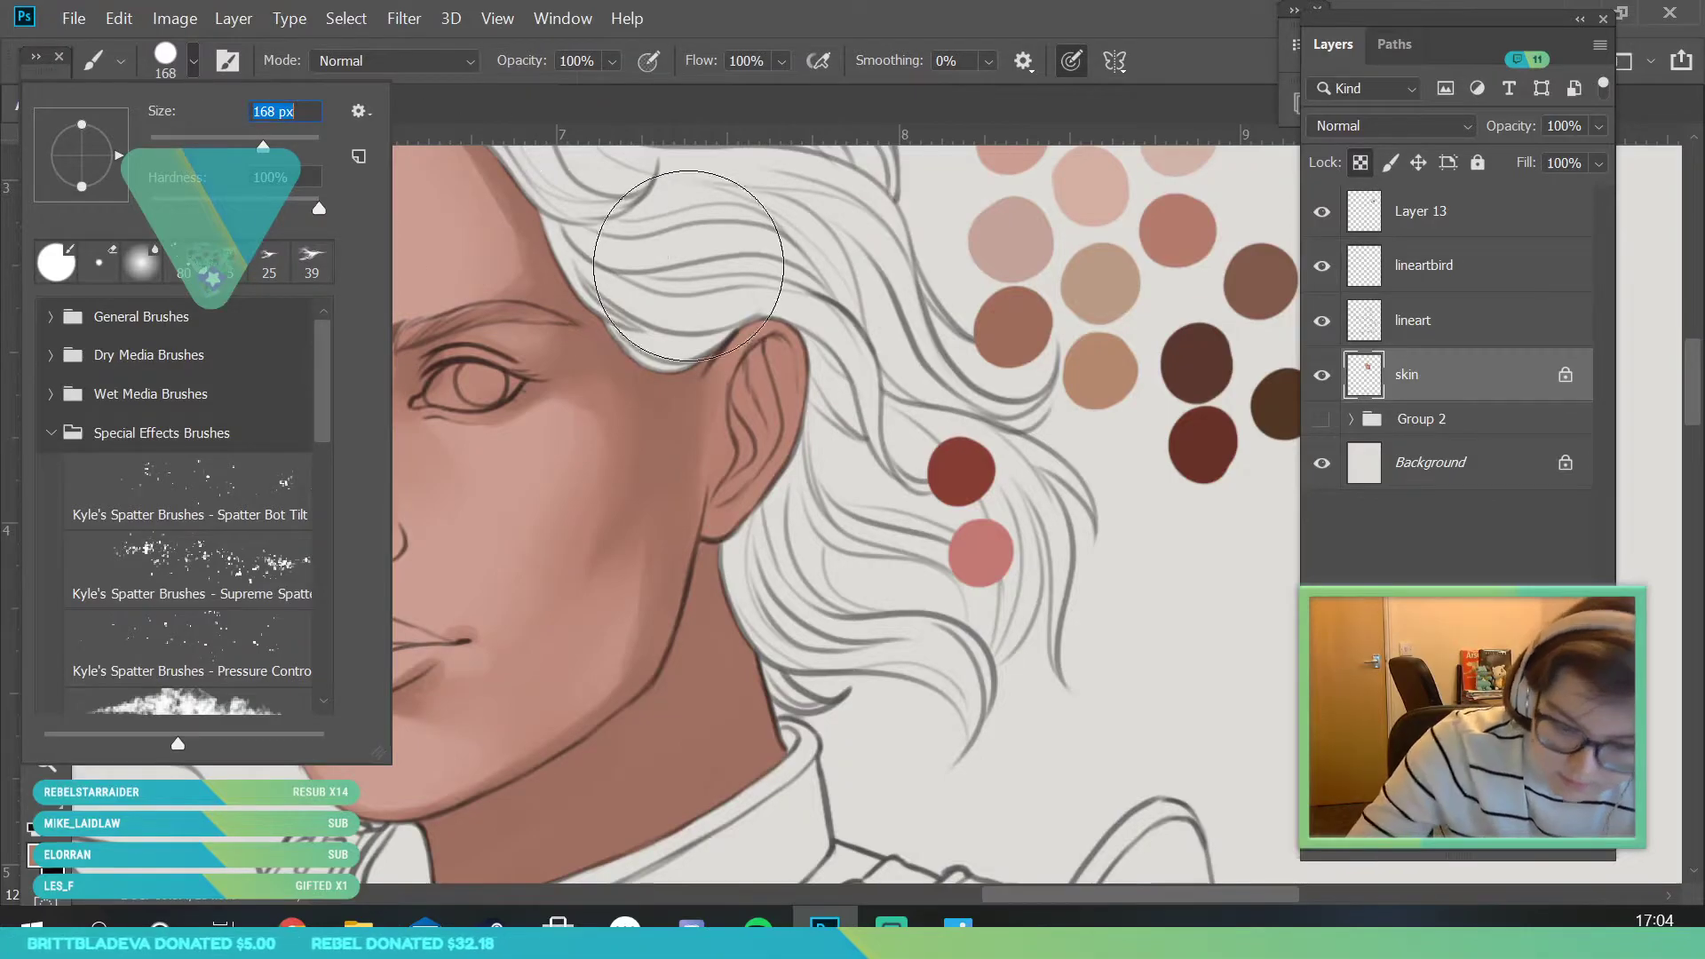
left_click(610, 469)
mouse_move(577, 580)
left_mouse_down()
mouse_move(620, 511)
mouse_move(653, 497)
mouse_move(606, 715)
left_mouse_up()
left_click(194, 60)
left_click_drag(263, 137, 244, 137)
key("Return")
mouse_move(651, 603)
left_mouse_down()
mouse_move(628, 676)
mouse_move(662, 547)
mouse_move(612, 706)
mouse_move(656, 607)
mouse_move(565, 726)
mouse_move(653, 644)
mouse_move(524, 733)
mouse_move(471, 798)
mouse_move(655, 646)
mouse_move(539, 732)
left_mouse_up()
- Sample a skin tone near the jaw and smooth the shading along the jawline with the 100 px brush
left_click(59, 760)
left_click_drag(513, 624, 518, 682)
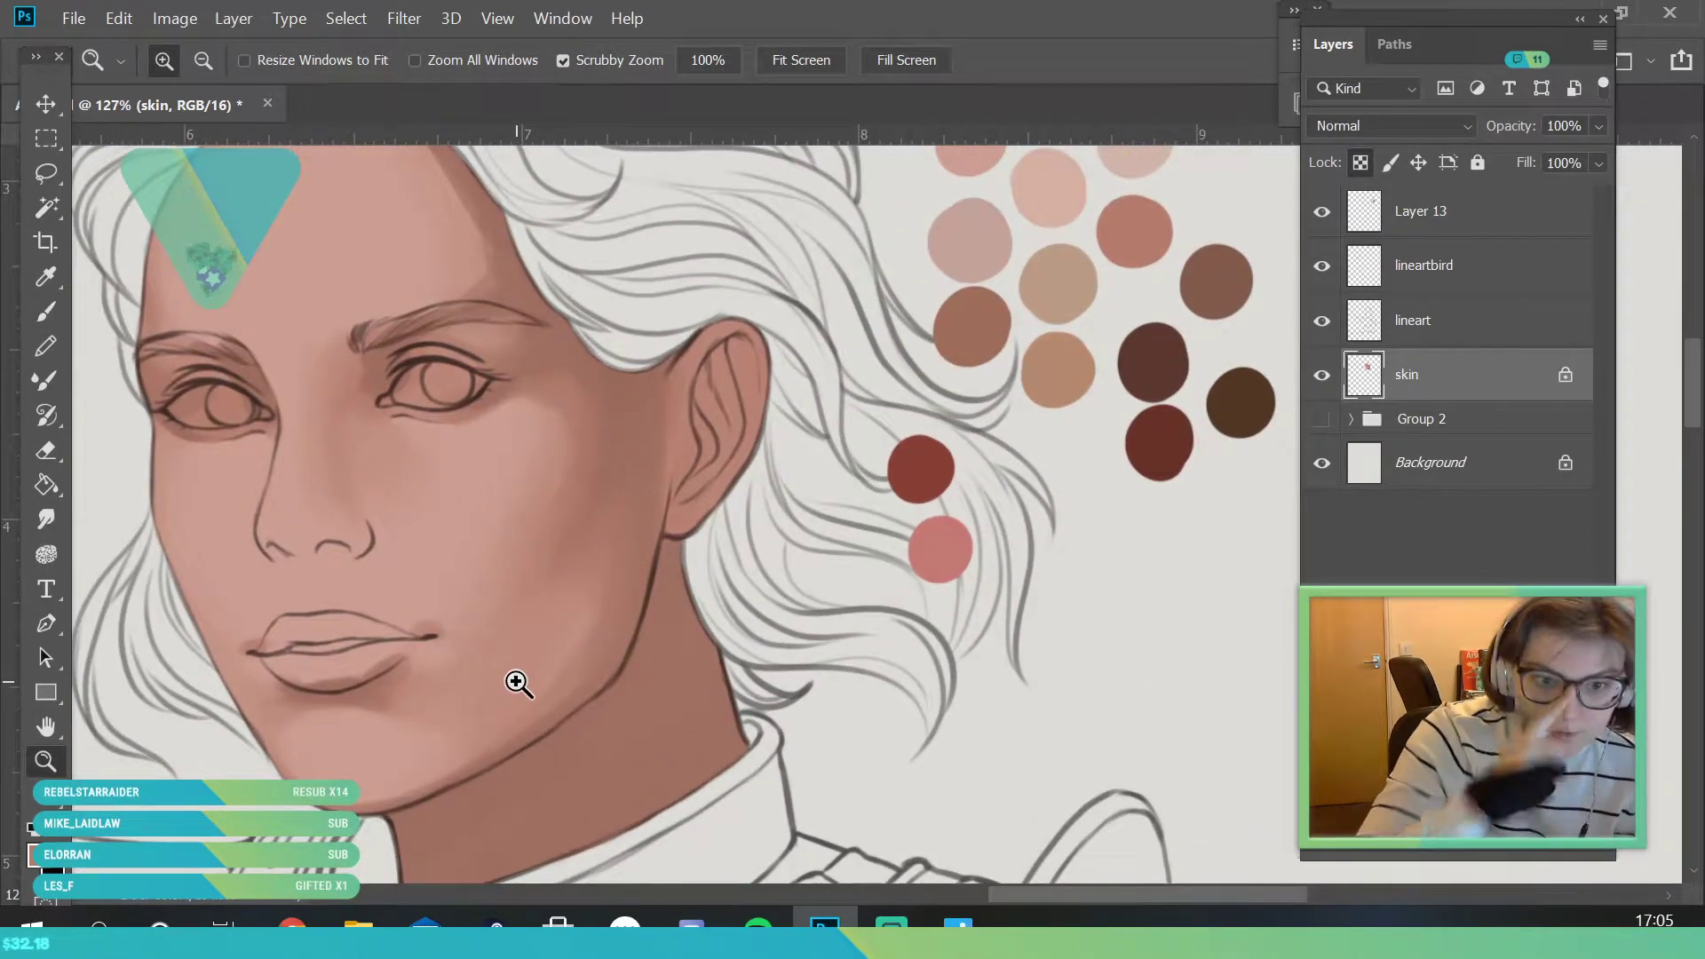
left_click_drag(583, 376, 569, 403)
left_click_drag(205, 369, 216, 384)
mouse_move(229, 455)
left_mouse_down()
mouse_move(242, 467)
mouse_move(229, 468)
left_mouse_up()
key("i")
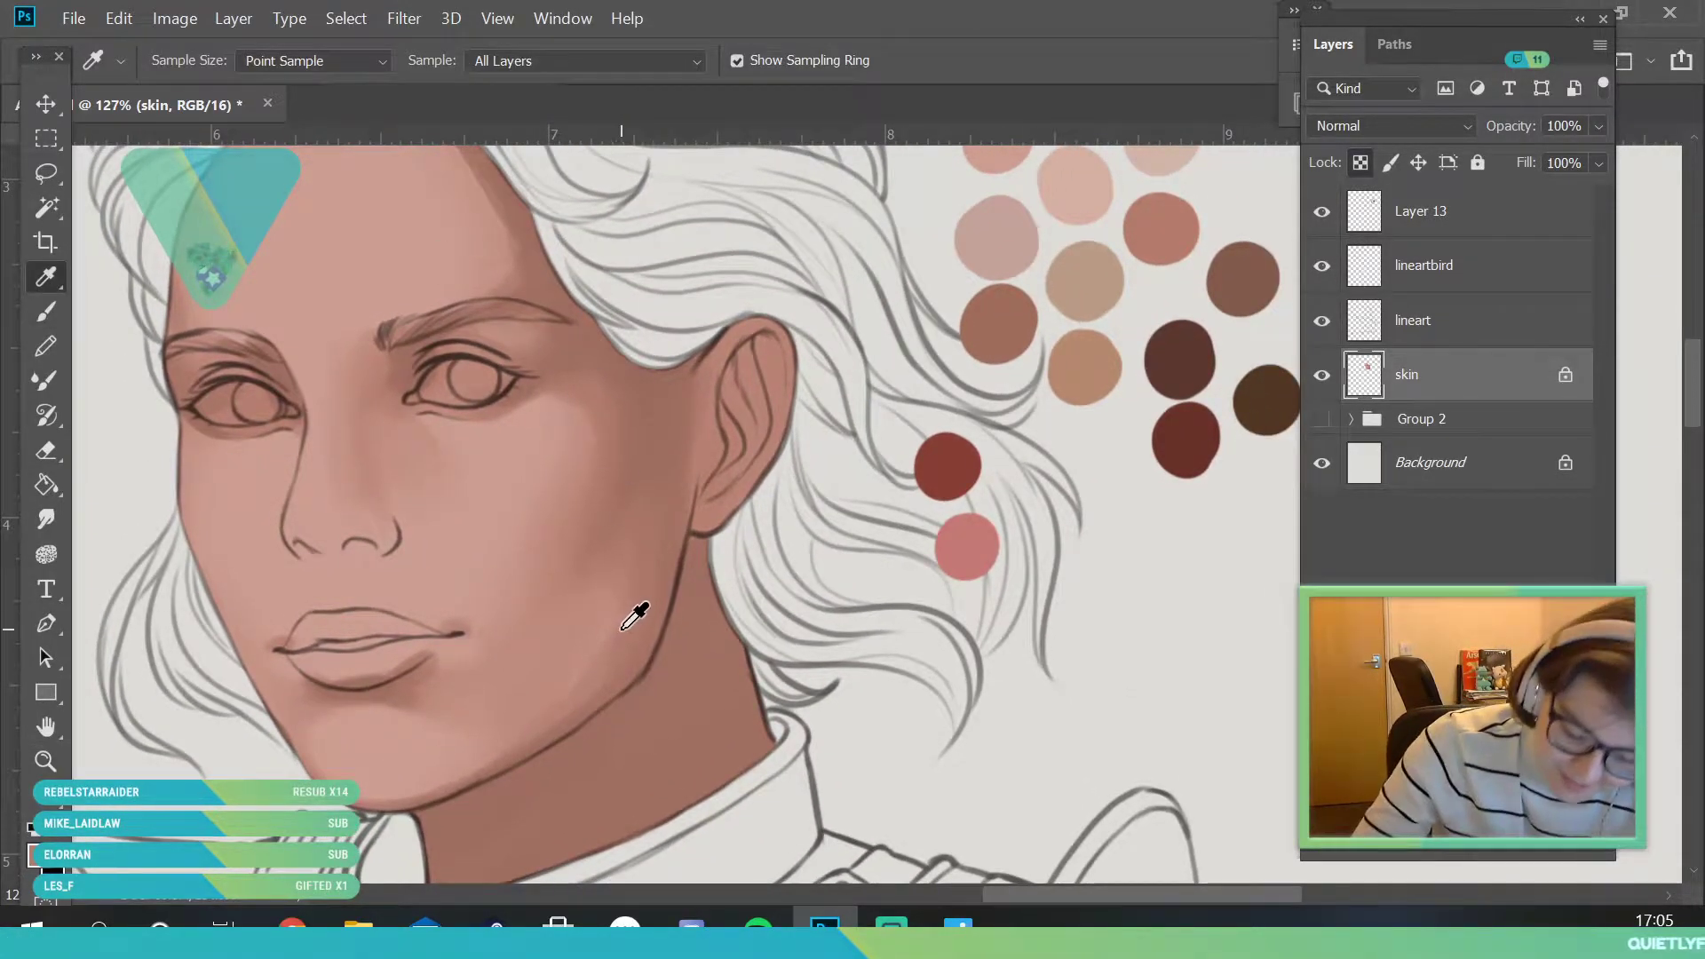
key("b")
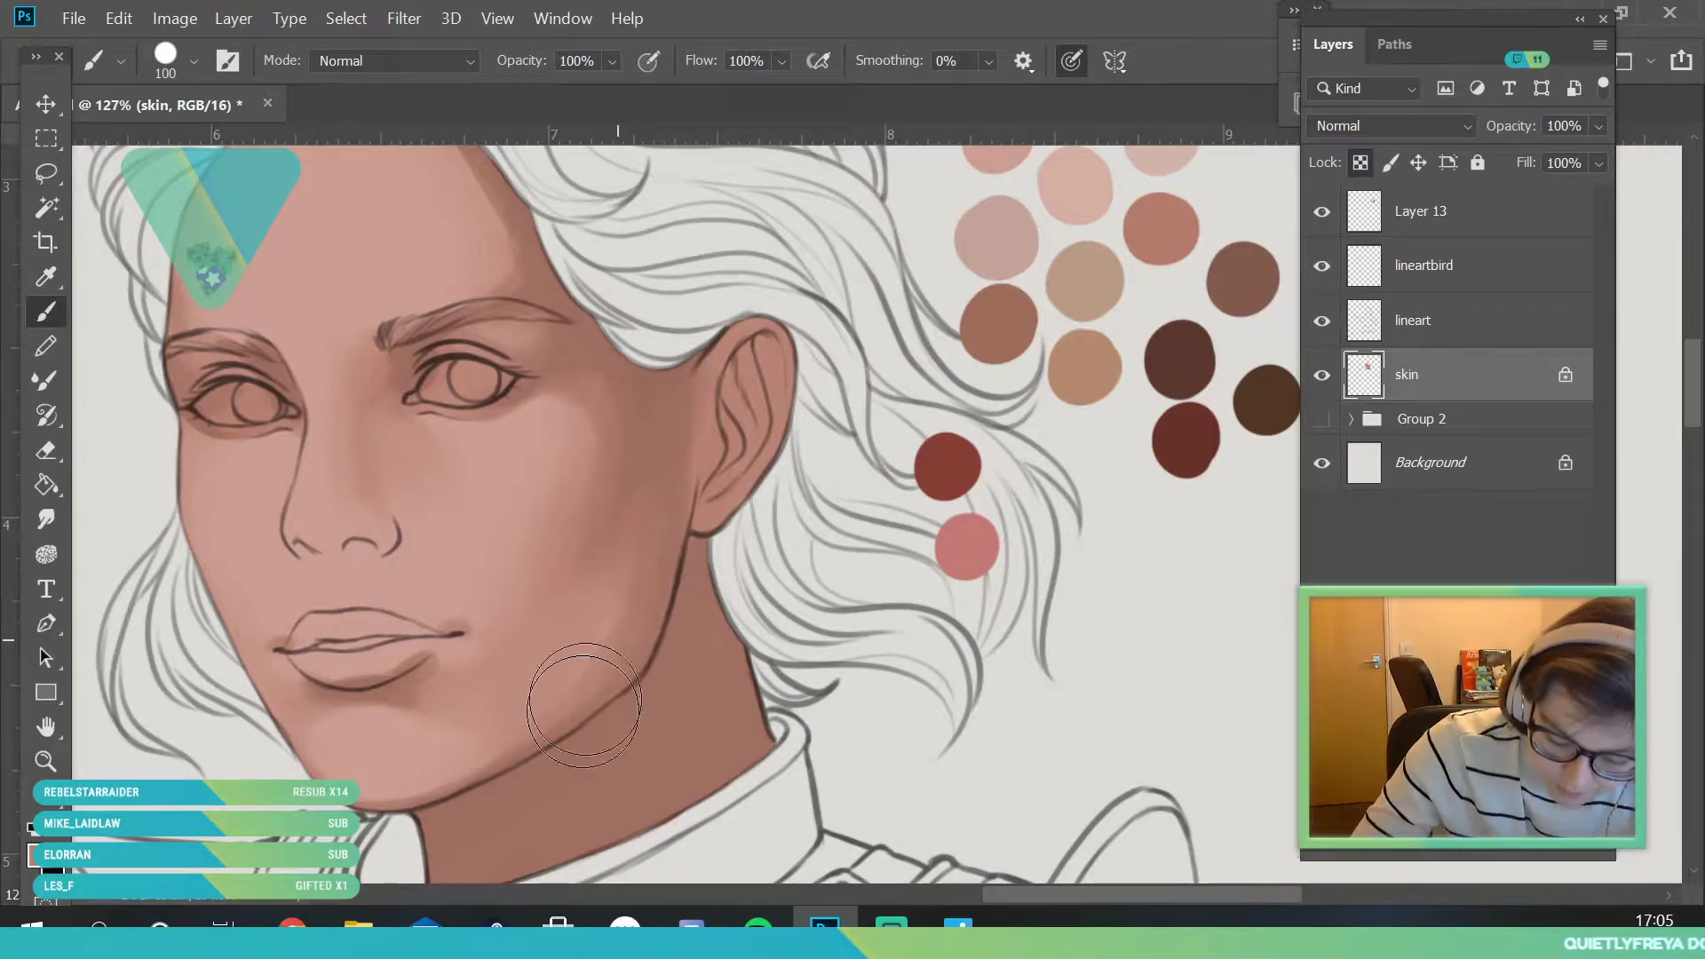
mouse_move(626, 604)
left_mouse_down()
mouse_move(549, 685)
mouse_move(539, 728)
mouse_move(640, 611)
mouse_move(529, 739)
mouse_move(628, 609)
mouse_move(535, 720)
left_mouse_up()
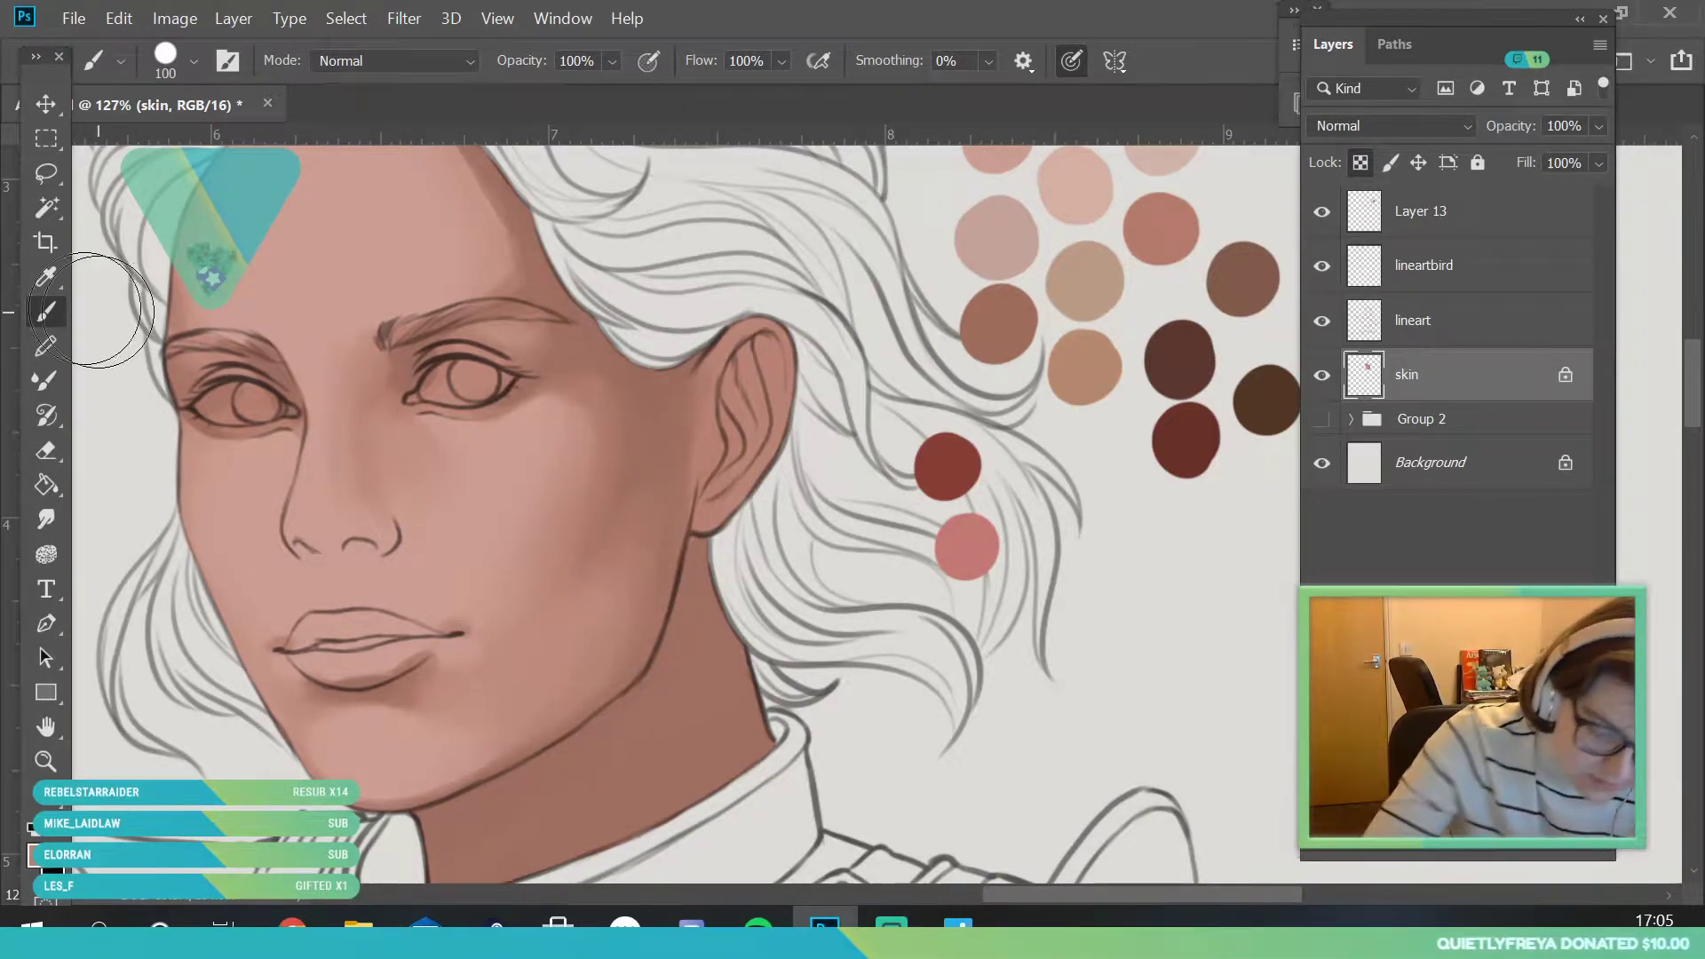
- Sample the lower-cheek colour and blend it over the corner of the jaw
key("i")
left_click(612, 602)
key("b")
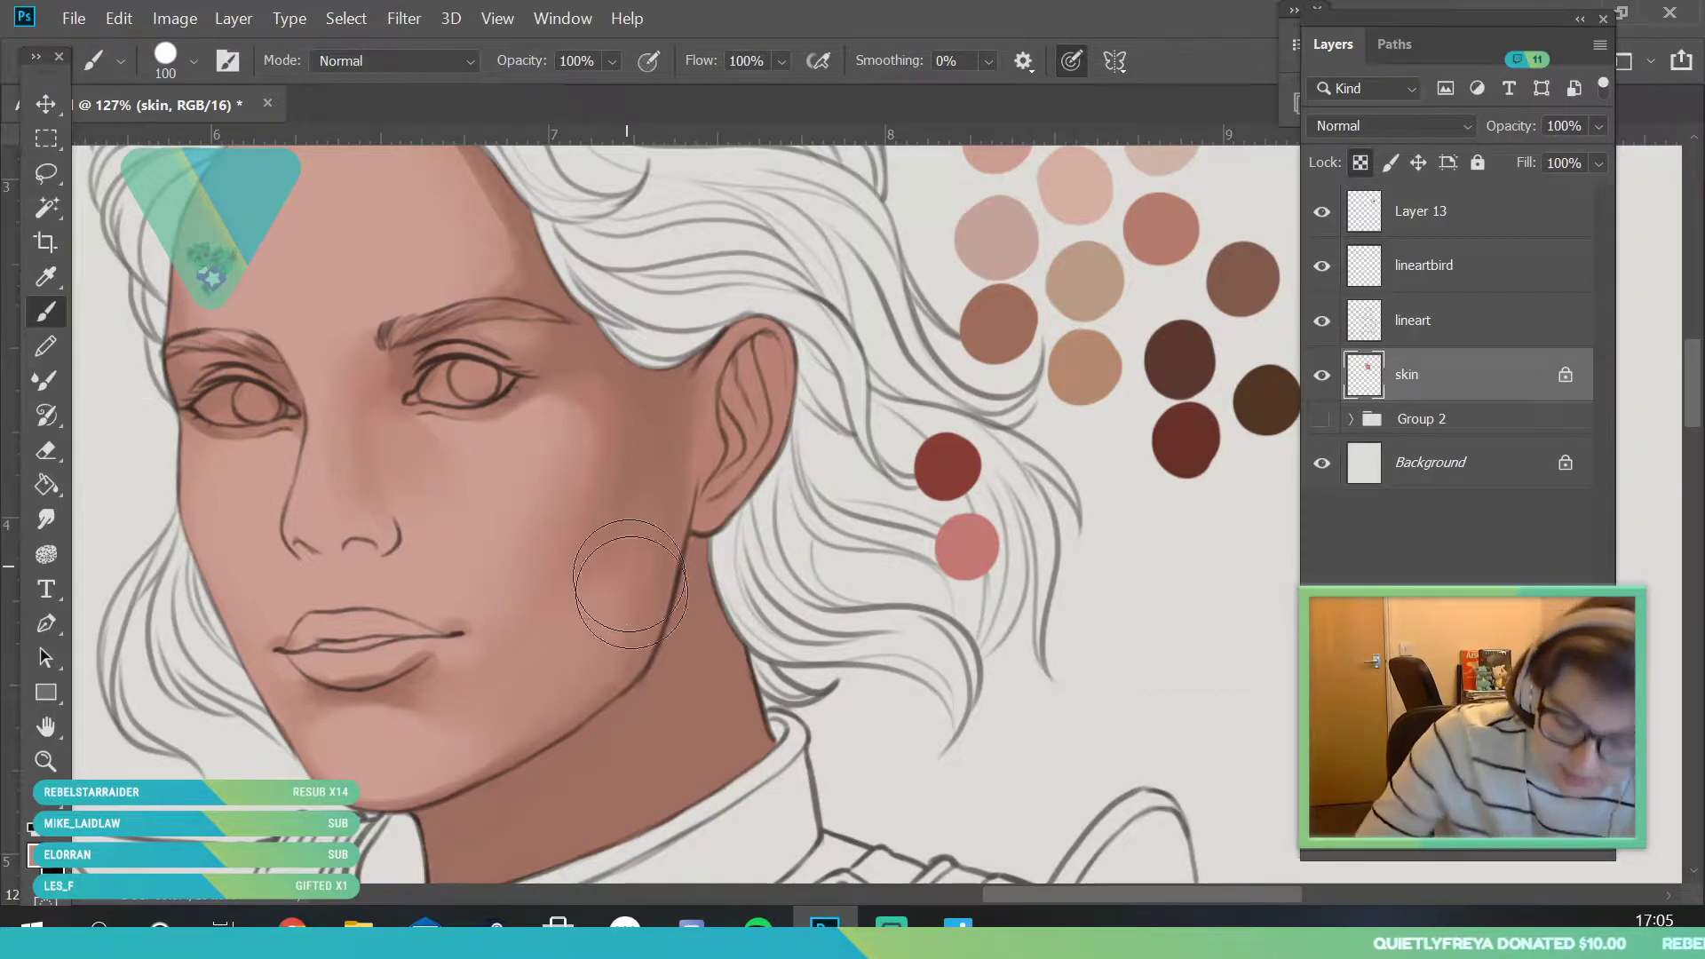
mouse_move(570, 678)
left_mouse_down()
mouse_move(533, 711)
mouse_move(613, 629)
left_mouse_up()
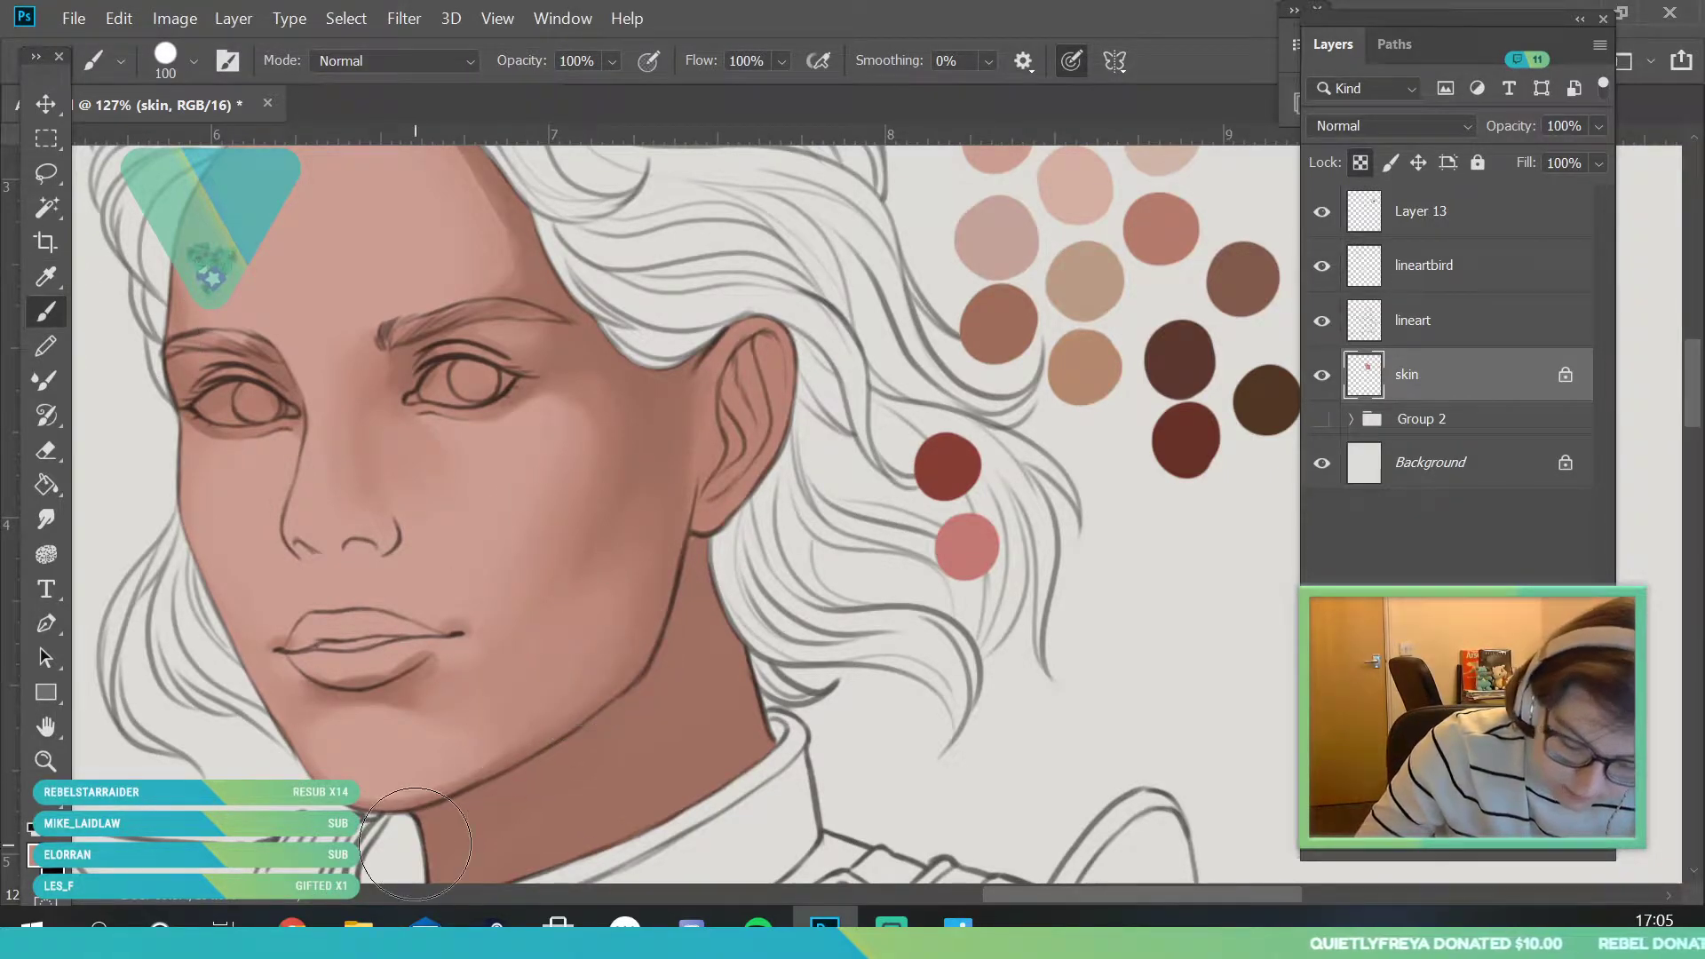
- Sample skin tones beside the eye and in front of the ear, and blend the cheekbone shadow down the side of the face
key("i")
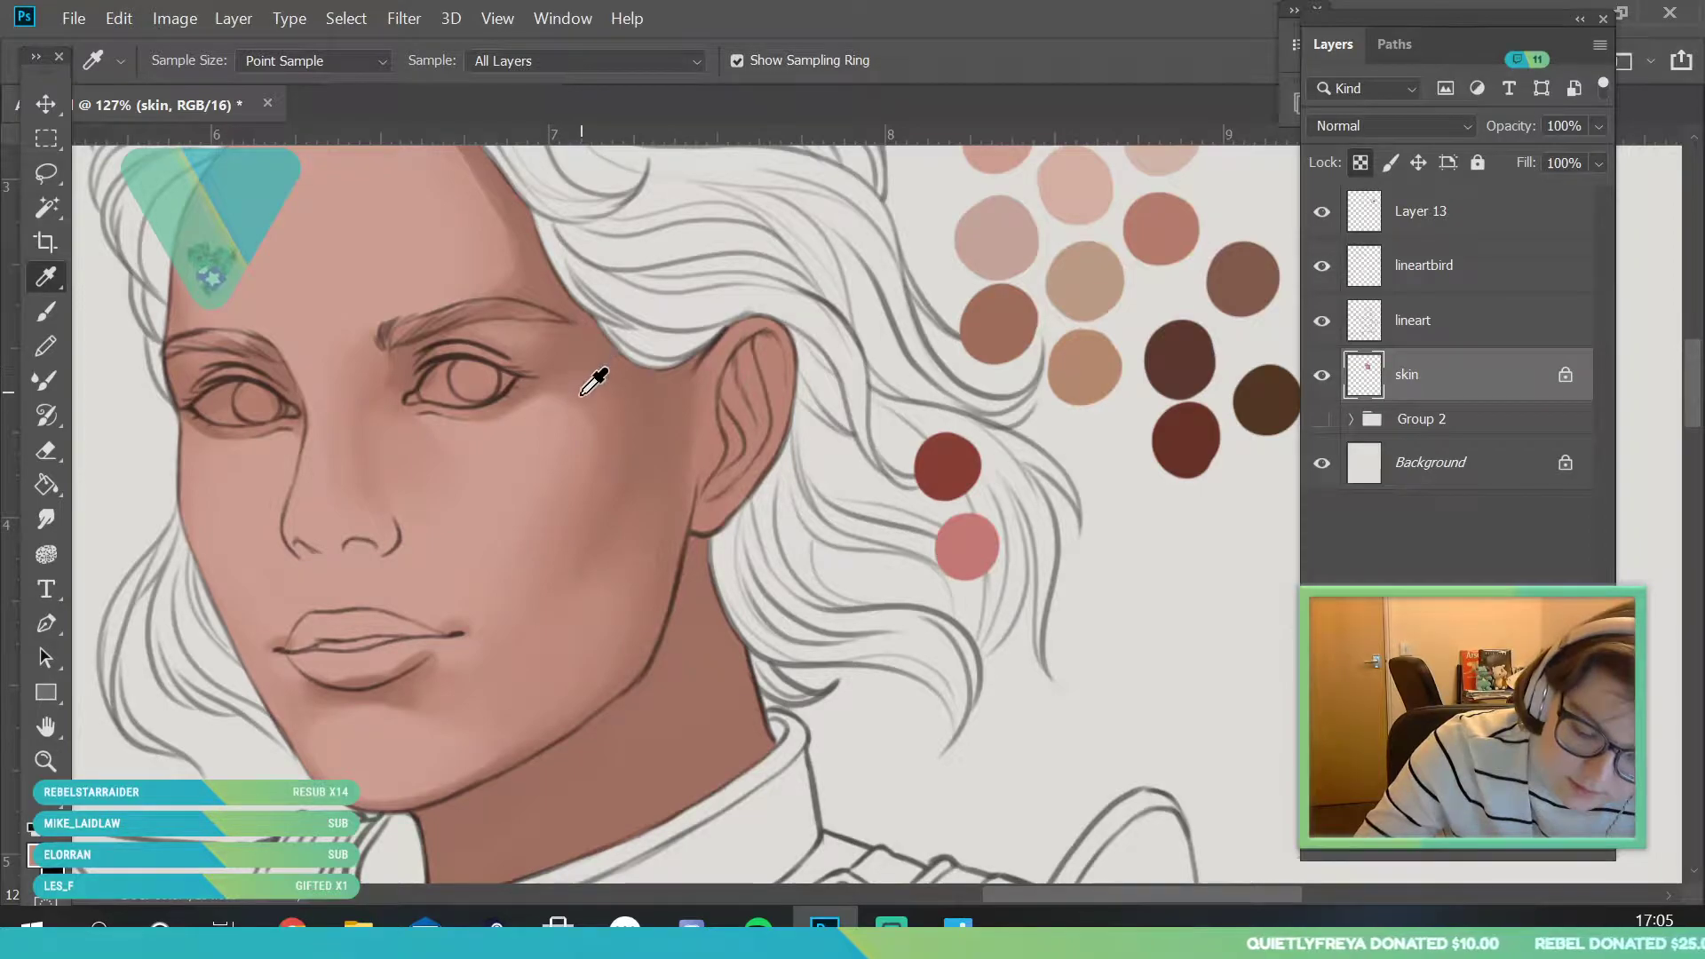
left_click(595, 420)
key("b")
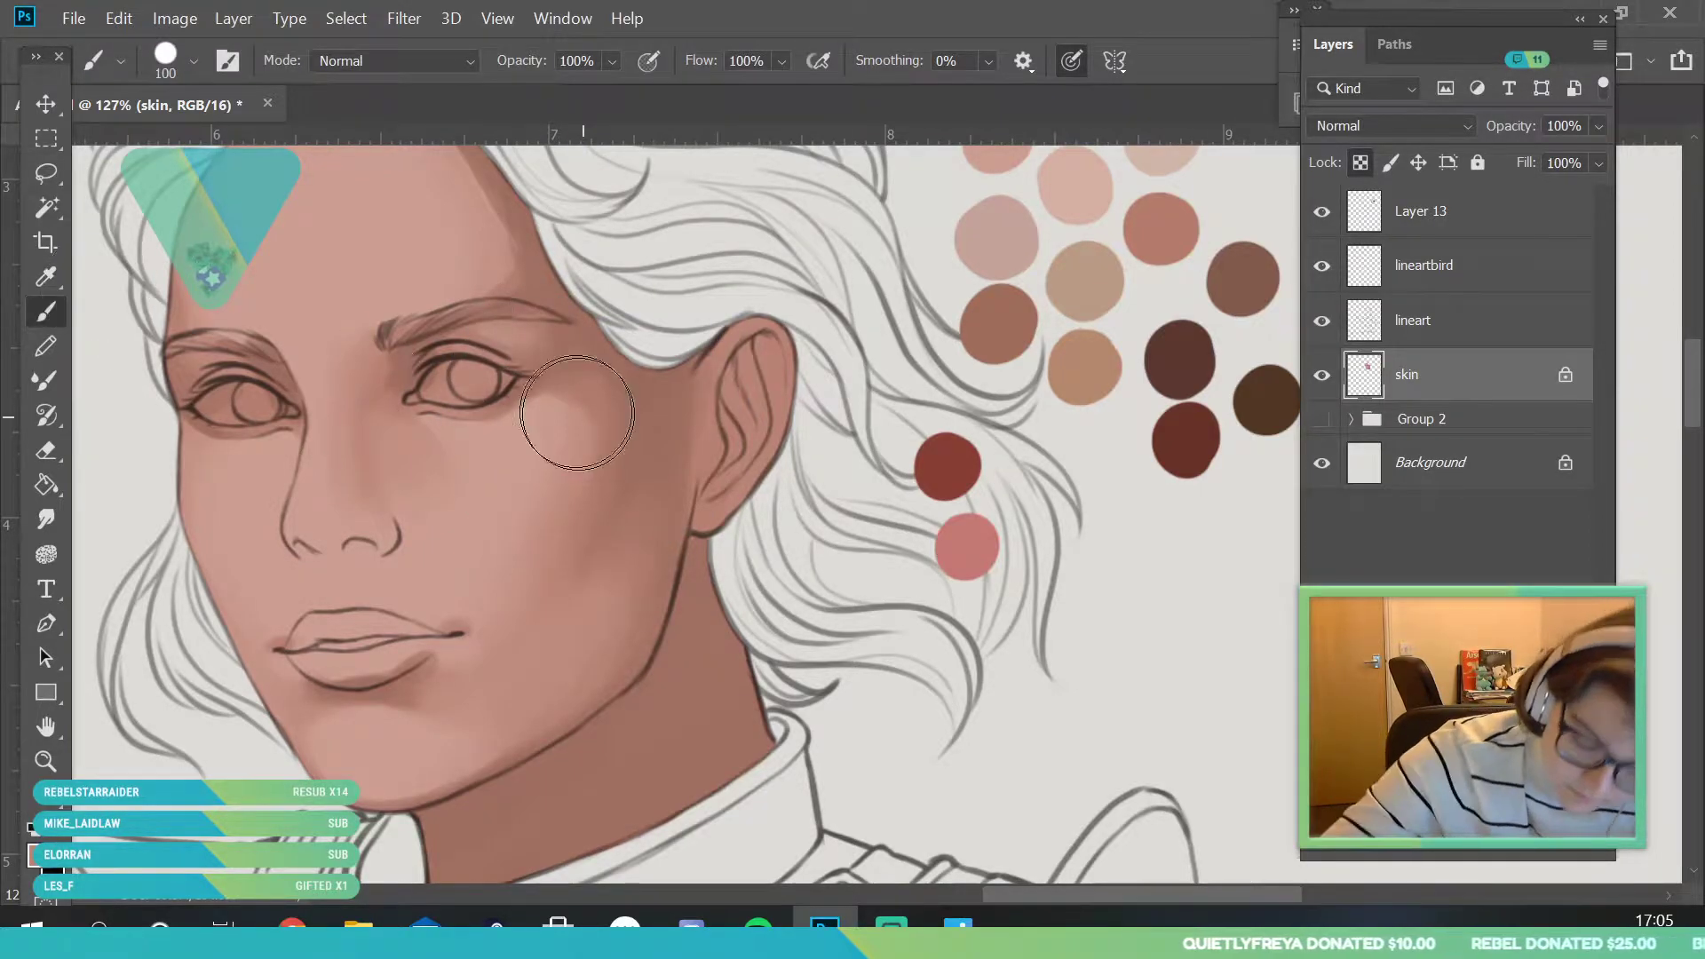
mouse_move(551, 392)
left_mouse_down()
mouse_move(565, 410)
mouse_move(560, 386)
mouse_move(585, 398)
mouse_move(575, 355)
mouse_move(591, 426)
mouse_move(602, 417)
mouse_move(544, 571)
mouse_move(605, 548)
left_mouse_up()
key("i")
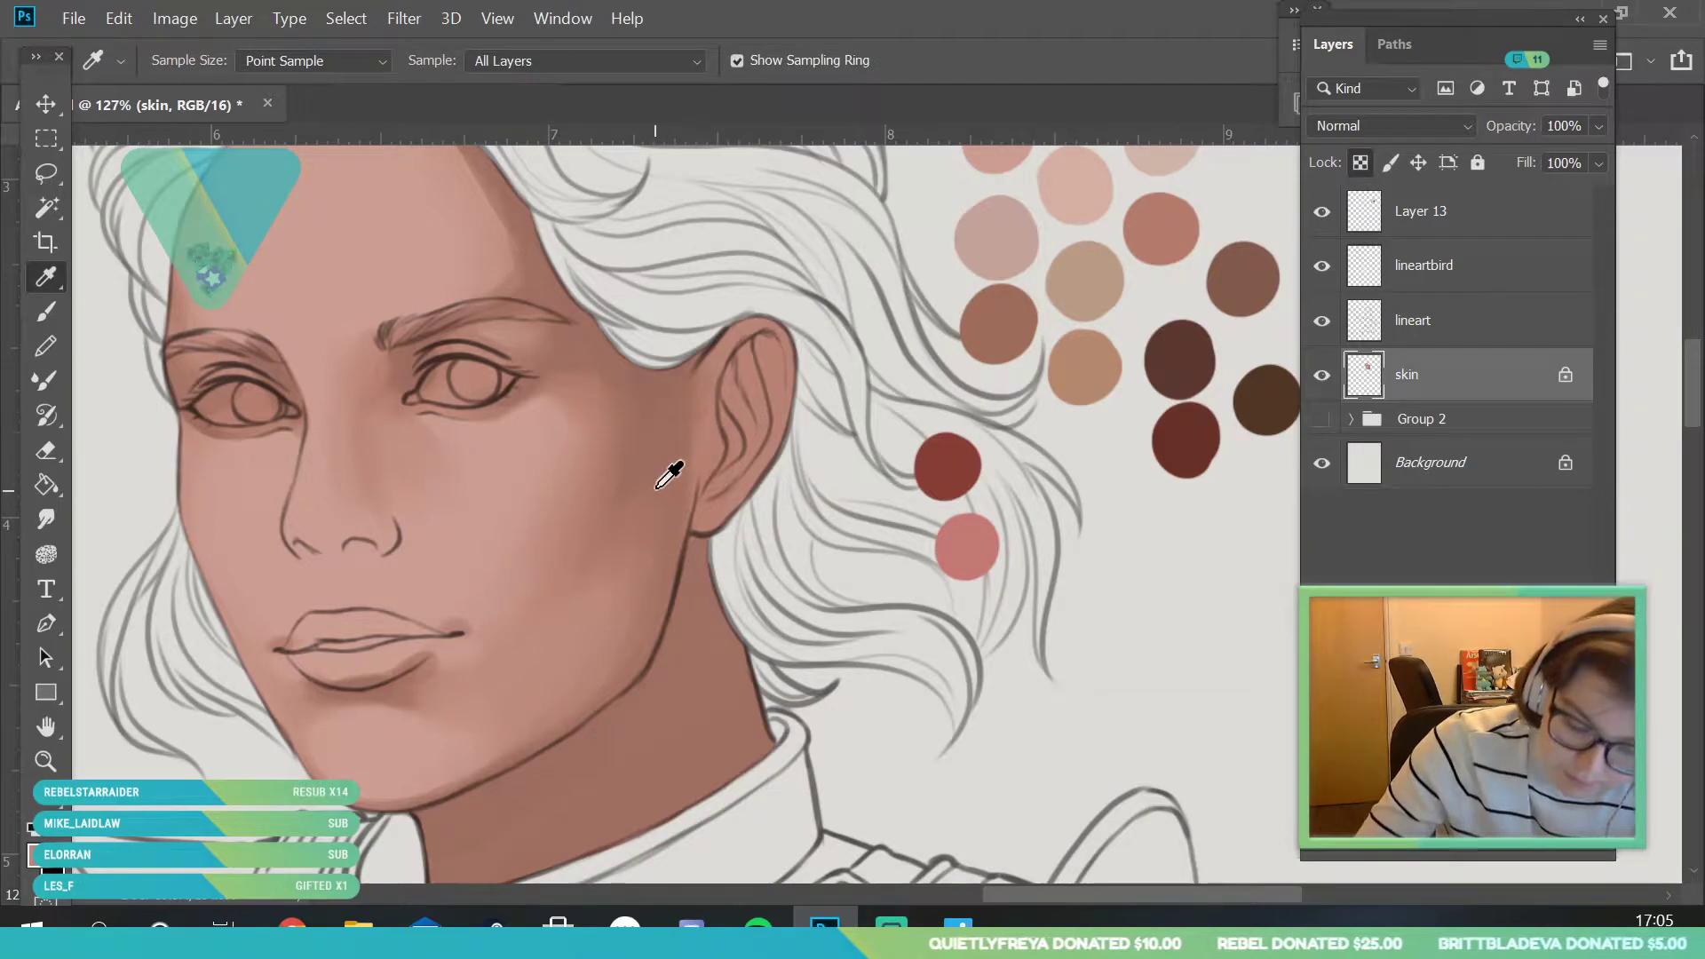
key("b")
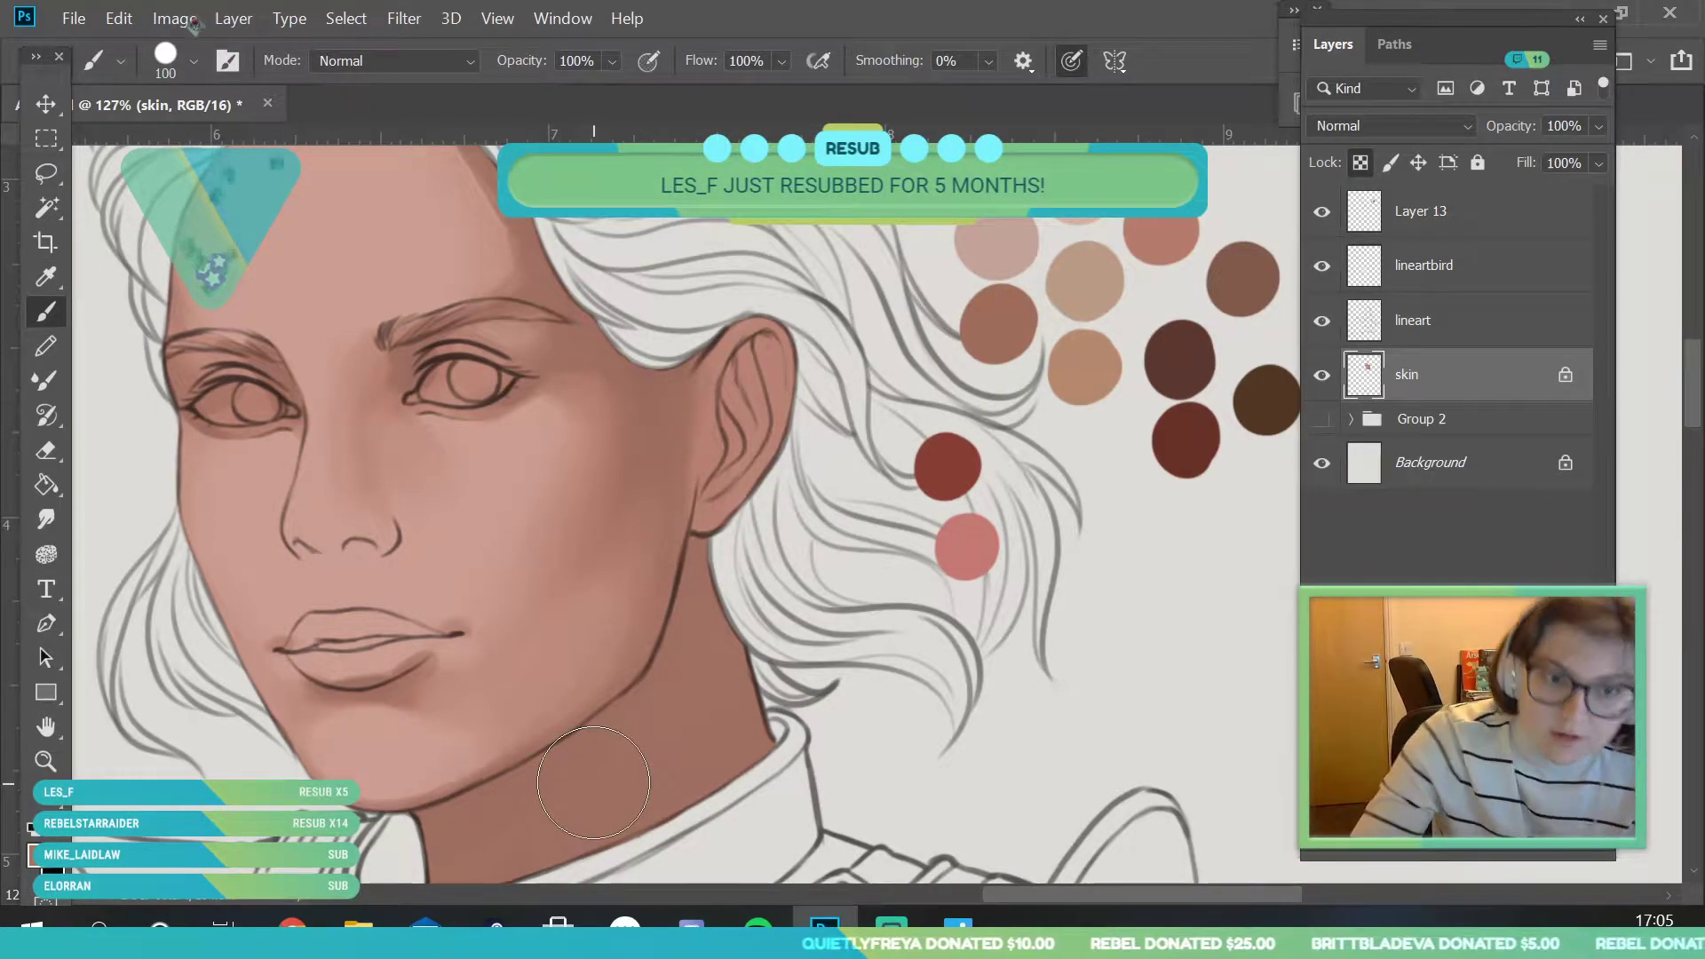
- Sample the tone above the outer eye and blend the shading between the eye and the temple
left_click(45, 761)
left_click_drag(493, 538, 431, 539)
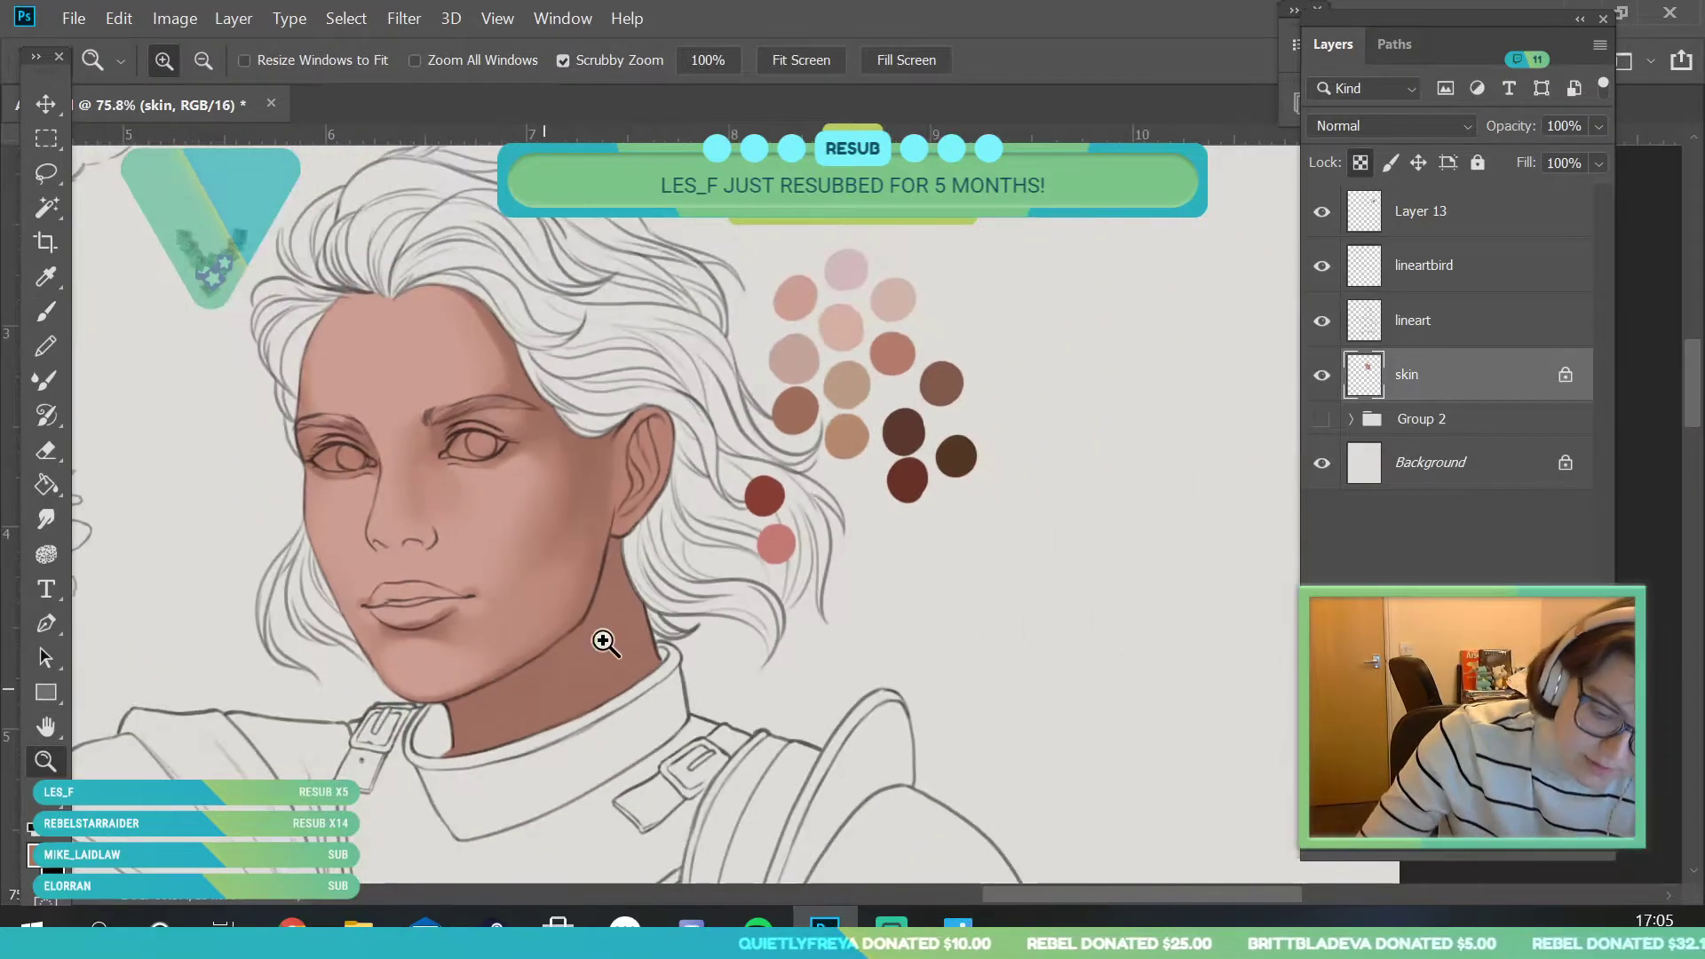
left_click_drag(515, 354, 525, 408)
key("i")
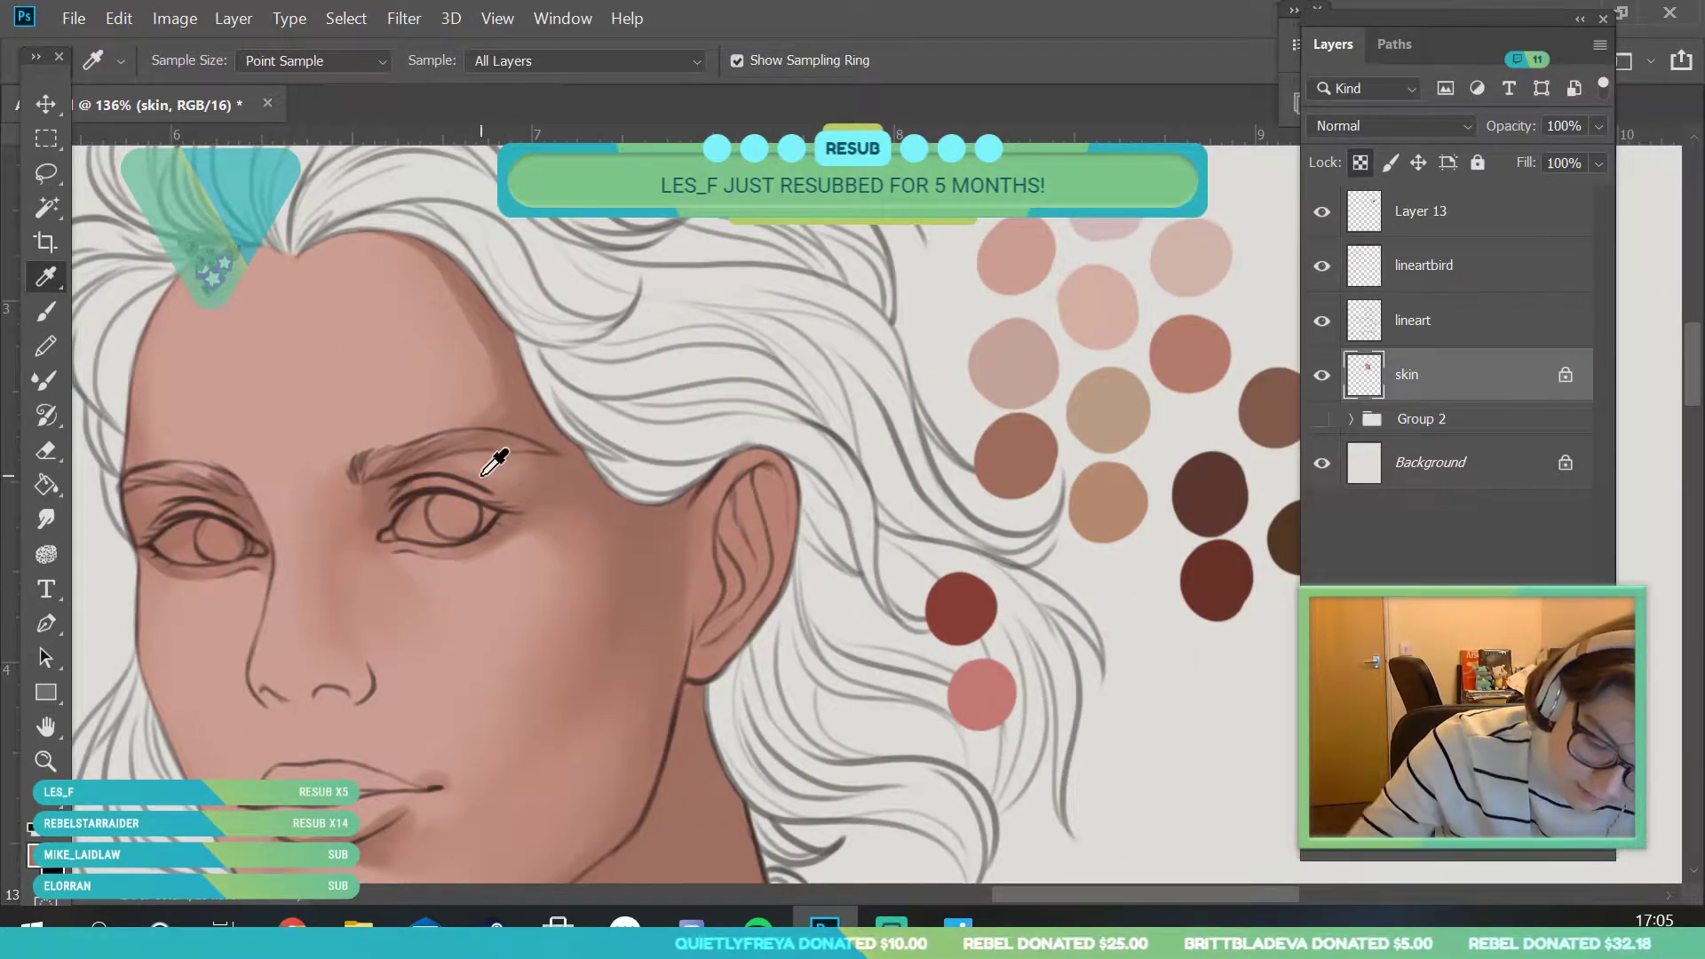
key("b")
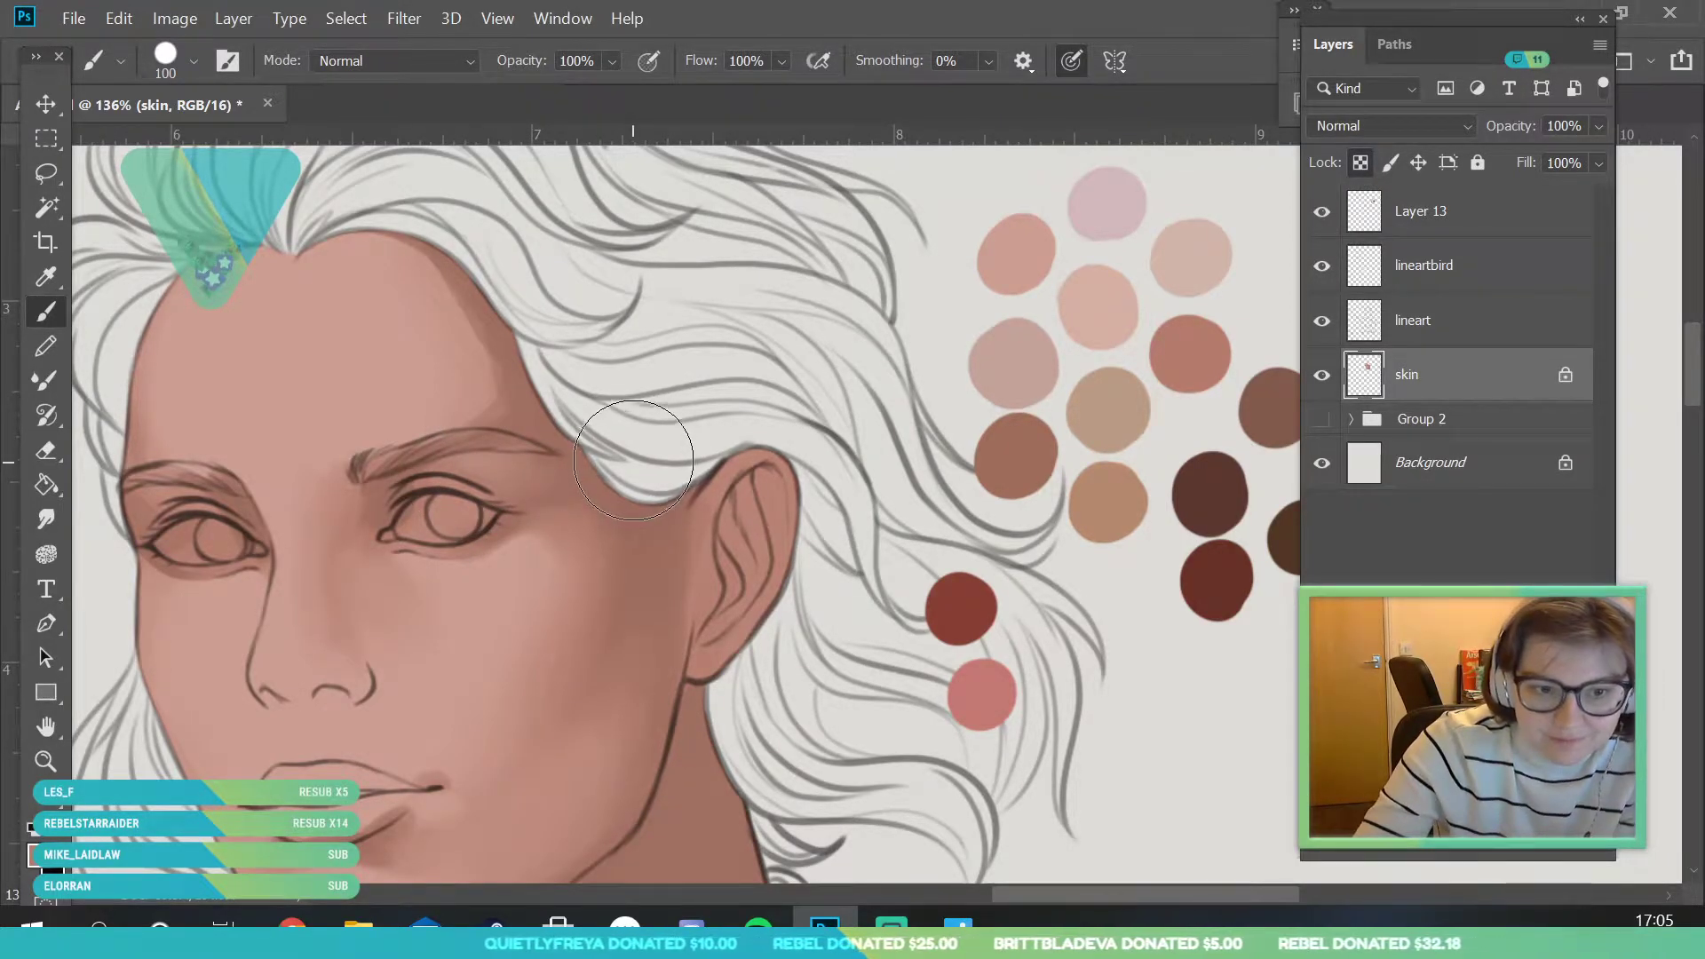
- Sample the tone above the outer brow, set the brush size to 69 px and soften the forehead shadow near the temple
left_click(46, 761)
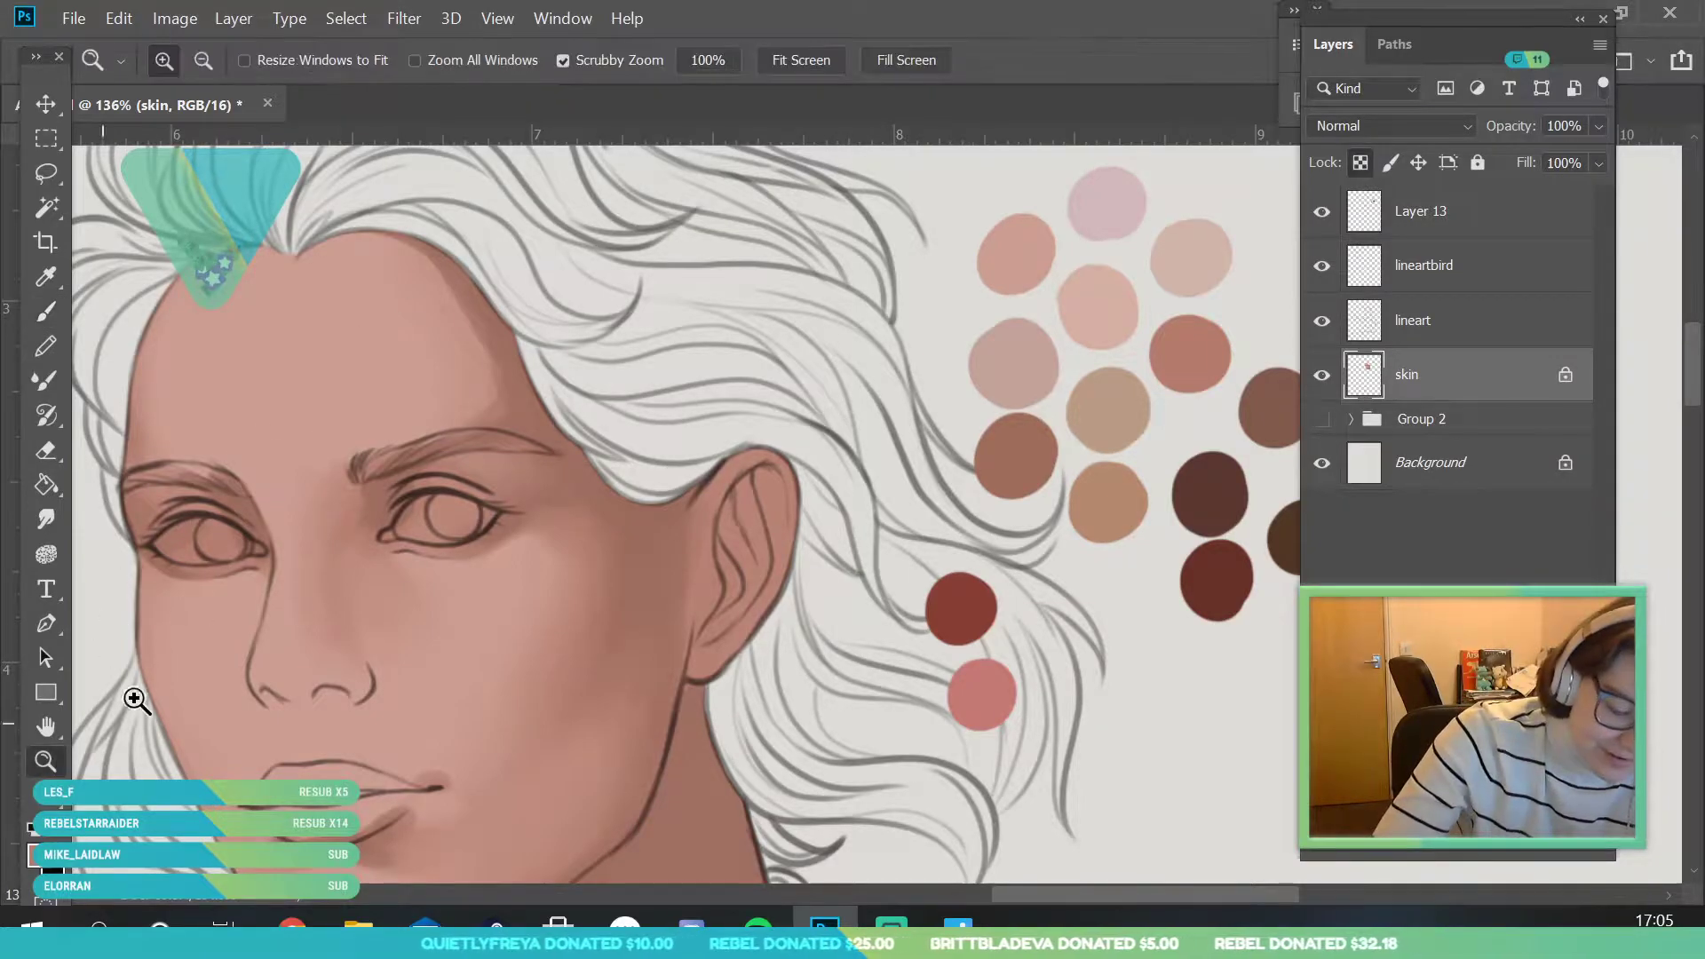
left_click_drag(459, 559, 405, 542)
left_click_drag(417, 351, 484, 351)
left_click(45, 276)
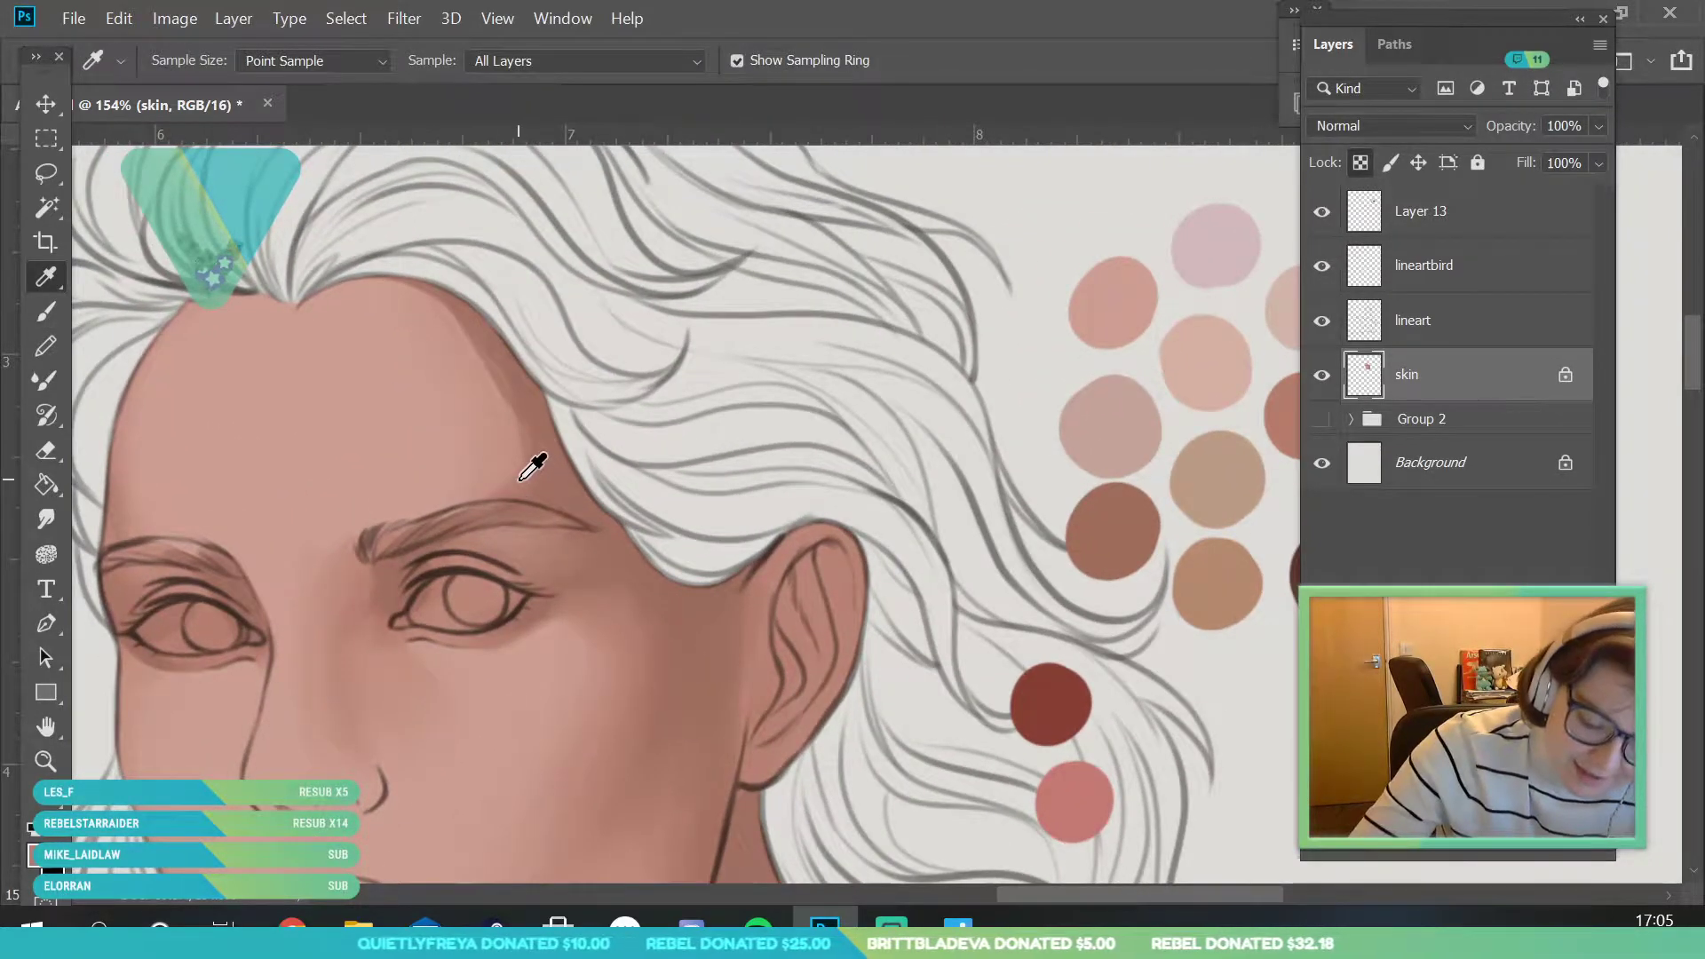
key("b")
left_click(192, 62)
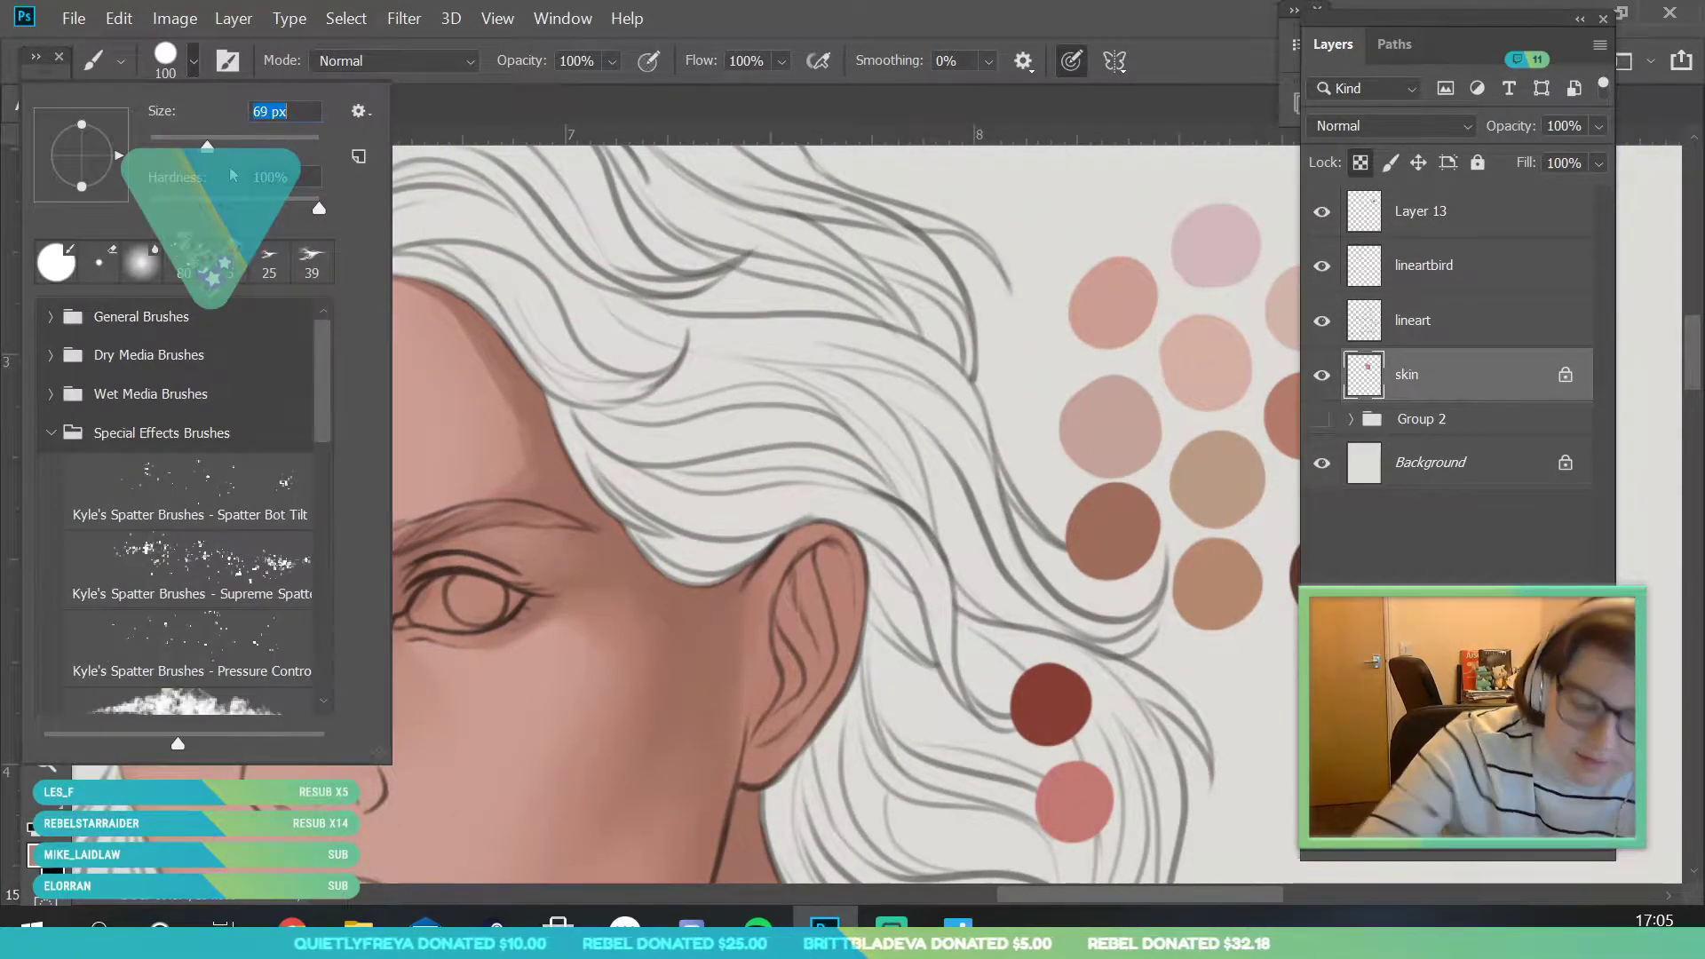
key("Return")
mouse_move(508, 385)
left_mouse_down()
mouse_move(430, 279)
mouse_move(527, 439)
mouse_move(509, 426)
mouse_move(520, 485)
mouse_move(502, 471)
mouse_move(517, 416)
left_mouse_up()
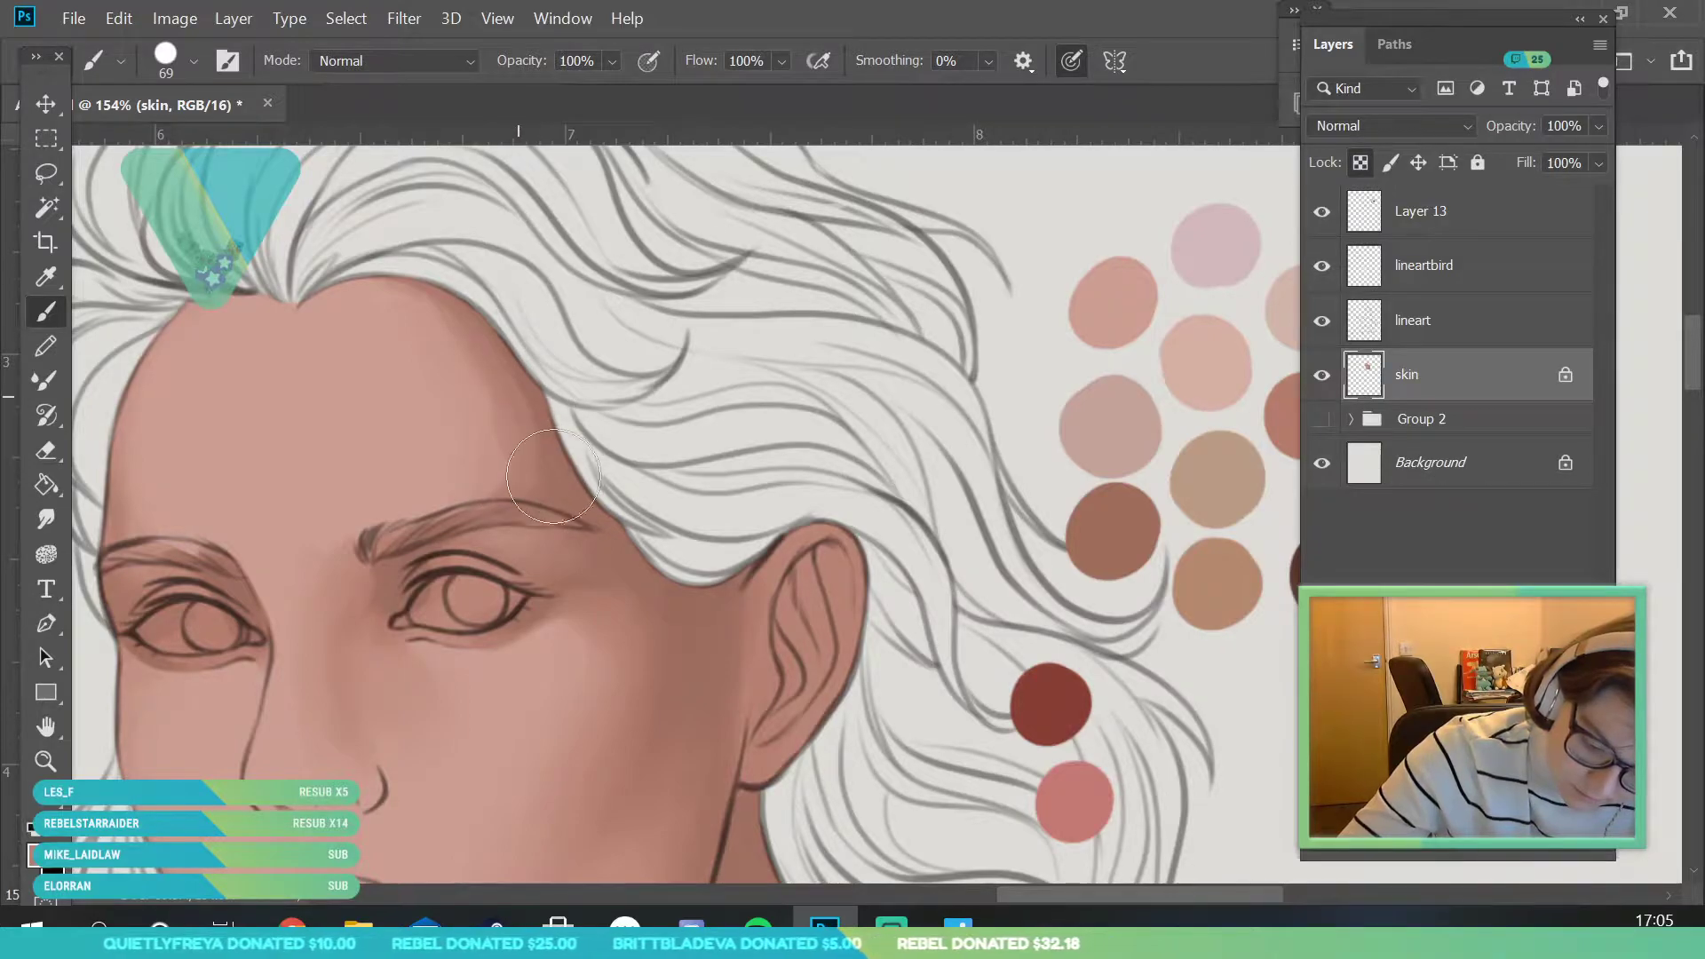
- Sample the skin colour at the upper hairline and blend the shadow along the side of the forehead
key("i")
left_click(445, 285)
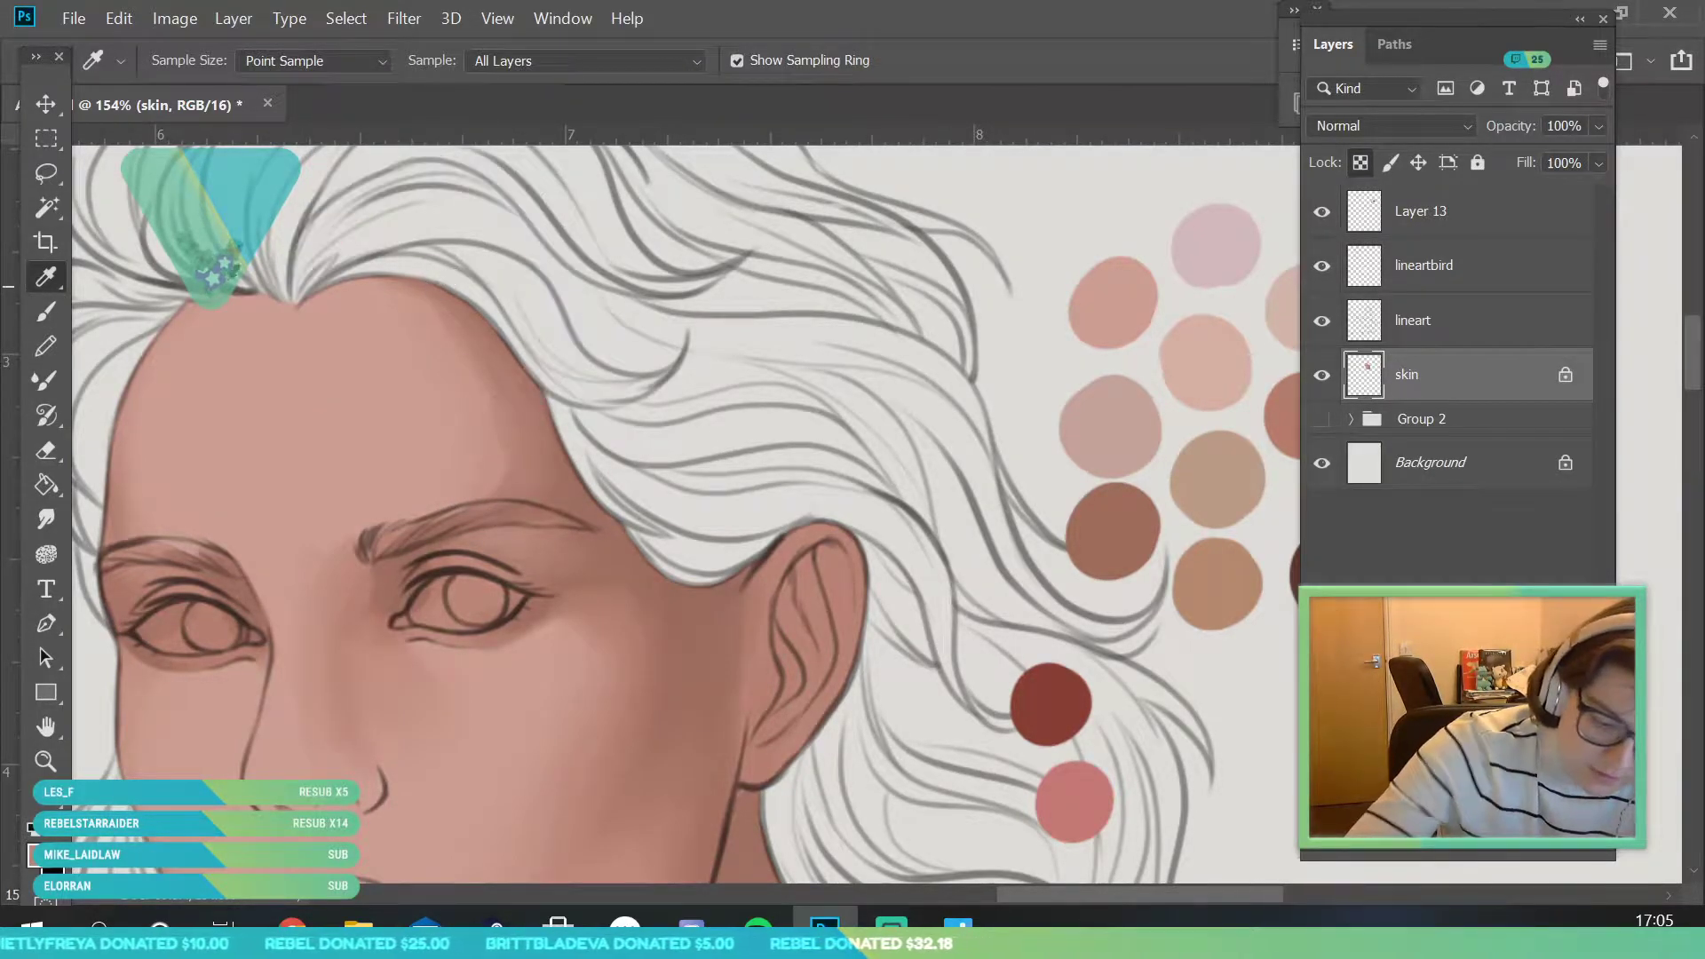
key("b")
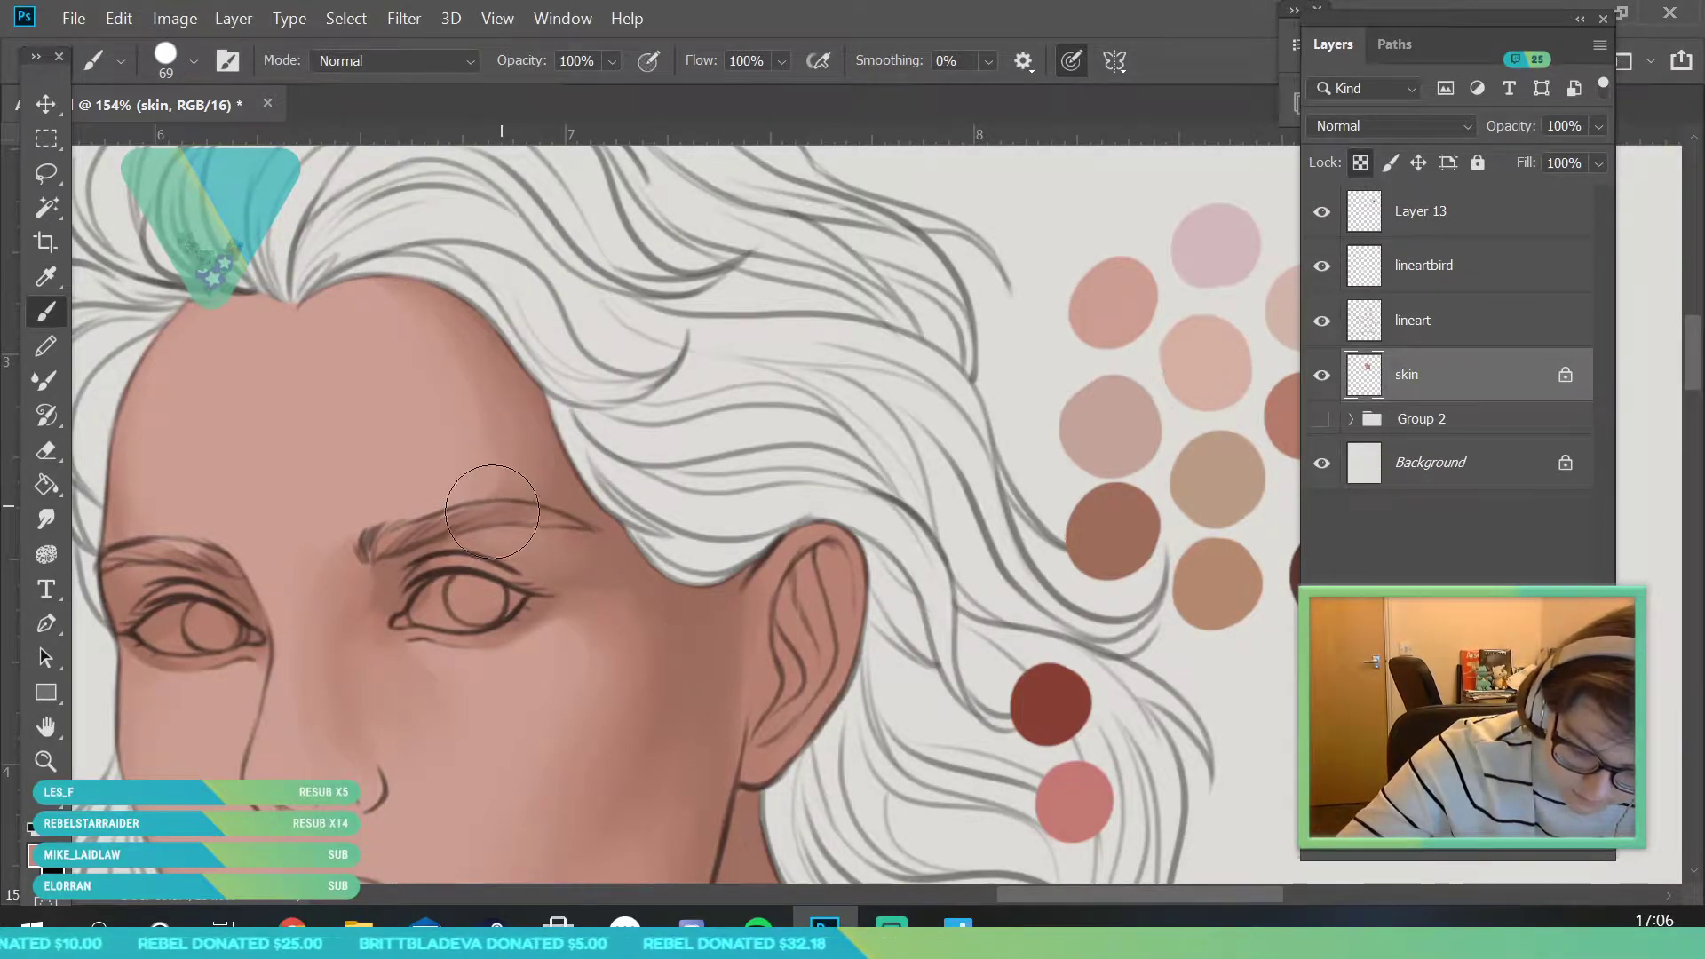
- Sample the hairline skin tone, set the brush size to 31 px and refine the shading along the top of the forehead
left_click(48, 761)
left_click_drag(564, 346, 522, 701)
left_click_drag(618, 334, 611, 449)
key("i")
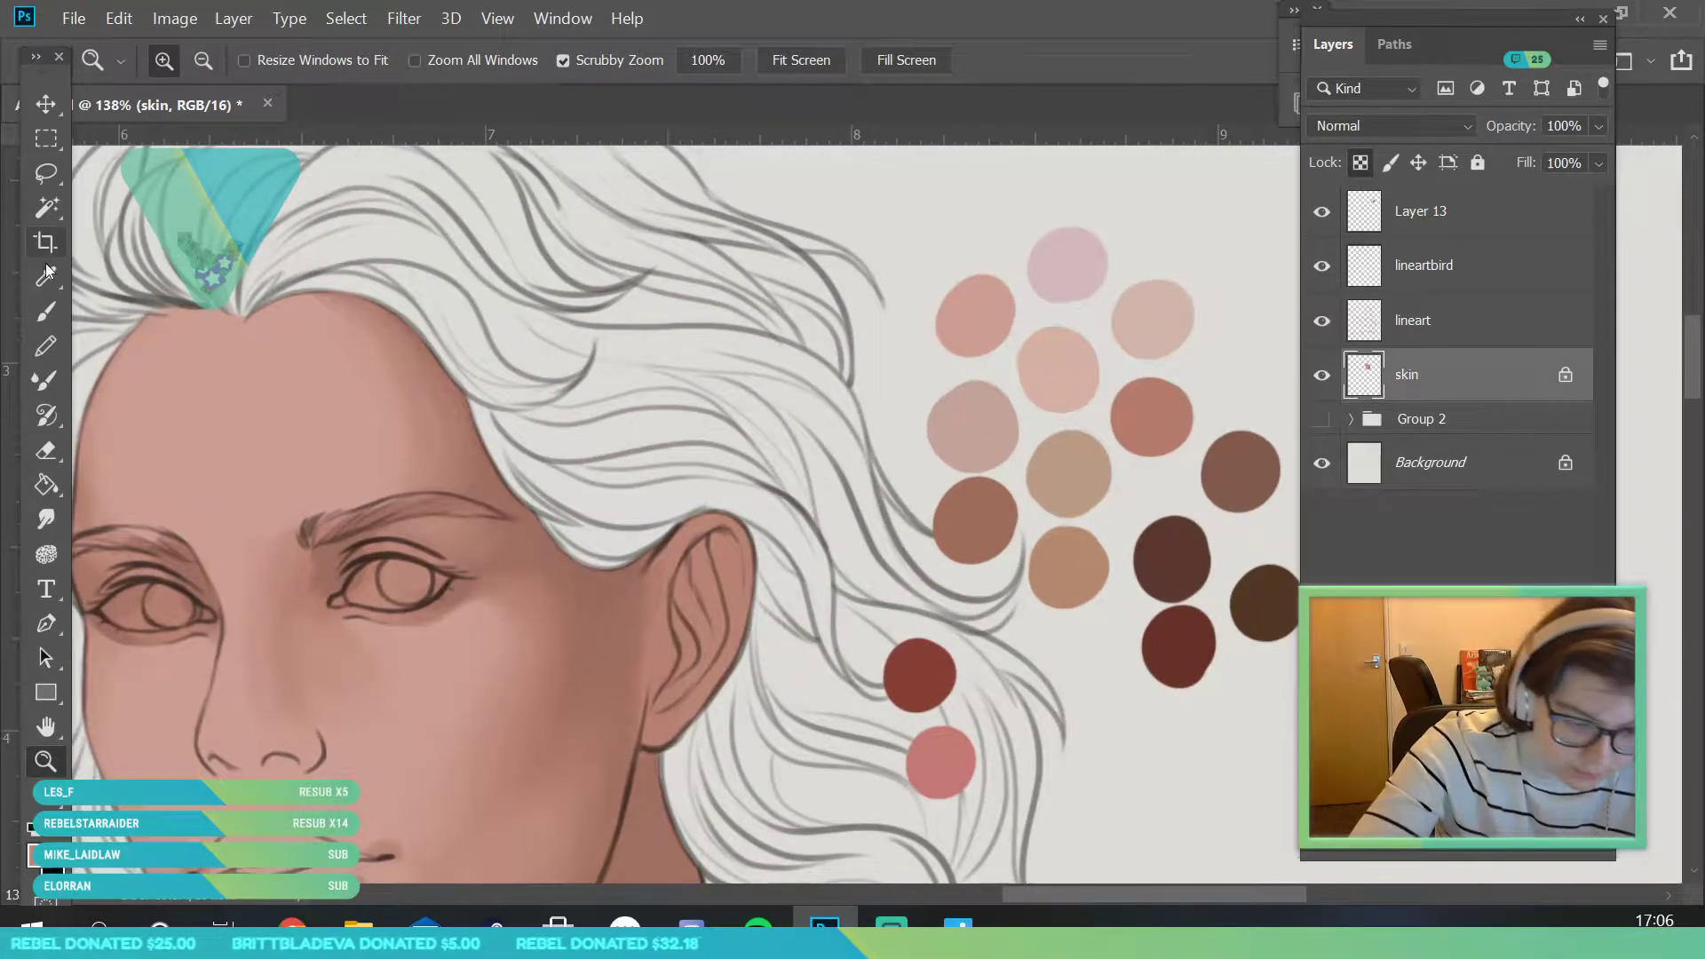
left_click(340, 293)
key("b")
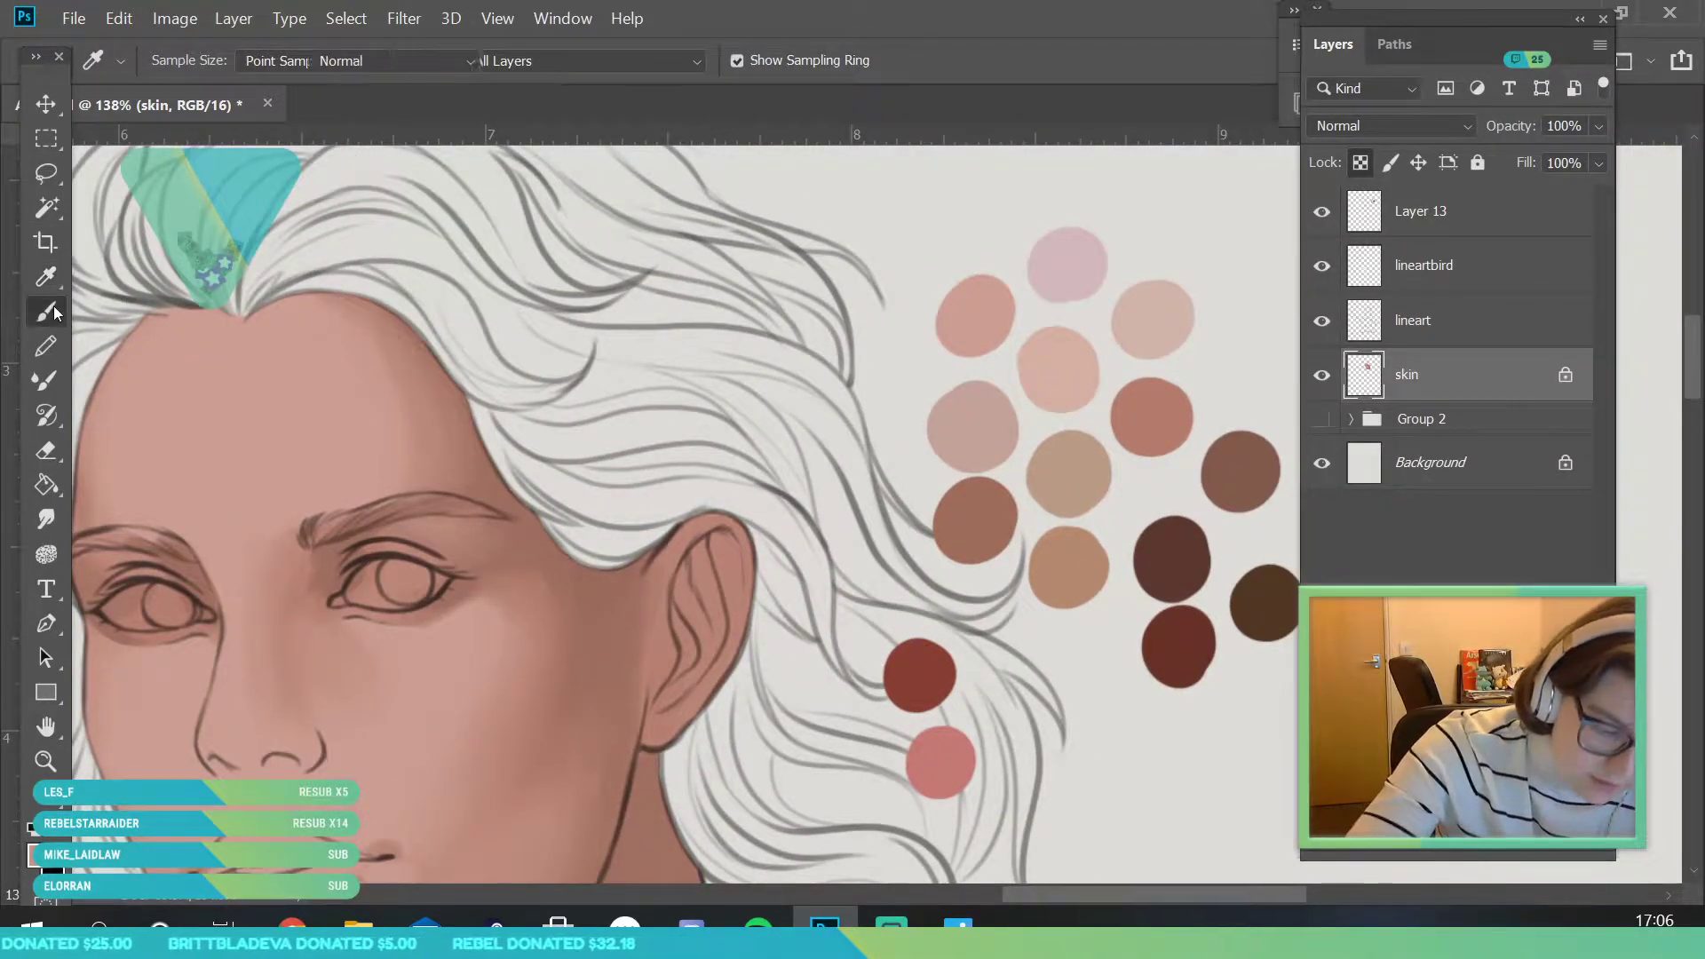
left_click(192, 62)
left_click(426, 250)
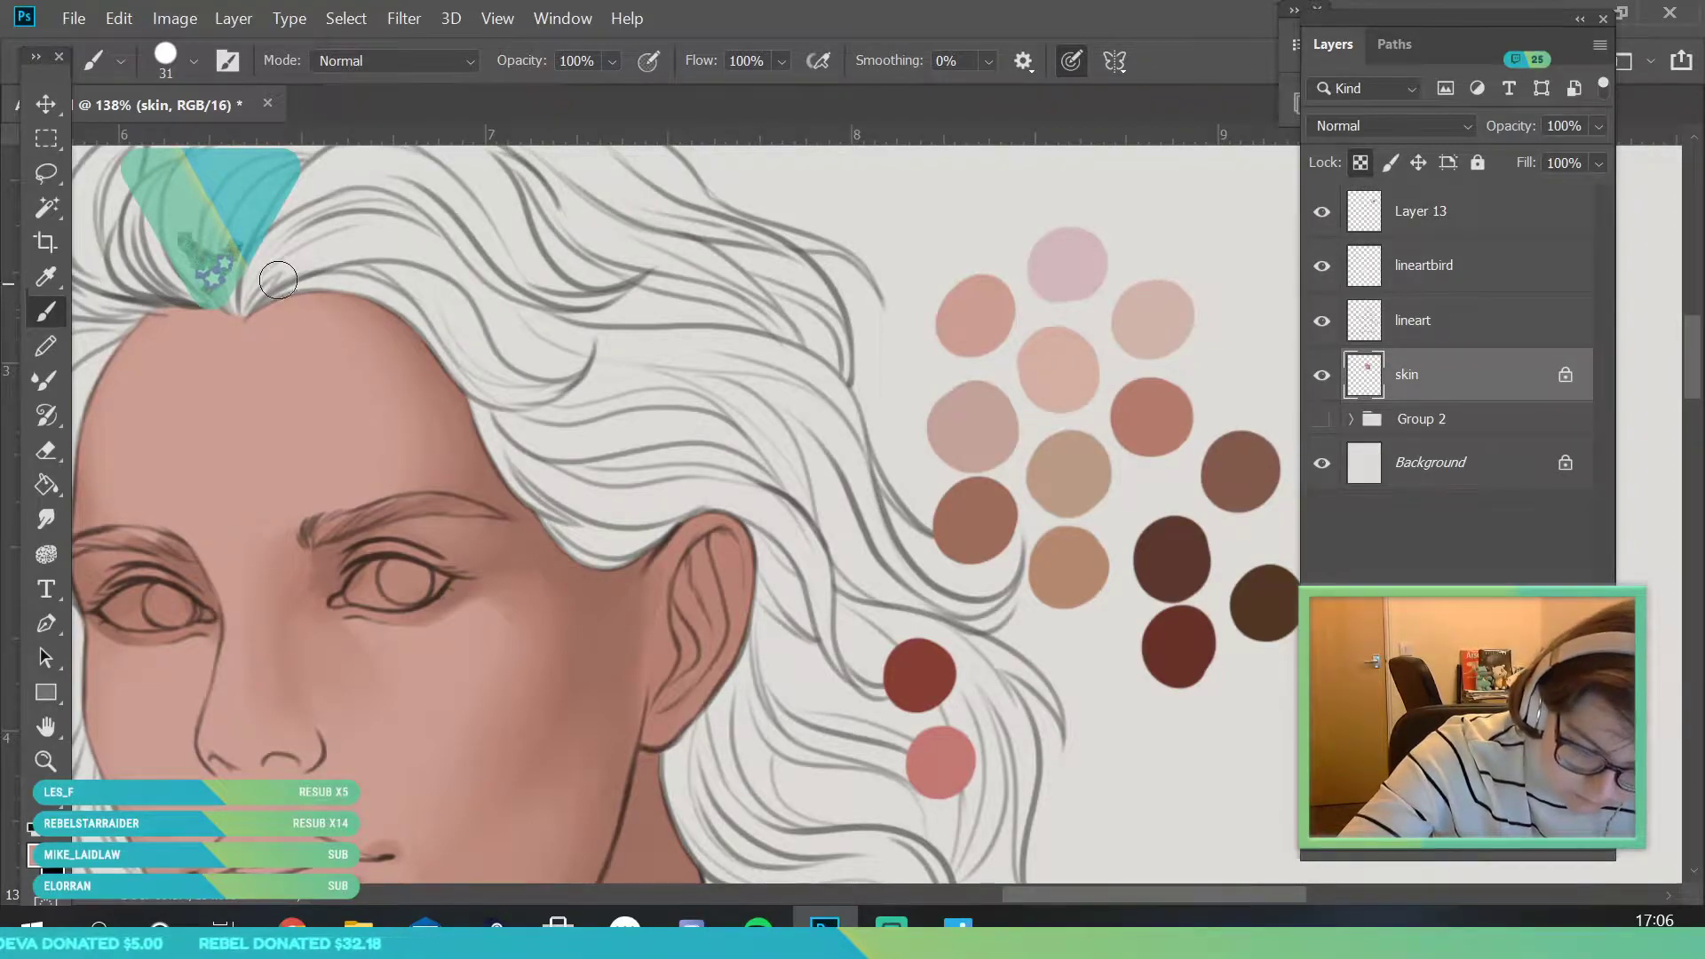
- Sample the skin tone beside the lower lip and refine the shadow beneath the mouth with the 31 px brush
left_click(47, 761)
left_click_drag(396, 468, 289, 480)
left_click_drag(462, 489, 437, 576)
scroll(436, 576, "up", 8)
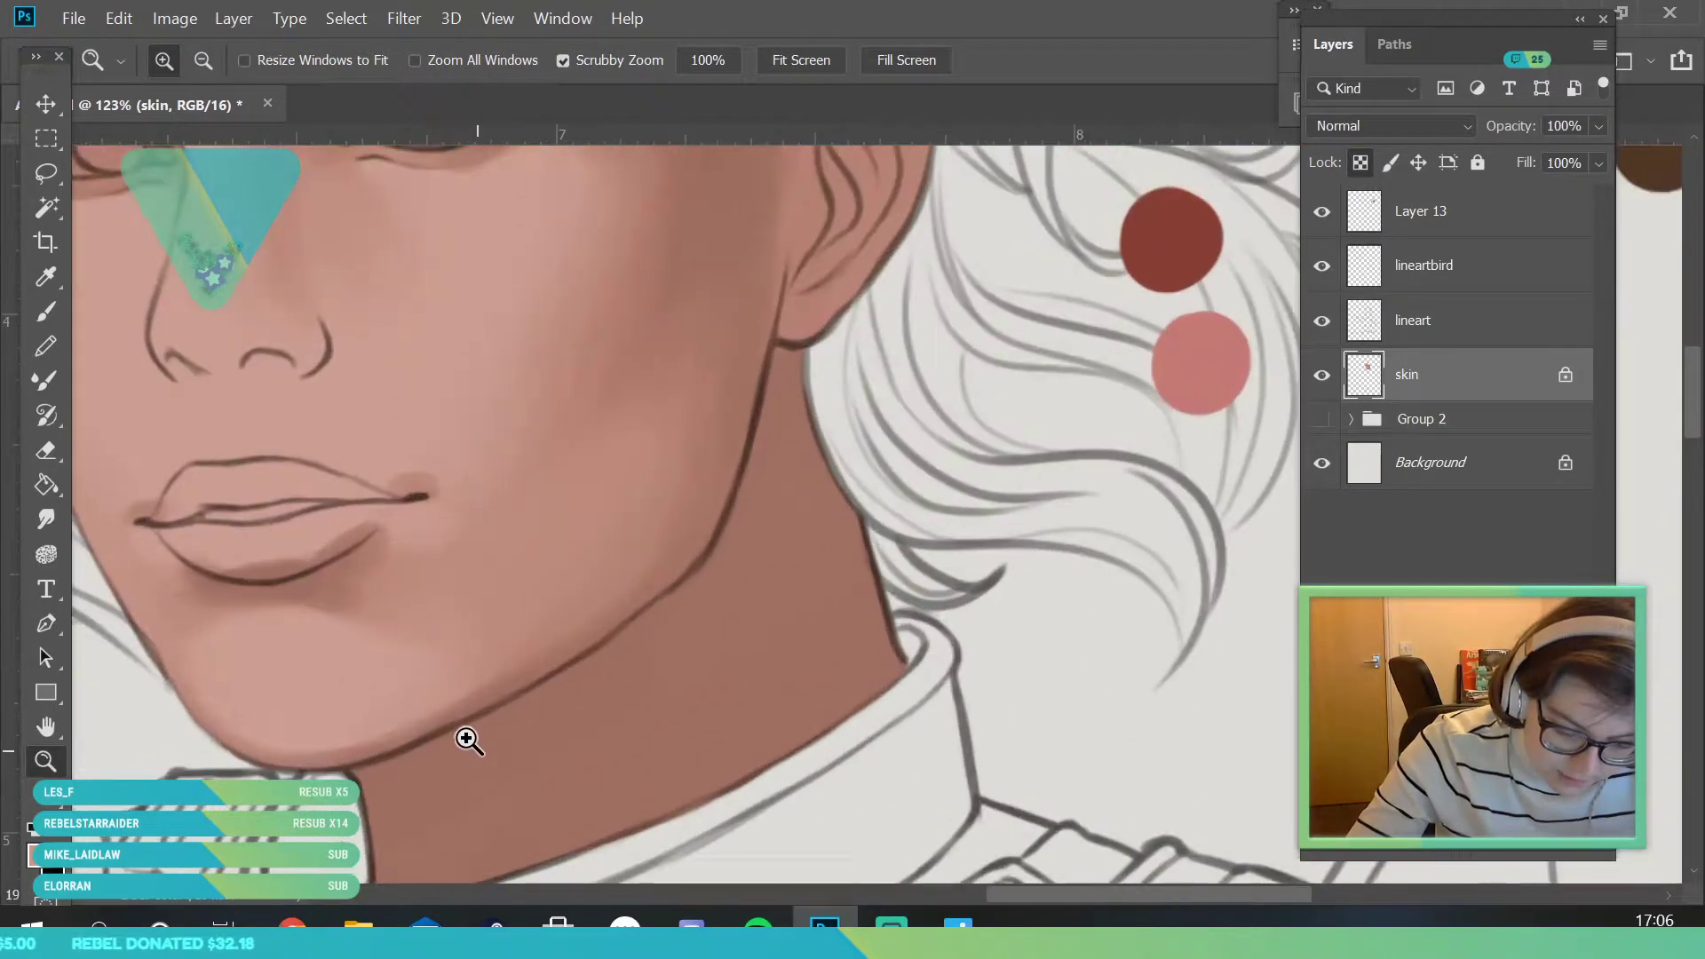
key("i")
left_click(402, 544)
key("b")
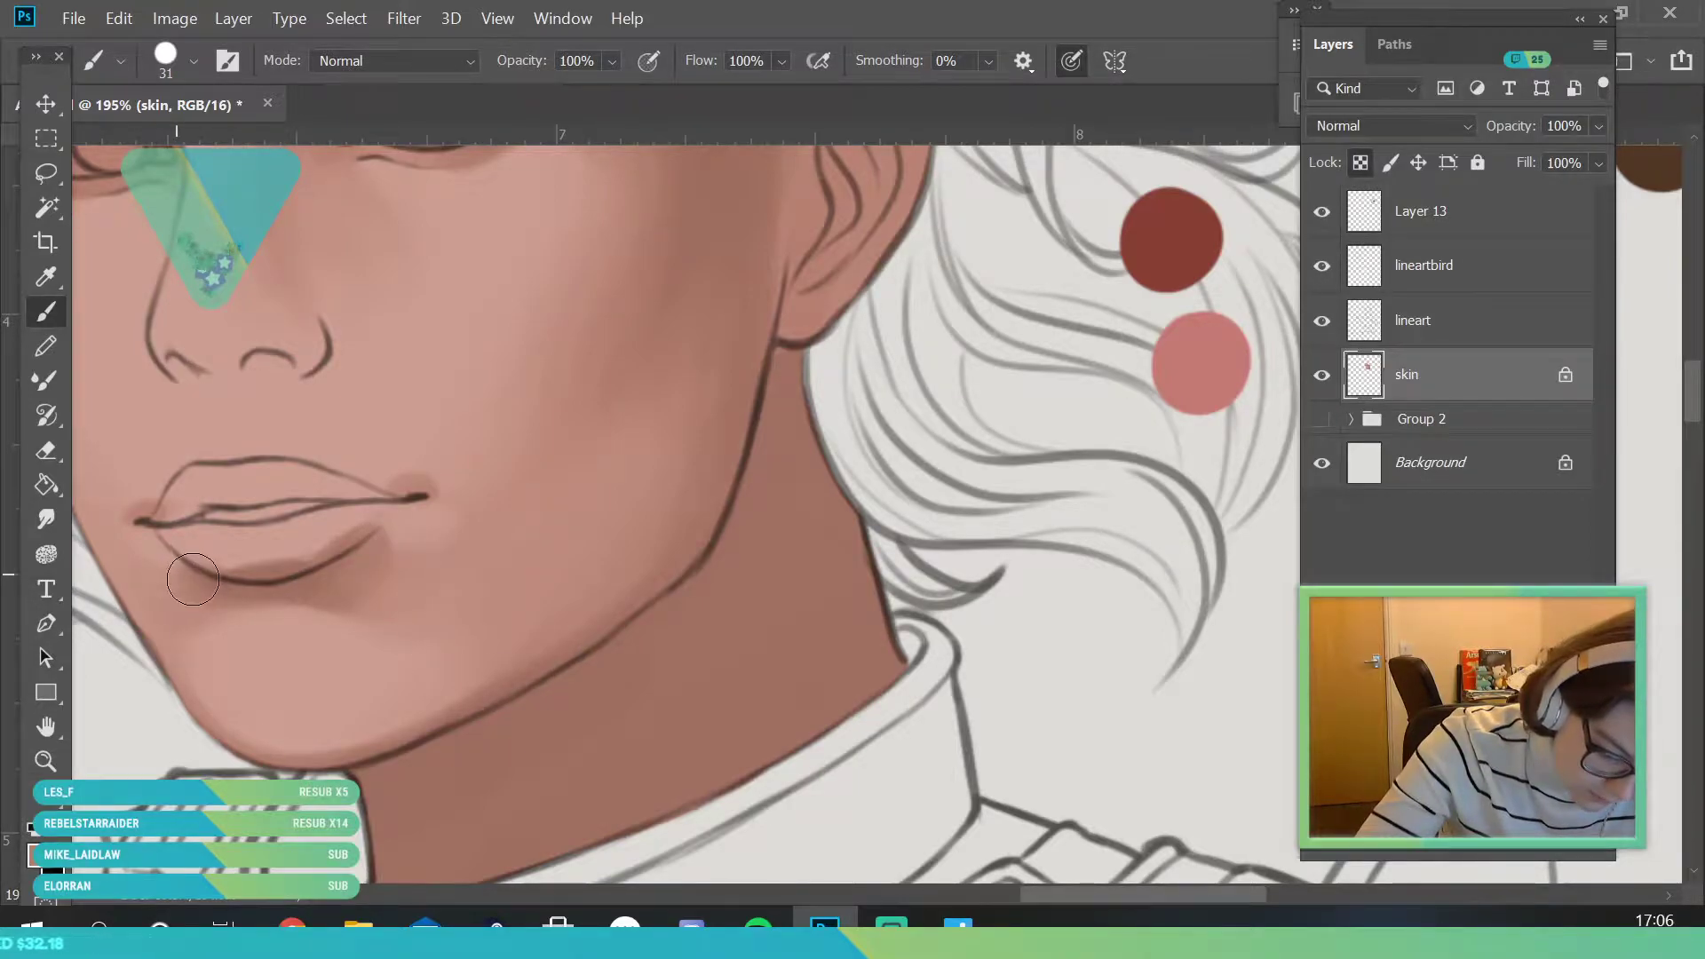
- Examine the overall skin shading of the face and neck from farther away and closer in
key("z")
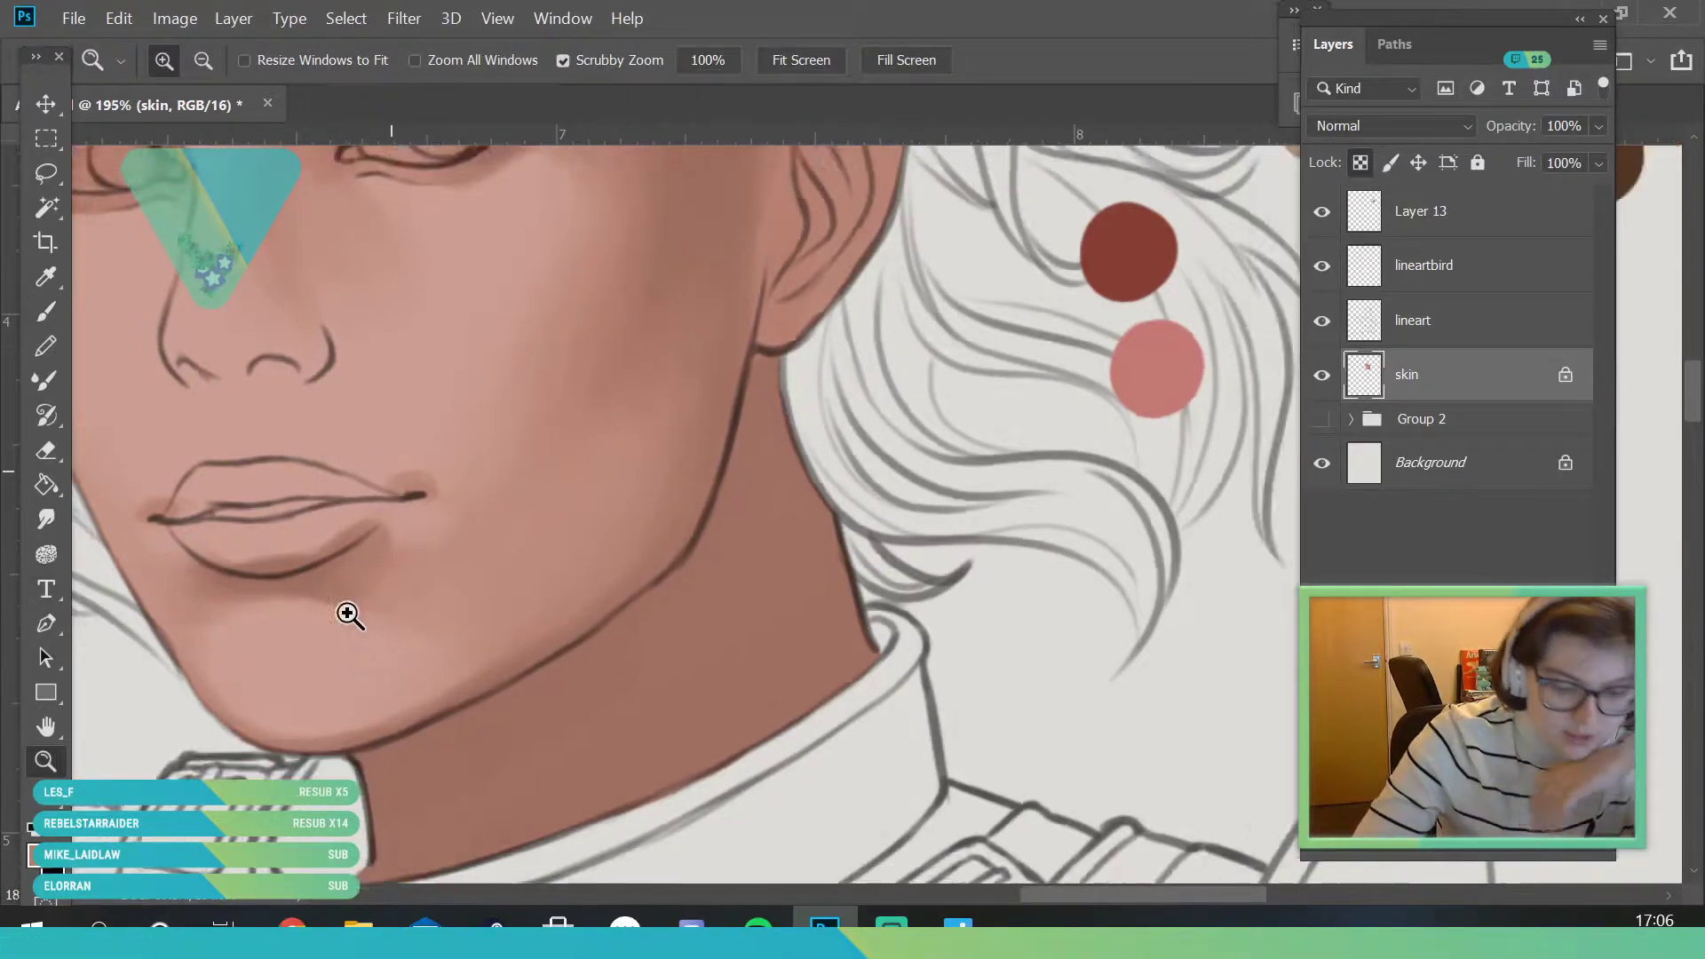
scroll(373, 563, "down", 8)
scroll(402, 488, "up", 3)
scroll(405, 497, "up", 1)
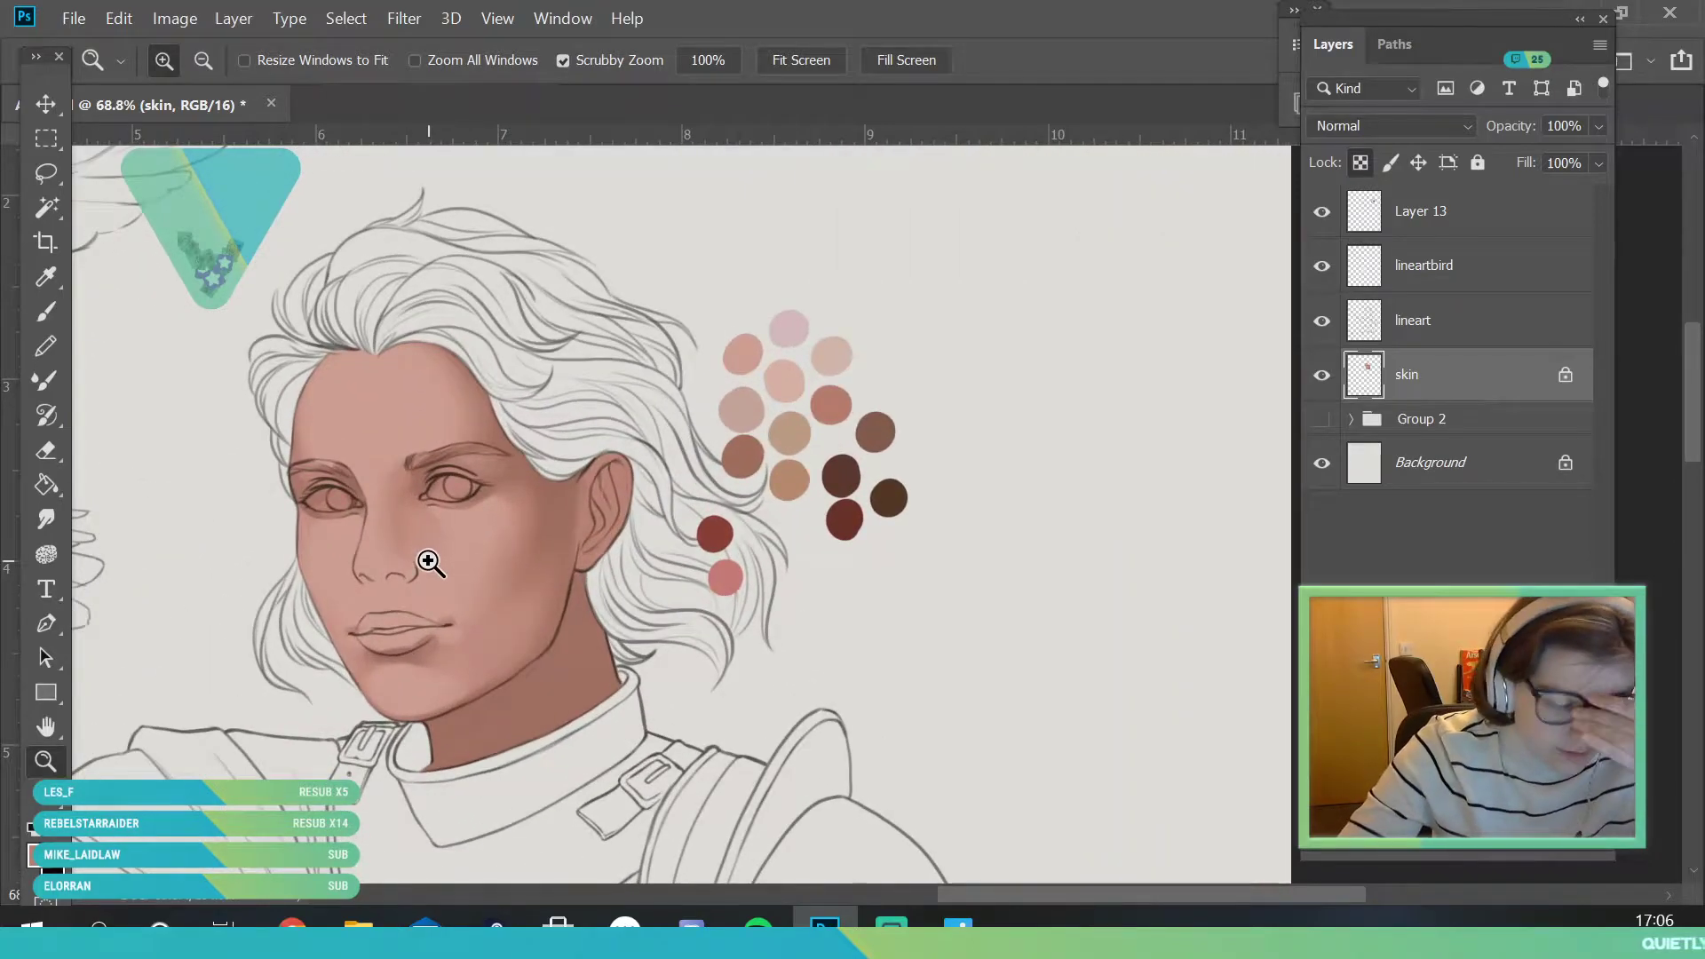
scroll(493, 639, "up", 1)
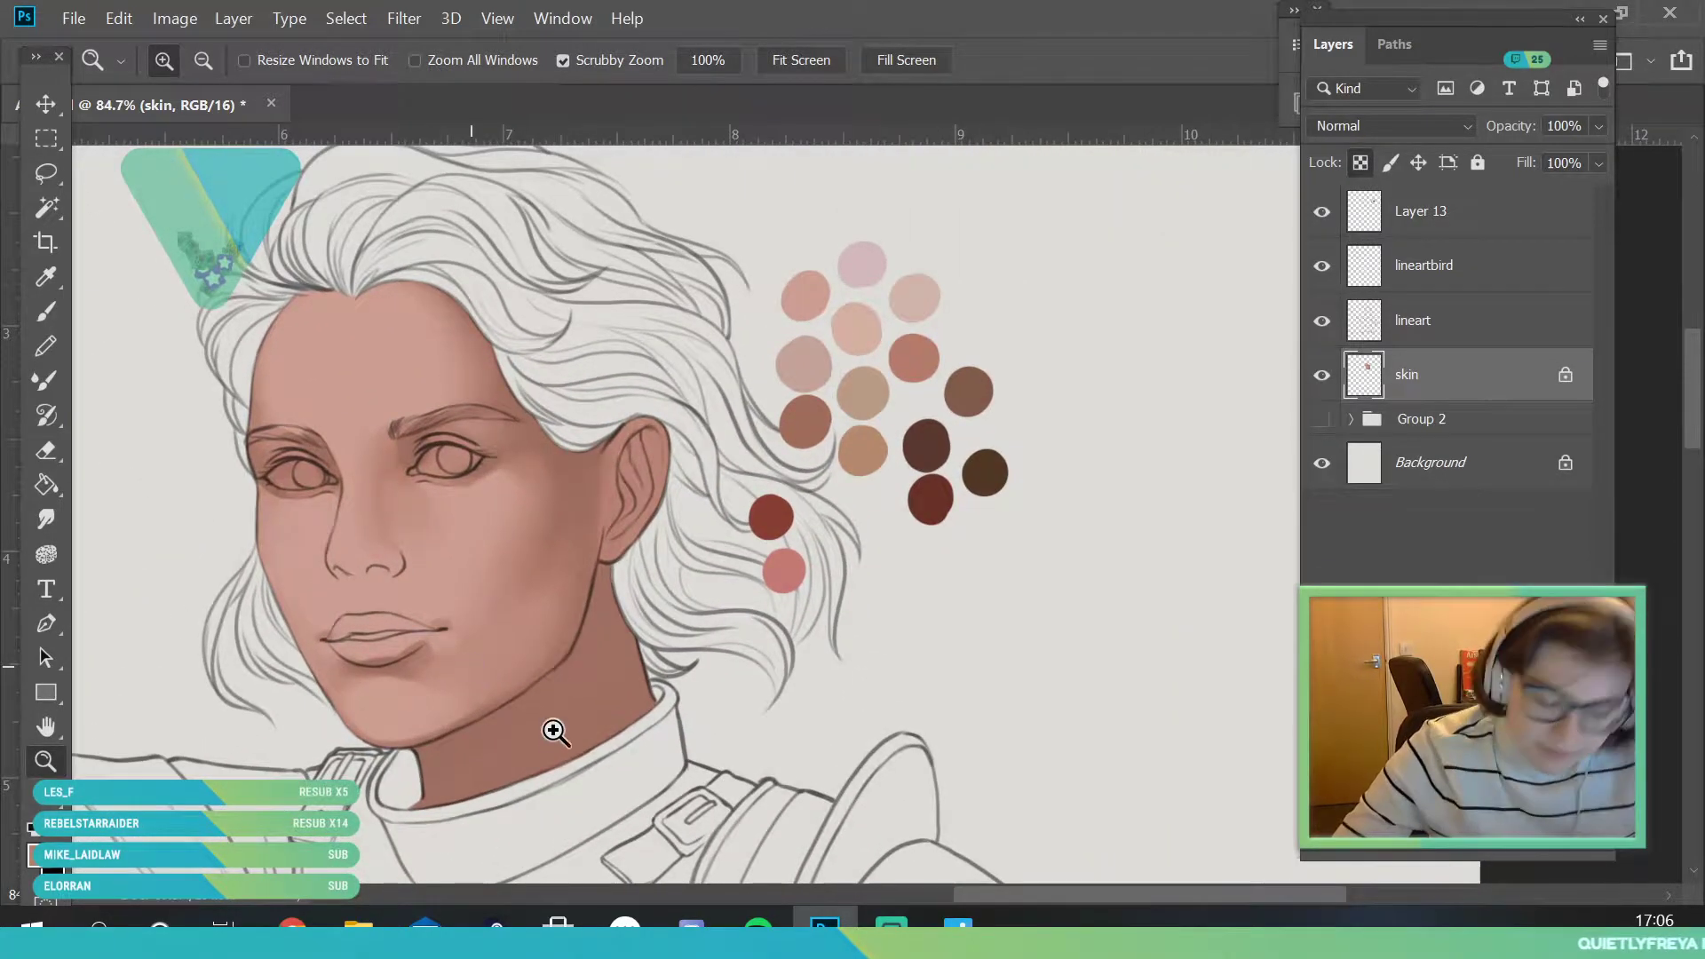
scroll(473, 671, "up", 2)
key("i")
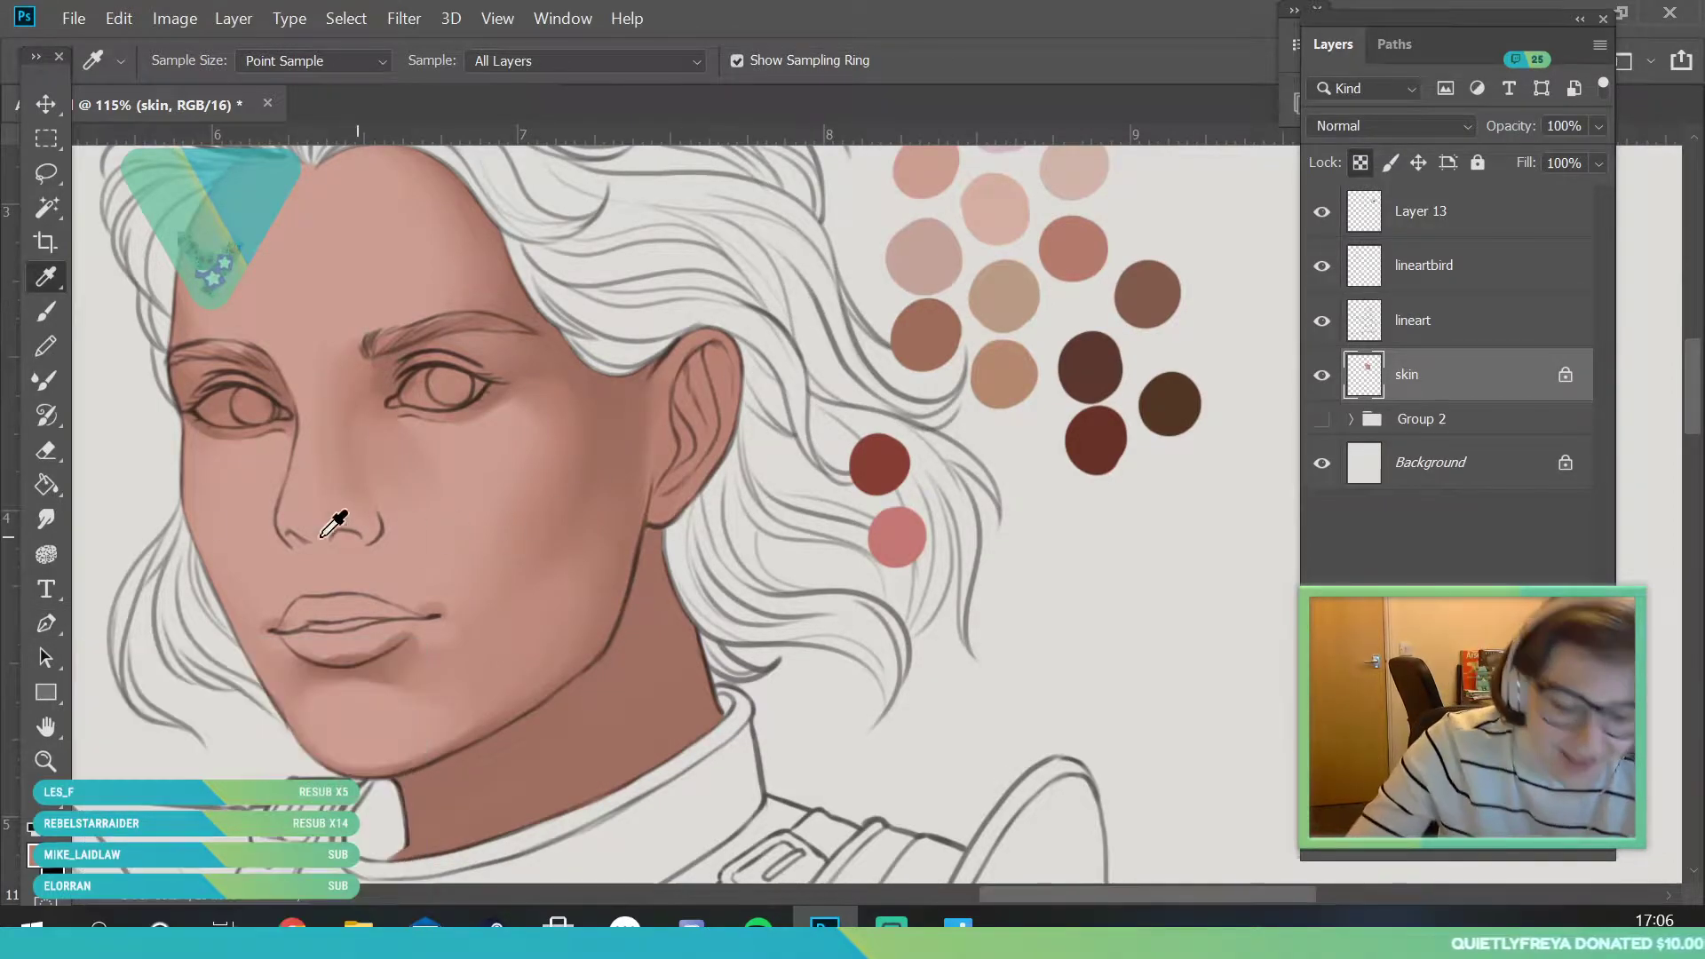
left_click(46, 761)
scroll(322, 475, "down", 1)
scroll(322, 475, "up", 1)
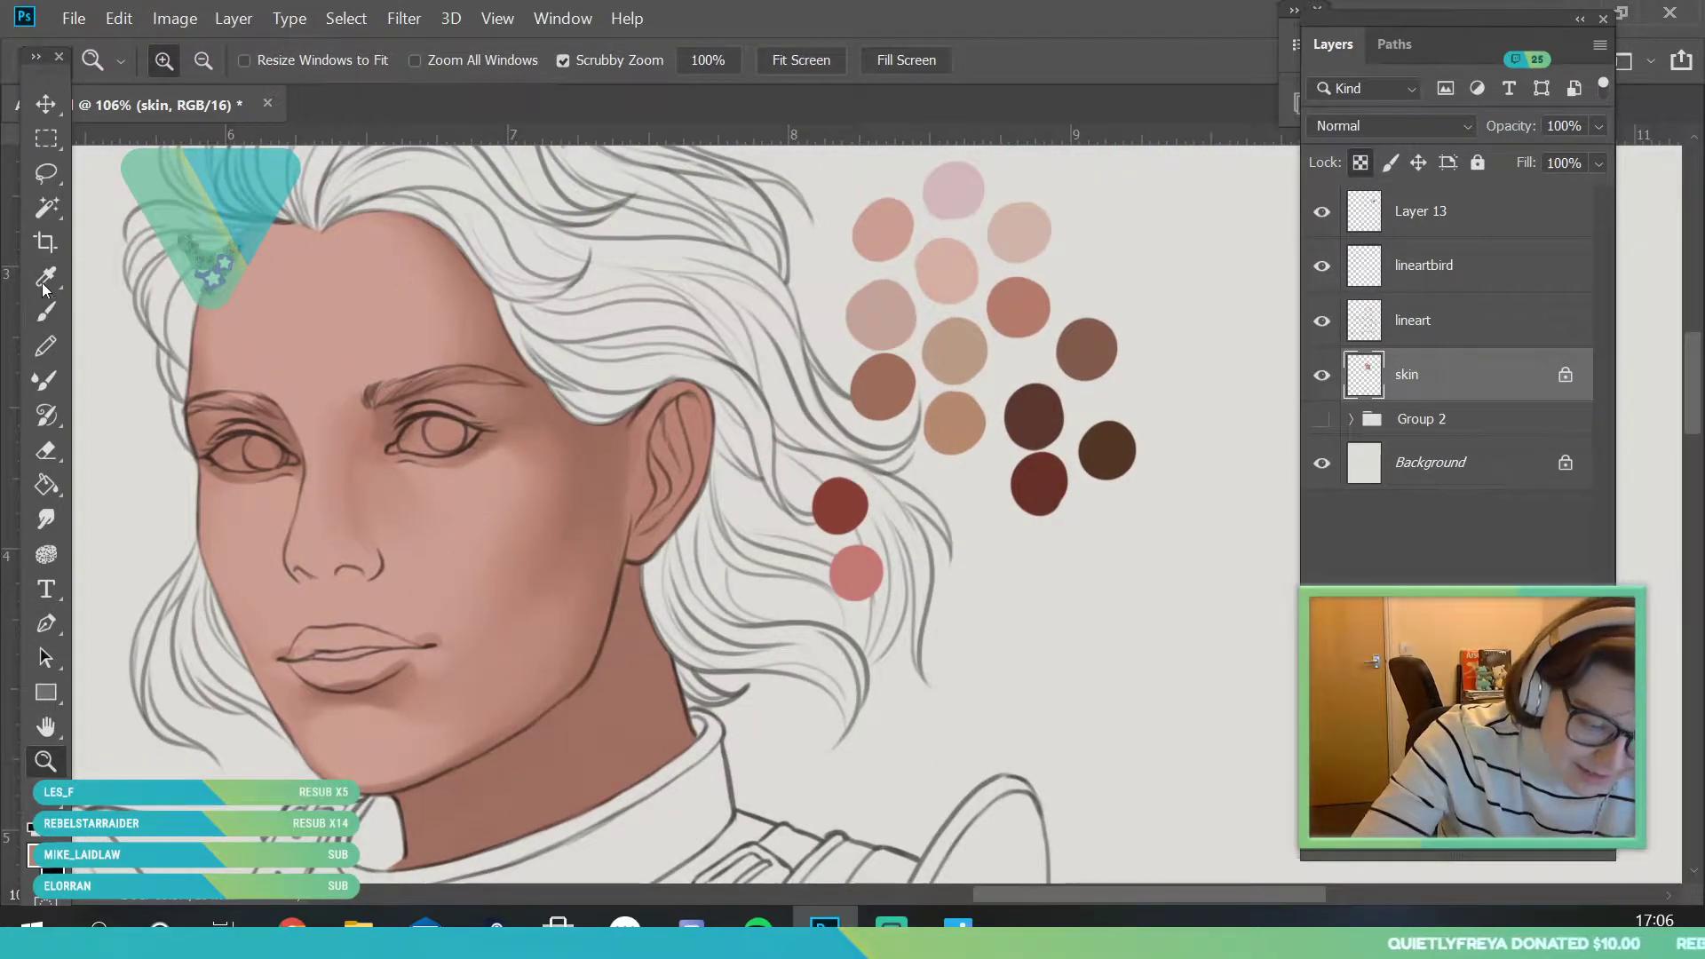
- Sample the medium brown palette swatch and deepen the shadow at the temple beside the hair with the 31 px brush
key("i")
left_click(1089, 348)
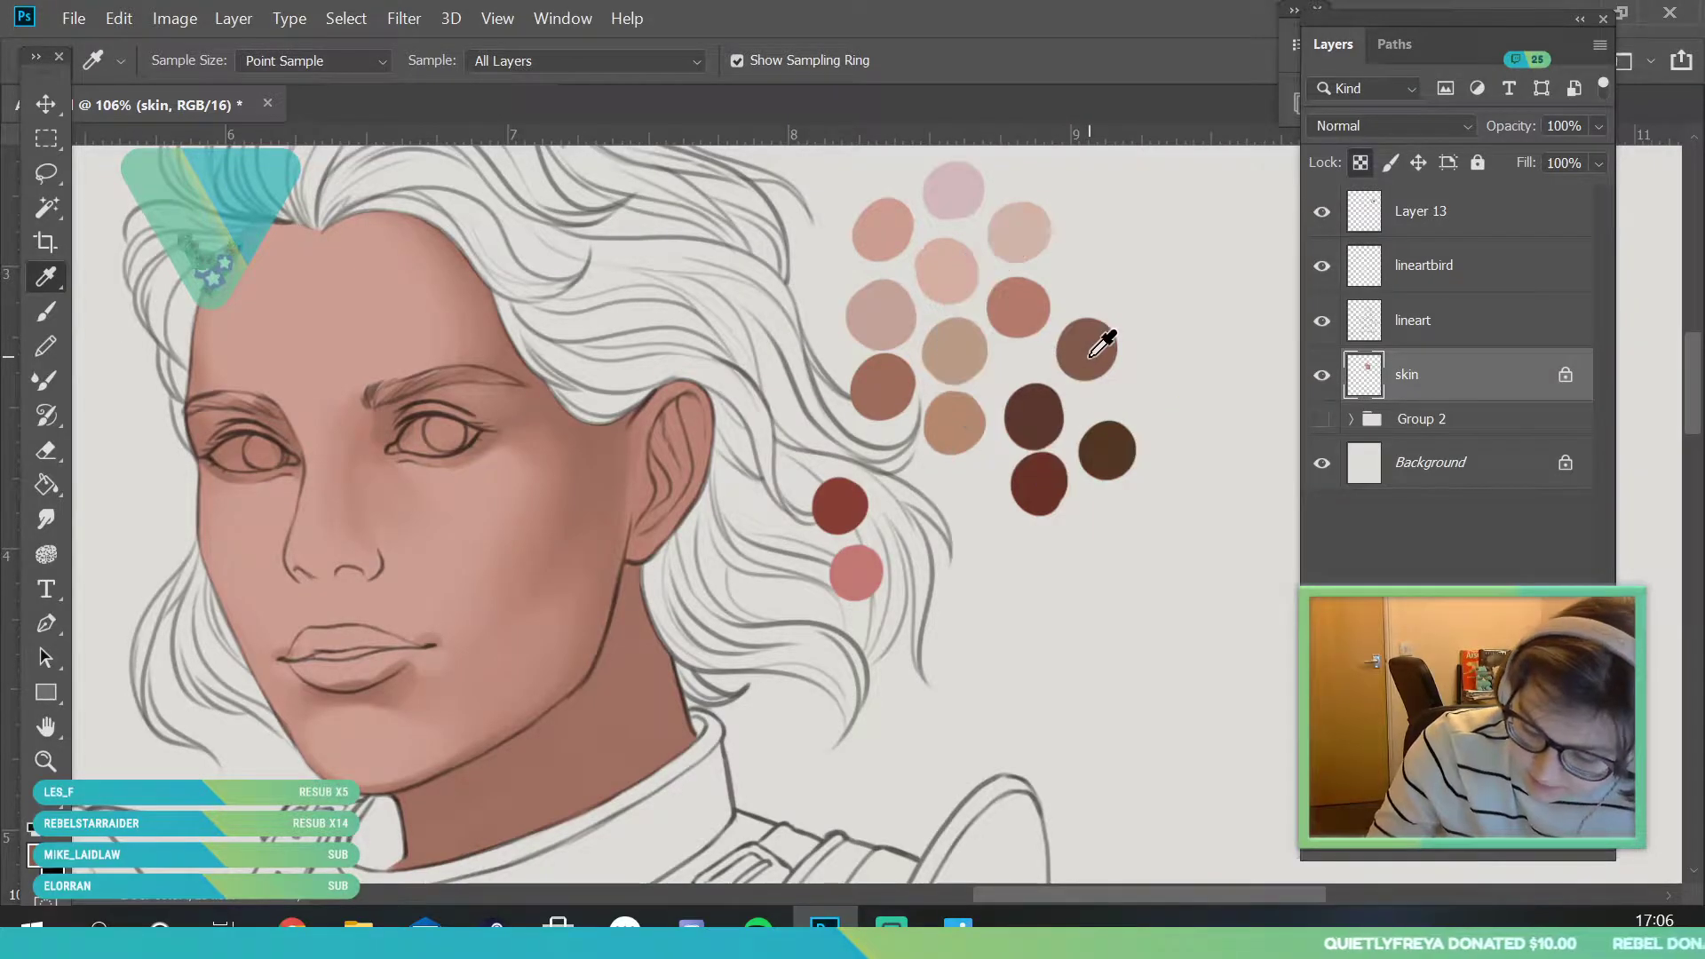
key("b")
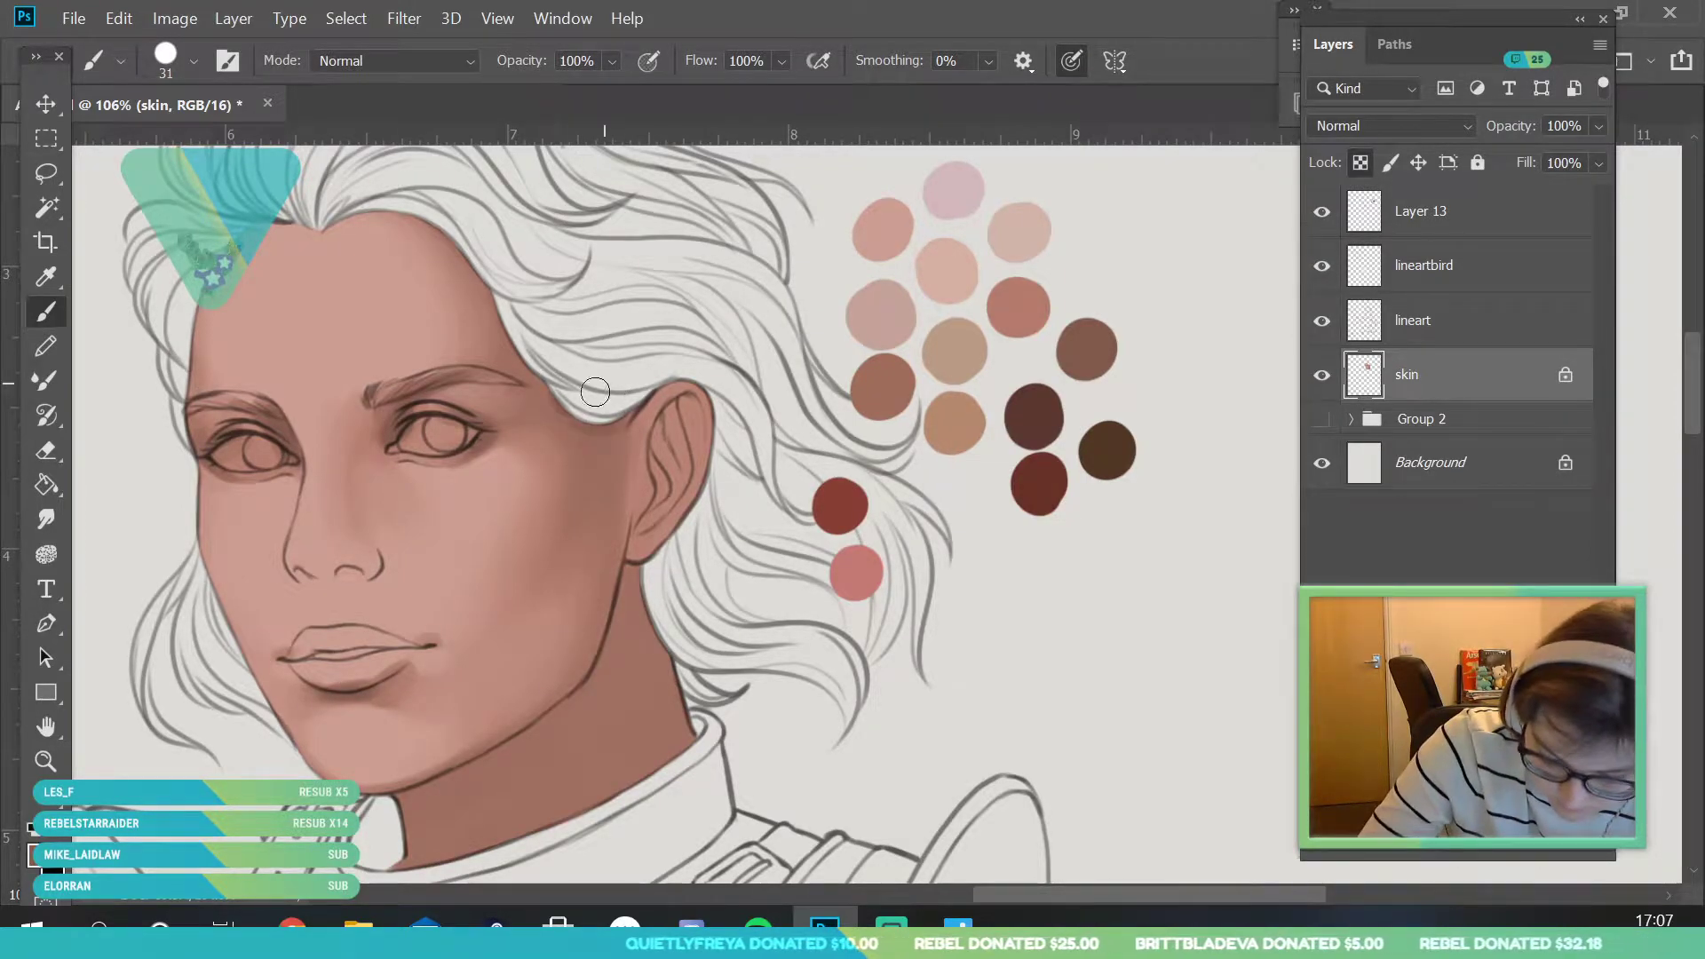
- Set the brush size to 111 px and build up the brown shadow from the temple down to the upper cheek beside the ear
left_click(193, 61)
left_click(238, 145)
left_click(600, 412)
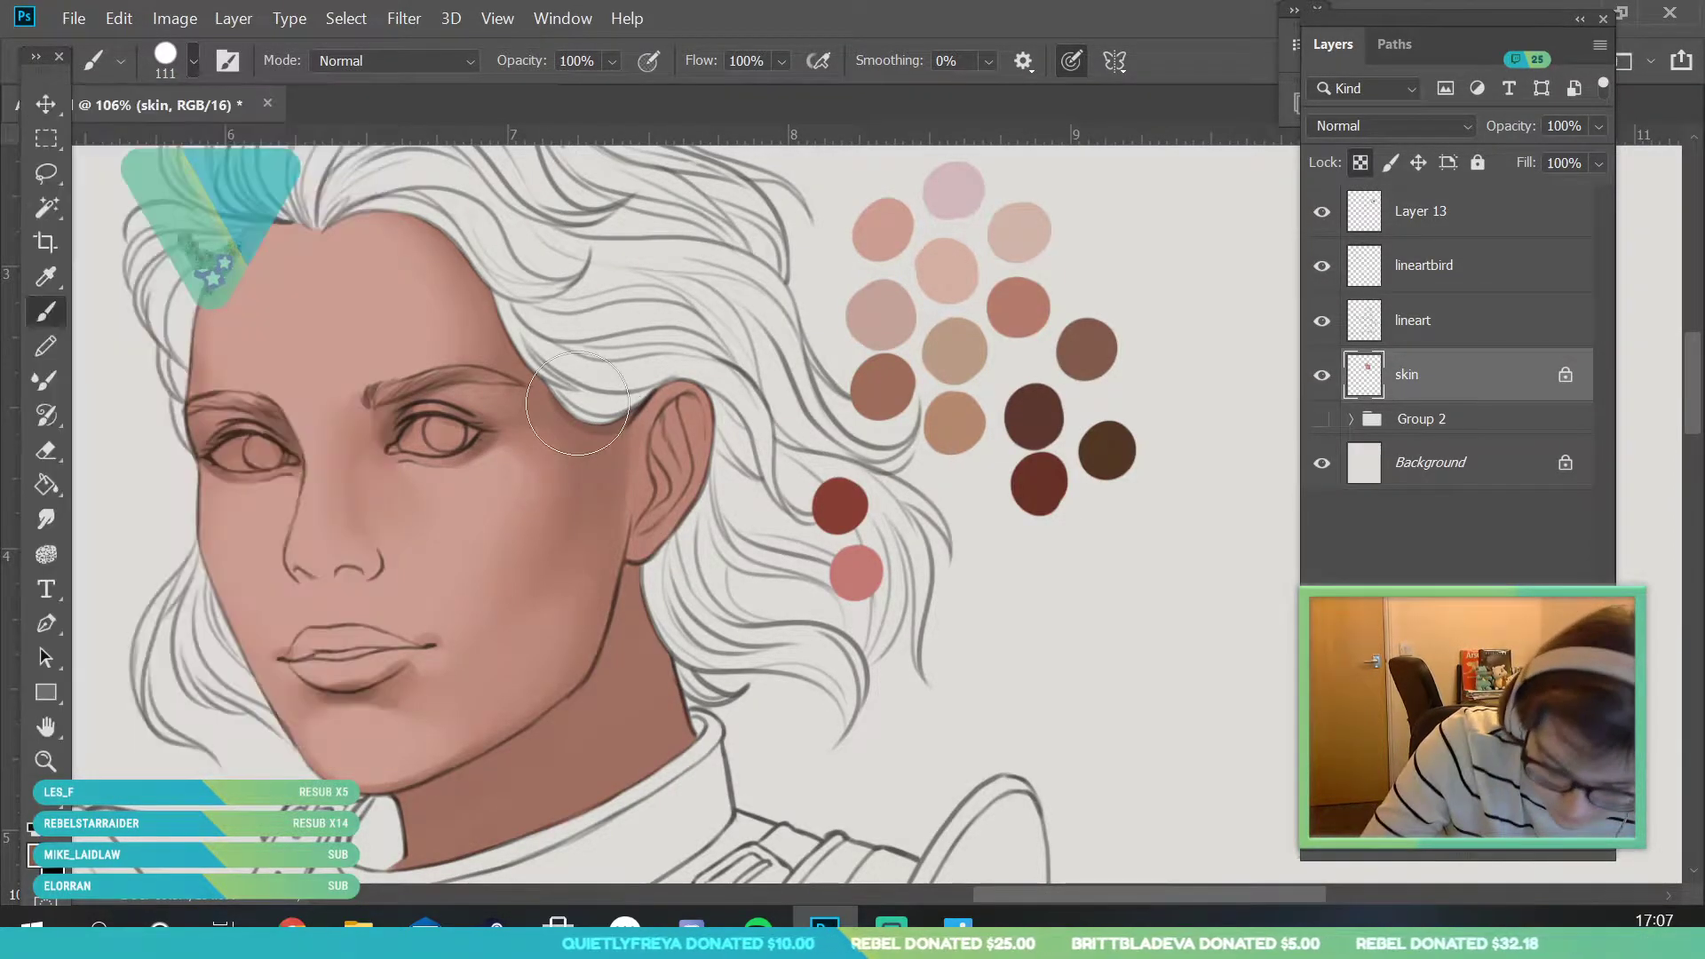
mouse_move(609, 393)
left_mouse_down()
mouse_move(604, 579)
mouse_move(588, 493)
mouse_move(604, 396)
mouse_move(561, 492)
left_mouse_up()
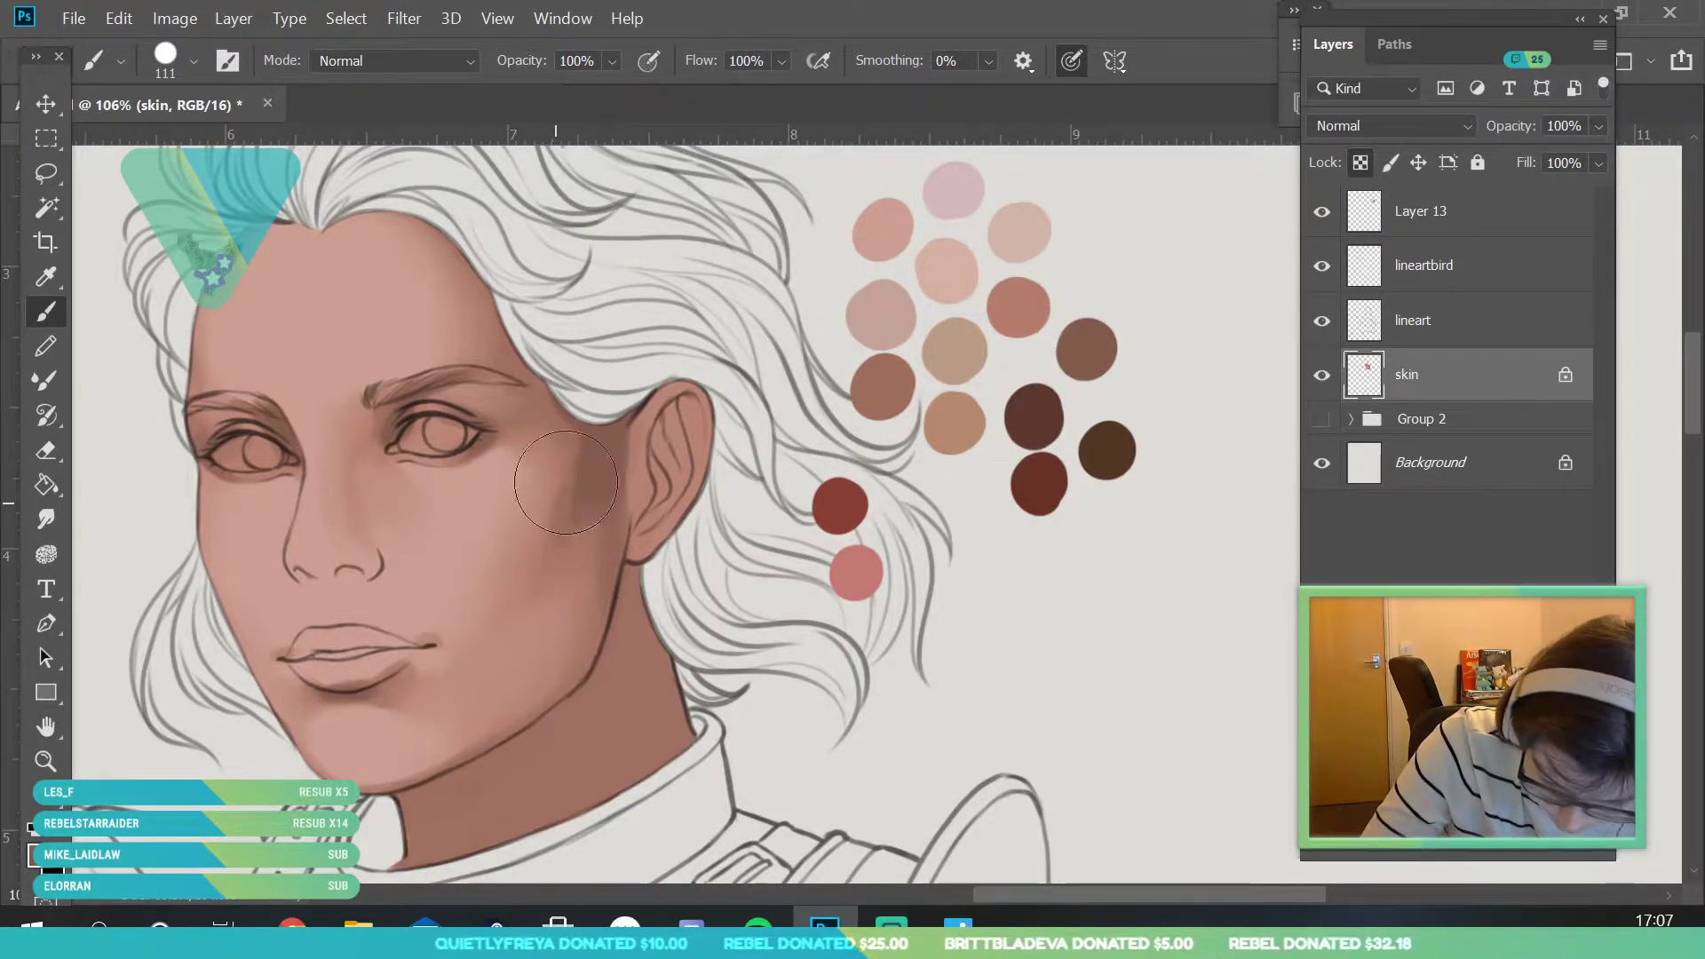
mouse_move(578, 428)
left_mouse_down()
mouse_move(559, 382)
mouse_move(506, 417)
mouse_move(517, 407)
left_mouse_up()
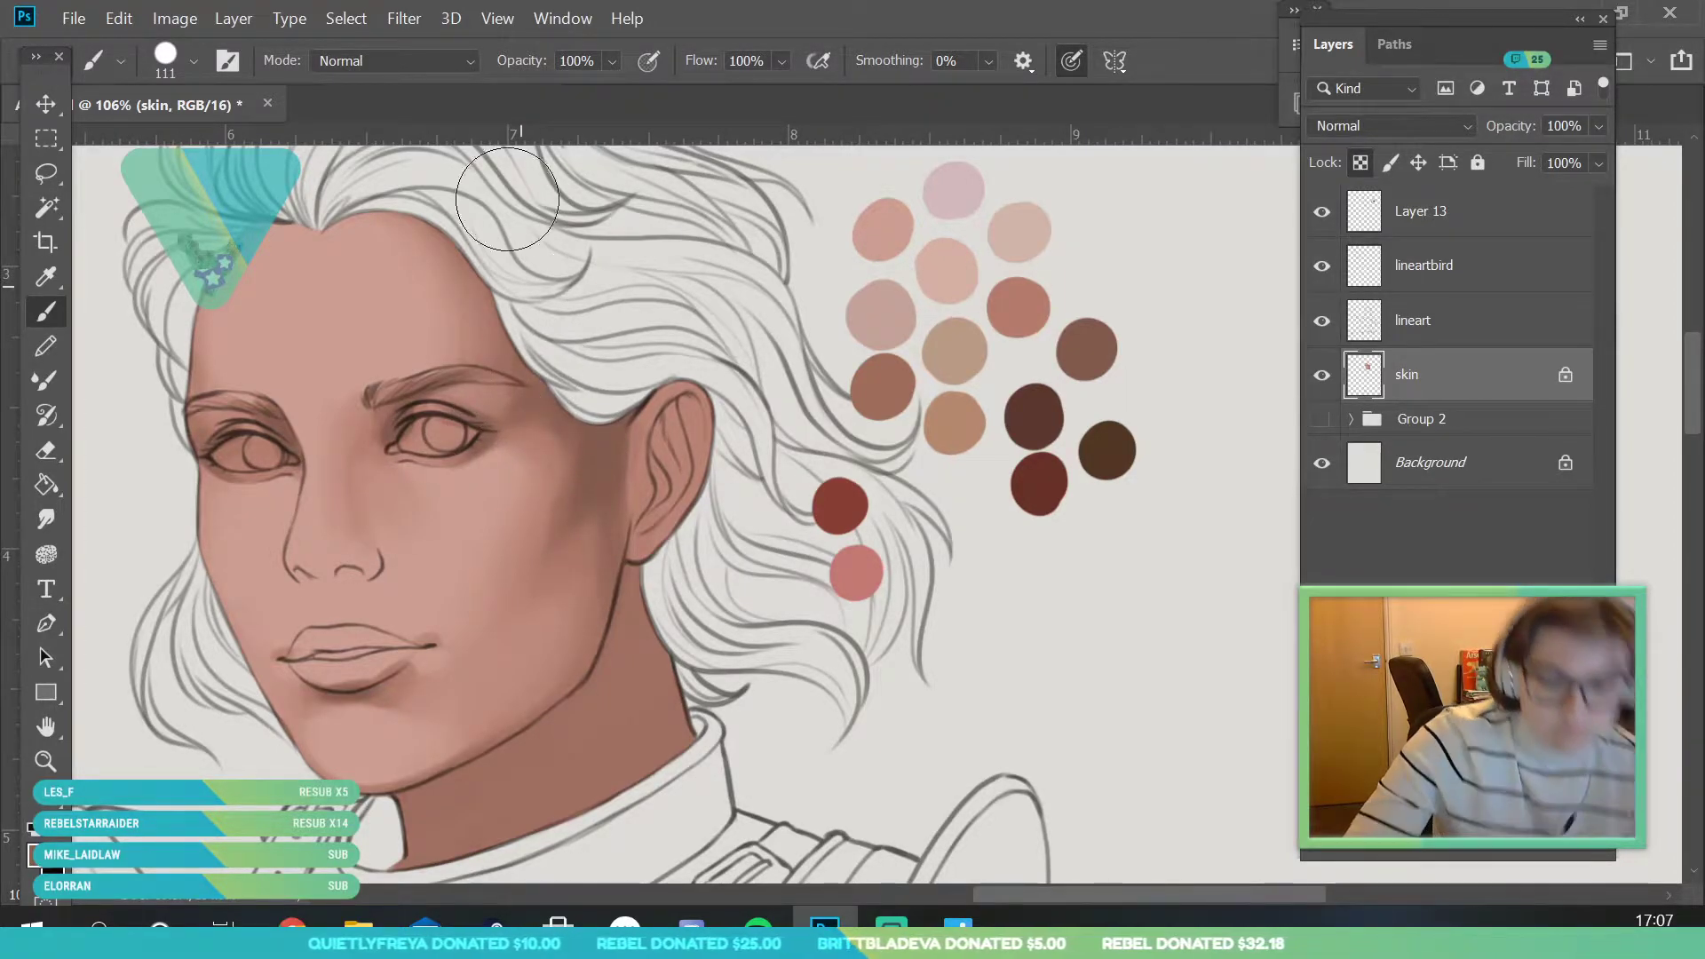
- Sample the mid-cheek skin tone, set the brush size to 75 px and blend the edge of the temple shadow
key("i")
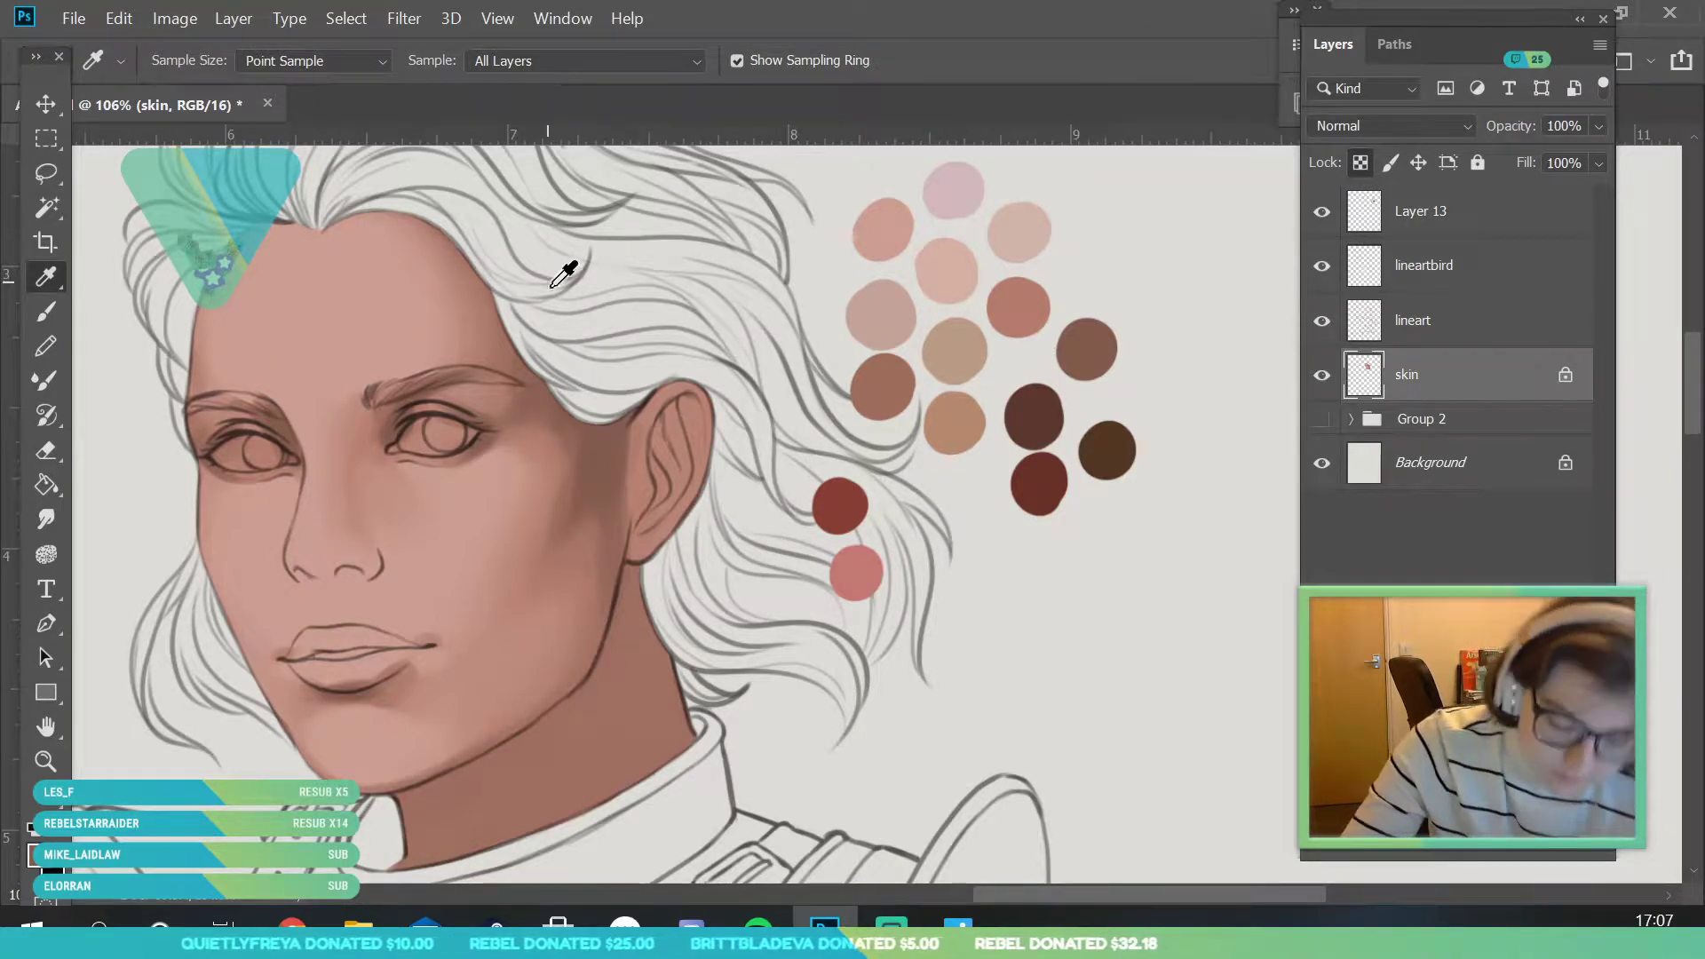
left_click(552, 536)
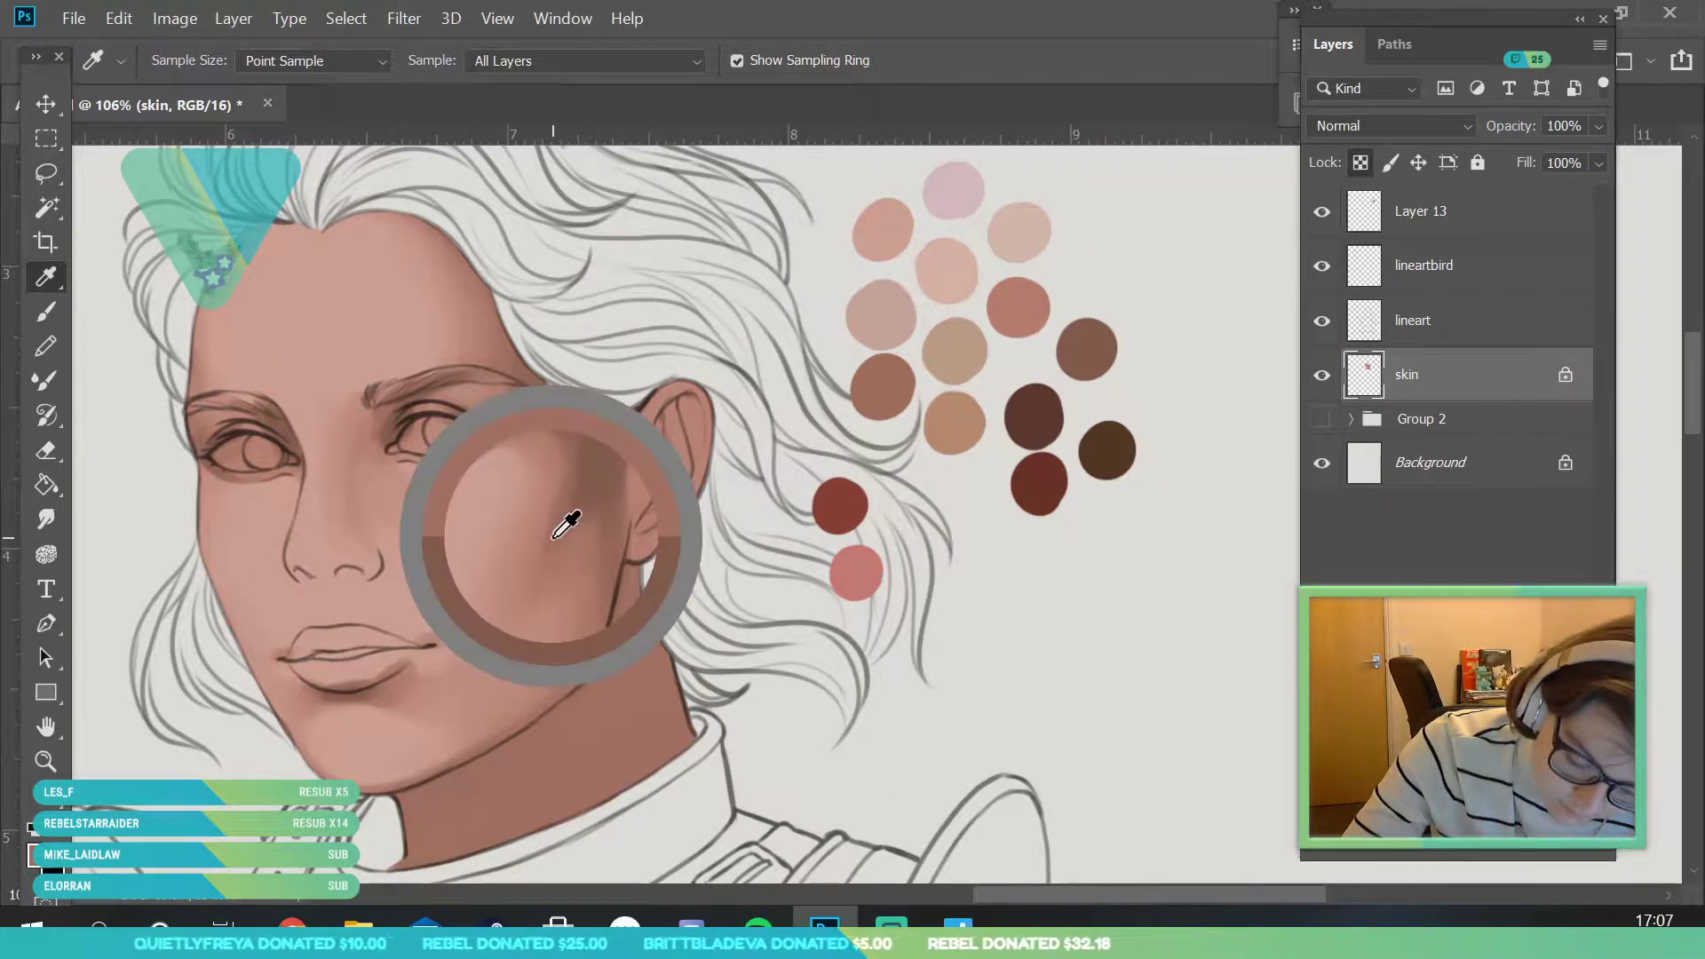
left_click(46, 311)
left_click(194, 62)
left_click_drag(232, 145, 221, 144)
left_click_drag(570, 478, 552, 411)
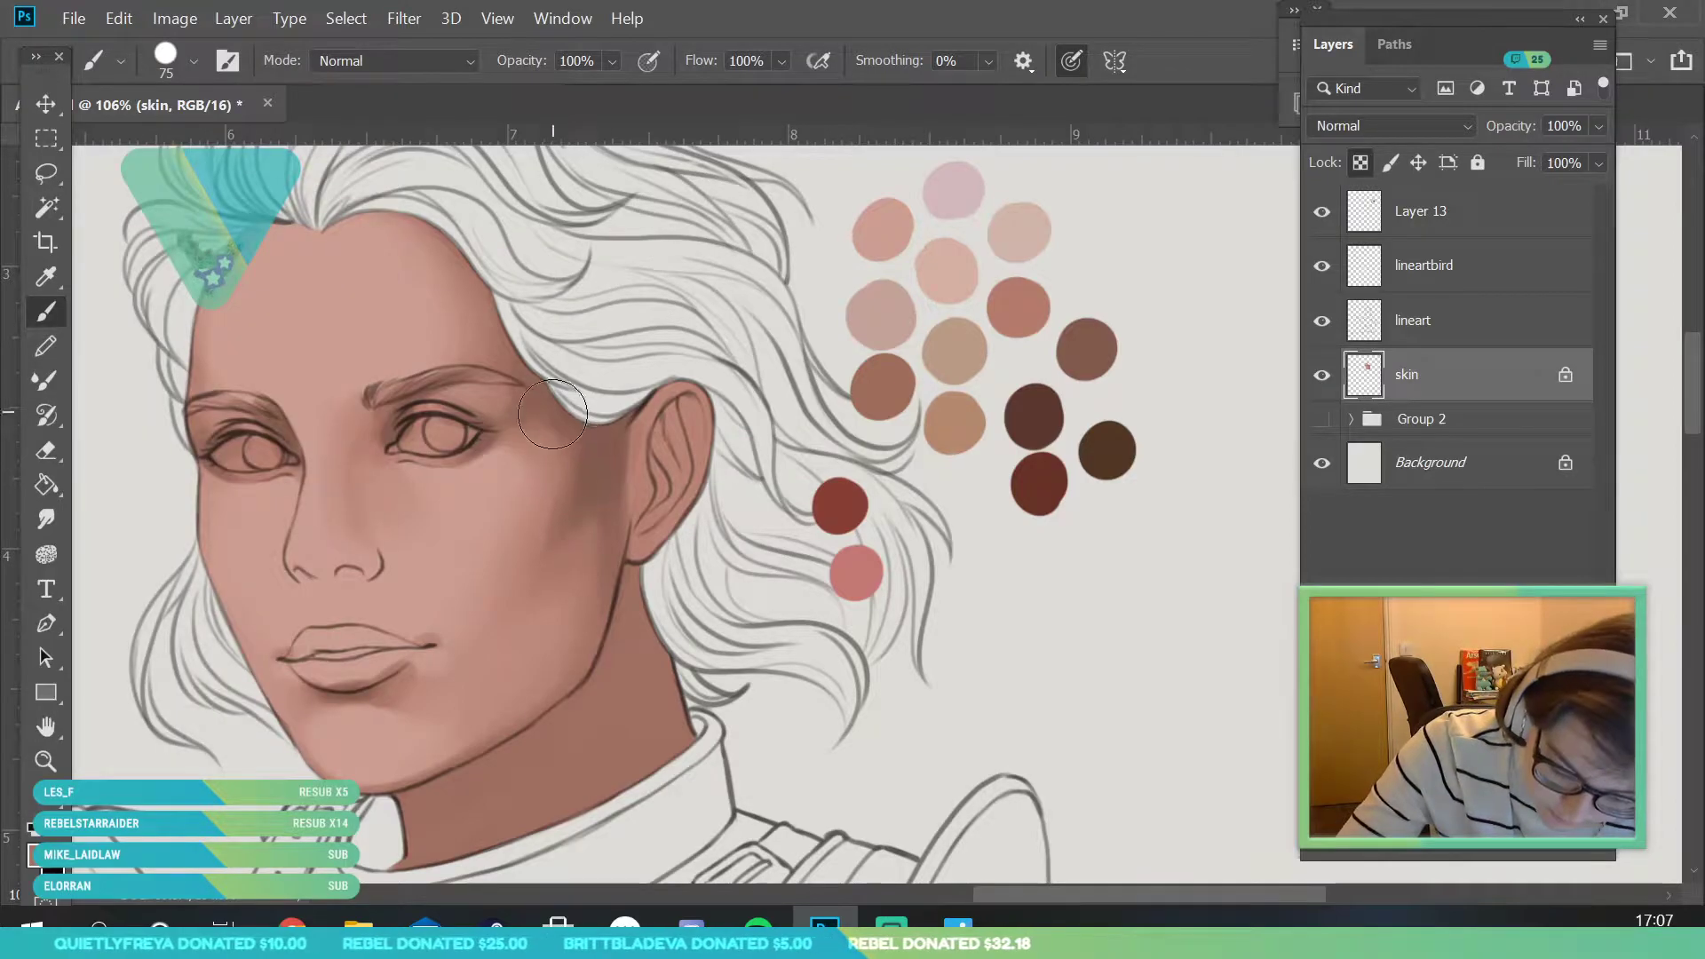
- Sample the shadow tone in front of the ear and extend the shading toward the jaw and the outer eye corner
key("i")
left_click(586, 489)
key("b")
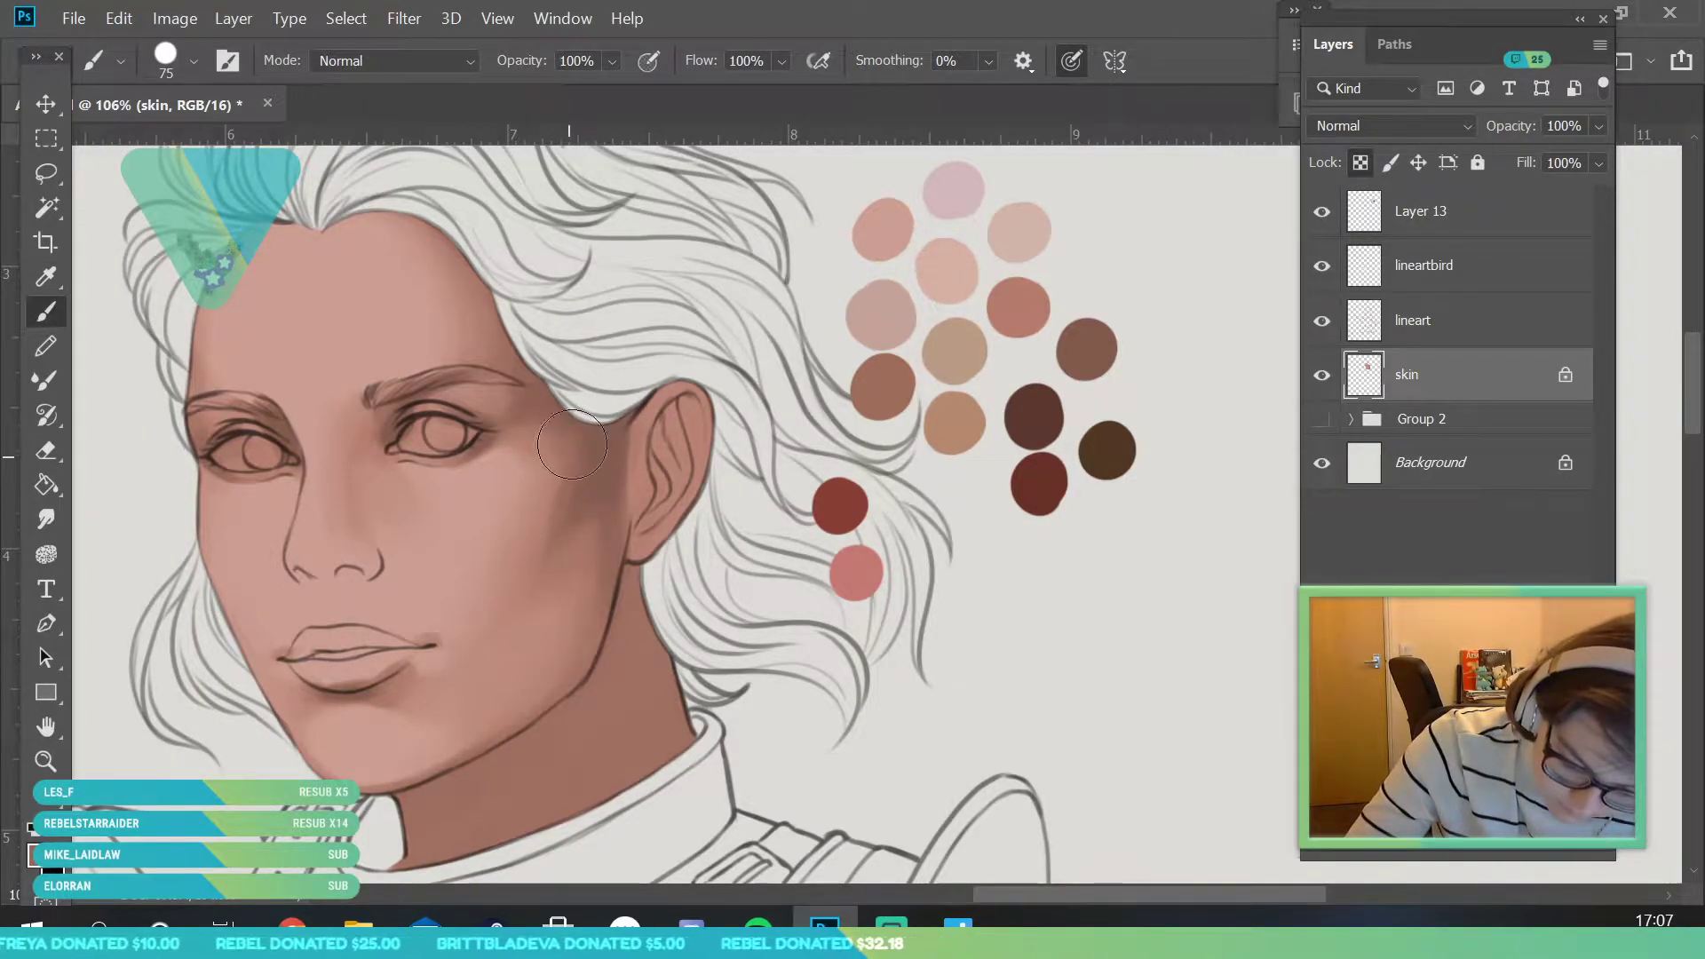
mouse_move(599, 494)
left_mouse_down()
mouse_move(594, 533)
mouse_move(601, 518)
mouse_move(617, 582)
left_mouse_up()
left_click_drag(566, 410, 526, 426)
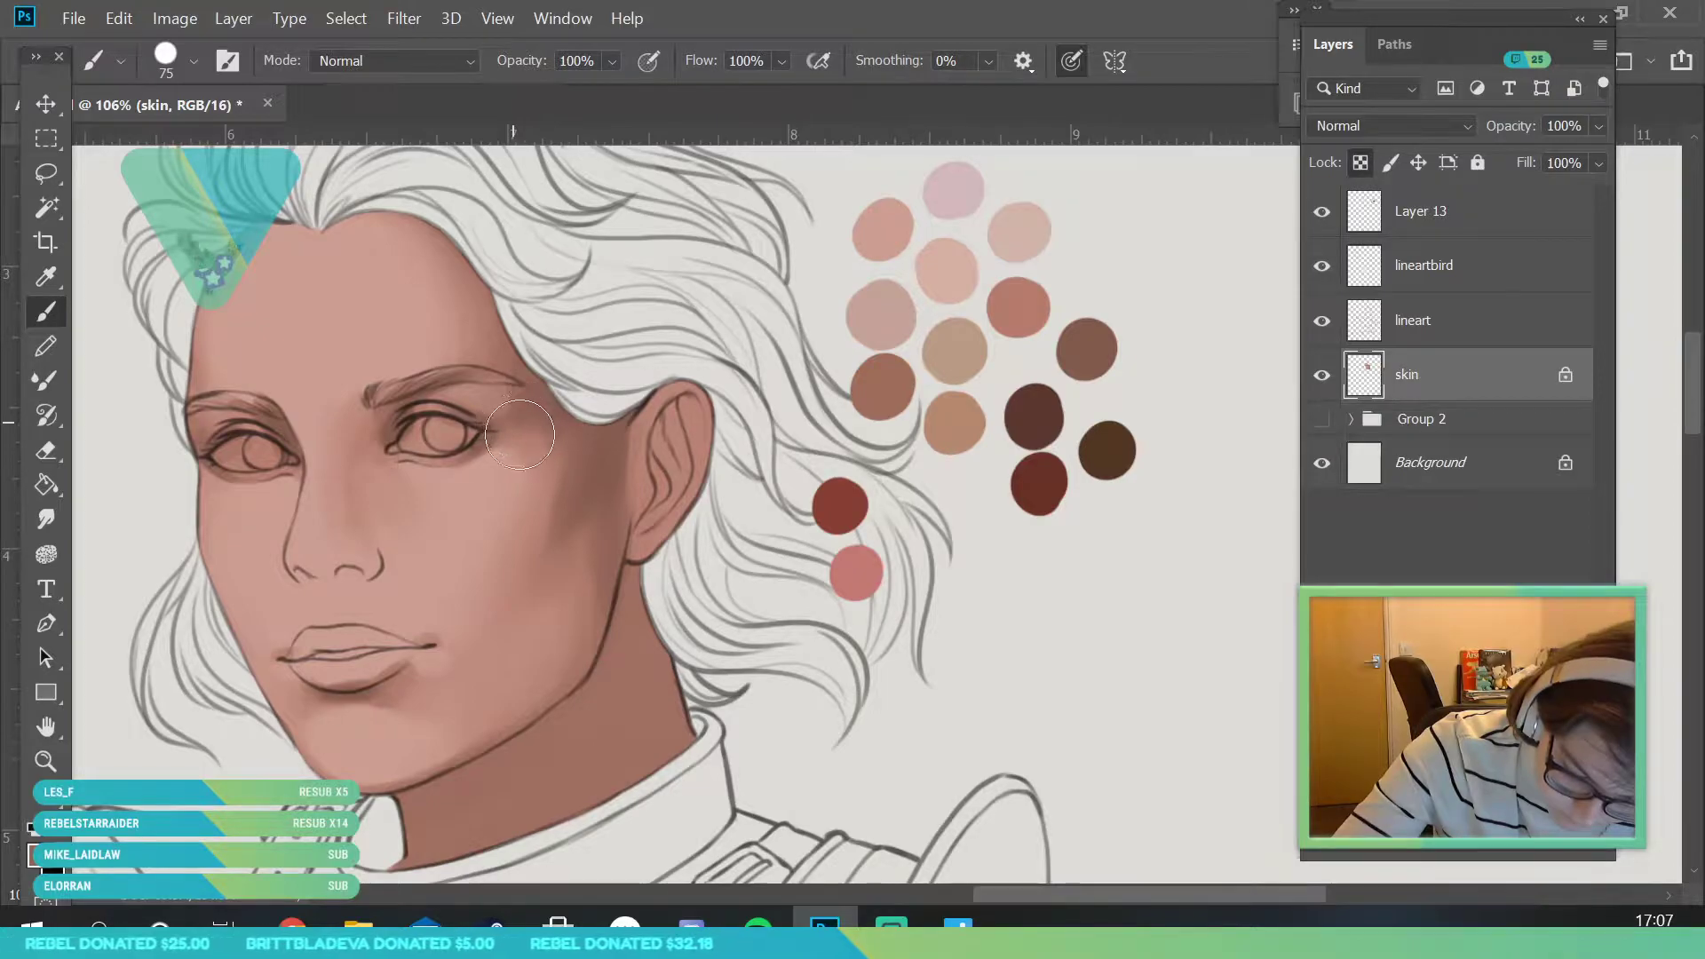
- Sample shadow tones around the temple and blend the shading along the cheekbone with the 75 px brush
left_click(563, 449, "alt")
mouse_move(544, 443)
left_mouse_down()
mouse_move(528, 449)
mouse_move(551, 534)
left_mouse_up()
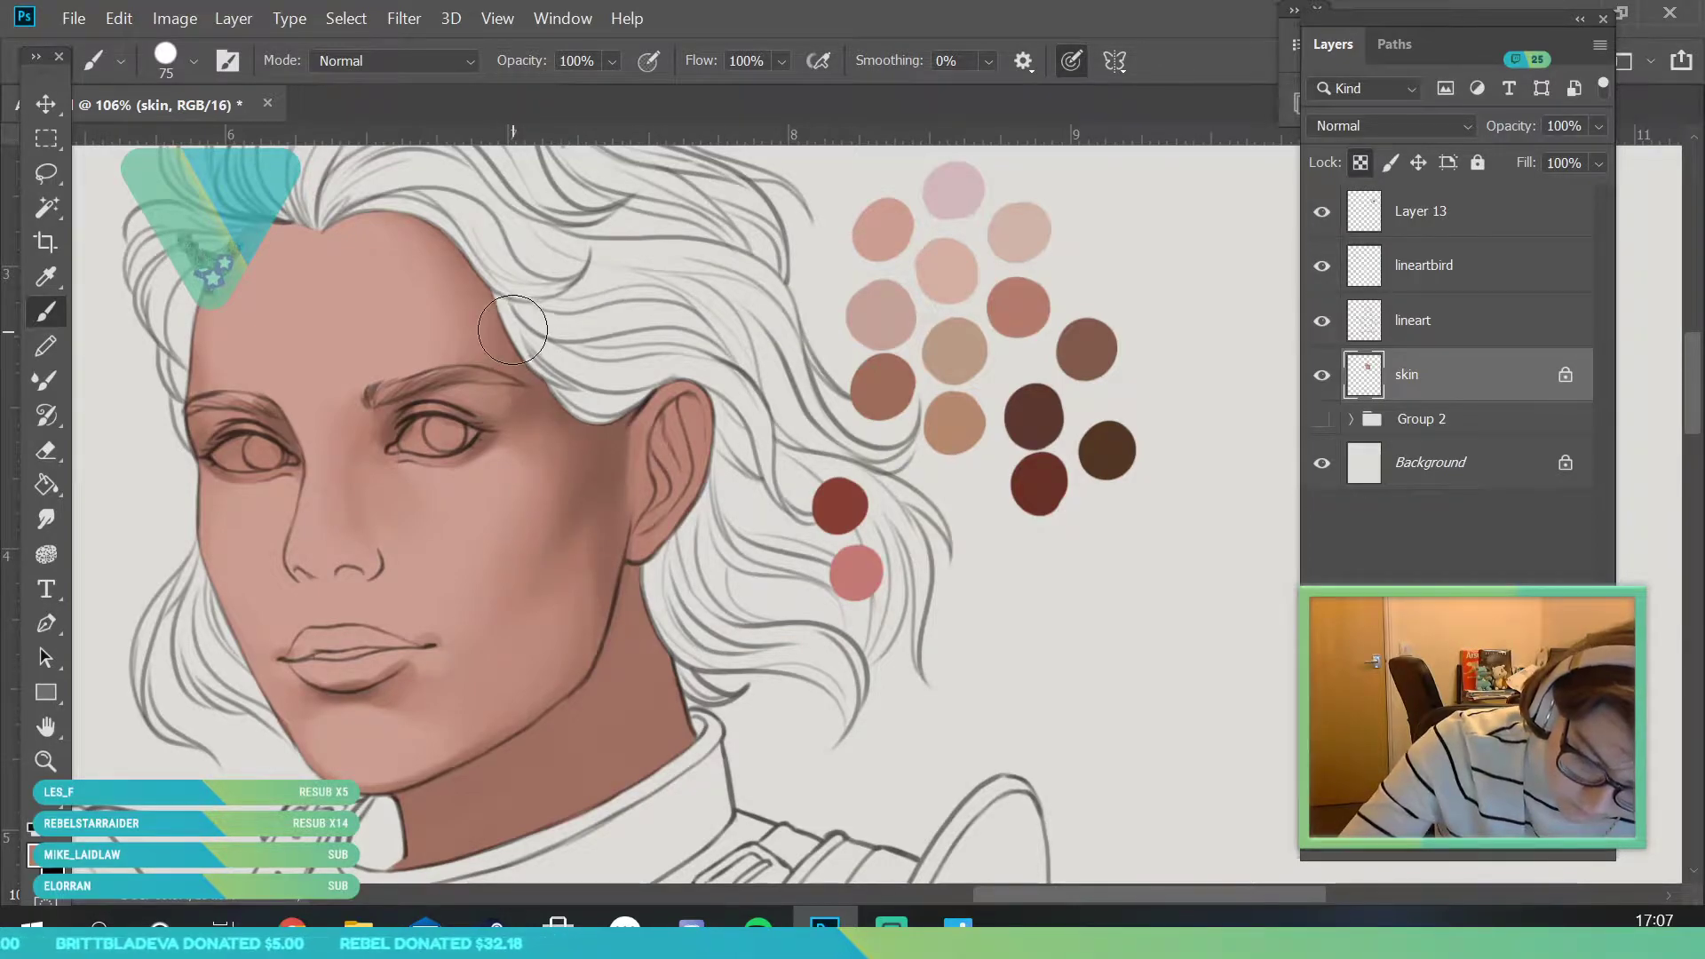
left_click(578, 476, "alt")
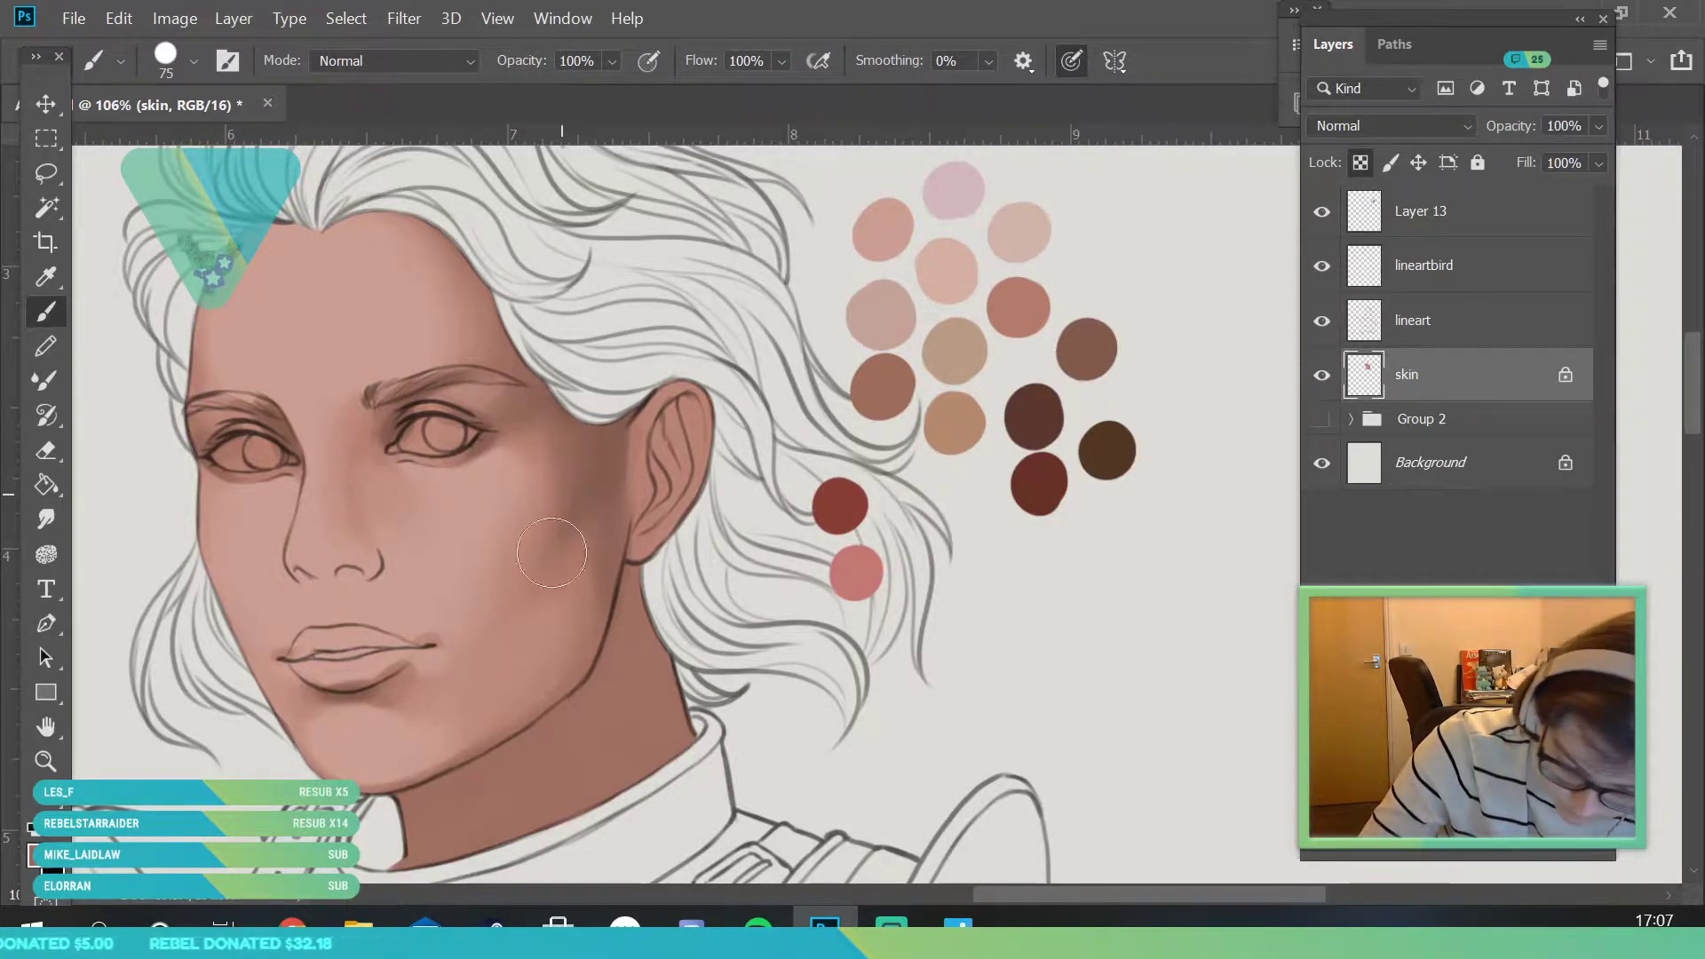
left_click(59, 280)
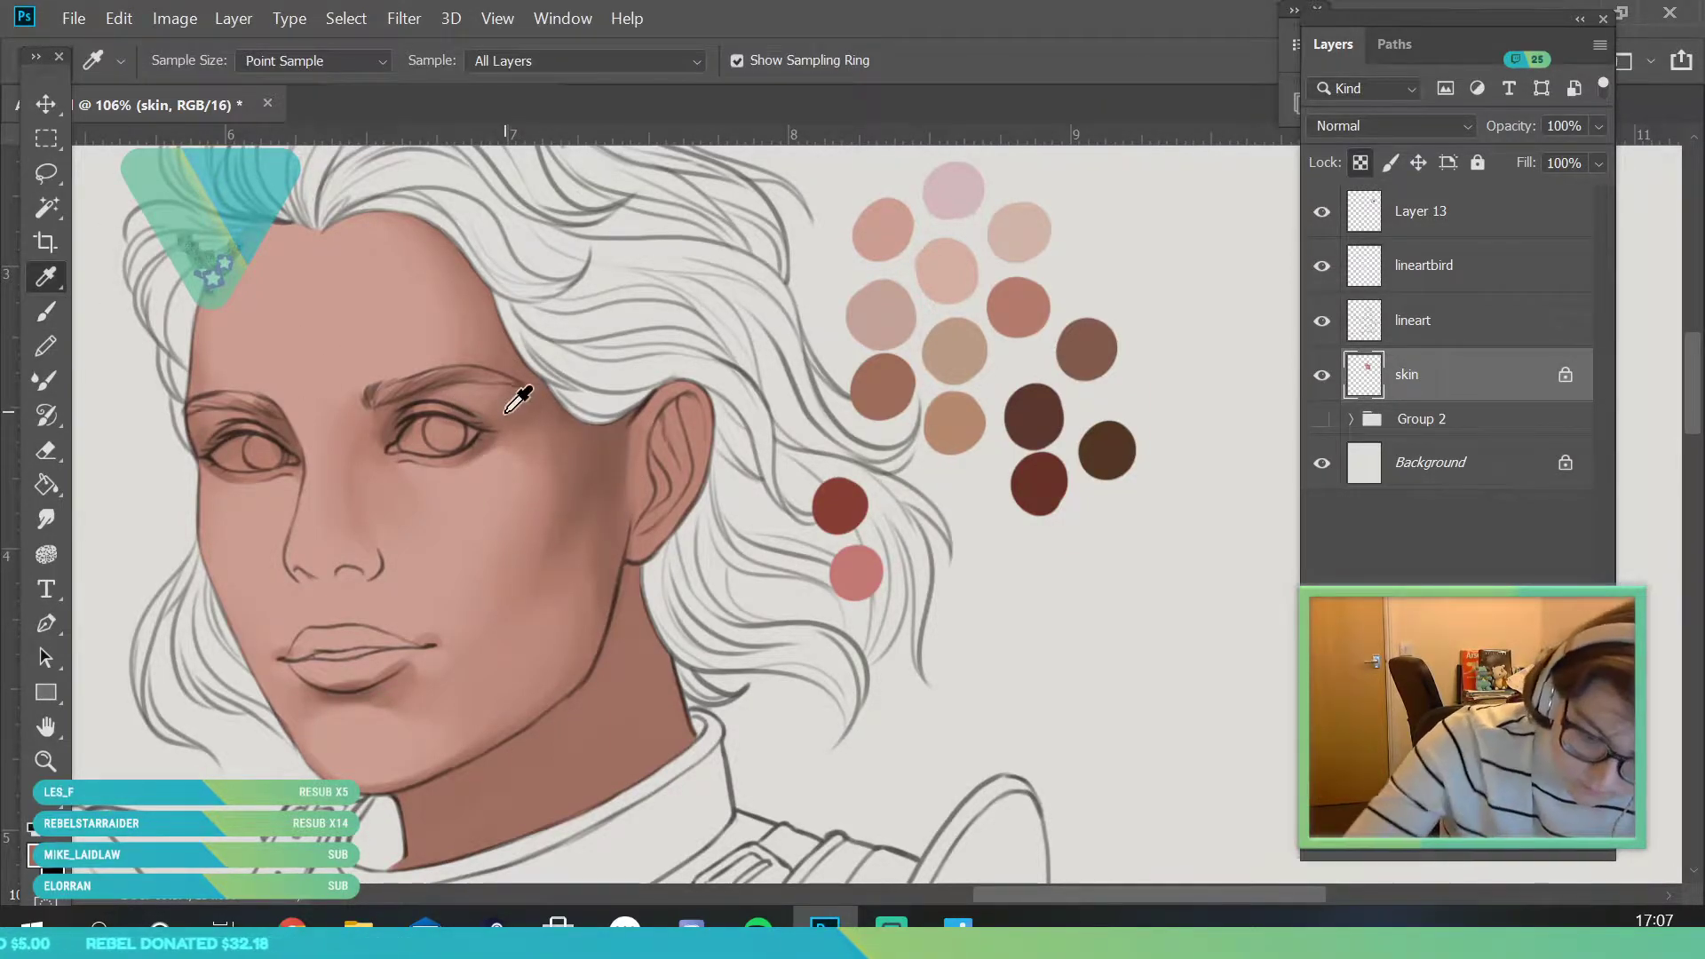
left_click(46, 311)
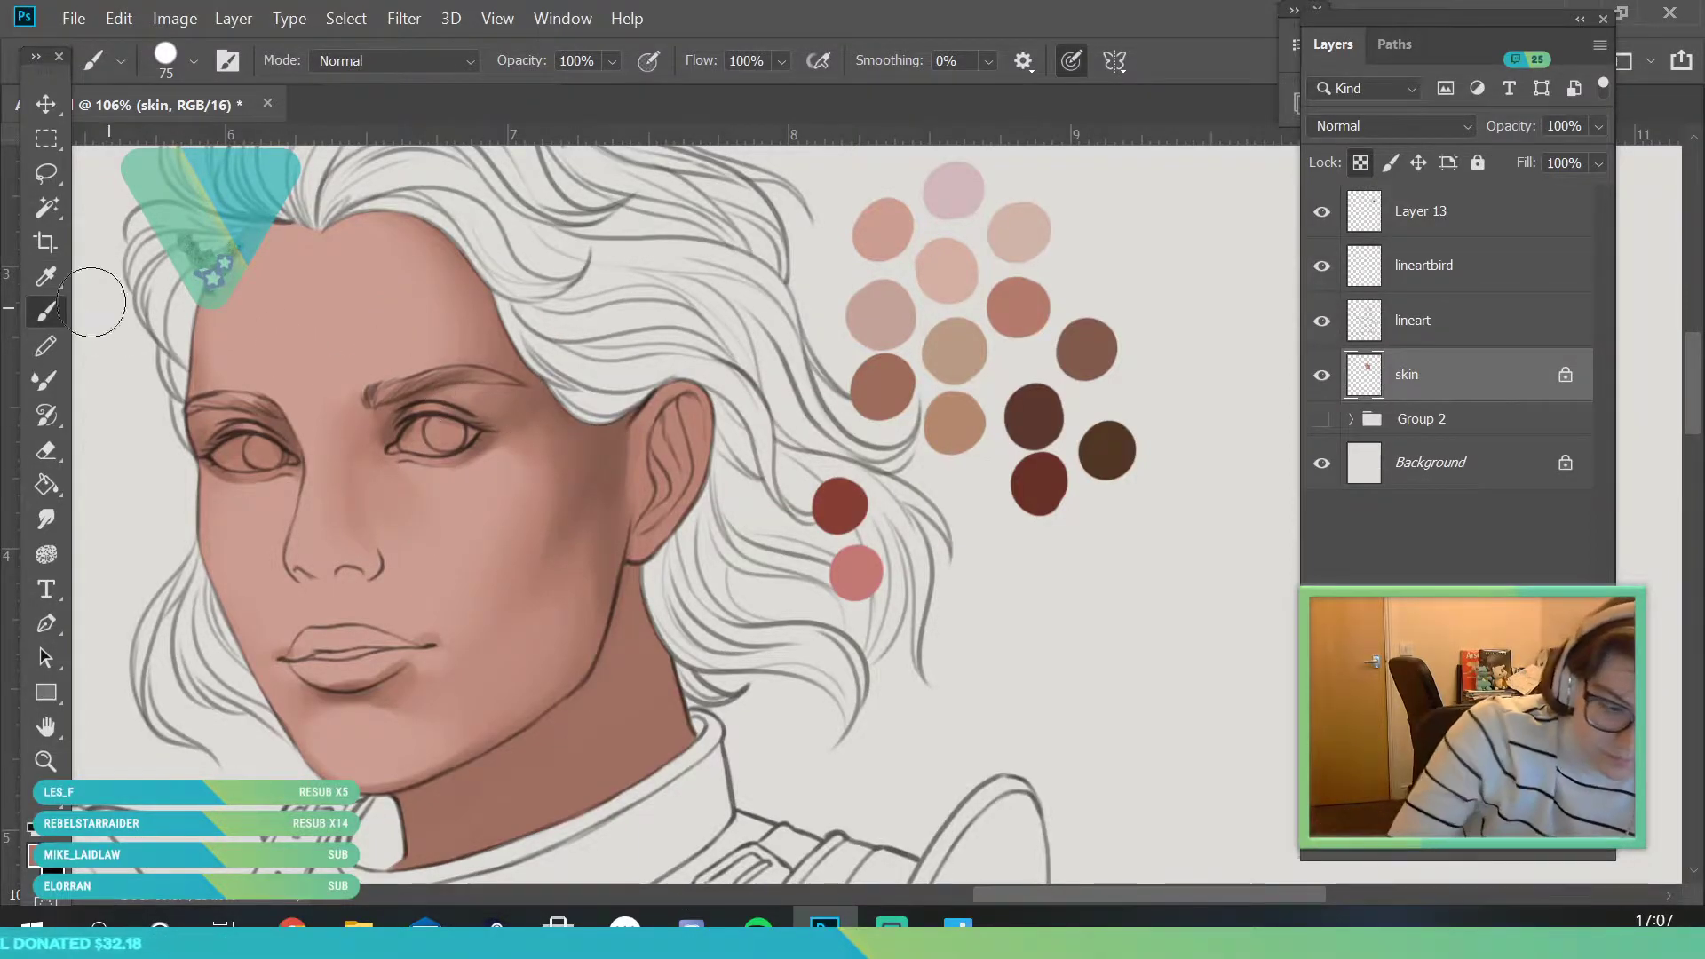
left_click(532, 381, "alt")
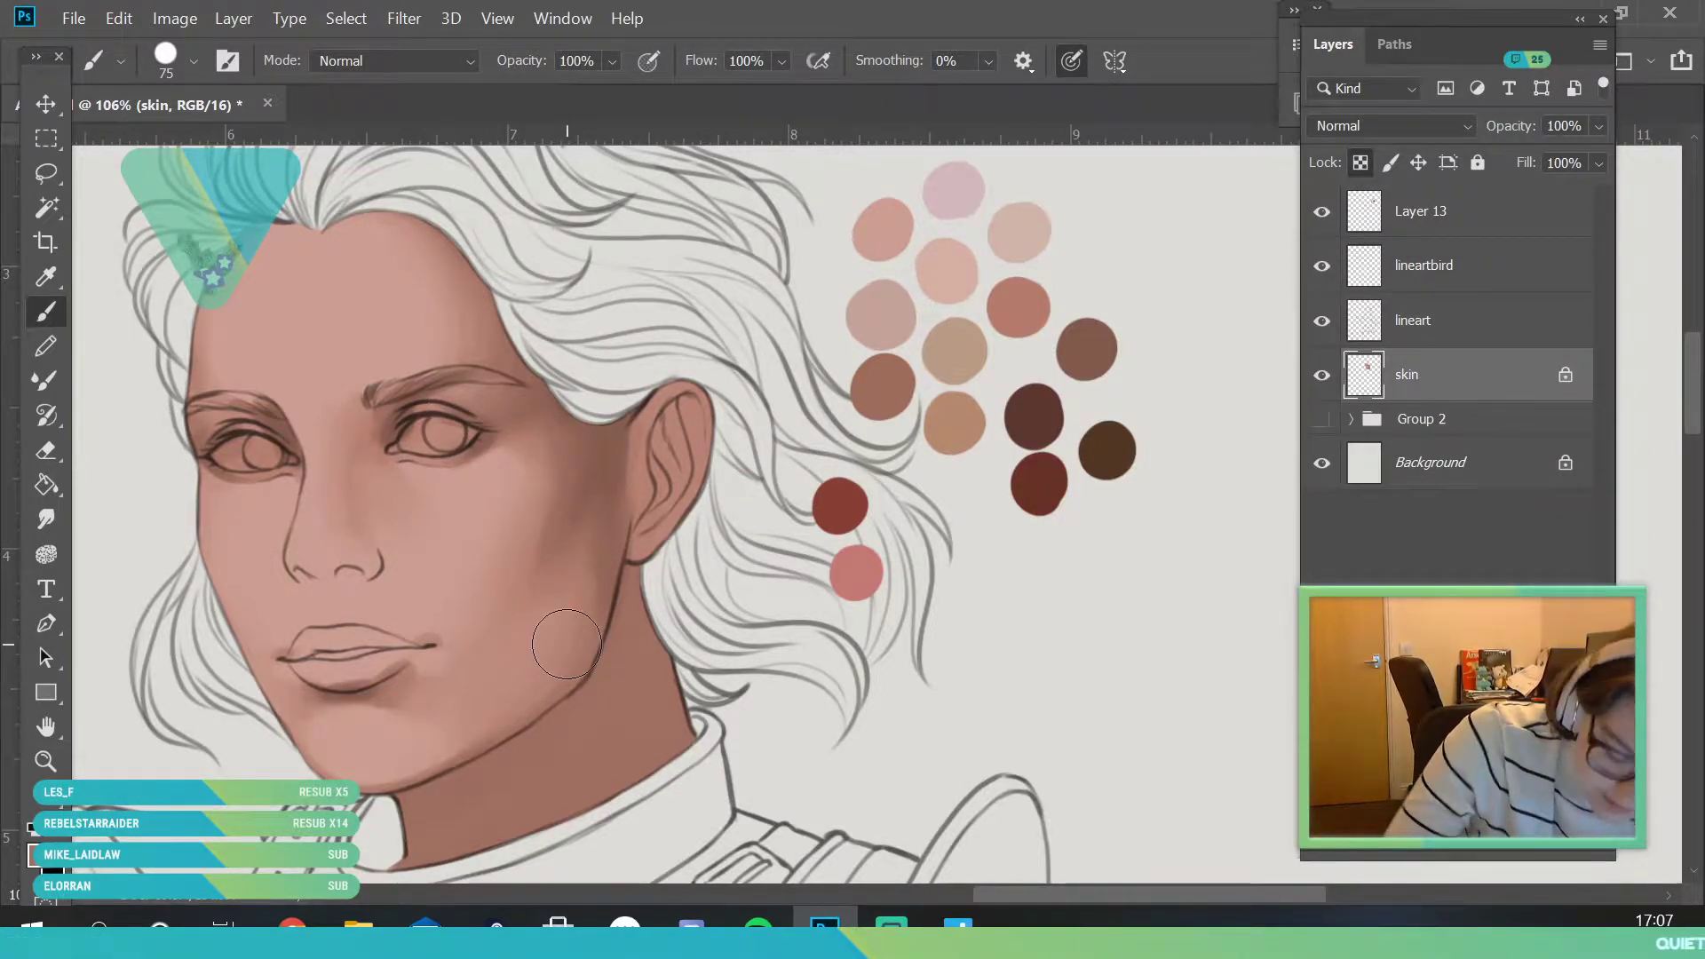
- Sample the dusty pink palette swatch and tint the far cheek, brow area and forehead with the 75 px brush
left_click(45, 761)
left_click_drag(489, 533, 571, 696)
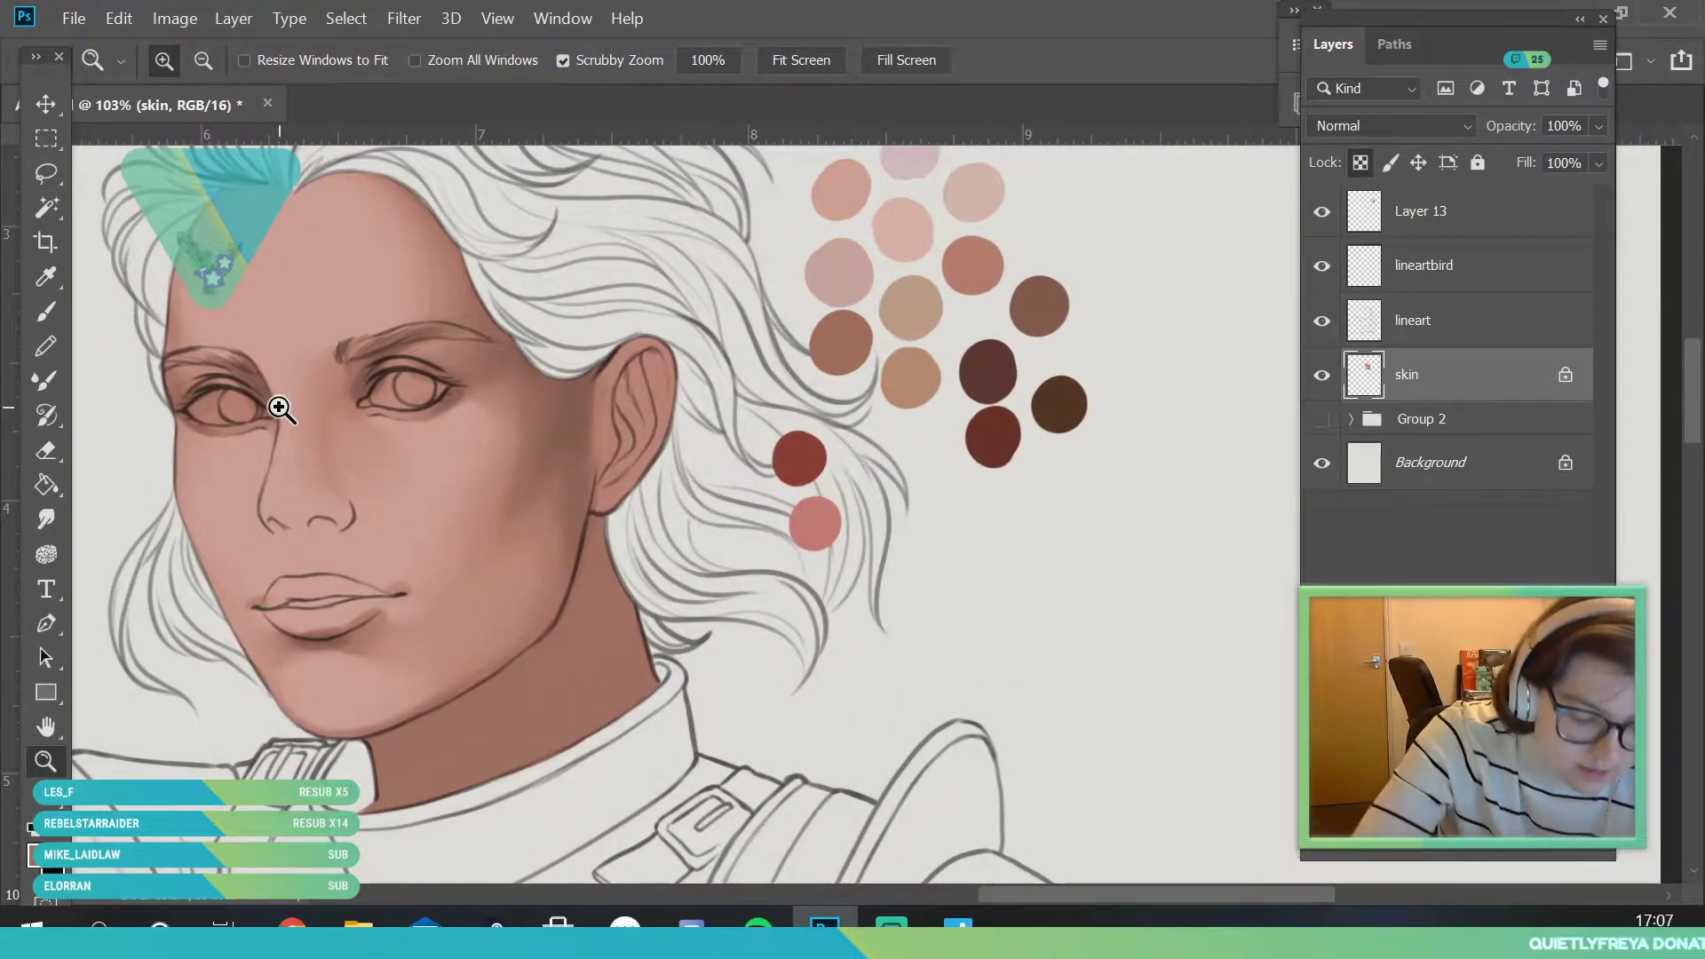
key("i")
left_click(1042, 315)
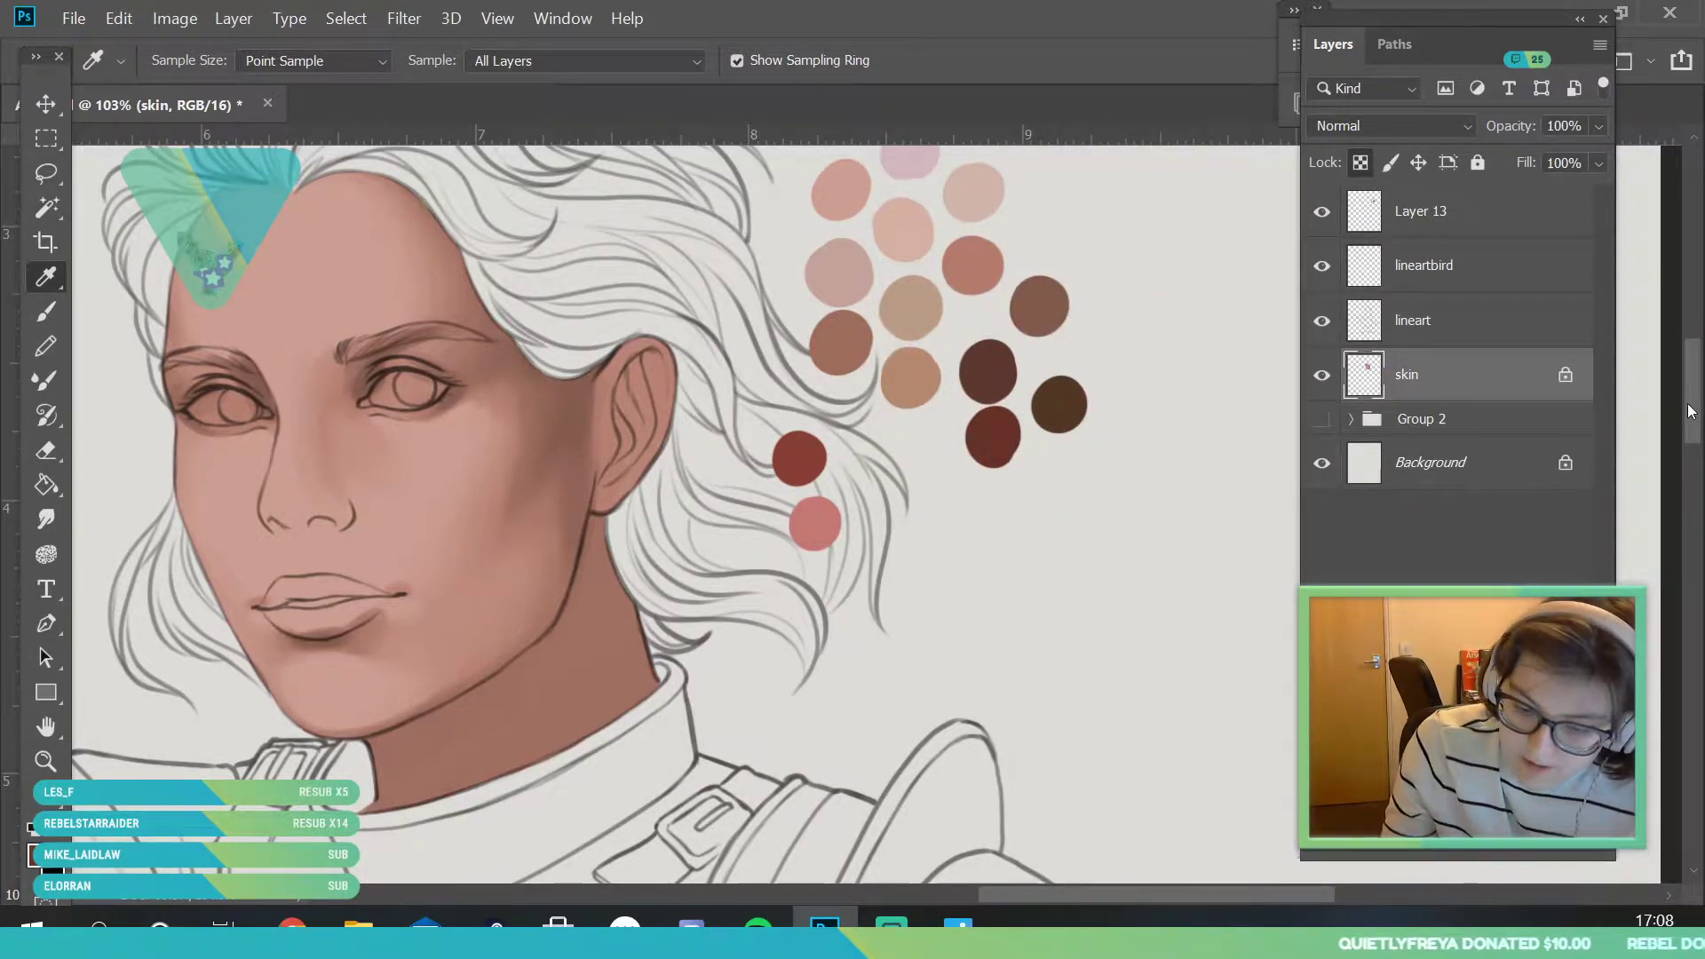
scroll(1688, 407, "up", 3)
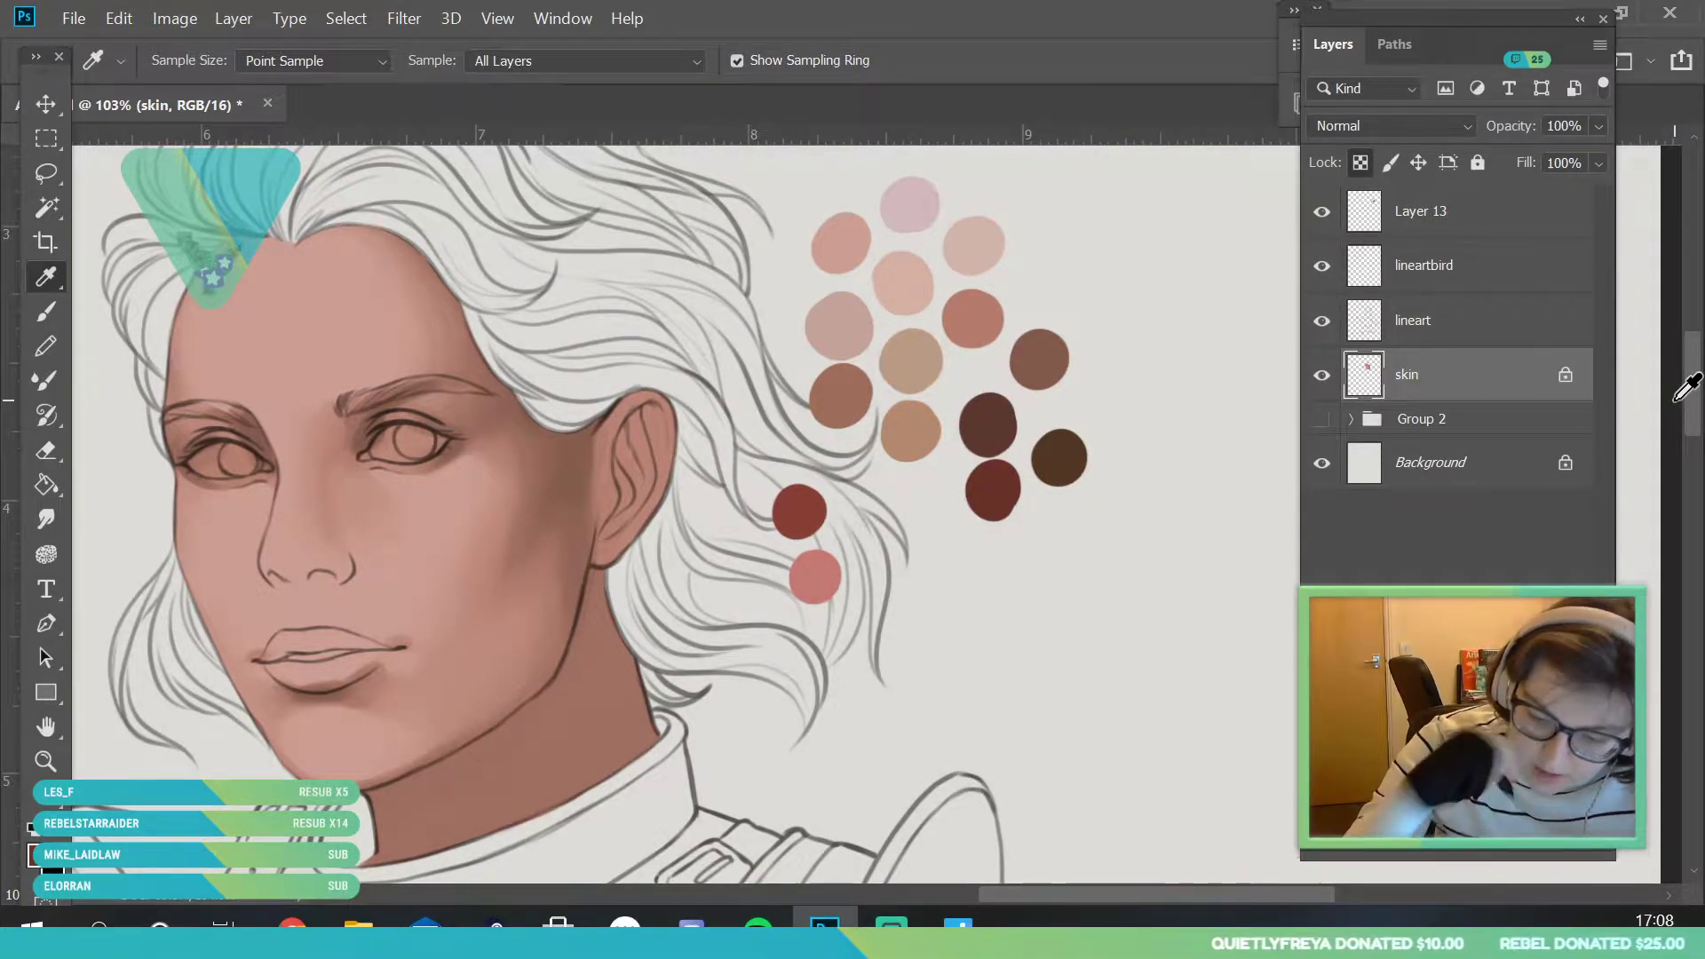
left_click(854, 331)
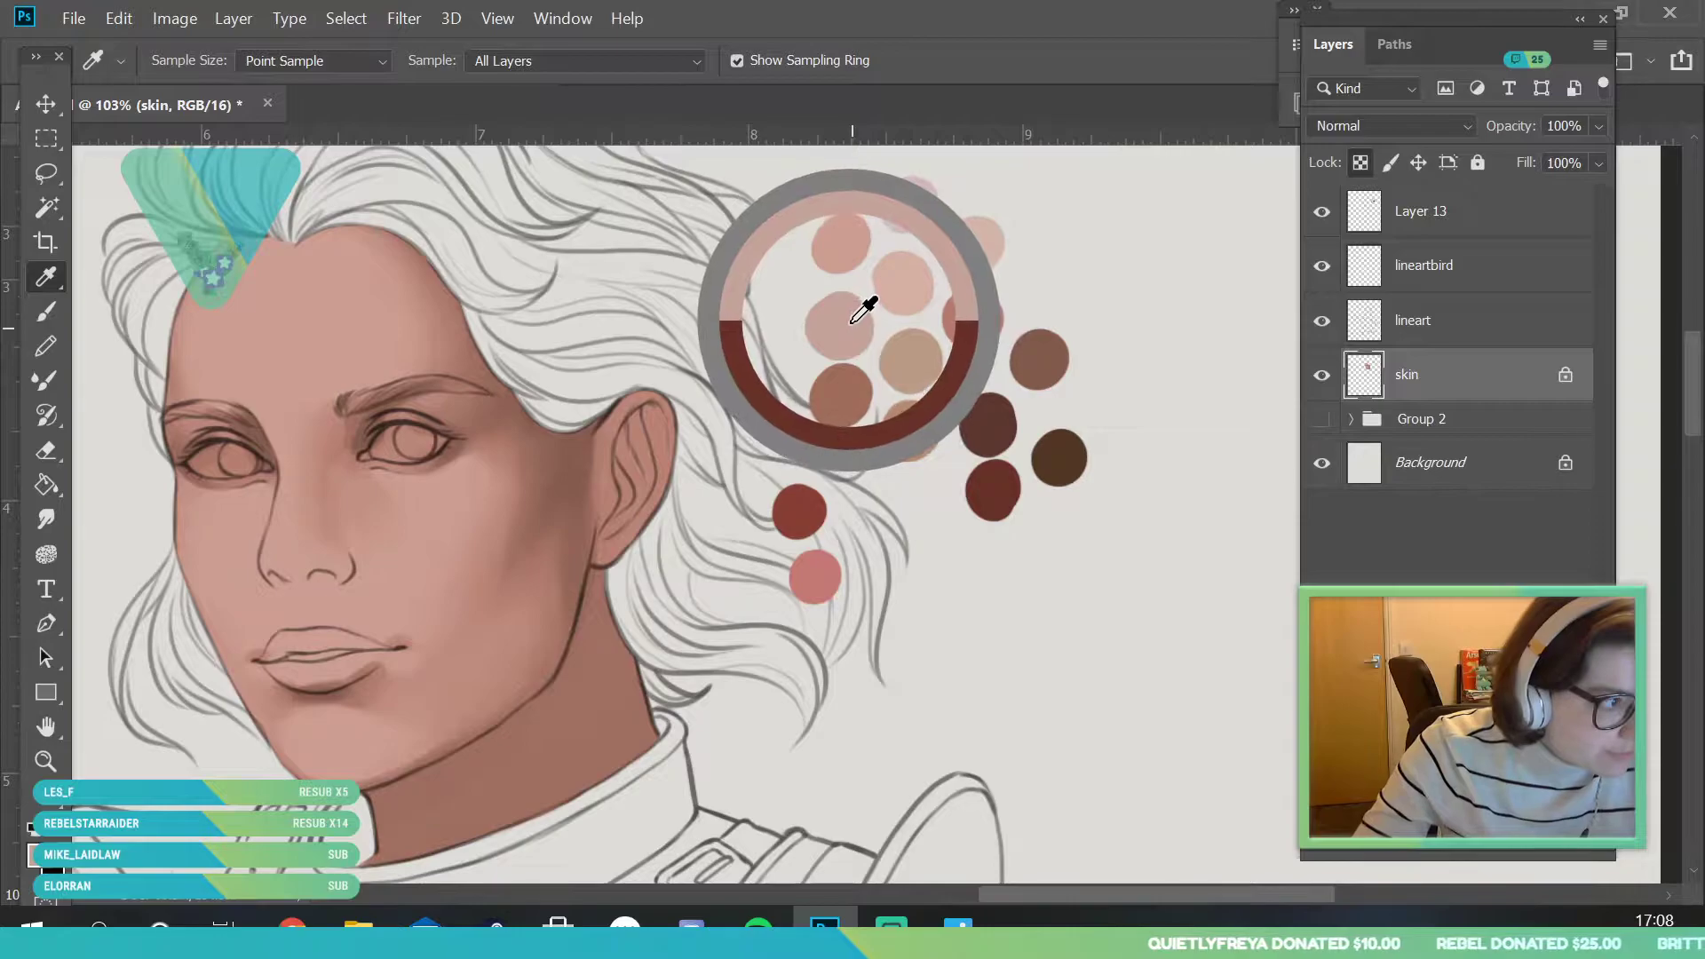
left_click(54, 304)
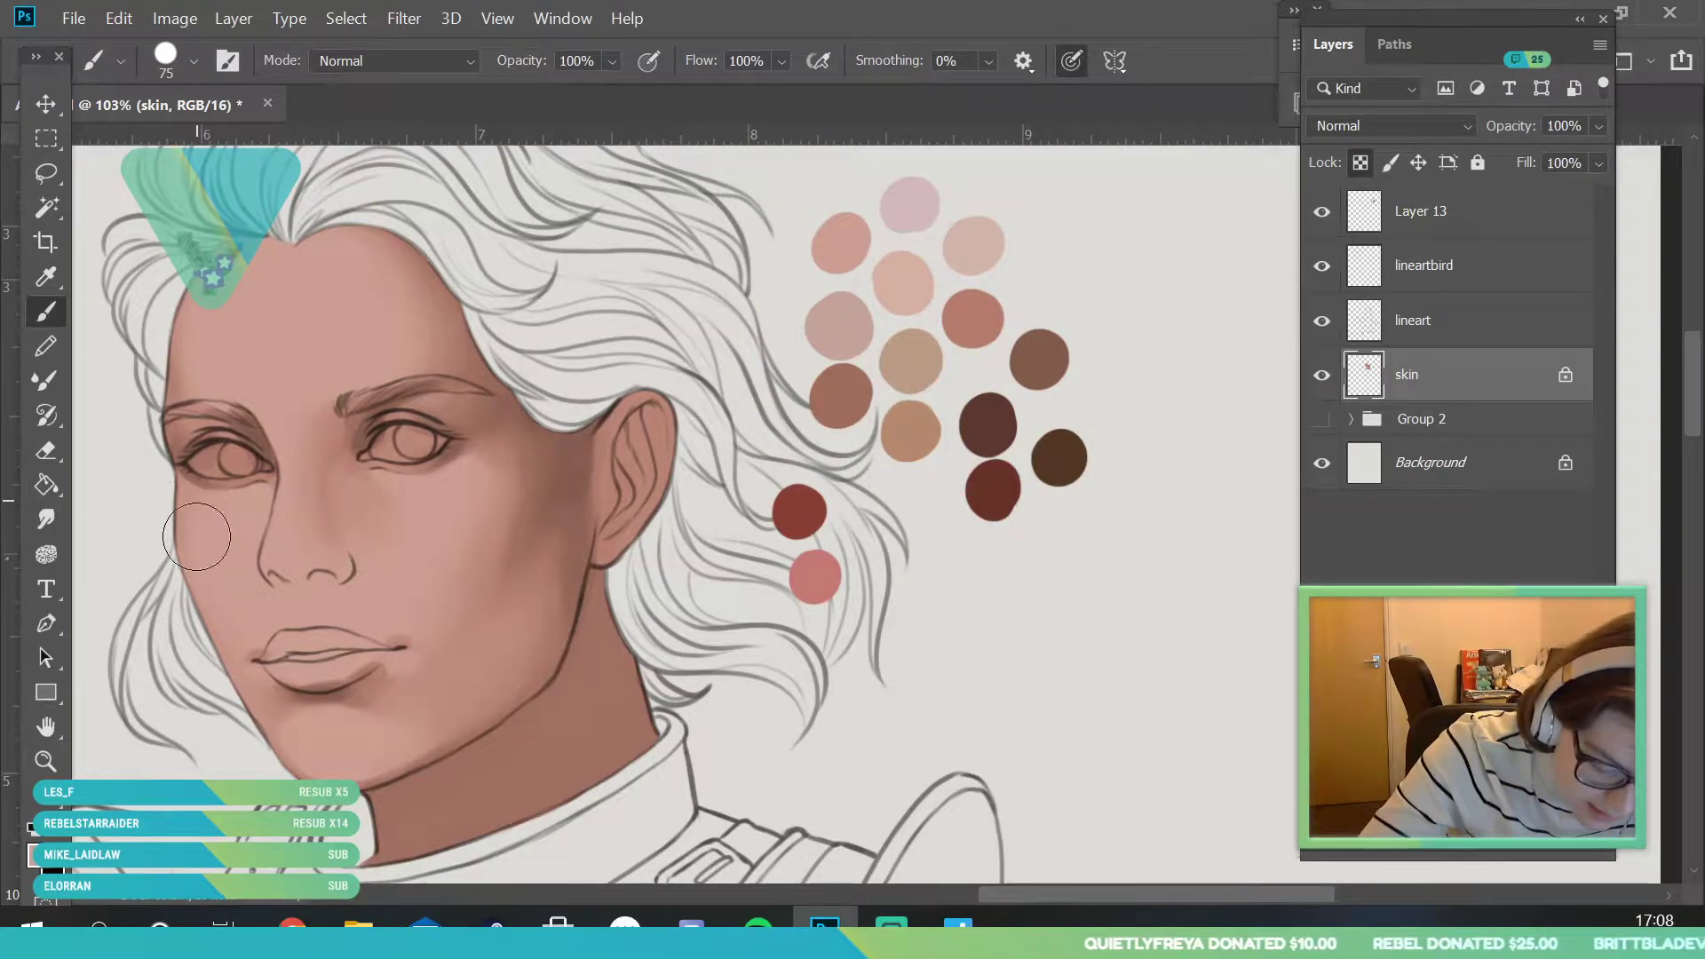
mouse_move(226, 553)
left_mouse_down()
mouse_move(249, 601)
mouse_move(232, 579)
mouse_move(221, 598)
mouse_move(213, 563)
mouse_move(271, 648)
left_mouse_up()
mouse_move(208, 381)
left_mouse_down()
mouse_move(184, 386)
mouse_move(226, 383)
mouse_move(234, 364)
left_mouse_up()
mouse_move(235, 284)
left_mouse_down()
mouse_move(262, 244)
mouse_move(282, 301)
left_mouse_up()
- Extend the dusty pink tint over the nose bridge, the chin and the far cheek
left_click_drag(248, 391, 285, 433)
mouse_move(305, 697)
left_mouse_down()
mouse_move(318, 746)
mouse_move(267, 726)
mouse_move(310, 709)
mouse_move(295, 747)
mouse_move(293, 715)
mouse_move(349, 733)
left_mouse_up()
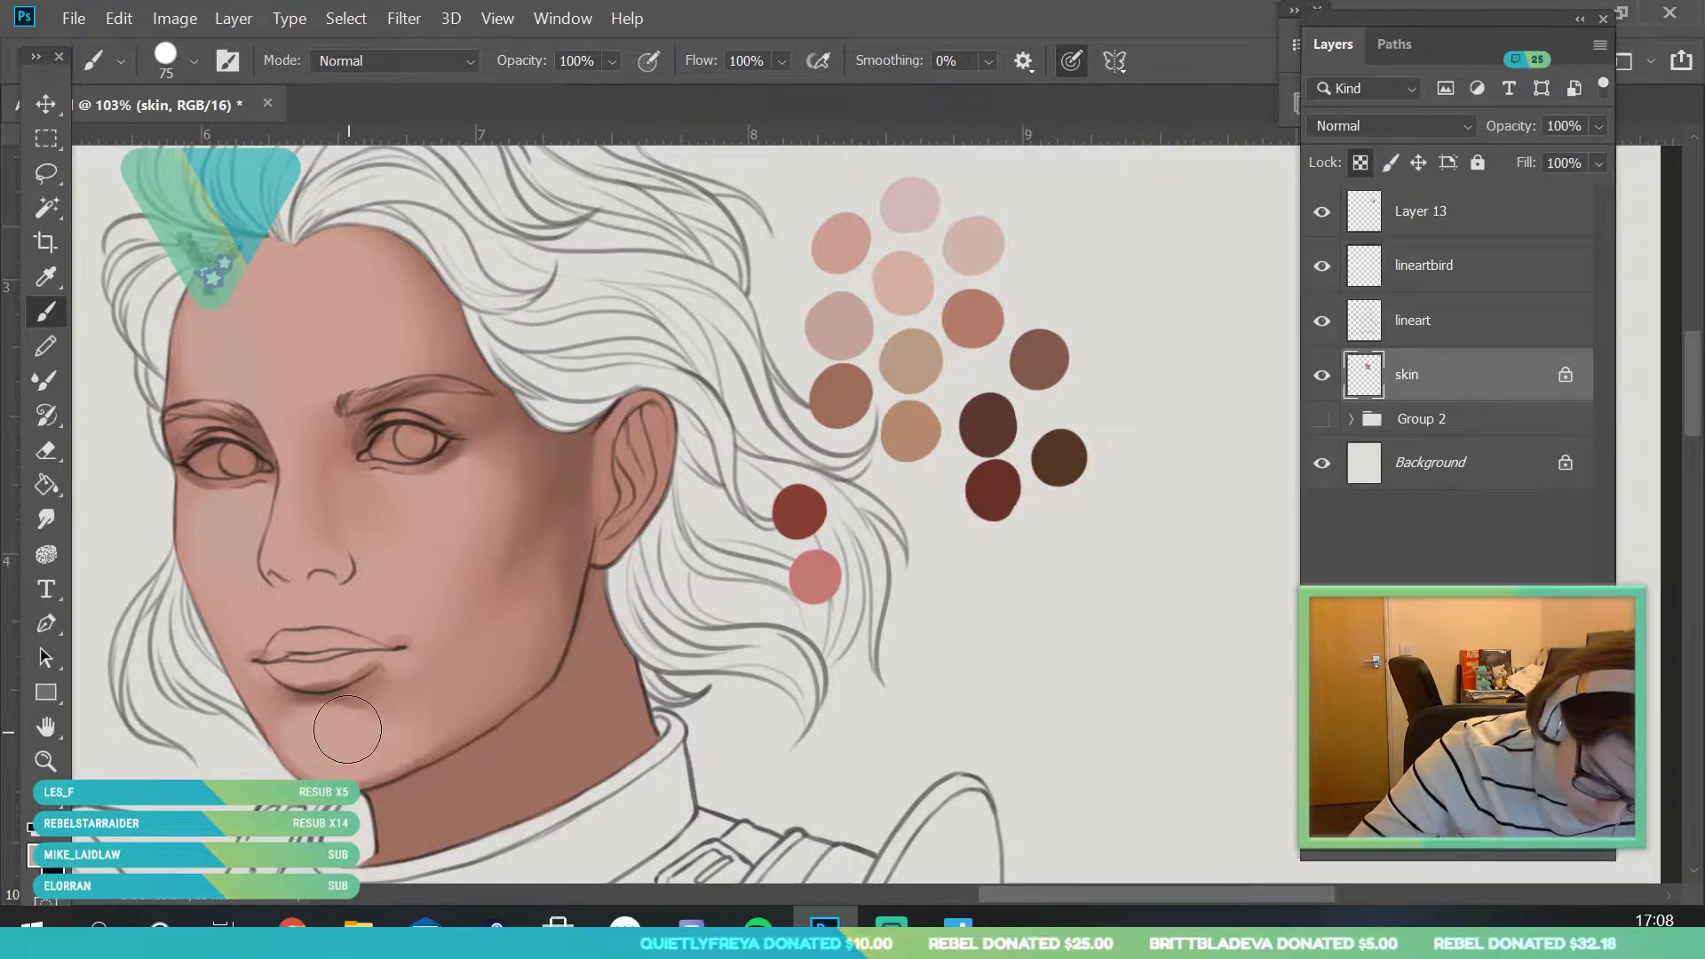
mouse_move(241, 559)
left_mouse_down()
mouse_move(255, 570)
mouse_move(237, 575)
mouse_move(236, 602)
mouse_move(196, 539)
left_mouse_up()
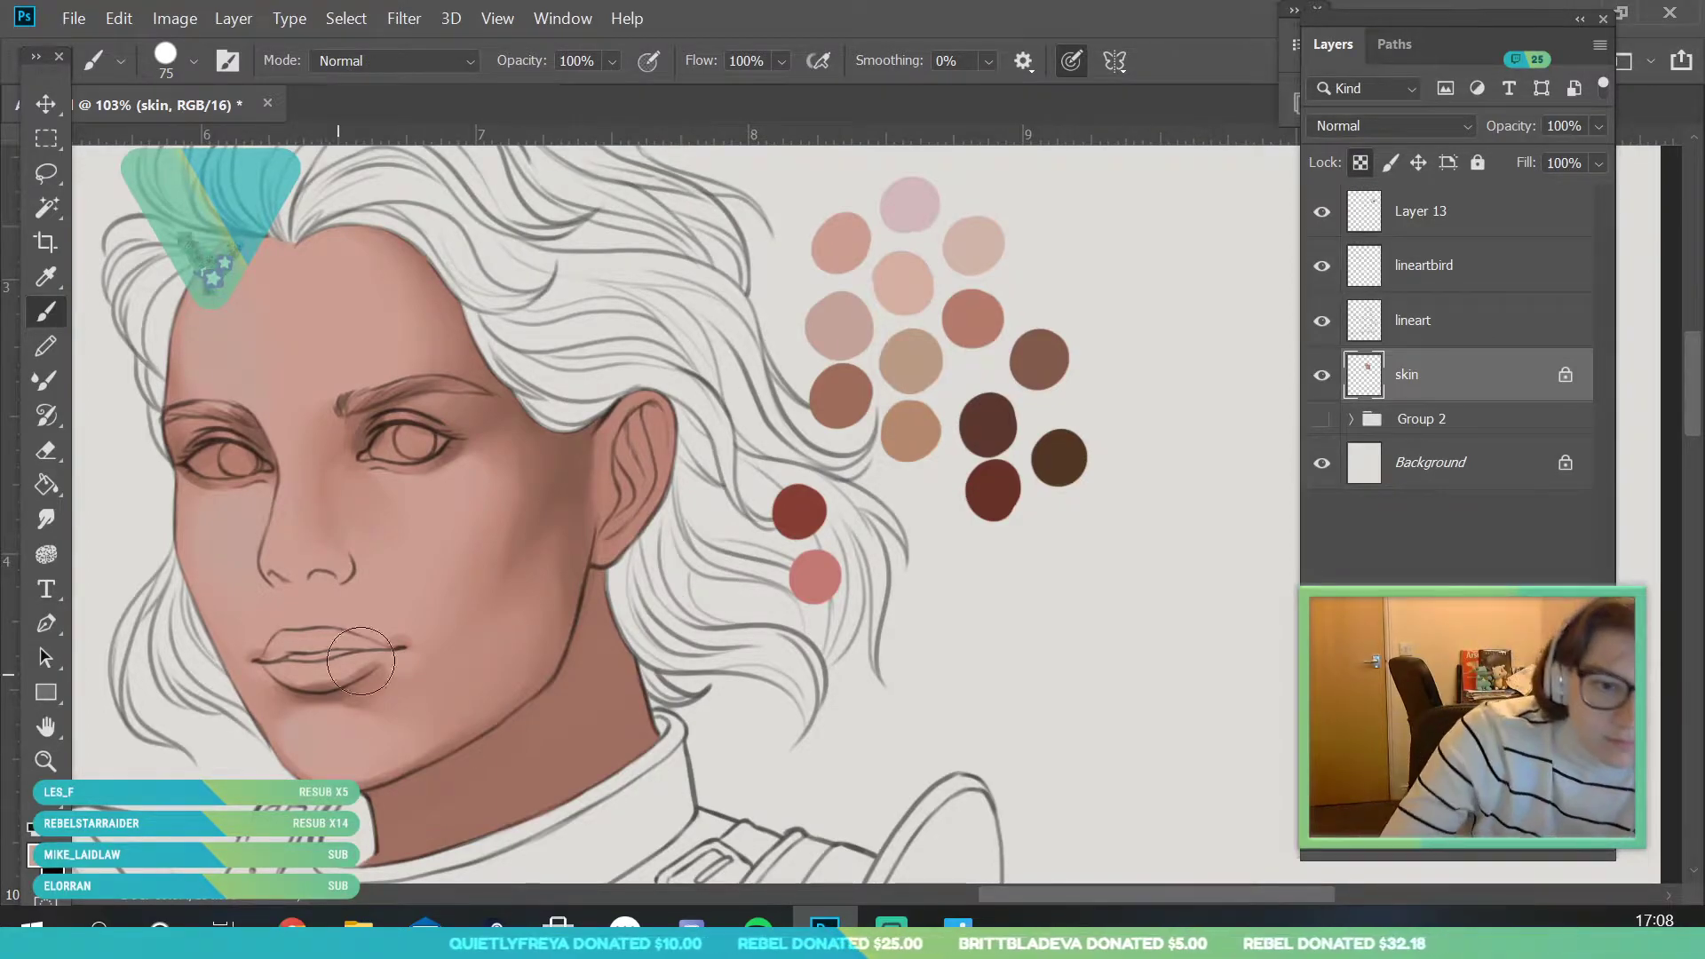
- Sample the dark red palette swatch, set the brush size to 28 px and deepen the shadow beneath the lower lip
key("z")
left_click_drag(418, 433, 178, 449)
left_click_drag(474, 461, 510, 327)
left_click(45, 278)
left_click(1052, 480)
key("z")
left_click_drag(473, 786, 487, 781)
key("b")
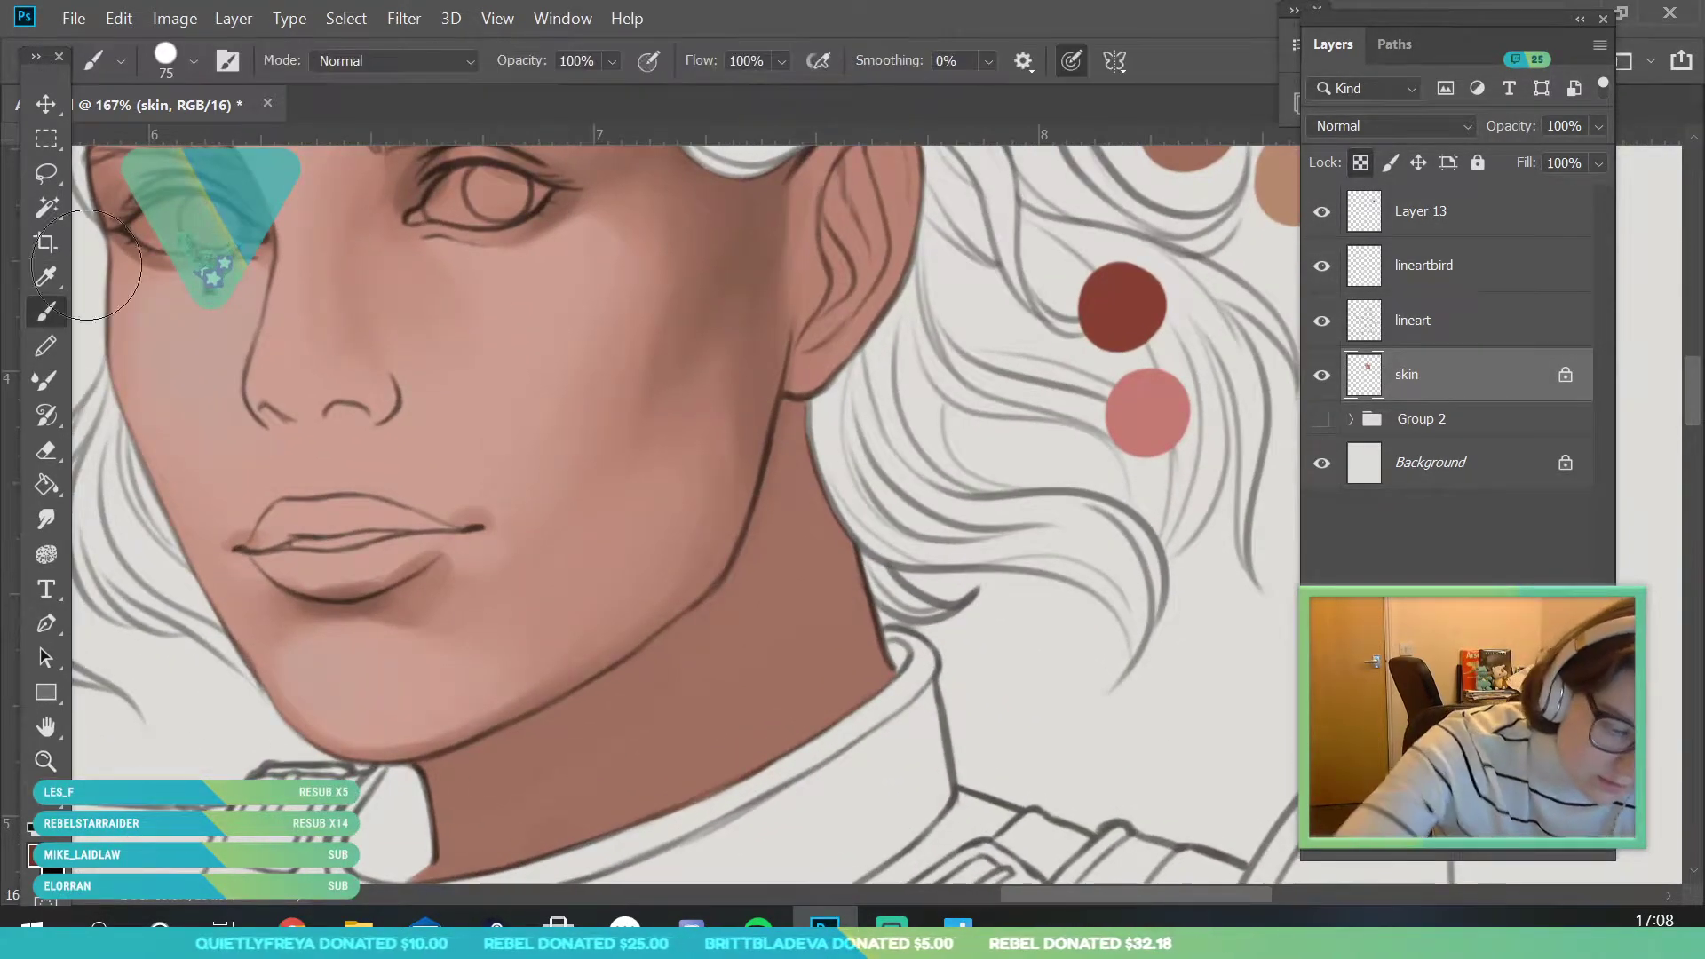
left_click(193, 61)
left_click(173, 146)
left_click(402, 797)
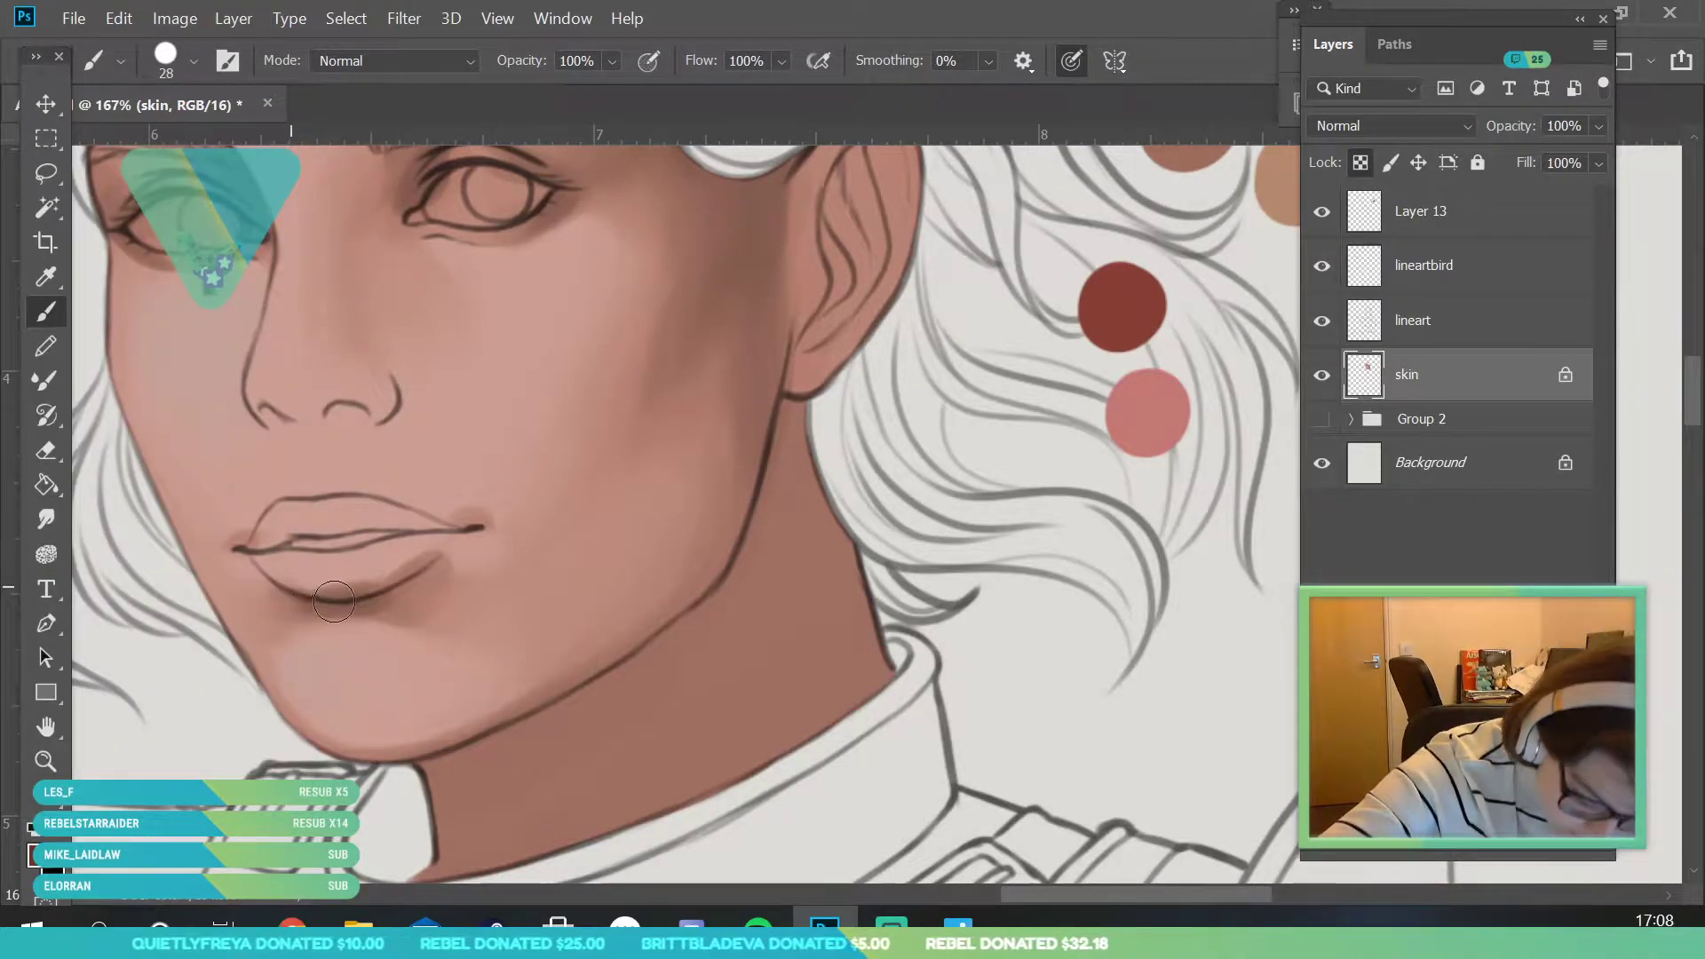
left_click_drag(399, 595, 426, 561)
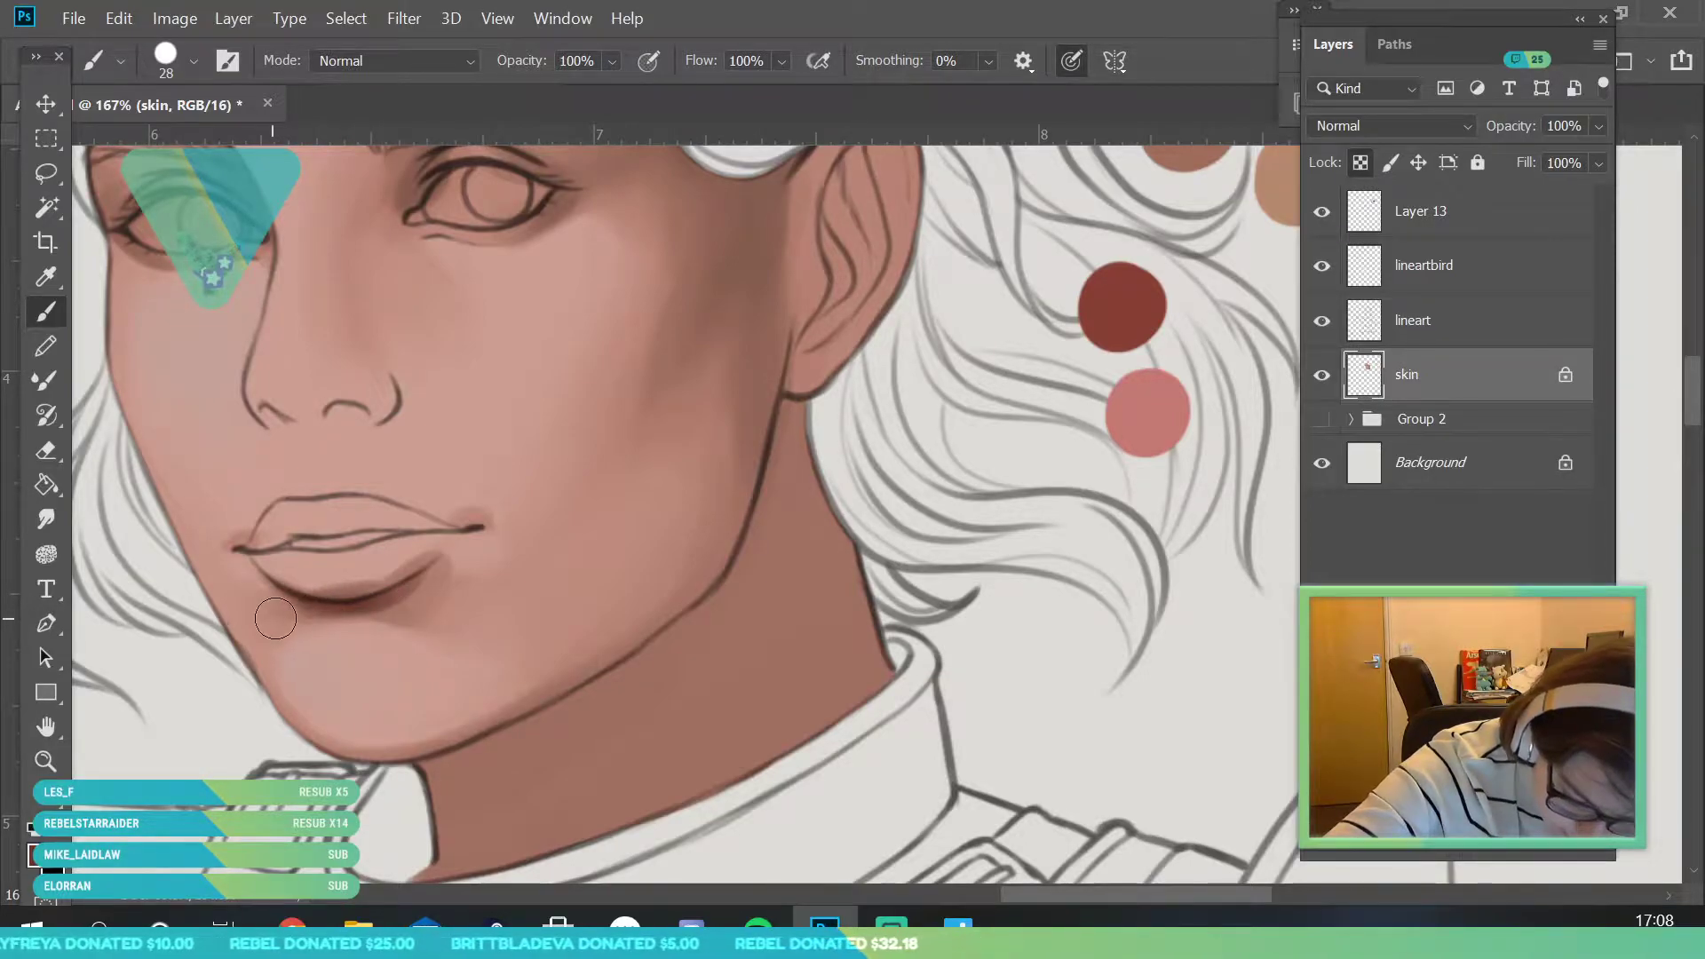
- Set the brush size to 18 px and paint dark red shadow at the near eye's inner corner and beneath its eyebrow
left_click(45, 762)
left_click_drag(408, 604, 293, 621)
mouse_move(382, 506)
left_mouse_down()
mouse_move(476, 670)
mouse_move(560, 662)
left_mouse_up()
left_click(55, 322)
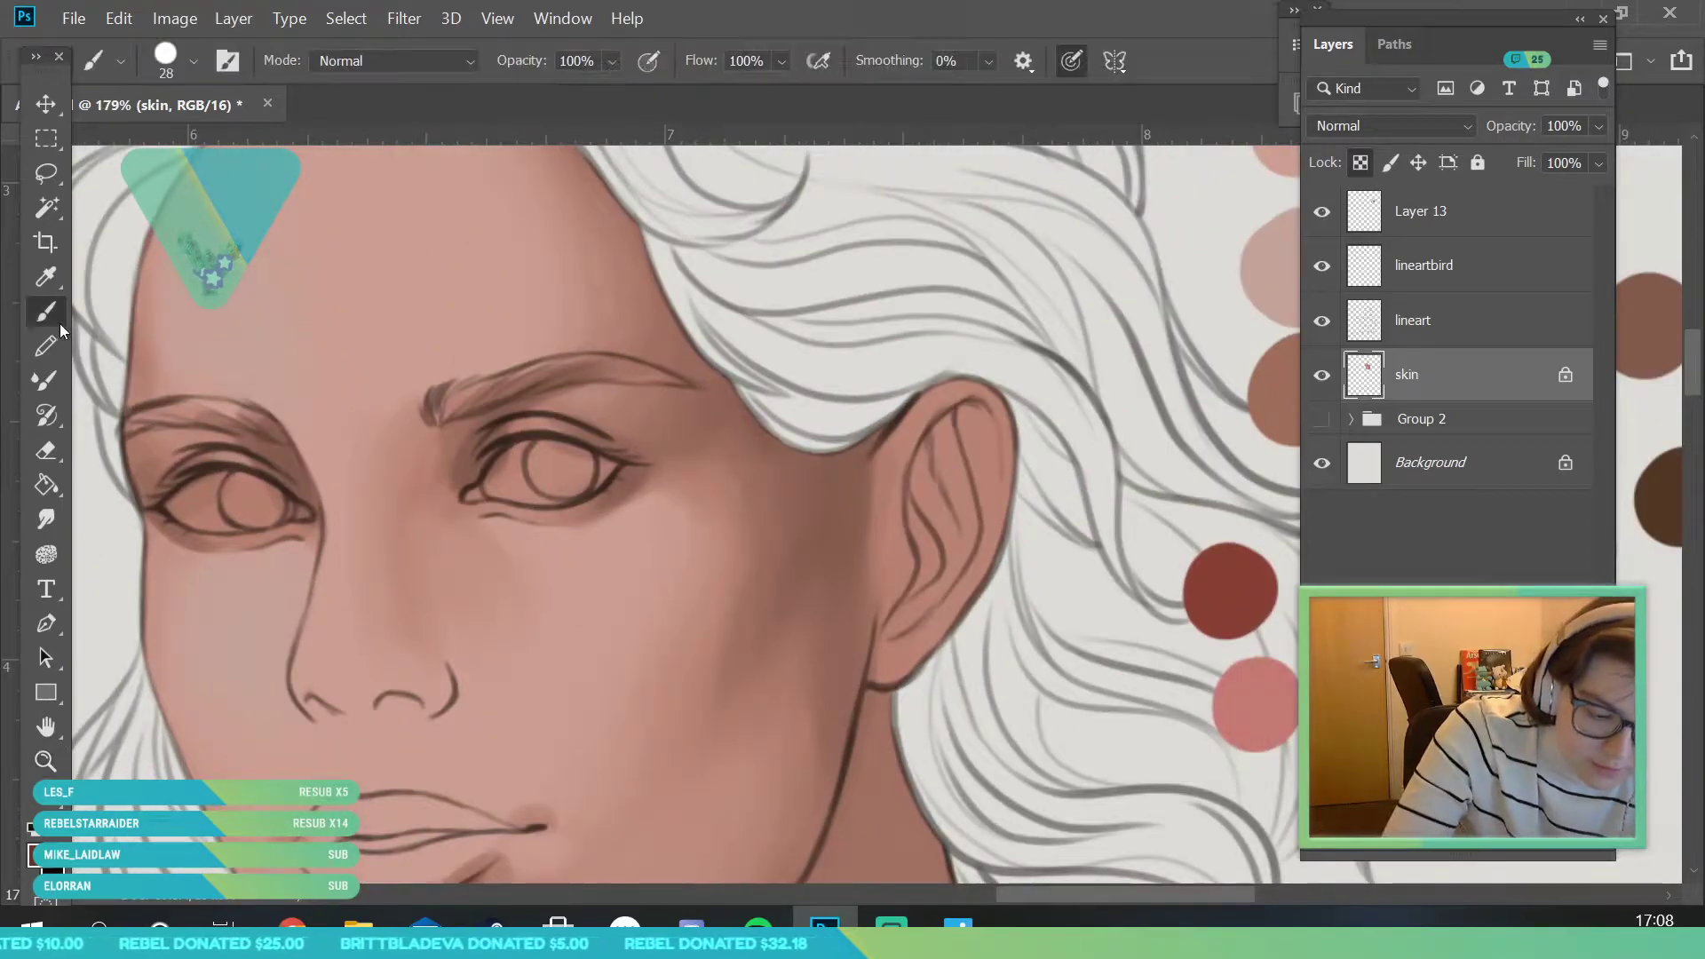
left_click(191, 62)
type("18")
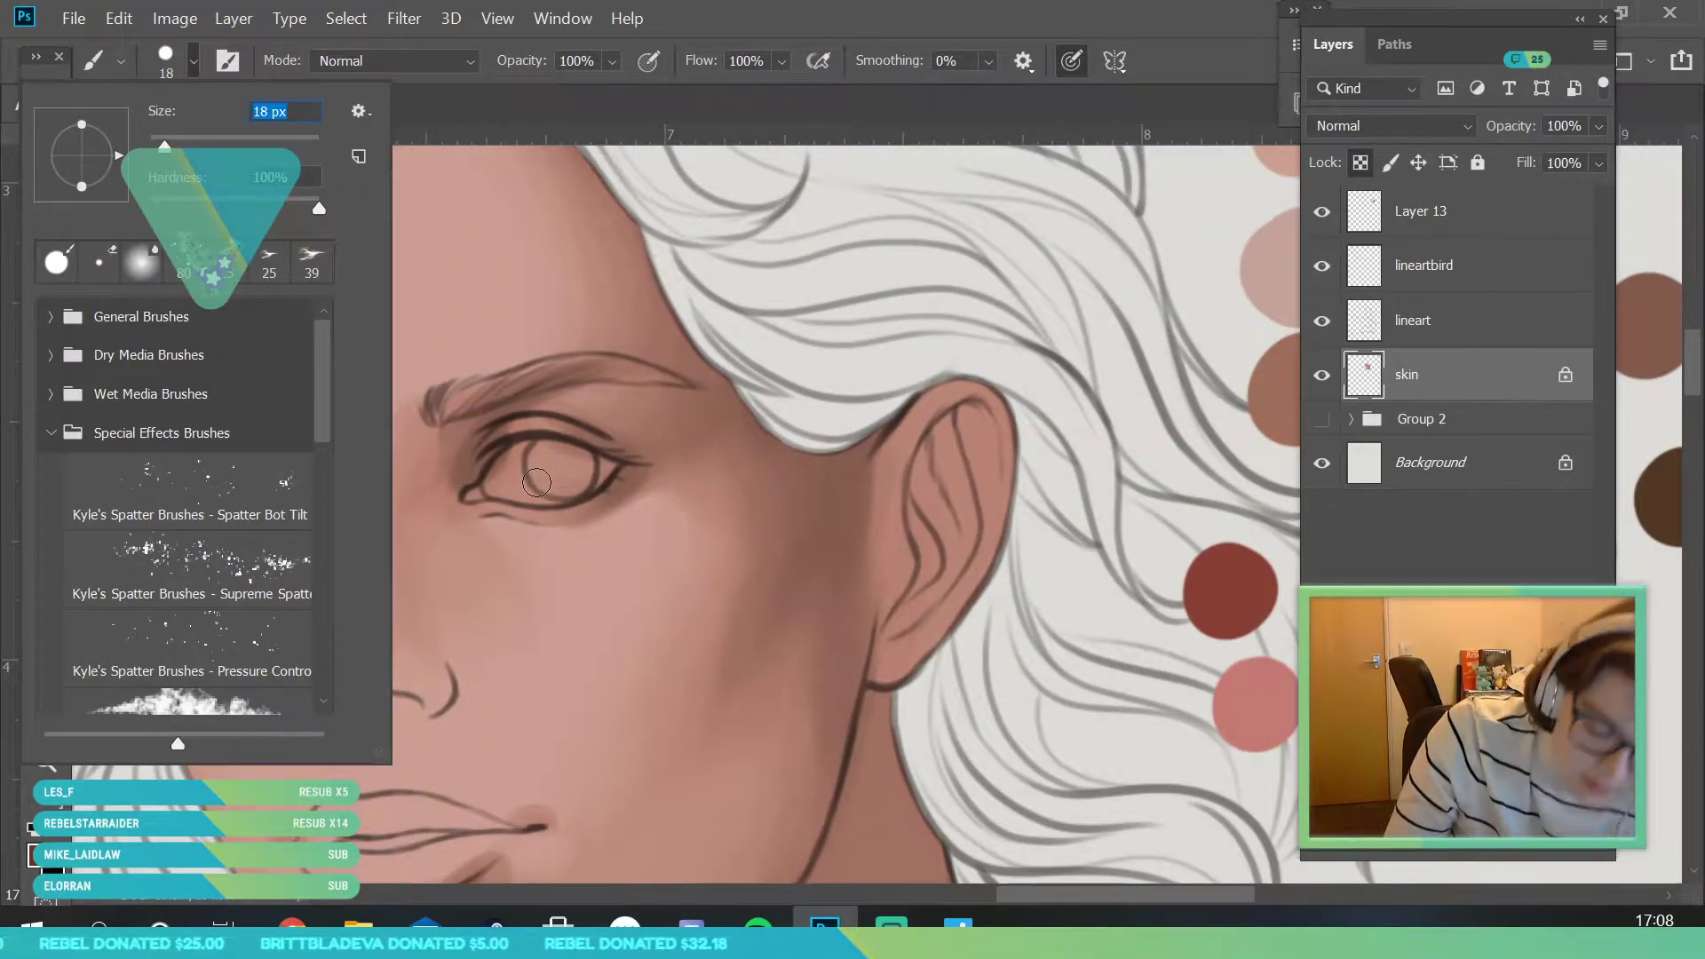
key("Return")
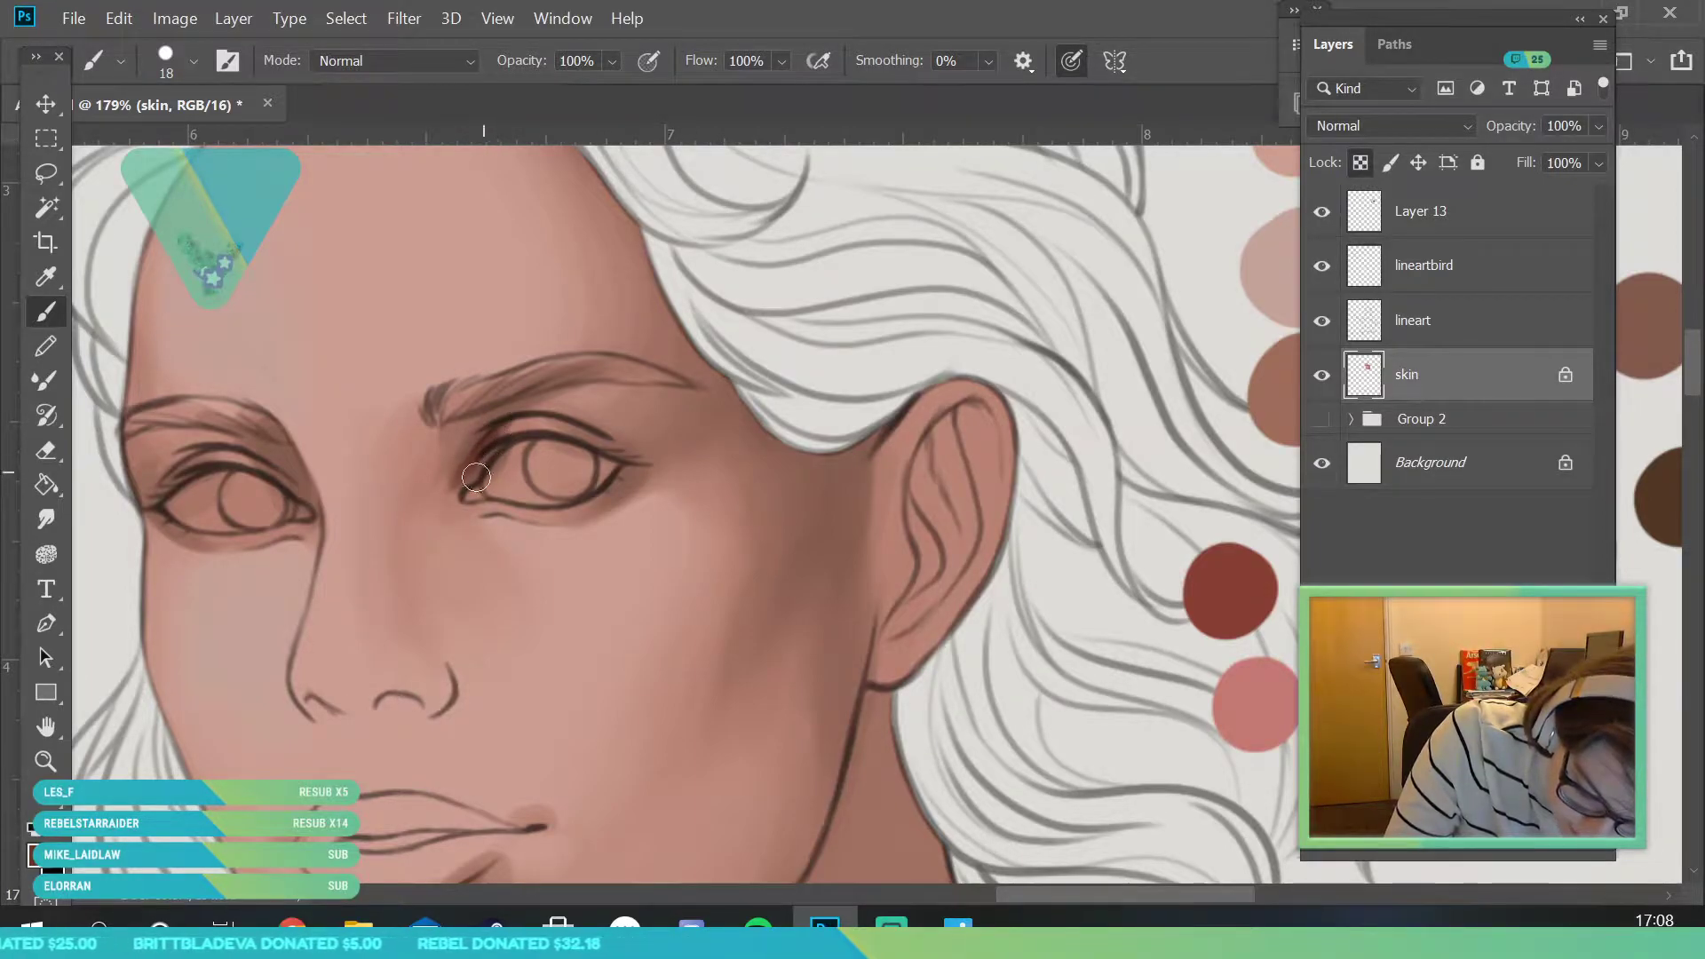
mouse_move(483, 426)
left_mouse_down()
mouse_move(533, 396)
mouse_move(679, 377)
left_mouse_up()
- Set the brush size to 15 px, save the document and deepen the shadow around the far eye
left_click(192, 61)
left_click(168, 145)
key("Return")
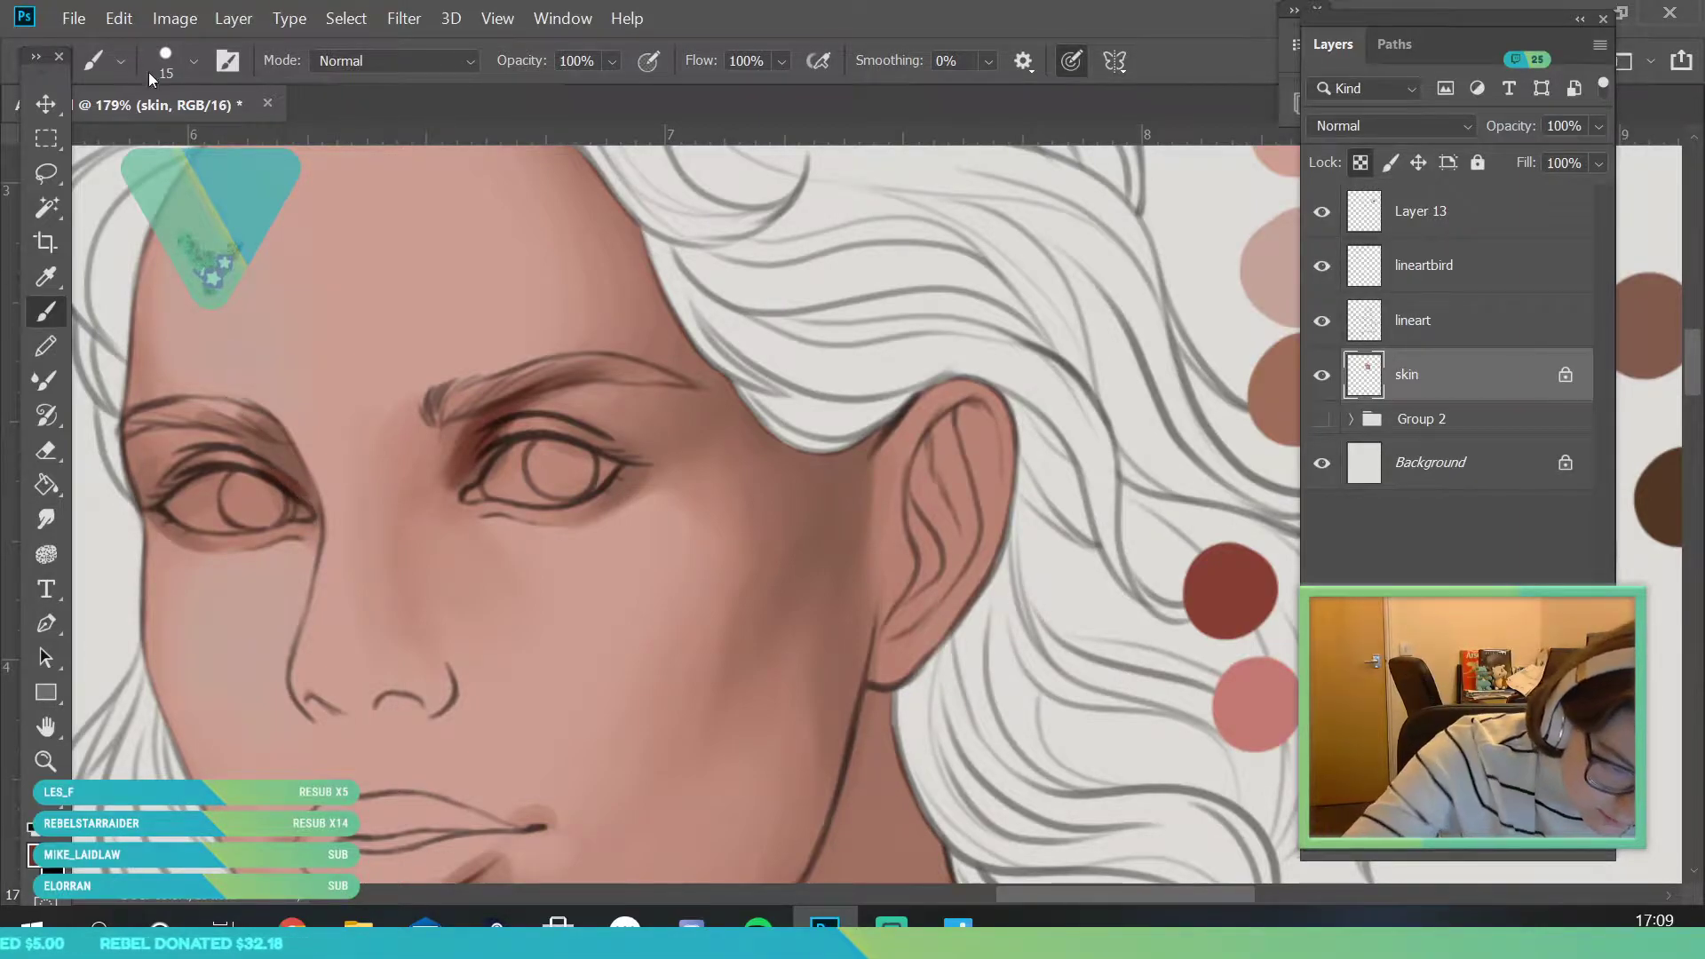
left_click(74, 17)
left_click(107, 285)
left_click_drag(231, 444, 271, 473)
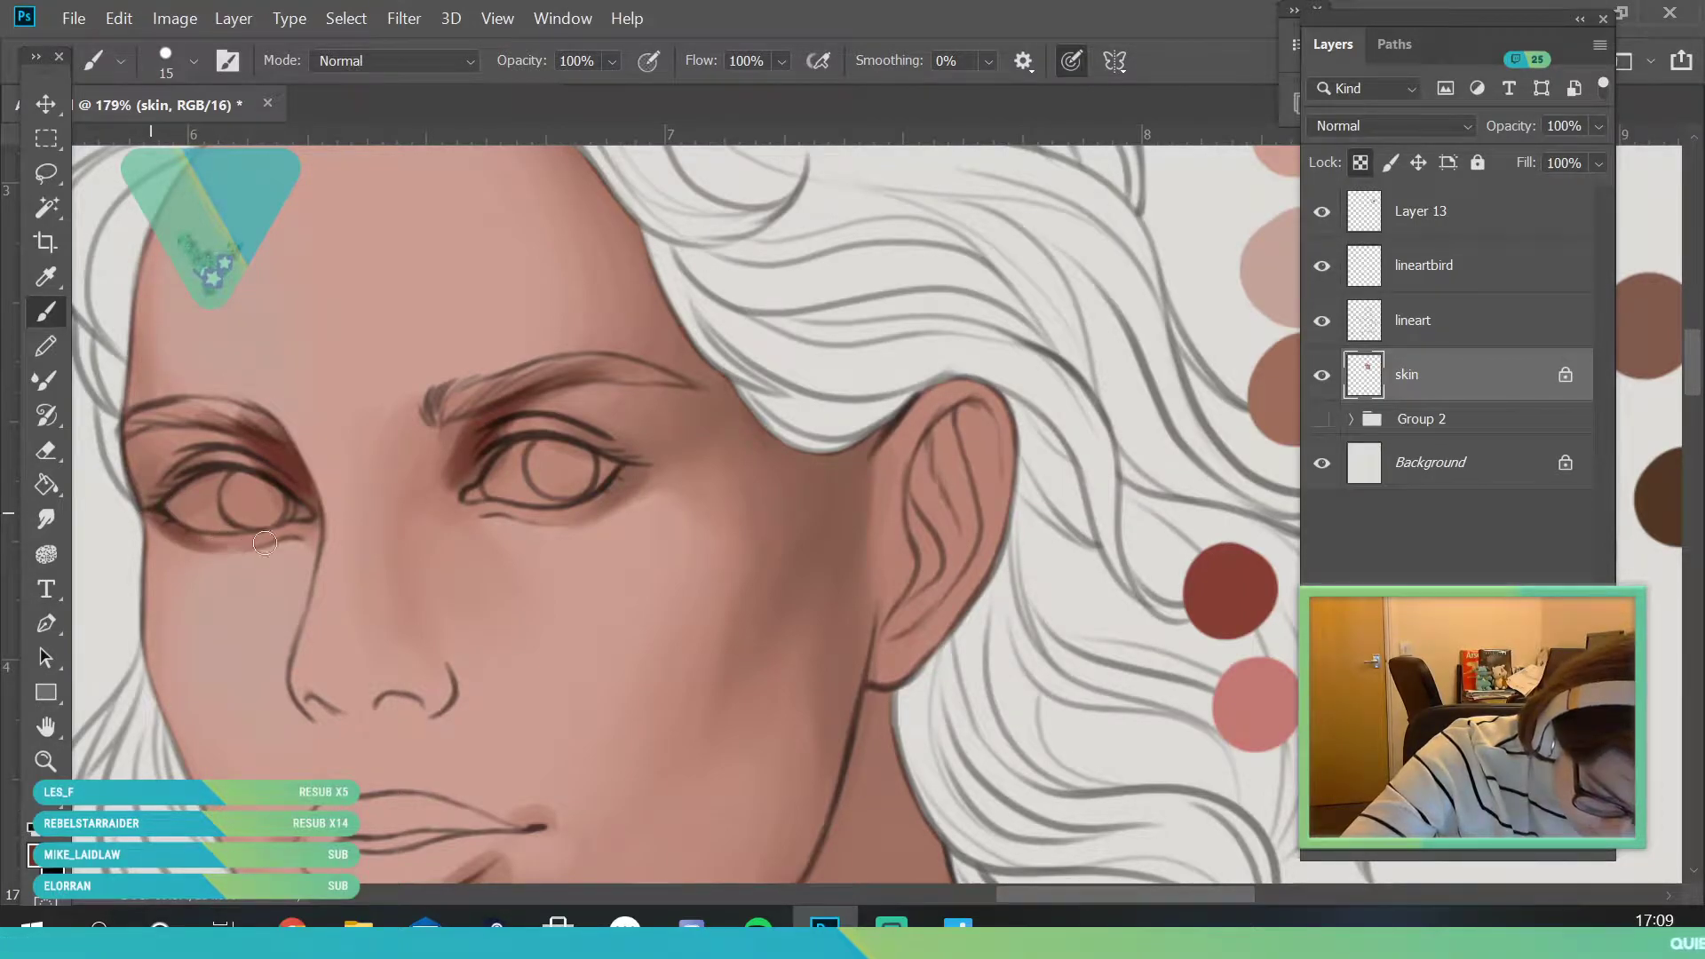
- Darken the near eye's outer corner and the upper eyelids of both eyes with the 15 px brush
left_click_drag(622, 468, 589, 498)
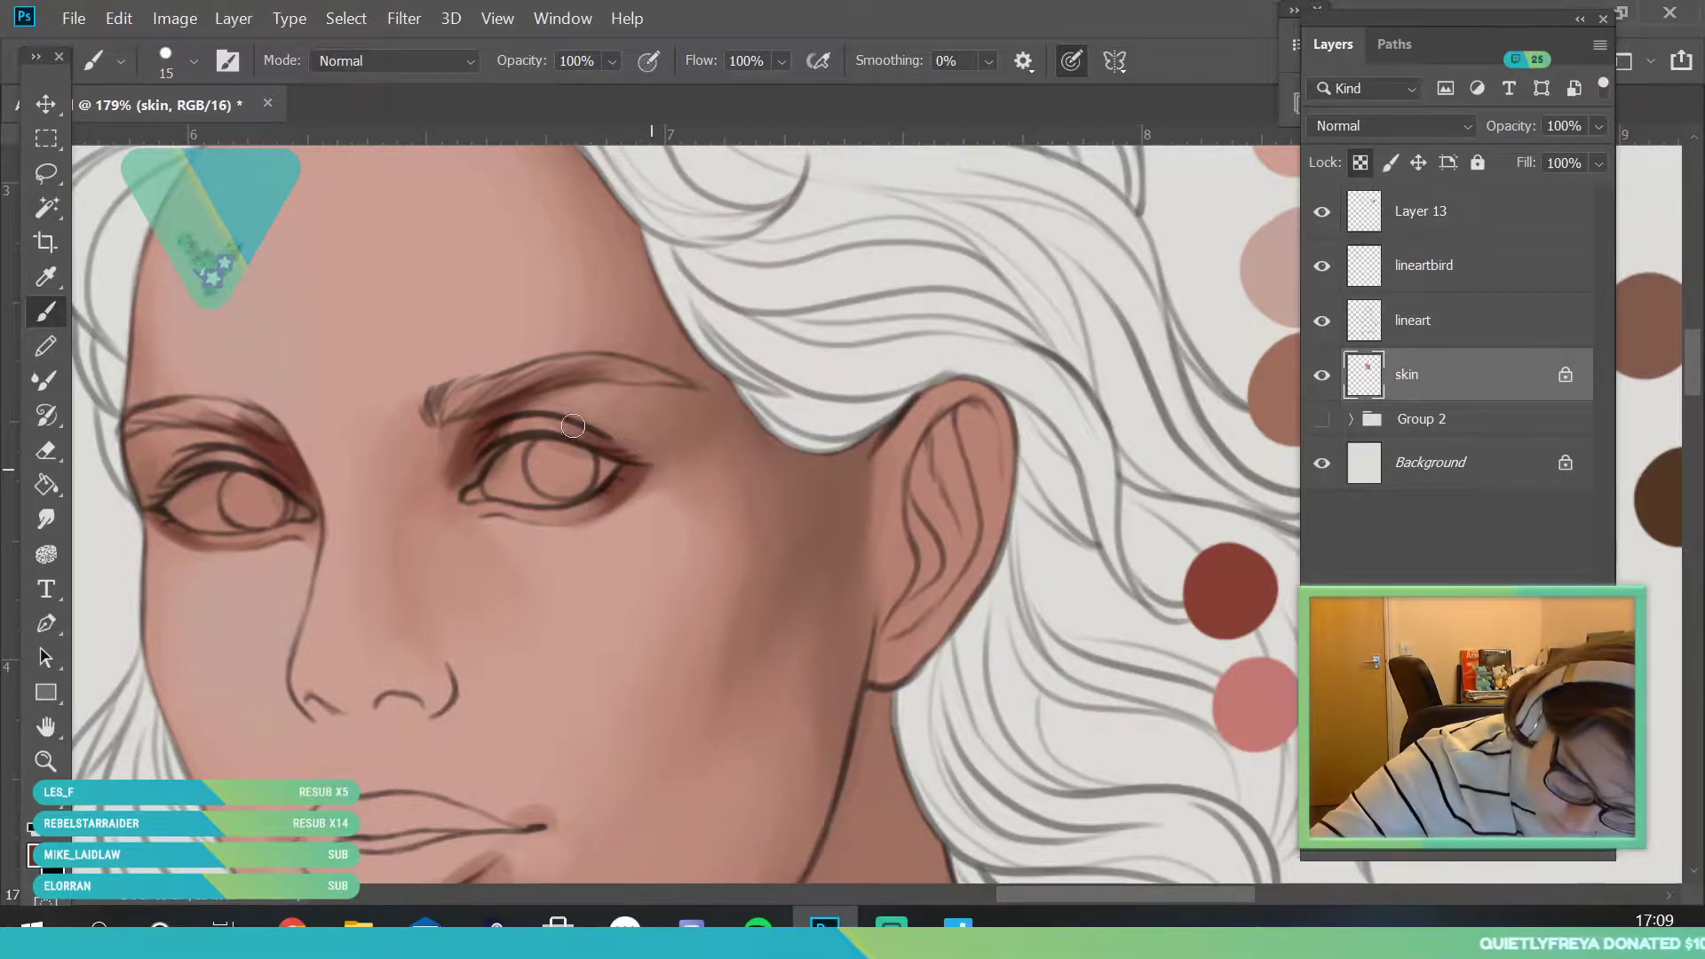
left_click_drag(499, 405, 612, 452)
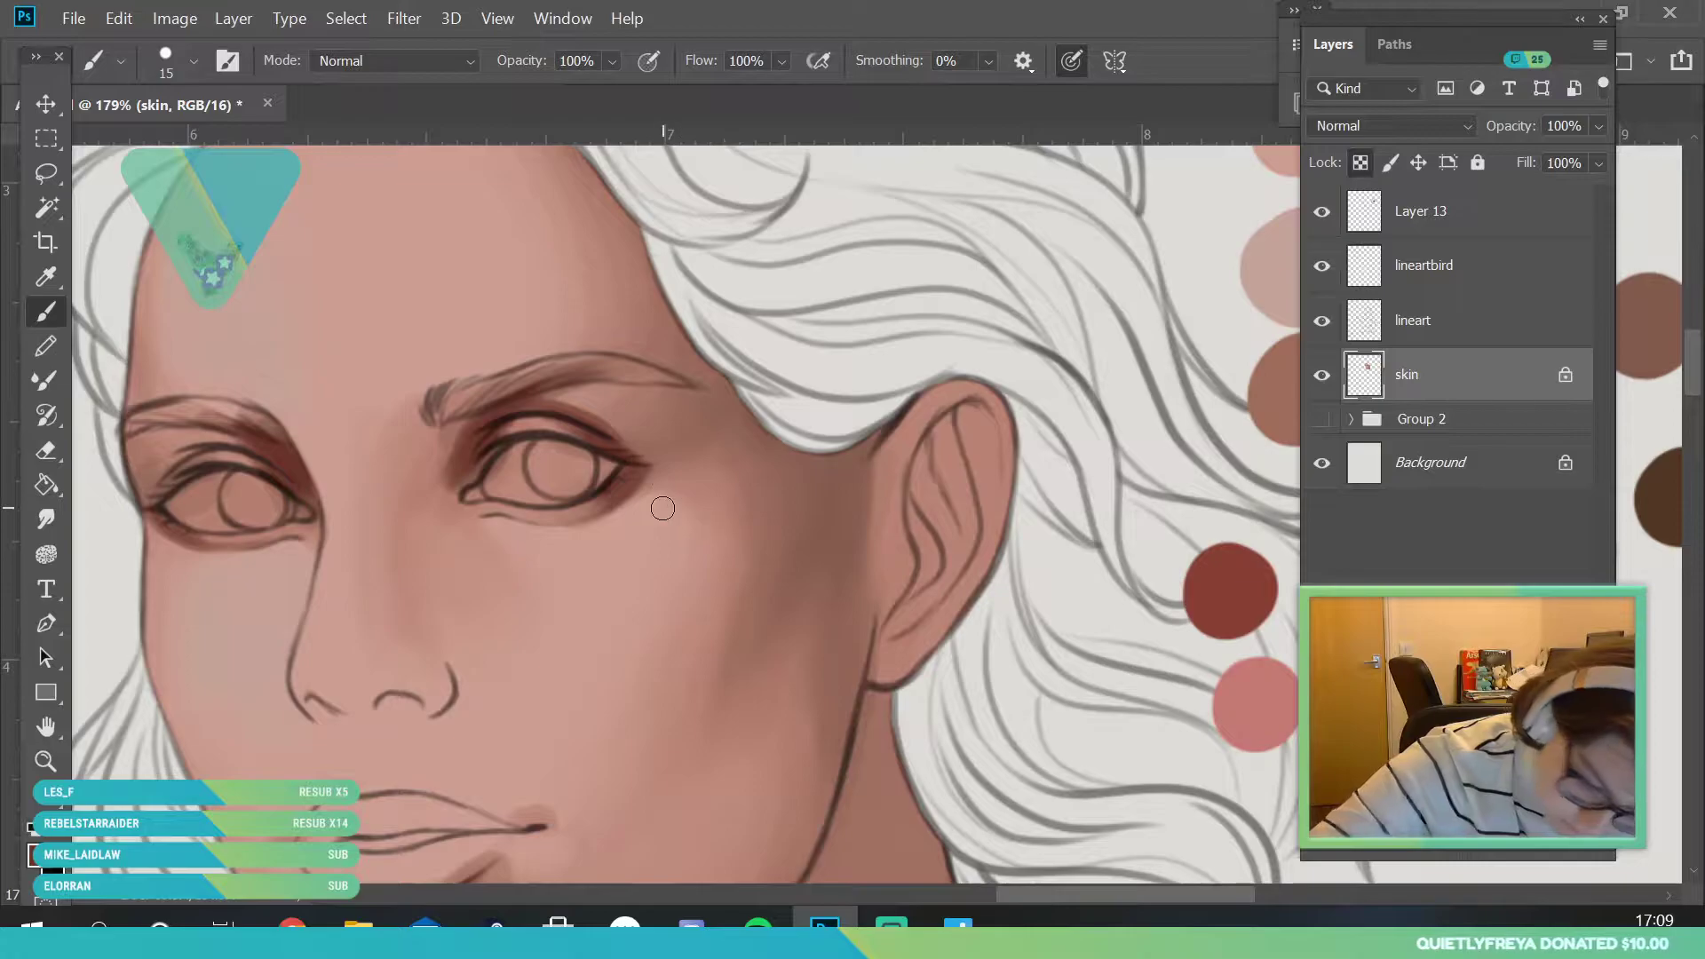
mouse_move(172, 472)
left_mouse_down()
mouse_move(228, 447)
mouse_move(178, 457)
mouse_move(194, 485)
mouse_move(276, 459)
left_mouse_up()
- Sample the reddish brown tone below the near eye's outer corner and blend the shadow beneath the eyebrow
left_click(48, 764)
left_click_drag(408, 497, 446, 558)
scroll(446, 557, "up", 3)
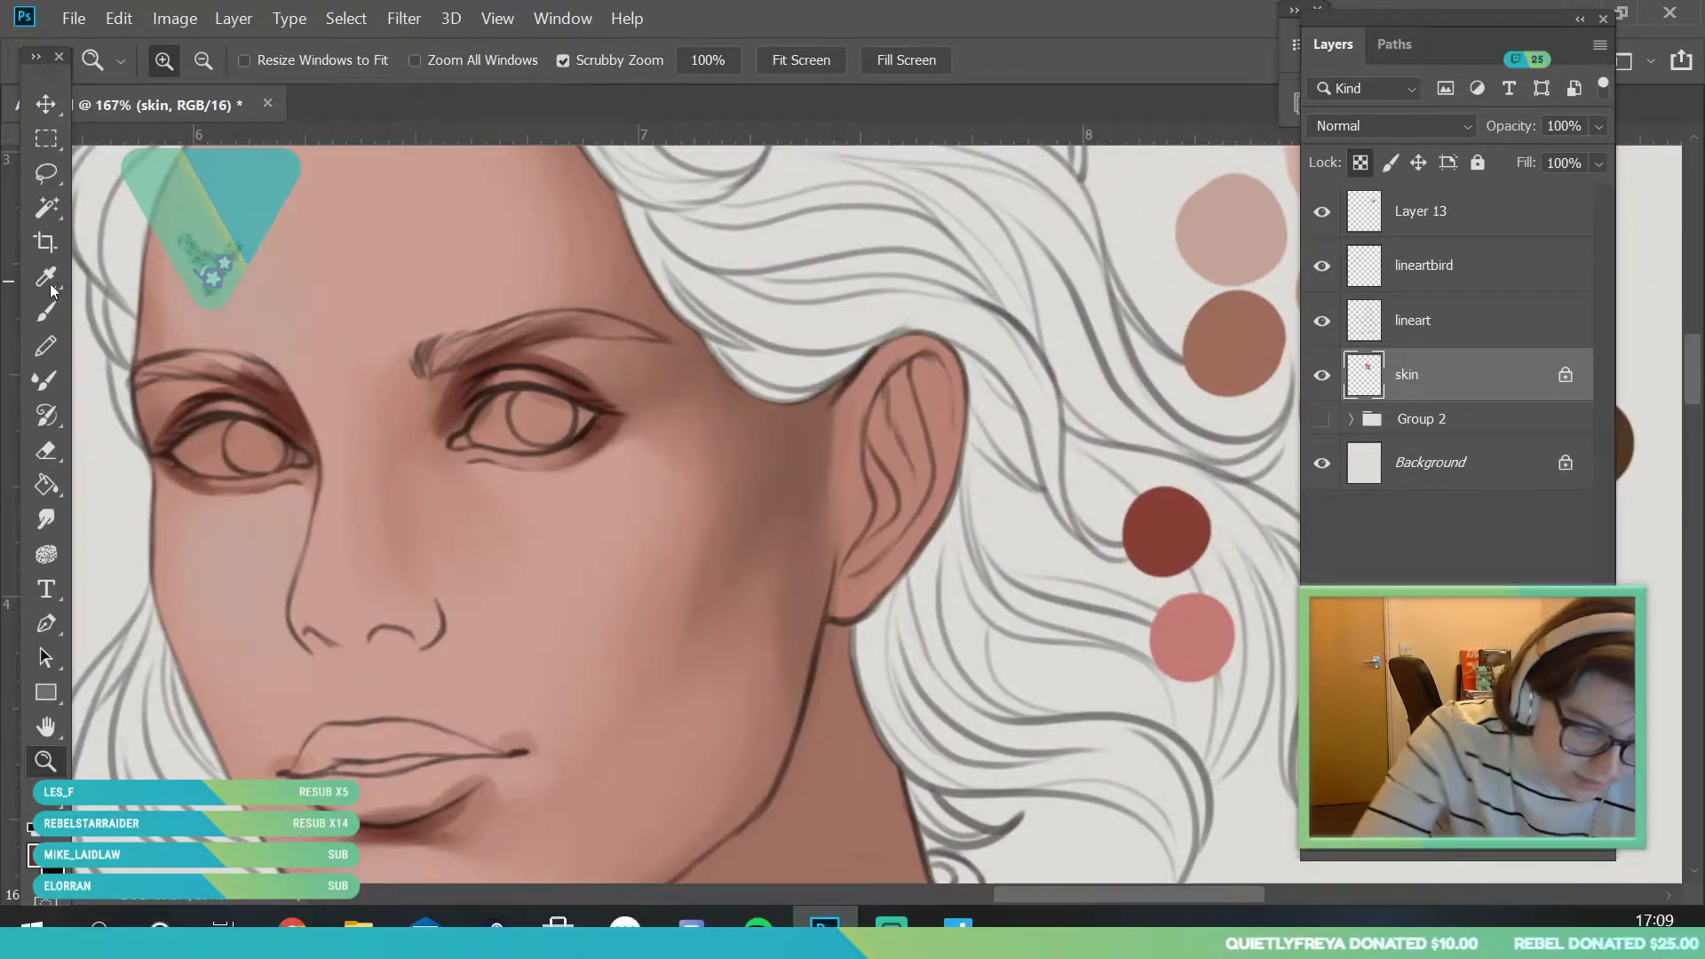
key("i")
left_click(604, 435)
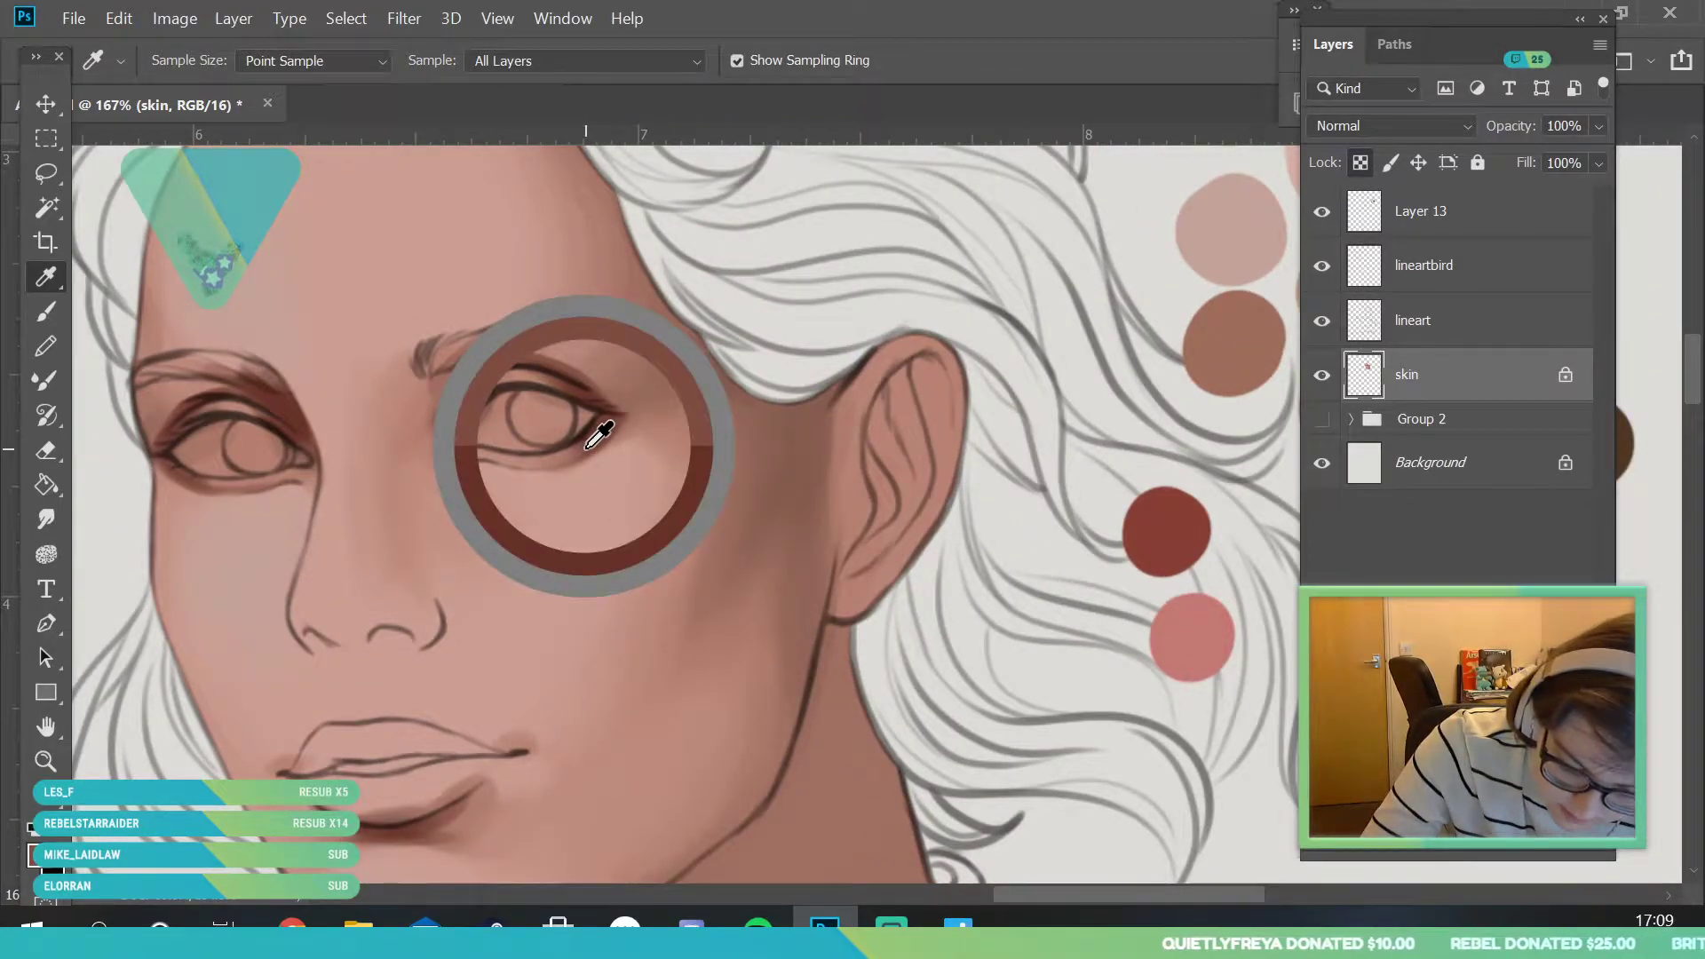
key("b")
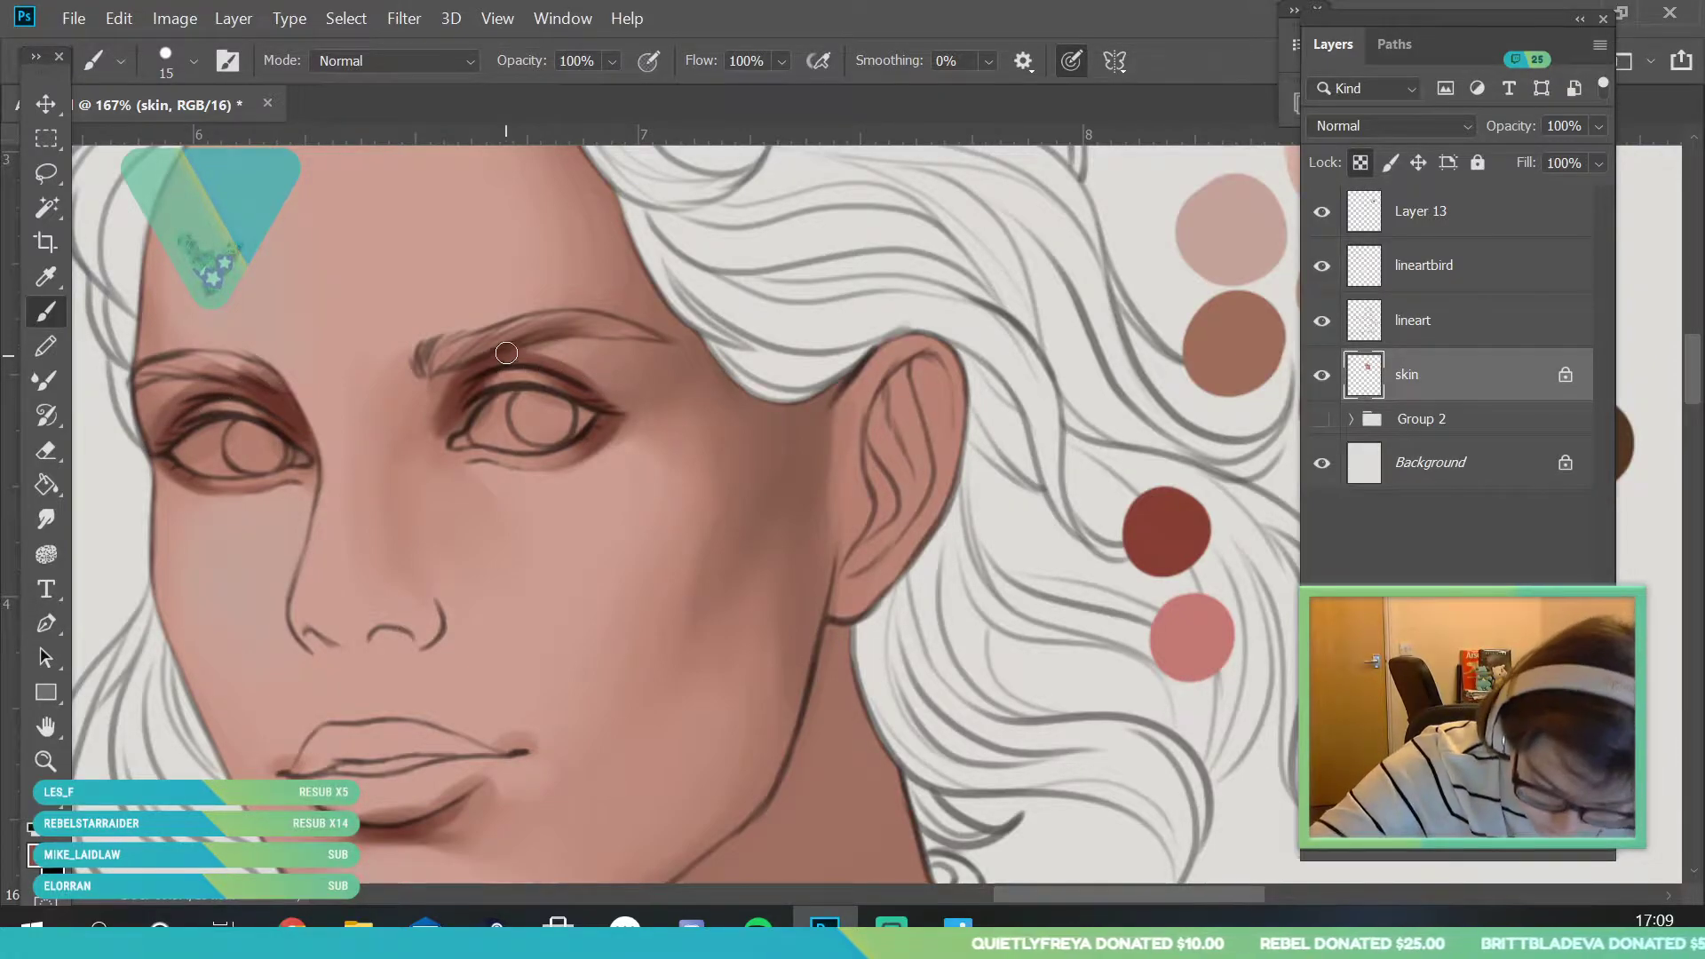
- Sample the skin tones beside the near eye's outer corner and above its lid, and blend the shadow around that eye
key("i")
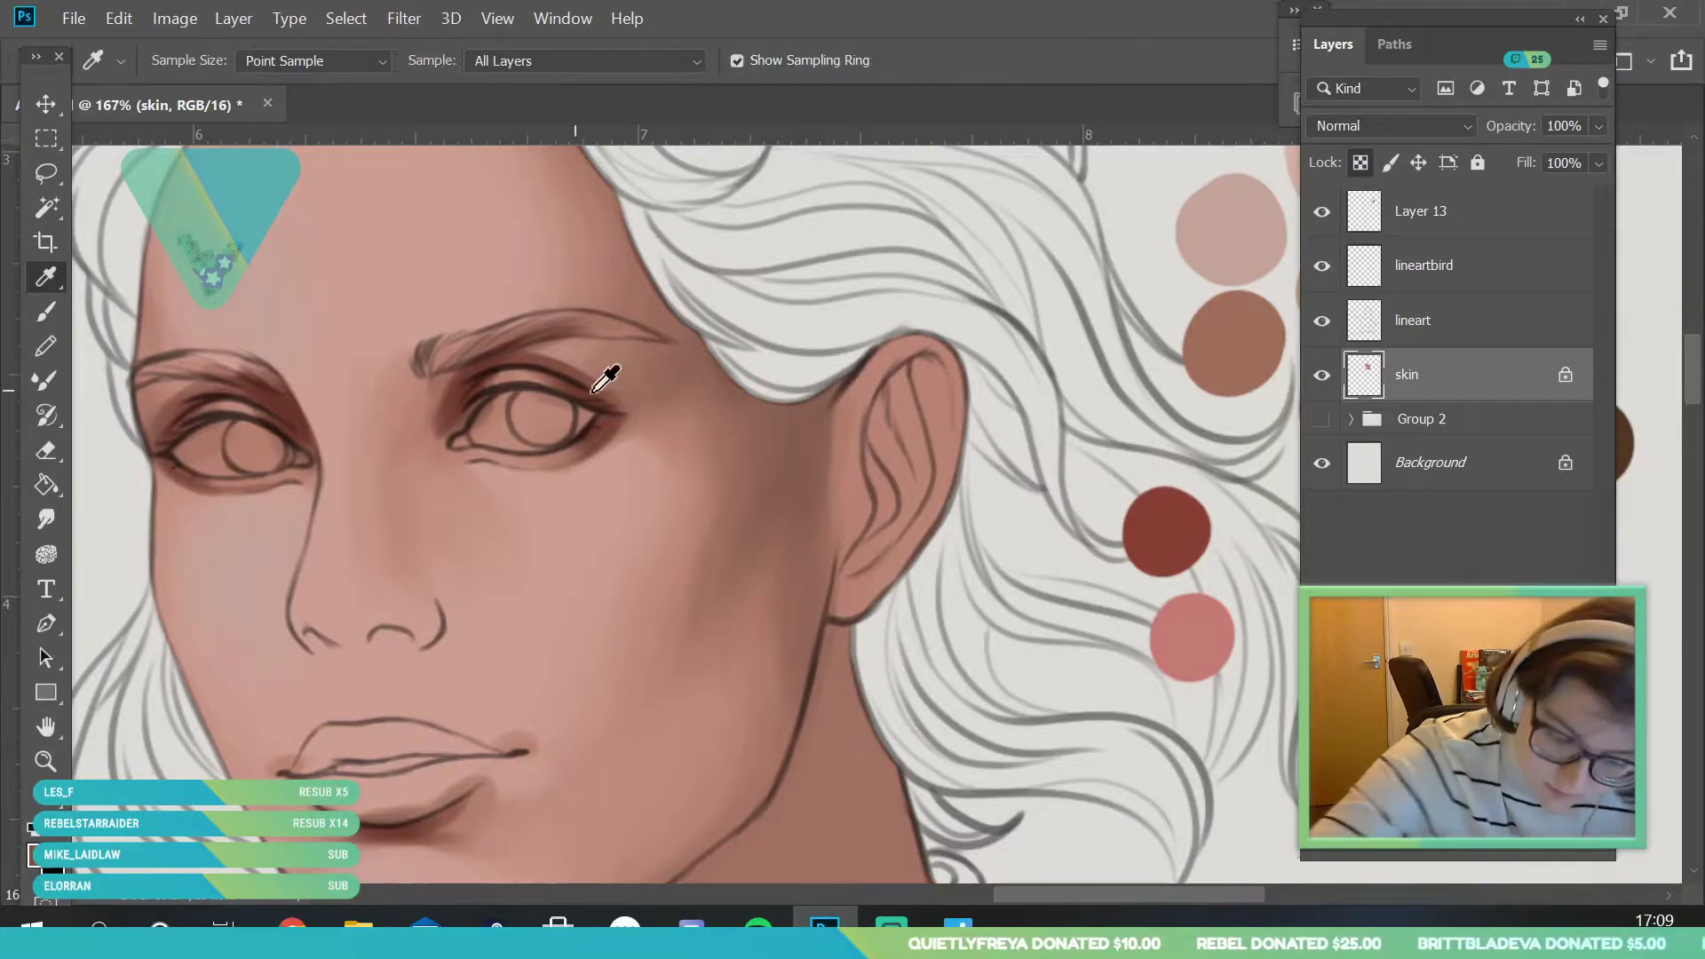
left_click(613, 399)
key("b")
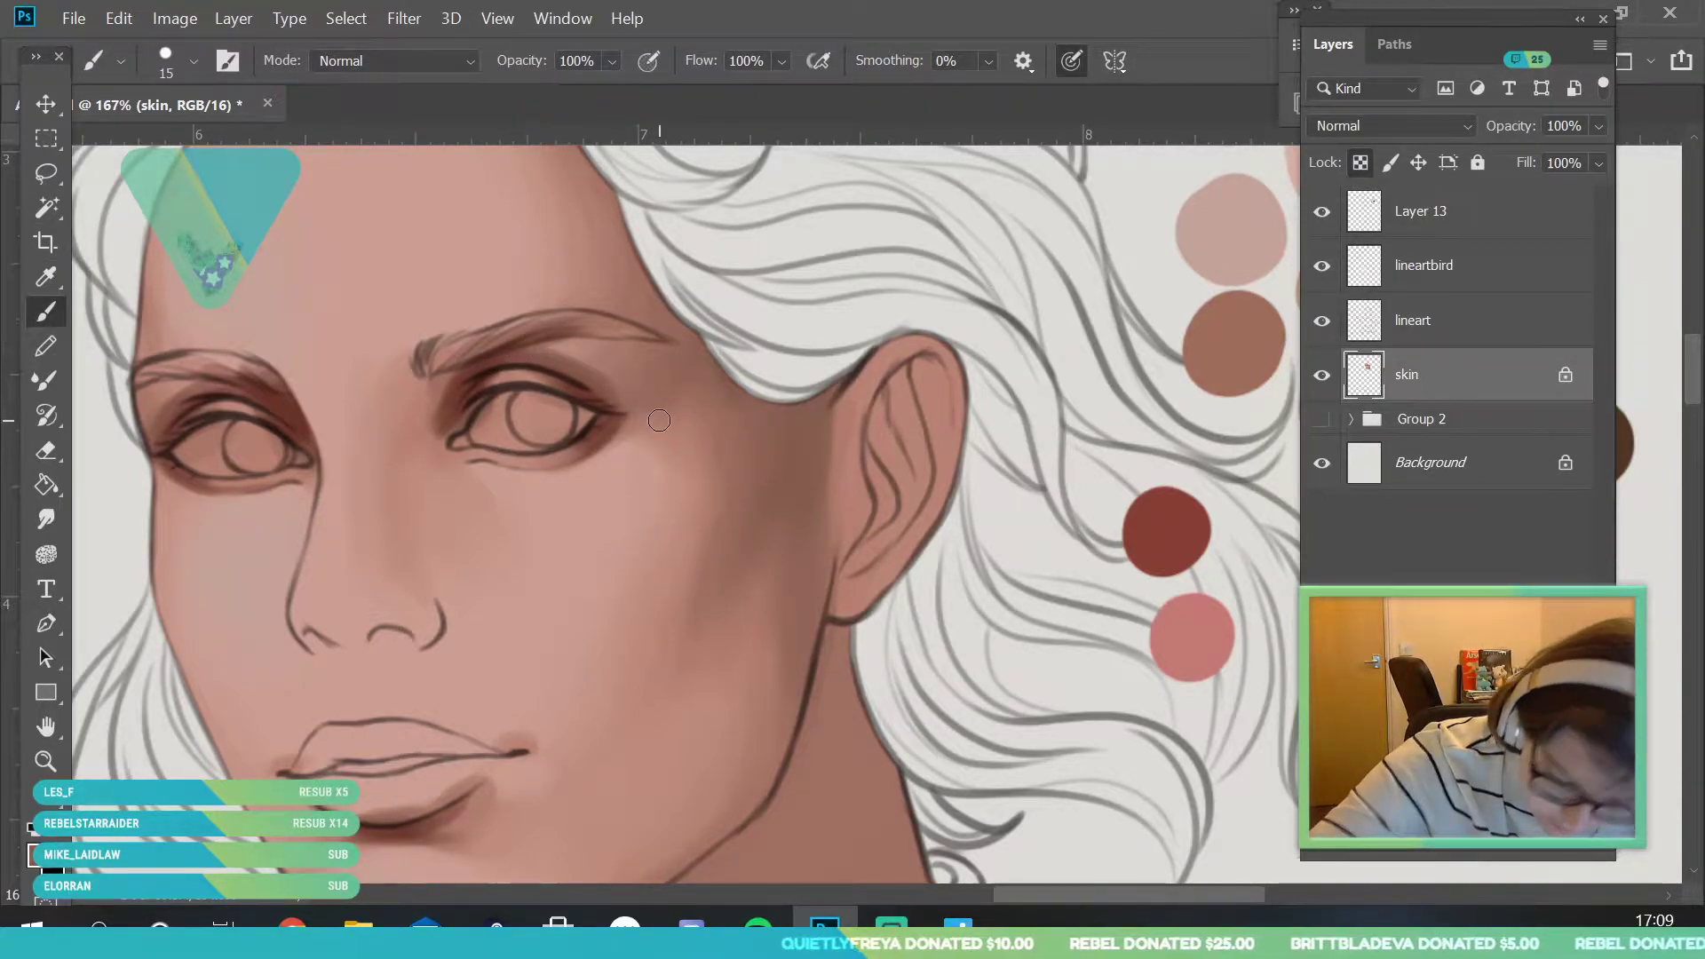
key("i")
left_click(597, 363)
key("b")
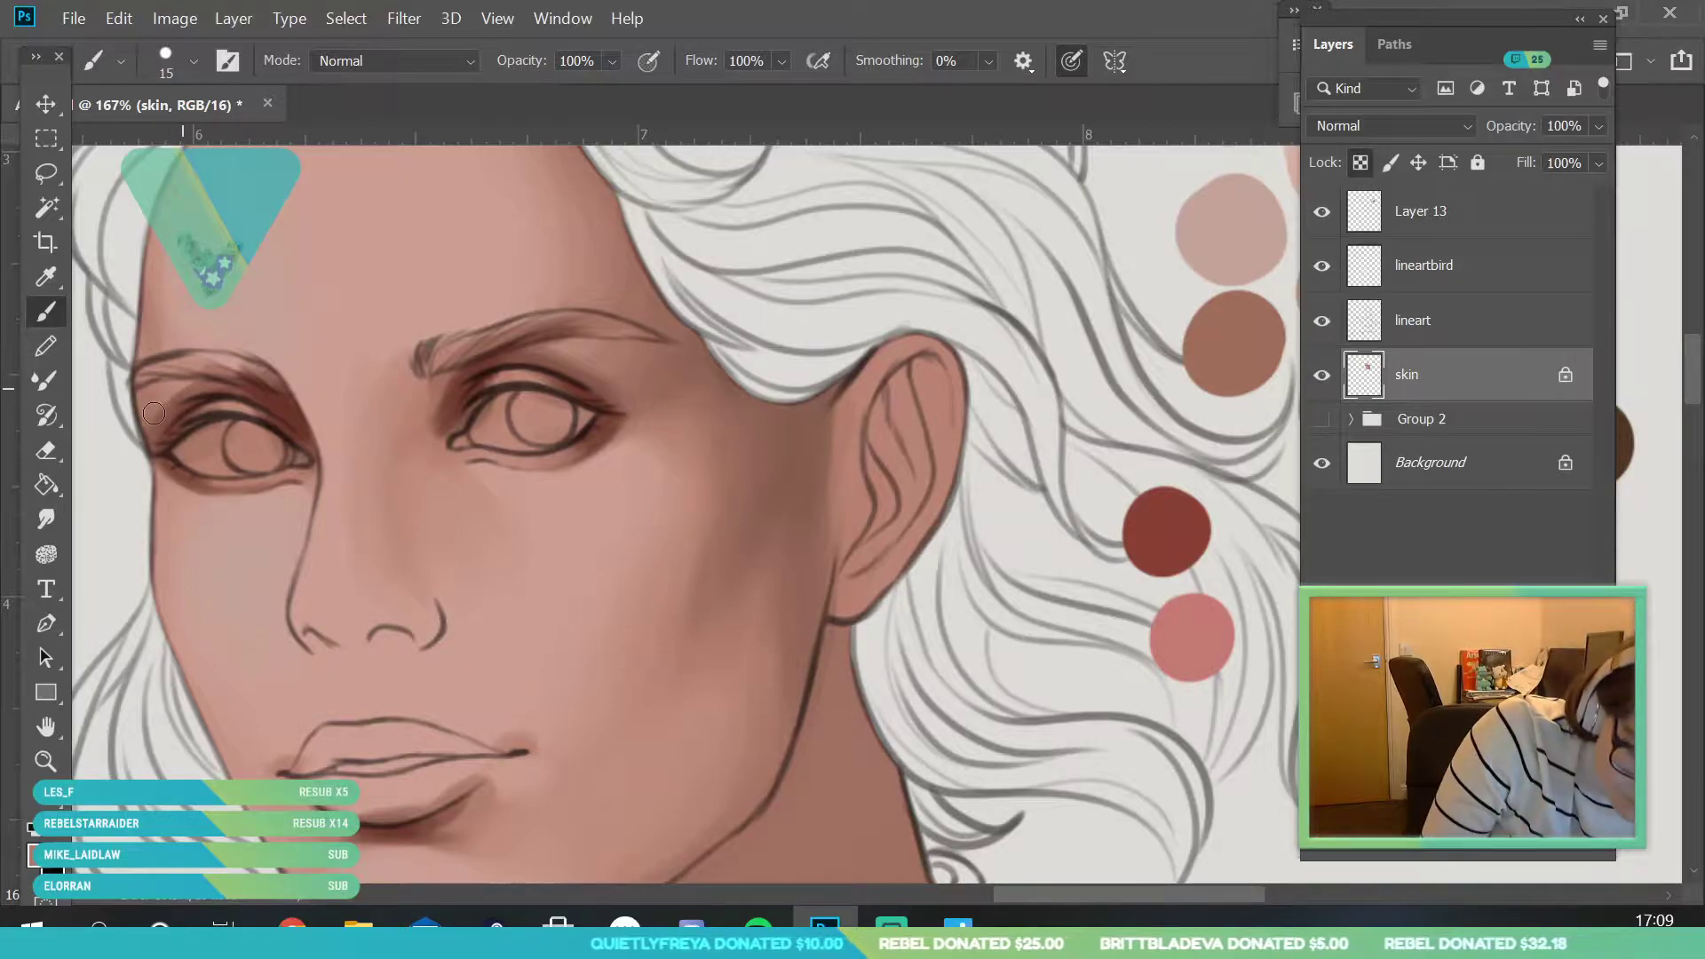
- Sample the shadow tone beneath the lower lip, set the brush size to 42 px and paint shadow under the lip
left_click(45, 761)
left_click_drag(377, 484, 296, 731)
left_click_drag(520, 626, 479, 675)
left_click_drag(442, 611, 495, 603)
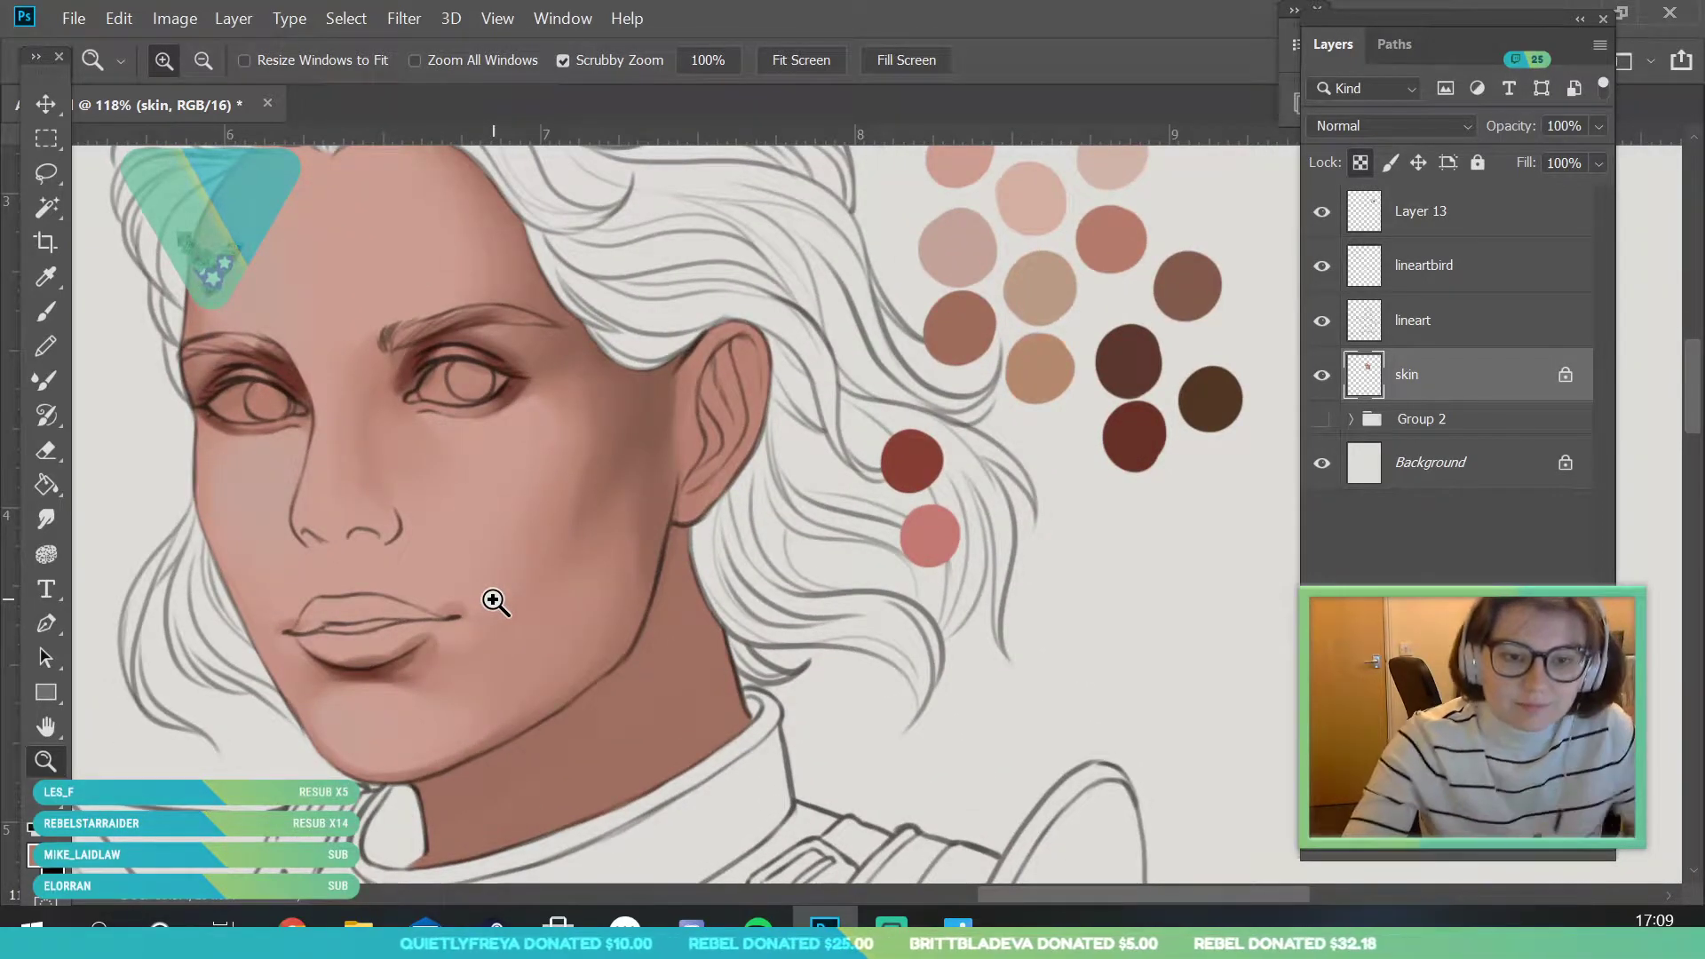
left_click_drag(491, 434, 495, 583)
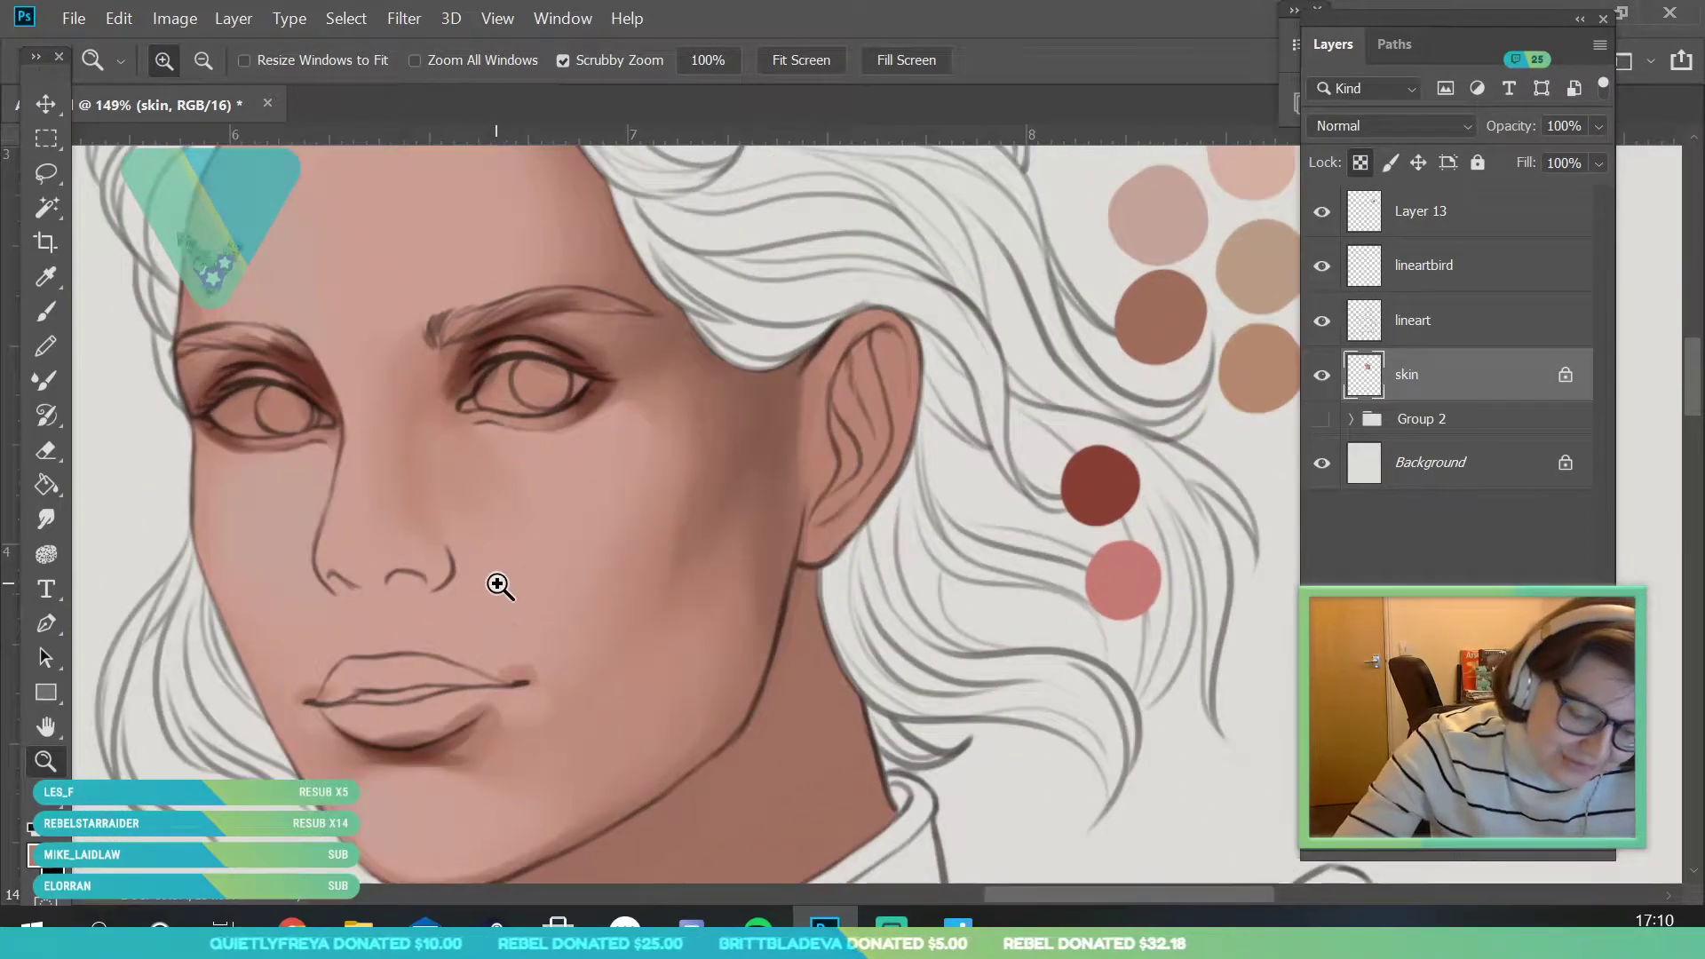
left_click_drag(322, 405, 354, 708)
left_click(46, 277)
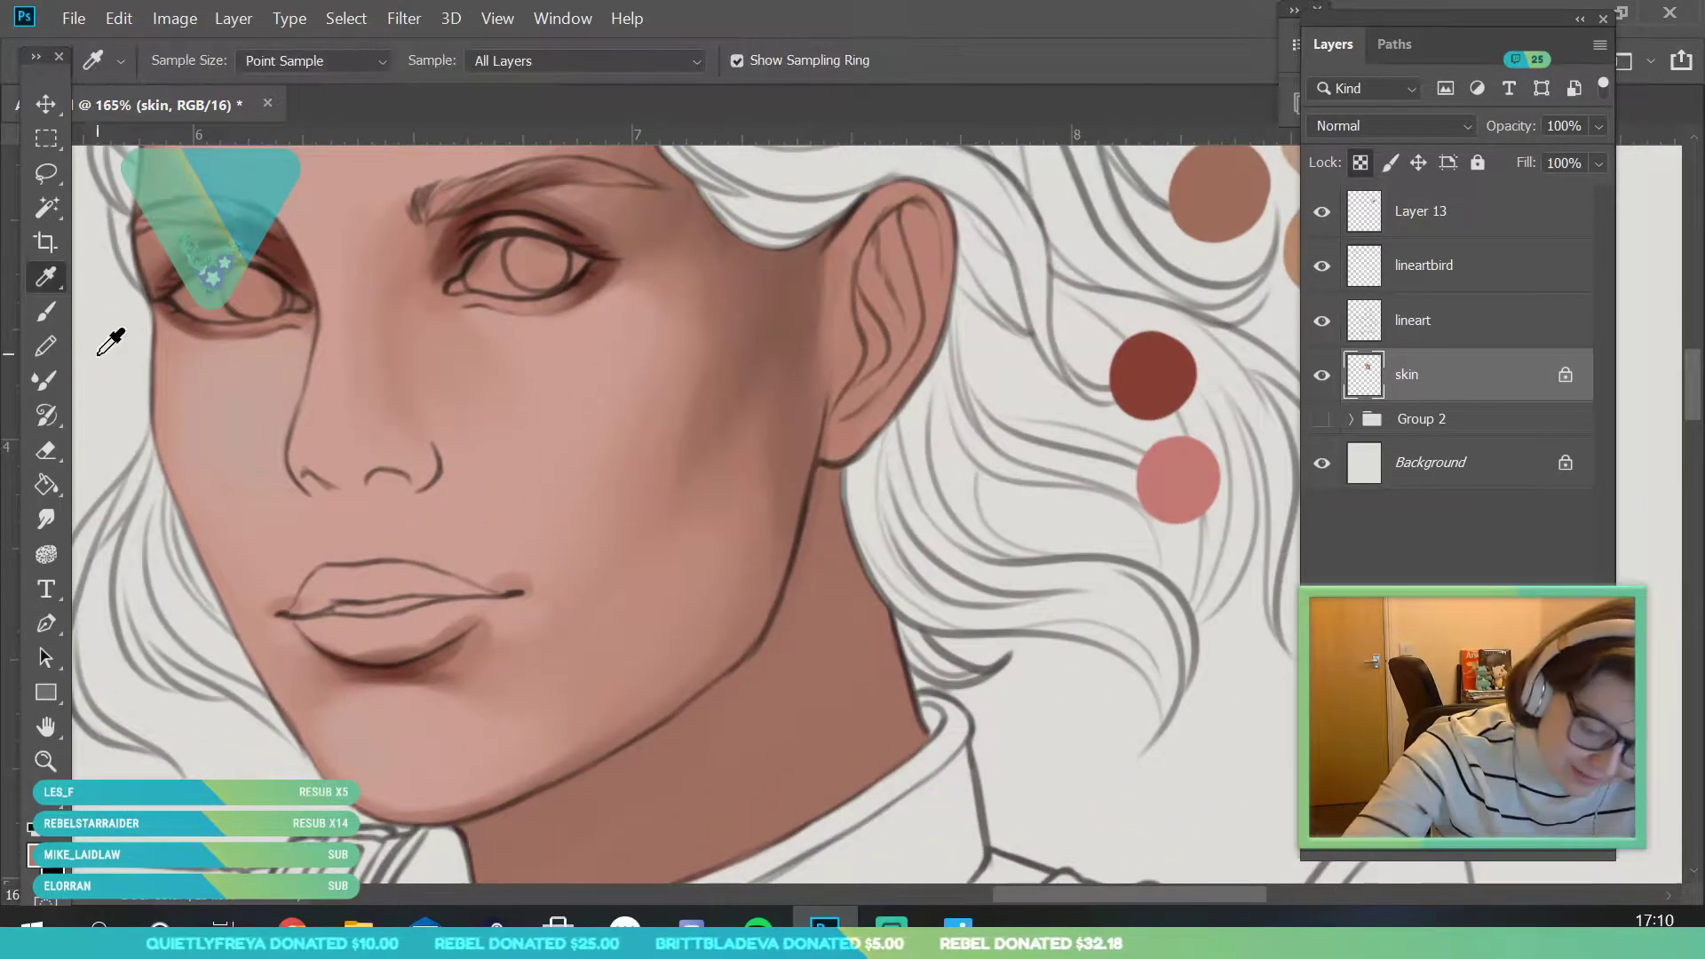
left_click(456, 650)
key("b")
left_click(190, 57)
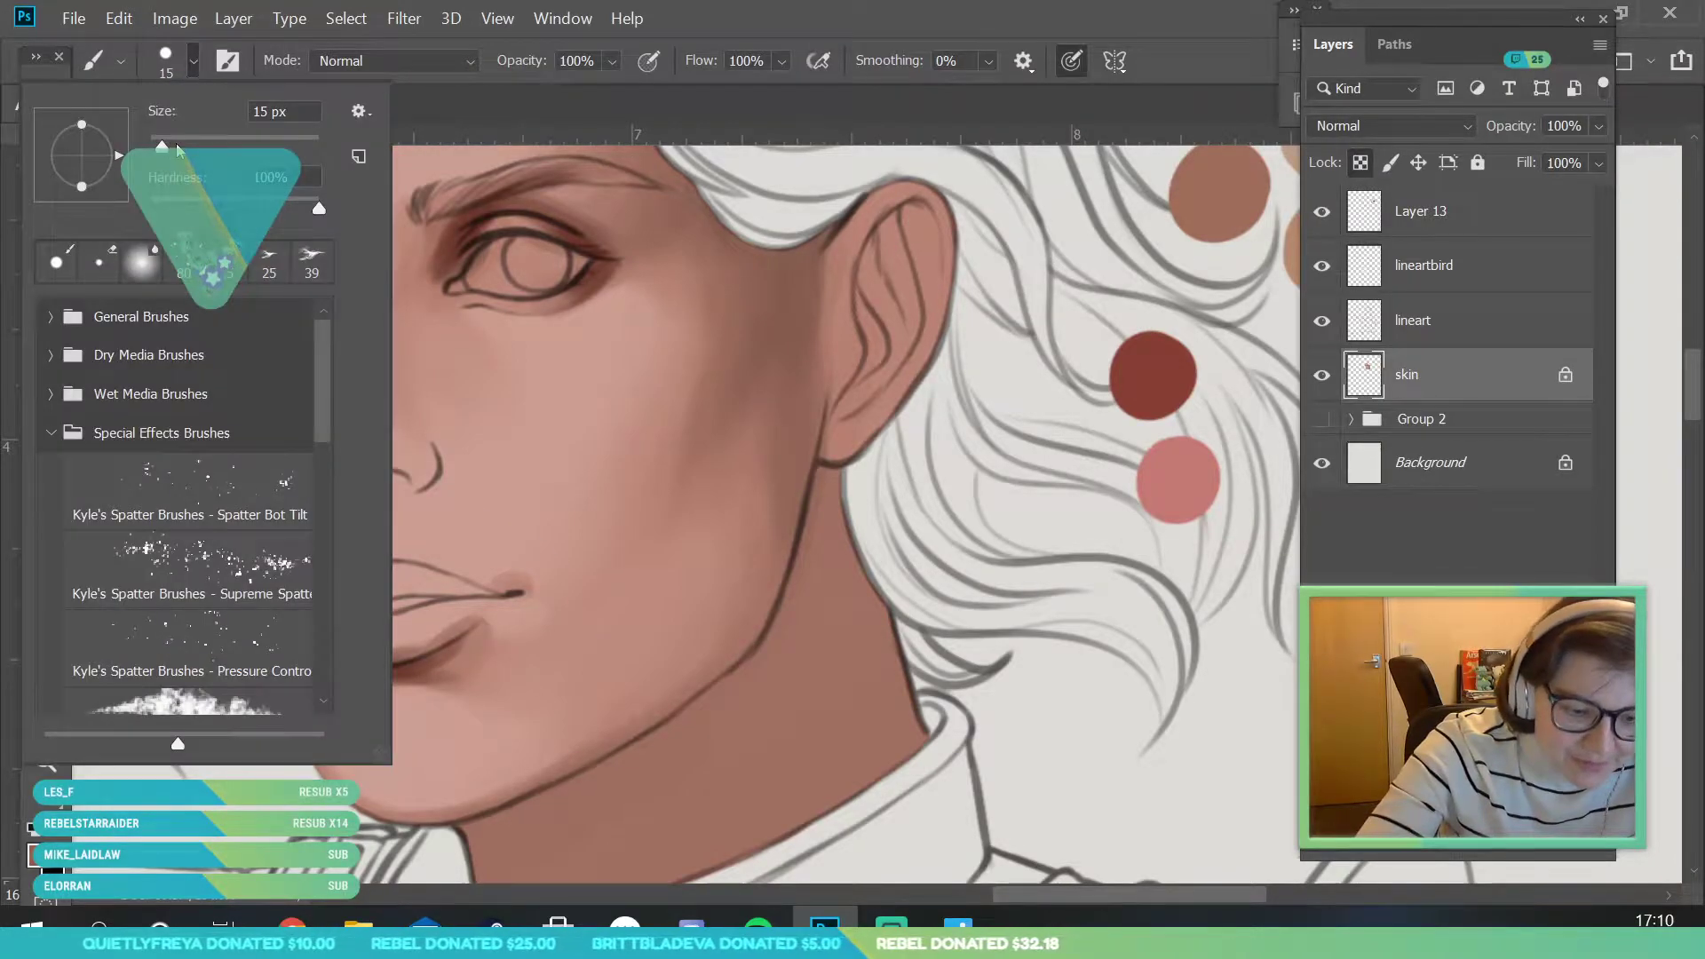
key("Return")
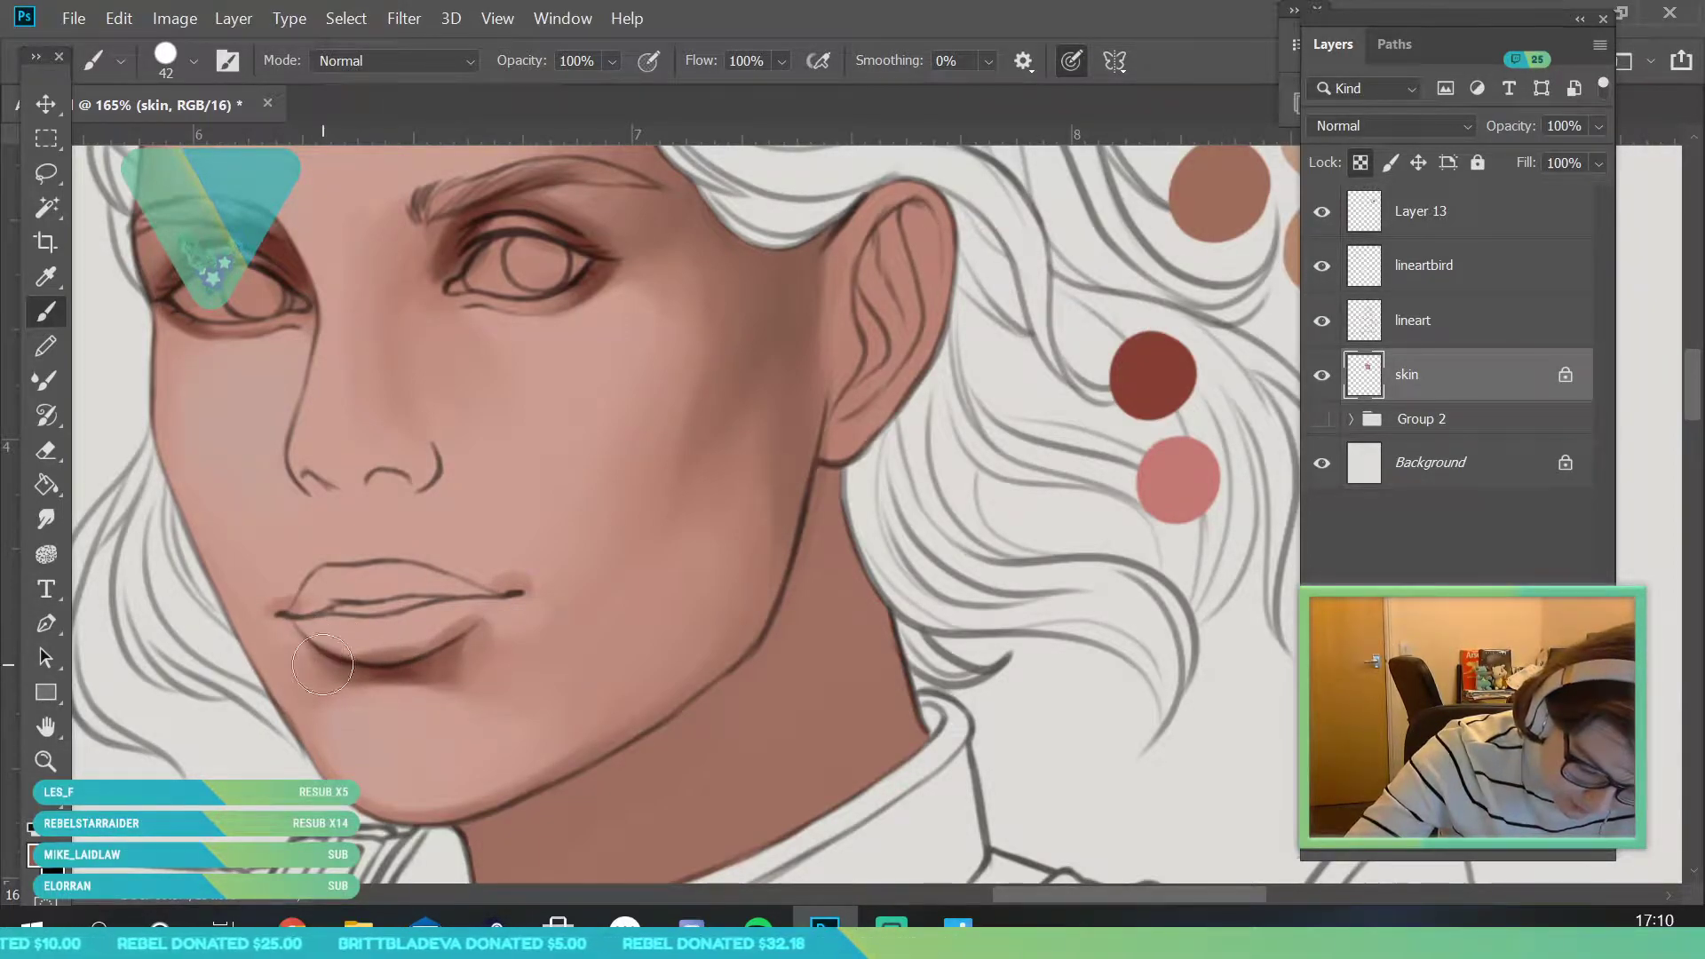
- Resample tones under the mouth and blend the edges of the shadow between the lower lip and chin
left_click(51, 279)
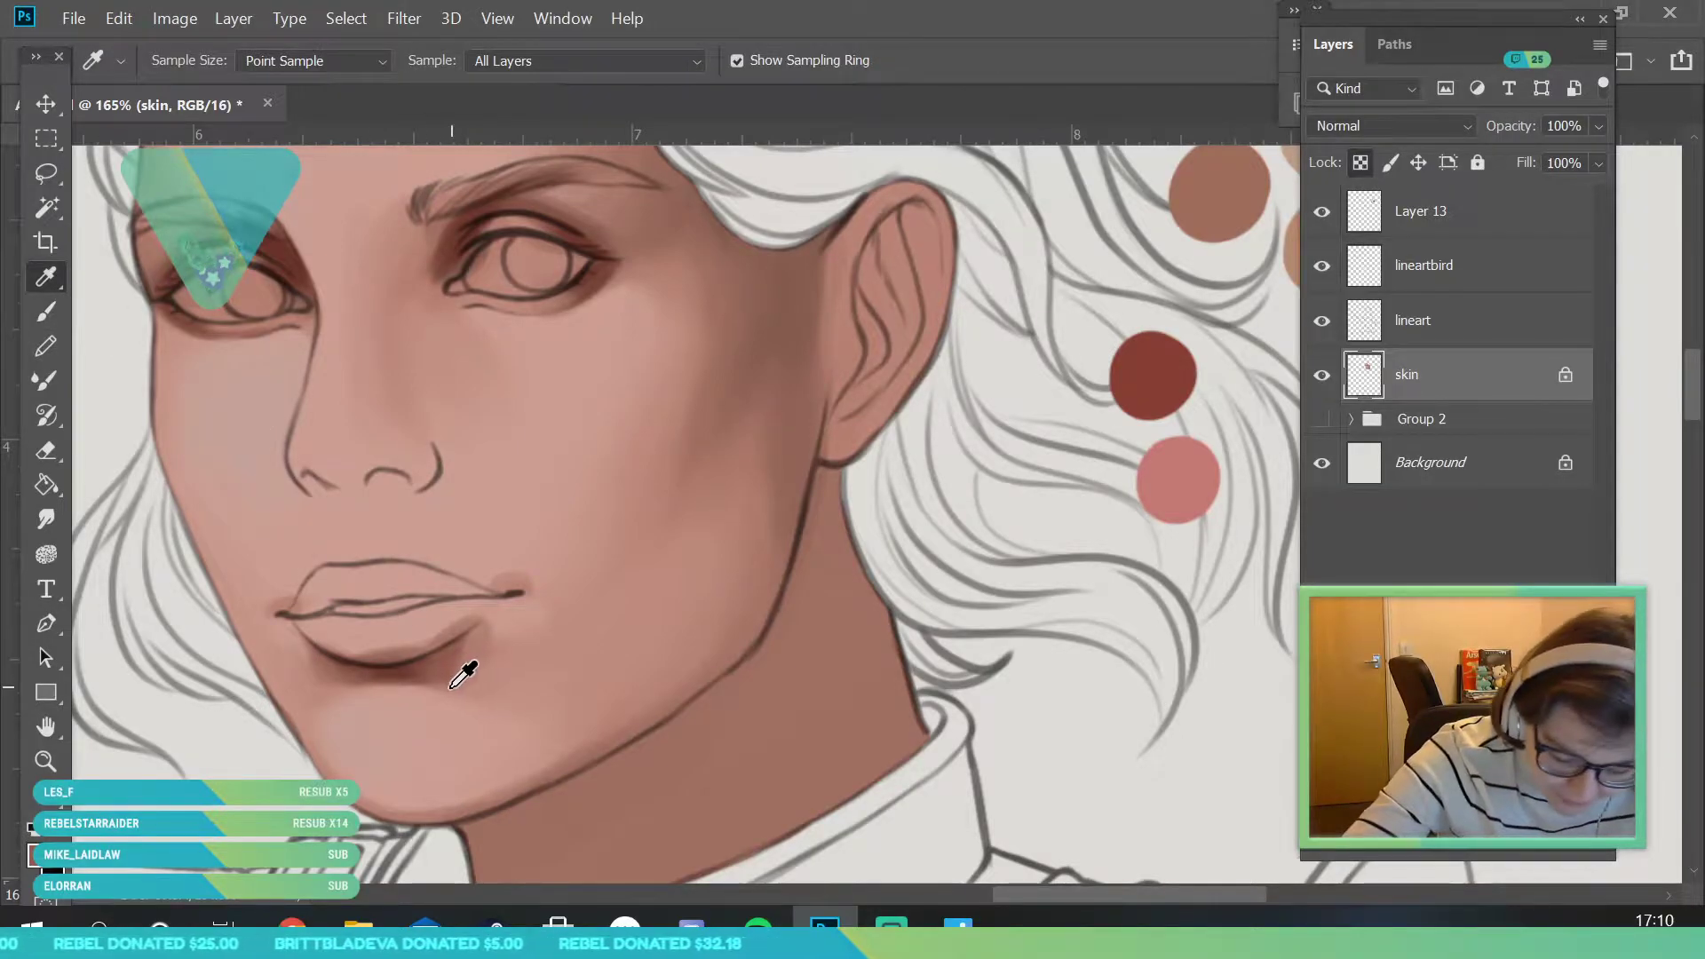
left_click(46, 311)
mouse_move(359, 655)
left_mouse_down()
mouse_move(328, 679)
mouse_move(394, 685)
left_mouse_up()
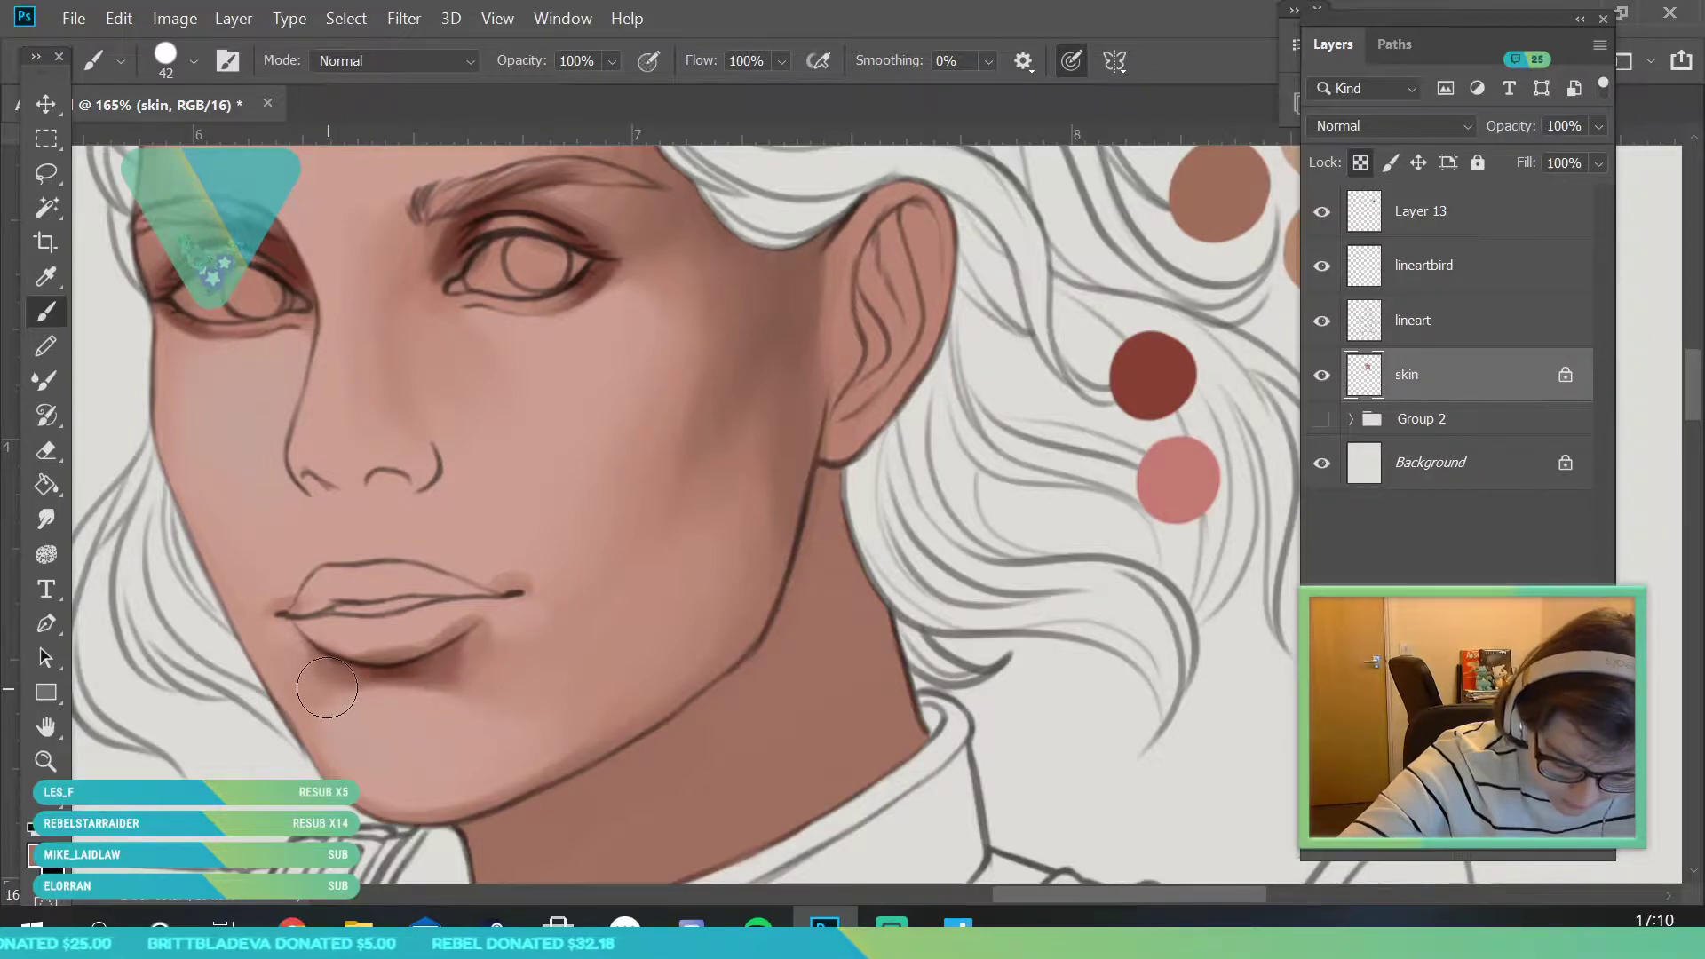
key("i")
left_click(409, 672)
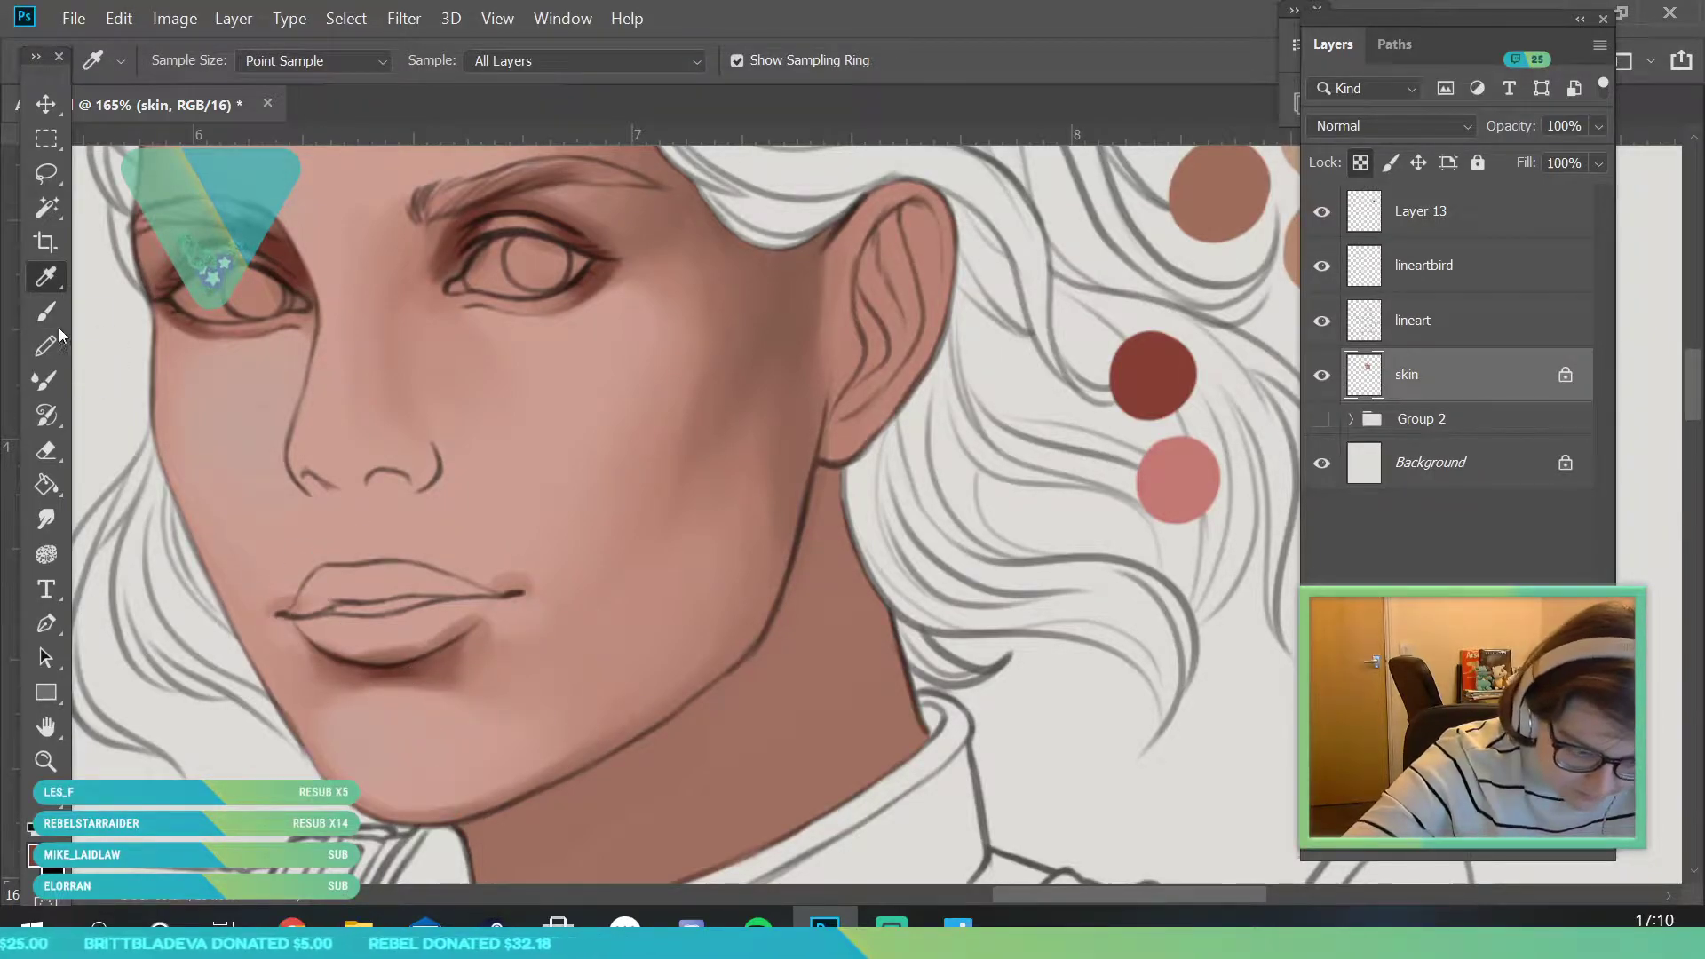
key("b")
left_click_drag(349, 681, 403, 673)
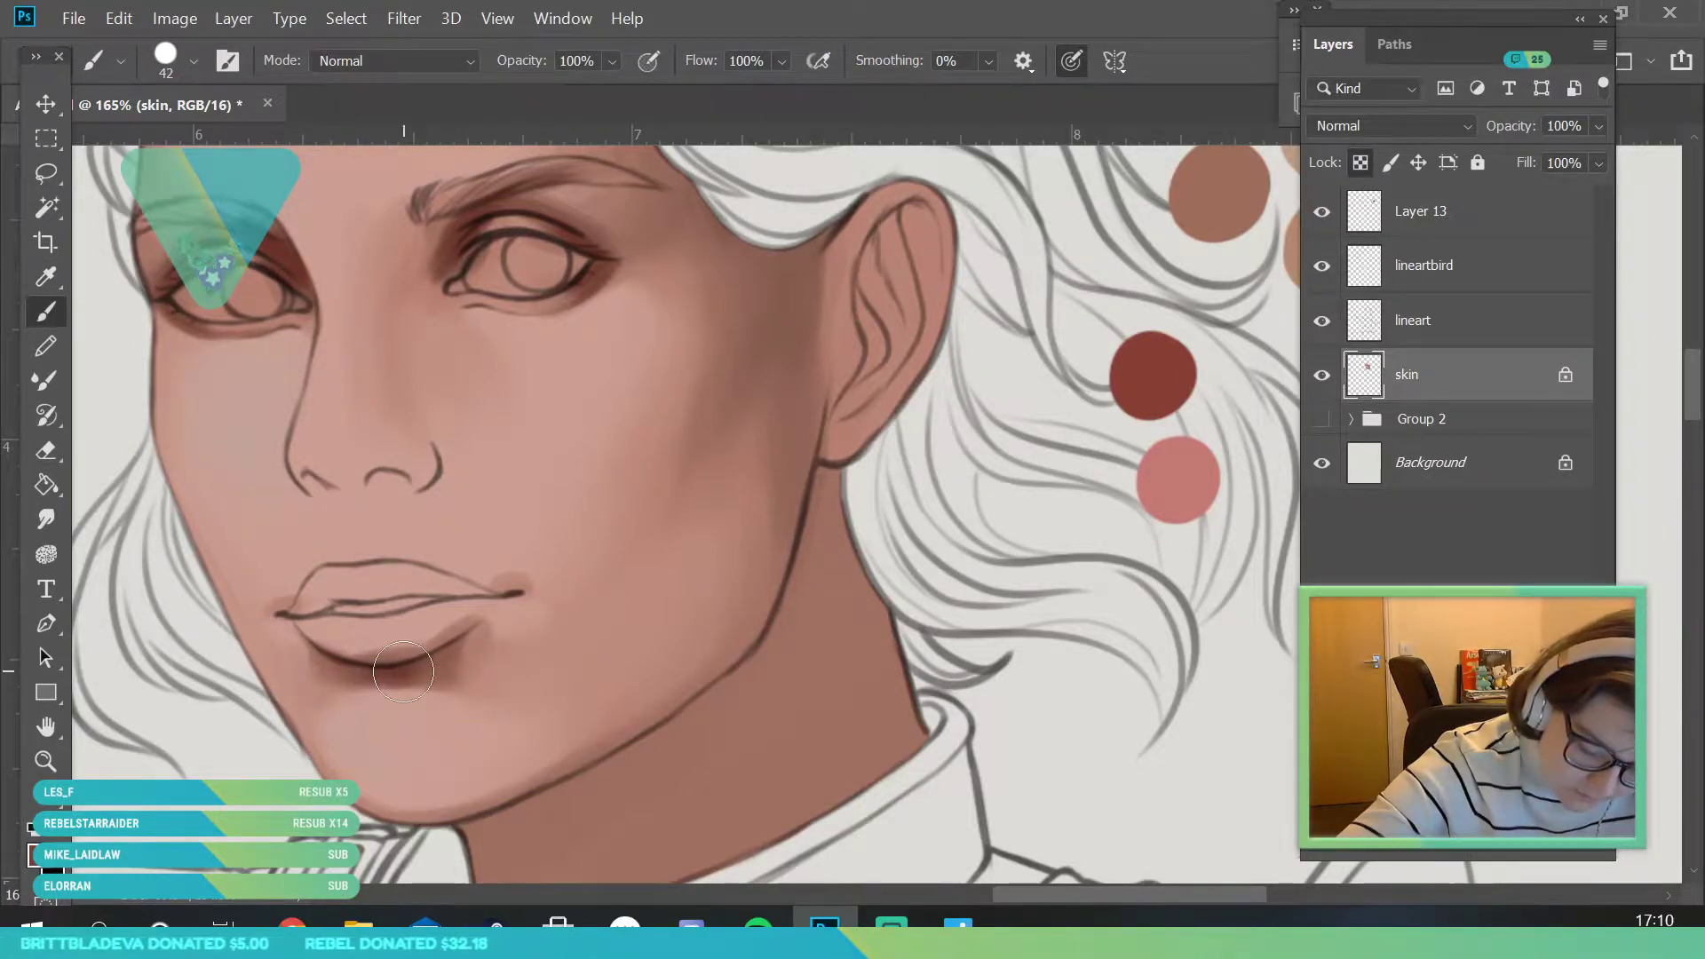
- Sample the near cheek's tone and darken the foreground colour to reddish brown #a06558
left_click(46, 761)
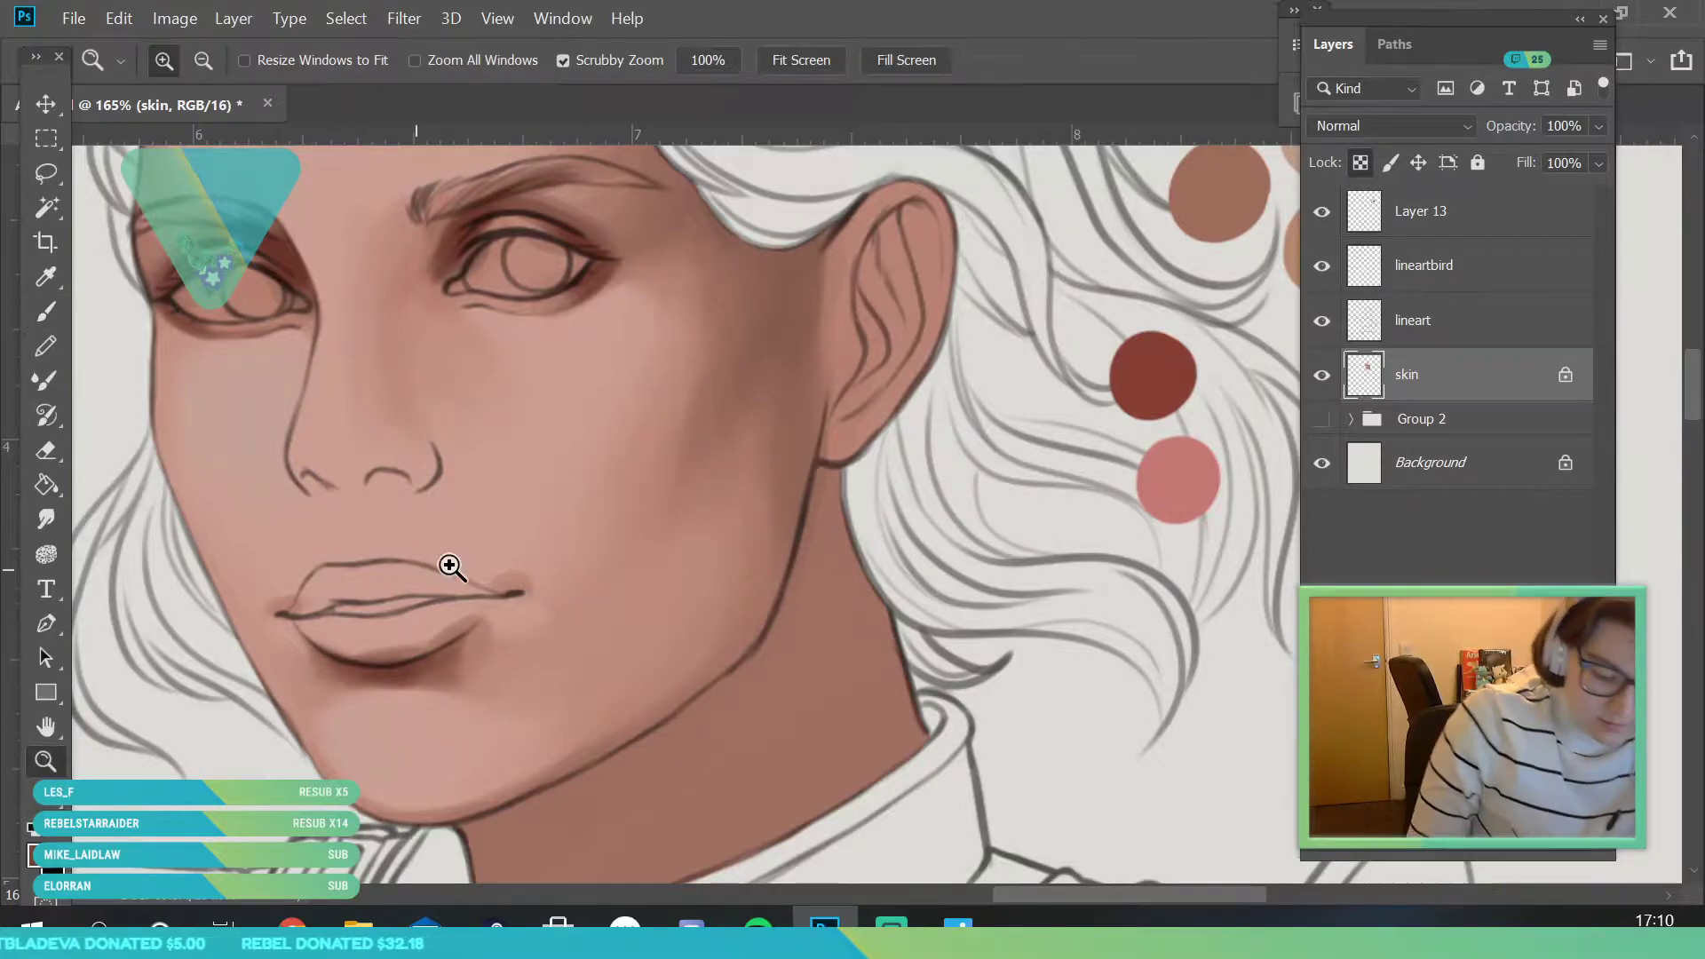
left_click_drag(461, 561, 355, 578)
left_click_drag(495, 540, 545, 633)
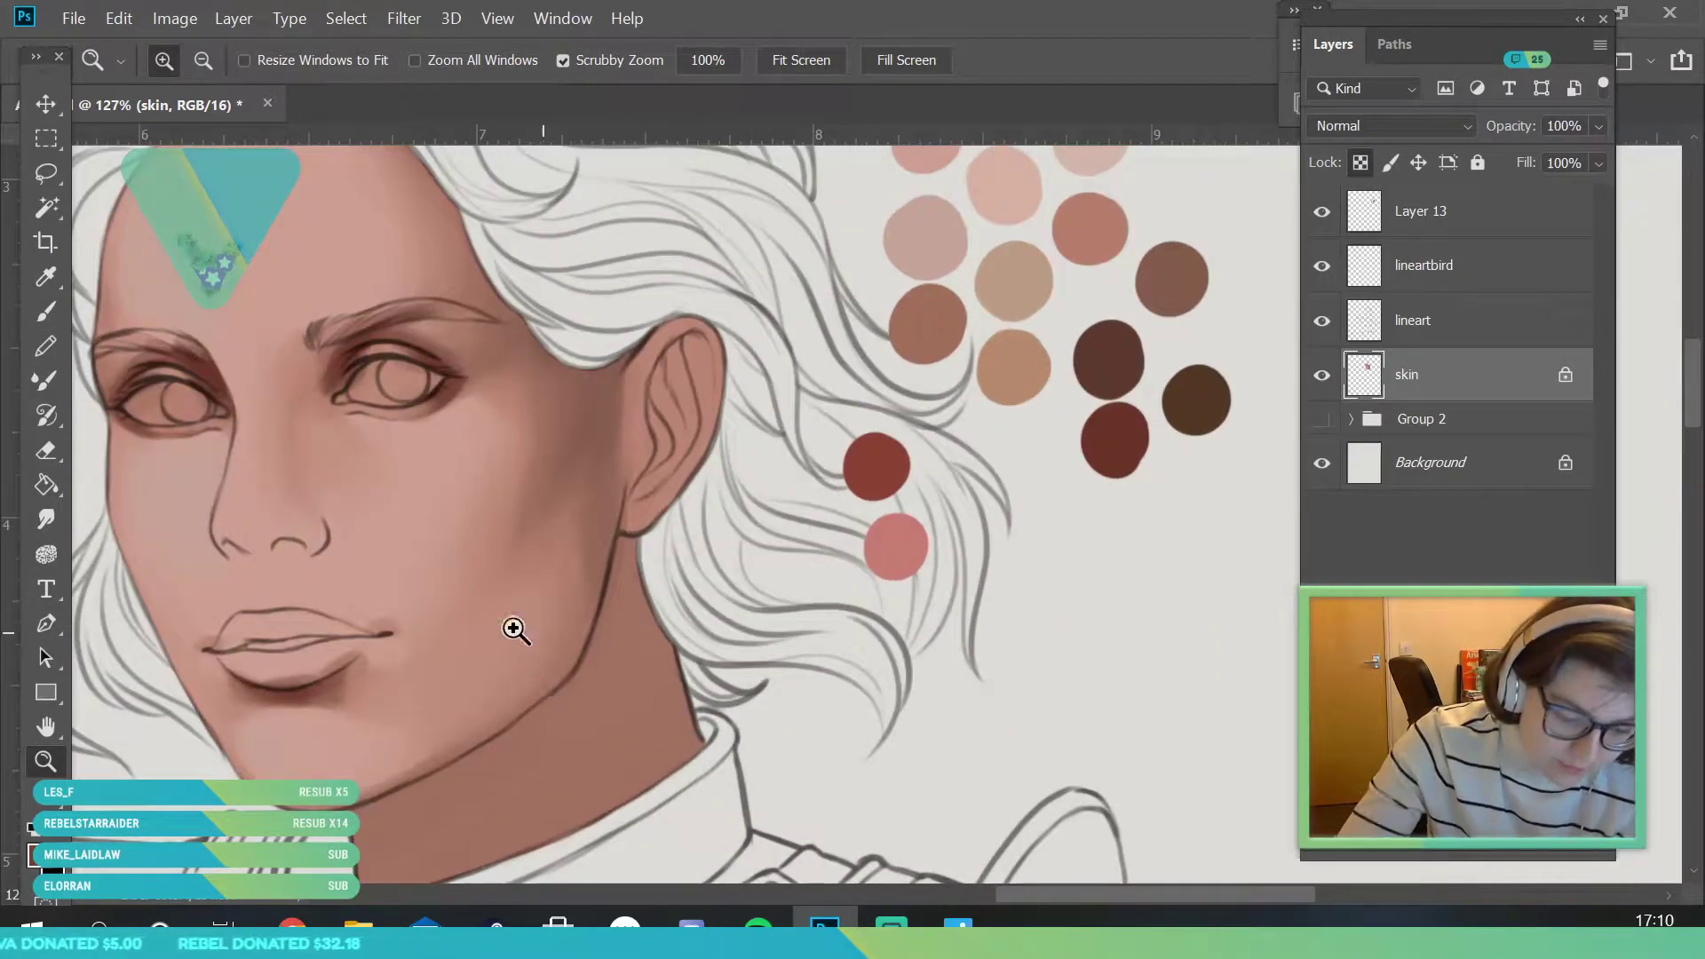
key("i")
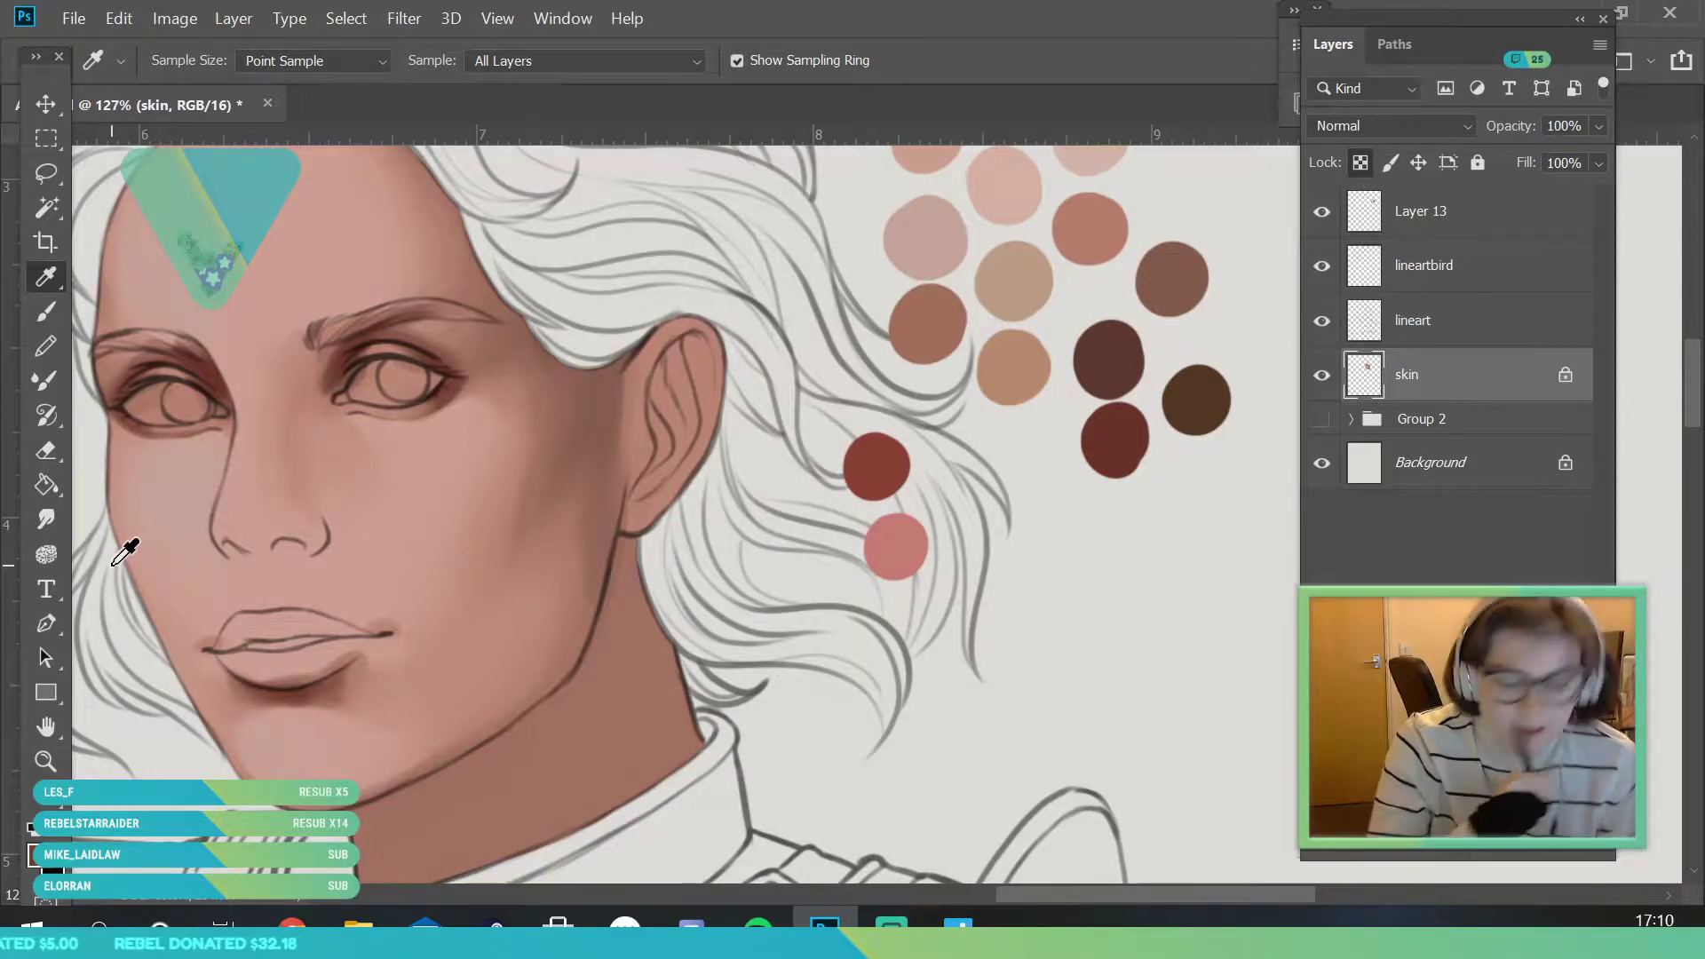
left_click(521, 506)
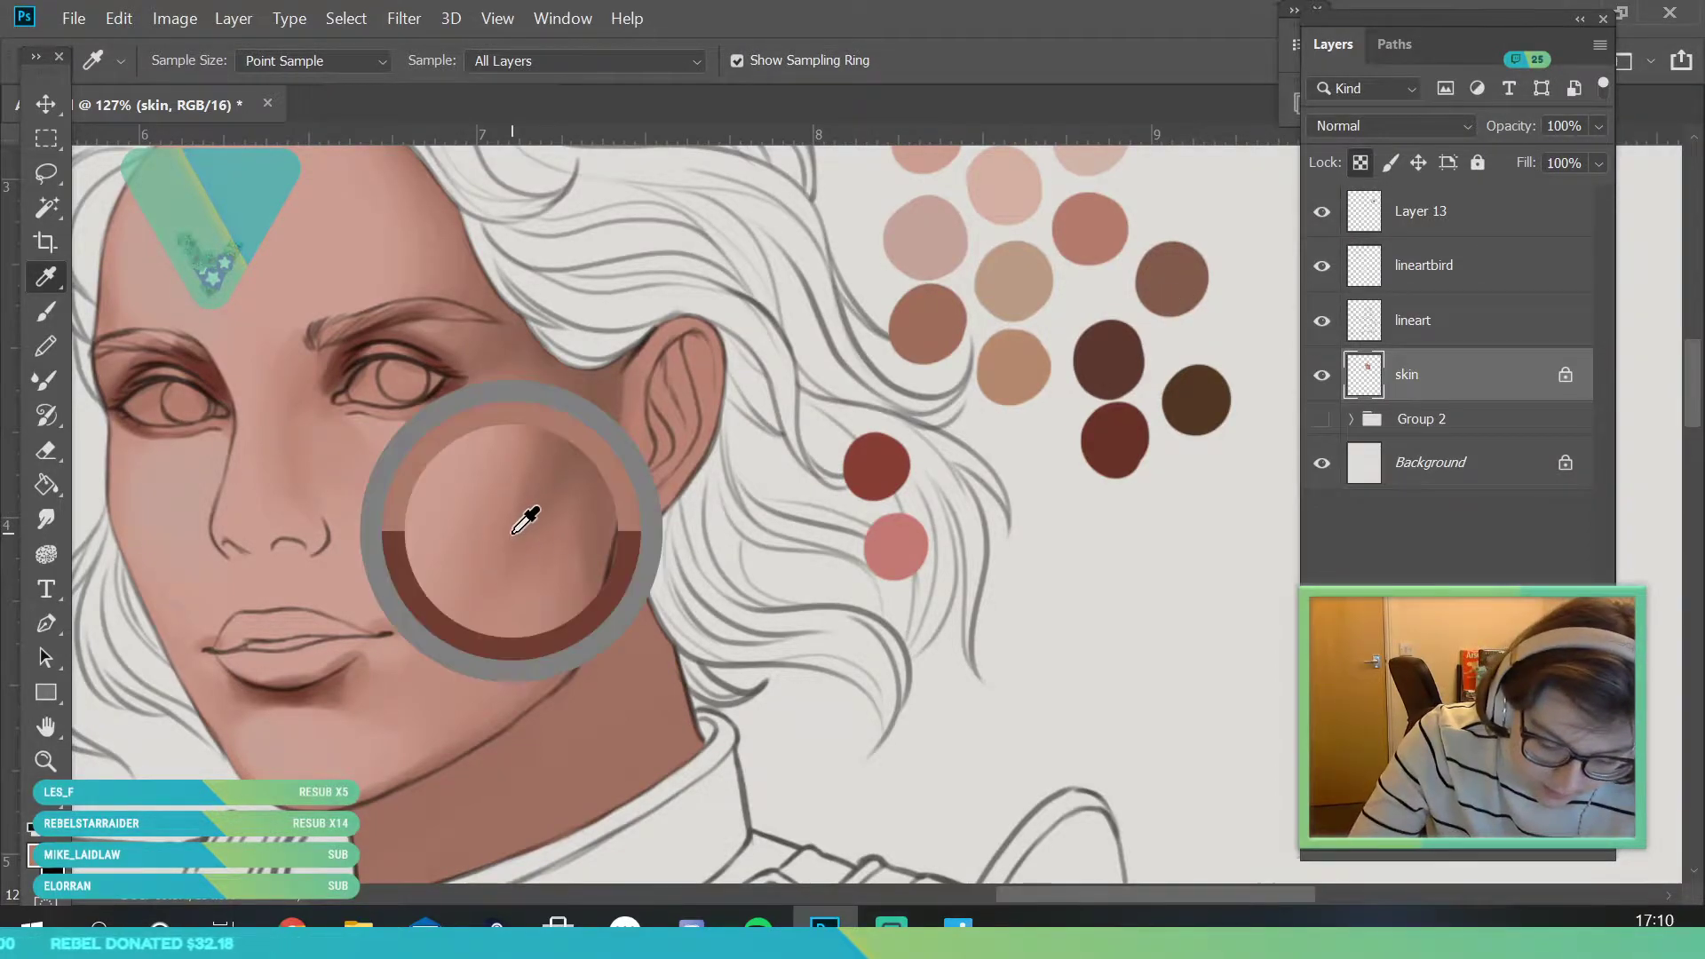
left_click(38, 835)
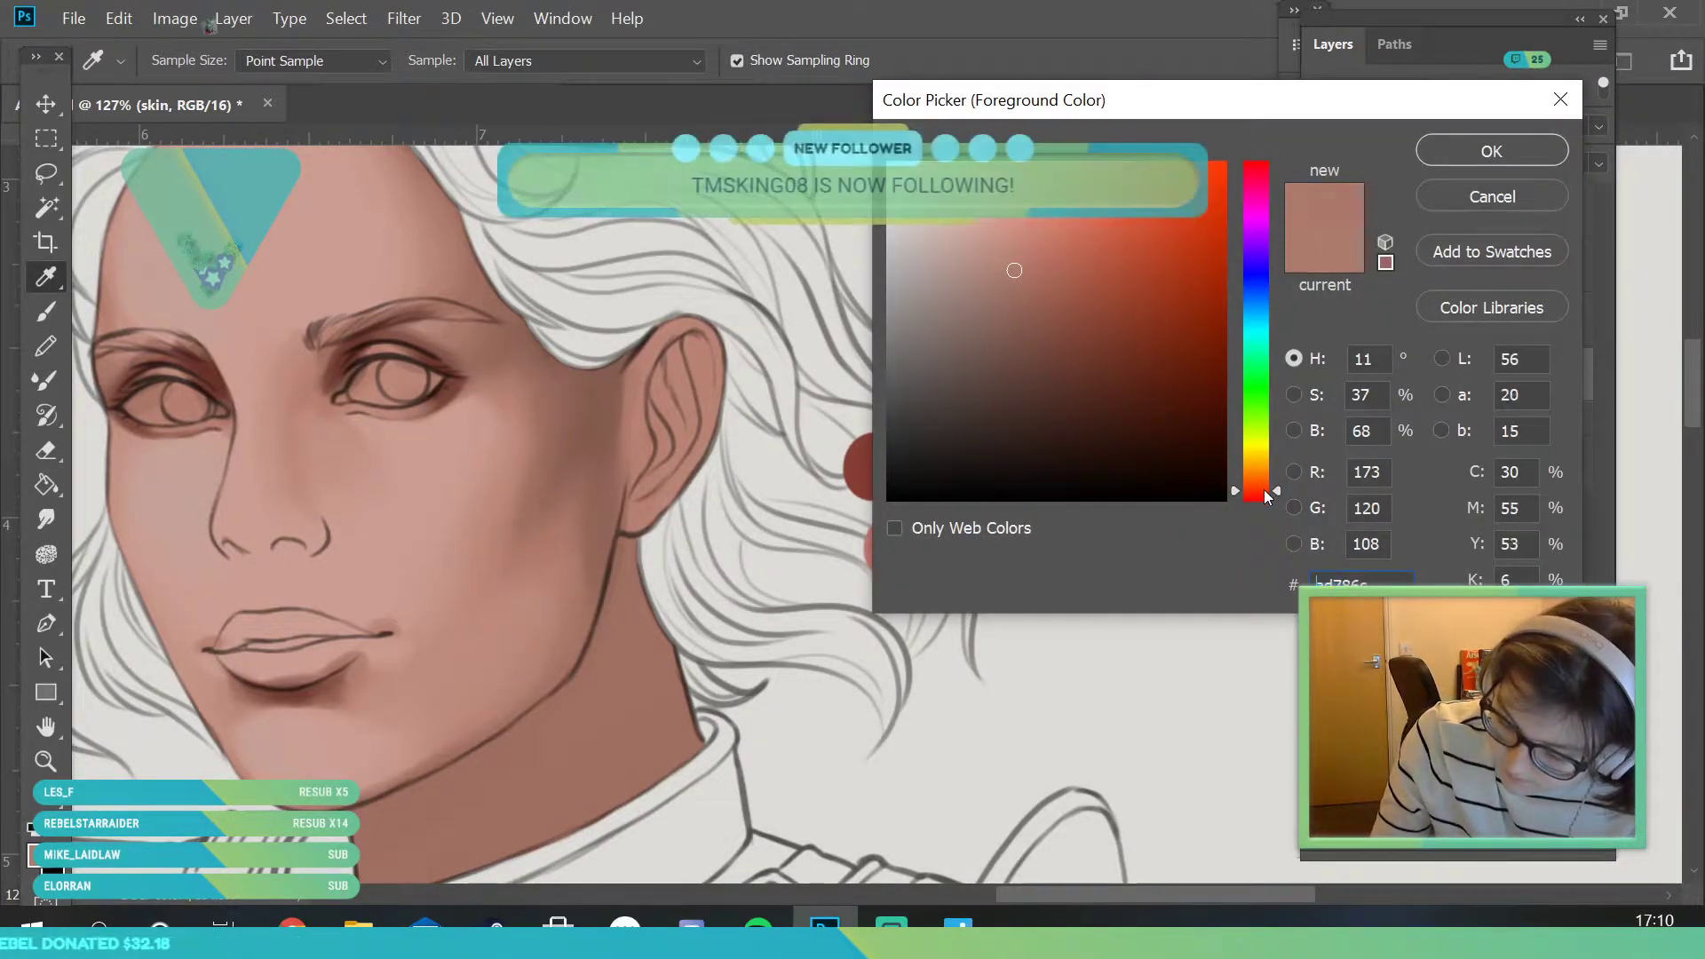
left_click(1038, 293)
left_click_drag(1039, 293, 1042, 289)
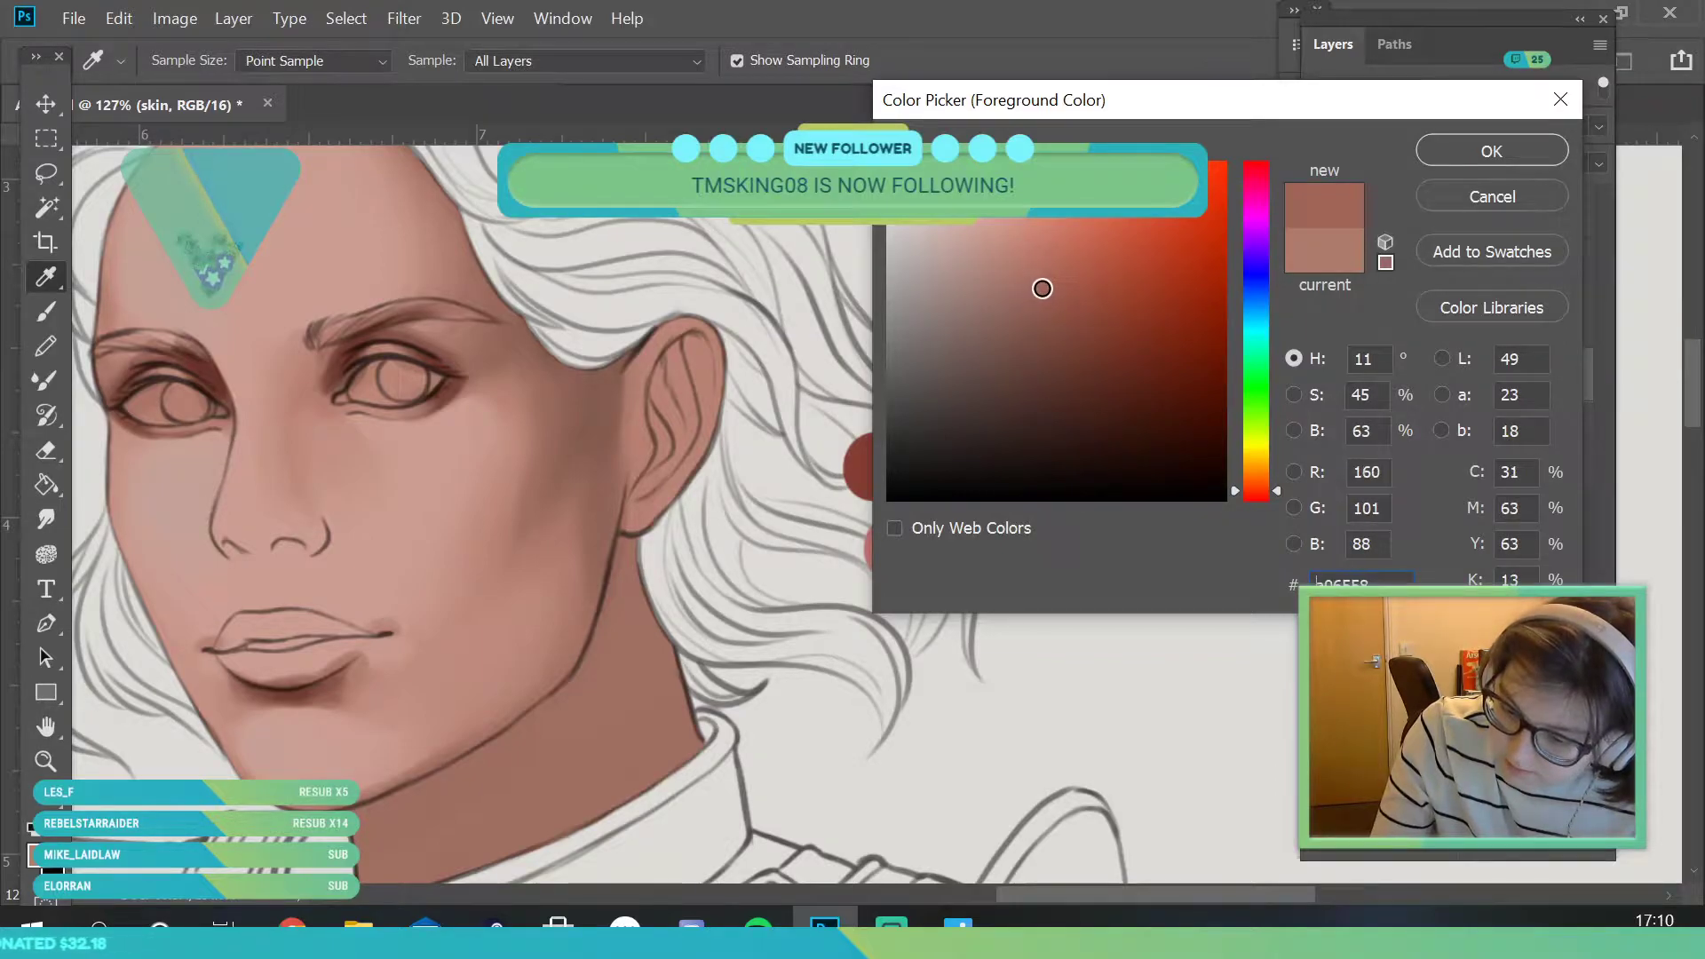
left_click(1457, 150)
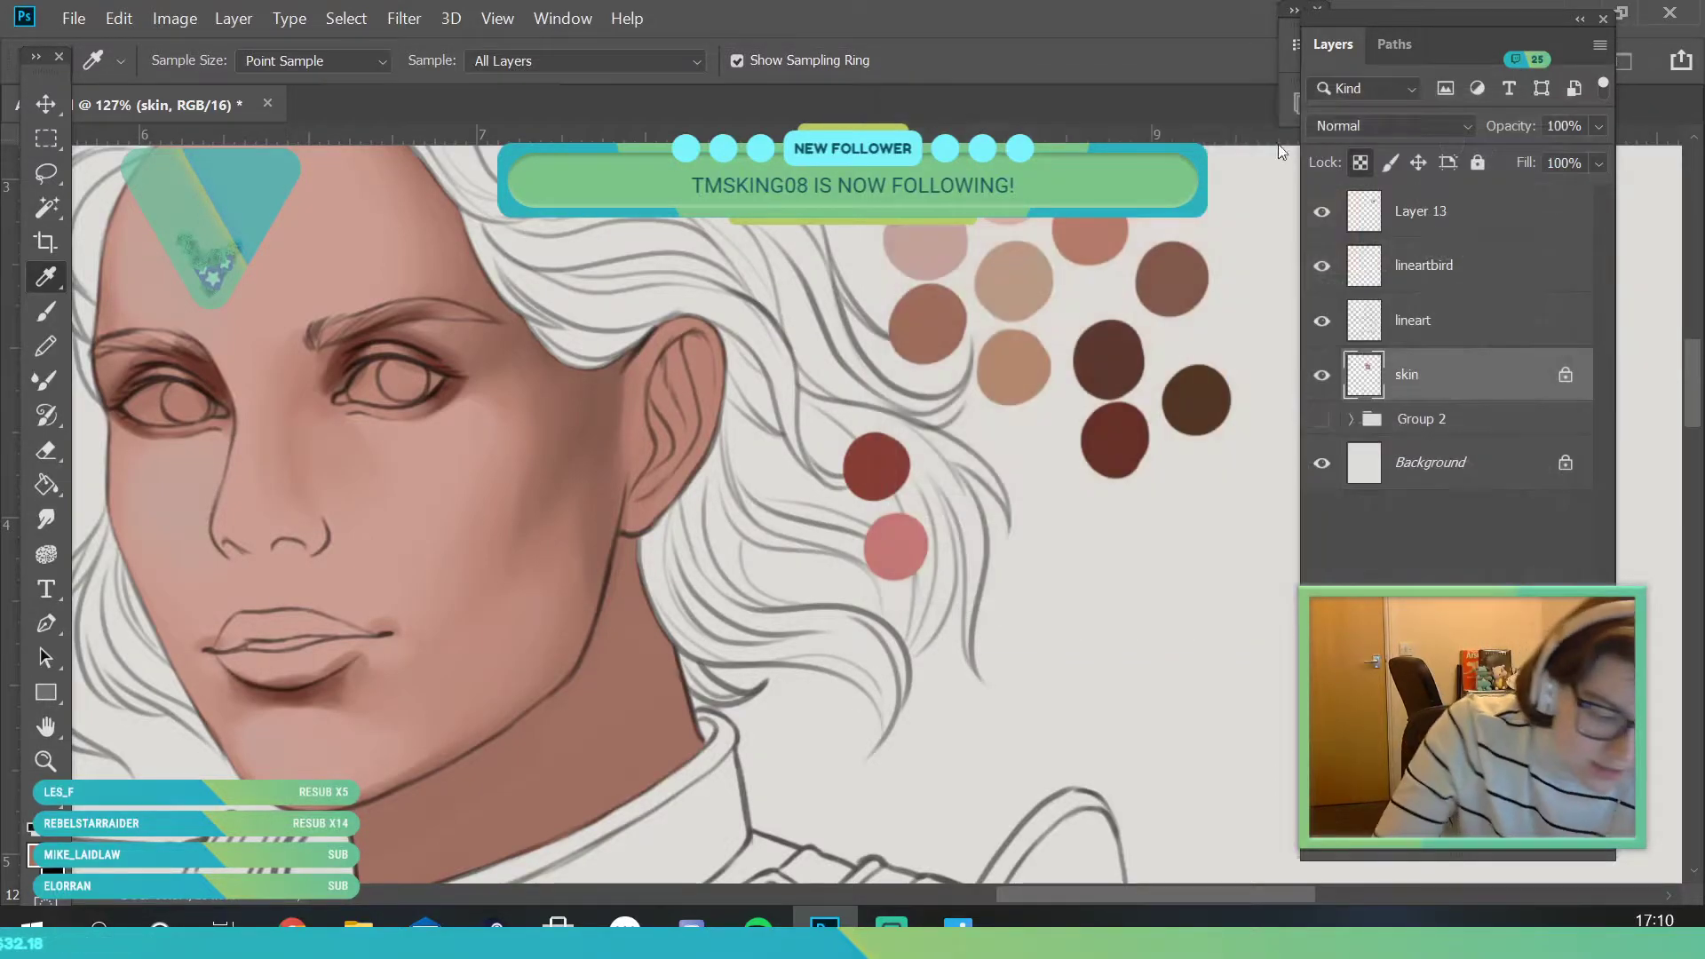
- Set the brush size to 146 px and paint reddish brown shading into the hollow of the near cheek
key("b")
left_click(193, 61)
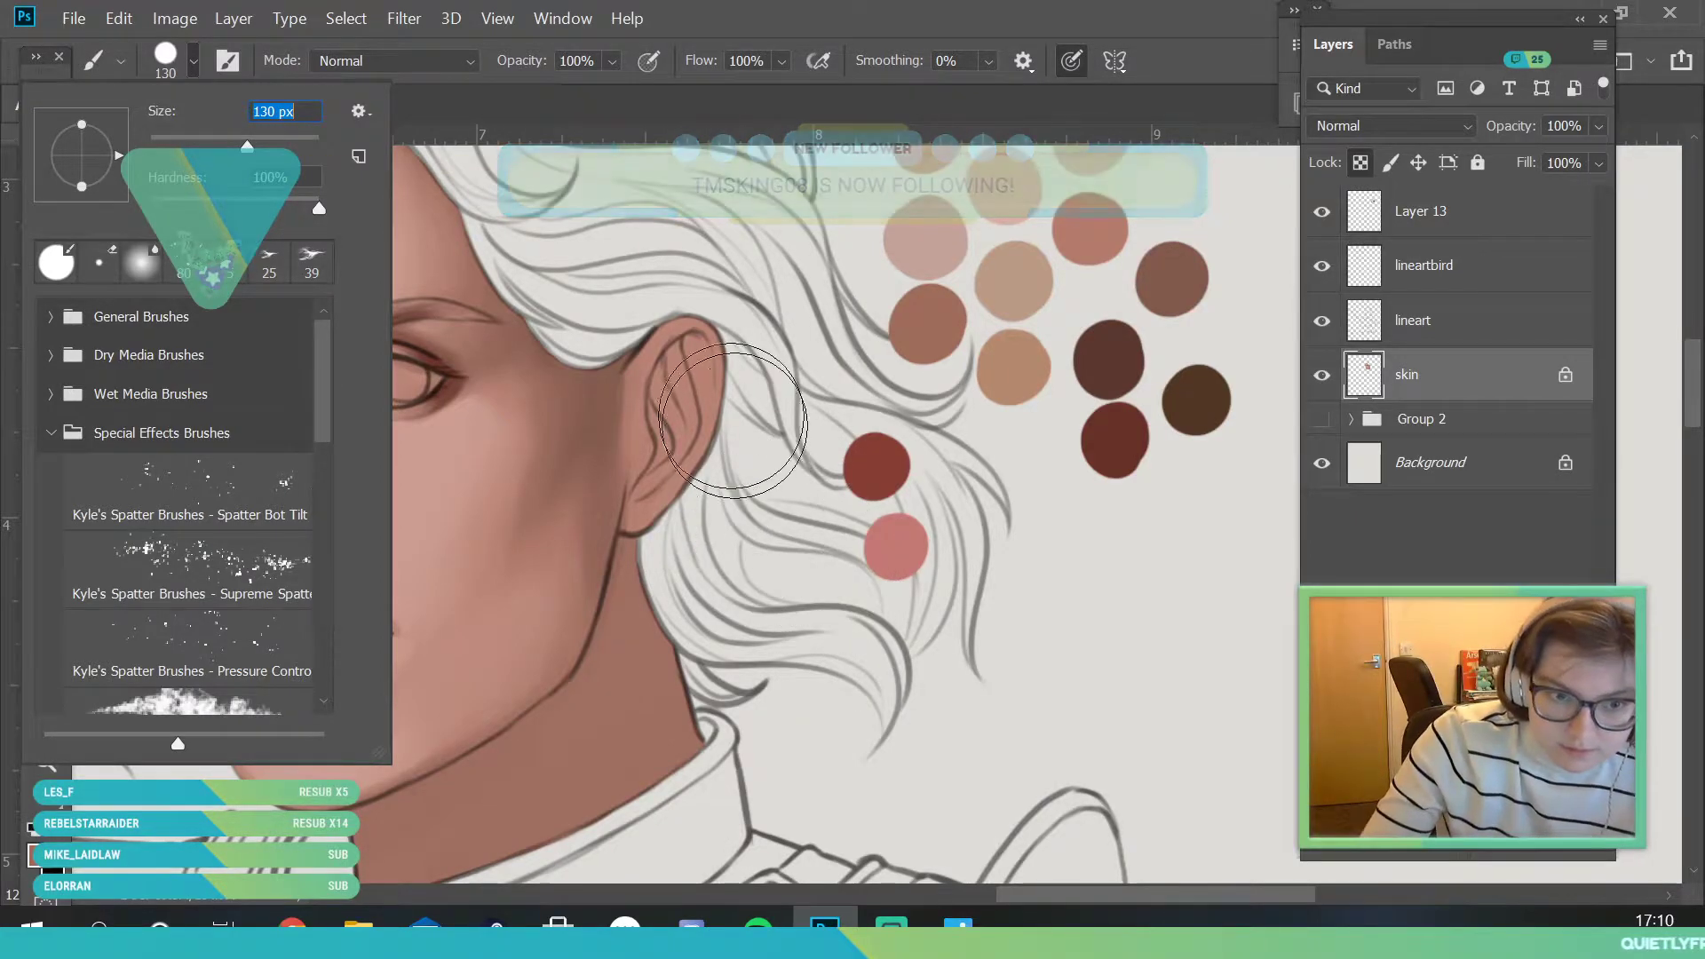
left_click_drag(252, 146, 257, 147)
left_click(612, 240)
mouse_move(484, 597)
left_mouse_down()
mouse_move(525, 475)
mouse_move(479, 535)
mouse_move(454, 595)
mouse_move(492, 585)
mouse_move(567, 475)
mouse_move(543, 436)
mouse_move(528, 451)
mouse_move(546, 524)
mouse_move(474, 611)
mouse_move(504, 639)
mouse_move(463, 664)
mouse_move(499, 602)
left_mouse_up()
left_click(46, 762)
left_click(46, 346)
left_click(55, 310)
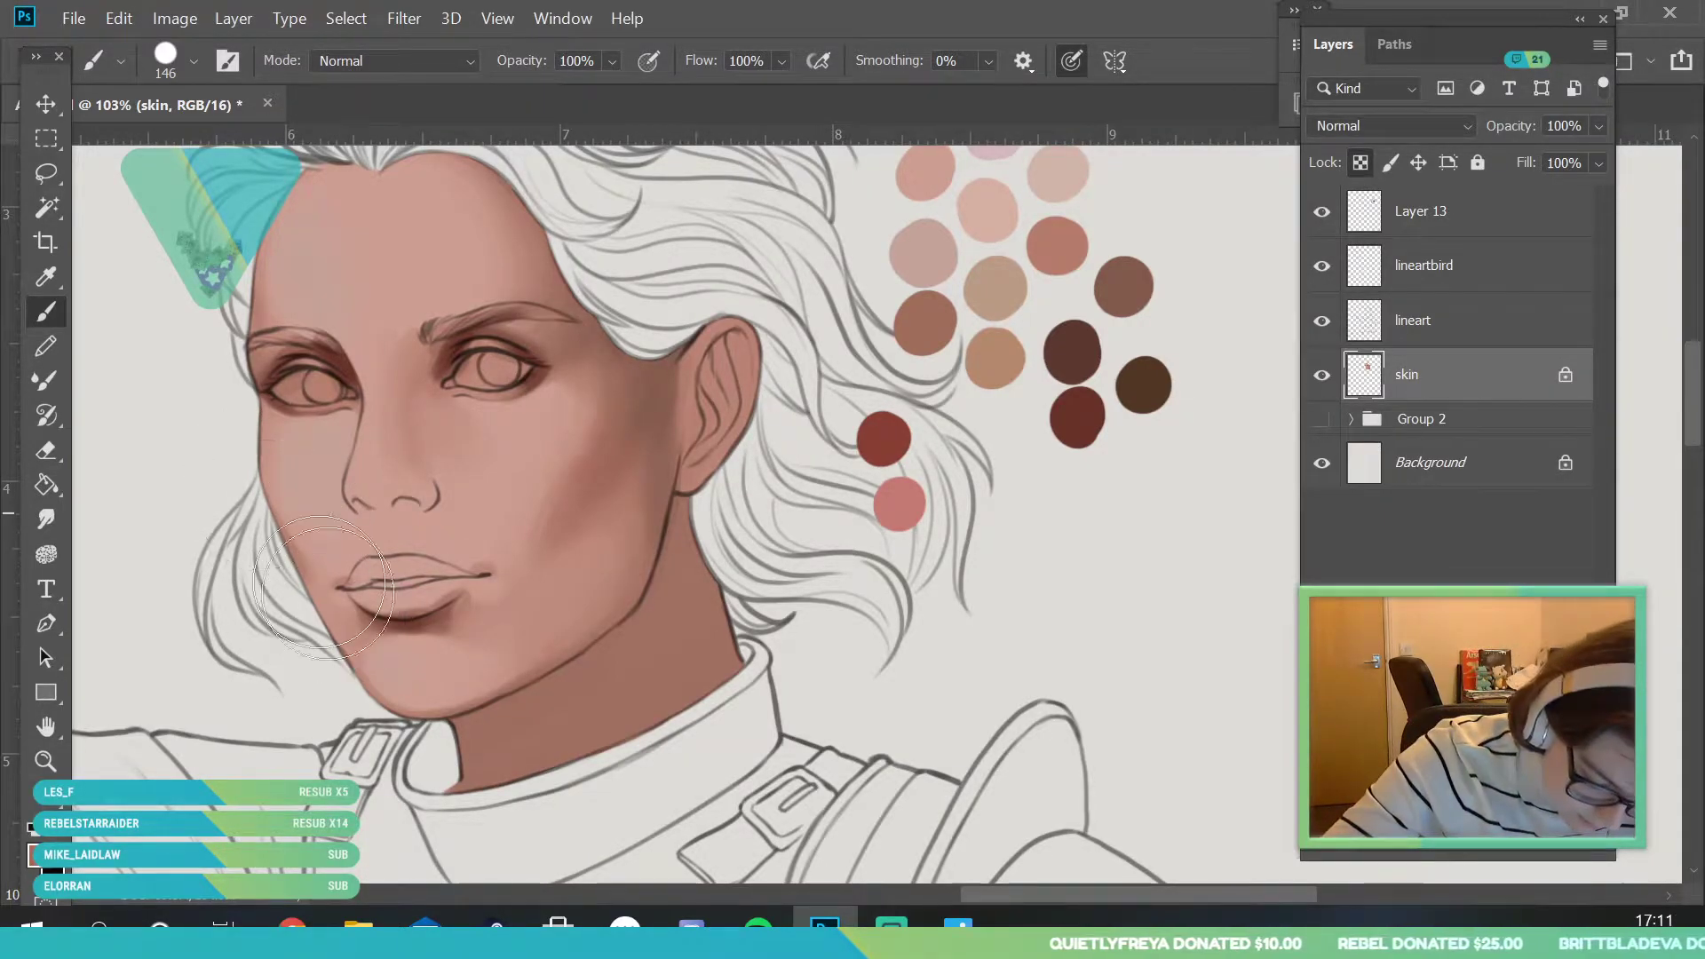
- Sample the lighter cheek tone, set the brush size to 100 px and soften the inner edge of the cheek shadow
key("i")
left_click(532, 525)
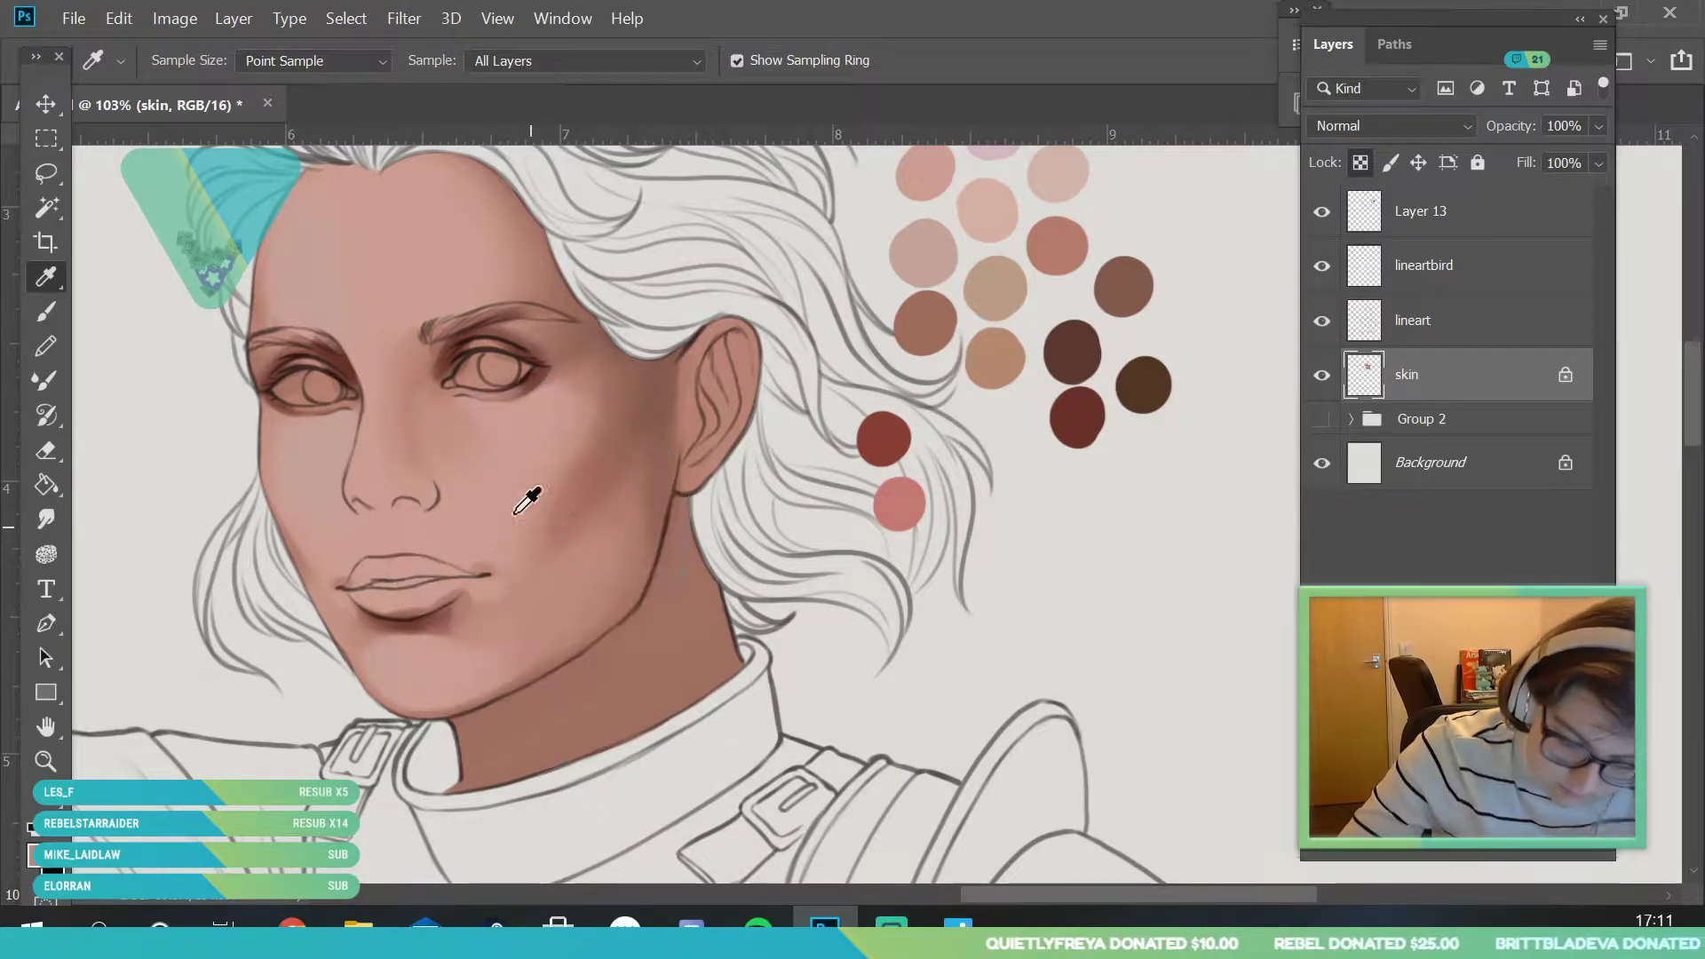
left_click(46, 310)
left_click(192, 60)
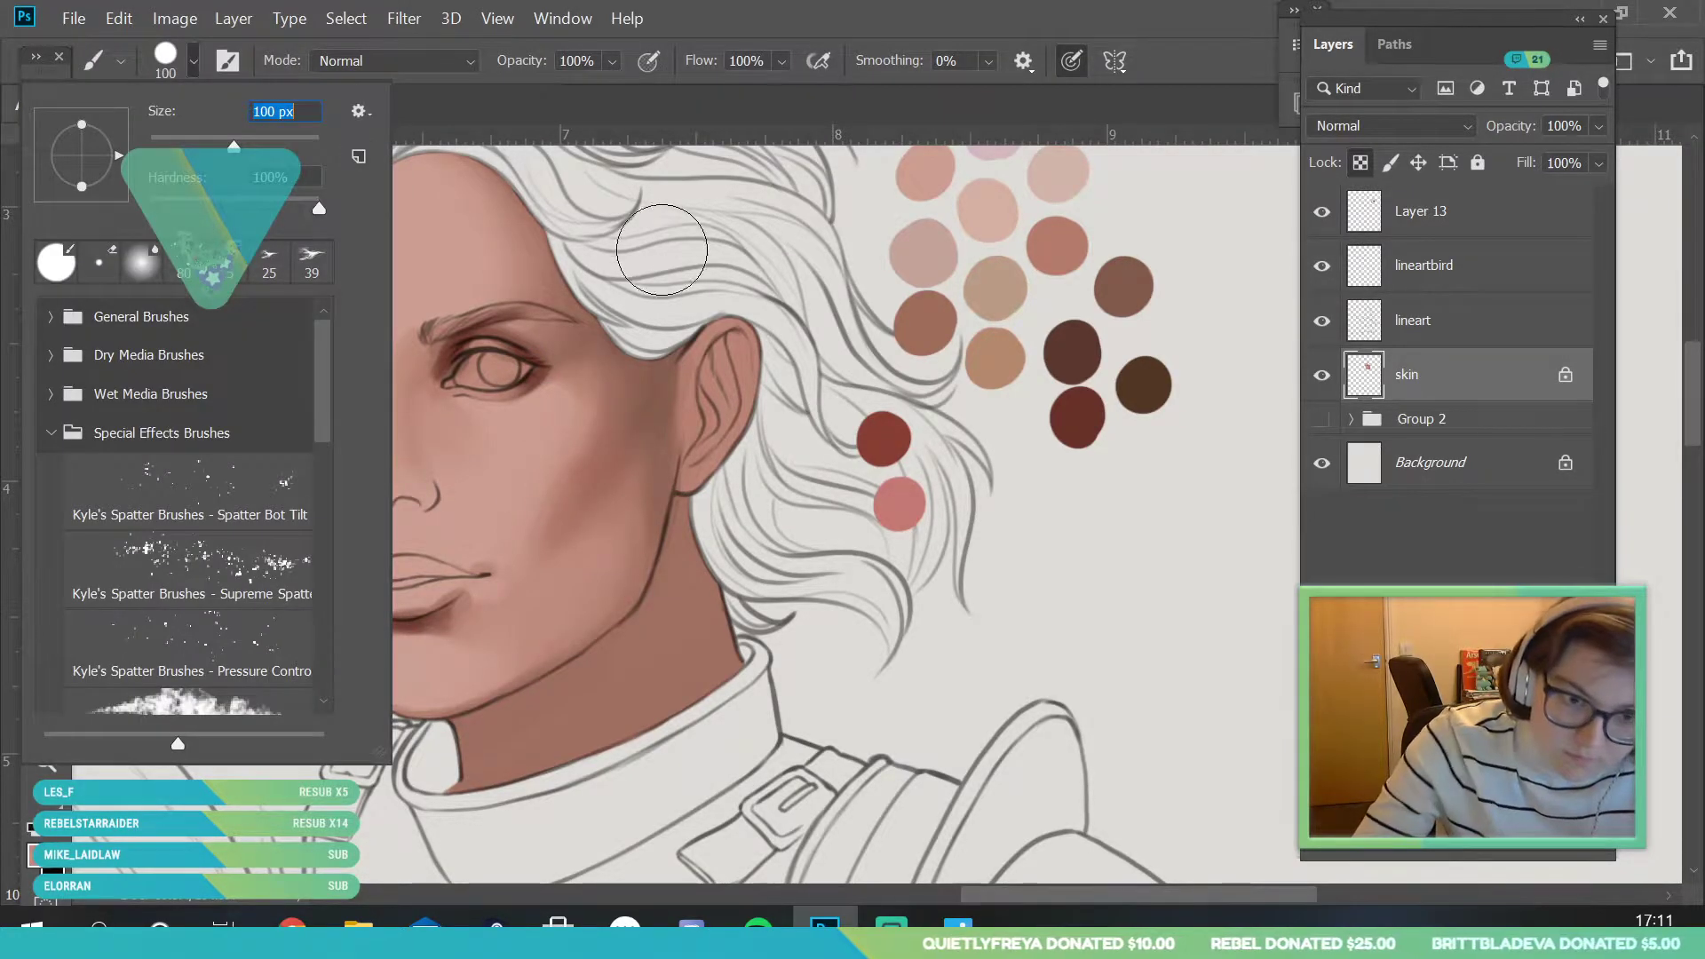
key("Return")
mouse_move(587, 429)
left_mouse_down()
mouse_move(597, 412)
mouse_move(524, 549)
left_mouse_up()
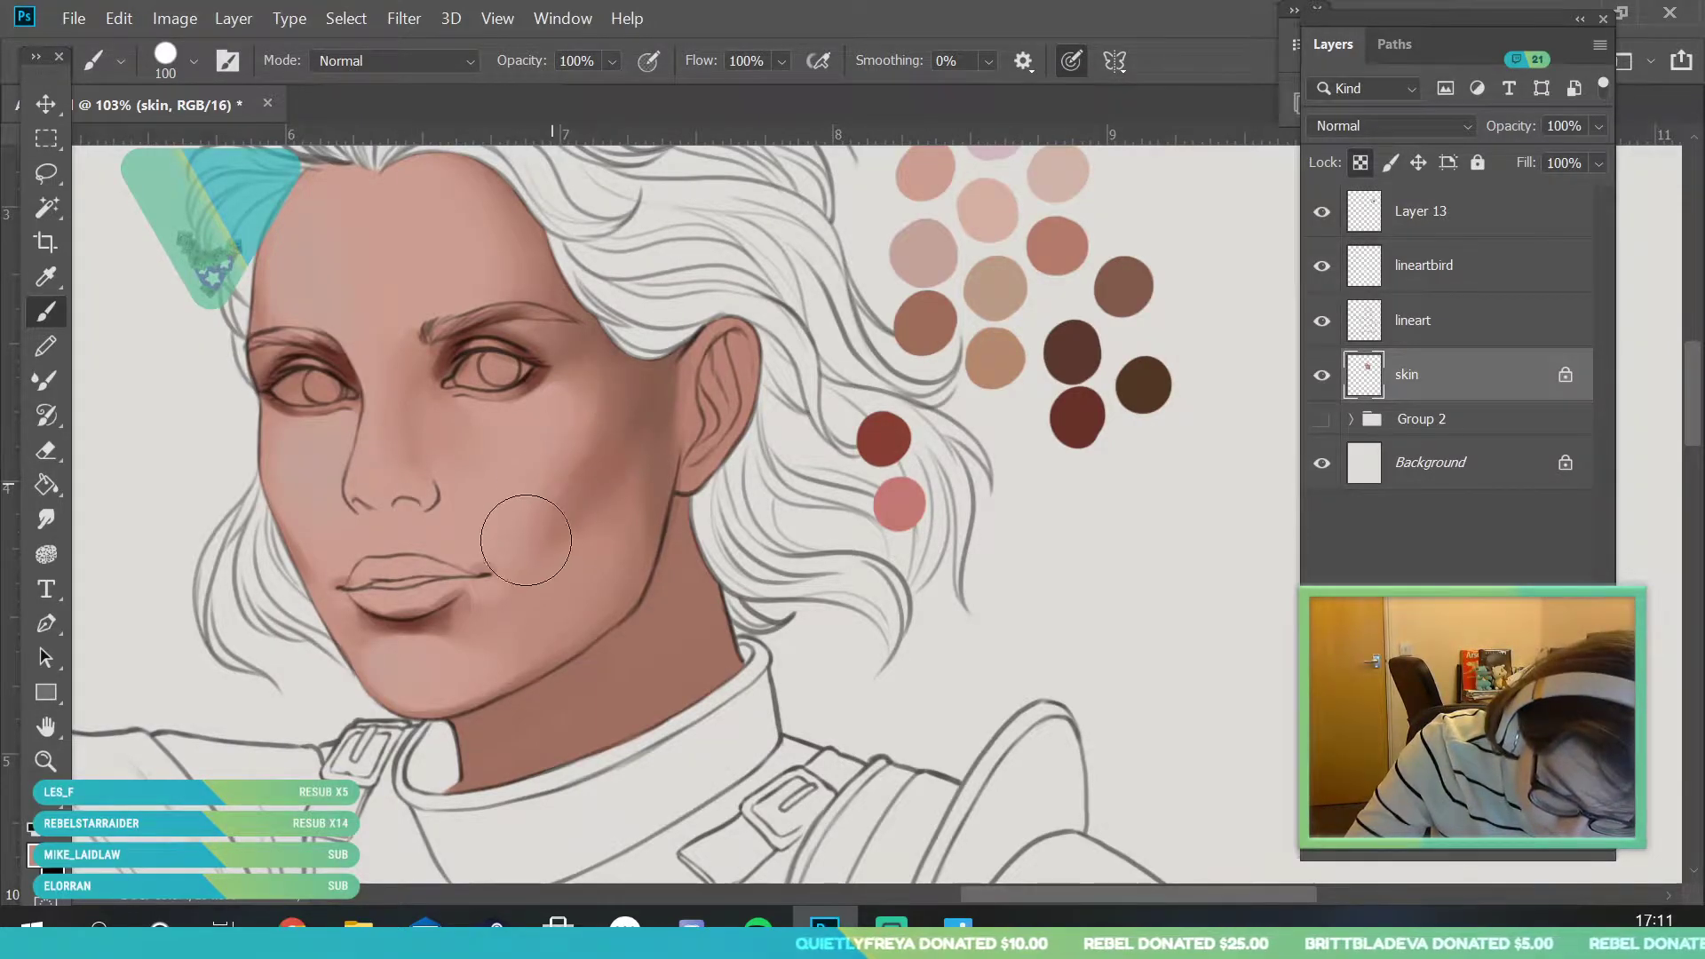
- Resample mid-tones from the near cheek and blend the shadow from below the cheekbone towards the ear
key("i")
left_click(544, 495)
key("b")
mouse_move(555, 500)
left_mouse_down()
mouse_move(547, 547)
mouse_move(604, 430)
mouse_move(562, 558)
left_mouse_up()
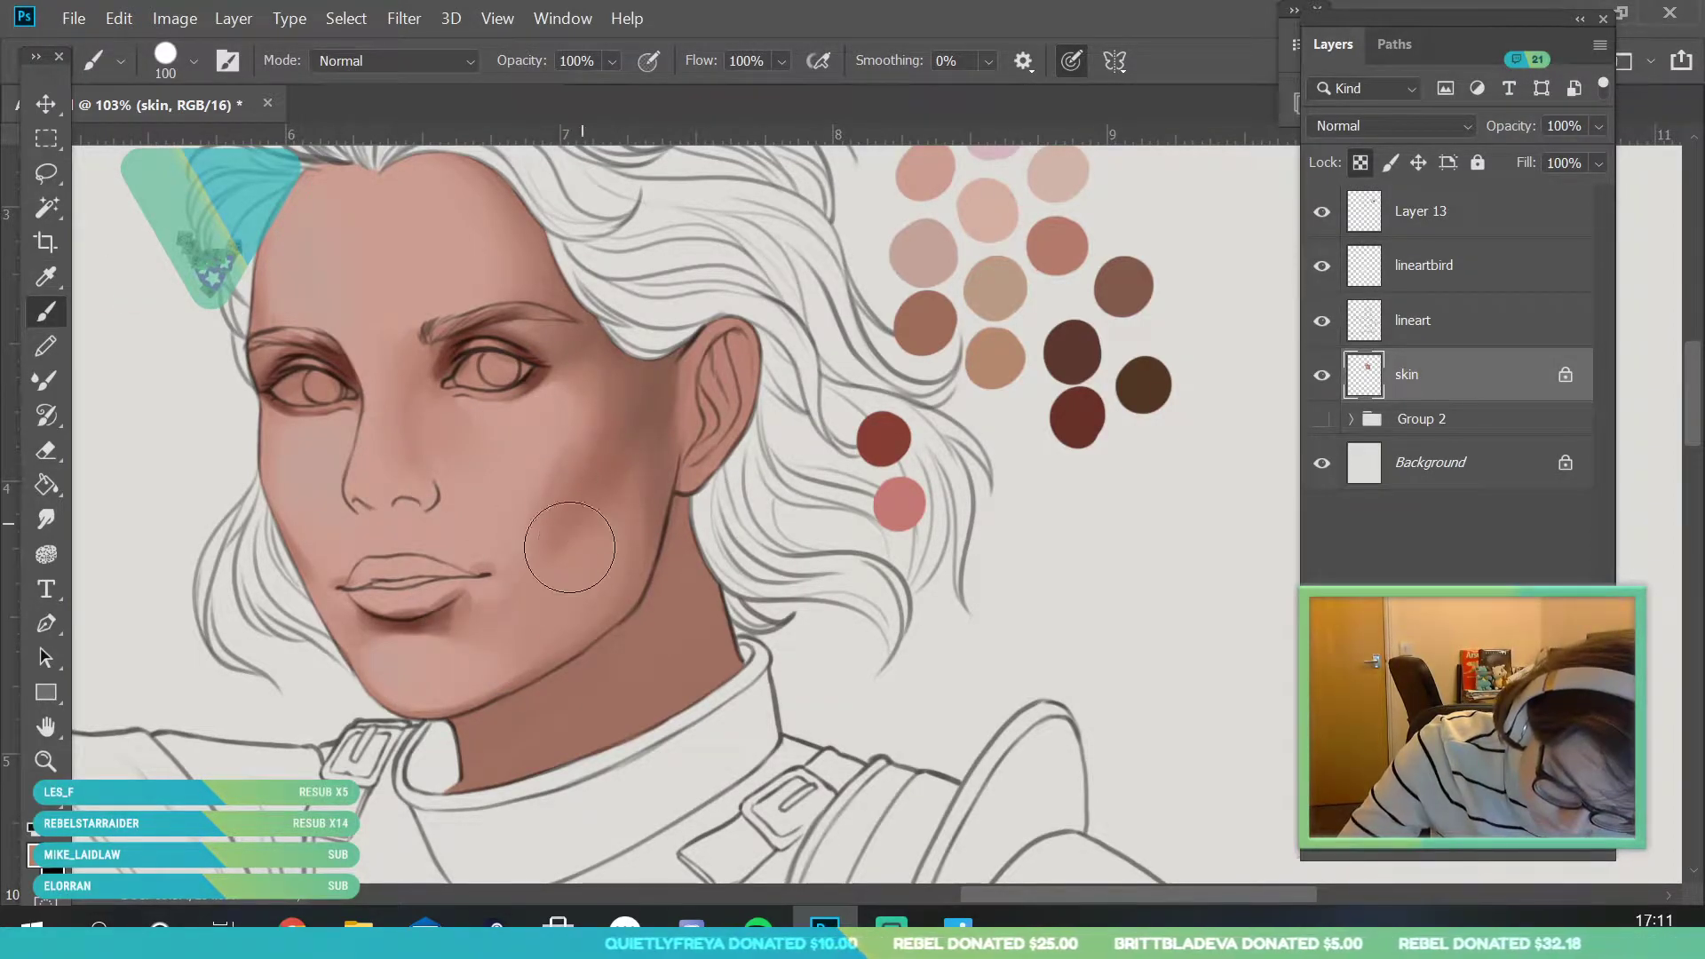
left_click_drag(626, 498, 643, 455)
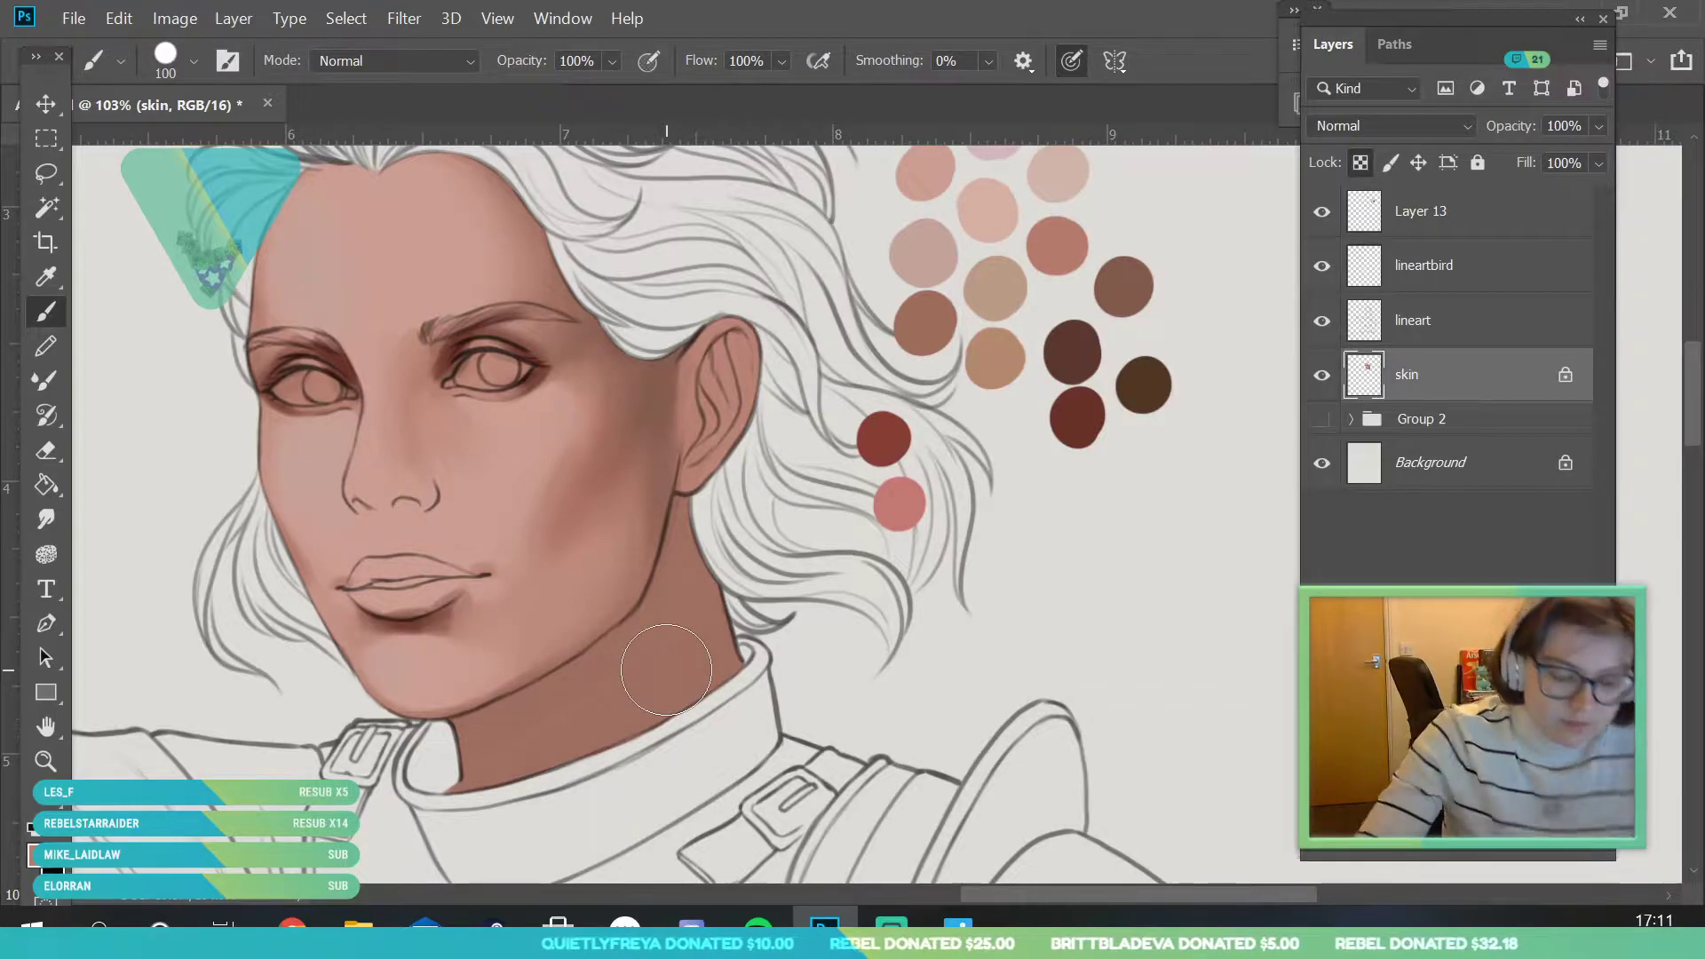
key("i")
key("b")
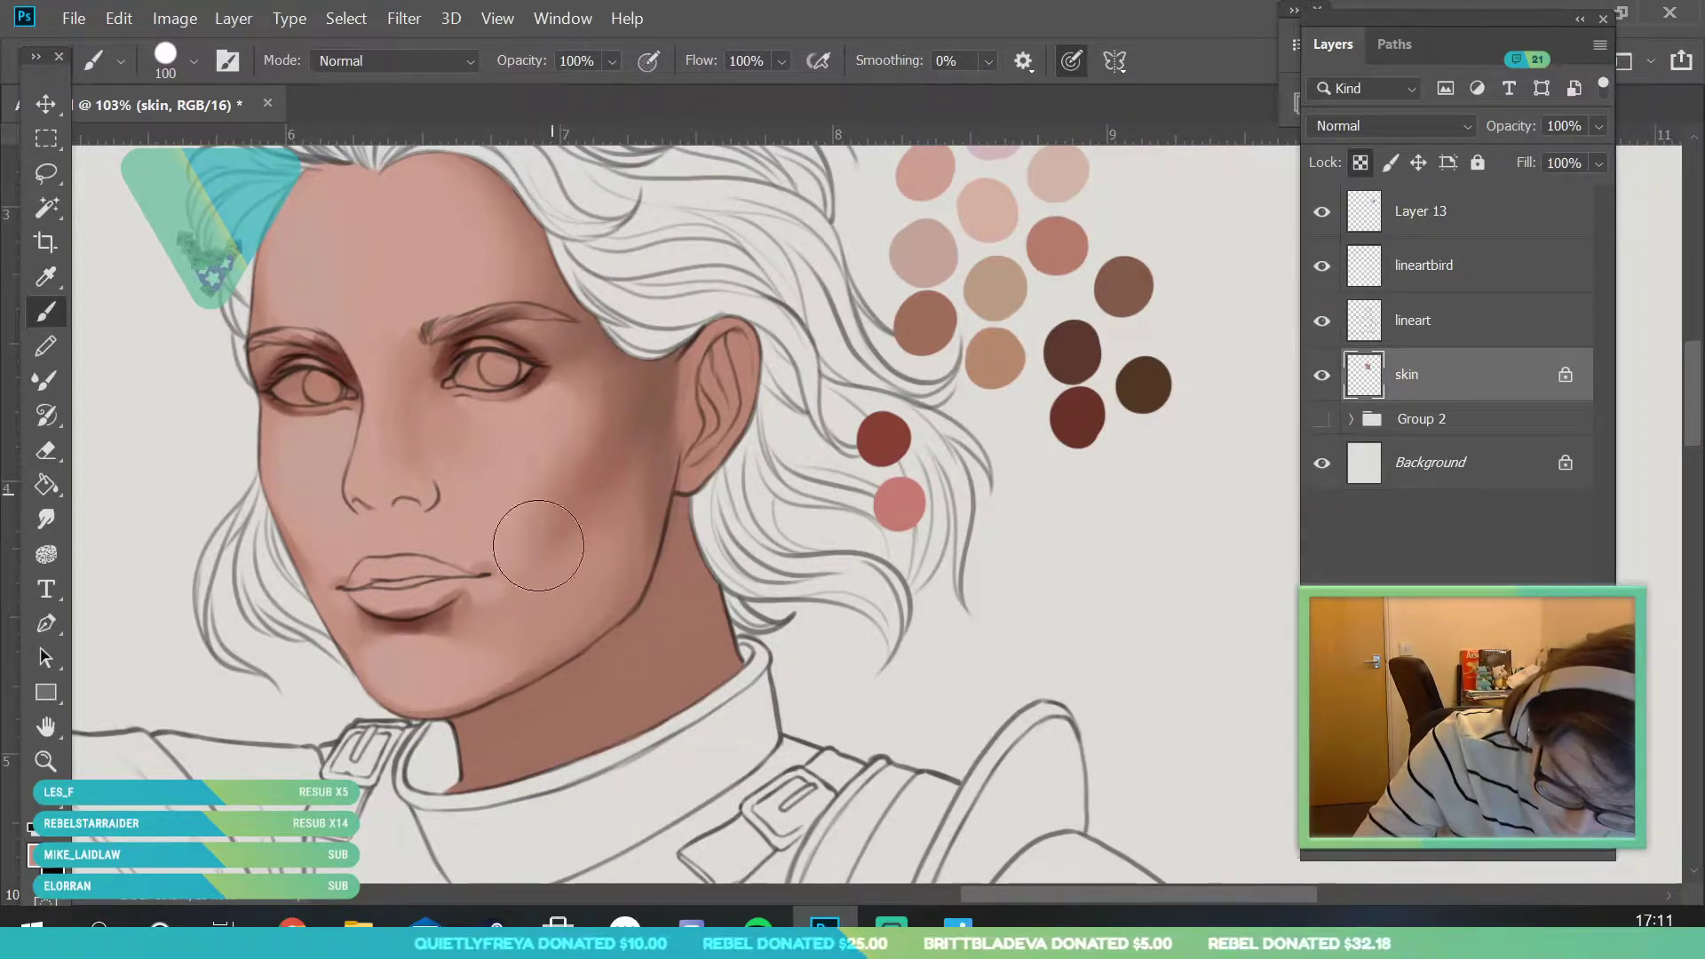
key("i")
left_click(571, 503)
key("b")
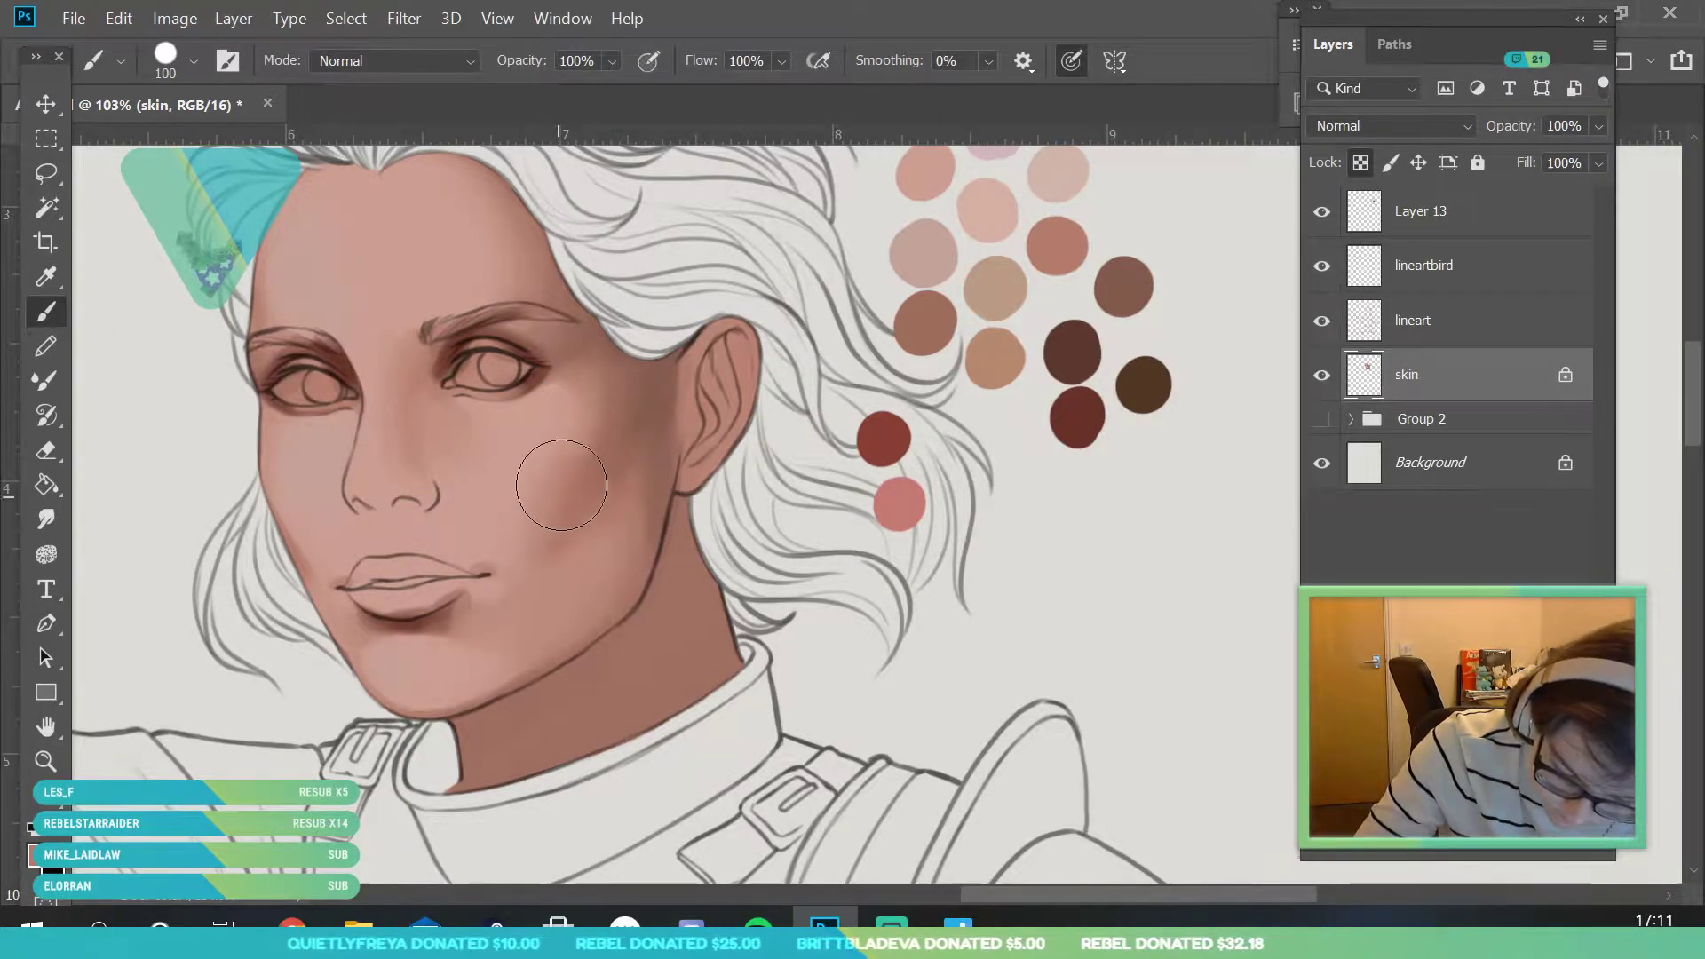
- Sample a dark reddish palette swatch, set the brush size to 44 px and deepen the shadow at the near temple
key("z")
left_click_drag(503, 490, 386, 490)
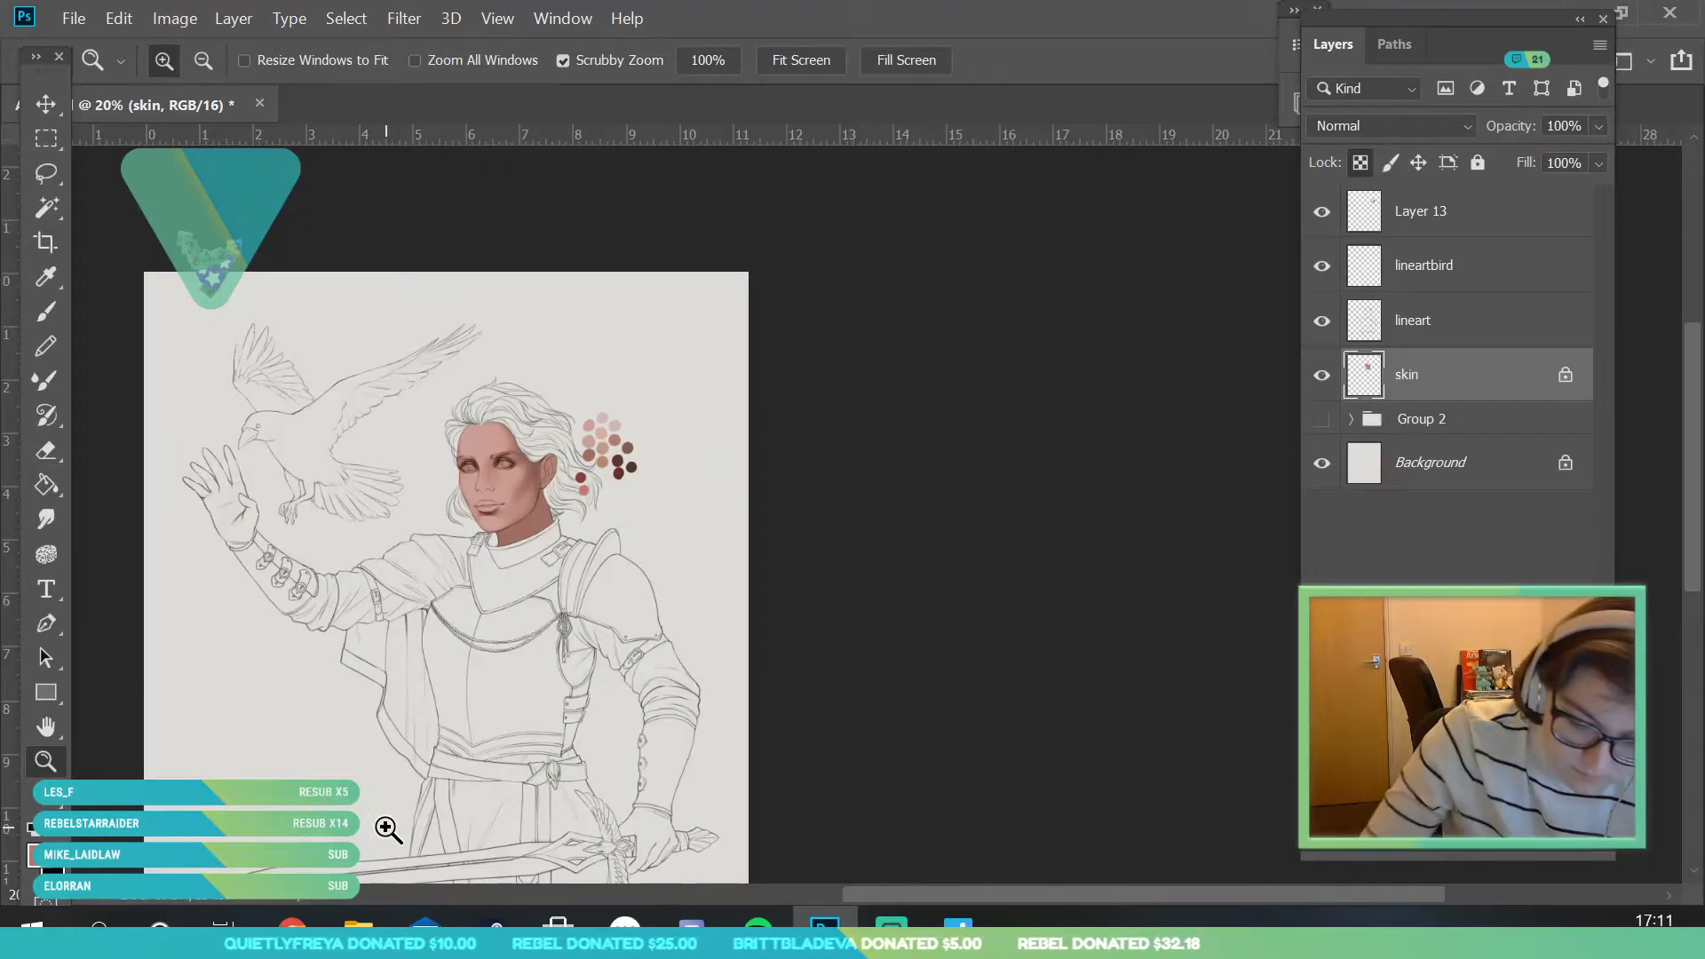
left_click_drag(581, 456, 641, 457)
left_click_drag(422, 493, 454, 493)
scroll(305, 442, "up", 2)
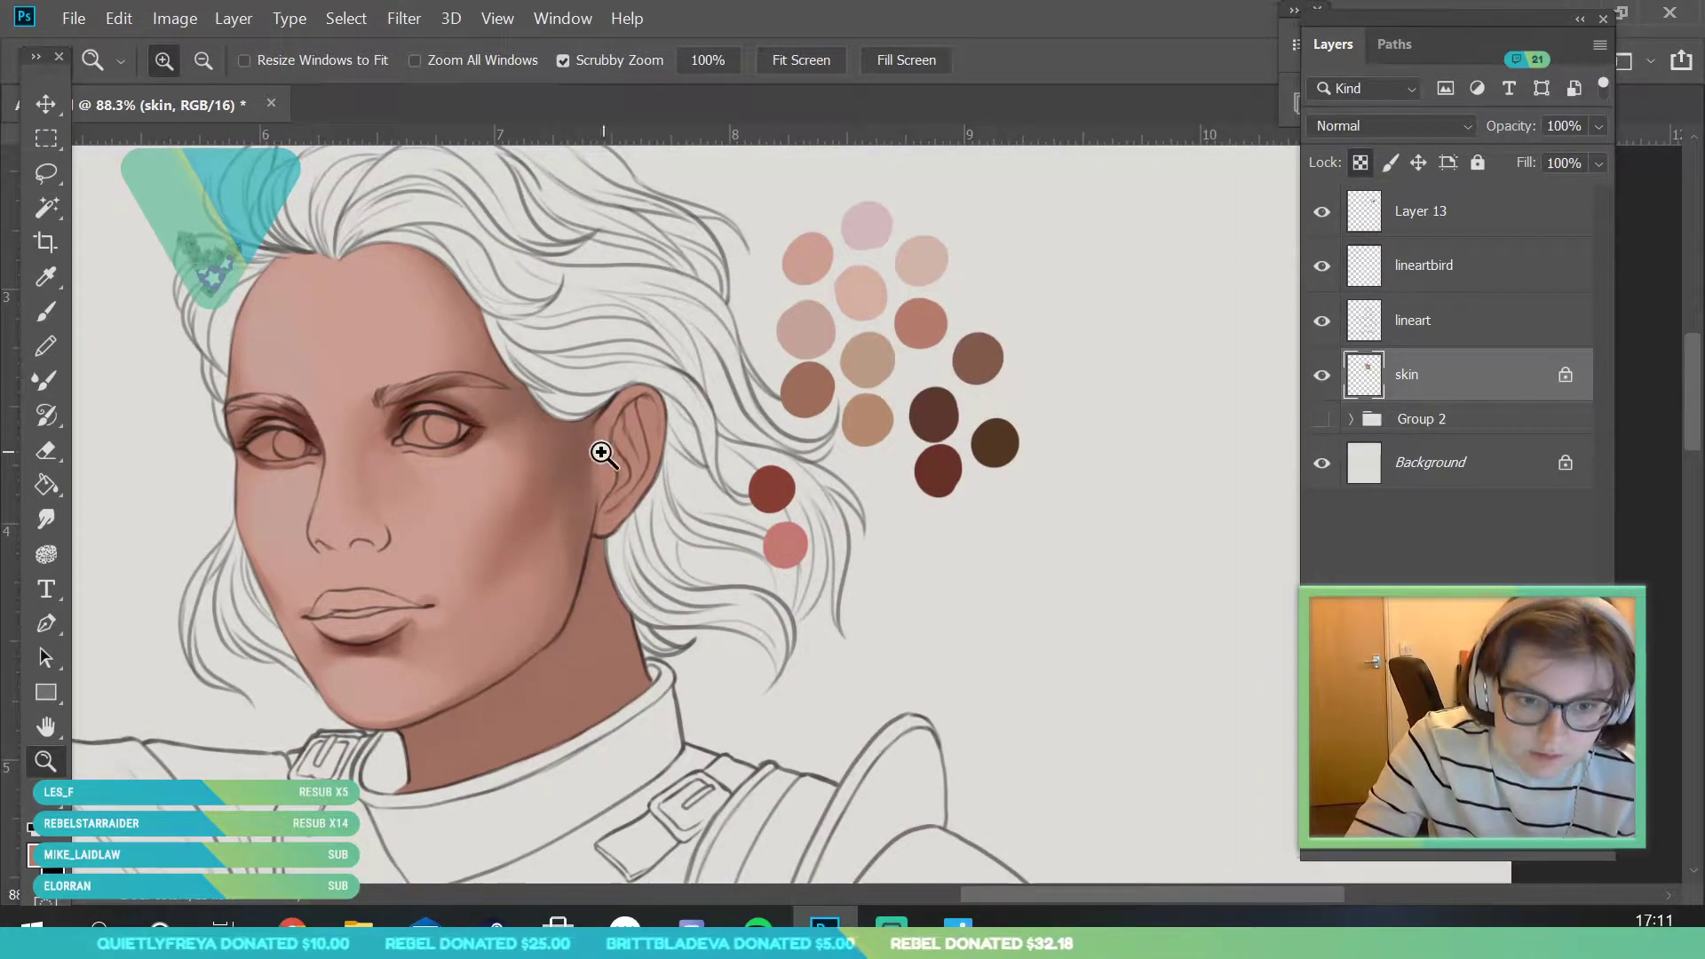
scroll(476, 409, "up", 2)
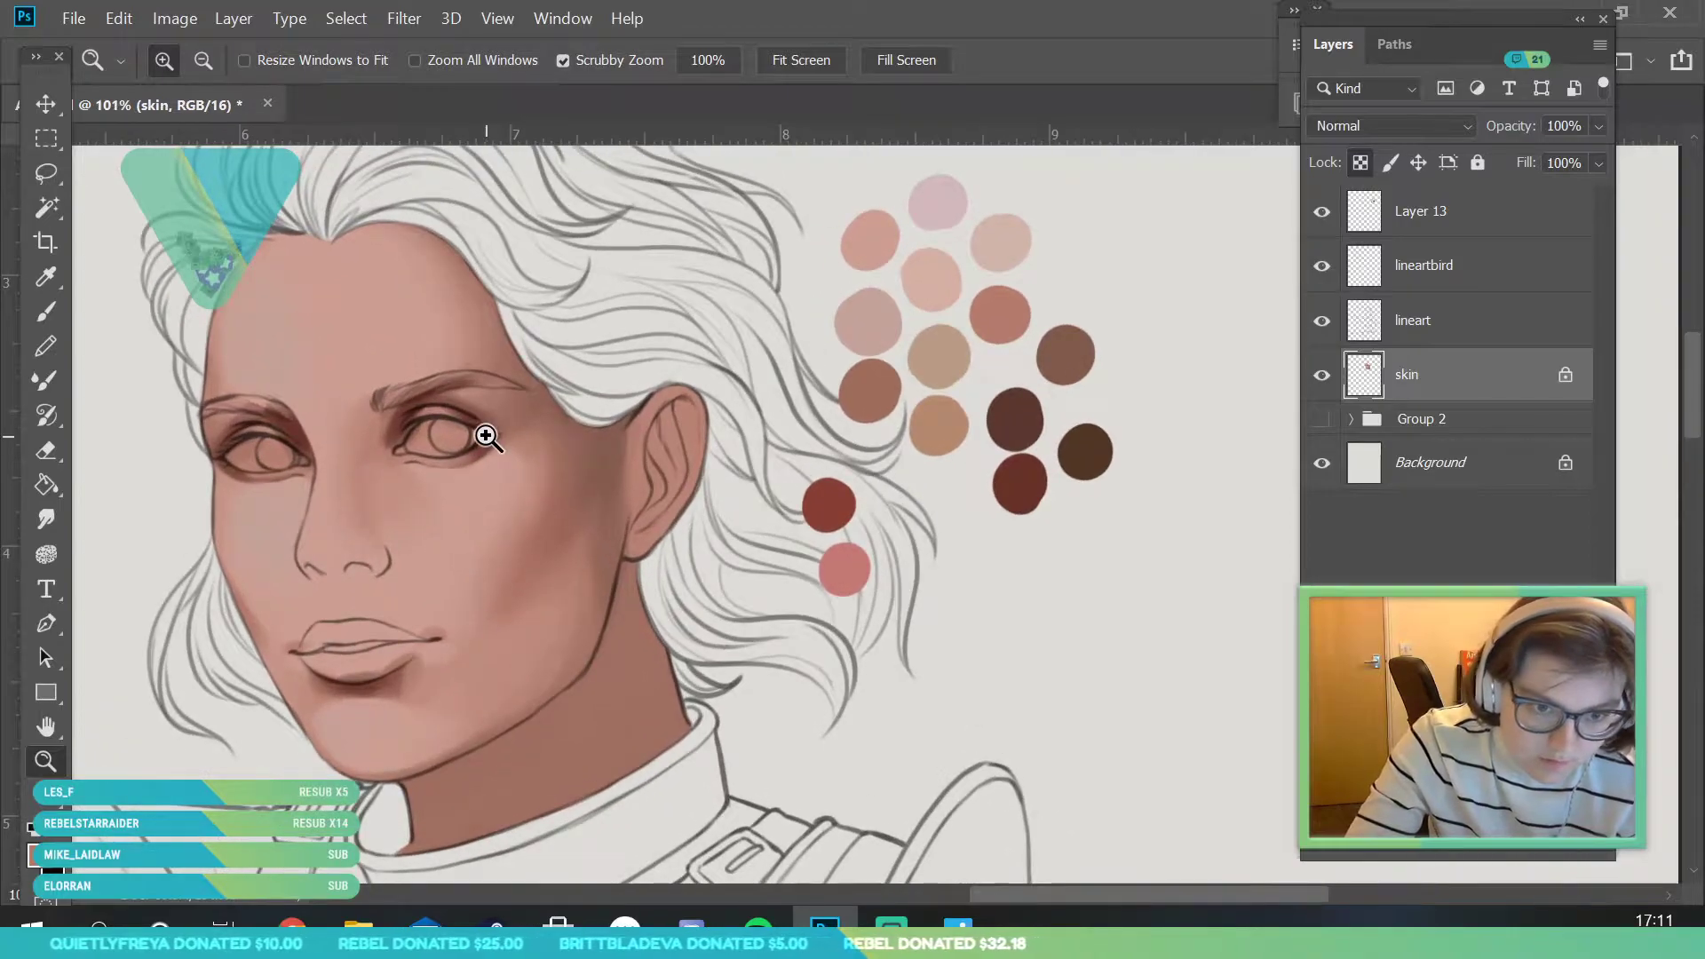
left_click(46, 277)
left_click(1020, 483)
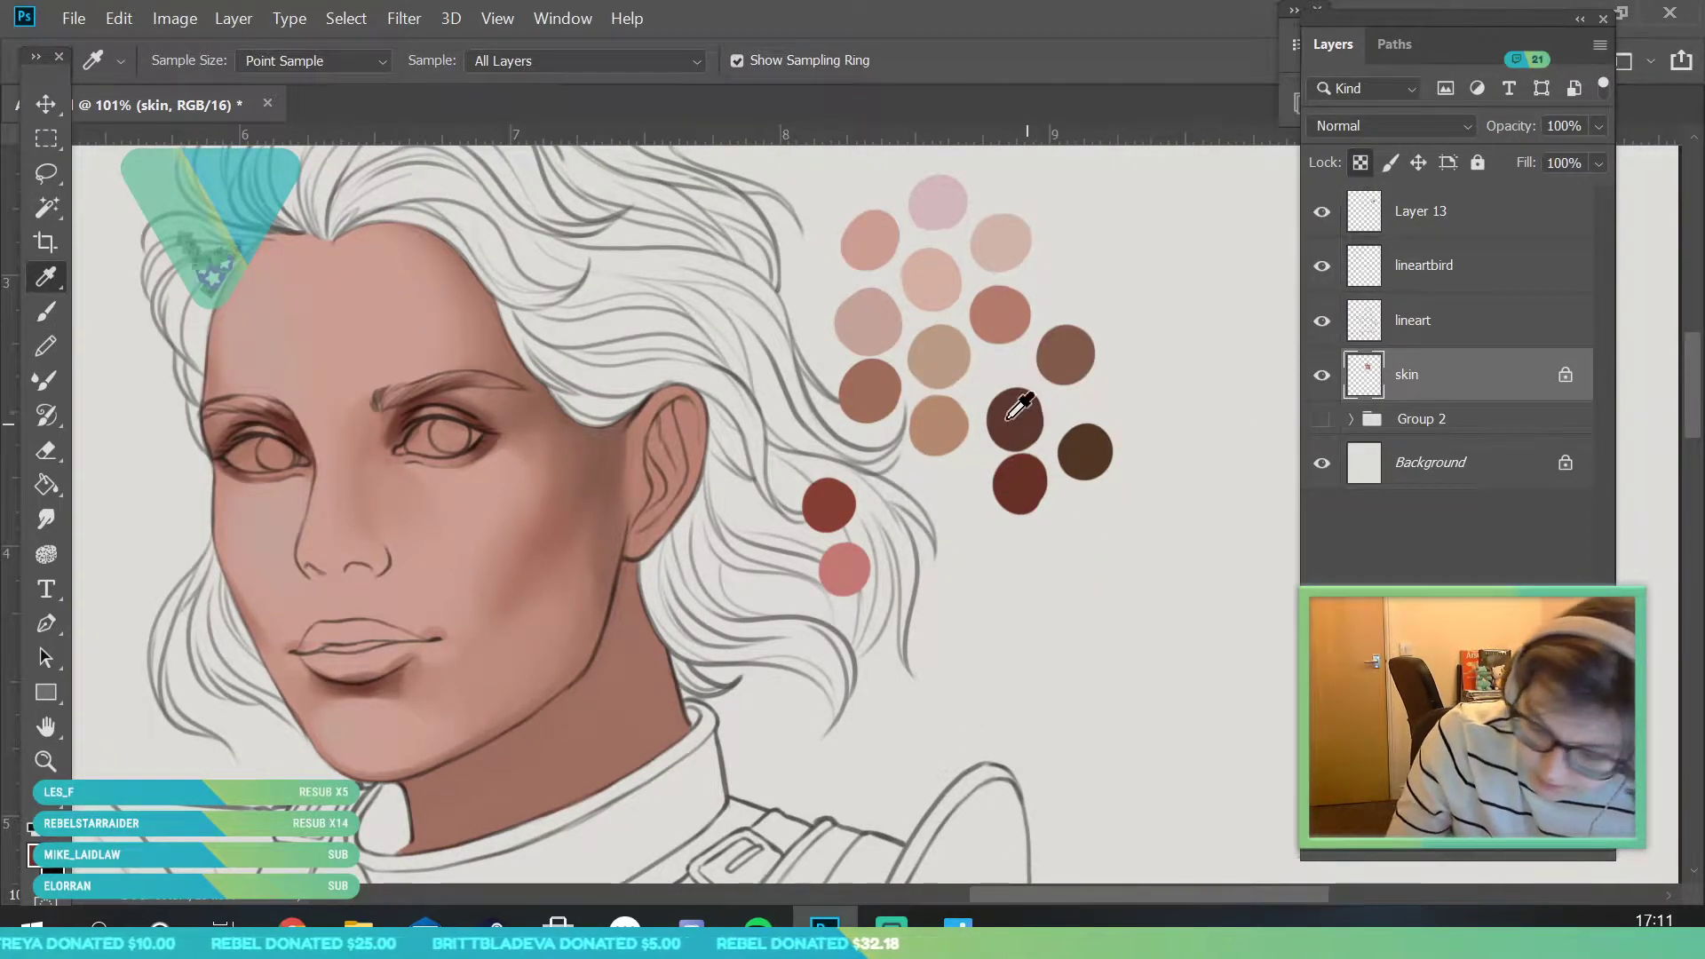
left_click(46, 310)
left_click(165, 60)
left_click_drag(549, 376, 588, 414)
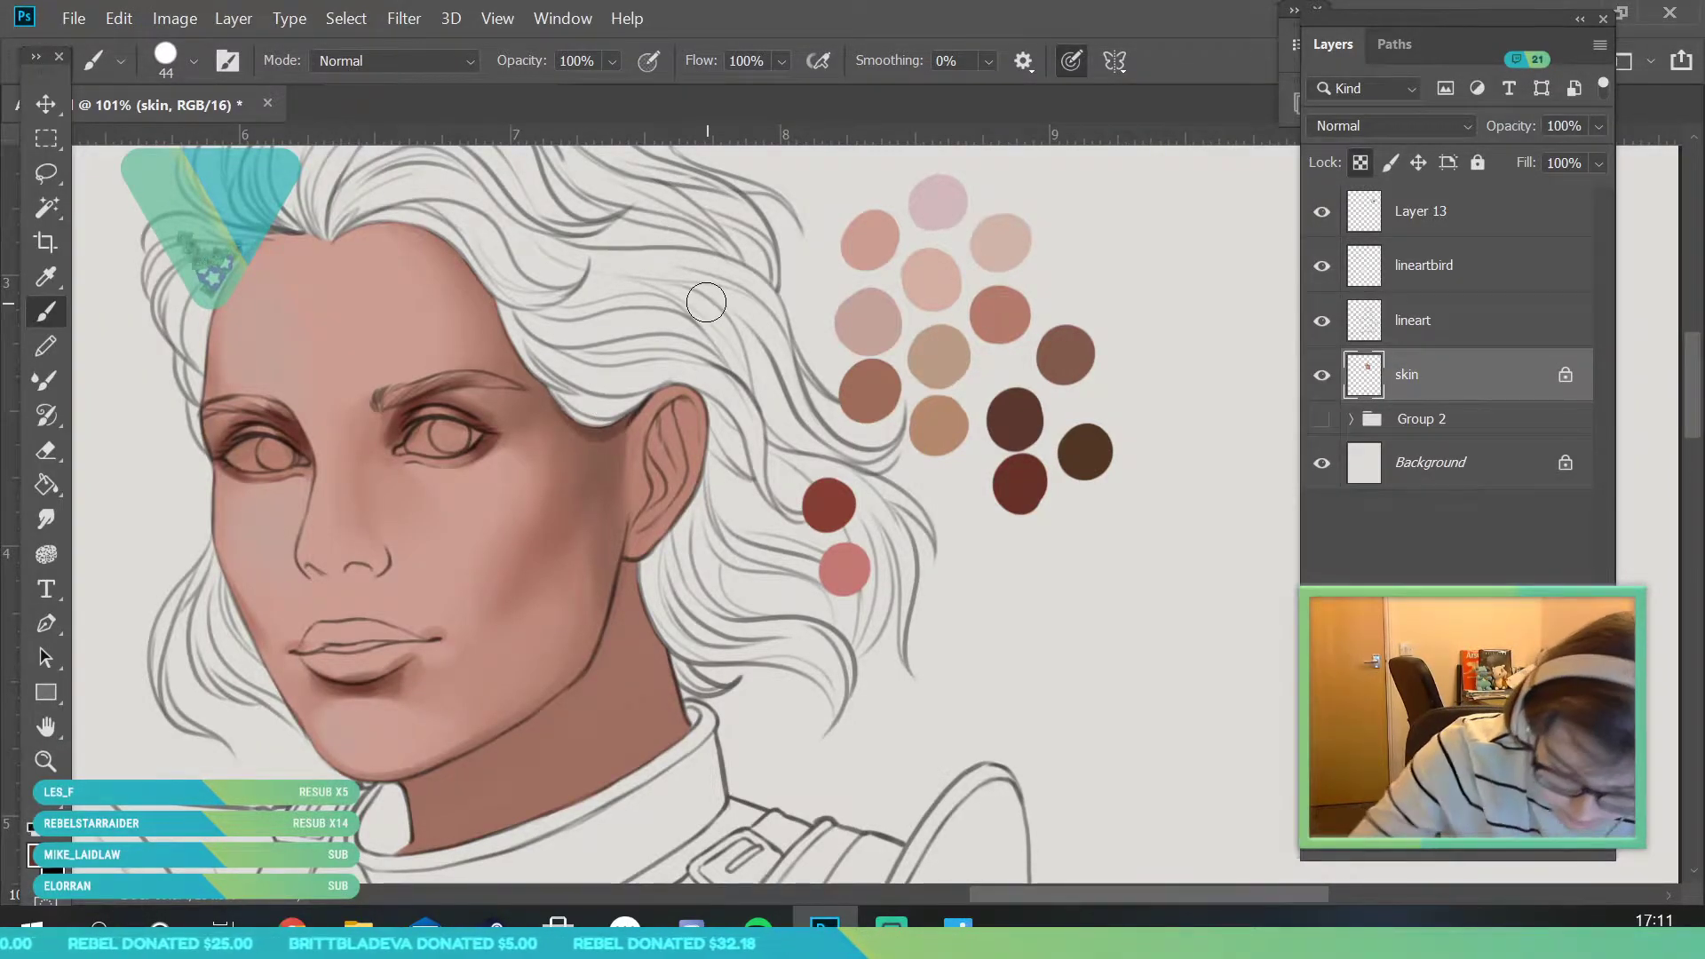
- Sample the dark shadow tone at the near temple and paint a cast shadow on the neck under the jawline up to the ear
left_click(569, 395, "alt")
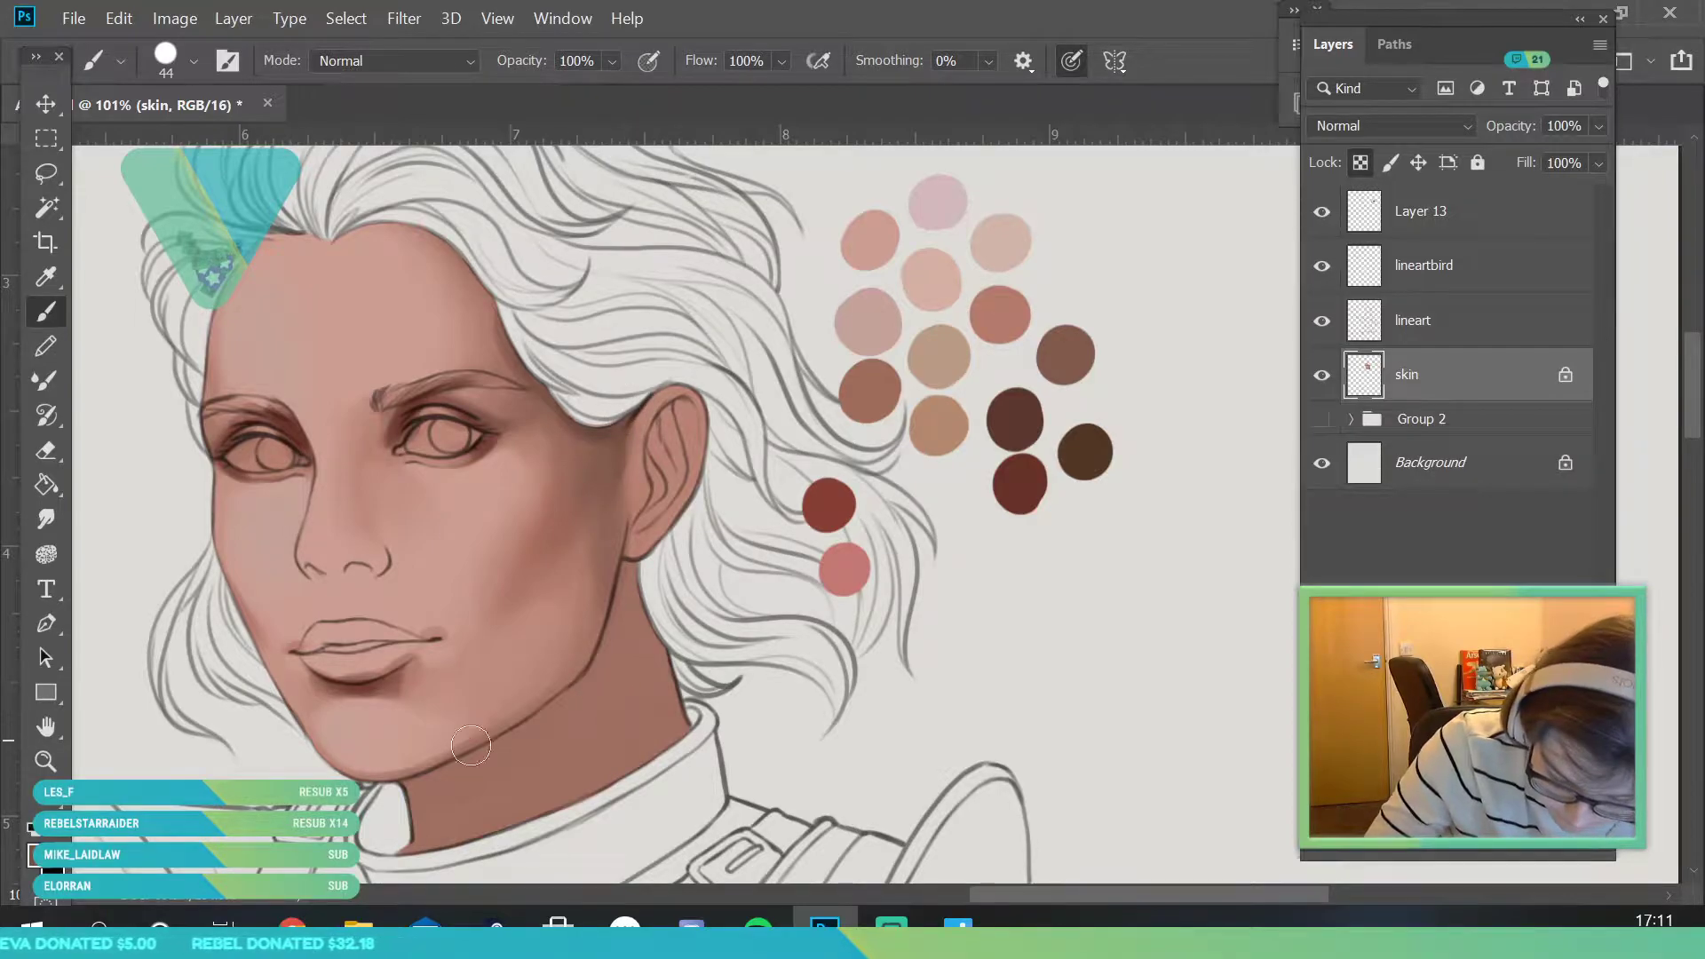
mouse_move(497, 733)
left_mouse_down()
mouse_move(601, 663)
mouse_move(499, 735)
mouse_move(537, 700)
left_mouse_up()
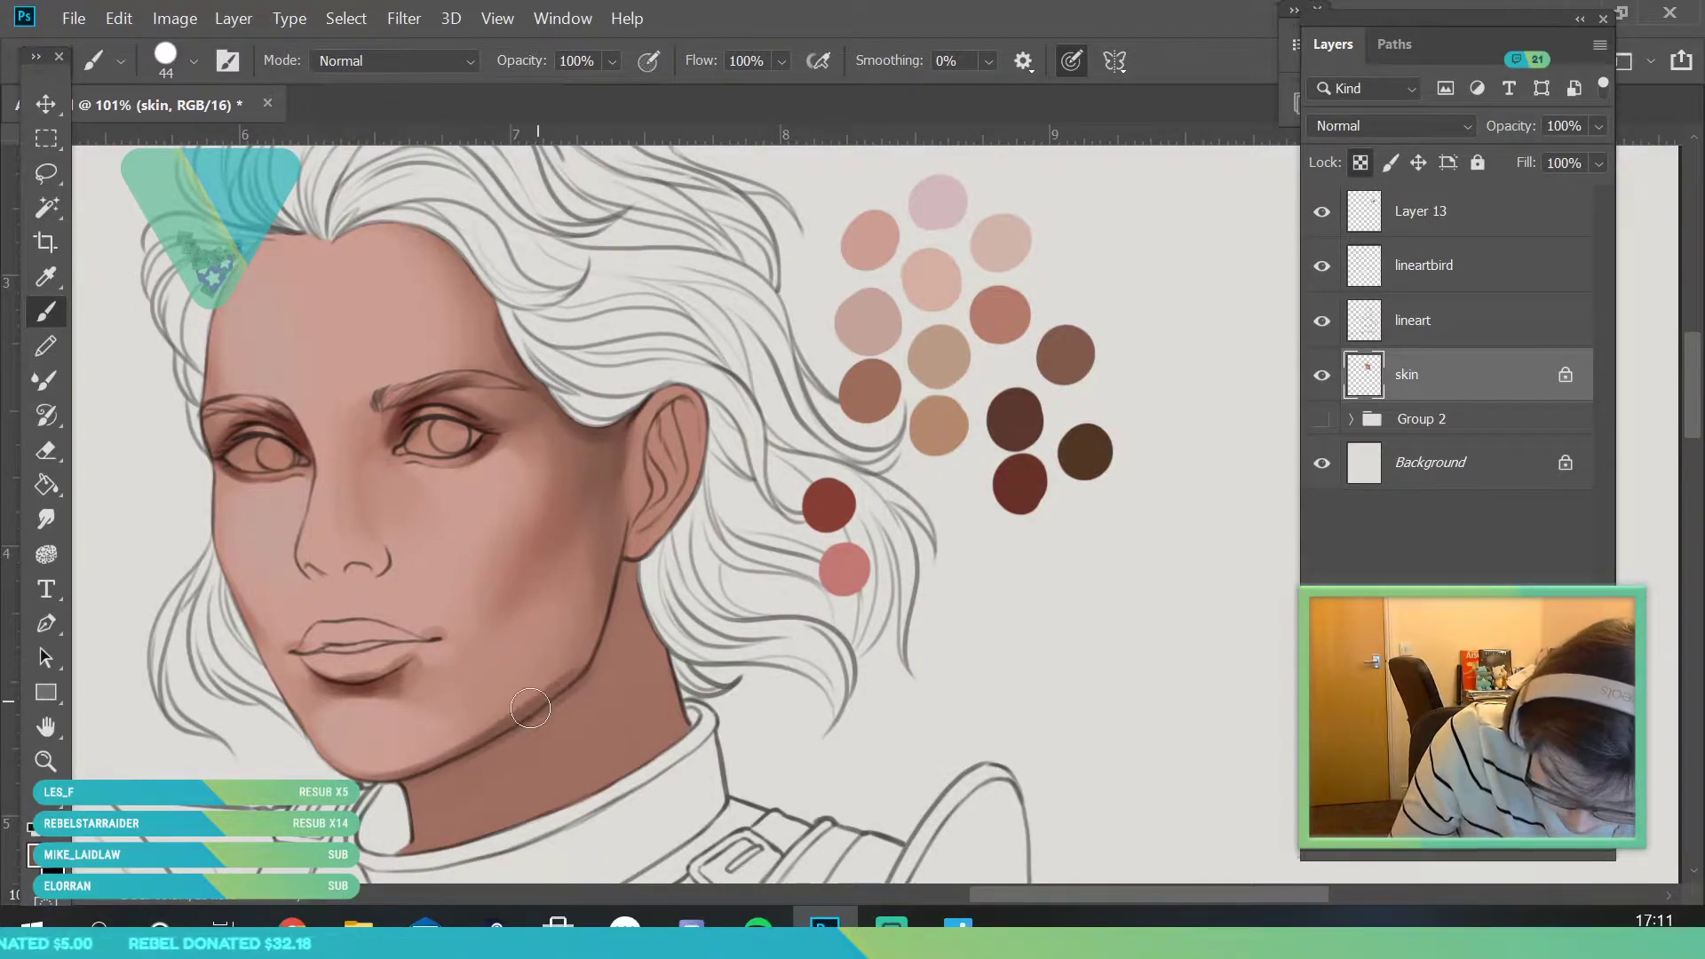
mouse_move(608, 635)
left_mouse_down()
mouse_move(522, 723)
mouse_move(611, 614)
mouse_move(564, 626)
mouse_move(504, 558)
mouse_move(531, 541)
mouse_move(562, 634)
mouse_move(561, 684)
mouse_move(508, 733)
mouse_move(616, 613)
mouse_move(545, 706)
mouse_move(636, 547)
mouse_move(432, 811)
mouse_move(454, 801)
mouse_move(398, 807)
mouse_move(498, 742)
mouse_move(383, 804)
mouse_move(524, 739)
mouse_move(395, 814)
mouse_move(582, 688)
left_mouse_up()
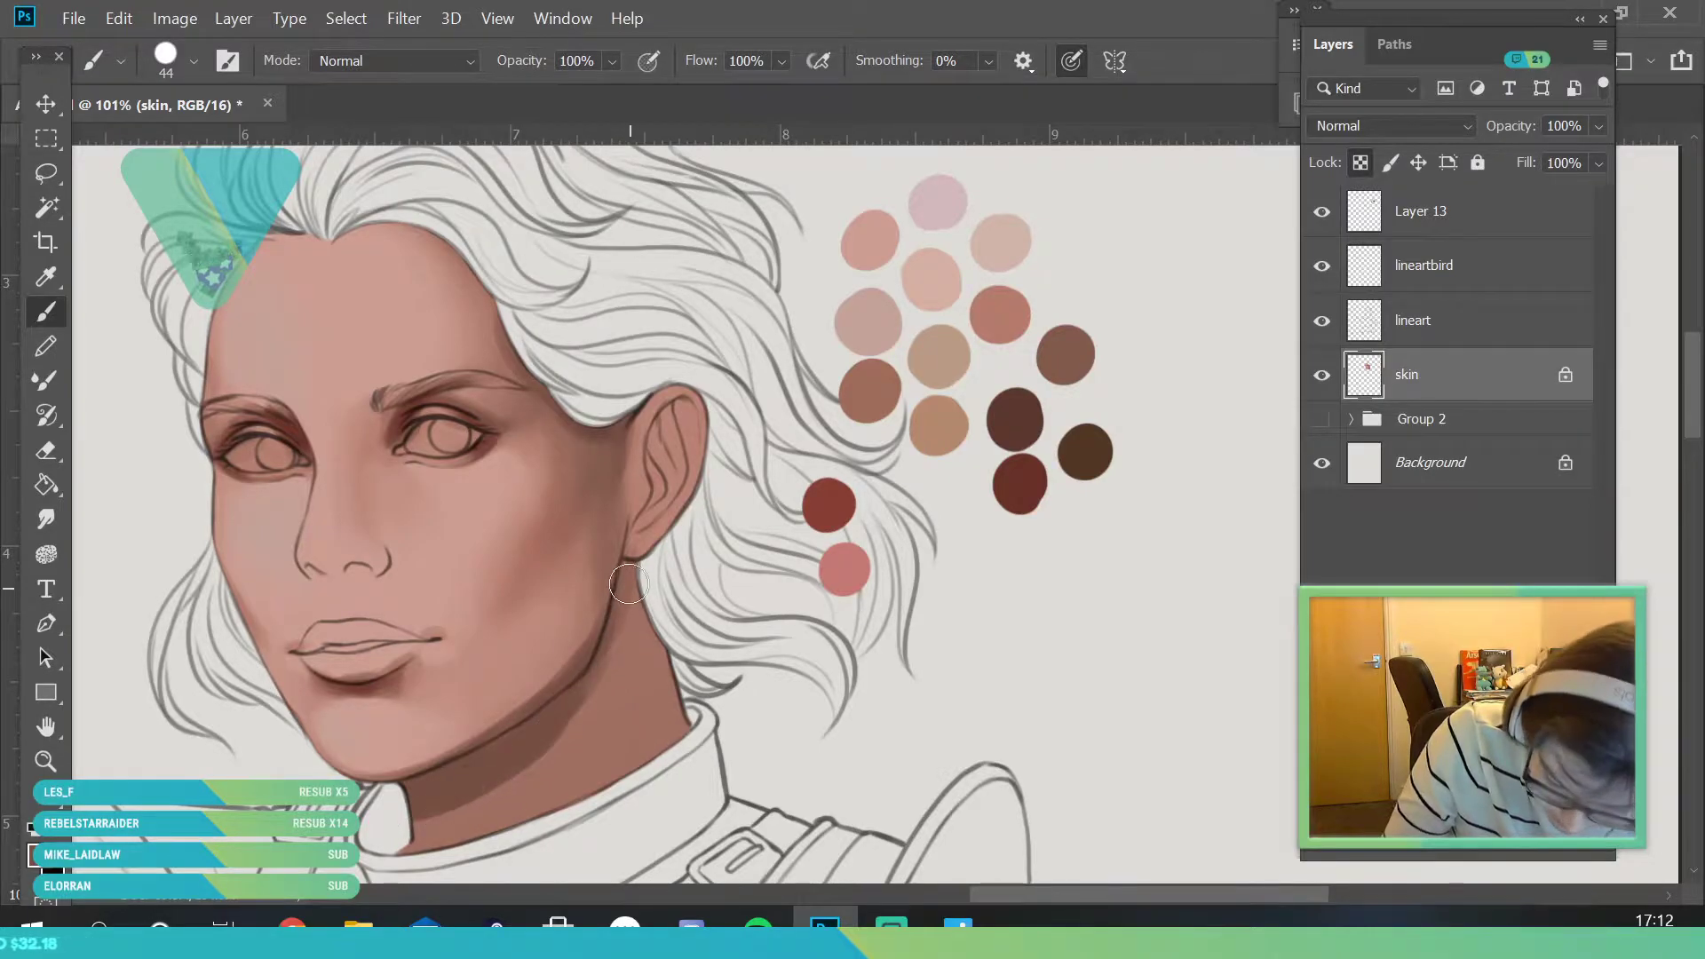
mouse_move(627, 559)
left_mouse_down()
mouse_move(540, 758)
mouse_move(585, 675)
left_mouse_up()
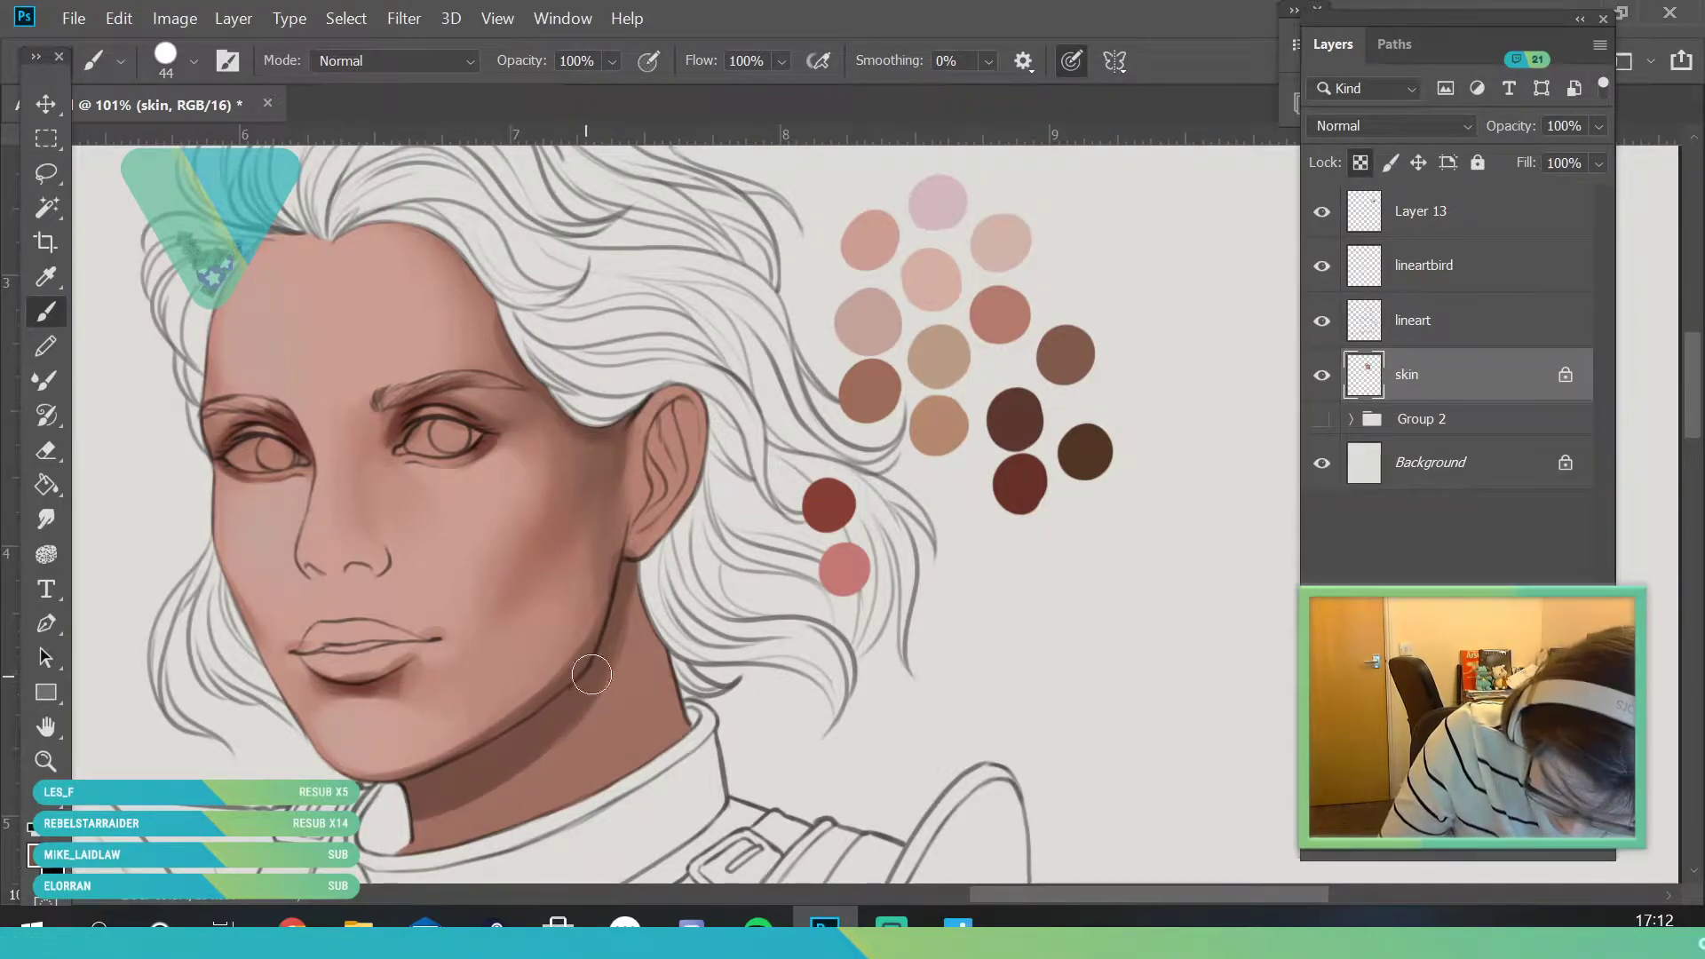
- Sample skin tones along the chin and jaw edge, set the brush size to 31 px and refine the jawline shading
key("i")
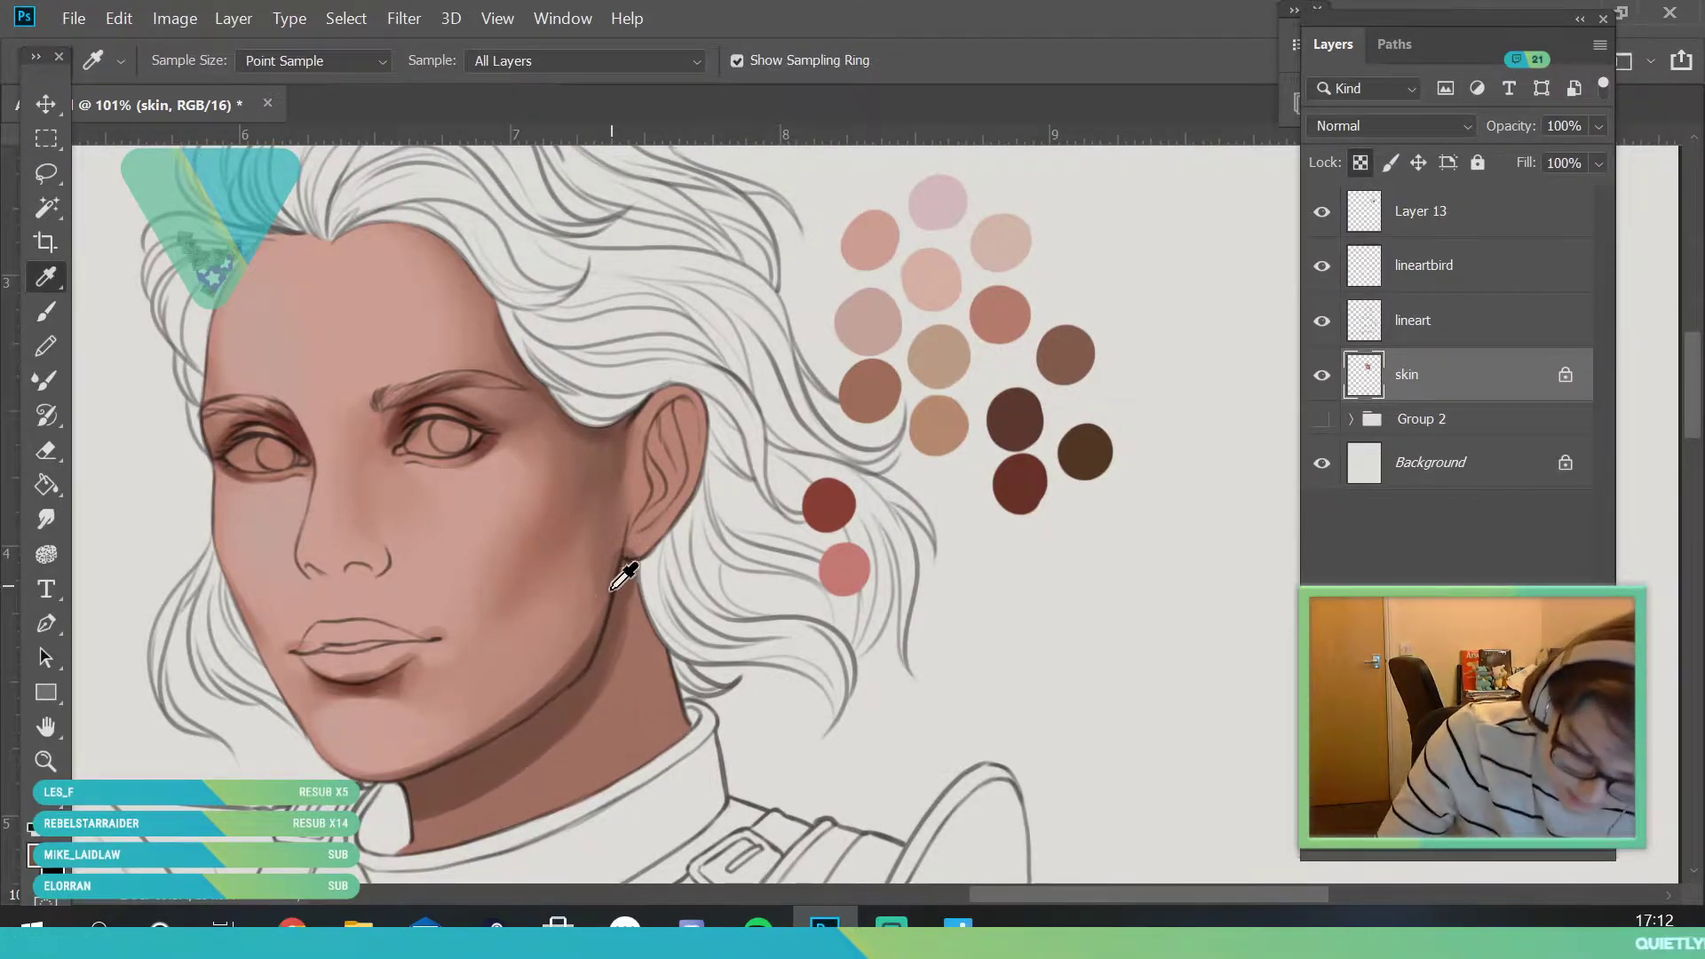
left_click(348, 761)
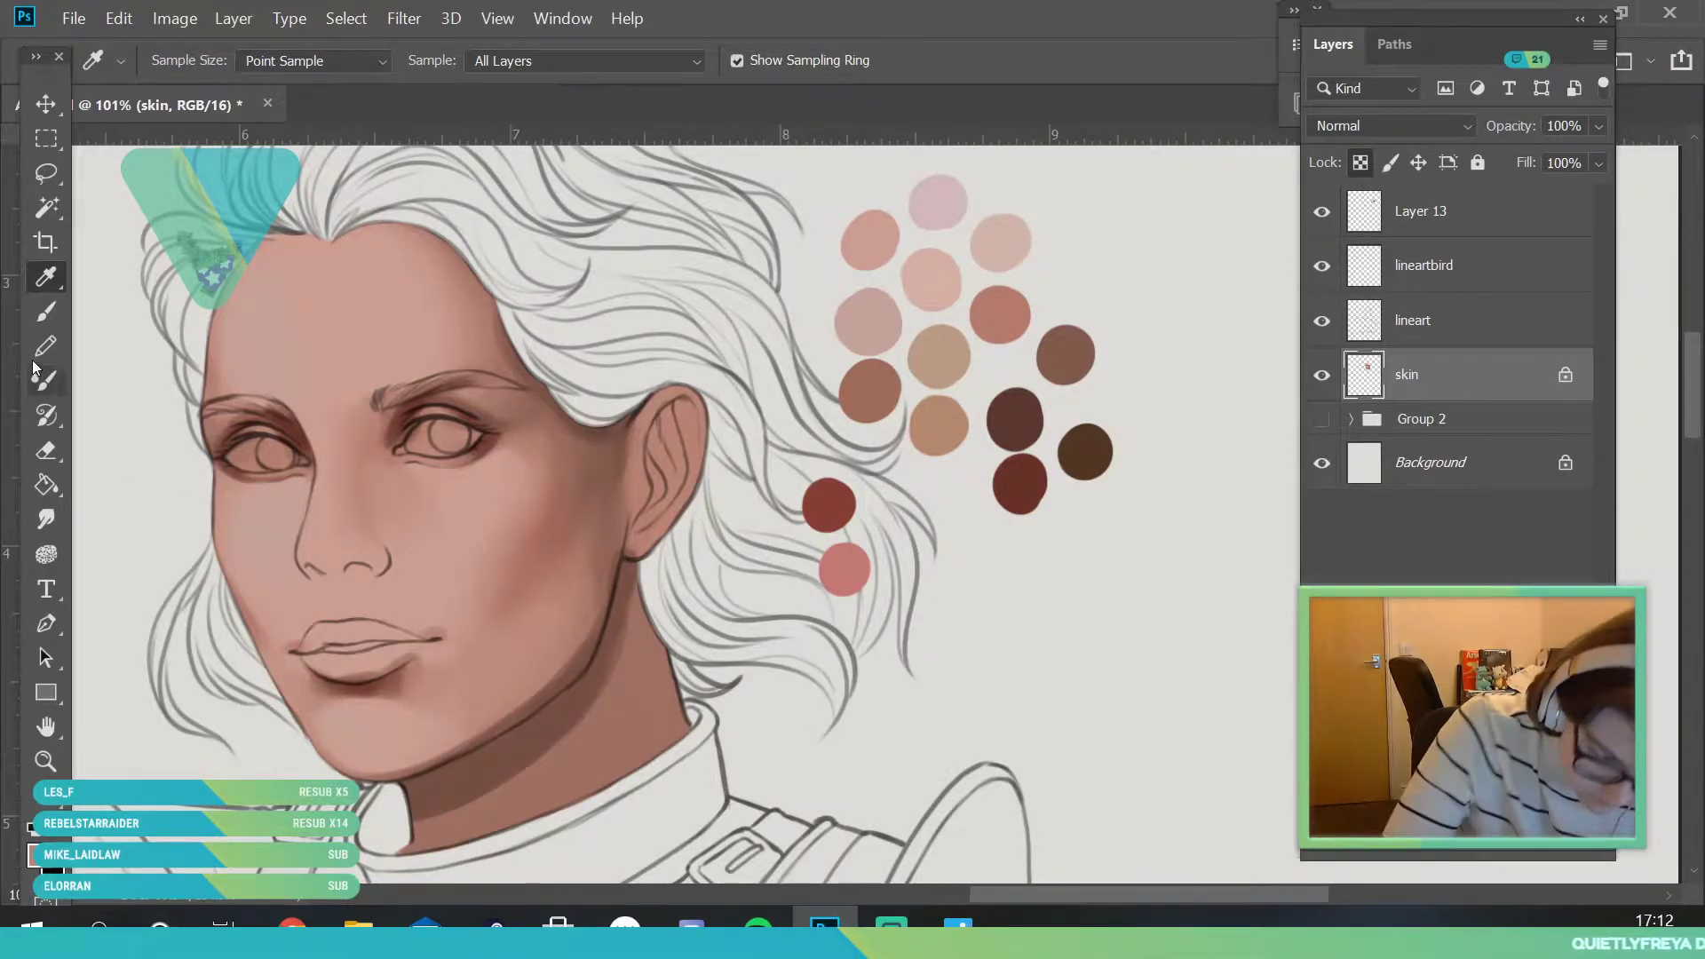
key("b")
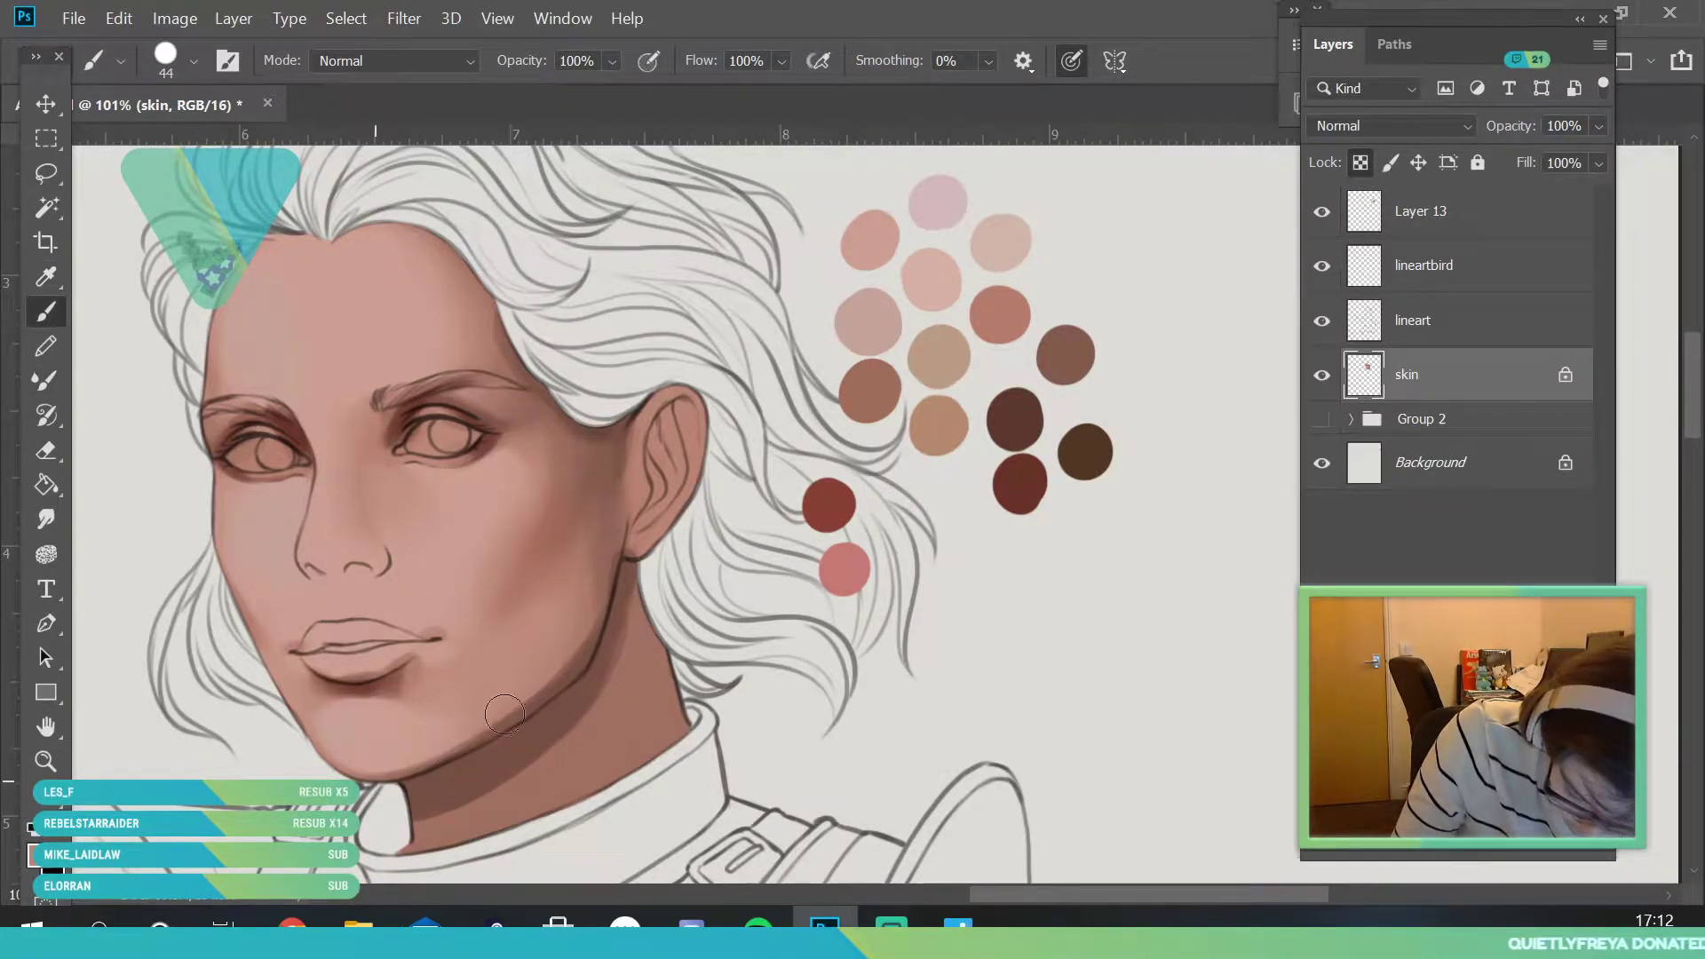
key("i")
left_click(487, 723)
left_click(42, 317)
left_click(194, 61)
left_click_drag(183, 147, 175, 147)
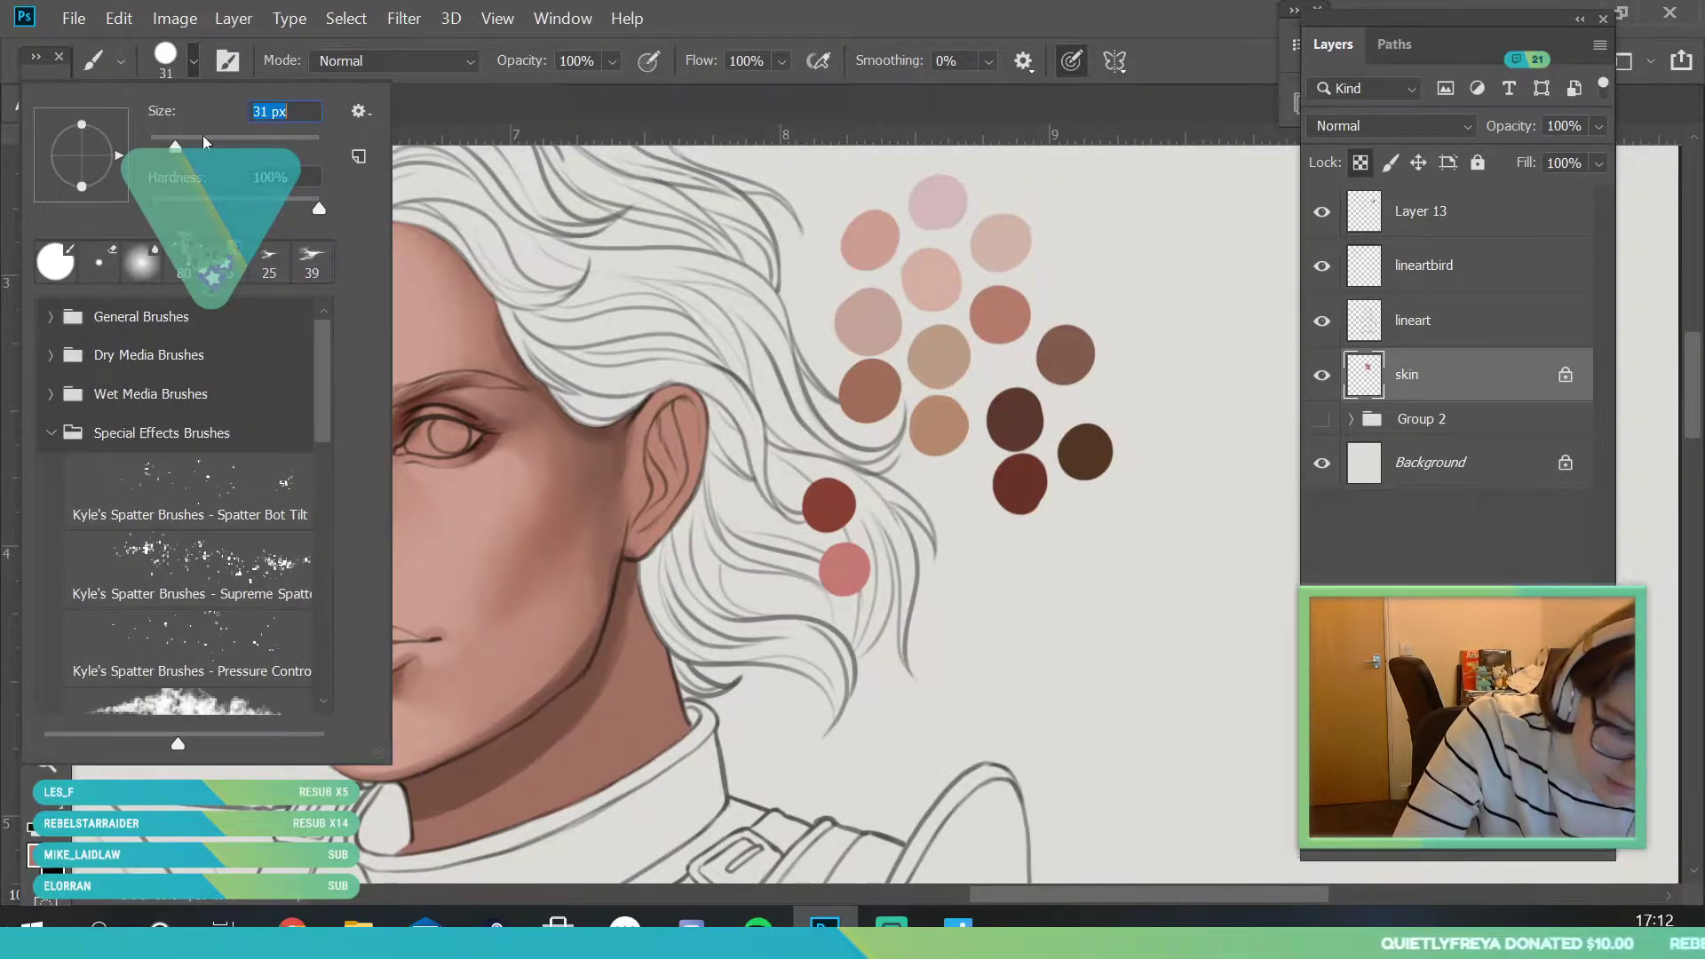
left_click(626, 230)
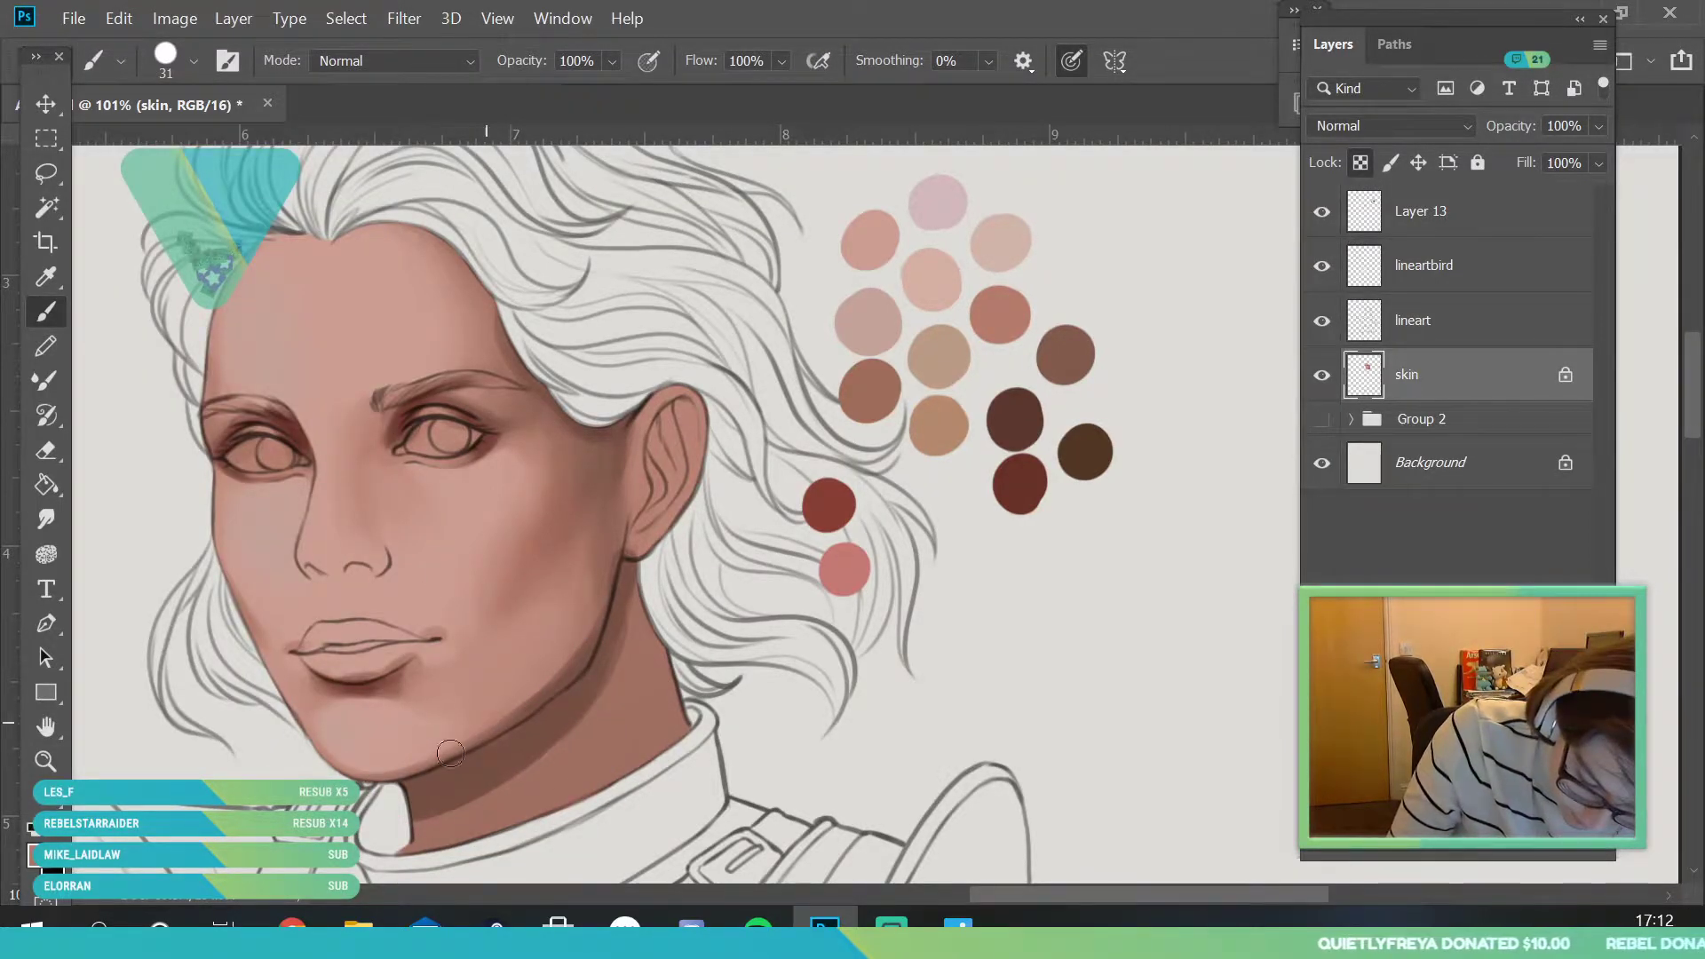
- Resample tones from the lower near cheek and blend the shading just above the jawline
key("i")
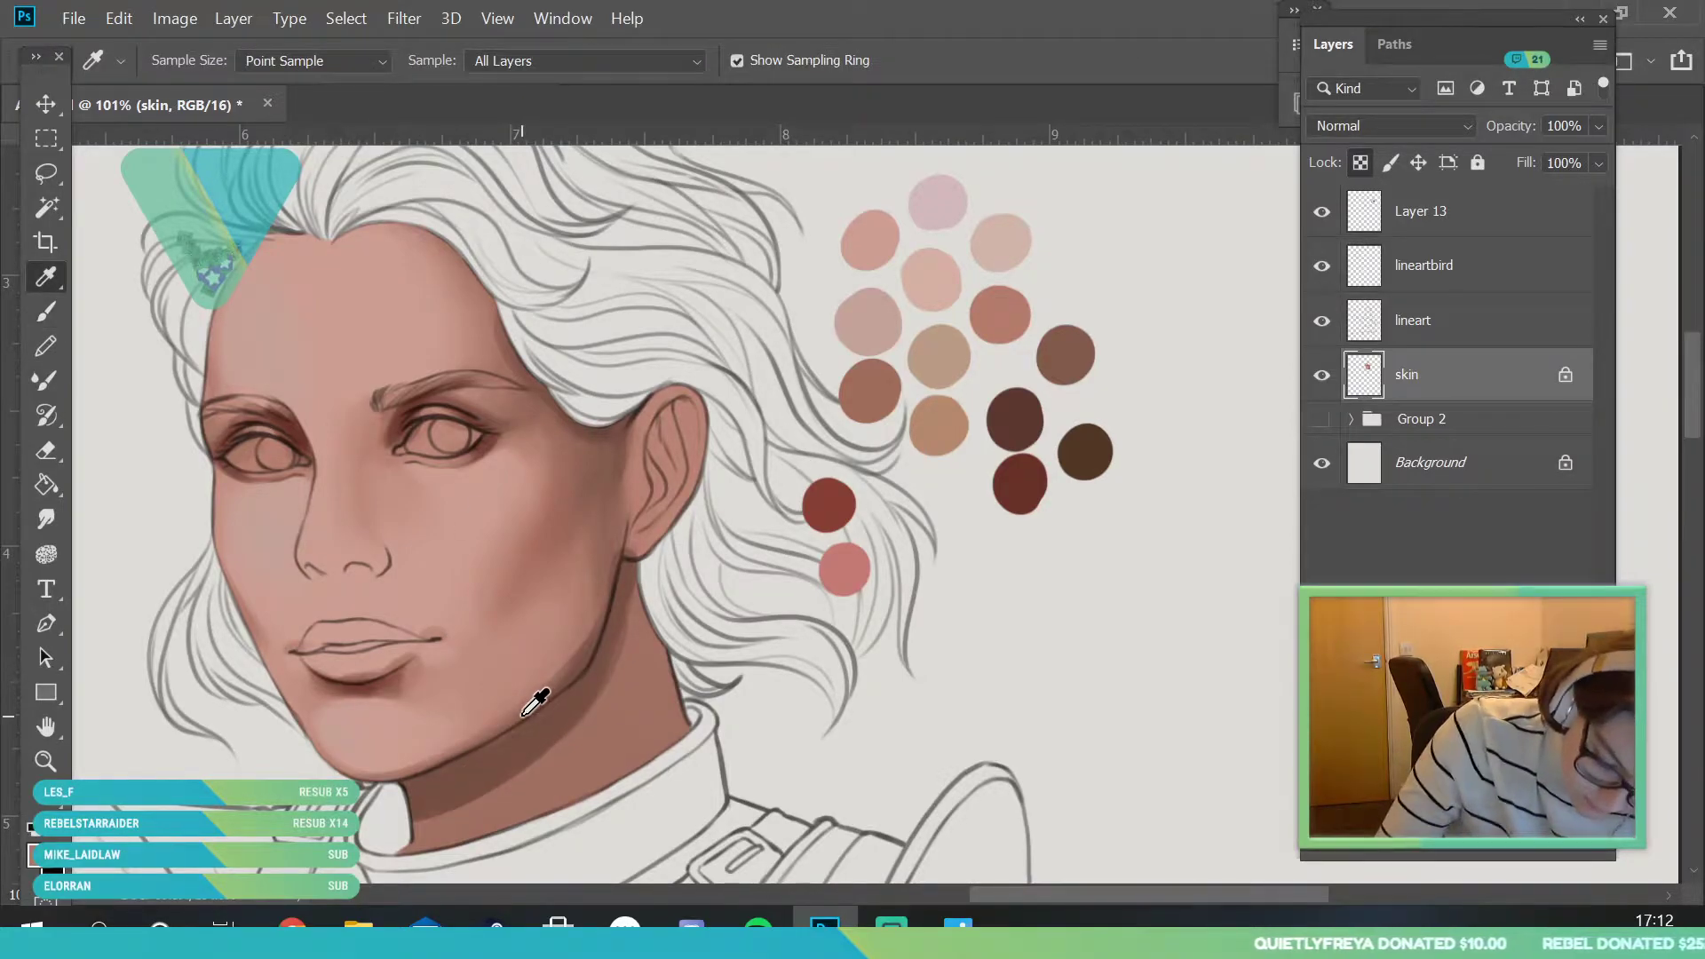
left_click(45, 313)
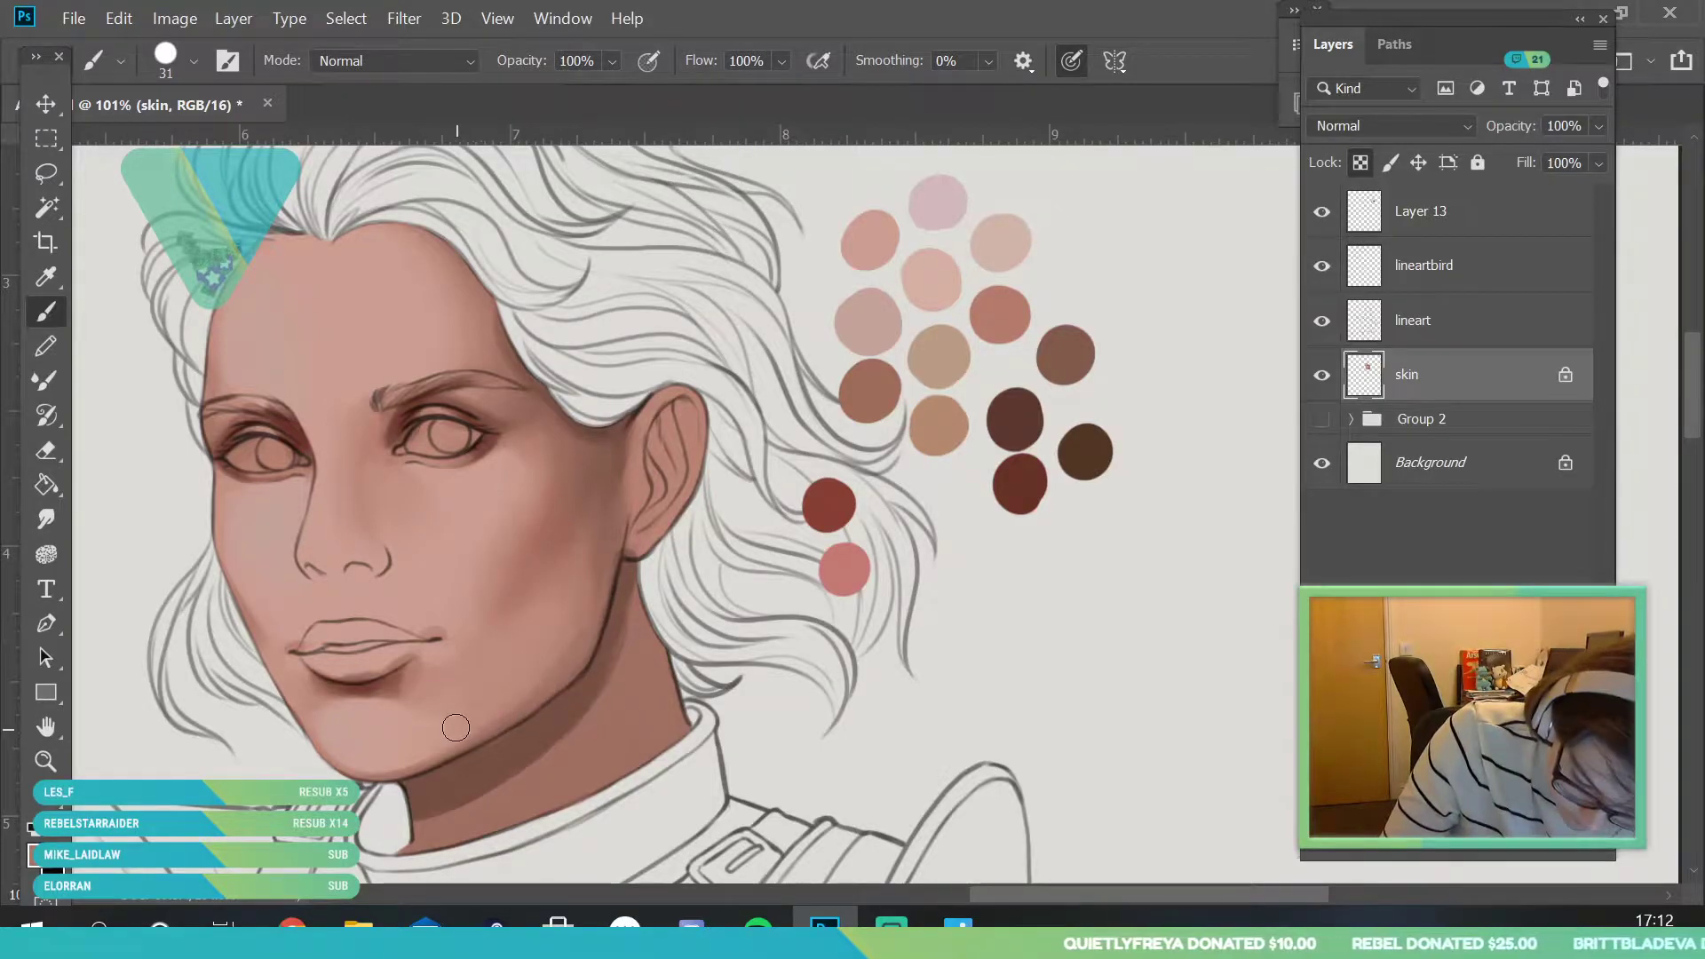
left_click(533, 678, "alt")
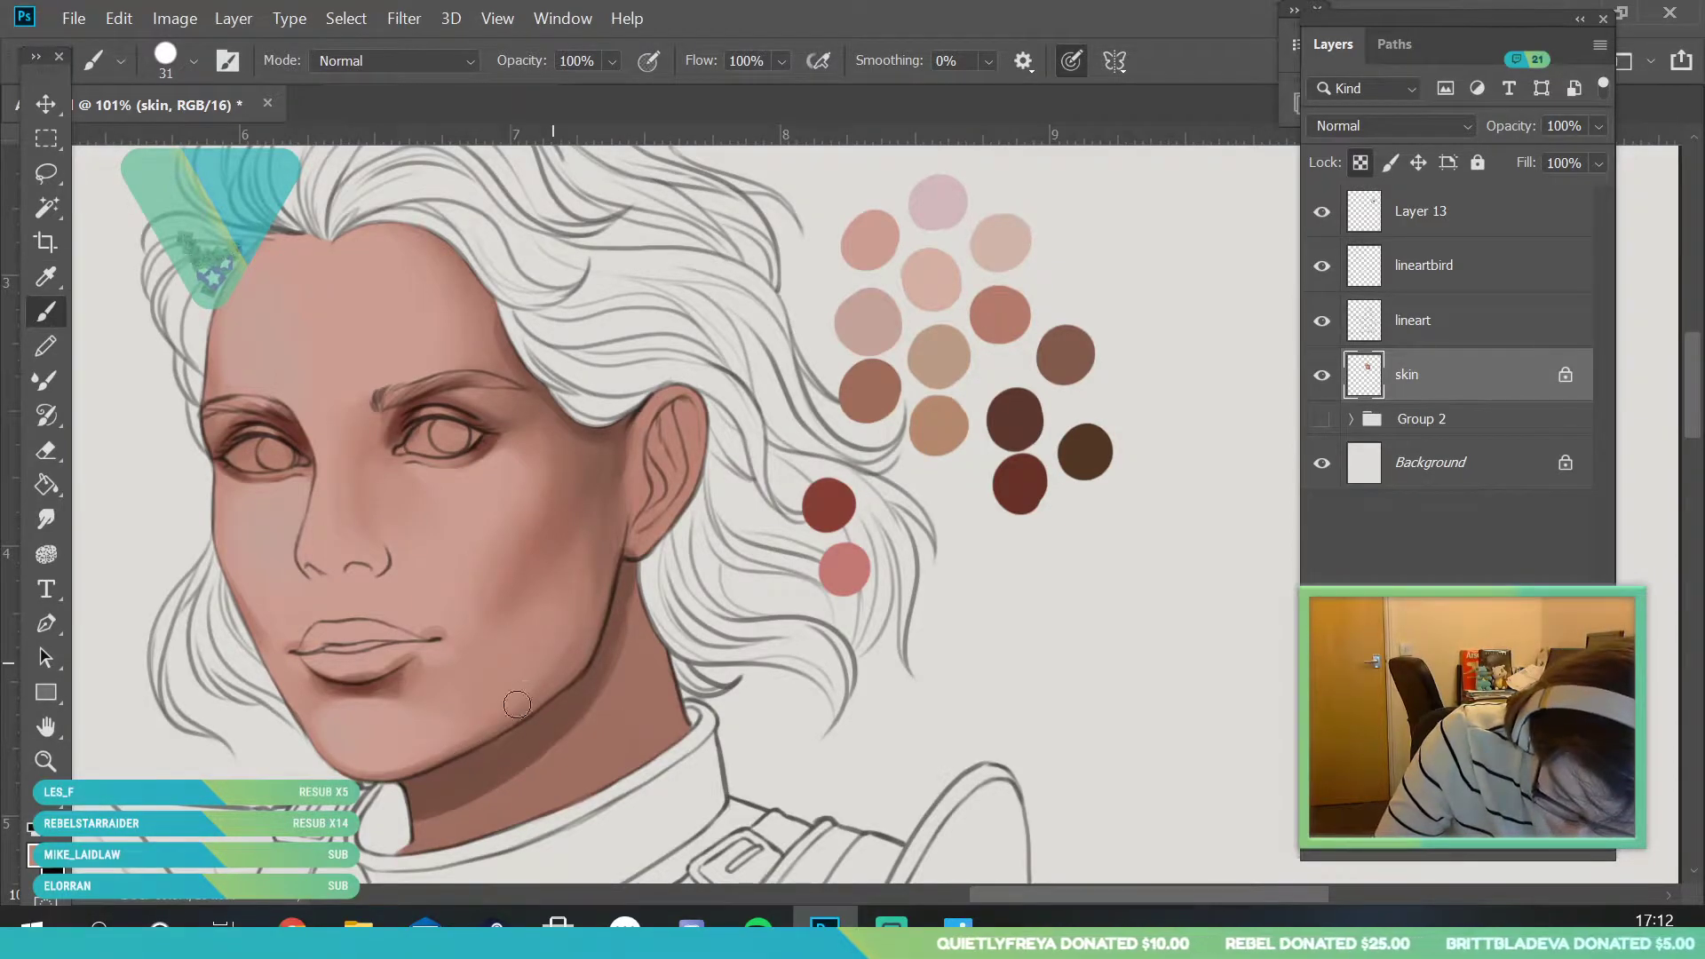
key("i")
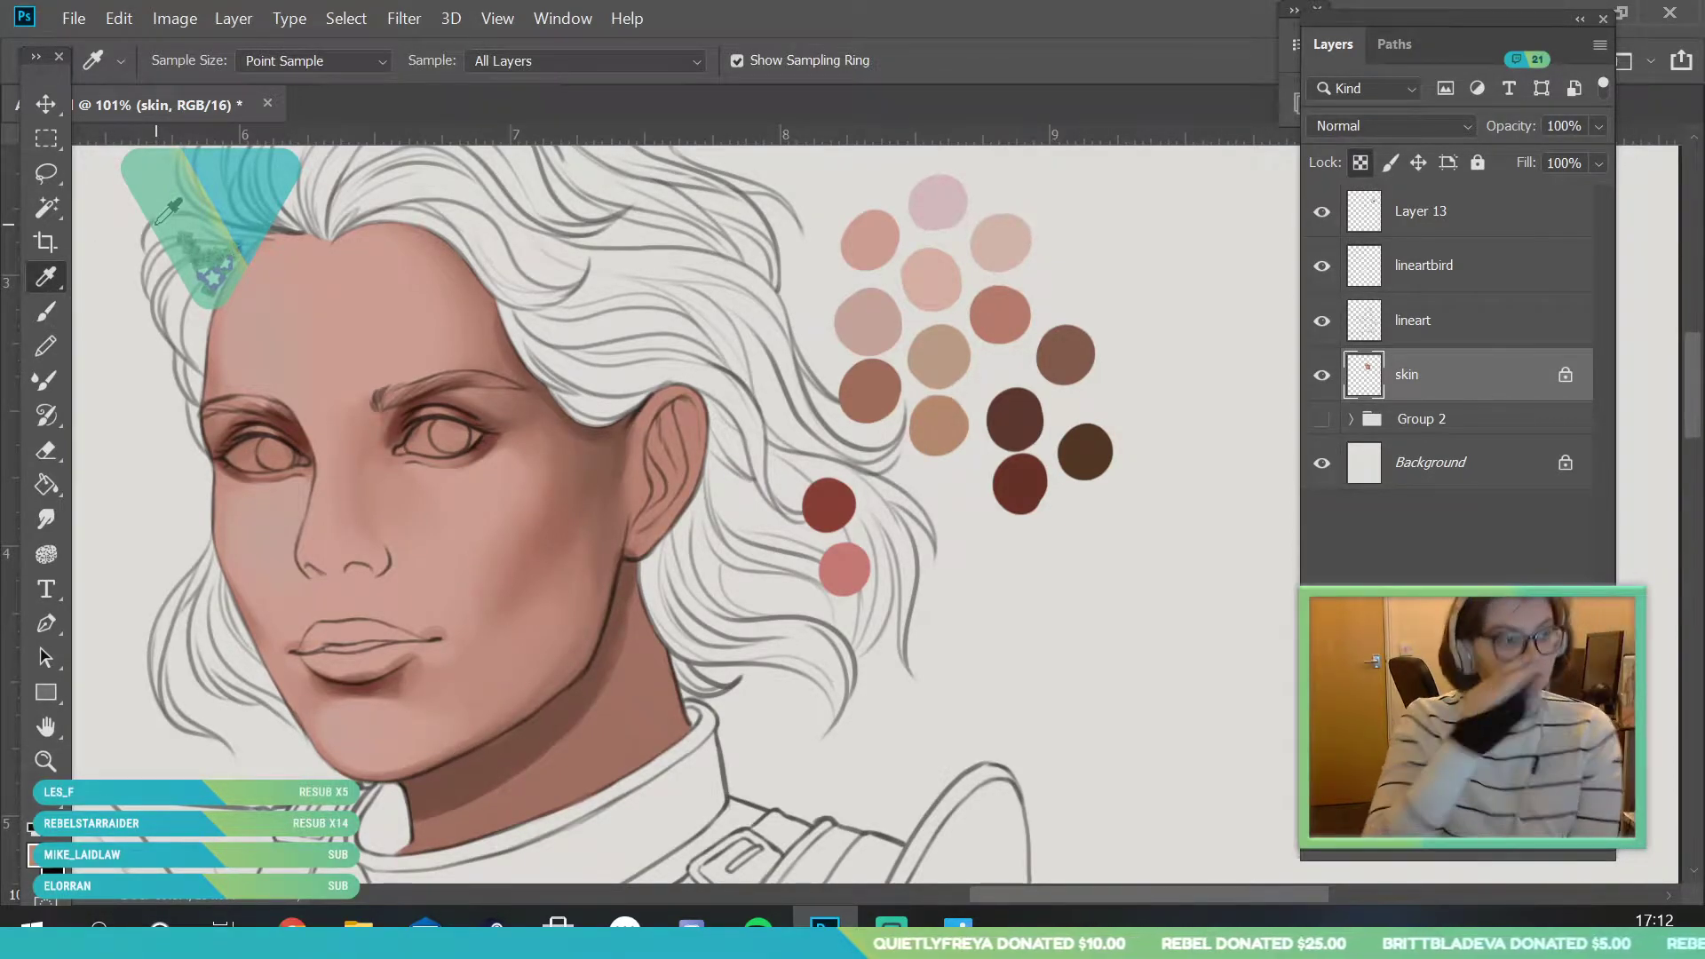
left_click(590, 616)
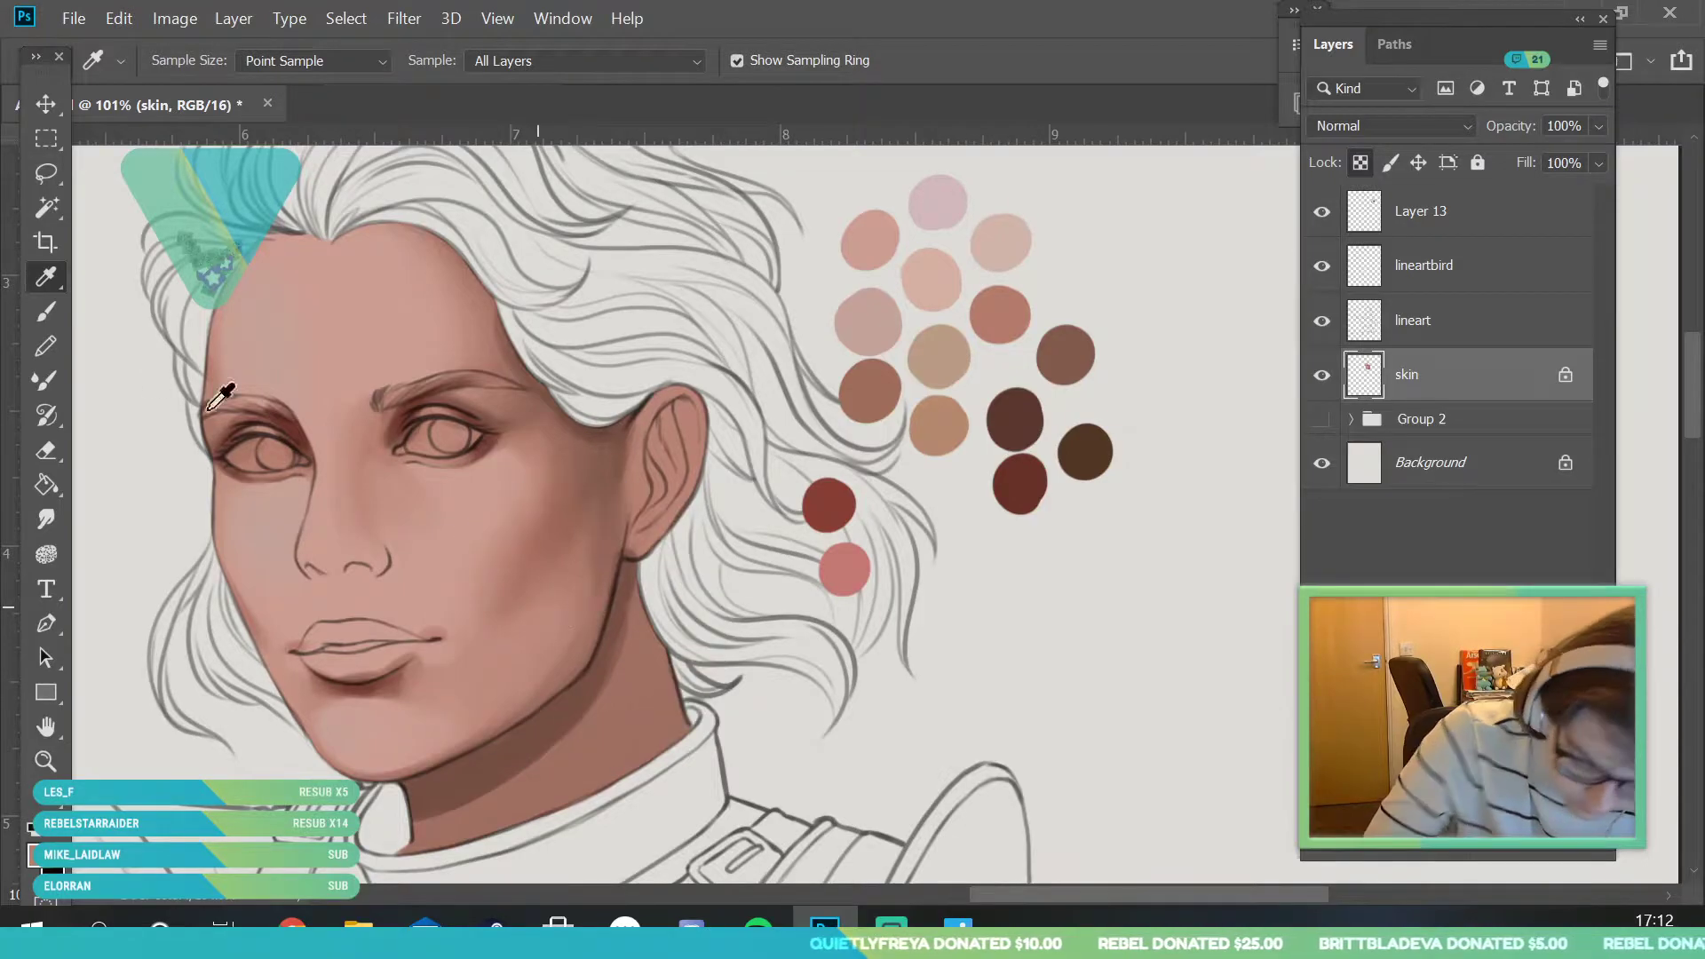
key("b")
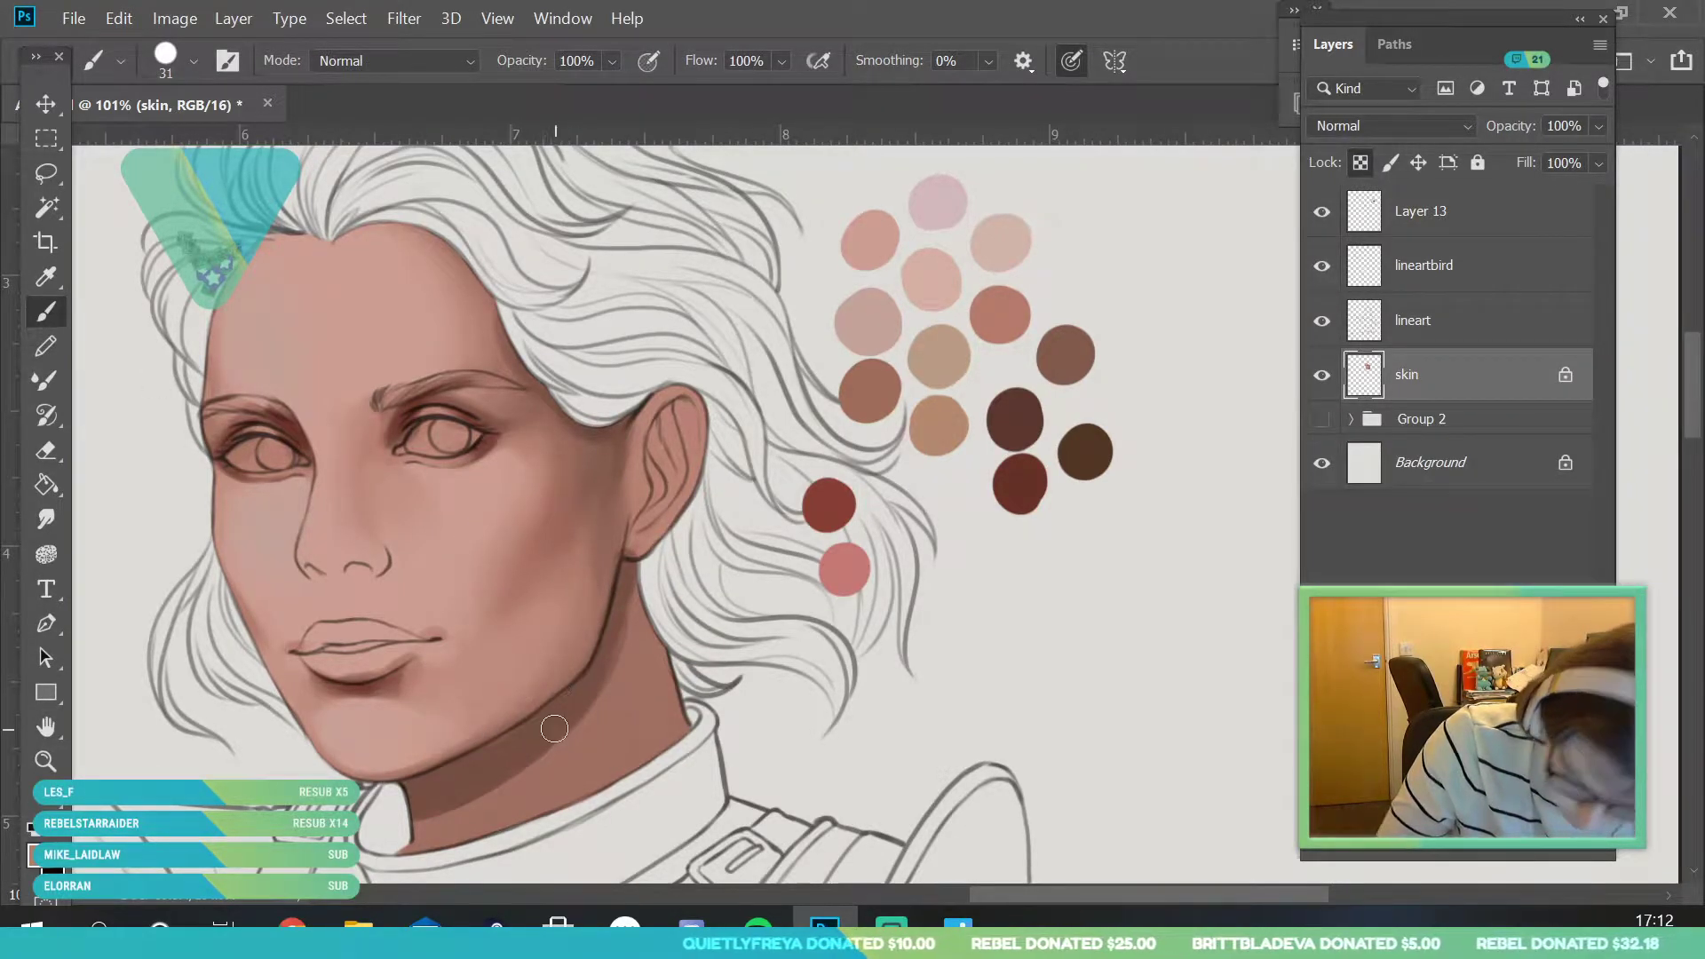
- Sample the skin tone above the far brow and blend the shading along the far edge of the forehead
key("z")
mouse_move(493, 548)
left_mouse_down()
mouse_move(415, 708)
mouse_move(422, 873)
mouse_move(503, 605)
mouse_move(490, 648)
left_mouse_up()
scroll(175, 384, "up", 2)
key("i")
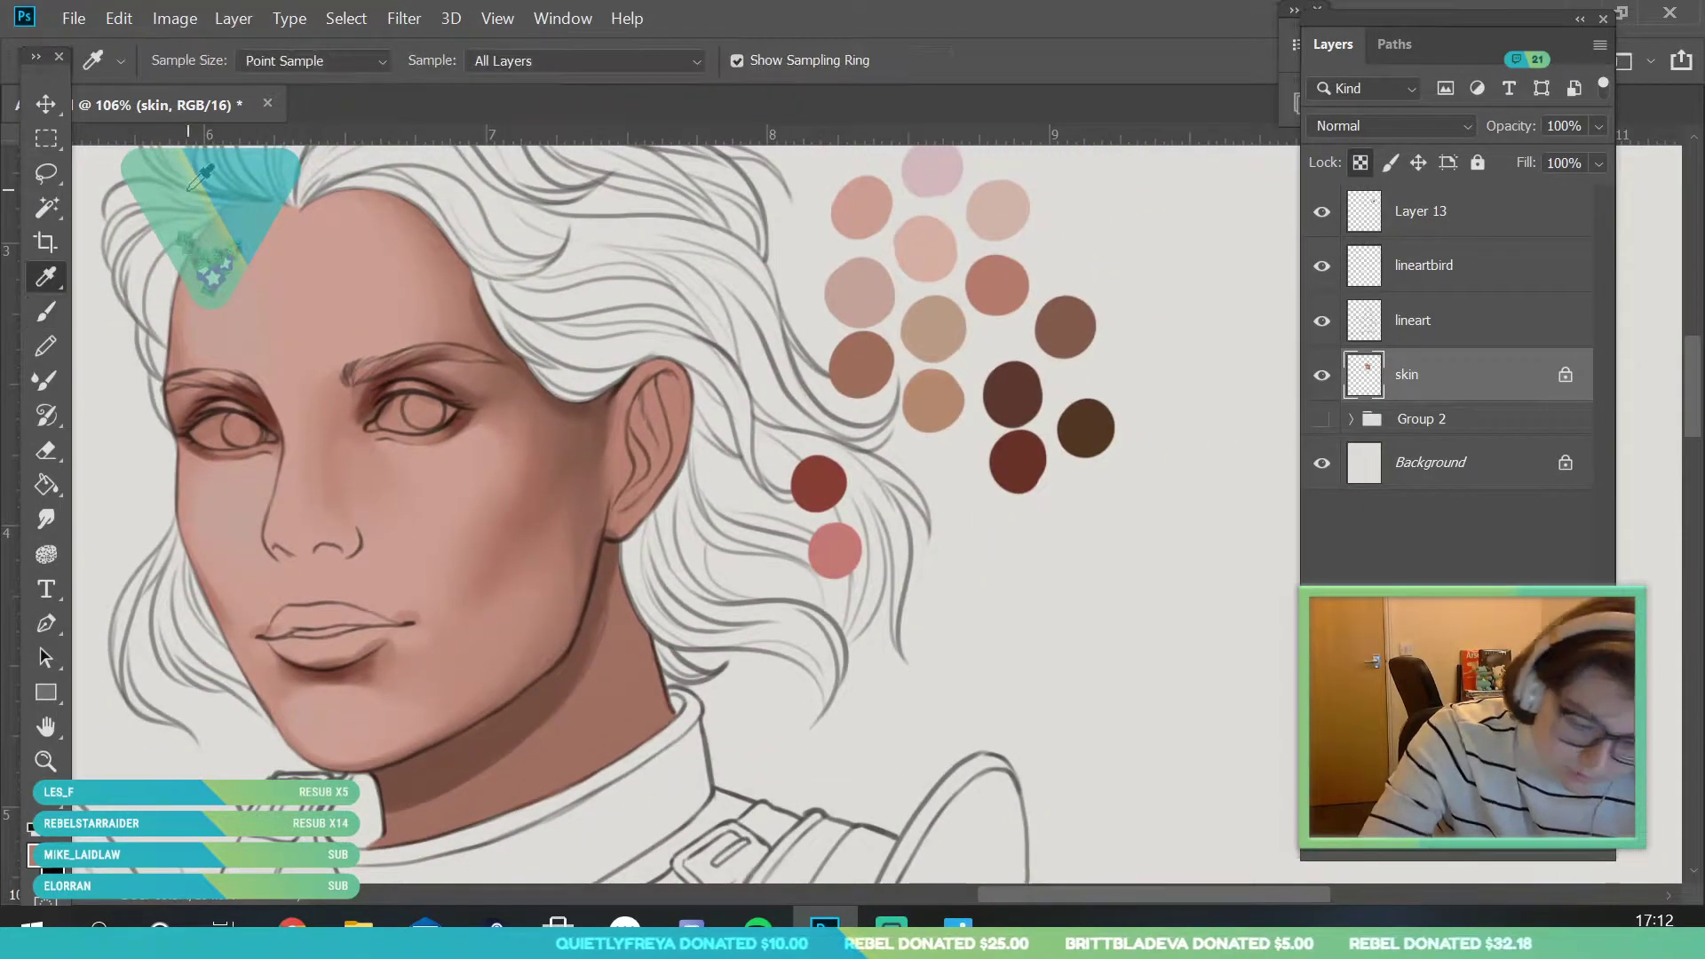
key("b")
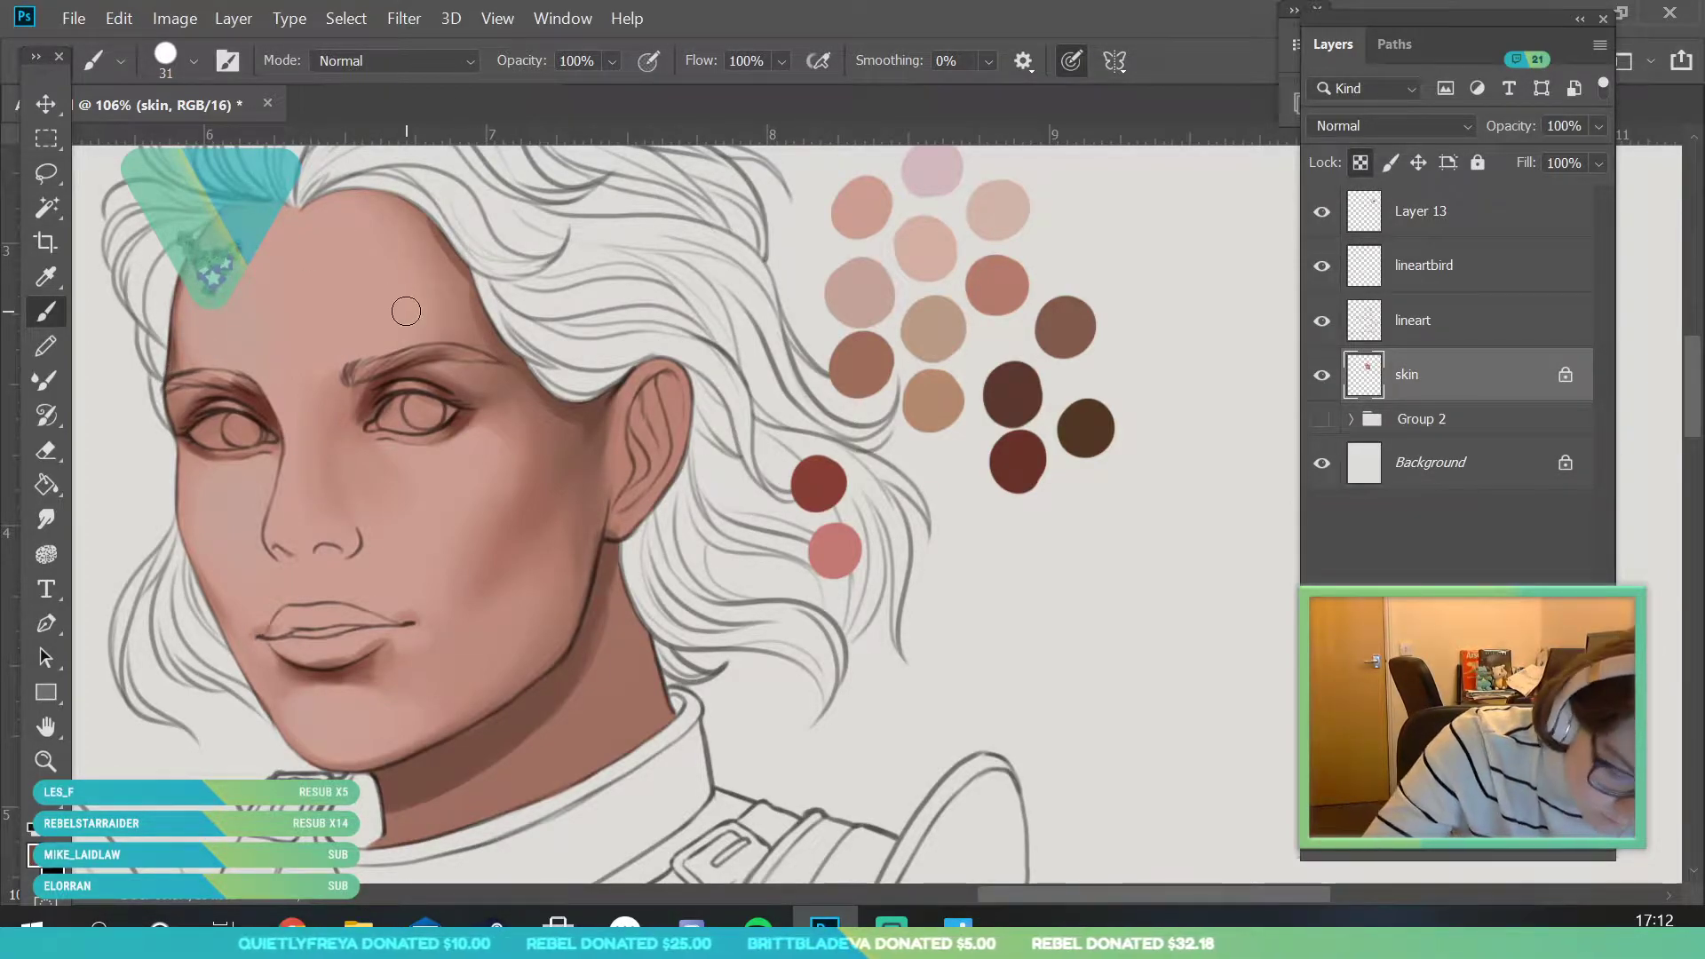
left_click(184, 349, "alt")
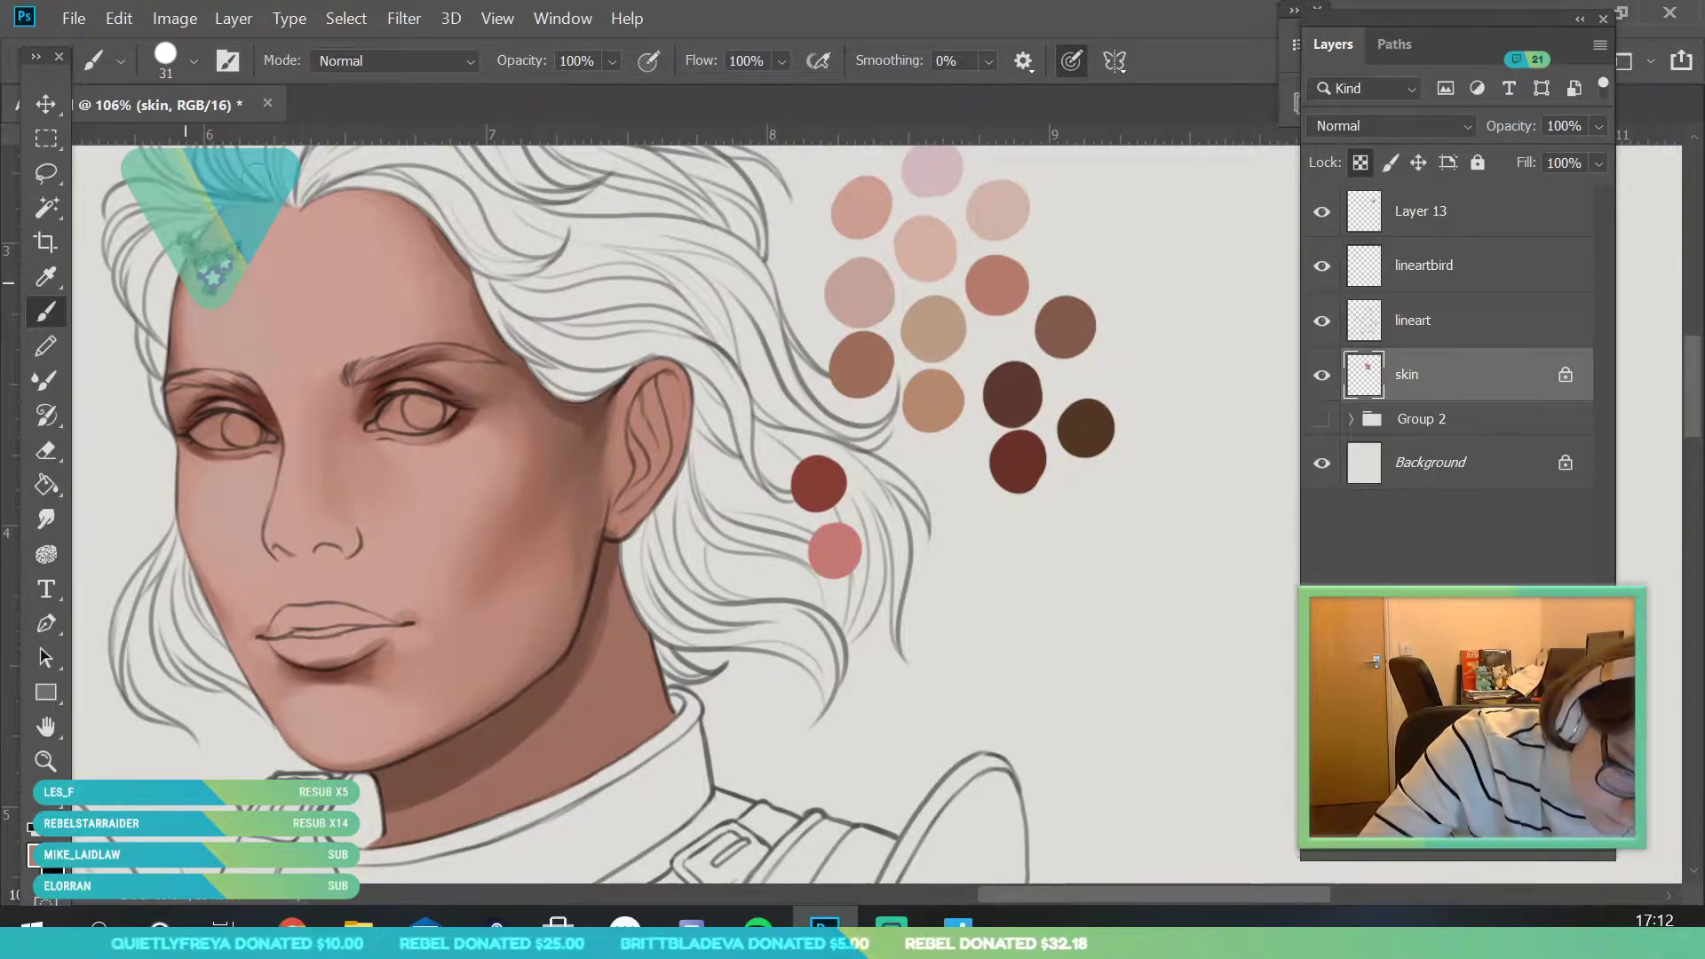
- Sample the dark tone at the far eye's upper lid and deepen the shading around the eye sockets
left_click(46, 761)
left_click_drag(361, 579, 283, 835)
left_click_drag(466, 586, 485, 675)
left_click_drag(302, 408, 333, 436)
left_click_drag(442, 668, 497, 778)
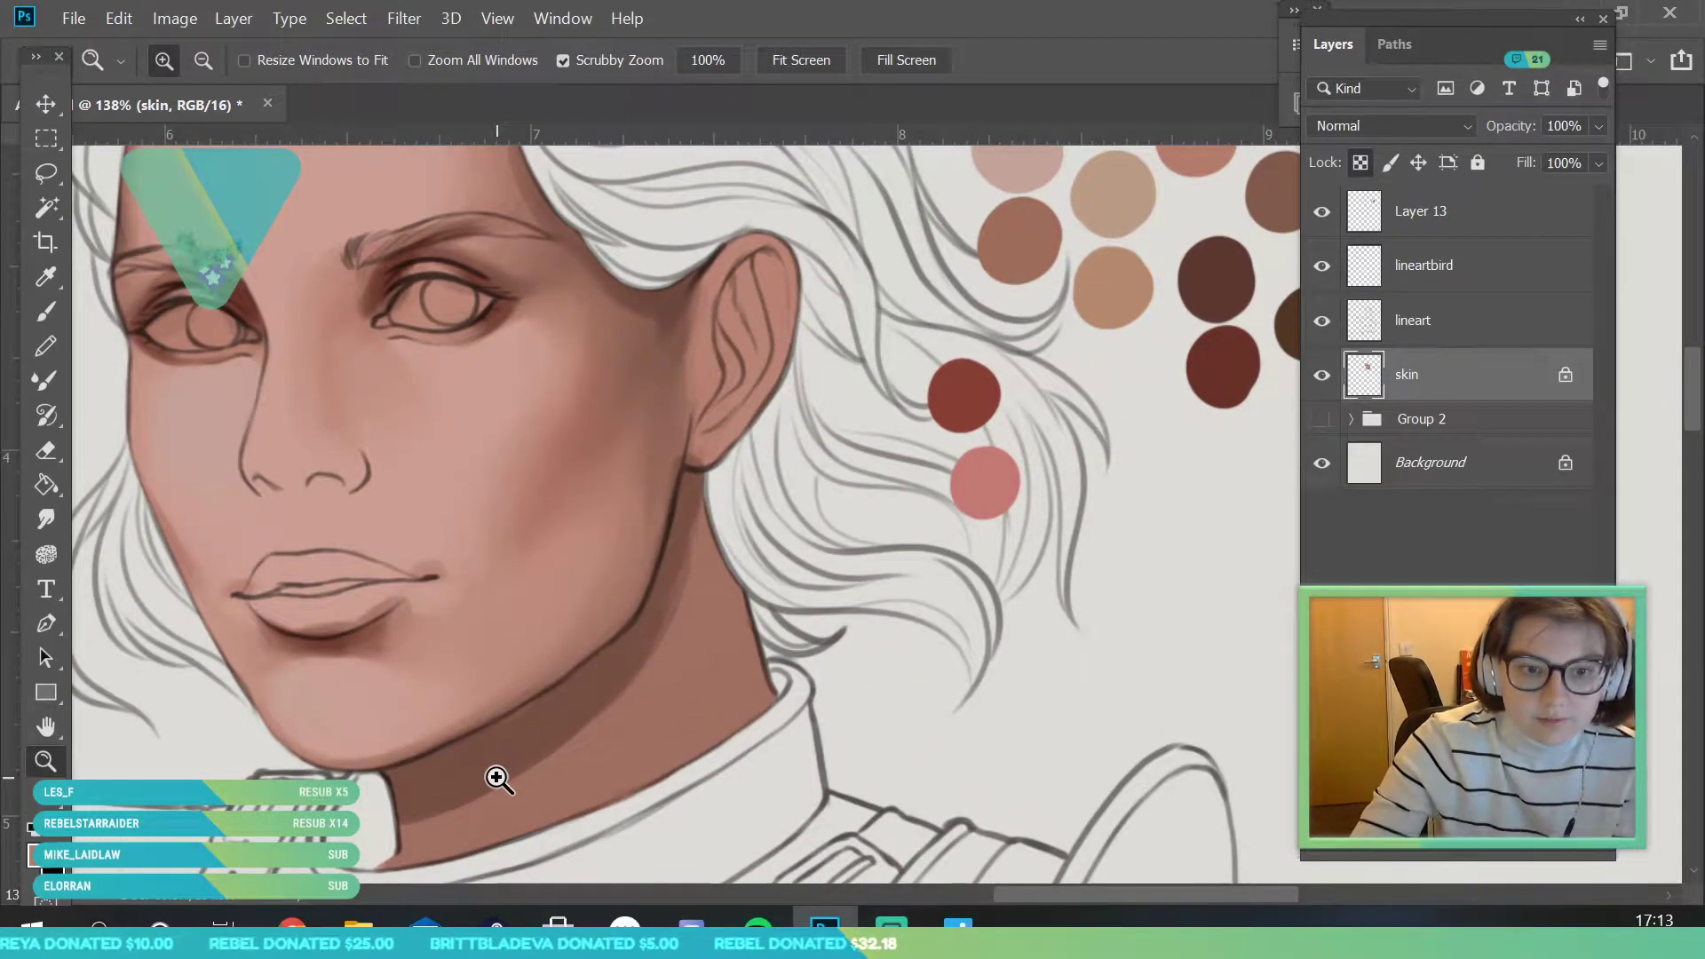
left_click_drag(559, 355, 426, 569)
left_click_drag(416, 377, 524, 439)
left_click(45, 276)
left_click(212, 332)
key("b")
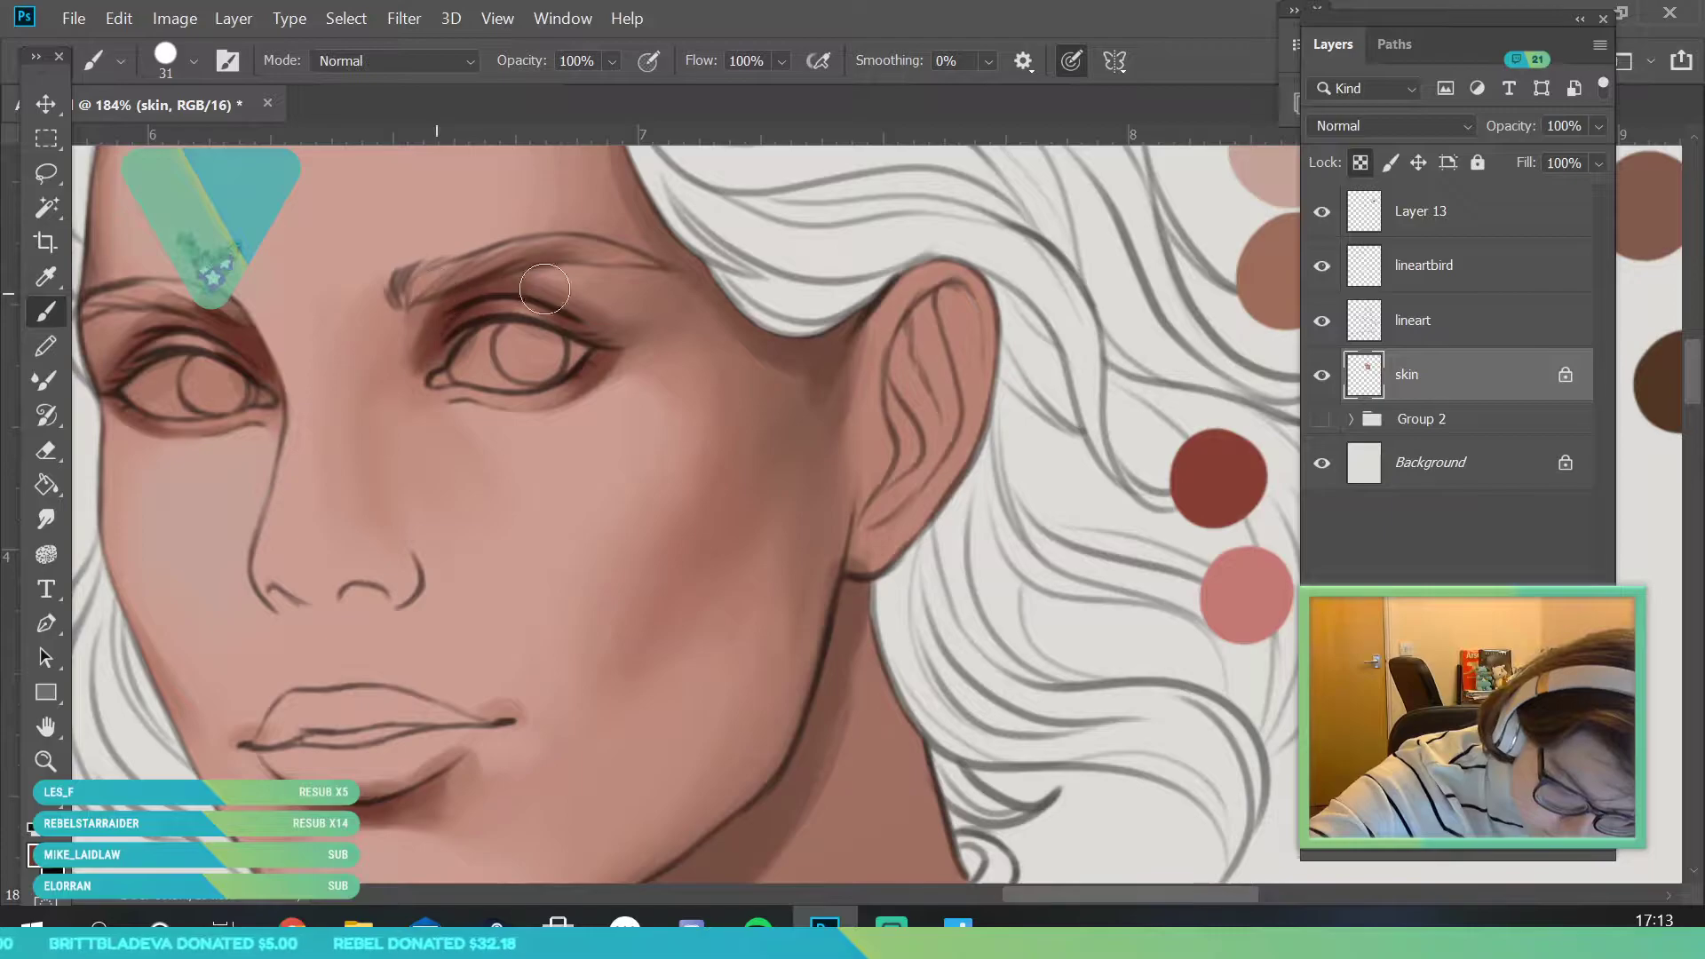
- Sample the shadow tone at the near temple beside the ear and set the brush size to 50 px
key("z")
left_click_drag(231, 560, 342, 684)
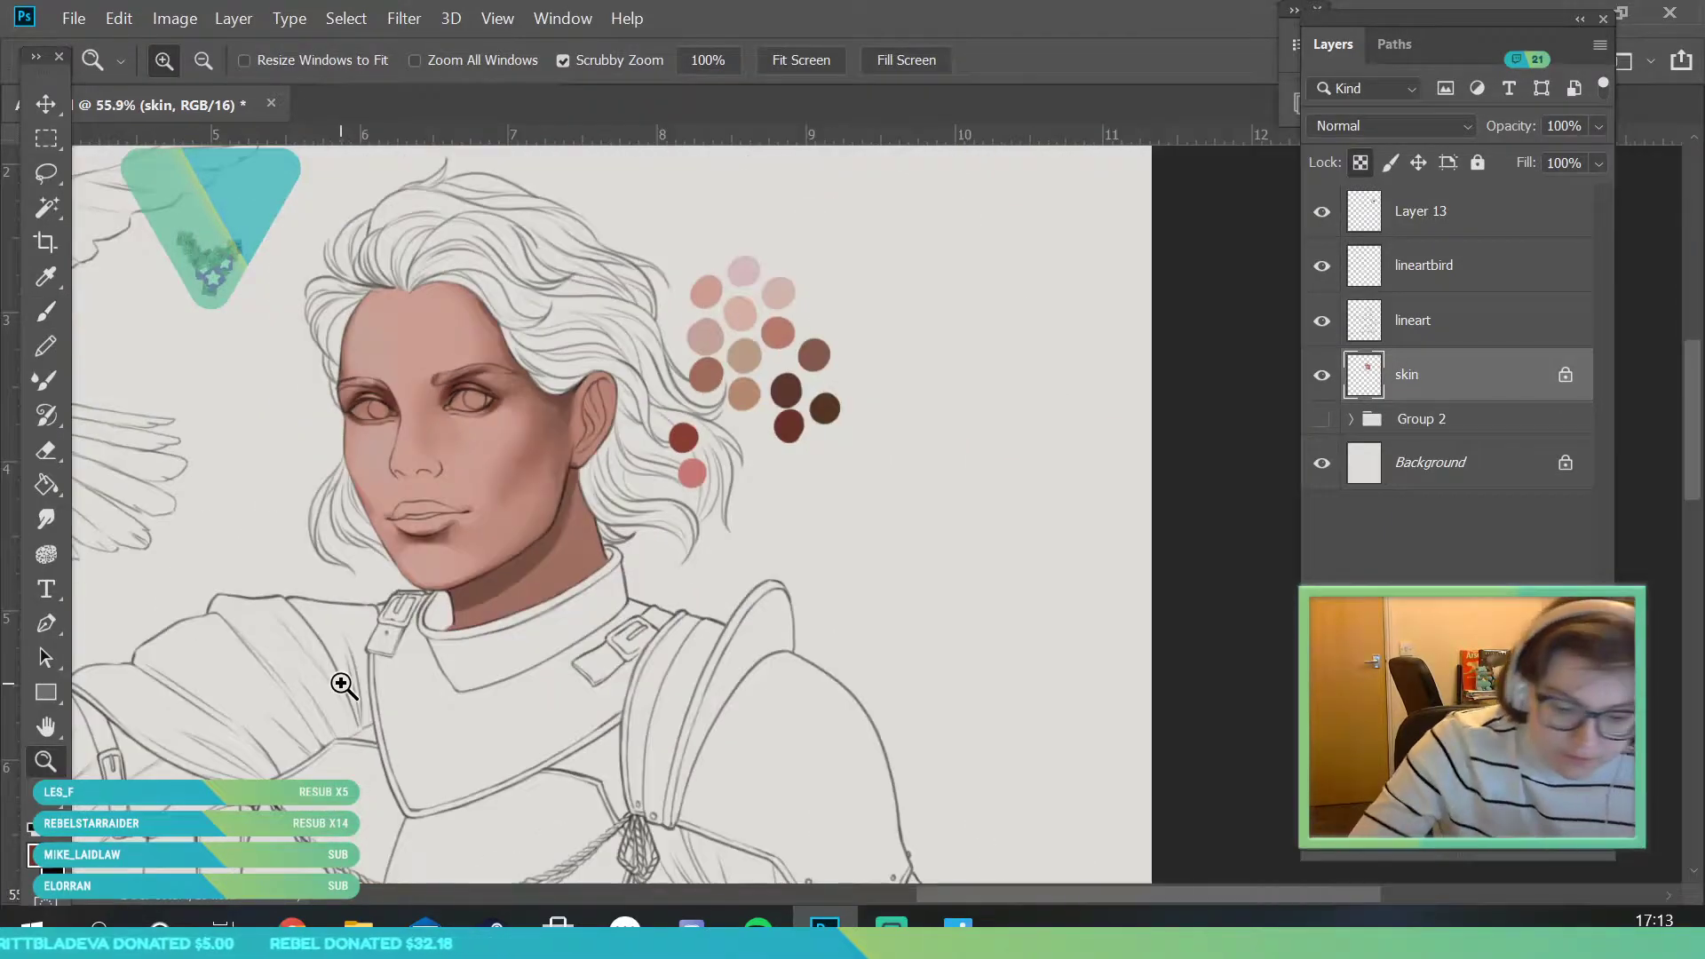
left_click_drag(391, 426, 373, 320)
left_click(57, 273)
left_click(678, 423)
key("b")
left_click(193, 61)
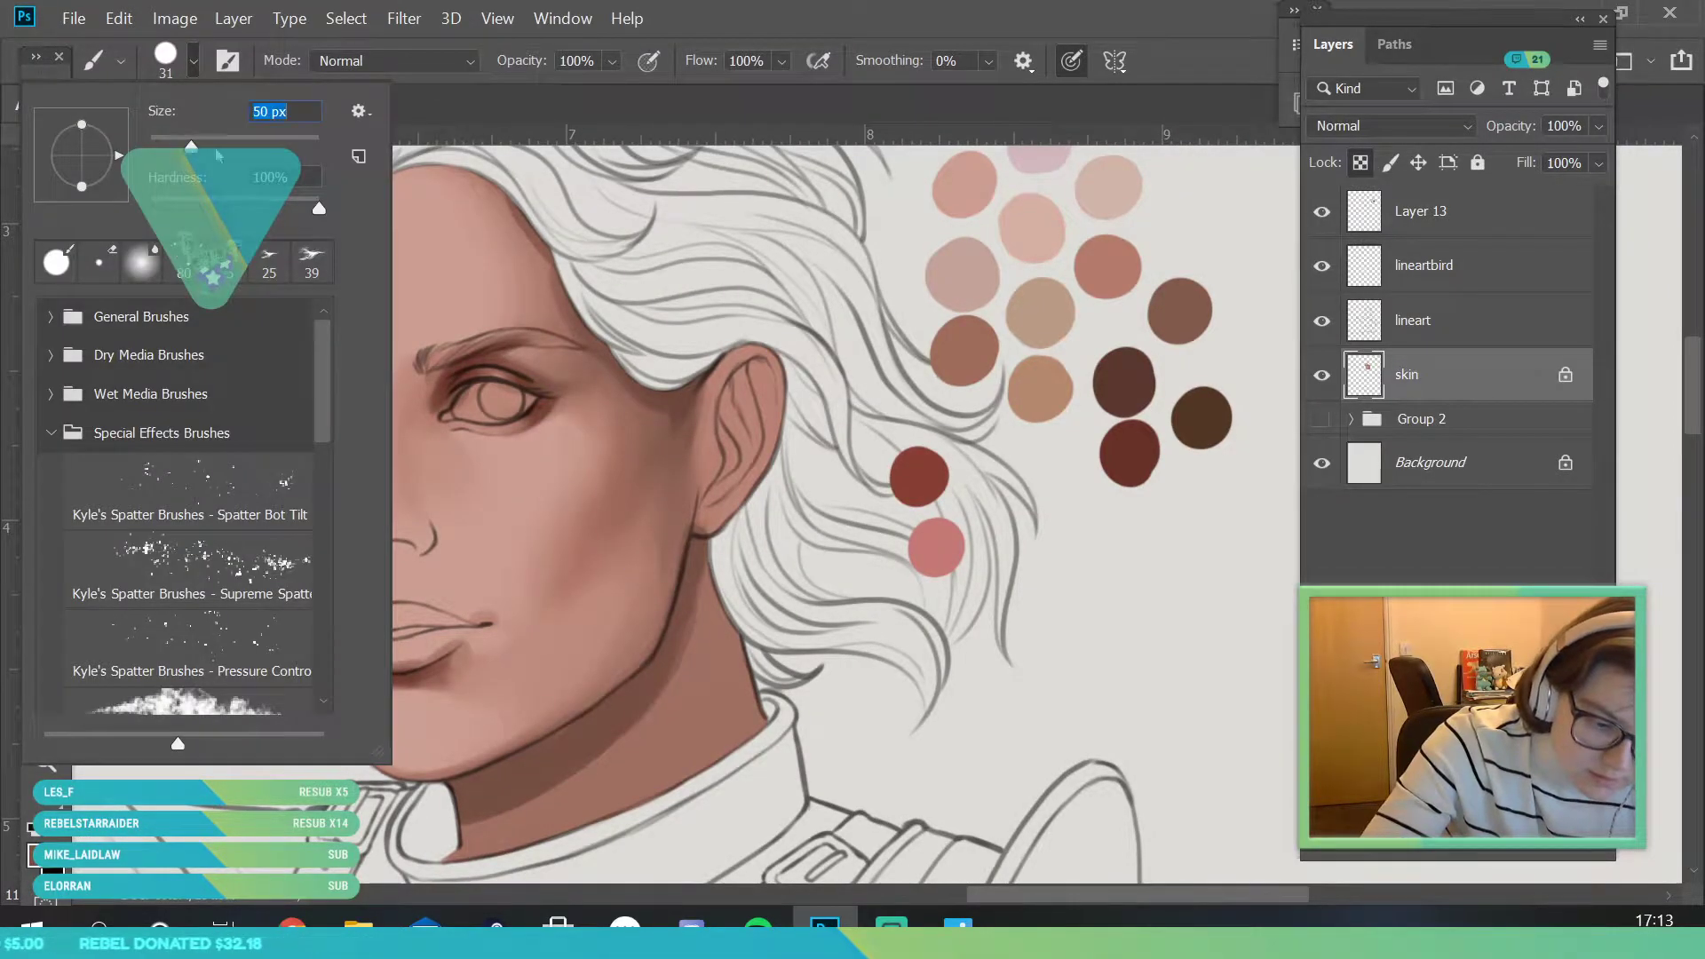
left_click(663, 247)
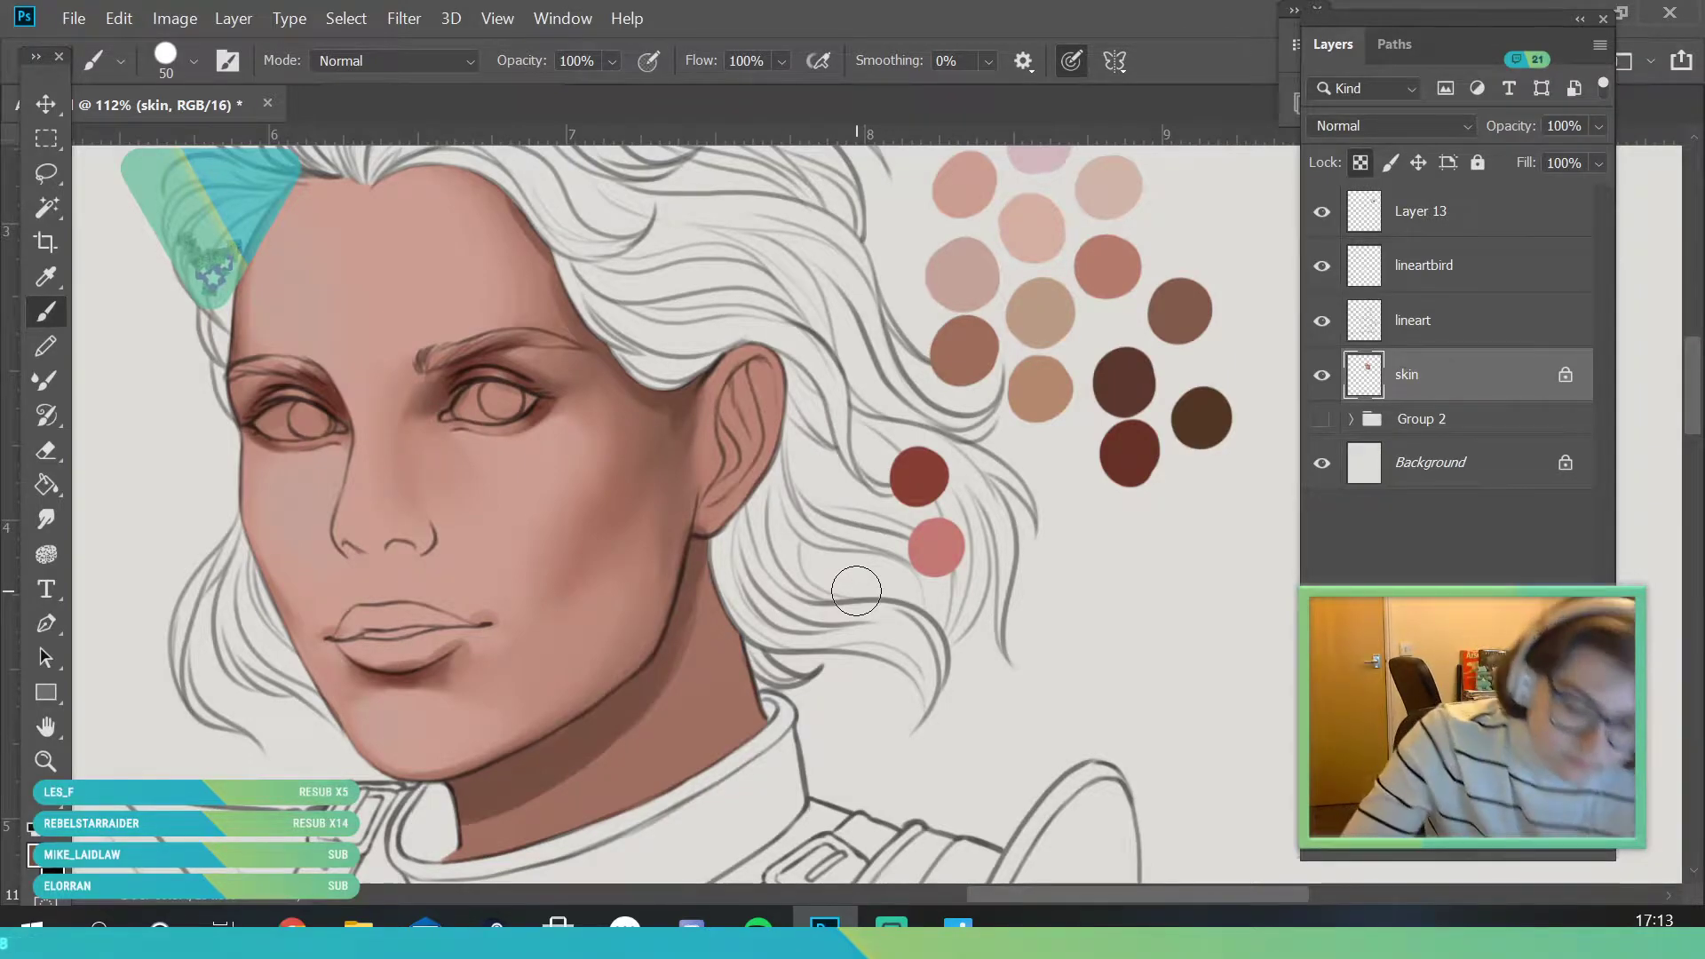
- Sample the shadow tone under the near brow and paint it around the brow's inner end
key("i")
left_click(449, 368)
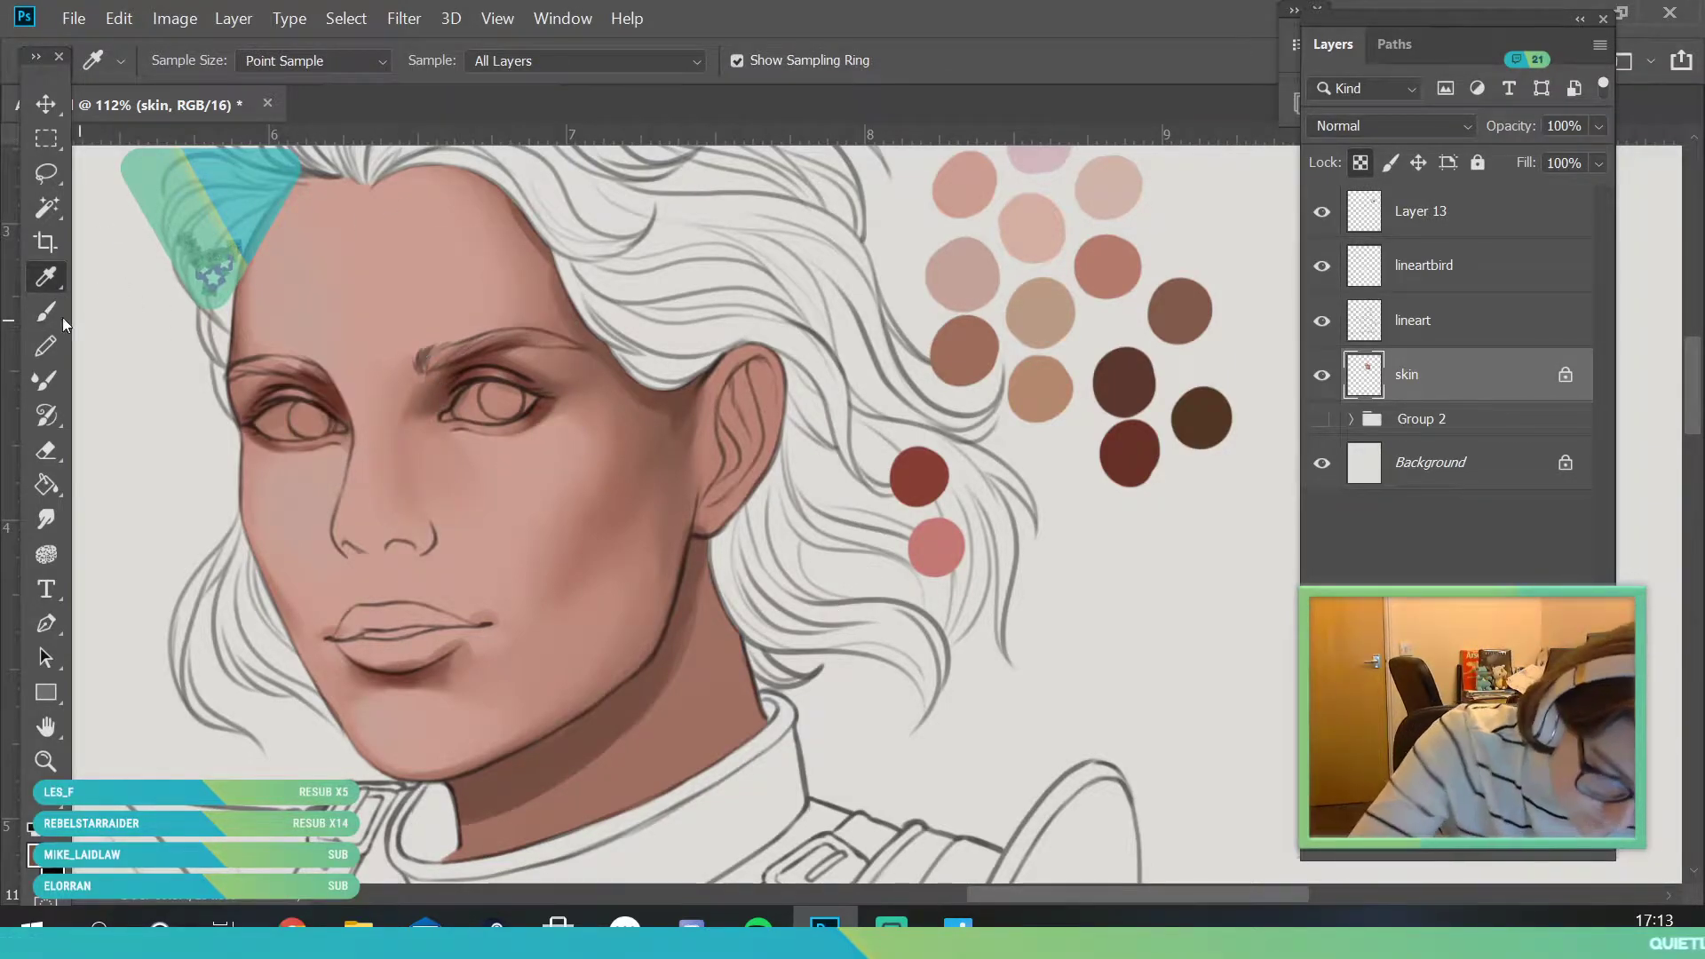
key("b")
left_click_drag(448, 360, 430, 365)
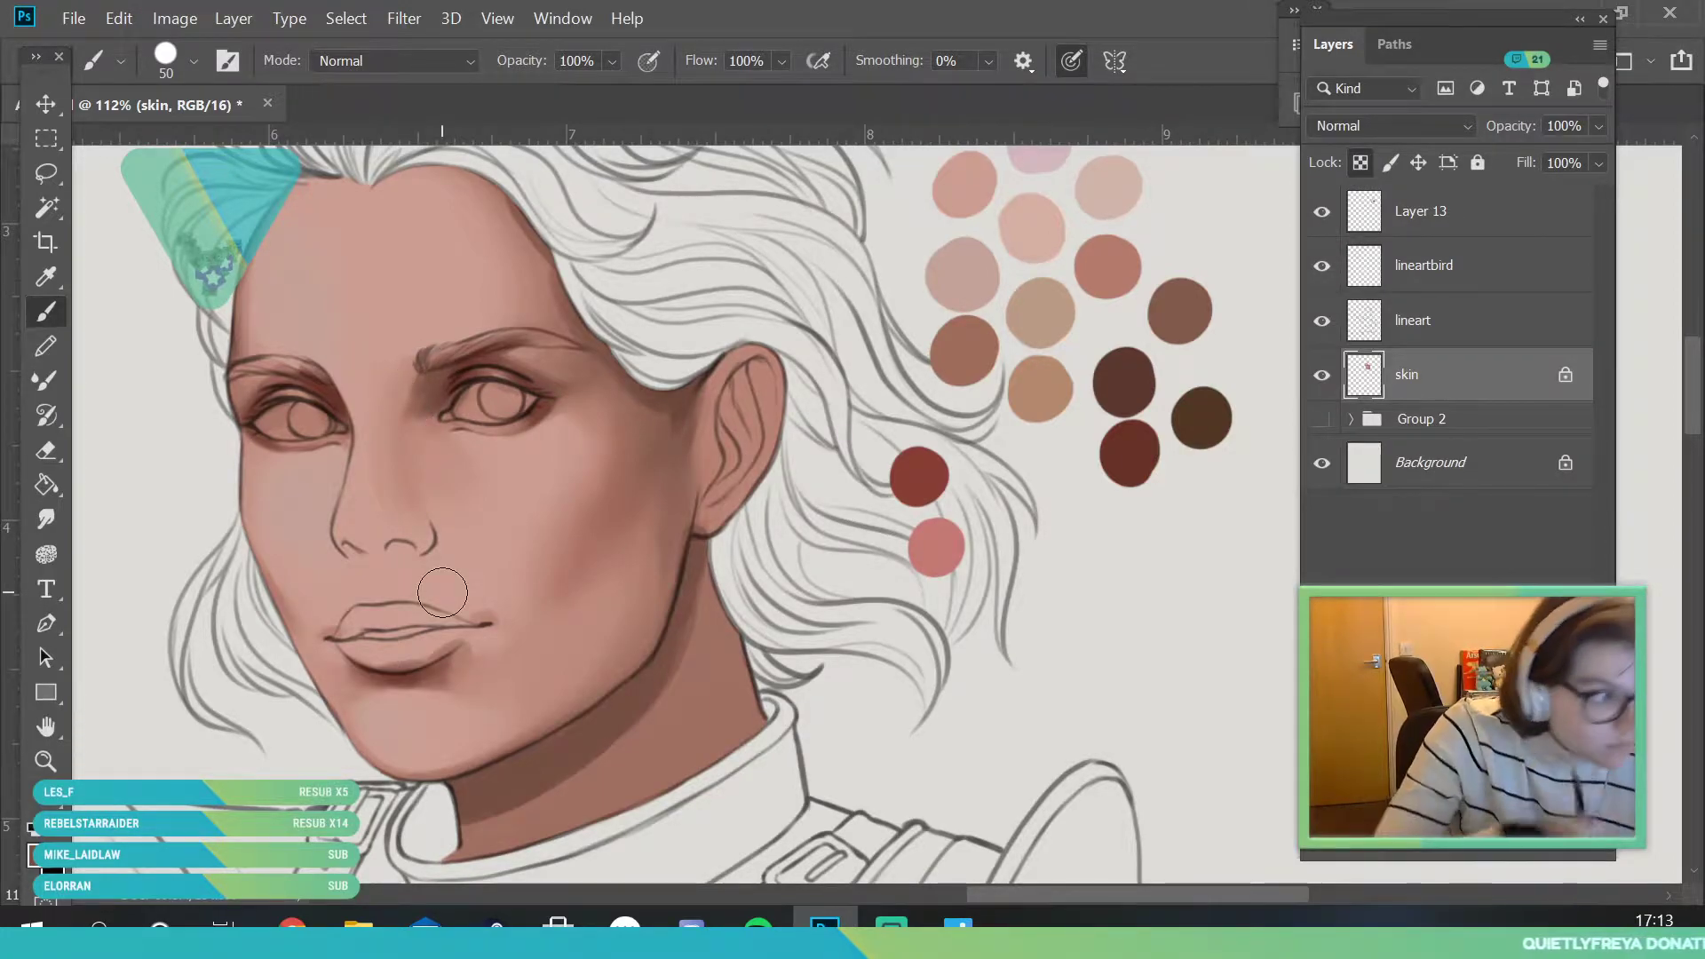
- Resample mid-tones beside the nose bridge and blend the inner brow shadow down towards the nose
key("i")
left_click(411, 379)
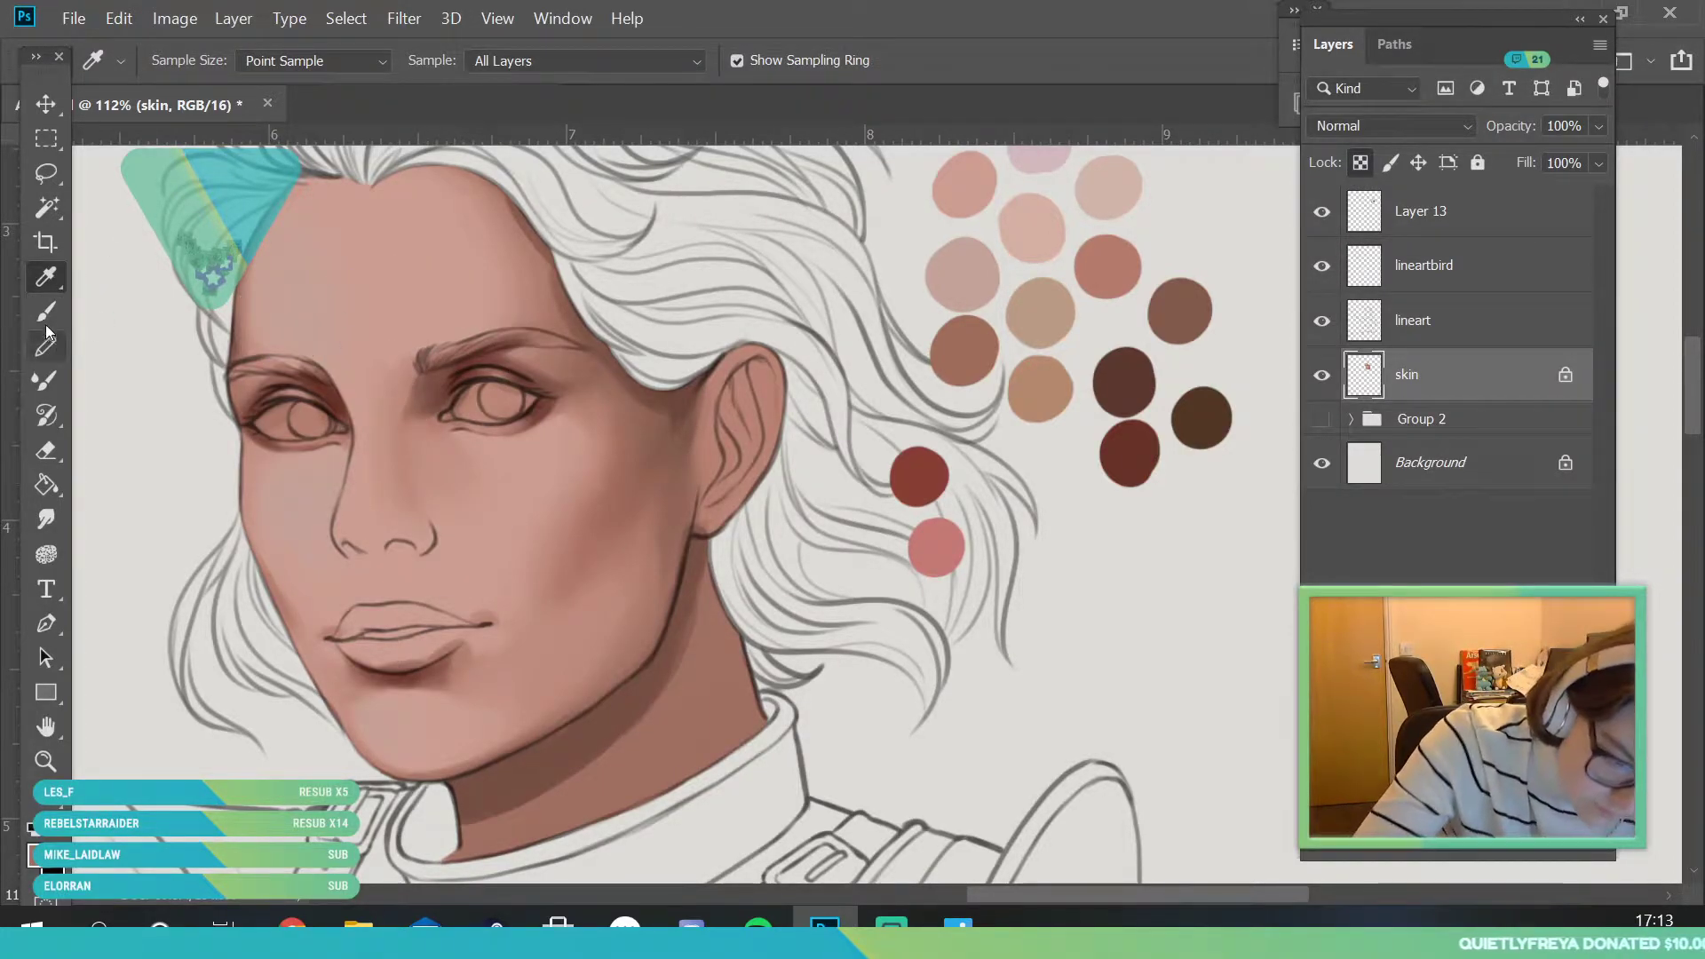
key("b")
left_click_drag(423, 365, 405, 400)
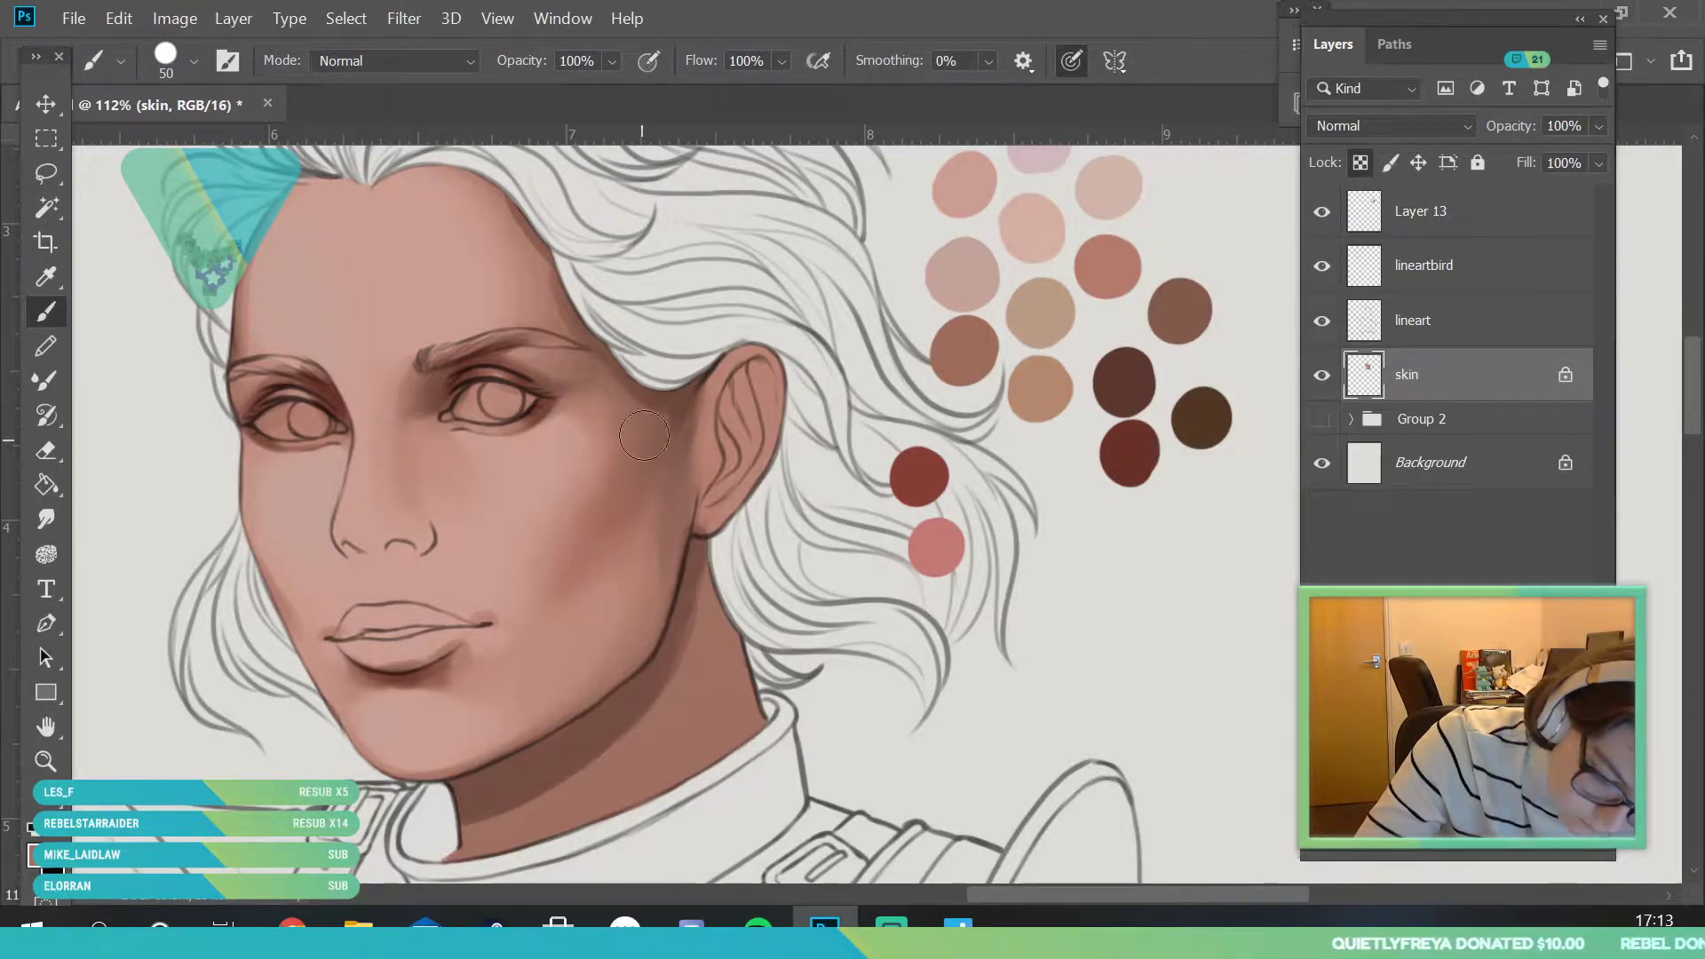
key("i")
left_click(402, 408)
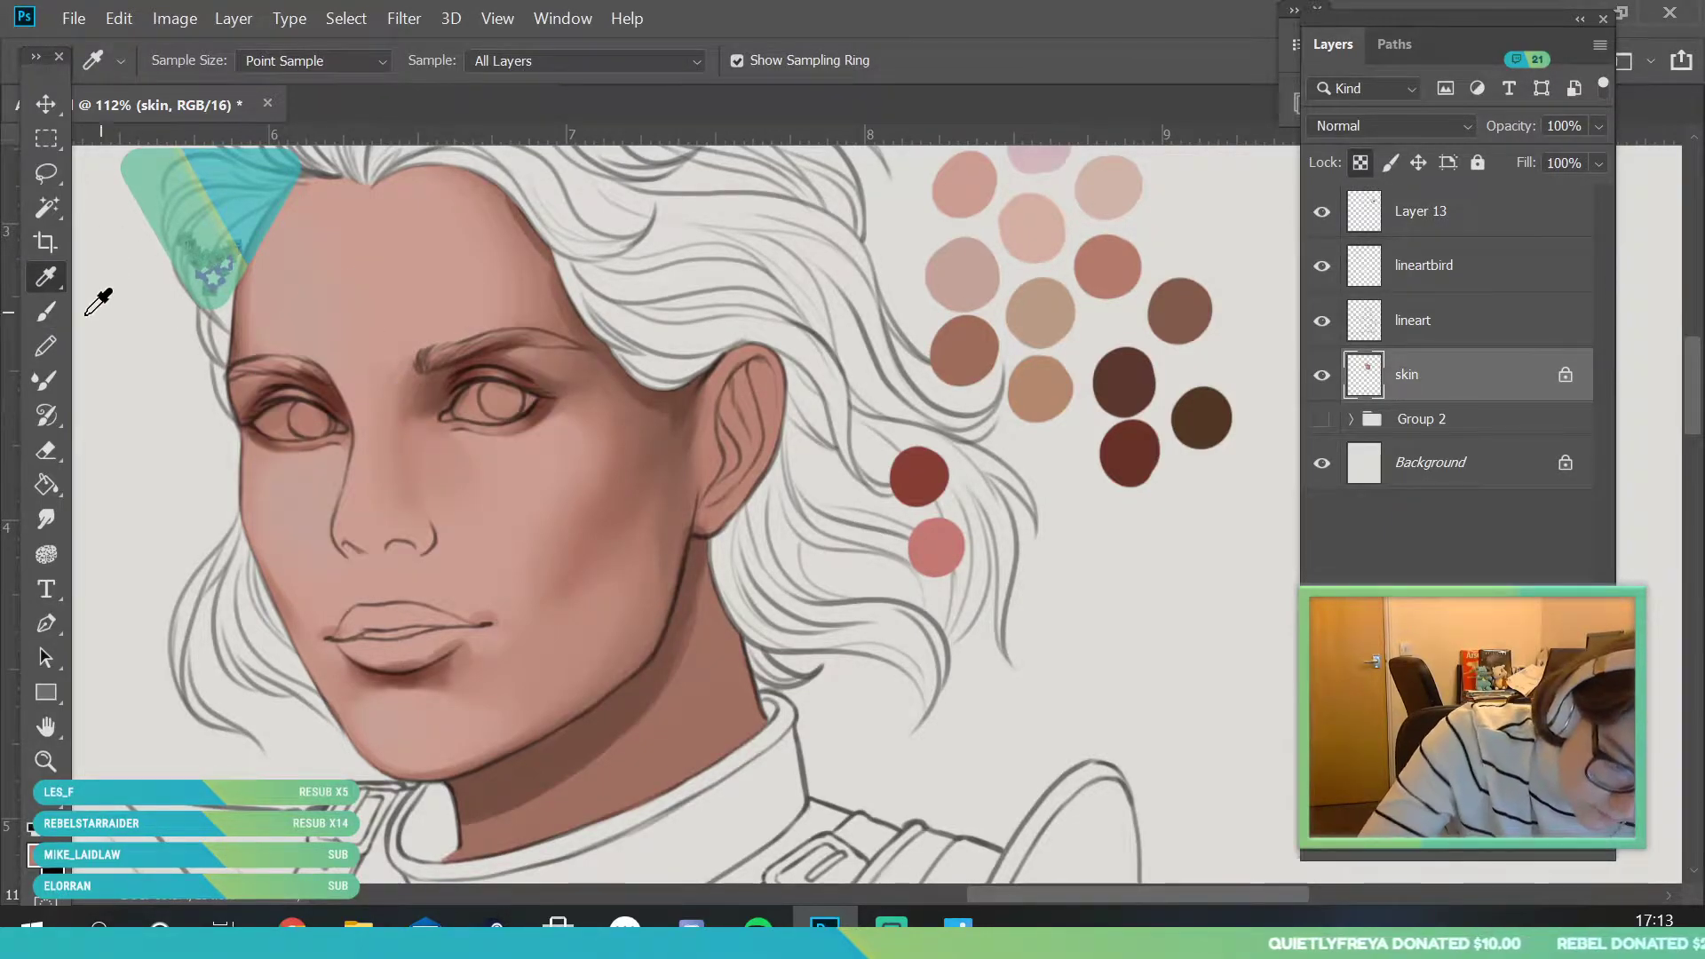
key("b")
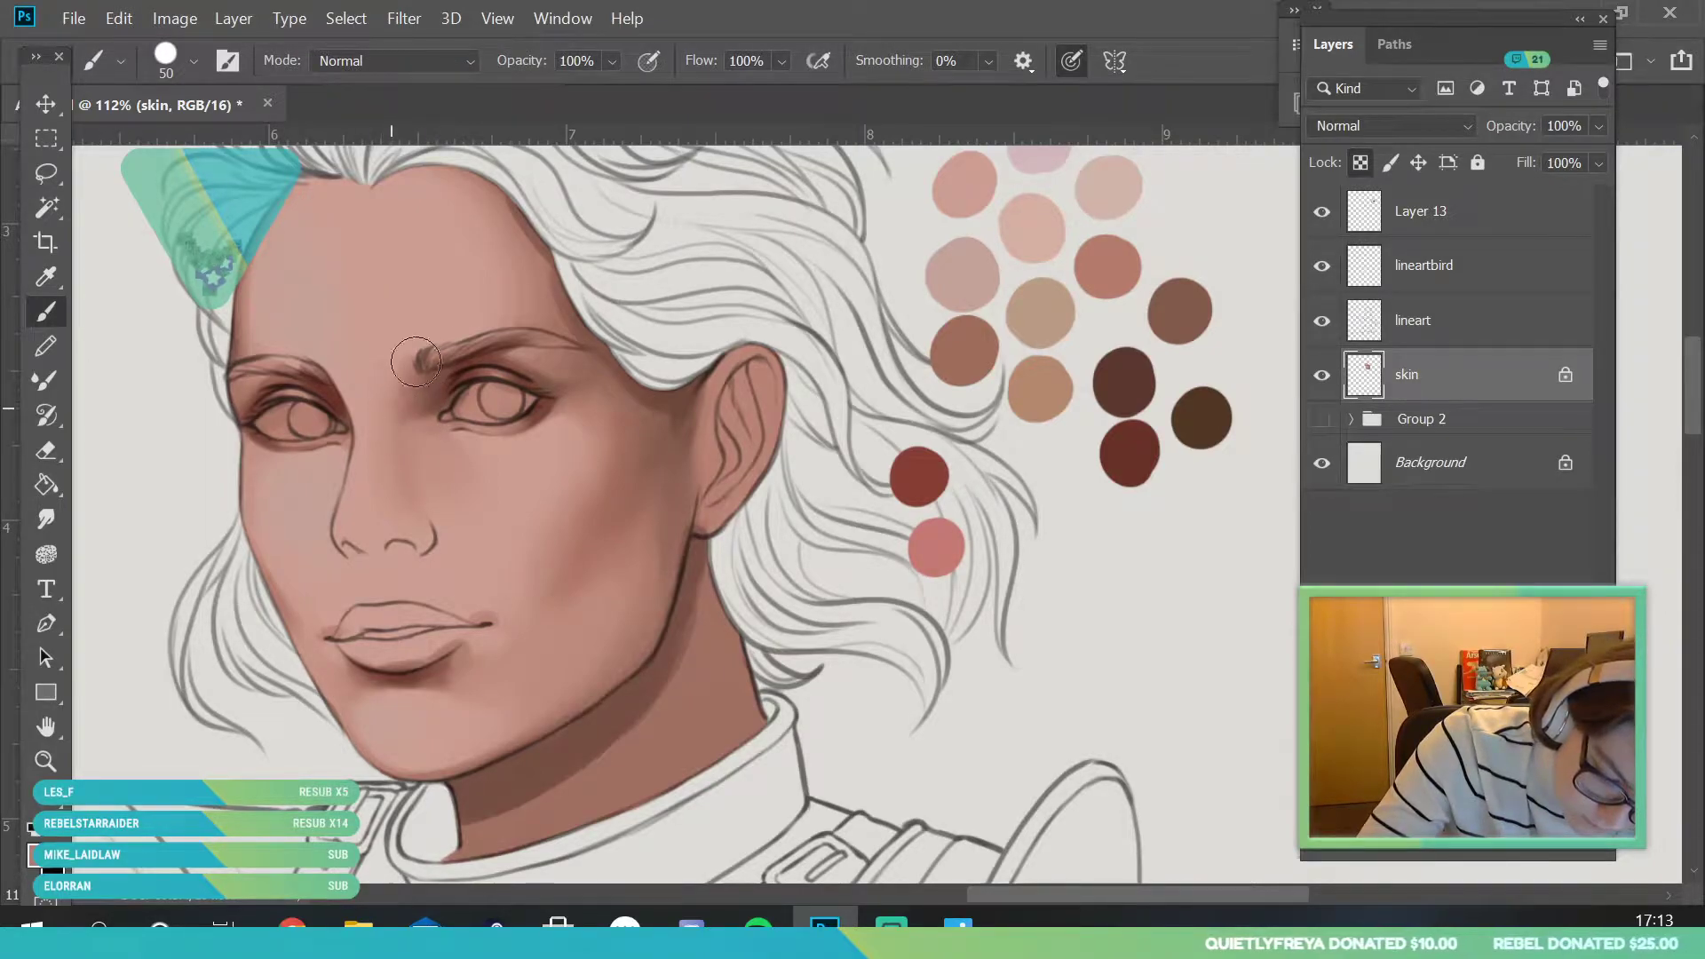
- Sample the shadow tone at the near eye's inner corner and paint it down along the side of the nose bridge
key("z")
left_click_drag(448, 486, 350, 838)
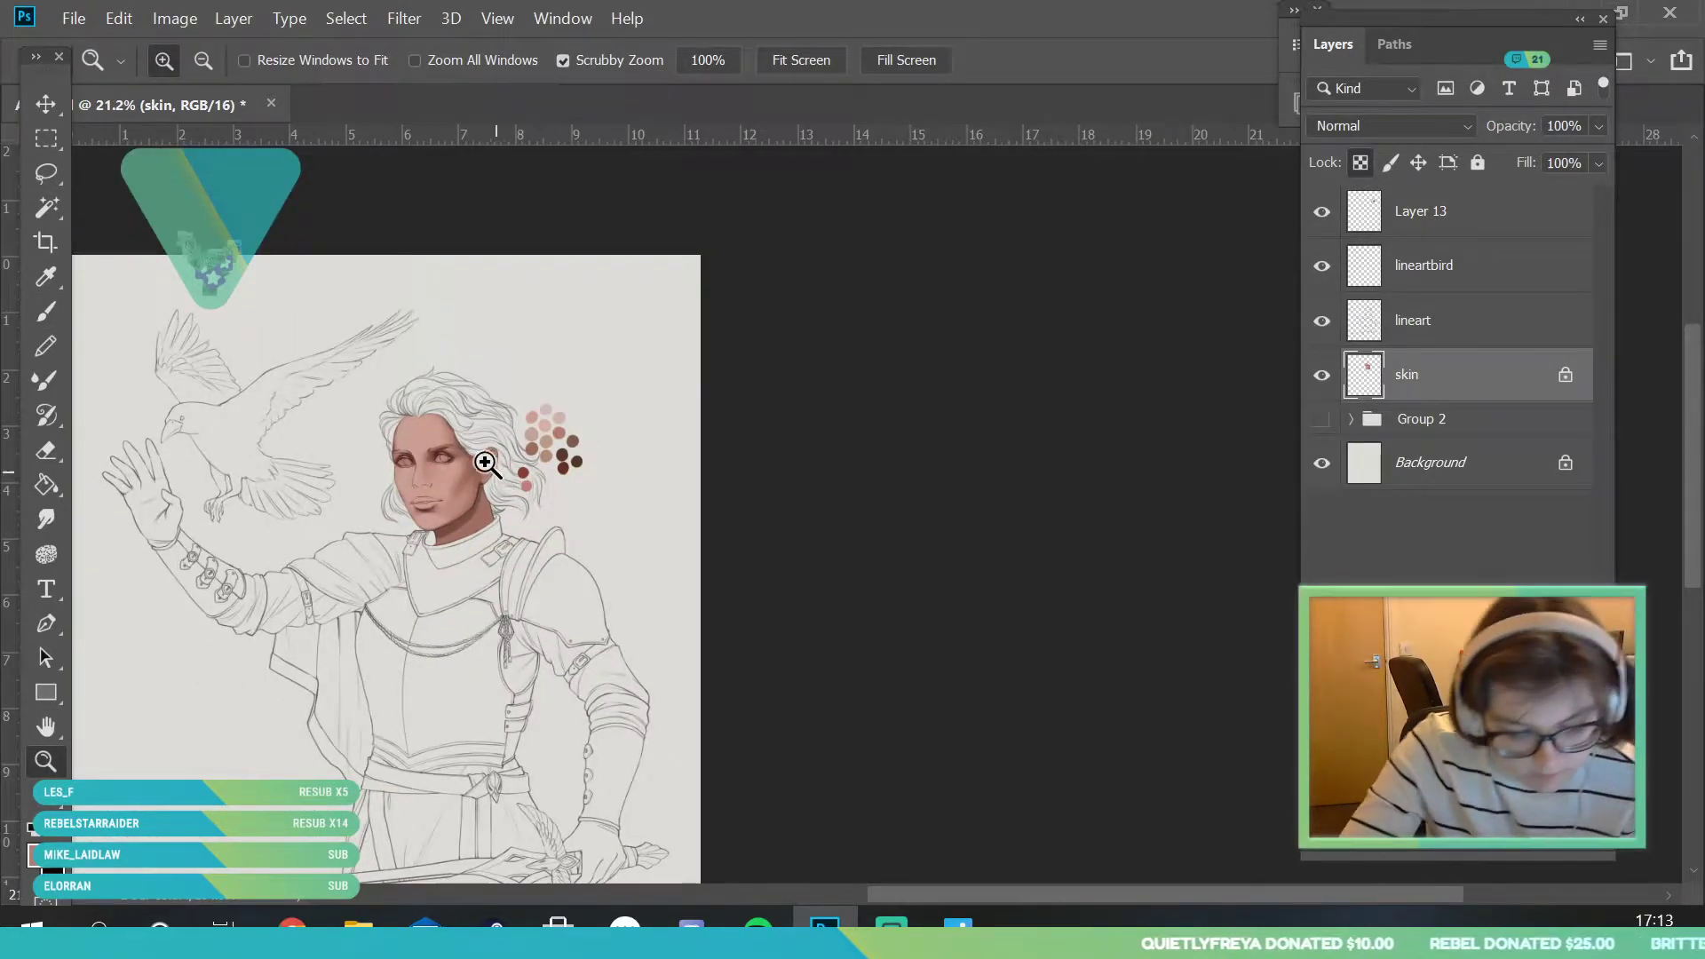
left_click_drag(490, 471, 638, 368)
left_click_drag(409, 473, 472, 536)
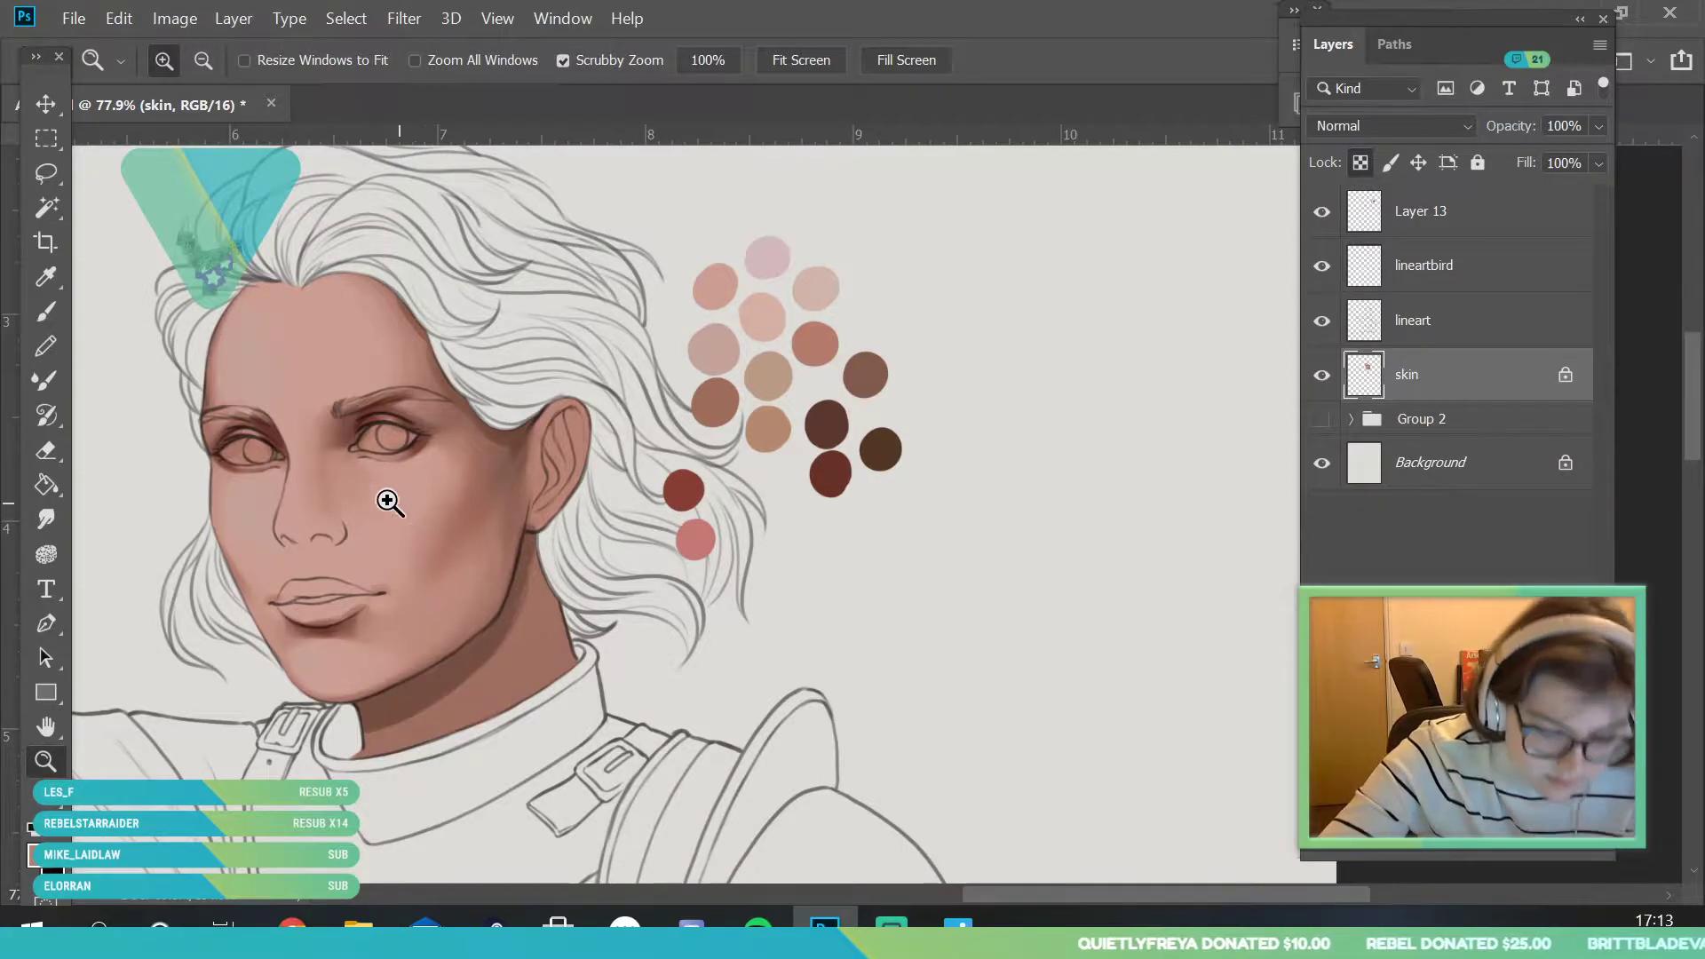
left_click_drag(335, 485, 468, 485)
key("i")
left_click(353, 399)
left_click(49, 314)
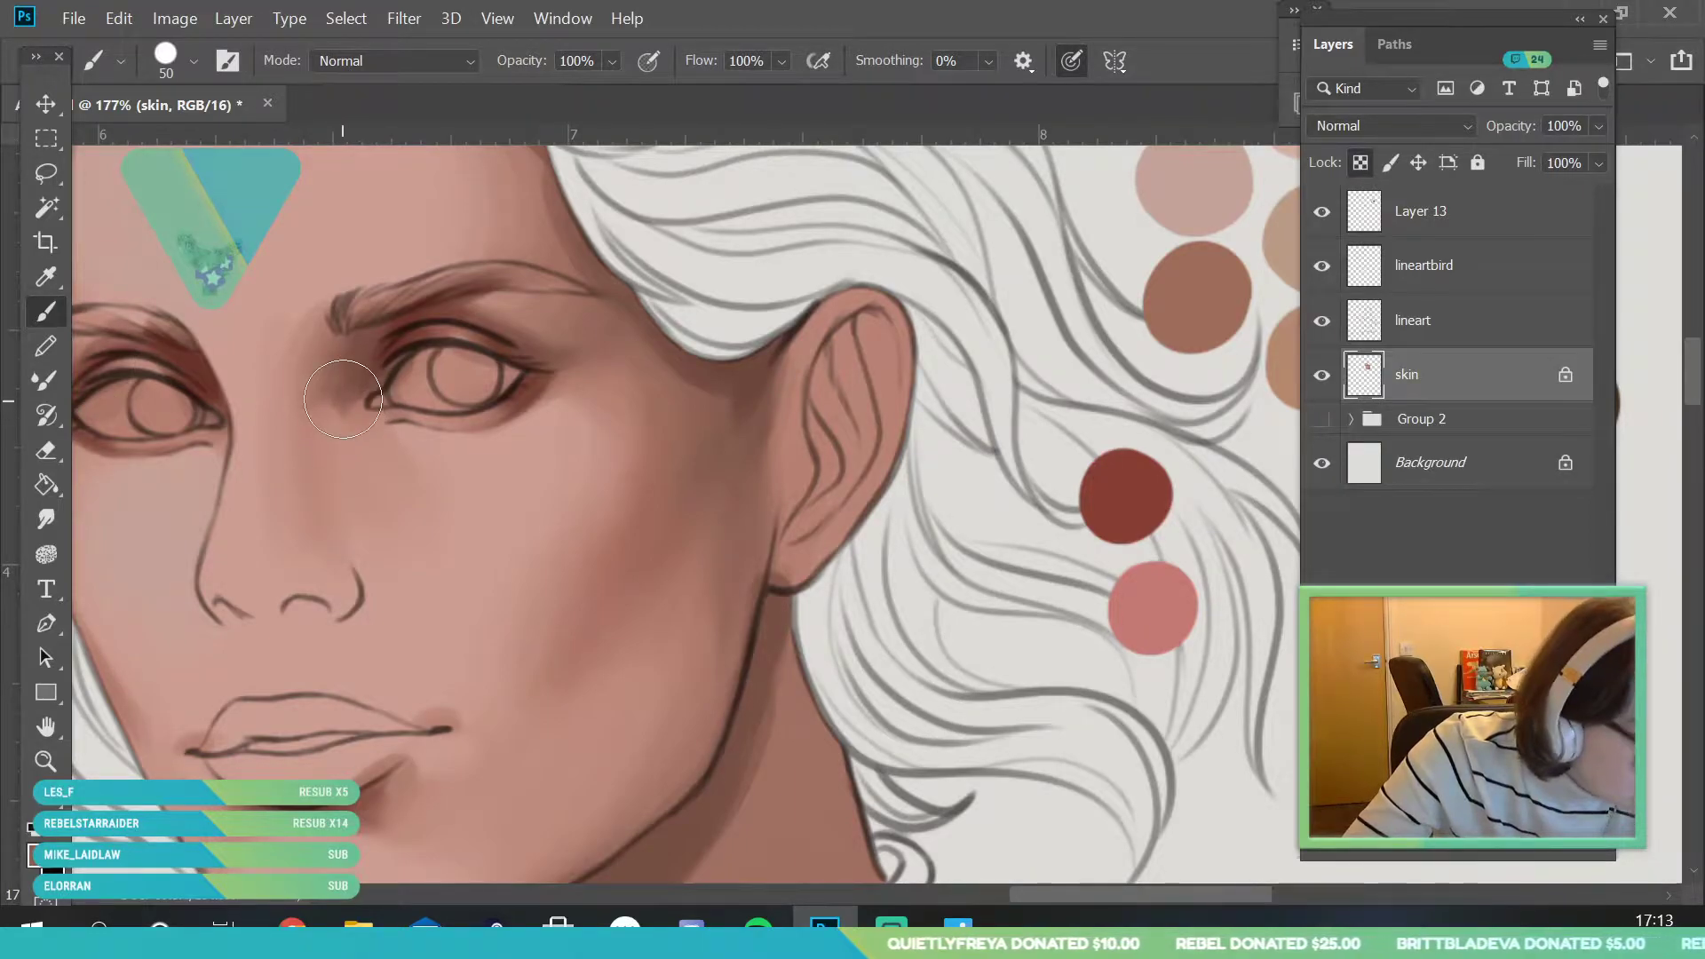
left_click_drag(345, 396, 354, 435)
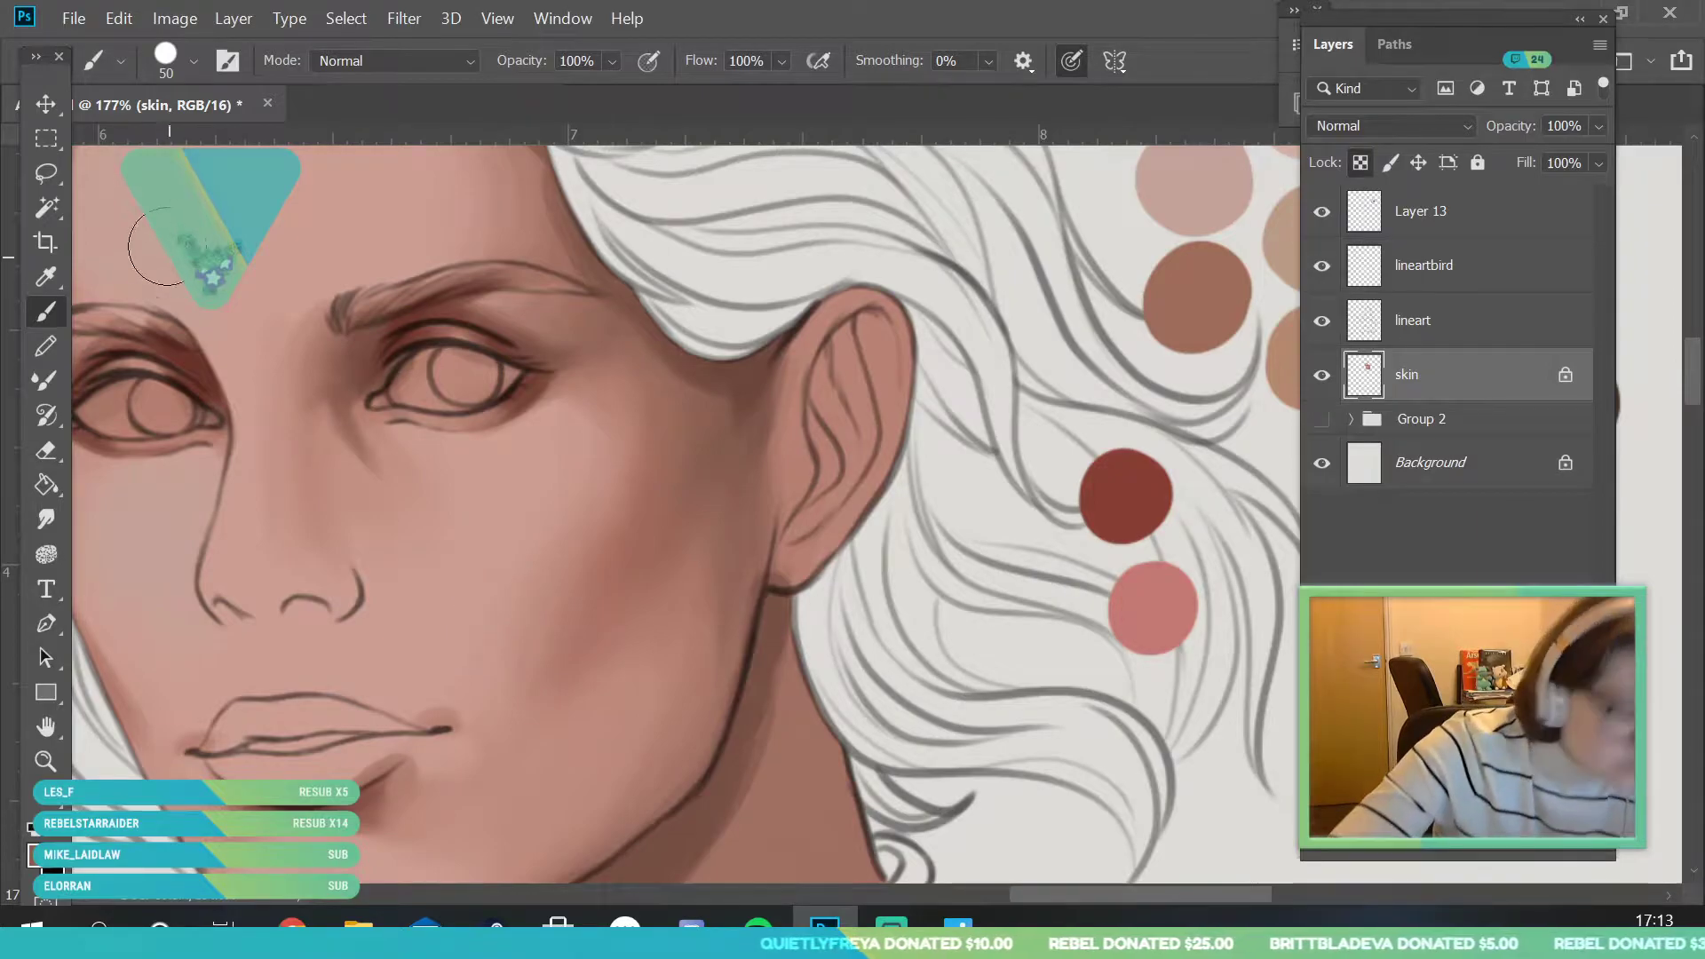
- Resample a mid-tone beside the nose bridge and soften the shadow below the near eye's inner corner
key("i")
left_click(331, 401)
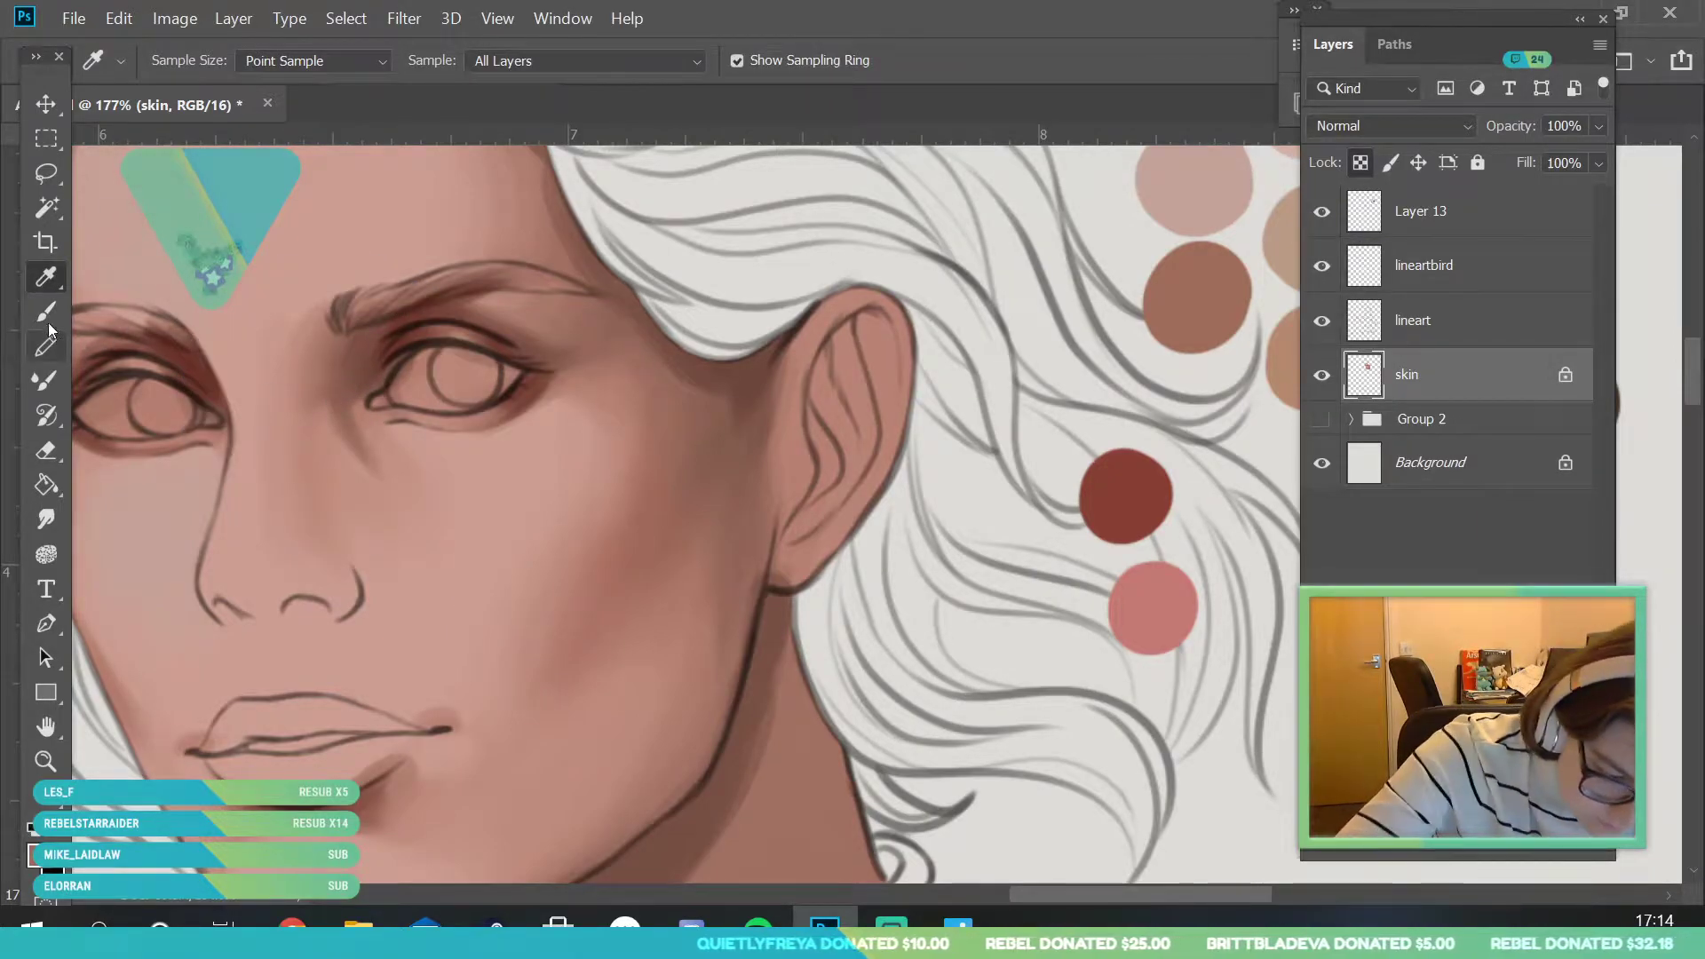
key("b")
mouse_move(316, 431)
left_mouse_down()
mouse_move(323, 478)
mouse_move(340, 458)
left_mouse_up()
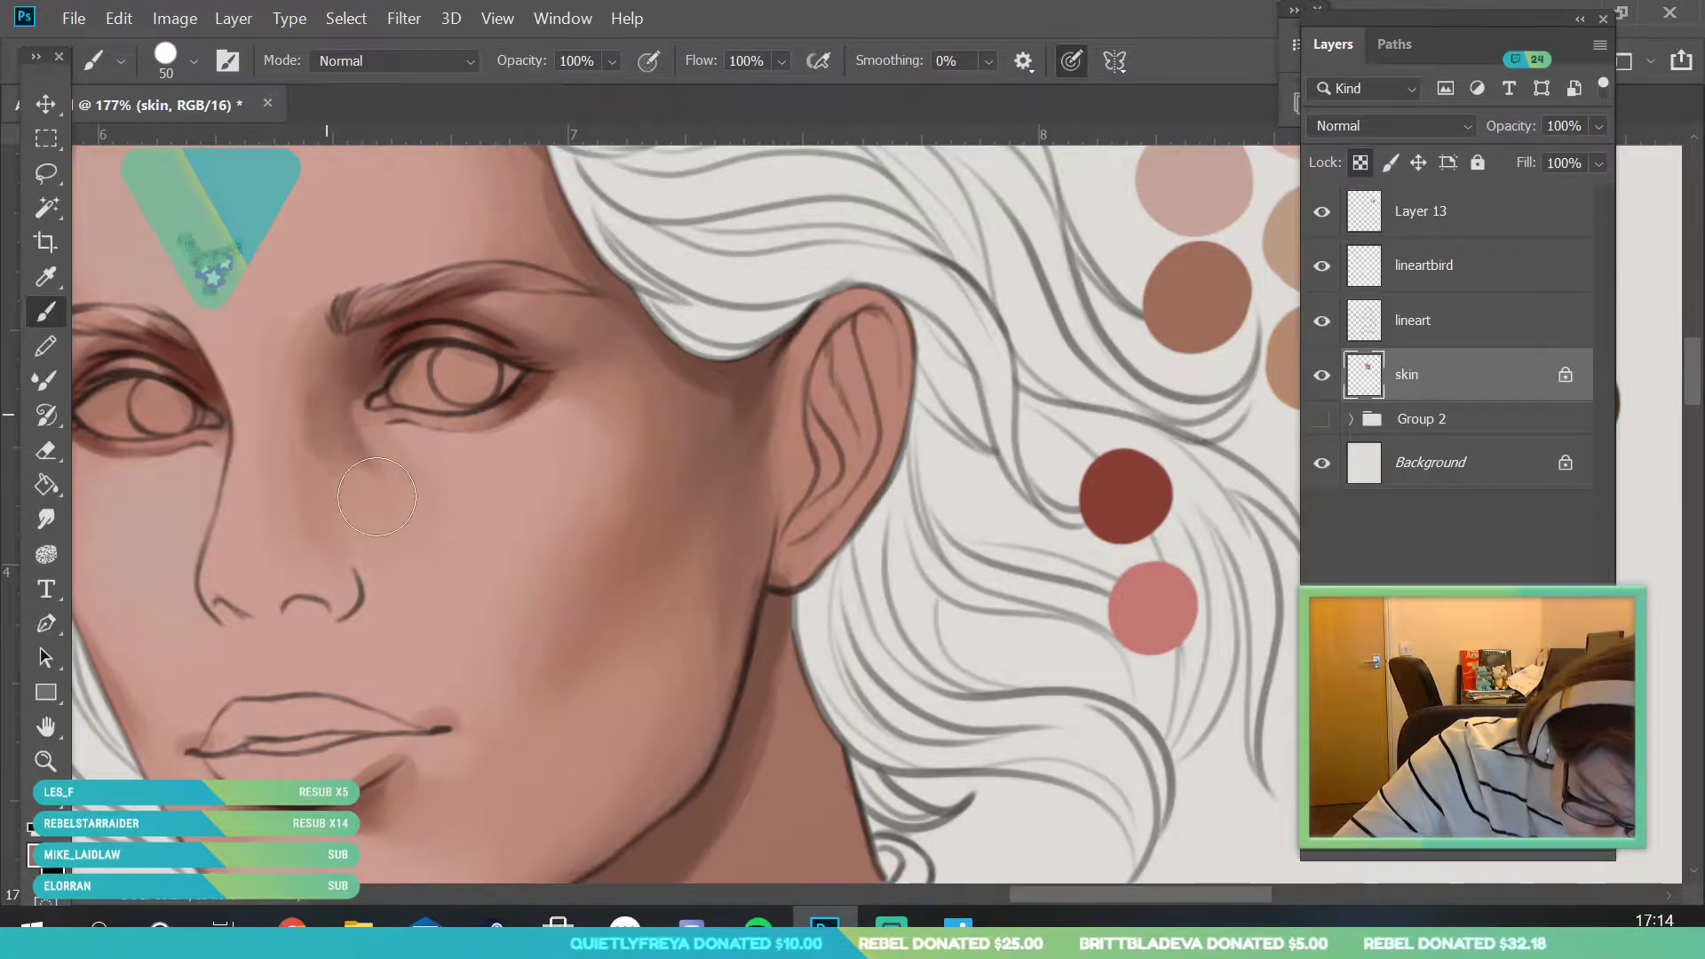
- Resample skin tones beside the nose bridge and blend the shadow below the near eye's inner corner into the cheek
key("z")
left_click_drag(409, 542, 529, 693)
left_click_drag(125, 355, 148, 357)
key("i")
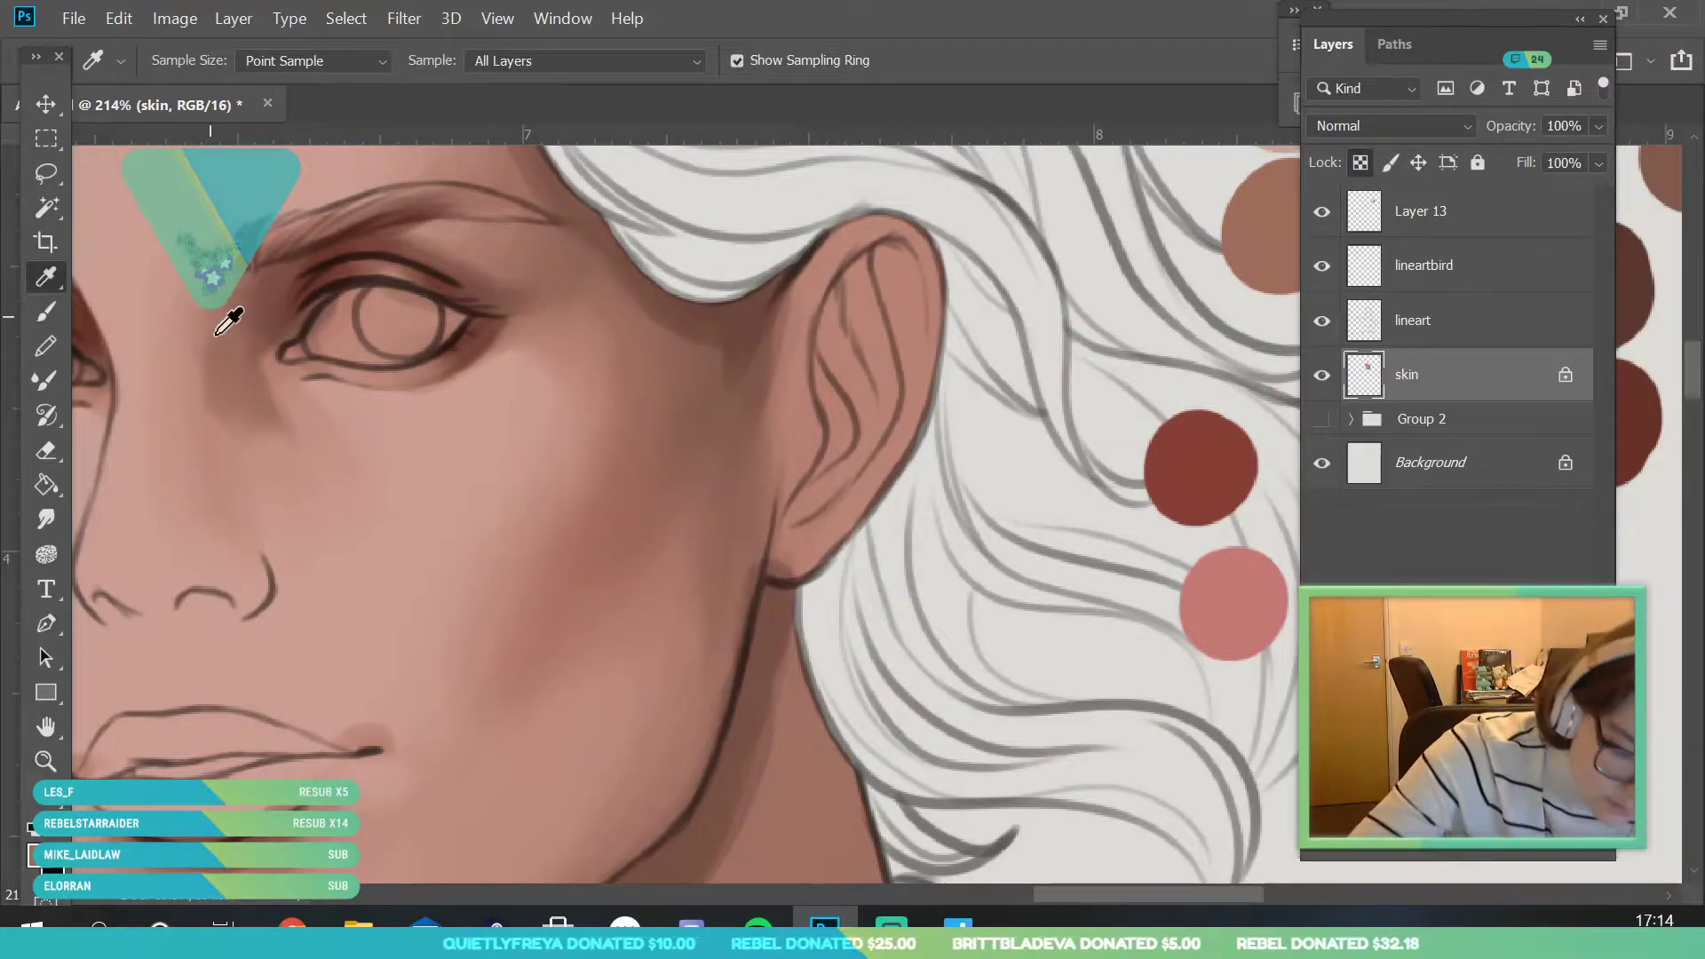
key("b")
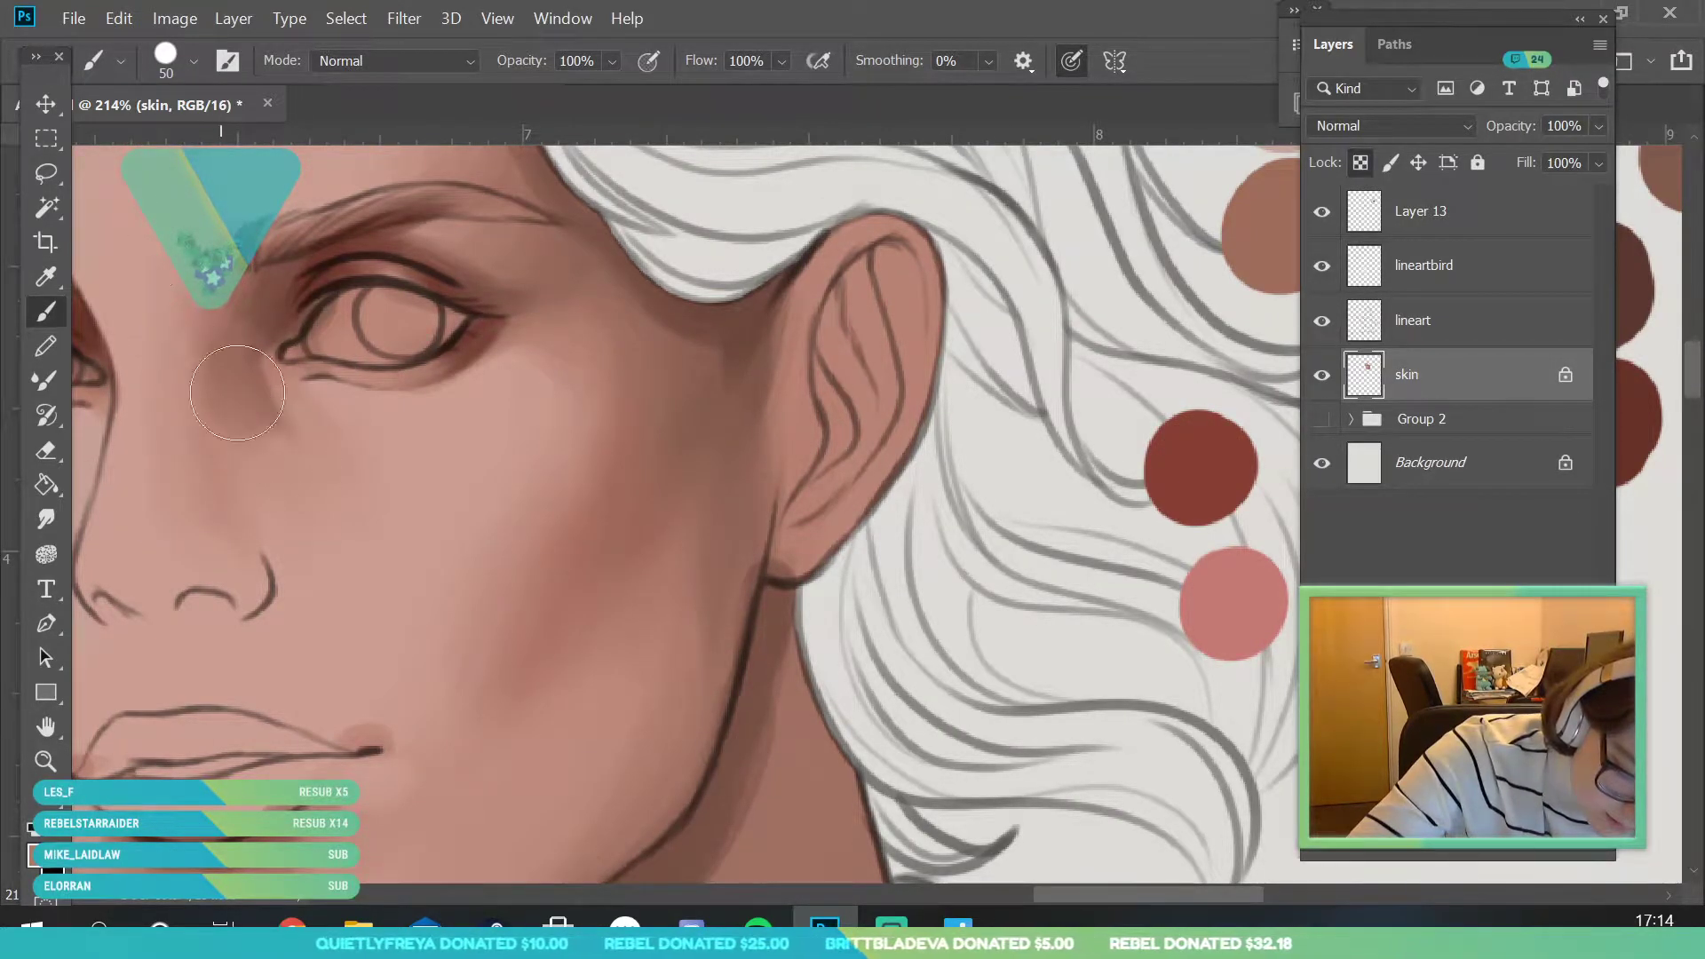
key("i")
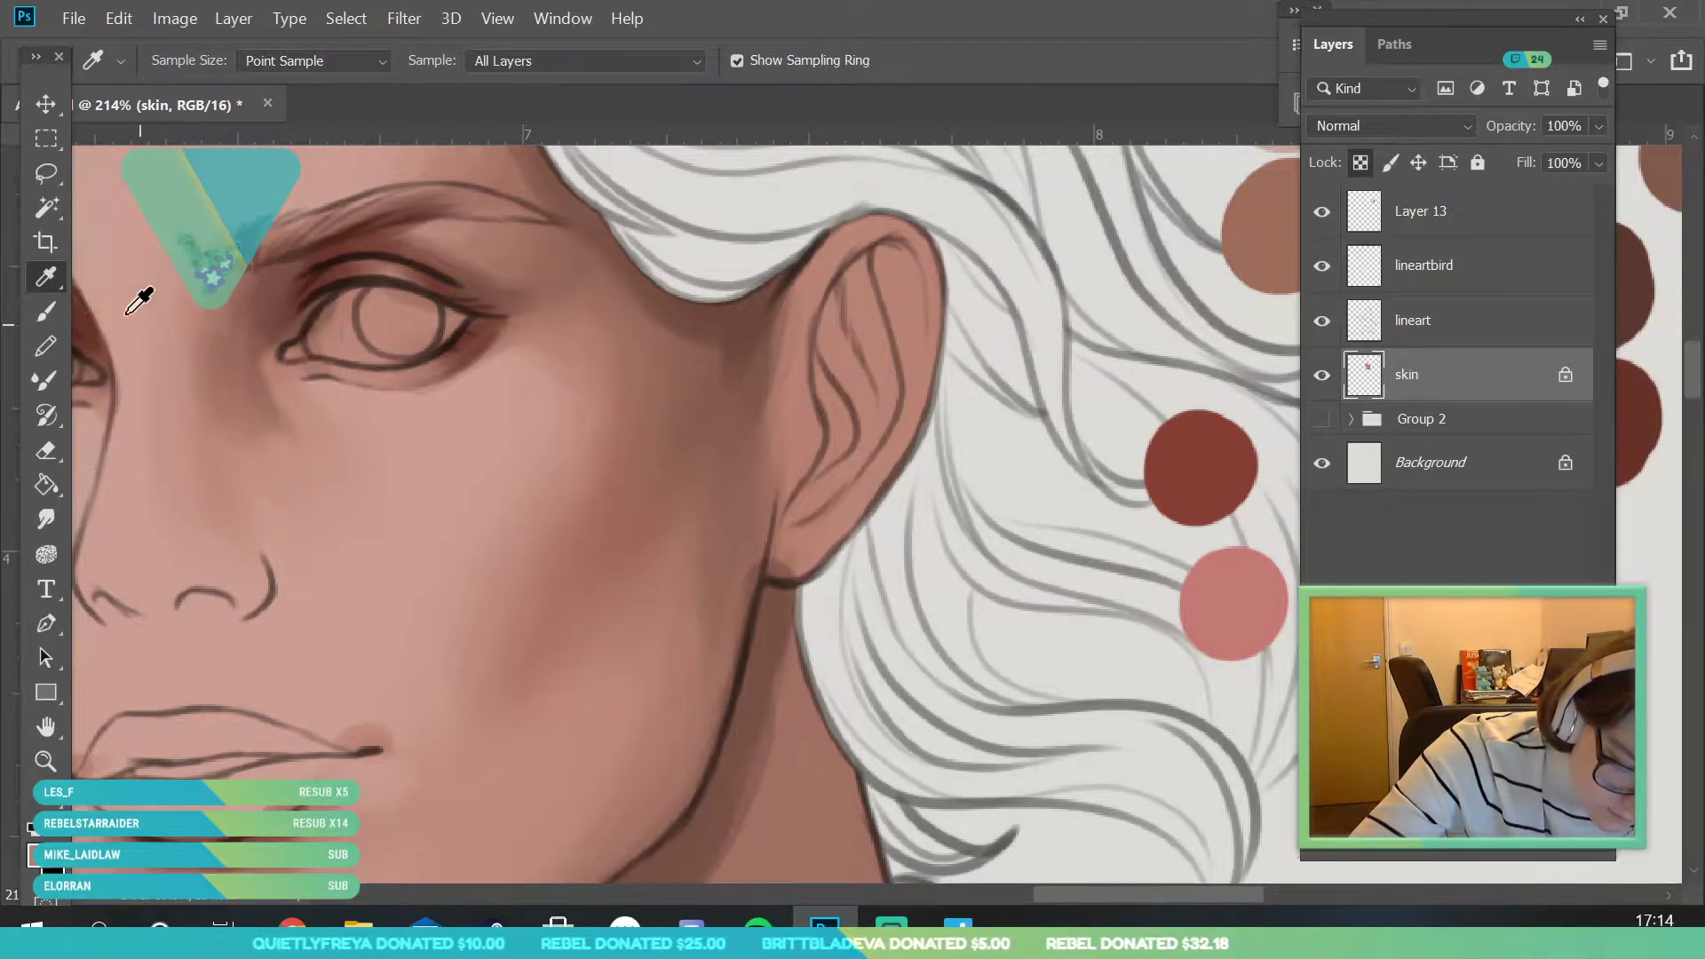
key("b")
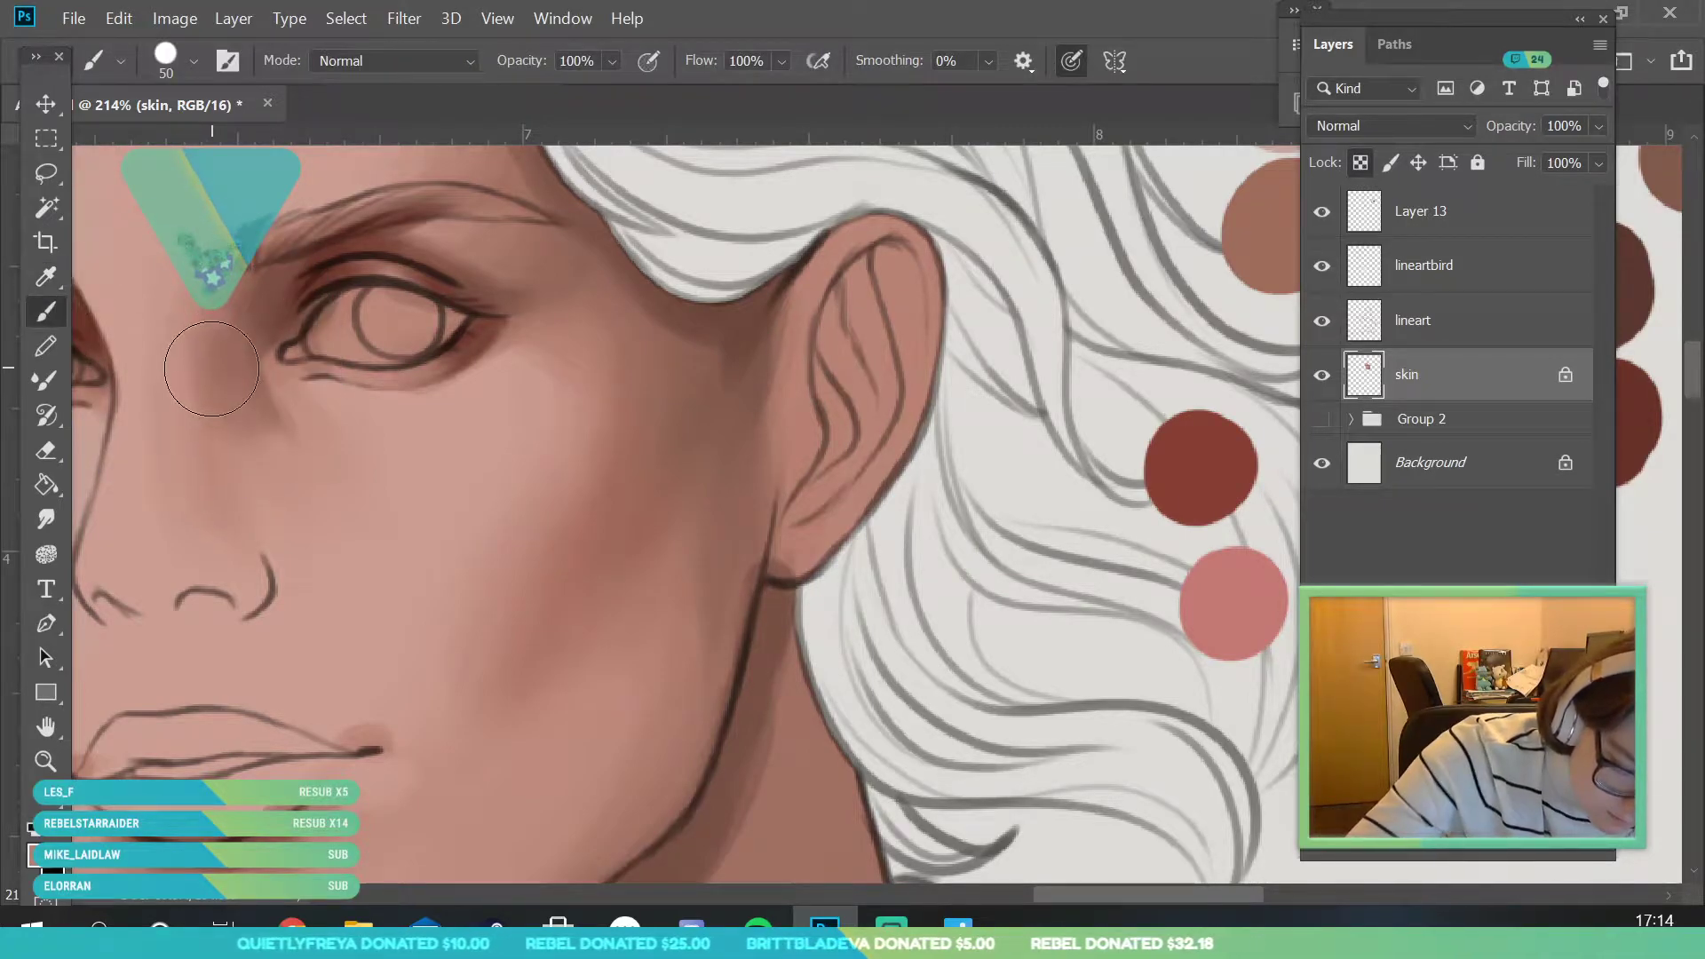
key("i")
left_click(272, 447)
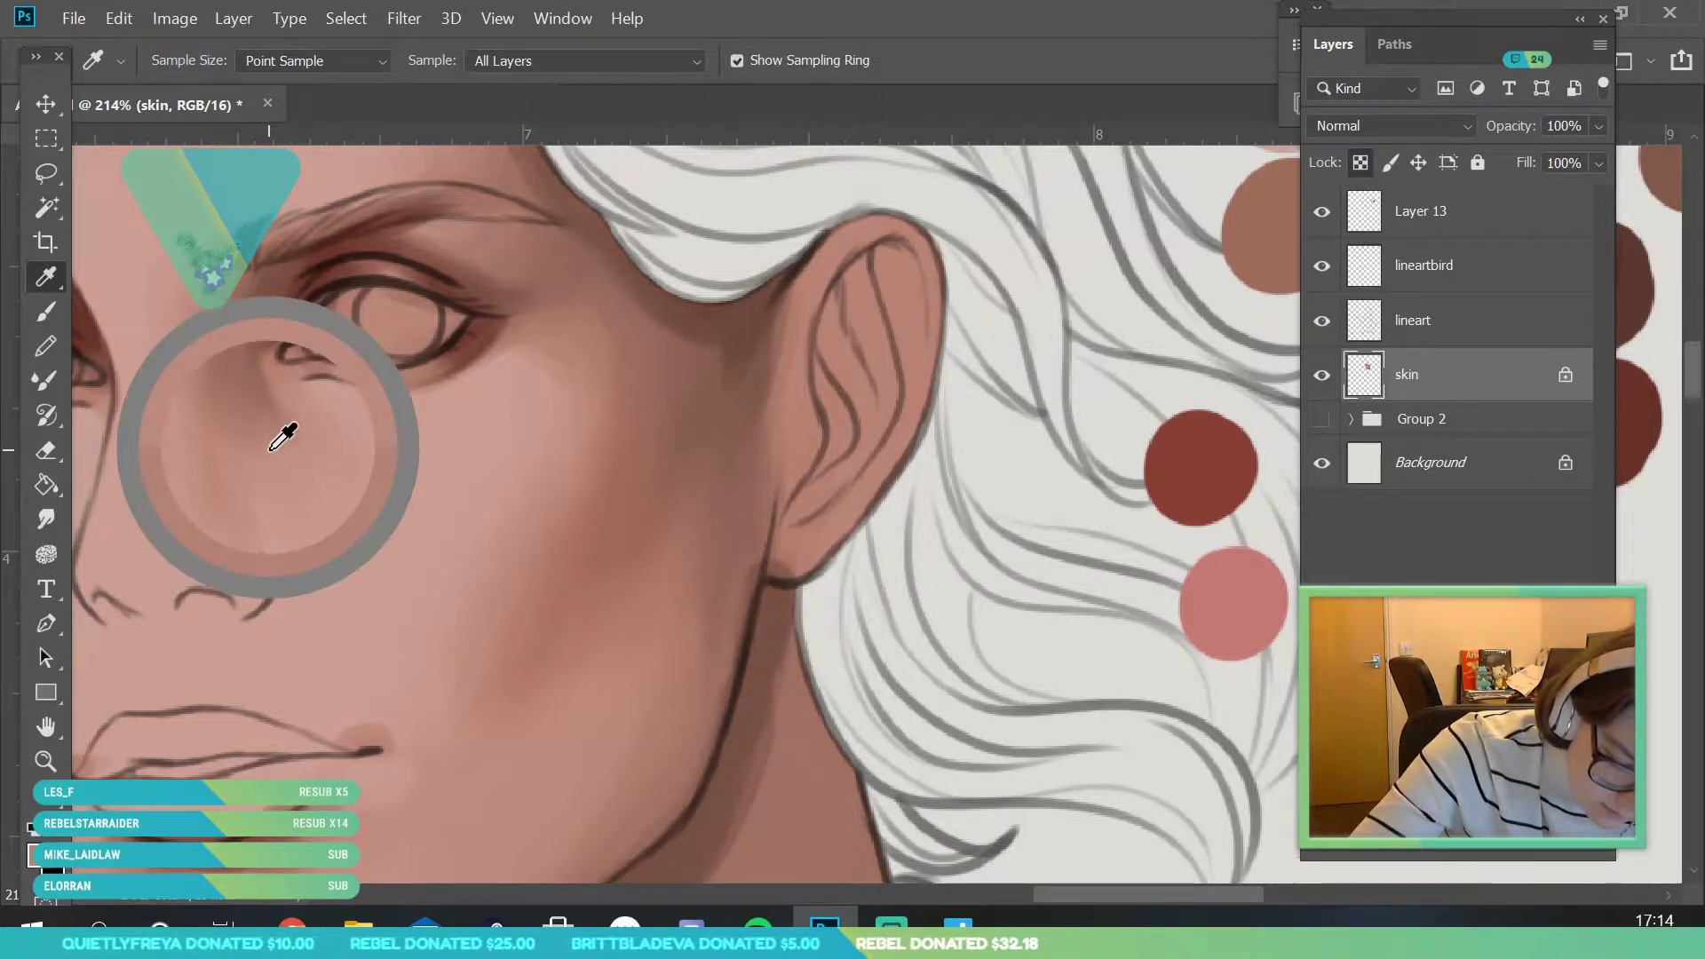
key("b")
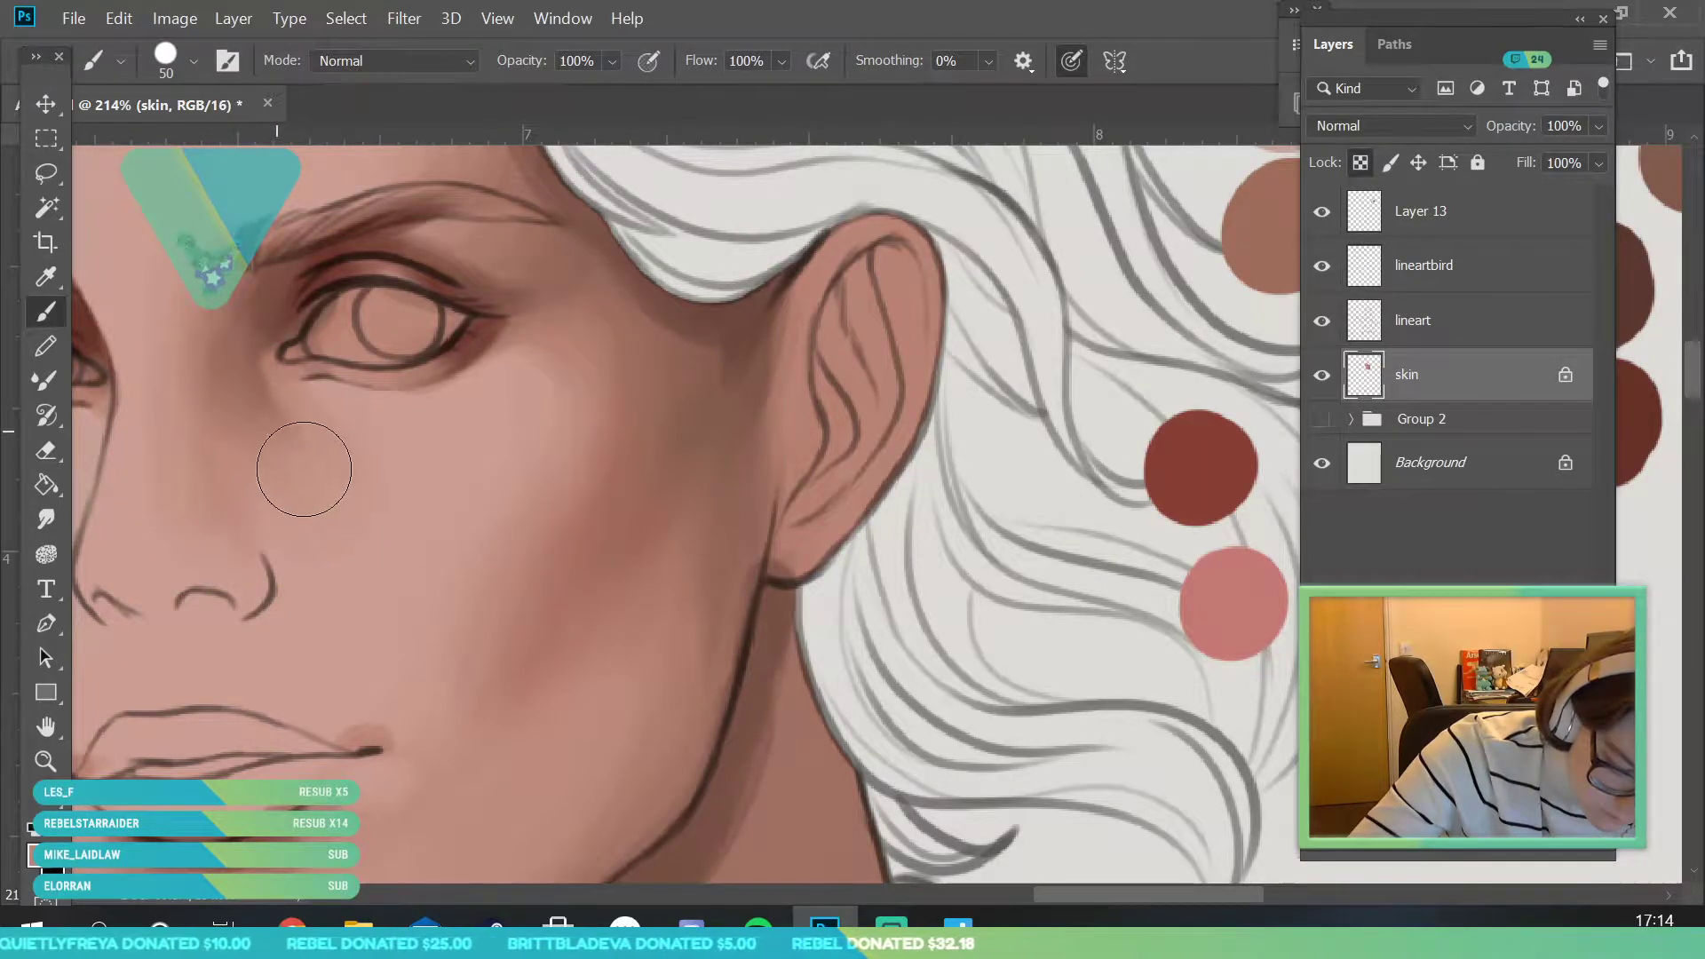
- Sample a skin tone below the near eye, set the brush size to 18 and shade the nose's far edge below the far eye
left_click(46, 760)
left_click_drag(387, 400, 332, 711)
left_click_drag(342, 381, 435, 459)
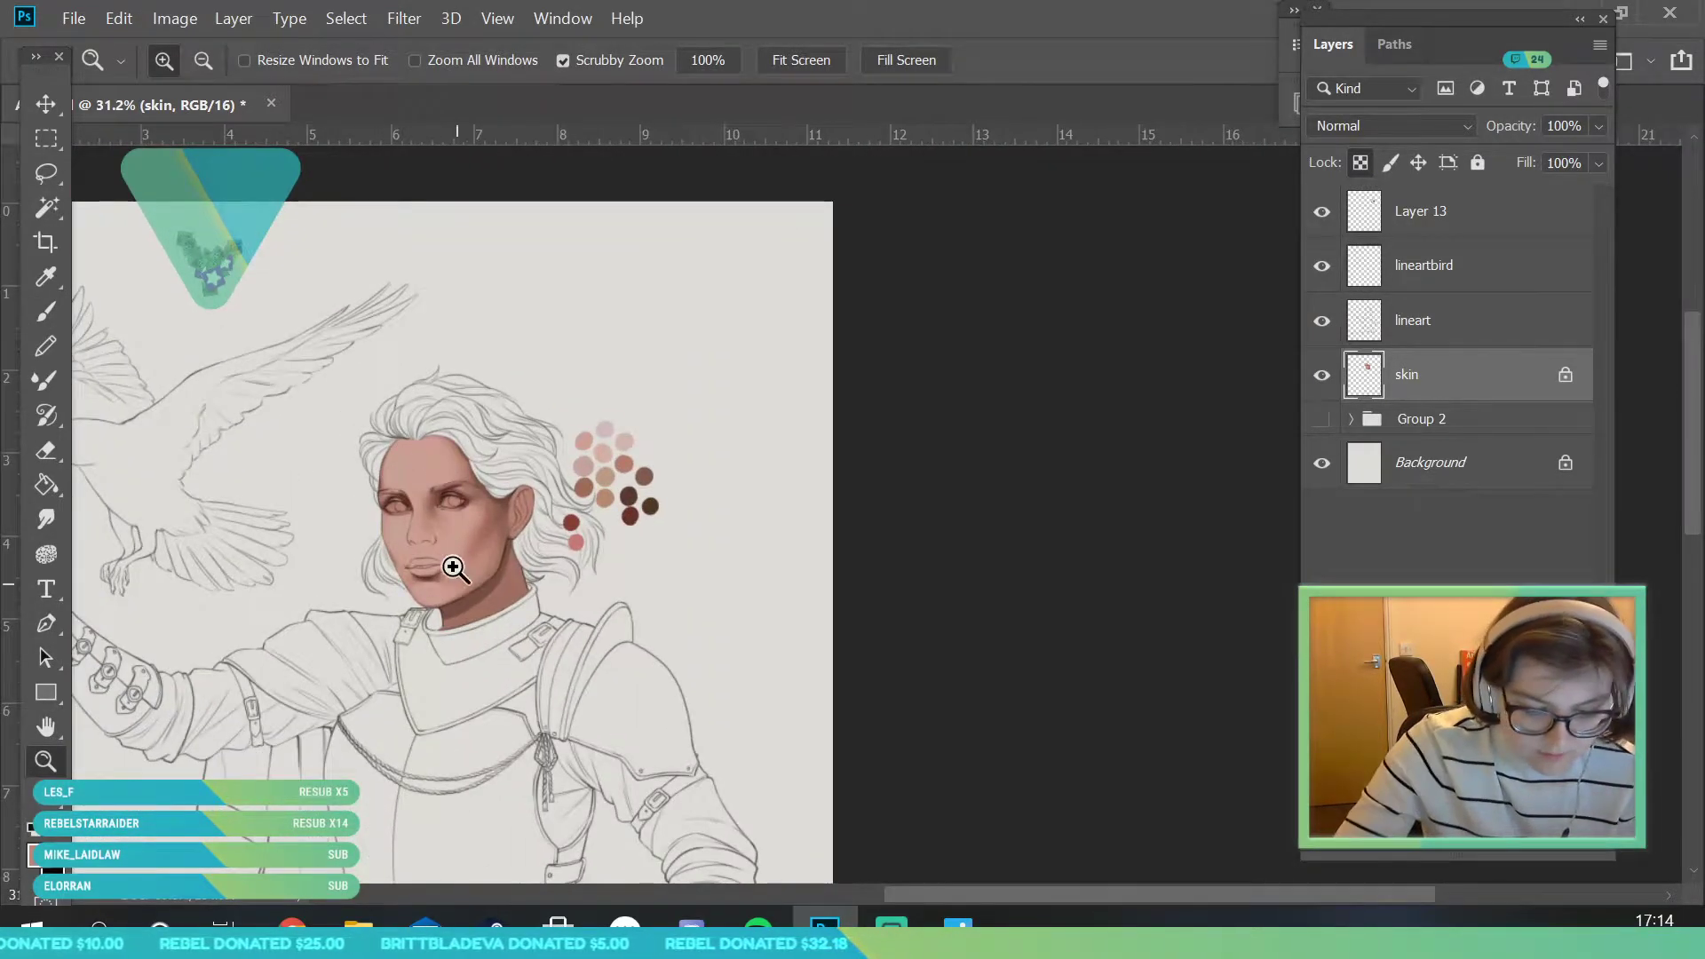
scroll(458, 585, "up", 5)
scroll(476, 540, "up", 6)
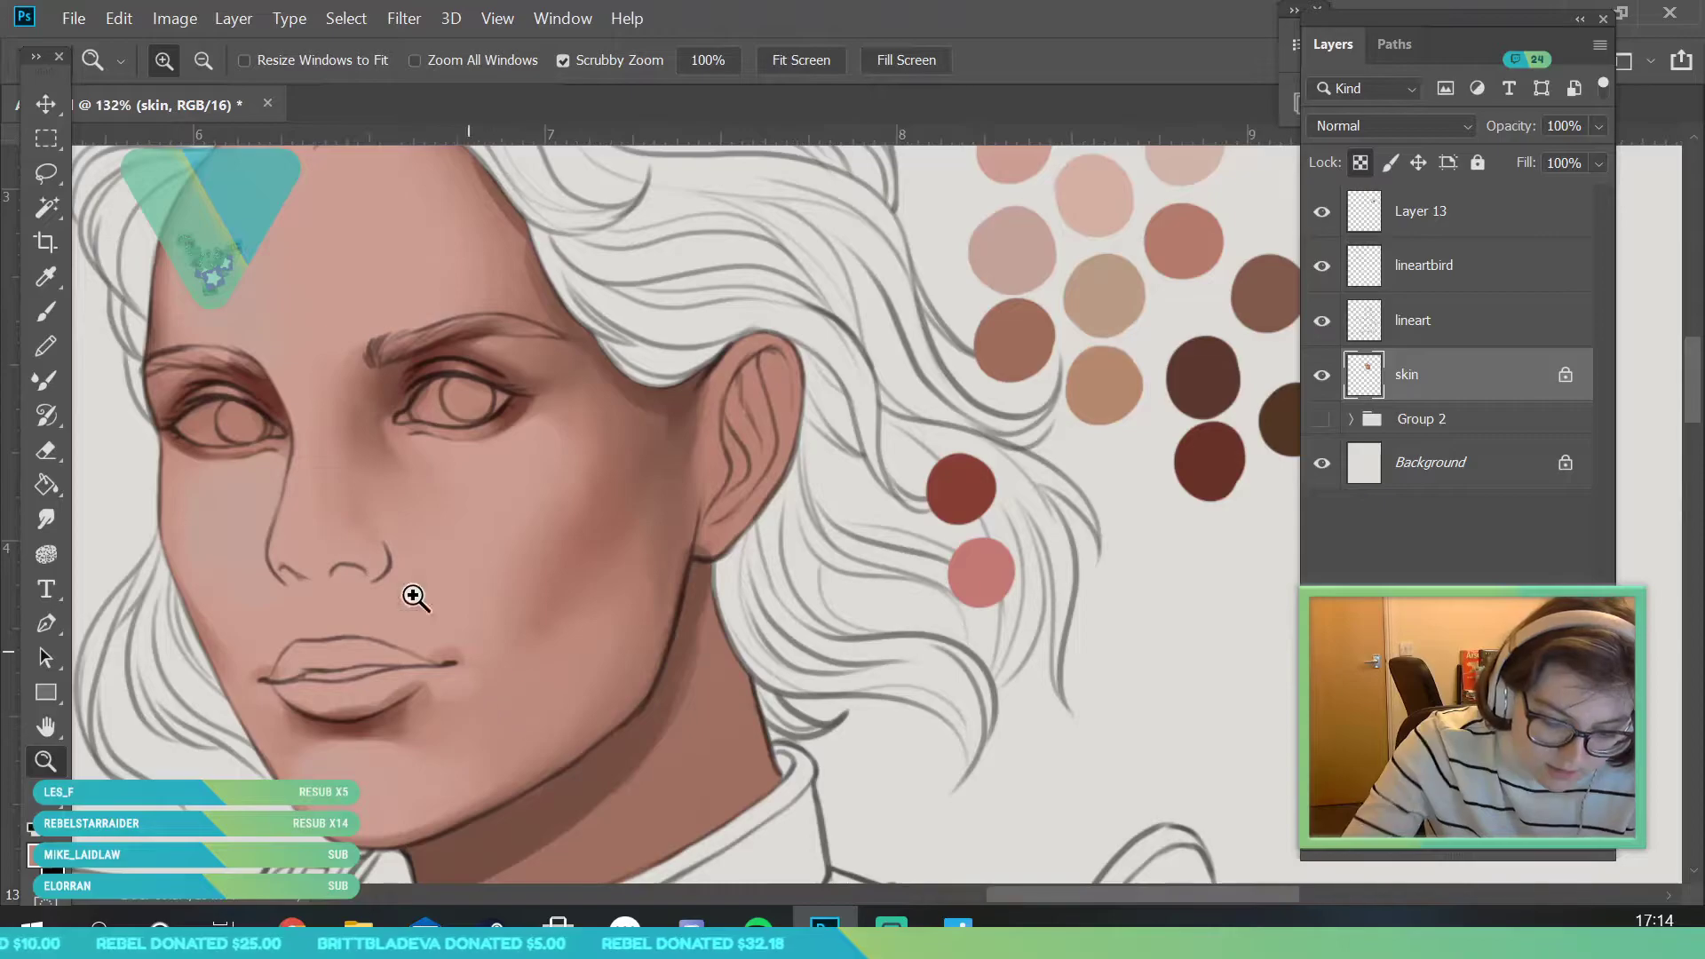
key("i")
left_click(451, 497)
key("b")
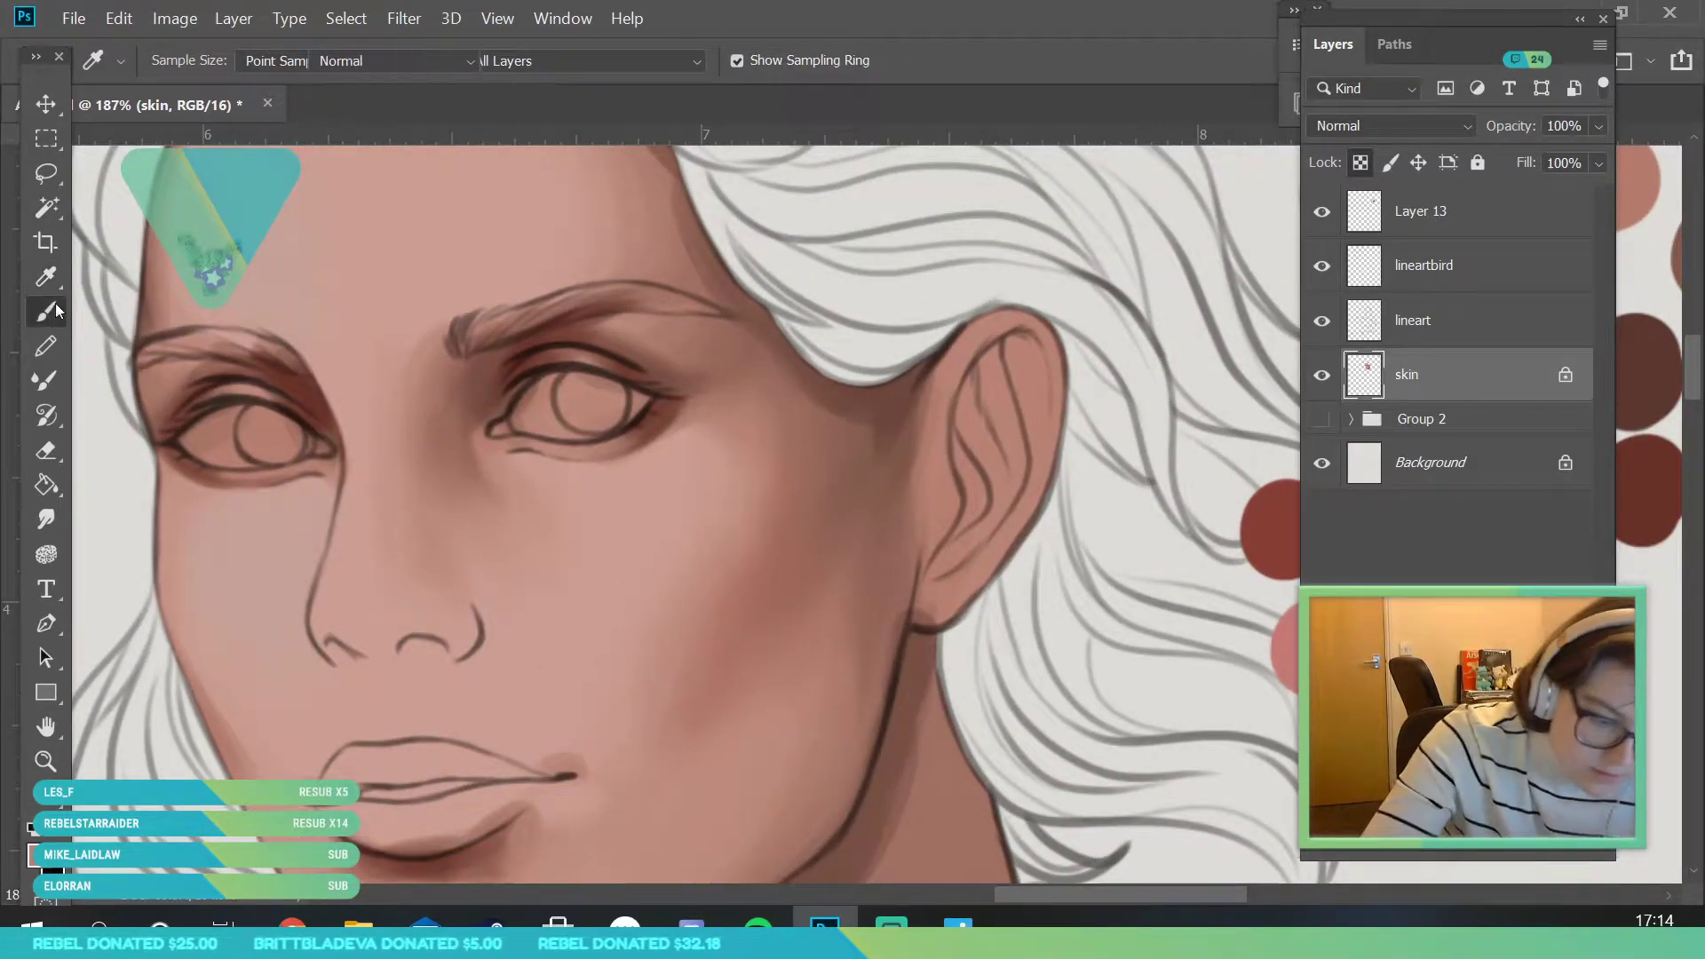
left_click(178, 60)
left_click(155, 806)
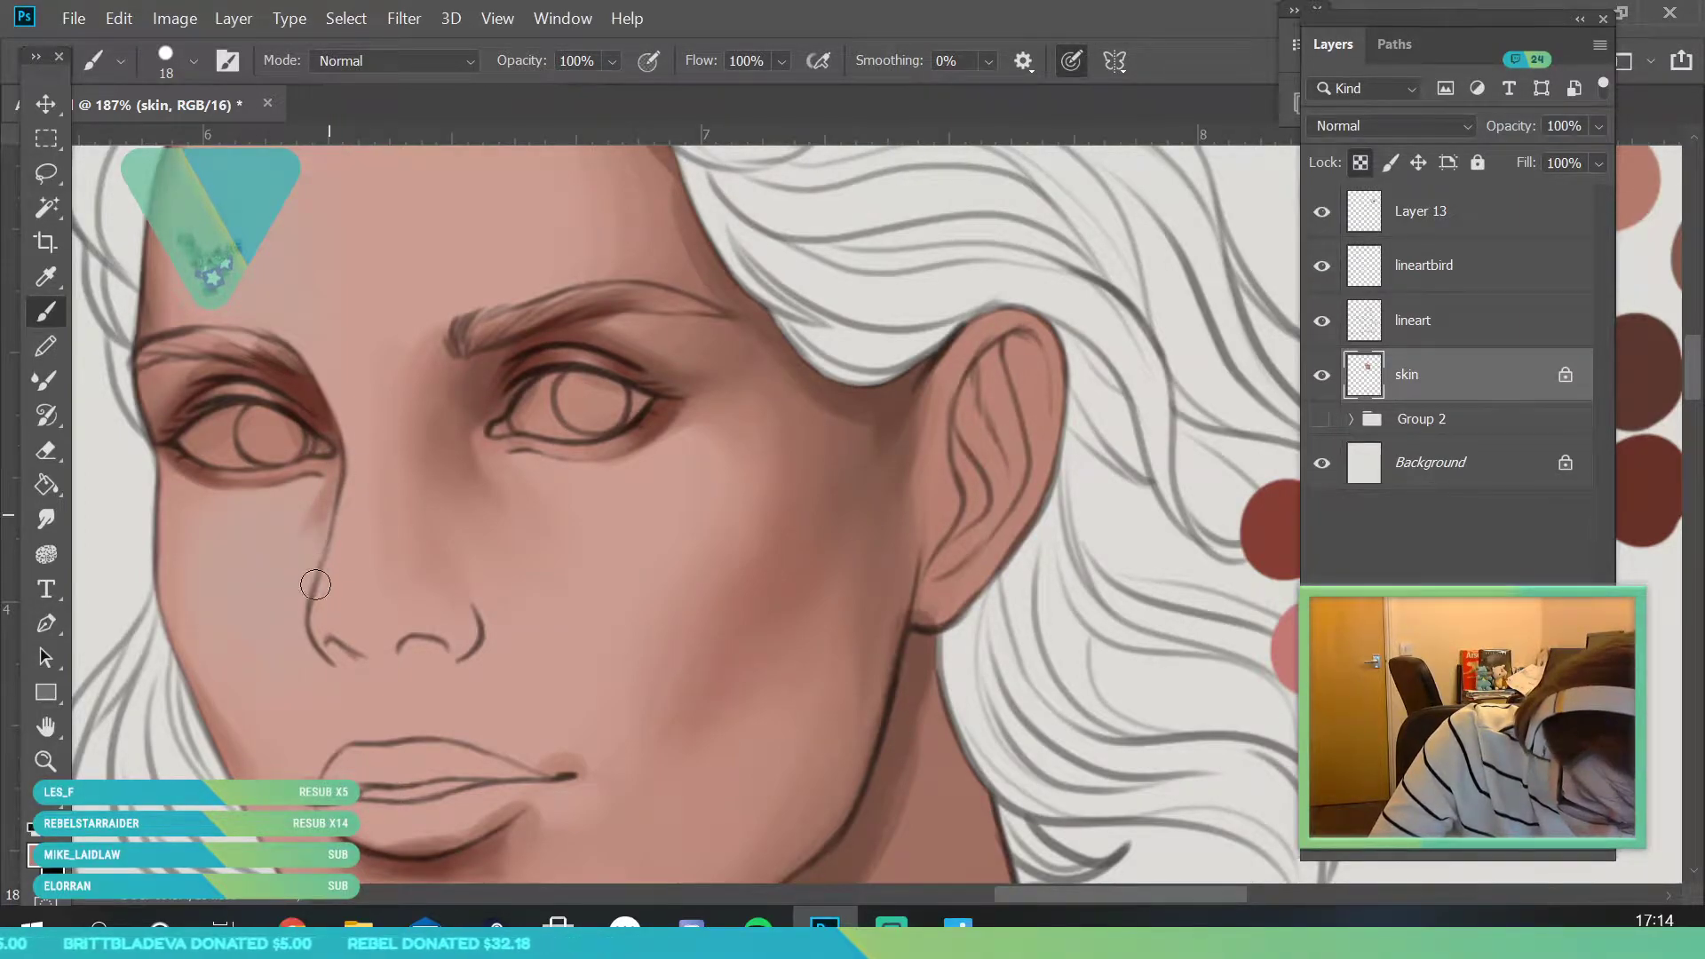
- Examine the face shading at several magnifications, both within the whole figure and close up
left_click(49, 764)
left_click_drag(361, 520, 165, 521)
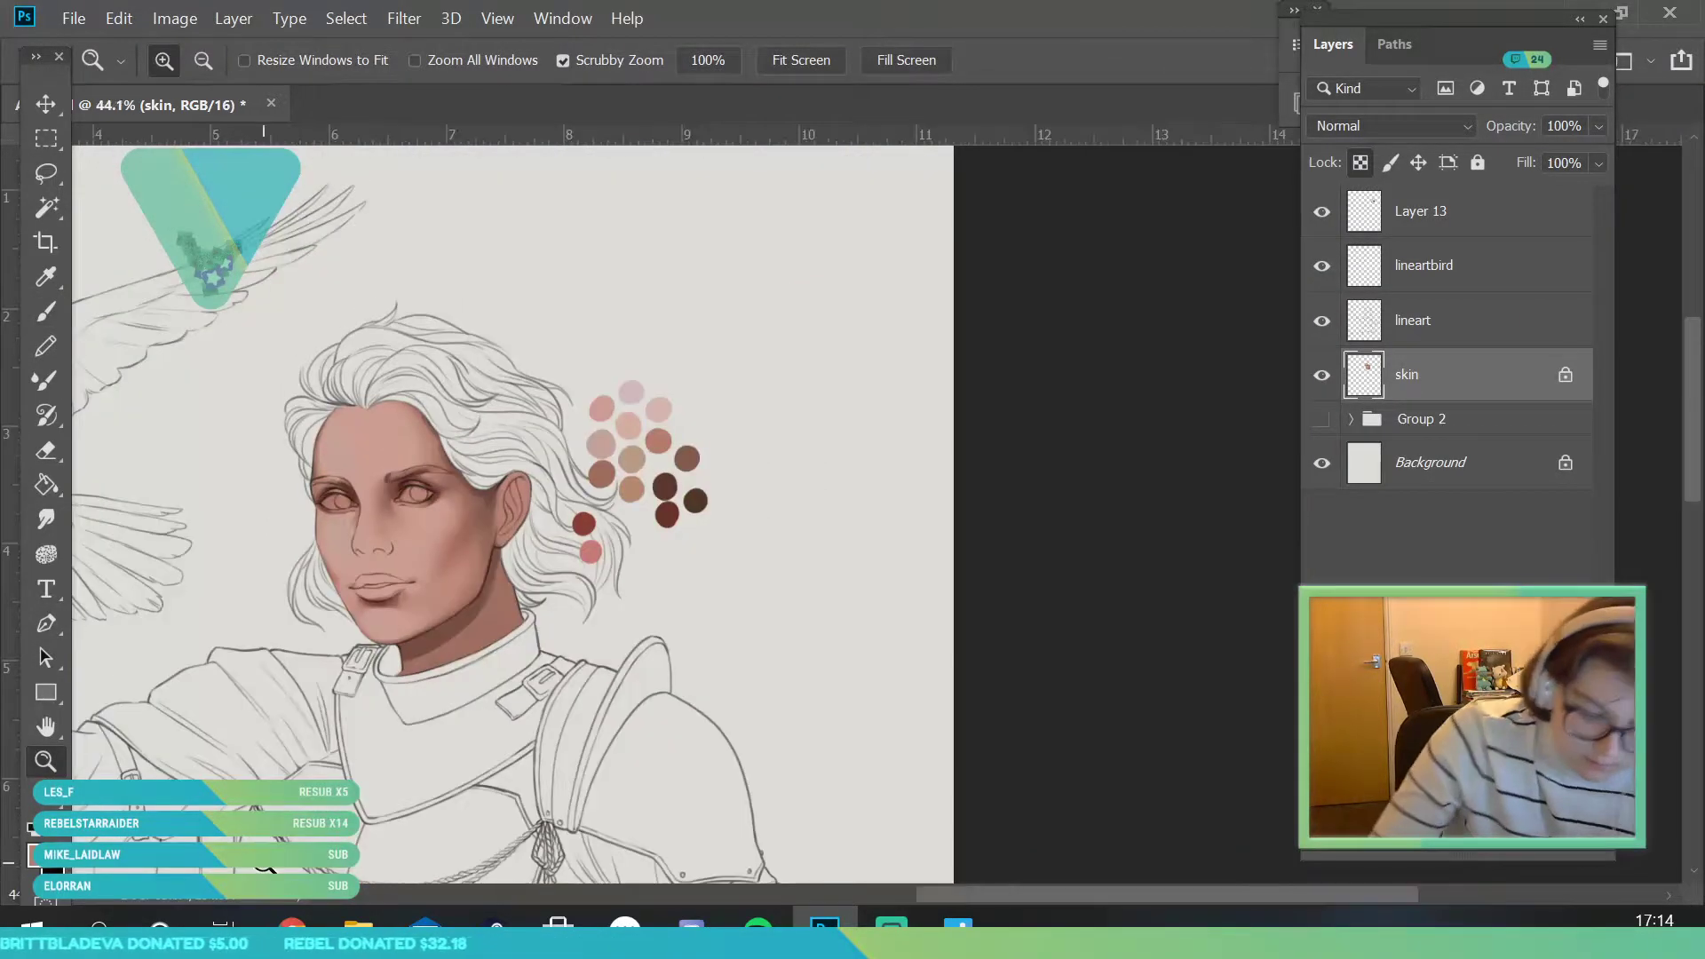
left_click_drag(461, 485, 511, 576)
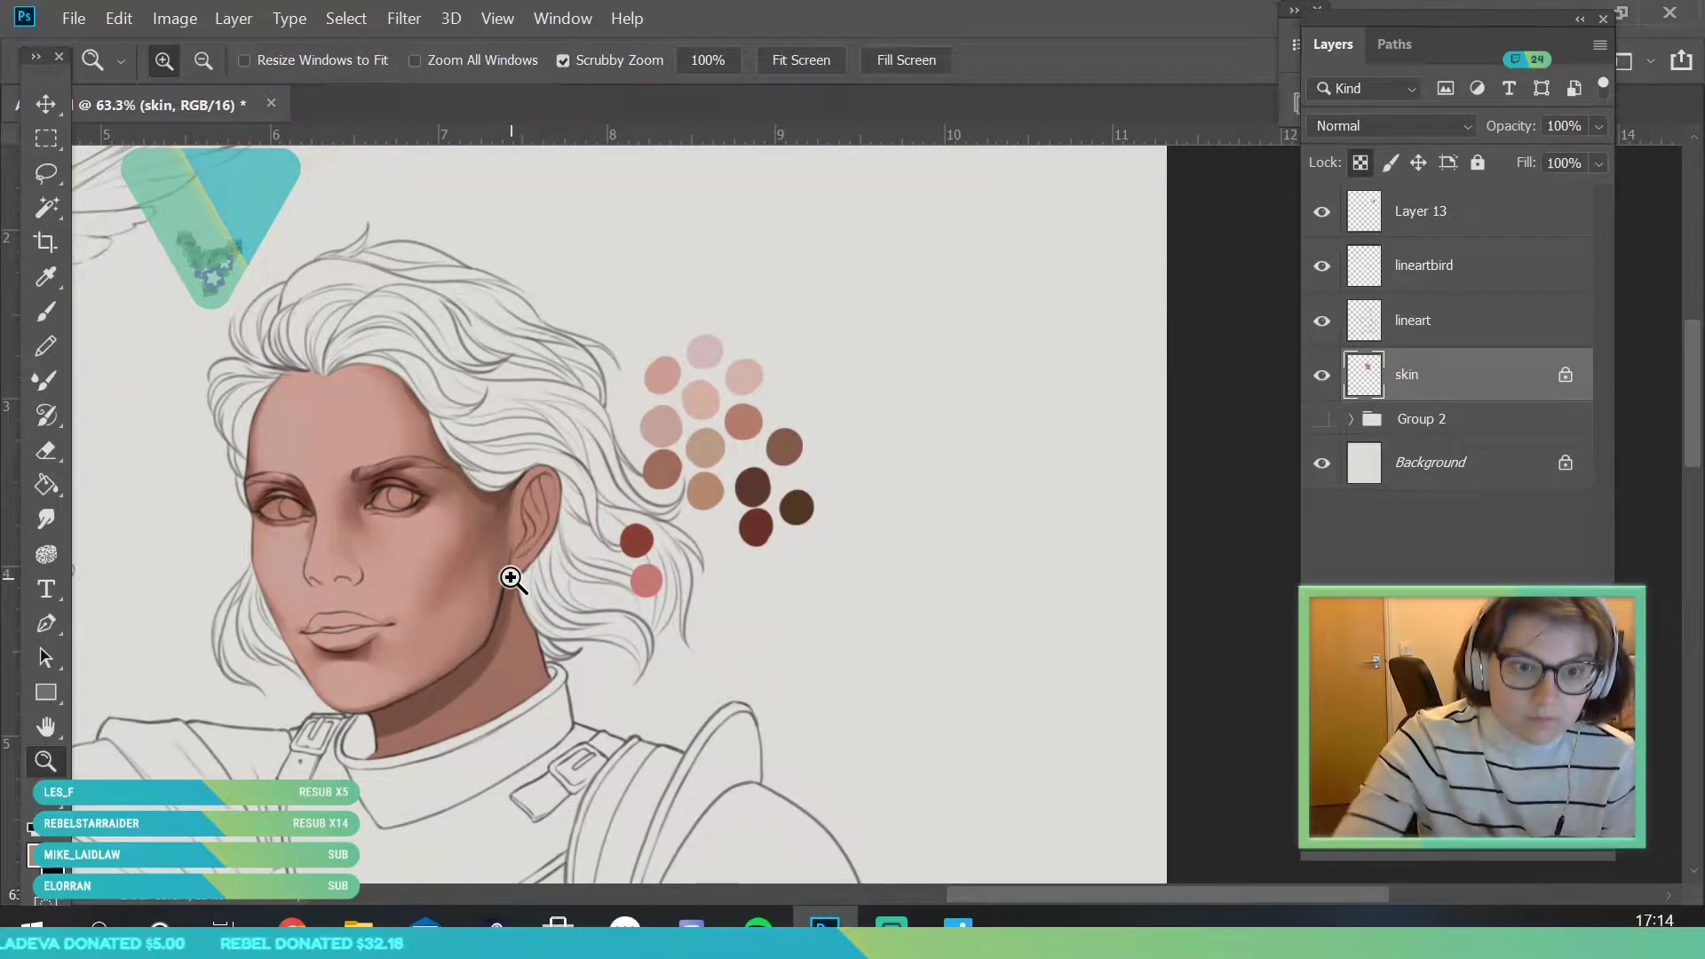
scroll(454, 418, "down", 2)
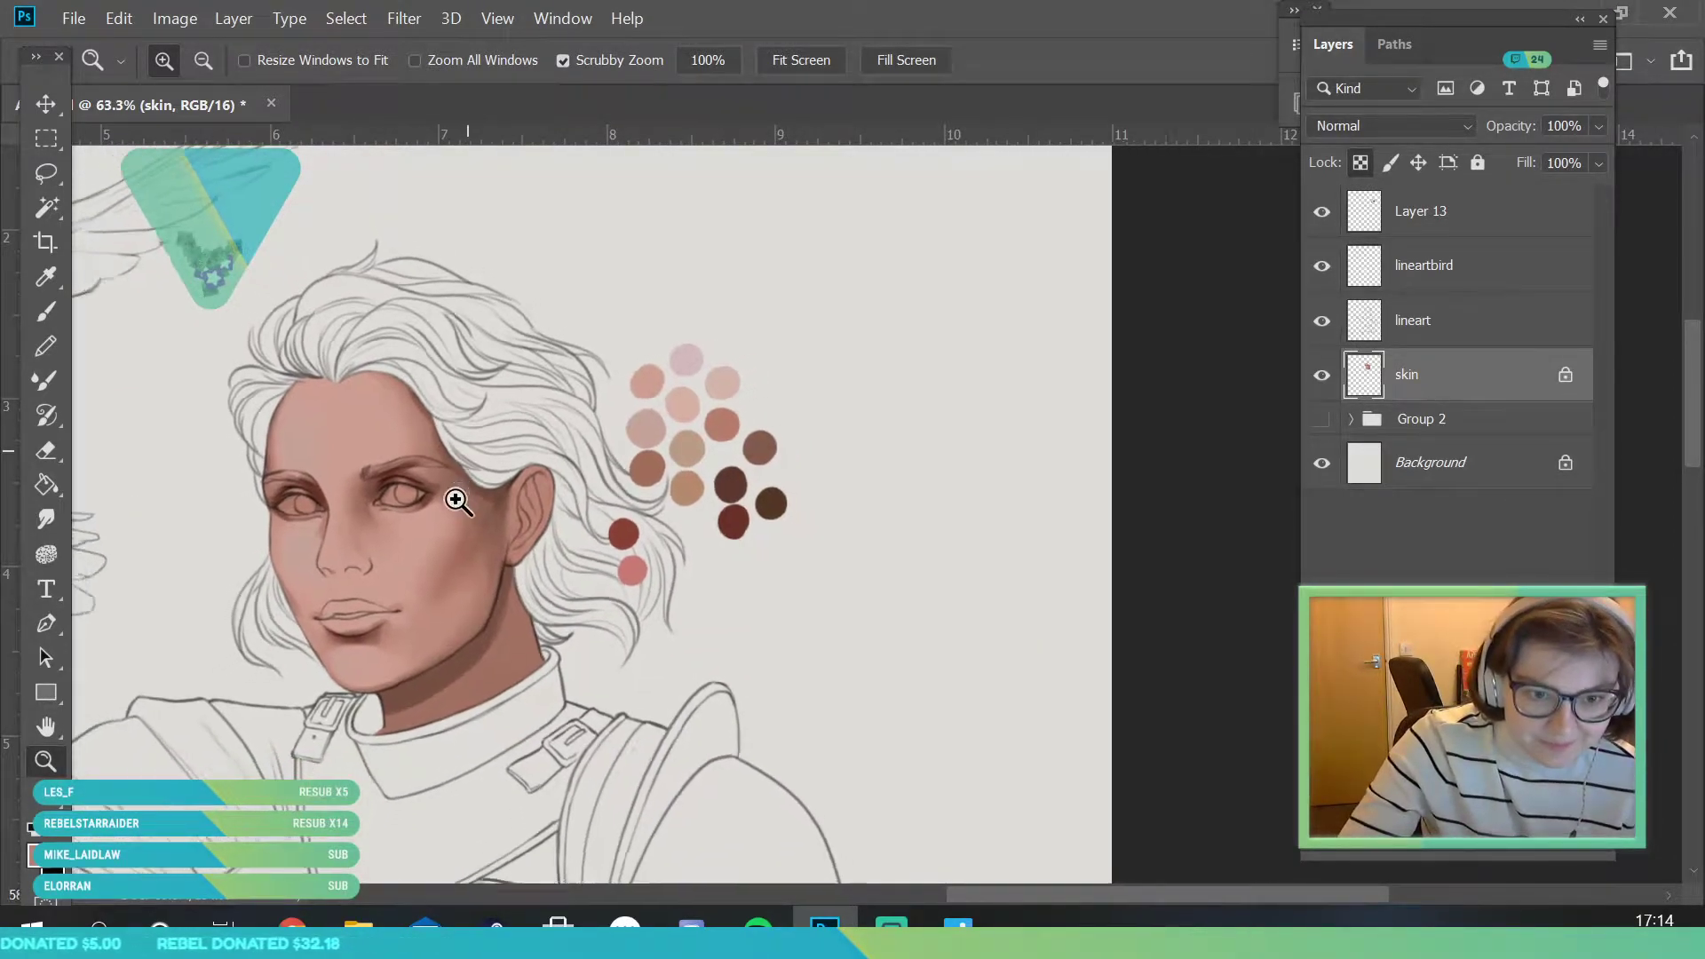
scroll(498, 419, "down", 2)
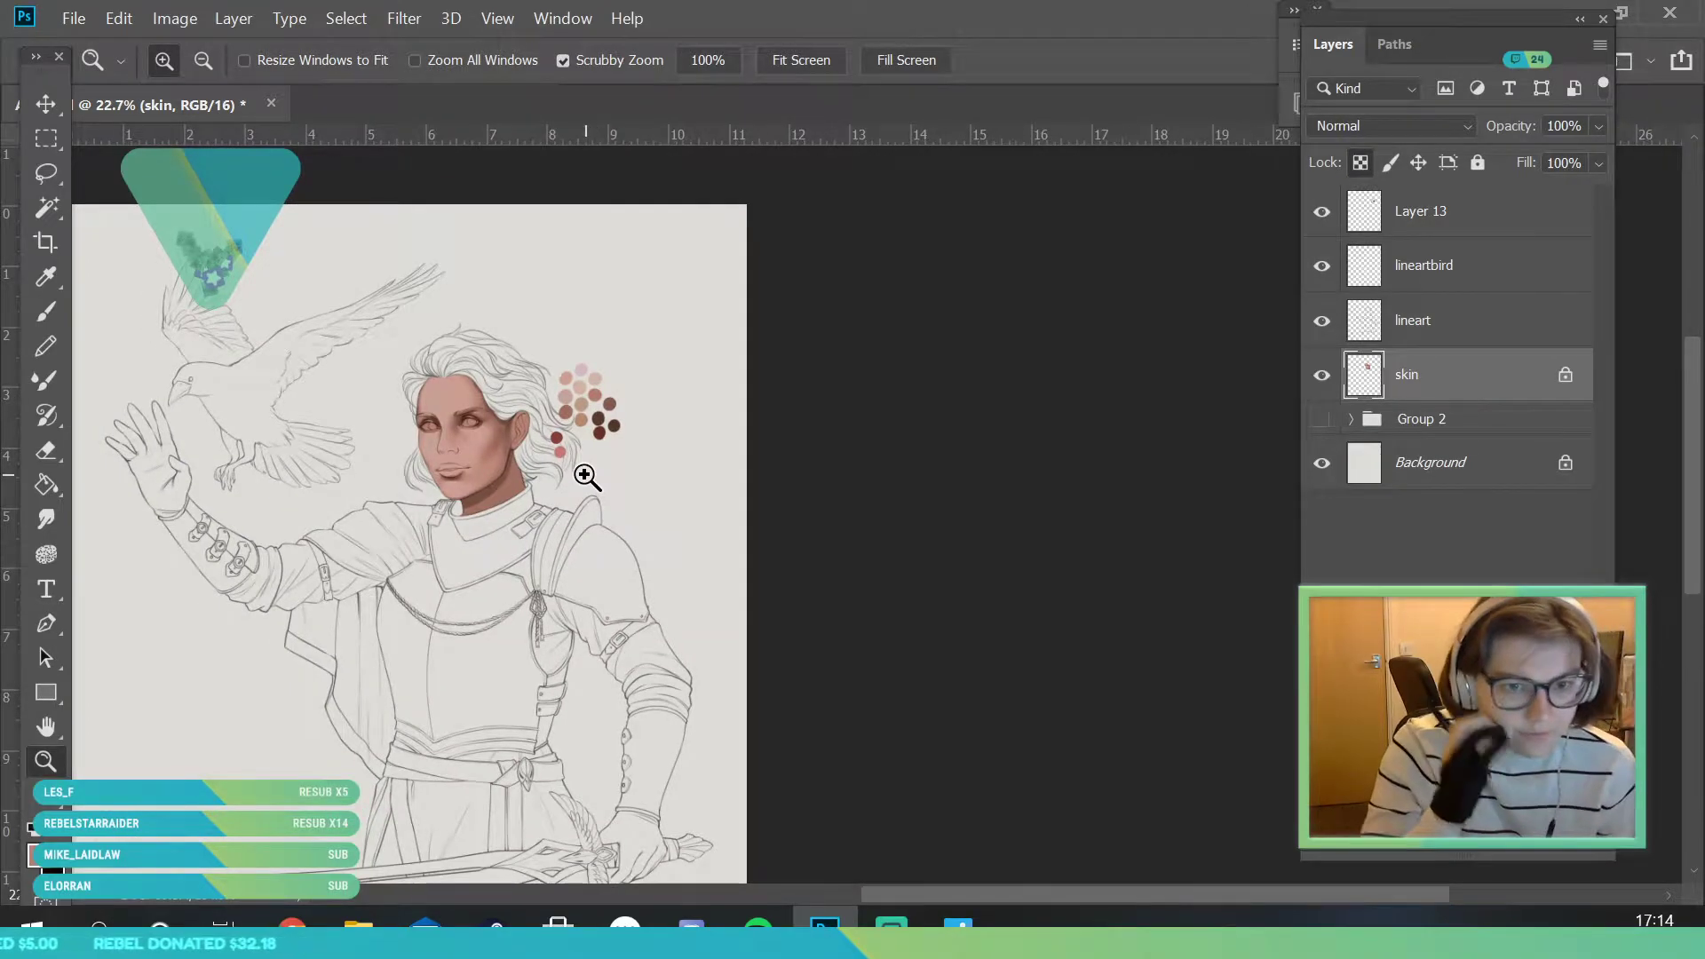
scroll(524, 502, "down", 1)
scroll(563, 498, "up", 6)
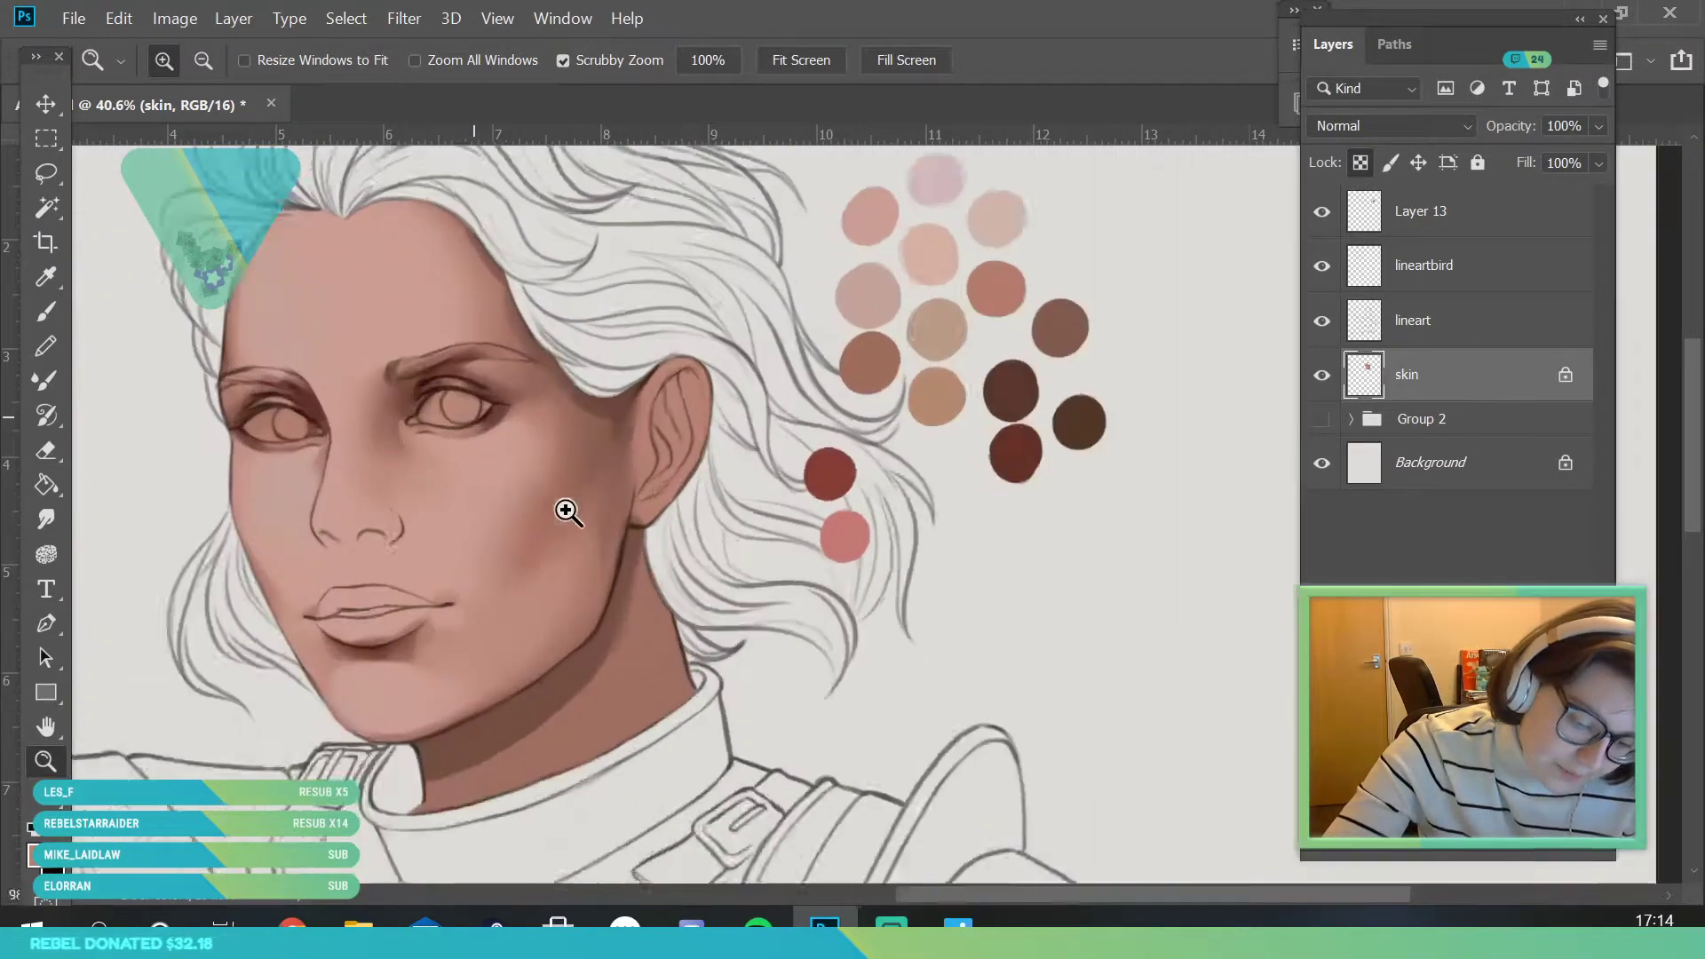
scroll(300, 619, "up", 2)
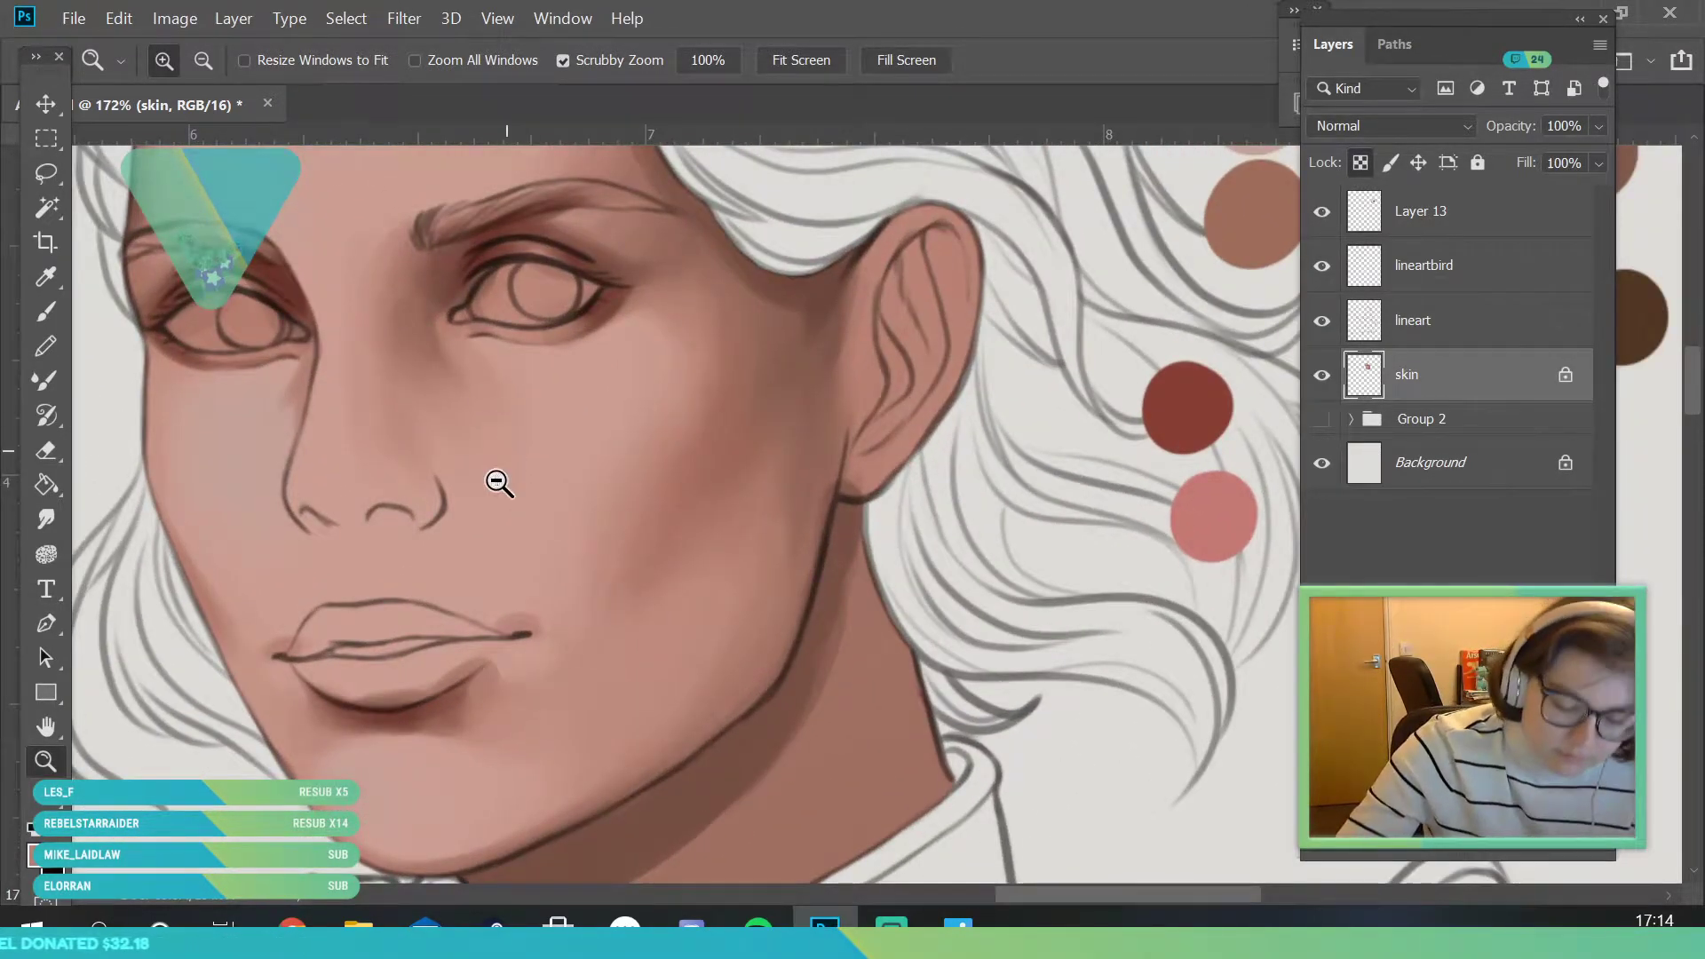
scroll(506, 453, "down", 3)
scroll(503, 364, "up", 2)
- Sample the dark shadow tone at the temple beside the ear and paint it along the jawline from chin to jaw corner
left_click_drag(484, 776, 666, 788)
left_click_drag(882, 653, 766, 541)
left_click(45, 277)
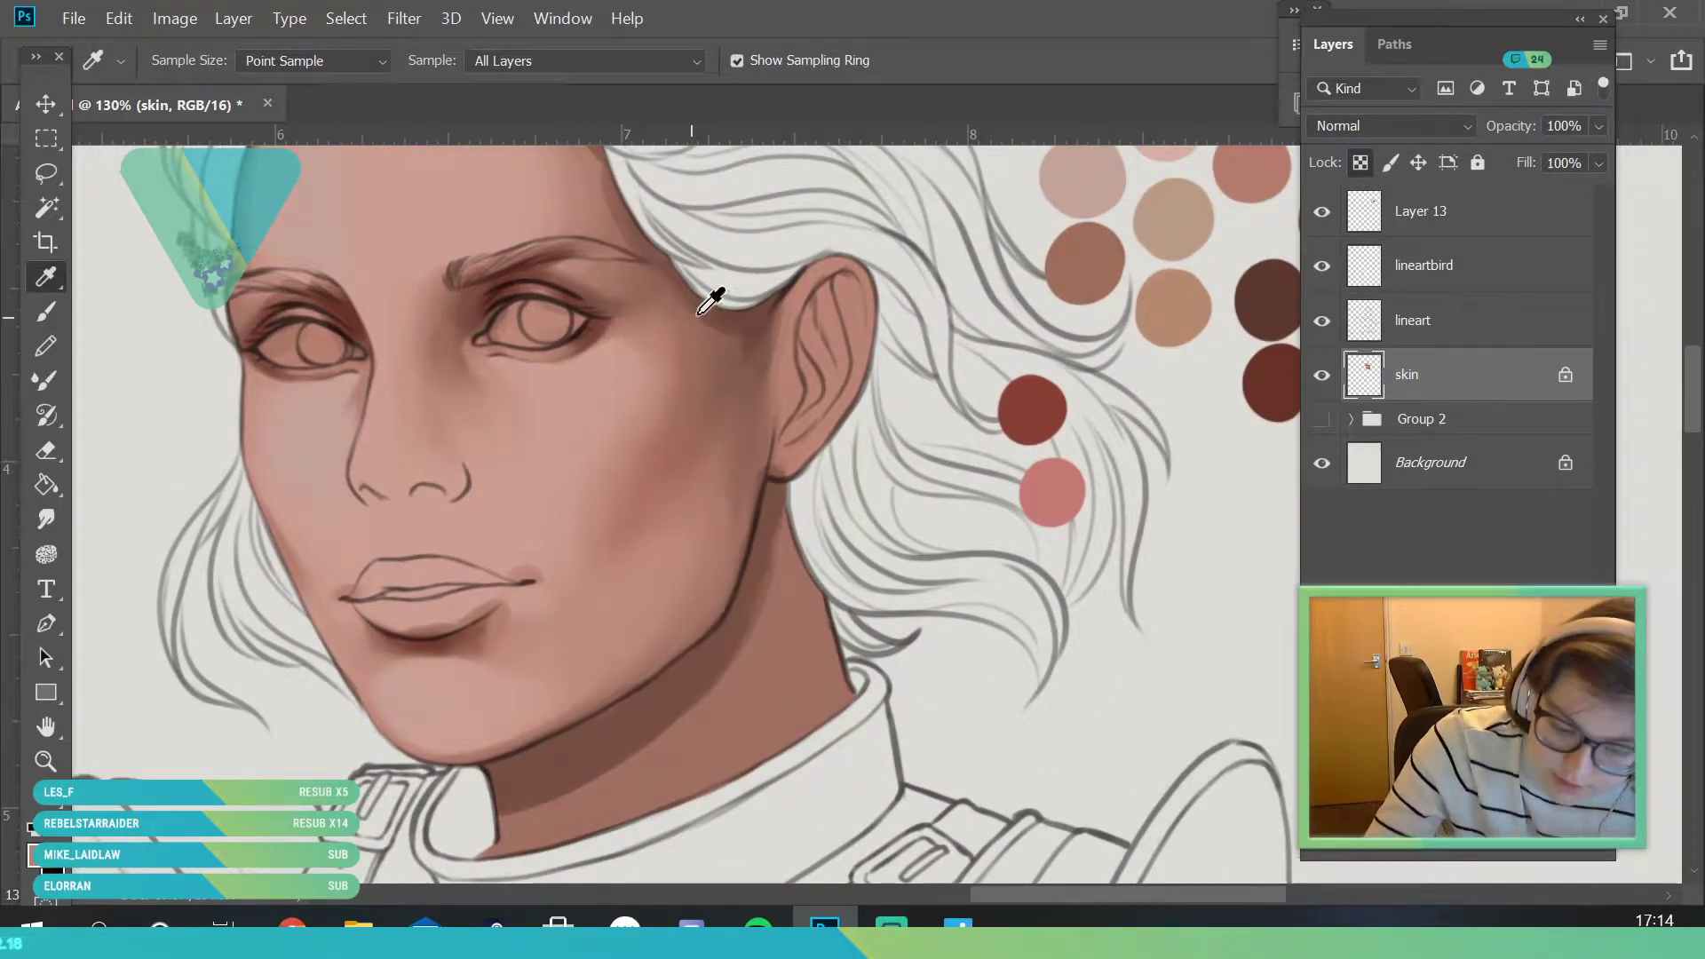
left_click(760, 310)
key("b")
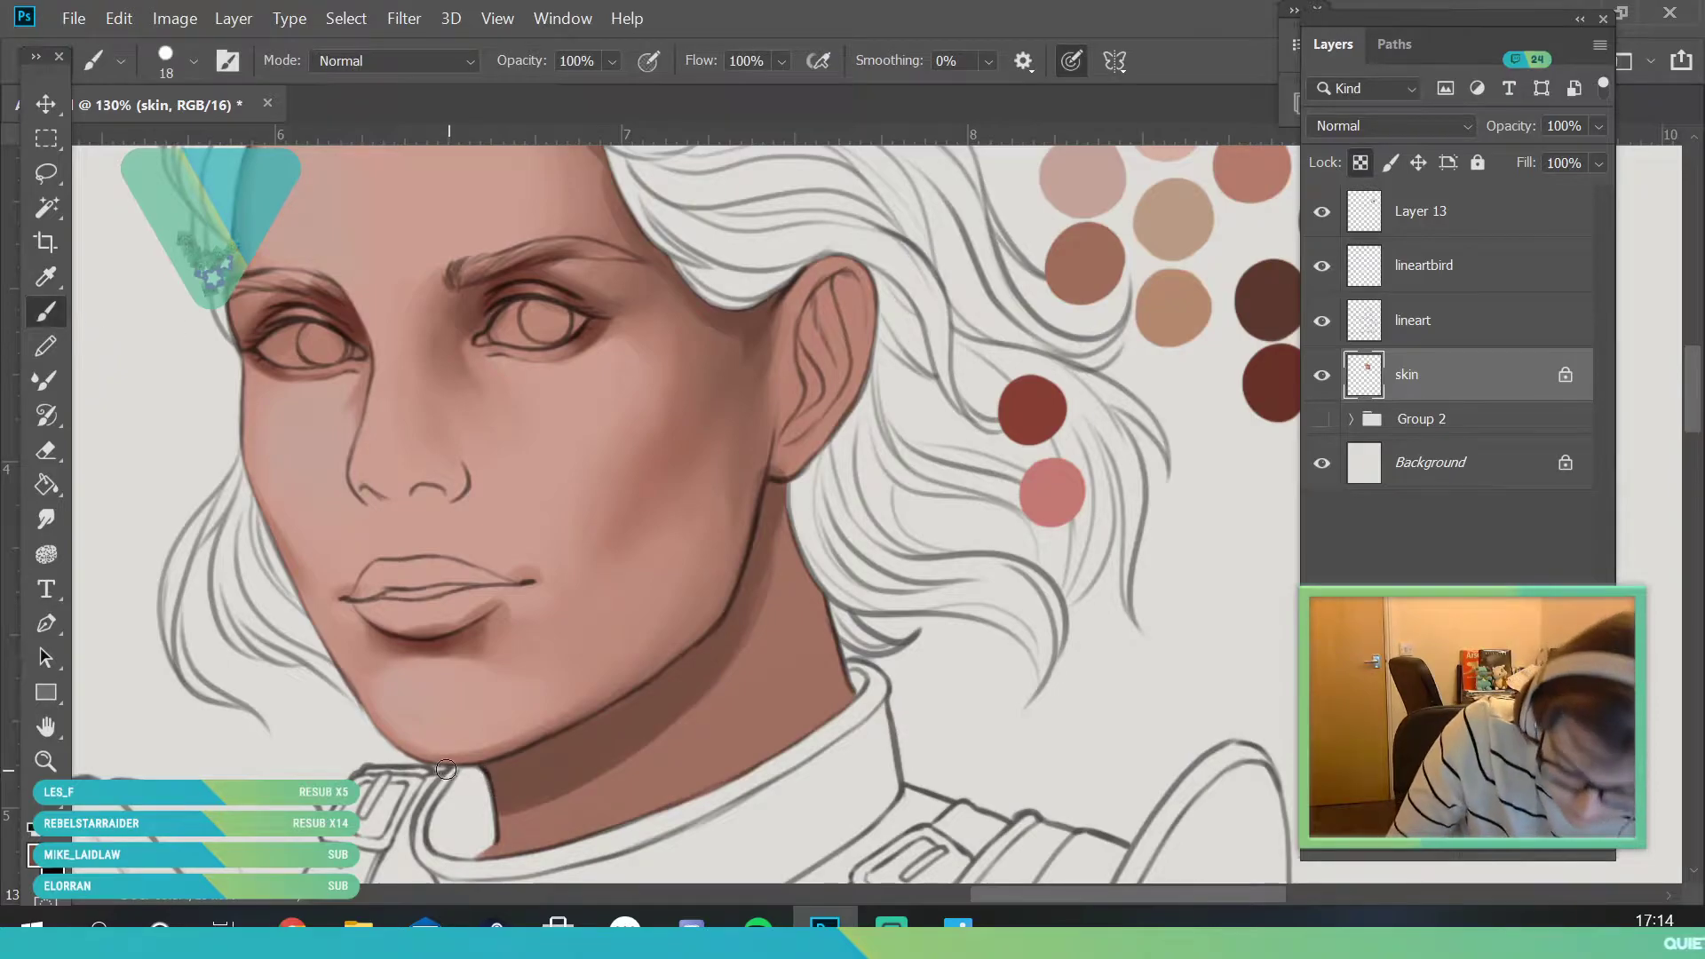
left_click(1360, 162)
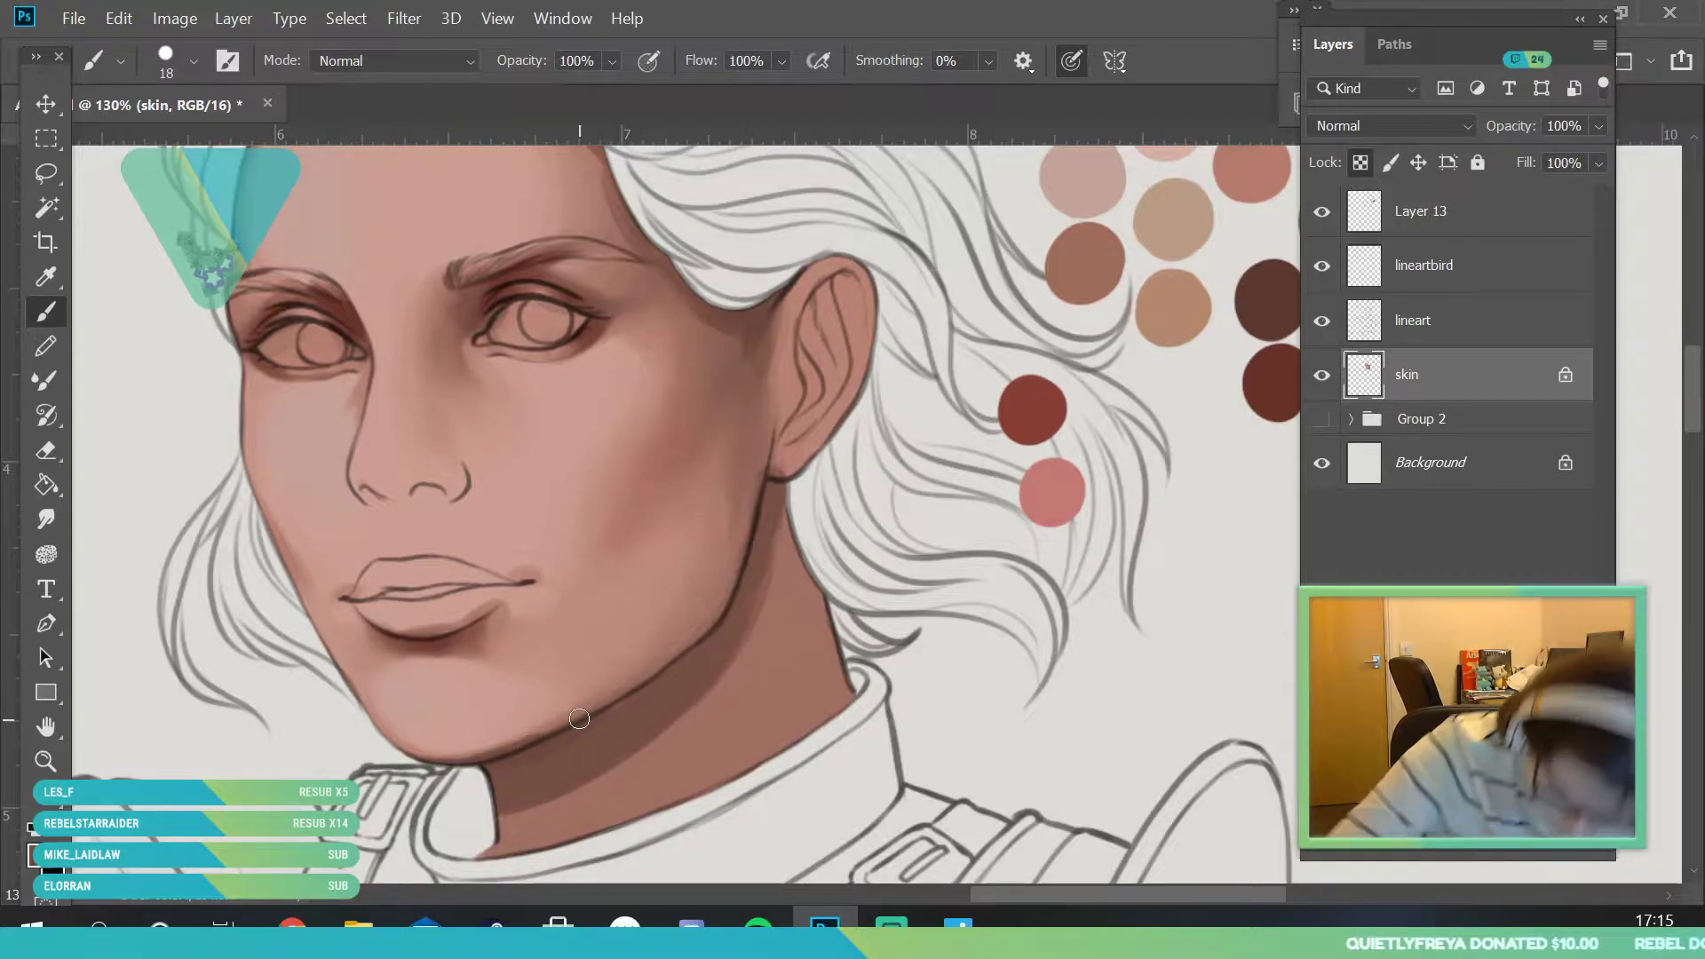
left_click_drag(602, 706, 748, 574)
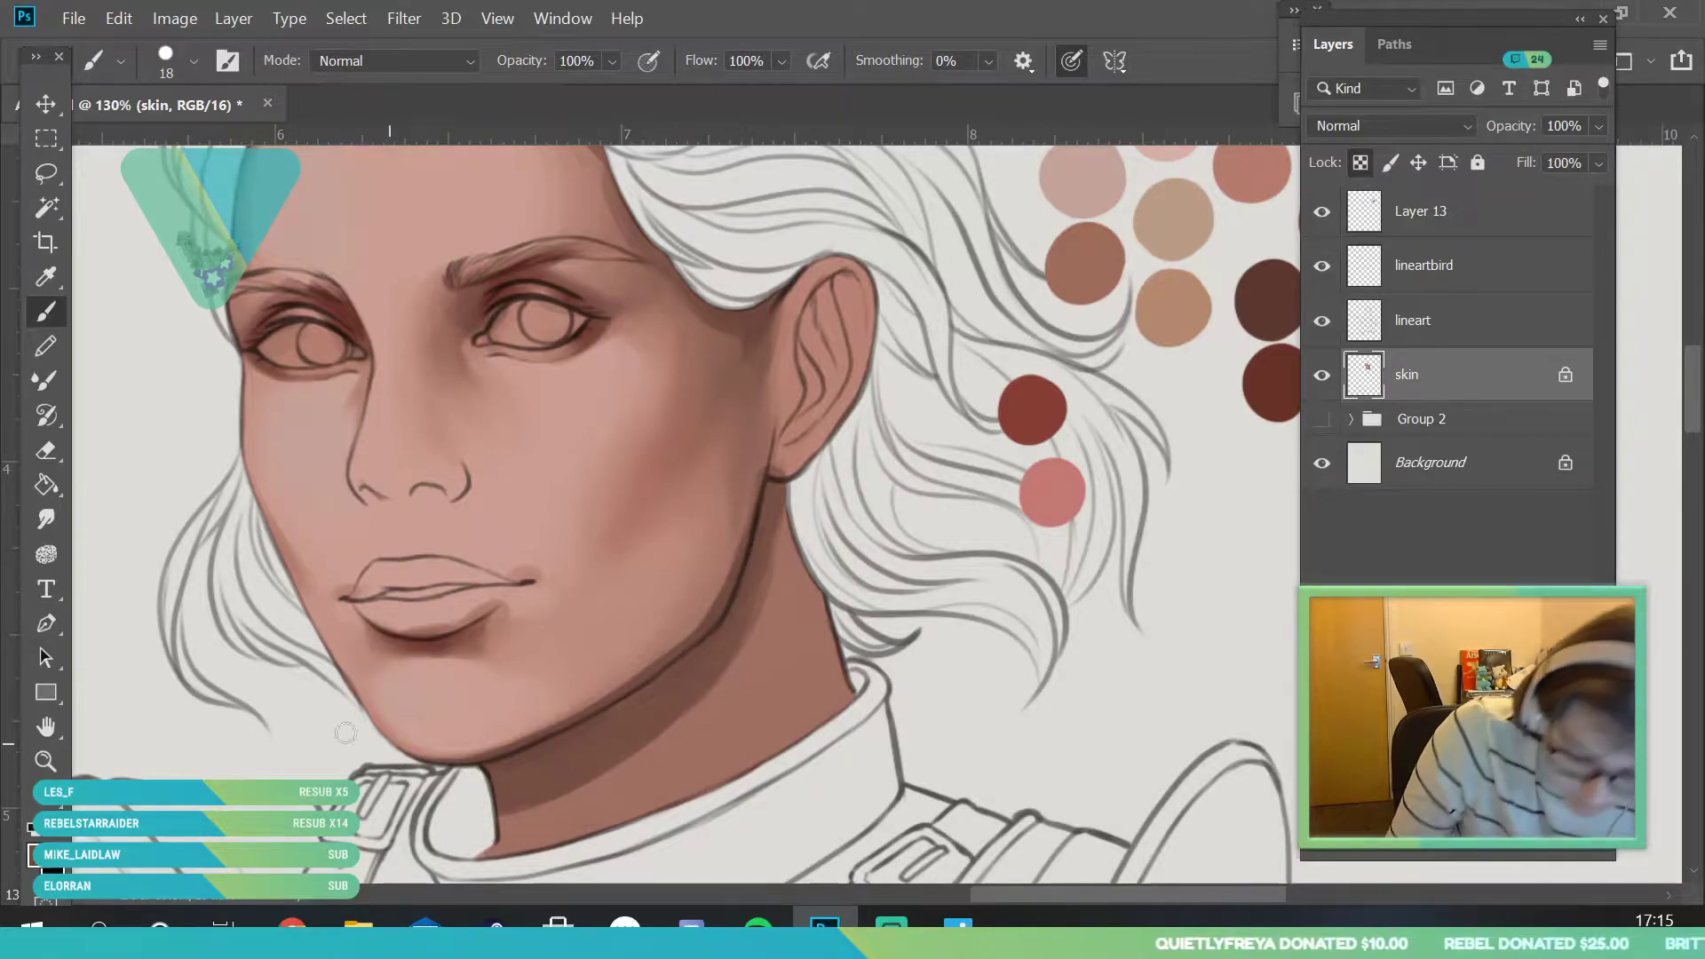
- Sample a skin tone at the chin and soften the dark edge along the chin's underside
left_click(45, 762)
left_click_drag(484, 526, 466, 883)
left_click_drag(533, 569, 483, 790)
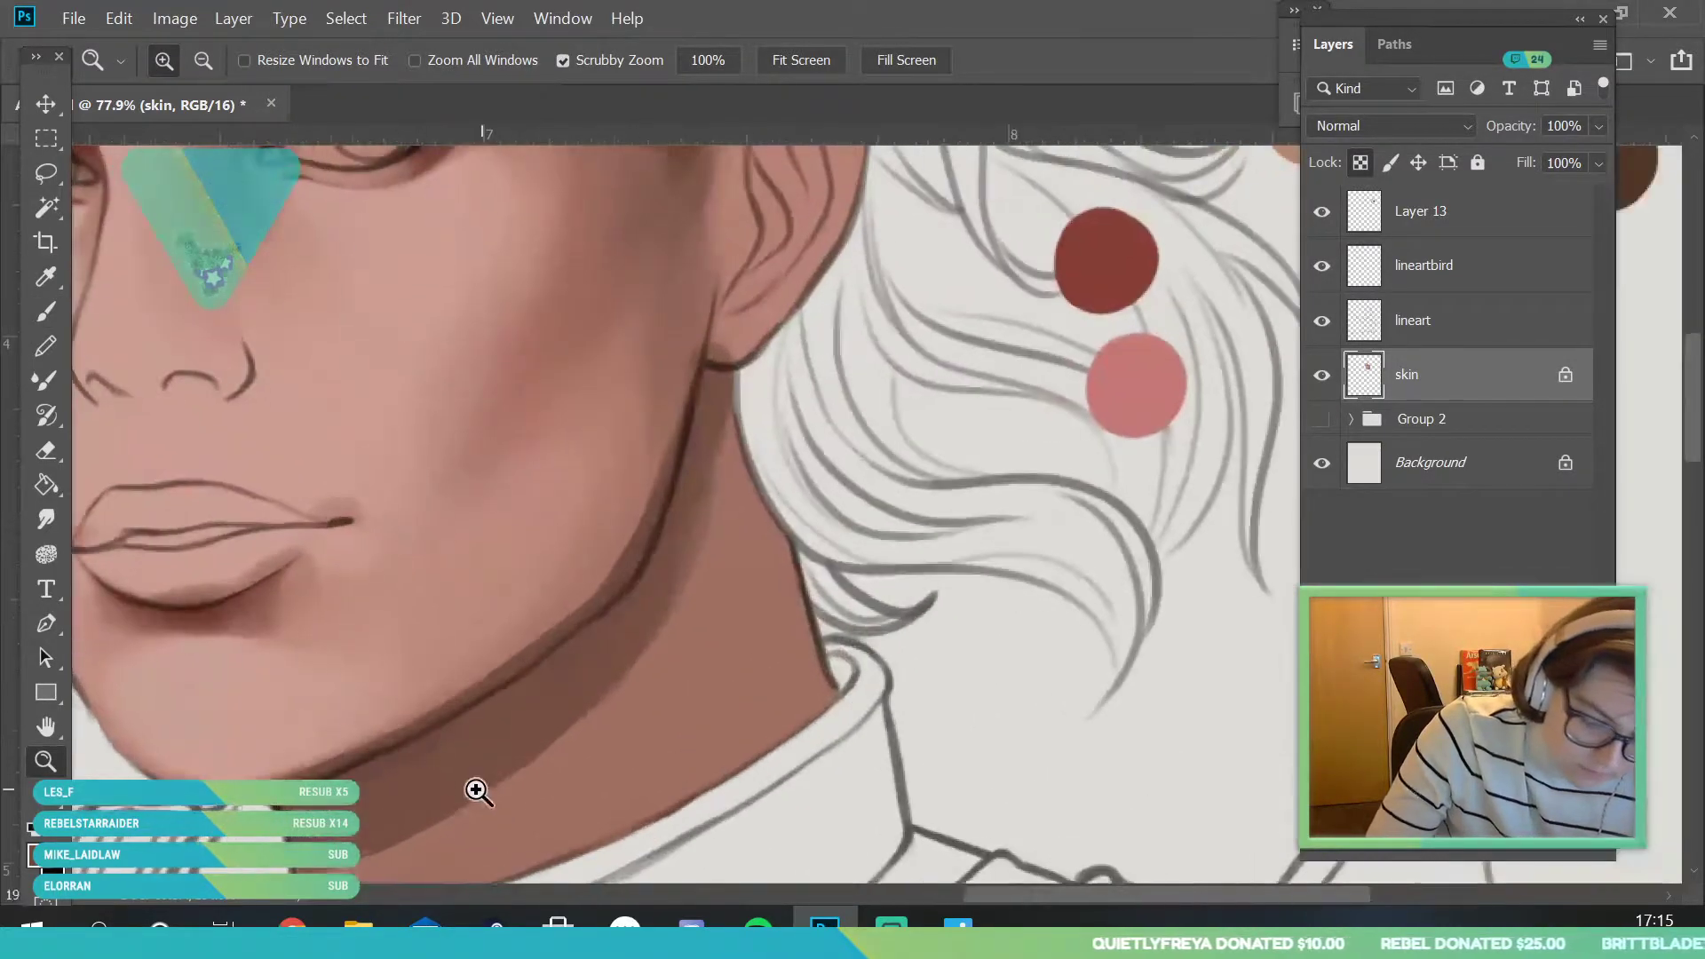
left_click_drag(305, 582, 372, 639)
key("i")
left_click(231, 771)
key("b")
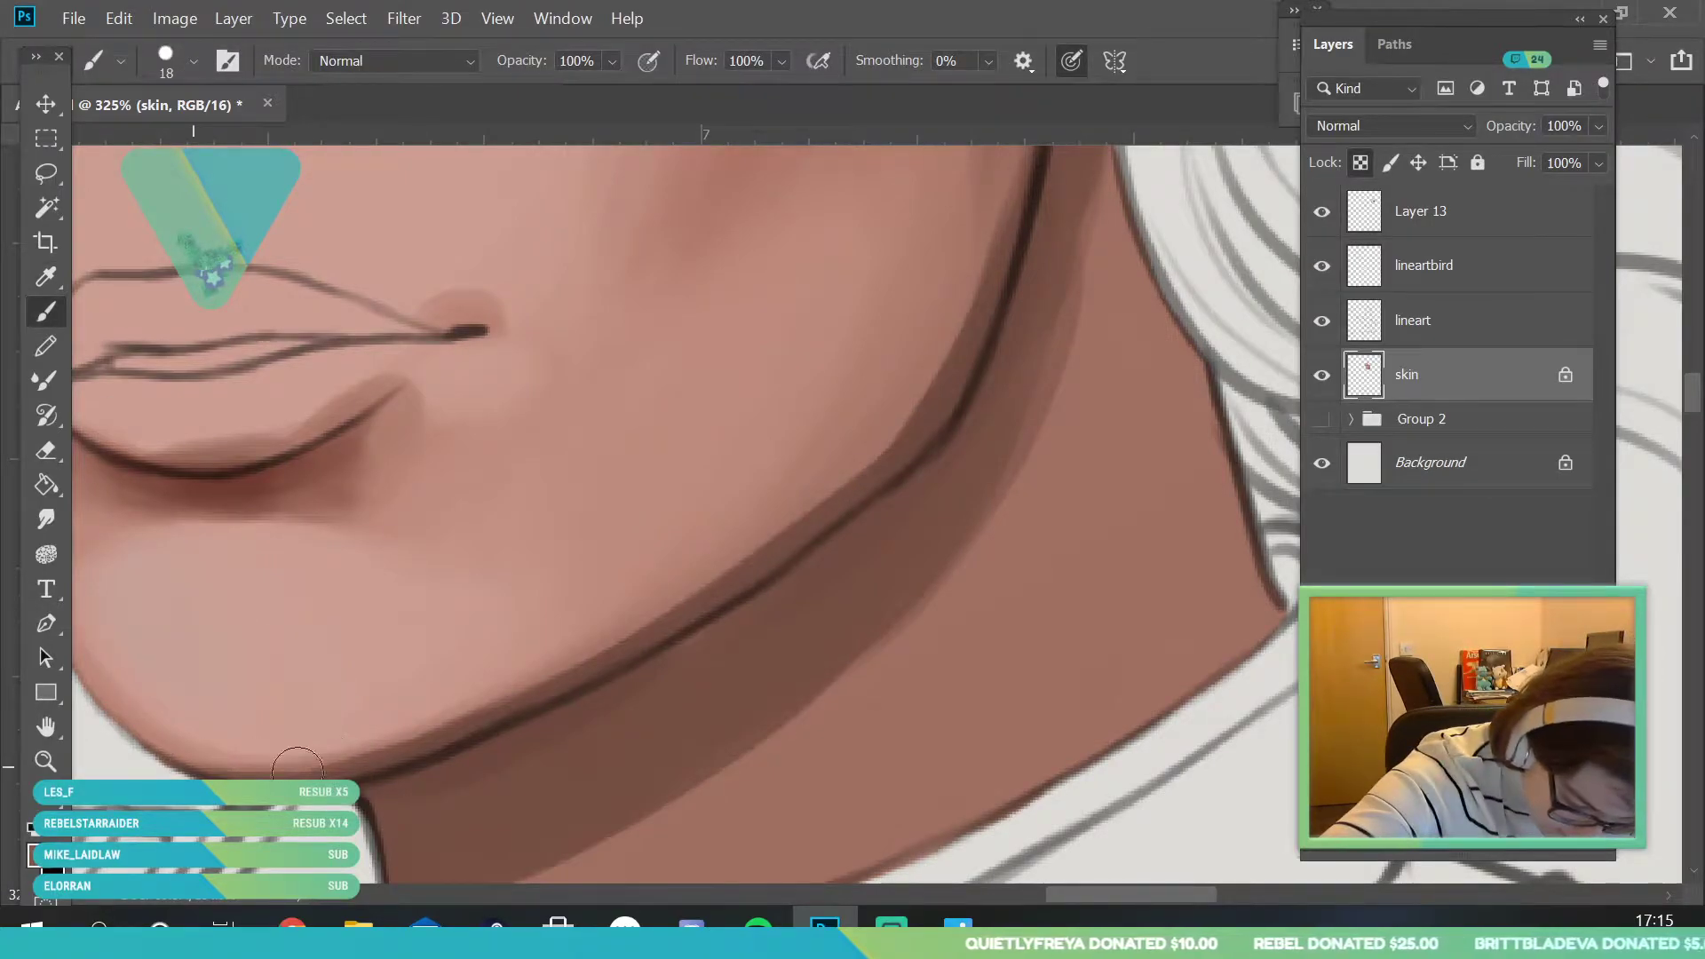
- Resample tones along the jaw and blend the dark jawline edge from the chin up around the jaw corner
left_click(56, 288)
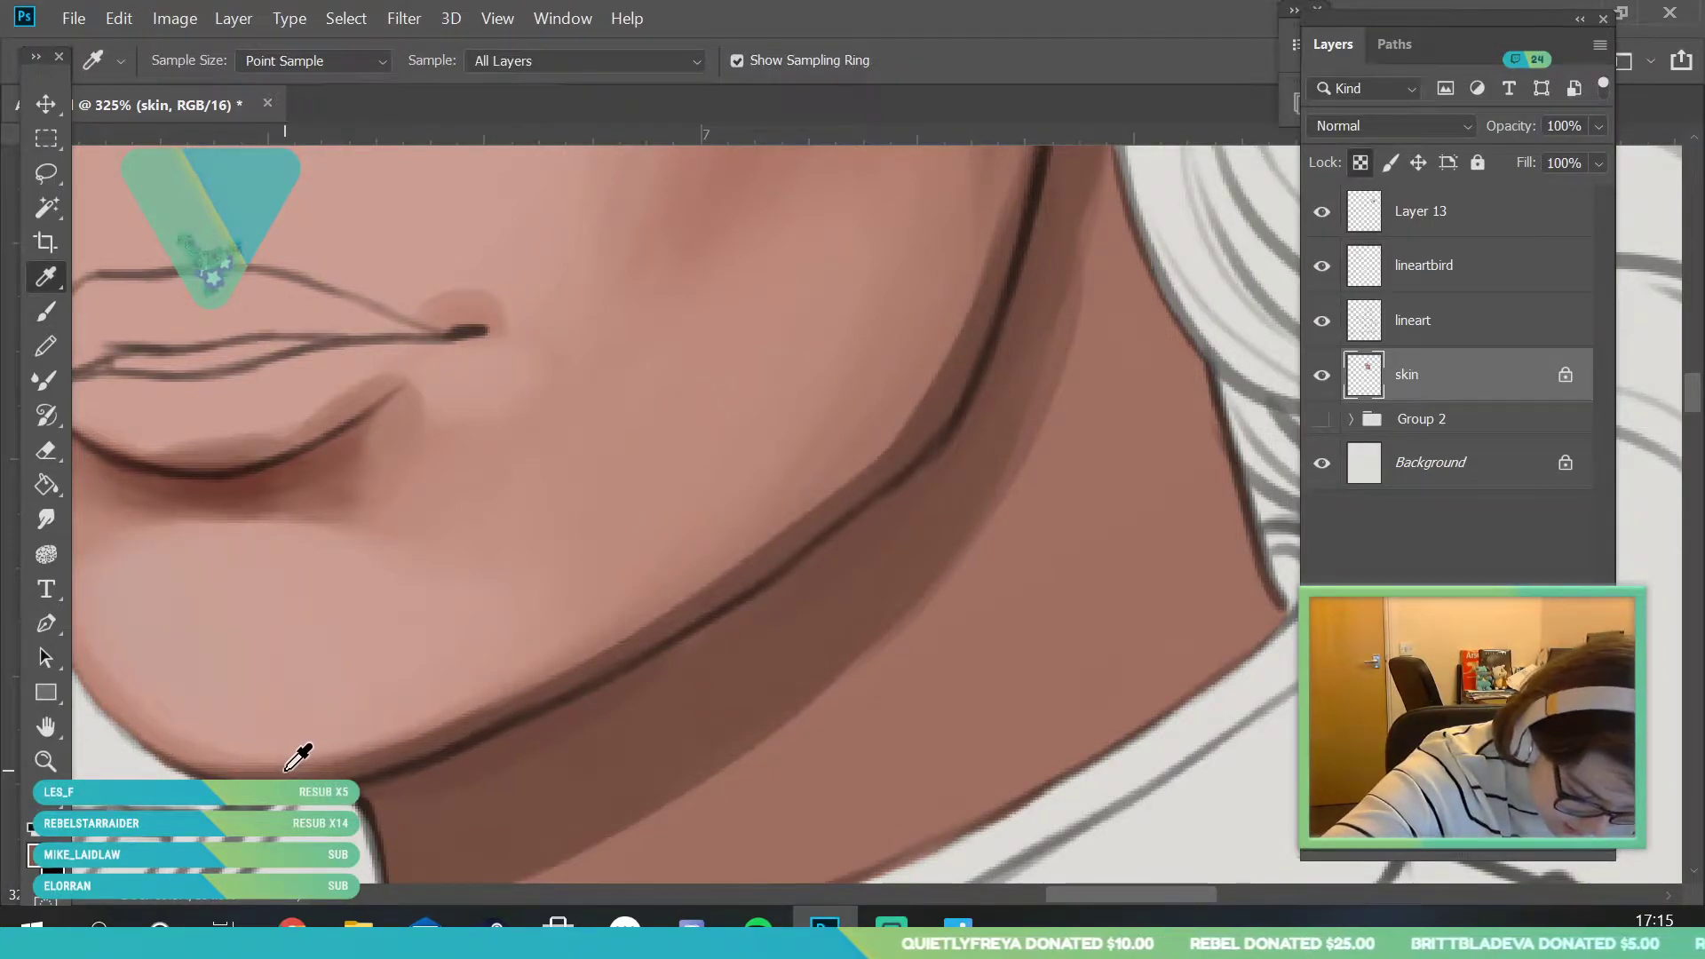
left_click(46, 308)
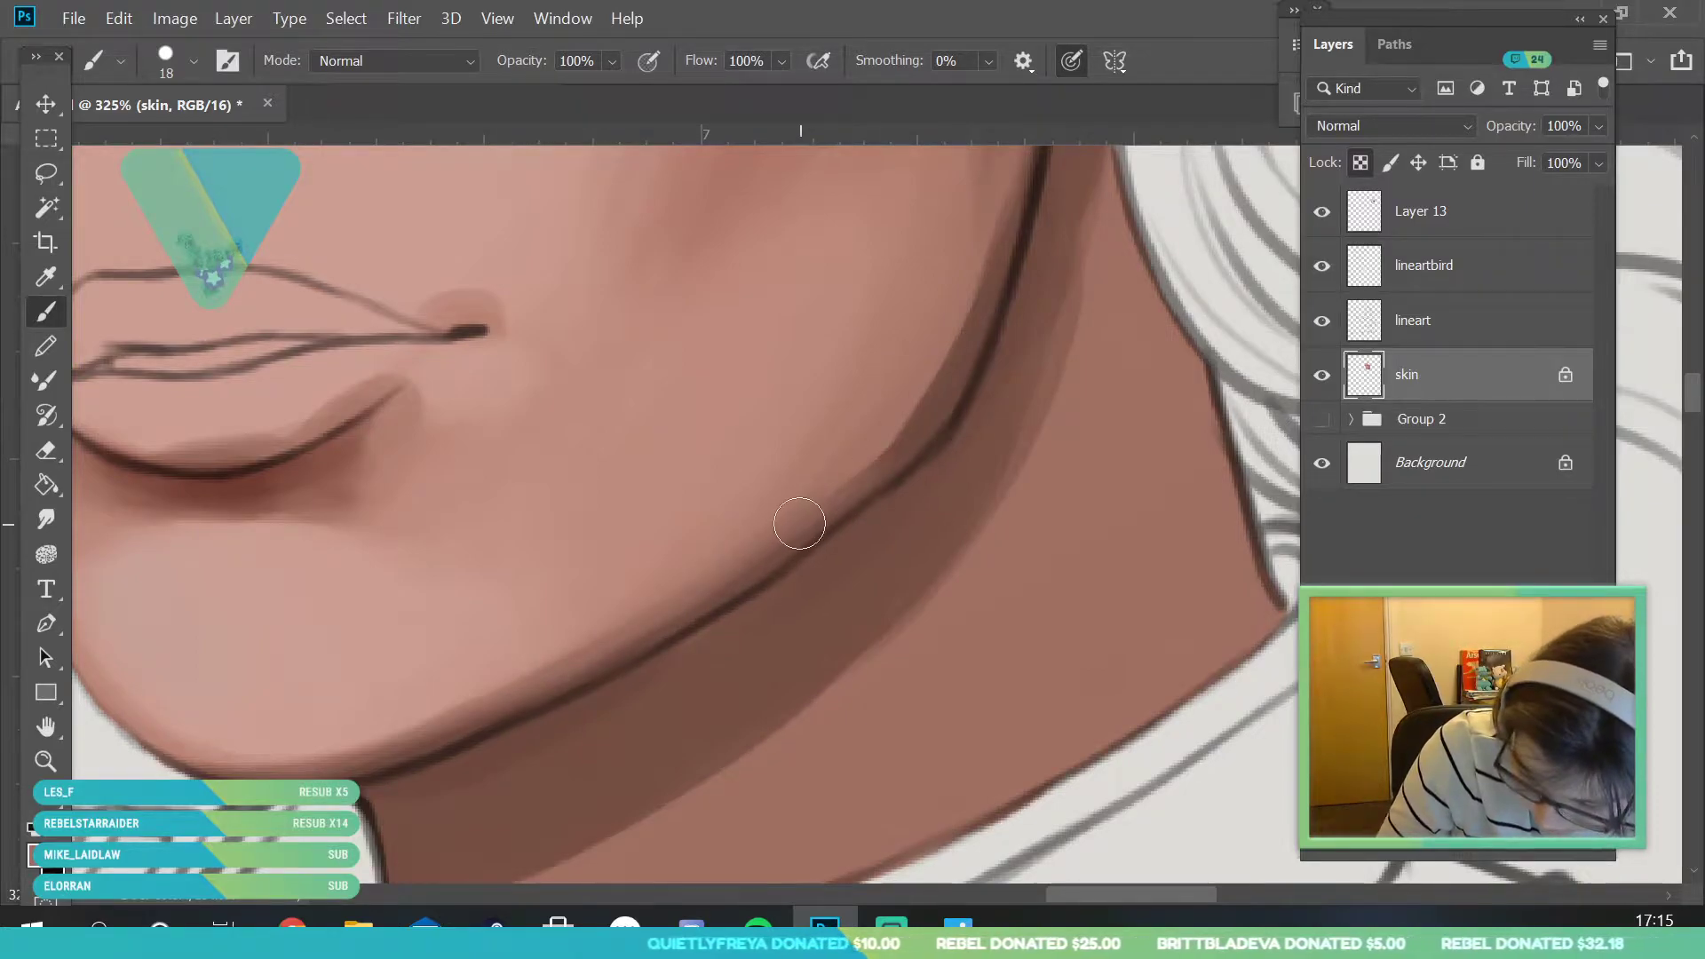
key("i")
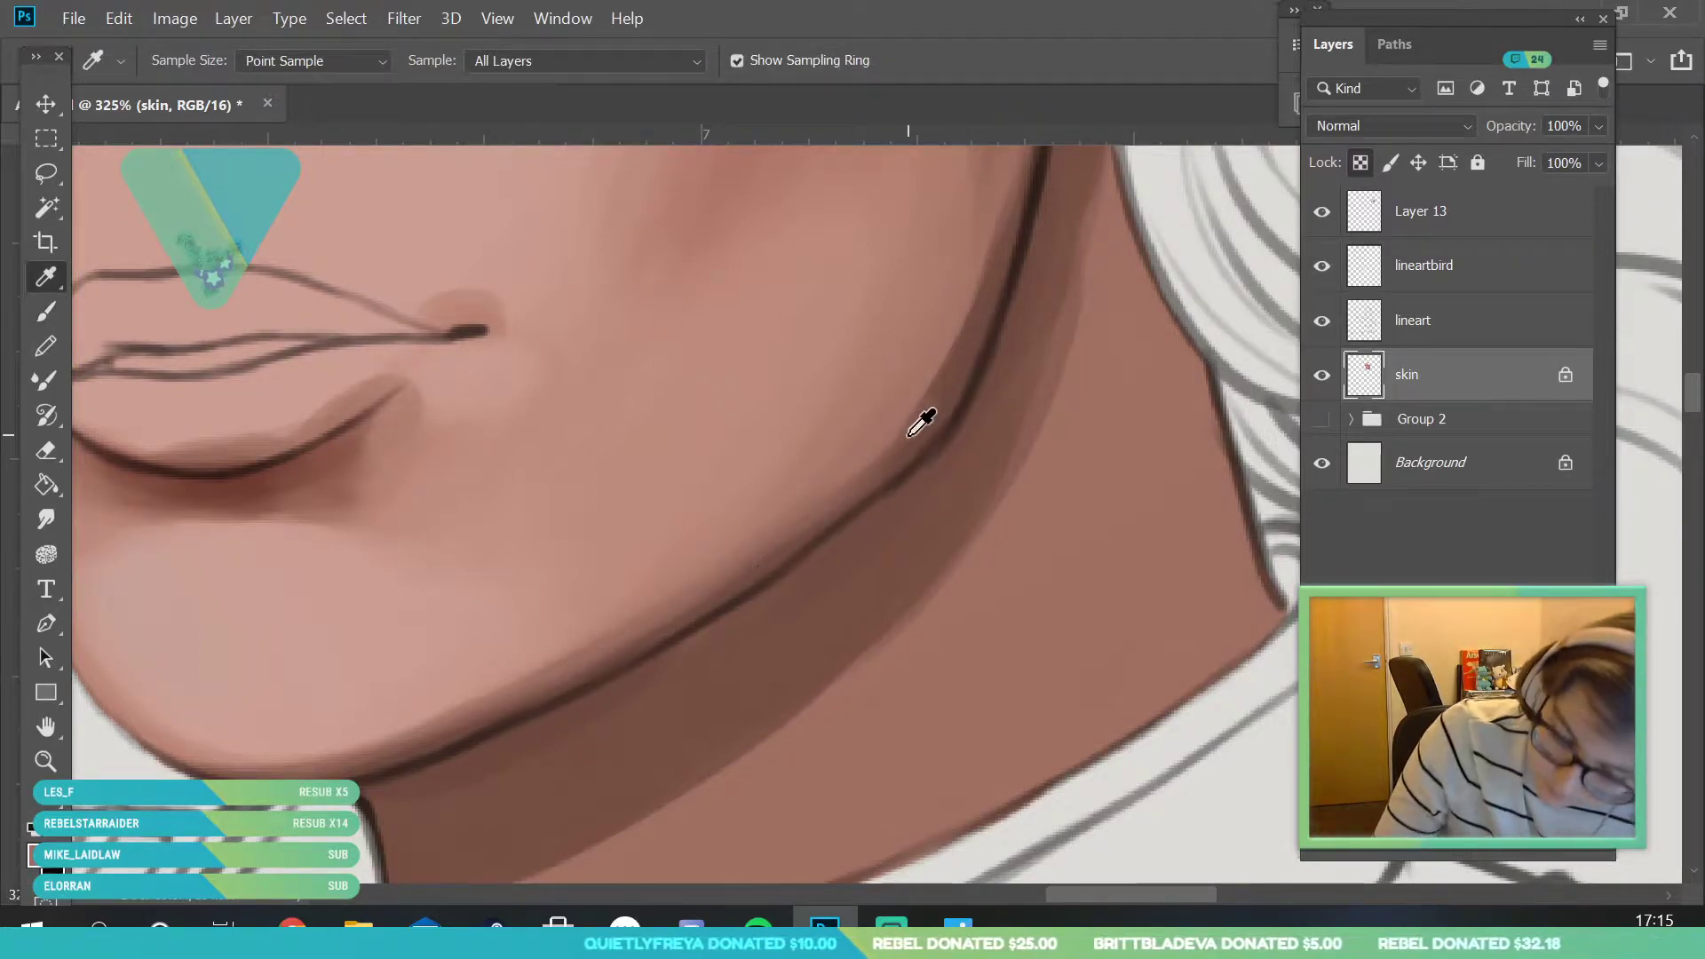
key("b")
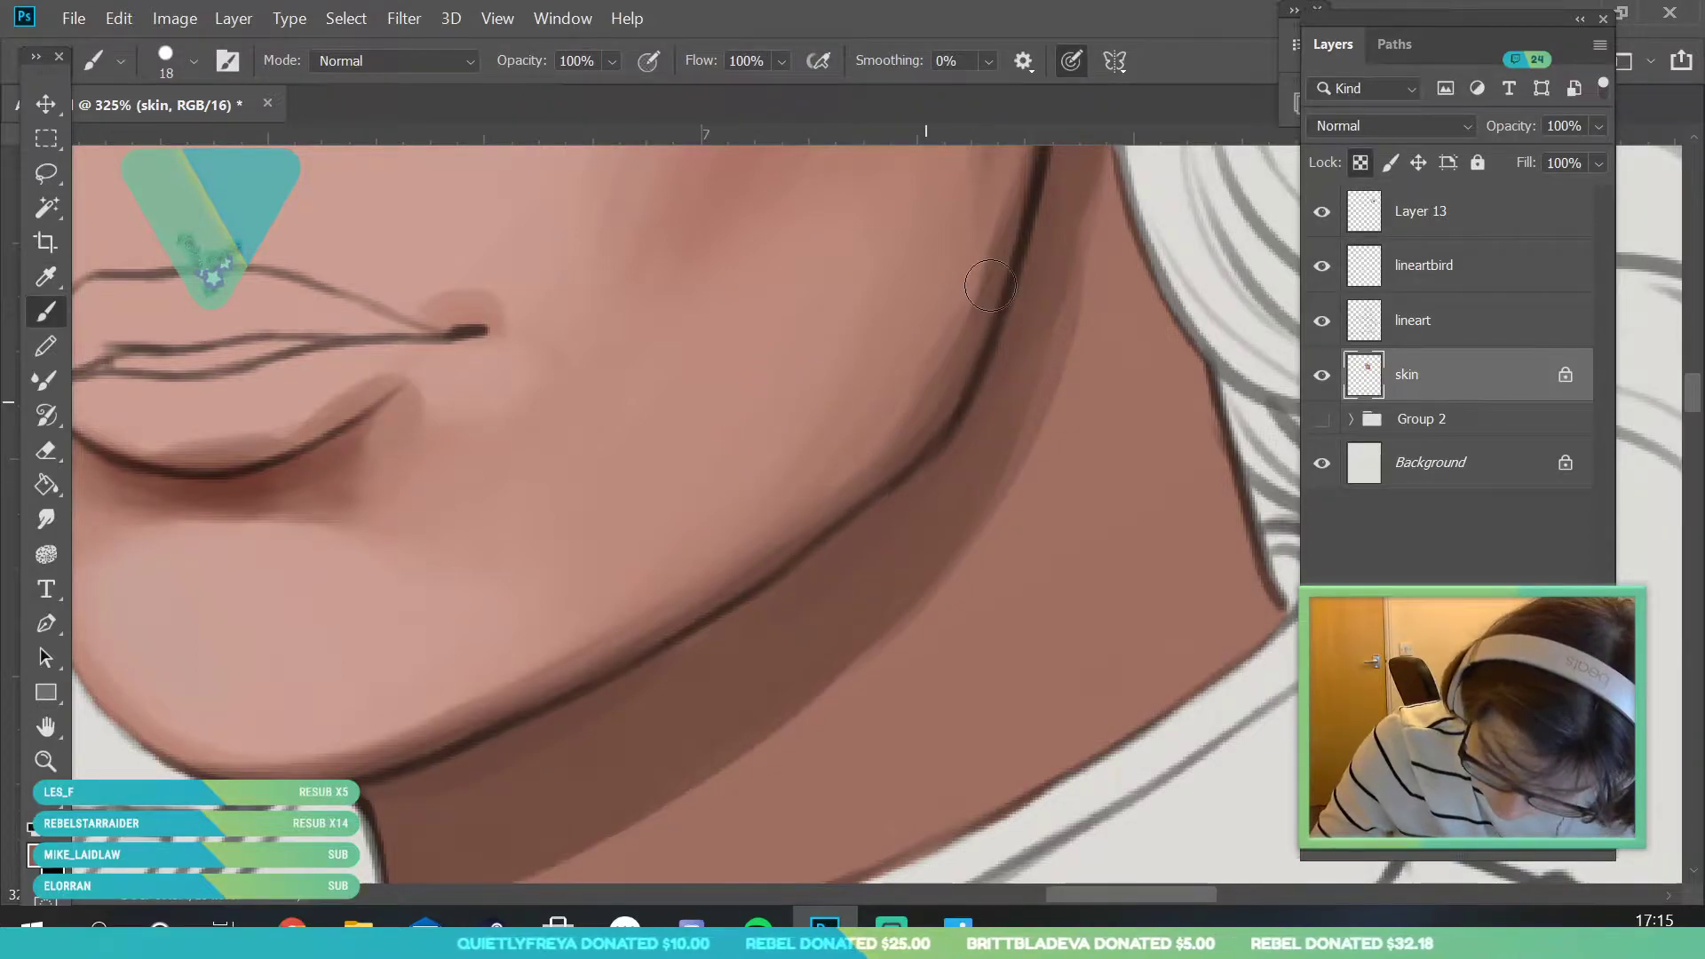
- Sample mid-tones above the jaw corner and in front of the earlobe, and blend the rear jaw shadow into the cheek
left_click(46, 761)
left_click_drag(373, 573, 298, 577)
left_click_drag(569, 502, 622, 672)
key("b")
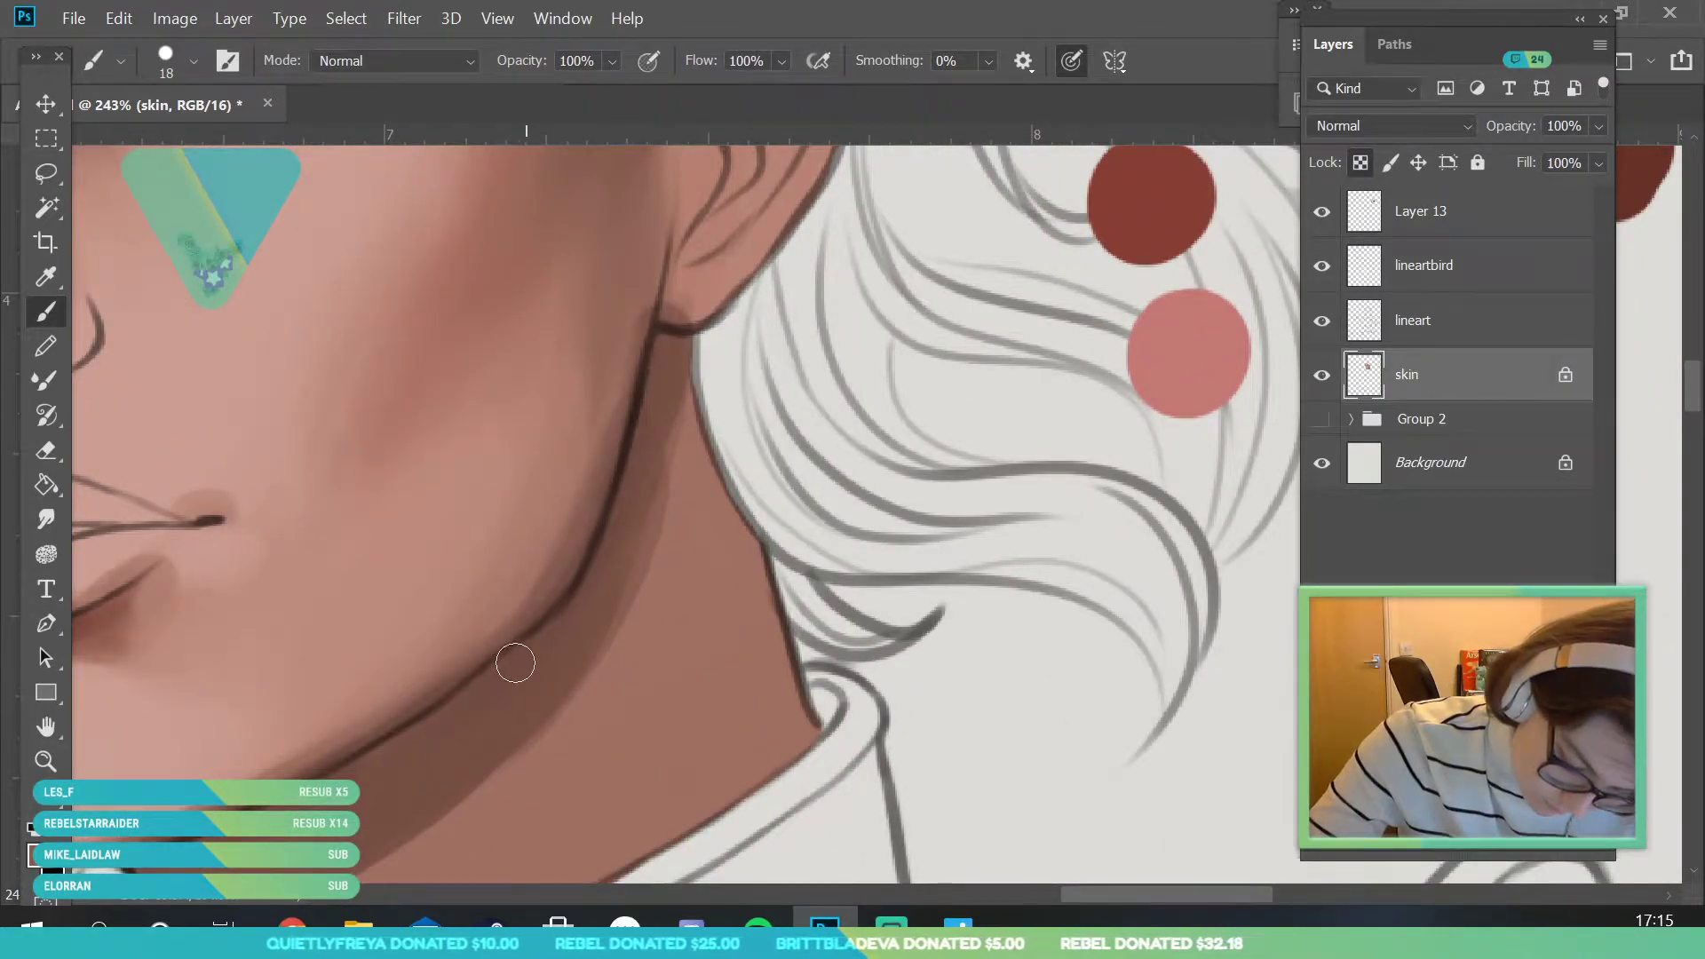
key("i")
left_click(486, 633)
key("b")
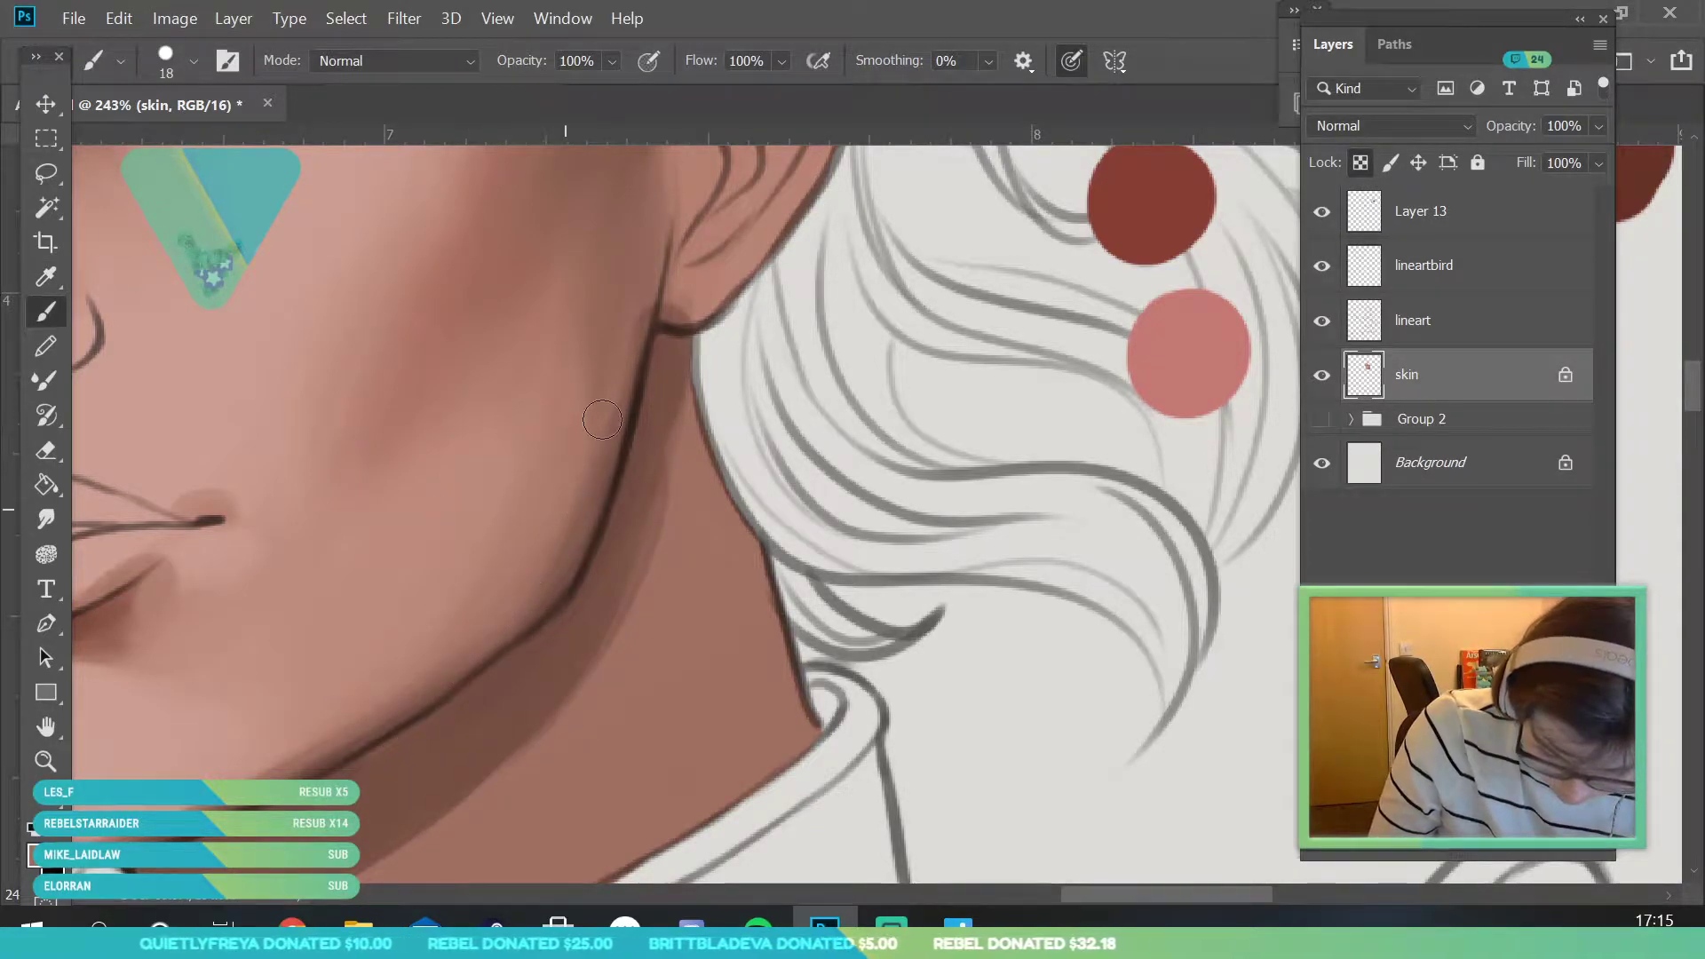
key("i")
left_click(621, 316)
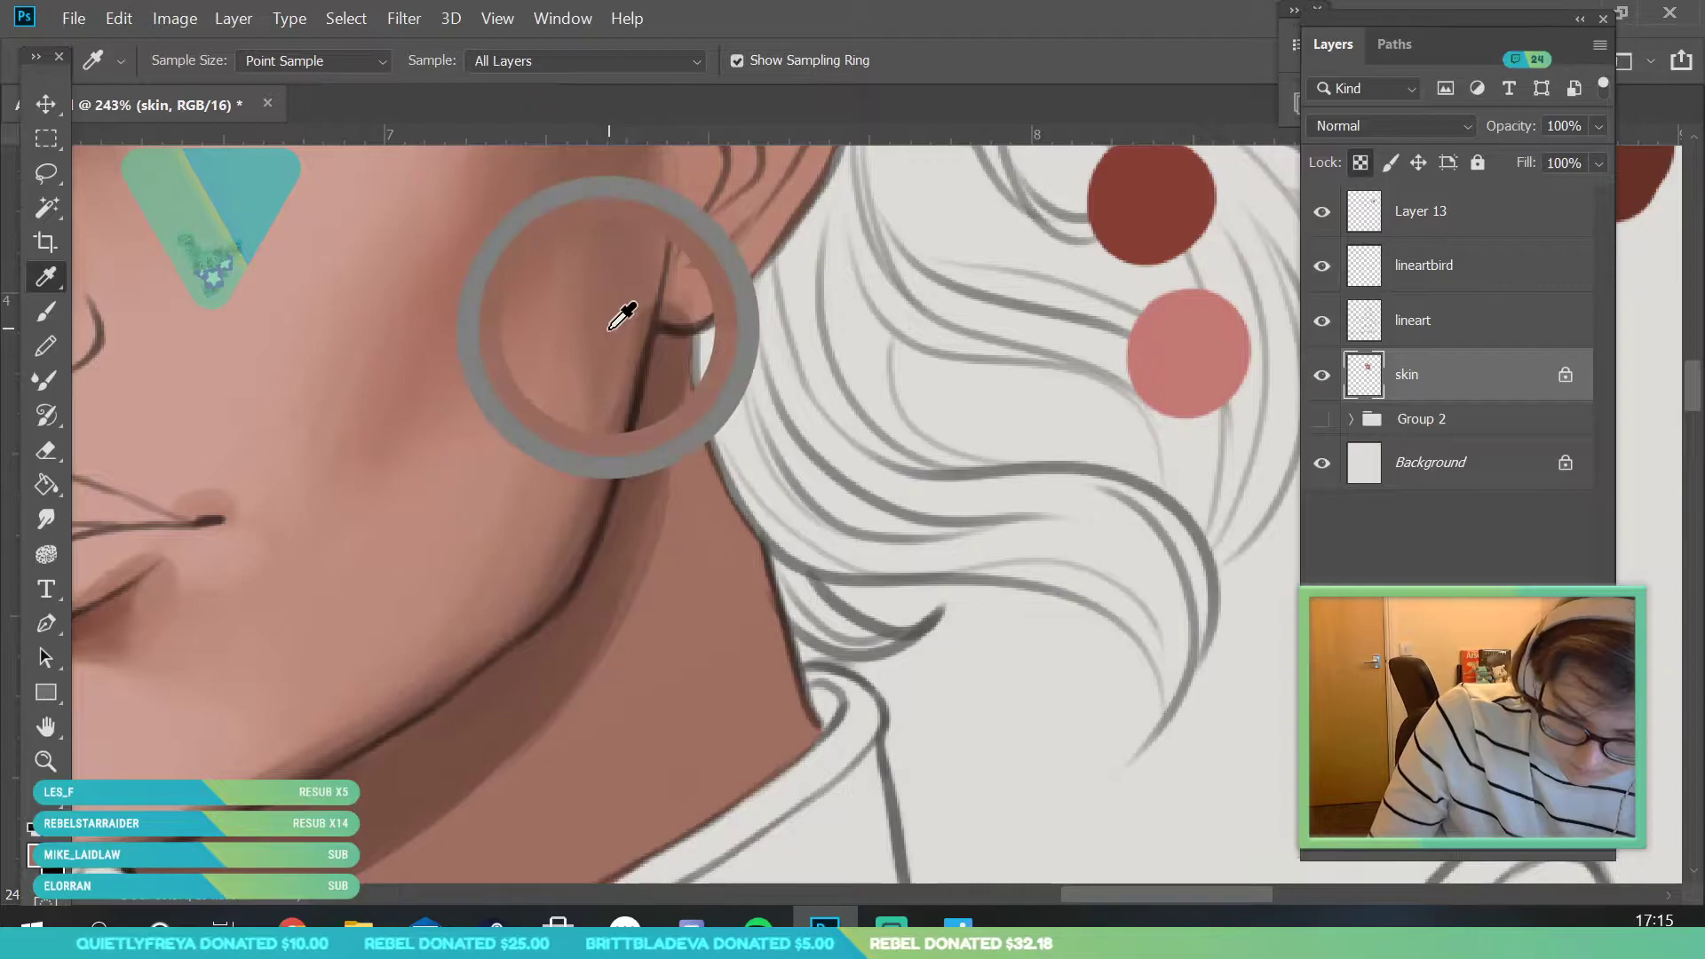
key("b")
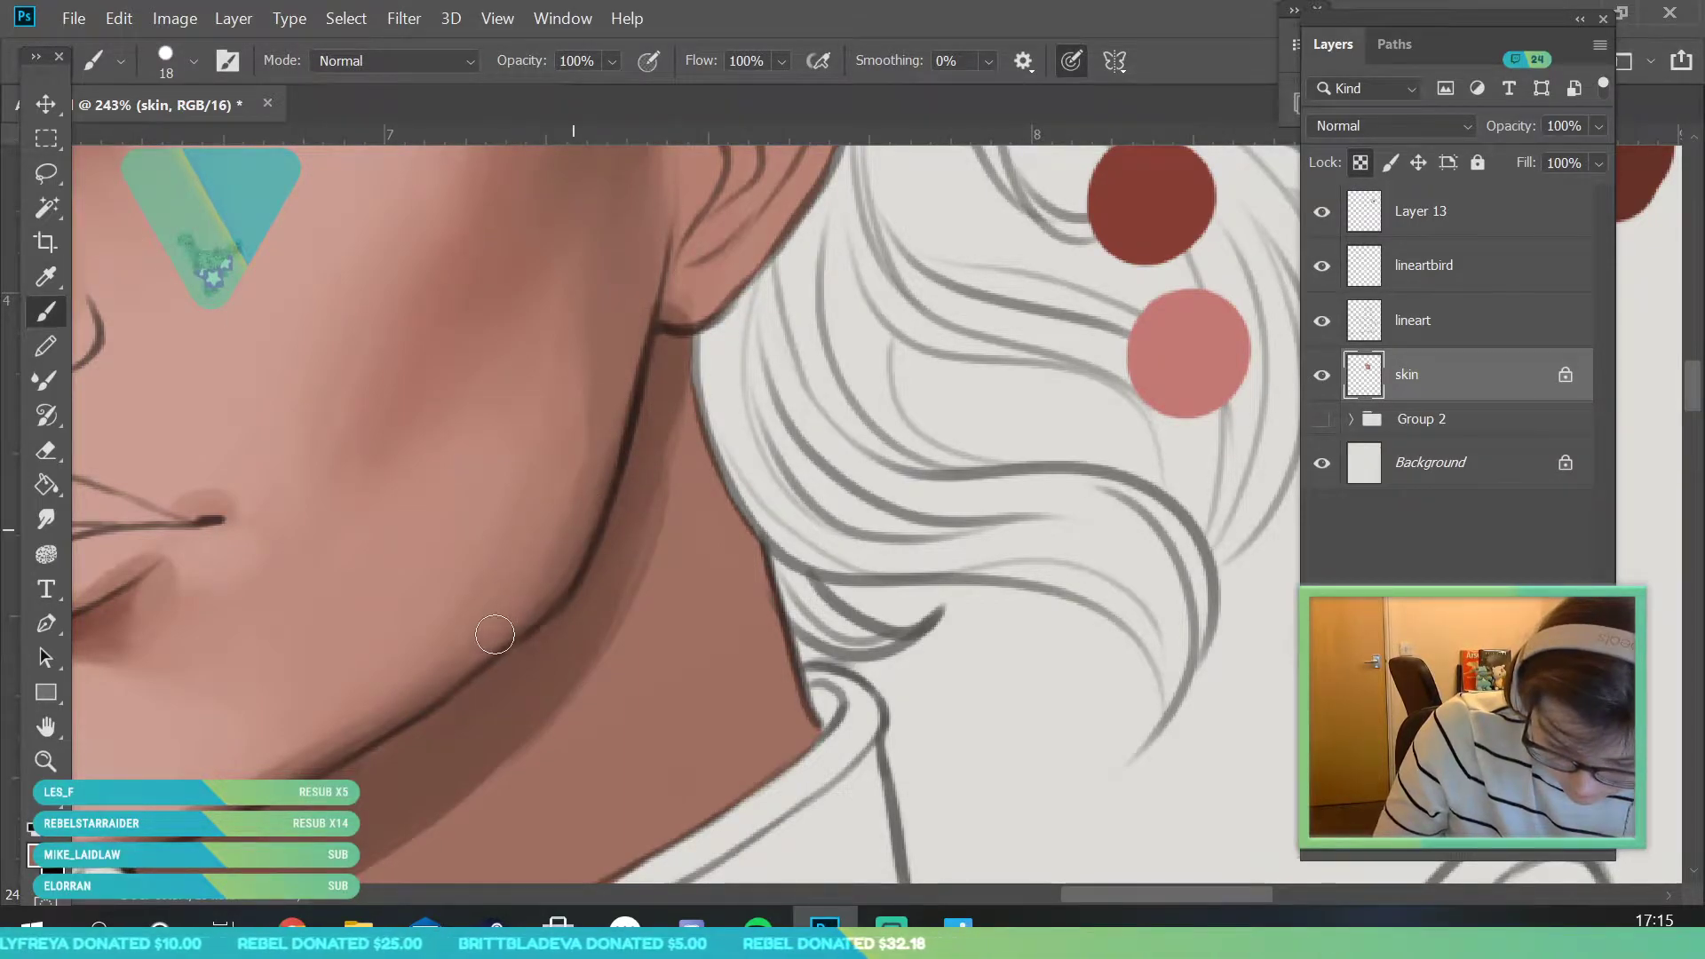
- Examine the blended jawline and overall face shading from different zoom levels
left_click(46, 761)
left_click_drag(588, 604, 622, 682)
scroll(622, 682, "up", 3)
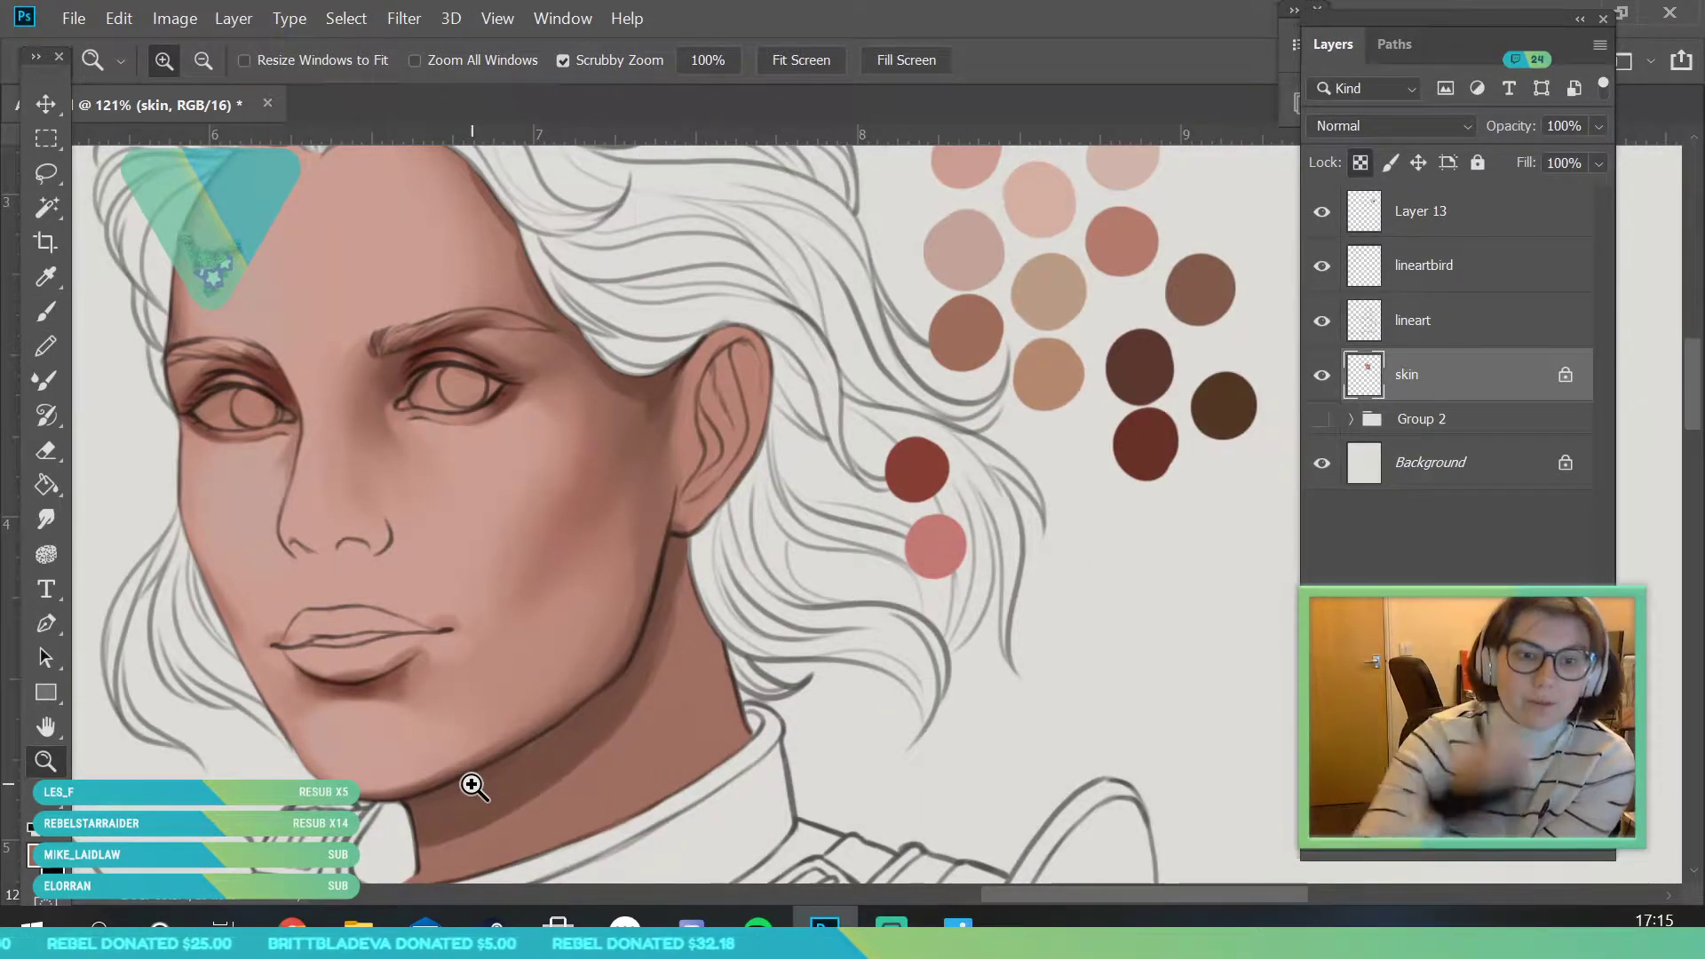
scroll(631, 471, "down", 2)
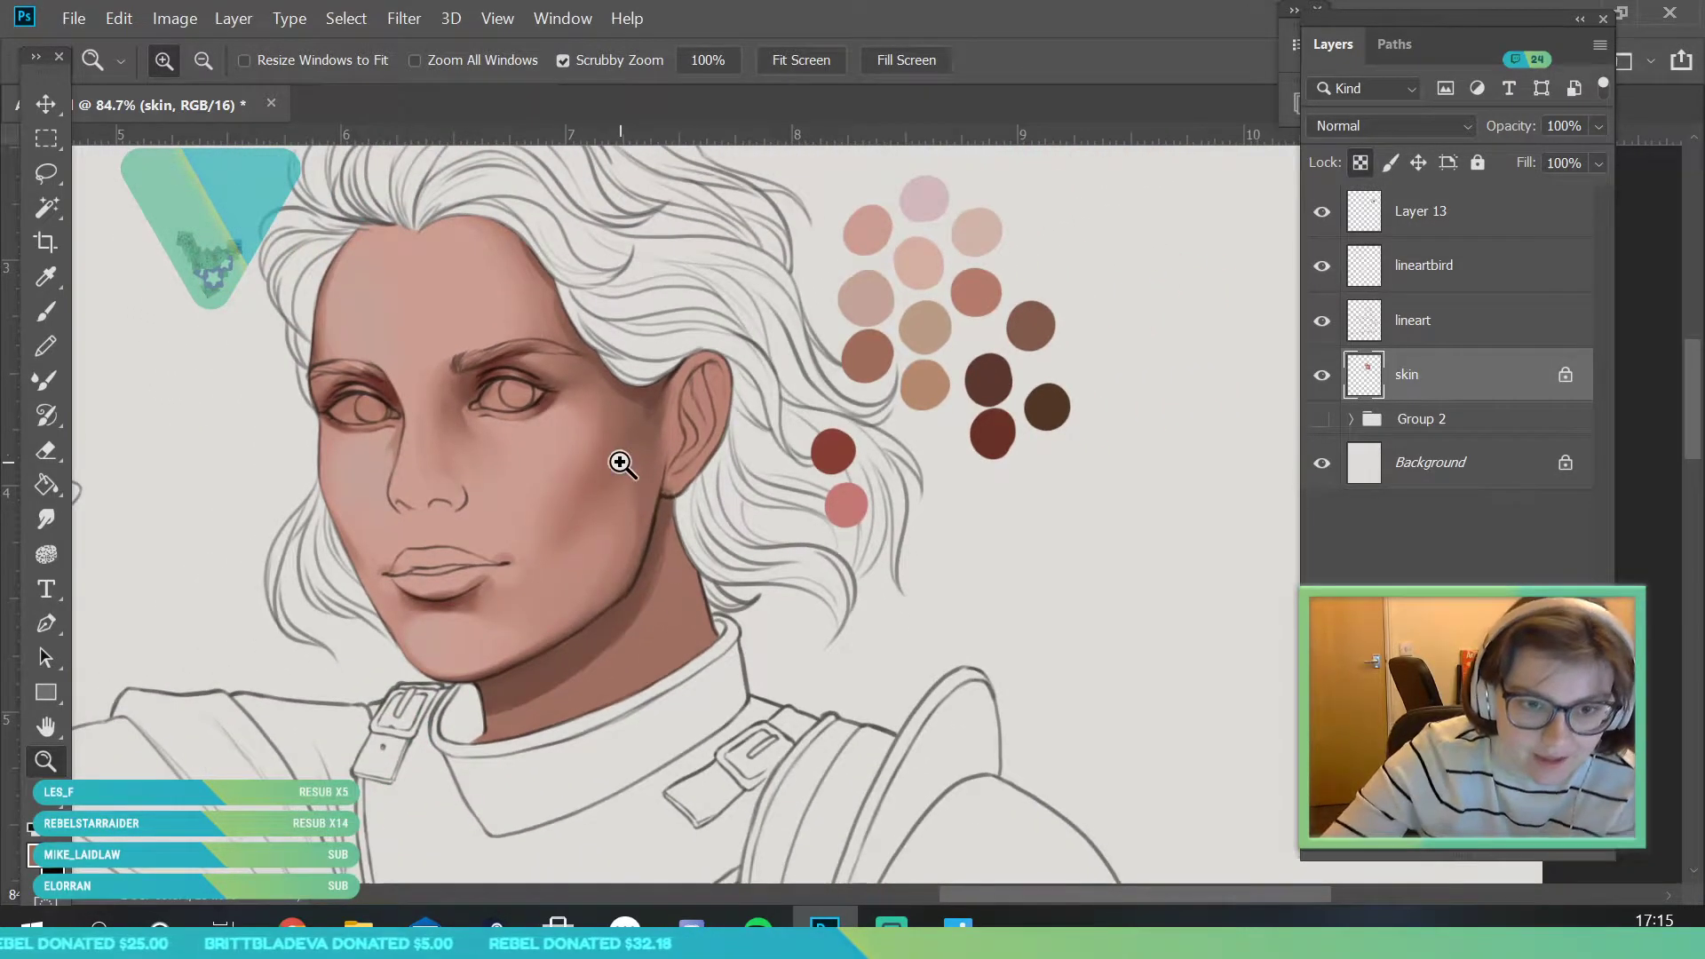
scroll(660, 431, "down", 3)
scroll(746, 509, "up", 4)
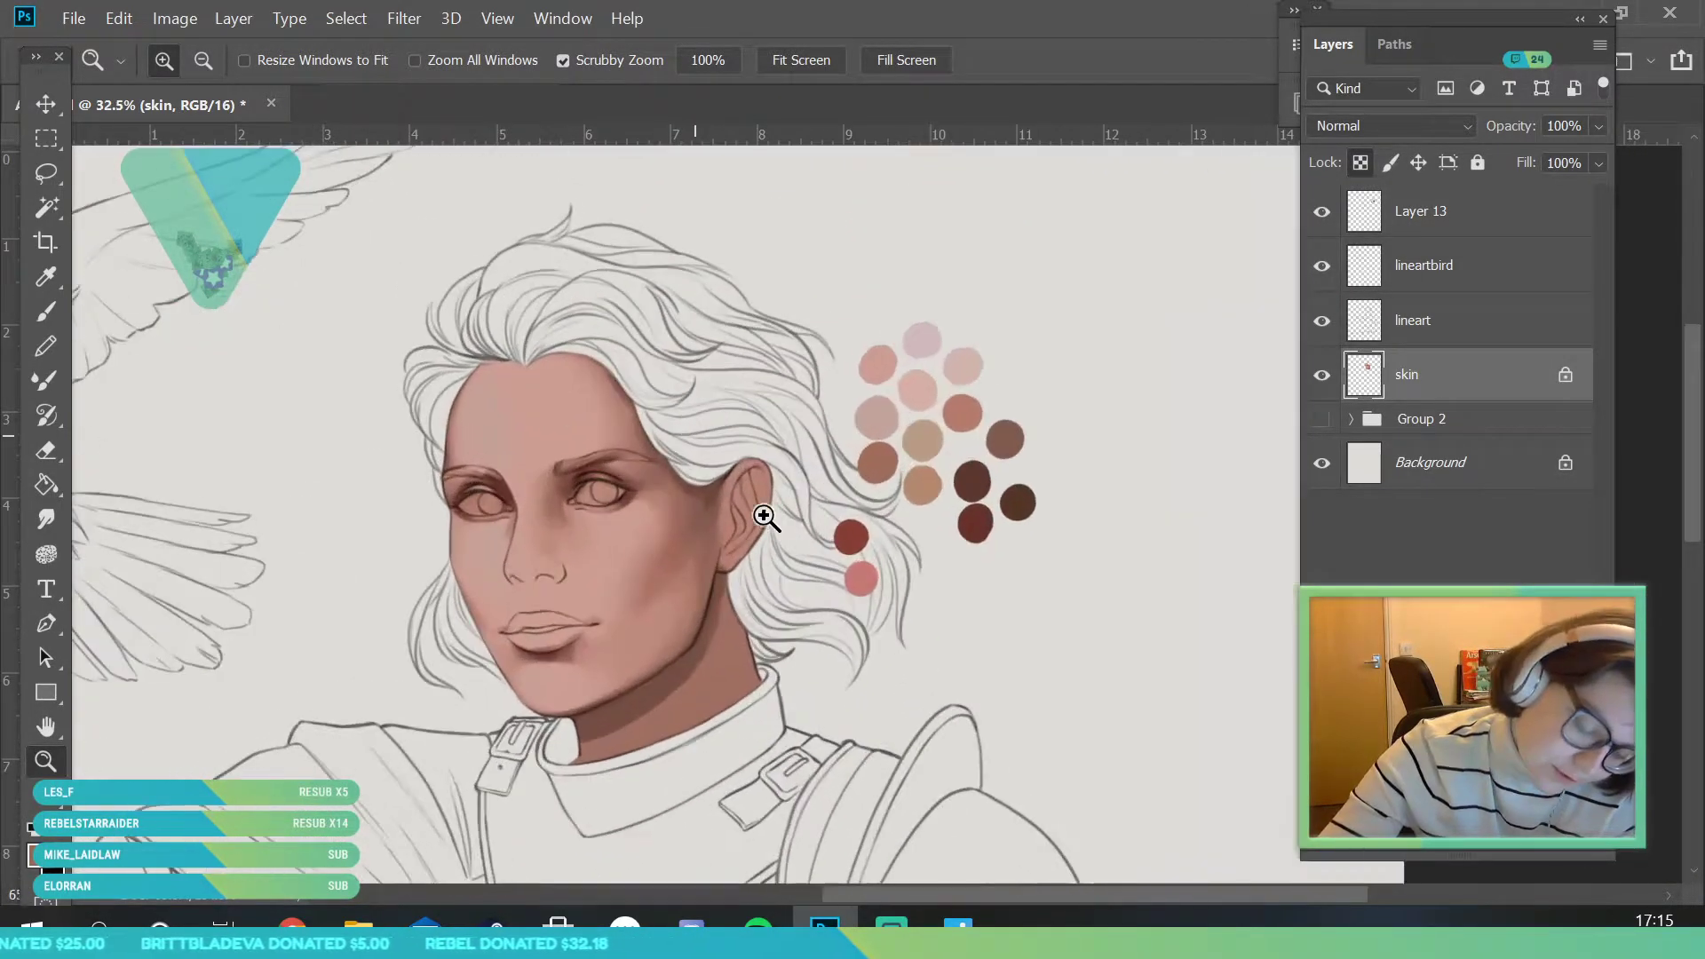
scroll(746, 509, "down", 3)
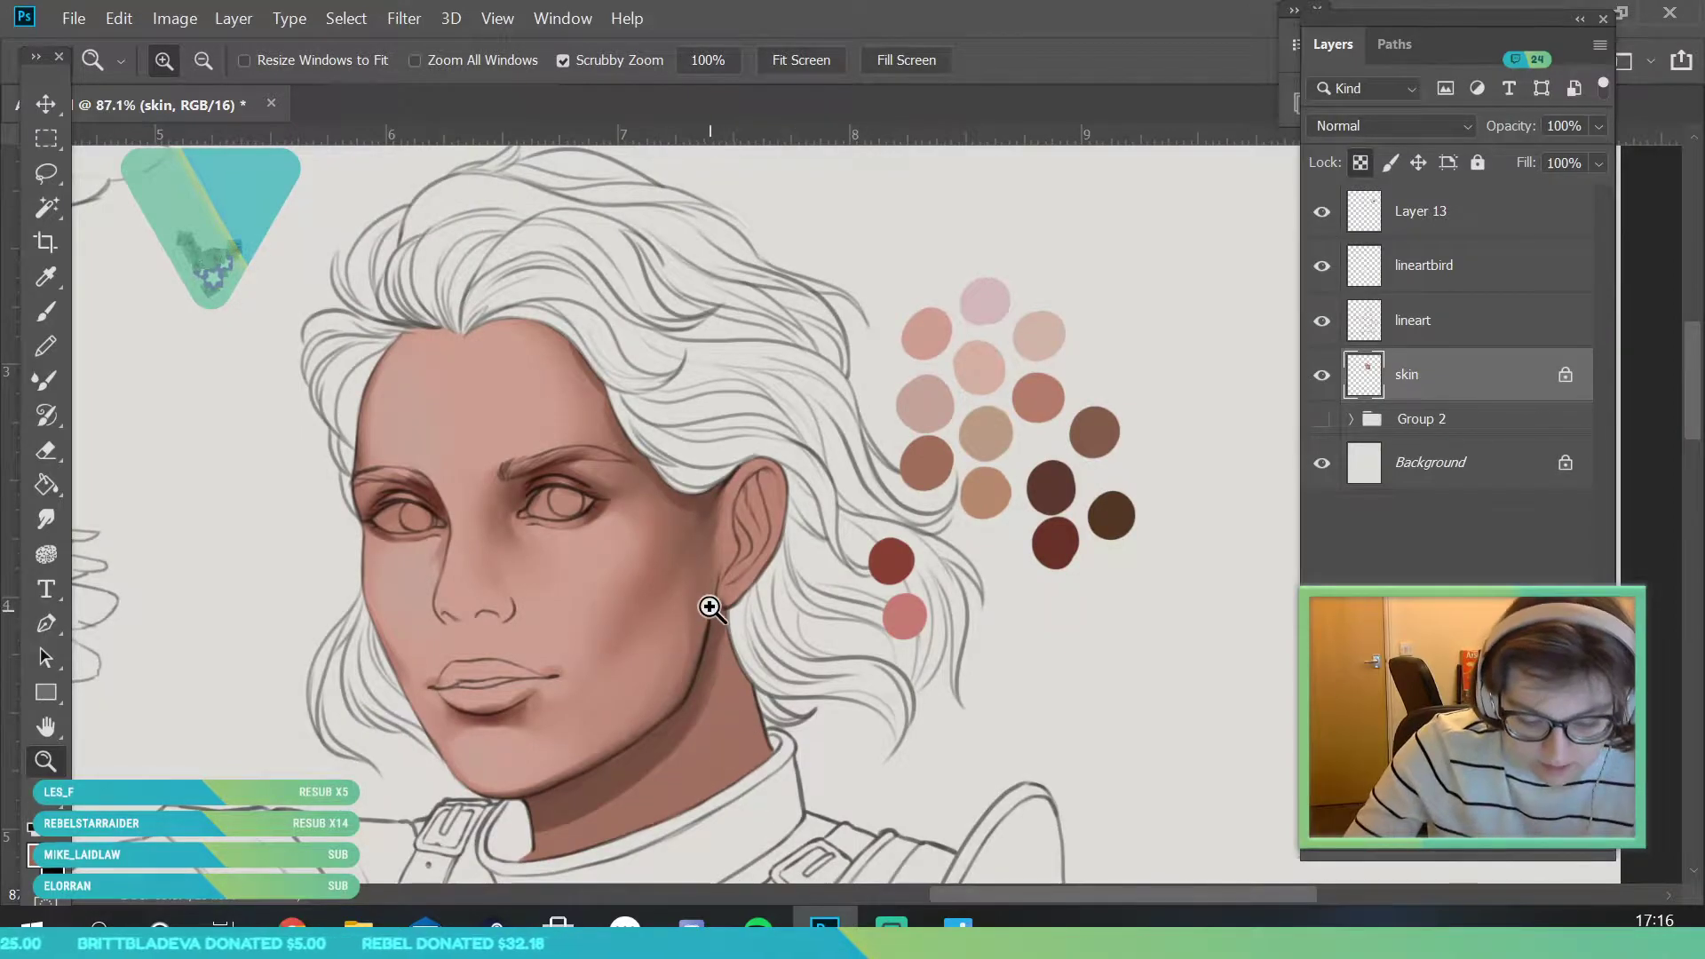
scroll(719, 657, "up", 3)
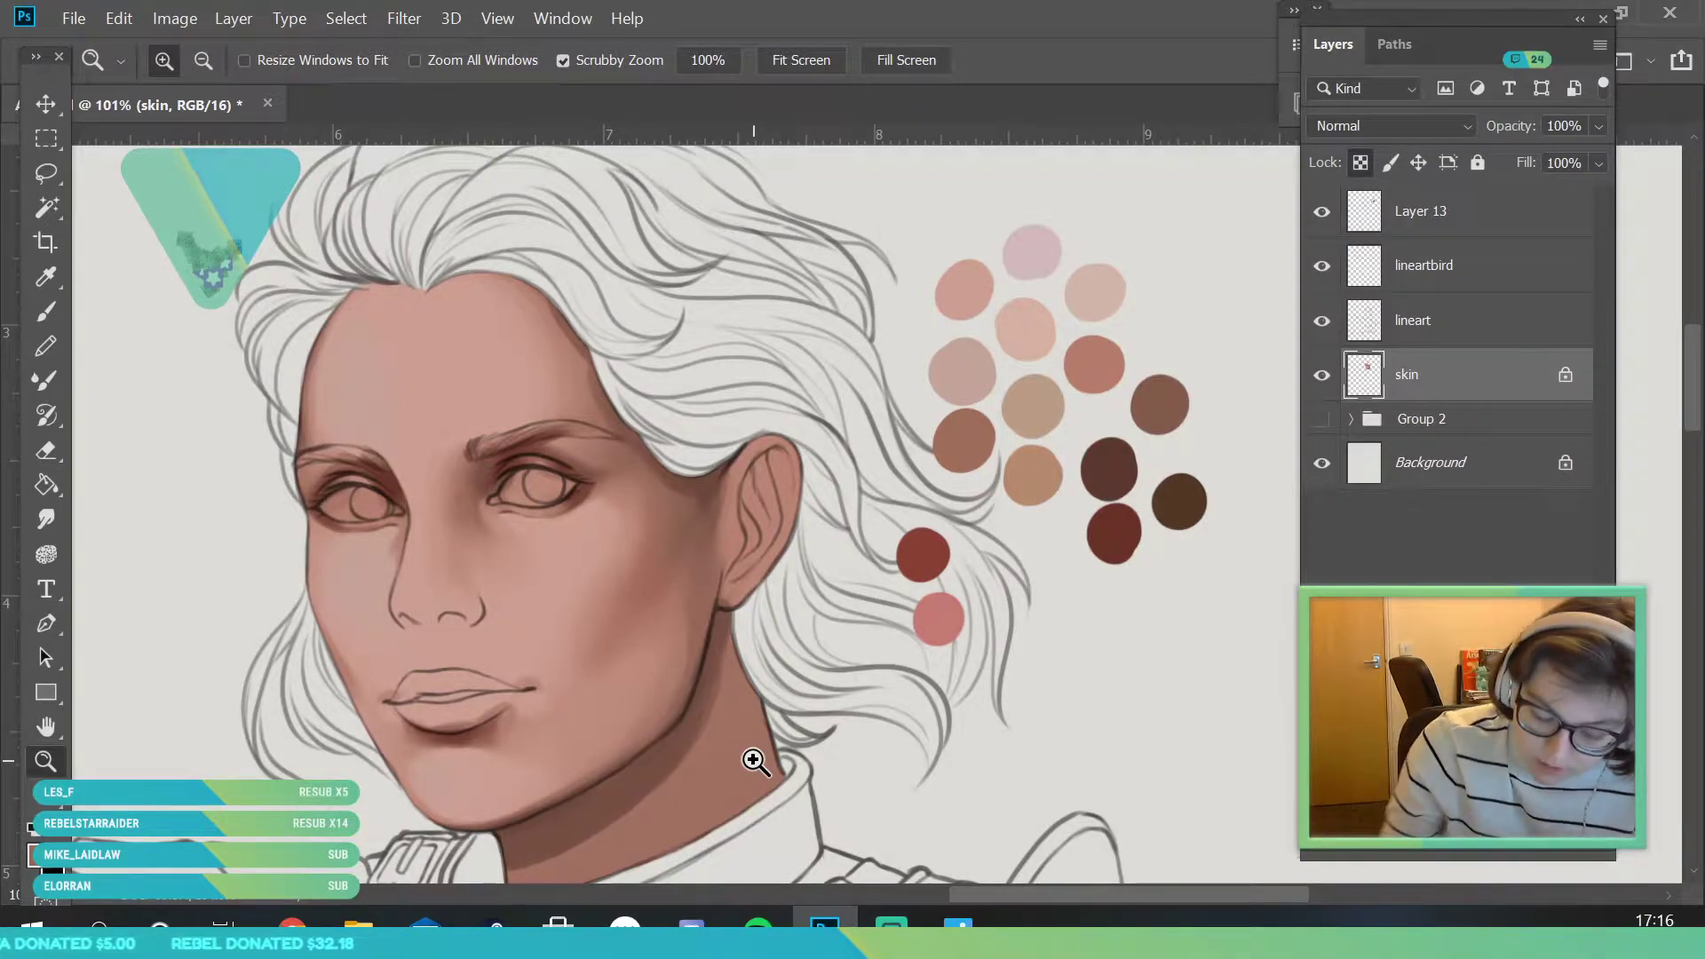
- Add a new layer directly above the skin layer and clip it to the skin layer
left_click(1554, 844)
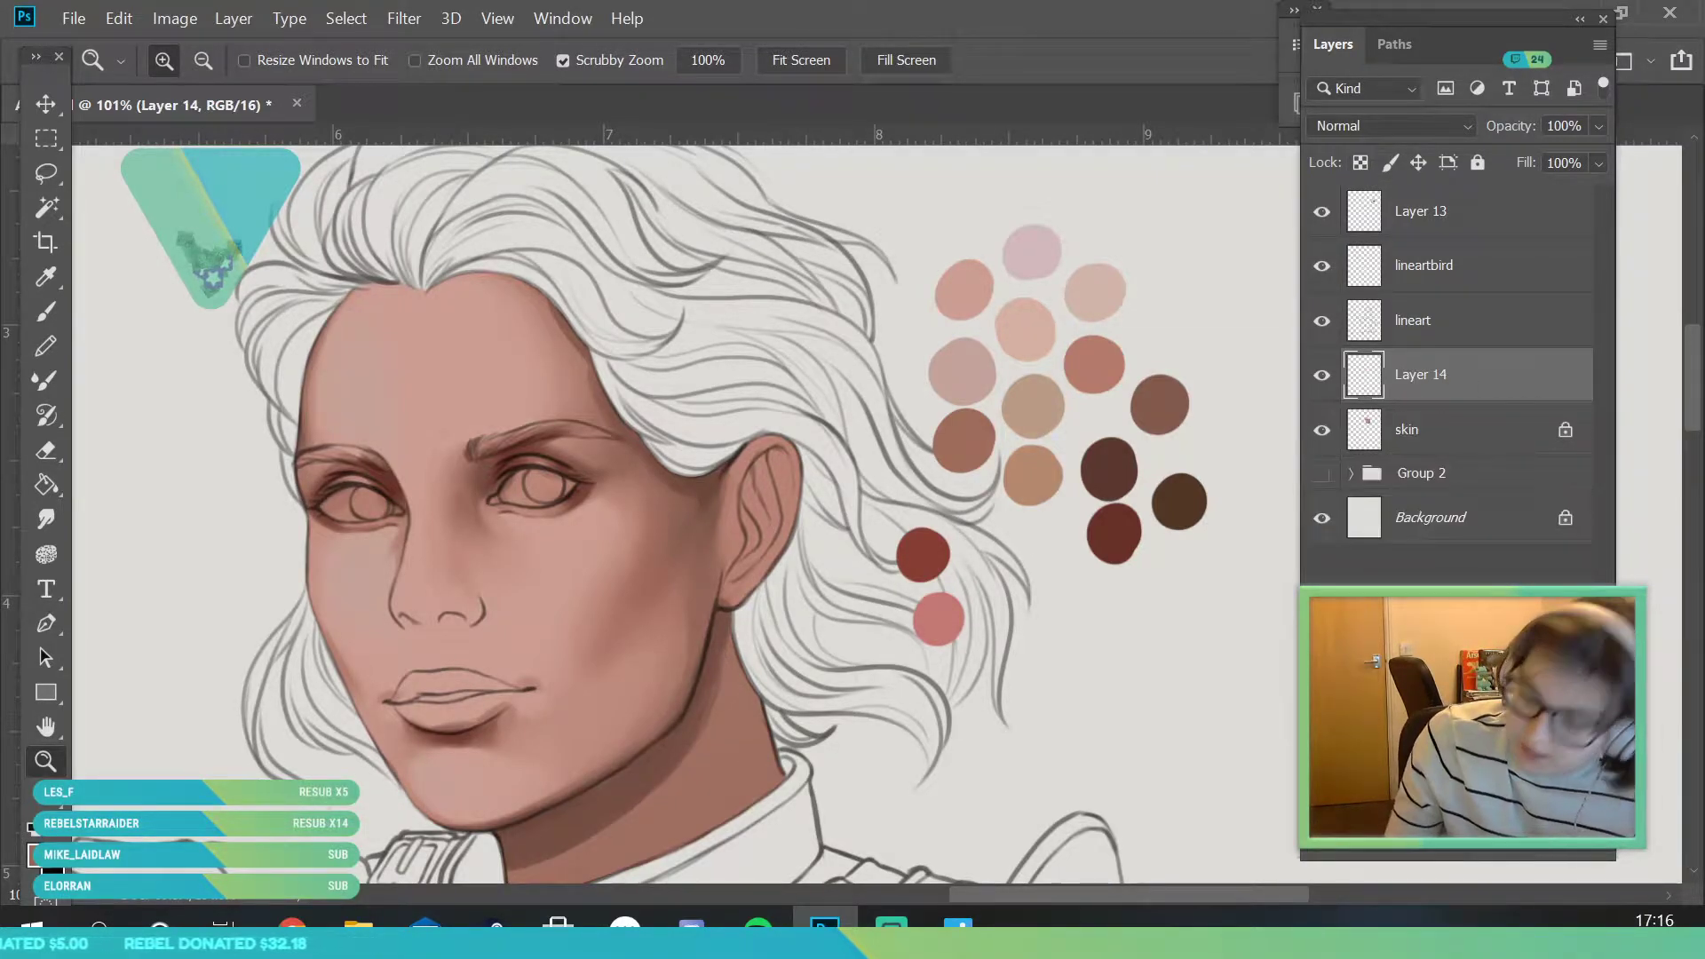
right_click(1459, 397)
left_click(1206, 562)
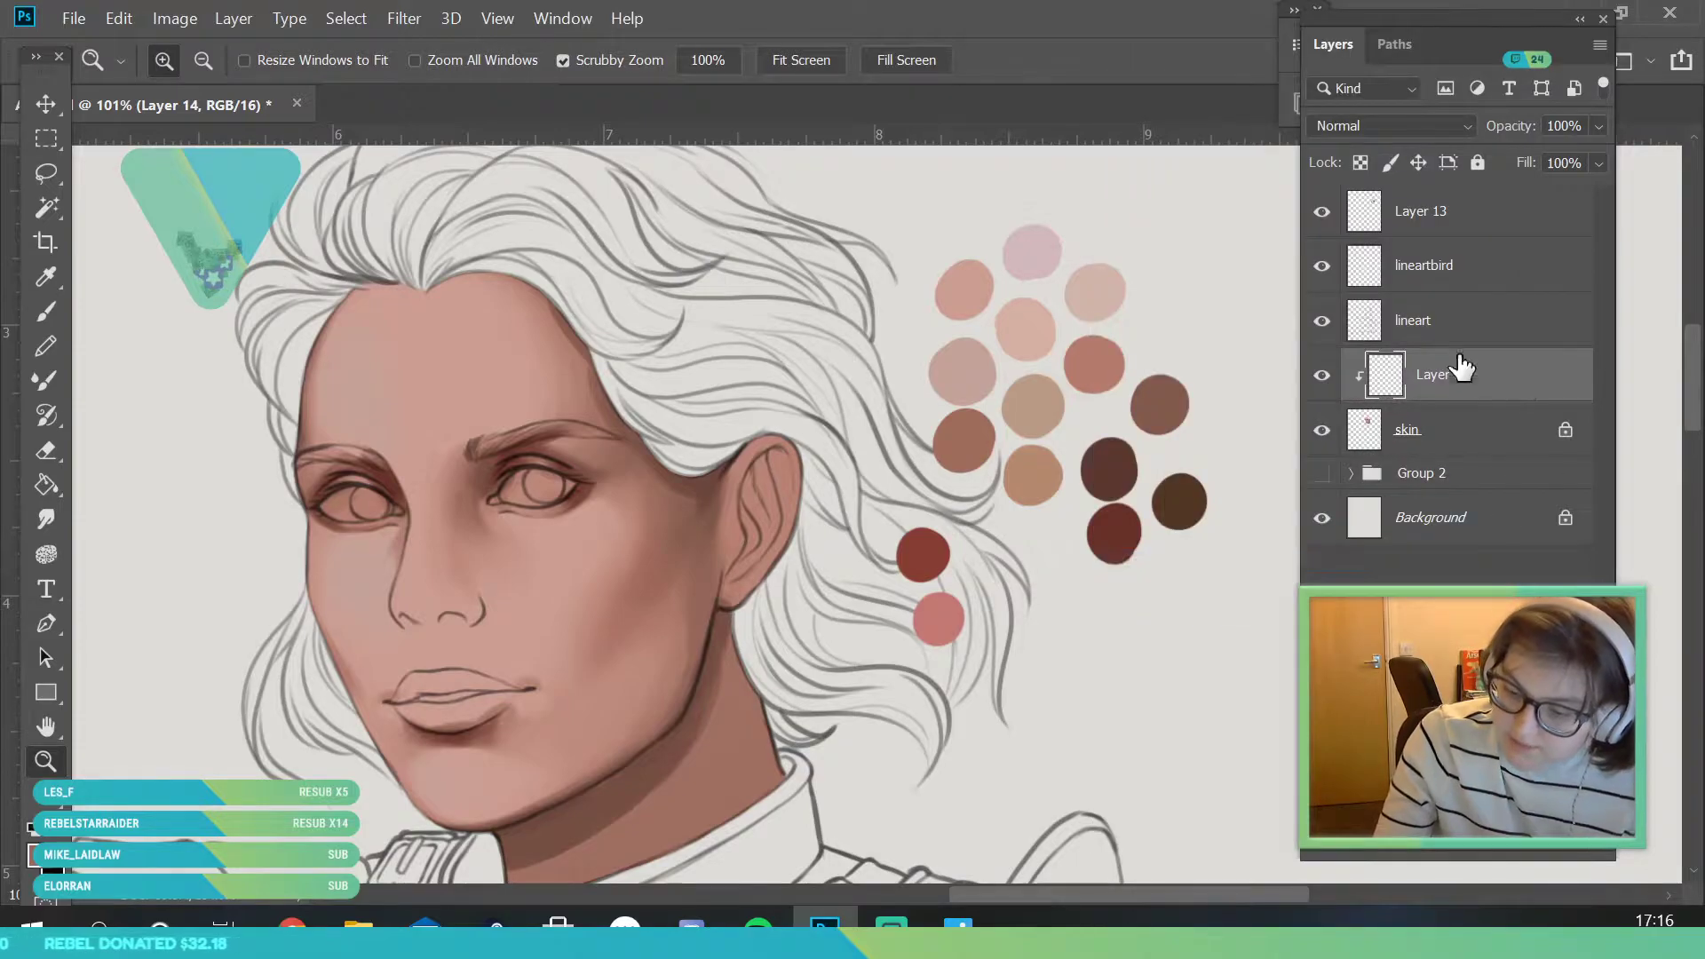
- Sample the light peach swatch in the middle of the palette and paint a forehead highlight with an 88 px brush
left_click(51, 272)
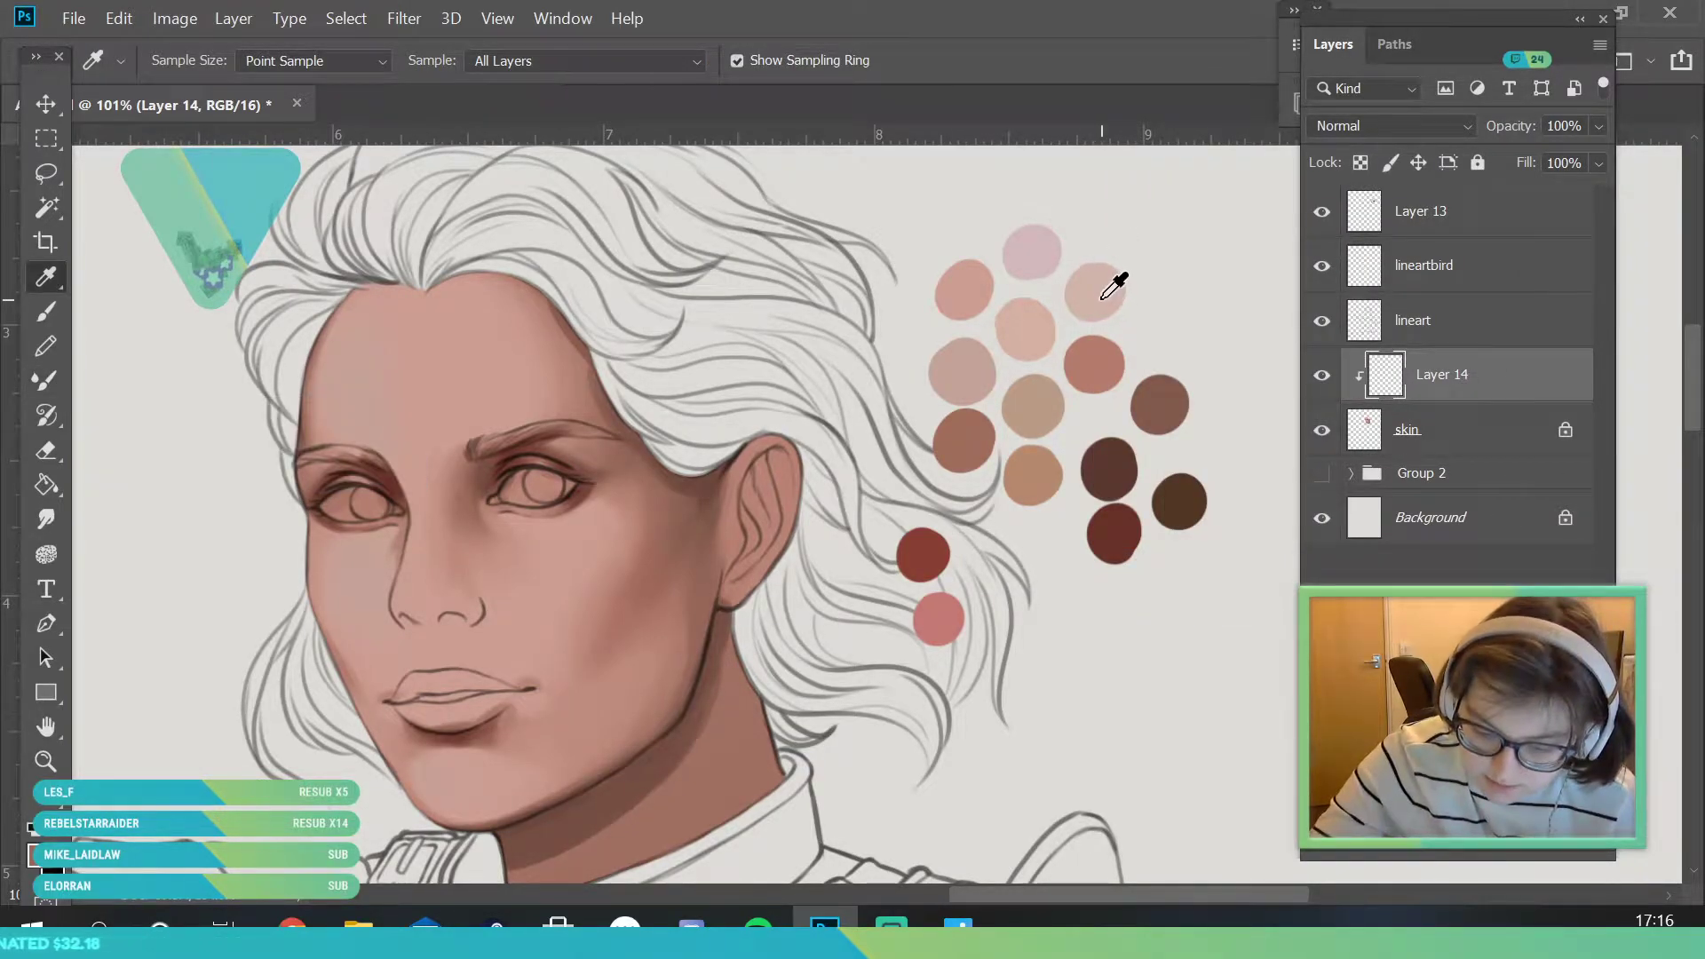
left_click(1022, 335)
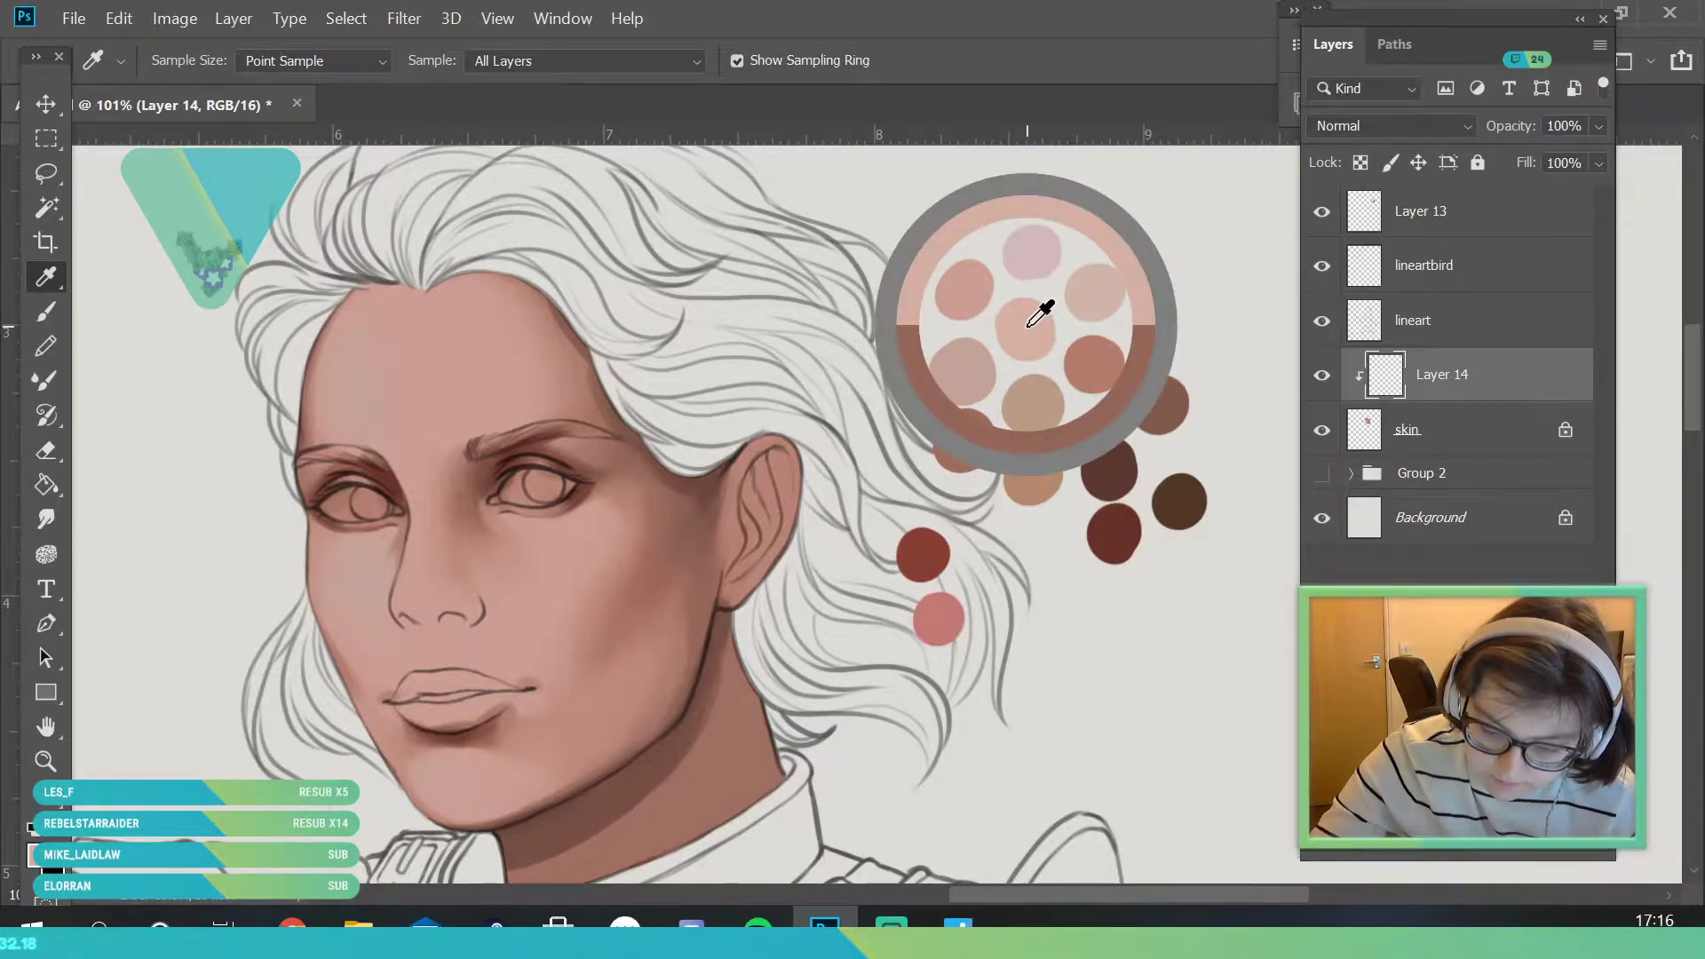
key("b")
left_click(191, 61)
left_click(222, 137)
left_click(536, 214)
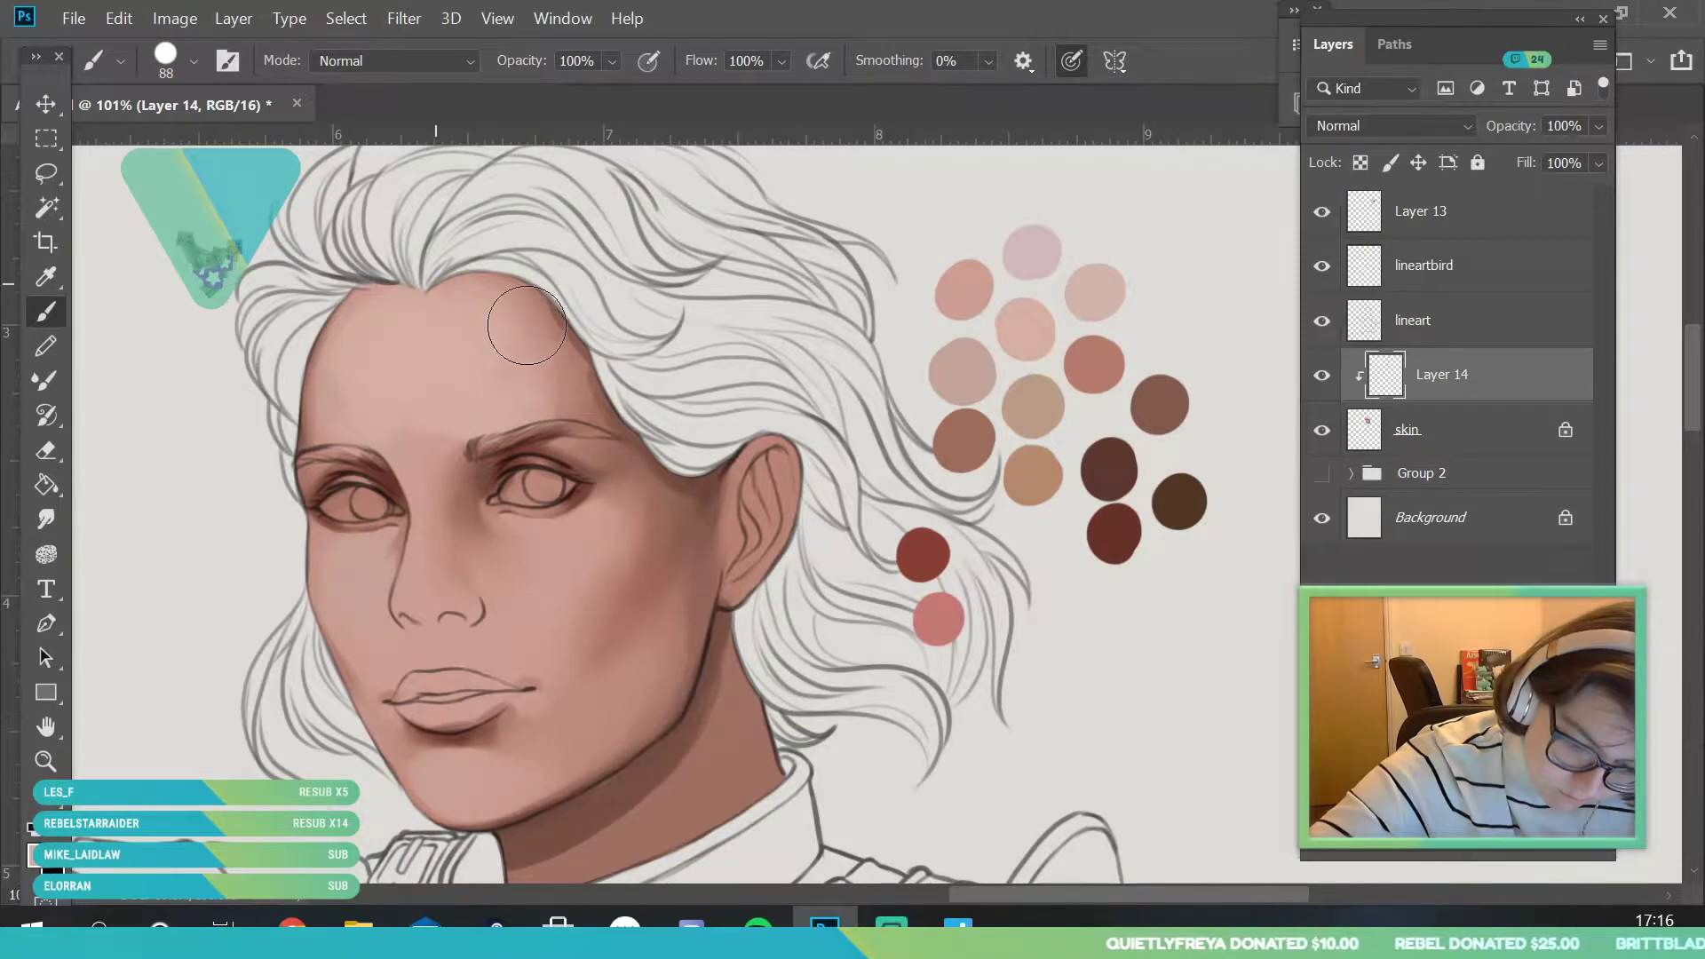
- Resample tones on the forehead and blend the highlight toward the brows and hairline
left_click(59, 276)
left_click(361, 381)
left_click(55, 306)
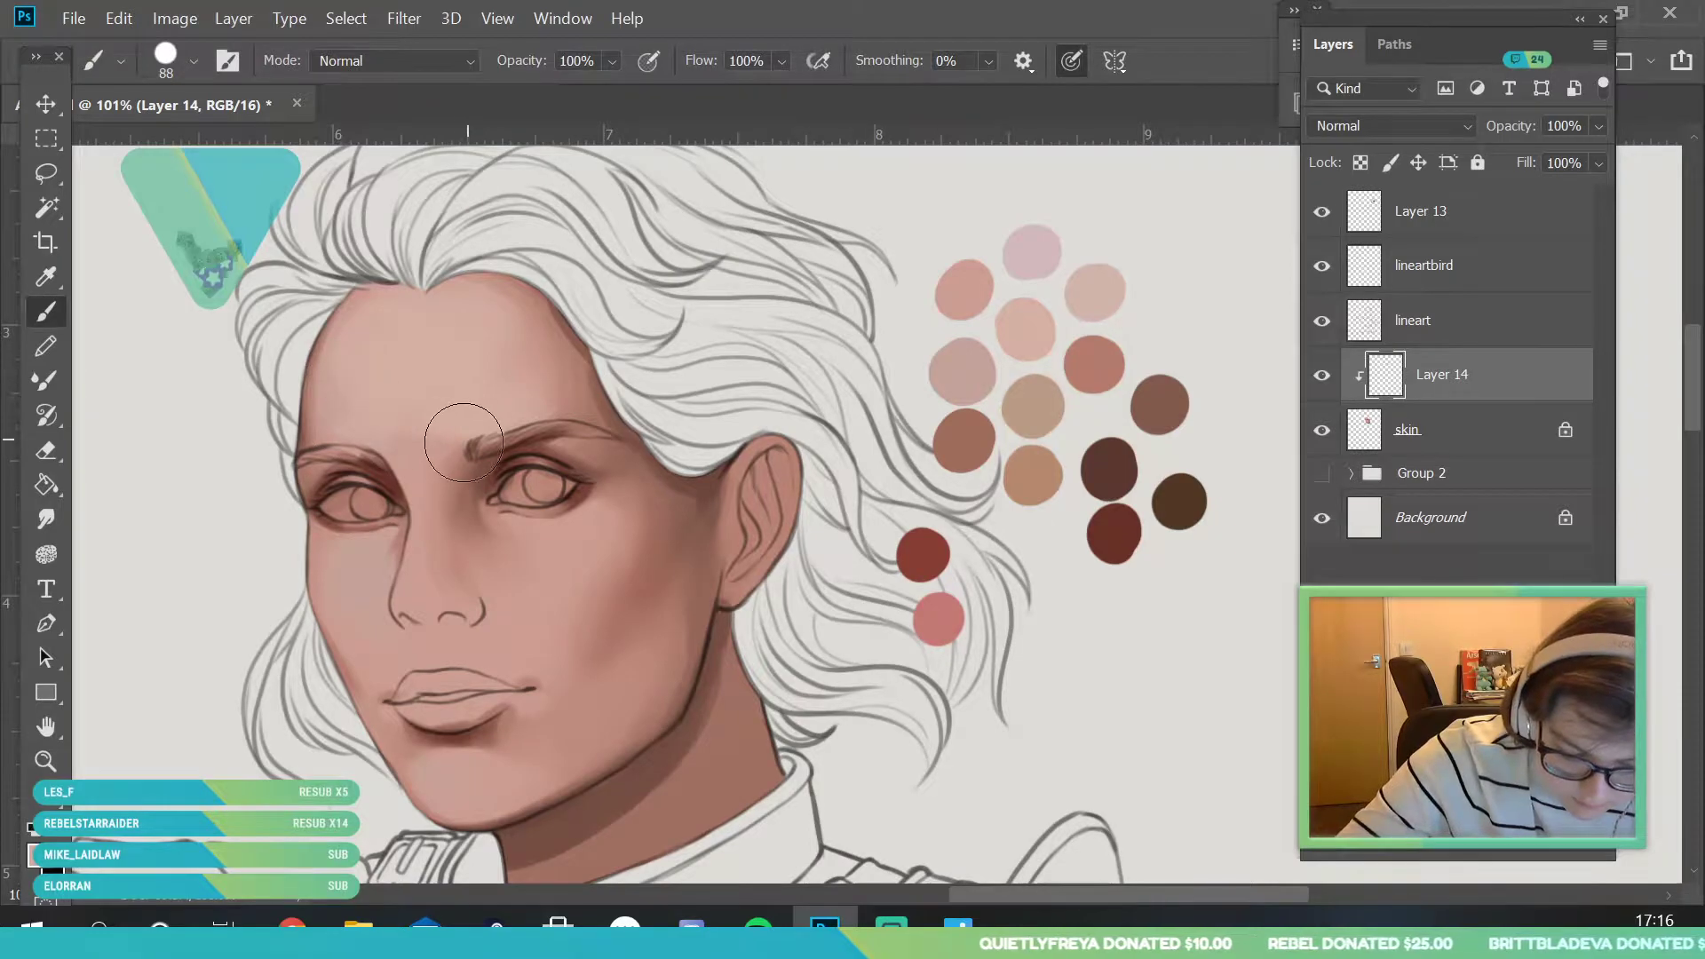
left_click(44, 279)
left_click(437, 403)
key("b")
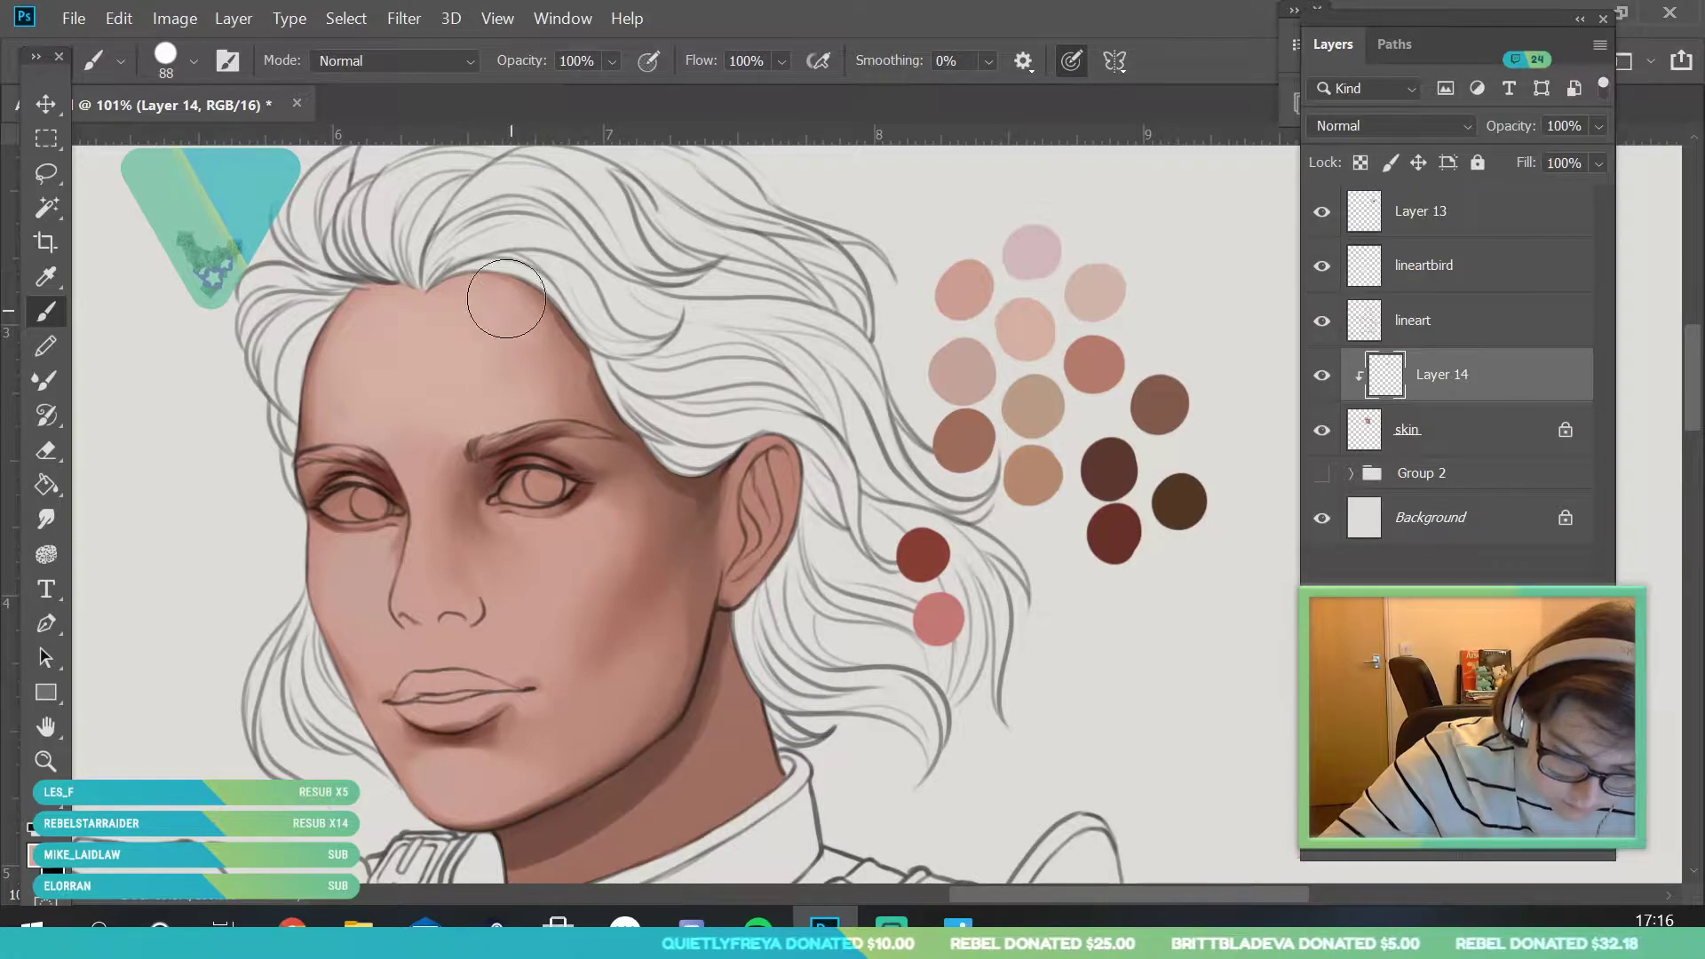
key("i")
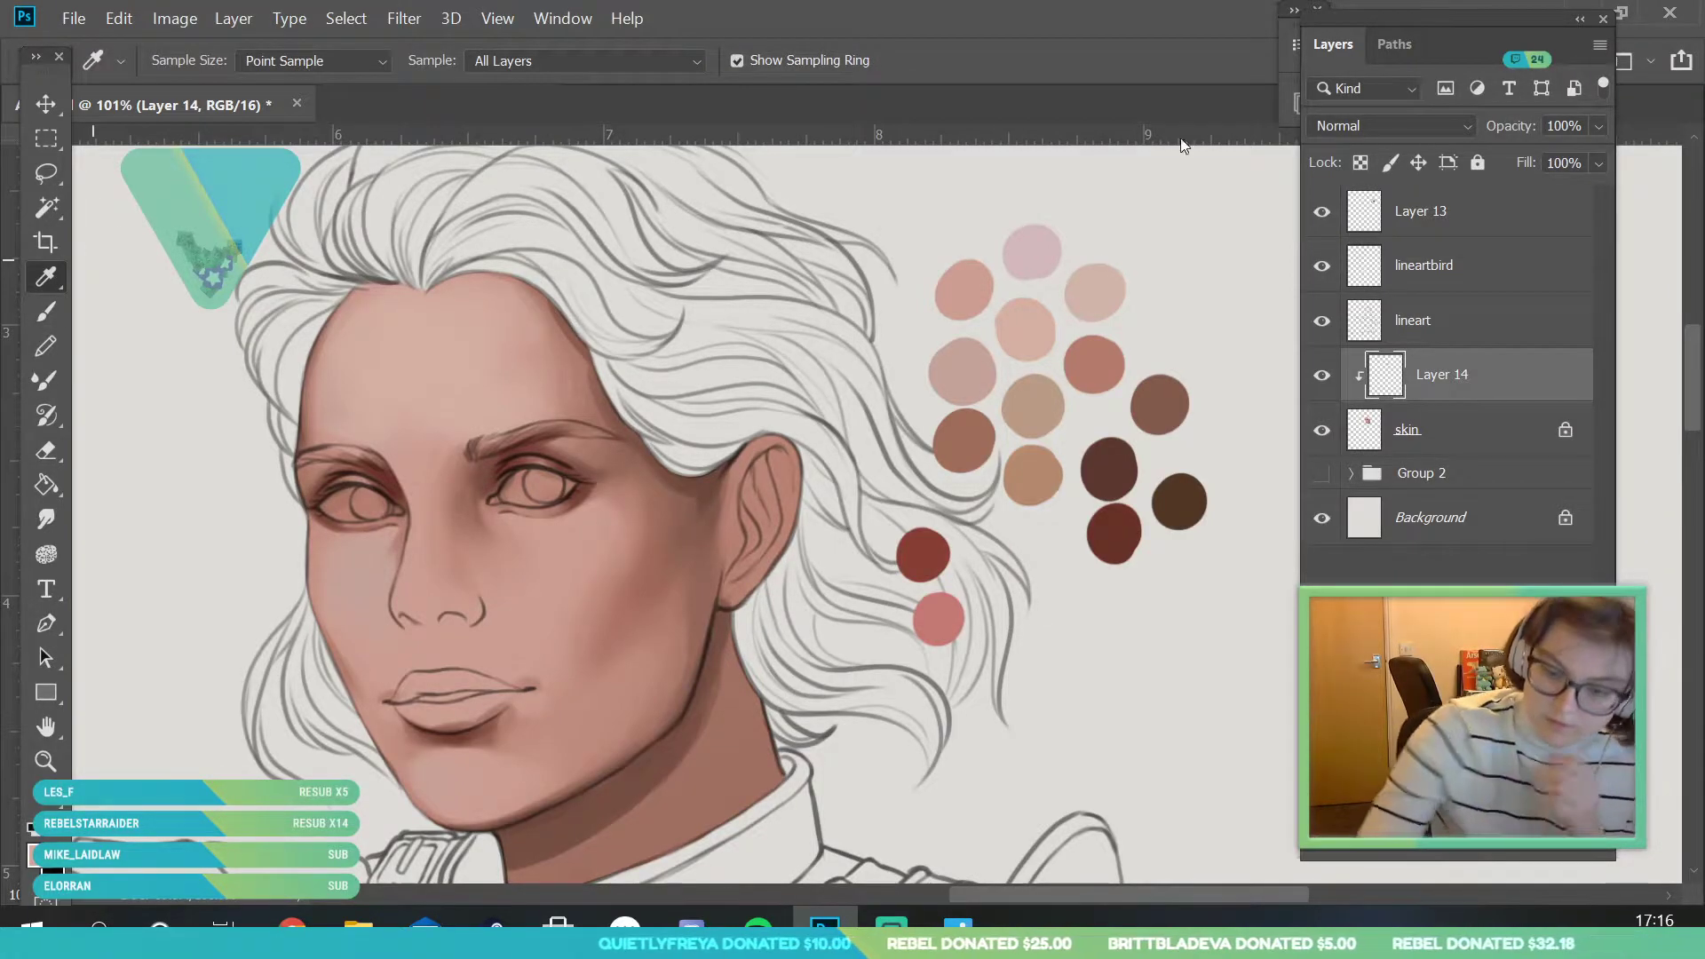
key("b")
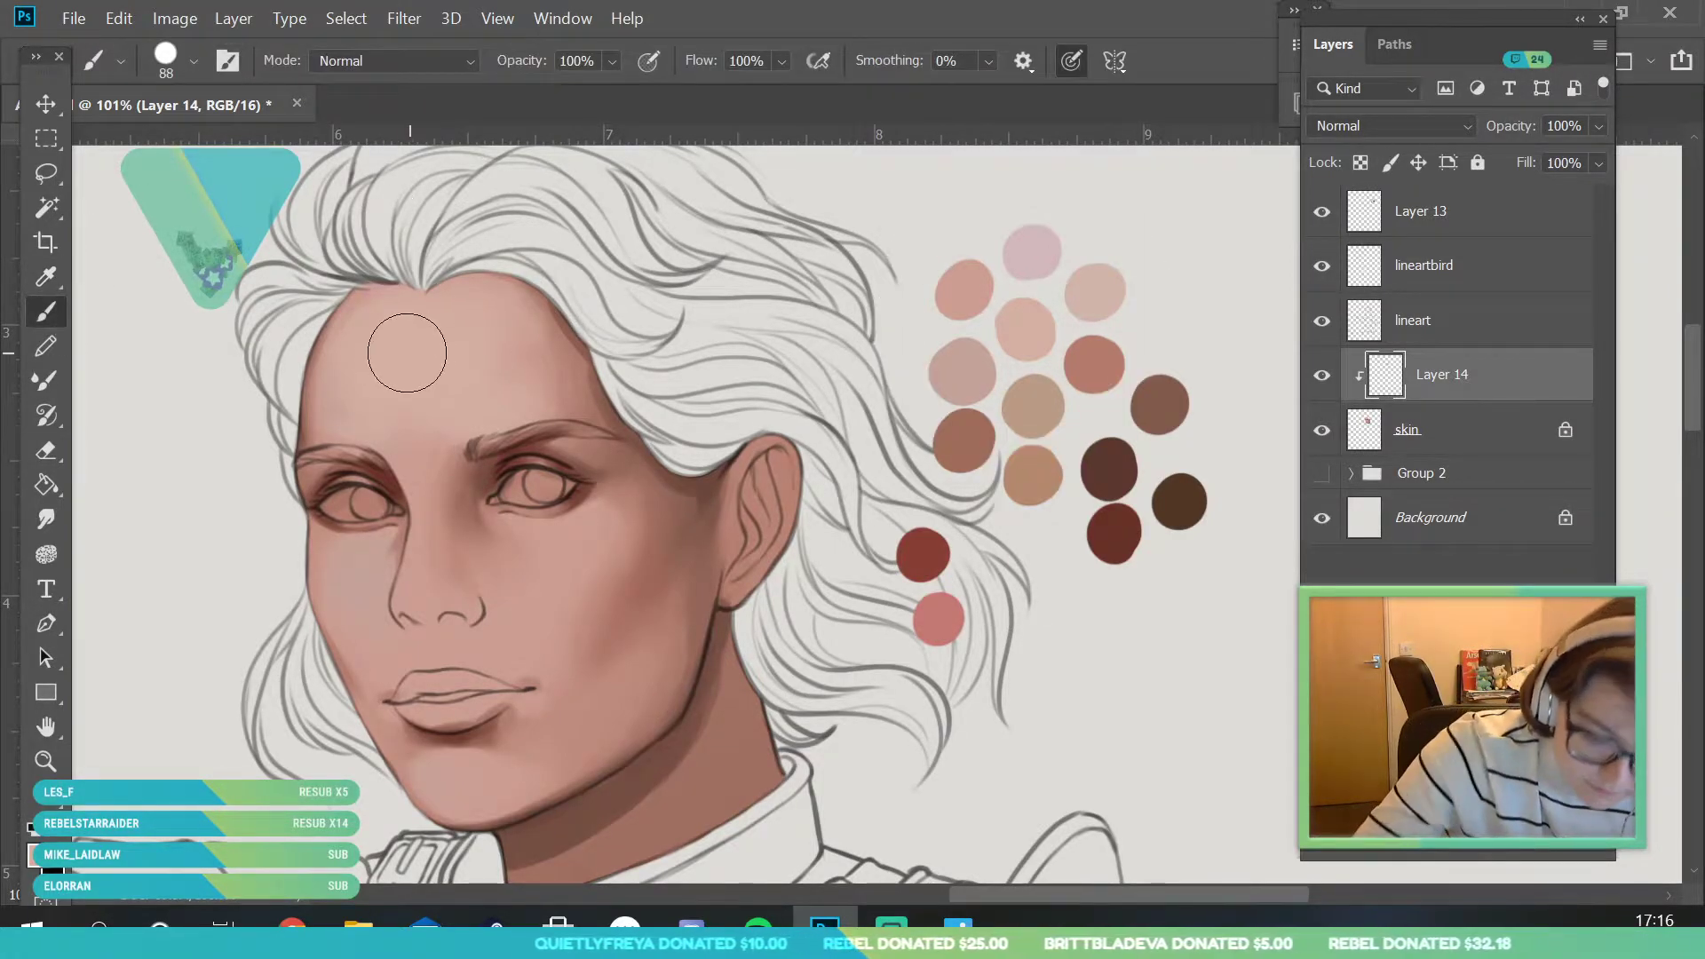
- Set the brush size to 84 px and paint a light highlight on the near cheekbone below the eye
left_click(193, 60)
type("20")
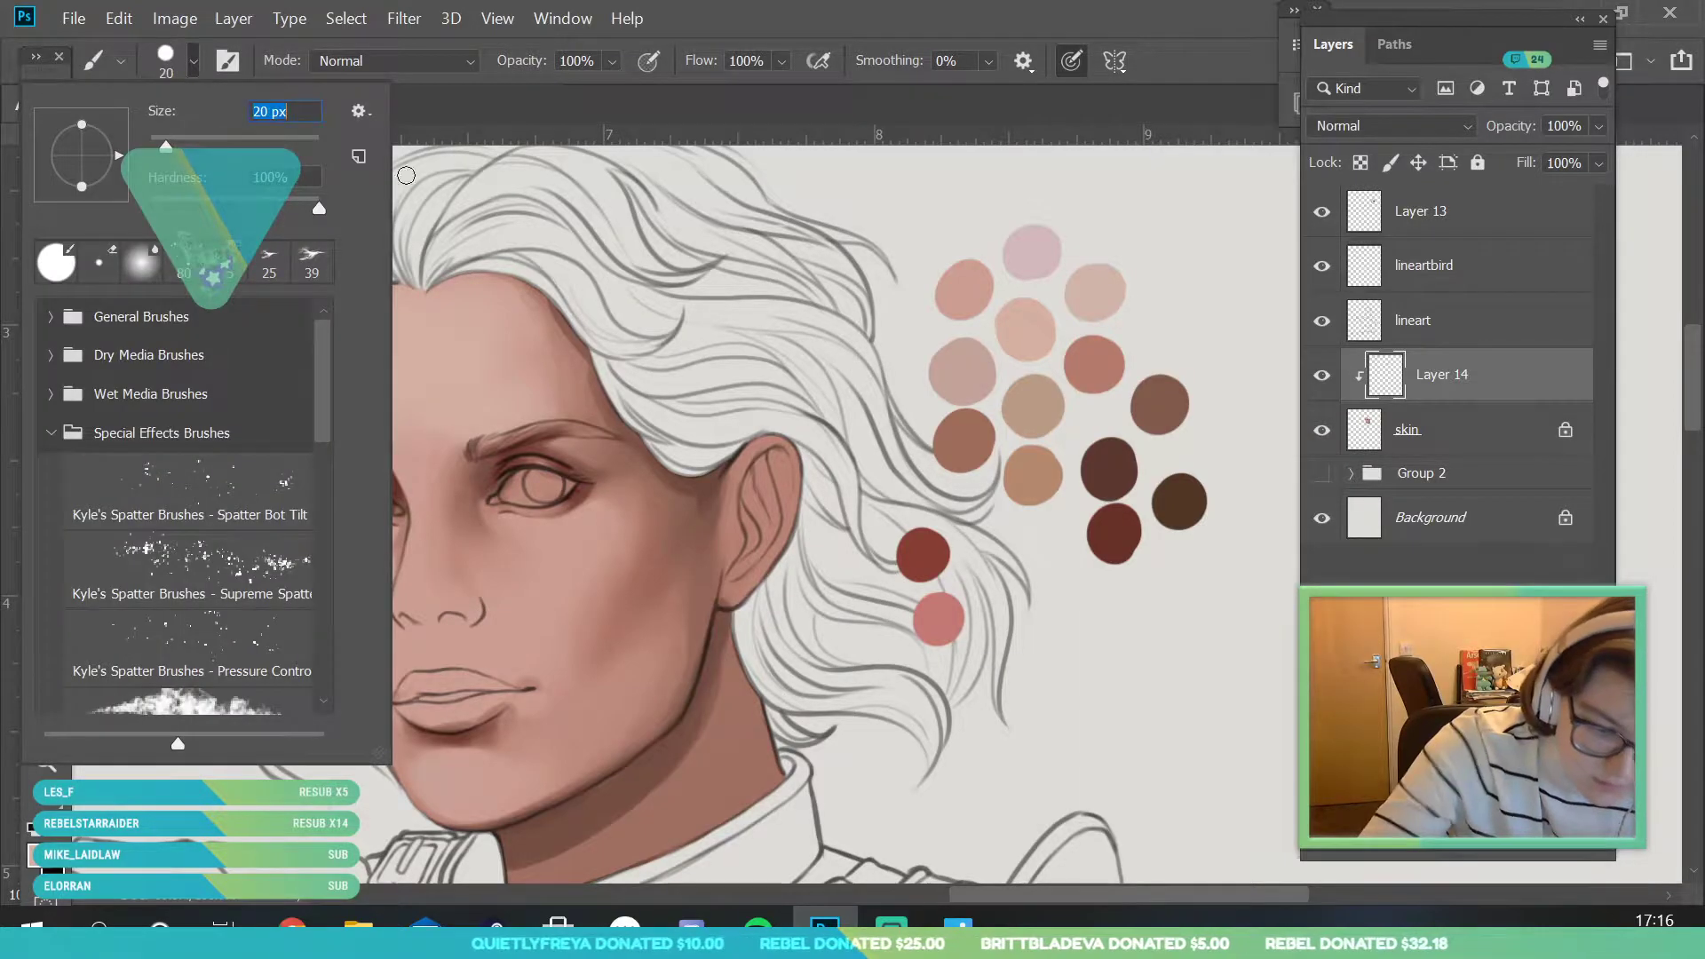
type("84")
key("Return")
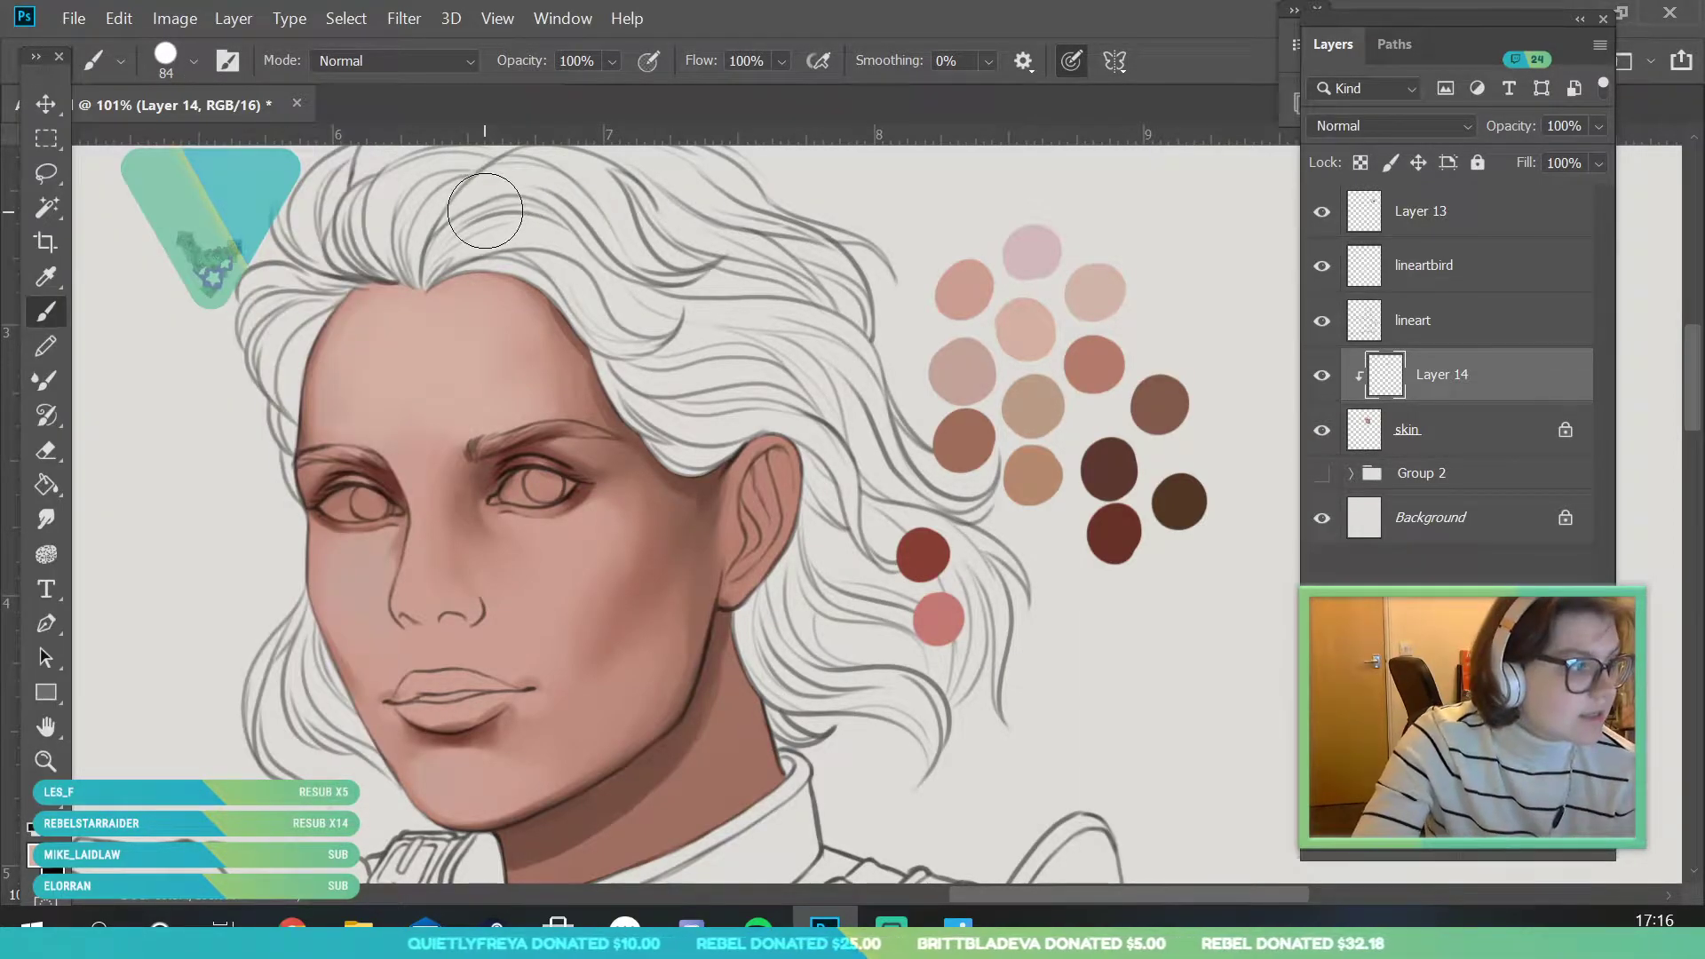
mouse_move(581, 529)
left_mouse_down()
mouse_move(596, 517)
mouse_move(549, 560)
mouse_move(578, 567)
mouse_move(576, 586)
mouse_move(625, 539)
mouse_move(611, 521)
left_mouse_up()
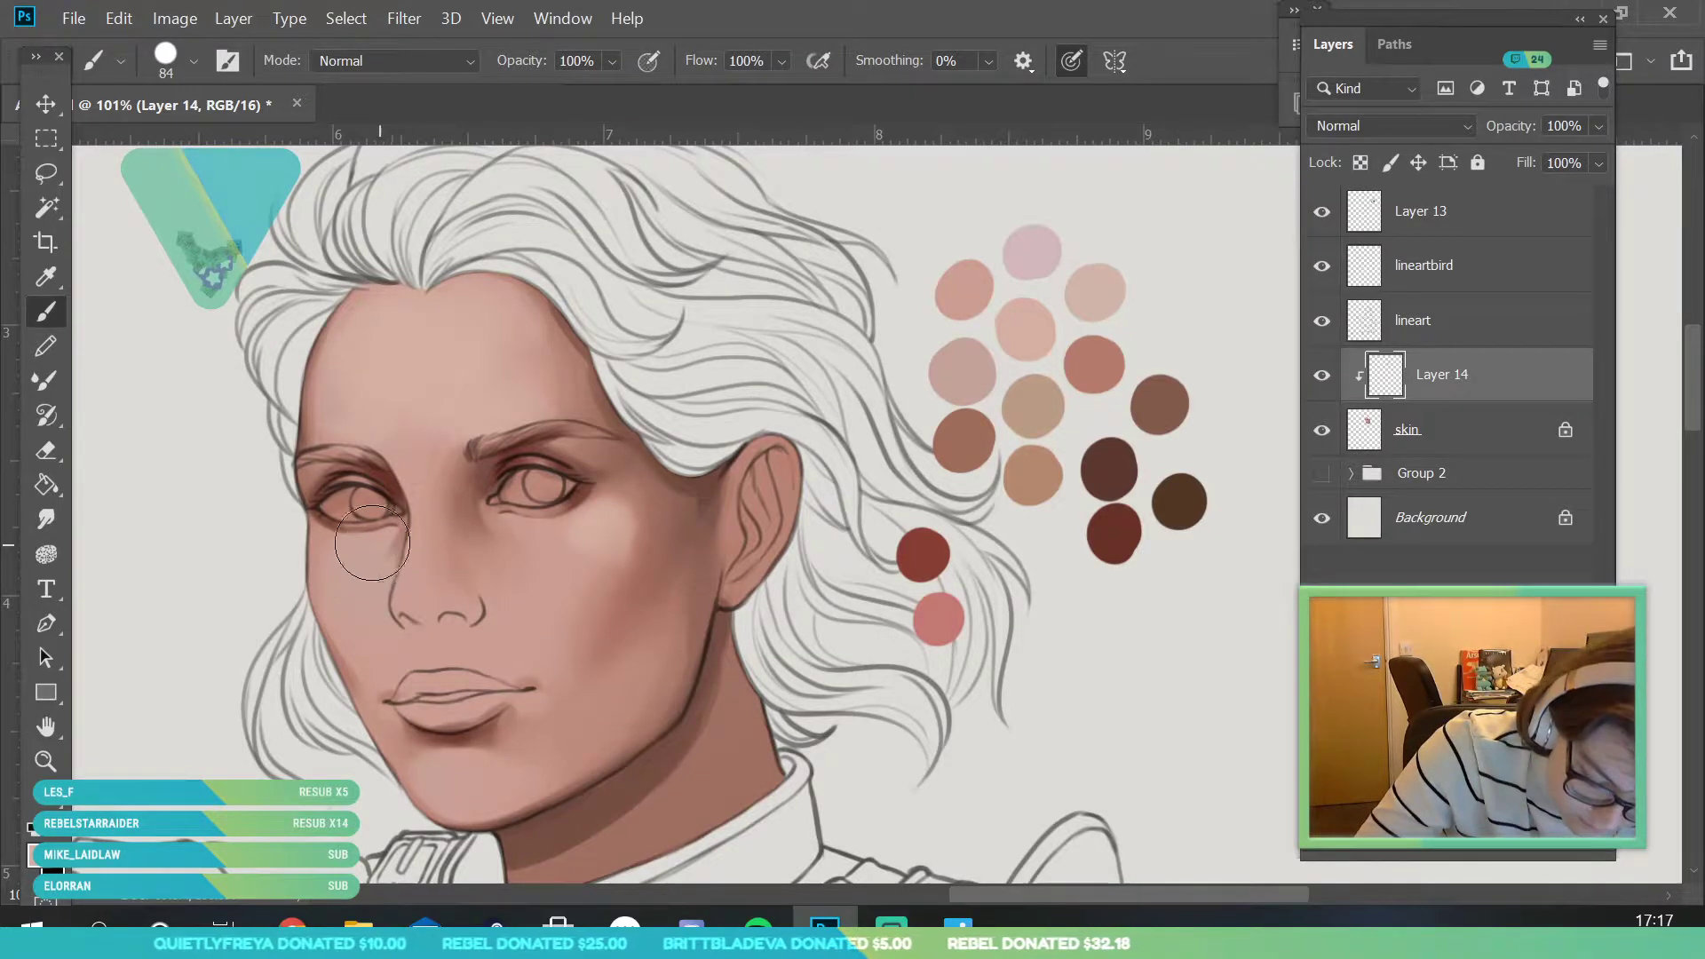
- Reduce the brush to 53 px and paint a soft highlight on the far cheek beneath the eye
left_click(194, 60)
key("Return")
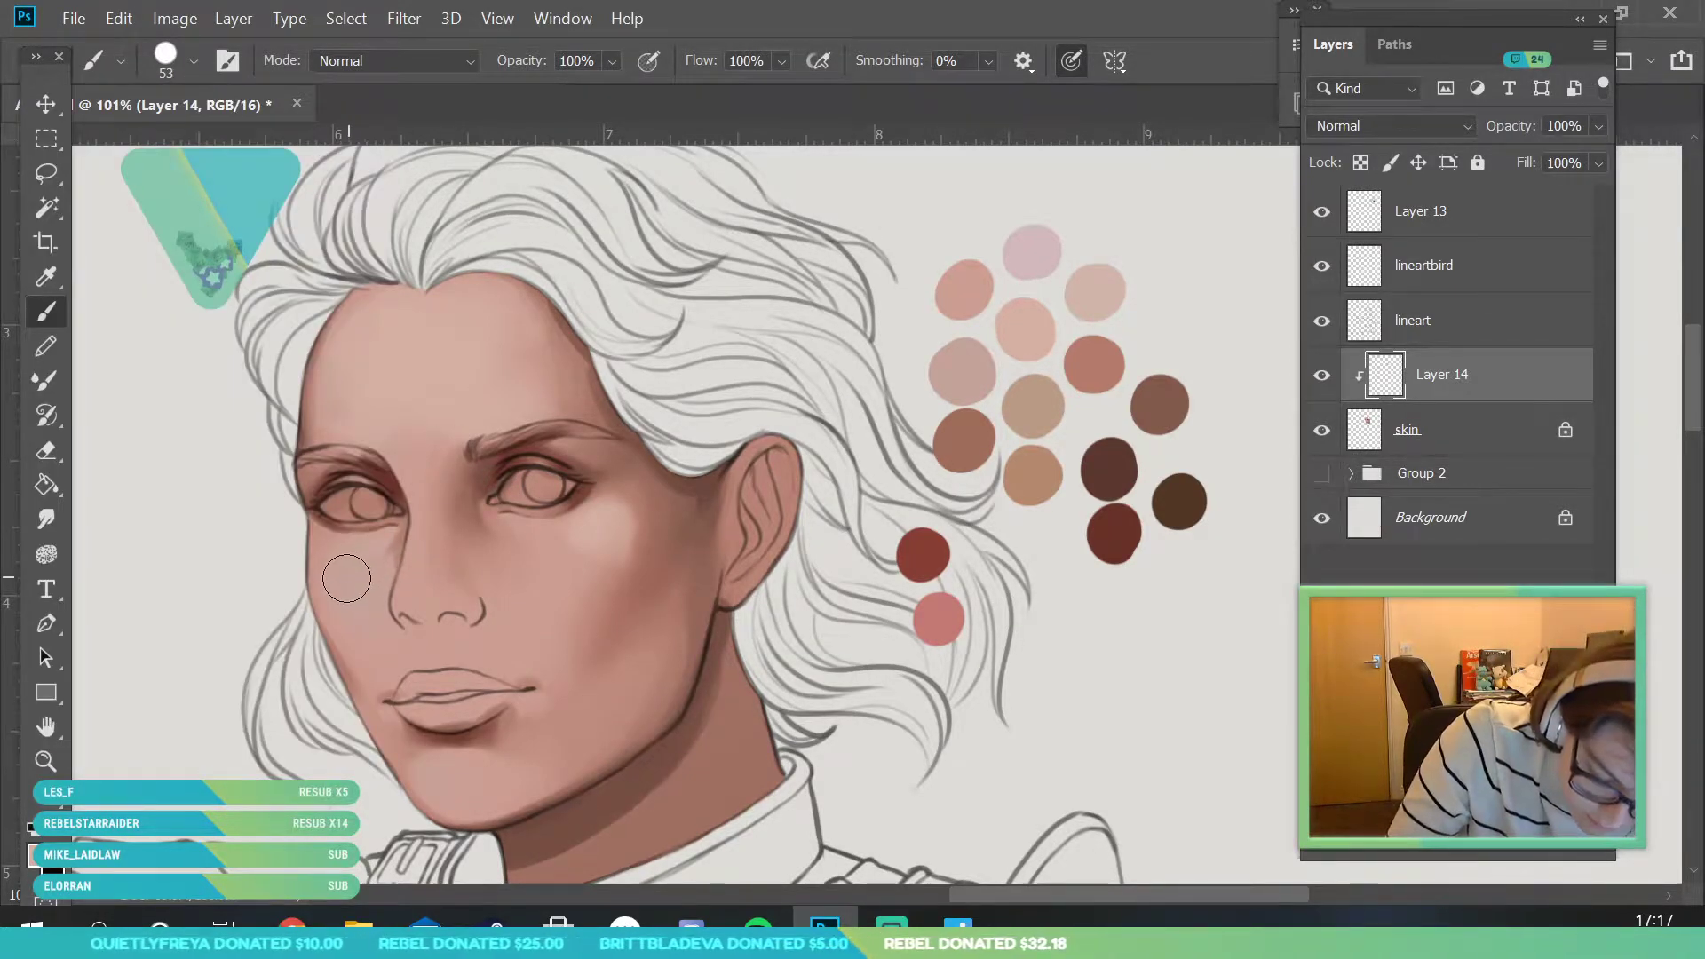
mouse_move(383, 542)
left_mouse_down()
mouse_move(333, 591)
mouse_move(366, 539)
mouse_move(336, 520)
left_mouse_up()
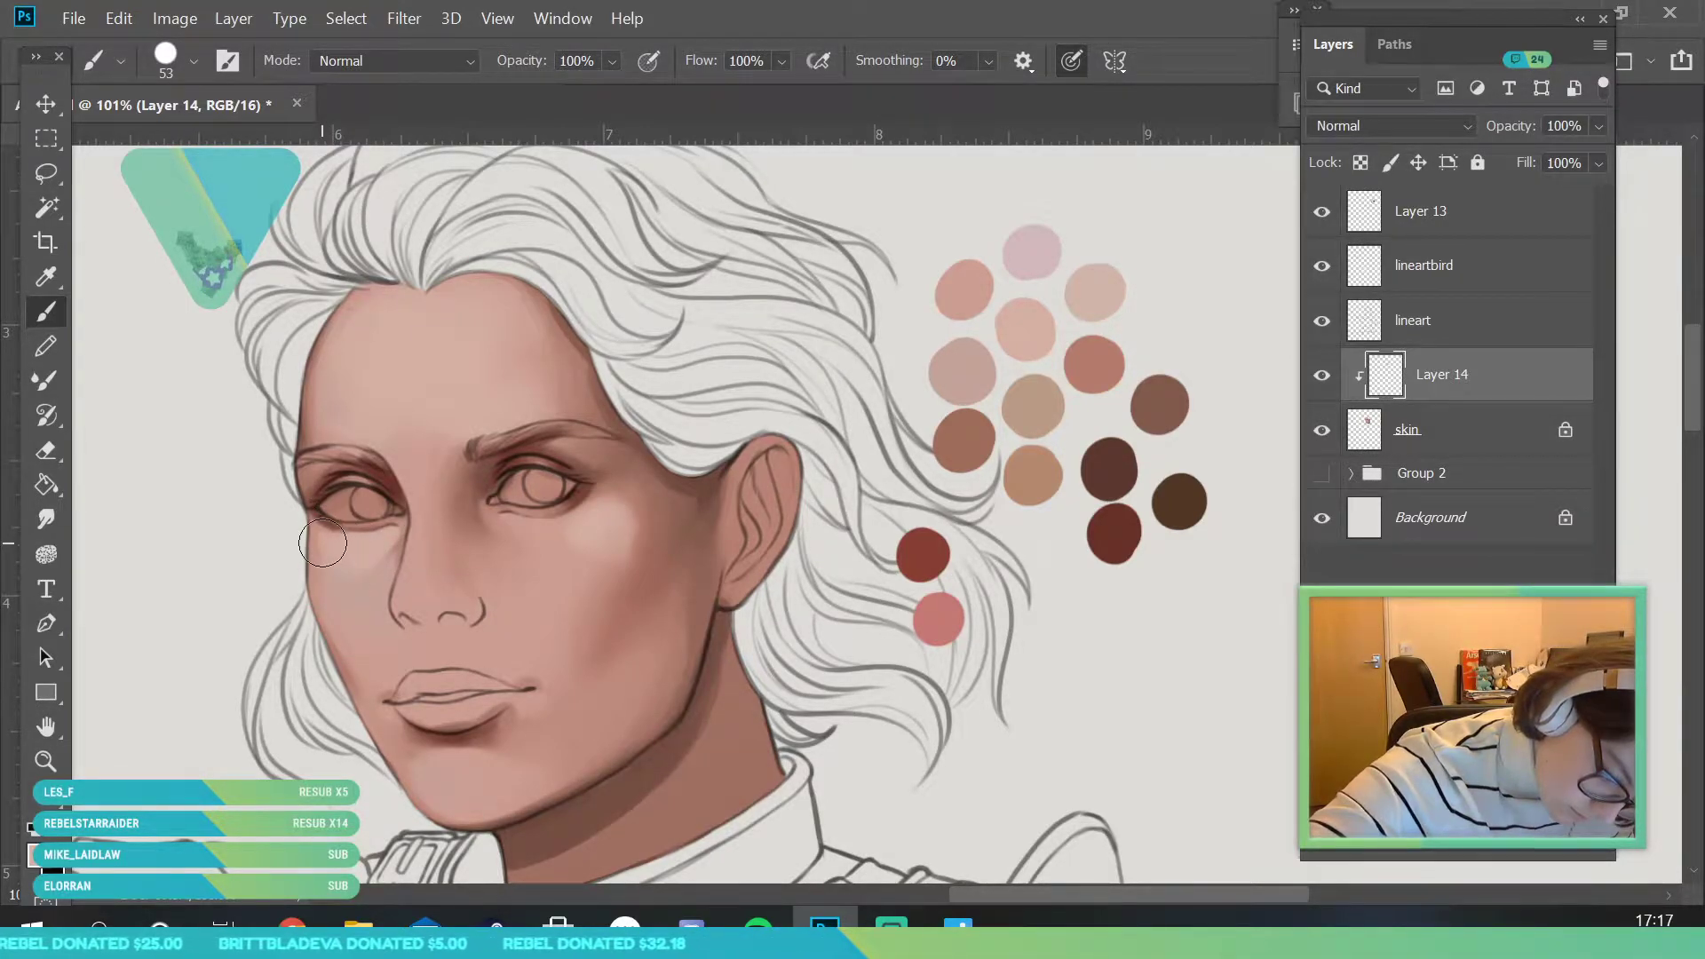
key("e")
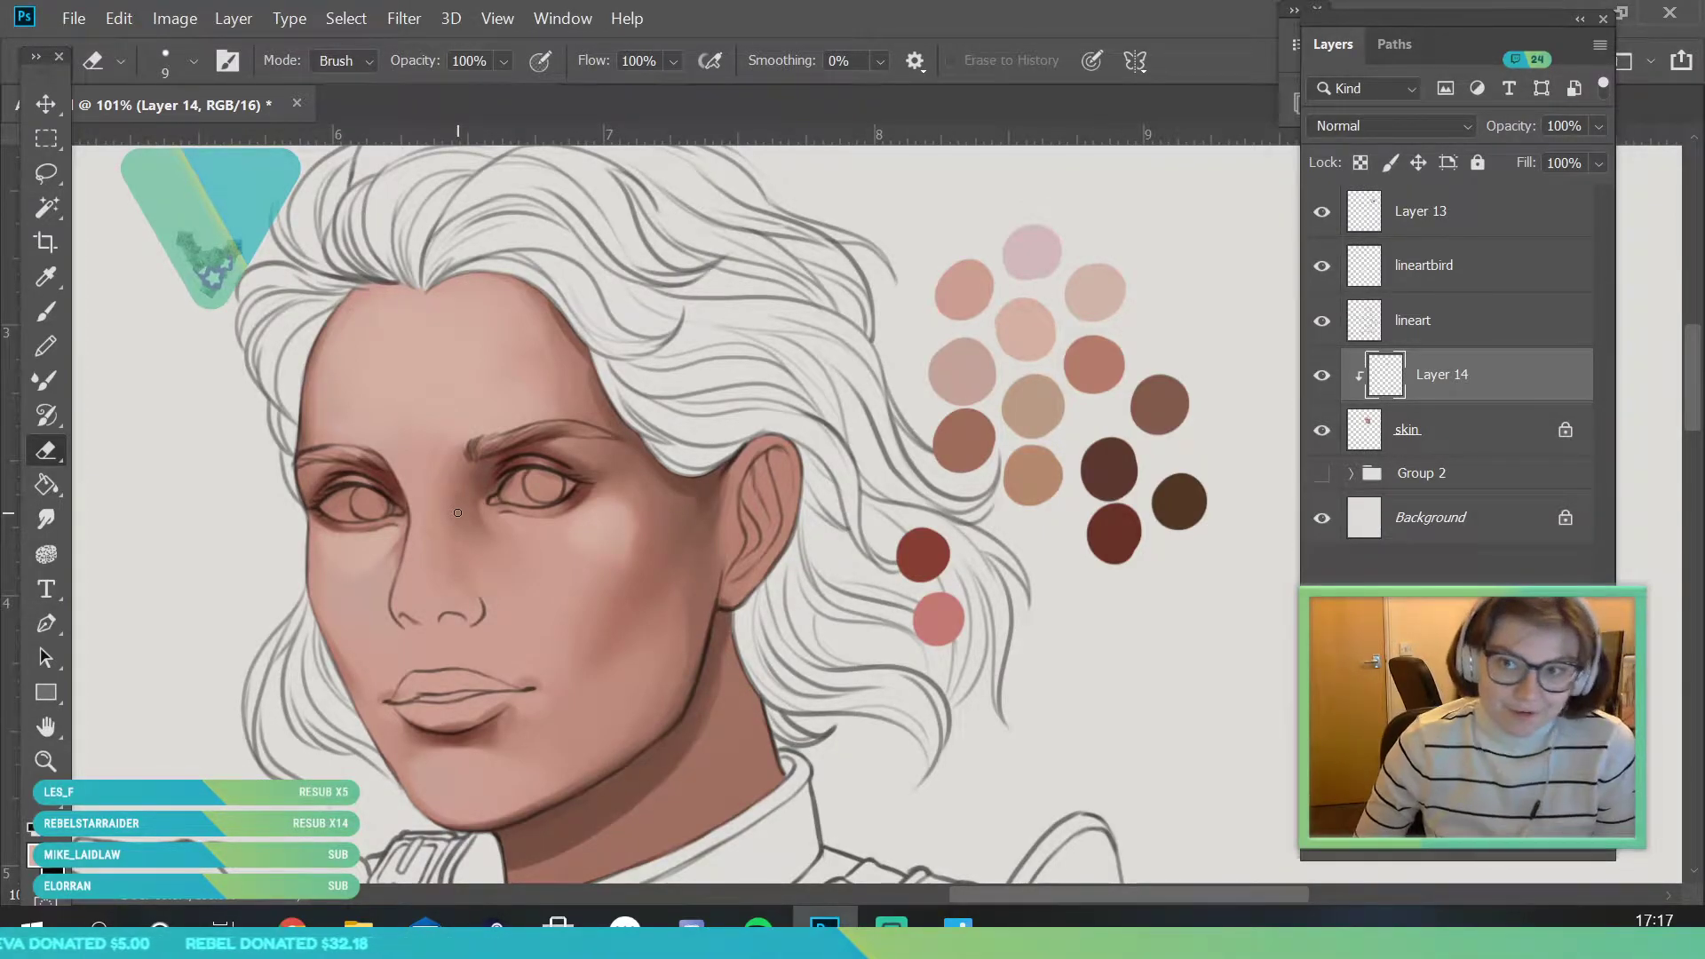
key("b")
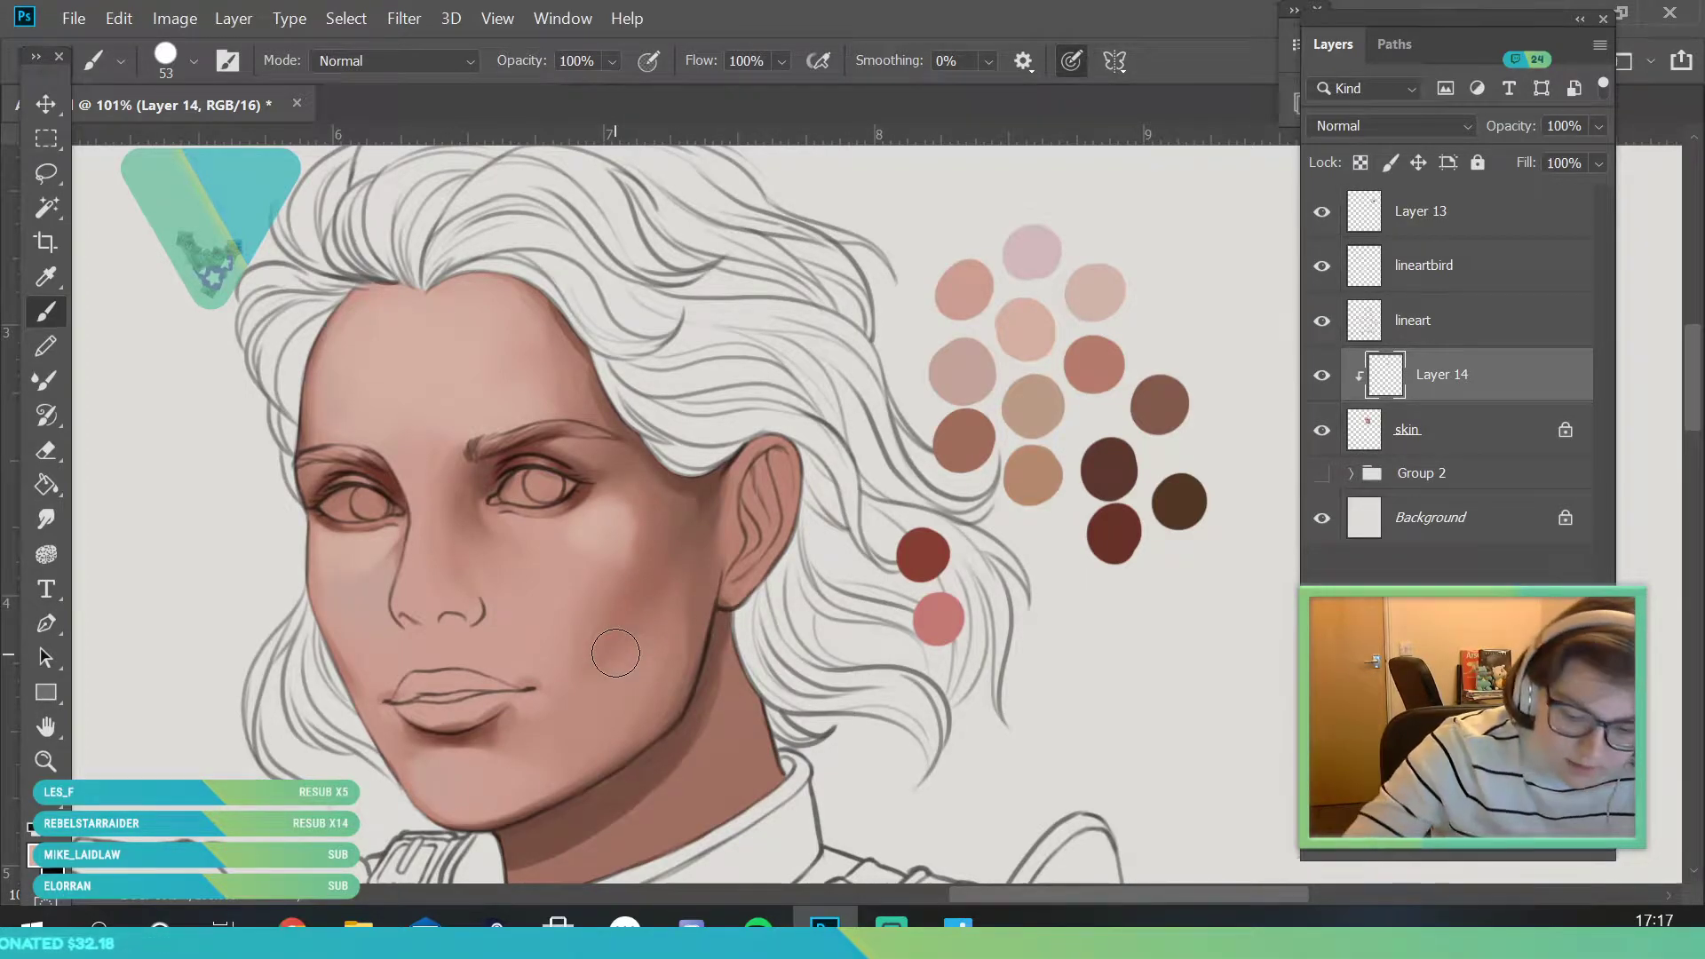
- Enlarge the brush to 165 px, sample the near cheek's highlight tone and spread it softly across that cheek
left_click(194, 61)
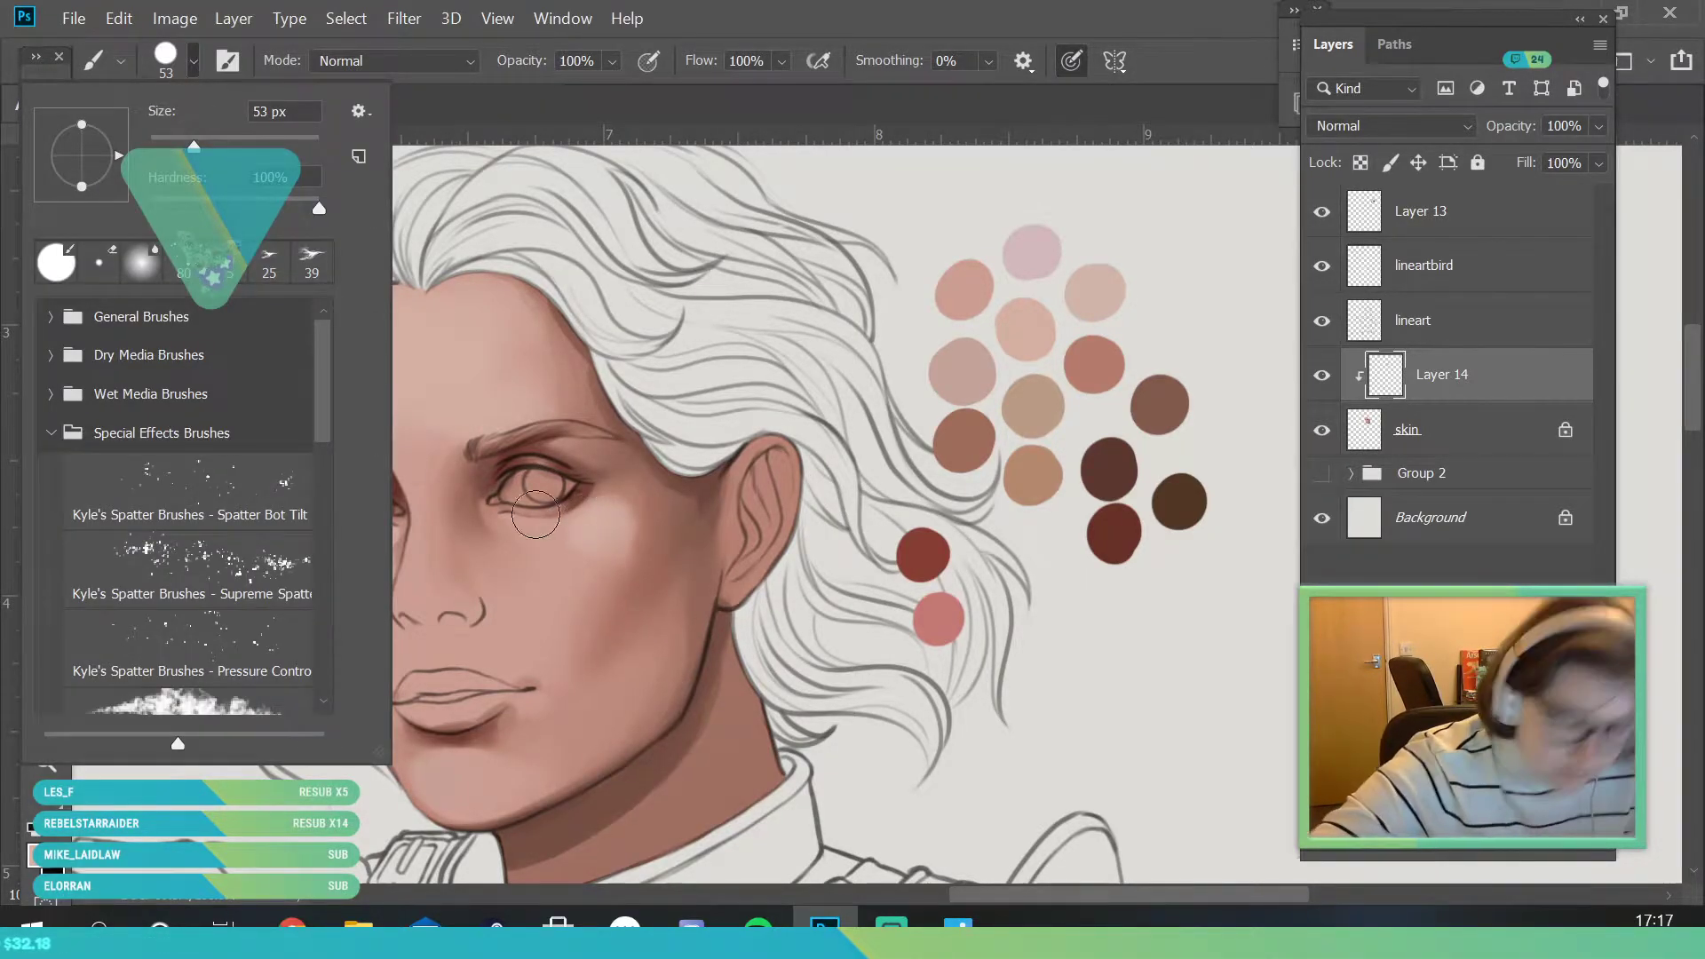
left_click(597, 518)
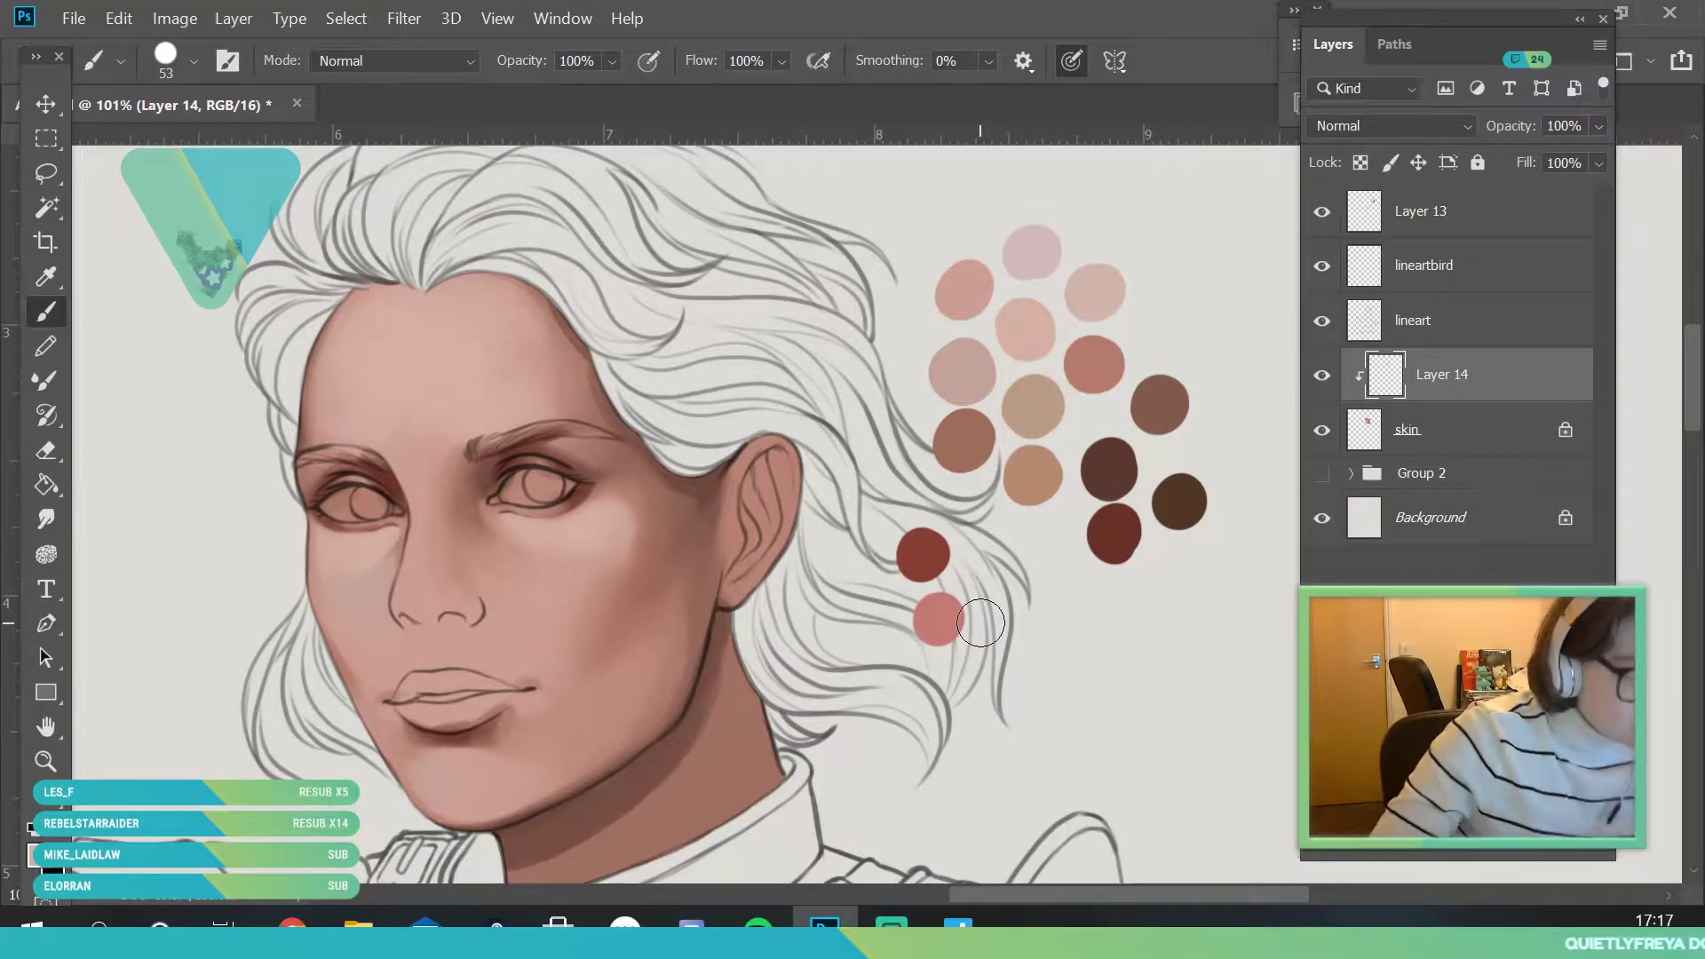
left_click(192, 64)
left_click(263, 147)
left_click(565, 551)
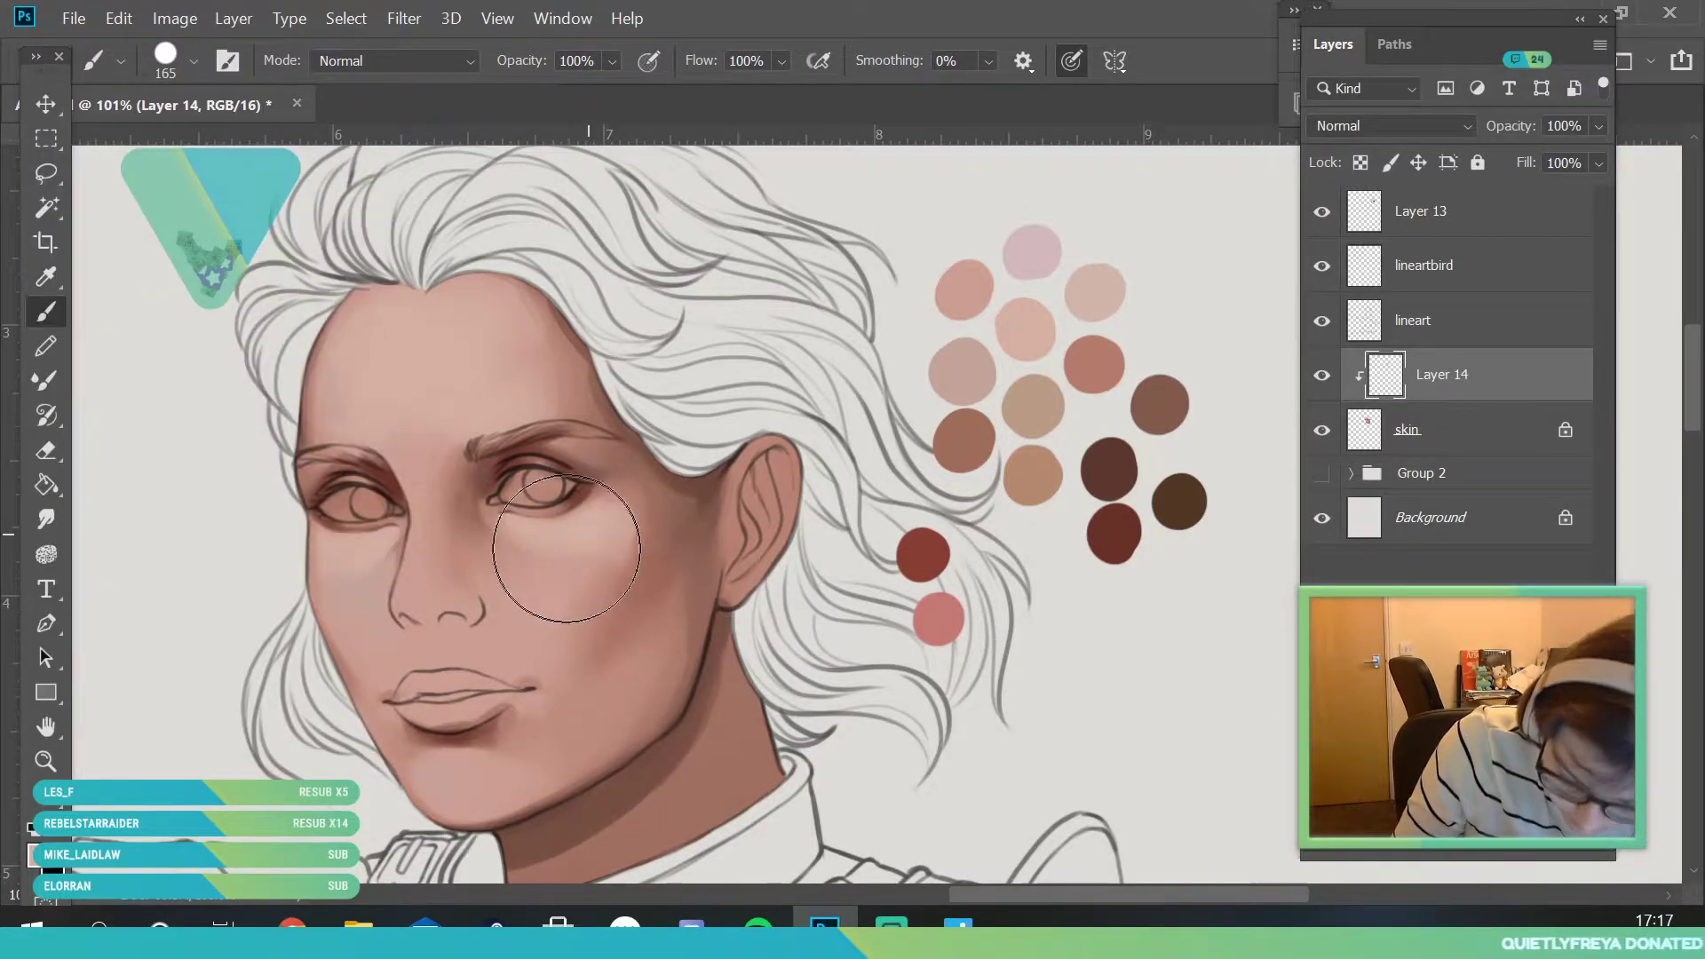
key("i")
left_click(573, 533)
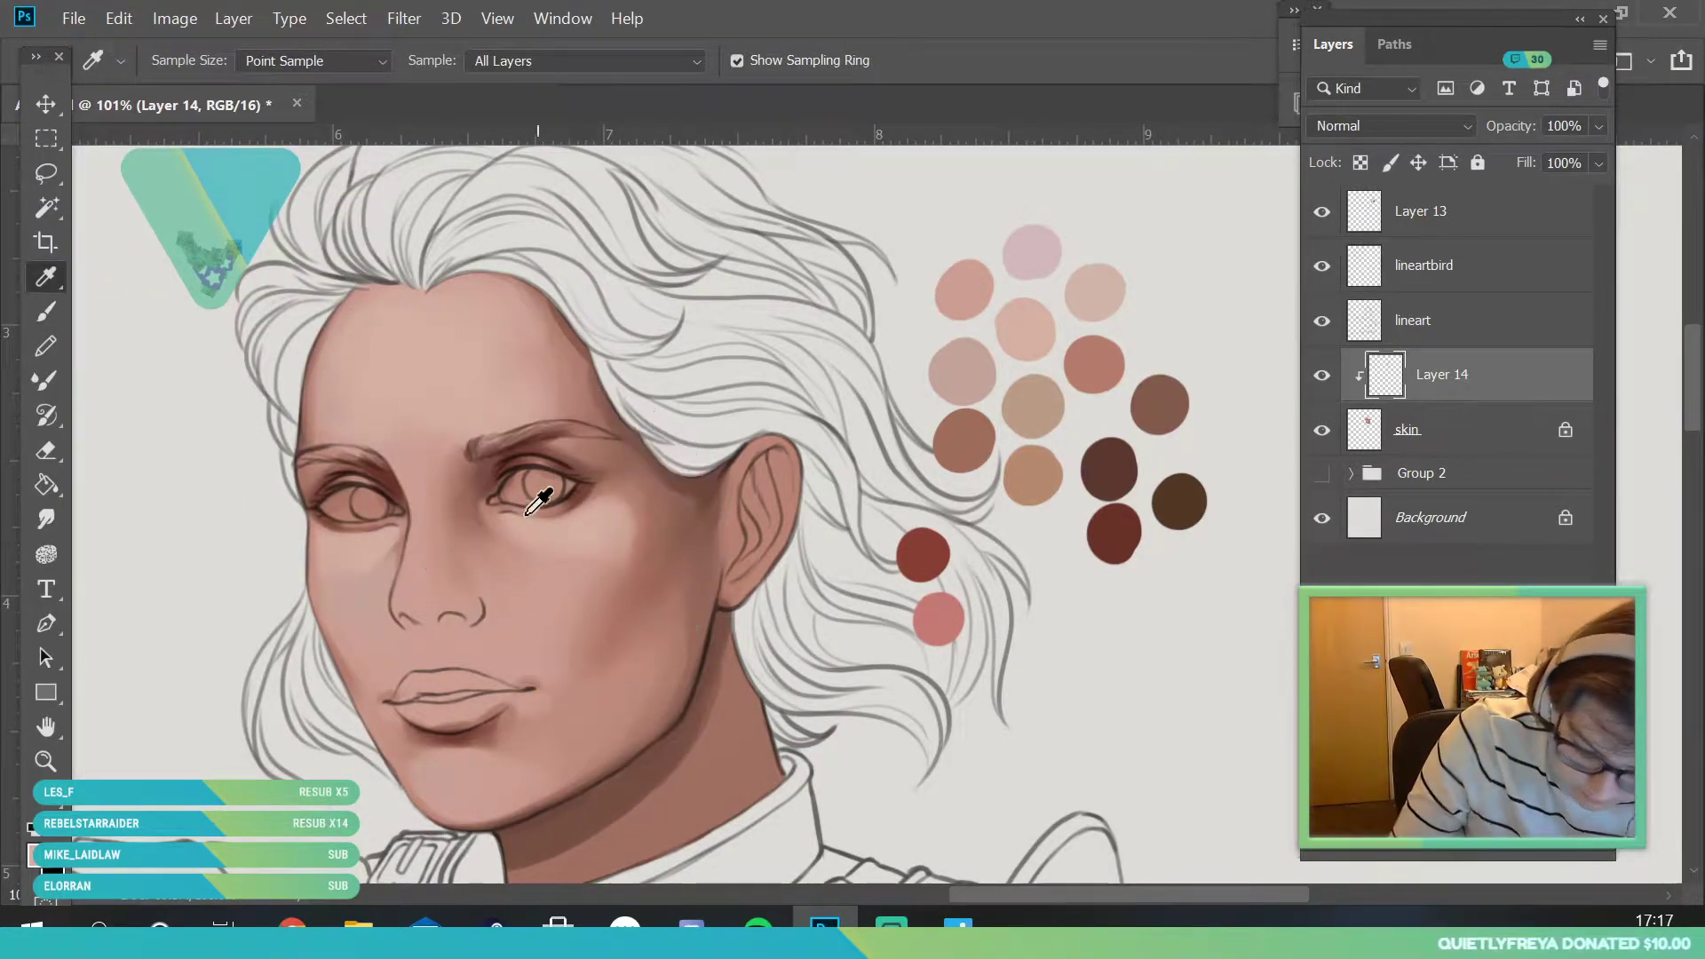
key("b")
mouse_move(614, 527)
left_mouse_down()
mouse_move(546, 534)
mouse_move(548, 519)
mouse_move(535, 536)
mouse_move(558, 588)
mouse_move(550, 629)
mouse_move(600, 591)
left_mouse_up()
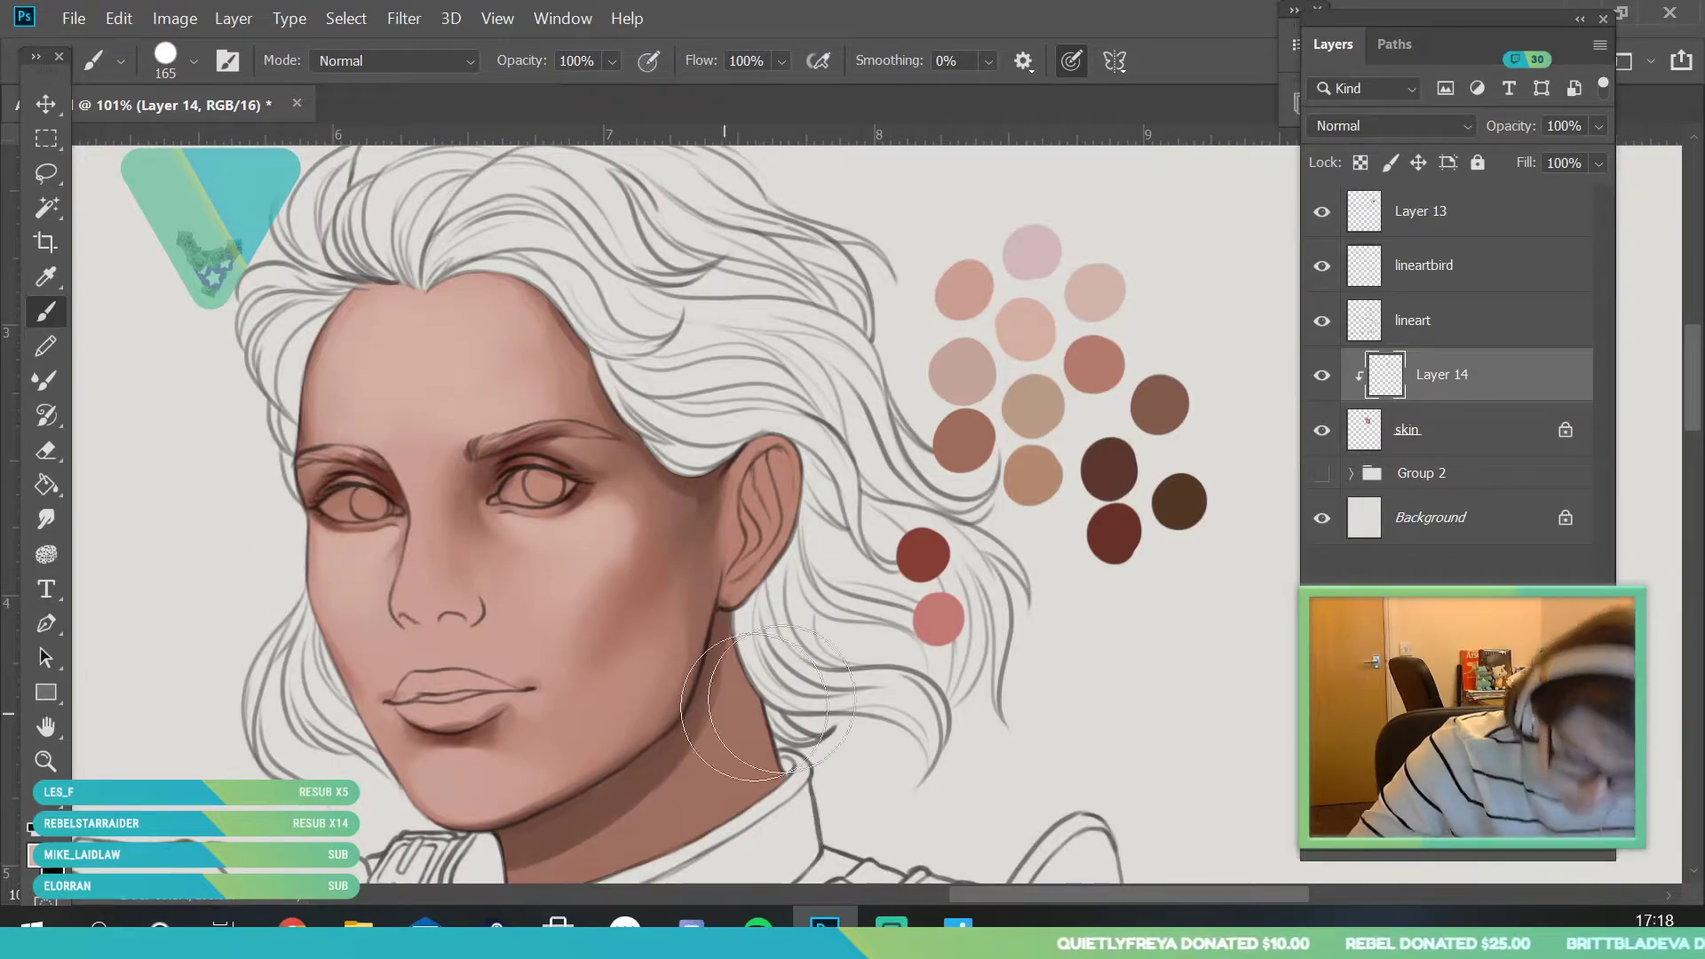
- Reduce the brush to 28 px and paint a small highlight between the nose and the upper lip
left_click(178, 56)
left_click_drag(186, 144, 173, 142)
left_click(586, 233)
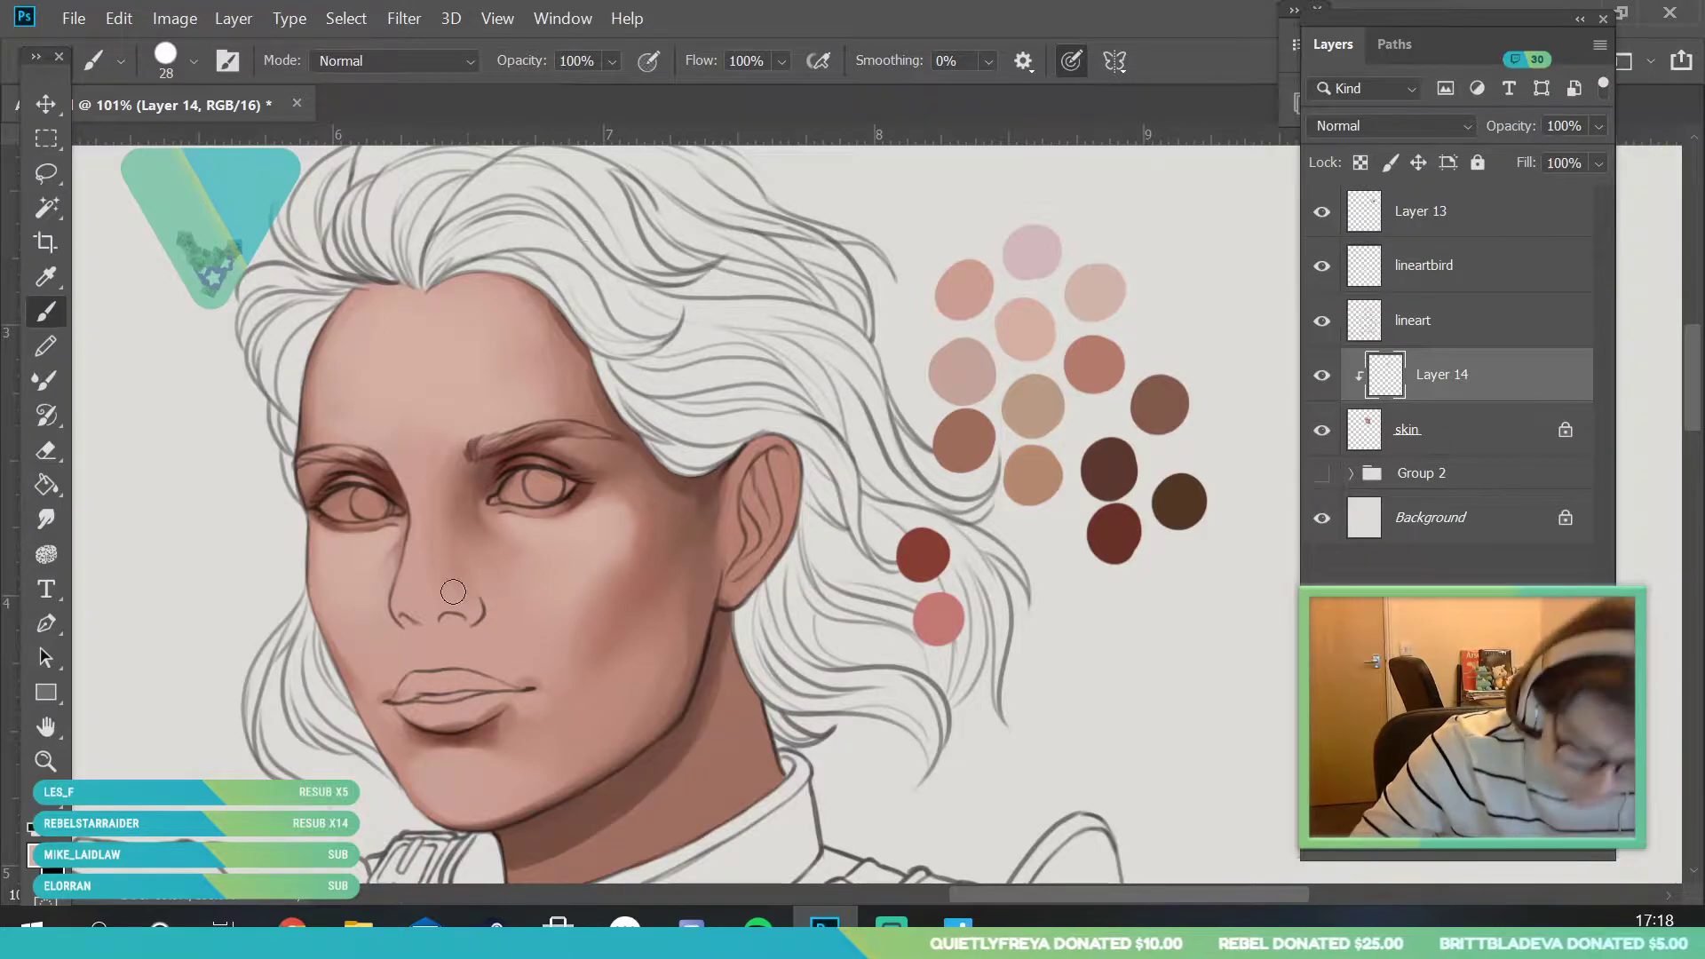
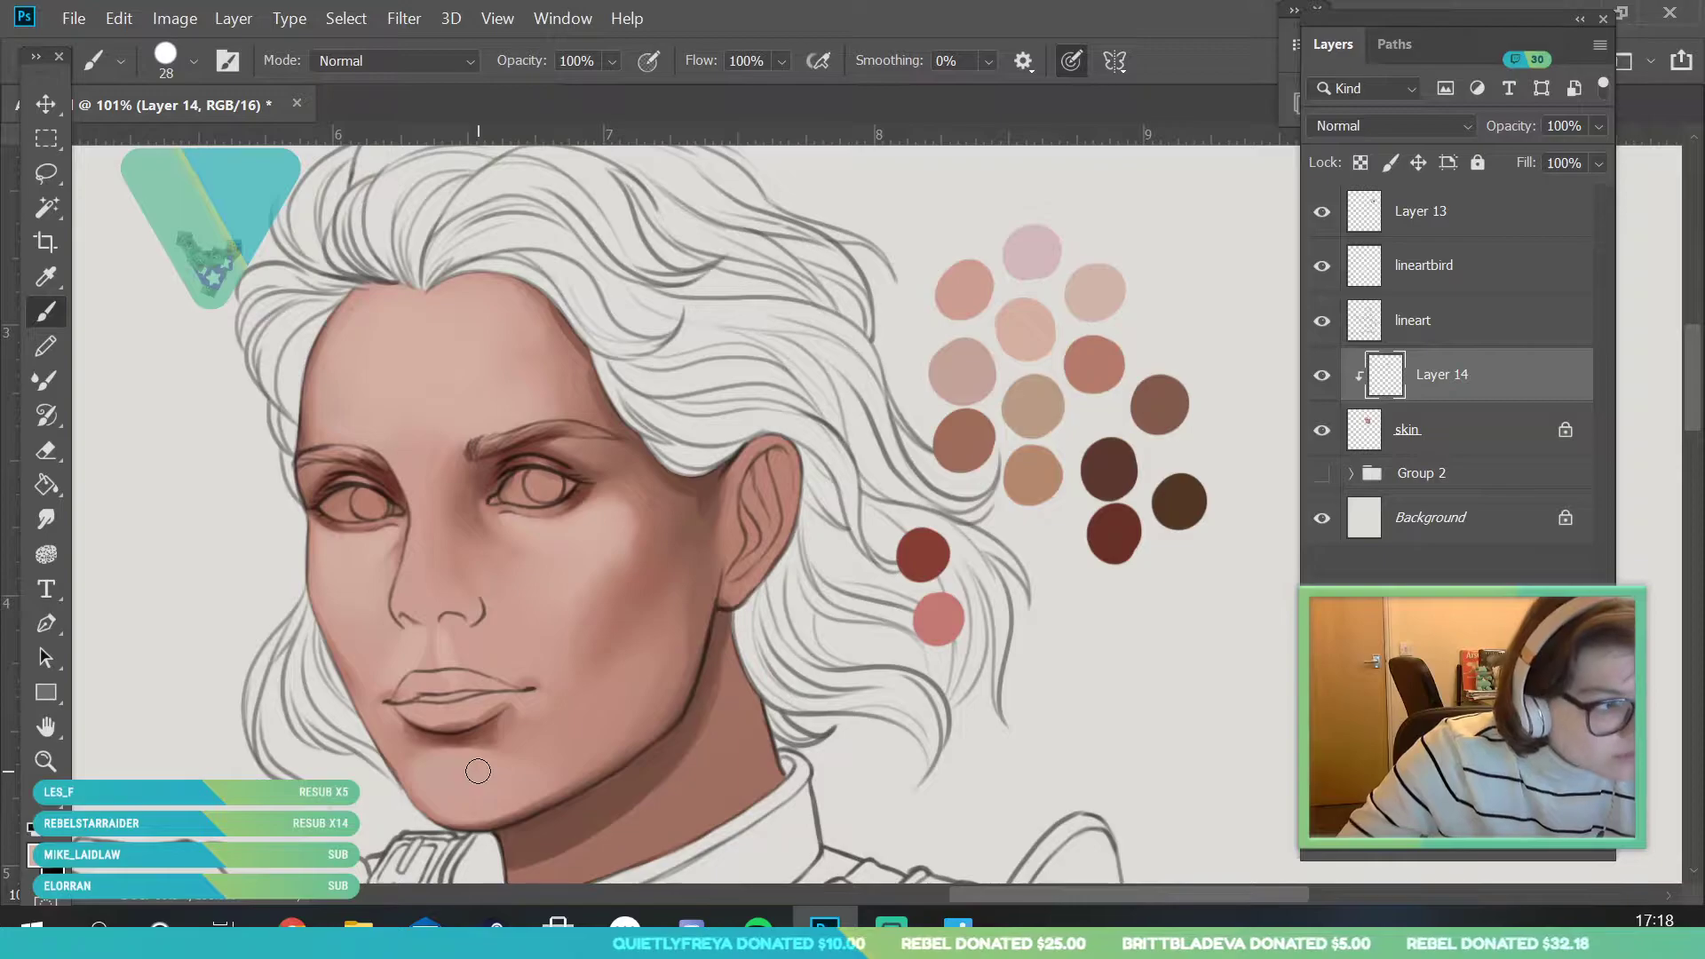
- Set the brush to 136 px, lighten the lower near cheek and resample a skin tone beside the nose
left_click(185, 66)
left_click(250, 142)
mouse_move(568, 607)
left_mouse_down()
mouse_move(503, 594)
mouse_move(576, 665)
mouse_move(555, 653)
left_mouse_up()
key("i")
left_click(556, 578)
left_click(49, 313)
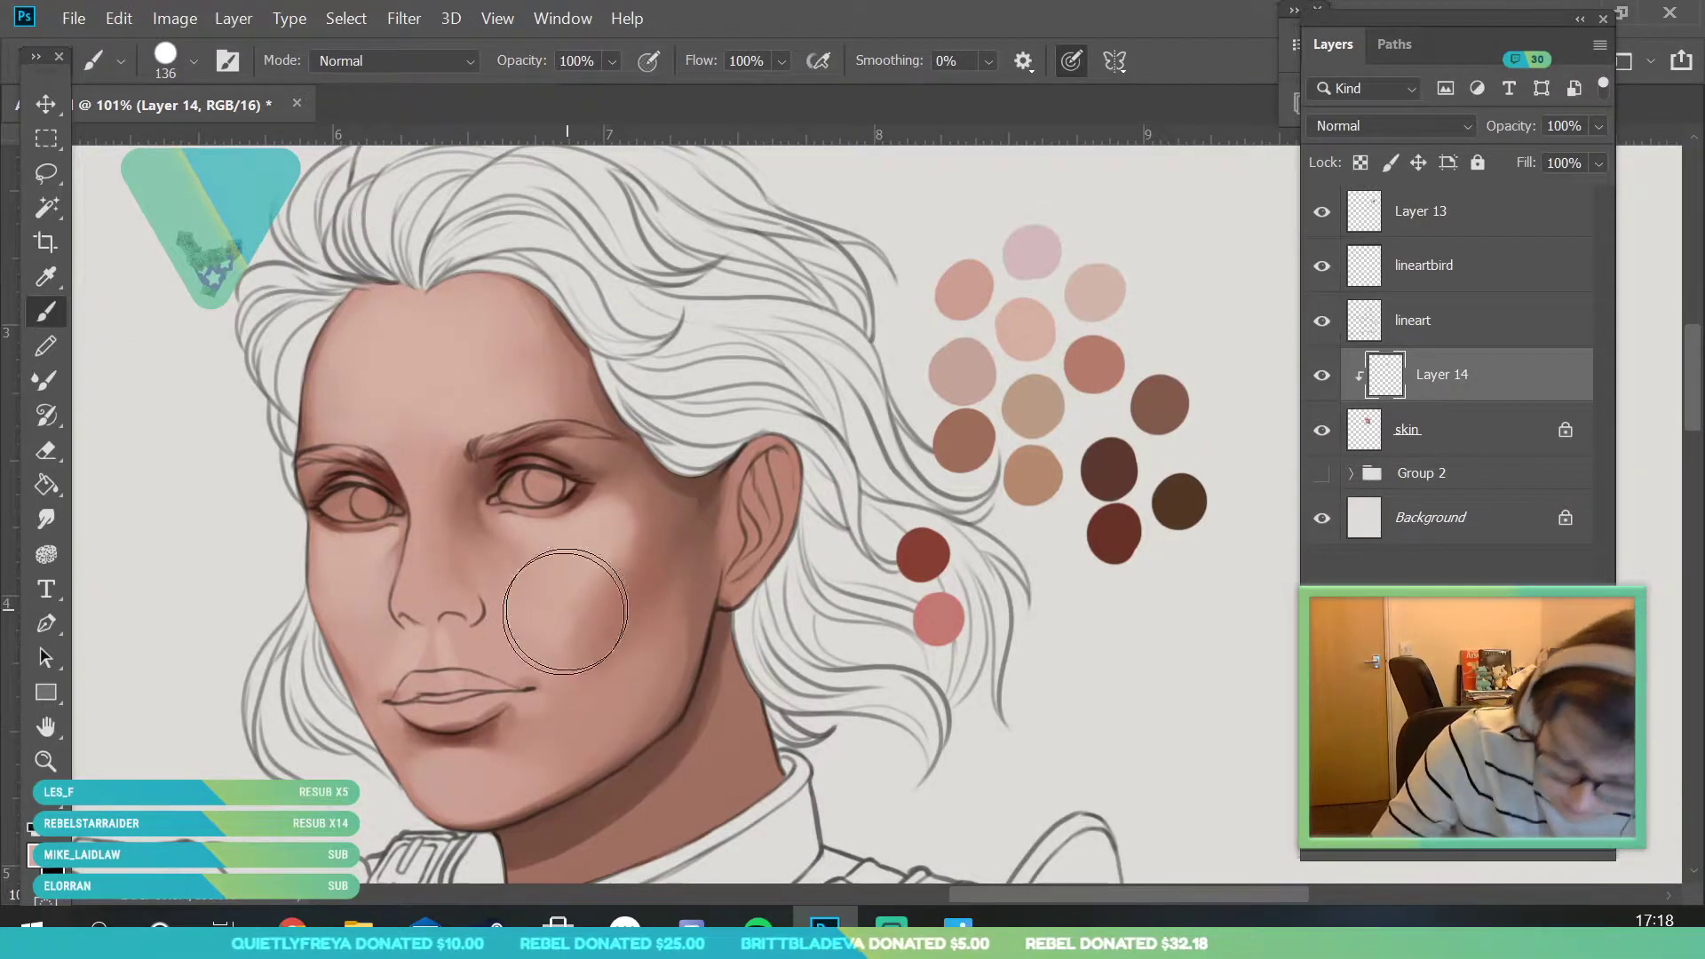
- Blend the near cheek's highlight from beside the nose toward the cheekbone shadow, resampling a mid-cheek tone
mouse_move(527, 588)
left_mouse_down()
mouse_move(540, 545)
mouse_move(613, 569)
left_mouse_up()
left_click(46, 276)
left_click(598, 582)
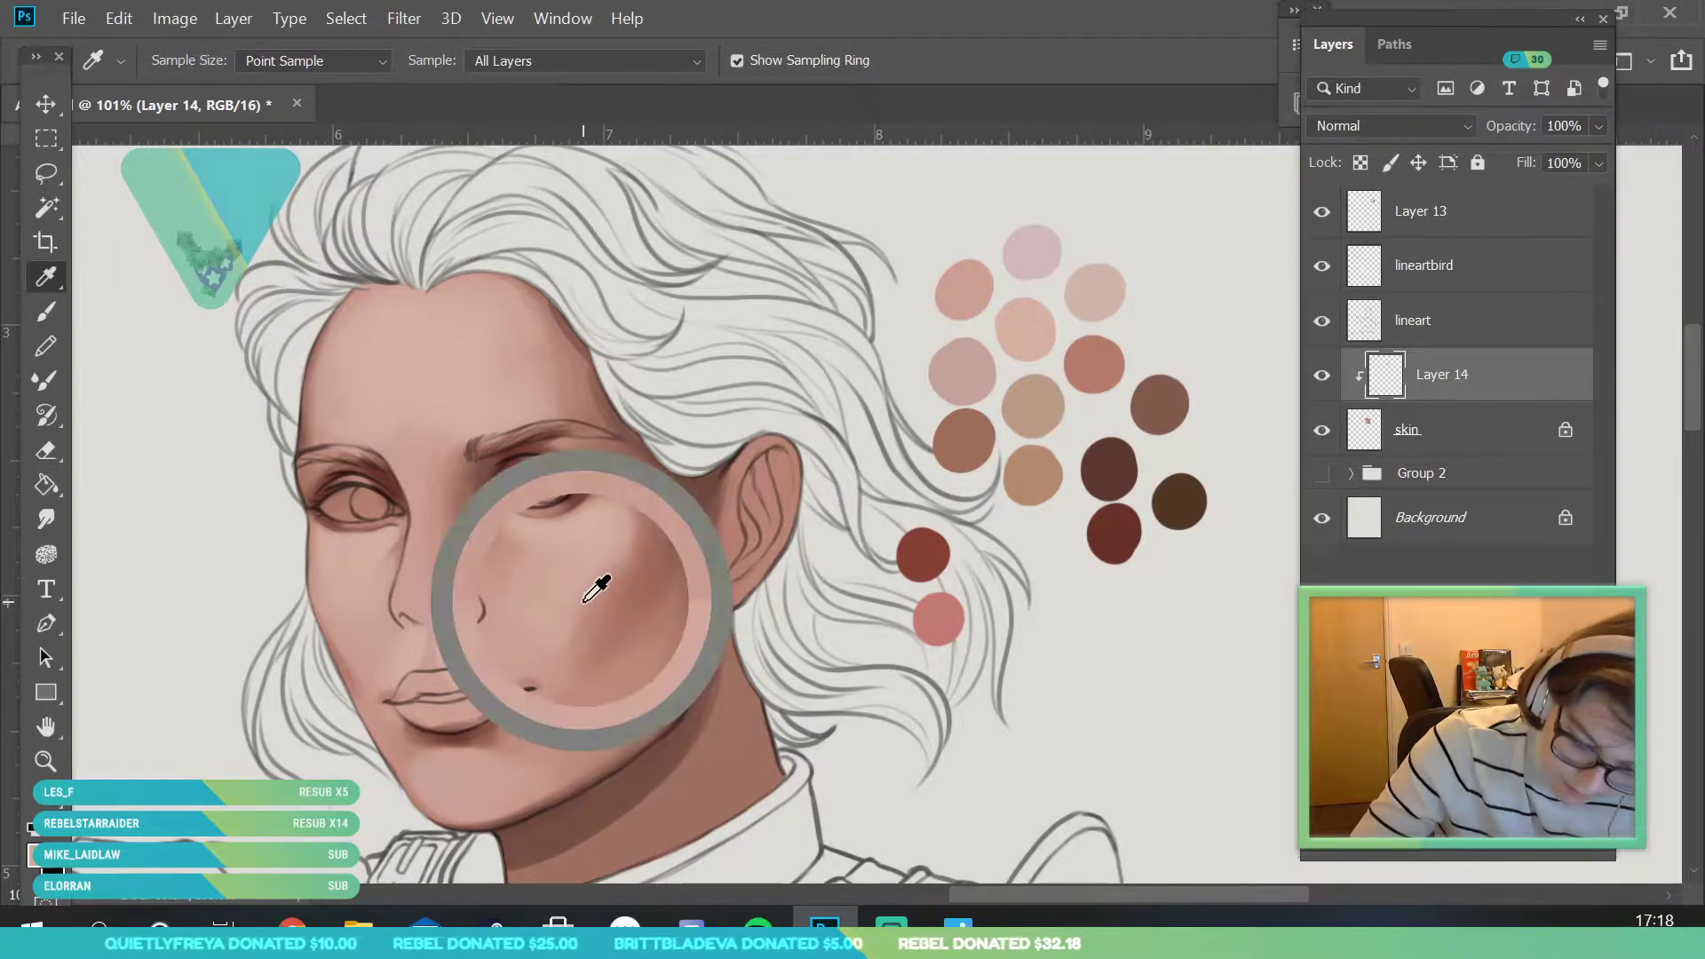
left_click(46, 311)
mouse_move(586, 632)
left_mouse_down()
mouse_move(564, 661)
mouse_move(619, 537)
mouse_move(604, 497)
mouse_move(626, 578)
mouse_move(613, 533)
mouse_move(639, 548)
mouse_move(604, 515)
mouse_move(610, 548)
mouse_move(643, 522)
mouse_move(622, 500)
mouse_move(635, 578)
left_mouse_up()
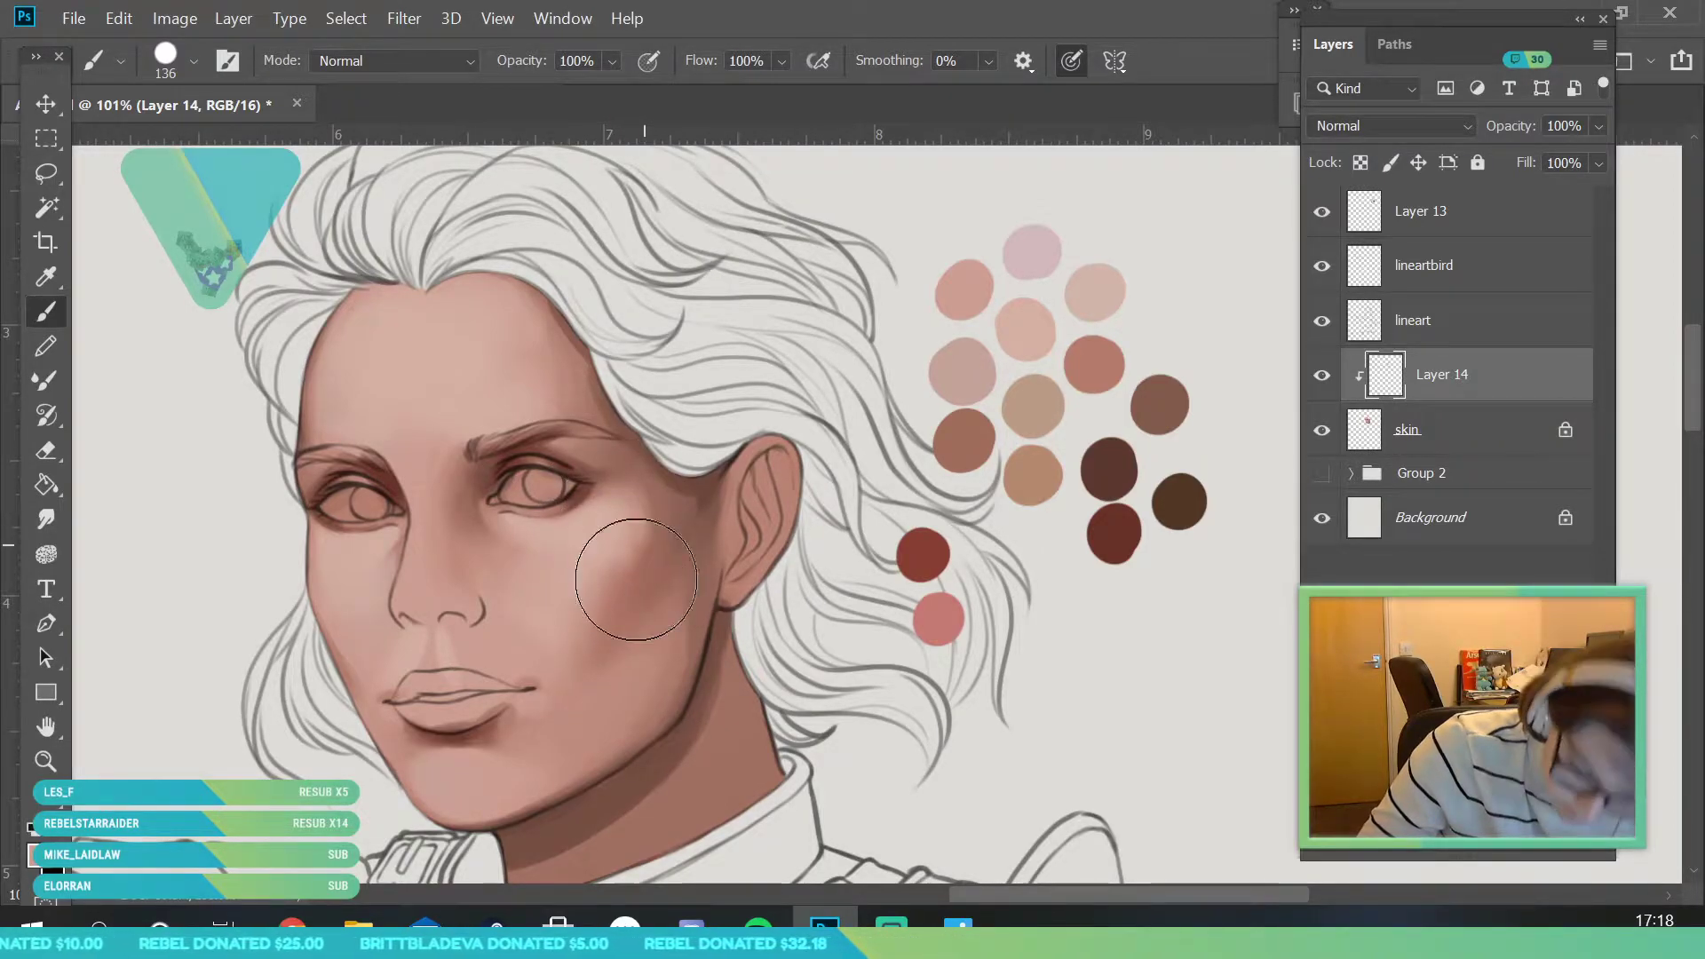
- Set the brush to 117 px and paint a soft highlight across the chin below the lower lip
key("z")
left_click_drag(533, 478, 462, 526)
key("i")
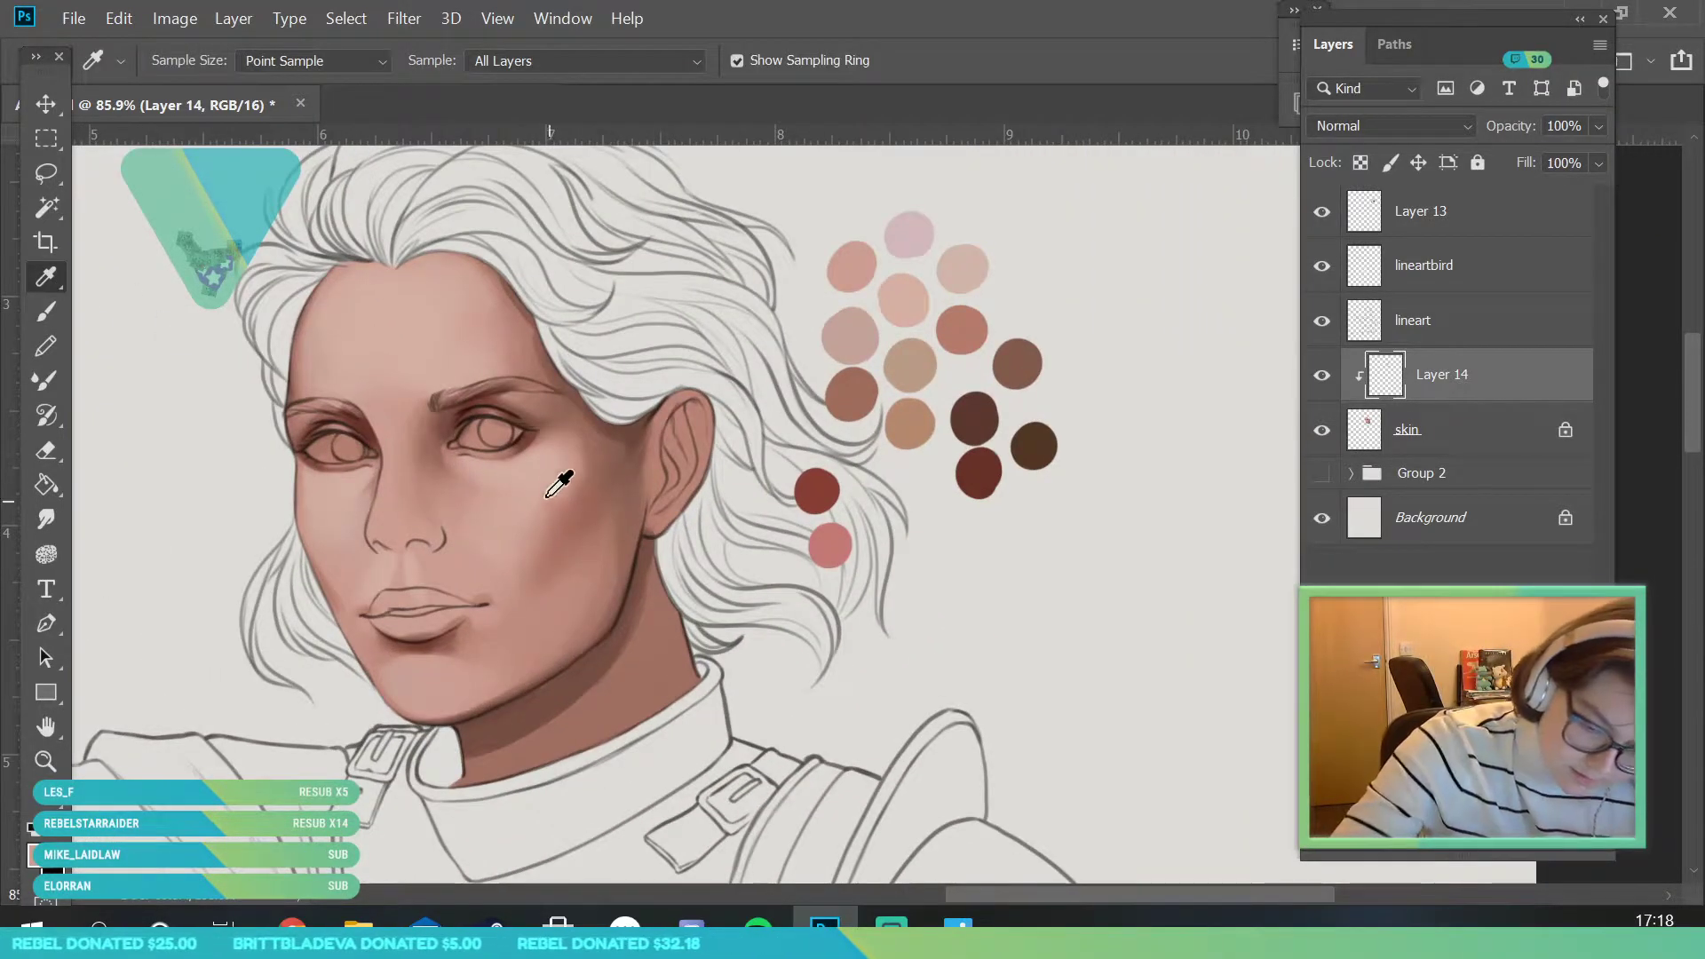
left_click(42, 318)
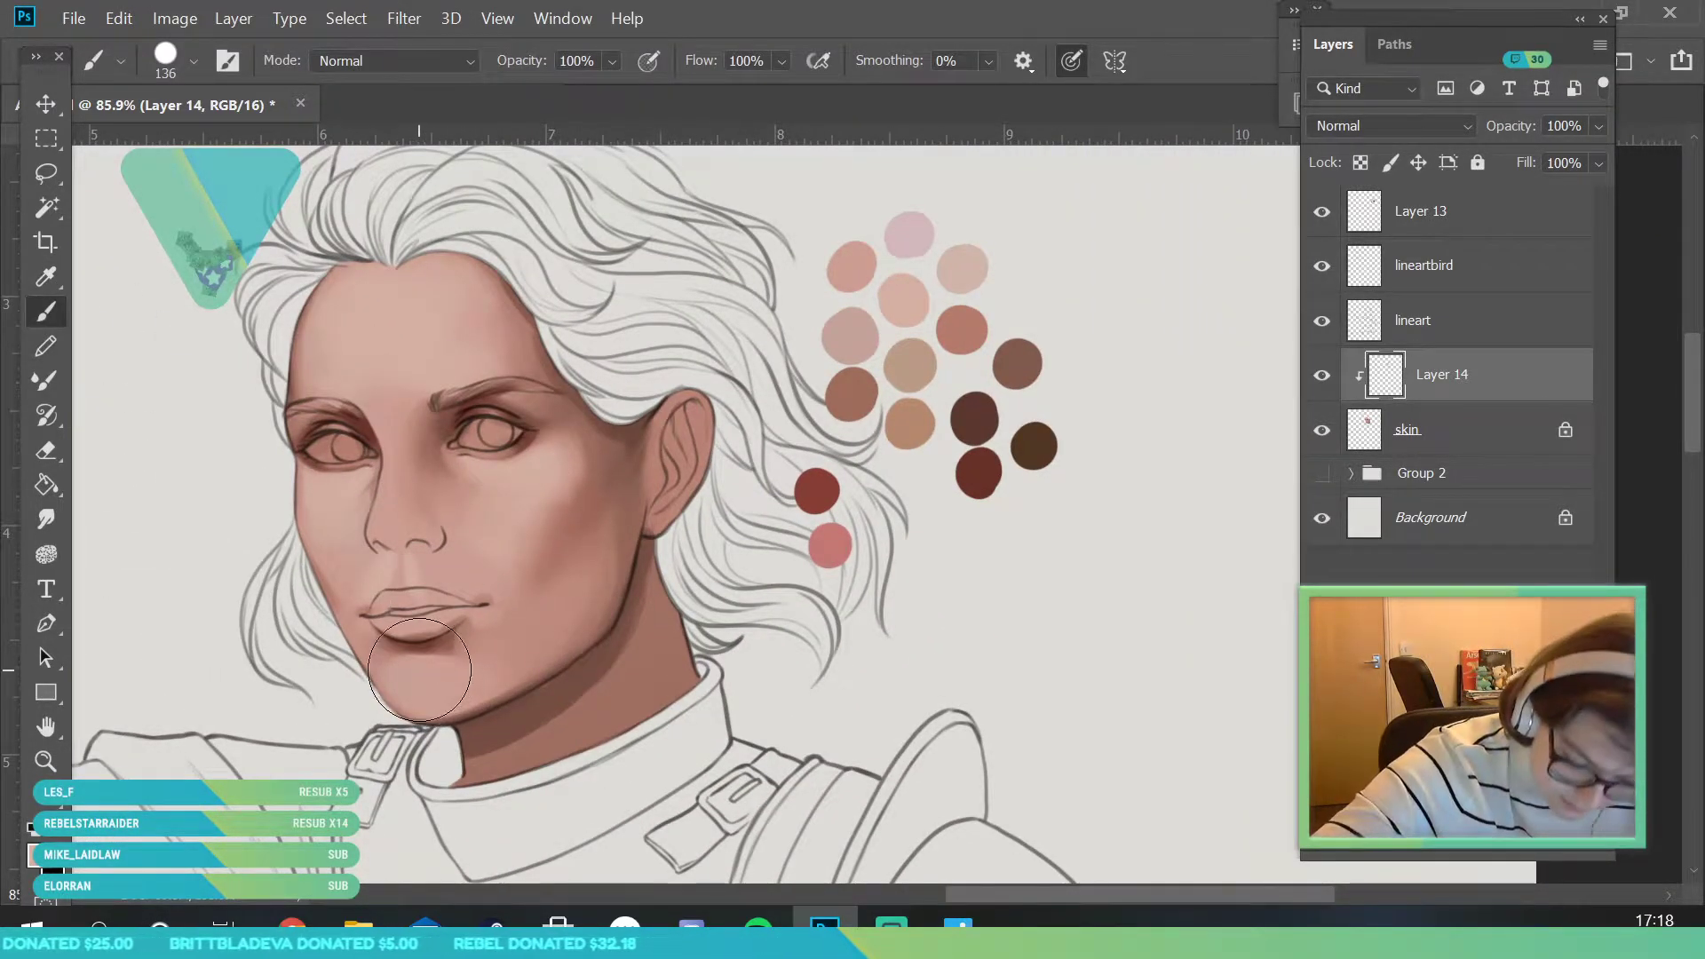
left_click(193, 60)
left_click_drag(248, 145, 242, 145)
left_click(578, 264)
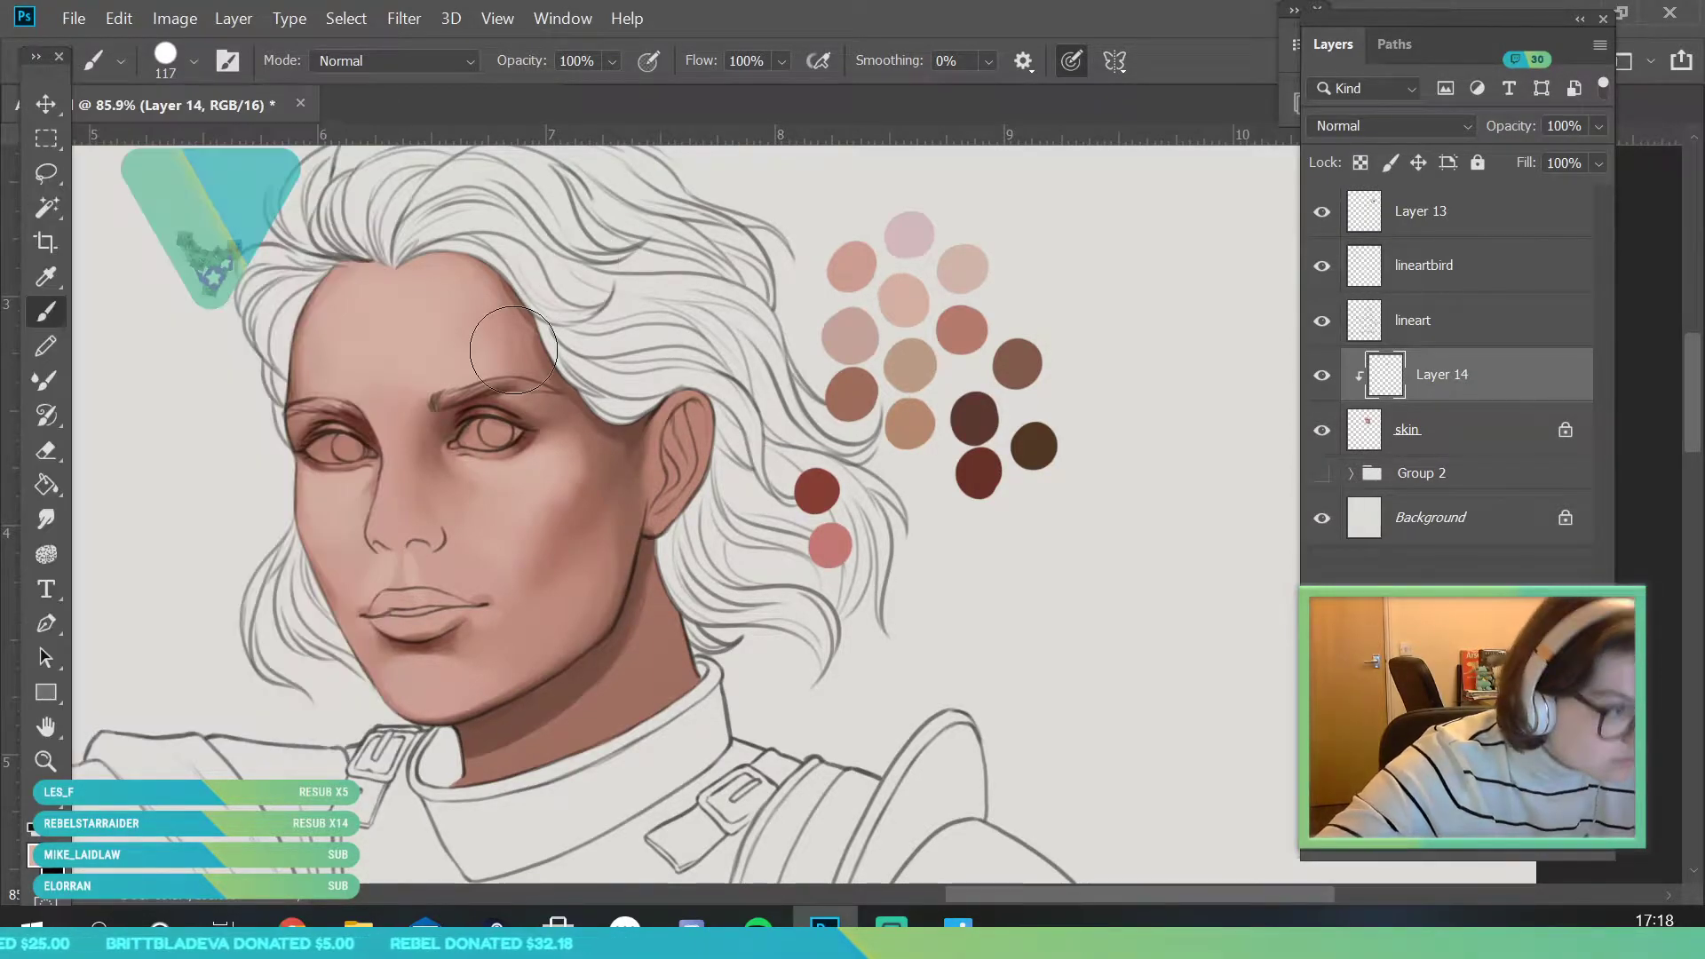
mouse_move(461, 675)
left_mouse_down()
mouse_move(395, 667)
mouse_move(427, 689)
mouse_move(395, 672)
mouse_move(528, 698)
mouse_move(403, 668)
mouse_move(484, 708)
mouse_move(583, 702)
mouse_move(434, 715)
mouse_move(313, 635)
mouse_move(346, 605)
mouse_move(390, 640)
mouse_move(388, 647)
left_mouse_up()
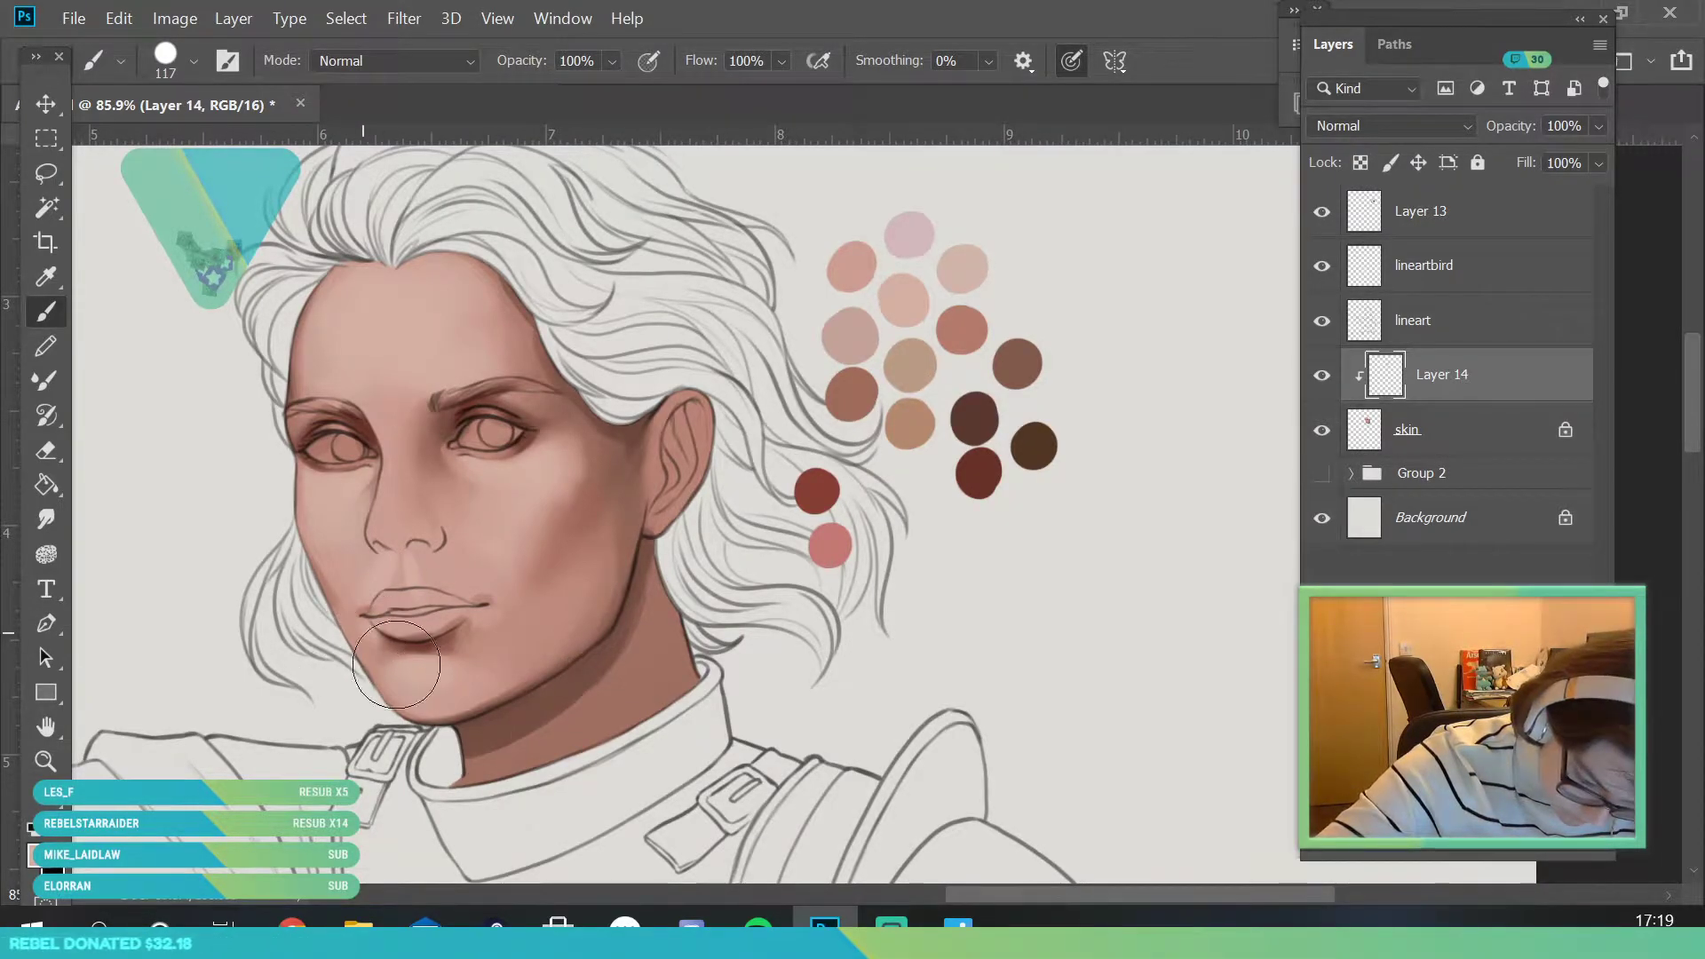
- Sample a cheek tone and blend the shadow edge below the near cheekbone with the 117 px brush
left_click(45, 761)
left_click_drag(509, 534, 541, 622)
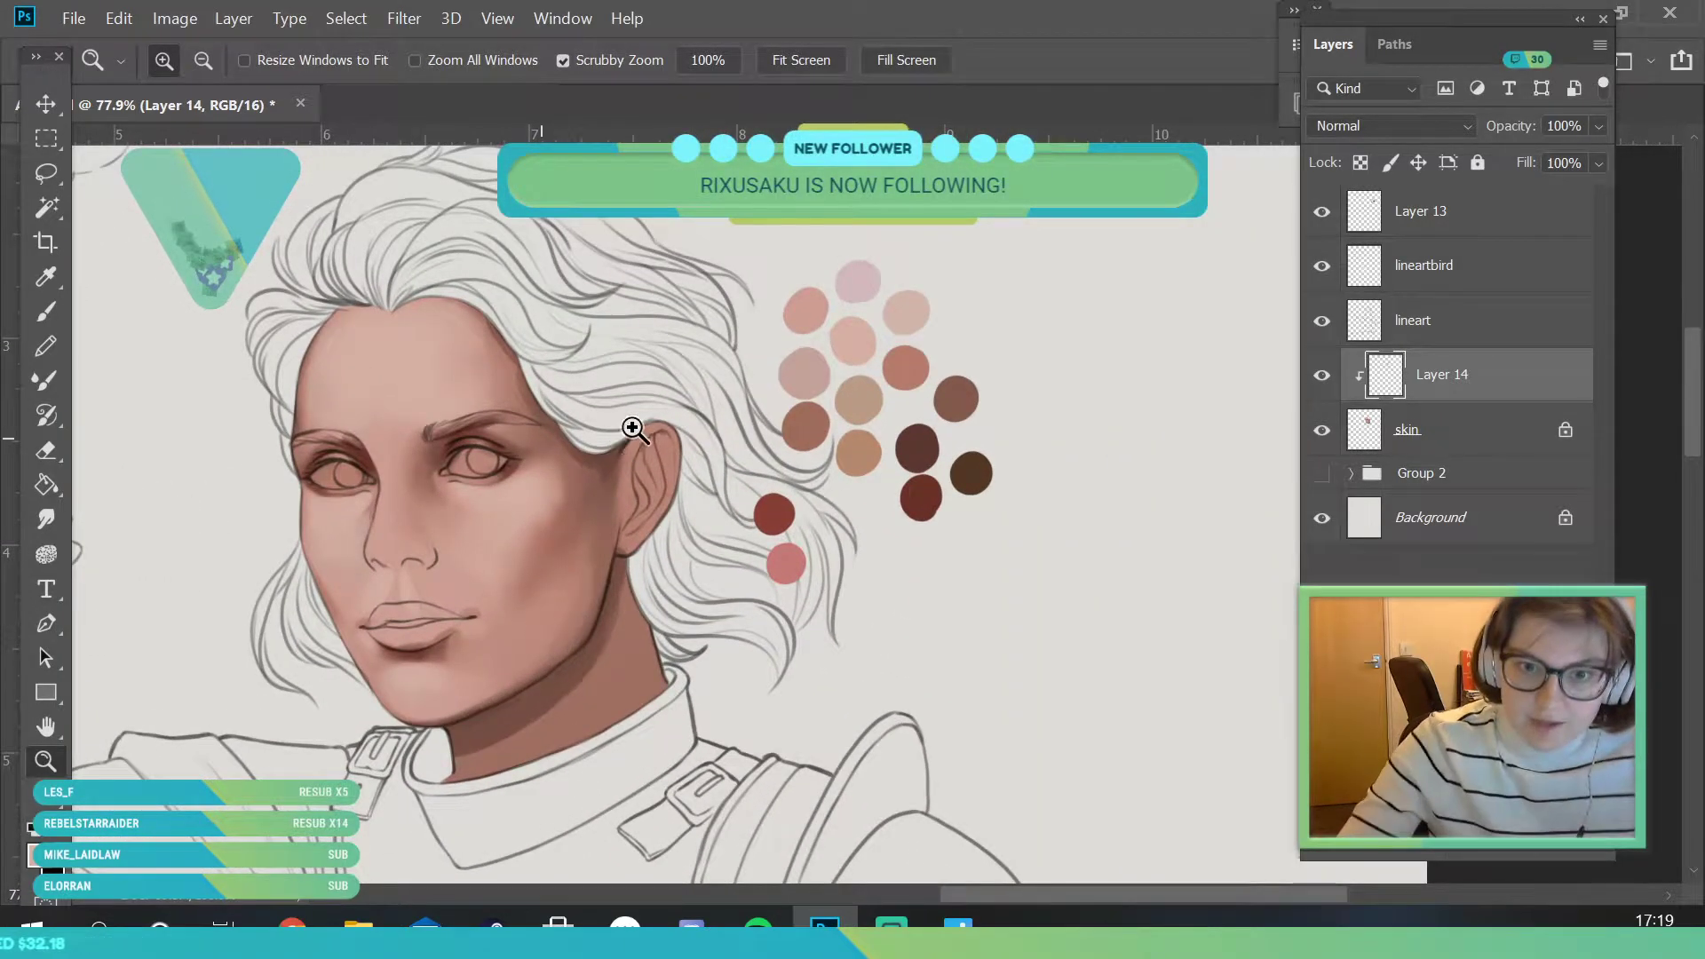
left_click_drag(621, 442, 634, 471)
left_click_drag(687, 655, 704, 730)
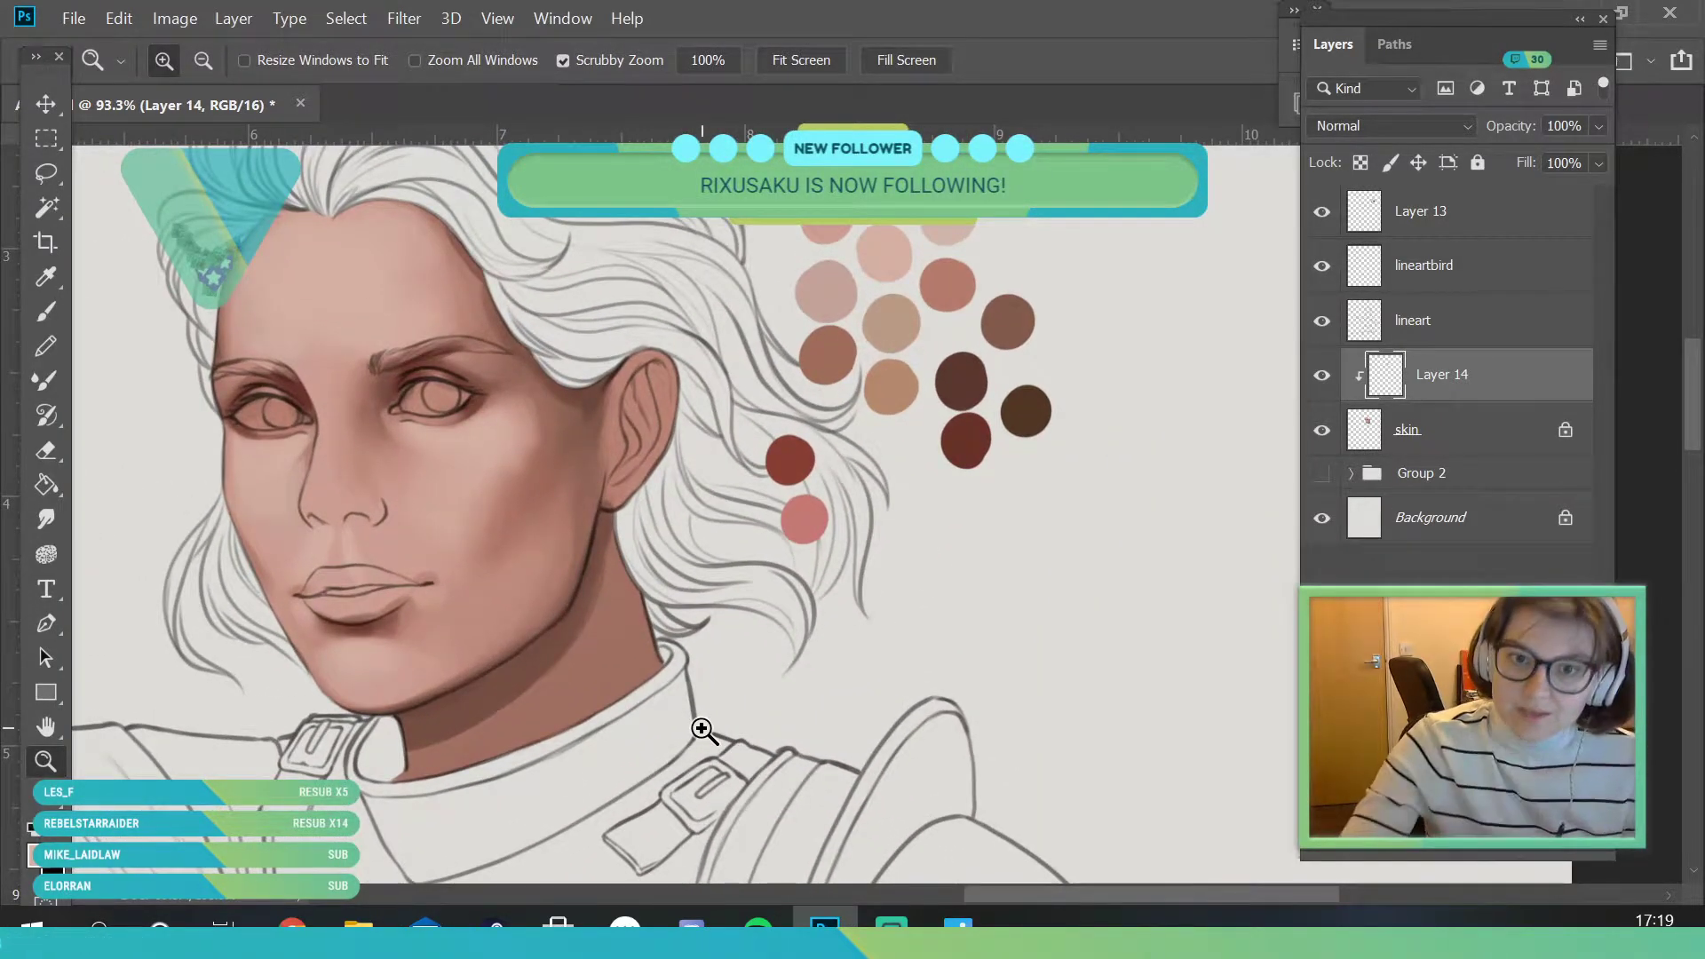
left_click_drag(568, 533, 522, 458)
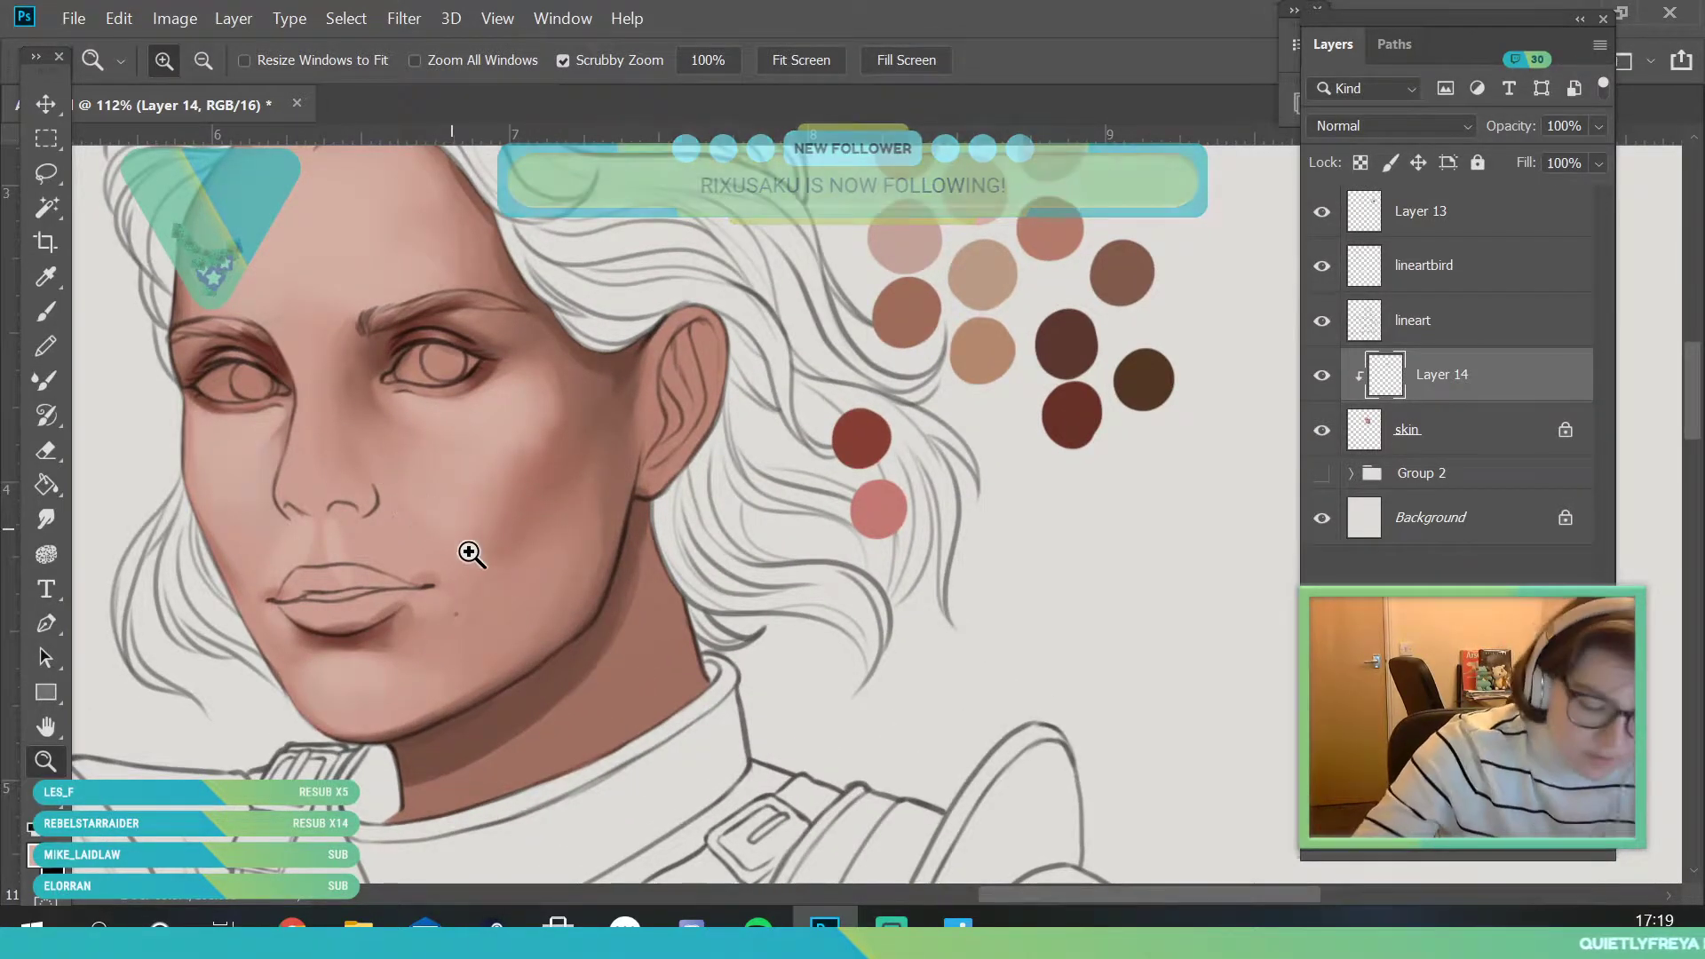
key("b")
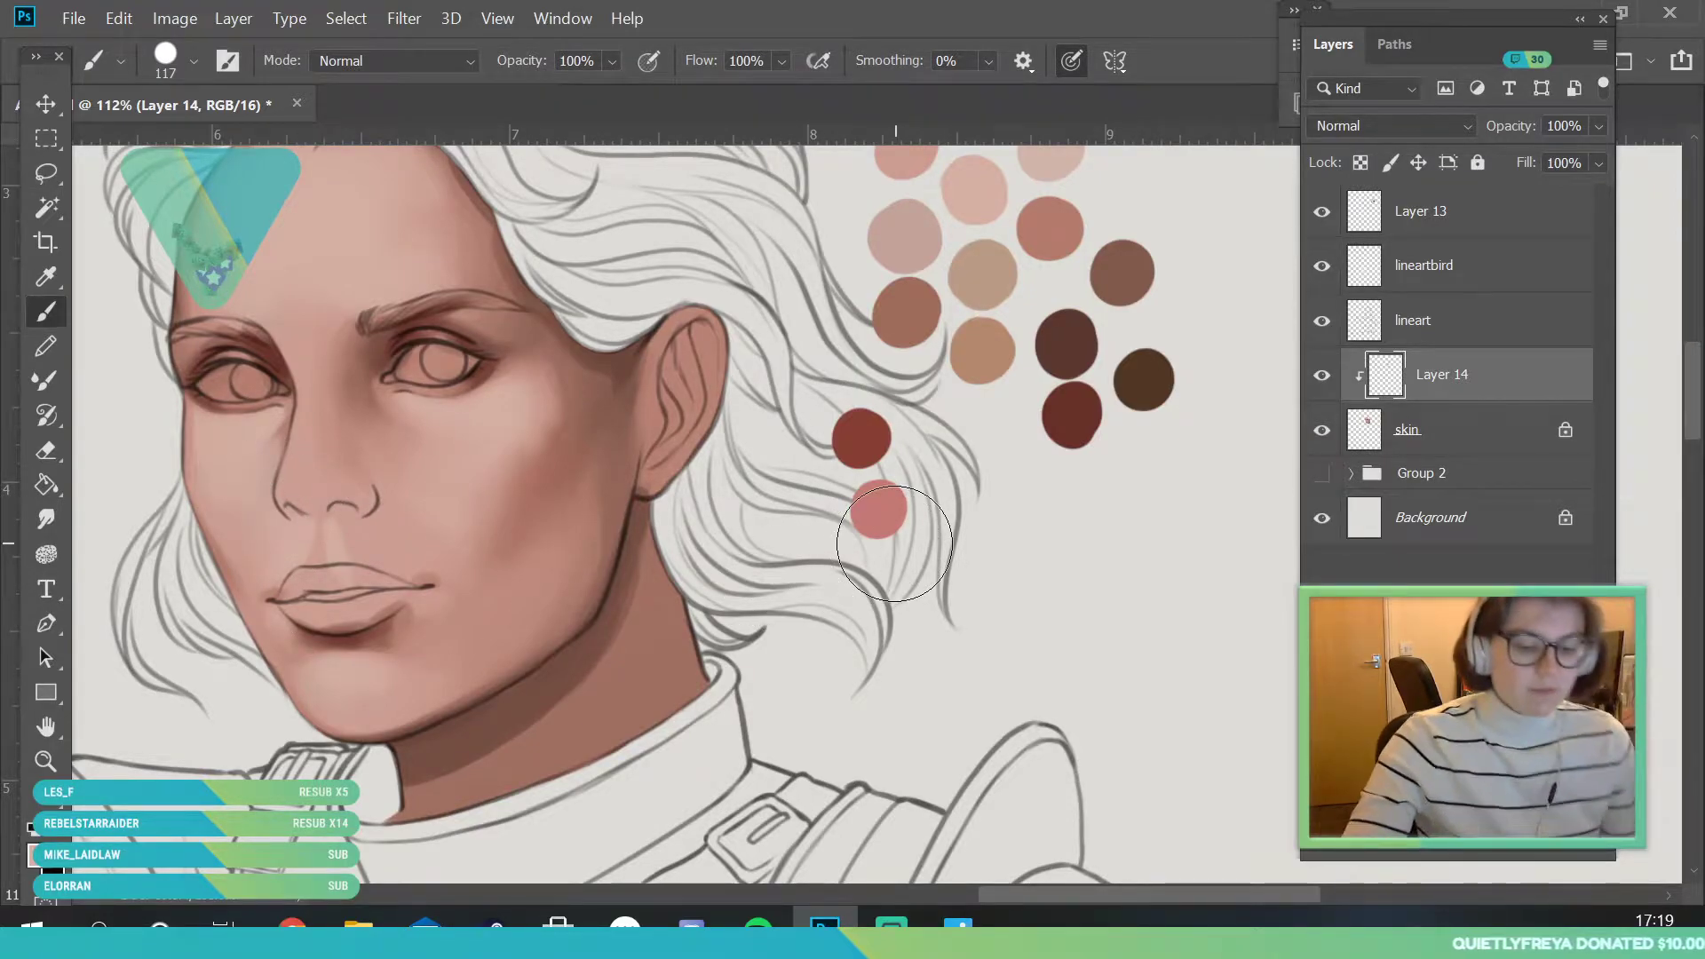
key("i")
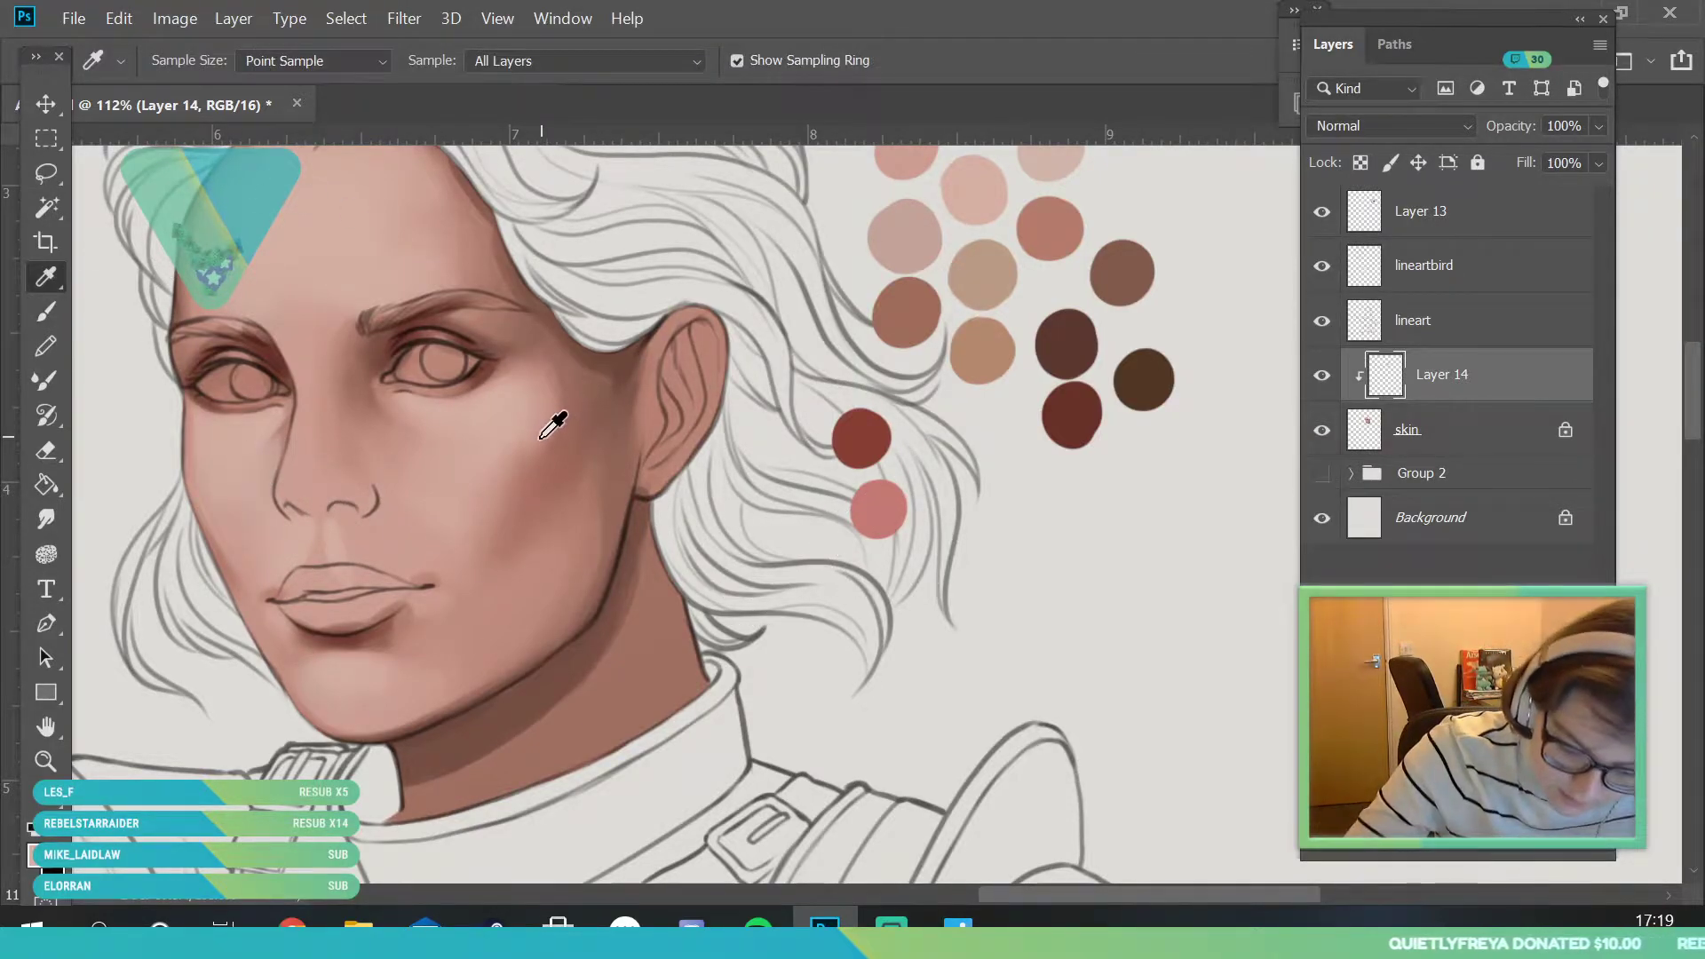
left_click(48, 310)
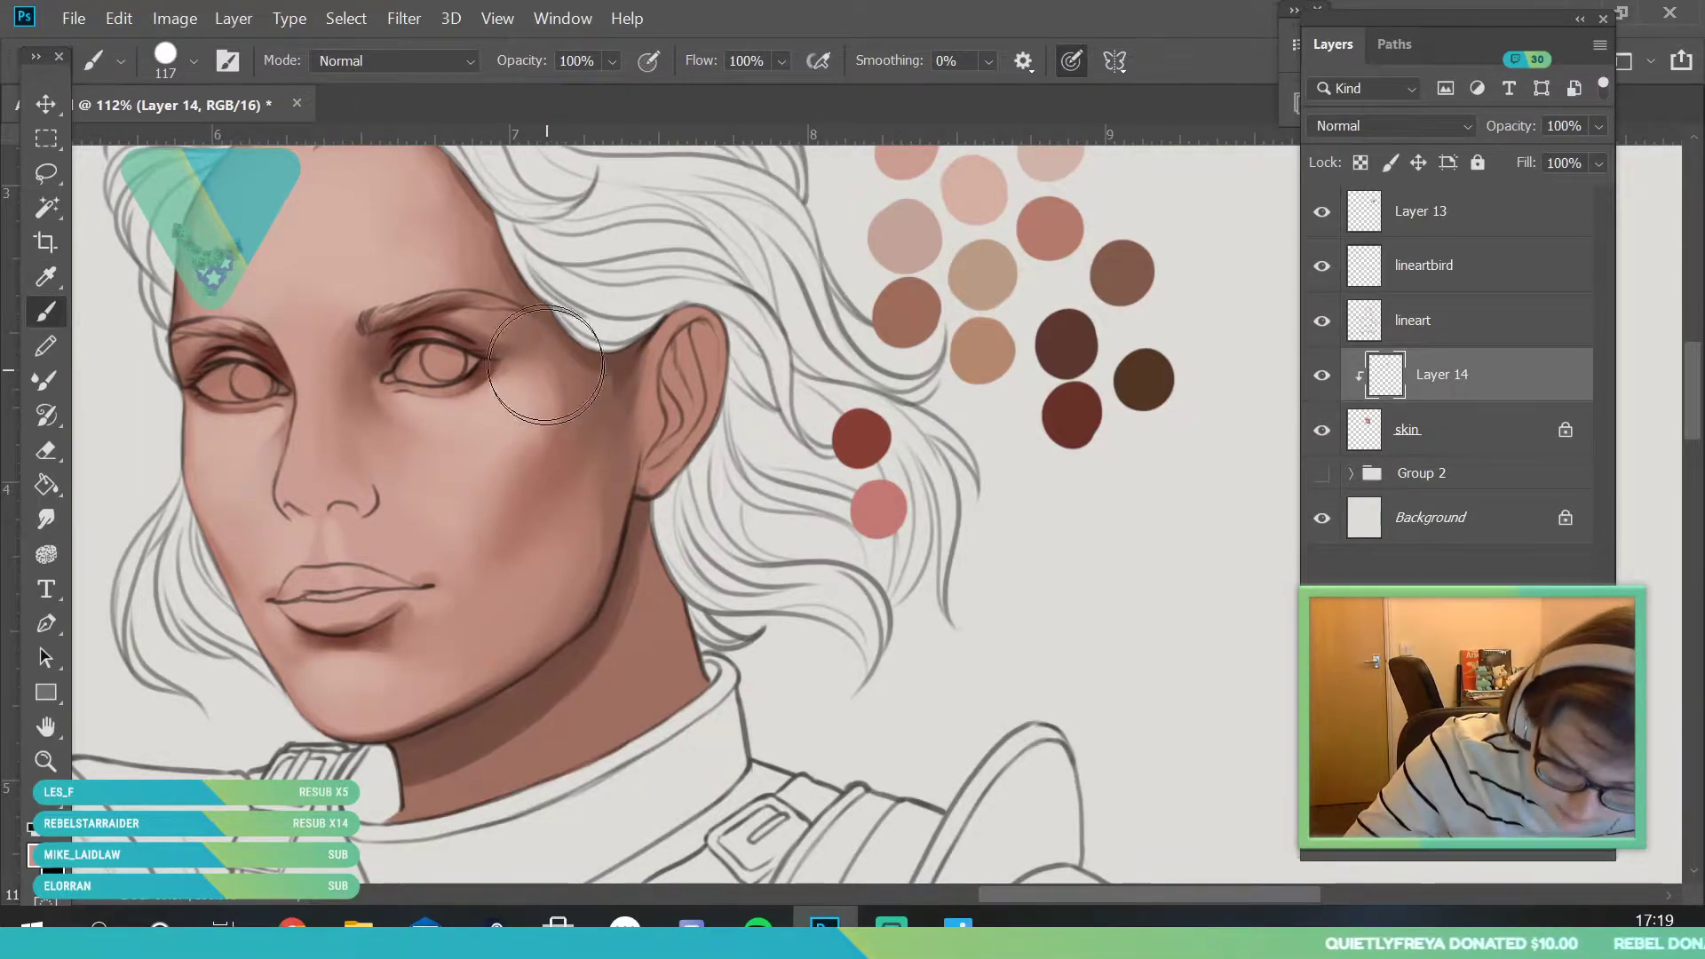
mouse_move(496, 506)
left_mouse_down()
mouse_move(546, 408)
mouse_move(548, 462)
left_mouse_up()
- Resample the cheekbone tone, reduce the brush to 89 px and soften the shading from the near cheekbone toward the temple
key("i")
left_click(524, 473)
key("b")
left_click(193, 60)
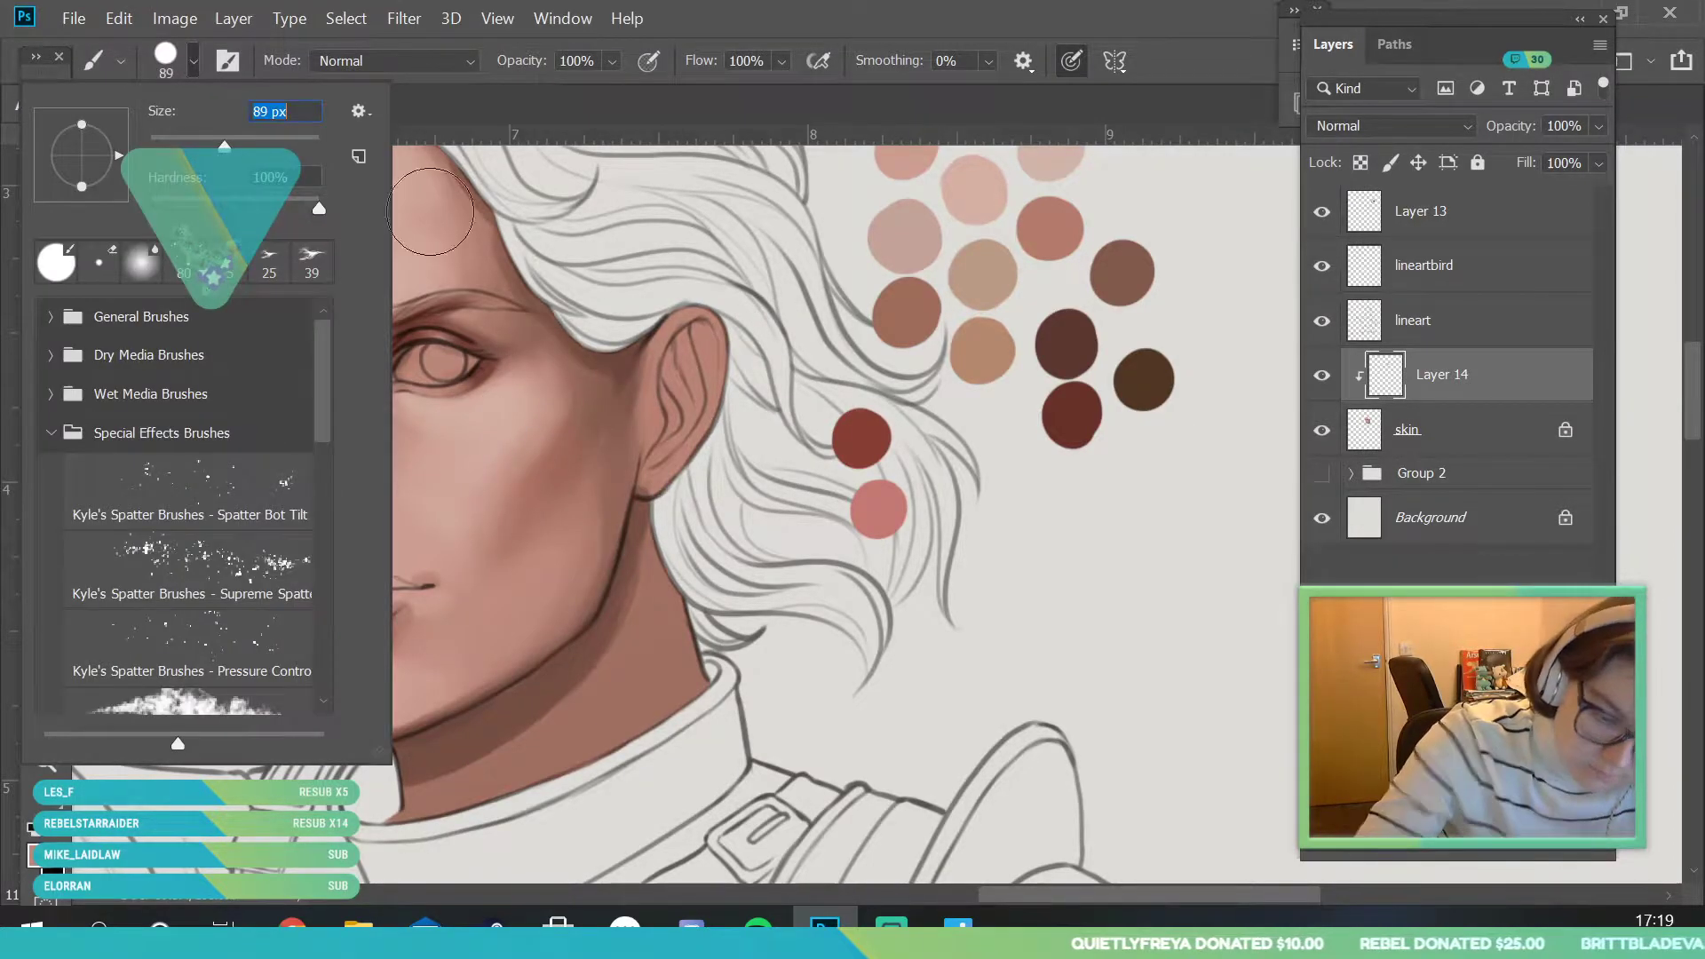
left_click(590, 350)
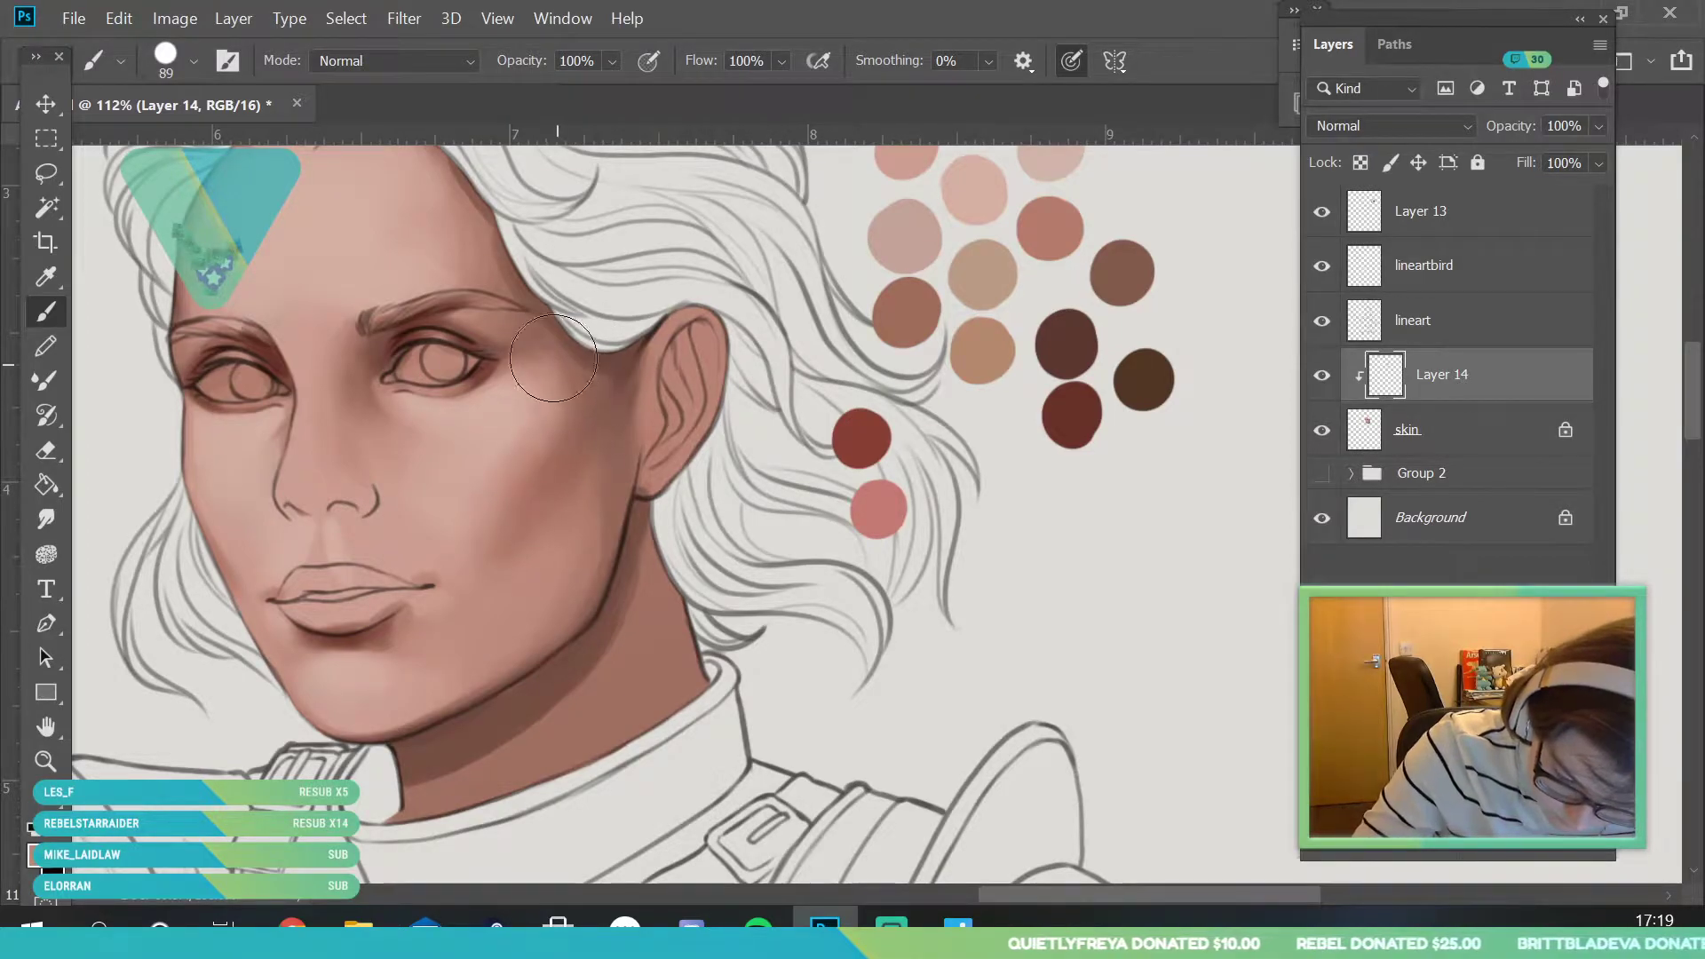
key("i")
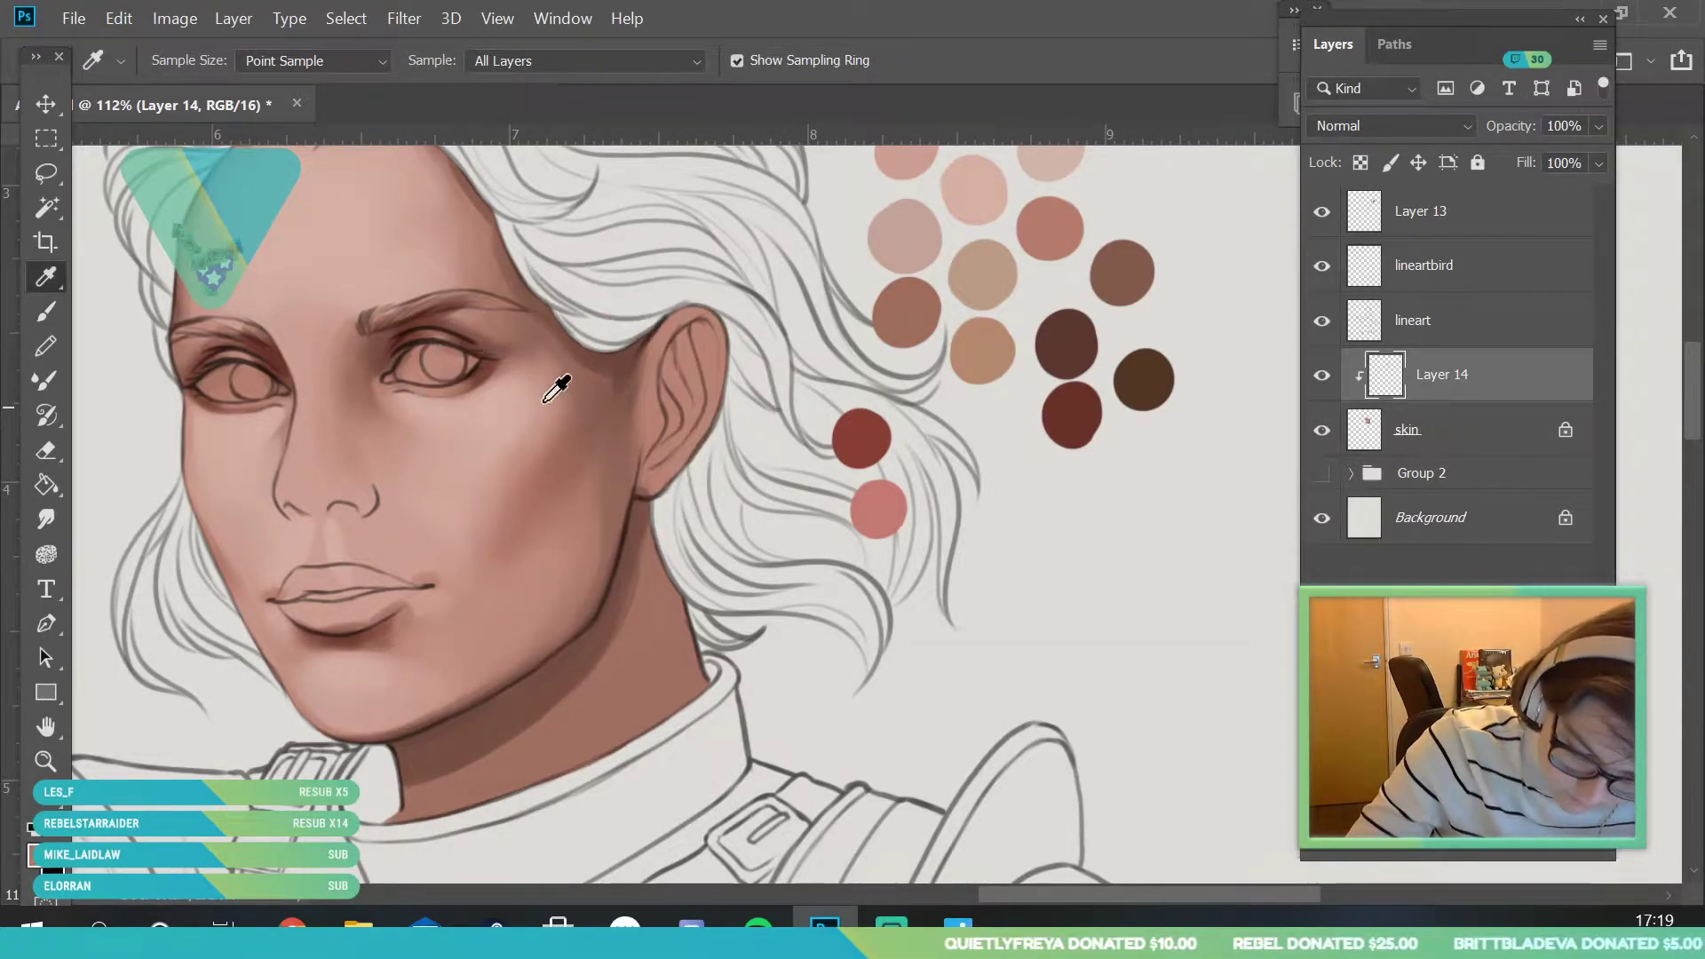
key("b")
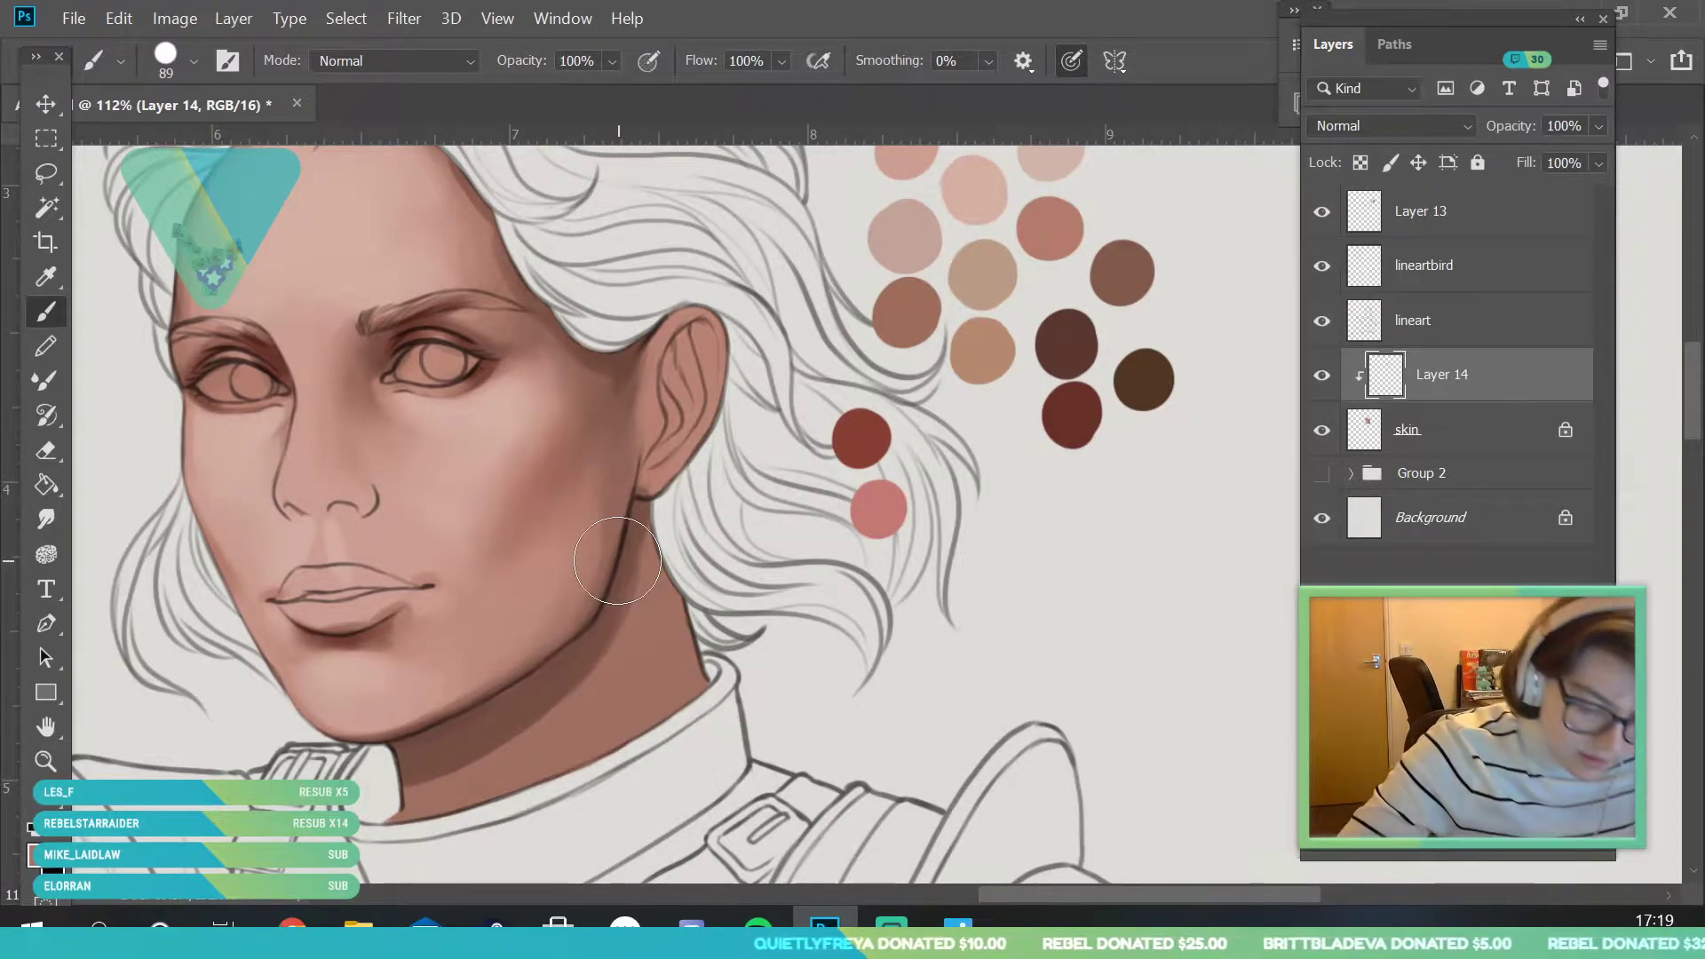
- Sample a pale pink palette swatch and paint a soft highlight down the far side of the forehead
left_click(48, 757)
left_click_drag(399, 427, 344, 448)
left_click_drag(389, 383, 435, 469)
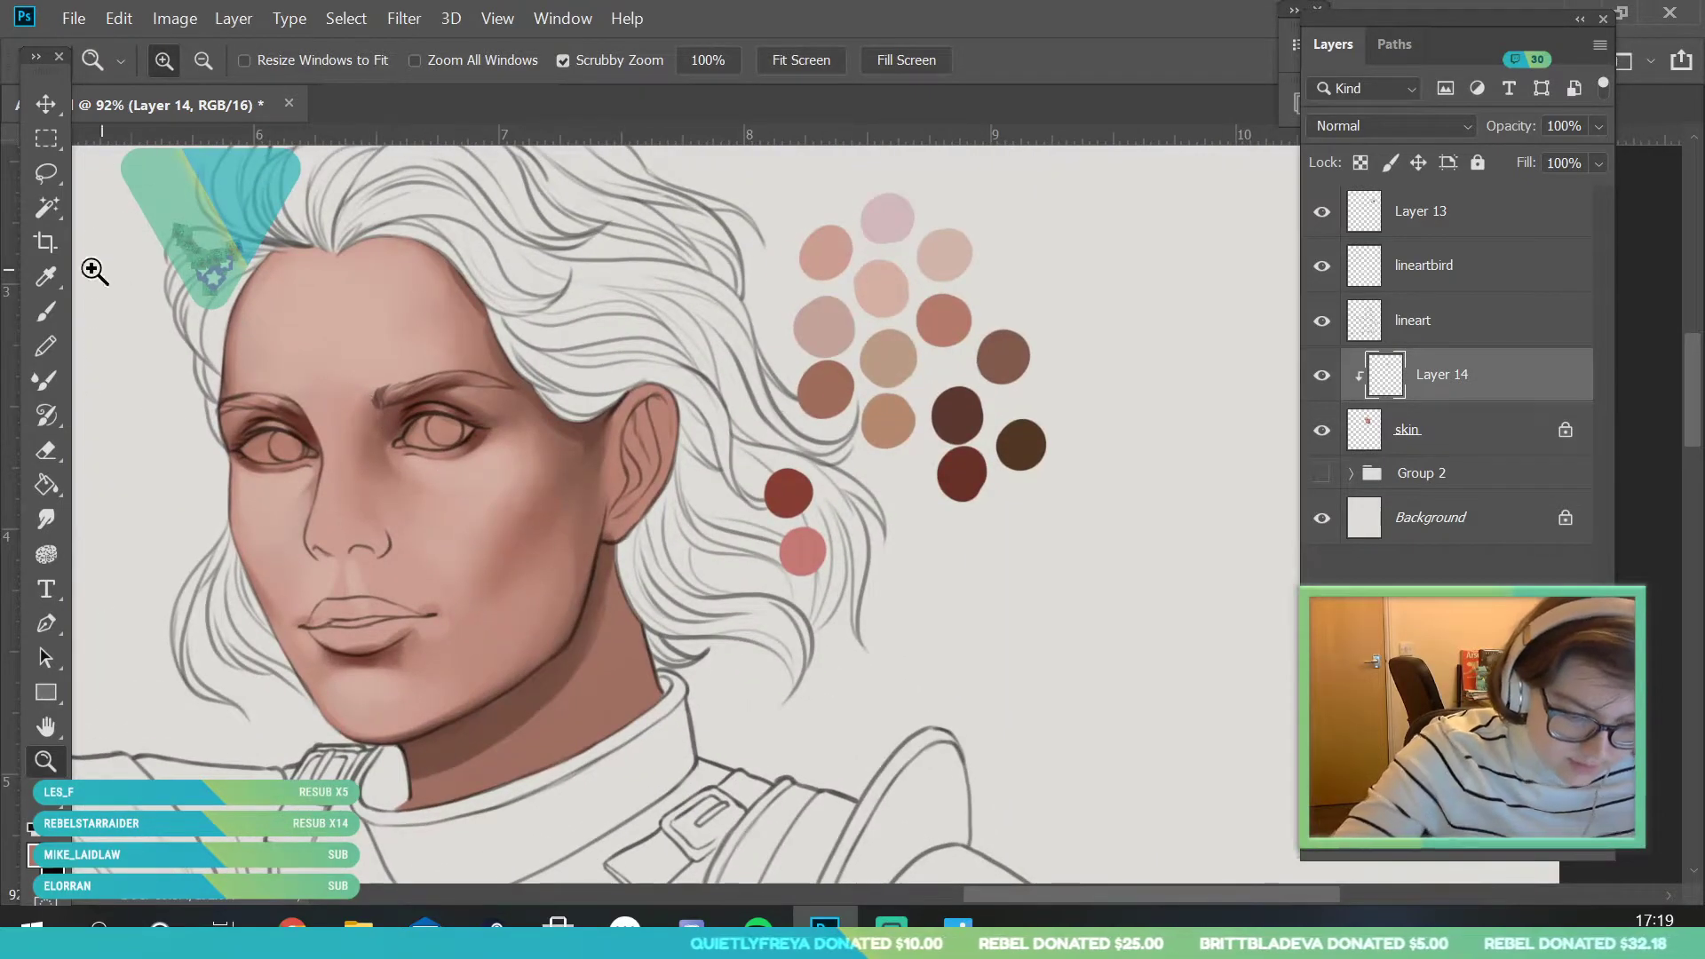
key("i")
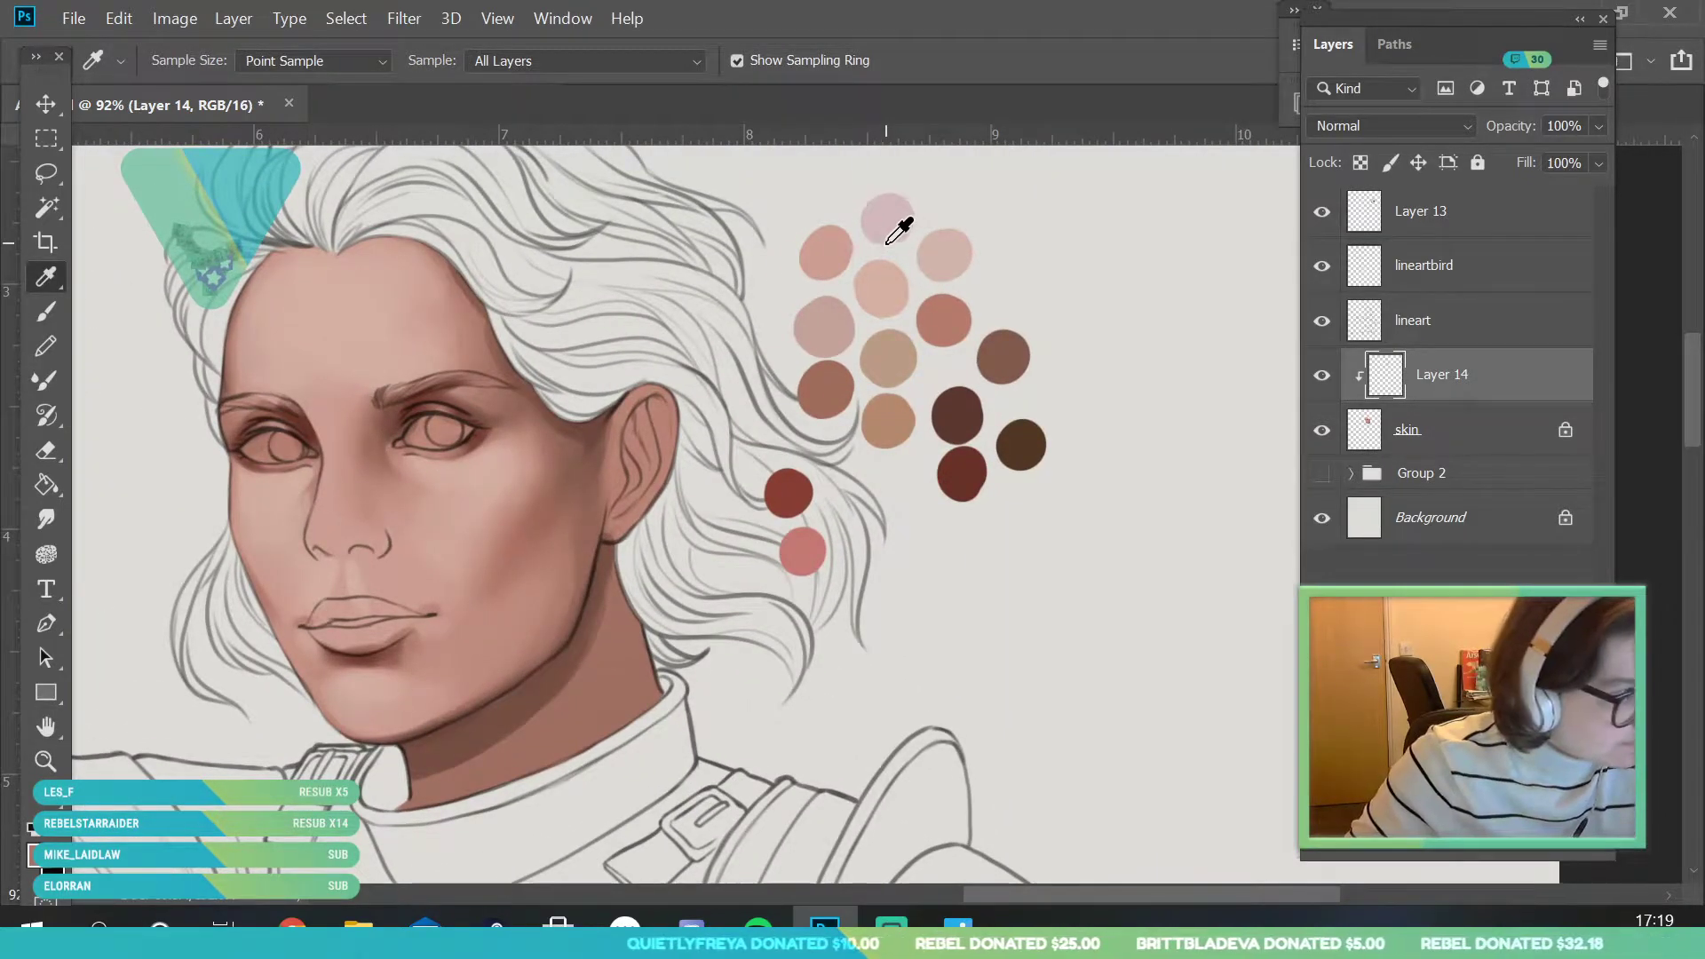
left_click(934, 261)
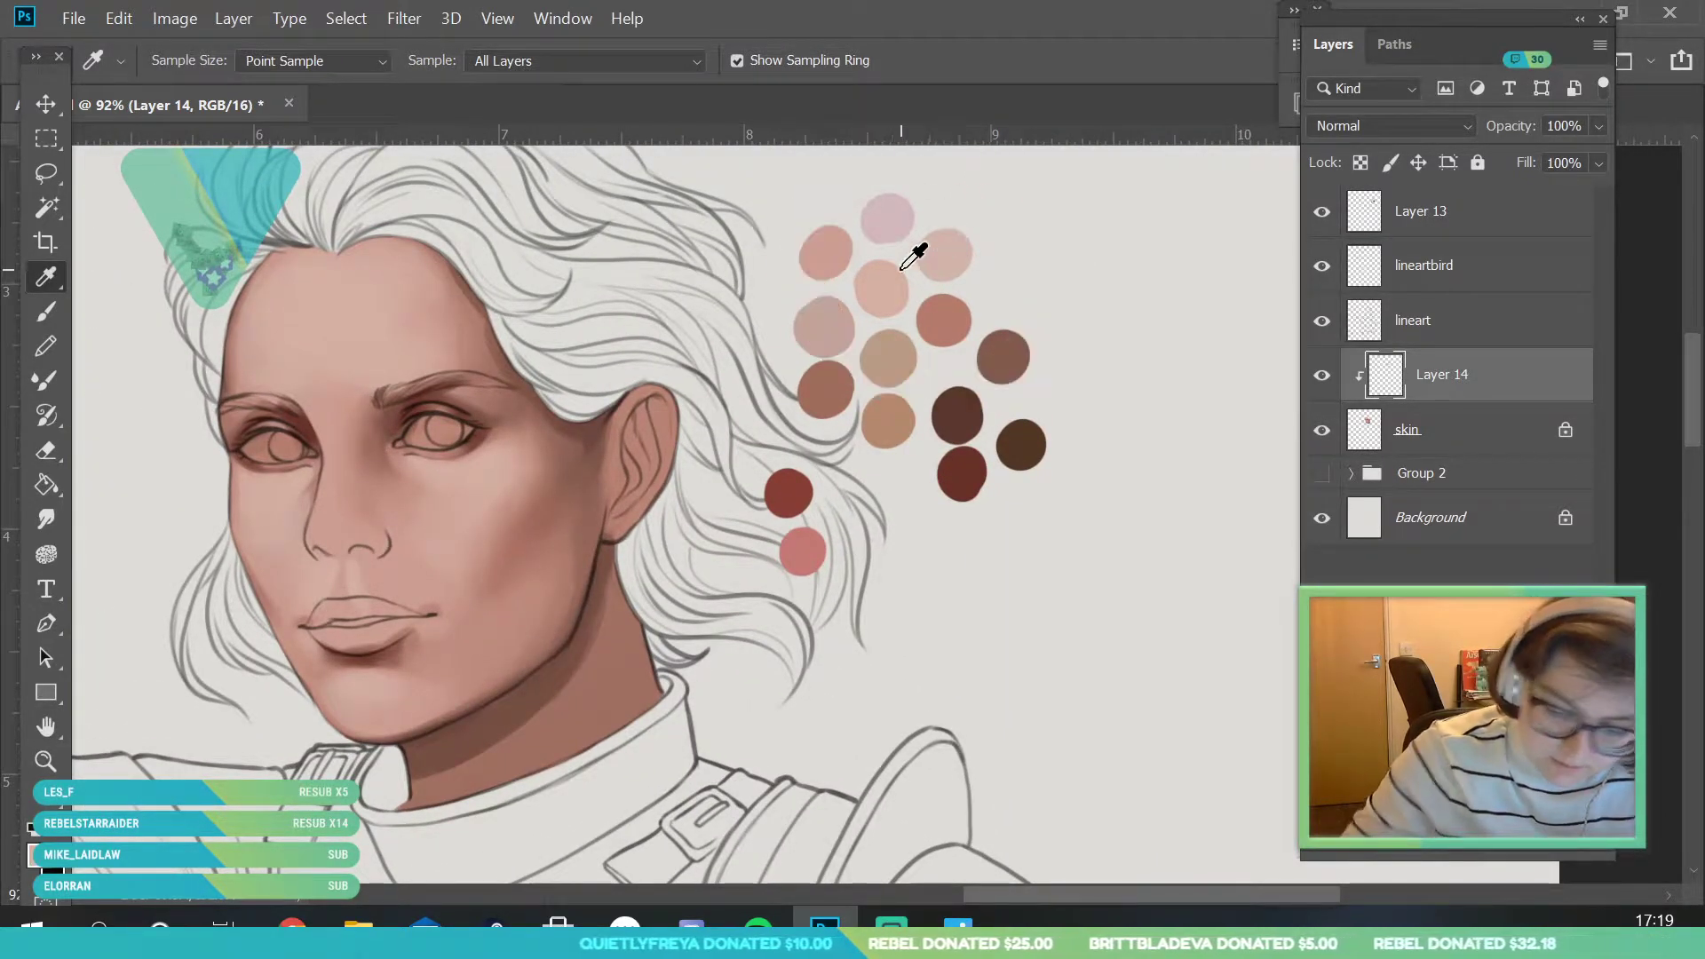
left_click(59, 309)
mouse_move(279, 285)
left_mouse_down()
mouse_move(310, 279)
mouse_move(327, 316)
mouse_move(257, 359)
left_mouse_up()
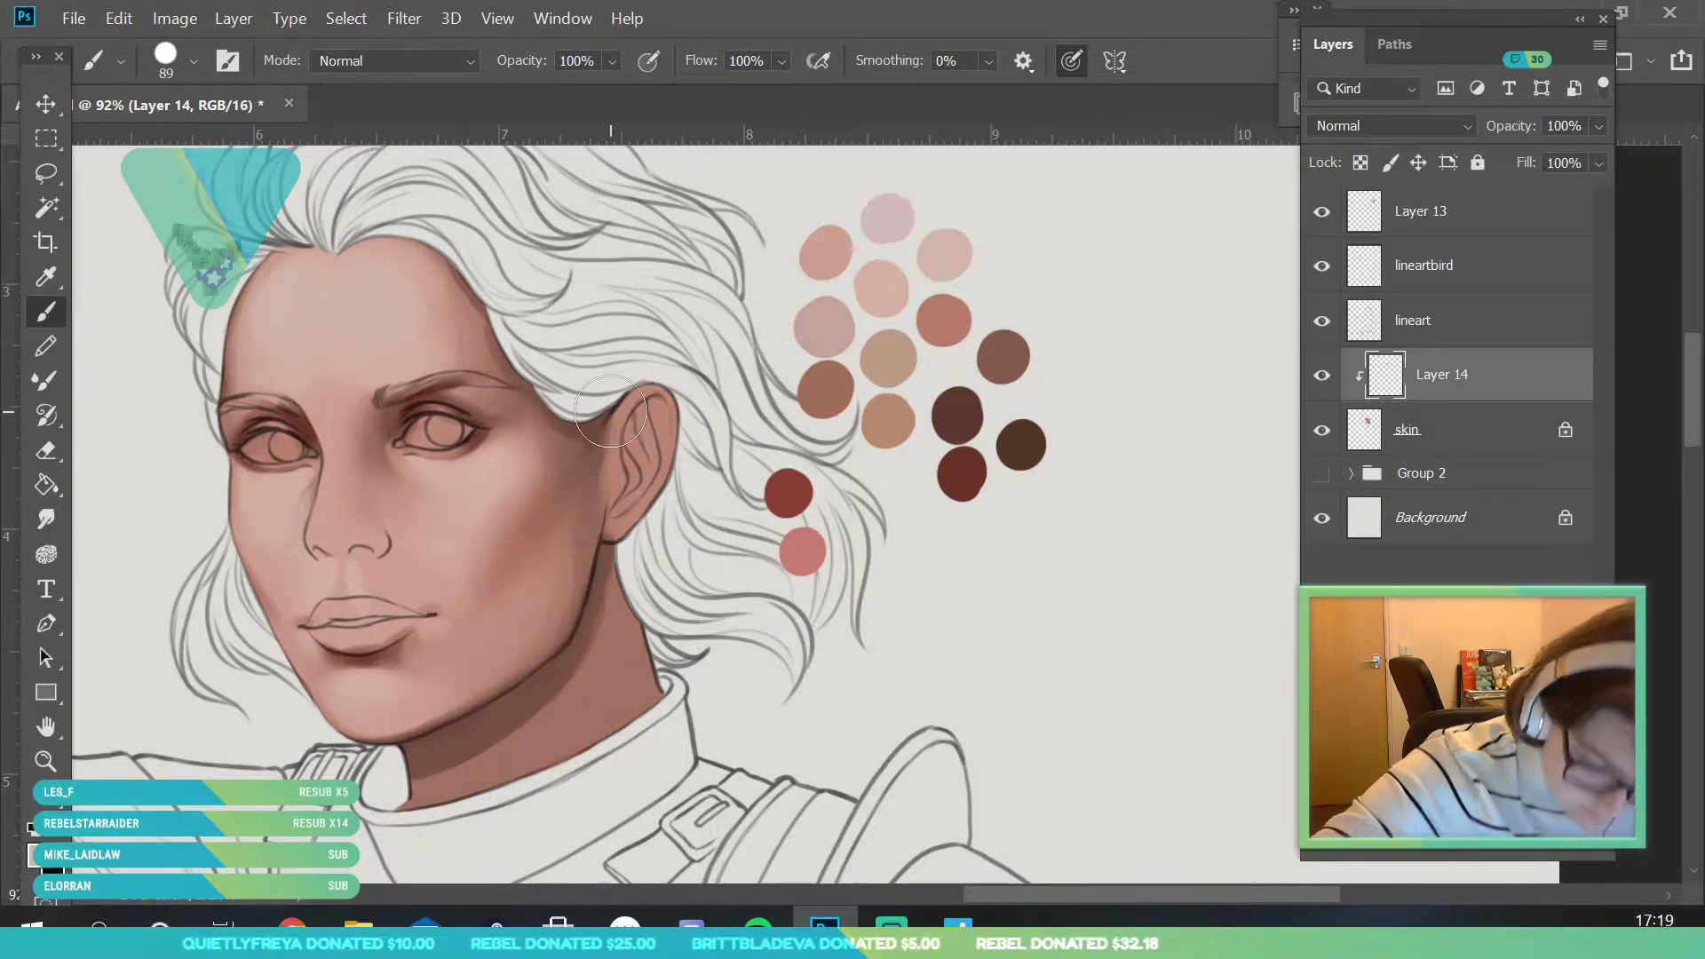
- Sample the forehead tone above the near eyebrow and blend the forehead shading there
key("i")
left_click(425, 334)
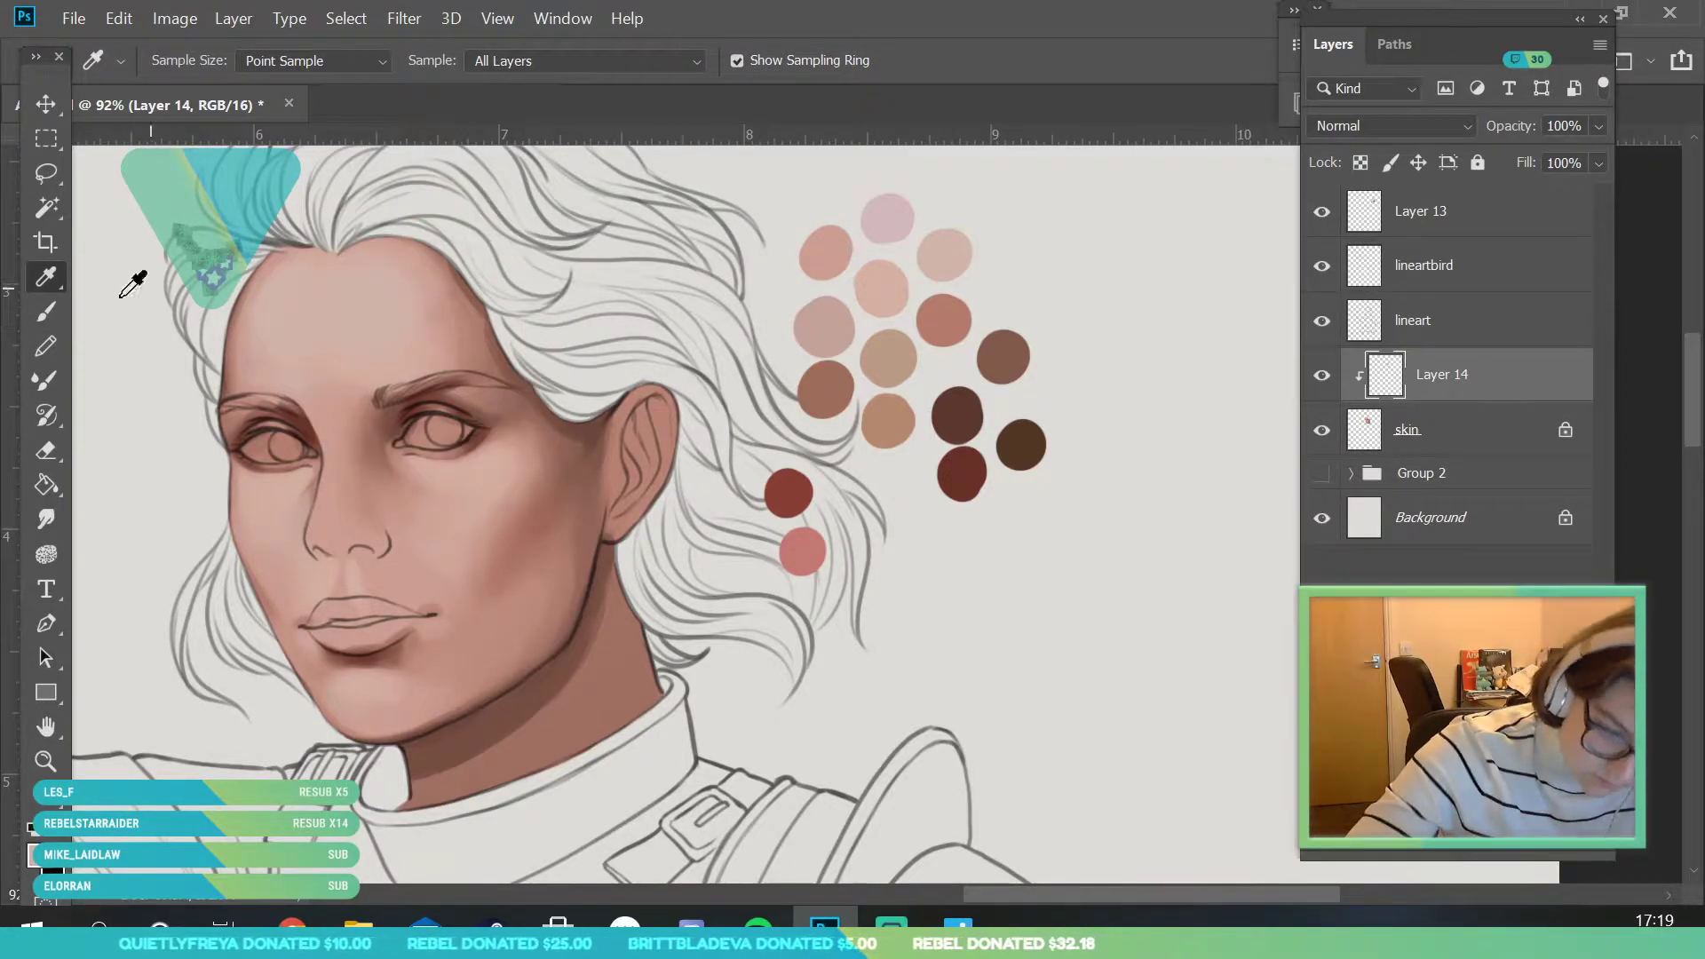
key("b")
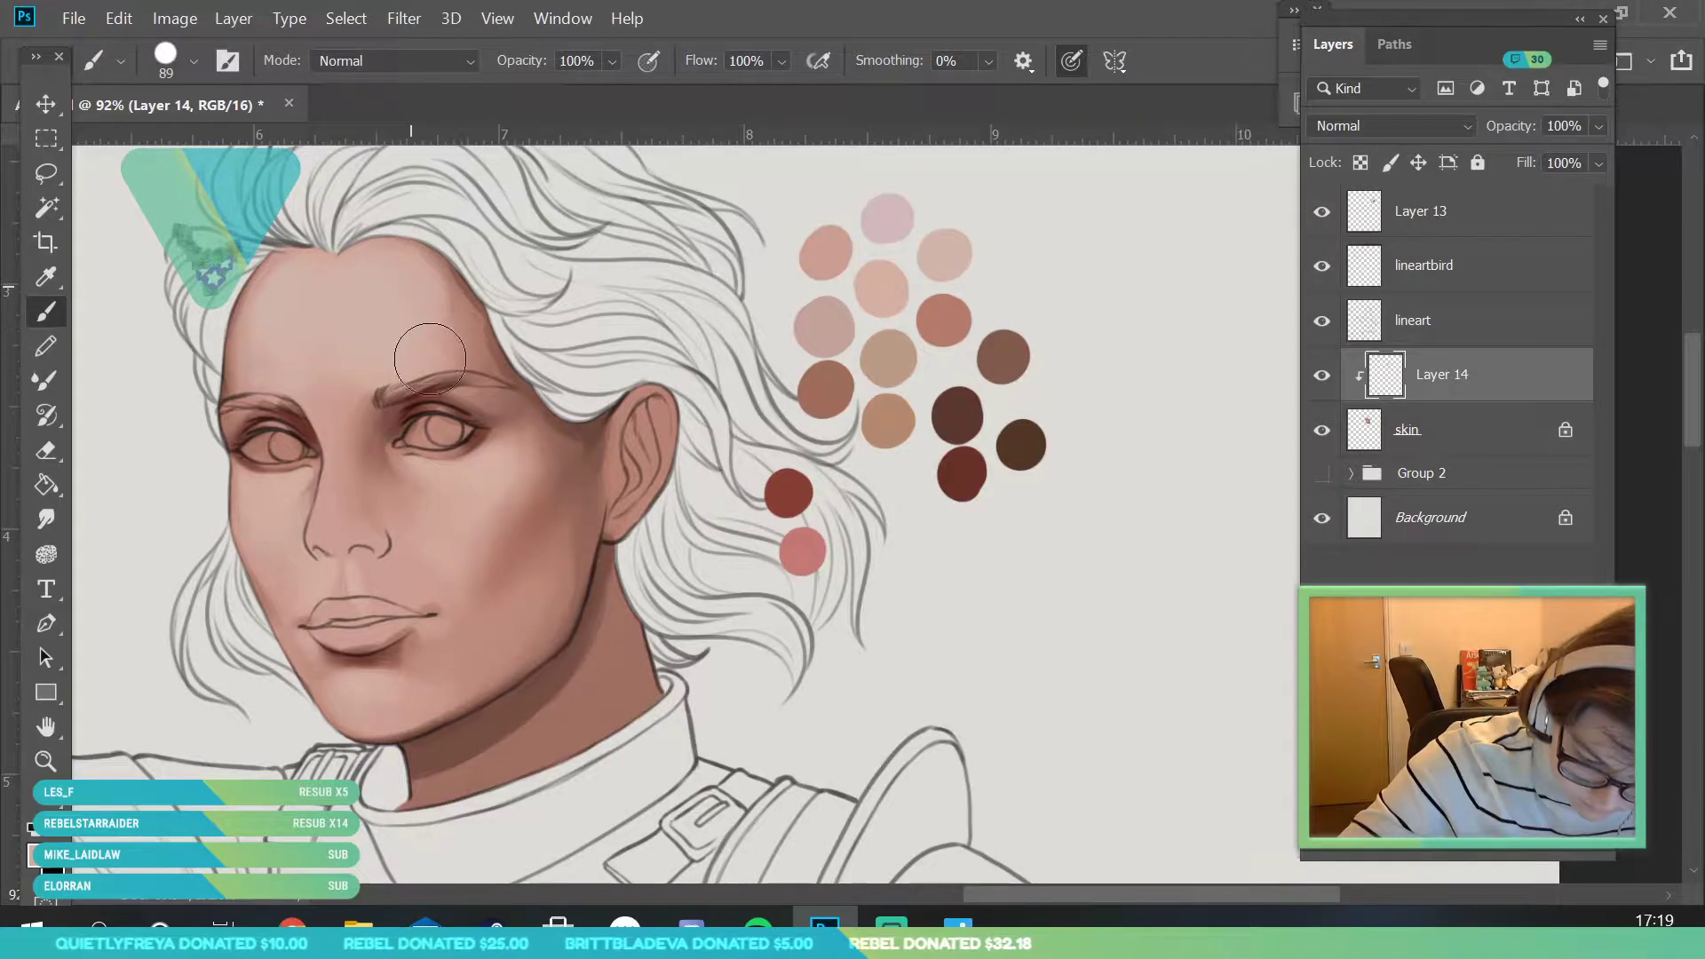
- Sample the pale forehead highlight, set the brush to 15 px and touch up the skin around the far mouth corner
key("i")
left_click(275, 291)
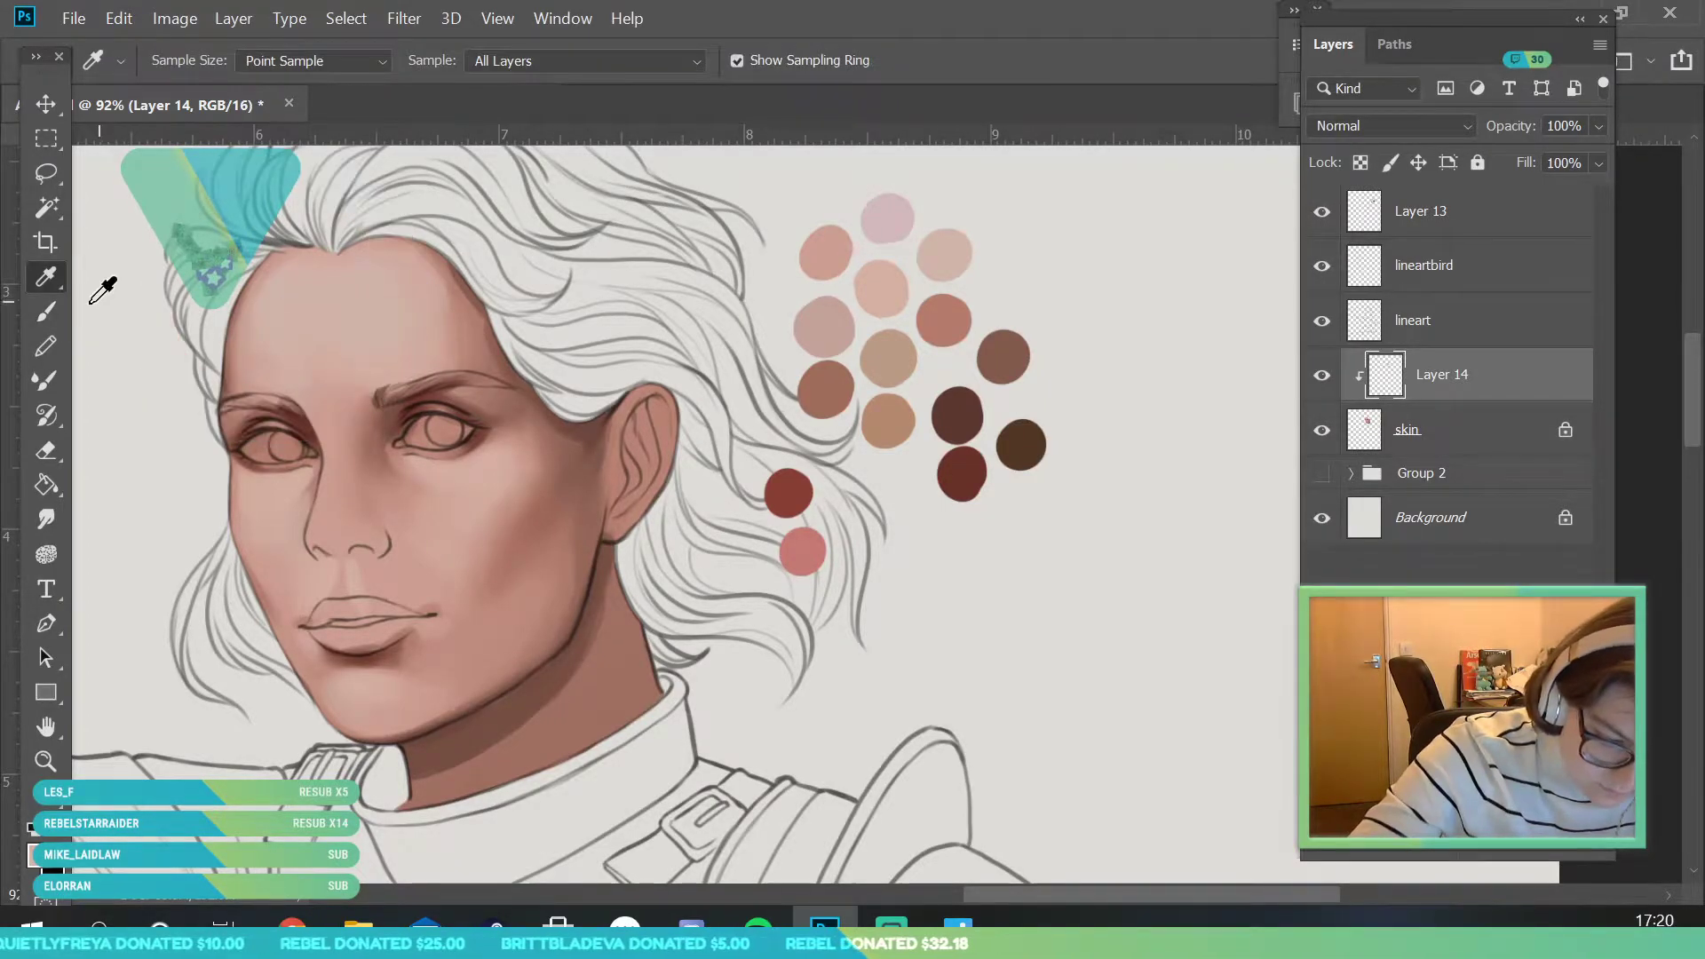
left_click(46, 311)
left_click(192, 60)
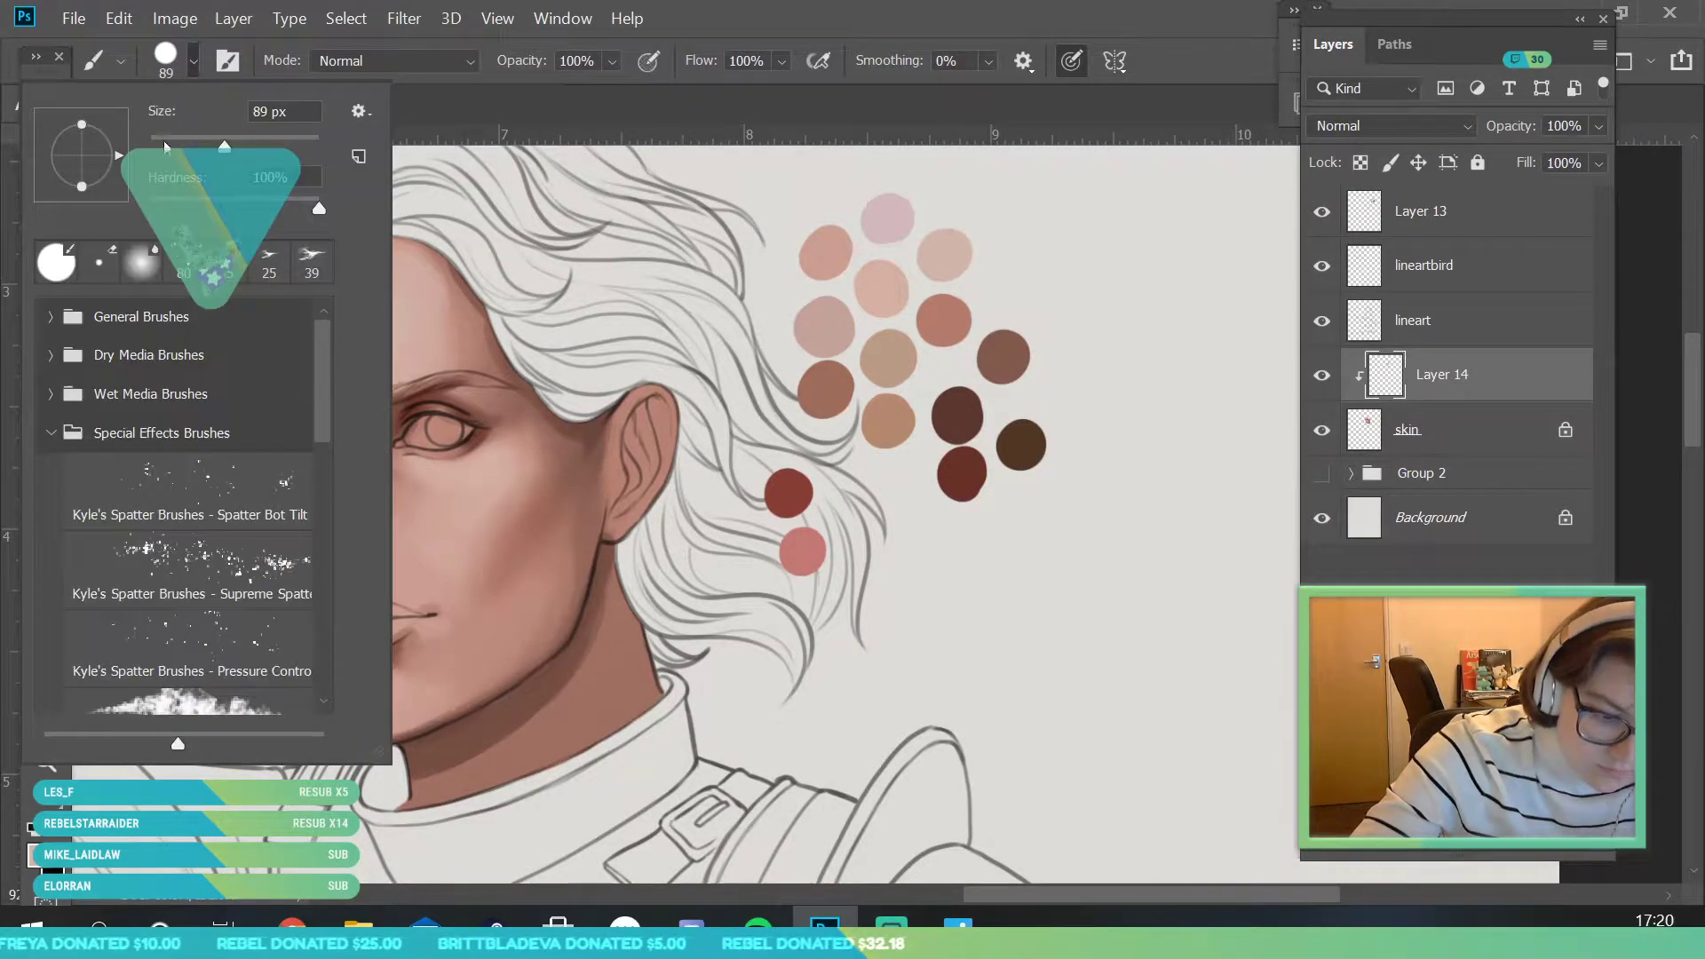
left_click(506, 230)
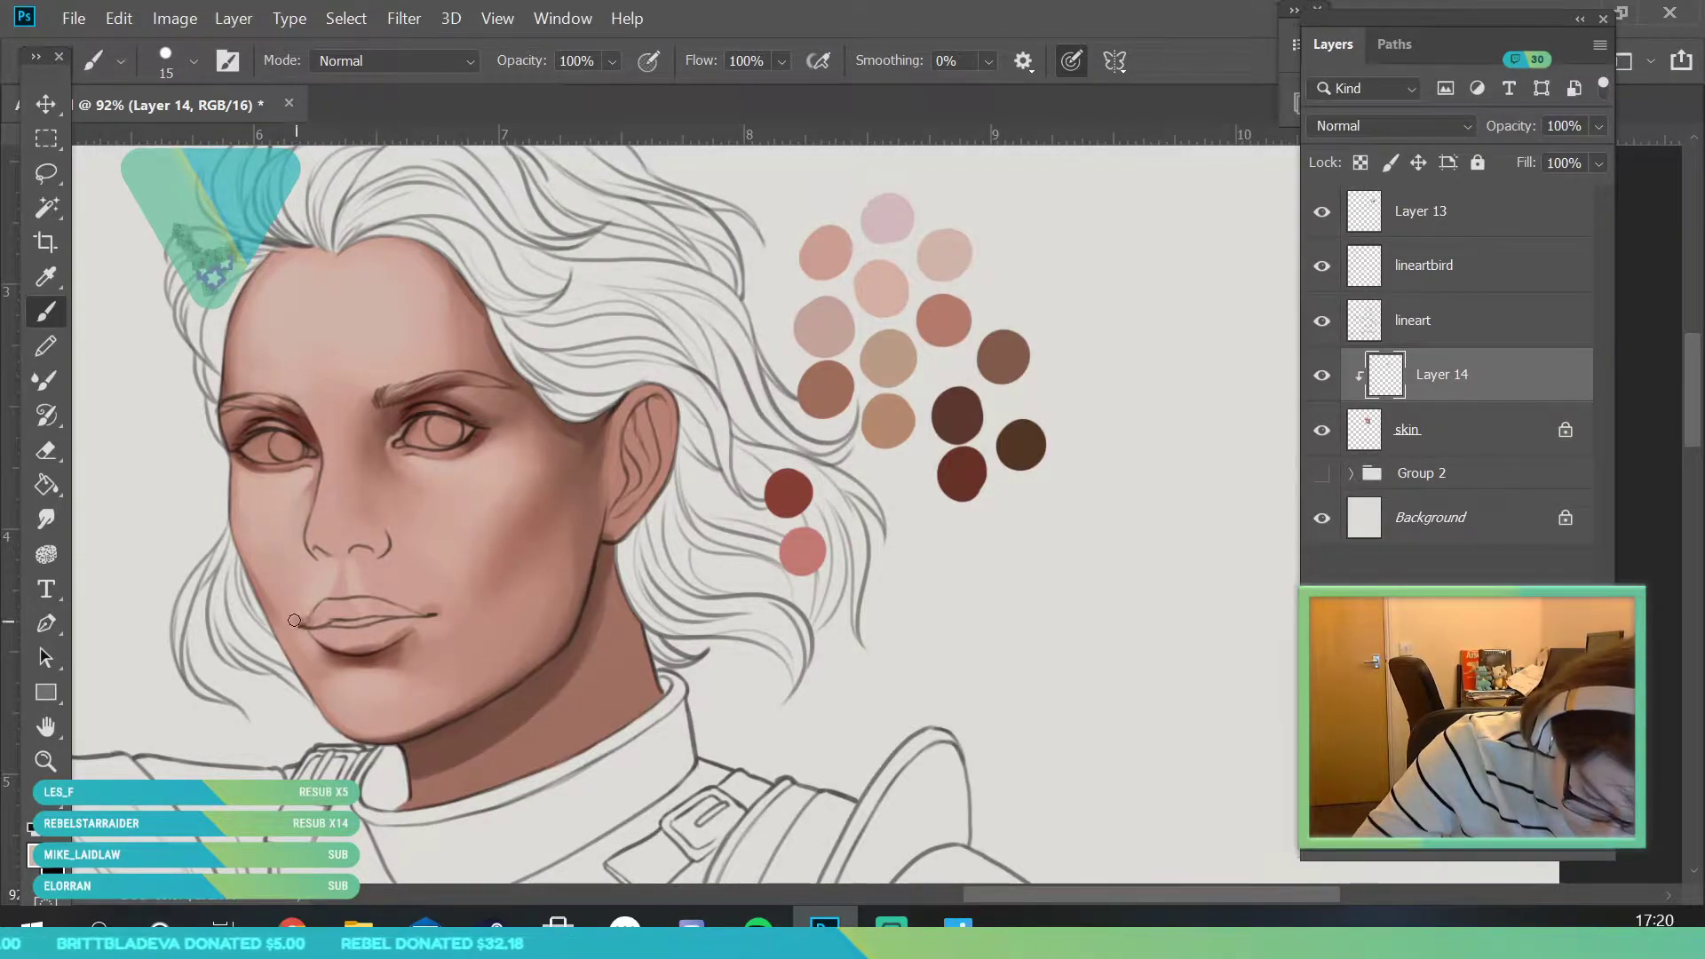
- Examine the face shading against the whole figure and again at close range
left_click(47, 761)
left_click_drag(441, 487, 357, 723)
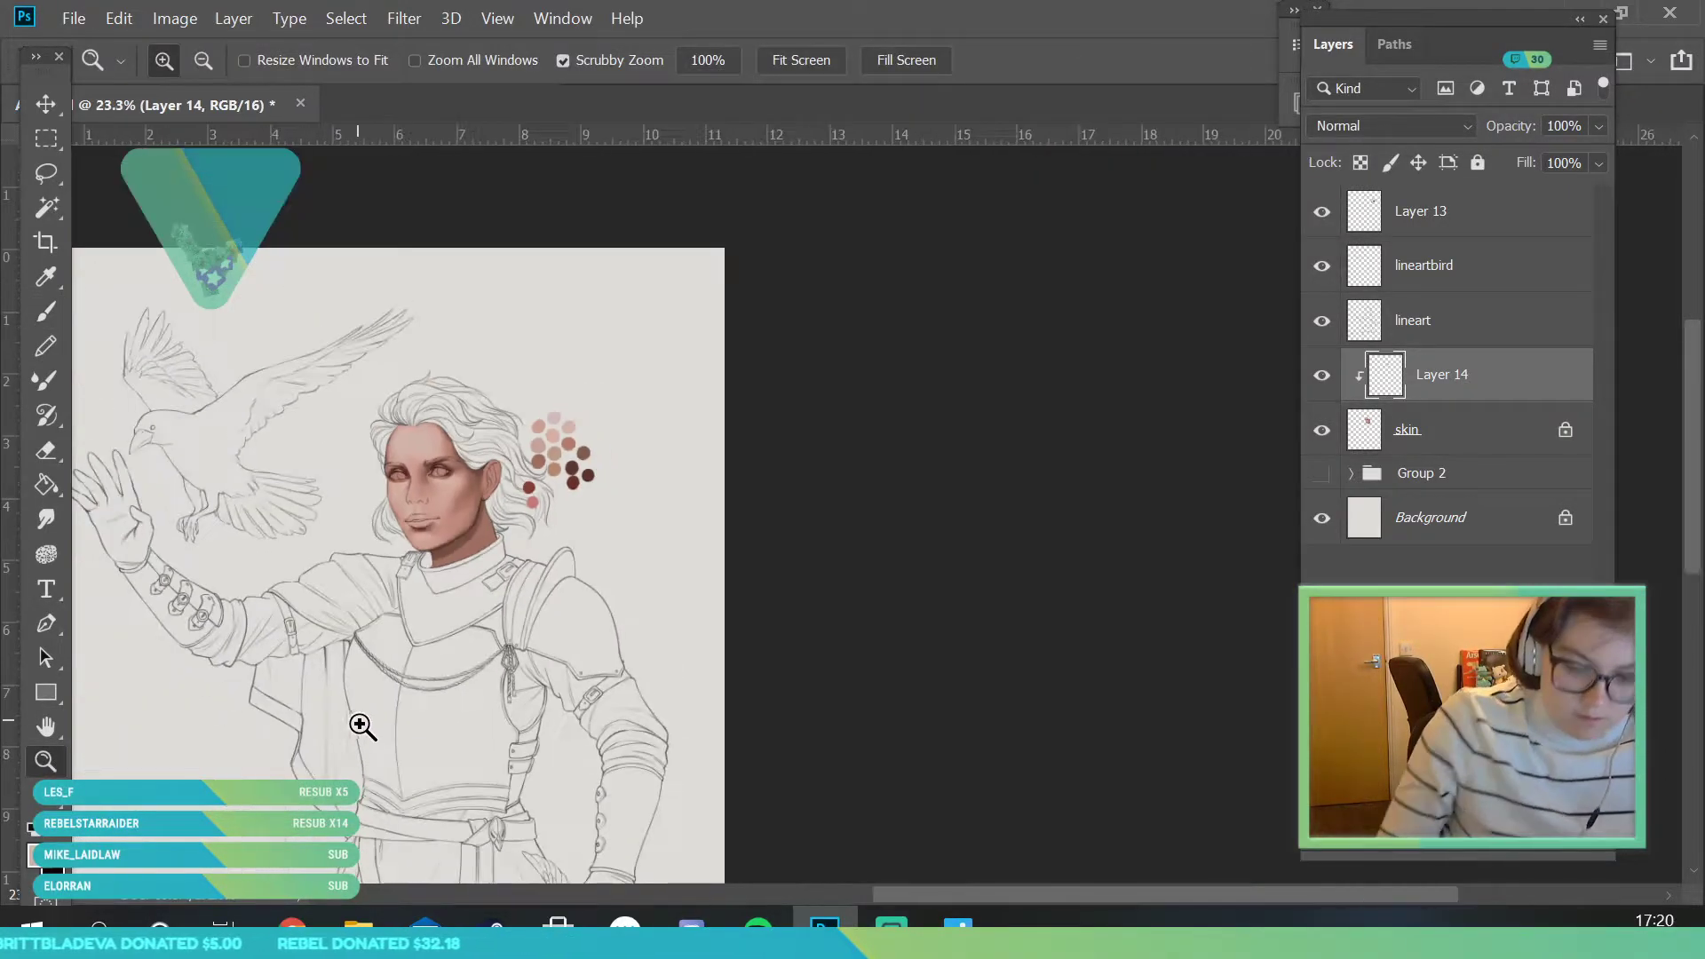
scroll(450, 525, "up", 5)
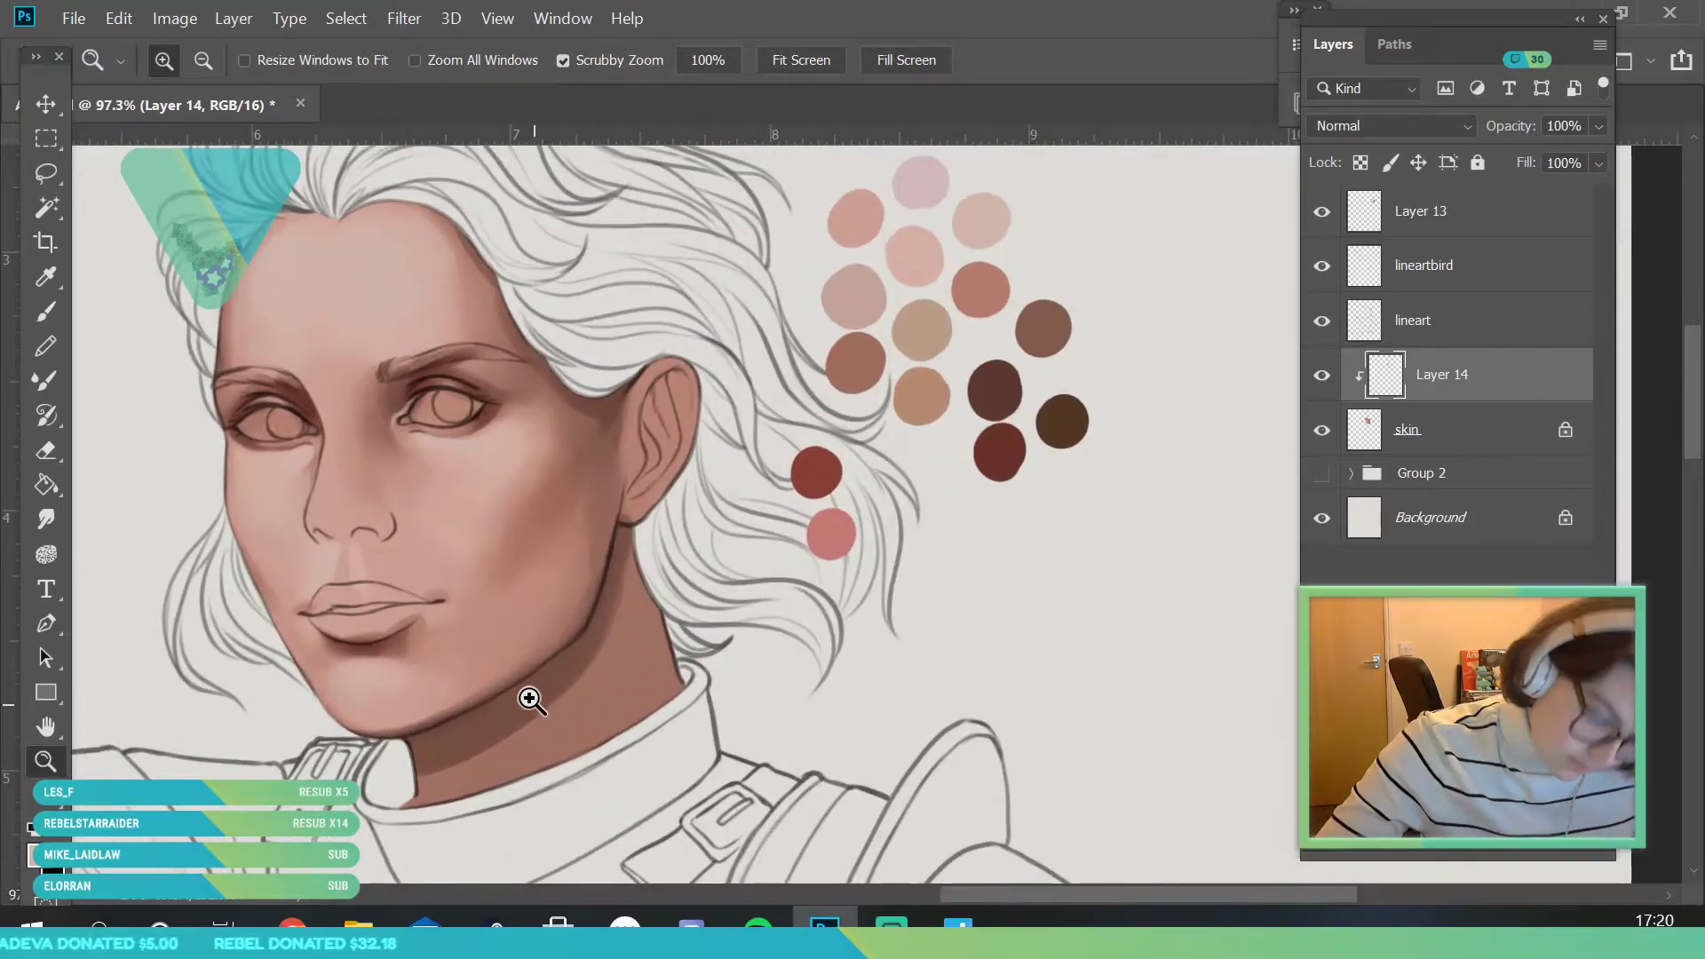
scroll(522, 751, "up", 1)
scroll(487, 730, "up", 1)
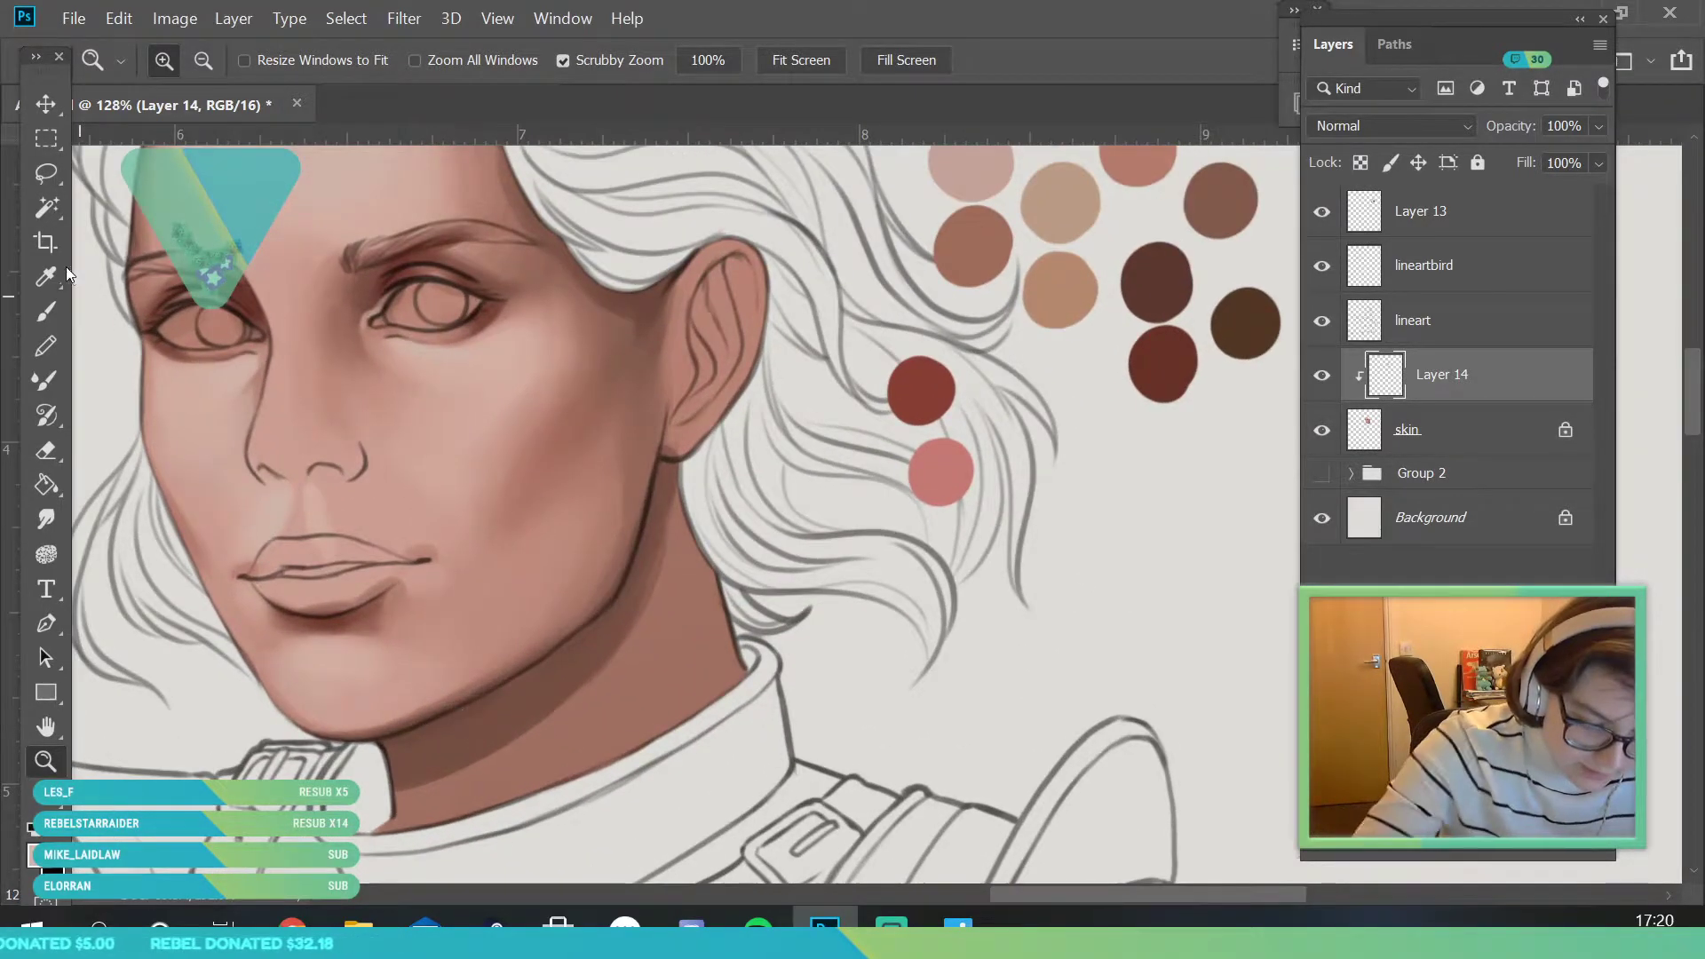
scroll(628, 472, "down", 2)
scroll(274, 354, "up", 1)
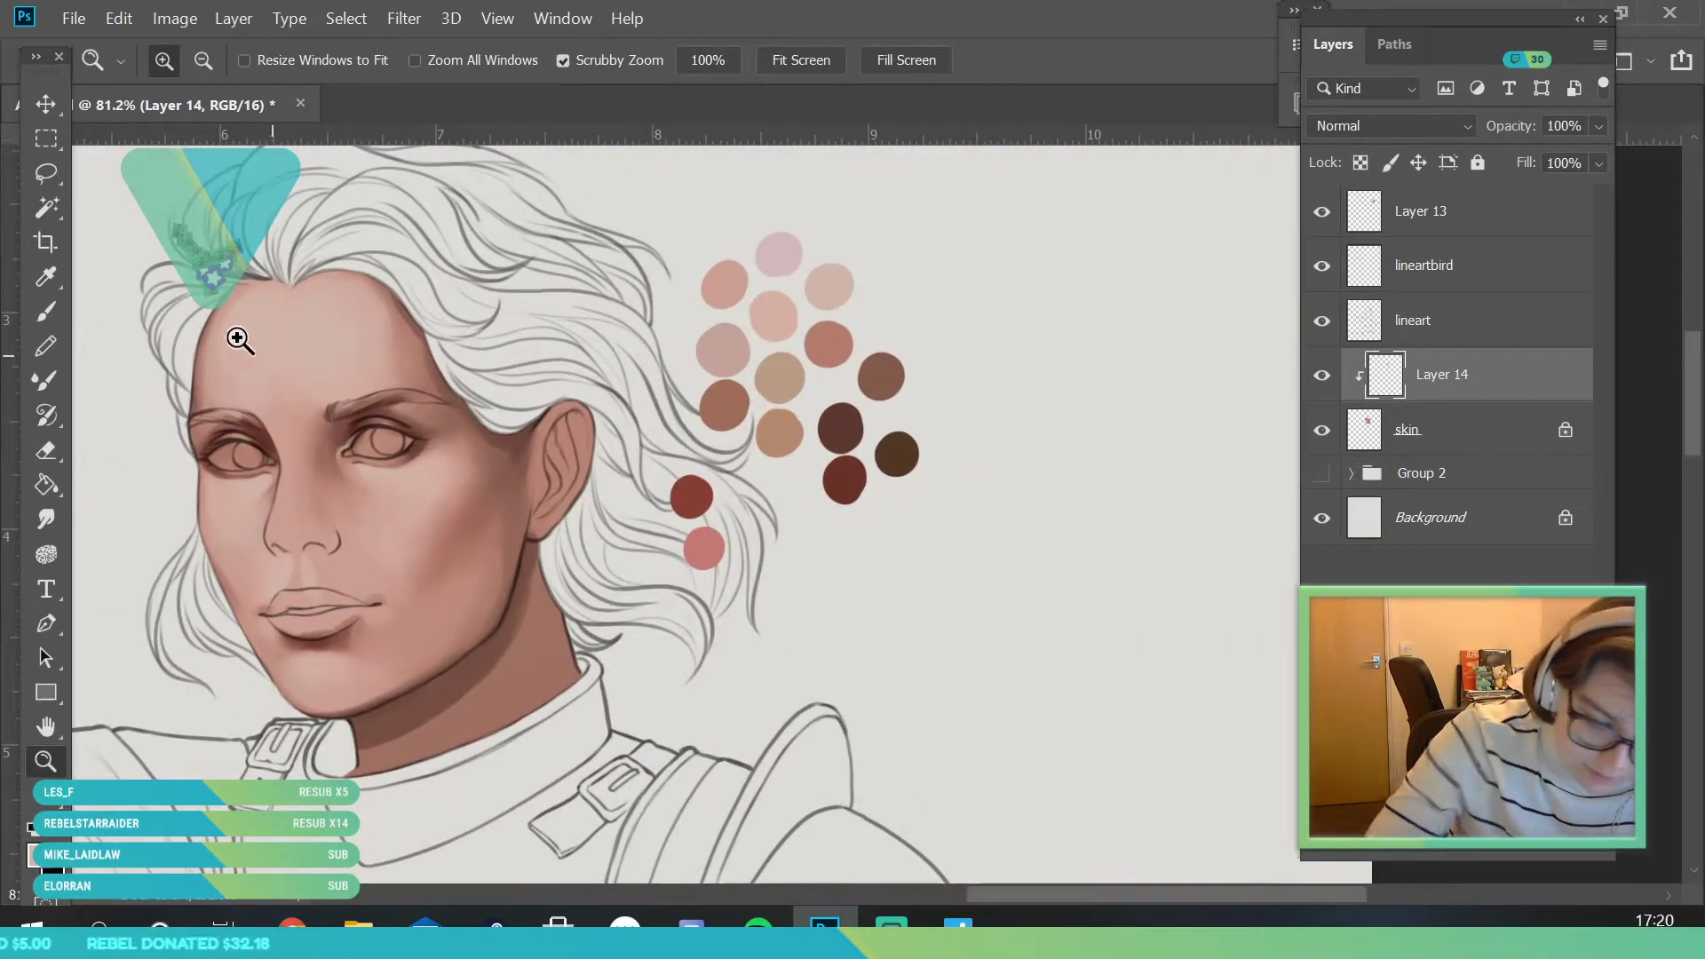
key("i")
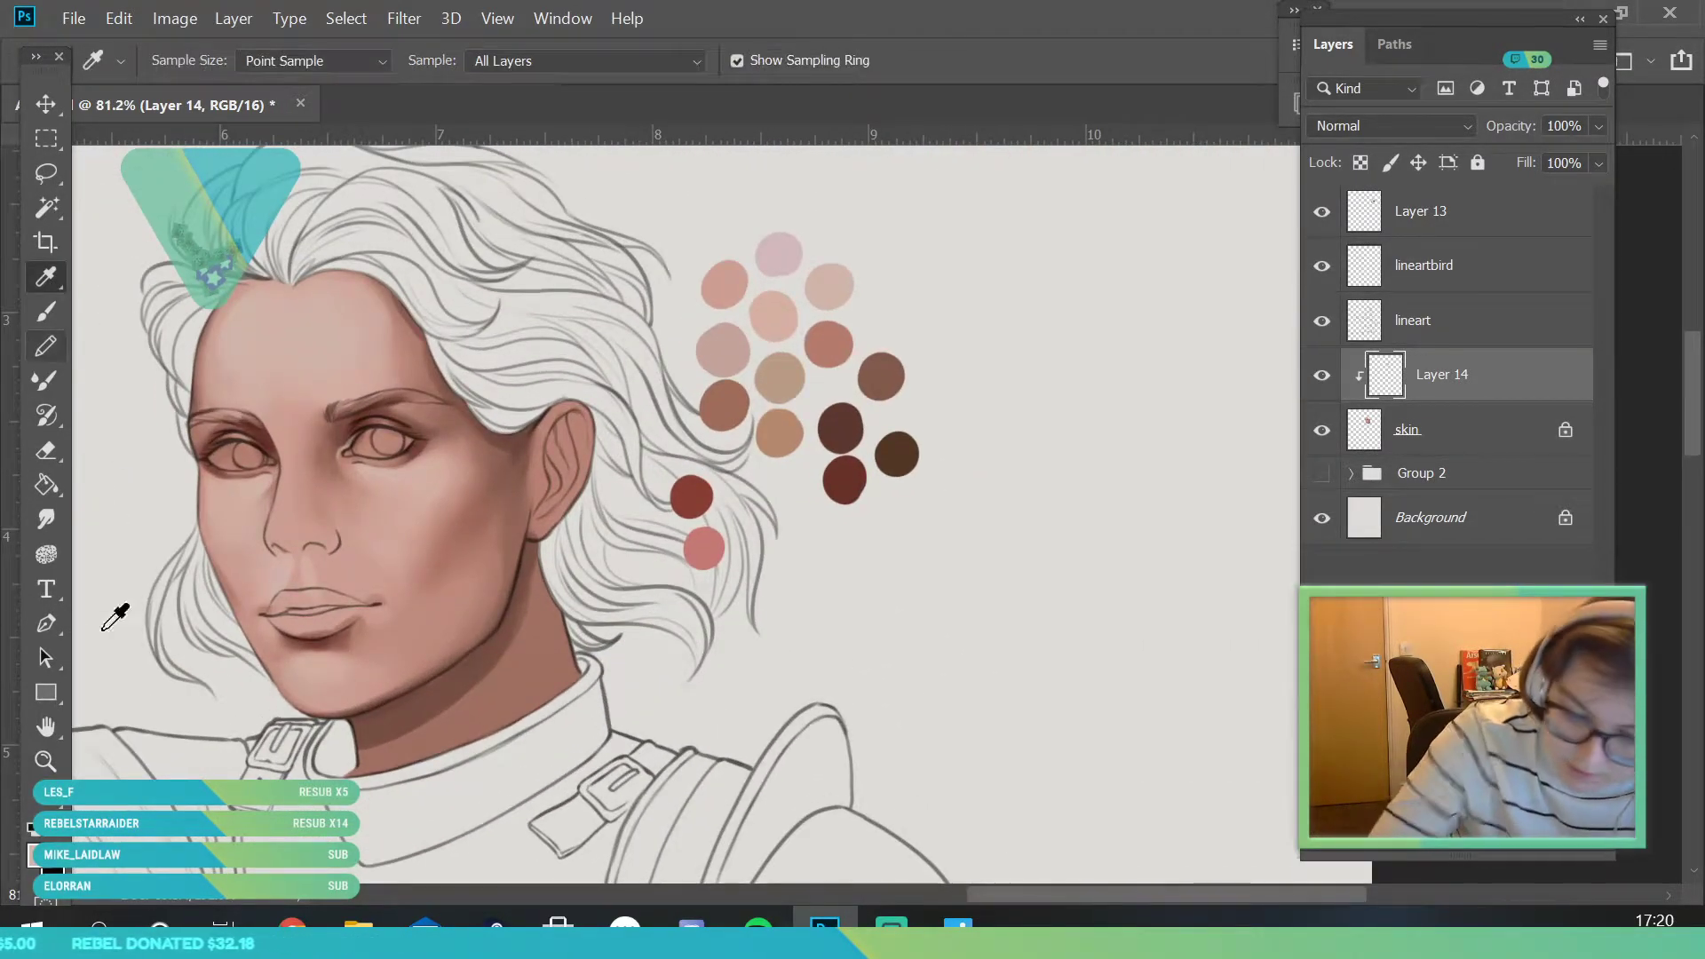
- Reduce the brush to 9 px and paint a thin light edge along the near jawline
left_click(61, 770)
left_click_drag(402, 708, 488, 747)
left_click(47, 310)
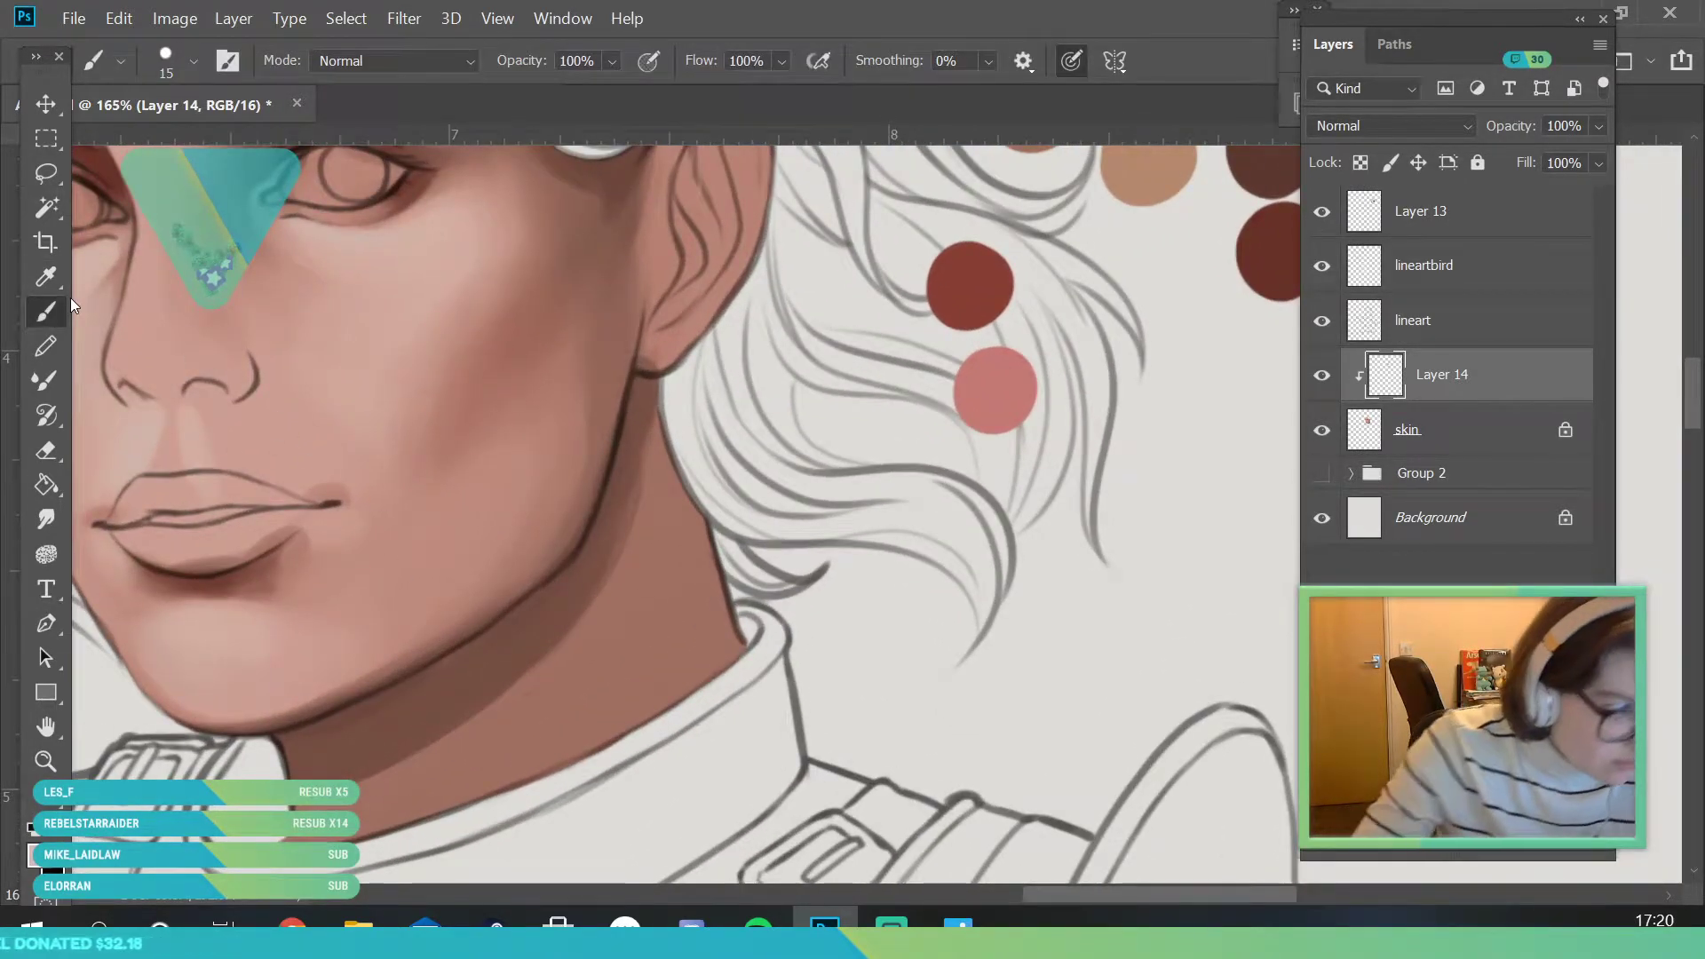
left_click(192, 60)
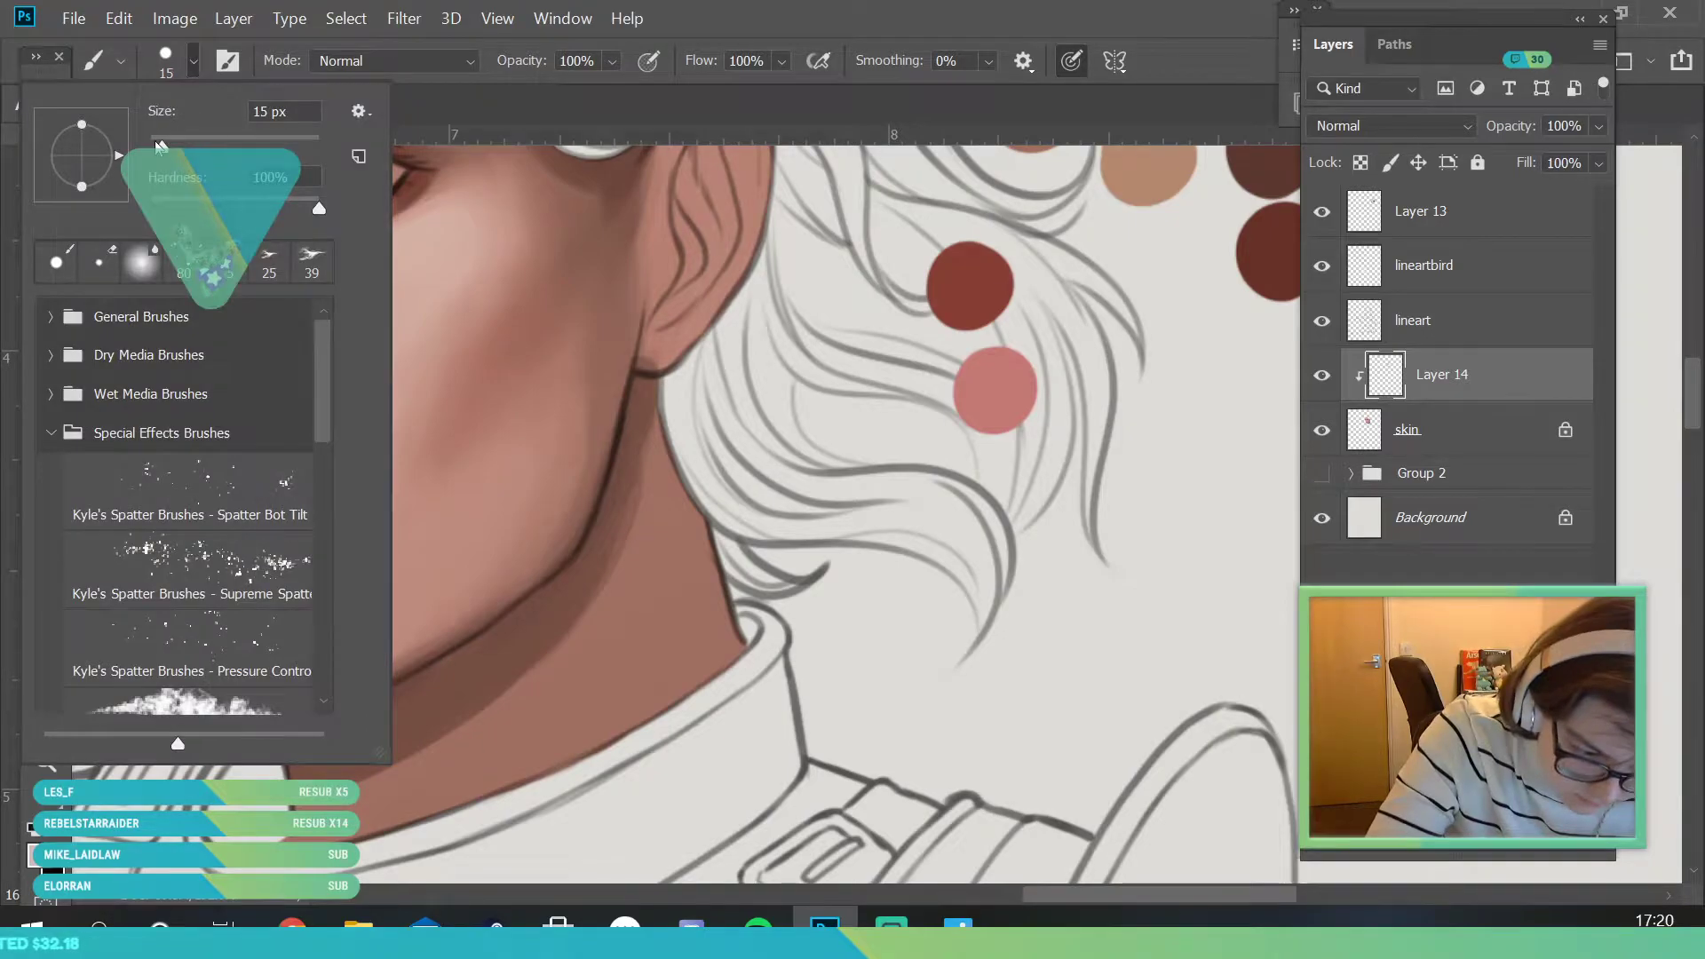
left_click(544, 578)
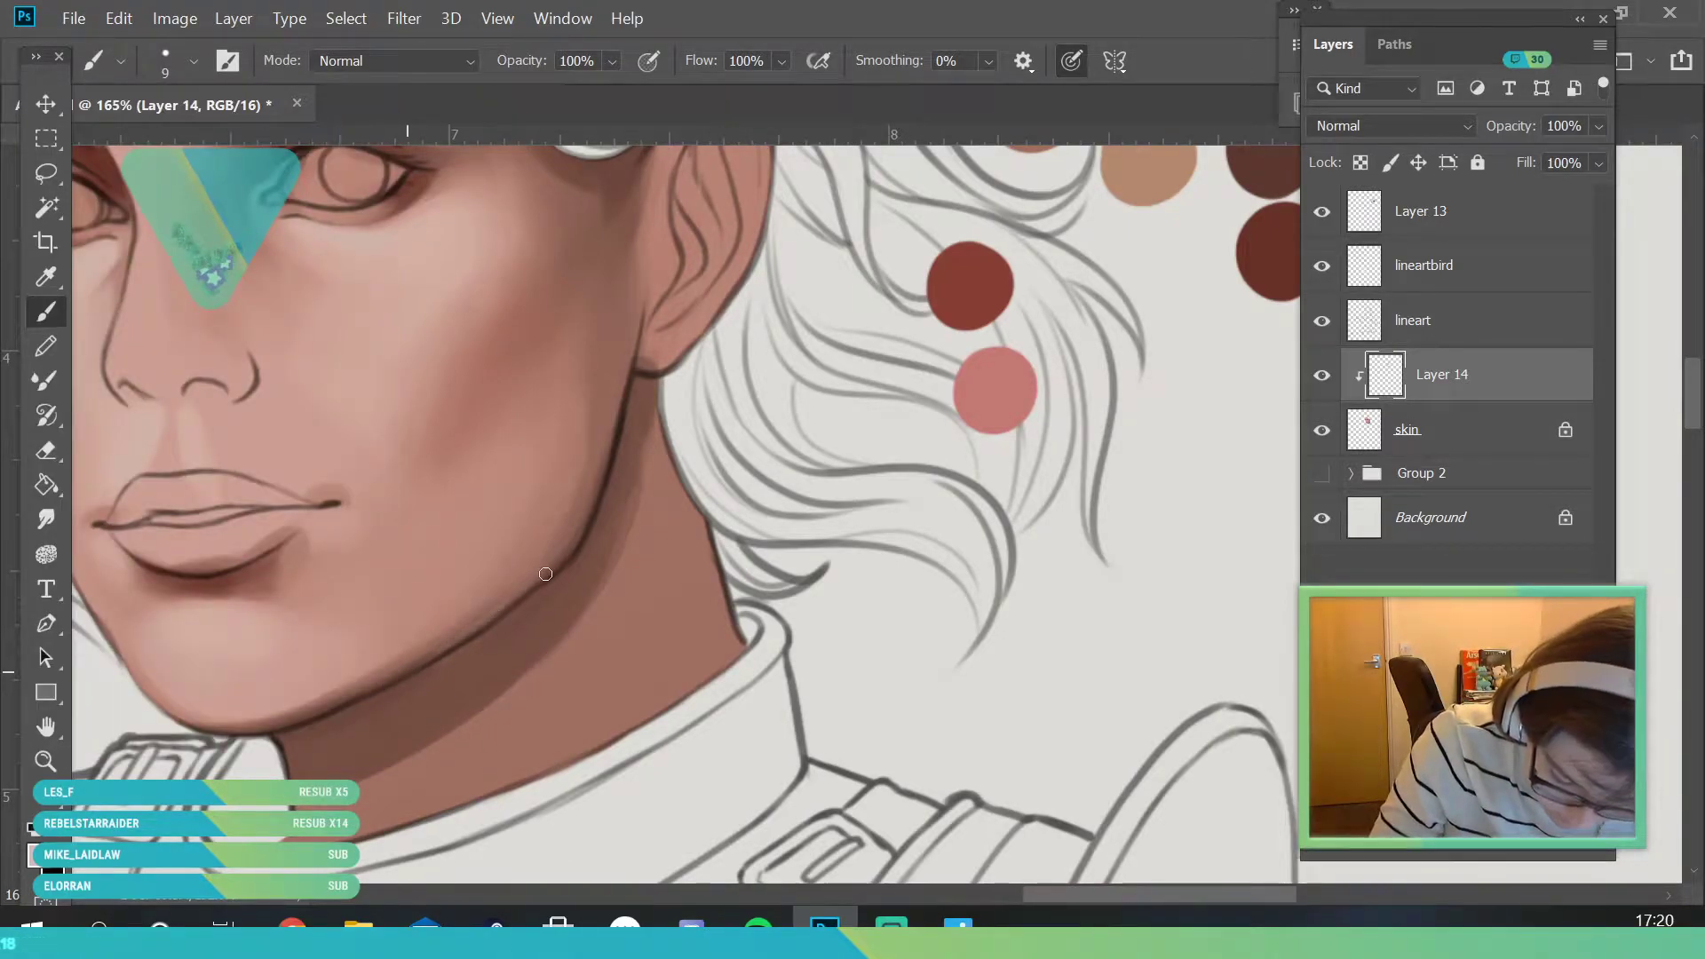
left_click_drag(533, 581, 590, 505)
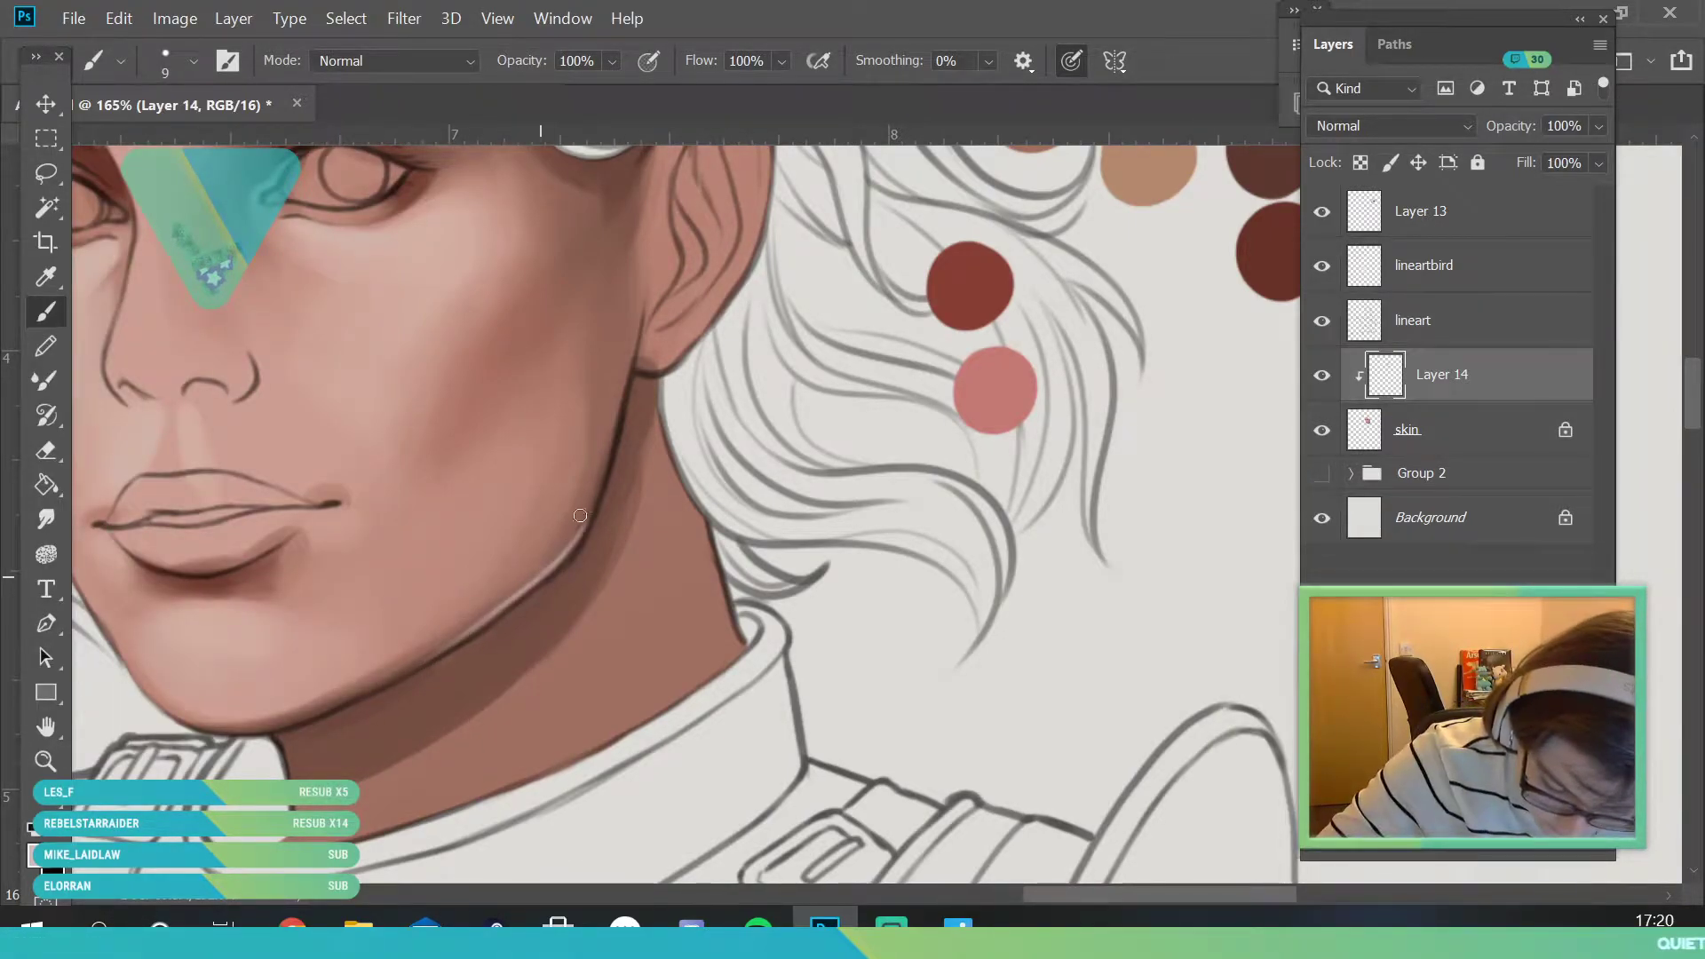
- Sample a skin tone near the jaw, soften the jawline's light edge up to the earlobe with a 14 px brush, and clean it with the eraser
key("z")
mouse_move(440, 524)
left_mouse_down()
mouse_move(411, 754)
mouse_move(541, 610)
mouse_move(383, 568)
left_mouse_up()
key("i")
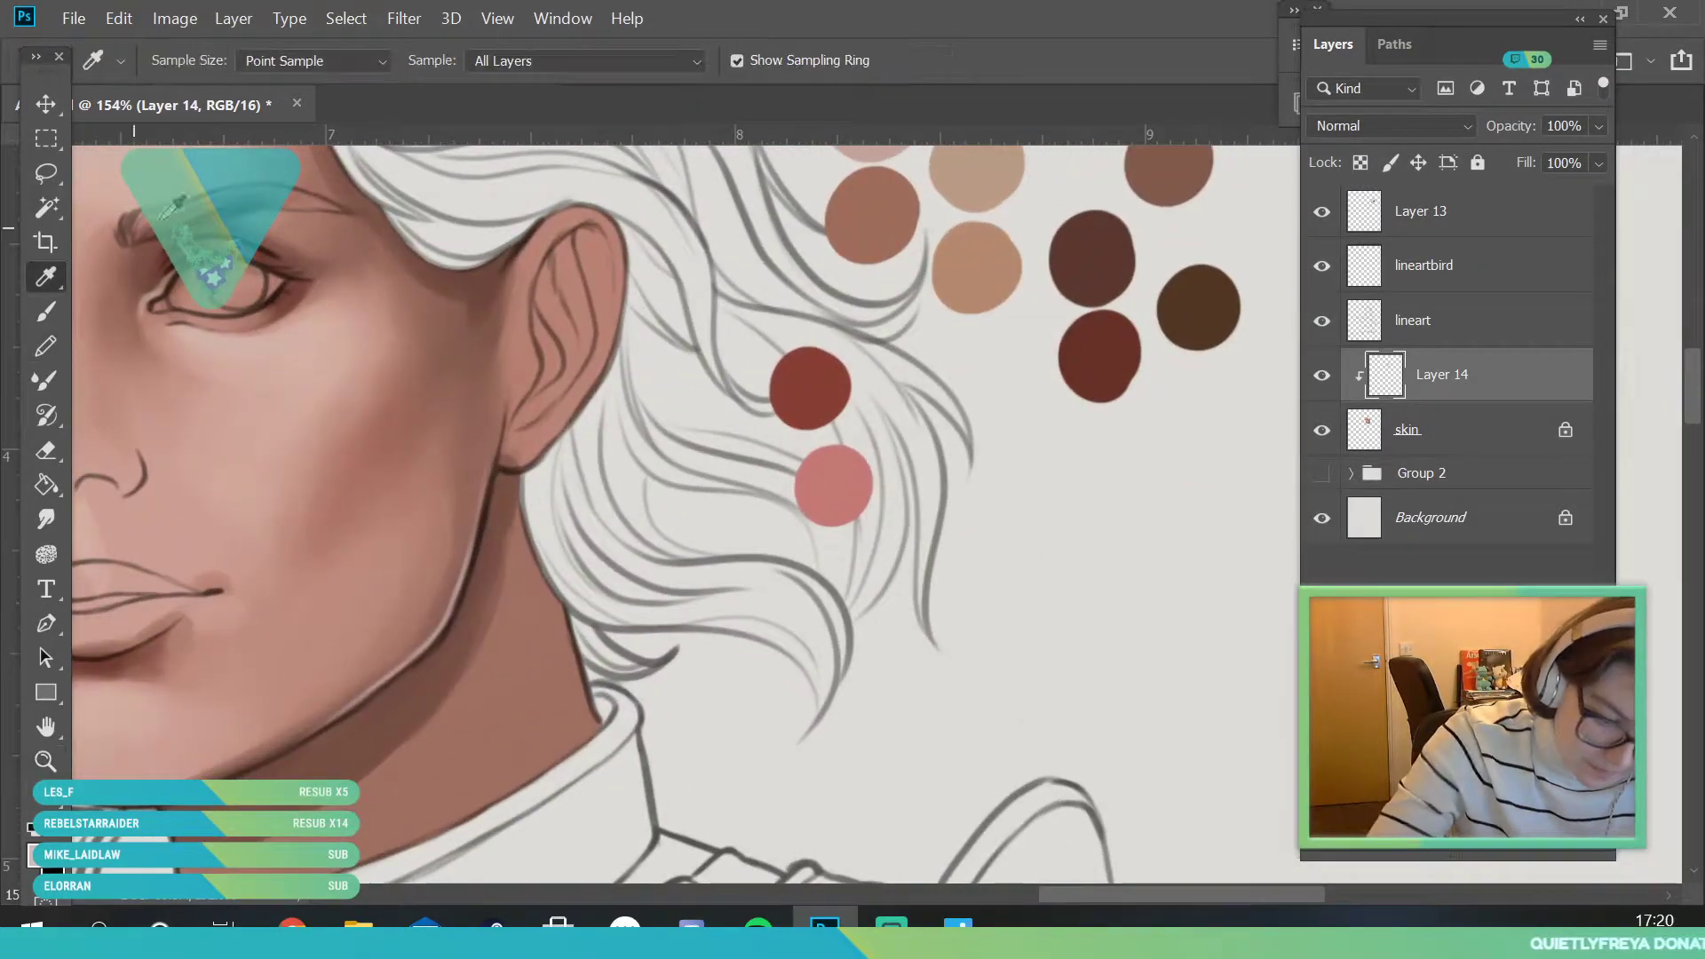
left_click(487, 530)
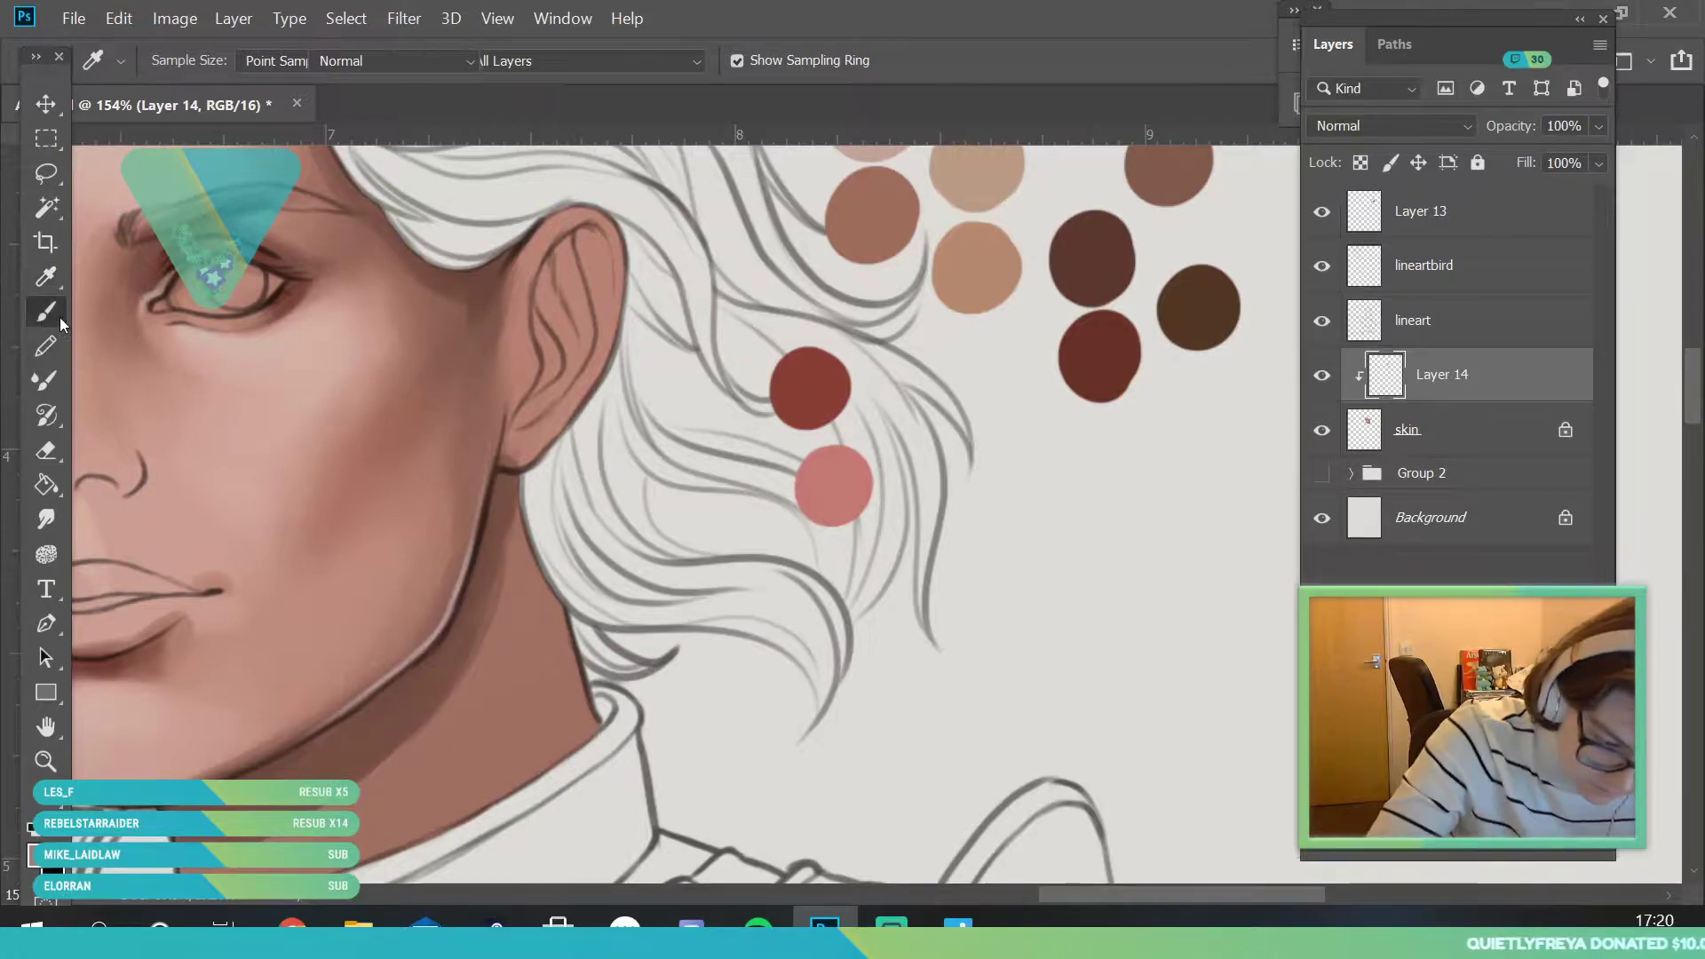
key("b")
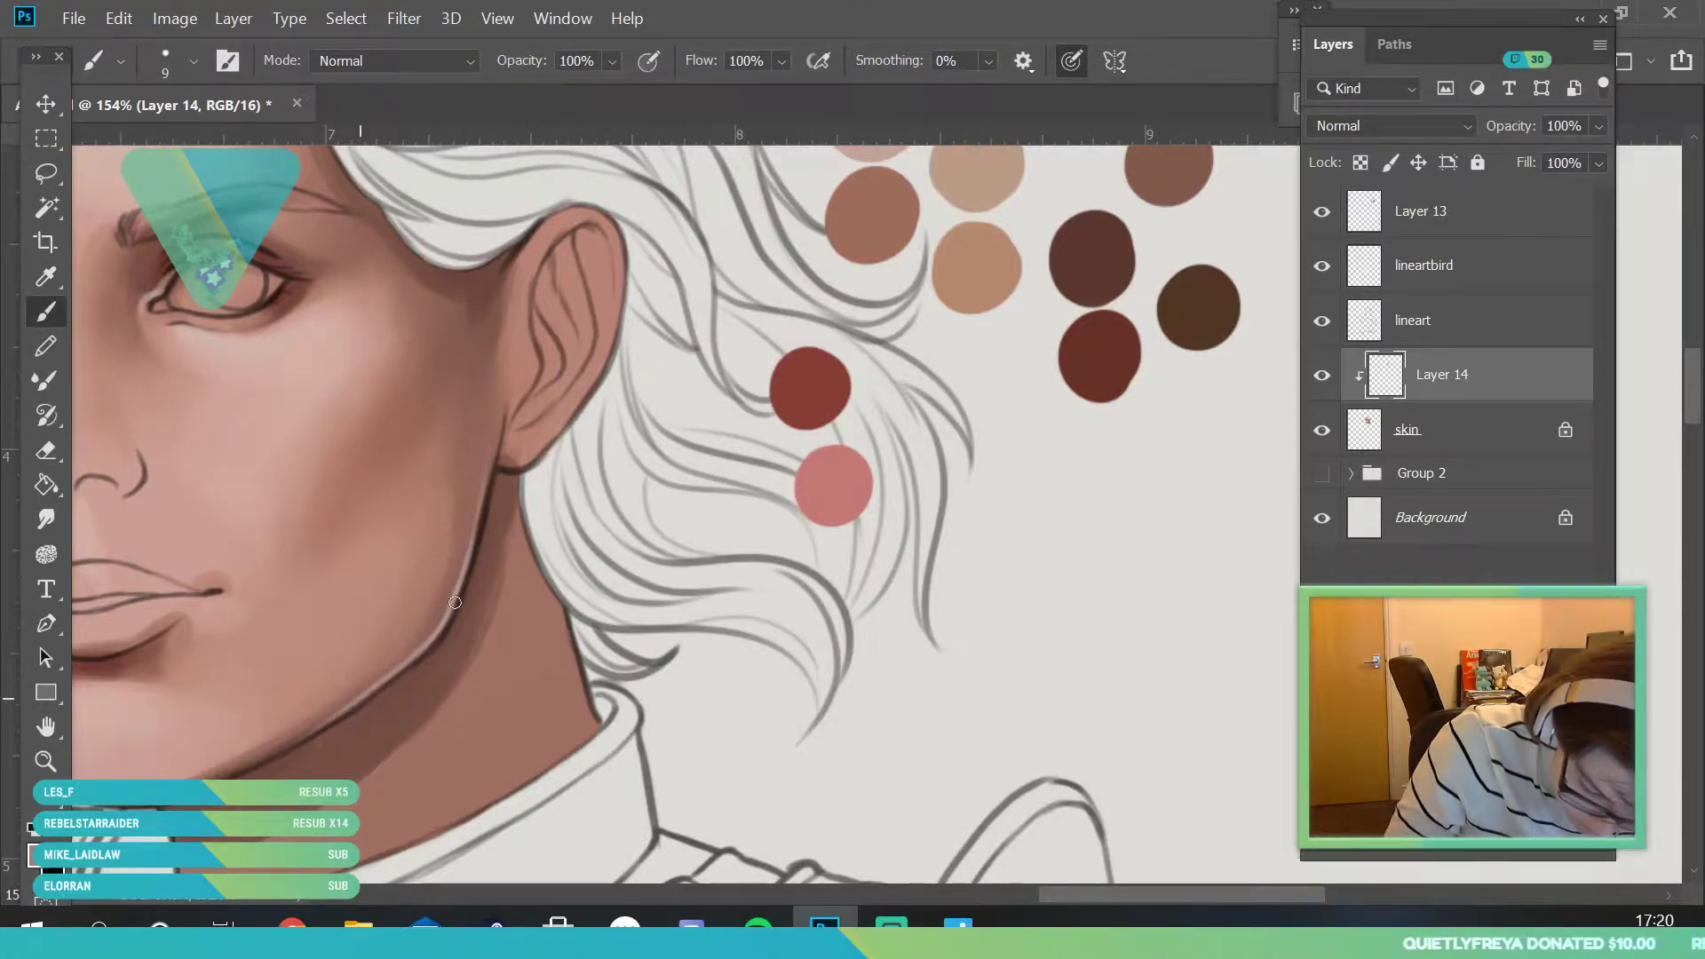
left_click(192, 61)
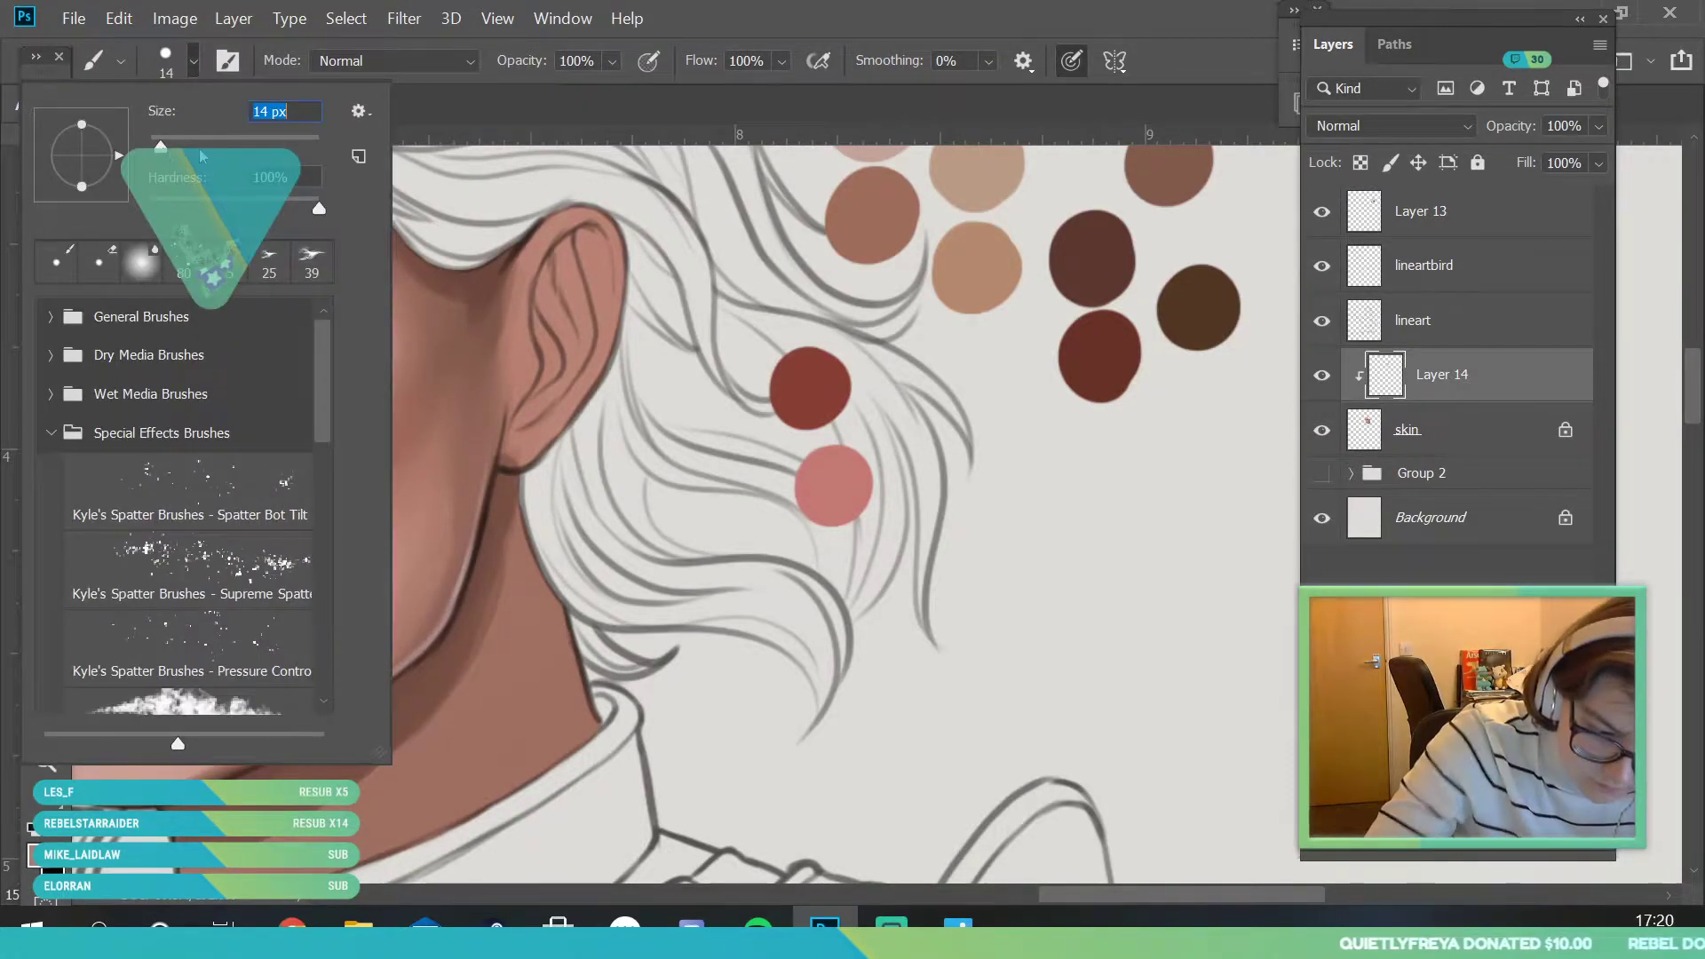
left_click(568, 537)
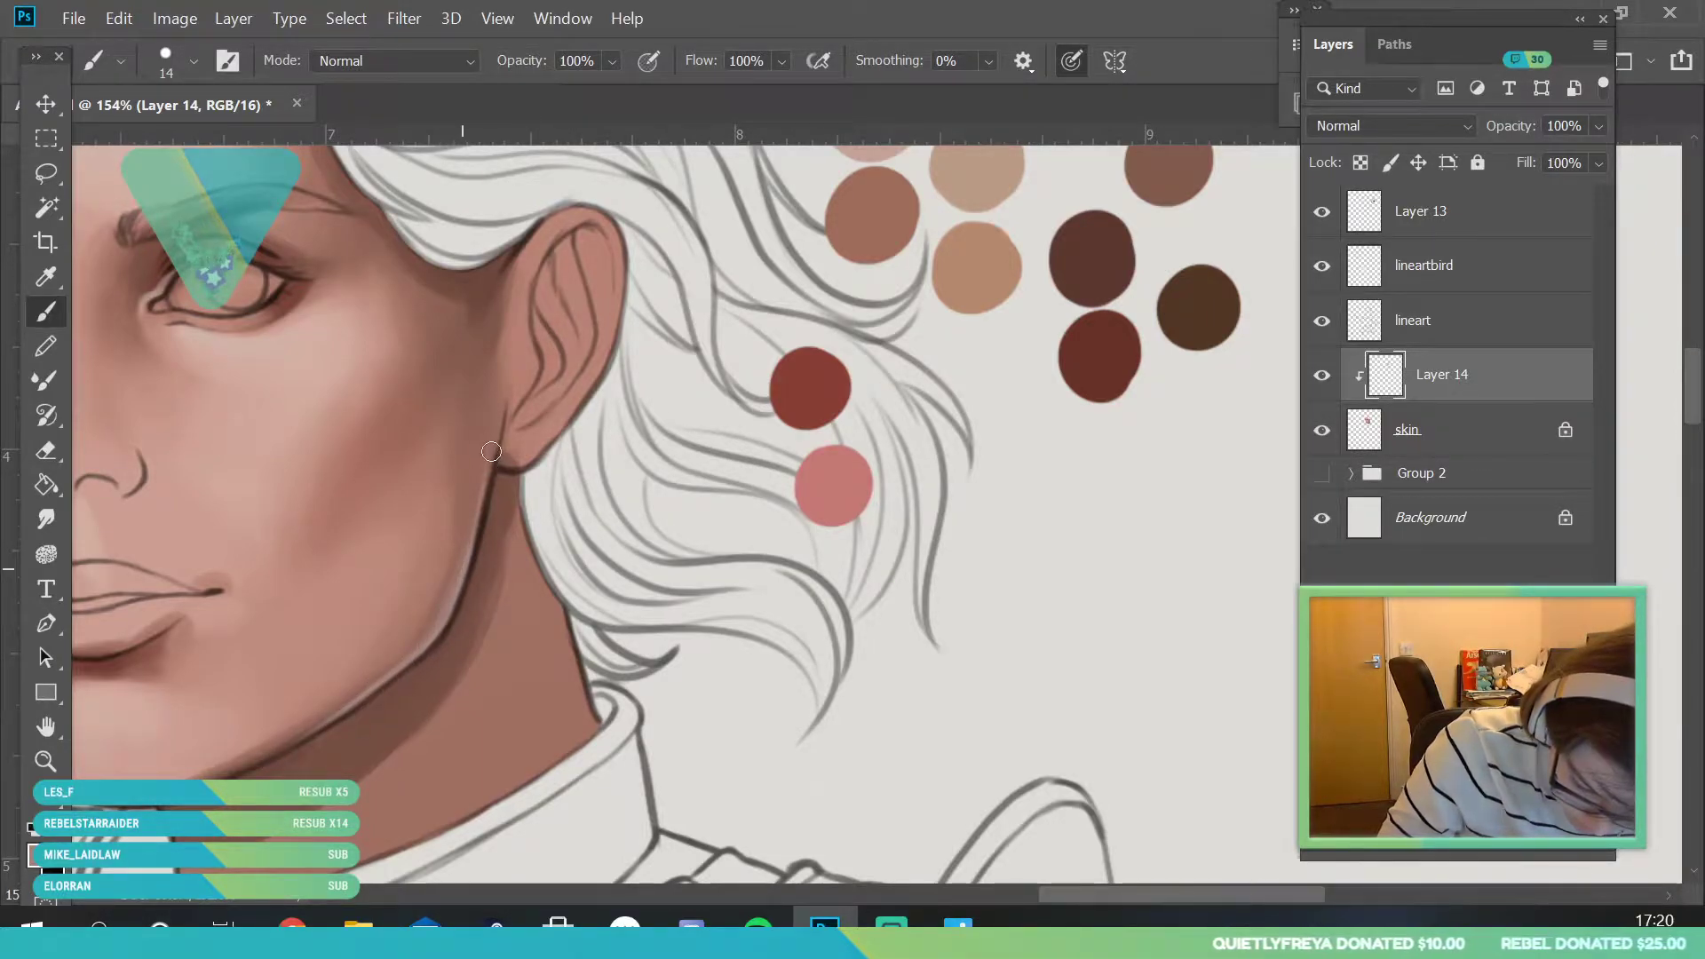
key("e")
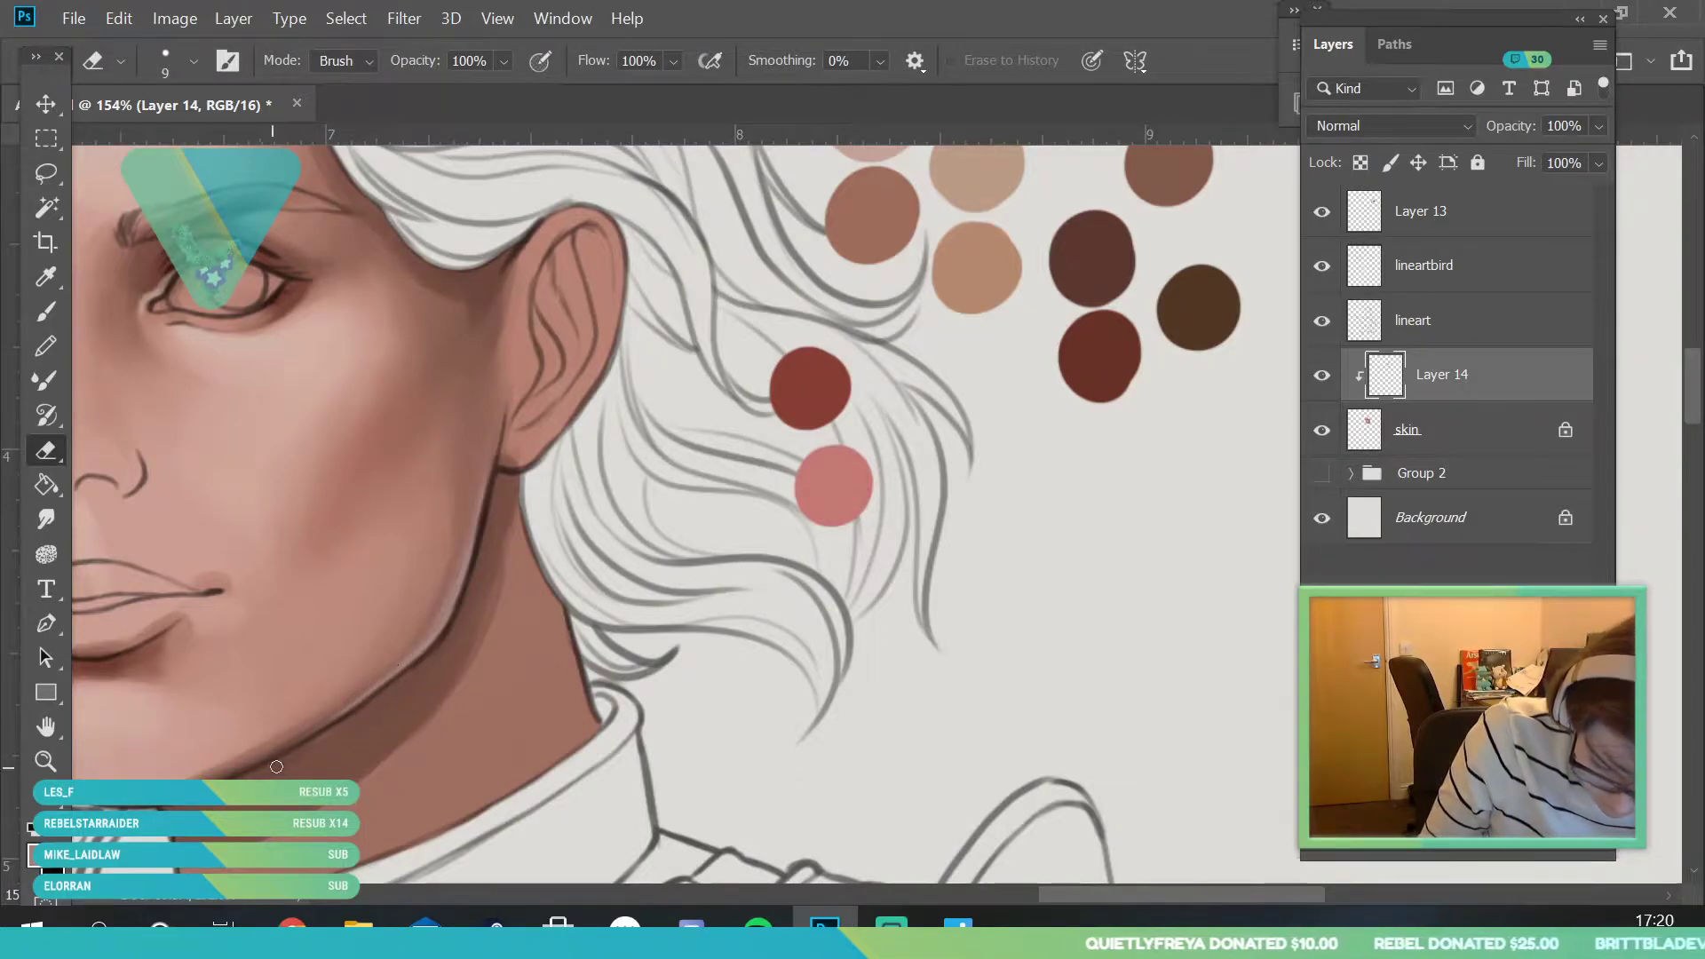
left_click(43, 309)
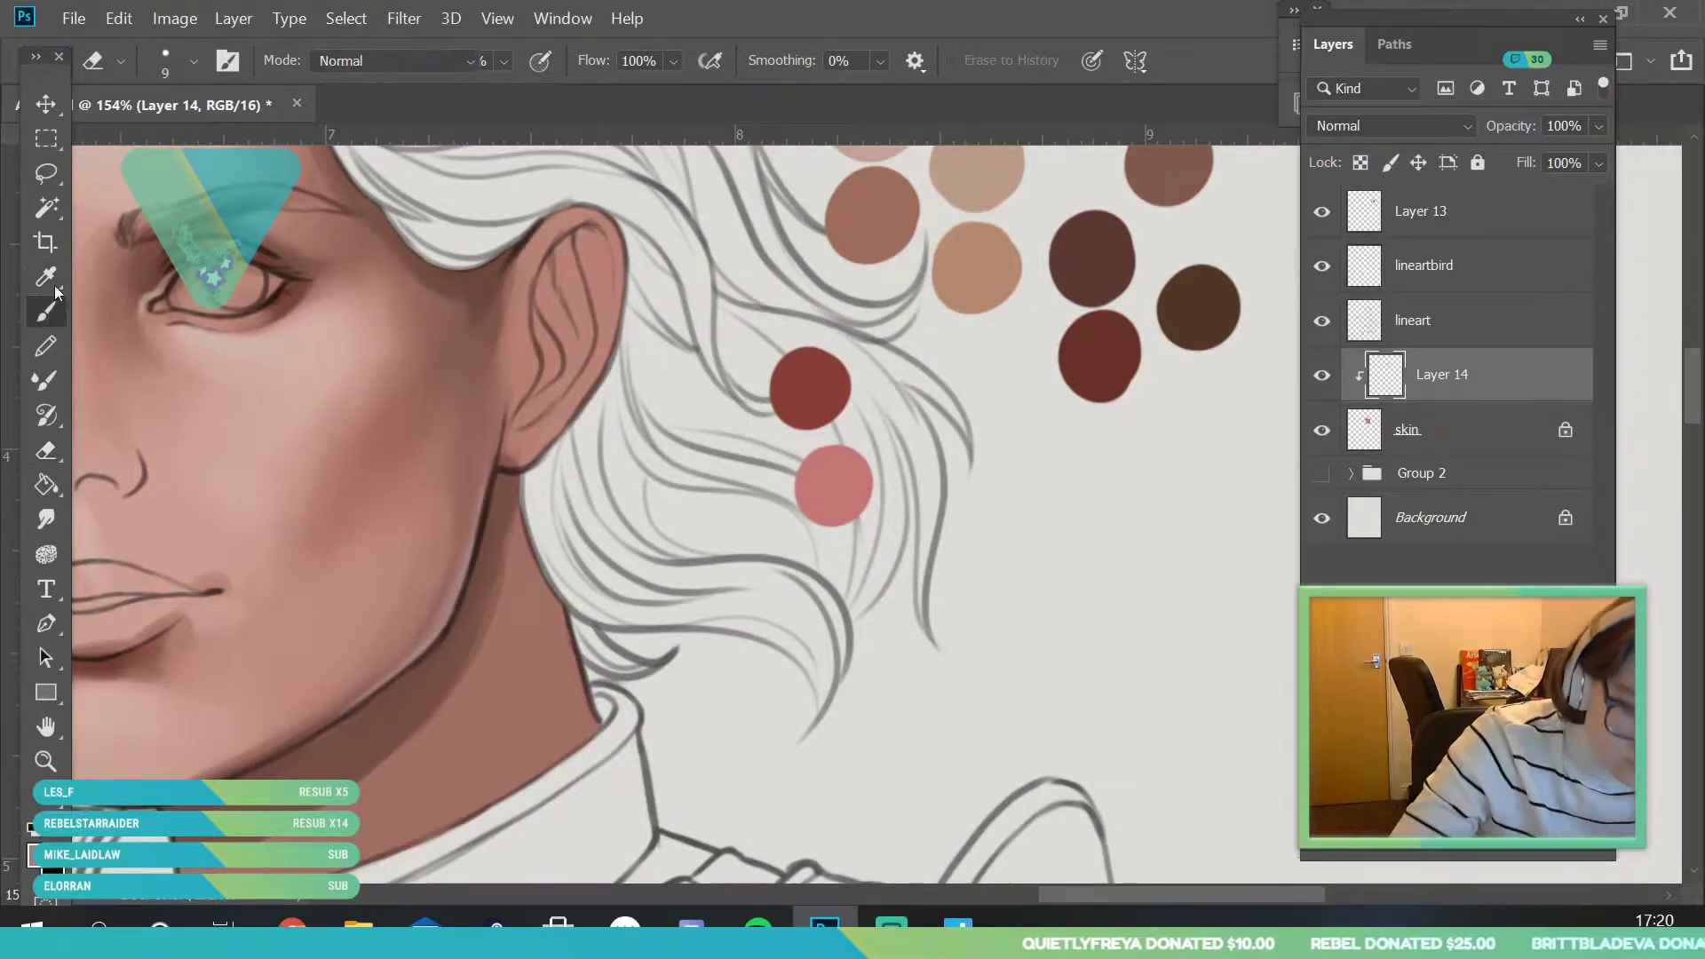
- Set the brush to 75 px, sample the pale lilac-pink swatch and paint a soft highlight on the lower cheek beside the jaw
left_click(194, 60)
left_click(202, 146)
key("Return")
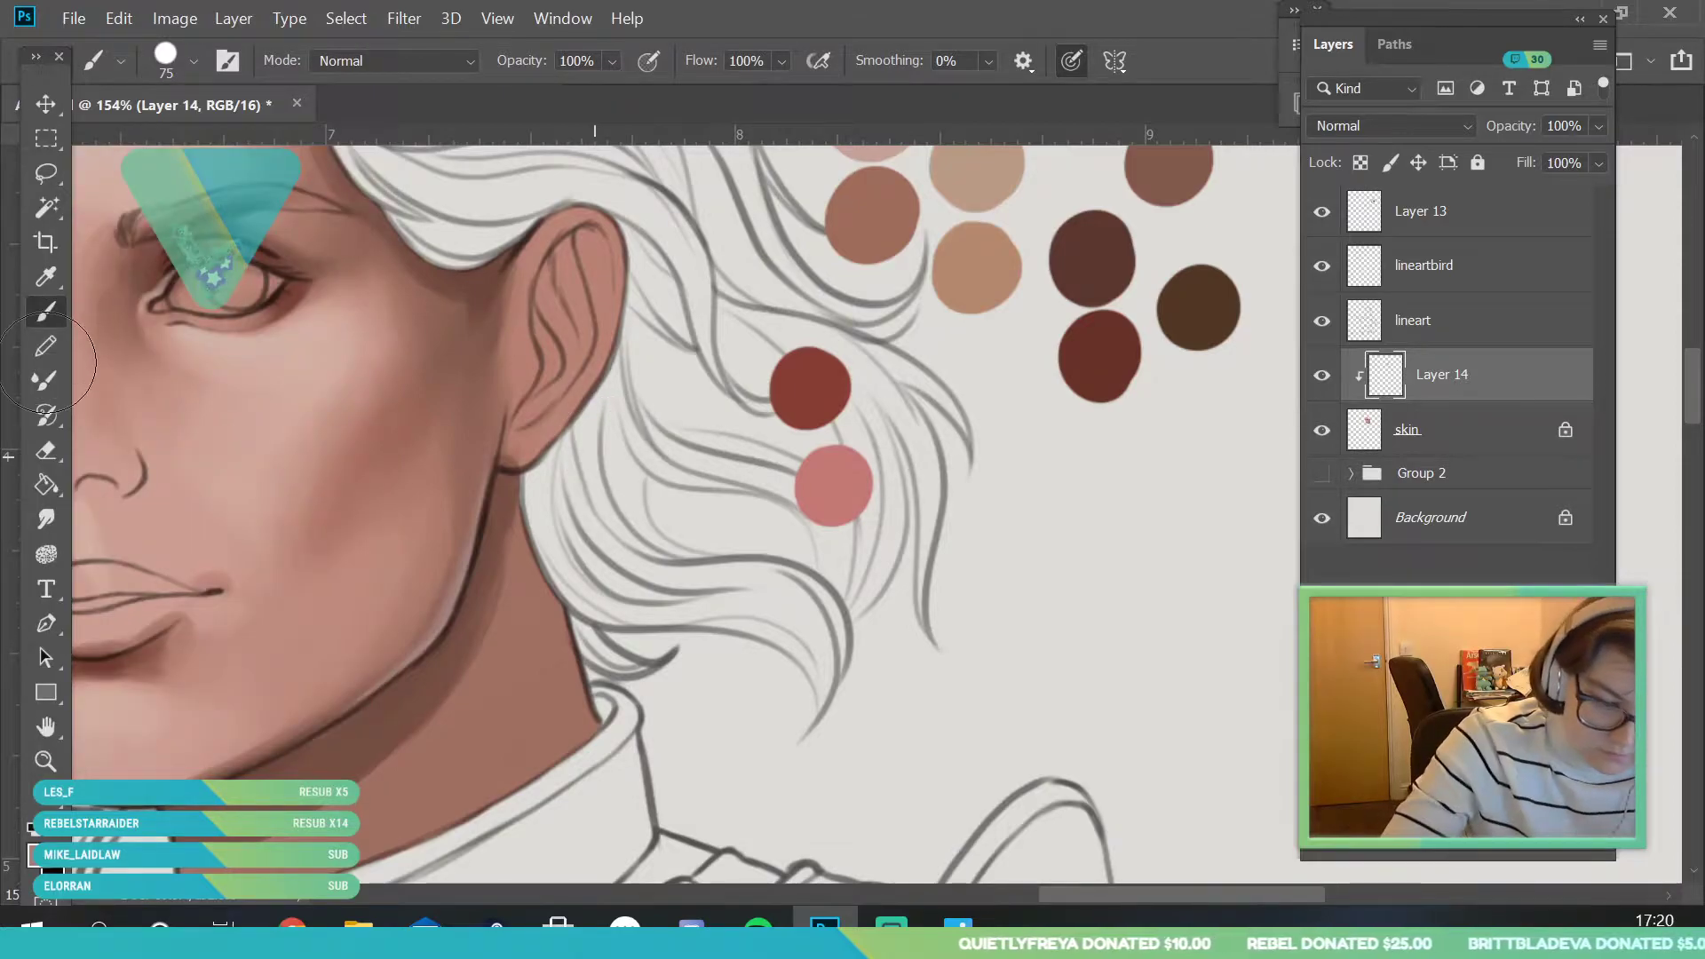
key("i")
key("b")
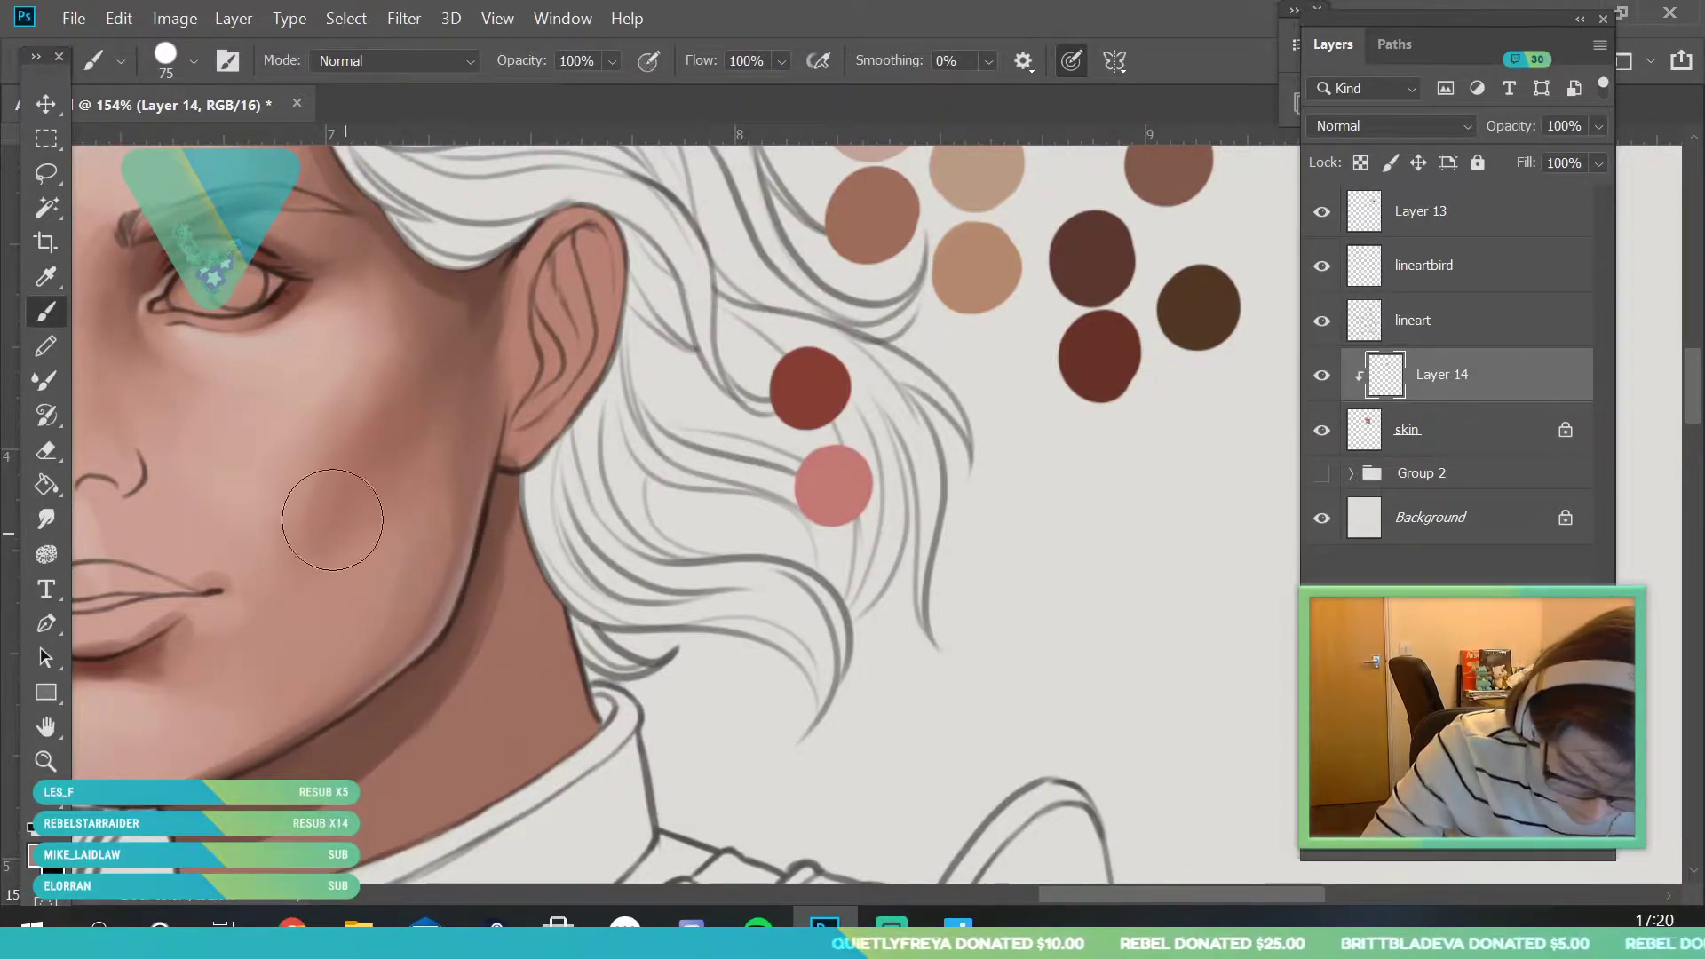
key("i")
scroll(986, 257, "up", 5)
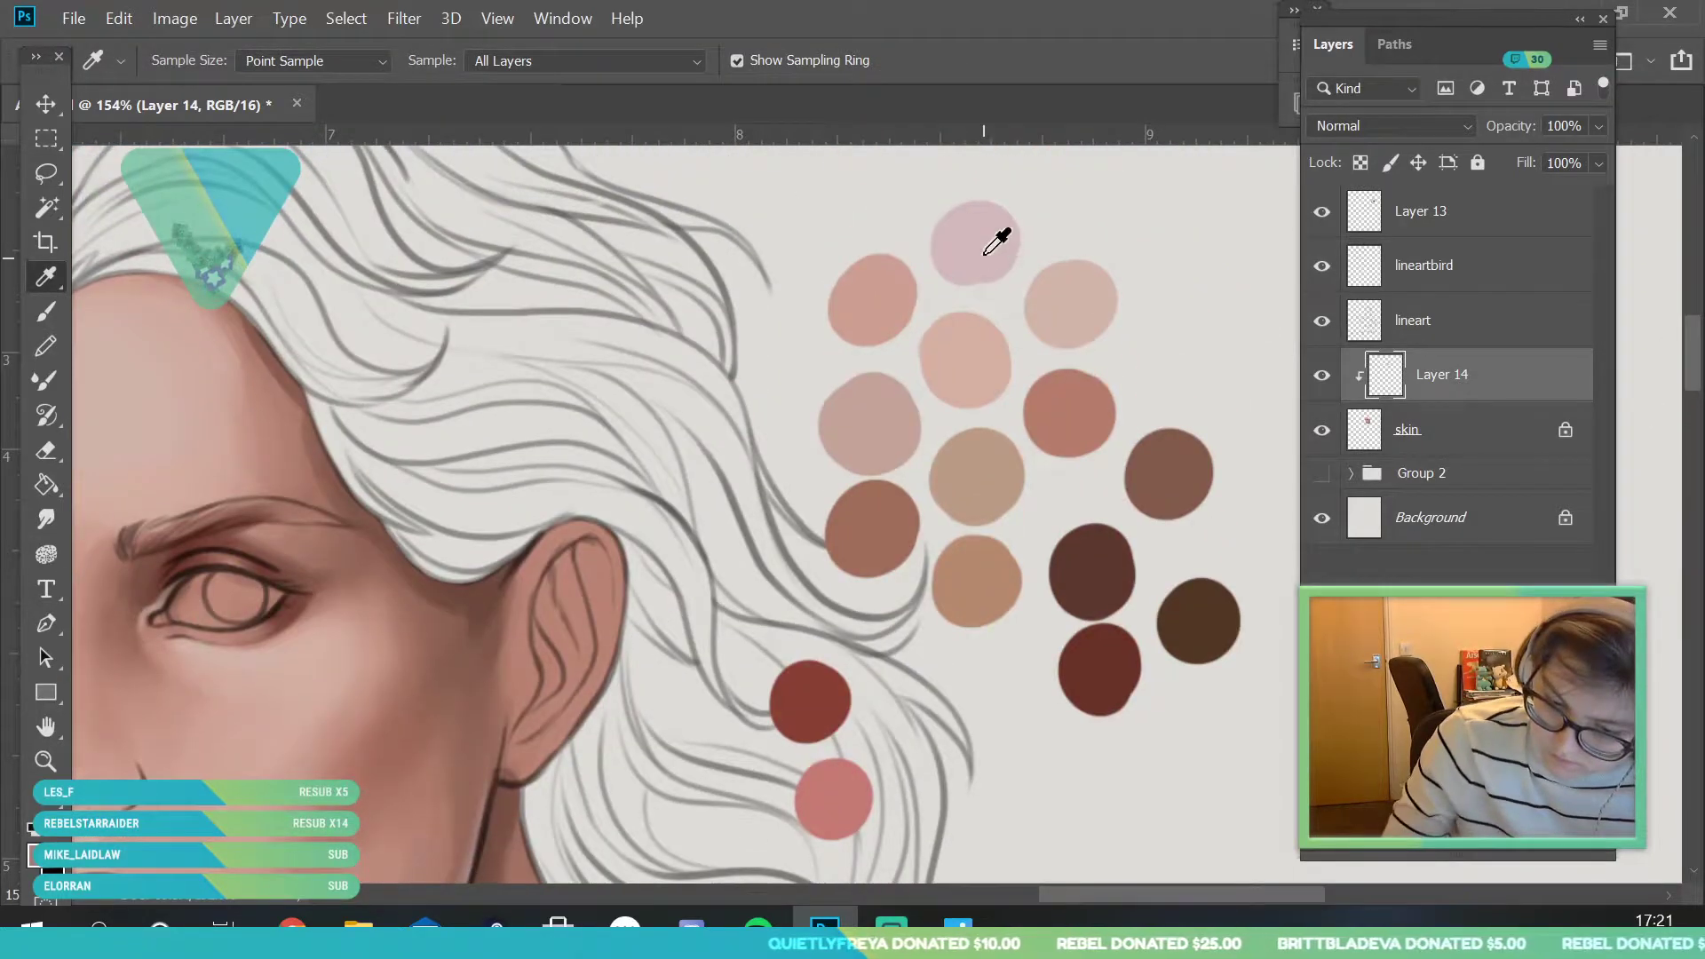
scroll(579, 380, "down", 6)
key("b")
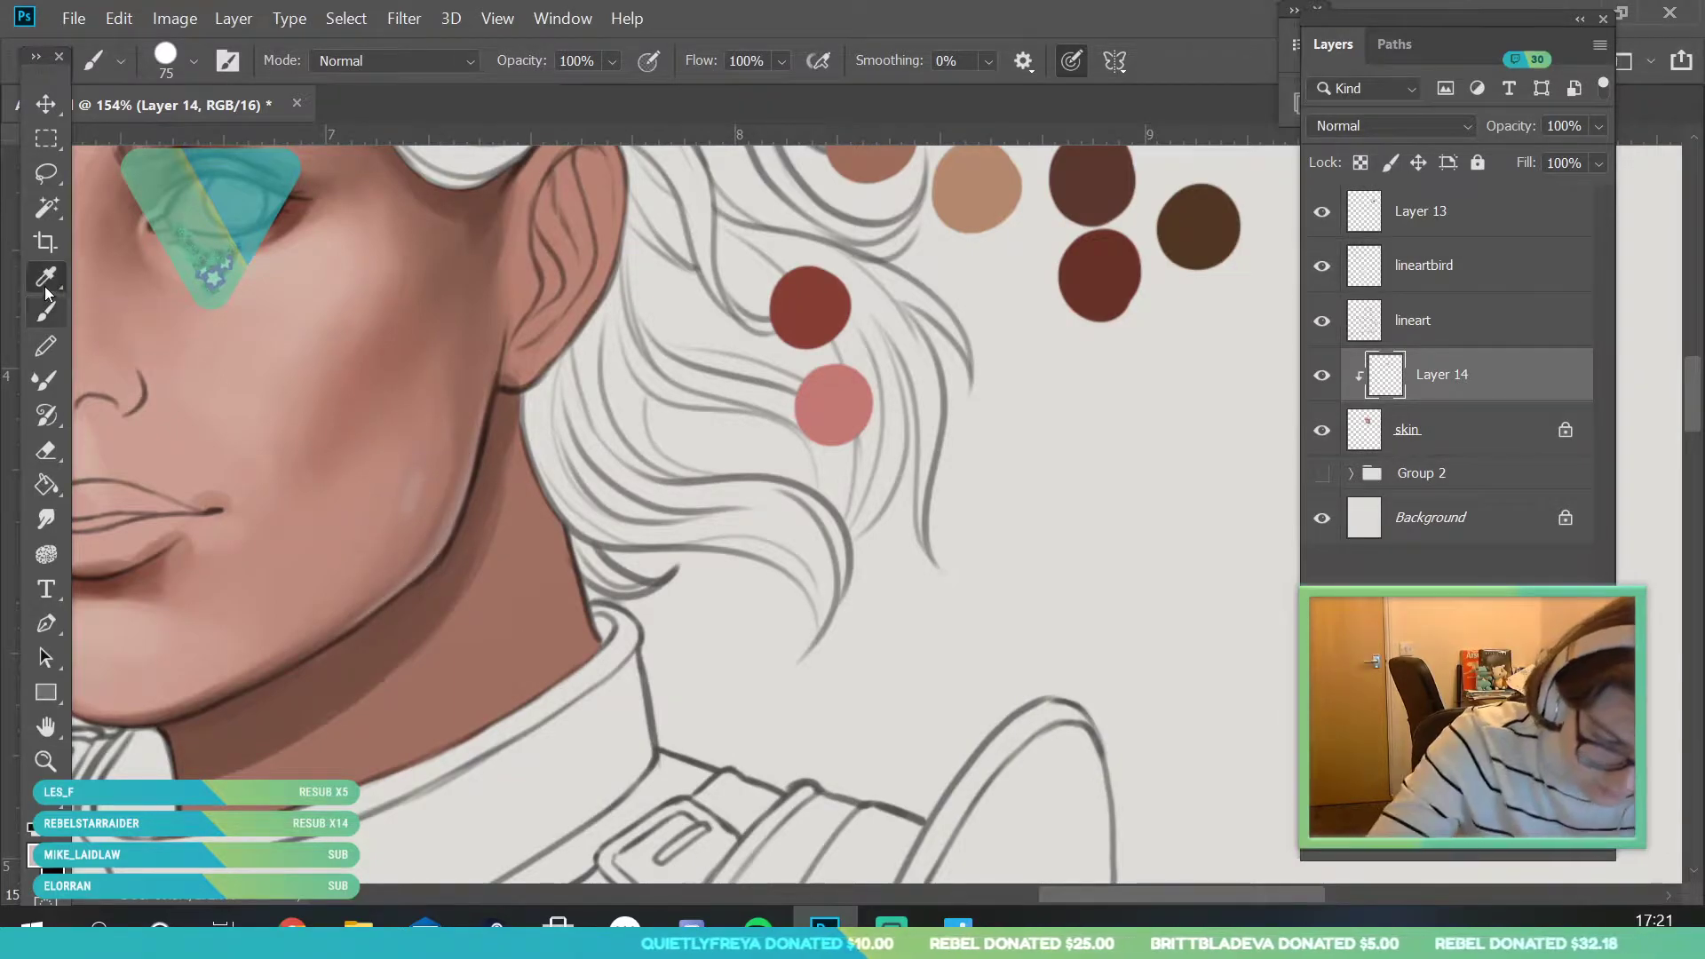
- Sample the pale patch on the lower cheek and blend it down along the jaw
key("i")
left_click(423, 488)
key("b")
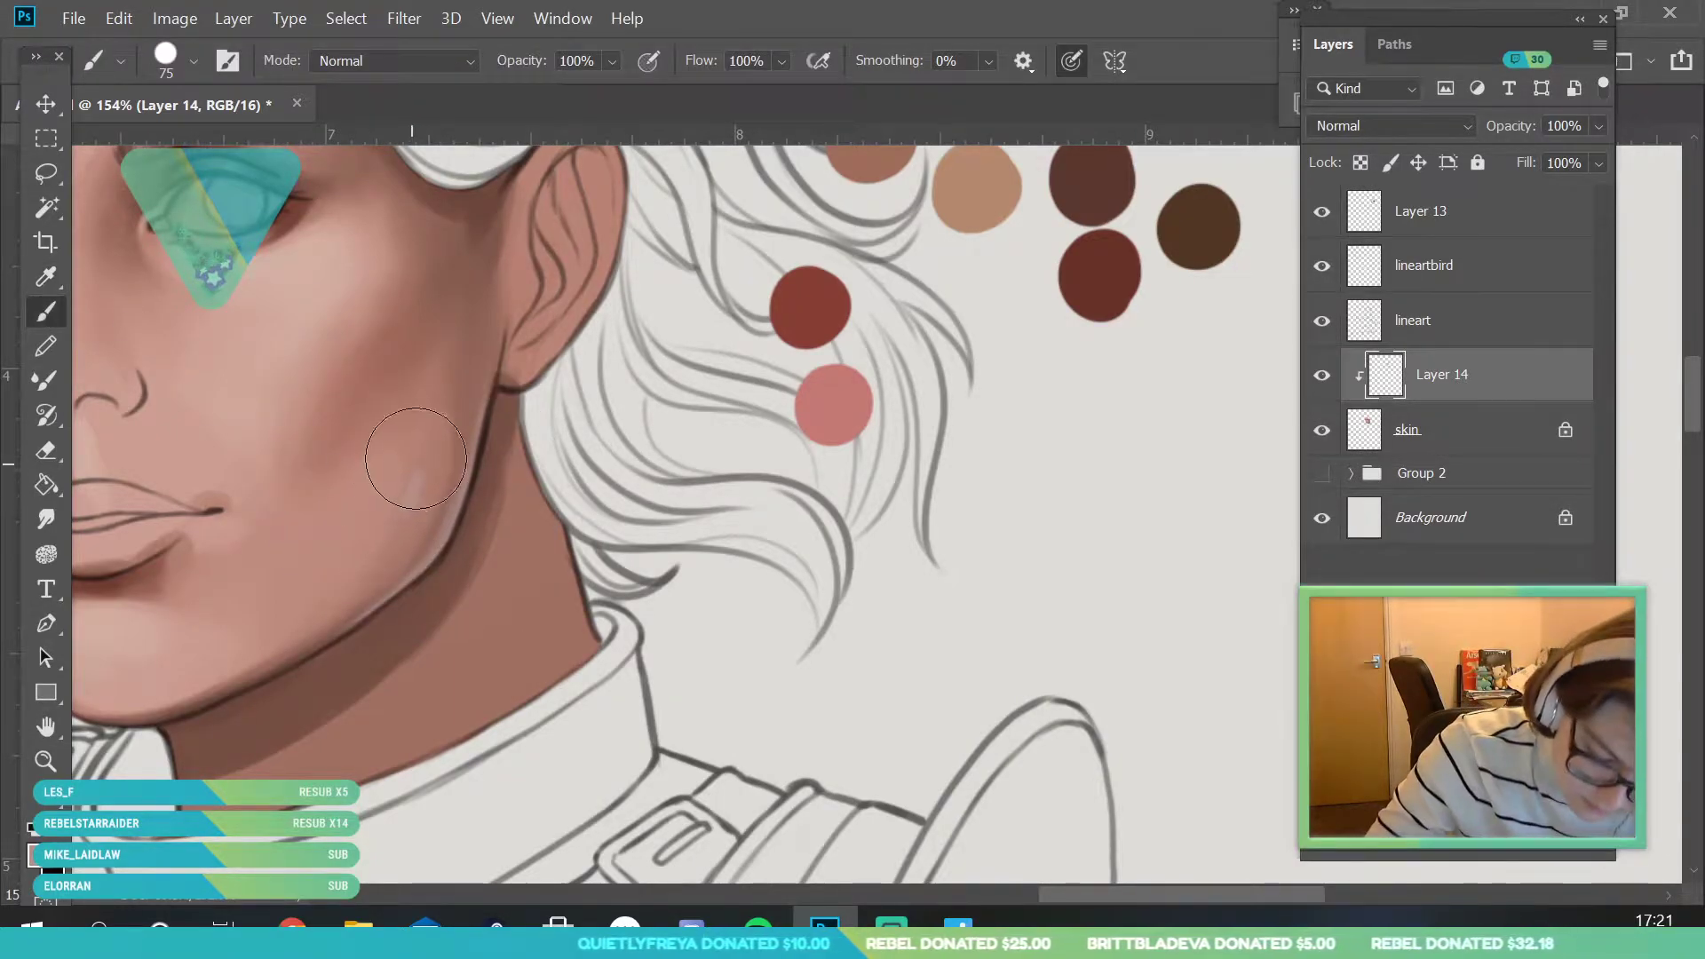
mouse_move(404, 474)
left_mouse_down()
mouse_move(373, 533)
mouse_move(370, 597)
mouse_move(415, 476)
mouse_move(355, 541)
mouse_move(426, 465)
mouse_move(419, 526)
mouse_move(450, 499)
mouse_move(411, 538)
mouse_move(335, 719)
left_mouse_up()
- Paint a pale highlight on the temple in front of the near ear and blend it with tones sampled around it
left_click(51, 761)
left_click_drag(435, 440, 639, 723)
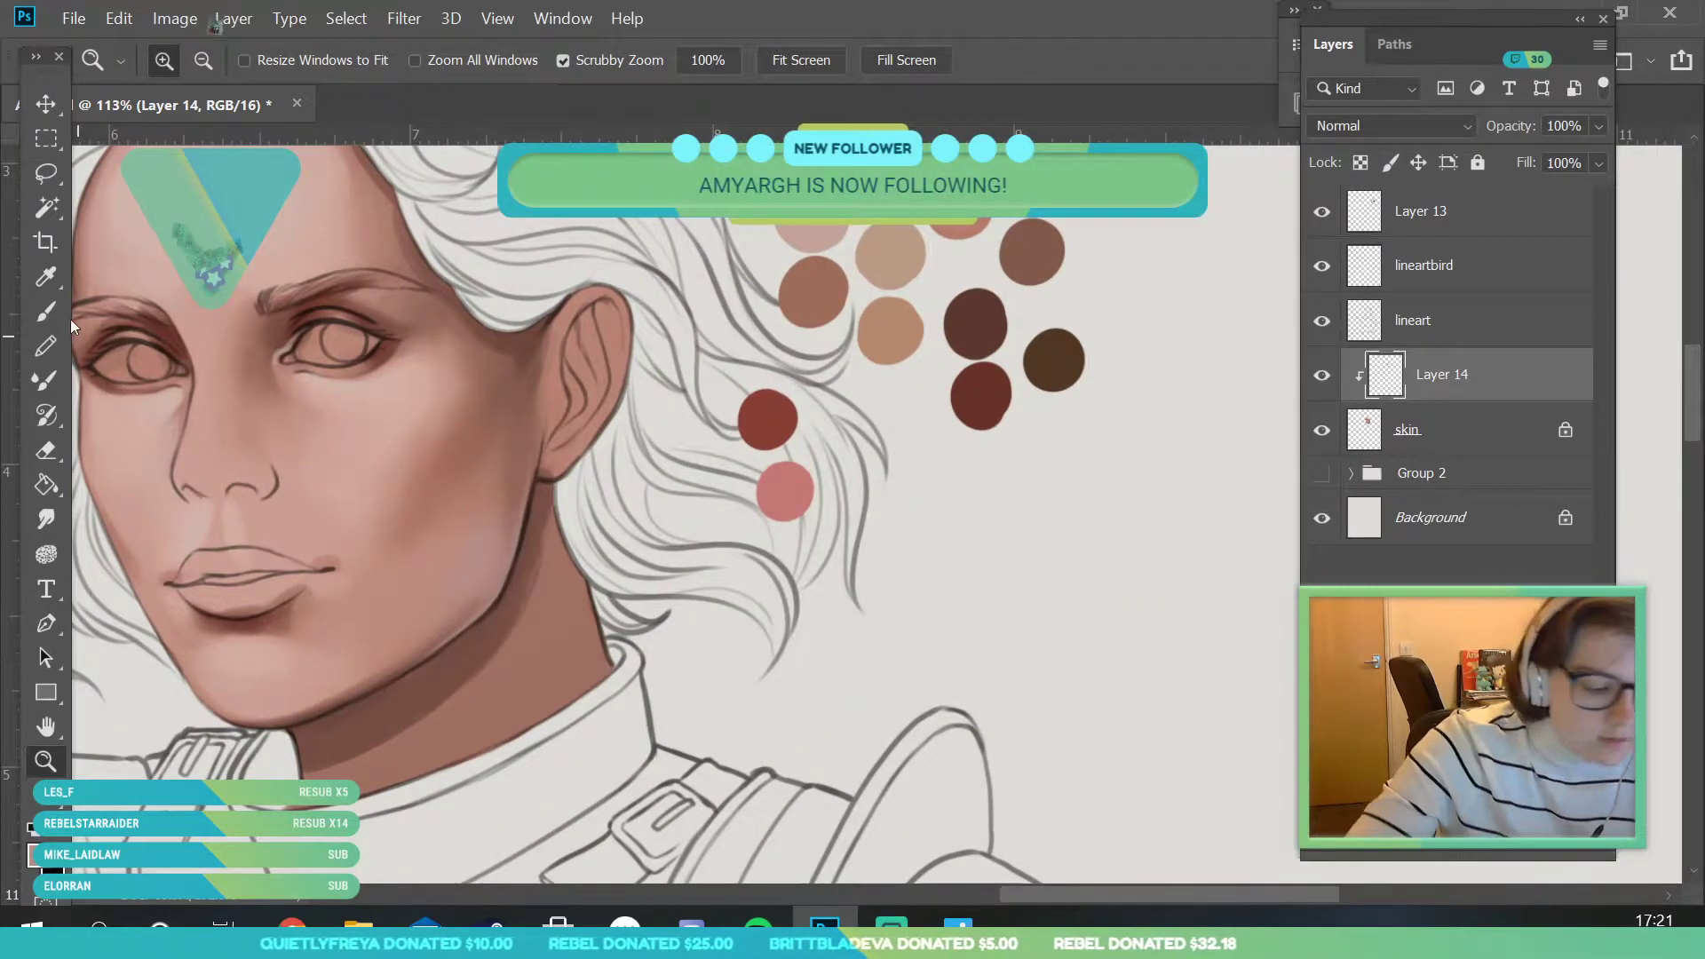
key("b")
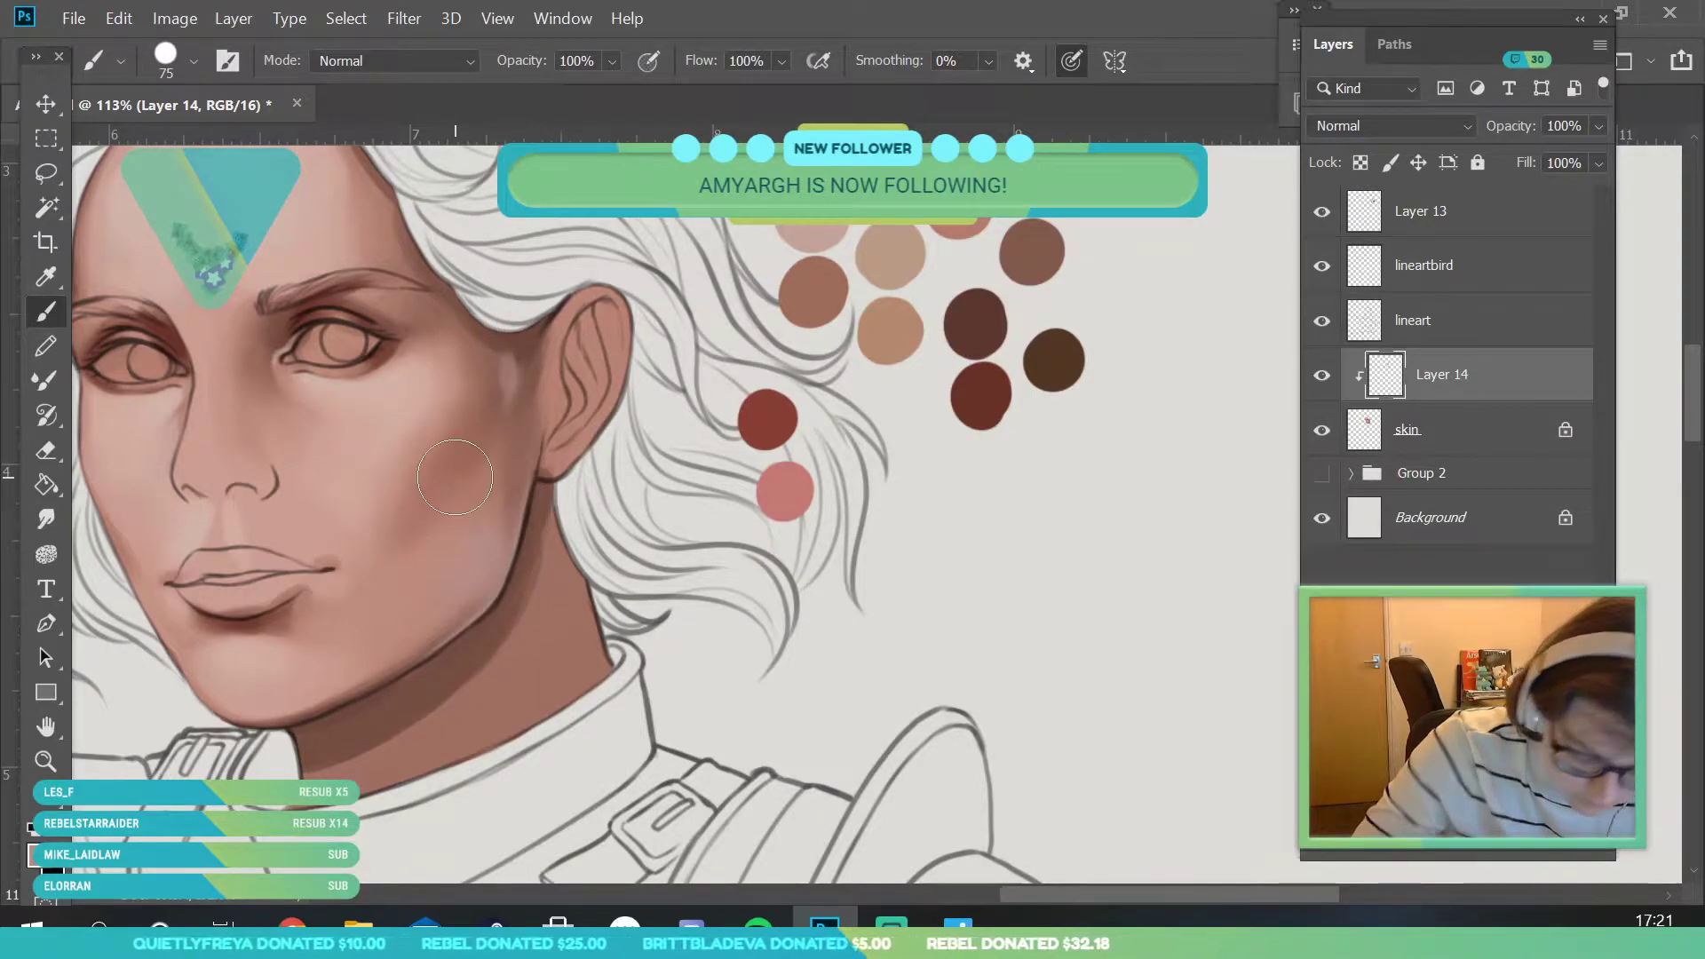
key("i")
left_click(498, 391)
key("b")
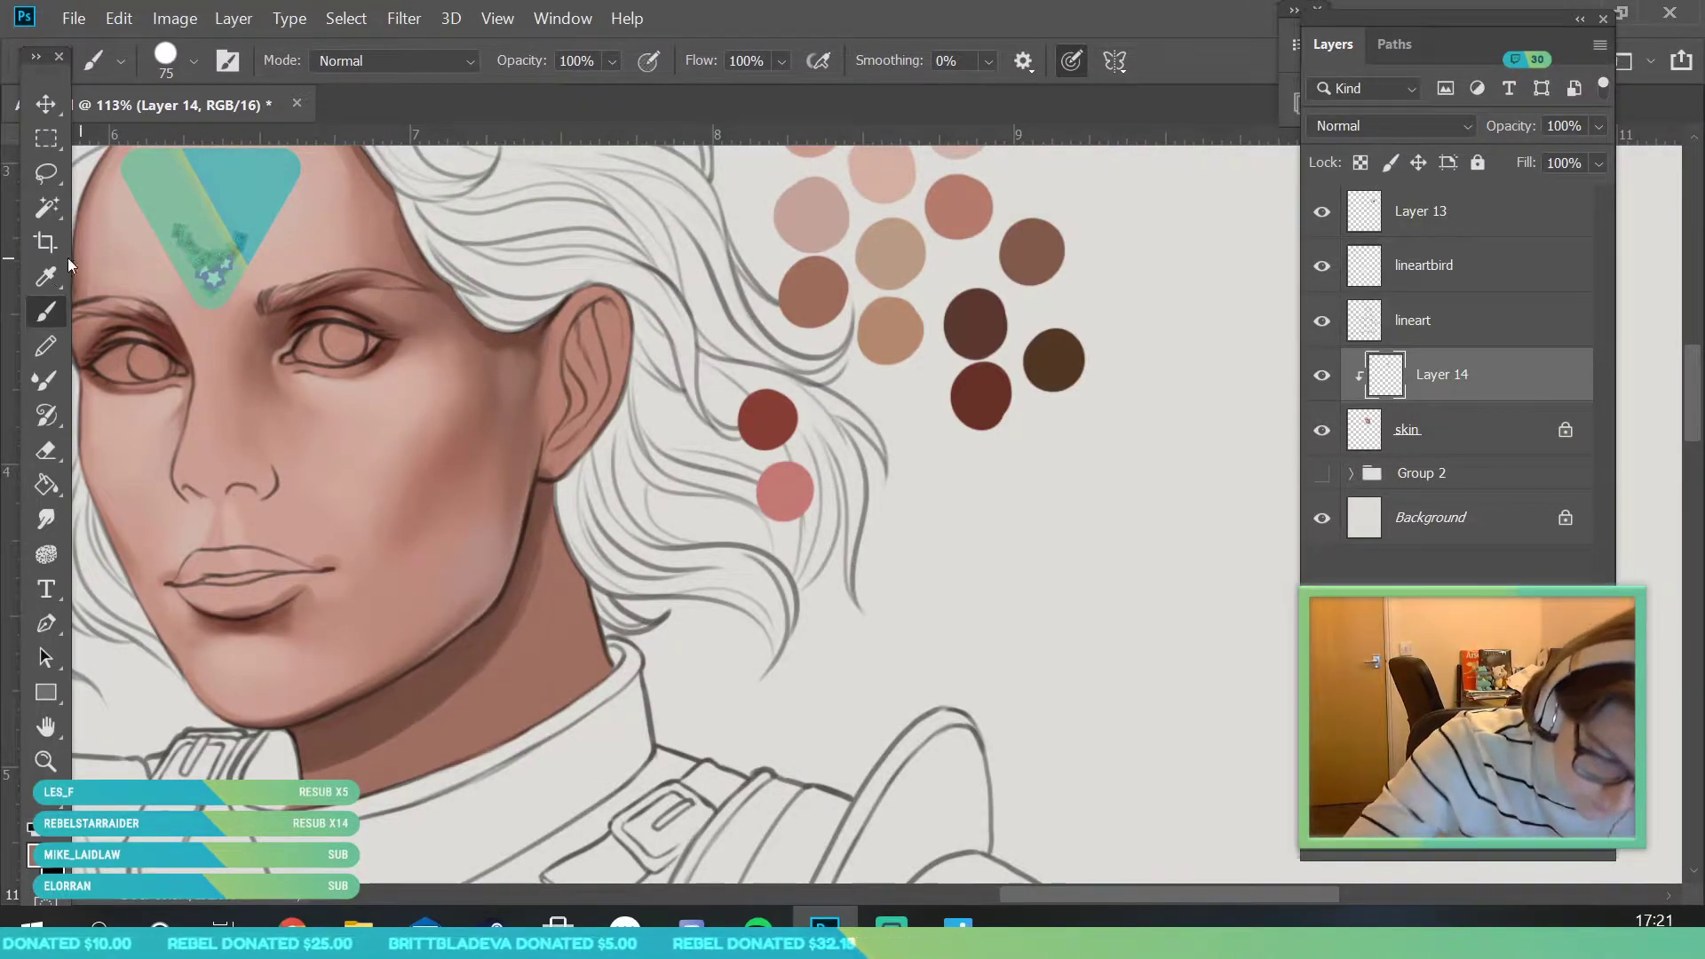
left_click(46, 276)
left_click(515, 386)
key("b")
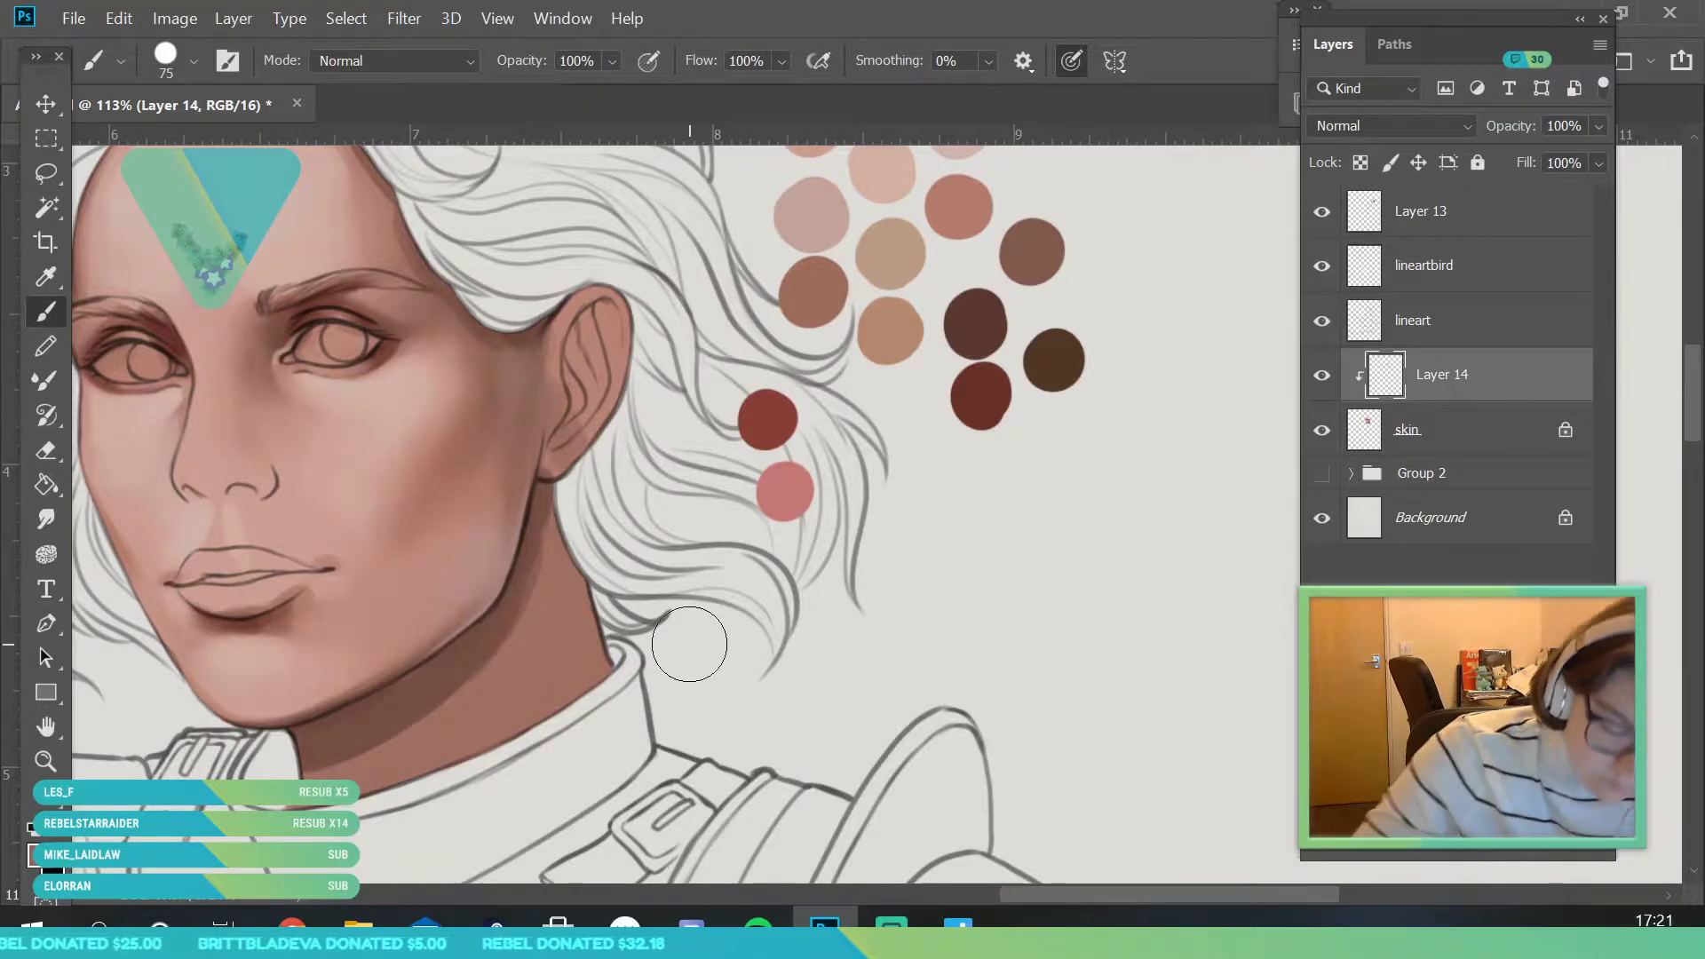
- Examine the face shading up close and against the whole figure, comparing it with Layer 14 hidden and shown
left_click(44, 762)
left_click_drag(500, 457, 403, 696)
left_click_drag(512, 452, 560, 548)
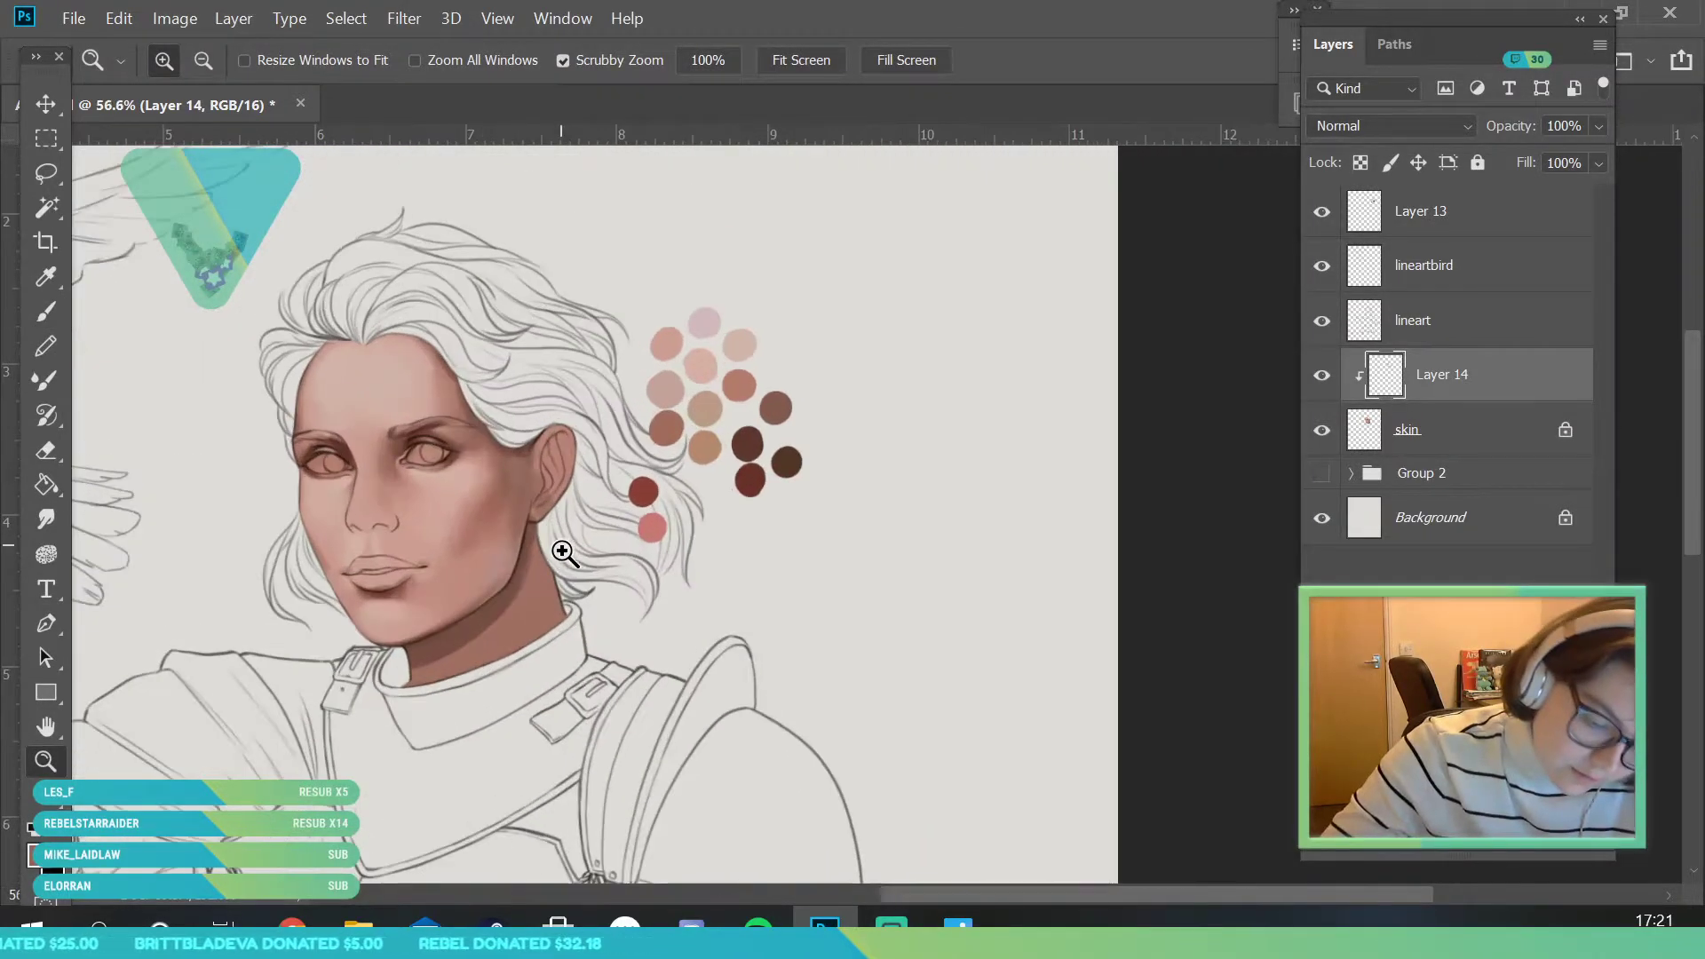
left_click_drag(364, 541, 409, 598)
scroll(373, 525, "up", 1)
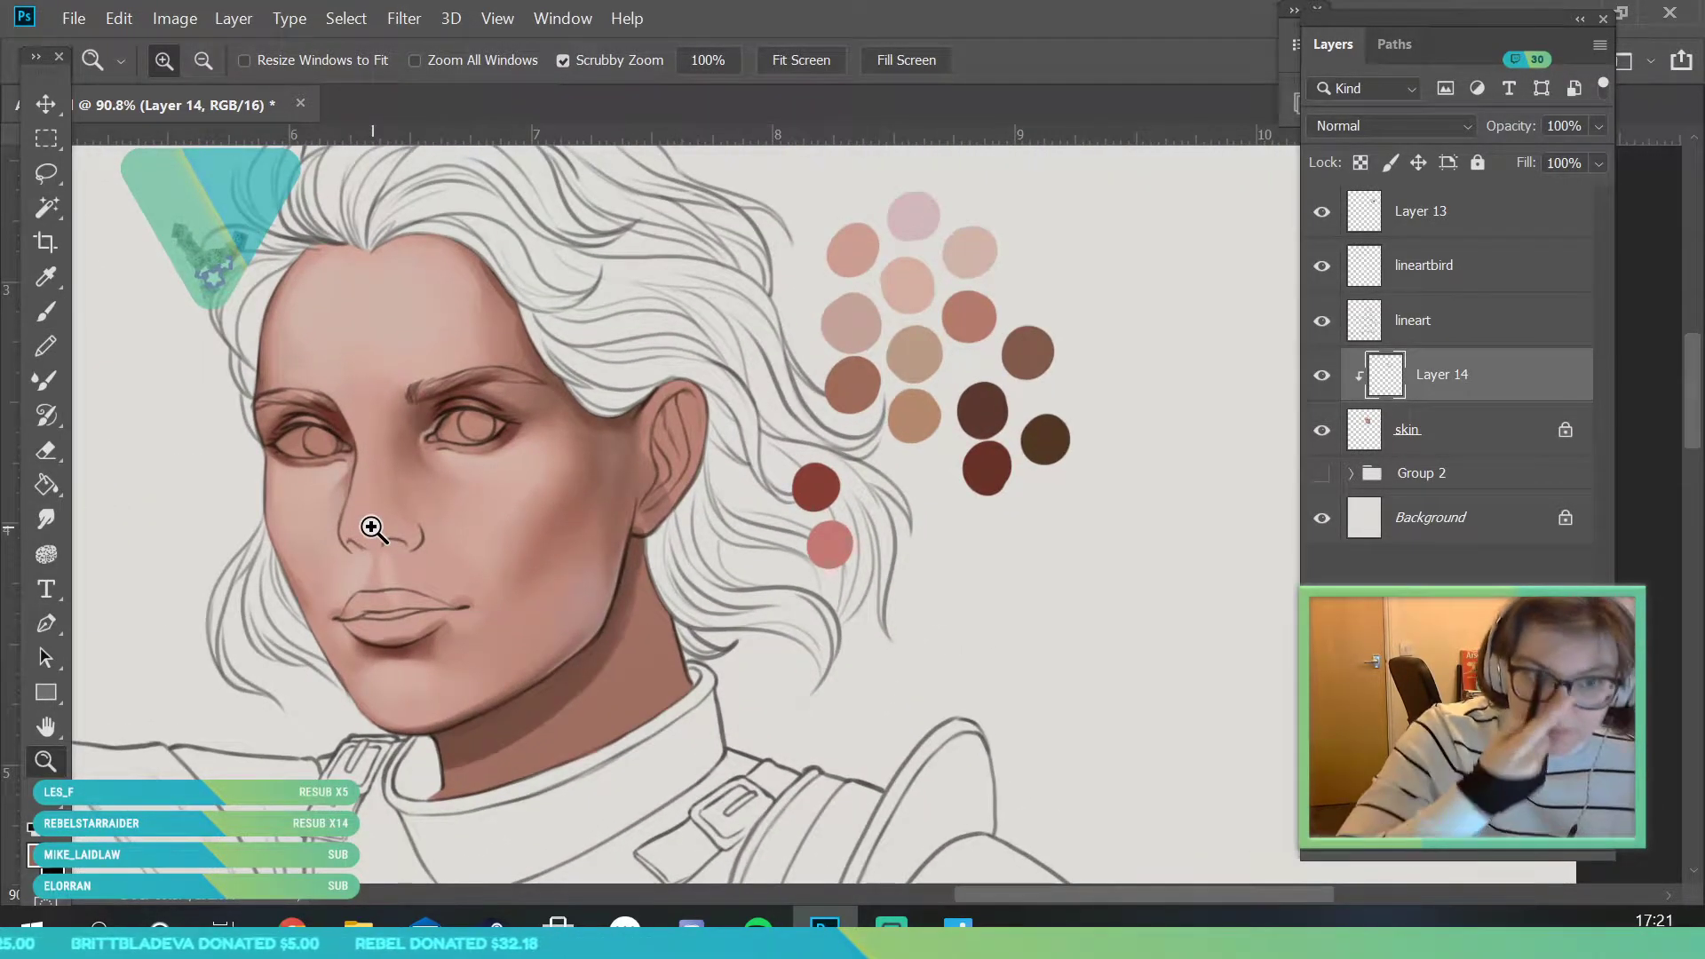
scroll(537, 391, "down", 1)
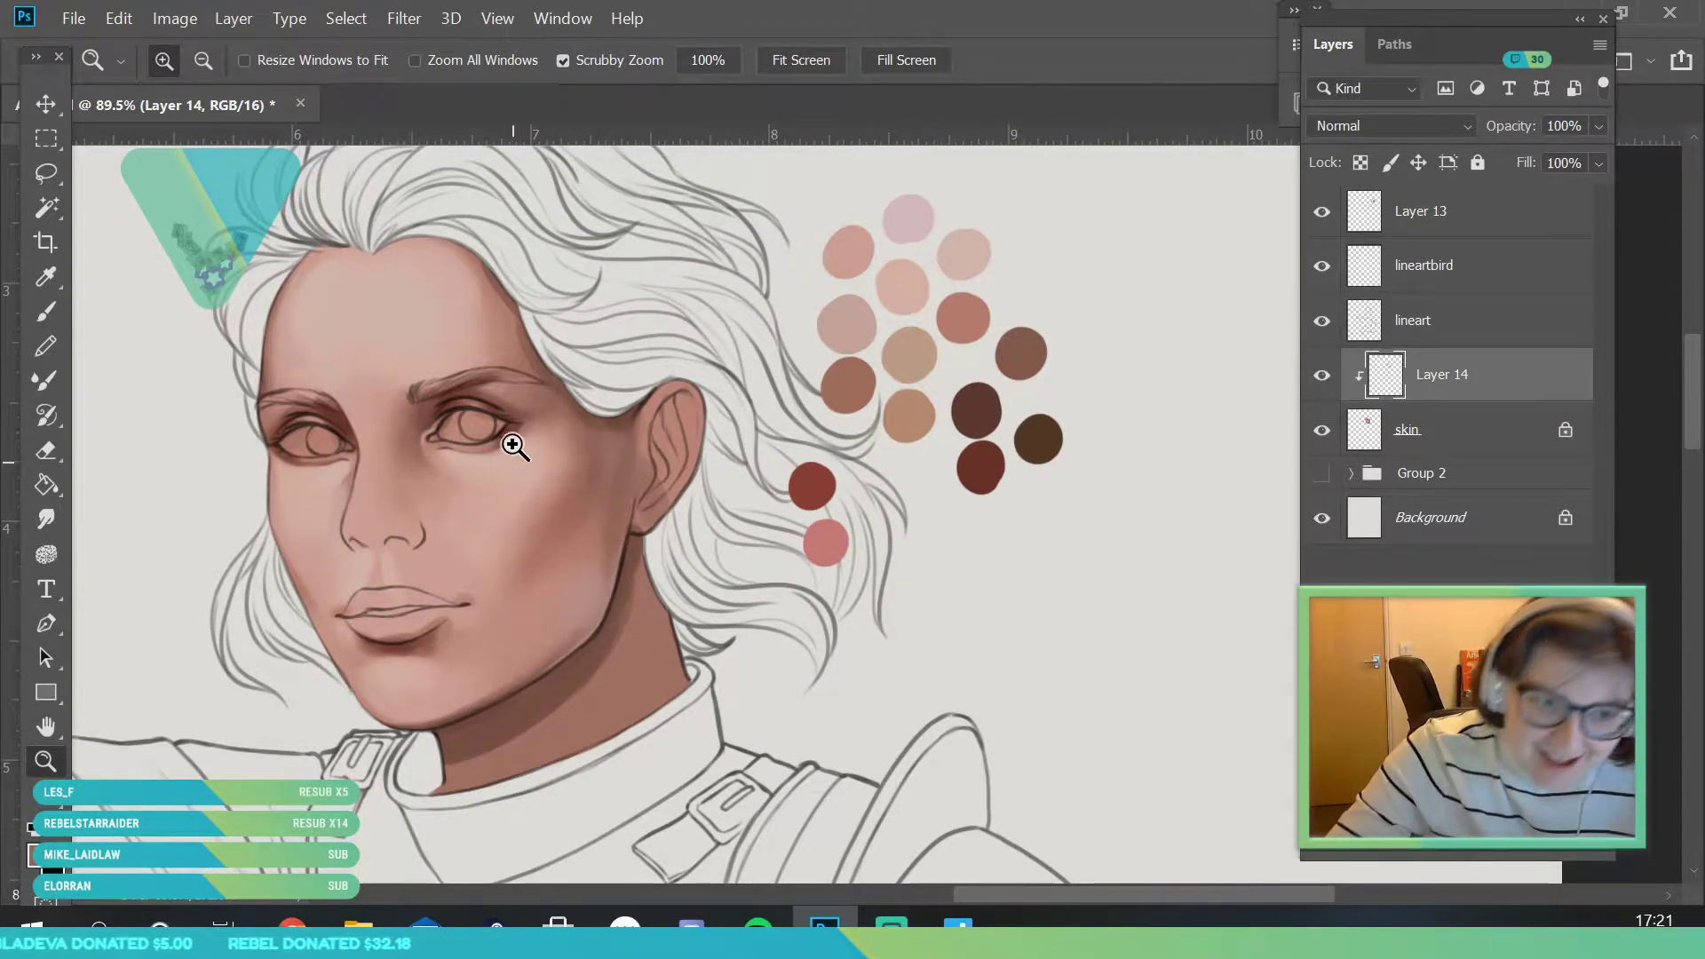
scroll(515, 498, "down", 2)
left_click(477, 444)
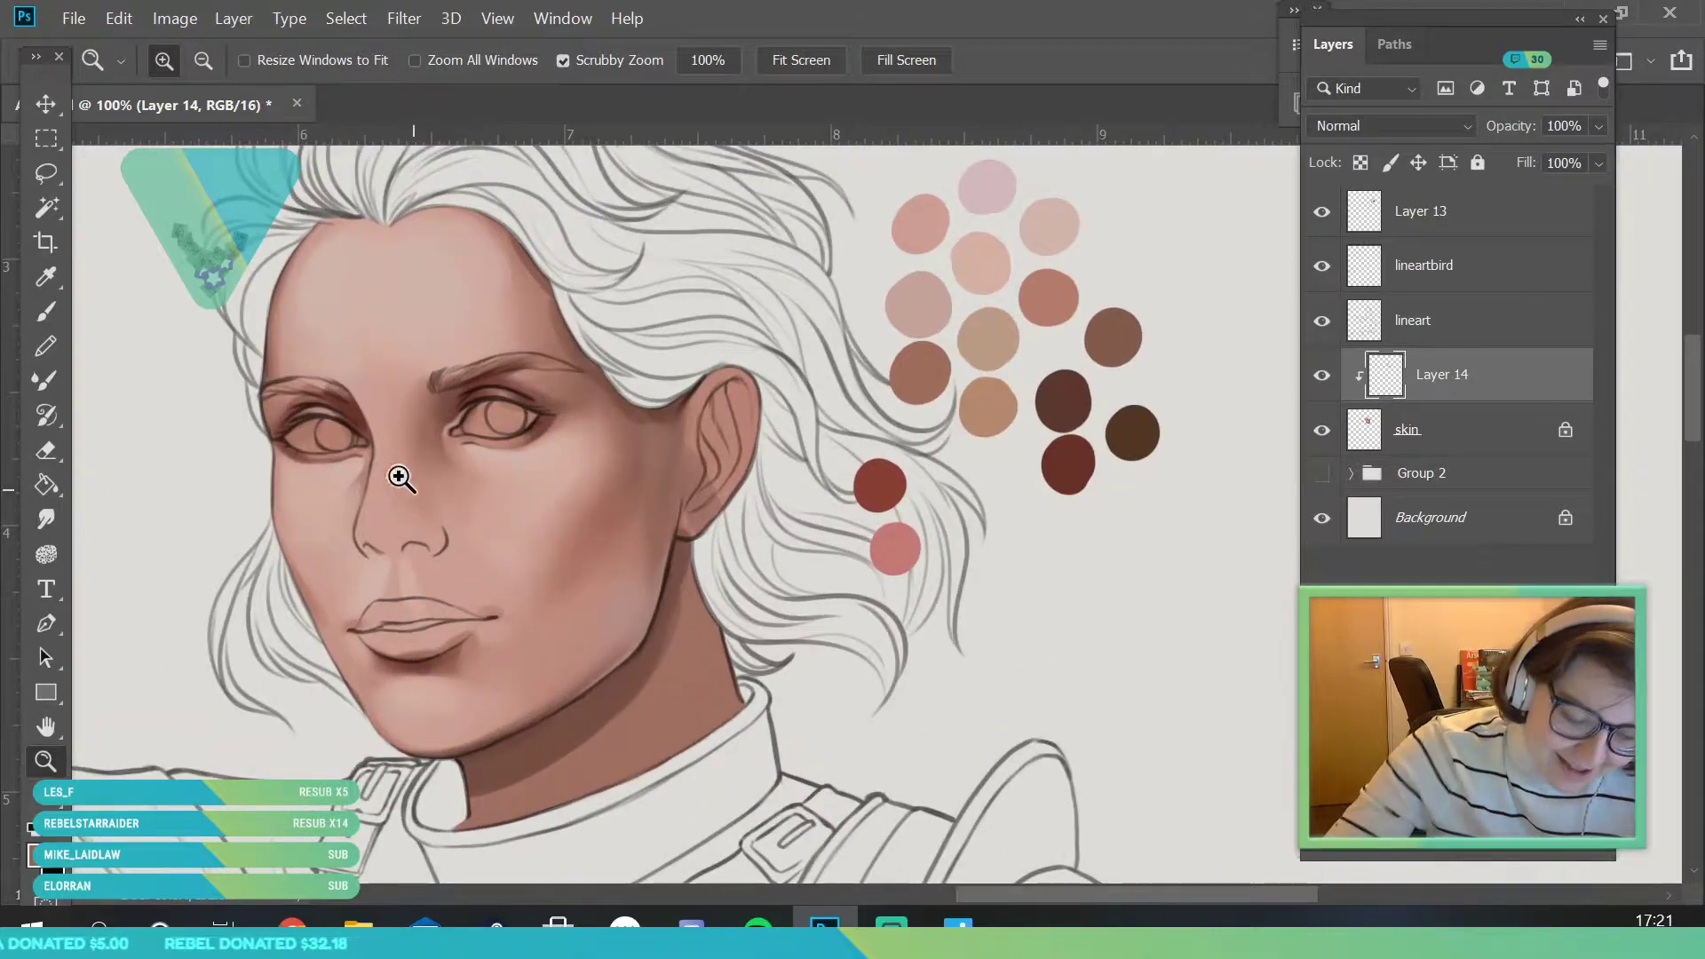
left_click_drag(487, 483, 577, 803)
scroll(459, 622, "down", 2)
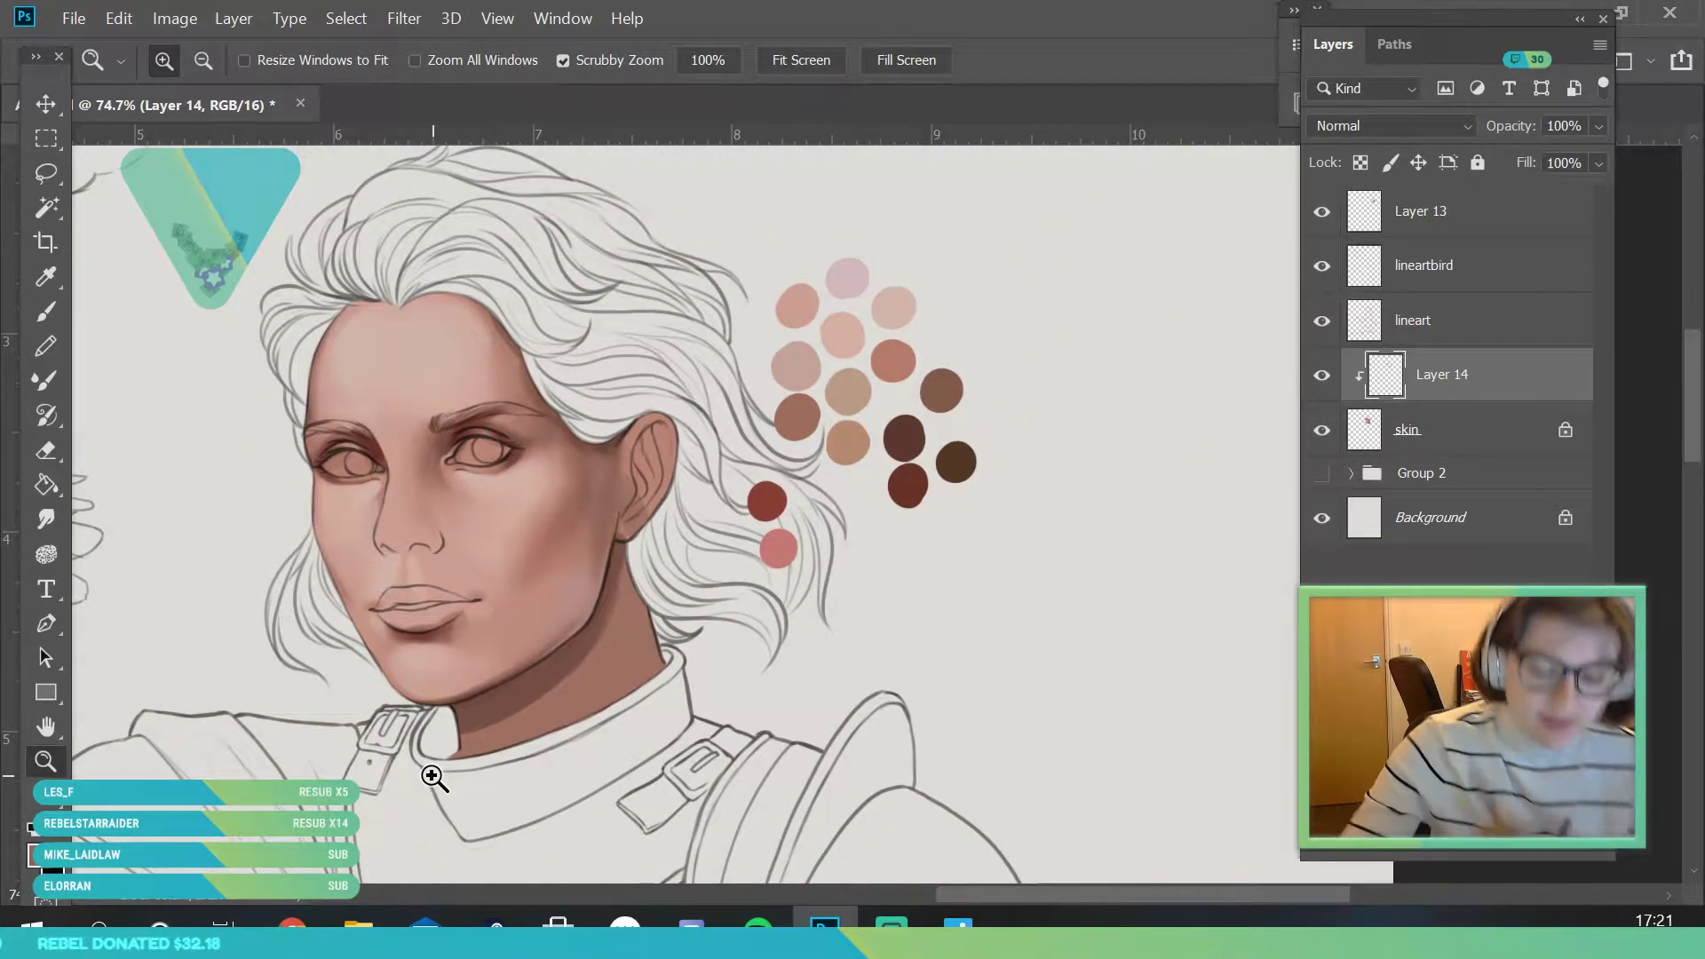
scroll(545, 498, "down", 5)
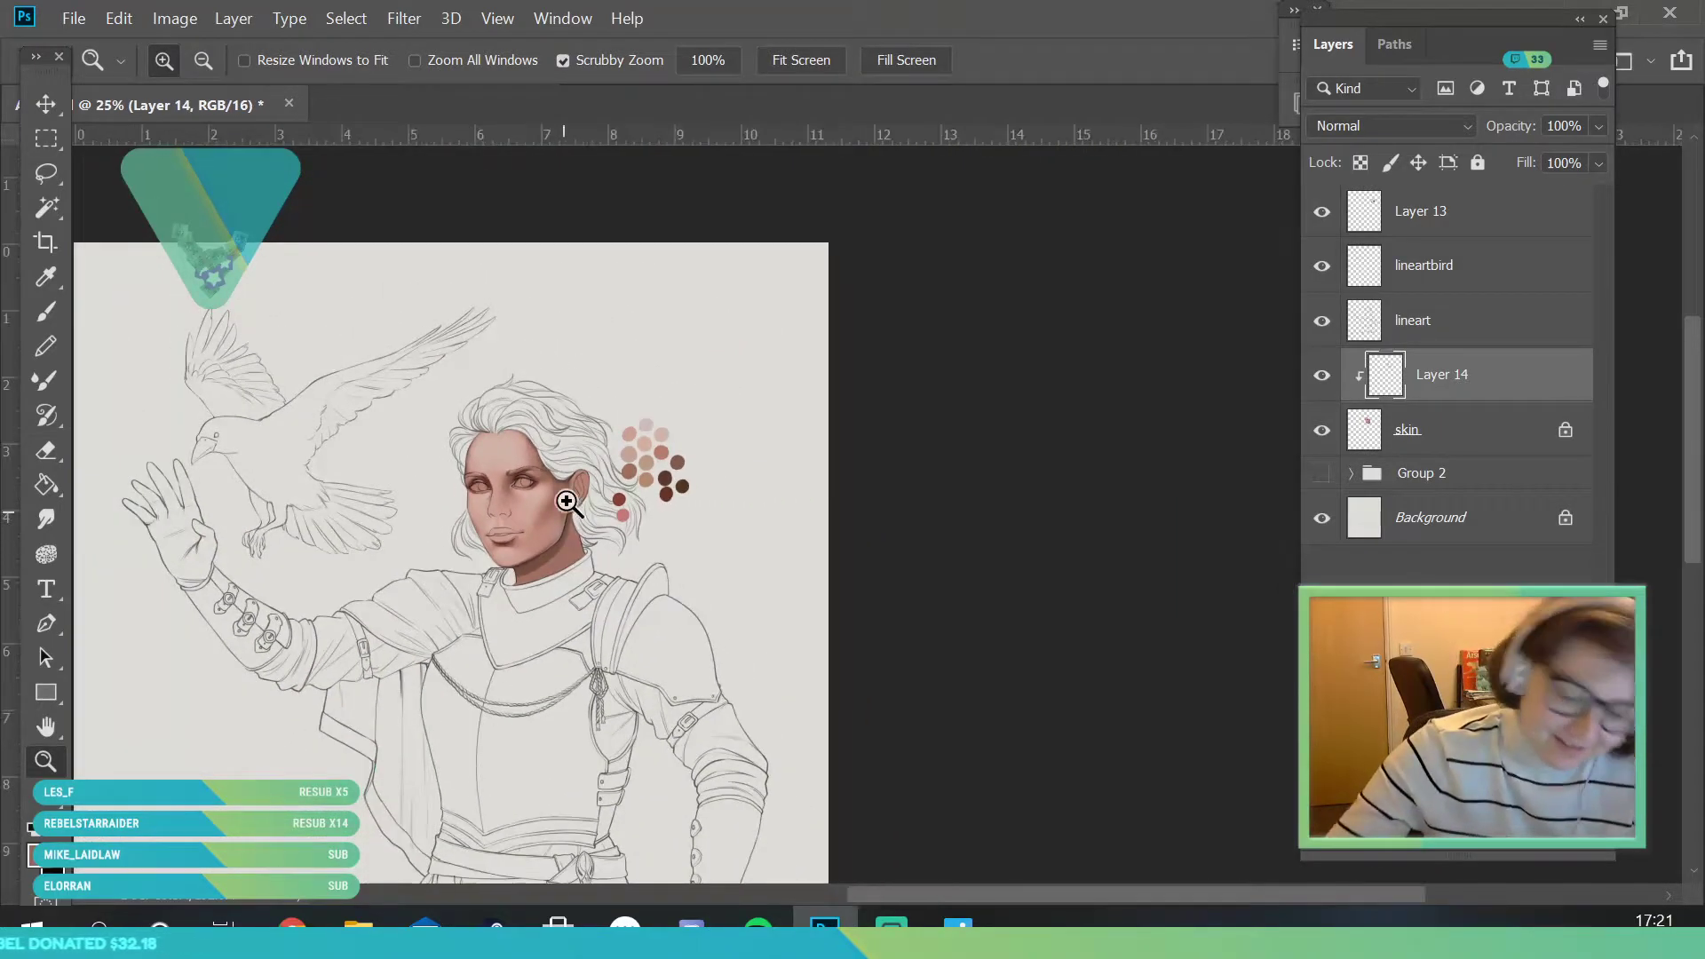
scroll(557, 424, "up", 5)
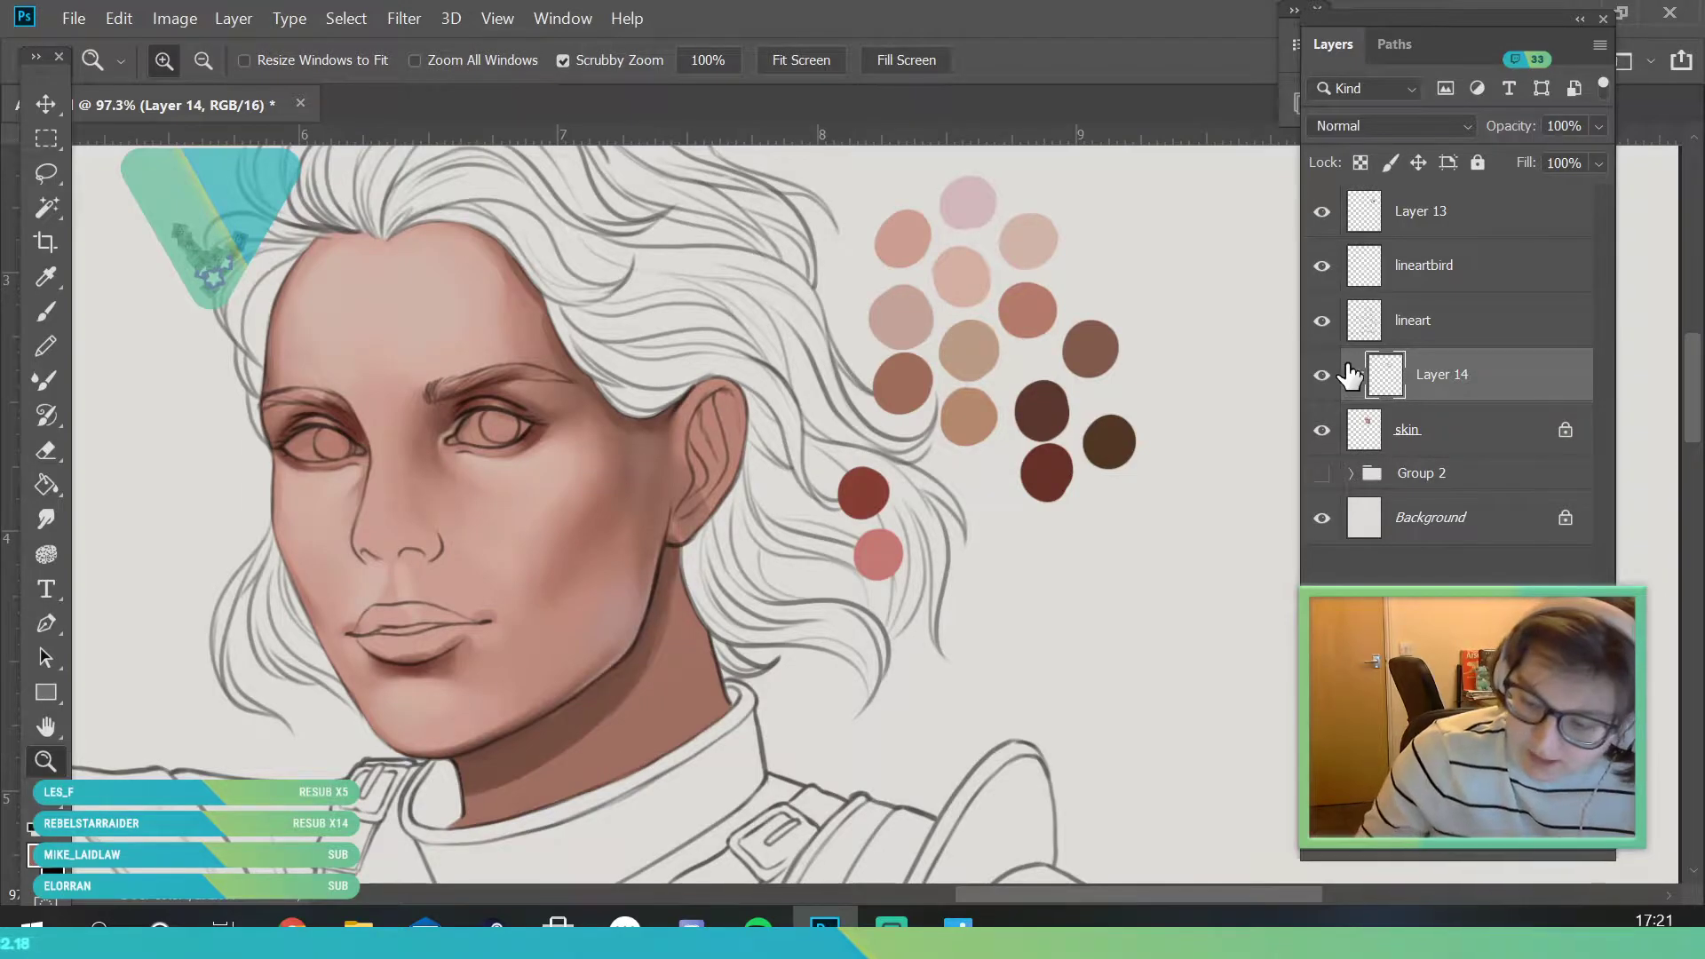
left_click(1323, 380)
left_click(1322, 389)
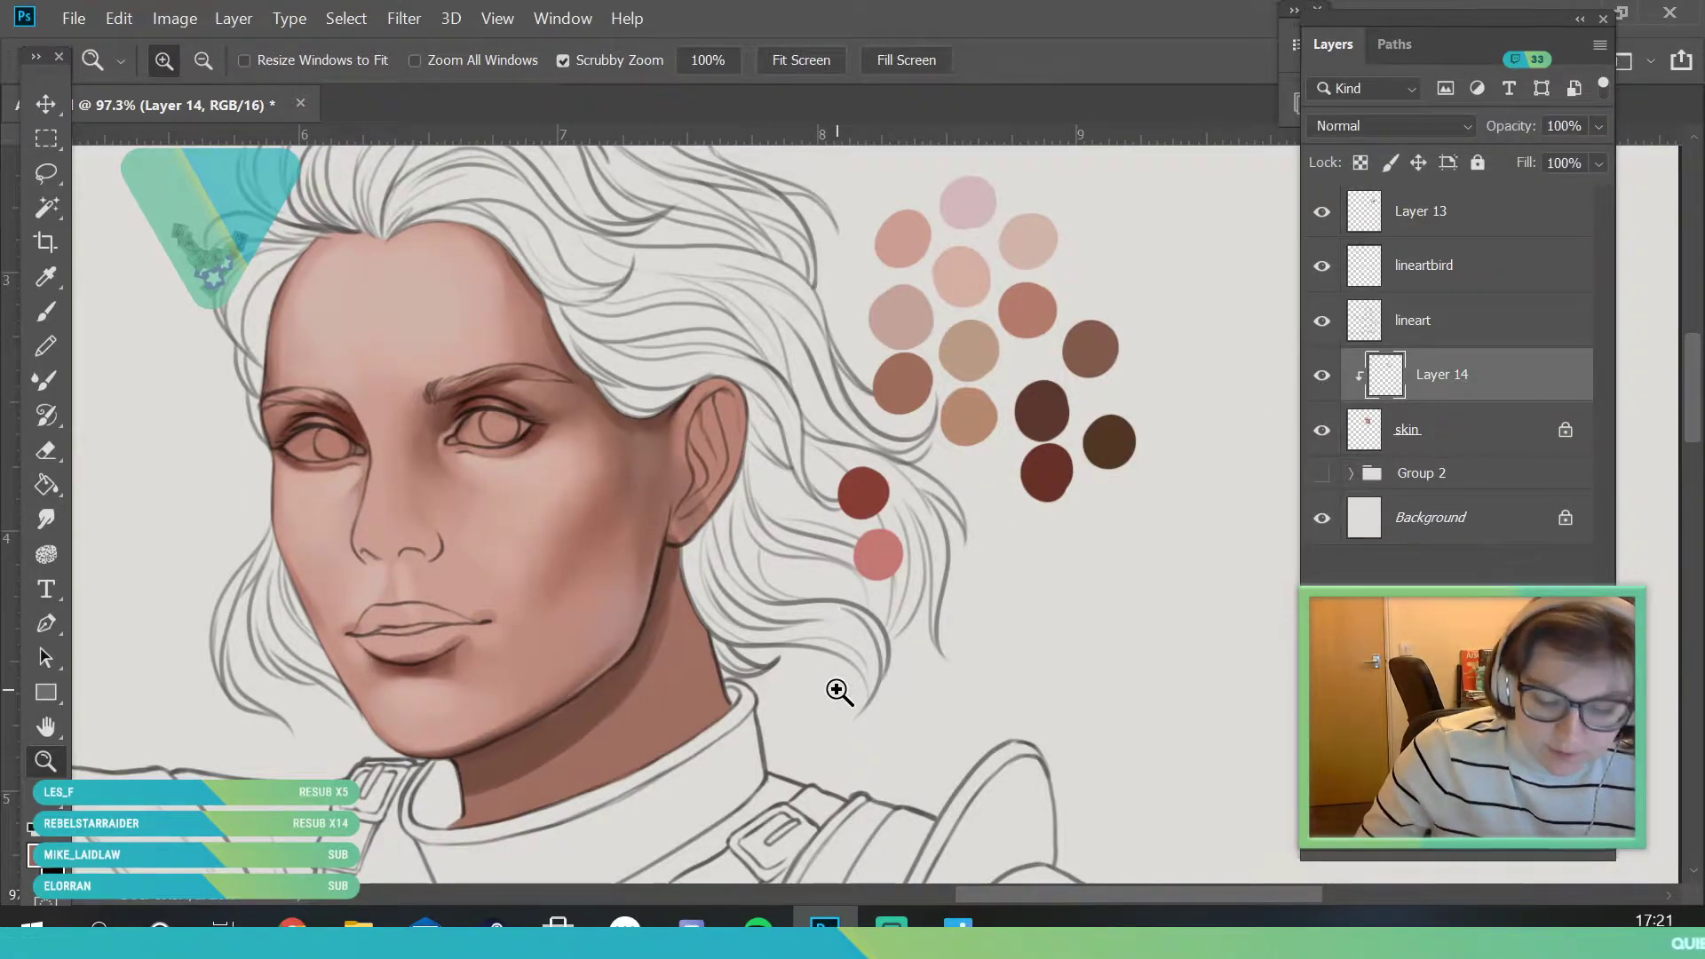
- Merge Layer 14 down into the skin layer
scroll(852, 740, "down", 2)
scroll(887, 621, "up", 2)
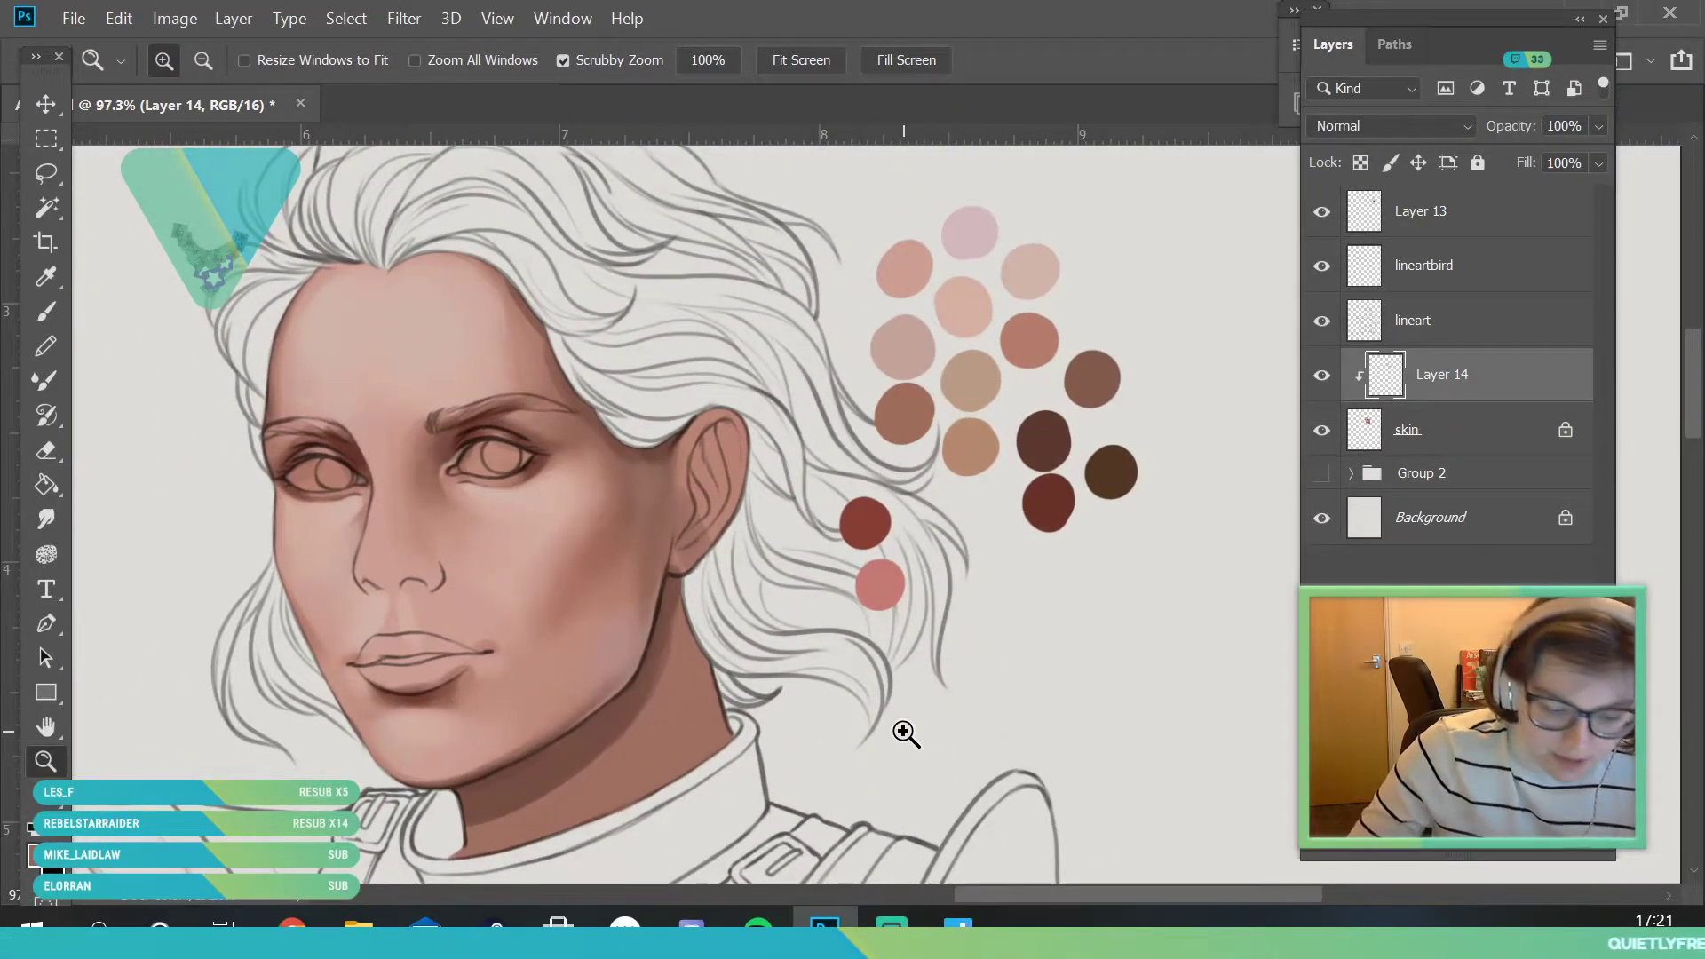
right_click(1454, 391)
left_click(1203, 881)
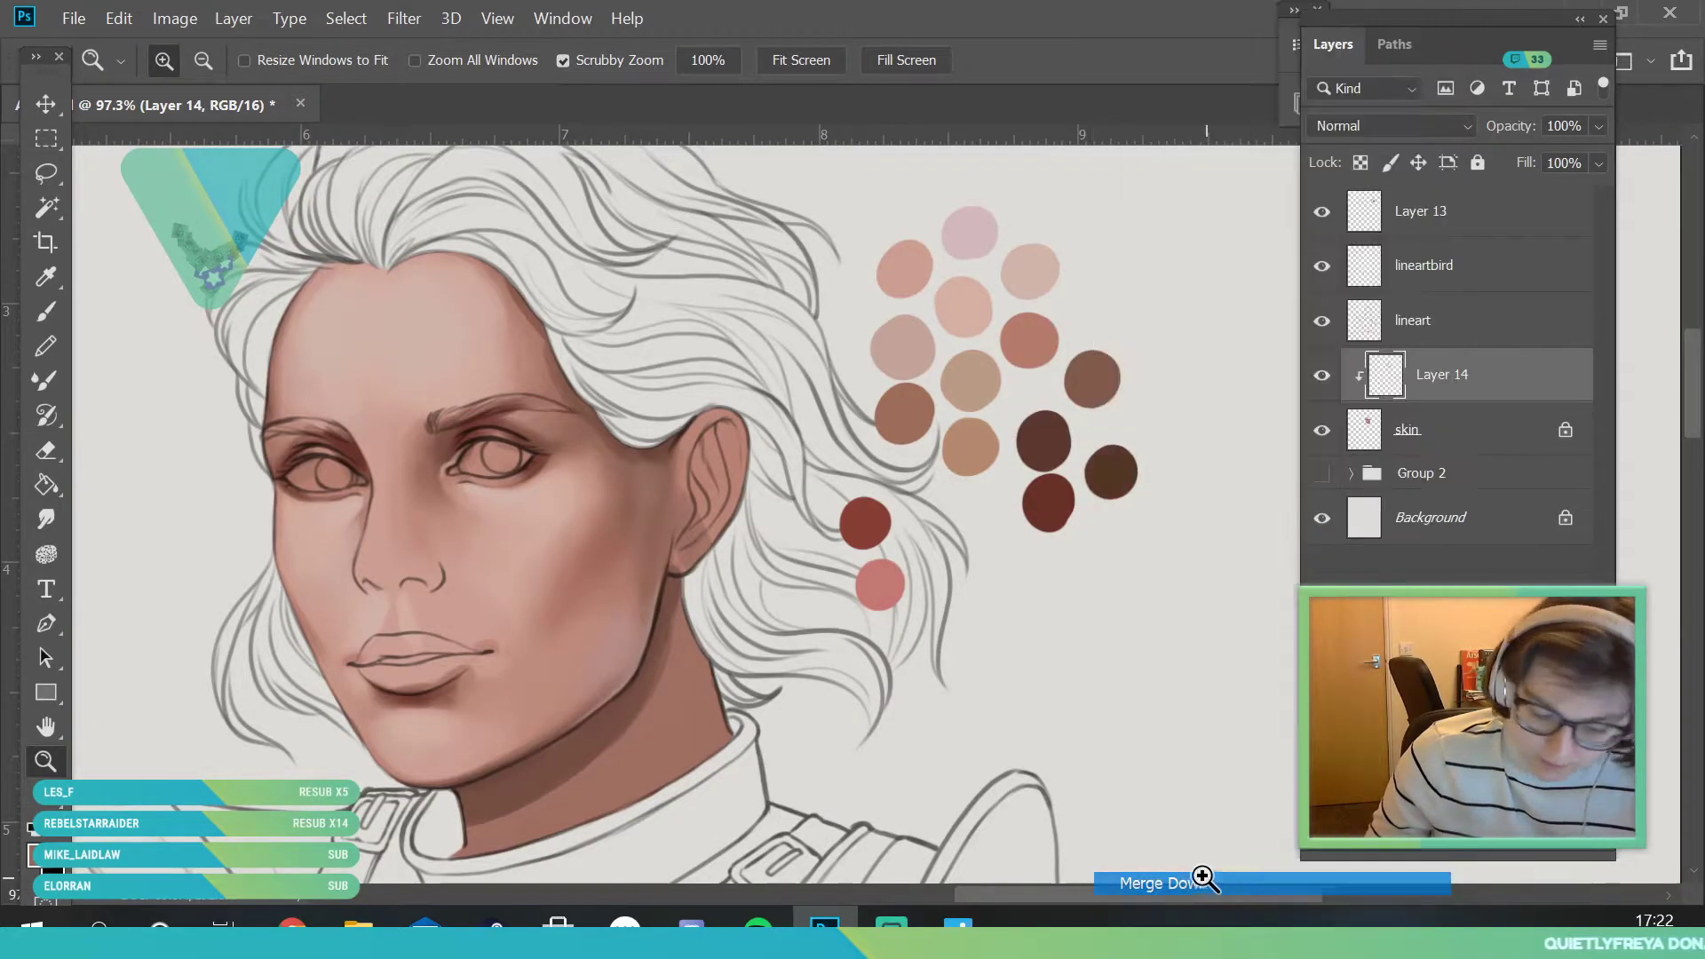
- Sample the skin tone above the far eyebrow and blend the lower forehead around that brow
scroll(359, 426, "up", 3)
key("i")
left_click(324, 457)
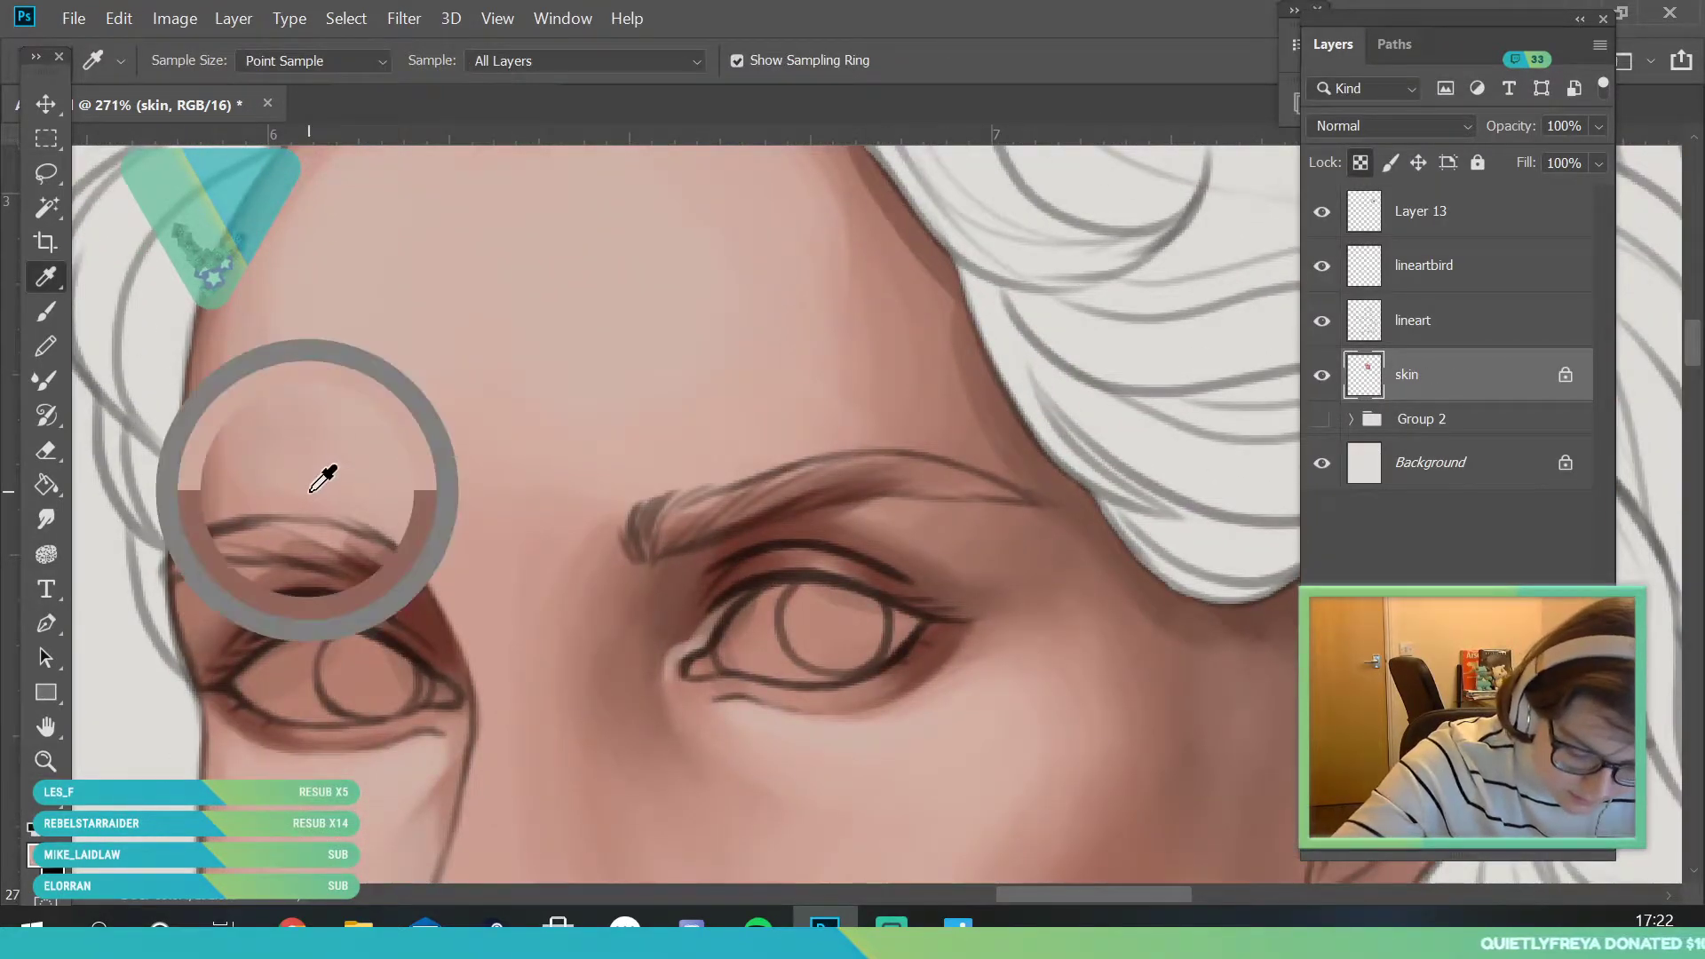
key("b")
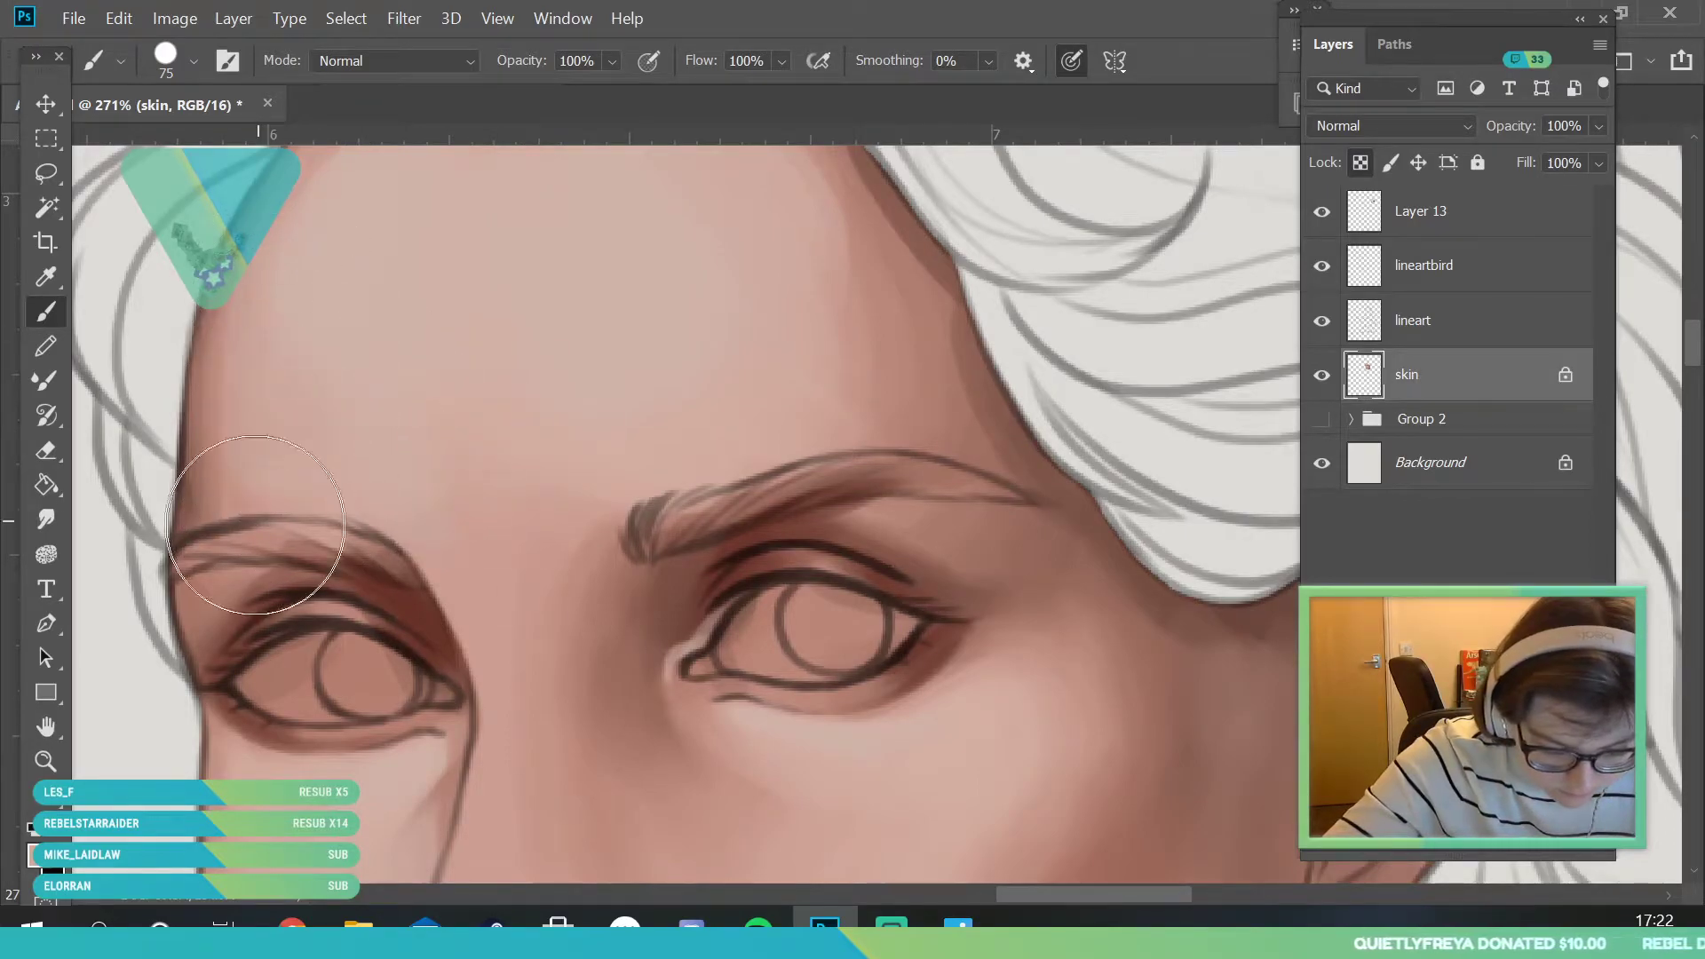
- Sample a skin tone beside the near mouth corner and blend the skin around the mouth
left_click(45, 761)
left_click_drag(380, 406, 225, 735)
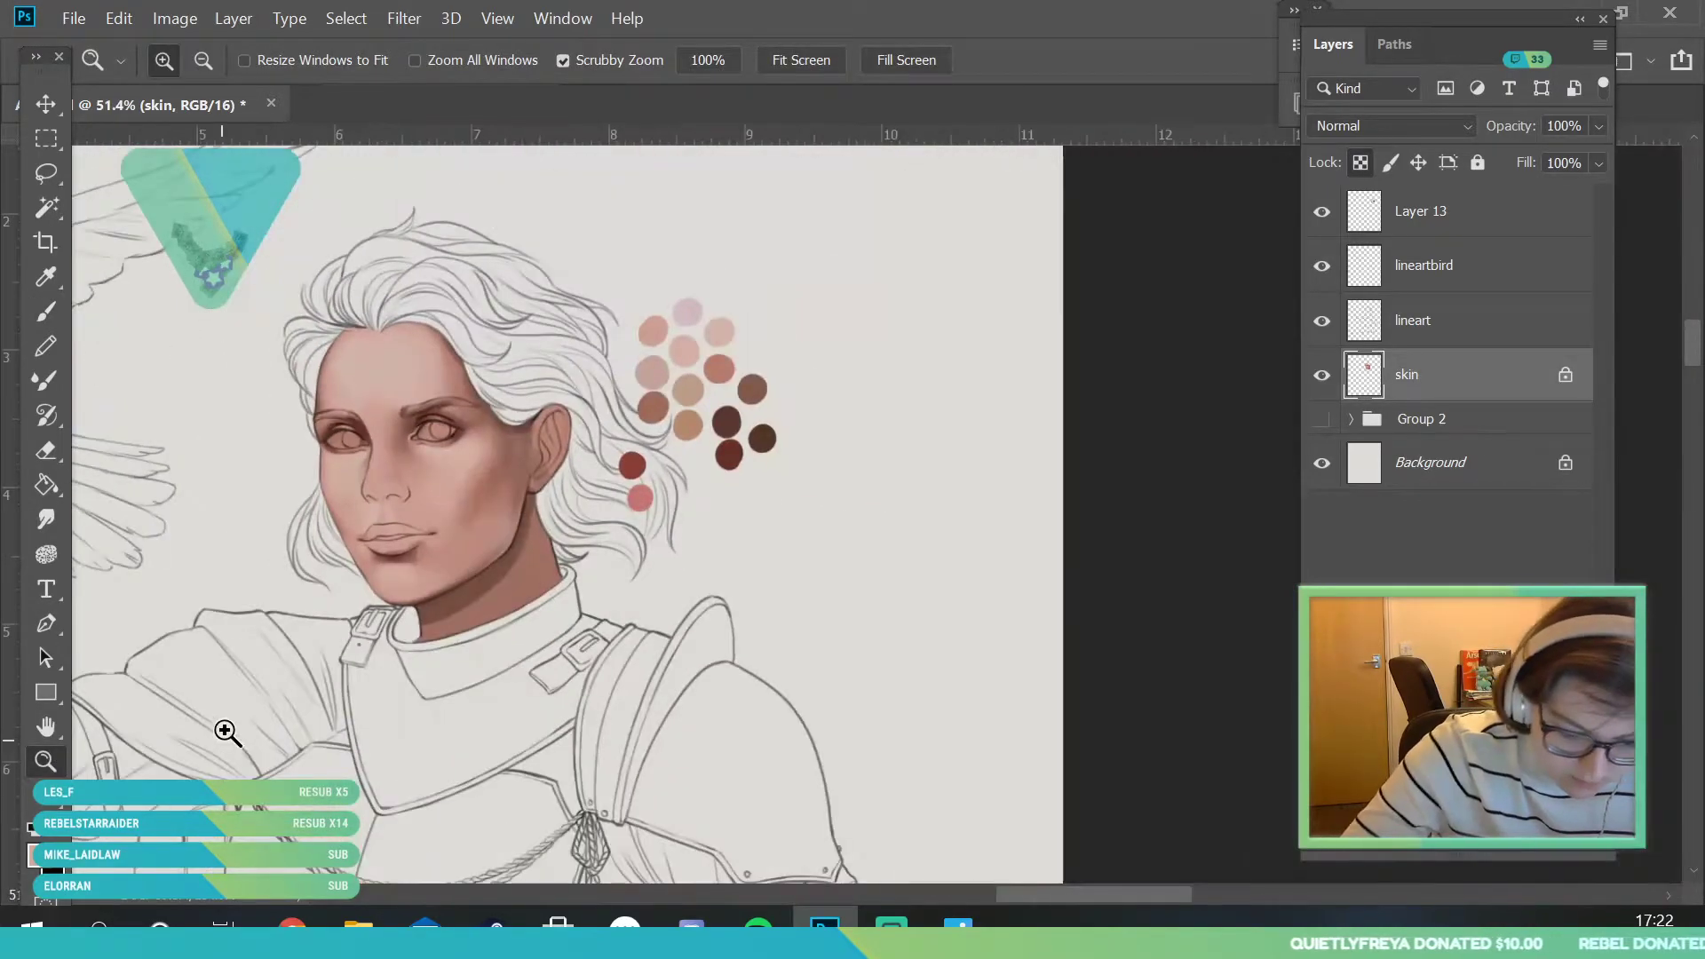
left_click_drag(476, 552, 581, 881)
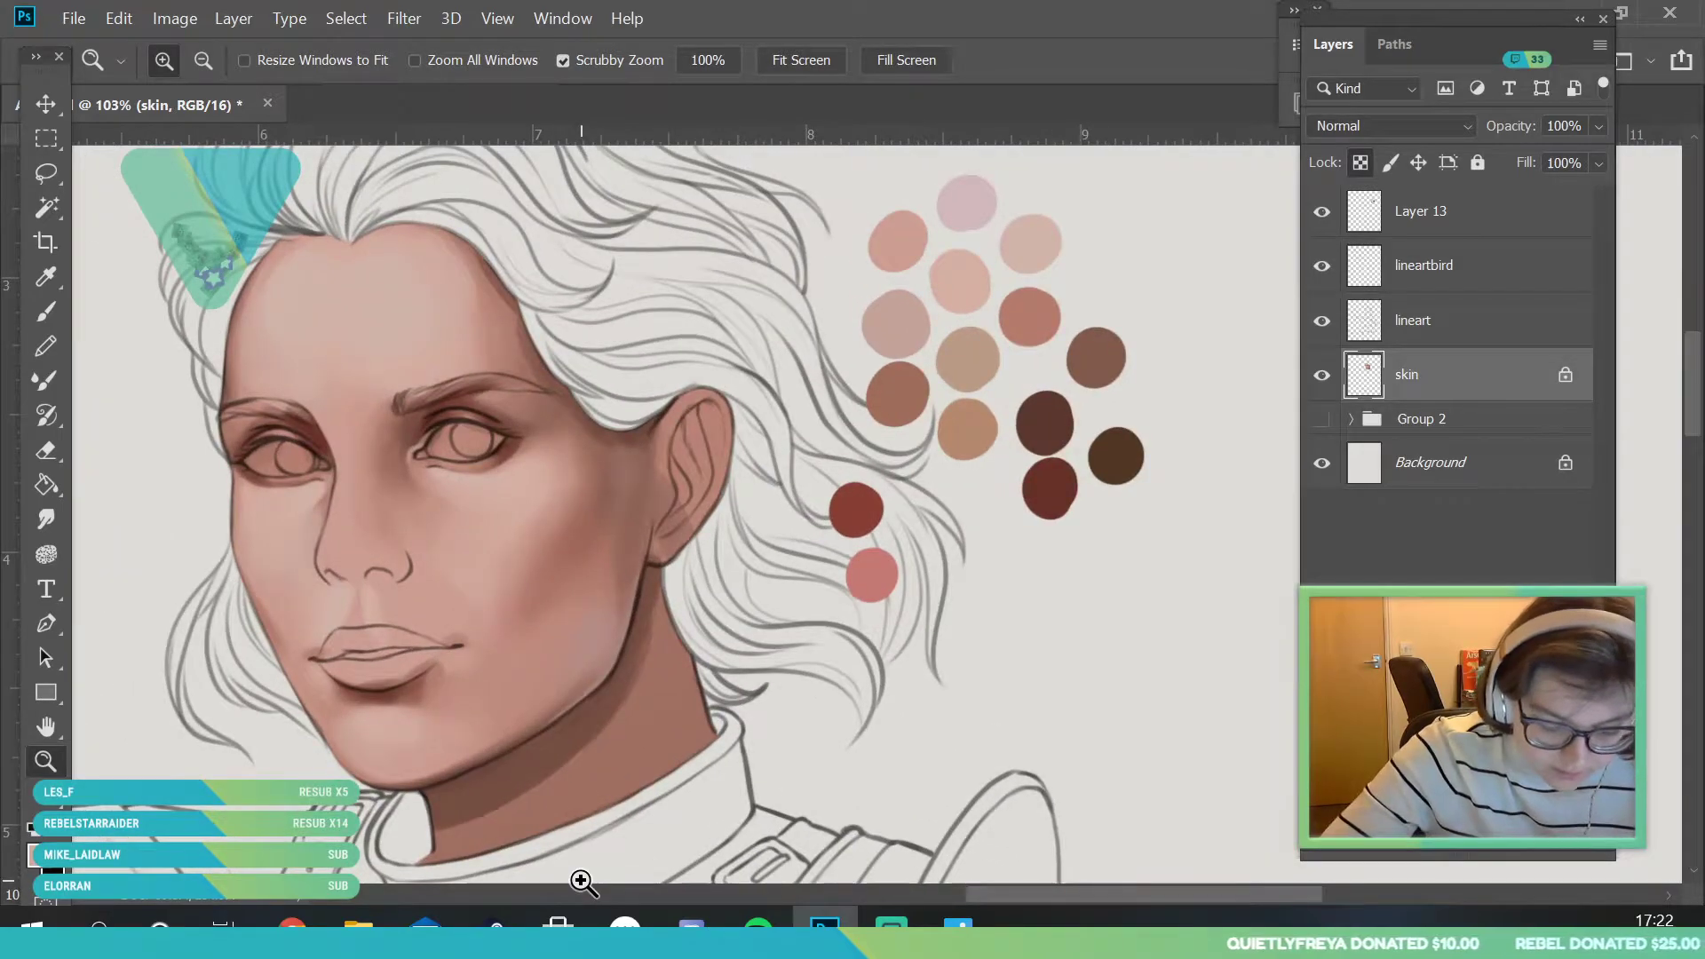
left_click_drag(447, 691, 483, 768)
left_click(46, 276)
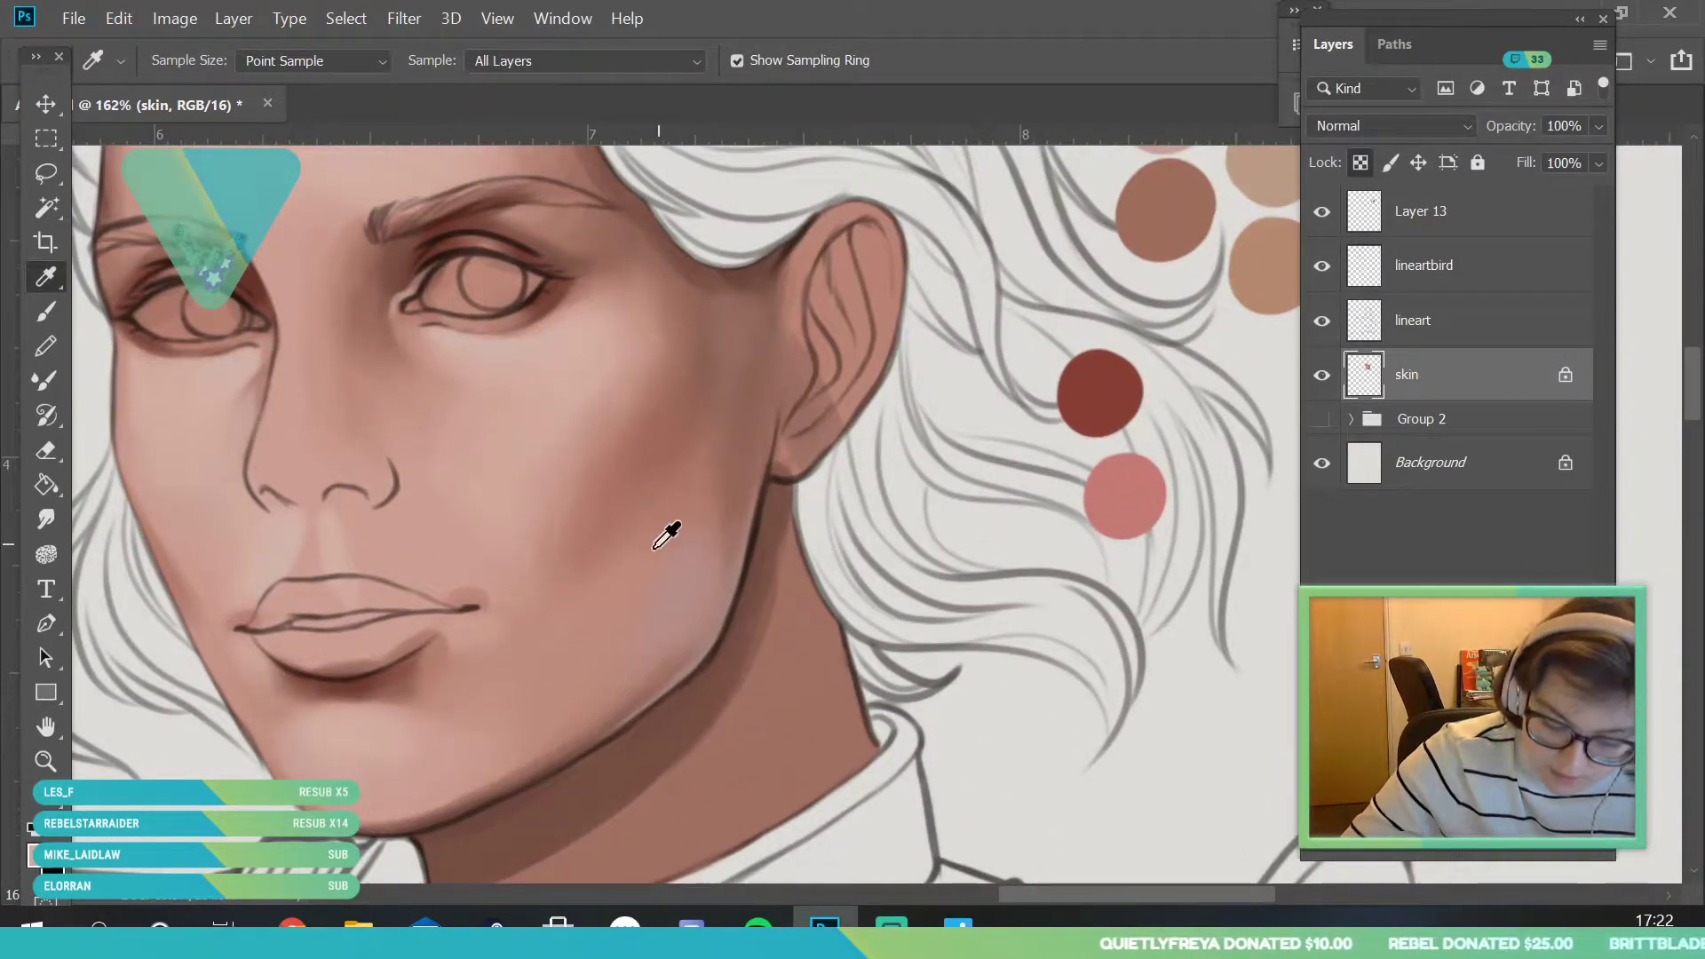
mouse_move(544, 662)
left_mouse_down()
mouse_move(516, 646)
mouse_move(520, 621)
left_mouse_up()
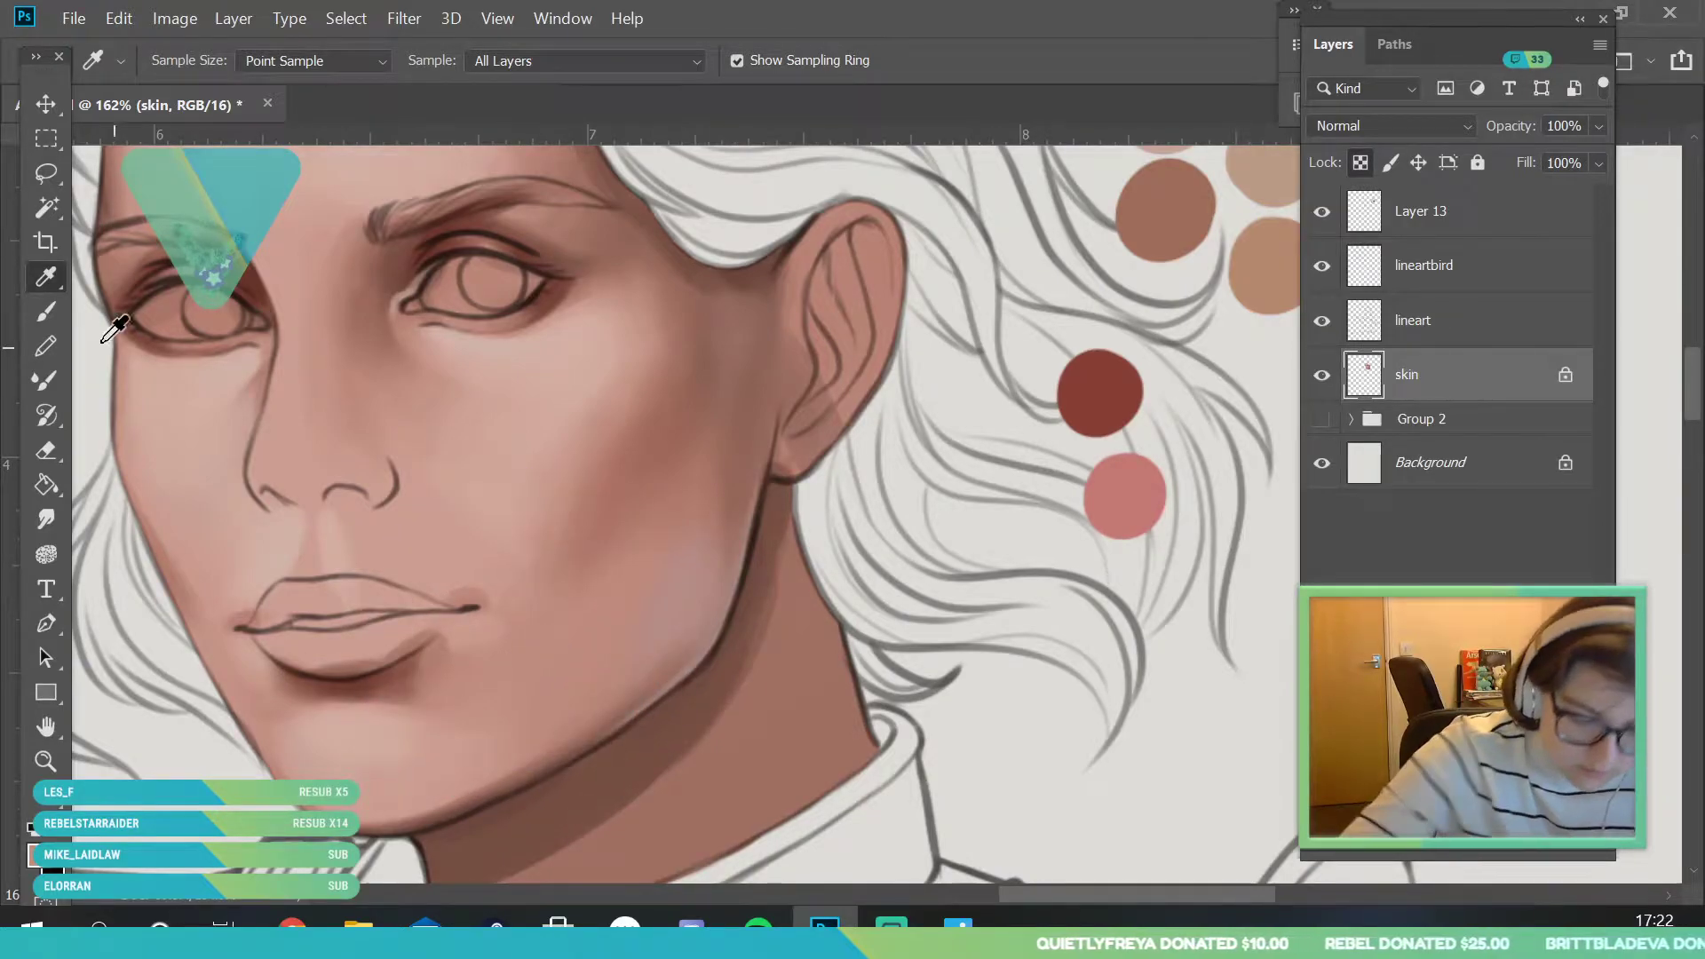
key("b")
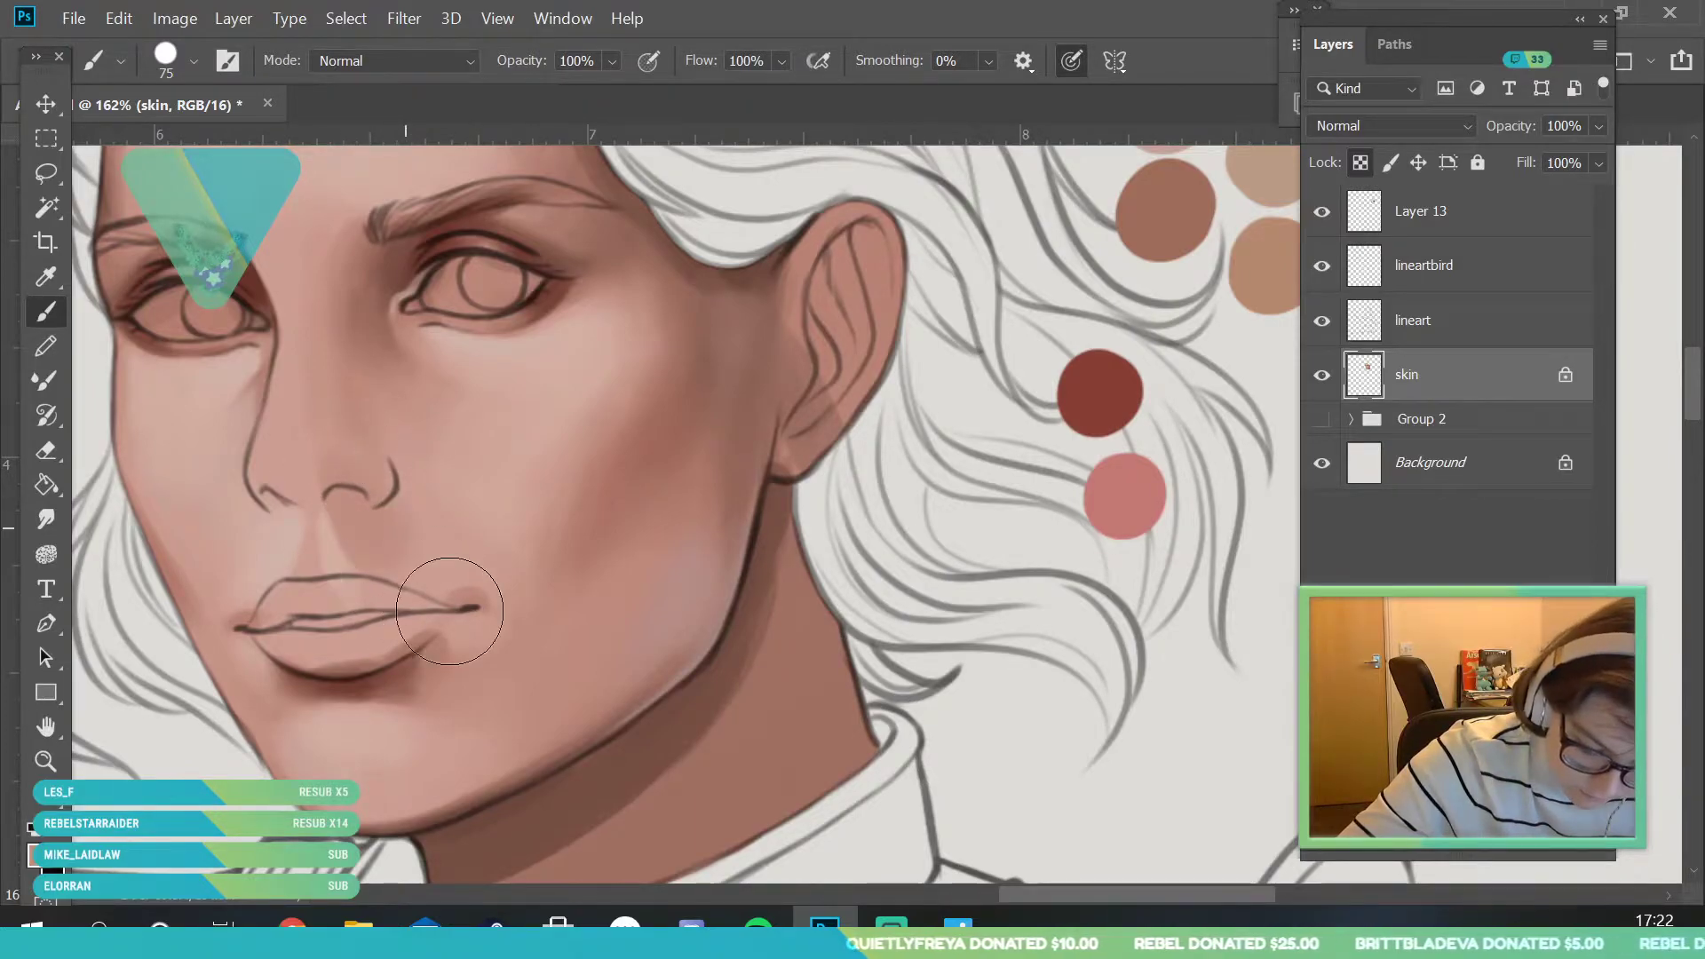
- Examine the blended face against the whole figure and again at close range
left_click(45, 761)
left_click_drag(399, 462, 303, 736)
scroll(351, 699, "down", 3)
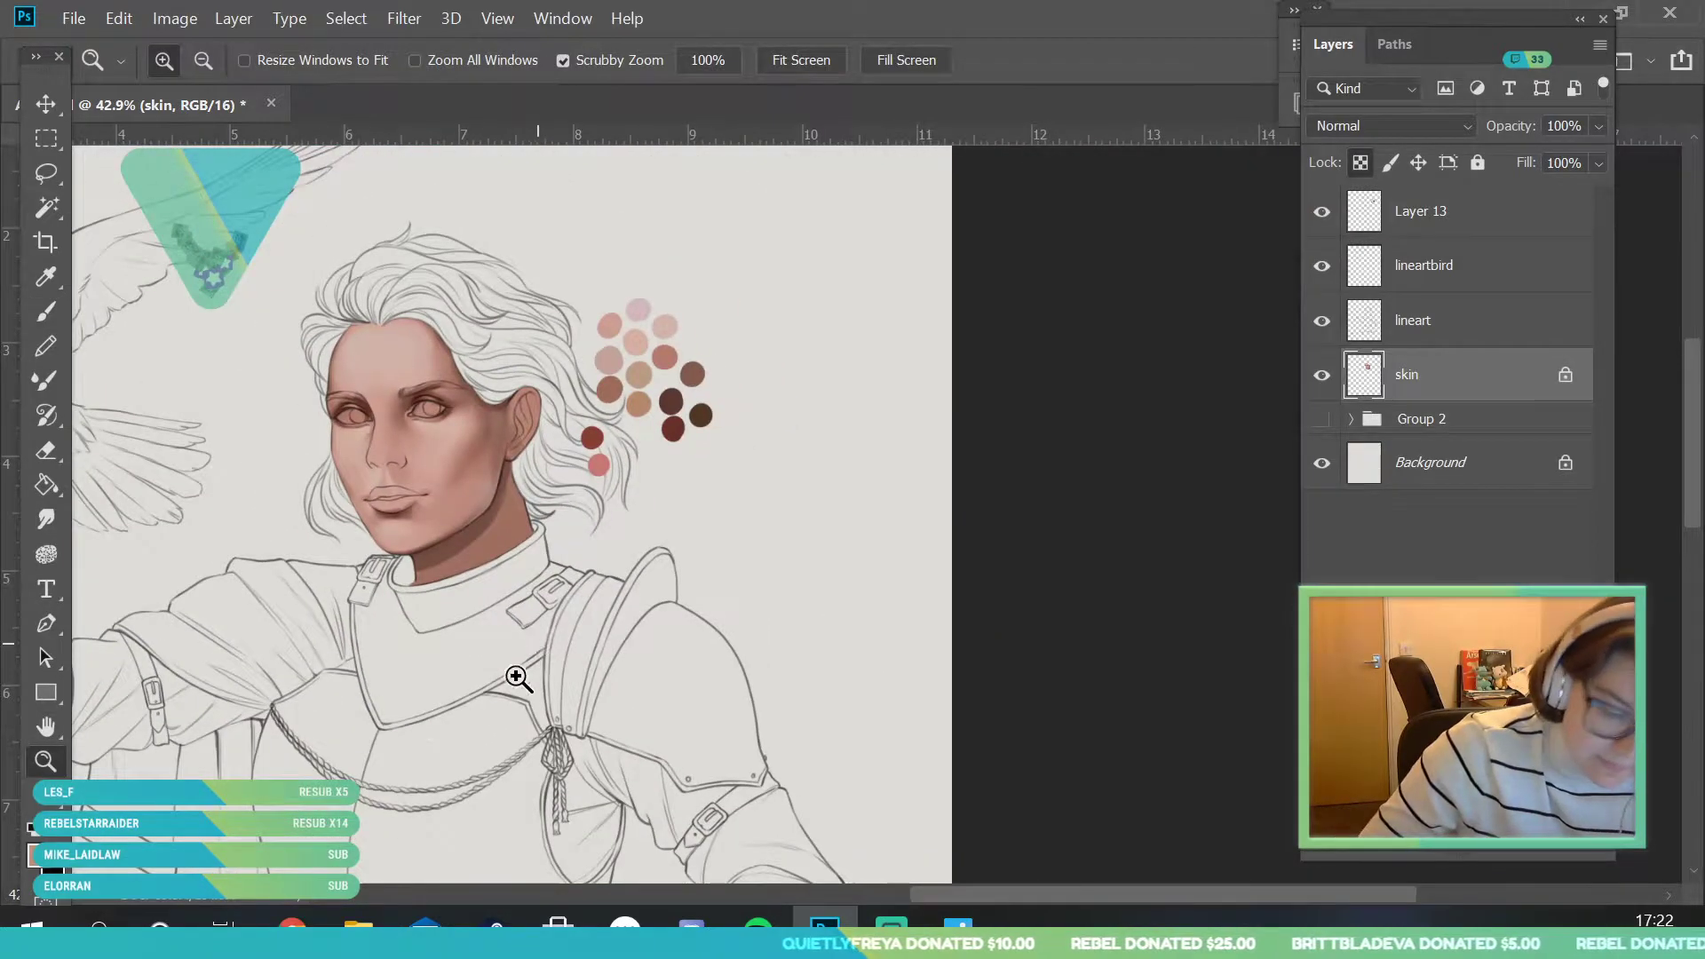
scroll(541, 645, "down", 3)
scroll(496, 517, "up", 2)
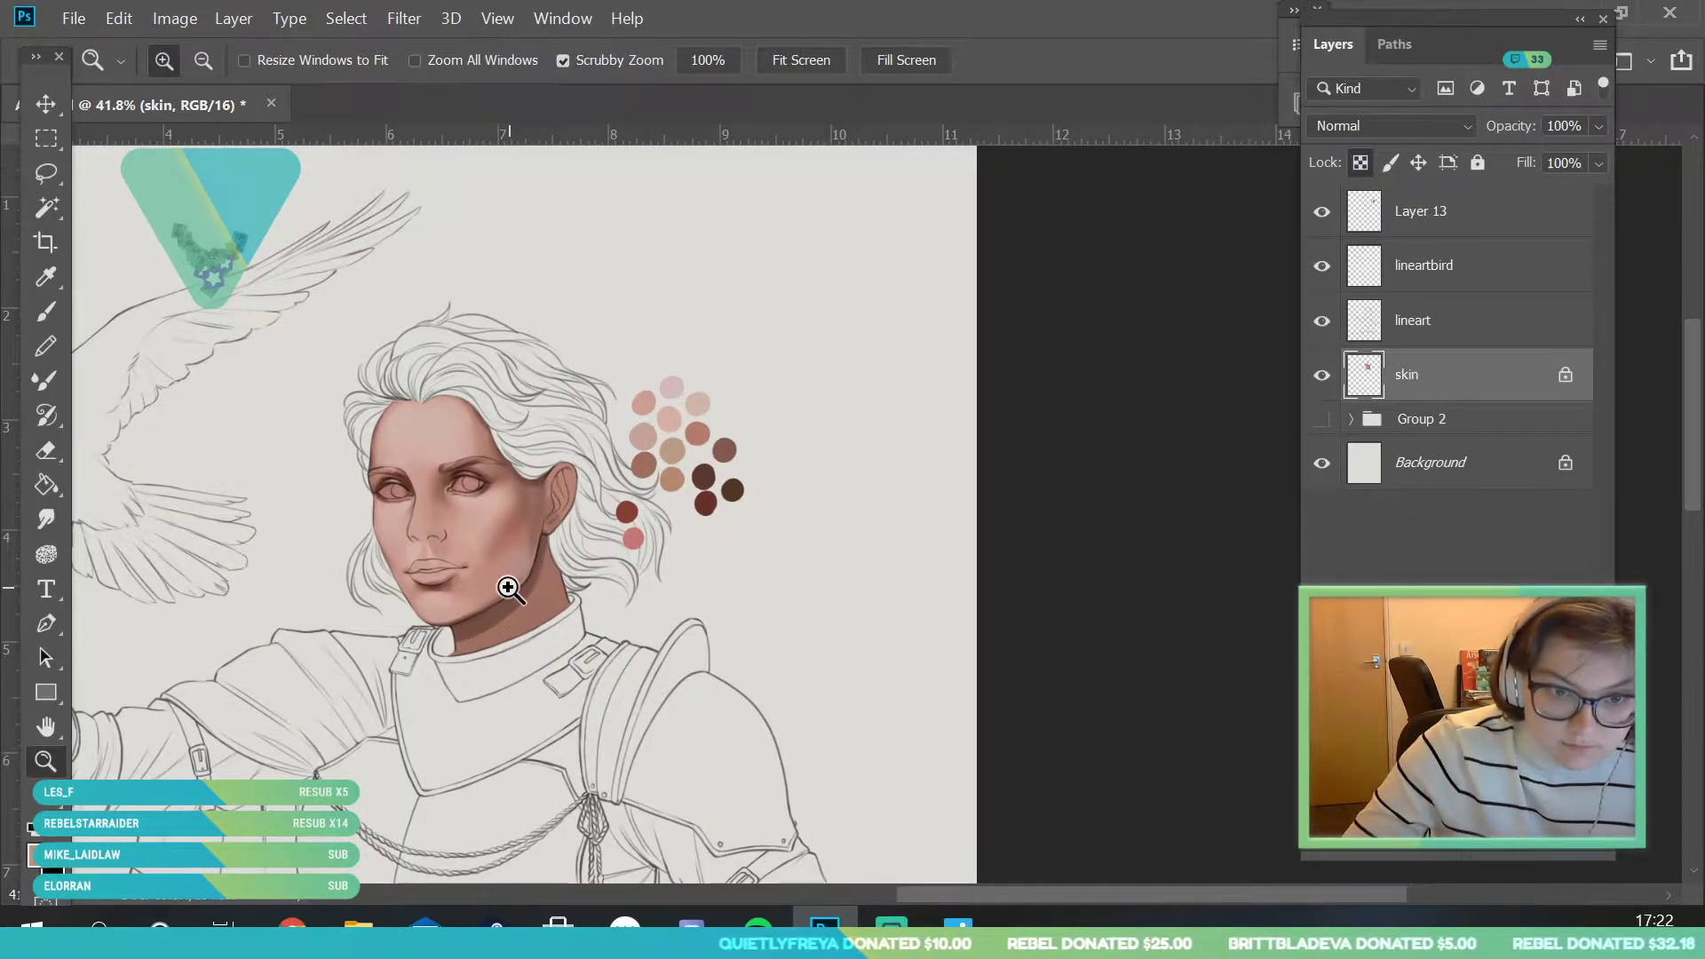
scroll(507, 586, "up", 5)
scroll(496, 649, "up", 2)
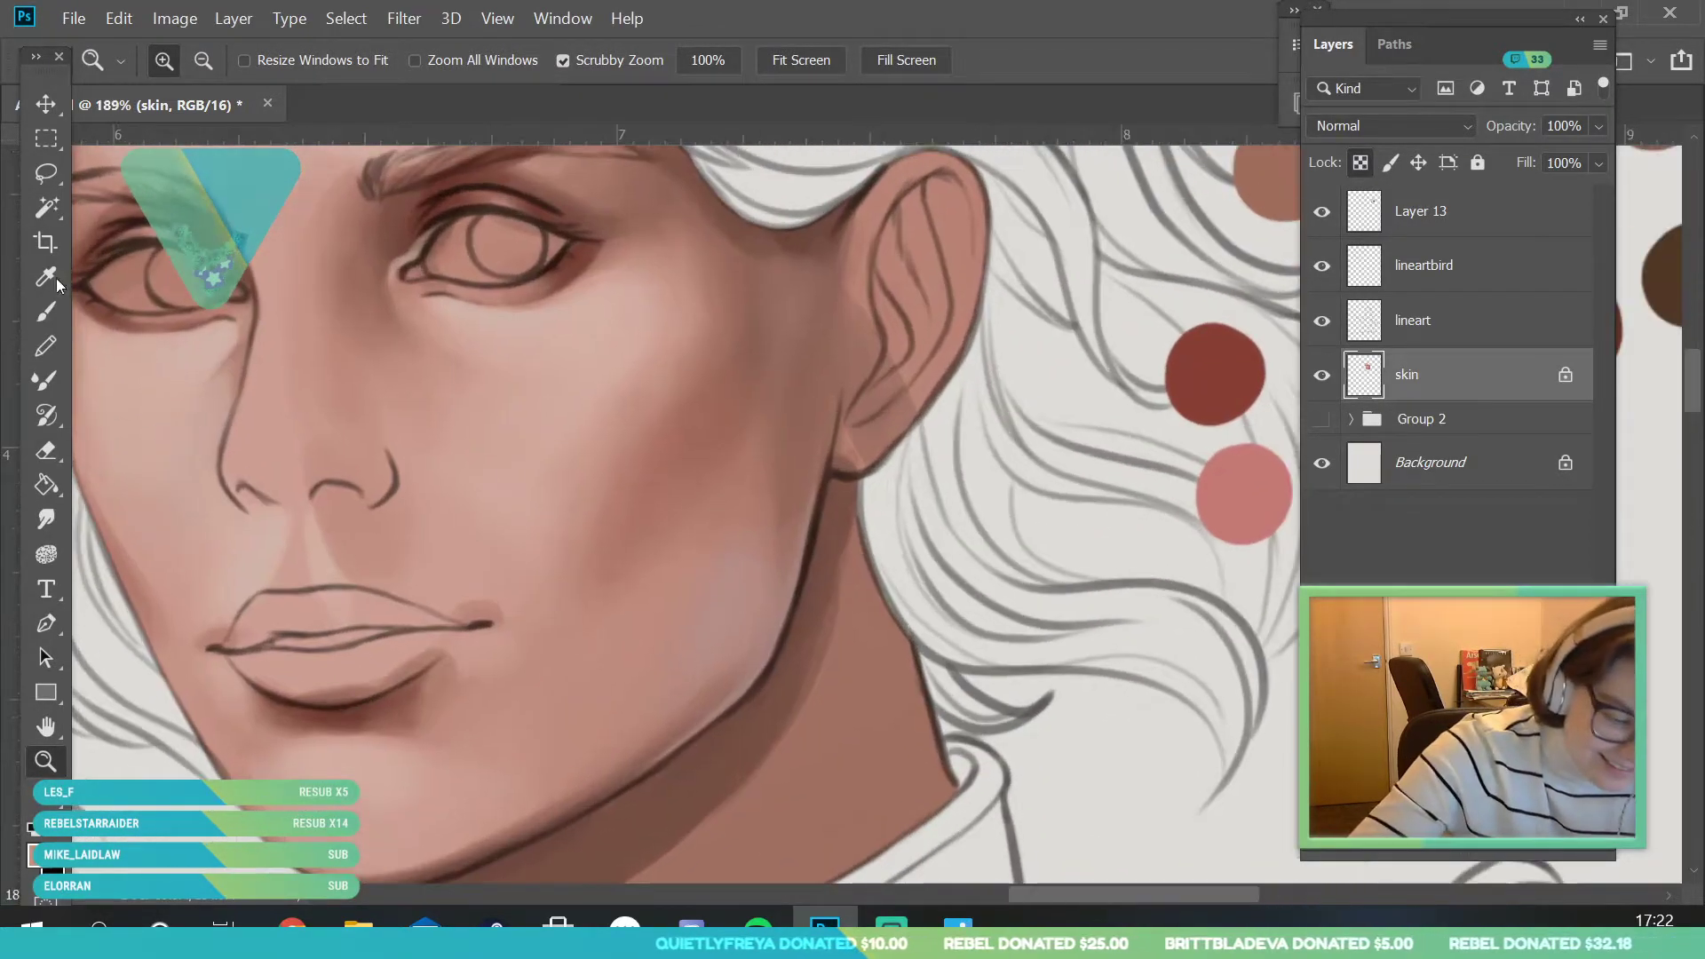
- Sample a mid skin tone from the cheek, set the brush to 15 px and shade the underside of the nose around the near nostril
key("i")
left_click(666, 469)
key("b")
left_click(193, 61)
left_click(164, 140)
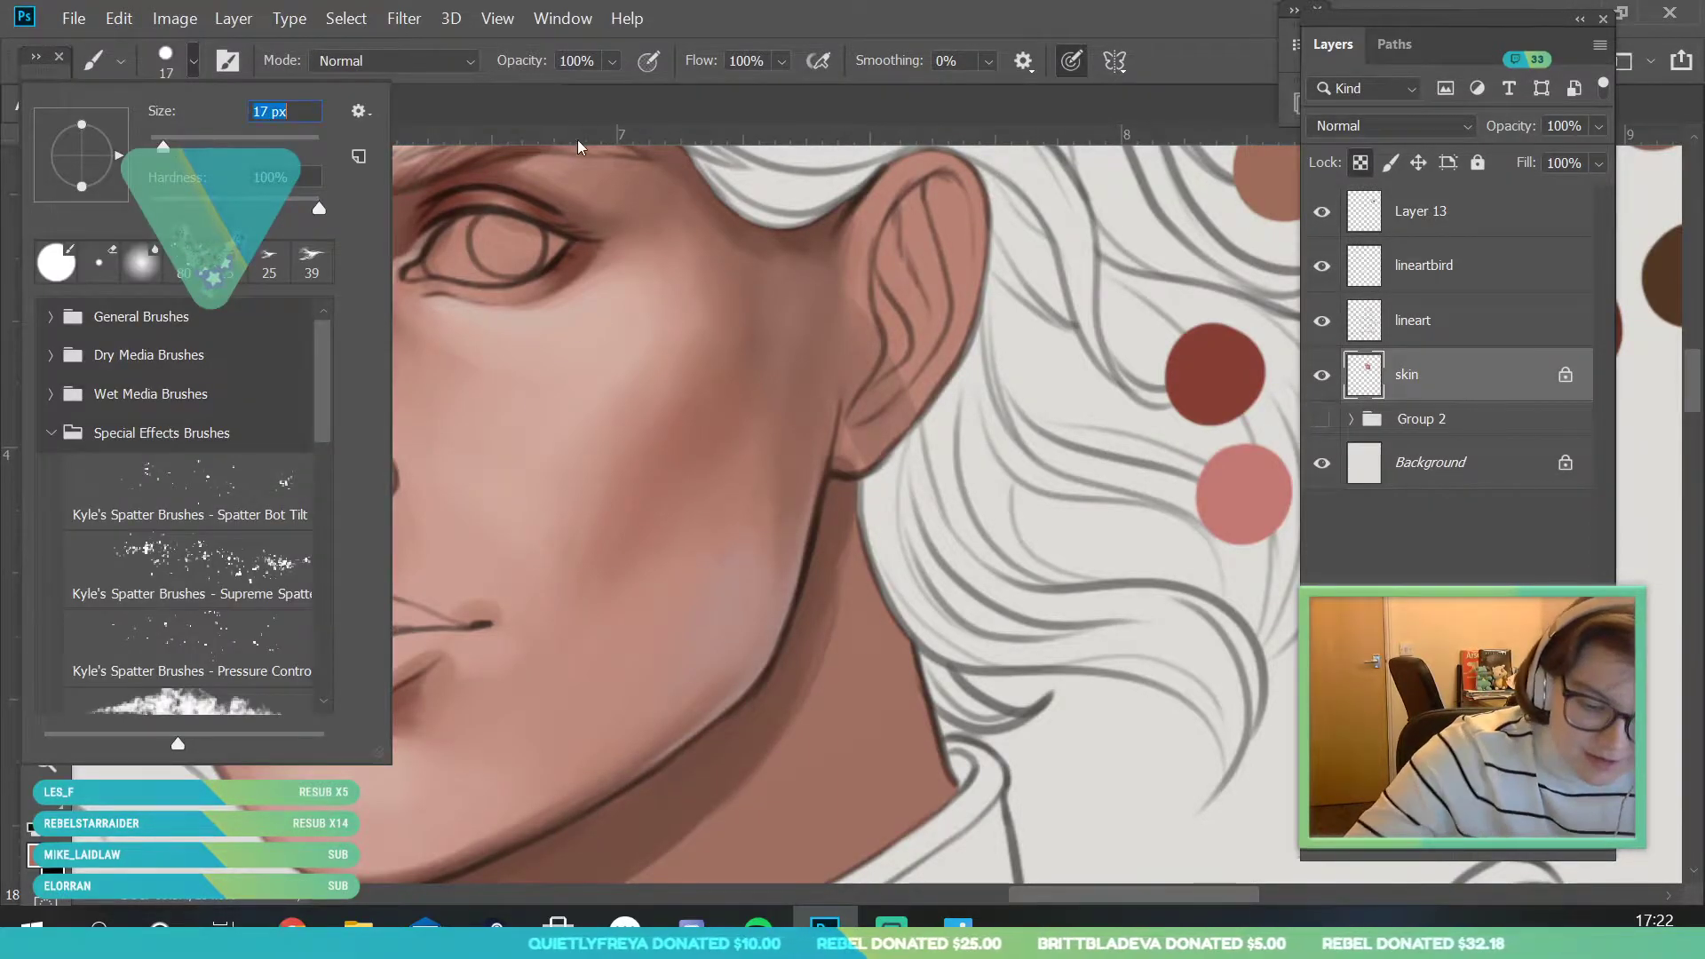
left_click(1007, 270)
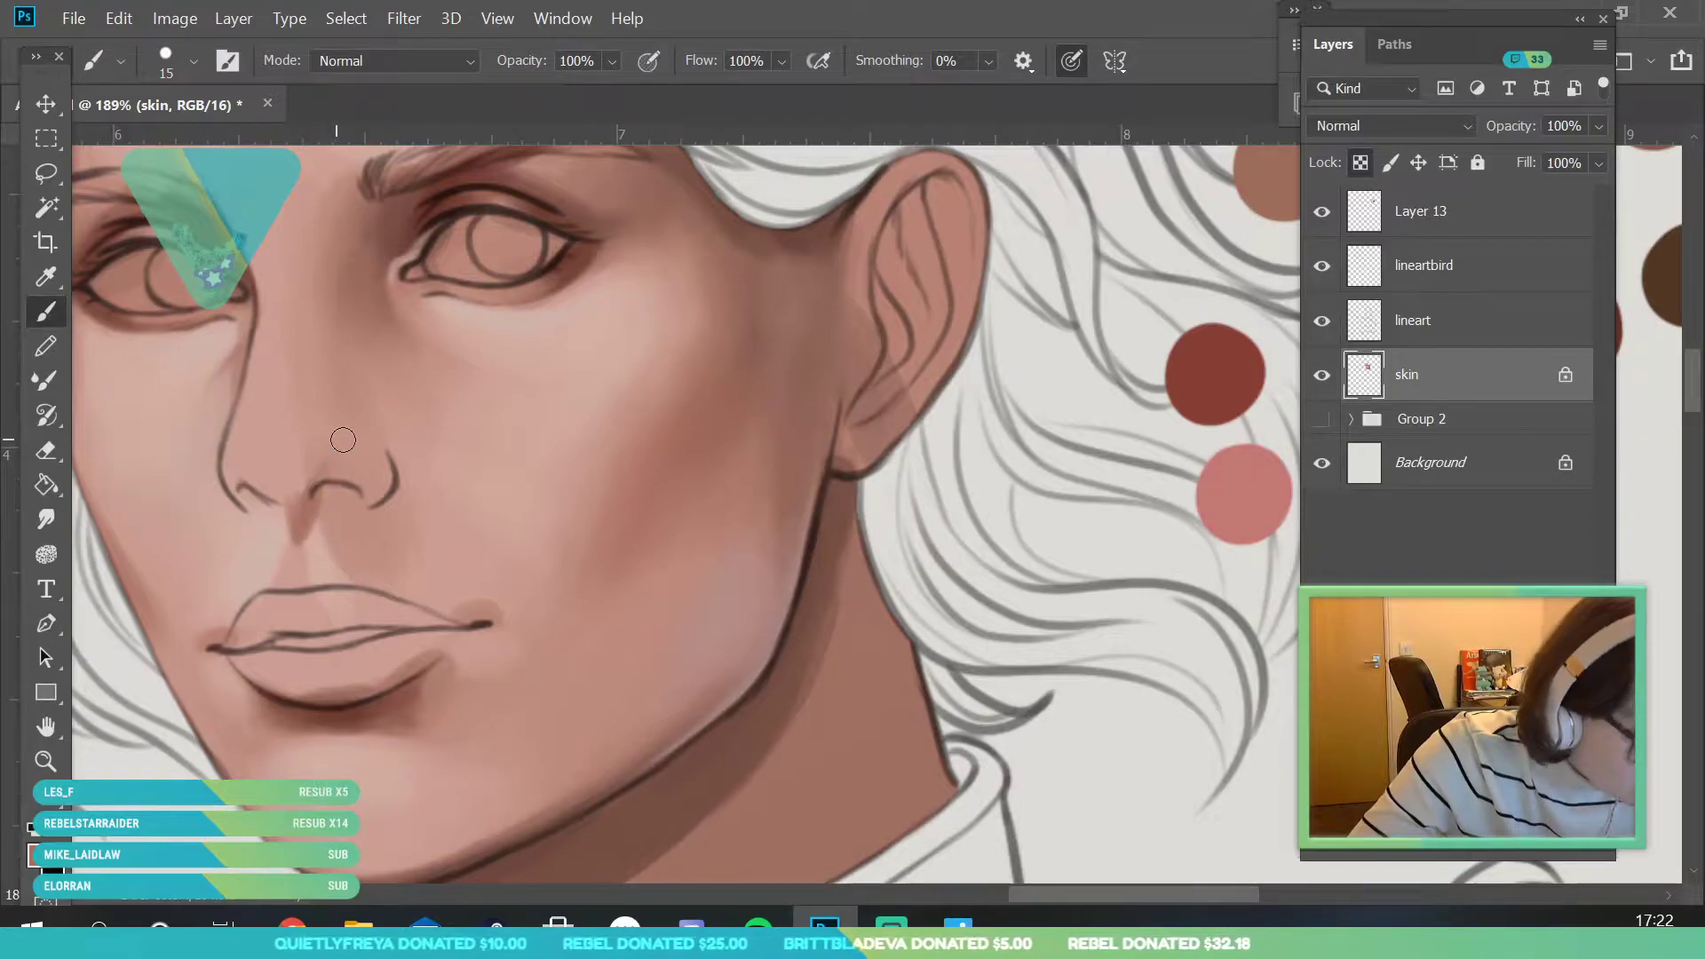
mouse_move(309, 515)
left_mouse_down()
mouse_move(387, 481)
mouse_move(376, 504)
mouse_move(326, 487)
left_mouse_up()
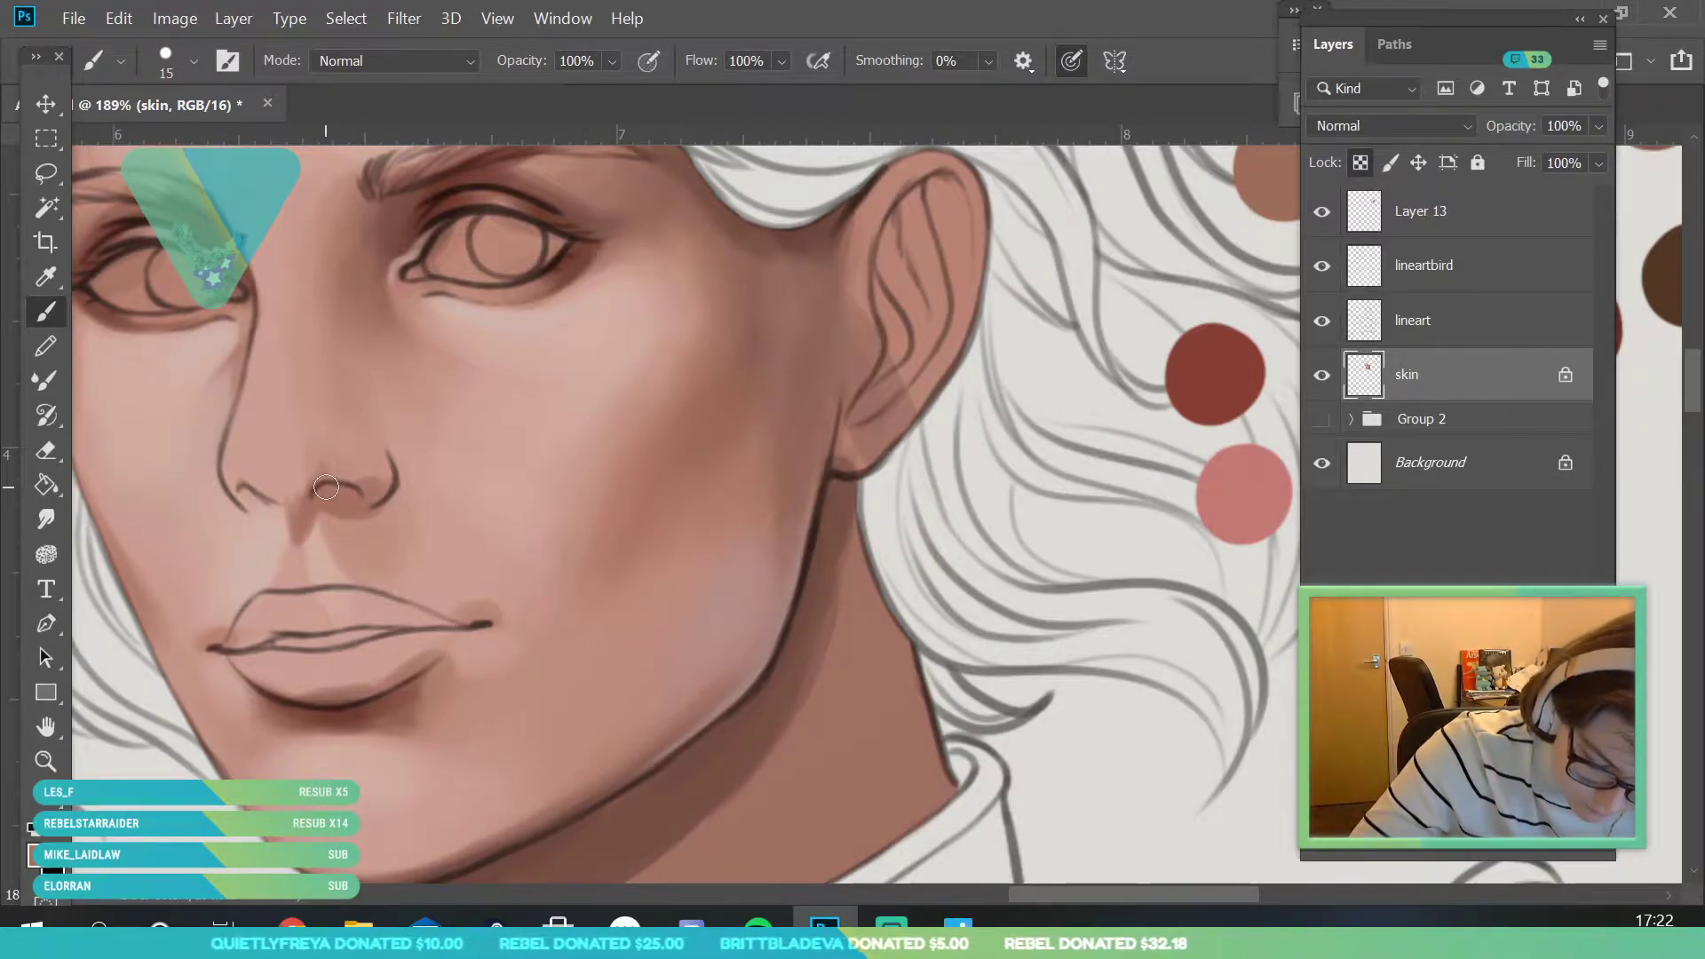
- Sample the skin tone just below the nose and paint the philtrum shadow down to the upper lip
key("i")
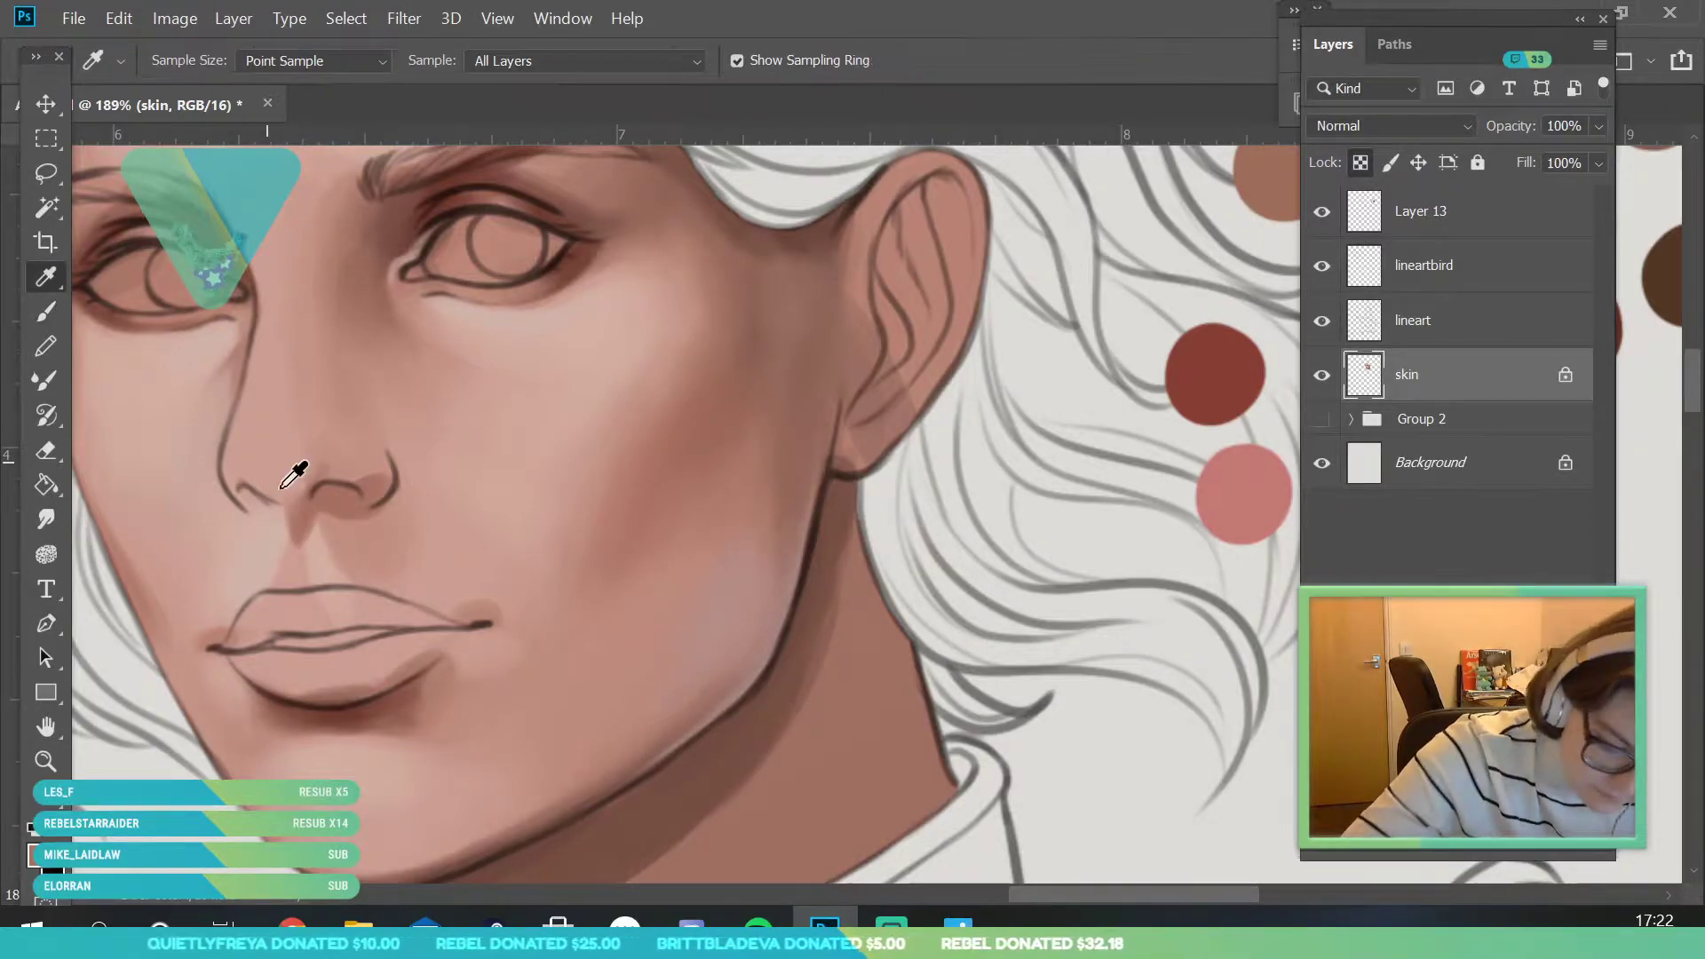
left_click(304, 540)
left_click(52, 321)
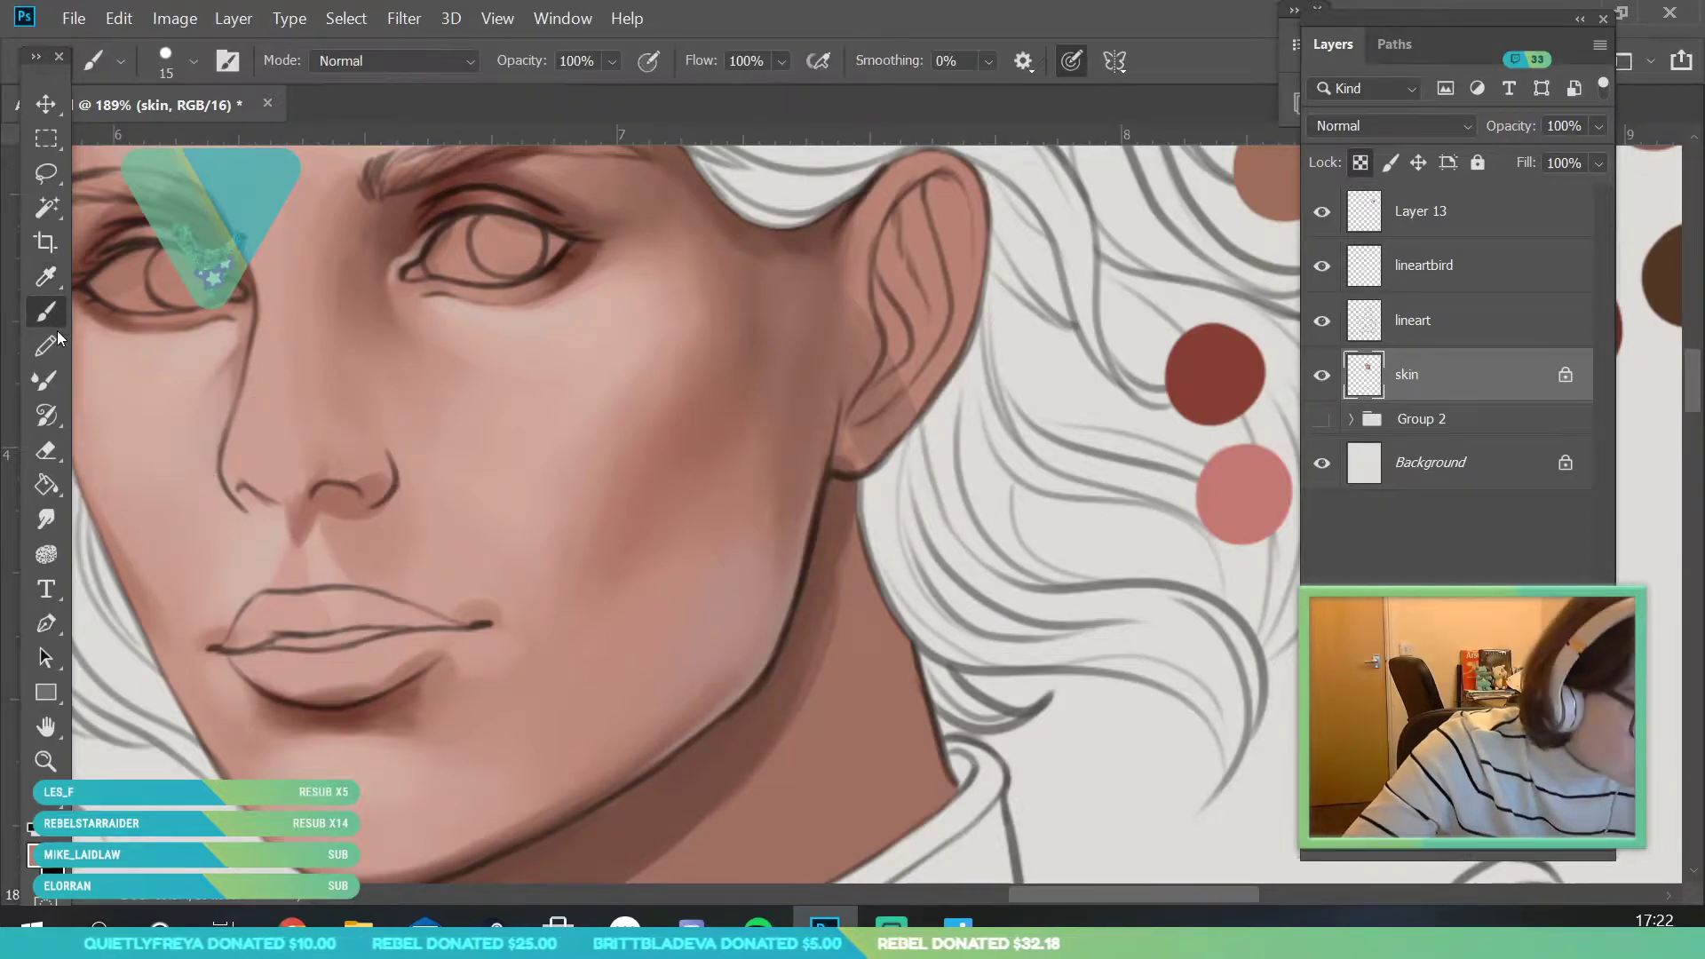
left_click_drag(297, 552, 294, 573)
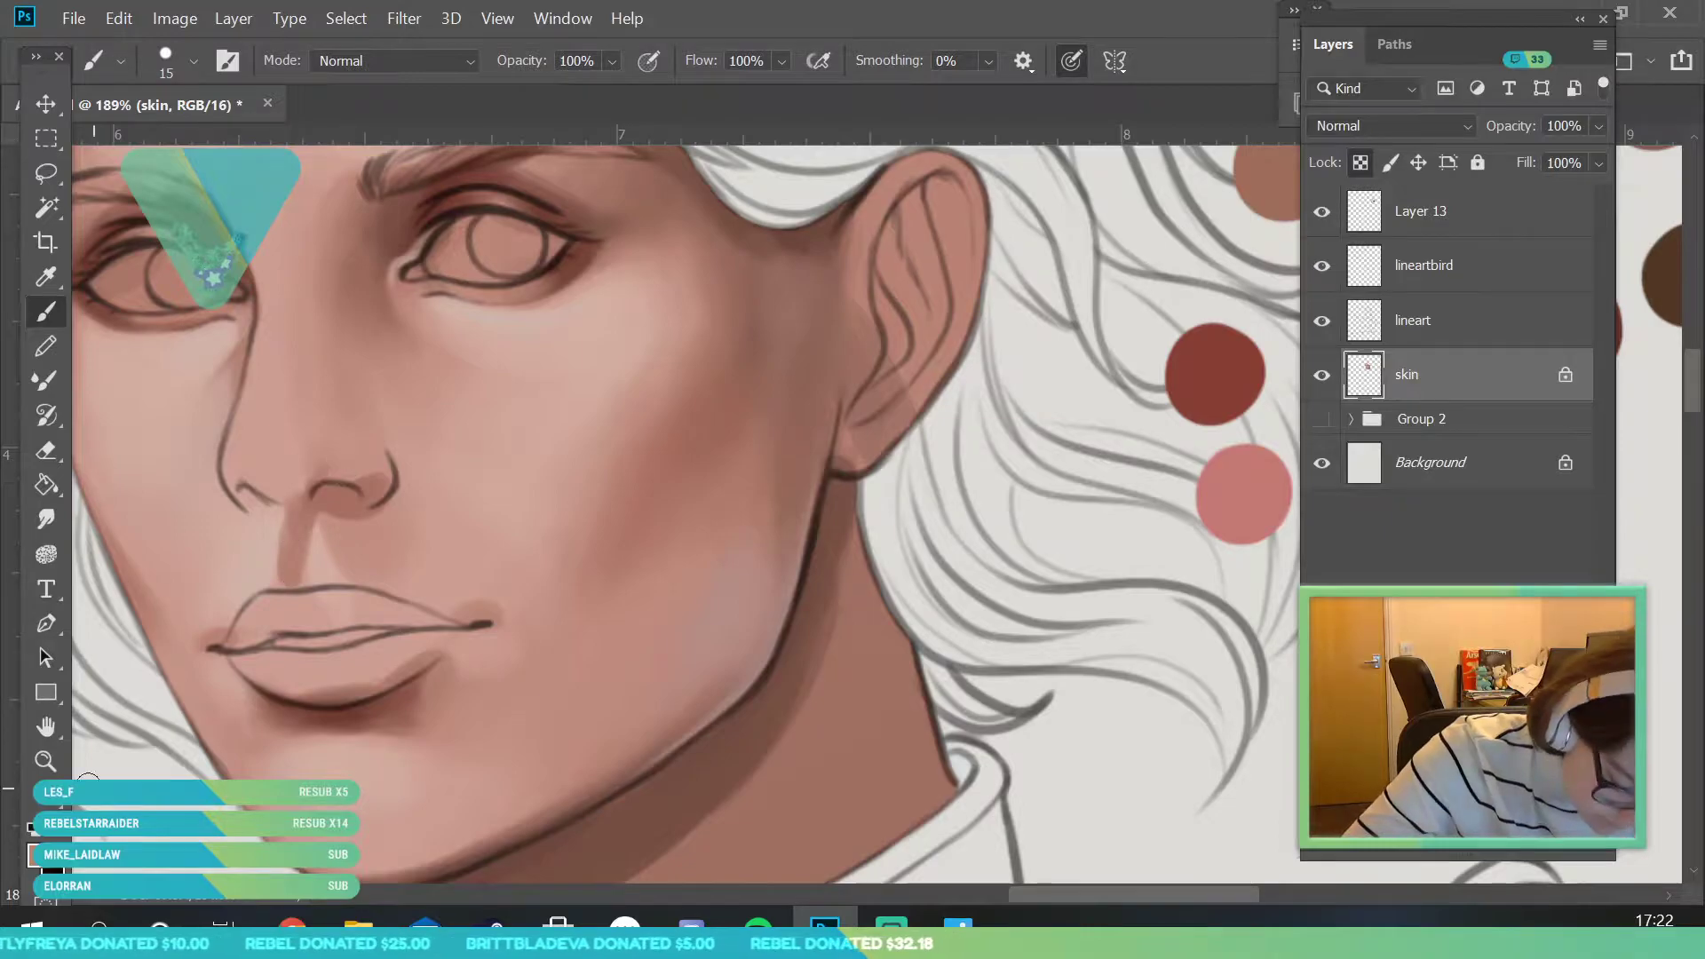
- Sample the skin tone just below the near nostril and blend the shading between the nostril and the philtrum
left_click(46, 761)
left_click_drag(278, 502, 373, 533)
left_click(46, 277)
left_click(49, 310)
left_click(59, 278)
left_click(362, 547)
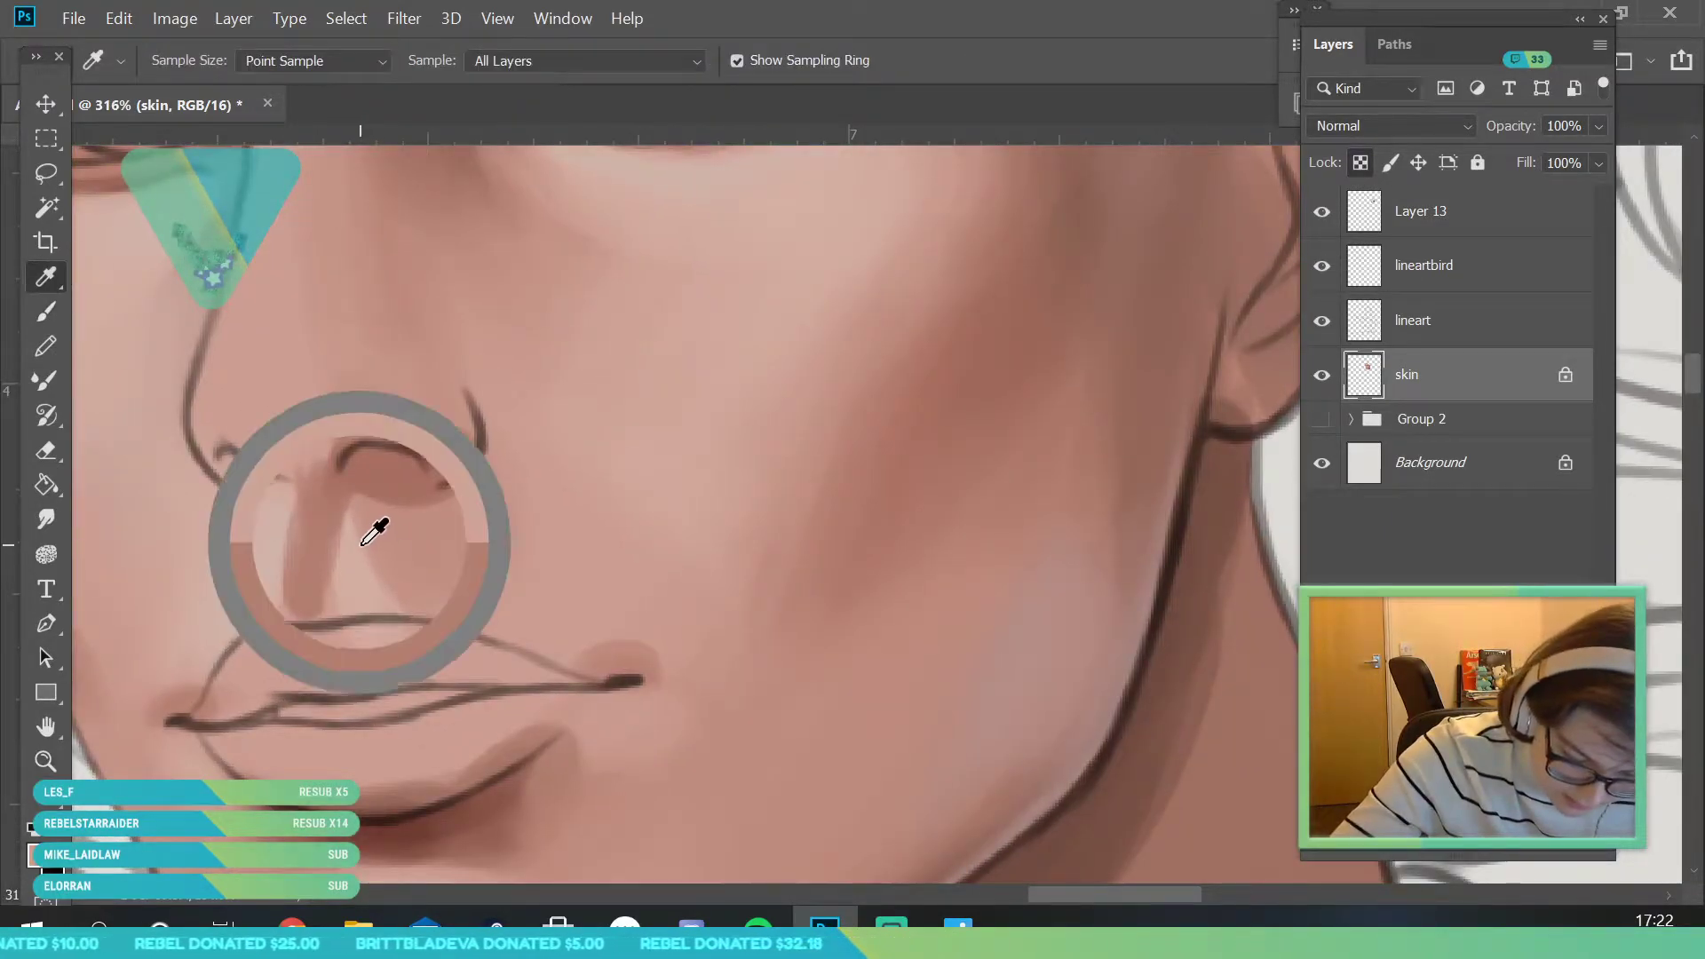
left_click(46, 323)
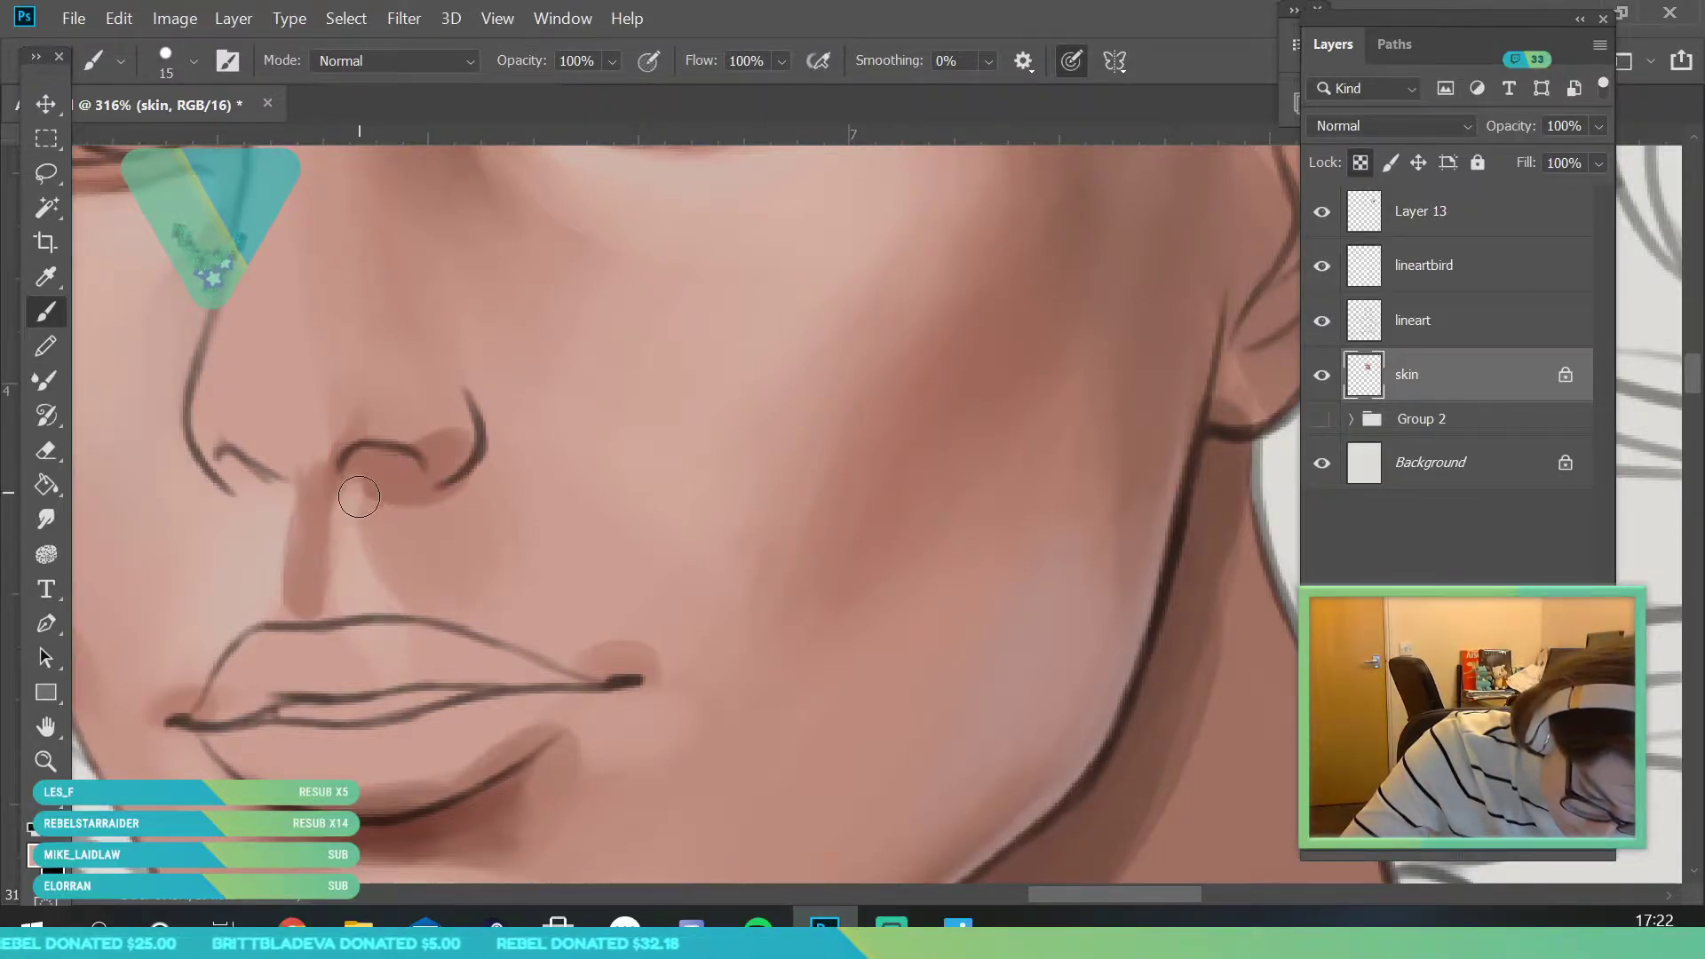
- Sample skin tones around the philtrum and soften its shadow and the skin beneath the far nostril
key("i")
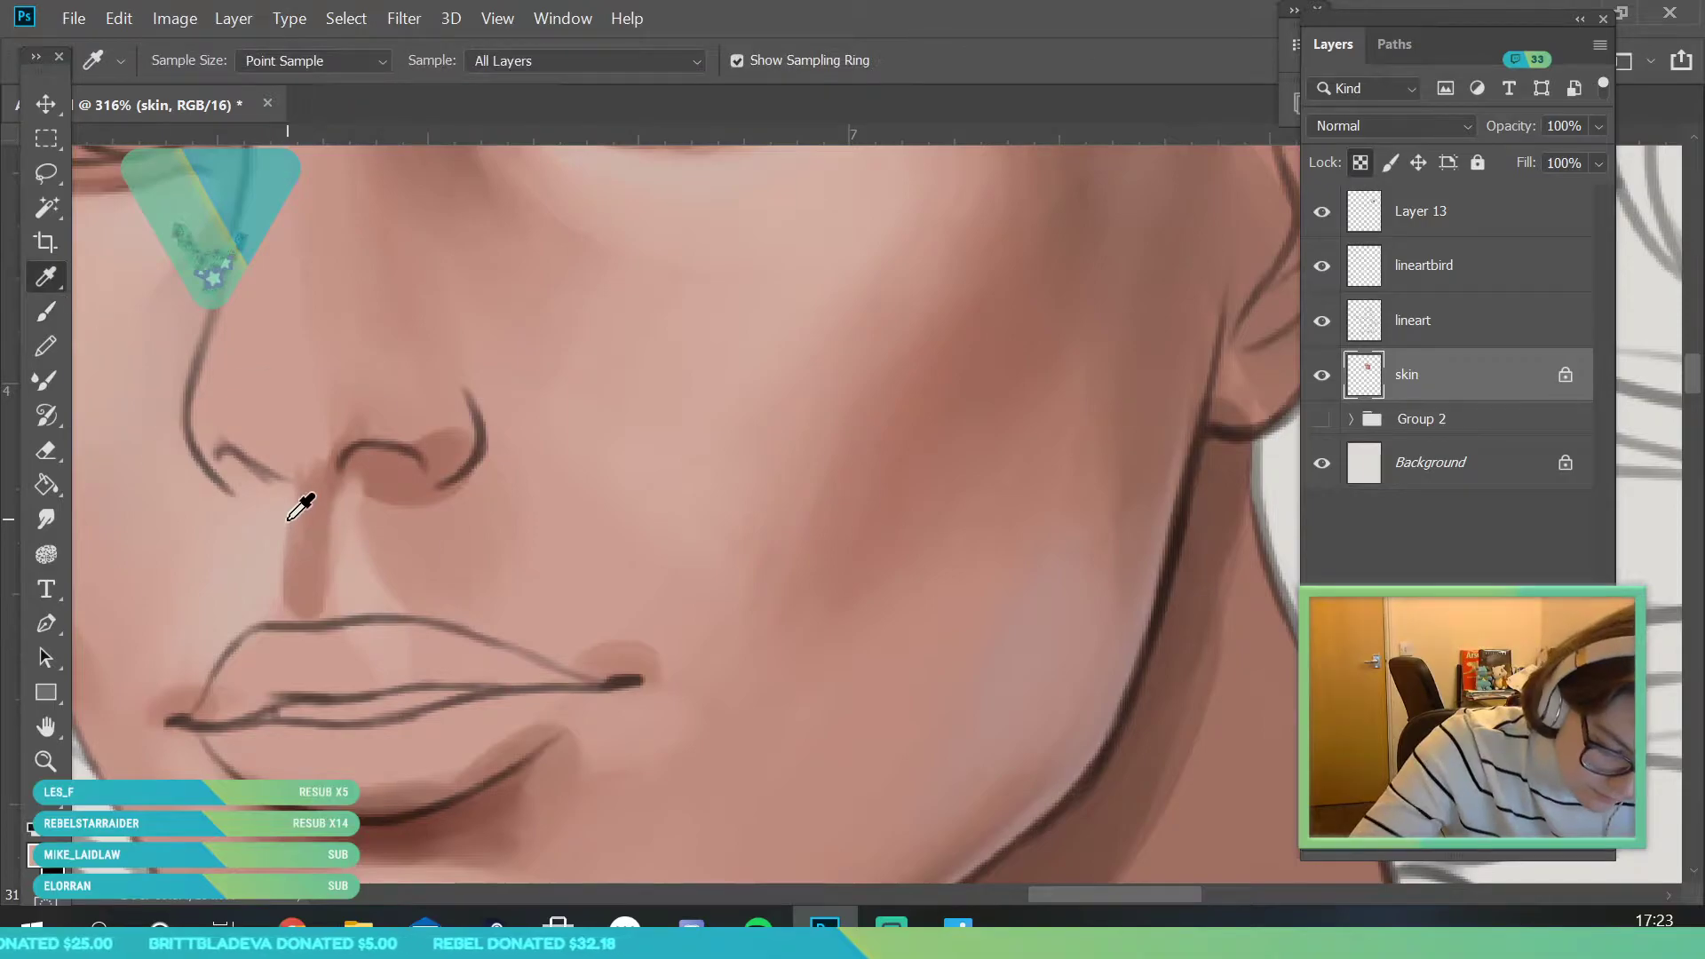
left_click(37, 313)
left_click_drag(297, 489, 285, 510)
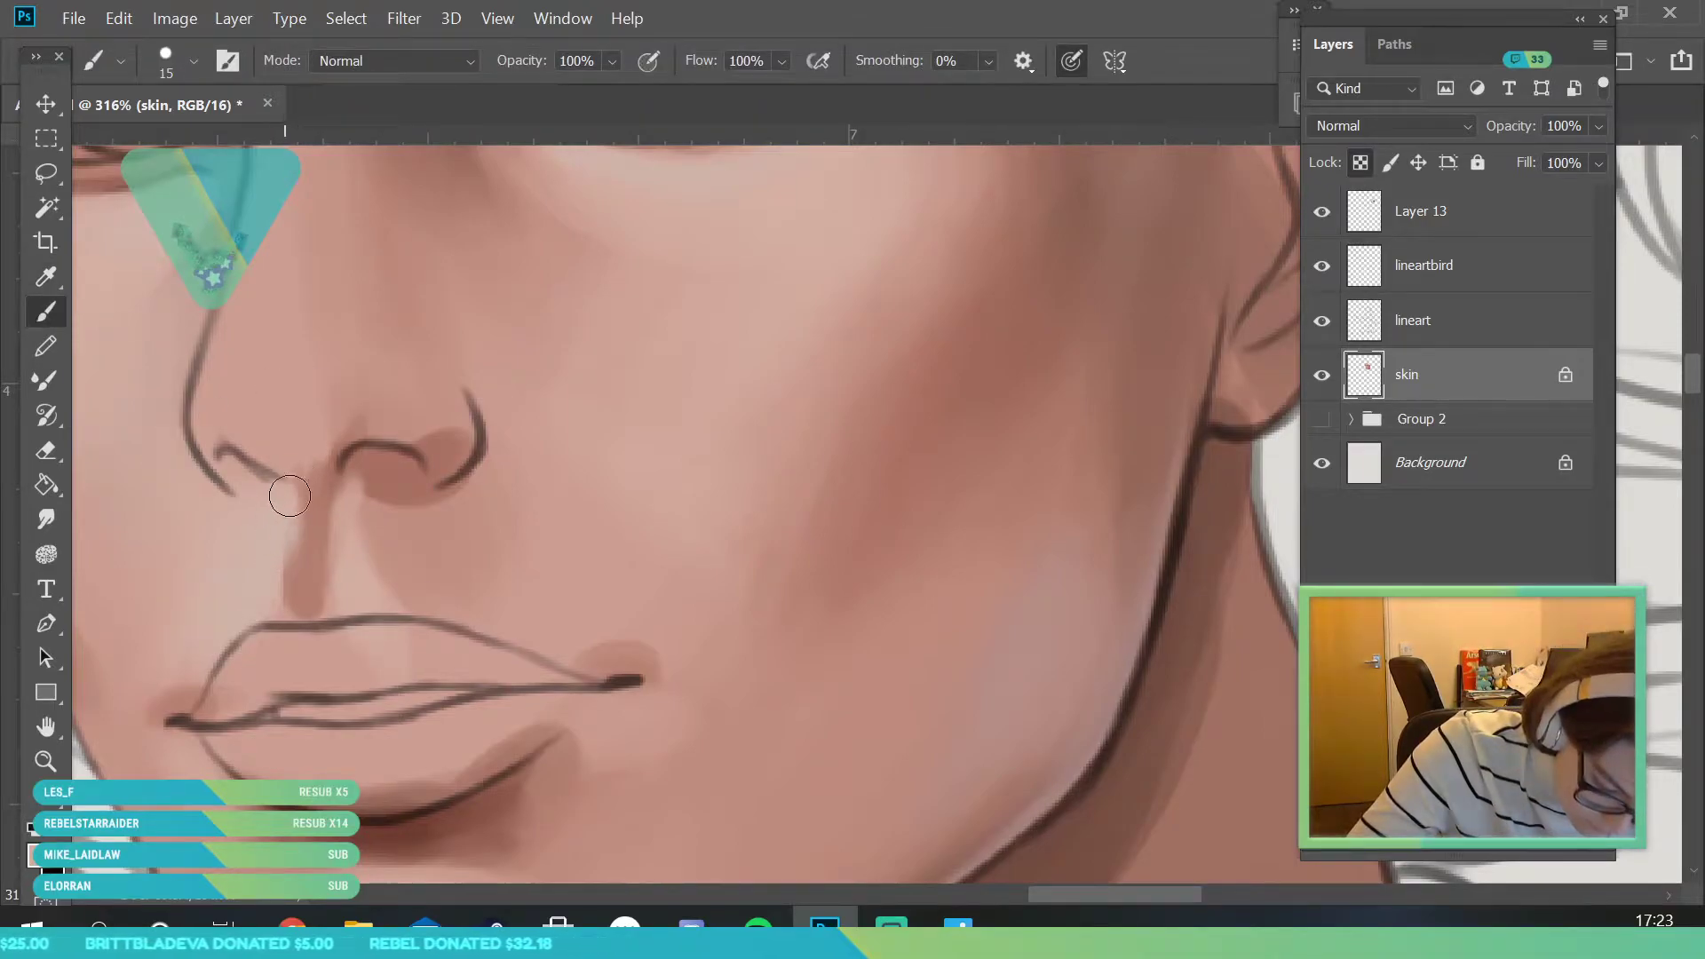
key("i")
left_click(46, 312)
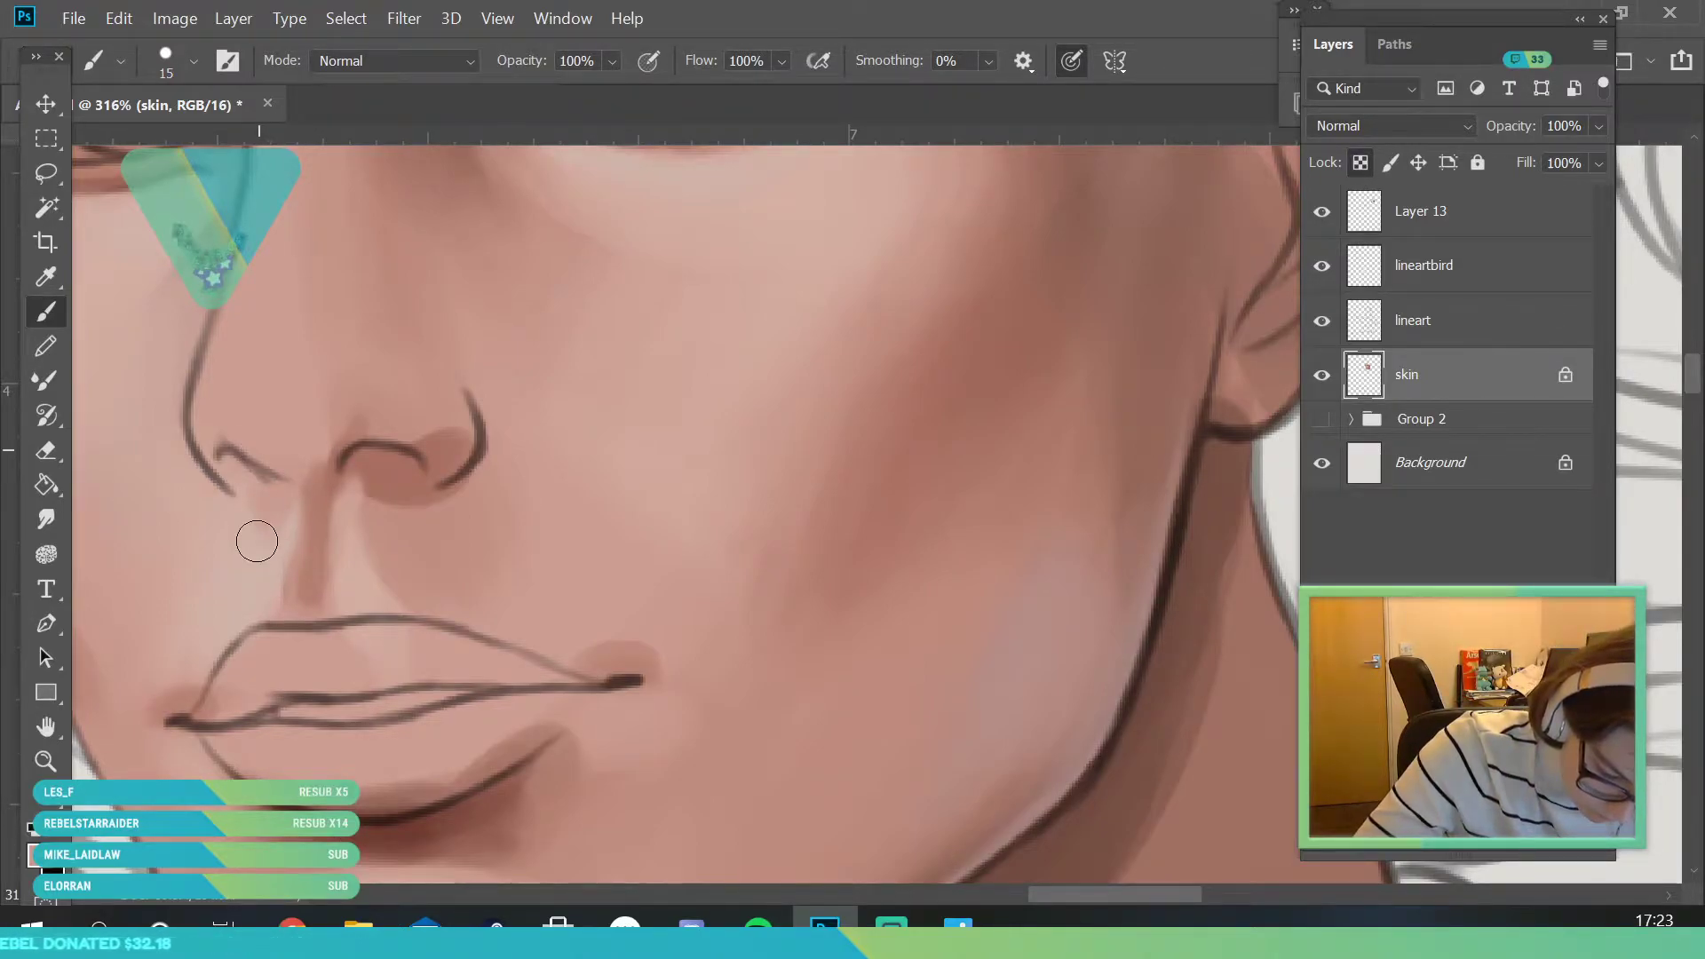
left_click(329, 484, "alt")
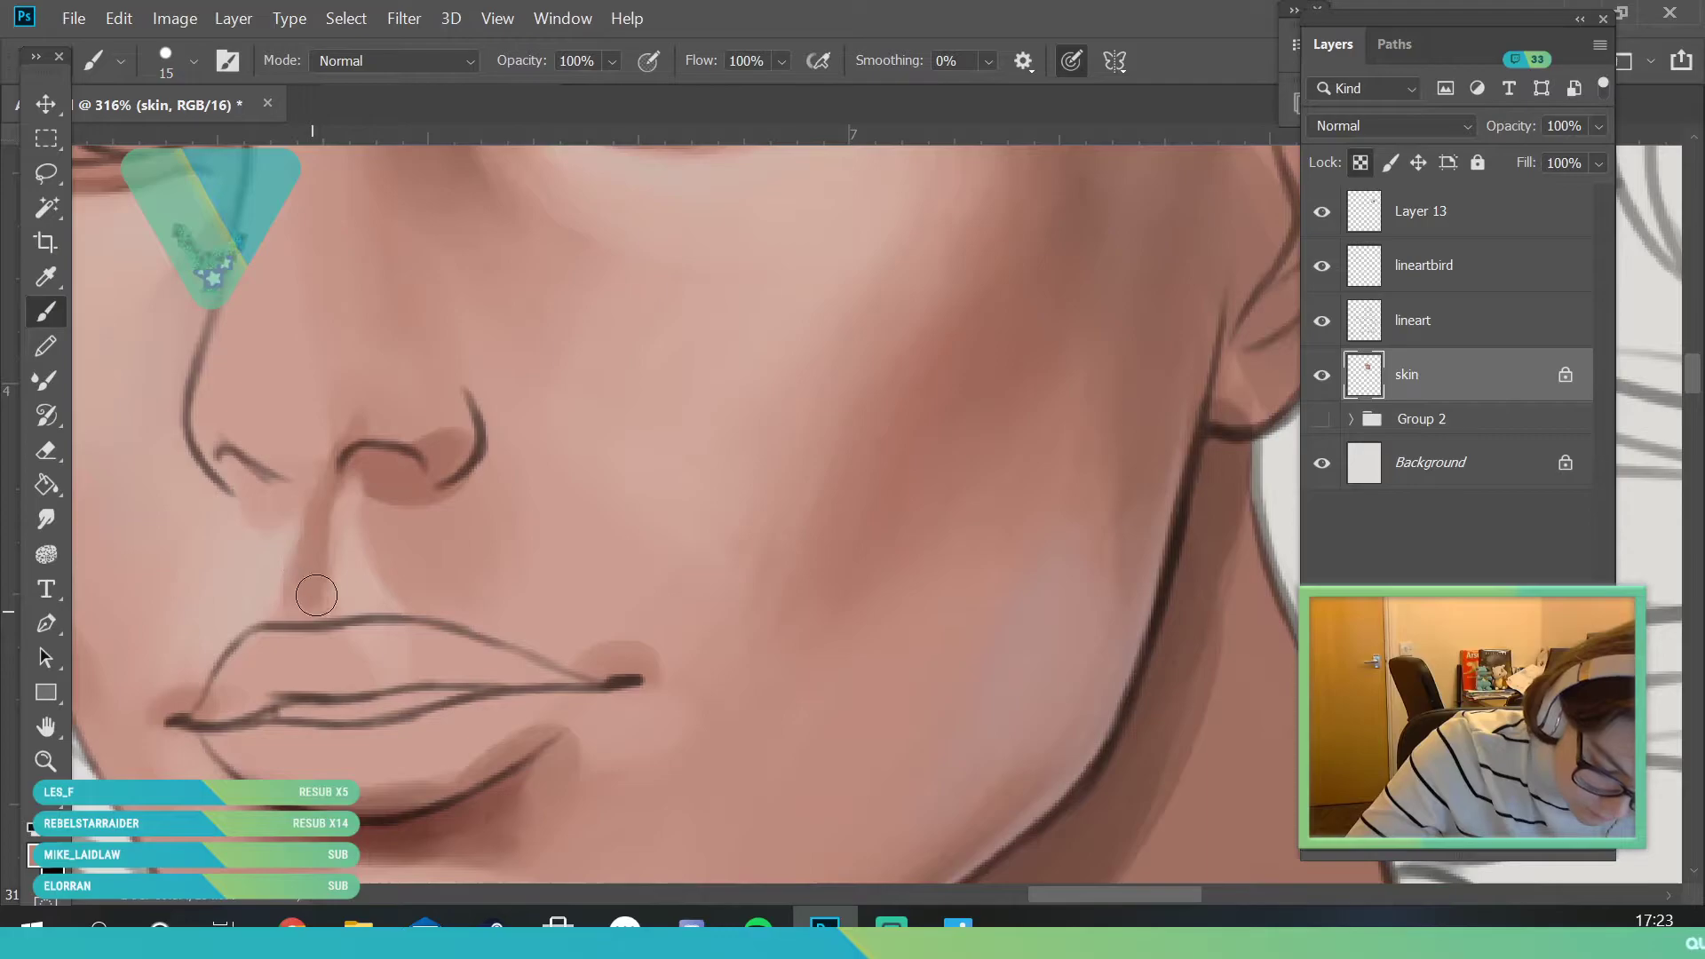
- Check the blended face against the whole figure and save the document
left_click(45, 761)
left_click_drag(308, 467, 177, 467)
left_click_drag(365, 588, 275, 588)
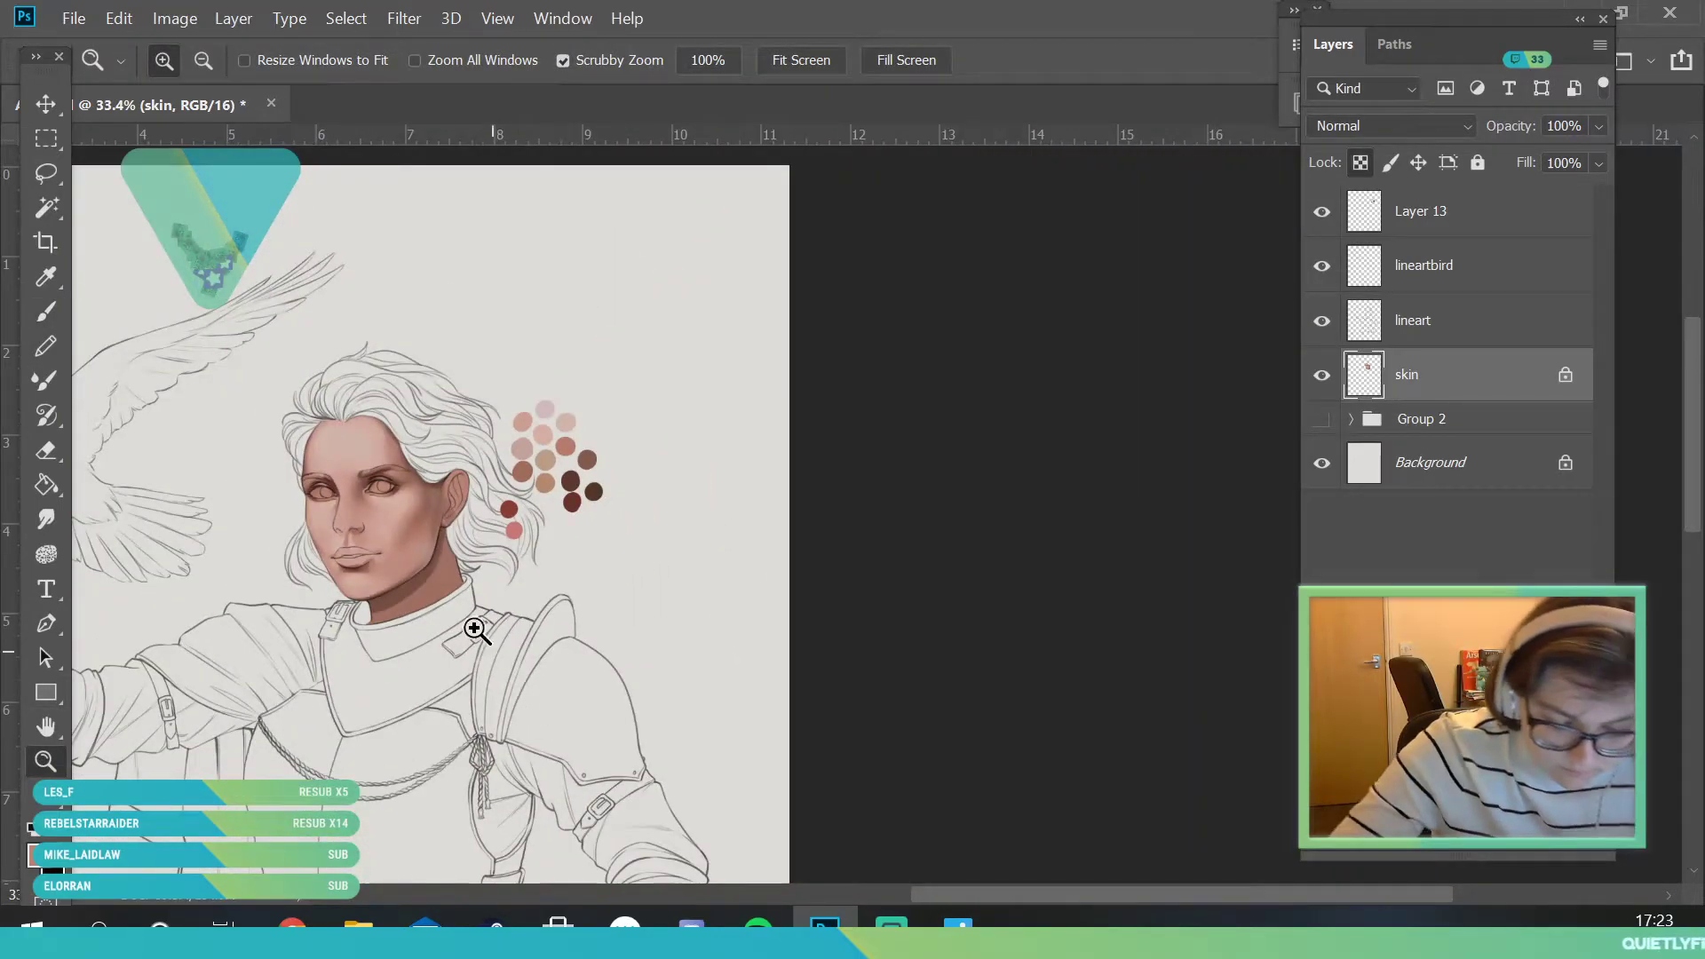
left_click_drag(425, 545, 333, 546)
scroll(502, 601, "up", 8)
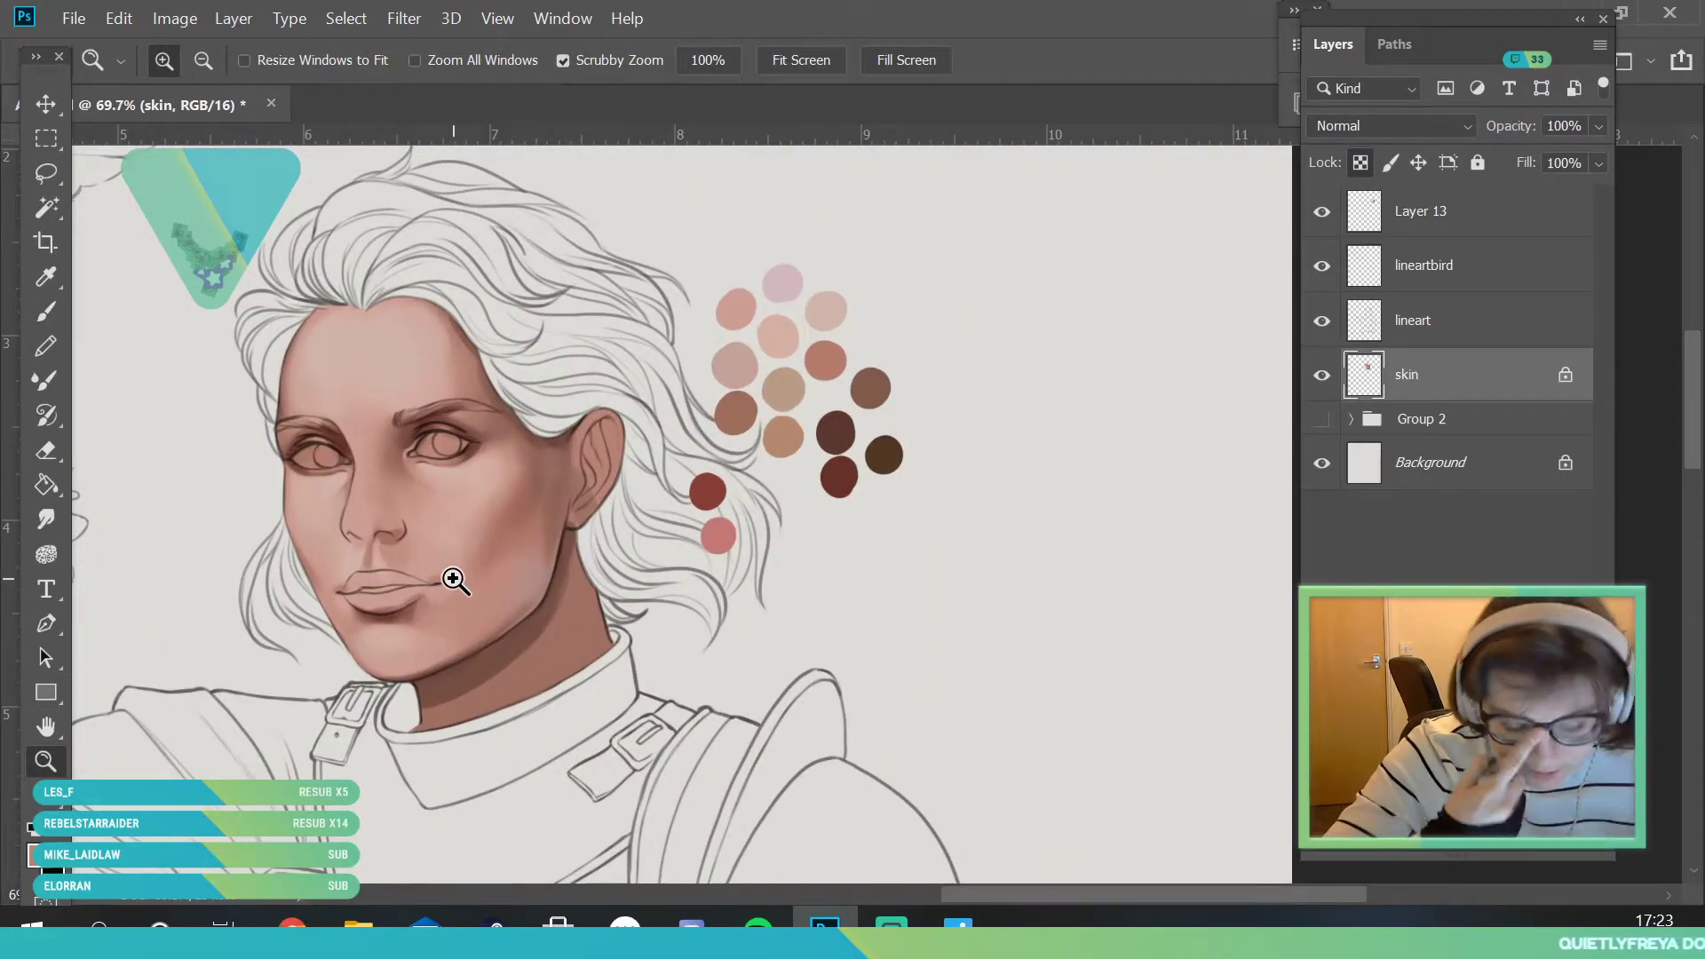
mouse_move(535, 464)
left_mouse_down()
mouse_move(510, 430)
mouse_move(547, 445)
left_mouse_up()
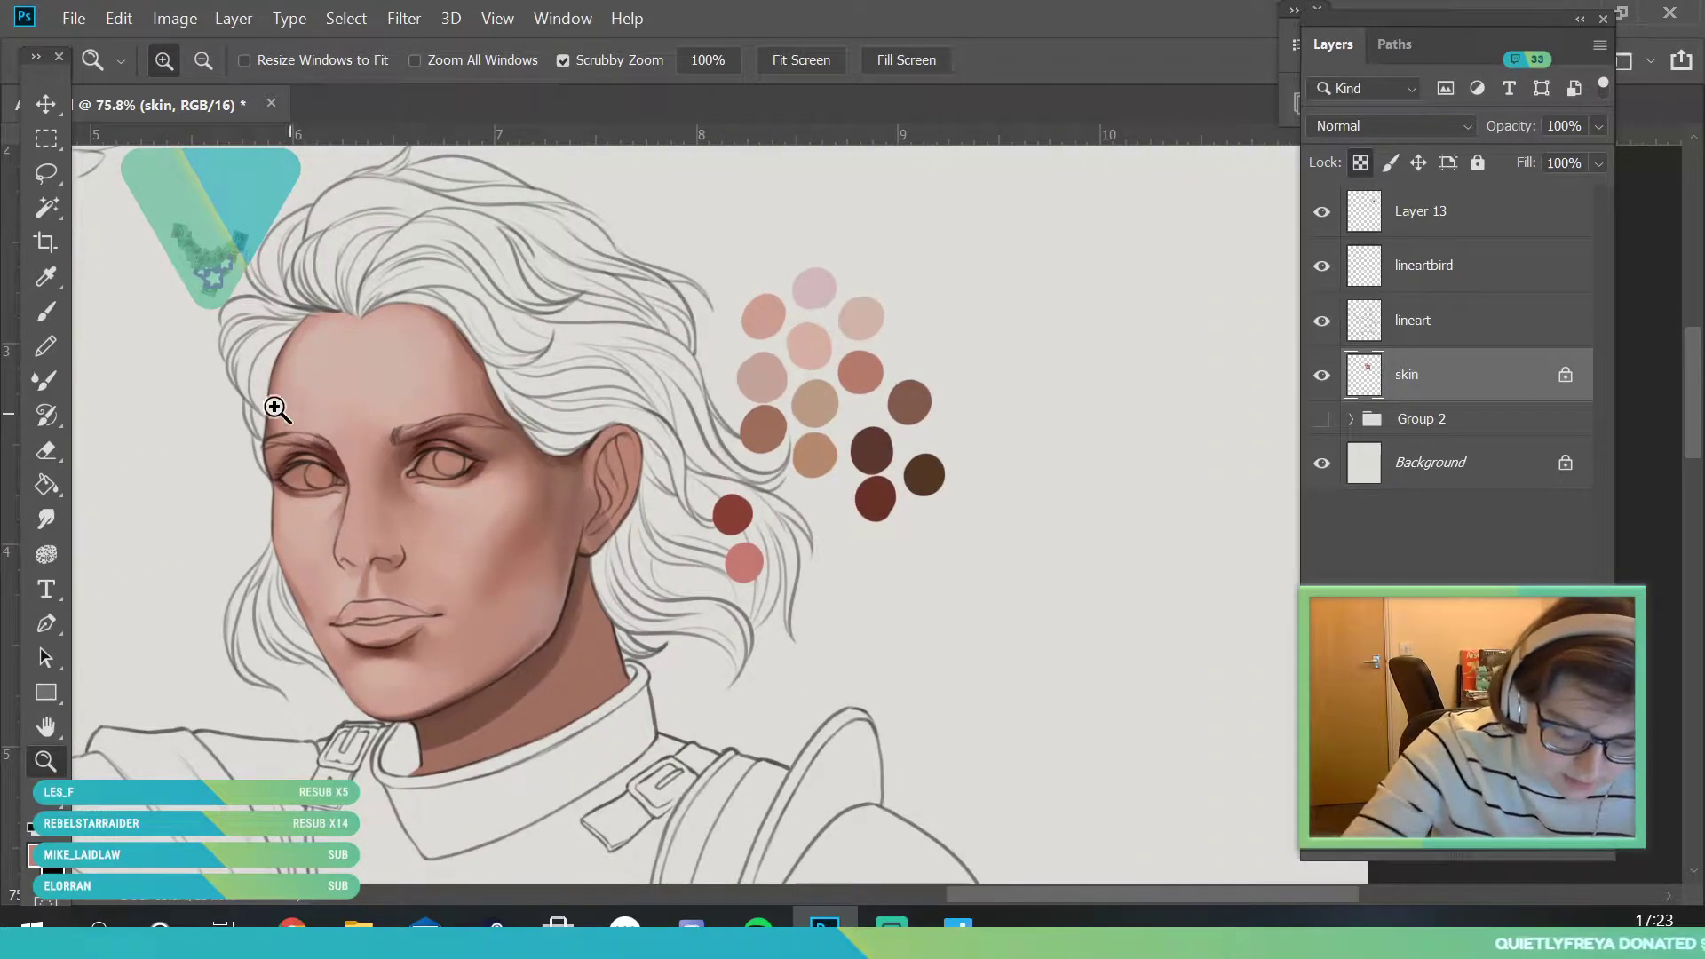
left_click(84, 18)
left_click(133, 284)
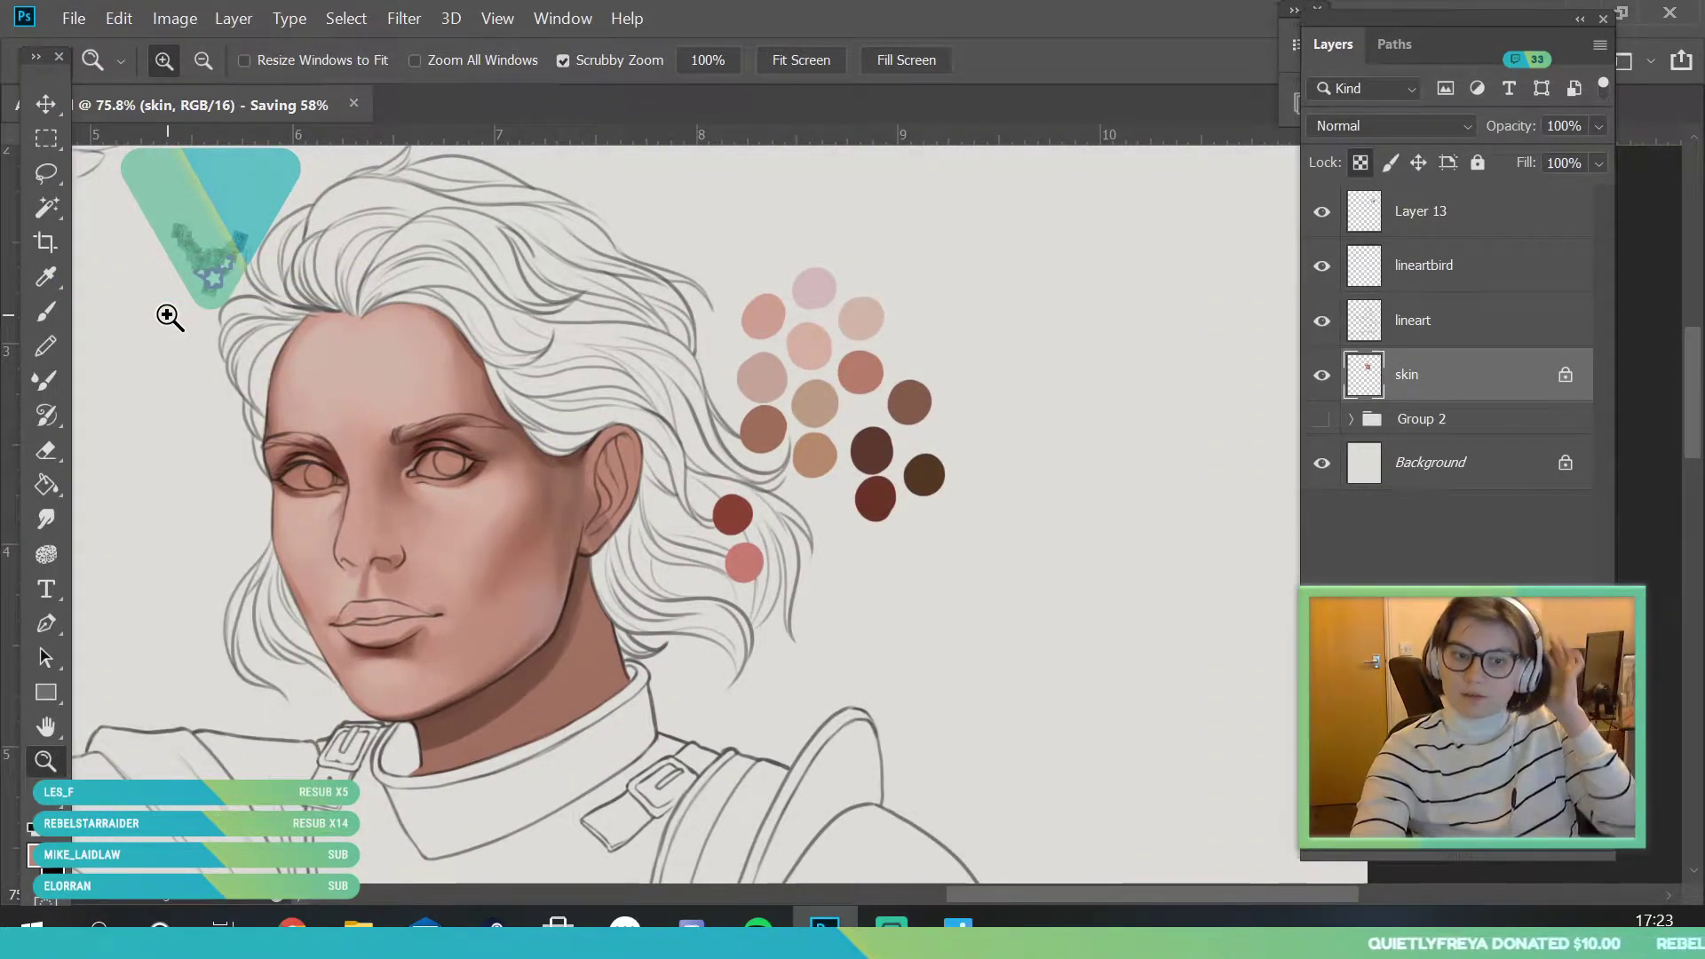
- Add a new layer directly above the skin layer and clip it to the skin layer
scroll(578, 453, "up", 4)
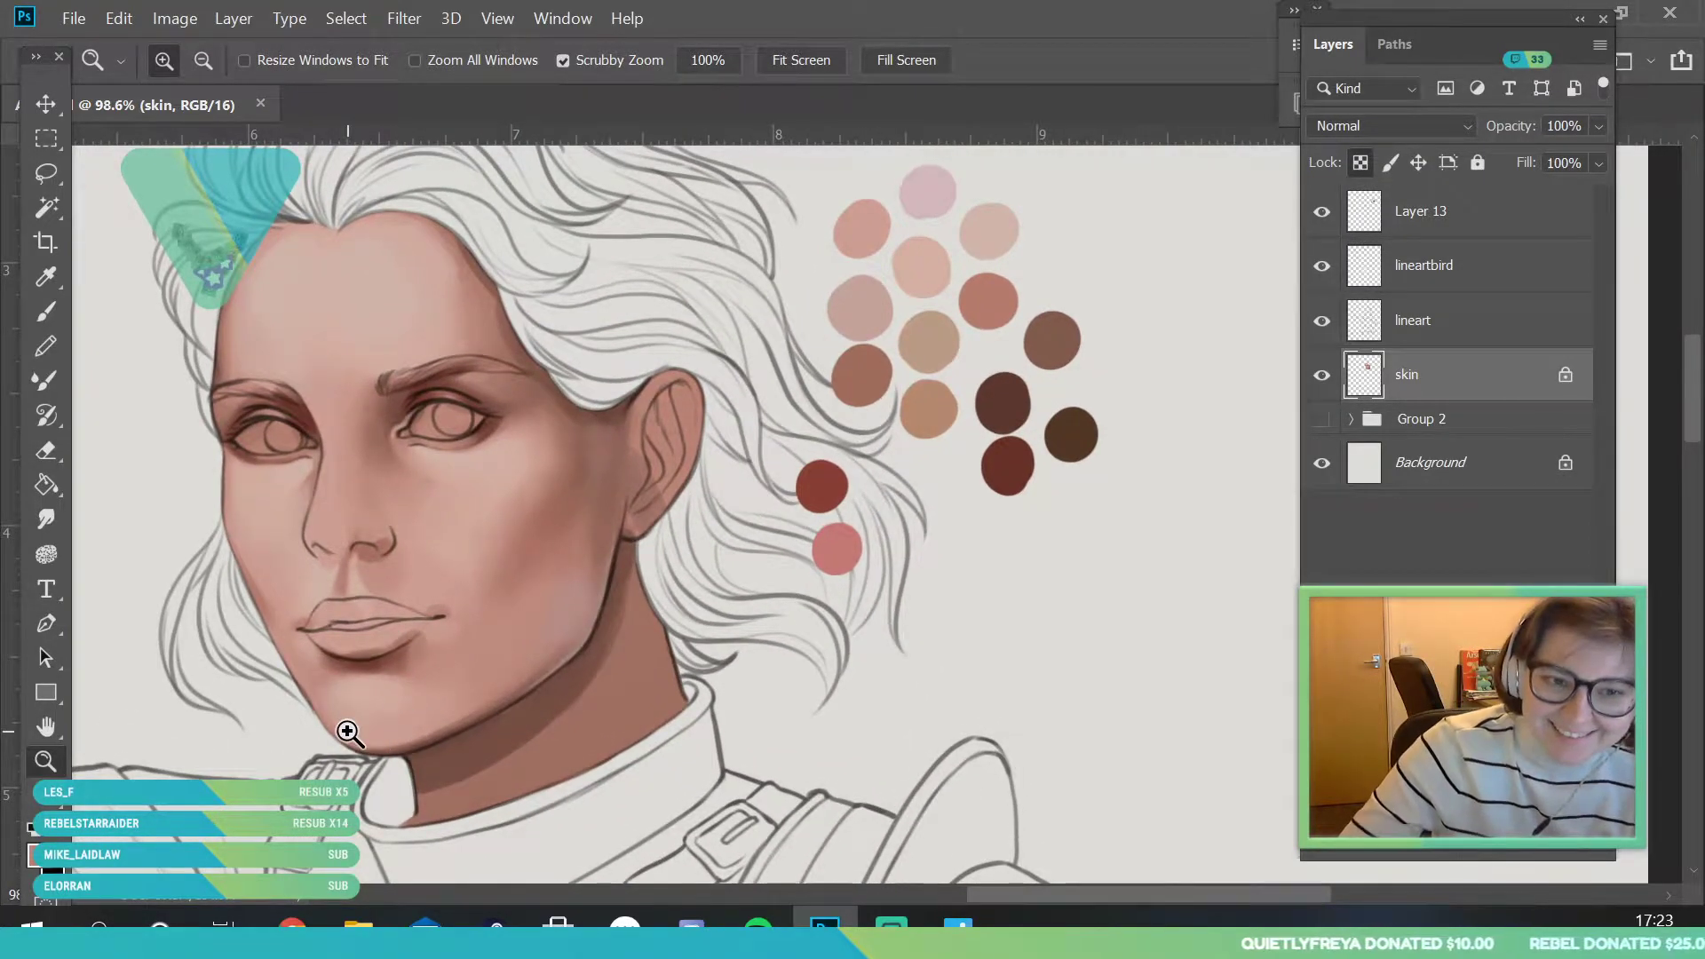
scroll(404, 685, "up", 2)
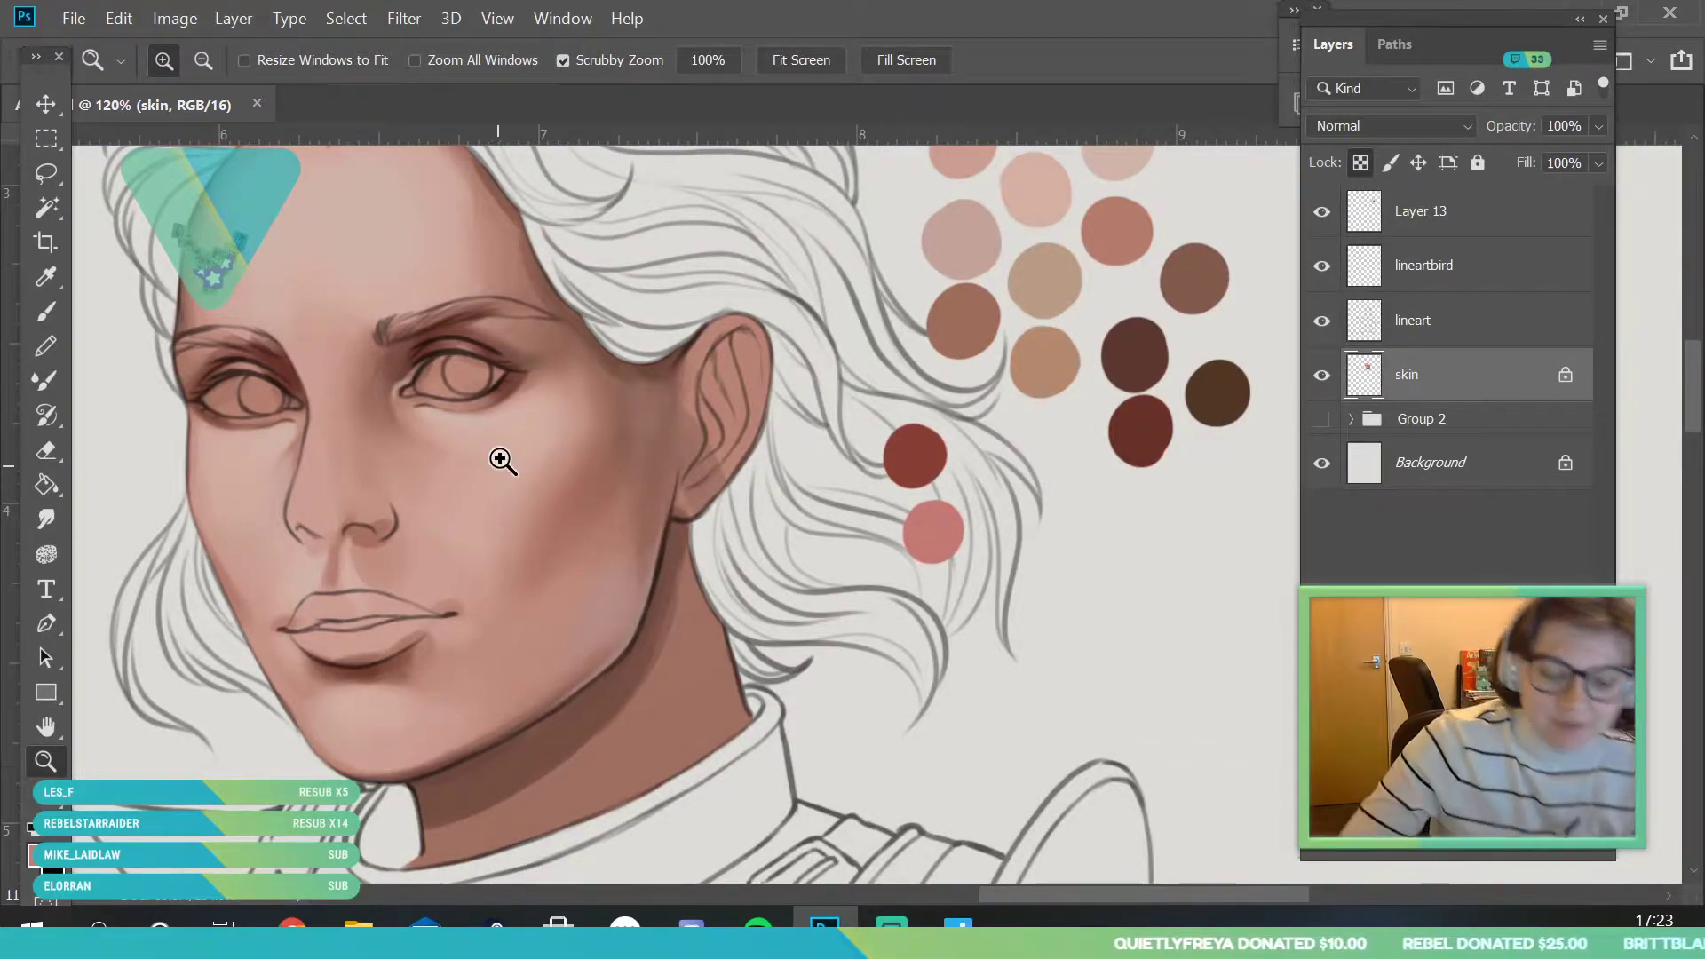
scroll(495, 468, "down", 1)
scroll(449, 552, "up", 2)
left_click(1323, 375)
left_click(1323, 375)
left_click(1539, 859)
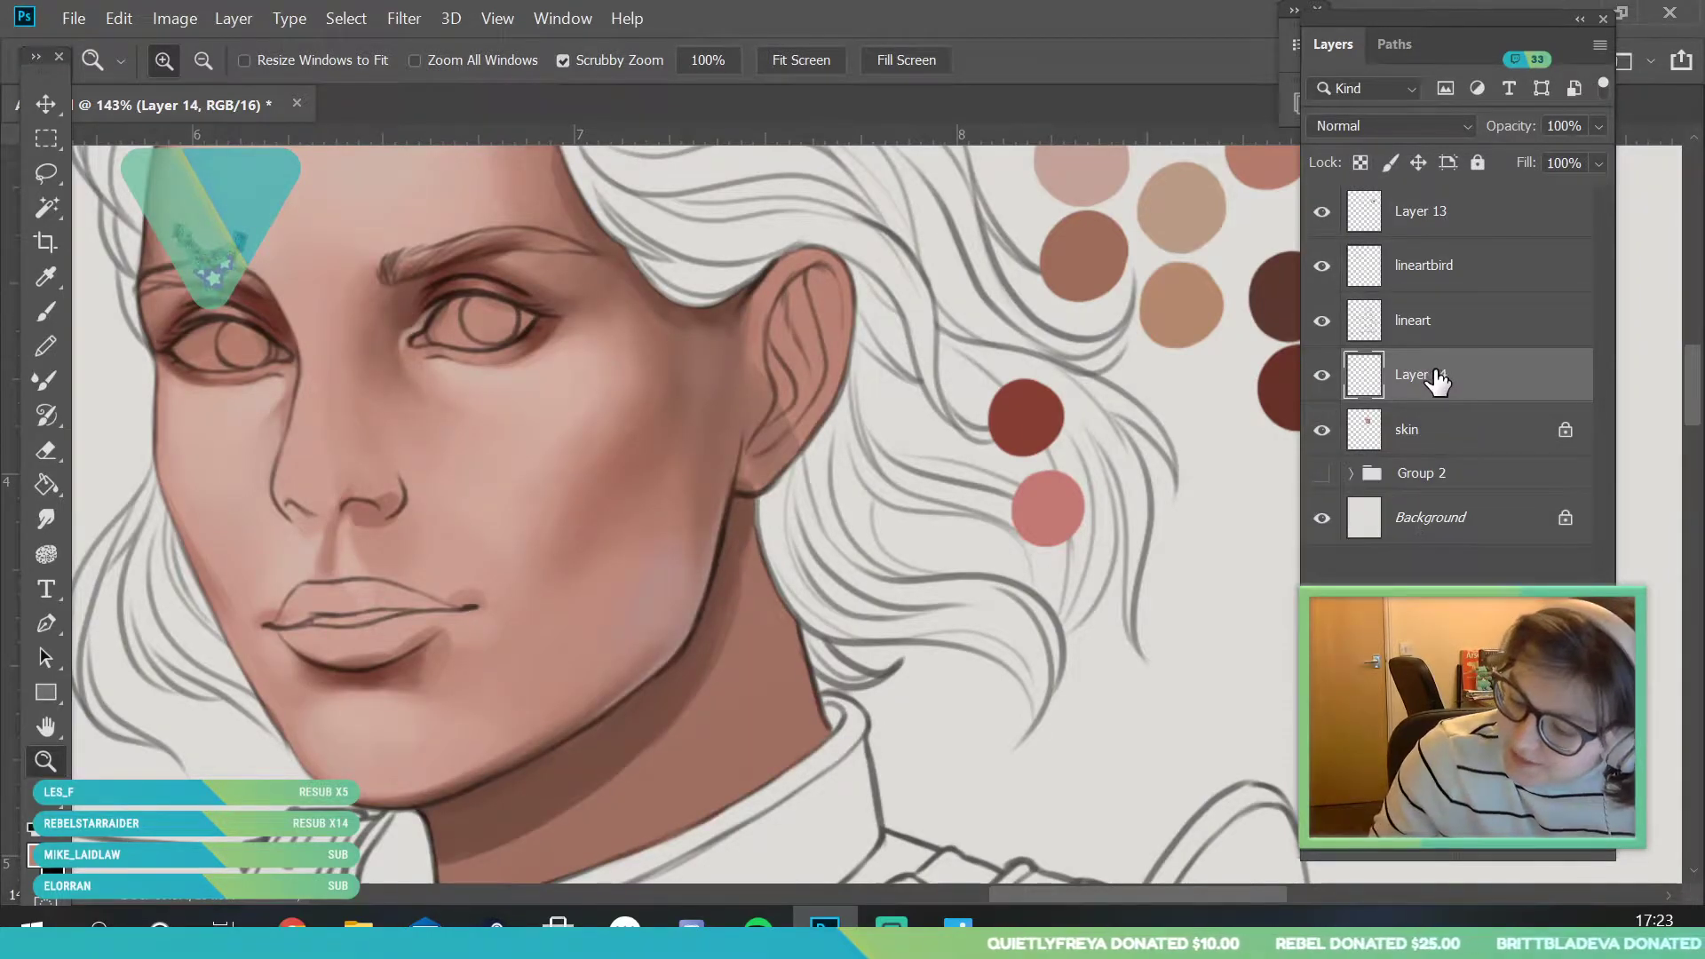
right_click(1431, 373)
left_click(1282, 555)
- Sample the reddish-brown shadow tone from the near cheek and paint a short stroke along the side of the nose on the clipped layer
scroll(780, 571, "down", 1)
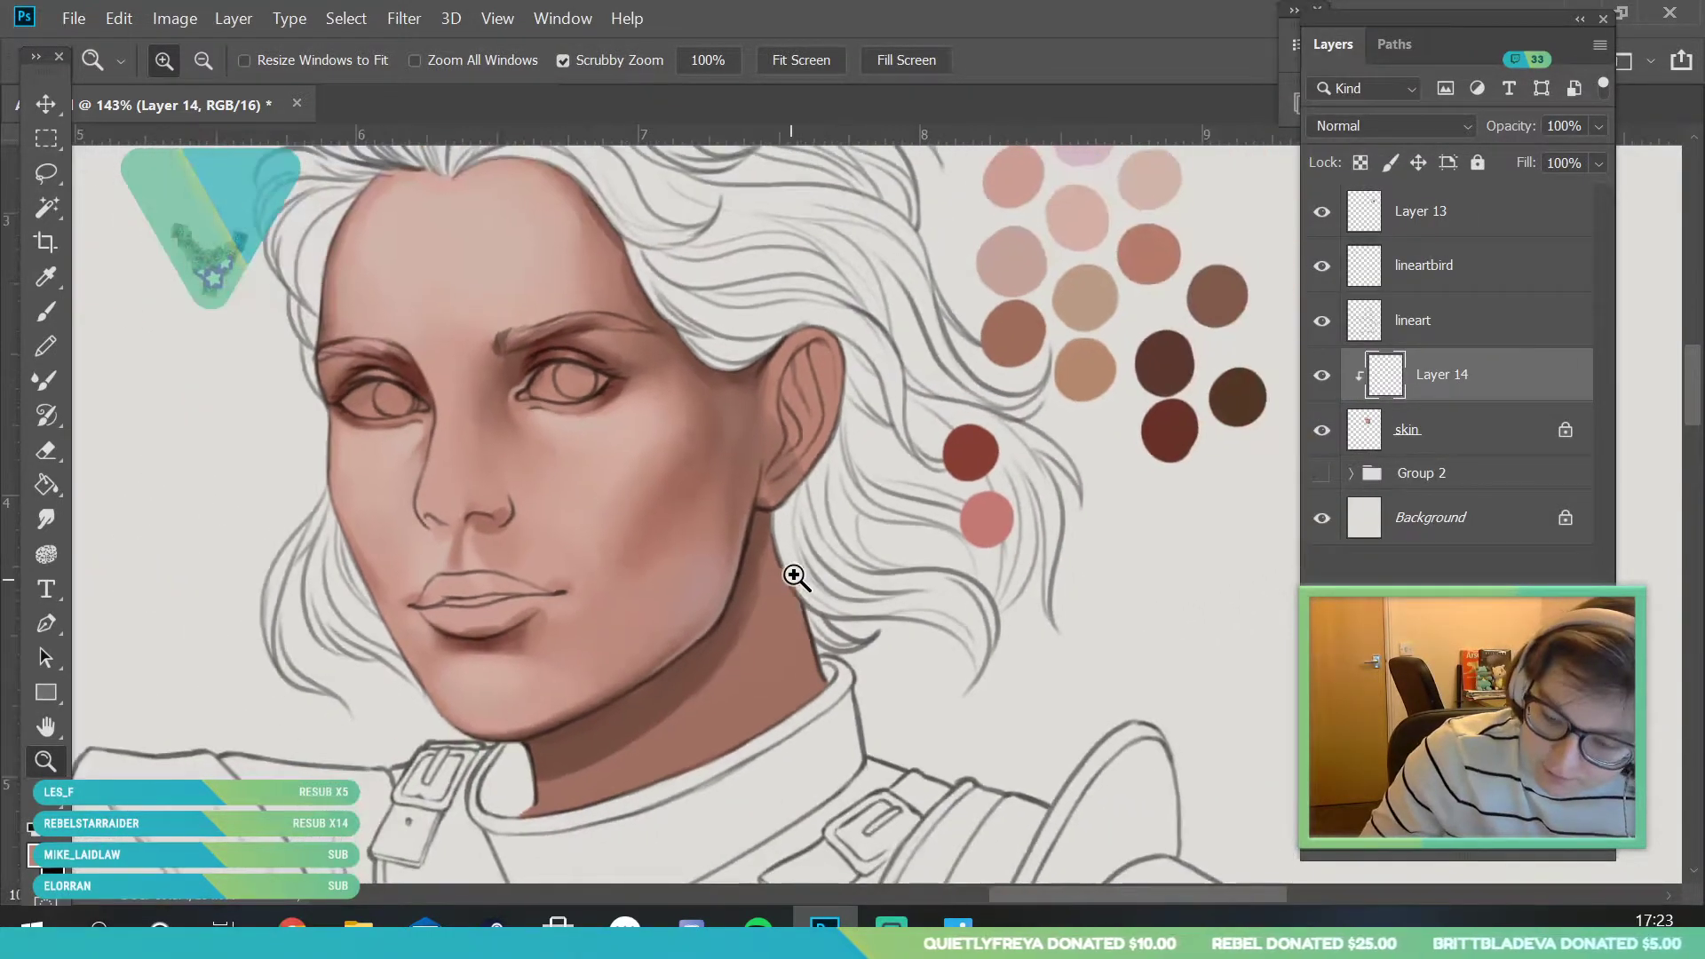
scroll(636, 456, "up", 2)
left_click(46, 277)
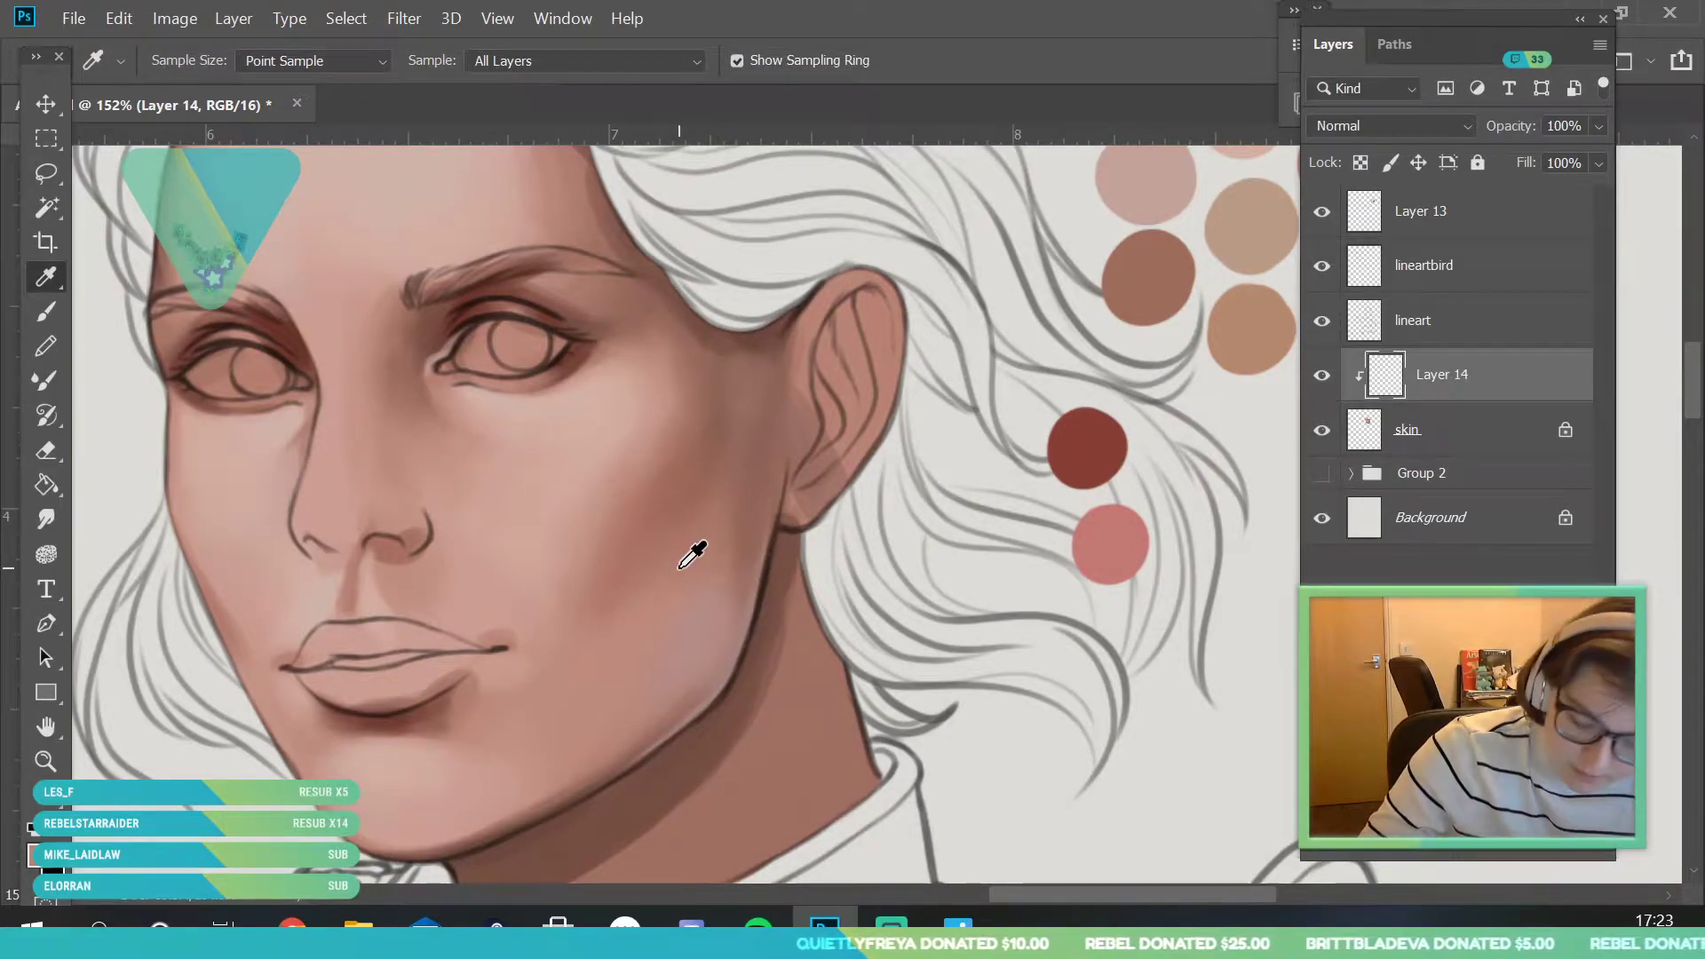
left_click(658, 469)
key("b")
left_click_drag(343, 444, 339, 462)
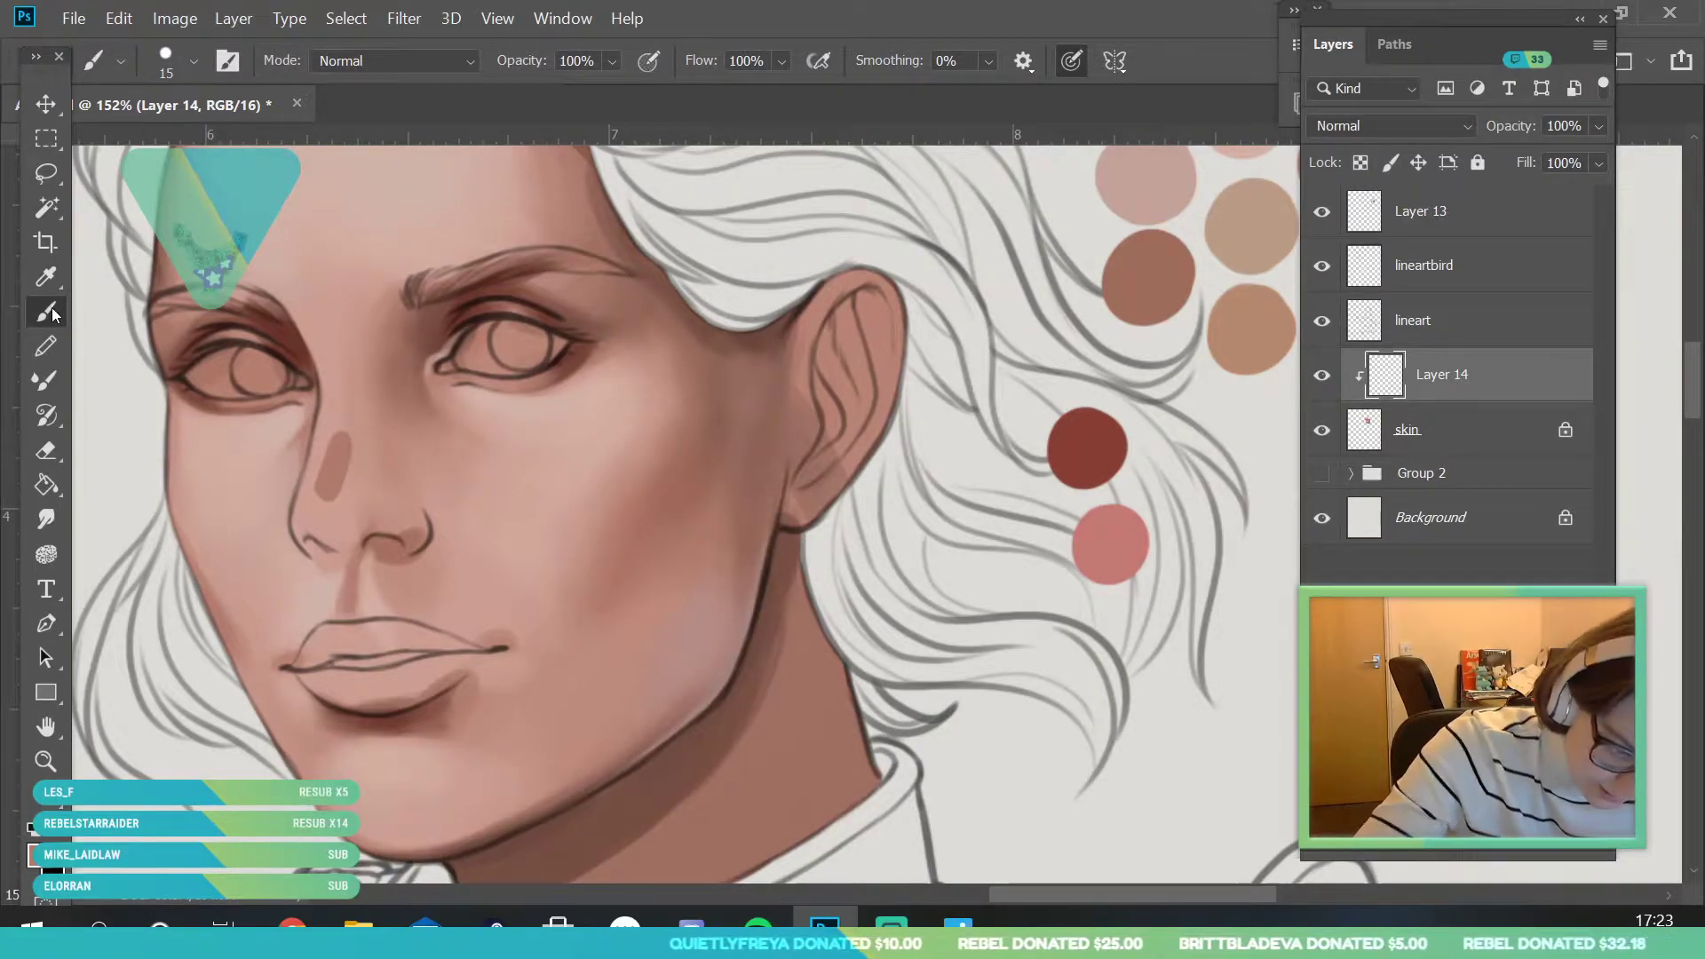
- Sample a mid skin tone from the face and paint it over the nose bridge and around the nose tip with the 15 px brush
key("i")
left_click(248, 613)
key("b")
mouse_move(375, 448)
left_mouse_down()
mouse_move(342, 500)
mouse_move(317, 465)
left_mouse_up()
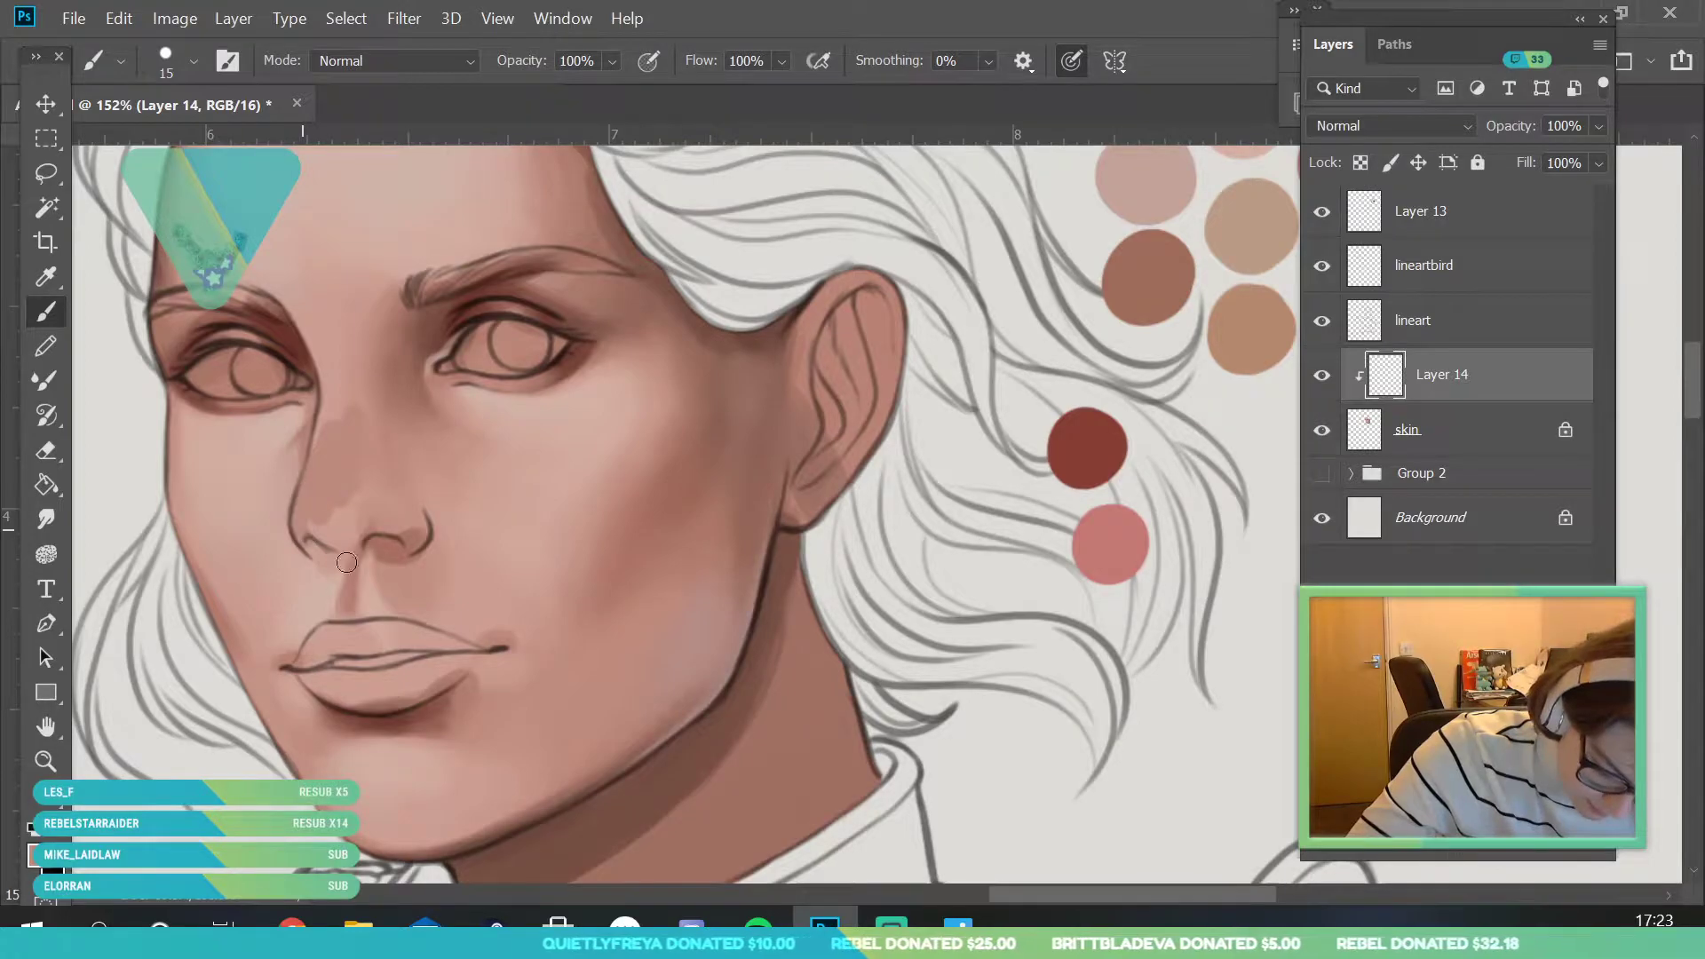
left_click_drag(309, 549, 353, 543)
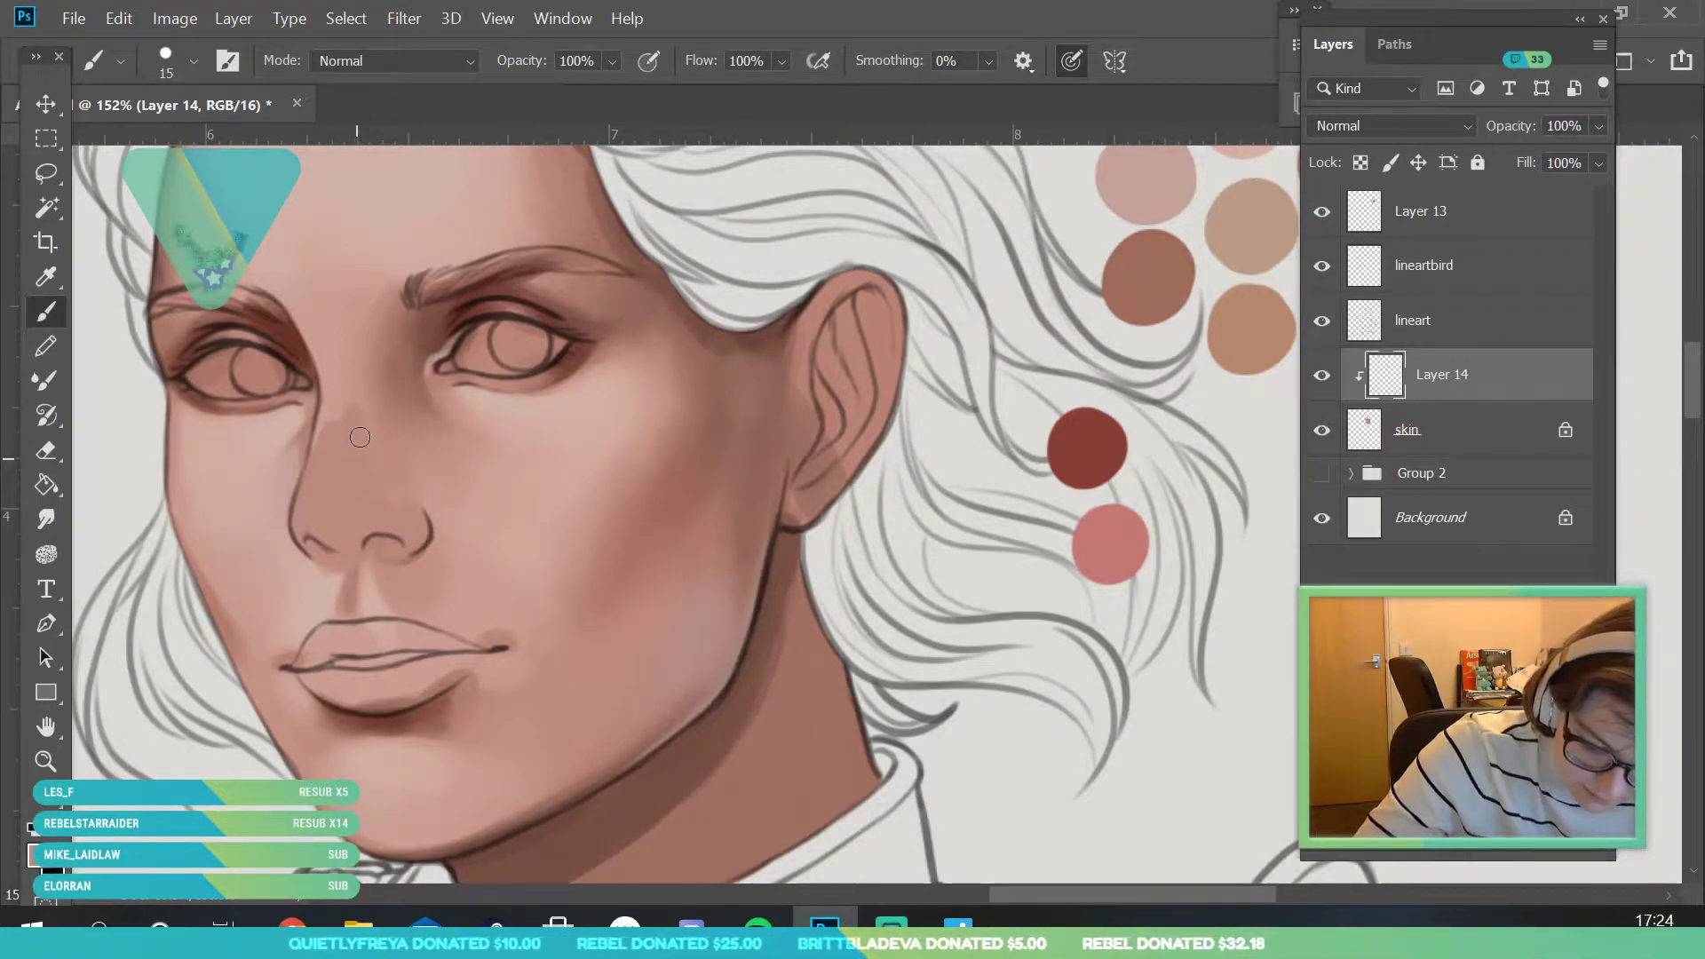
- Set the brush size to 28 px and even out the mid tone along the nose bridge
left_click(194, 63)
left_click_drag(164, 139, 196, 137)
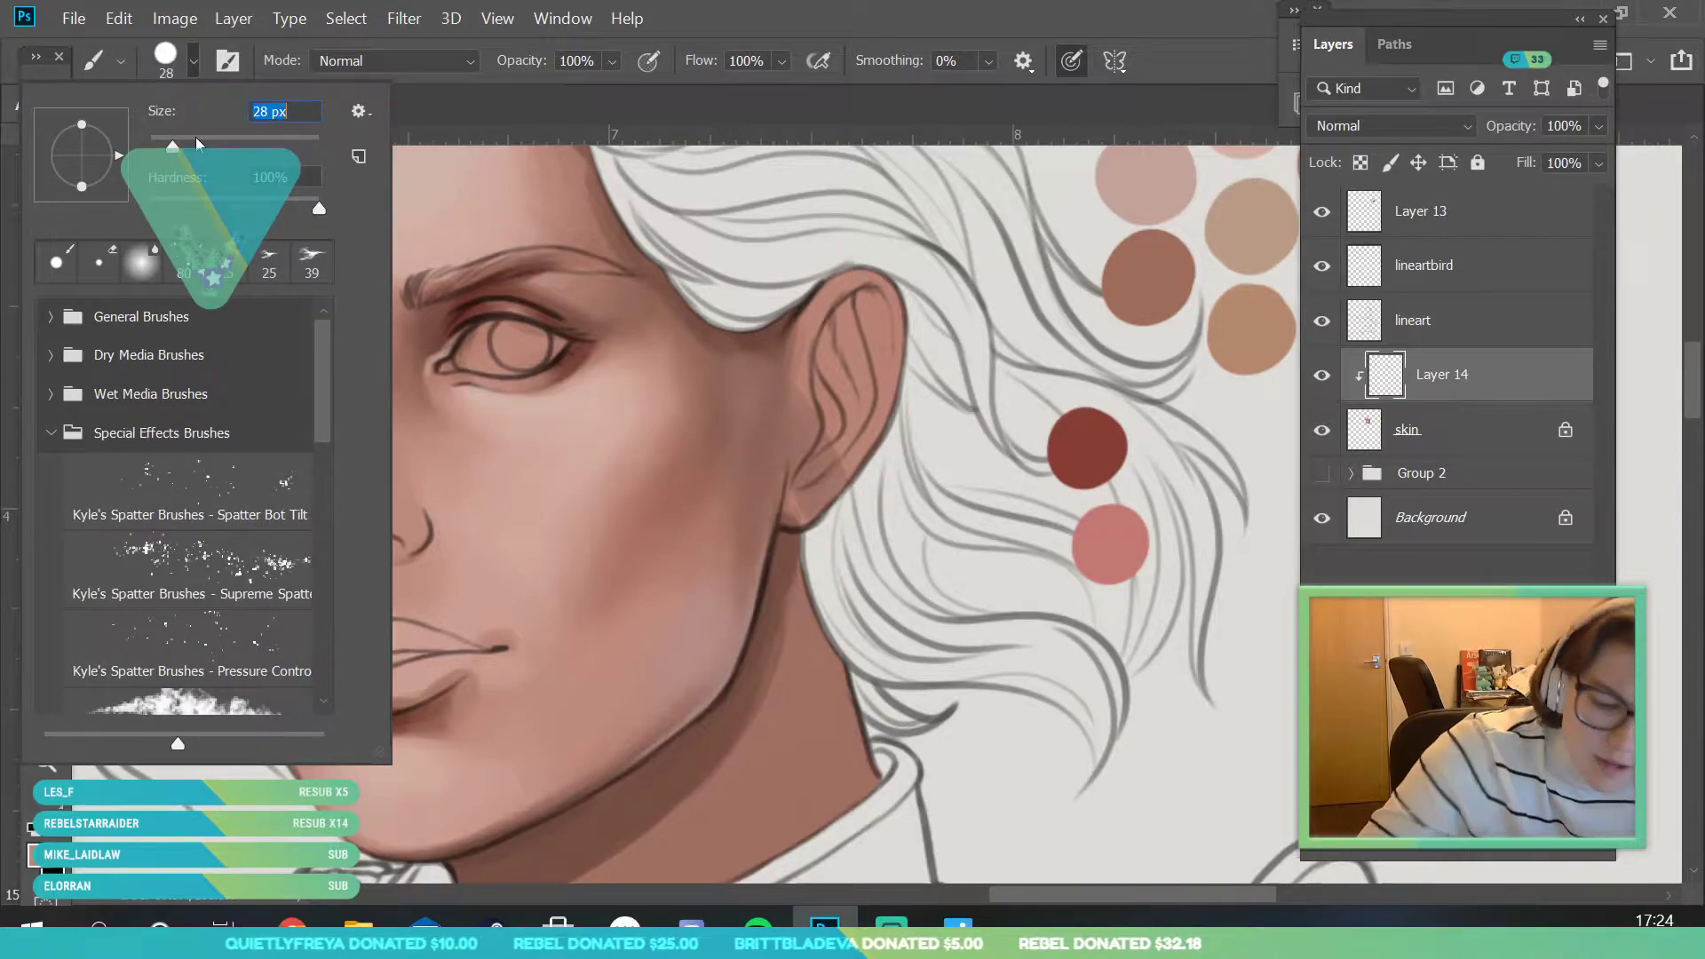
left_click(844, 227)
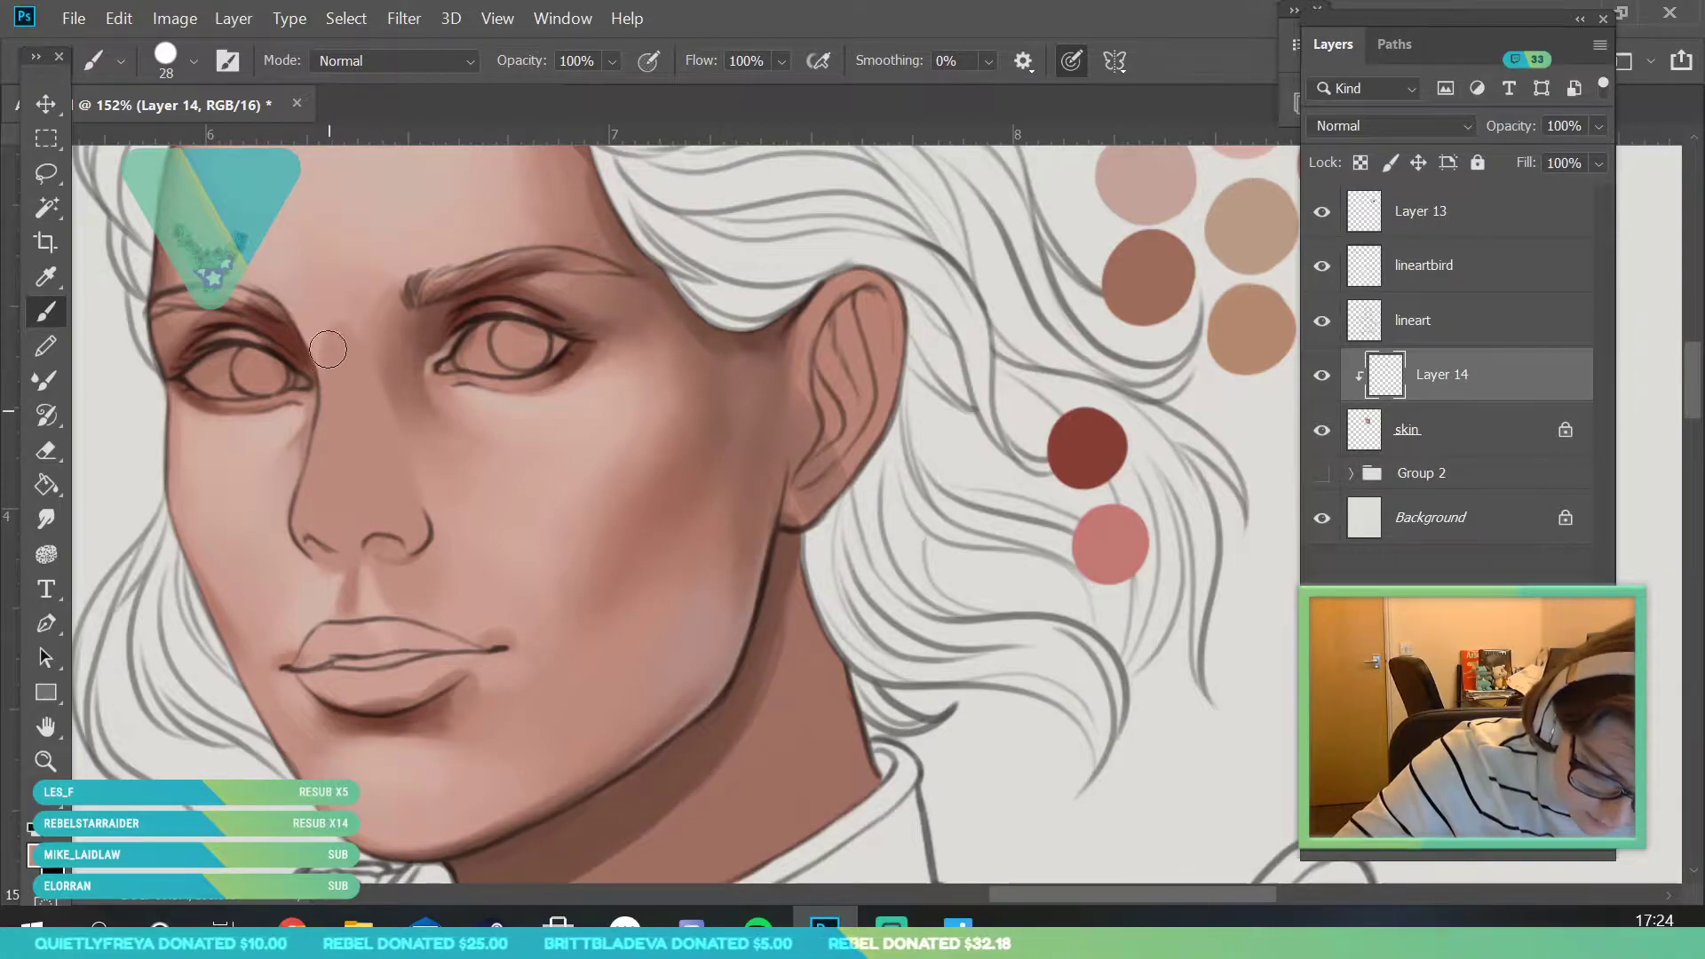
- Sample the skin tone at the top of the nose and soften the hard edge between the brows
key("z")
left_click_drag(370, 489, 435, 647)
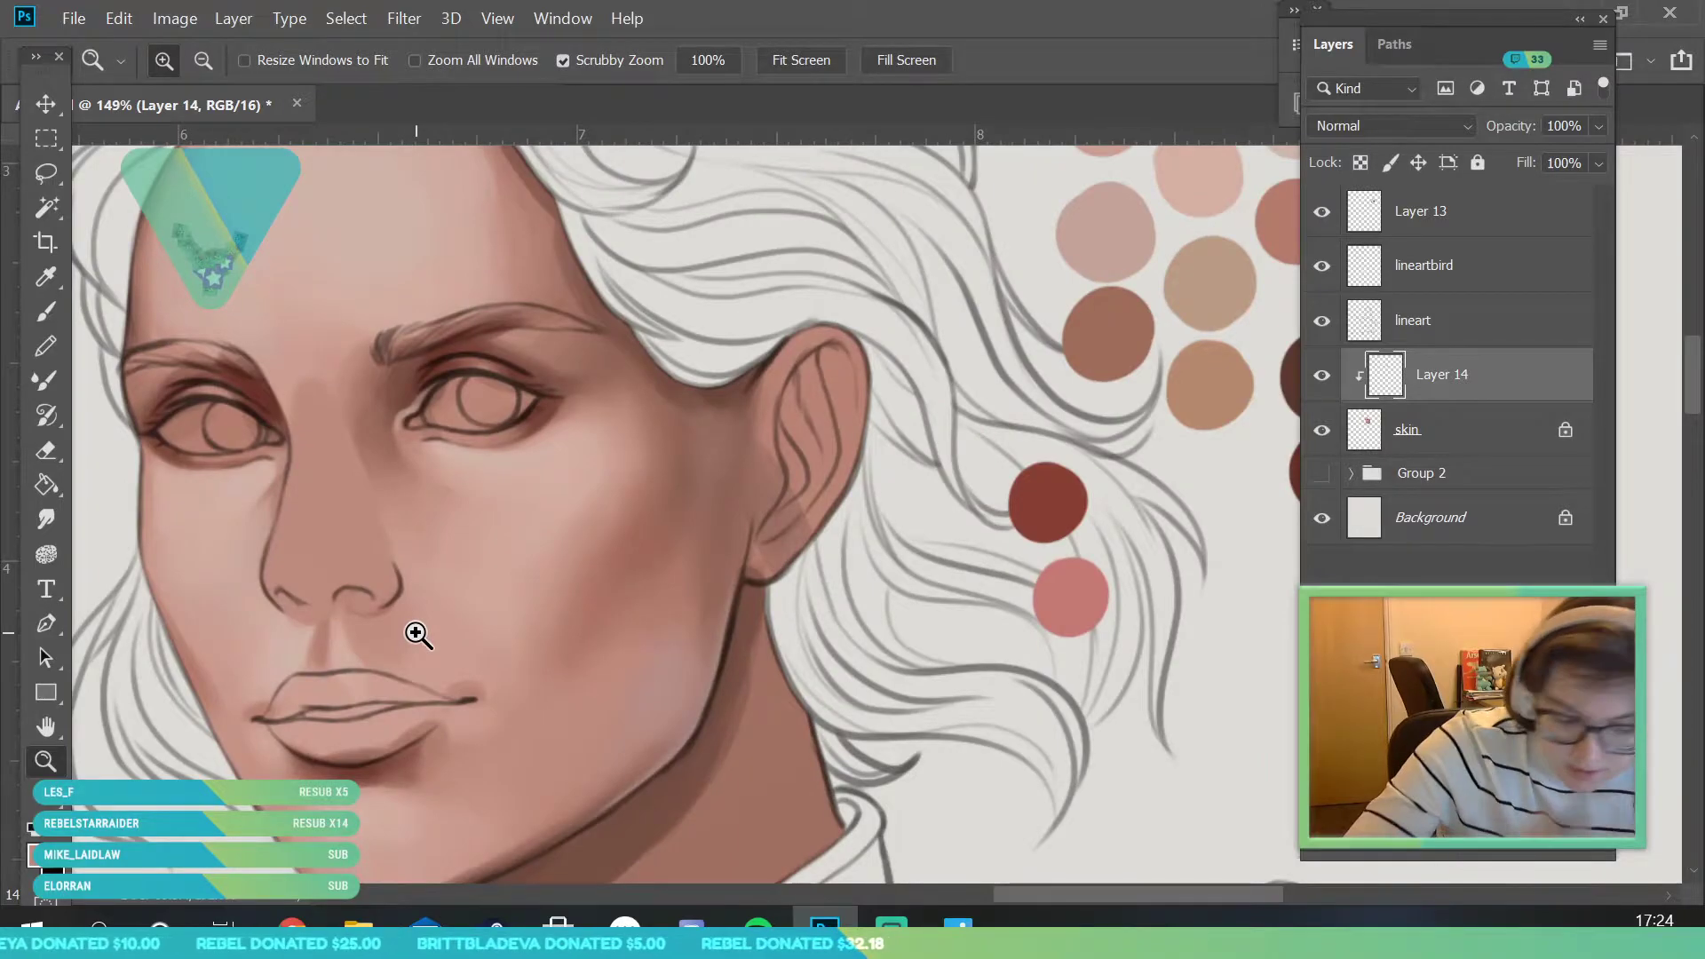
scroll(353, 354, "up", 2)
key("b")
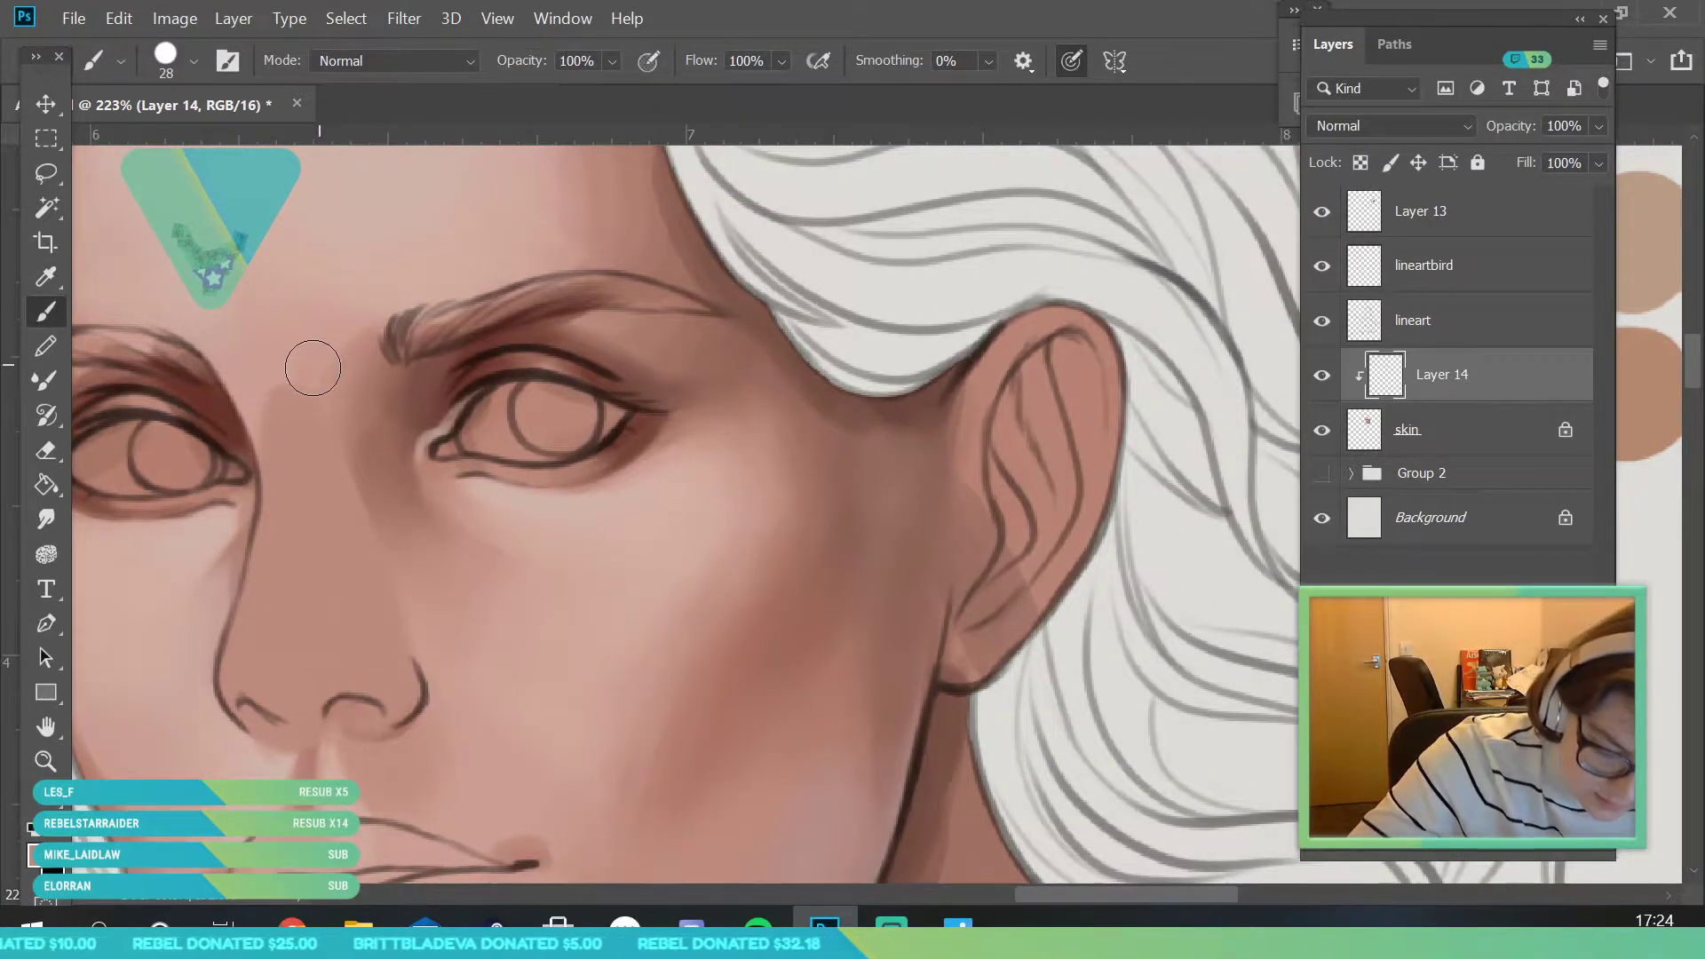
key("i")
left_click(324, 382)
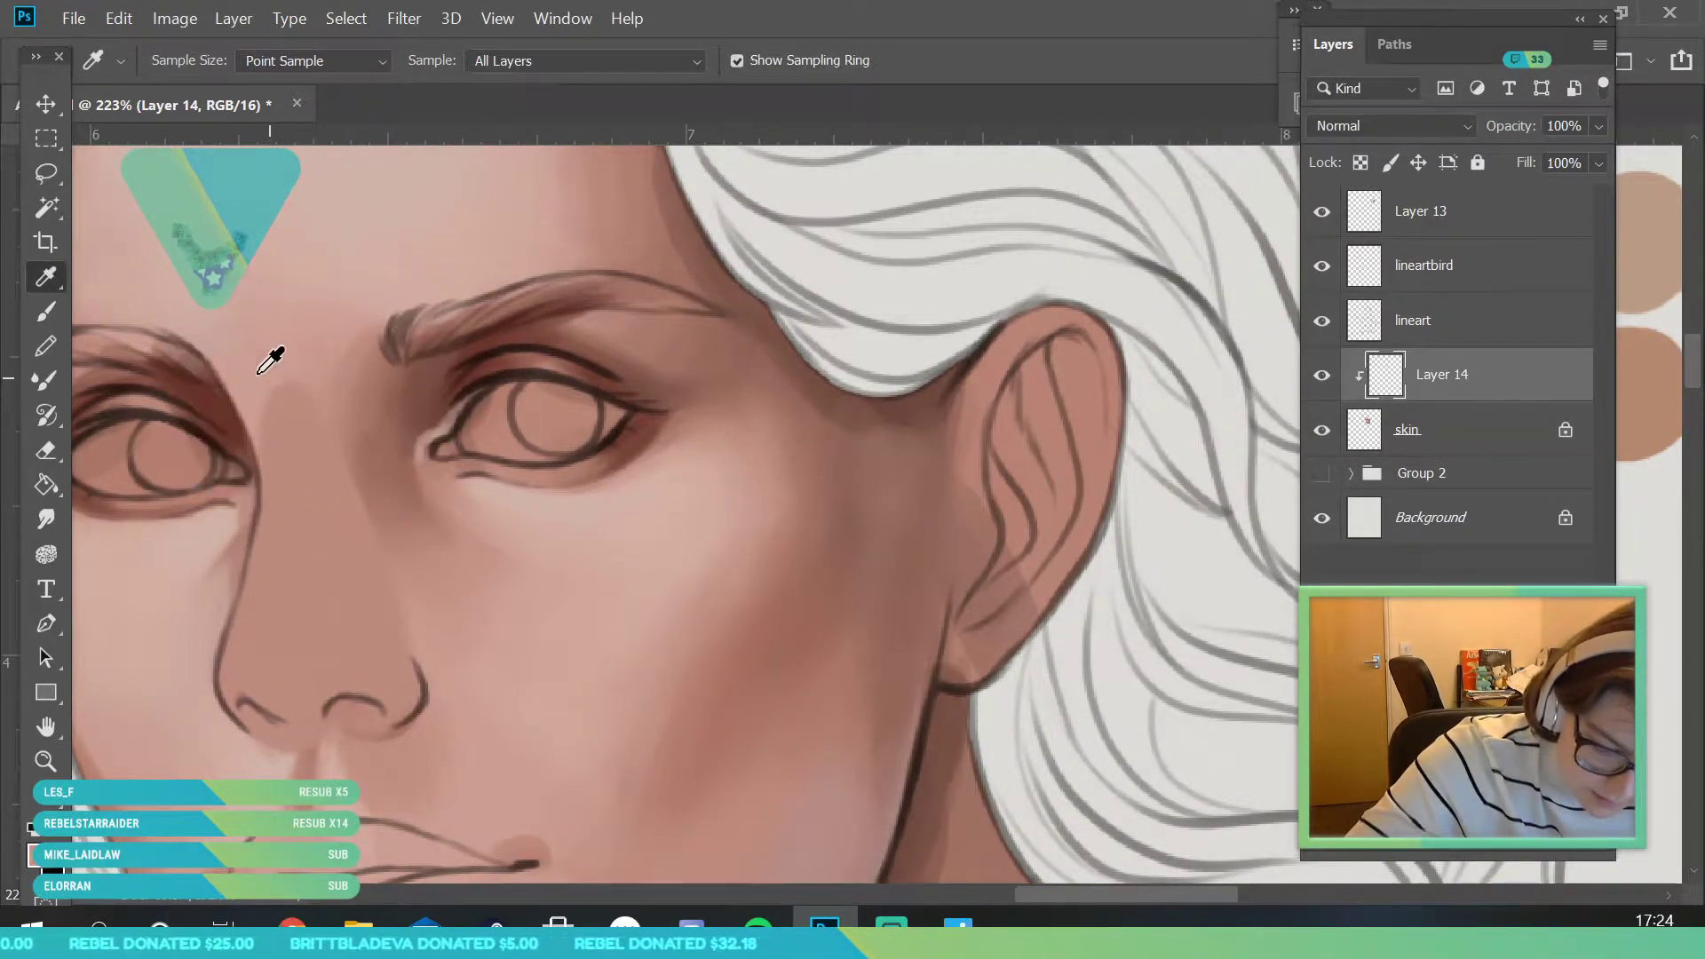
key("b")
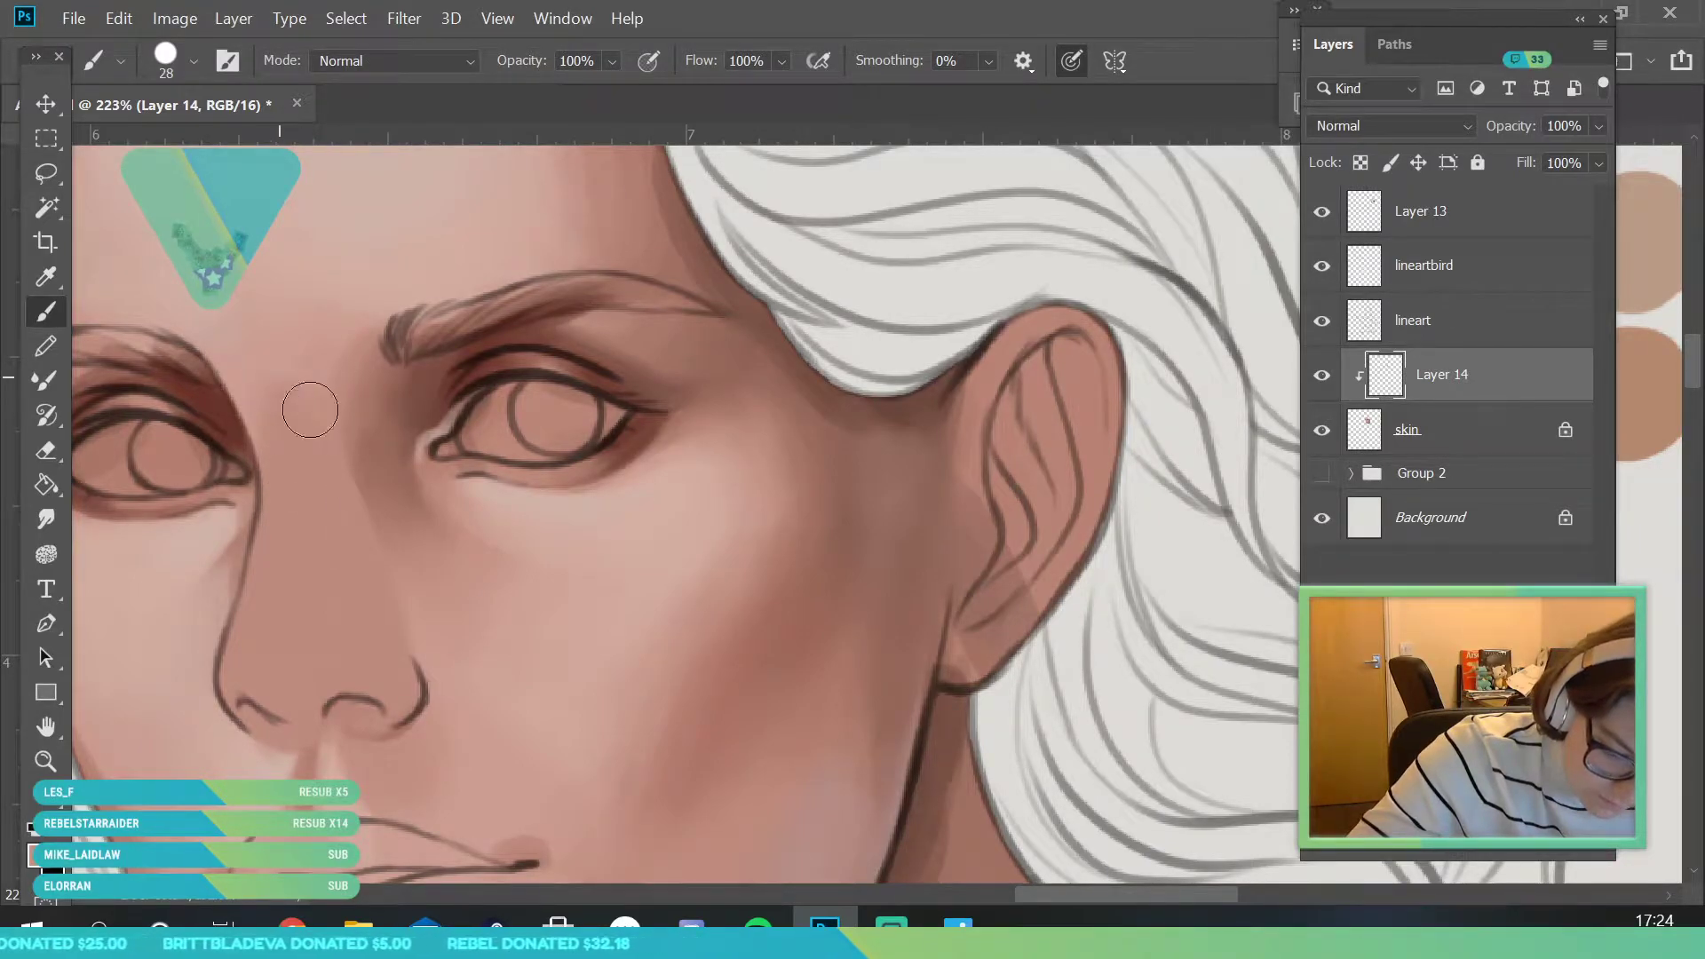
- Resample tones from the nose bridge and blend its upper end into the inner corner of the far eye
key("i")
left_click(290, 385)
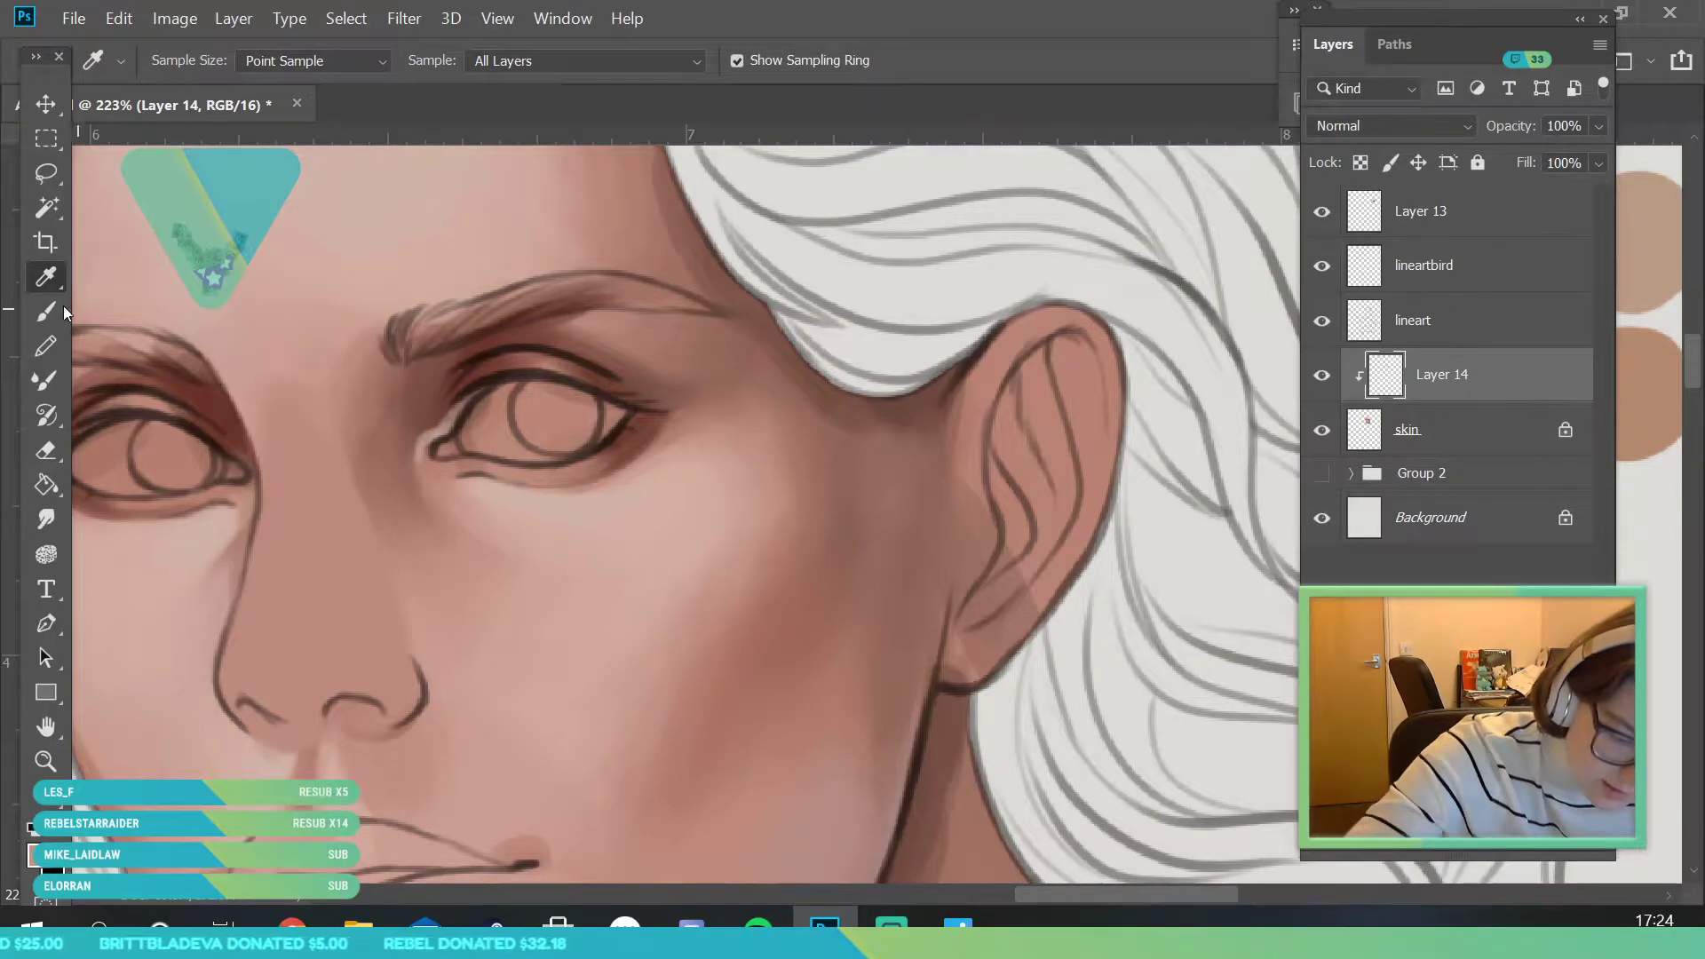
key("b")
key("i")
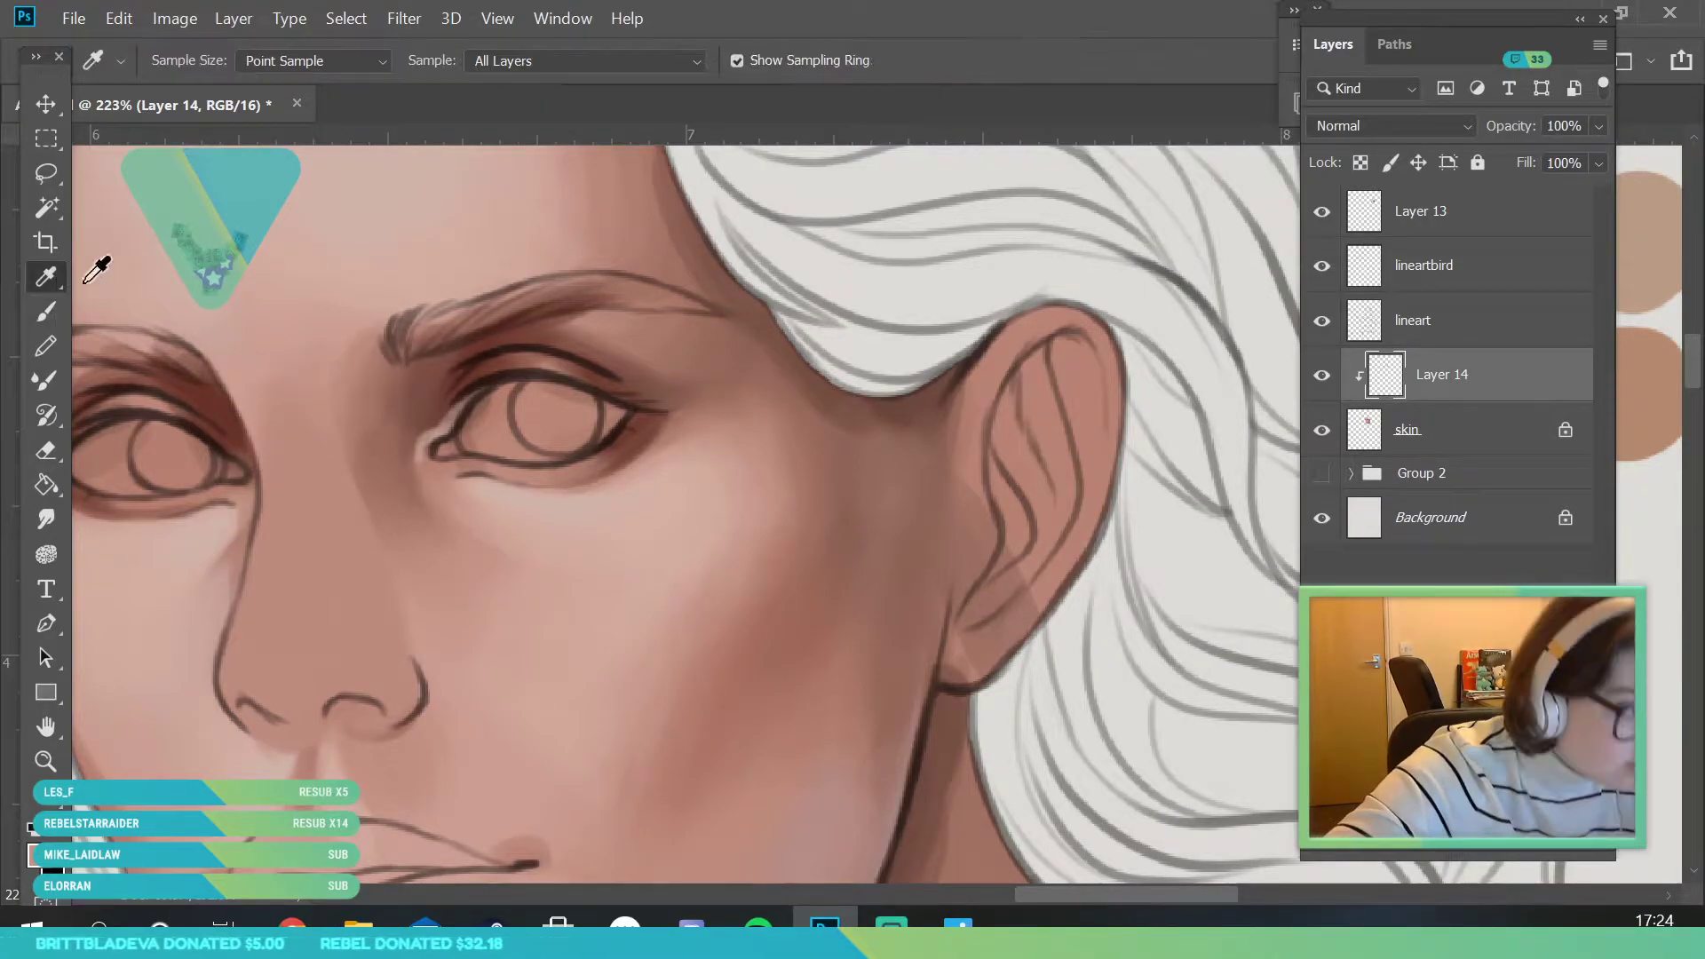
left_click(336, 508)
key("b")
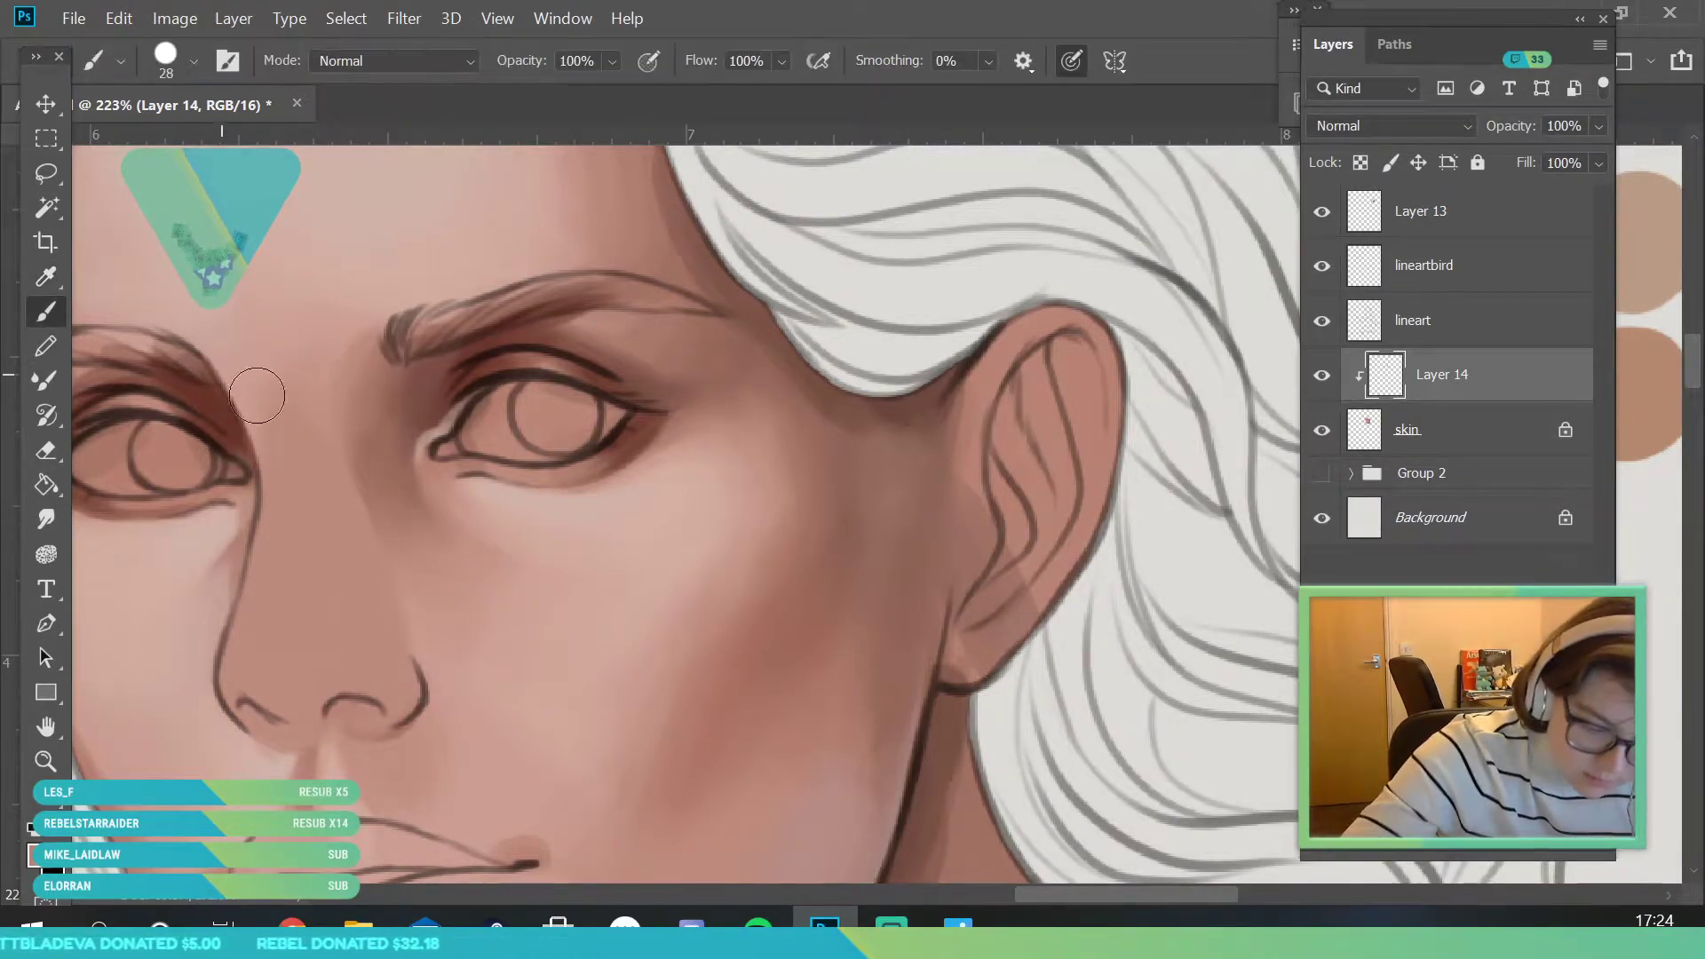
- Sample a darker tone beside the nose bridge and paint a shadow down the near side of the nose
key("i")
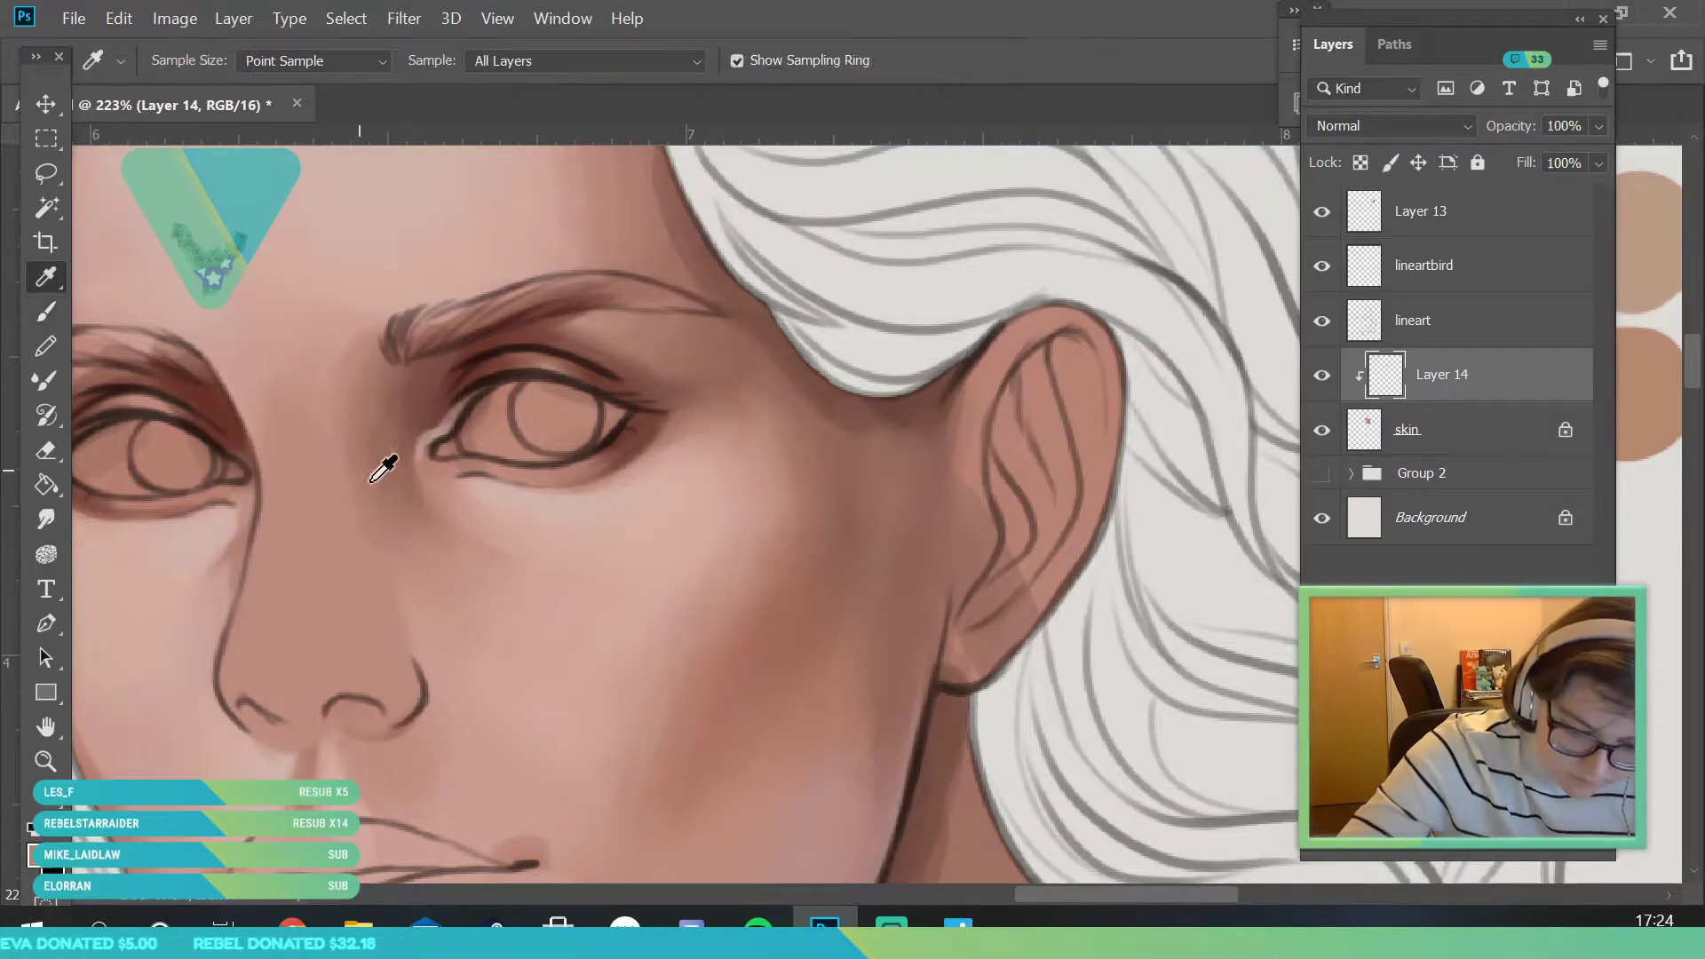
left_click(348, 481)
key("b")
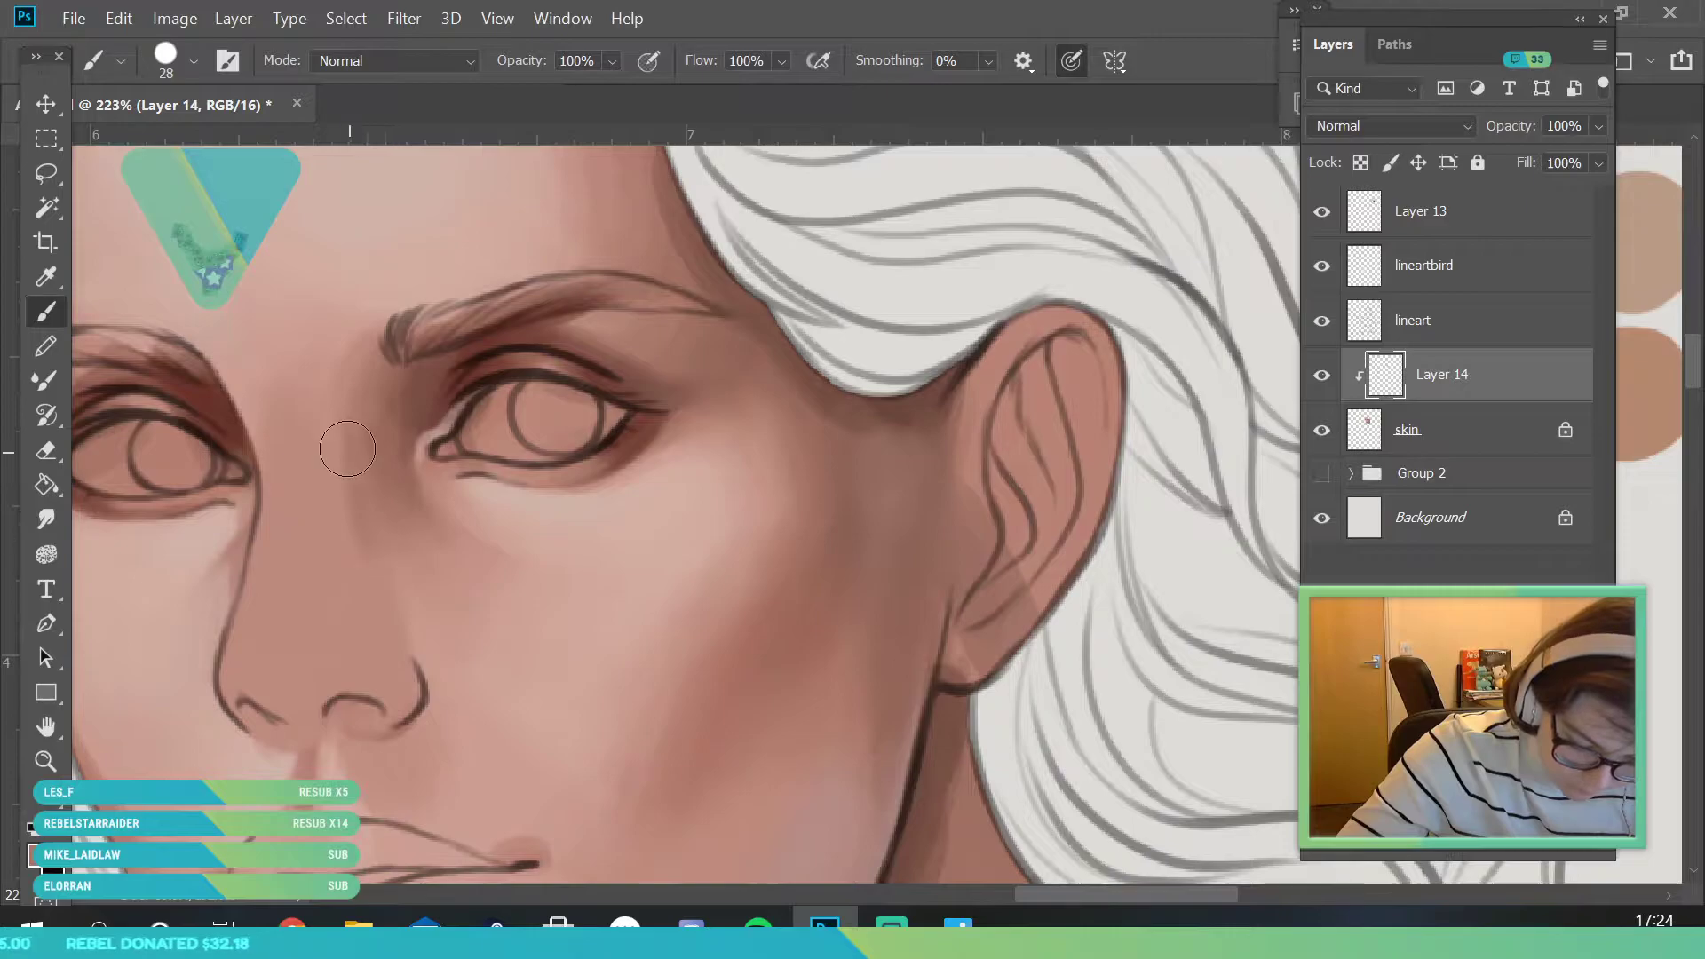
mouse_move(325, 617)
left_mouse_down()
mouse_move(346, 662)
mouse_move(344, 449)
mouse_move(365, 454)
mouse_move(333, 557)
left_mouse_up()
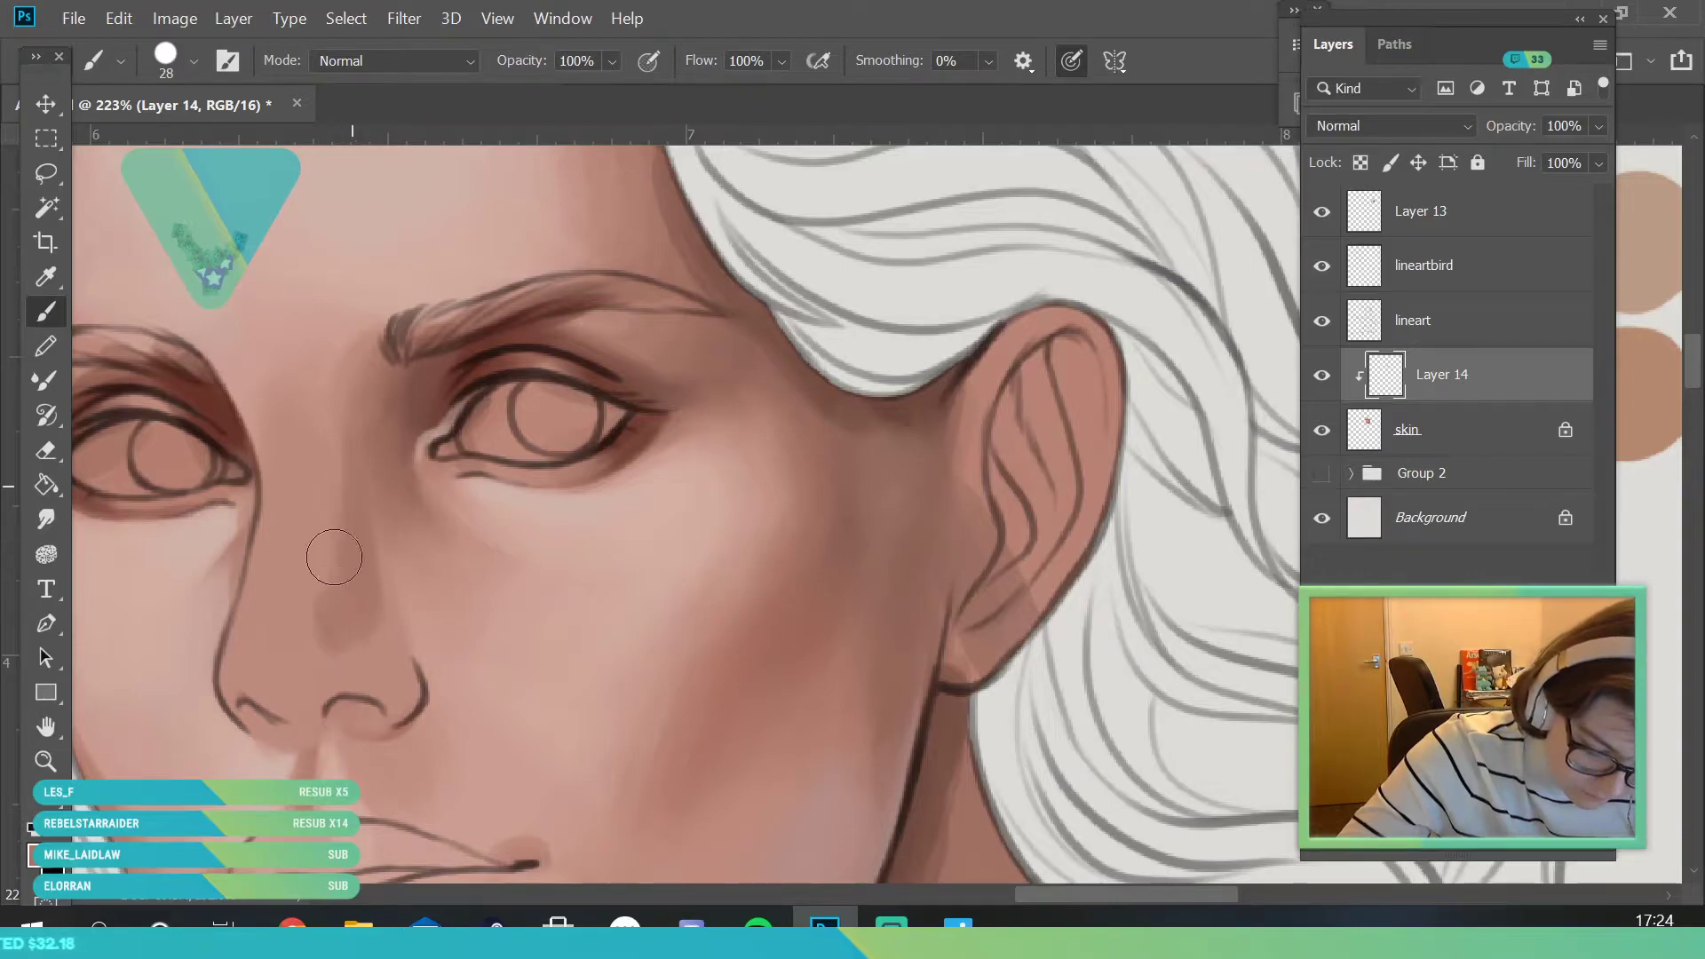
left_click(337, 622, "alt")
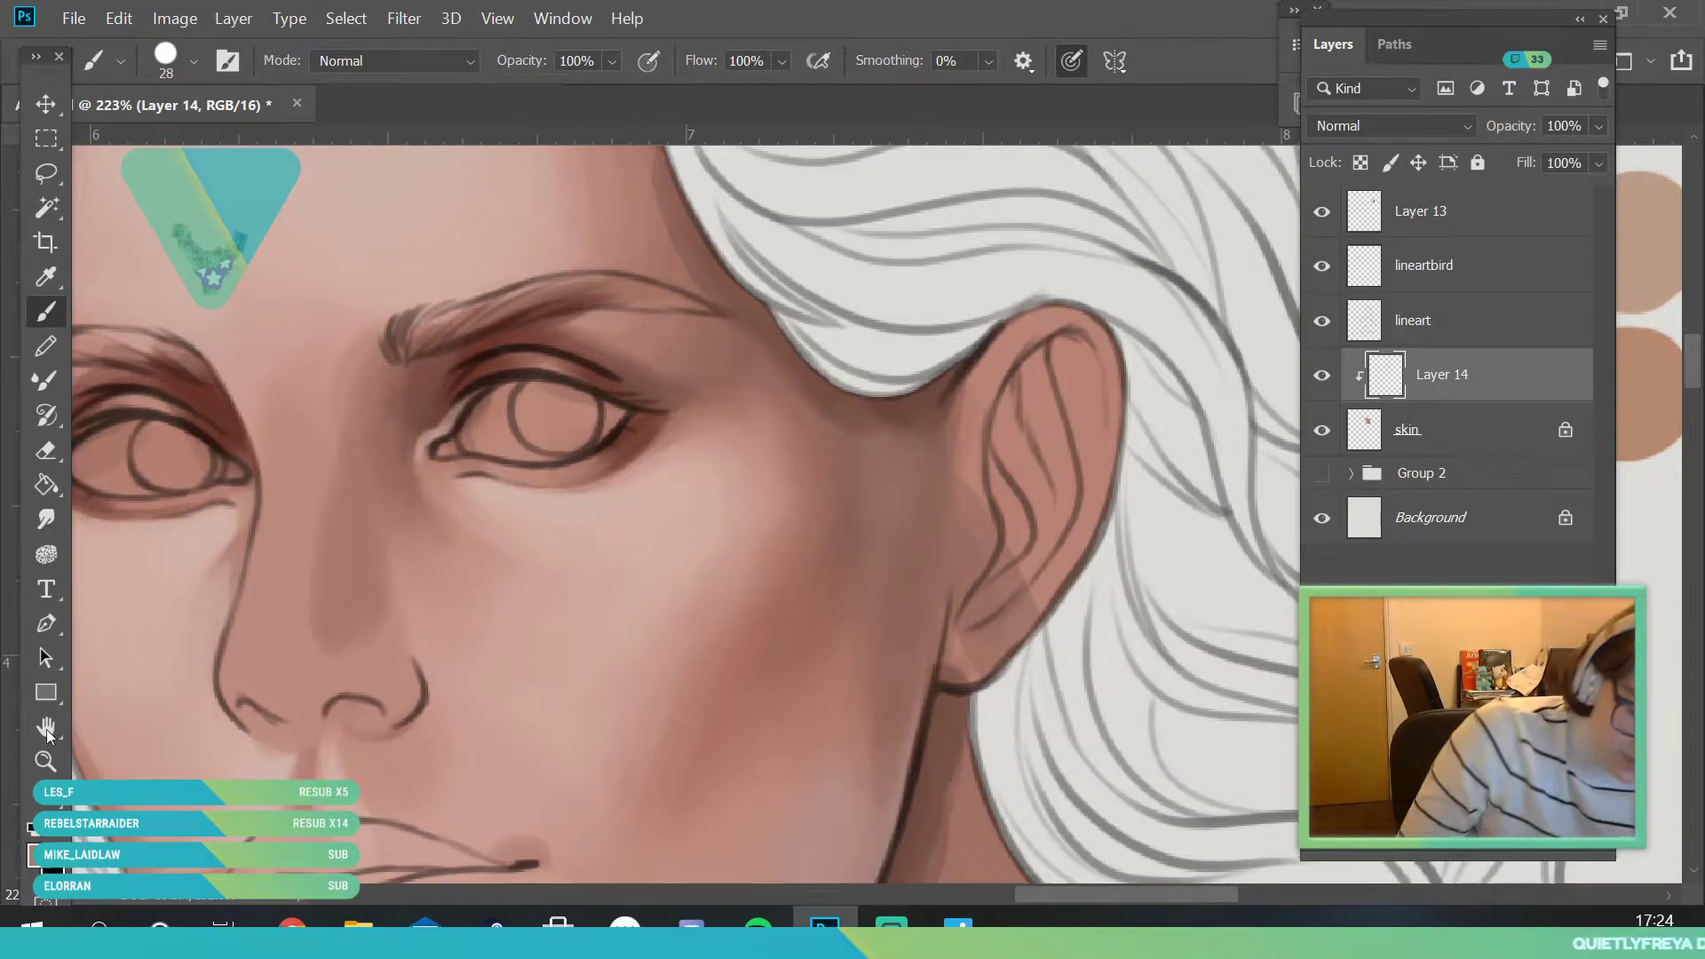
- Sample an intermediate tone from the upper bridge and blend the nose's side shadow toward the tip
left_click(45, 761)
left_click_drag(430, 640, 328, 640)
left_click_drag(431, 704, 525, 704)
key("i")
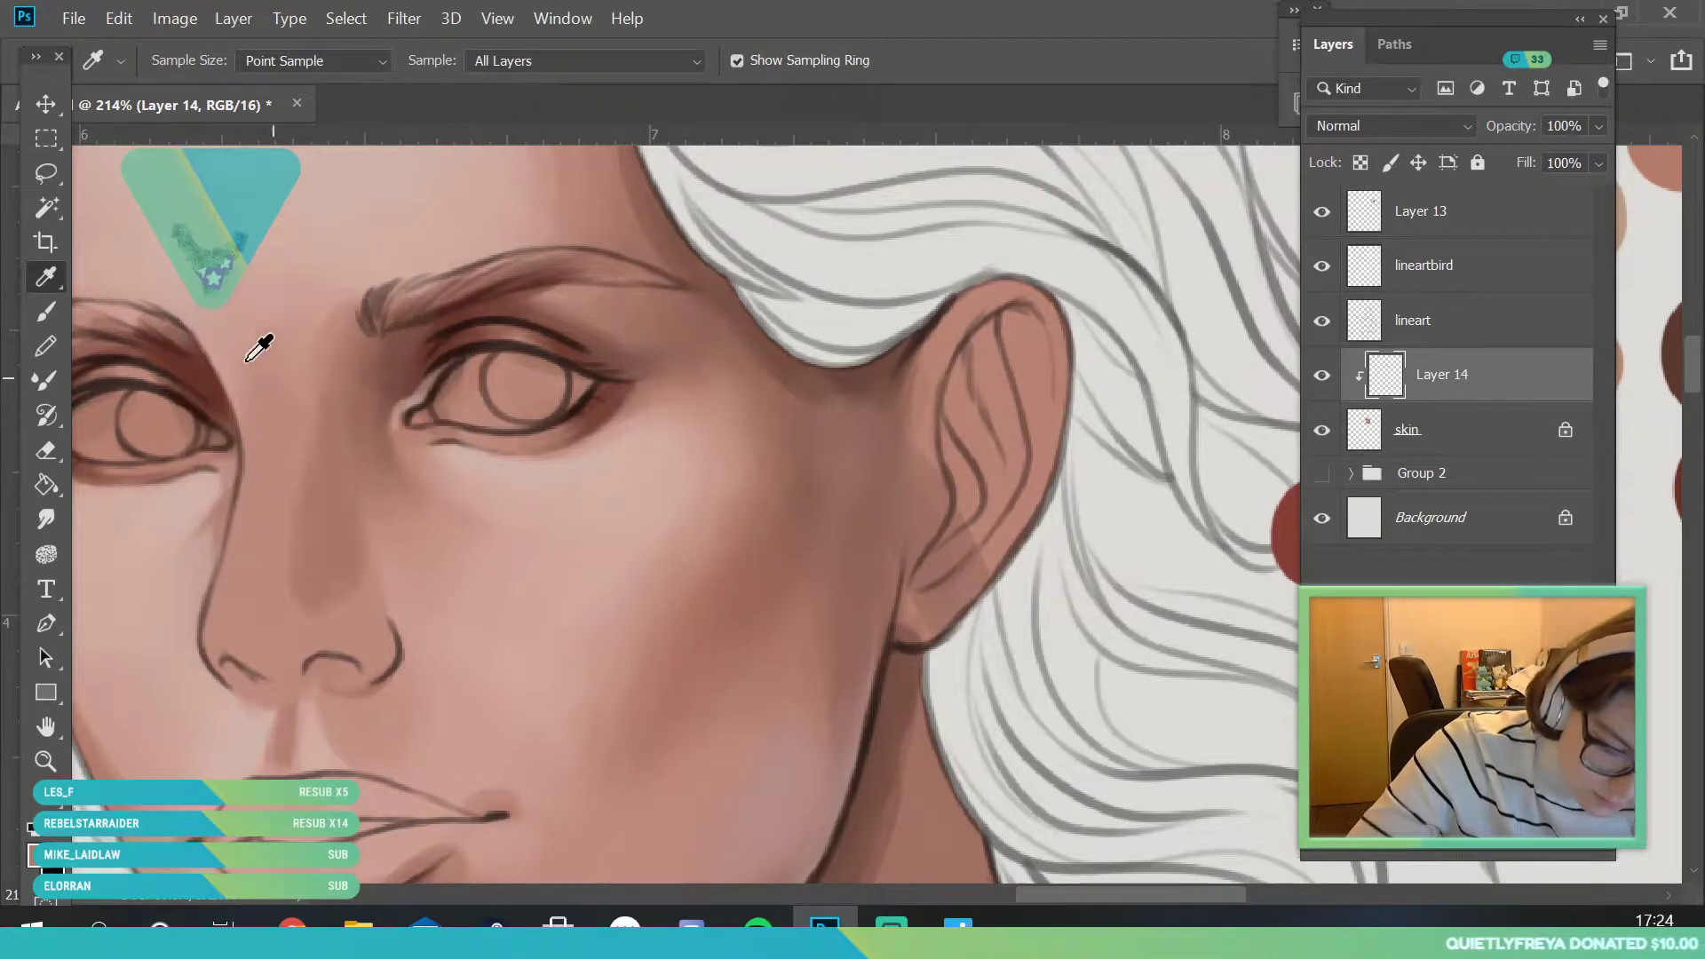
key("b")
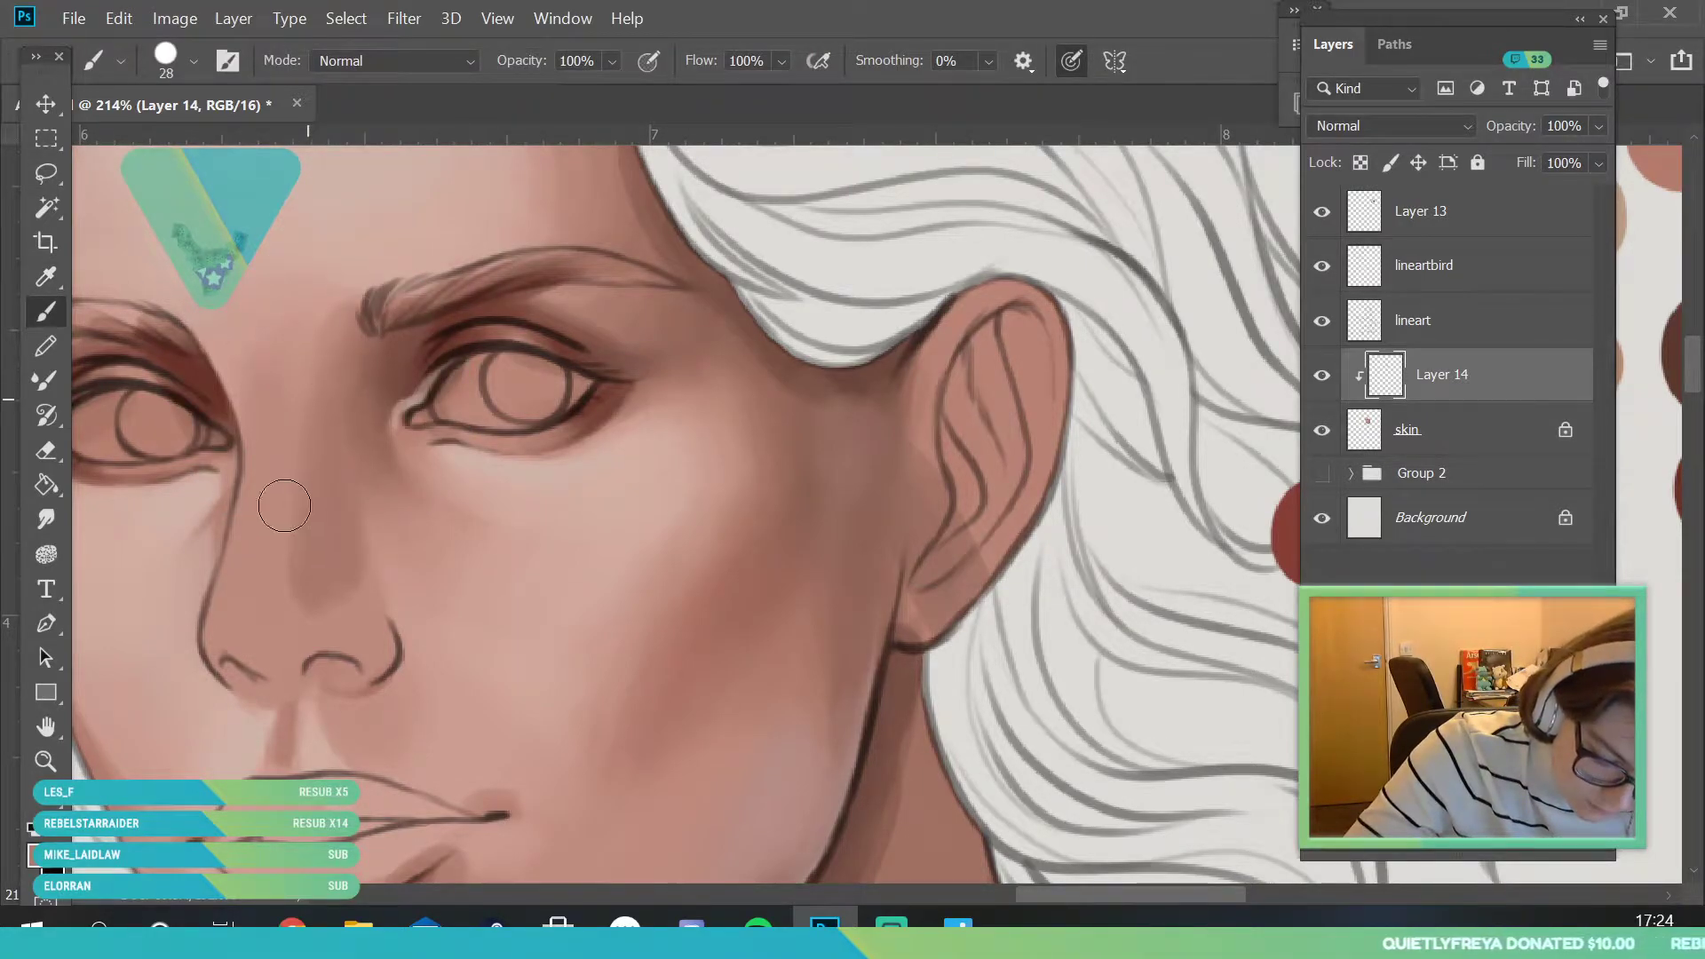
key("i")
left_click(300, 384)
key("b")
mouse_move(292, 605)
left_mouse_down()
mouse_move(314, 638)
mouse_move(318, 567)
mouse_move(313, 607)
left_mouse_up()
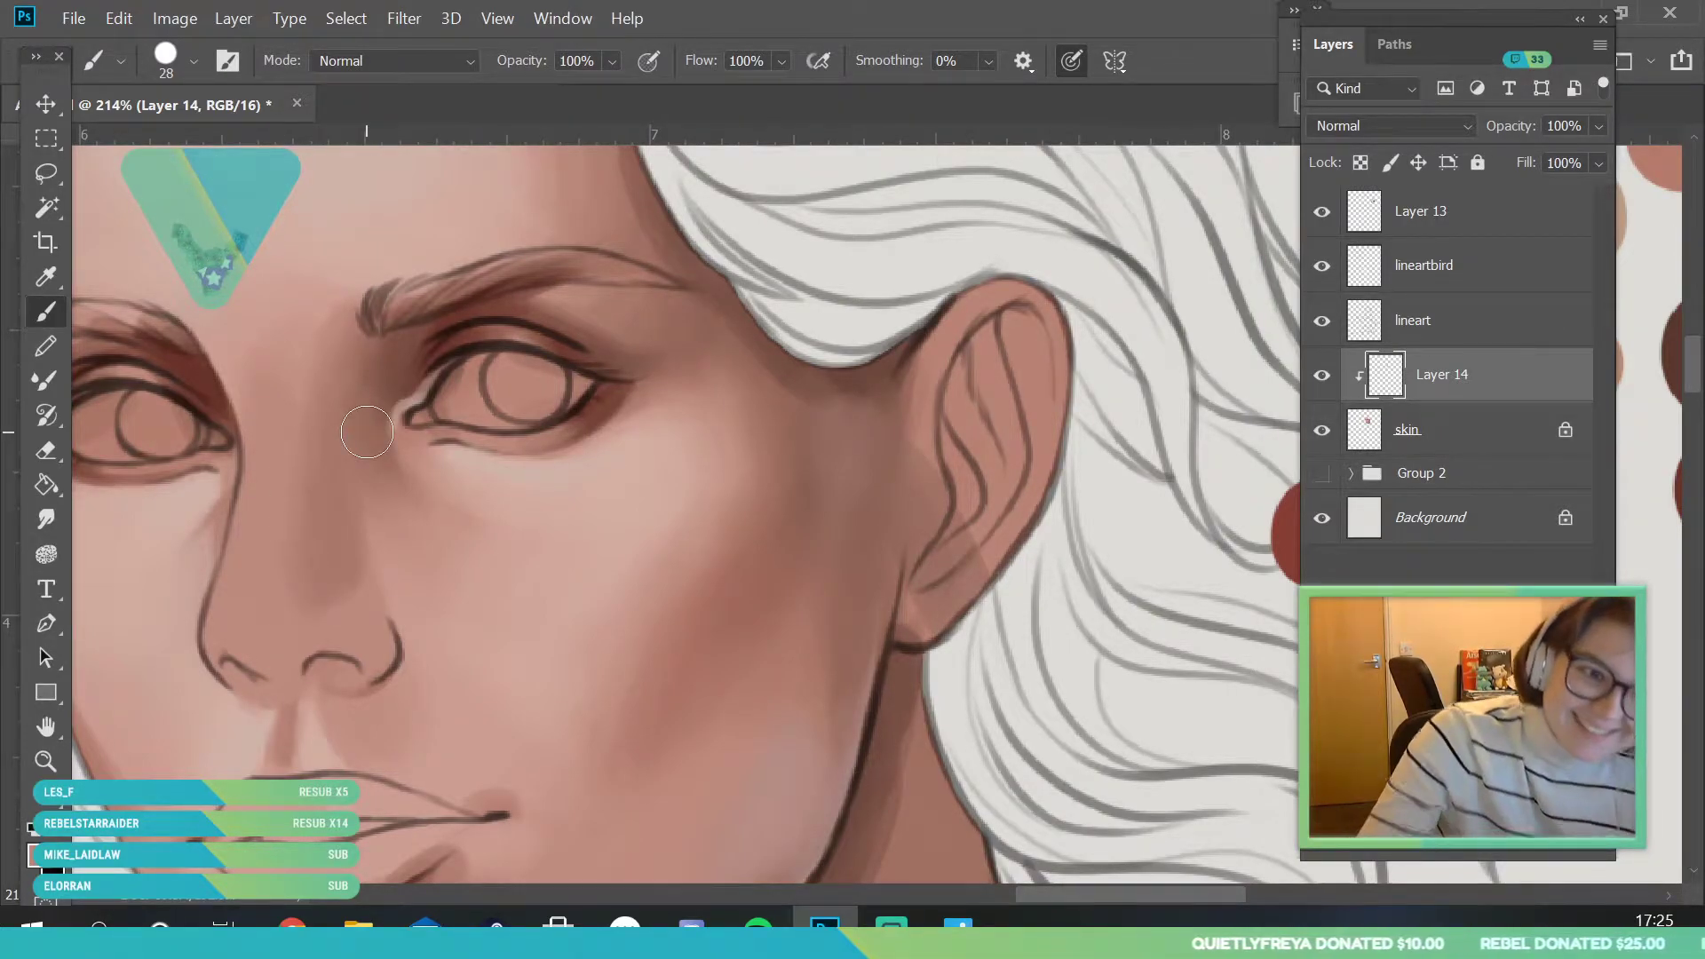
- Sample the dark tone at the near eye's inner corner and adjust the foreground colour to RGB 115, 74, 69
left_click(46, 277)
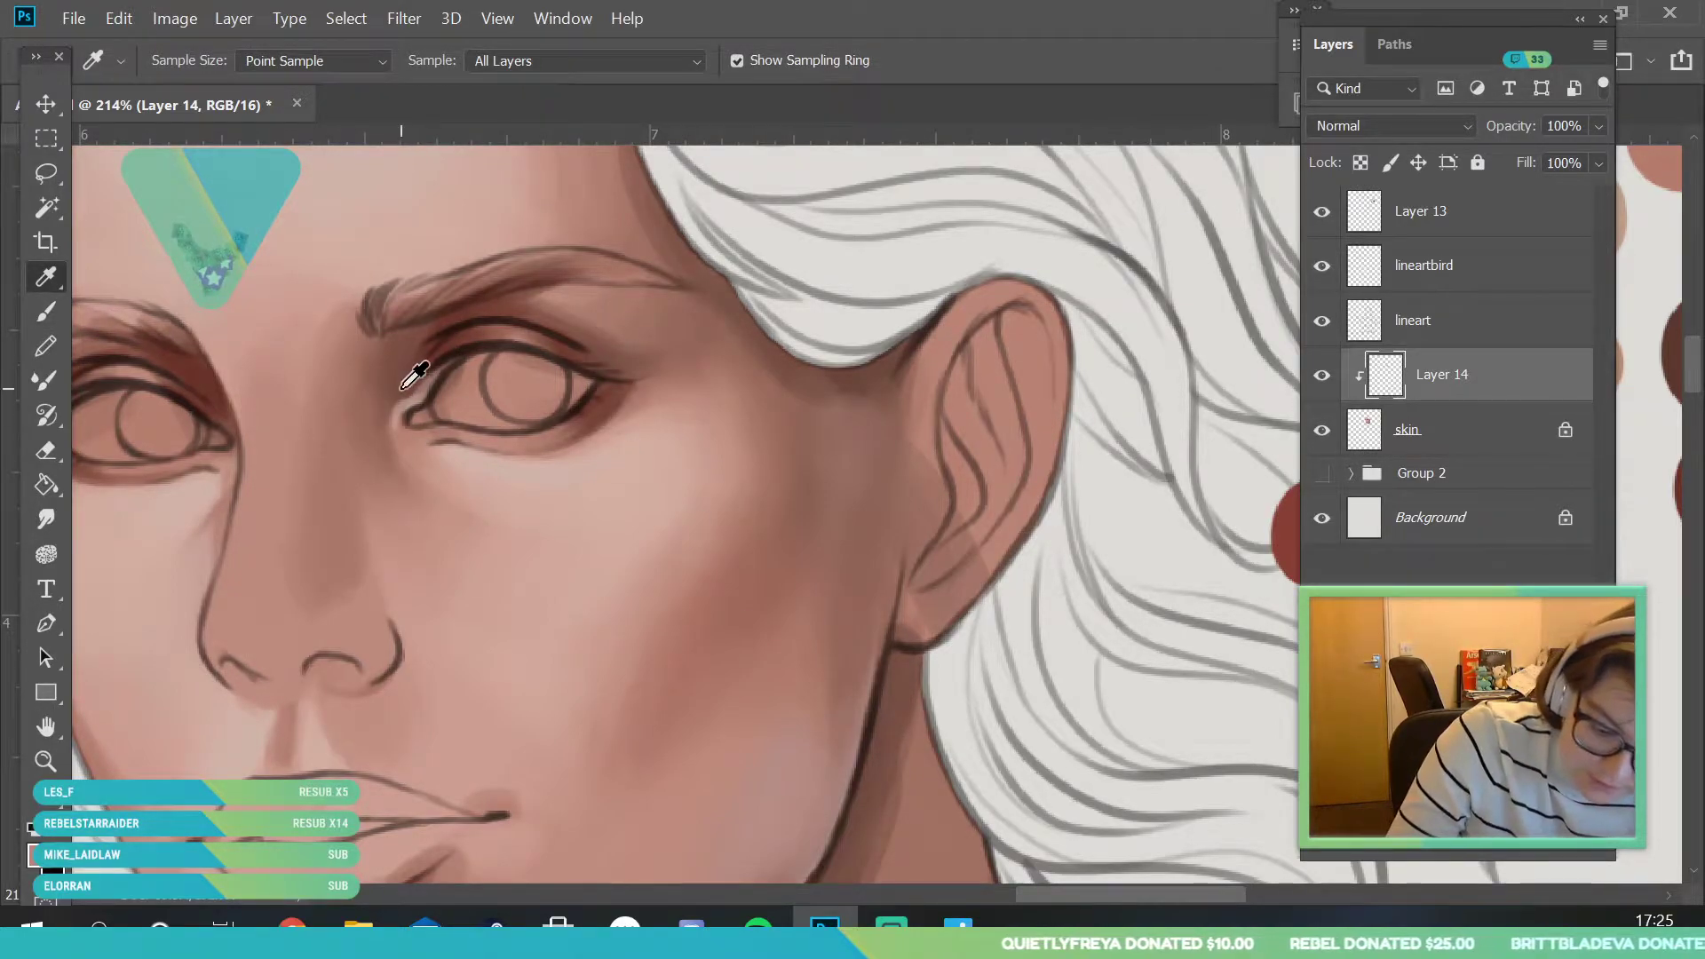
mouse_move(407, 390)
left_mouse_down()
mouse_move(400, 346)
mouse_move(410, 379)
left_mouse_up()
left_click(49, 861)
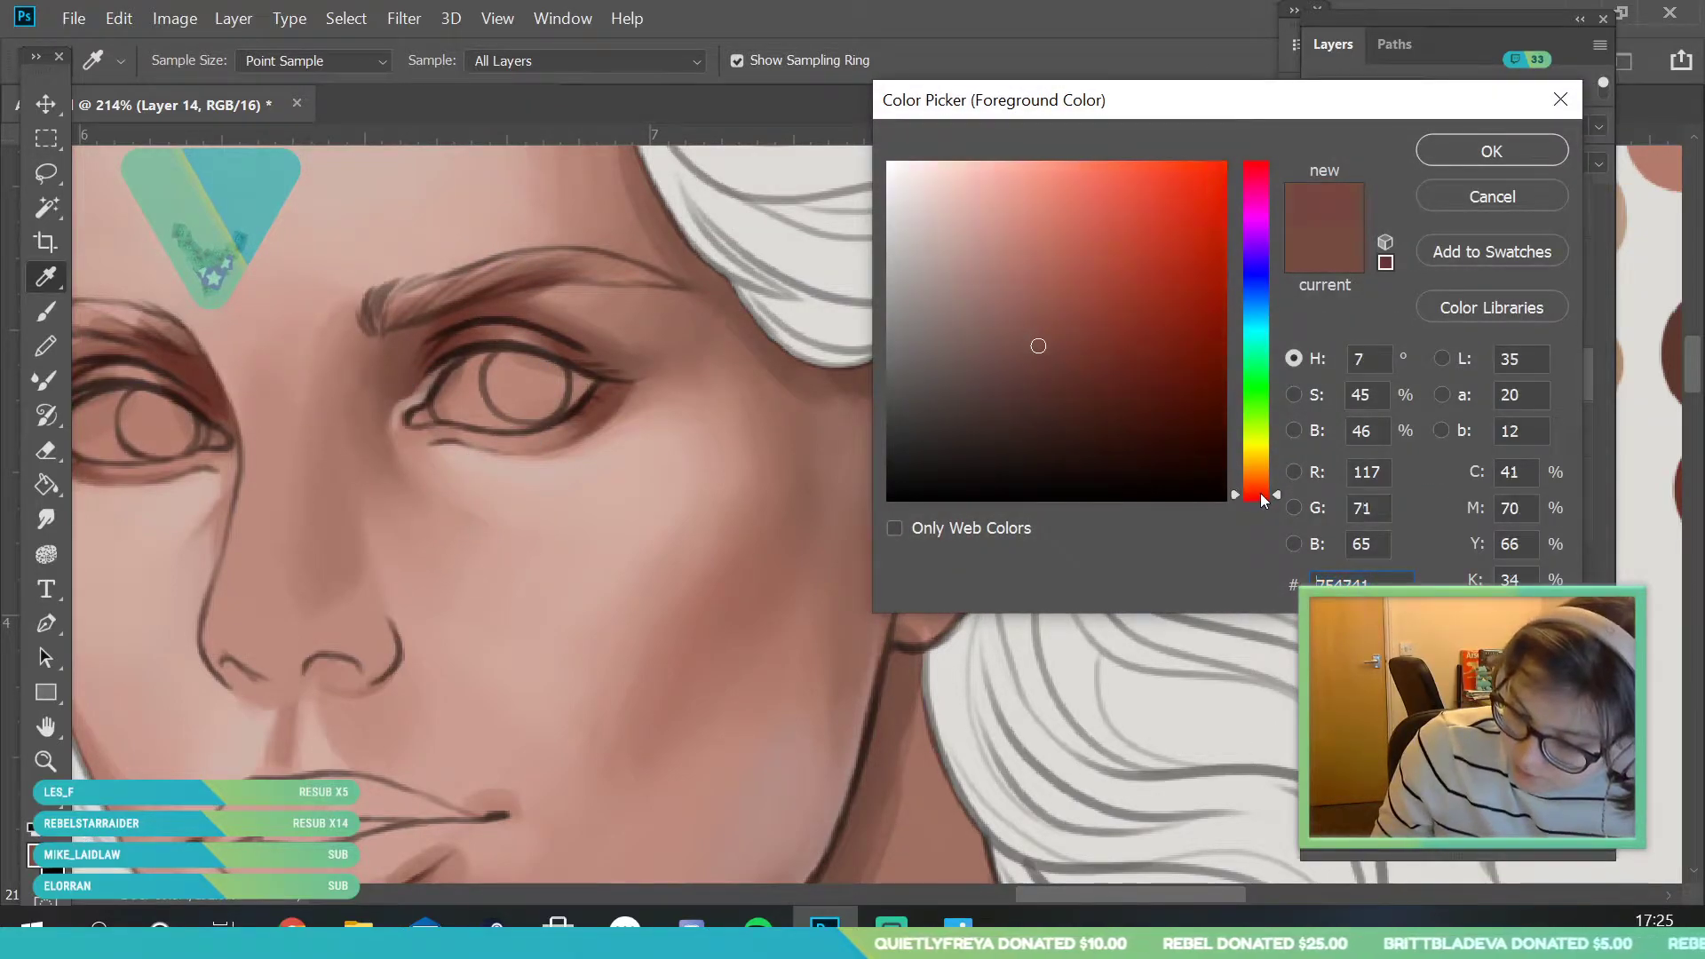
left_click_drag(1037, 345, 1027, 346)
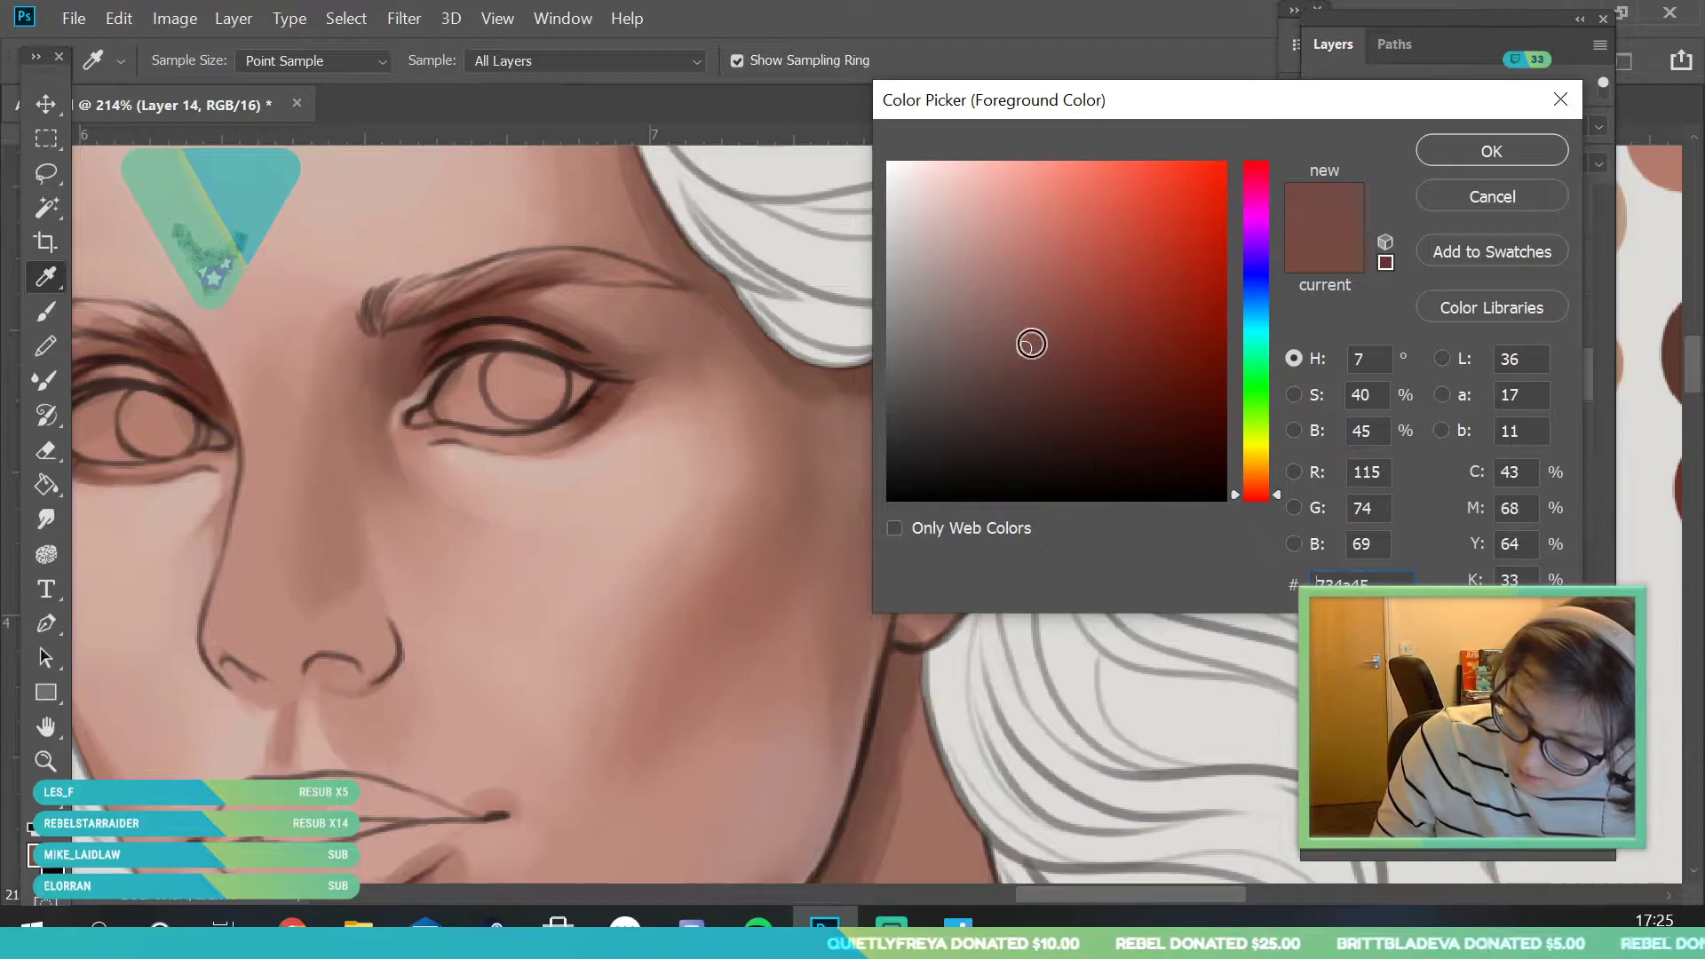
left_click(1433, 157)
- Set the brush size to 7 px and start a shadow on the outer edge of the far nostril
key("z")
left_click_drag(366, 509, 258, 775)
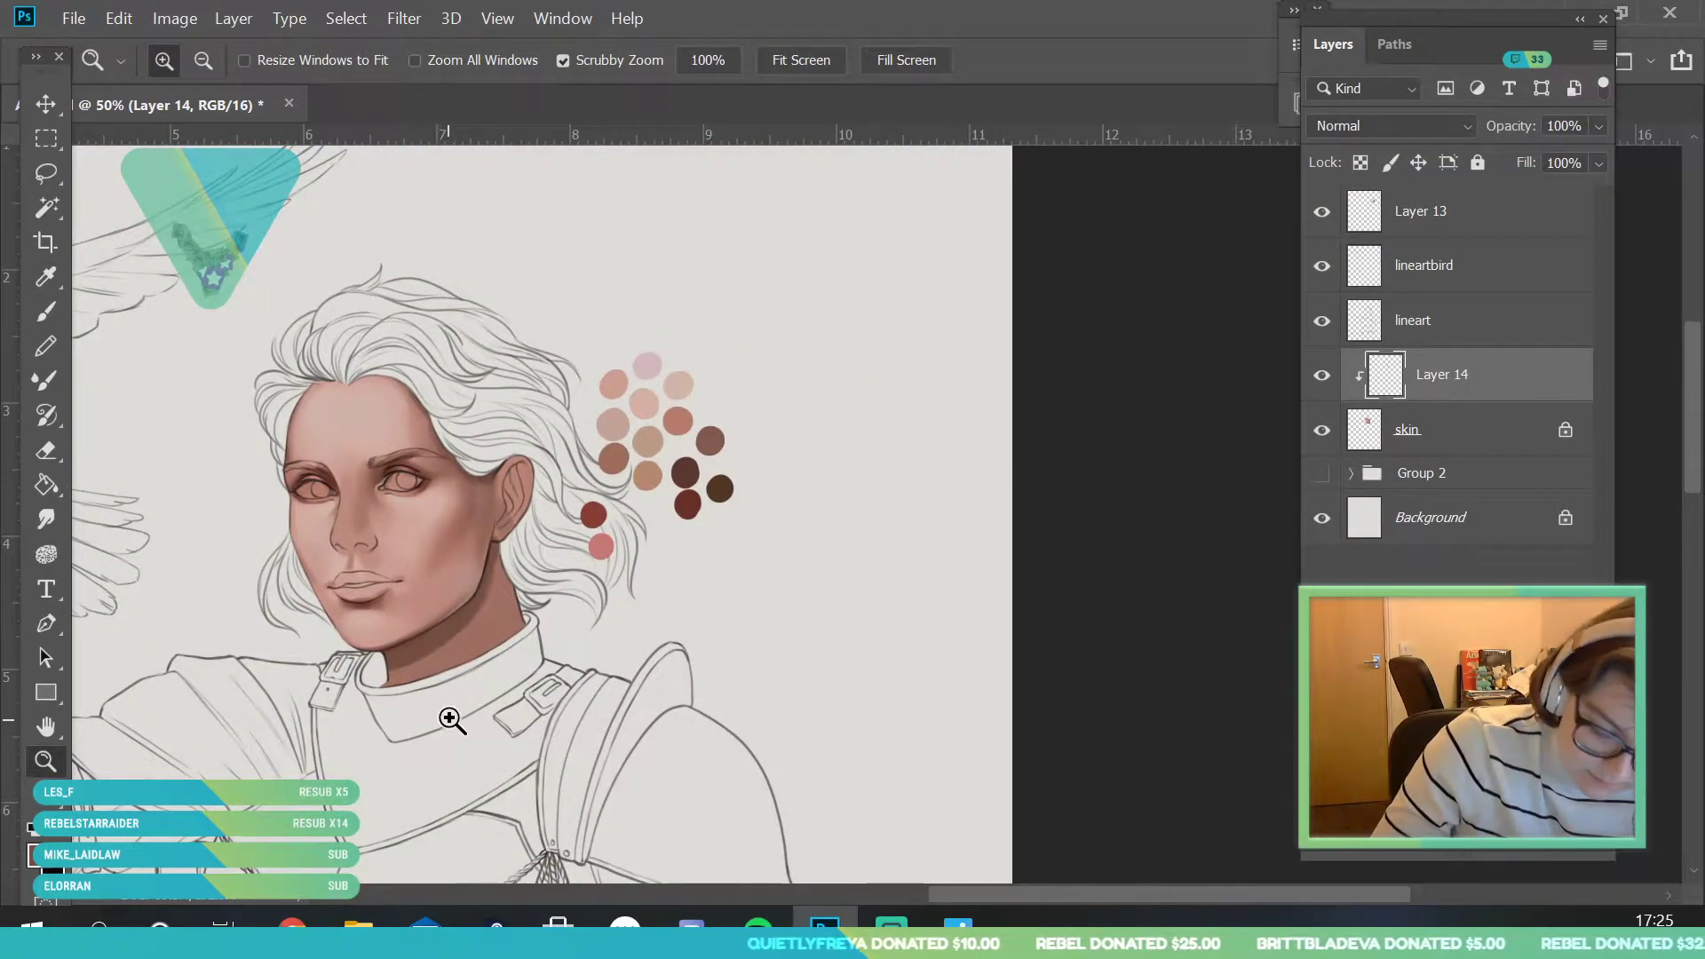
scroll(449, 723, "up", 3)
scroll(190, 457, "up", 3)
key("b")
left_click(192, 63)
left_click_drag(175, 147, 155, 148)
left_click(592, 585)
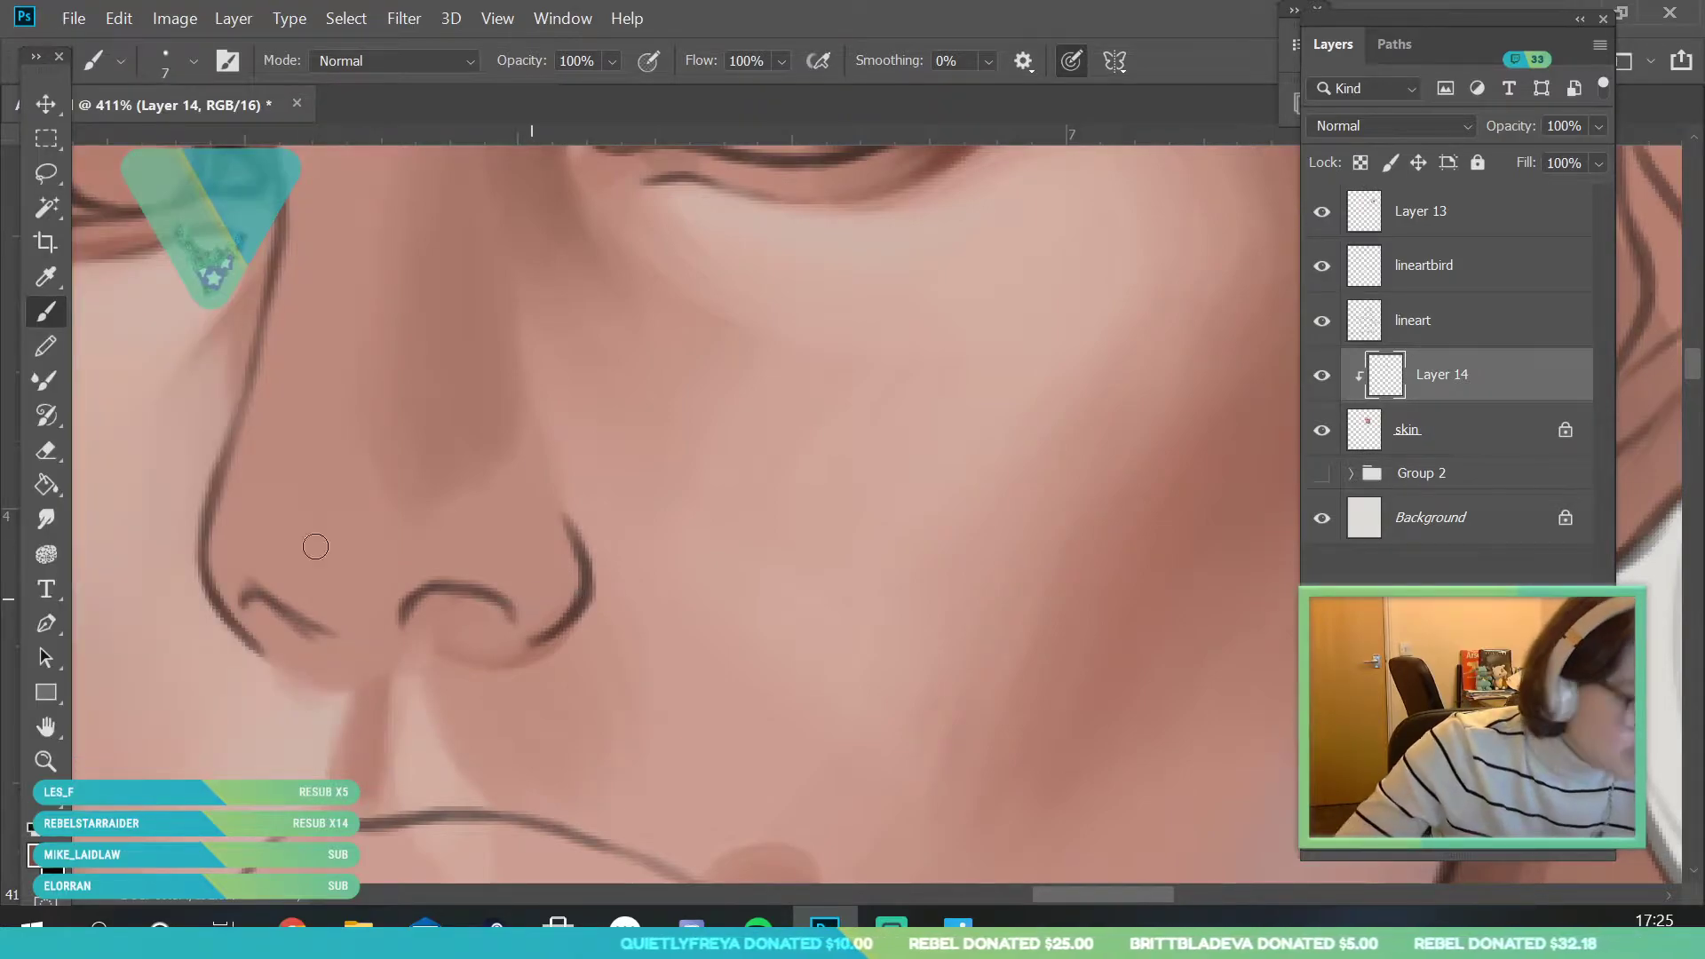
mouse_move(214, 505)
left_mouse_down()
mouse_move(231, 597)
mouse_move(262, 642)
left_mouse_up()
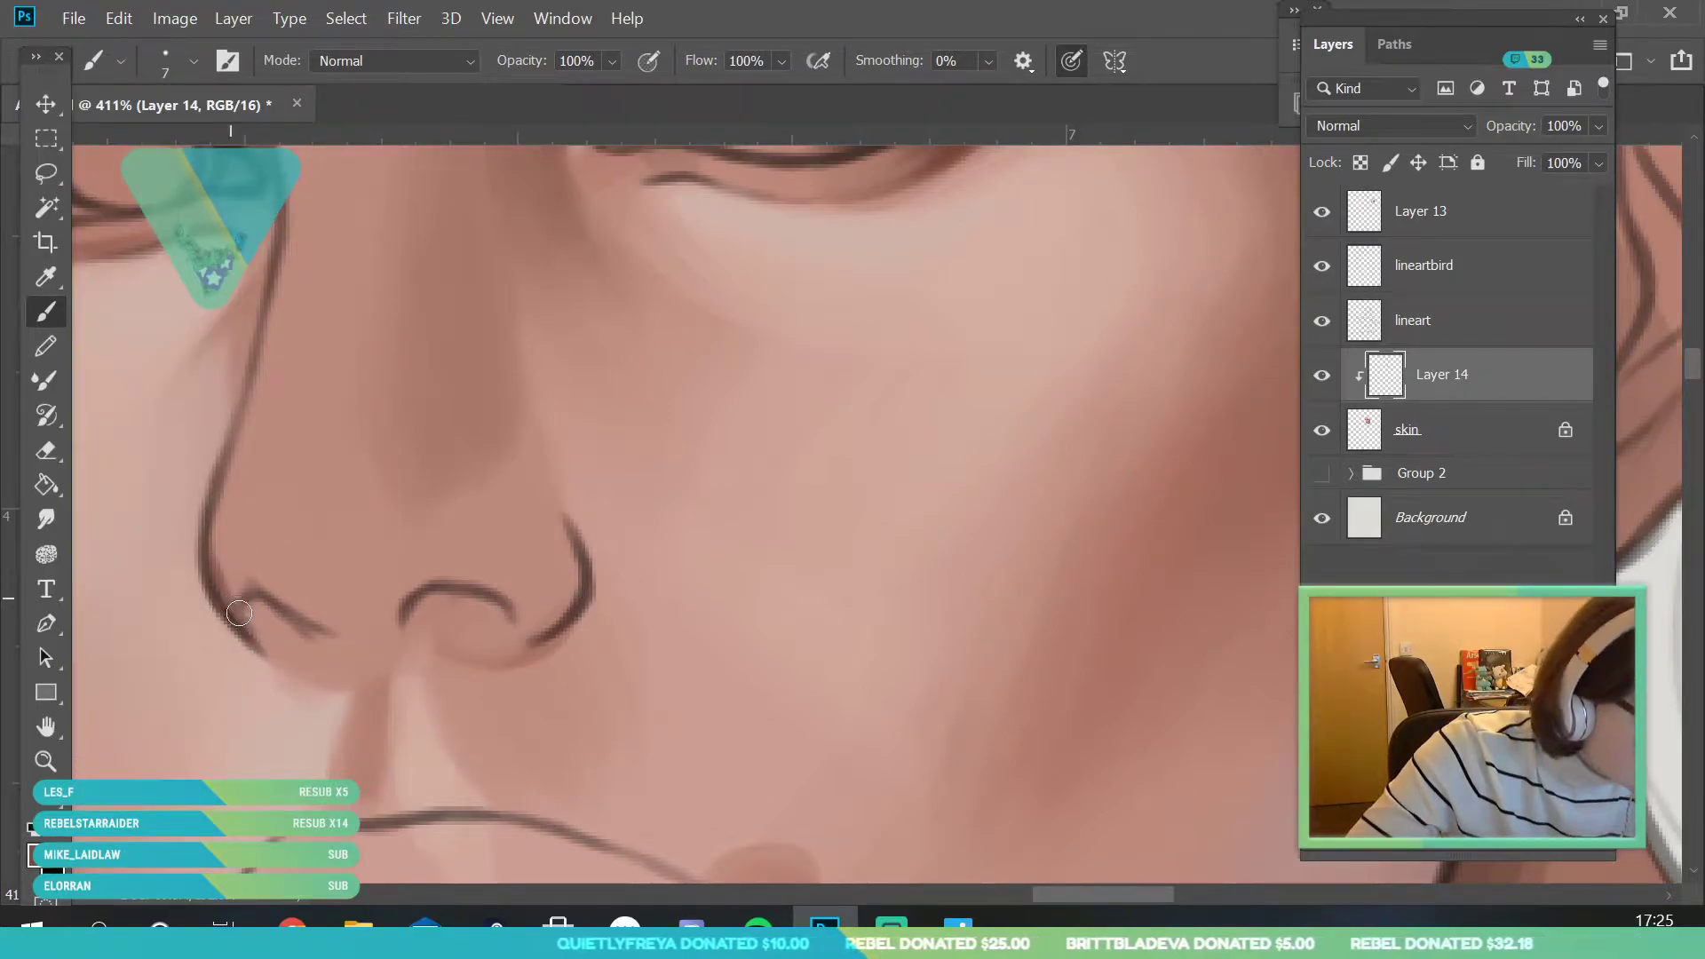
- Paint a dark shadow plane across the underside of the nose, covering both nostrils and the base of the tip
left_click(47, 278)
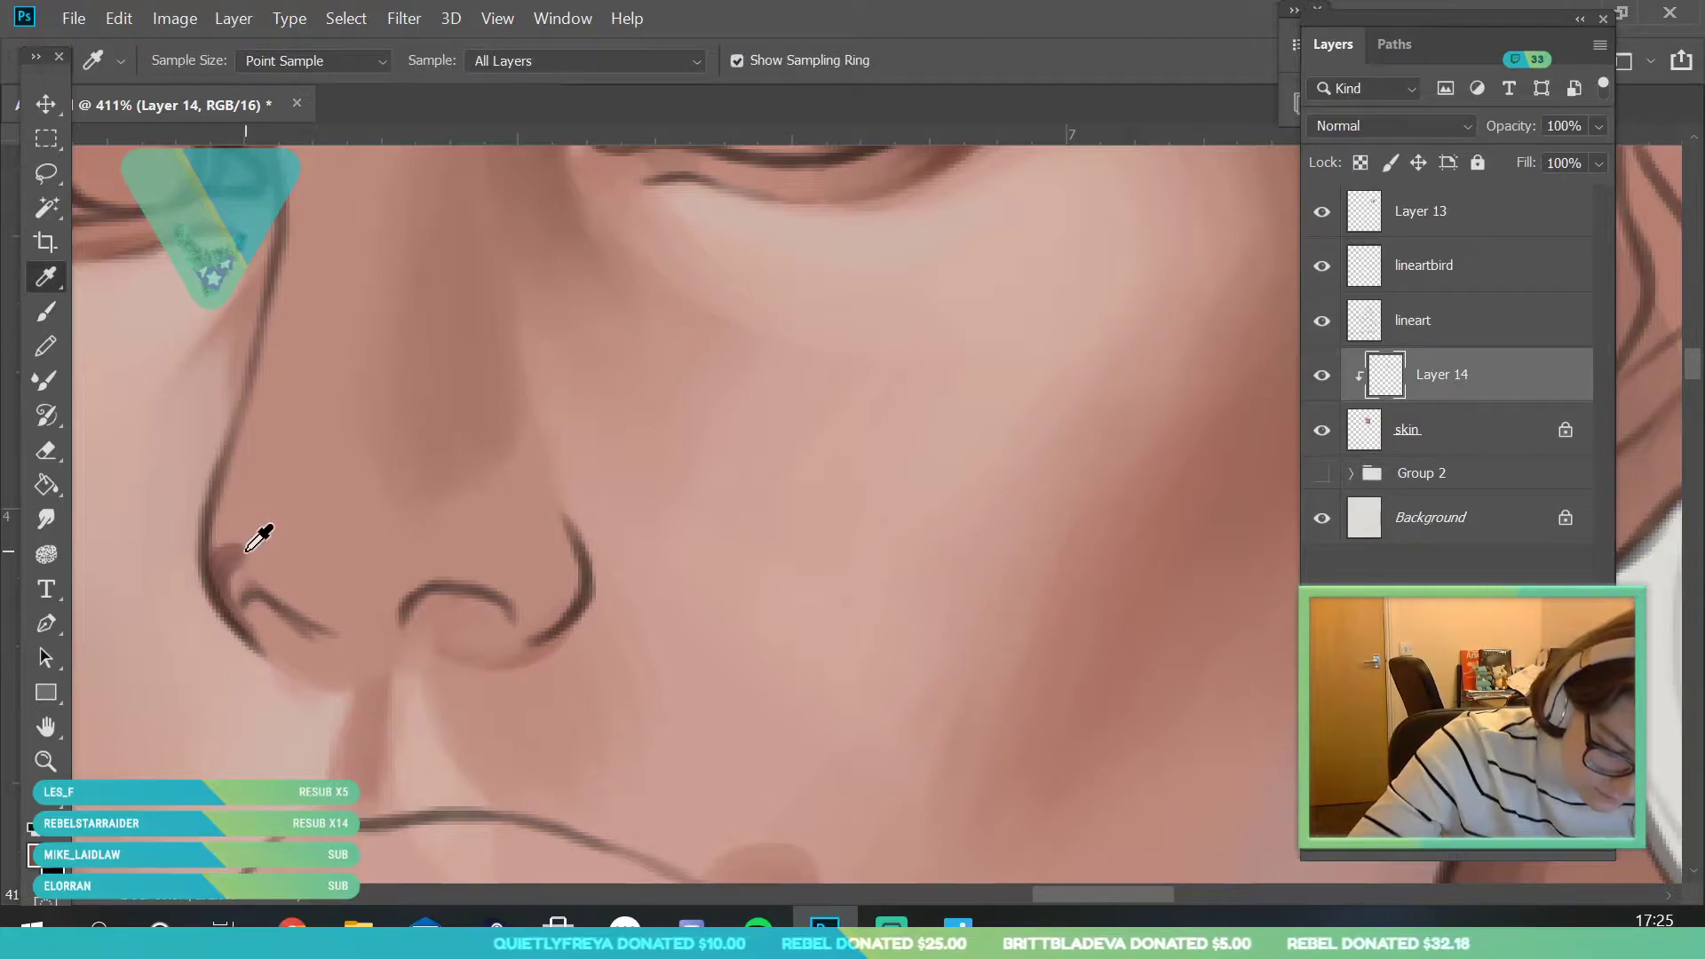
left_click(48, 317)
mouse_move(239, 602)
left_mouse_down()
mouse_move(265, 566)
mouse_move(311, 612)
mouse_move(265, 580)
mouse_move(383, 639)
mouse_move(334, 625)
mouse_move(302, 586)
mouse_move(395, 581)
left_mouse_up()
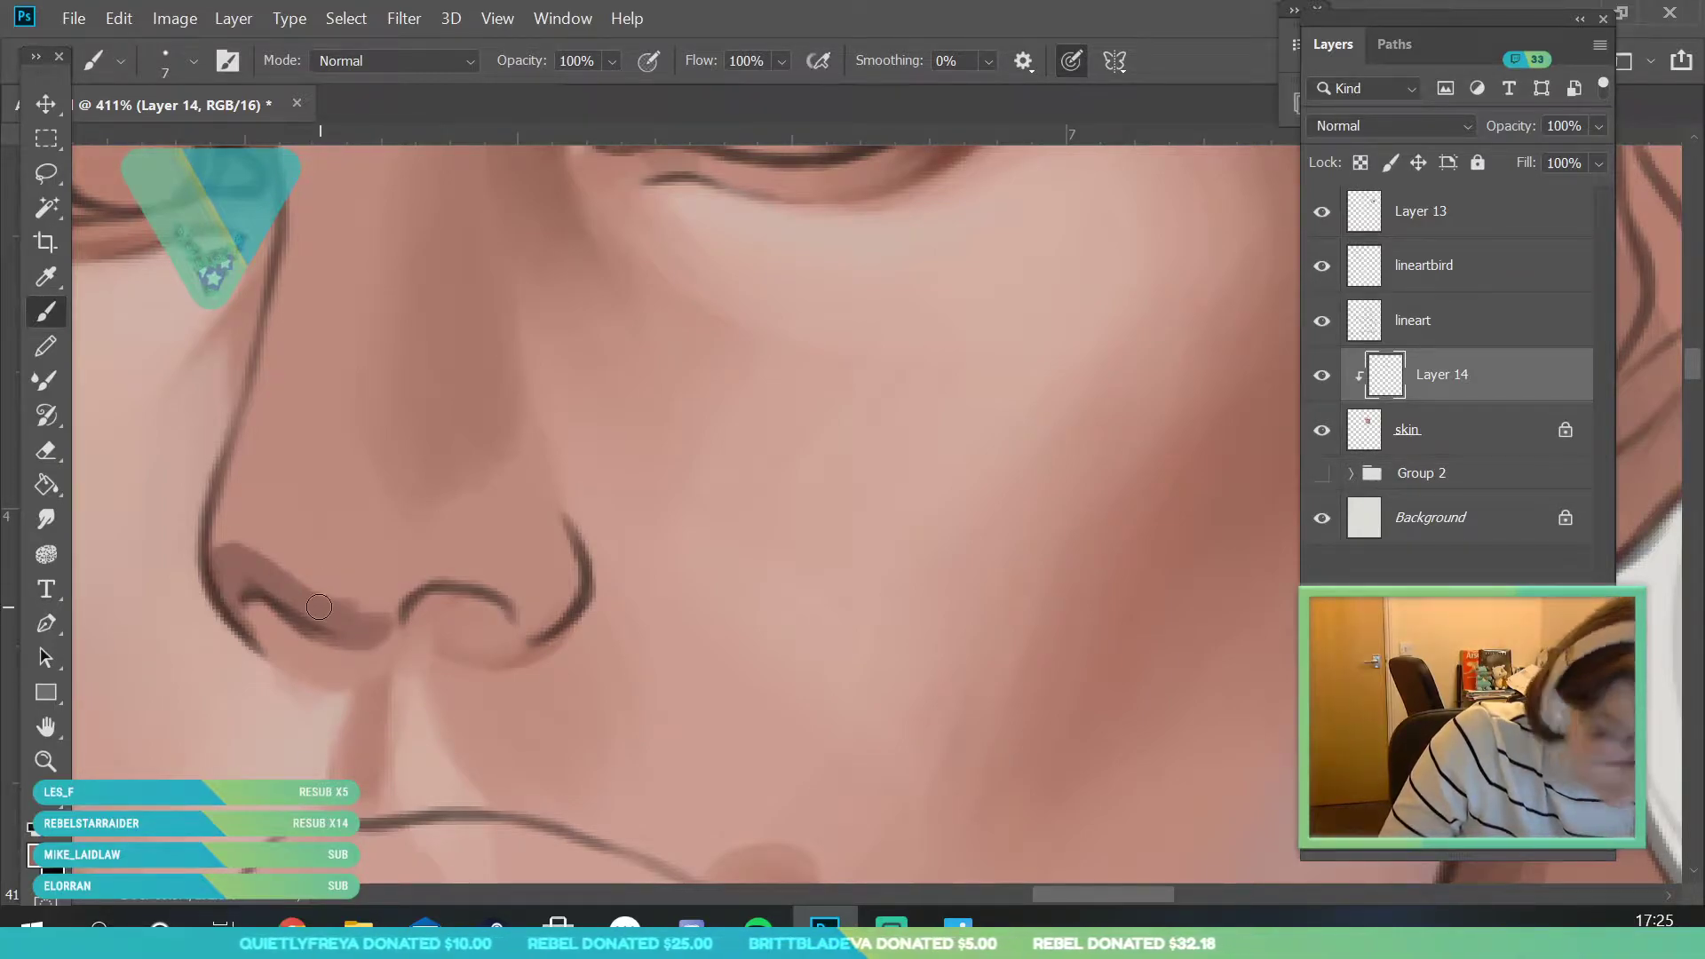
mouse_move(311, 608)
left_mouse_down()
mouse_move(324, 563)
mouse_move(380, 534)
mouse_move(326, 593)
mouse_move(425, 530)
mouse_move(540, 614)
left_mouse_up()
mouse_move(355, 606)
left_mouse_down()
mouse_move(391, 633)
mouse_move(425, 555)
mouse_move(442, 580)
left_mouse_up()
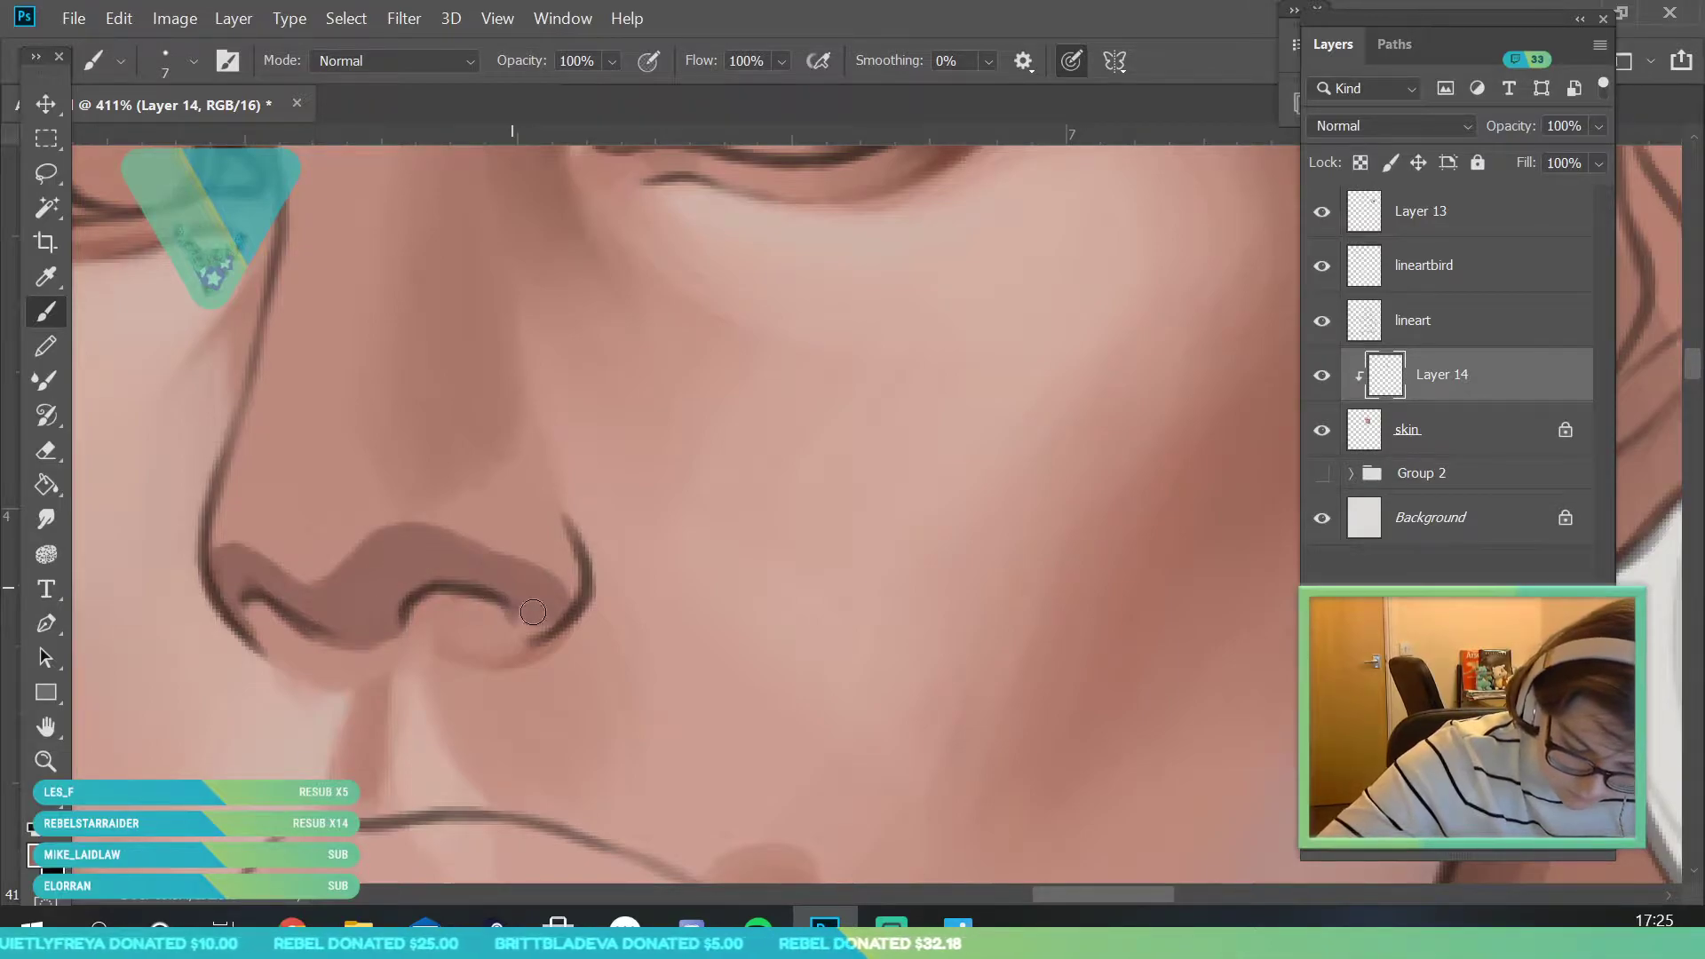
mouse_move(353, 649)
left_mouse_down()
mouse_move(396, 624)
mouse_move(456, 639)
mouse_move(354, 646)
mouse_move(511, 595)
mouse_move(495, 614)
mouse_move(510, 587)
mouse_move(505, 633)
mouse_move(422, 659)
mouse_move(535, 640)
mouse_move(501, 623)
left_mouse_up()
left_click_drag(319, 604, 268, 641)
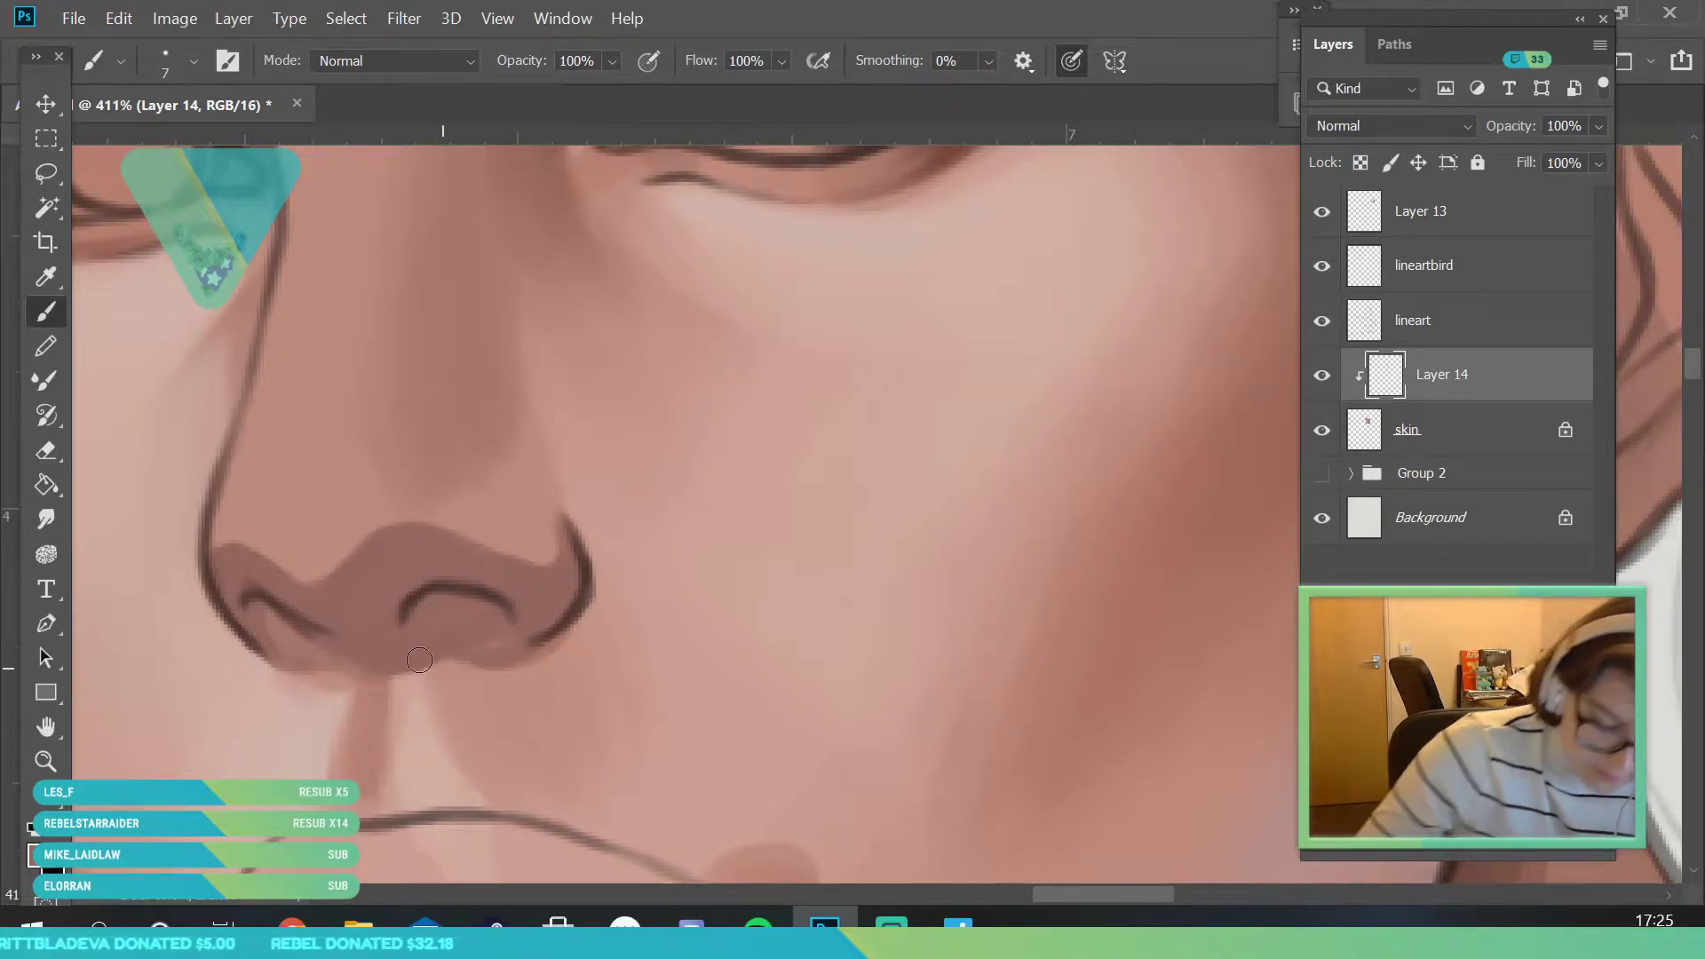
- Examine the nose shading against the whole face and up close
left_click(46, 761)
left_click_drag(417, 533, 275, 533)
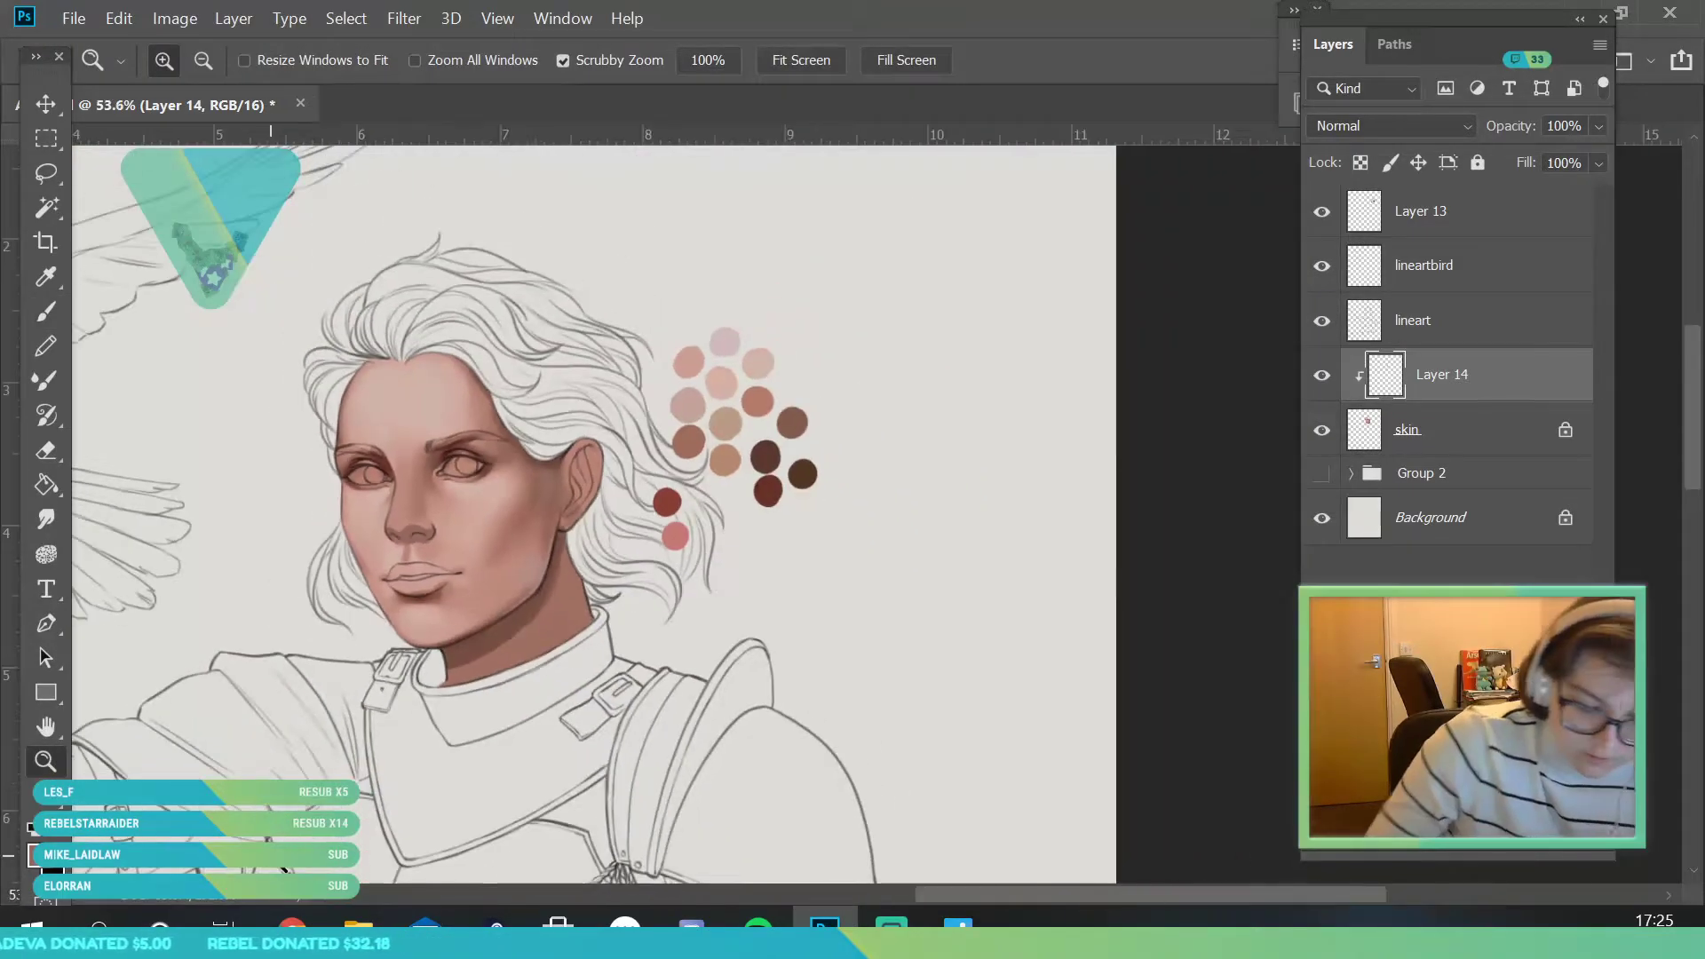
left_click_drag(443, 515, 459, 524)
scroll(457, 524, "up", 1)
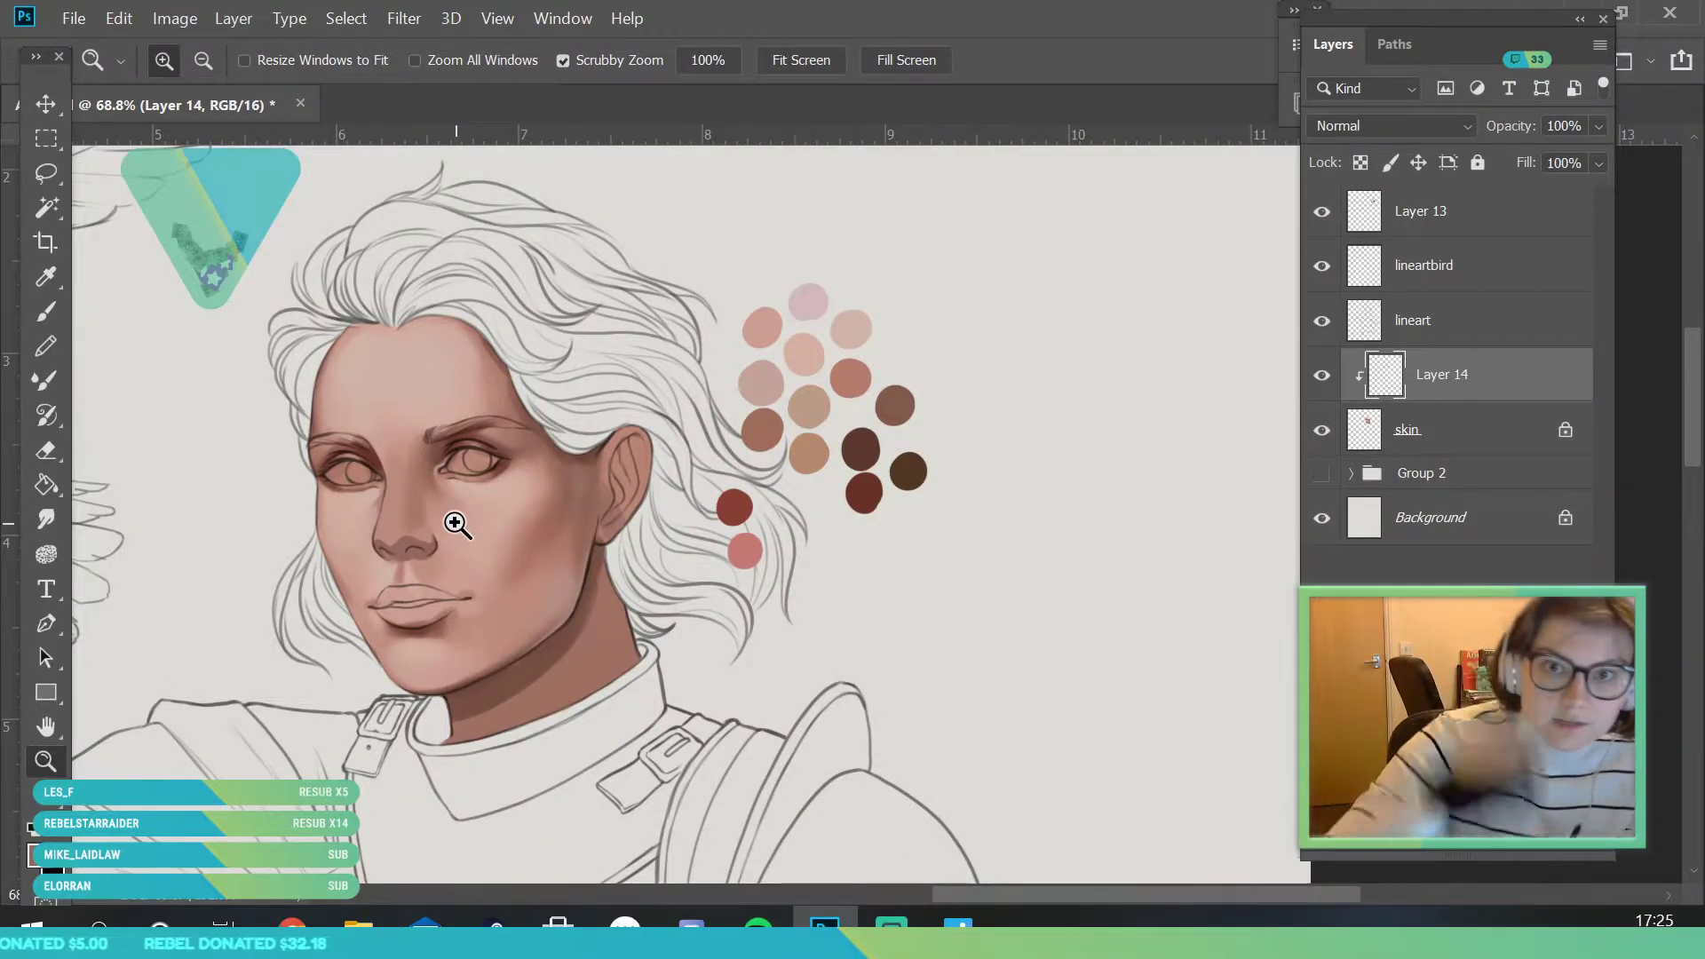
scroll(525, 583, "up", 1)
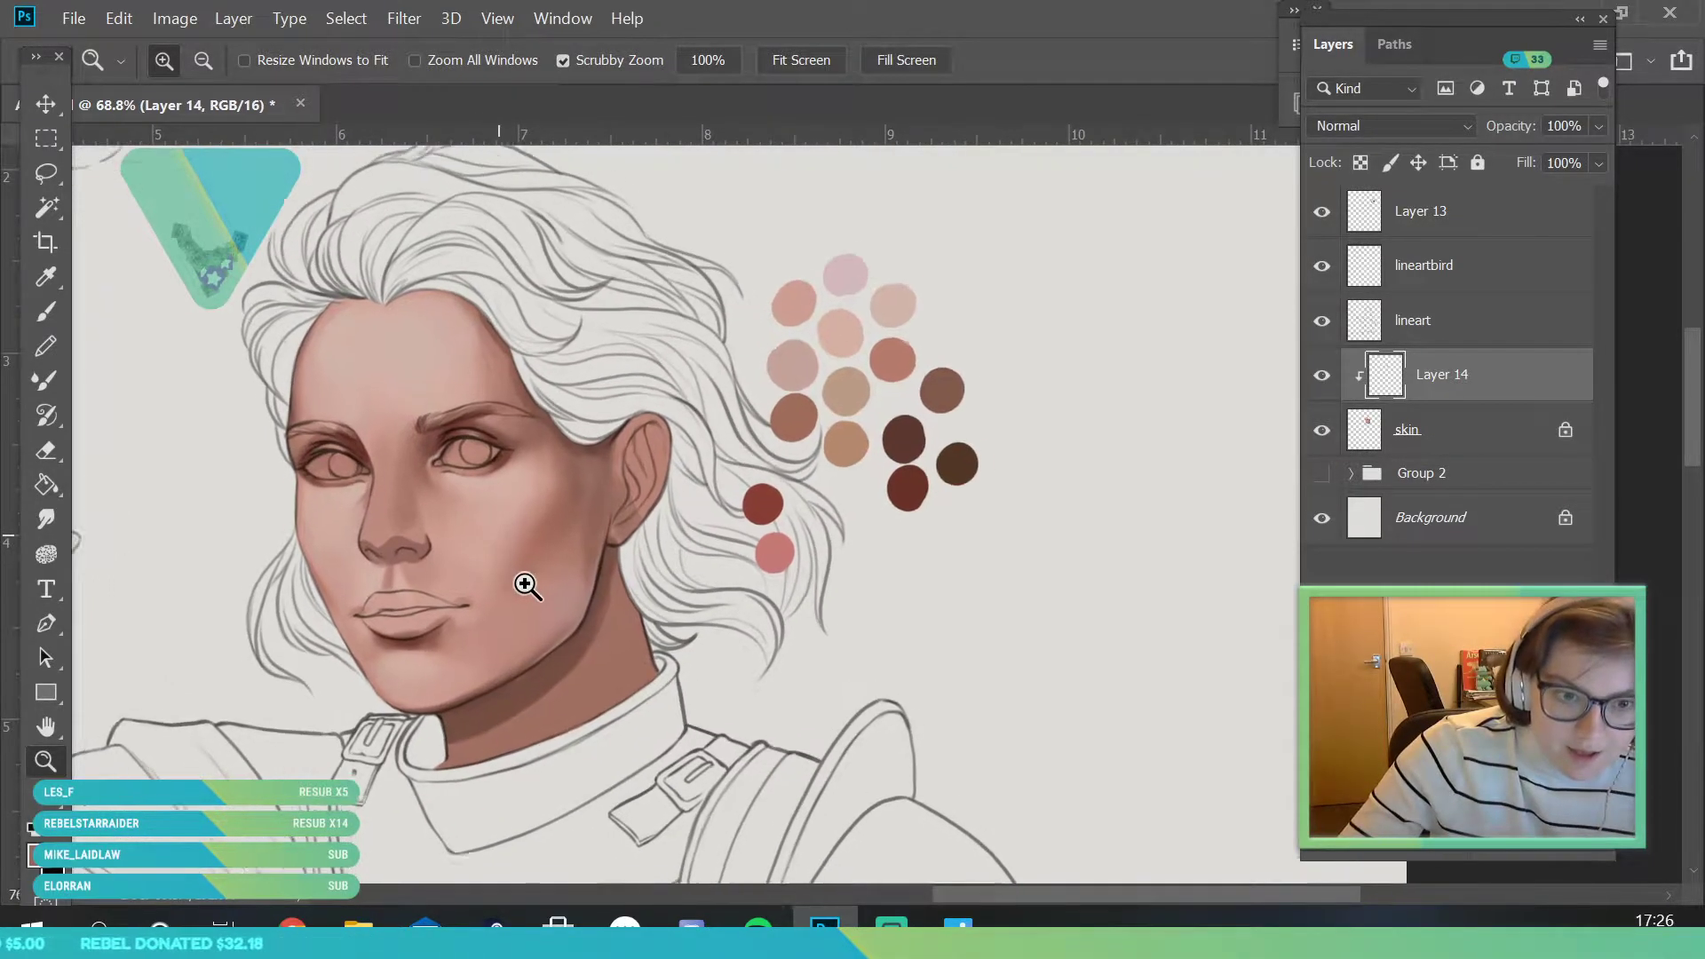
scroll(476, 579, "up", 1)
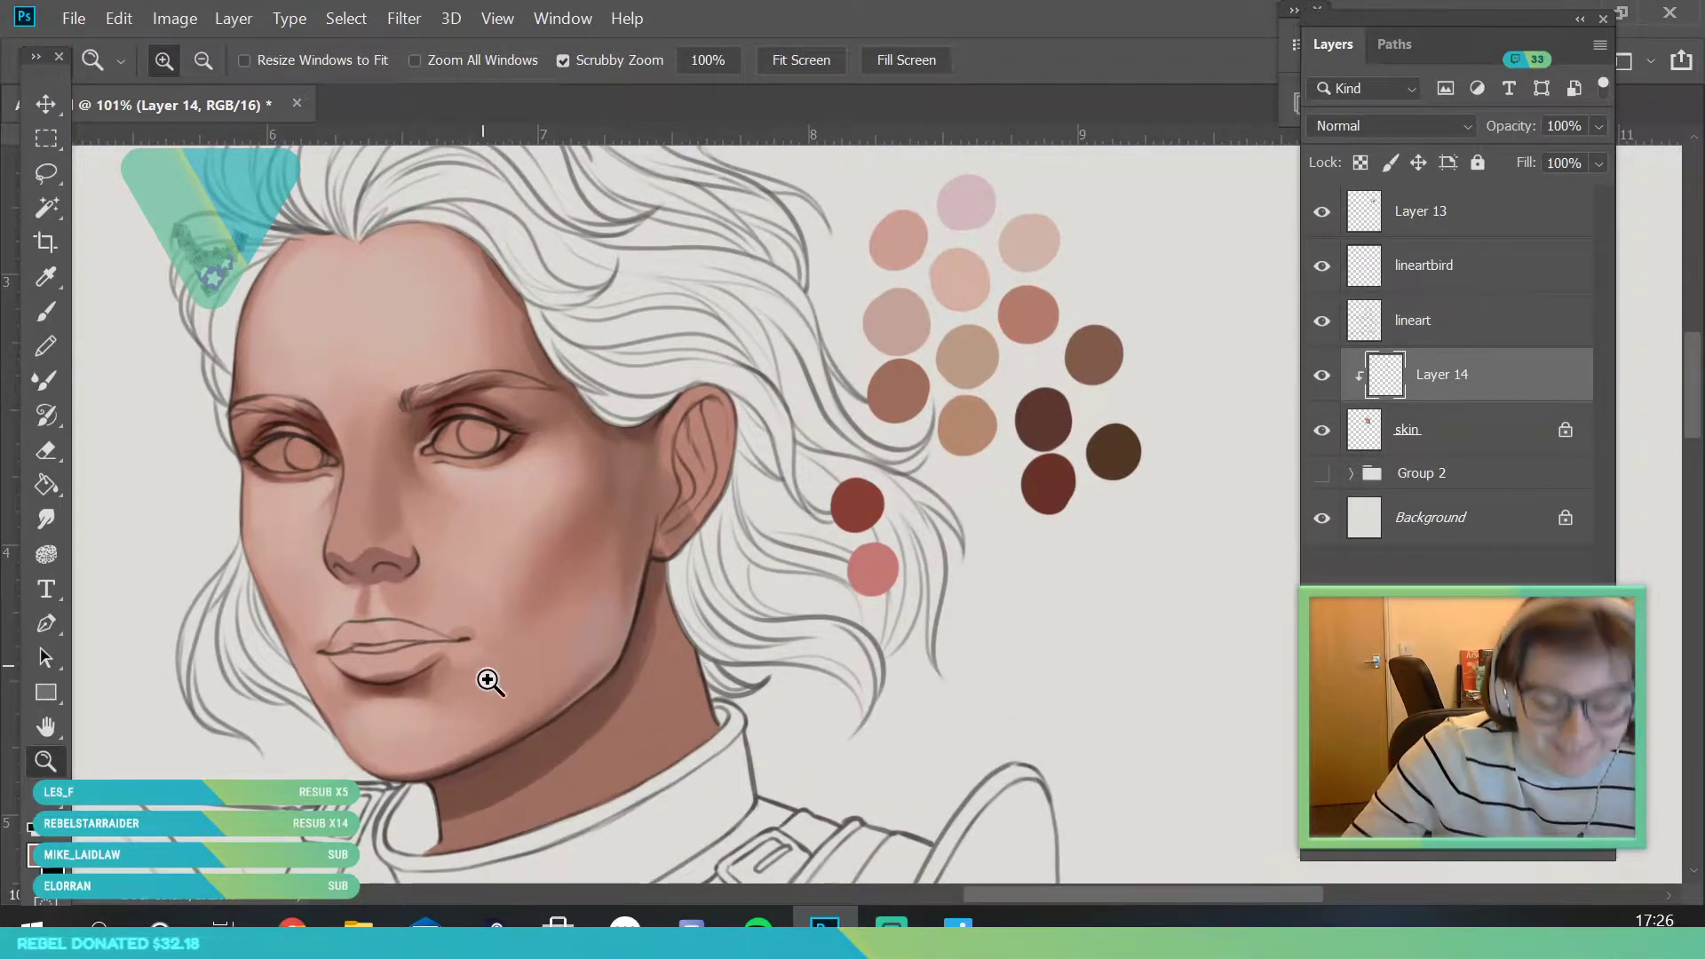
scroll(408, 575, "up", 5)
scroll(483, 683, "up", 1)
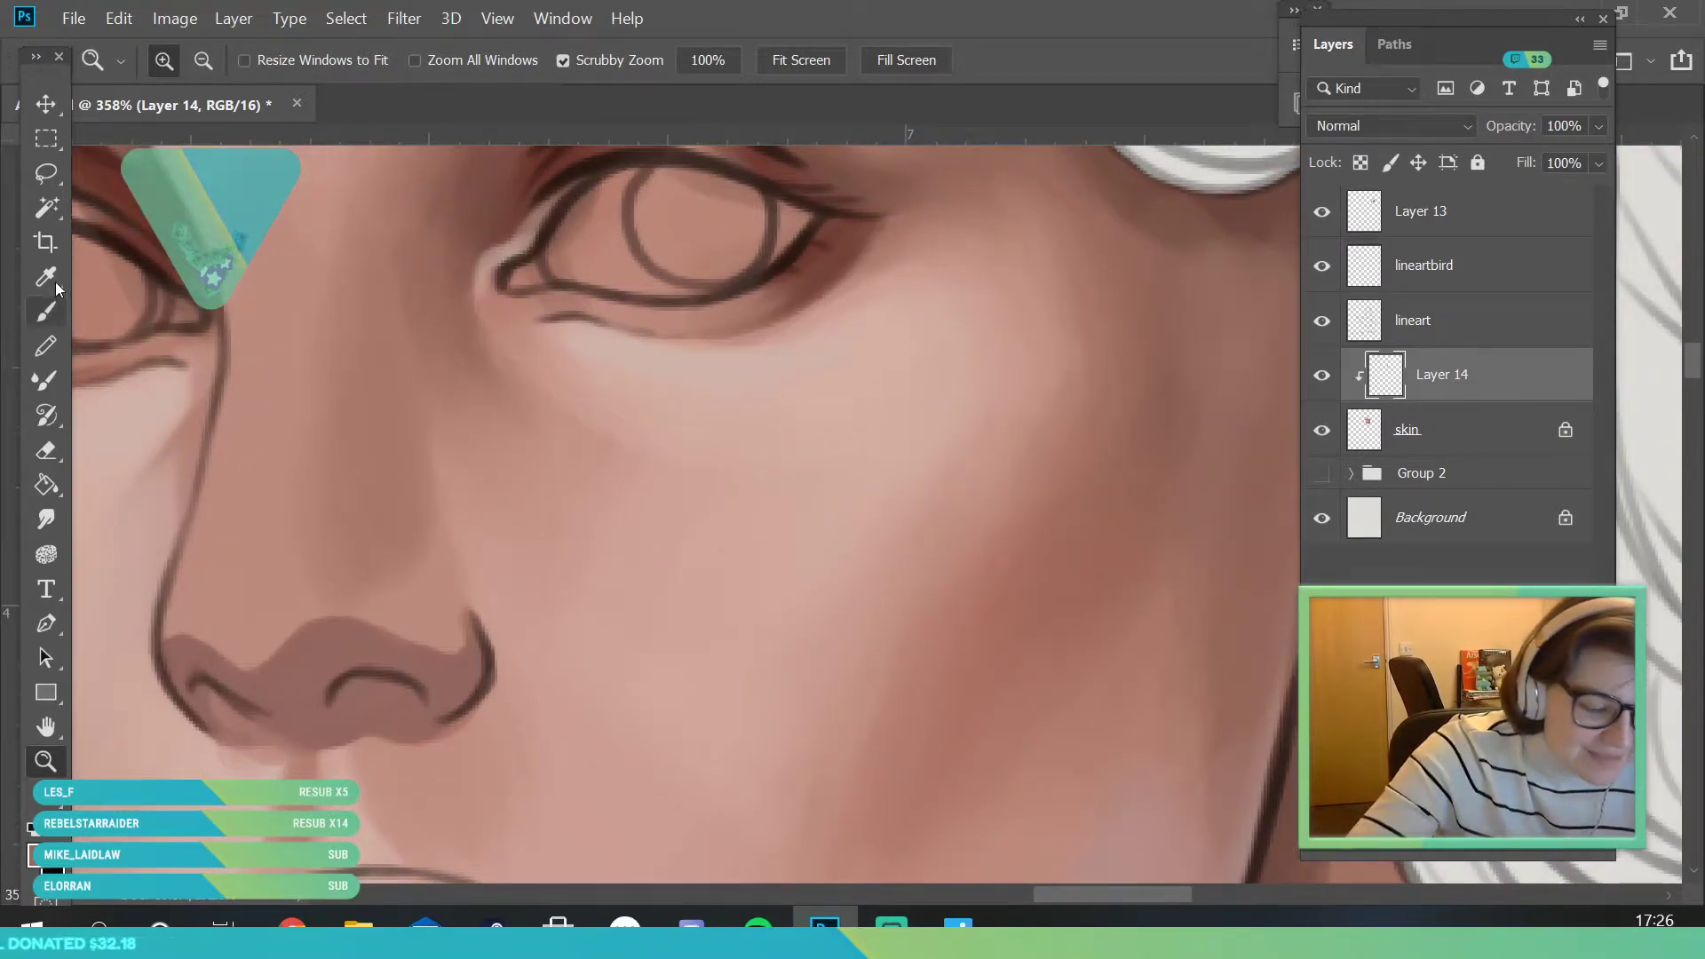
- Set the brush size to 17 px and paint shadow along the near nostril wing's outer edge and the crease above it
left_click(46, 278)
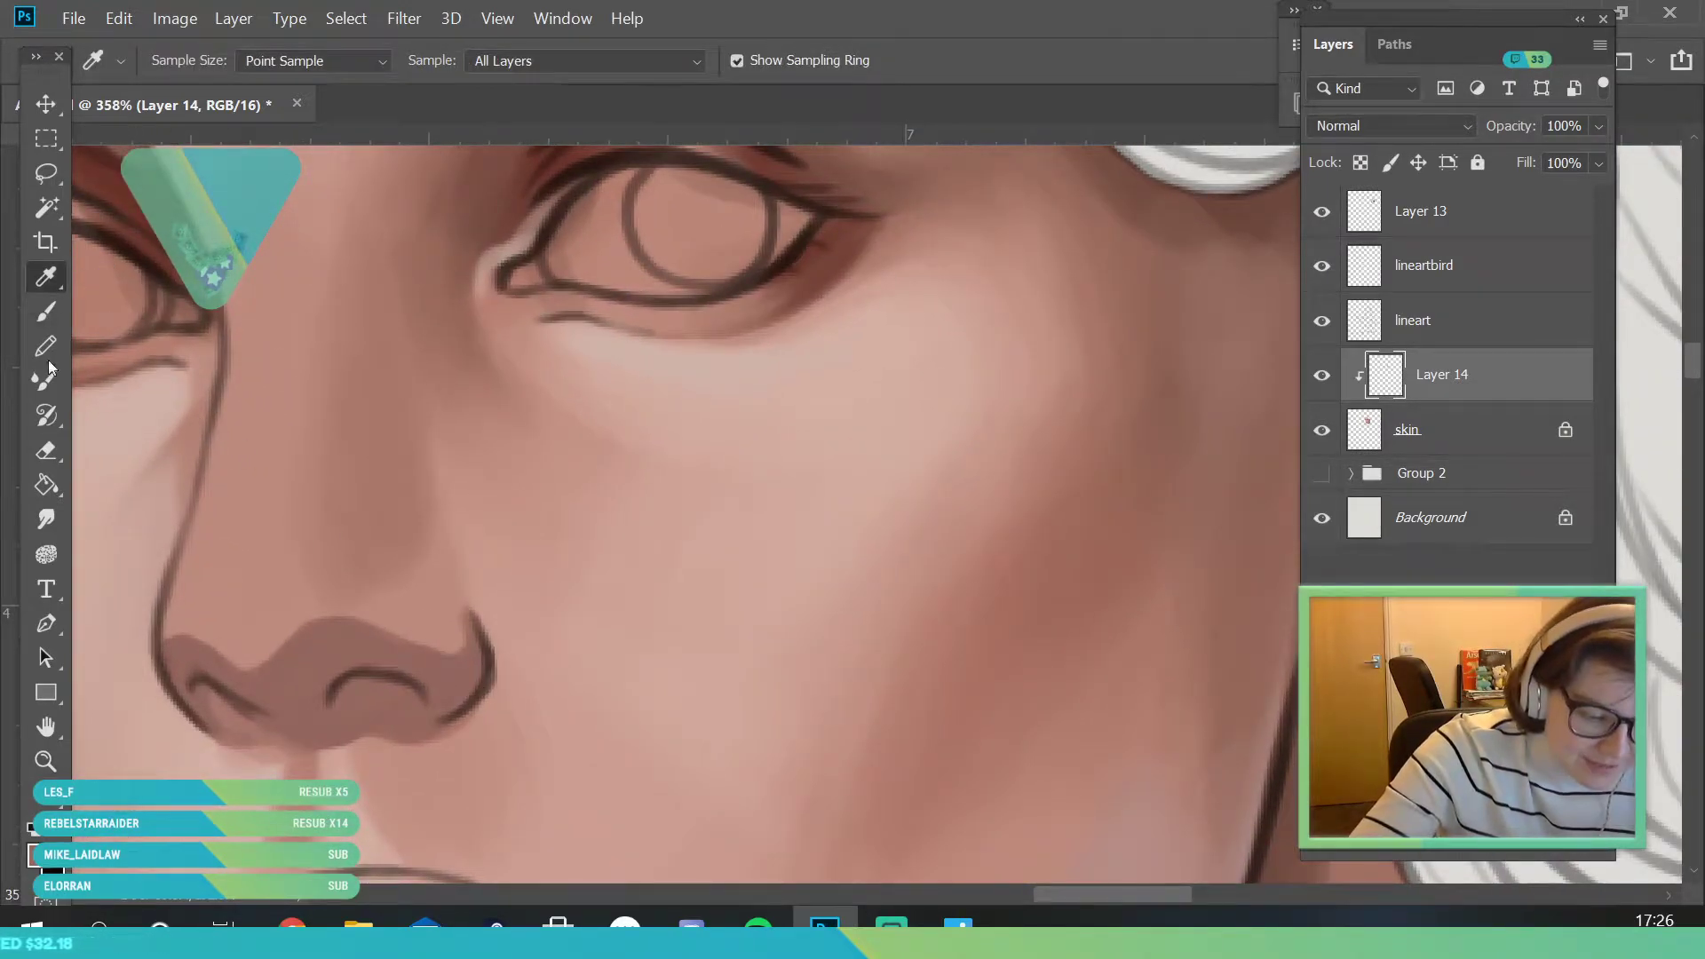
left_click(46, 312)
left_click(194, 61)
left_click_drag(157, 146, 166, 148)
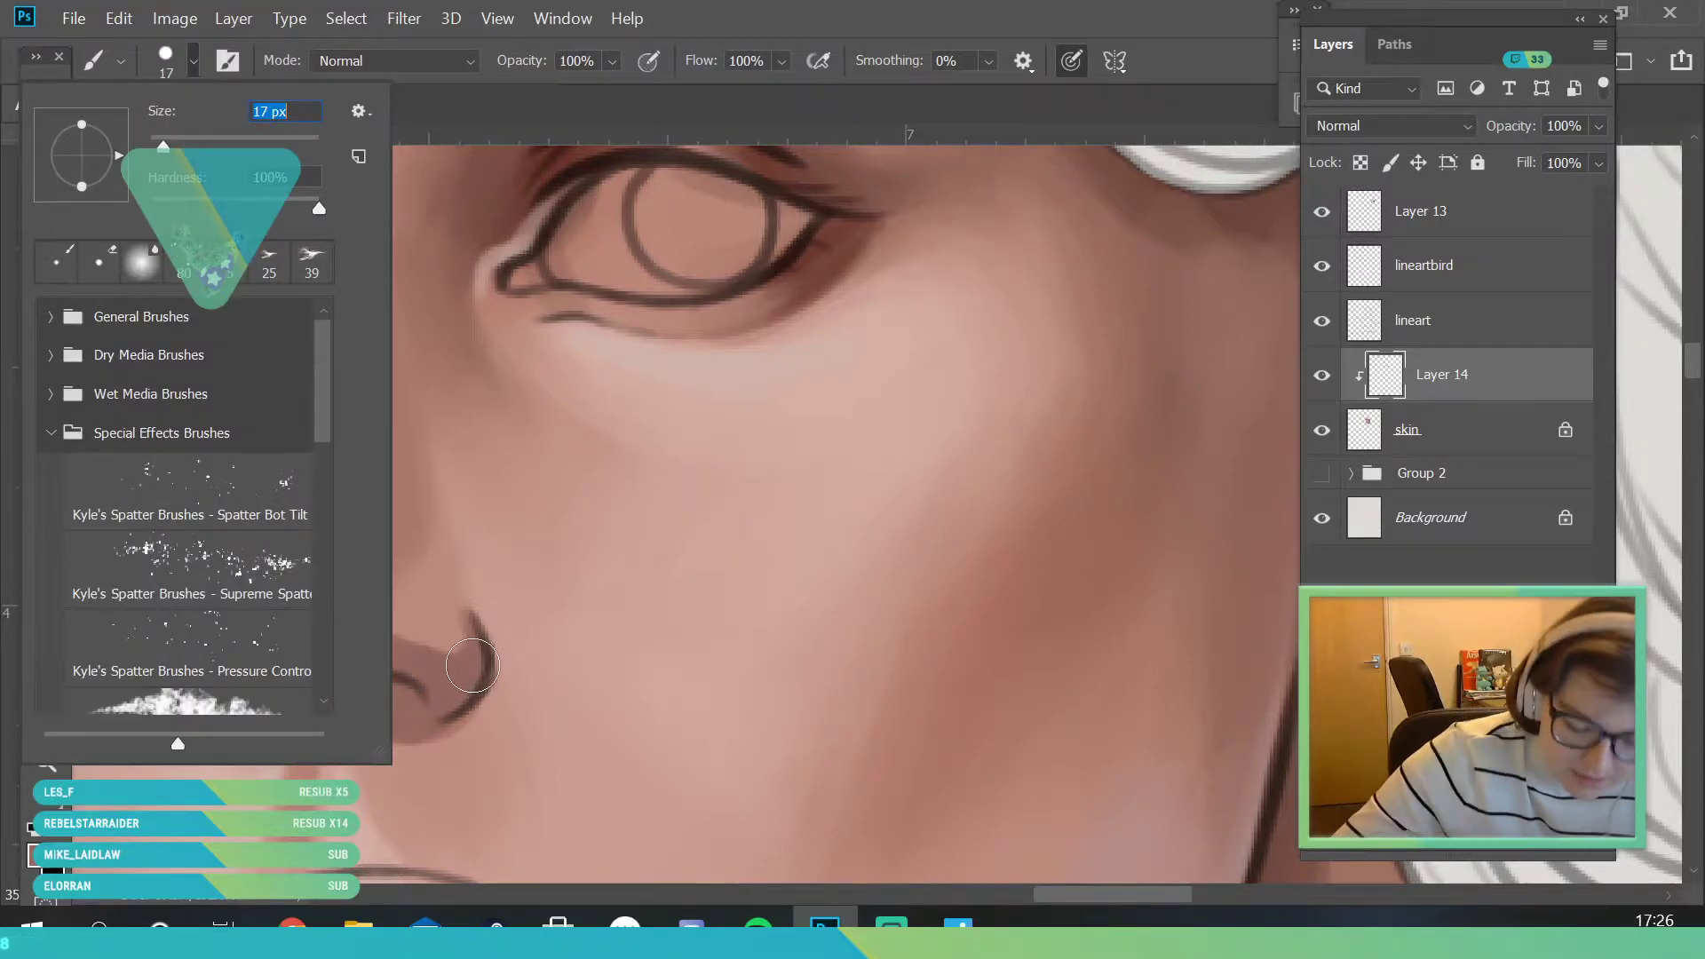
left_click(467, 672)
left_click_drag(469, 627, 481, 679)
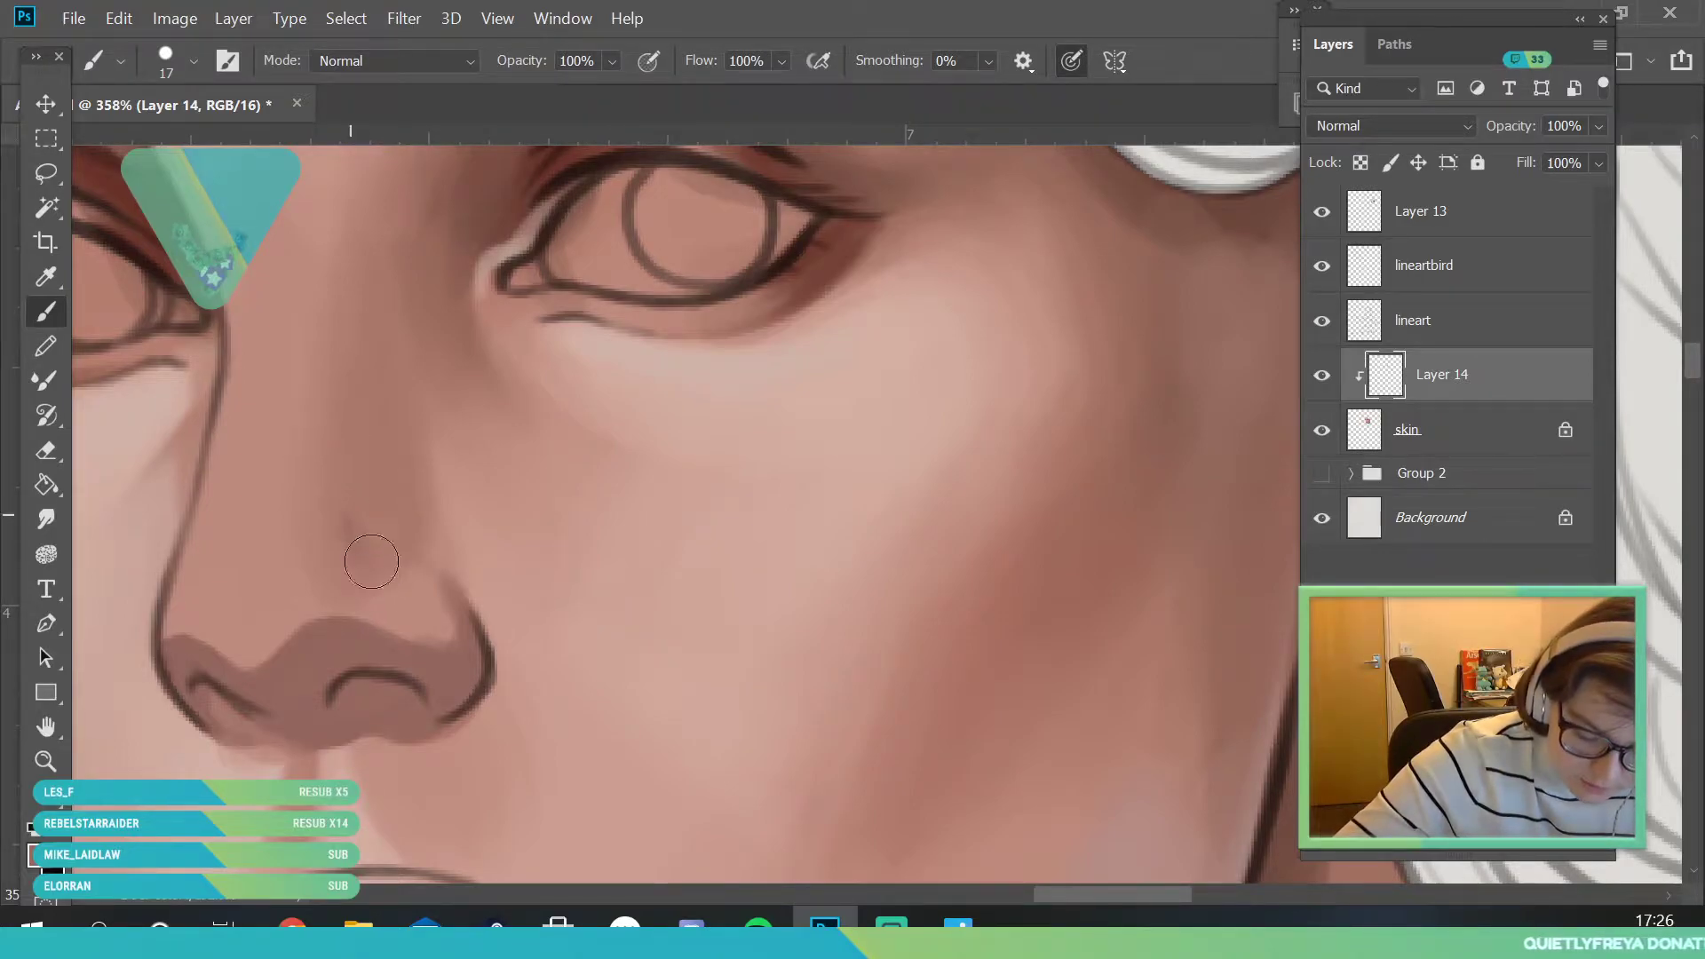
left_click_drag(390, 564, 428, 595)
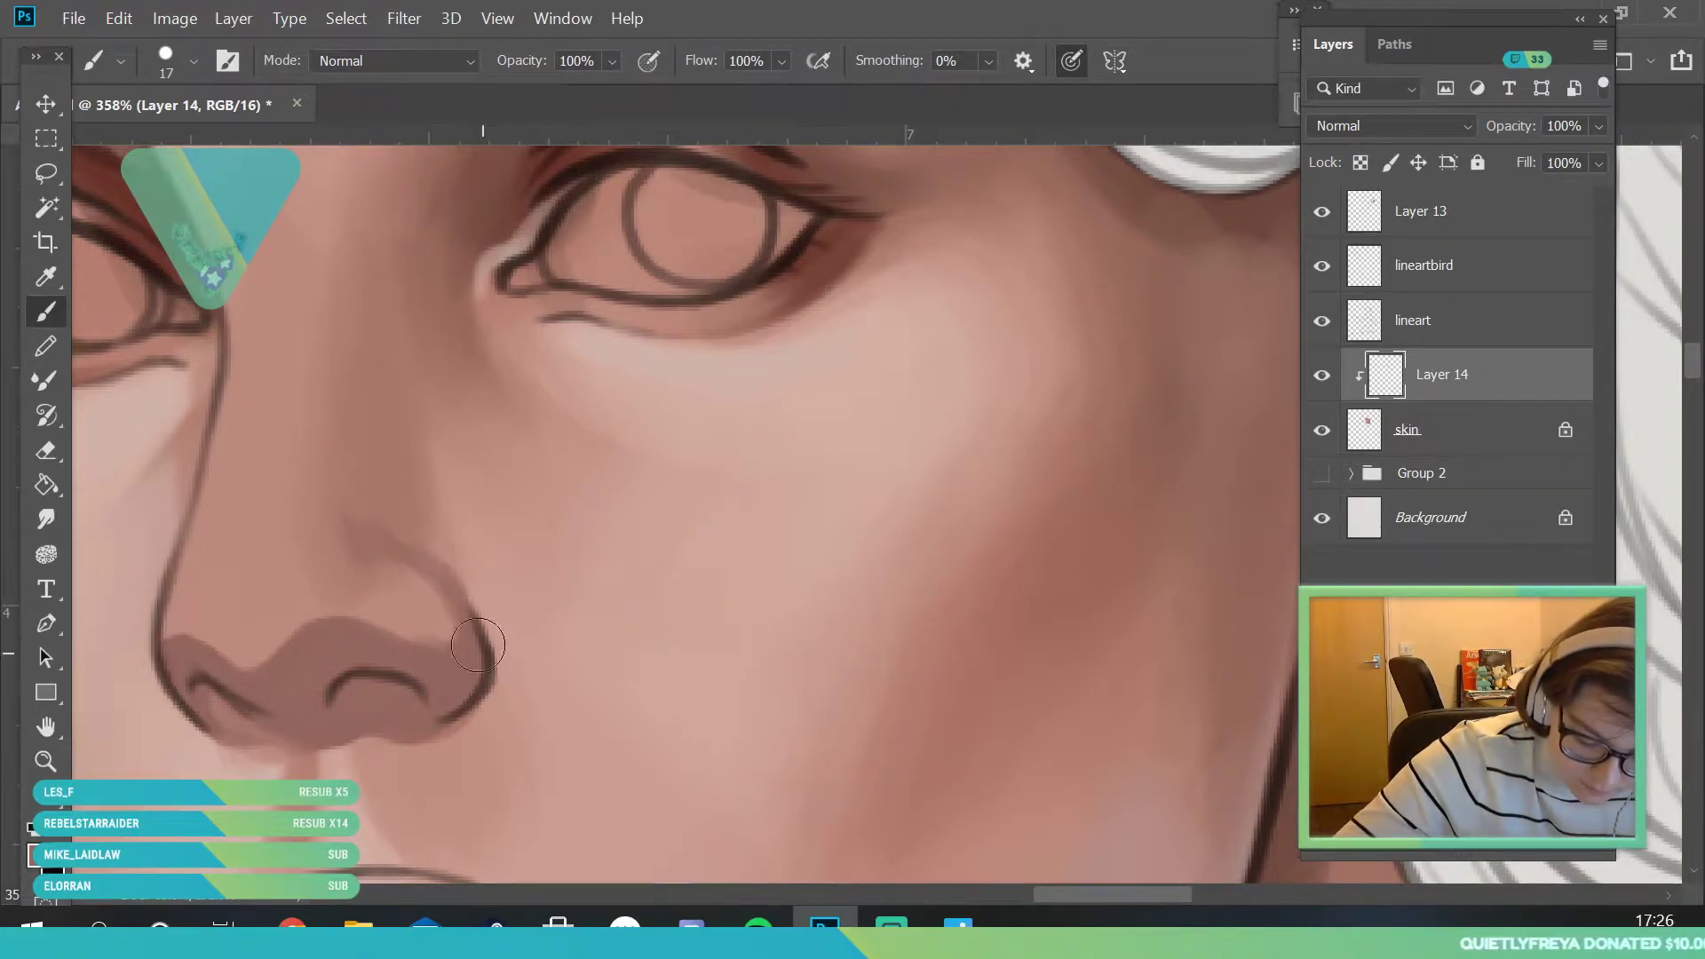
mouse_move(352, 499)
left_mouse_down()
mouse_move(384, 545)
mouse_move(402, 556)
mouse_move(379, 503)
mouse_move(450, 571)
left_mouse_up()
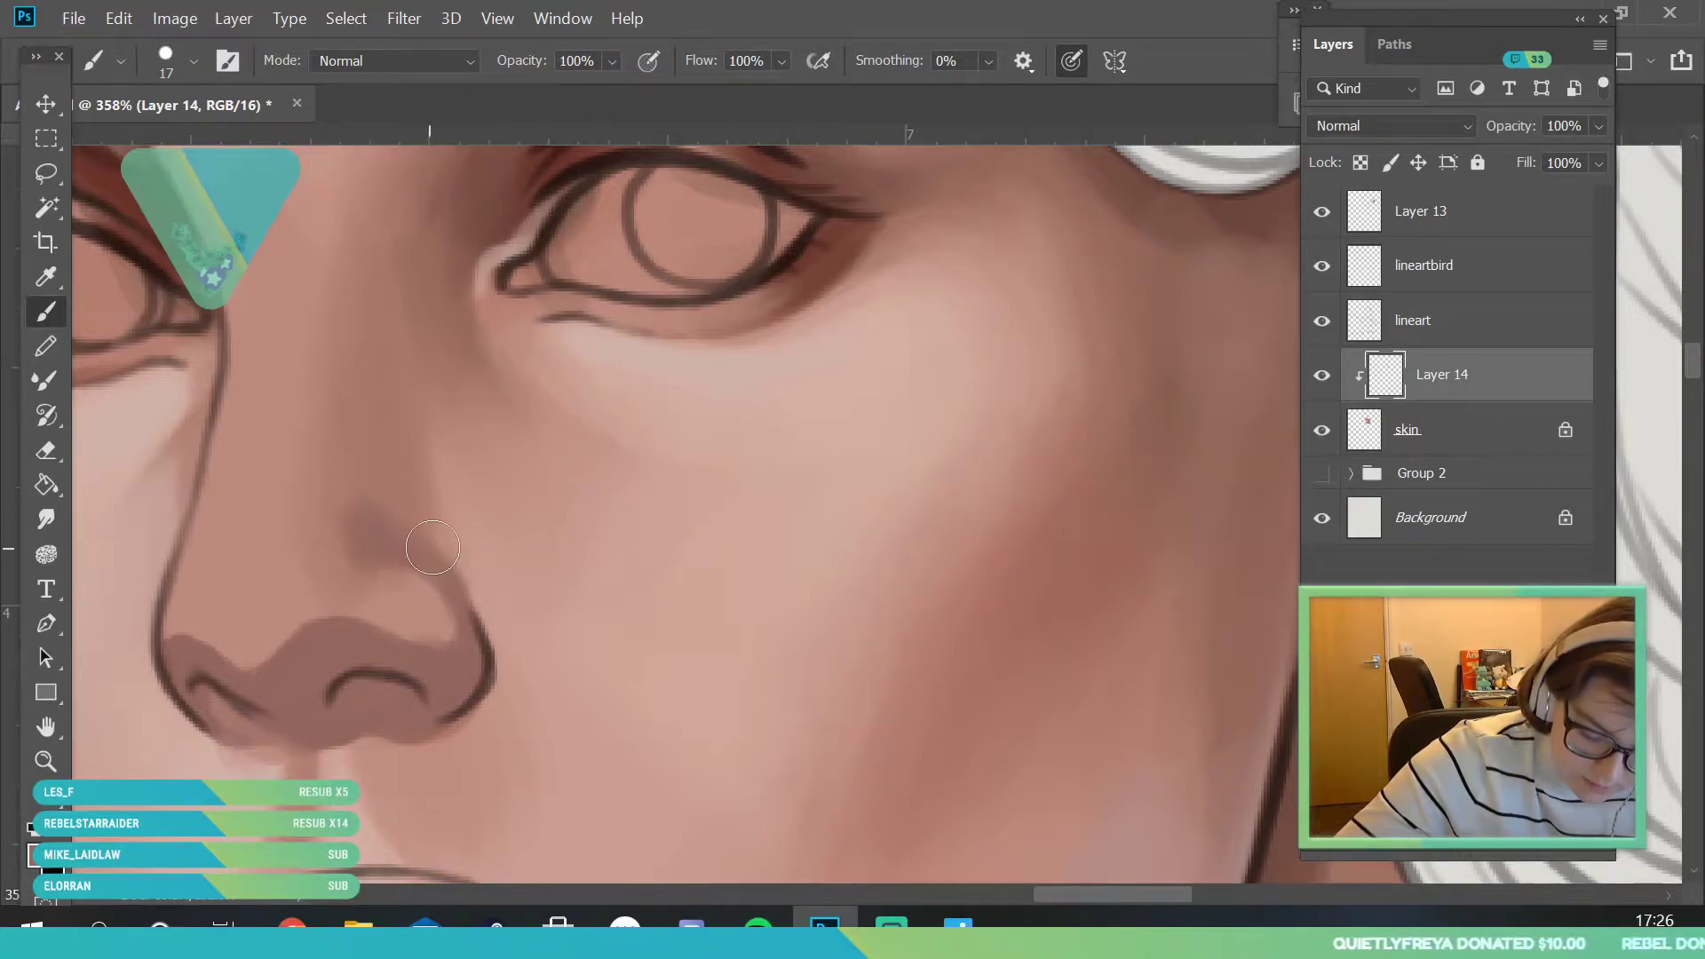
- Sample tones around the near nostril wing and blend its surface into the shadow below the crease
key("i")
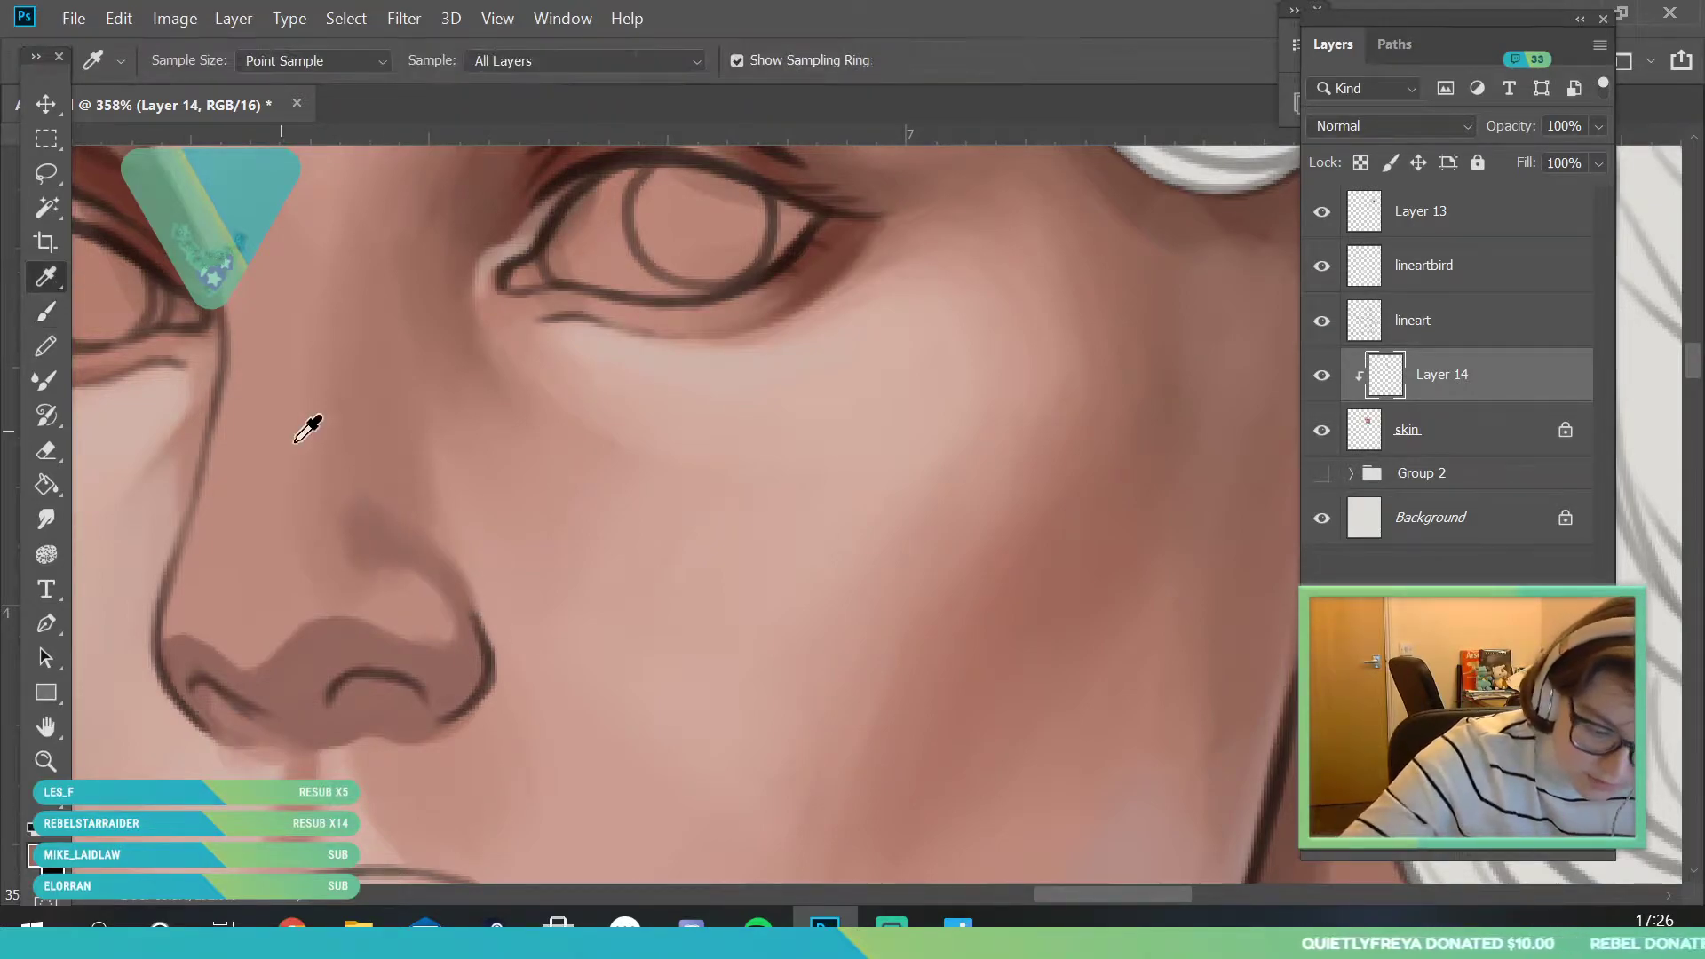
left_click(45, 313)
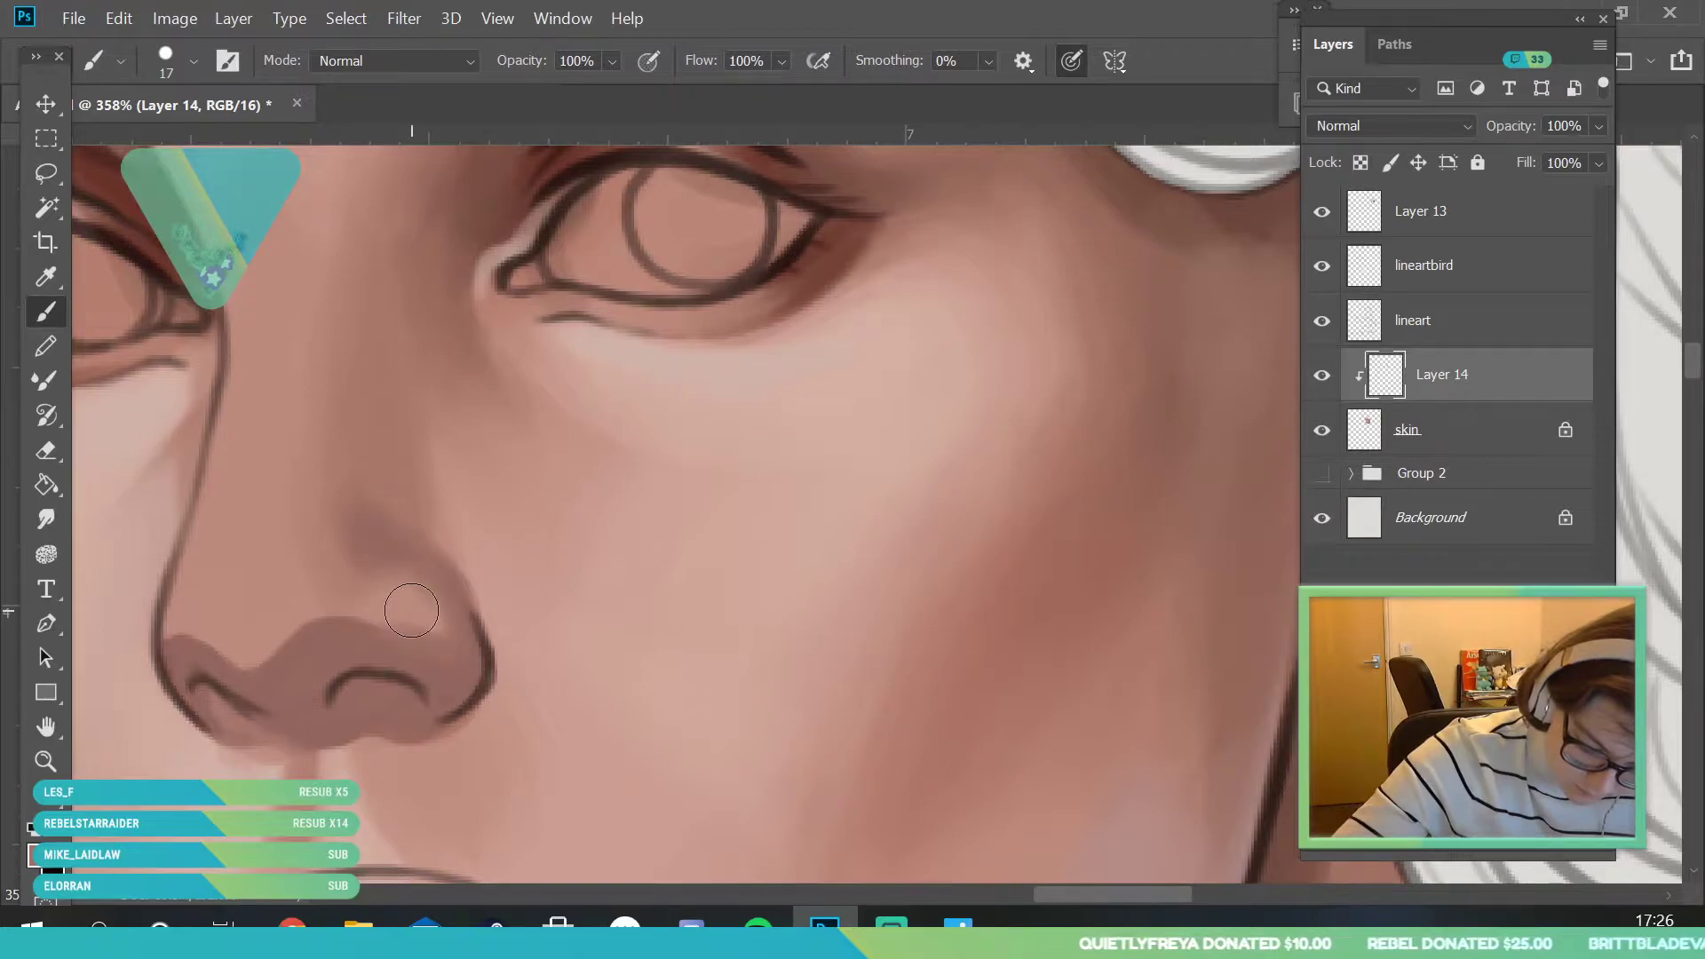
left_click(430, 563, "alt")
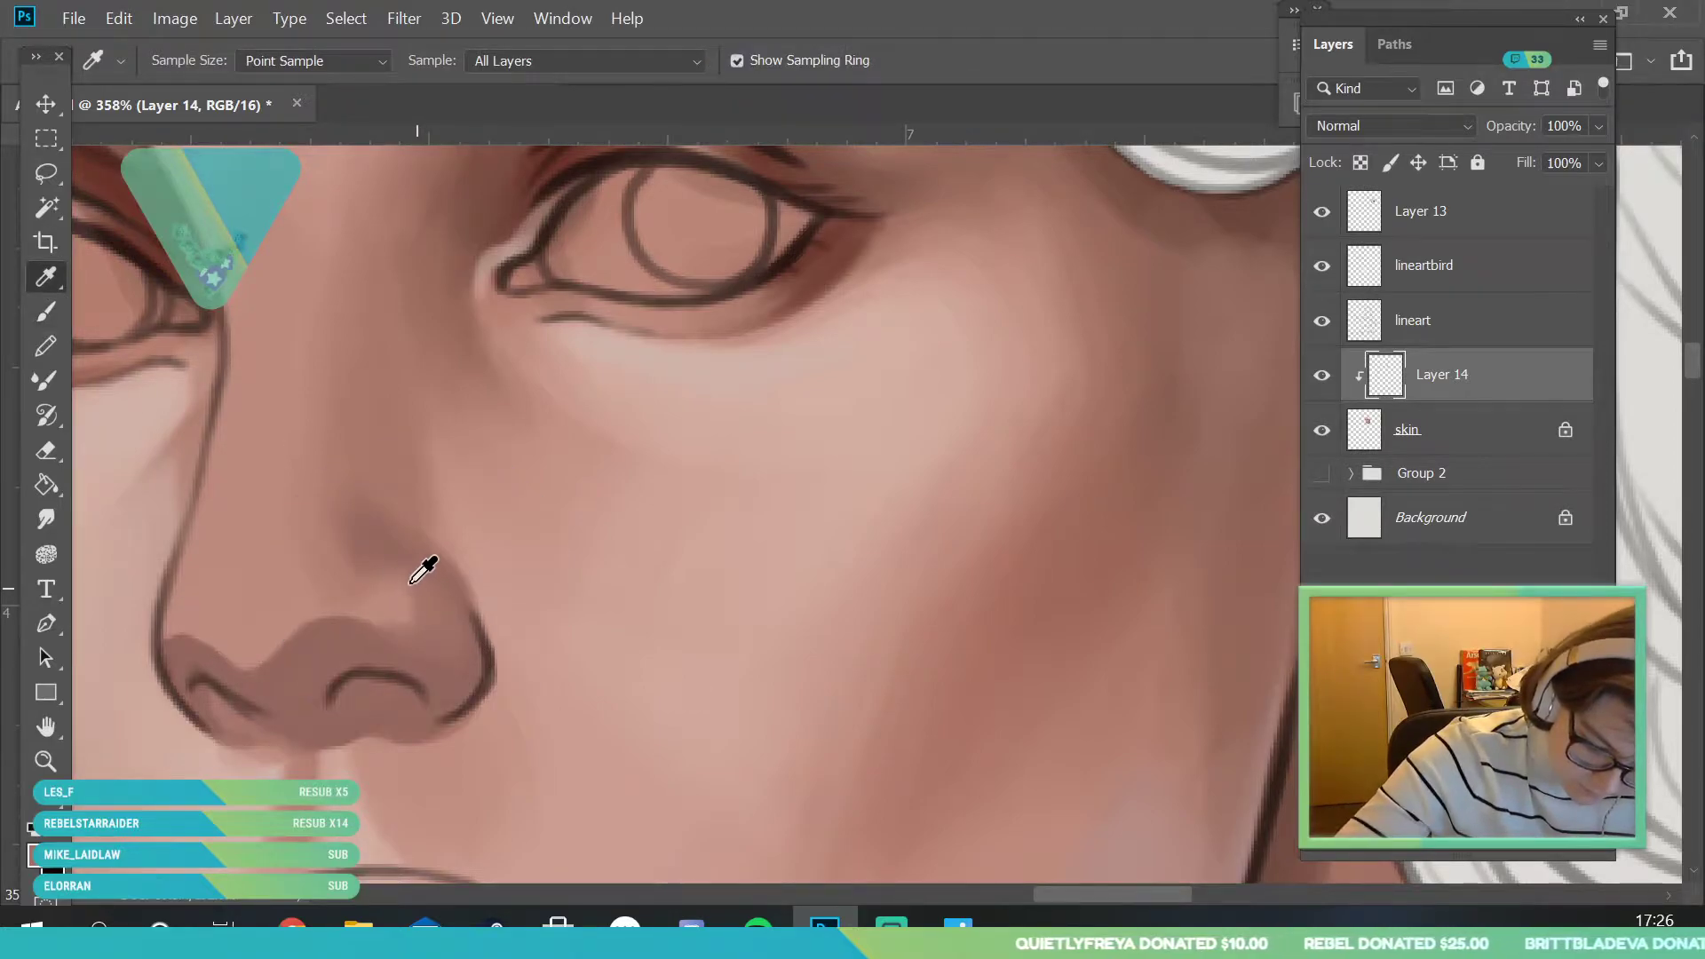
left_click_drag(336, 621, 442, 641)
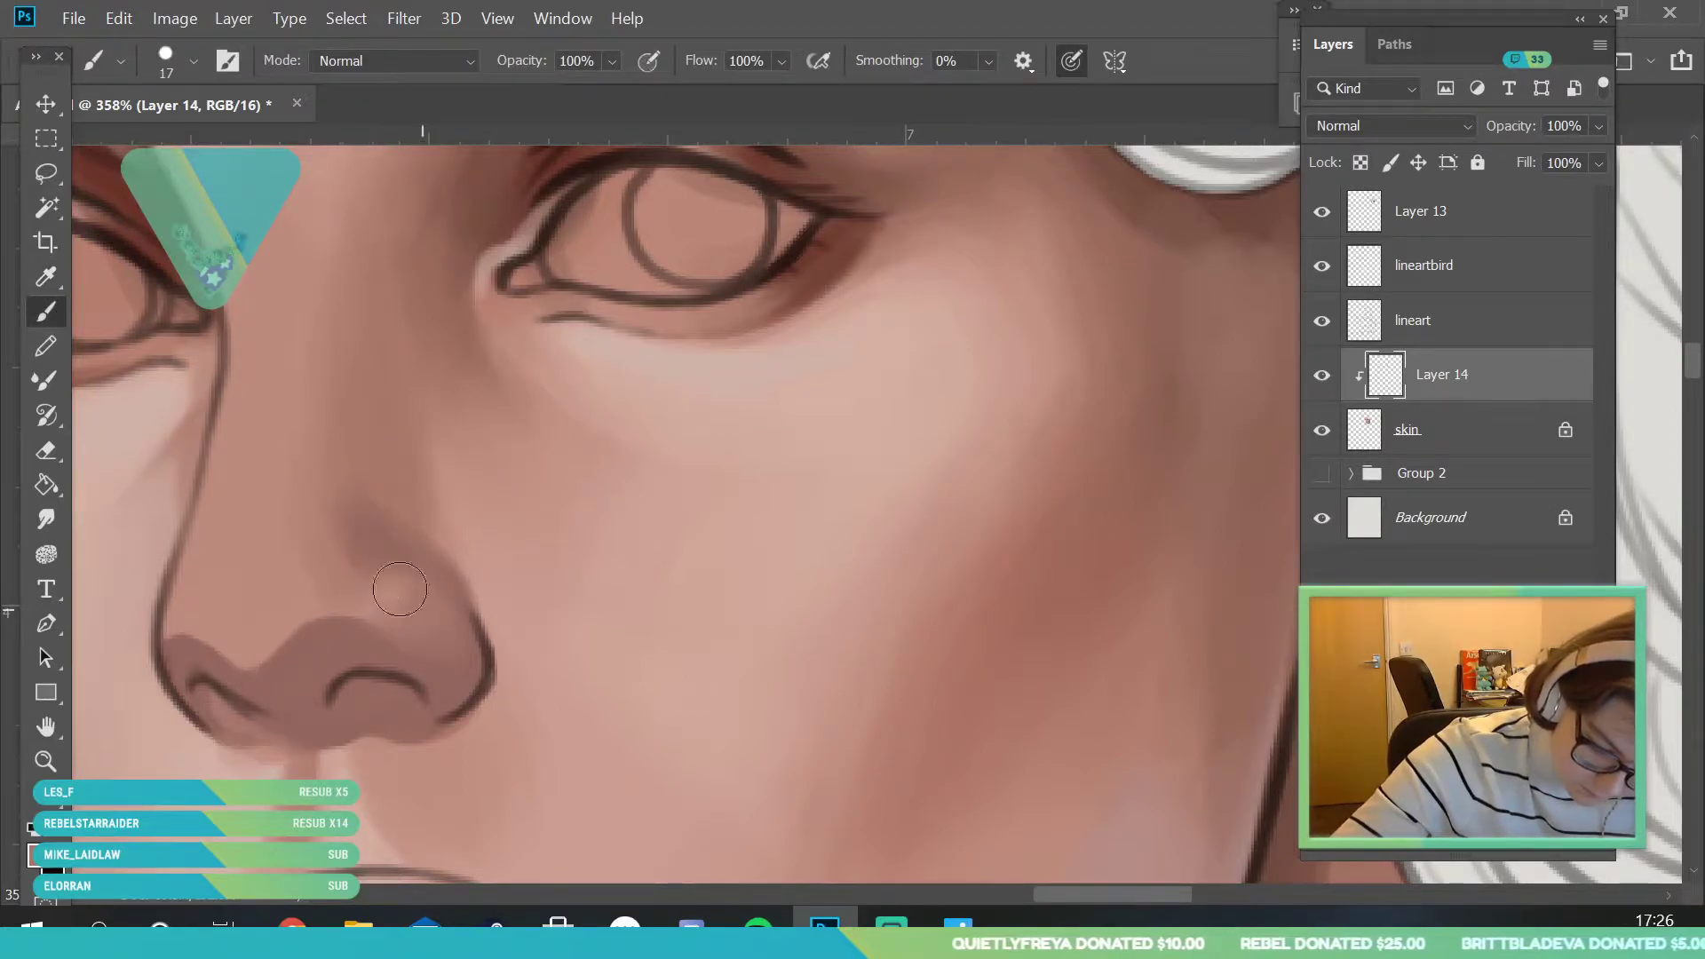
- Sample the dark red-brown by the far eye's inner corner and accept RGB 104, 49, 40 as the foreground colour
key("z")
left_click_drag(409, 485, 254, 486)
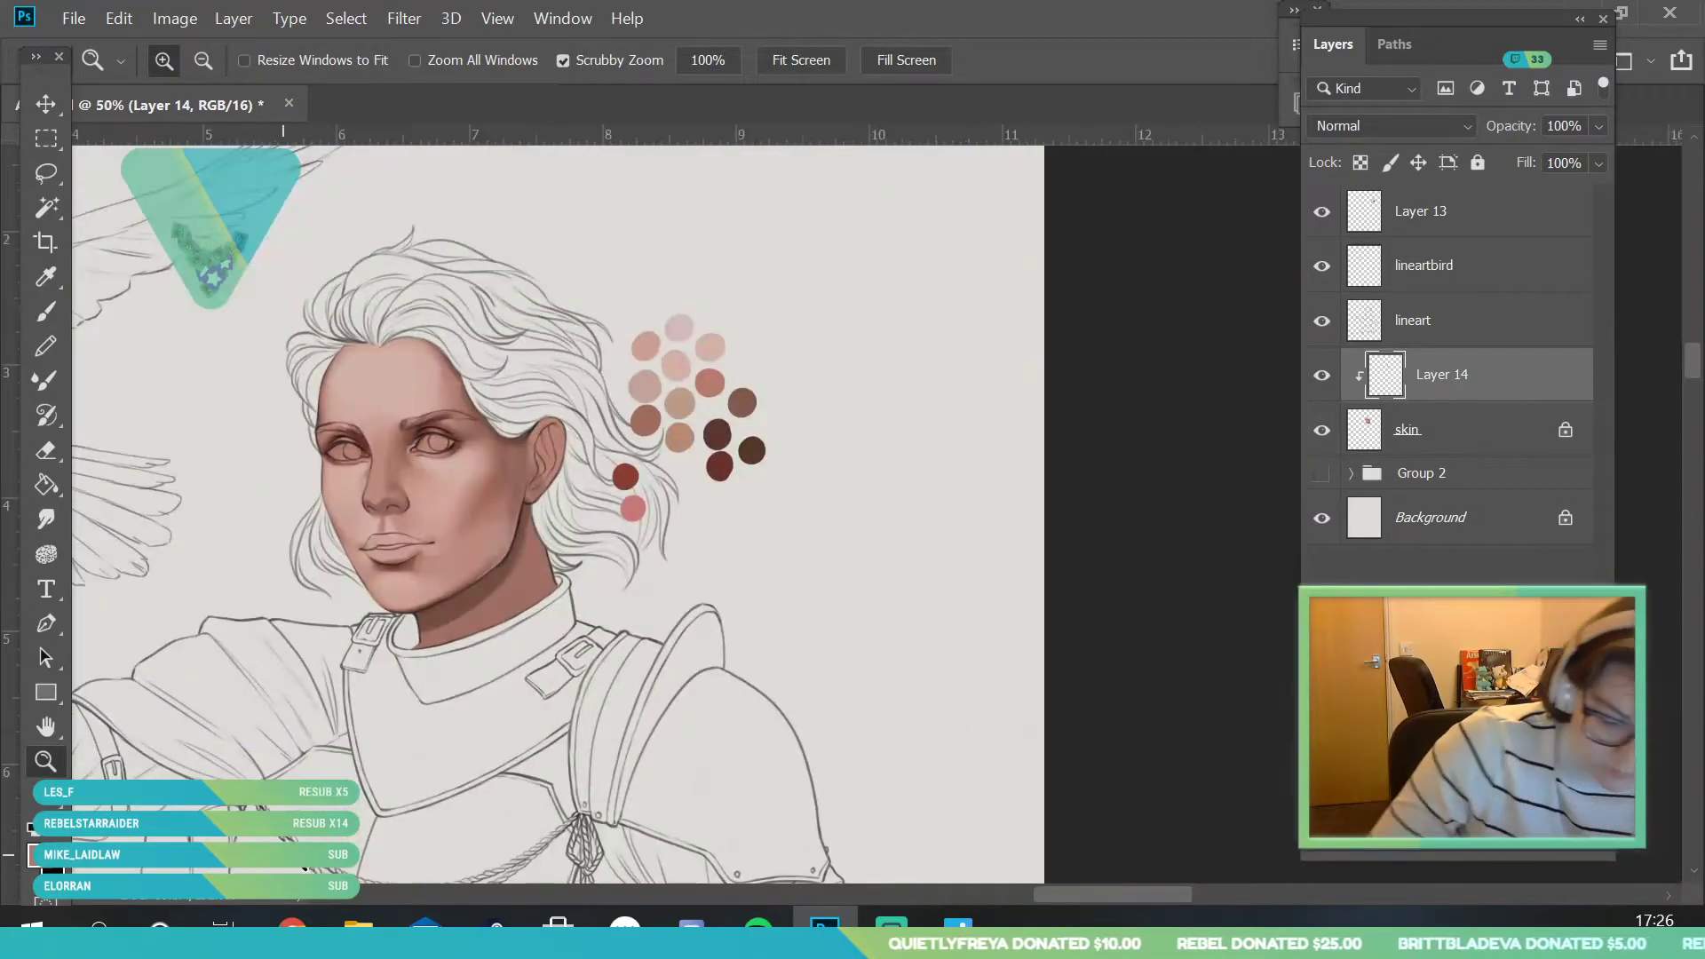
left_click_drag(475, 437, 506, 622)
mouse_move(354, 519)
left_mouse_down()
mouse_move(372, 540)
mouse_move(360, 527)
left_mouse_up()
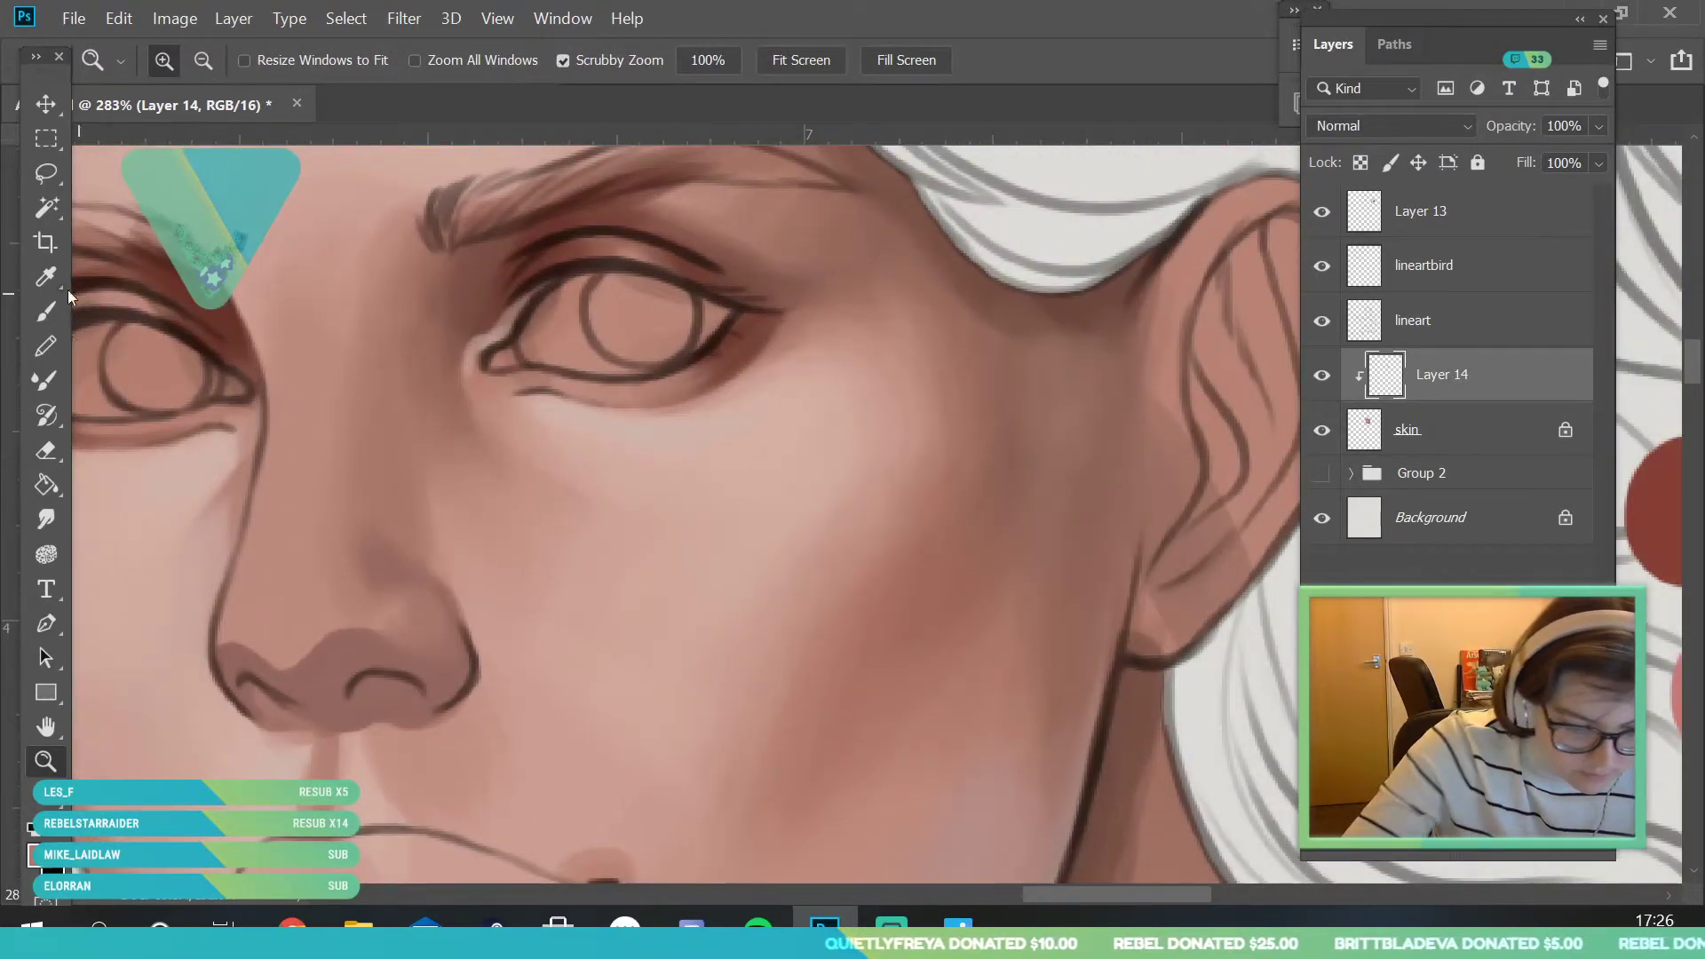
left_click_drag(348, 454, 343, 464)
left_click(56, 272)
left_click(203, 309)
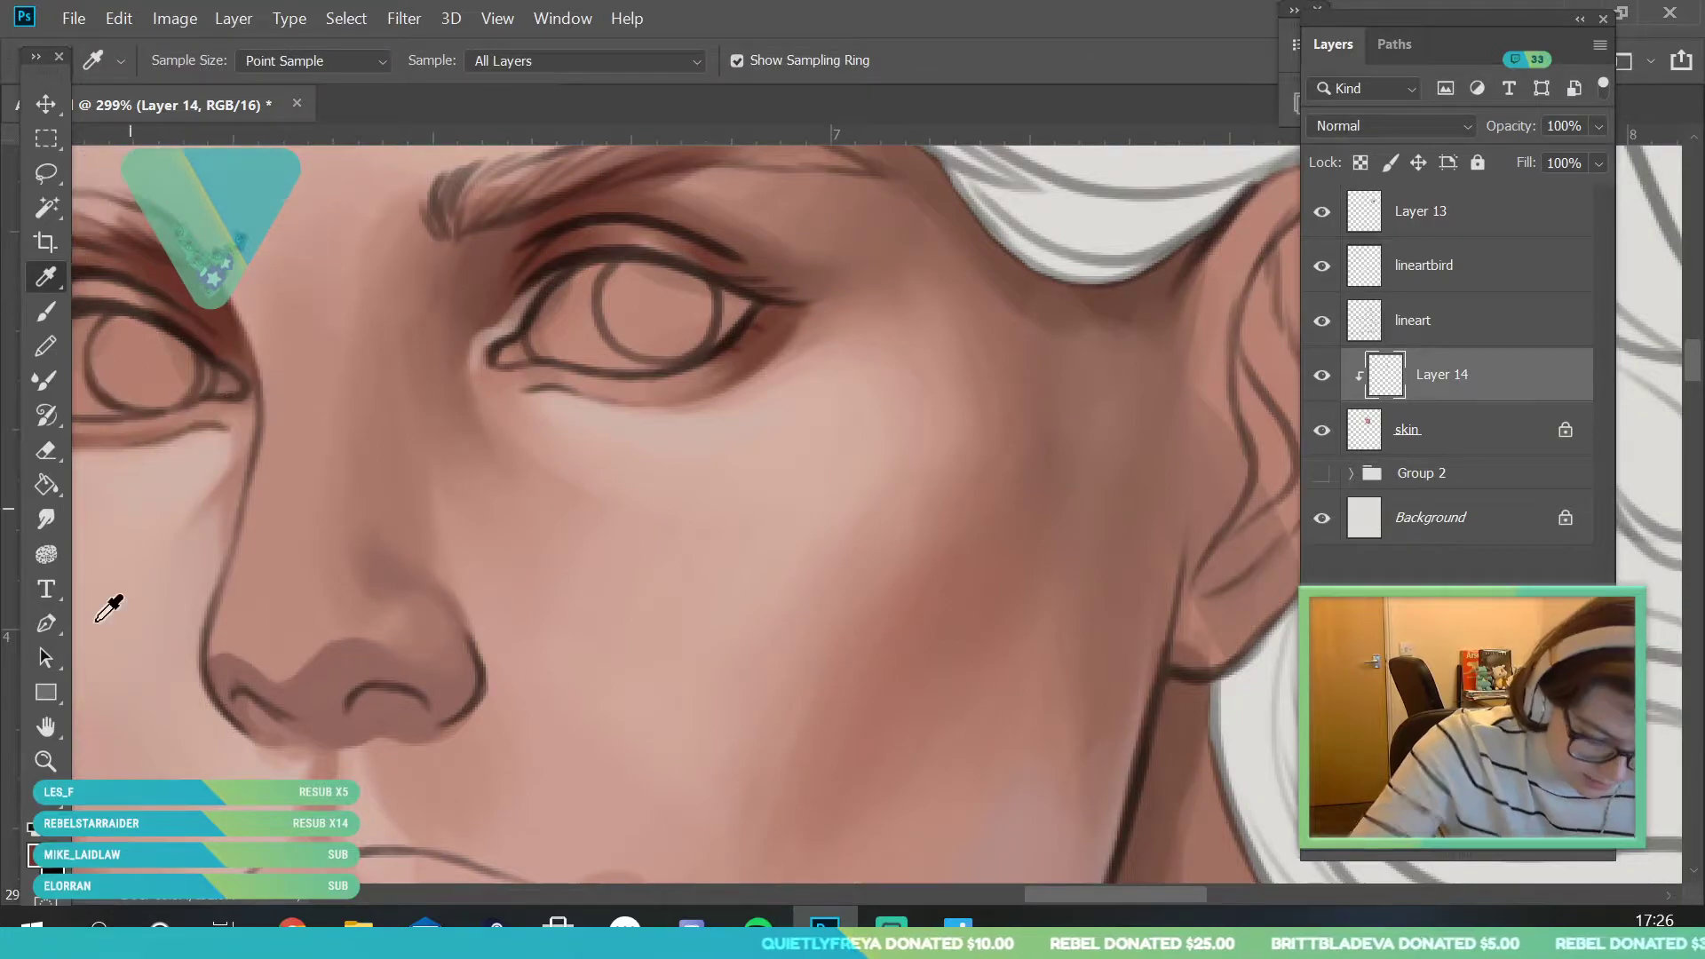
left_click(45, 858)
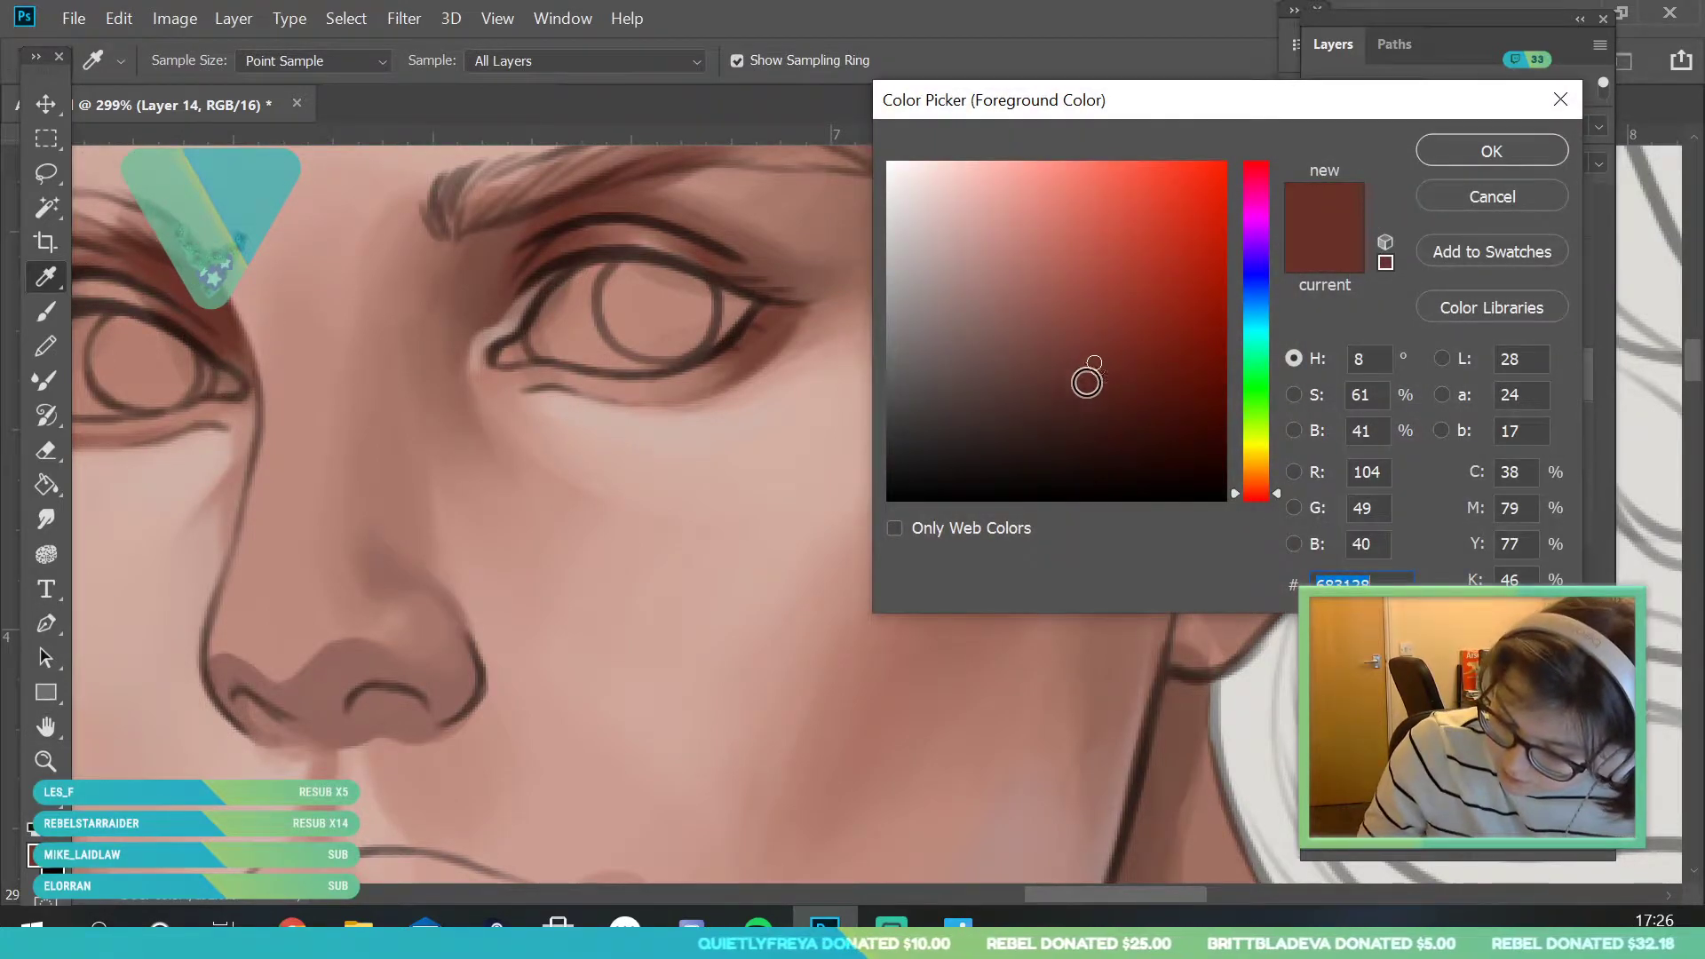
left_click(1483, 156)
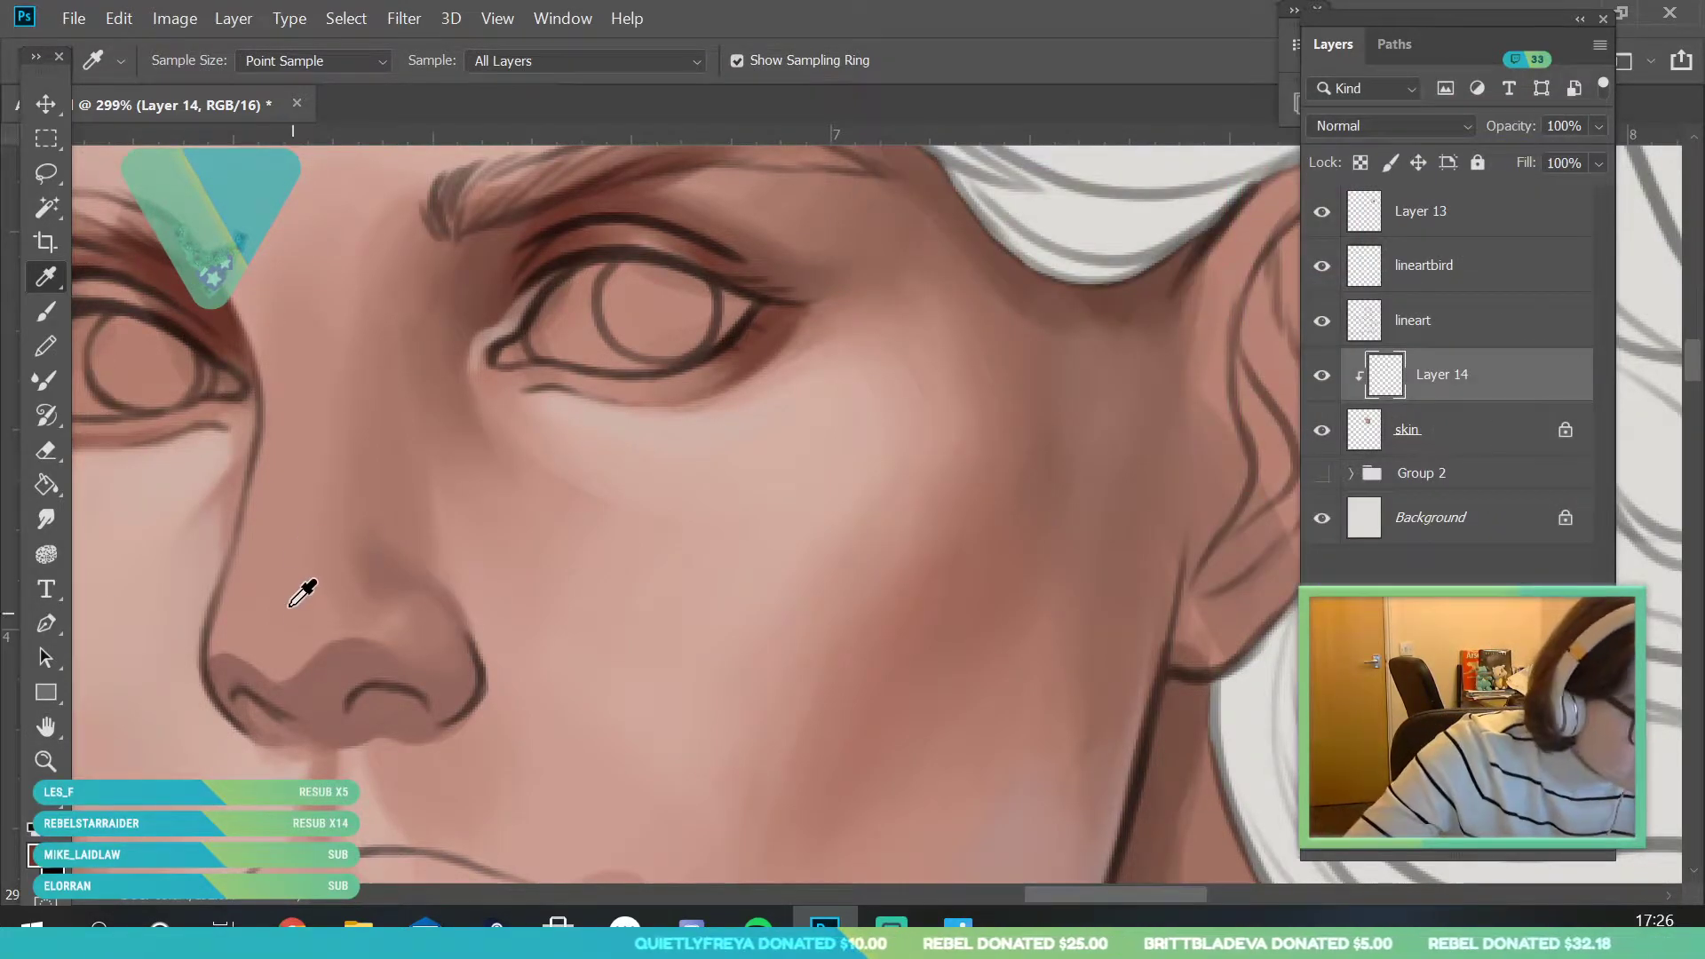
- Paint dark red-brown accents on the near nostril wing and its crease, around the far nostril and across the base between them
left_click(51, 307)
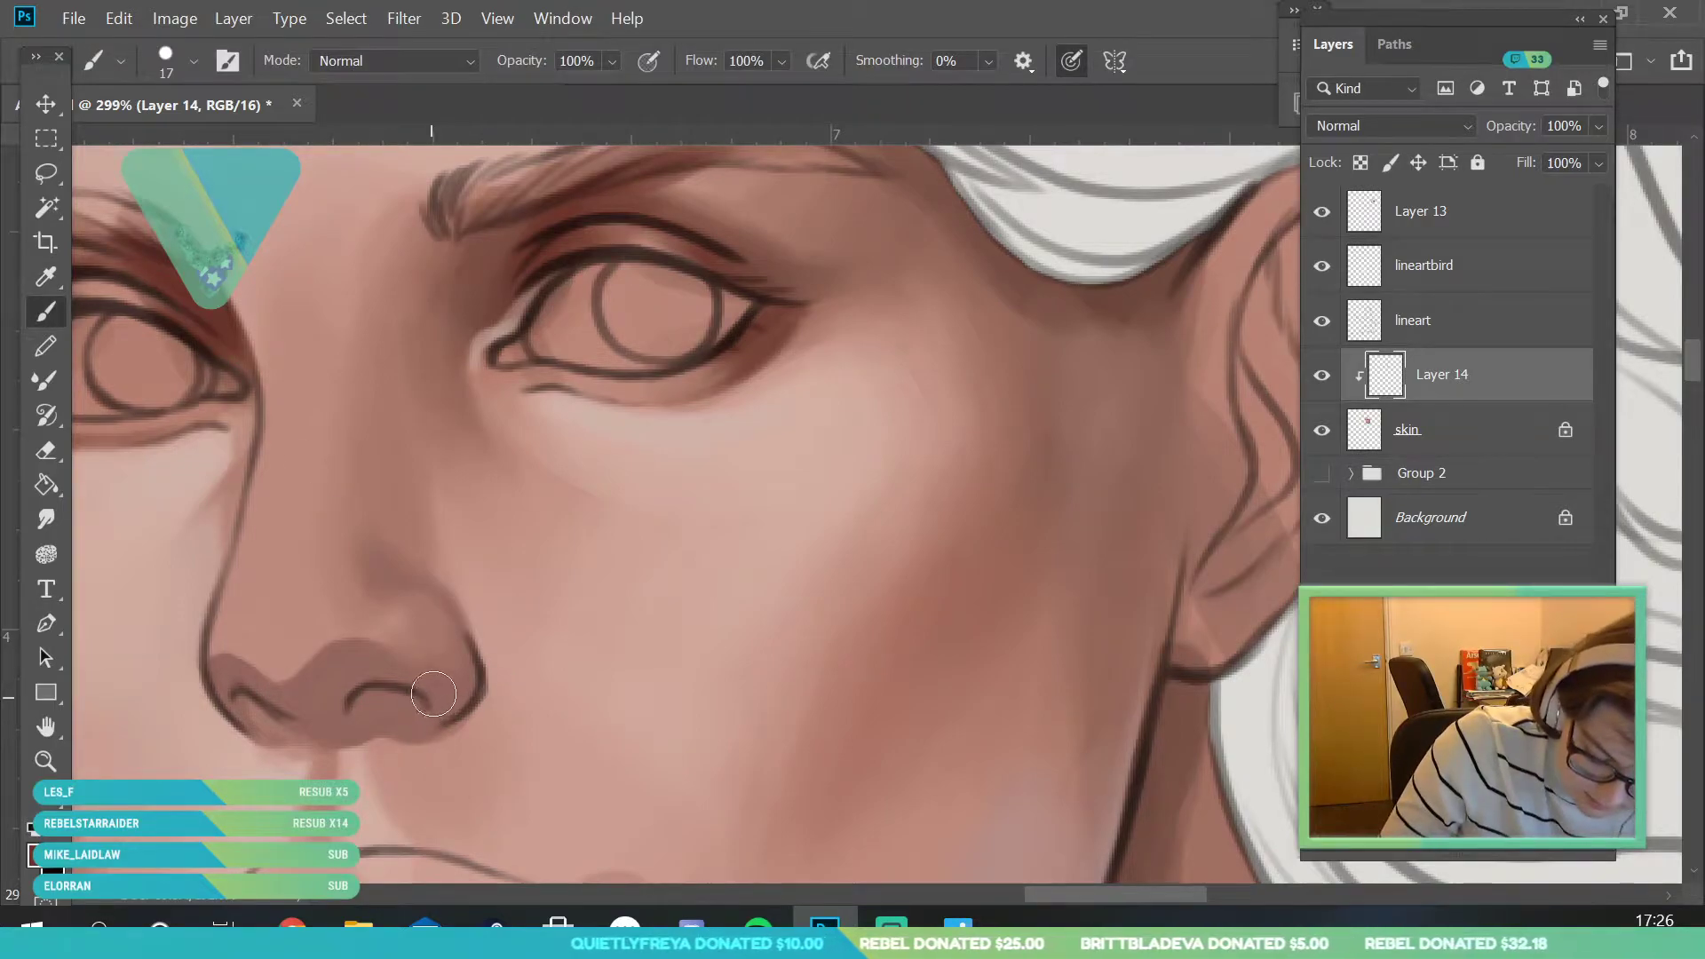
left_click(440, 703, "alt")
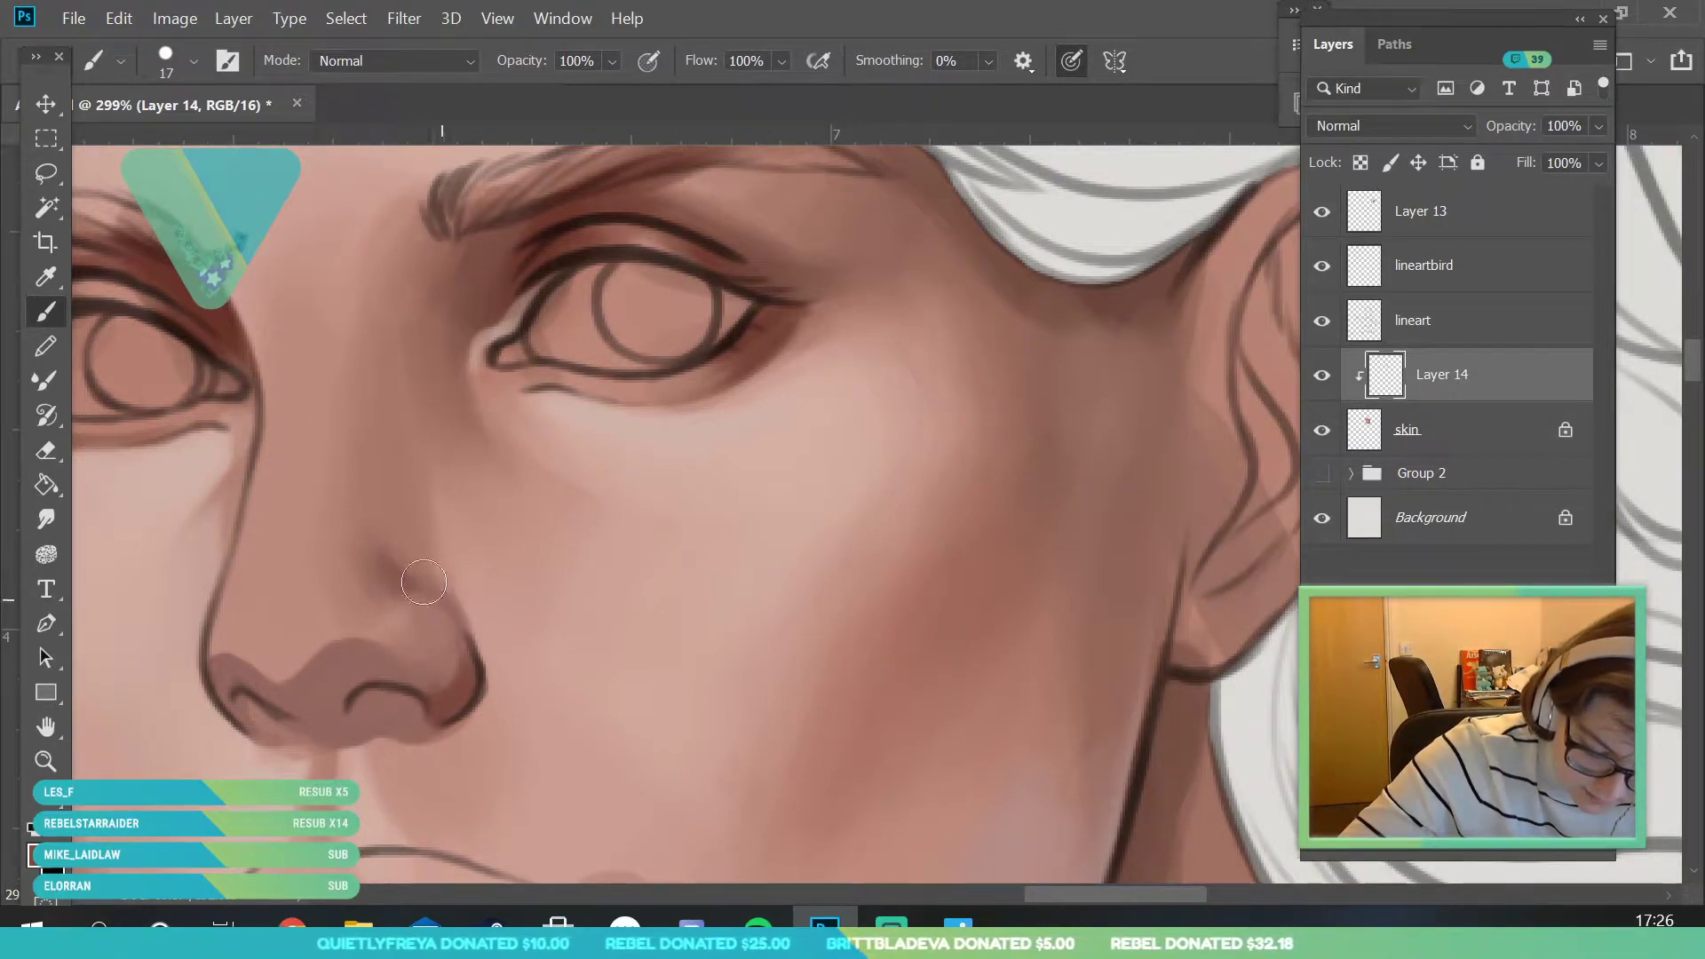
left_click_drag(423, 577, 446, 708)
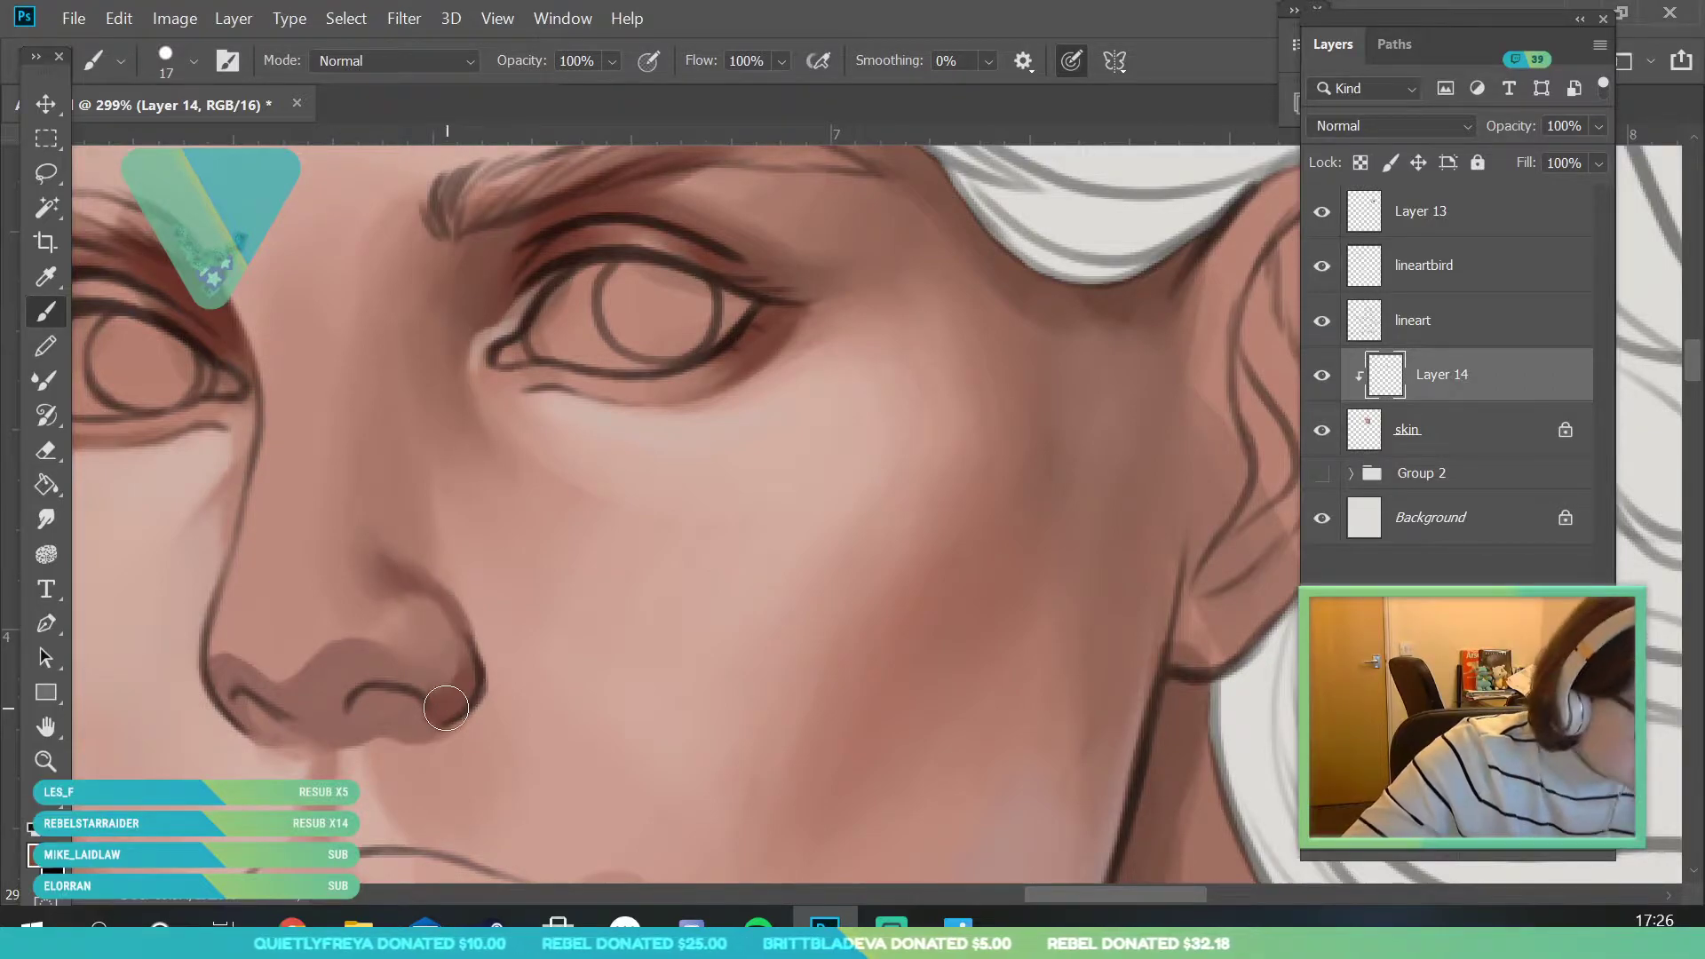
left_click_drag(258, 705, 230, 678)
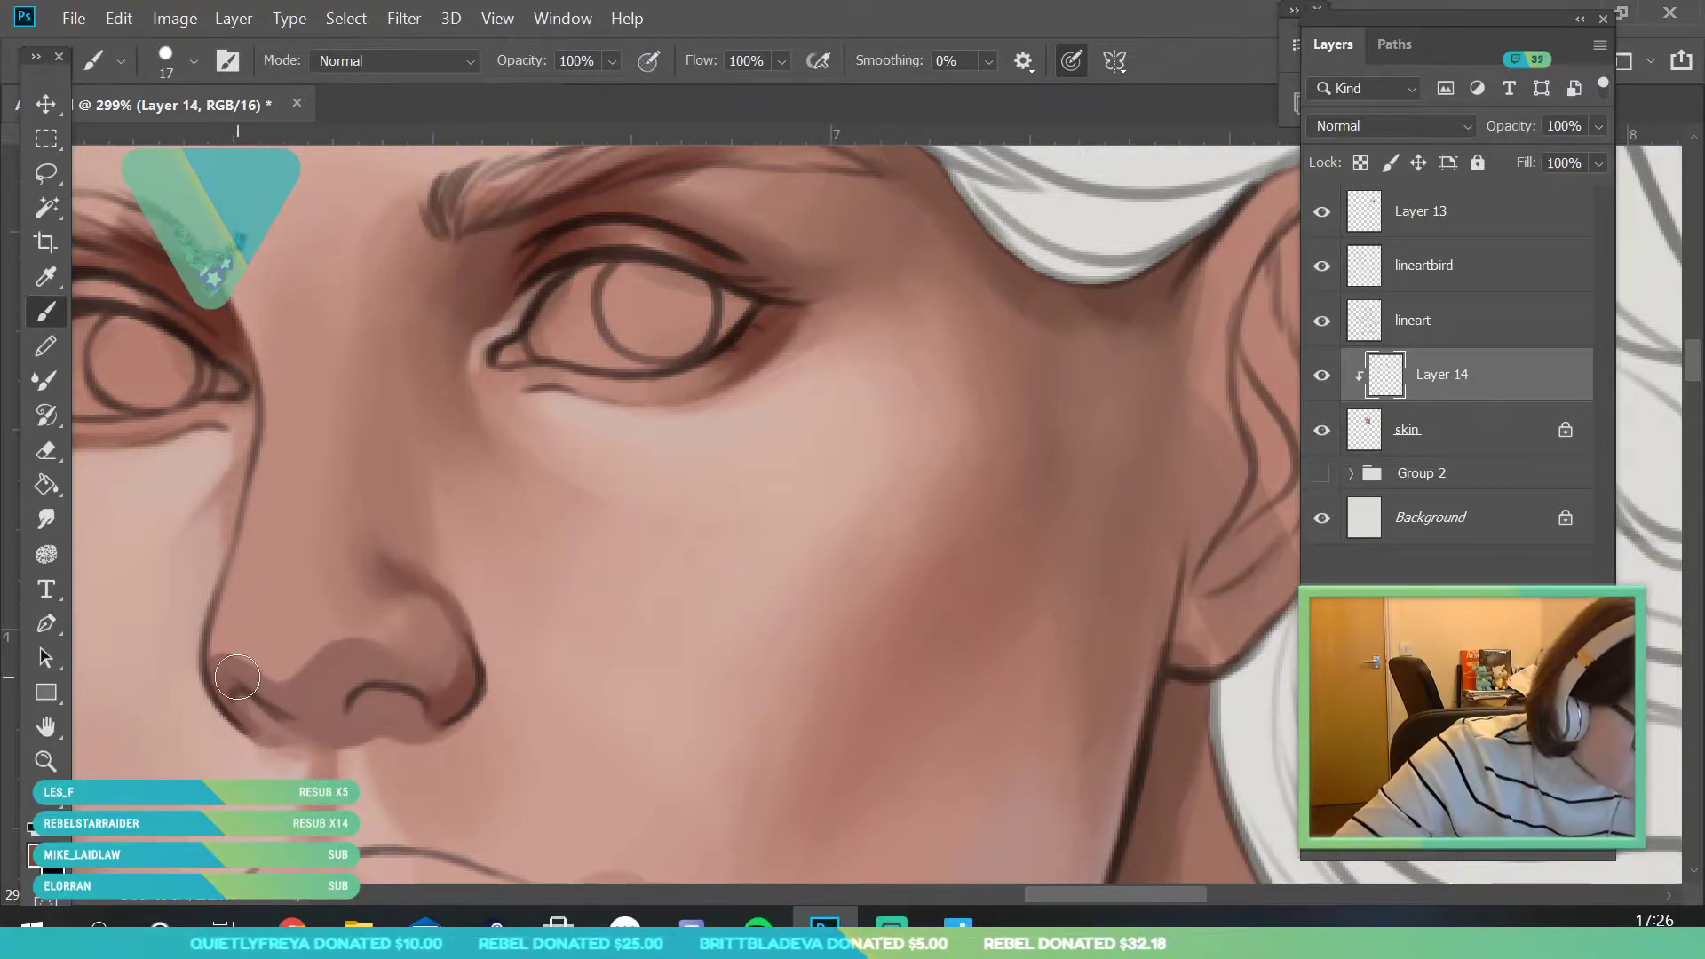
mouse_move(352, 708)
left_mouse_down()
mouse_move(309, 721)
mouse_move(313, 707)
mouse_move(307, 726)
mouse_move(387, 682)
mouse_move(353, 672)
mouse_move(303, 725)
left_mouse_up()
- Blend the dark accents above both nostrils into the nose's underside using mid-tones sampled from the surrounding shadow
left_click(46, 761)
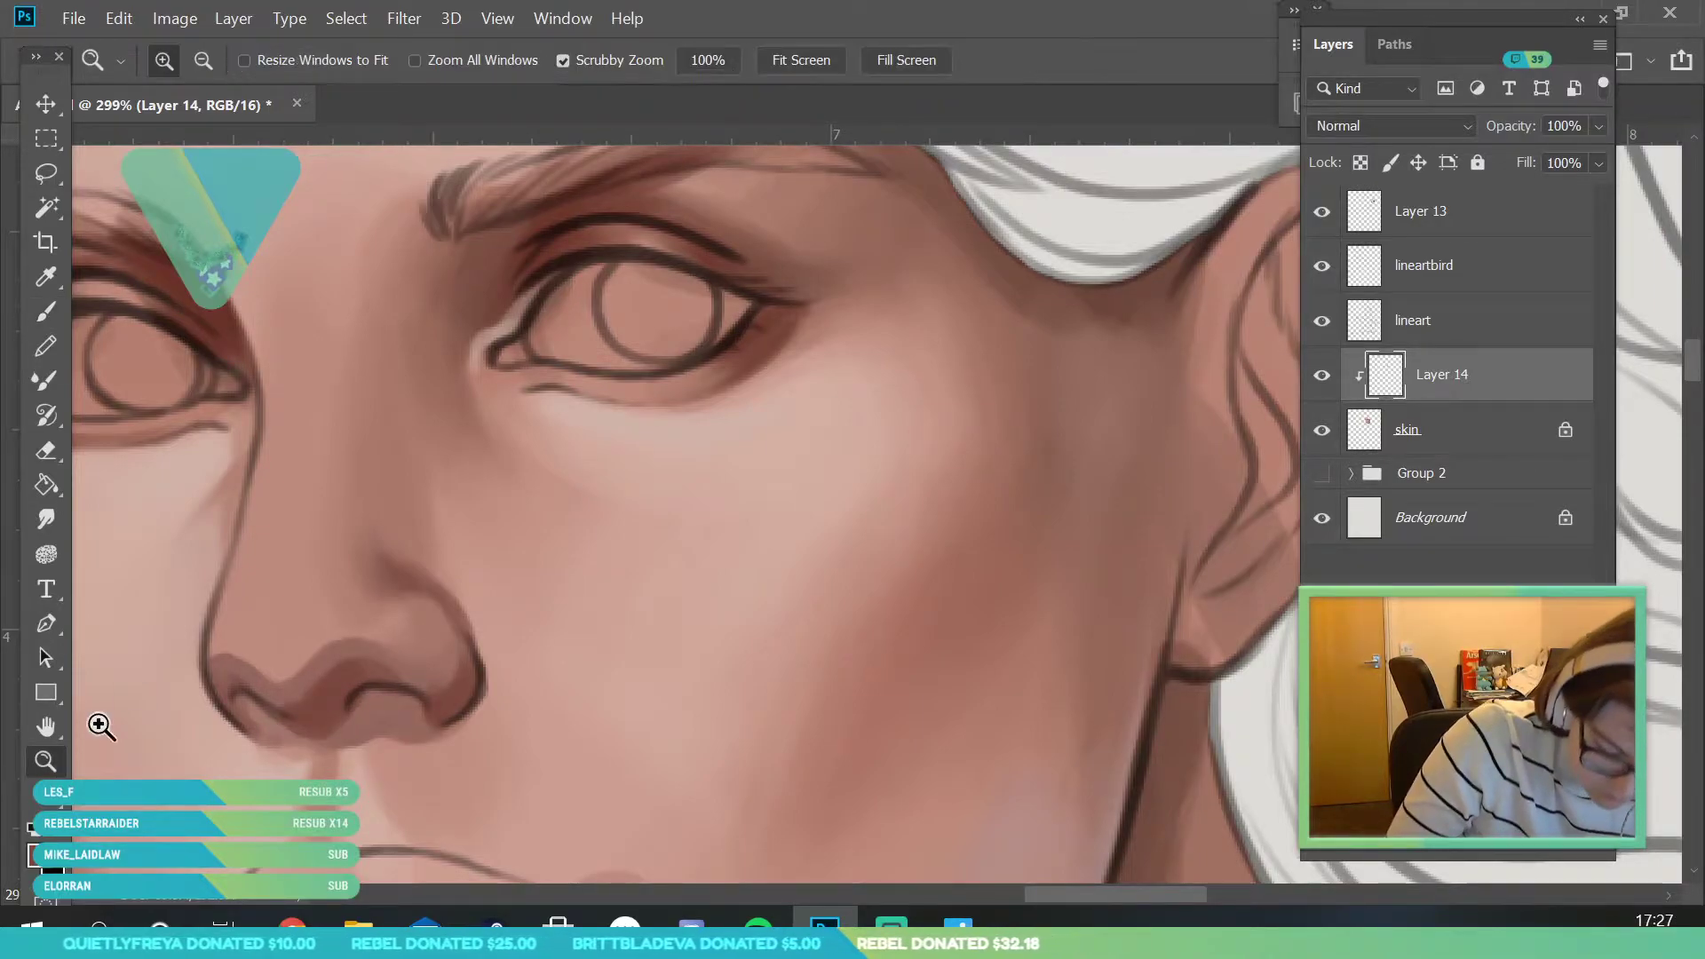
left_click_drag(389, 532, 275, 771)
left_click_drag(390, 557, 444, 583)
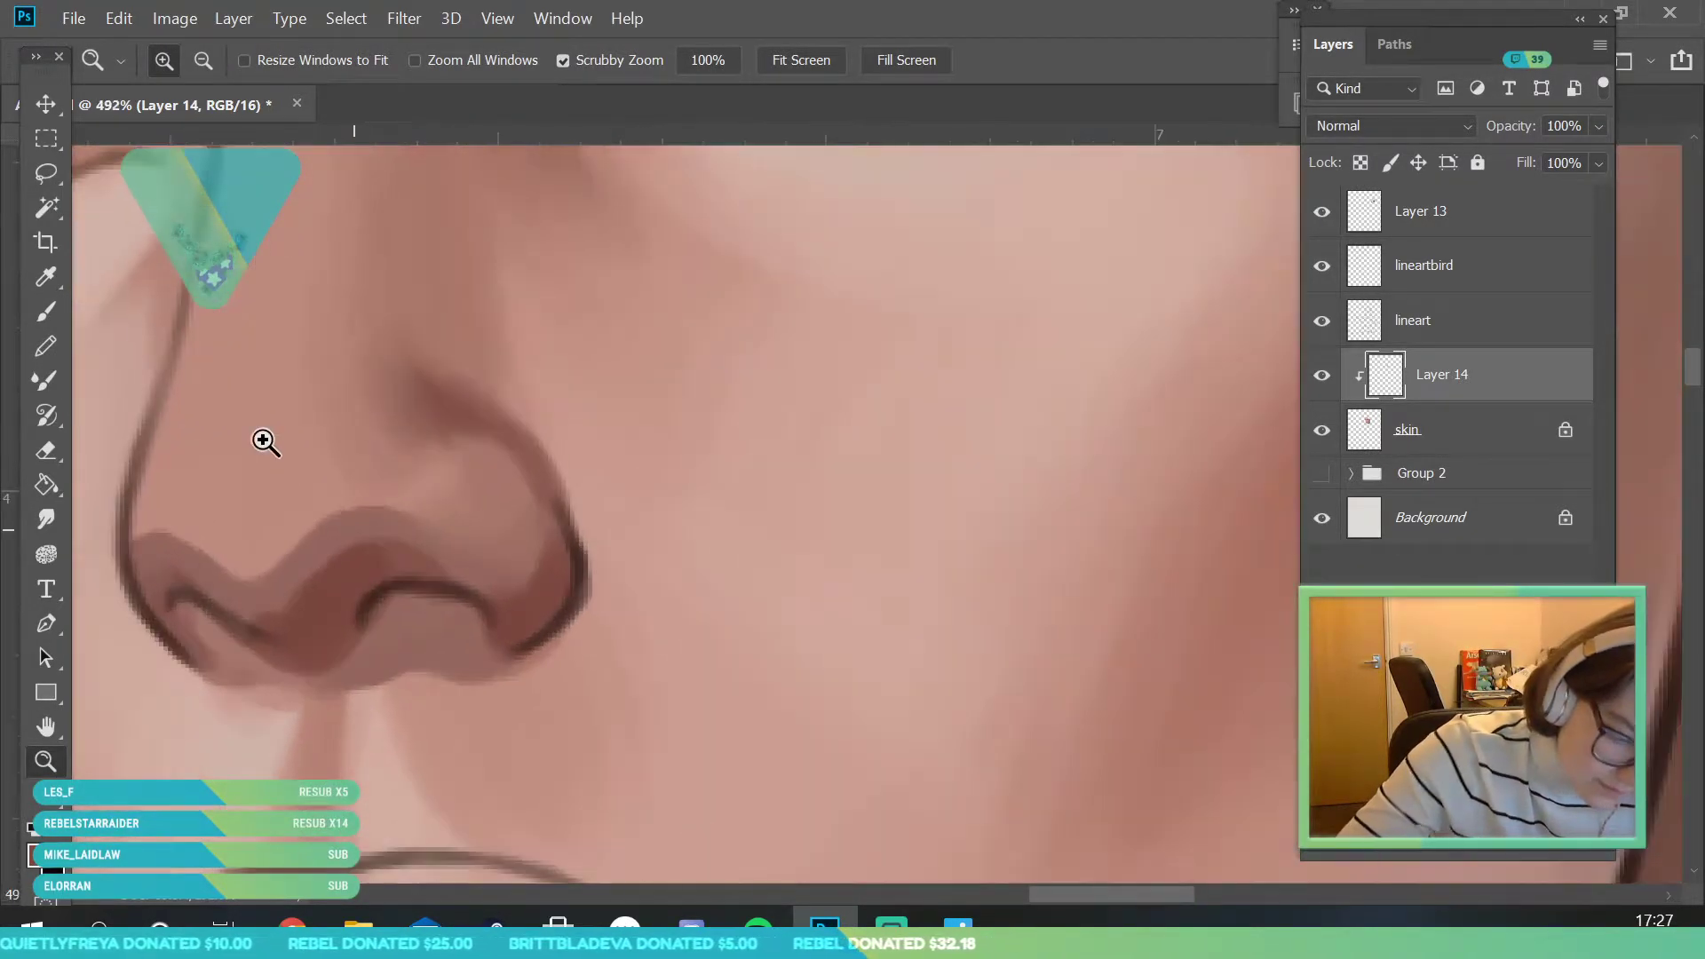
left_click(49, 277)
left_click(377, 519)
key("b")
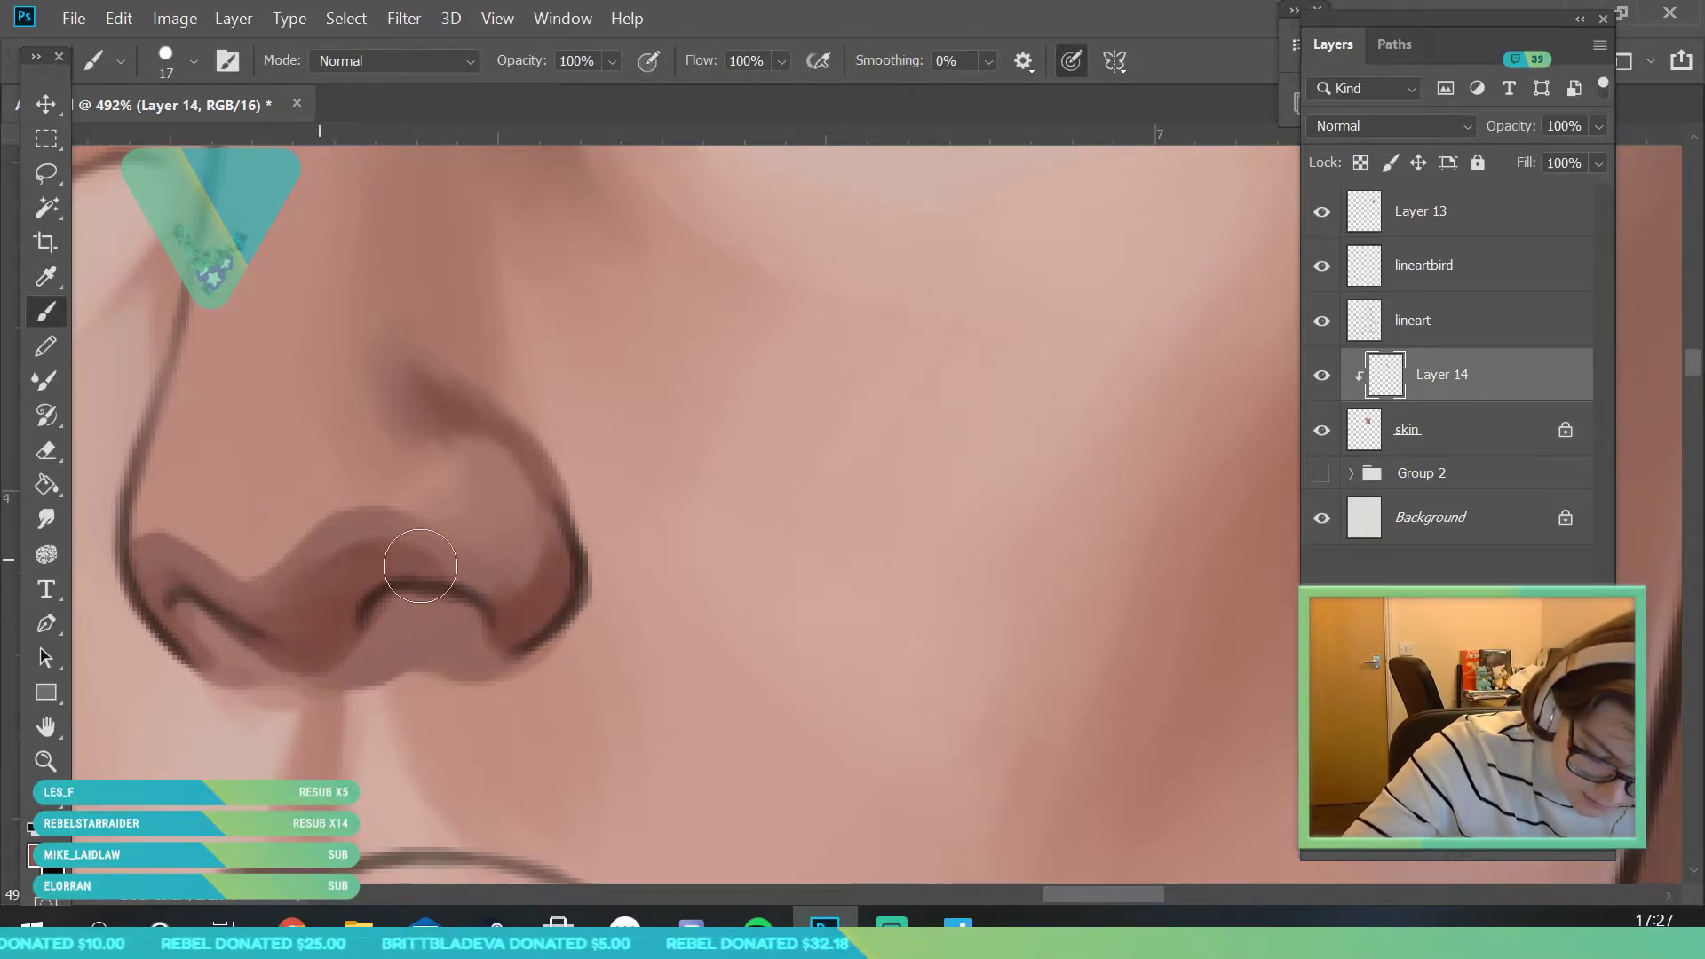
mouse_move(264, 611)
left_mouse_down()
mouse_move(379, 533)
mouse_move(315, 567)
mouse_move(399, 548)
mouse_move(409, 571)
mouse_move(298, 647)
mouse_move(519, 588)
mouse_move(423, 562)
mouse_move(453, 577)
mouse_move(527, 479)
mouse_move(546, 613)
left_mouse_up()
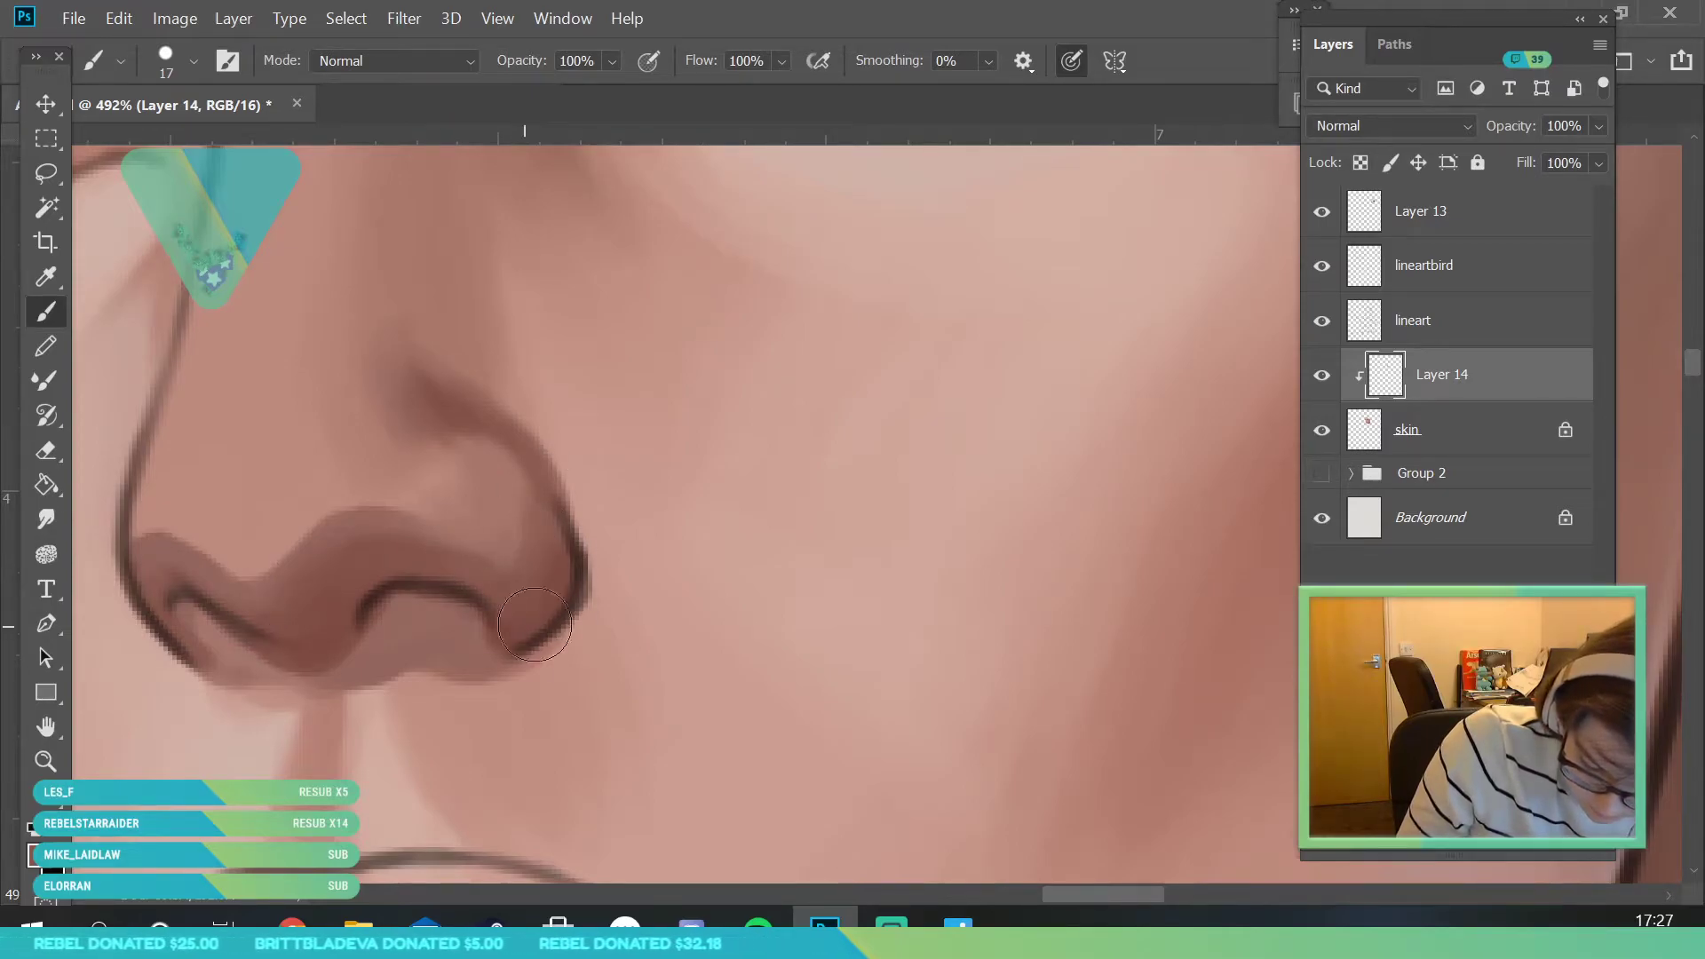
key("i")
left_click(506, 555)
key("b")
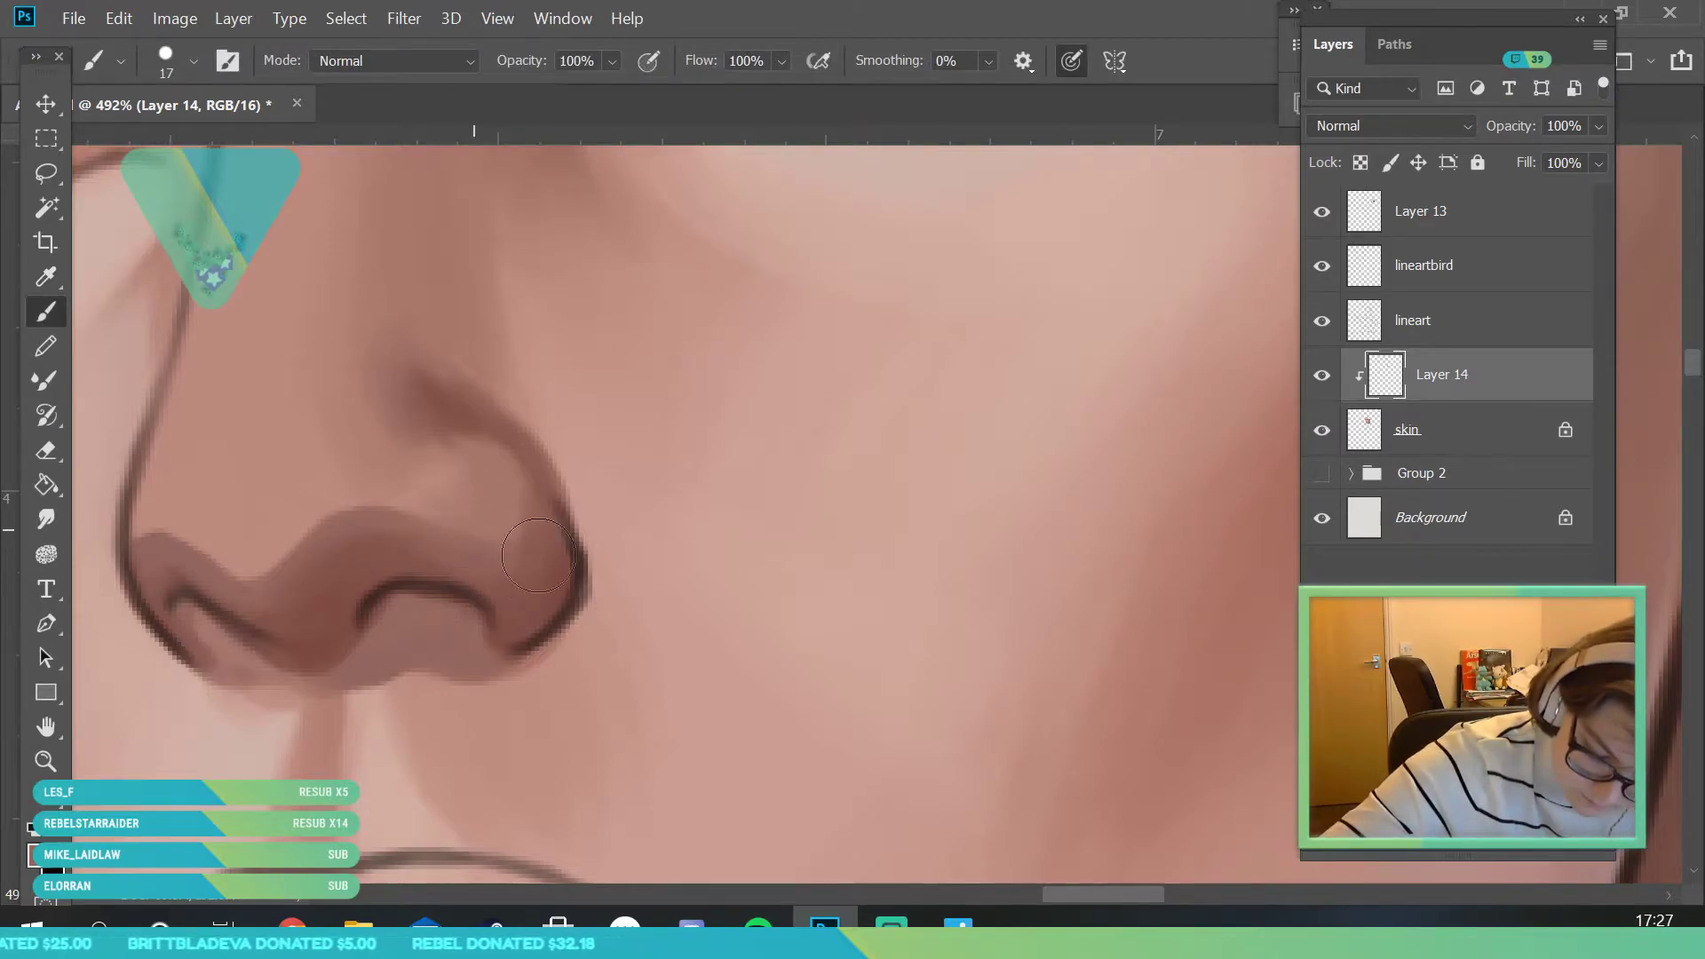
- Sample a lighter wing tone, set the brush size to 10 px and soften the upper edge of the nose's underside shadow
left_click(49, 278)
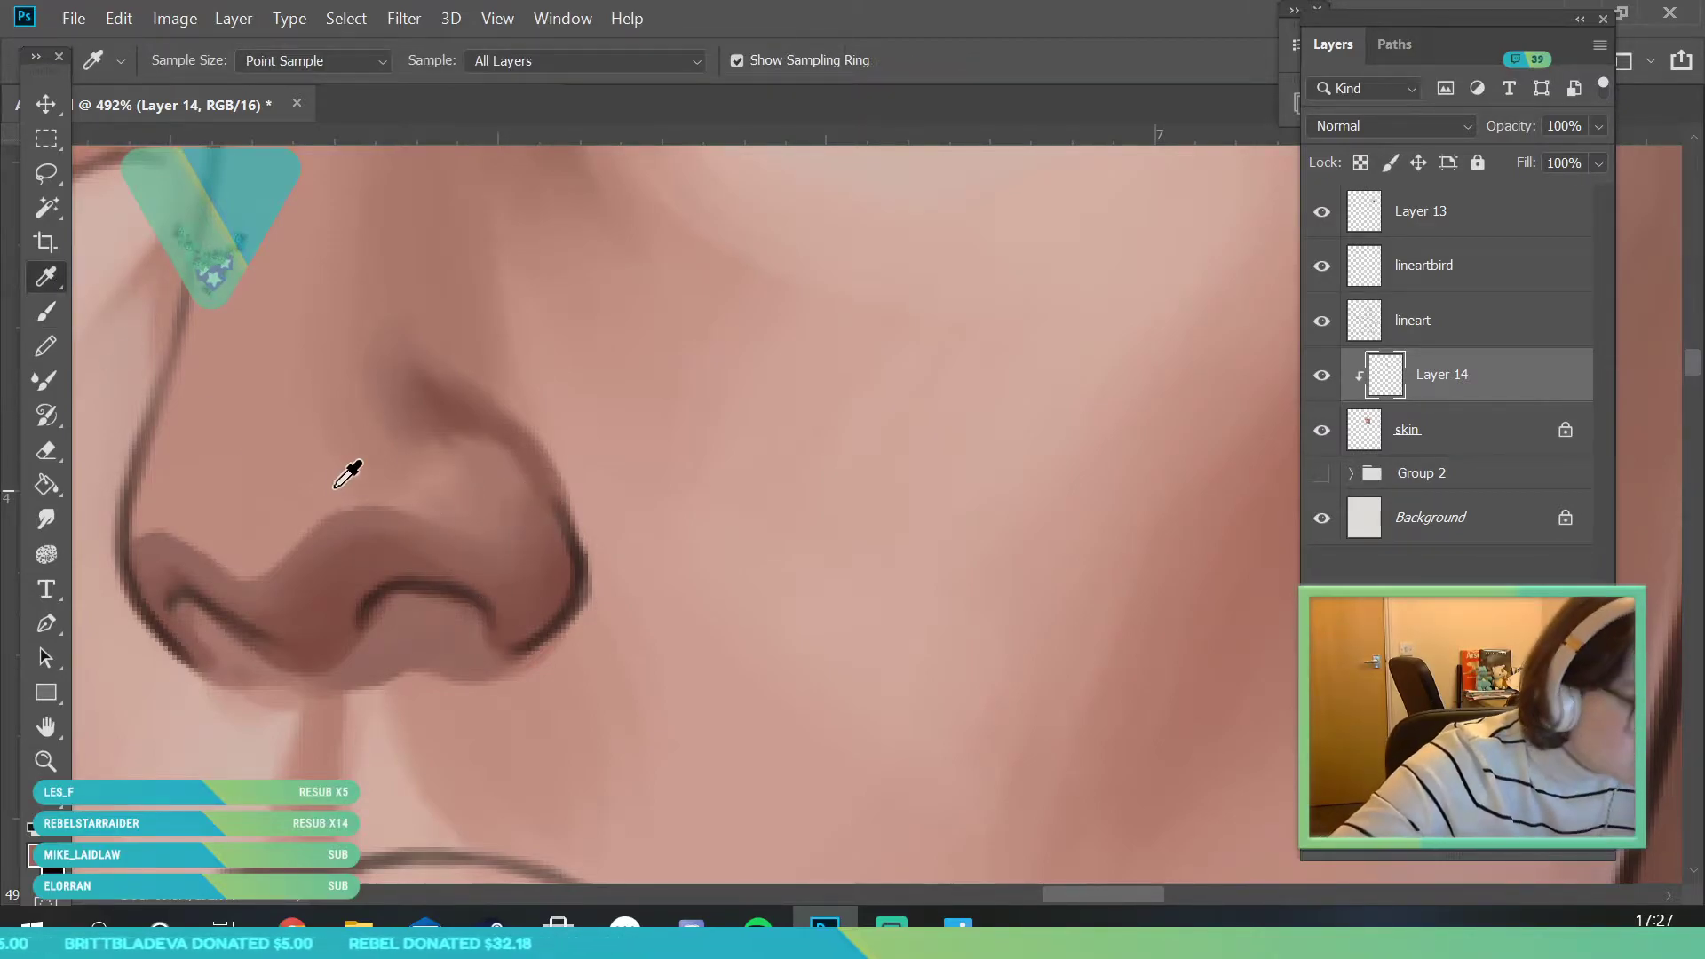
left_click(463, 522)
key("b")
left_click(192, 60)
left_click_drag(163, 138, 158, 137)
left_click(503, 564)
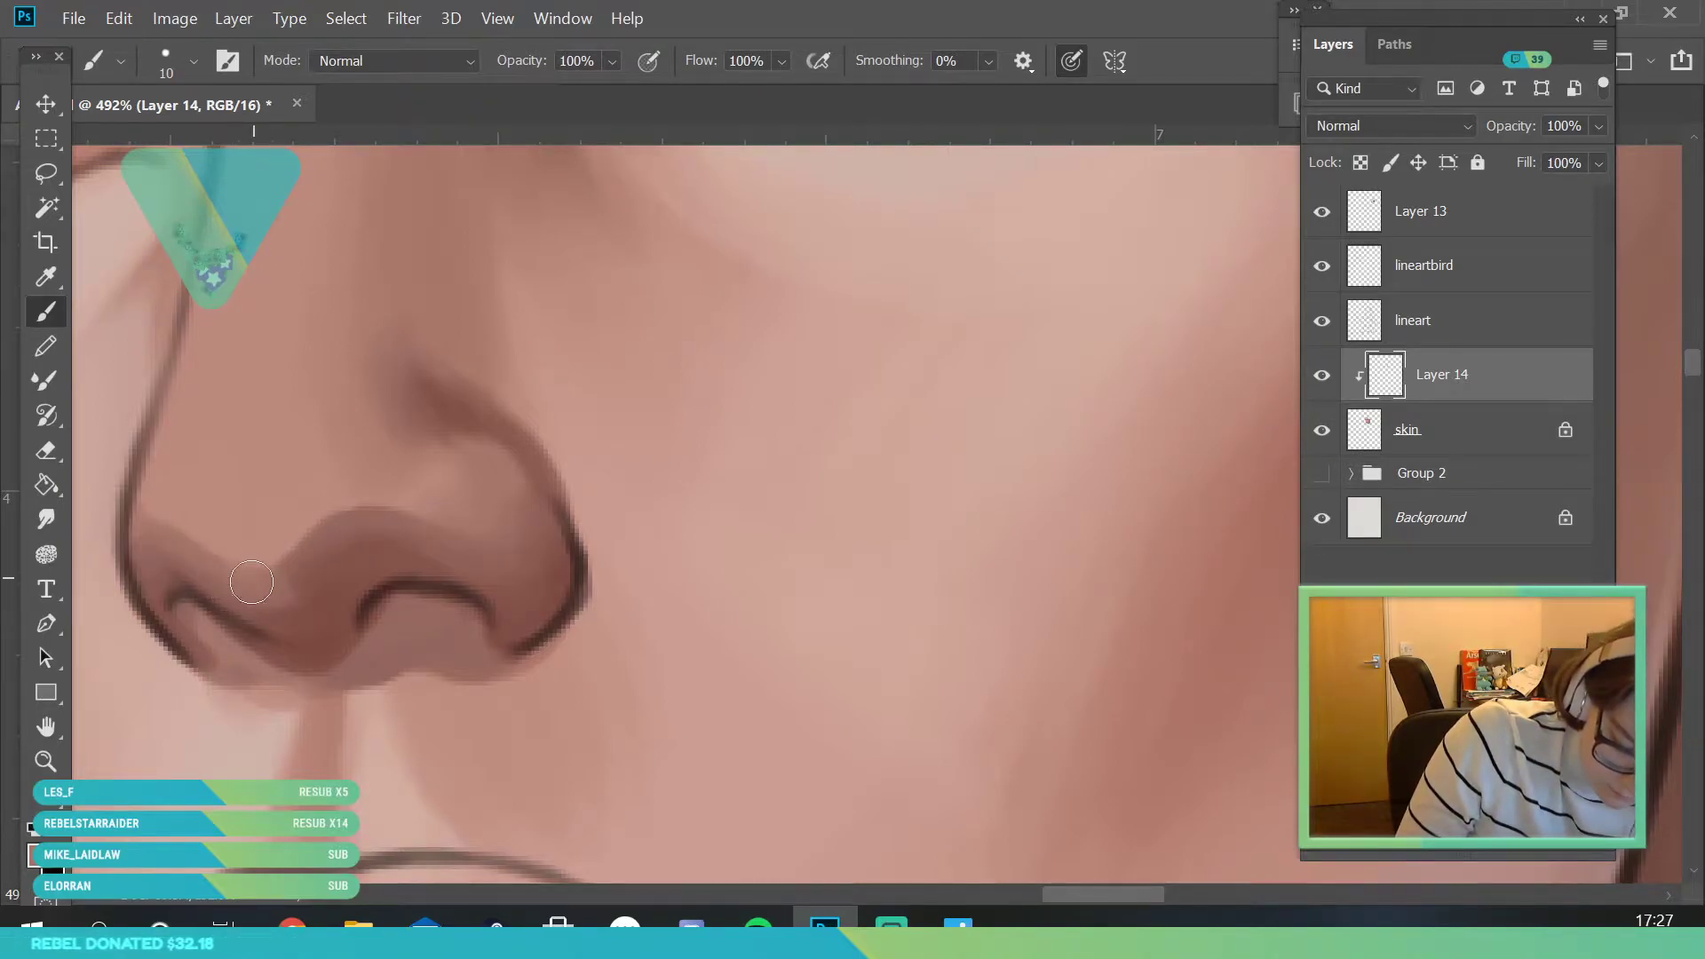
left_click_drag(266, 568, 260, 578)
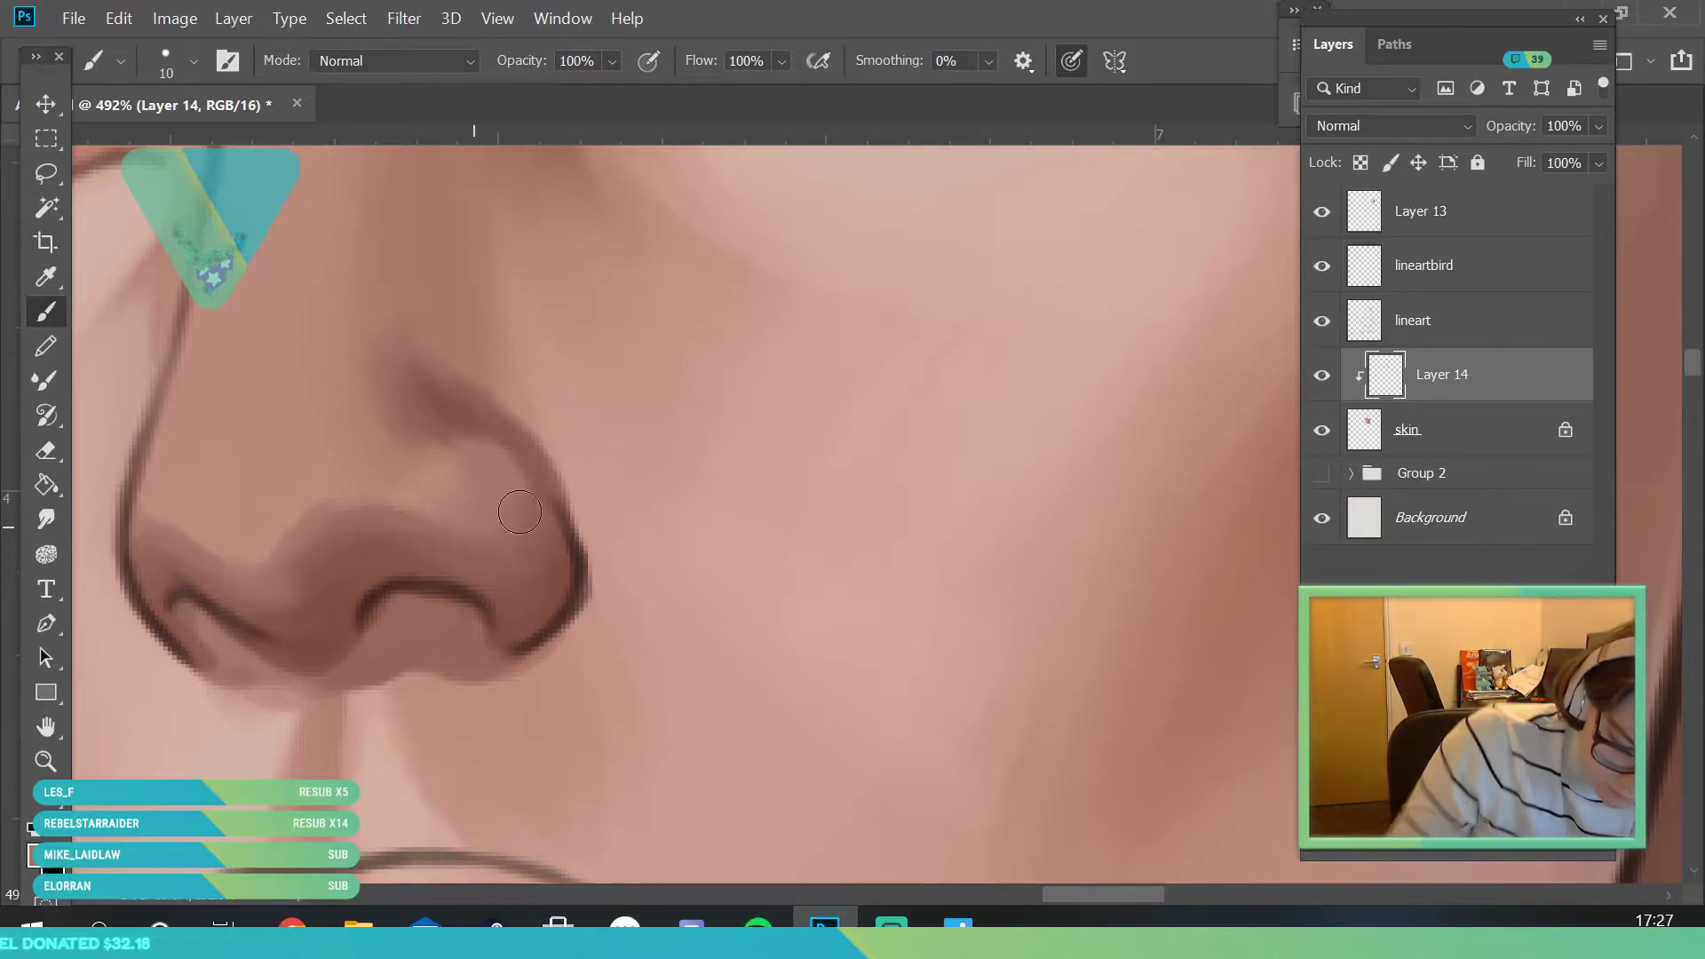
- Resample a tone beside the near nostril's crease and smooth the transition from the nose tip into its underside
left_click(48, 762)
left_click_drag(382, 533, 354, 639)
left_click_drag(533, 561, 289, 470)
left_click(45, 275)
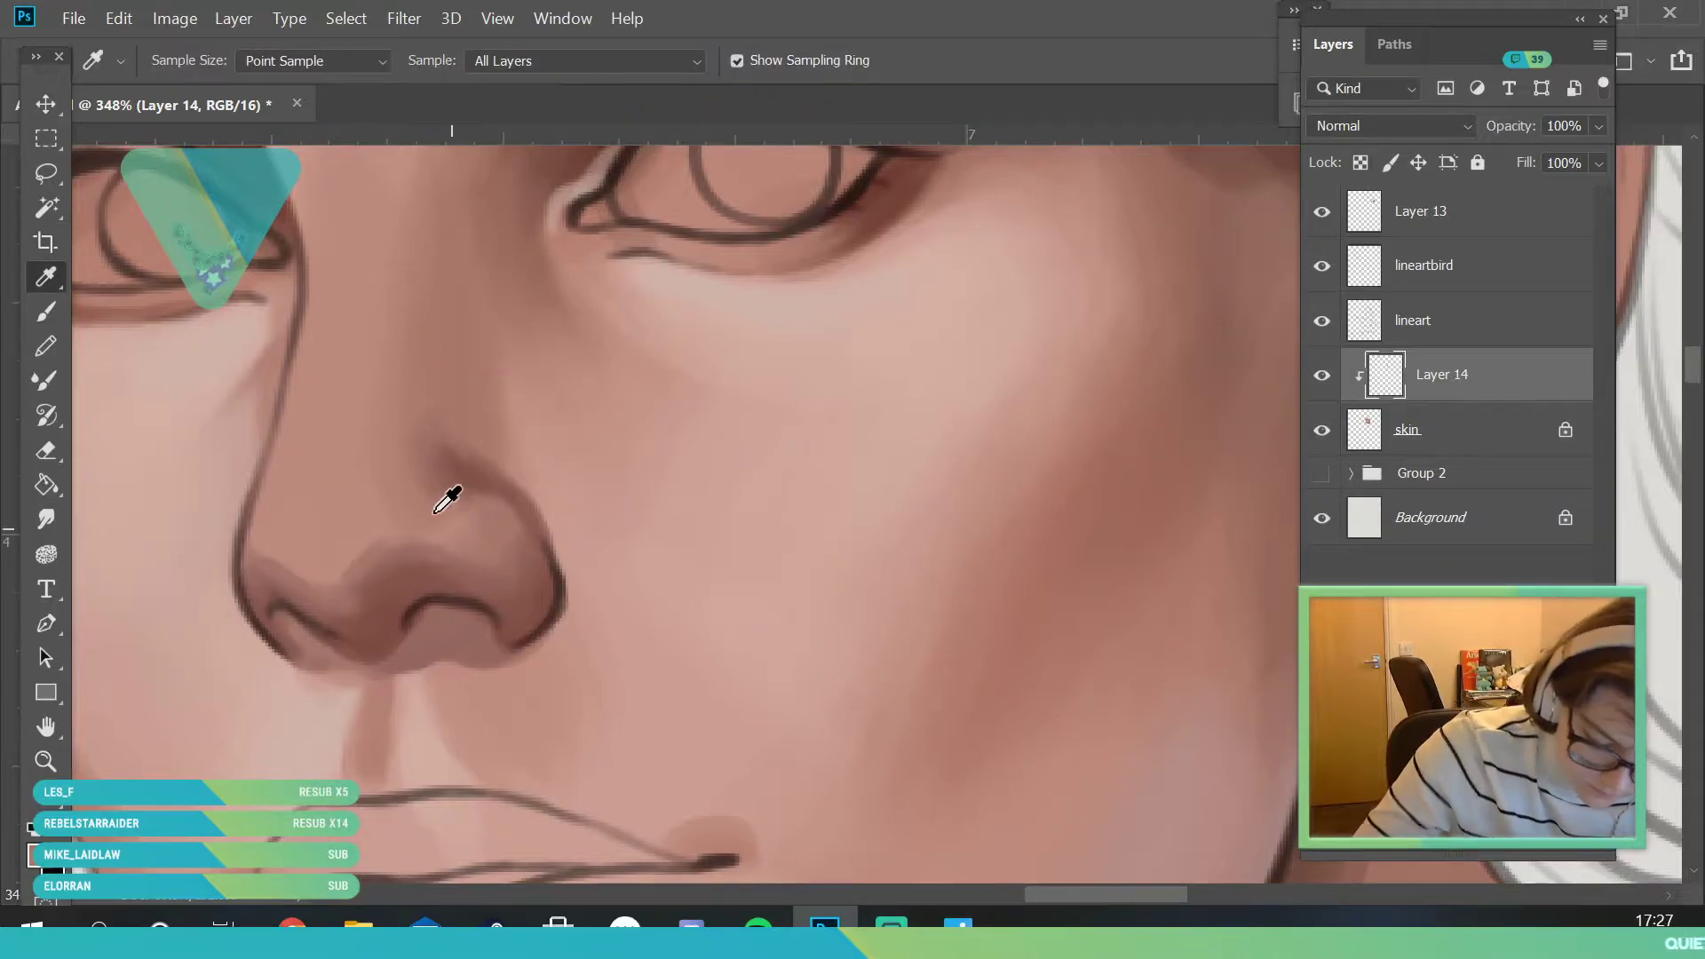
left_click(53, 314)
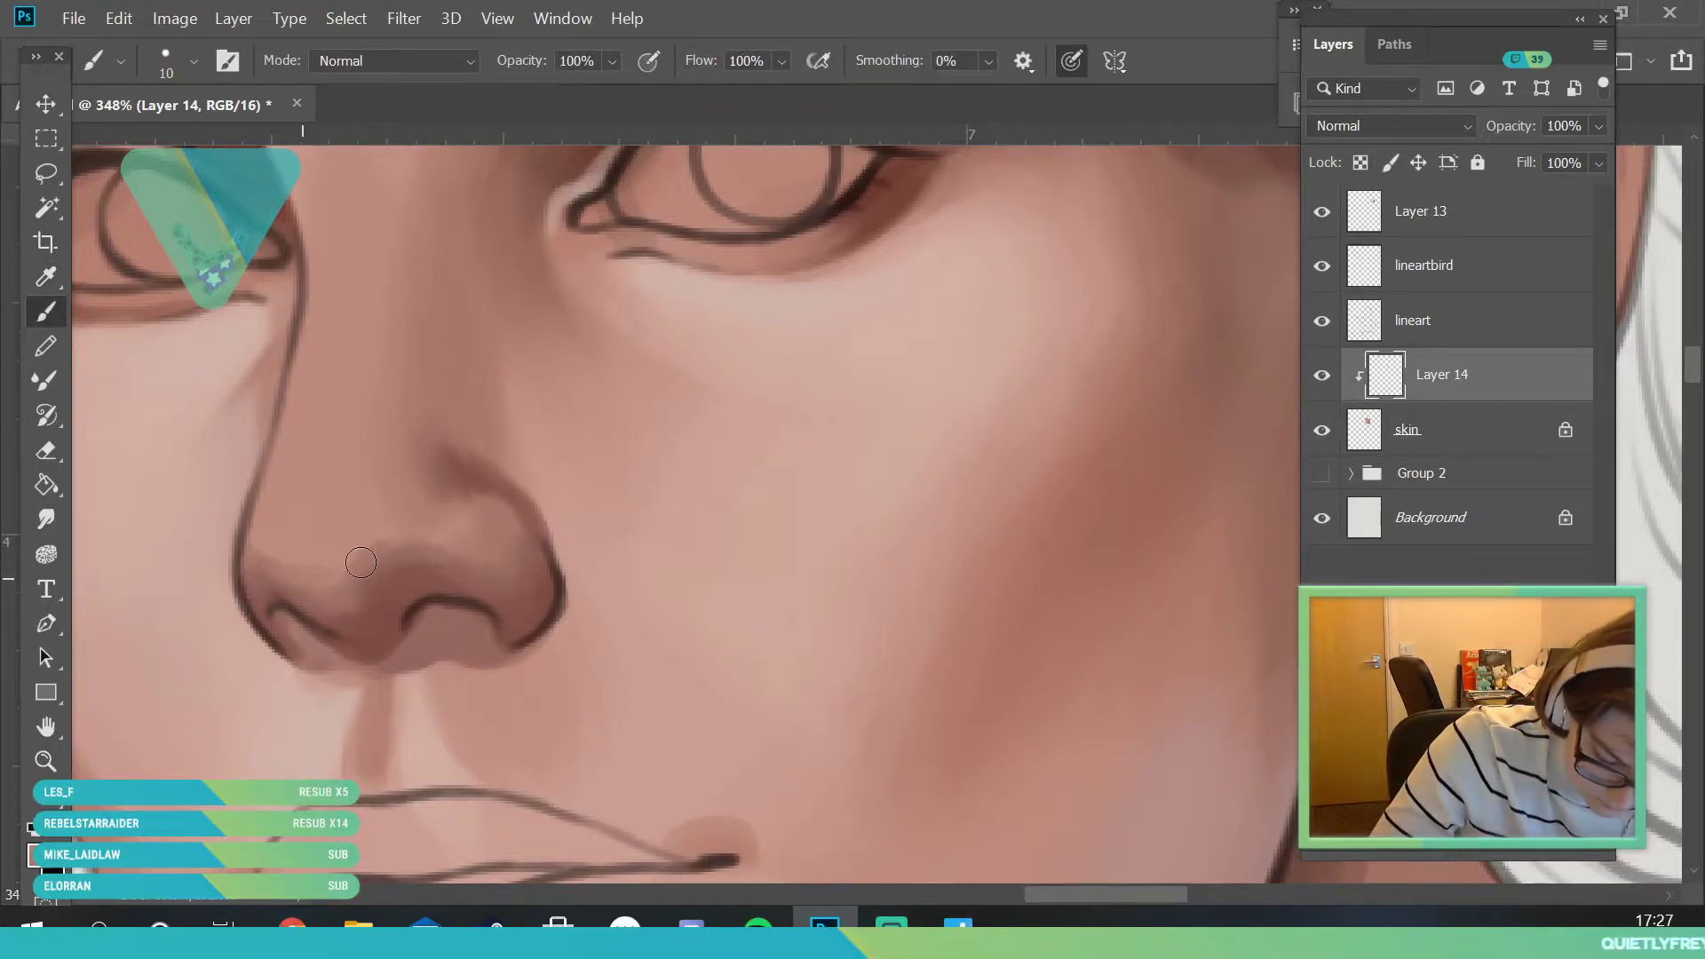
- Sample the shadow tone above the near nostril's crease and paint it along the far contour of the nose up to the eye
left_click(46, 761)
left_click_drag(247, 579, 377, 625)
left_click(395, 577)
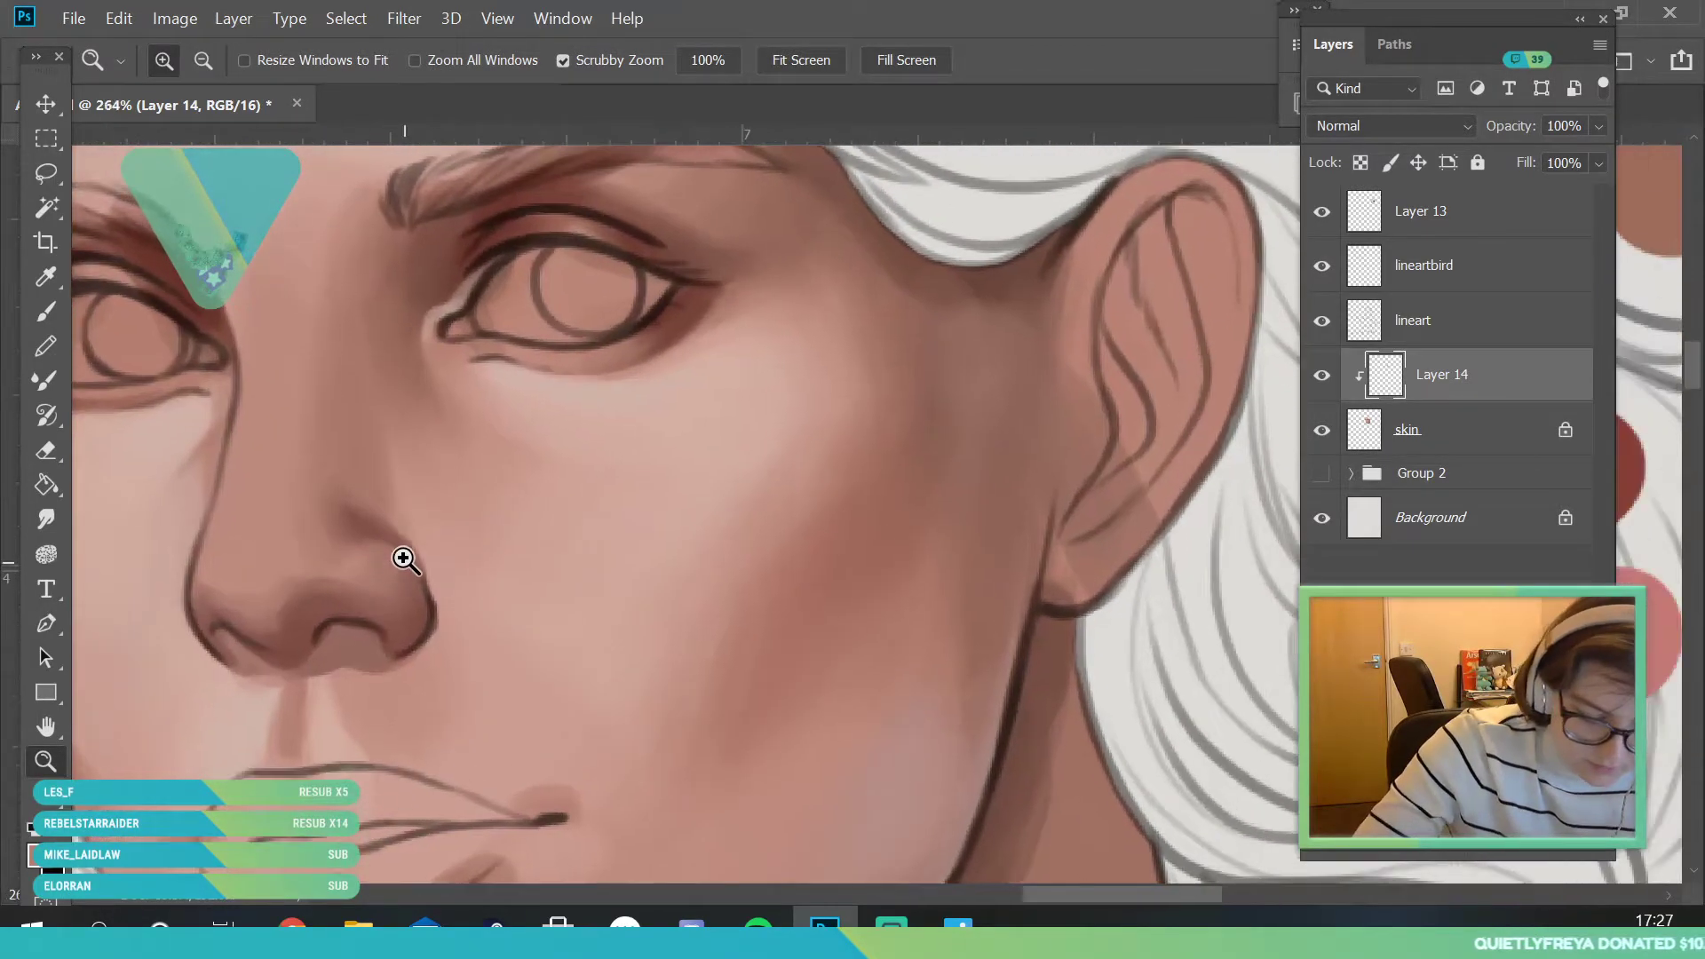
left_click(241, 453)
key("i")
left_click(365, 497)
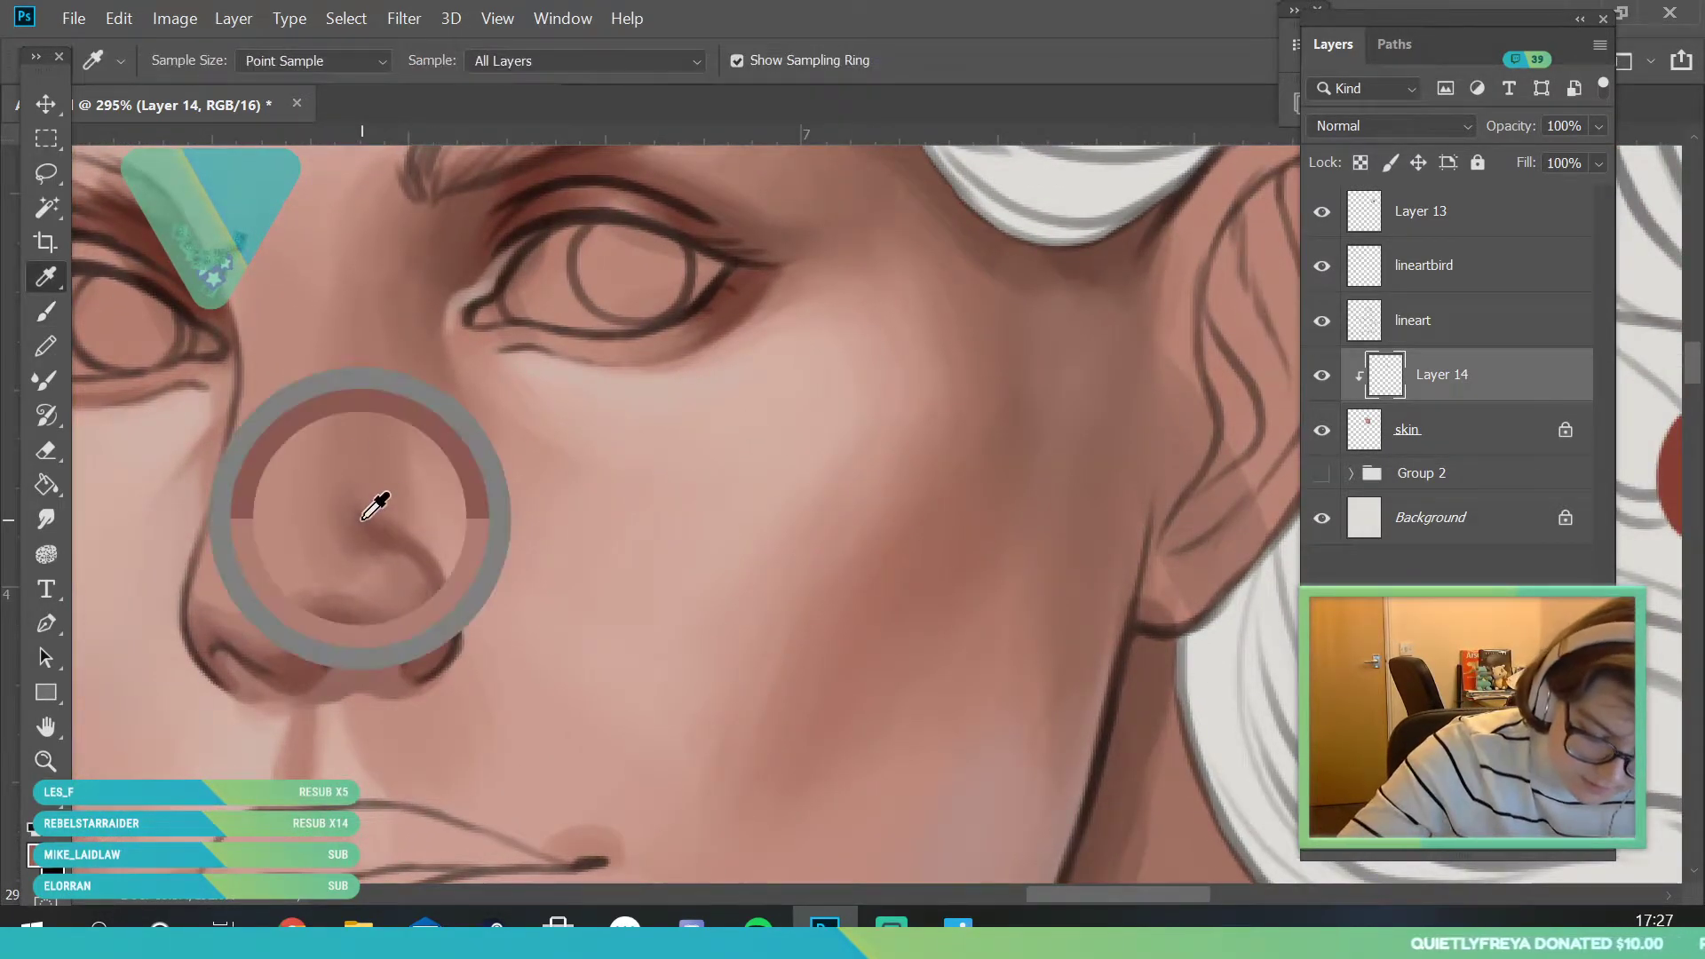
key("b")
left_click_drag(194, 631, 224, 498)
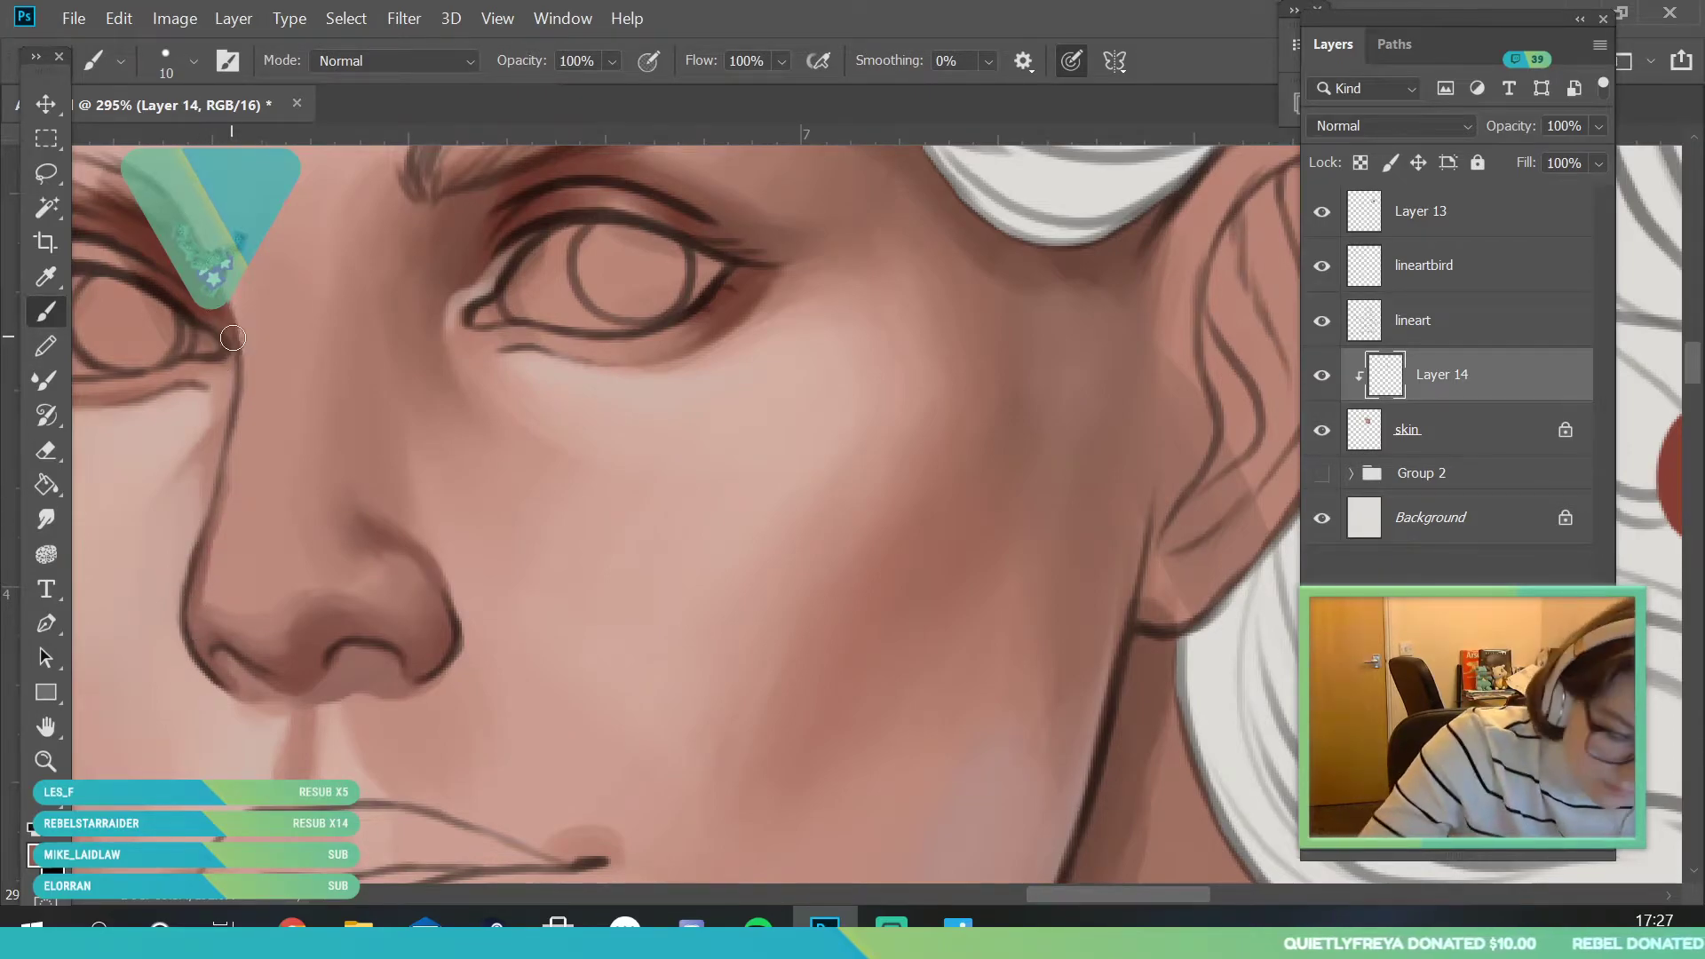
left_click_drag(229, 471, 240, 408)
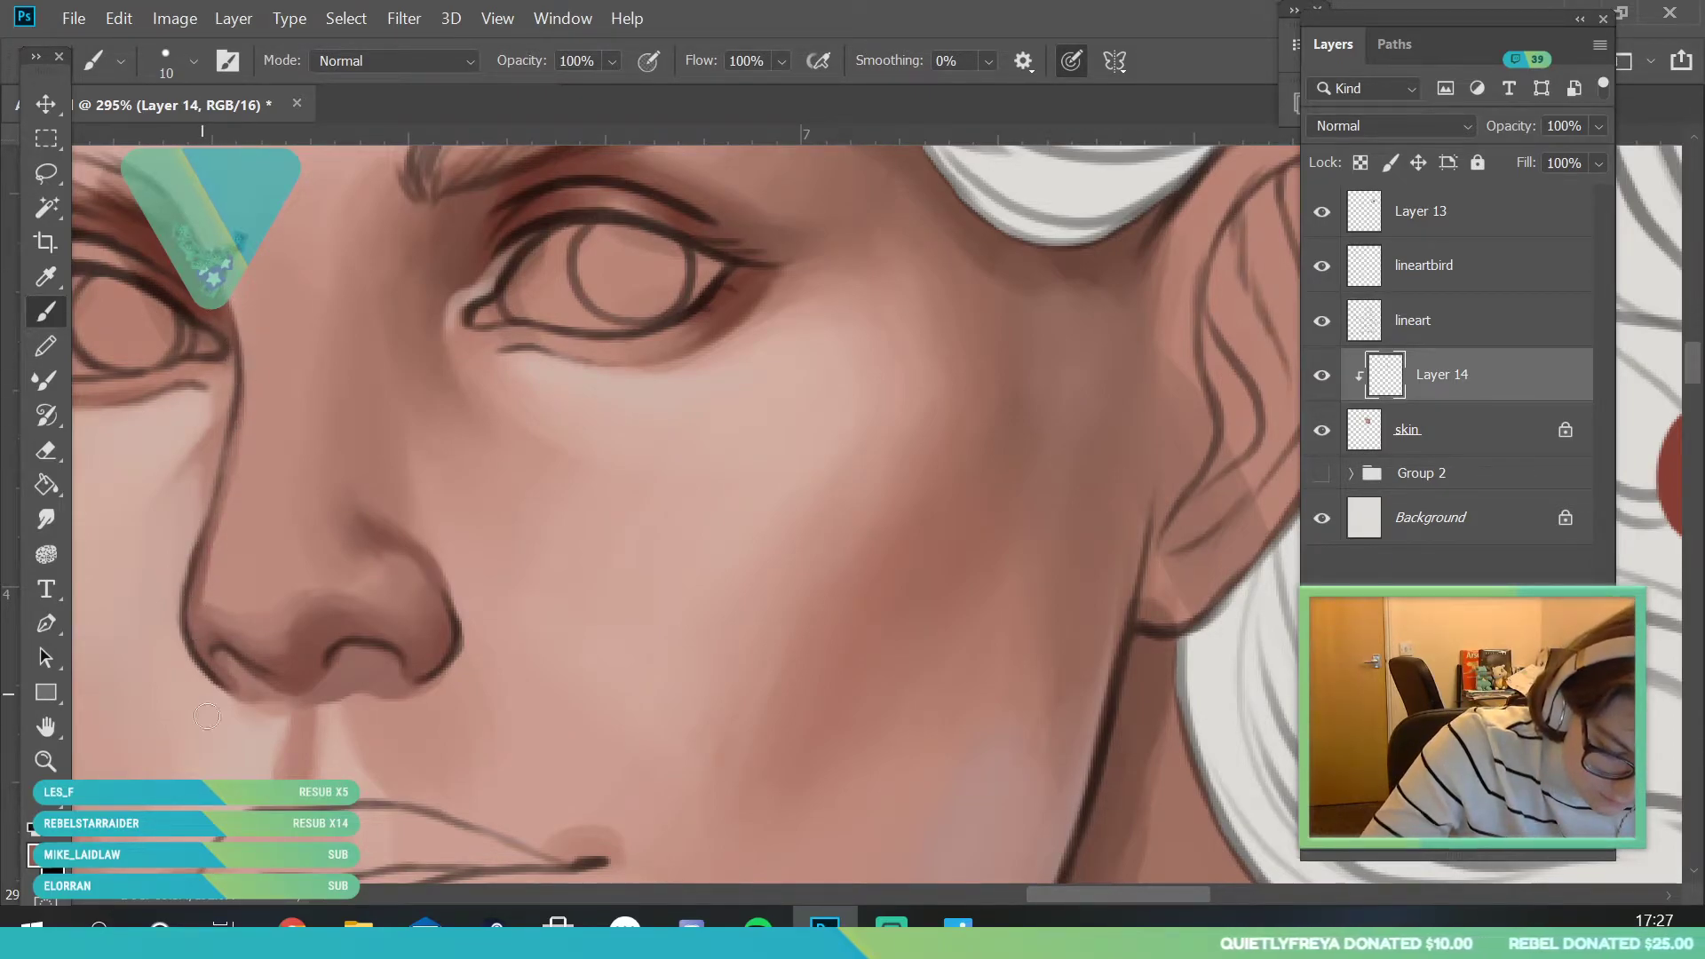
- Check the nose against the whole face and save the document
key("z")
left_click_drag(322, 451, 205, 720)
left_click_drag(348, 413, 418, 514)
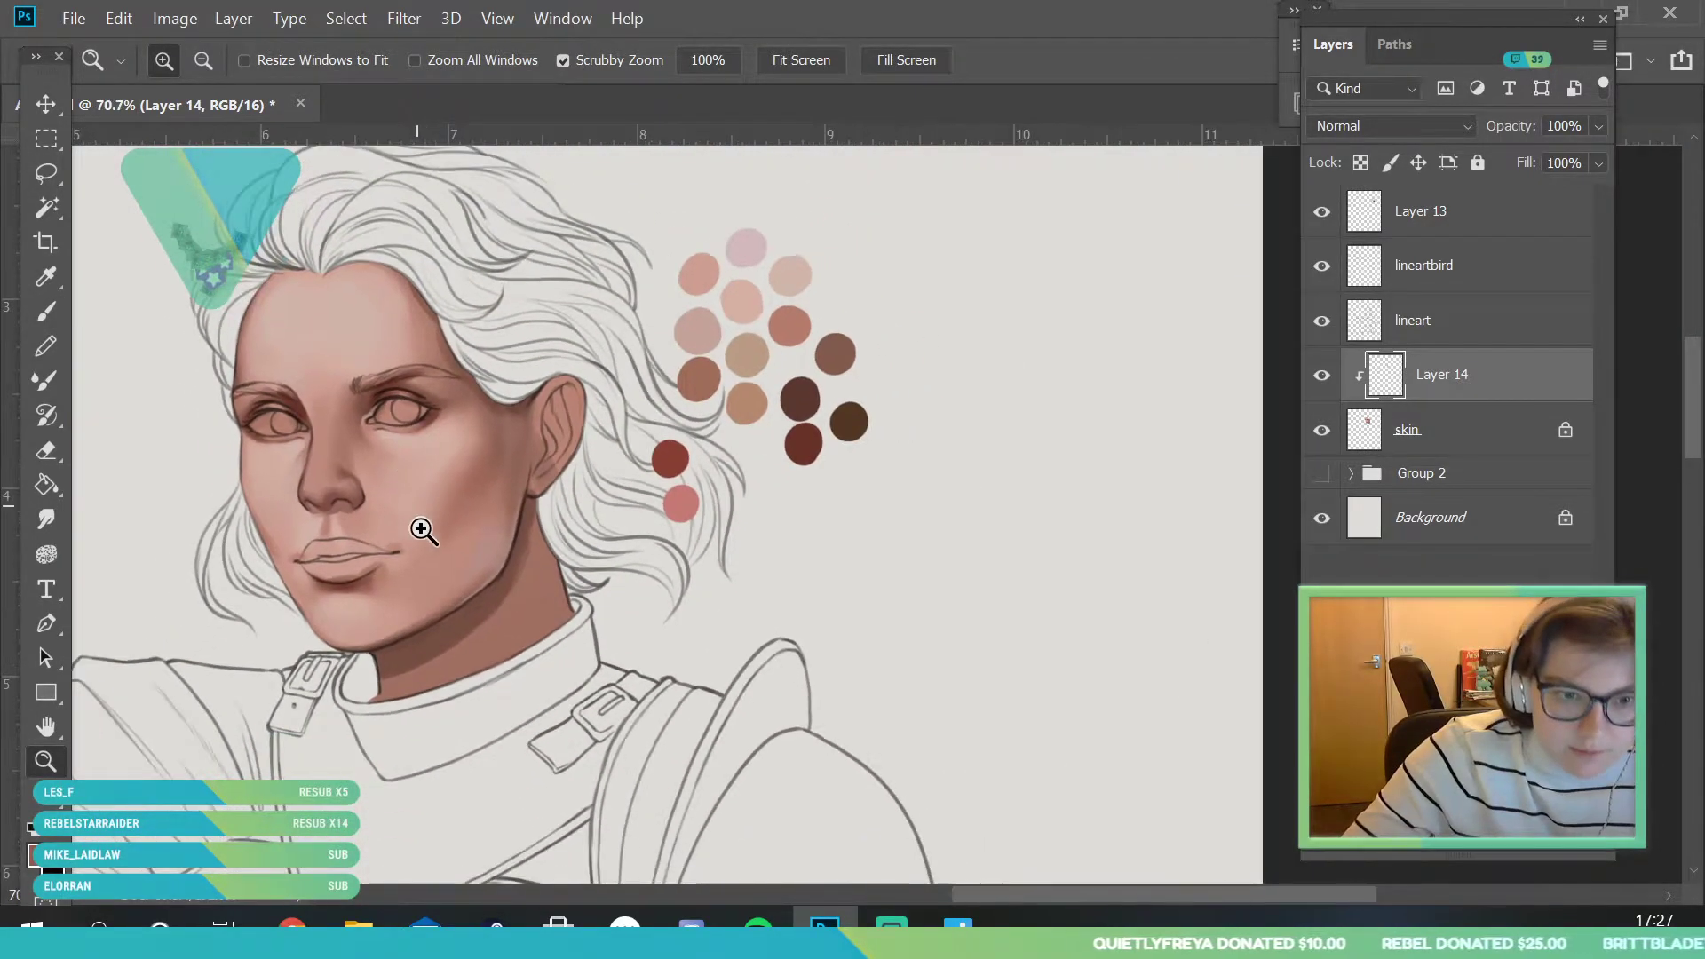
left_click(74, 18)
left_click(98, 283)
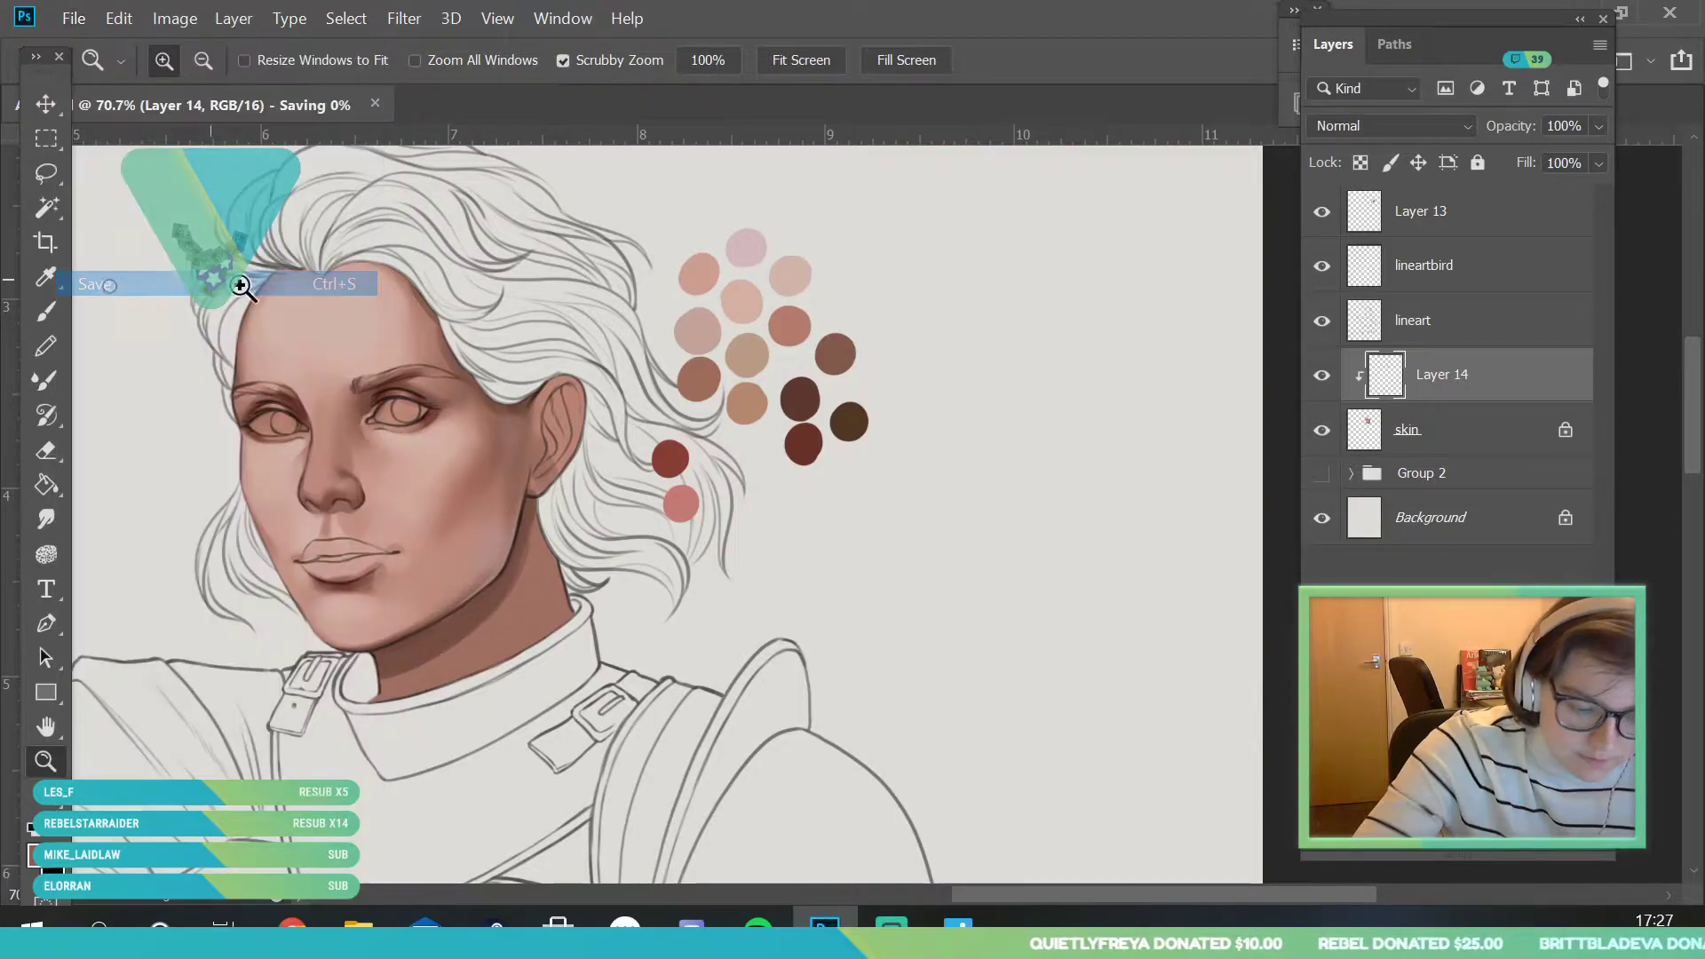
- Sample the light cheek tone beside the nose, set the brush size to 7 px and paint a highlight on the nose tip
left_click_drag(462, 622, 380, 622)
left_click_drag(433, 500, 472, 476)
left_click(47, 278)
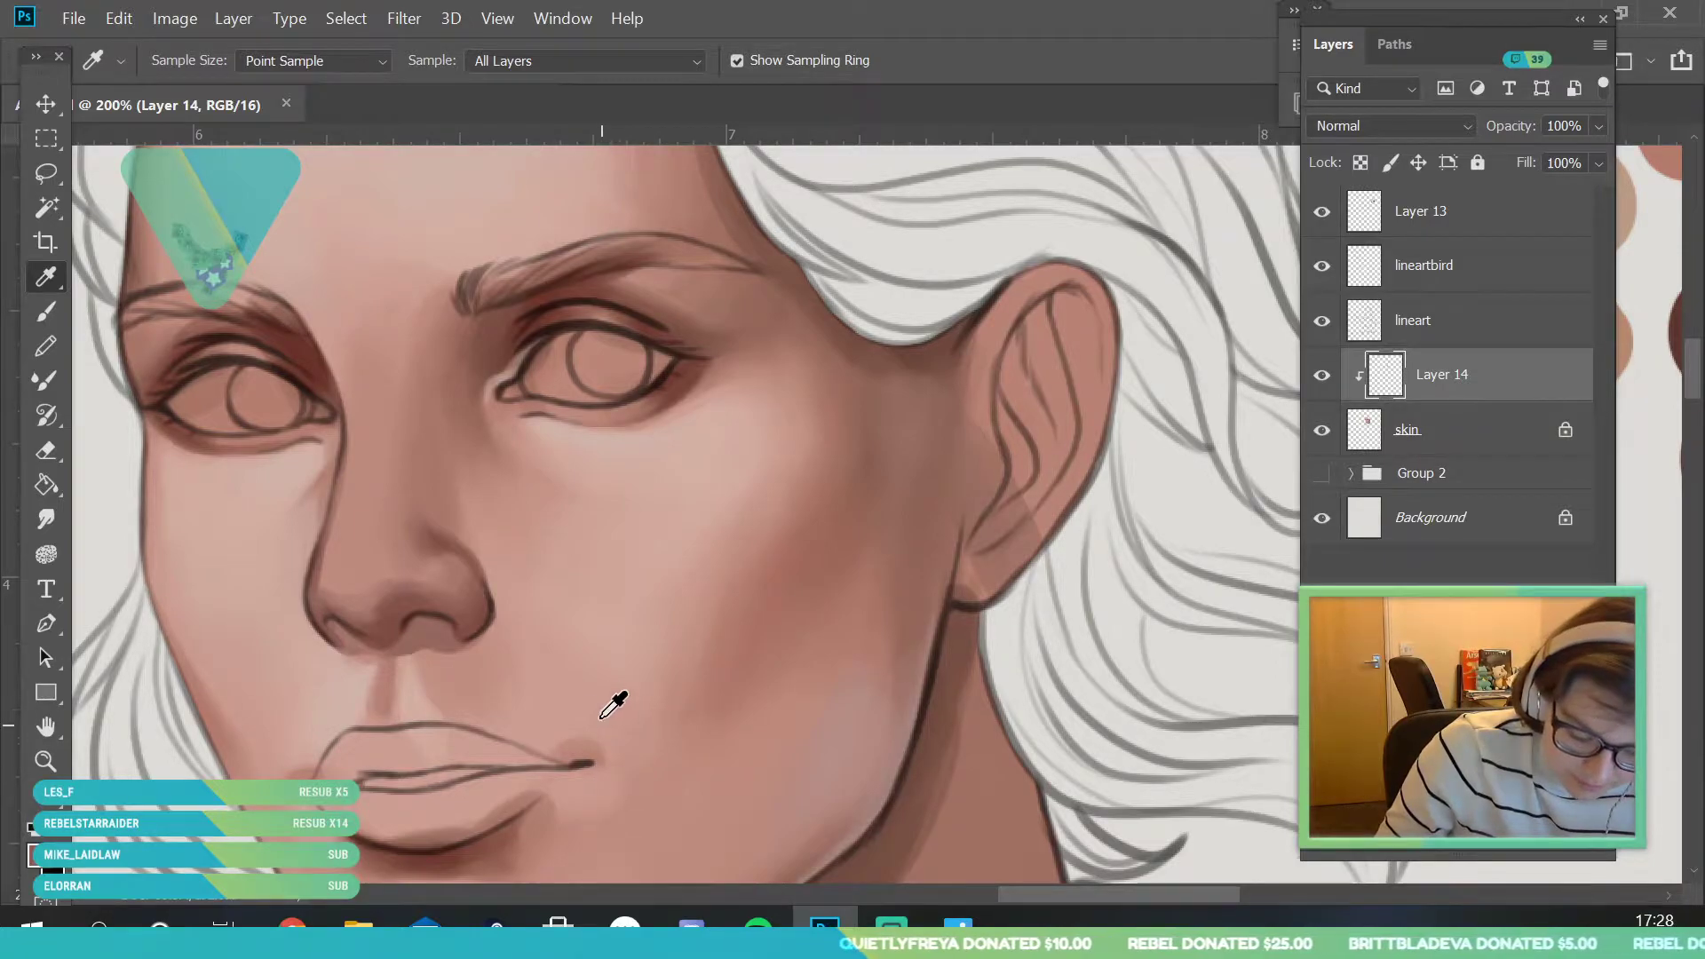
left_click(259, 647)
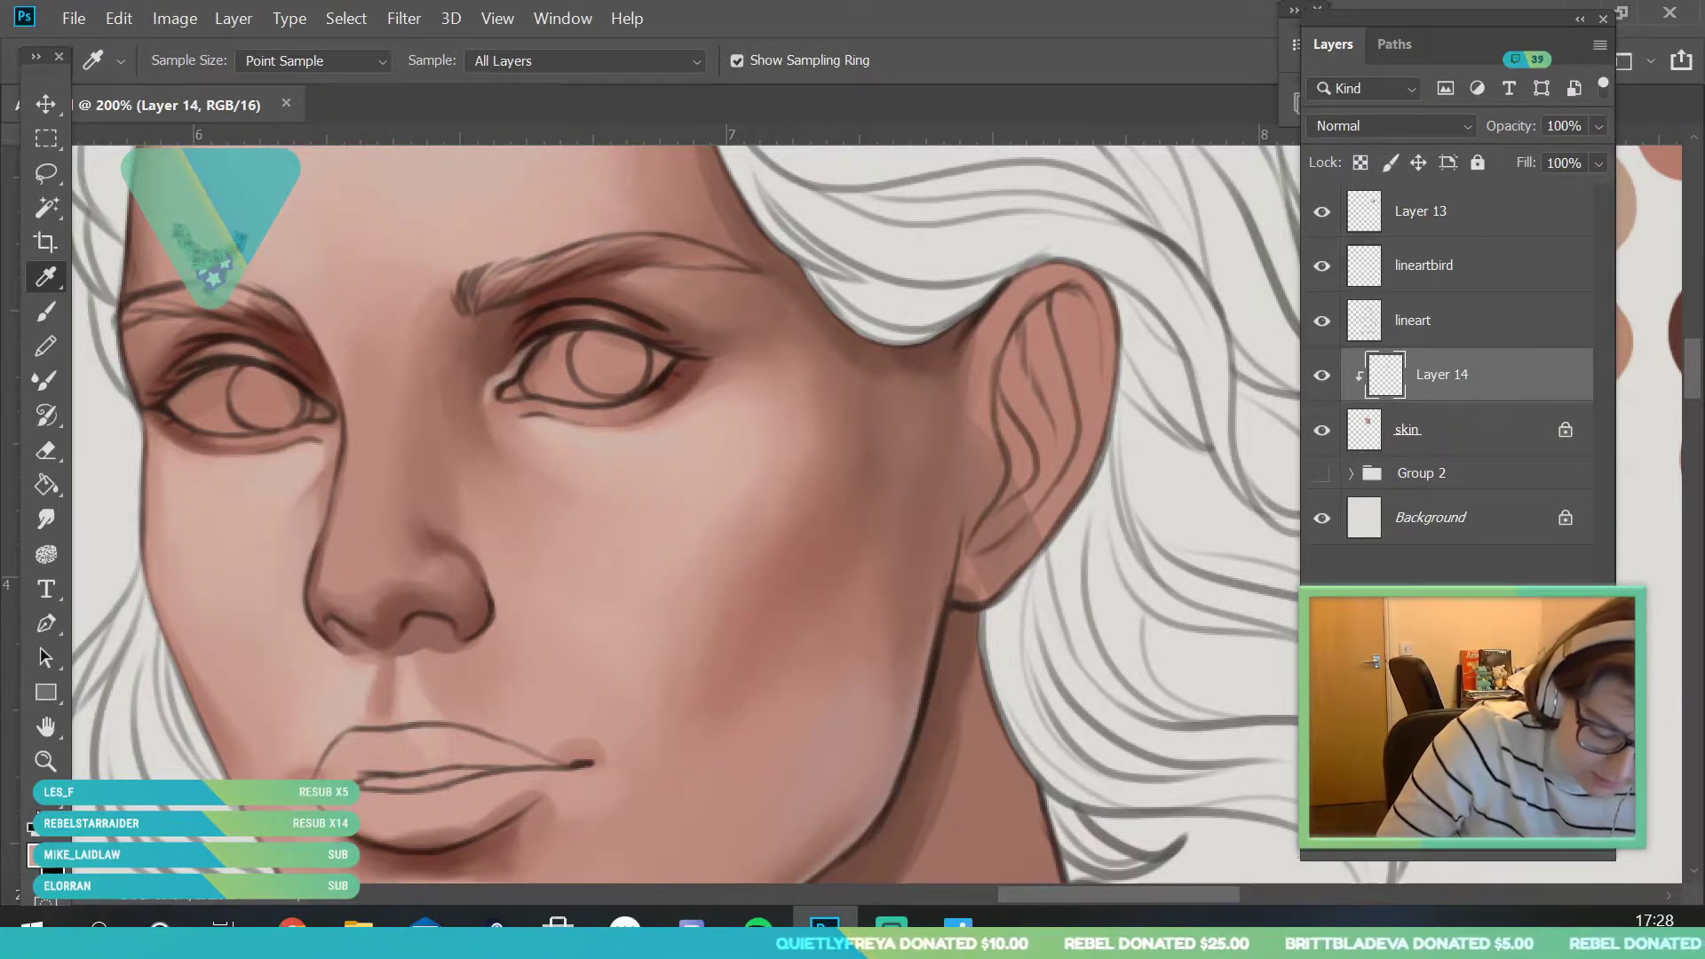
key("z")
left_click(364, 586)
key("b")
left_click(193, 61)
left_click_drag(165, 147, 156, 147)
key("Return")
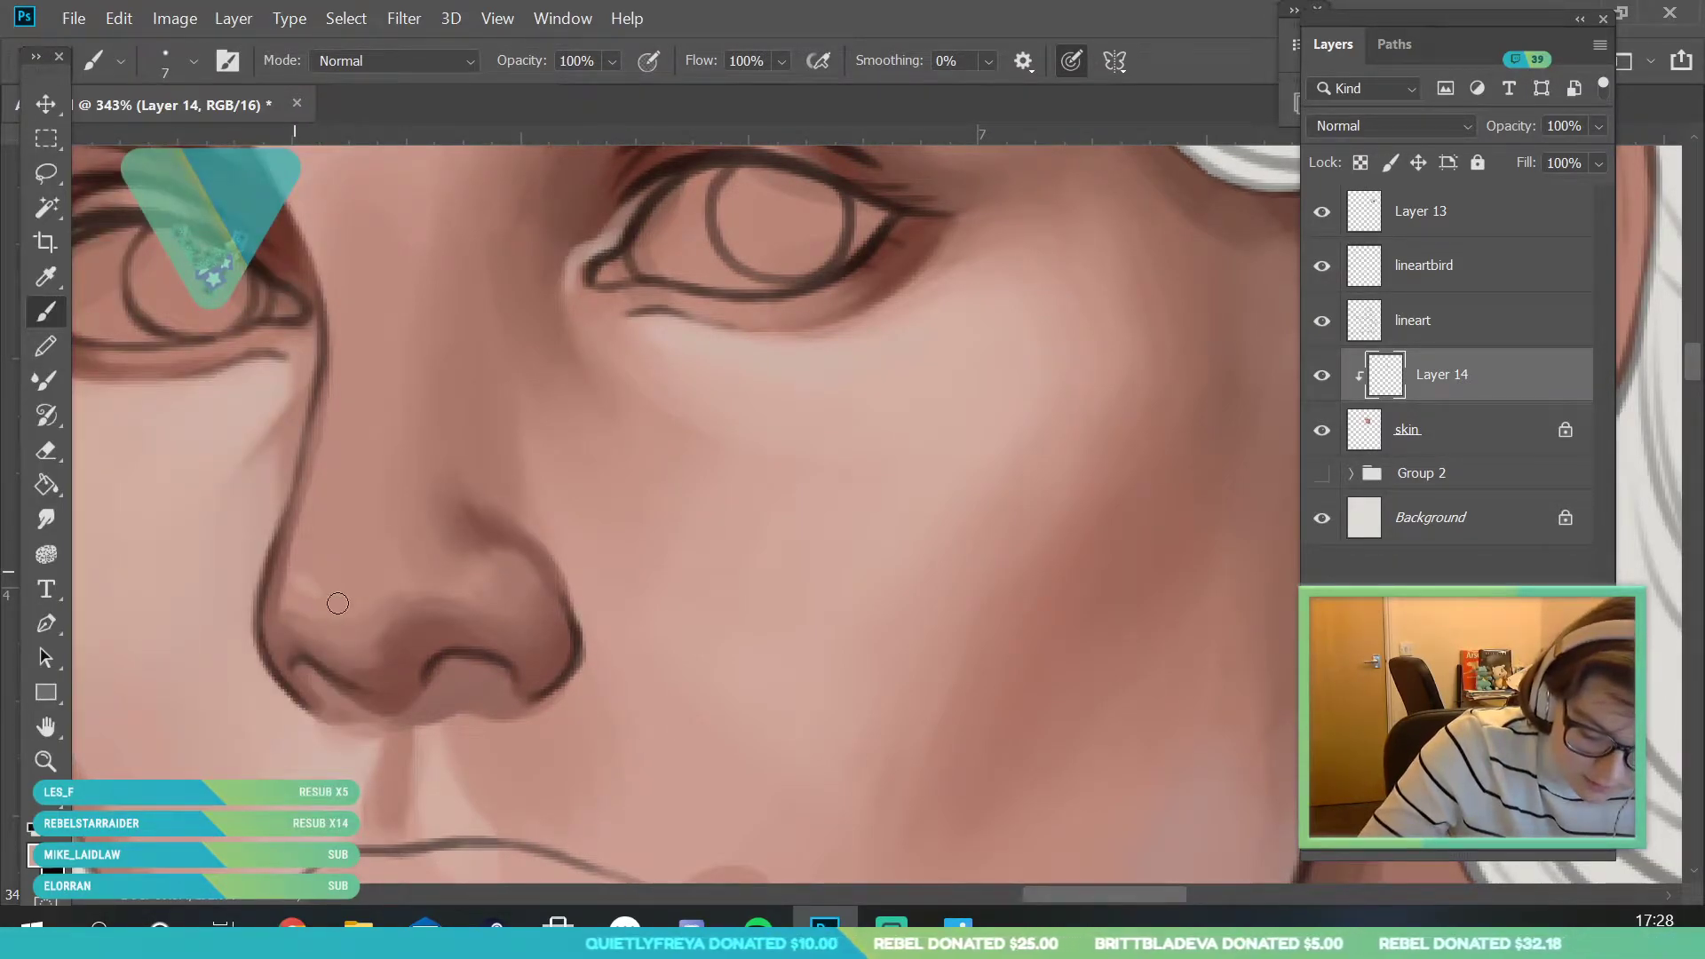
left_click_drag(336, 599, 344, 602)
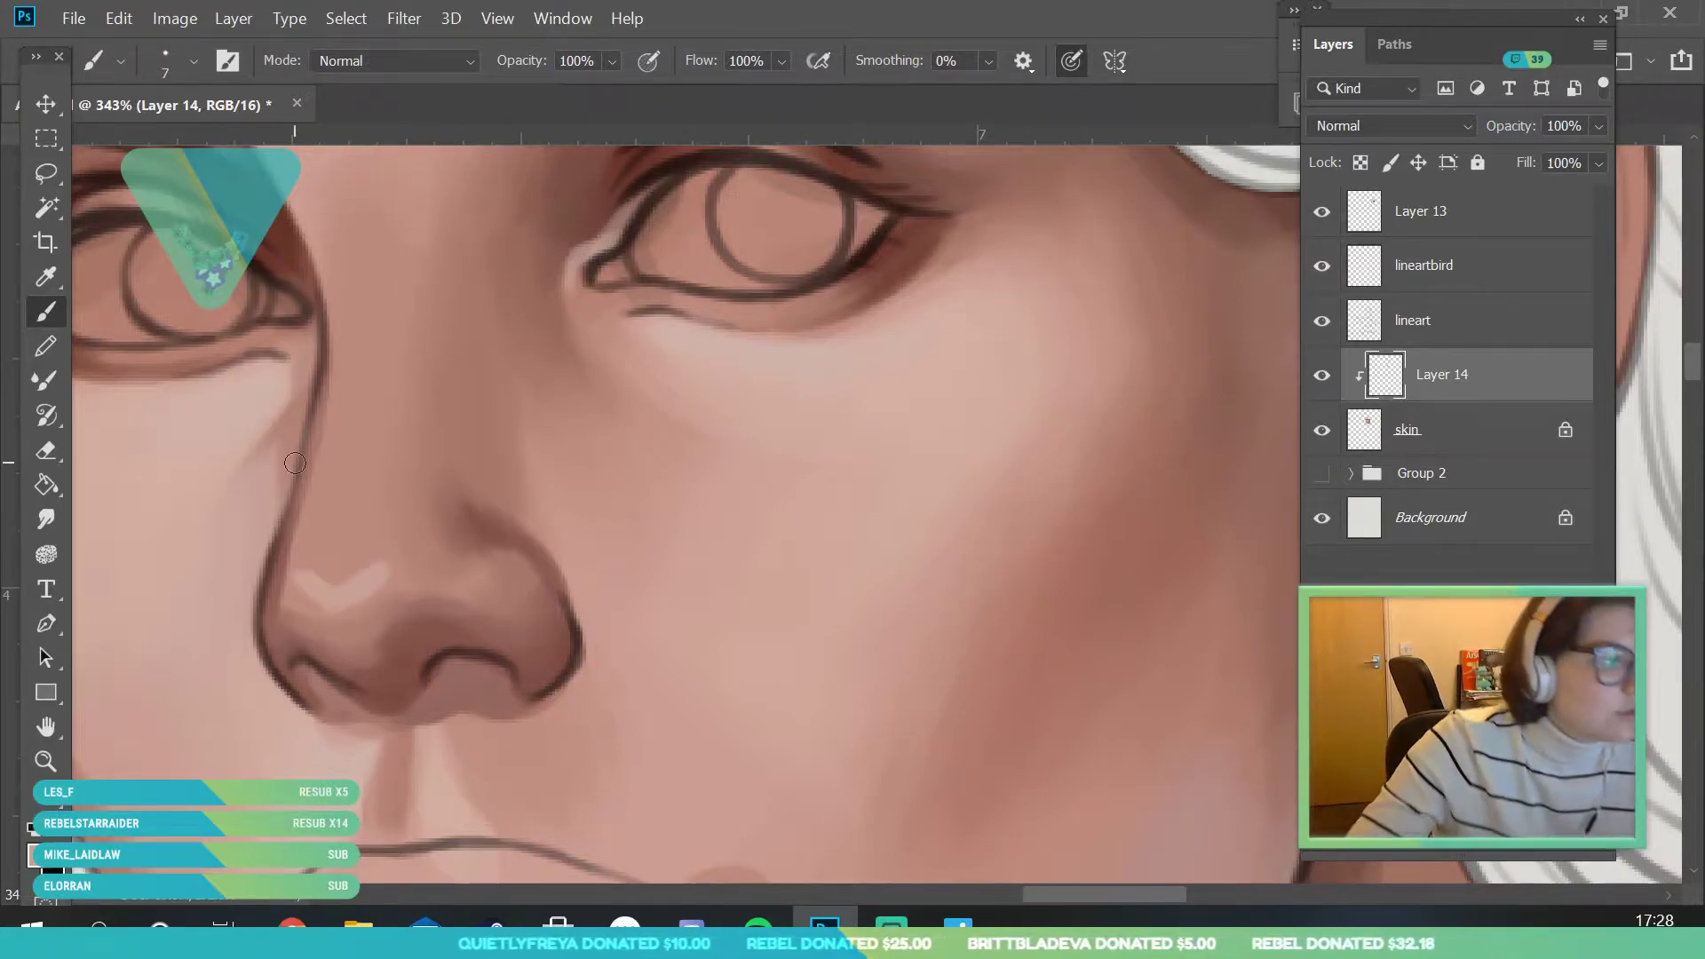
mouse_move(337, 512)
left_mouse_down()
mouse_move(386, 573)
mouse_move(370, 547)
mouse_move(331, 570)
left_mouse_up()
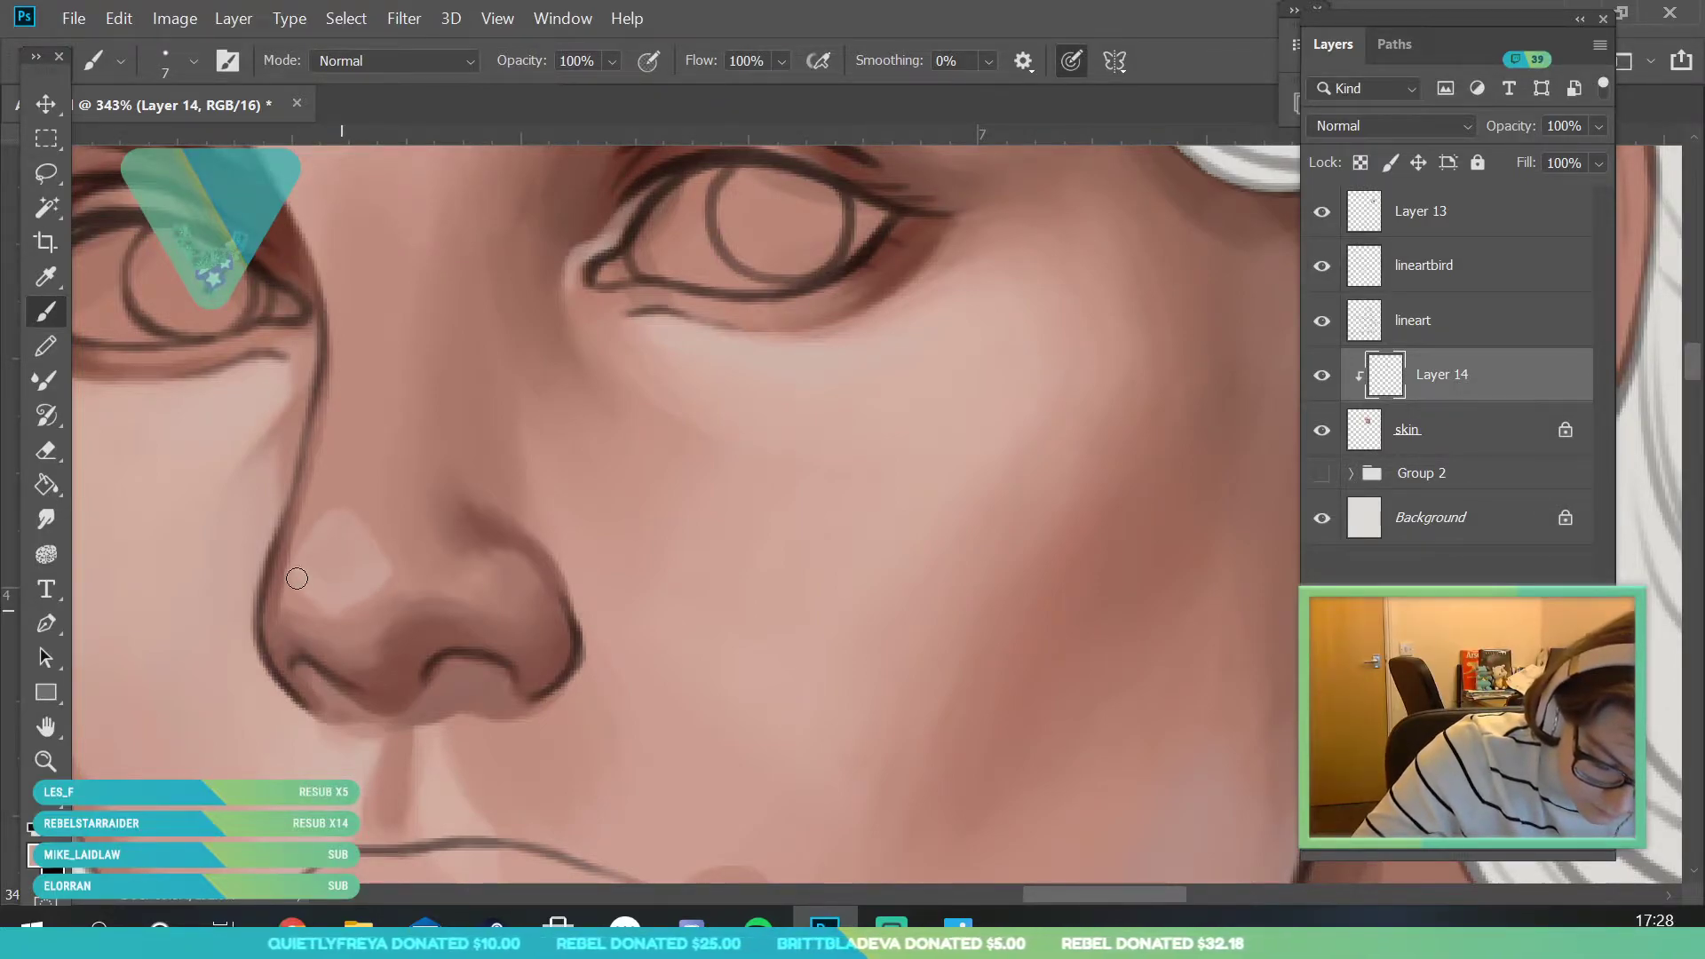
- Enlarge the brush to 51 px and extend the nose-tip highlight softly up the lit side of the bridge
key("z")
left_click_drag(392, 556, 568, 541)
key("b")
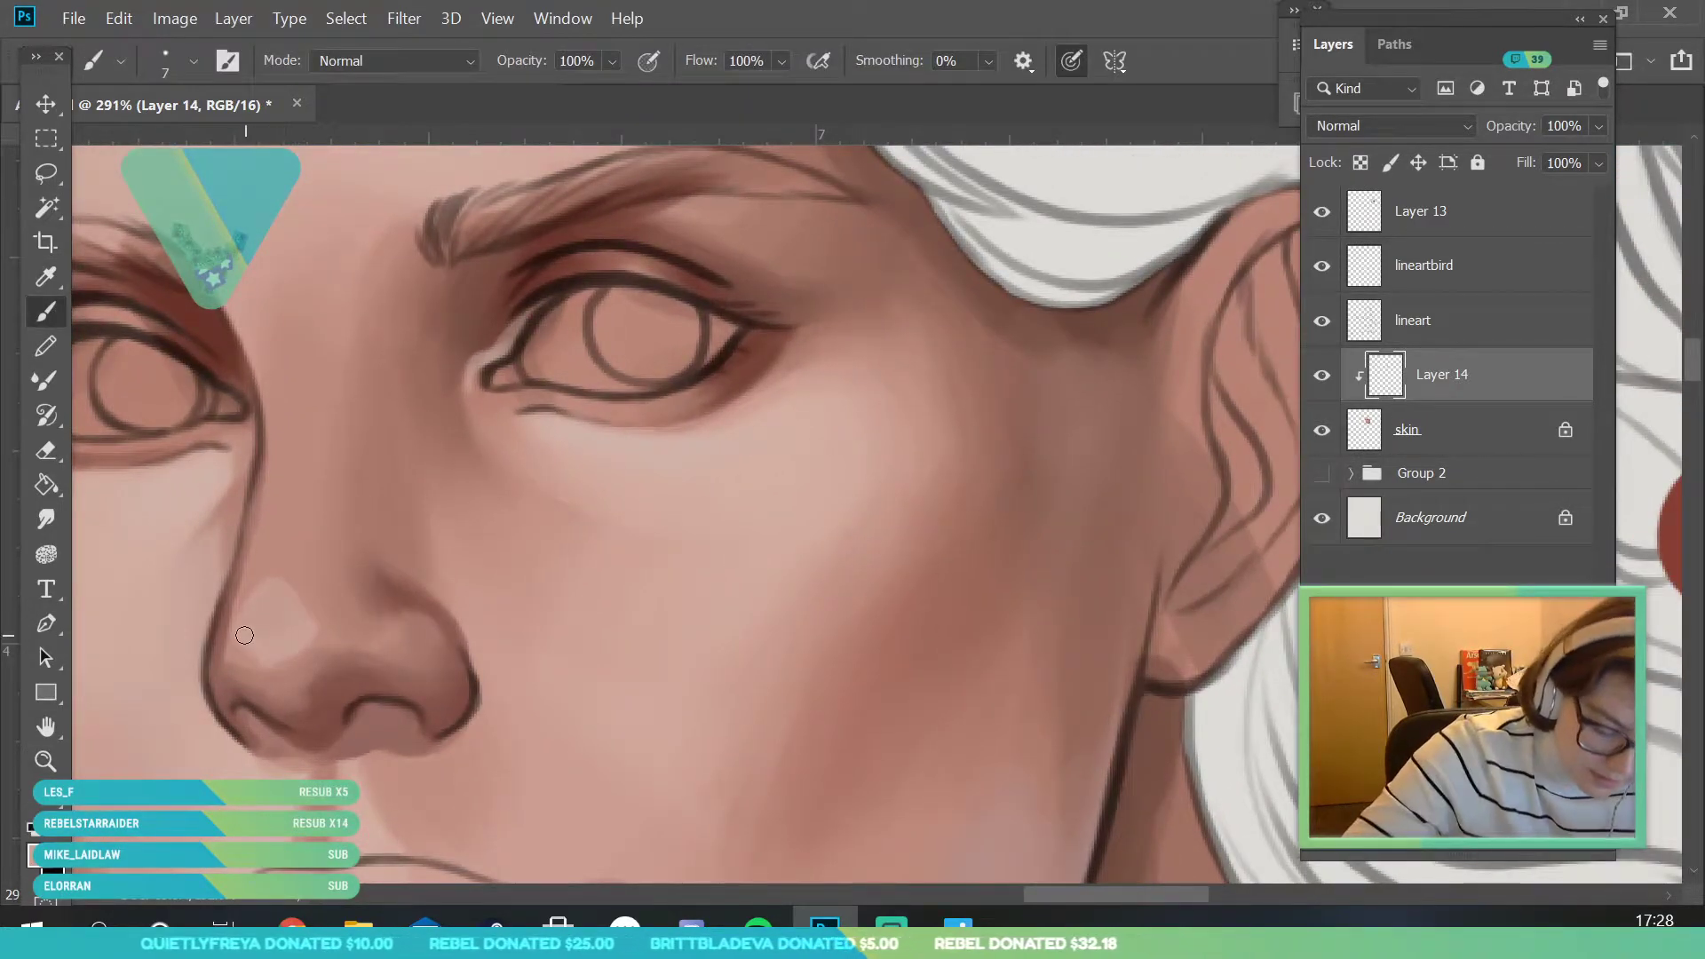
left_click(194, 64)
left_click_drag(167, 151, 177, 151)
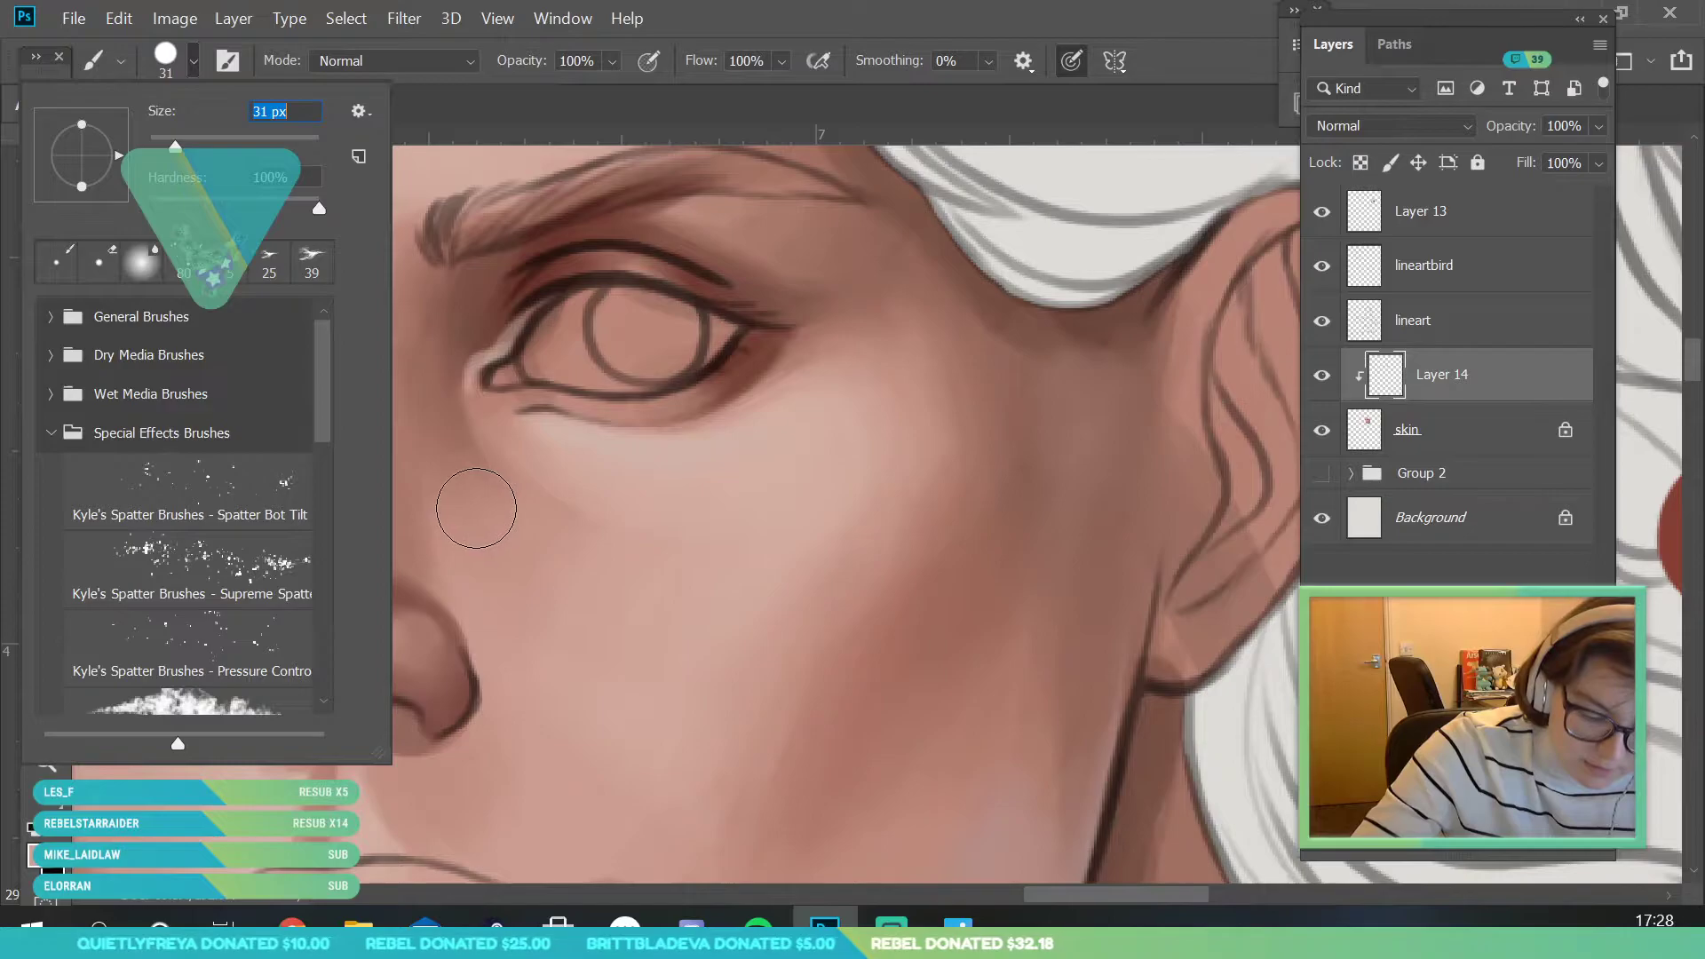
key("Return")
key("z")
left_click_drag(241, 573, 209, 570)
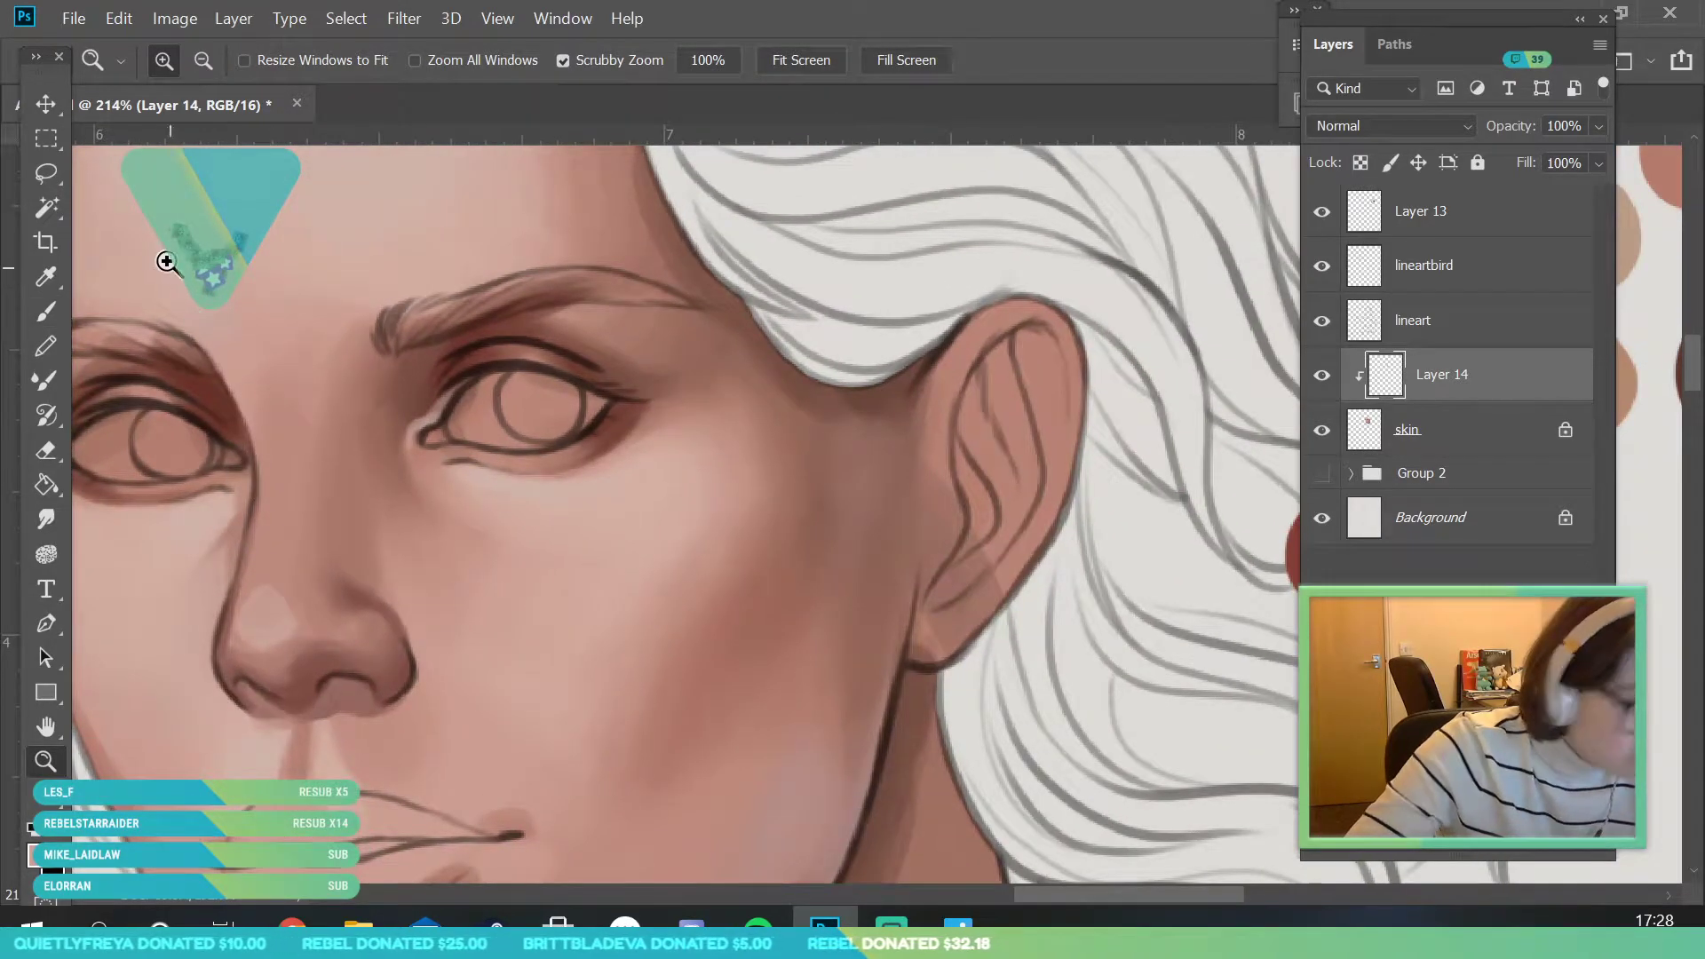
left_click(48, 313)
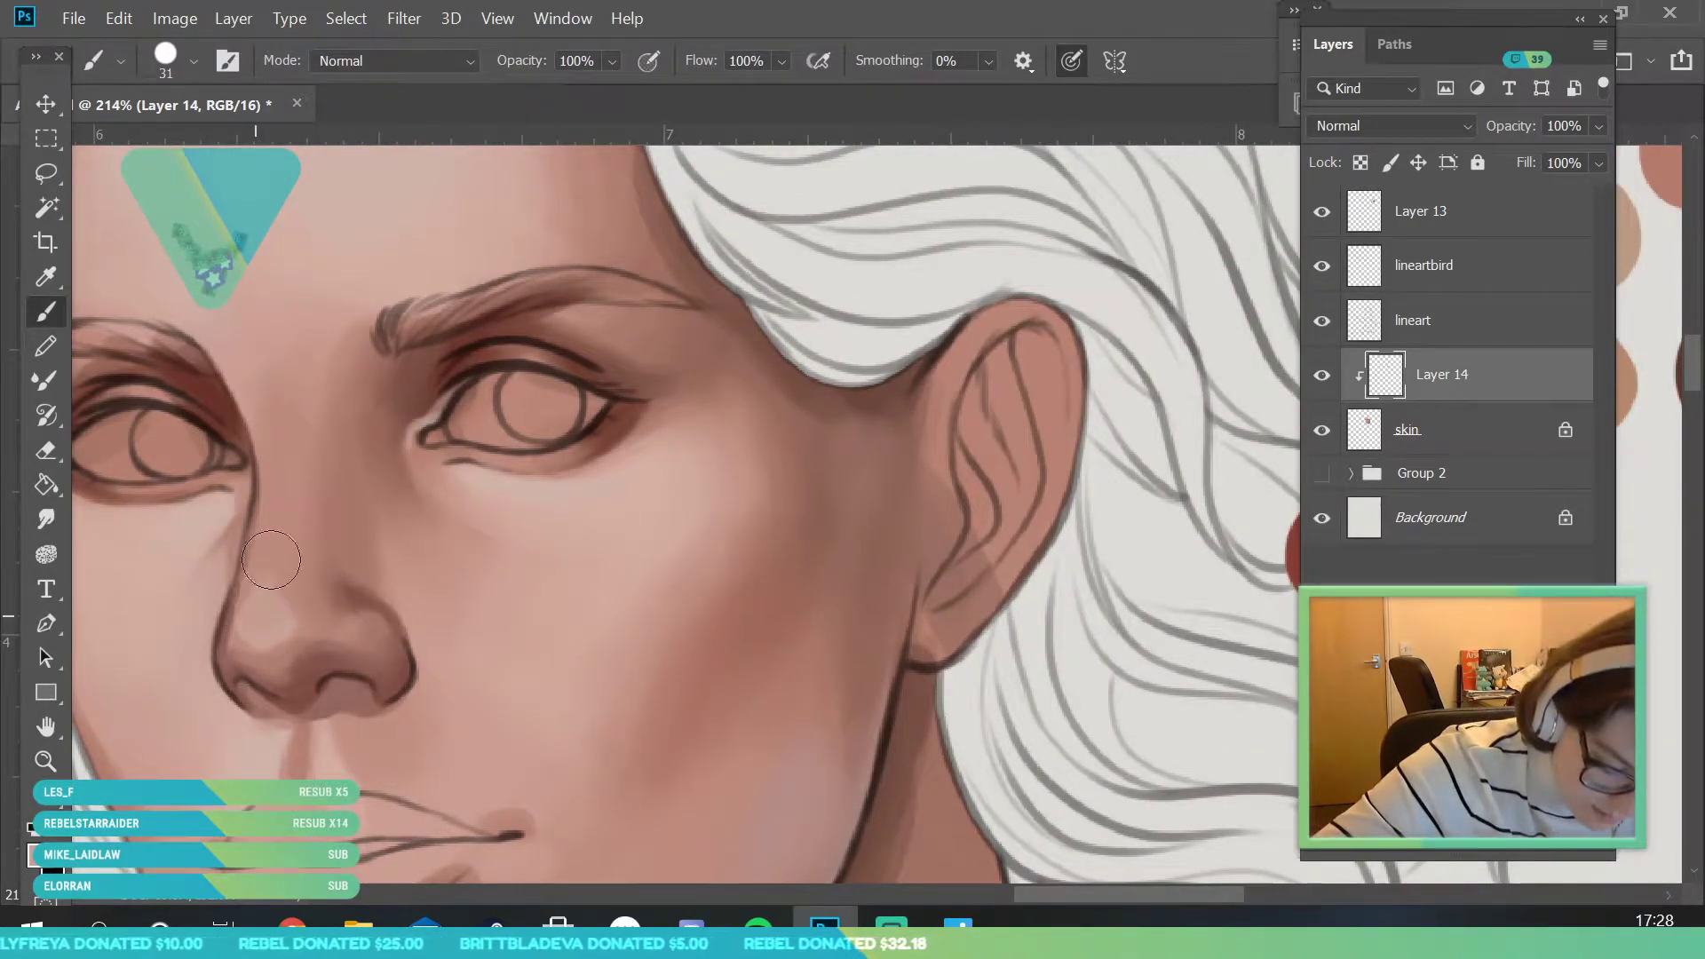
left_click(184, 68)
left_click_drag(176, 144, 191, 145)
left_click(391, 286)
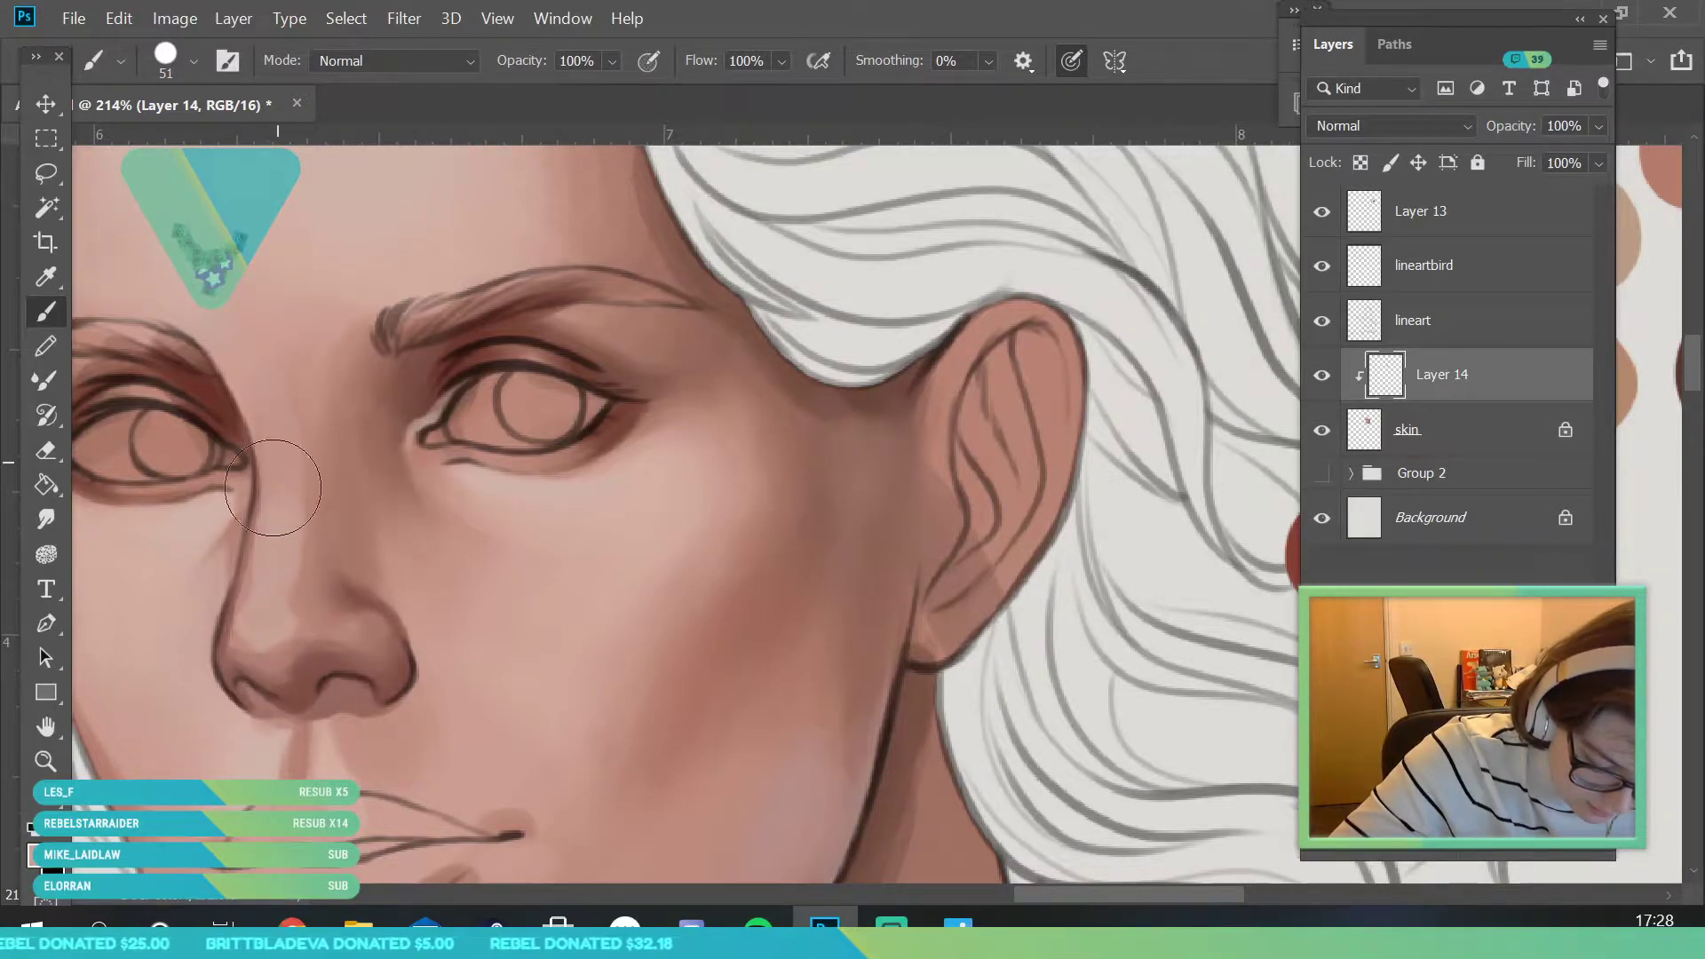
- Sample skin tones around the brows and blend them into the upper bridge of the nose between the eyes
key("z")
left_click_drag(348, 482, 294, 763)
left_click_drag(515, 604, 228, 305)
key("i")
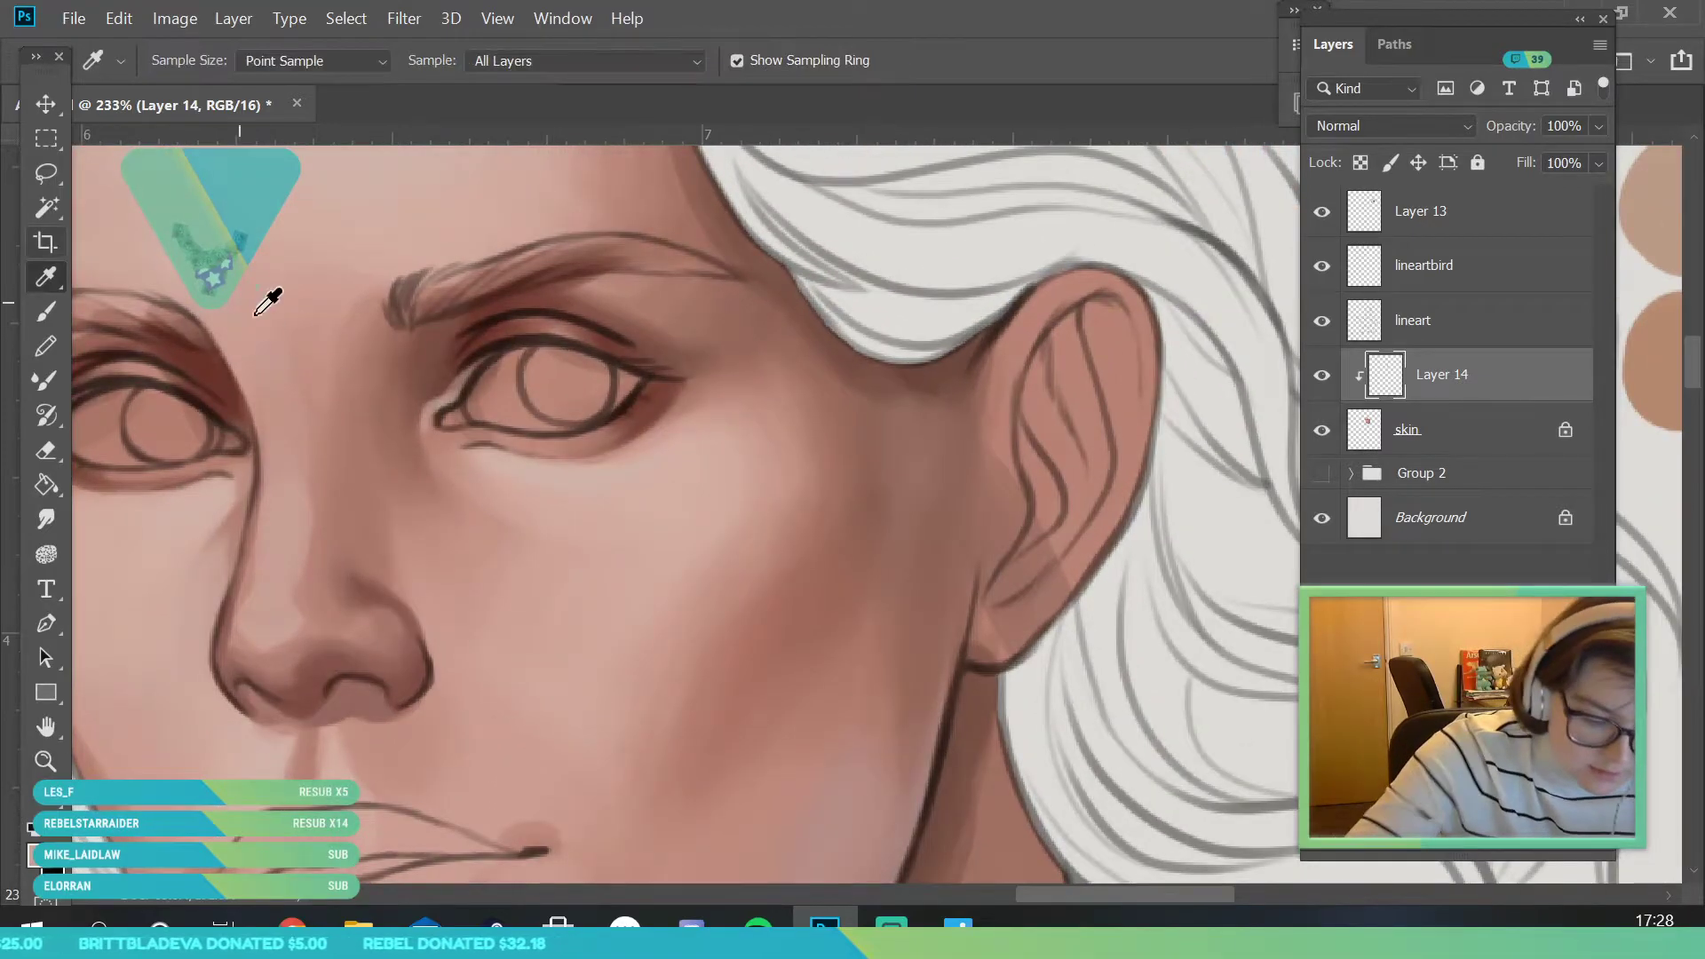
key("b")
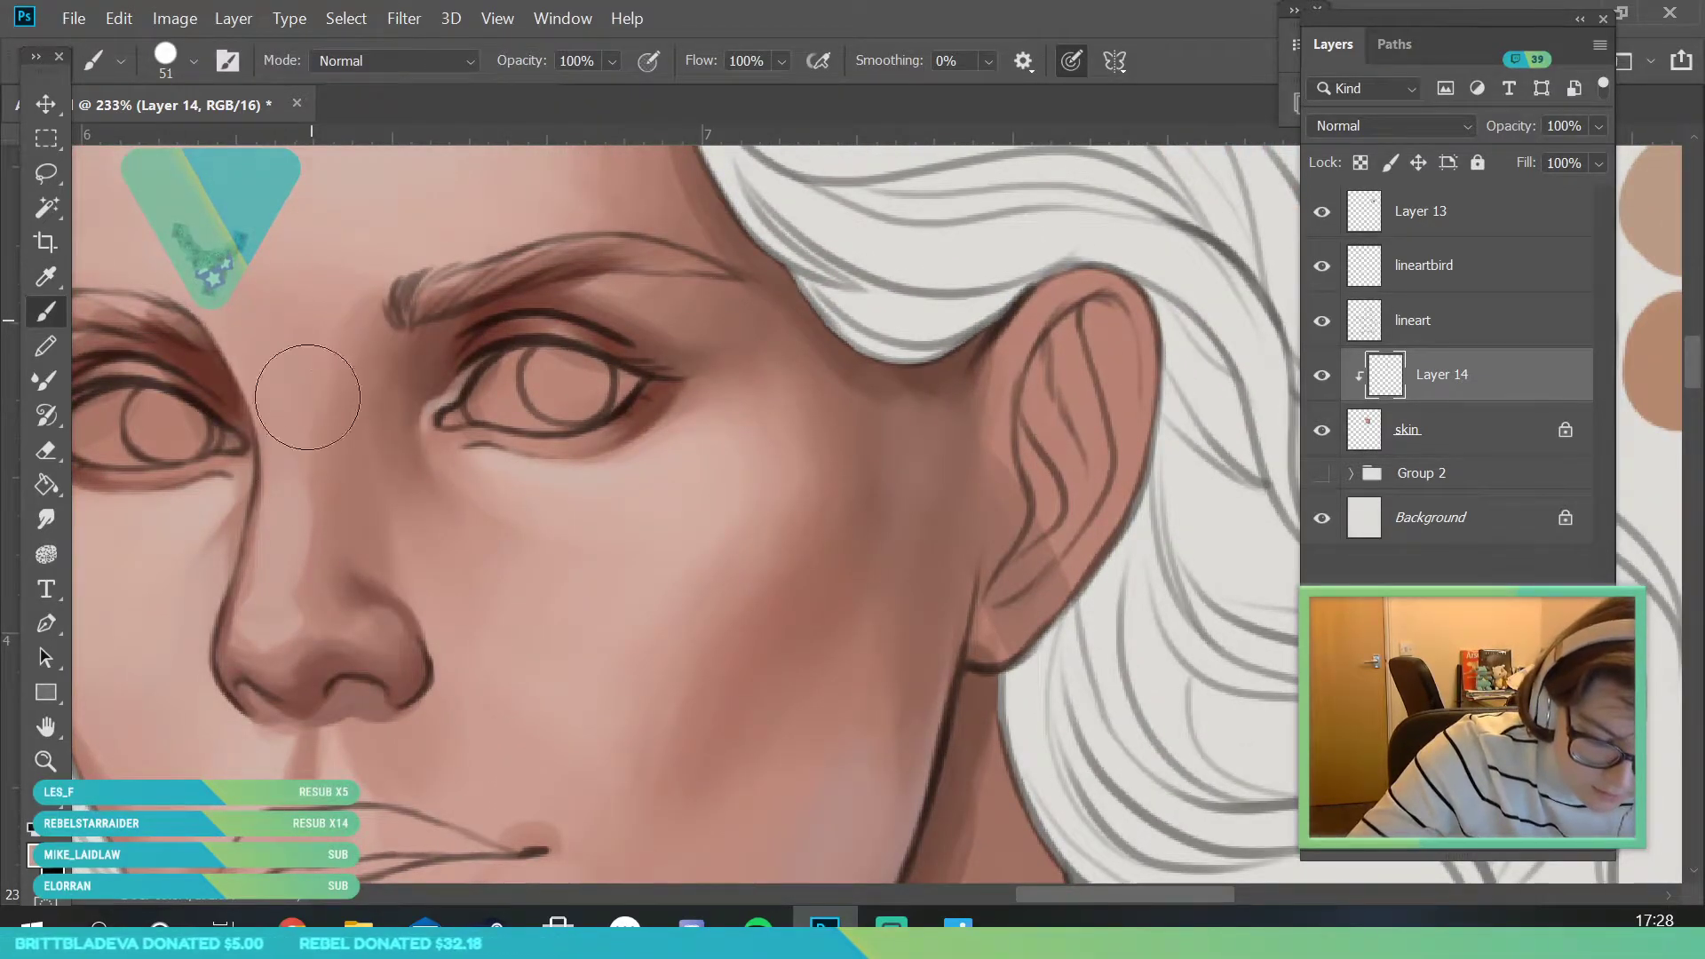
key("i")
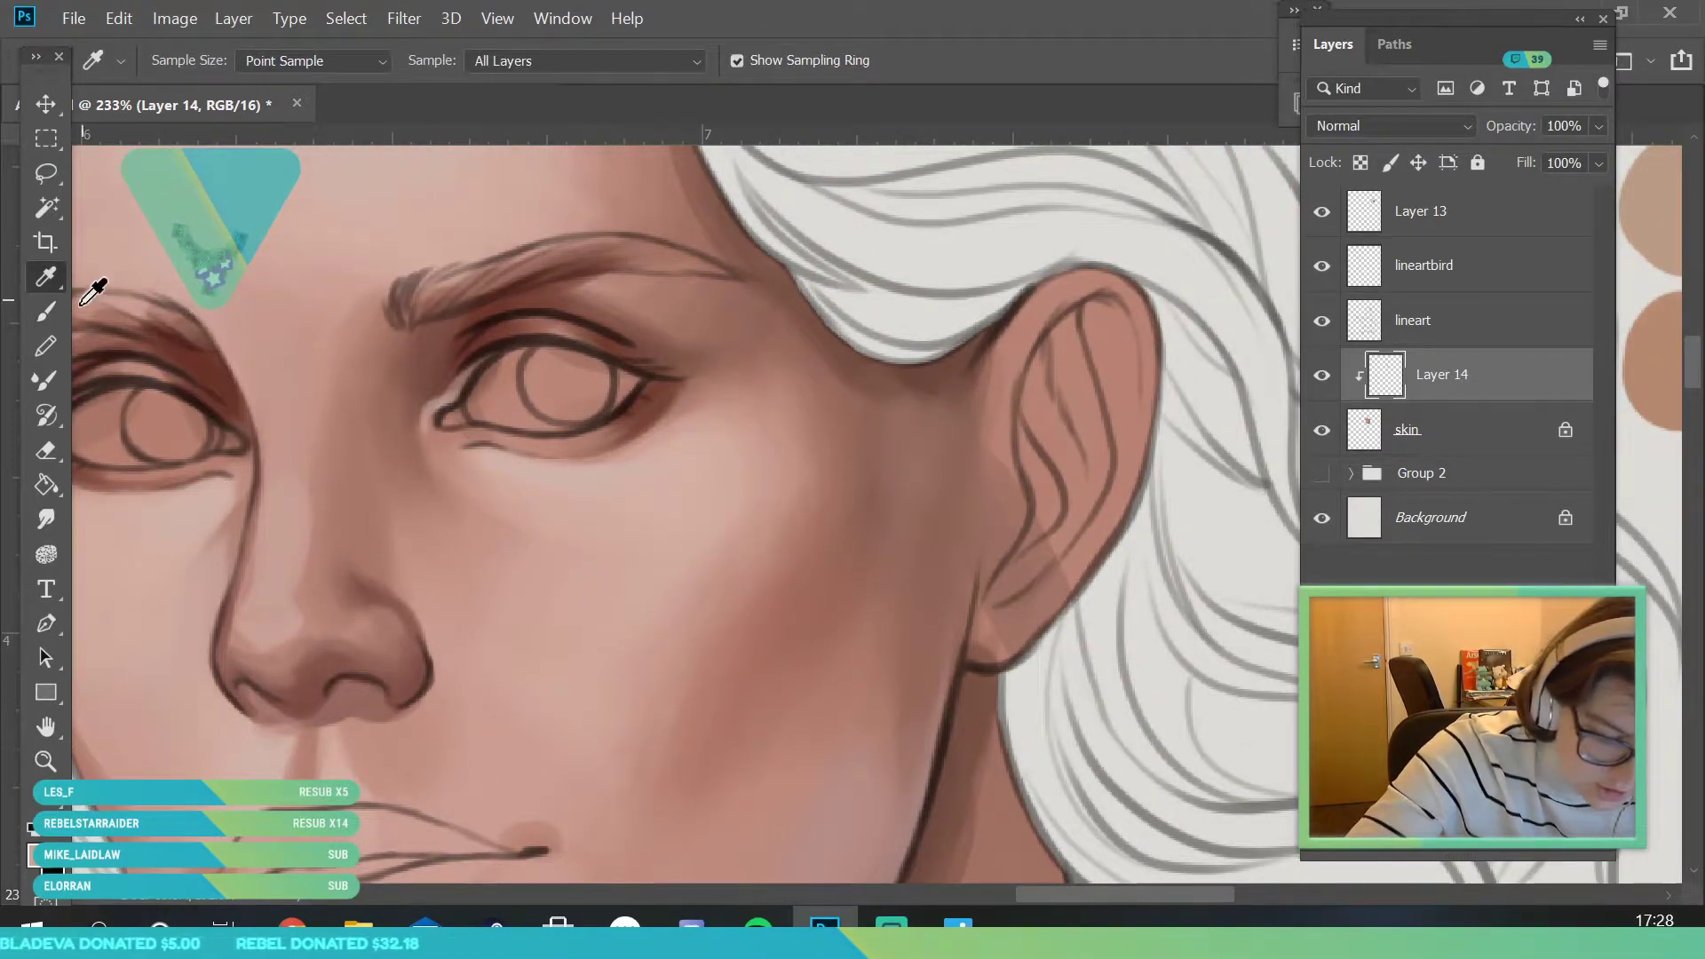
key("b")
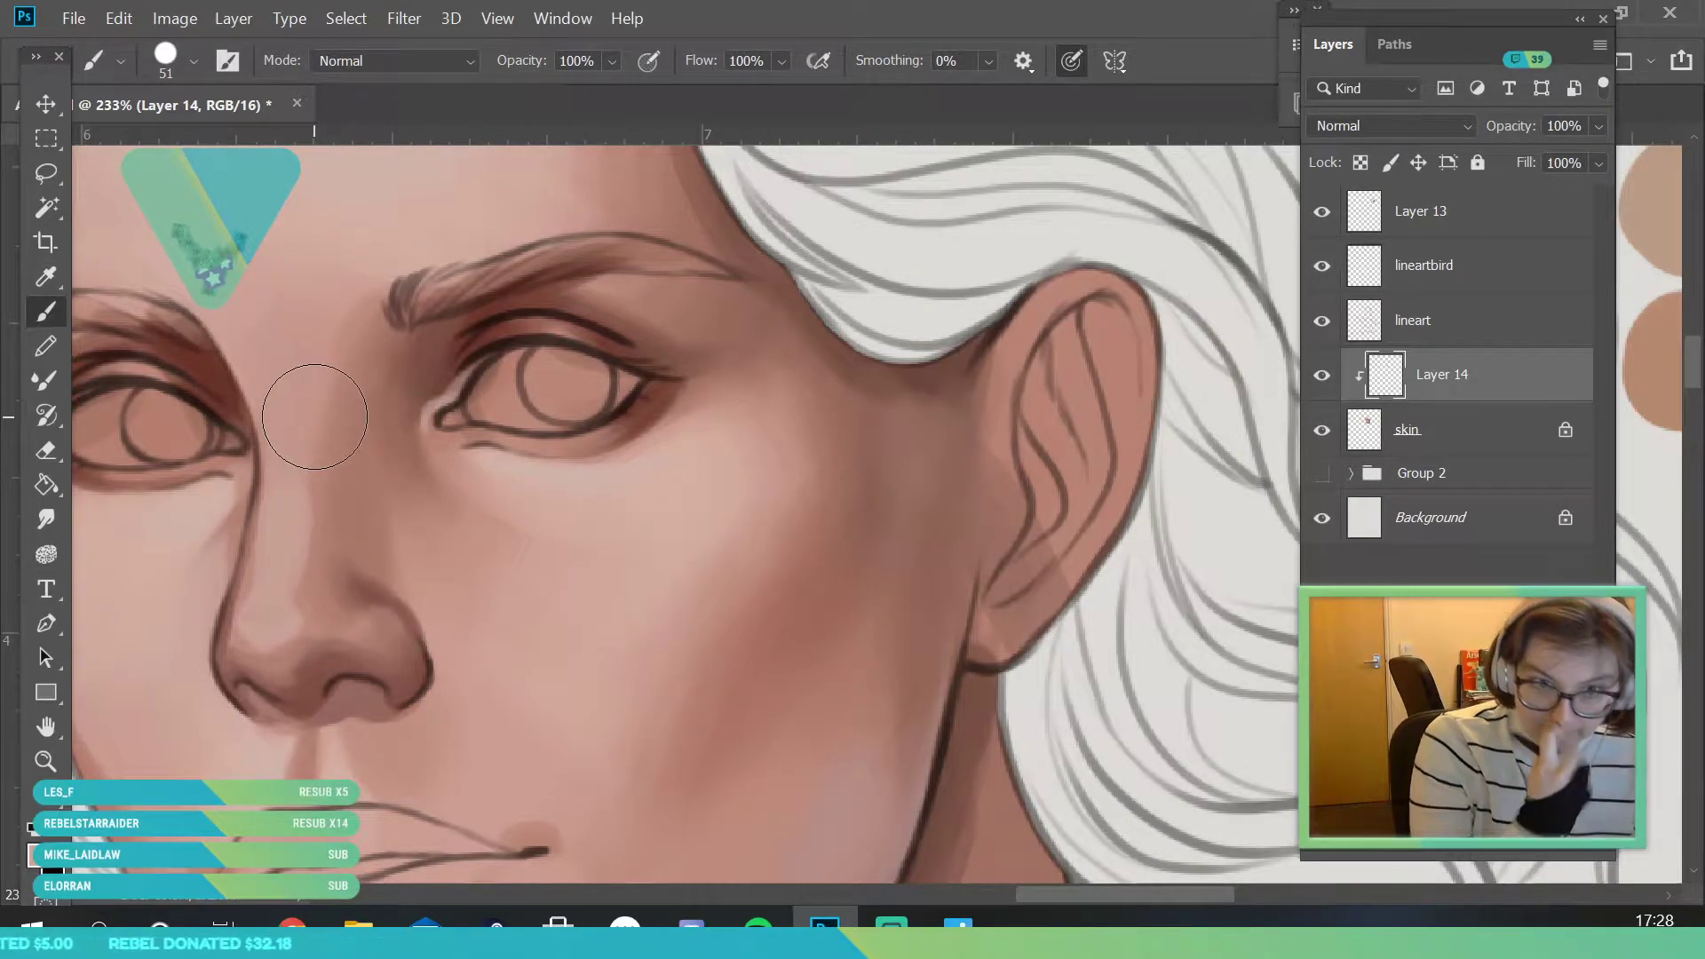
- Check the bridge against the whole face, resample its upper tone and smooth the transition down the nose
key("z")
mouse_move(330, 463)
left_mouse_down()
mouse_move(240, 468)
mouse_move(397, 514)
left_mouse_up()
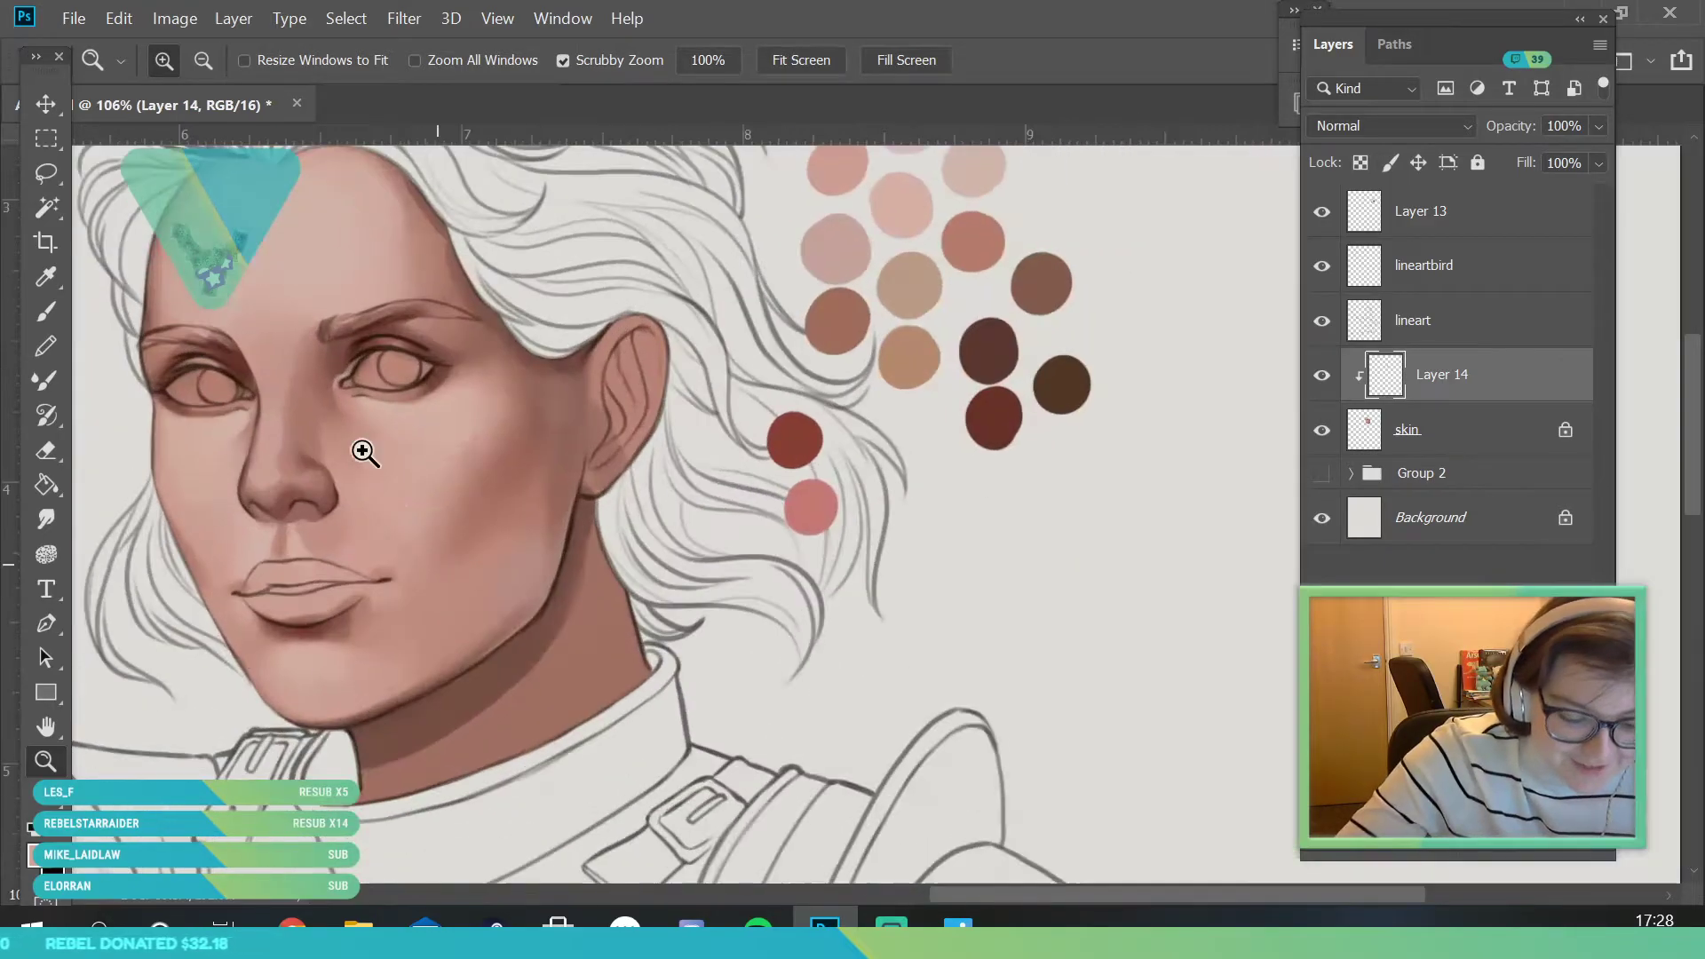
left_click(306, 355)
key("i")
left_click(300, 327)
key("b")
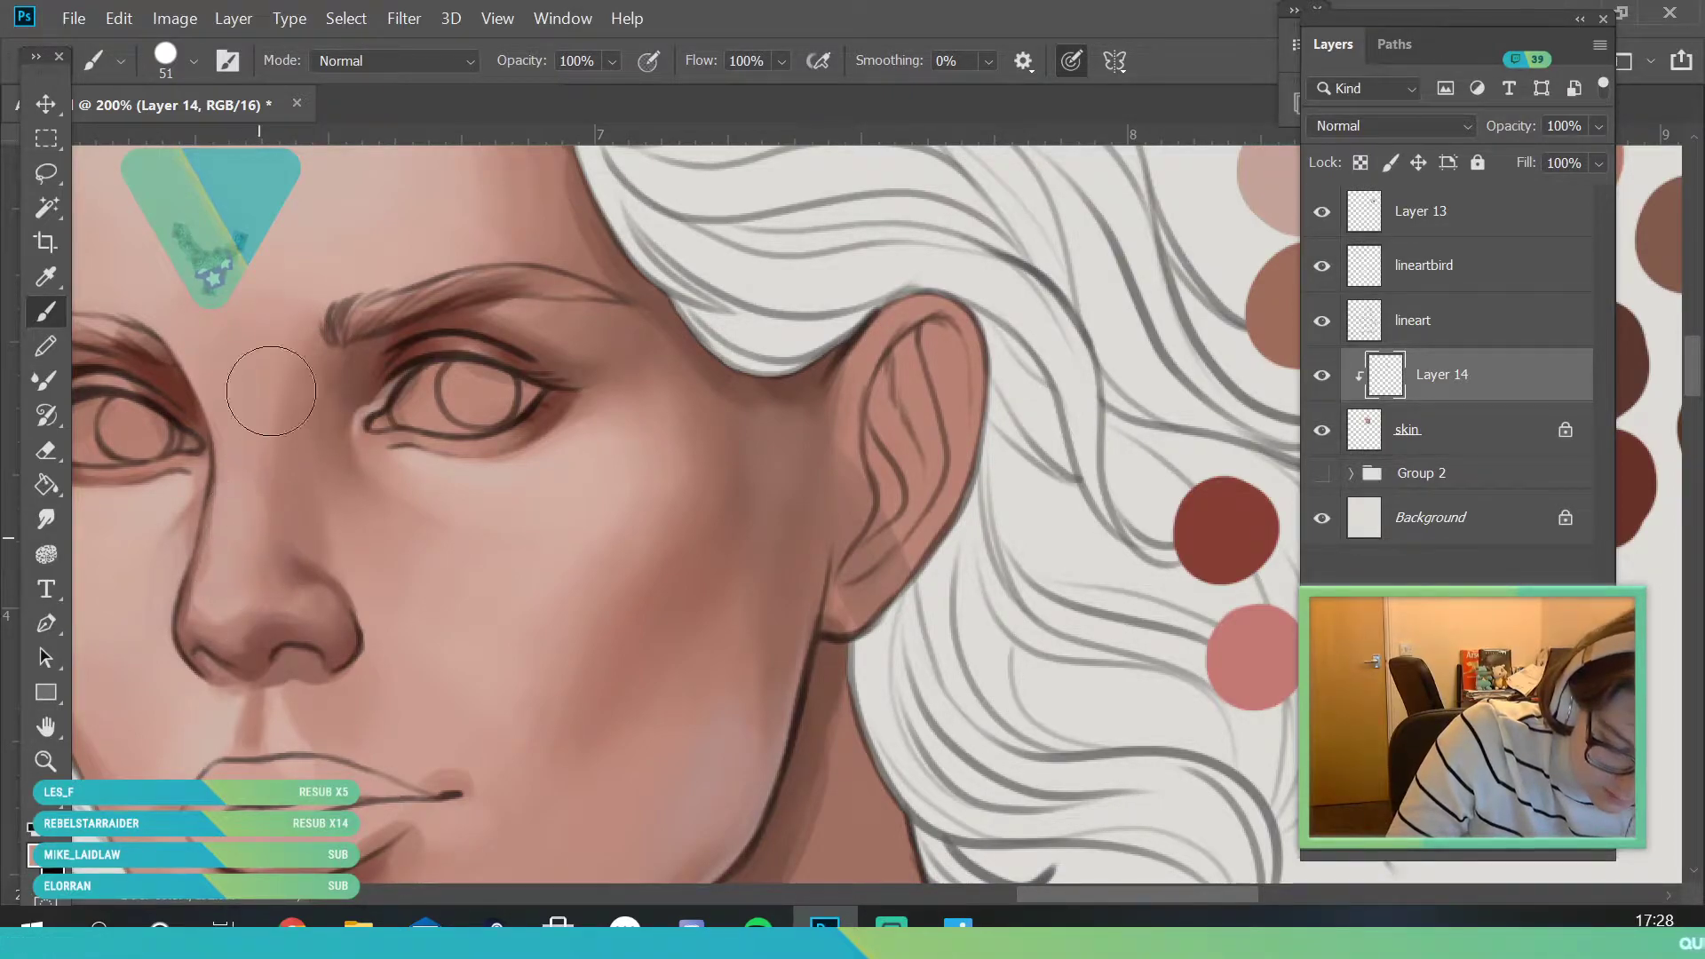
- Sample the nose-tip highlight tone, set the brush size to 6 px and paint light accents around the far nostril
key("z")
scroll(324, 579, "down", 5)
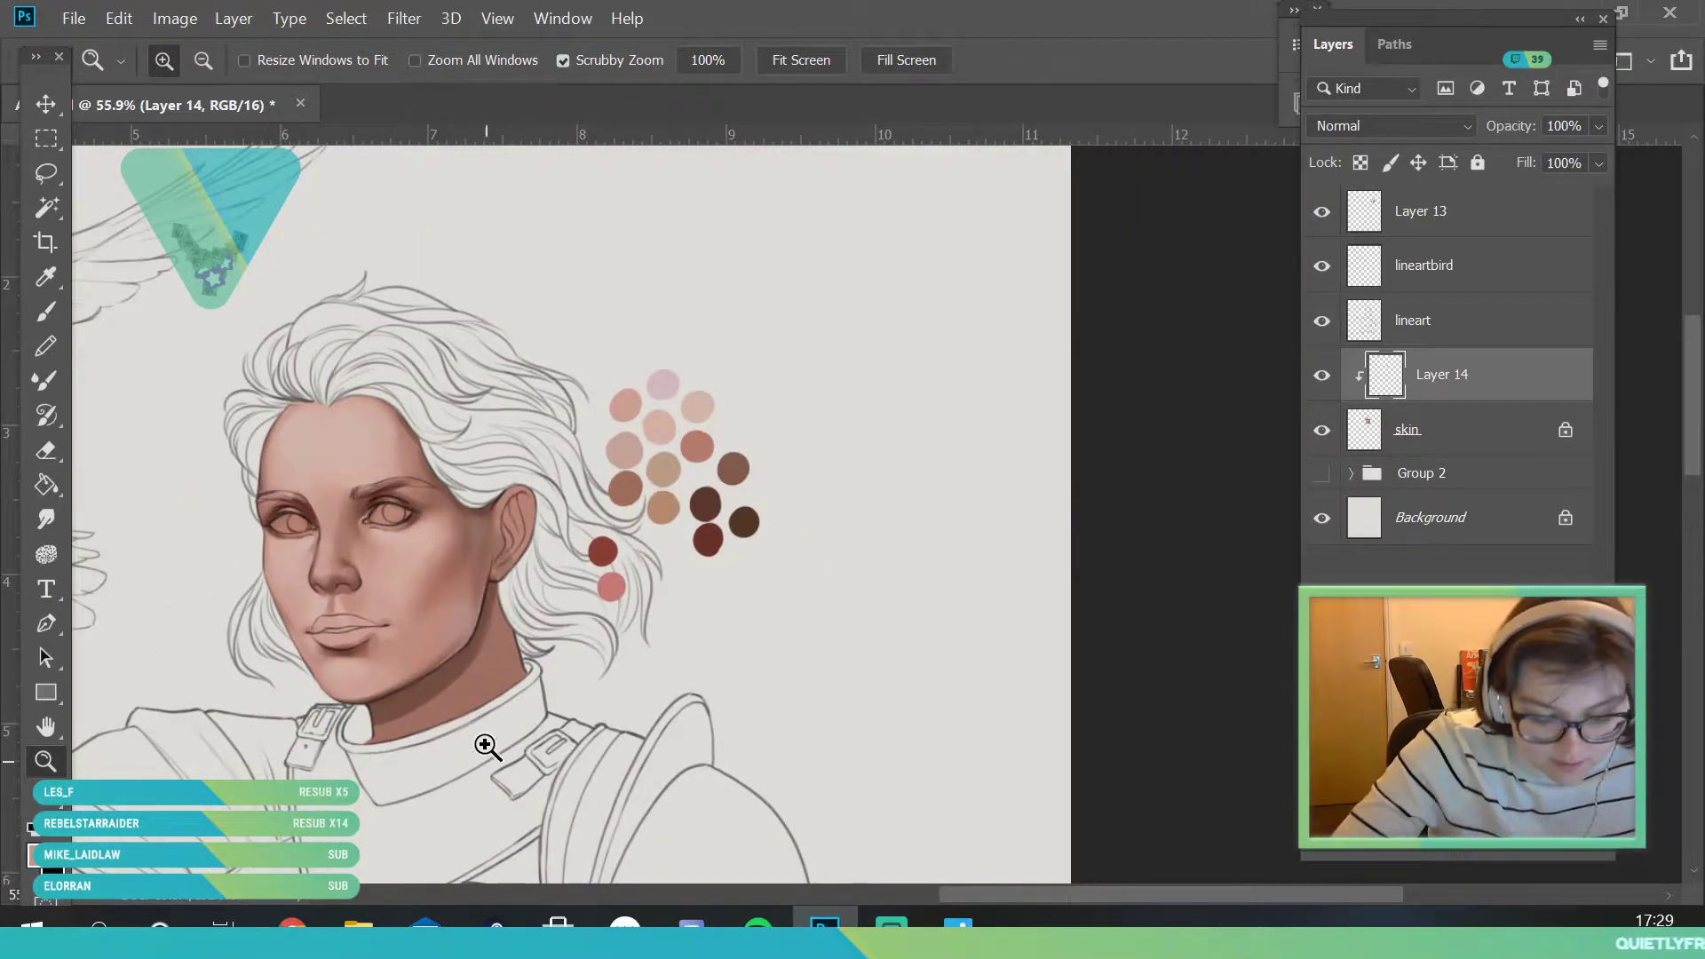
scroll(444, 719, "up", 3)
scroll(355, 684, "up", 3)
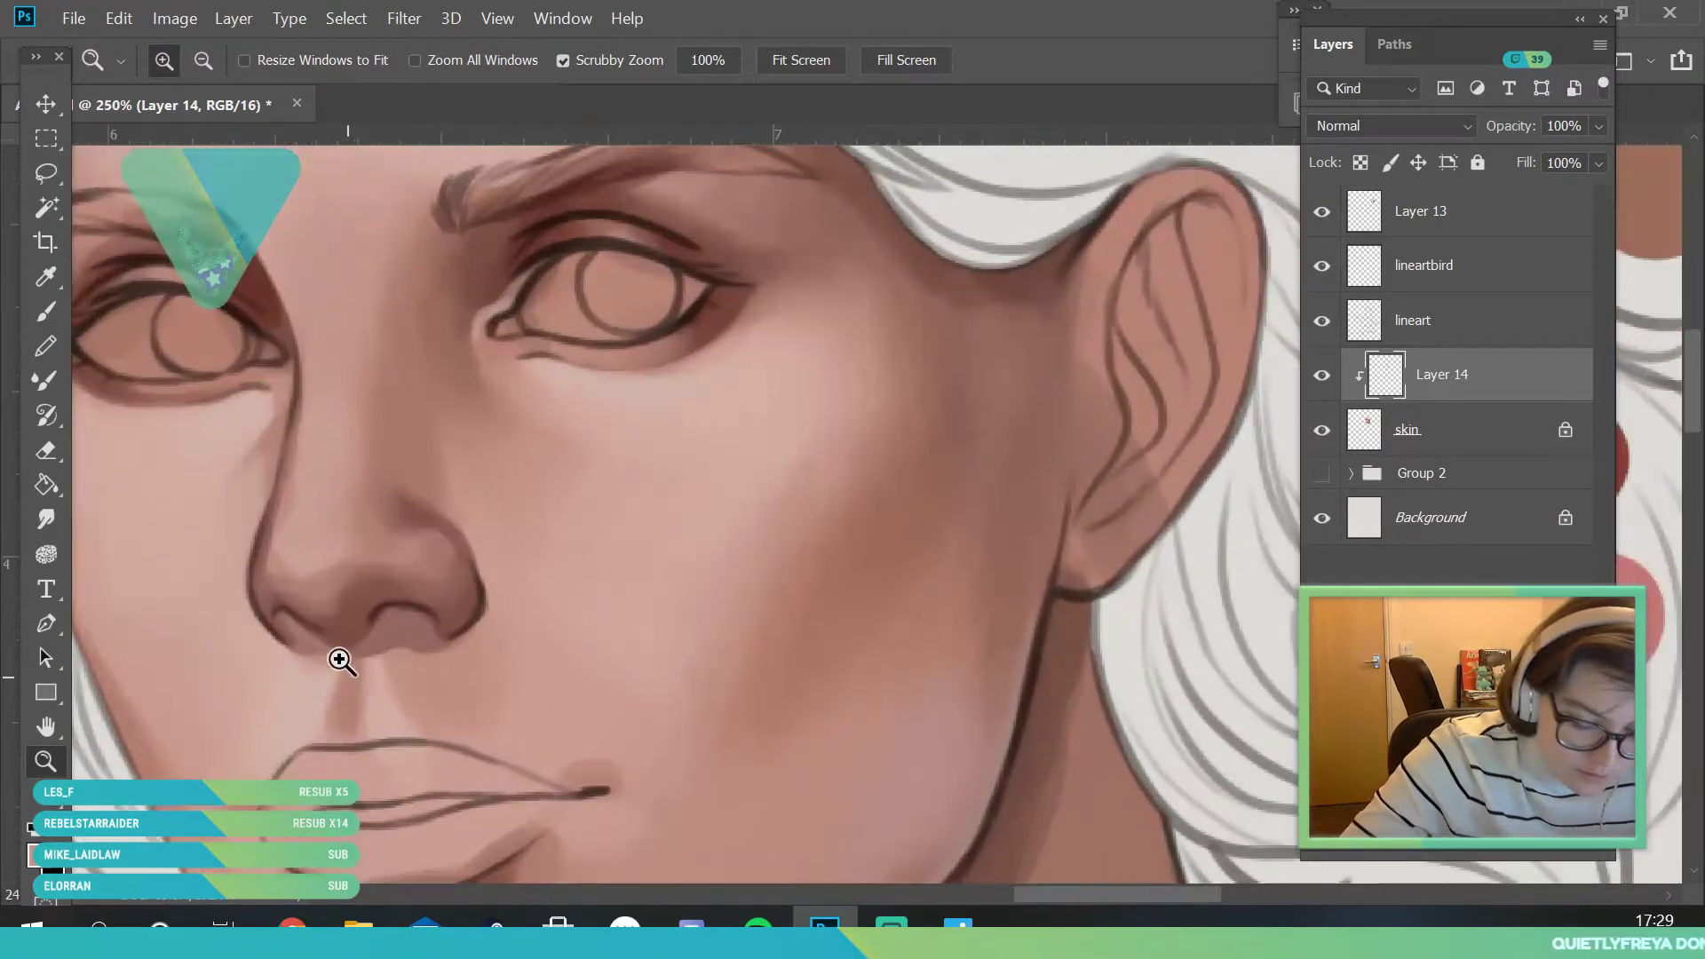
left_click_drag(347, 678, 390, 679)
left_click(45, 277)
left_click(308, 539)
left_click(45, 311)
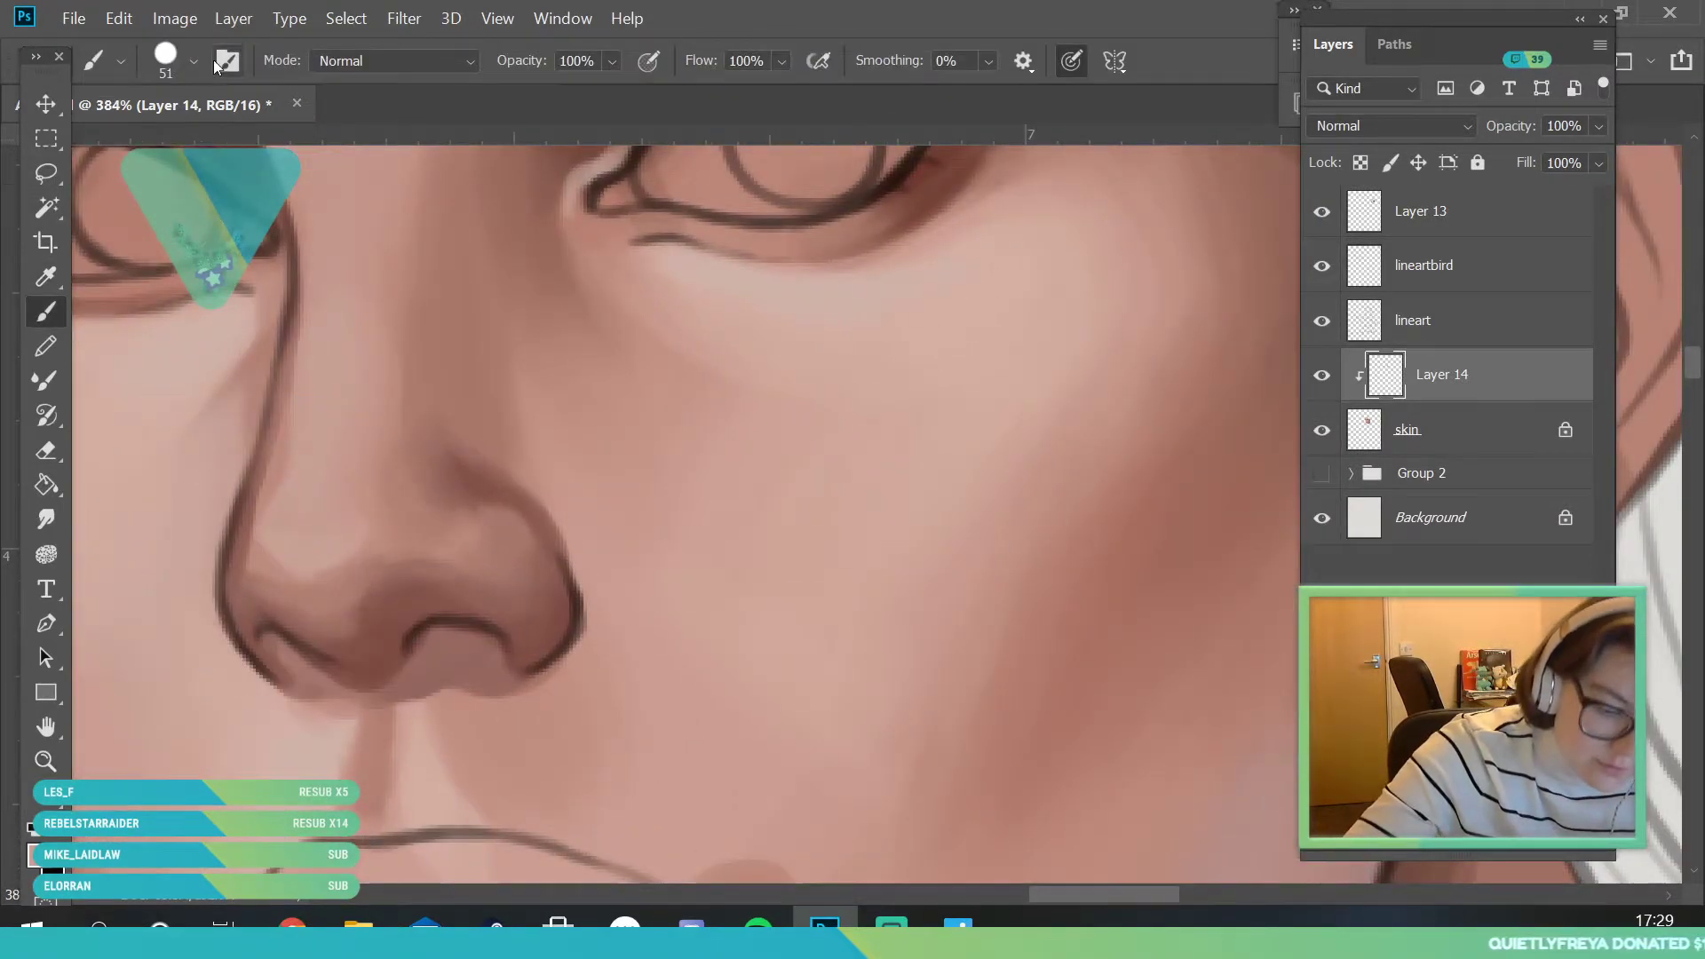
left_click(192, 64)
left_click(153, 142)
left_click(506, 639)
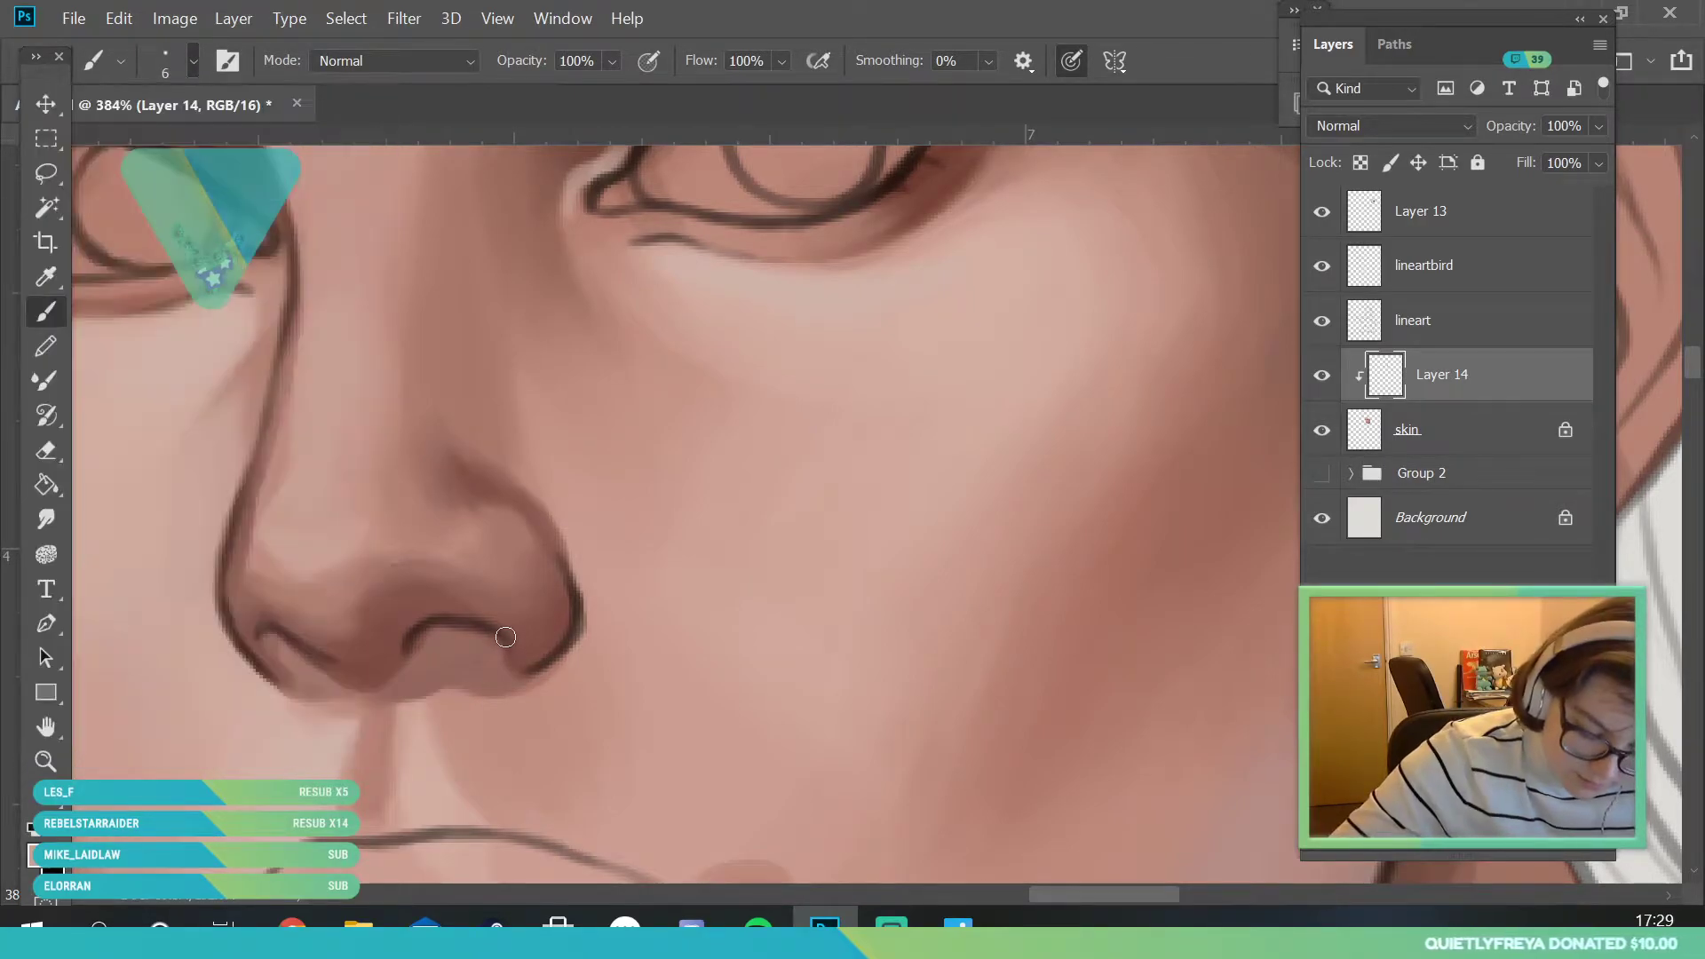
left_click_drag(271, 616, 361, 664)
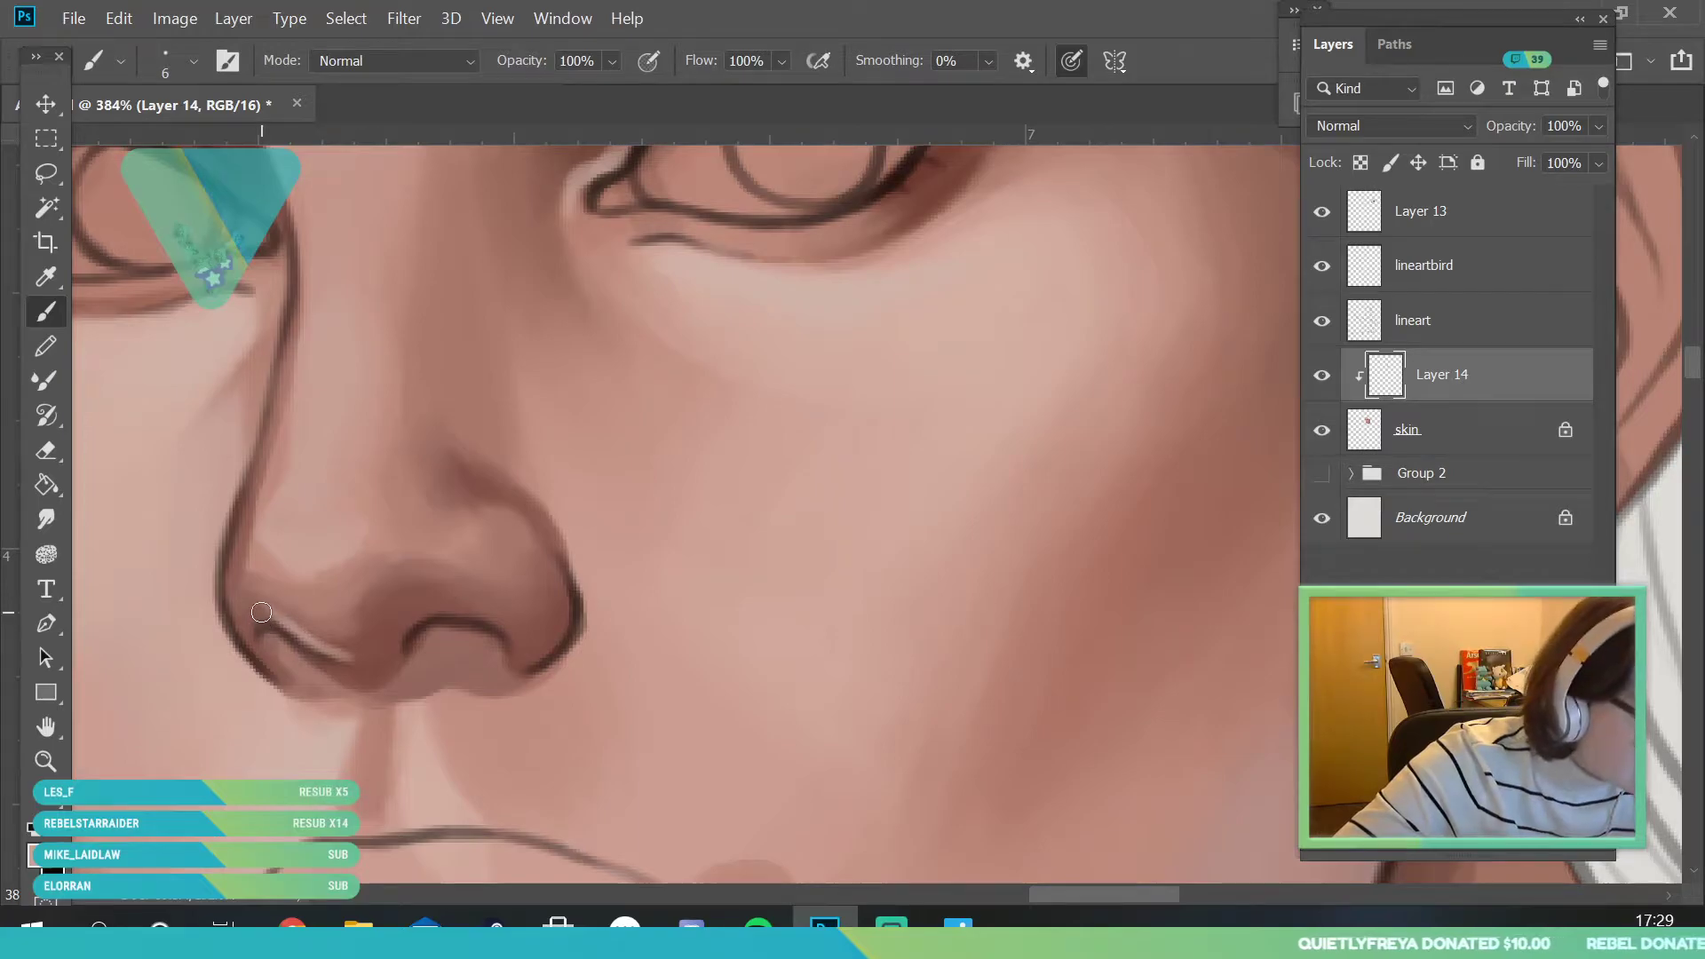
left_click_drag(339, 687, 323, 673)
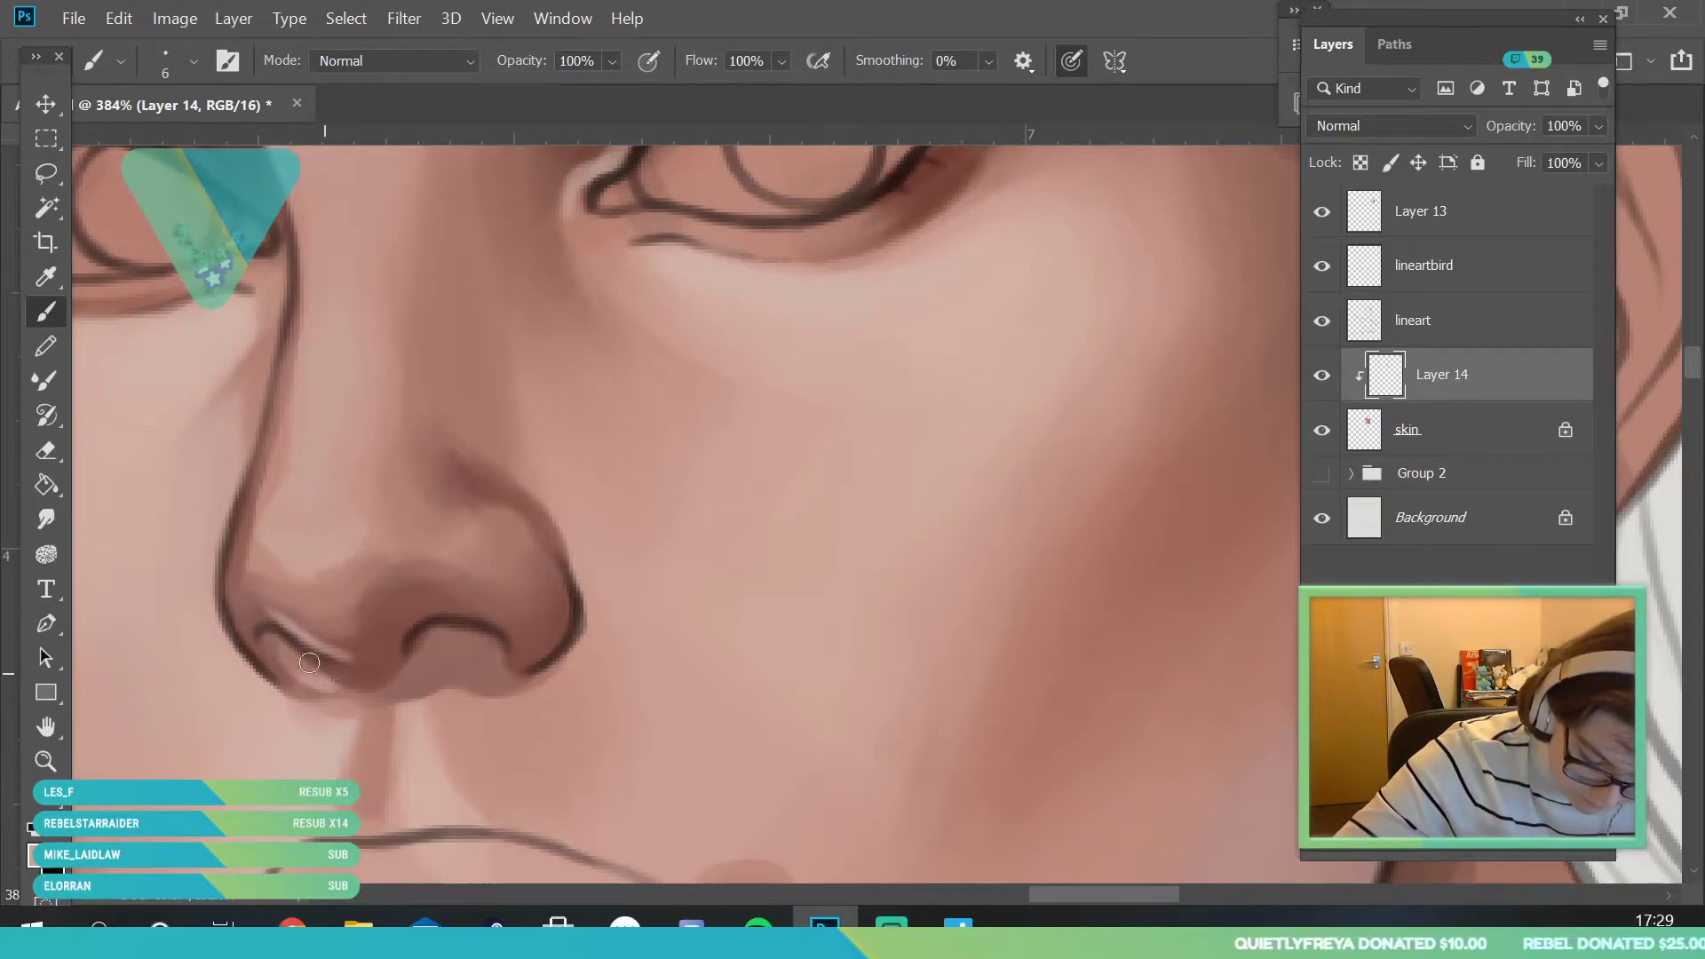
- Sample the dark shadow tone at the temple's hairline and darken the foreground colour to #4b2d28
key("z")
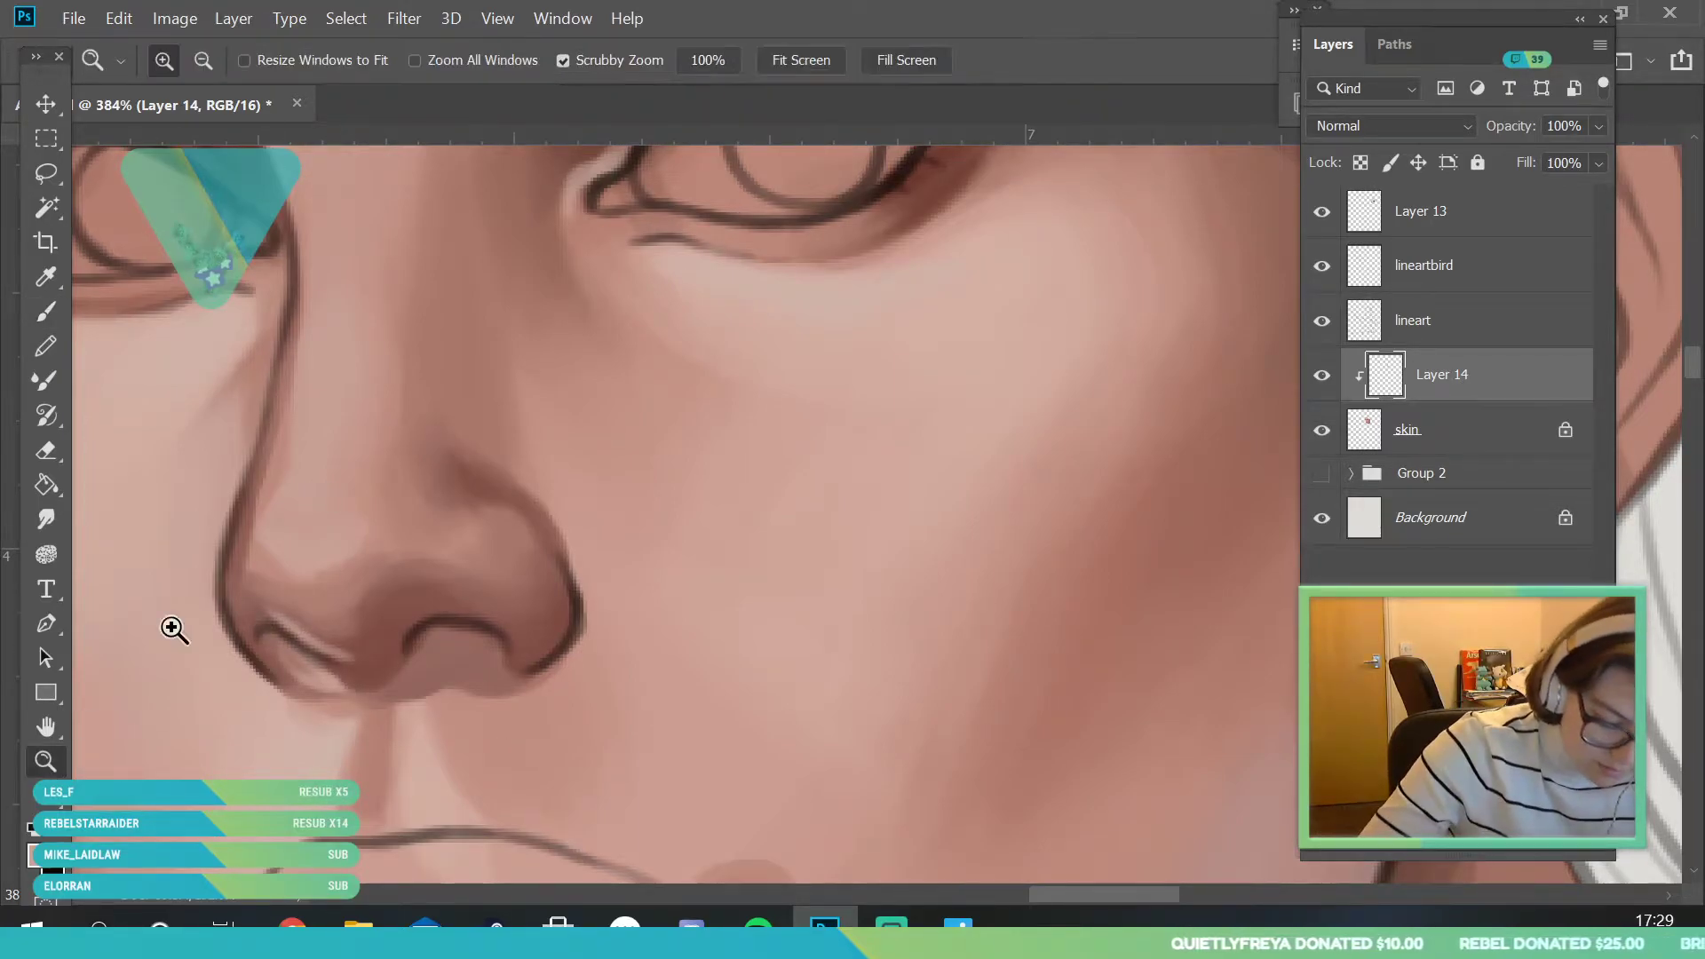
key("ctrl+0")
left_click_drag(484, 553, 539, 619)
left_click_drag(450, 488, 340, 493)
left_click_drag(398, 569, 470, 513)
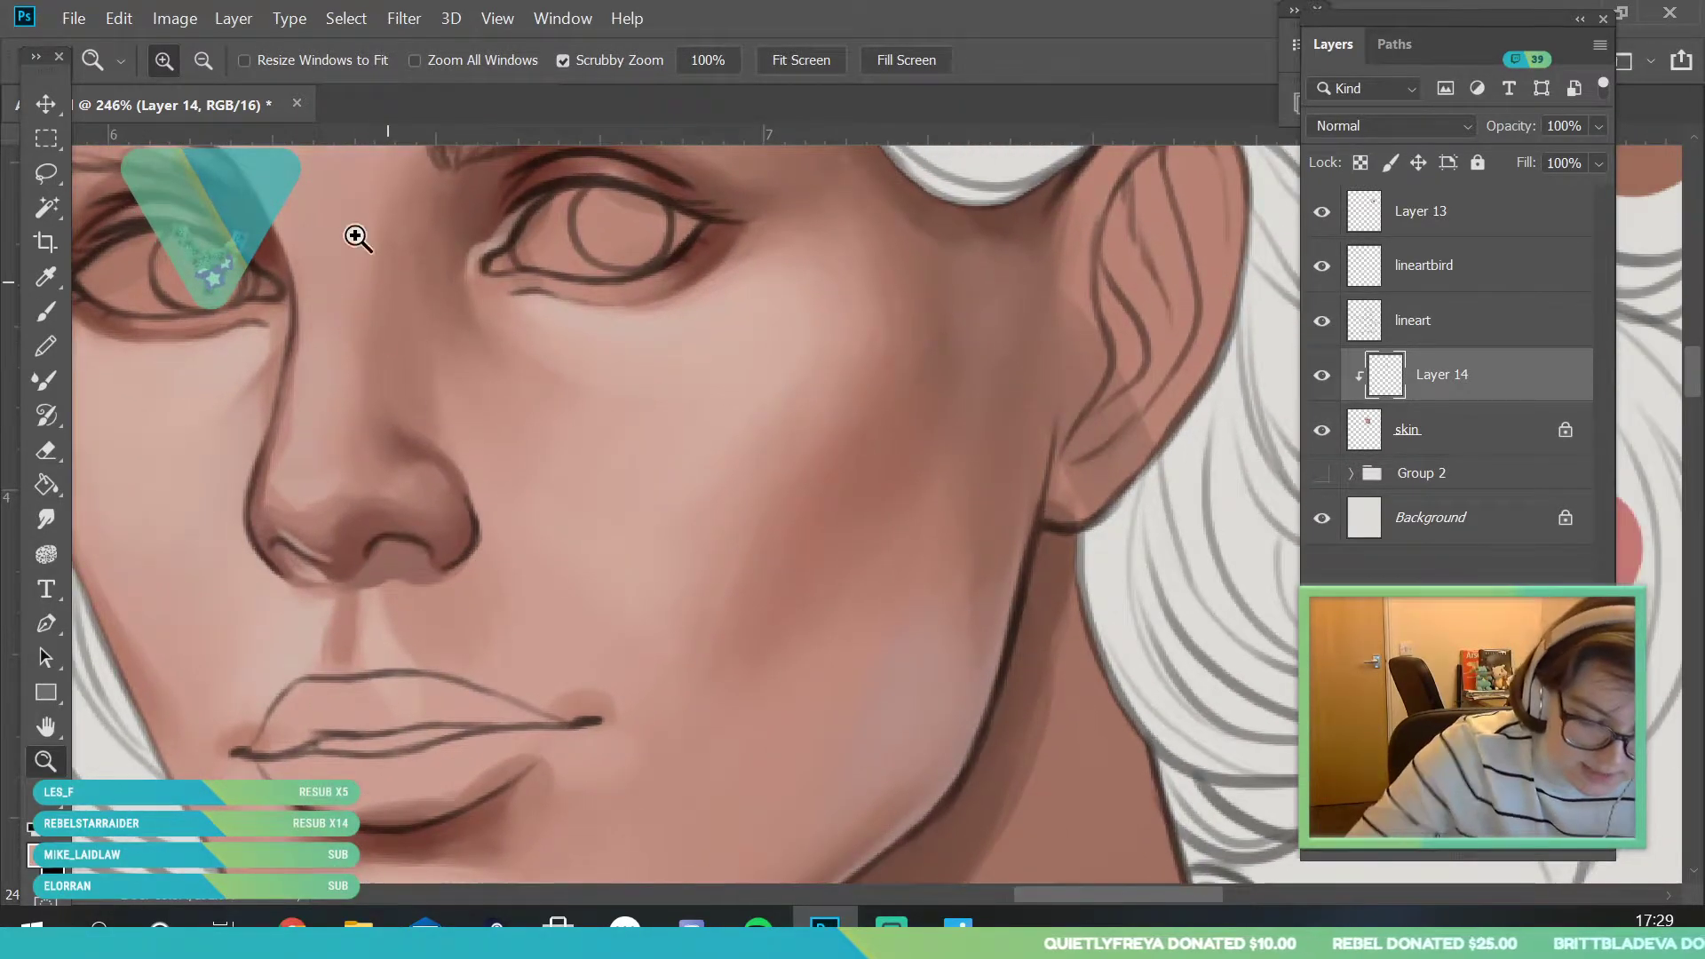
left_click(46, 277)
left_click(1008, 210)
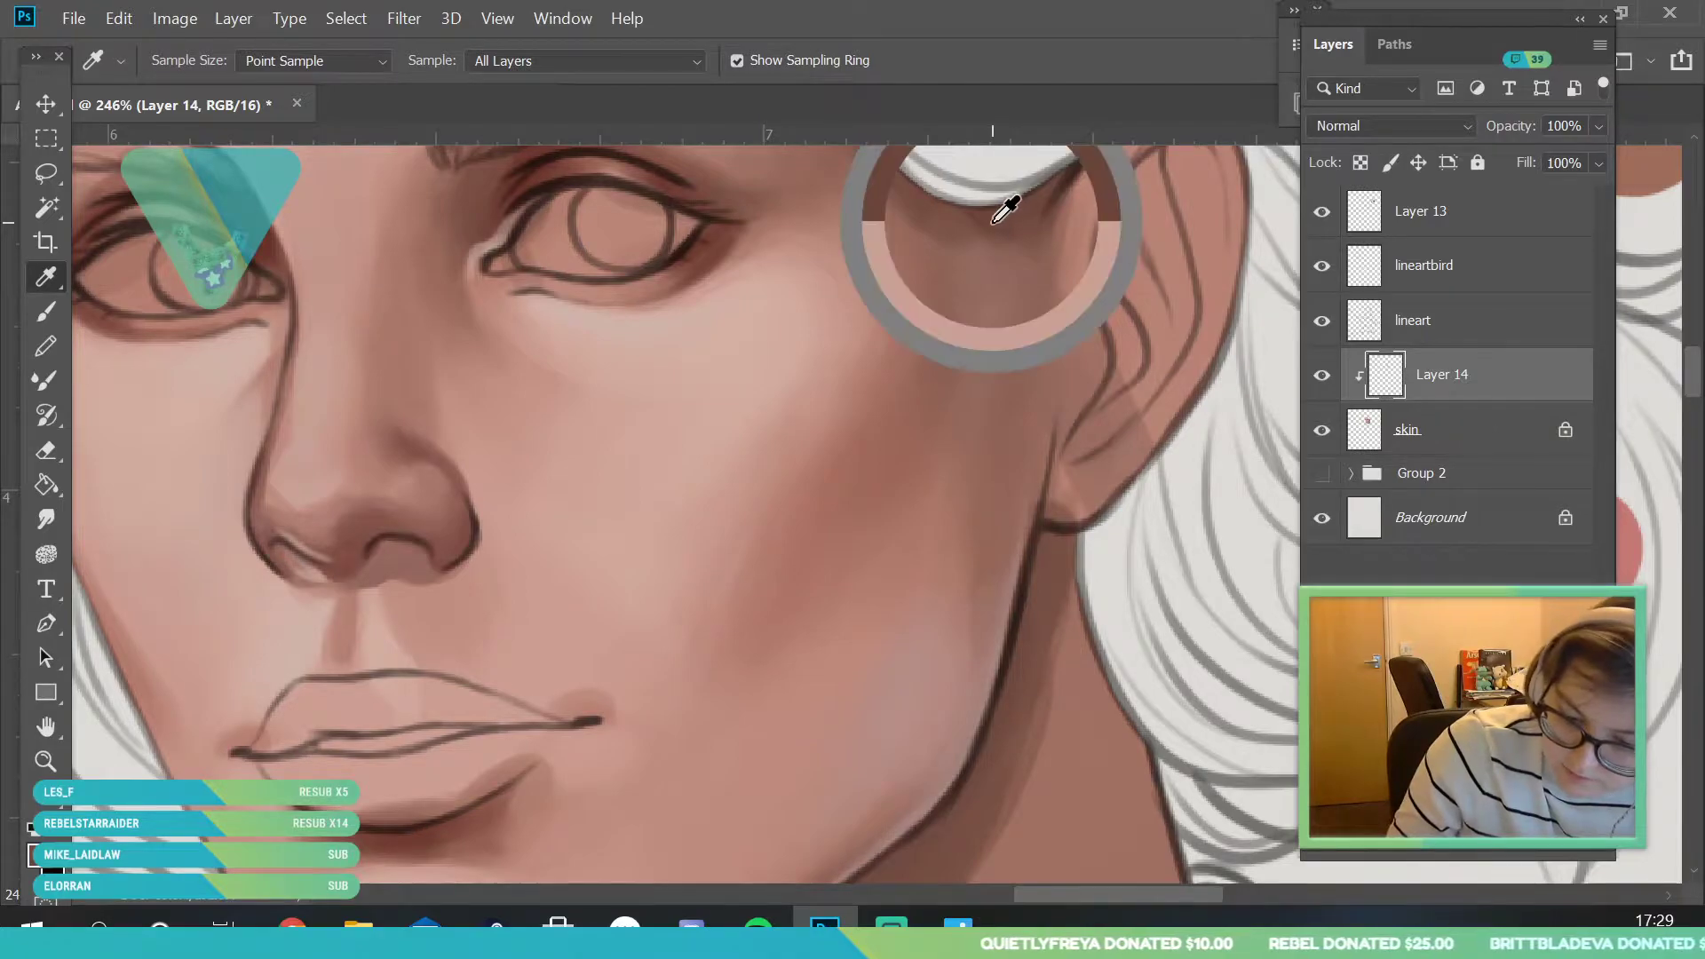
left_click(1257, 494)
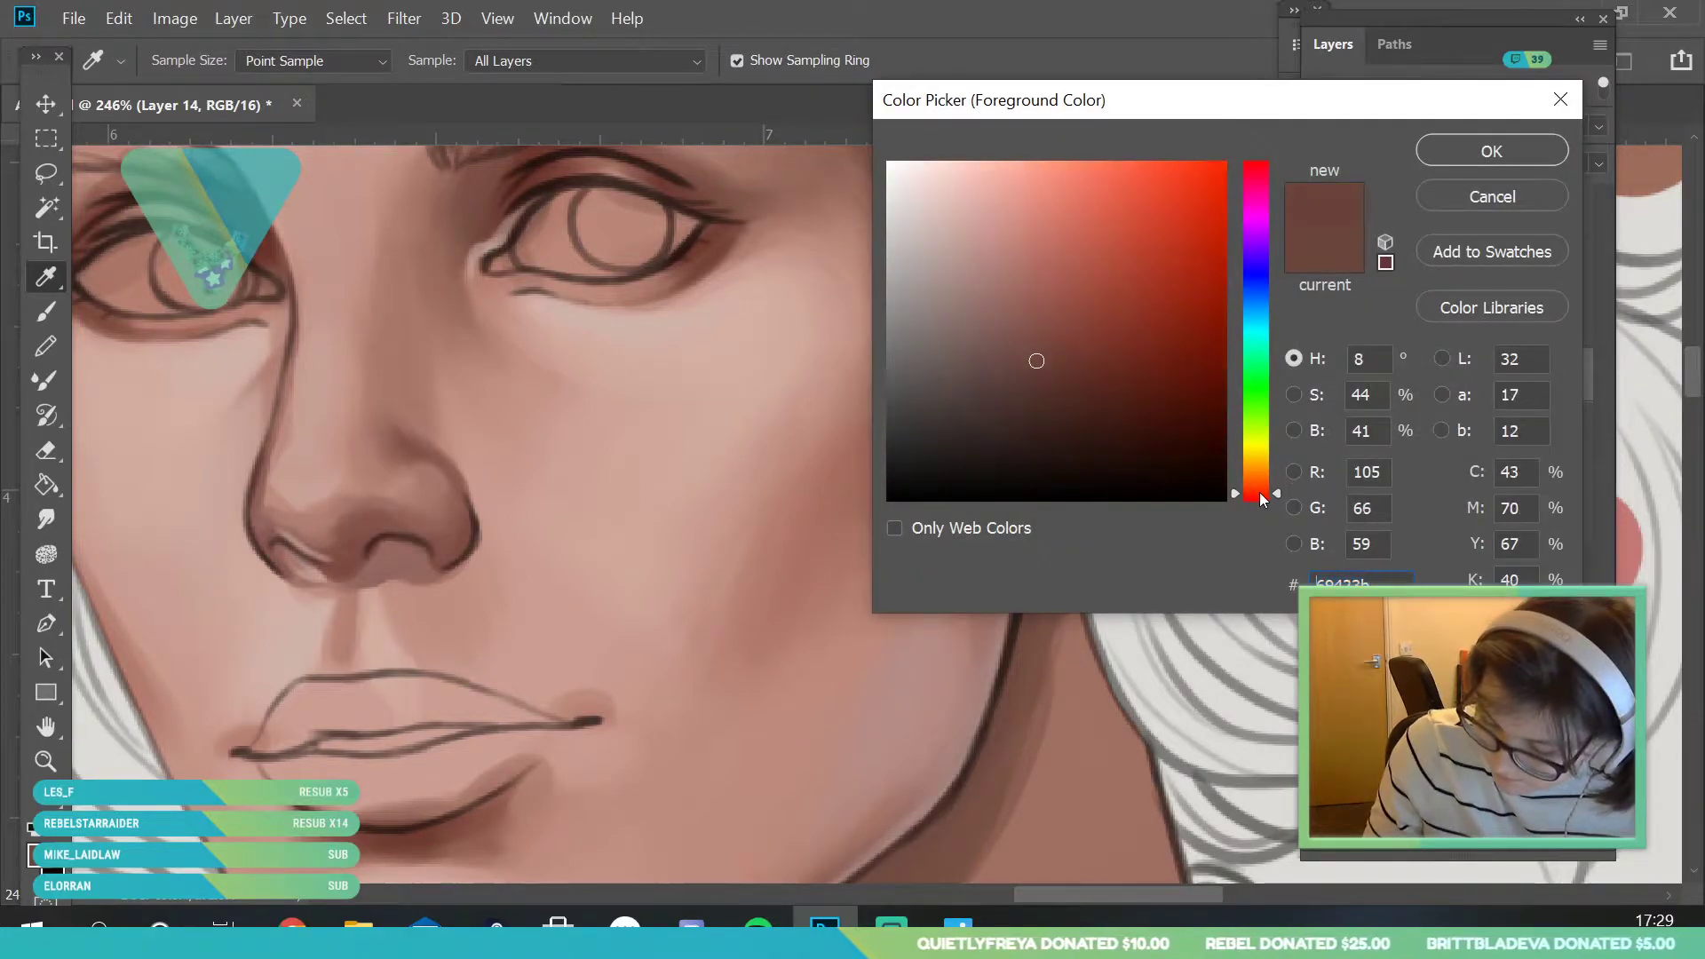
left_click(1045, 403)
left_click(1045, 402)
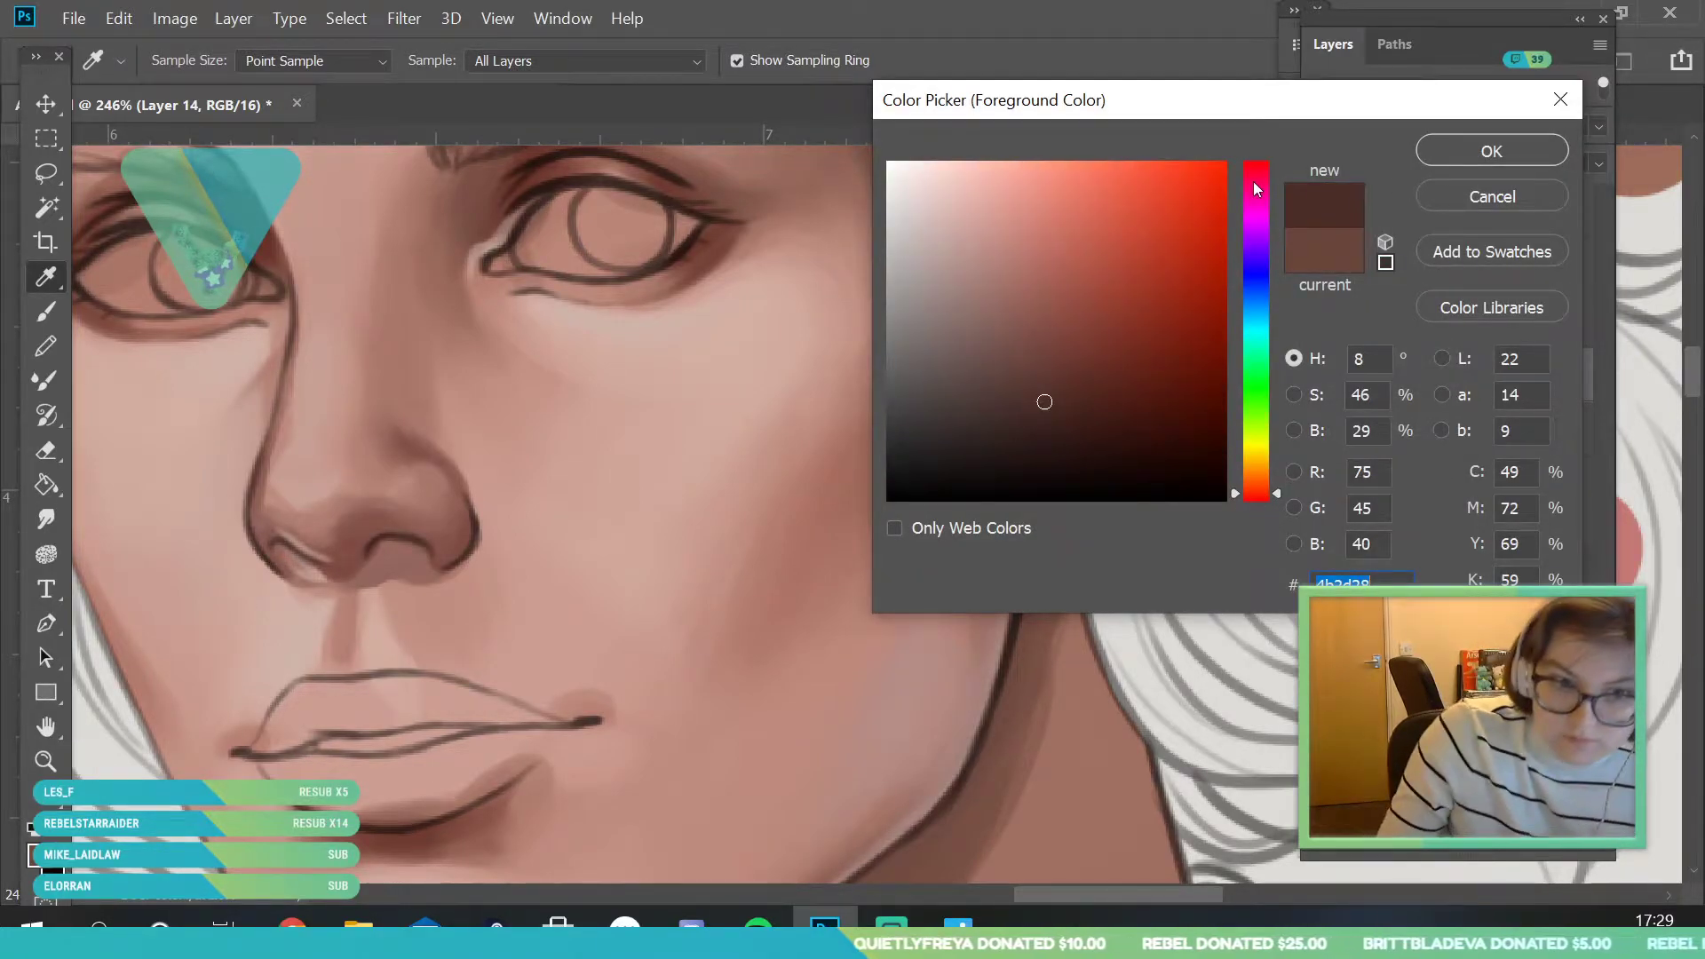
left_click(1475, 152)
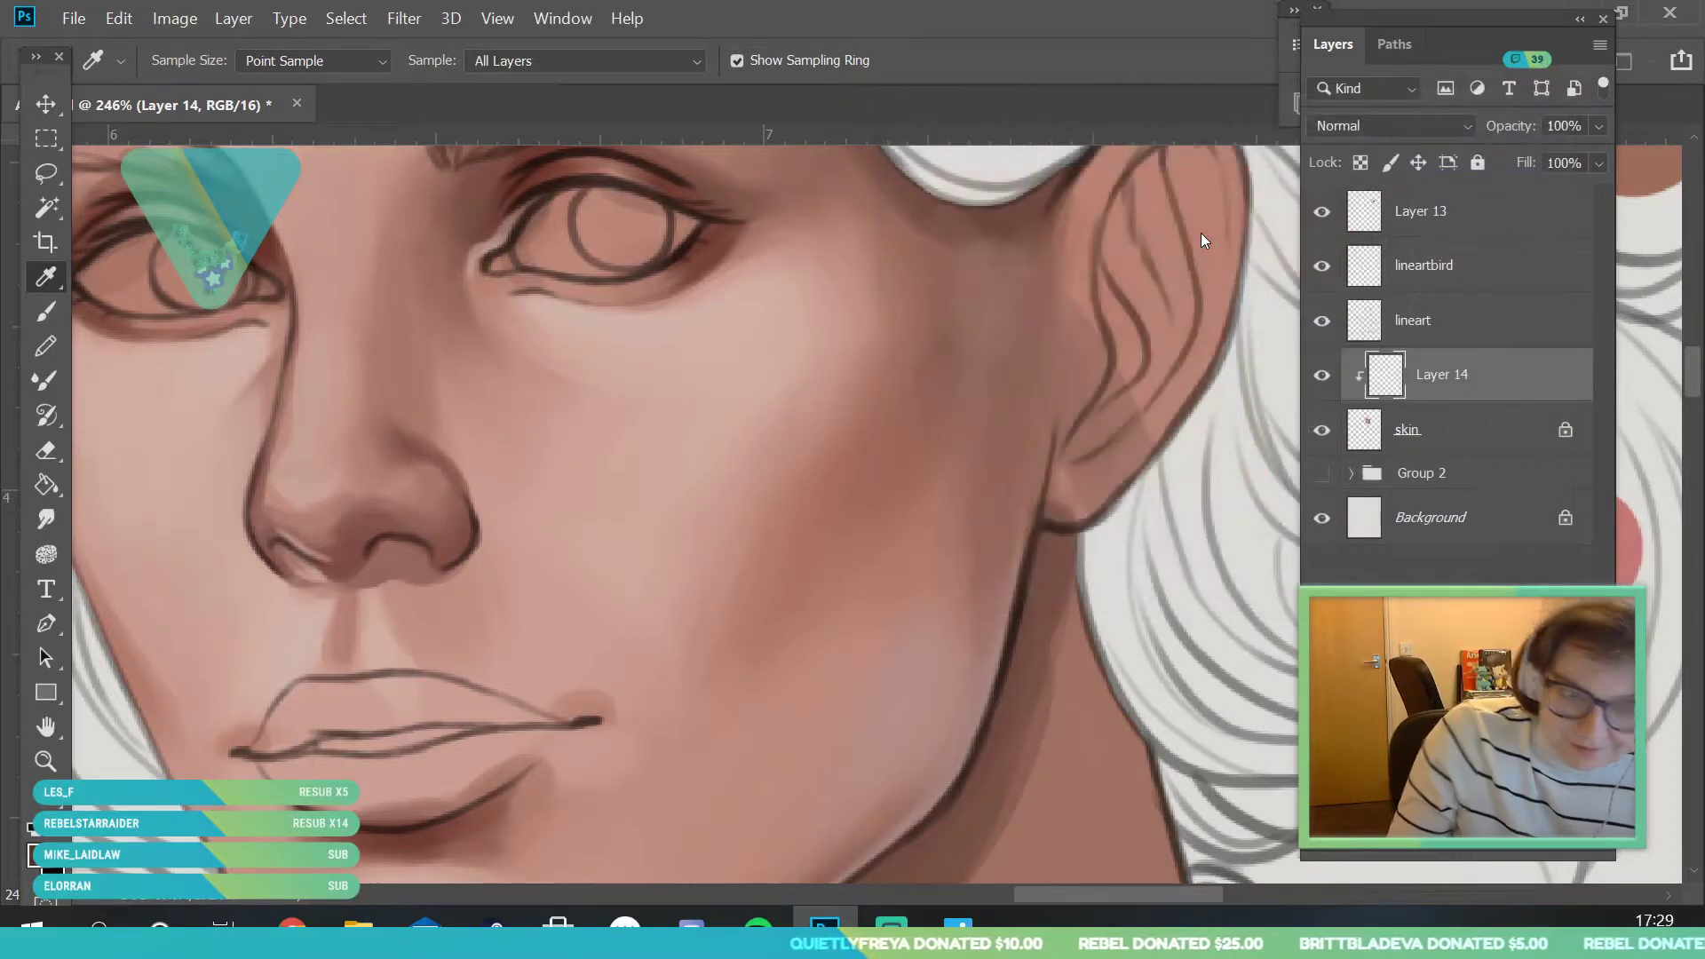
- Paint the dark brown into both nostril creases and along the lower edge of the near nose wing
left_click(50, 314)
left_click(45, 761)
left_click_drag(199, 525, 223, 446)
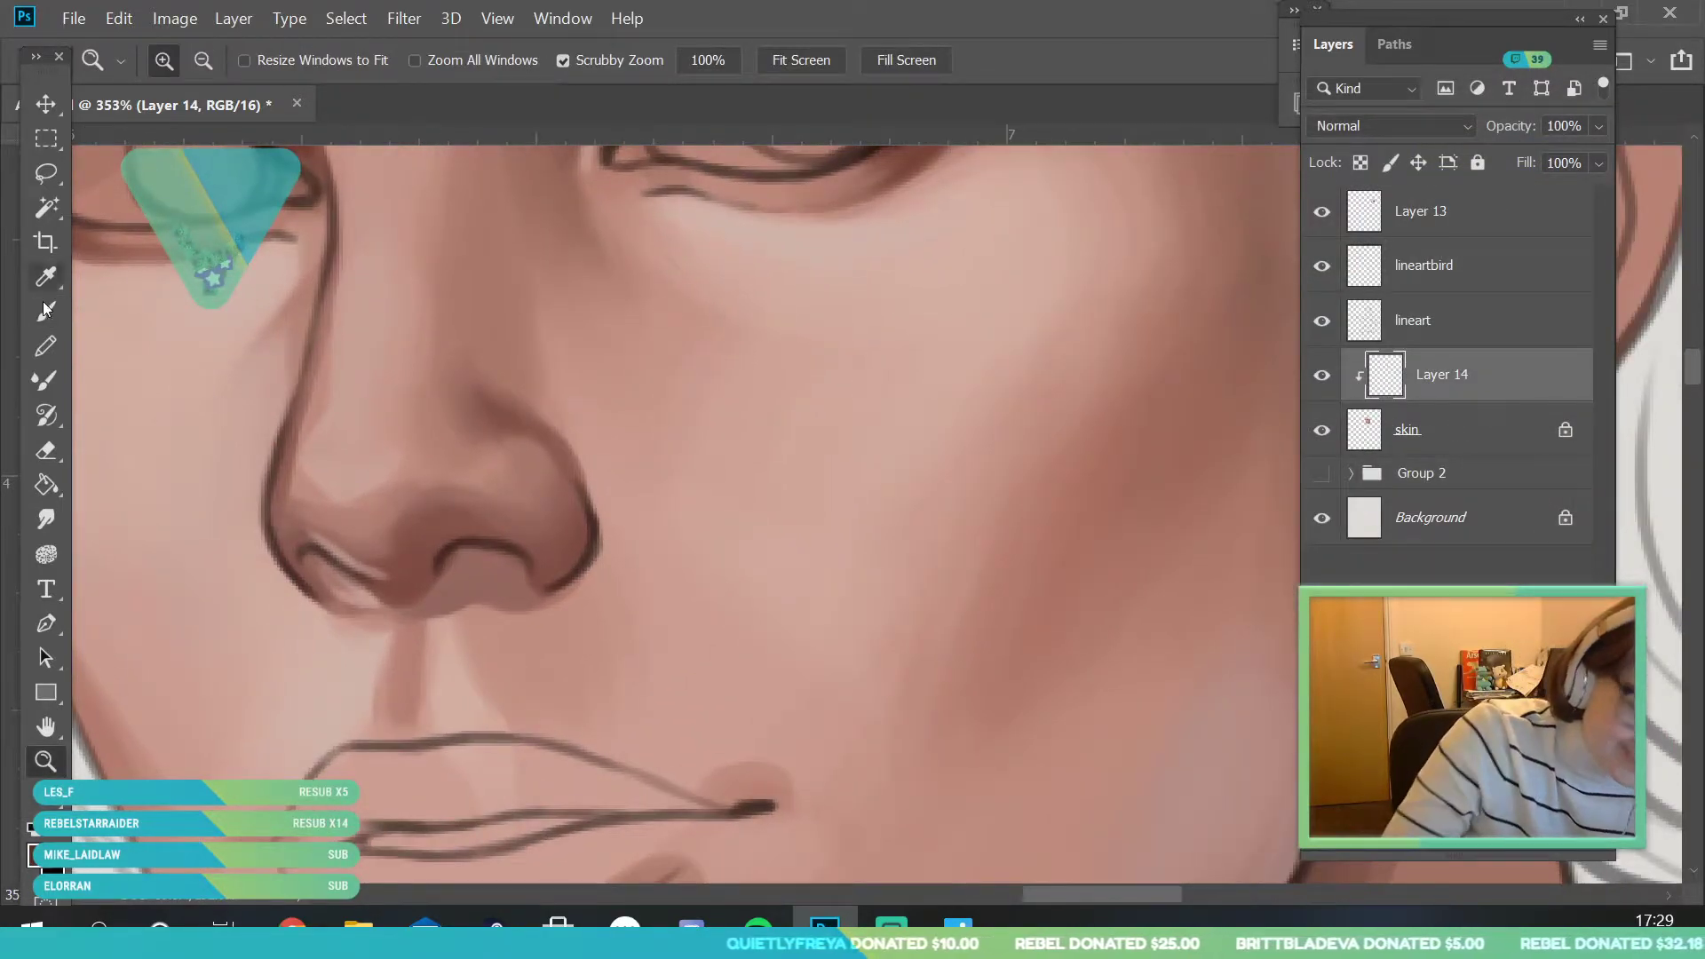
left_click(46, 302)
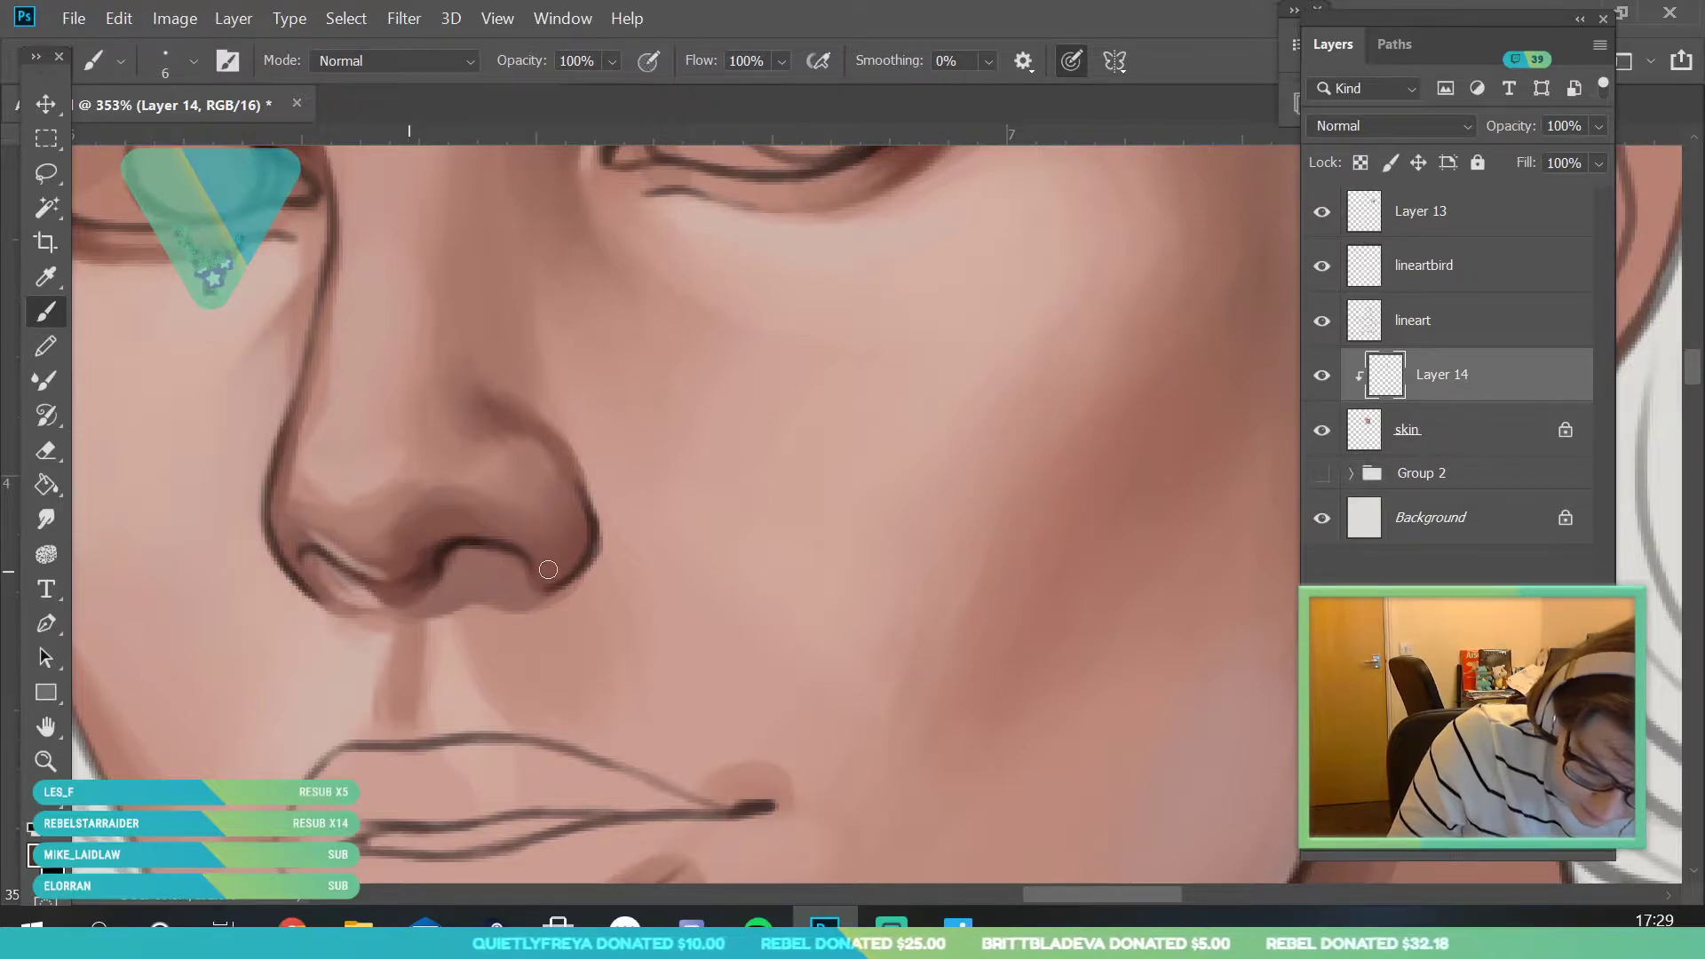
mouse_move(316, 553)
left_mouse_down()
mouse_move(310, 584)
mouse_move(328, 558)
left_mouse_up()
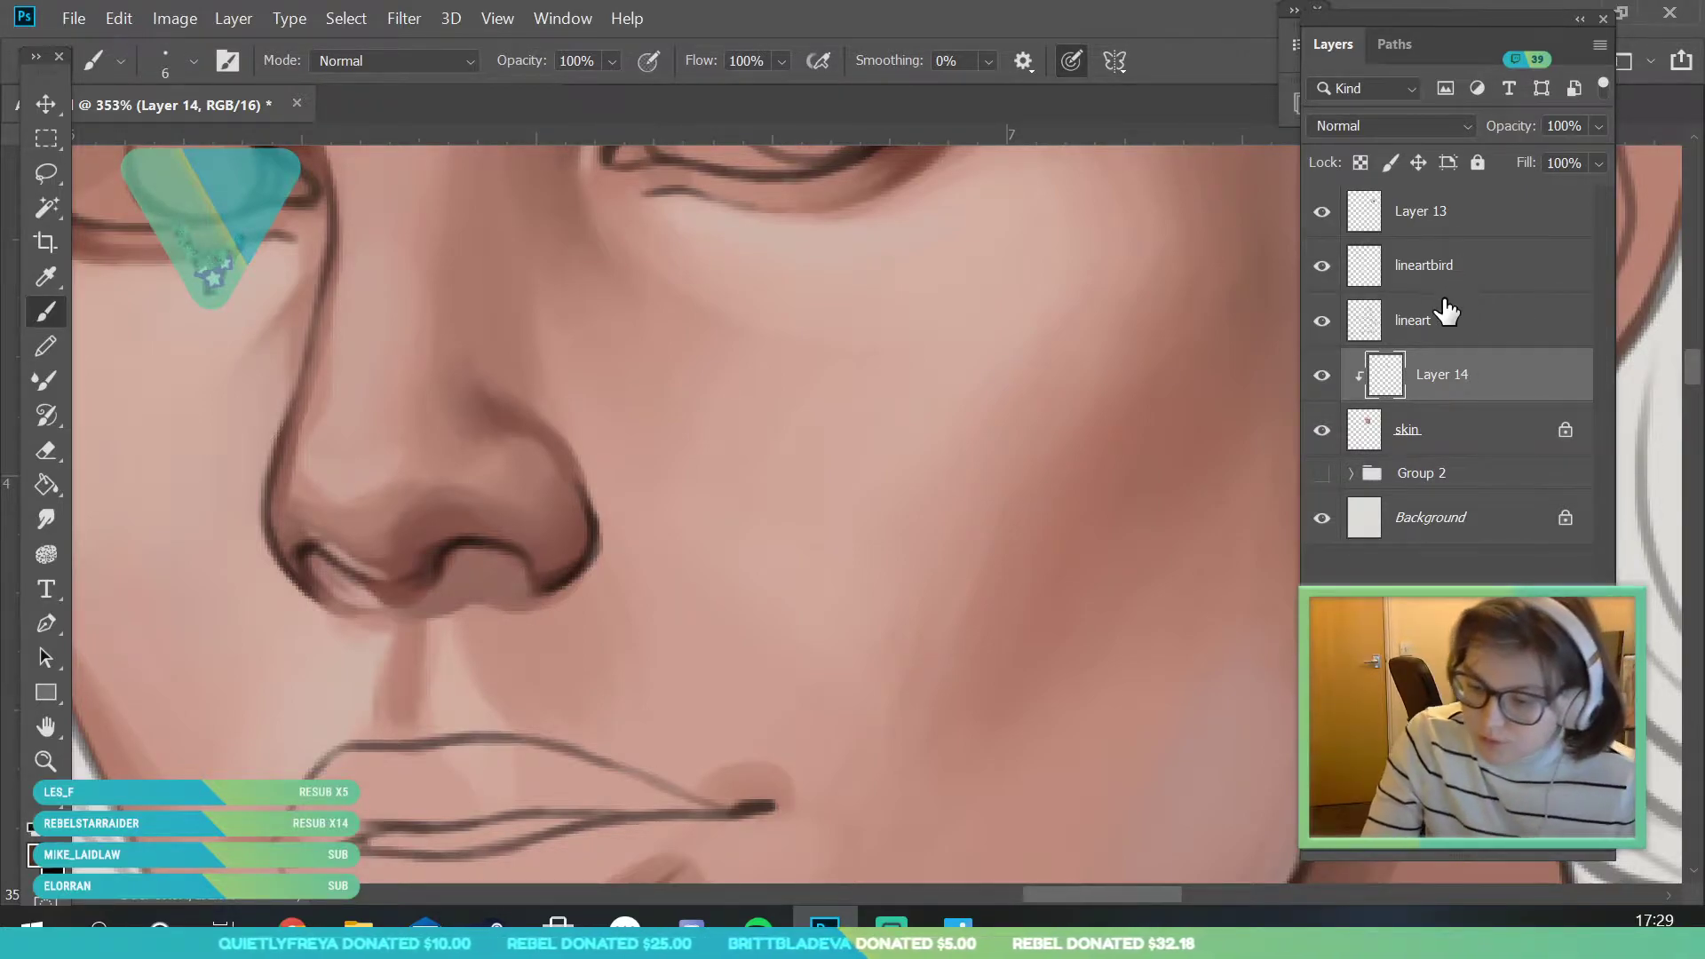
- Add a new layer directly above the lineart layer and name it overlines
left_click(1512, 277)
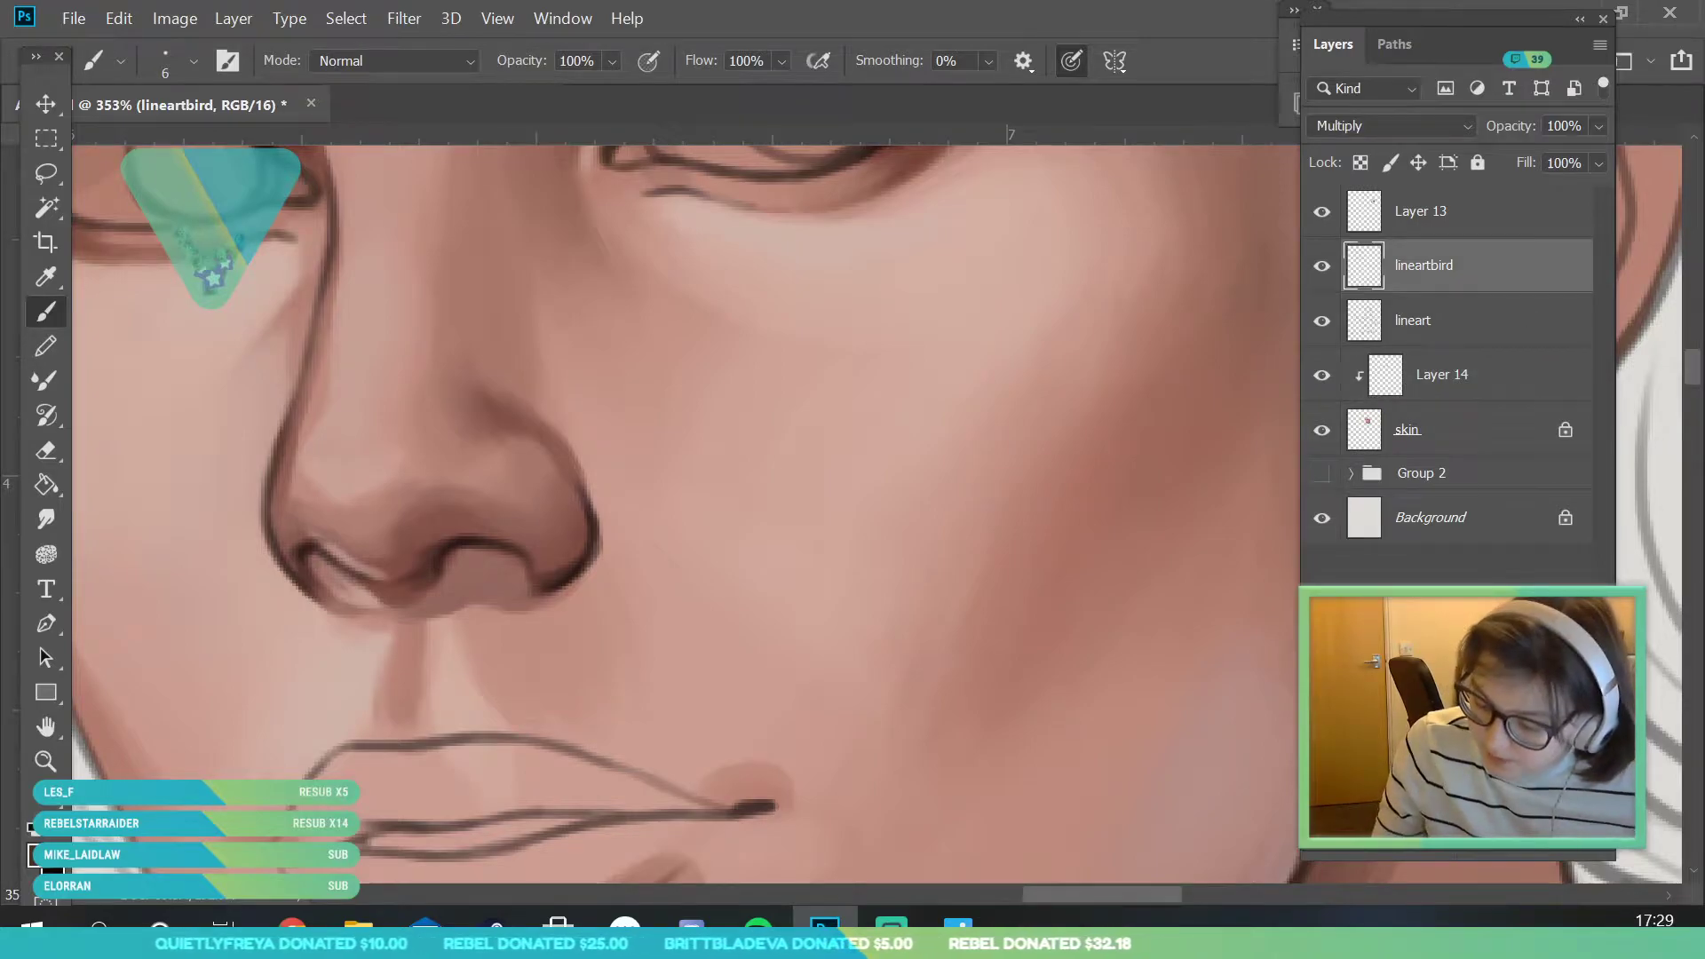
left_click(1455, 320)
left_click(1533, 853)
double_click(1412, 321)
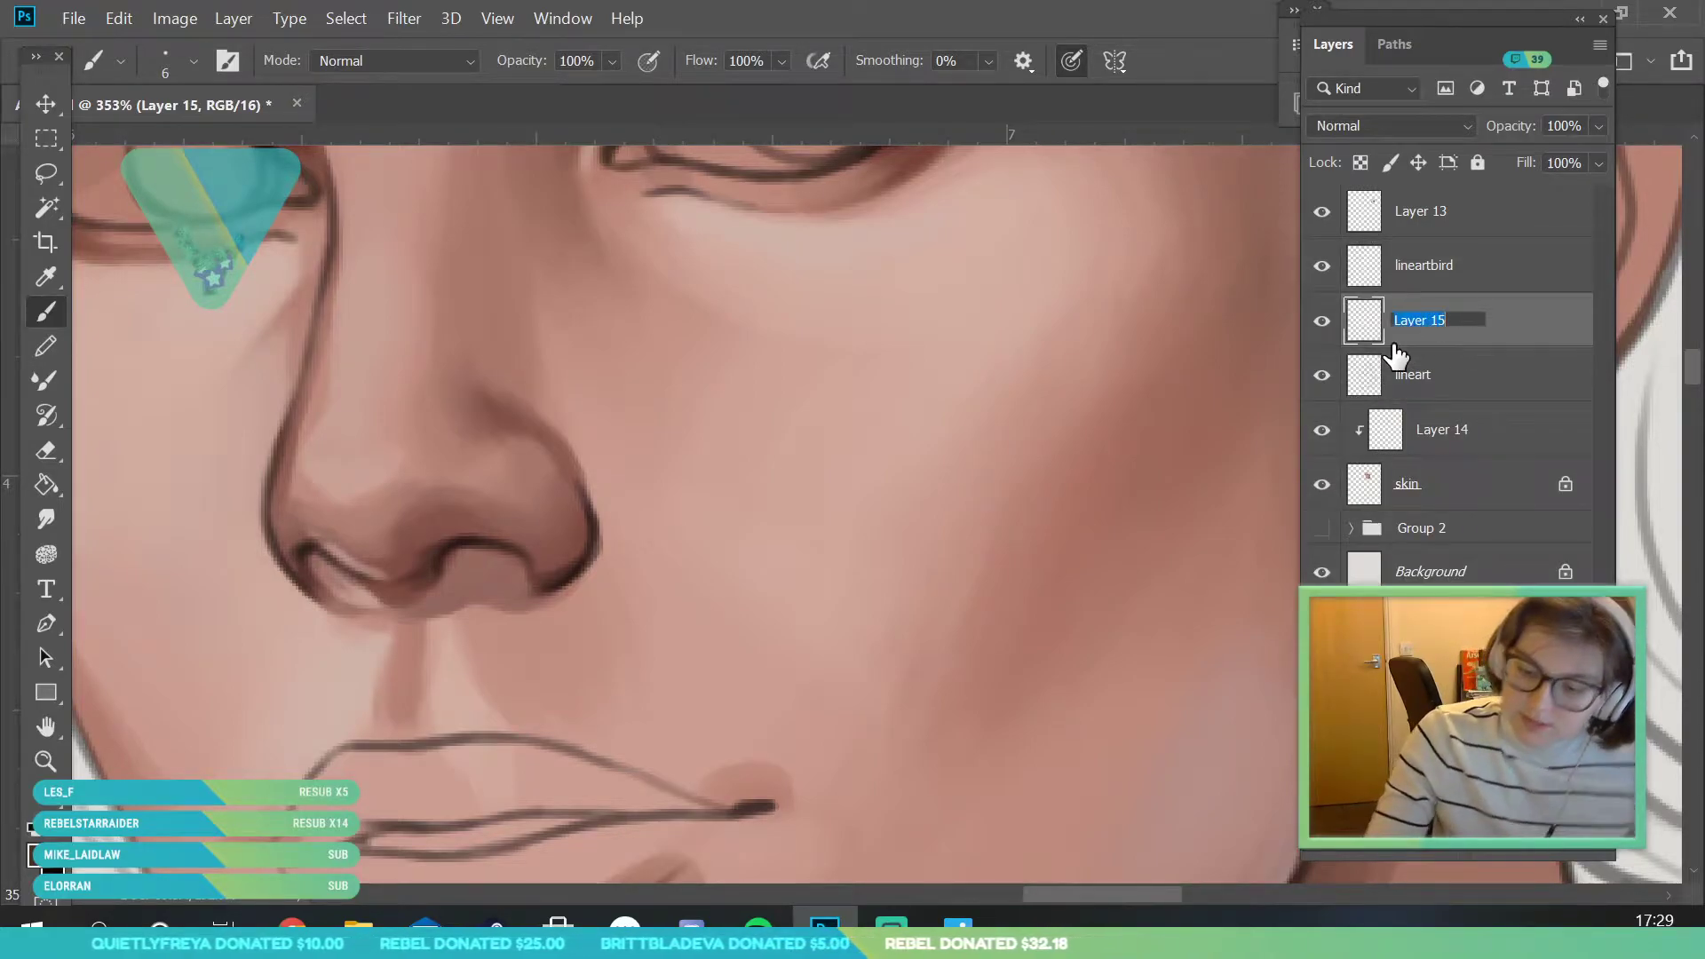
type("overlines")
key("Return")
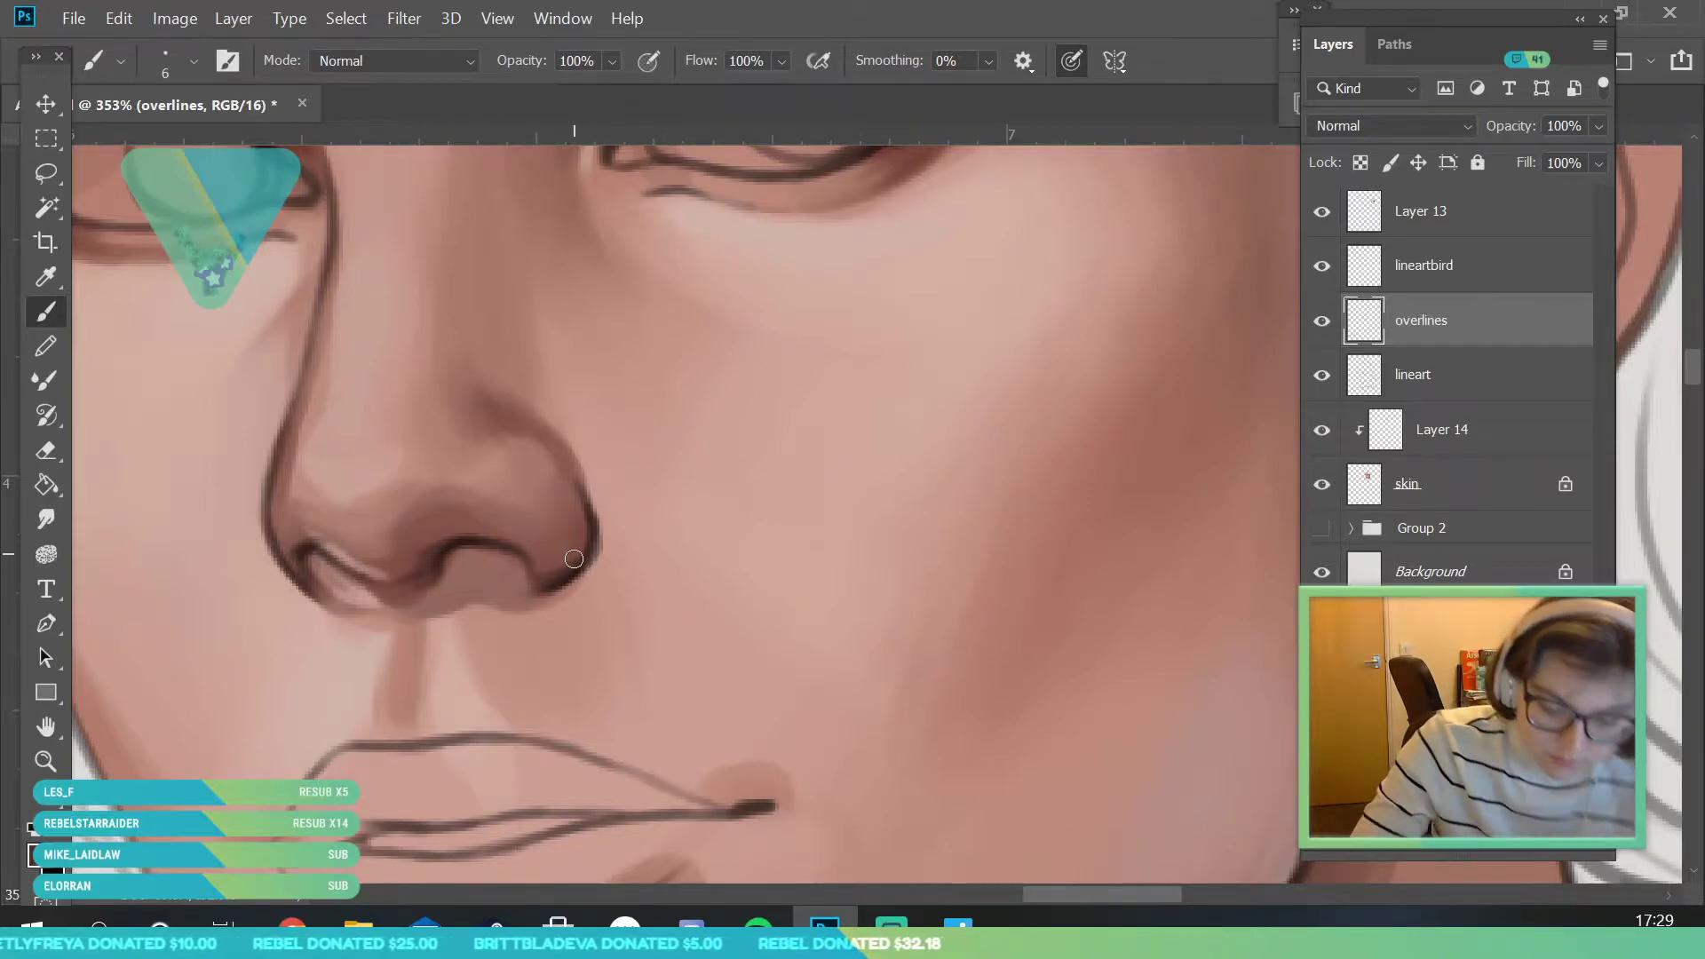
- Sample the brown tones along the nose contour and paint over the line art at the near wing and along the far side of the bridge
key("i")
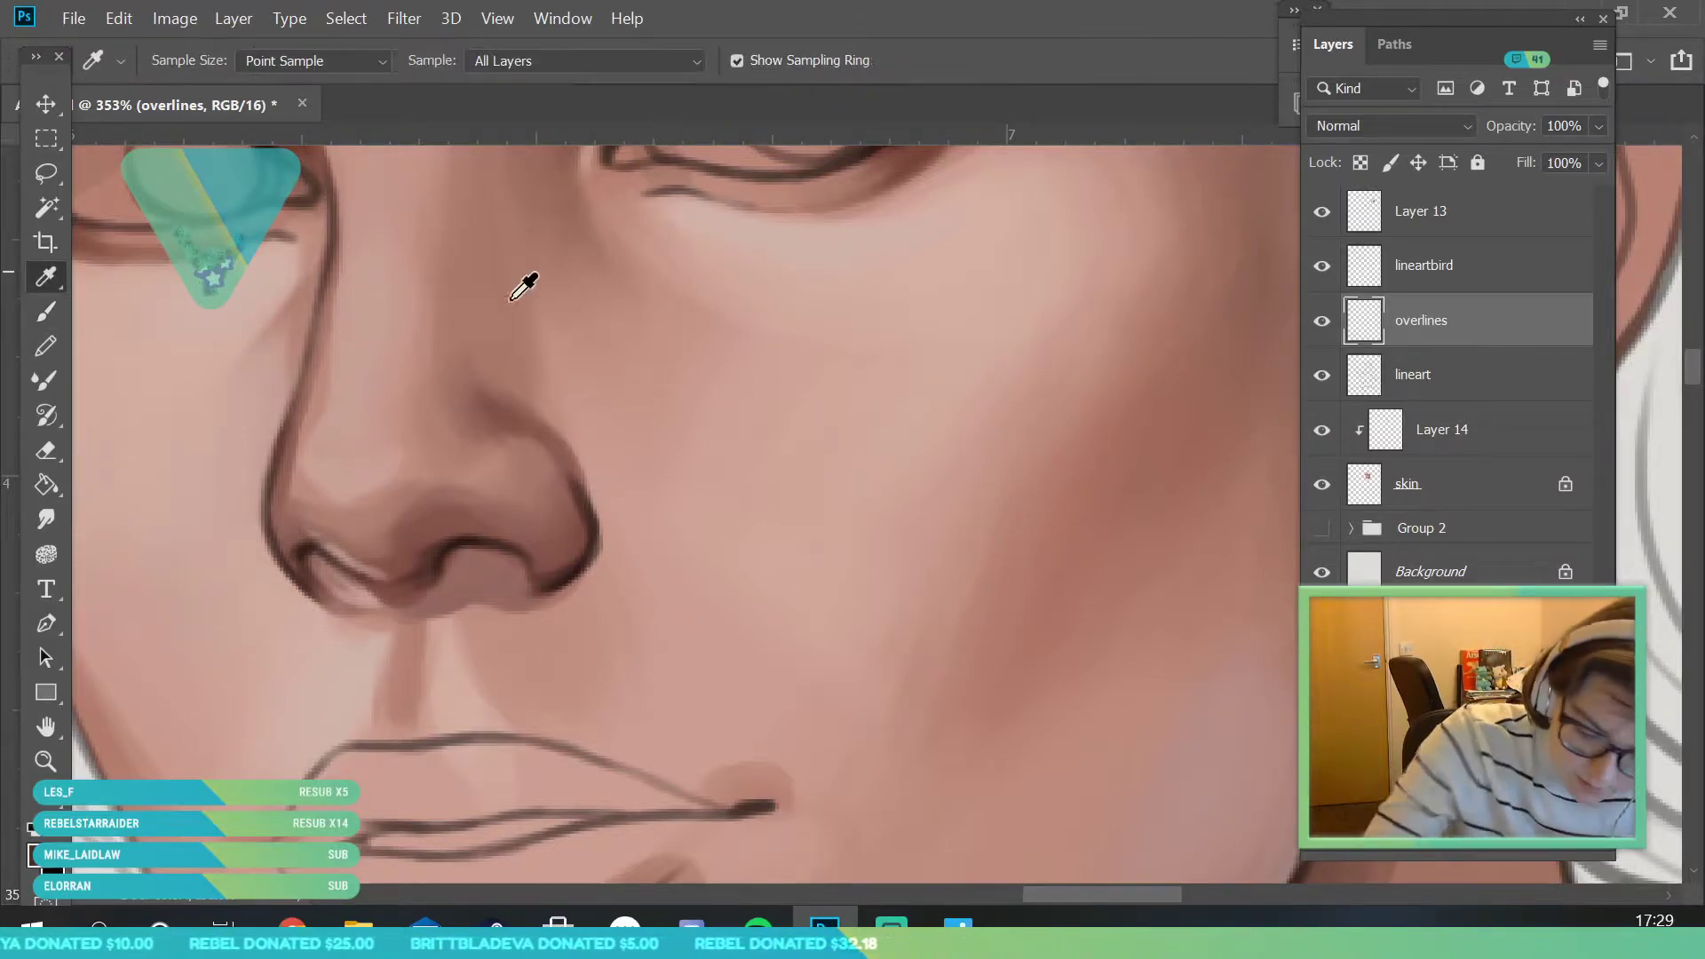
left_click(573, 482)
left_click(52, 311)
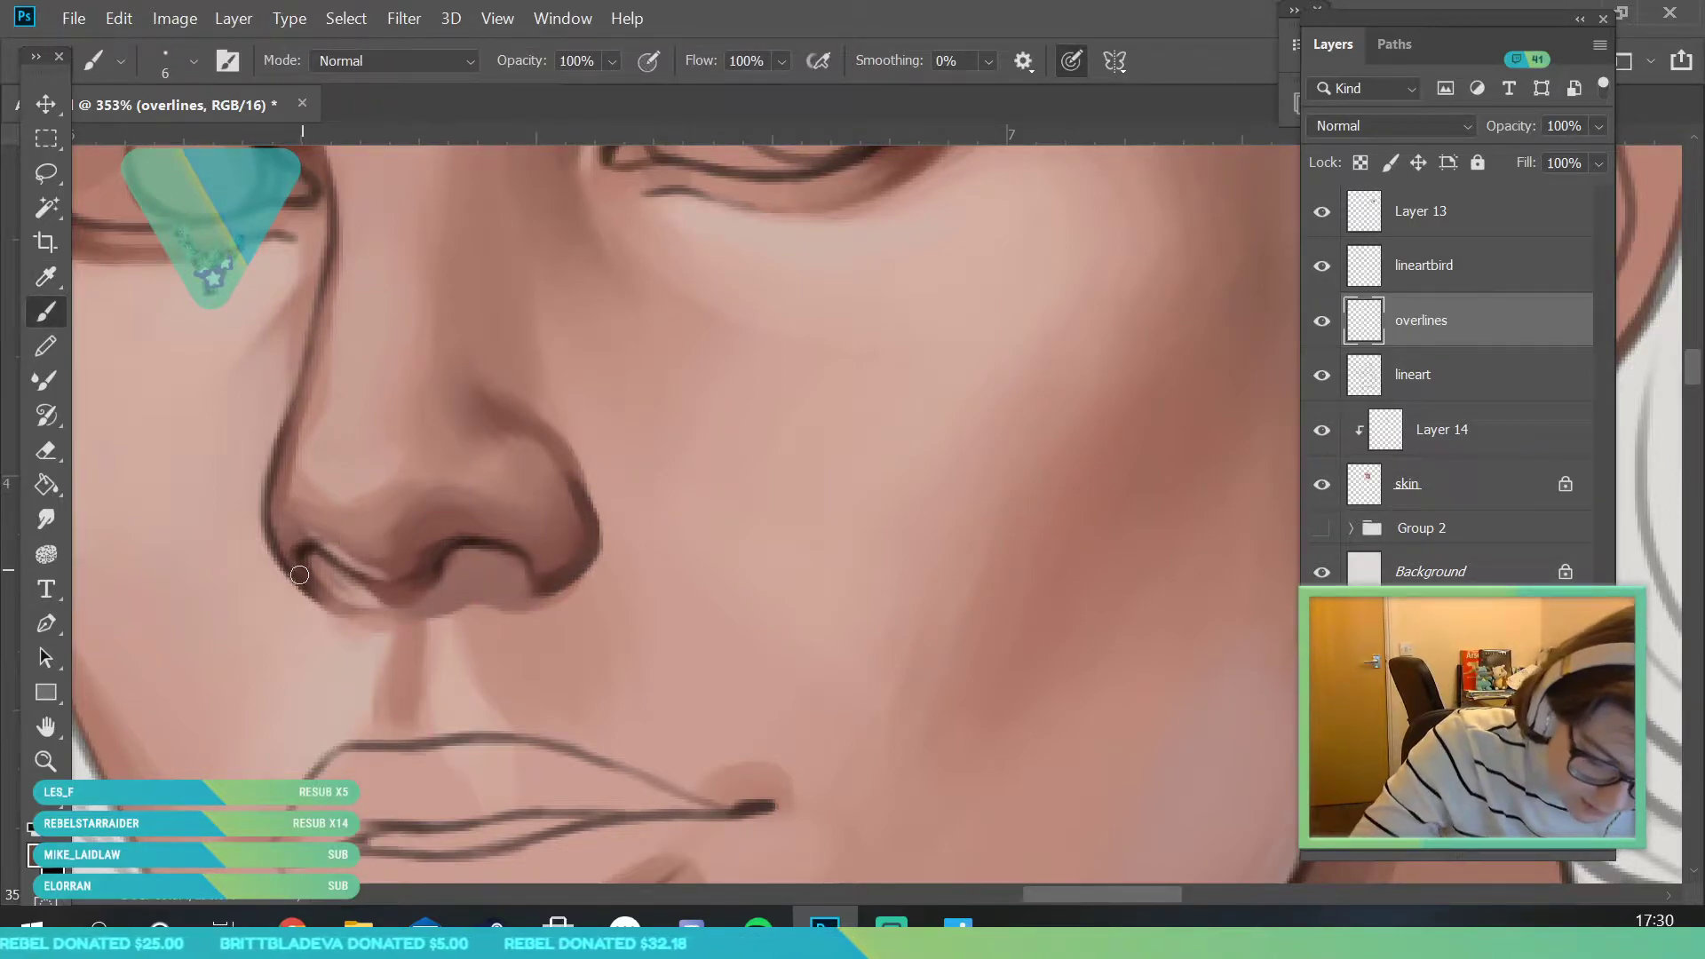
key("i")
left_click_drag(309, 393, 322, 367)
left_click(68, 317)
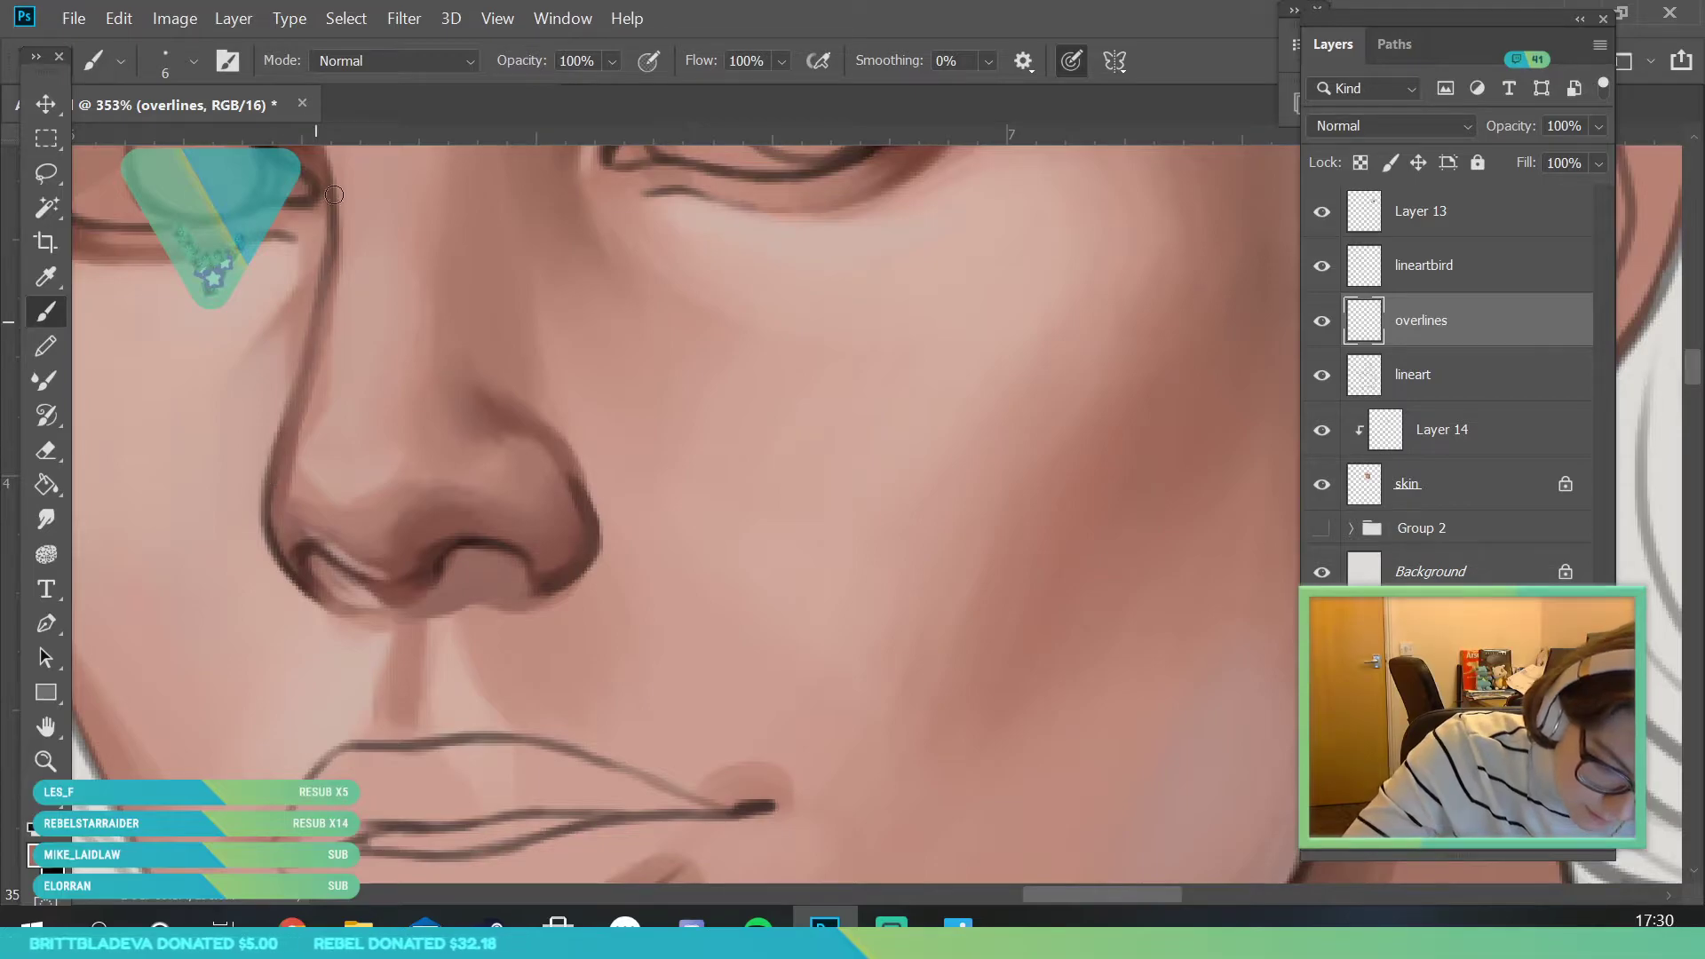
- Sample the dark tone at the near nostril's upper edge and darken the foreground colour to a near-black brown
left_click(46, 762)
left_click_drag(355, 519, 354, 723)
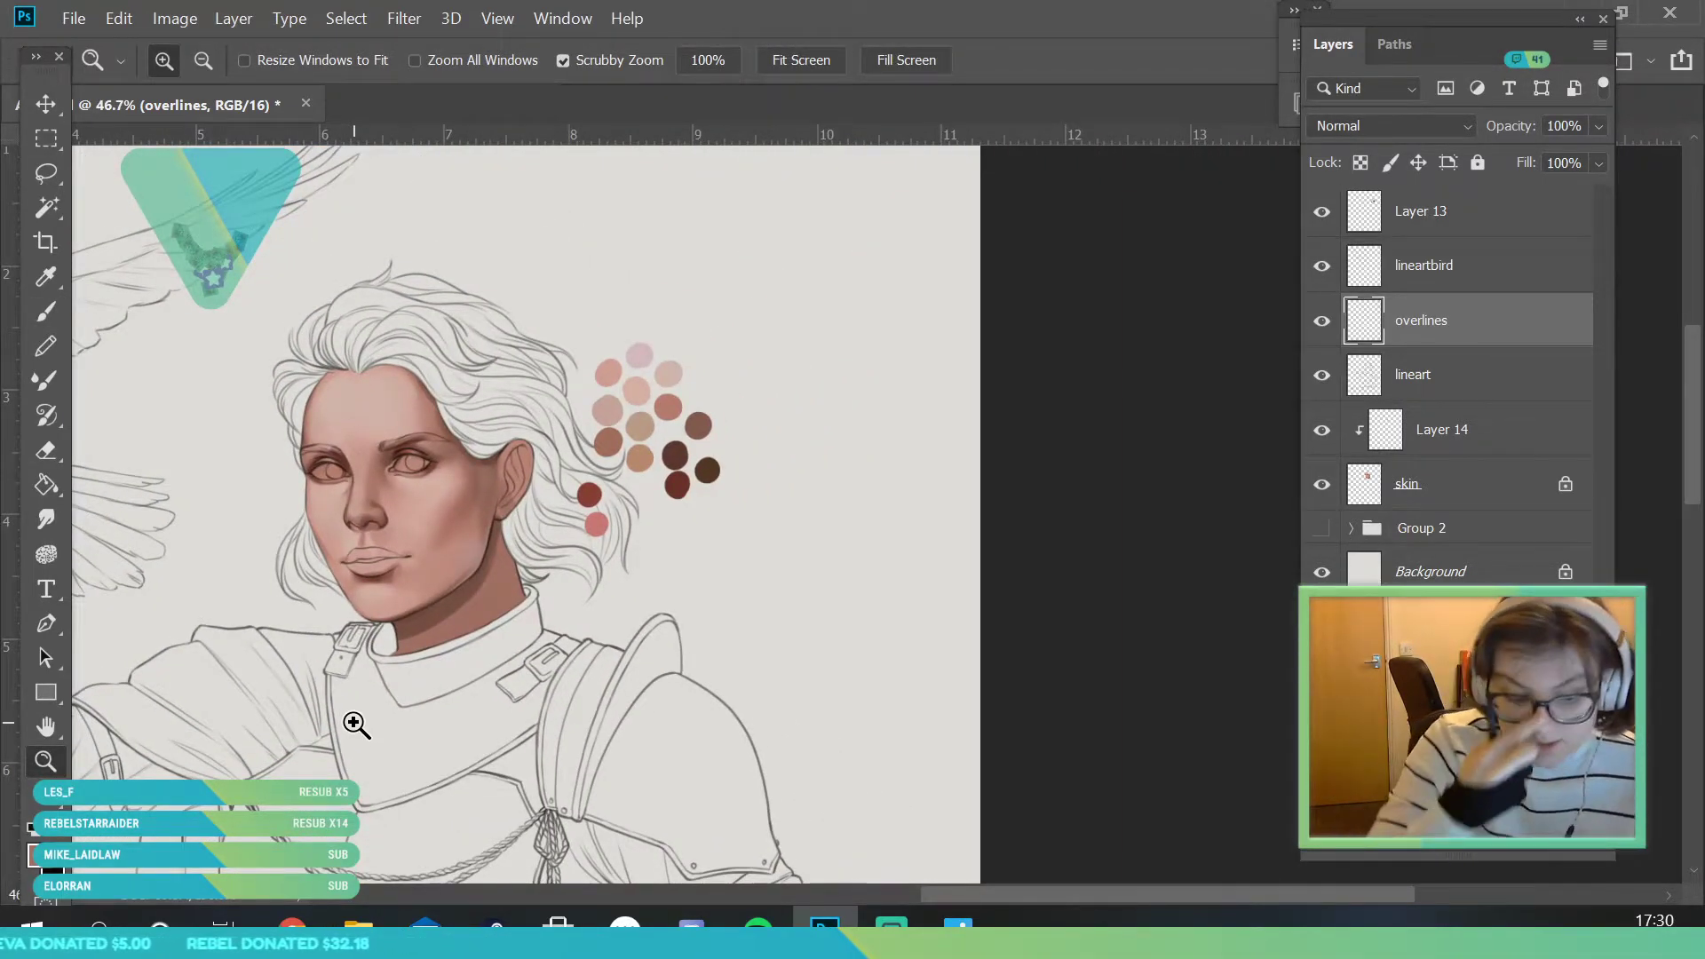
scroll(442, 658, "up", 5)
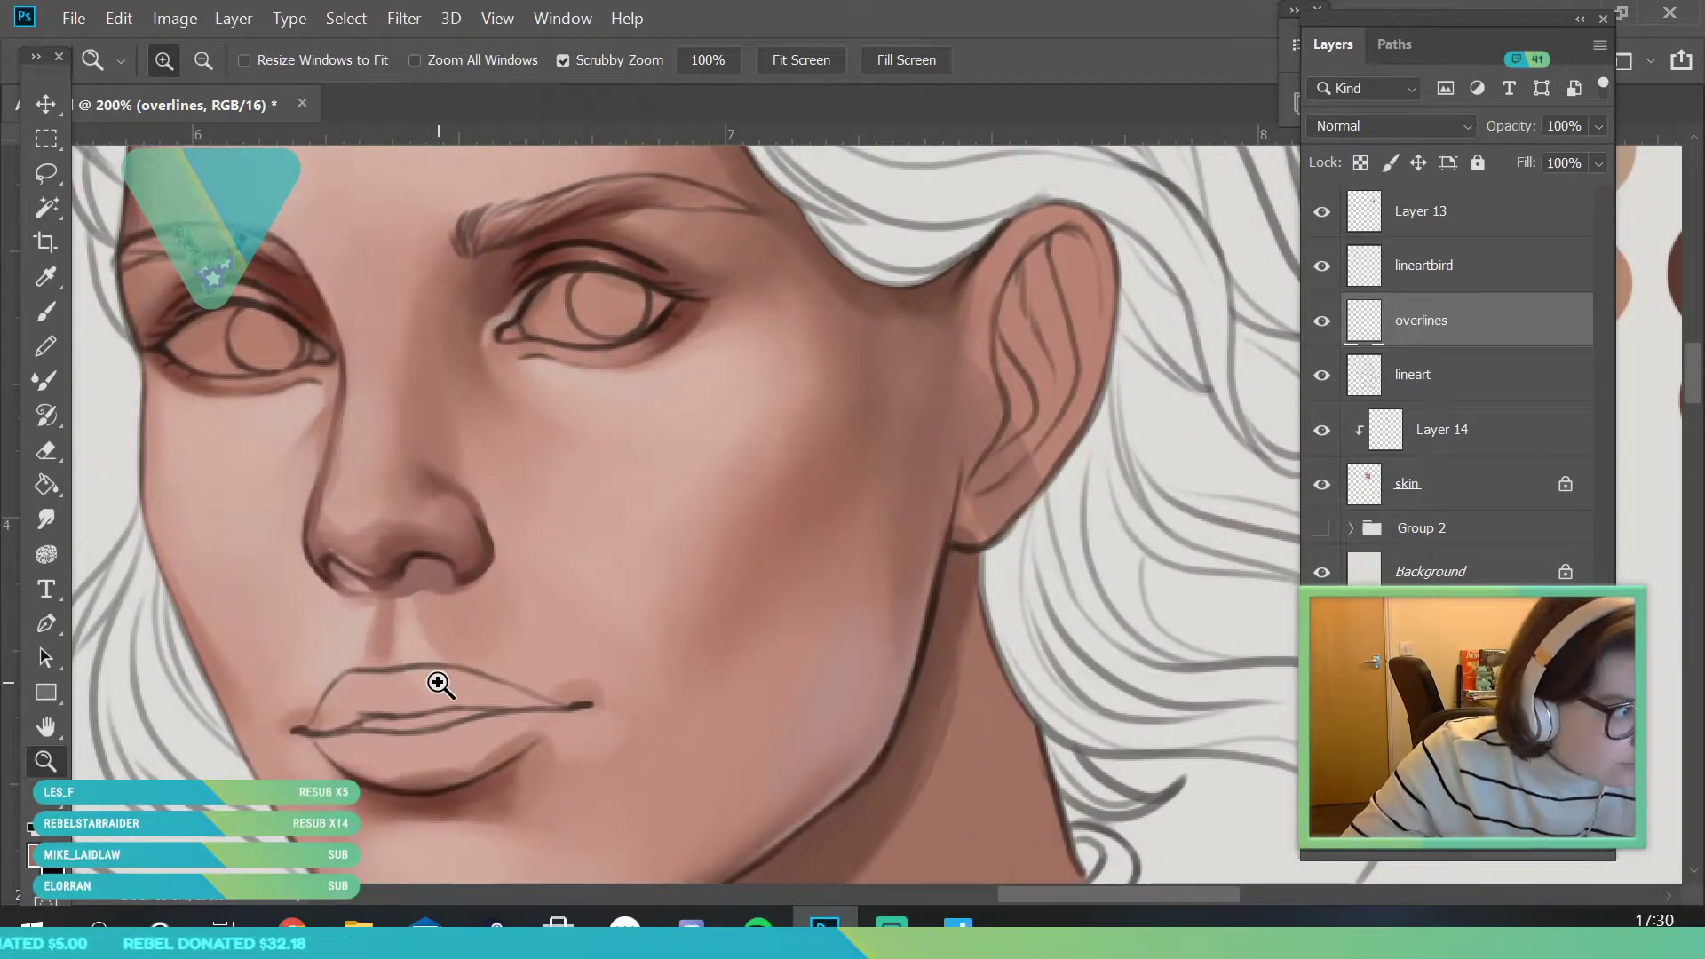
scroll(444, 616, "up", 5)
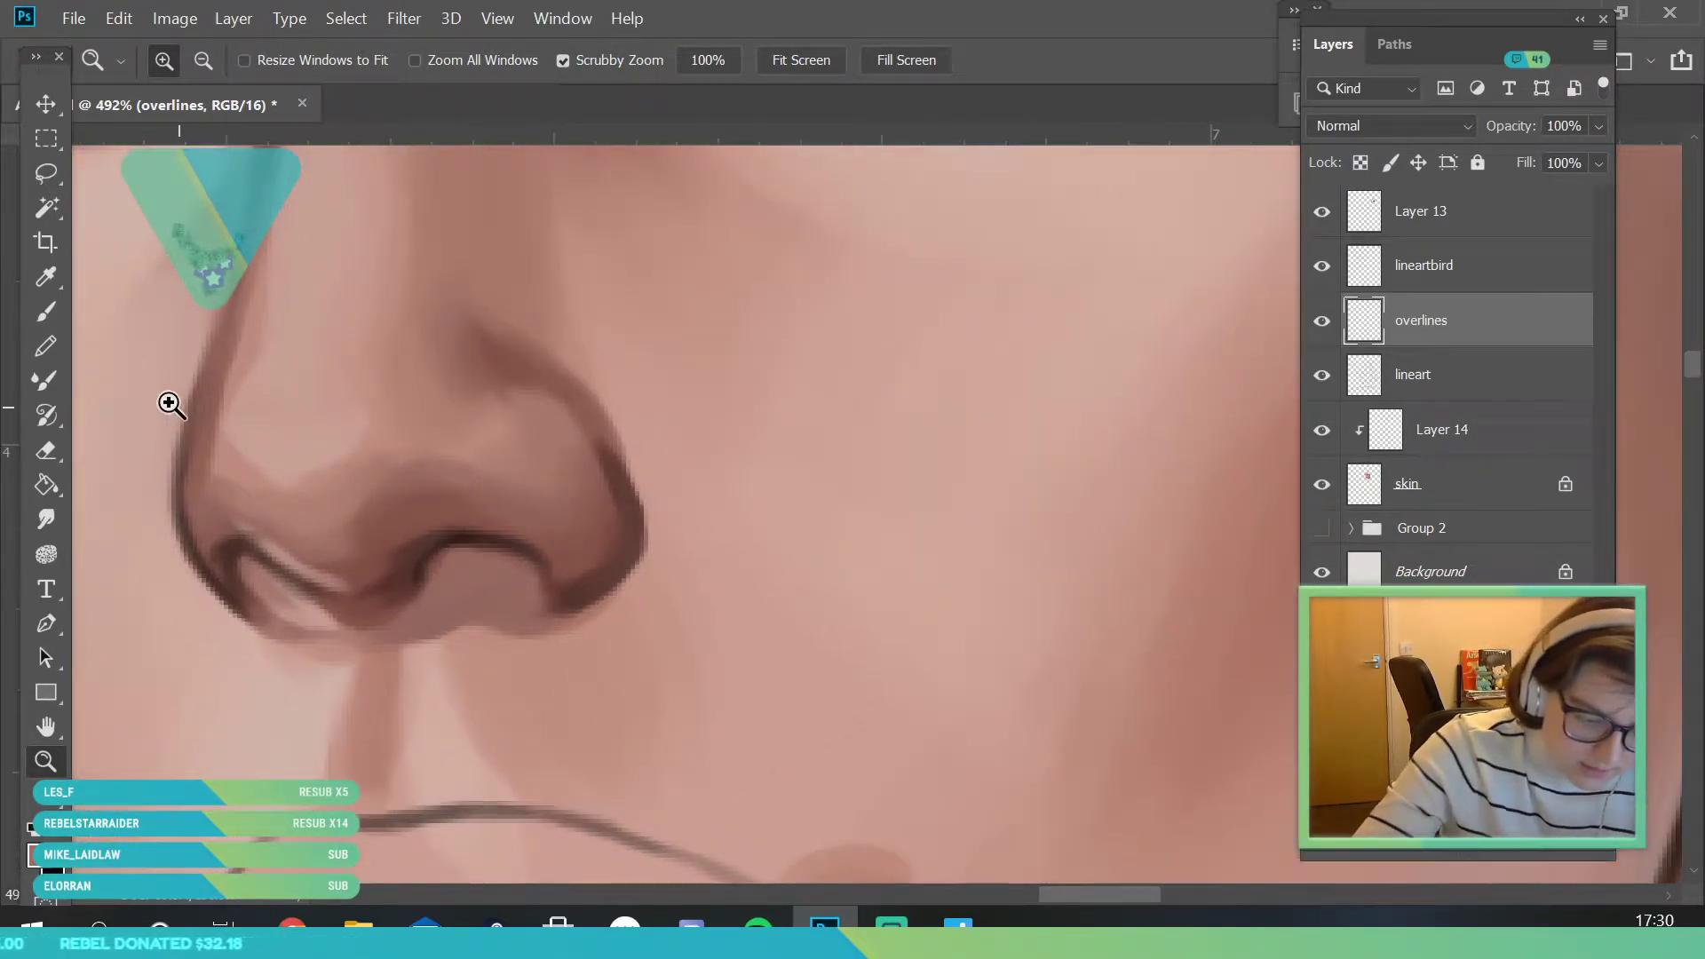
key("i")
left_click(453, 542)
left_click(38, 855)
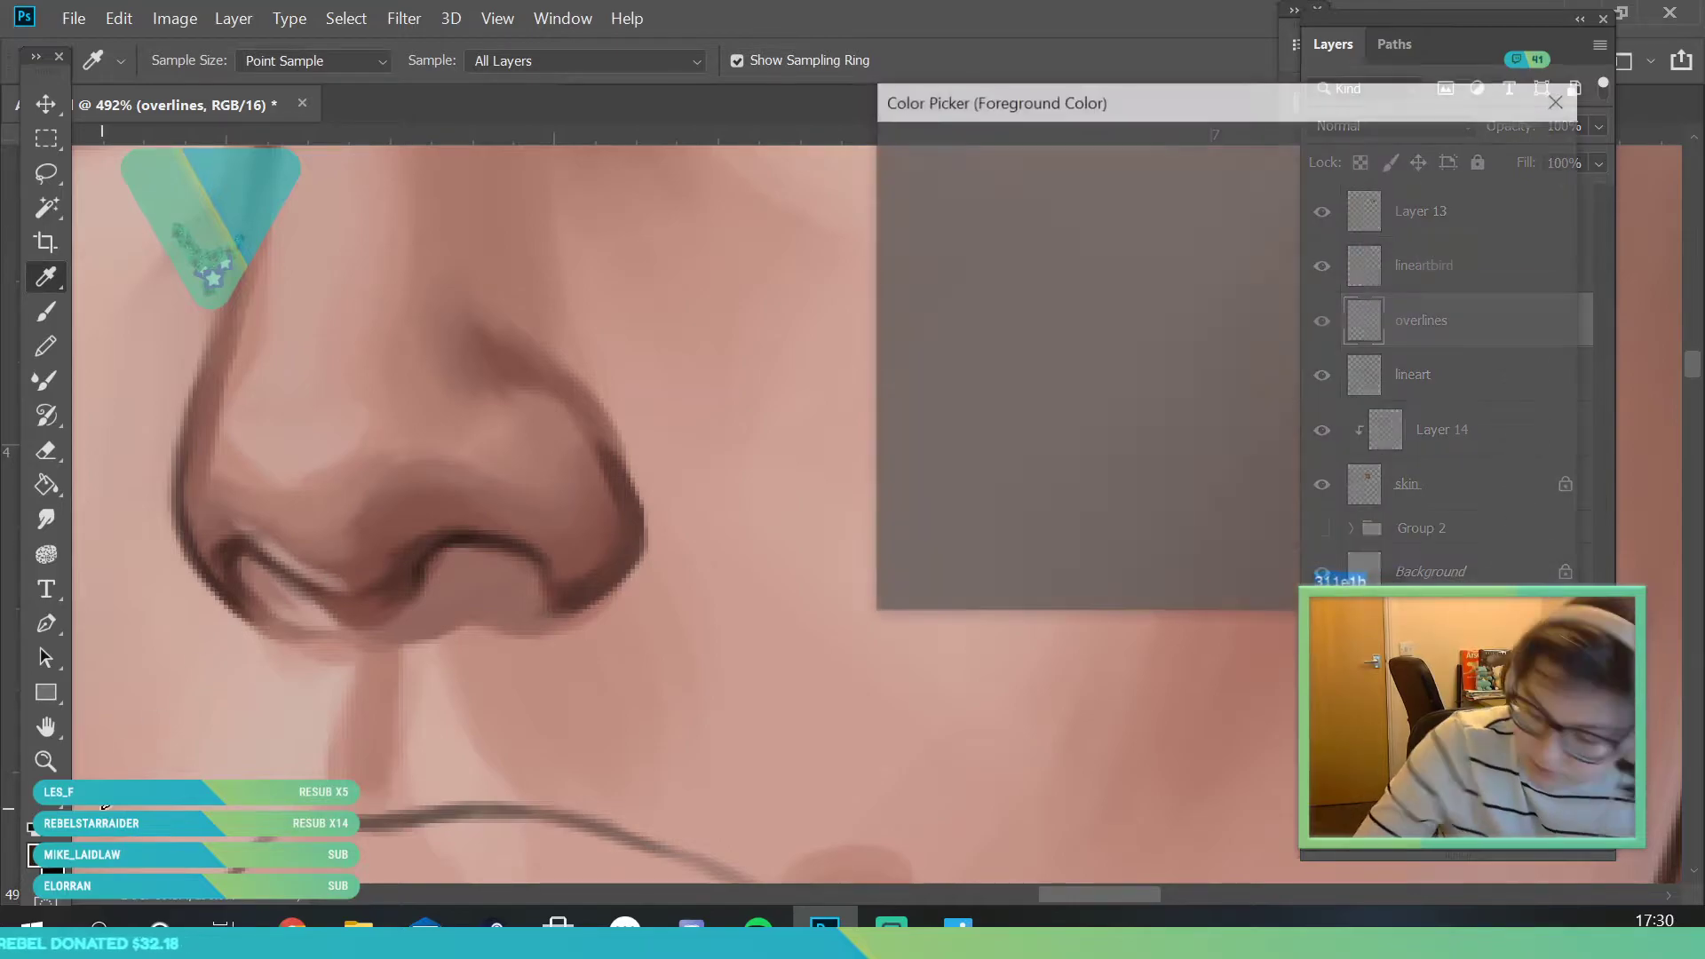
left_click_drag(1265, 502, 1265, 498)
left_click_drag(1044, 449, 1084, 470)
left_click(1492, 151)
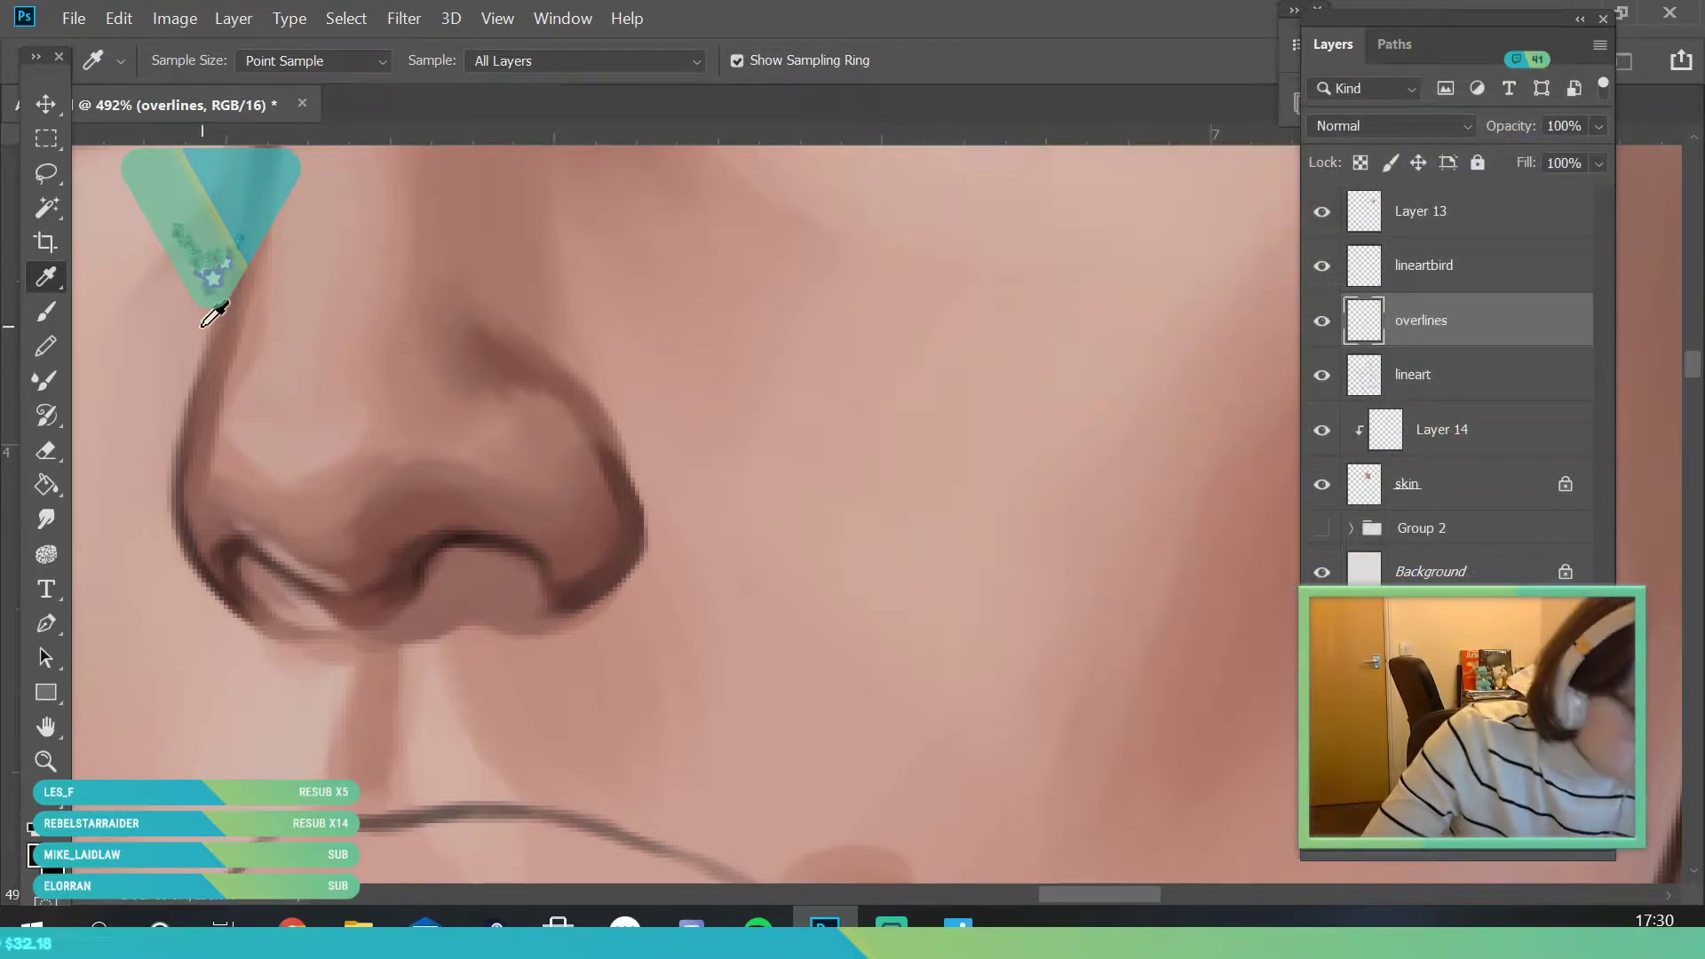
- Set the brush size to 4 px and paint the near-black brown inside the far nostril's opening
left_click(49, 310)
left_click(193, 60)
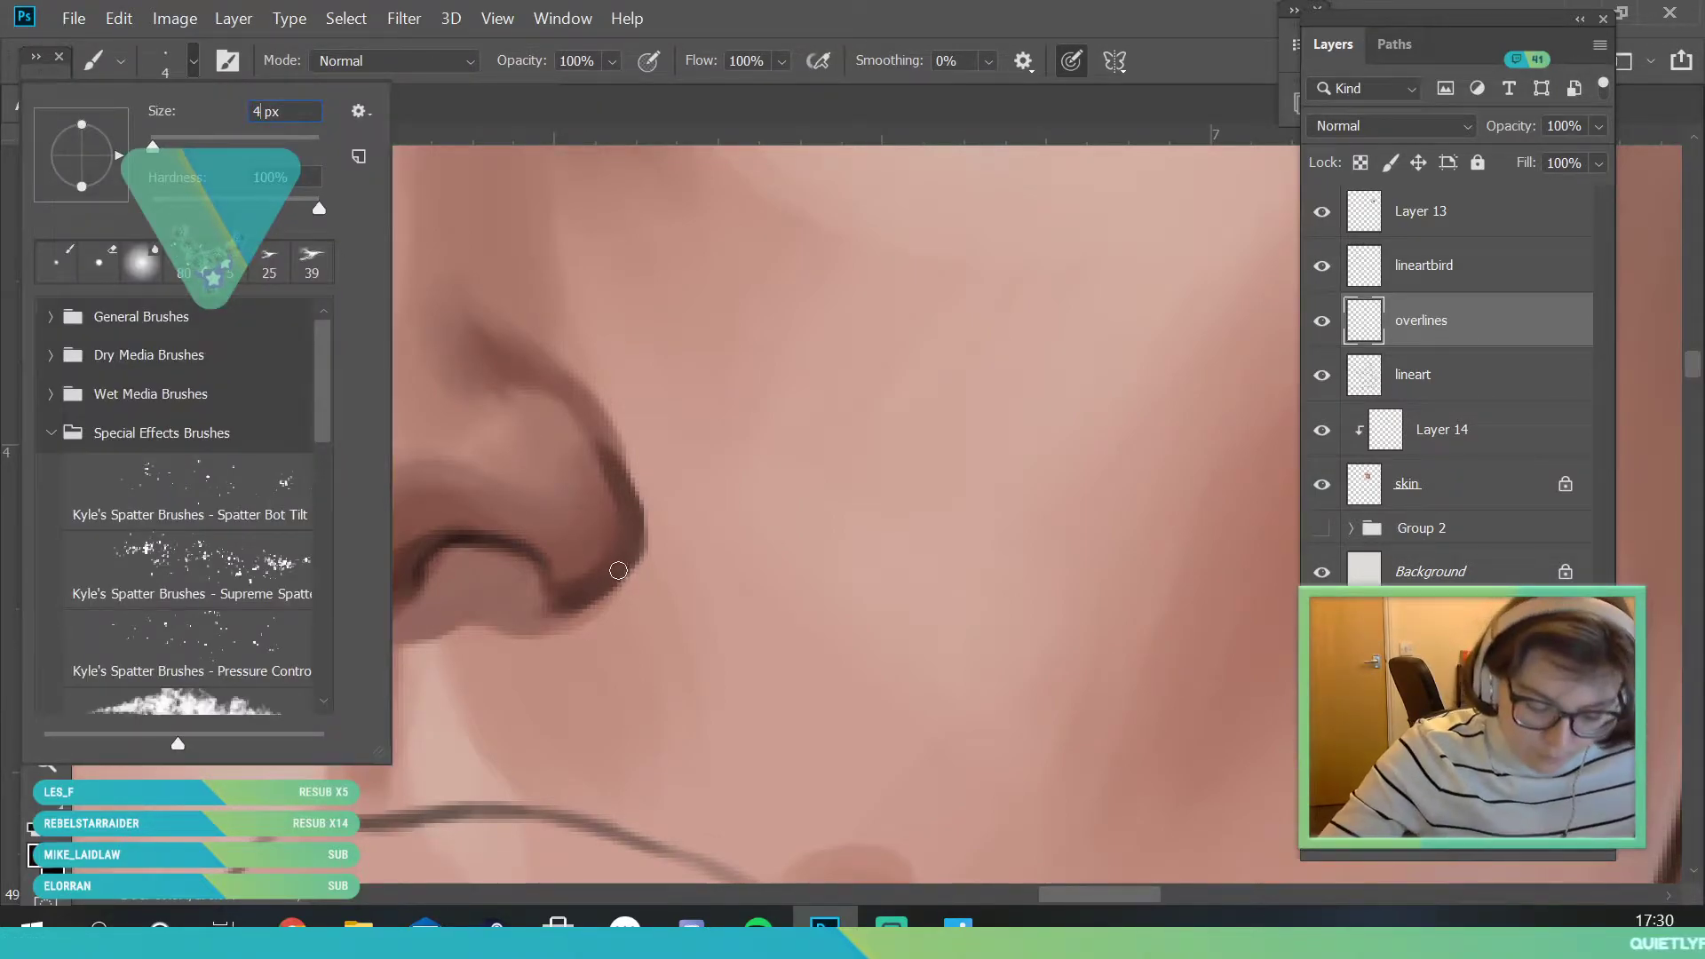
type("4")
key("Return")
mouse_move(267, 556)
left_mouse_down()
mouse_move(228, 539)
mouse_move(272, 574)
left_mouse_up()
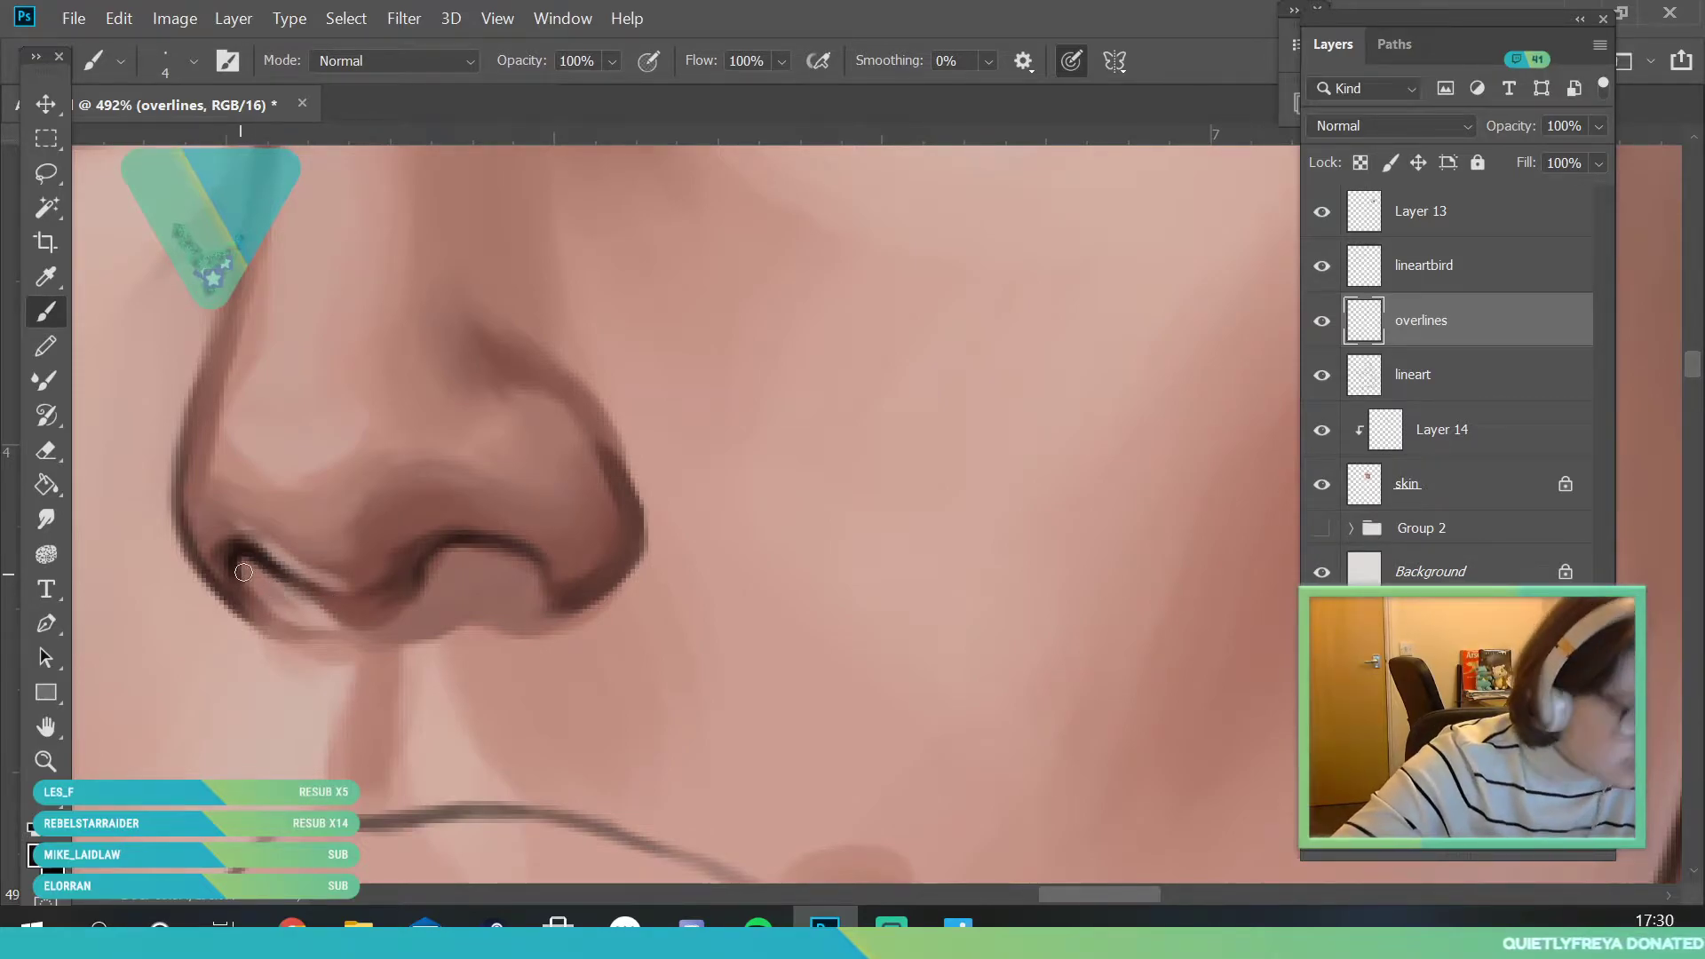
left_click_drag(258, 558, 326, 597)
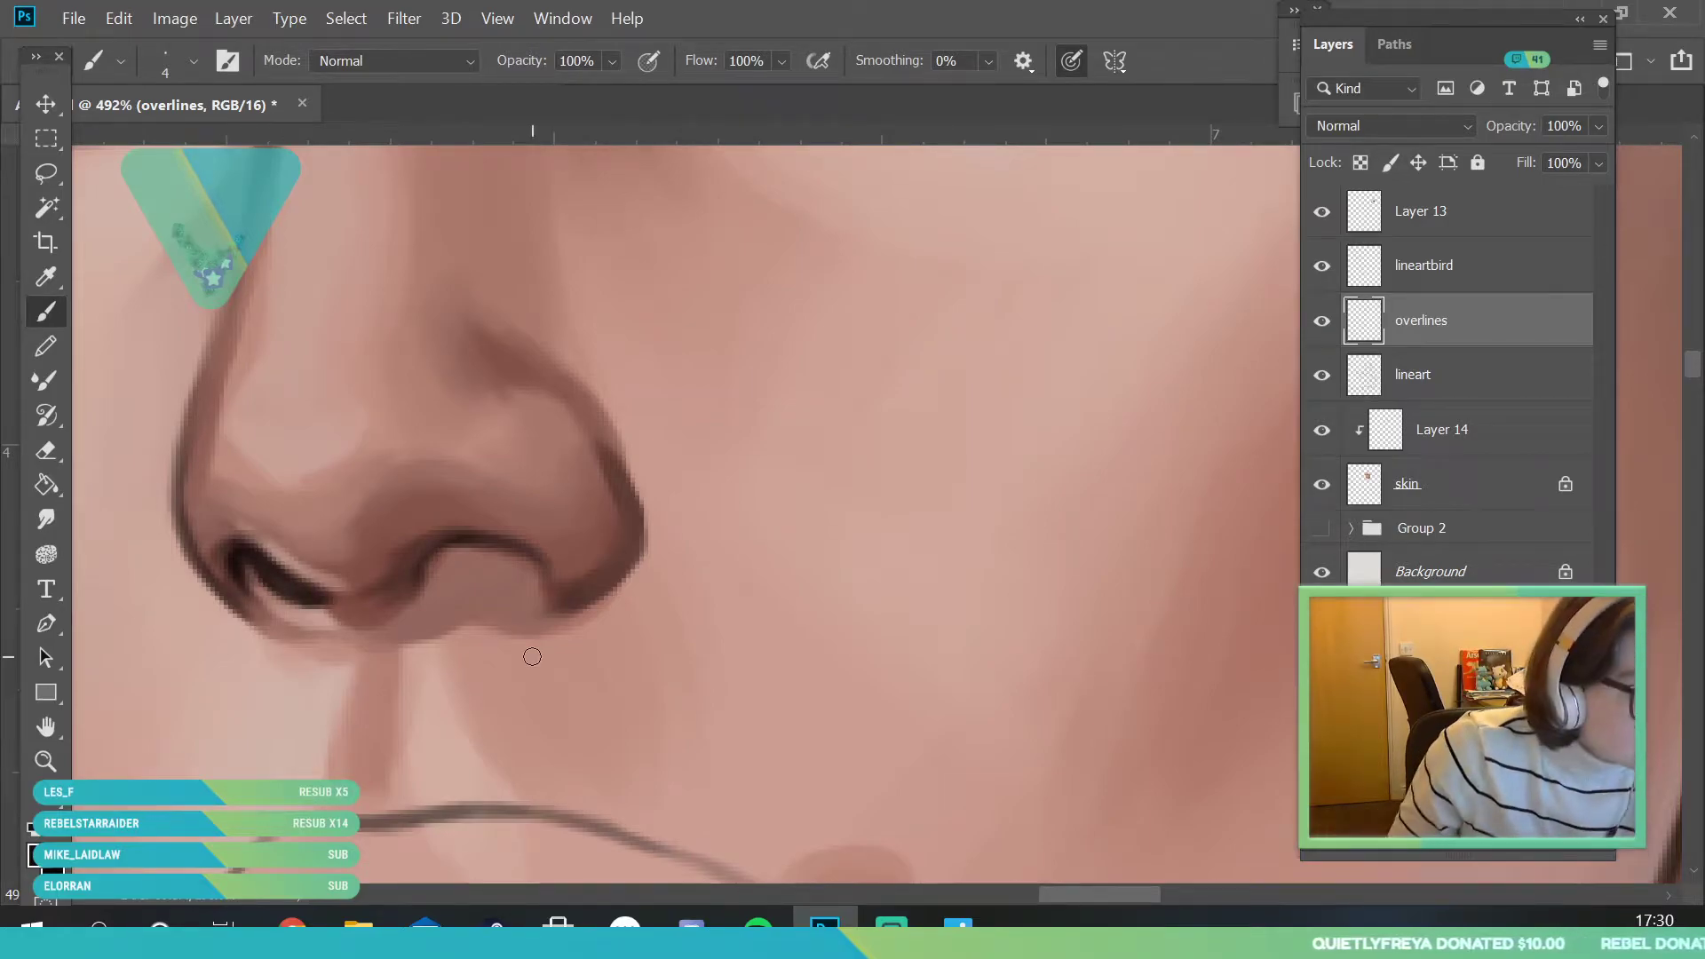
- Paint the near nostril's hollow with the near-black brown and soften its inner edge with sampled brown tones
mouse_move(440, 565)
left_mouse_down()
mouse_move(551, 568)
mouse_move(462, 557)
mouse_move(525, 552)
mouse_move(536, 583)
mouse_move(473, 547)
mouse_move(522, 563)
mouse_move(491, 584)
mouse_move(525, 574)
left_mouse_up()
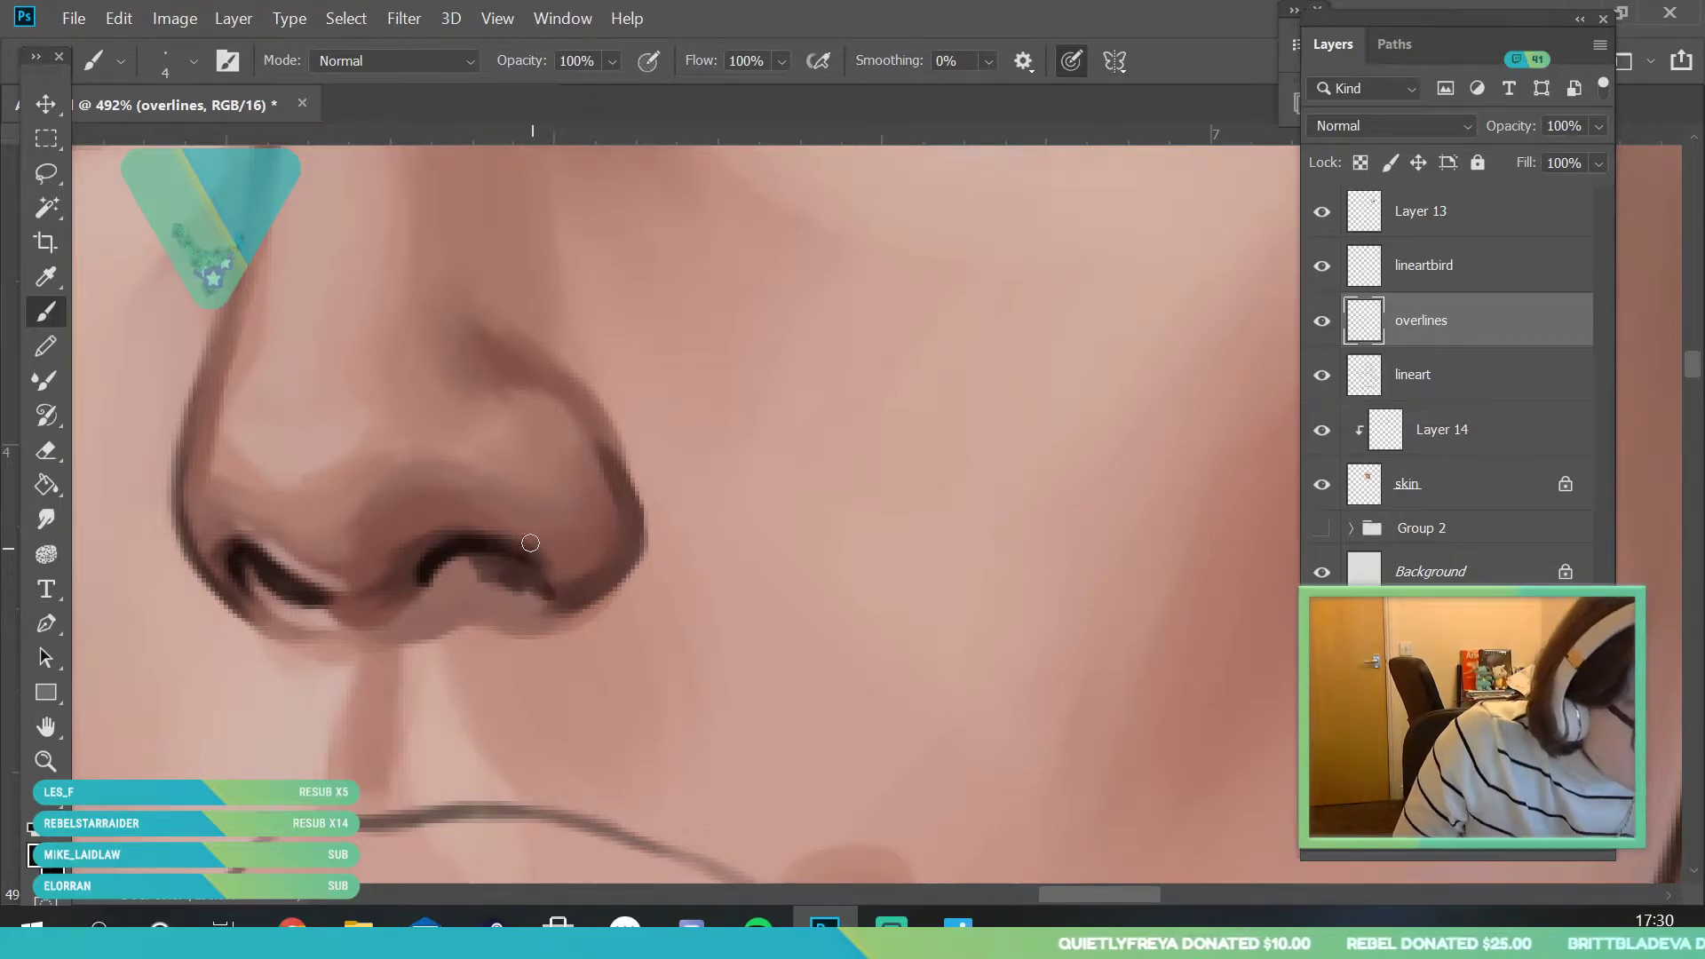
left_click(531, 572, "alt")
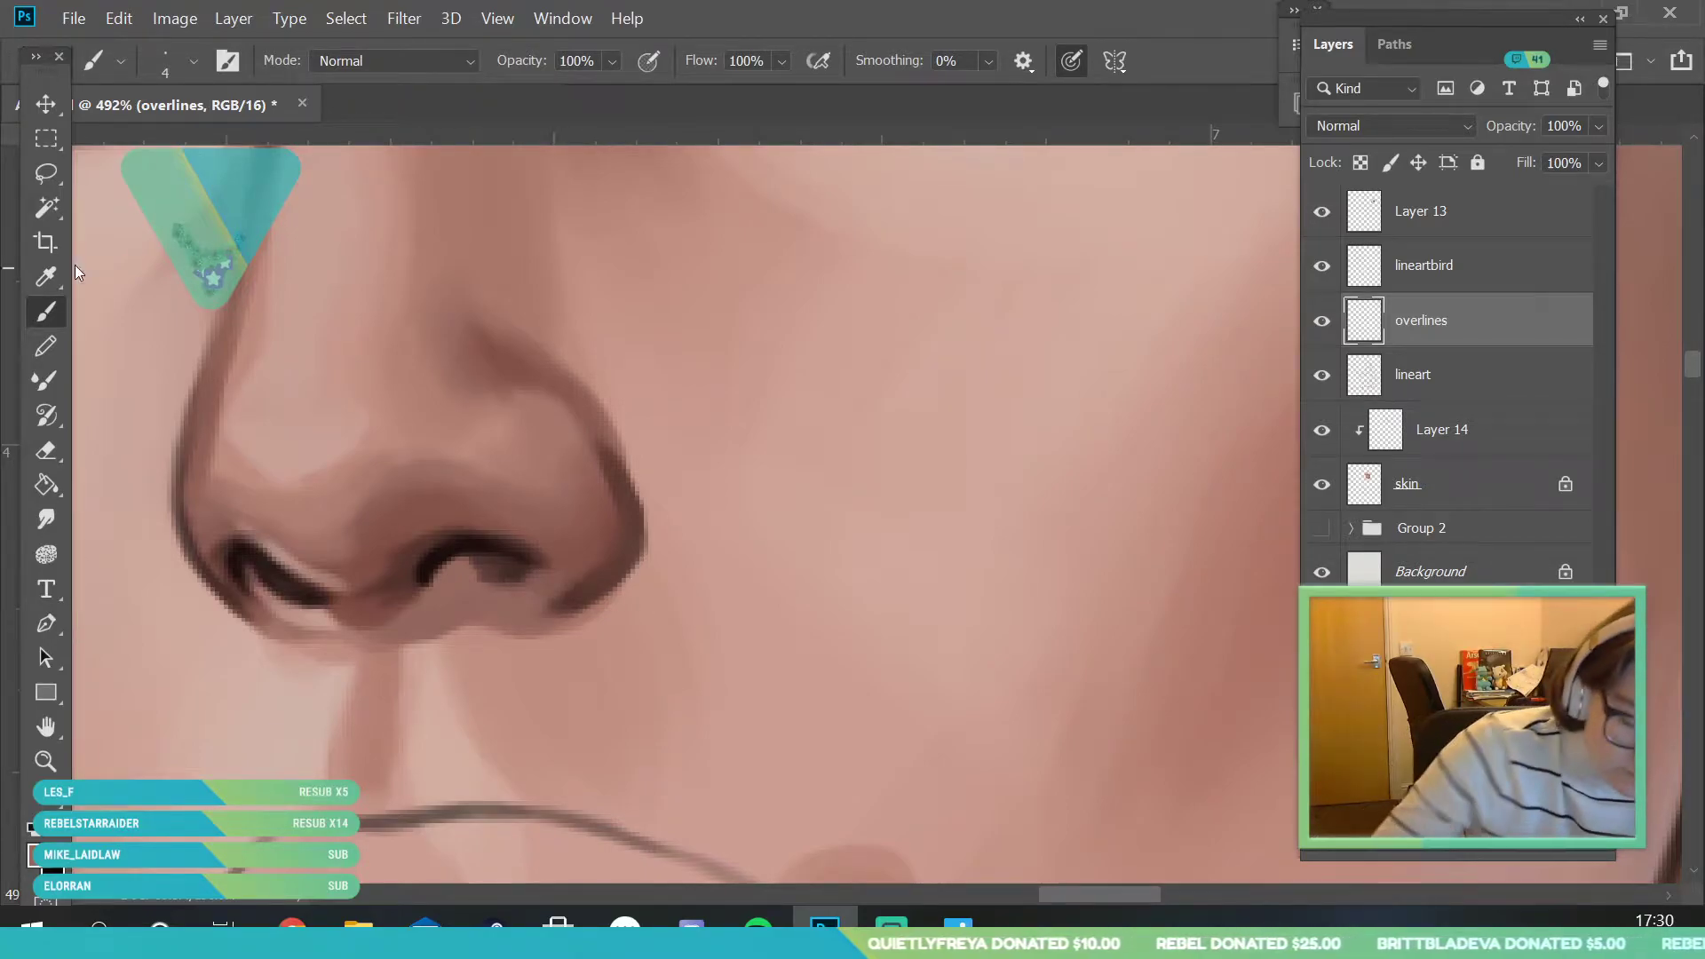
key("i")
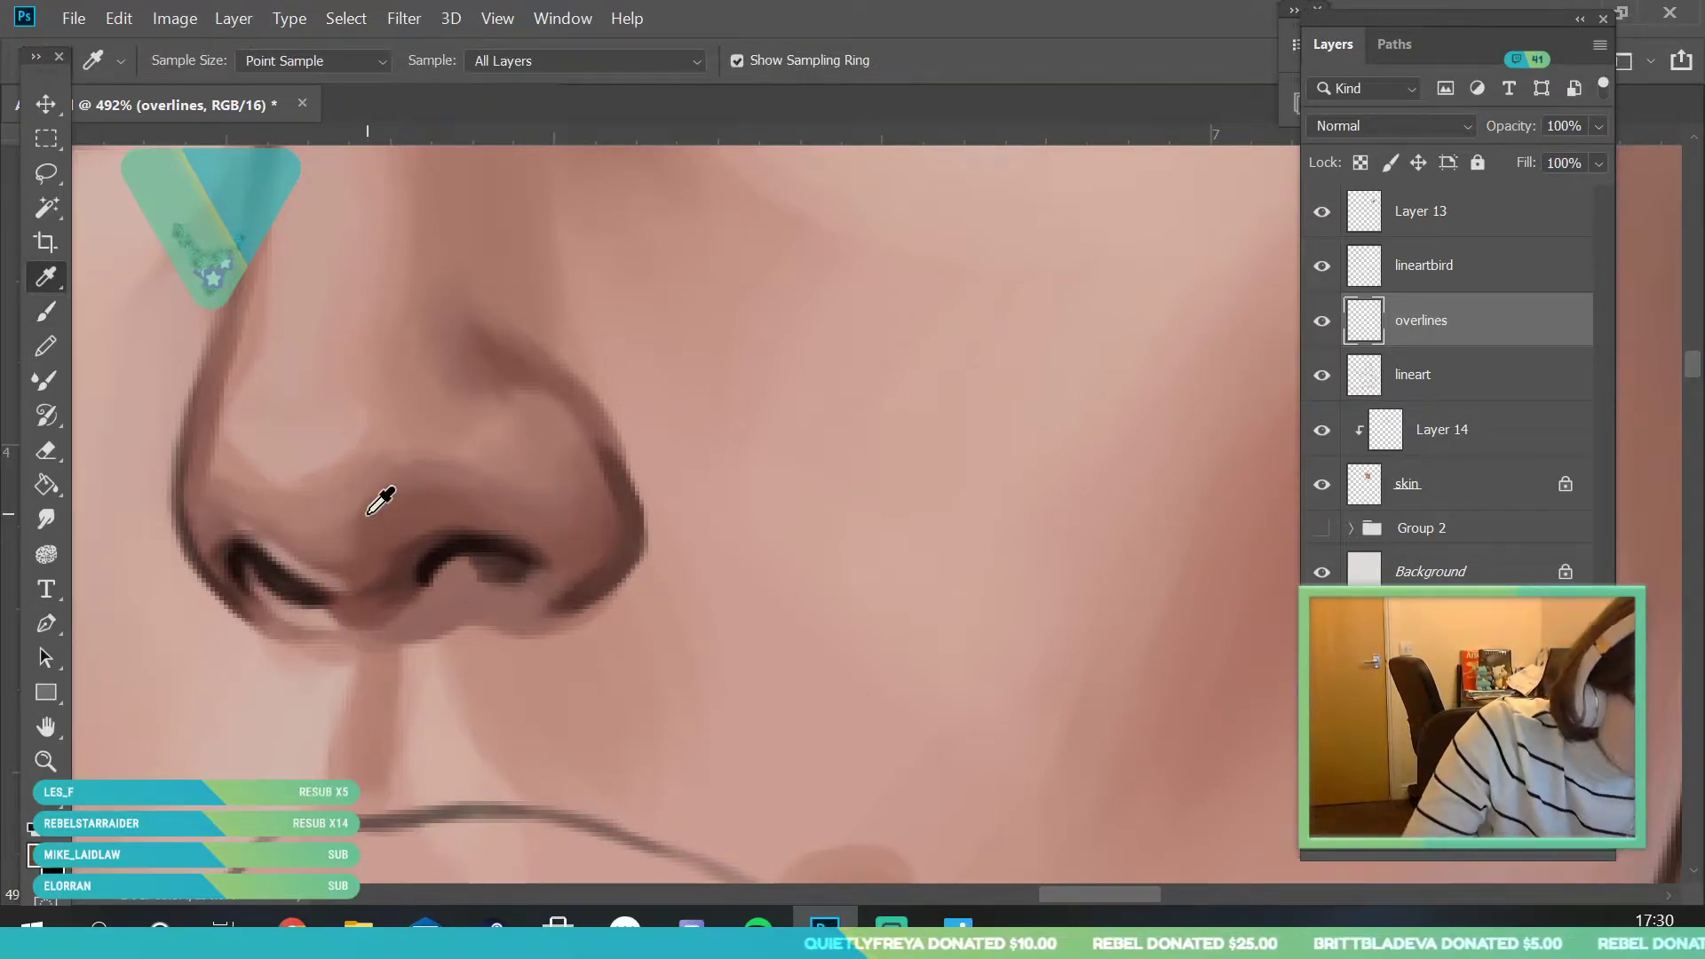
key("b")
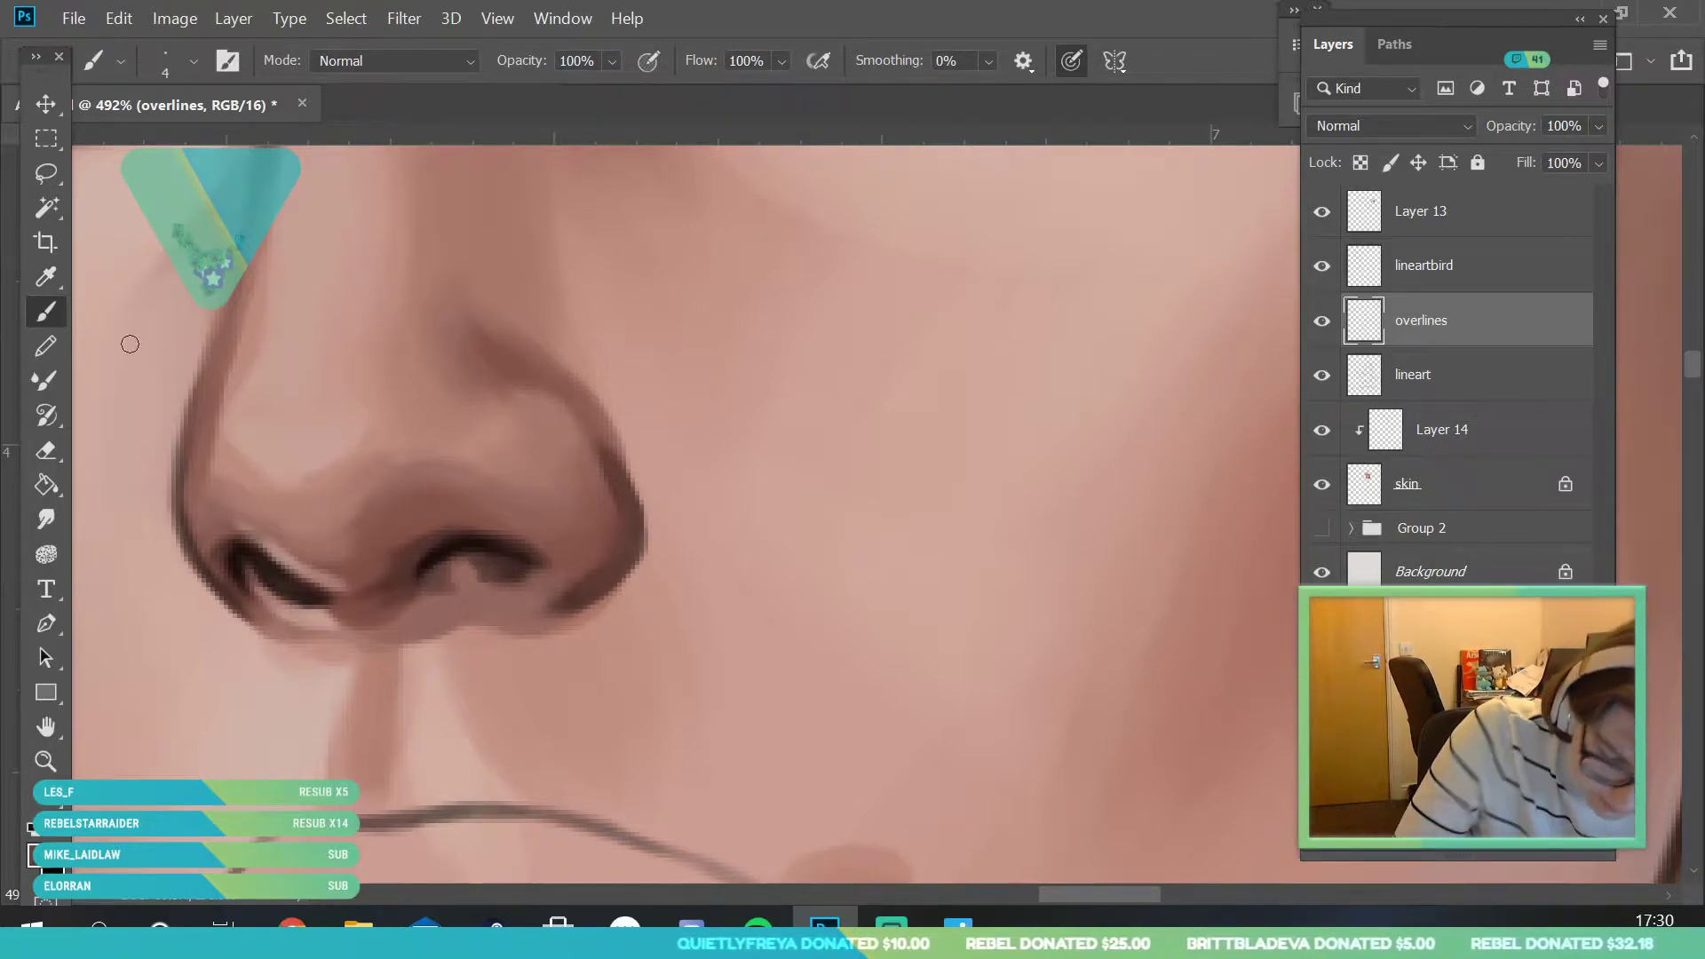
left_click(496, 550, "alt")
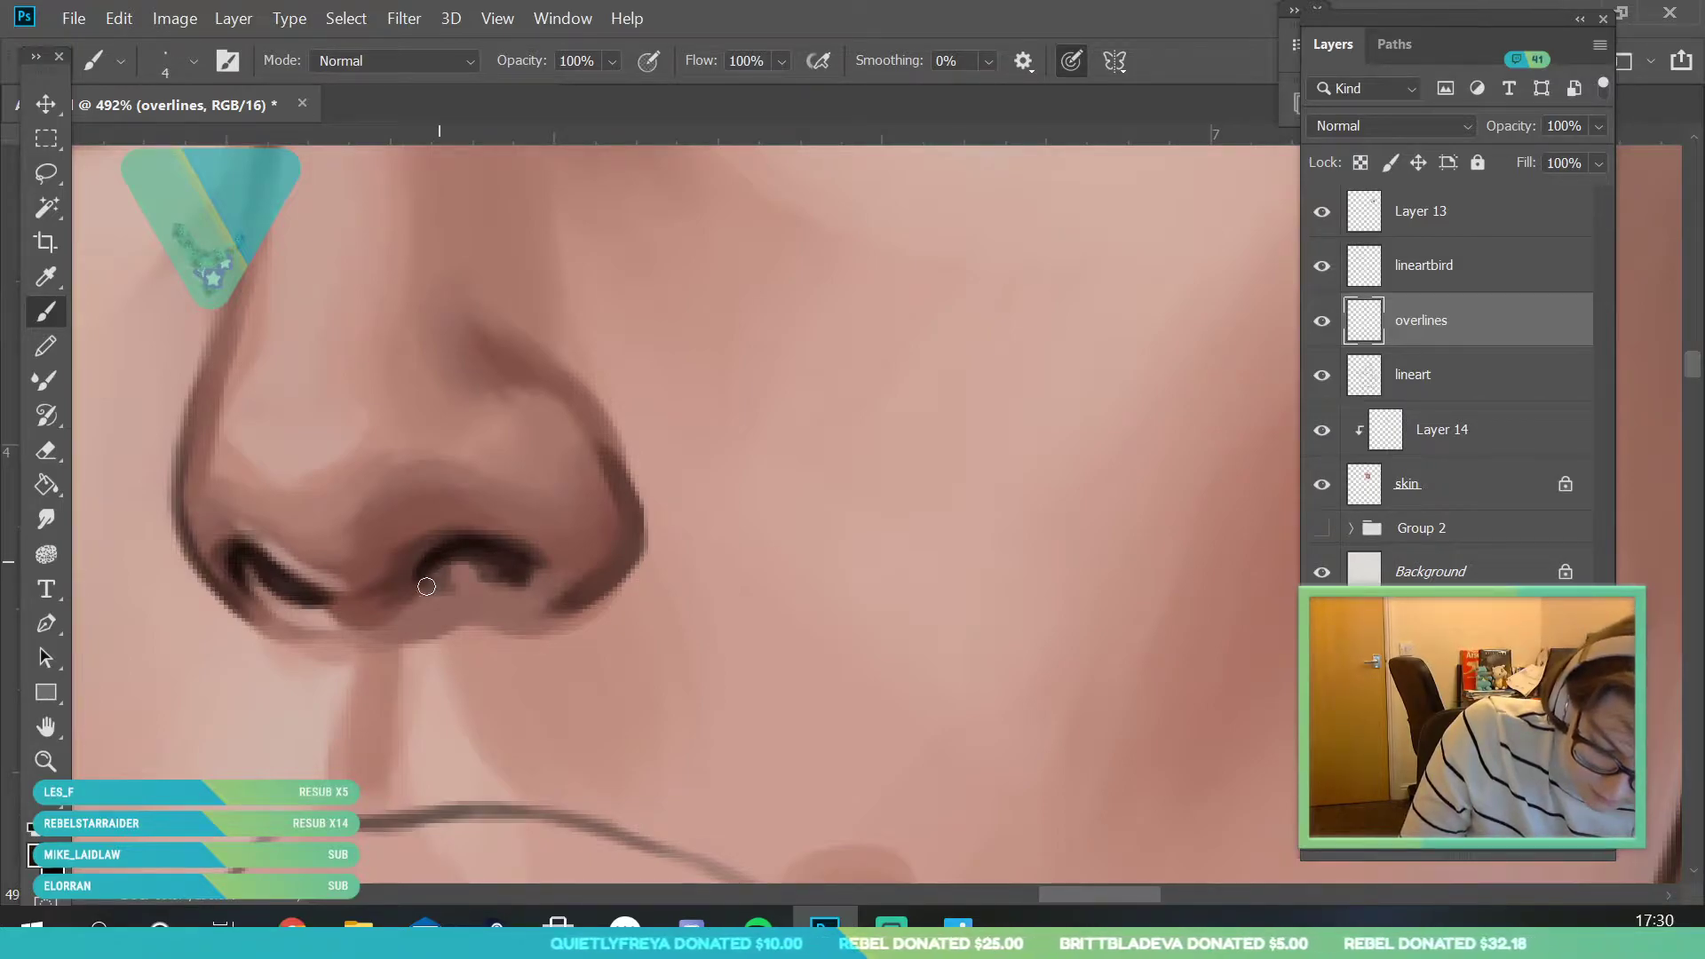
left_click_drag(425, 575, 453, 563)
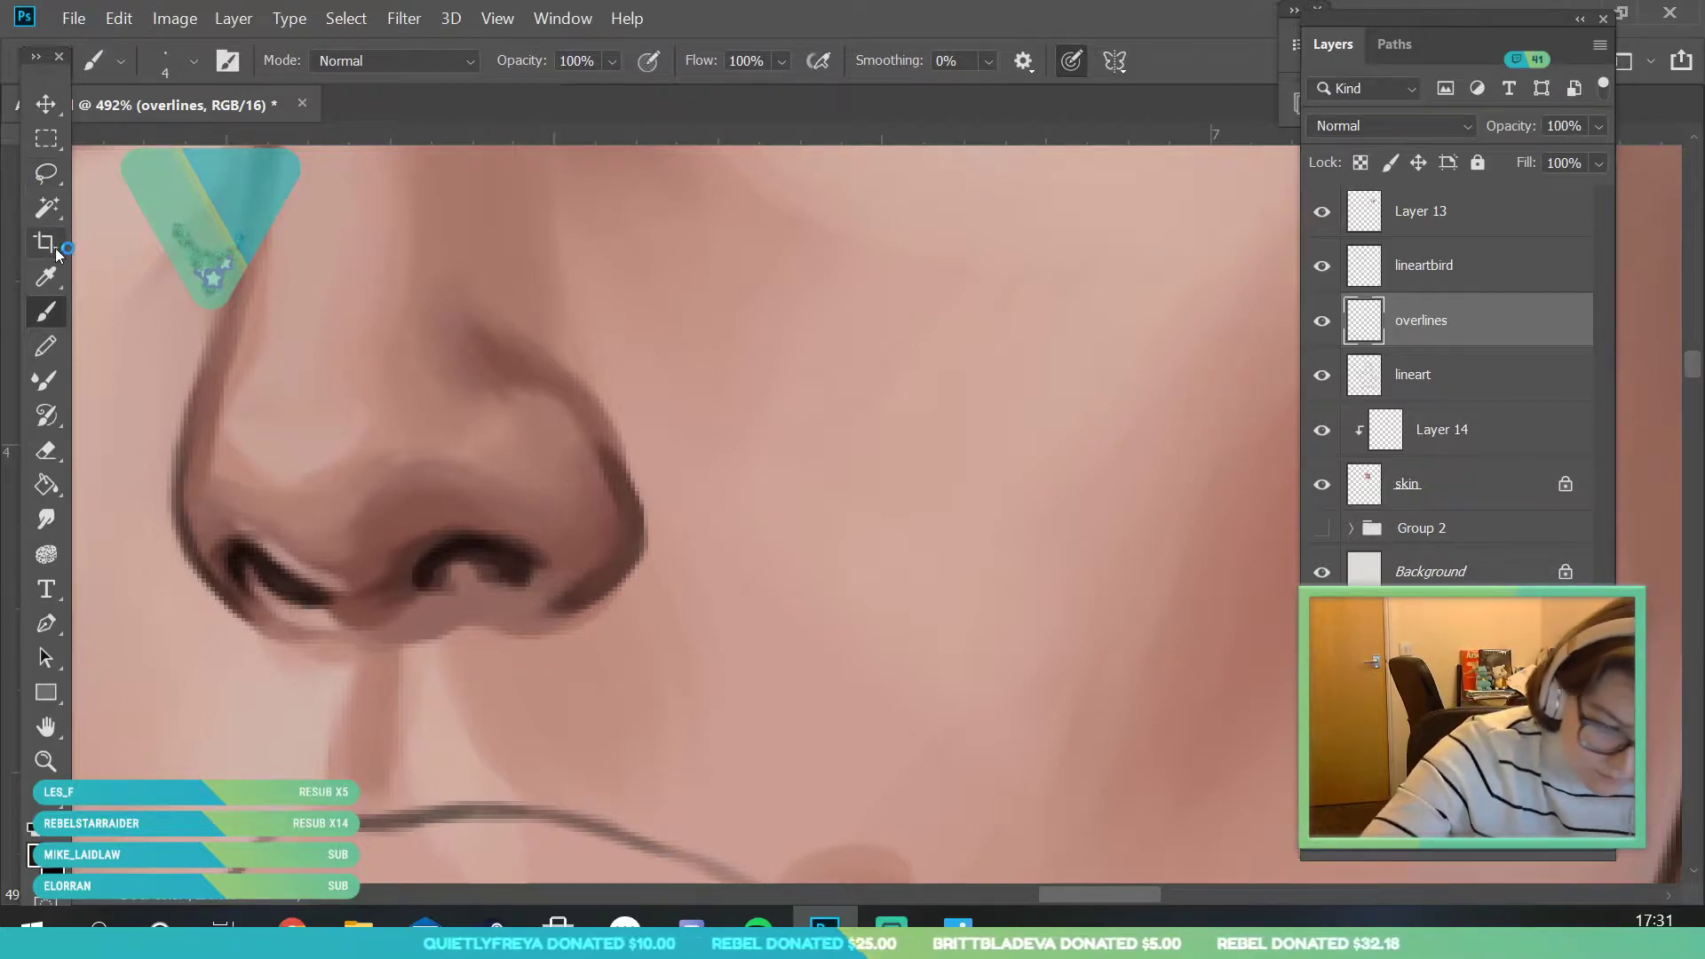
left_click(46, 276)
left_click(56, 315)
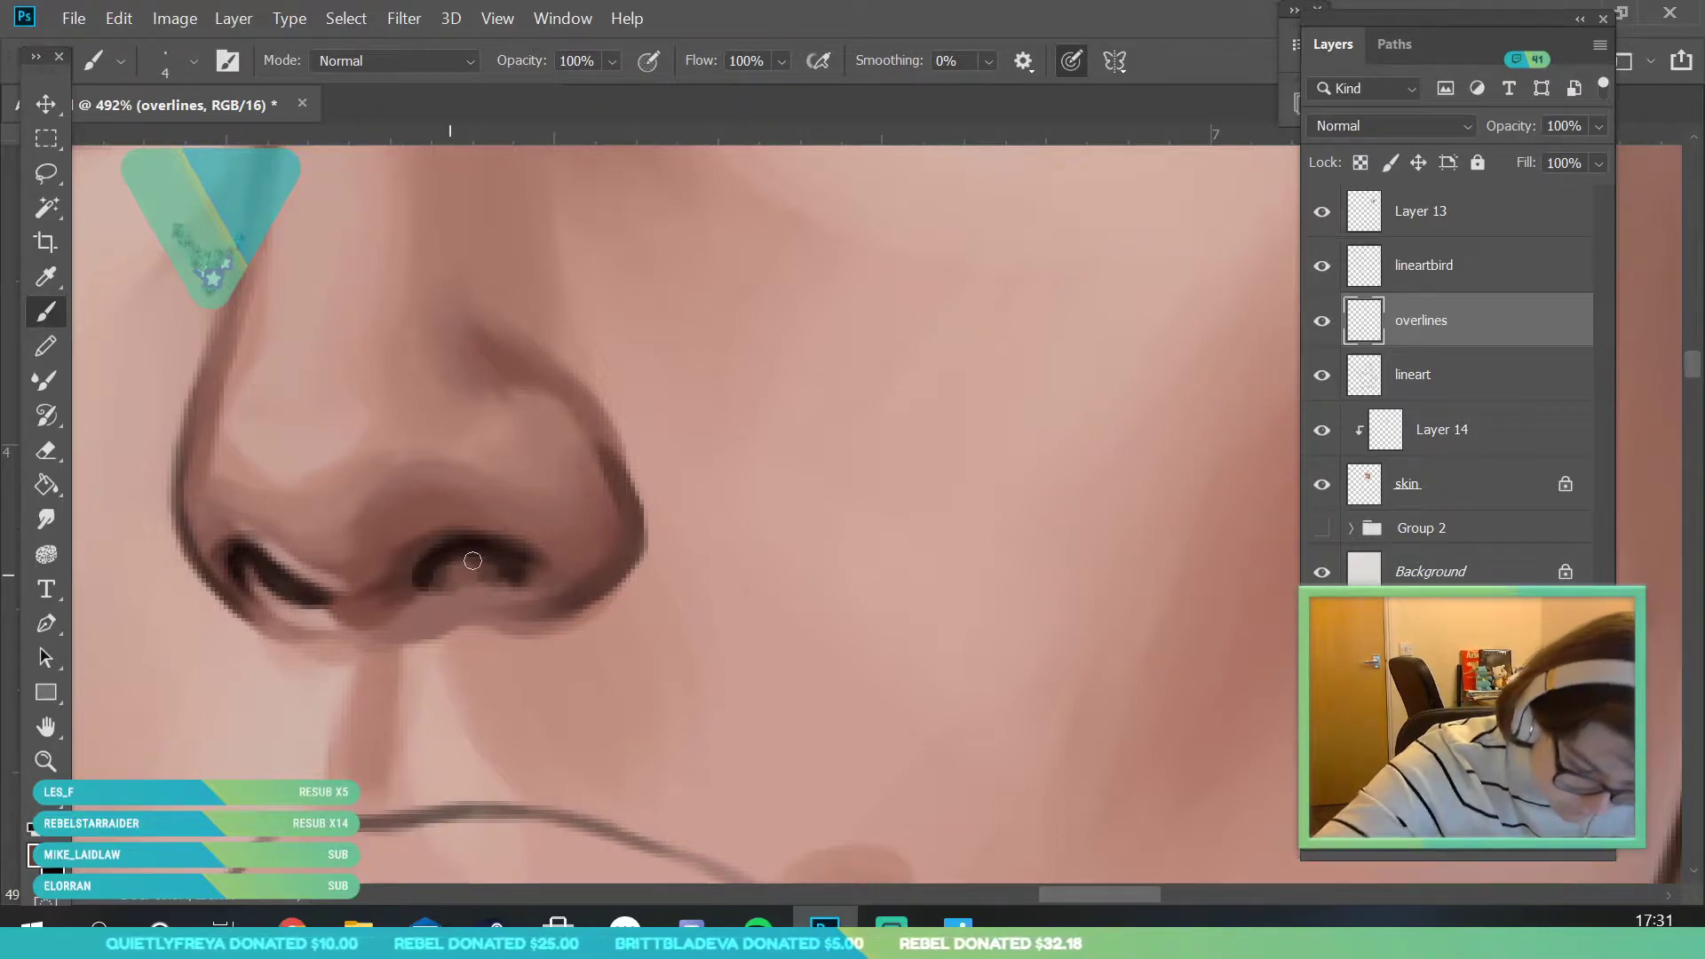
- Sample the skin tone below the near nostril, set the brush size to 17 px and paint light skin up into the nostril's base
key("z")
left_click_drag(391, 542, 498, 784)
left_click_drag(354, 535, 526, 468)
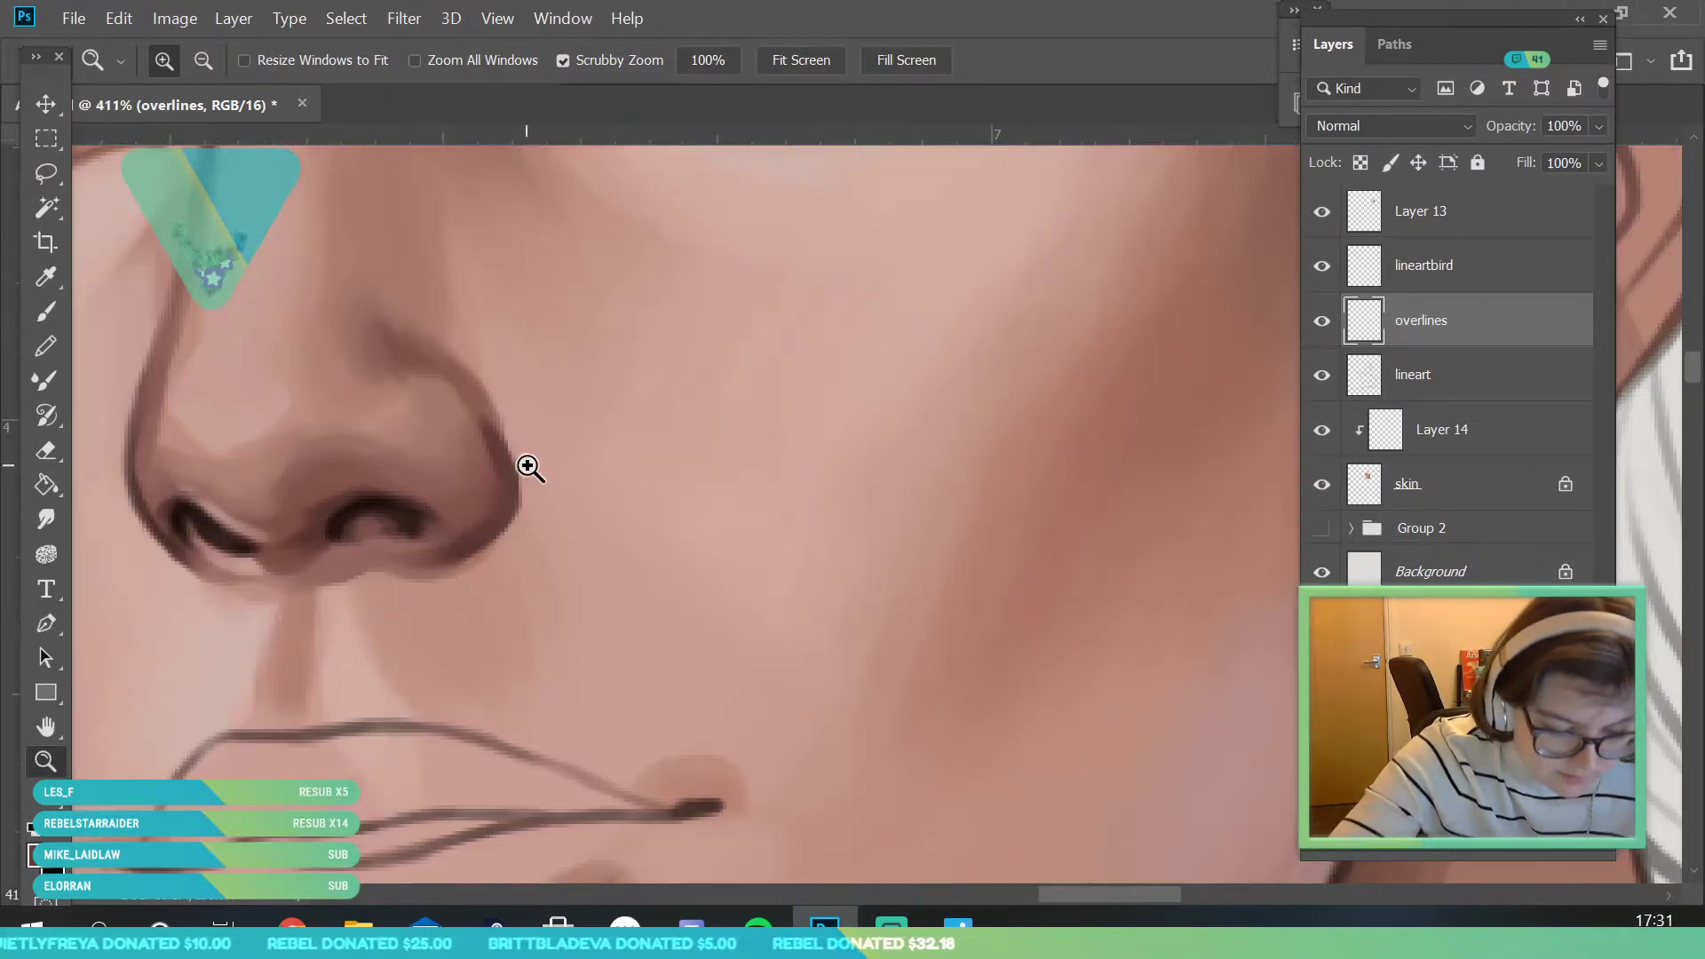
left_click_drag(290, 488, 360, 530)
left_click(46, 282)
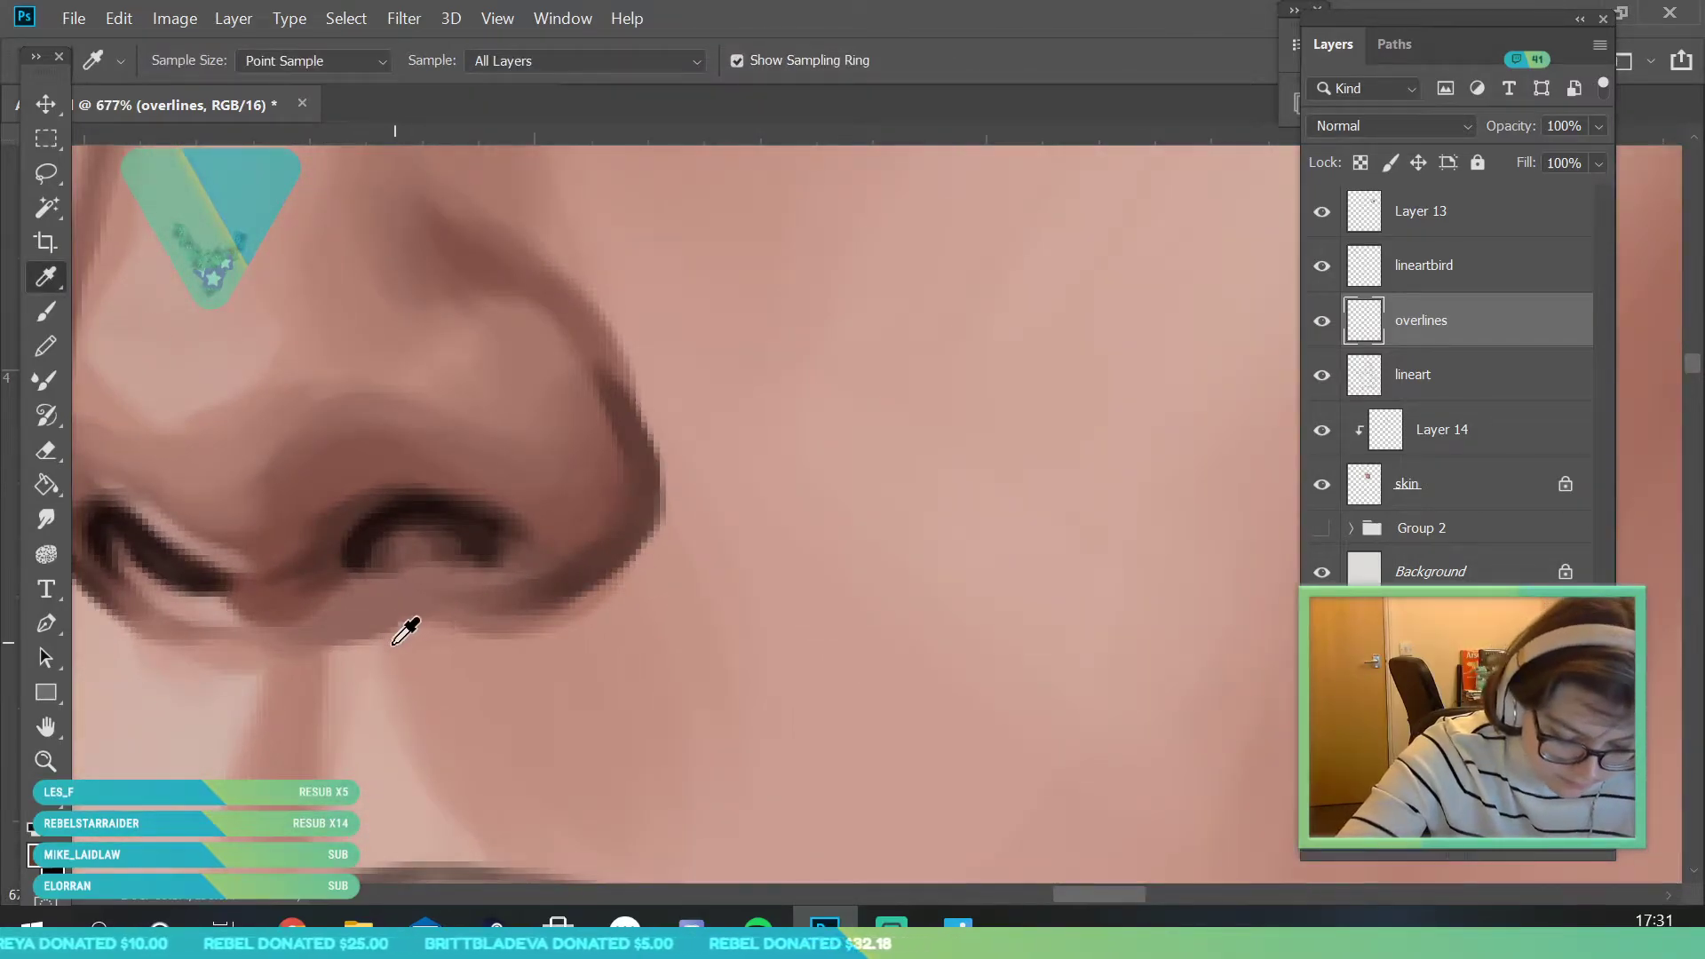
left_click(46, 310)
left_click(165, 61)
left_click(164, 142)
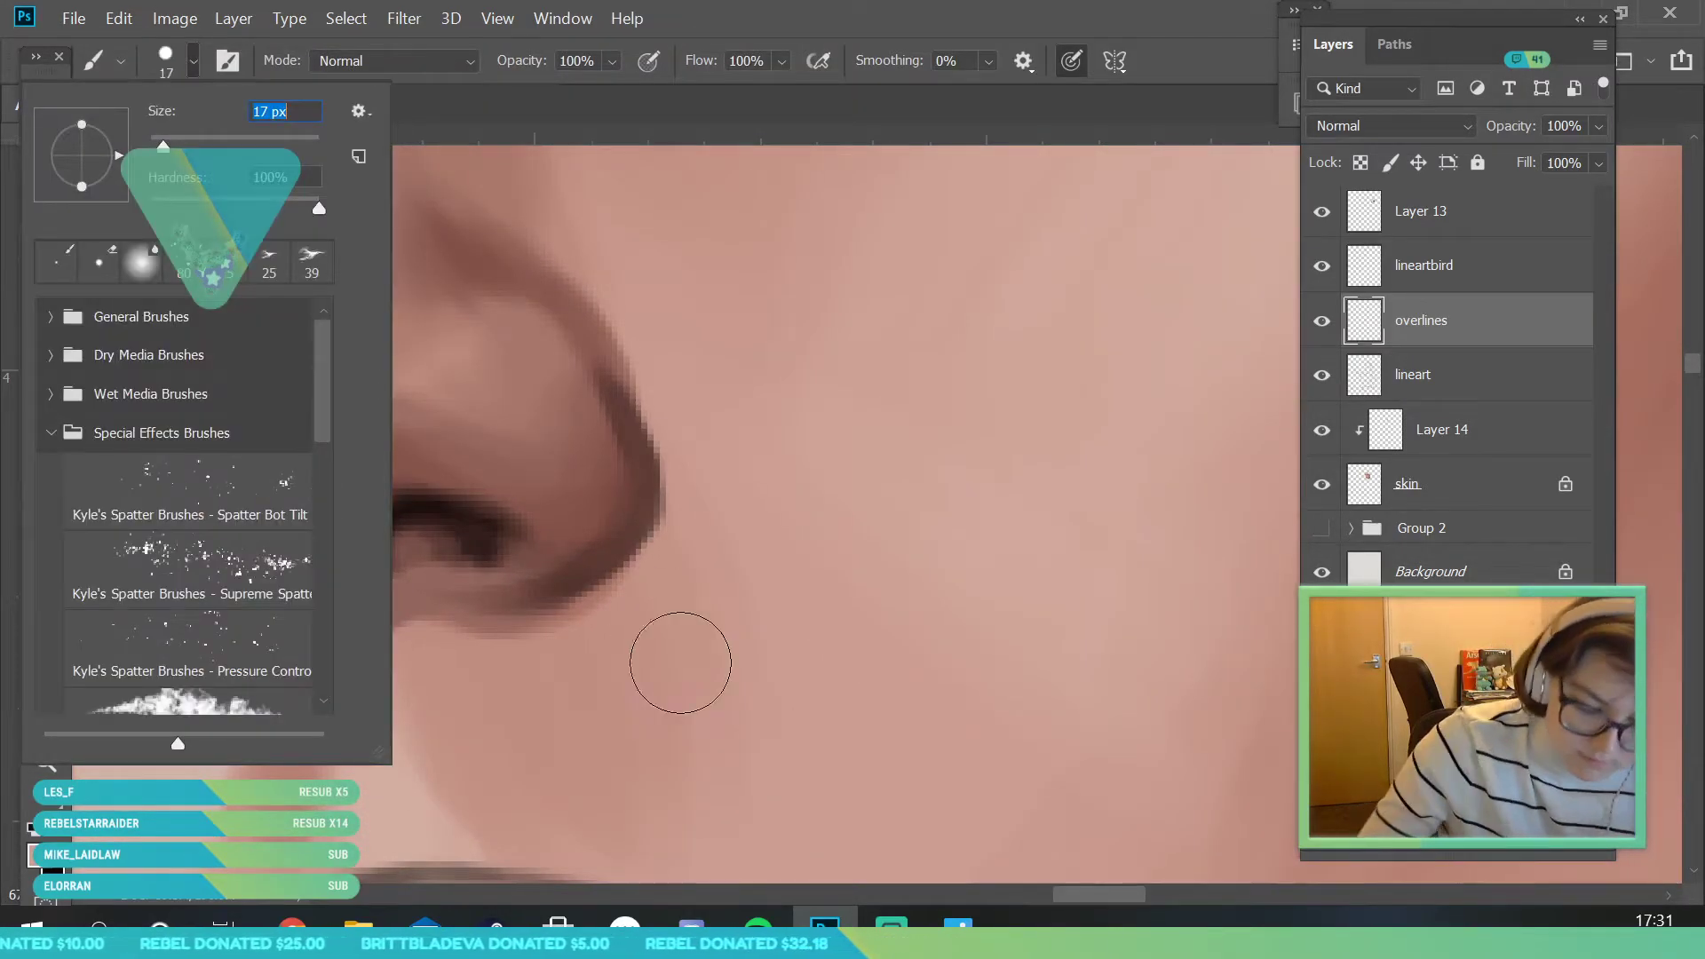
key("Return")
left_click(46, 761)
left_click_drag(376, 628, 266, 675)
scroll(413, 725, "up", 3)
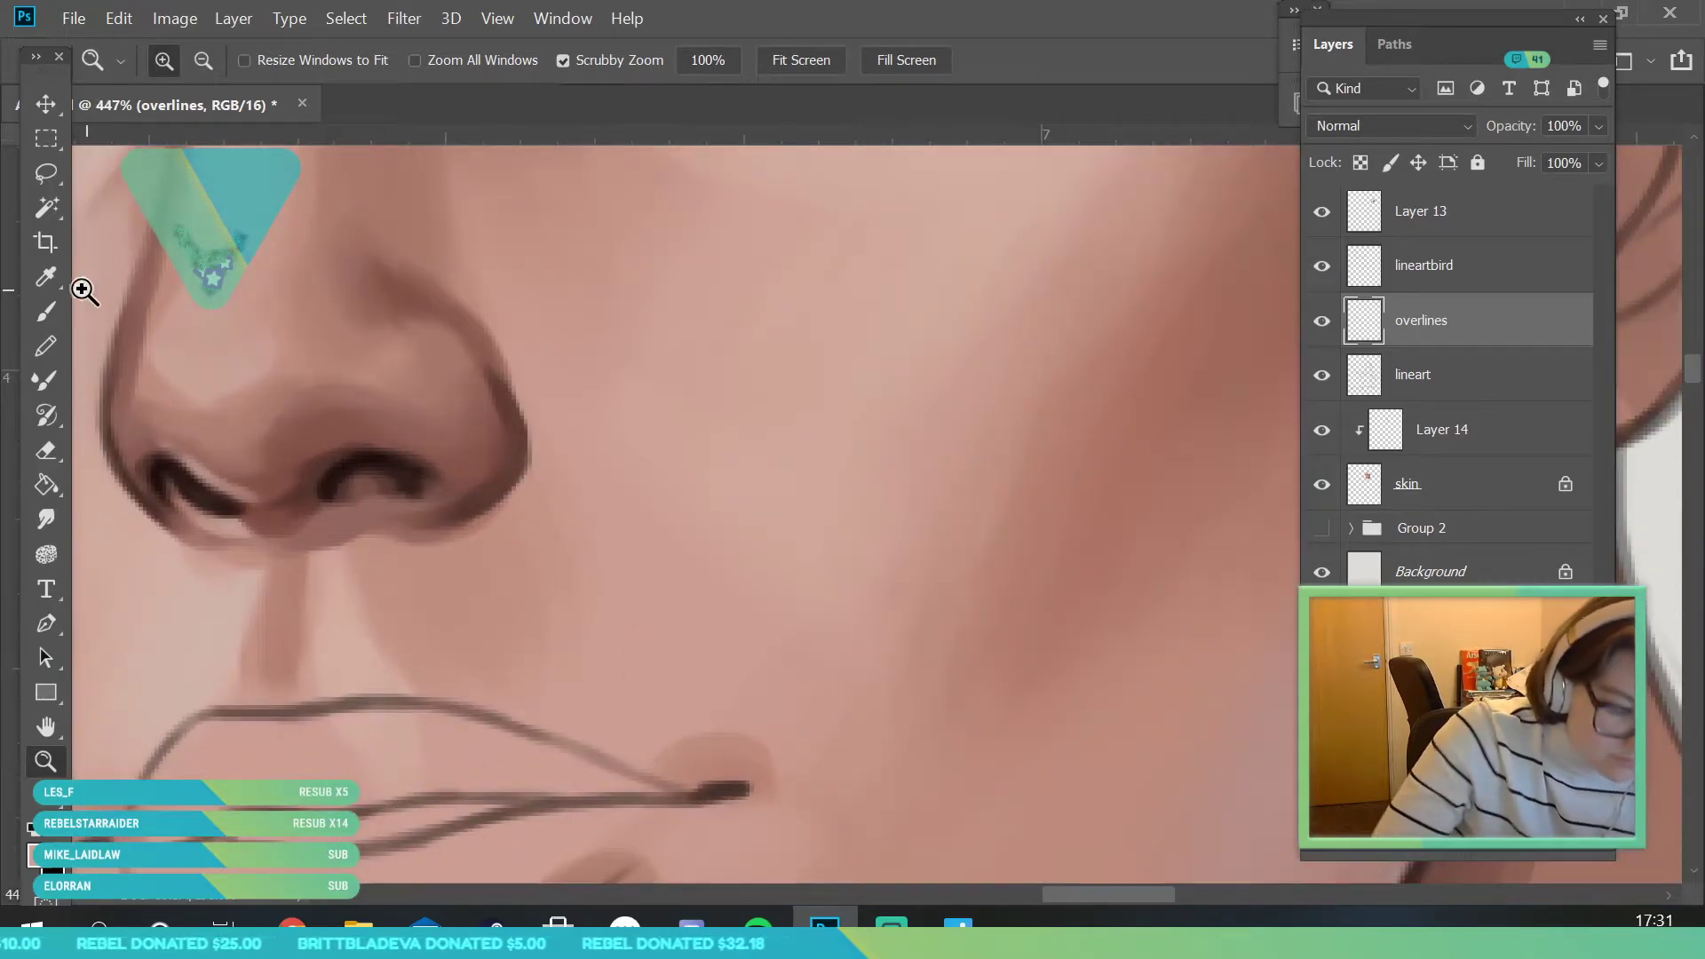
left_click(46, 313)
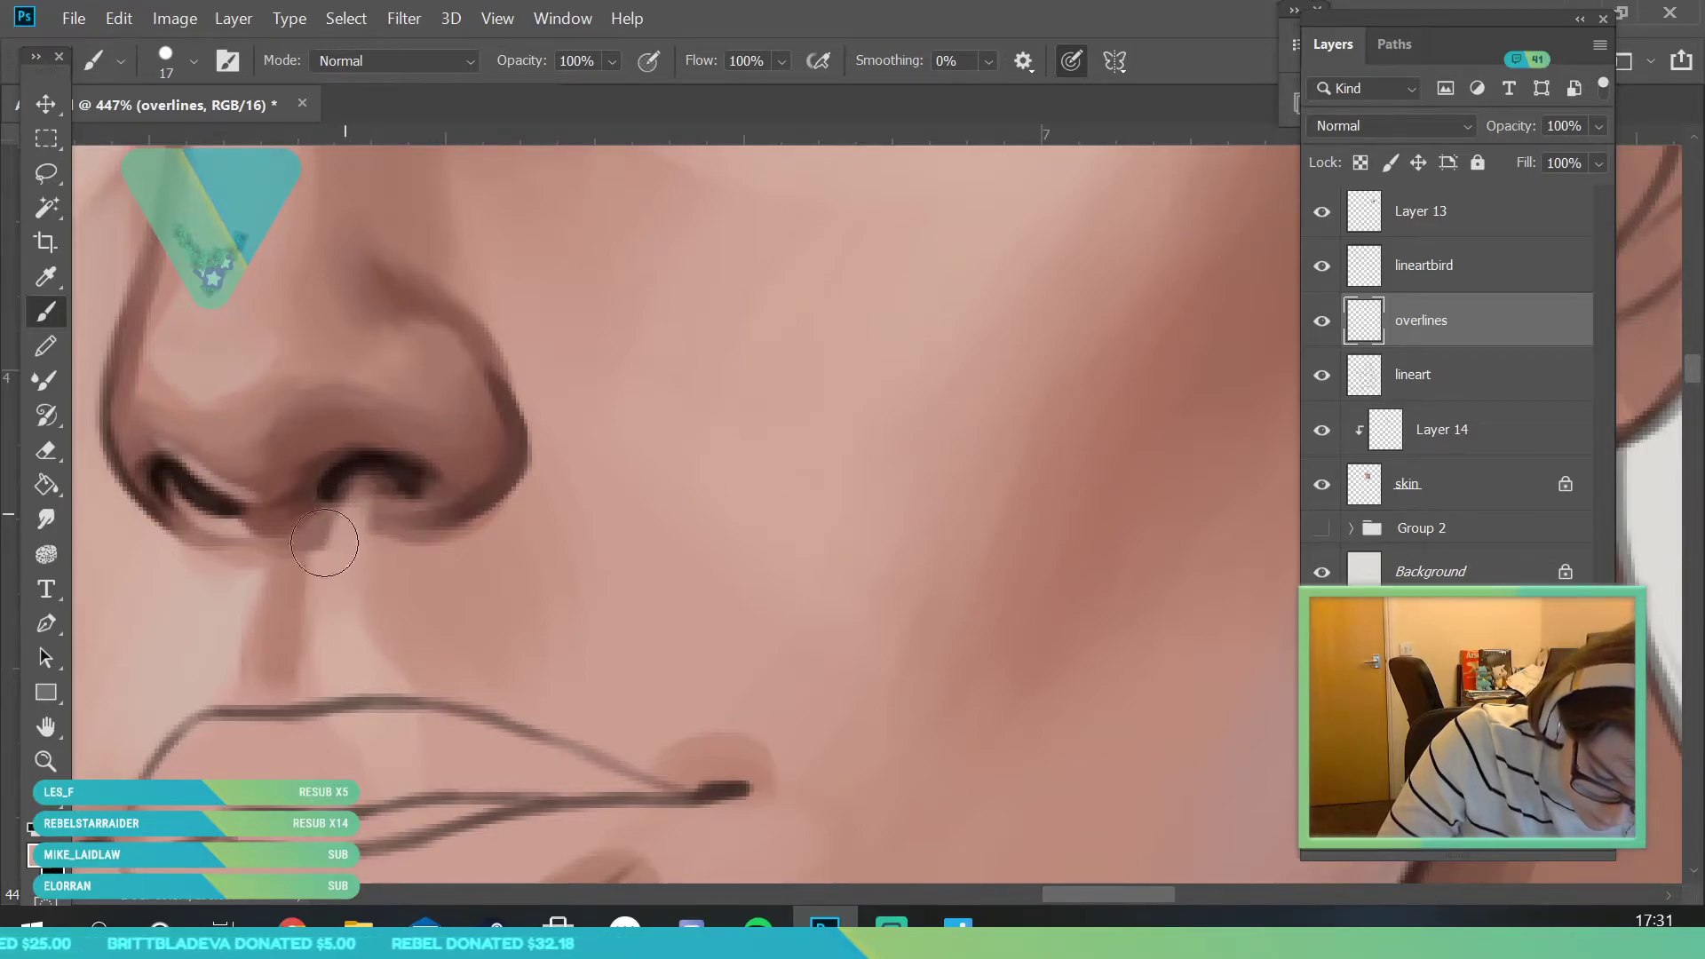
- Sample the reddish browns between the nostrils and shade the underside of the septum with them
left_click(59, 278)
key("b")
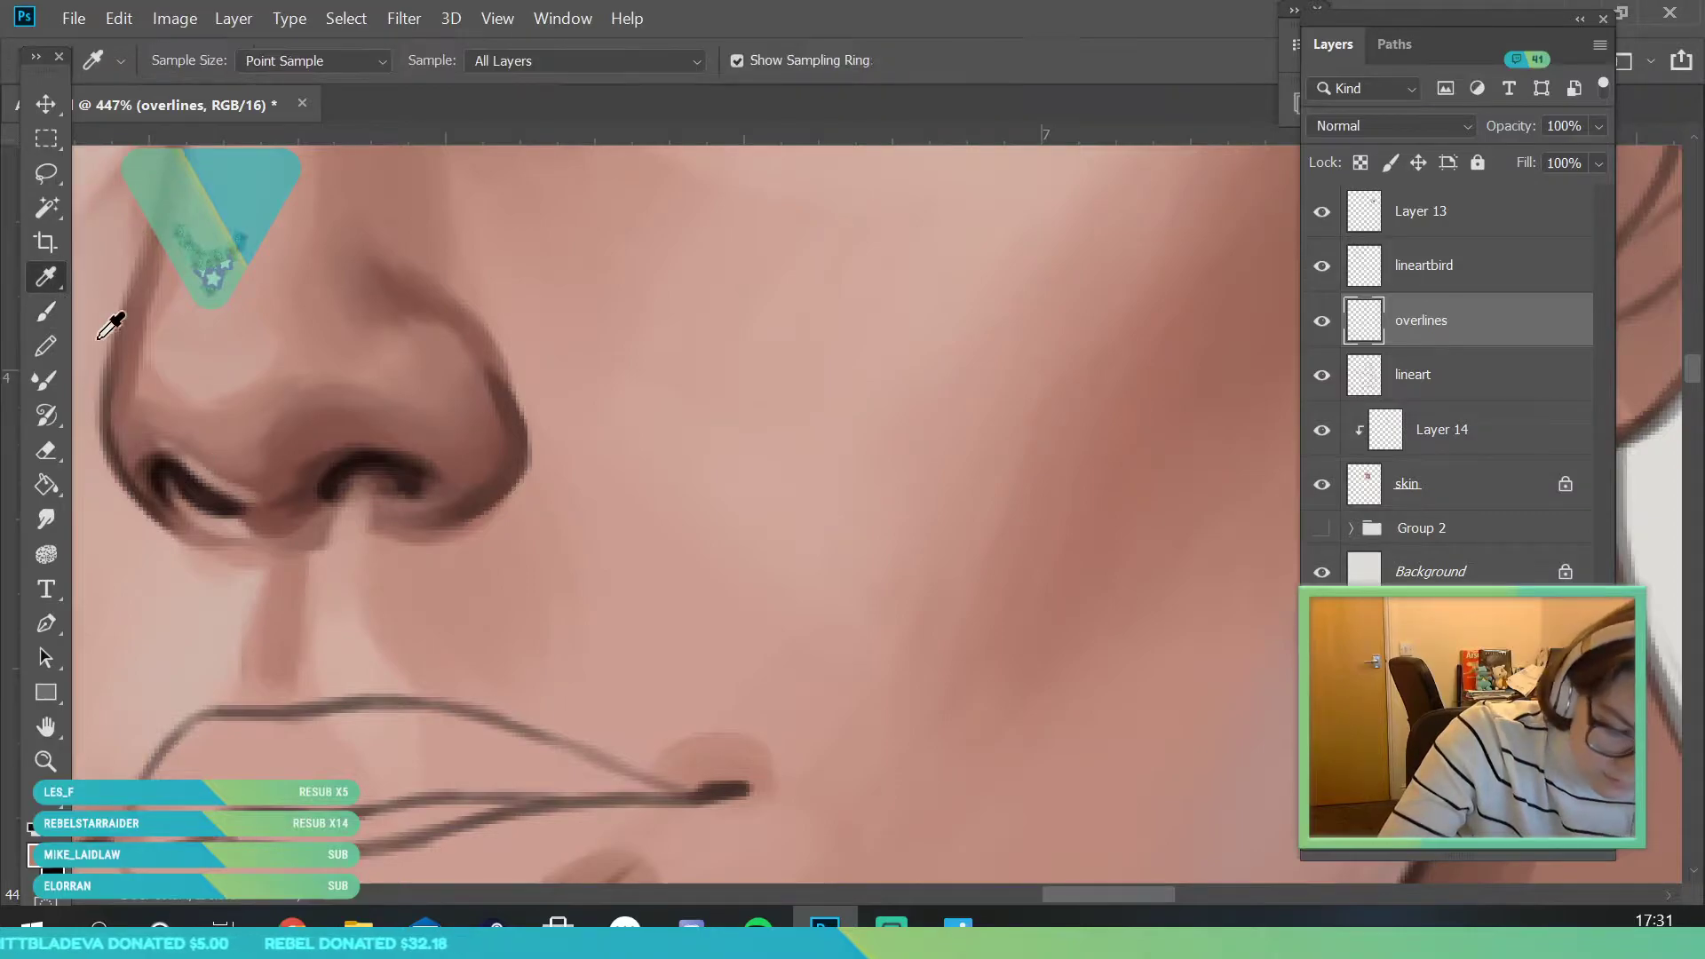
left_click(301, 512, "alt")
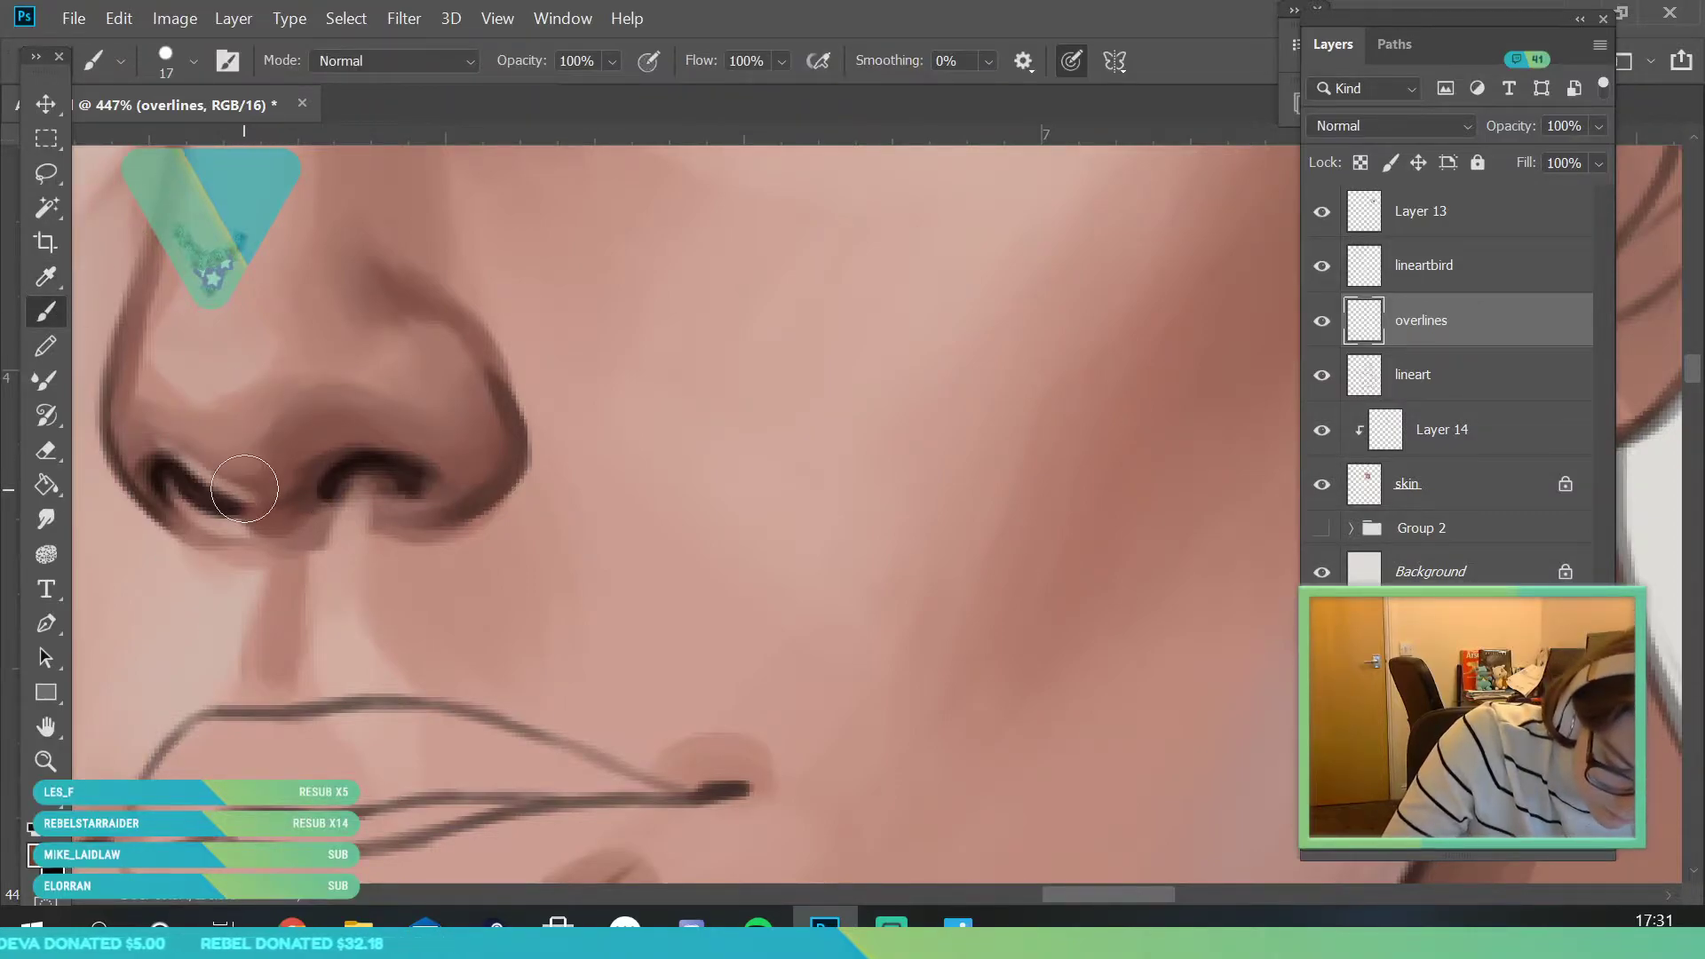
mouse_move(322, 510)
left_mouse_down()
mouse_move(280, 531)
mouse_move(351, 455)
mouse_move(186, 806)
left_mouse_up()
left_click(45, 761)
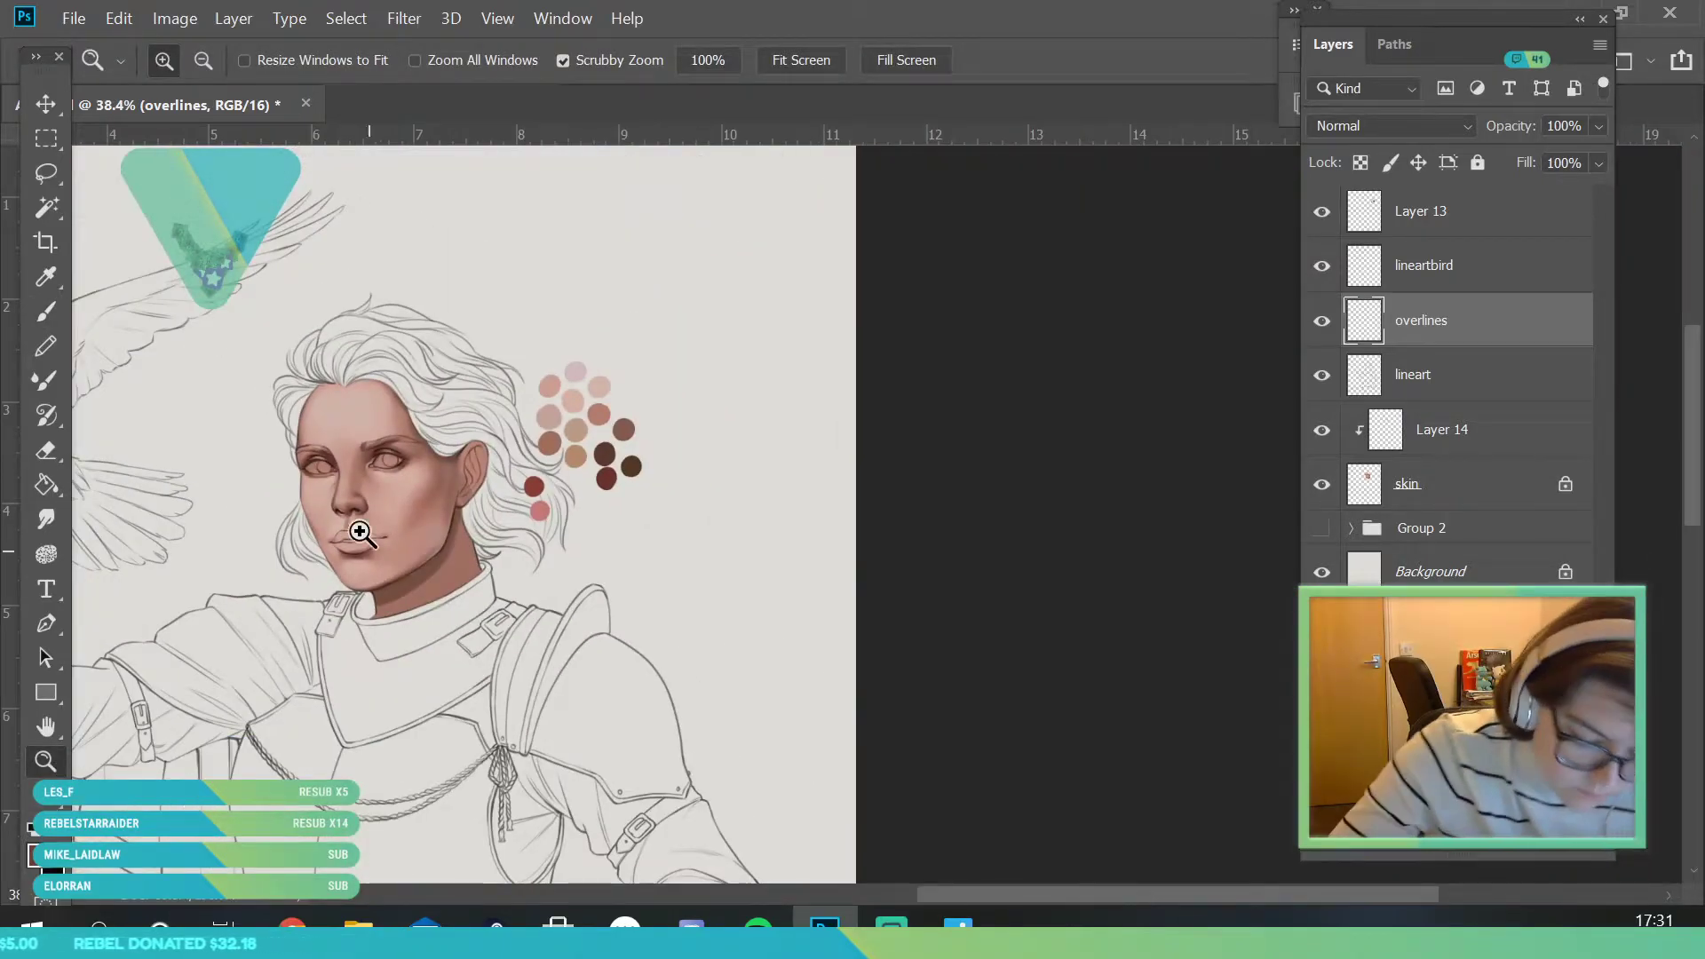
left_click_drag(352, 494, 450, 708)
left_click_drag(409, 577, 360, 599)
left_click(49, 281)
left_click(210, 495)
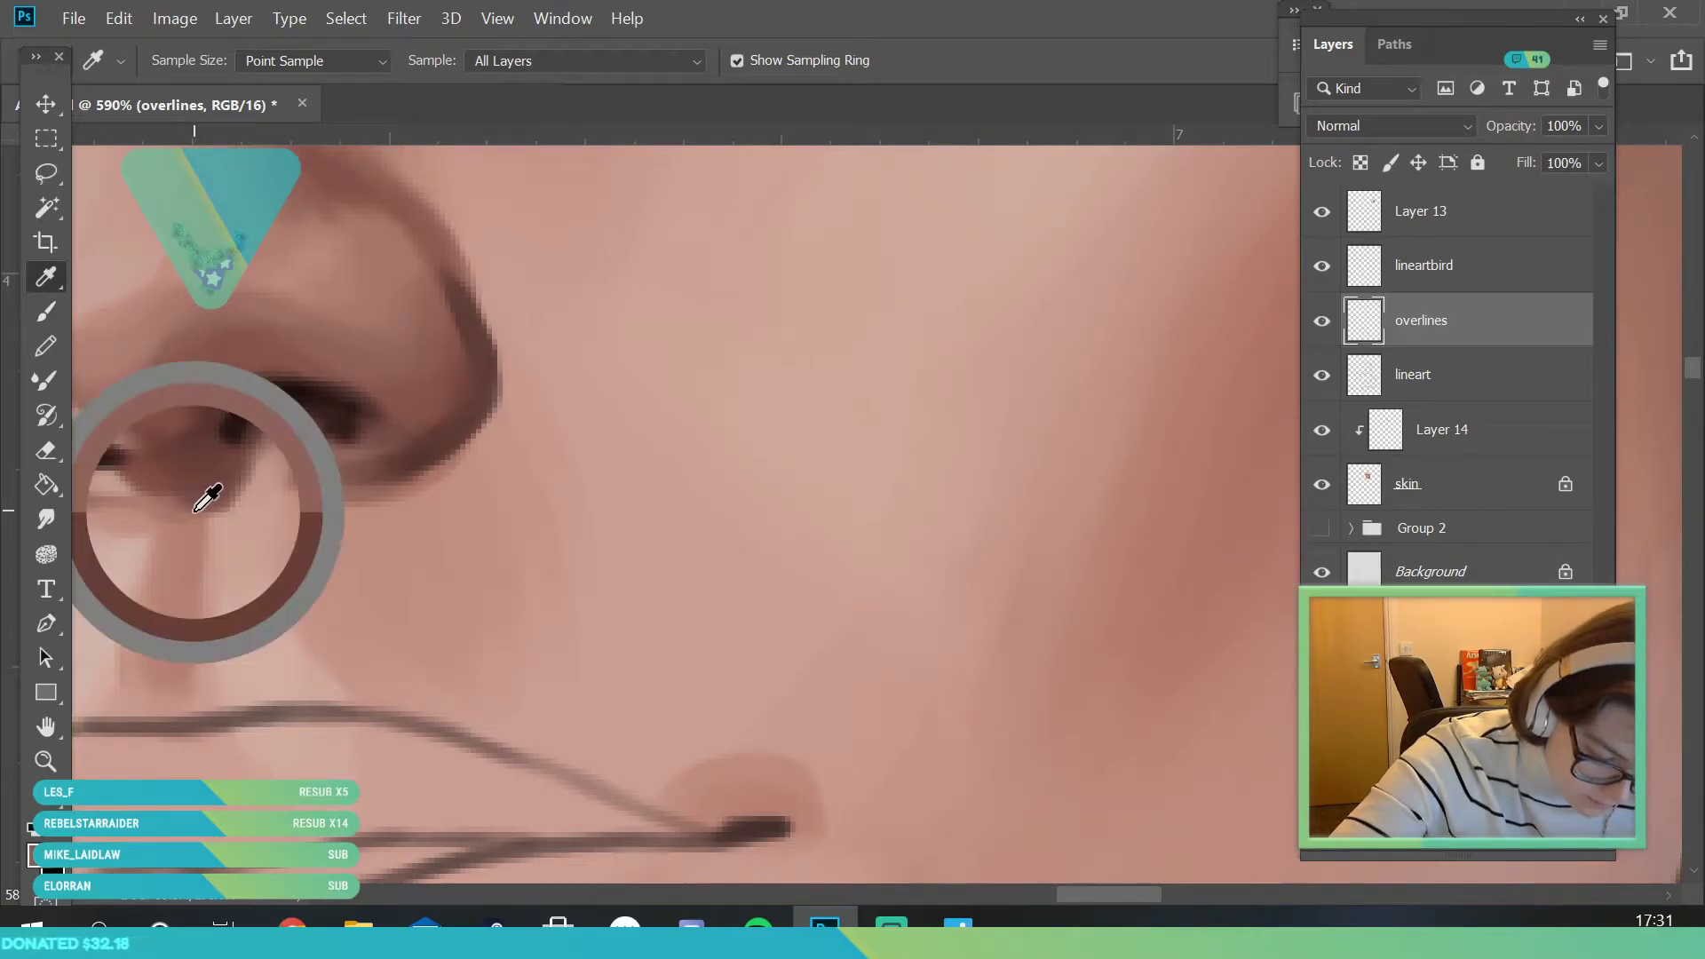
key("b")
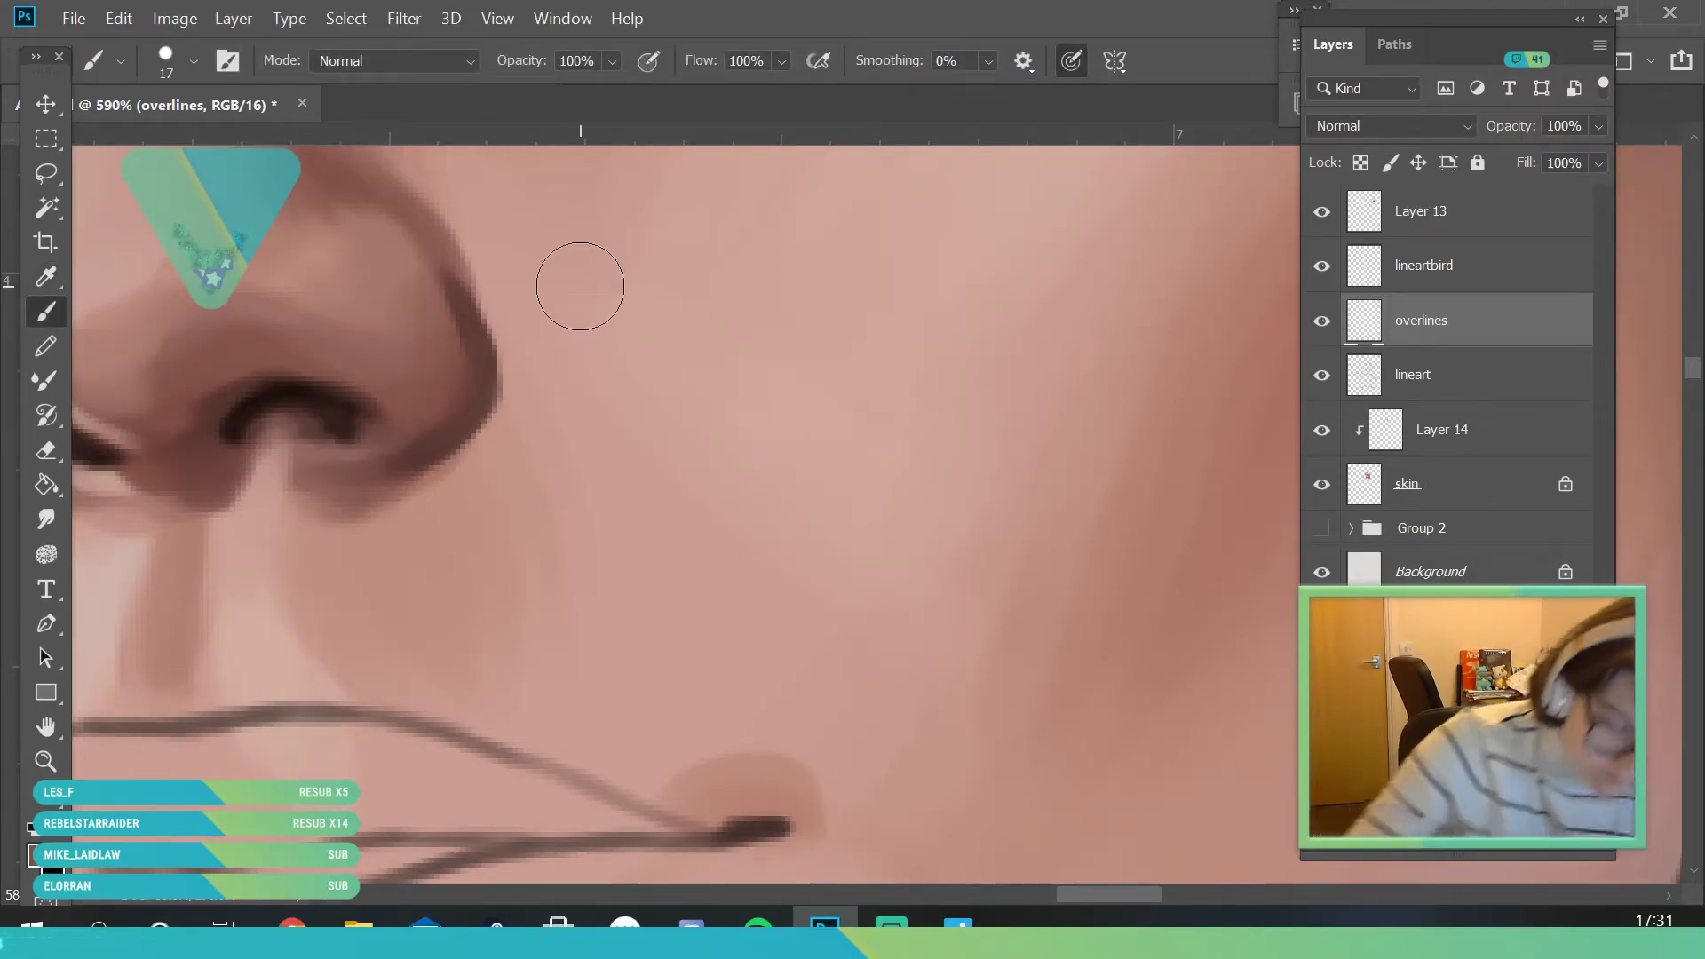
- Sample the skin tone just below the far nostril and soften the nostril's lower rim with it
left_click(64, 749)
key("ctrl+0")
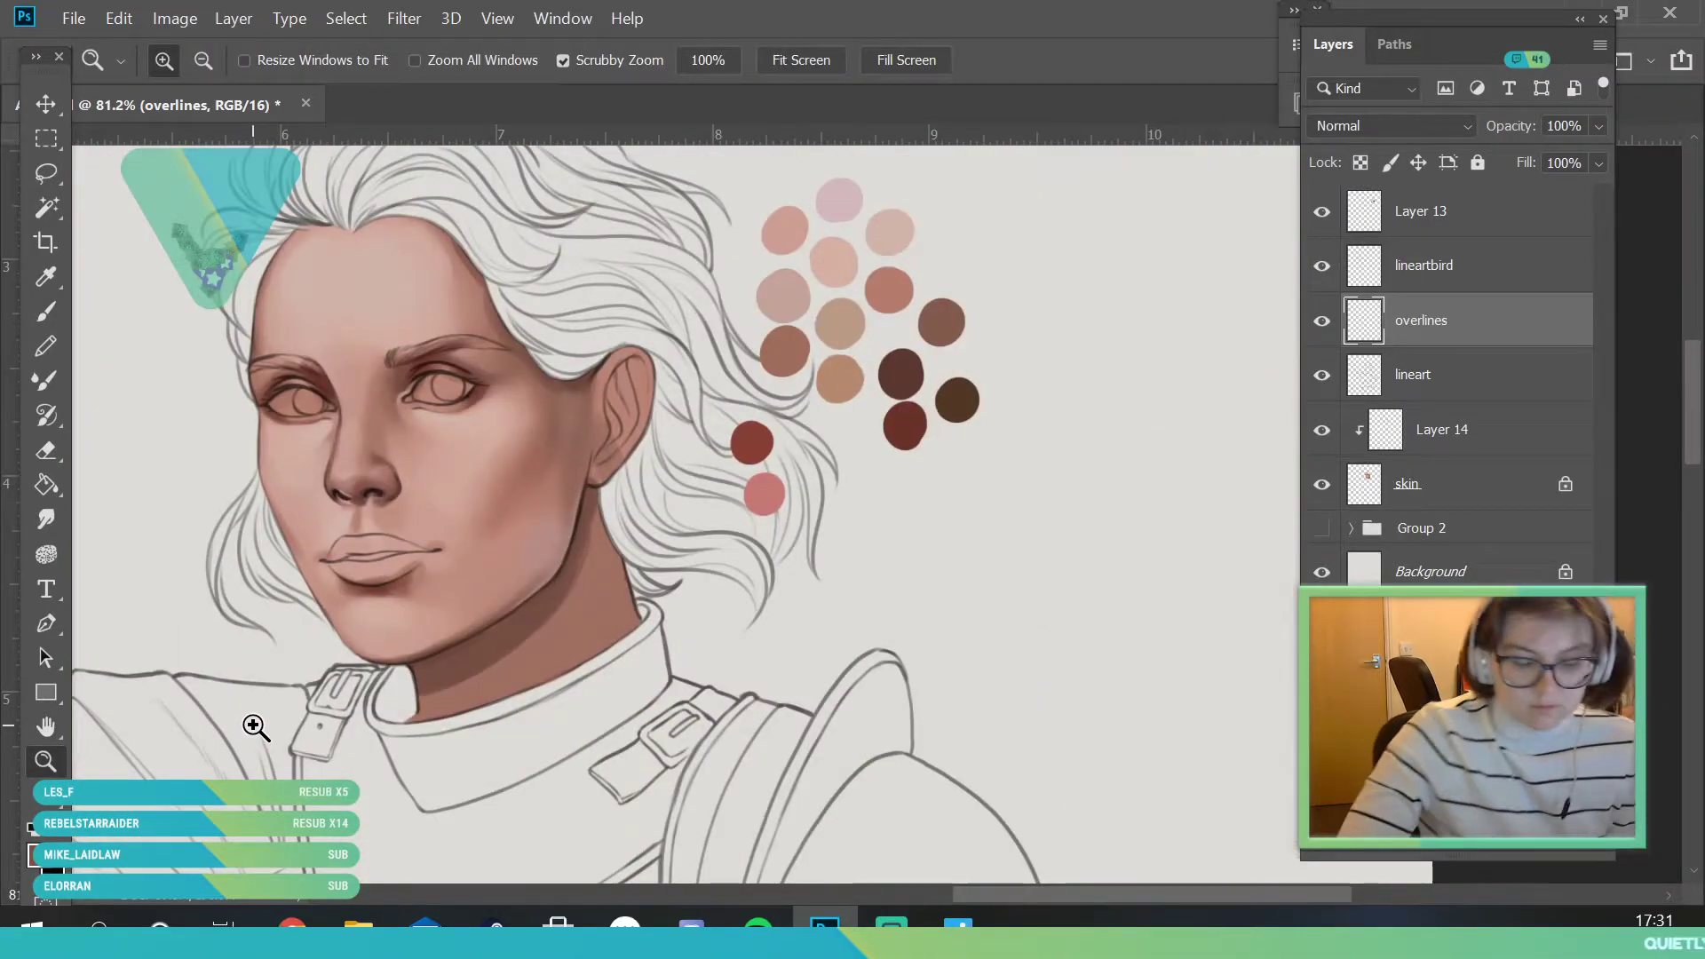
left_click_drag(483, 387, 467, 456)
left_click_drag(520, 334, 507, 426)
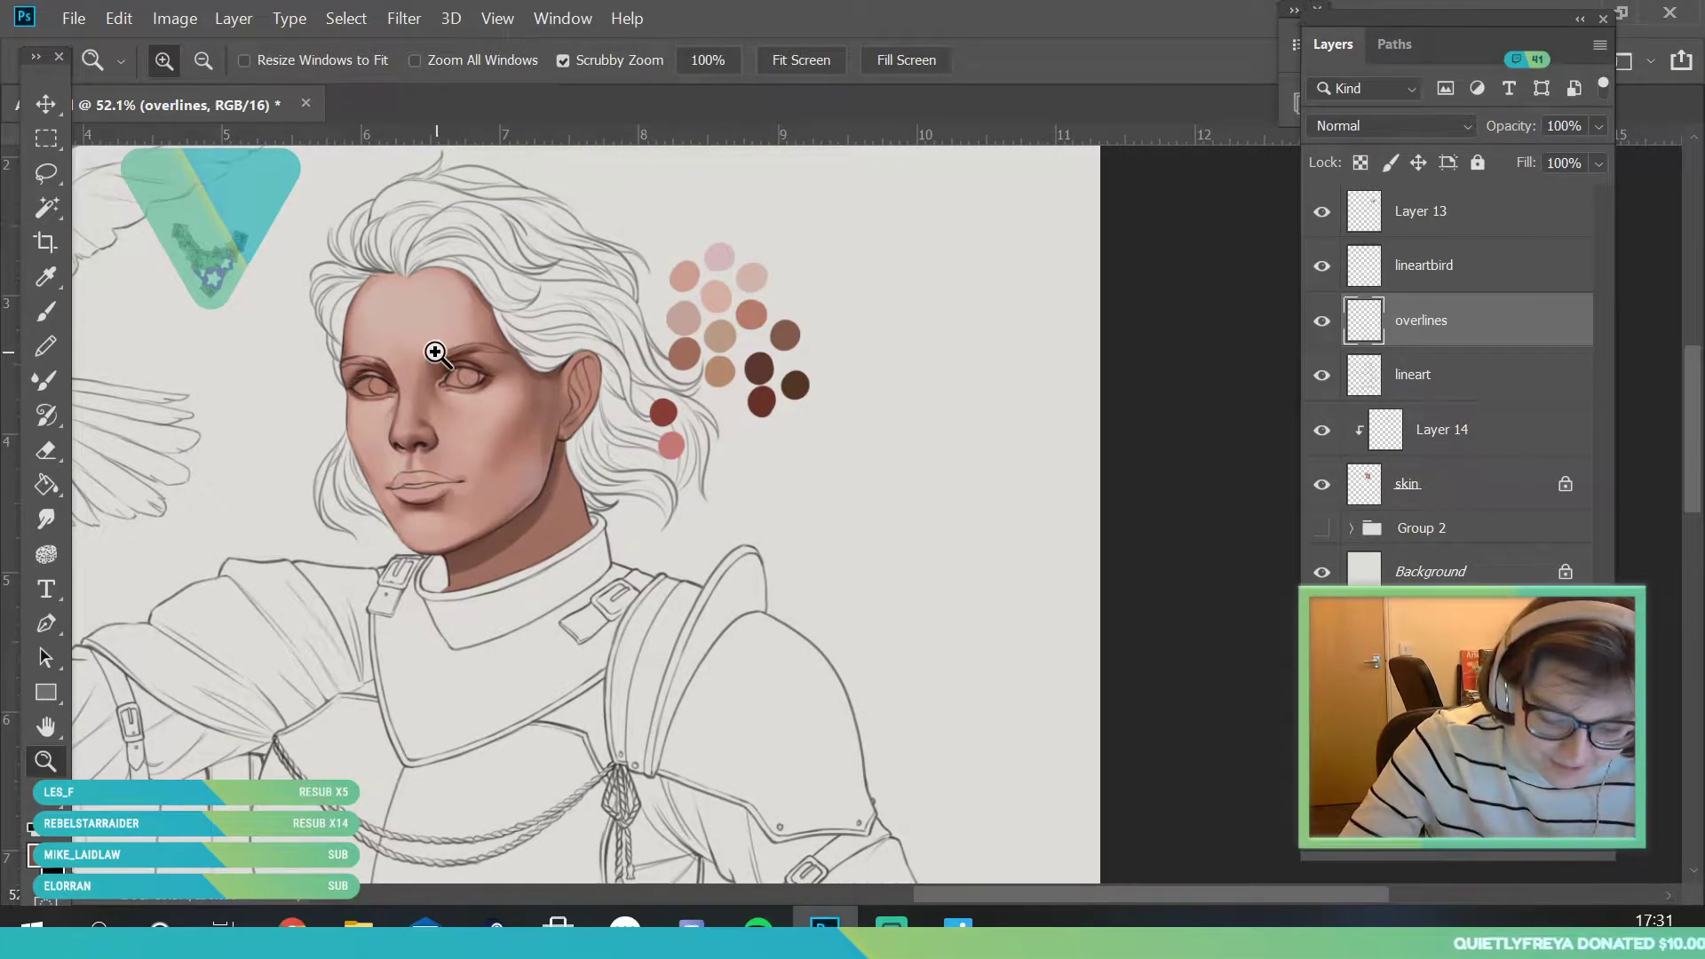
scroll(436, 353, "up", 15)
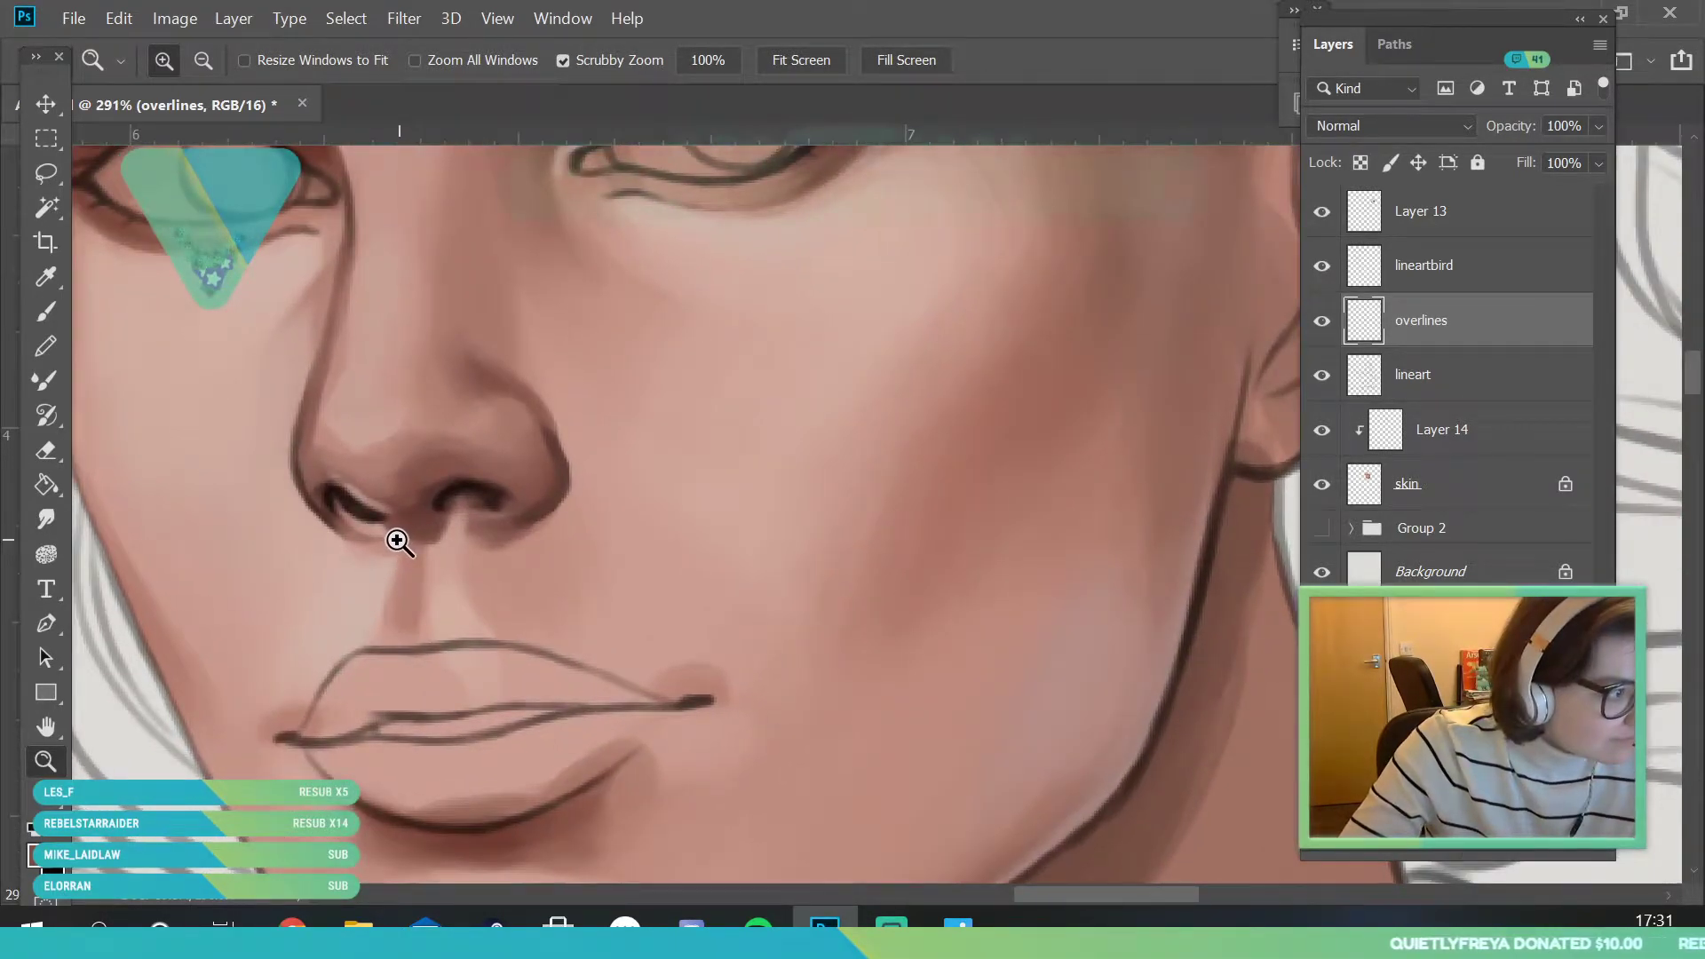
scroll(404, 559, "up", 5)
key("i")
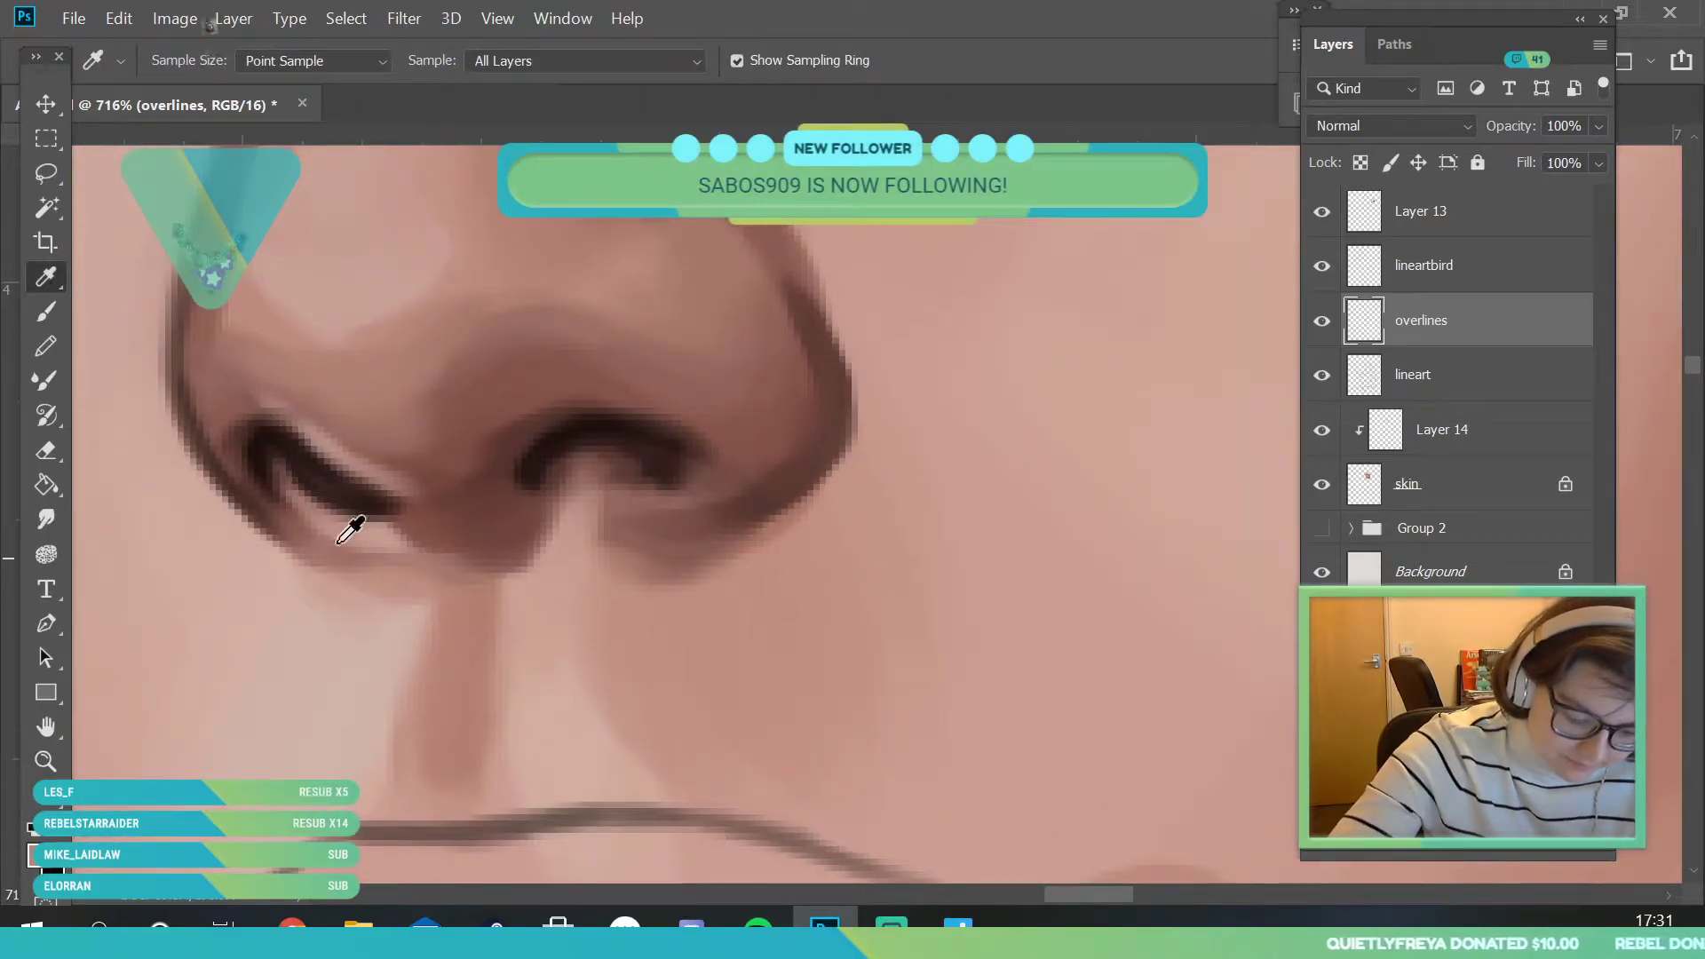
key("b")
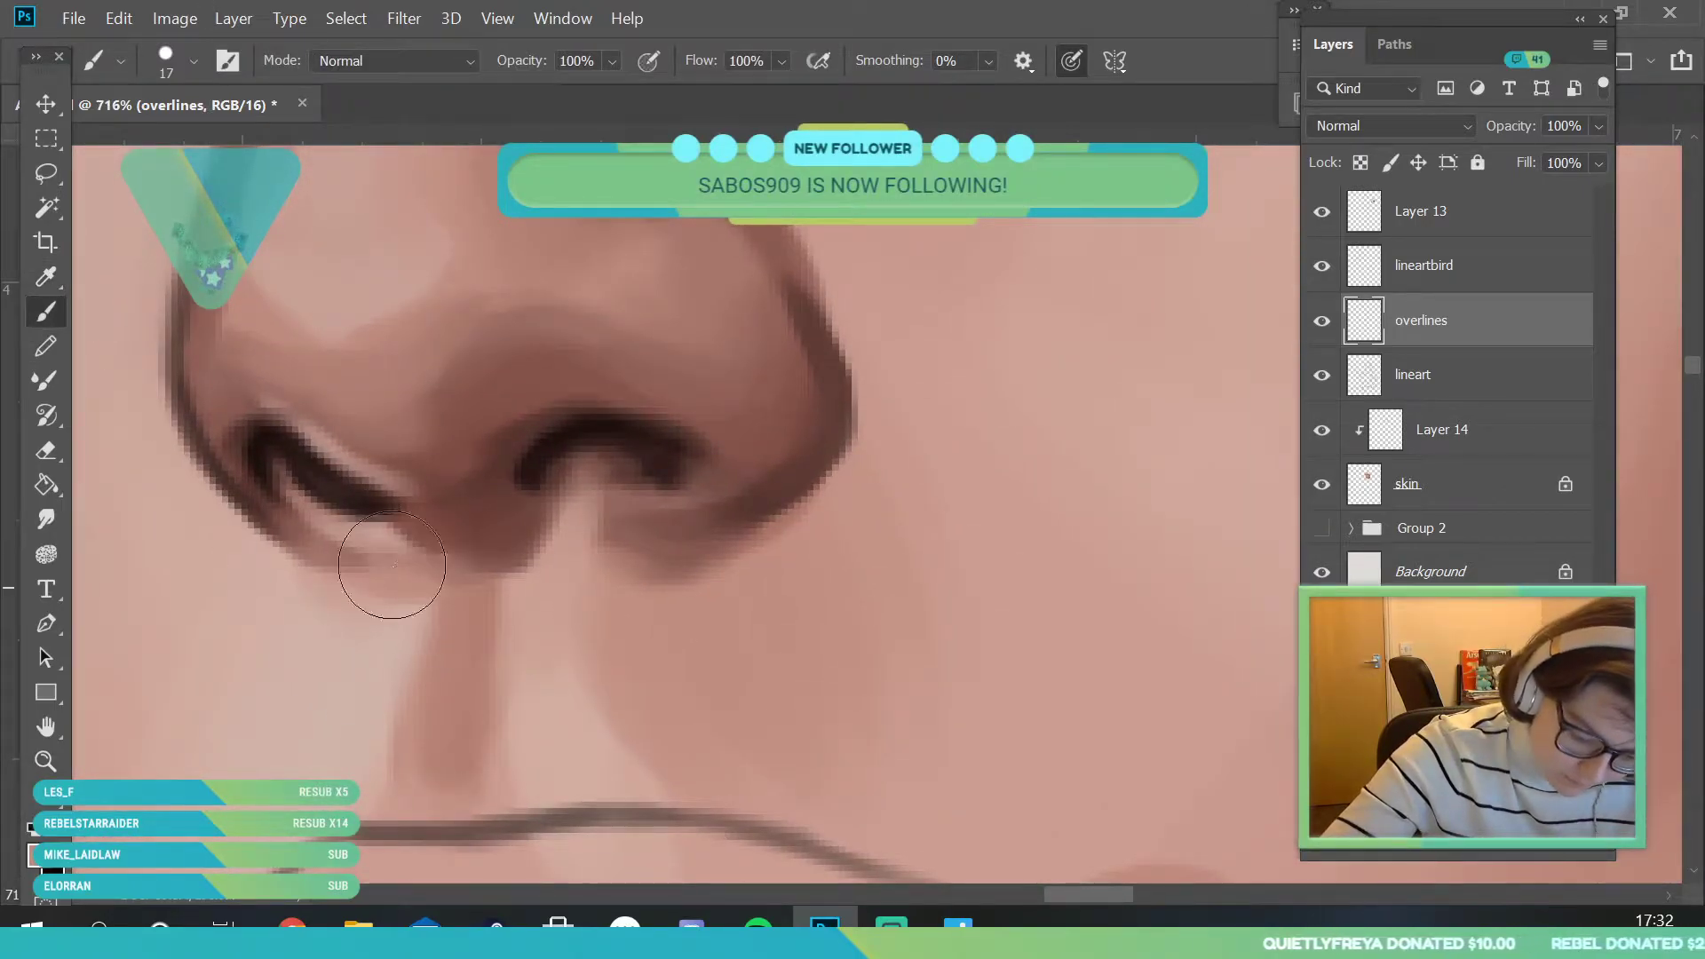
left_click(48, 285)
left_click(368, 610)
left_click(47, 346)
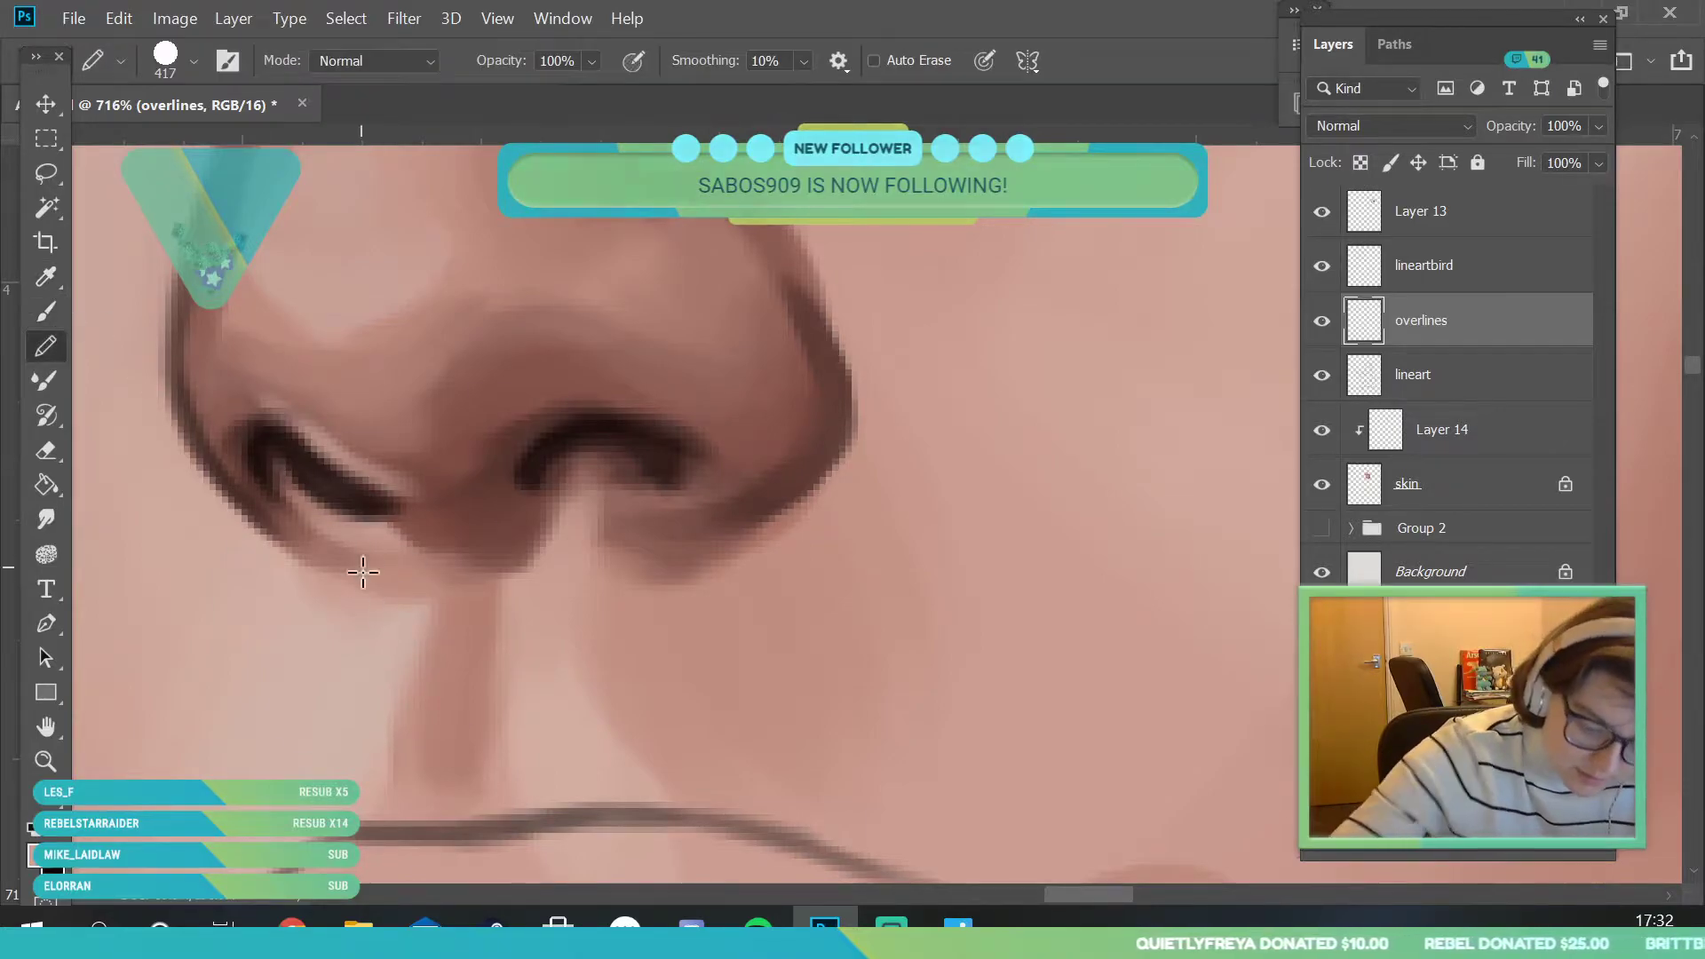
left_click(316, 525)
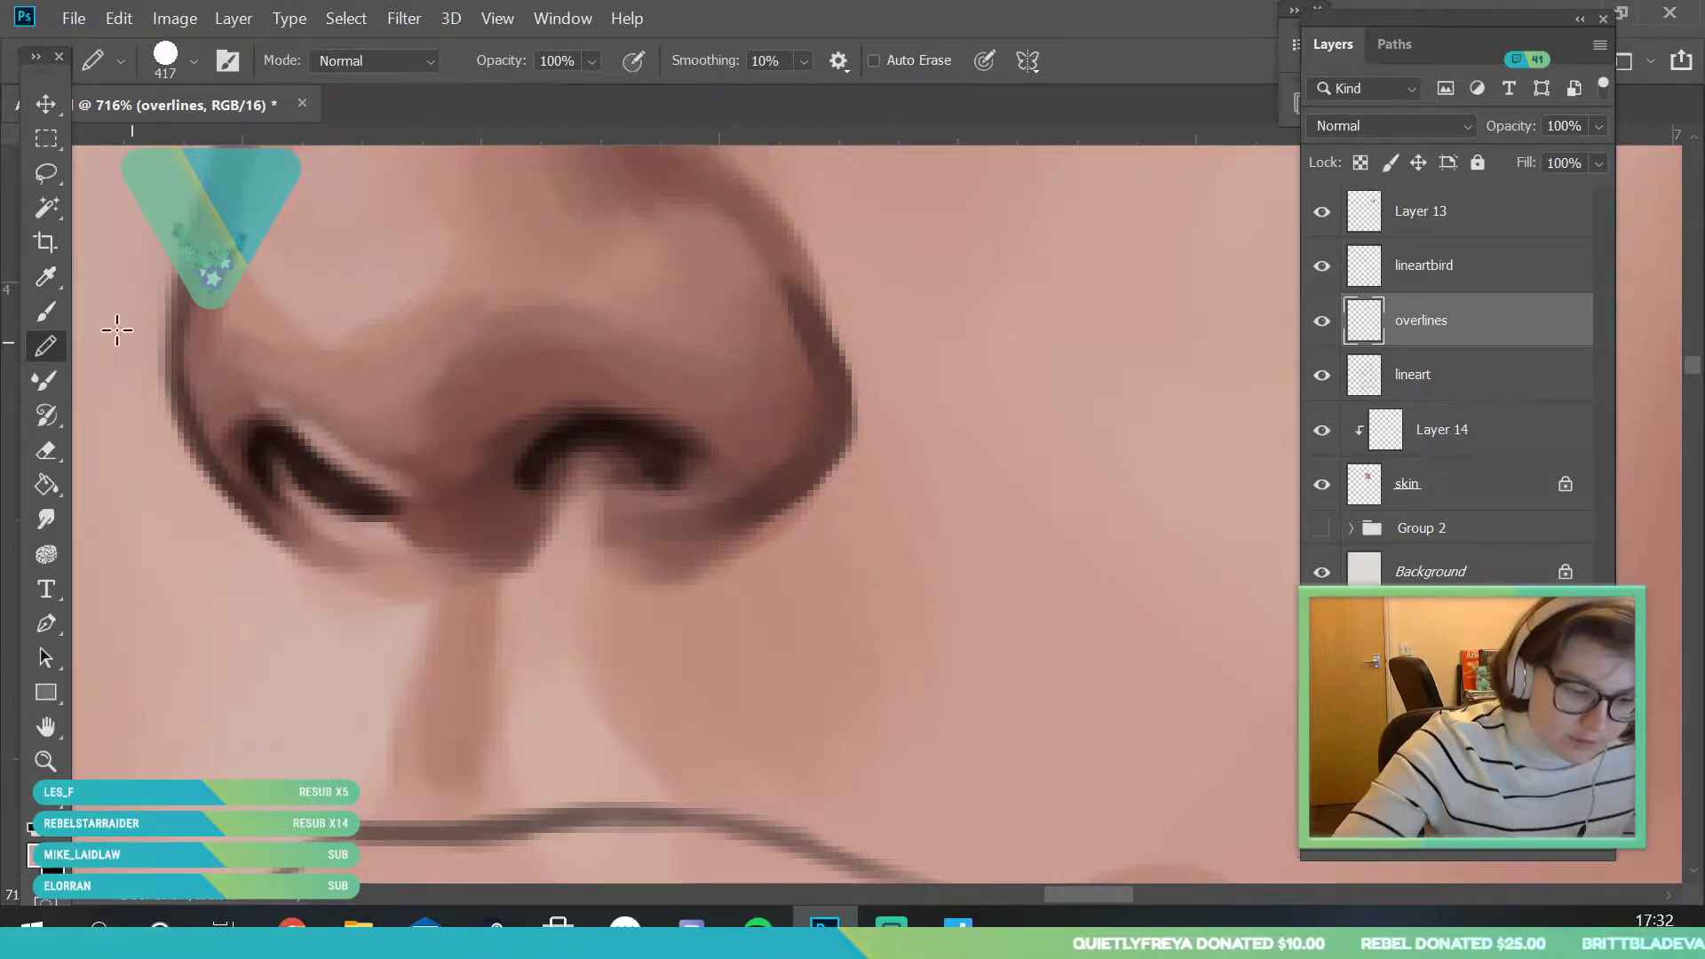
left_click(46, 311)
mouse_move(405, 615)
left_mouse_down()
mouse_move(354, 575)
mouse_move(395, 577)
left_mouse_up()
- Examine the nose shading against the whole face from near and far
left_click(48, 762)
left_click_drag(604, 506, 491, 743)
left_click_drag(484, 621, 617, 761)
scroll(498, 598, "up", 5)
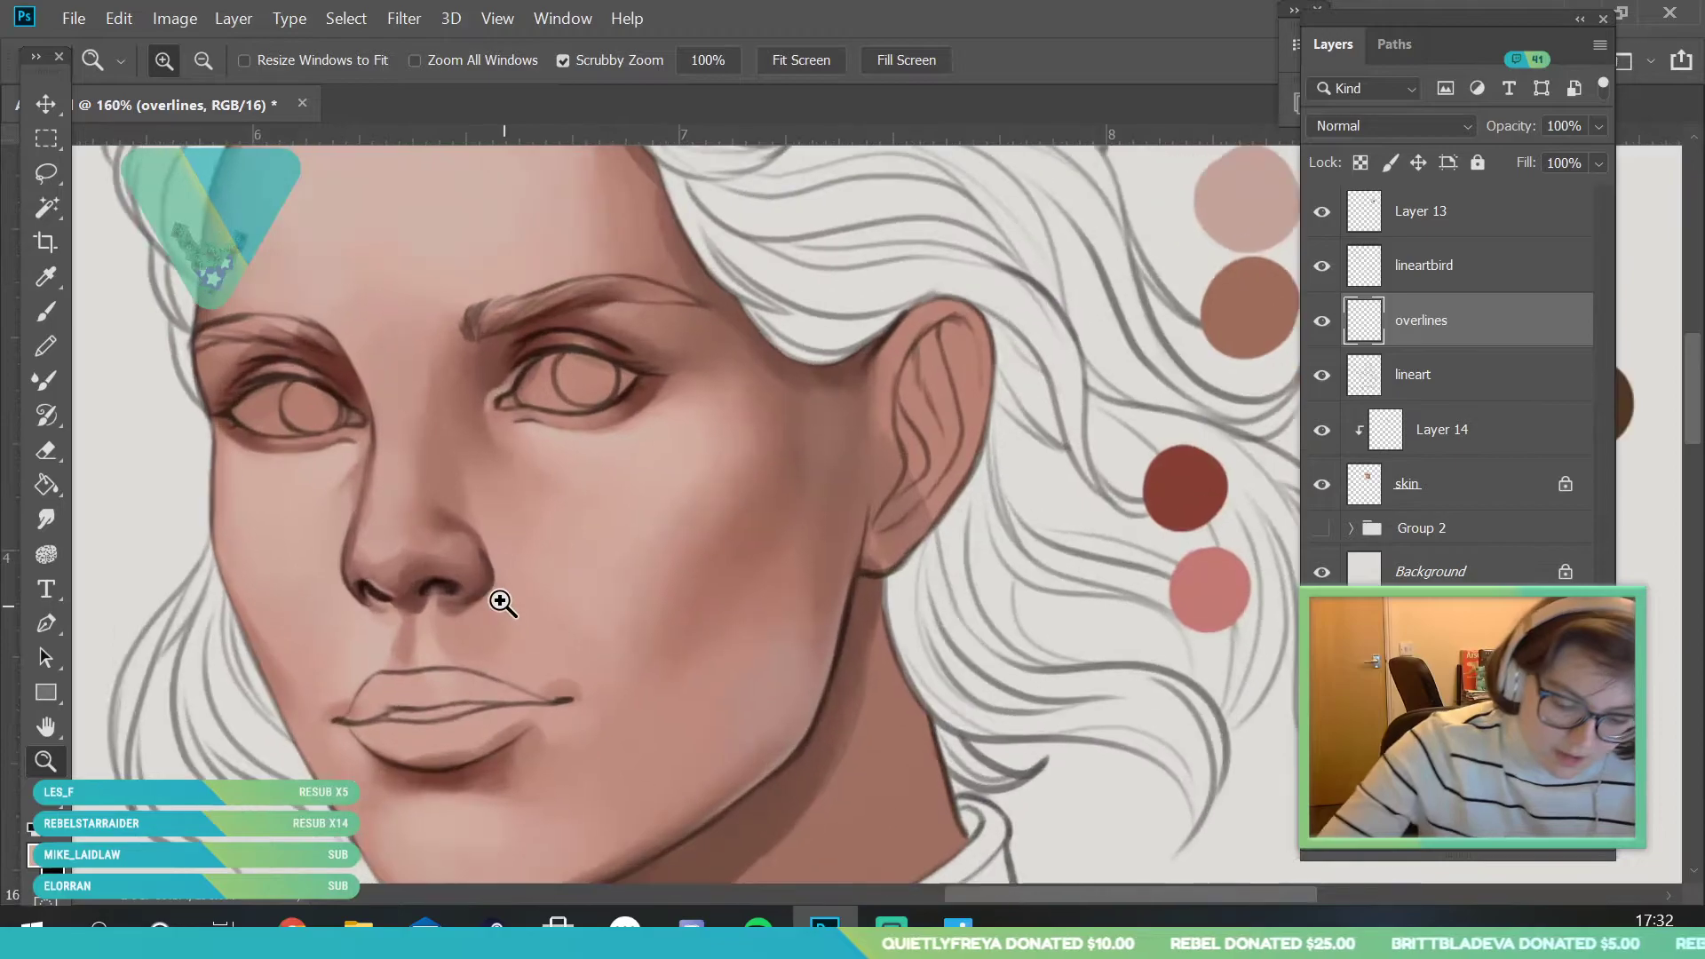
scroll(346, 541, "down", 5)
scroll(494, 464, "down", 4)
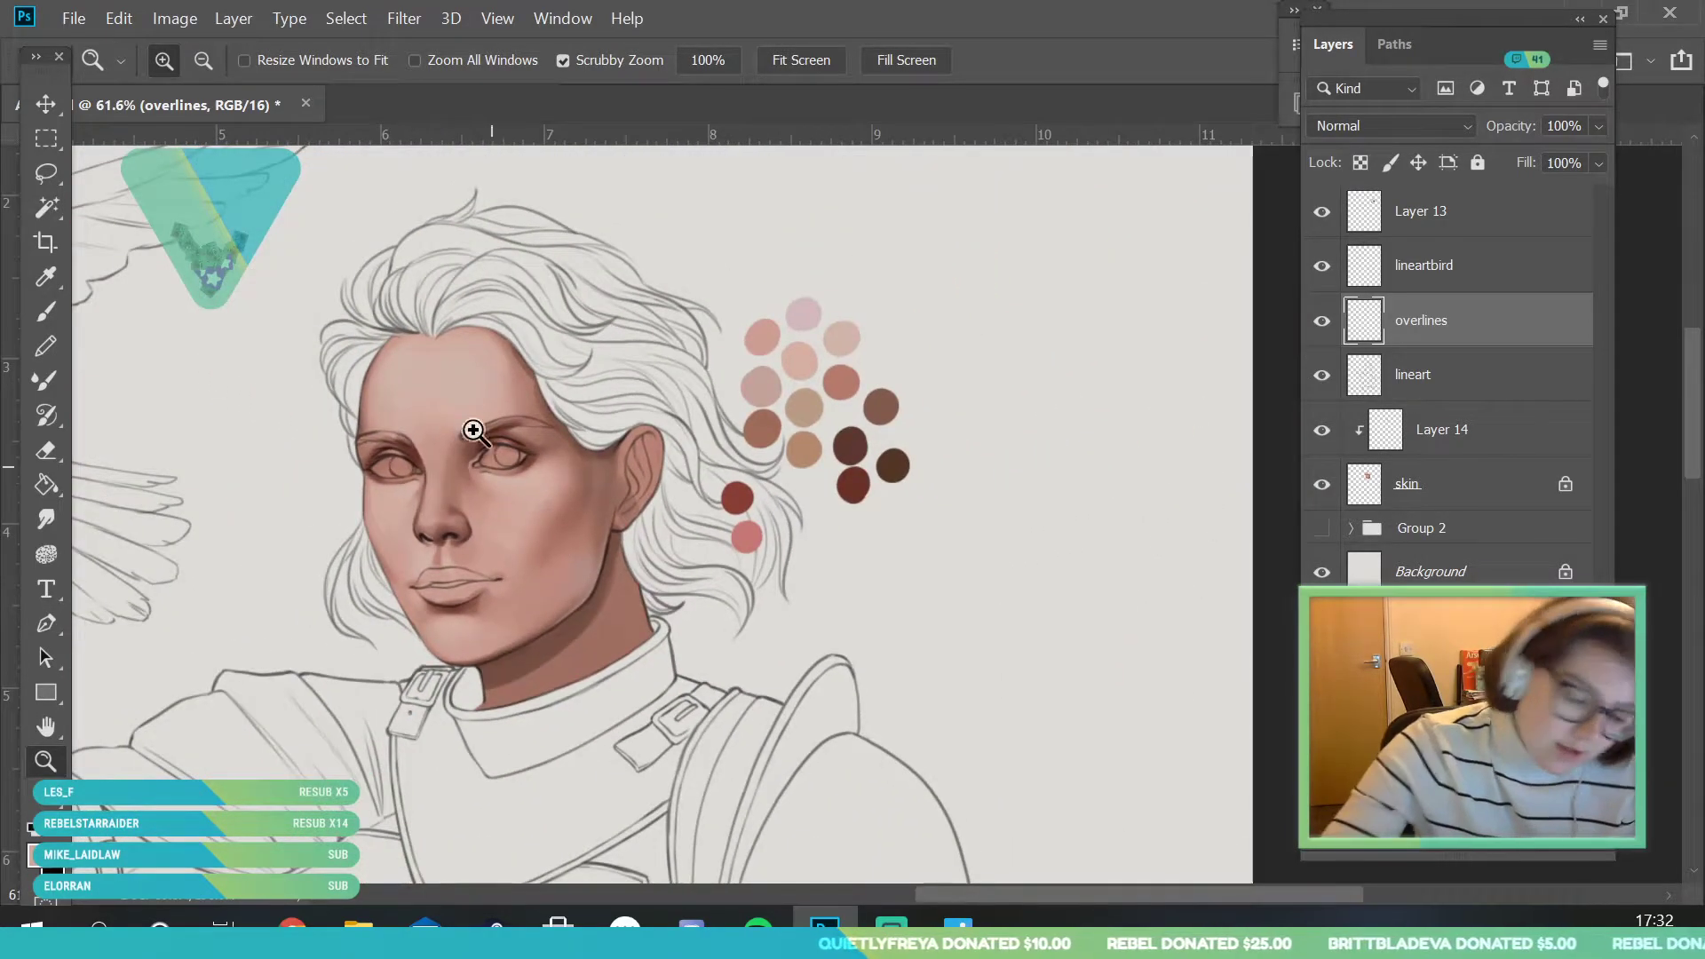
scroll(531, 587, "up", 4)
scroll(532, 587, "up", 3)
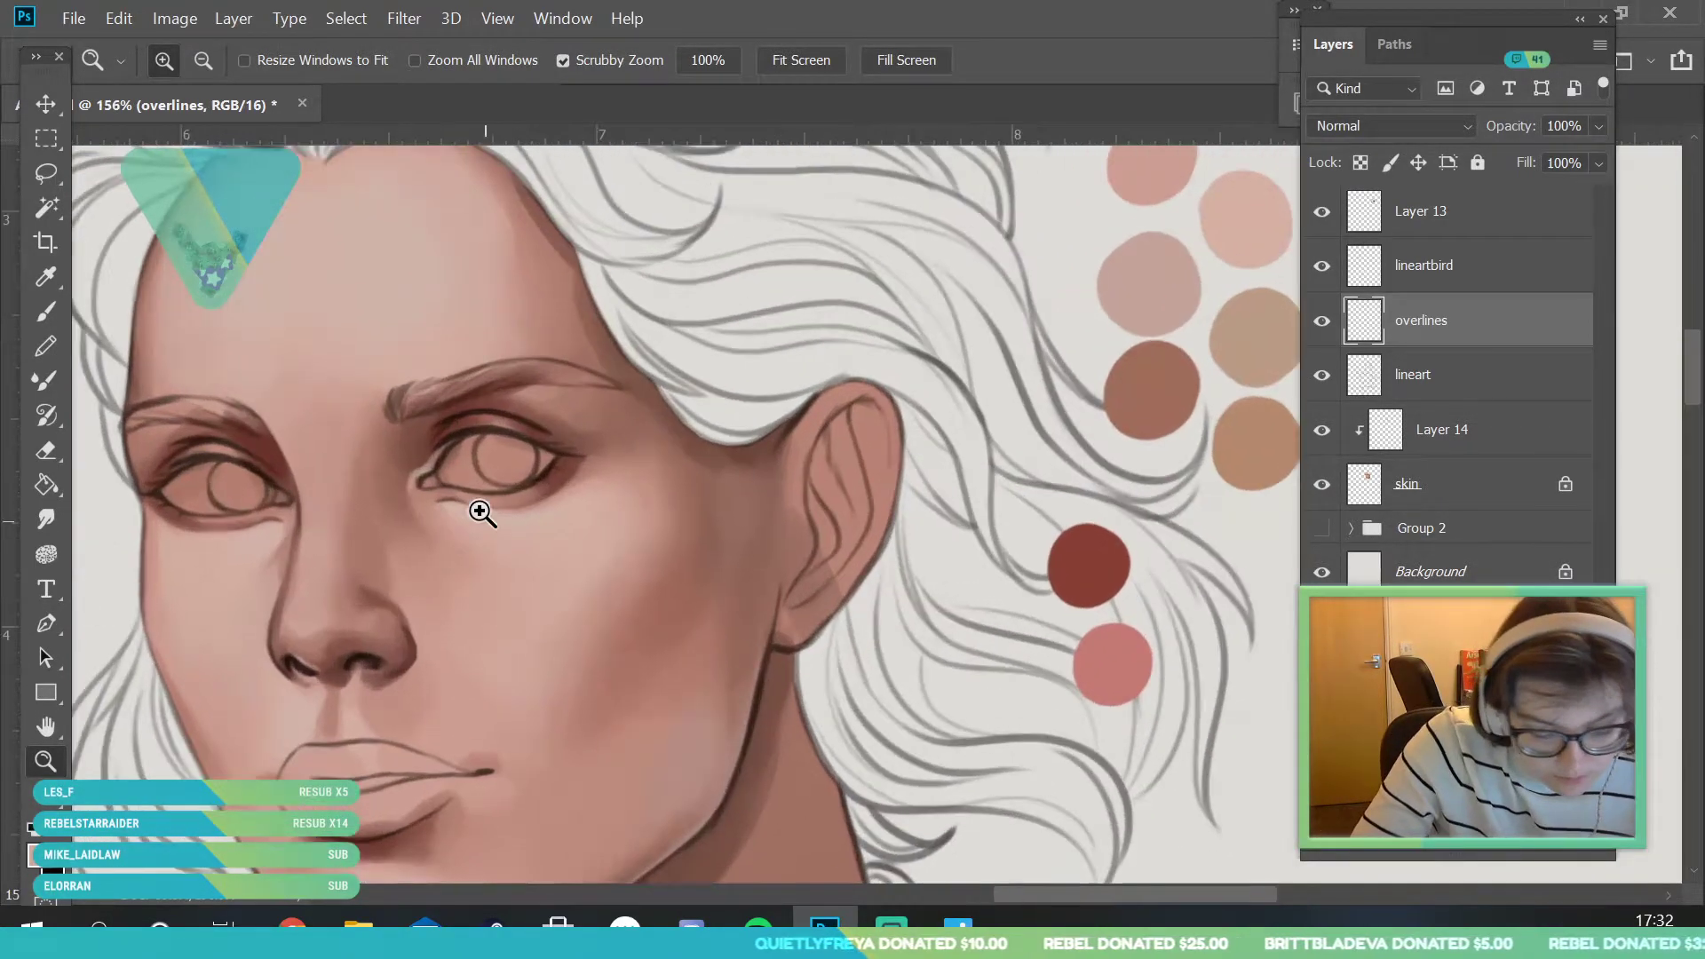
- Sample a light skin tone, set the brush size to 7 px and paint a highlight on the nose tip
key("i")
key("b")
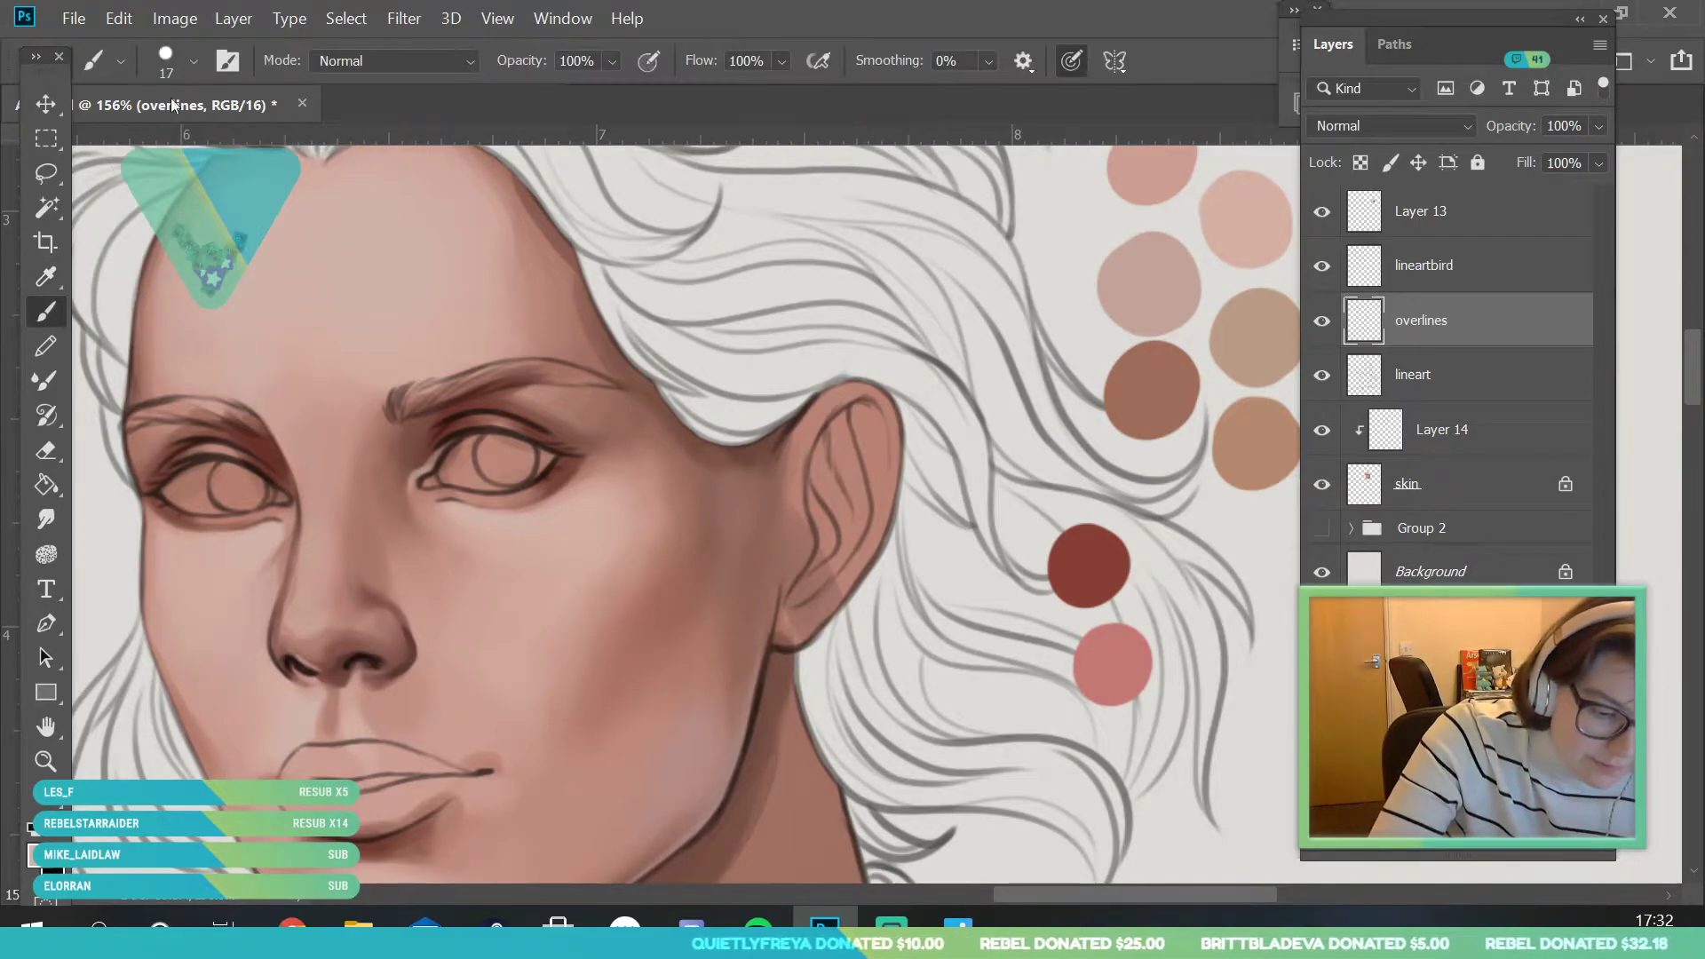
left_click(173, 60)
key("Return")
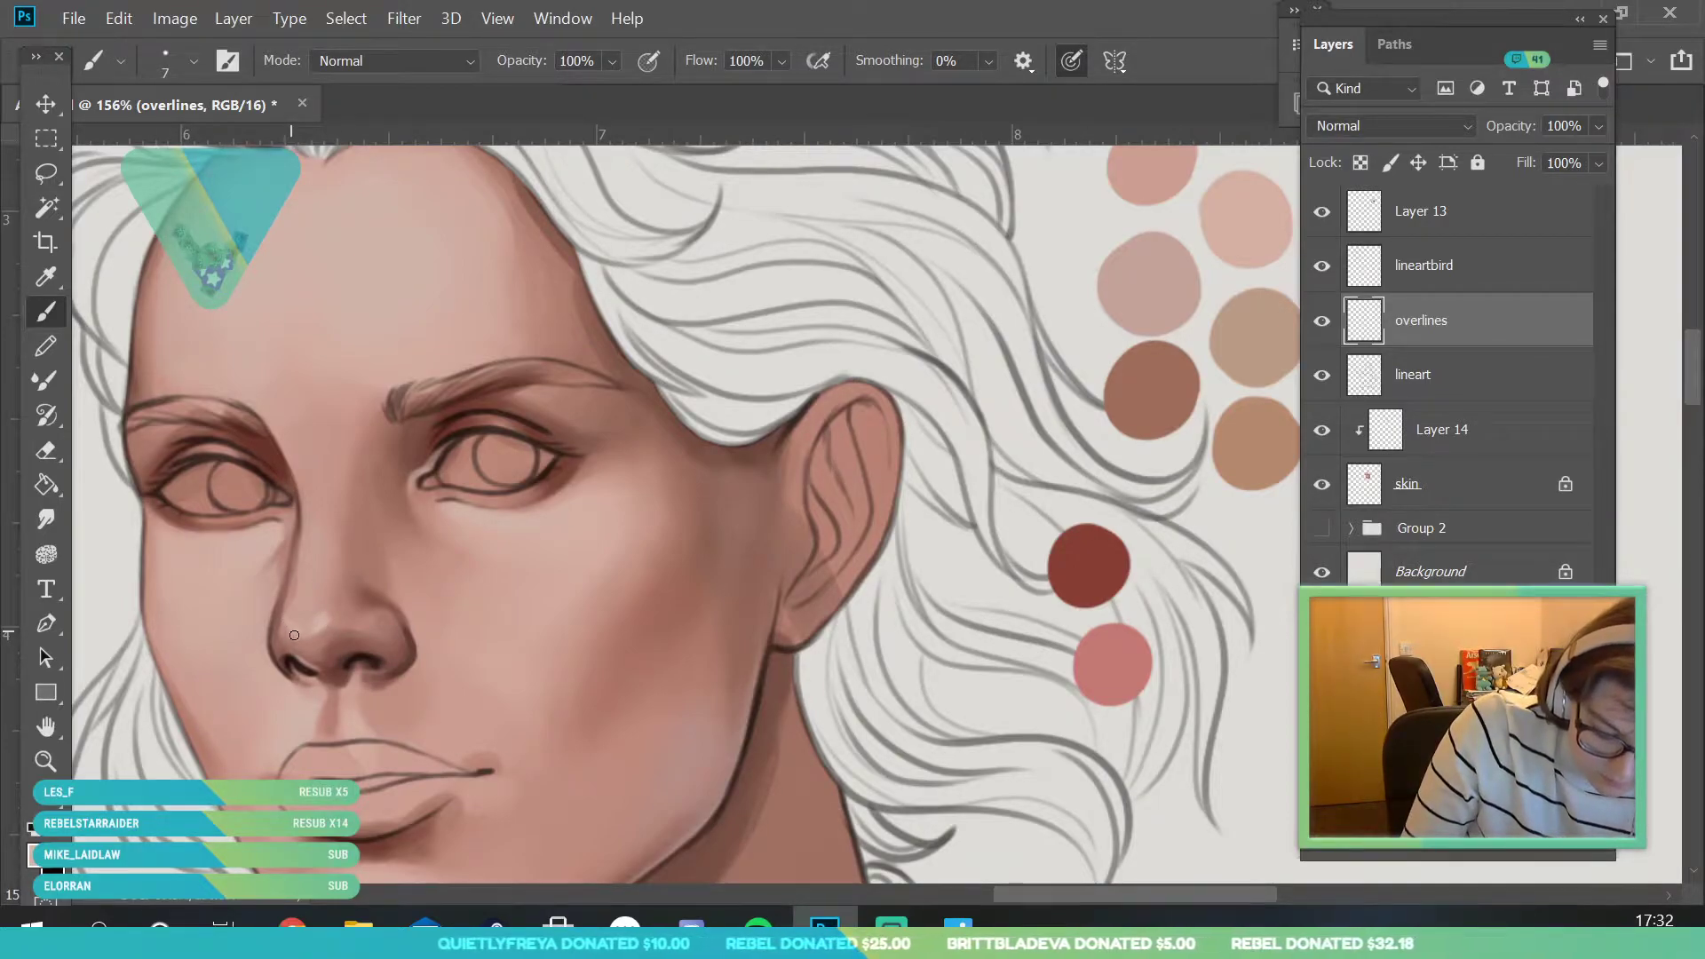
- Sample the skin tone beside the nose tip's highlight and blend the highlight's edges with it
left_click(45, 761)
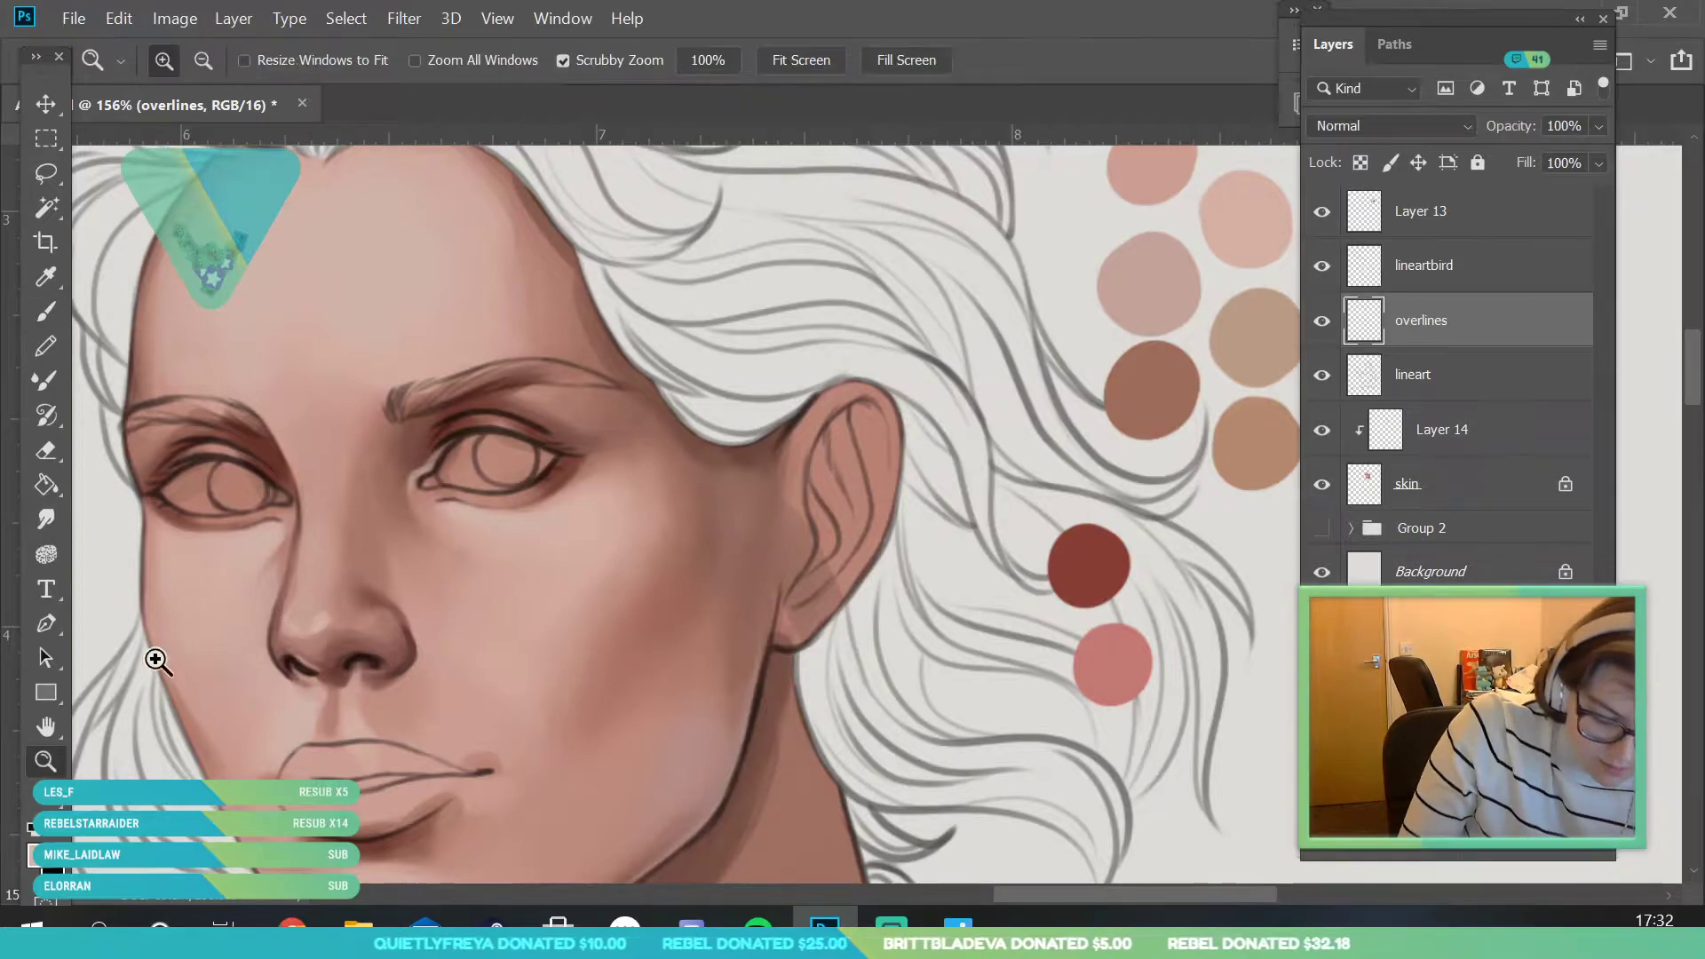
left_click_drag(413, 515, 364, 726)
scroll(435, 620, "up", 7)
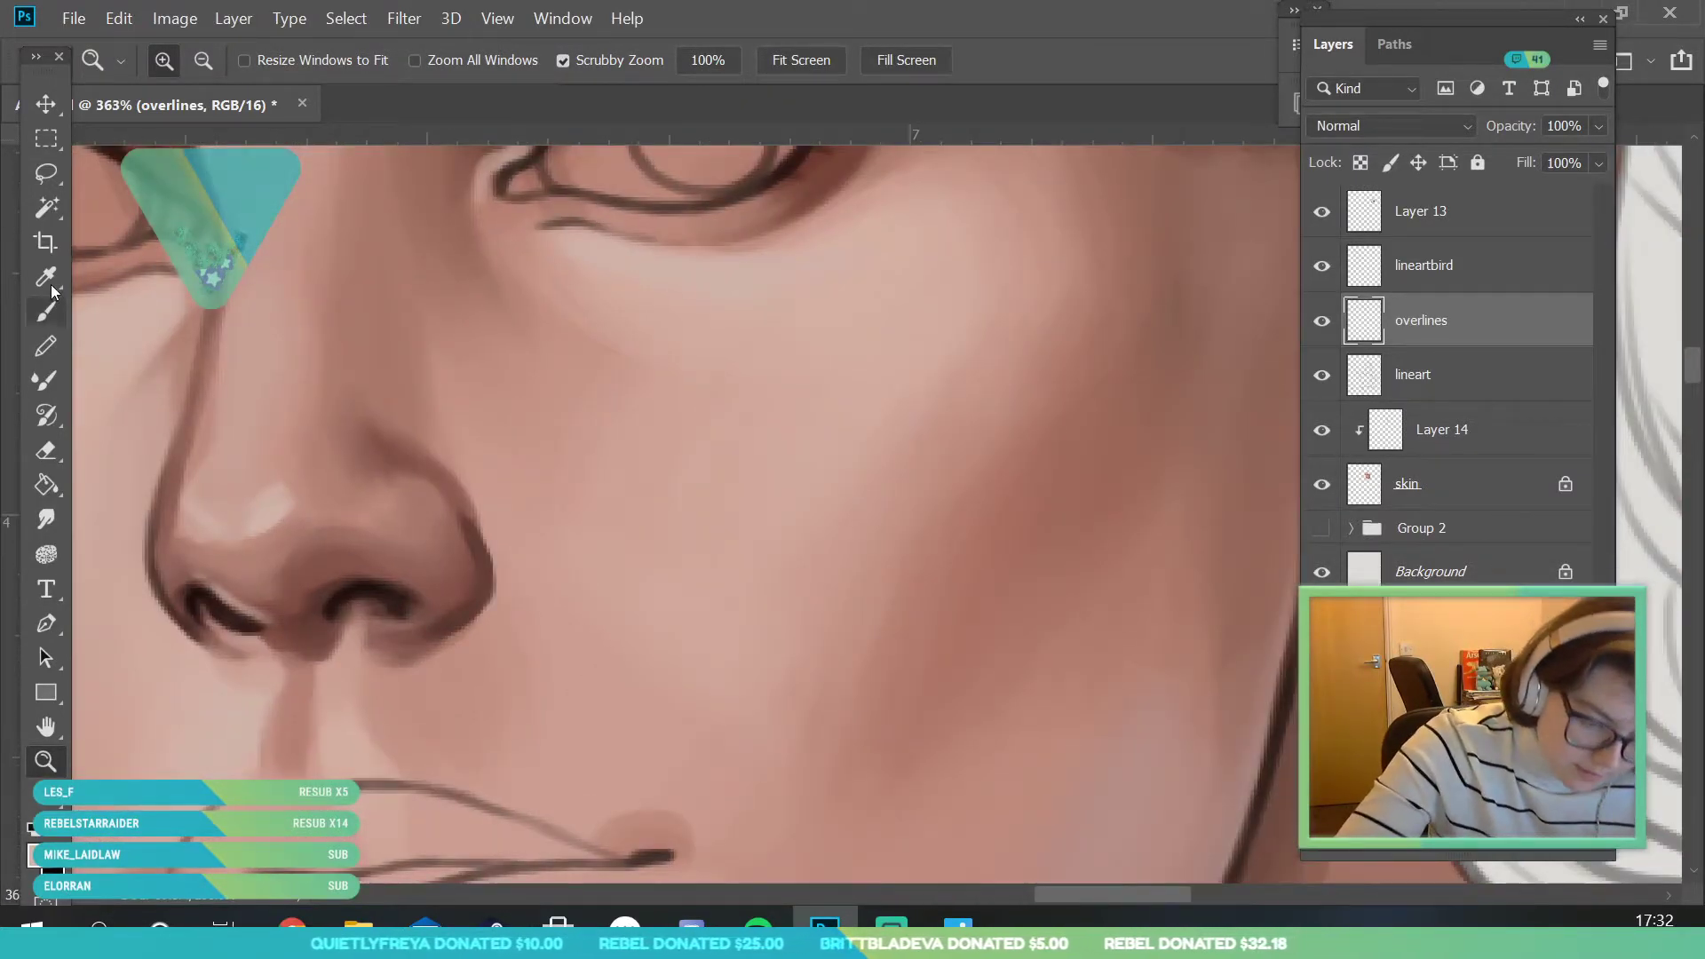
key("i")
left_click(289, 498)
key("b")
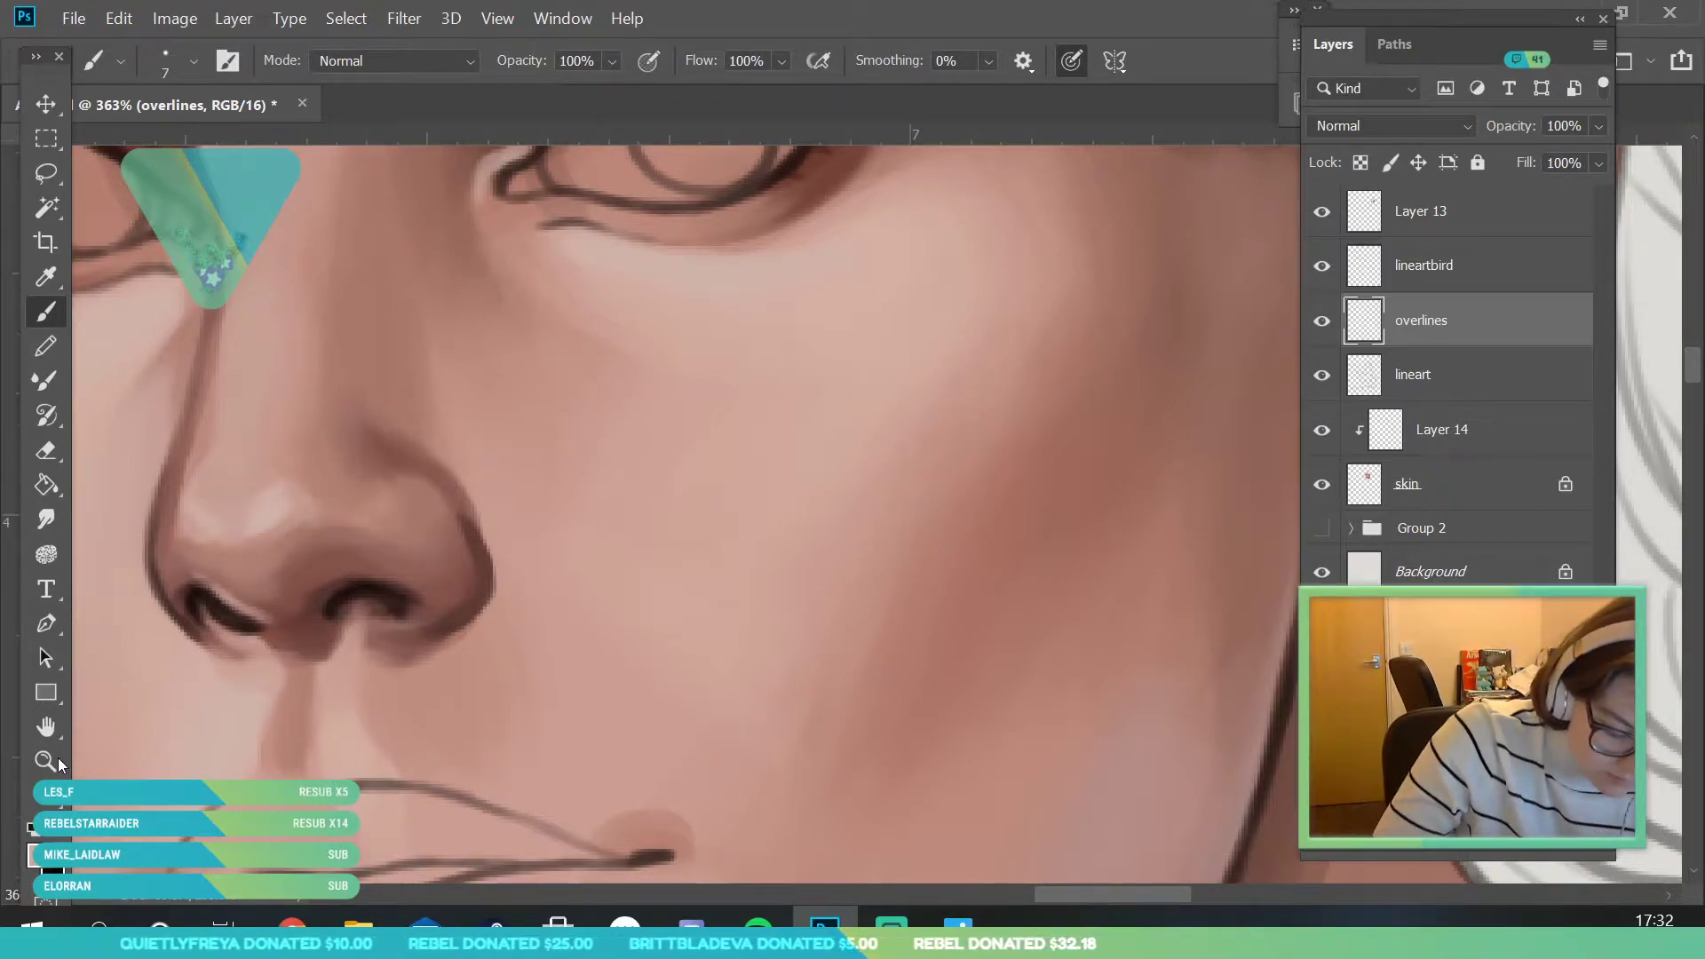
- Examine the nose highlight and nostrils in relation to the face and the full figure
key("z")
scroll(183, 704, "down", 7)
scroll(430, 610, "up", 2)
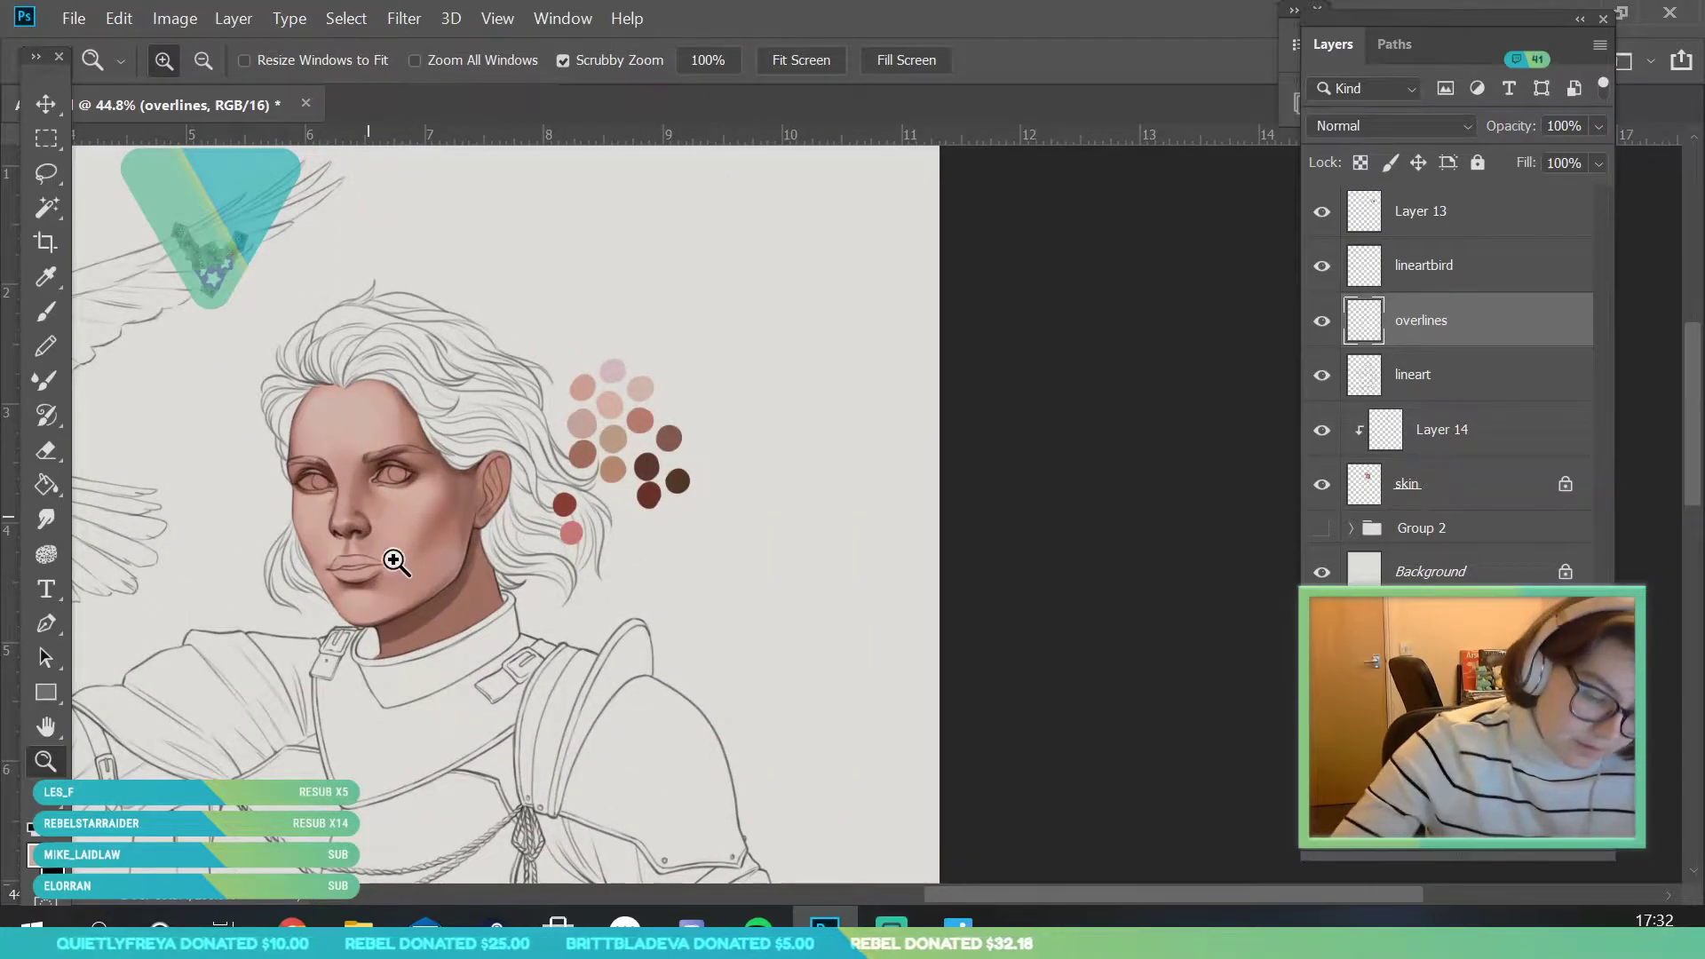
scroll(369, 518, "up", 2)
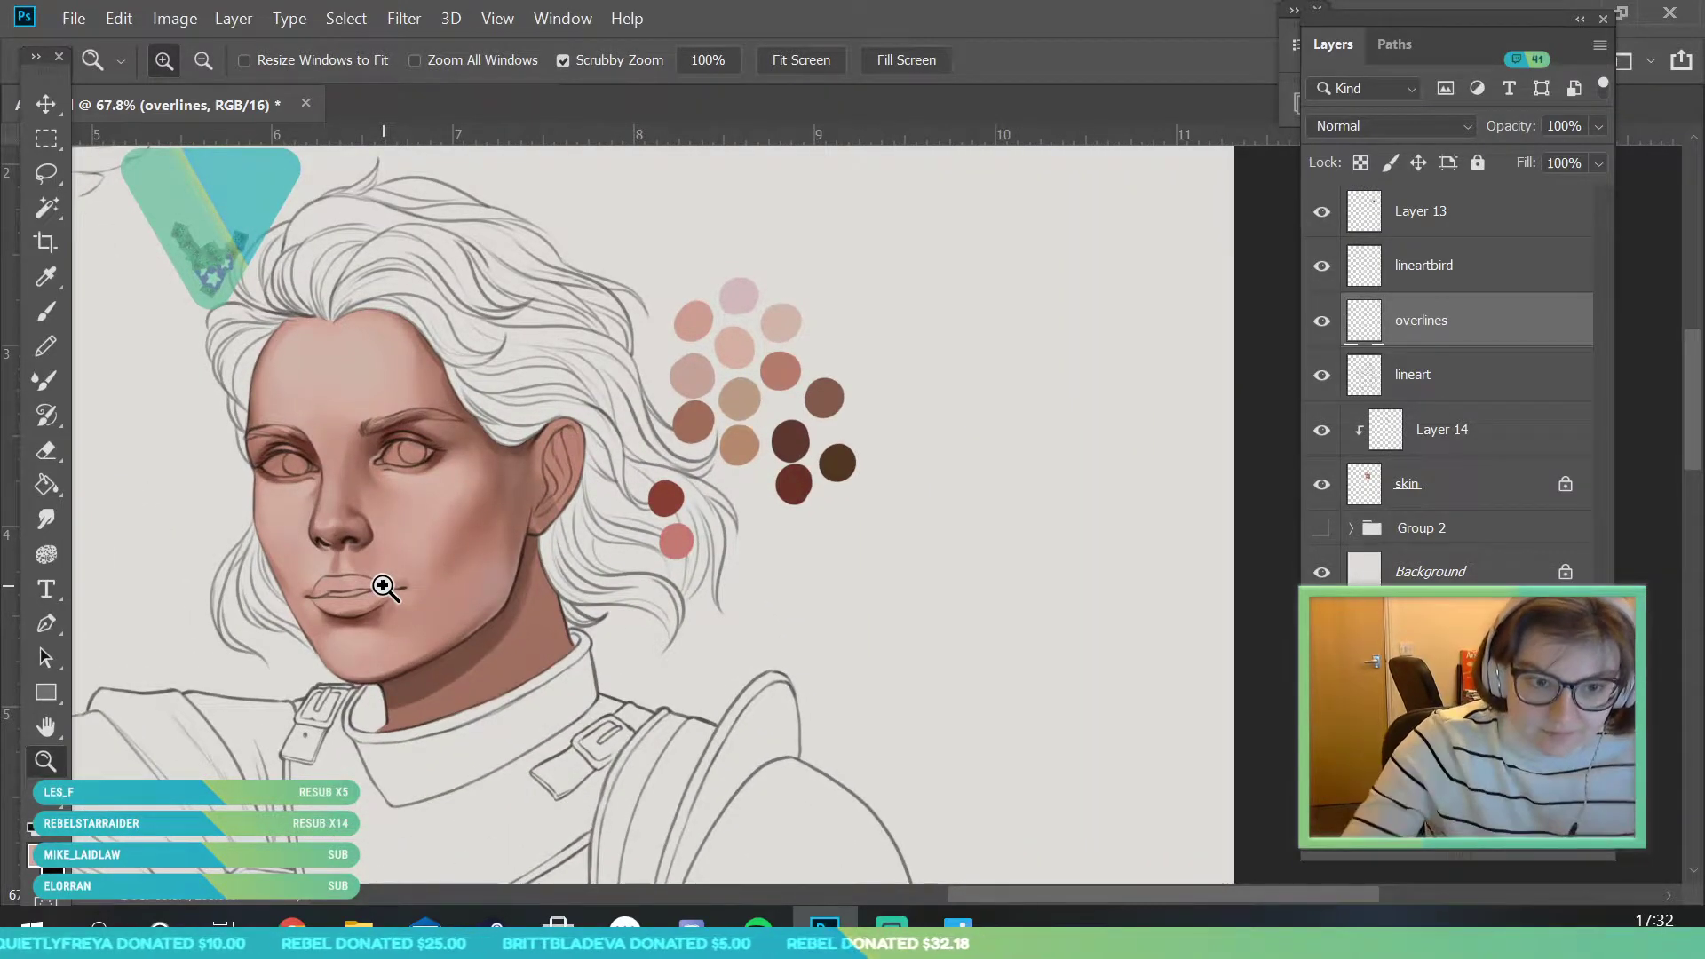
scroll(466, 484, "down", 1)
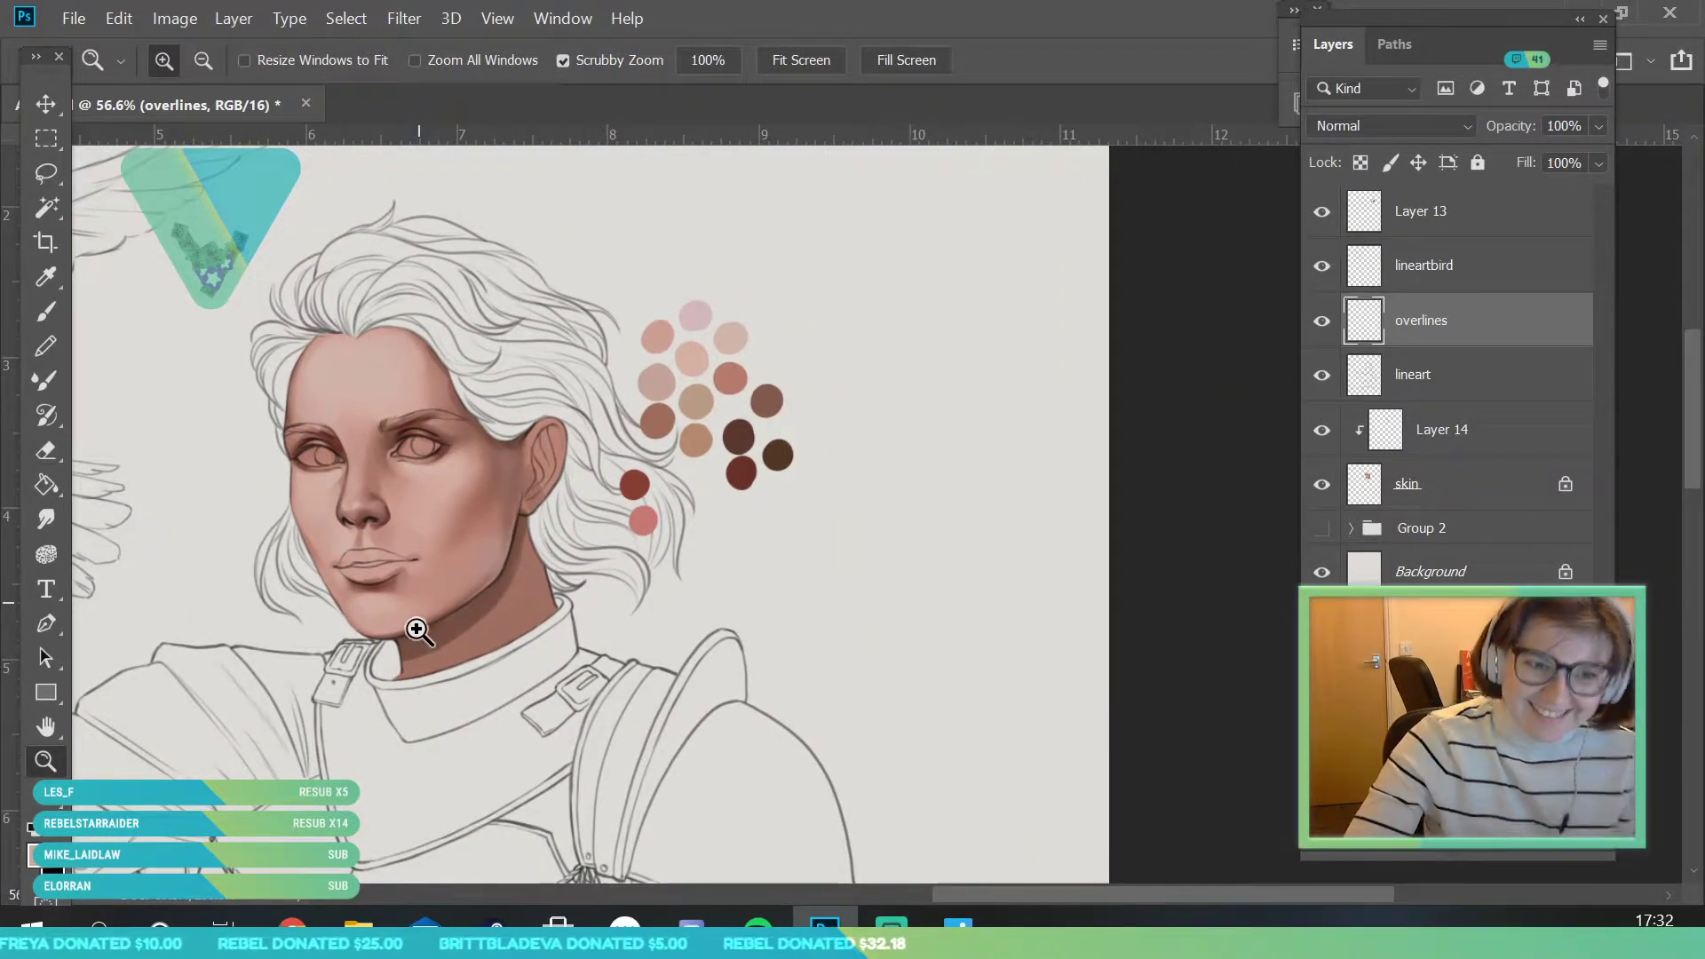
scroll(409, 636, "up", 1)
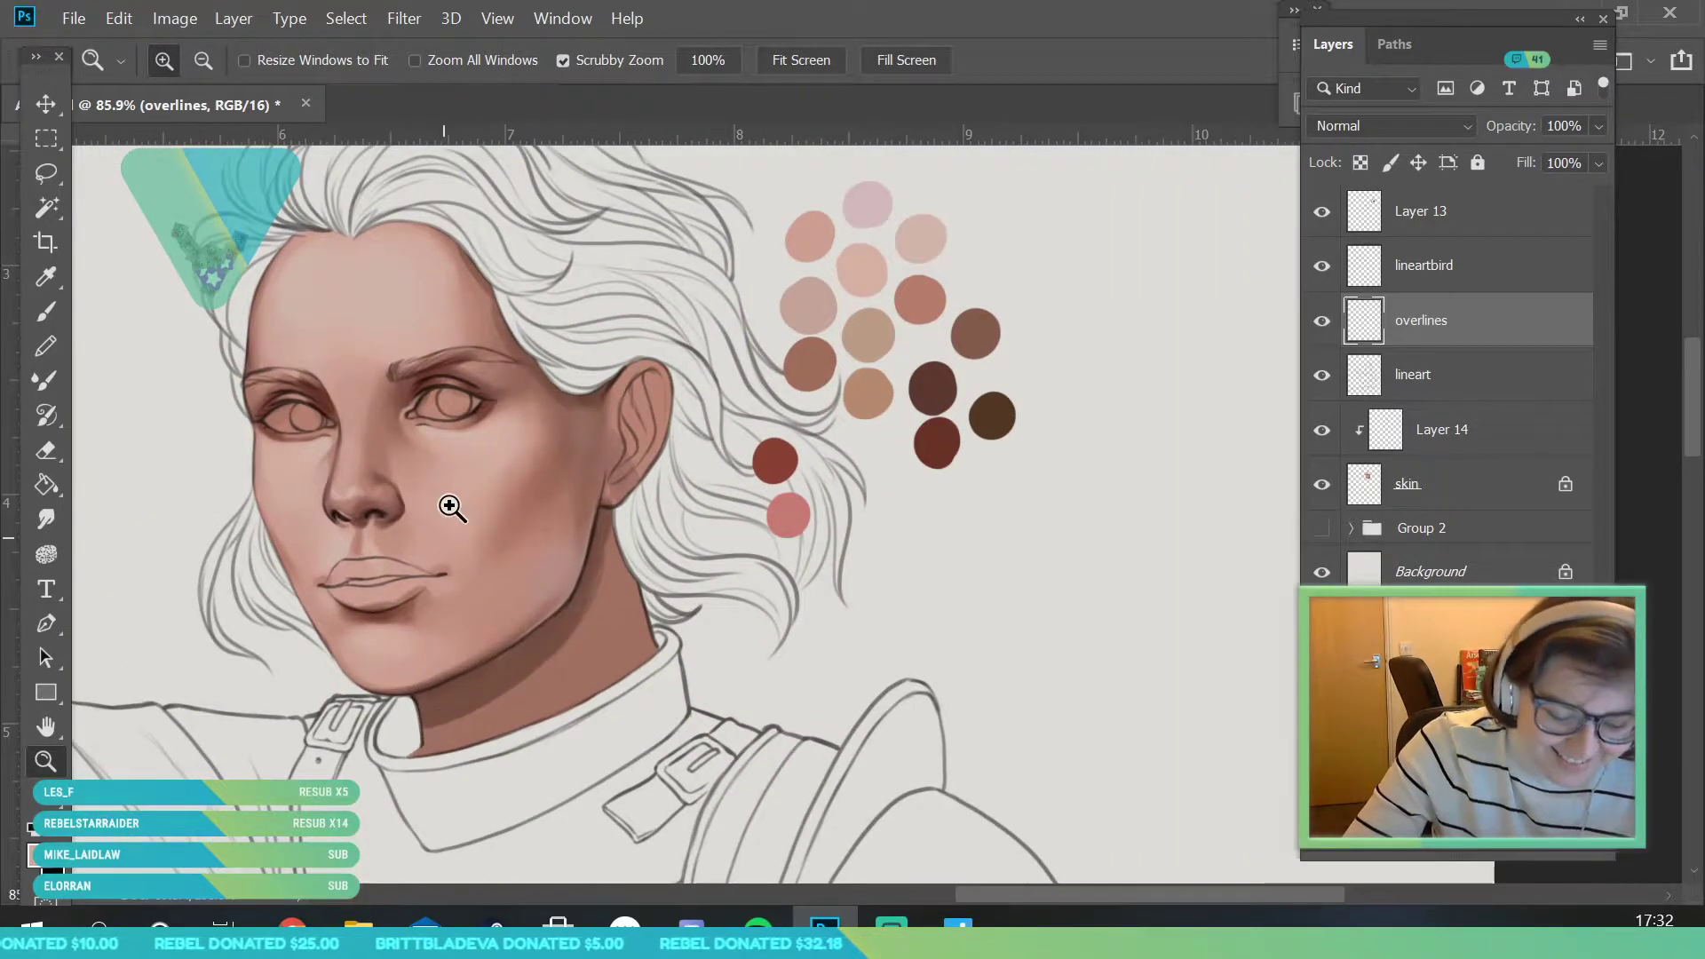
scroll(471, 640, "down", 2)
left_click_drag(434, 510, 558, 720)
left_click_drag(434, 458, 423, 579)
left_click_drag(297, 558, 353, 621)
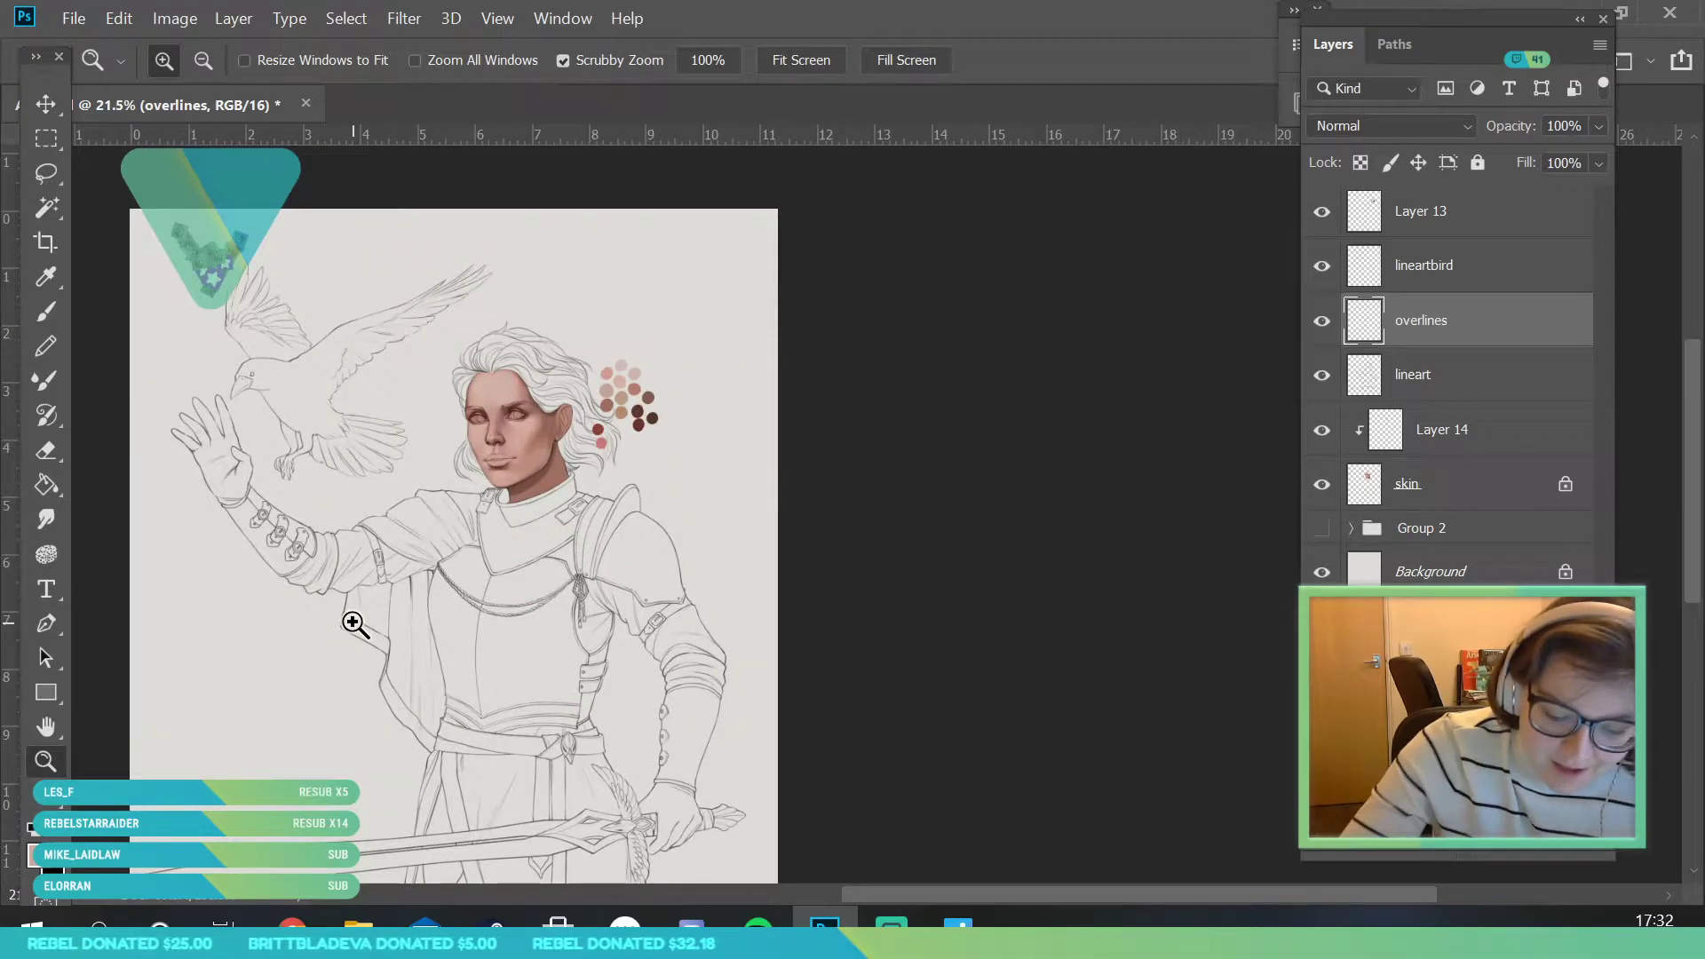
left_click_drag(528, 409, 613, 593)
left_click_drag(456, 495, 551, 551)
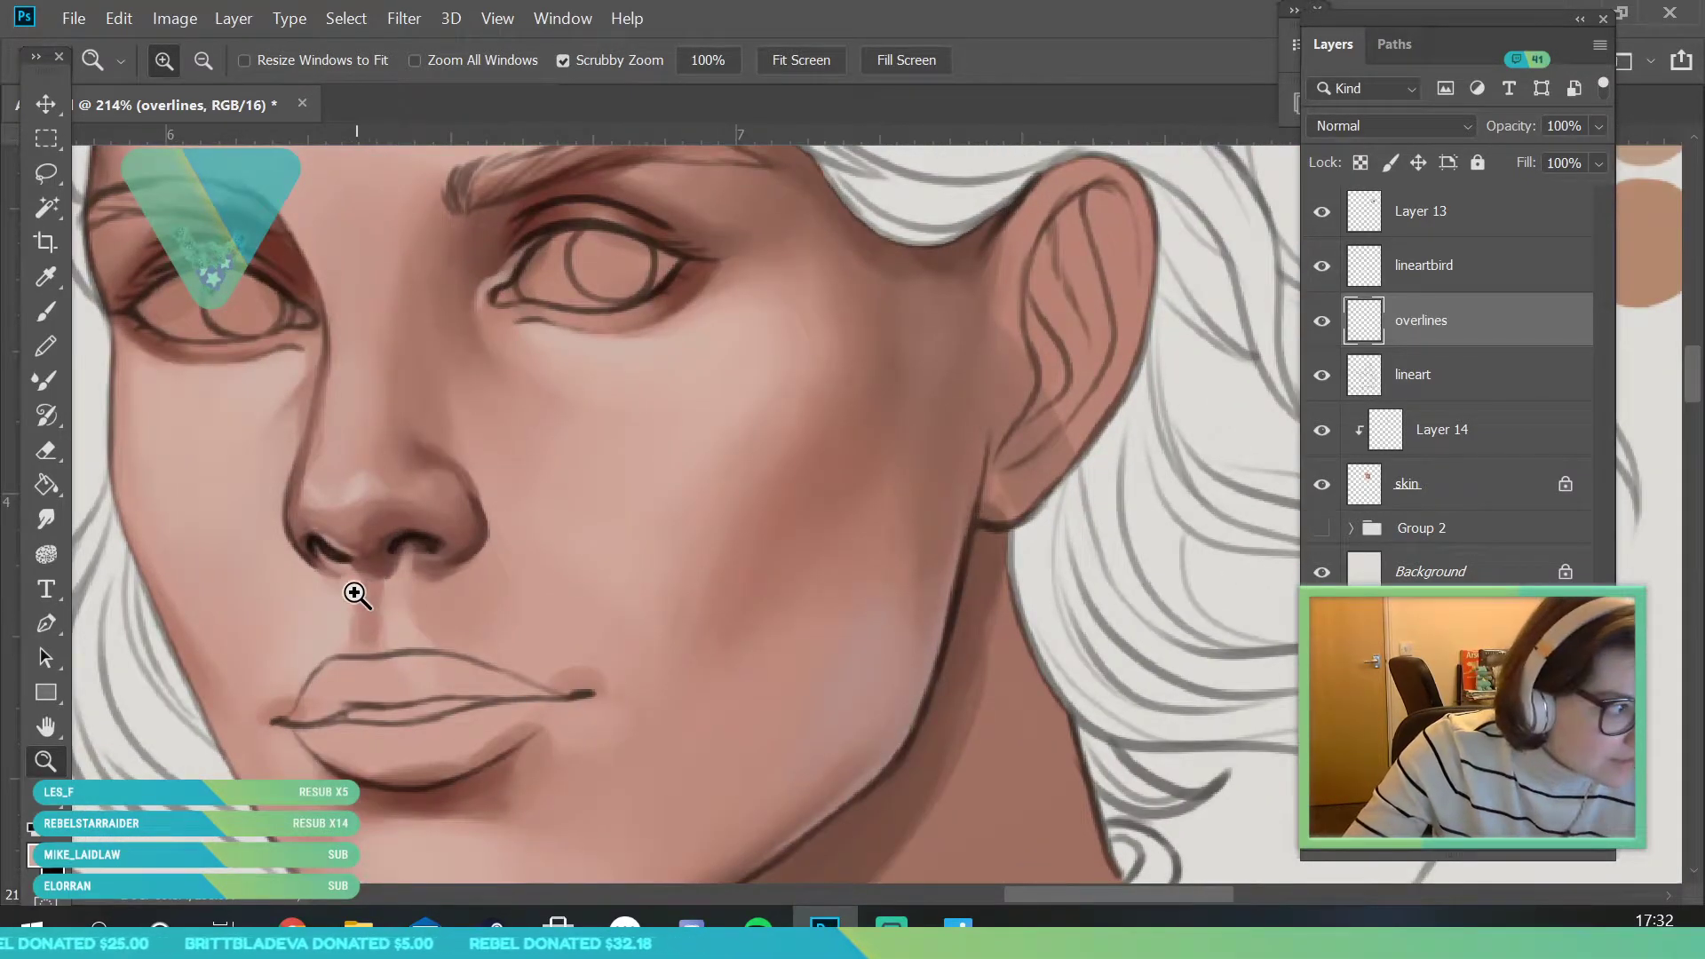
scroll(358, 555, "up", 3)
scroll(267, 498, "up", 3)
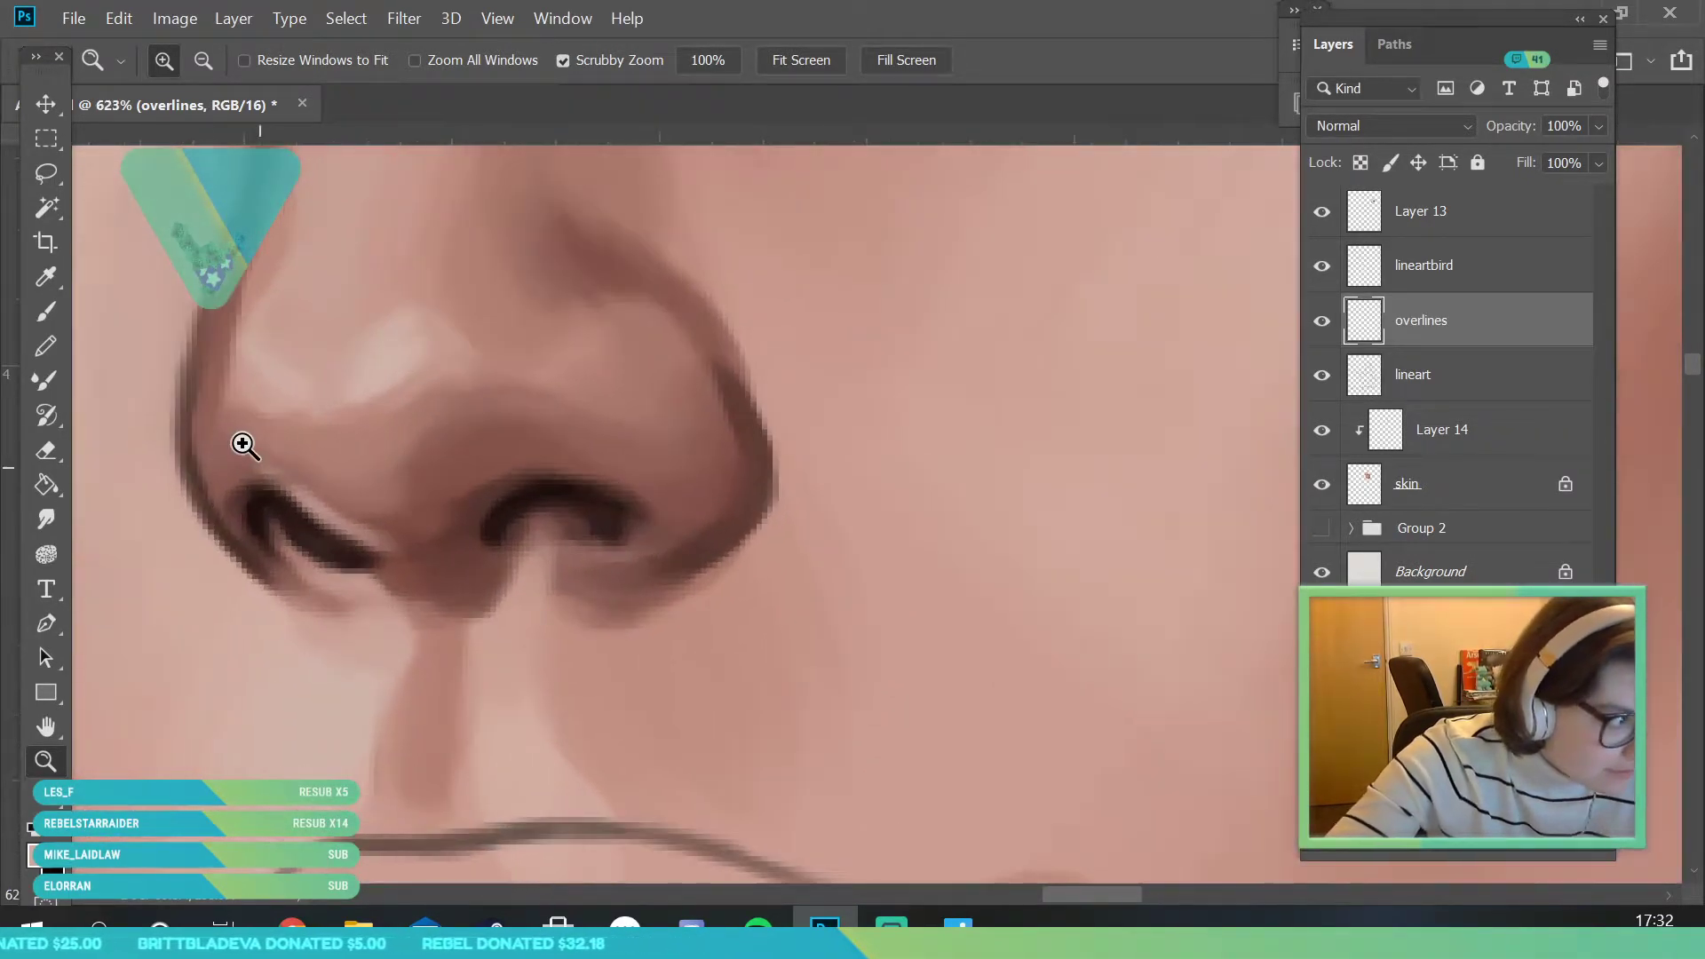
- Fill the far nostril's inner gap with the near nostril's sampled brown and soften the rim below with sampled skin tone
left_click(48, 278)
left_click(591, 524)
left_click(46, 311)
left_click_drag(269, 523, 280, 529)
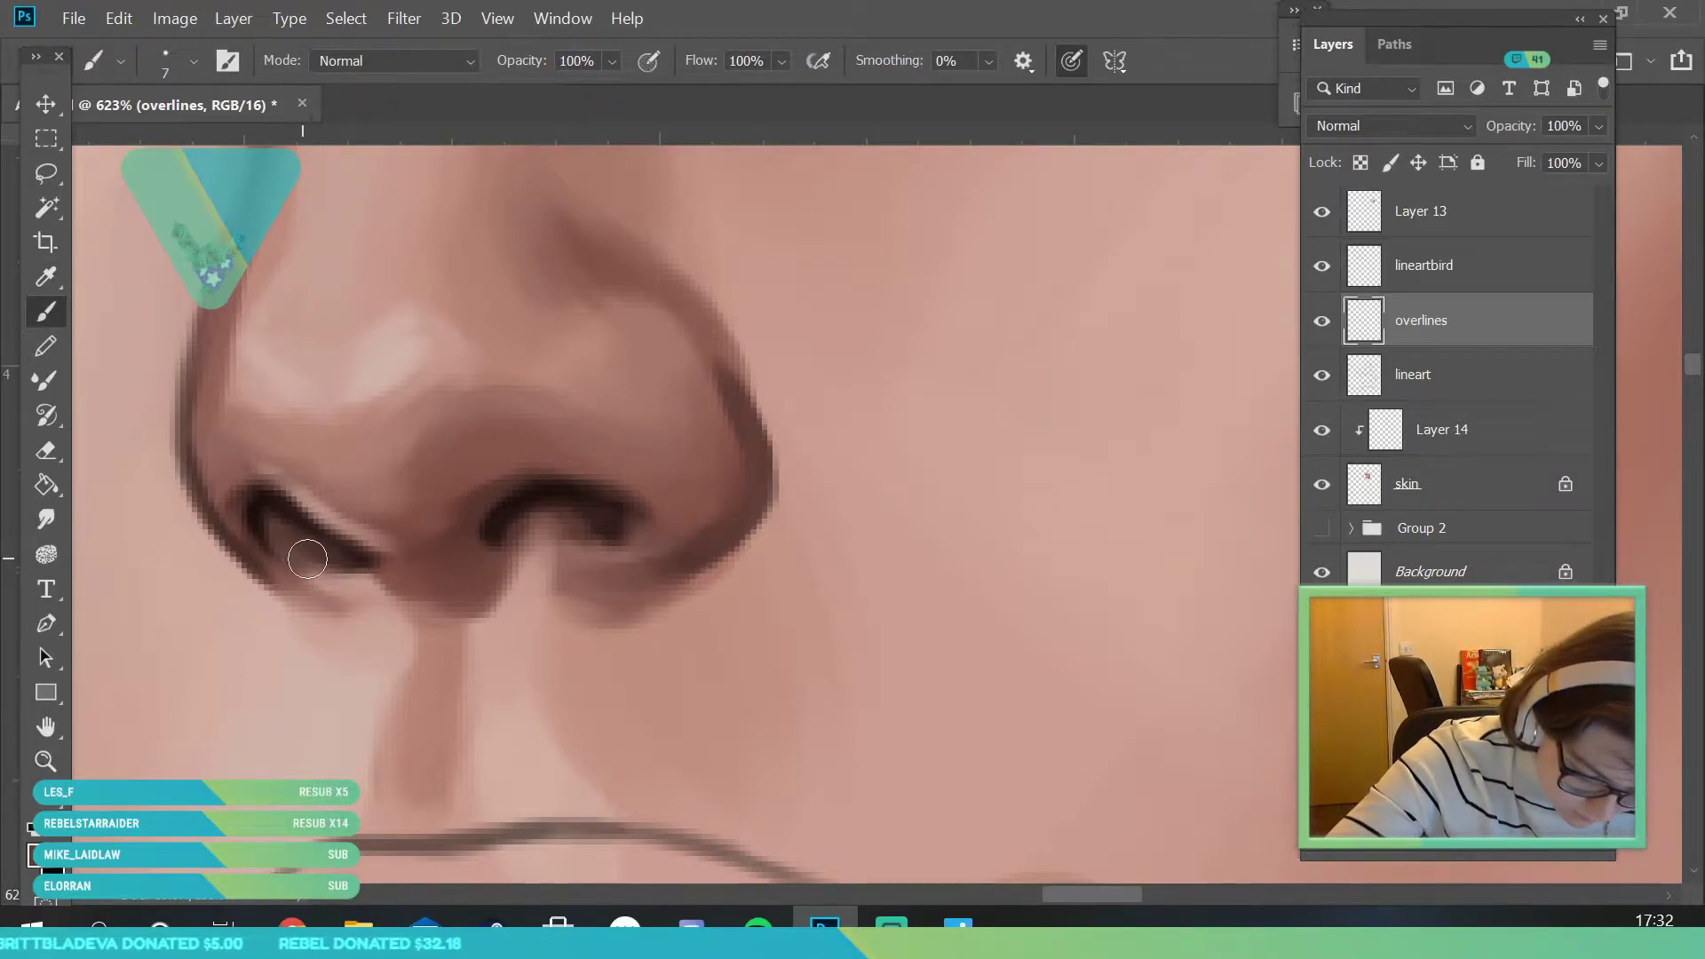
key("i")
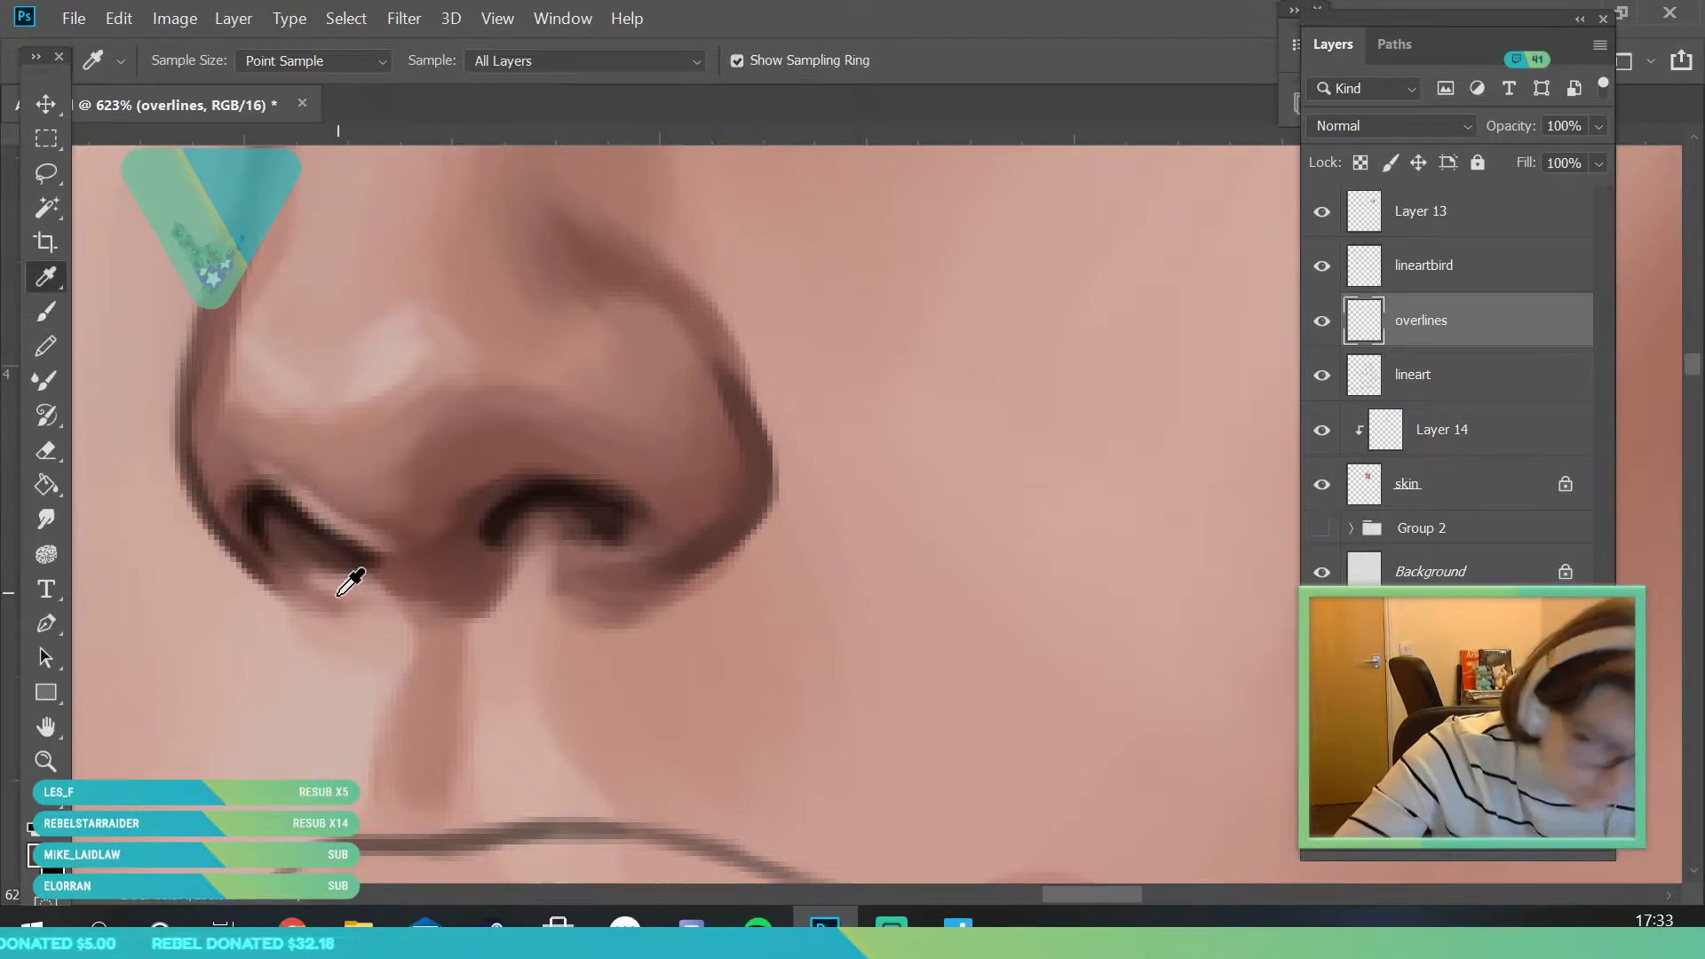
key("b")
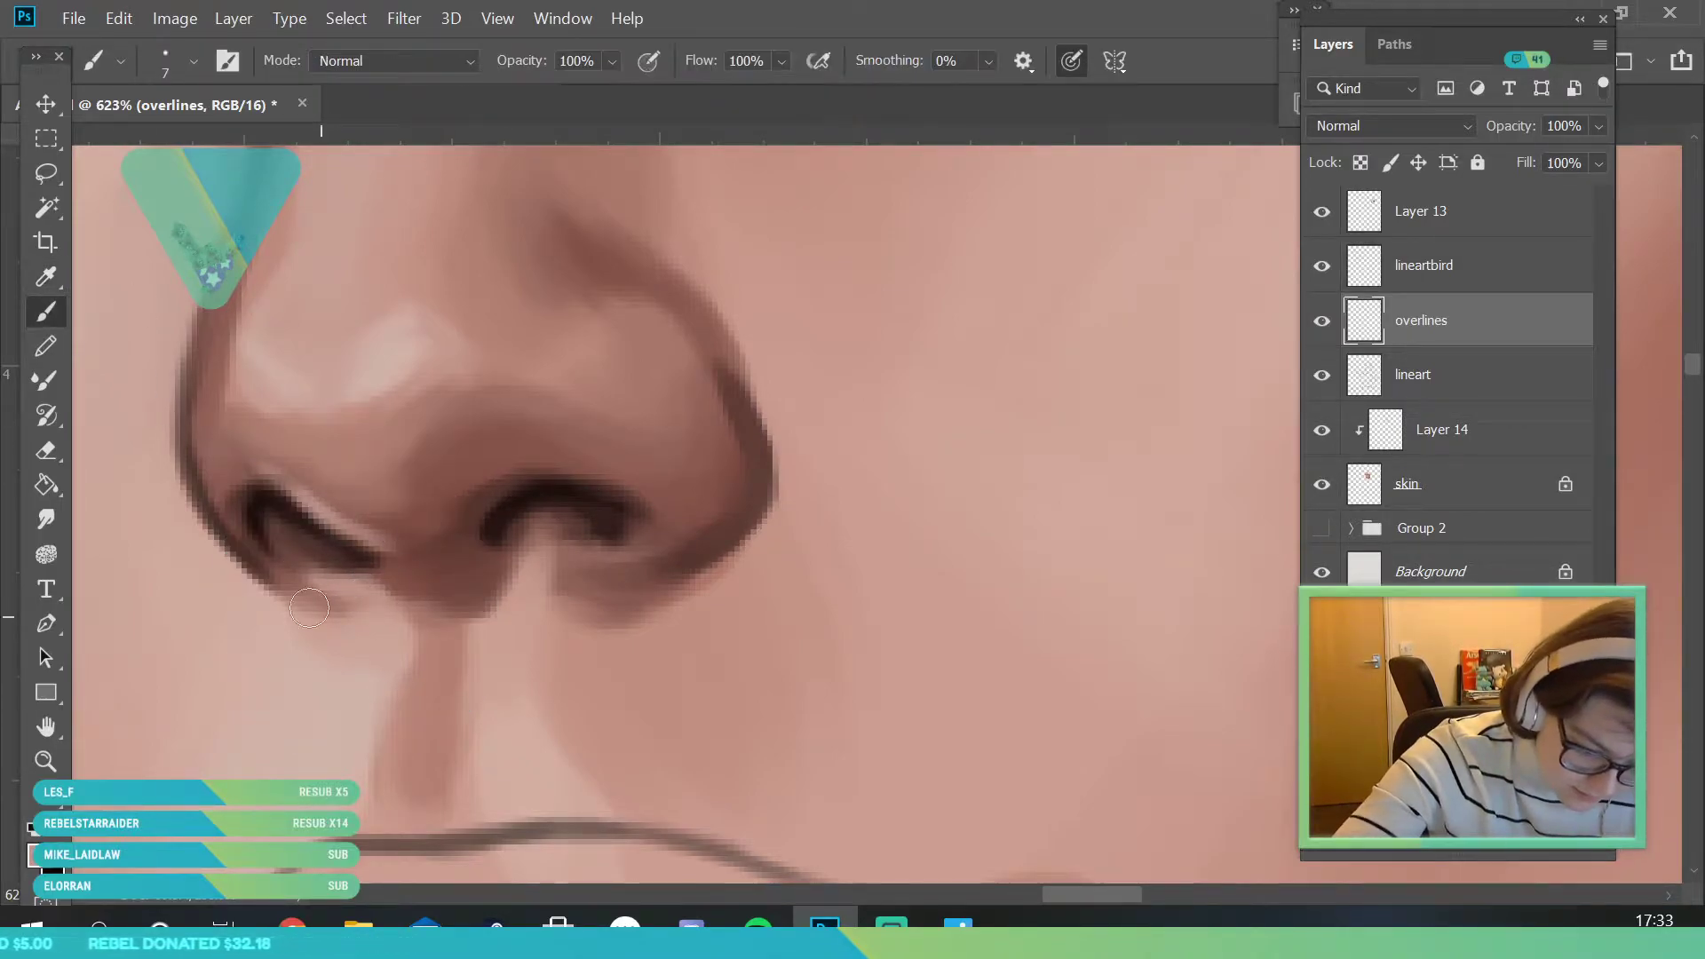
- Compare the face with Layer 14 hidden and shown, and make Layer 14 the active layer
key("z")
left_click_drag(349, 541, 454, 764)
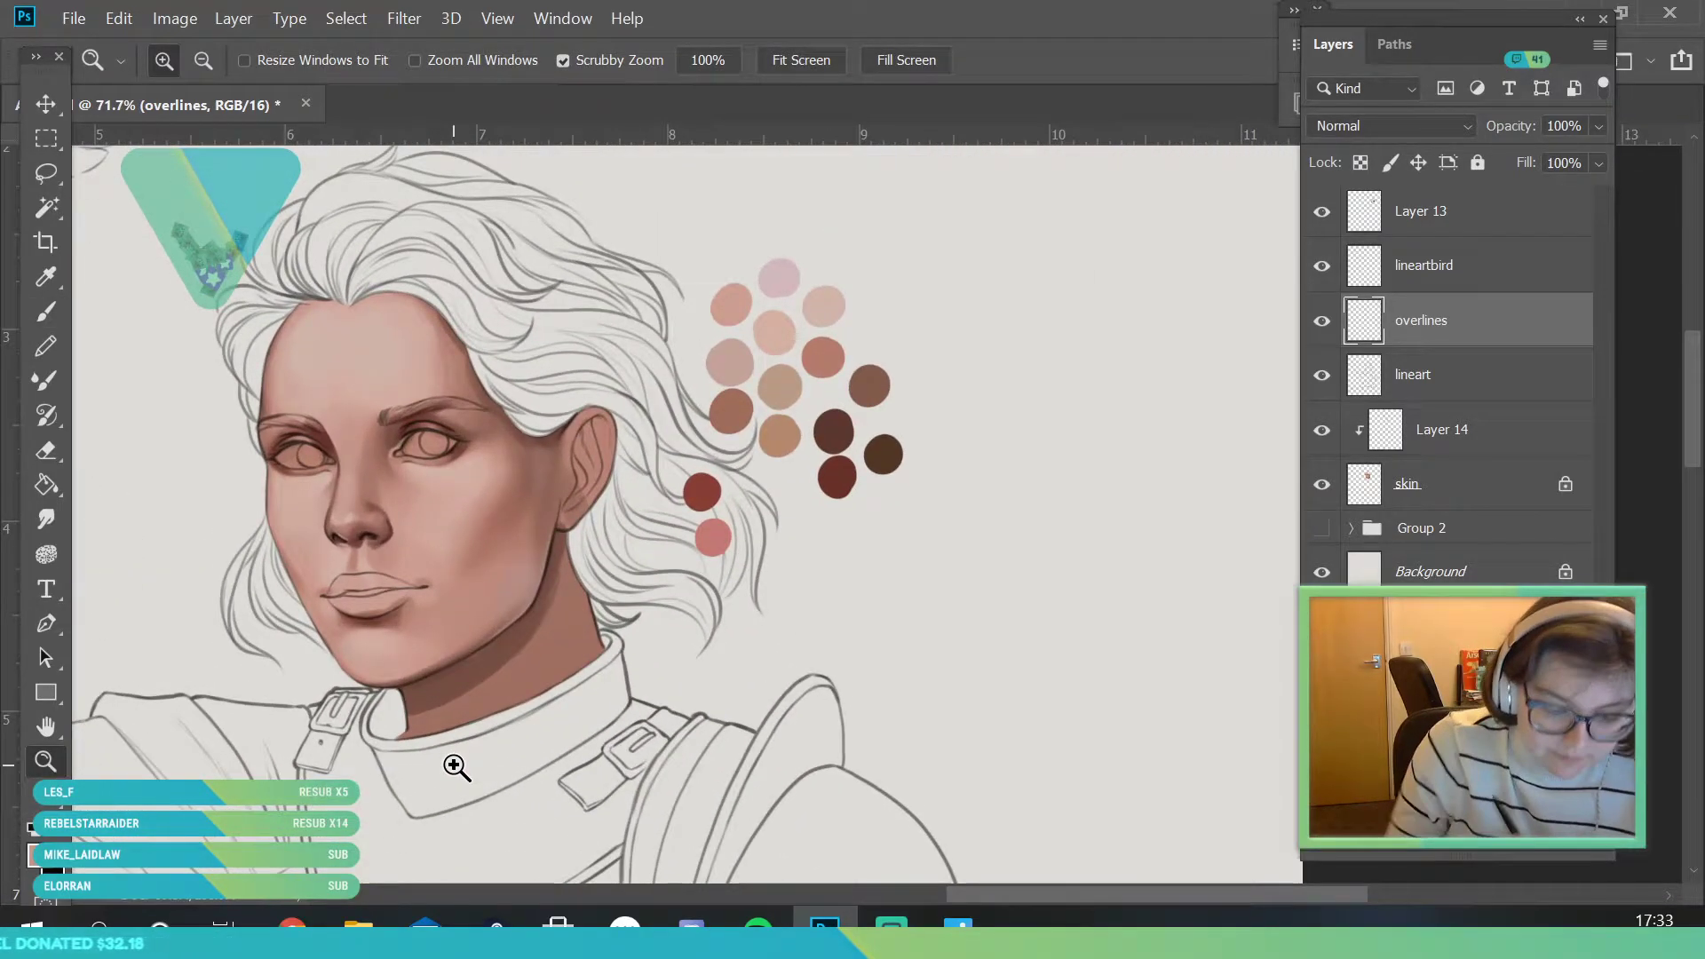
left_click(1321, 431)
left_click(1322, 434)
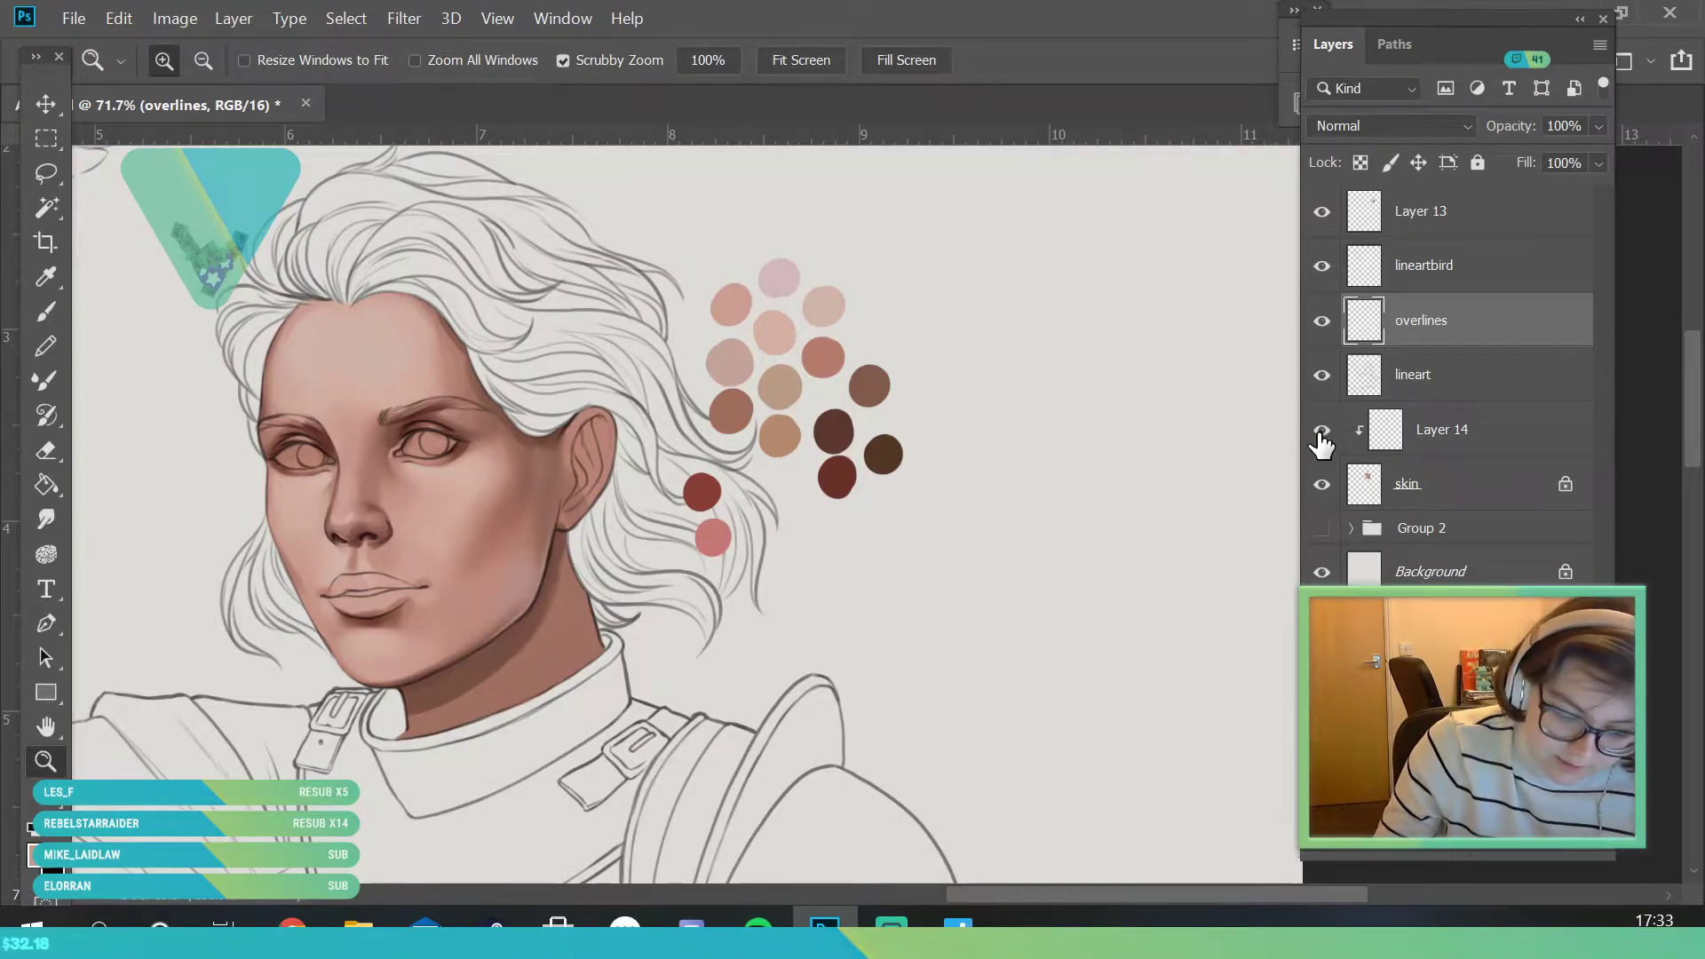
left_click(1510, 449)
- Sample the dark red swatch and fill the upper lip with it on Layer 14 using the 7 px brush
scroll(541, 499, "down", 5)
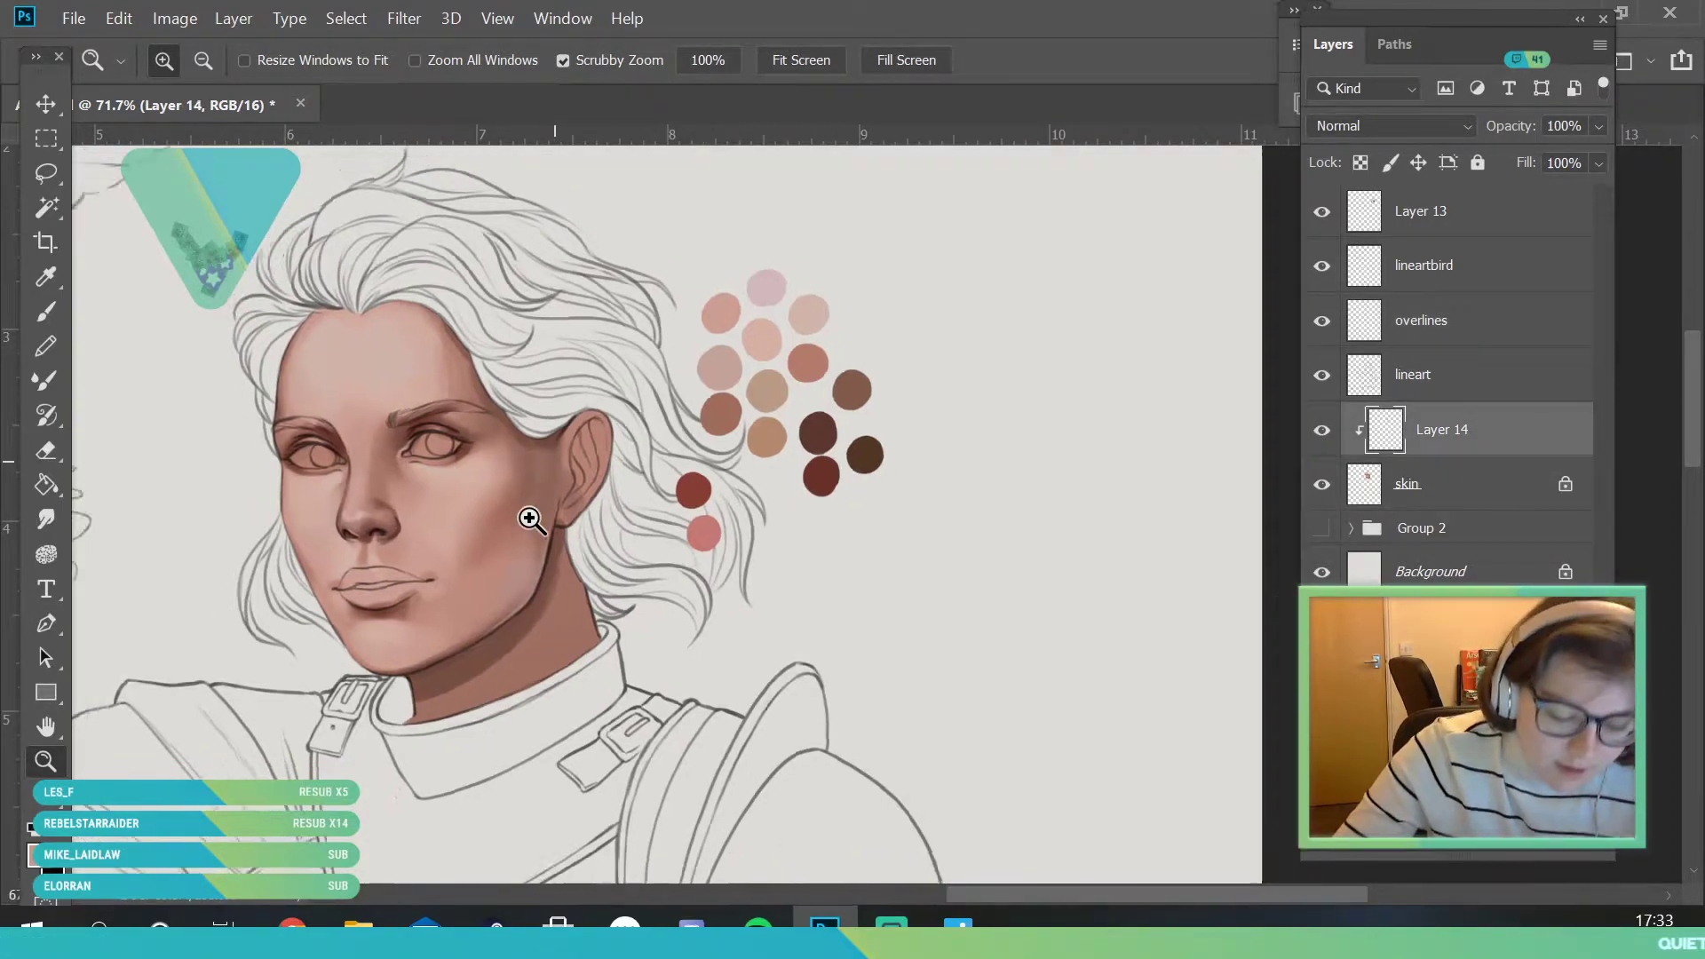
scroll(530, 528, "up", 6)
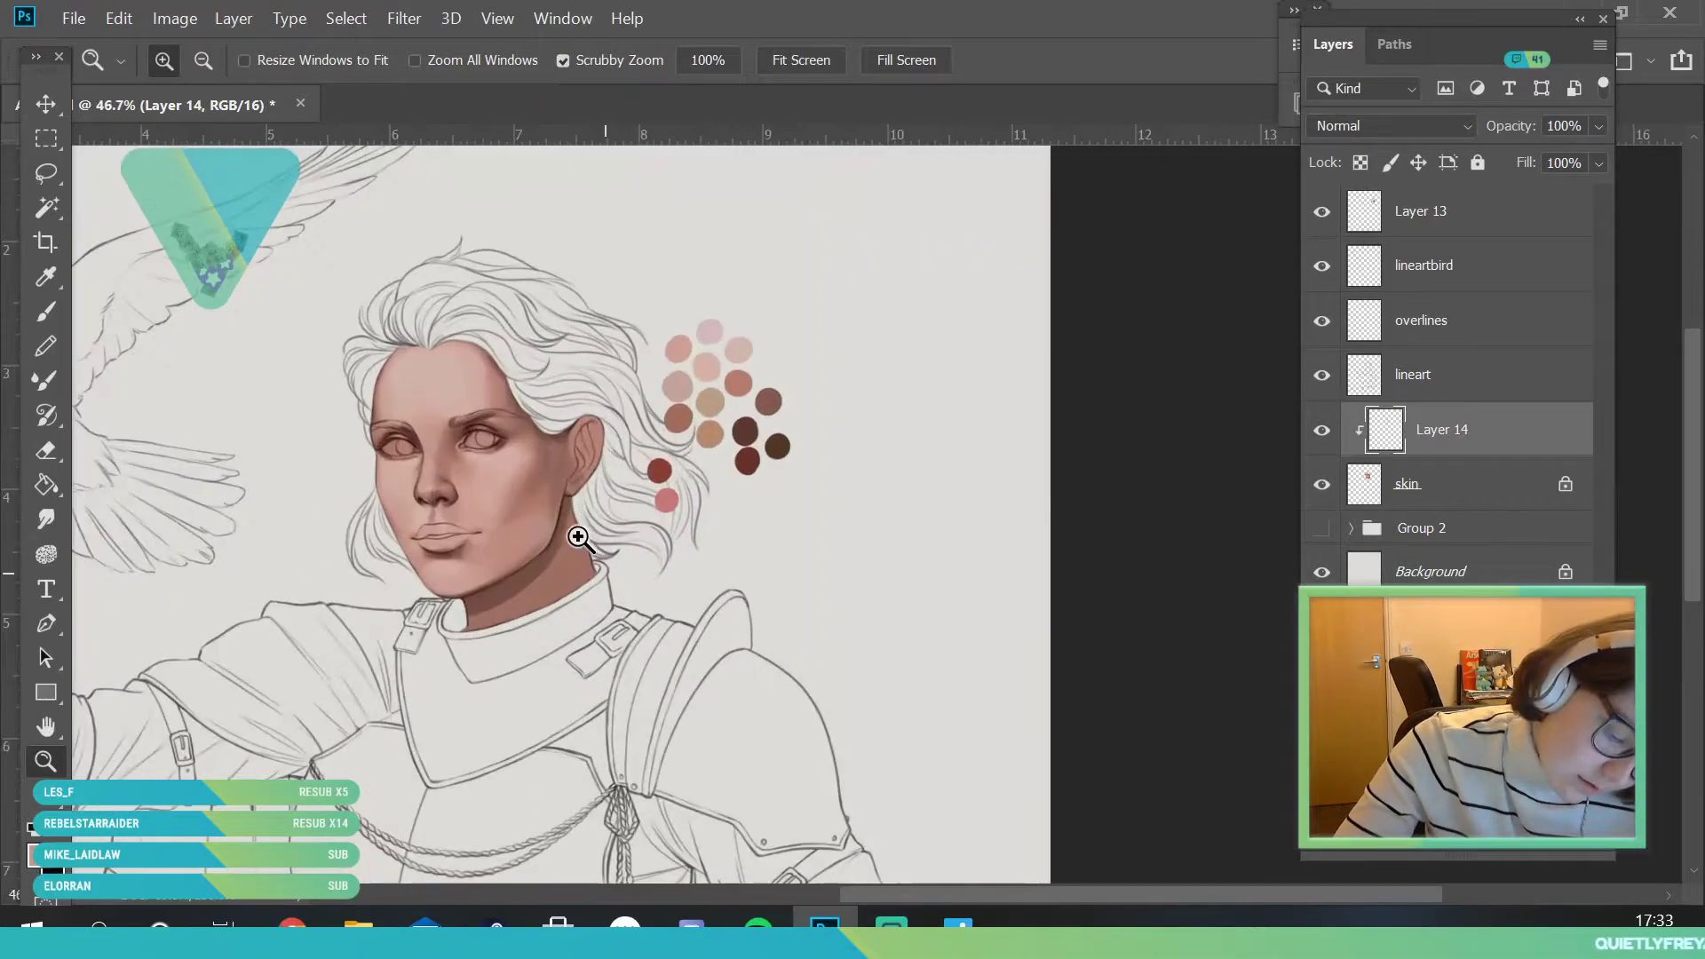
key("b")
key("i")
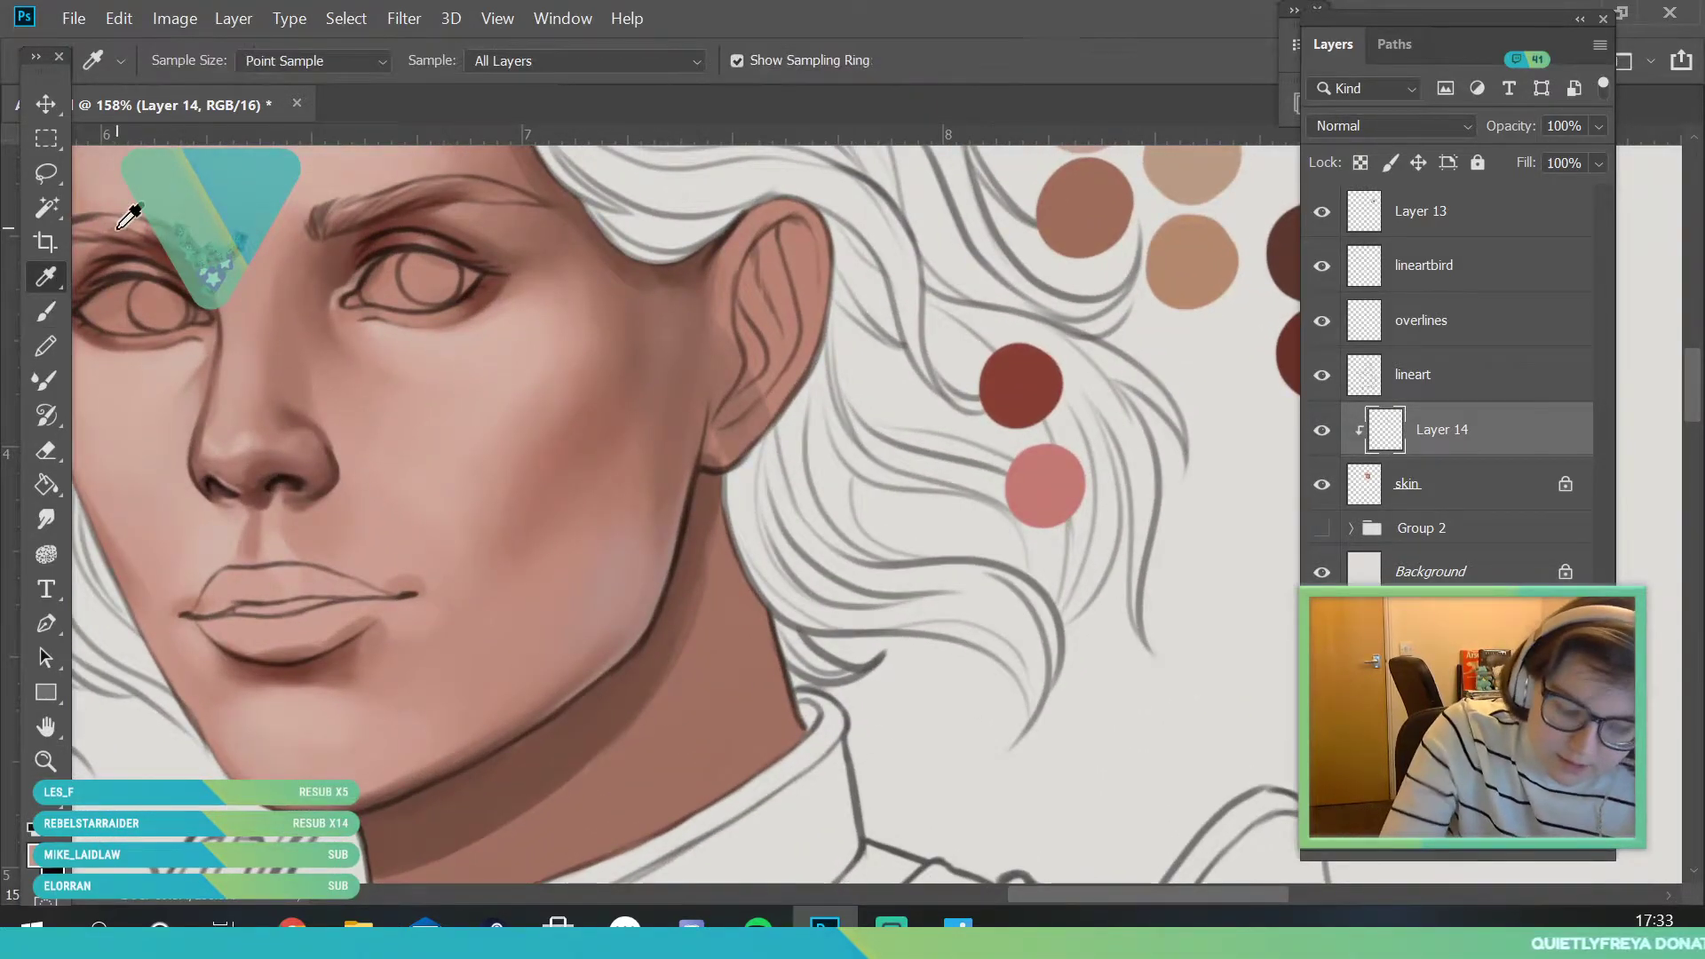
key("z")
scroll(384, 545, "up", 4)
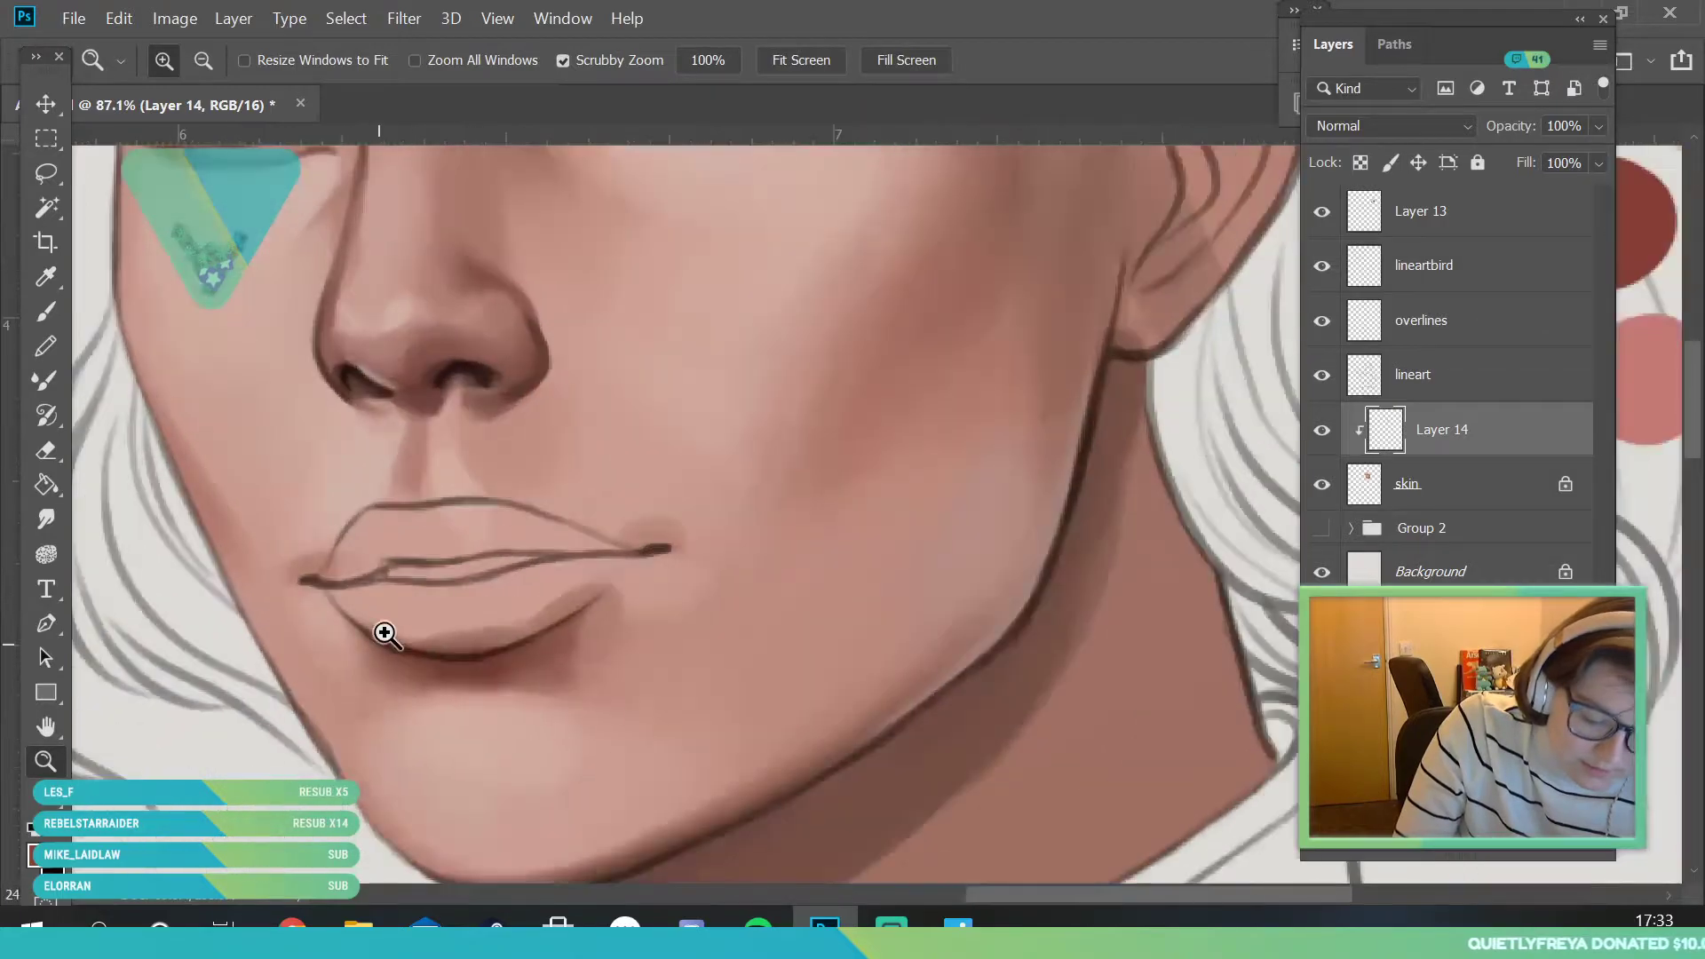
scroll(307, 732, "up", 1)
key("b")
mouse_move(268, 593)
left_mouse_down()
mouse_move(386, 489)
mouse_move(366, 558)
mouse_move(377, 538)
mouse_move(437, 537)
mouse_move(317, 550)
mouse_move(348, 508)
mouse_move(442, 478)
left_mouse_up()
mouse_move(383, 546)
left_mouse_down()
mouse_move(580, 533)
mouse_move(486, 476)
mouse_move(383, 473)
mouse_move(621, 469)
mouse_move(517, 474)
mouse_move(548, 463)
mouse_move(709, 508)
mouse_move(524, 482)
mouse_move(560, 531)
mouse_move(667, 535)
mouse_move(583, 540)
mouse_move(789, 543)
mouse_move(618, 492)
mouse_move(669, 502)
left_mouse_up()
mouse_move(766, 528)
left_mouse_down()
mouse_move(676, 493)
mouse_move(720, 530)
mouse_move(863, 549)
mouse_move(591, 513)
left_mouse_up()
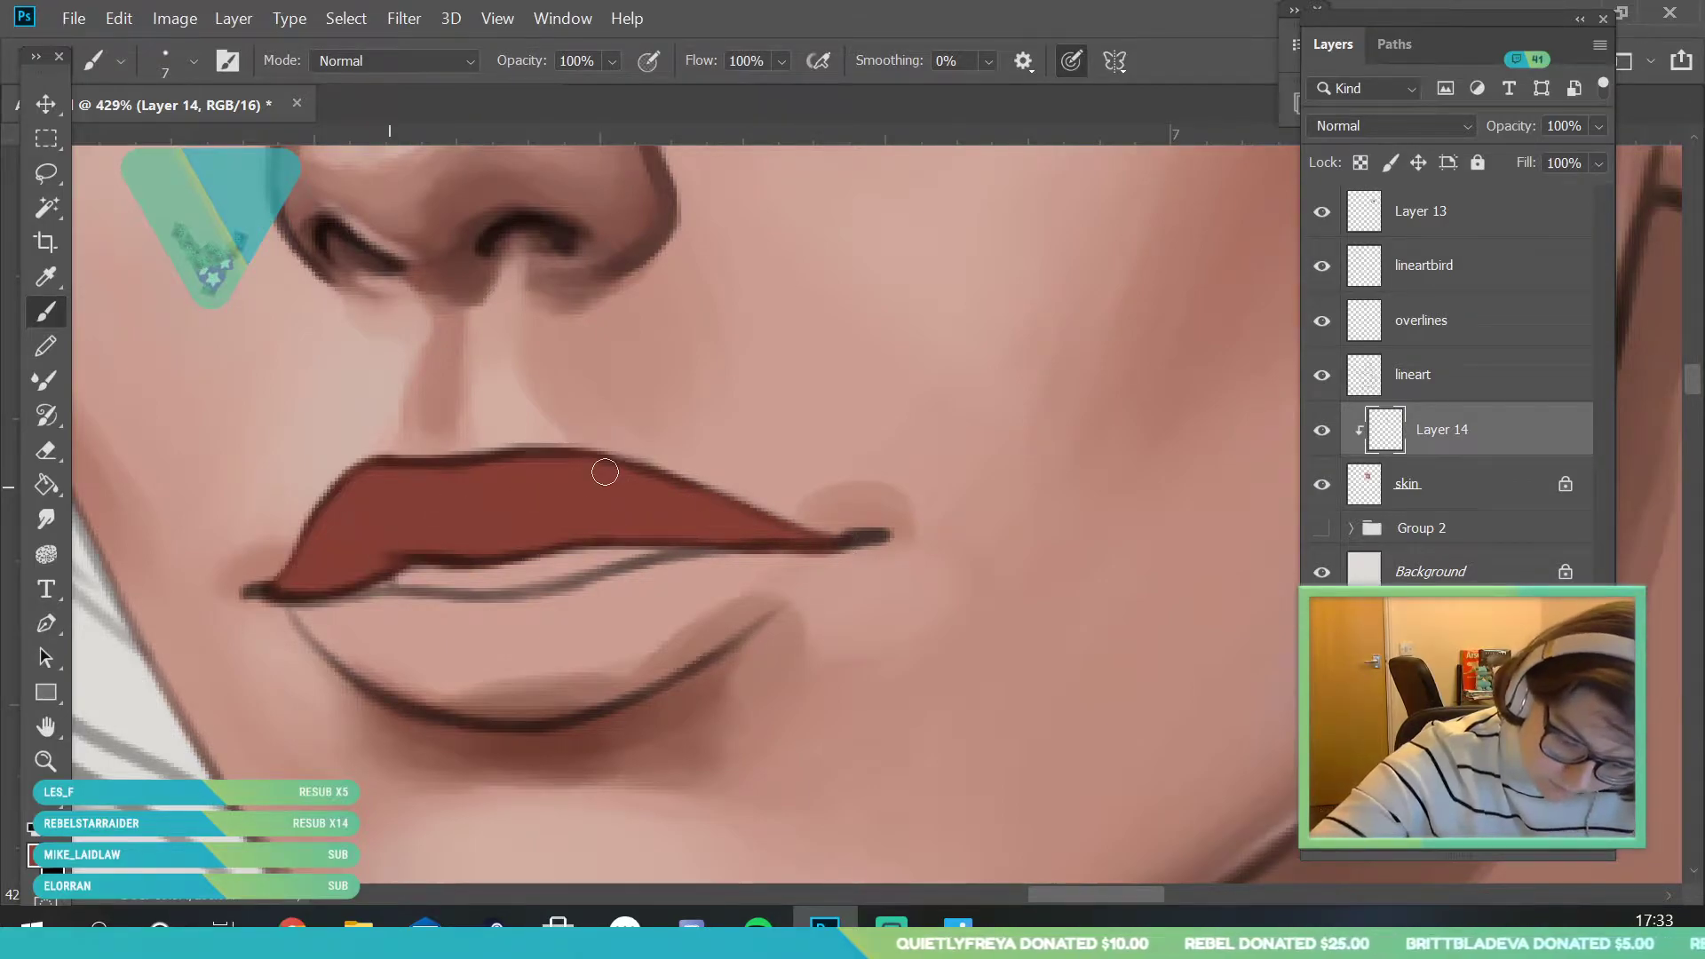
- Check the red upper lip against the whole face and look closely at the mouth
left_click(45, 761)
left_click_drag(332, 499, 429, 567)
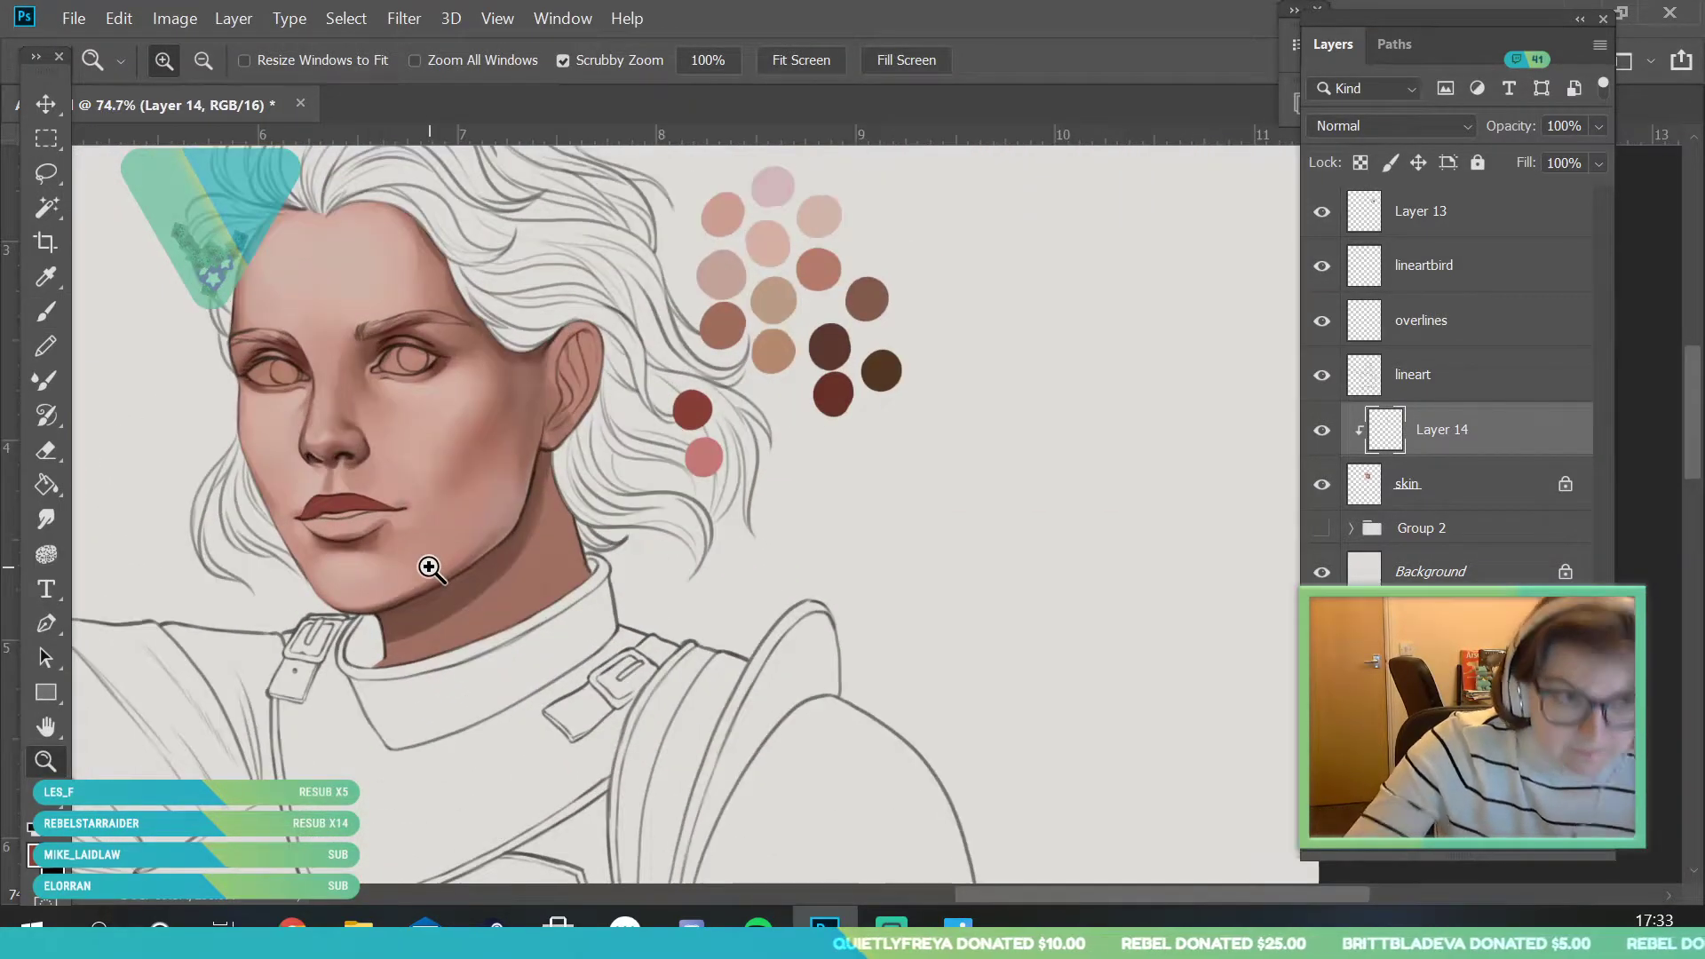
scroll(390, 533, "up", 6)
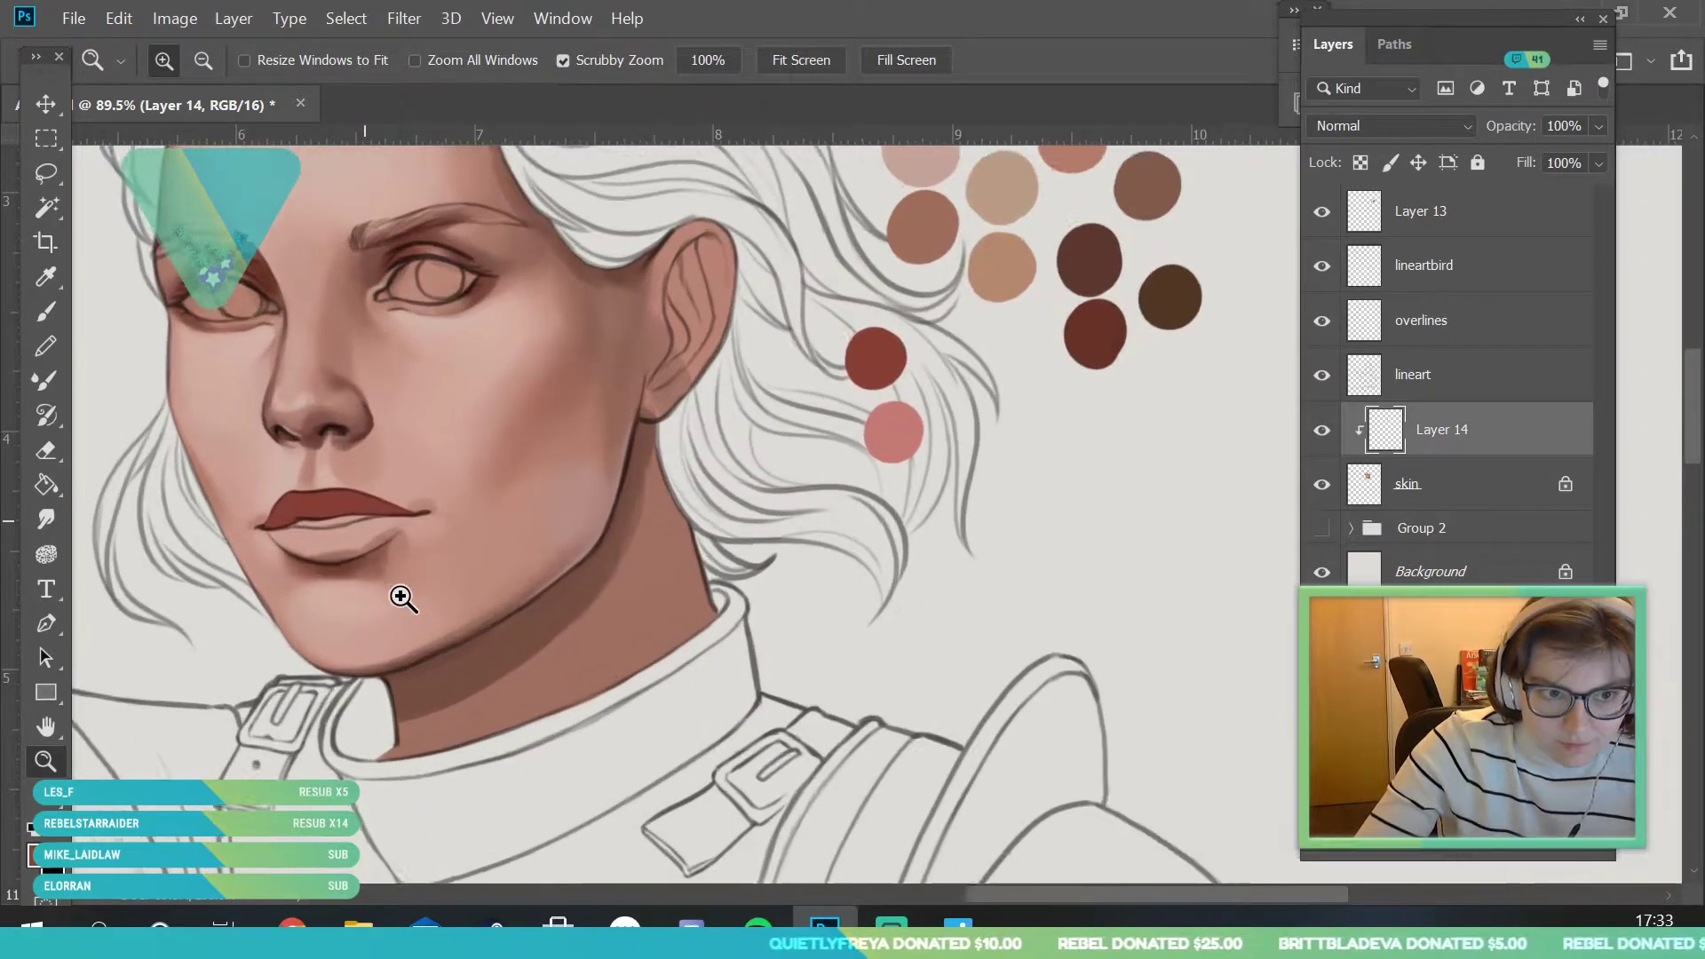
scroll(382, 634, "up", 3)
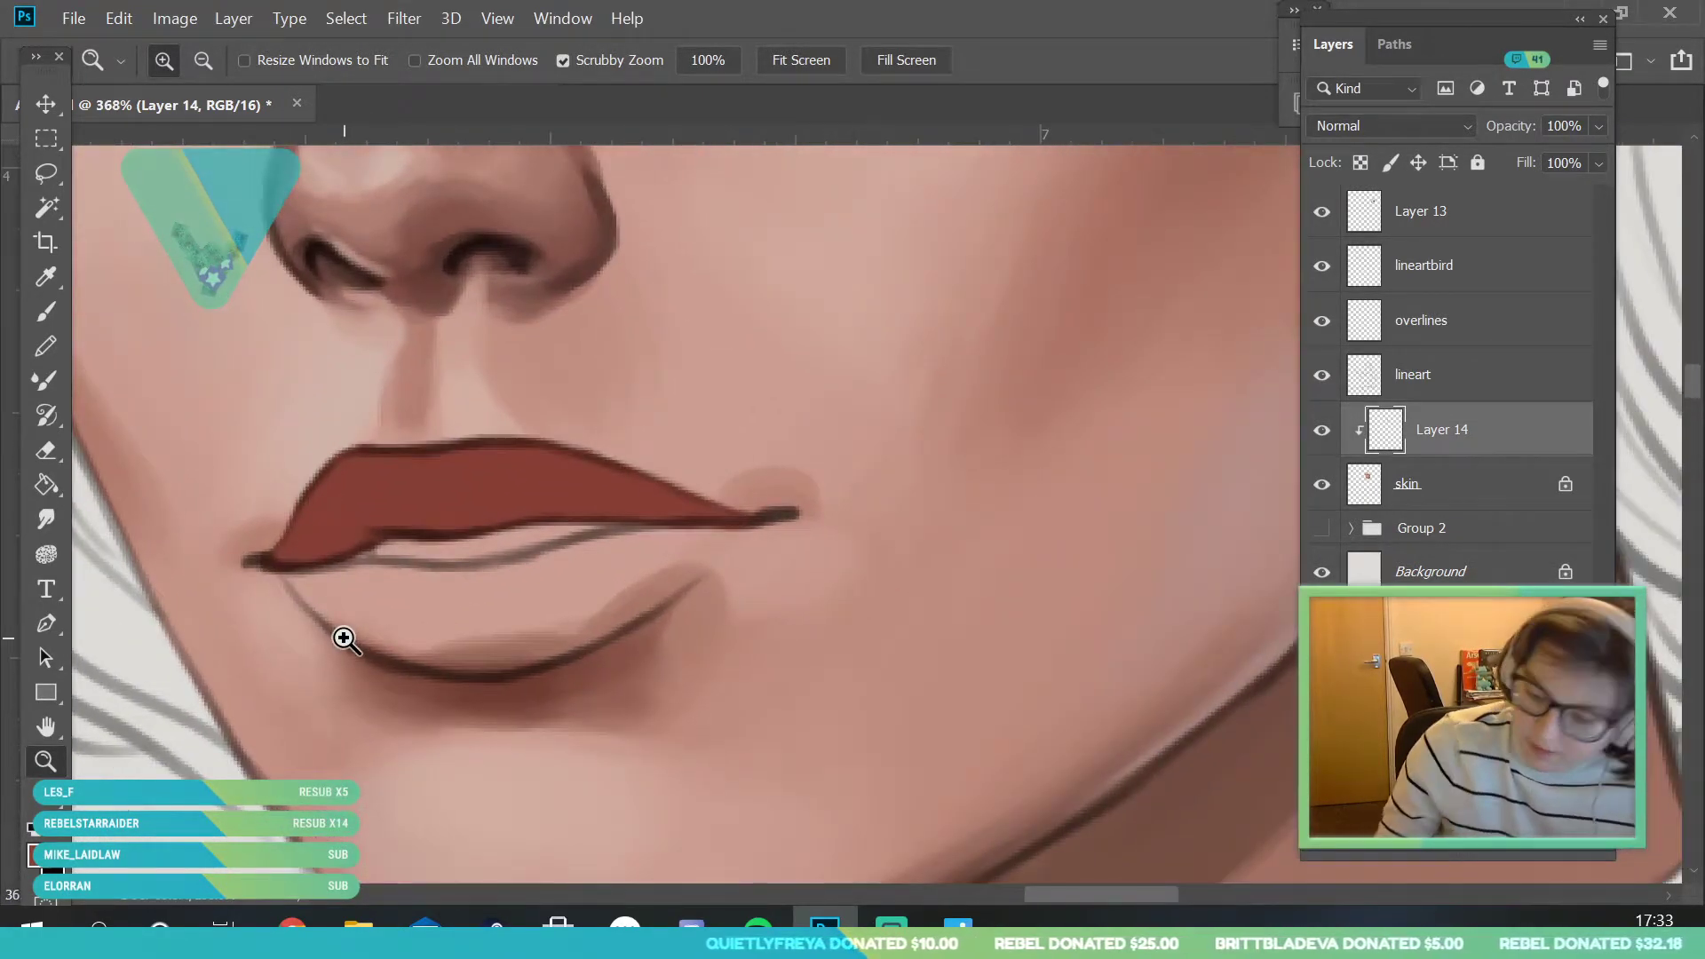
- Add a new clipped layer directly above the skin layer and sample the pink swatch beneath the dark red one
left_click(1471, 486)
left_click(1523, 847)
scroll(898, 527, "down", 10)
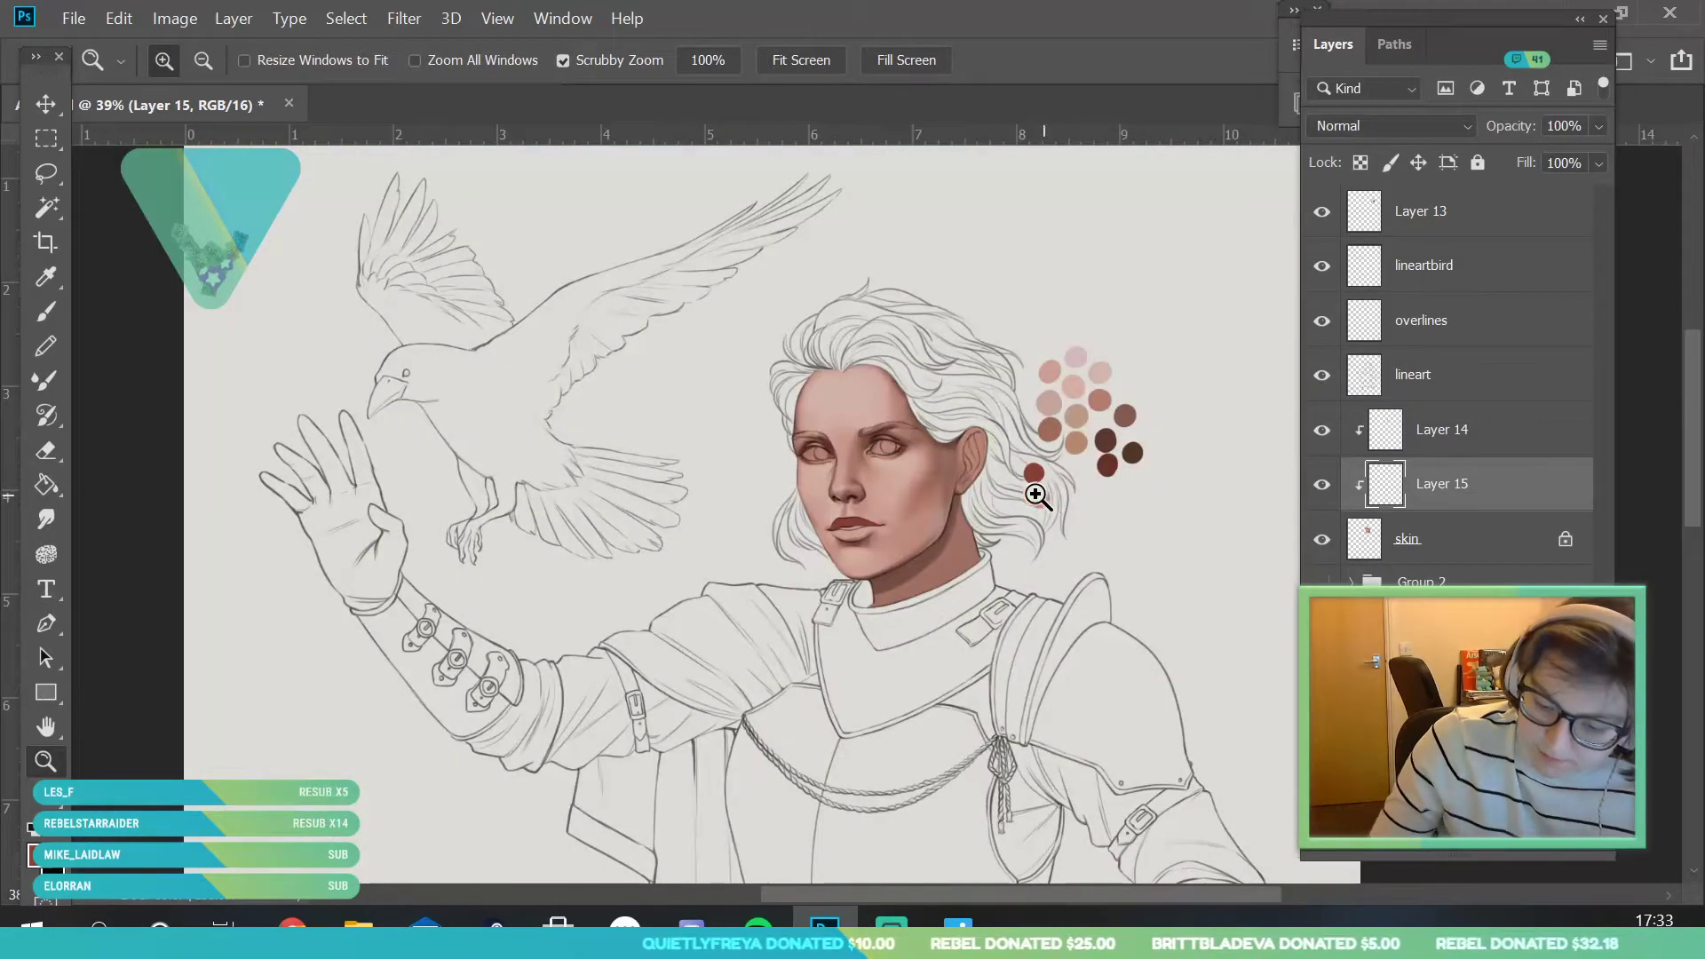
scroll(1044, 497, "up", 5)
key("i")
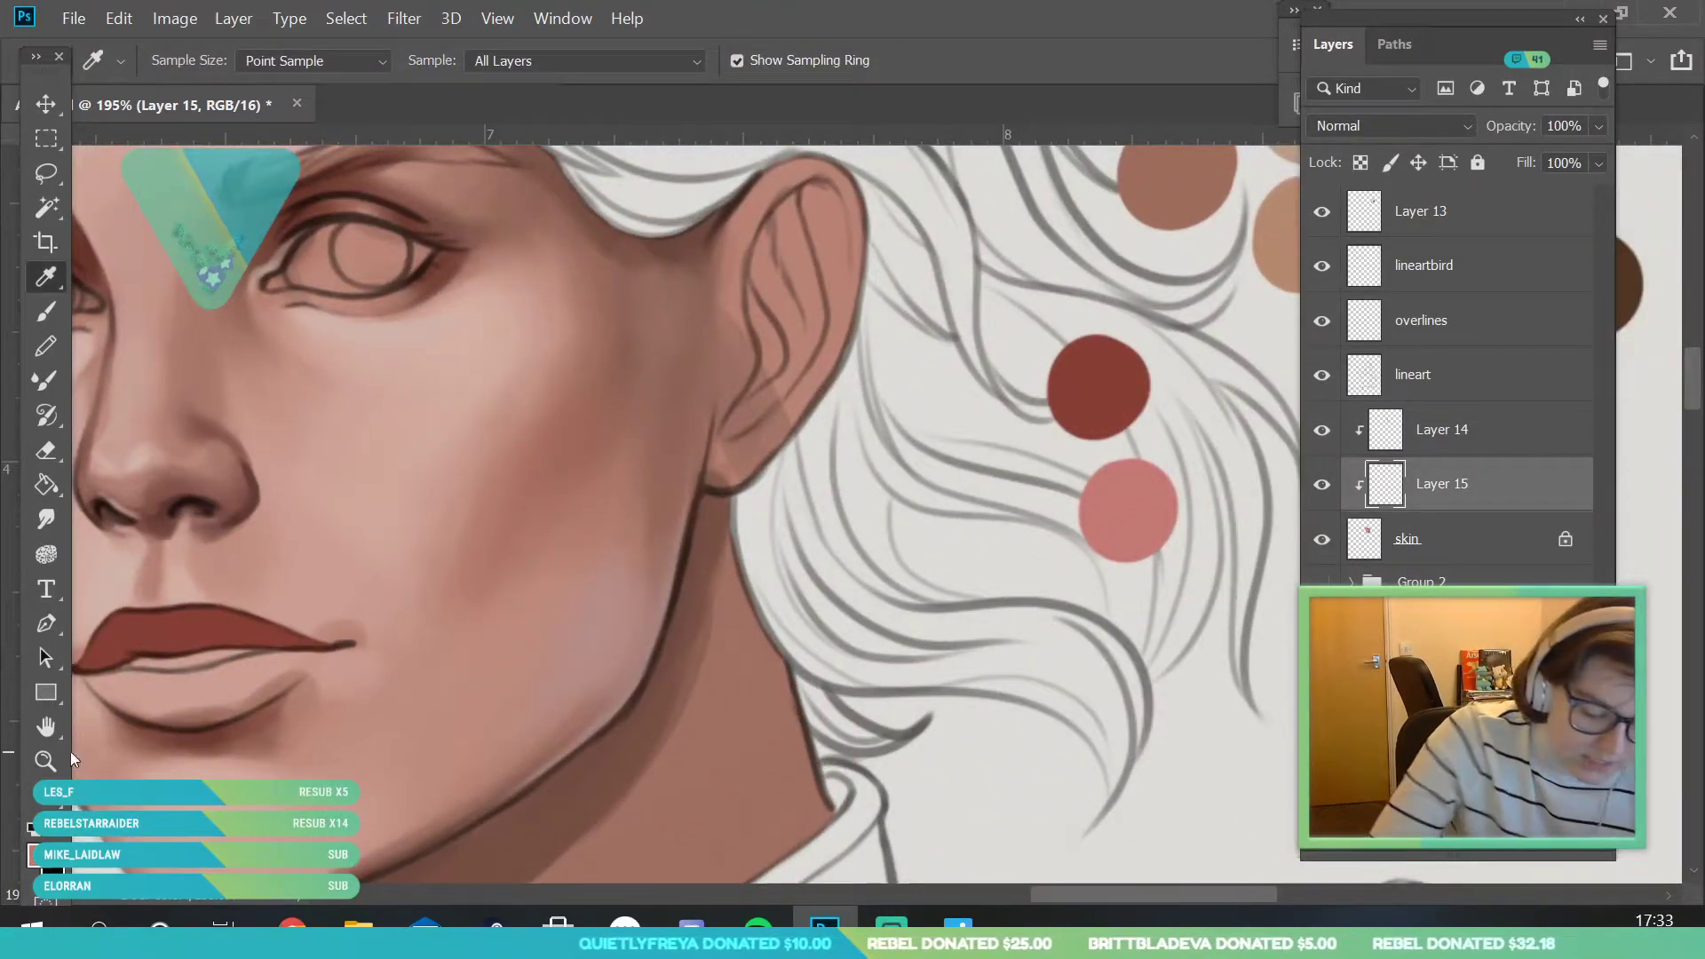
- Fill the whole lower lip with the sampled pink on Layer 15 using the 7 px brush
key("z")
scroll(248, 743, "down", 3)
scroll(258, 502, "up", 5)
left_click(42, 320)
mouse_move(182, 513)
left_mouse_down()
mouse_move(275, 519)
mouse_move(211, 541)
mouse_move(333, 635)
mouse_move(424, 640)
mouse_move(238, 544)
mouse_move(391, 530)
mouse_move(277, 522)
mouse_move(535, 518)
mouse_move(567, 593)
mouse_move(467, 531)
mouse_move(577, 483)
mouse_move(447, 563)
mouse_move(437, 609)
mouse_move(460, 632)
mouse_move(512, 604)
left_mouse_up()
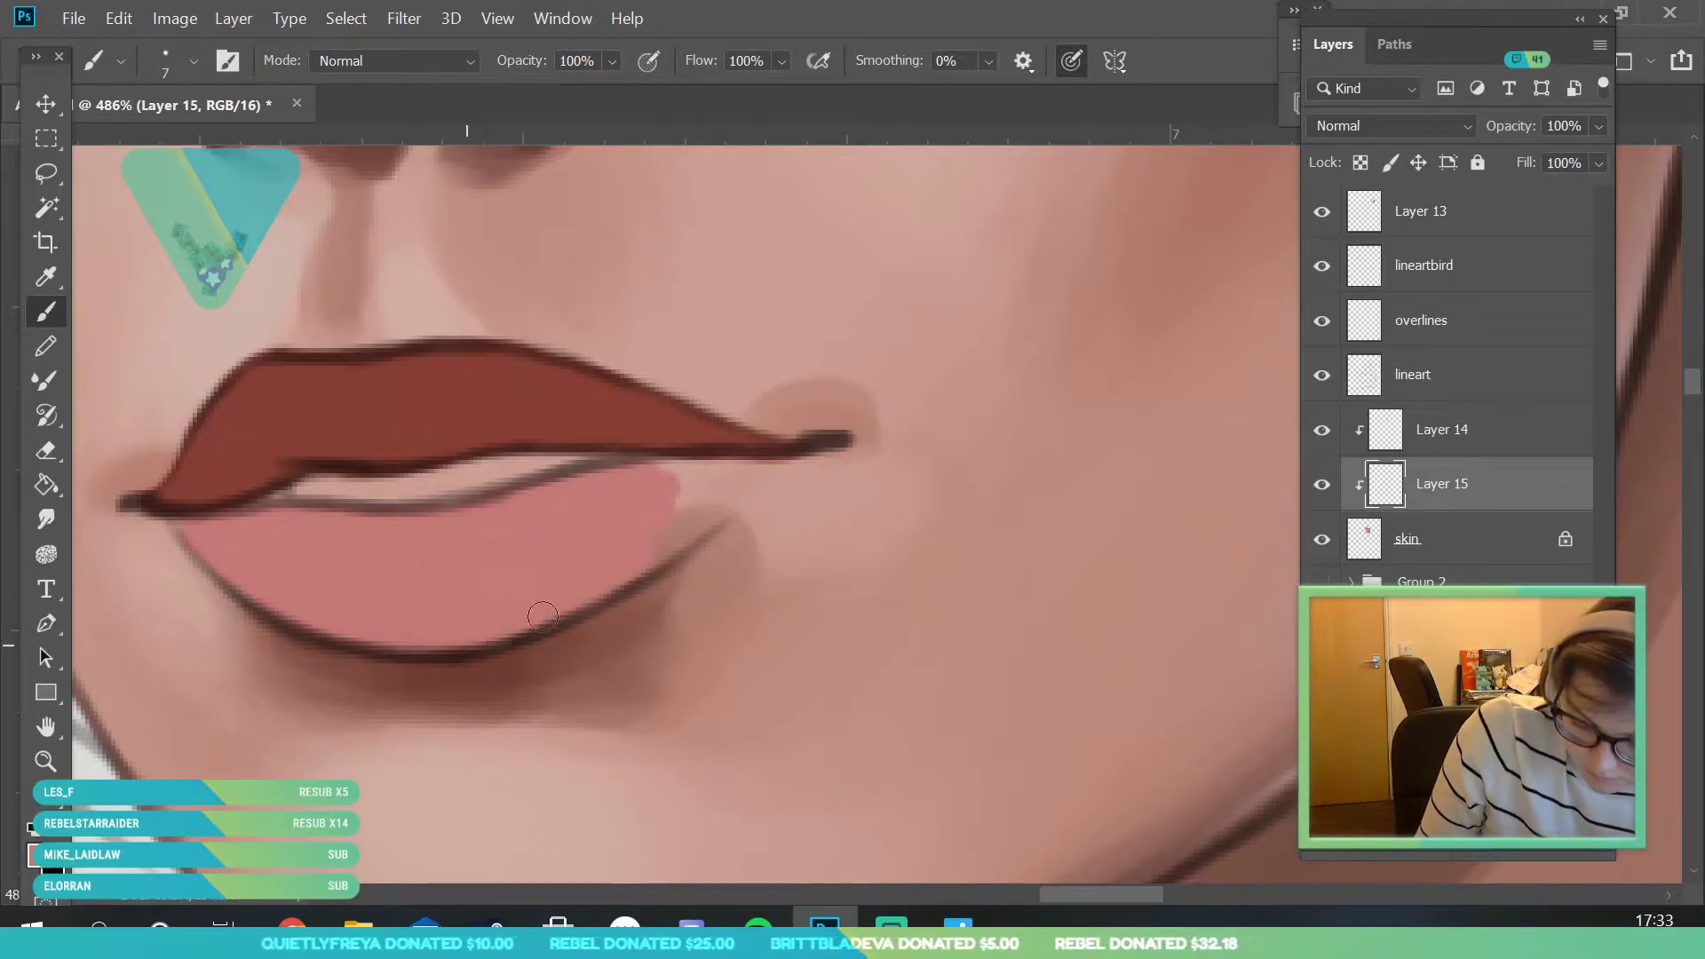
mouse_move(727, 507)
left_mouse_down()
mouse_move(758, 479)
mouse_move(654, 481)
left_mouse_up()
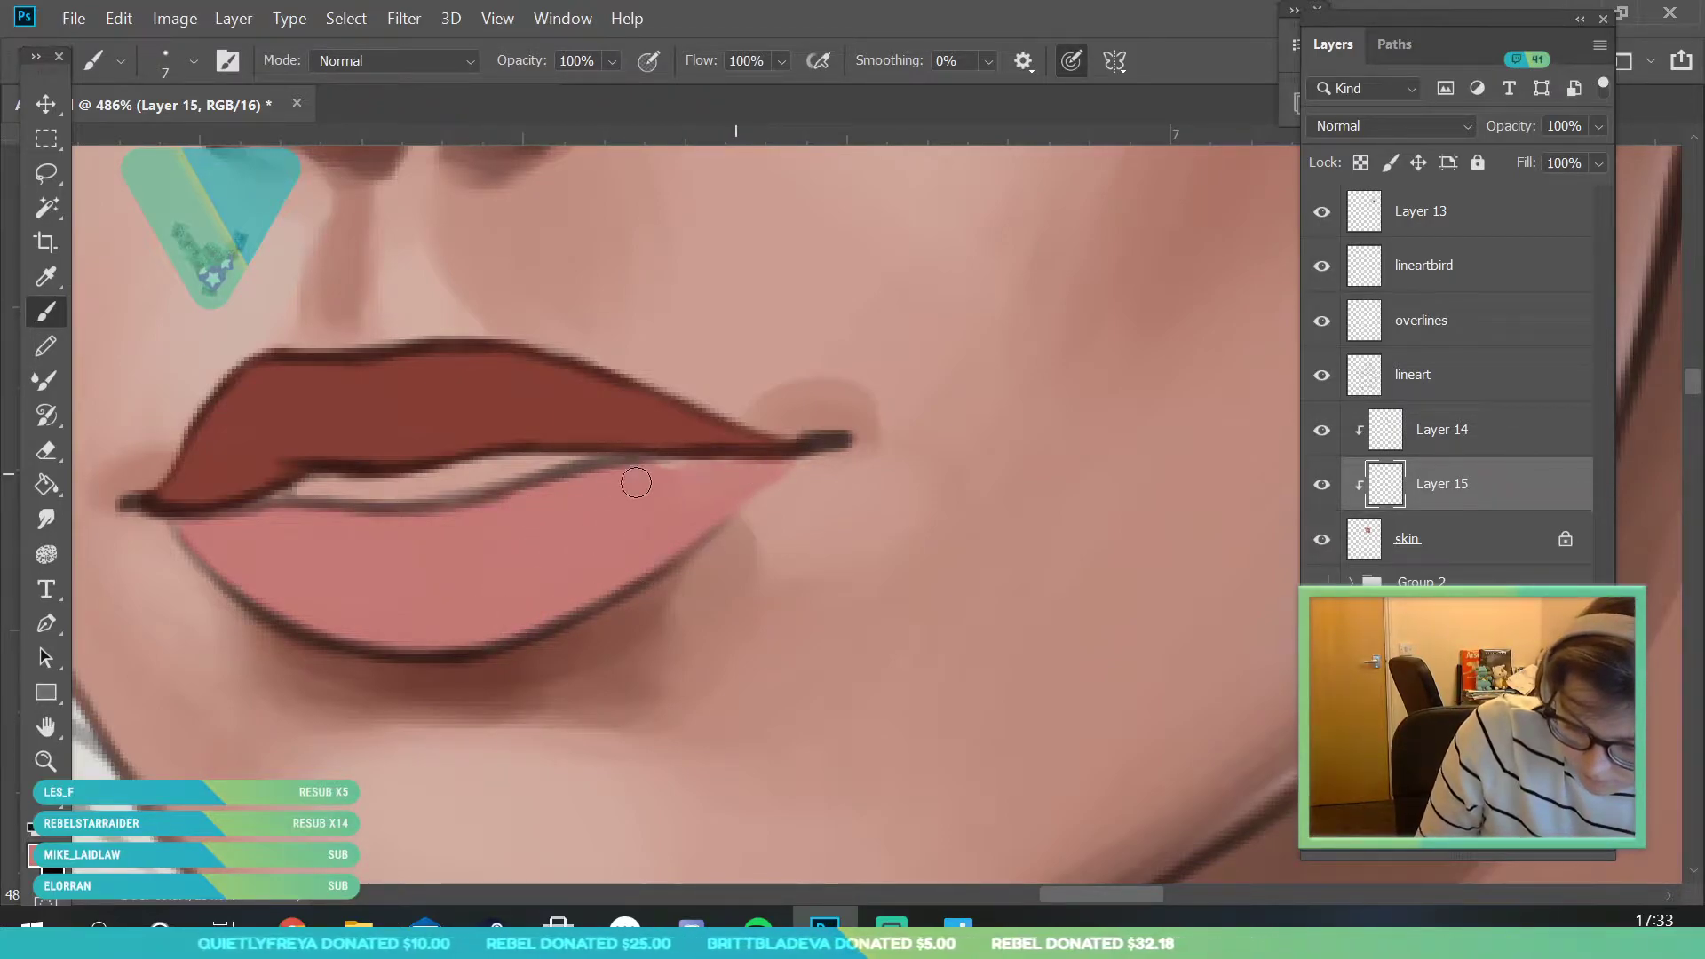
- Check the pink lower lip against the whole face and the figure
key("z")
left_click_drag(462, 502, 349, 702)
left_click_drag(537, 494, 480, 635)
left_click_drag(570, 439, 634, 518)
left_click_drag(530, 566, 472, 731)
left_click_drag(643, 472, 679, 543)
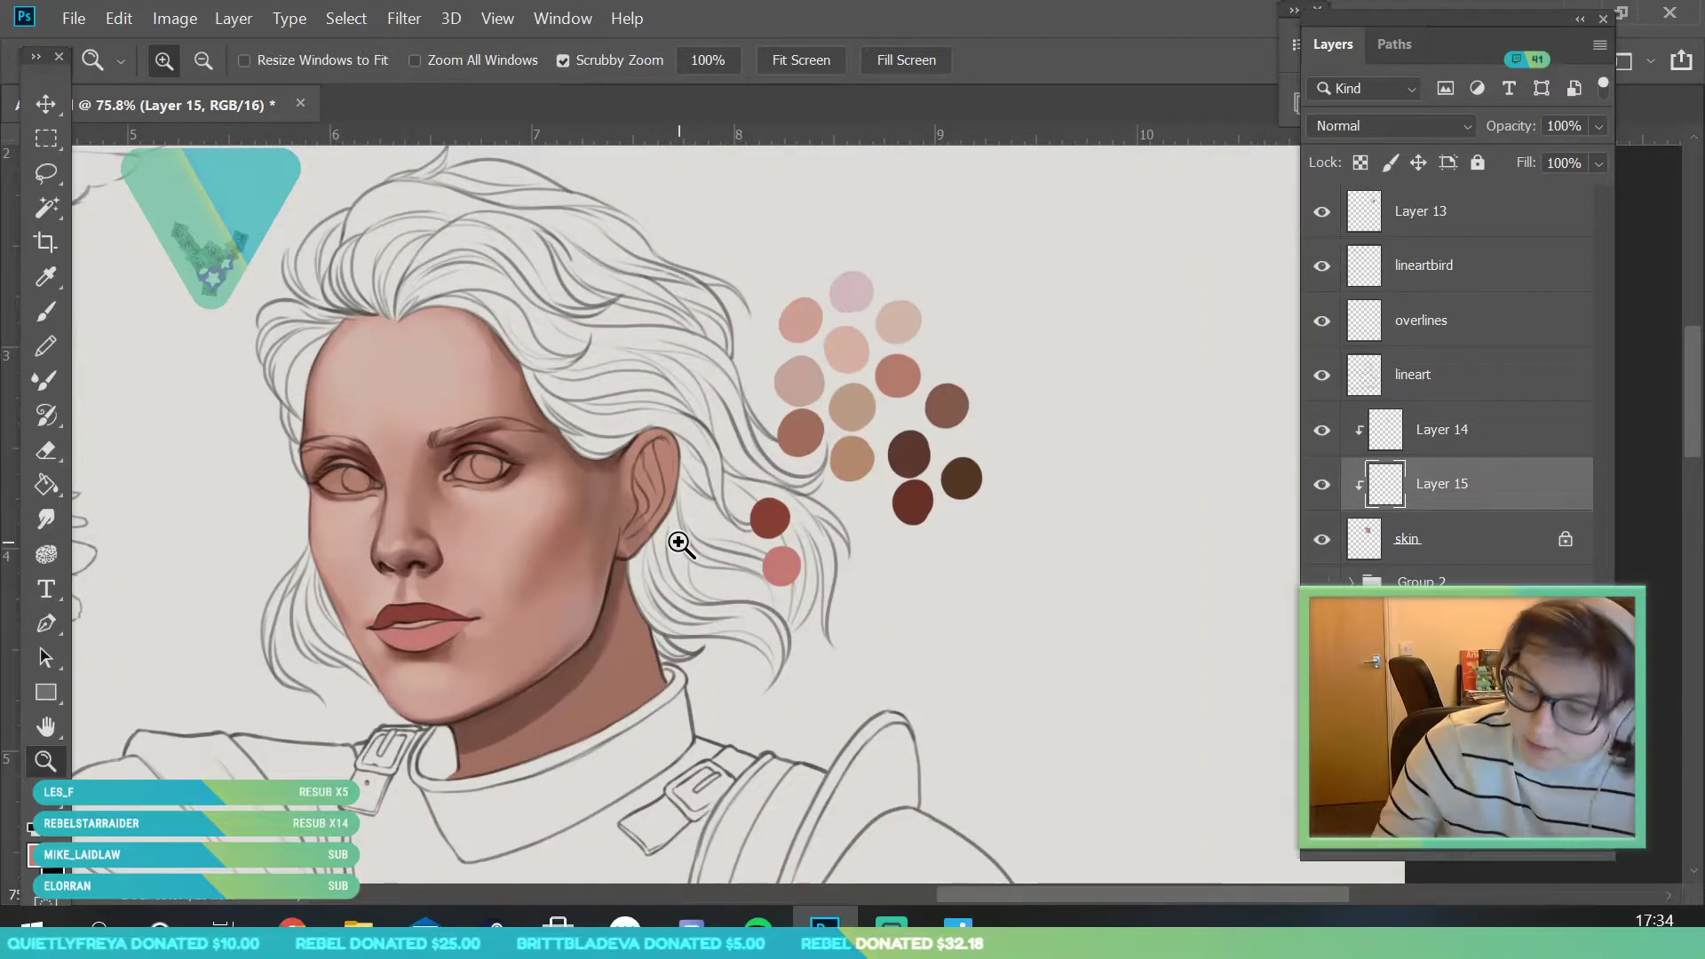
- Set the foreground to dark red (RGB 114, 44, 44) and shade the upper lip's corners and lower edge on Layer 14
left_click(1469, 439)
left_click_drag(582, 730, 98, 674)
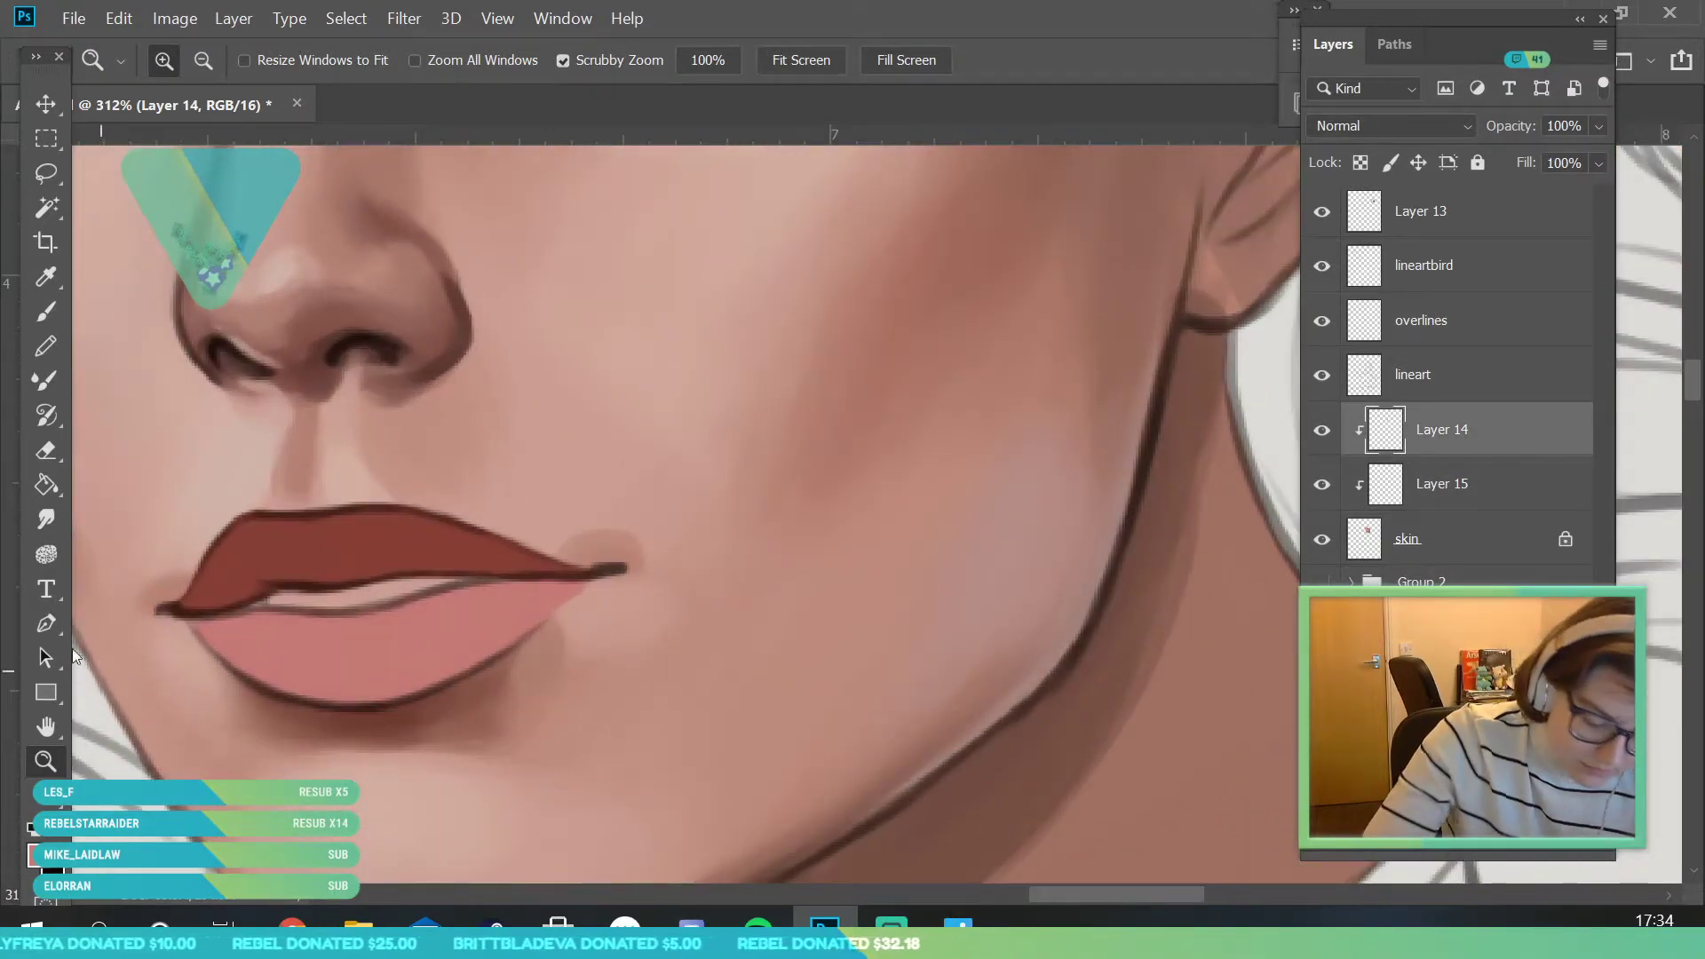
key("i")
left_click(37, 855)
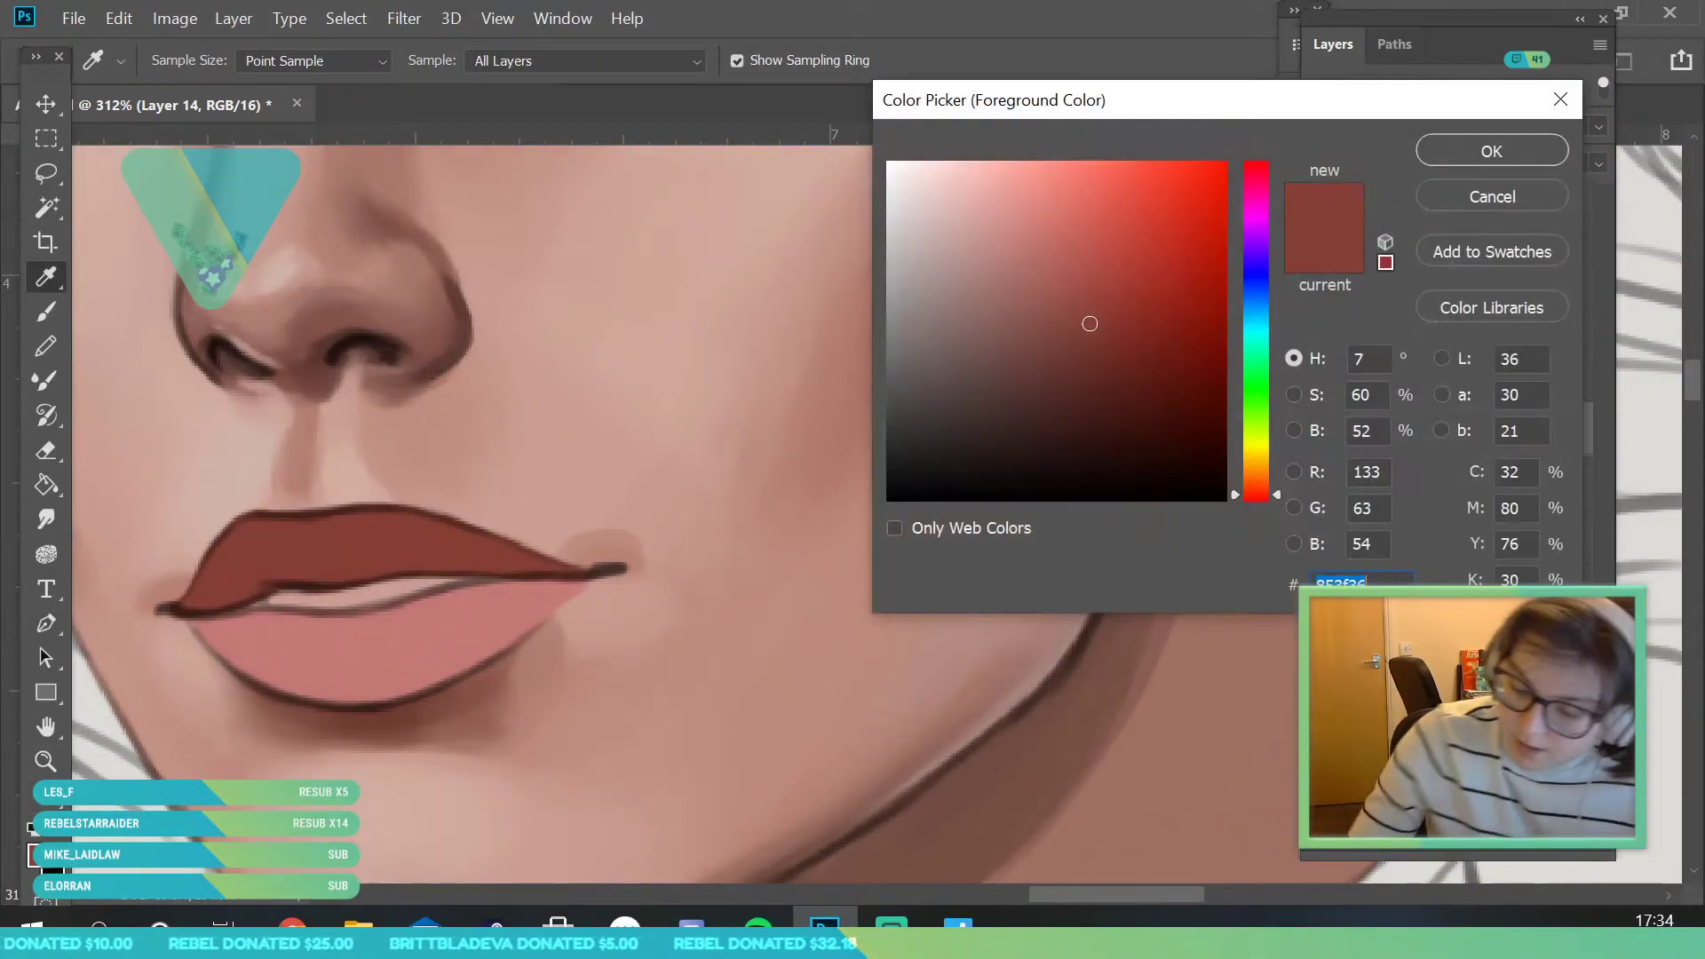
left_click(1277, 502)
left_click(1096, 351)
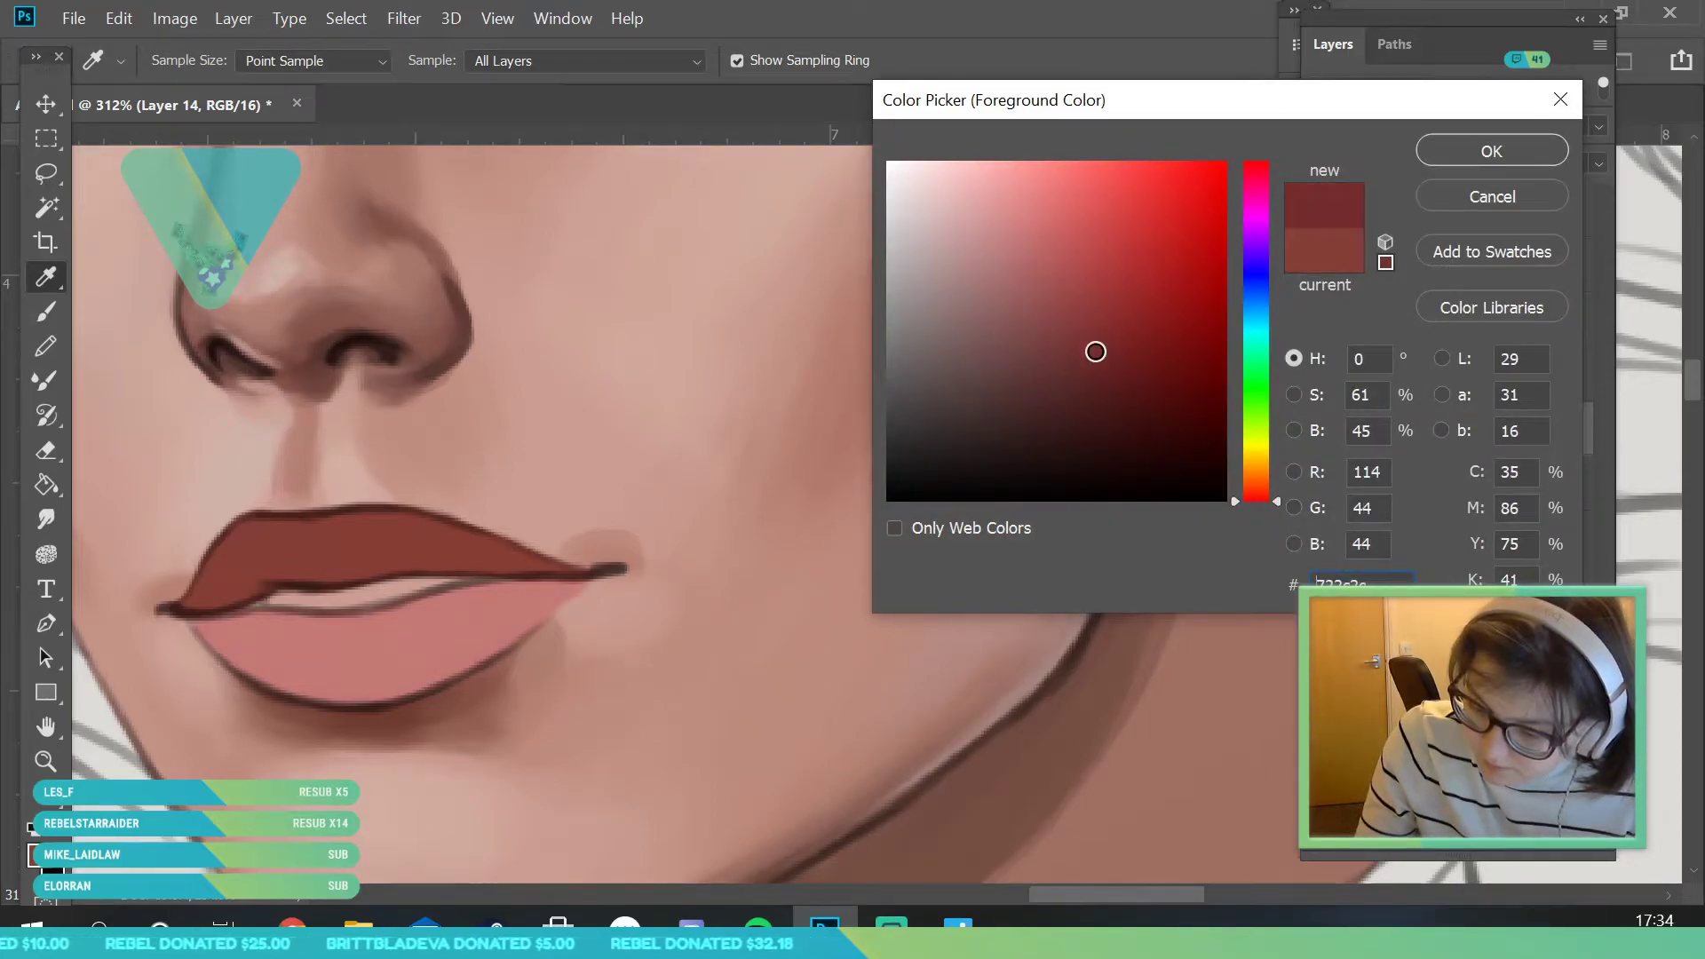
left_click(1485, 153)
key("b")
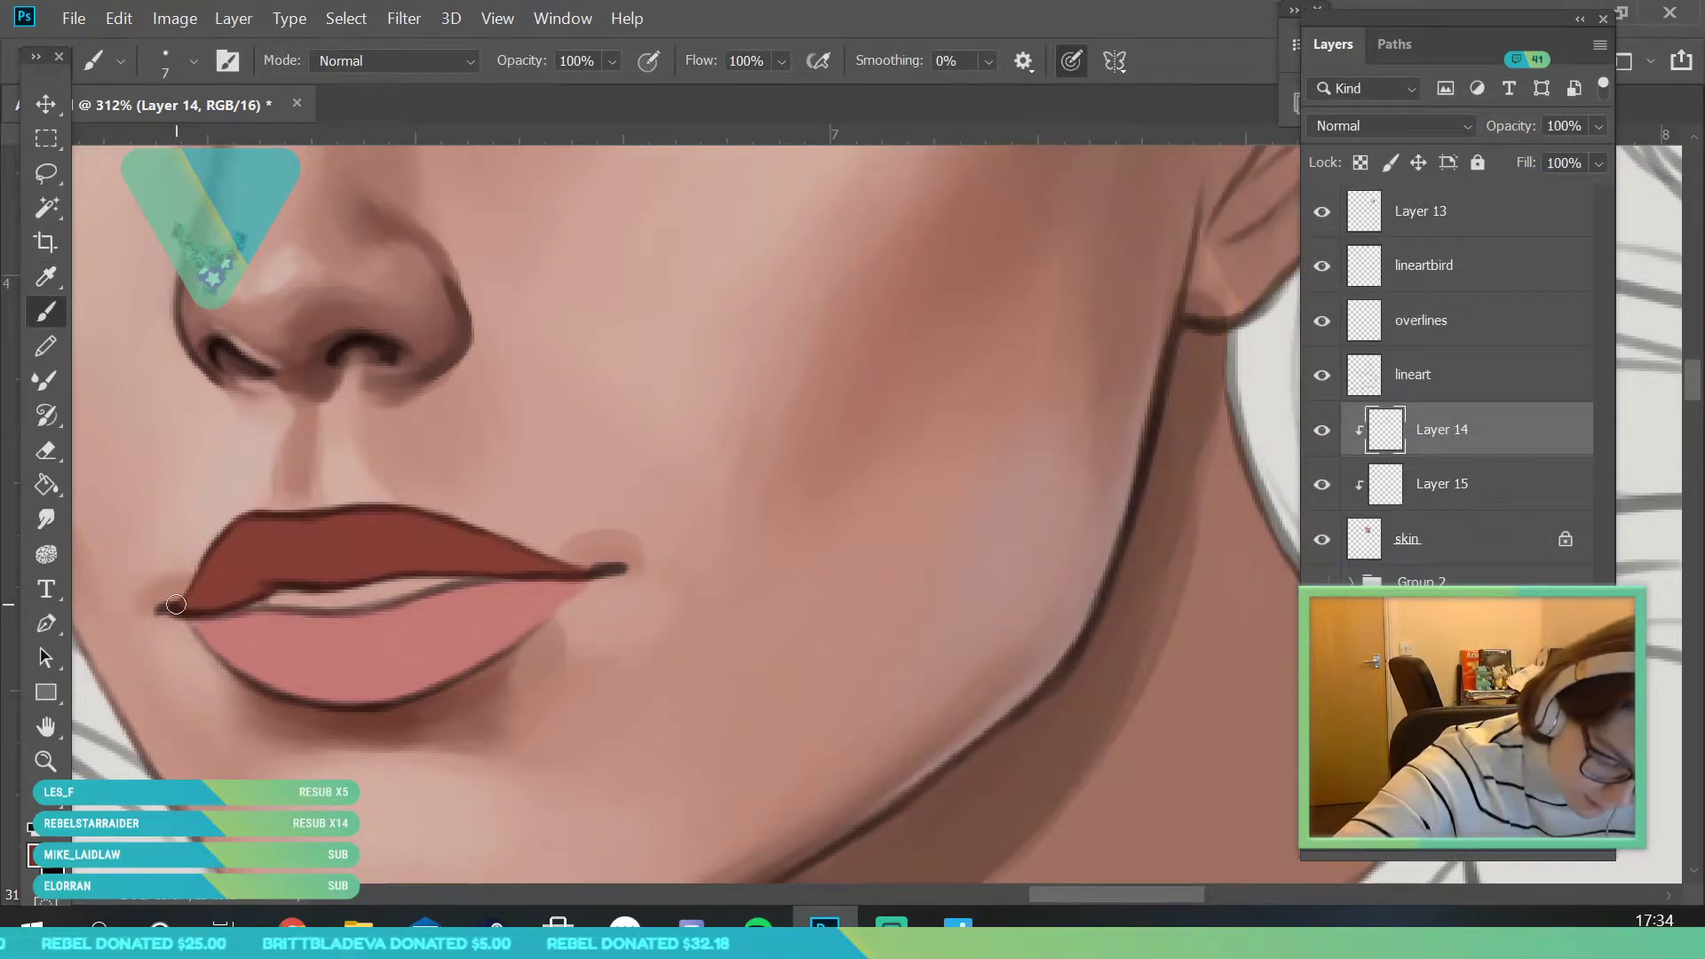
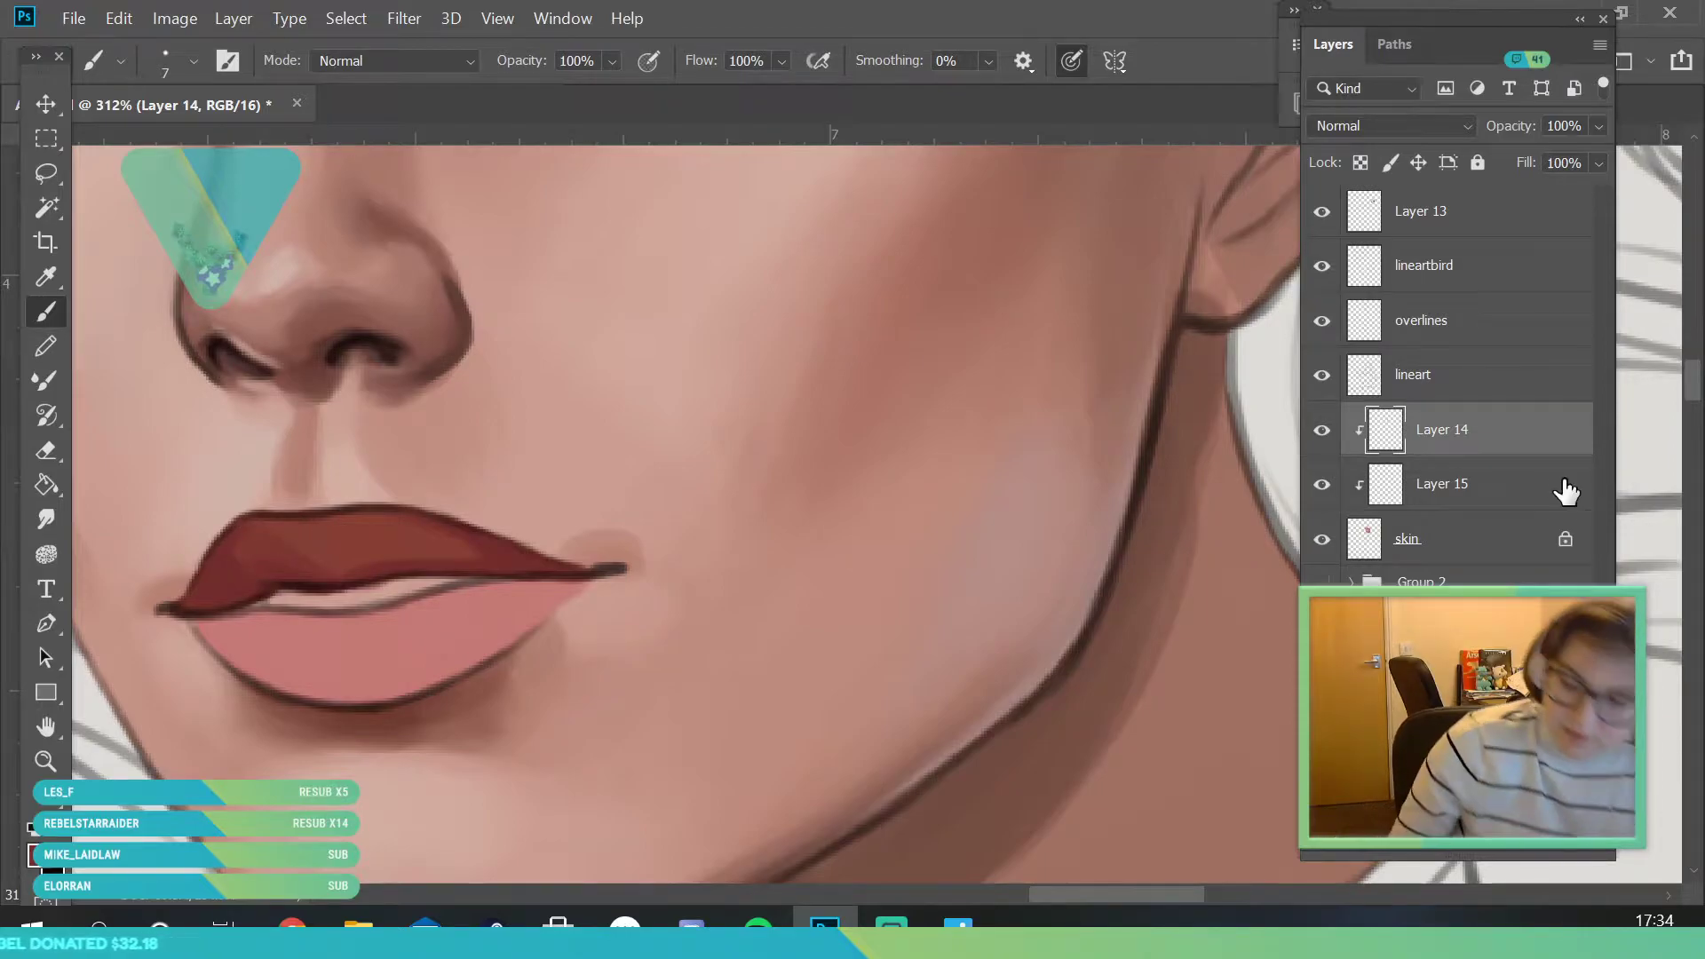
- On Layer 15, shade the lower lip's left corner and its upper right edge with red sampled from the upper lip
left_click(1470, 493)
left_click(404, 541, "alt")
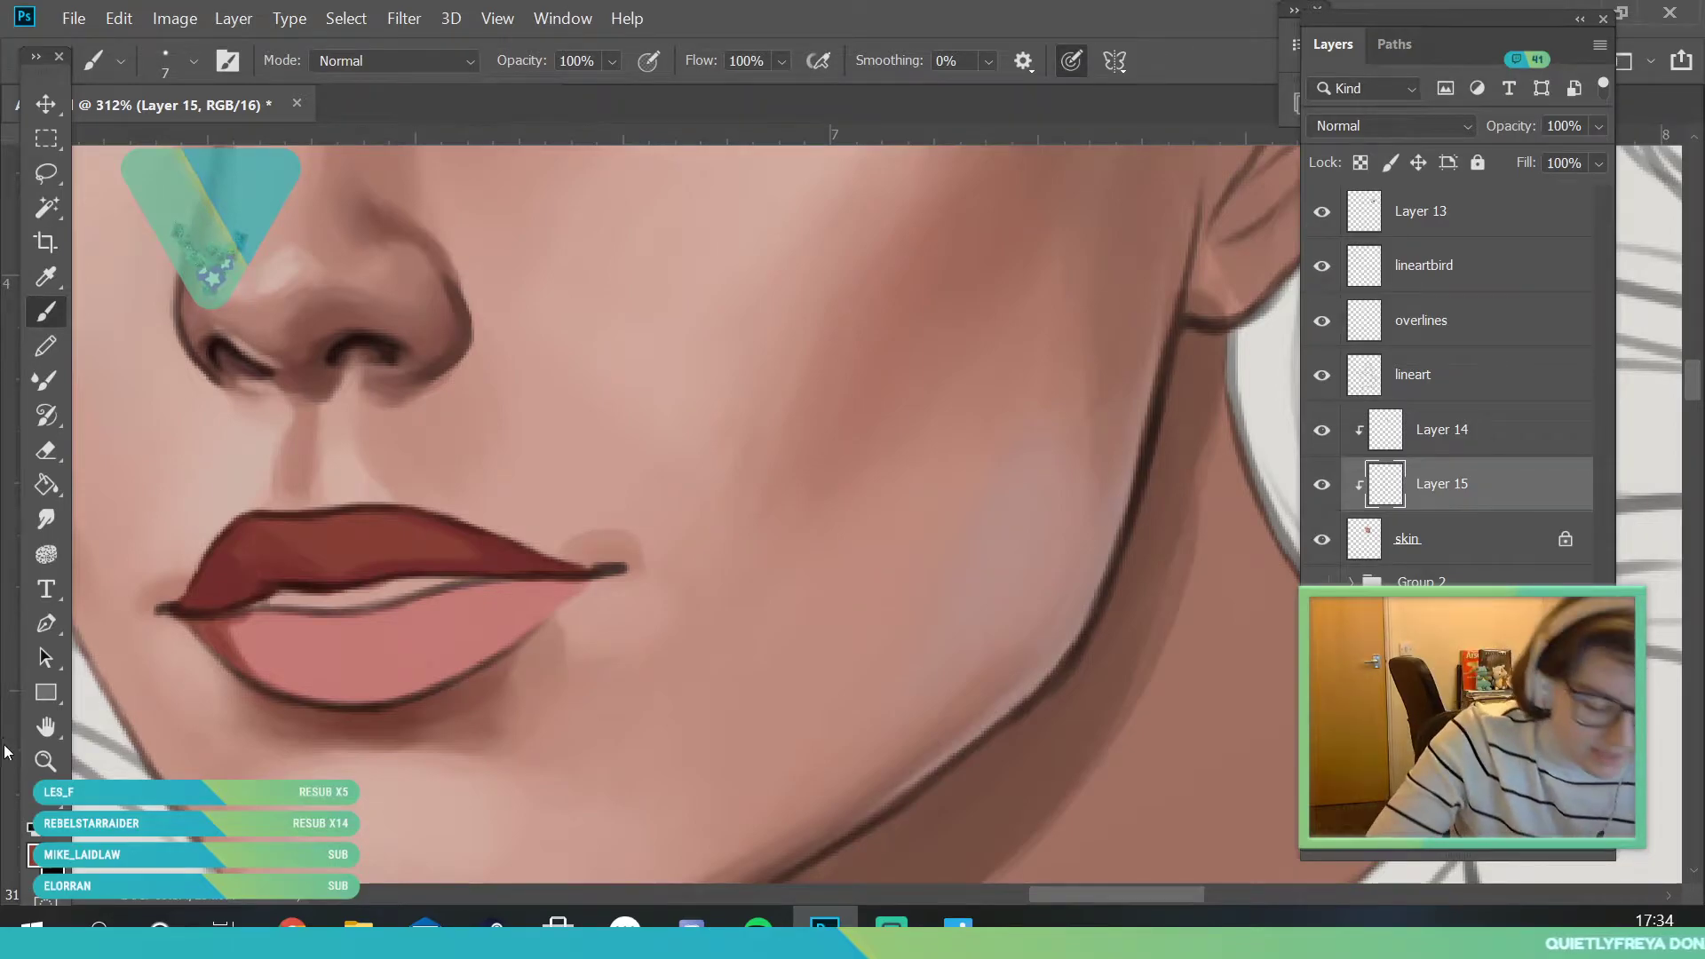
left_click(45, 761)
left_click_drag(448, 453, 347, 618)
left_click_drag(530, 415, 478, 413)
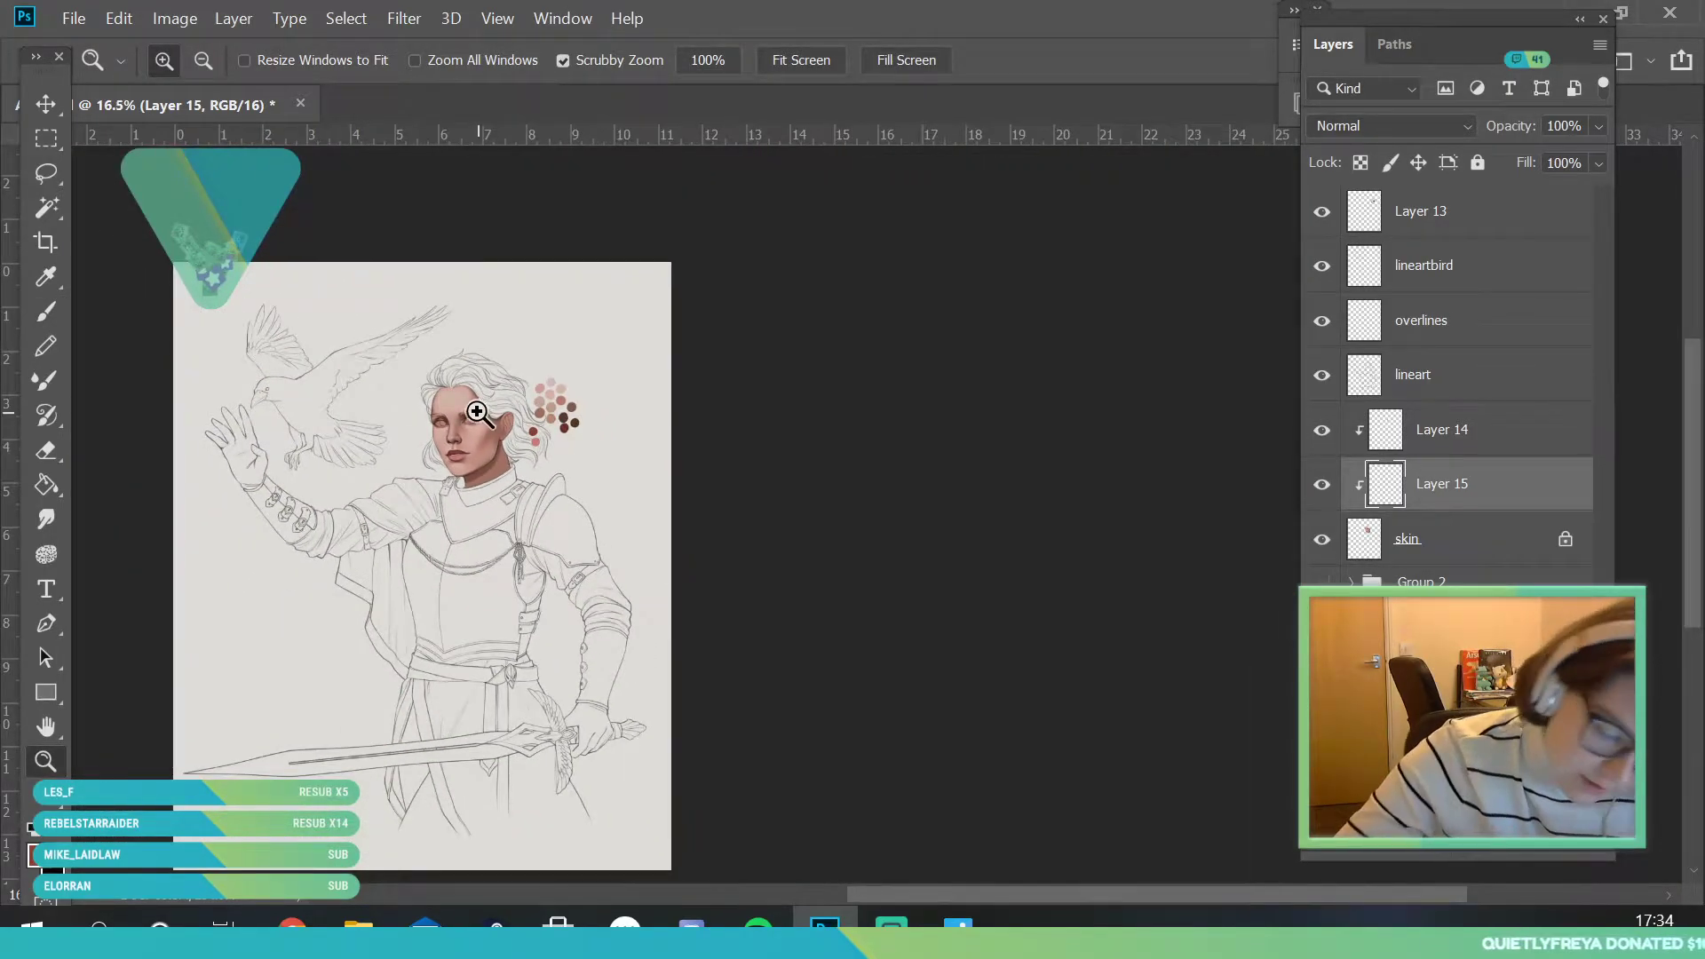
scroll(478, 414, "up", 10)
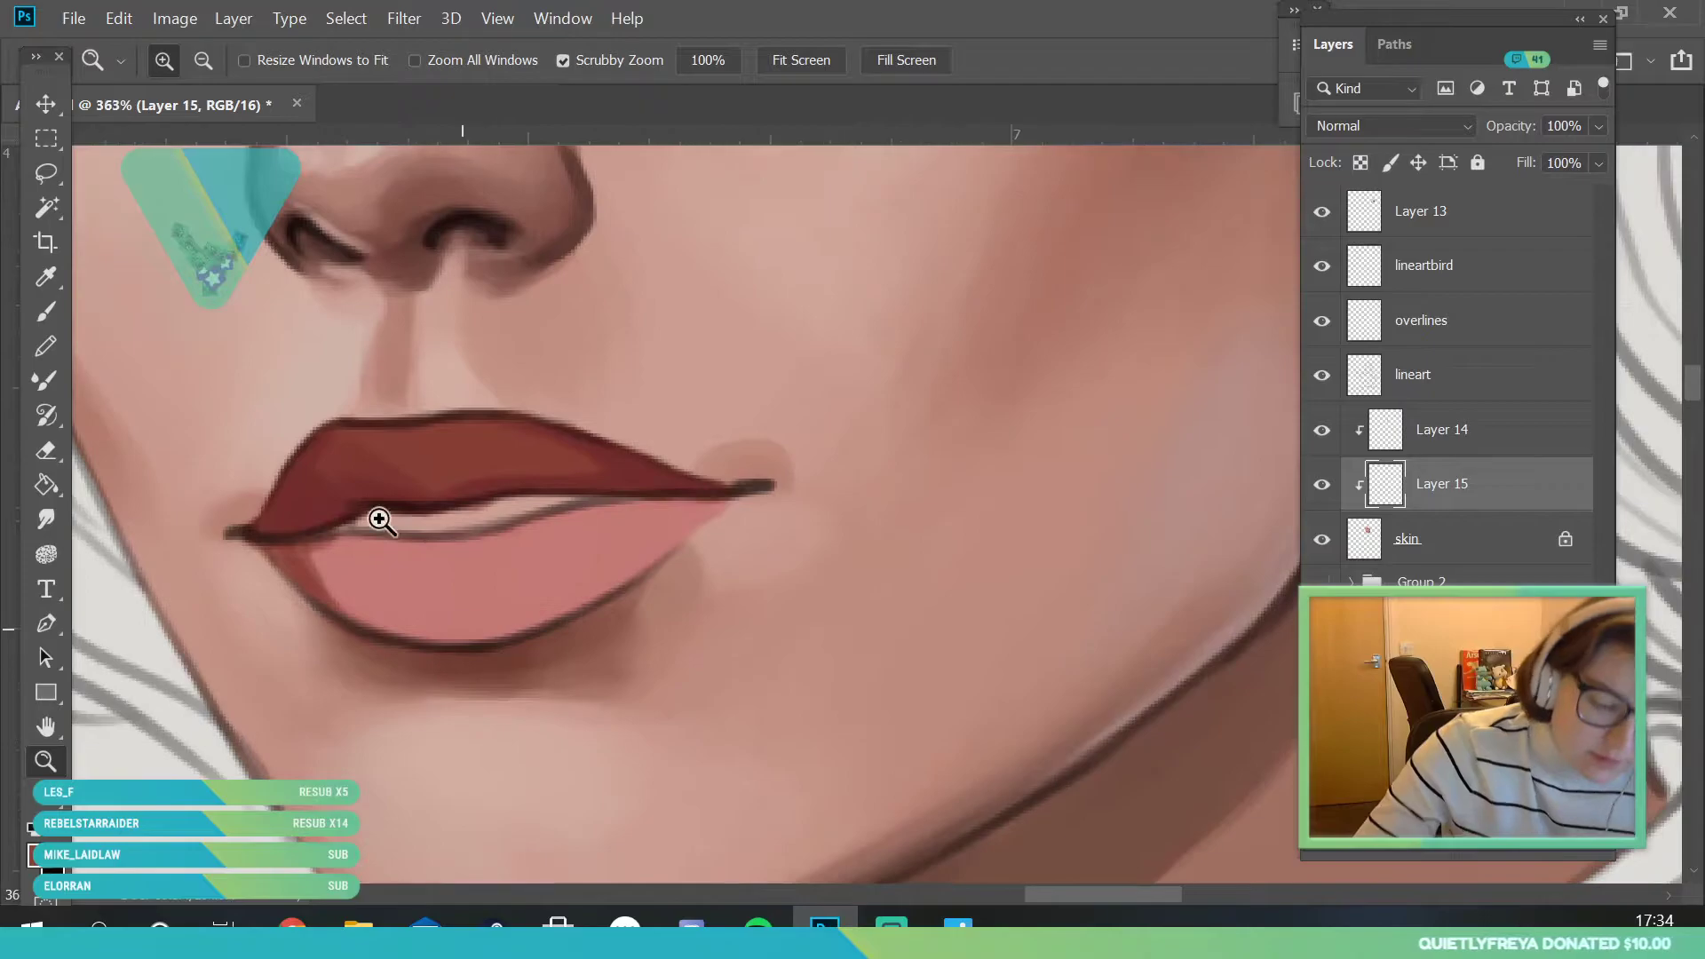
left_click(46, 310)
left_click_drag(535, 528, 721, 488)
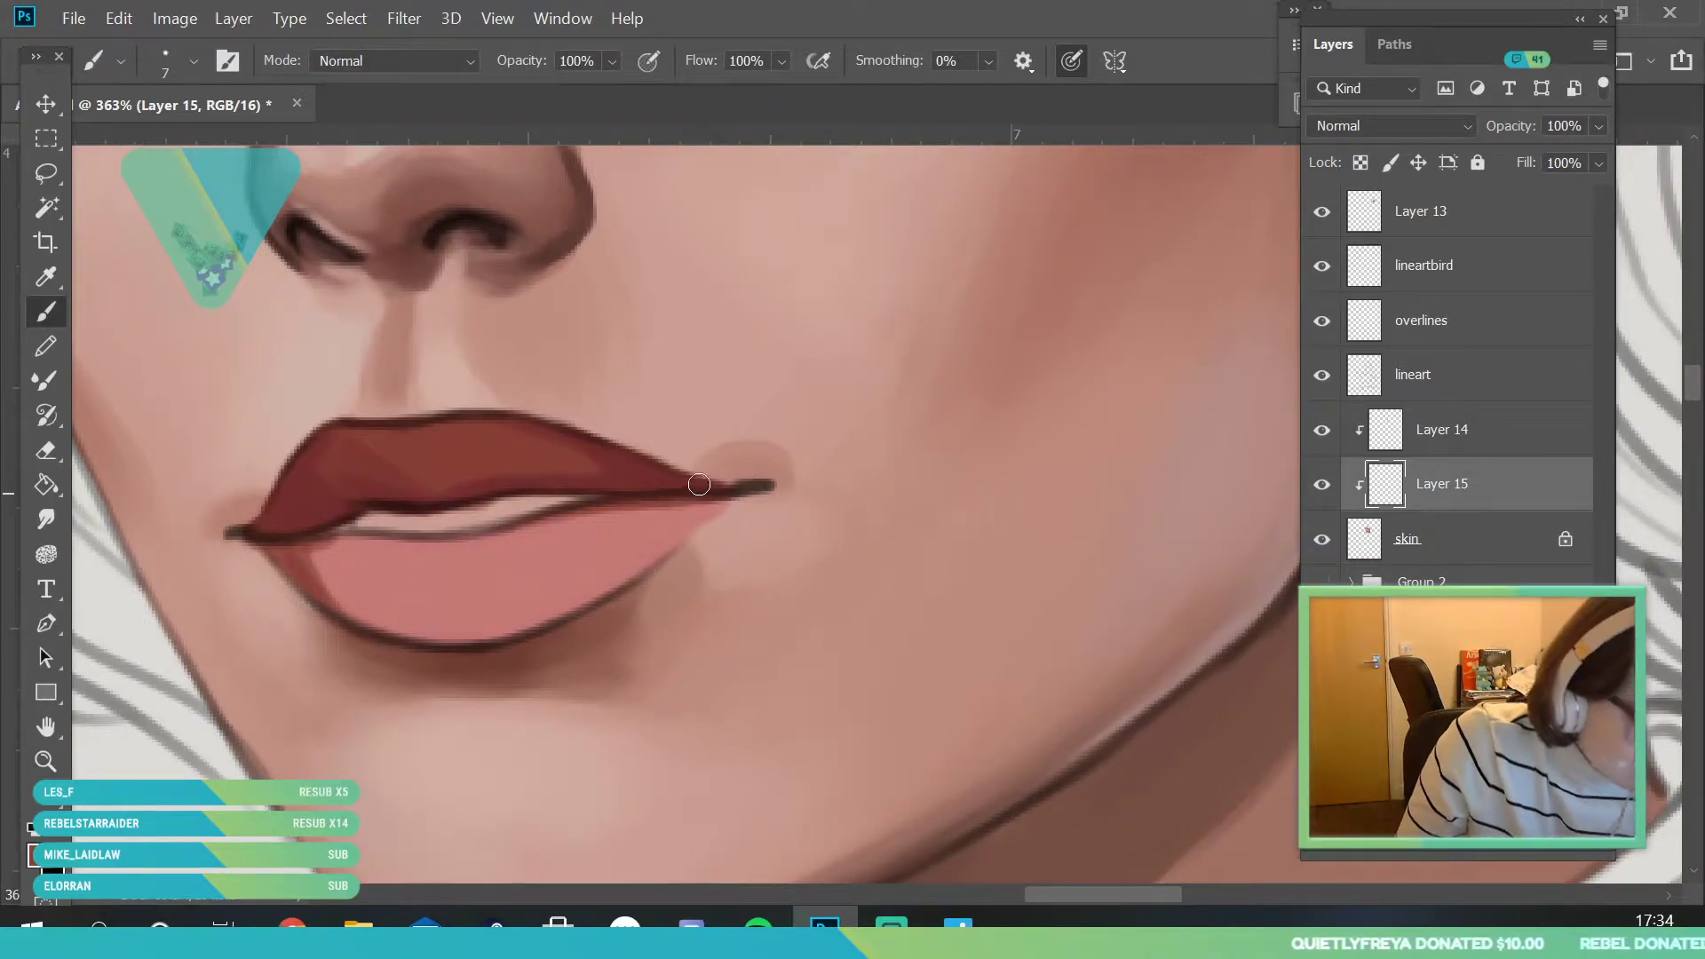
- Set the brush size to 14 px and shade the lower lip's bottom rim and right corner with the red
left_click(194, 60)
left_click_drag(153, 149, 162, 148)
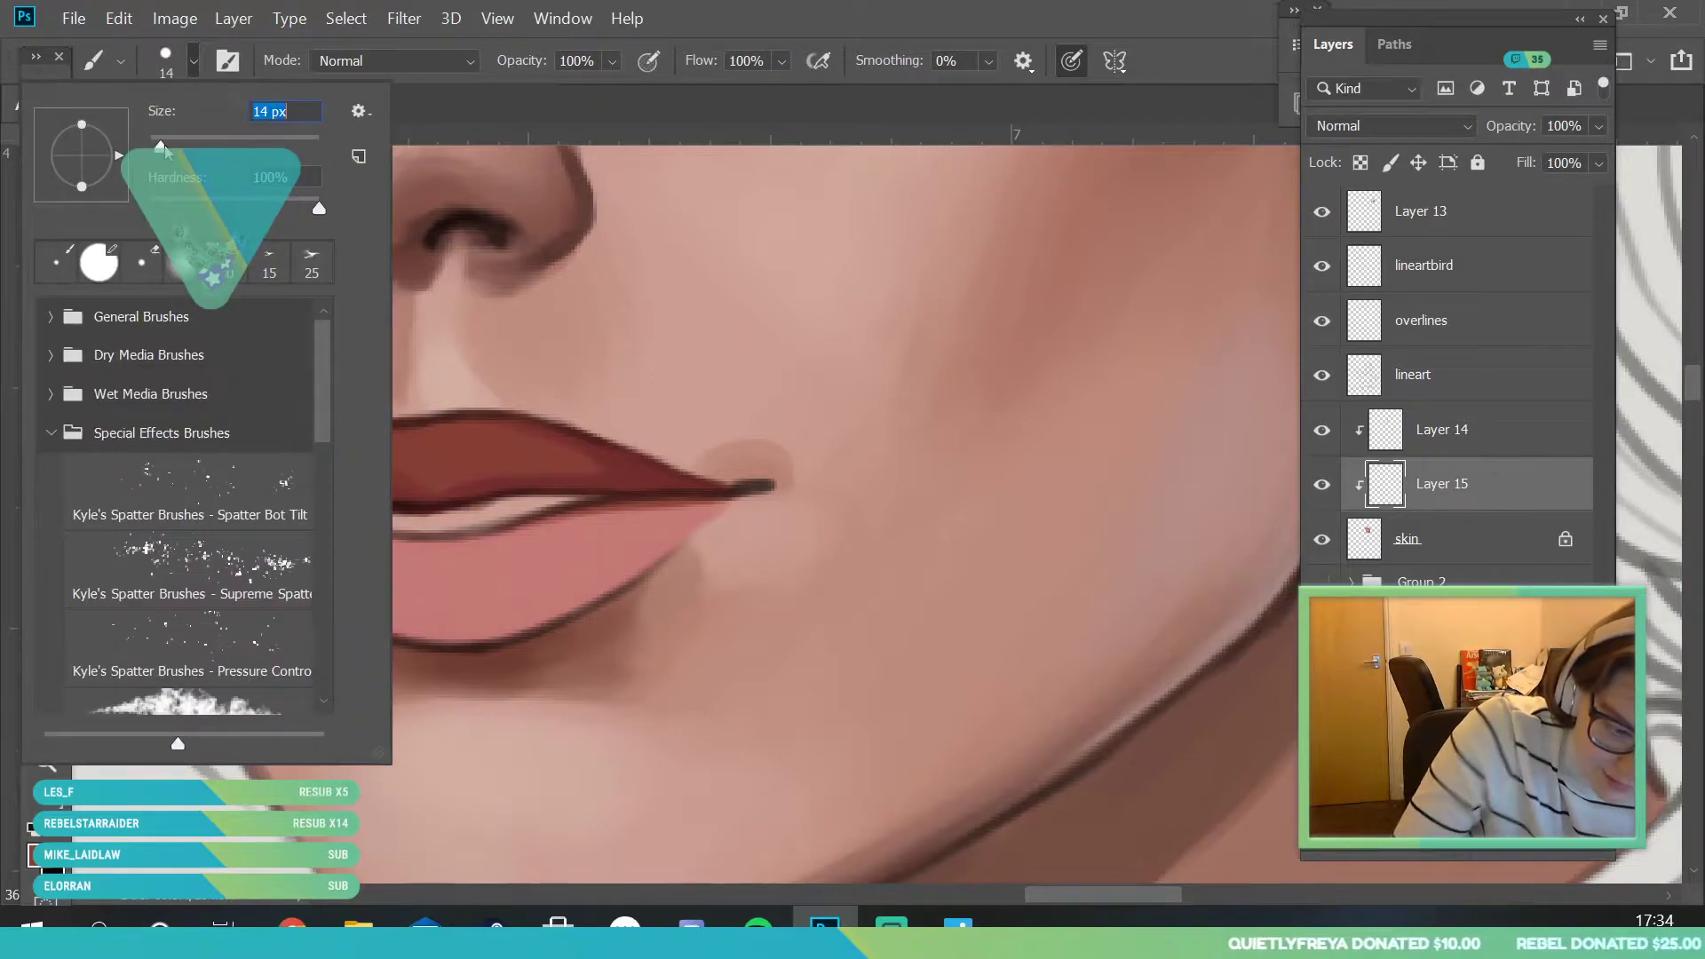
left_click(550, 613)
mouse_move(323, 595)
left_mouse_down()
mouse_move(390, 633)
mouse_move(577, 613)
mouse_move(659, 568)
left_mouse_up()
mouse_move(625, 510)
left_mouse_down()
mouse_move(710, 501)
mouse_move(640, 547)
left_mouse_up()
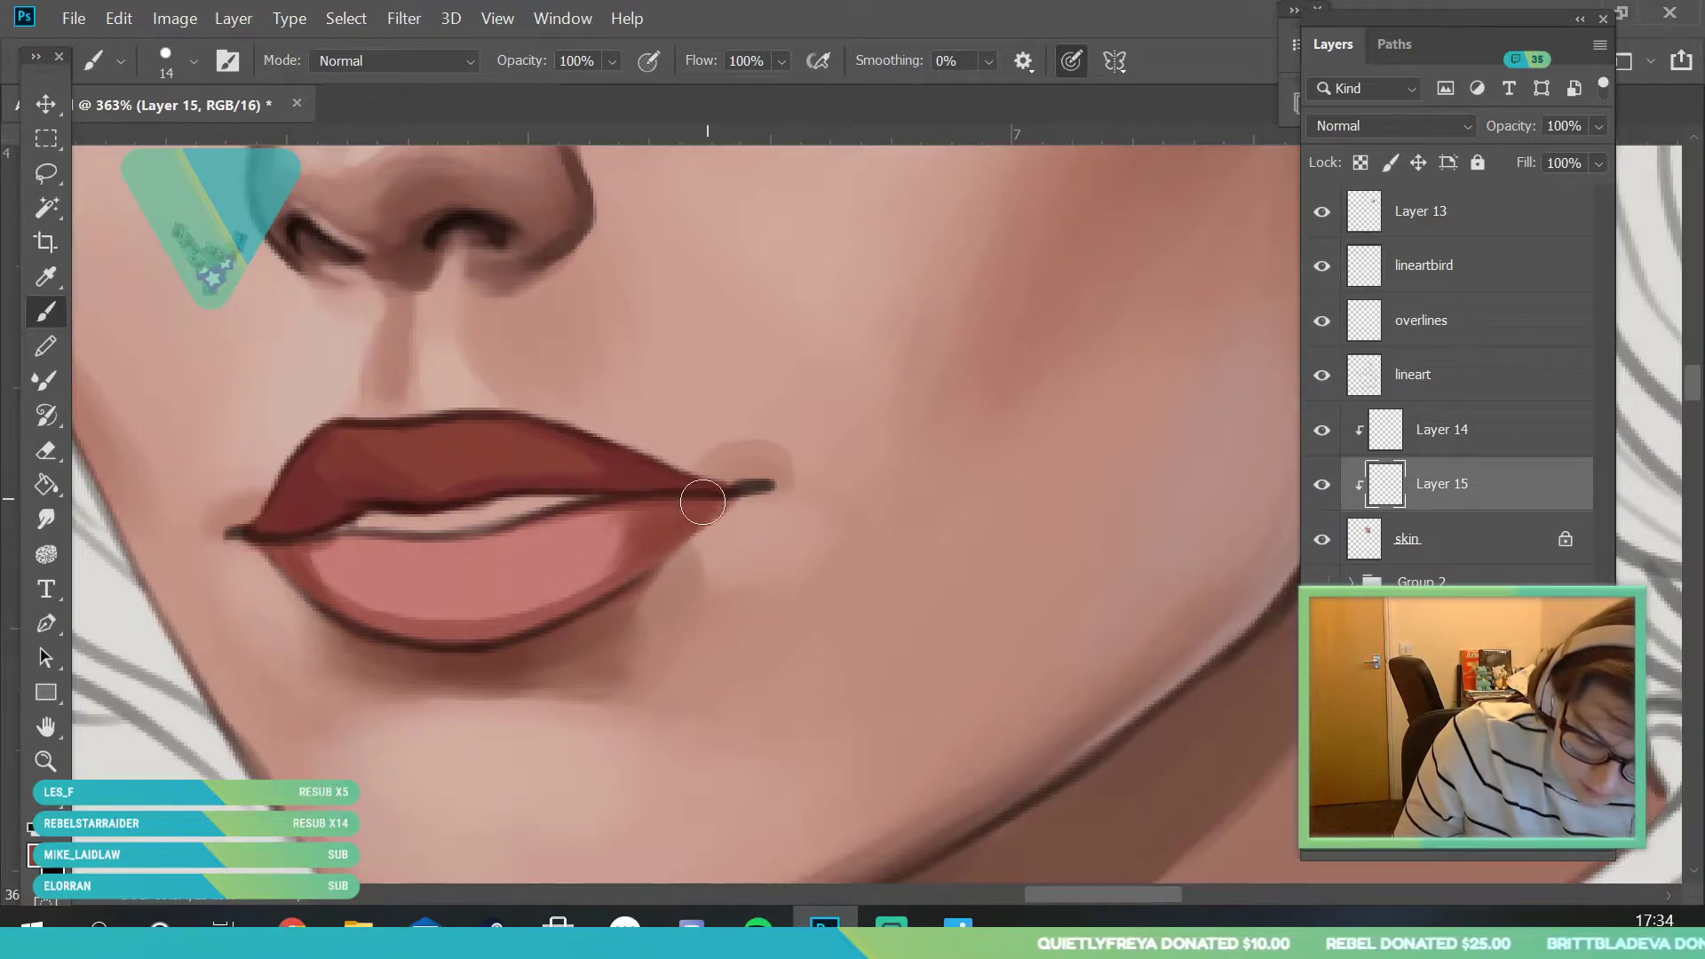
- Blend the red shading into the pink of the lower lip with sampled in-between tones and the 14 px brush
key("z")
mouse_move(477, 530)
left_mouse_down()
mouse_move(342, 739)
mouse_move(449, 598)
mouse_move(577, 515)
left_mouse_up()
key("i")
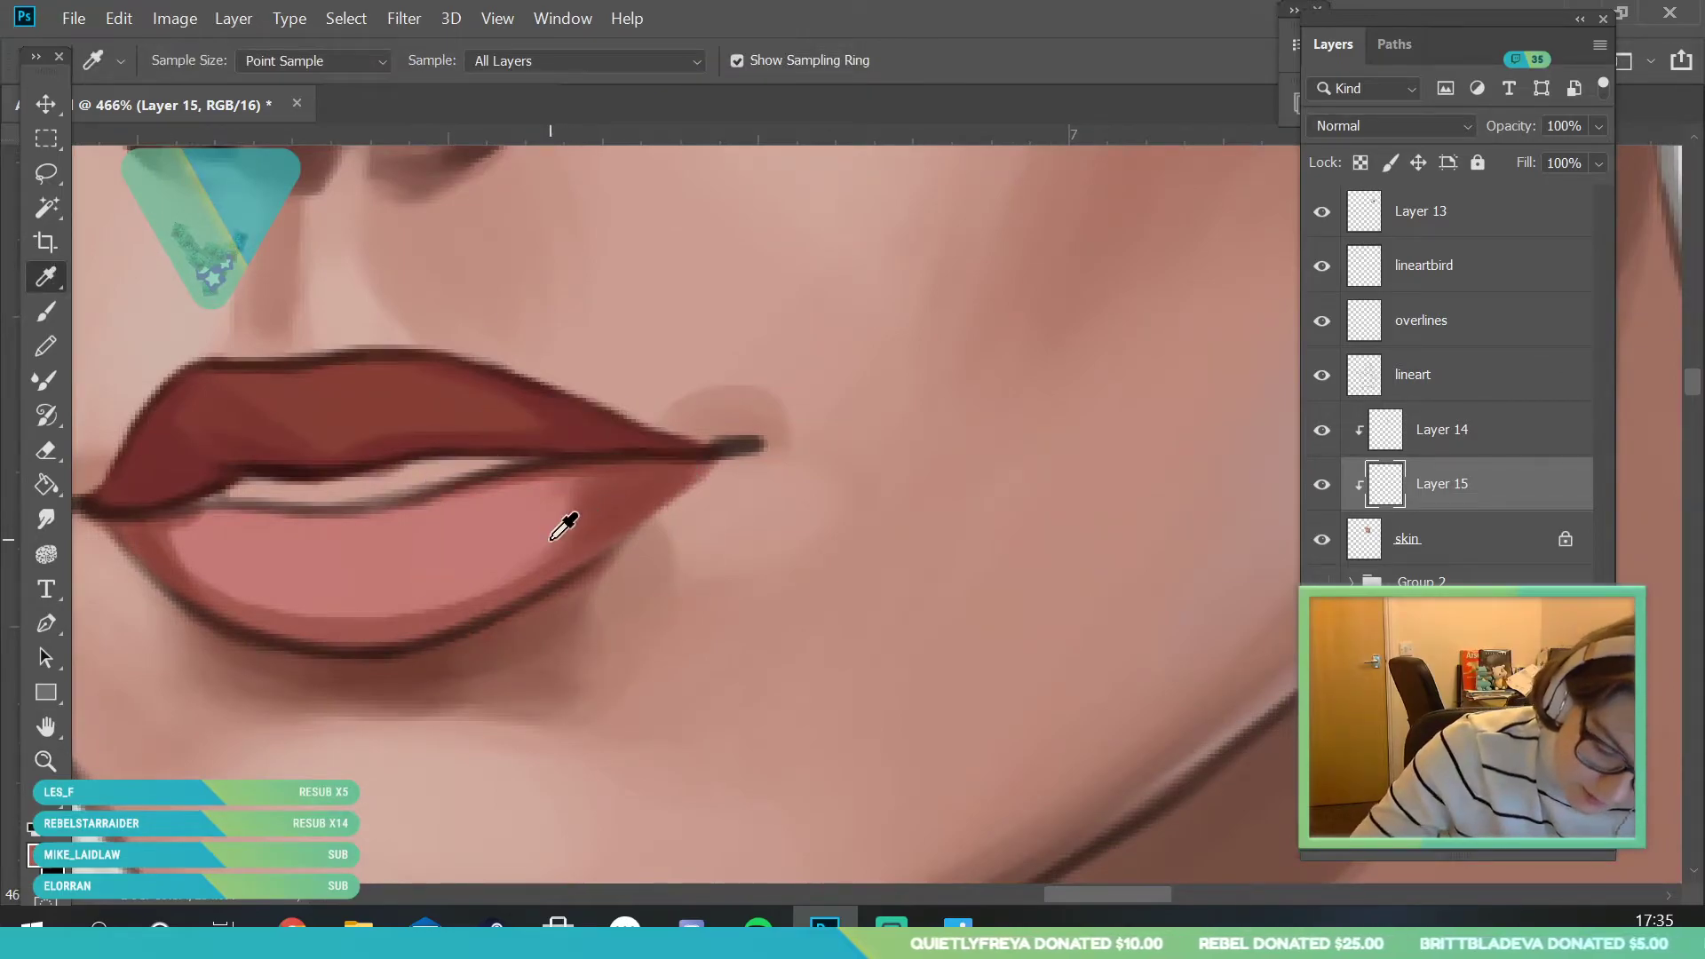
key("b")
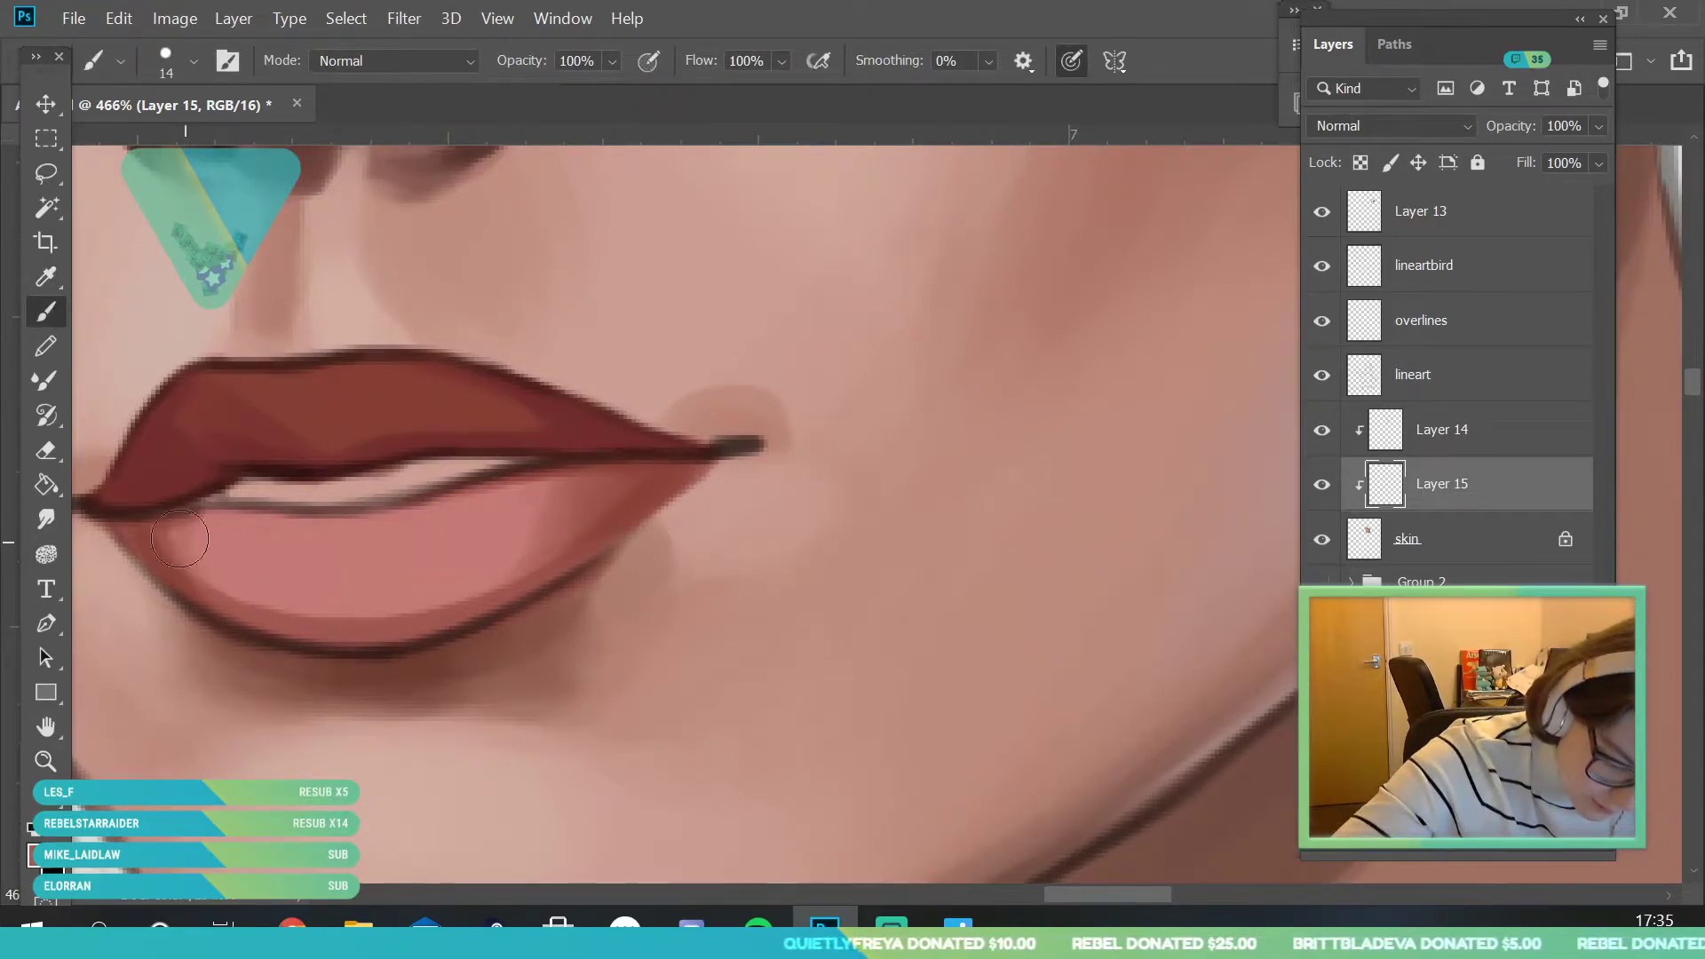
left_click(45, 278)
key("b")
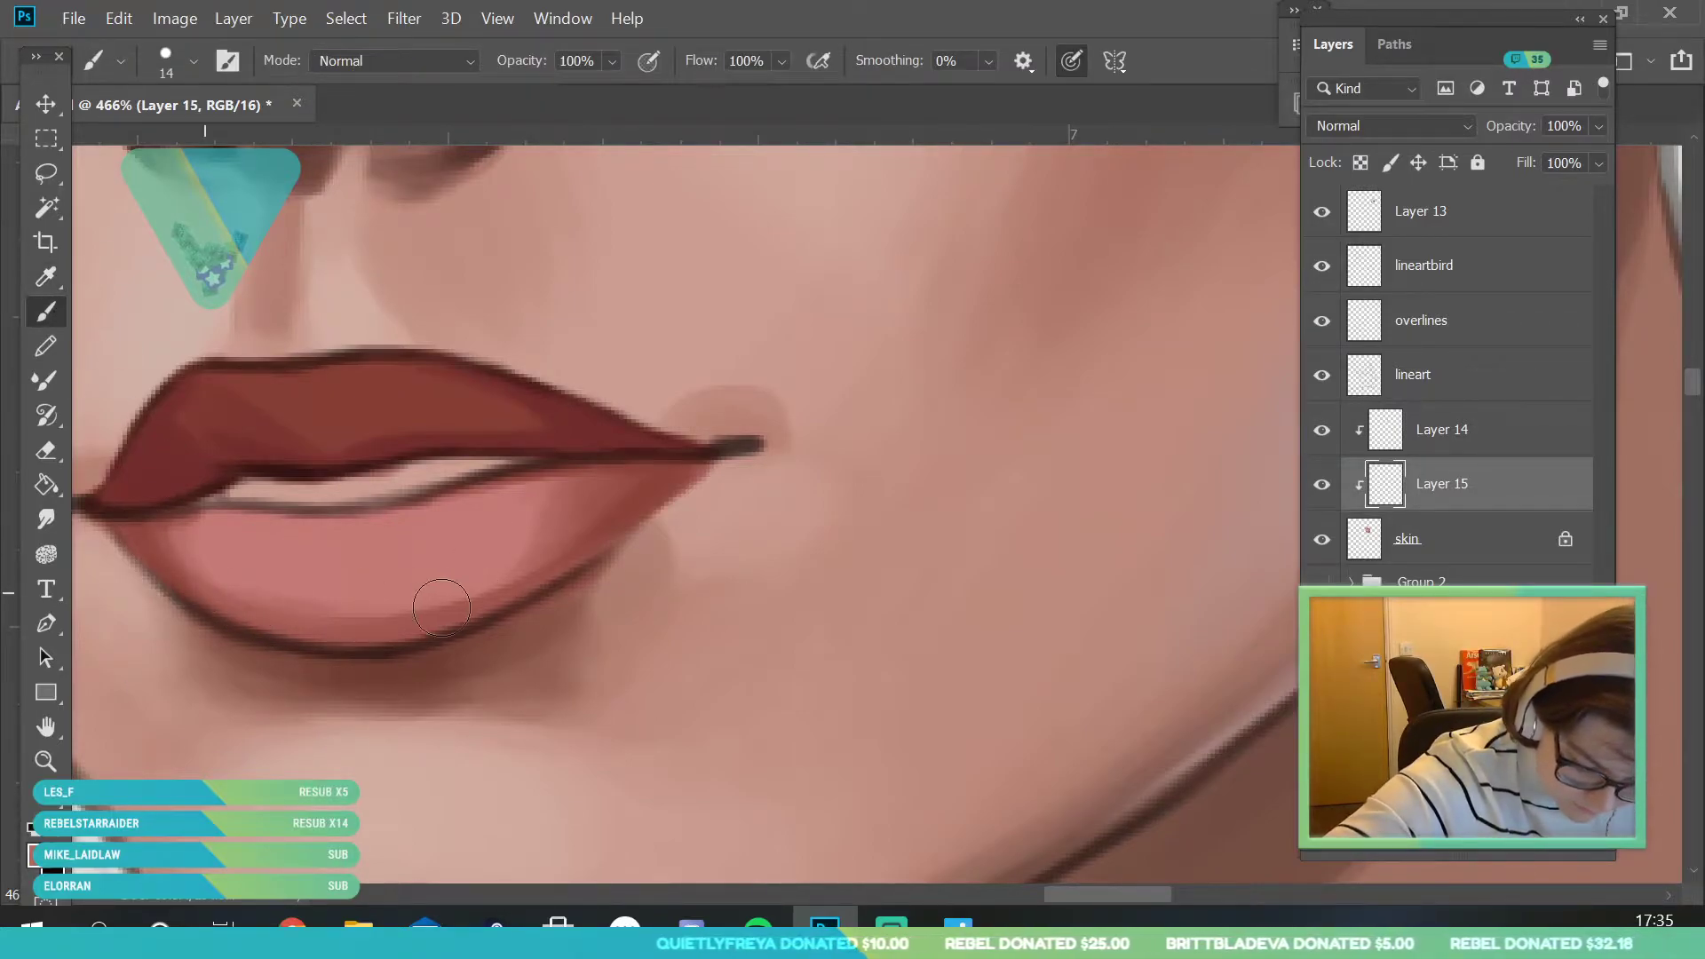
- Reduce the brush to 6 px and shade the lower lip's upper edge with a tone sampled from its left corner
left_click(48, 278)
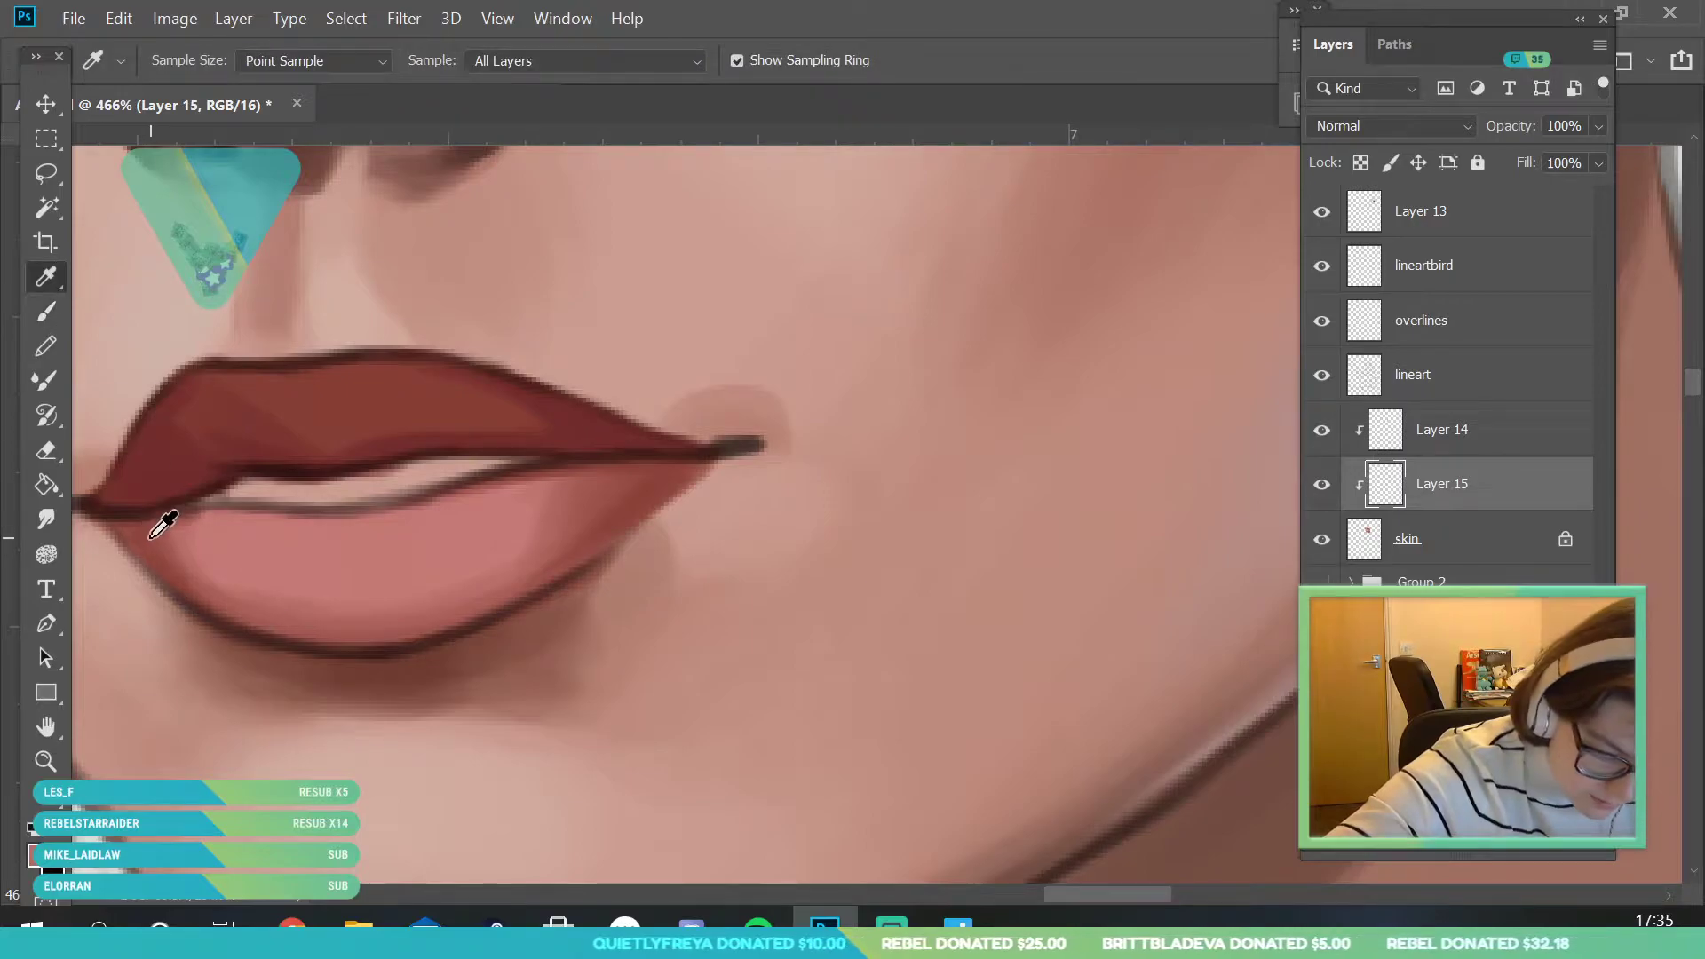
left_click(46, 312)
left_click(179, 55)
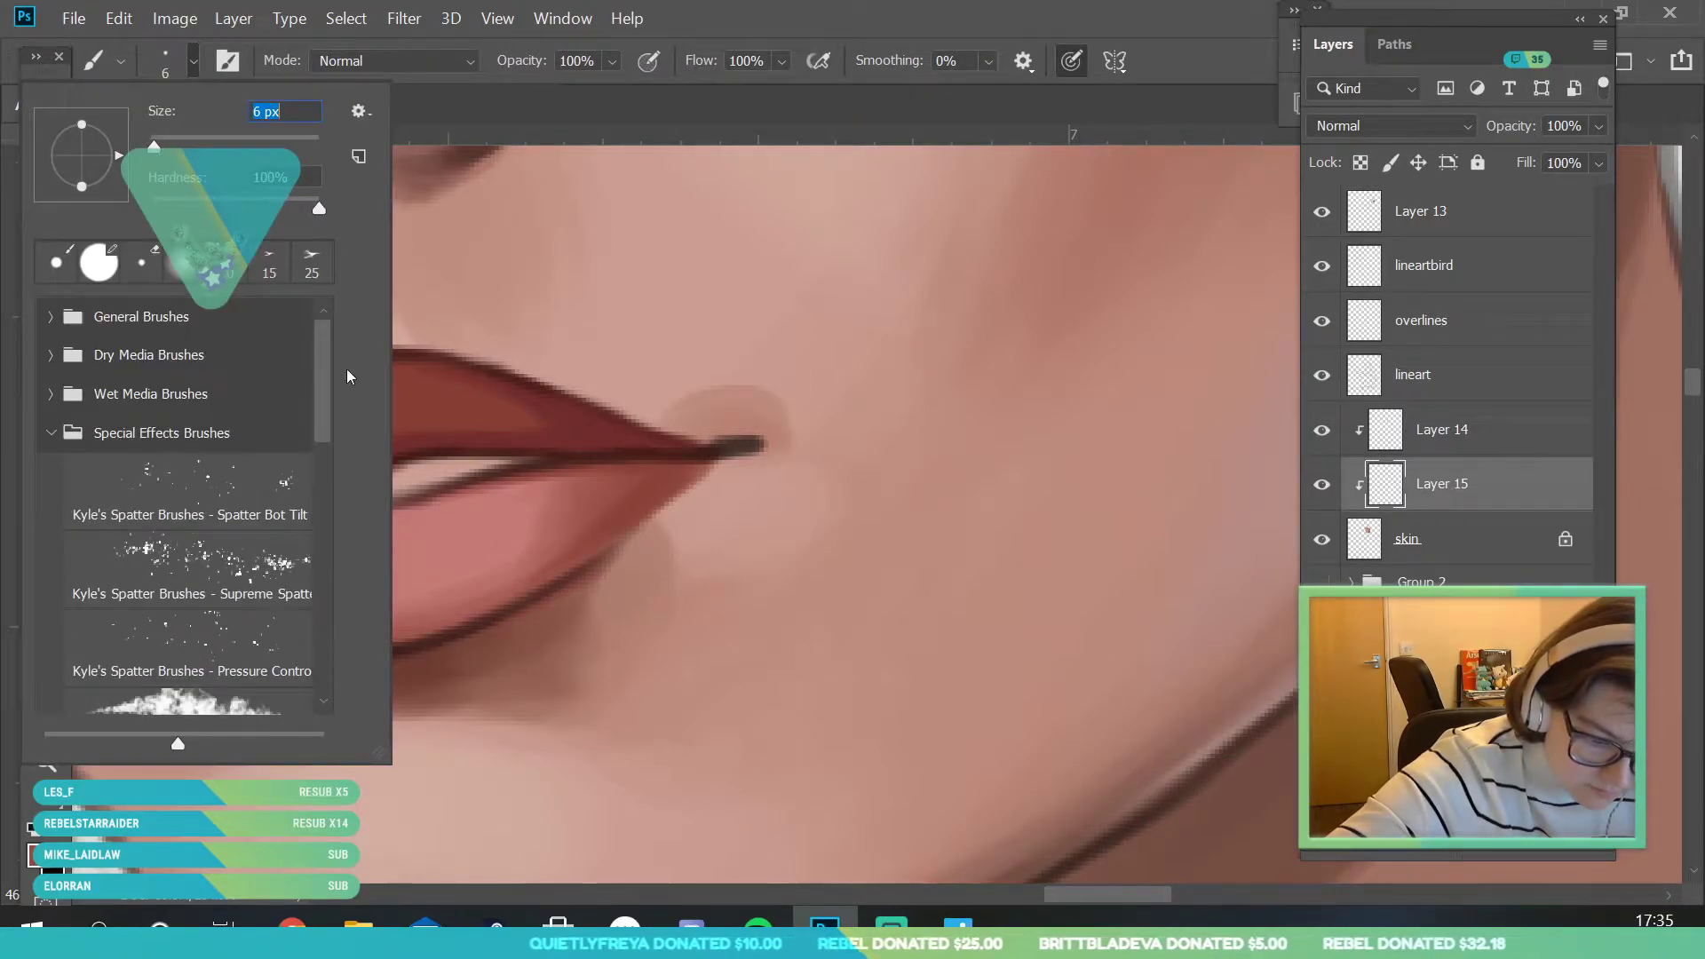
left_click(436, 483)
mouse_move(180, 525)
left_mouse_down()
mouse_move(266, 514)
mouse_move(164, 532)
mouse_move(230, 522)
left_mouse_up()
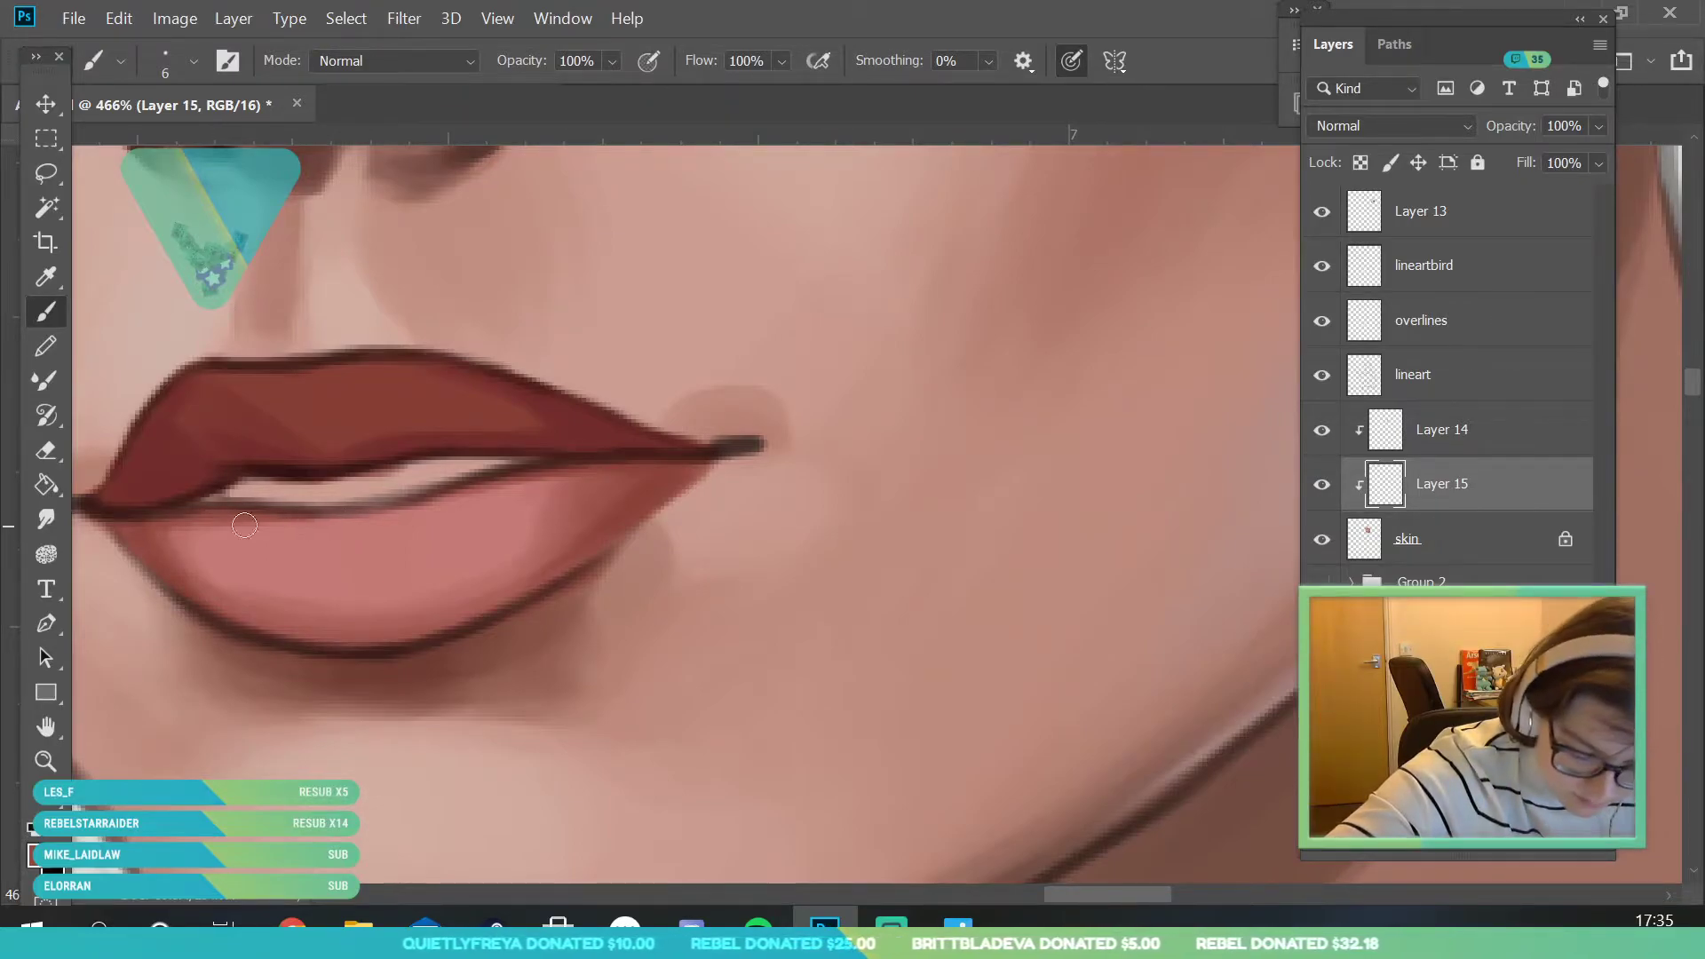
left_click_drag(396, 521, 608, 473)
- Check the shaded lips against the whole face and look closely at the mouth
left_click(46, 761)
left_click_drag(480, 405, 307, 427)
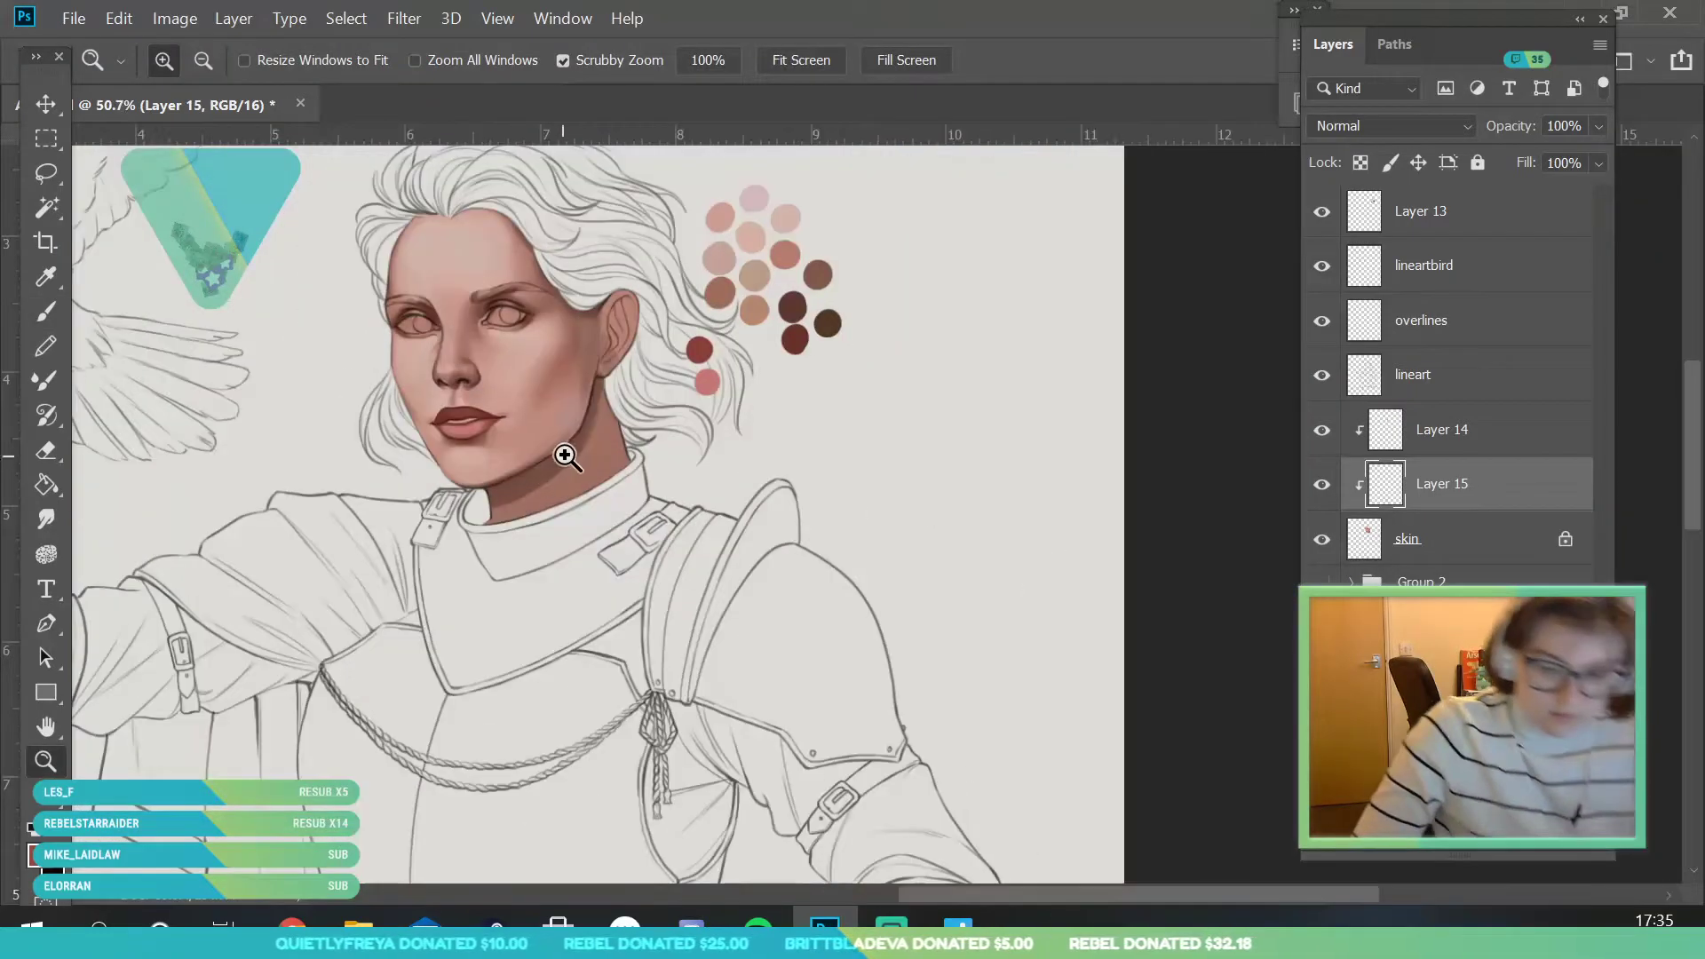
left_click_drag(573, 460, 524, 533)
left_click_drag(568, 418, 632, 580)
left_click_drag(506, 442, 376, 674)
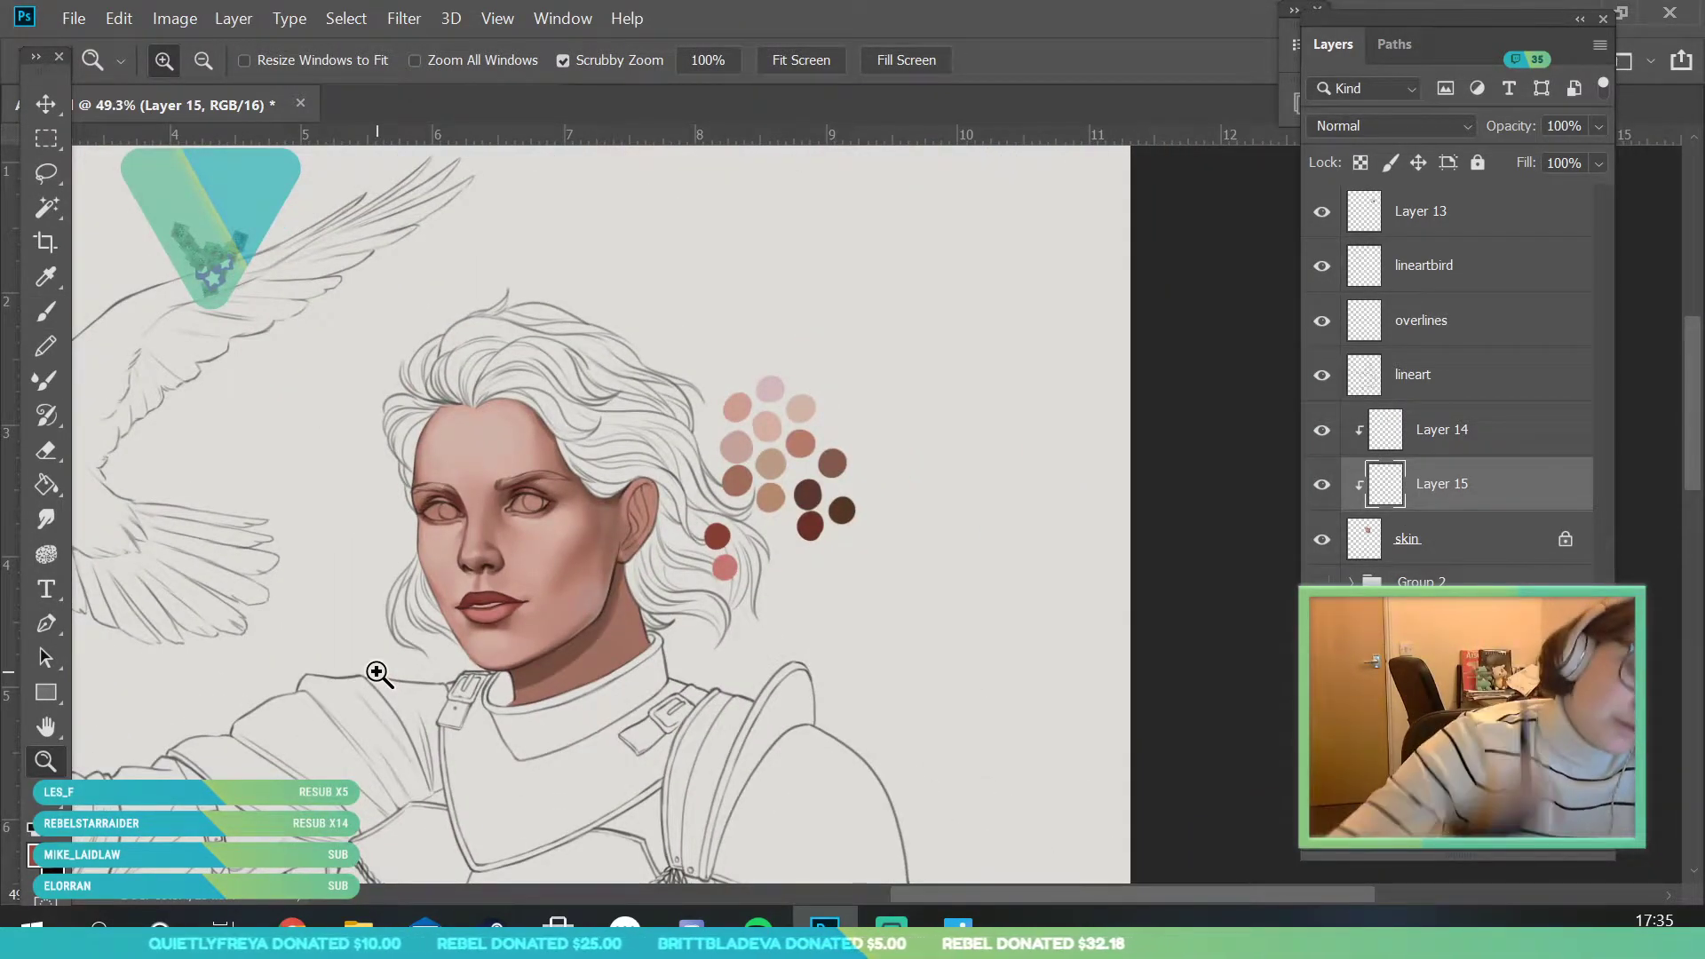
left_click_drag(514, 621, 541, 707)
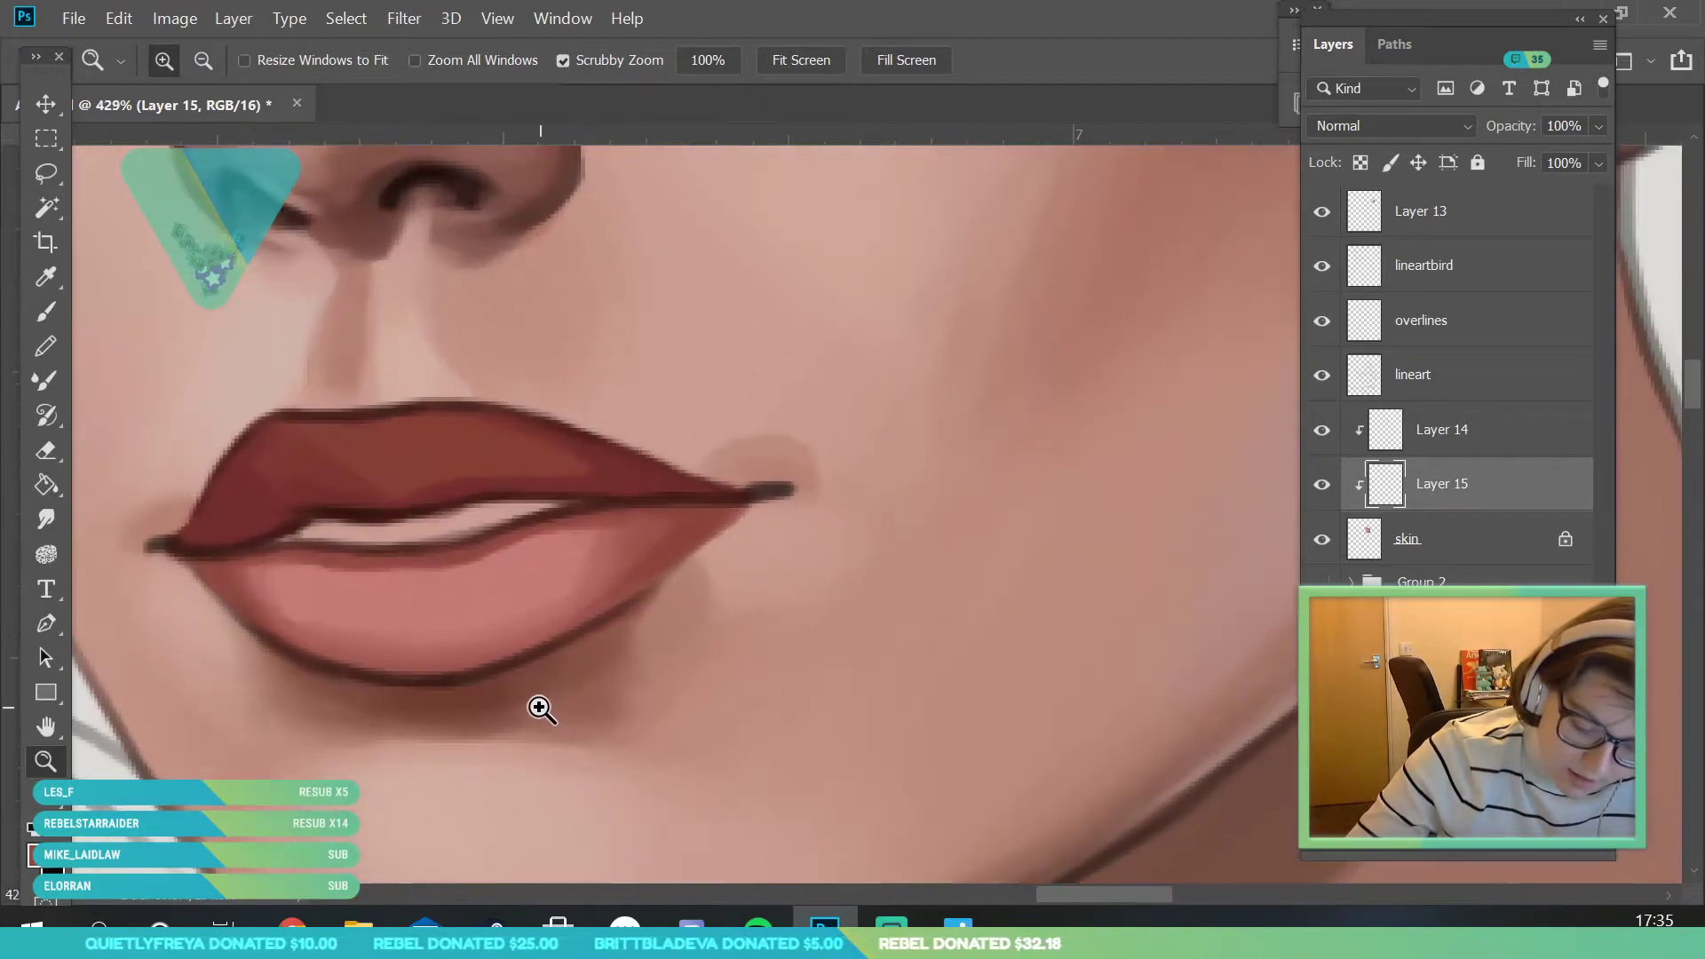
left_click_drag(450, 506, 468, 537)
- Darken the sampled lip red to RGB 75, 29, 29 and deepen the upper lip's lower edge and corners on Layer 14
key("i")
left_click(222, 506)
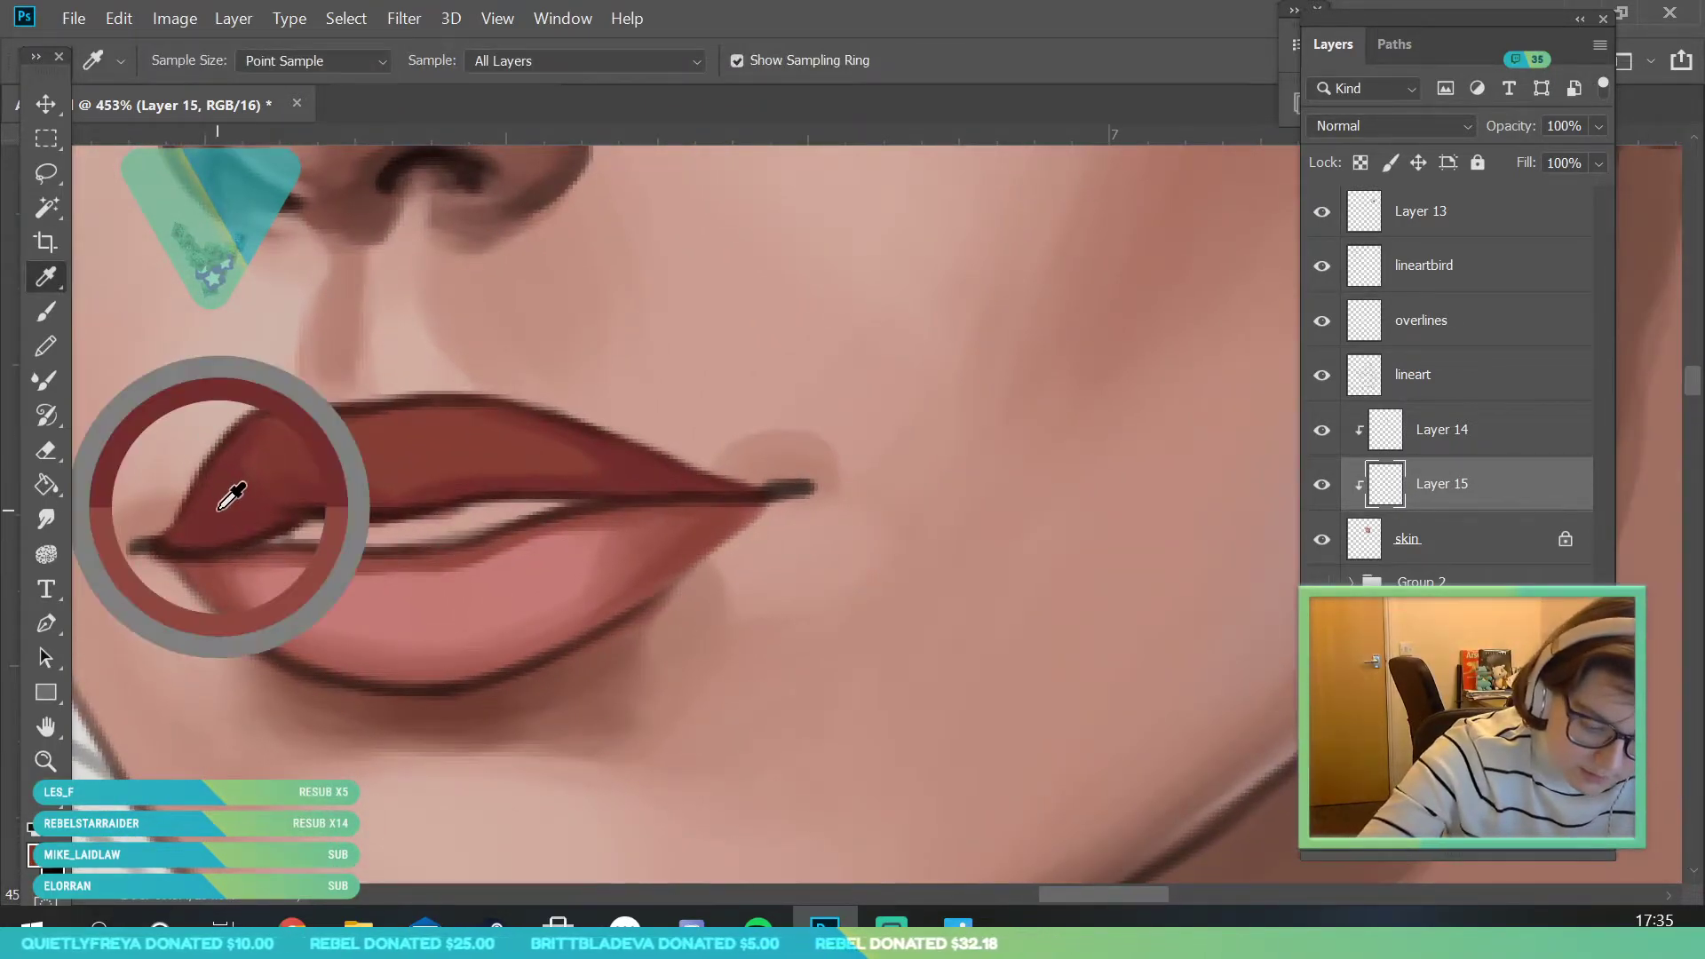
left_click(37, 828)
left_click(1099, 402)
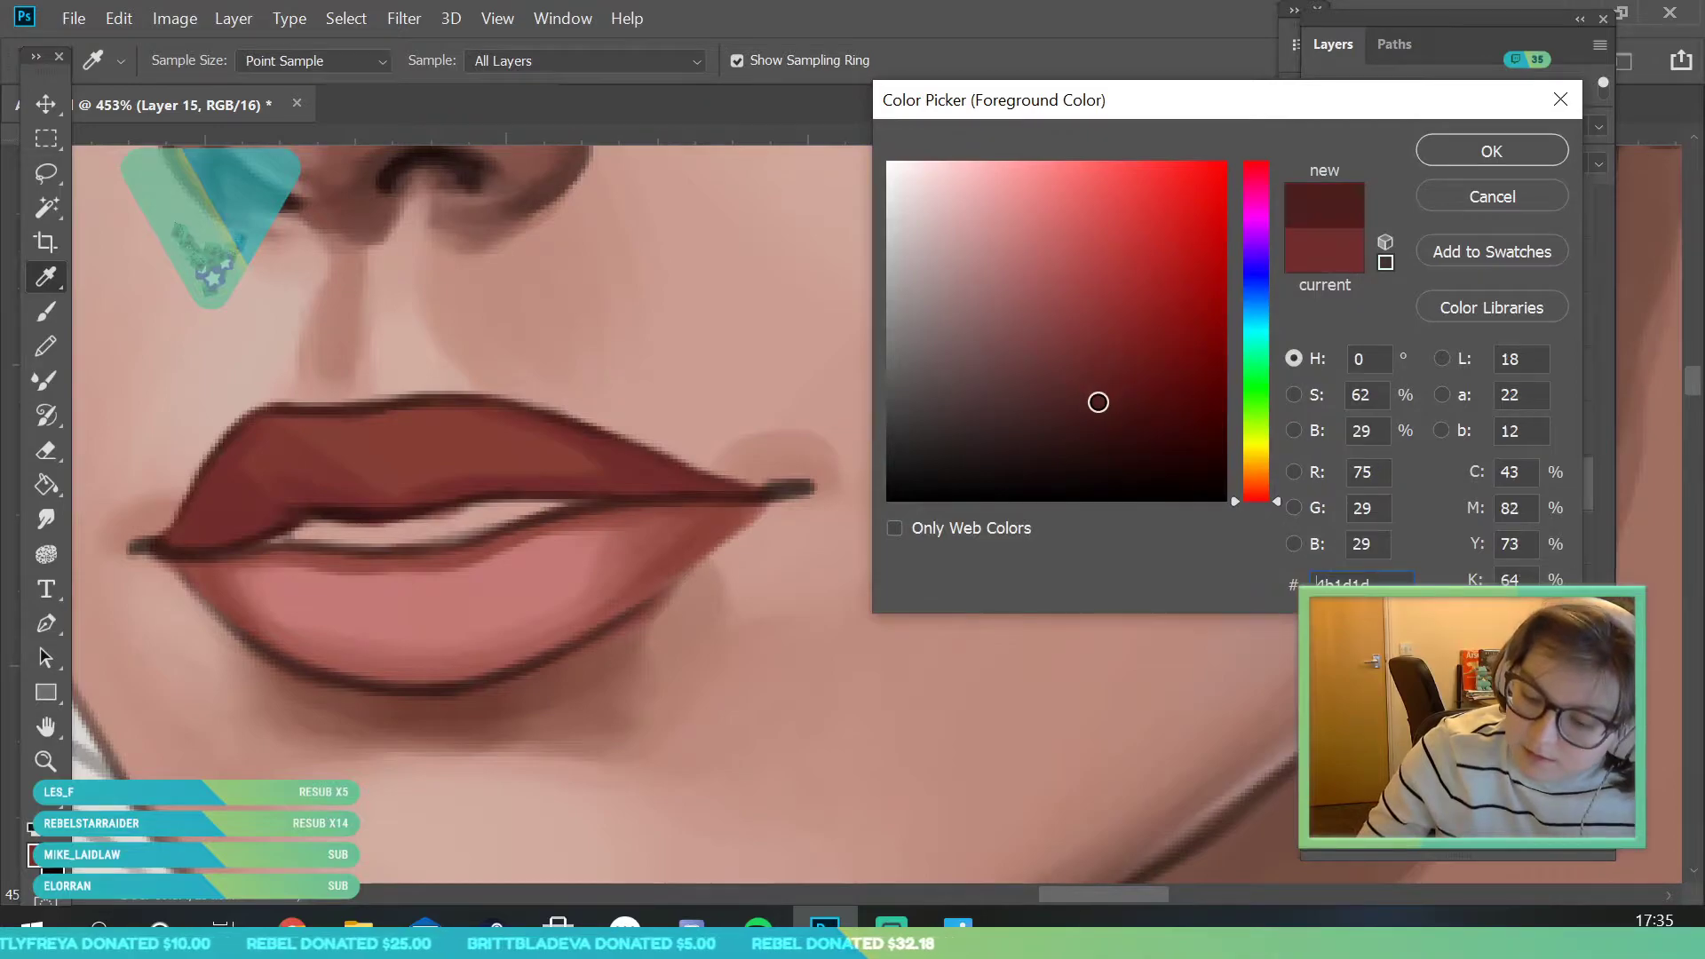
left_click(1476, 160)
left_click(1525, 453)
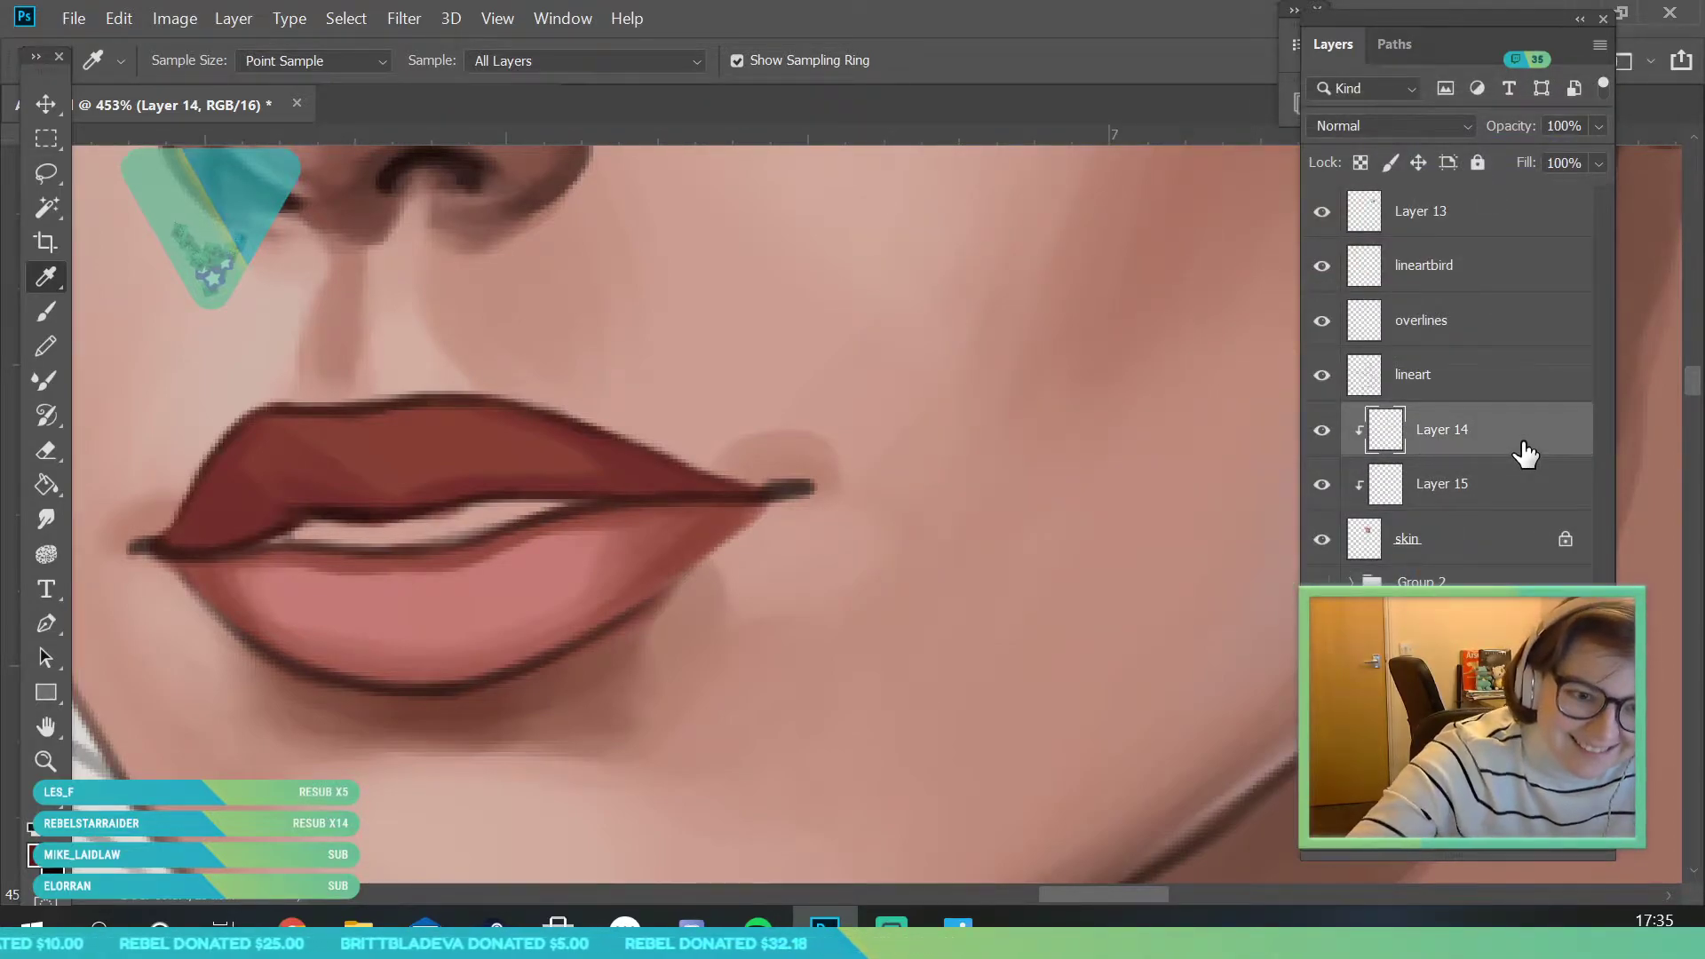
left_click(45, 310)
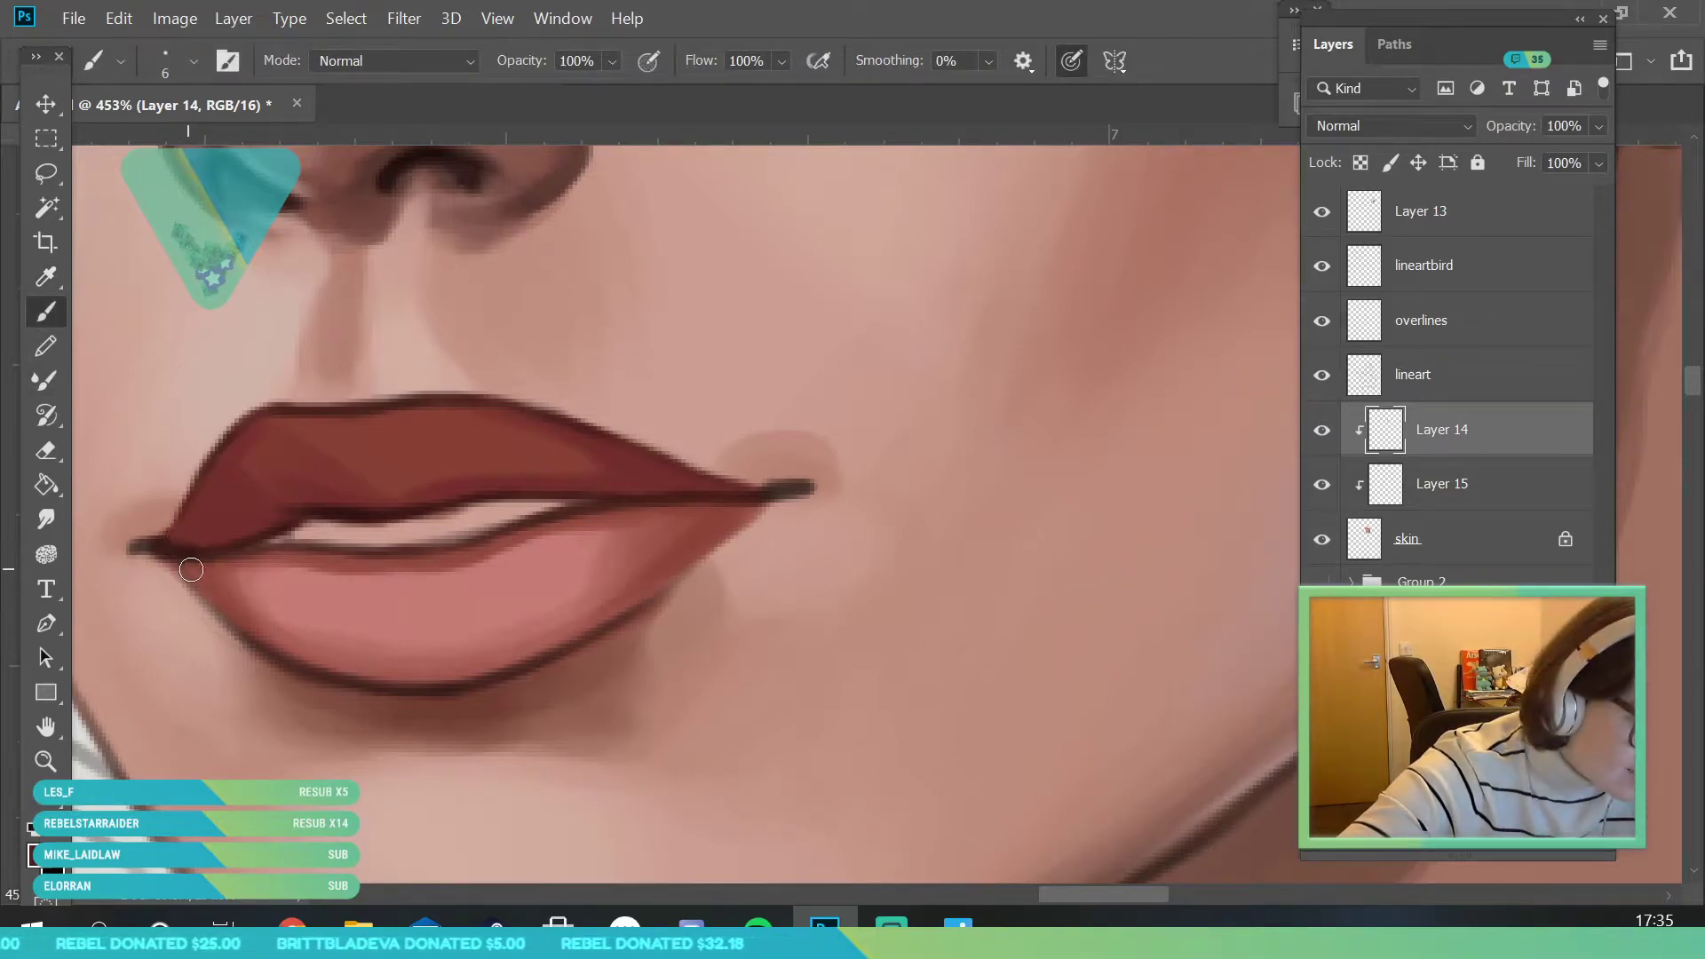
mouse_move(192, 546)
left_mouse_down()
mouse_move(298, 519)
mouse_move(255, 491)
mouse_move(413, 526)
left_mouse_up()
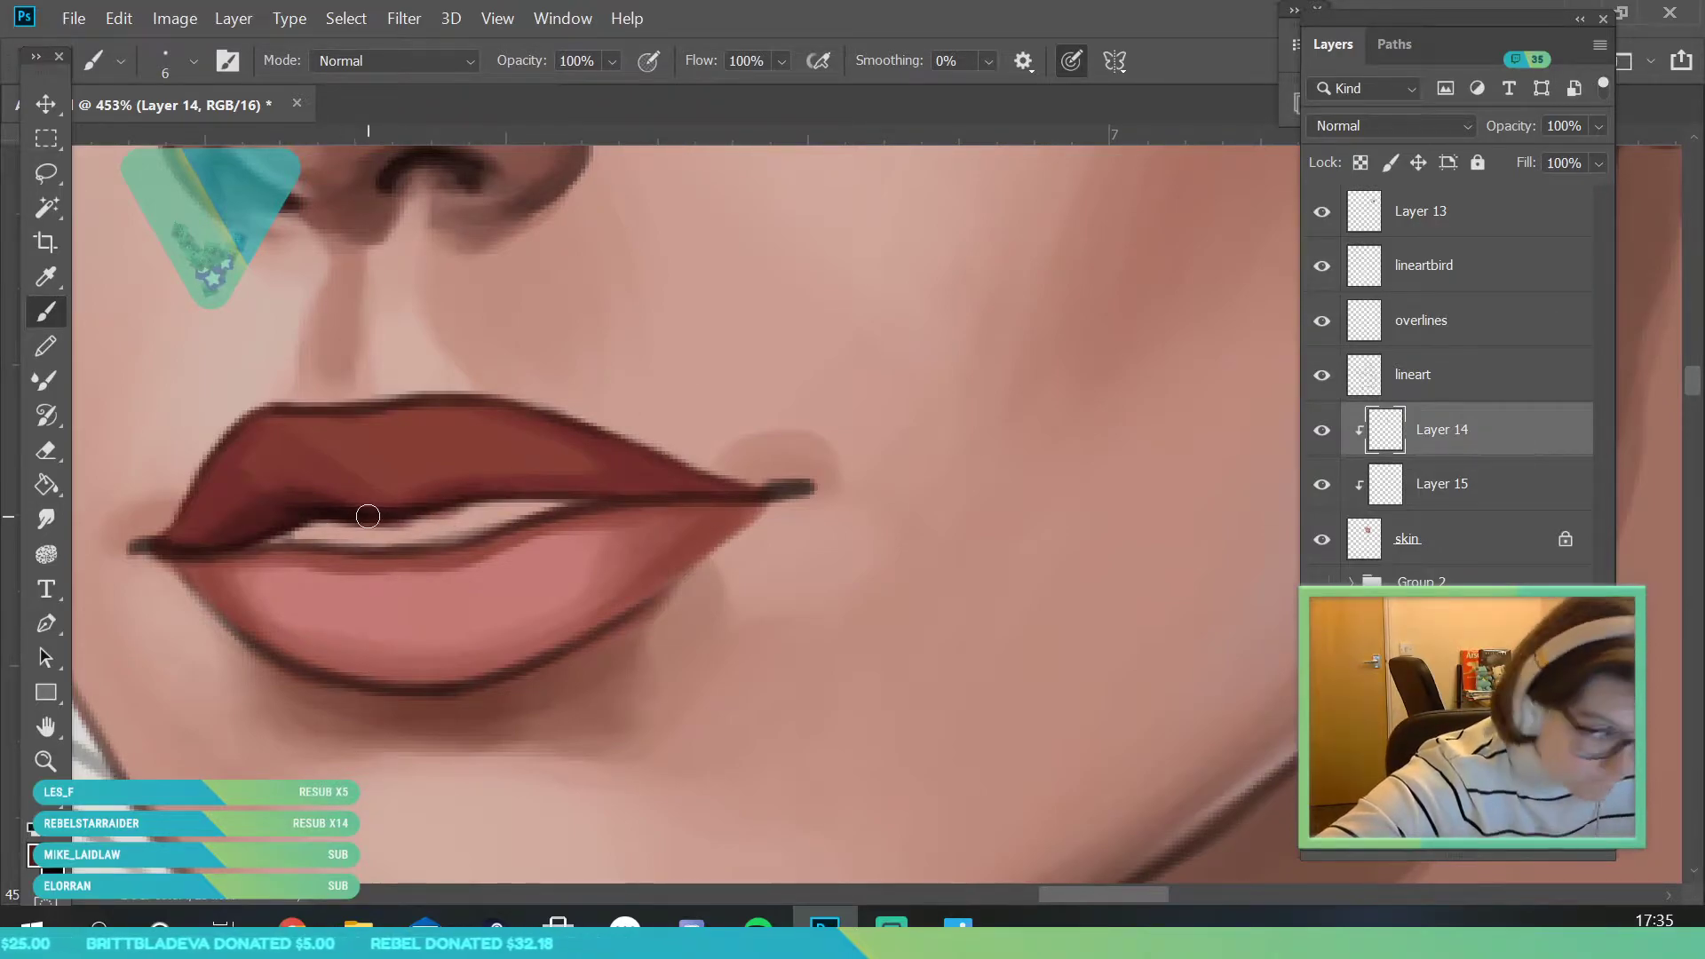
mouse_move(600, 493)
left_mouse_down()
mouse_move(546, 477)
mouse_move(530, 494)
mouse_move(625, 448)
left_mouse_up()
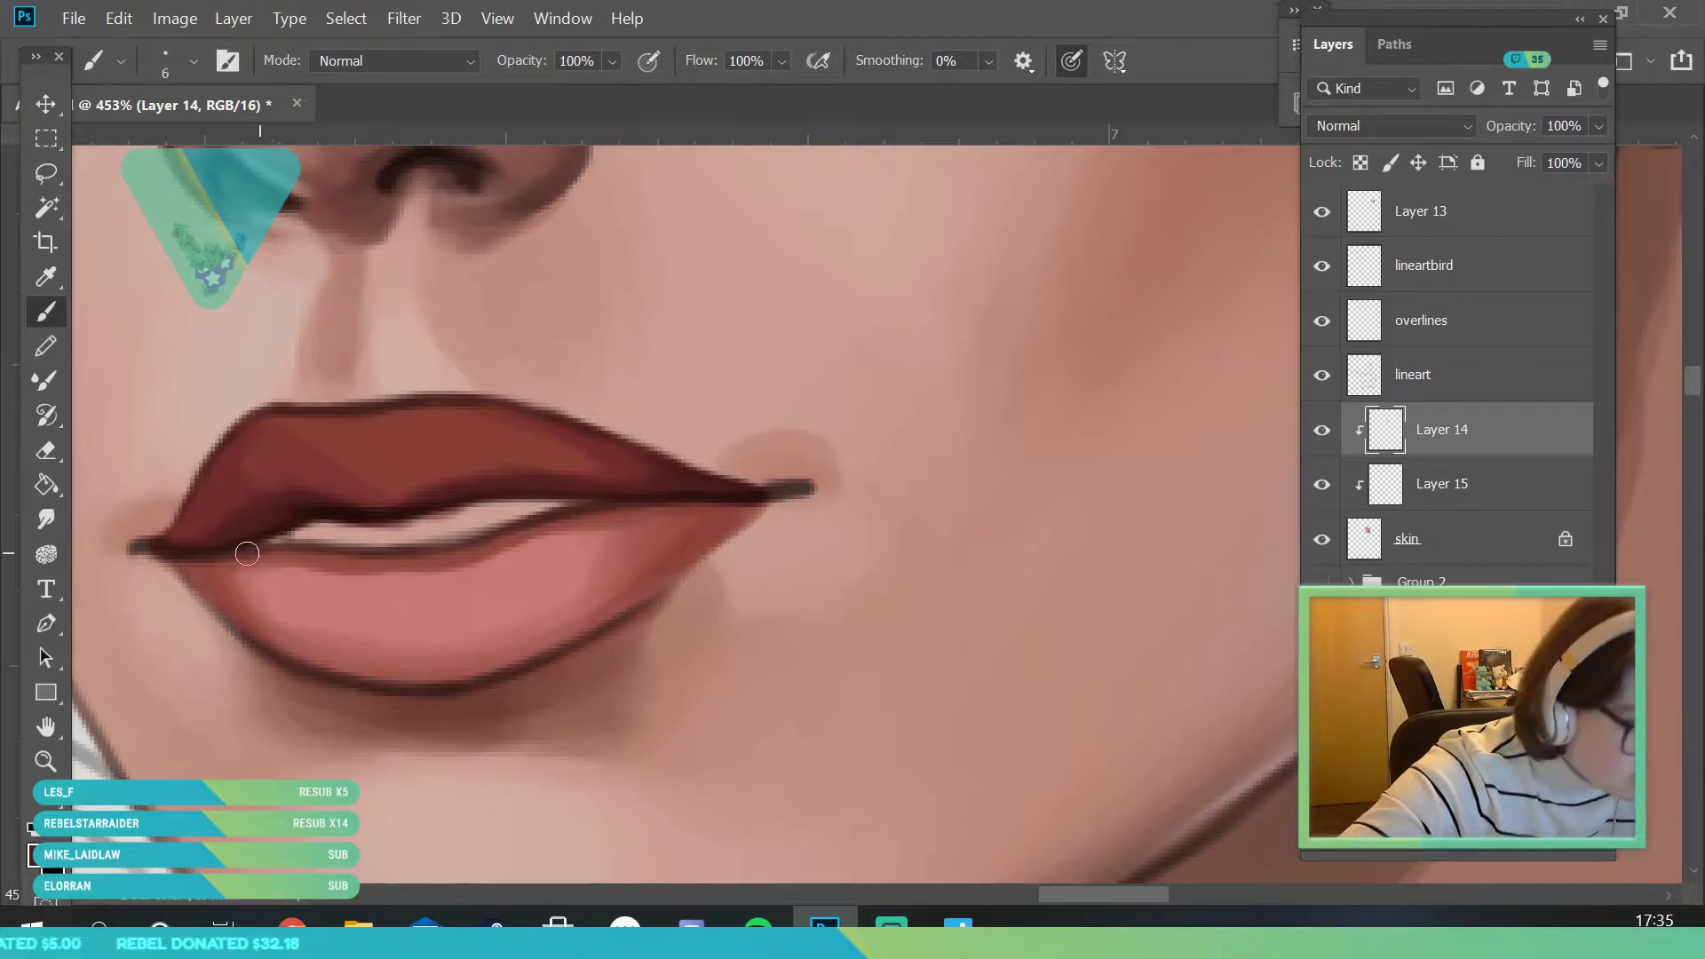
- On Layer 15, darken the lower lip's upper edge near the right corner and soften it with a sampled dark red
left_click(1481, 495)
mouse_move(707, 510)
left_mouse_down()
mouse_move(639, 507)
mouse_move(773, 495)
left_mouse_up()
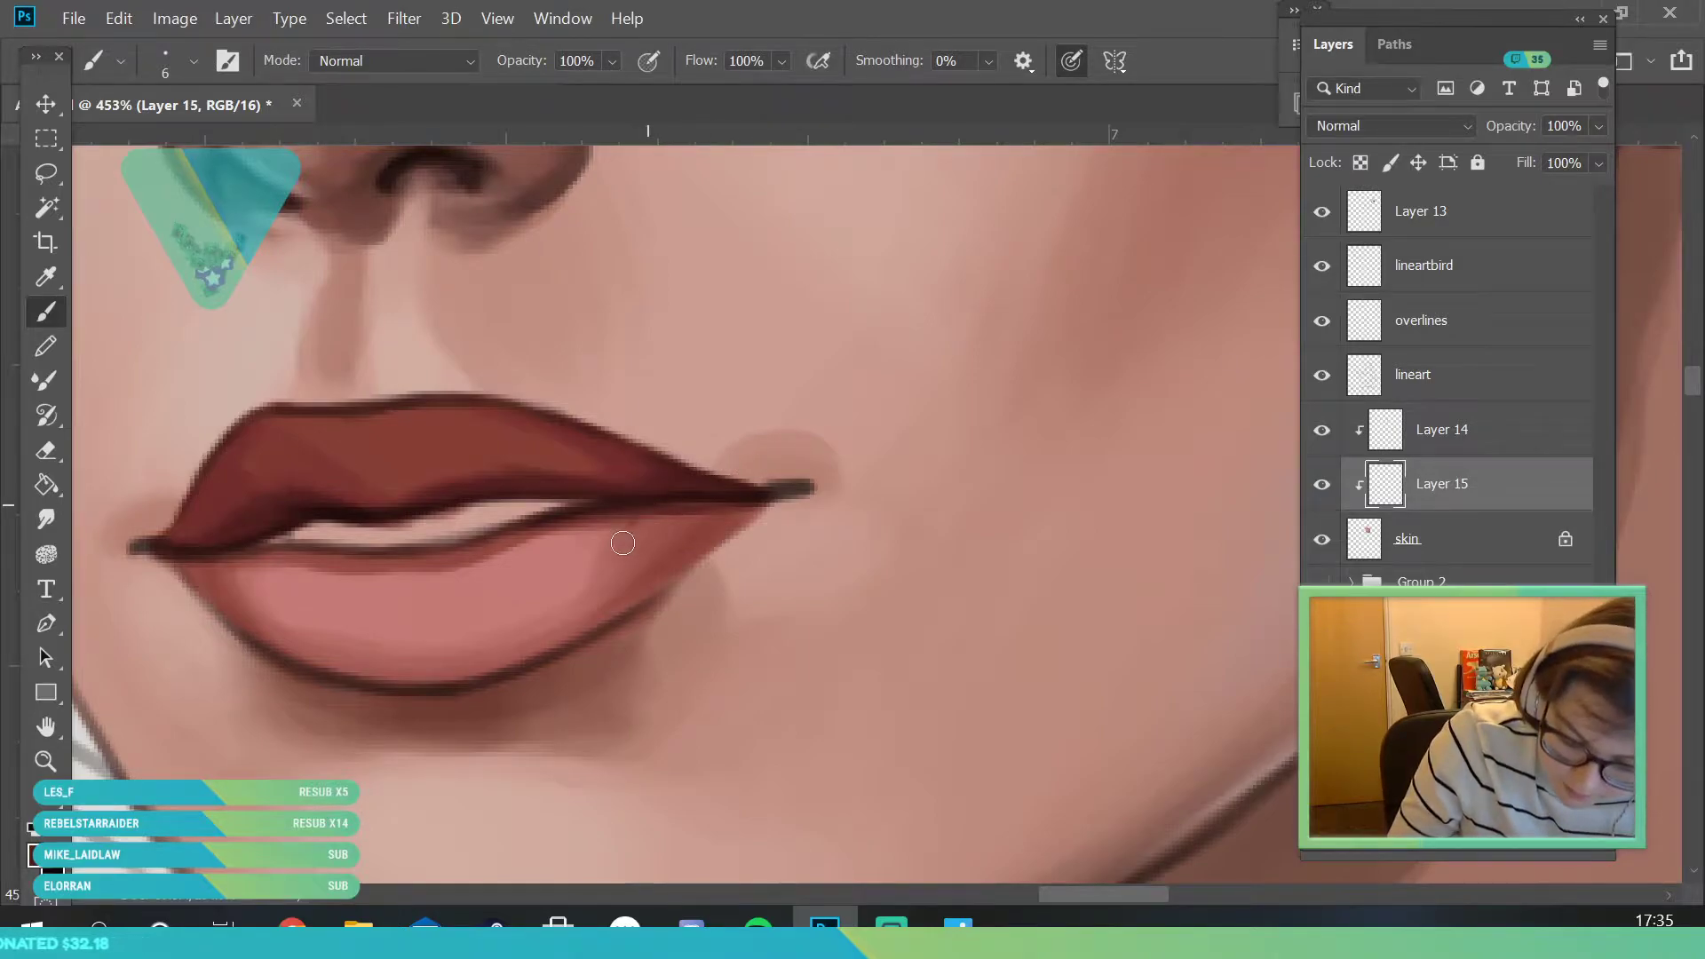
left_click(46, 276)
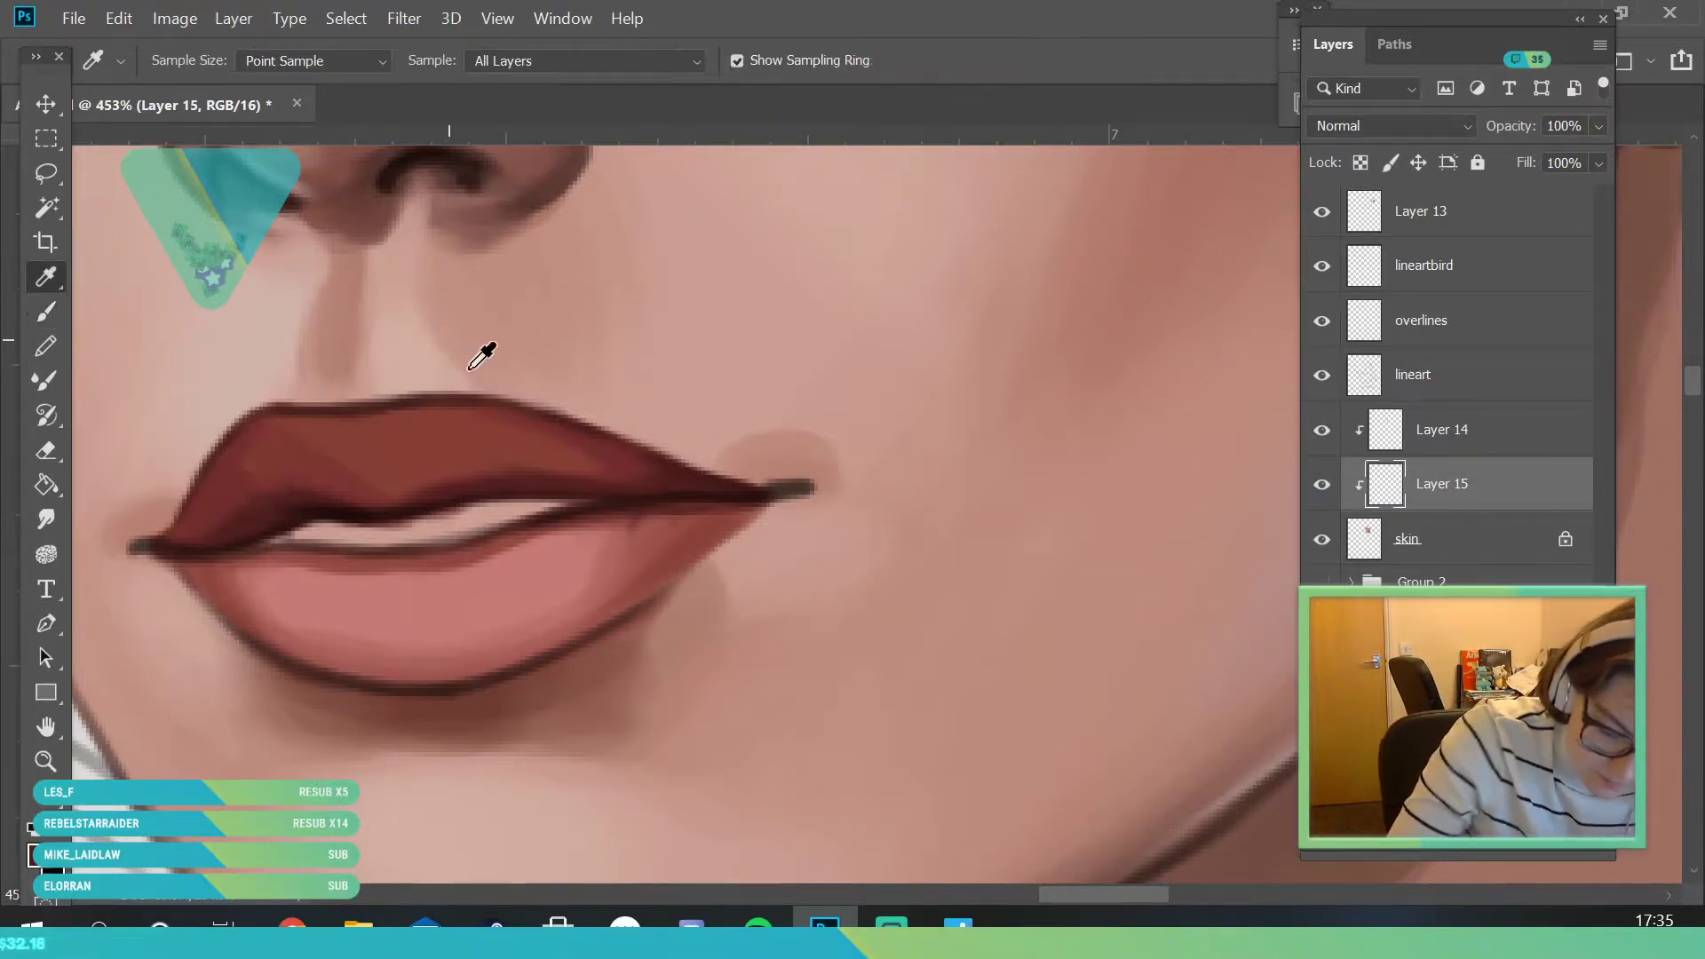
left_click(690, 505)
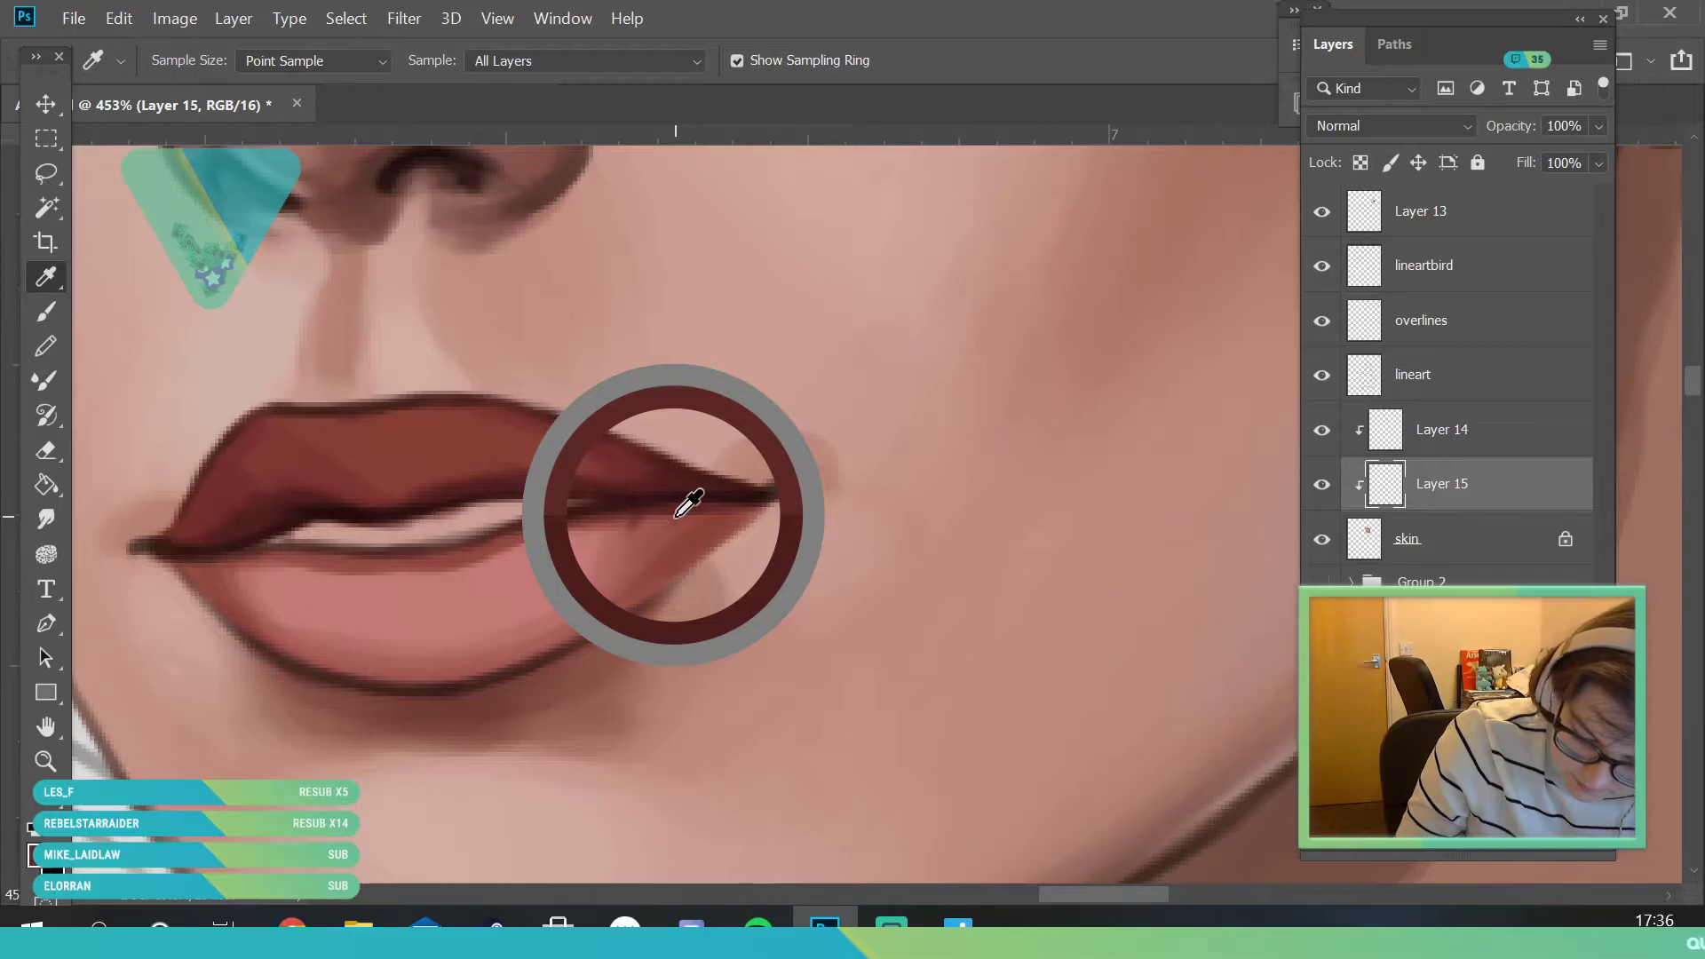
left_click(58, 311)
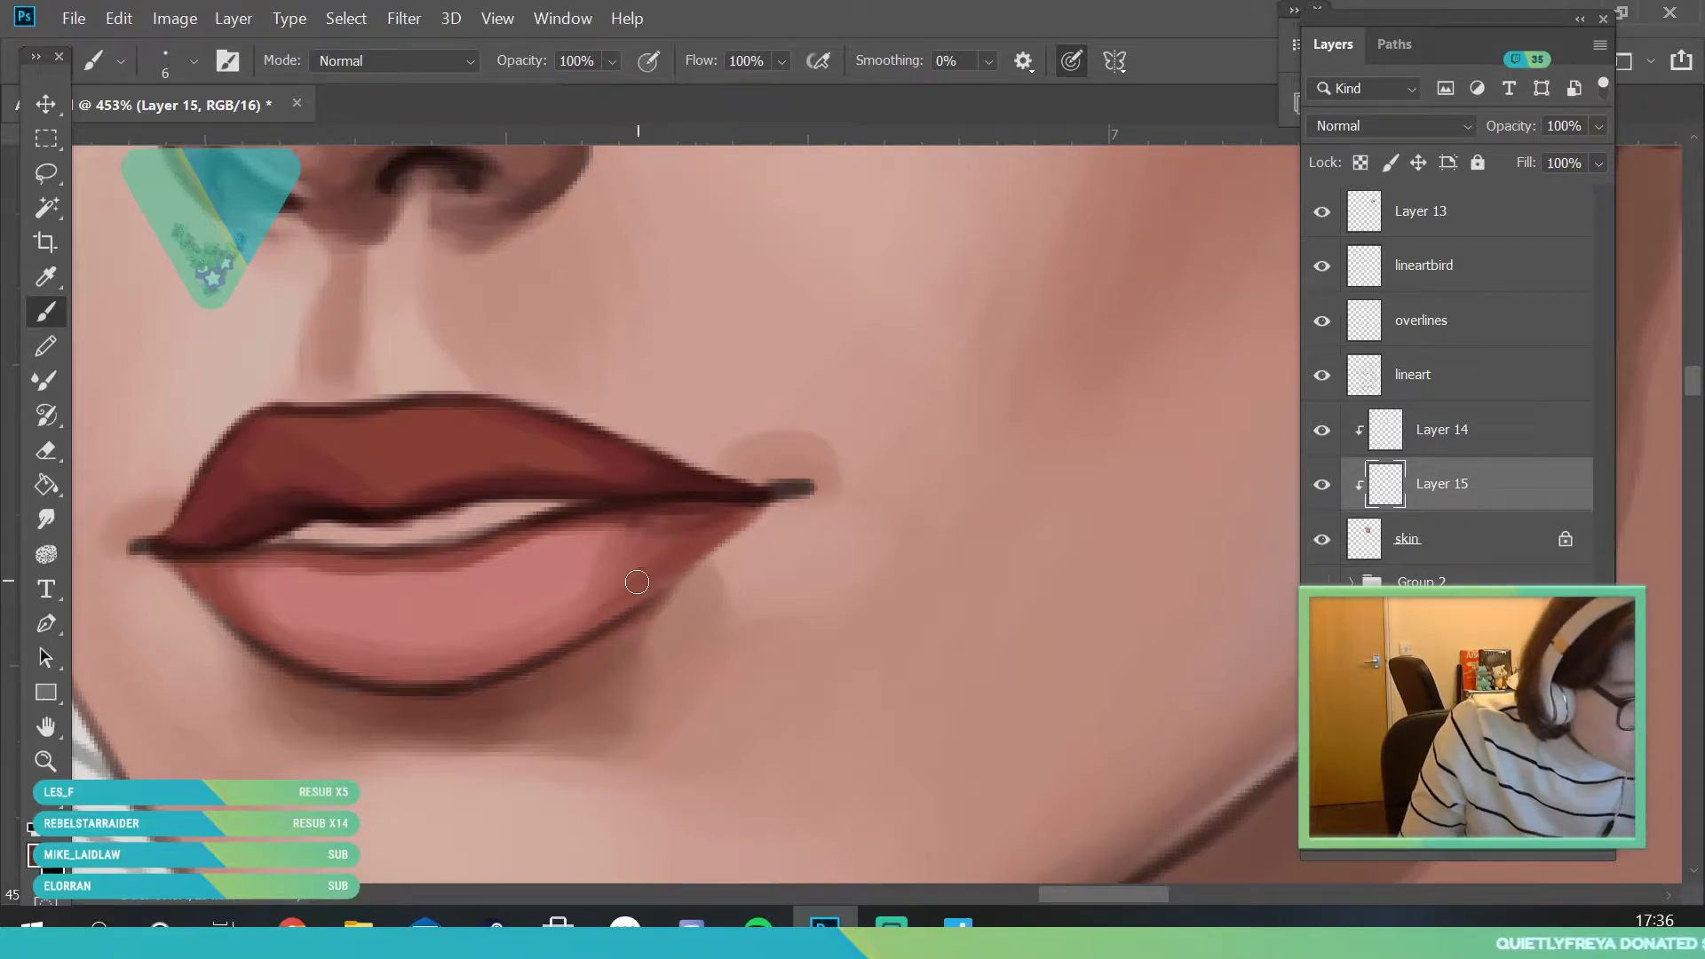
- Shade the lower lip's bottom edge on Layer 15 with sampled lip tones and paint fine vertical creases along its left part
left_click(49, 277)
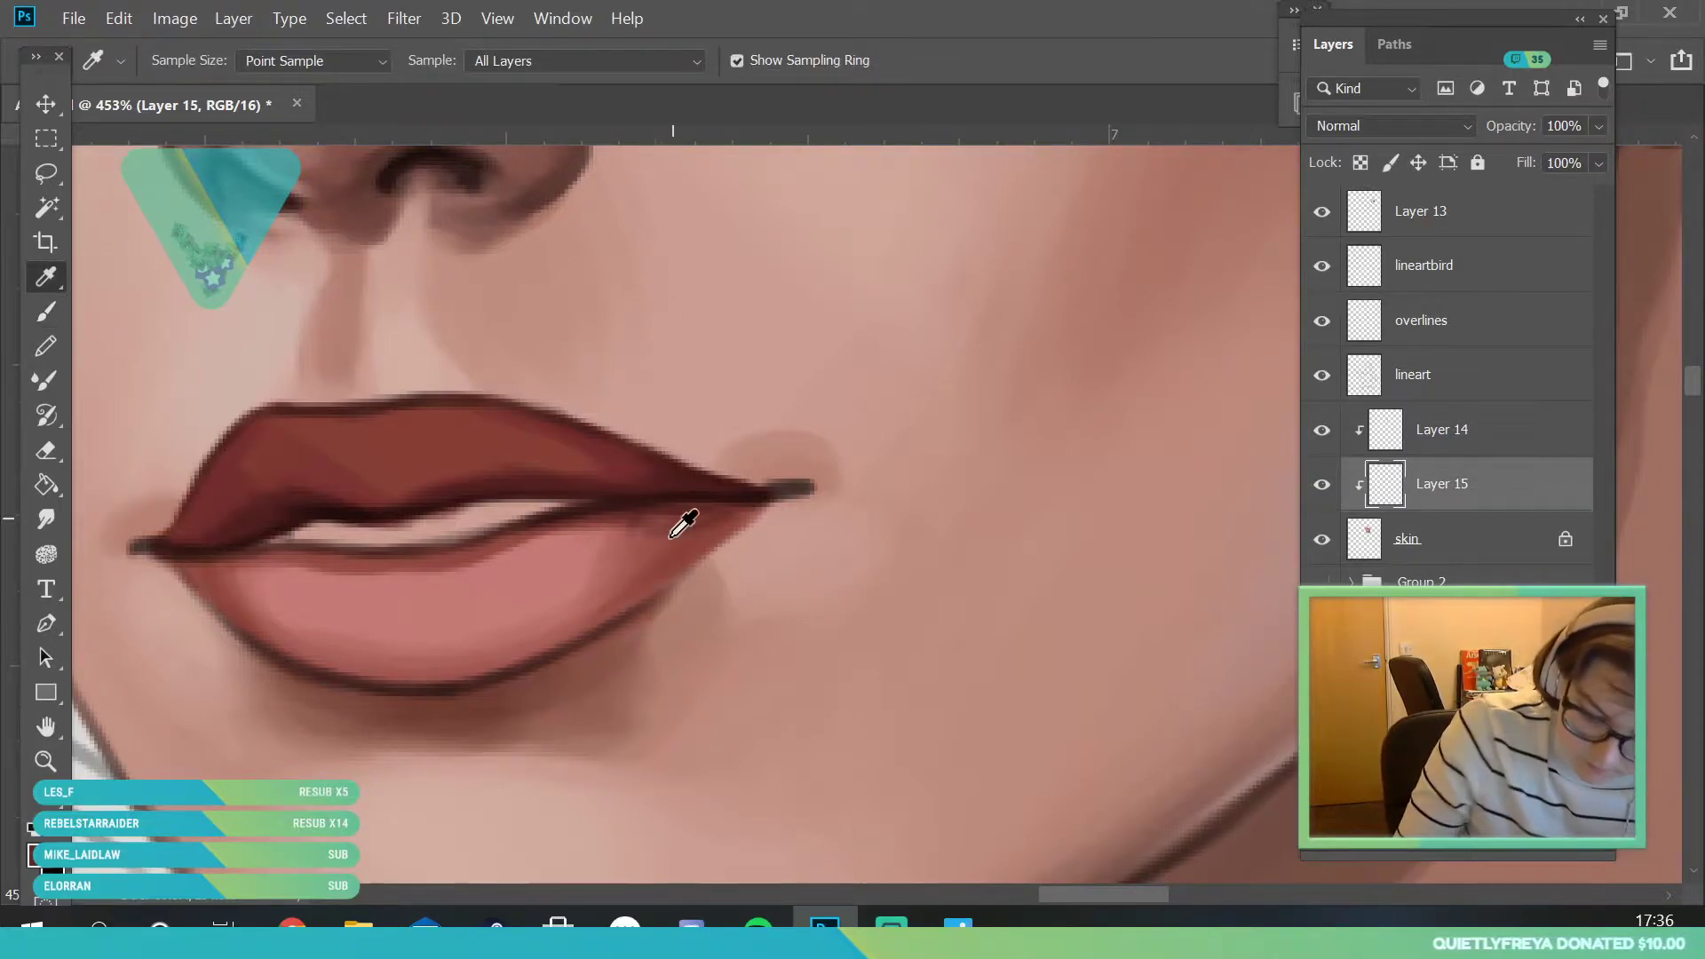
left_click(51, 317)
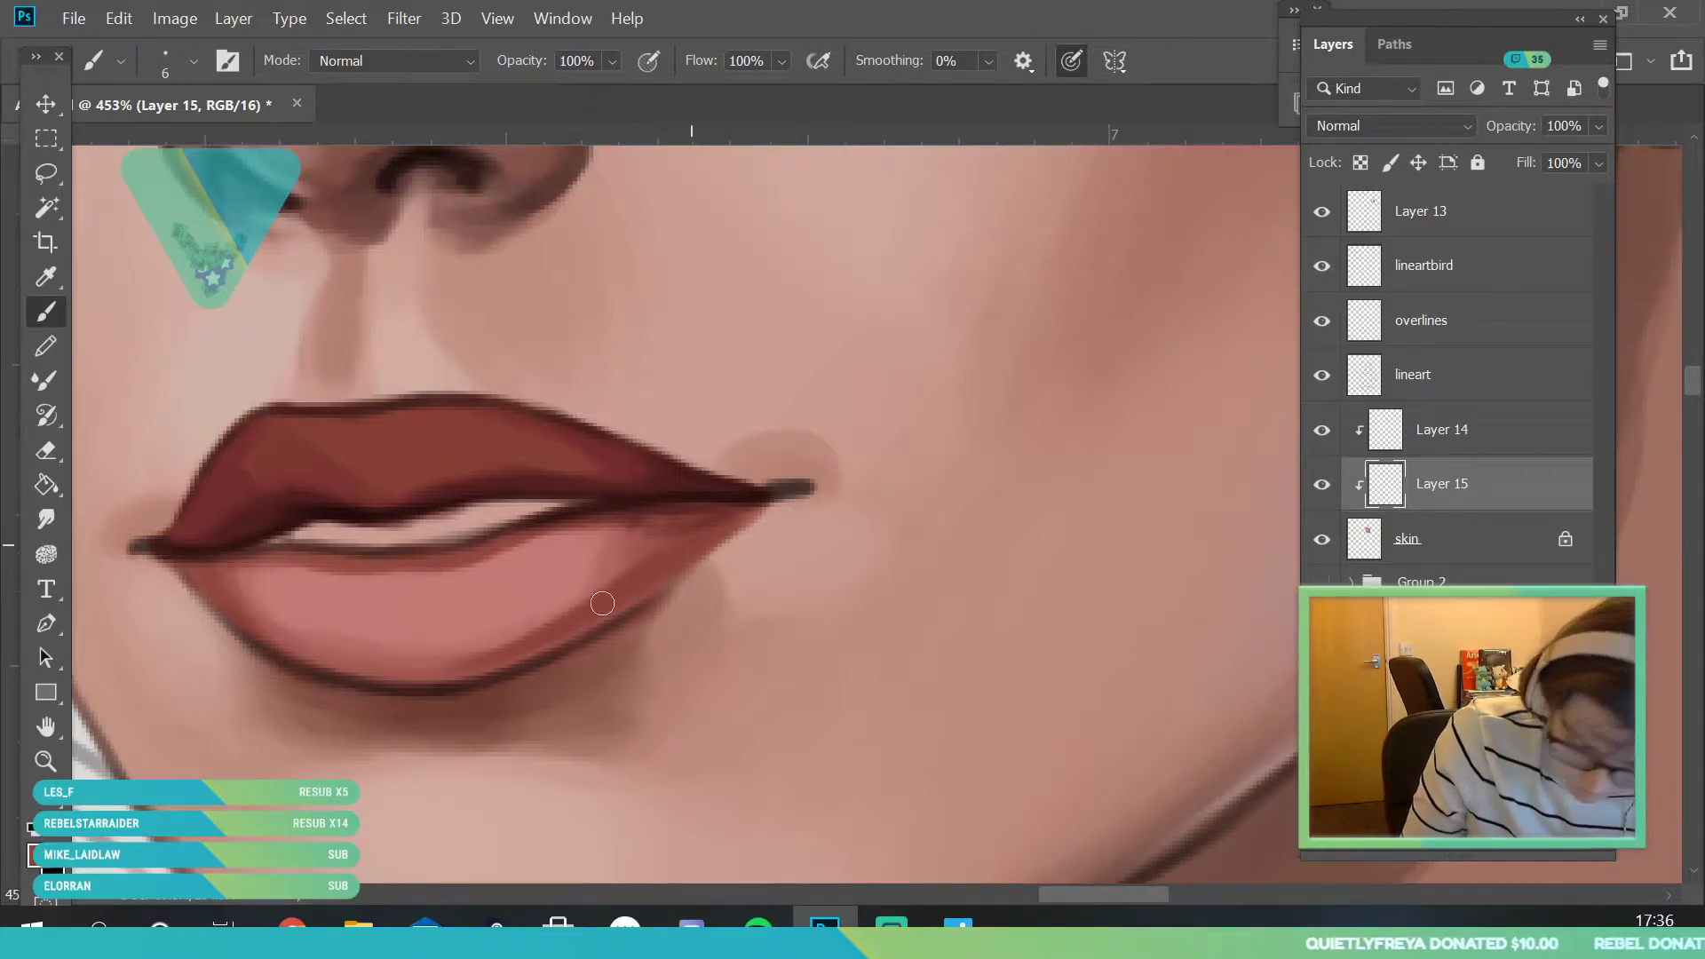
left_click(51, 766)
left_click_drag(364, 582, 257, 613)
left_click_drag(450, 646, 338, 684)
left_click_drag(479, 605, 338, 755)
scroll(481, 603, "up", 10)
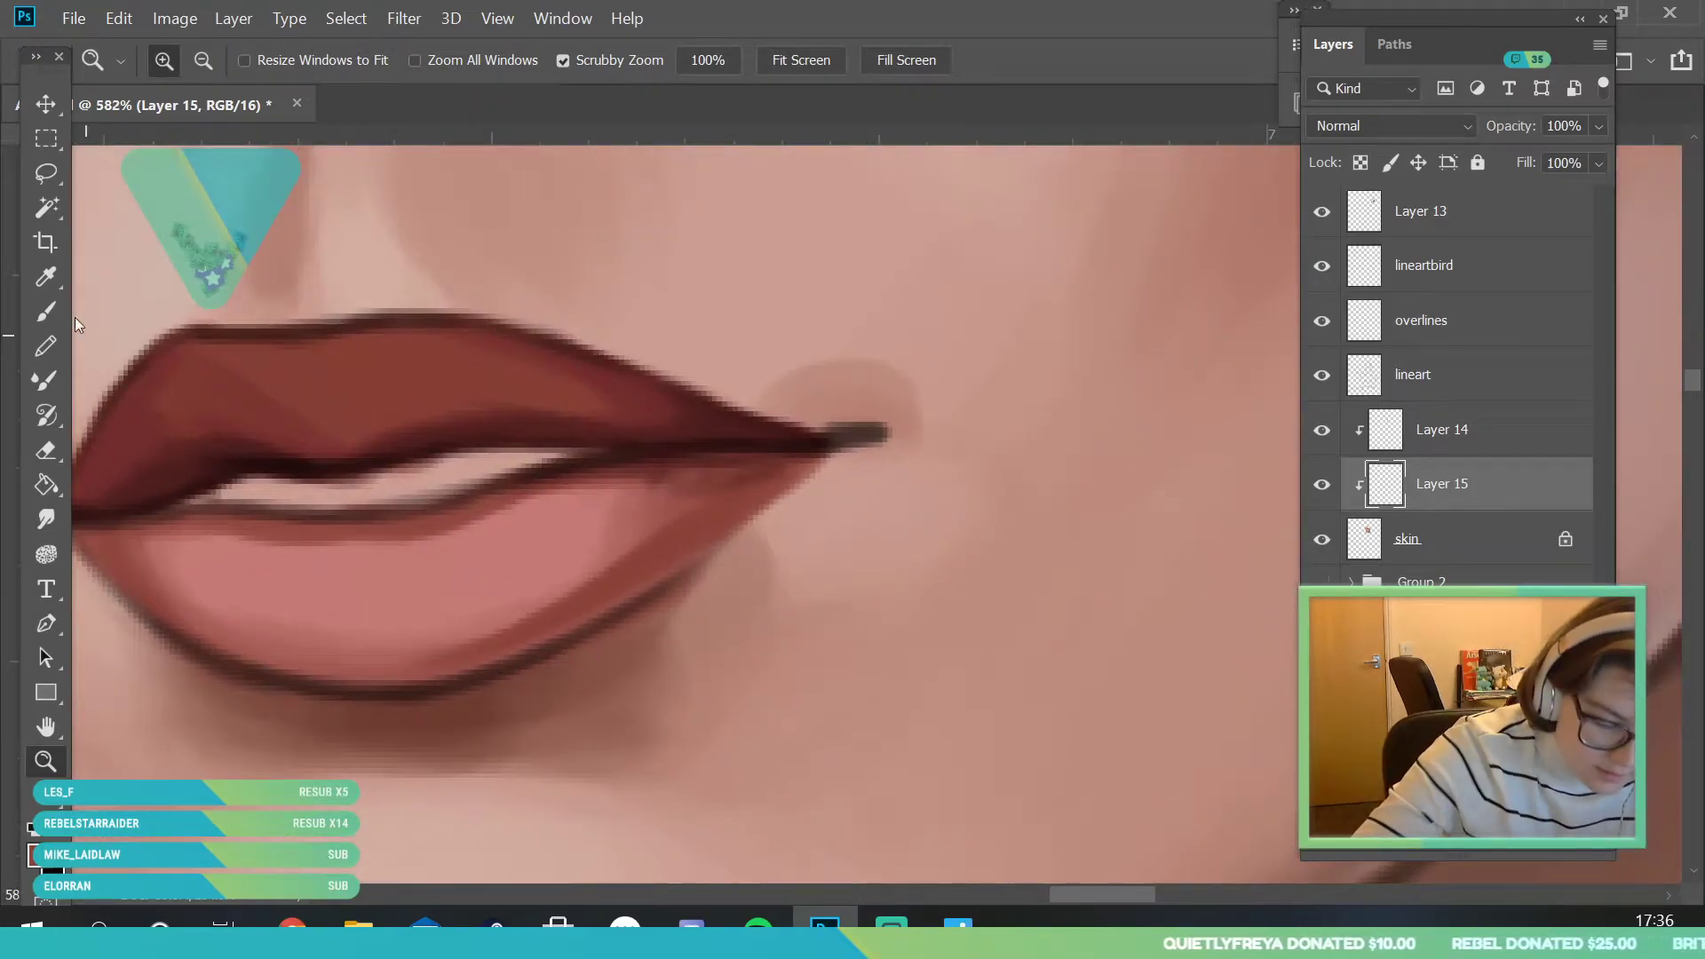
key("i")
left_click_drag(164, 530, 131, 504)
left_click(46, 318)
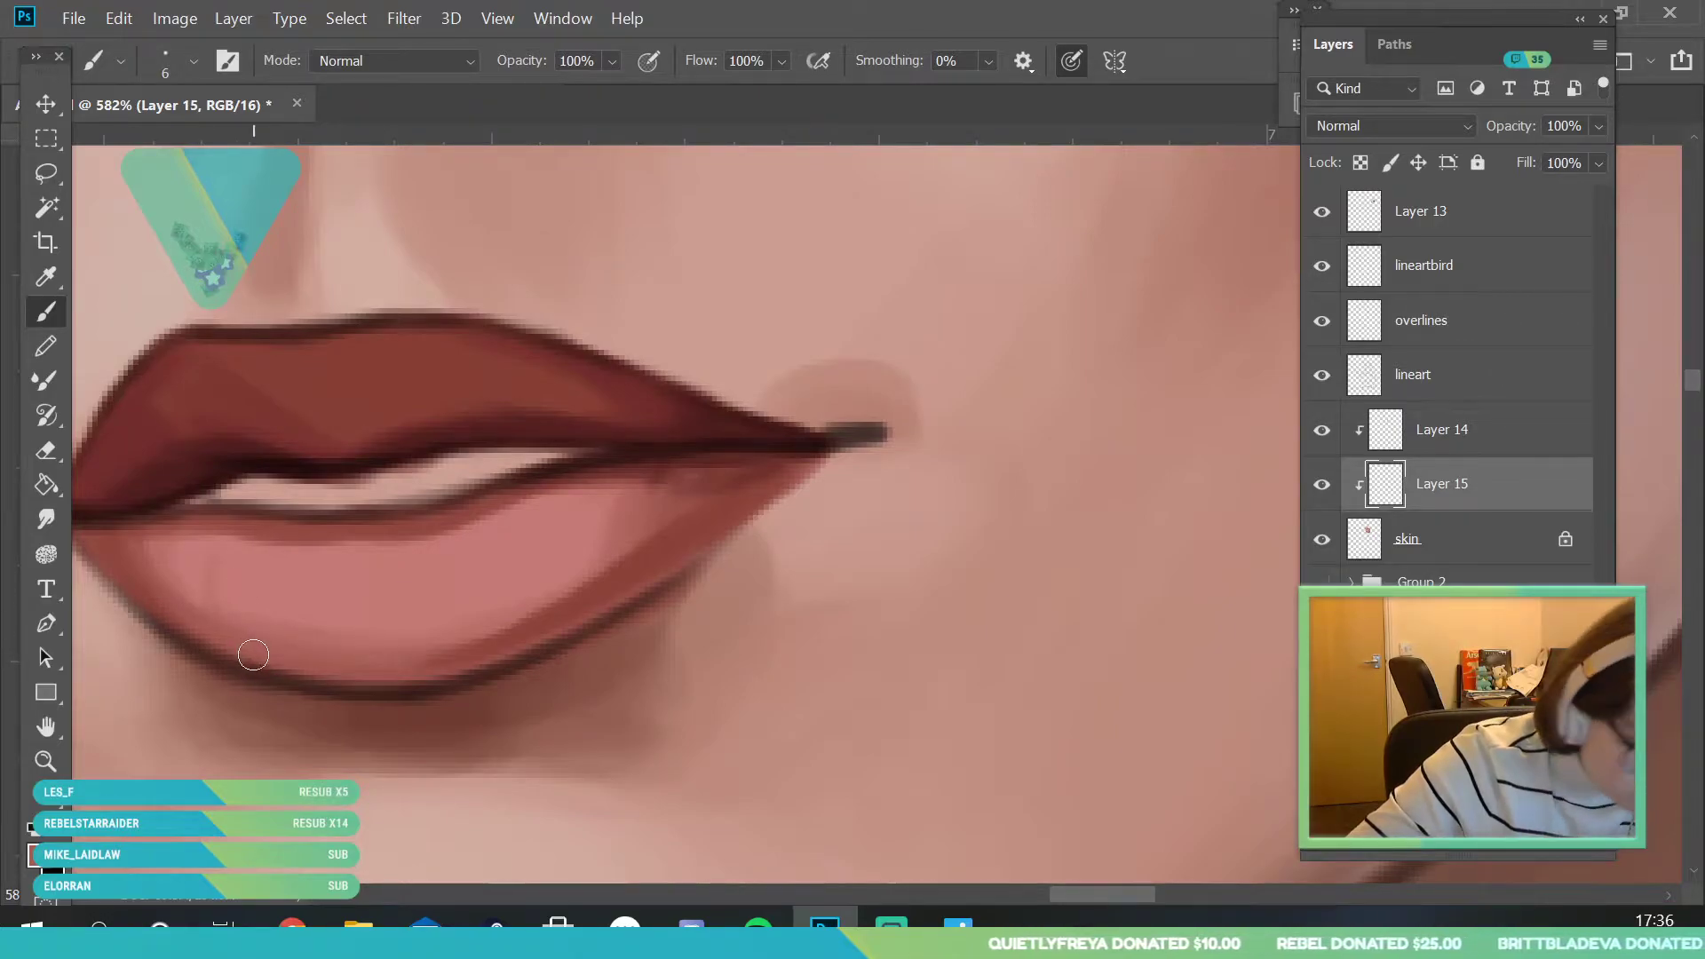
left_click_drag(245, 627, 265, 587)
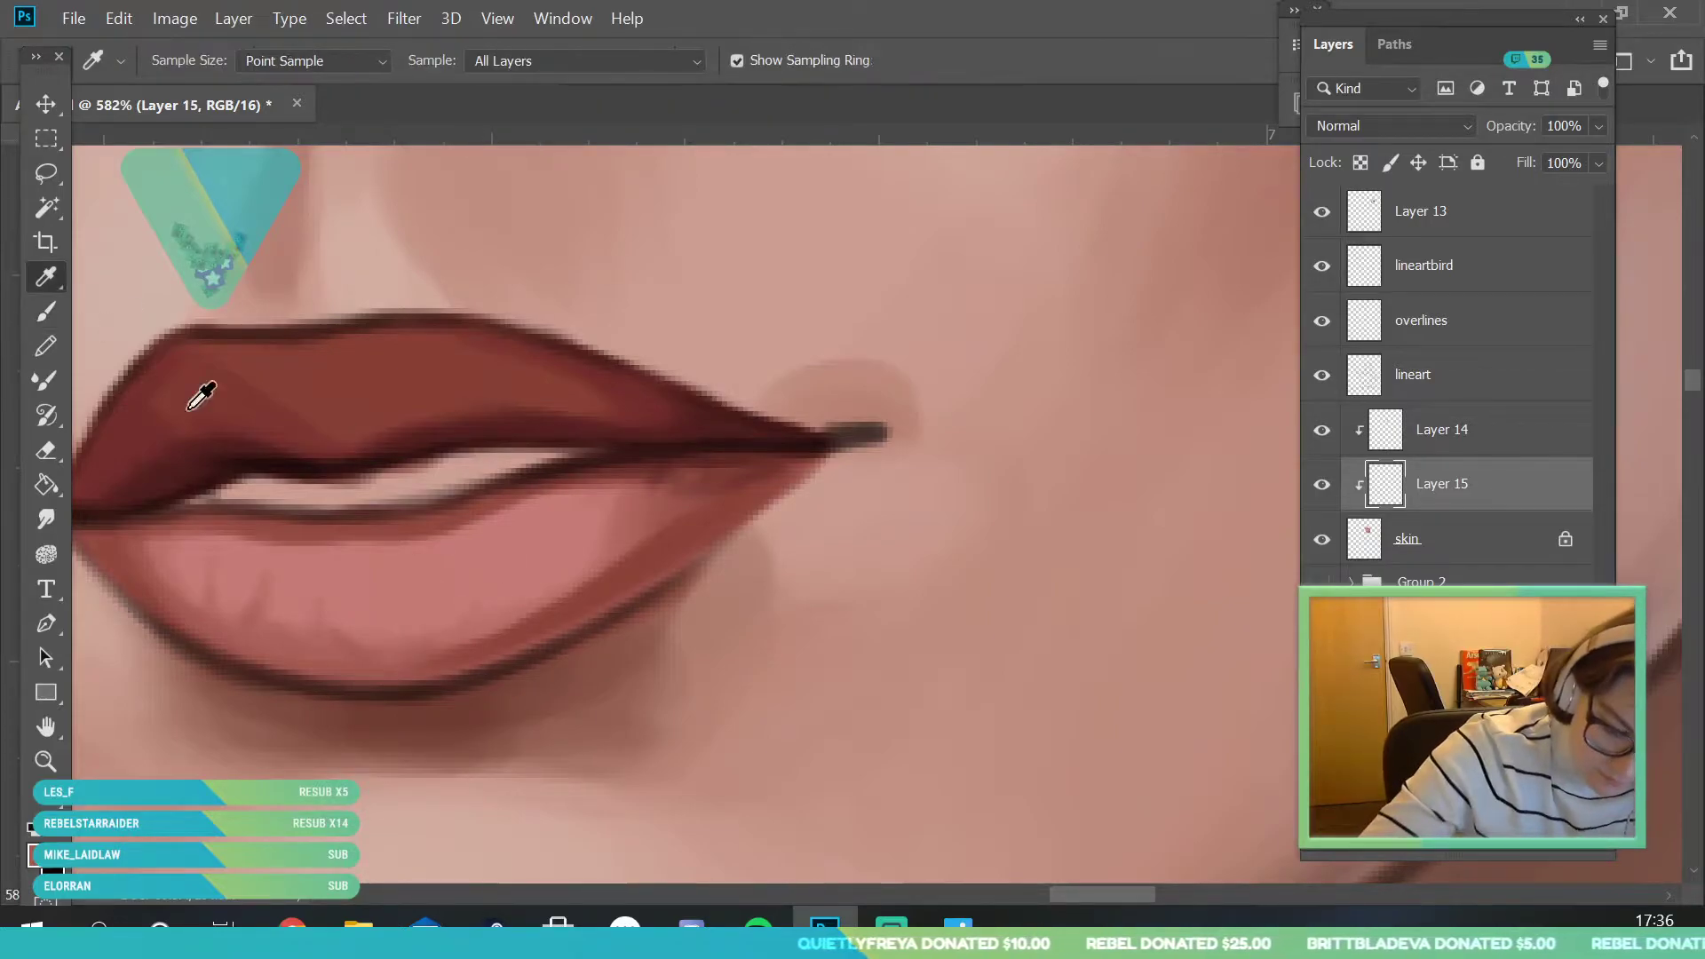
- Paint creases on the lower lip's right half with a darker pink sampled near its bottom edge, softening them with a sampled mid-tone
left_click(426, 636, "alt")
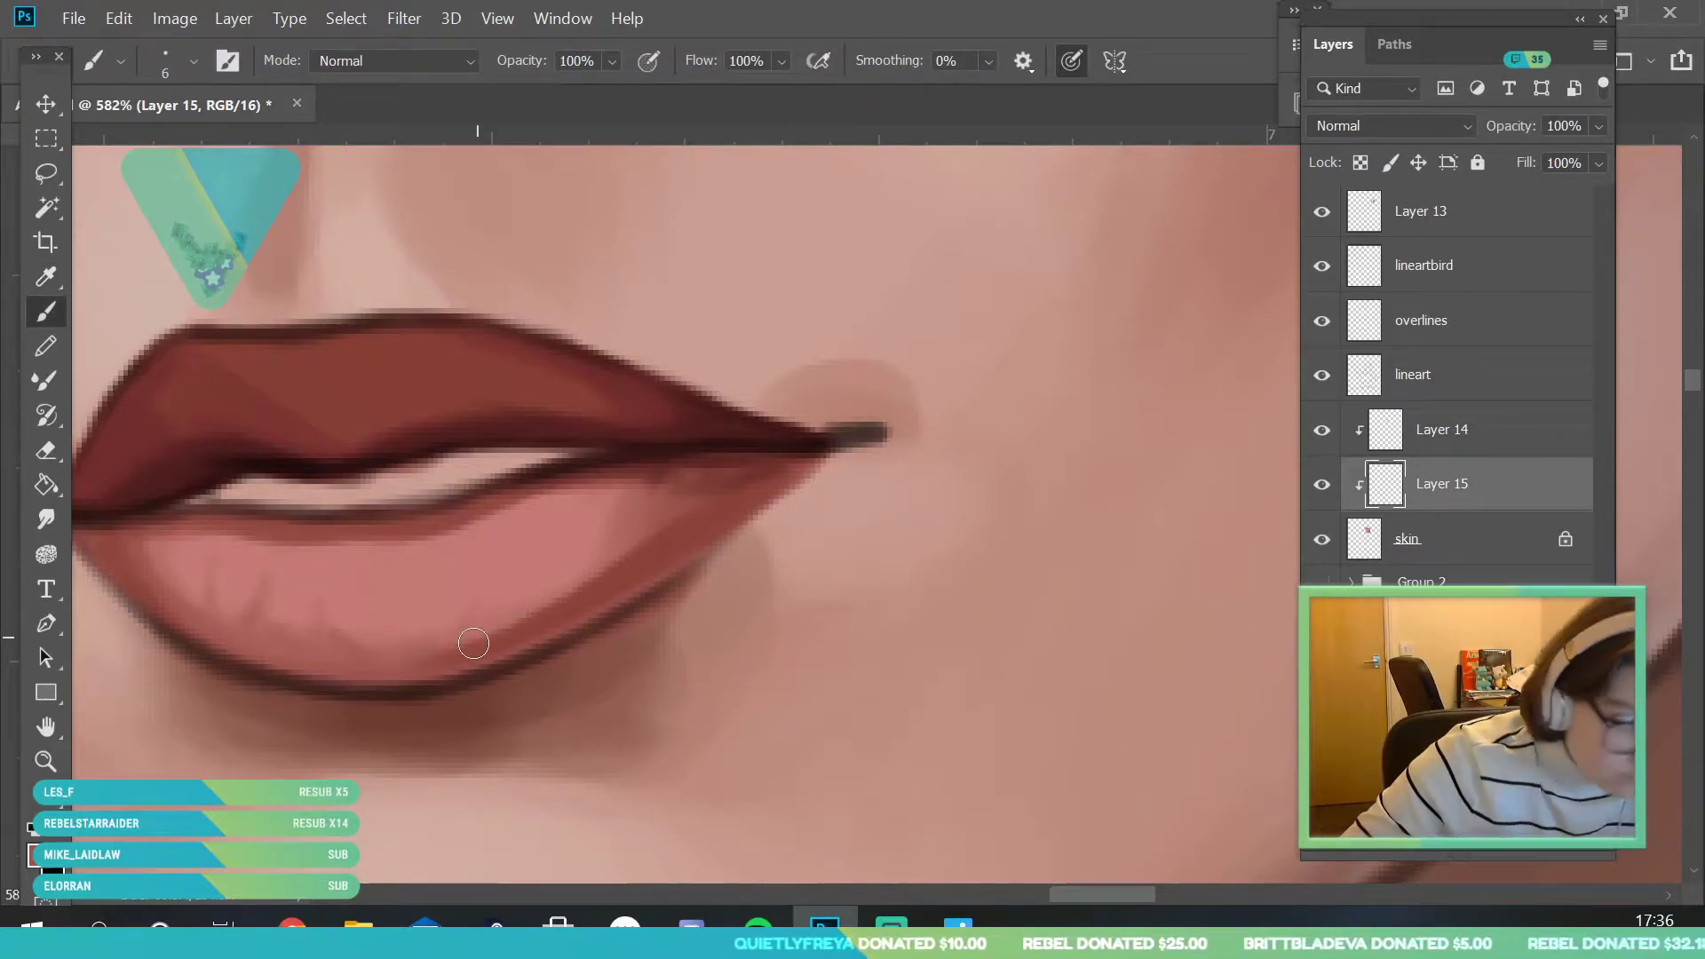
left_click_drag(516, 614, 495, 522)
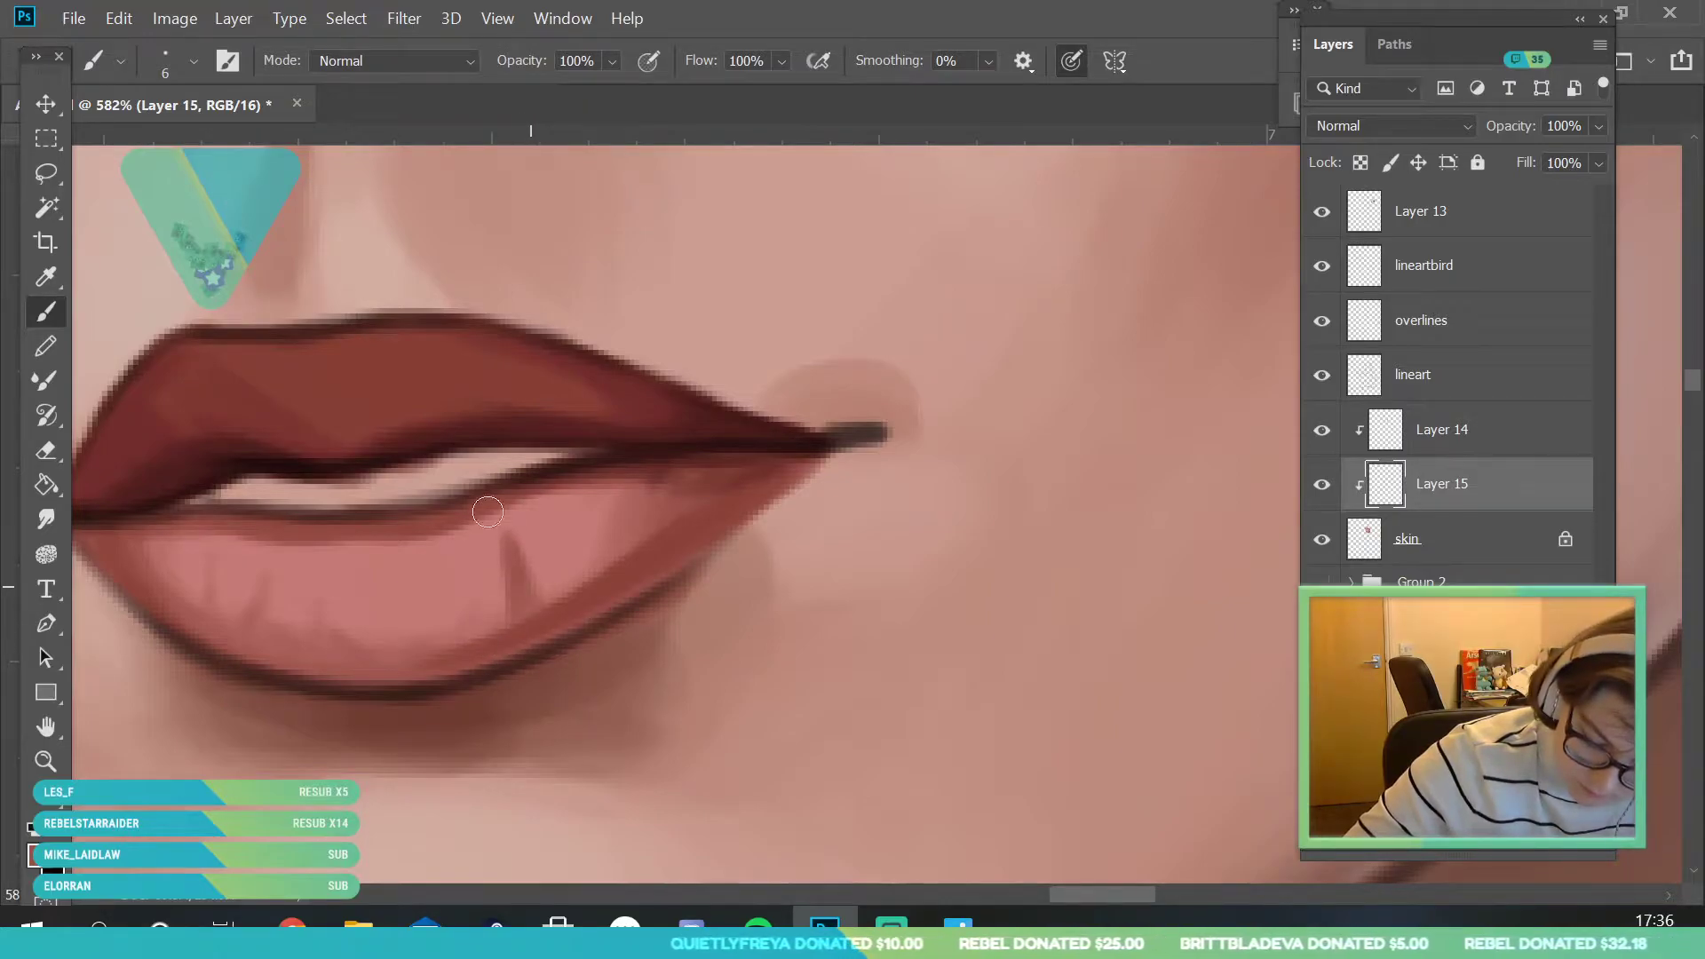
mouse_move(579, 557)
left_mouse_down()
mouse_move(549, 503)
mouse_move(588, 496)
left_mouse_up()
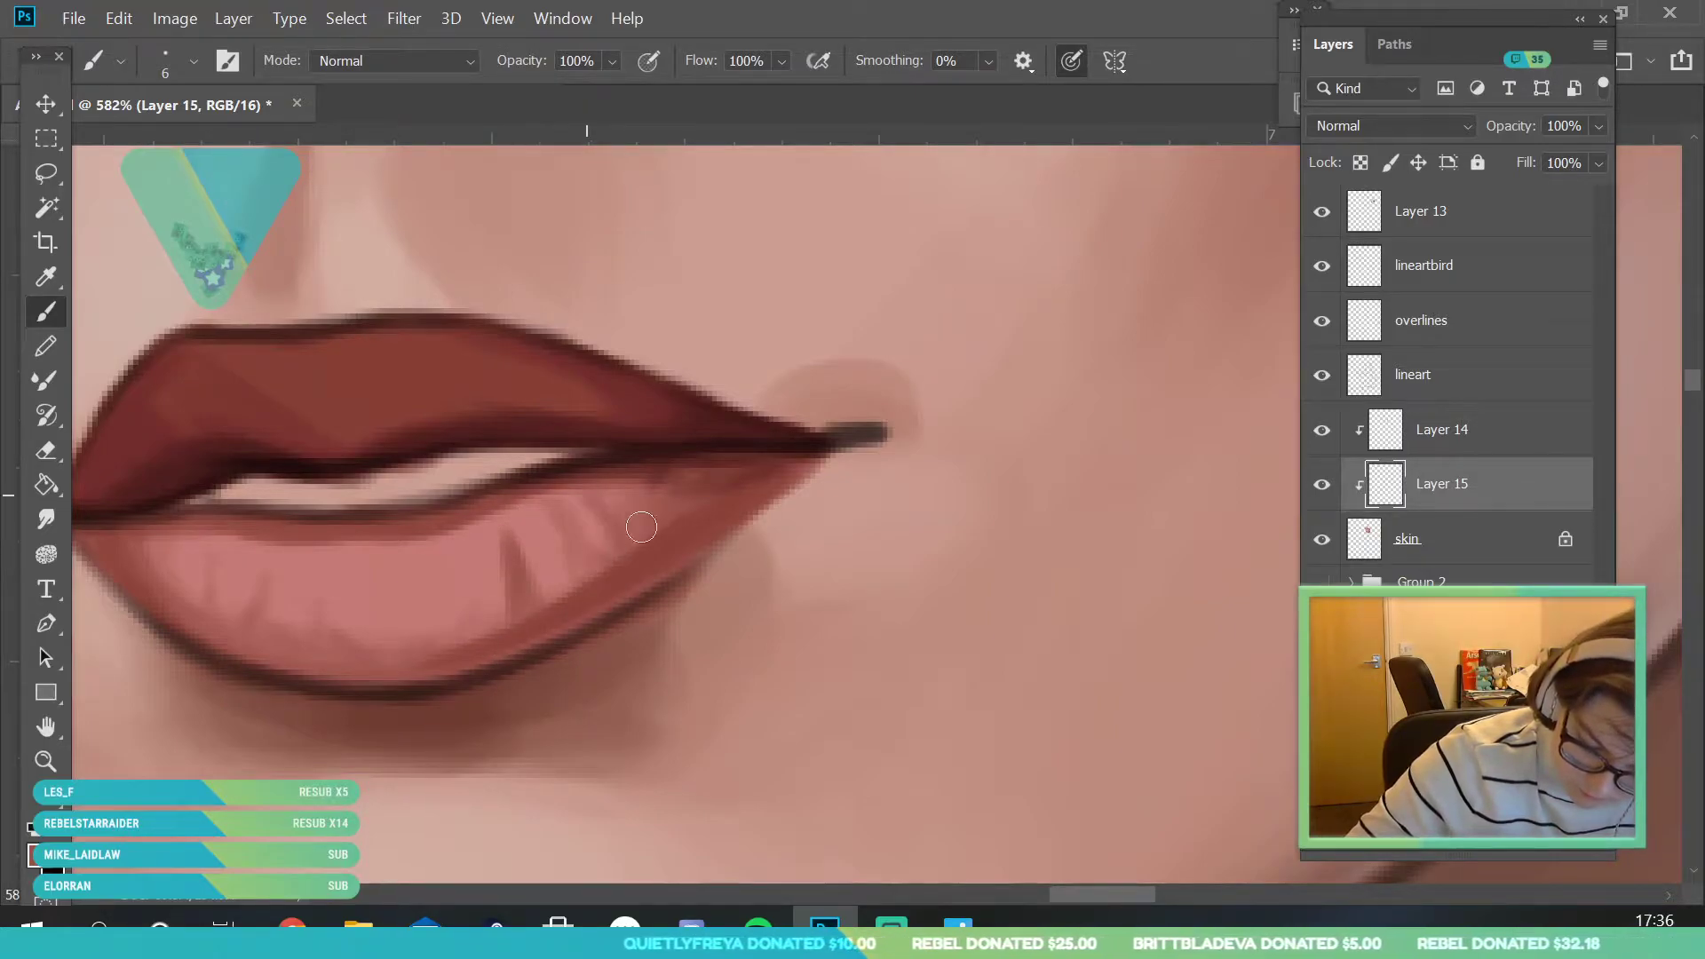
left_click(49, 274)
left_click(529, 556)
left_click(48, 311)
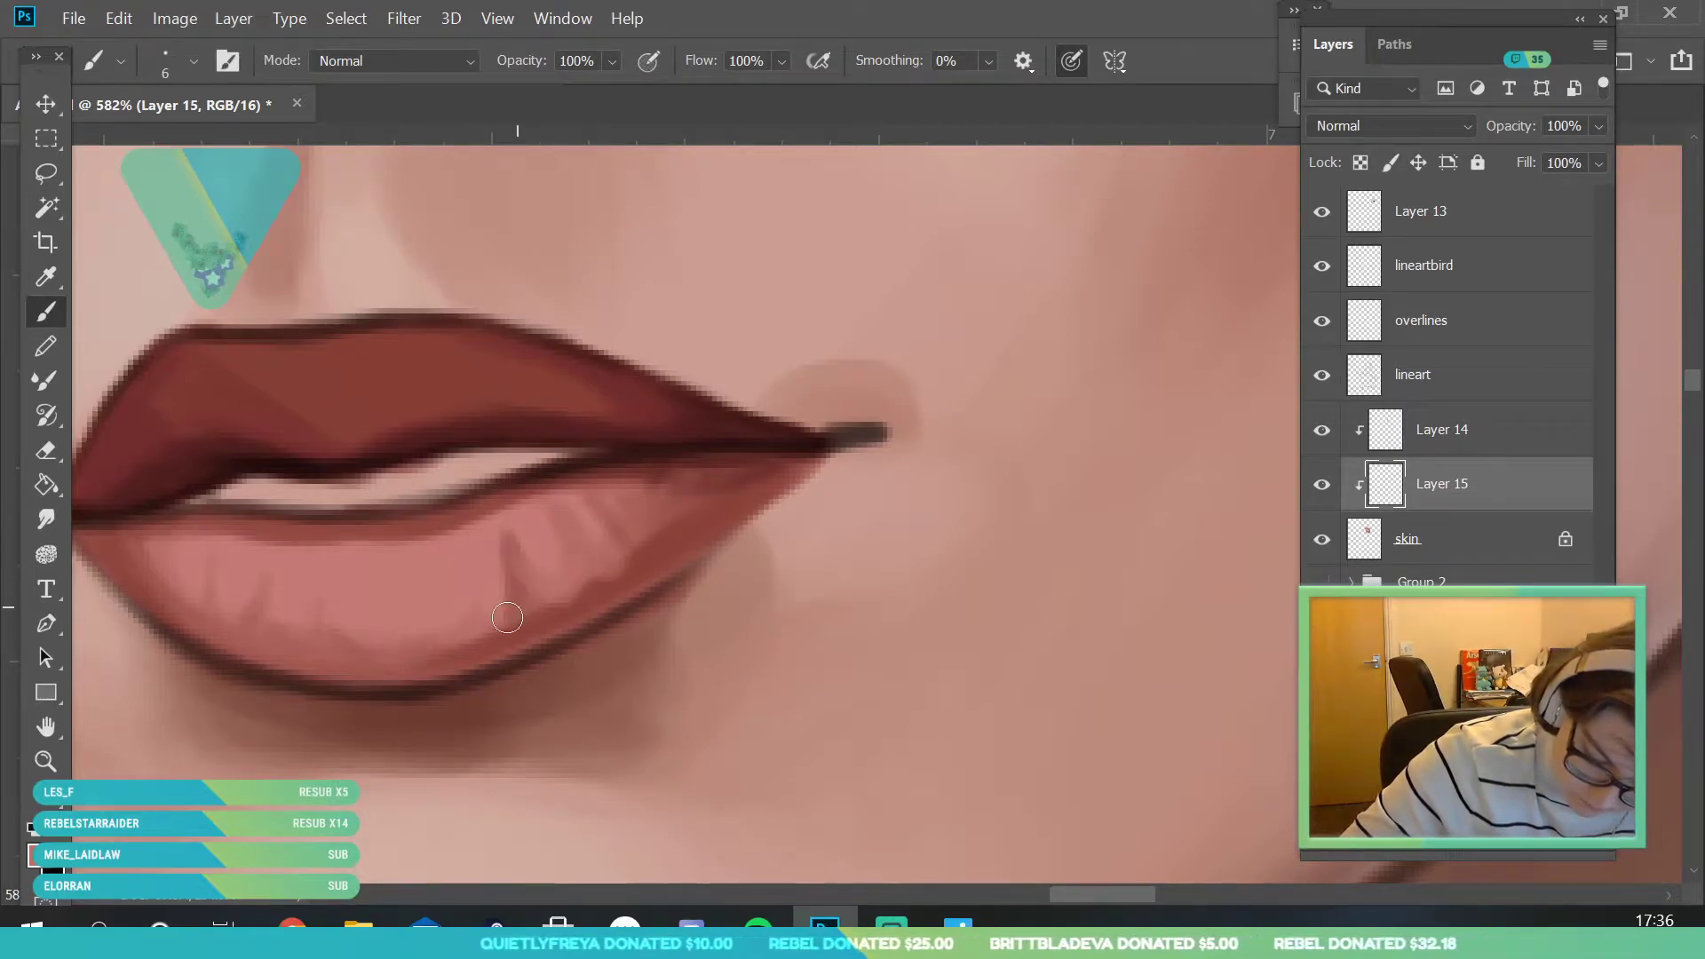
- Refine the creases across the lower lip with pinks sampled from its left and middle, extending them towards the upper edge
key("i")
left_click(285, 598)
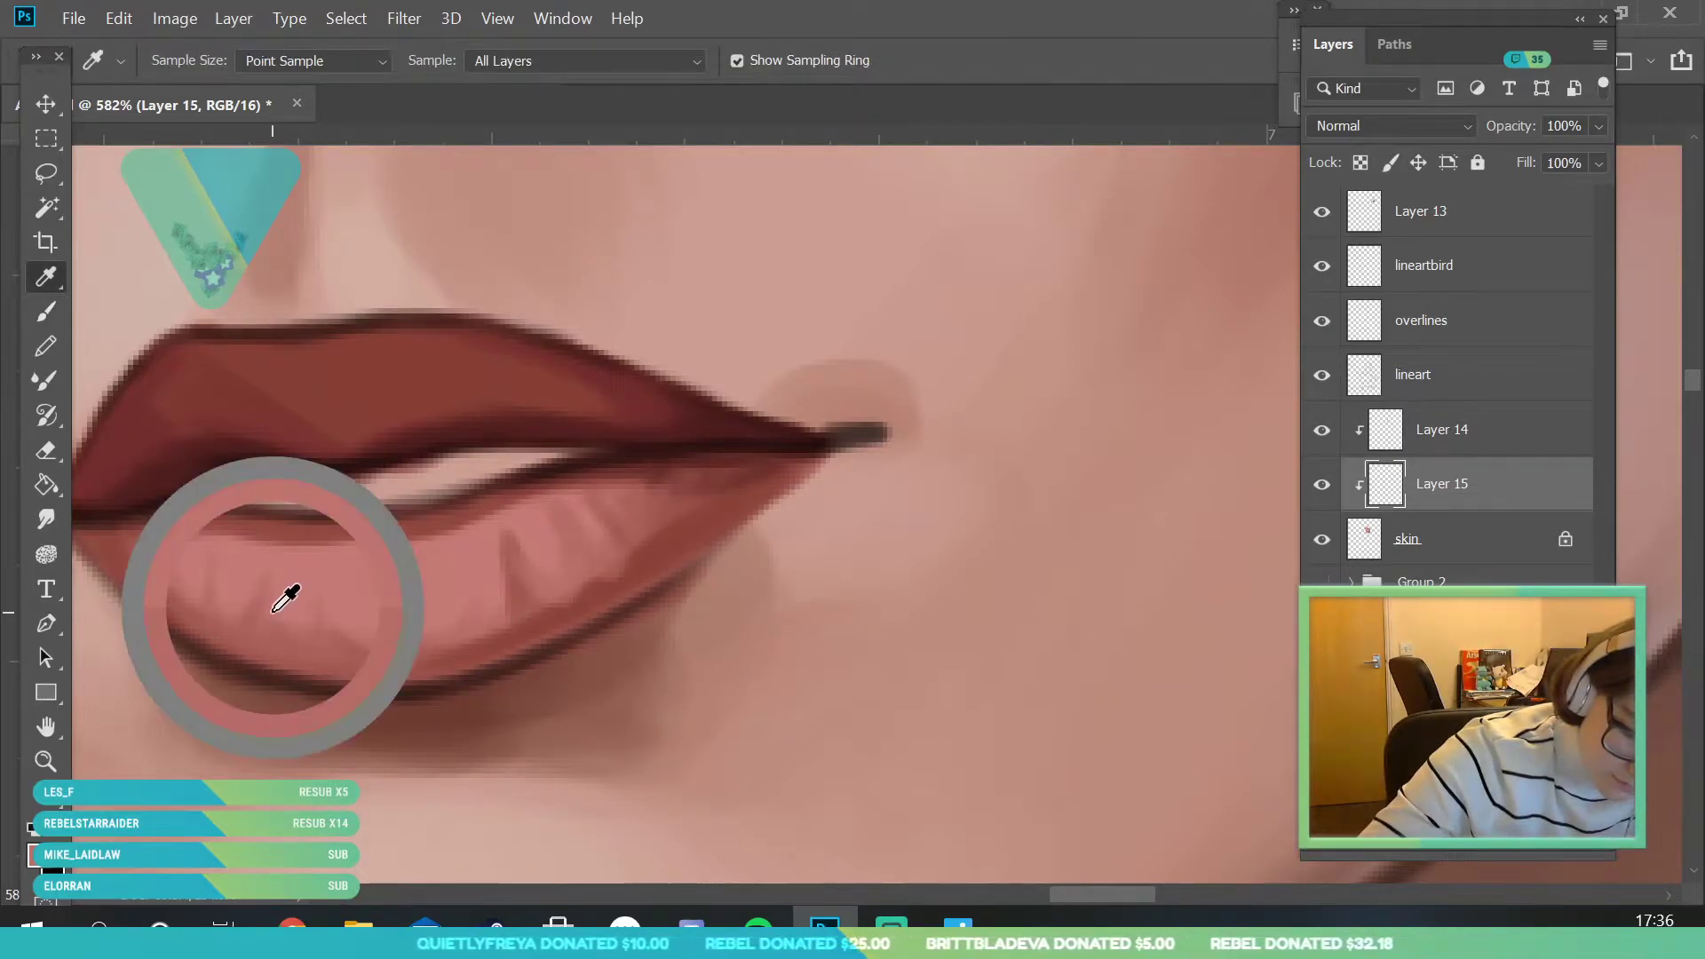
key("b")
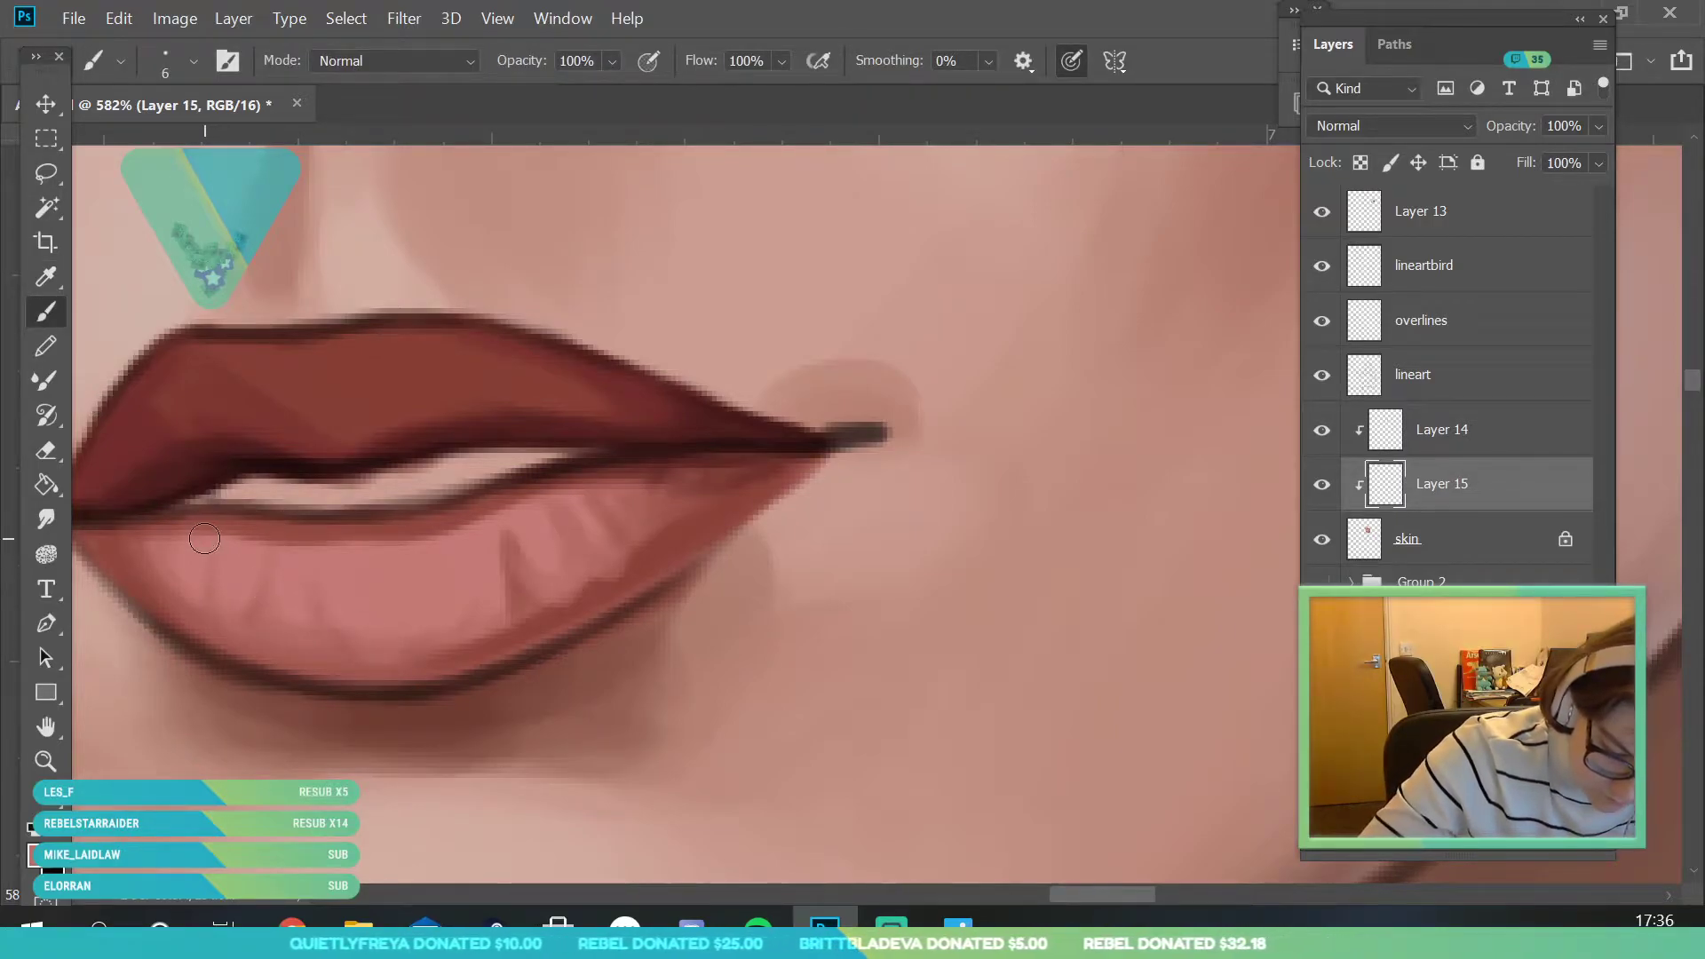
key("i")
left_click(221, 503)
key("b")
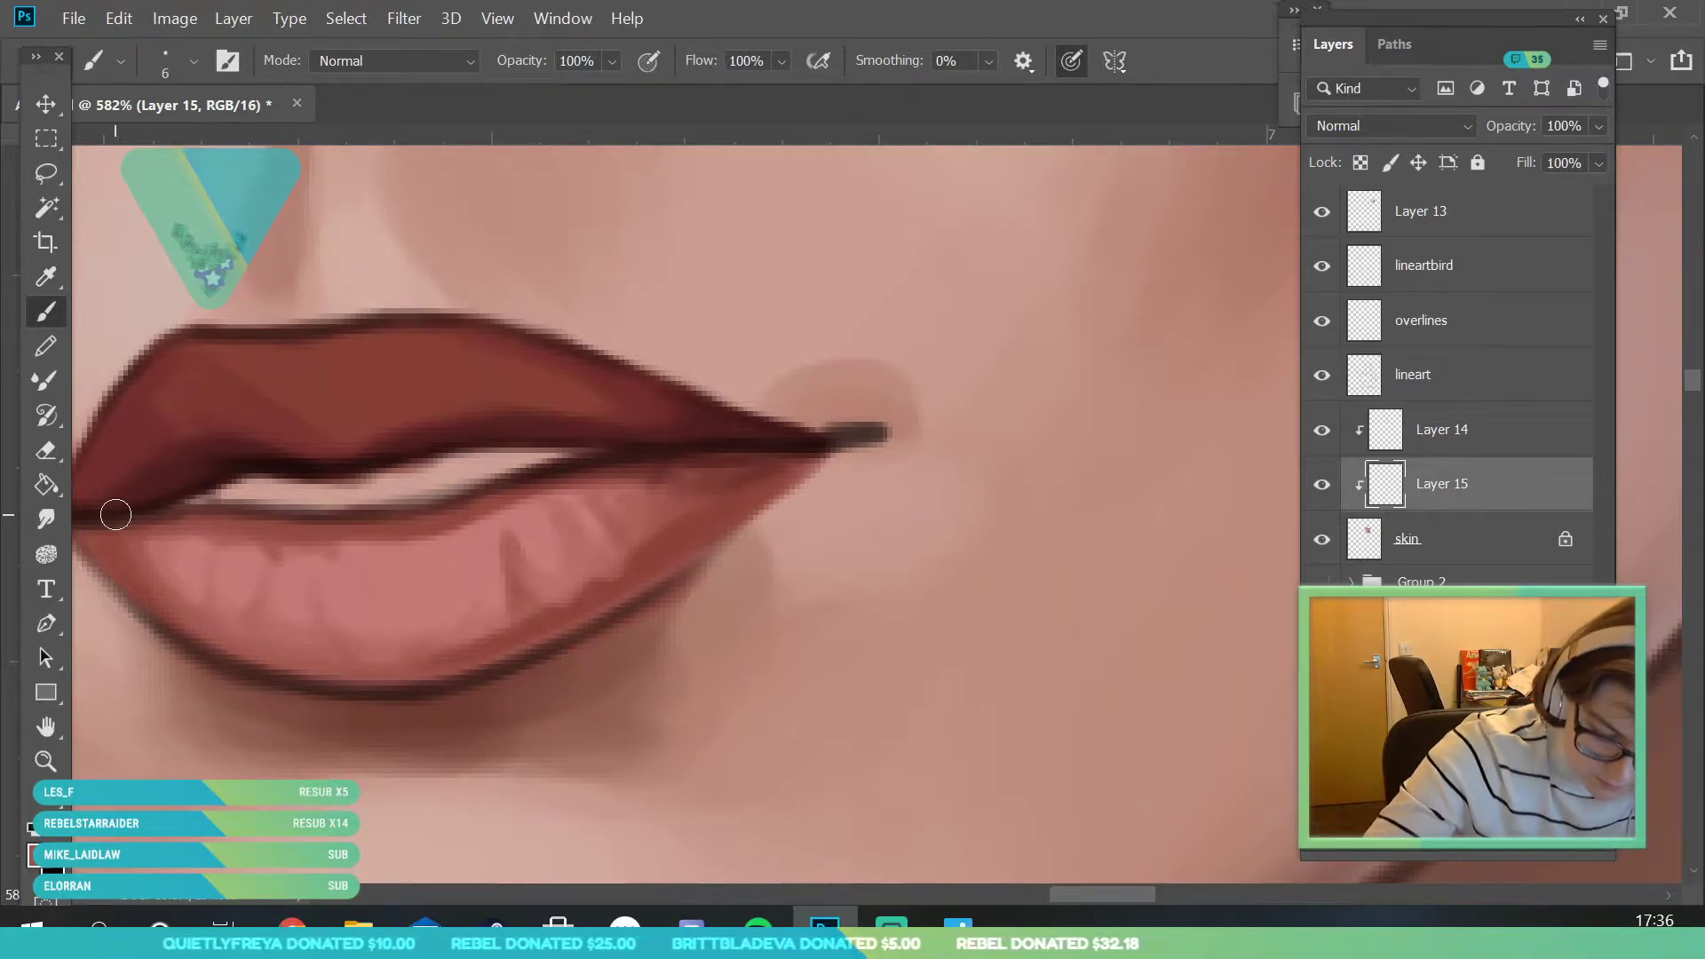
key("i")
left_click(374, 568)
key("b")
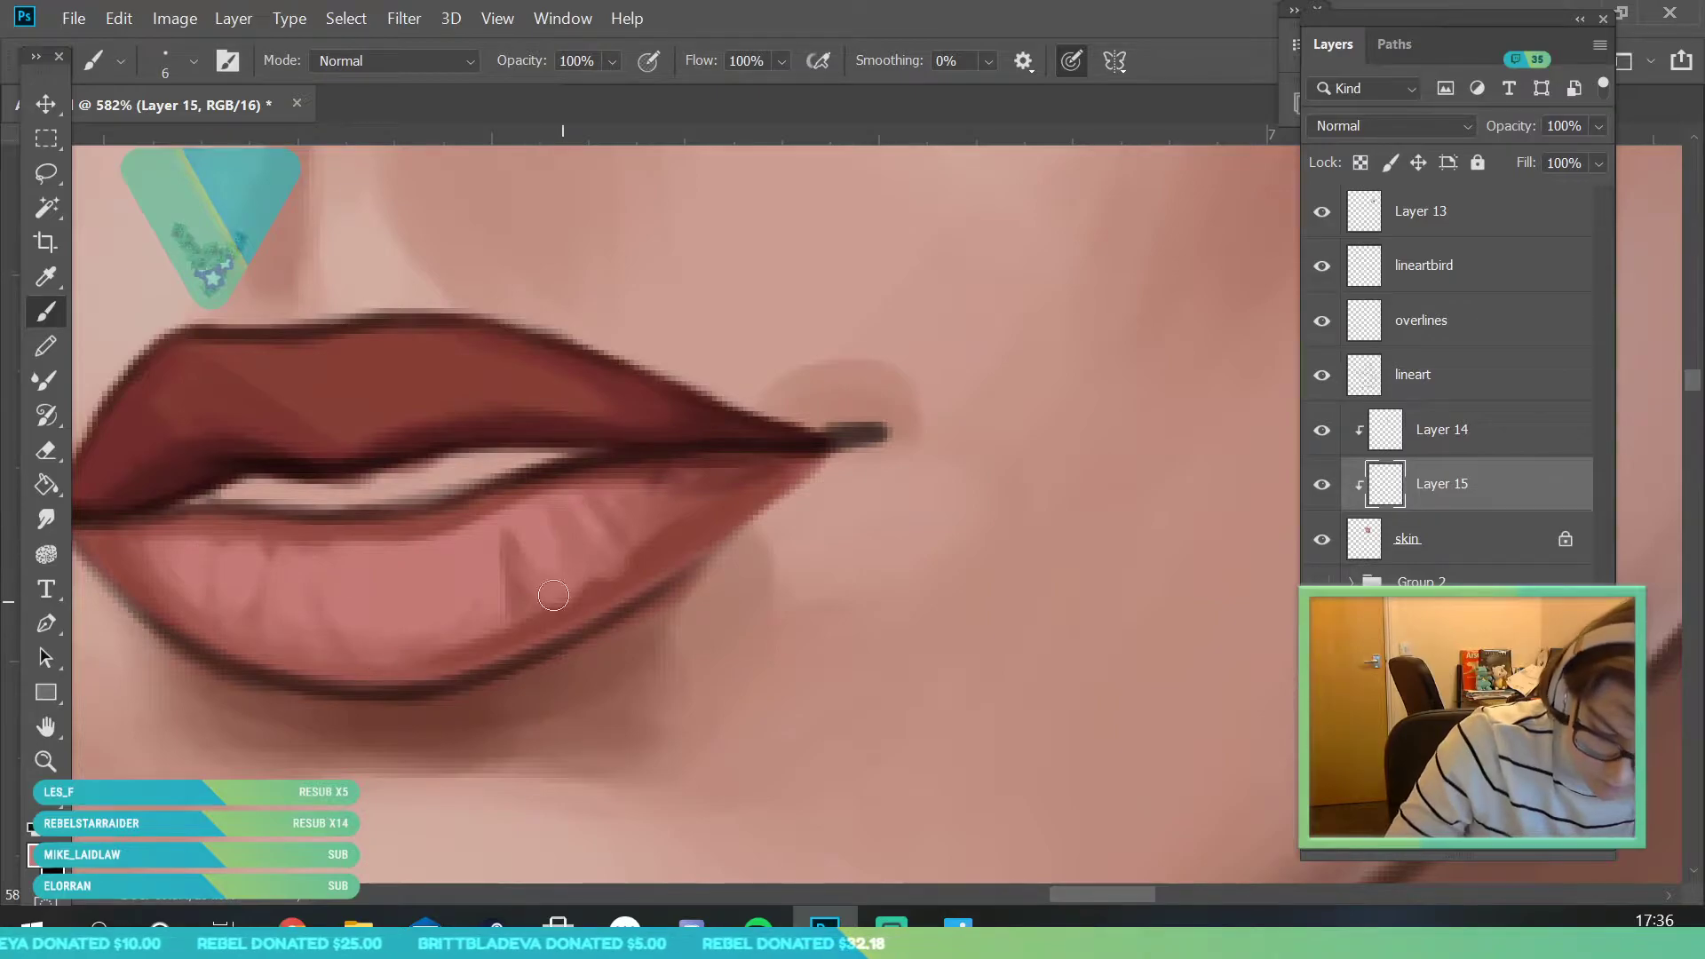
left_click_drag(503, 530, 509, 577)
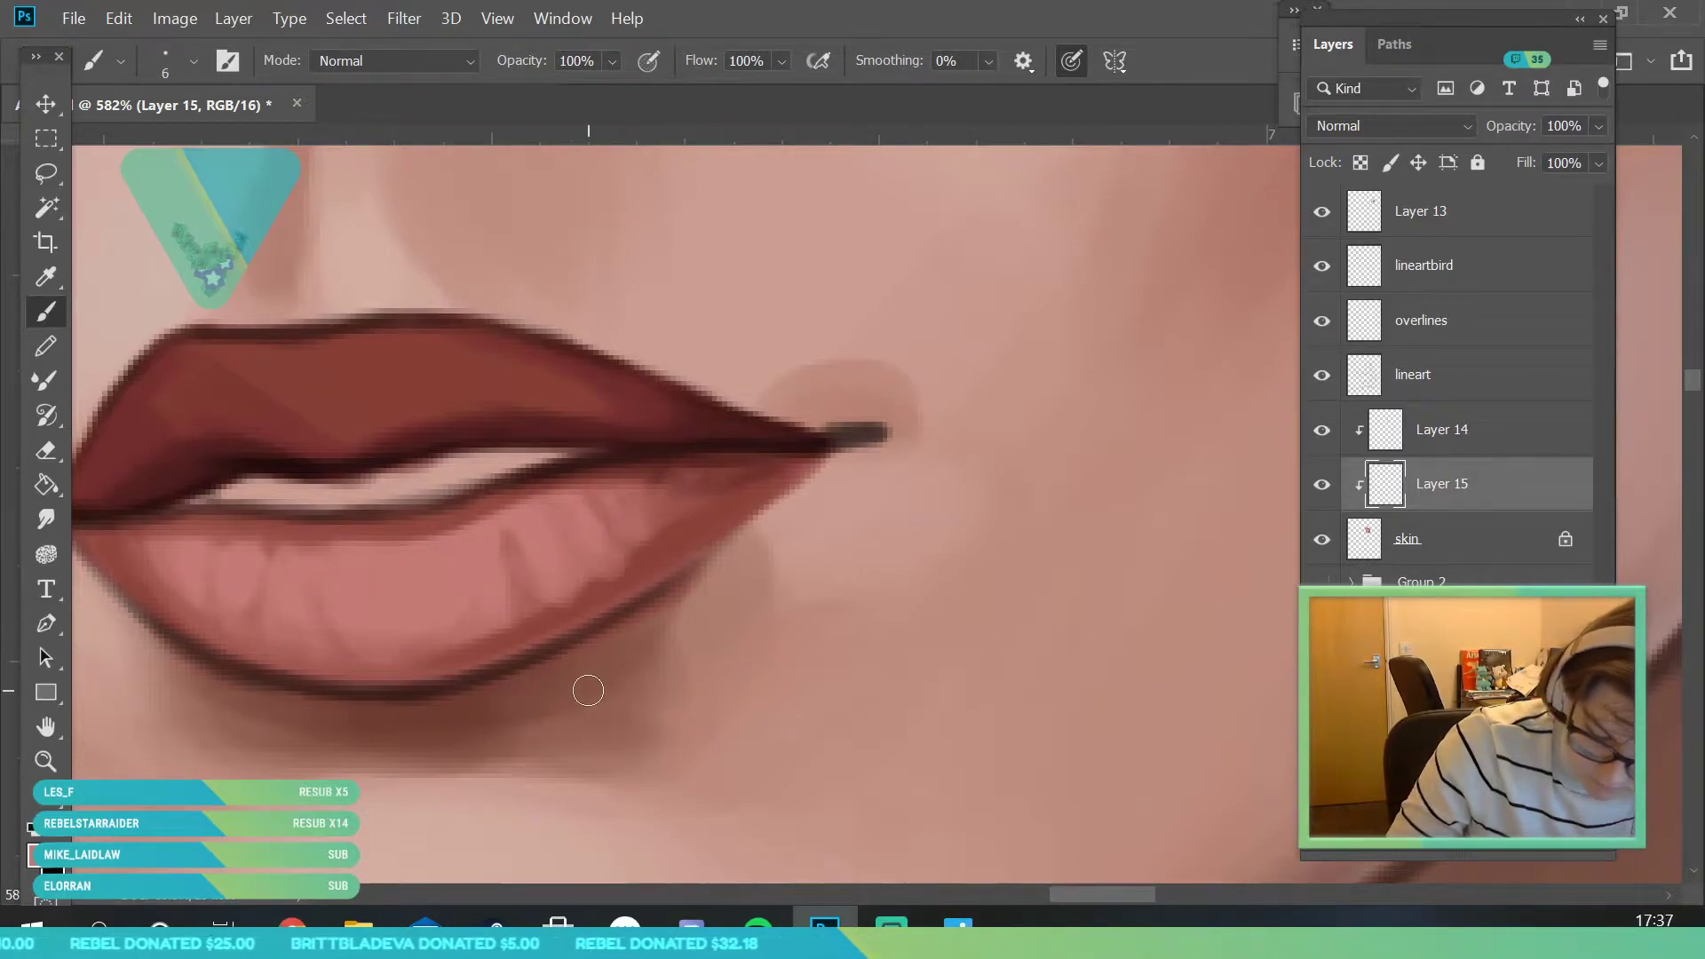
- Sample the shadow tone at the lower lip's bottom edge and deepen the creases and the lower rim
key("z")
left_click_drag(384, 582, 213, 591)
left_click_drag(396, 565, 502, 781)
left_click_drag(219, 486, 267, 486)
left_click(46, 276)
left_click(555, 724)
key("b")
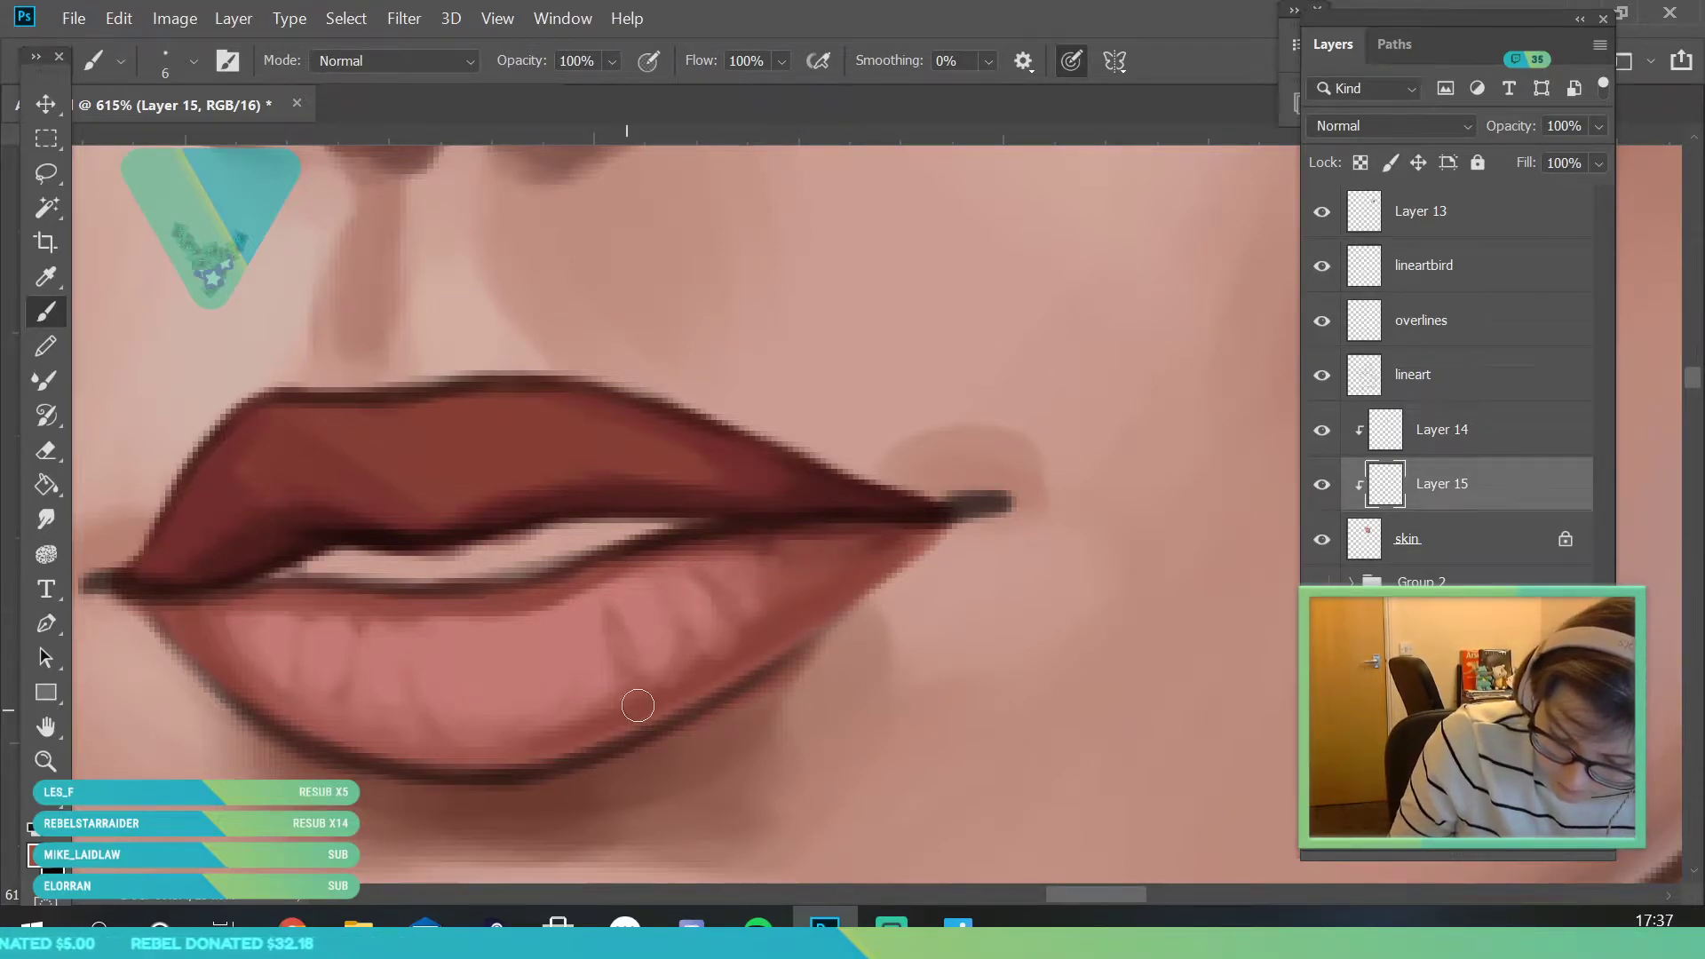
- Darken and widen the creases right of the lower lip's centre with a tone sampled from the existing crease
left_click(49, 762)
left_click_drag(408, 558, 330, 781)
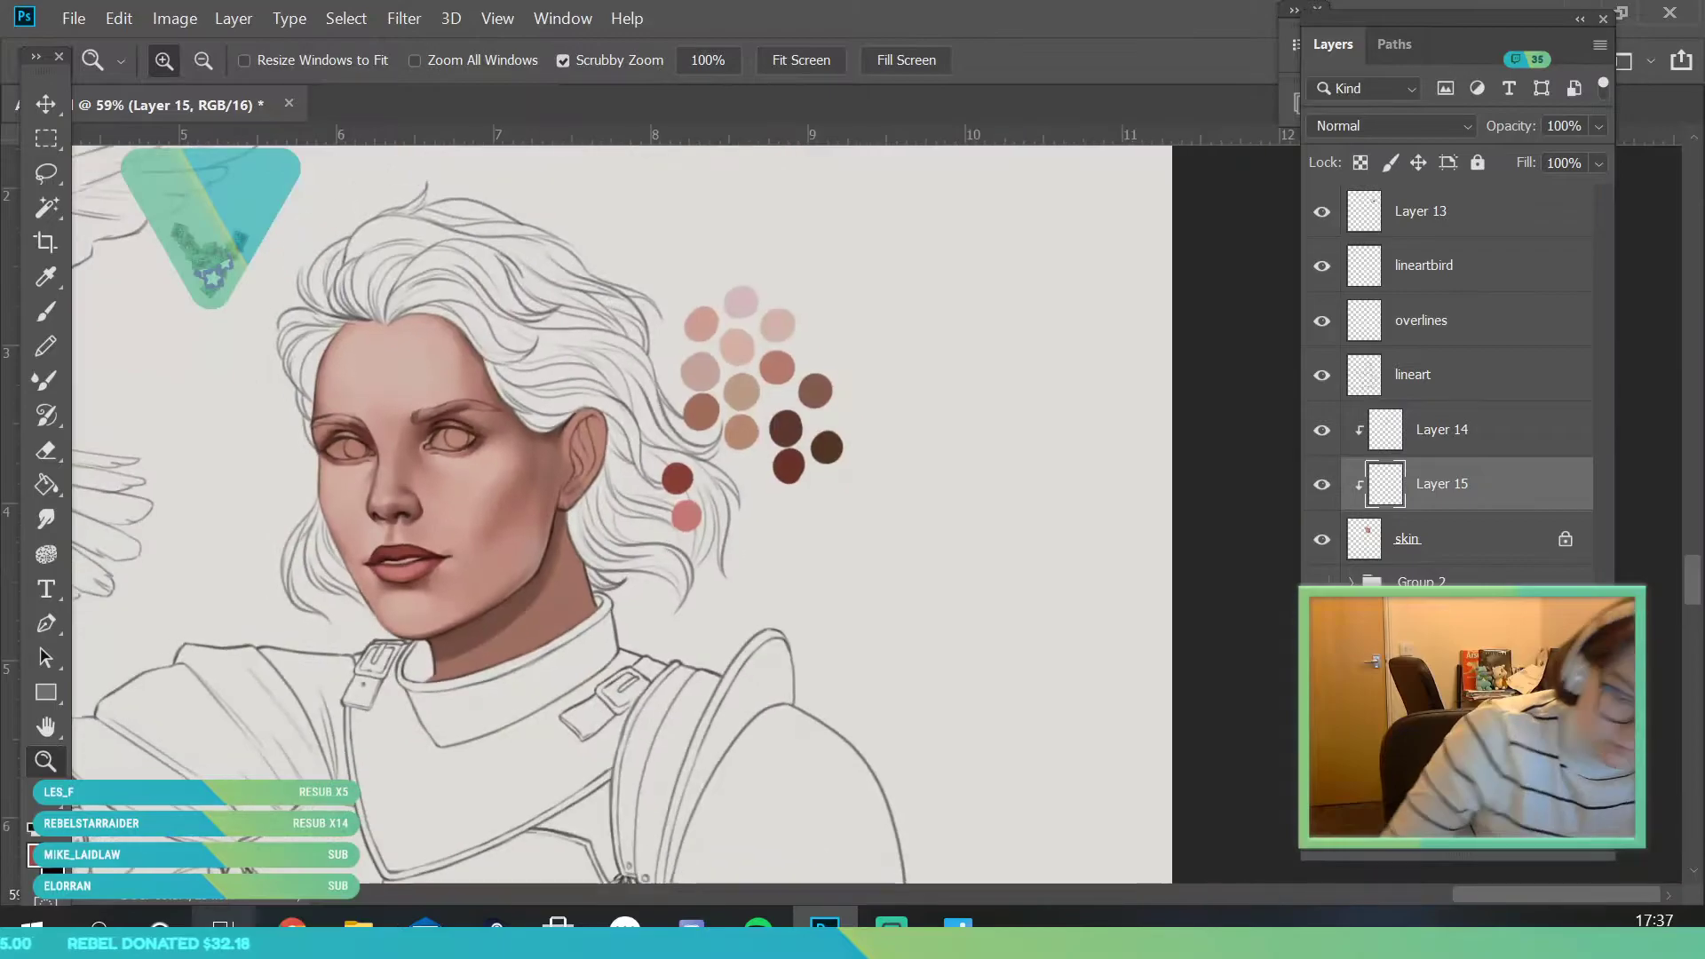
mouse_move(408, 554)
left_mouse_down()
mouse_move(438, 643)
mouse_move(486, 706)
left_mouse_up()
left_click(45, 276)
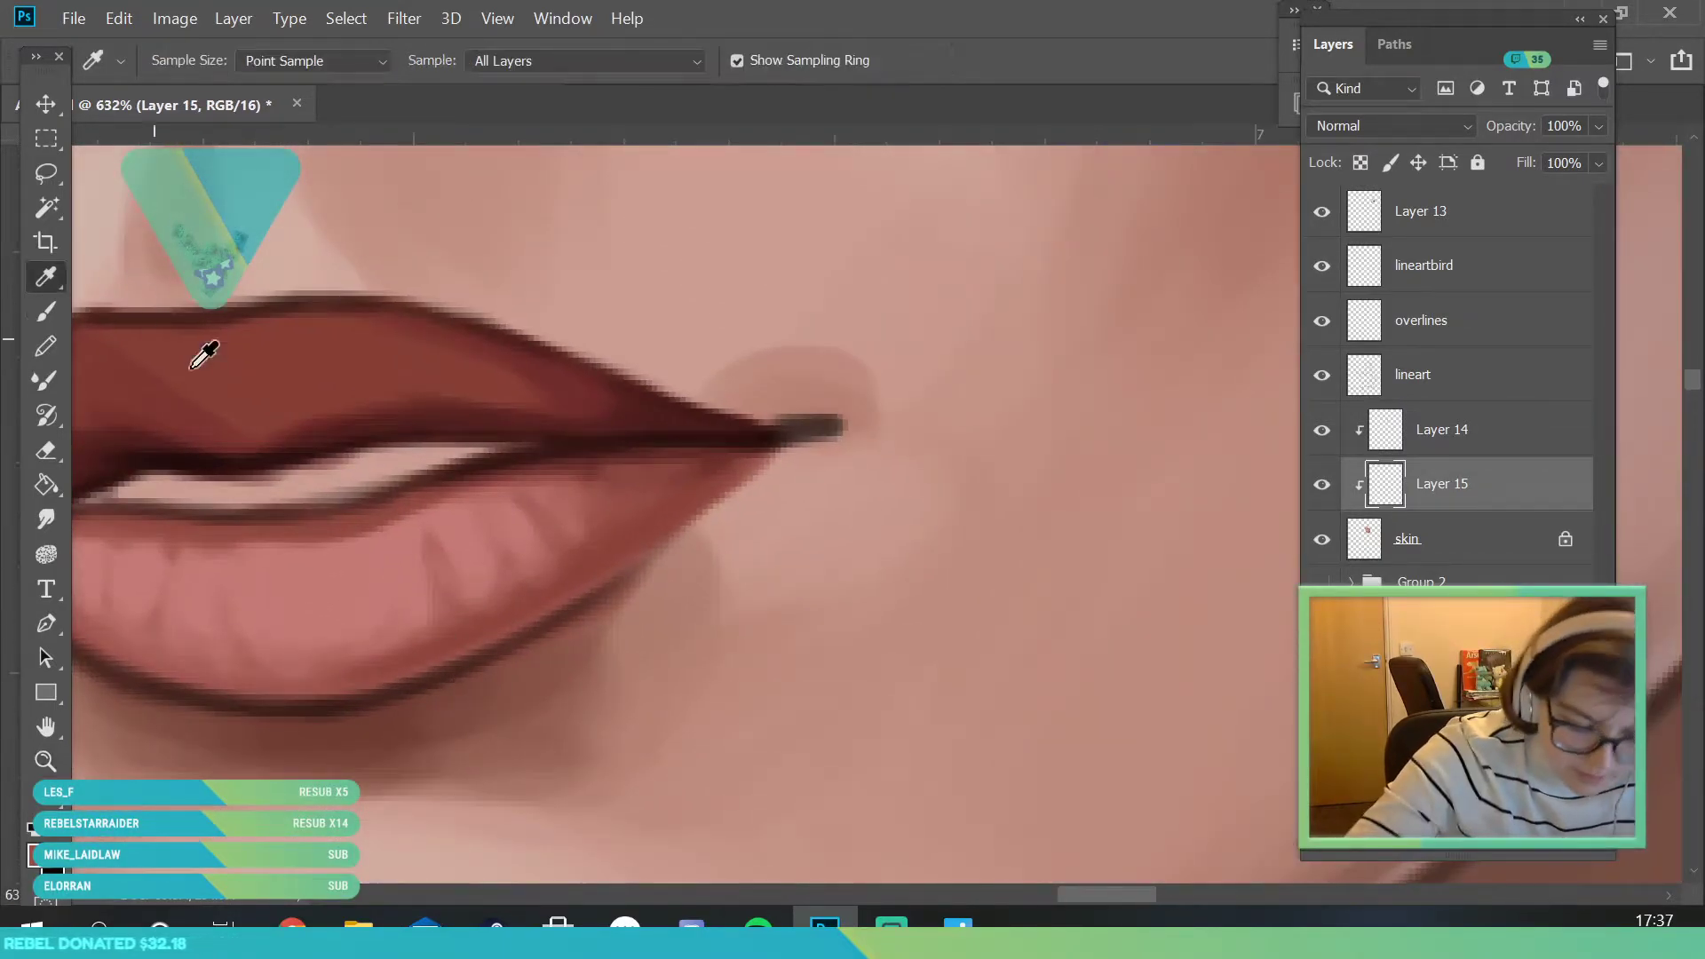
left_click(429, 539)
left_click(45, 311)
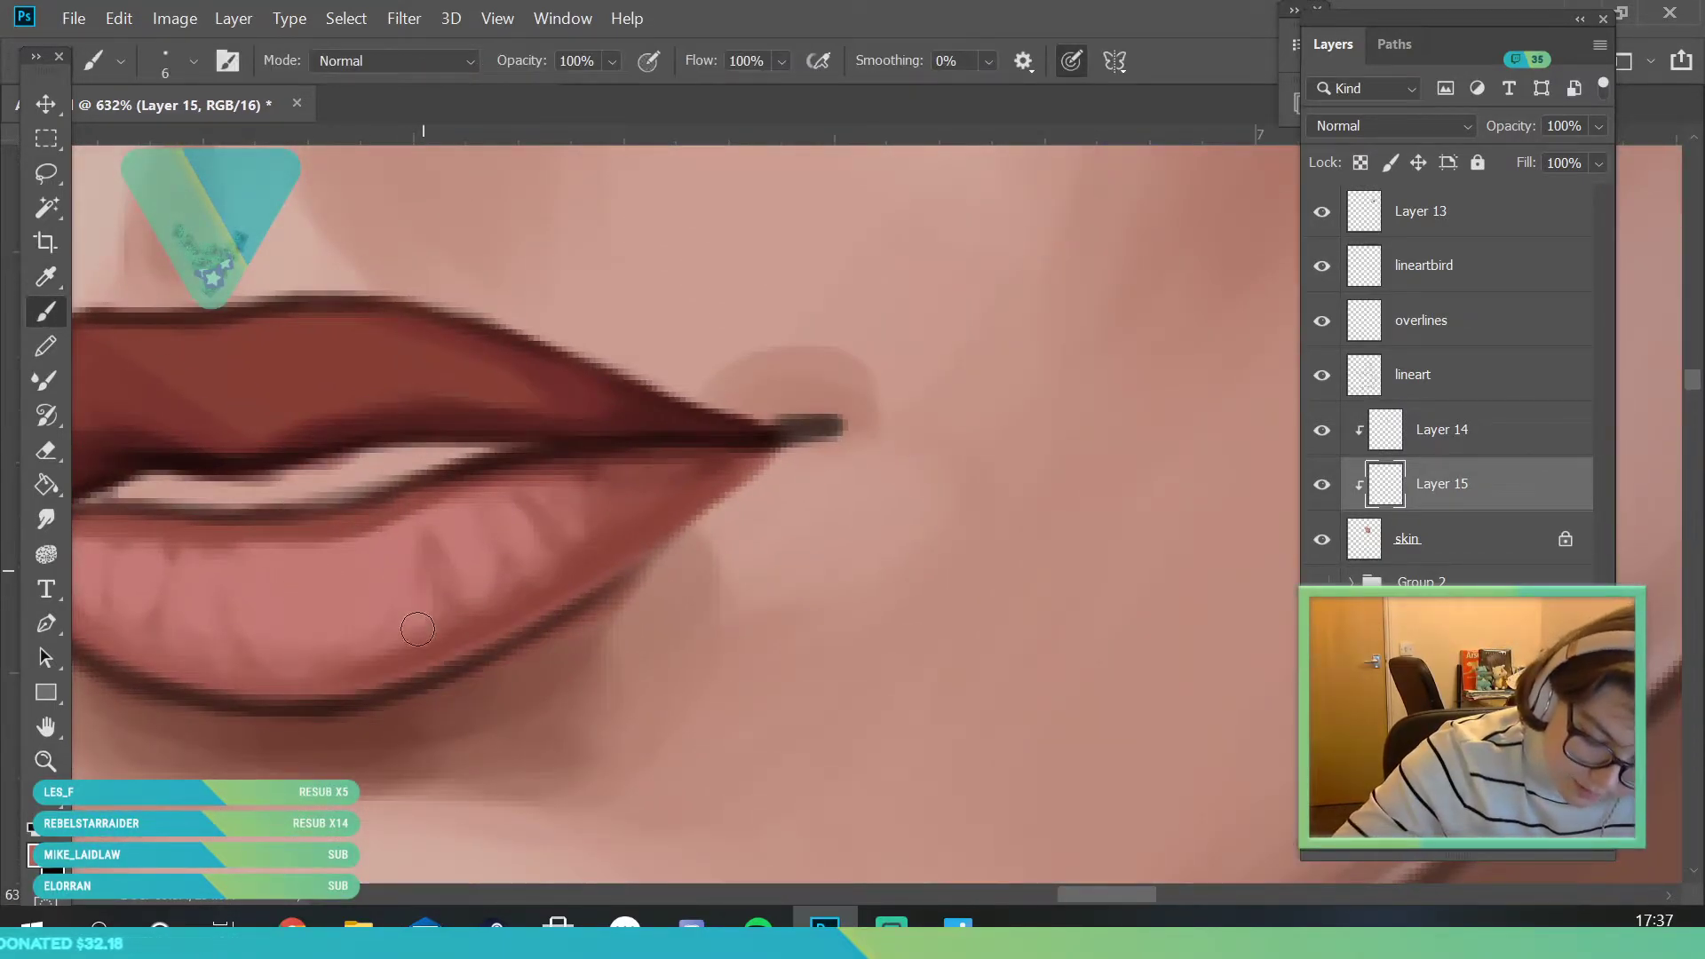
left_click_drag(421, 545, 417, 626)
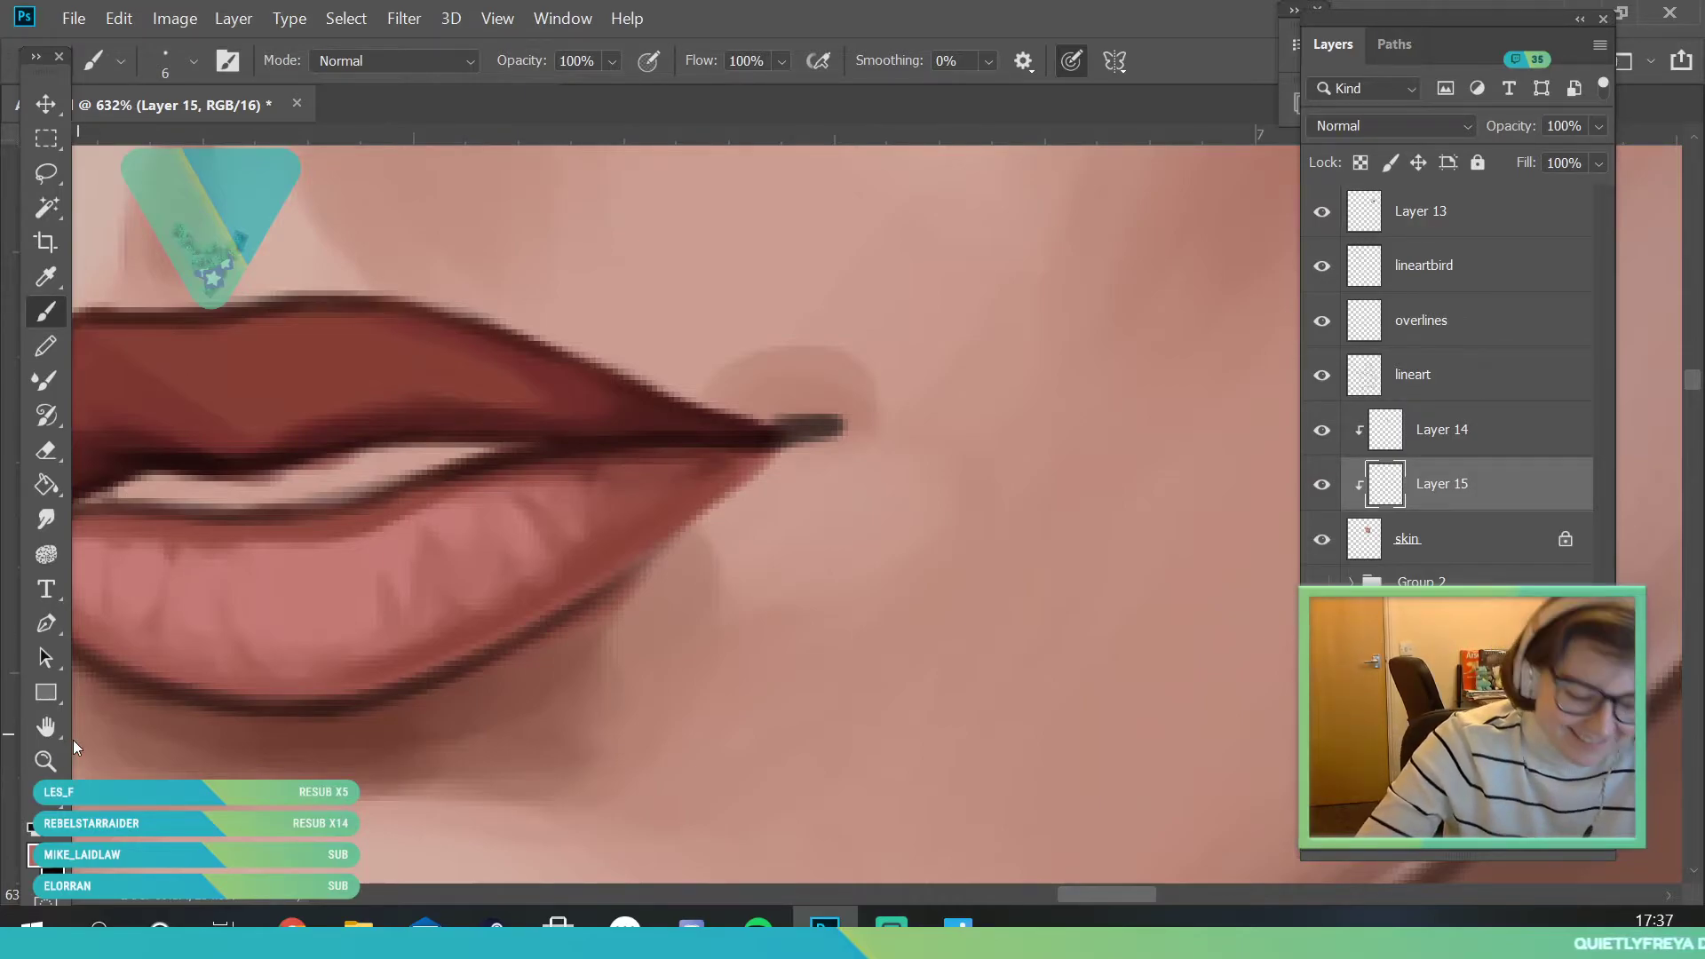
- Sample the lower lip's pink and lighten the foreground colour to a pale peach-pink, RGB 245, 189, 180
key("z")
mouse_move(442, 418)
left_mouse_down()
mouse_move(400, 466)
mouse_move(391, 450)
mouse_move(347, 515)
left_mouse_up()
left_click_drag(473, 286, 384, 481)
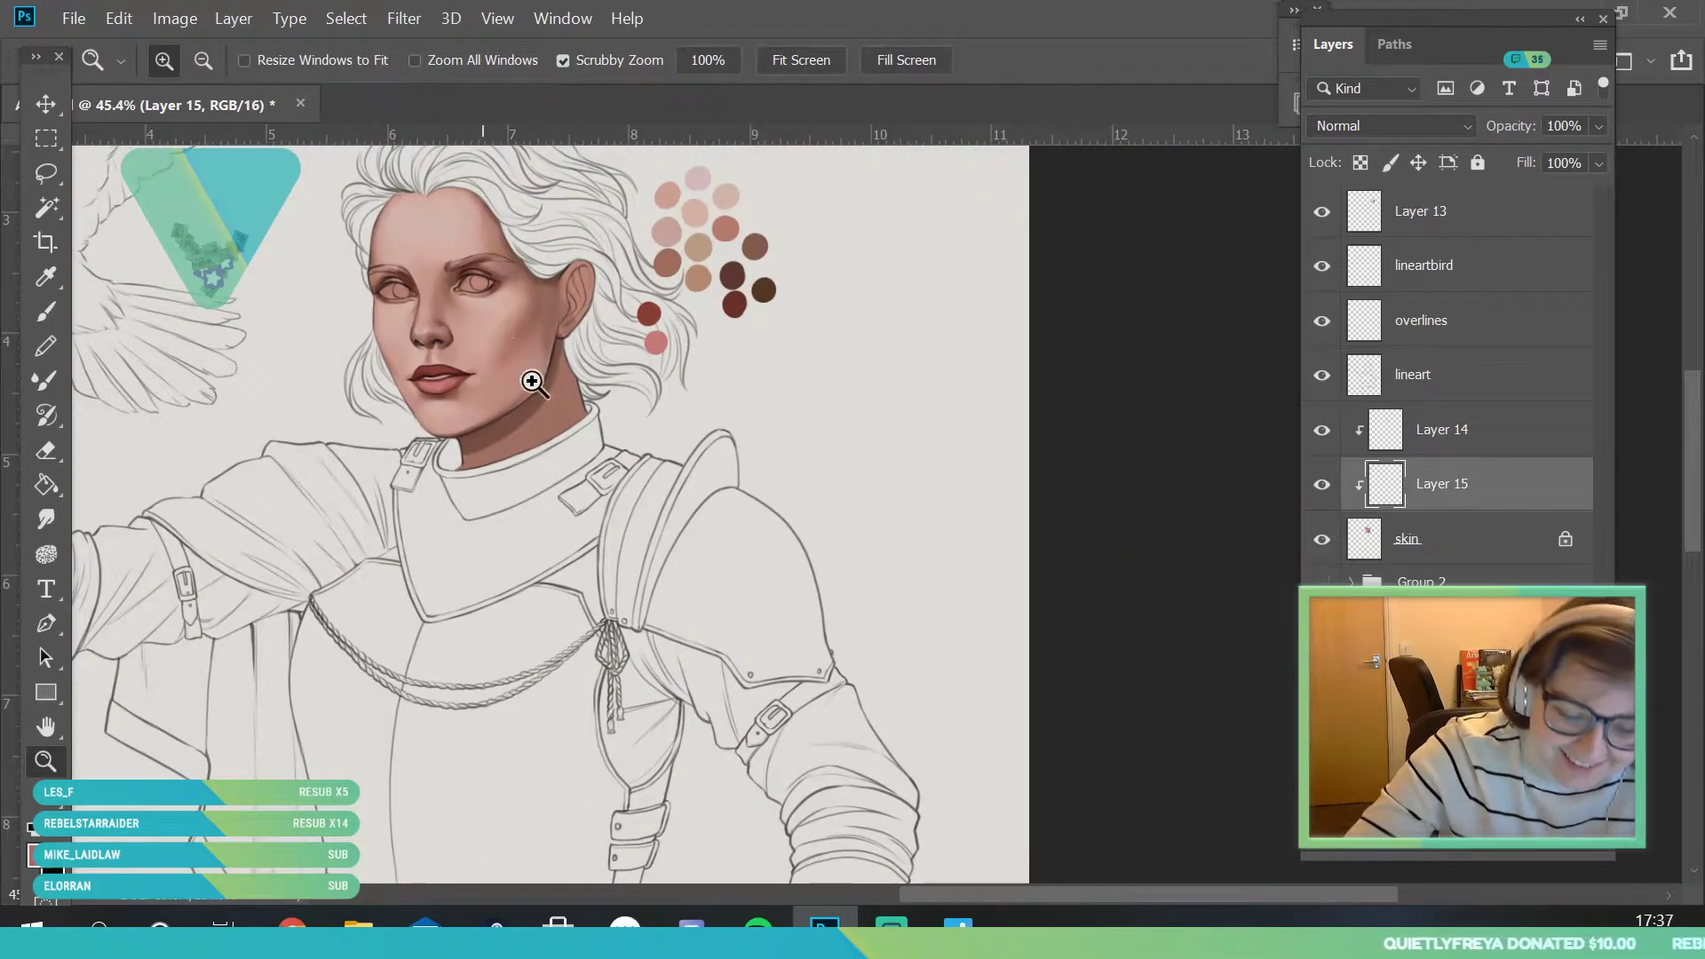
scroll(540, 426, "up", 6)
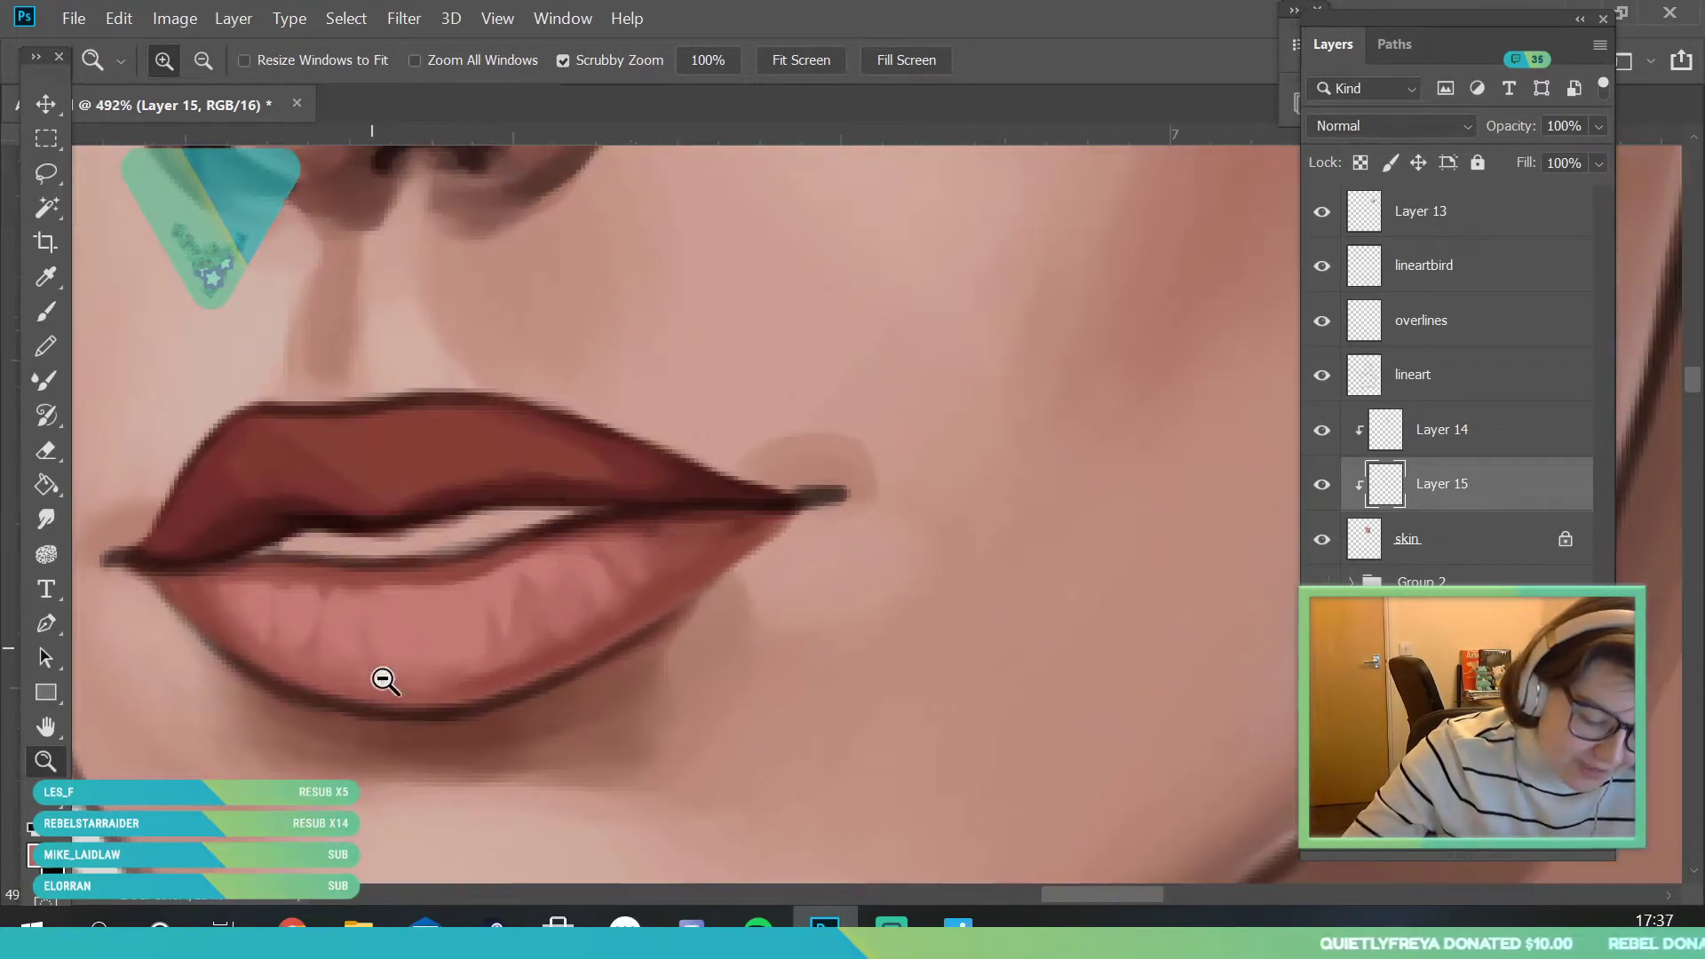
scroll(371, 649, "up", 1)
left_click(47, 276)
left_click(460, 618)
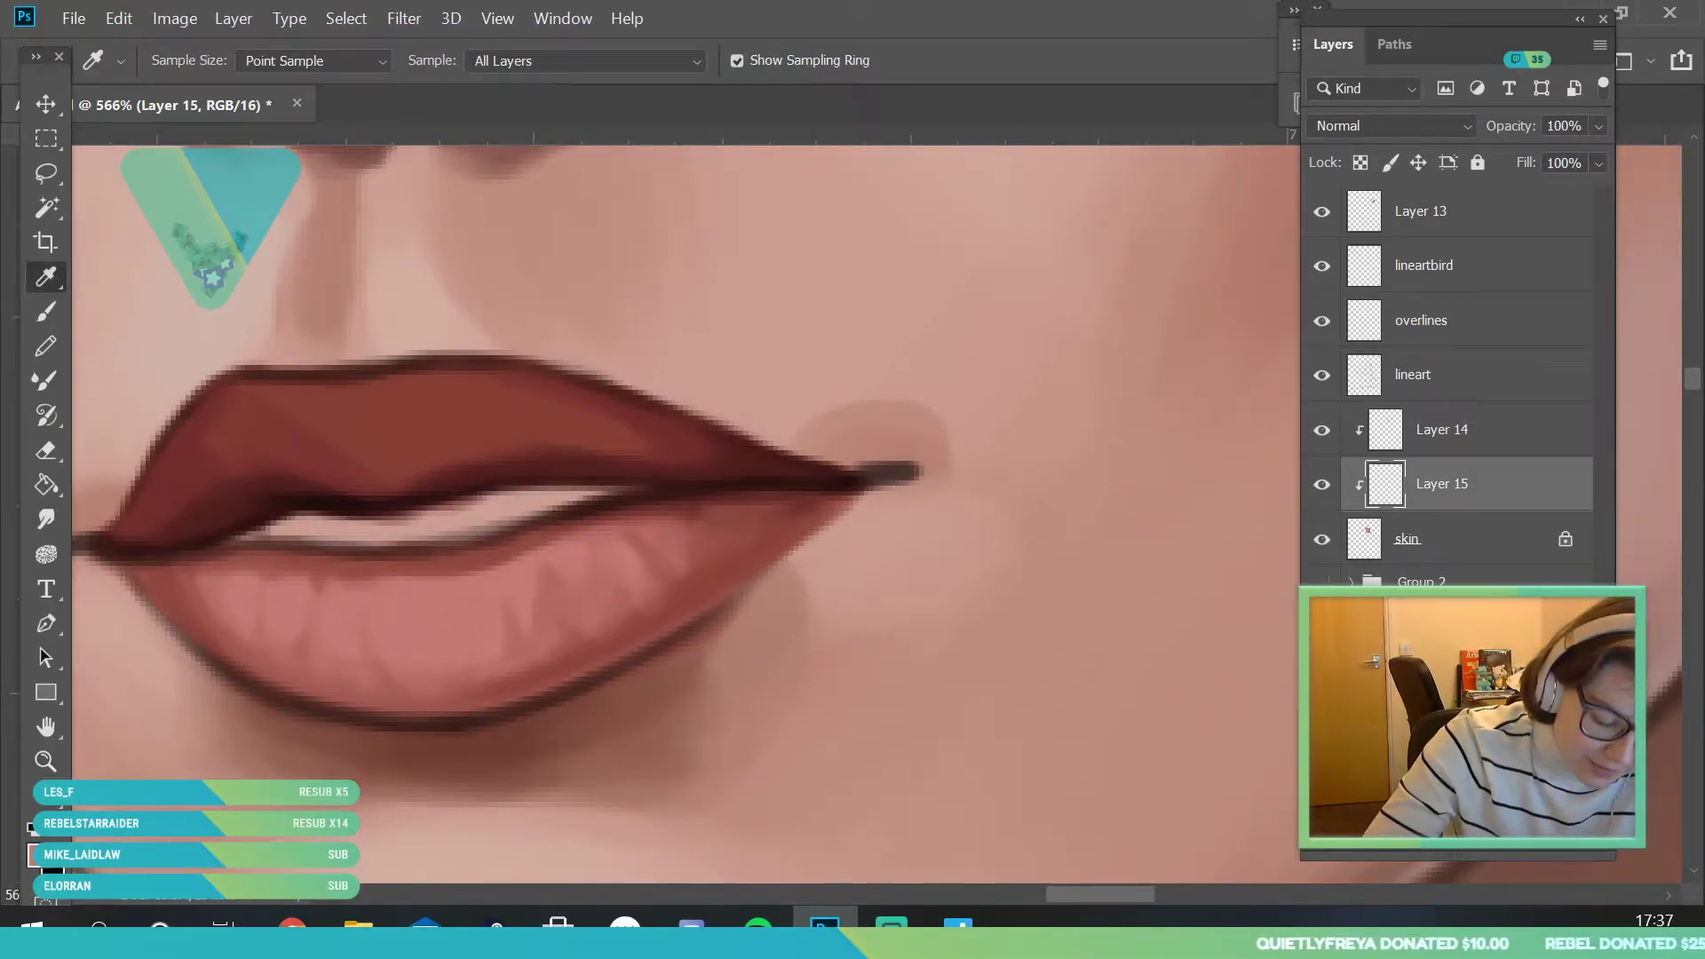
left_click(35, 854)
left_click_drag(966, 187, 978, 175)
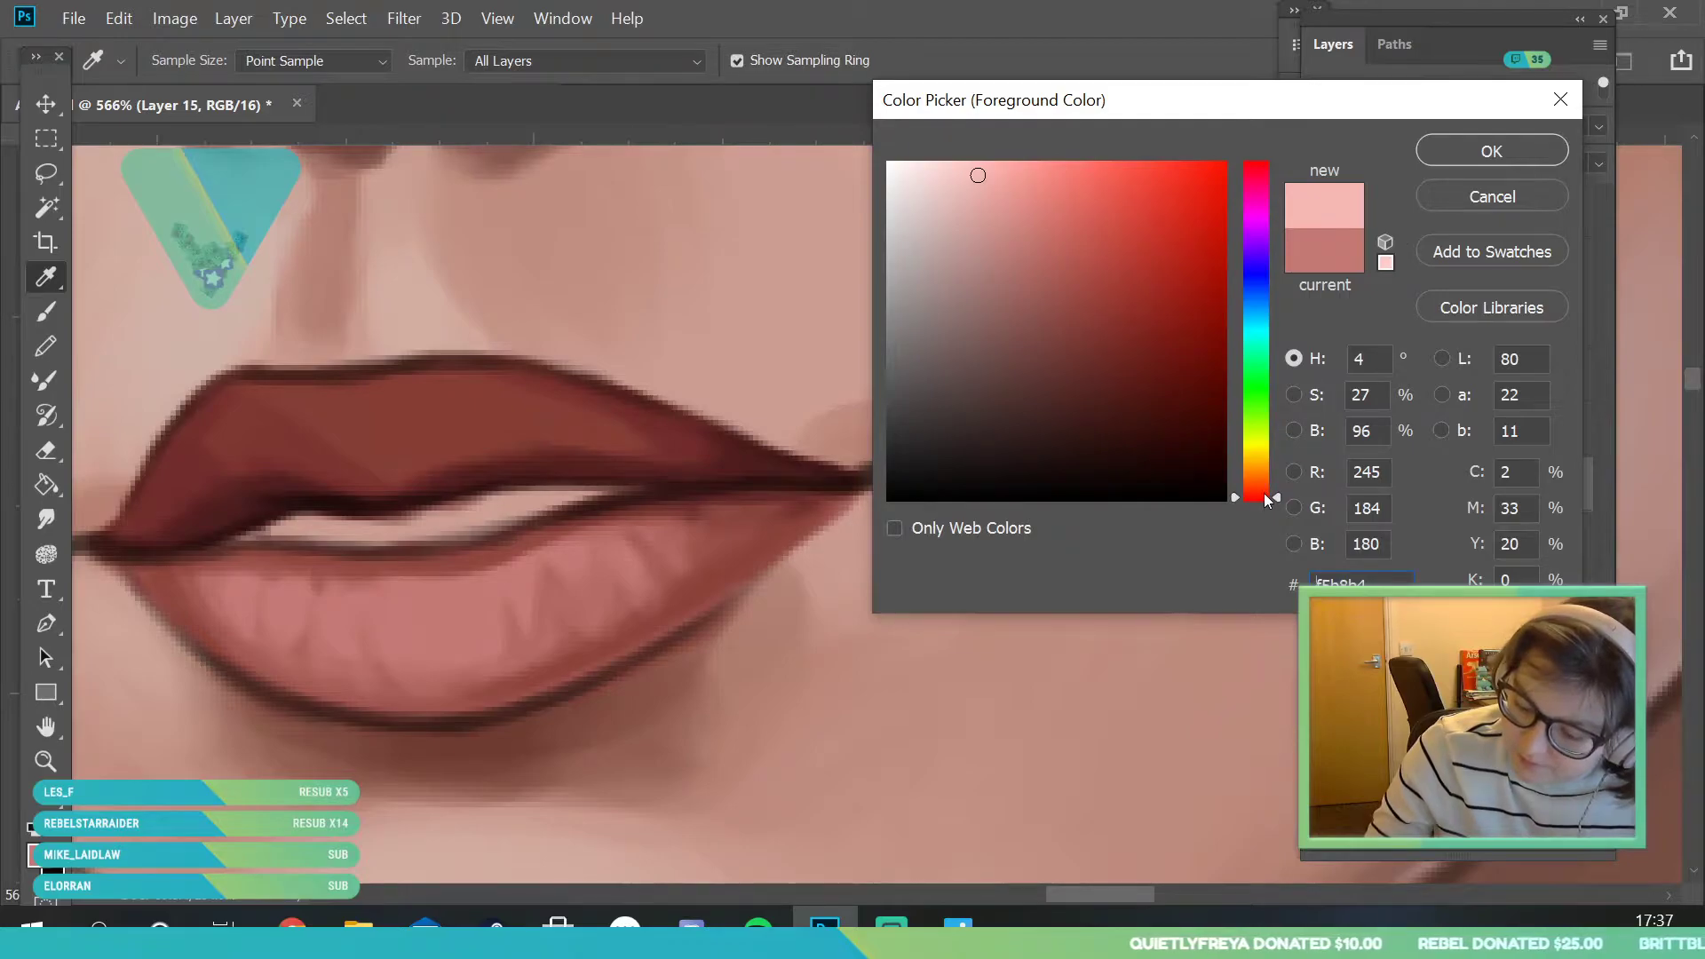
left_click(1456, 162)
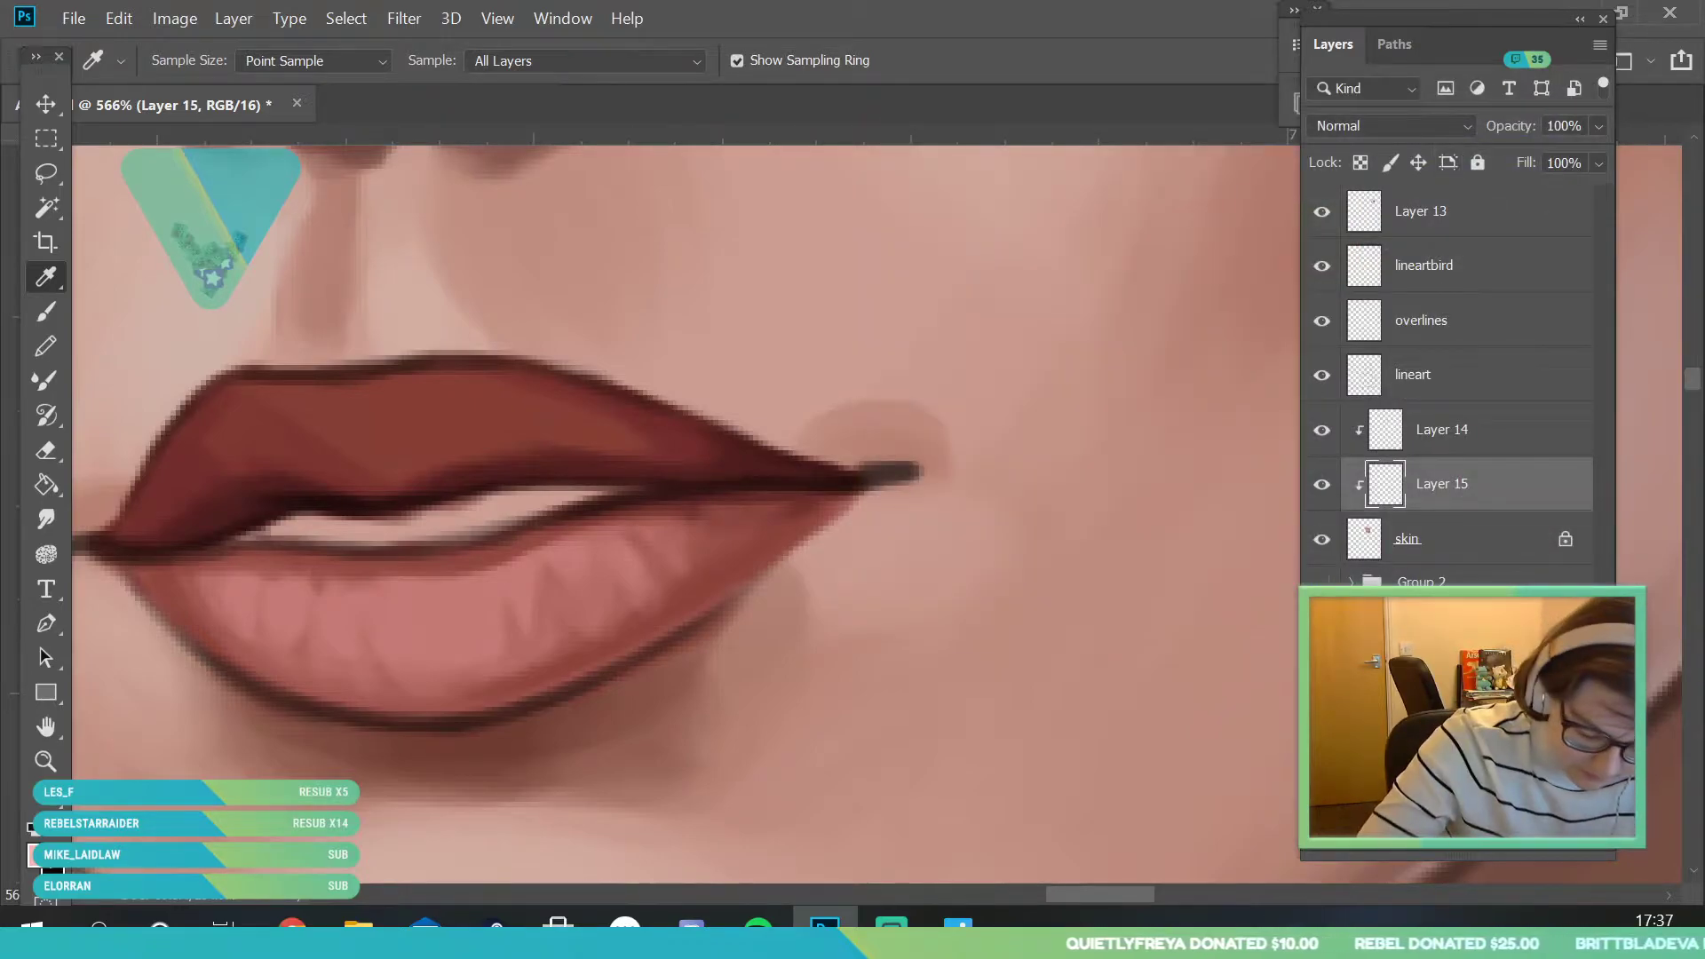
left_click(35, 855)
left_click(1262, 494)
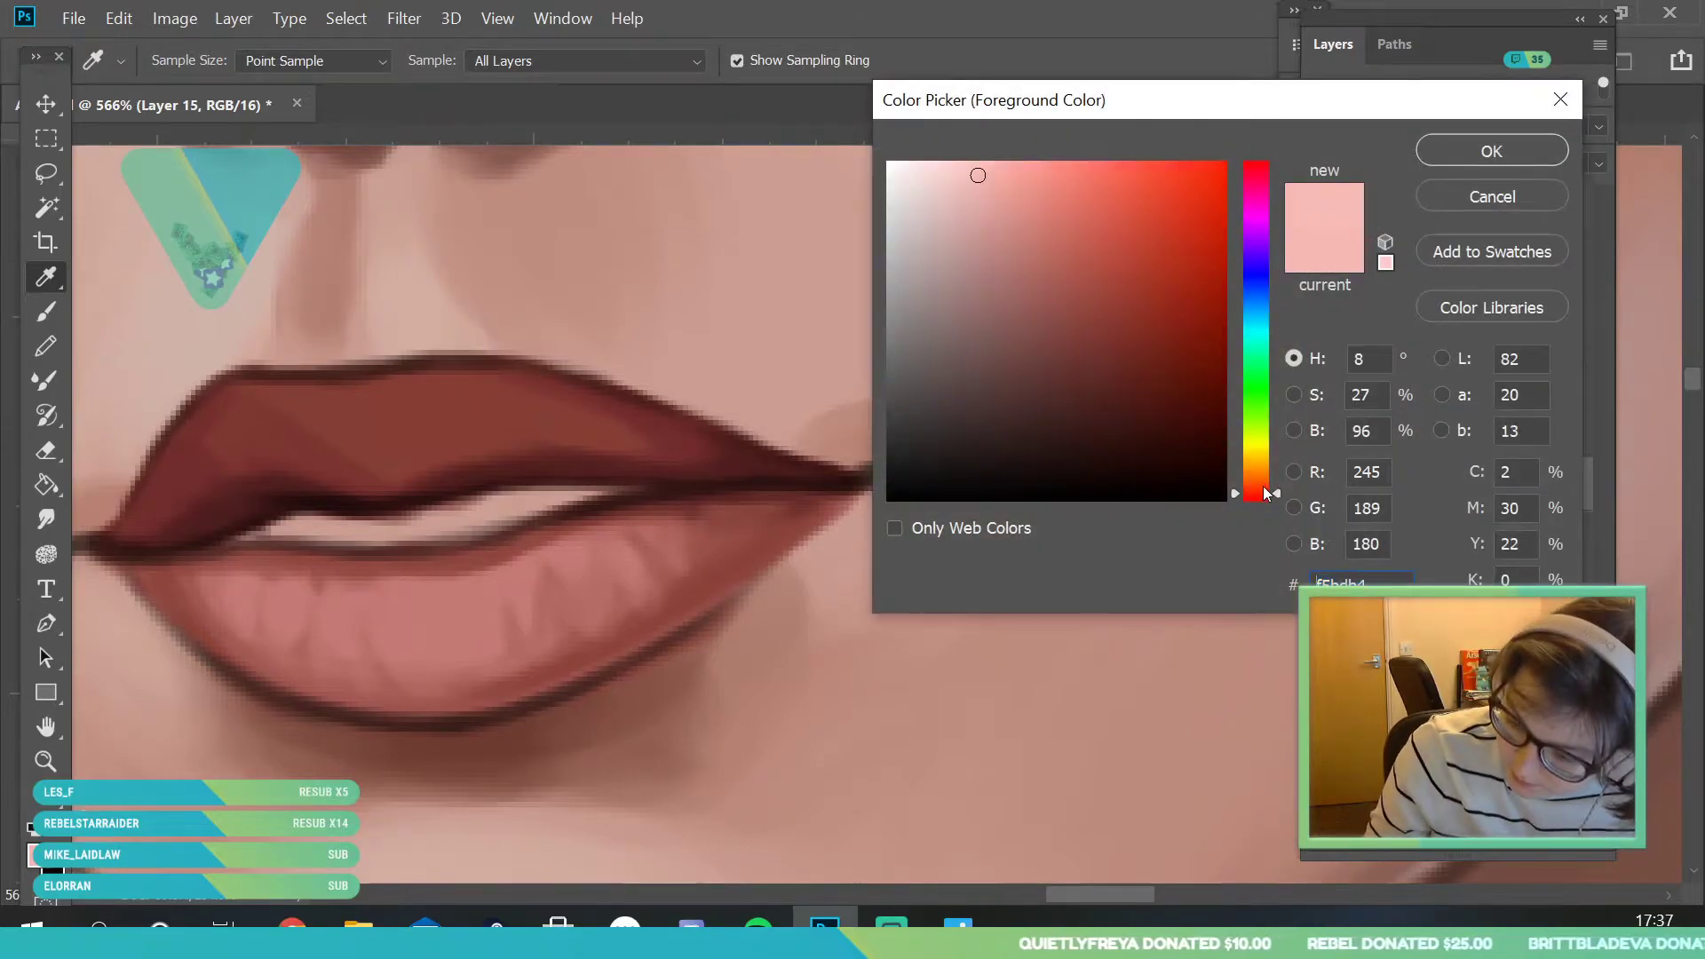
left_click(1511, 153)
- Paint short vertical pale pink highlights across the left and middle of the lower lip on Layer 15
key("b")
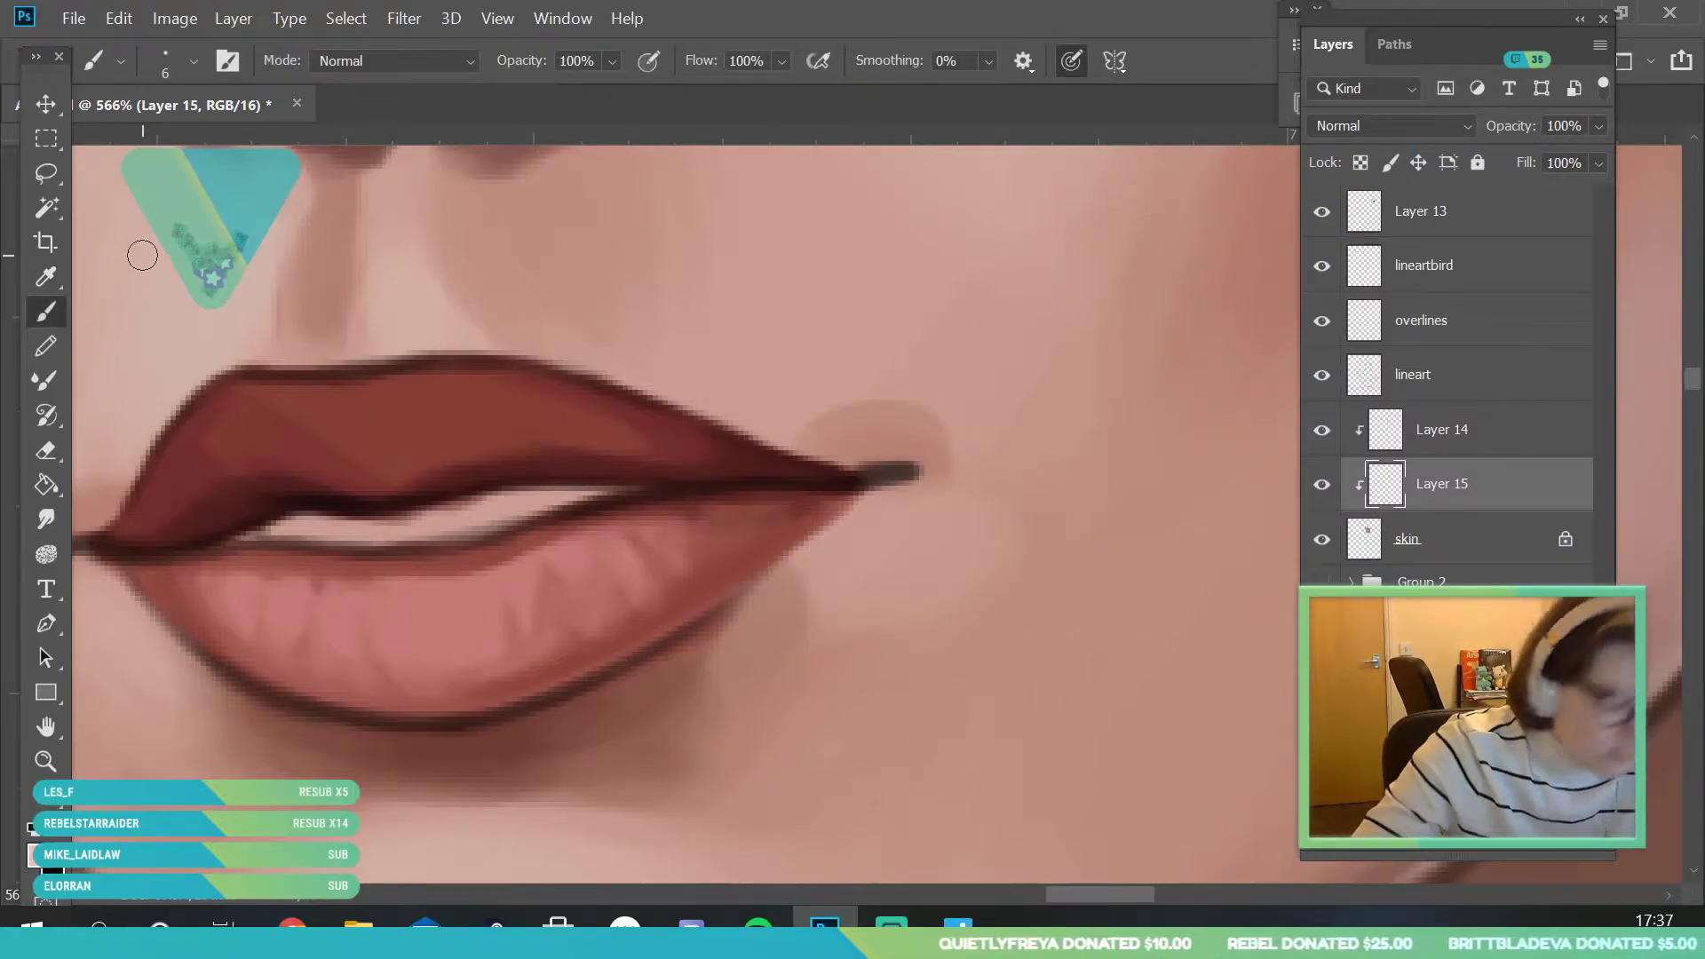
mouse_move(286, 598)
left_mouse_down()
mouse_move(328, 570)
mouse_move(325, 664)
mouse_move(338, 601)
mouse_move(353, 672)
mouse_move(387, 672)
mouse_move(382, 575)
mouse_move(407, 652)
mouse_move(455, 662)
mouse_move(463, 603)
mouse_move(493, 656)
mouse_move(480, 557)
mouse_move(533, 609)
left_mouse_up()
left_click_drag(269, 633, 277, 588)
- Soften the lower lip's highlights with pinks sampled around them and add fainter highlights towards the right side
left_click_drag(307, 757, 393, 692)
scroll(152, 334, "up", 3)
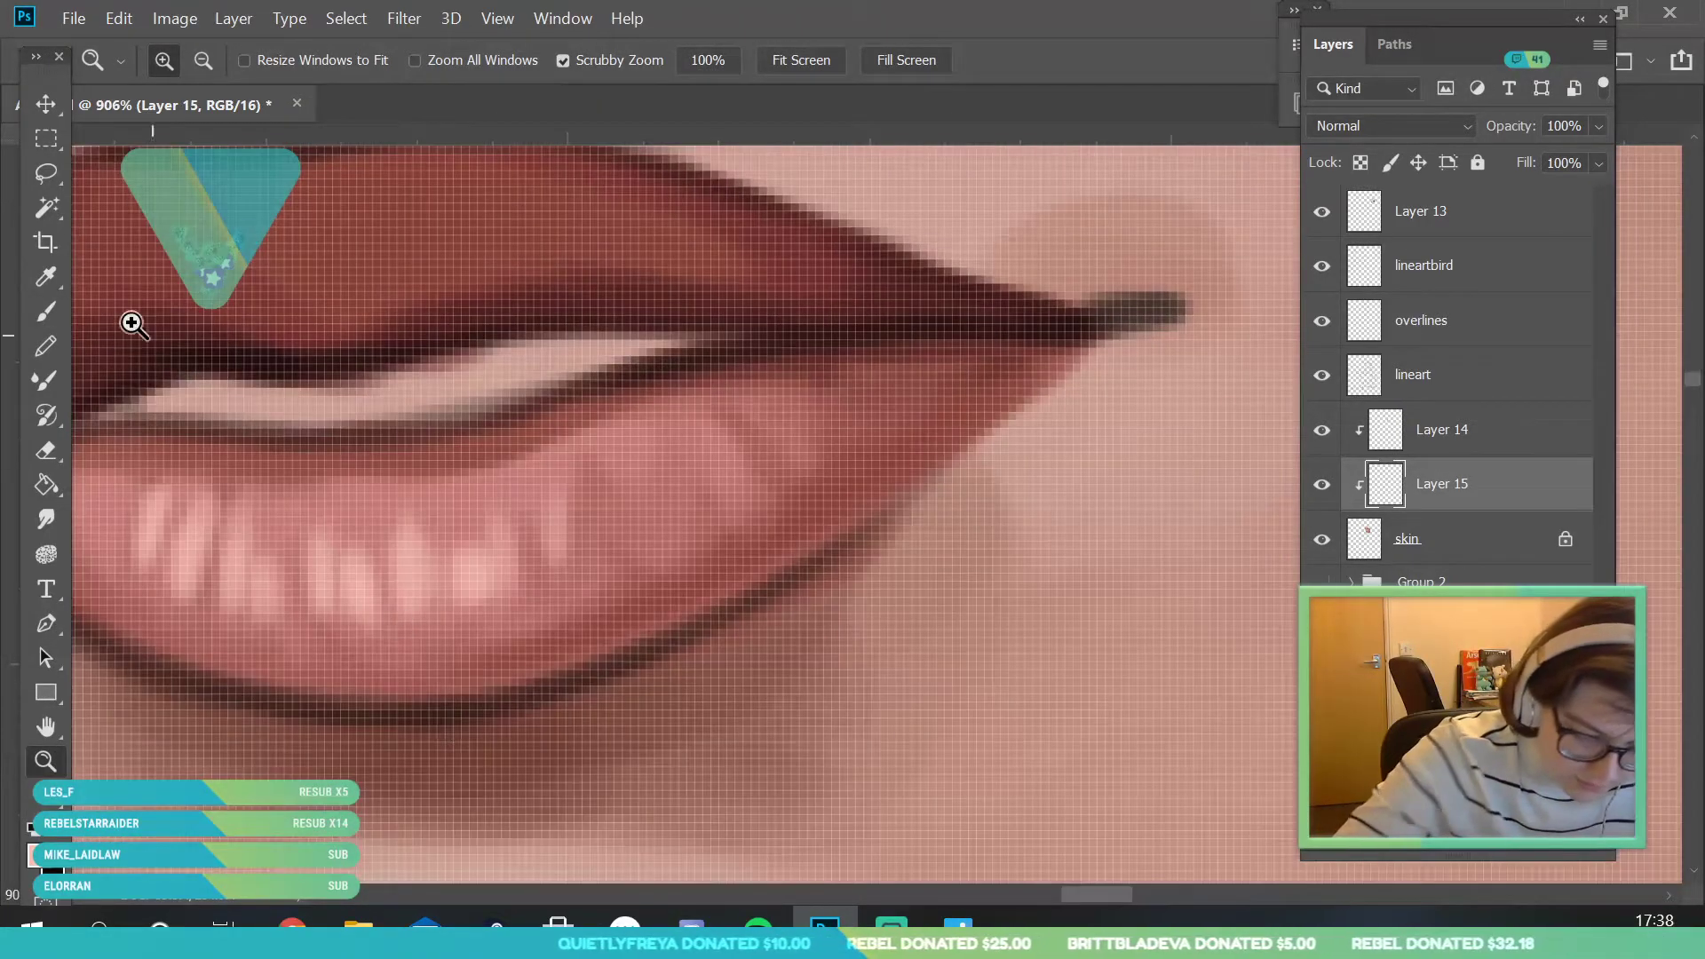
scroll(137, 368, "down", 2)
key("i")
left_click(288, 496)
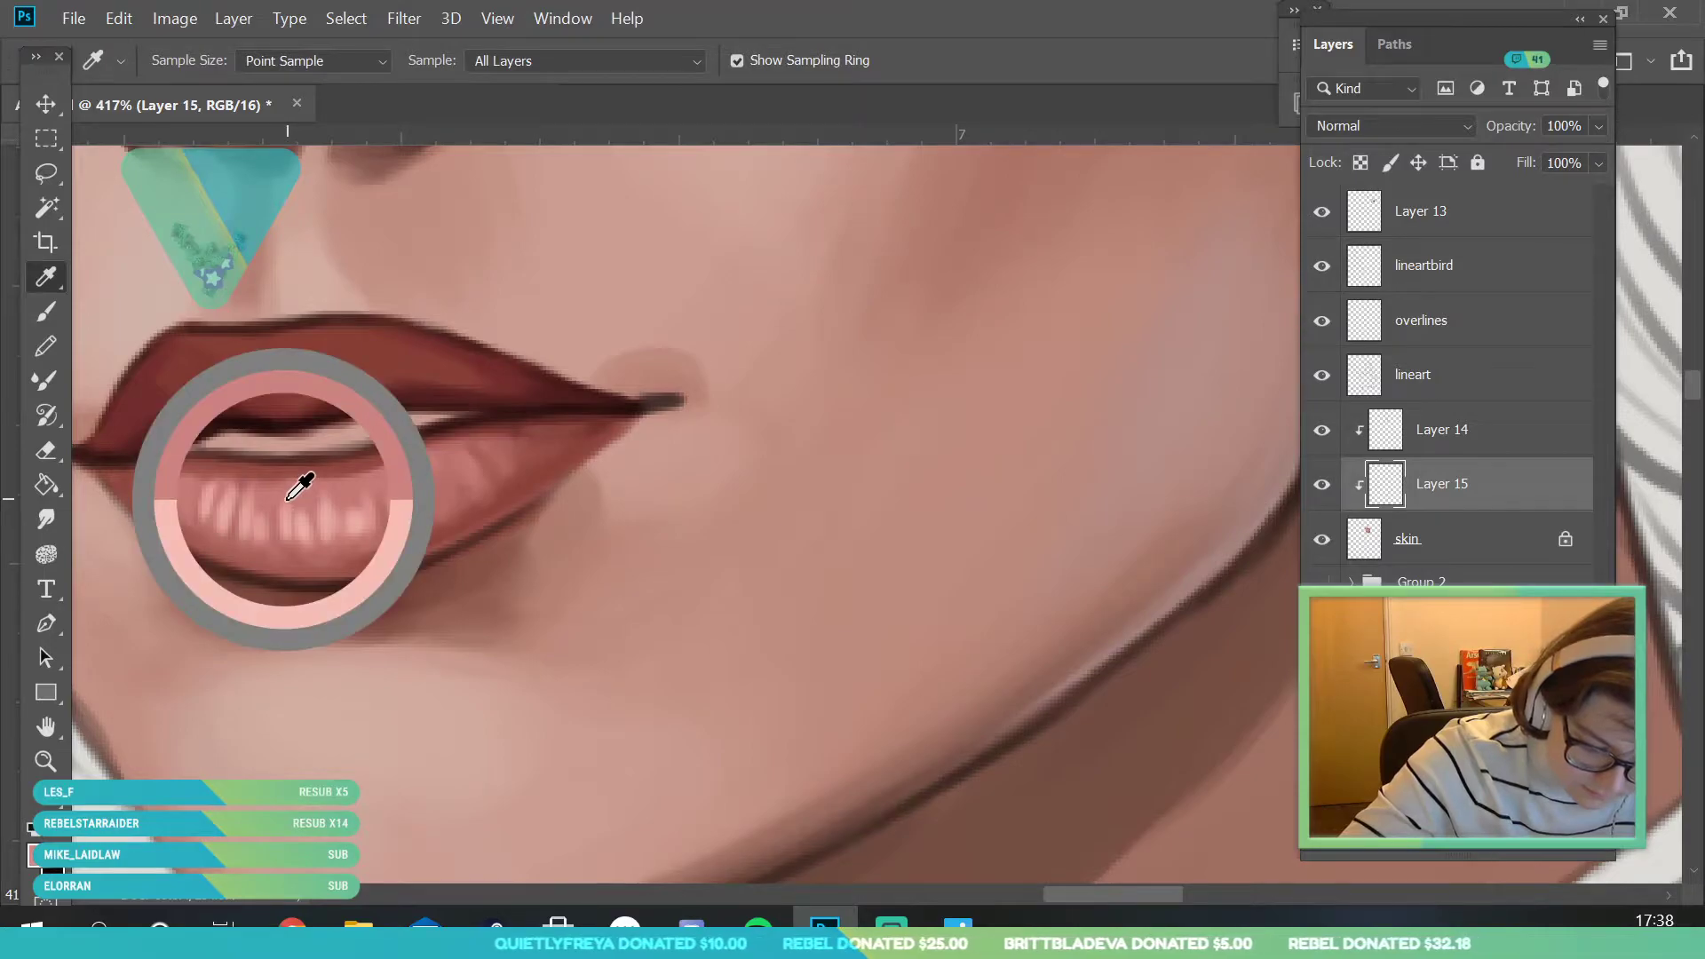
left_click(267, 487)
key("b")
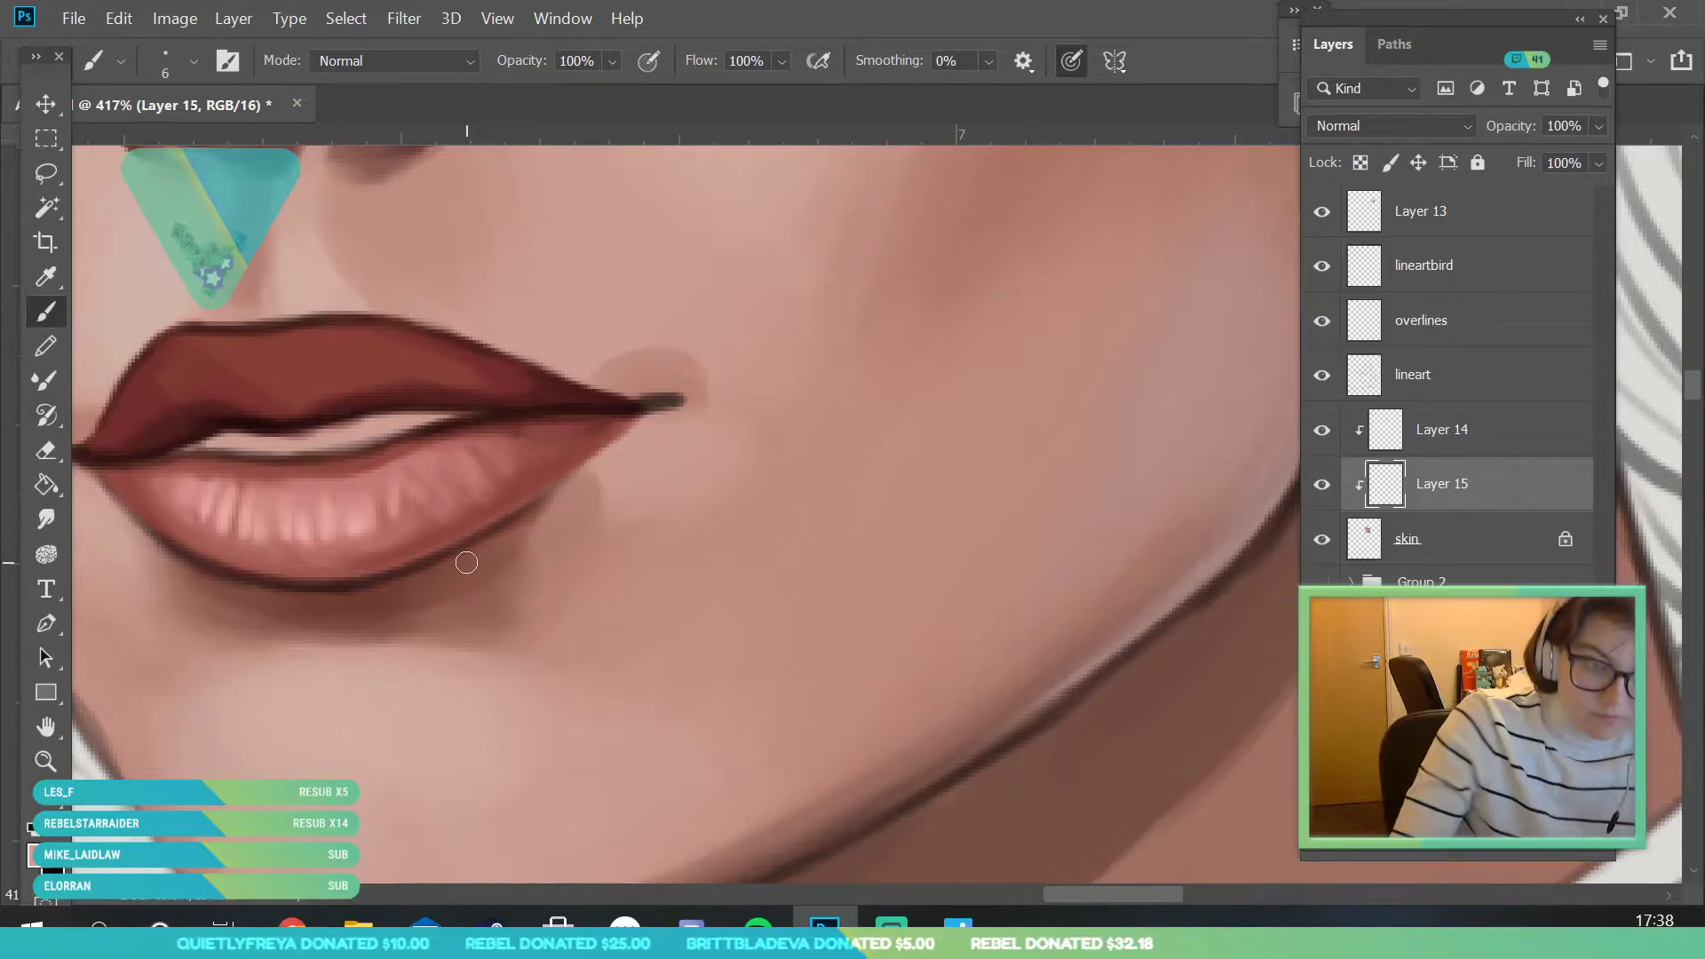
- Check the highlighted lips against the whole figure and face, and examine the mouth up close
left_click(55, 762)
left_click_drag(384, 548, 222, 768)
left_click_drag(426, 604, 365, 690)
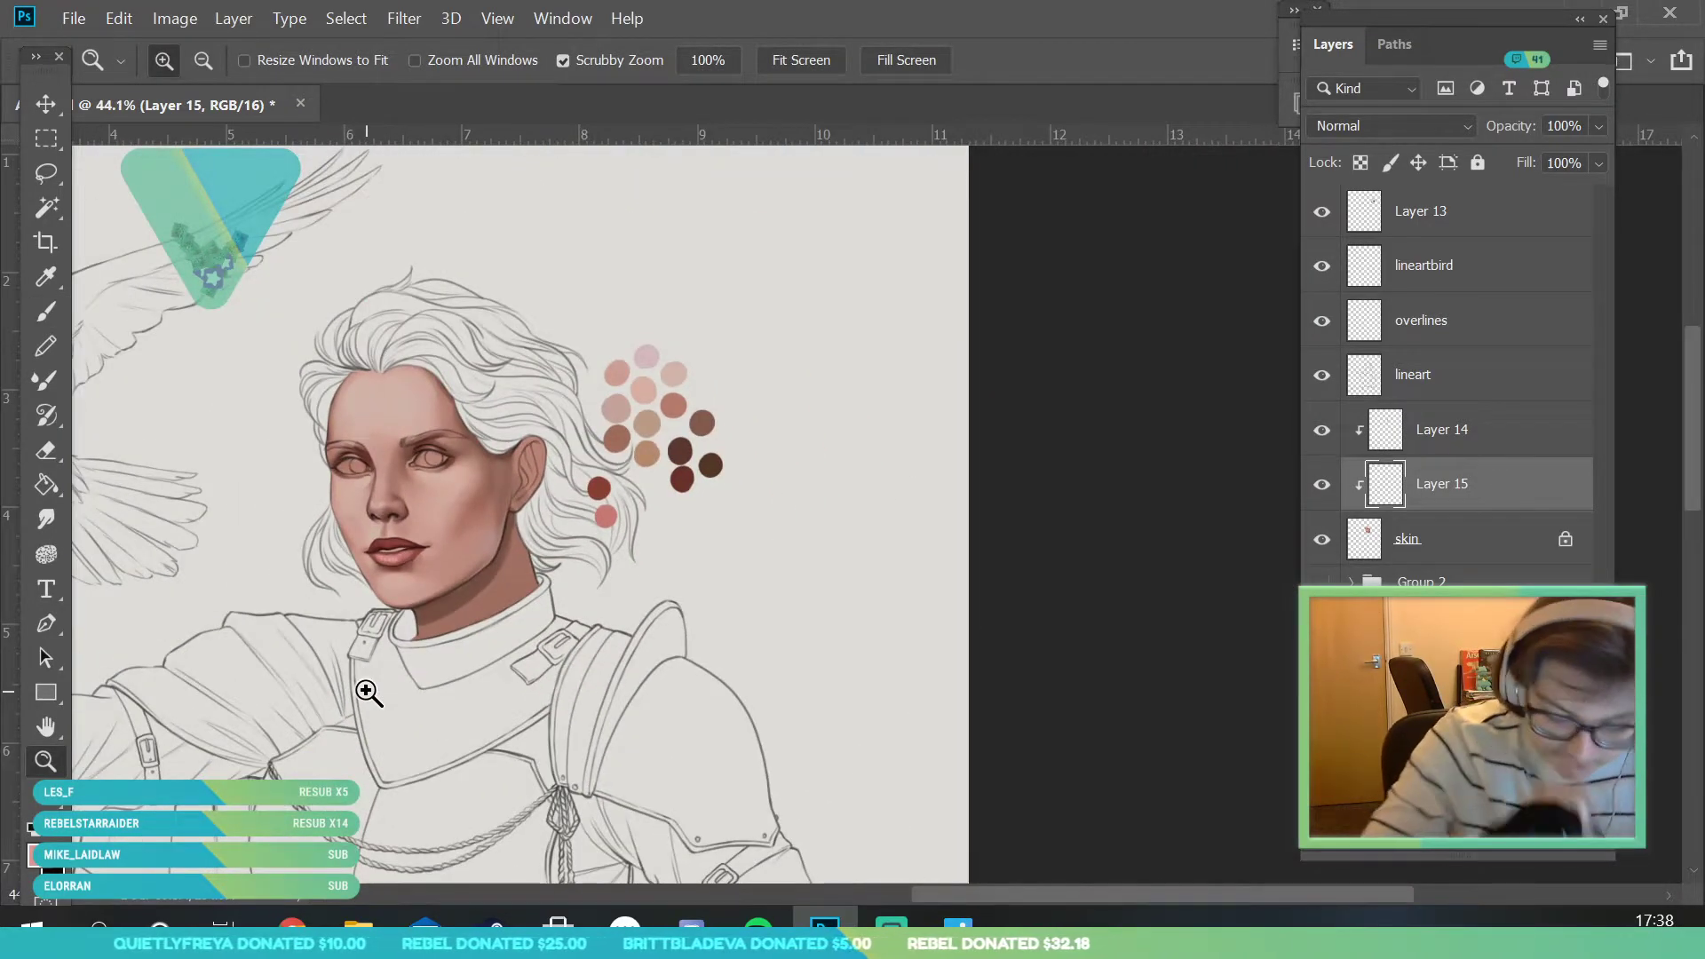
left_click_drag(437, 646, 443, 644)
scroll(358, 636, "up", 4)
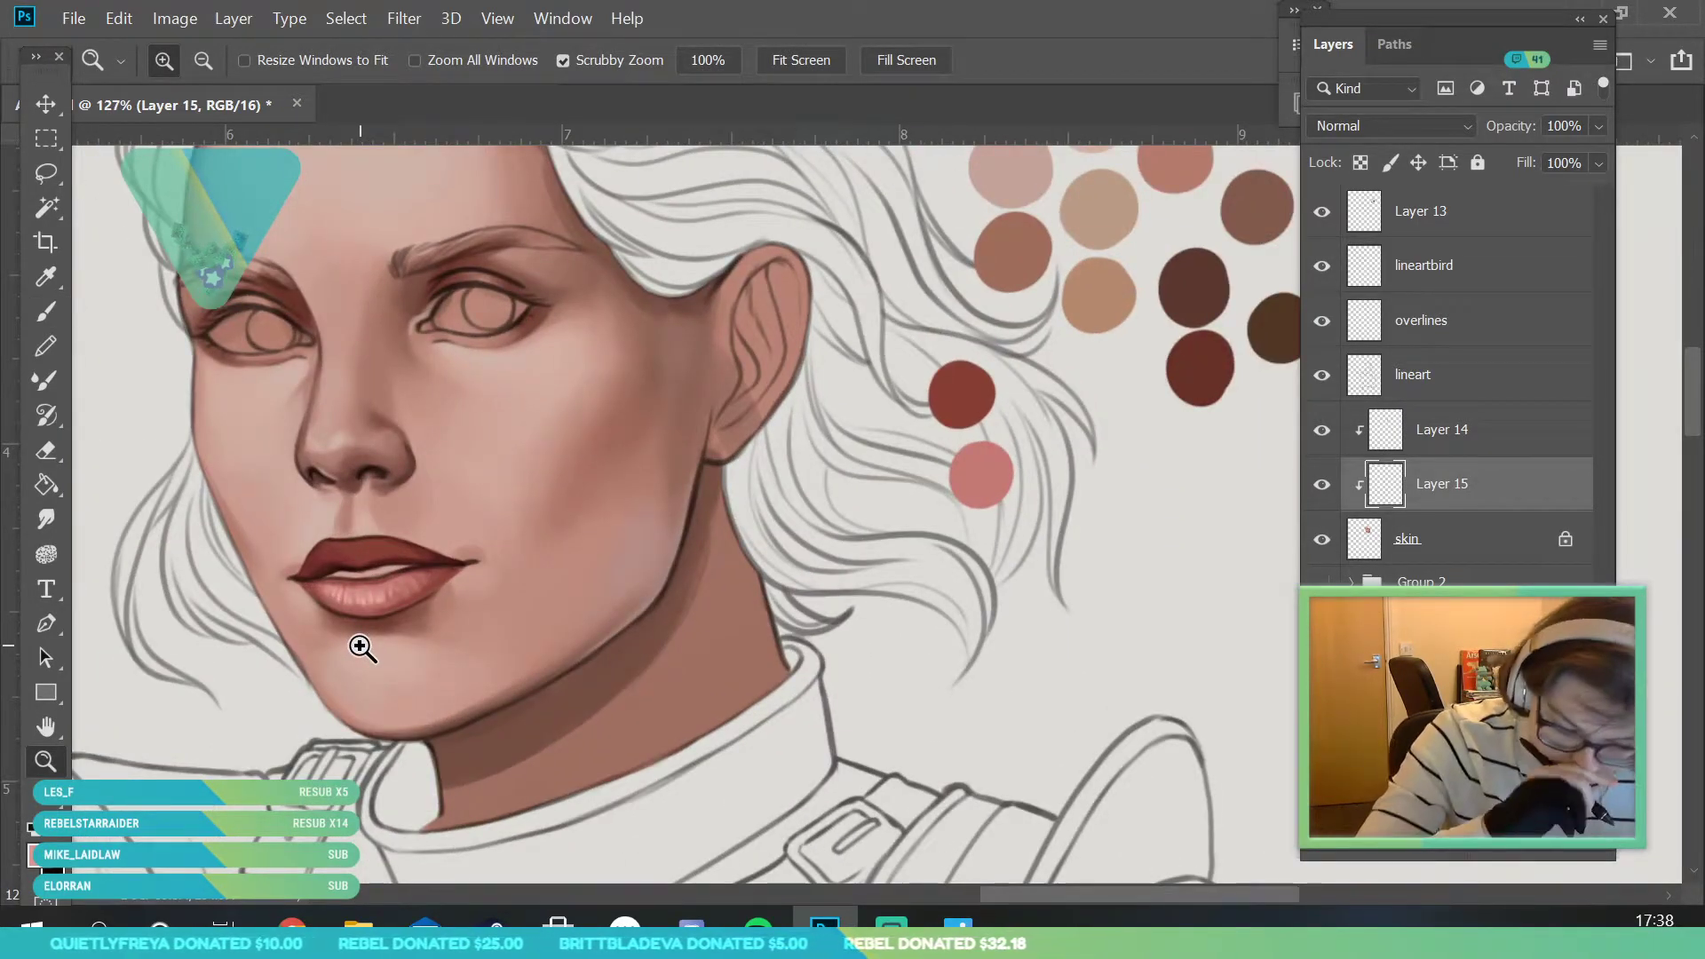
scroll(361, 648, "up", 2)
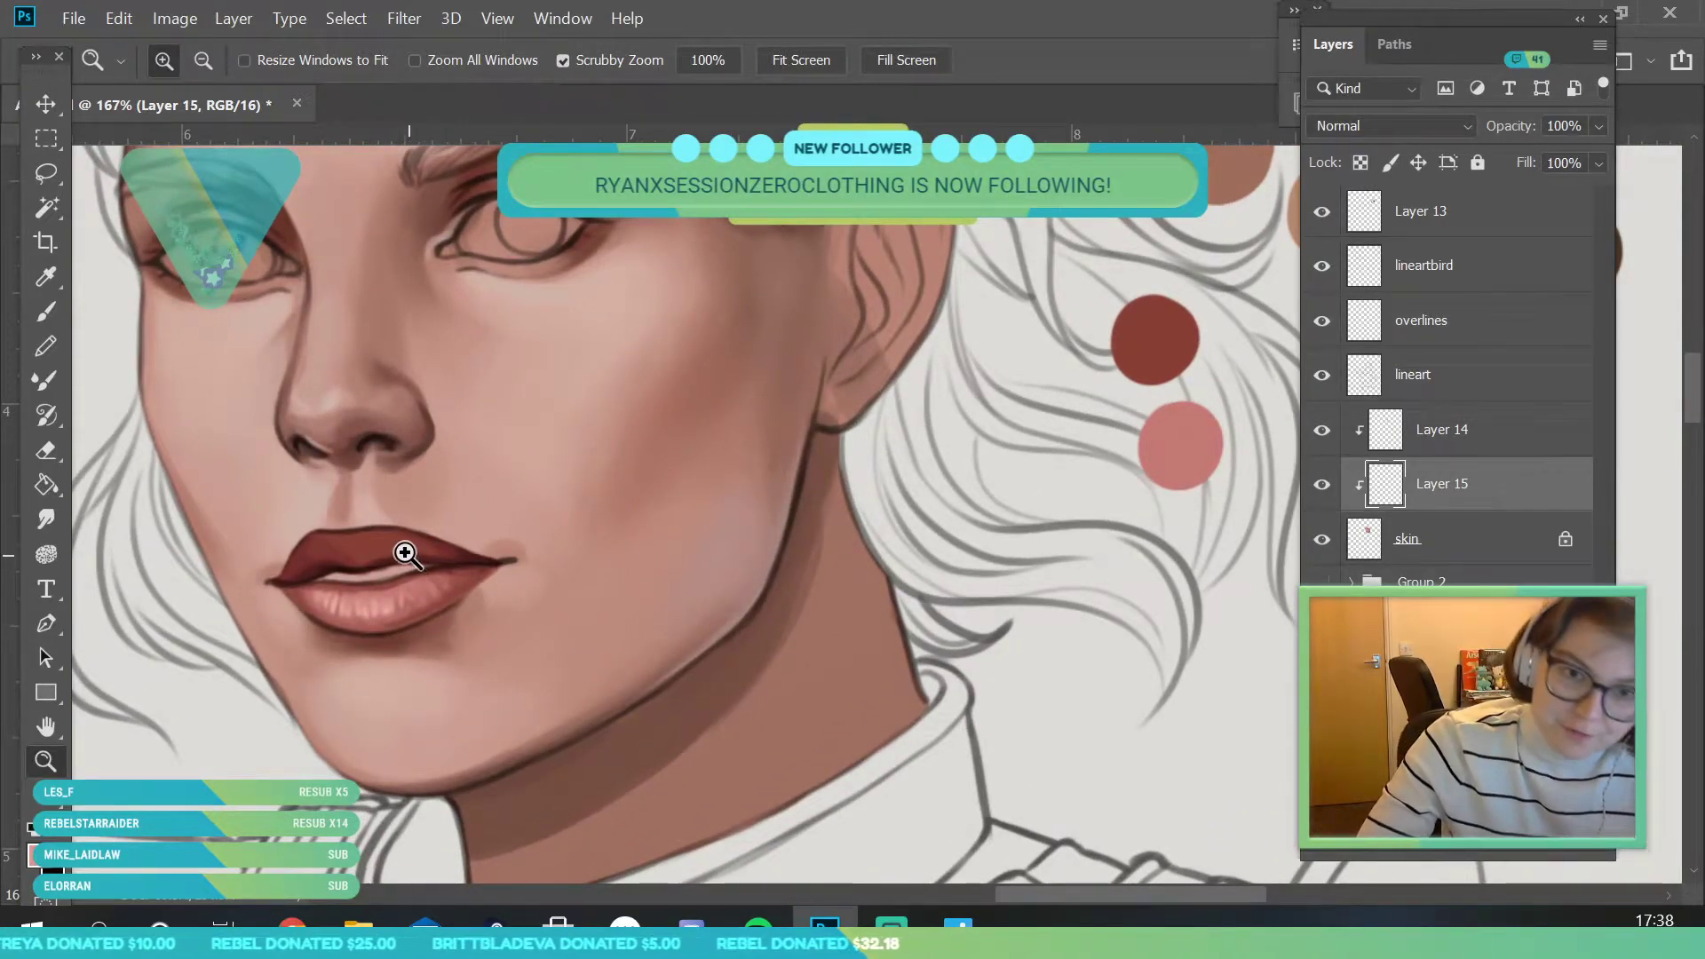
scroll(409, 555, "up", 2)
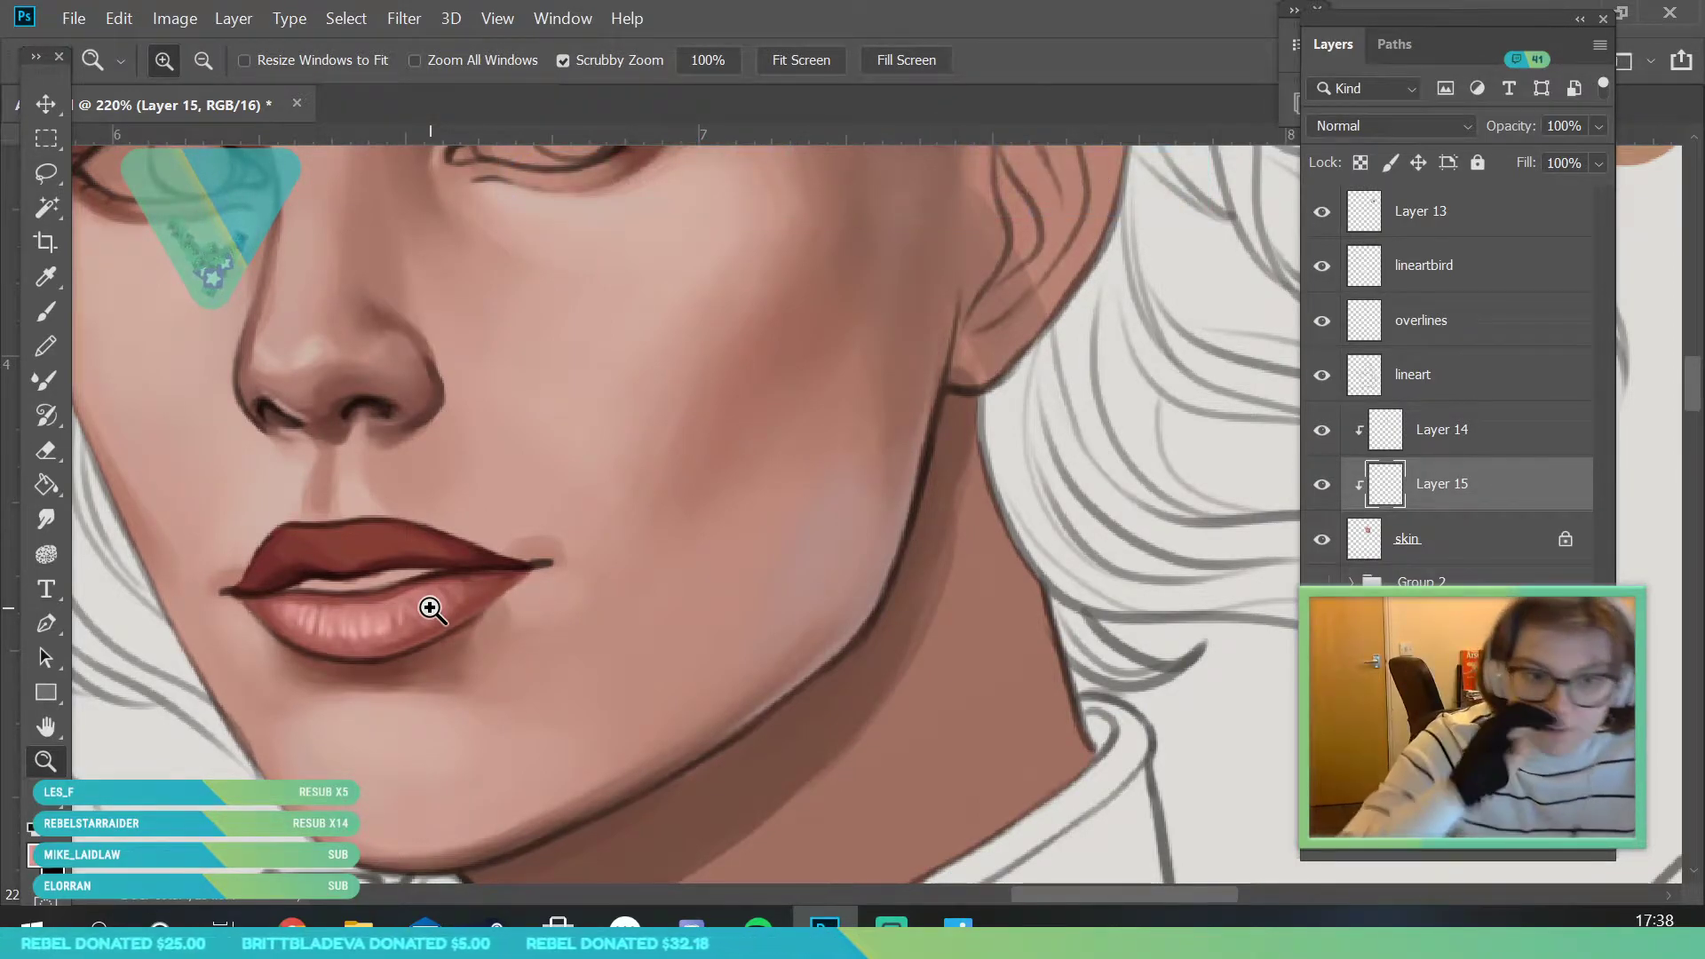
scroll(471, 491, "up", 1)
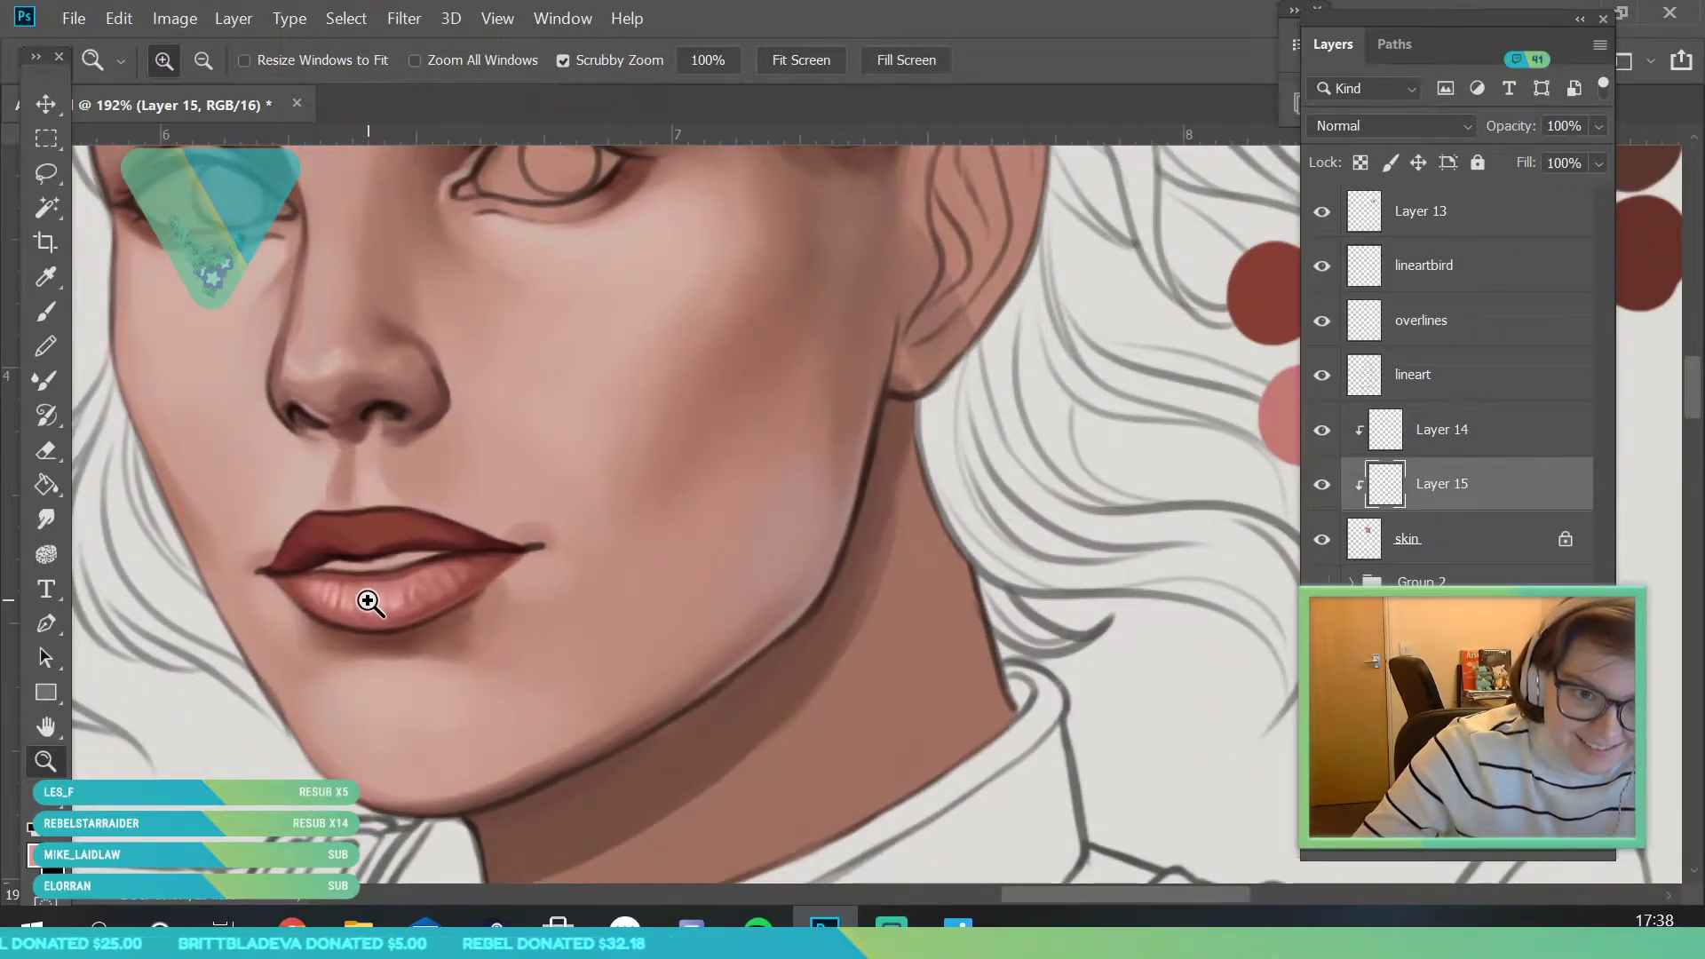
scroll(382, 622, "up", 1)
scroll(530, 480, "up", 1)
scroll(293, 568, "up", 1)
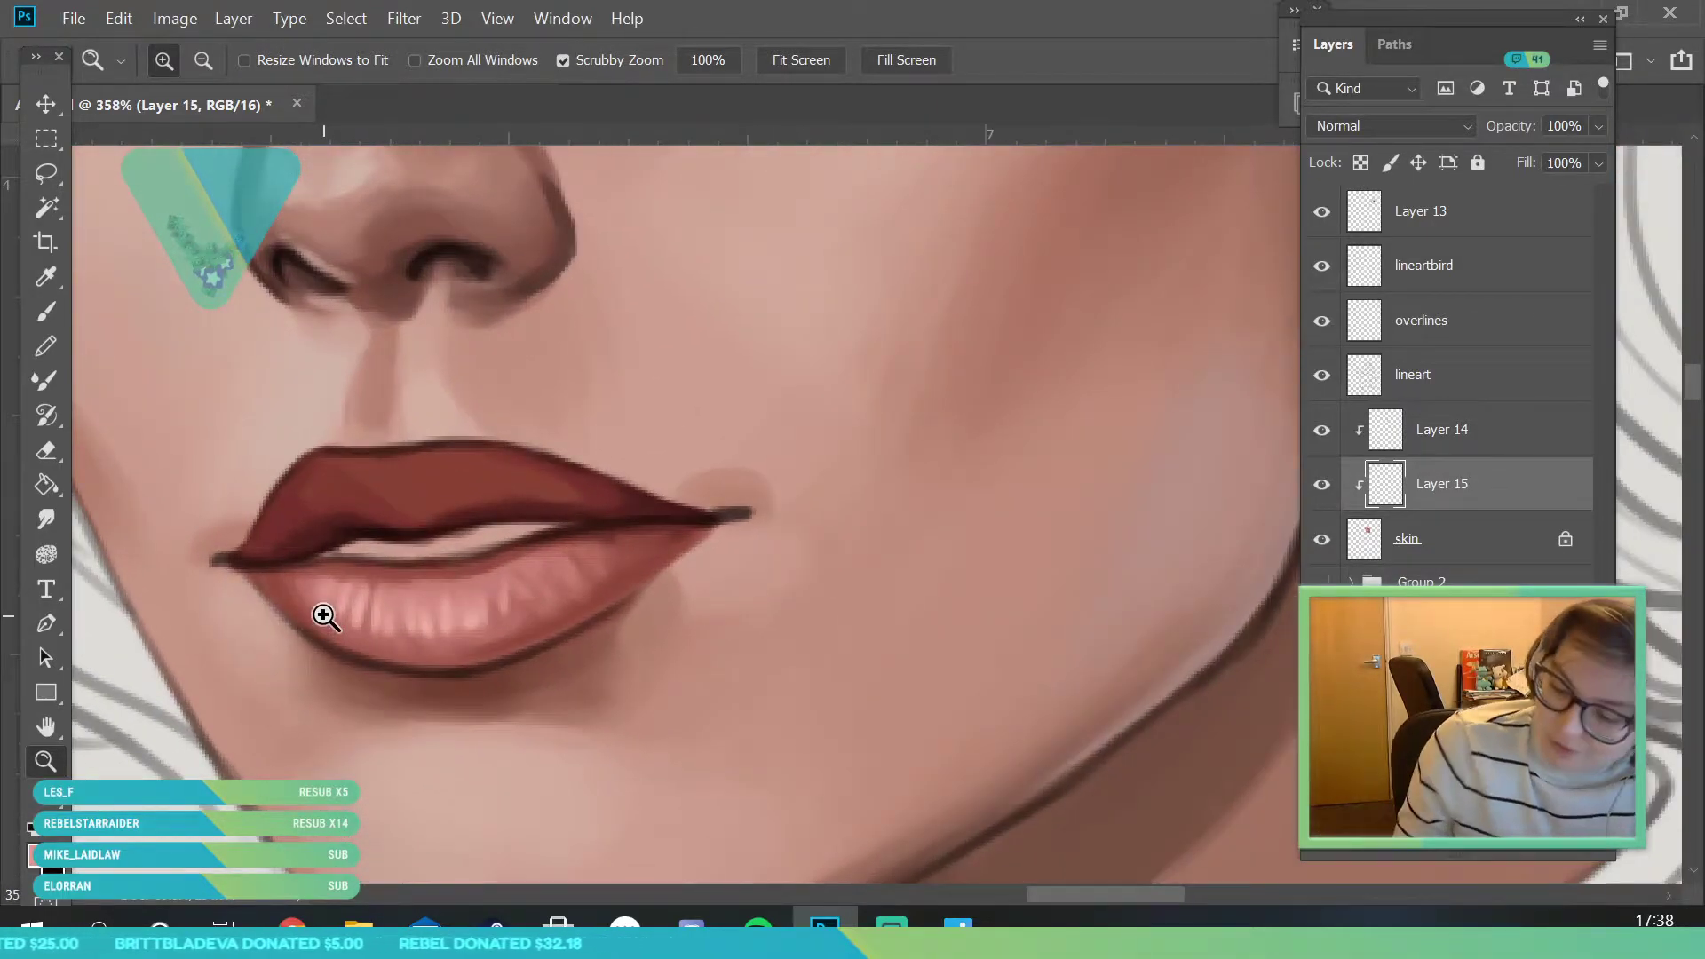
- On Layer 14, sample the lower lip's deeper pink and brush it over the middle of the upper lip with a size 21 brush
left_click(1465, 442)
scroll(369, 457, "up", 1)
scroll(259, 434, "up", 1)
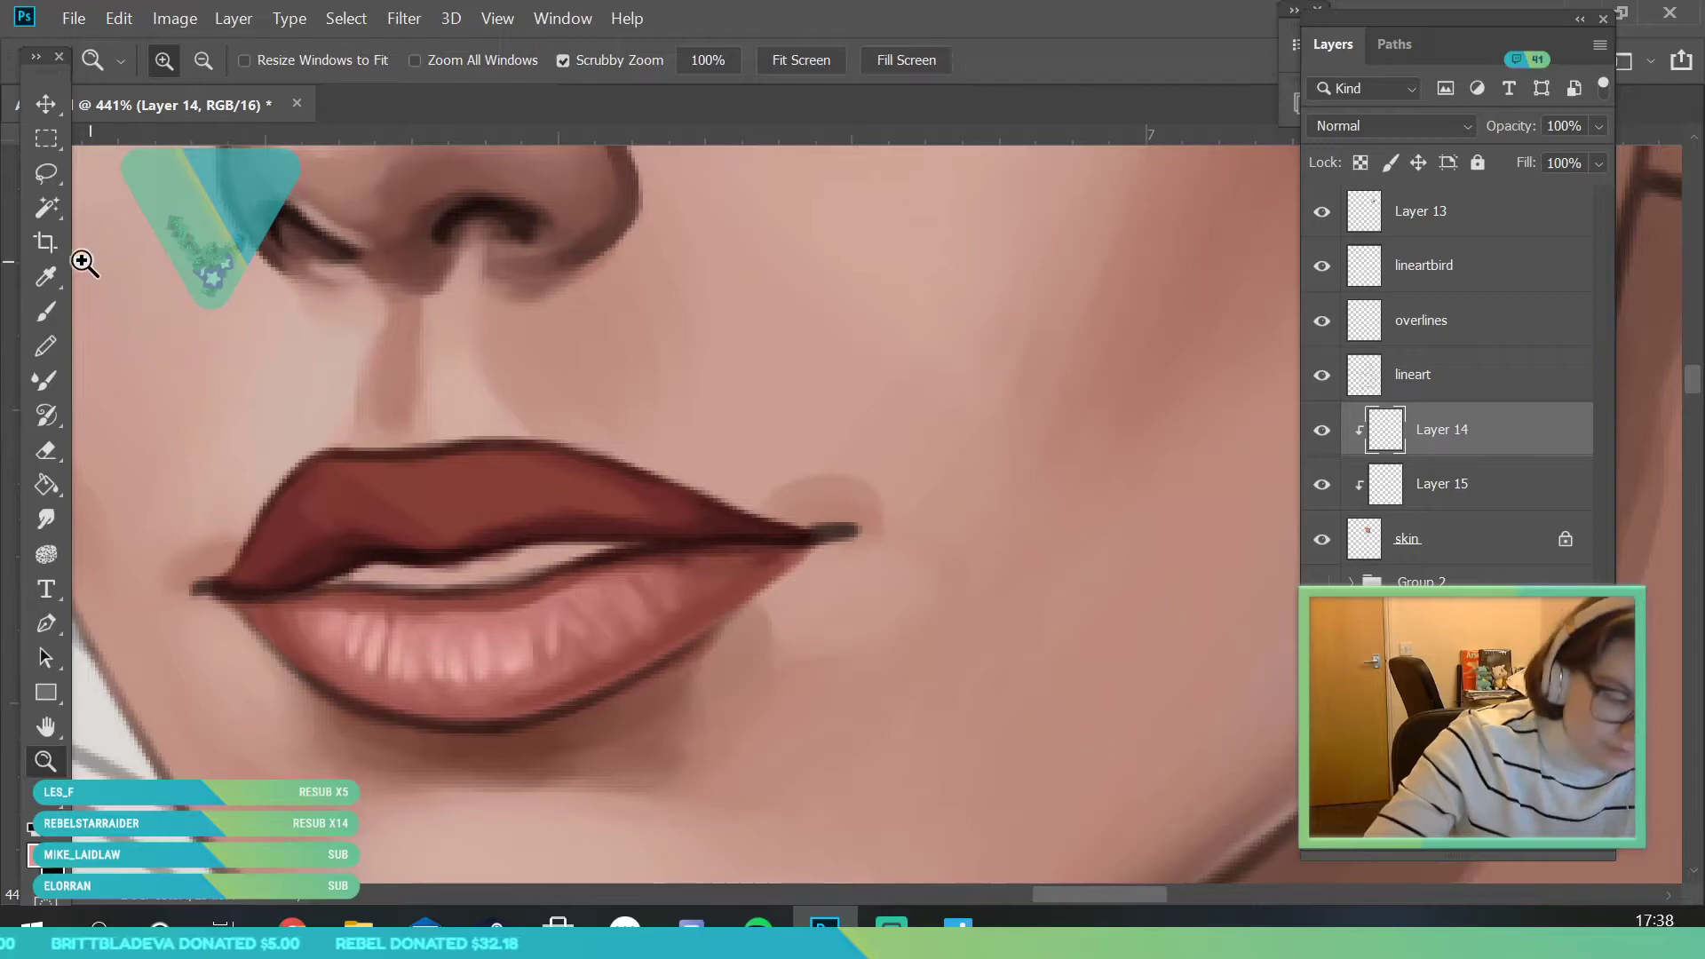
left_click(45, 278)
left_click(682, 528)
left_click(45, 311)
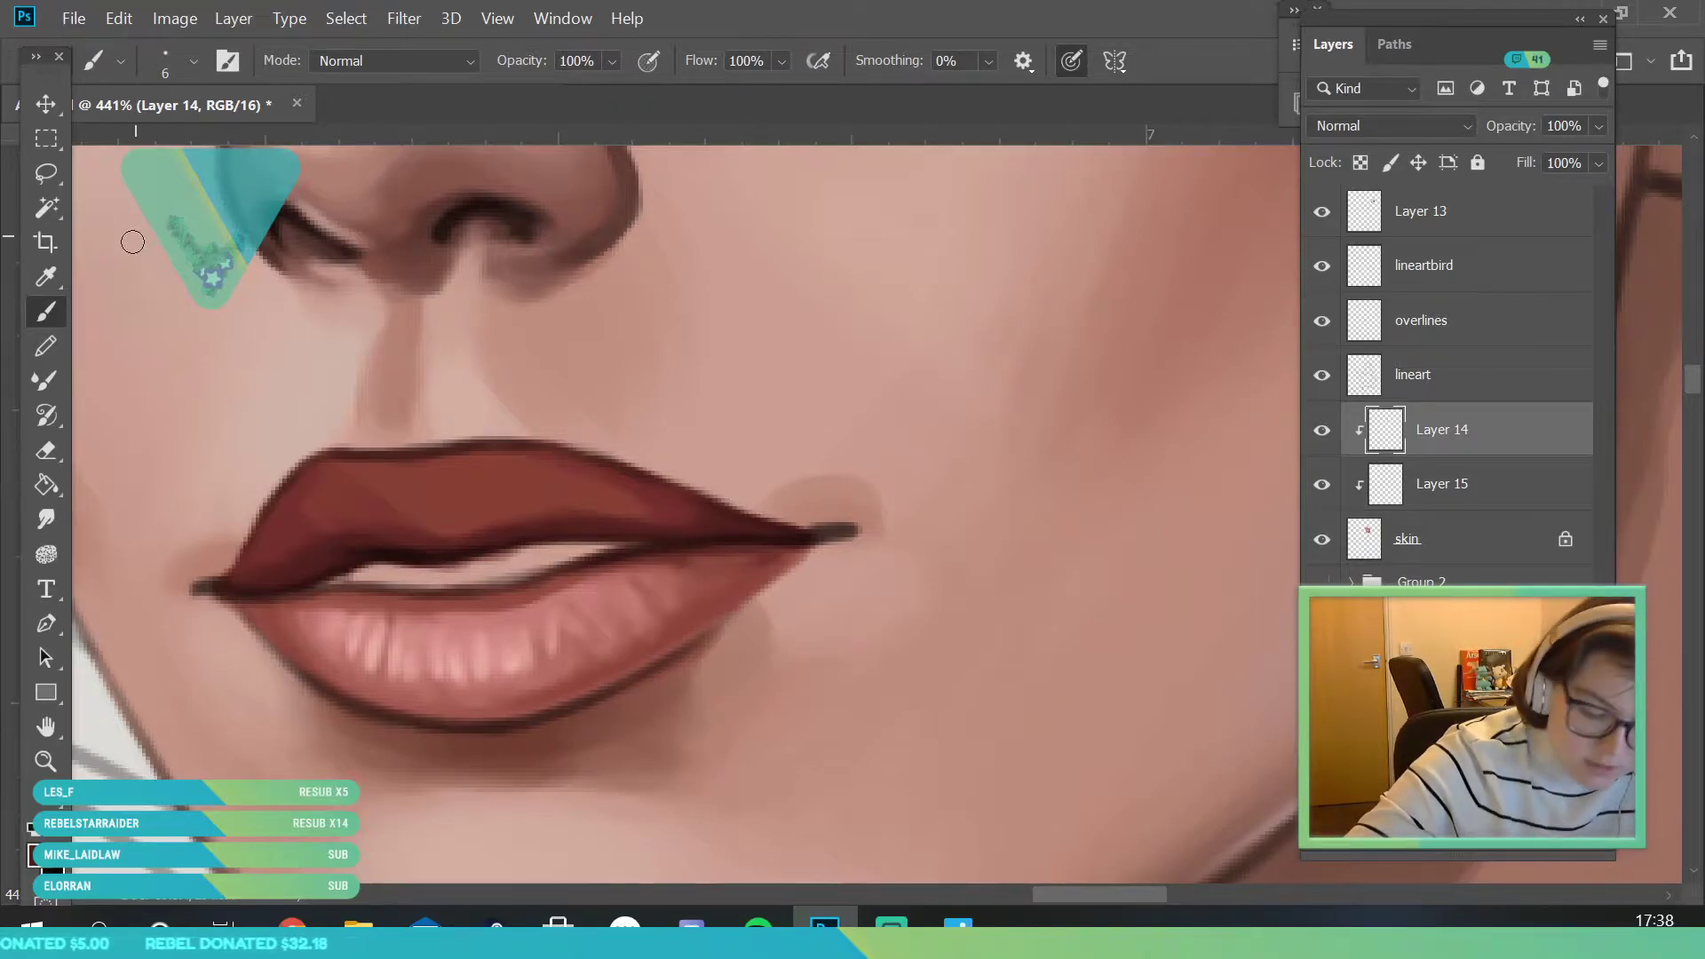
key("i")
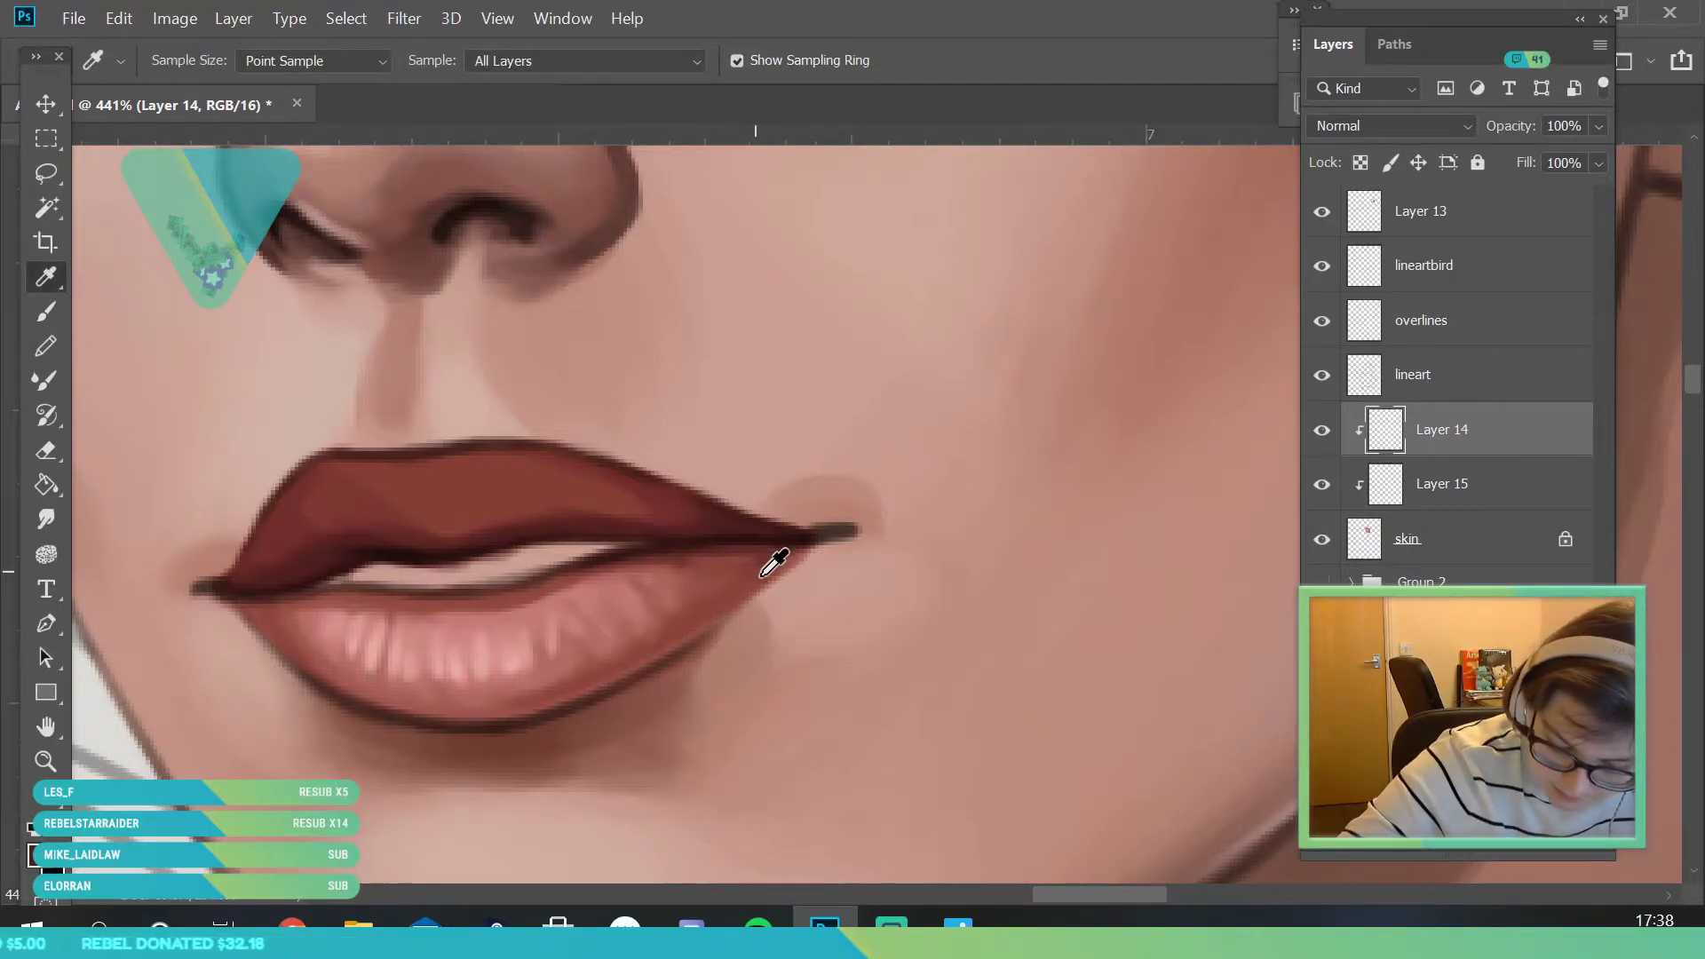
left_click(524, 708)
left_click(46, 310)
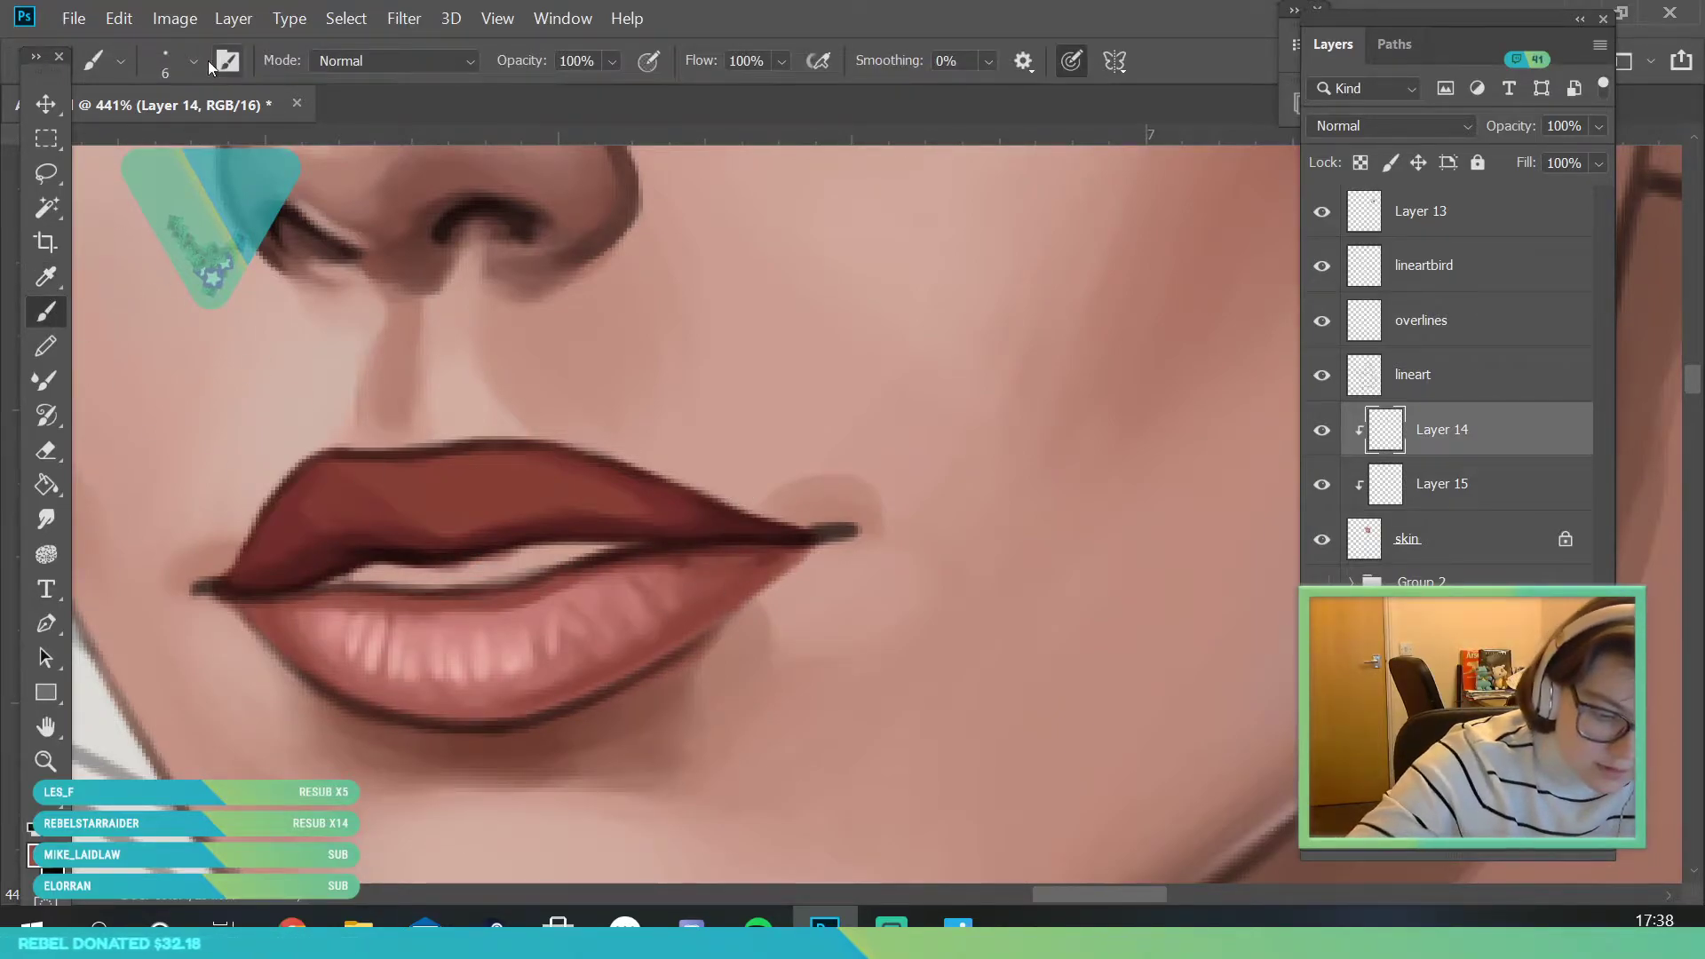
left_click(193, 61)
left_click_drag(153, 145, 167, 145)
left_click(563, 455)
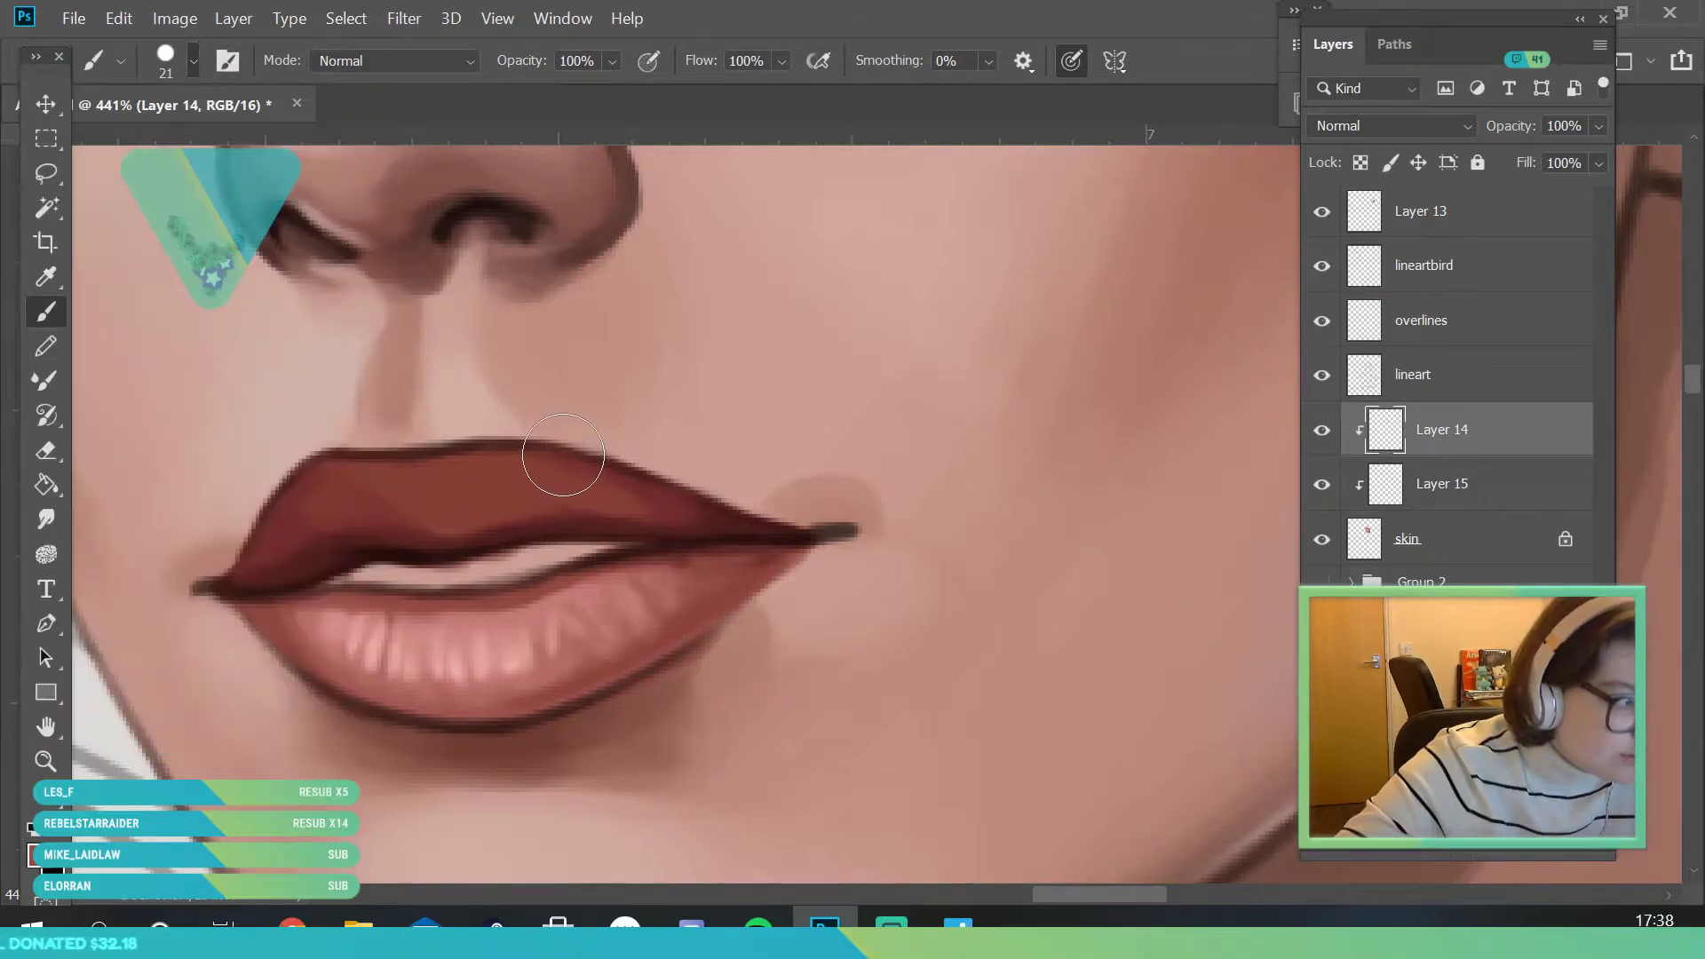
mouse_move(384, 489)
left_mouse_down()
mouse_move(427, 490)
mouse_move(292, 480)
mouse_move(438, 506)
mouse_move(475, 462)
mouse_move(615, 499)
mouse_move(527, 464)
left_mouse_up()
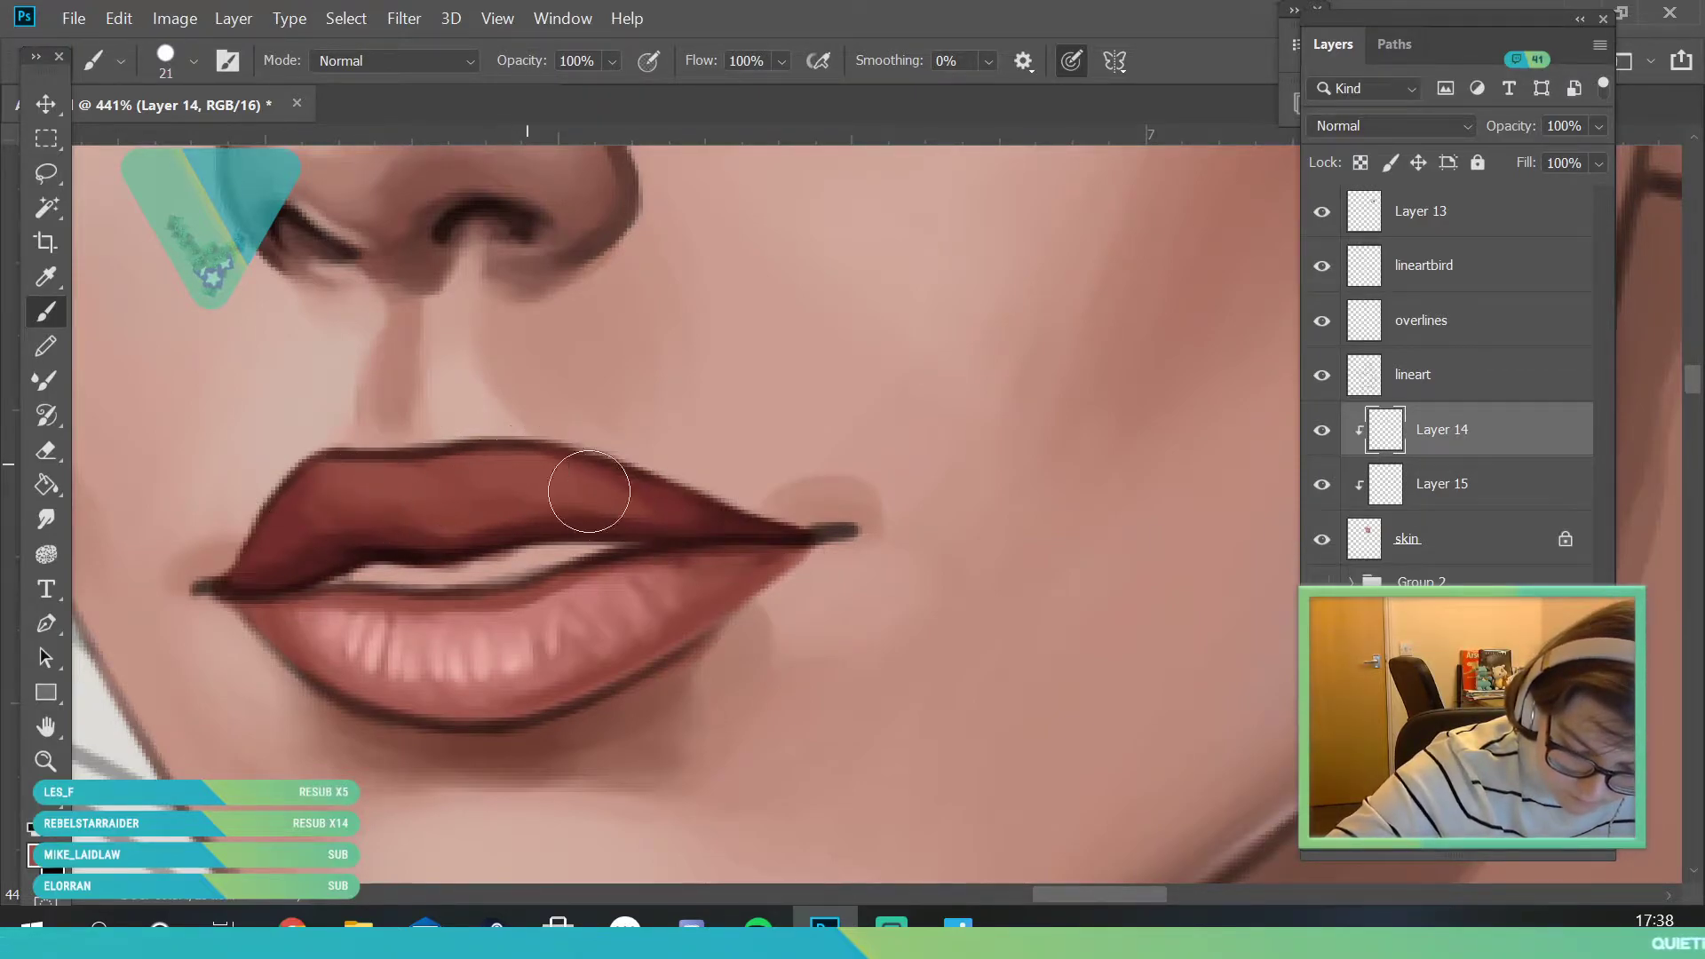
- Refine the upper lip's shading on Layer 14 with a sampled lip colour and a size 7 brush
left_click(45, 761)
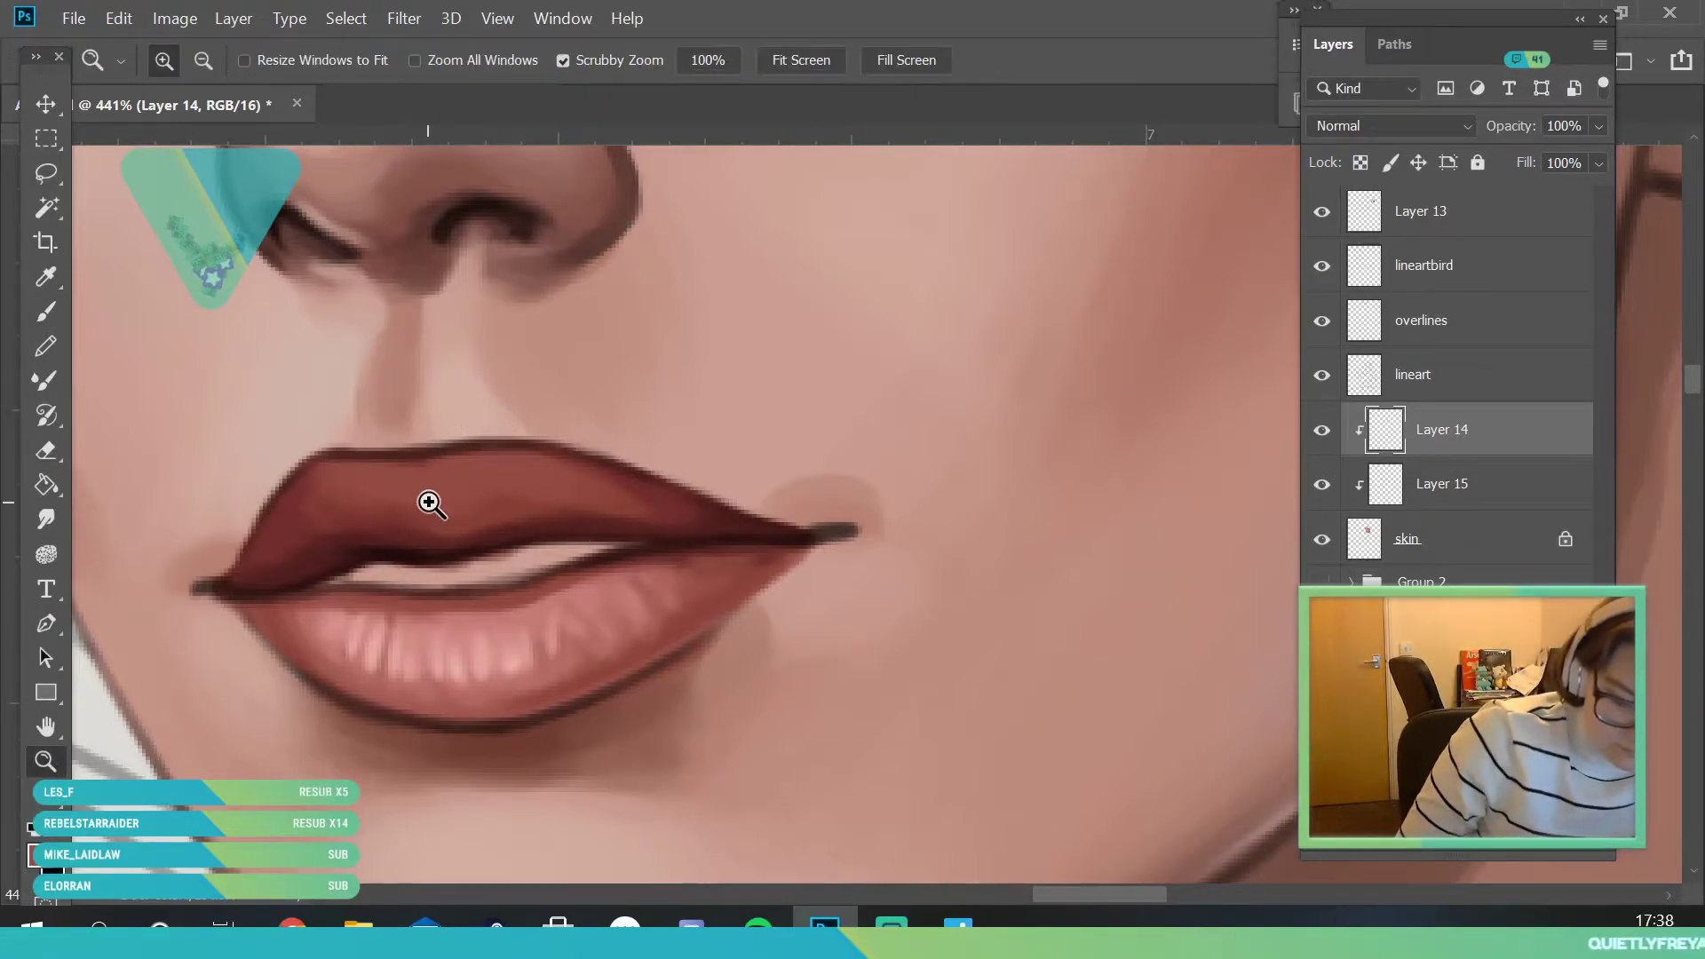
left_click_drag(427, 504, 368, 685)
left_click_drag(445, 487, 515, 604)
left_click(45, 276)
key("b")
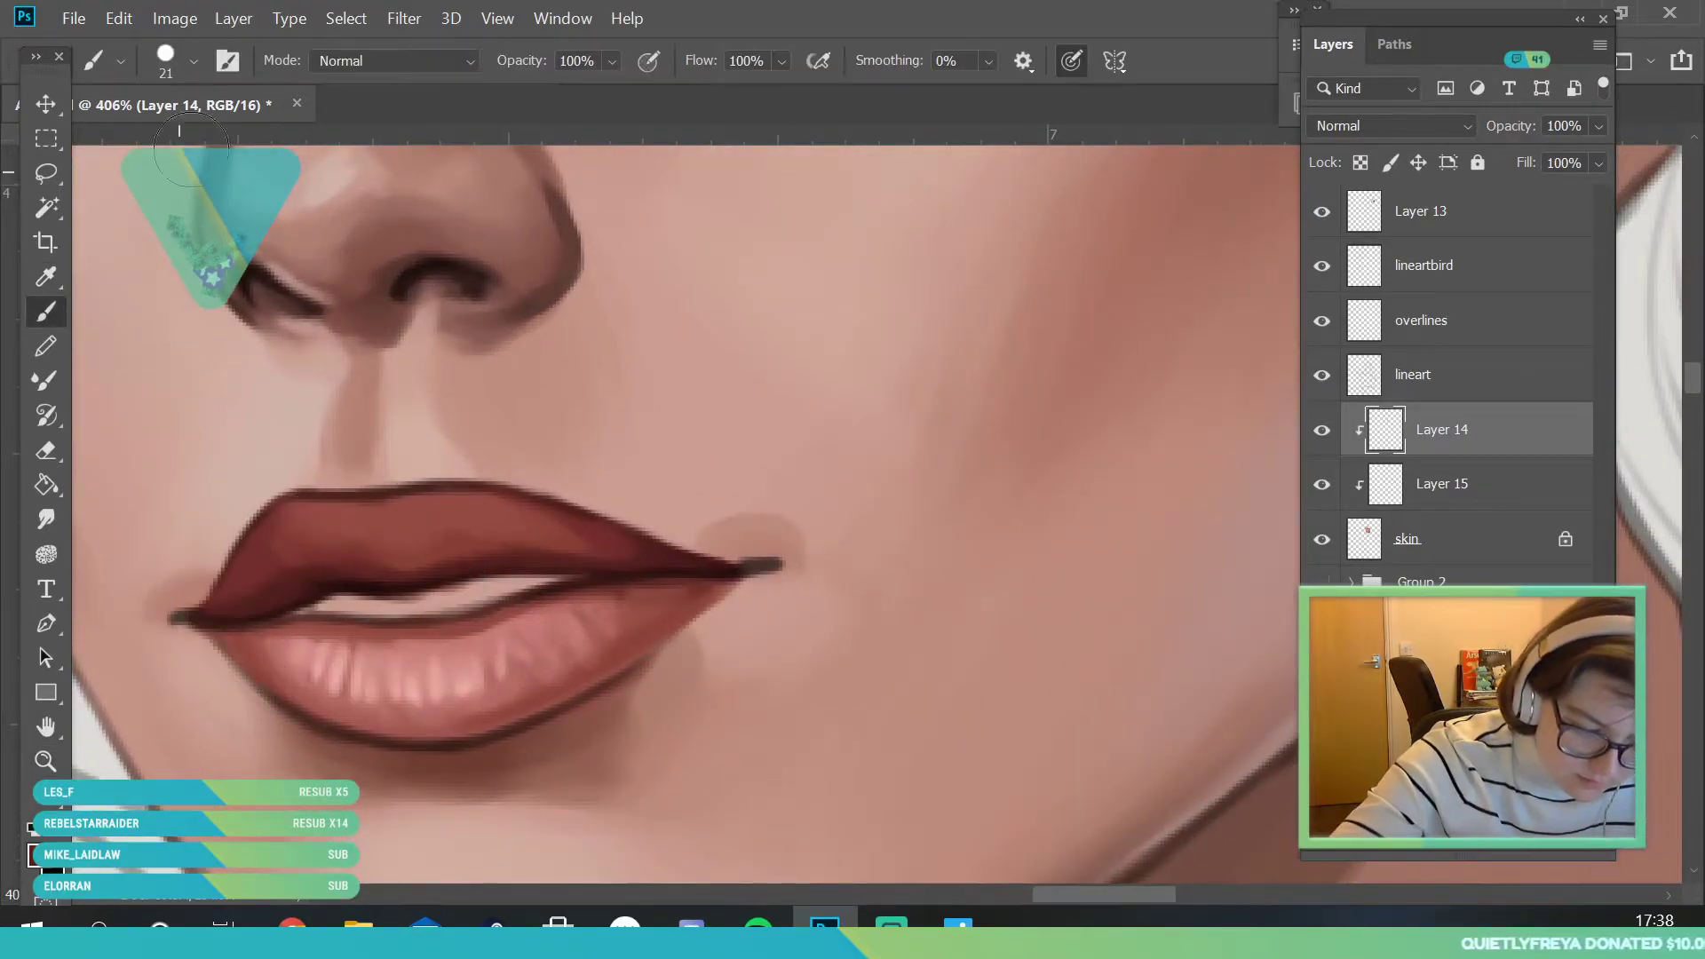
right_click(159, 137)
left_click(476, 579)
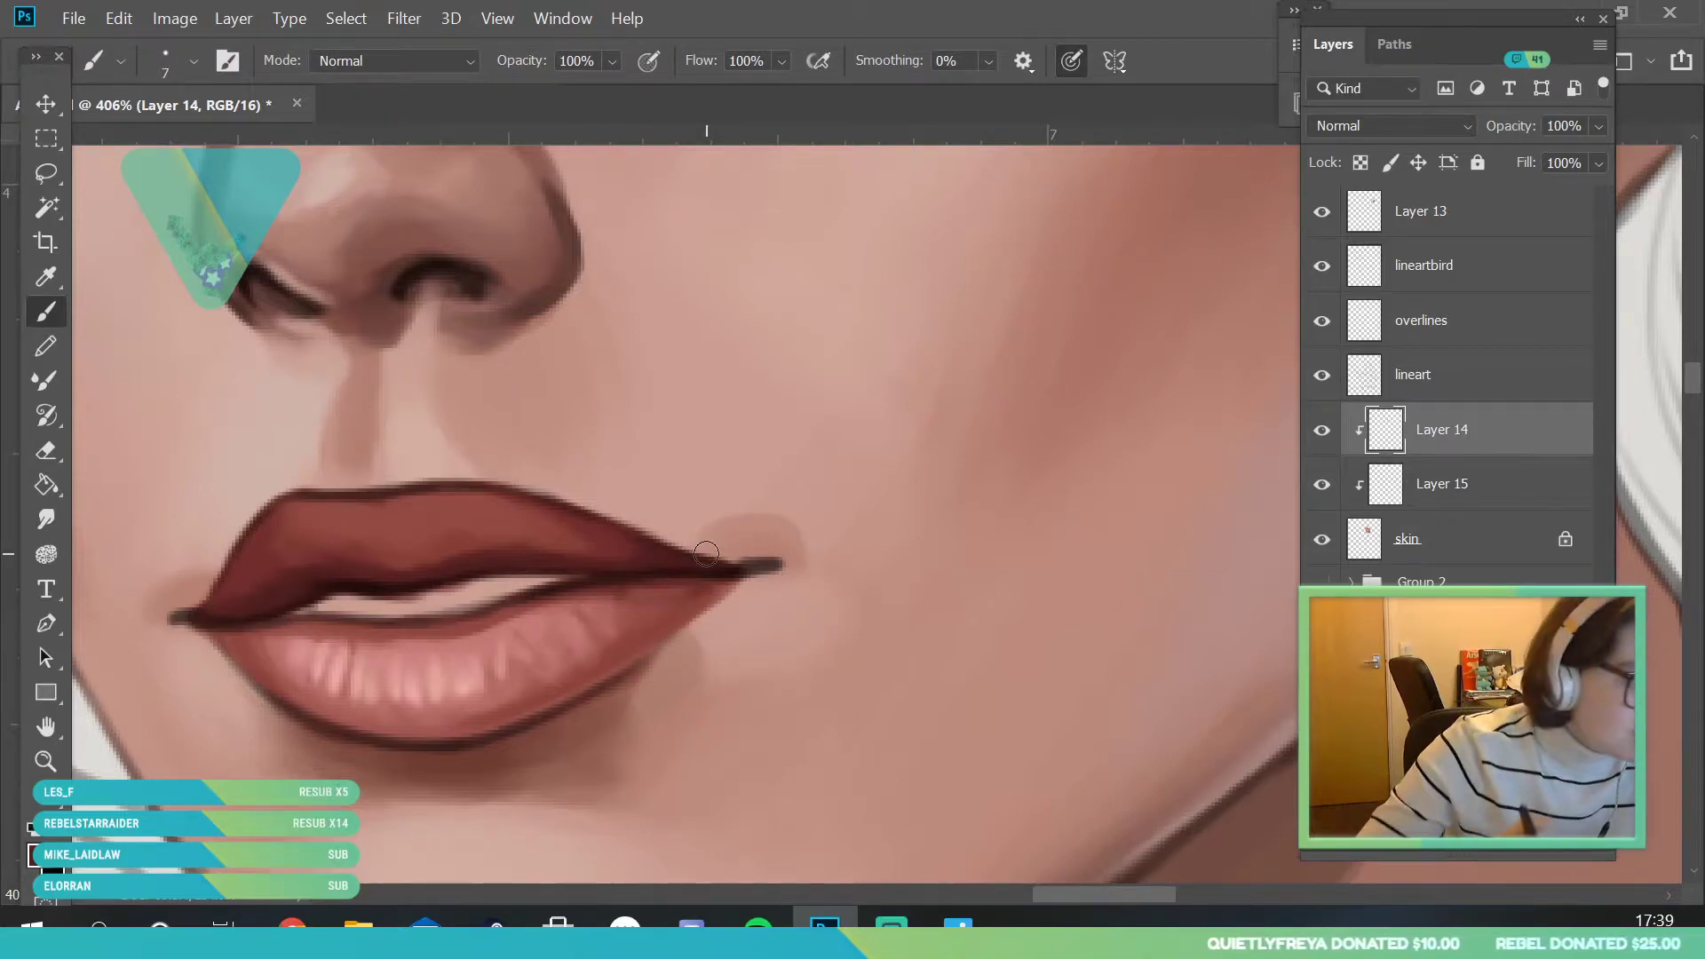
- On the overlines layer, paint sampled lip reds over the upper lip's dark outline, from its left side across the top, with a size 6 brush
left_click(1475, 321)
key("i")
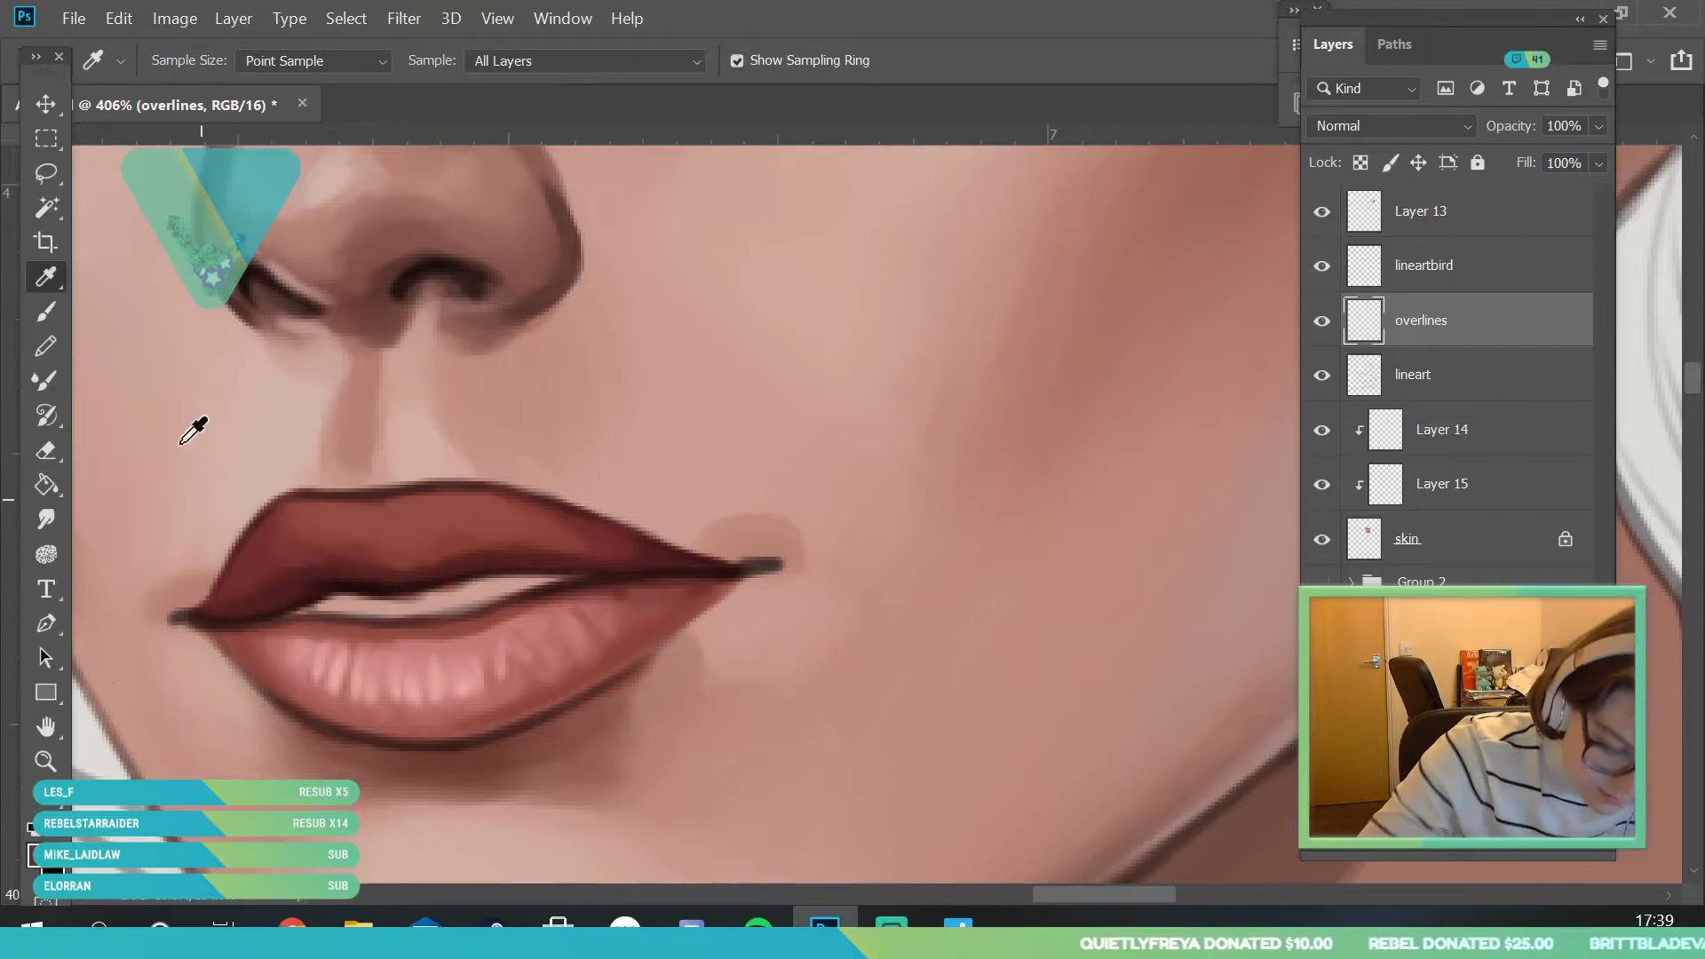
key("b")
left_click(191, 62)
key("bracketleft")
key("bracketleft")
key("bracketleft")
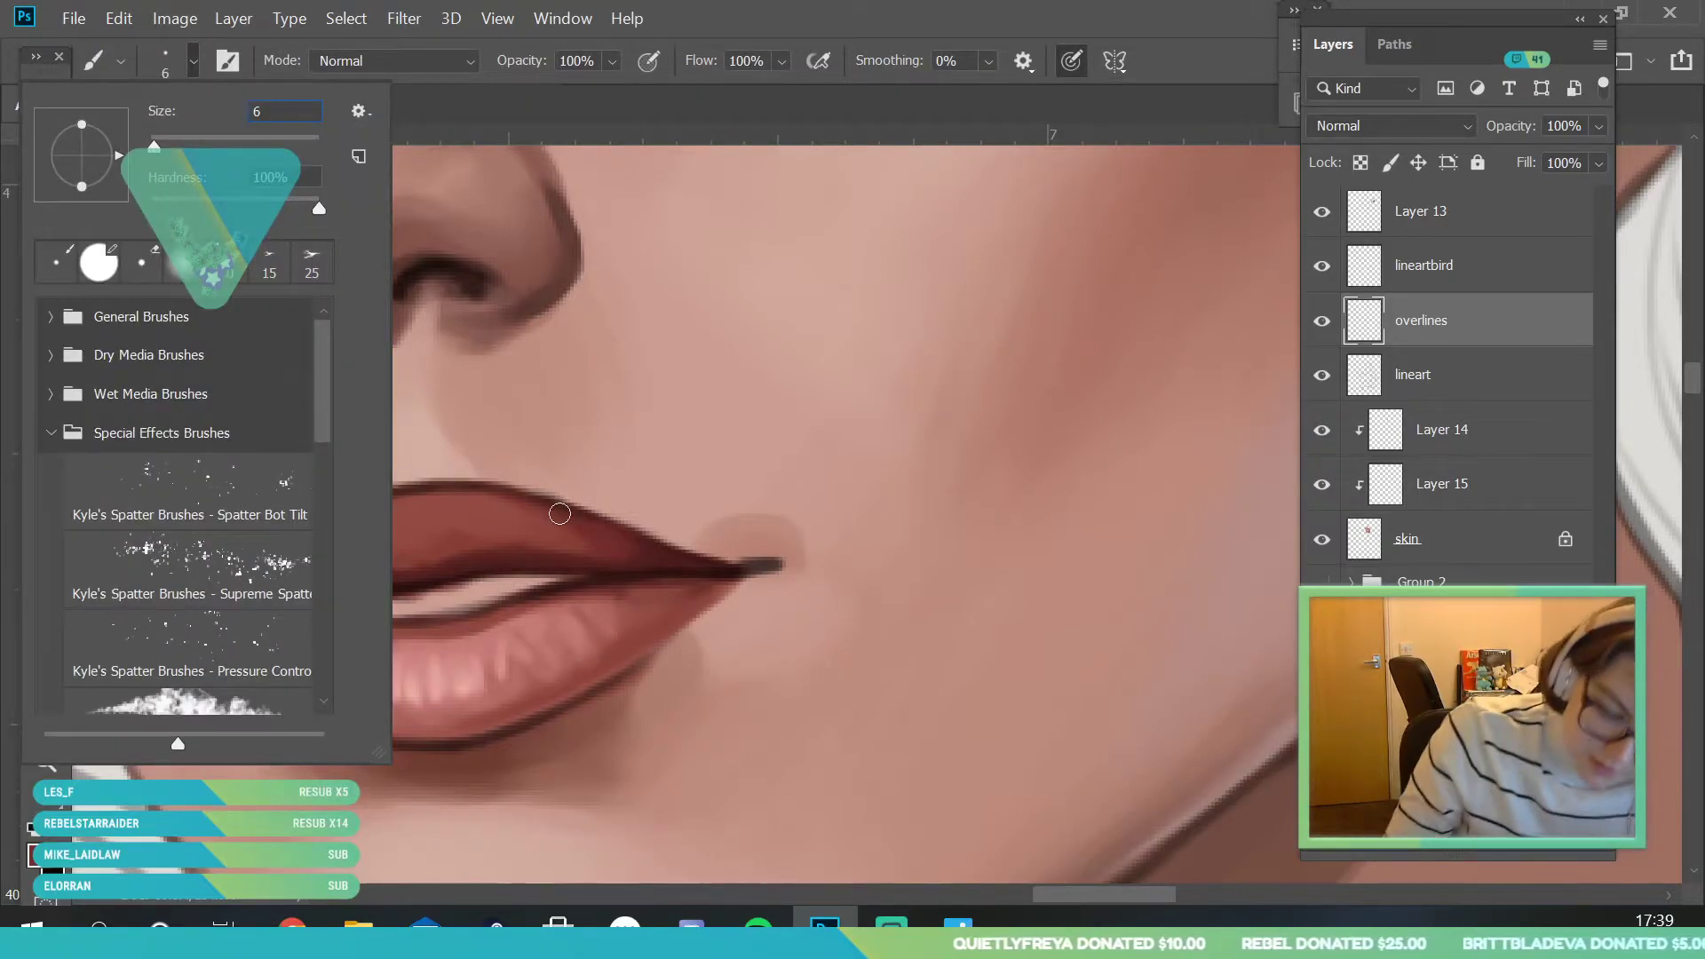
key("Return")
left_click_drag(218, 591, 275, 533)
left_click(337, 510, "alt")
left_click_drag(286, 503, 466, 488)
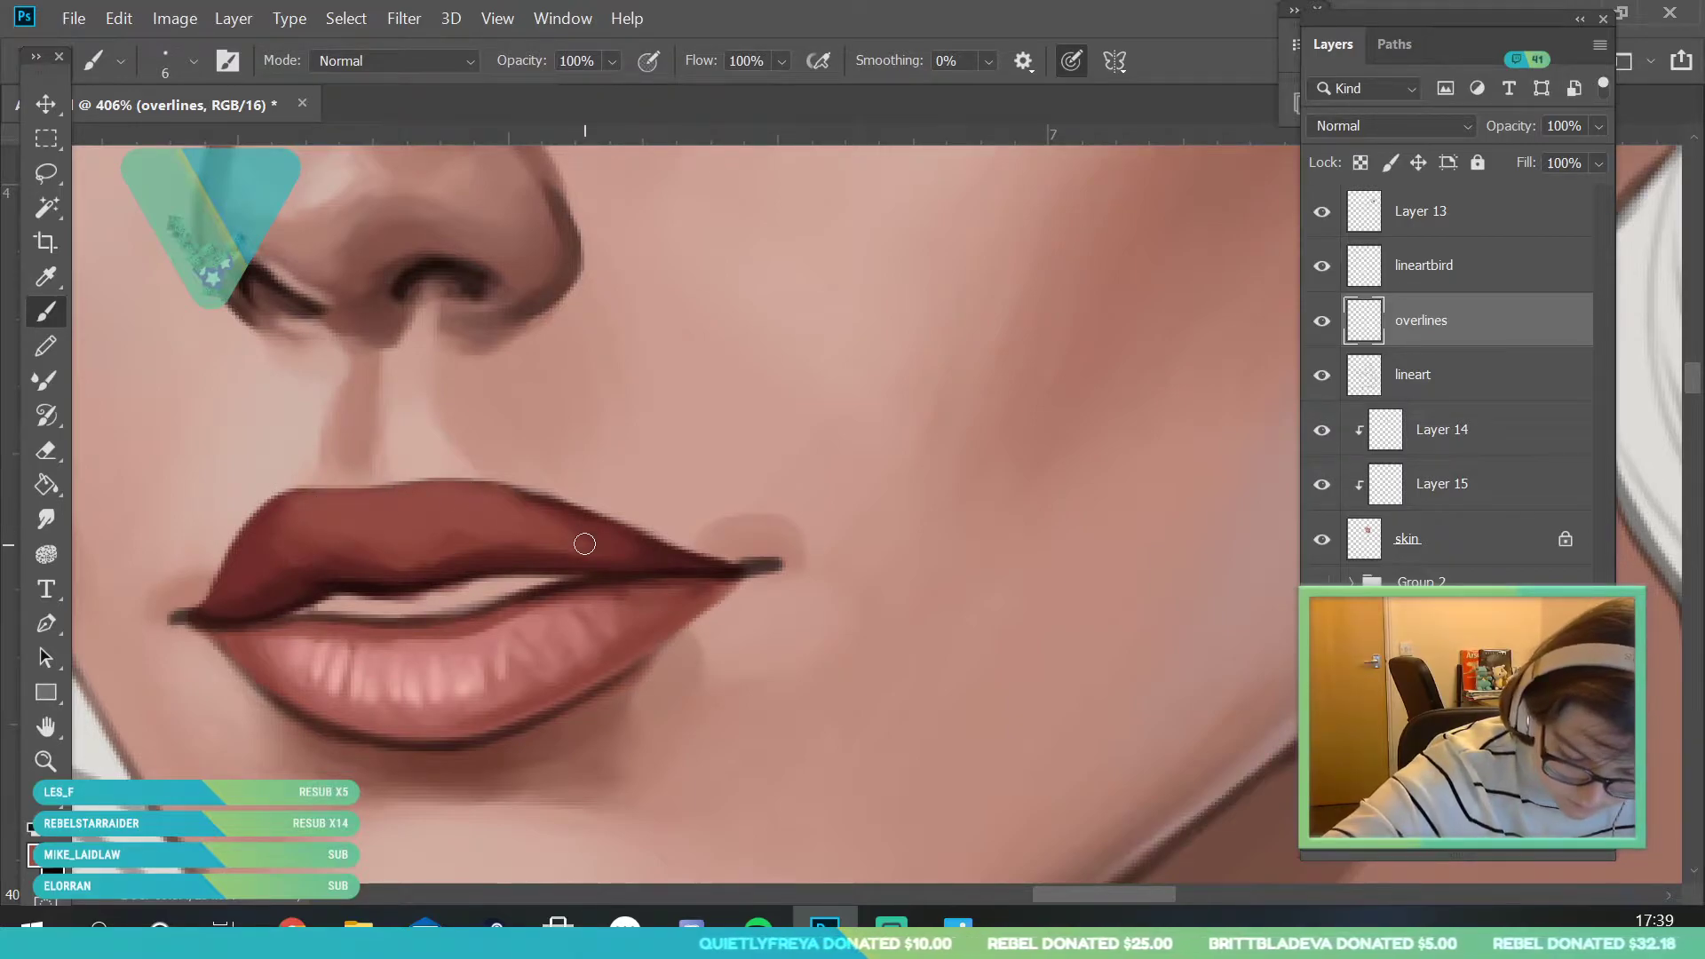
- Continue colouring over the dark lip outline with sampled tones, along the upper lip's right side and the lower lip's bottom edge
key("i")
left_click(553, 498)
left_click(39, 321)
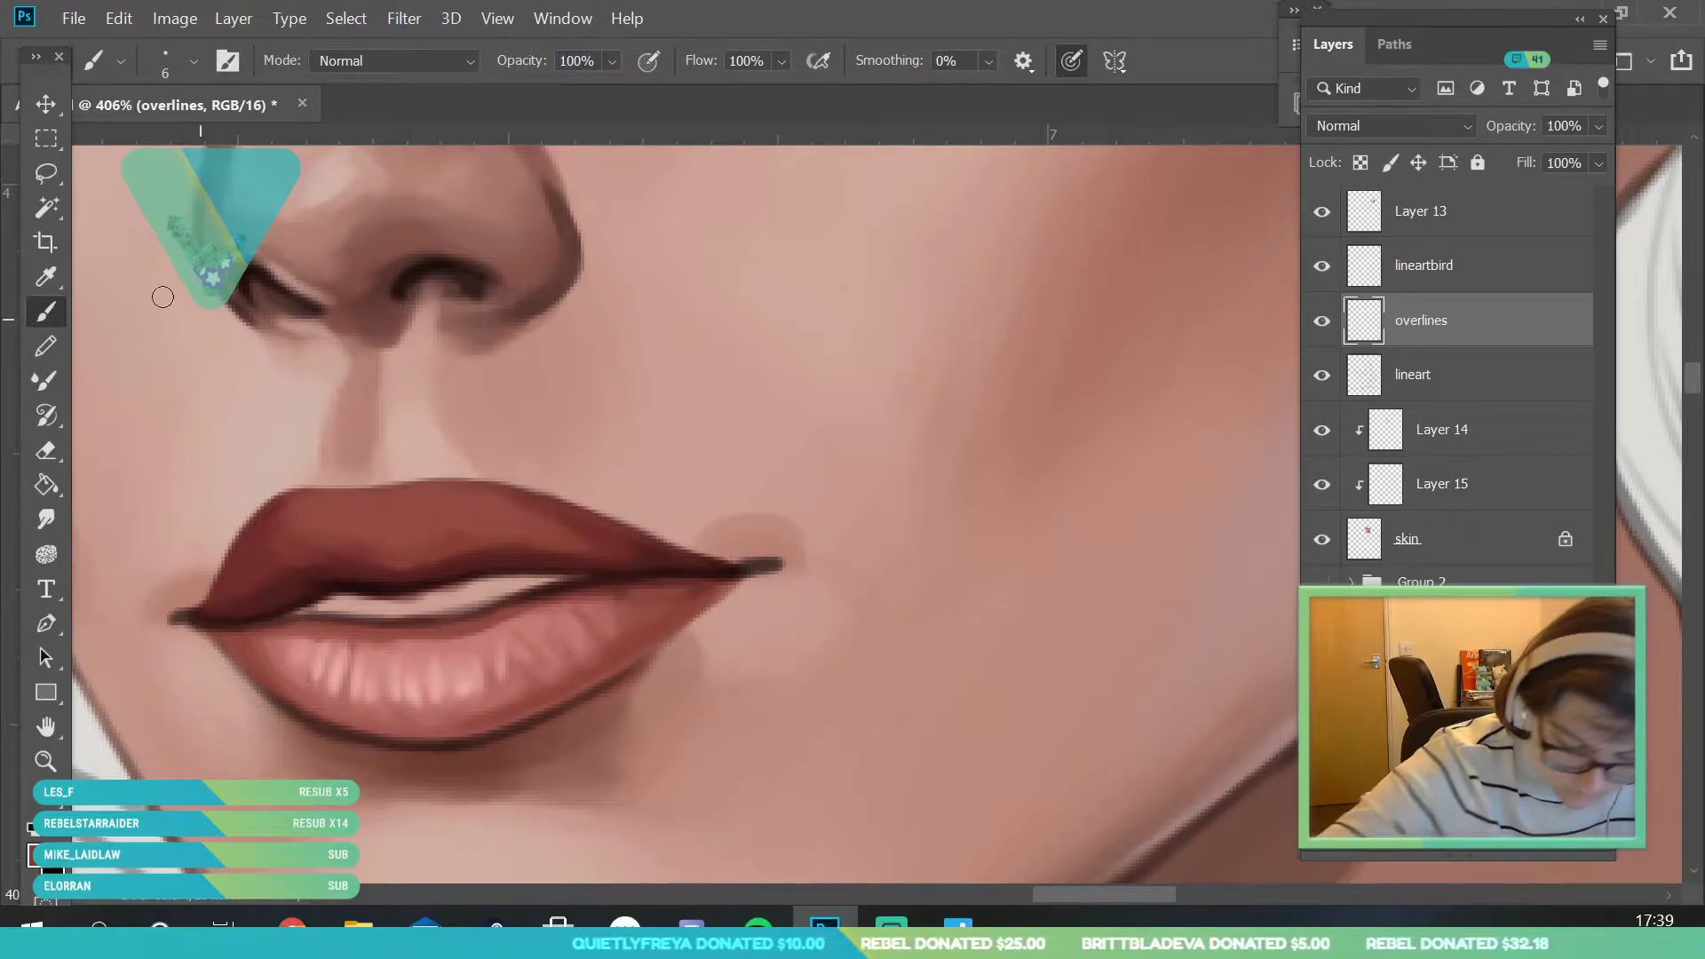
key("i")
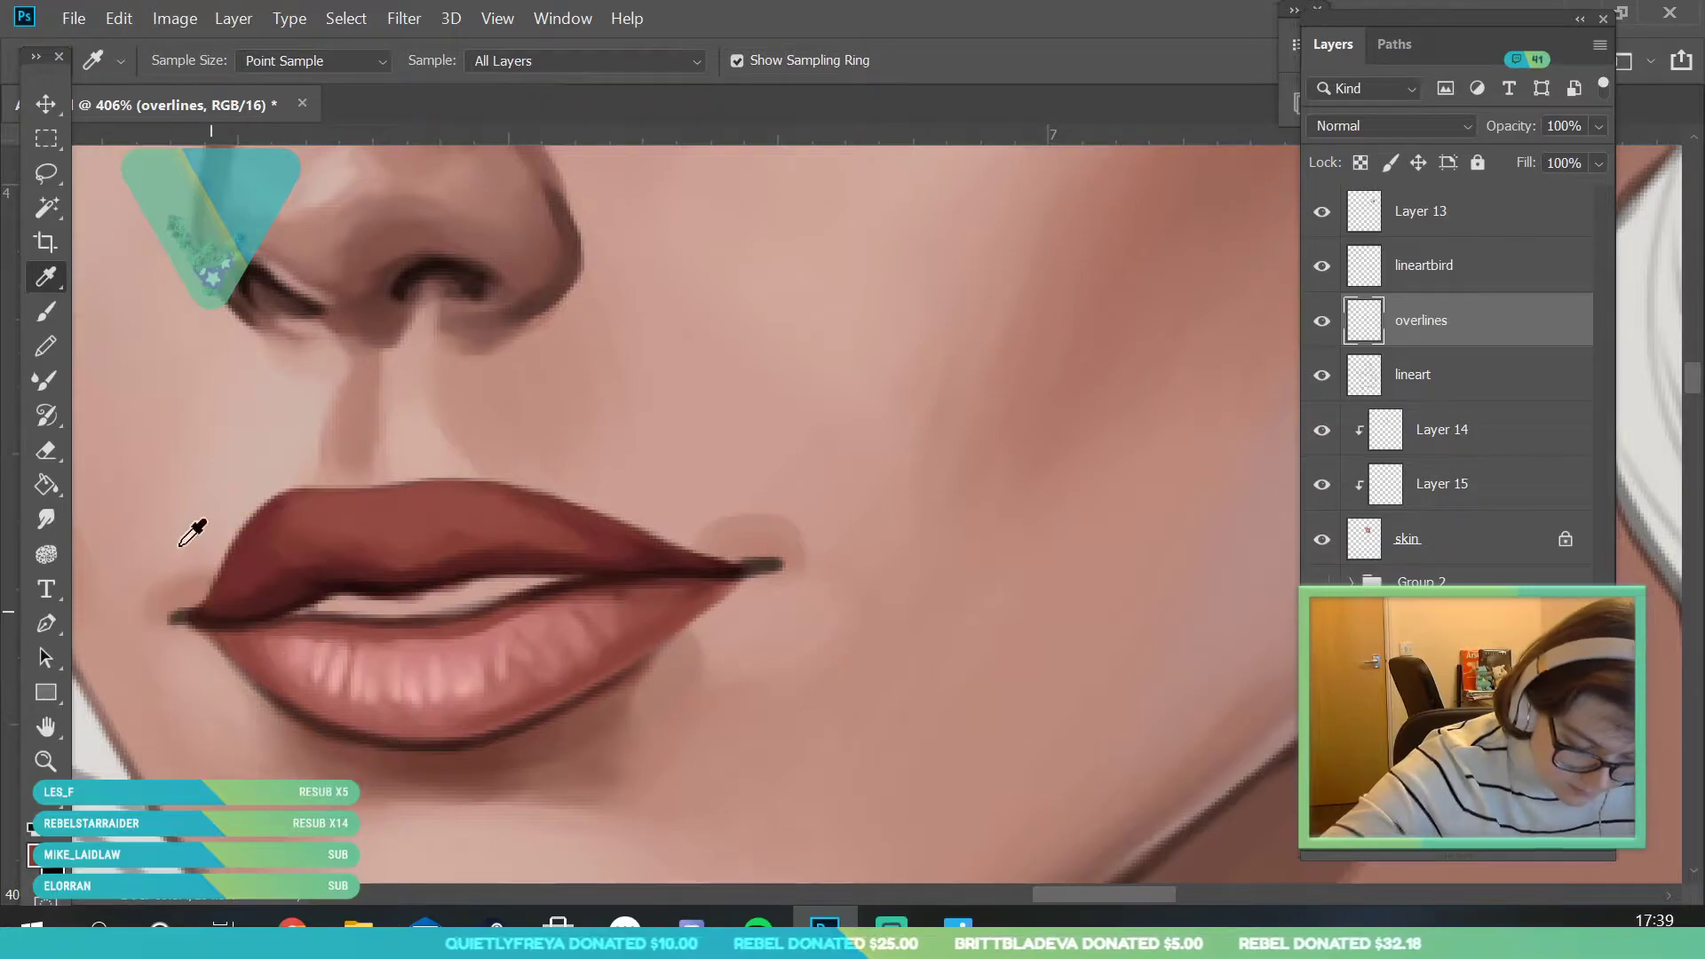
key("b")
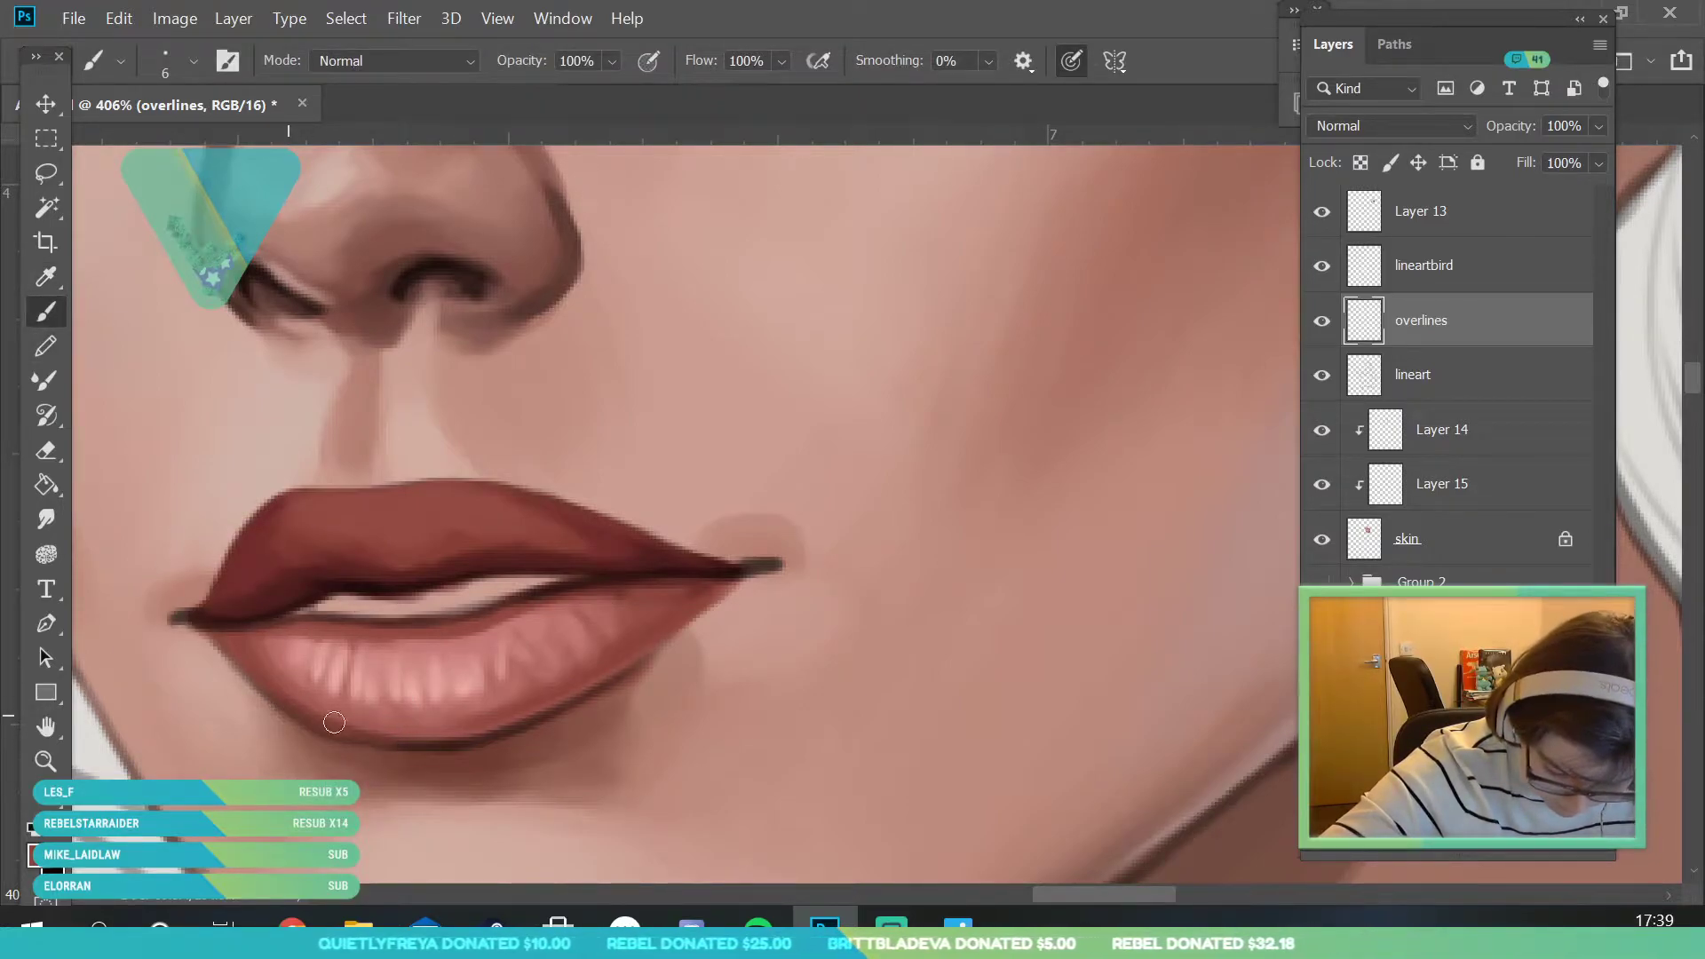
left_click_drag(494, 738, 365, 750)
mouse_move(366, 750)
left_mouse_down()
mouse_move(538, 705)
mouse_move(490, 738)
mouse_move(483, 719)
mouse_move(575, 703)
left_mouse_up()
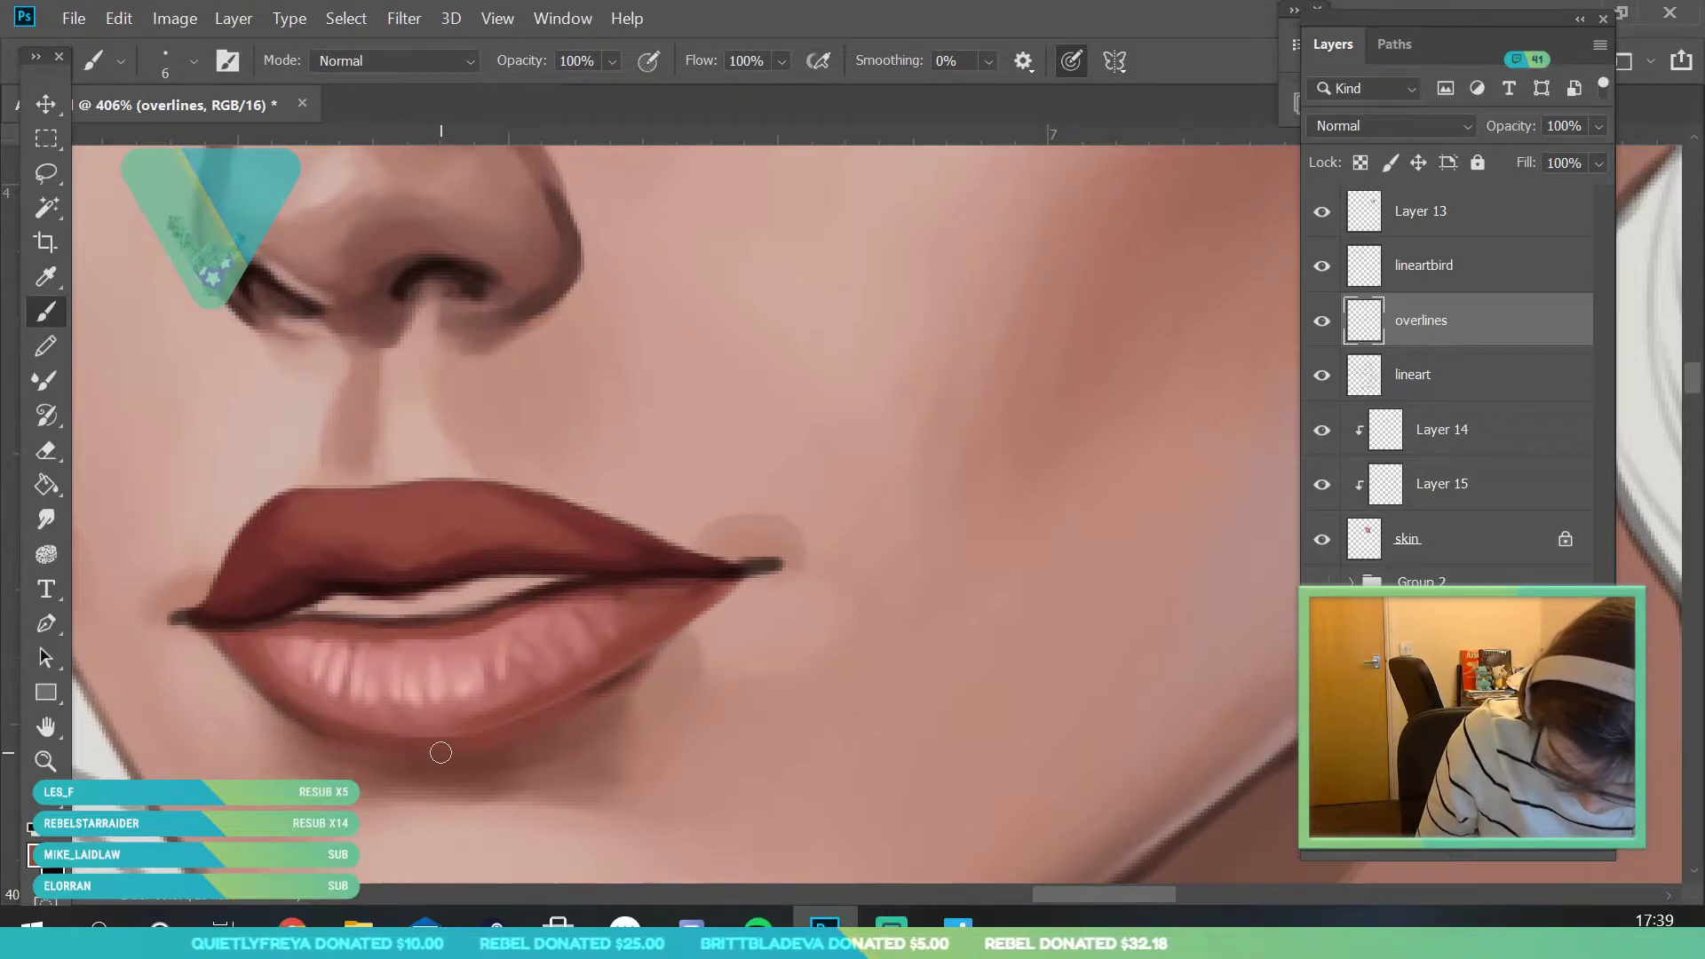
- Set the foreground colour to dark reddish brown, RGB 77, 39, 32, and paint a shadow line beneath the centre of the lower lip
key("z")
mouse_move(178, 666)
left_mouse_down()
mouse_move(506, 715)
mouse_move(380, 639)
mouse_move(392, 700)
left_mouse_up()
key("i")
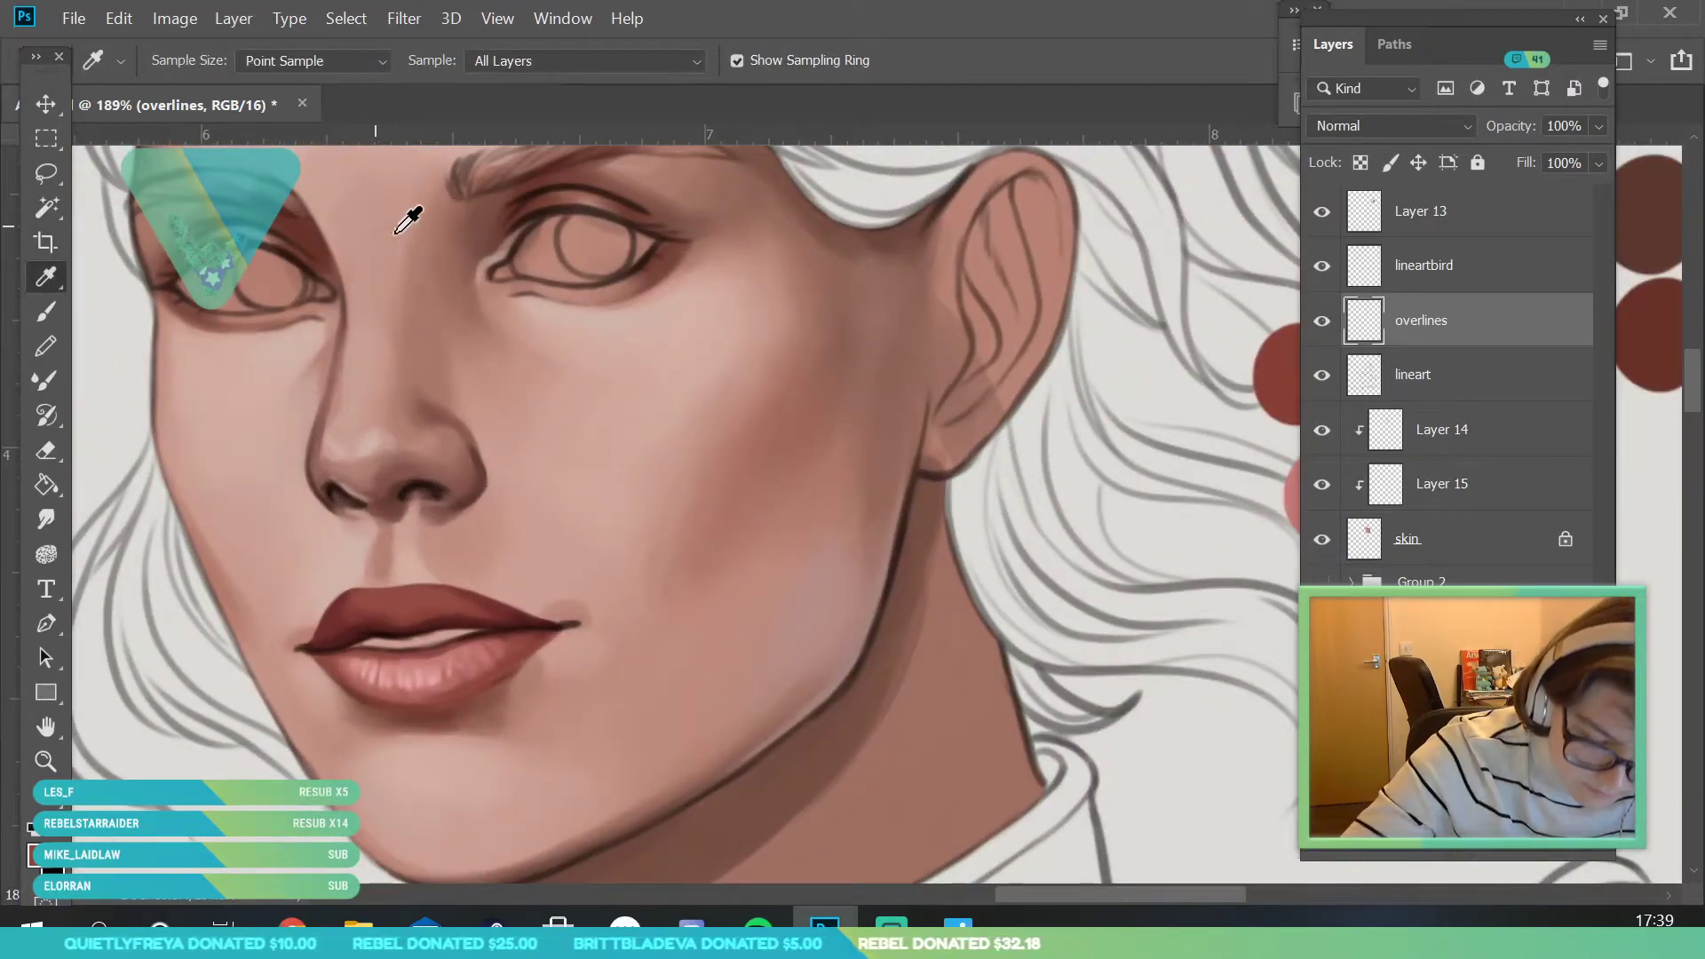
left_click(319, 248)
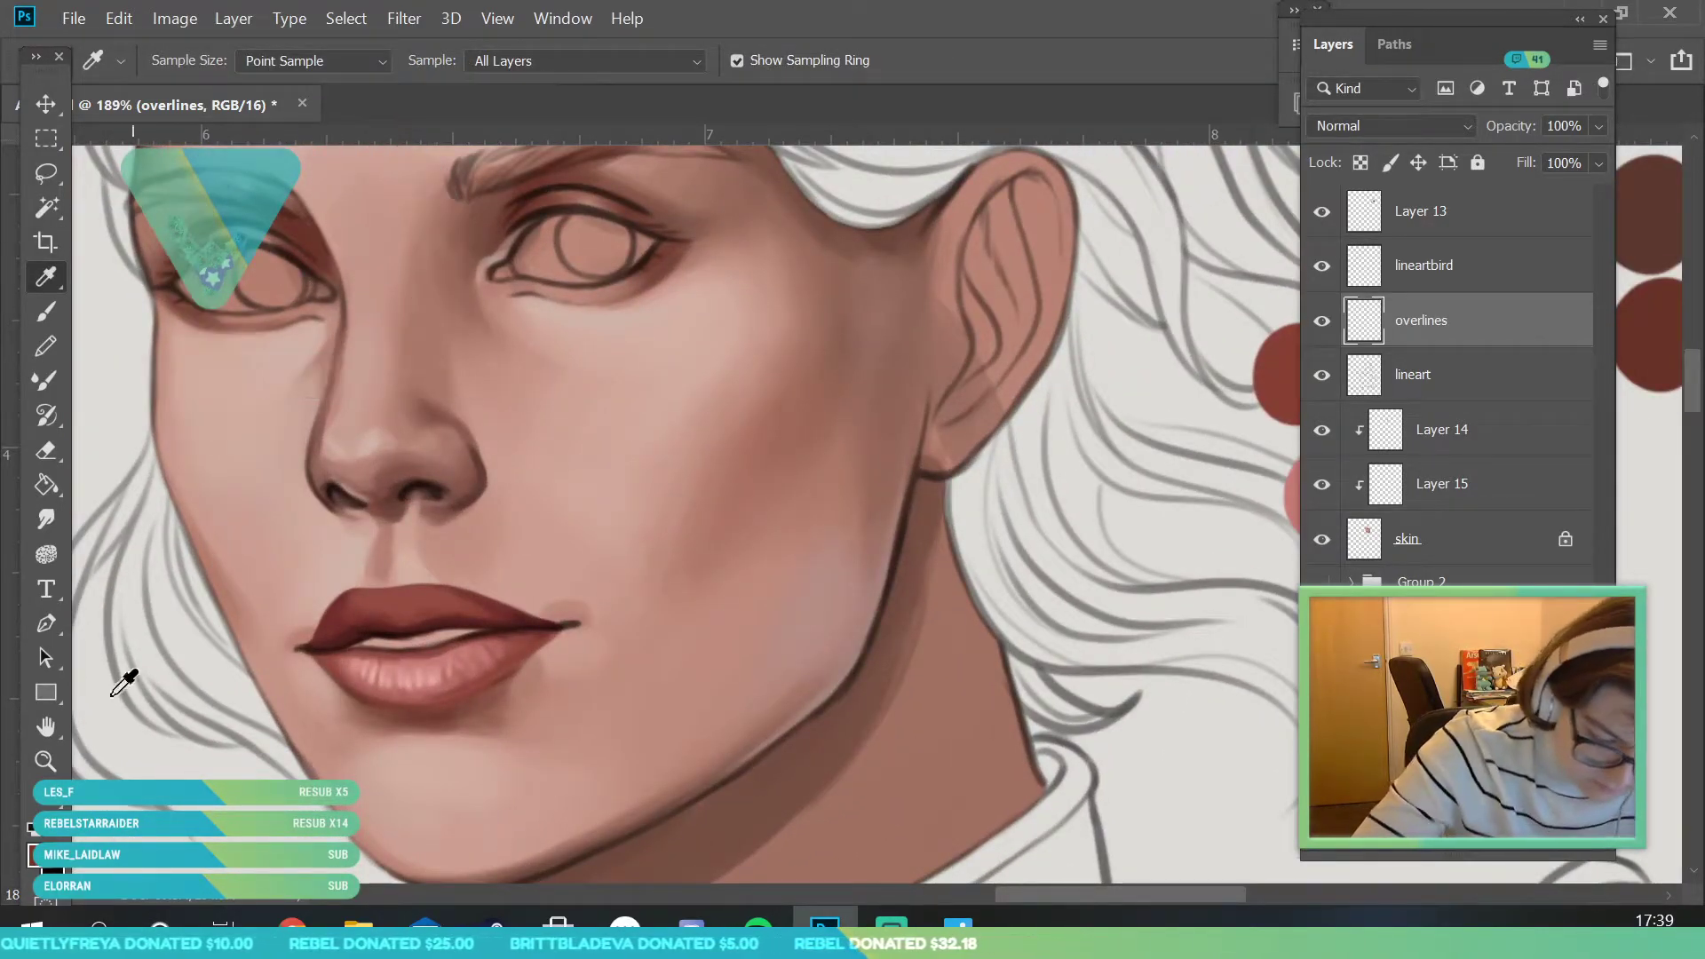
left_click(40, 861)
left_click(1084, 391)
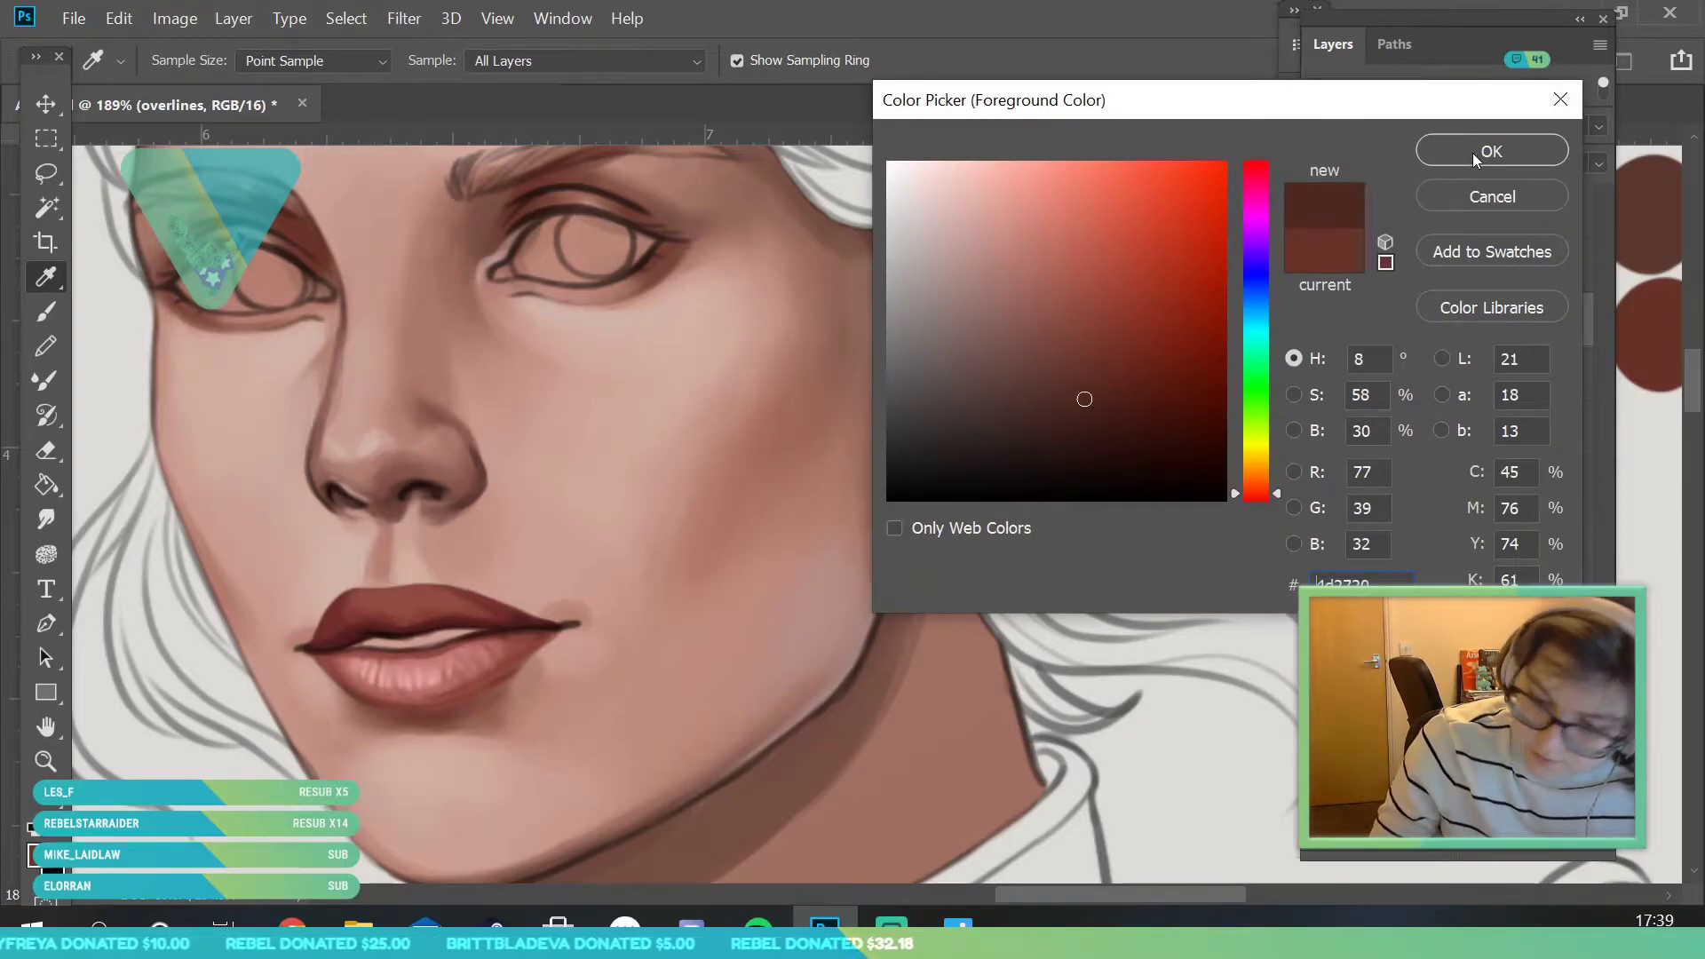
left_click(1474, 151)
key("b")
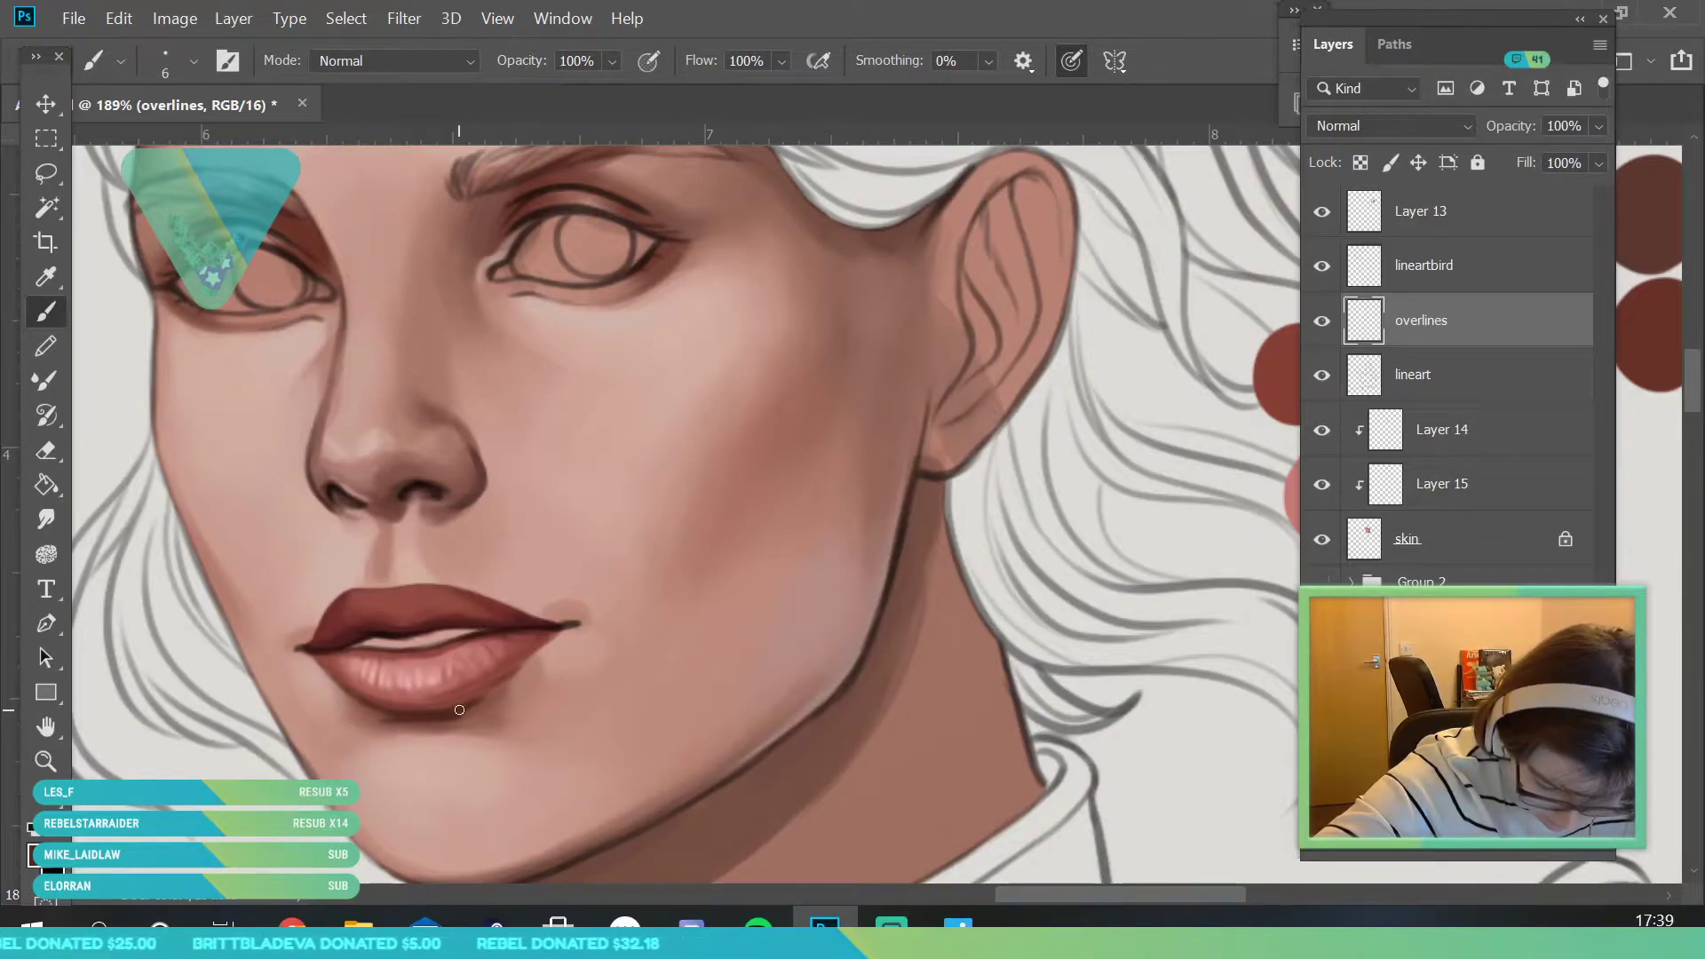
- Check the reworked lip edges against the whole figure and the face, and examine the mouth up close
key("ctrl+space")
left_click_drag(333, 548, 253, 796)
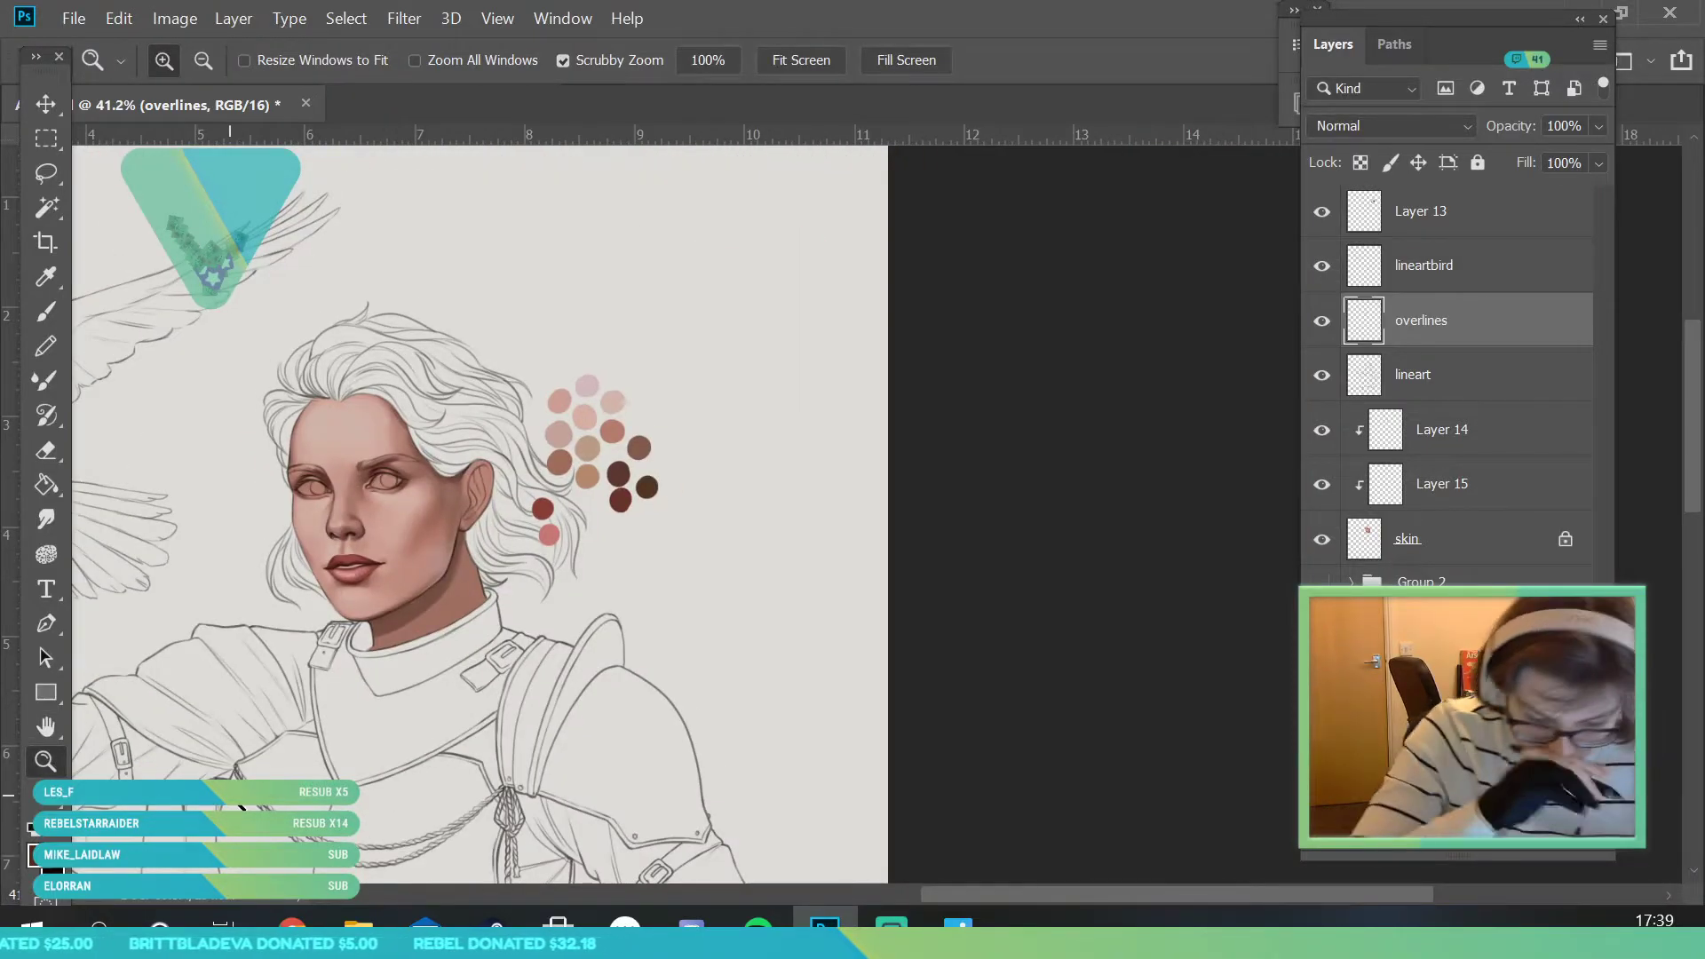
left_click_drag(451, 538, 426, 769)
left_click_drag(399, 577, 468, 681)
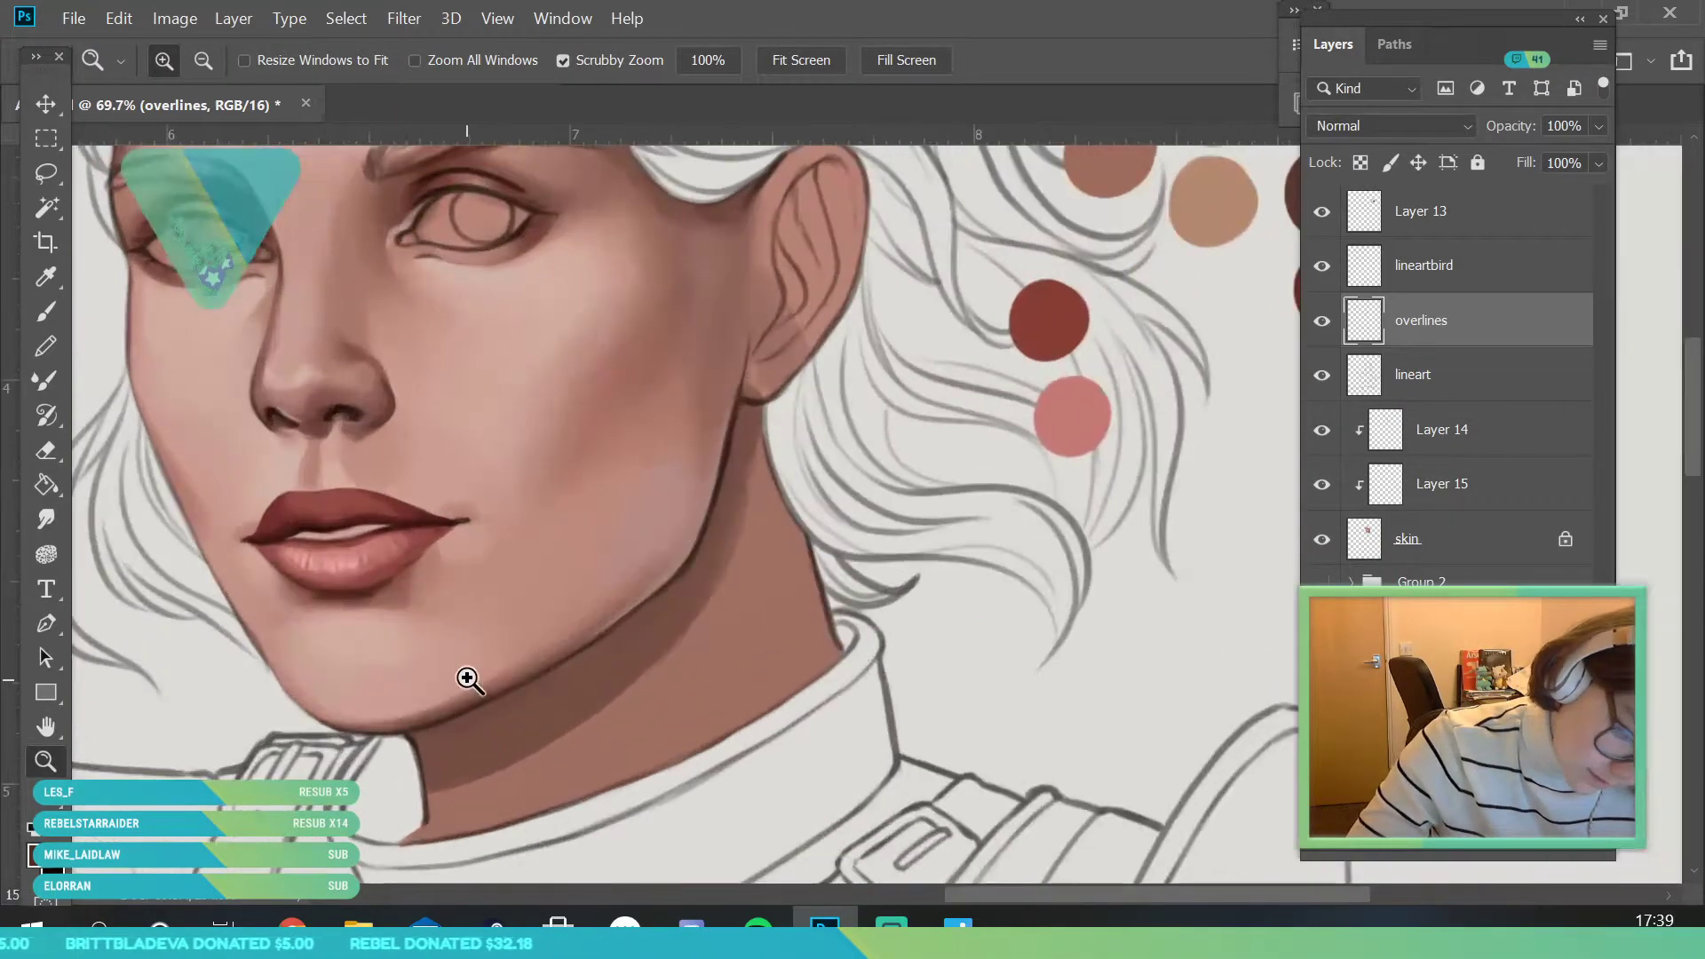
left_click_drag(258, 471, 371, 566)
left_click_drag(587, 681, 522, 598)
left_click_drag(417, 571, 445, 669)
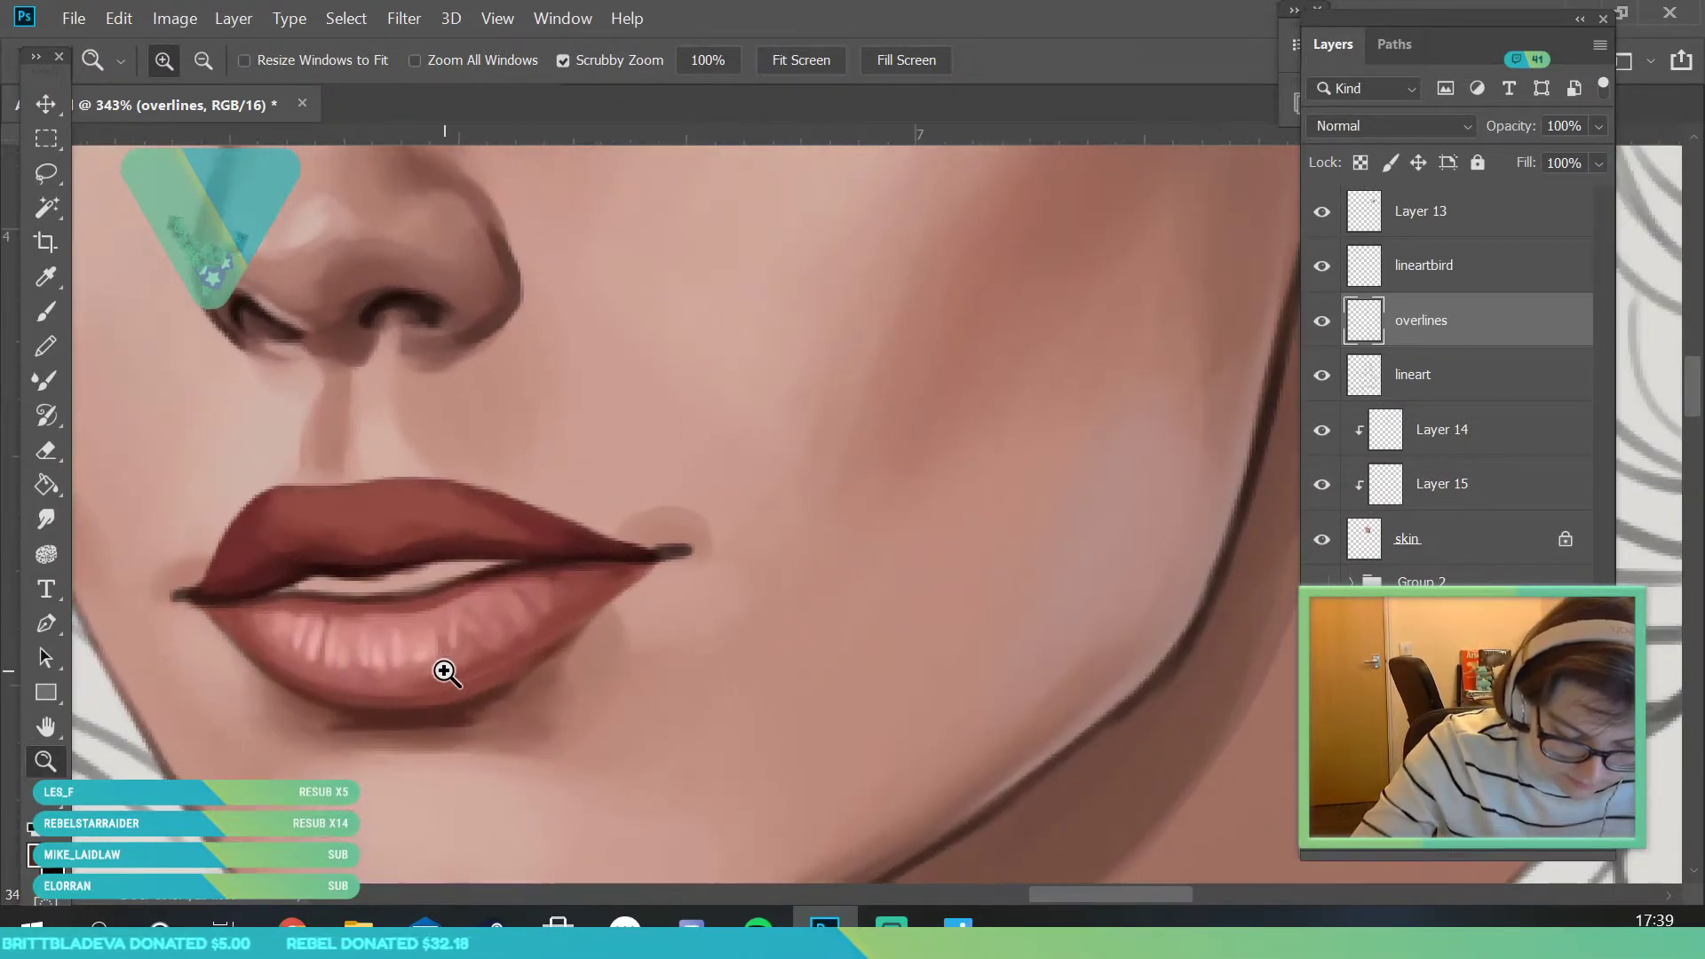
- Soften the lower lip's right edge on the overlines layer with colours sampled from the lip and the adjoining skin
left_click(46, 276)
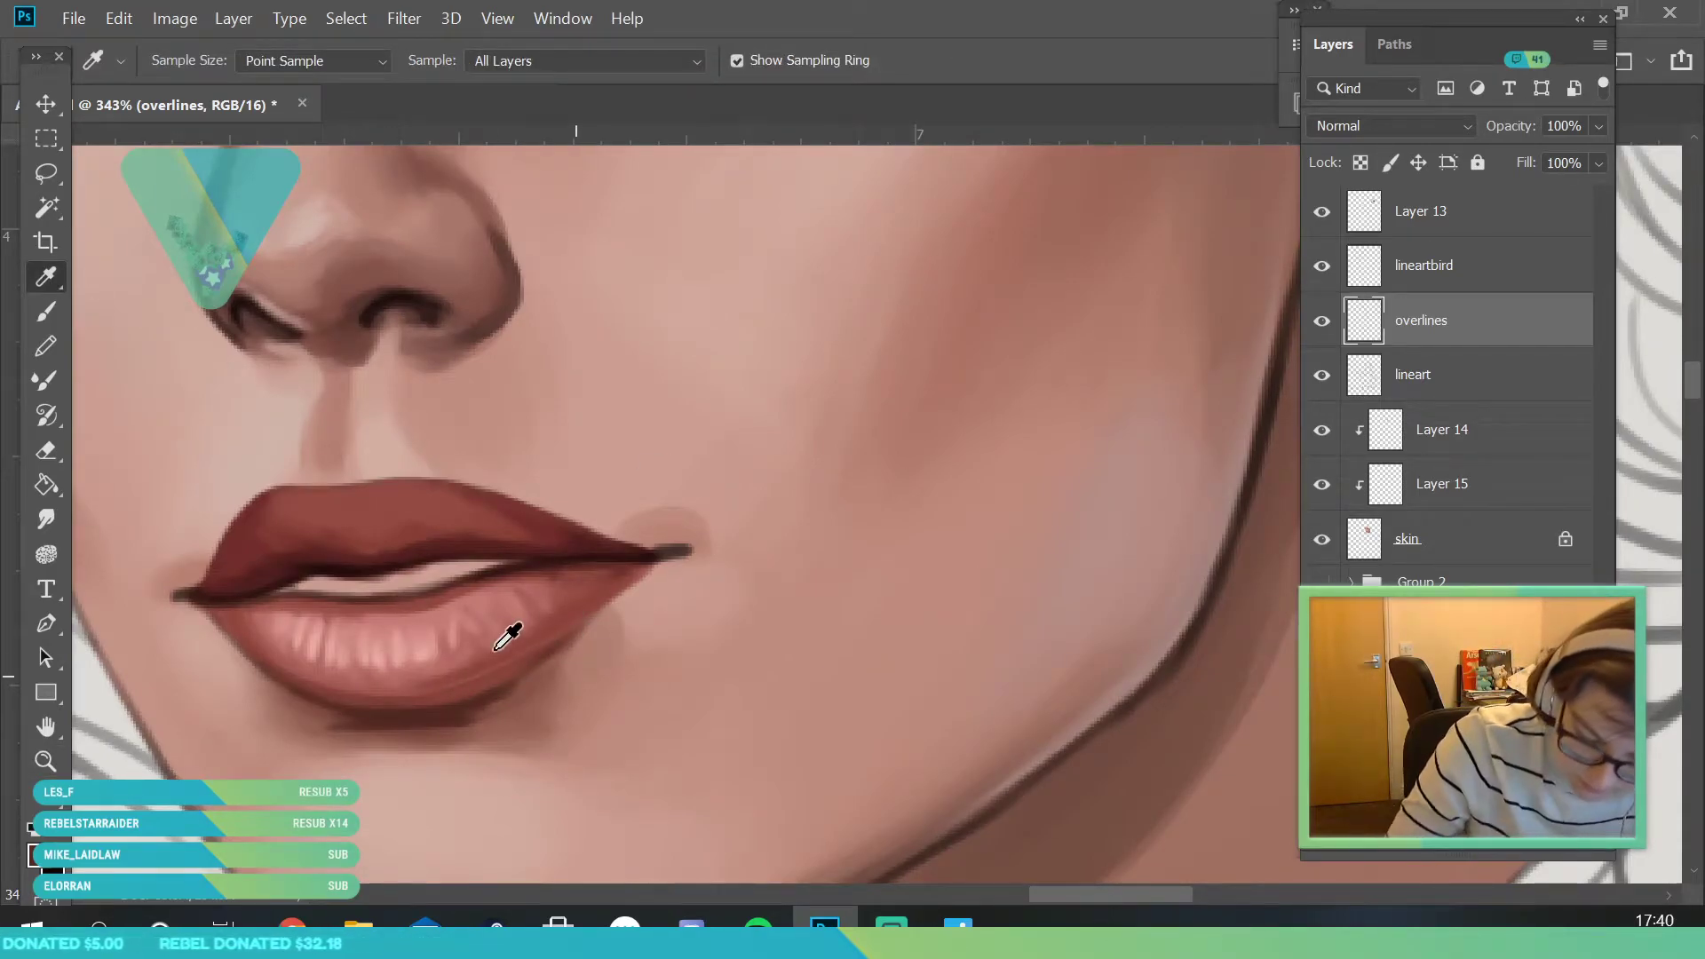
left_click(53, 318)
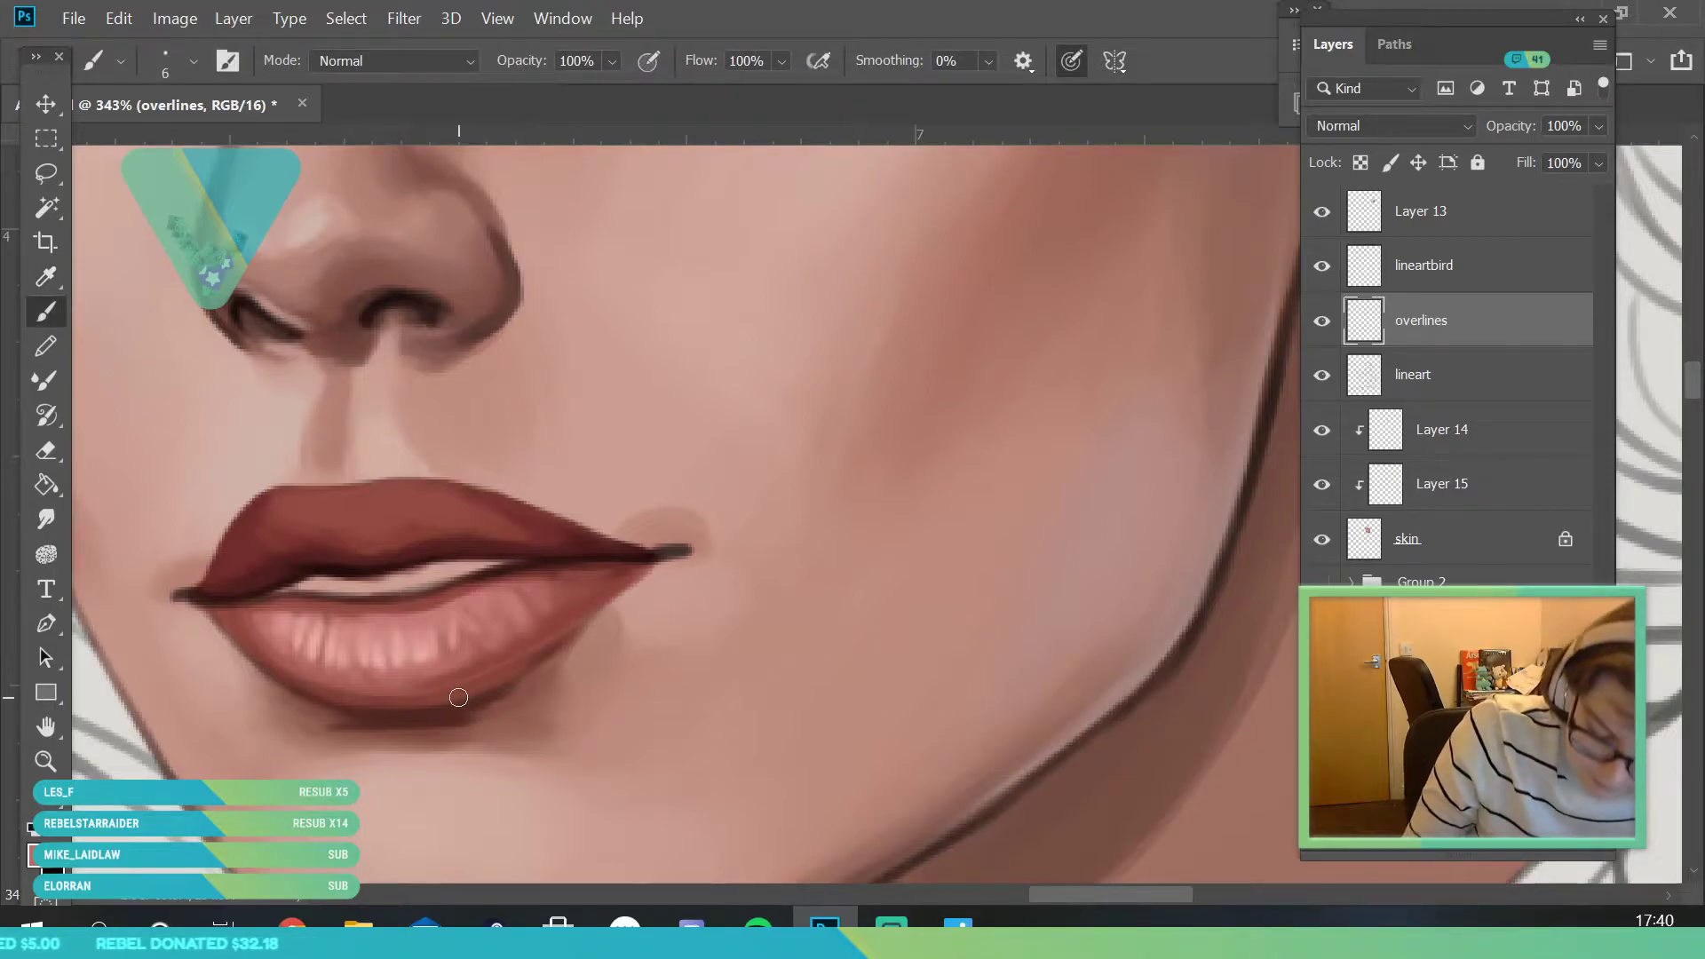
left_click(597, 622, "alt")
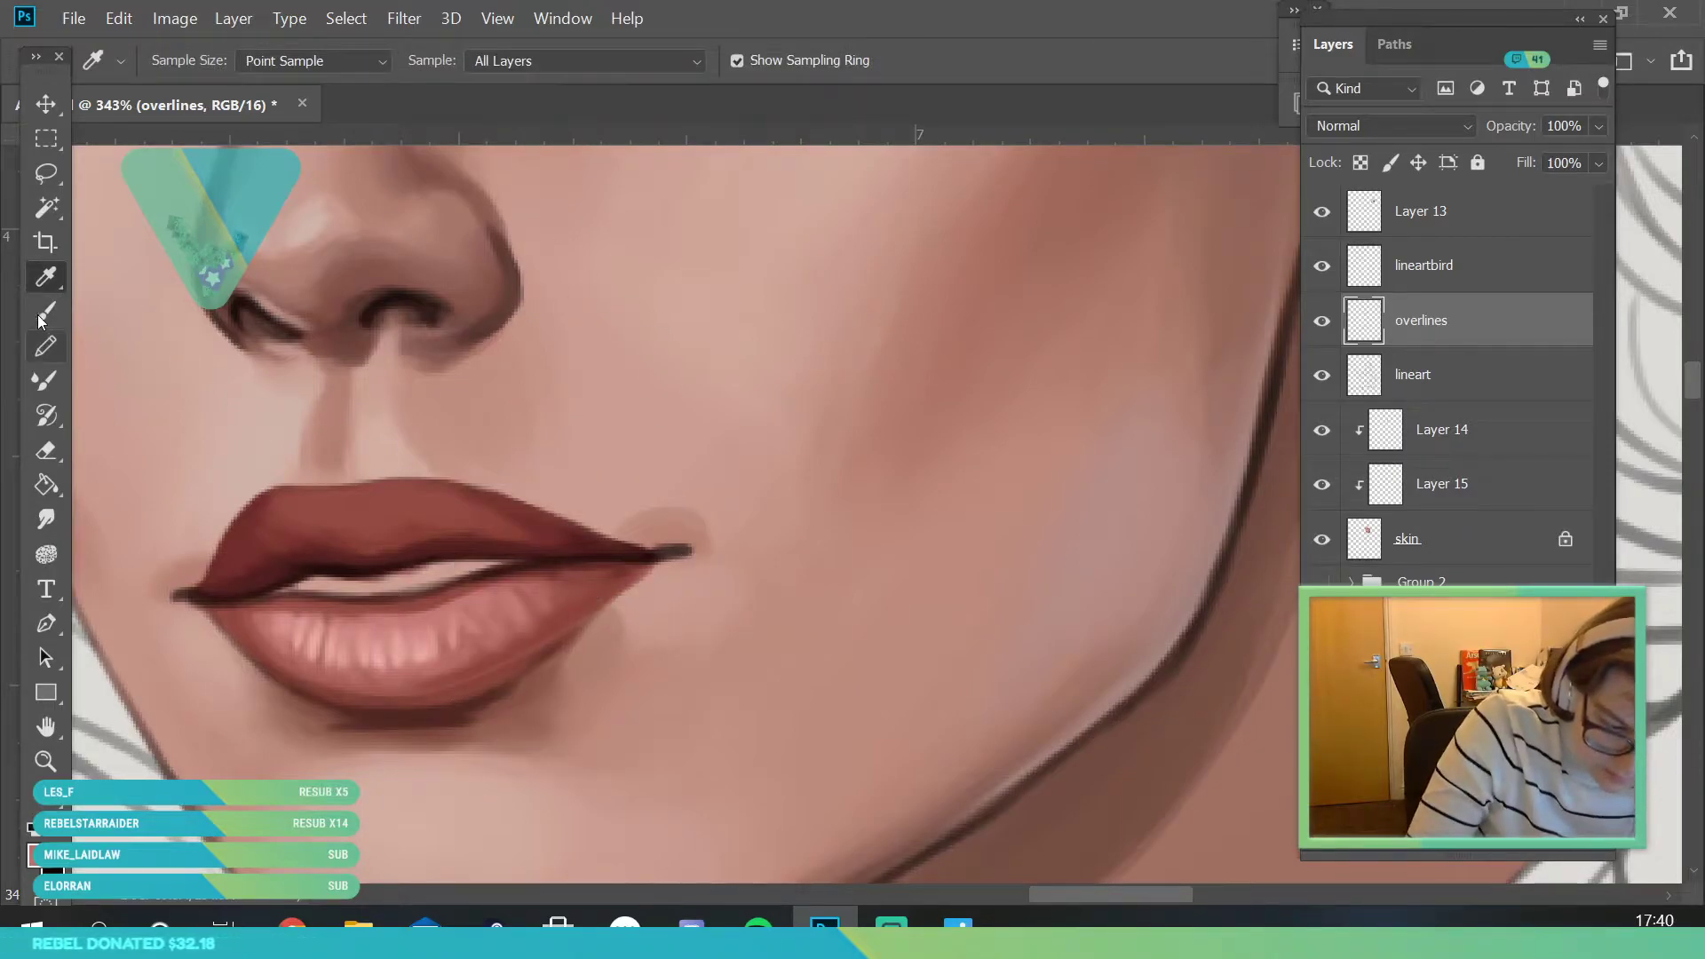
mouse_move(615, 613)
left_mouse_down()
mouse_move(448, 704)
mouse_move(556, 650)
mouse_move(352, 710)
mouse_move(467, 696)
mouse_move(462, 669)
mouse_move(496, 680)
mouse_move(608, 574)
left_mouse_up()
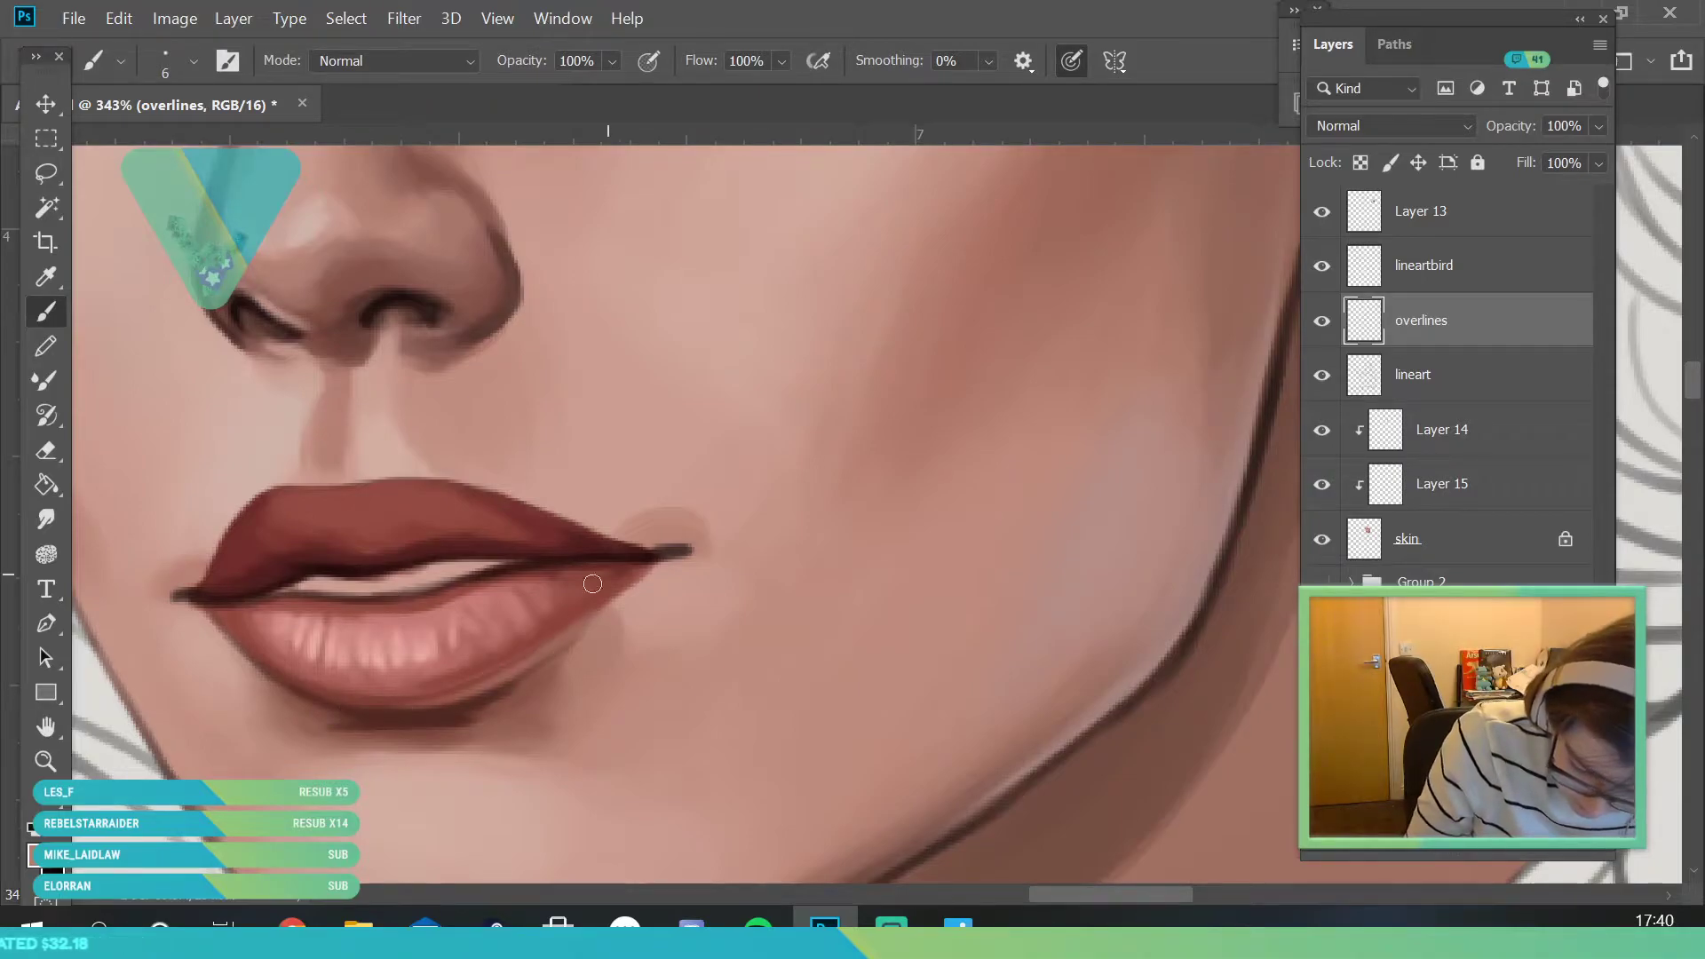
- Sample a brown skin shadow beneath the nose and paint it over the dark line ends at both corners of the mouth
left_click(48, 766)
left_click_drag(393, 599, 266, 601)
left_click_drag(397, 604, 182, 620)
left_click(46, 276)
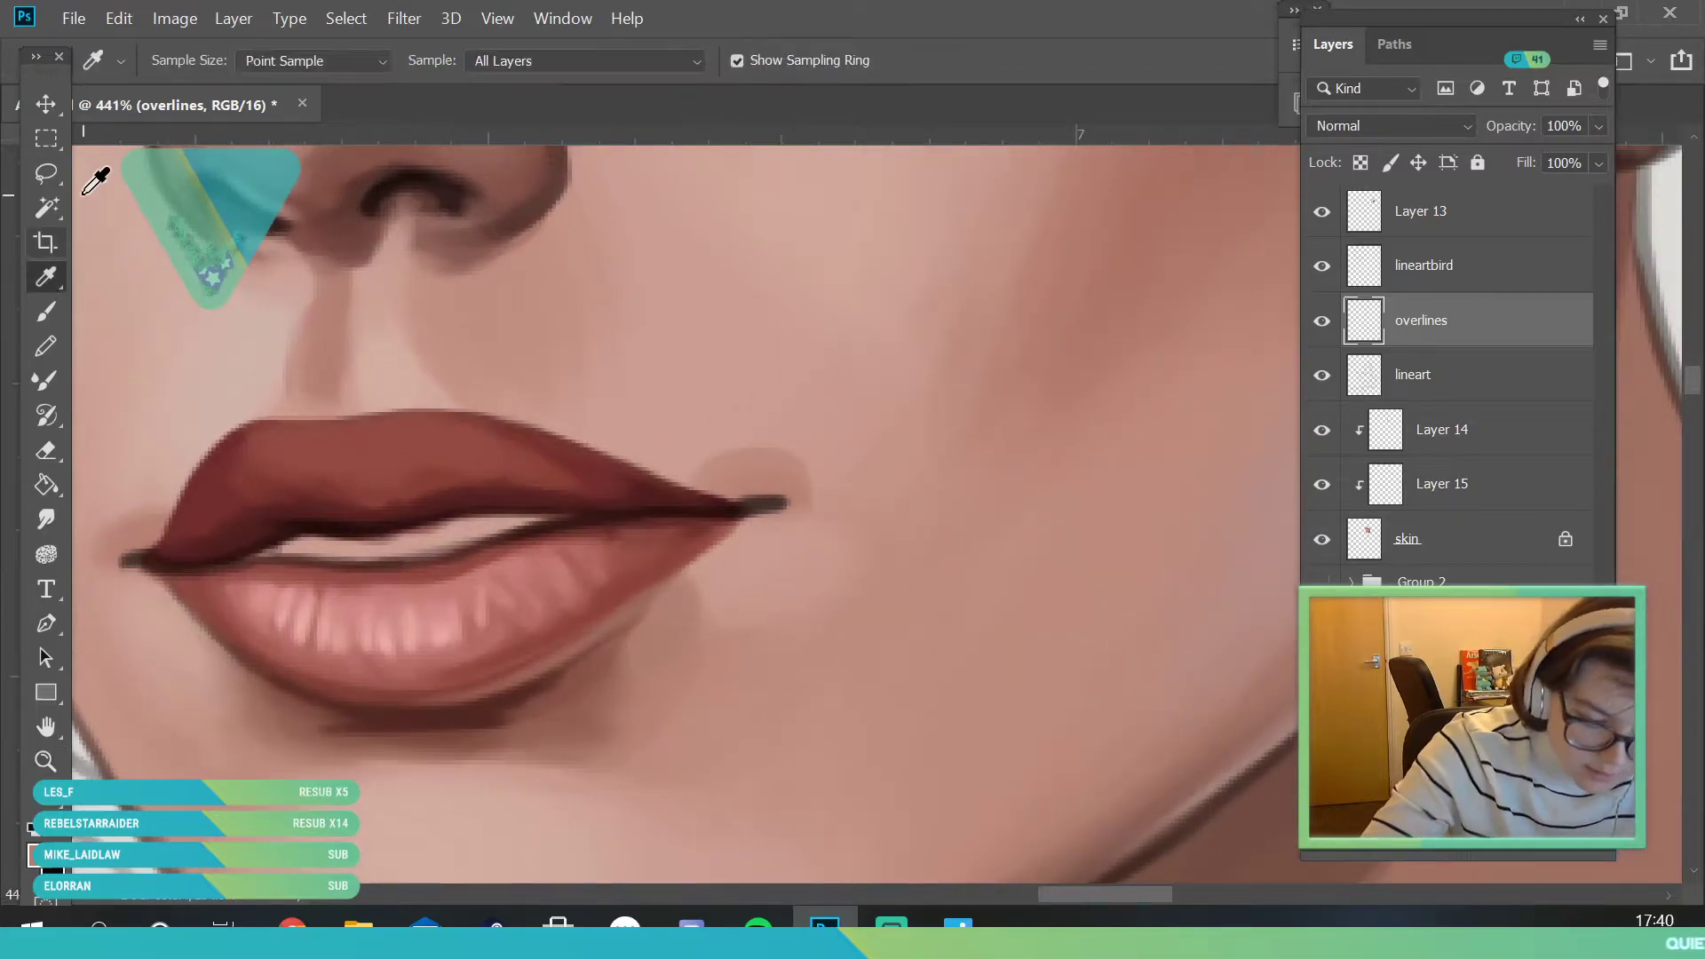
left_click(351, 227)
left_click(46, 312)
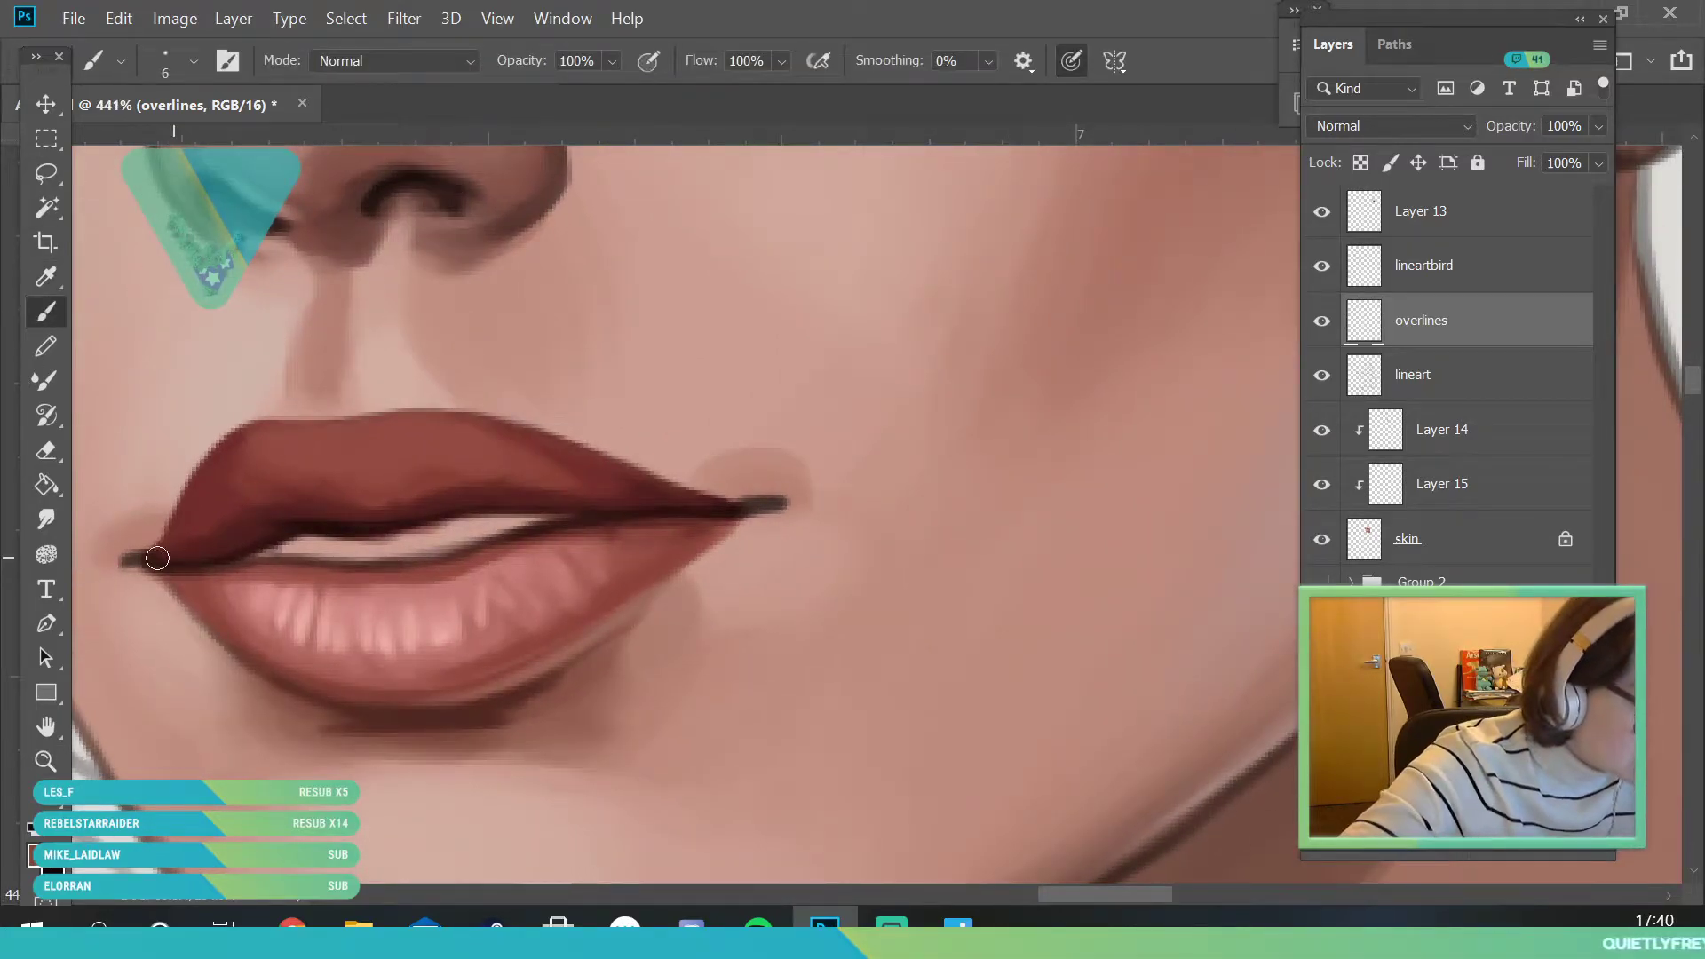
left_click_drag(112, 556, 143, 540)
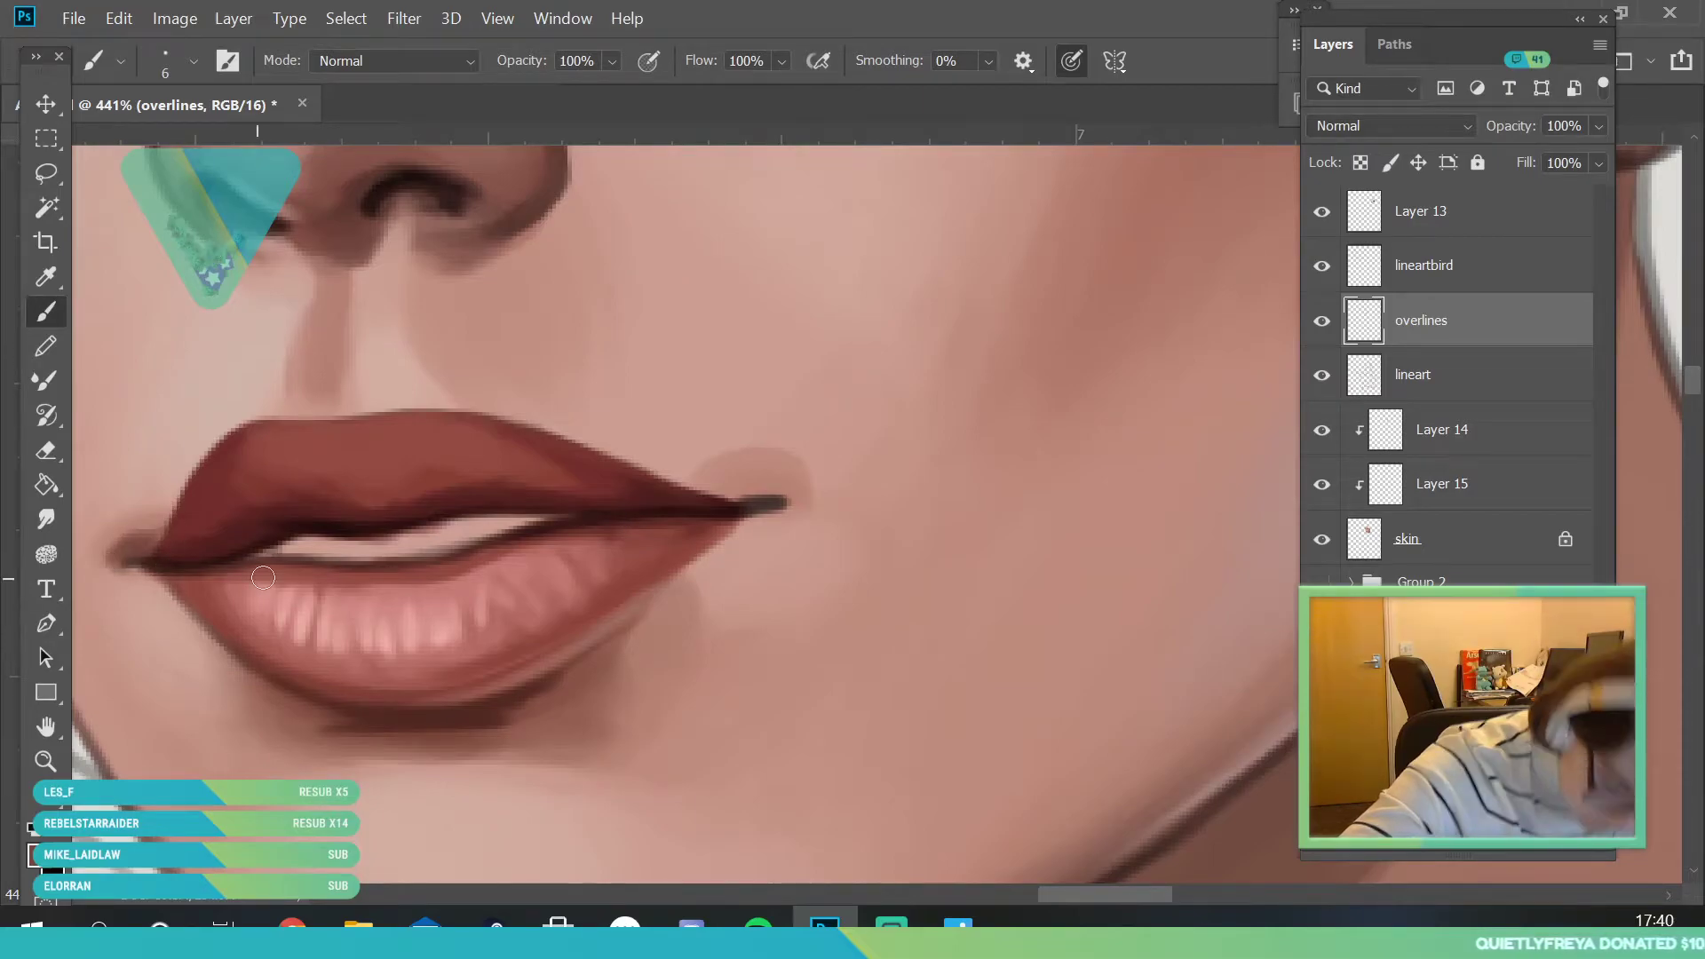
left_click_drag(740, 495, 775, 492)
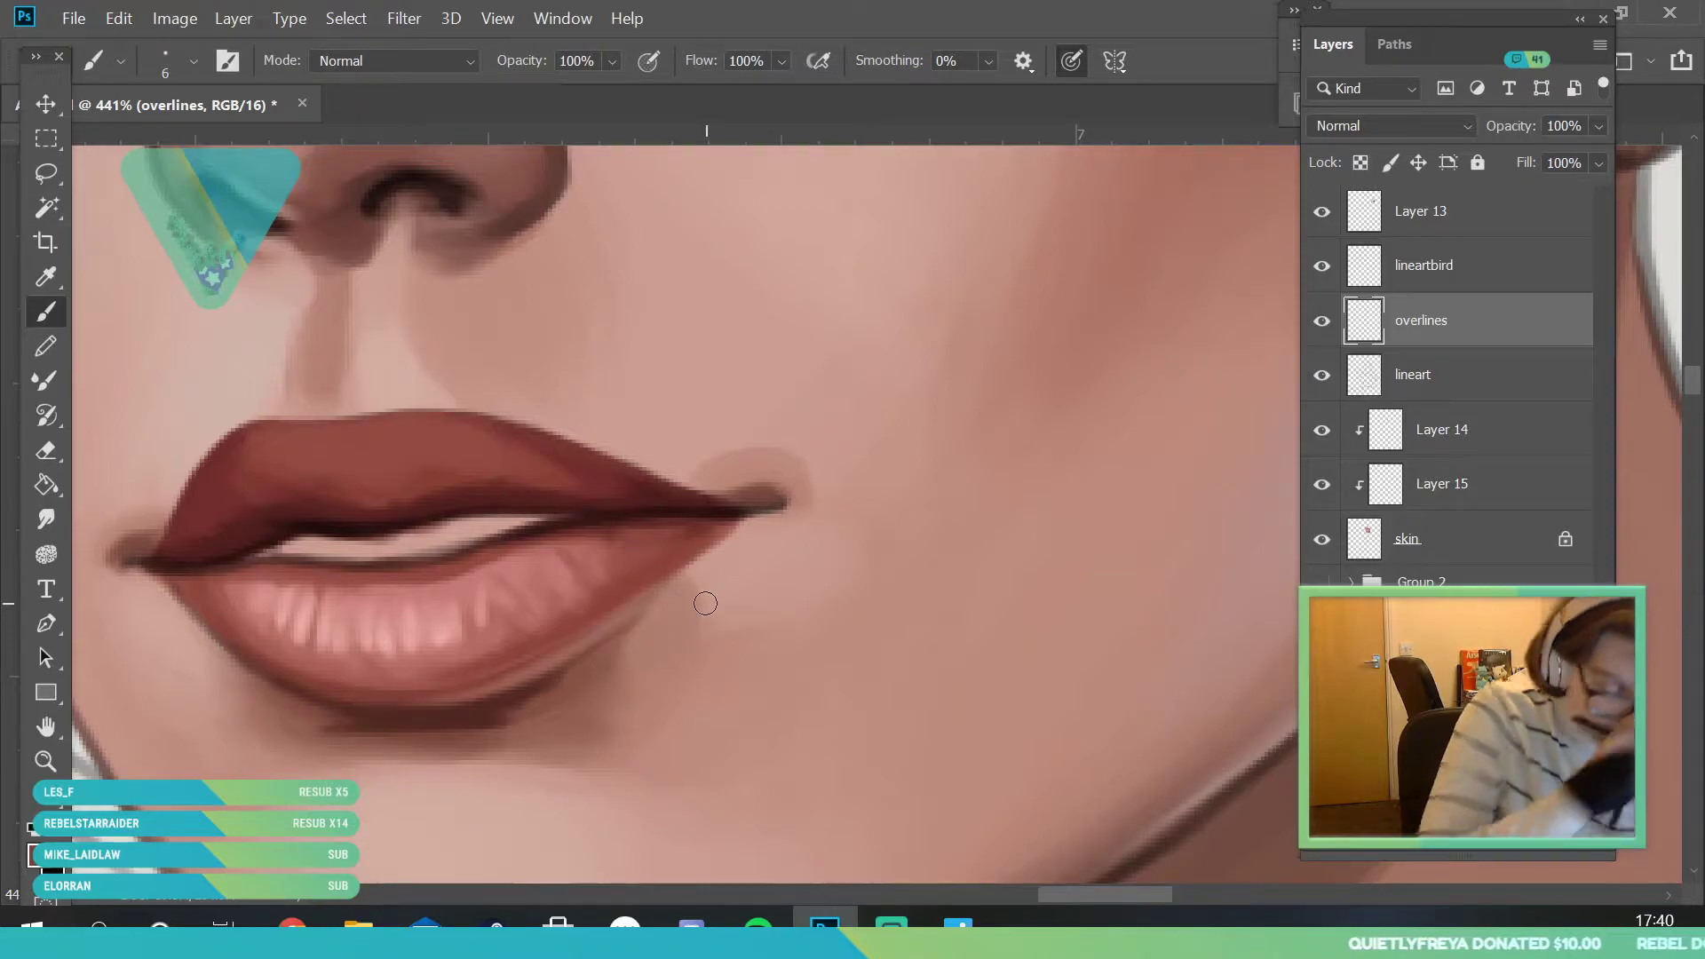
- Compare the finished mouth with the whole face and figure at several magnifications
left_click(48, 283)
left_click(46, 761)
left_click_drag(356, 628, 133, 835)
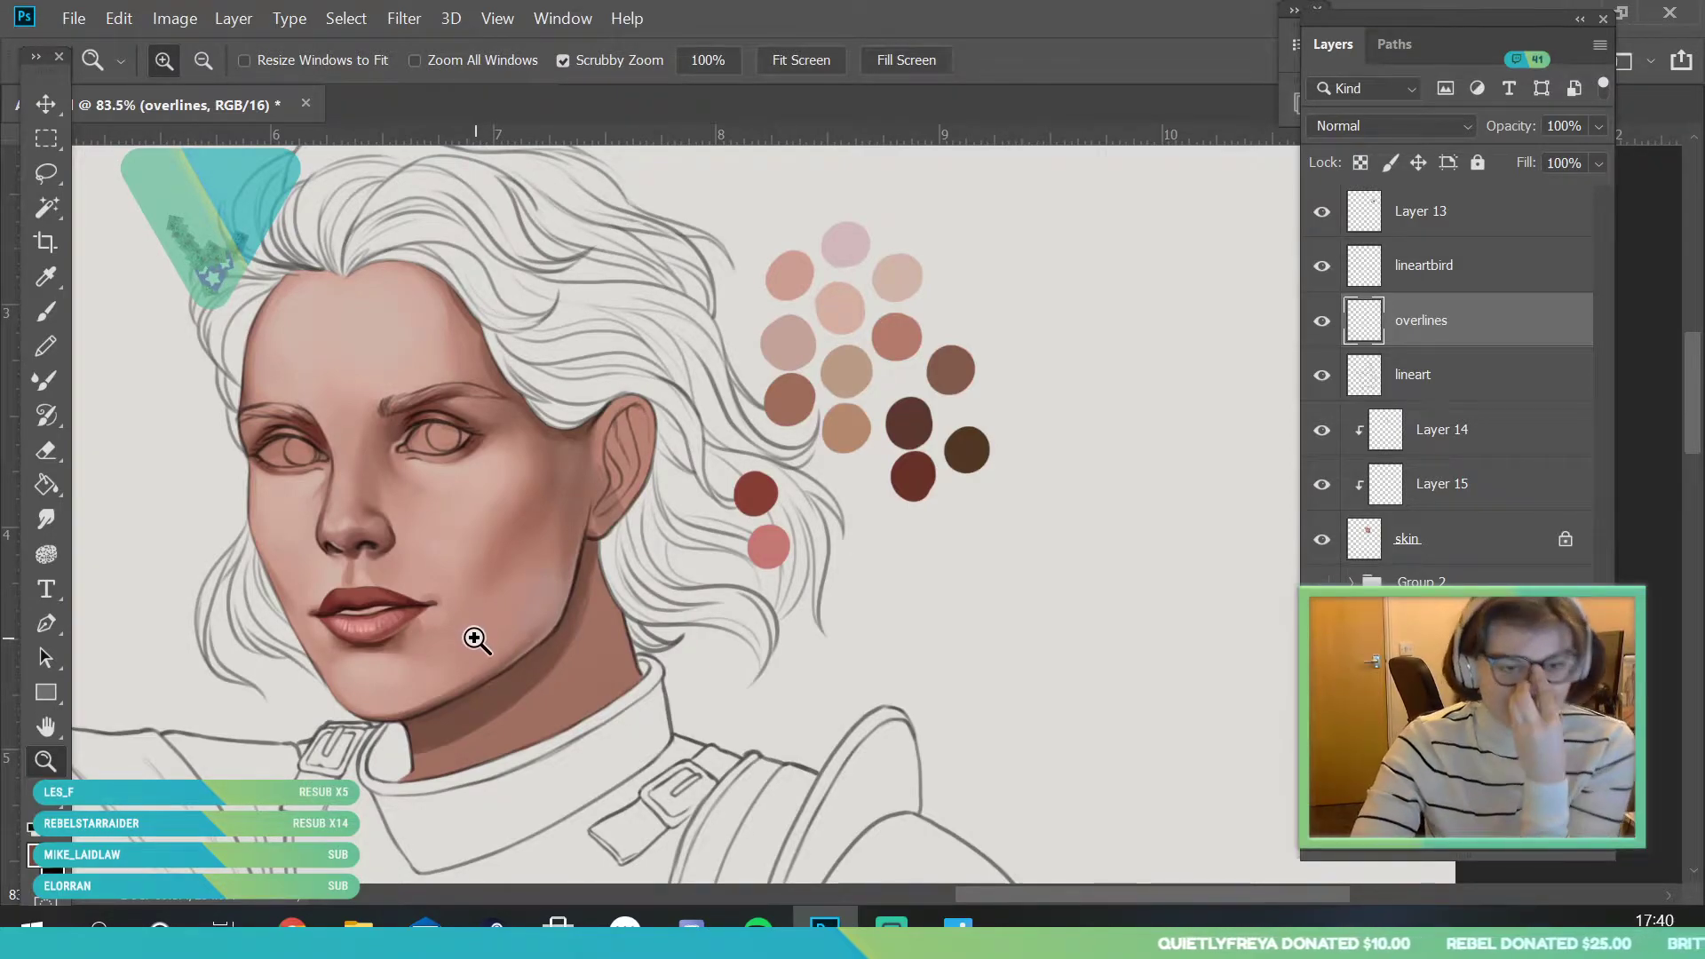
scroll(489, 484, "down", 2)
scroll(497, 494, "down", 6)
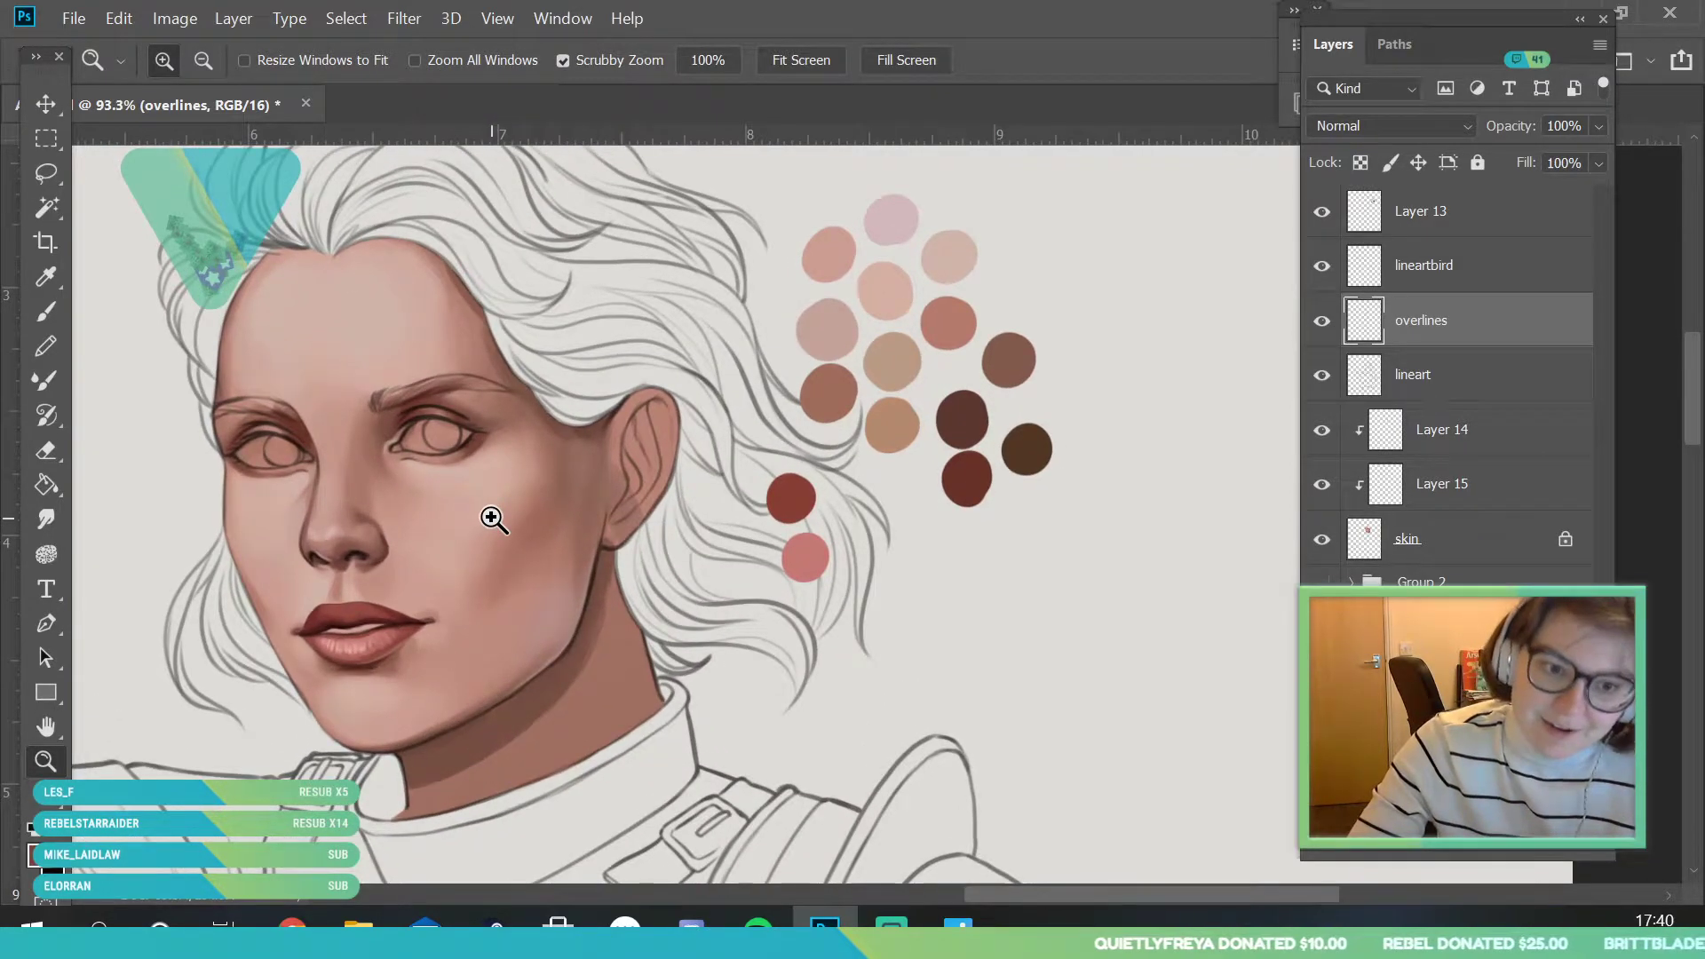
scroll(450, 561, "up", 7)
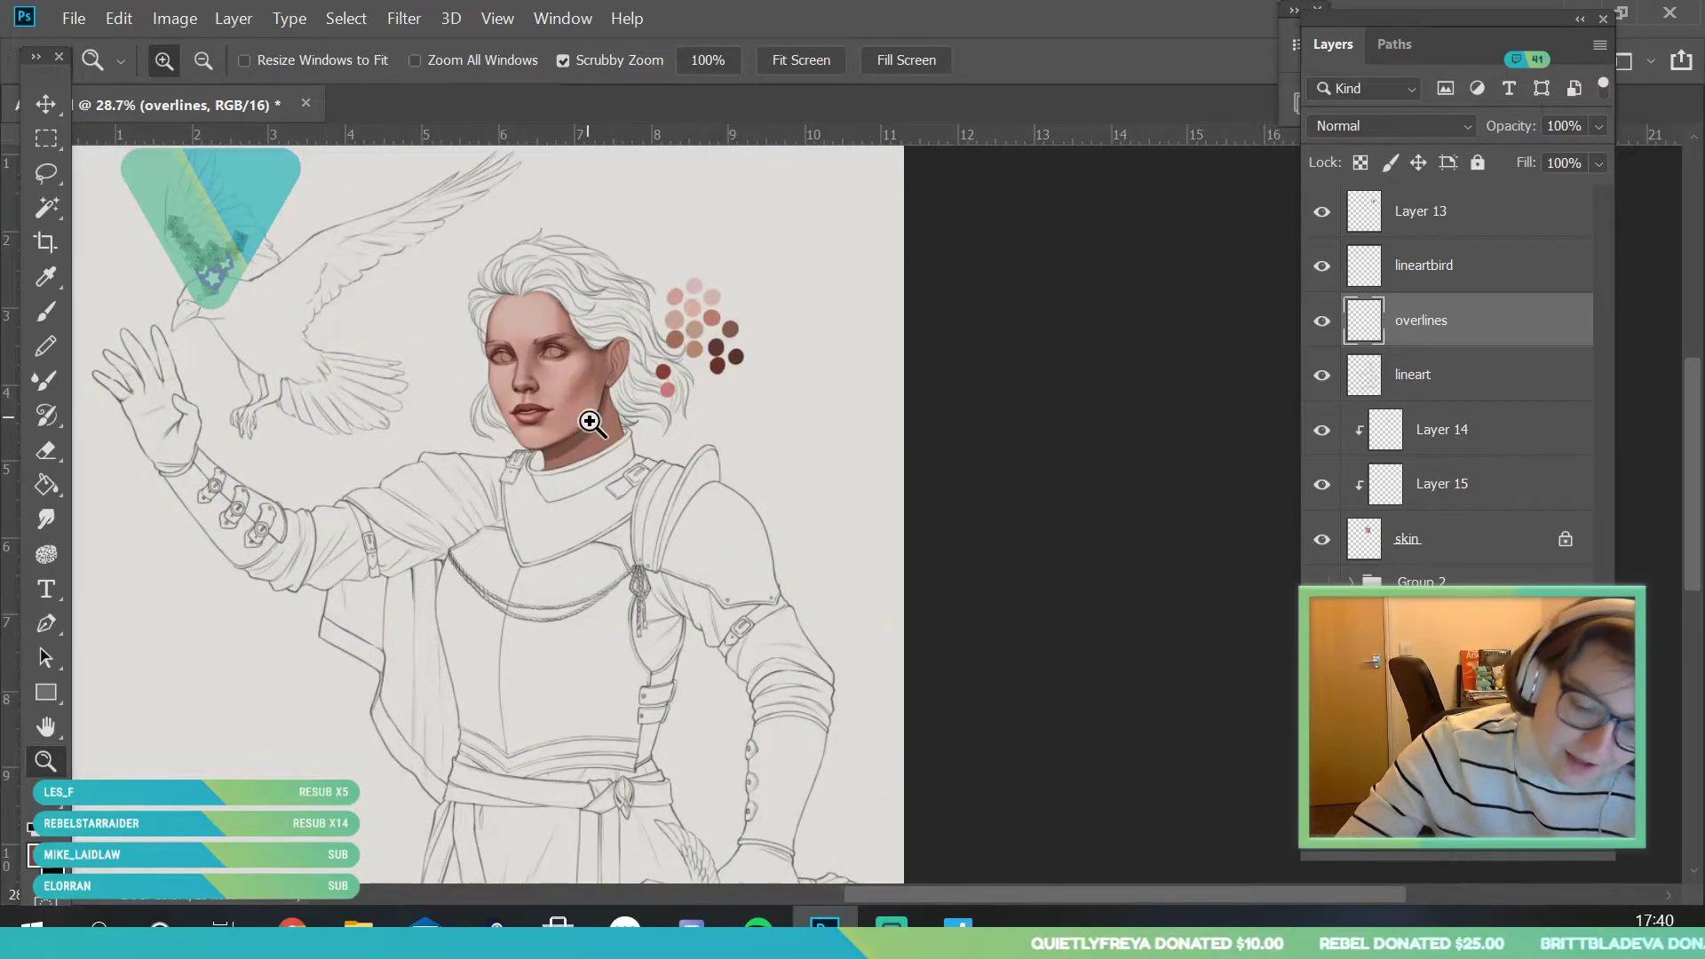
scroll(506, 556, "up", 3)
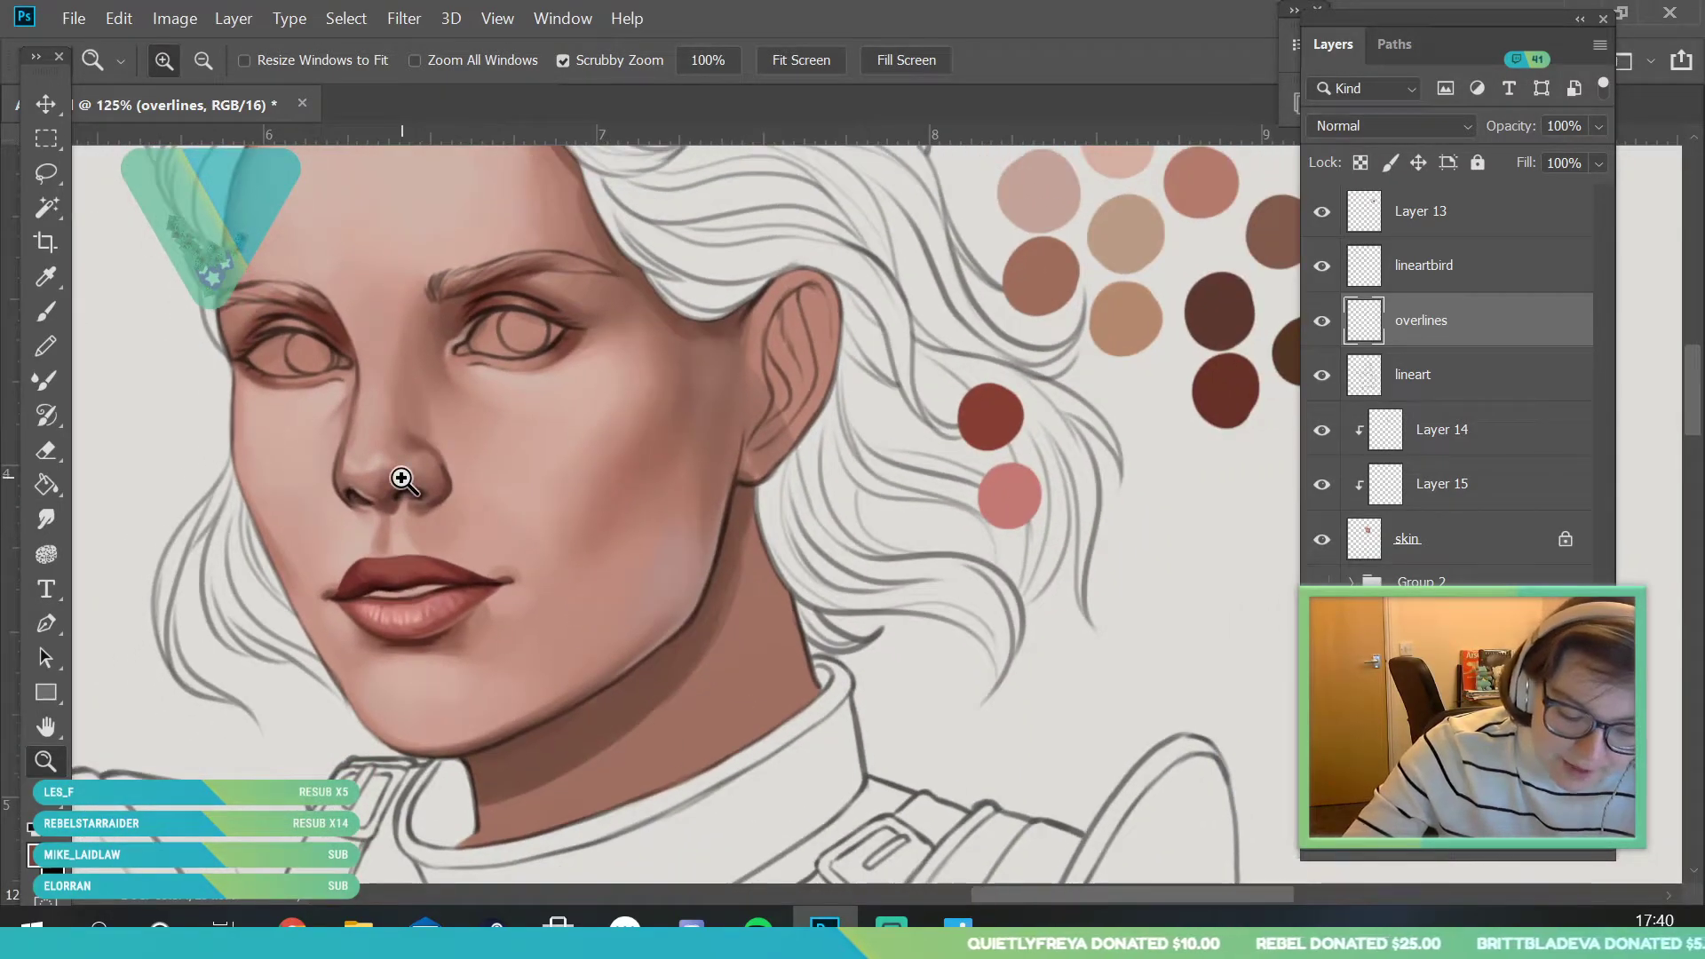
- Choose the dark reddish brown #4f231b and paint it along the nostril edges on the overlines layer
key("i")
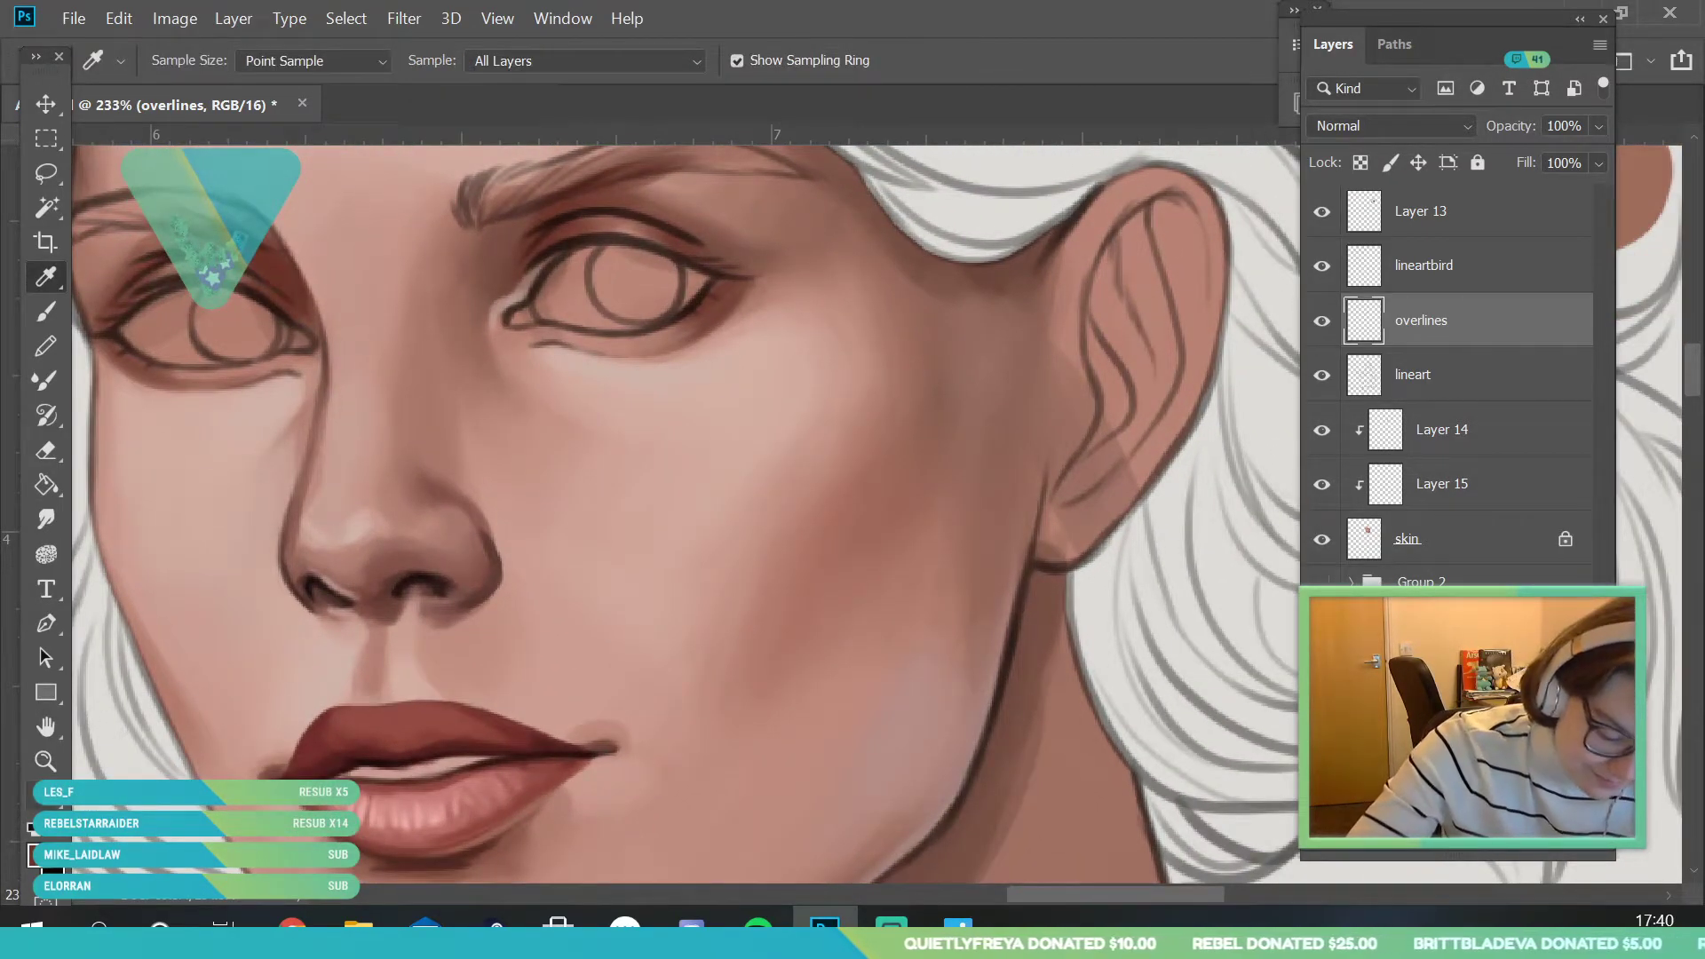
left_click(38, 855)
left_click(1112, 397)
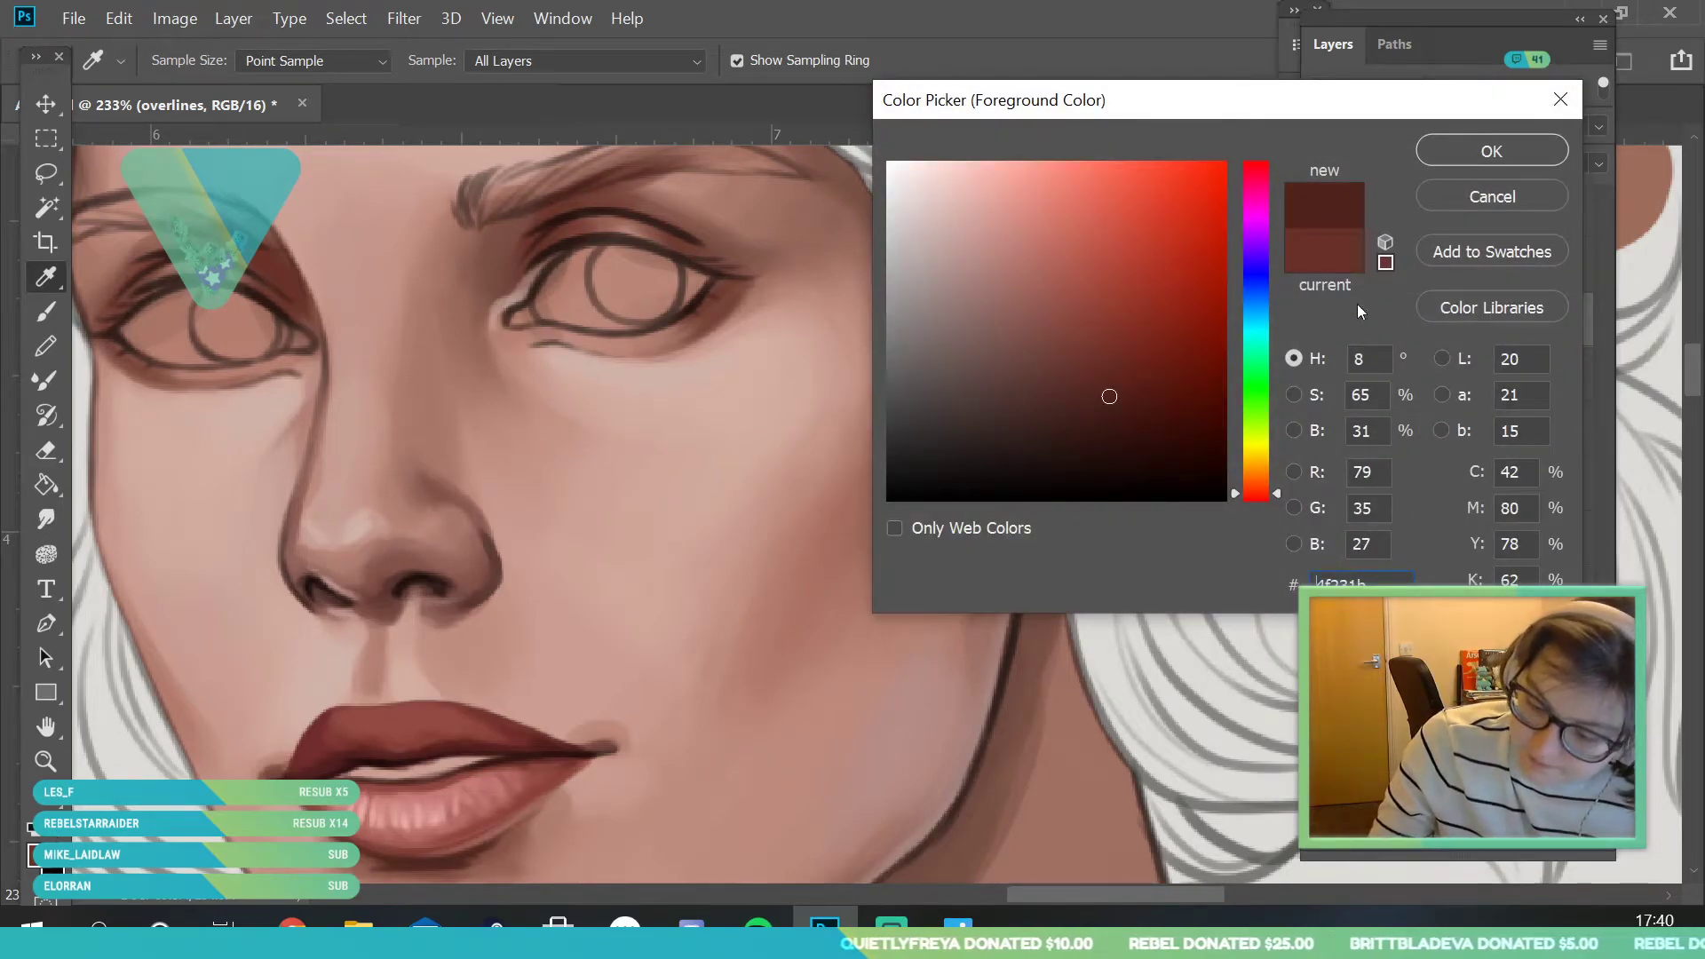
left_click(1482, 165)
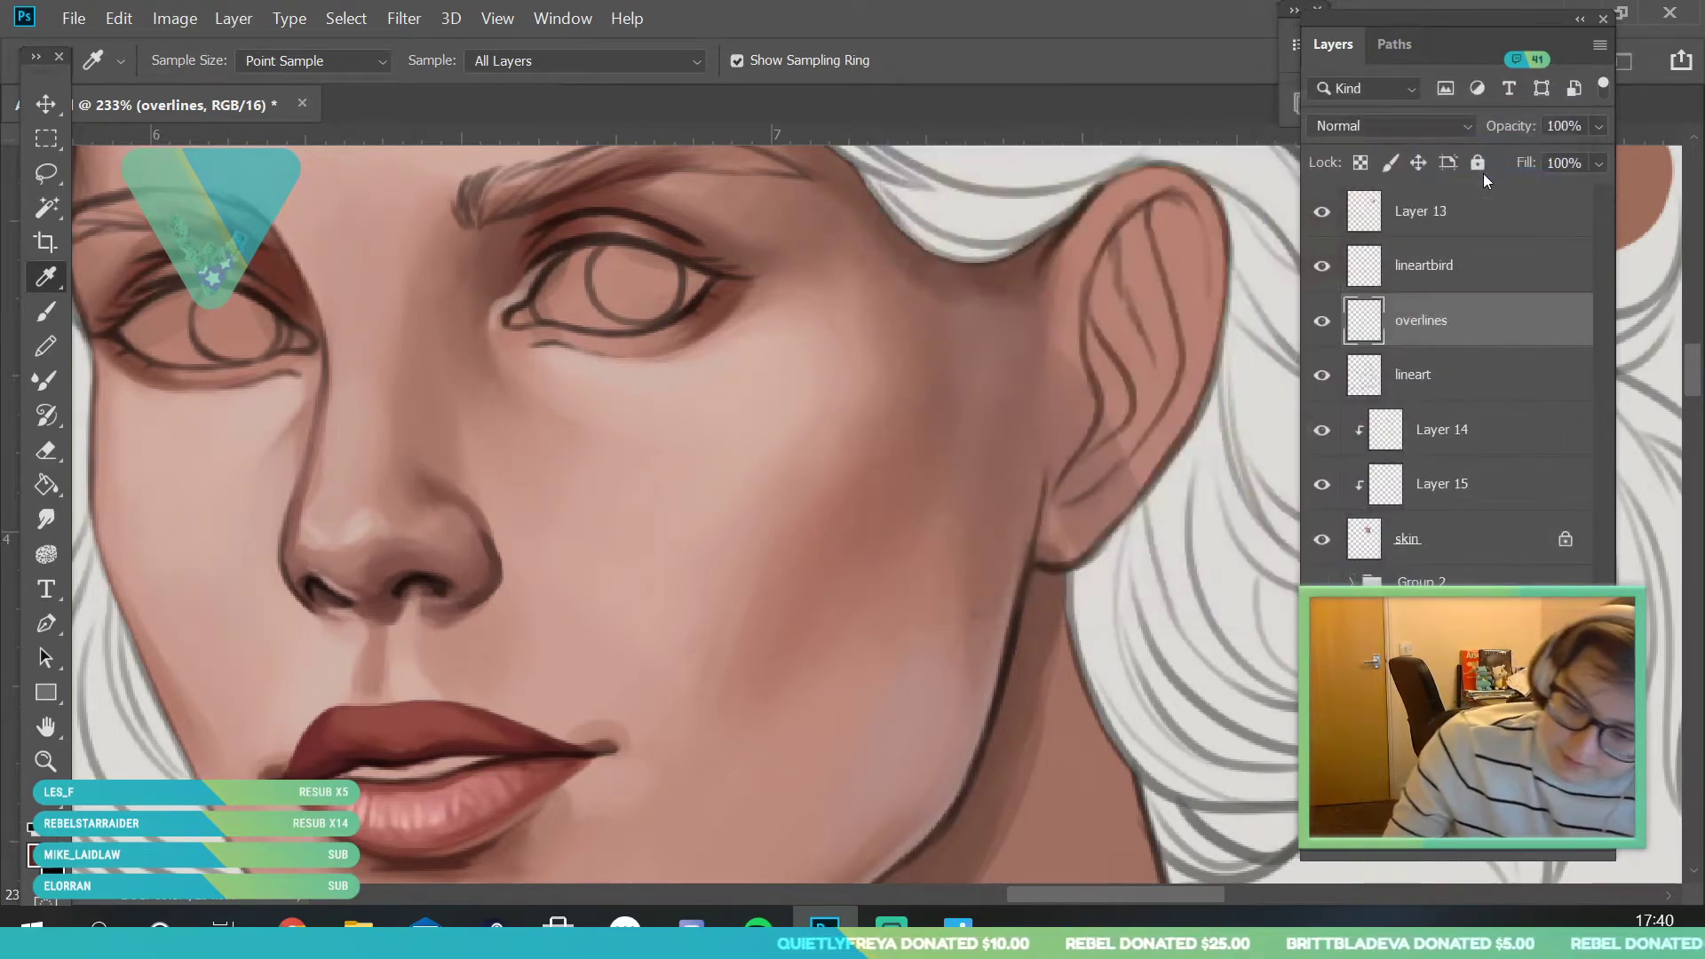
key("b")
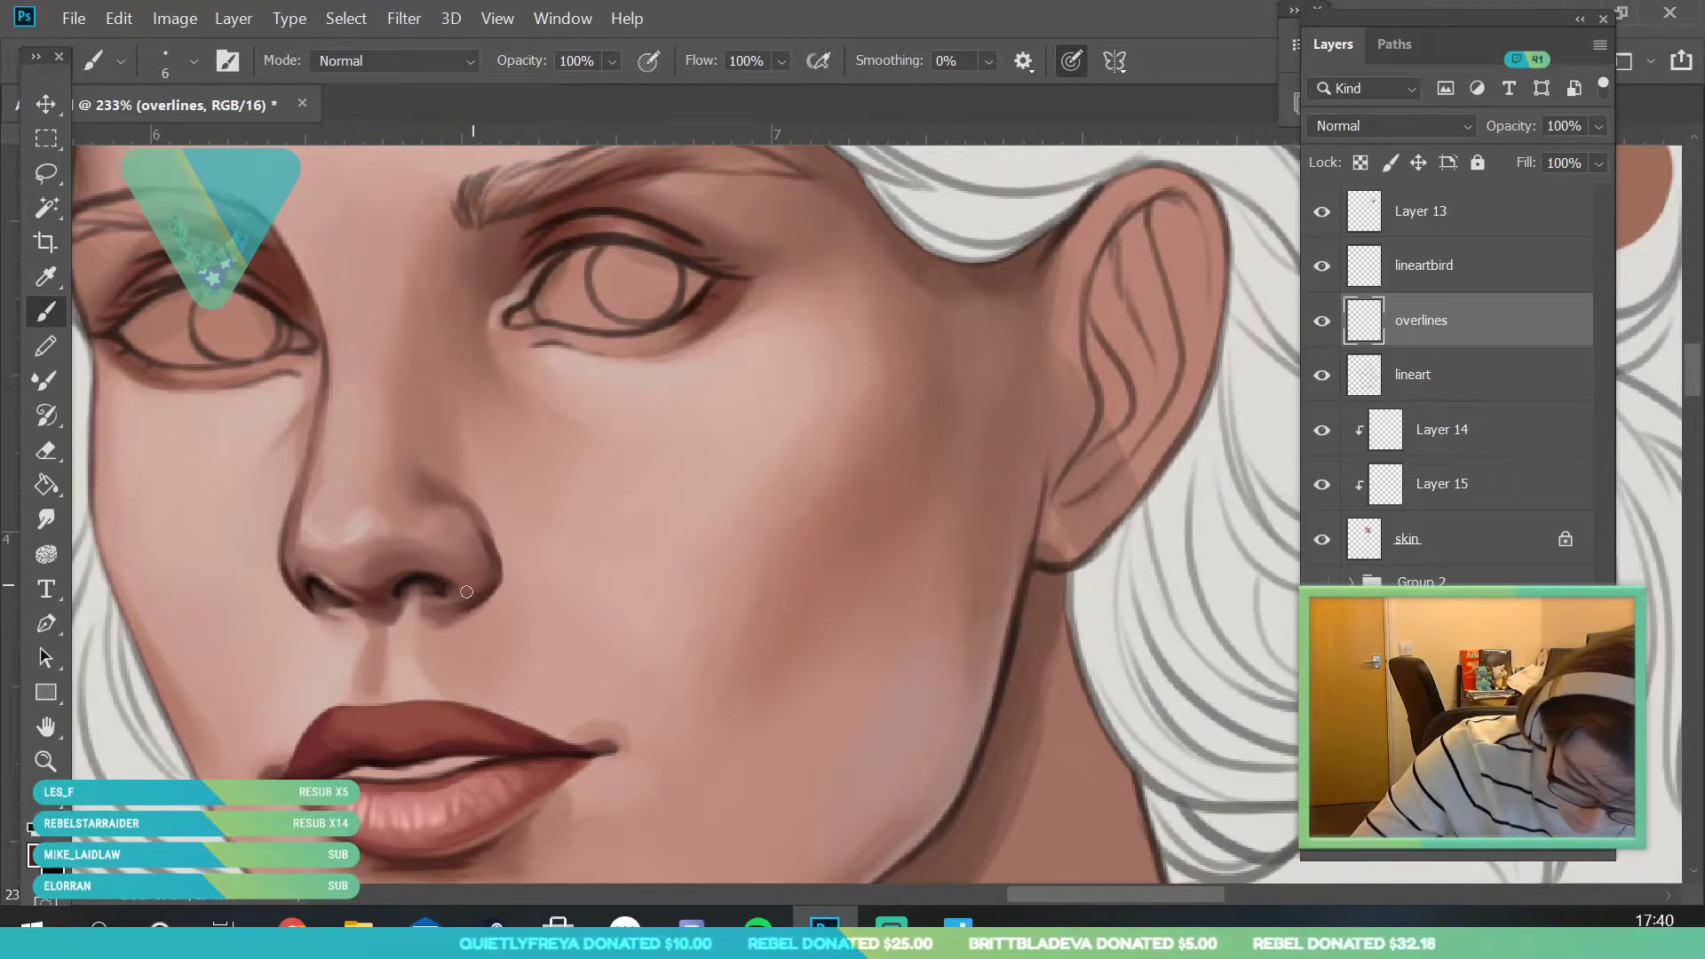
- Soften the dark outline of the nose's right wing with colours sampled from the wing and its edge
key("z")
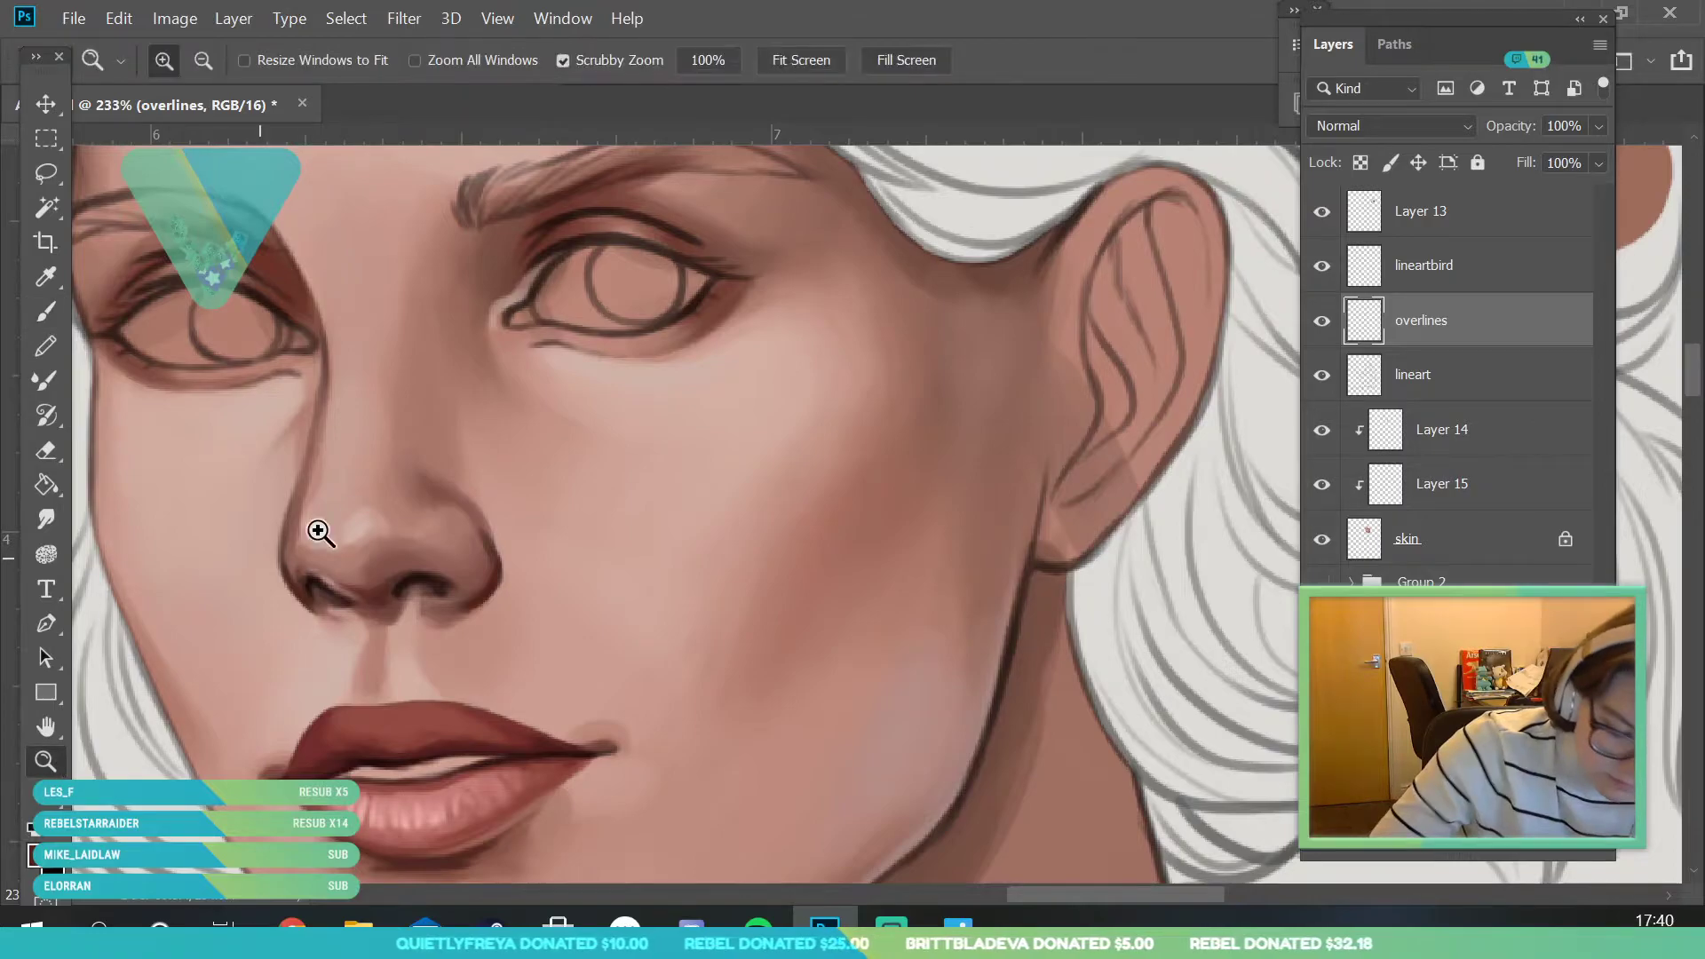
left_click_drag(376, 551, 205, 621)
mouse_move(377, 569)
left_mouse_down()
mouse_move(497, 641)
mouse_move(711, 640)
left_mouse_up()
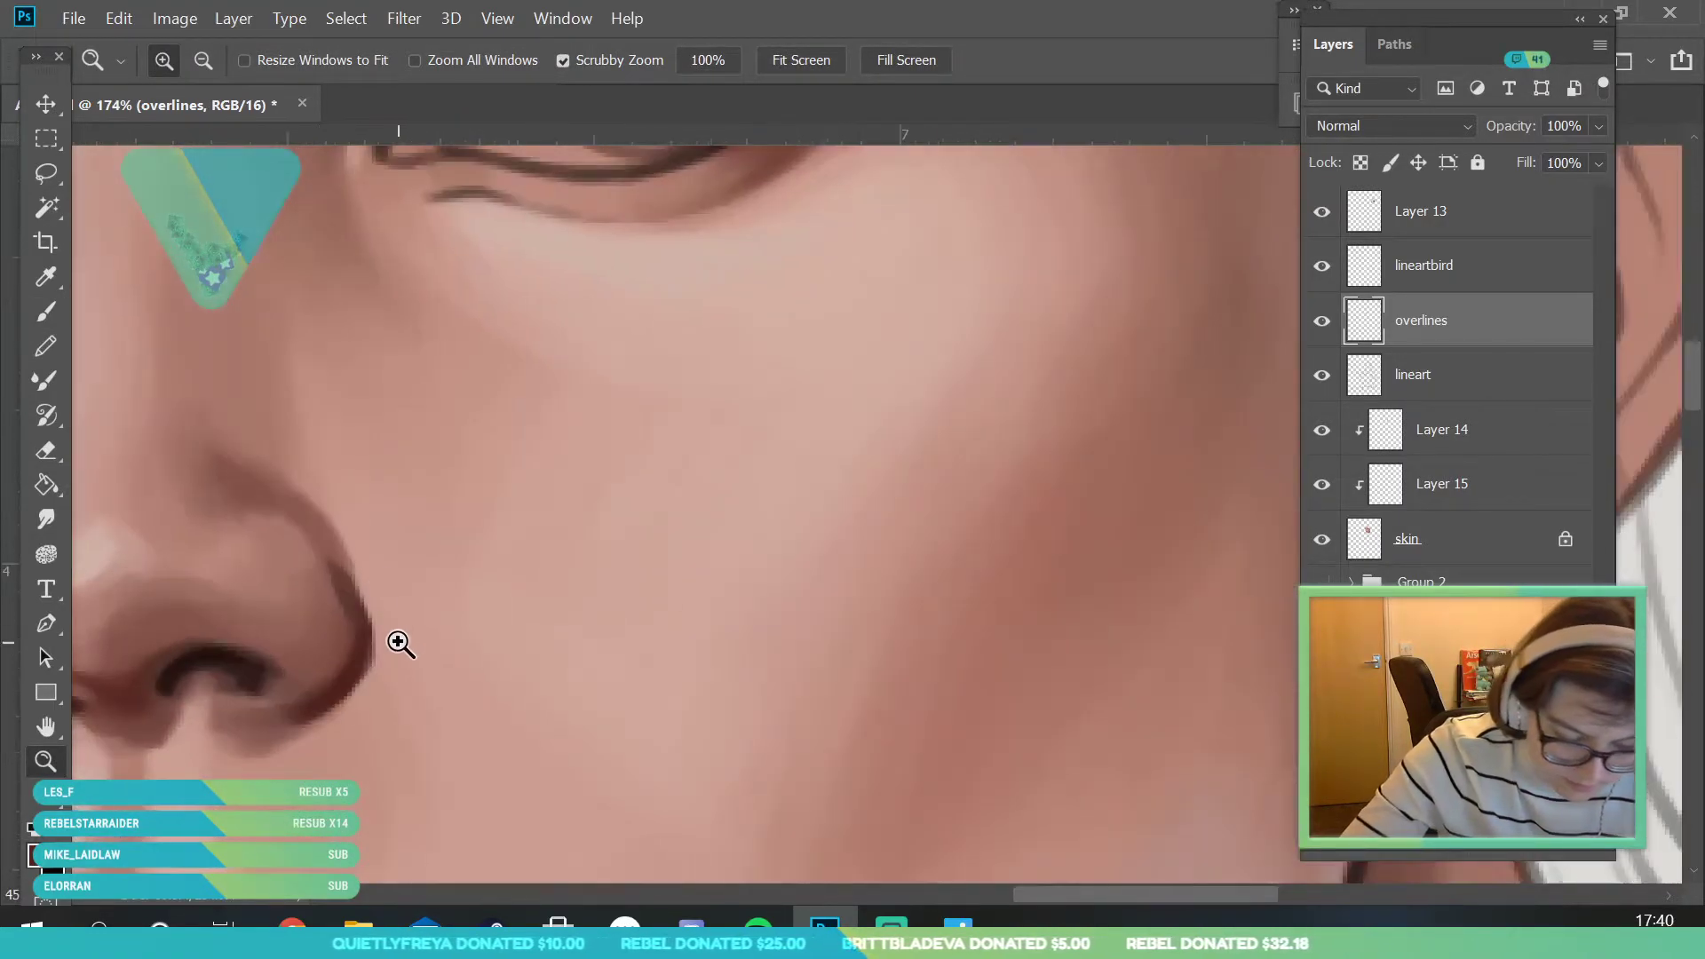
left_click(45, 277)
left_click(300, 532)
key("b")
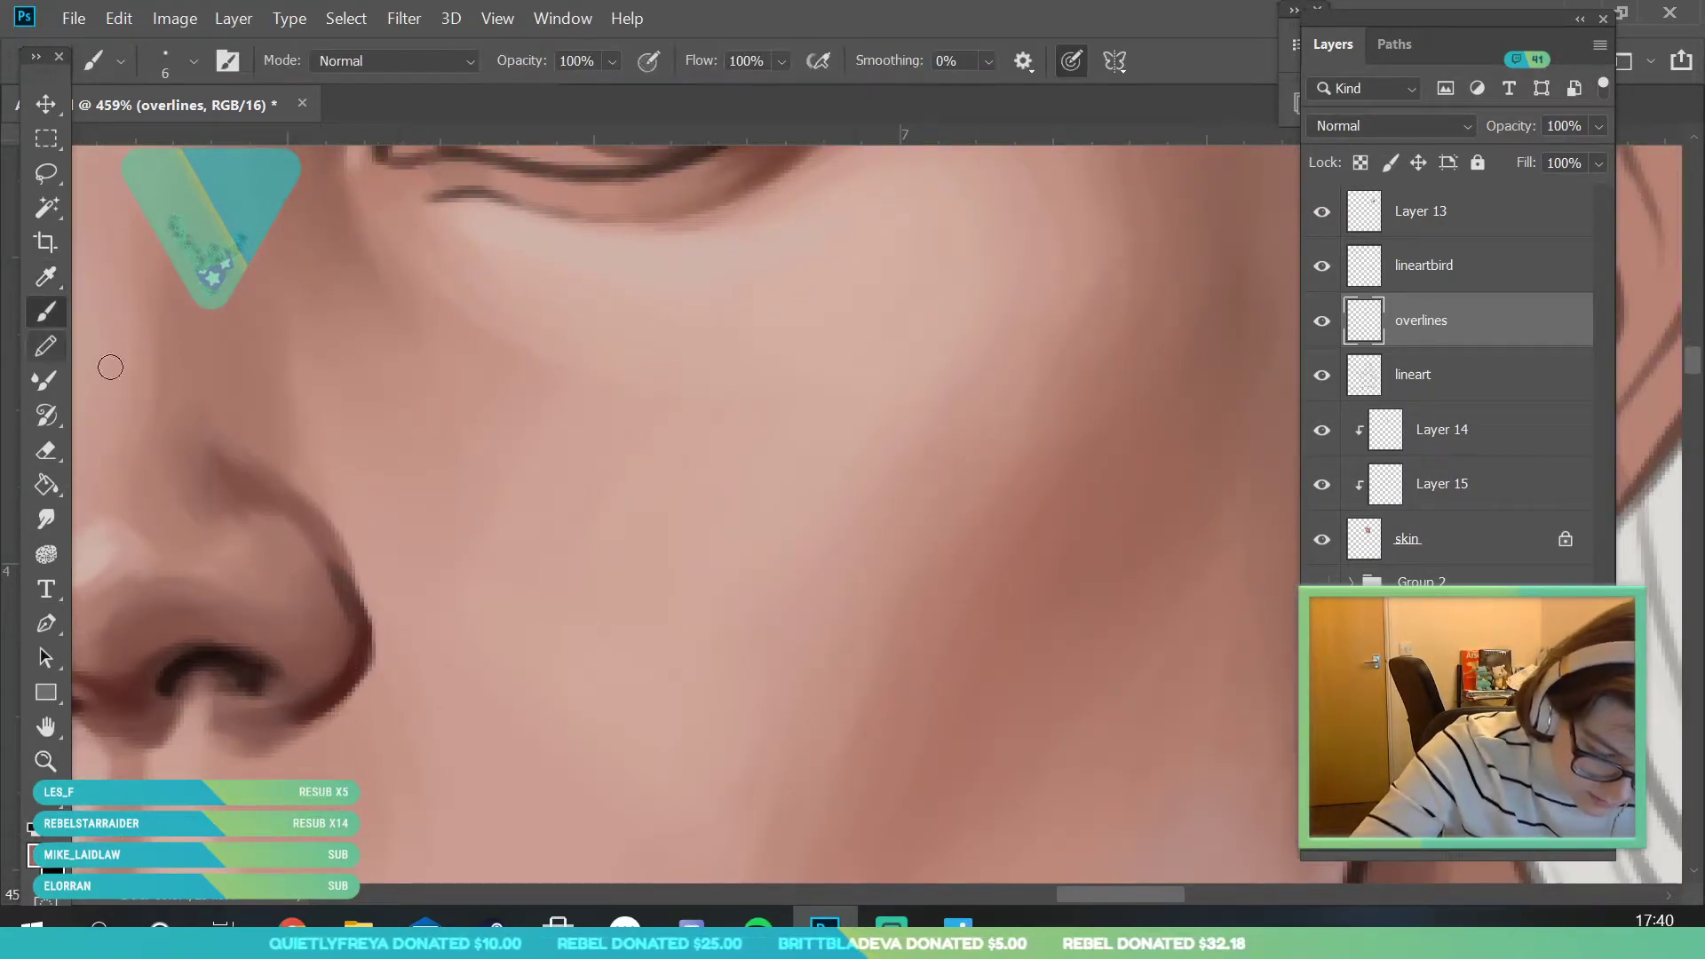
left_click_drag(326, 567, 343, 635)
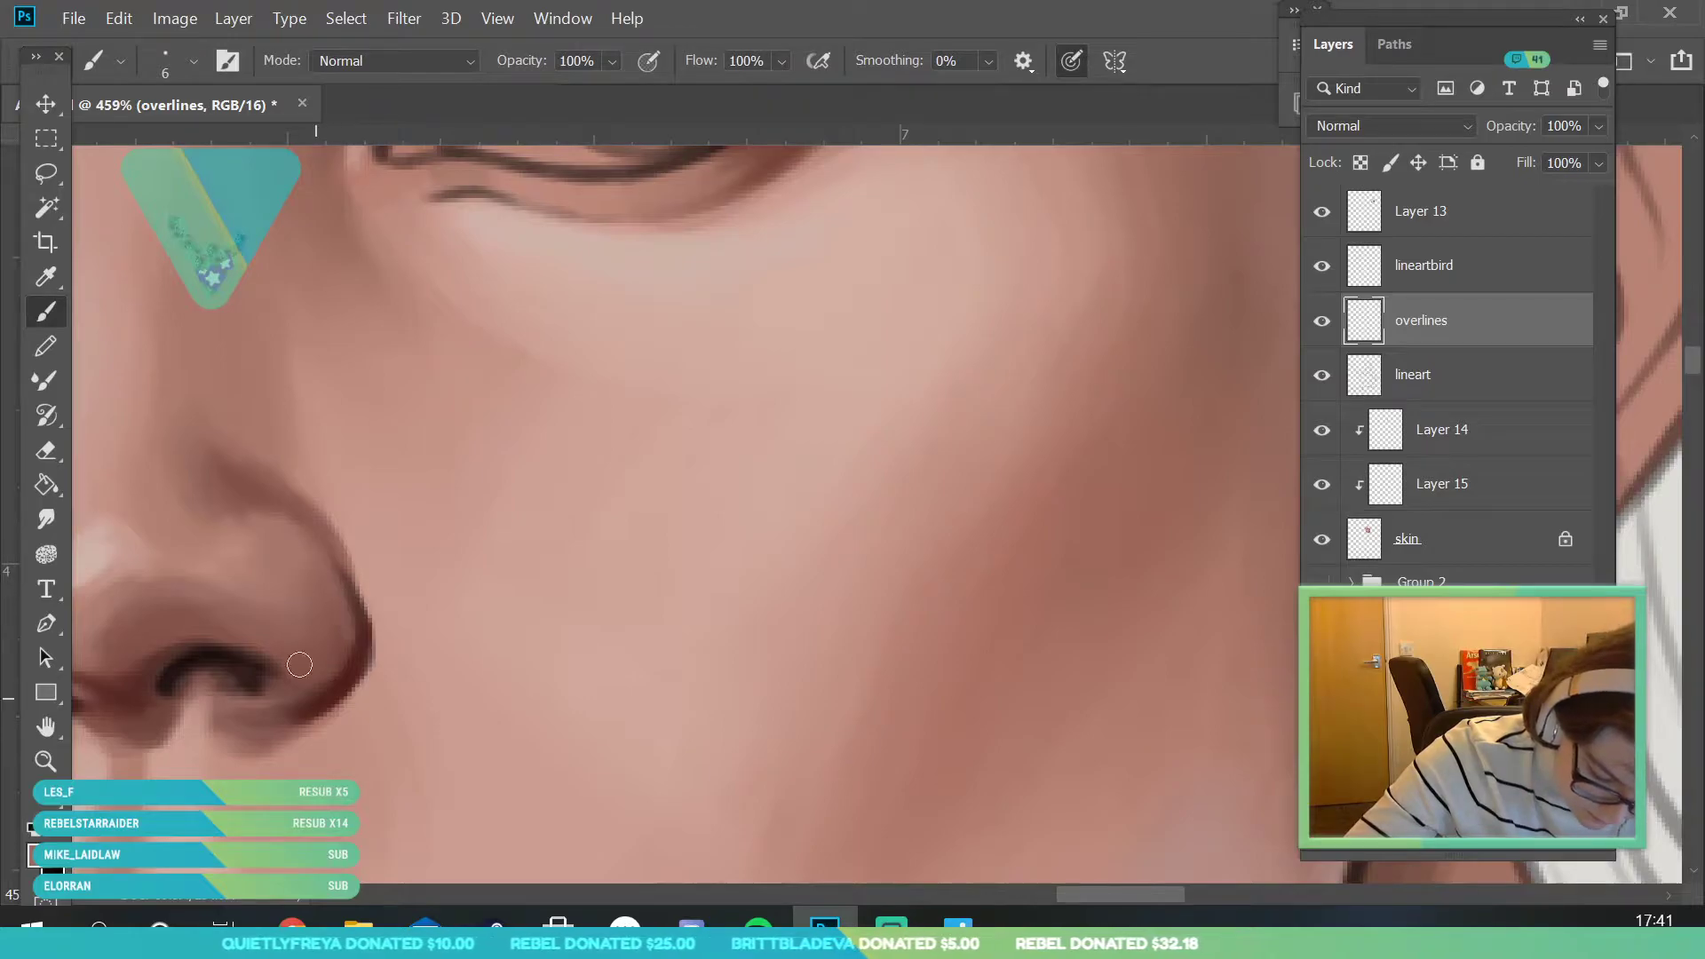
left_click(49, 278)
left_click(331, 518)
key("b")
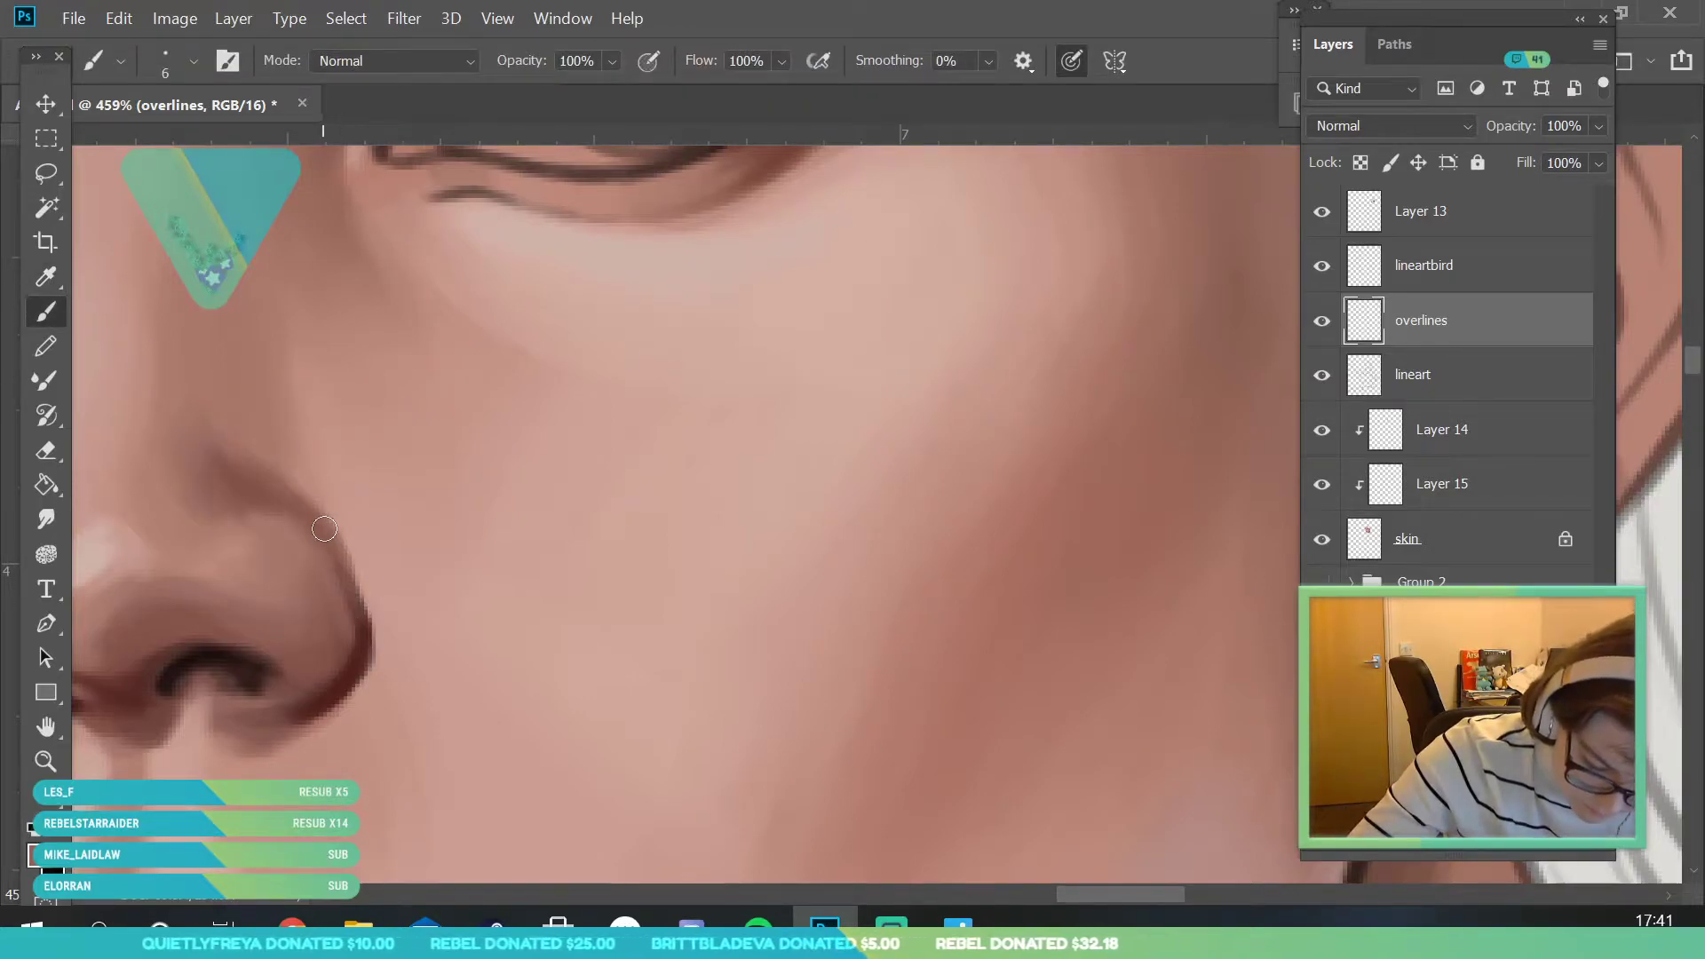
mouse_move(354, 643)
left_mouse_down()
mouse_move(364, 669)
mouse_move(345, 600)
left_mouse_up()
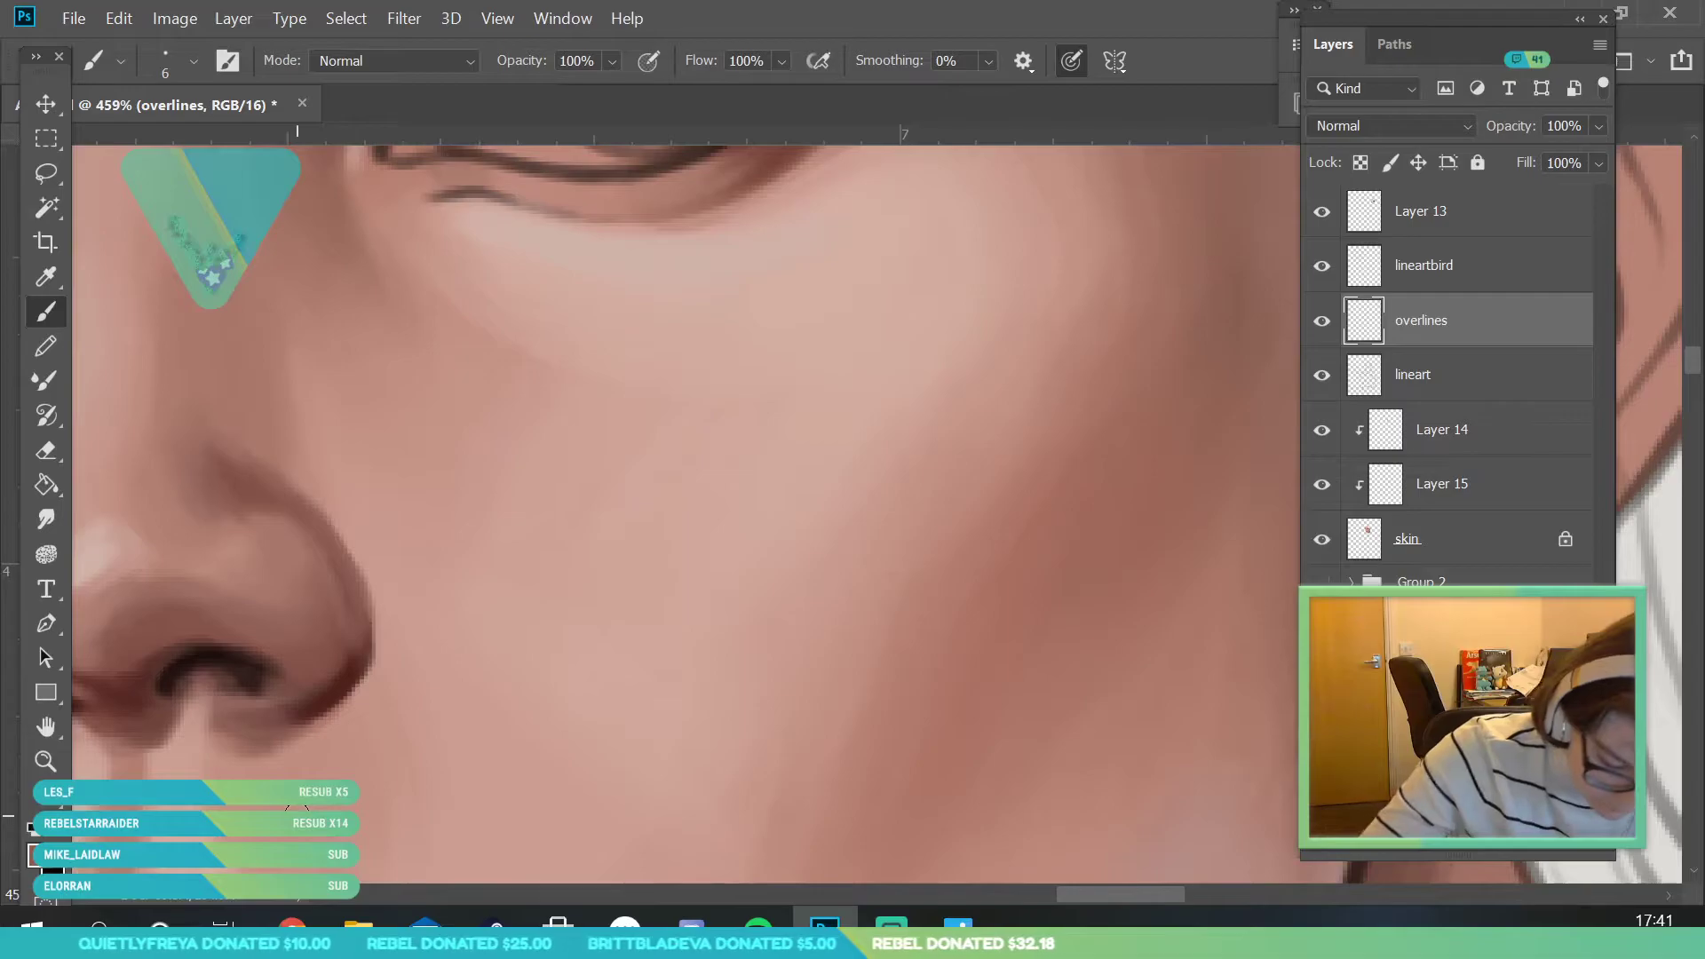
- Sample the skin tone beside the right nostril wing and refine the wing's upper edge with it
left_click(48, 760)
left_click_drag(479, 737, 328, 738)
left_click_drag(471, 602, 488, 648)
left_click(49, 277)
left_click(350, 392)
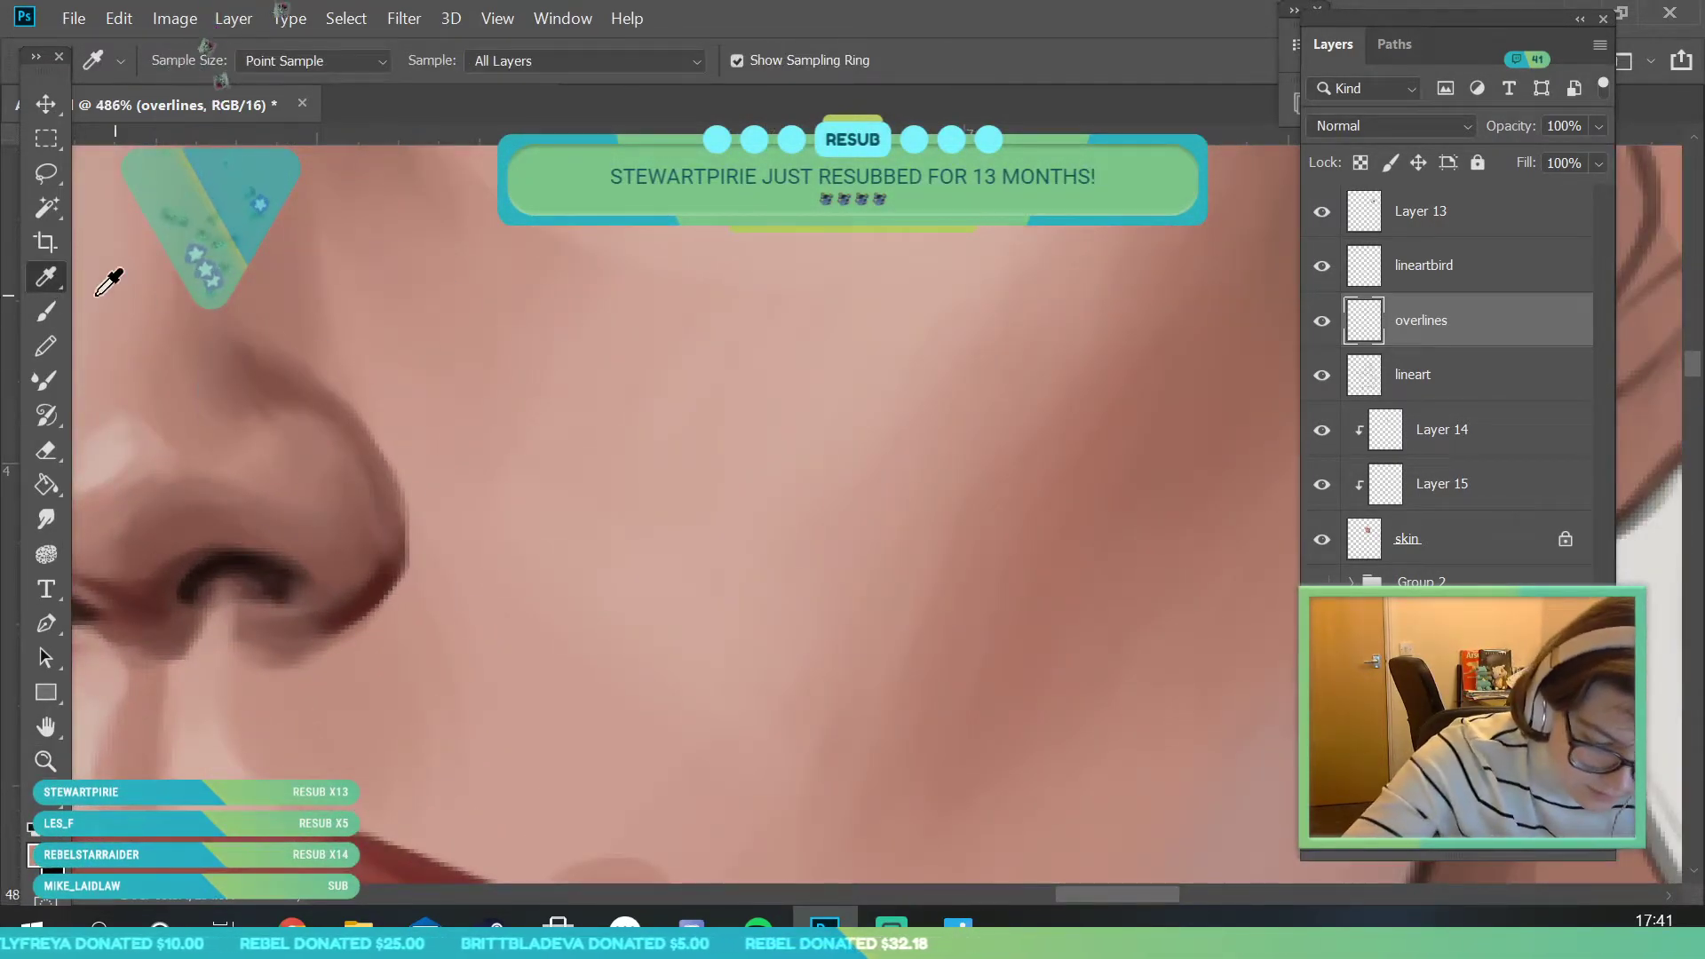
key("b")
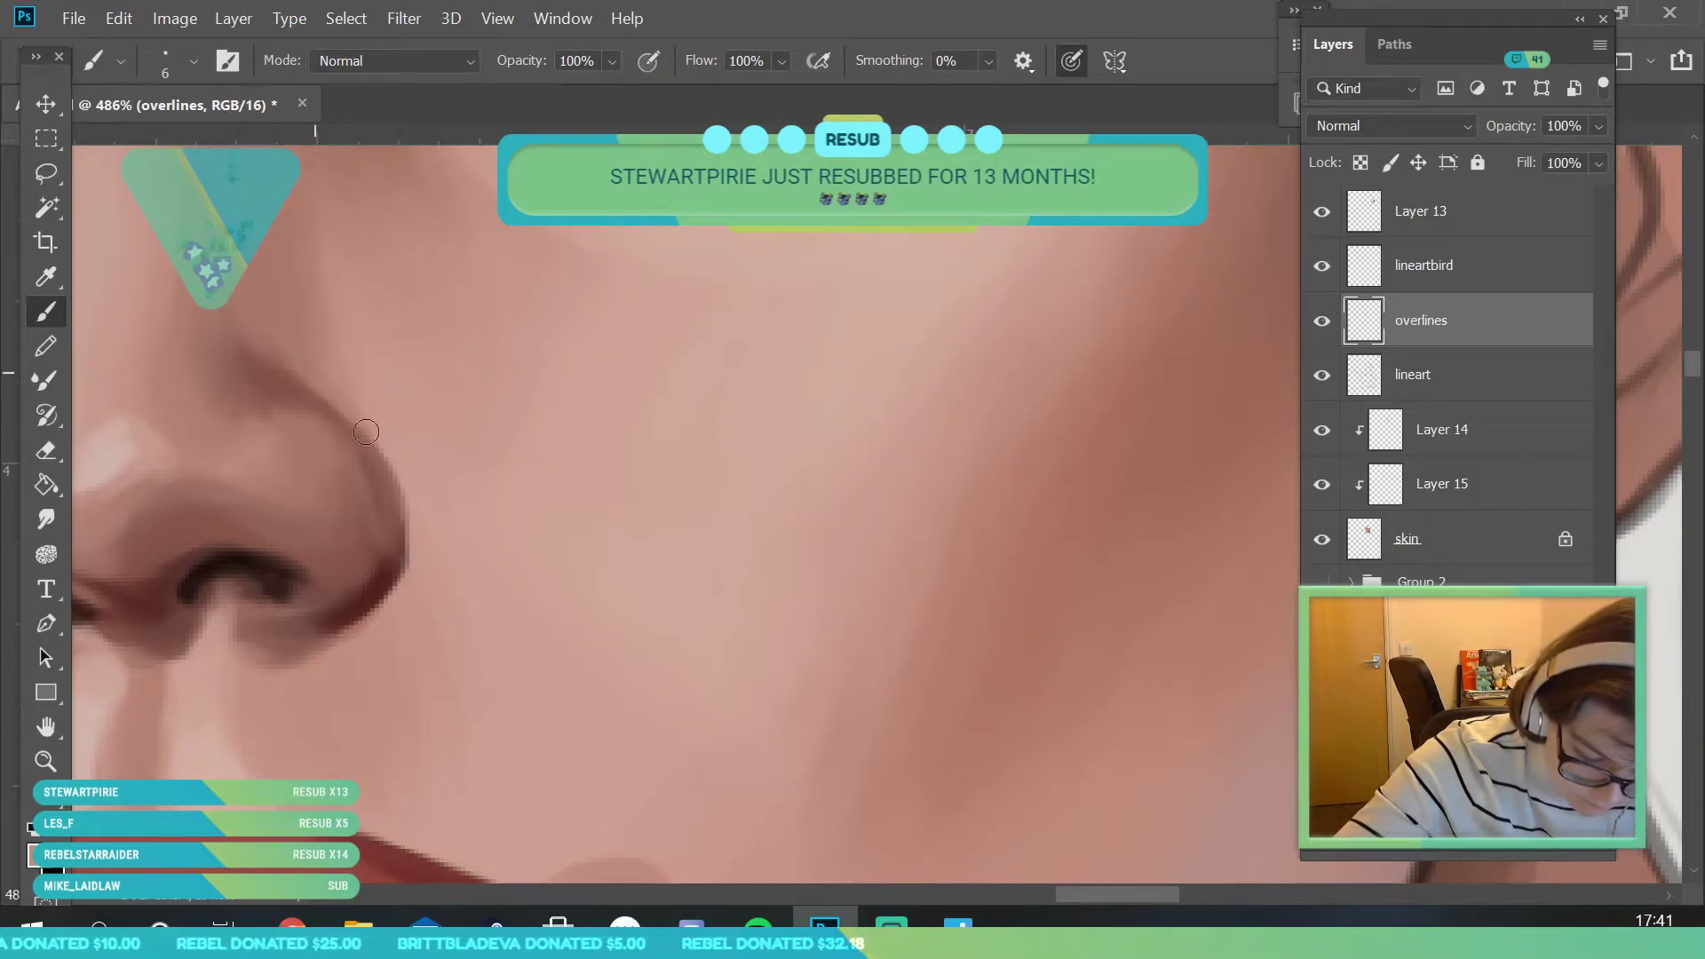
- Compare the softened nose with the whole face and figure at several magnifications
key("z")
mouse_move(377, 422)
left_mouse_down()
mouse_move(328, 666)
mouse_move(426, 533)
left_mouse_up()
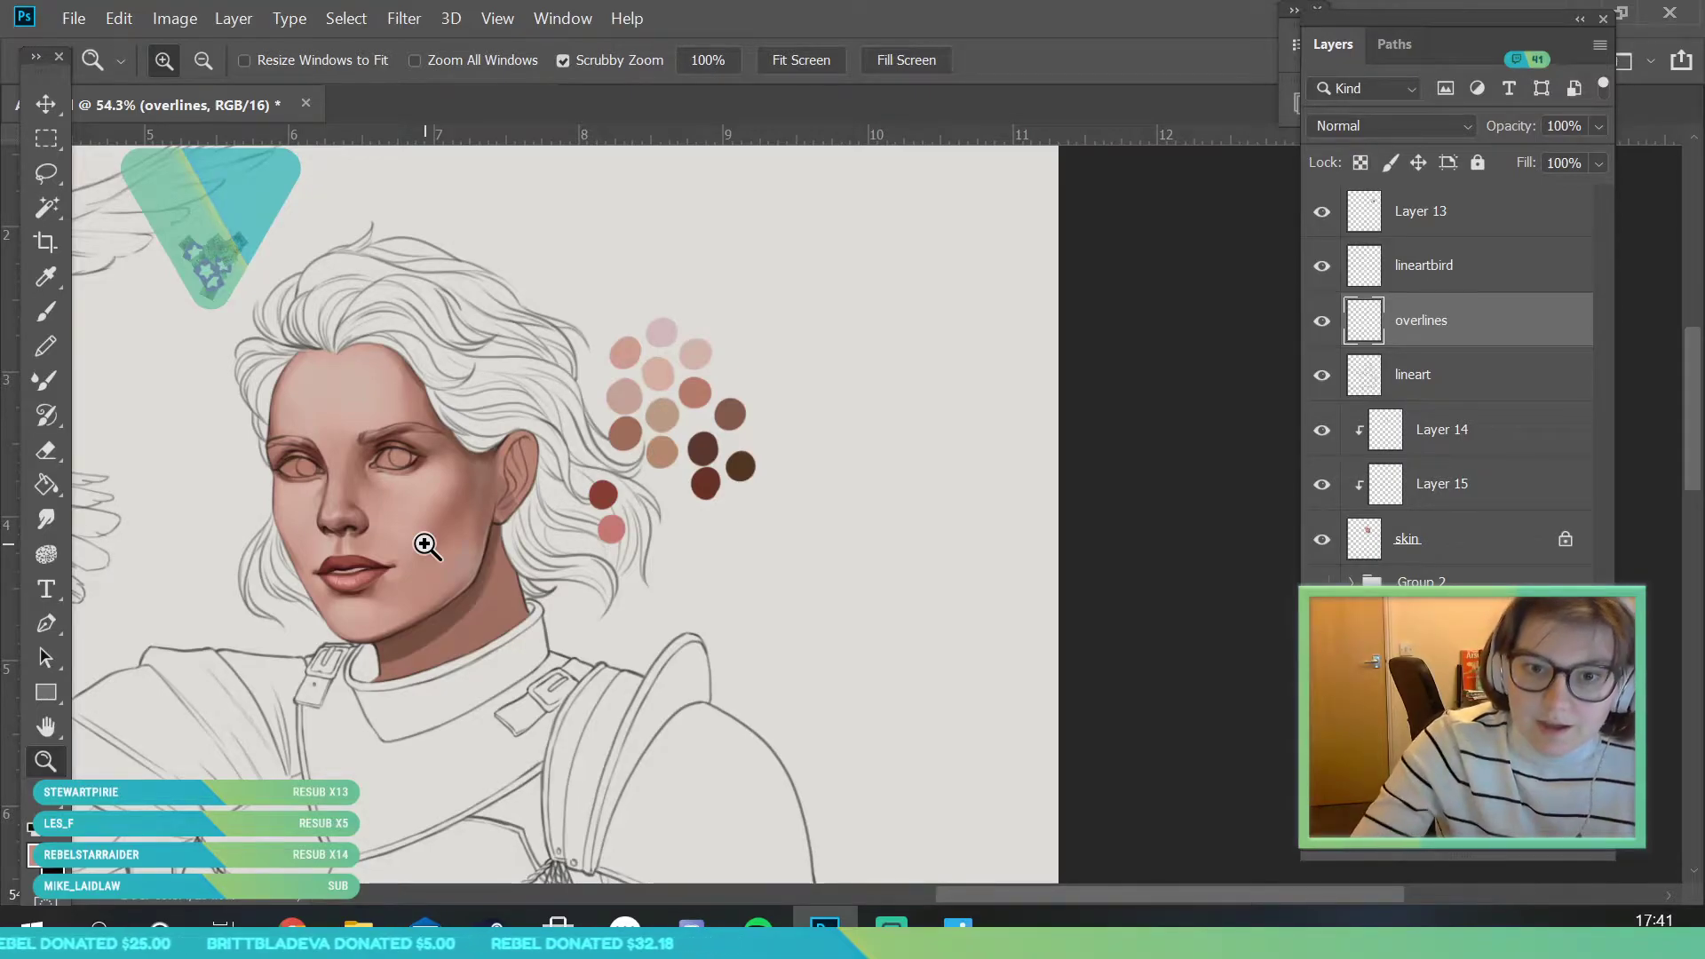
left_click(489, 553, "alt")
left_click_drag(533, 494, 601, 549)
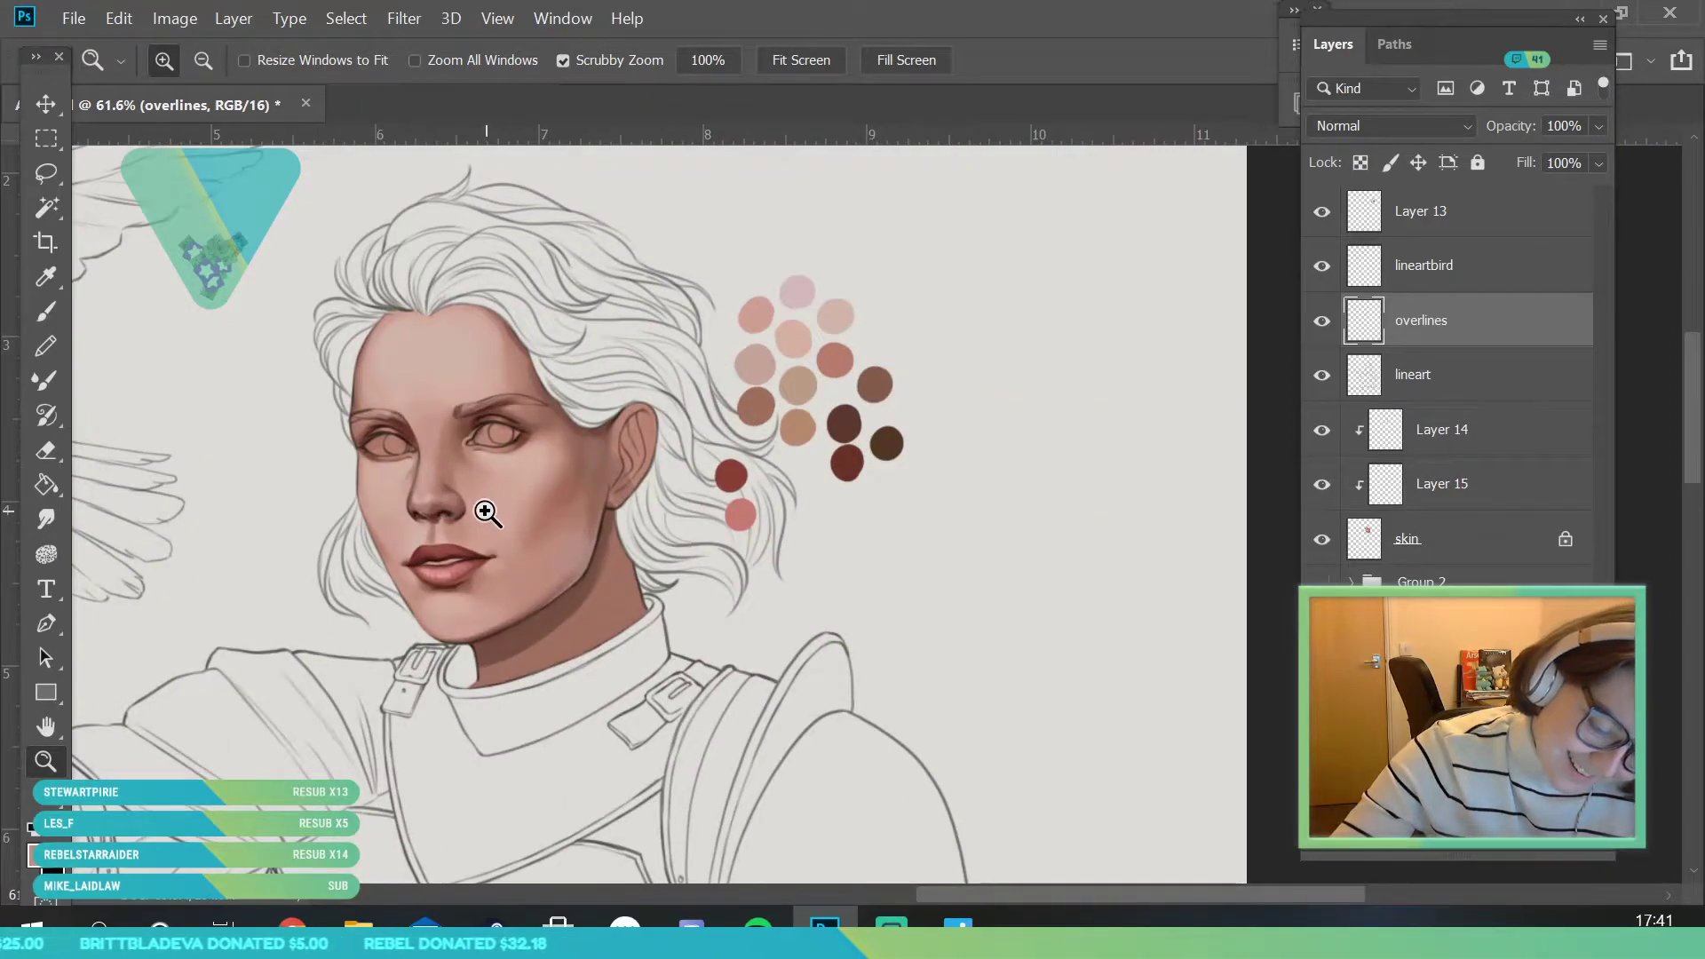
scroll(488, 506, "up", 2)
scroll(556, 498, "up", 2)
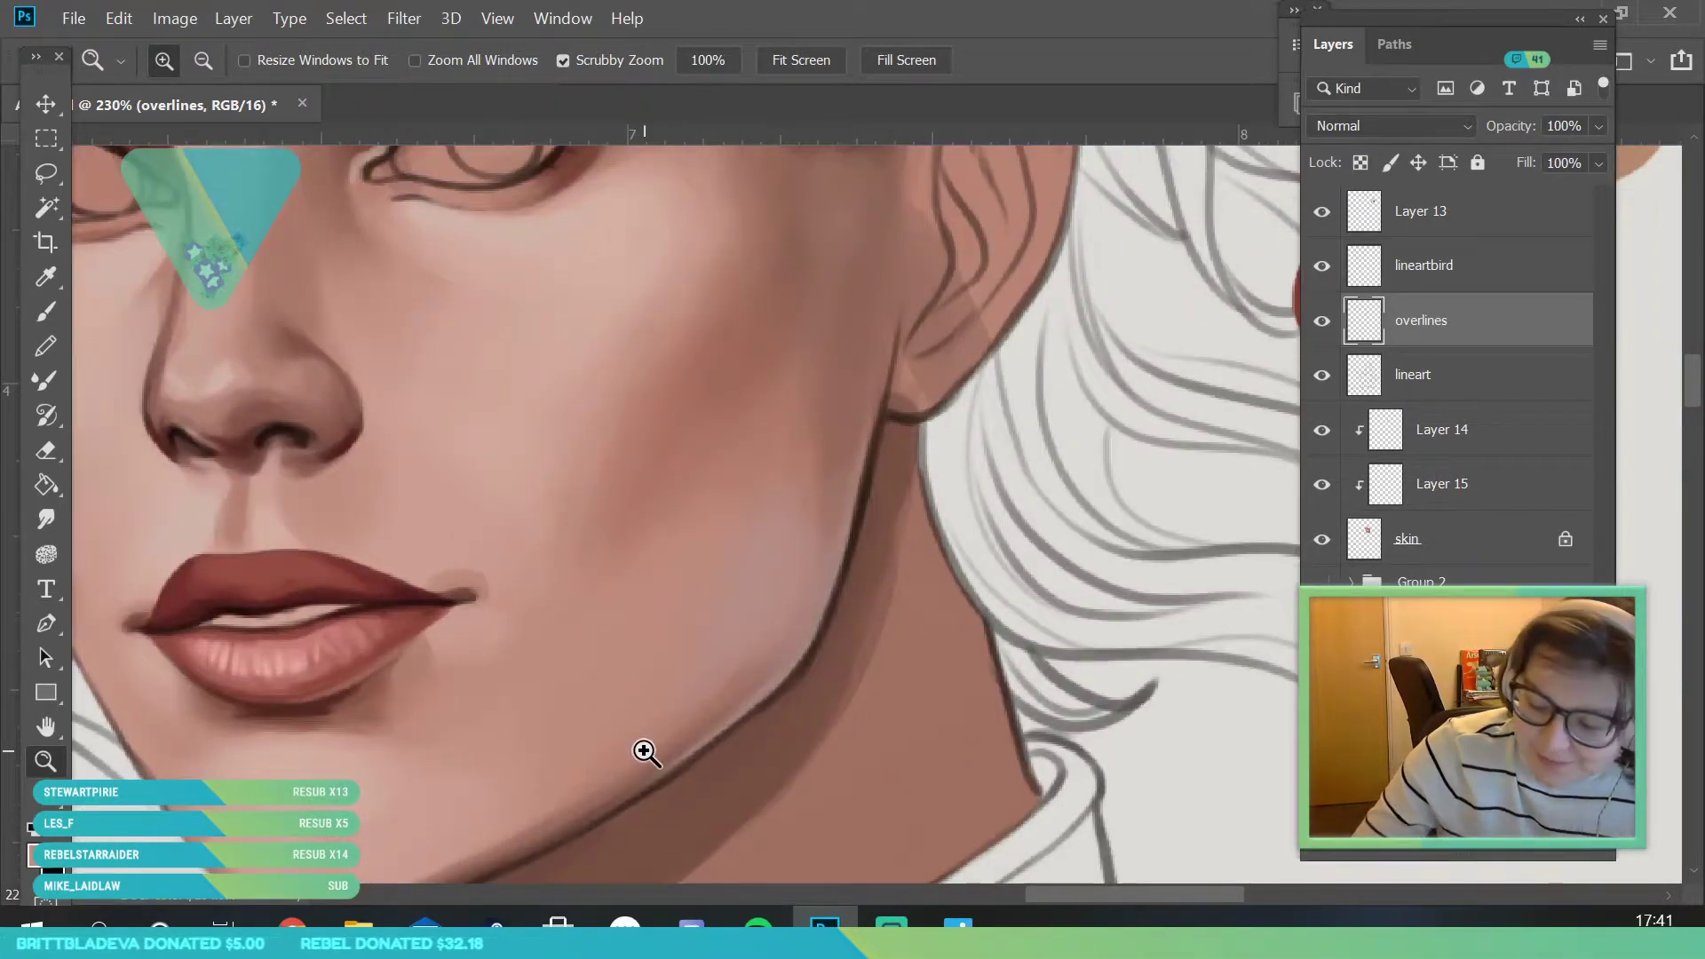
scroll(643, 749, "down", 1)
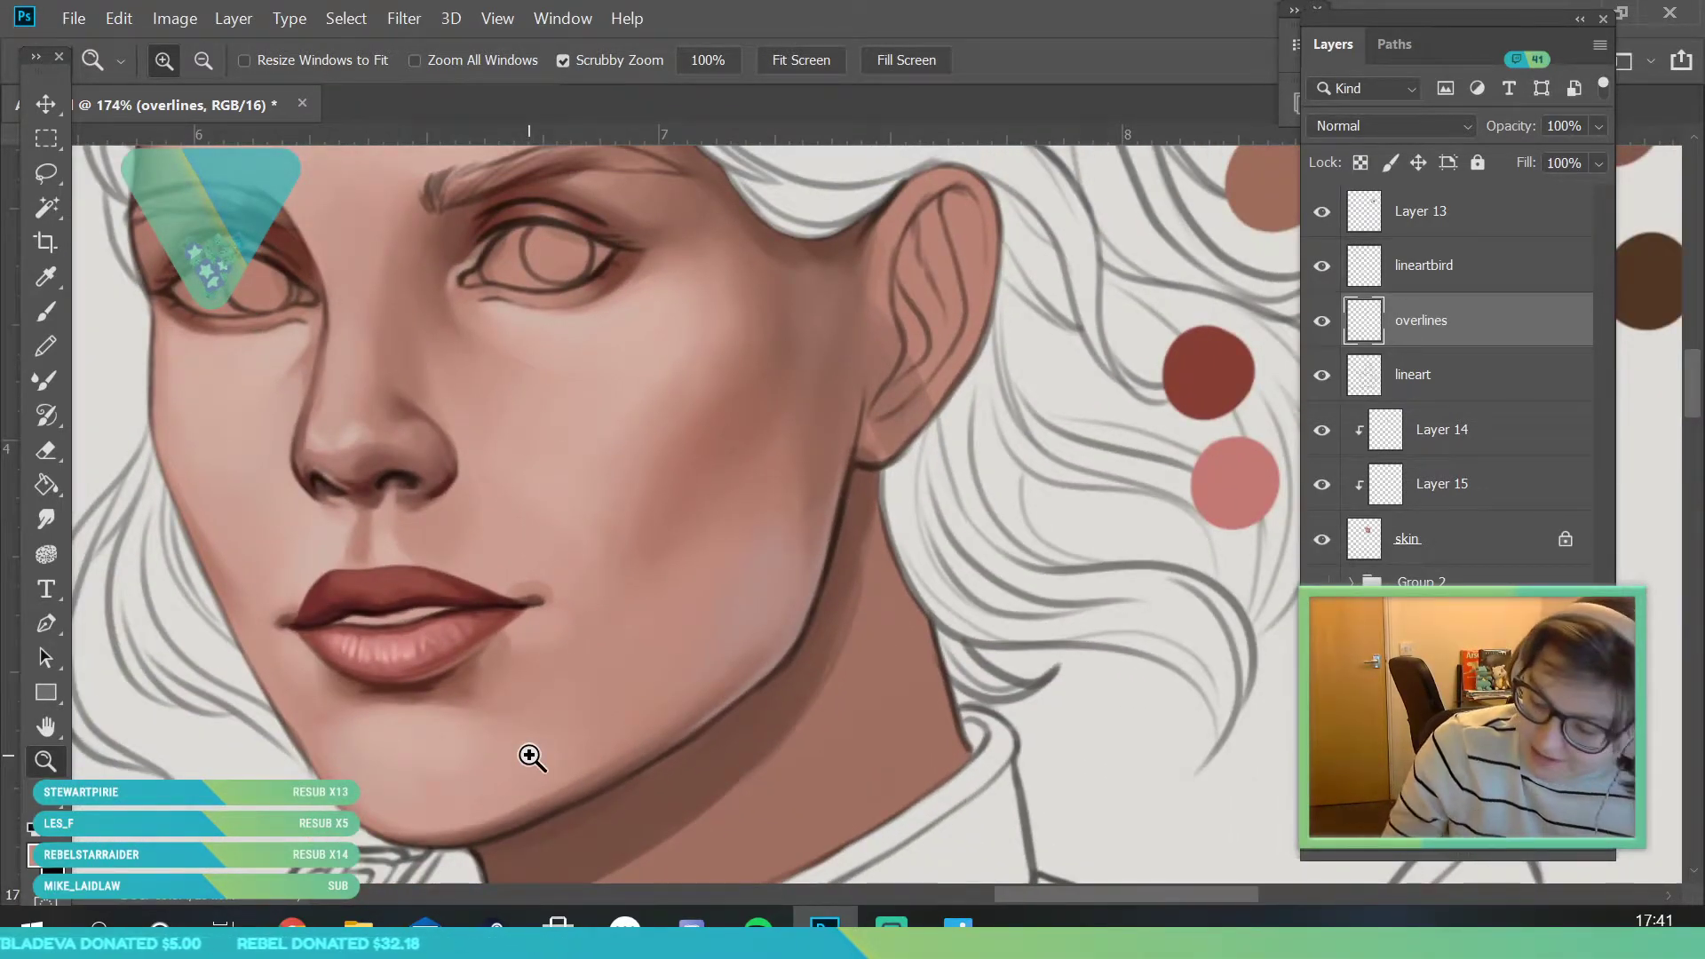
- Sample the dark mouth shadow and paint over the light gap between the lips on the skin layer
left_click(1449, 536)
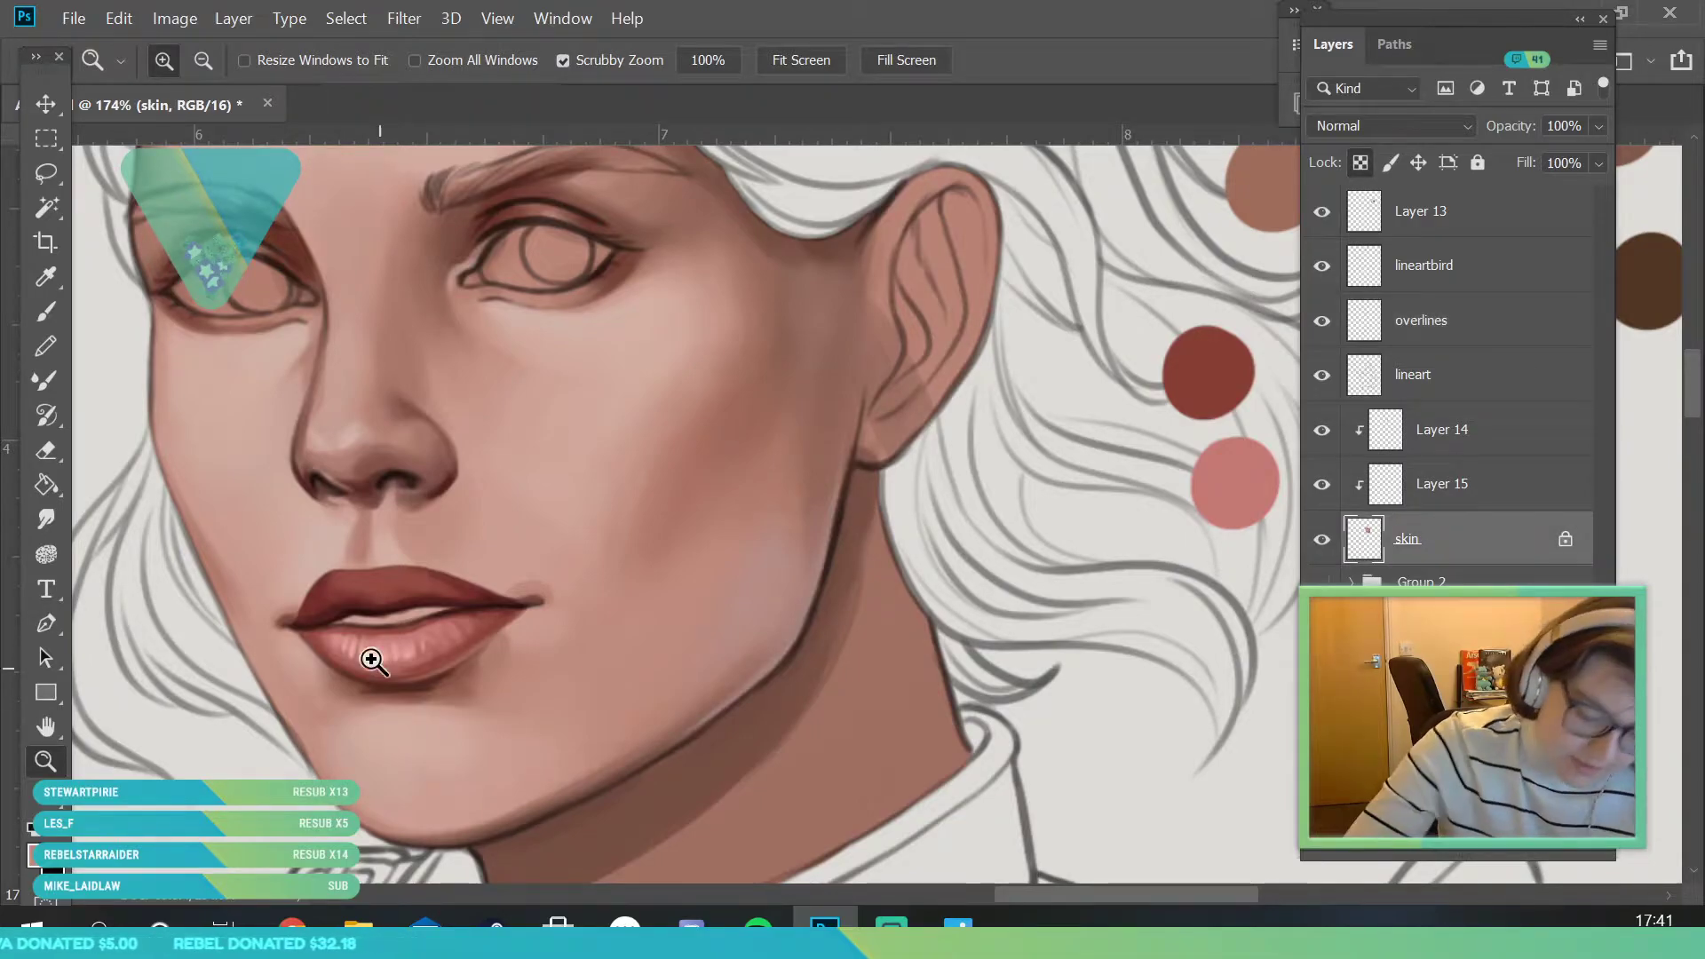
scroll(411, 620, "up", 2)
left_click_drag(436, 714, 443, 714)
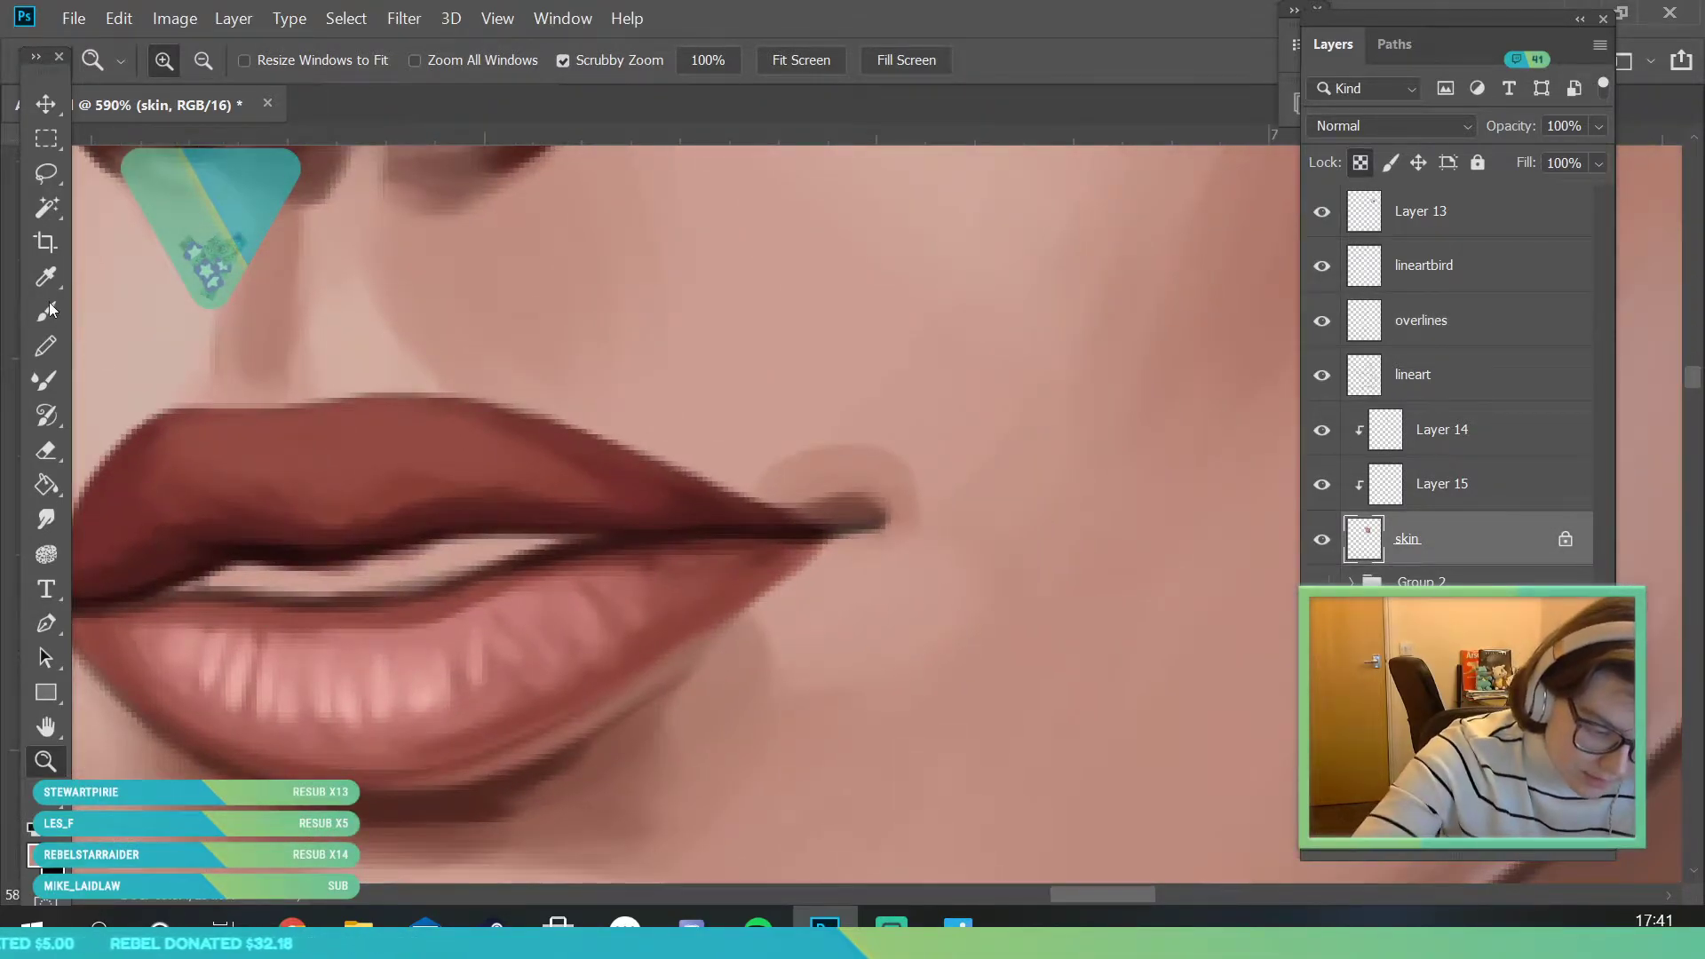
left_click(46, 277)
left_click(287, 556)
left_click(47, 310)
mouse_move(178, 588)
left_mouse_down()
mouse_move(326, 575)
mouse_move(485, 586)
mouse_move(533, 564)
mouse_move(511, 536)
left_mouse_up()
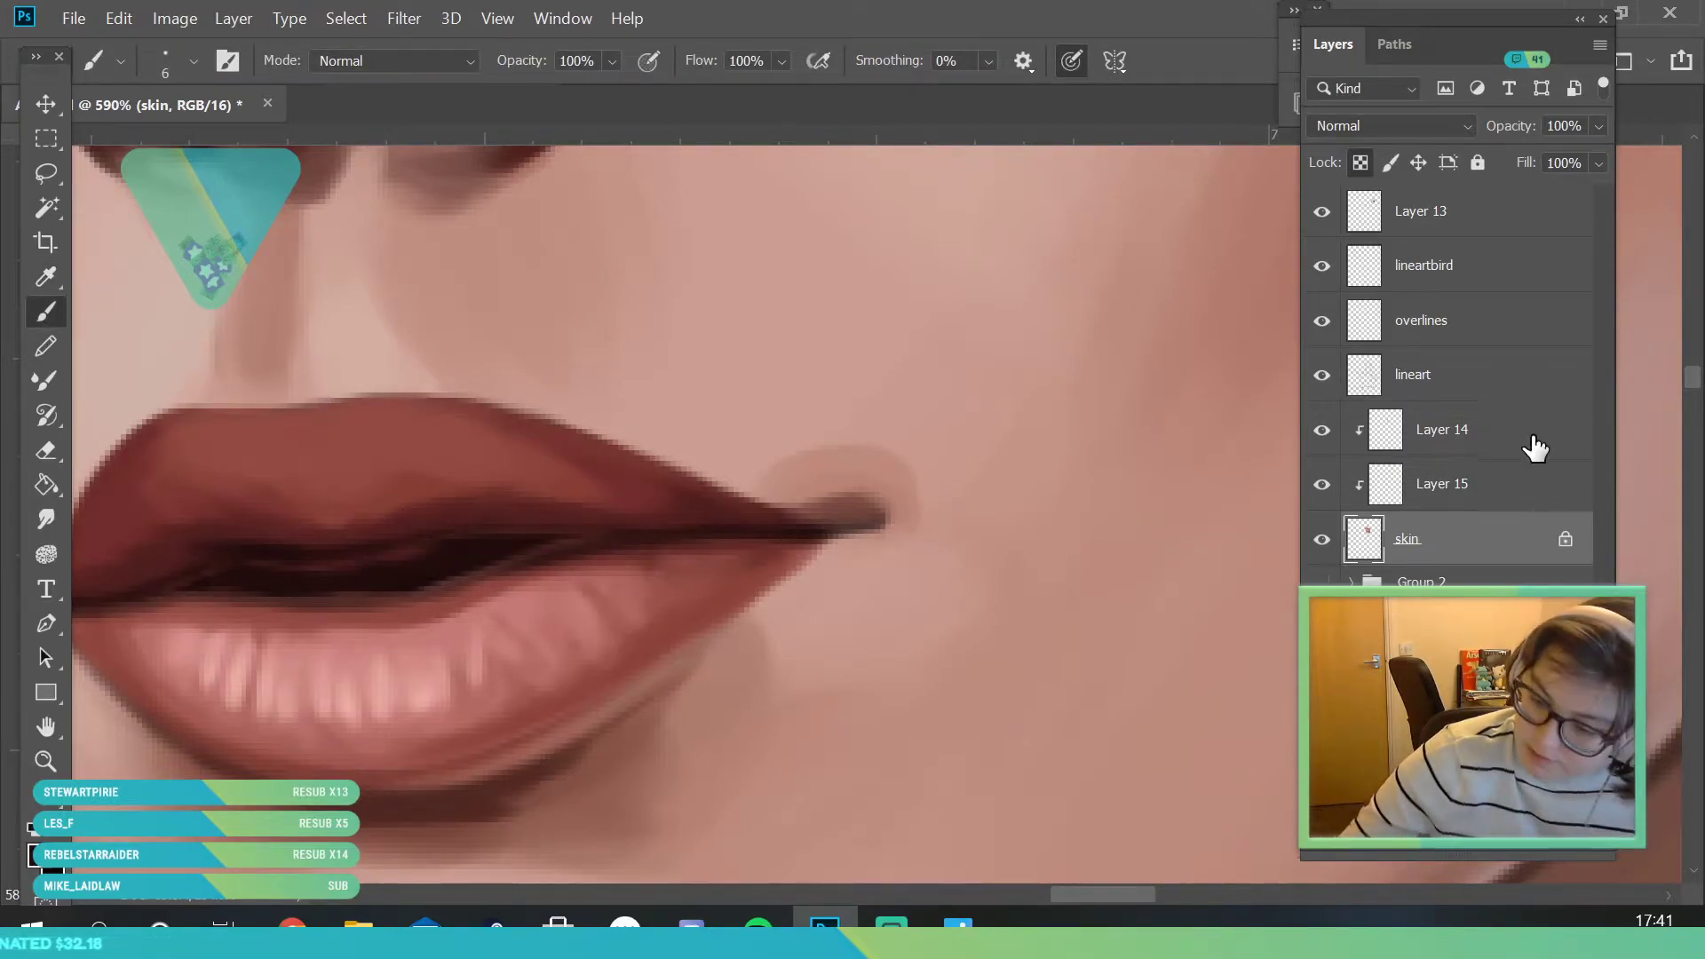
- Erase the leftover strokes between the lips on Layer 14 with a 6 px eraser, checking the layer's visibility
left_click(1534, 443)
left_click(49, 453)
left_click(192, 60)
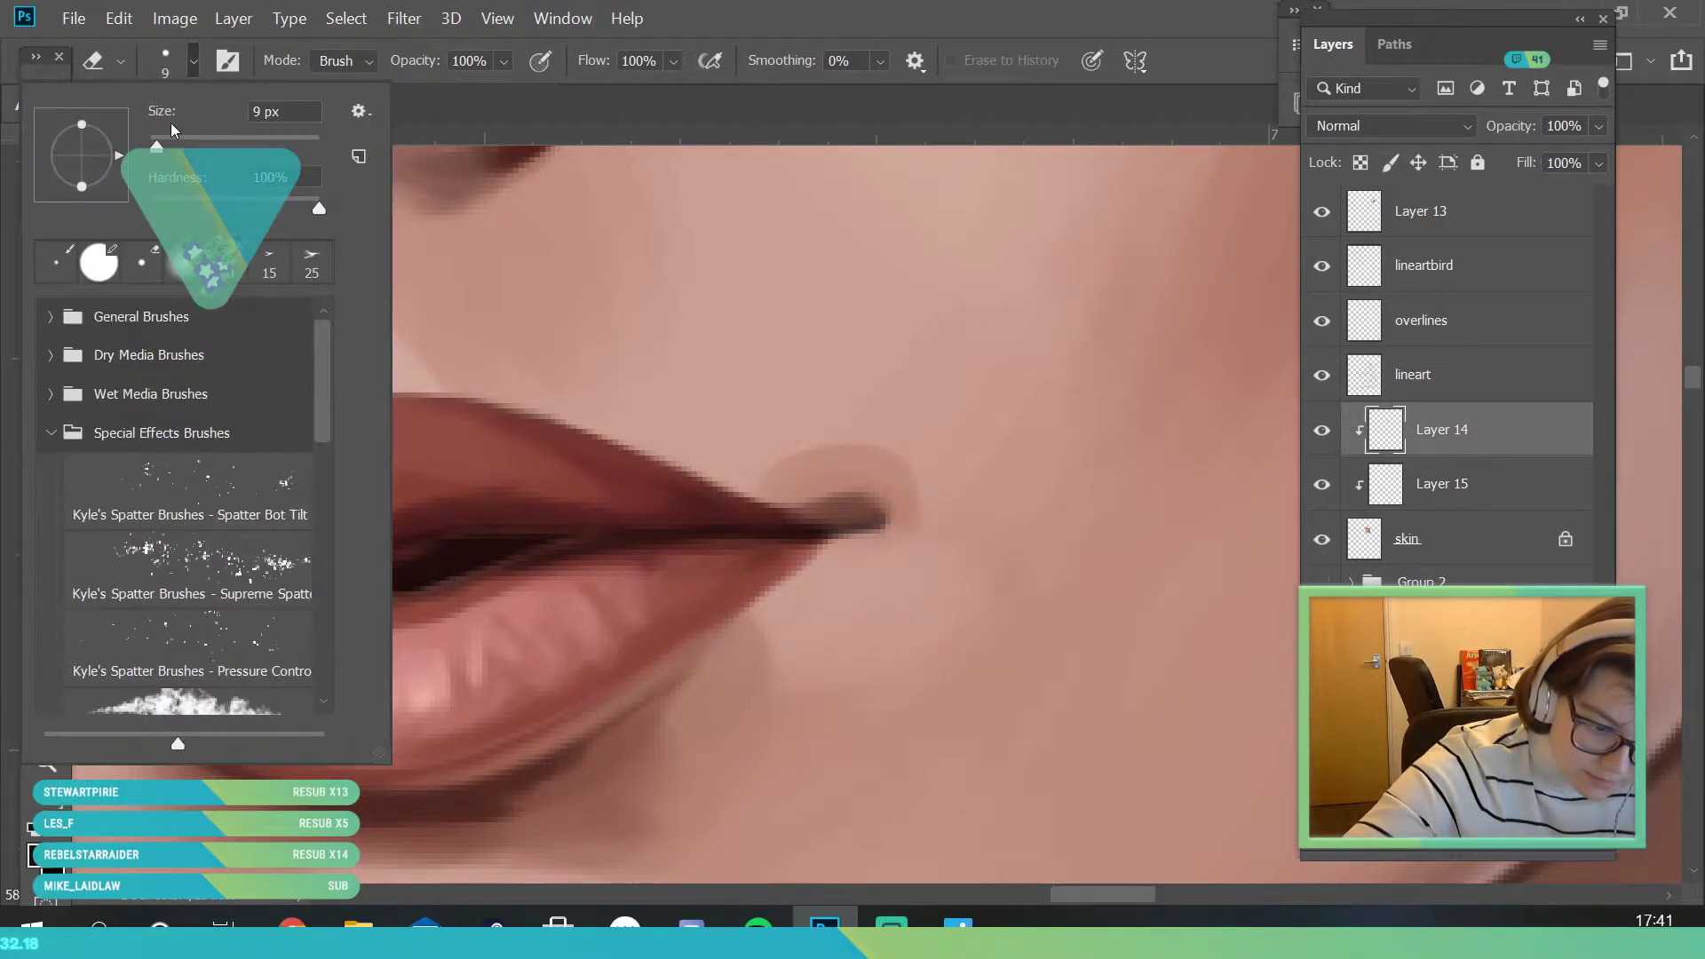
left_click(429, 560)
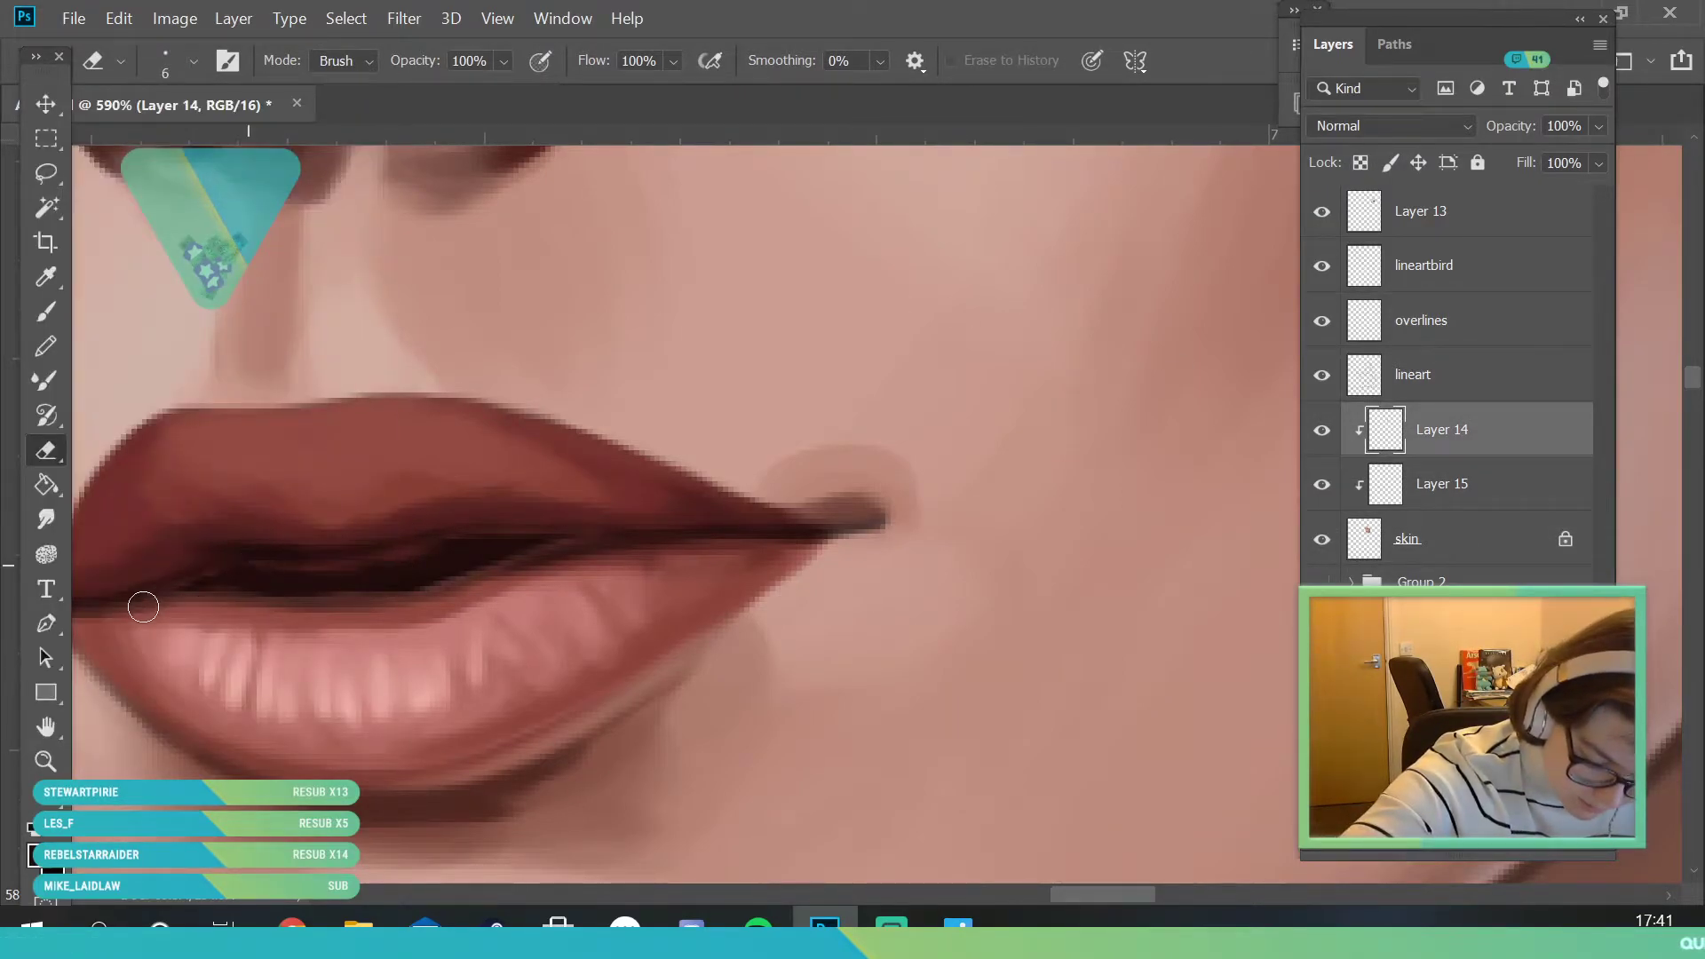
left_click(1317, 448)
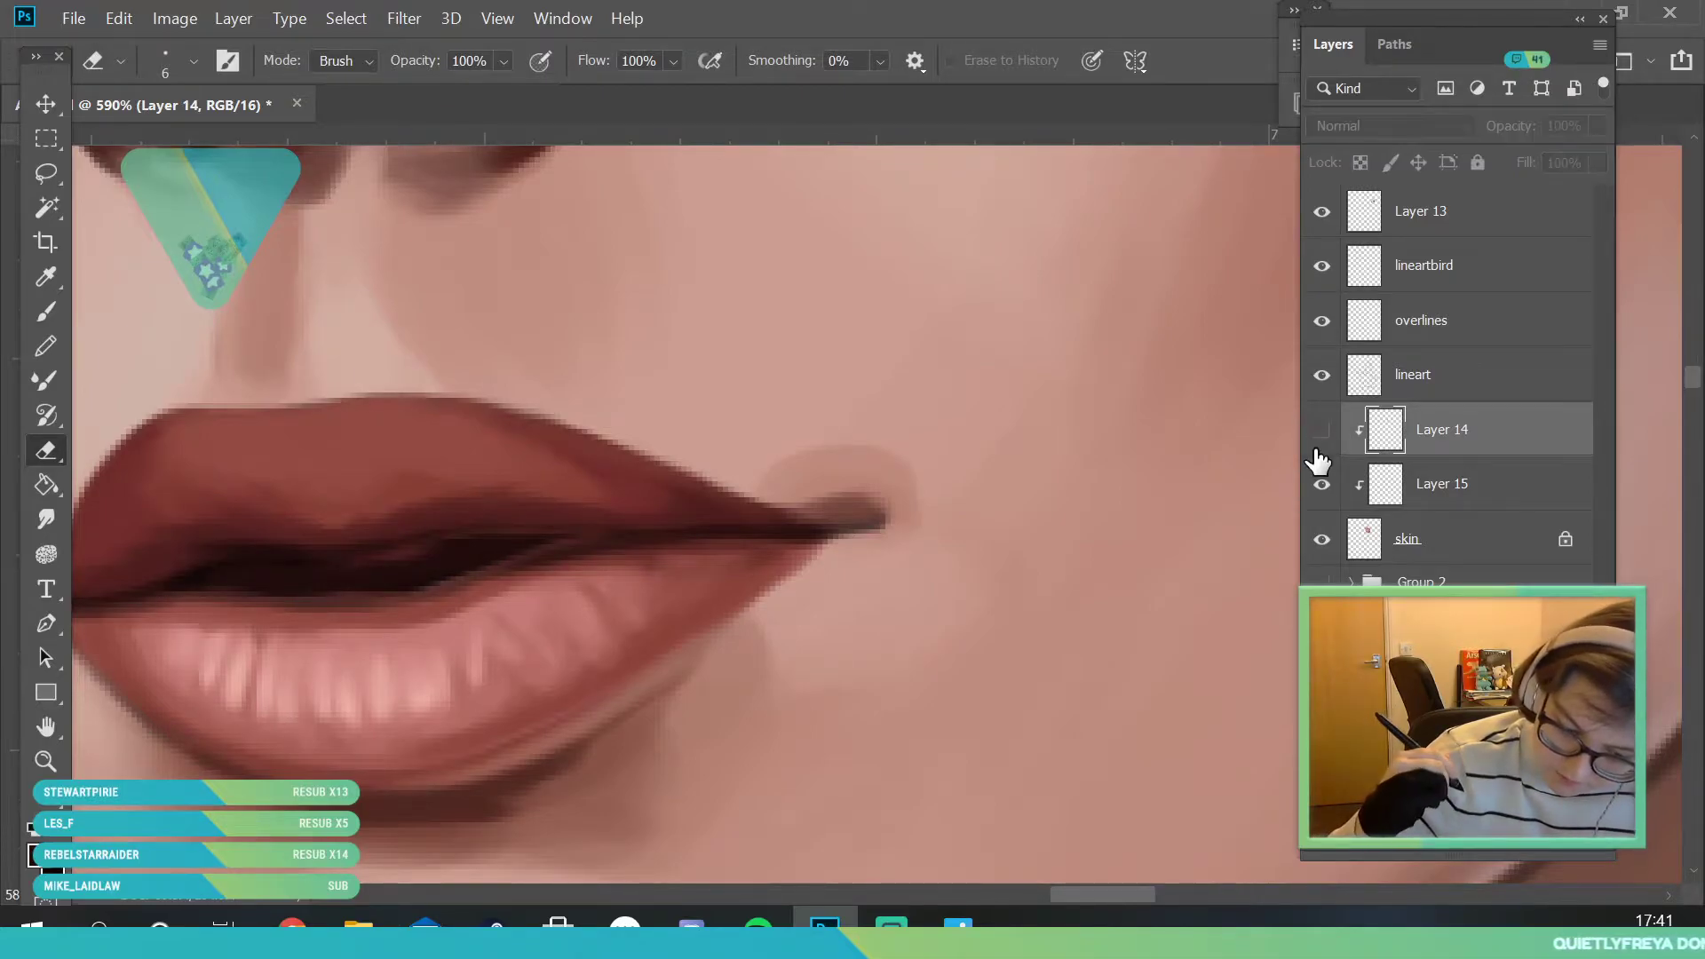
left_click(1316, 444)
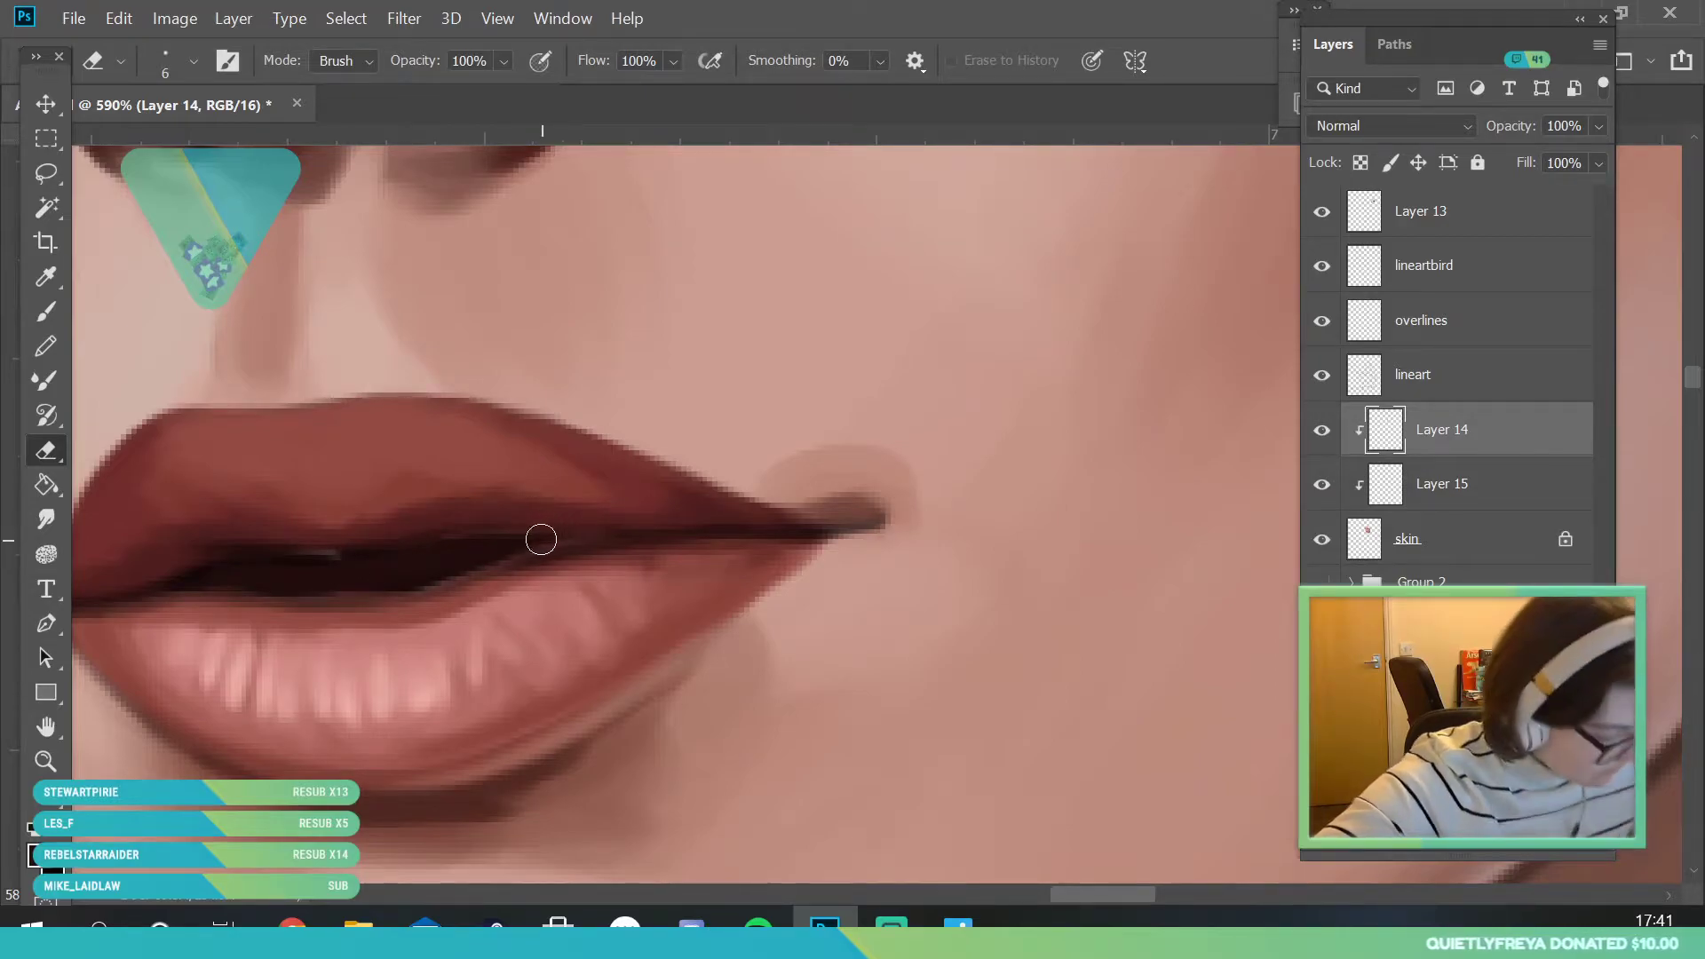
left_click_drag(454, 552, 574, 540)
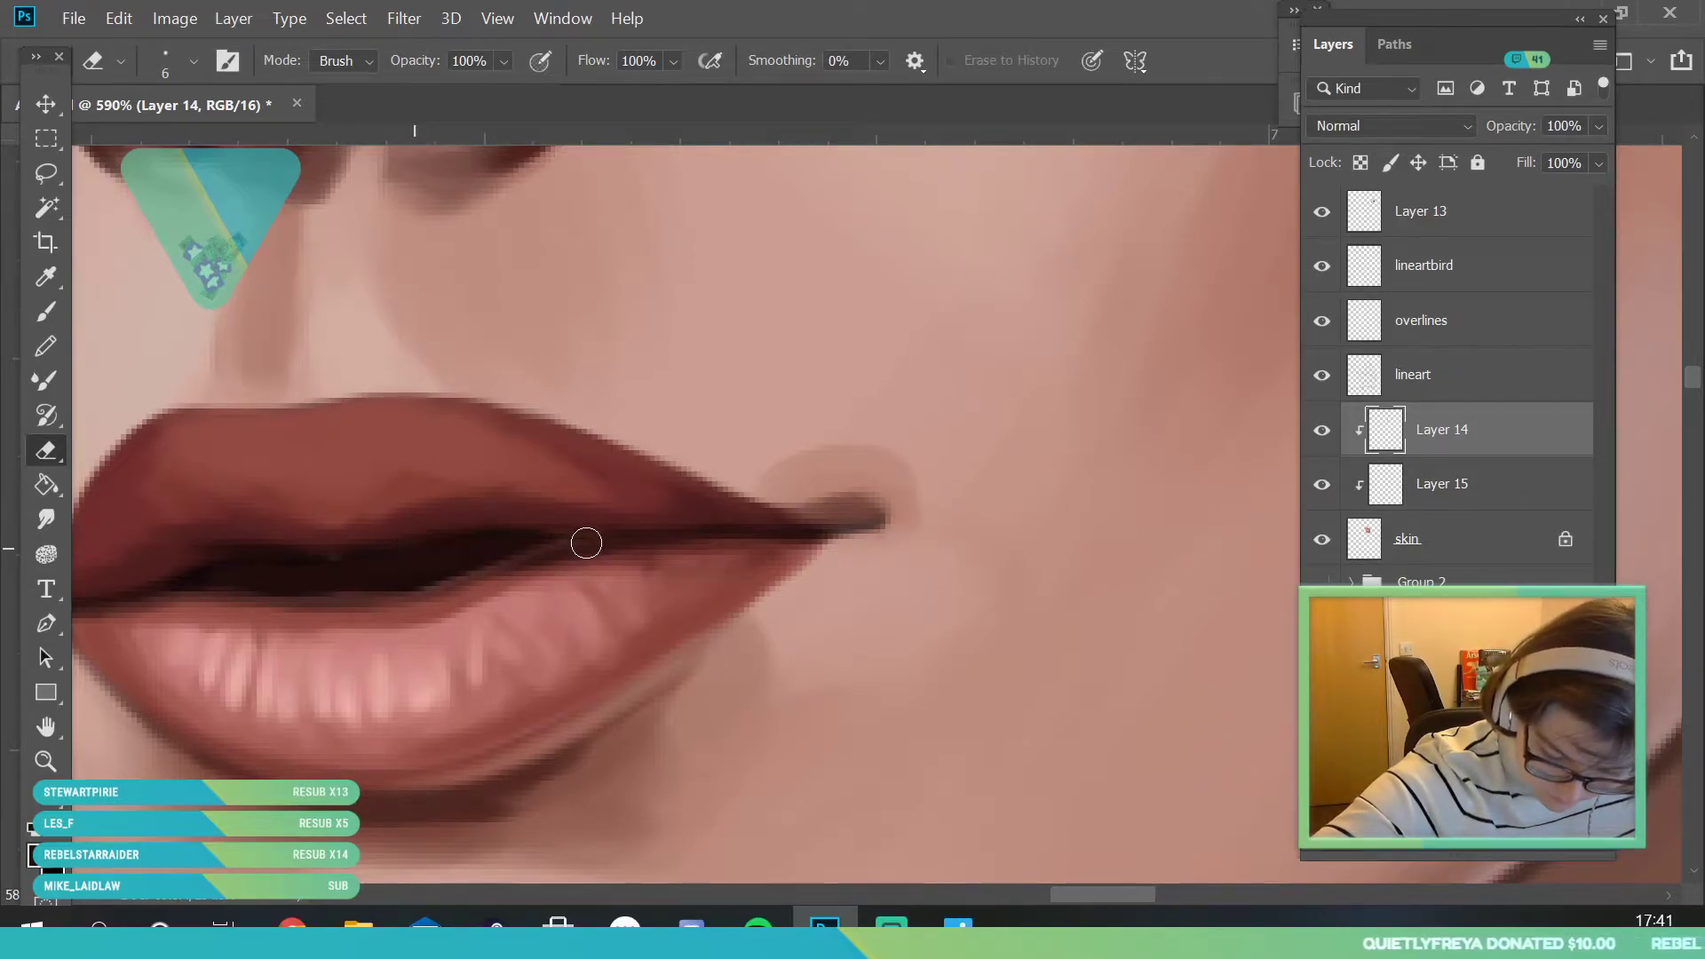
- Erase the remnants along the mouth line on Layer 15 and repaint the dark opening on the skin layer
left_click(1474, 489)
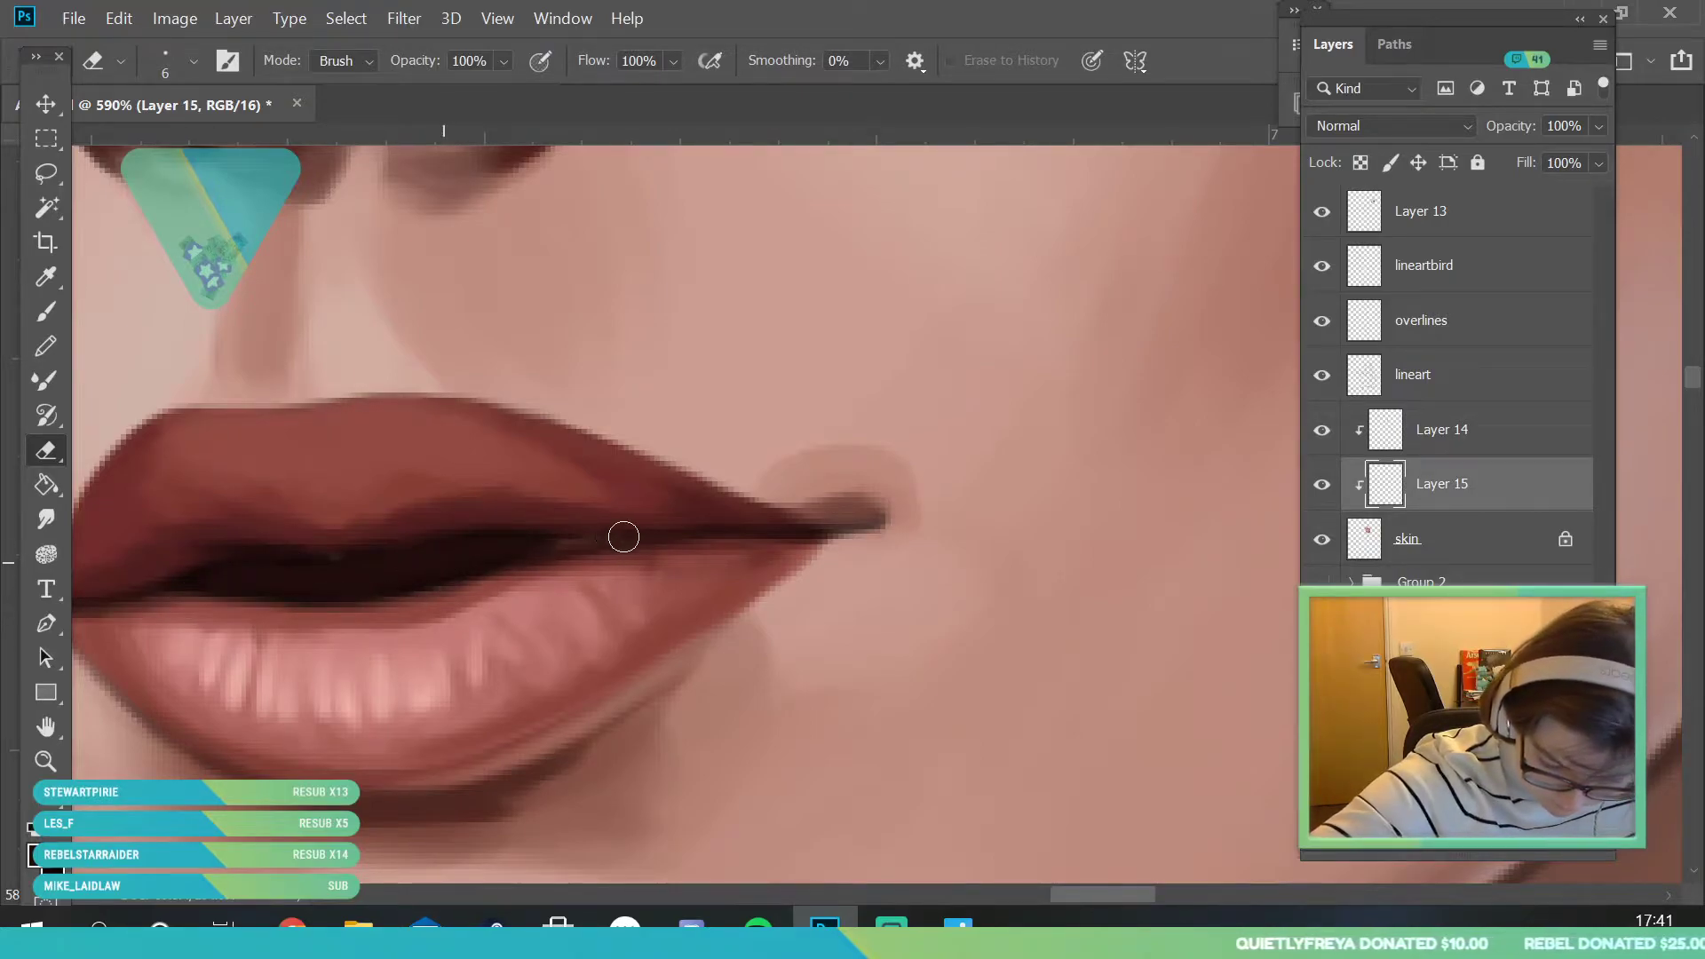
left_click(1500, 541)
left_click(49, 313)
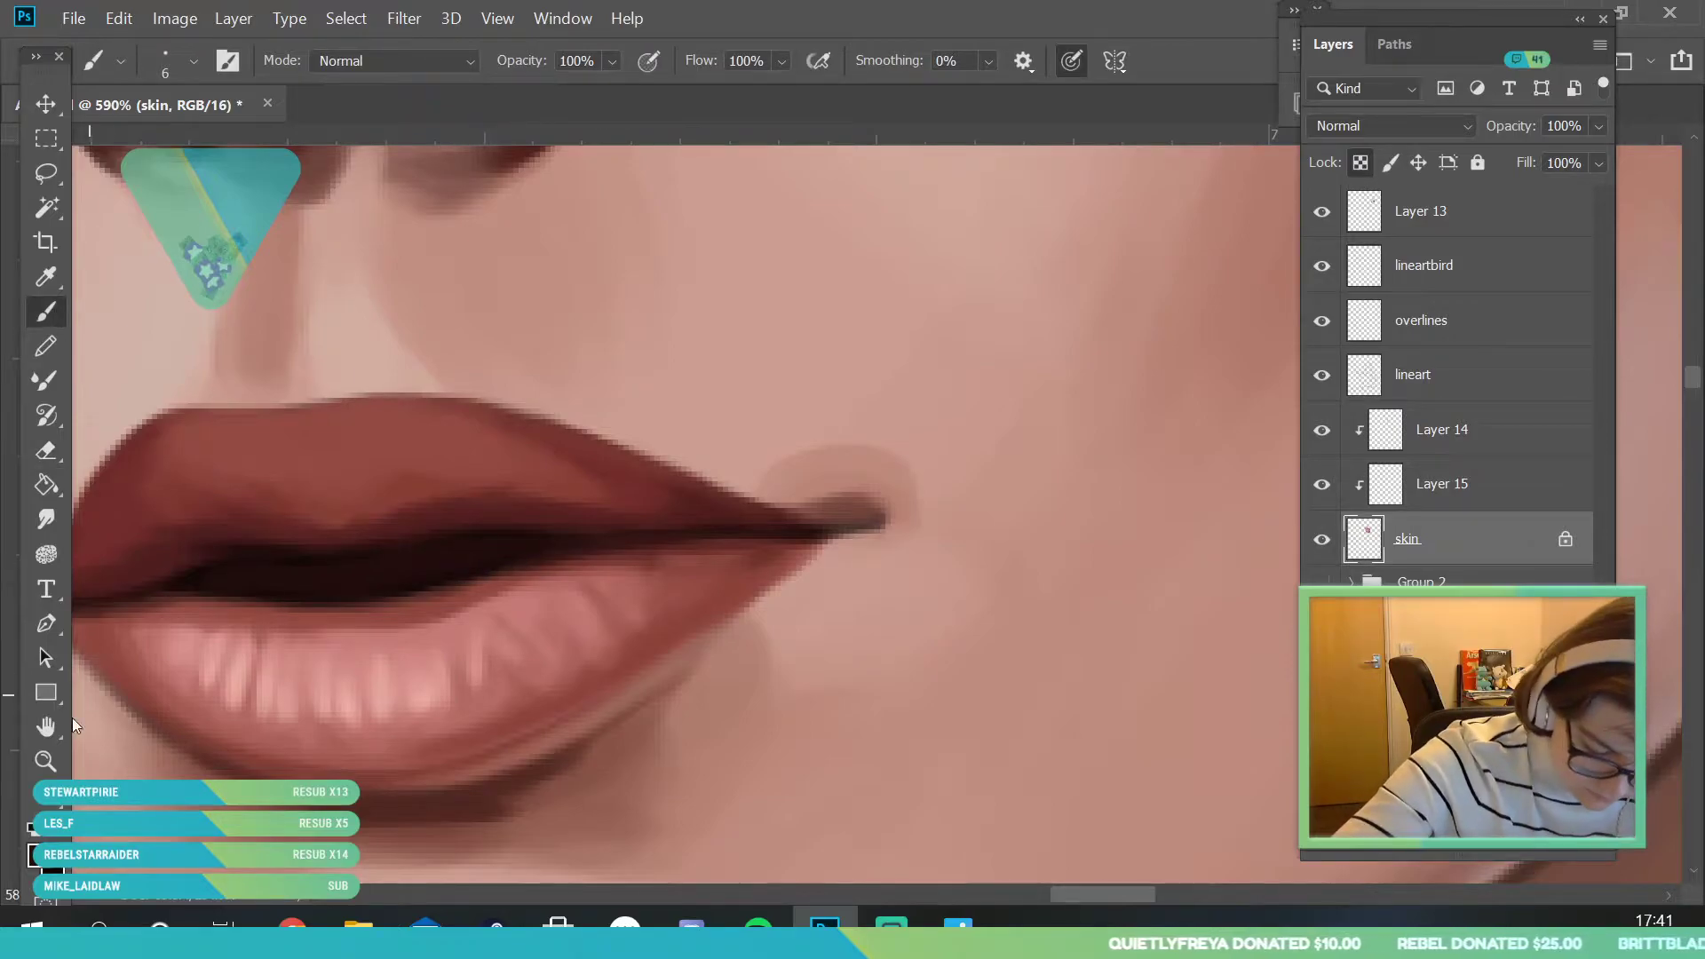
- Paint two muted teeth shapes in the mouth opening with colour #624040 and a 21 px brush
key("z")
left_click_drag(442, 605, 575, 791)
left_click_drag(193, 639, 351, 710)
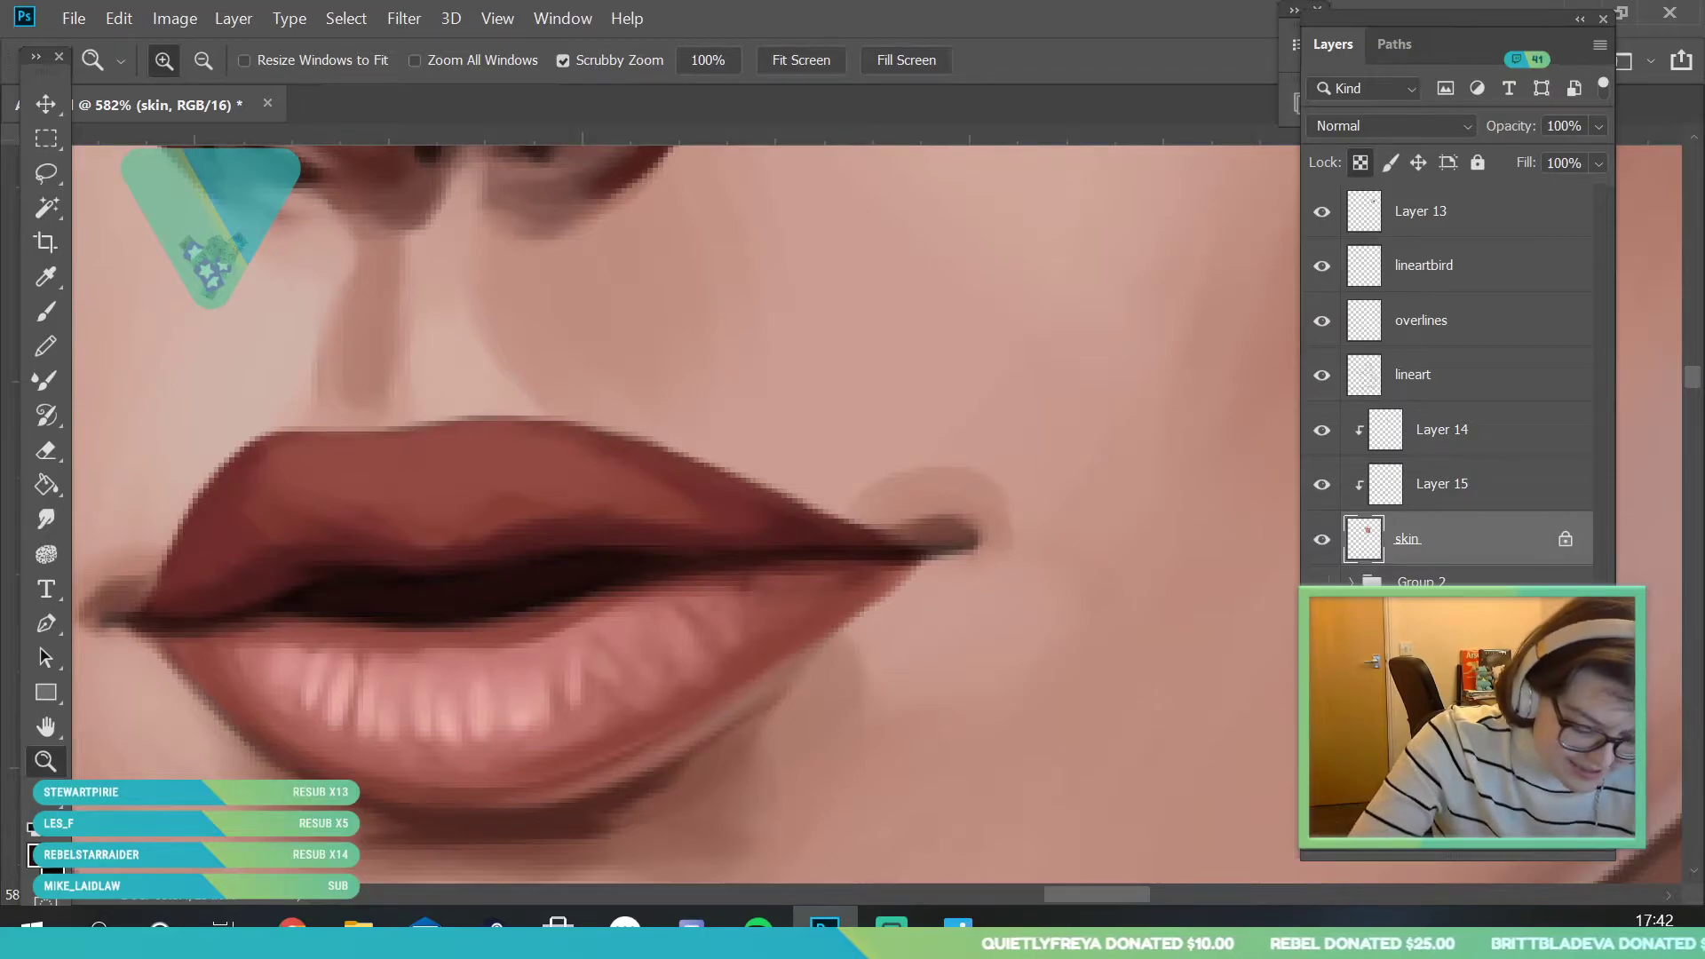
left_click(37, 855)
left_click(1005, 371)
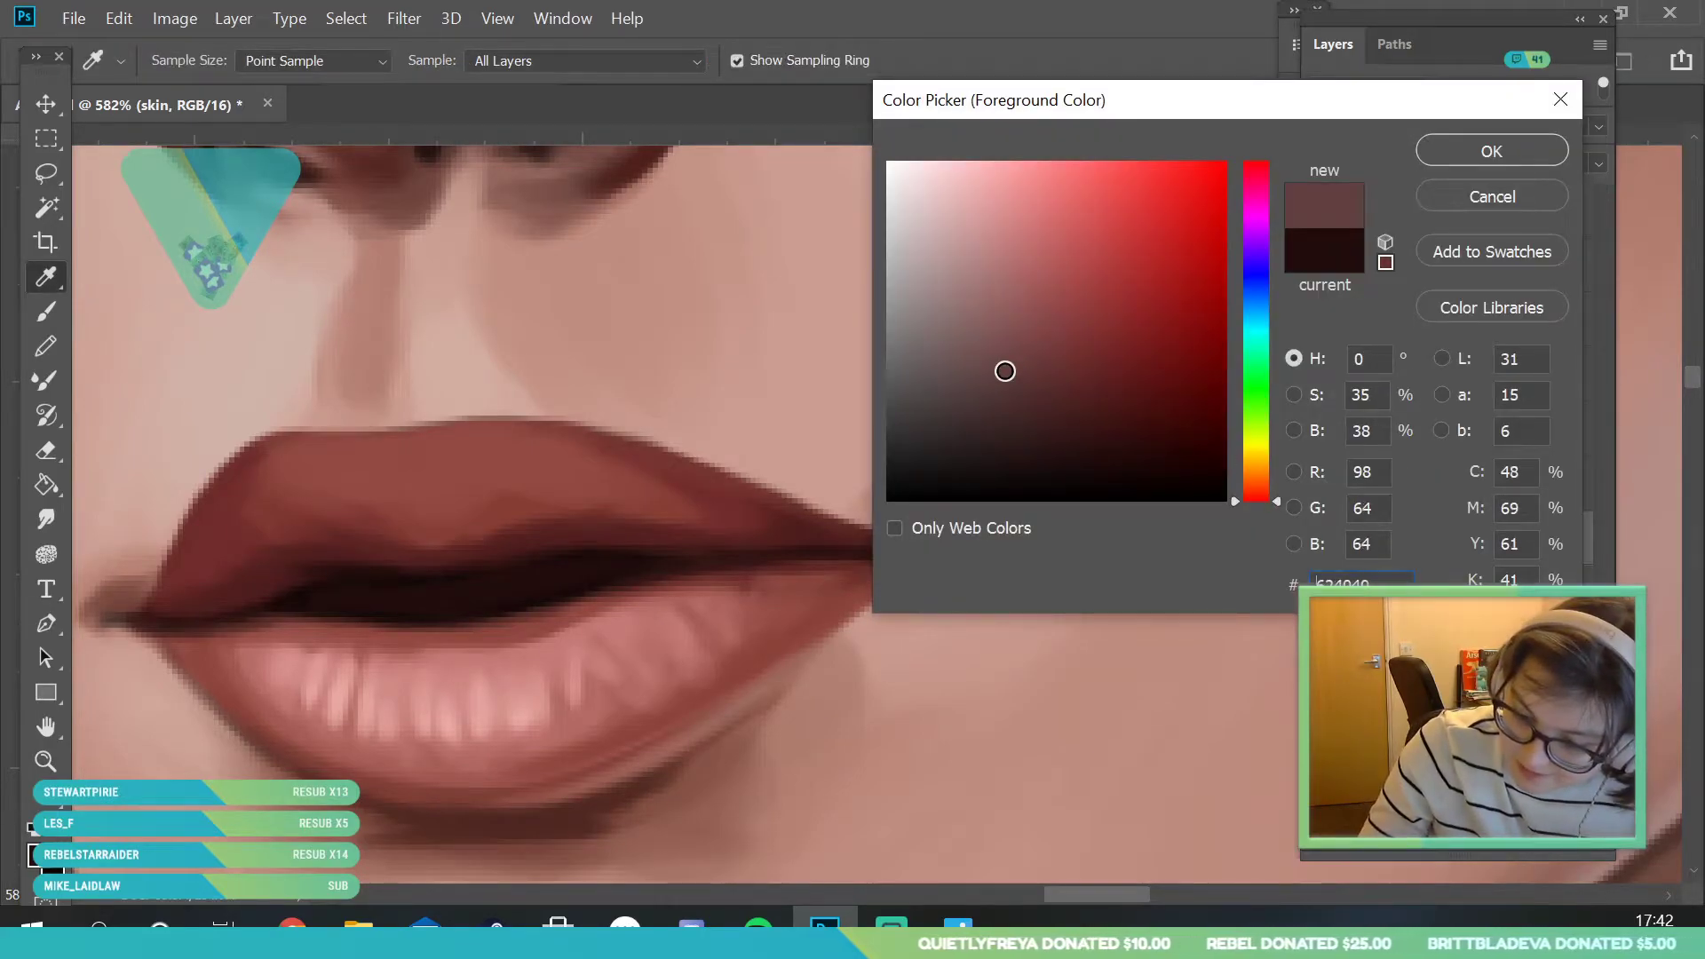
left_click(1484, 150)
left_click(61, 311)
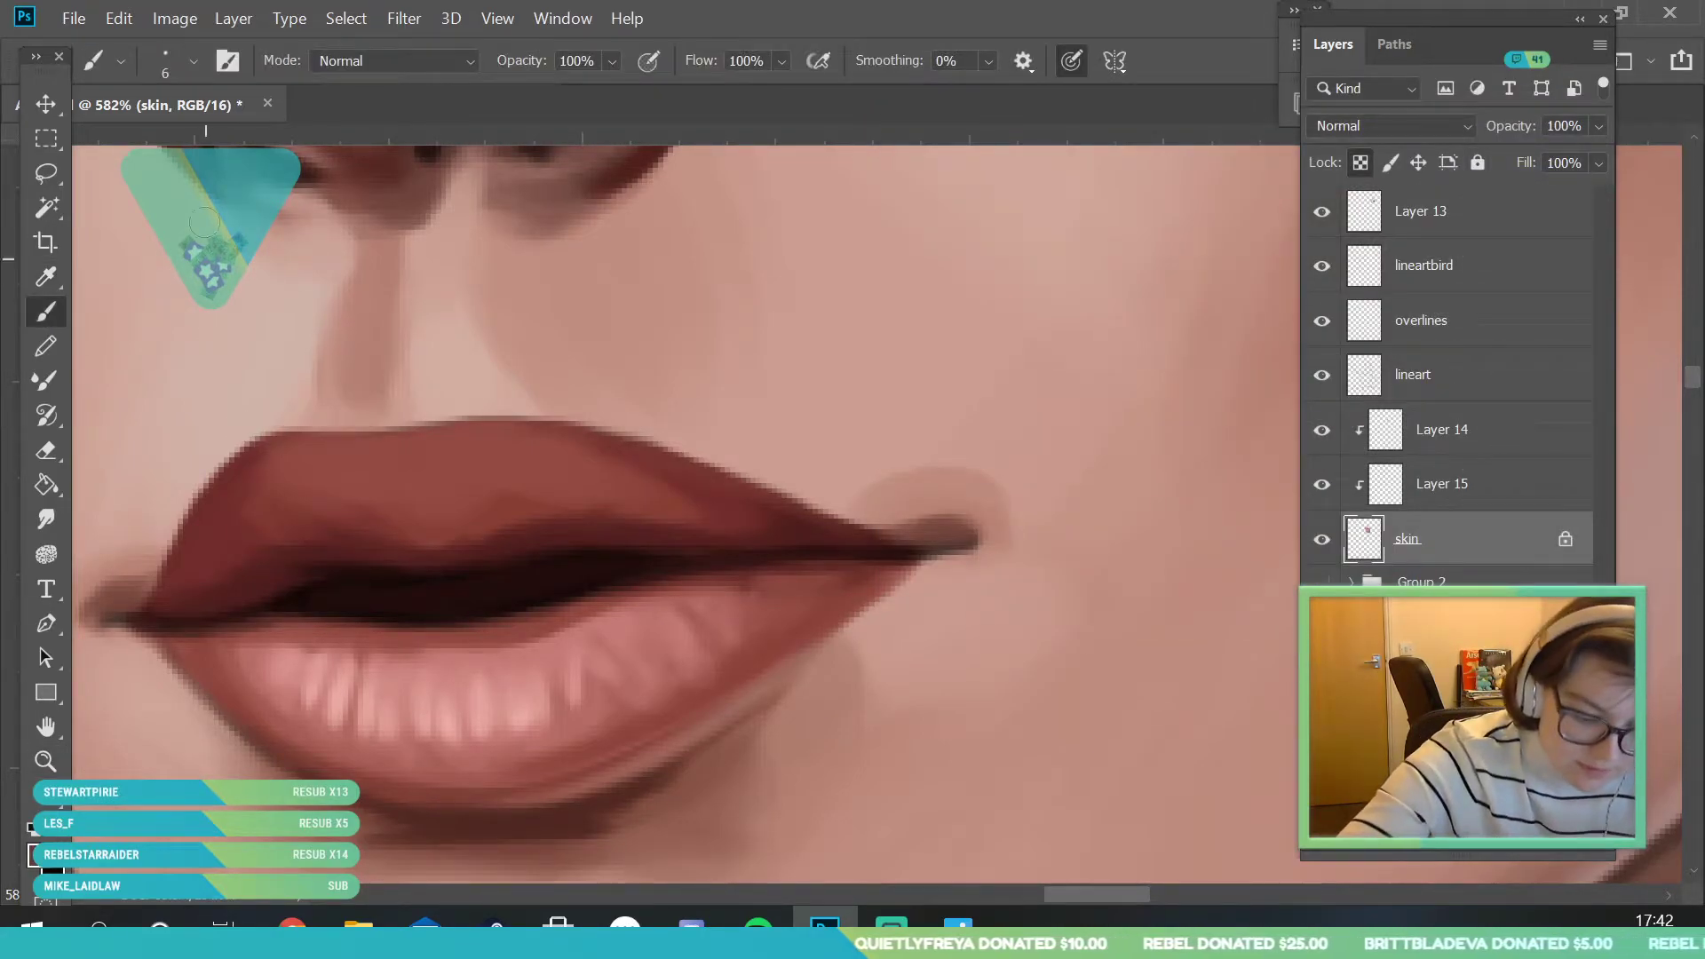
left_click(193, 61)
left_click(457, 465)
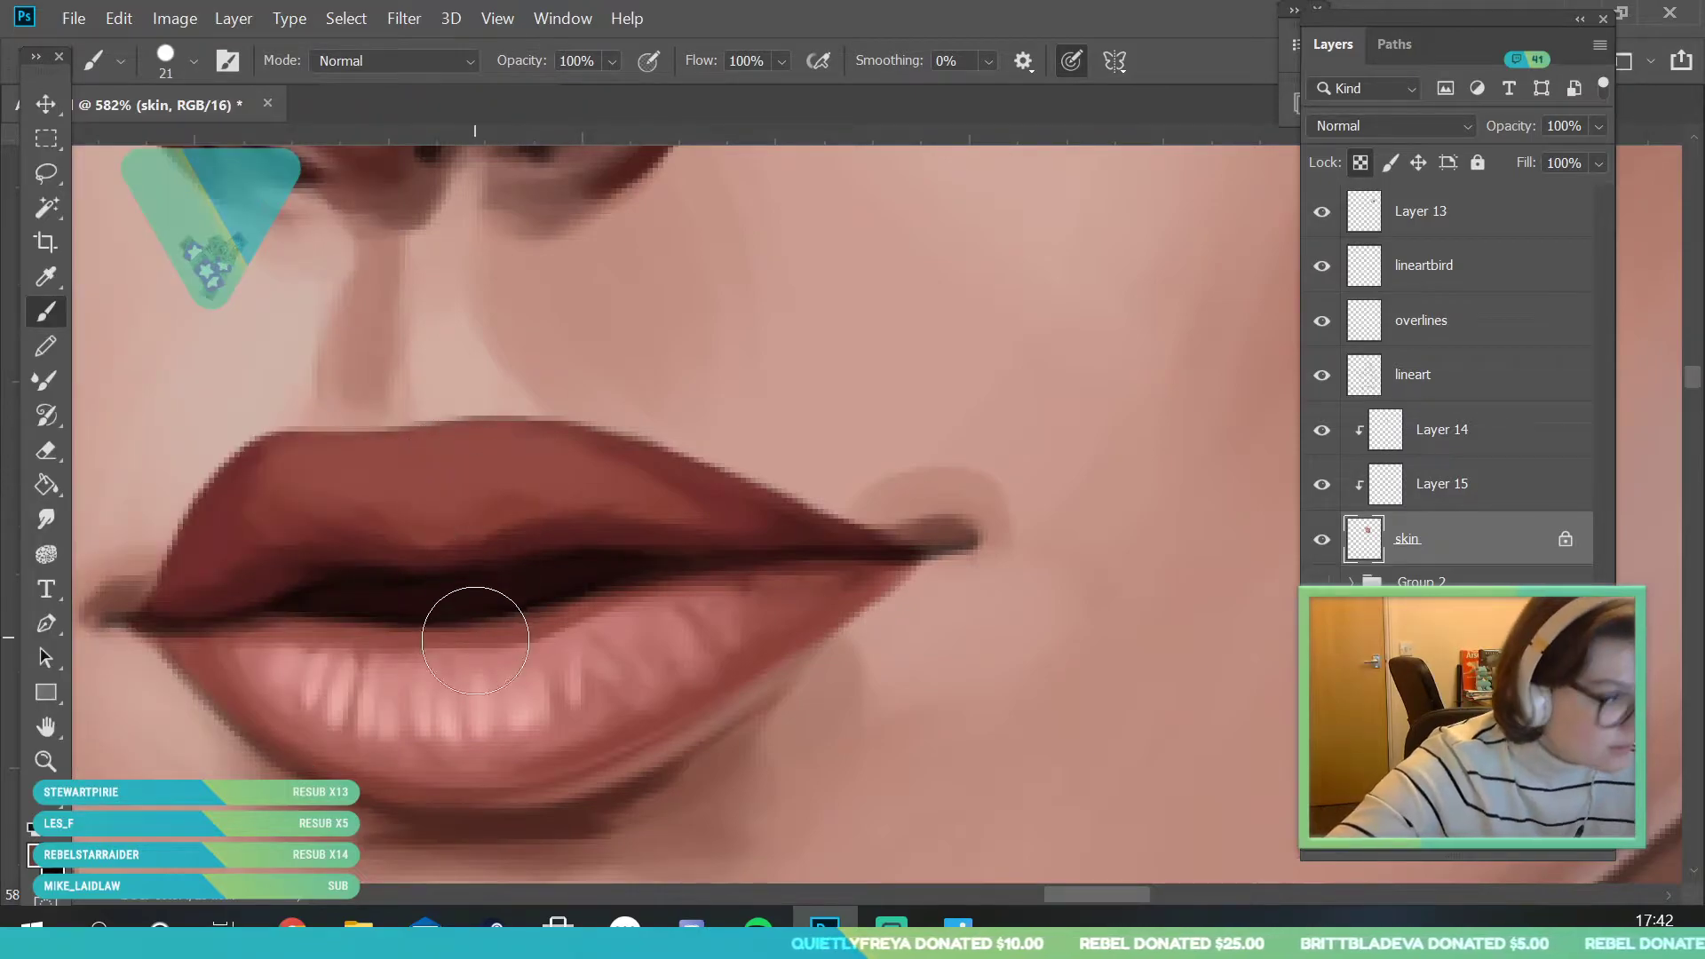
mouse_move(418, 590)
left_mouse_down()
mouse_move(433, 591)
mouse_move(361, 601)
left_mouse_up()
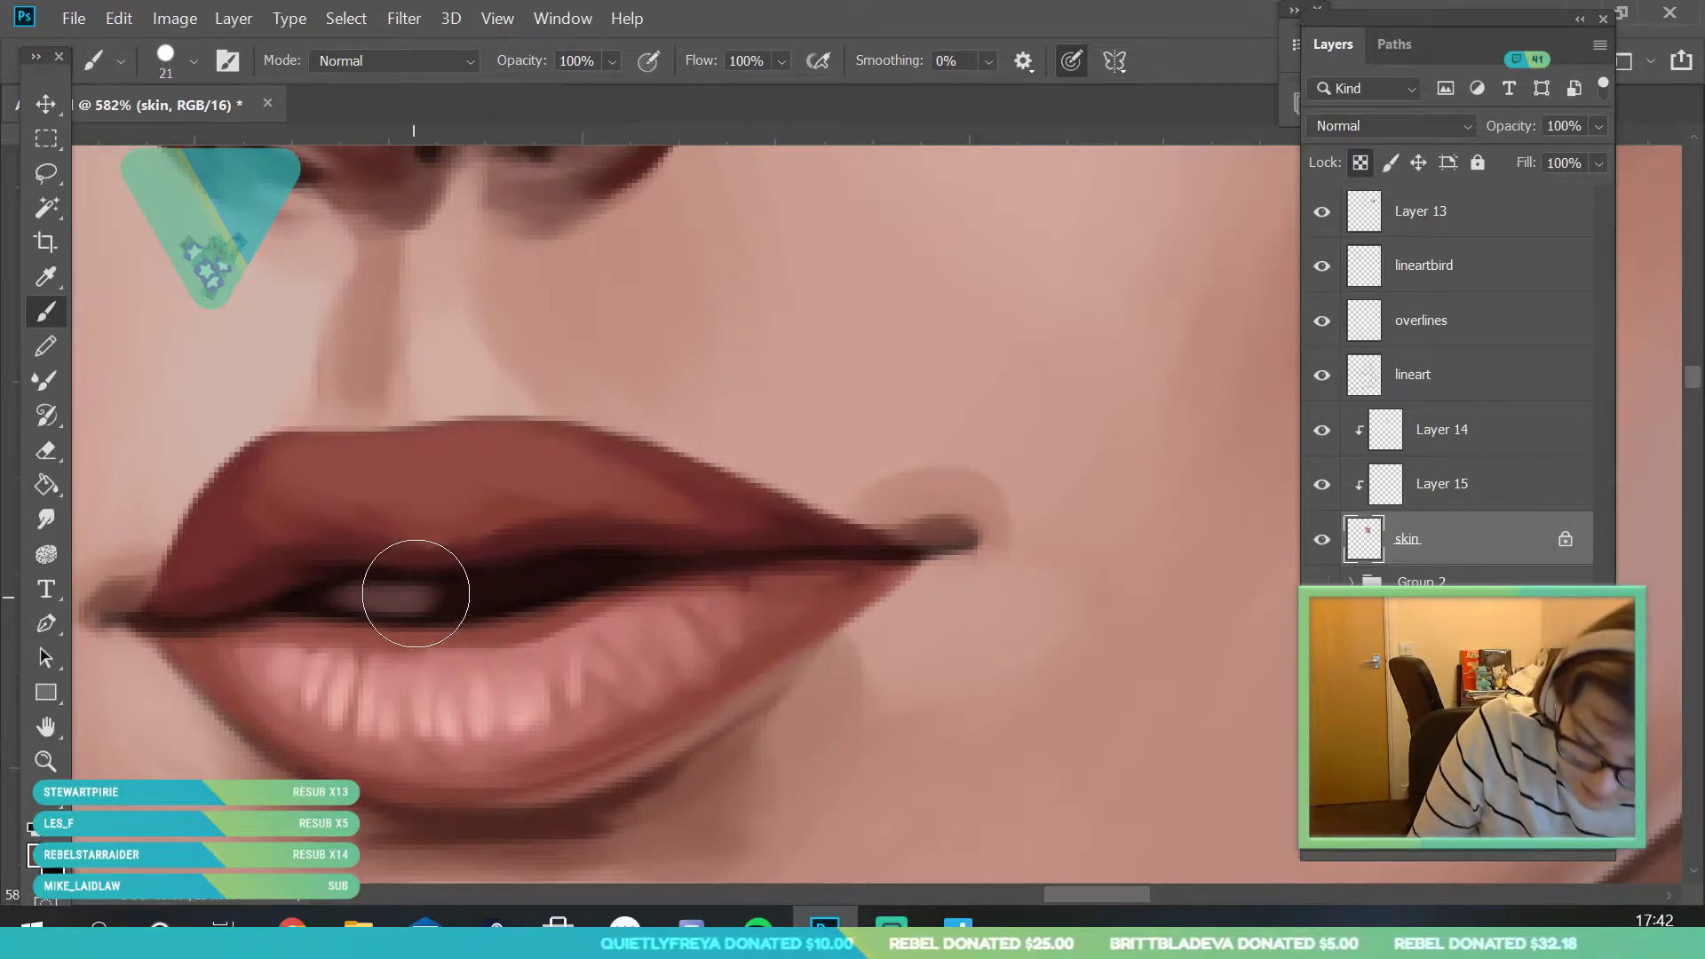
mouse_move(467, 589)
left_mouse_down()
mouse_move(456, 601)
mouse_move(551, 588)
mouse_move(457, 591)
mouse_move(552, 563)
mouse_move(483, 589)
mouse_move(640, 581)
mouse_move(608, 570)
mouse_move(576, 601)
left_mouse_up()
- Sample the dark shadow inside the mouth and darken the edges of the teeth with a 15 px brush
left_click(45, 761)
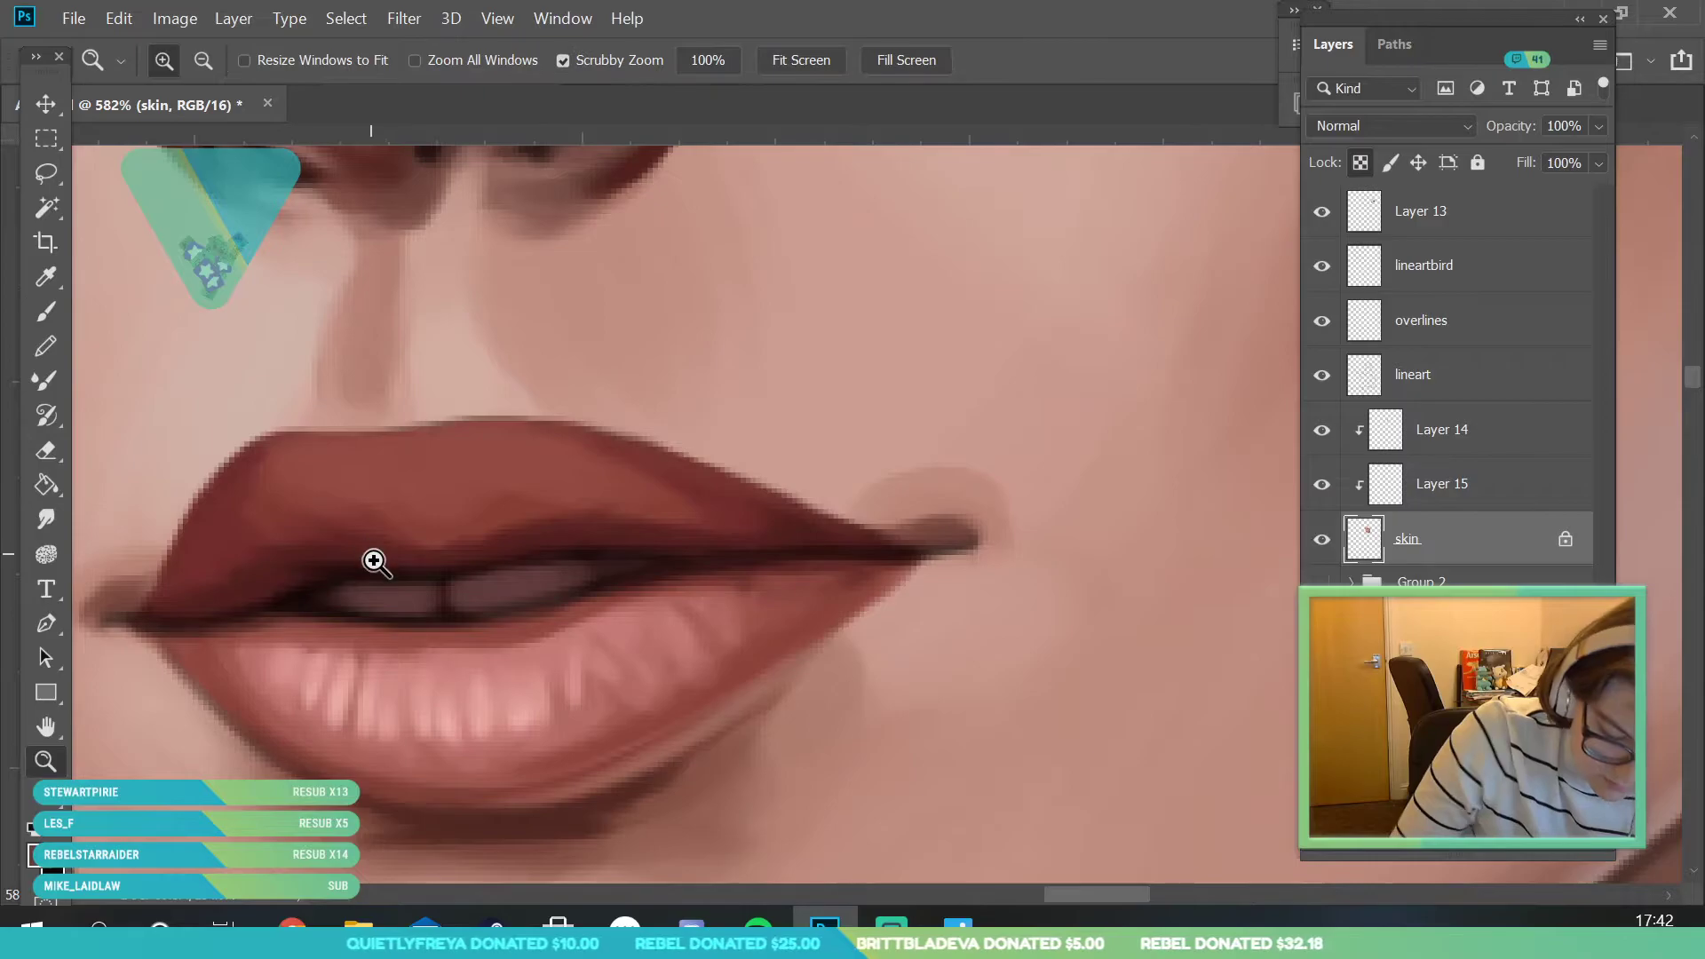
left_click_drag(369, 552, 239, 555)
mouse_move(480, 583)
left_mouse_down()
mouse_move(391, 586)
mouse_move(483, 598)
mouse_move(448, 592)
left_mouse_up()
key("i")
left_click(278, 499)
key("b")
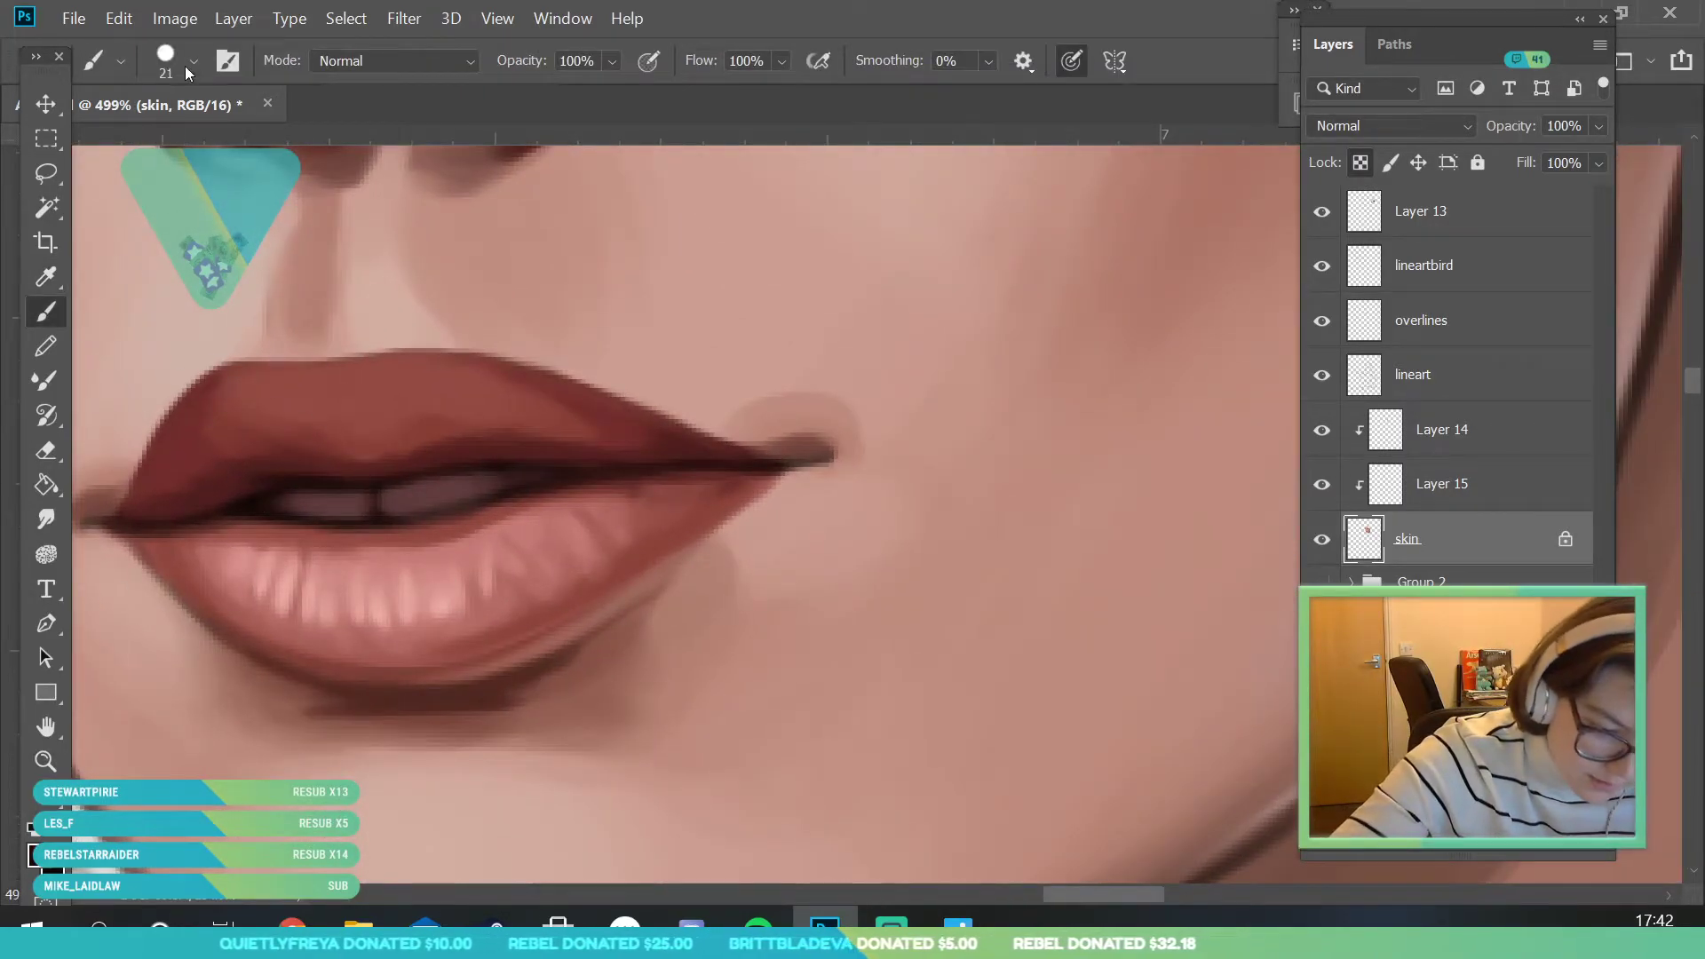
left_click(178, 62)
left_click(426, 395)
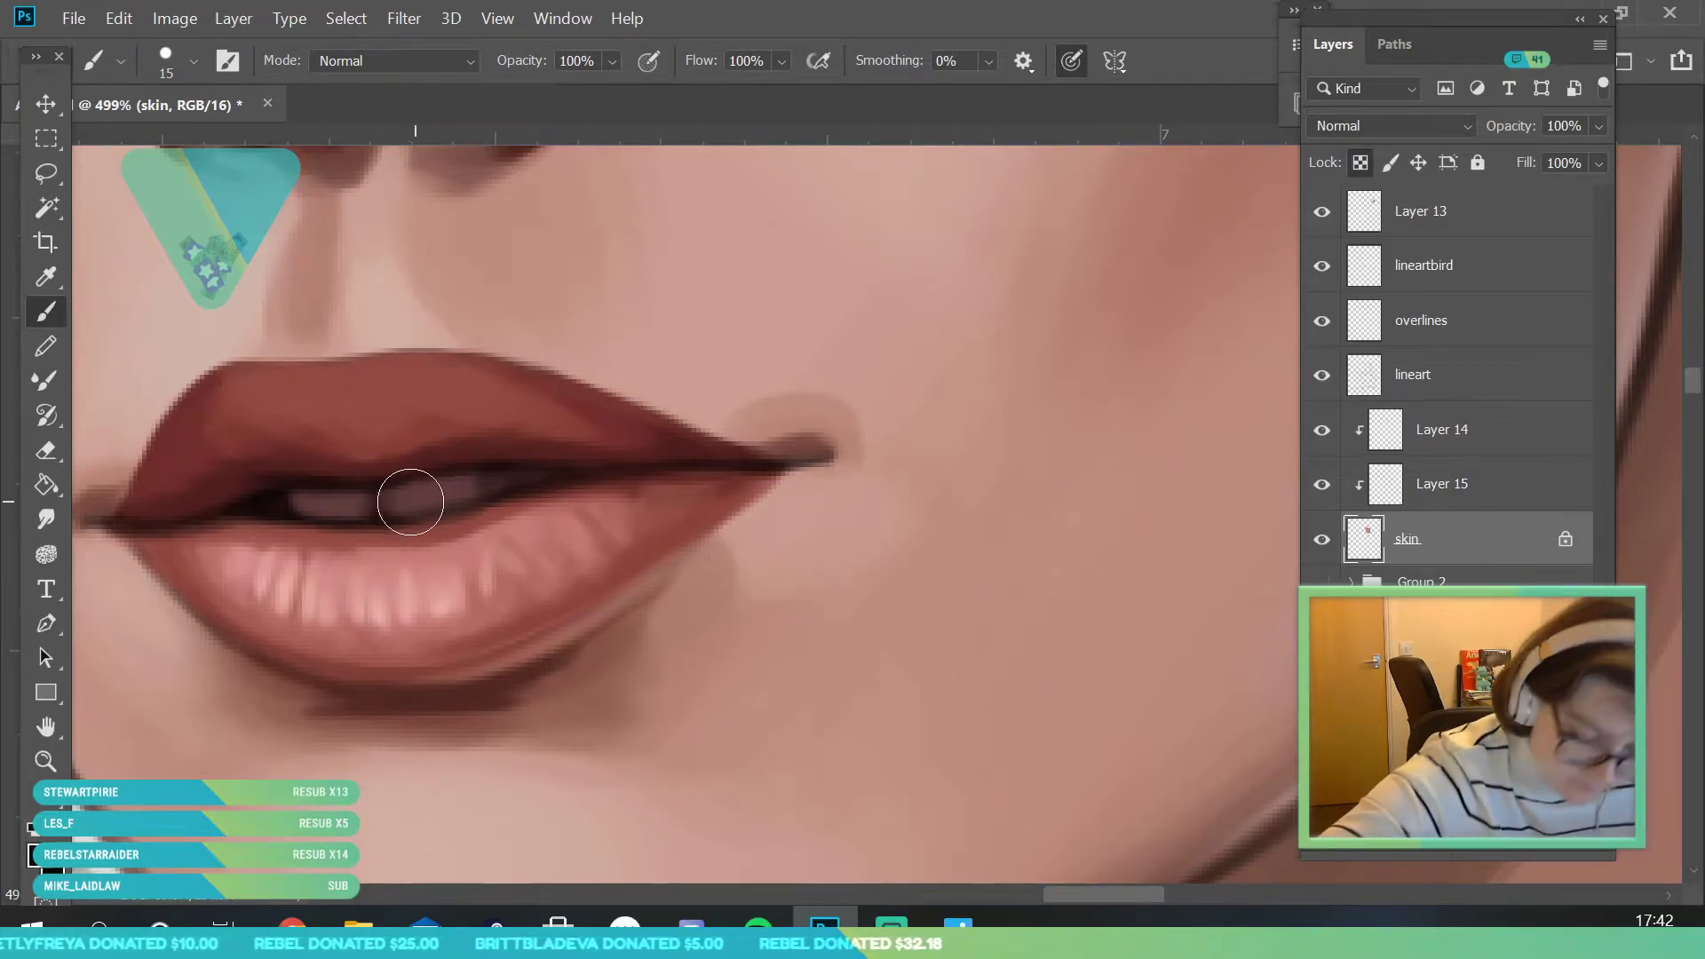
- Choose a lighter foreground colour and brighten the two teeth on the skin layer with the 15 px brush
left_click(46, 276)
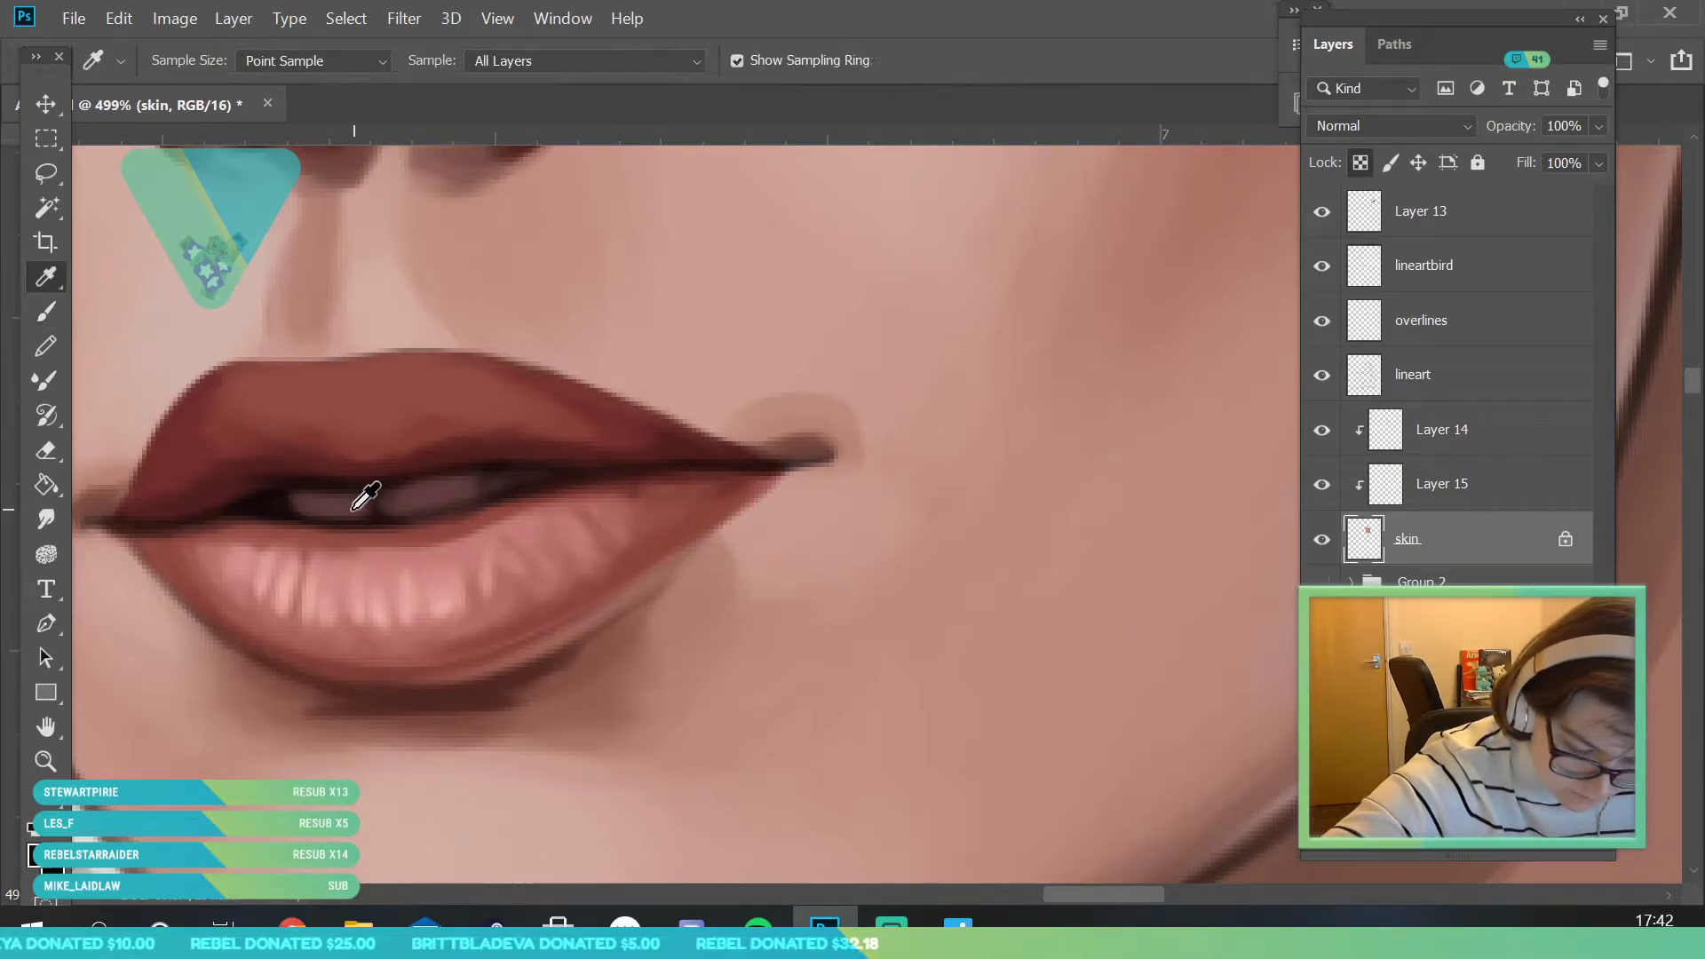
left_click(36, 826)
left_click(963, 281)
left_click(955, 290)
left_click(1467, 152)
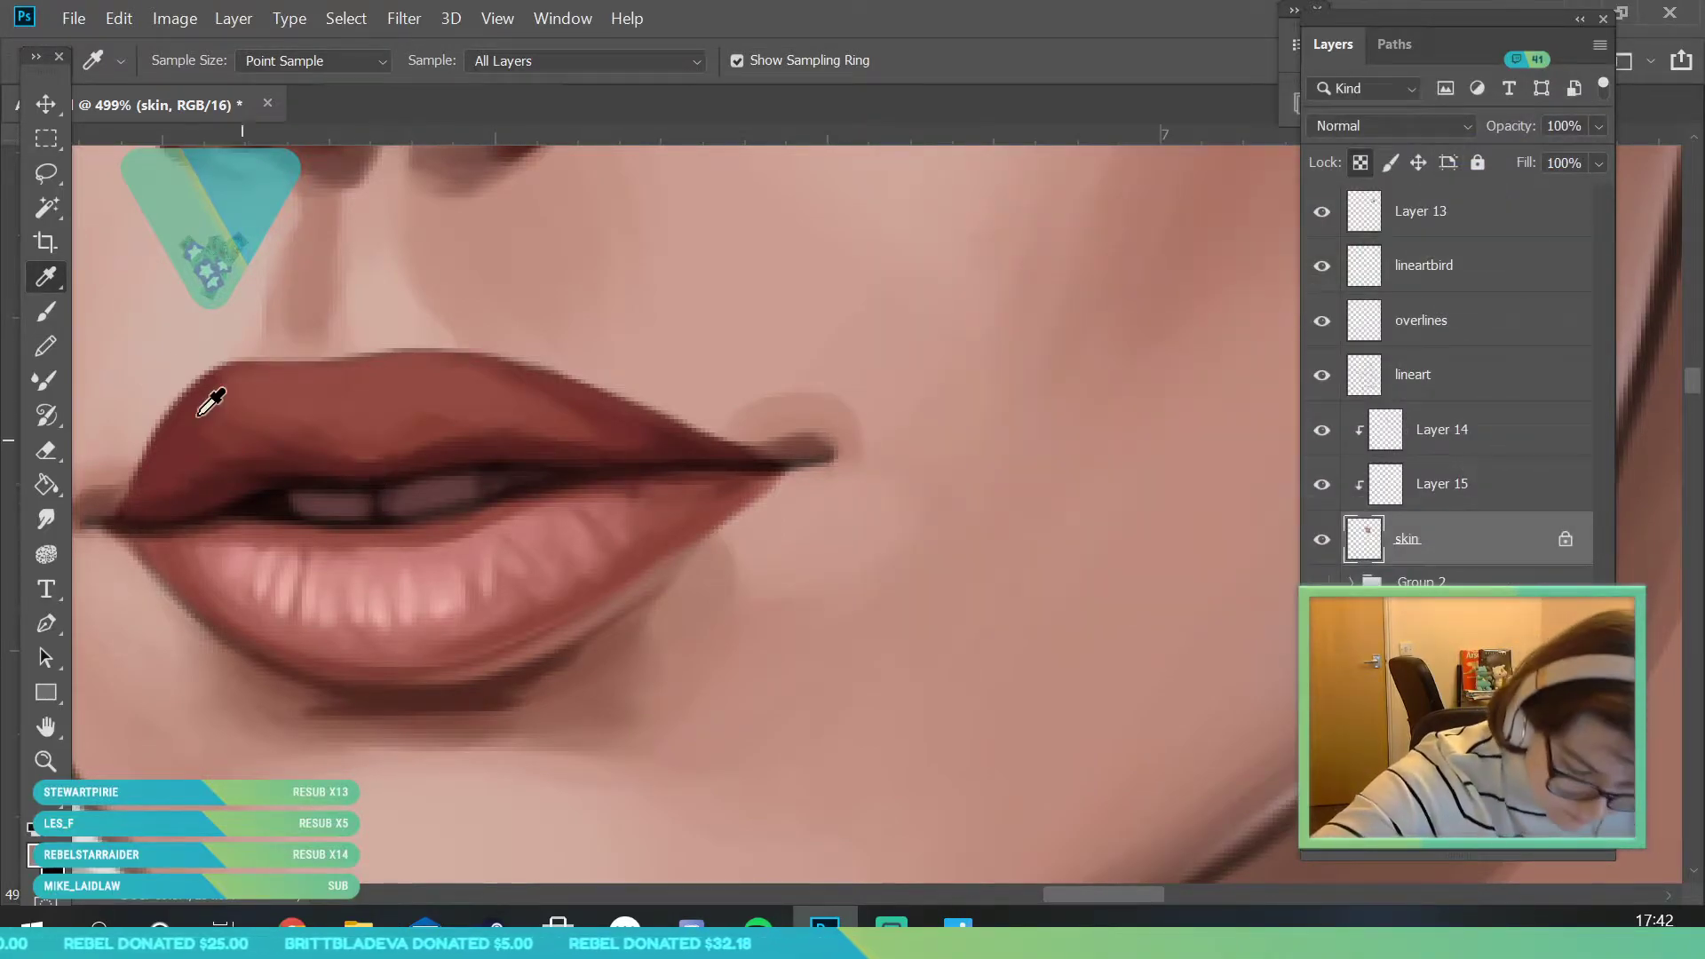
key("b")
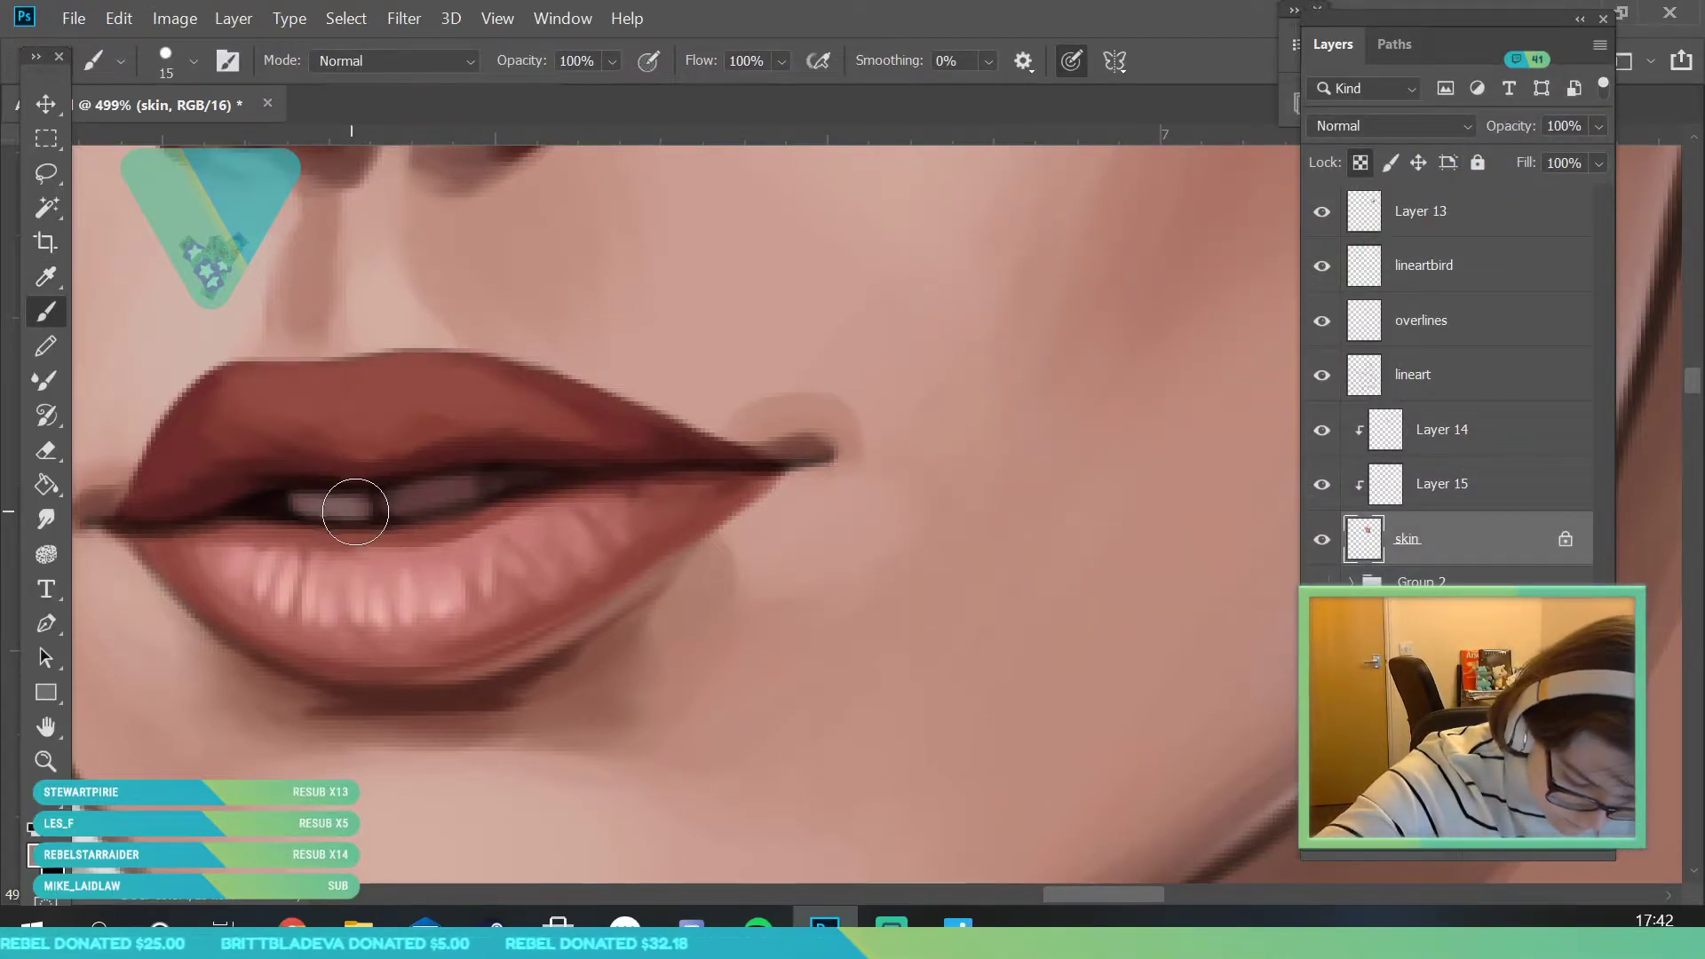
left_click_drag(392, 500, 385, 505)
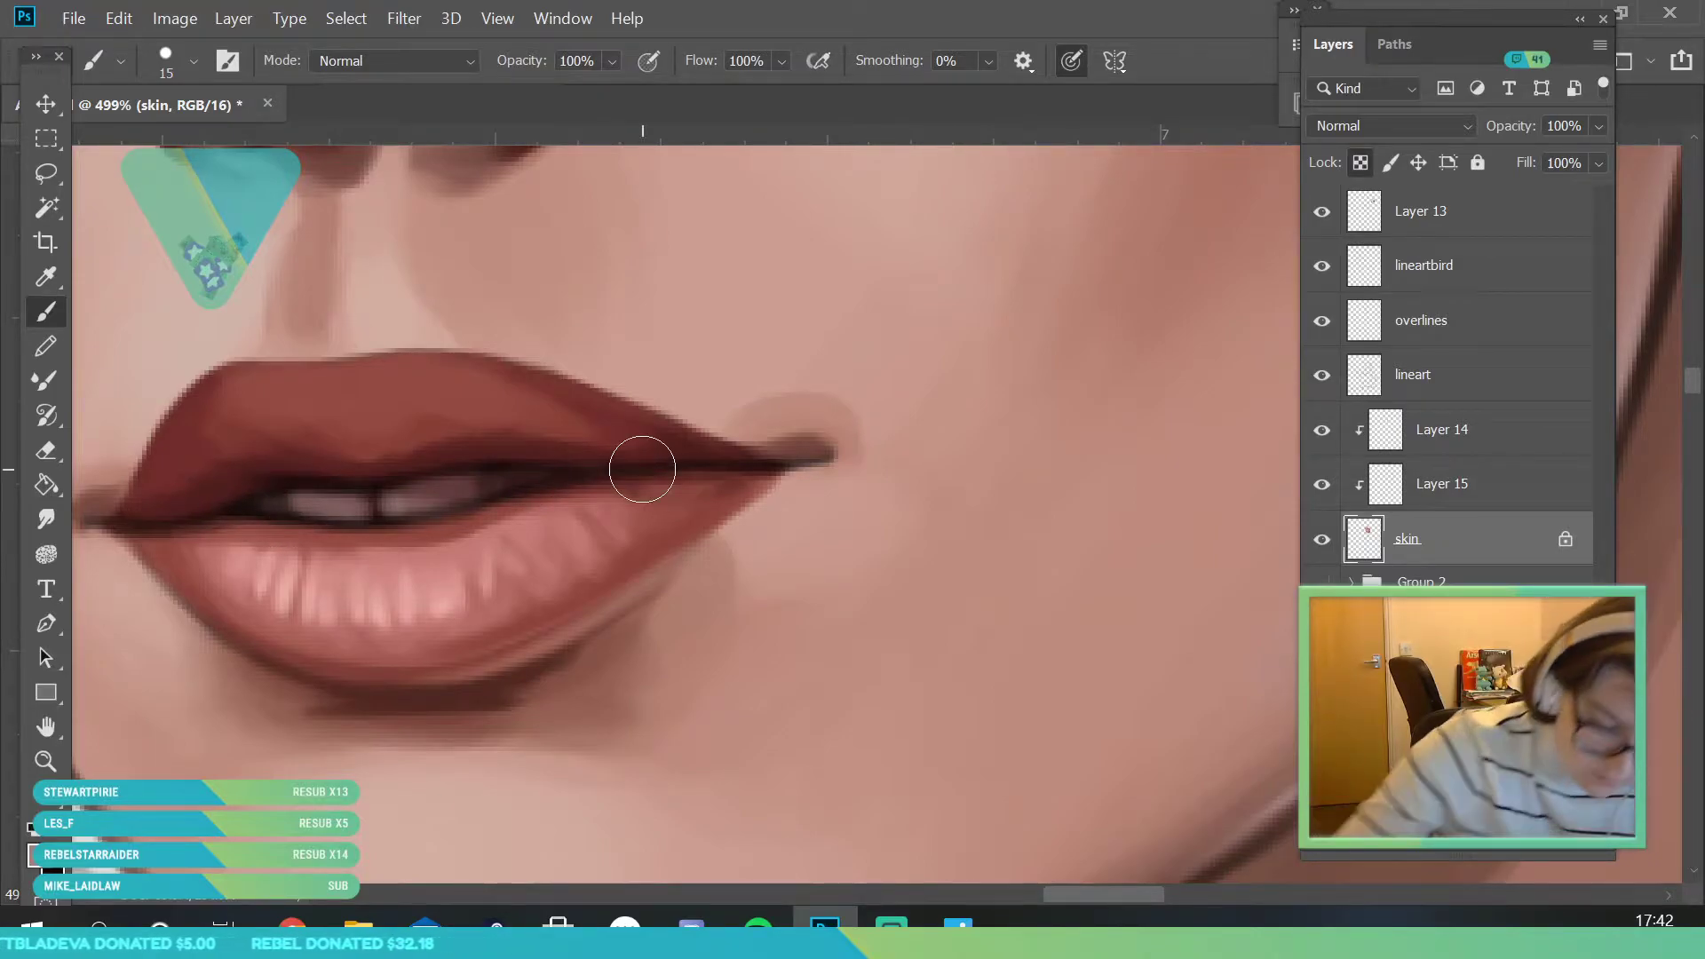
- Check the mouth against the whole figure and soften the gap between the two teeth
left_click(51, 762)
left_click_drag(360, 491, 202, 731)
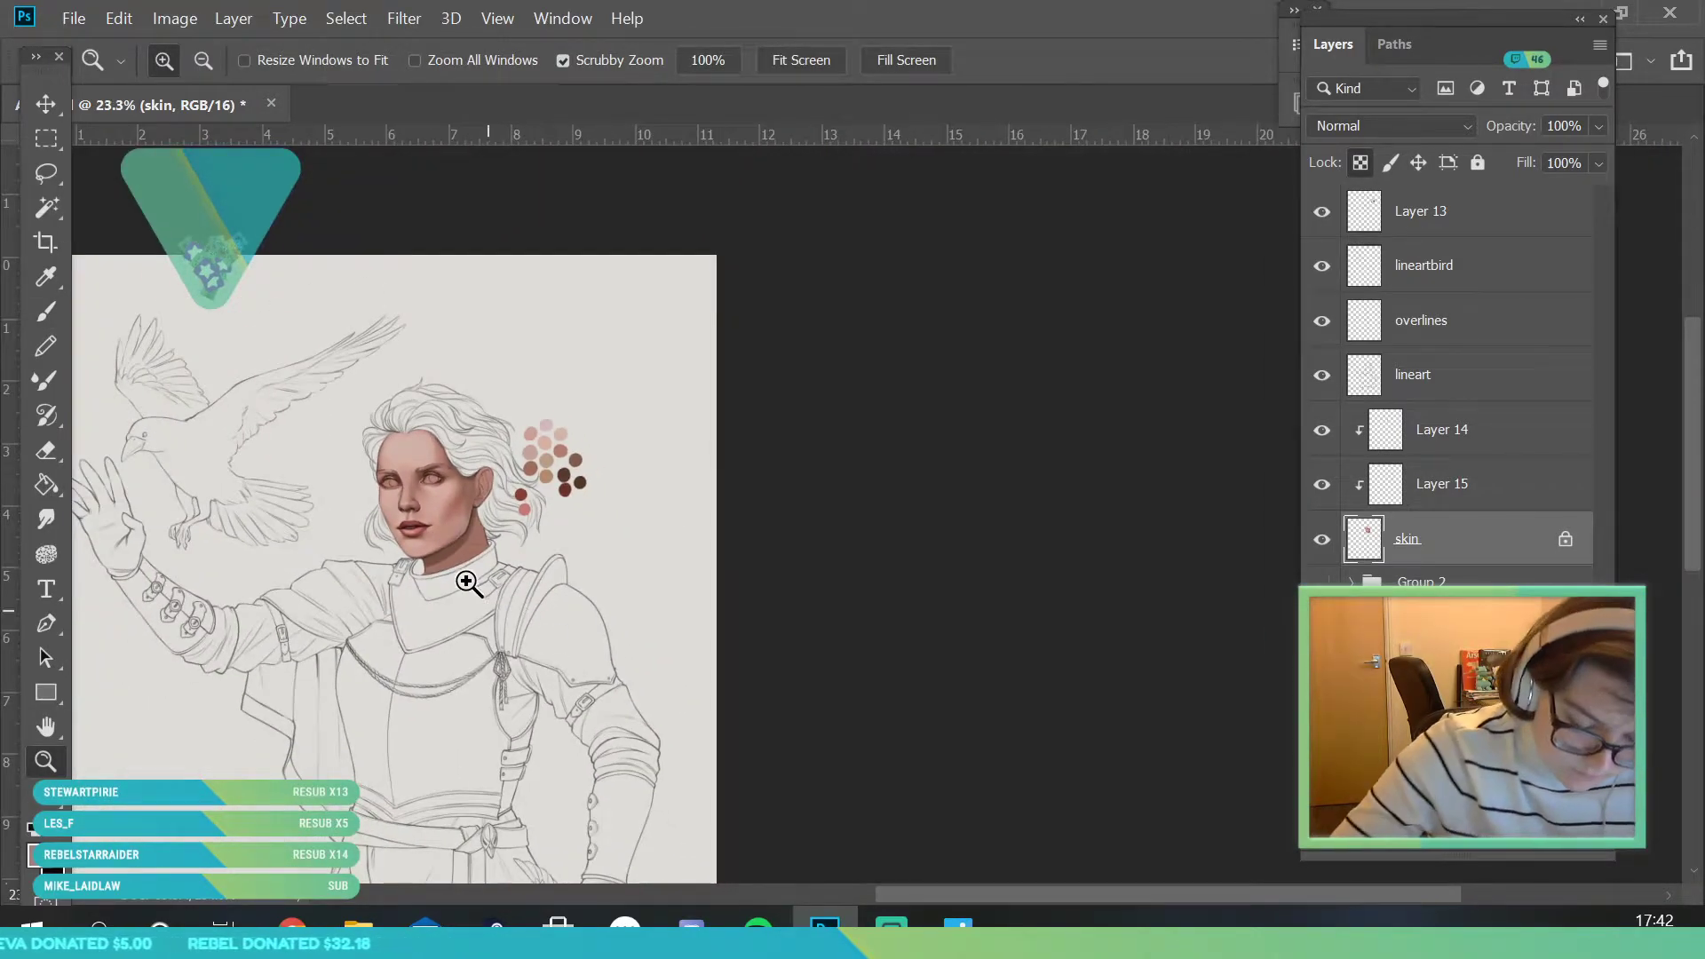
scroll(488, 635, "up", 10)
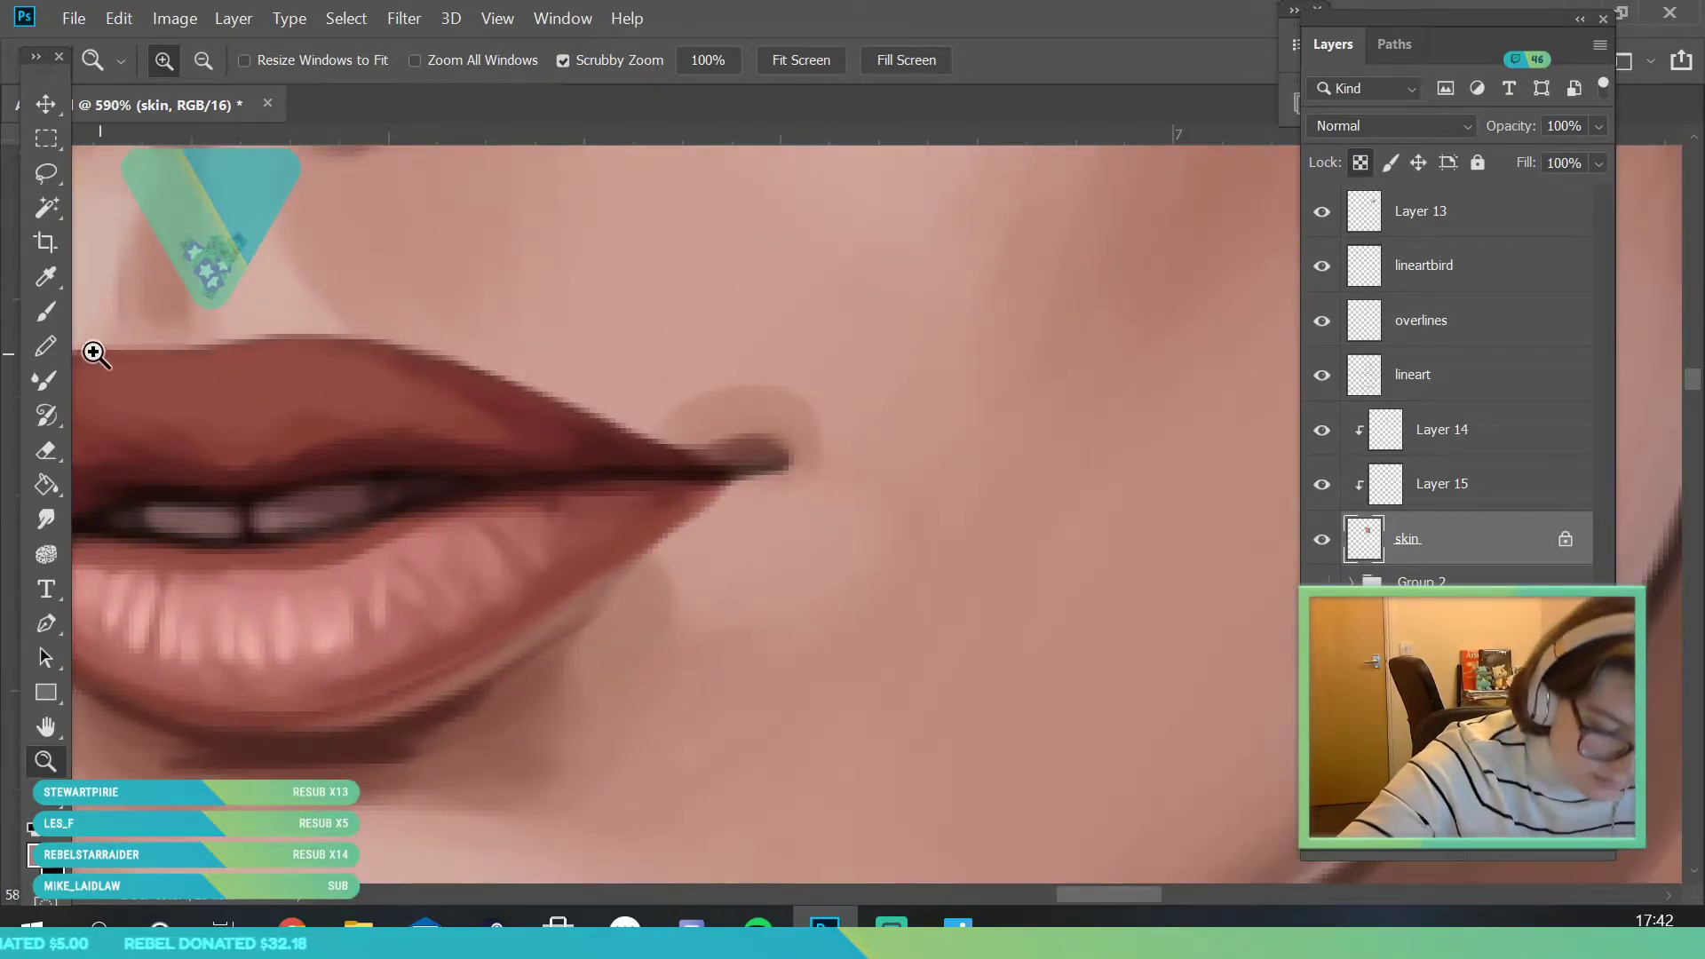
left_click(46, 312)
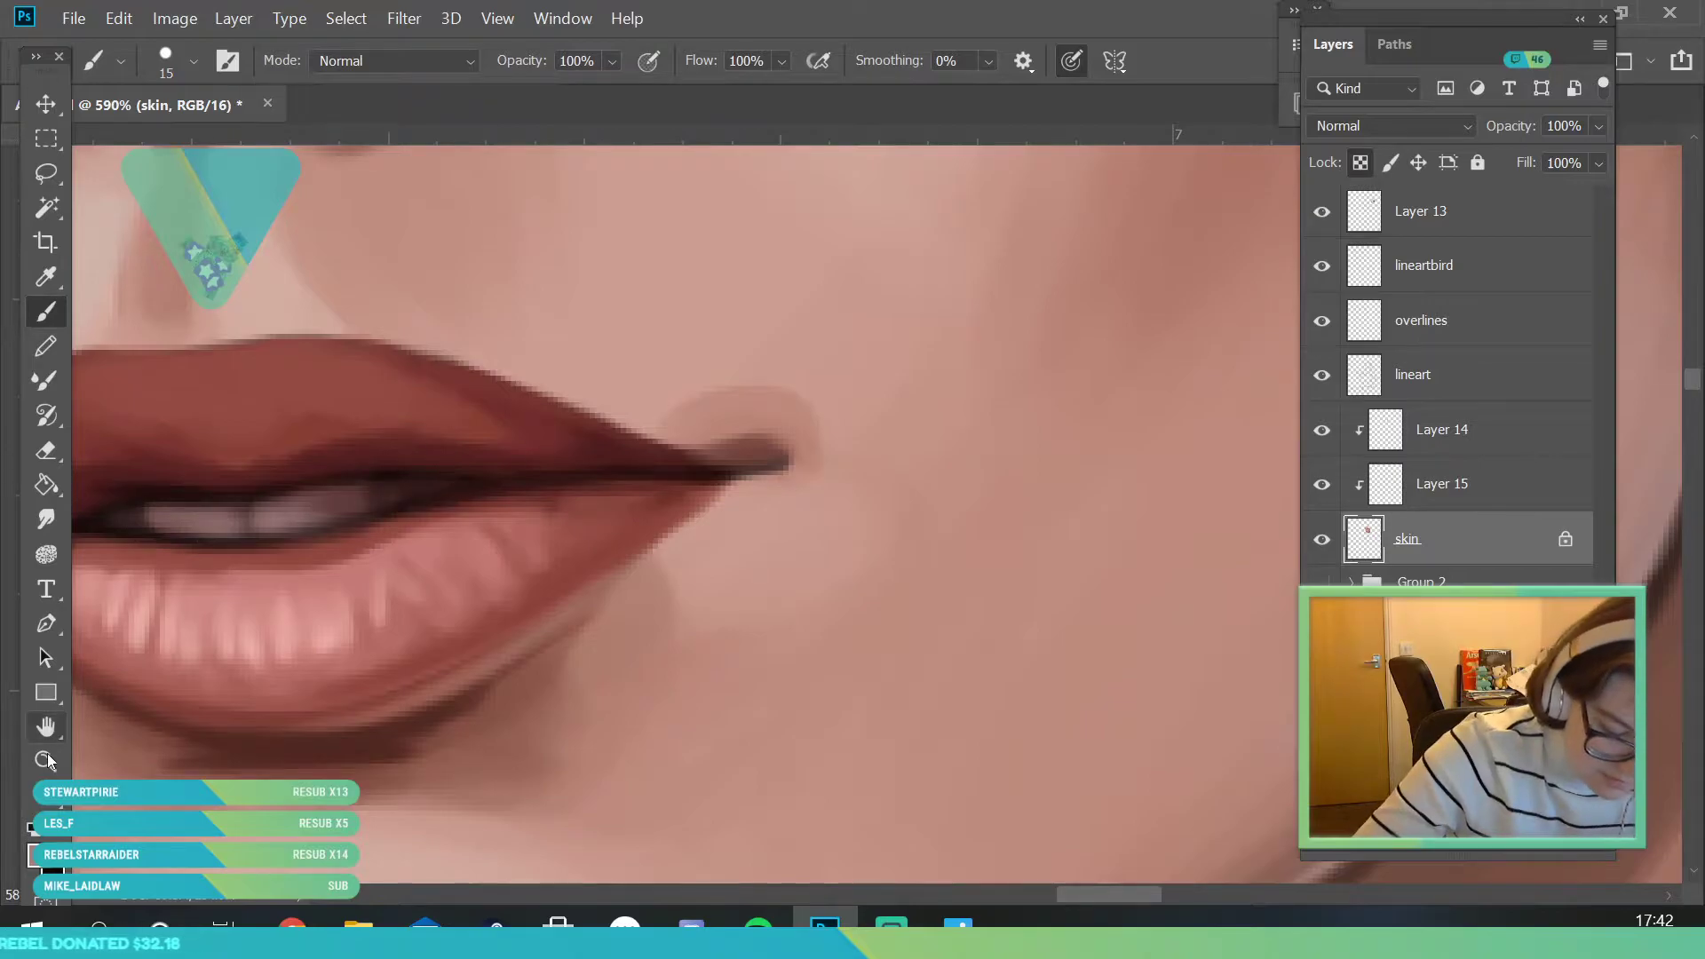
- Examine the painted face and lips at several zoom levels, from the full figure to the face close-up
key("z")
scroll(487, 546, "down", 10)
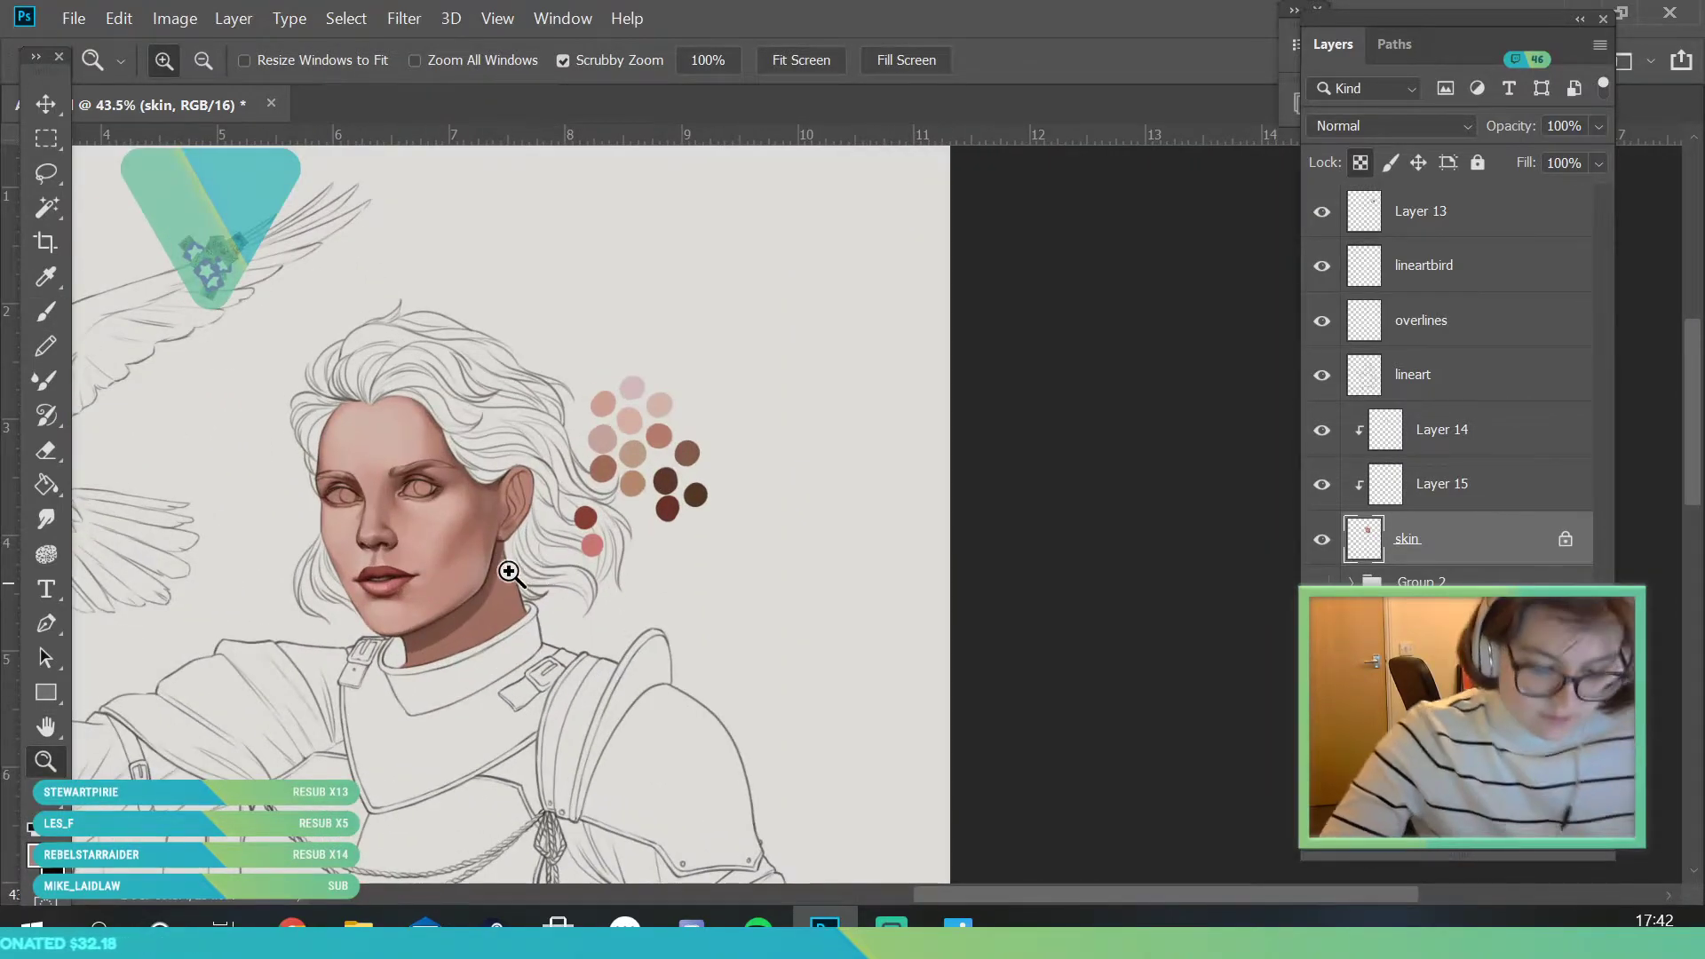
scroll(527, 591, "up", 3)
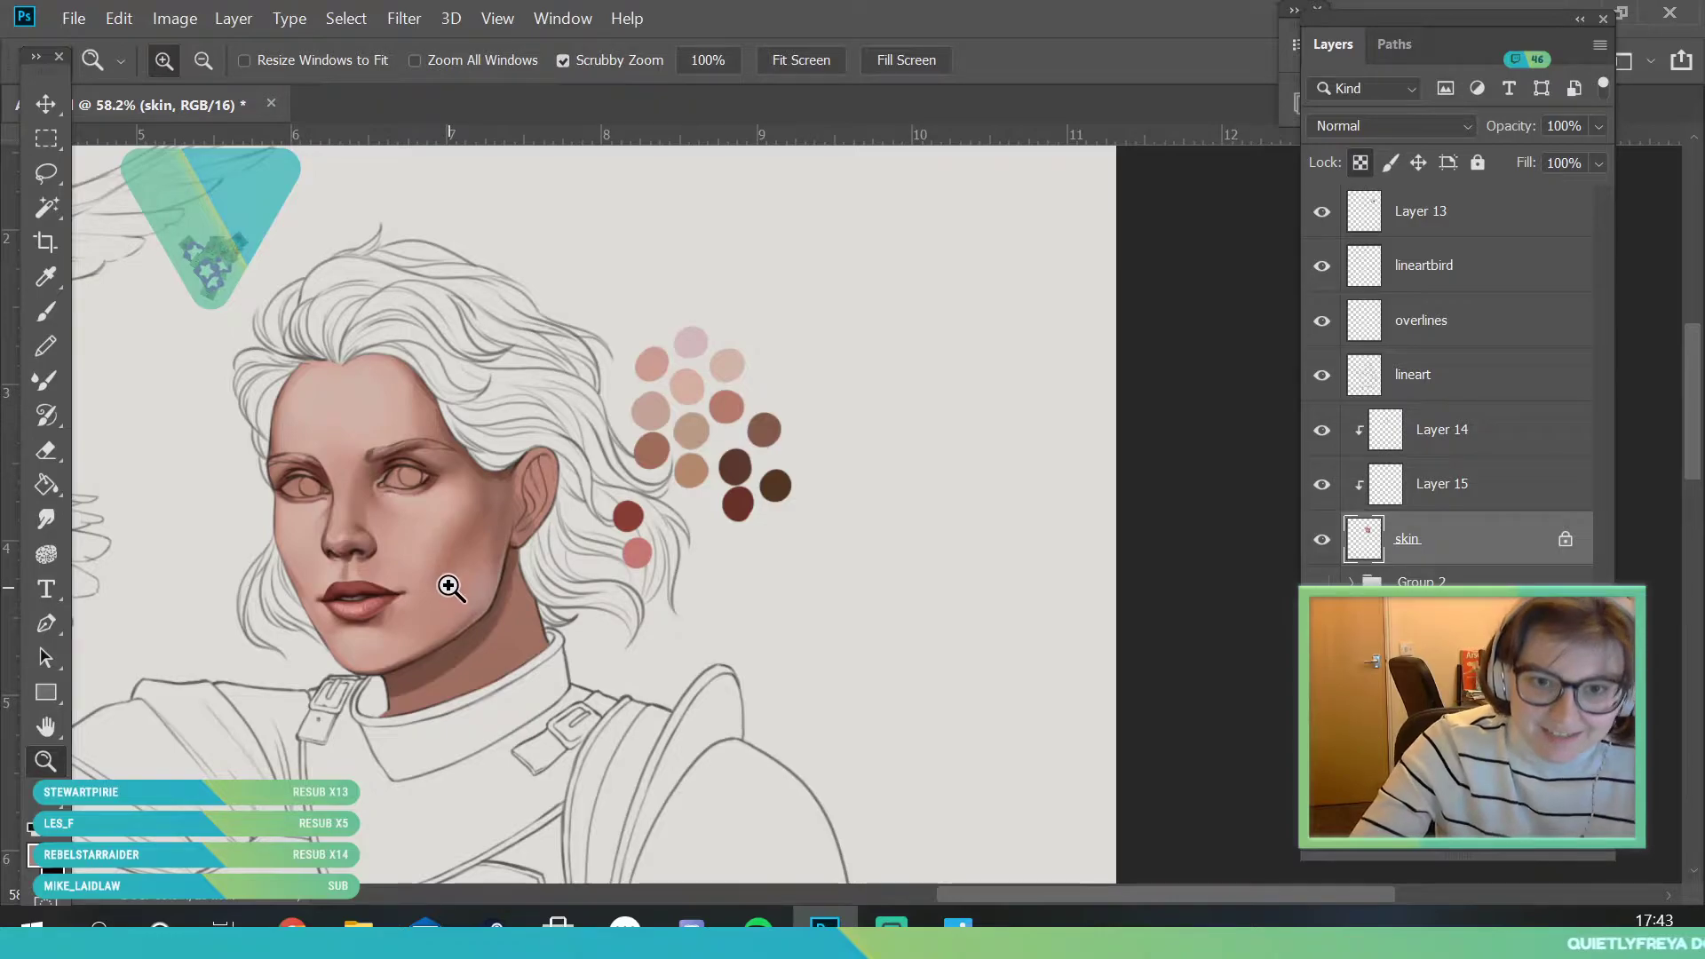
left_click_drag(537, 379, 513, 428)
scroll(468, 658, "up", 3)
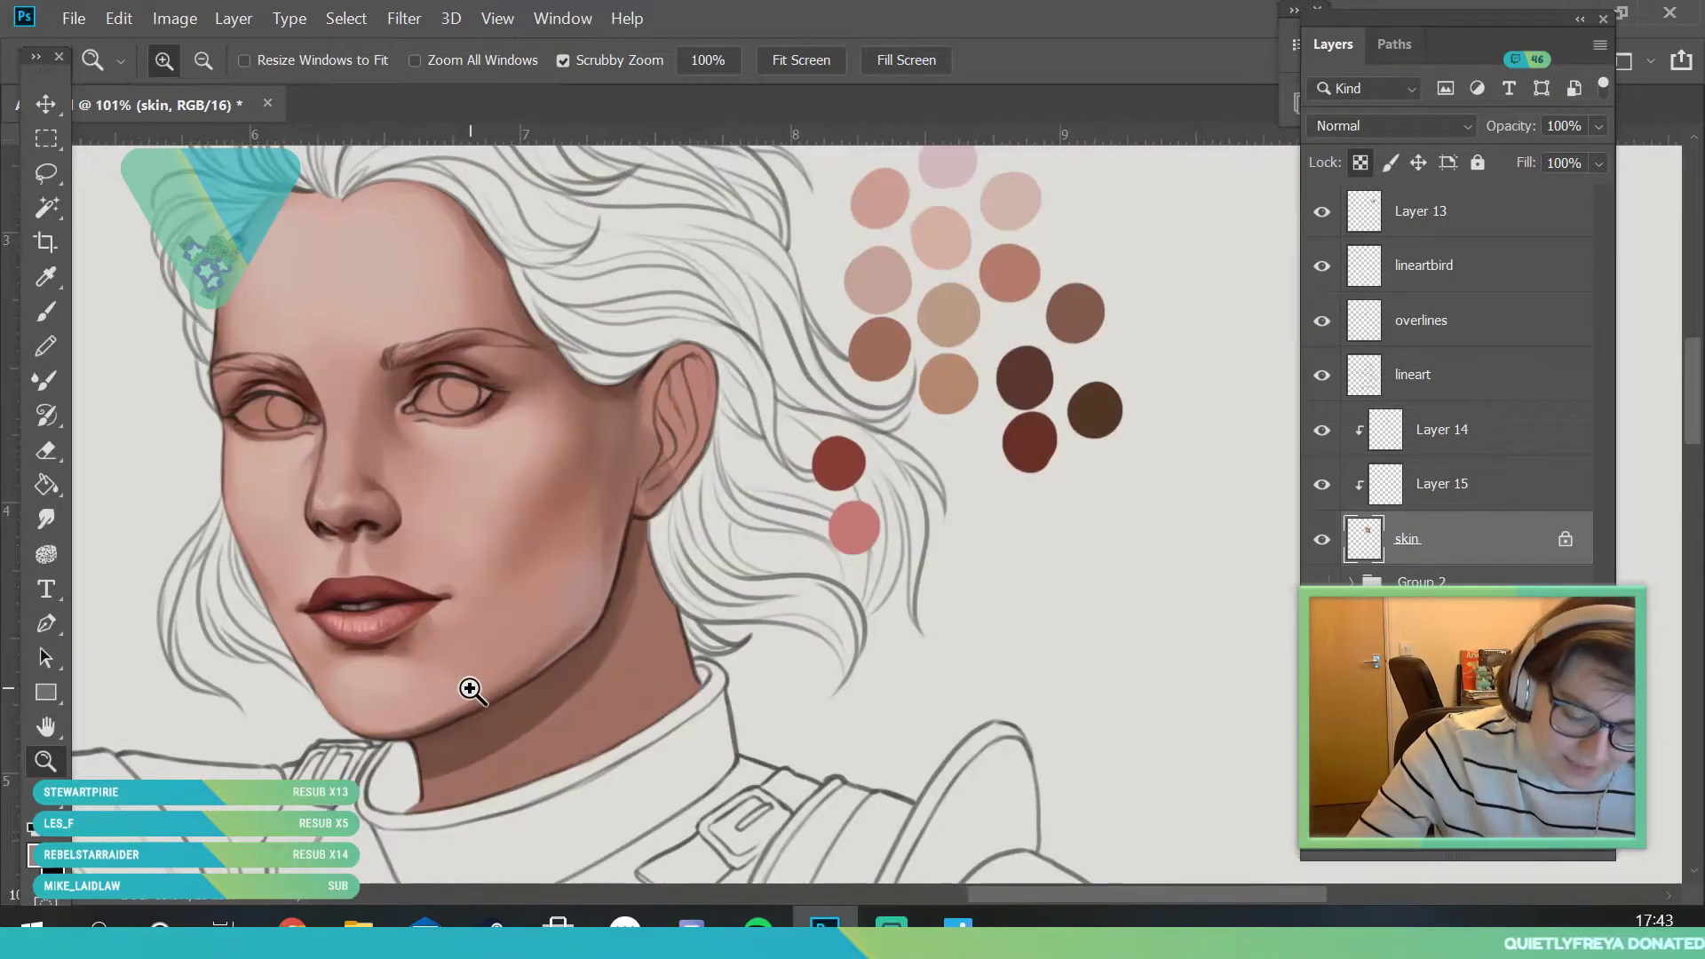
scroll(392, 525, "down", 5)
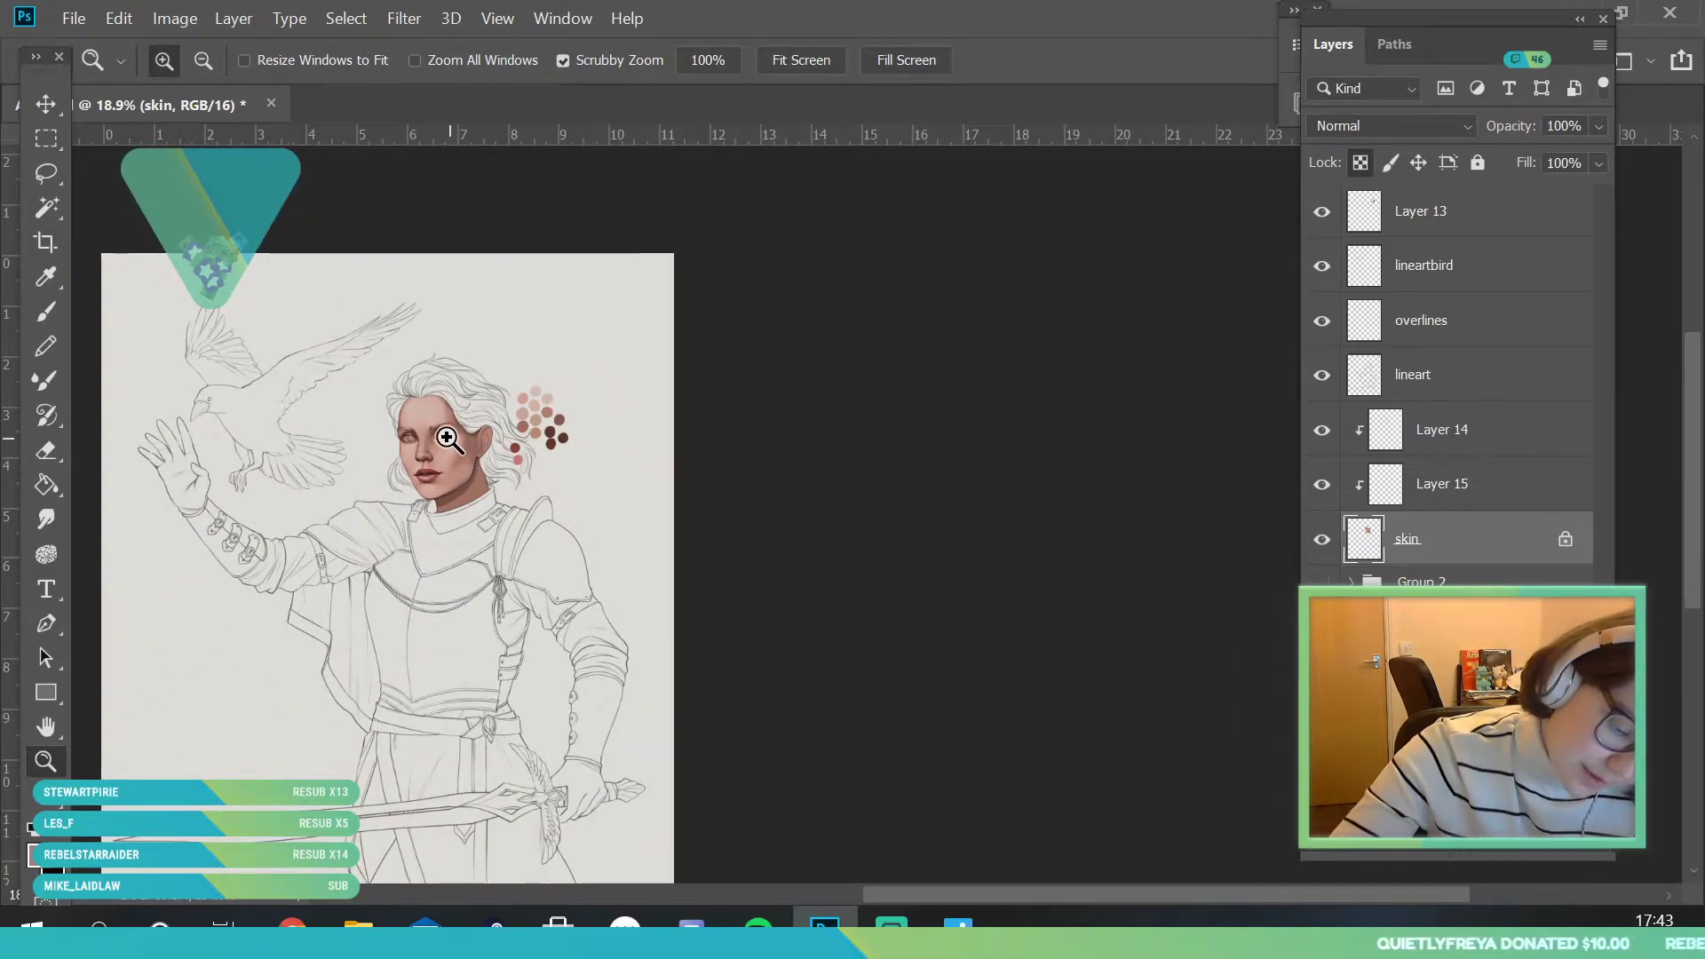
scroll(447, 439, "up", 6)
- Merge the clipped layers Layer 15 and Layer 14 down into the skin layer
left_click(1479, 487)
right_click(1485, 490)
left_click(1199, 883)
left_click(1504, 445)
right_click(1503, 445)
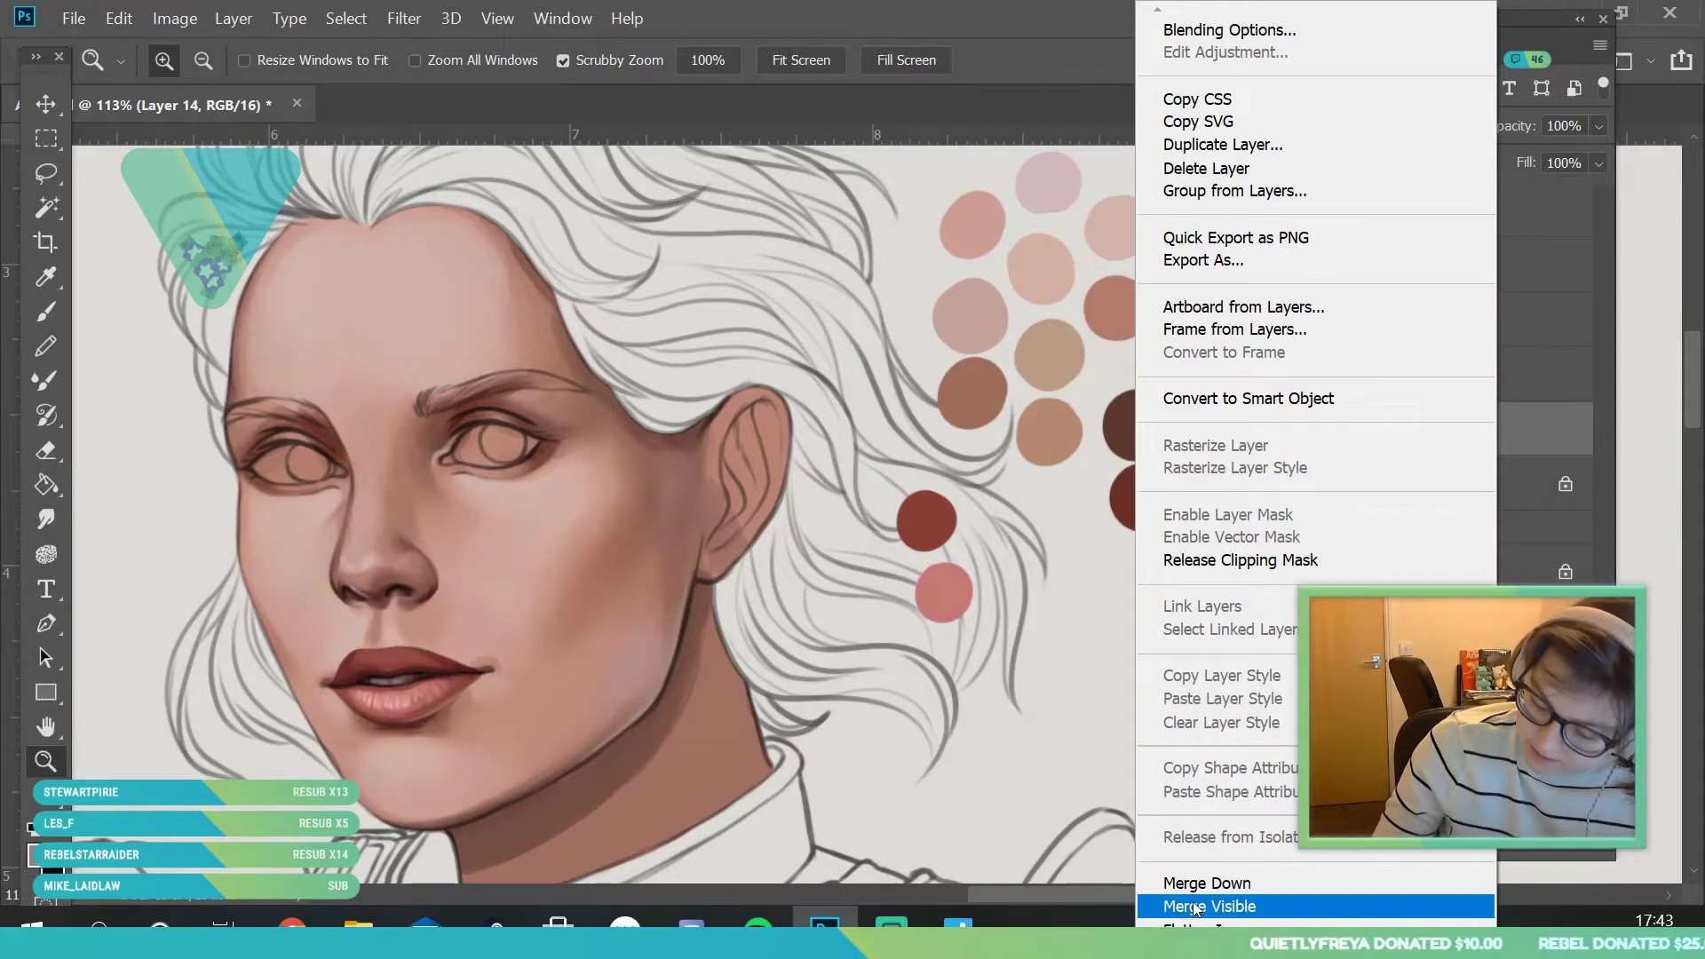
left_click(1199, 884)
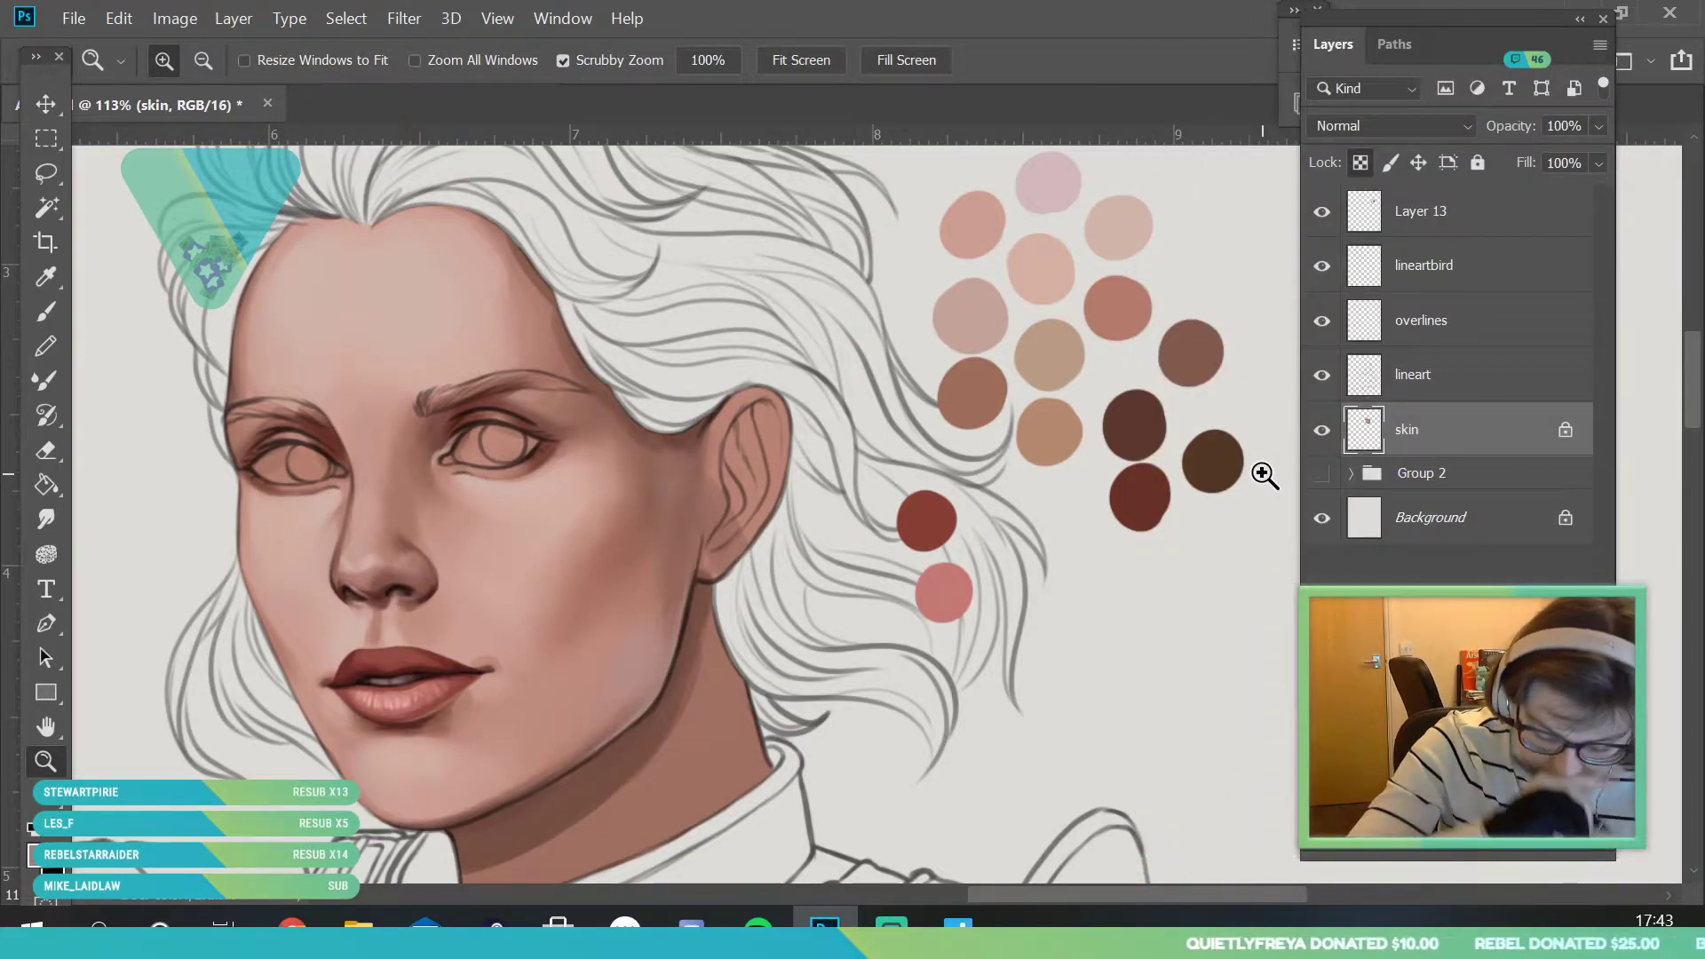
- On the overlines layer, sample the light skin tone and paint a thin highlight along the upper lip's top edge with a 6 px brush
left_click(1449, 304)
scroll(387, 662, "up", 5)
key("i")
left_click(338, 476)
key("b")
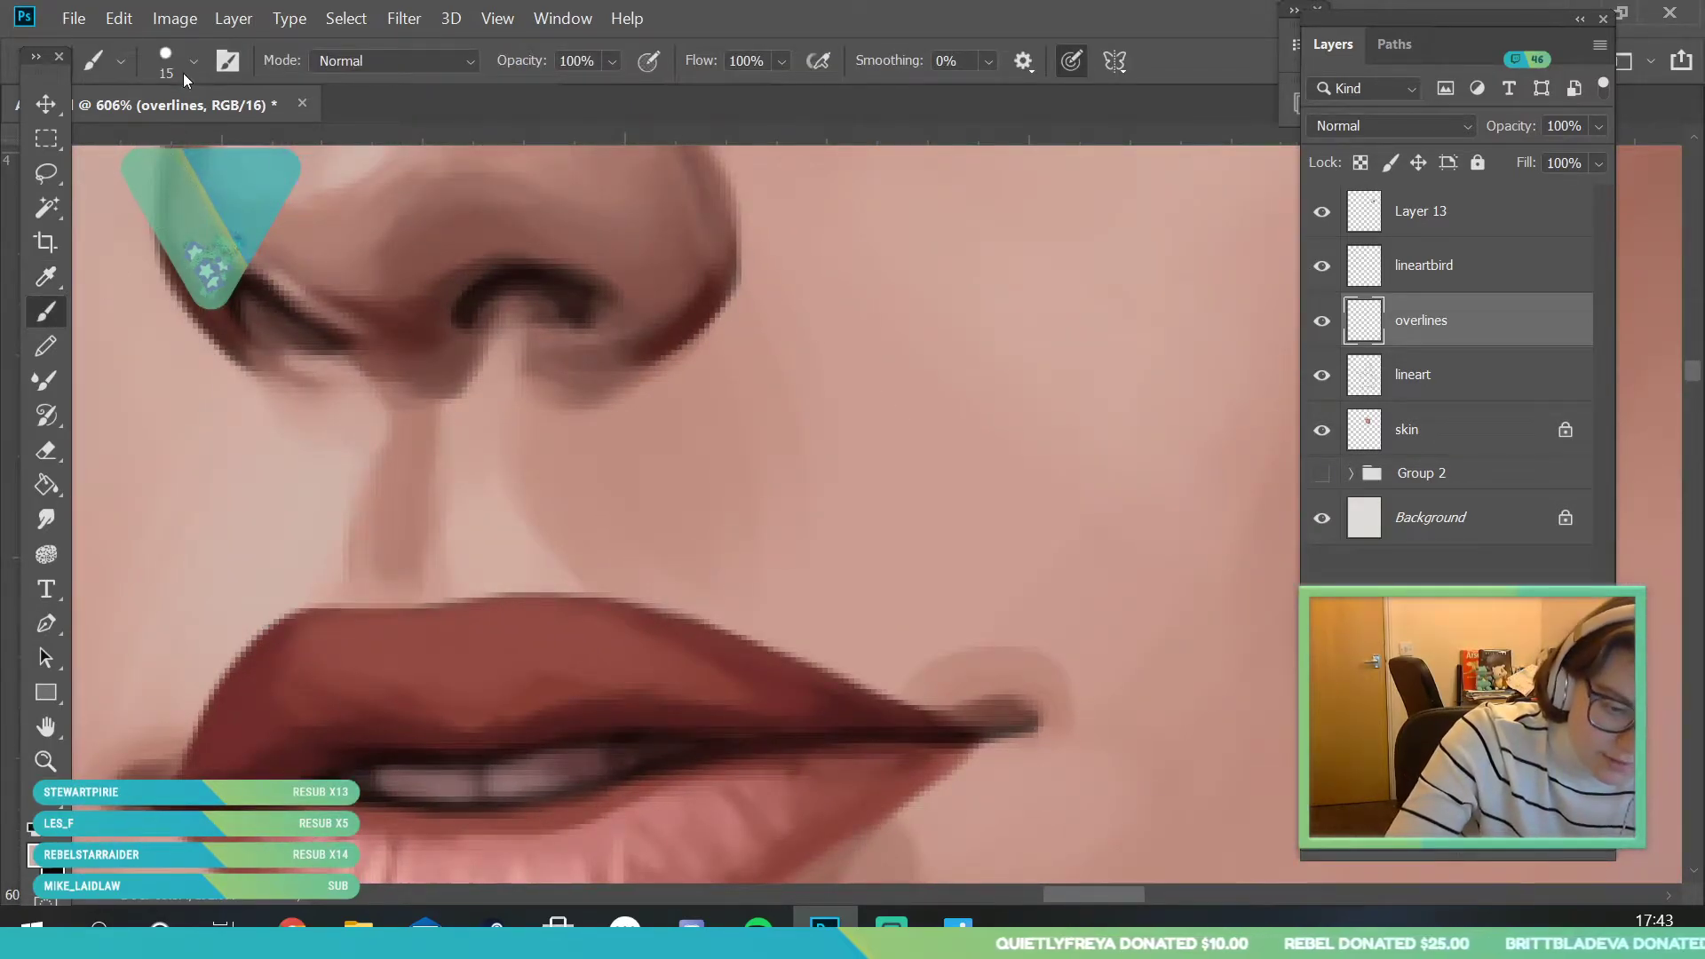
left_click(181, 77)
left_click(153, 137)
left_click(568, 563)
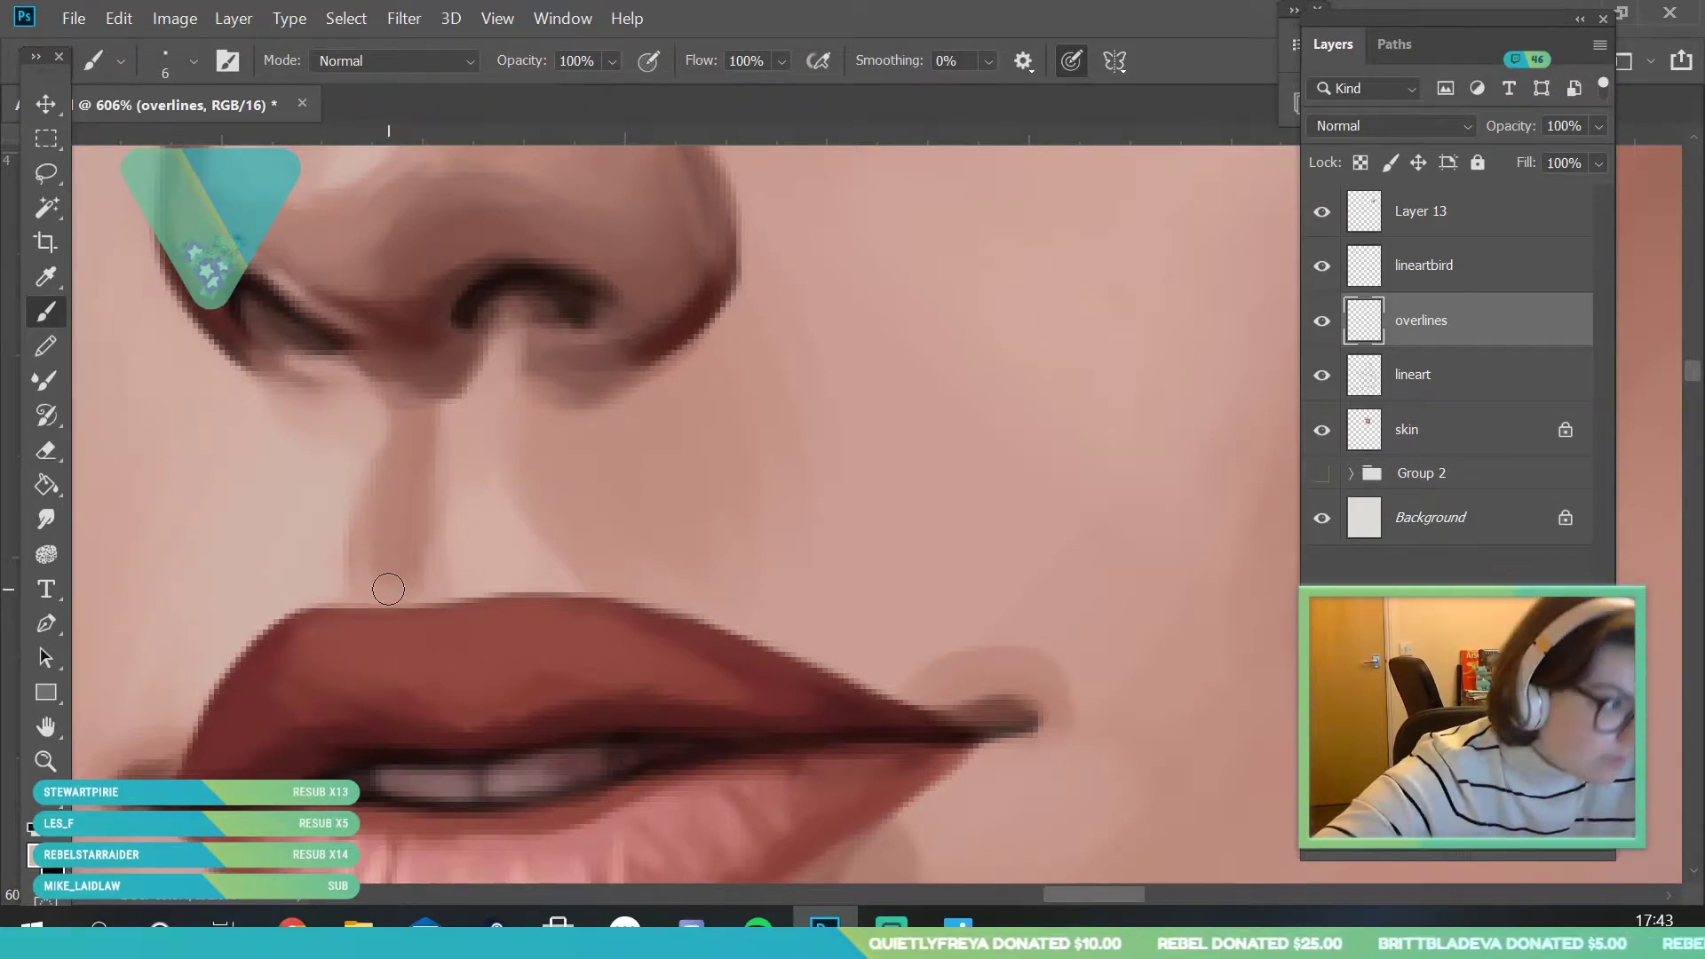
left_click_drag(380, 596, 341, 595)
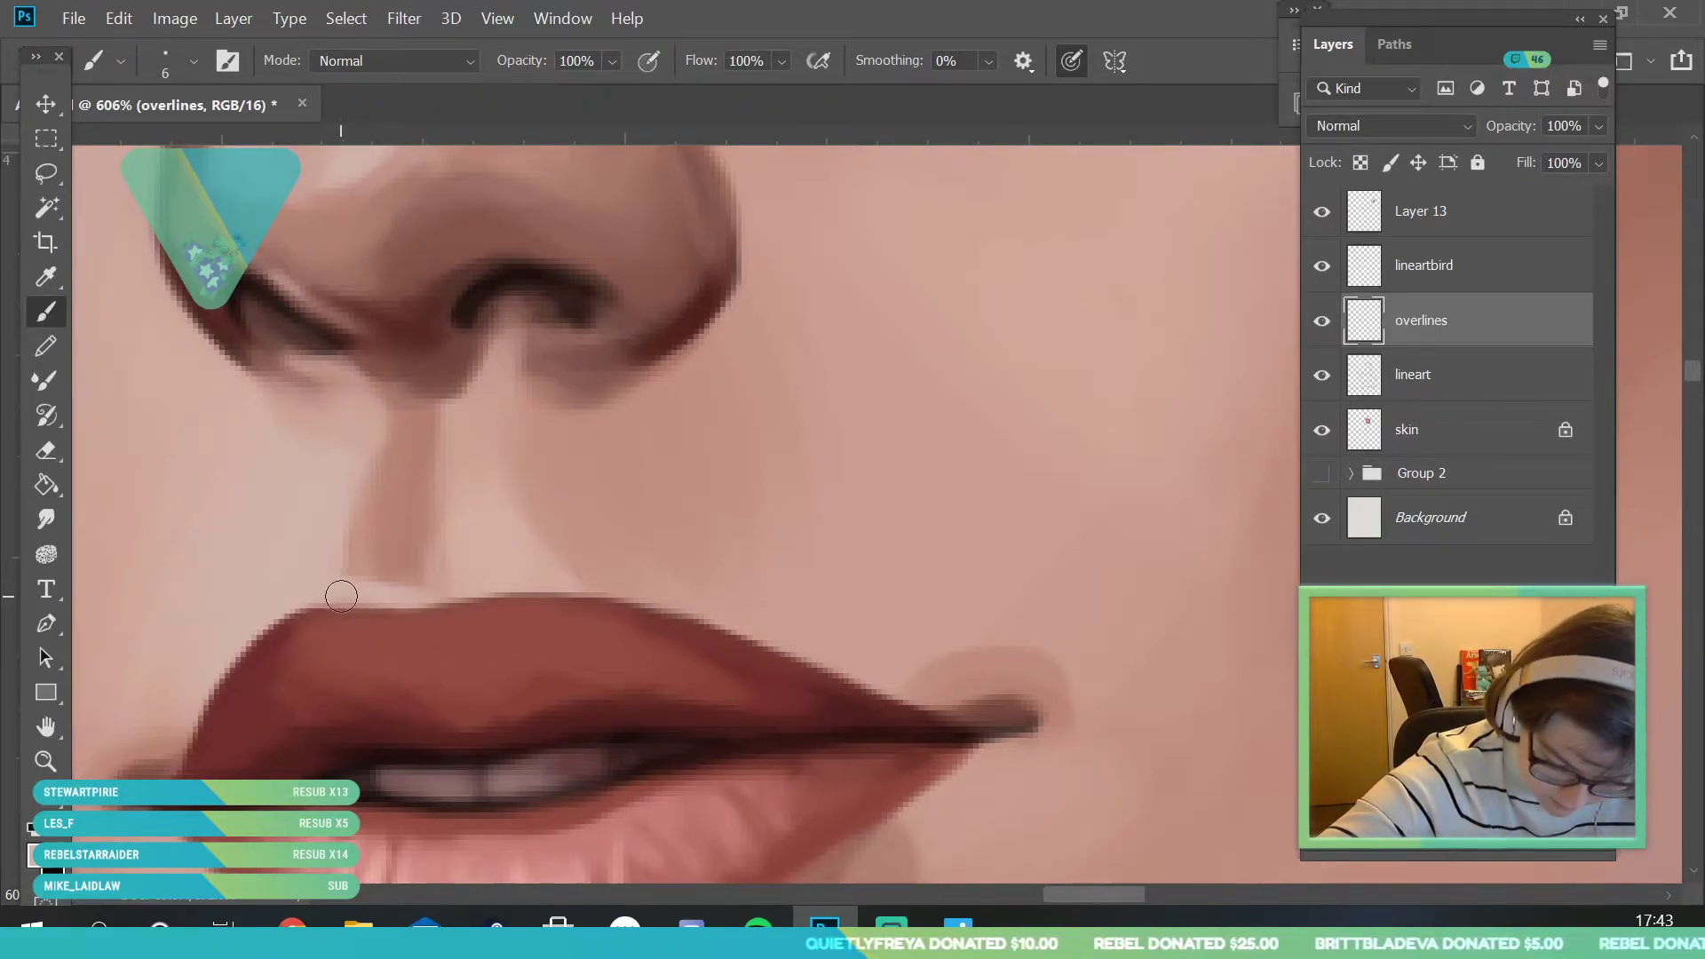
left_click_drag(490, 586, 610, 593)
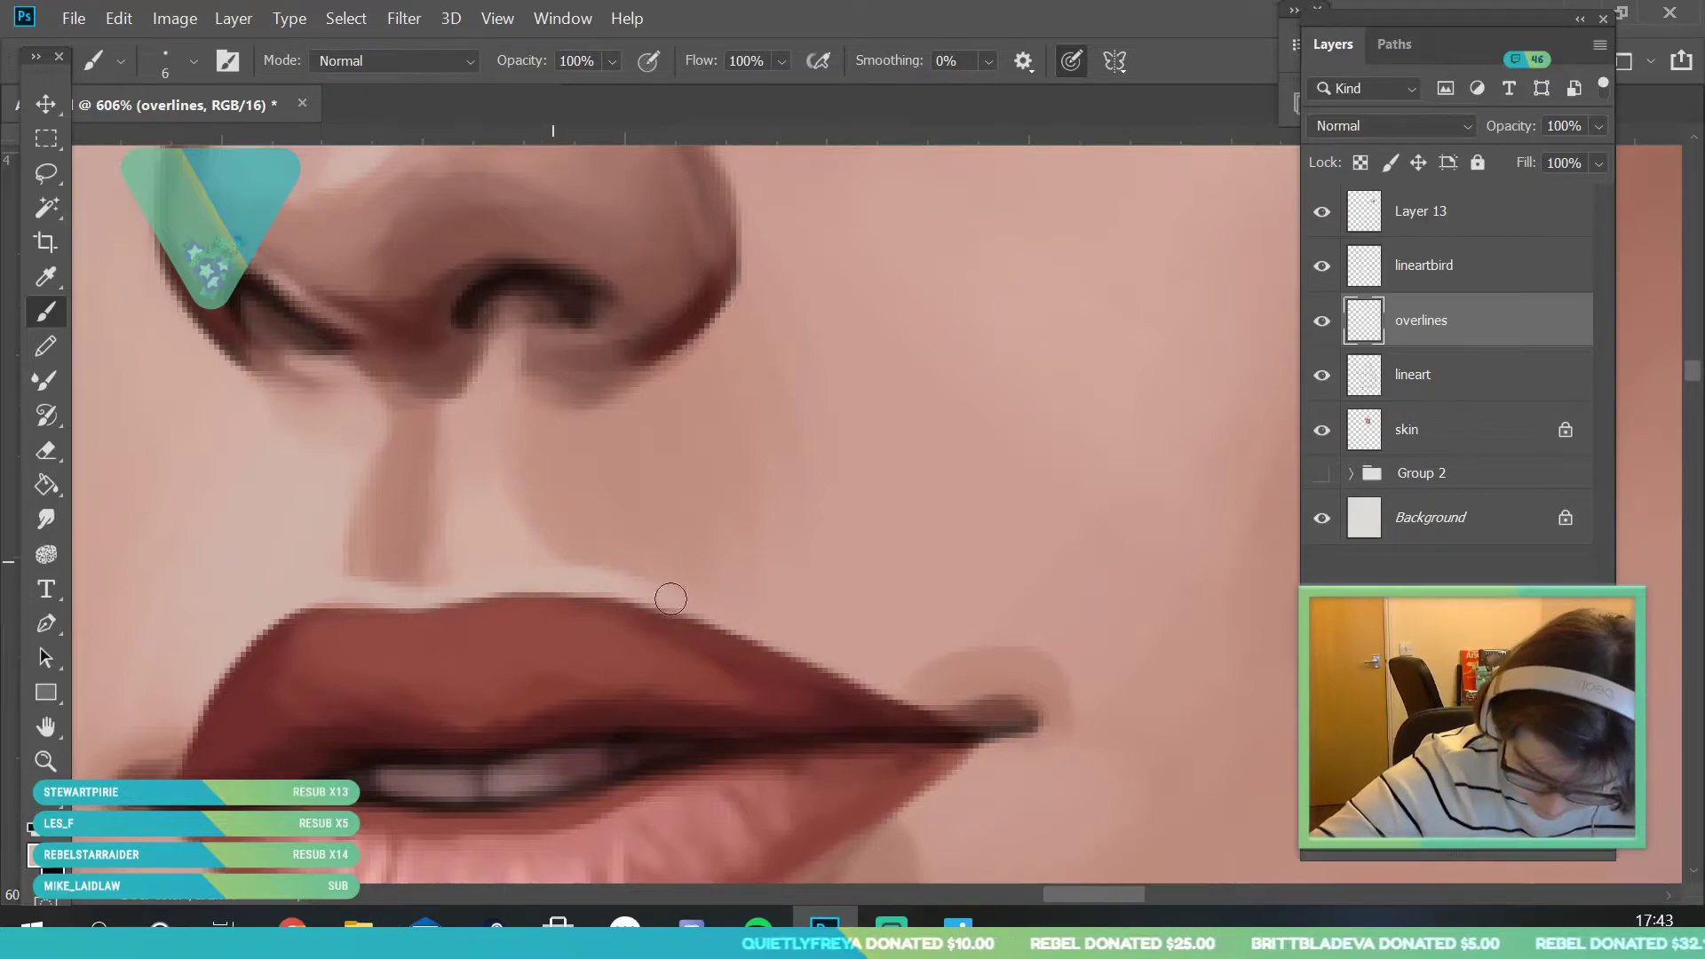
key("z")
left_click_drag(675, 675, 391, 667)
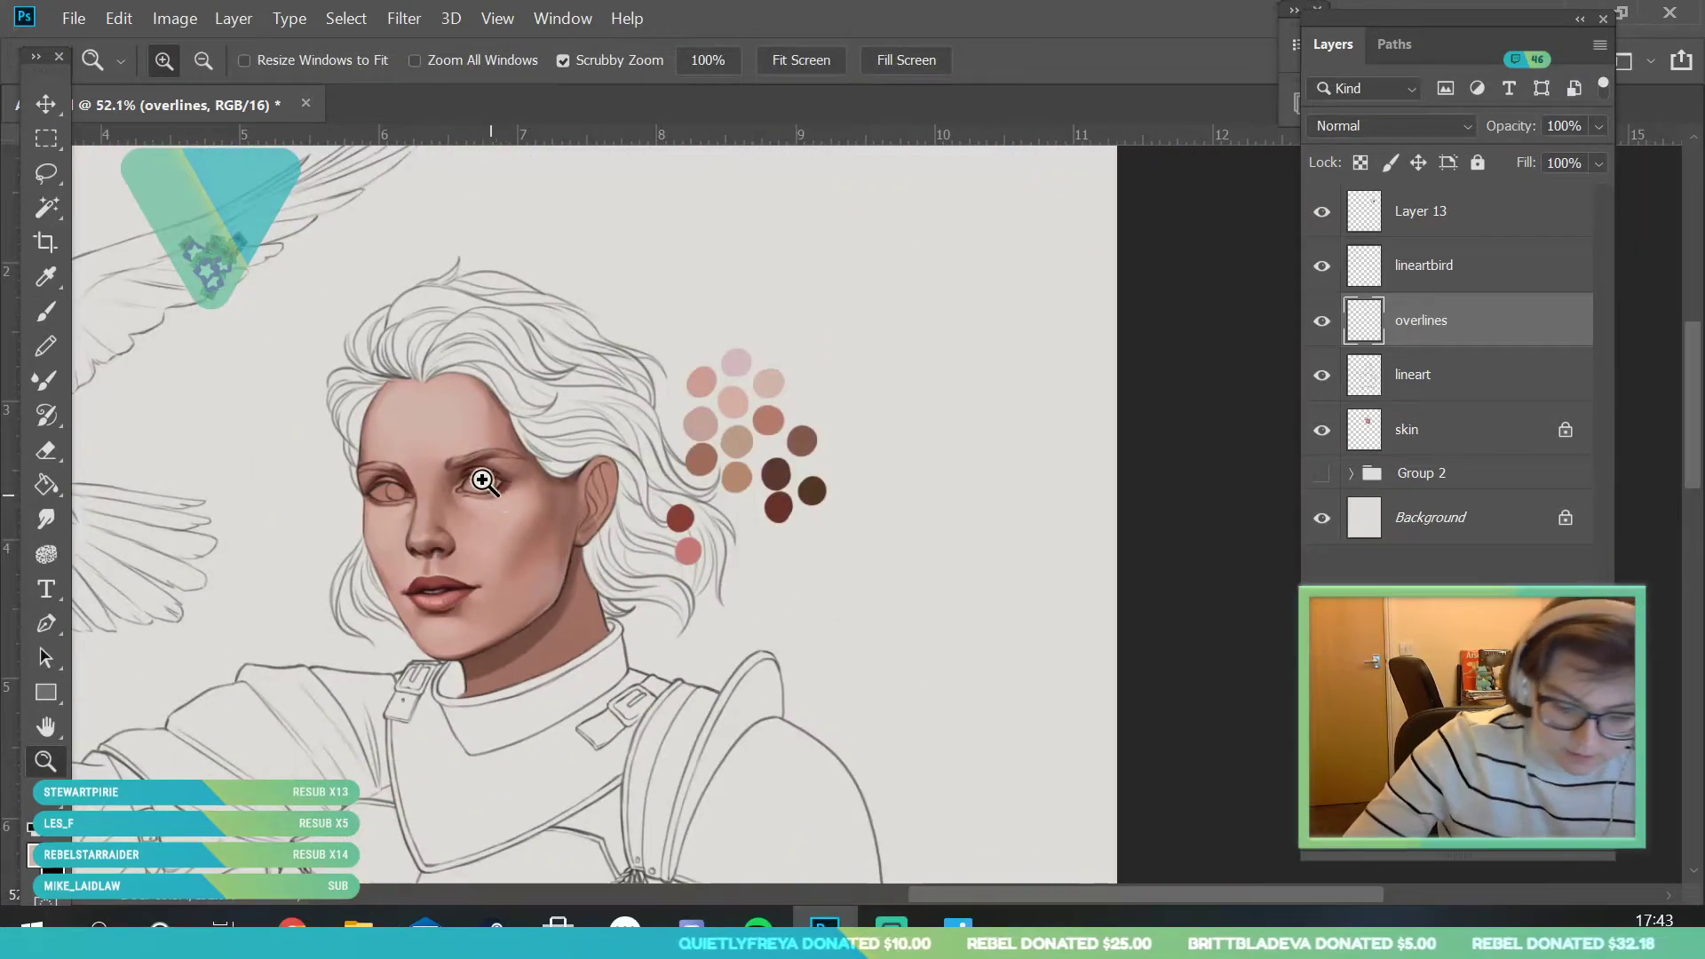
- Save the portrait document
left_click_drag(491, 495, 530, 610)
left_click(74, 17)
left_click(98, 283)
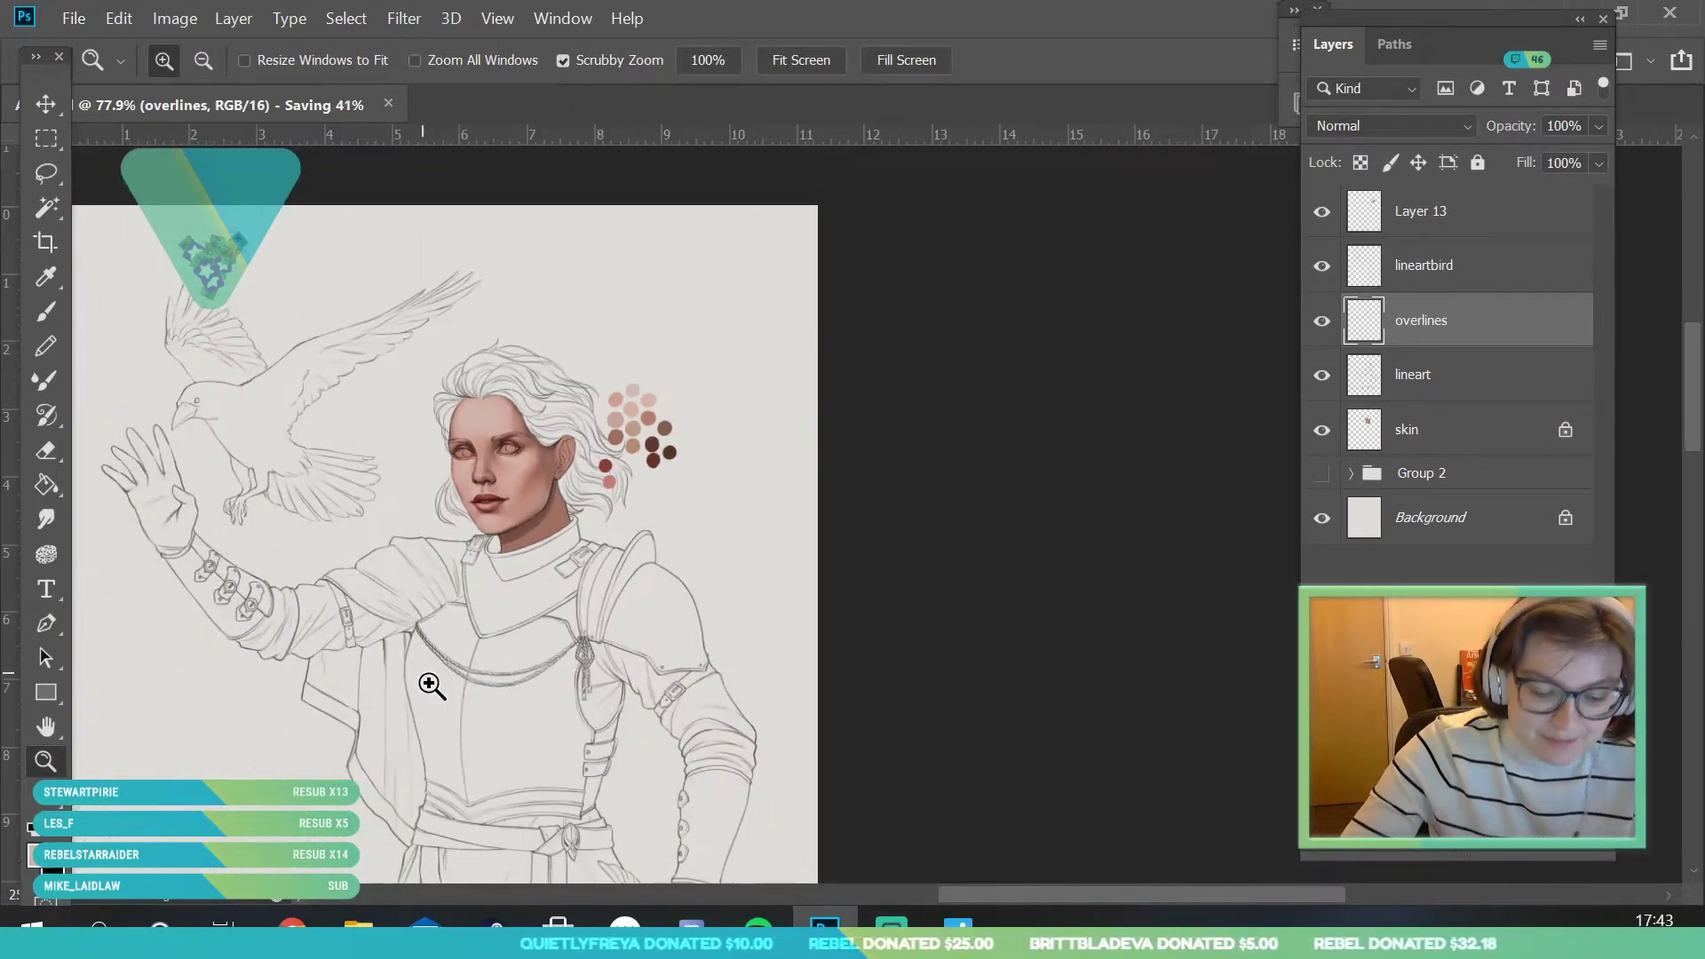
left_click_drag(487, 411, 429, 685)
left_click_drag(555, 425, 622, 471)
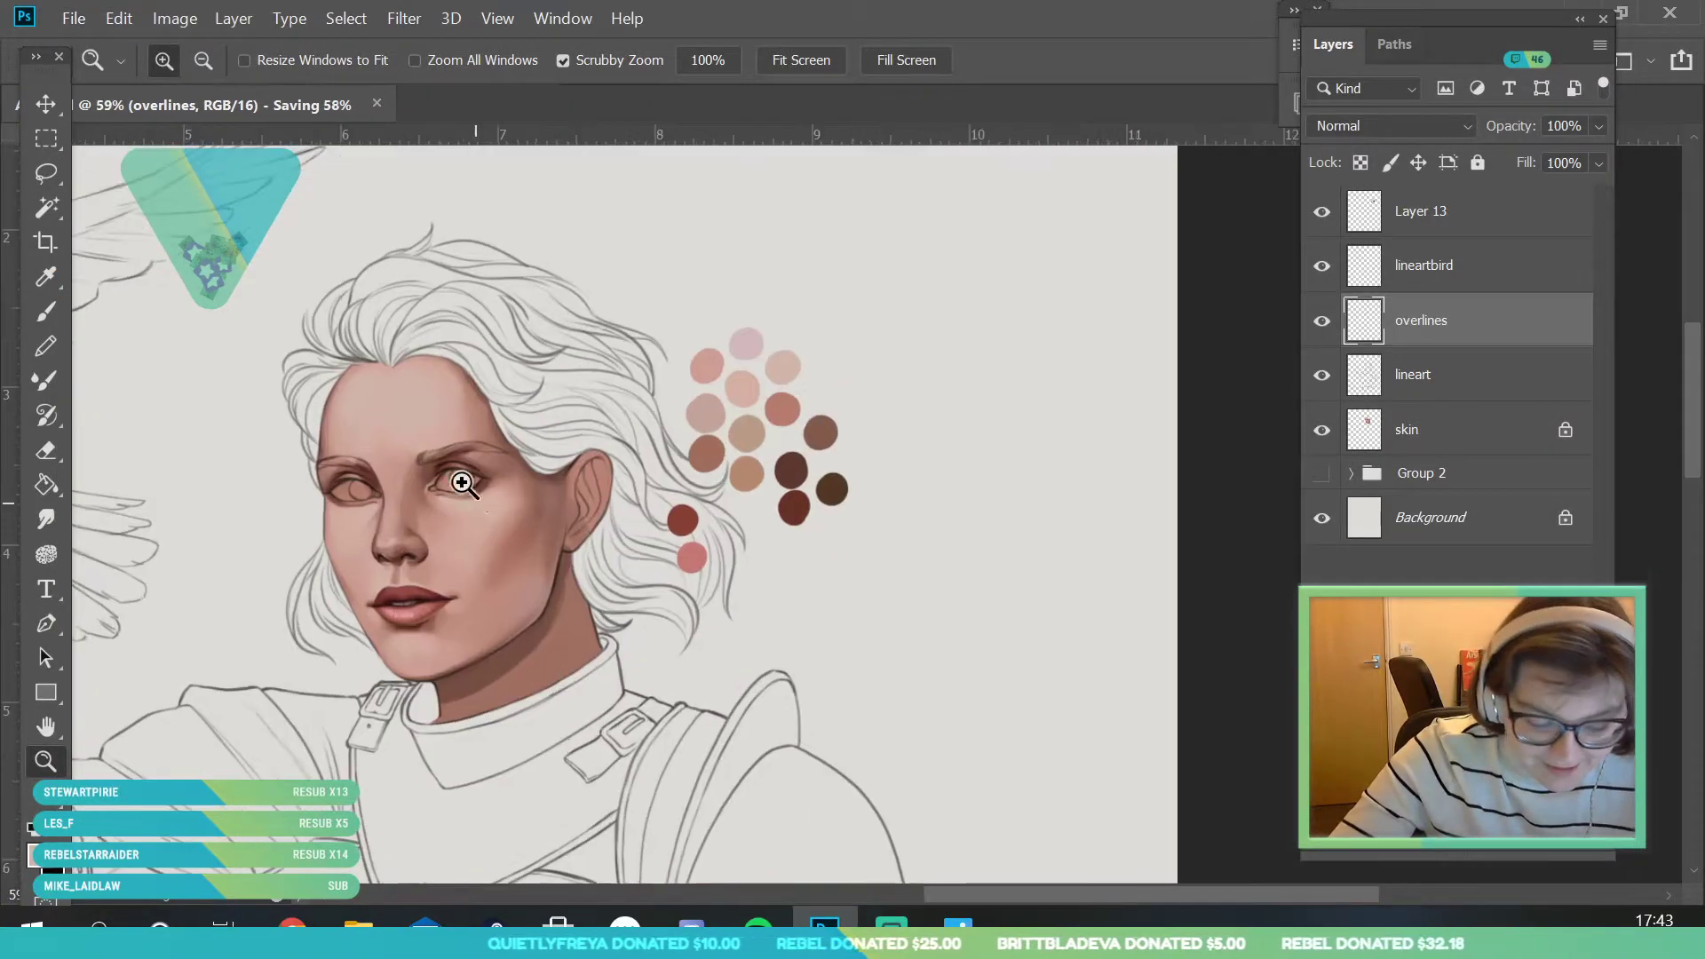
left_click_drag(471, 495, 518, 574)
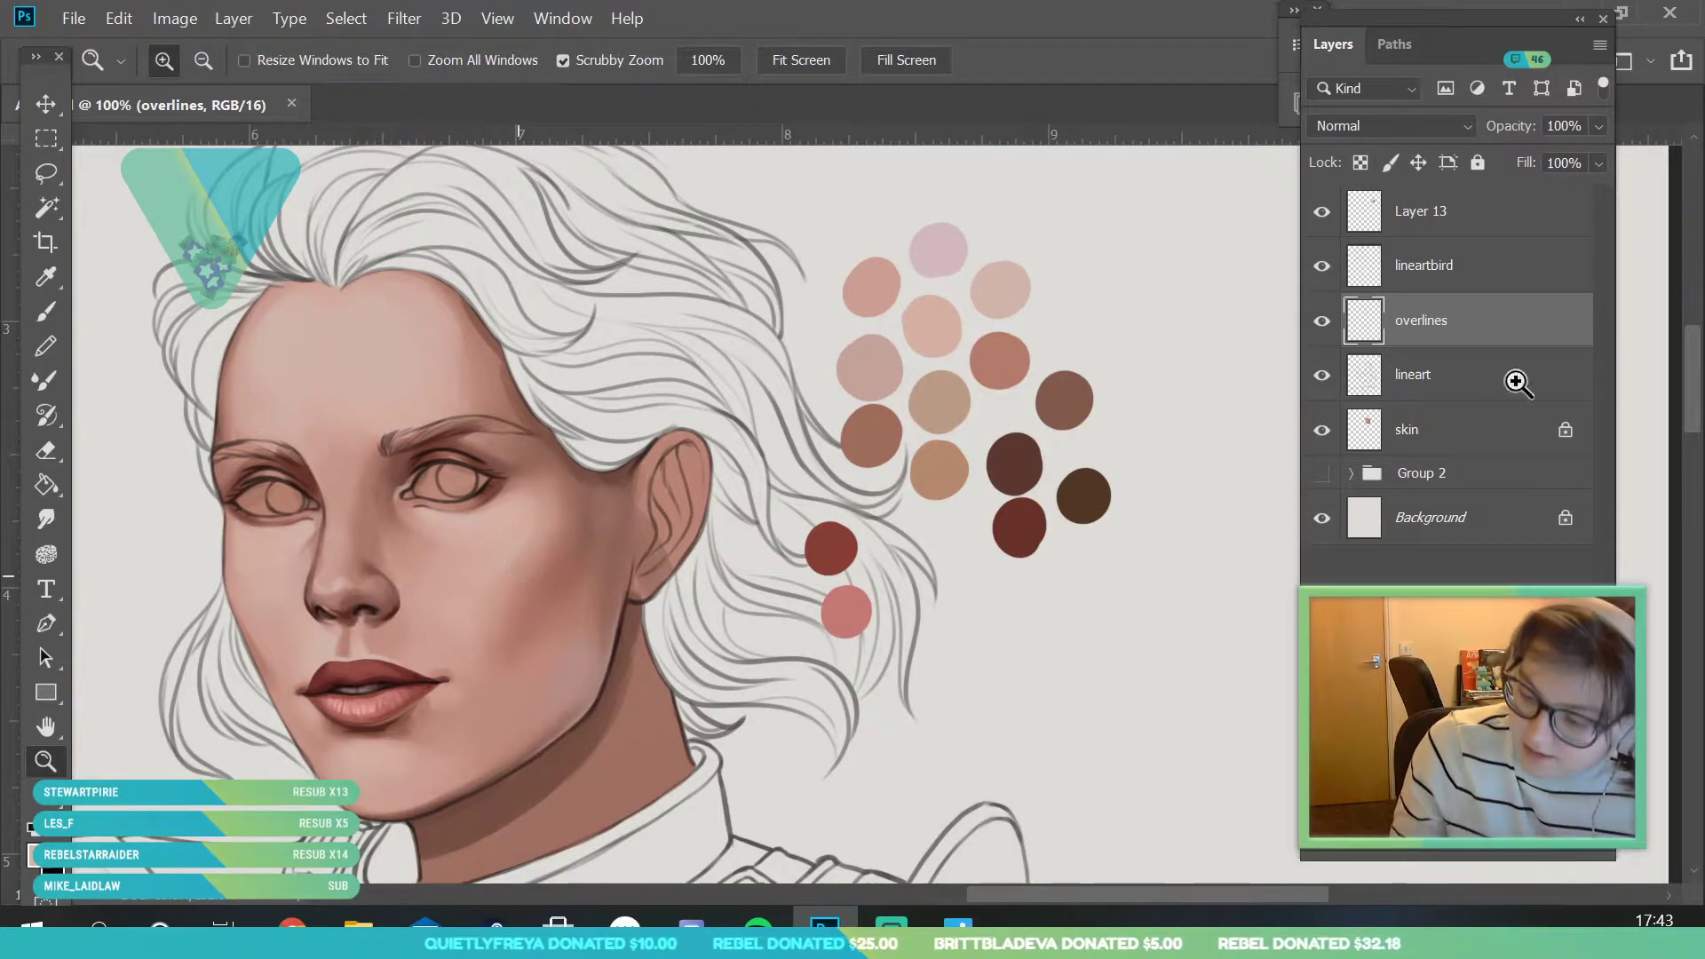
- Select the skin layer and set the foreground colour to a dark red-brown, RGB 61, 29, 27
left_click(1484, 434)
left_click_drag(275, 542, 222, 427)
left_click_drag(491, 798, 578, 866)
left_click(46, 276)
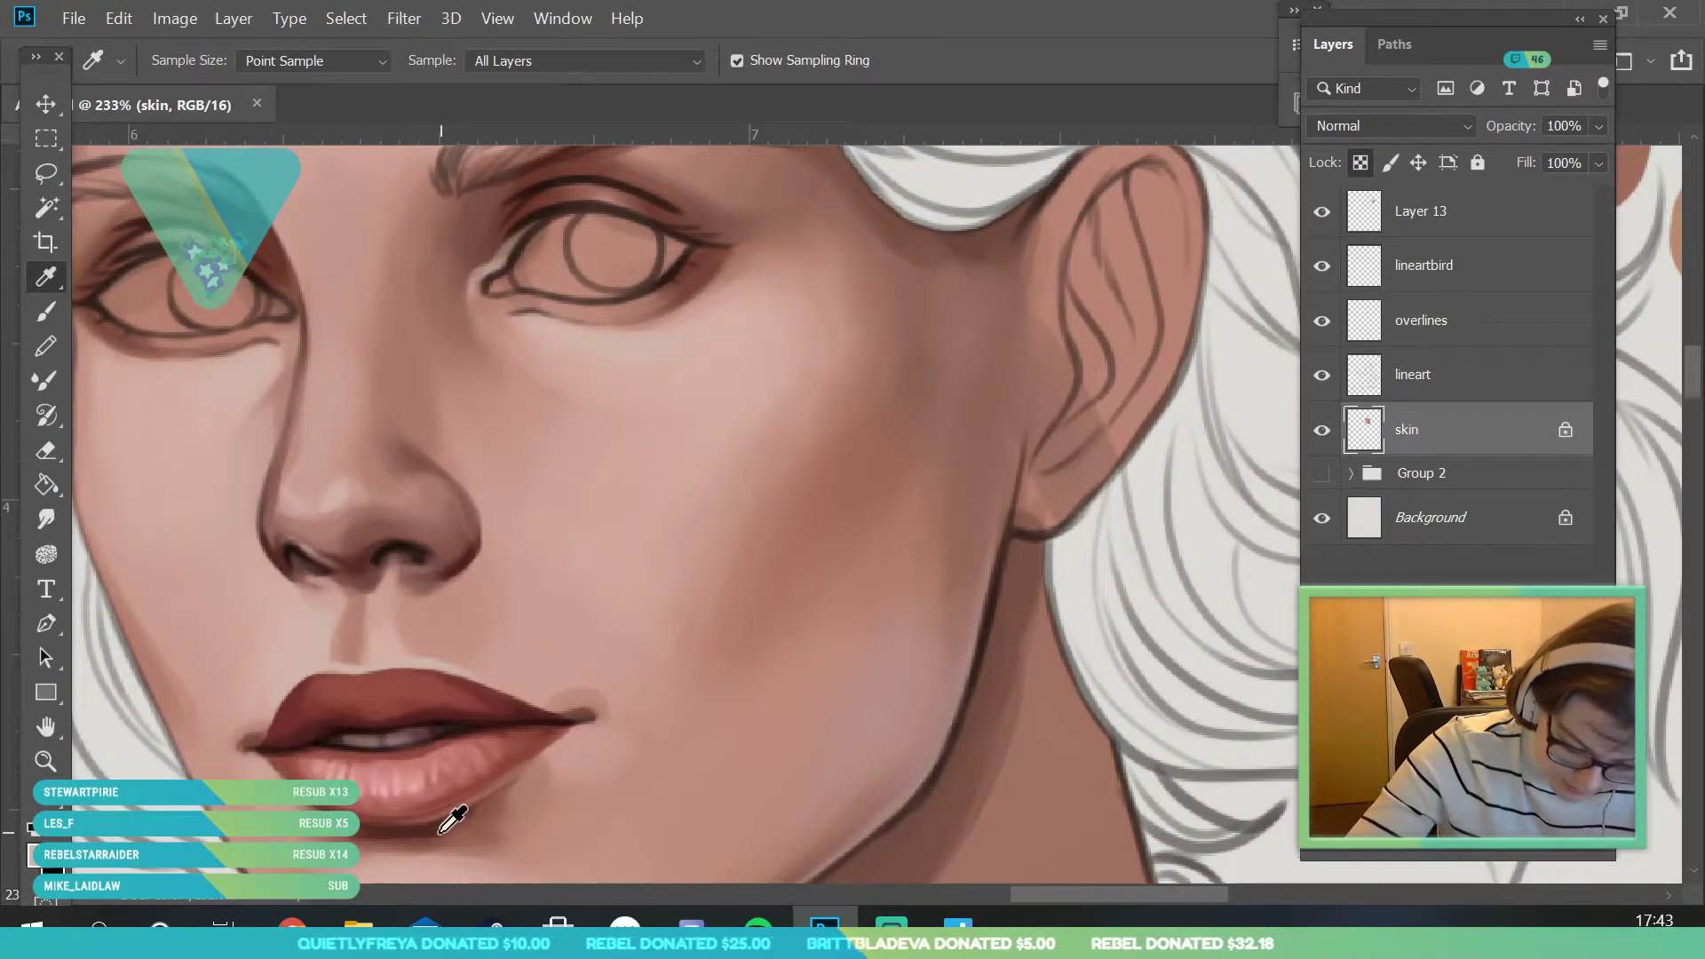
left_click(37, 854)
left_click(1276, 495)
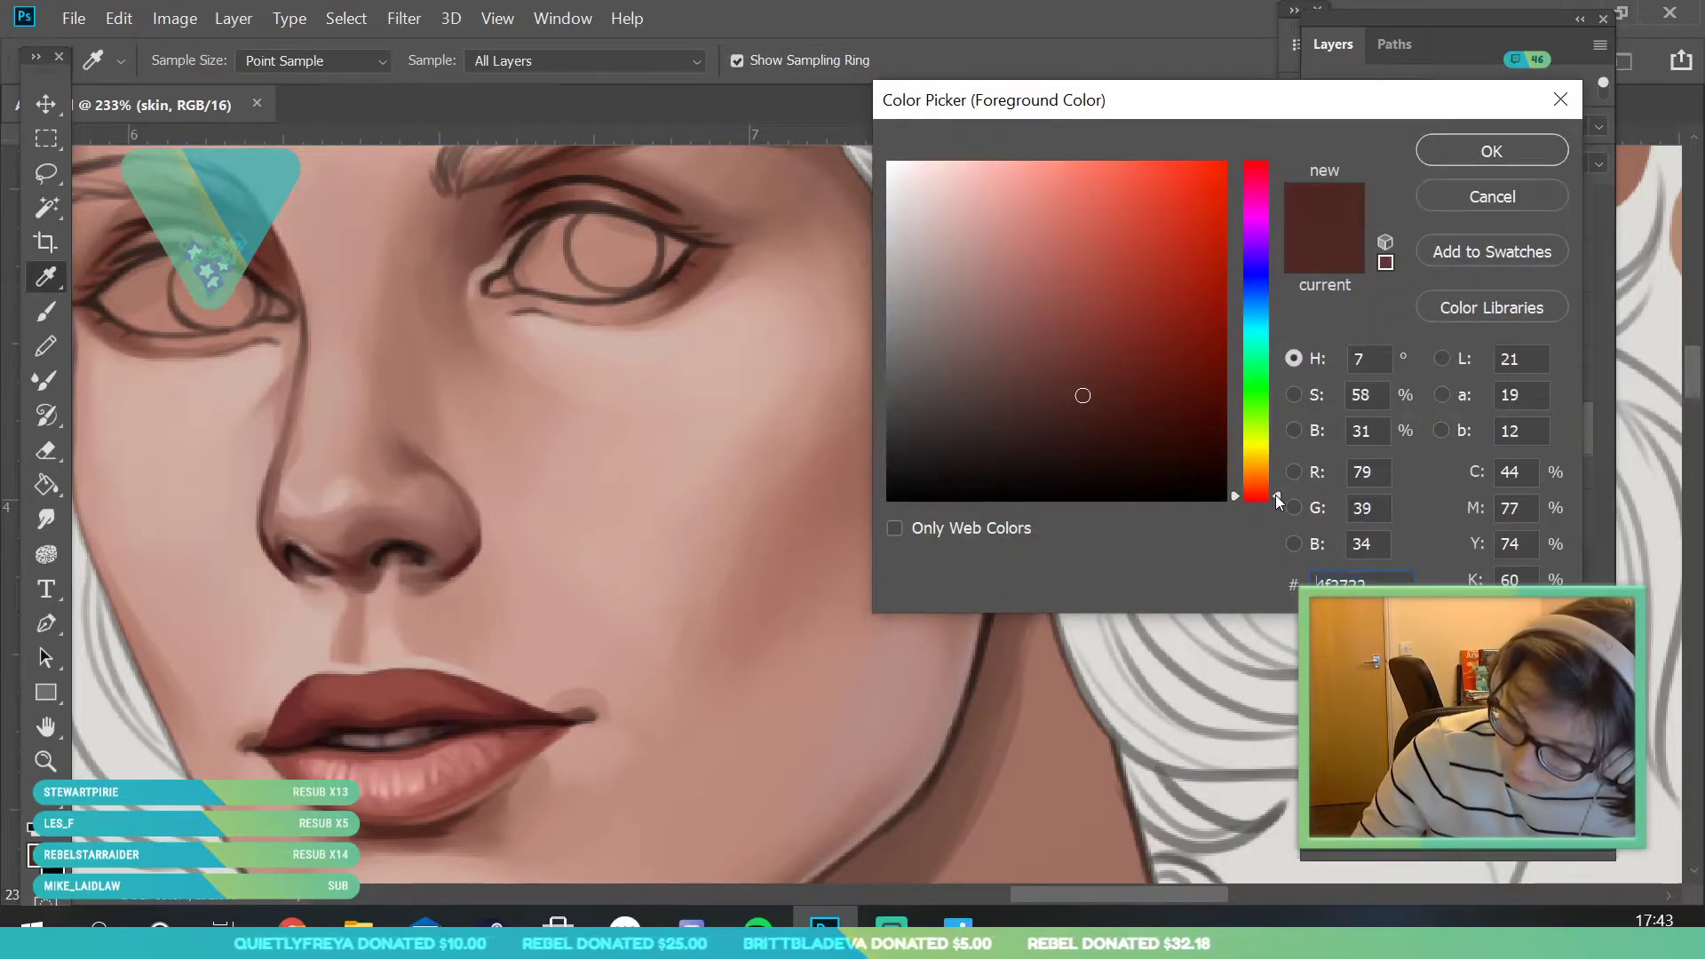
left_click_drag(1085, 403, 1080, 417)
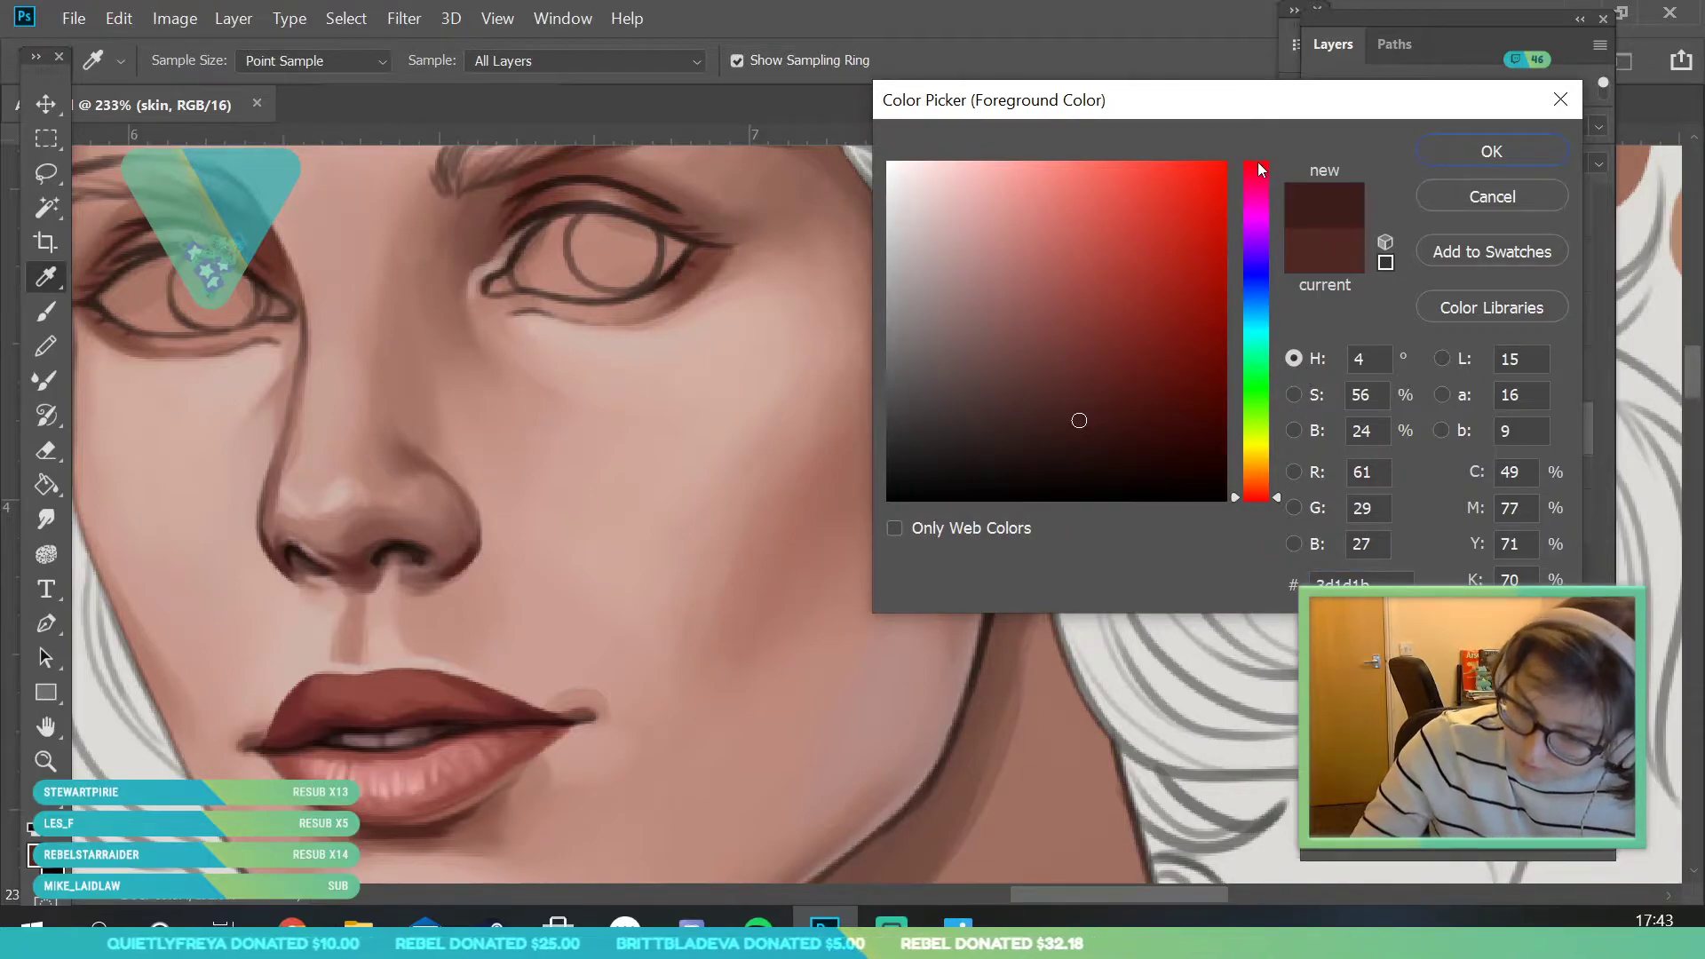
left_click(1506, 154)
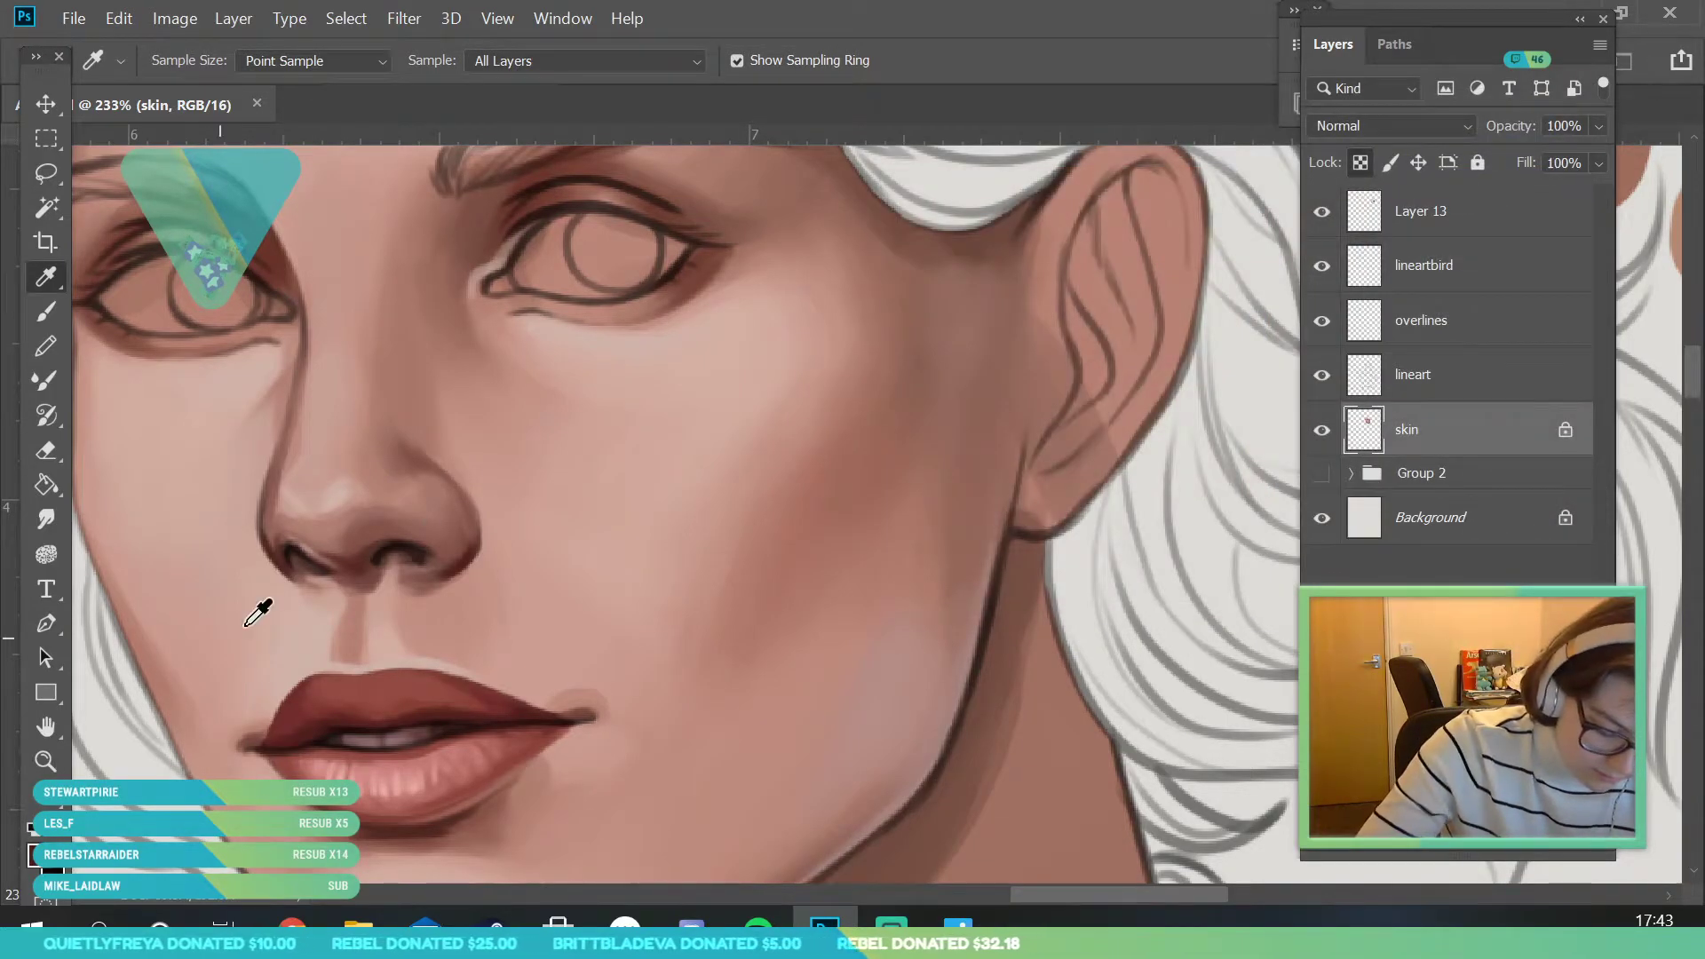
- Darken the upper lid crease and outer corner of the portrait's left-hand eye with a size 6 brush
left_click_drag(300, 623, 274, 620)
left_click_drag(174, 440, 242, 531)
mouse_move(122, 412)
left_mouse_down()
mouse_move(302, 489)
mouse_move(179, 418)
mouse_move(287, 526)
mouse_move(222, 499)
mouse_move(206, 454)
mouse_move(450, 525)
left_mouse_up()
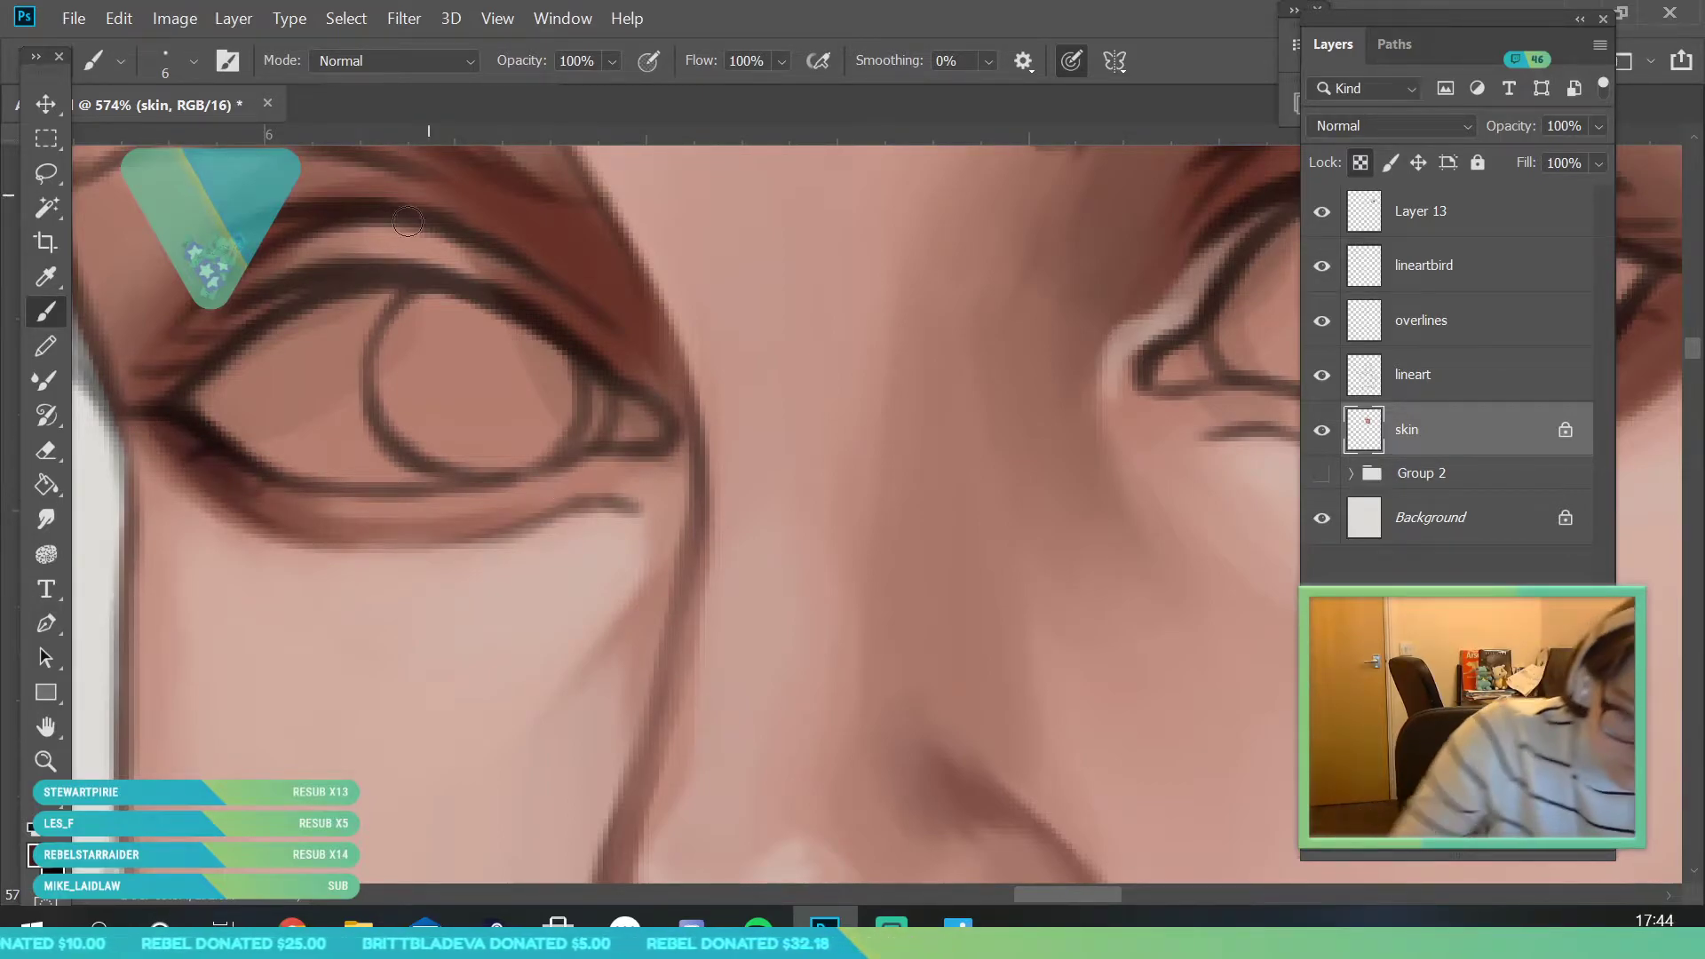
left_click_drag(232, 337, 276, 311)
left_click_drag(156, 413, 285, 317)
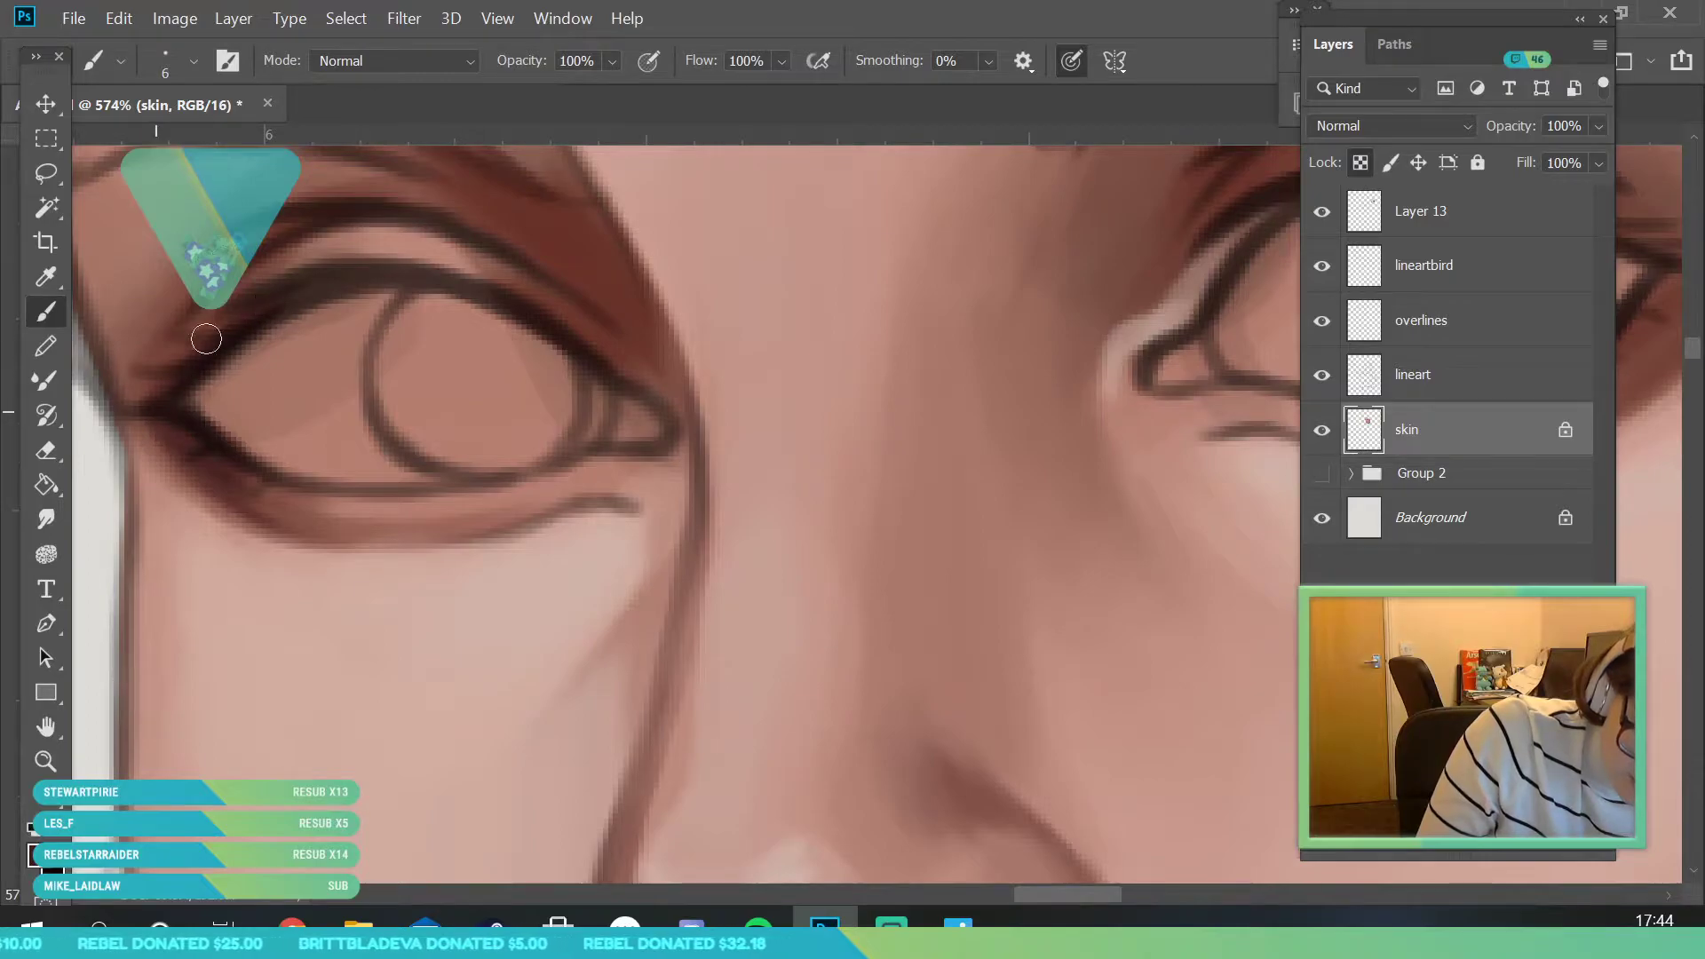
mouse_move(179, 356)
left_mouse_down()
mouse_move(142, 408)
mouse_move(164, 348)
left_mouse_up()
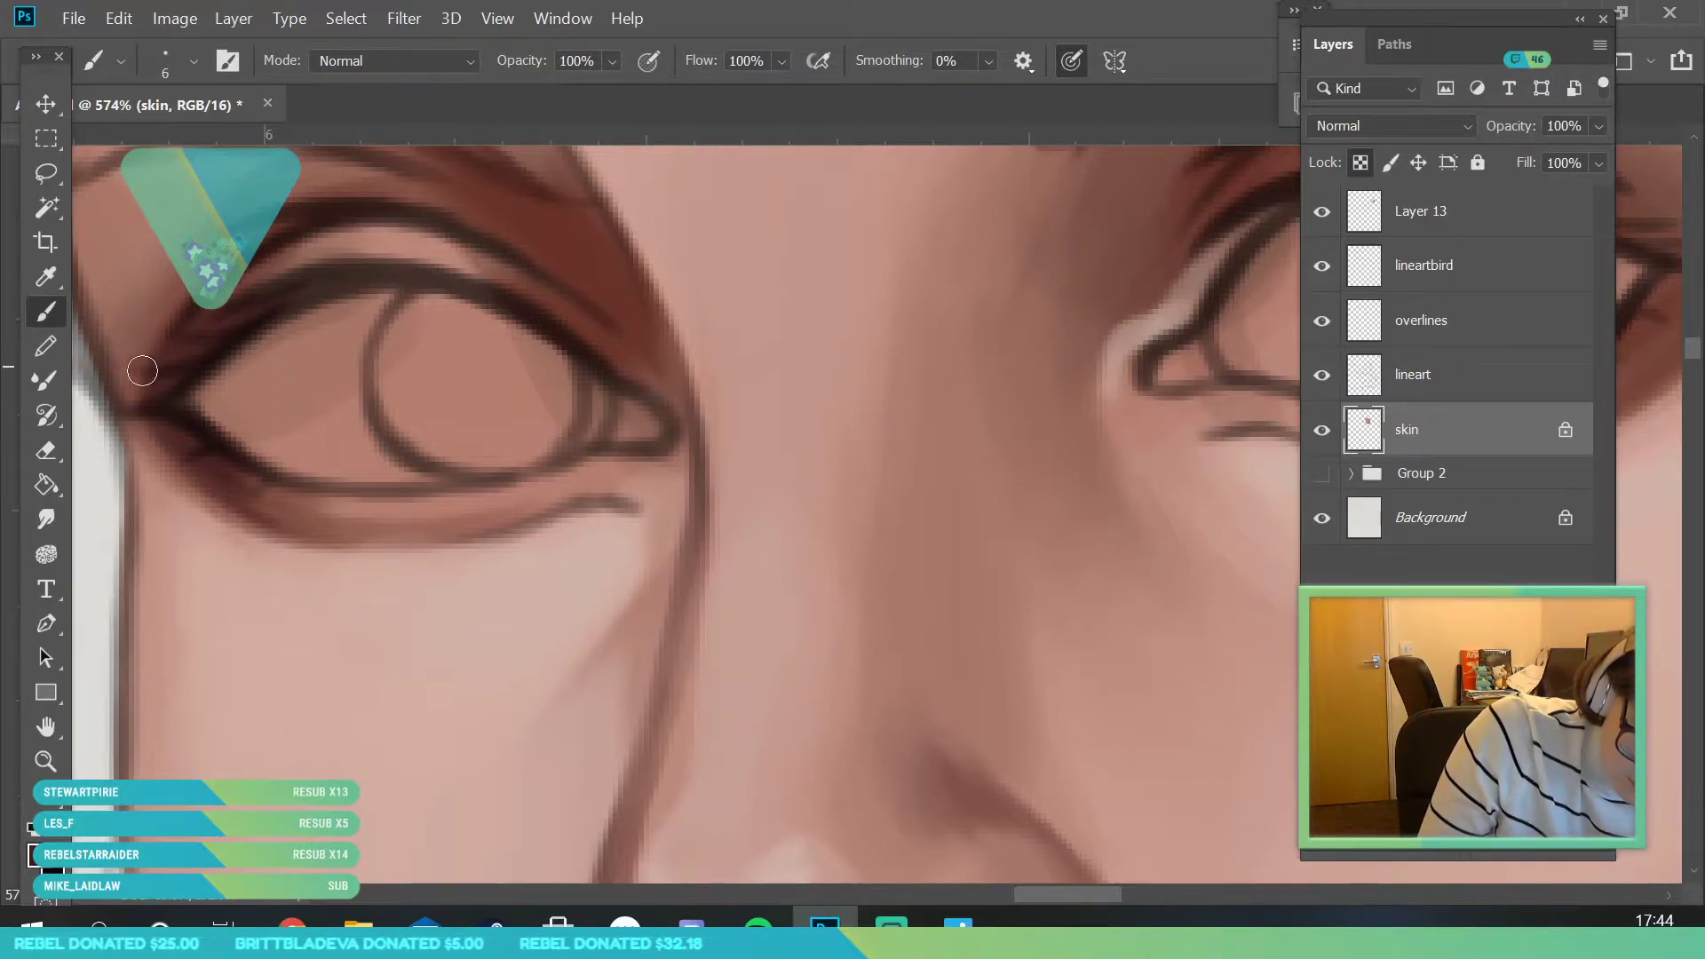
key("z")
left_click_drag(342, 522, 270, 807)
left_click_drag(443, 512, 499, 597)
key("b")
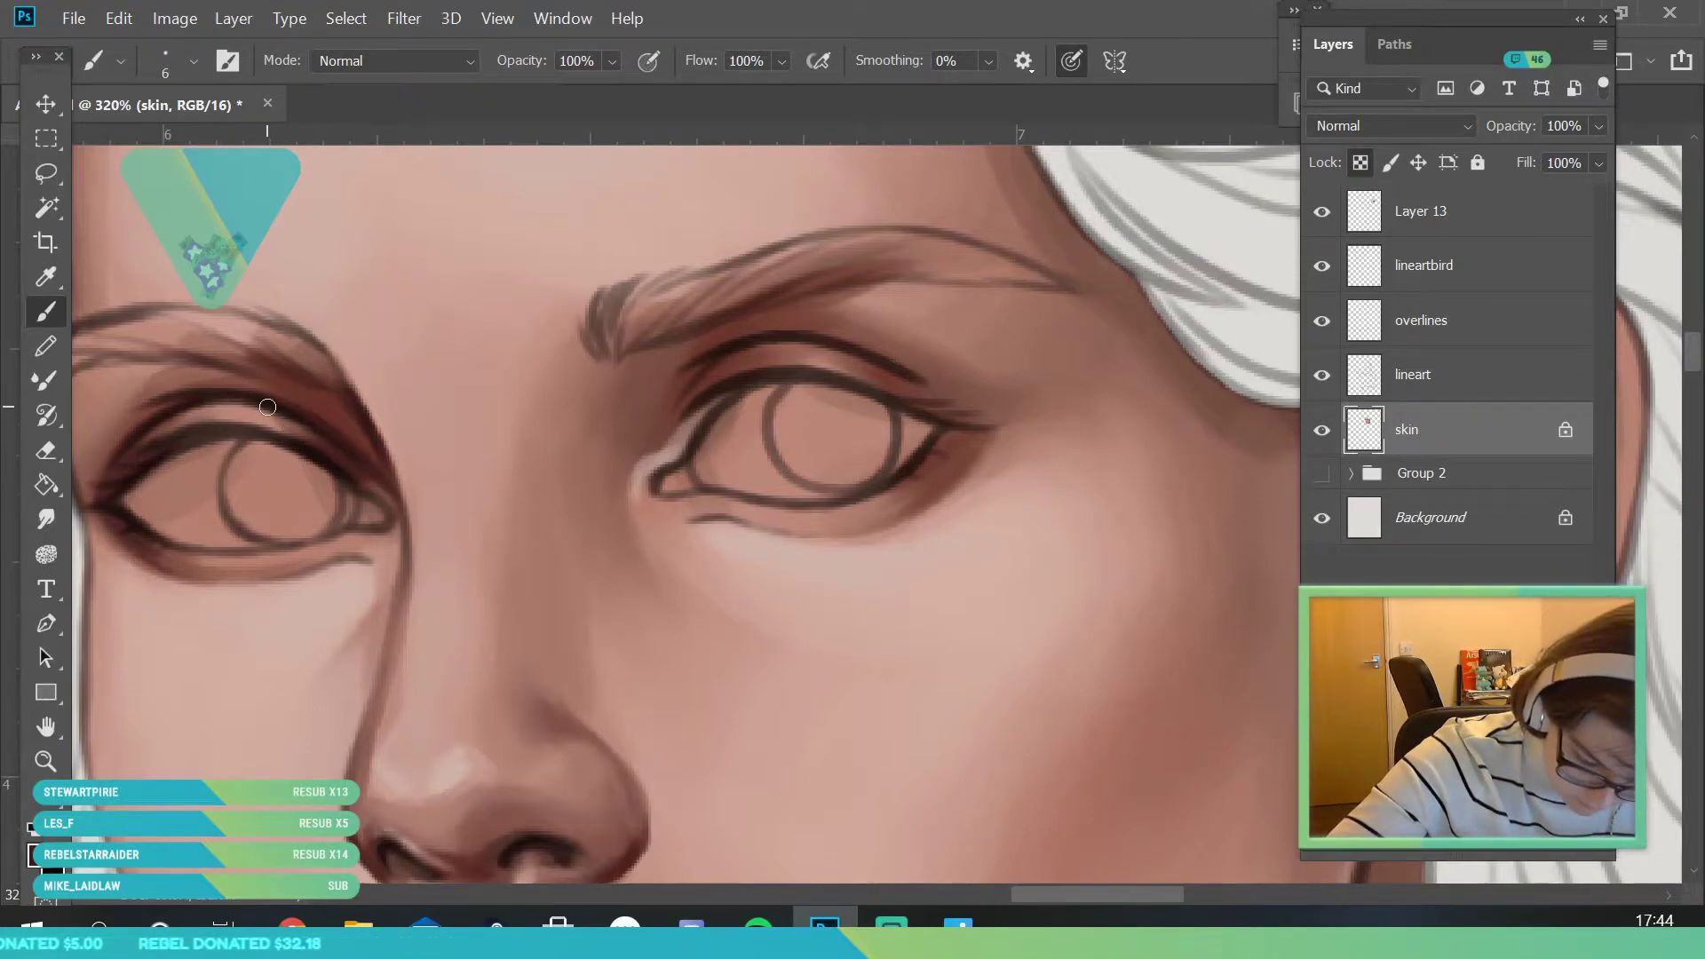
- Paint dark shading along the upper lid crease, lash line and outer corner of the portrait's right-hand eye
key("z")
left_click_drag(358, 476, 430, 658)
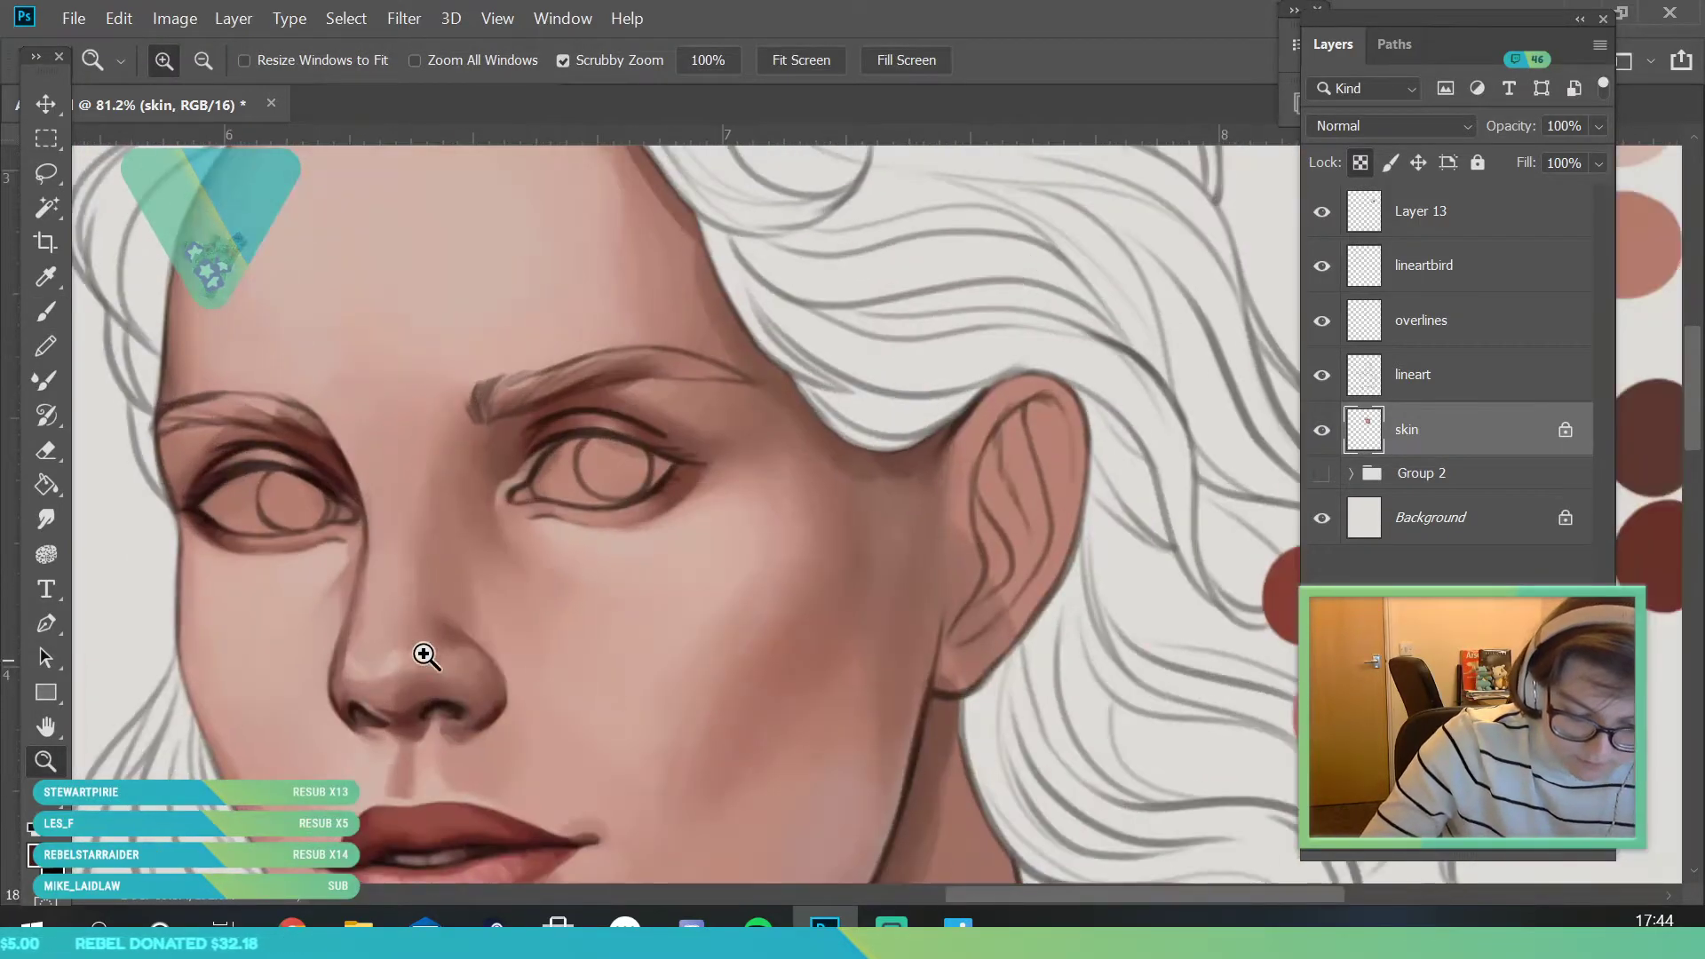
left_click_drag(253, 457, 284, 521)
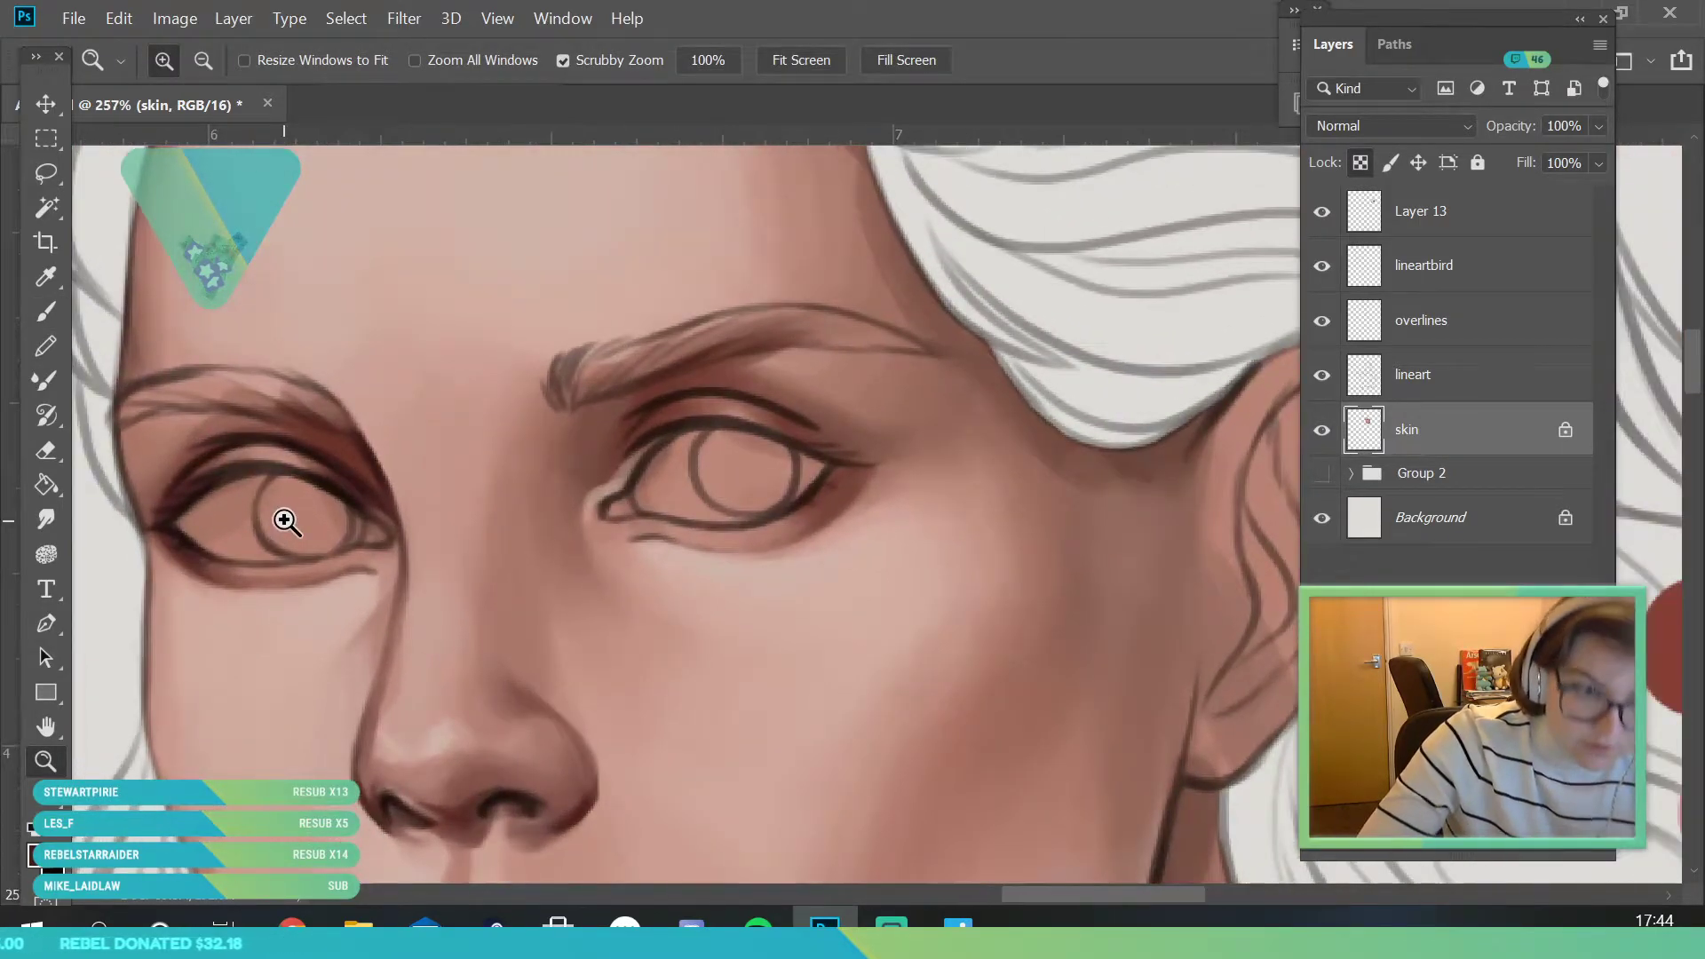
left_click(52, 313)
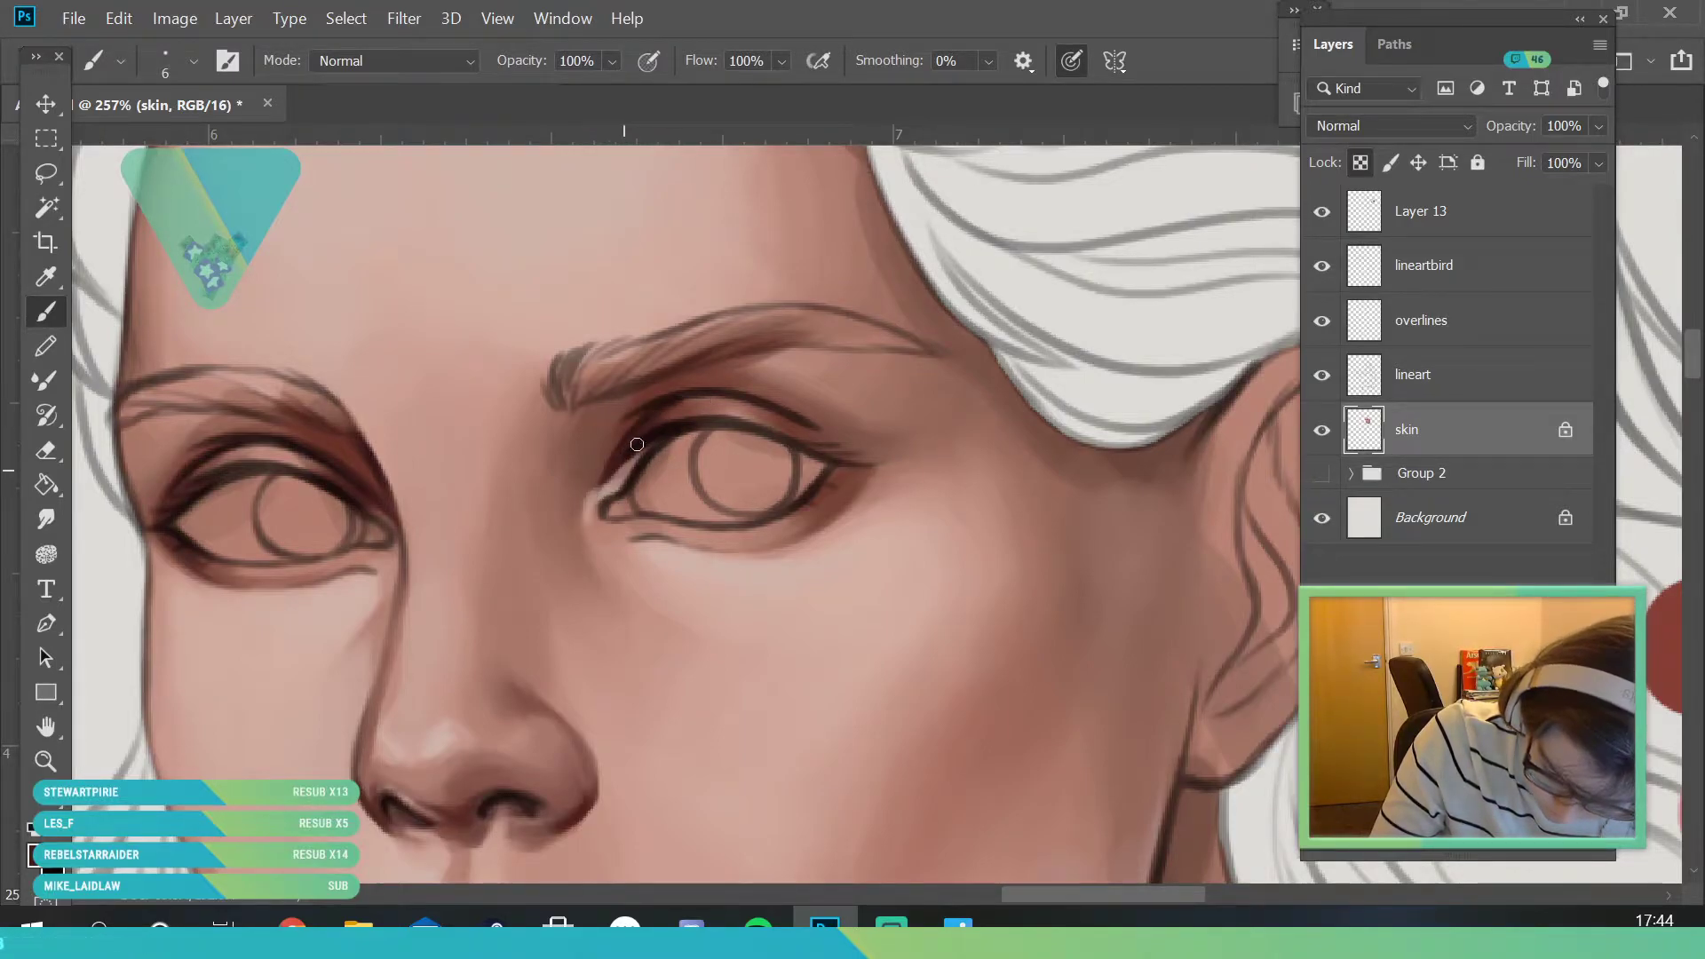
mouse_move(613, 426)
left_mouse_down()
mouse_move(784, 417)
mouse_move(707, 388)
mouse_move(642, 425)
mouse_move(647, 440)
mouse_move(665, 408)
mouse_move(786, 412)
mouse_move(697, 392)
mouse_move(840, 476)
mouse_move(801, 453)
mouse_move(870, 468)
mouse_move(794, 441)
mouse_move(837, 466)
left_mouse_up()
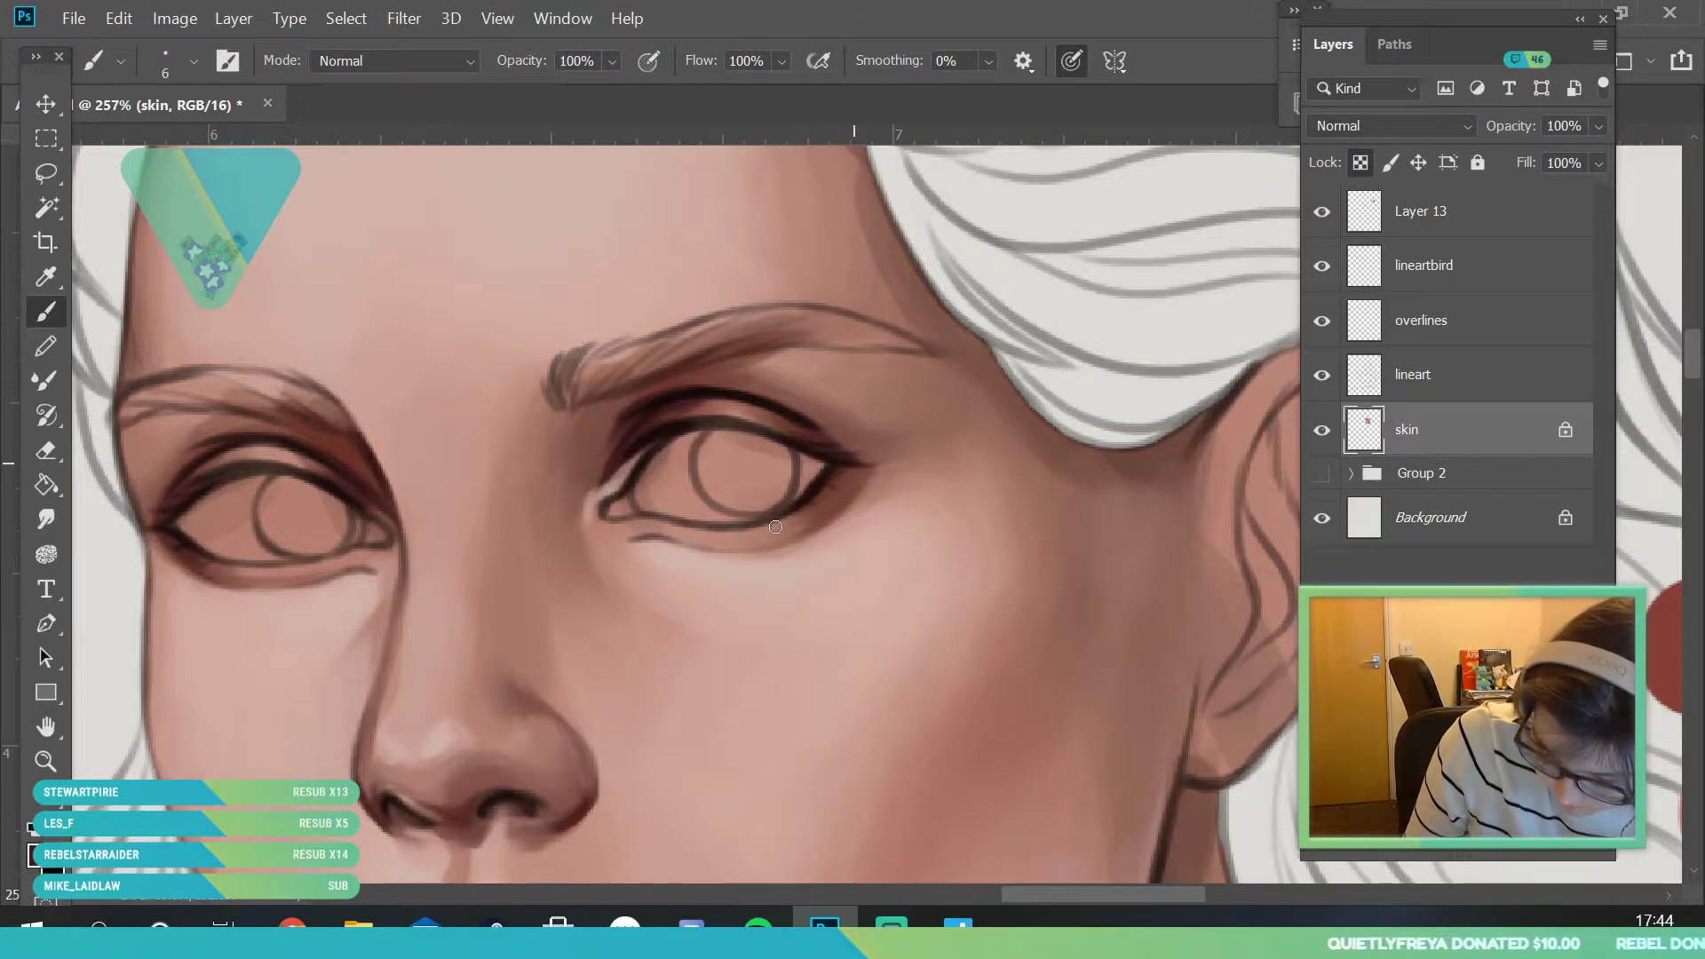
mouse_move(790, 524)
left_mouse_down()
mouse_move(853, 479)
mouse_move(837, 512)
left_mouse_up()
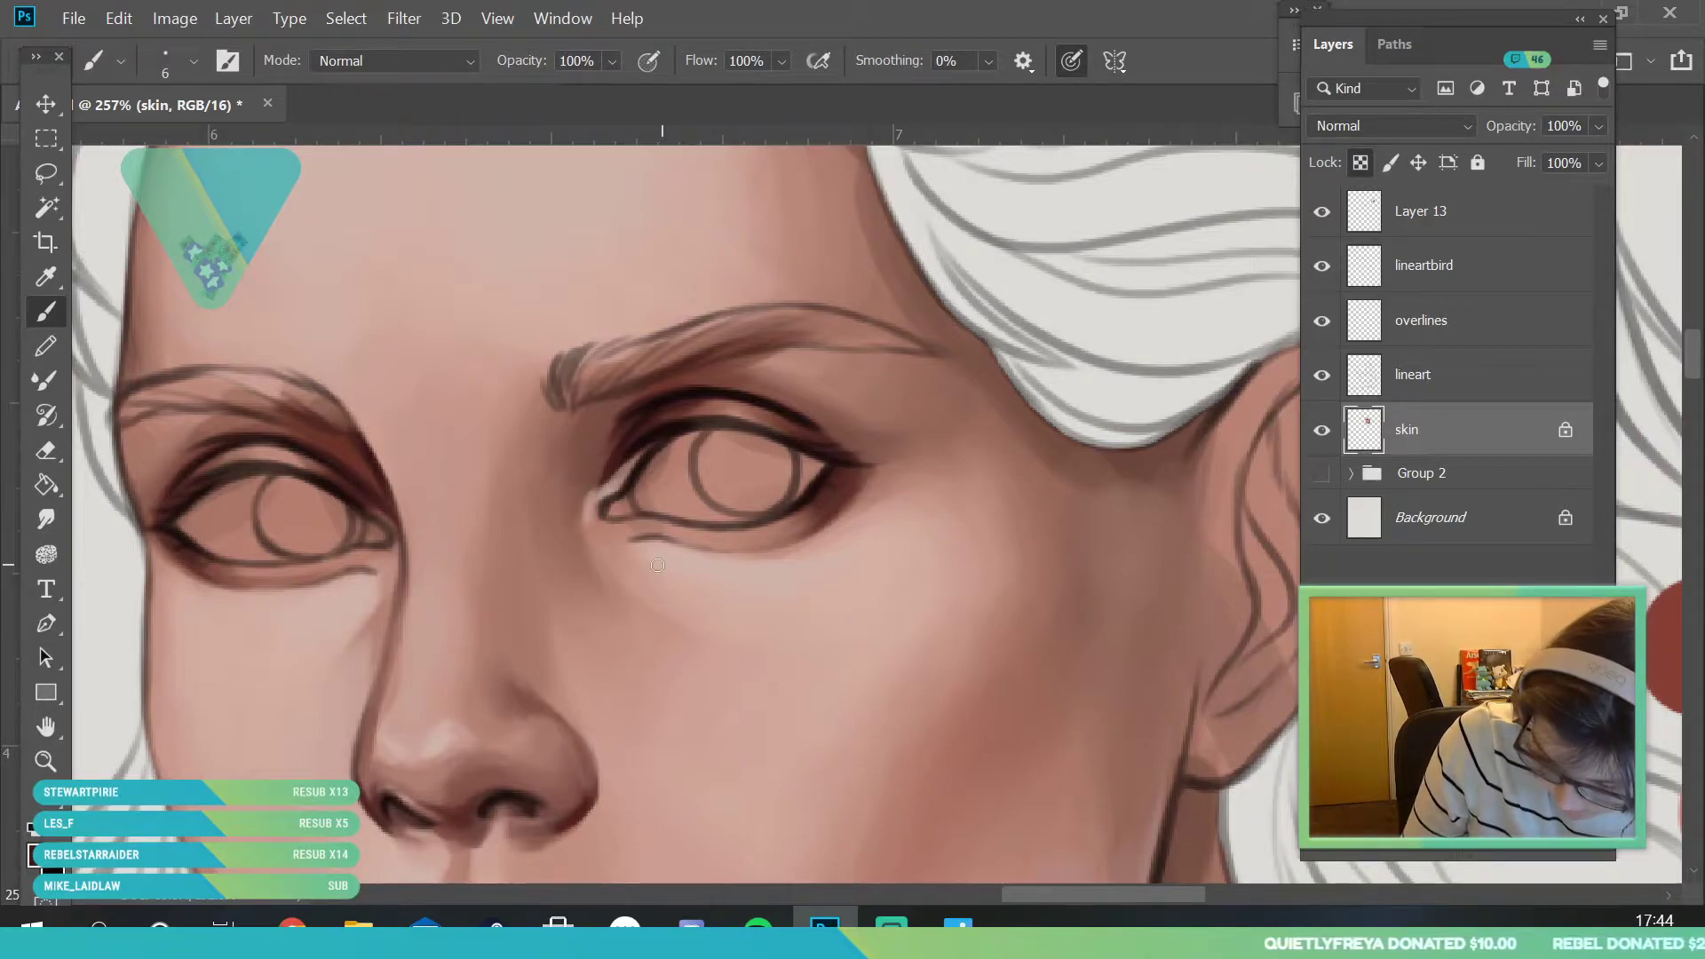
- Sample a shading tone from the face and paint the inner lower lid of the right-hand eye
key("i")
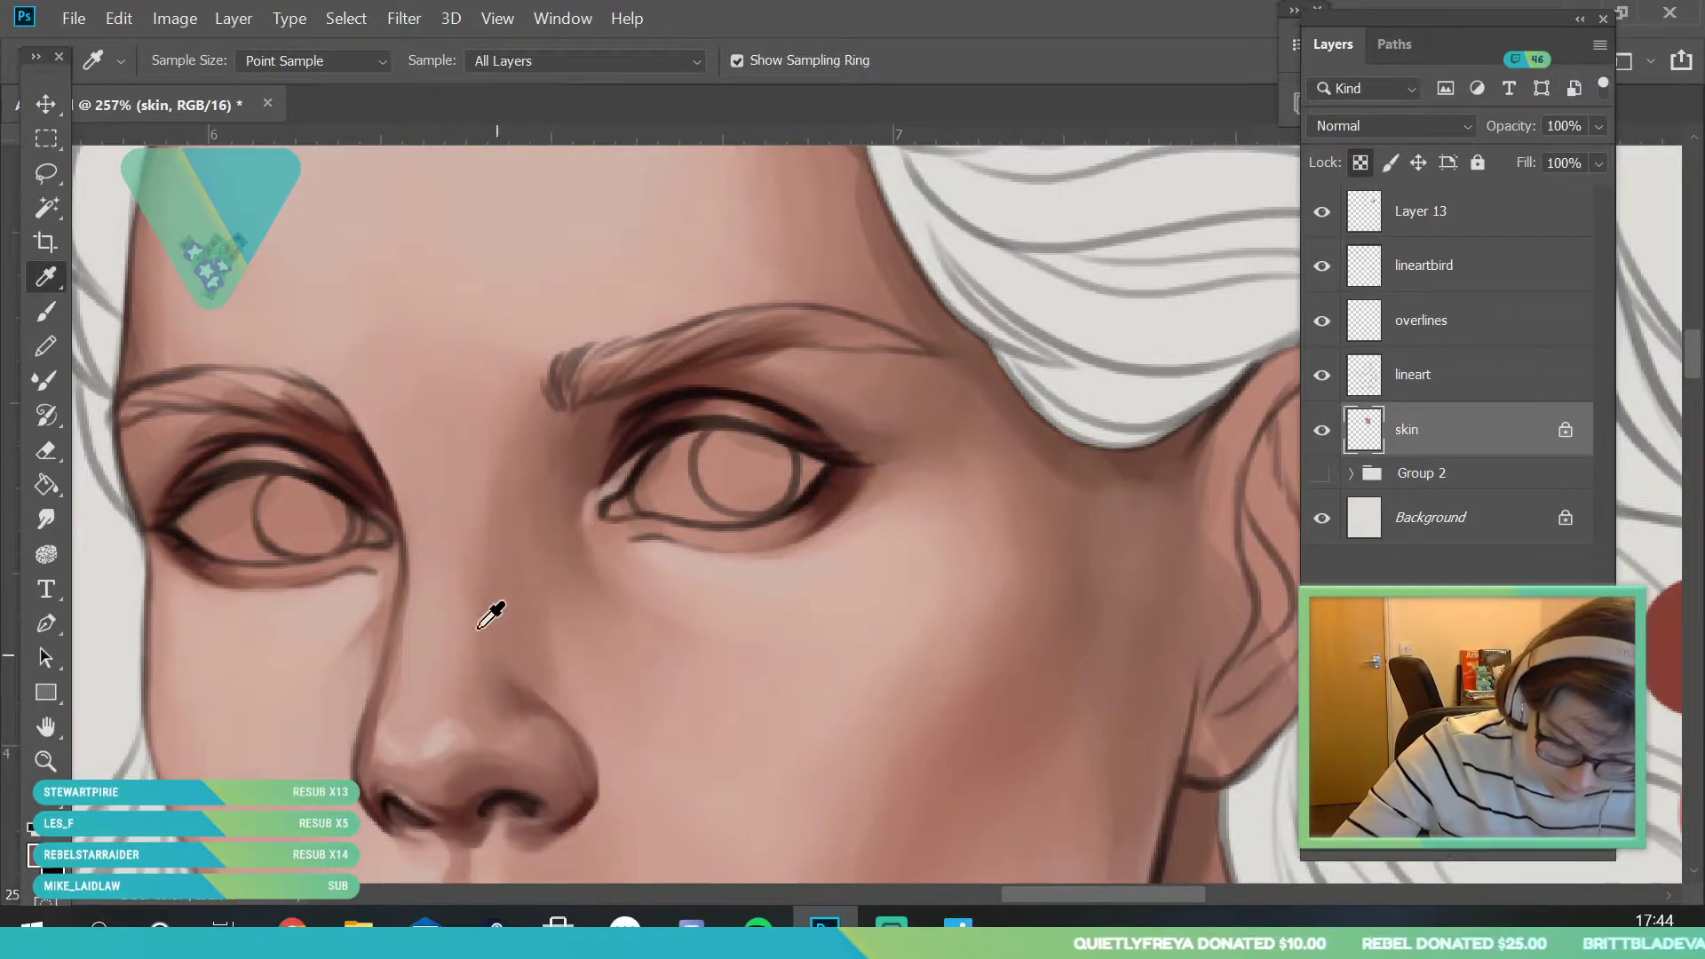
key("b")
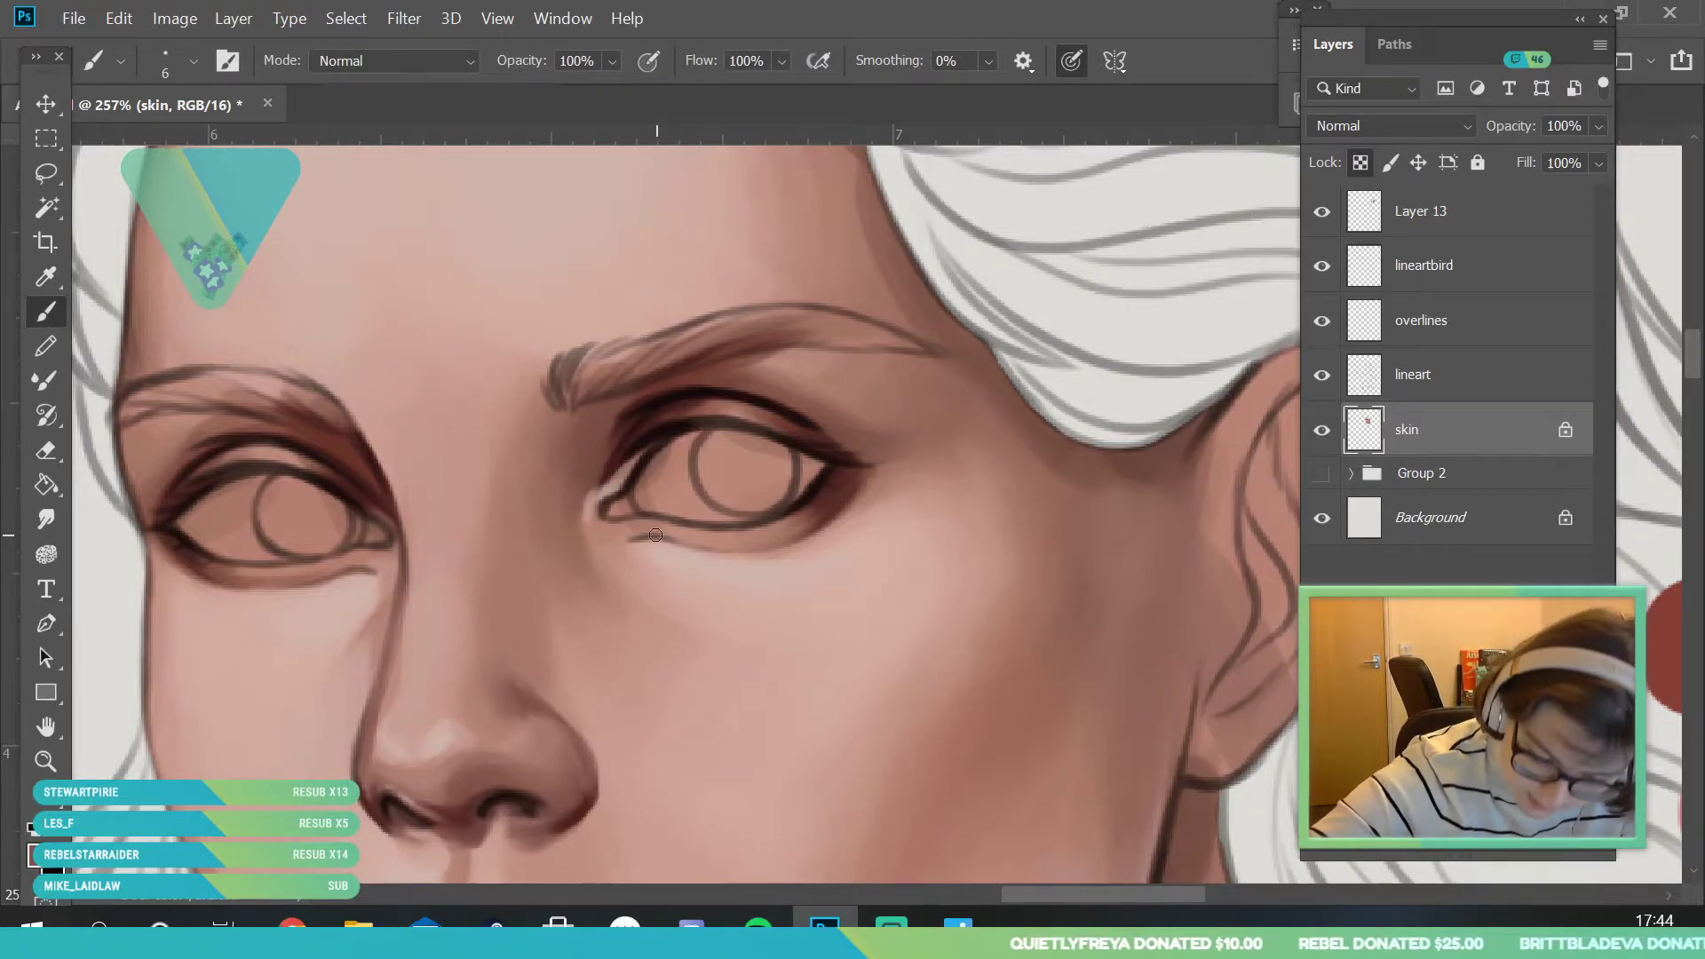
mouse_move(633, 538)
left_mouse_down()
mouse_move(680, 524)
mouse_move(640, 531)
left_mouse_up()
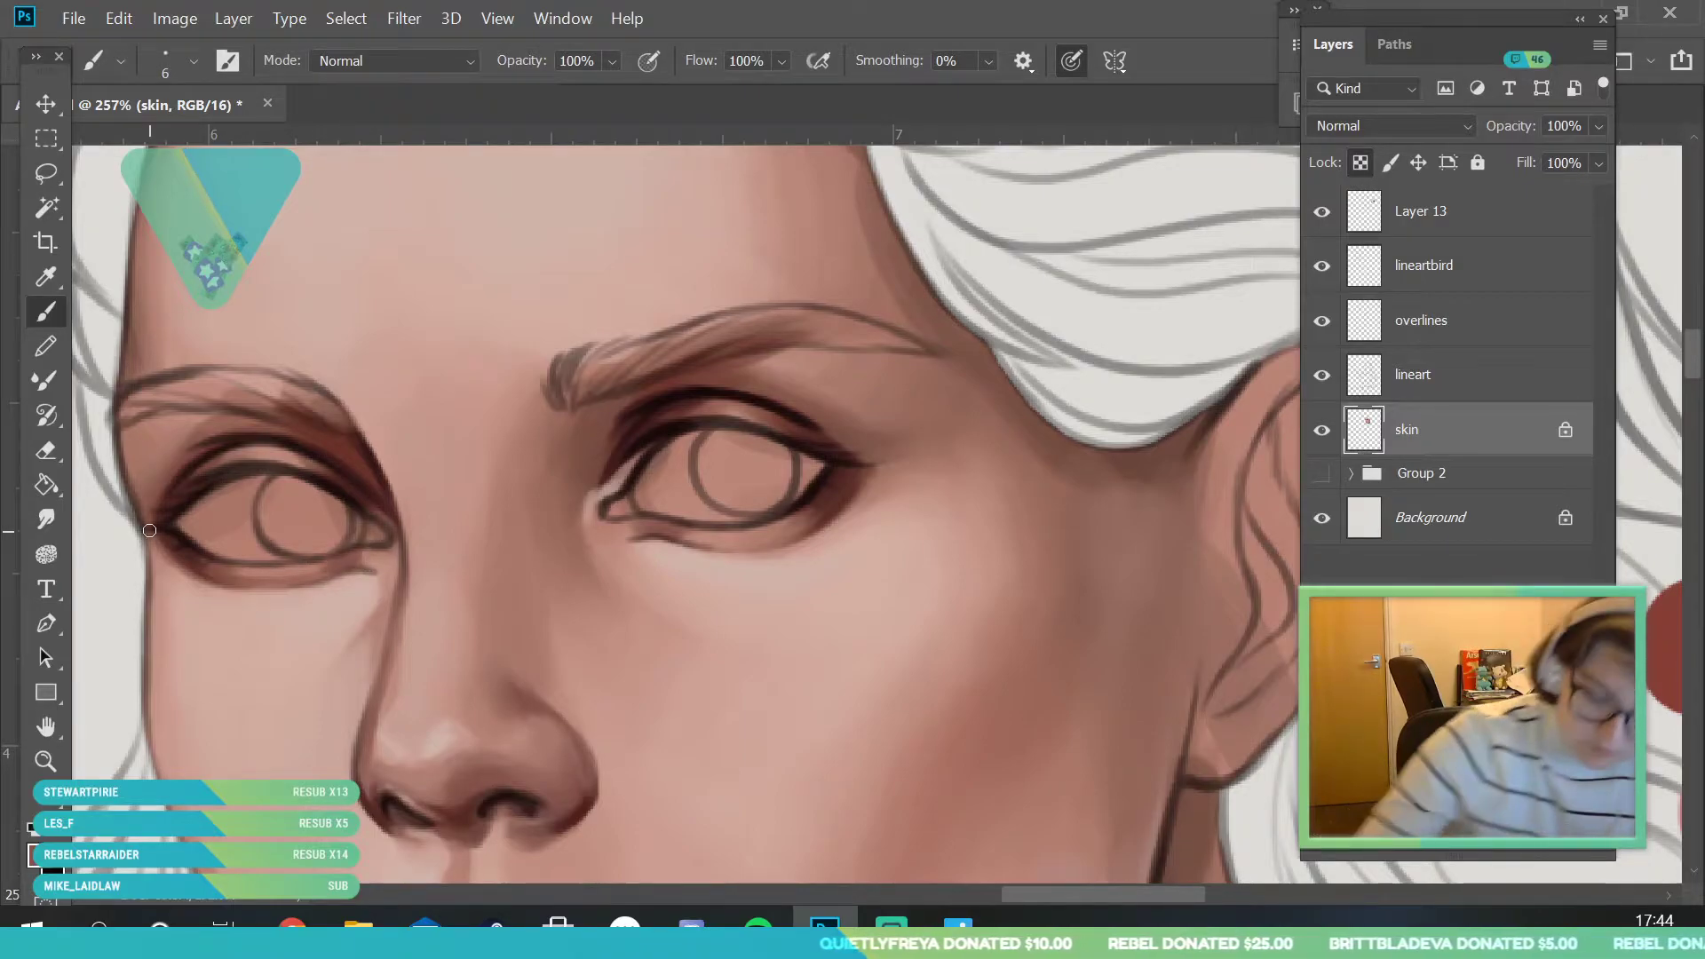
- Erase the short crease lines under the inner corners of both eyes on the lineart layer
left_click(1469, 382)
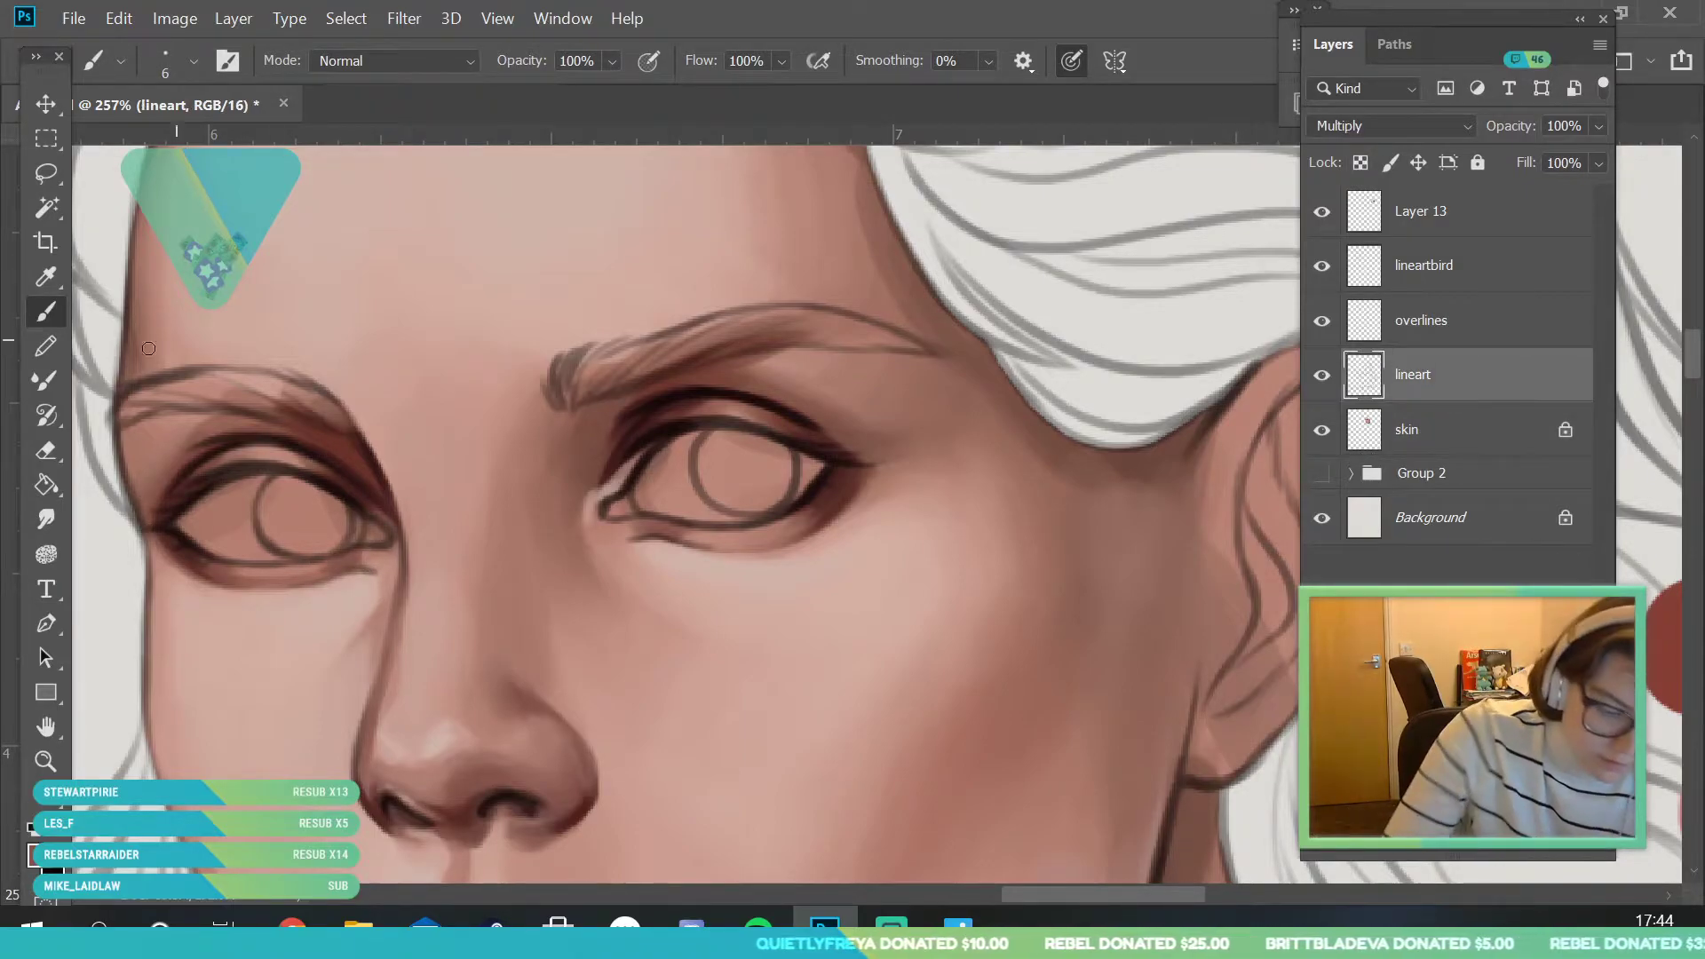
left_click(67, 444)
left_click_drag(373, 573, 320, 583)
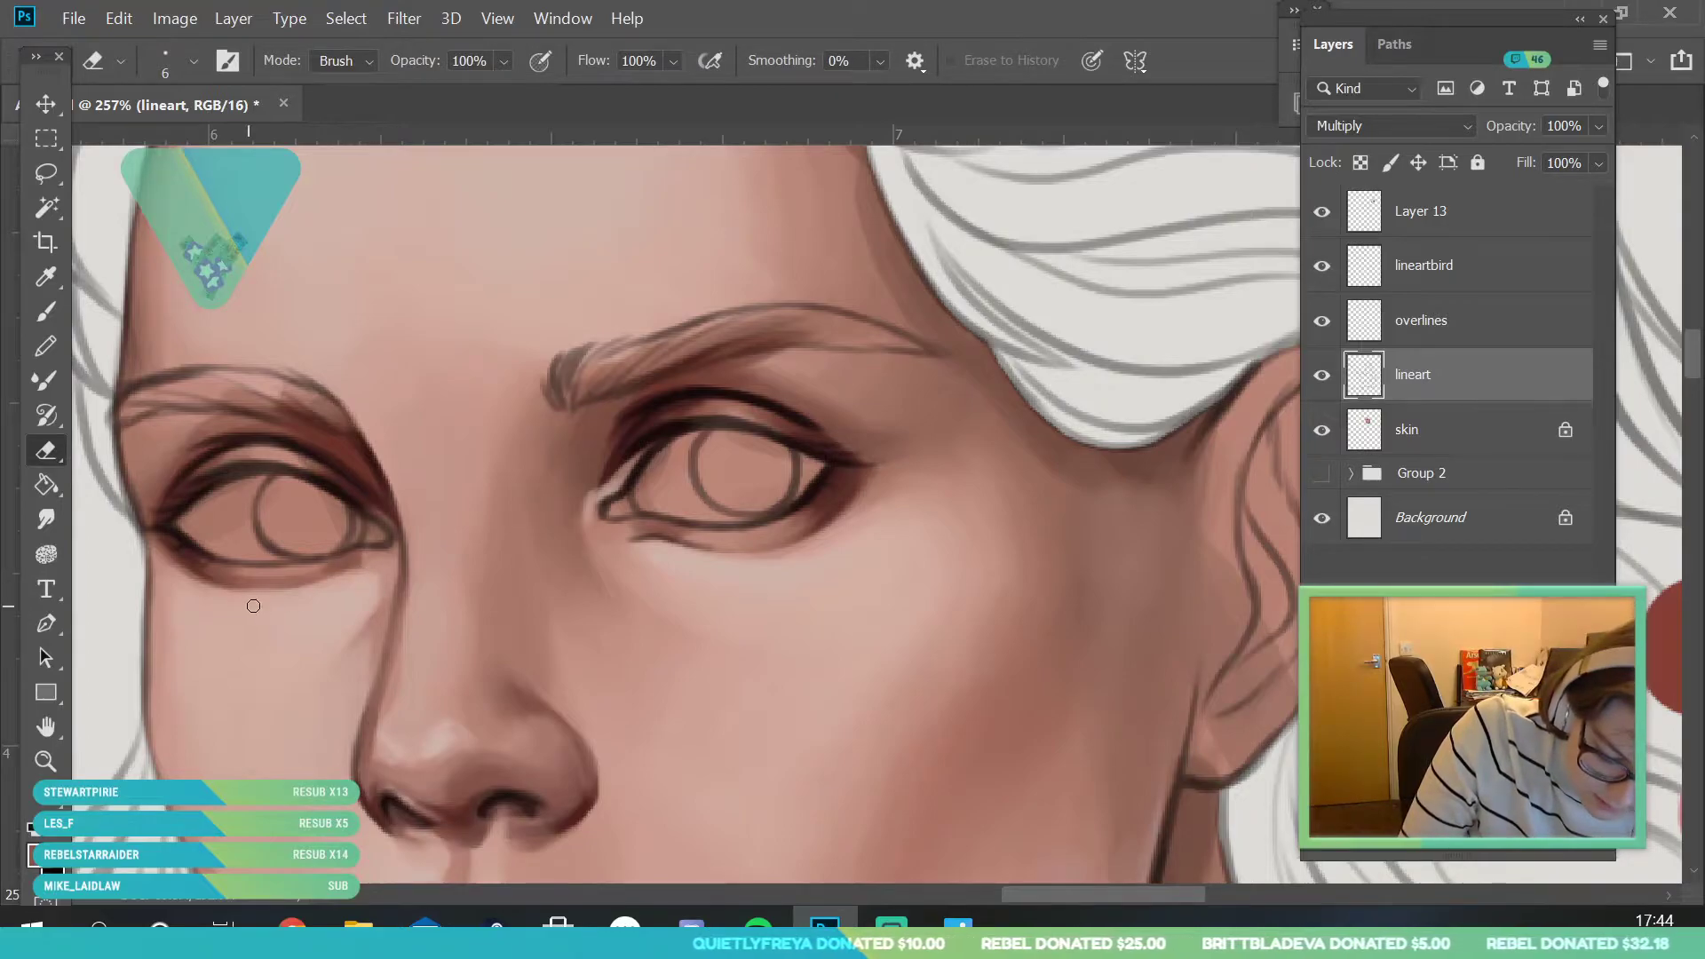
left_click_drag(659, 555, 684, 542)
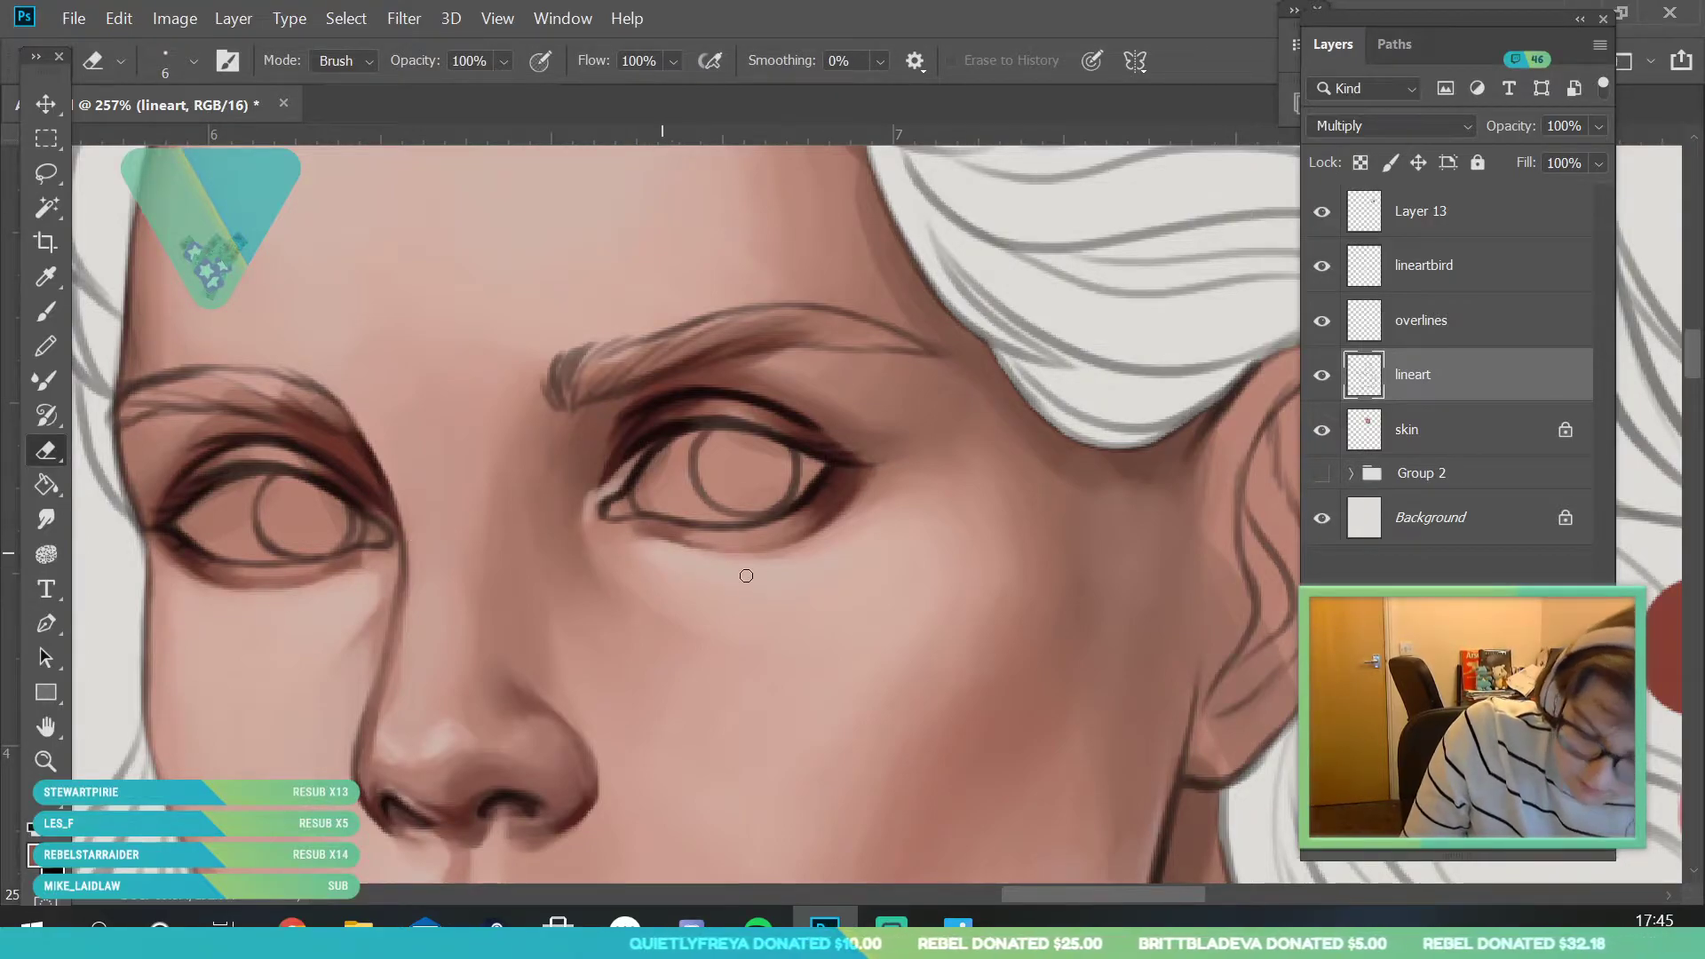
- On the skin layer, sample tones around the left-hand eye and shade along its lower lid
left_click(1481, 437)
double_click(46, 729)
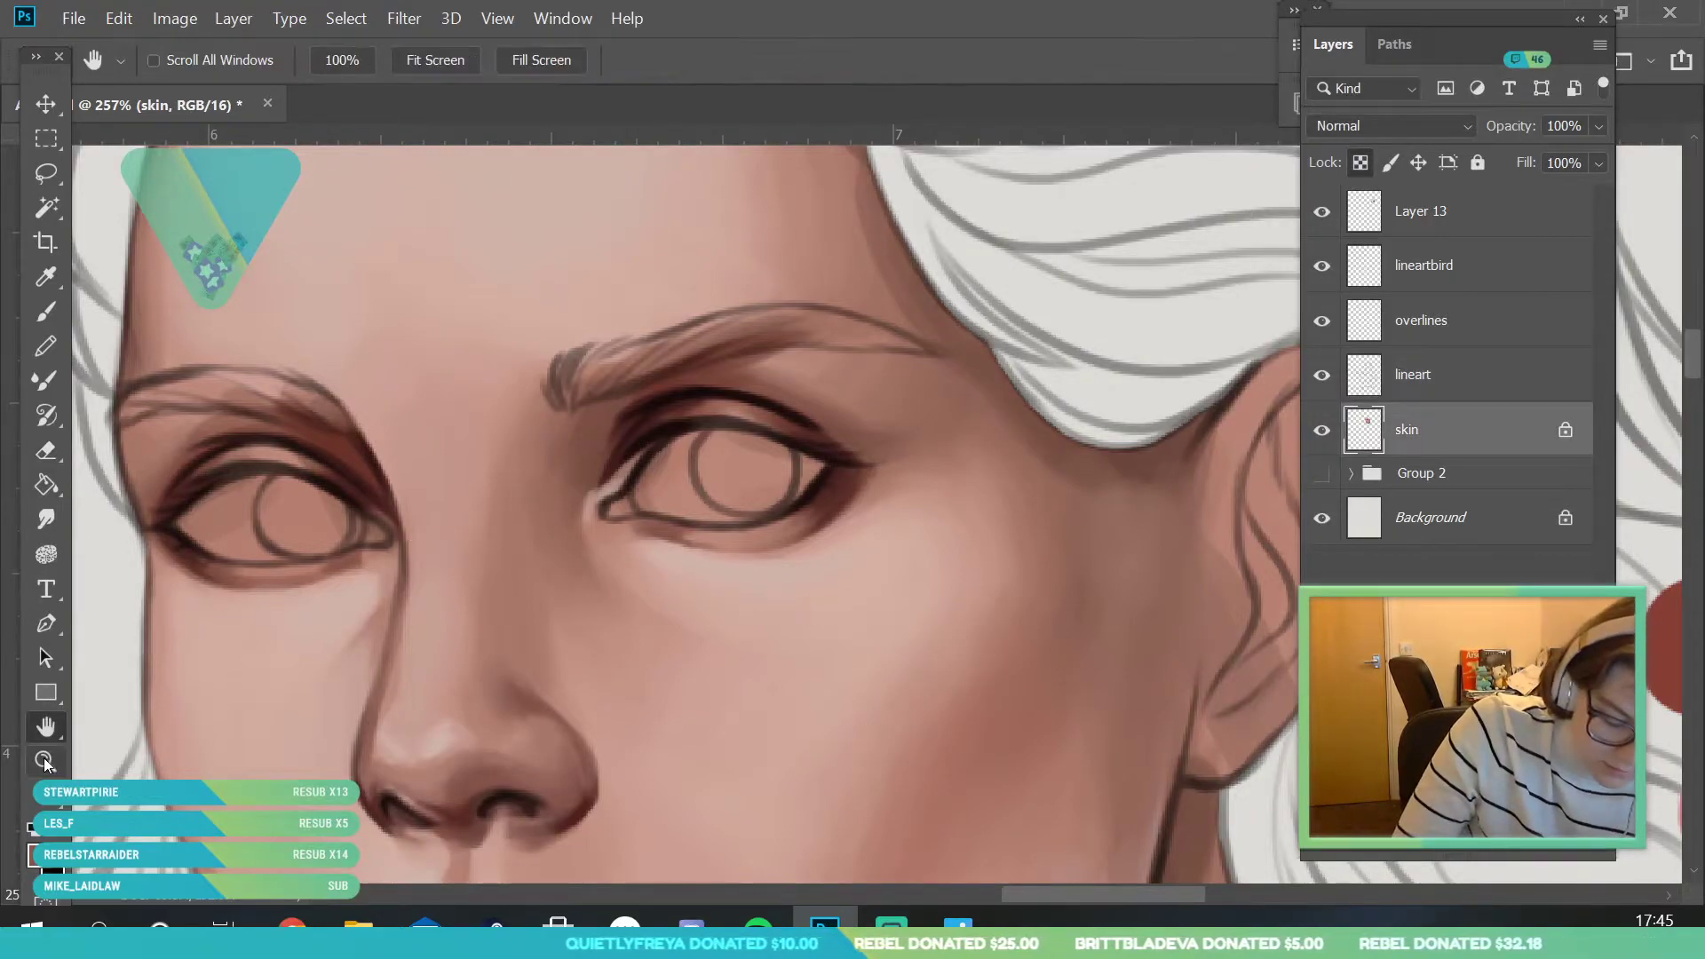
key("z")
left_click_drag(982, 335, 1080, 570)
left_click(392, 450)
key("i")
left_click(327, 546)
key("b")
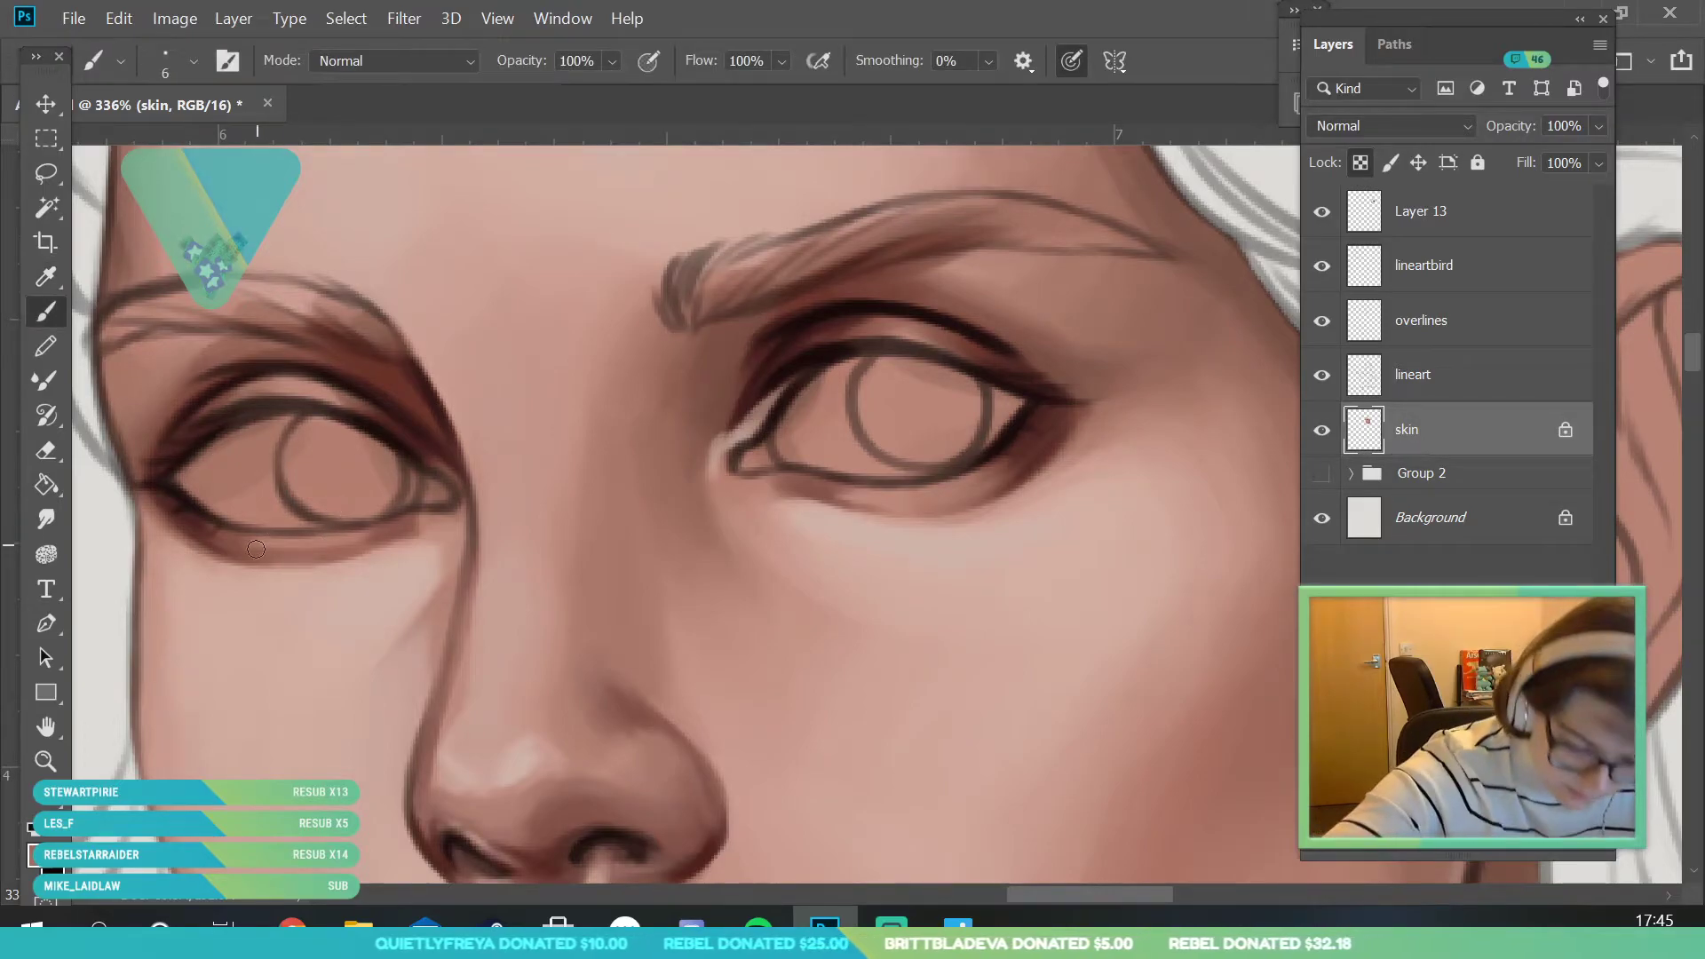
mouse_move(302, 567)
left_mouse_down()
mouse_move(199, 548)
mouse_move(348, 553)
mouse_move(296, 557)
left_mouse_up()
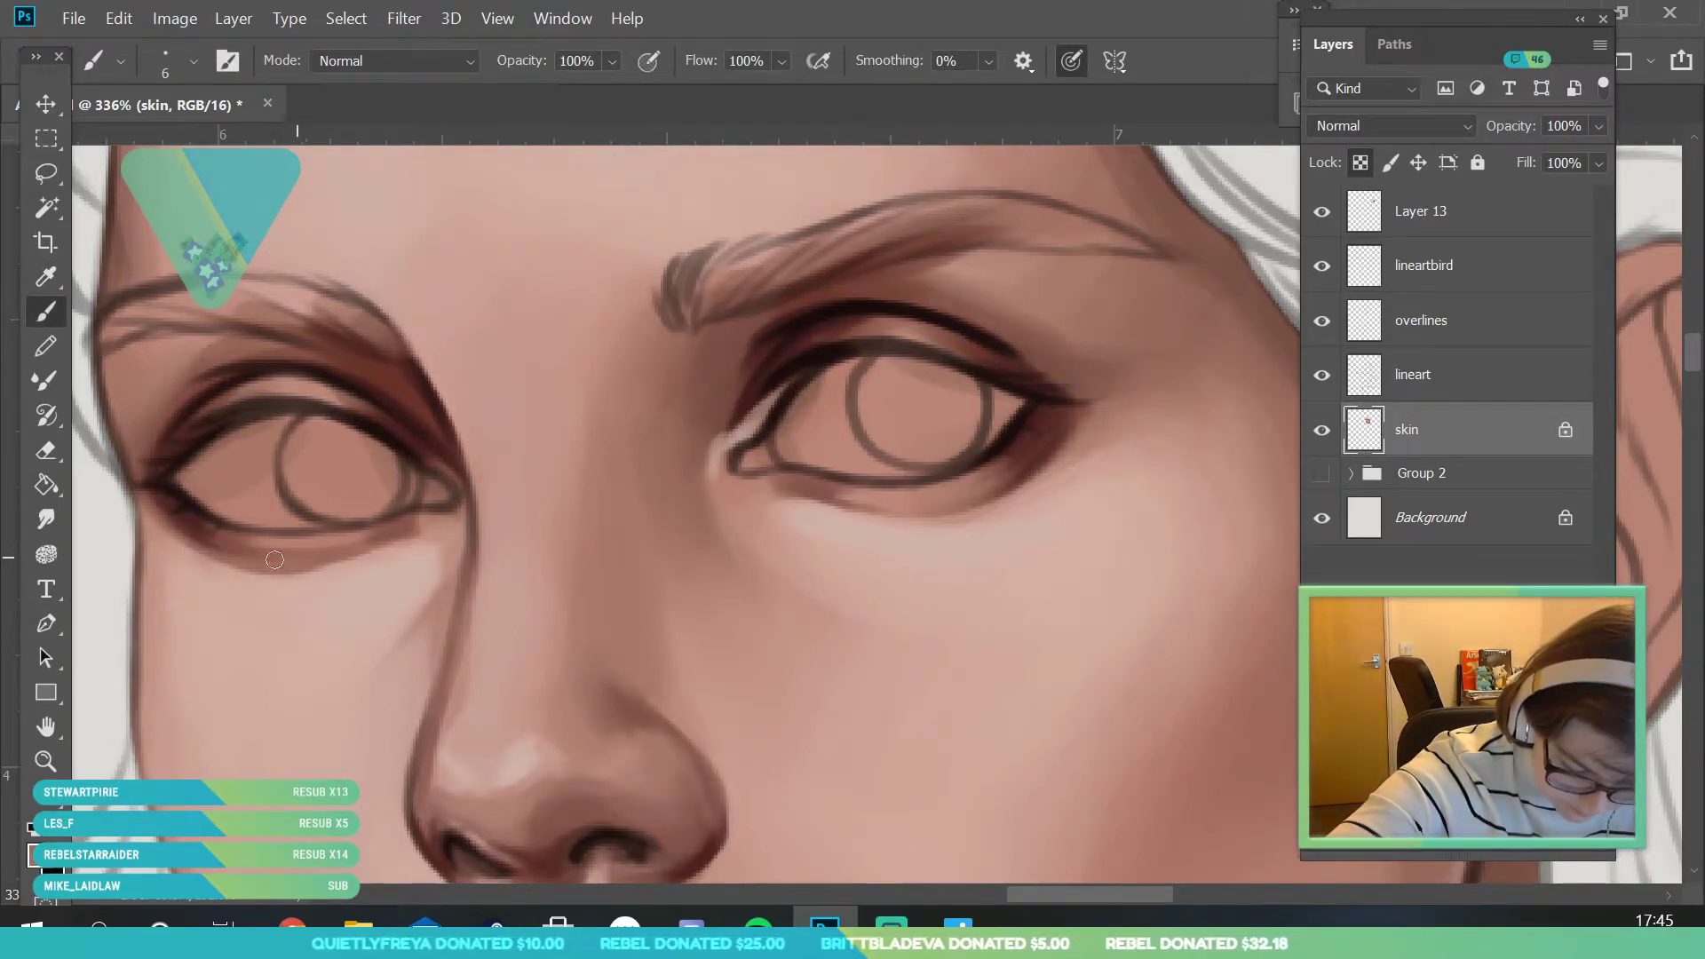
left_click(43, 277)
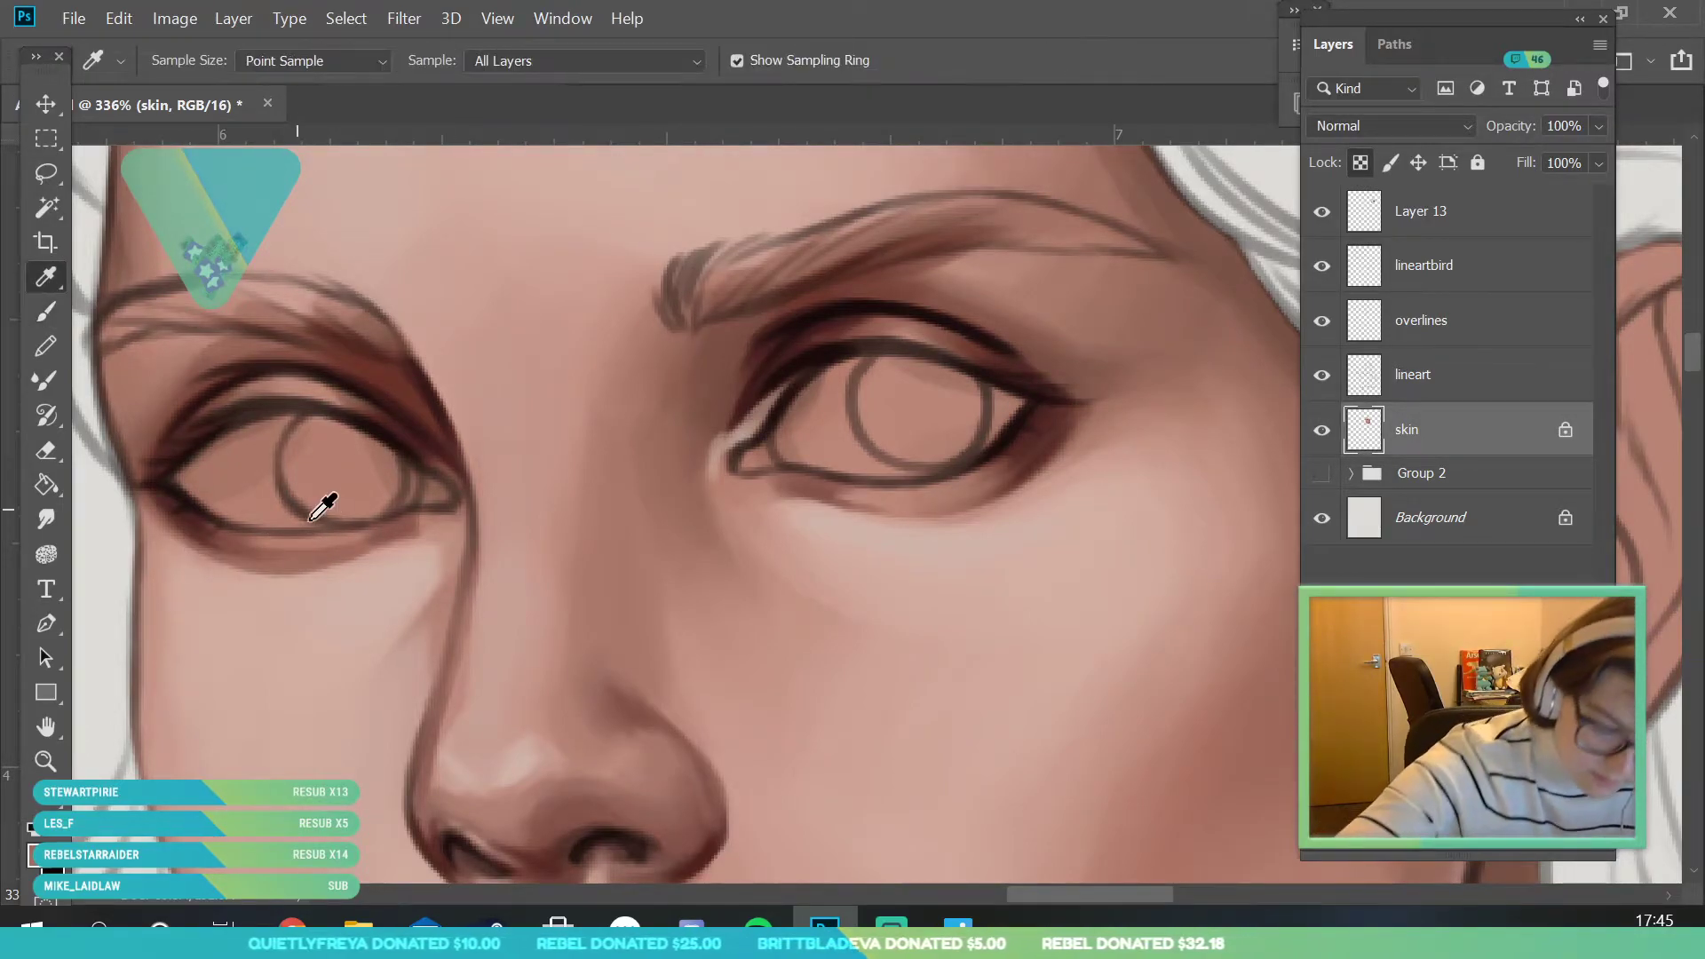
left_click(46, 313)
left_click_drag(314, 553, 232, 551)
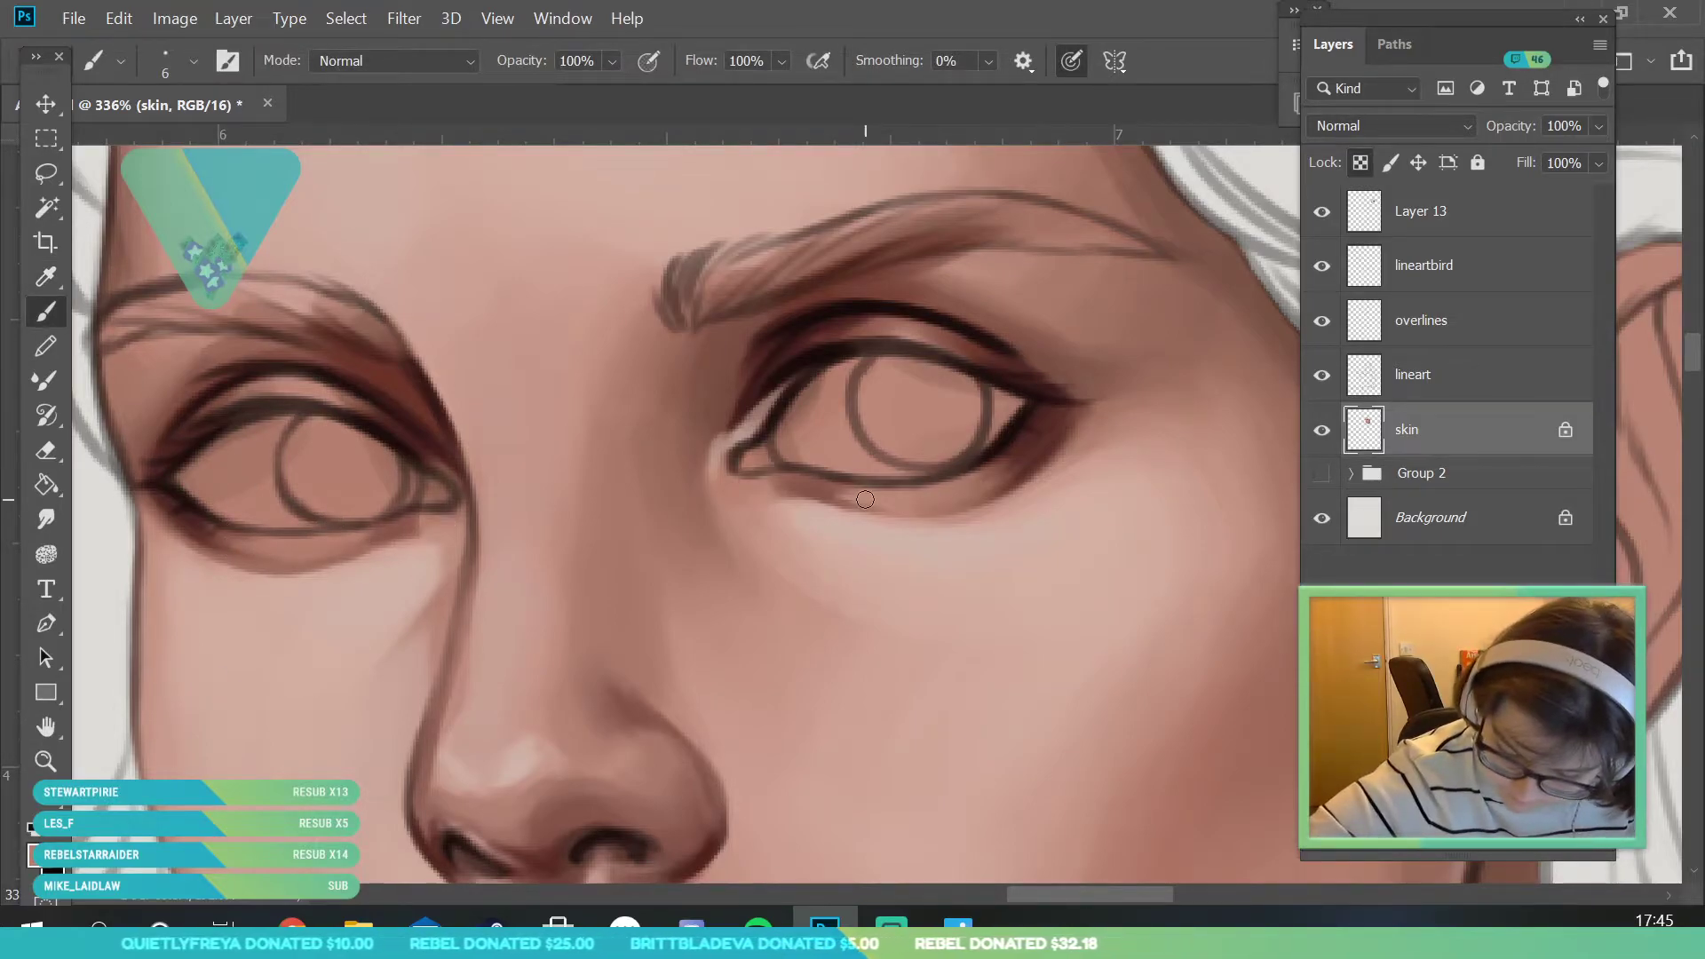
- Refine the lower lid shading near the inner corners of both eyes with the brush
left_click(46, 762)
left_click_drag(388, 590, 328, 750)
mouse_move(409, 594)
left_mouse_down()
mouse_move(499, 625)
mouse_move(422, 566)
left_mouse_up()
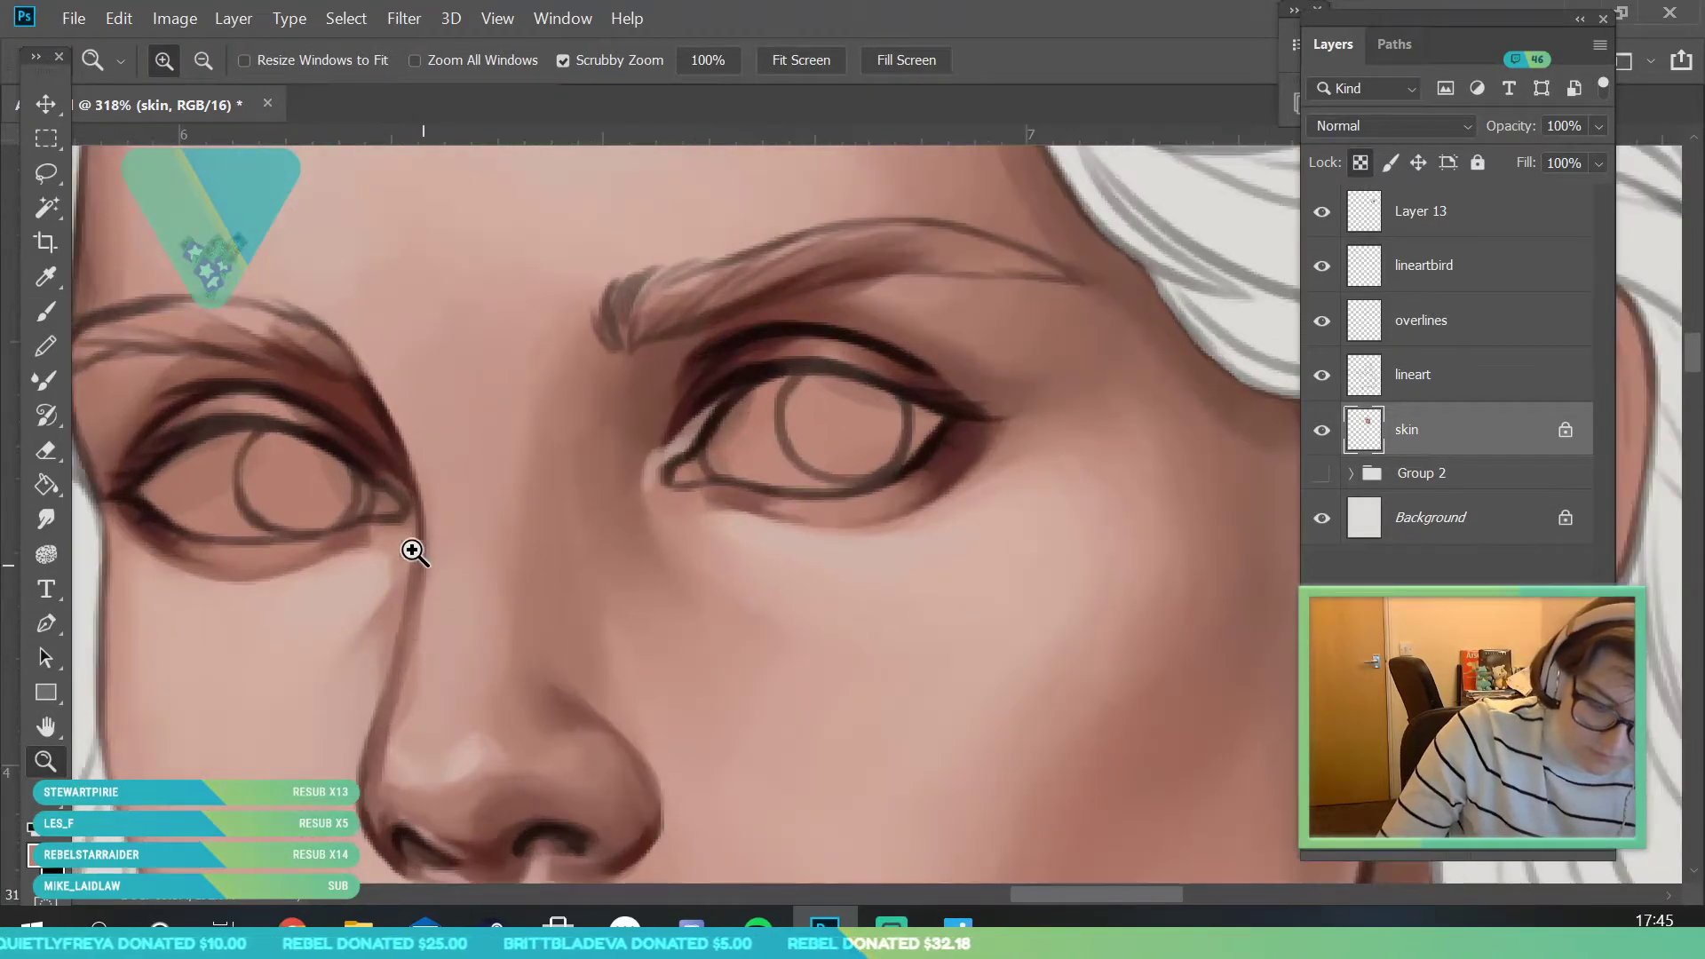
key("b")
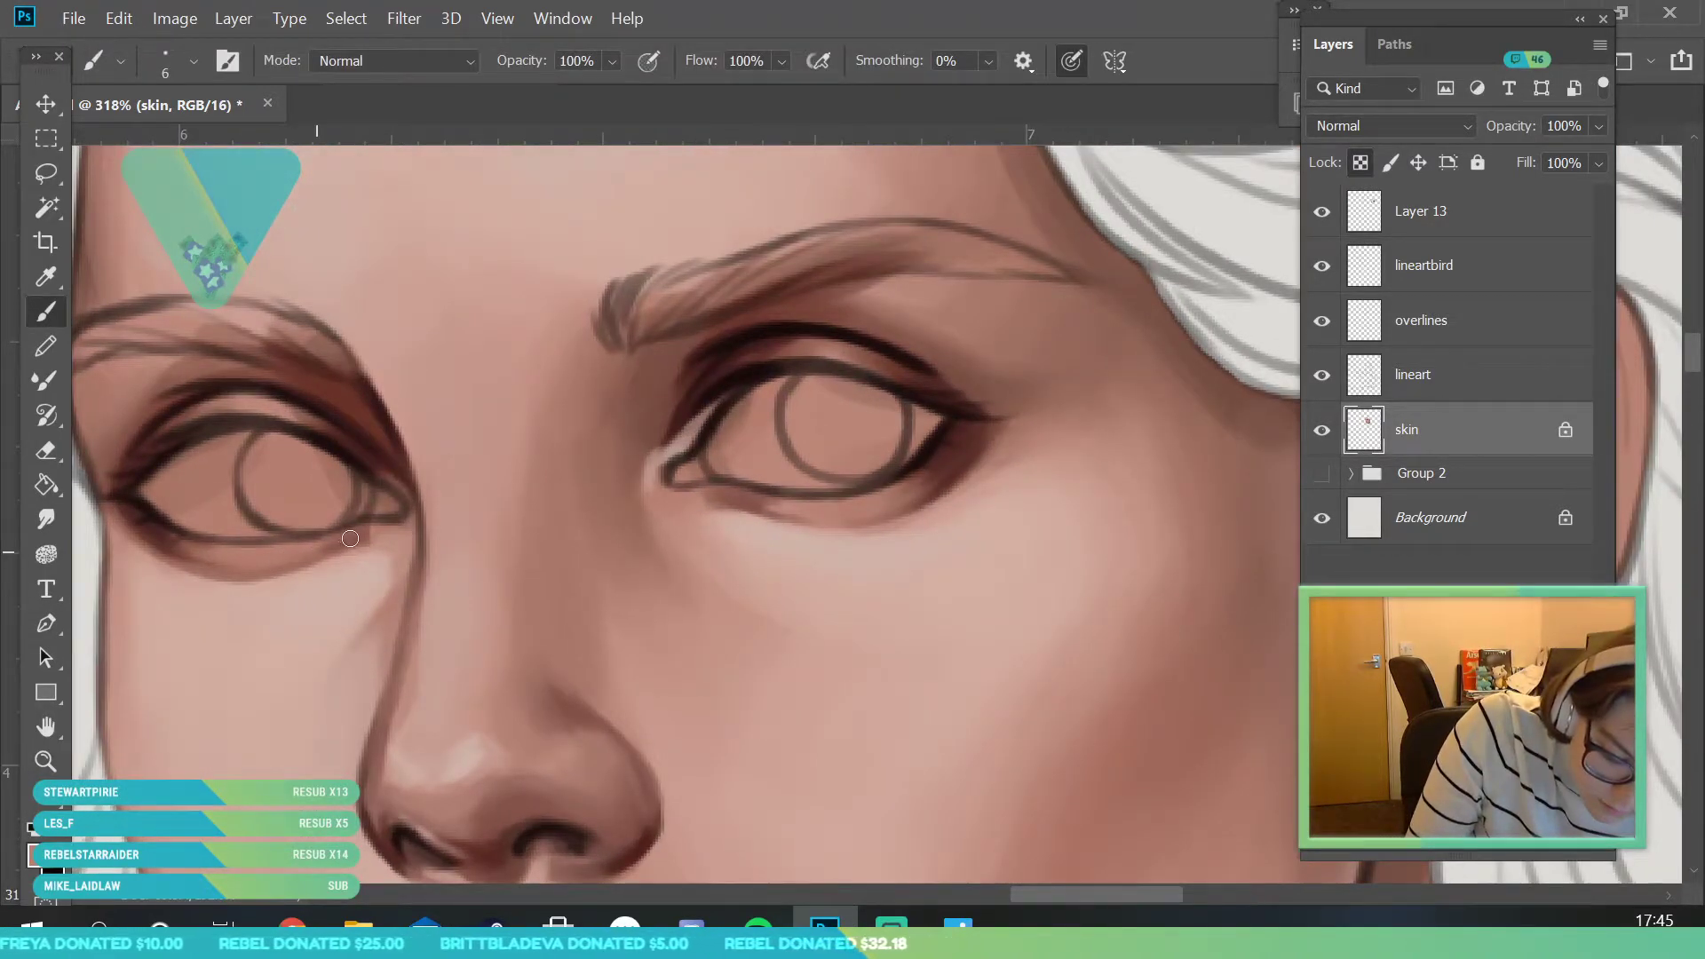
left_click_drag(739, 496, 791, 502)
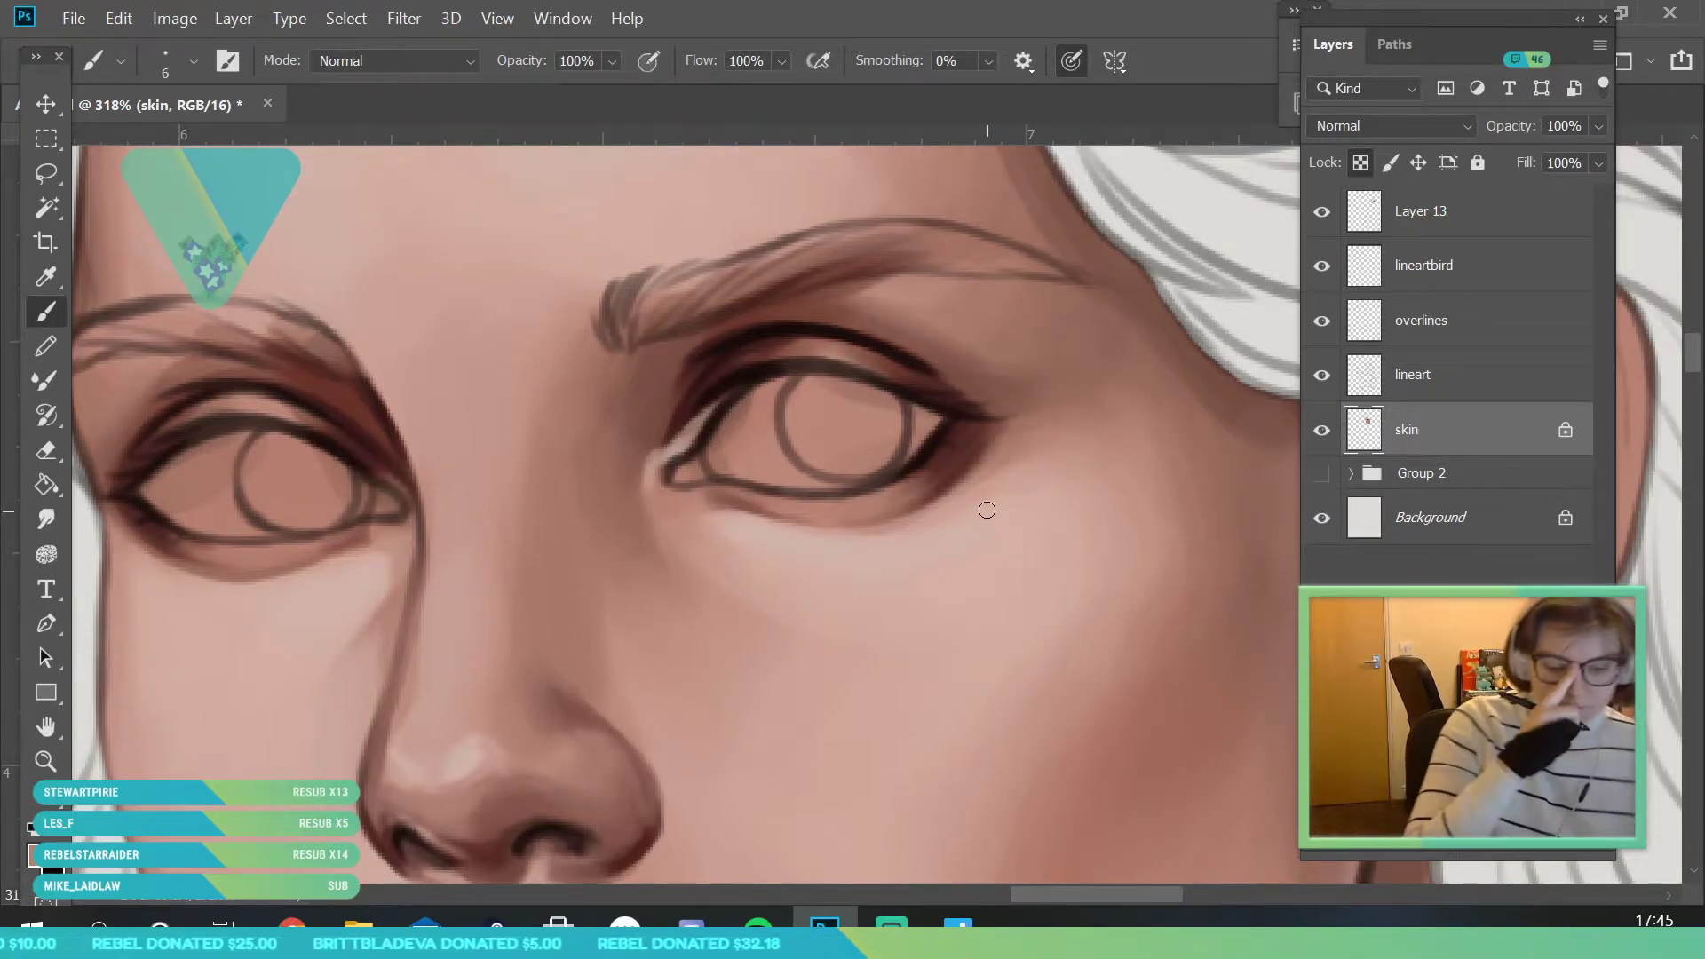
- Sample a lighter skin tone and brush highlights onto the upper and lower lids of the right-hand eye
left_click(45, 277)
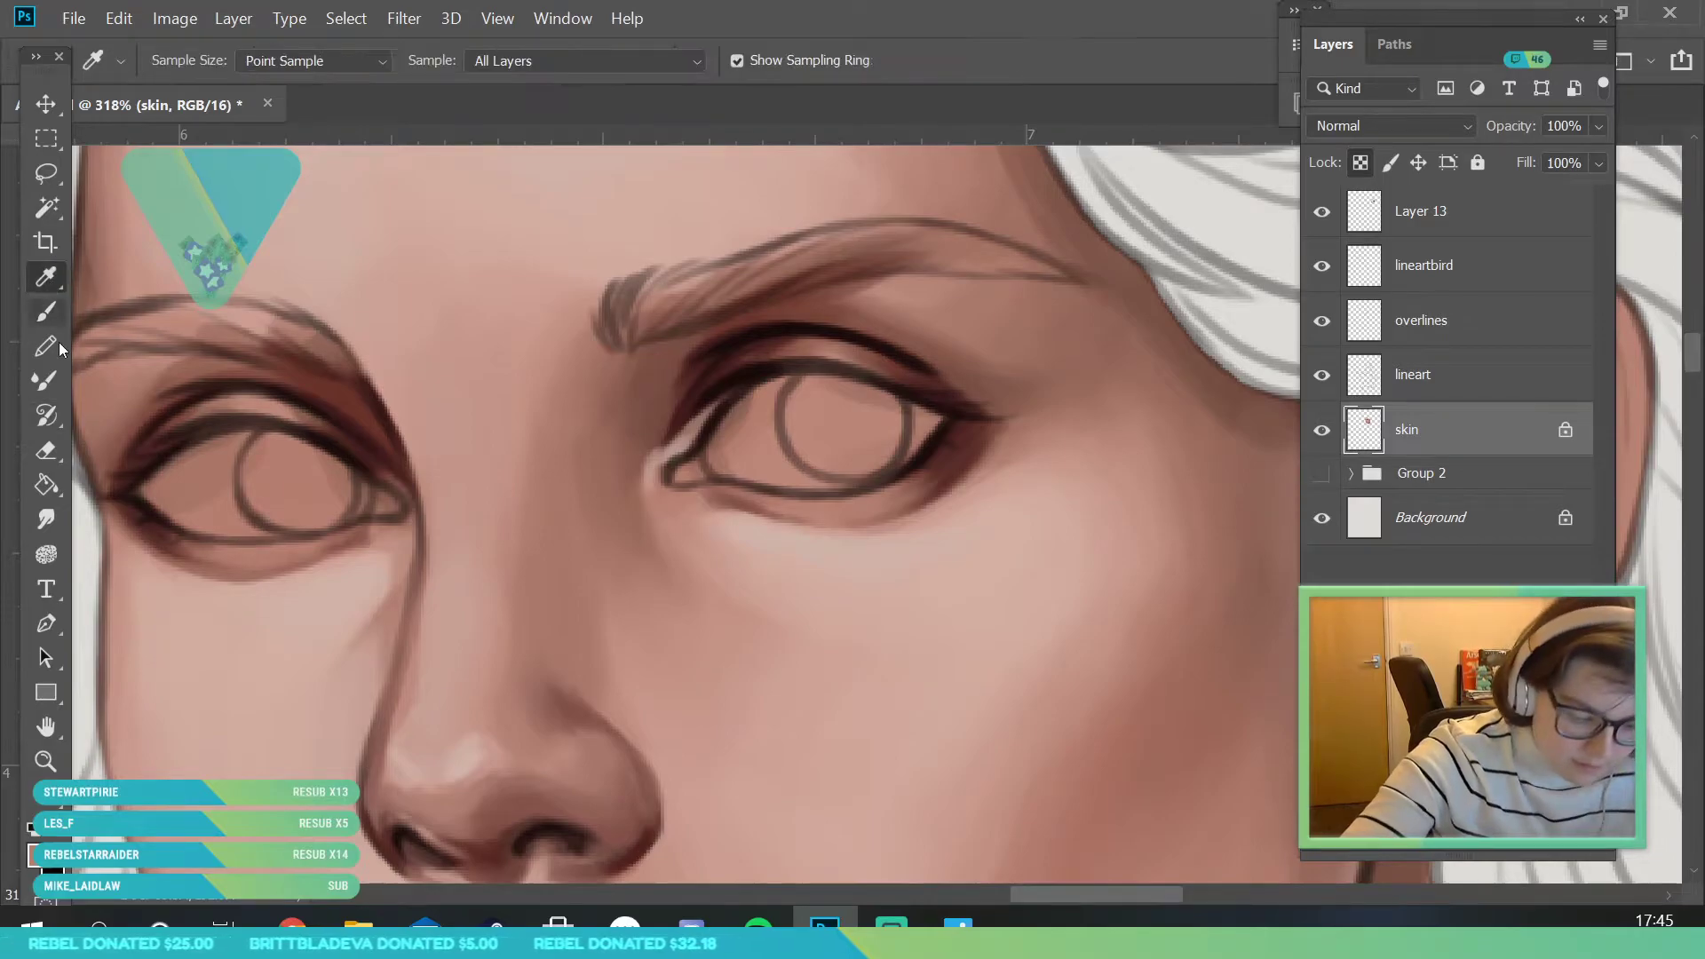
left_click(147, 287)
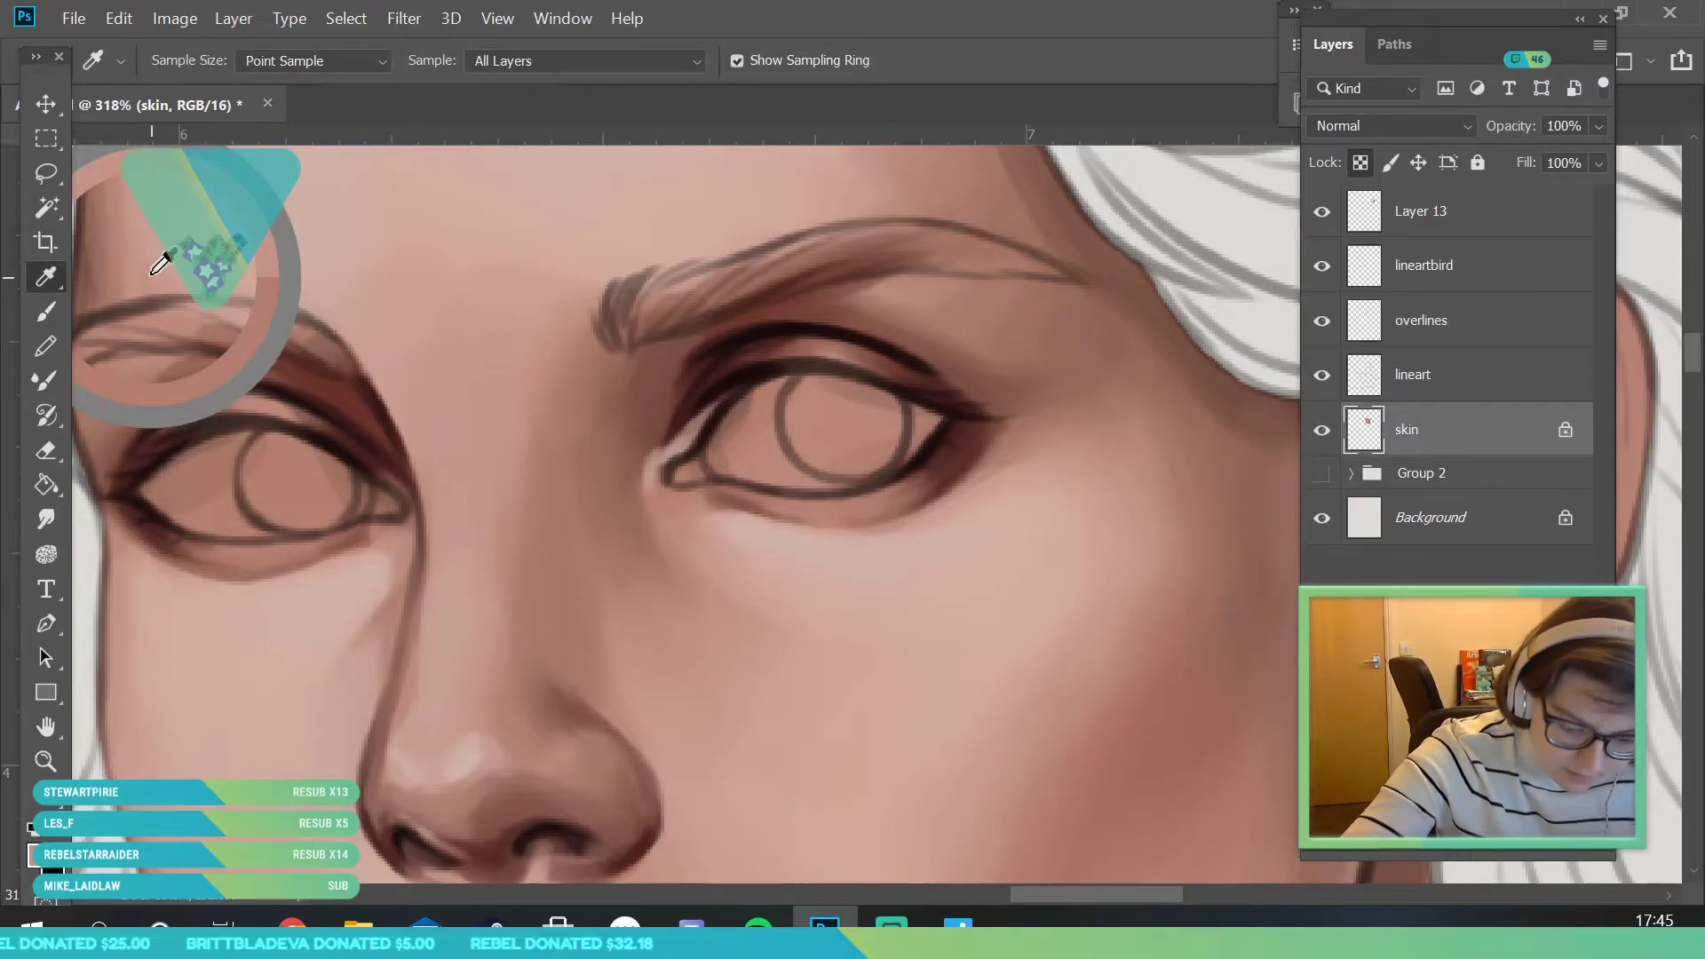
left_click(514, 554)
key("b")
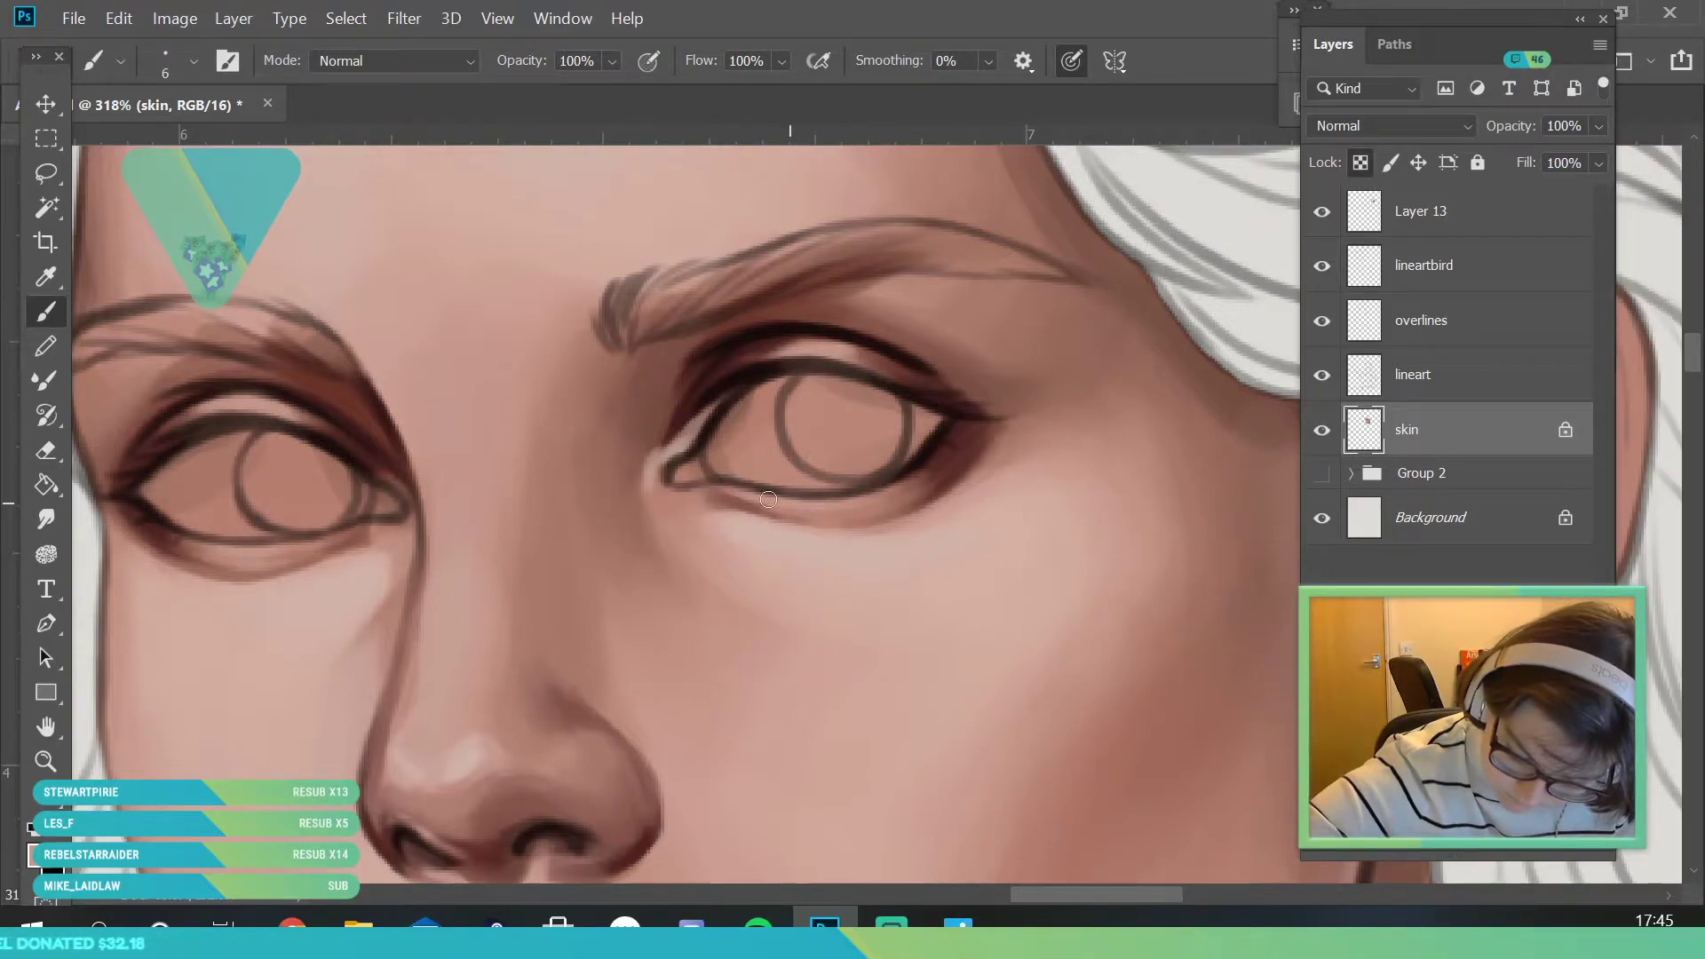
left_click(46, 761)
left_click_drag(461, 497, 347, 506)
left_click_drag(489, 492, 515, 648)
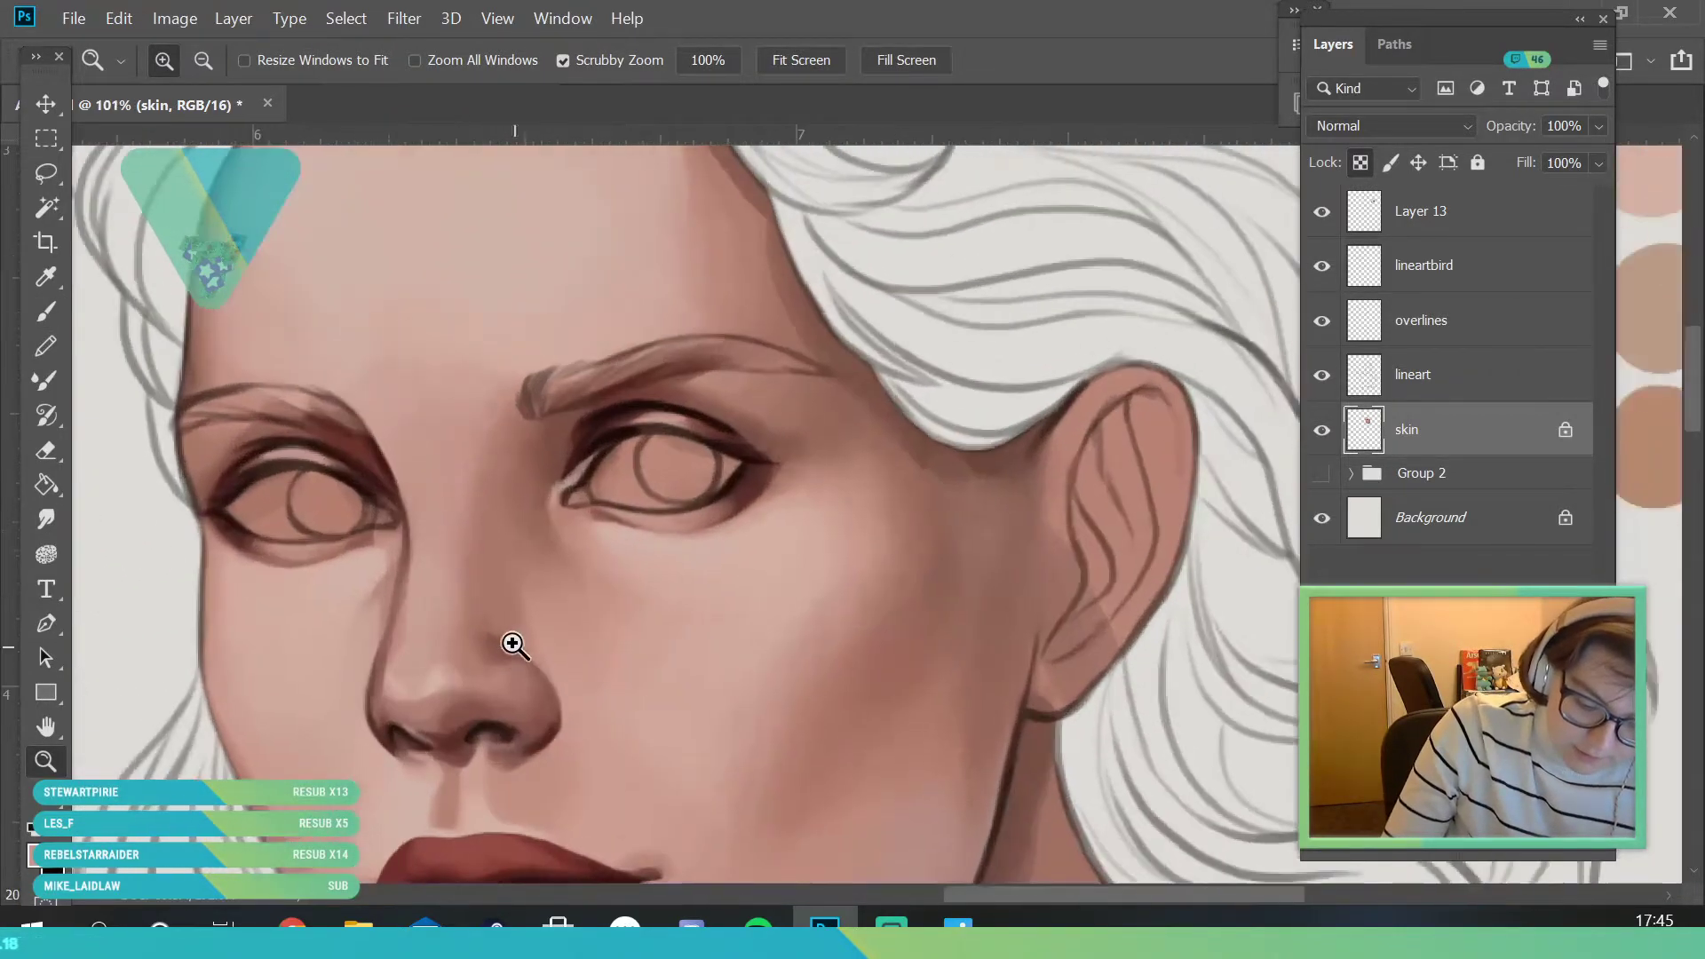
scroll(391, 590, "up", 4)
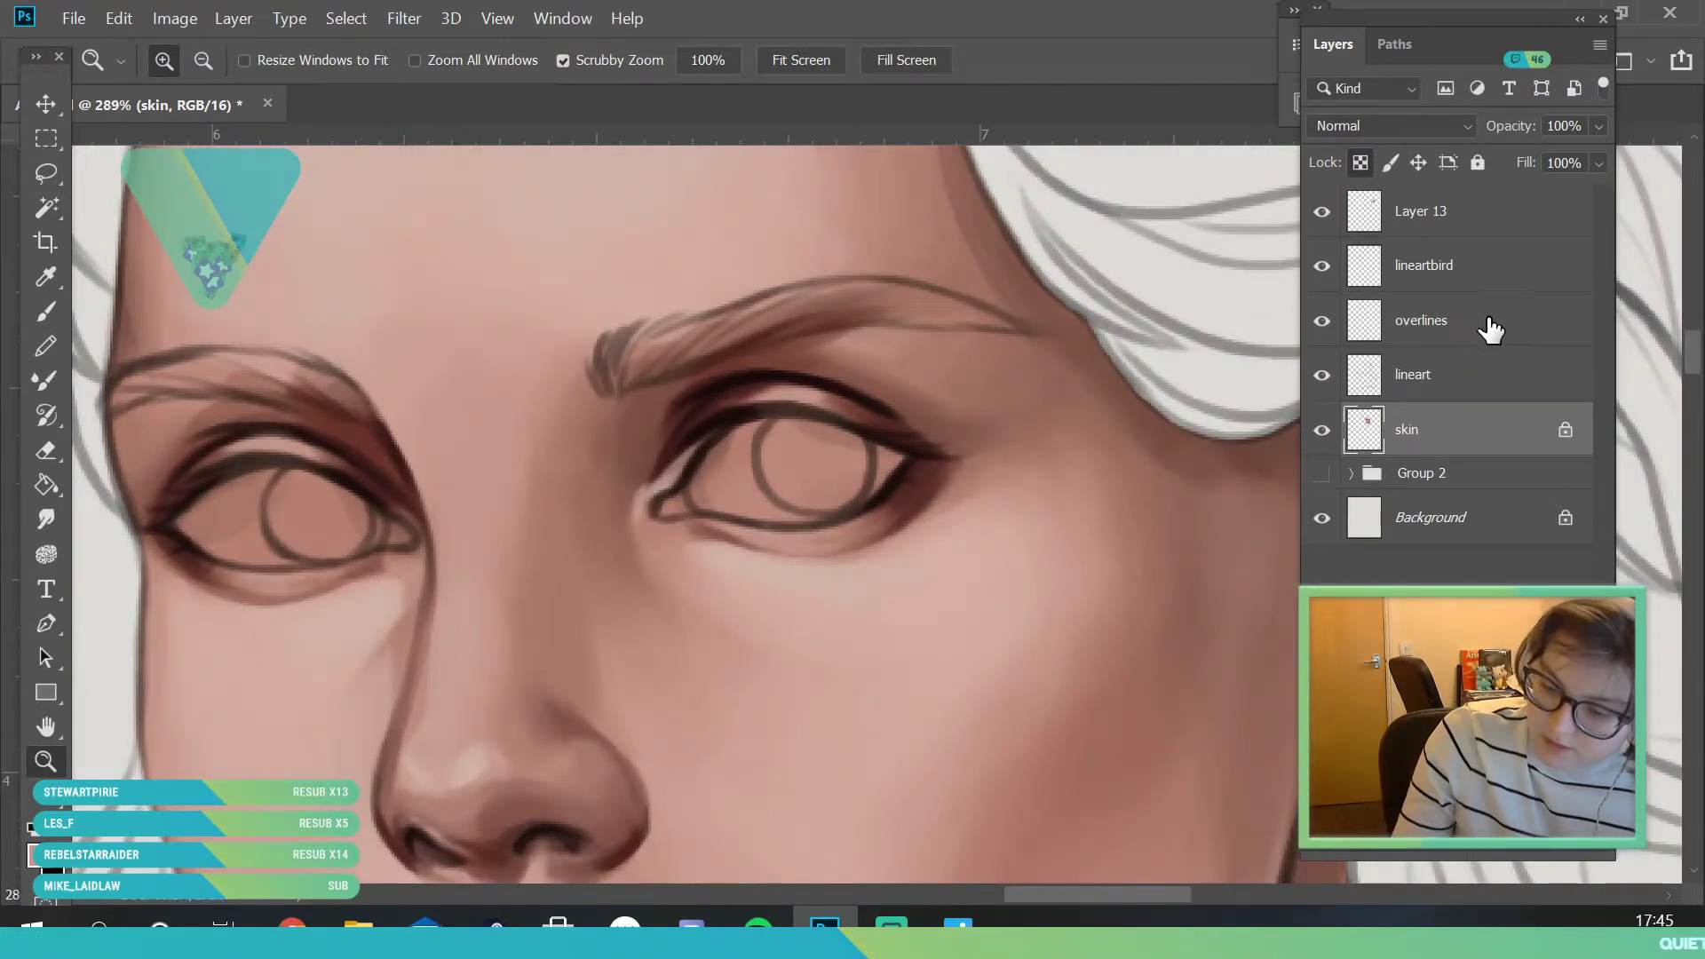
- On the overlines layer, pick a dark red-brown (RGB 68, 31, 30) and brush along the crease above the left-hand eye
left_click(1439, 321)
left_click(62, 834)
left_click(350, 426)
left_click(1485, 172)
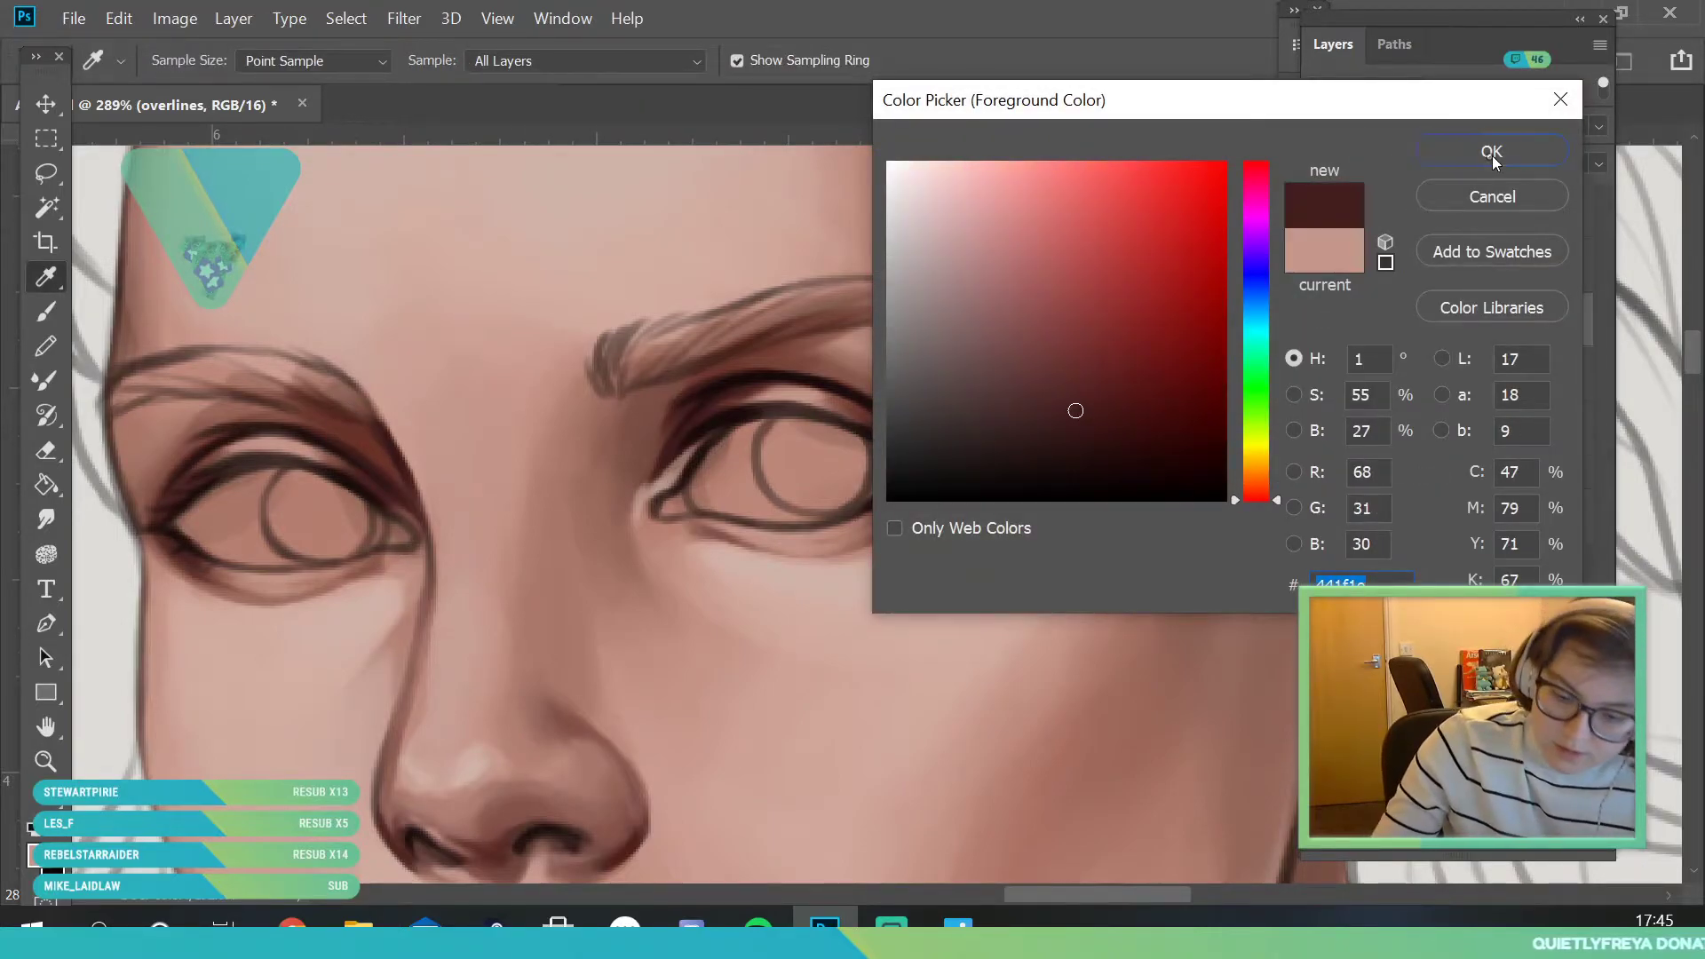
key("b")
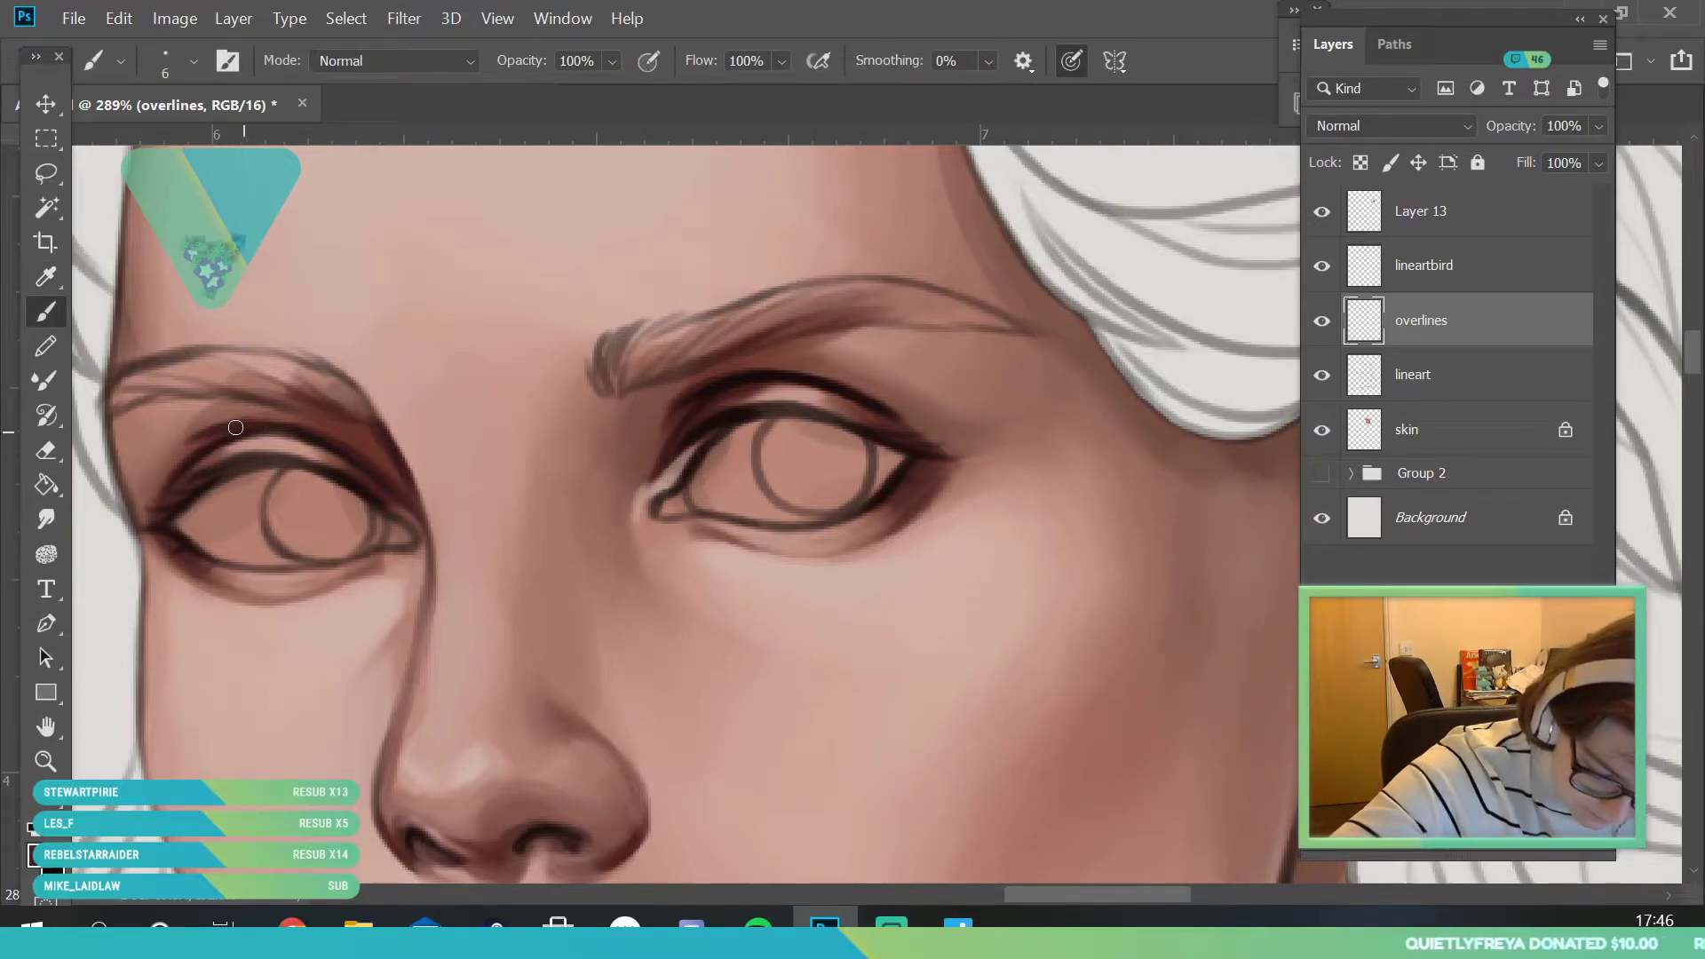
left_click_drag(187, 469, 310, 439)
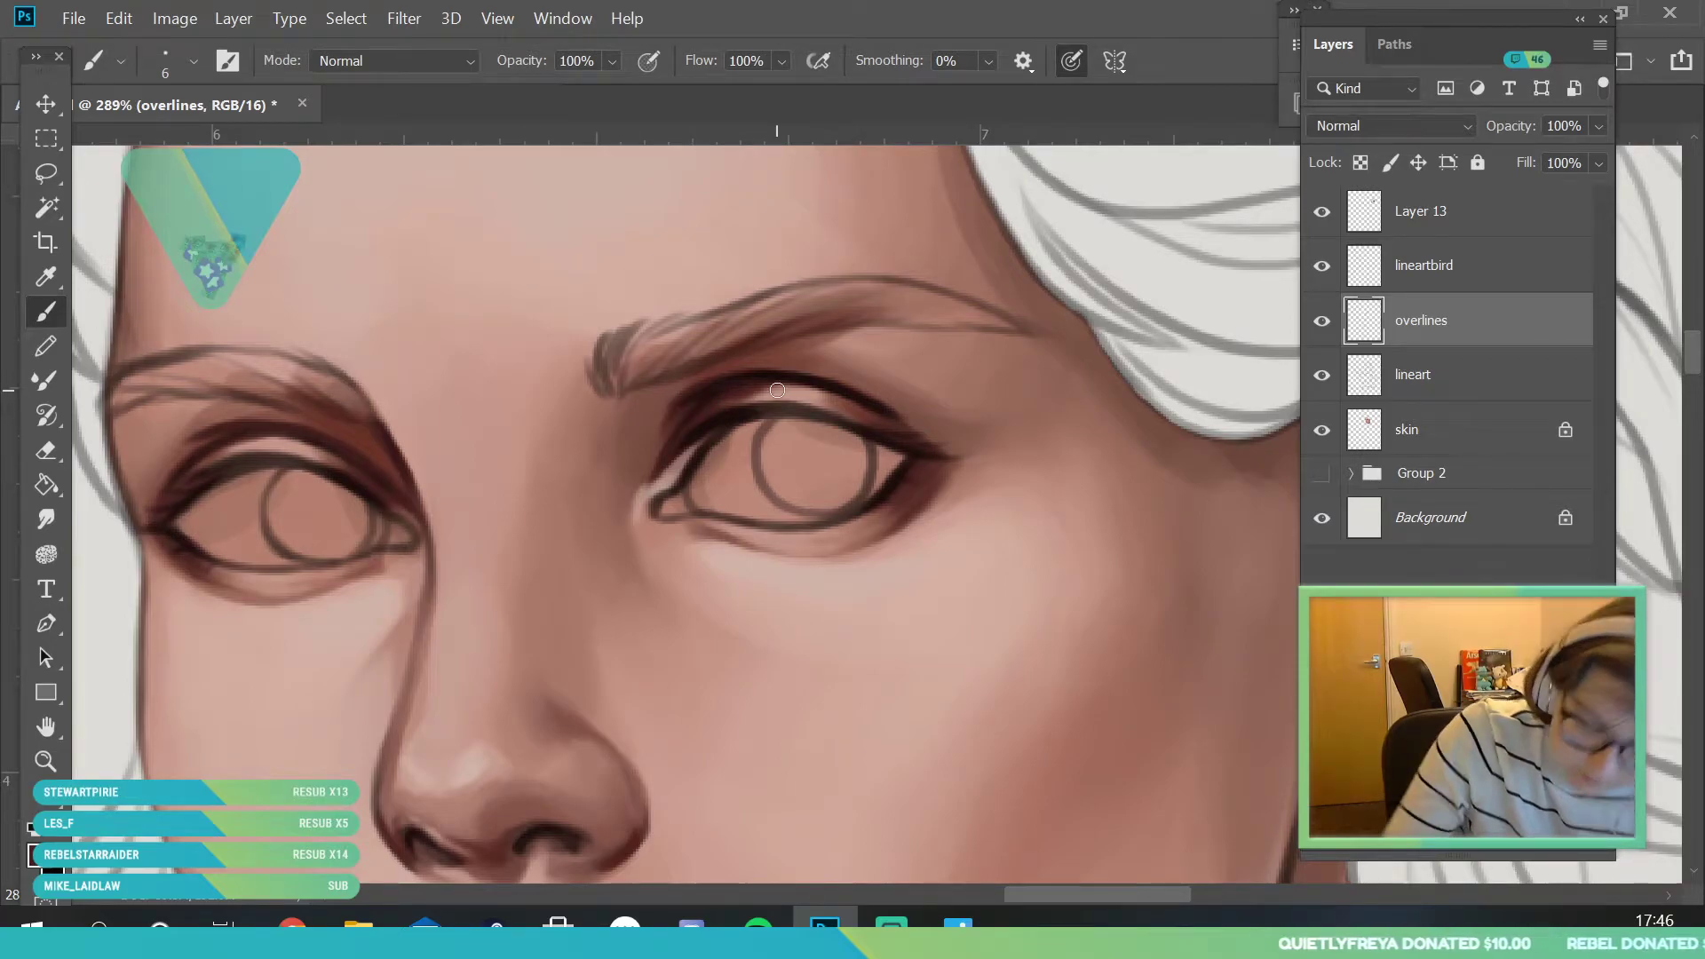
- Sample a tone above the right-hand eye and brush along its upper lid crease, undoing the extra stroke over the left-hand eye
key("i")
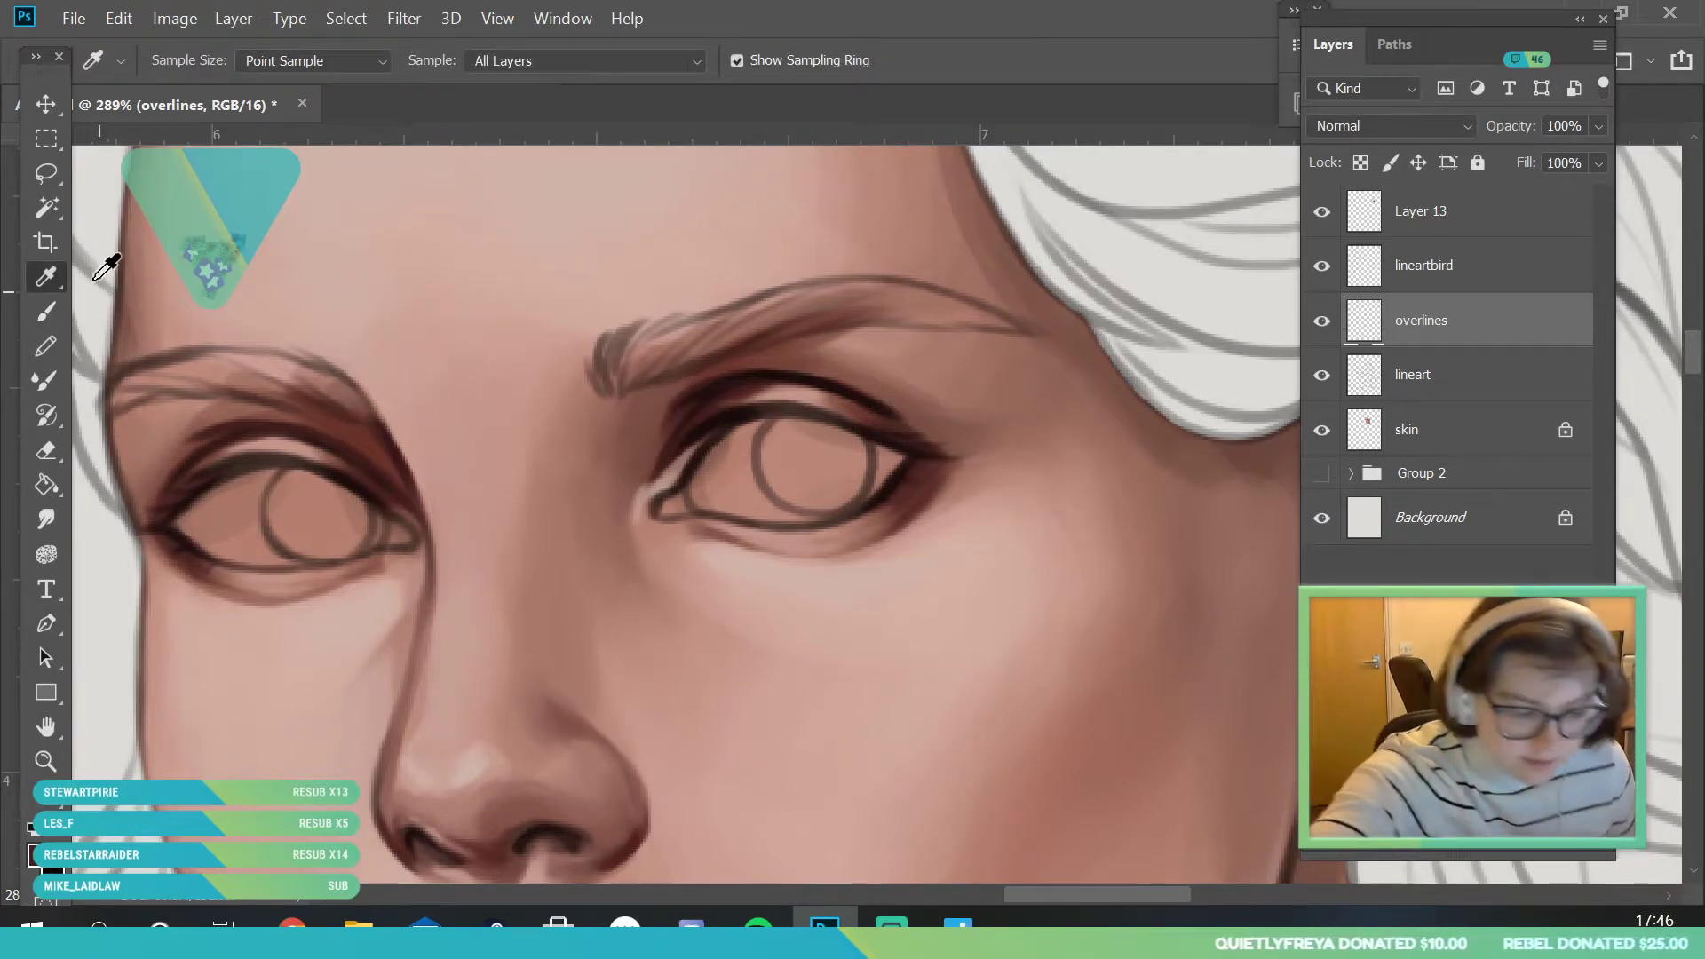
key("b")
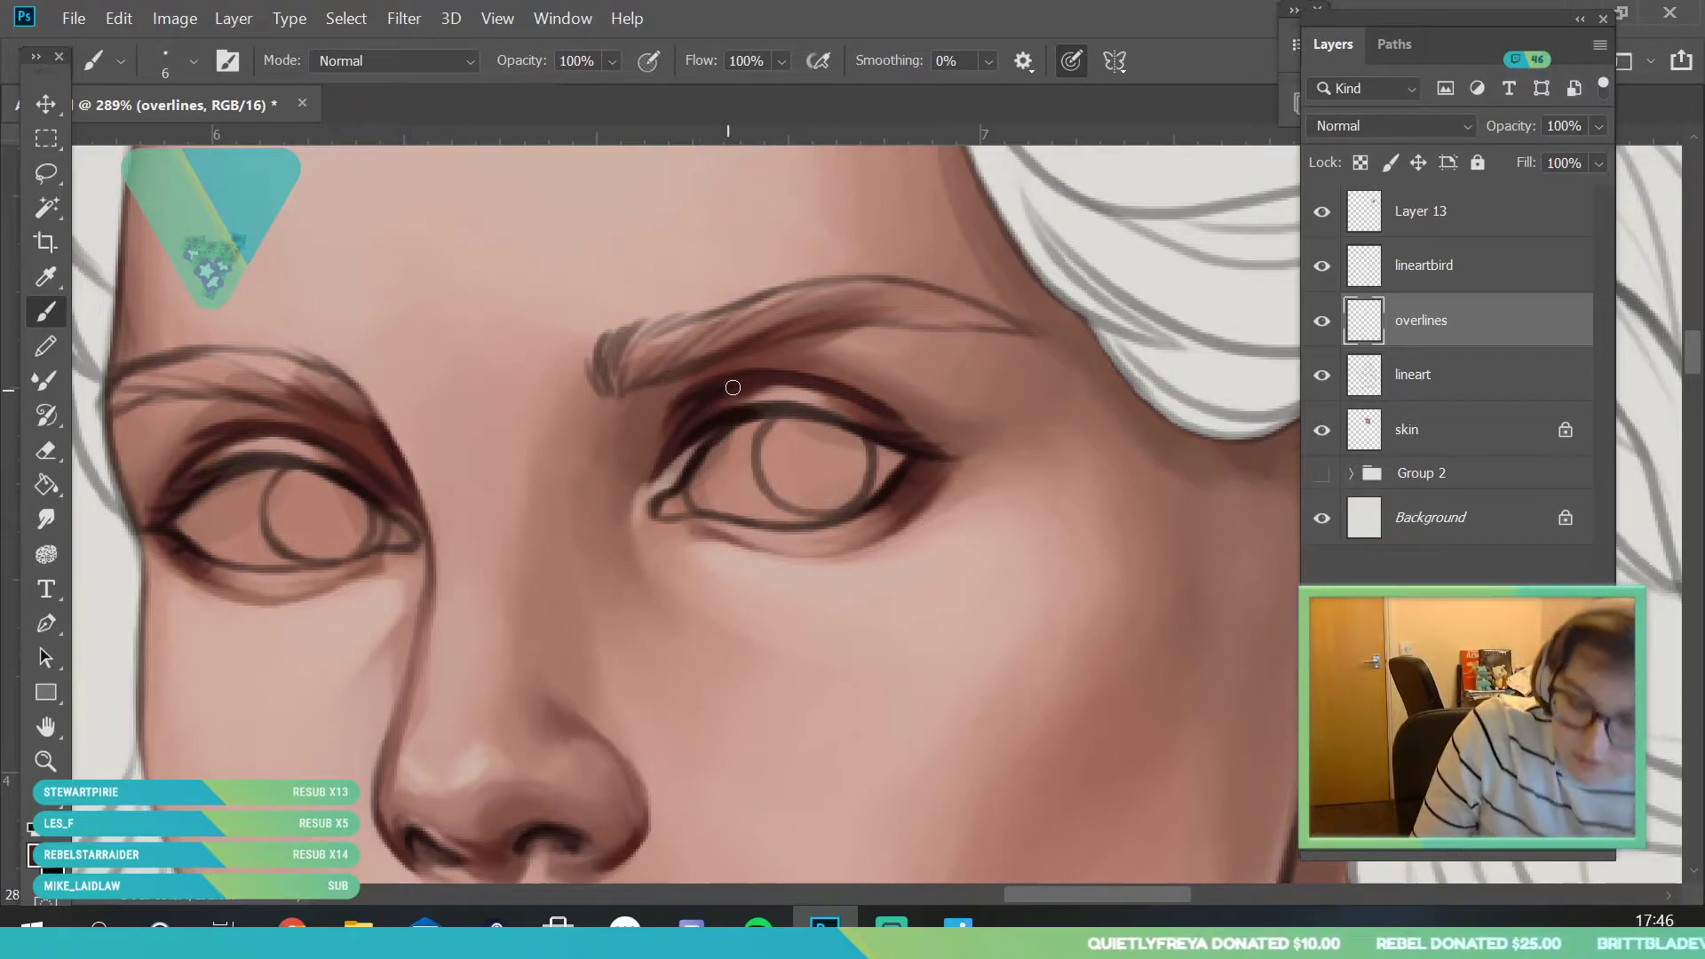
key("i")
left_click(759, 352)
key("b")
left_click_drag(697, 383, 829, 379)
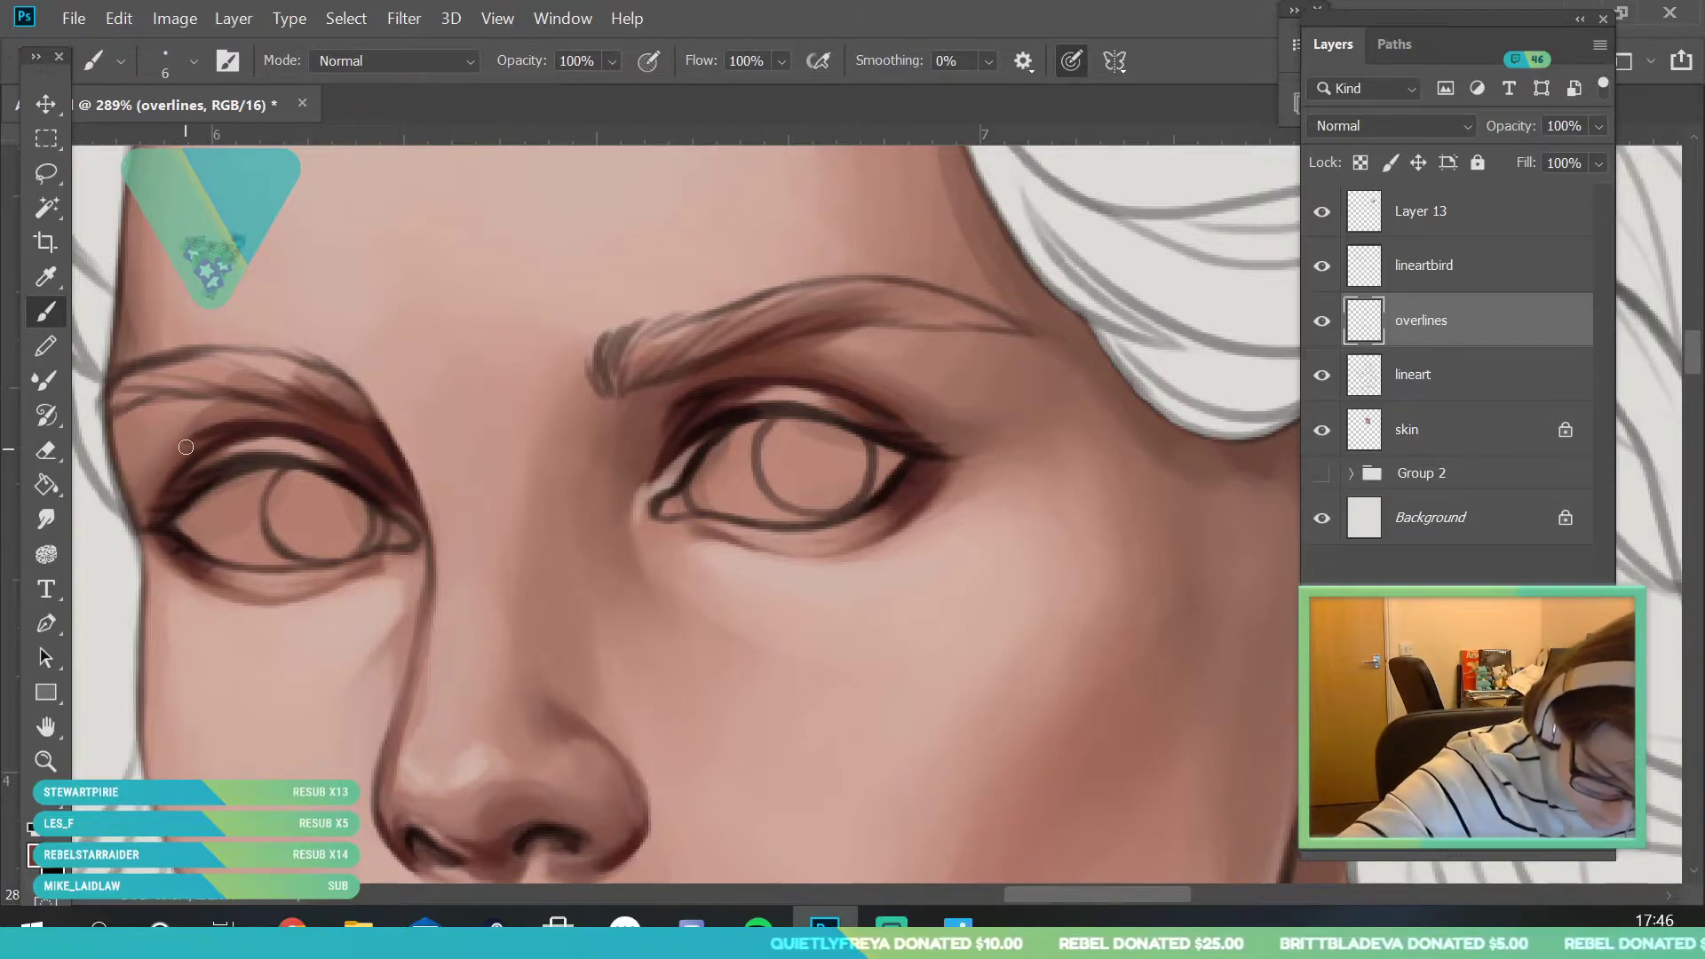
left_click_drag(302, 431, 355, 451)
key("ctrl+z")
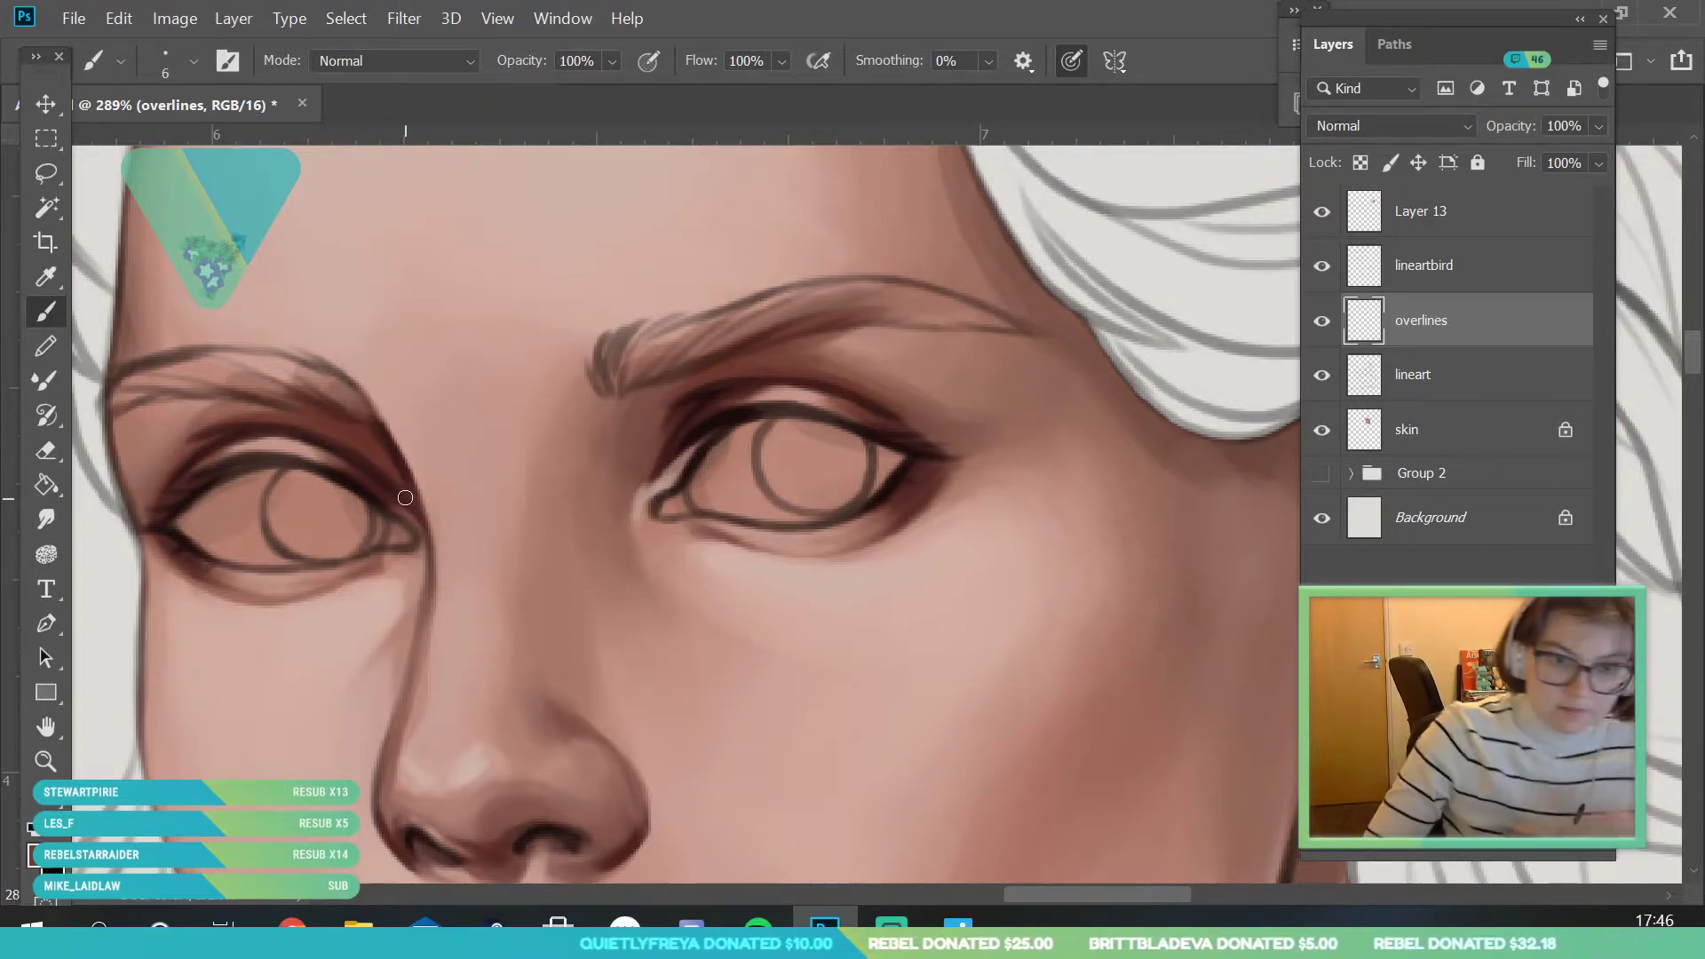
- Pick a near-black foreground colour, set the brush size to 4 px and darken the upper lash line of the right-hand eye
left_click(44, 762)
left_click_drag(506, 361, 347, 361)
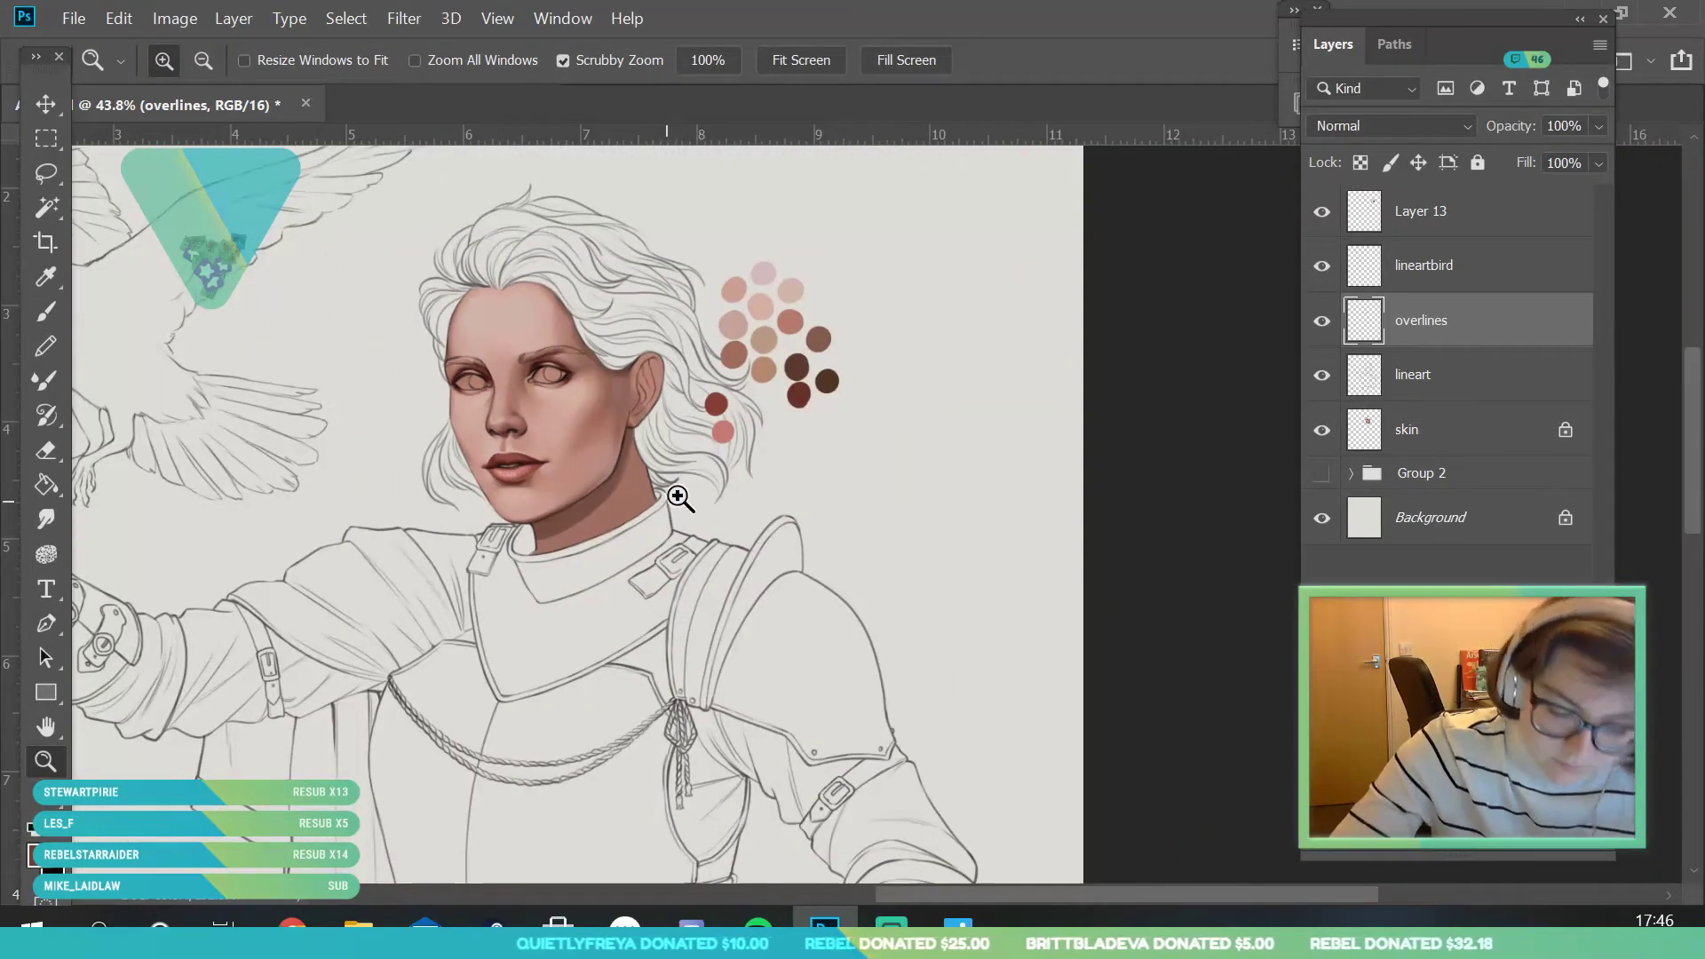
scroll(590, 430, "up", 7)
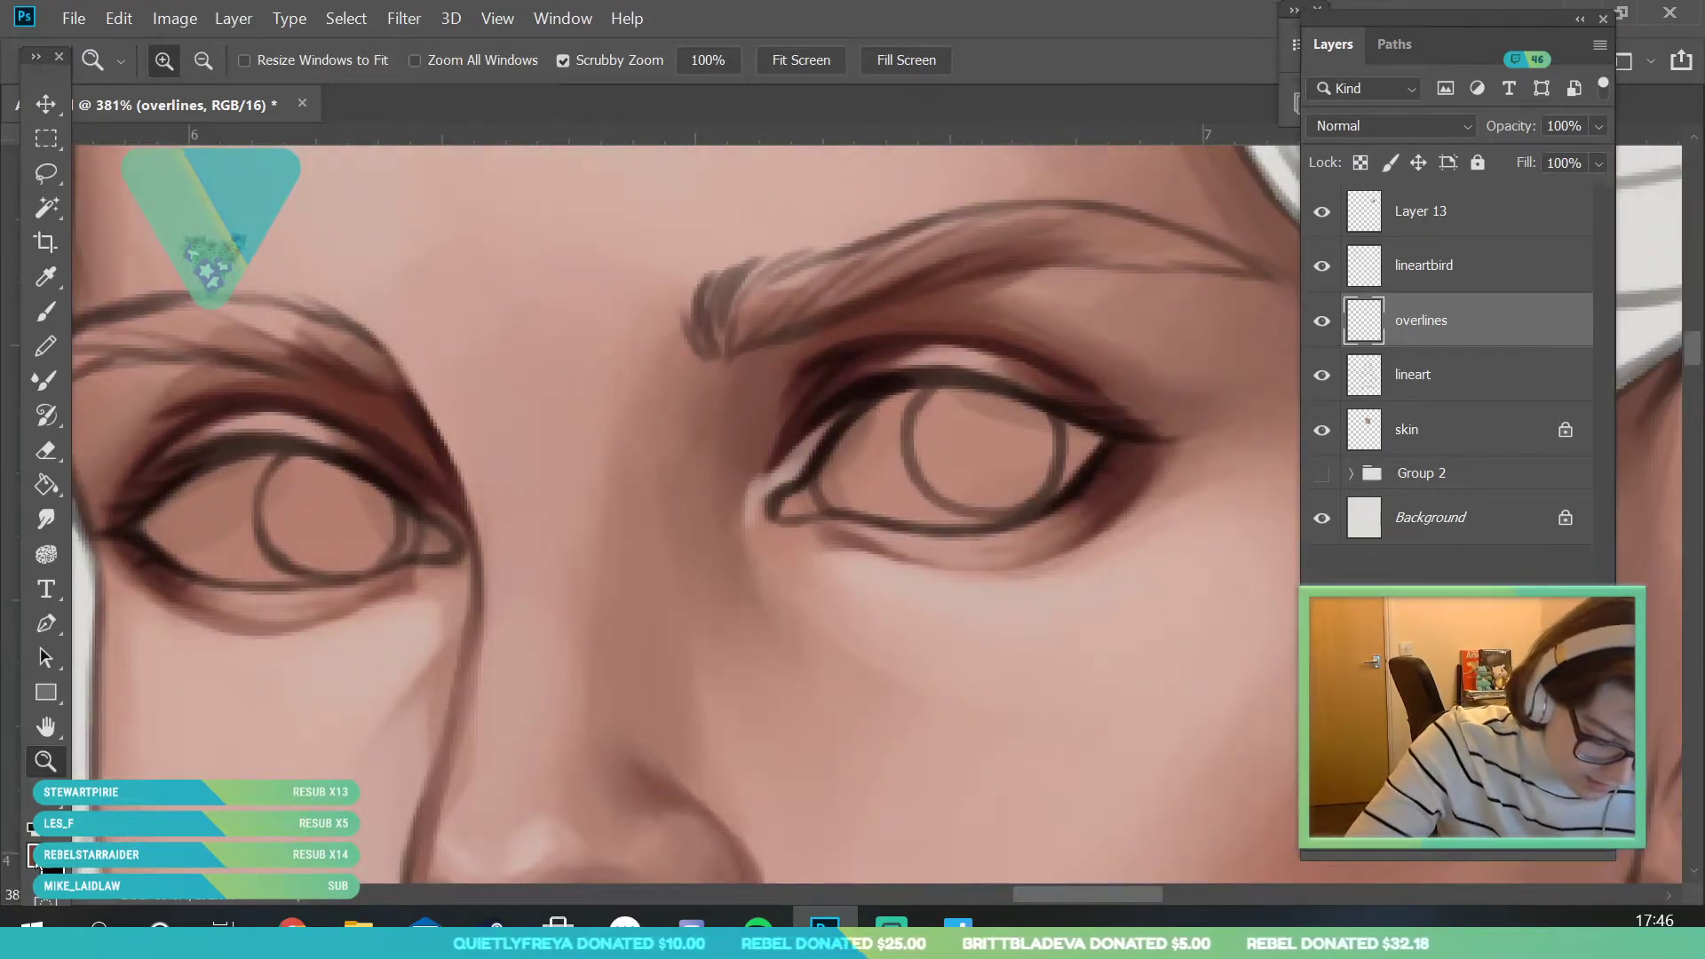
left_click(36, 863)
left_click(1164, 468)
left_click(1160, 479)
left_click_drag(1274, 495, 1273, 530)
left_click_drag(1162, 480, 1069, 483)
left_click(1492, 151)
key("b")
left_click(185, 60)
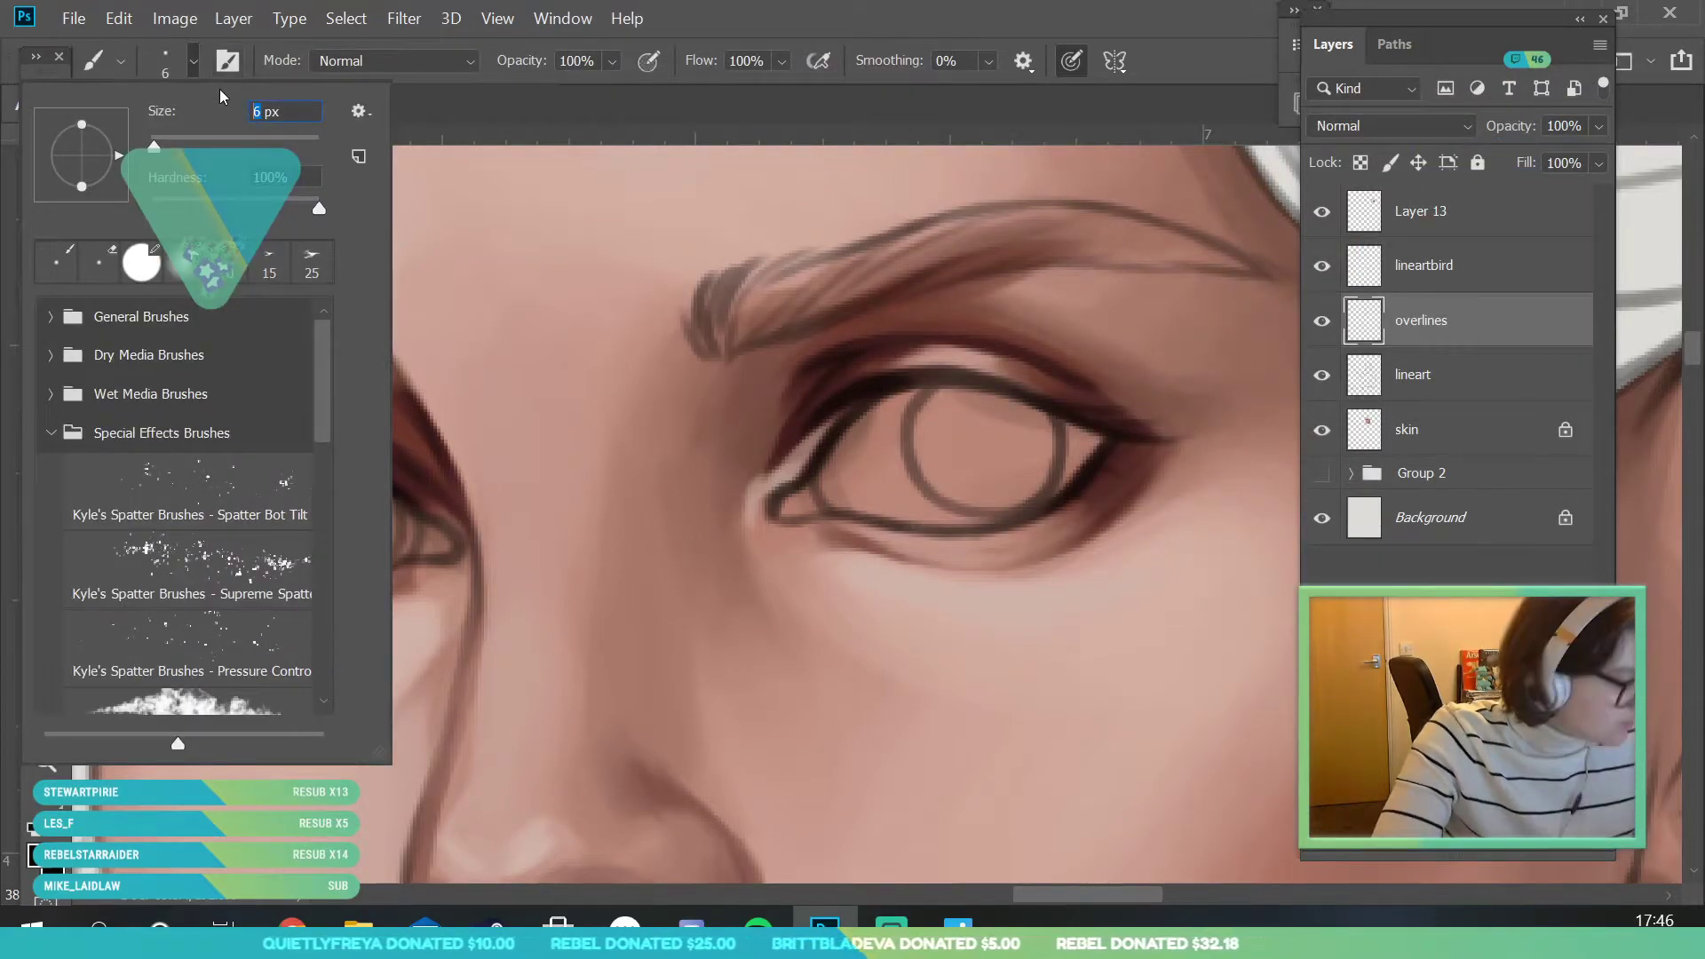
type("4")
key("Return")
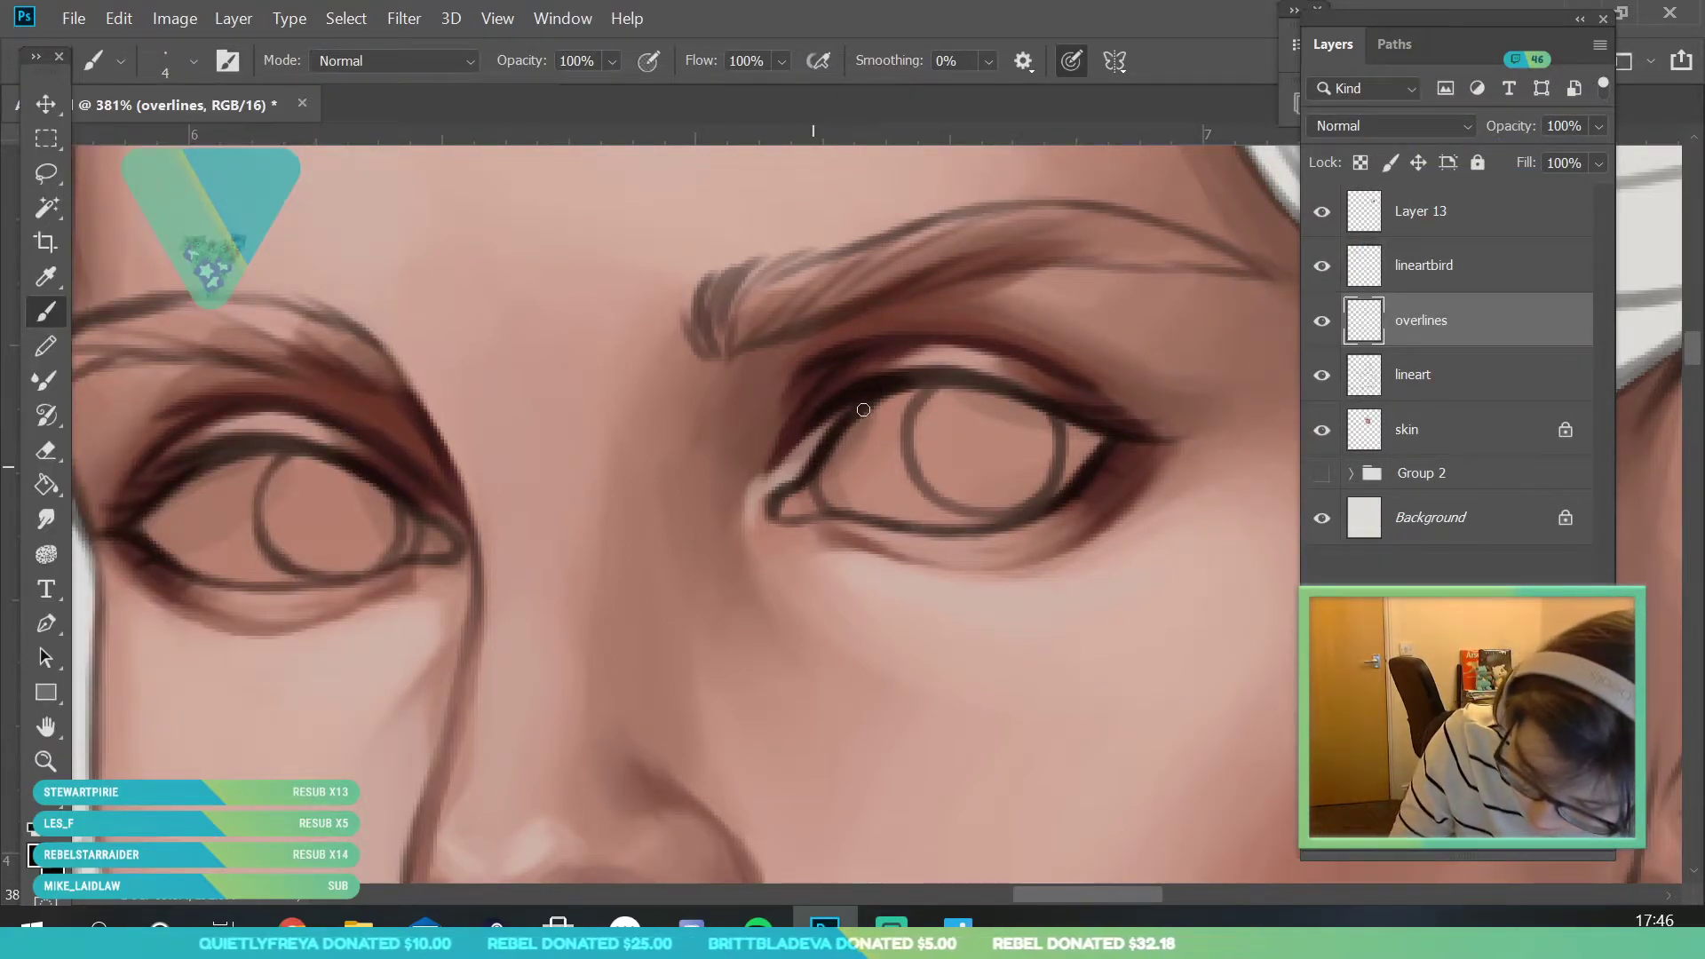
mouse_move(858, 409)
left_mouse_down()
mouse_move(965, 379)
mouse_move(898, 378)
mouse_move(877, 398)
mouse_move(1081, 429)
mouse_move(990, 378)
mouse_move(922, 380)
mouse_move(1136, 442)
mouse_move(1055, 409)
mouse_move(1104, 427)
left_mouse_up()
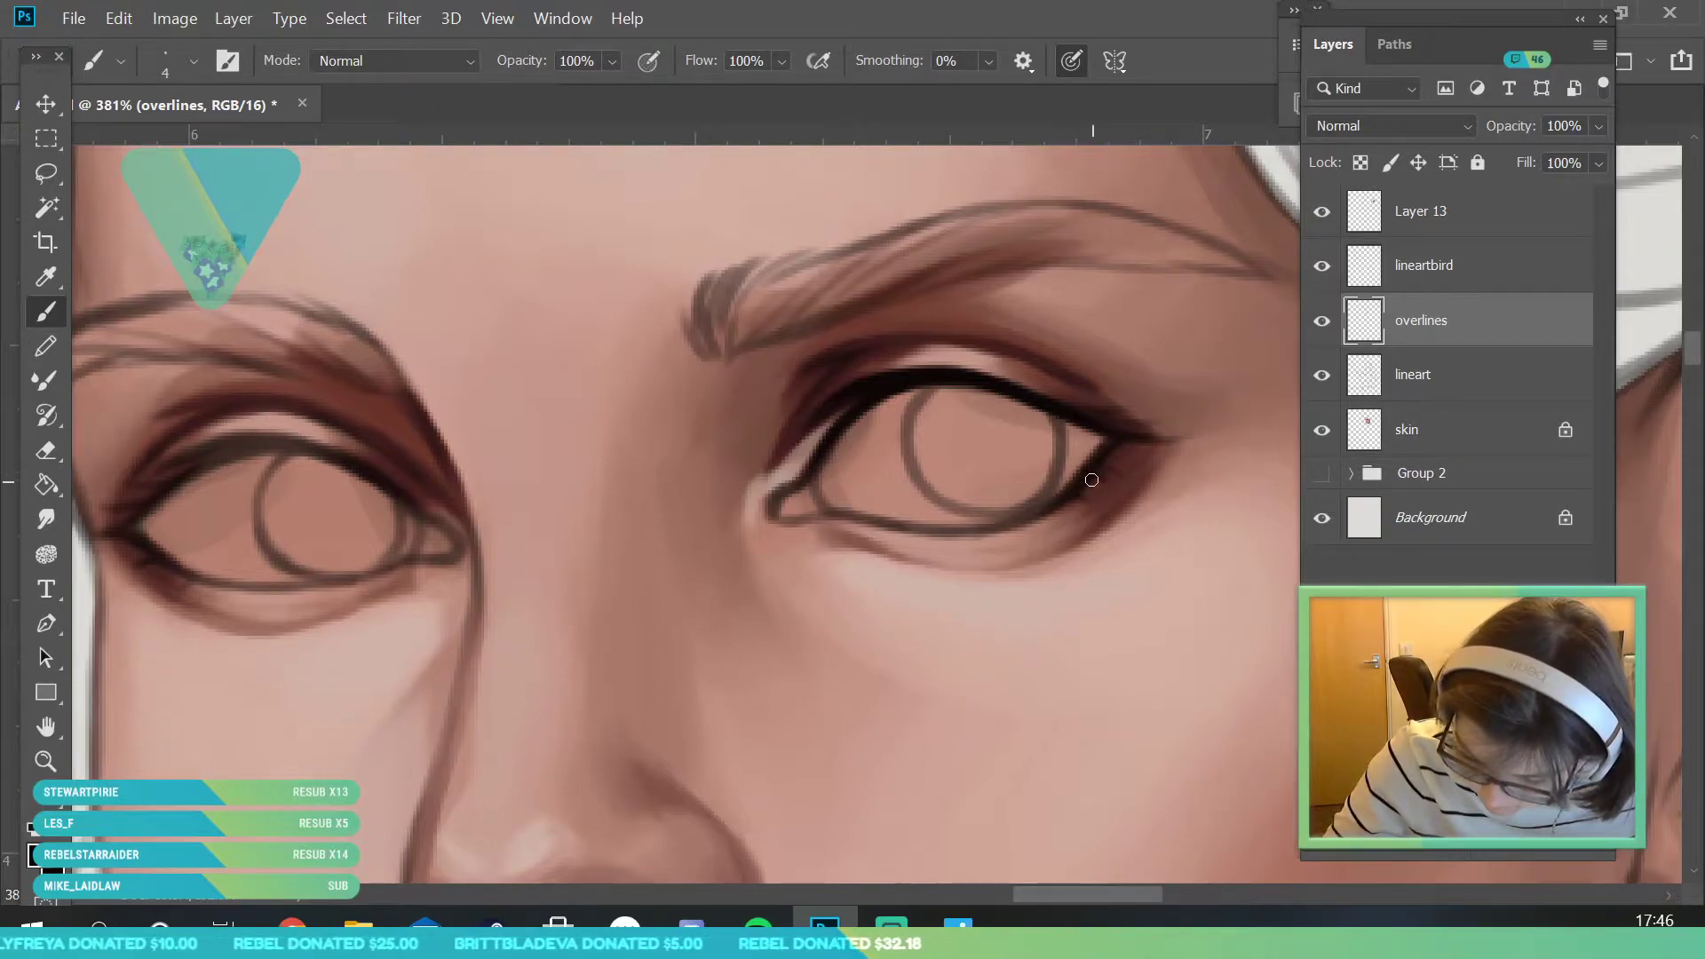
- Darken the upper lash line and outer corner of the left-hand eye with the same near-black brush
scroll(1087, 866, "left", 3)
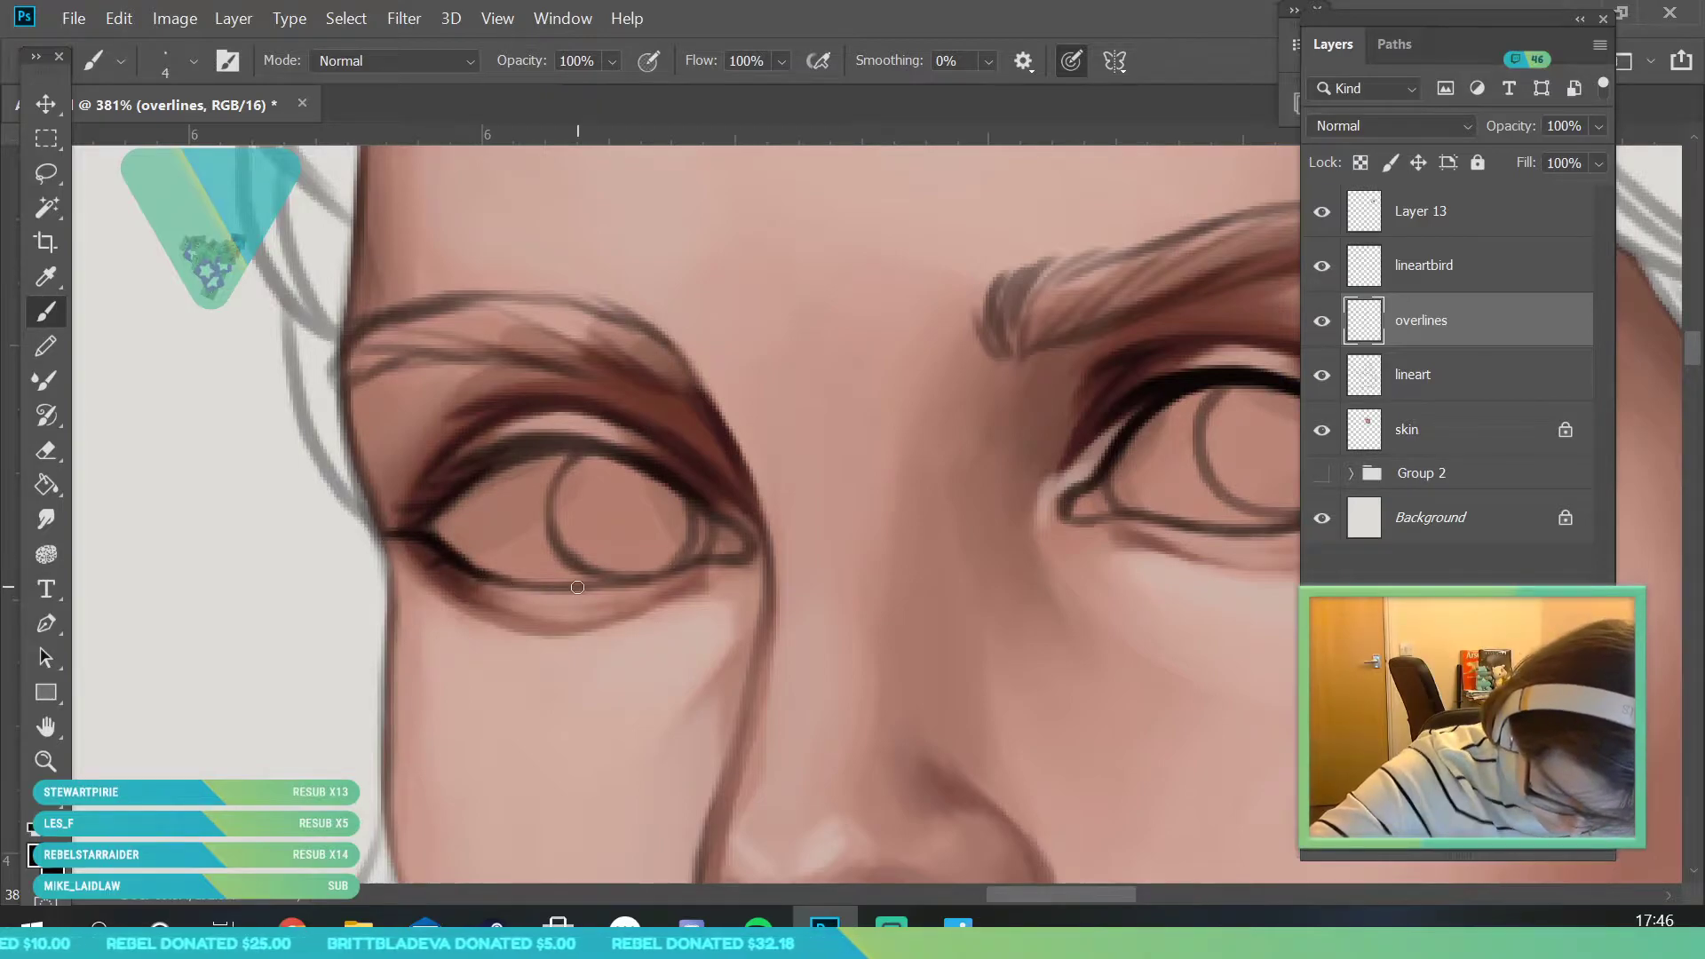
mouse_move(462, 493)
left_mouse_down()
mouse_move(420, 537)
mouse_move(551, 444)
mouse_move(467, 498)
mouse_move(590, 468)
mouse_move(407, 509)
mouse_move(500, 461)
mouse_move(413, 487)
mouse_move(457, 491)
mouse_move(567, 447)
mouse_move(535, 442)
mouse_move(458, 472)
mouse_move(712, 491)
left_mouse_up()
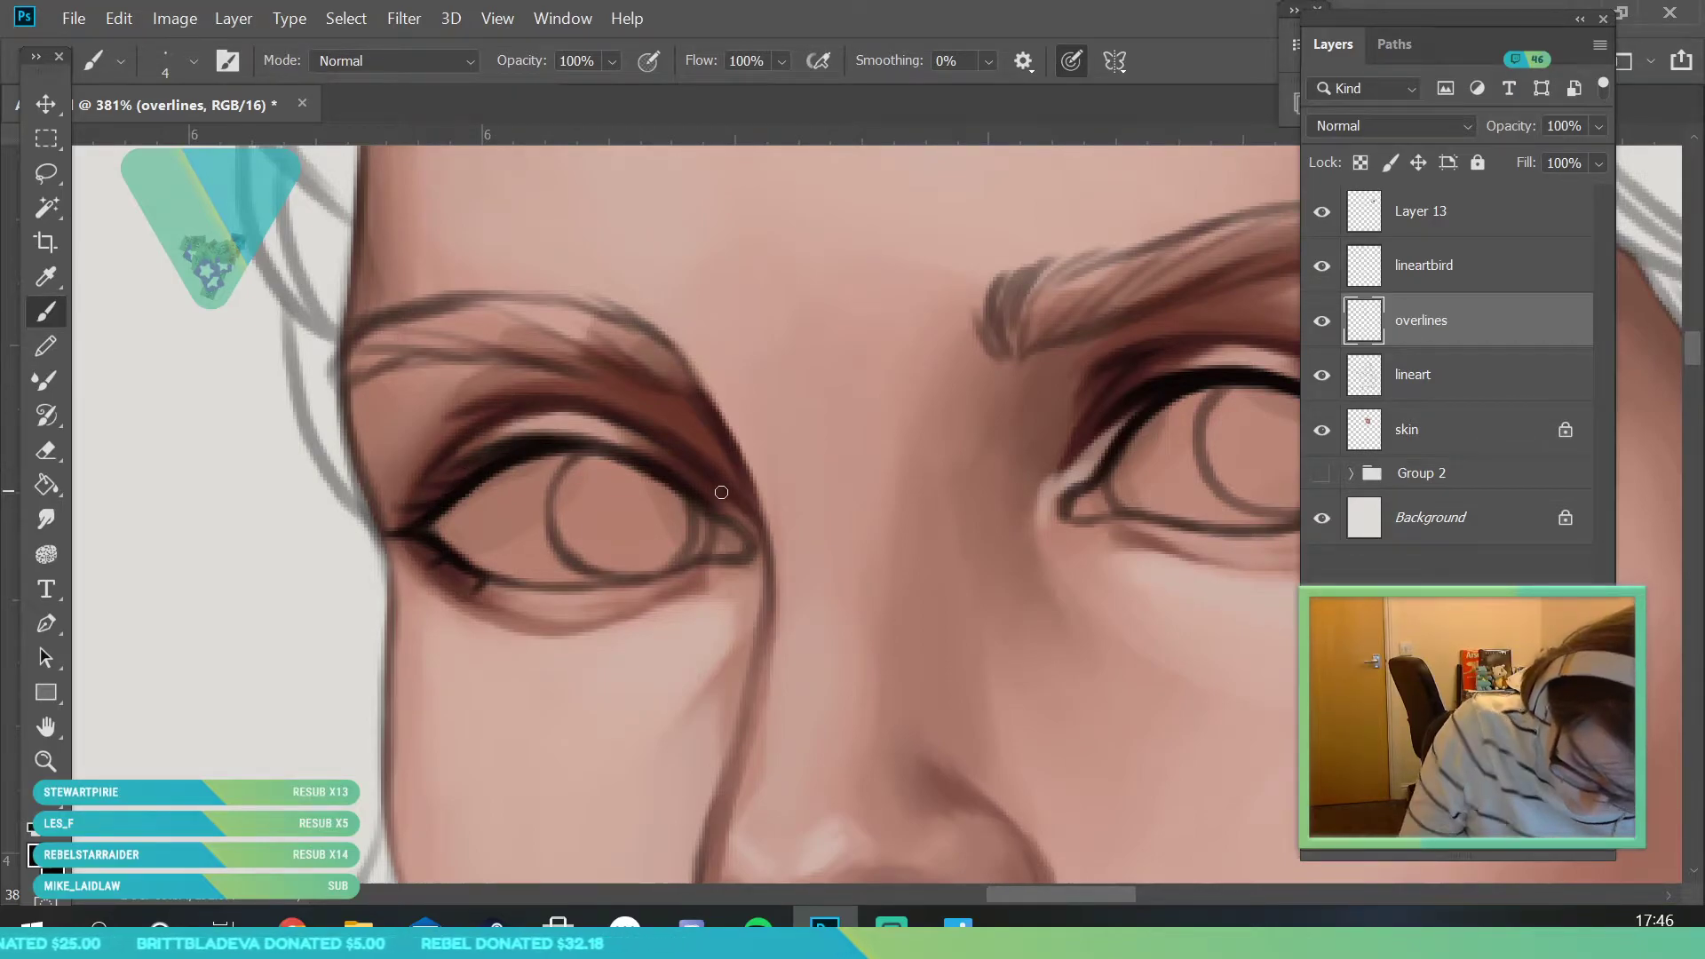
mouse_move(521, 450)
left_mouse_down()
mouse_move(639, 458)
mouse_move(552, 444)
left_mouse_up()
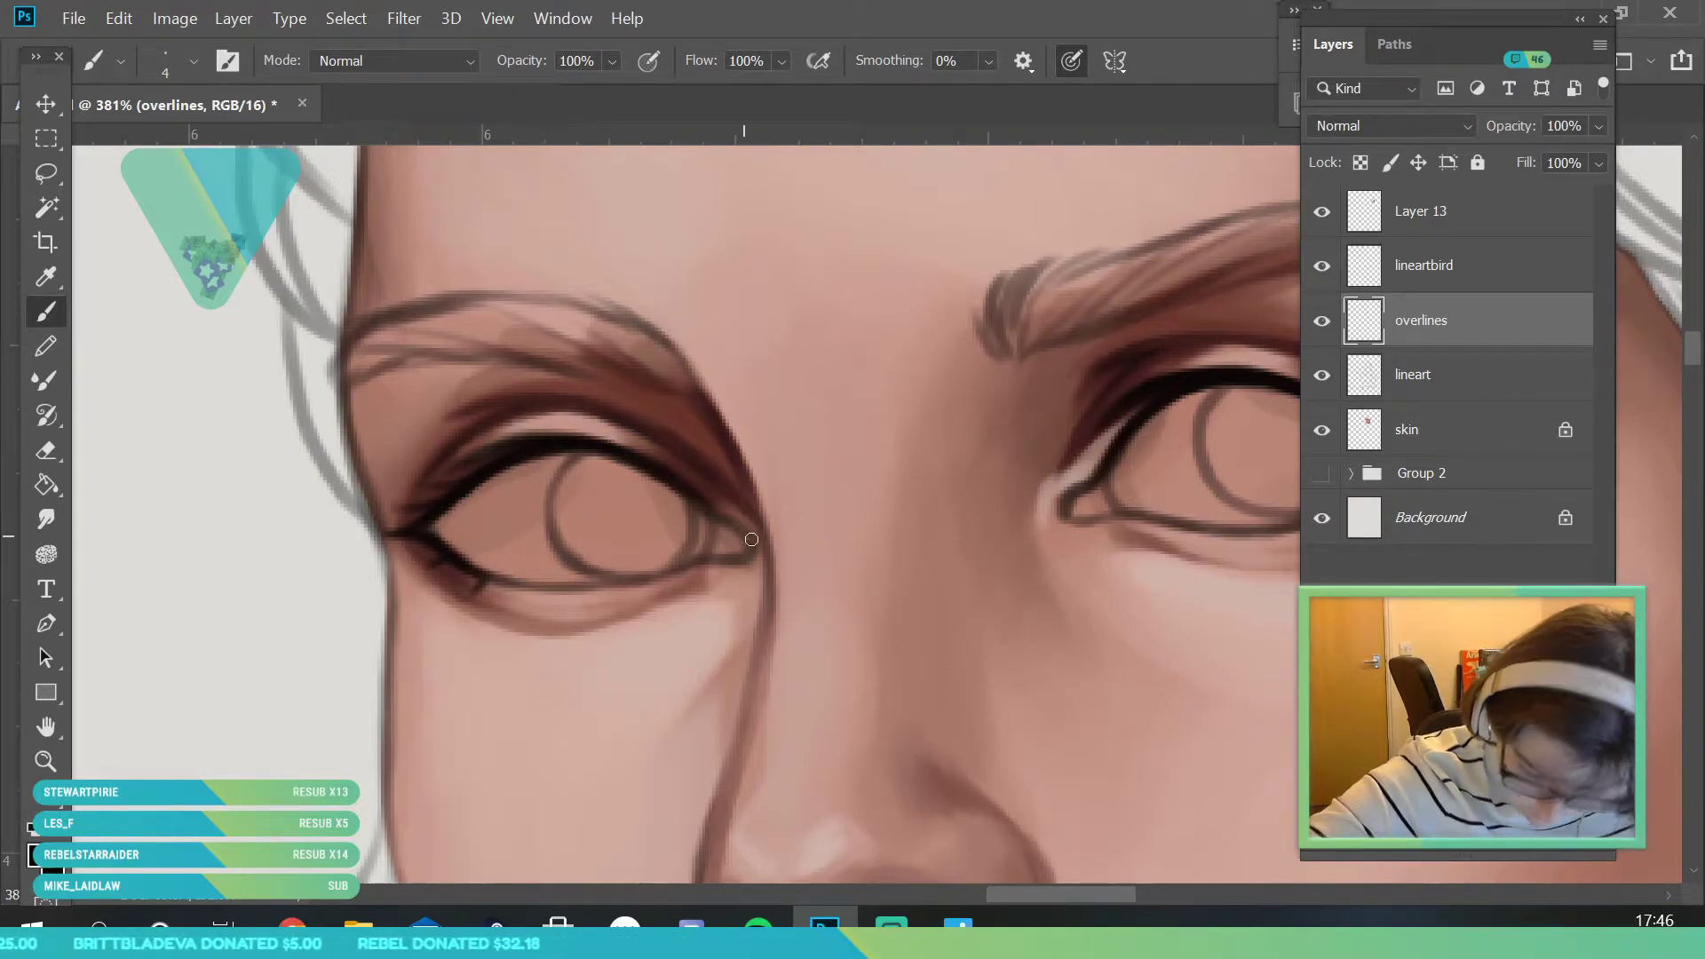
- Brush thin dark lines along the lower lids of both eyes, towards the inner corners, on the overlines layer
left_click(45, 761)
left_click_drag(391, 485, 266, 497)
left_click_drag(579, 551, 497, 569)
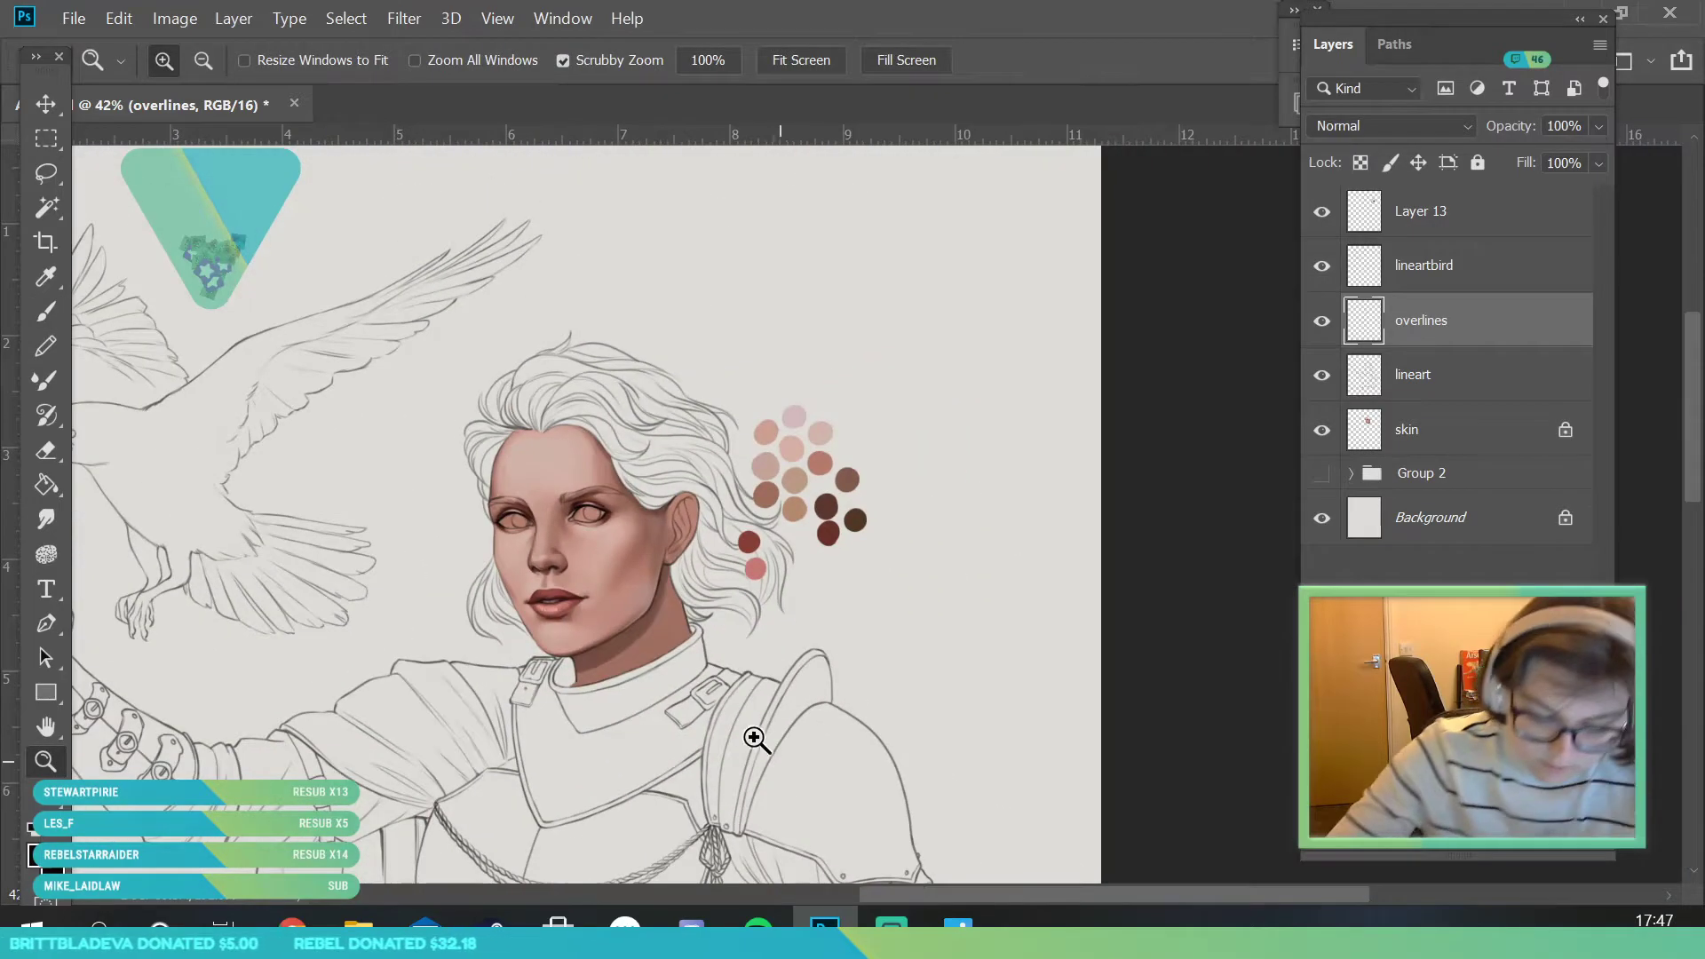
left_click_drag(635, 579, 592, 669)
scroll(595, 671, "up", 5)
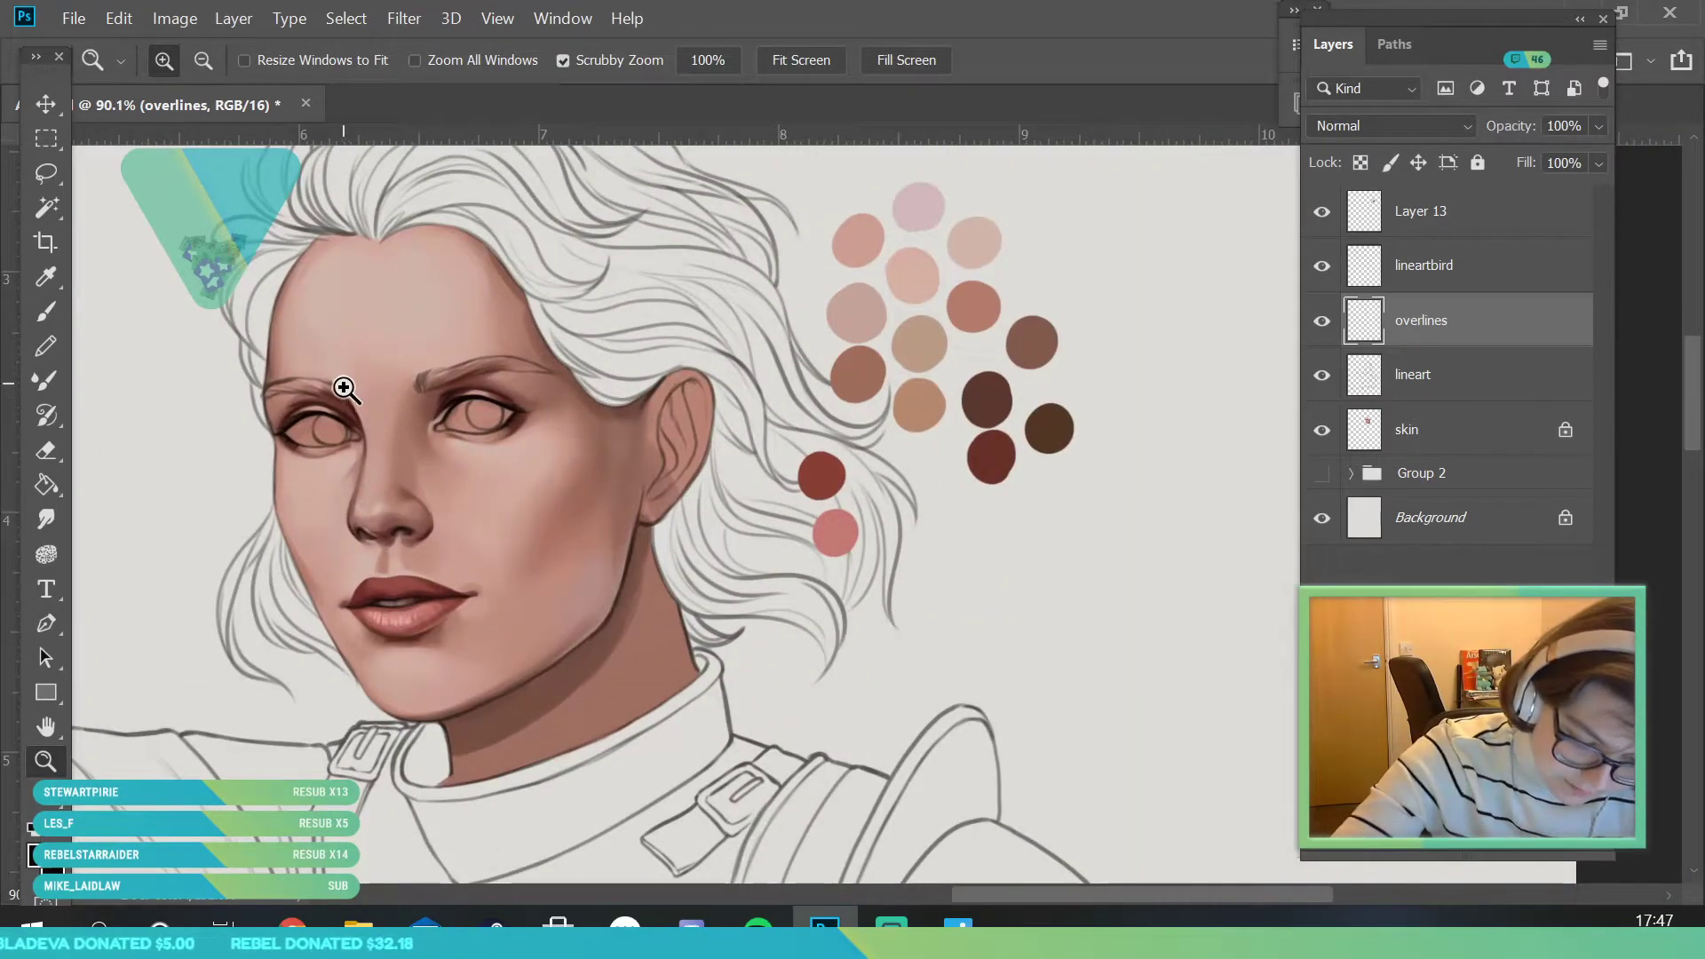
scroll(355, 471, "up", 3)
key("i")
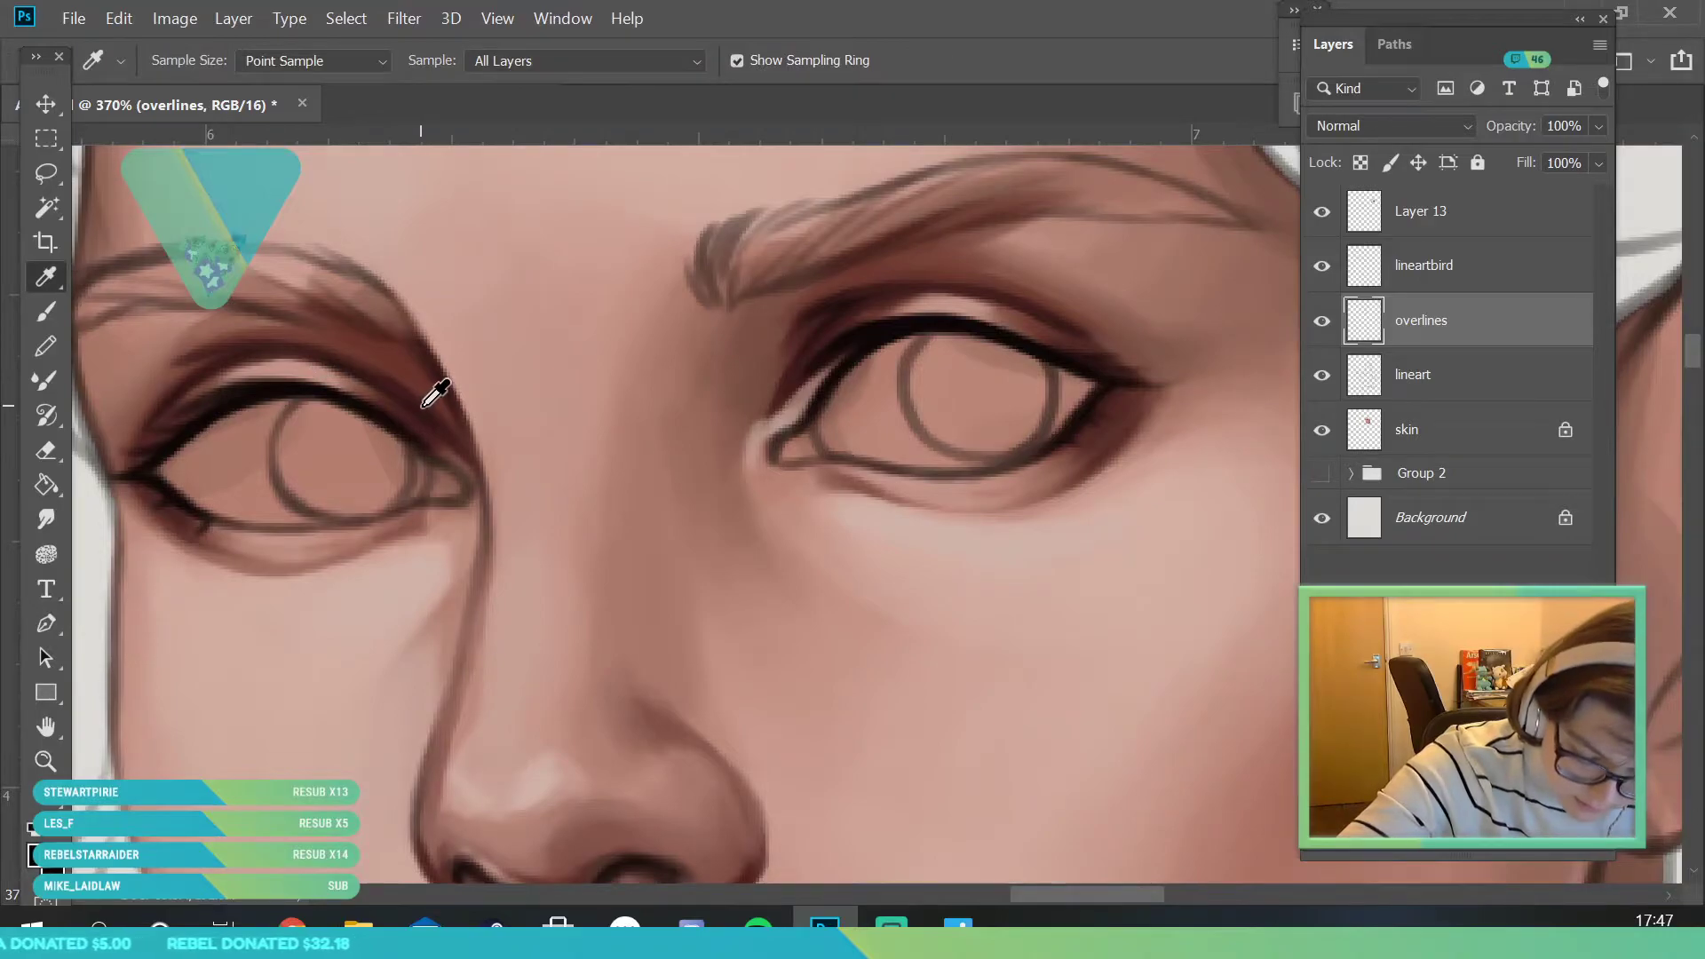
key("b")
left_click_drag(278, 529, 428, 501)
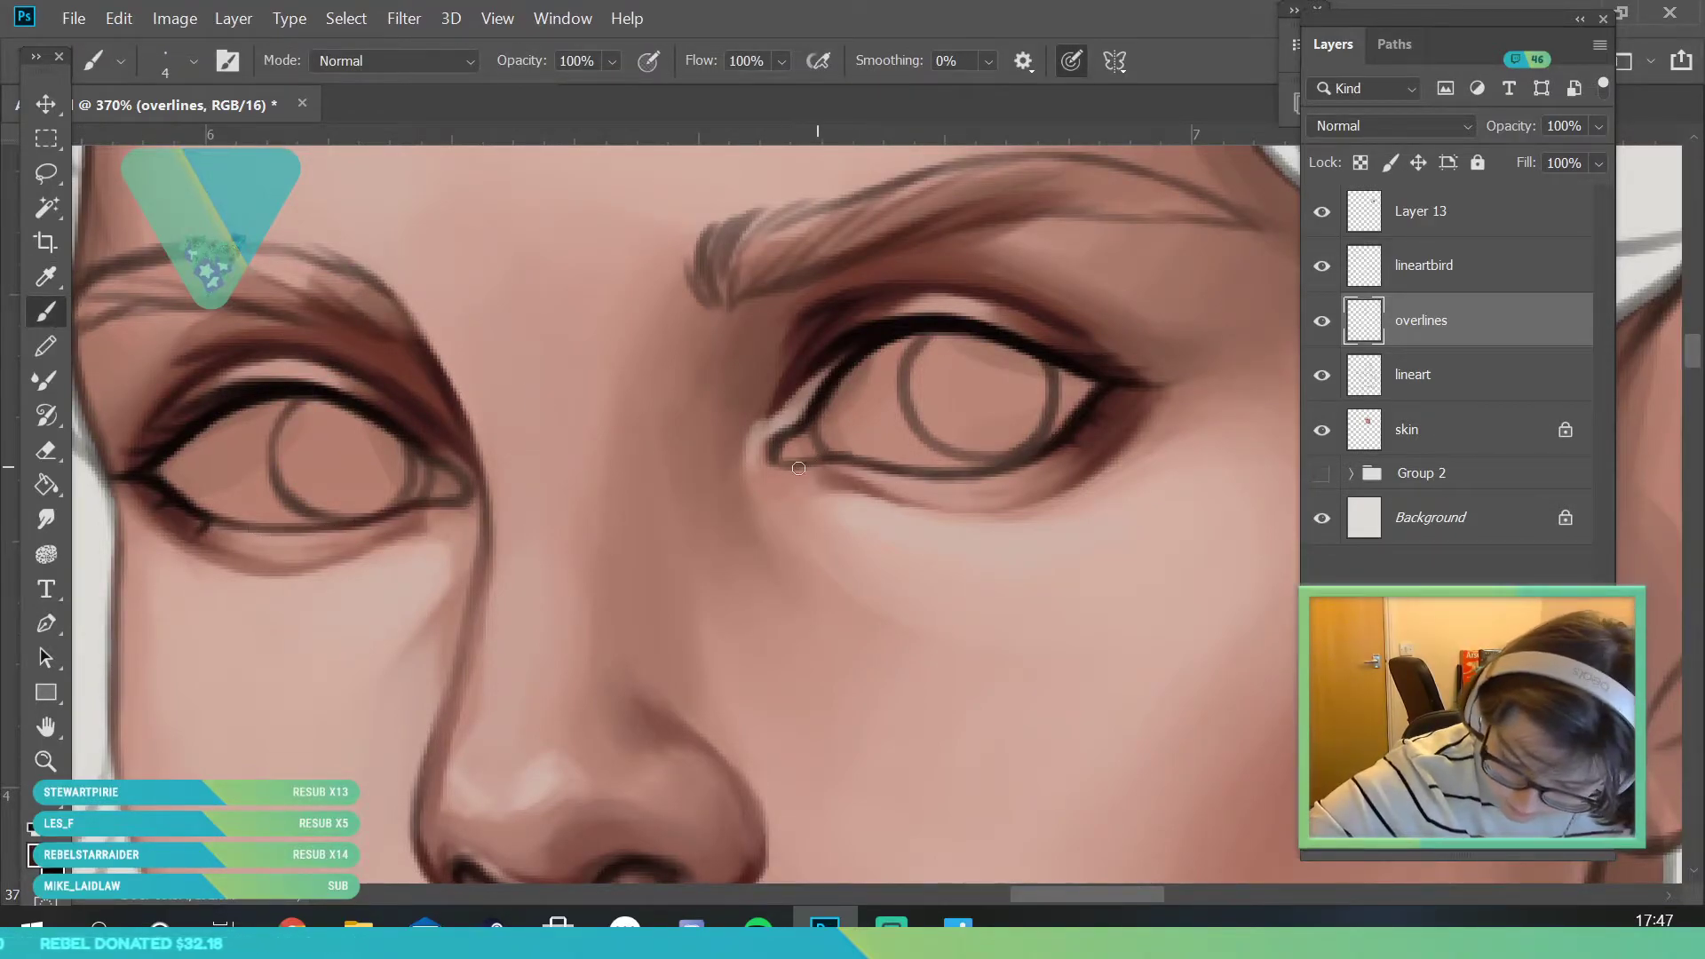
left_click_drag(816, 459, 879, 460)
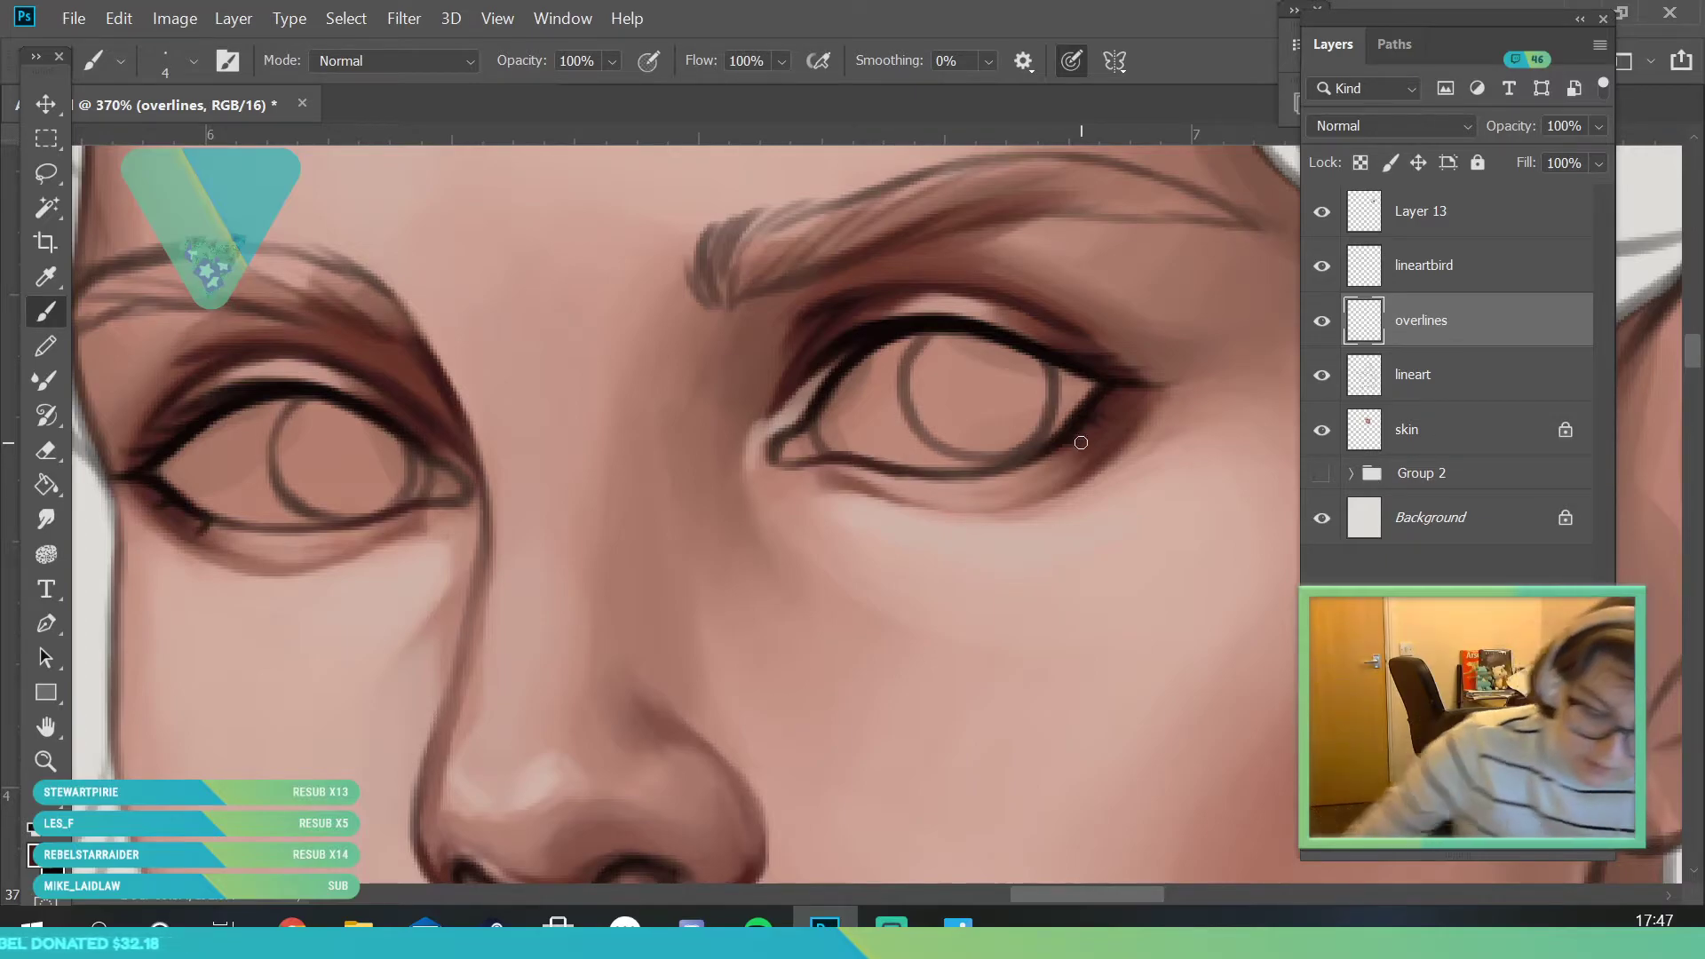
- On the skin layer, pick a dark muted red and paint in the inner corners of both eyes
left_click(1364, 430)
left_click(46, 276)
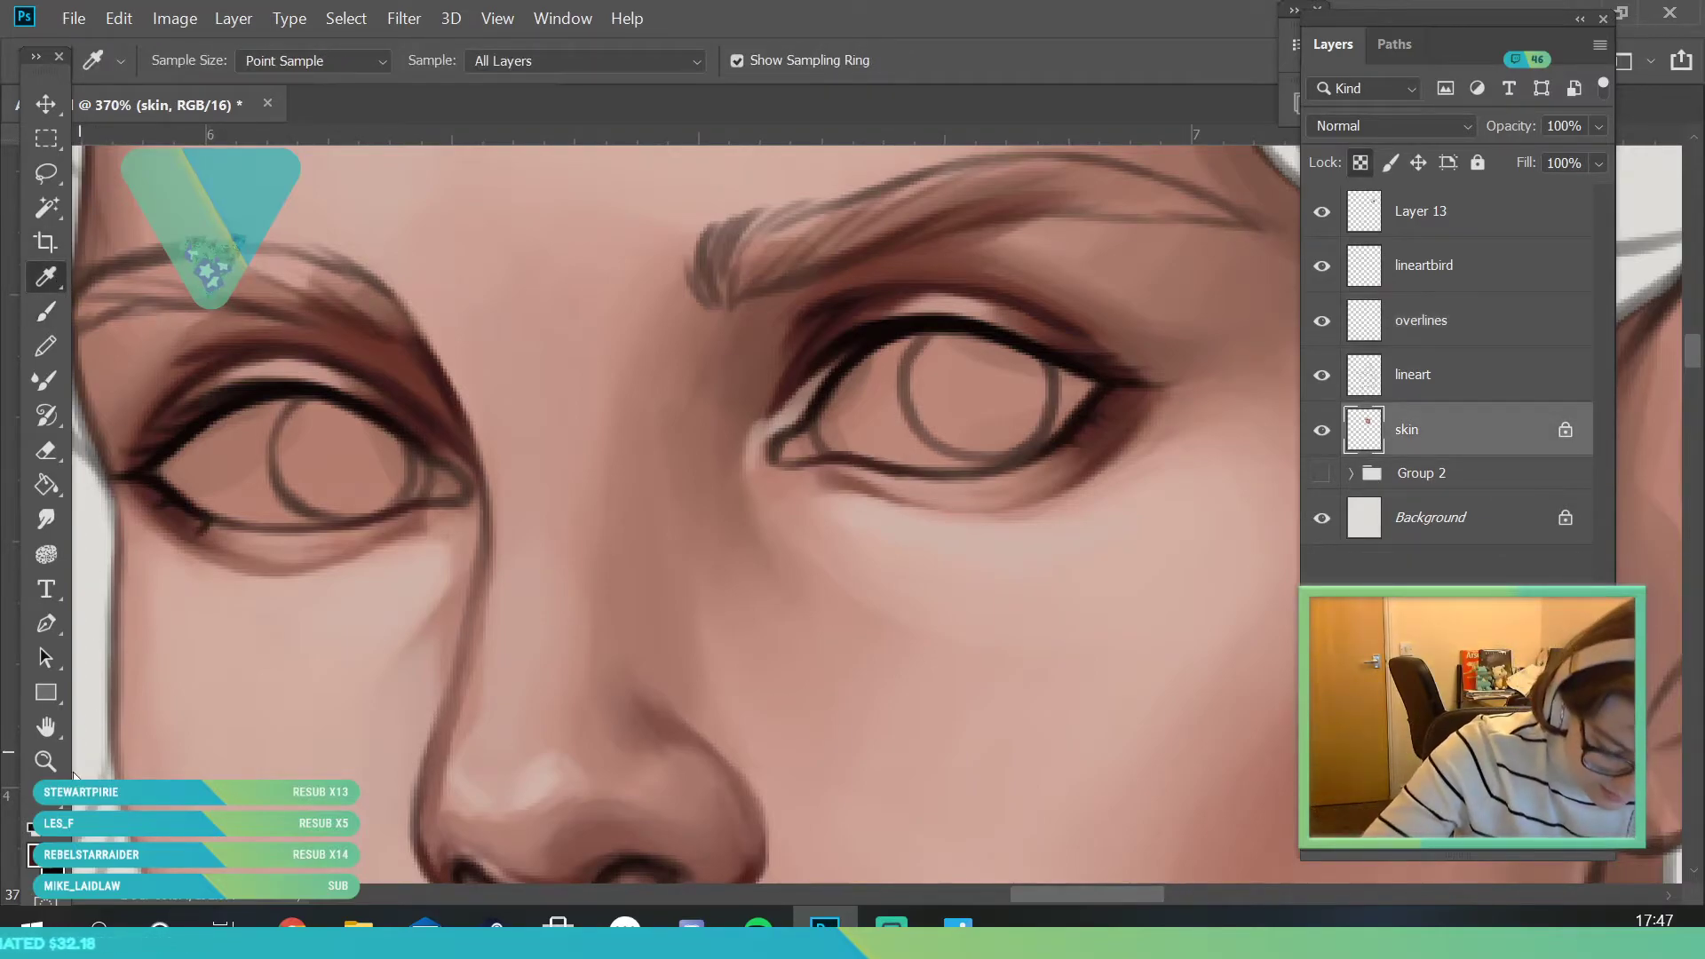
left_click(66, 866)
mouse_move(1048, 388)
left_mouse_down()
mouse_move(1063, 354)
mouse_move(1050, 377)
left_mouse_up()
left_click(1464, 158)
left_click(1467, 156)
key("b")
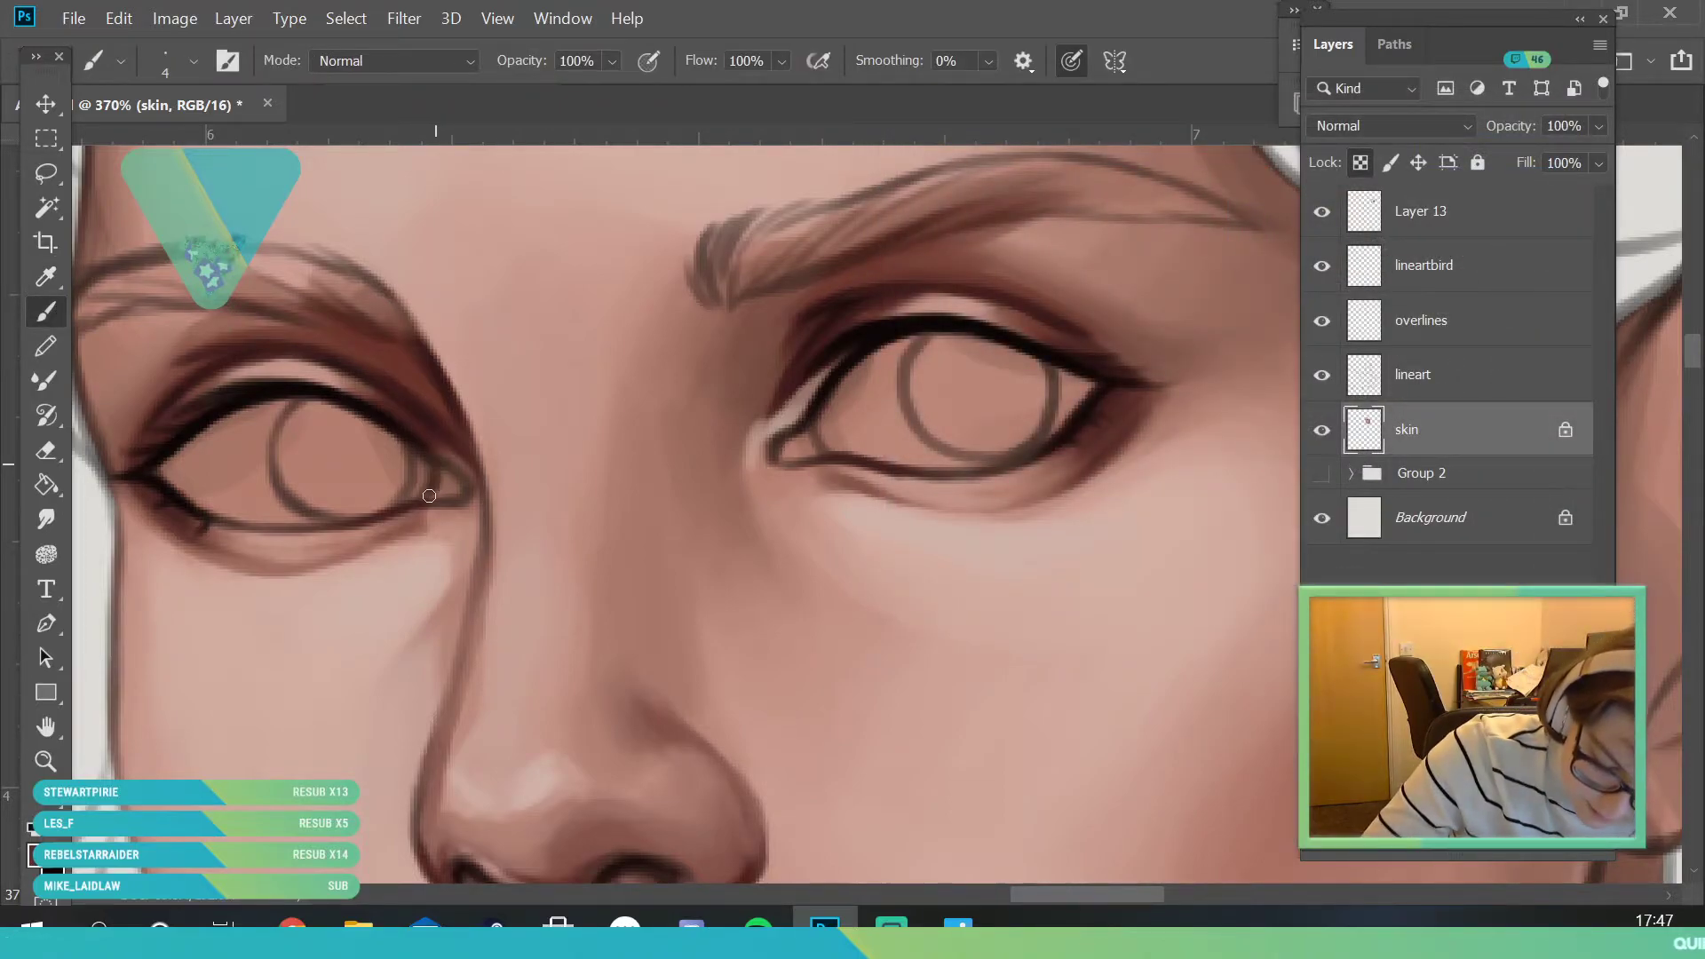
mouse_move(440, 495)
left_mouse_down()
mouse_move(429, 505)
mouse_move(433, 465)
left_mouse_up()
mouse_move(800, 426)
left_mouse_down()
mouse_move(787, 451)
mouse_move(804, 441)
left_mouse_up()
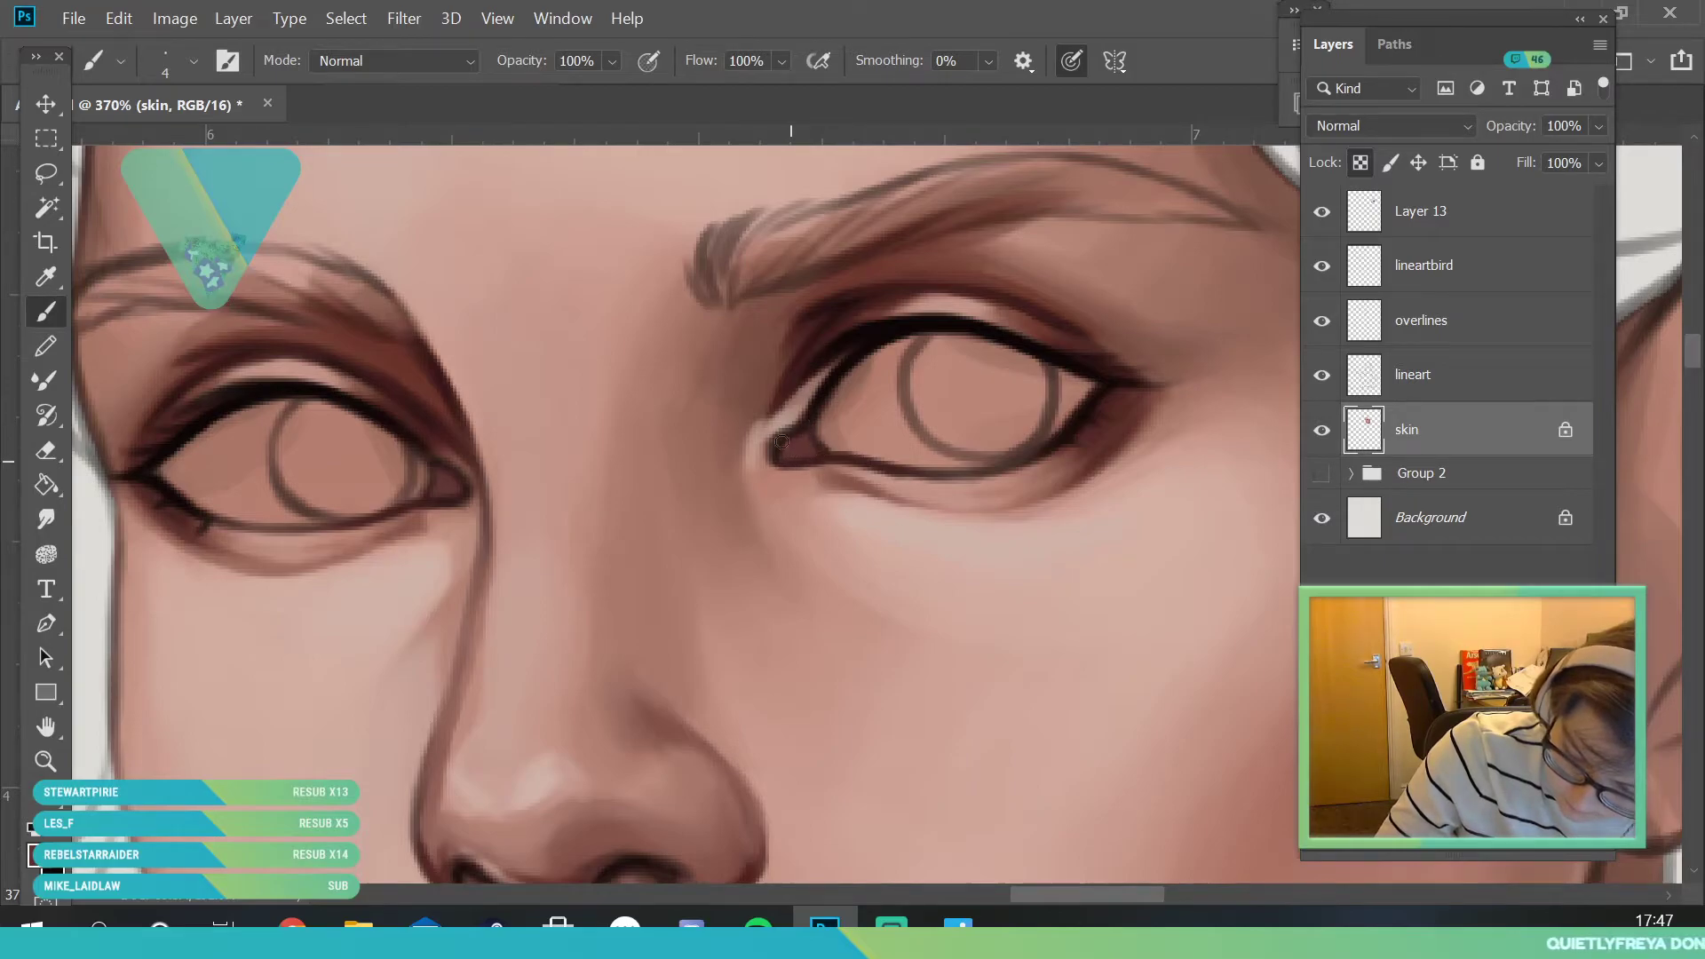
- Pick a lighter muted red and dab highlights into the inner corners of both eyes
left_click(36, 854)
left_click_drag(1043, 316, 1024, 317)
left_click(1468, 153)
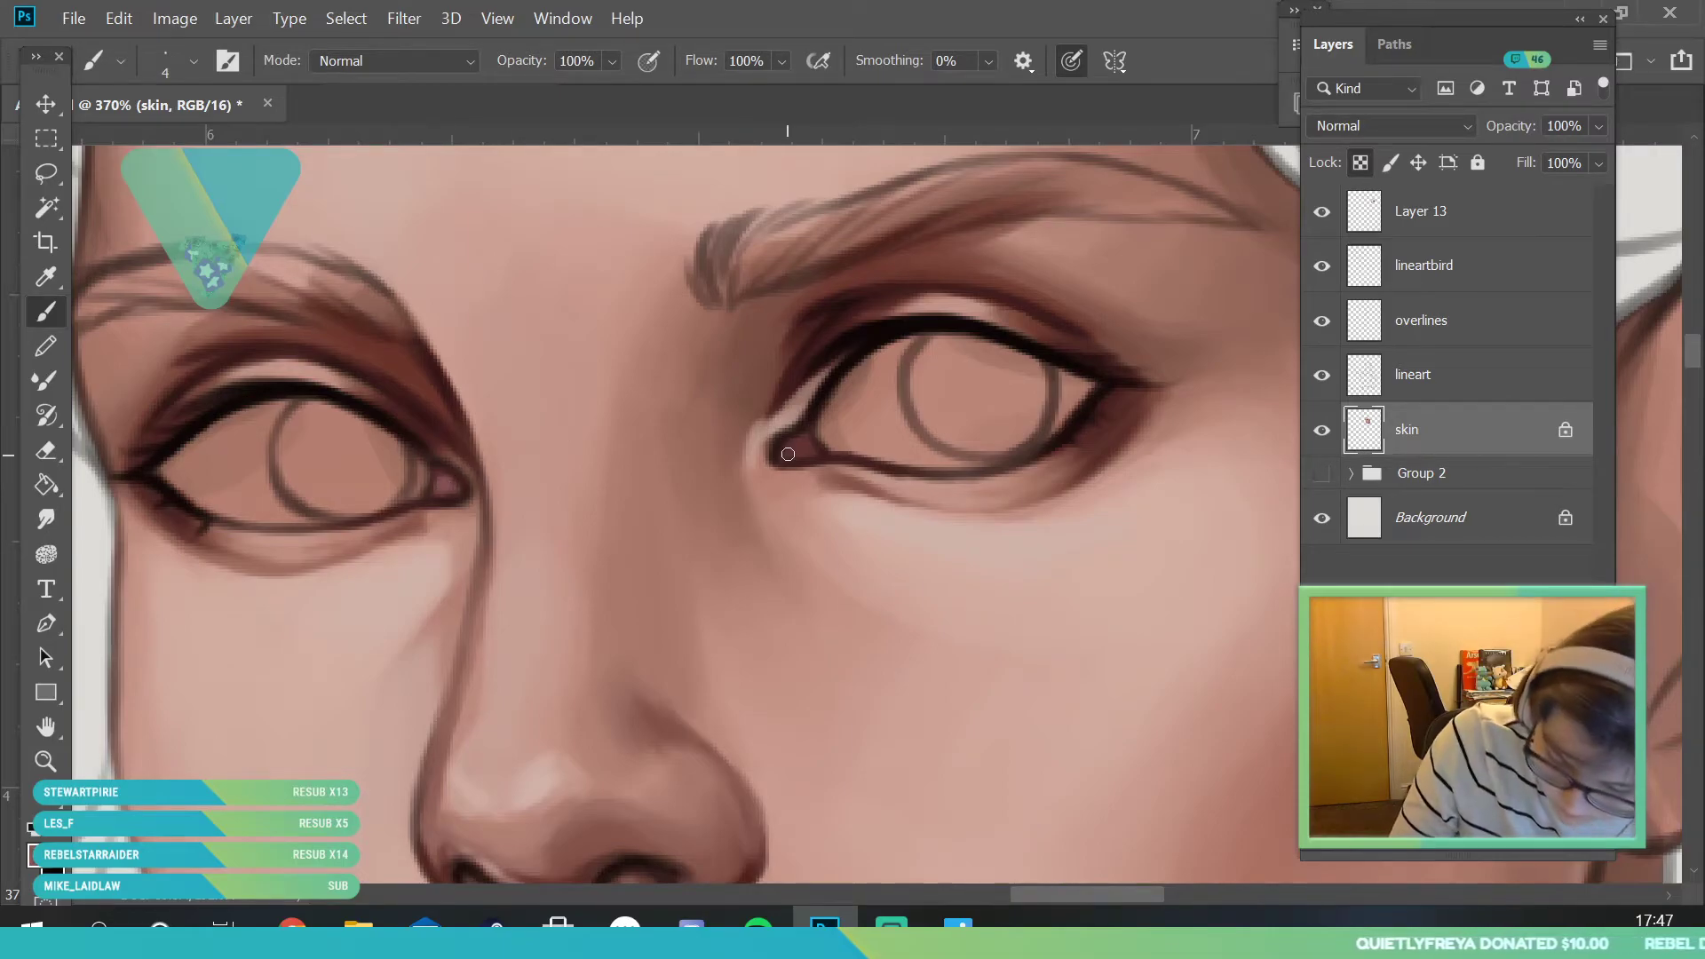
left_click(45, 761)
left_click_drag(381, 504, 259, 803)
left_click_drag(489, 654, 483, 641)
scroll(482, 642, "up", 4)
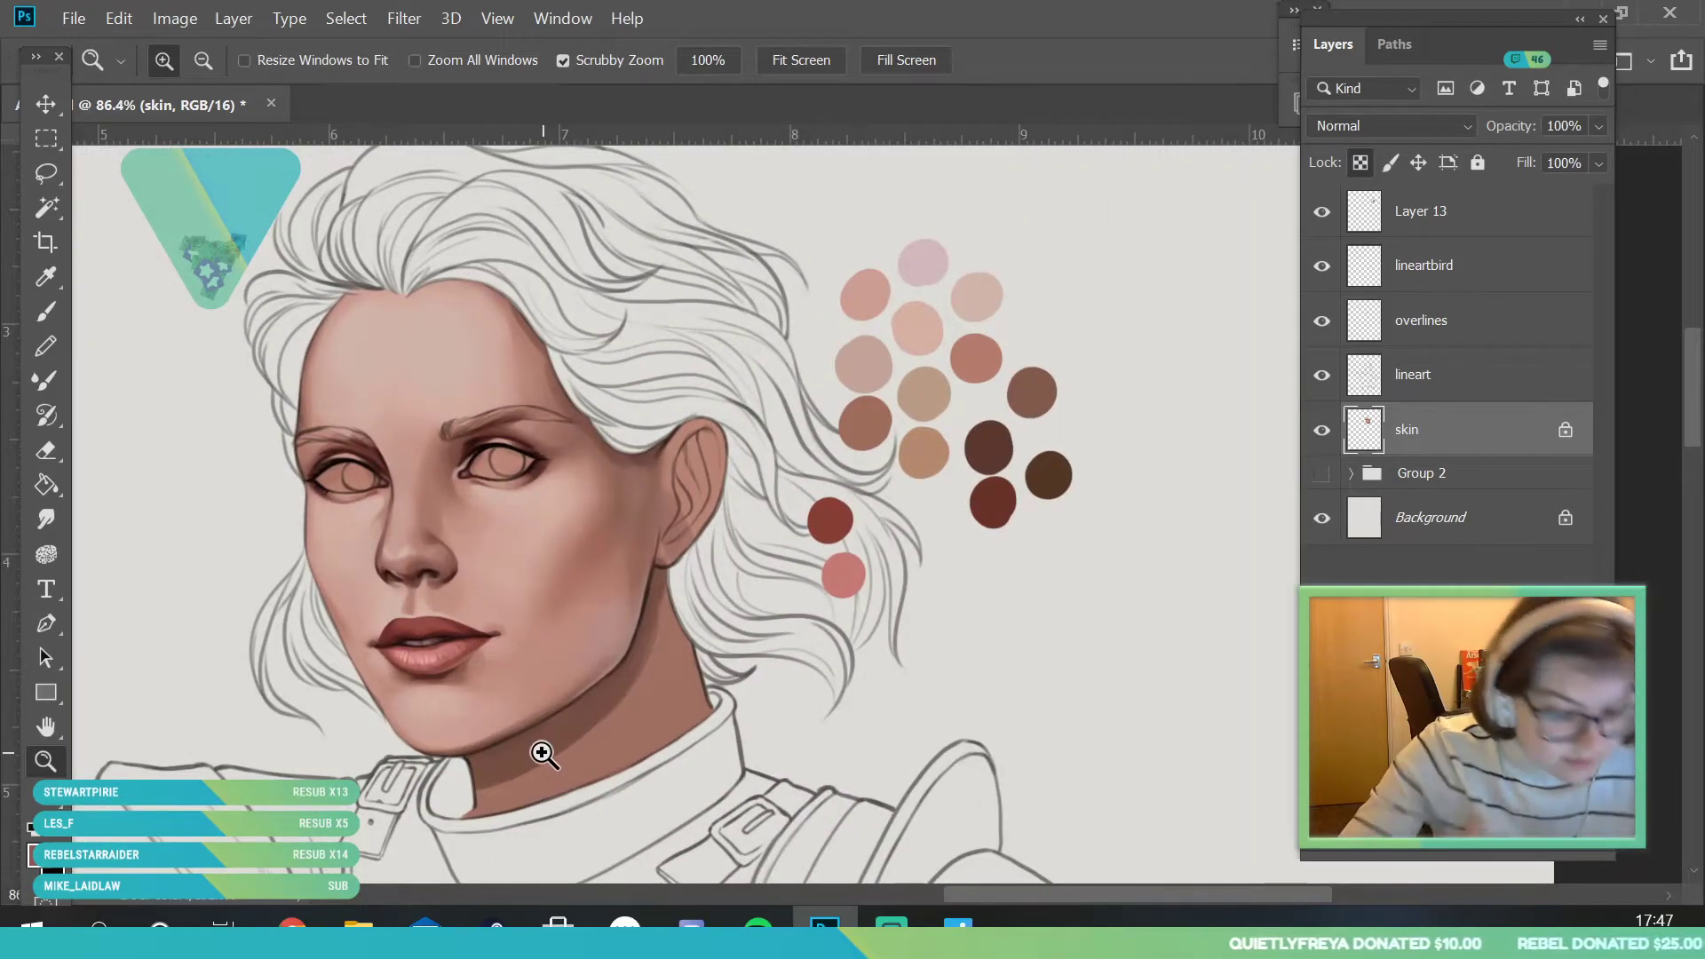
scroll(507, 483, "down", 4)
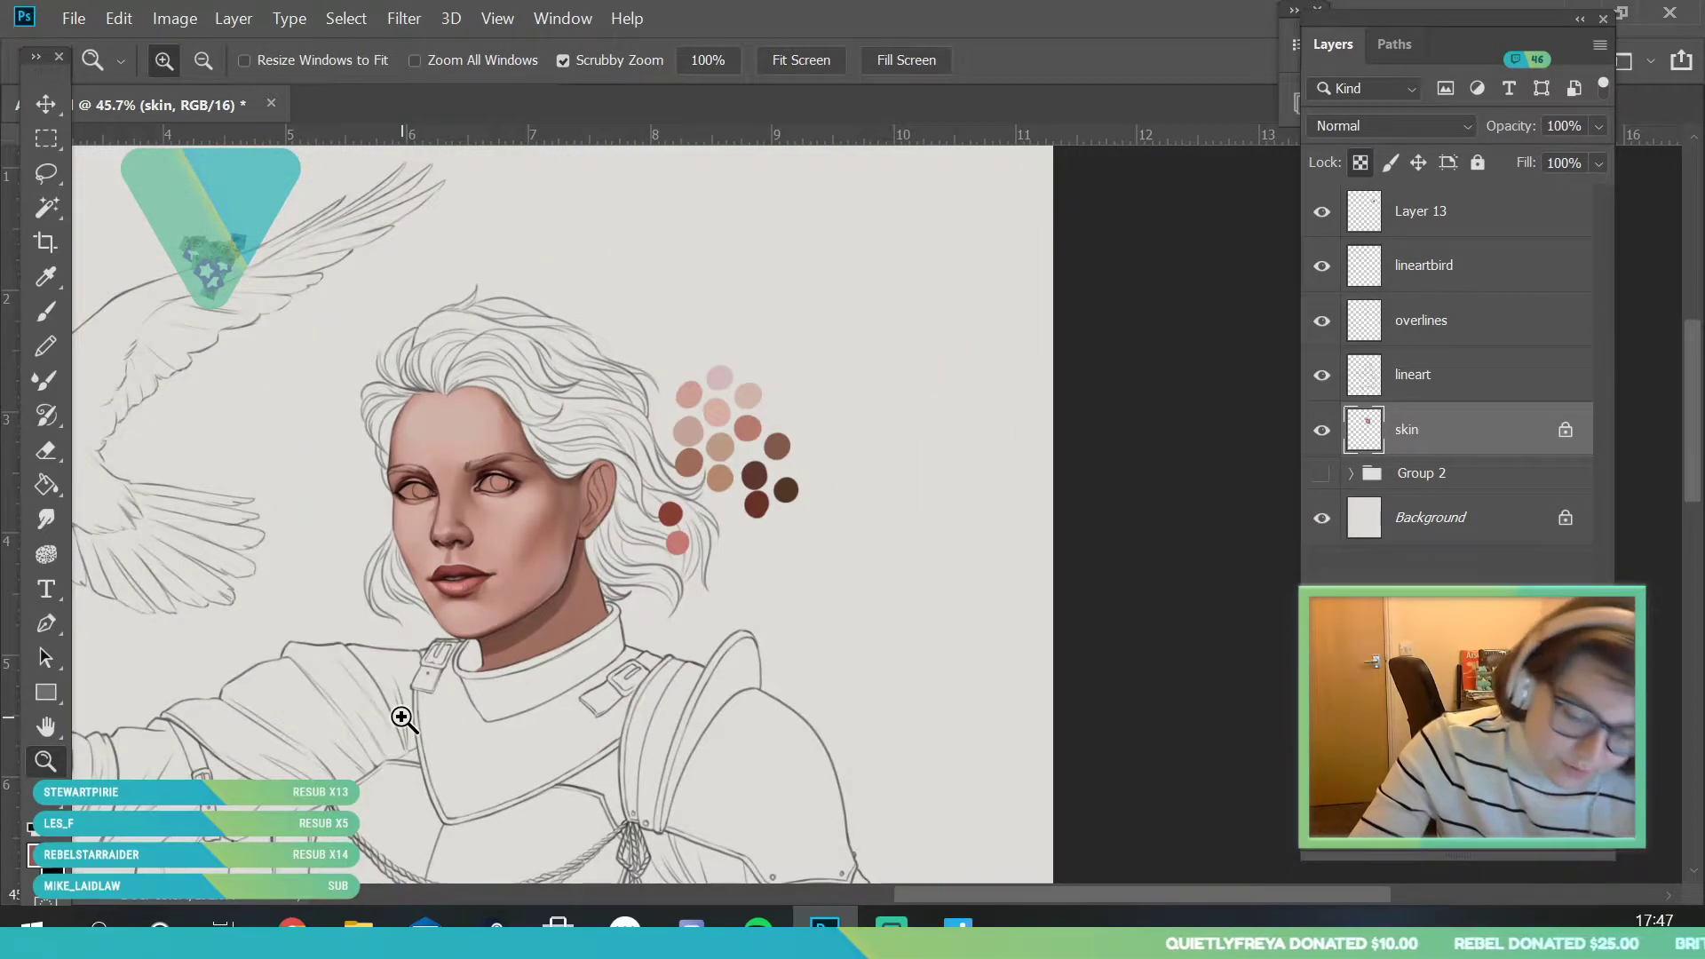
scroll(560, 647, "up", 5)
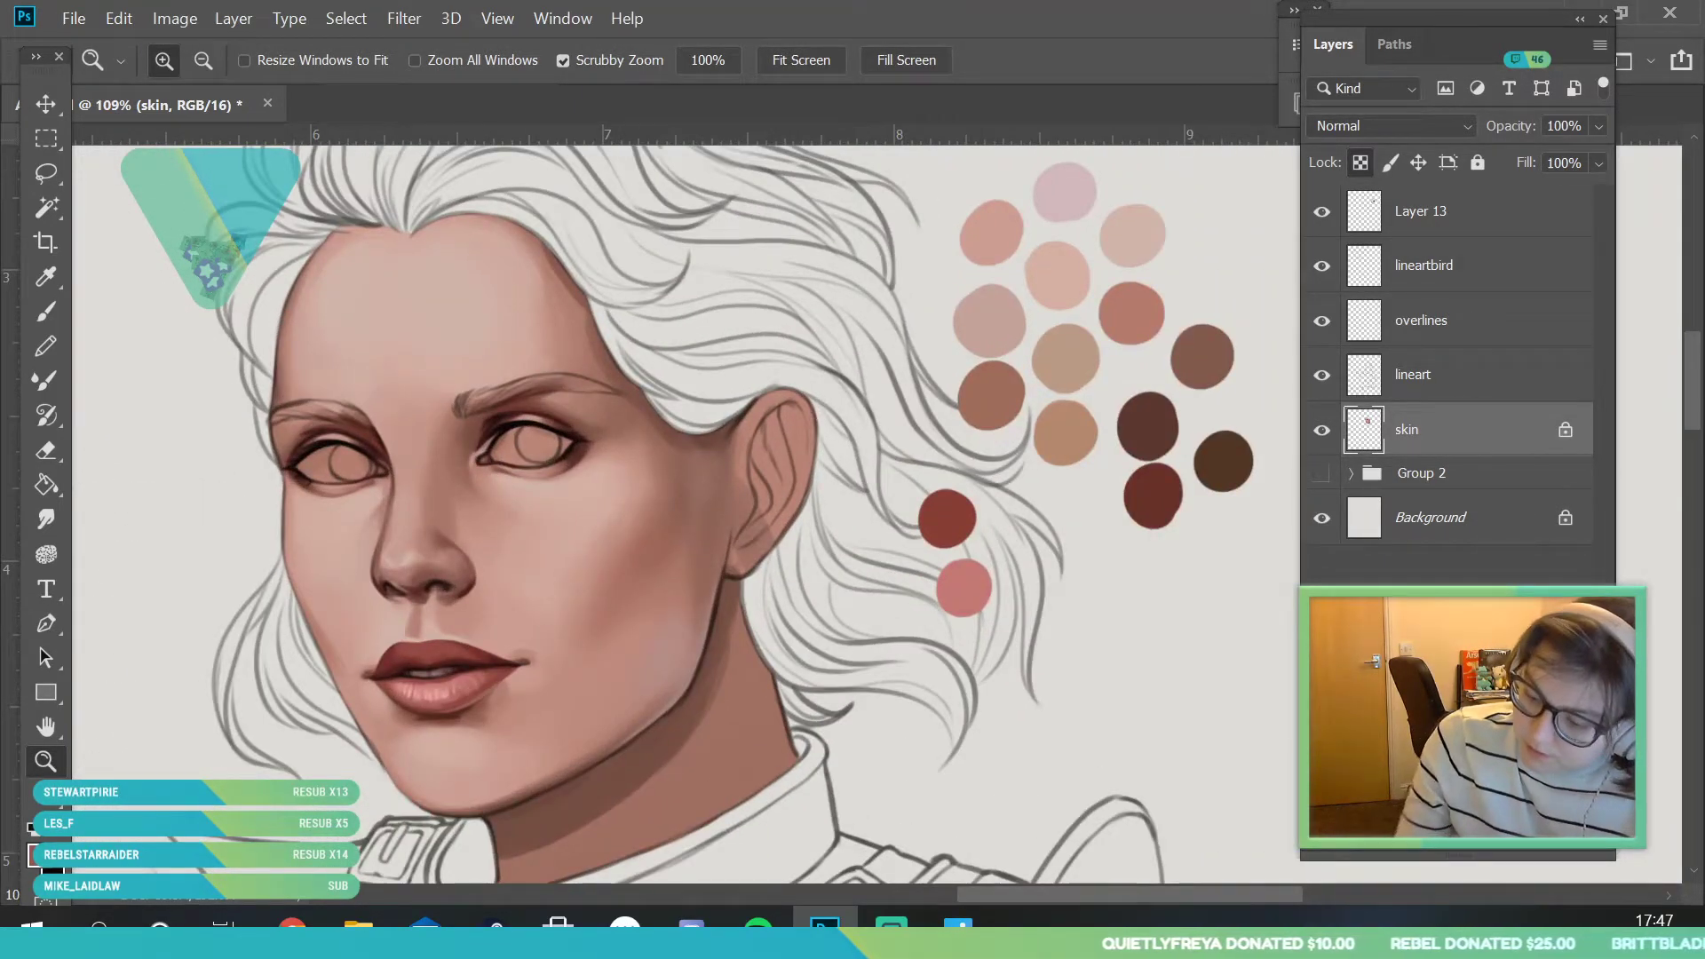
- Add a new empty layer directly above the skin layer
left_click(1535, 838)
right_click(1468, 441)
left_click(1510, 431)
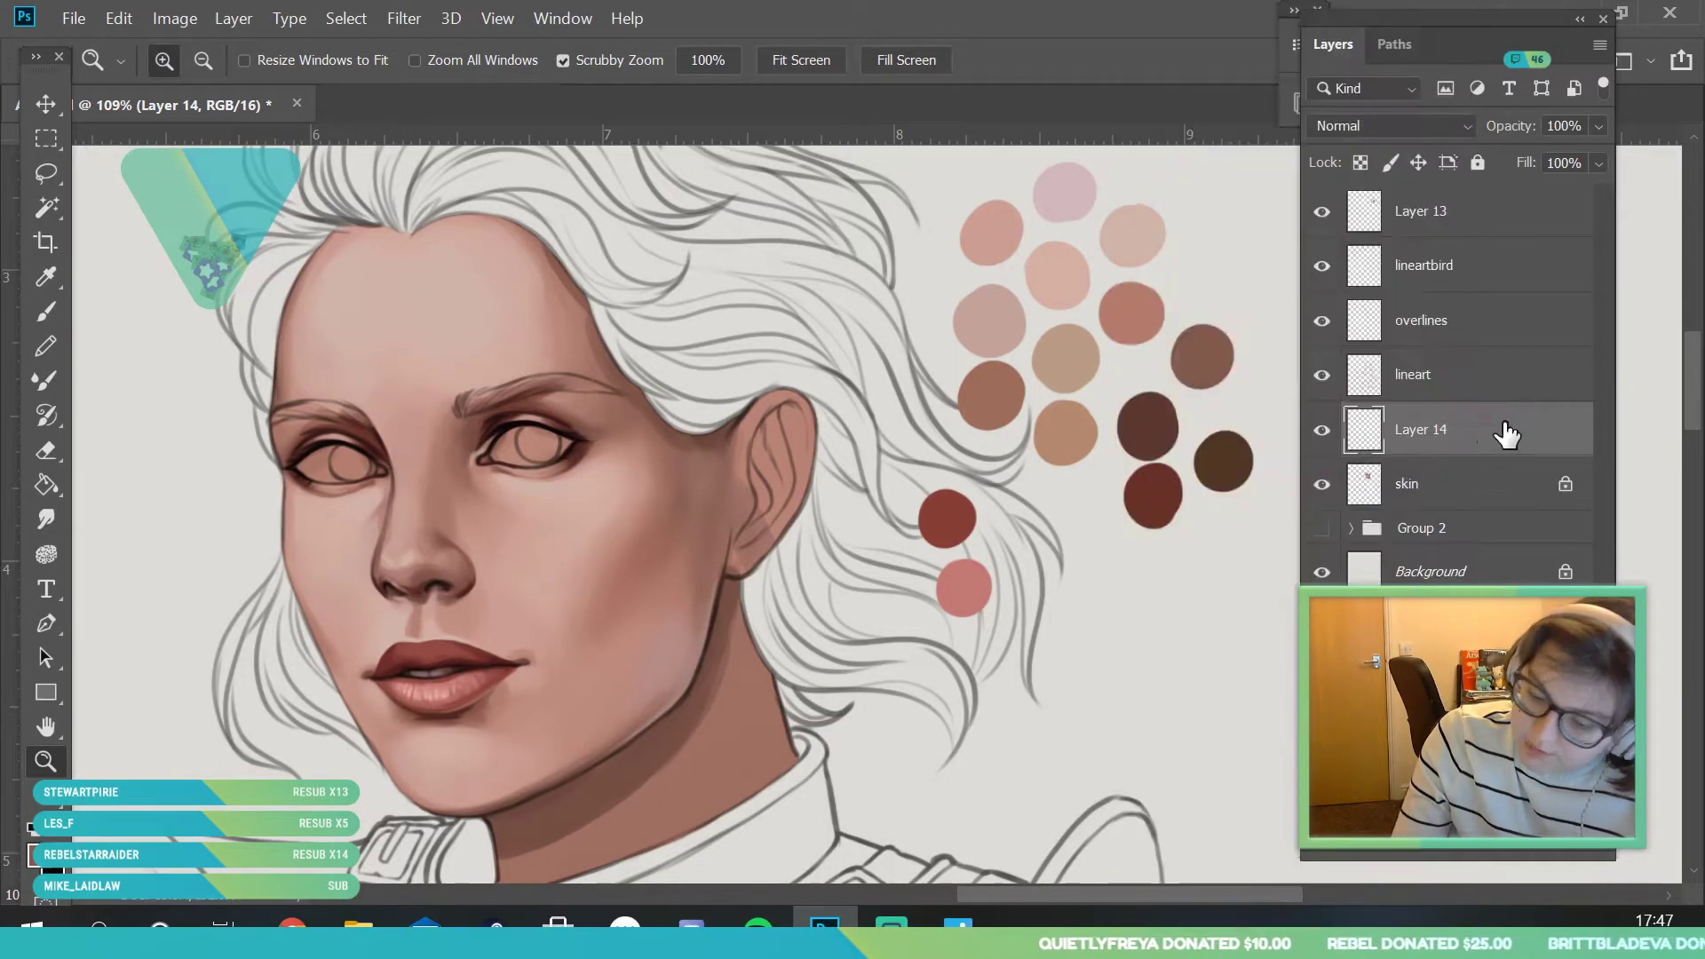
- On the new layer, pick a dark plum colour with hue 350, set the brush size to 12 px and fill the left-hand eyeball
scroll(476, 544, "up", 5)
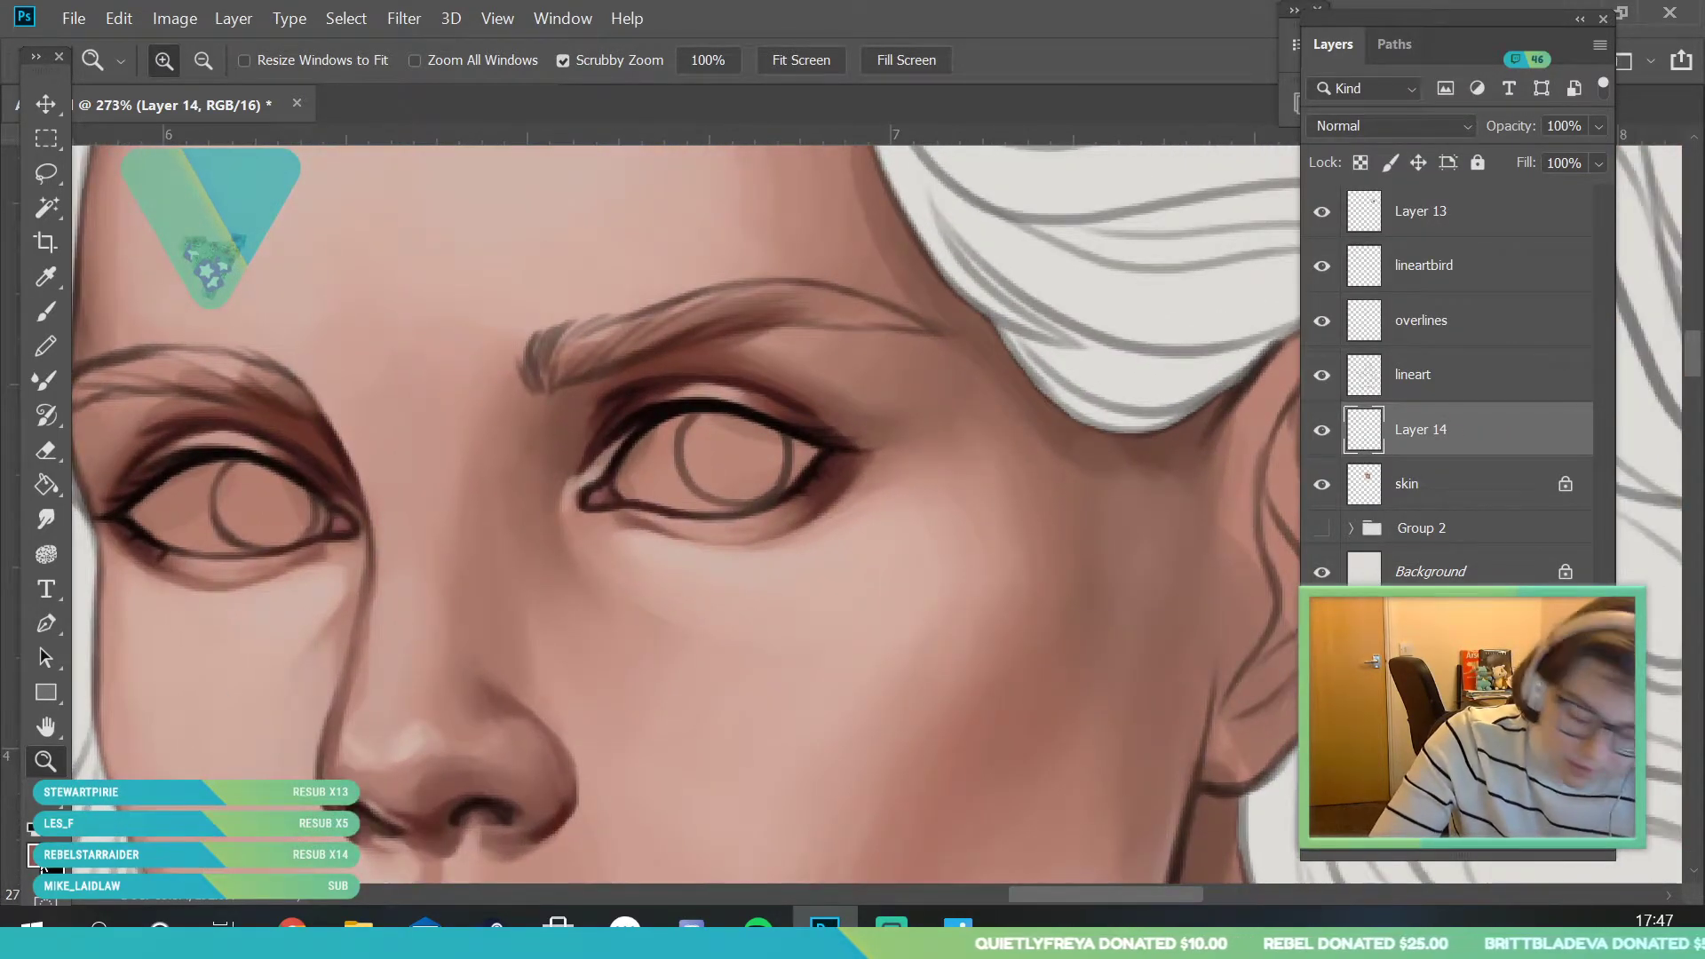
left_click(40, 855)
left_click_drag(1276, 165, 1276, 170)
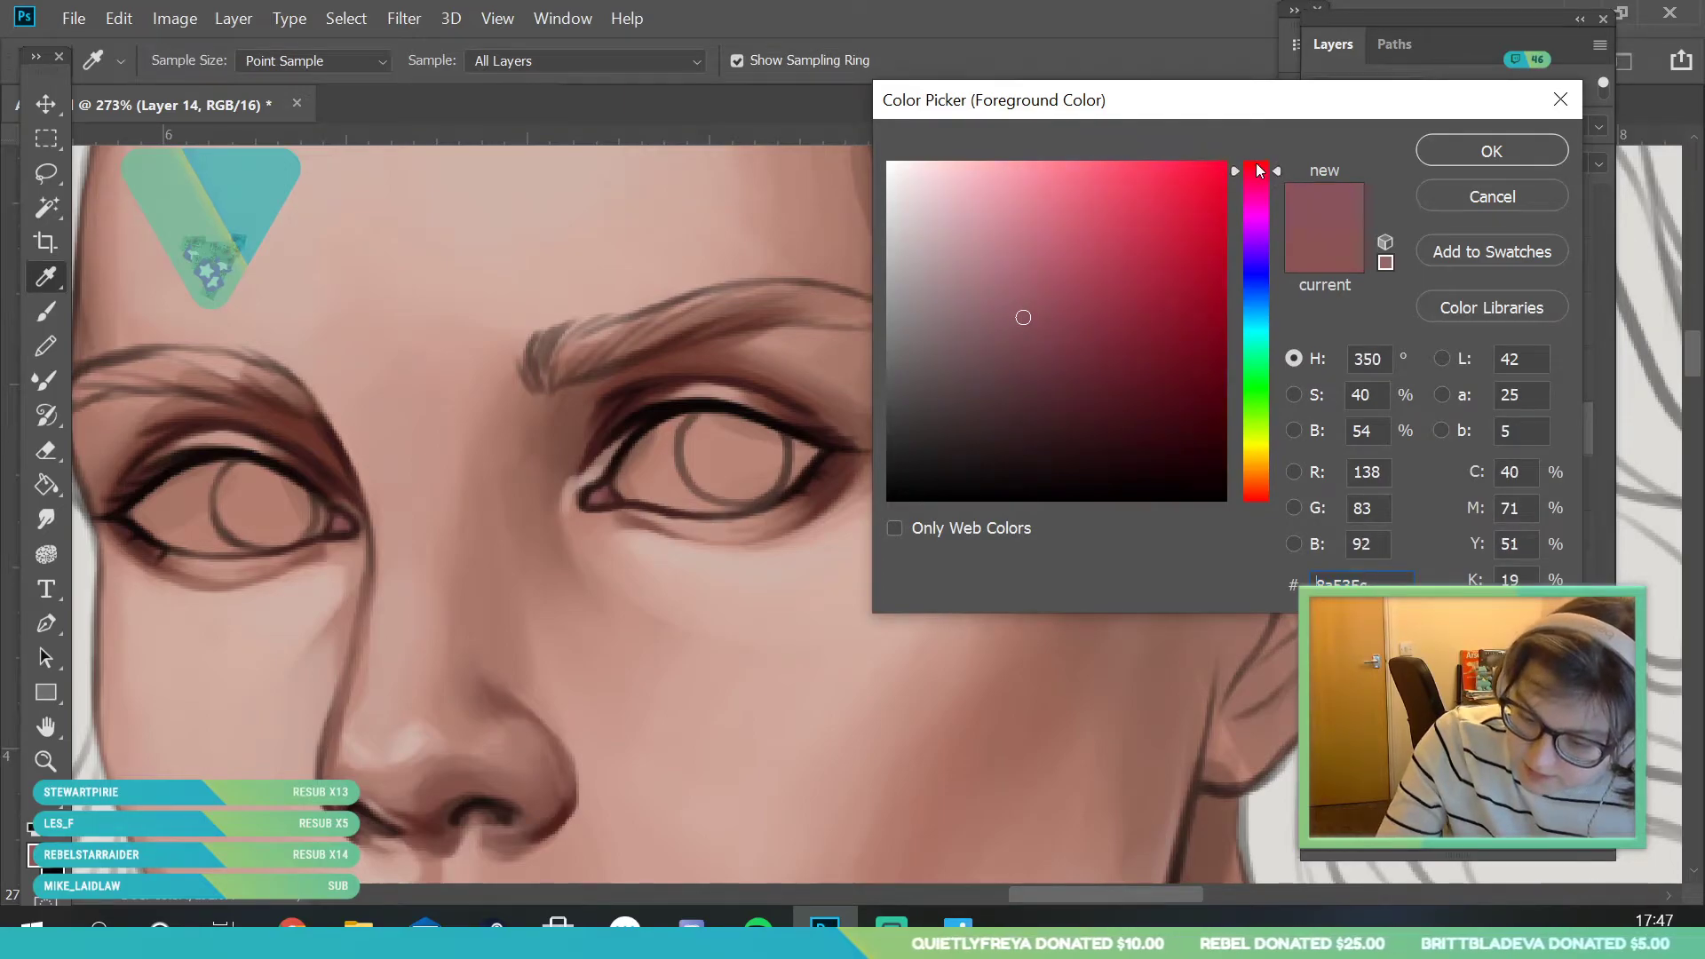
mouse_move(1020, 385)
left_mouse_down()
mouse_move(1046, 426)
mouse_move(1029, 422)
left_mouse_up()
left_click(1464, 154)
left_click(47, 314)
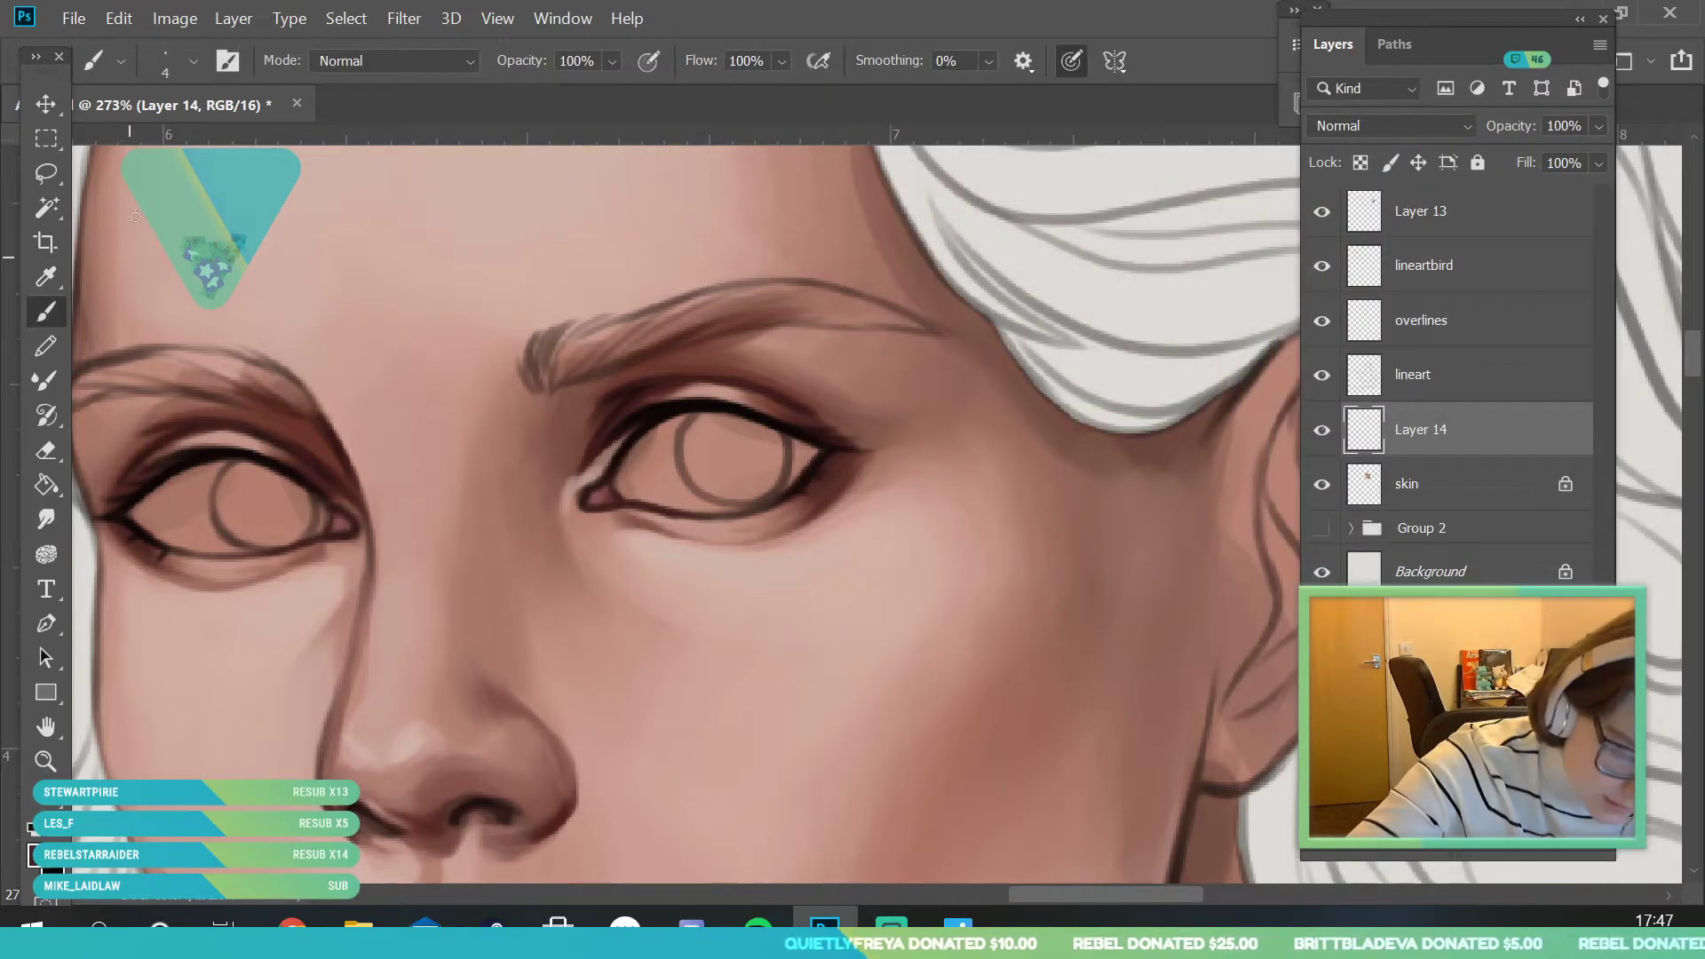
left_click(192, 60)
key("Return")
mouse_move(125, 518)
left_mouse_down()
mouse_move(228, 539)
mouse_move(321, 526)
left_mouse_up()
mouse_move(180, 497)
left_mouse_down()
mouse_move(145, 518)
mouse_move(273, 481)
mouse_move(320, 517)
mouse_move(207, 533)
mouse_move(253, 509)
mouse_move(186, 511)
left_mouse_up()
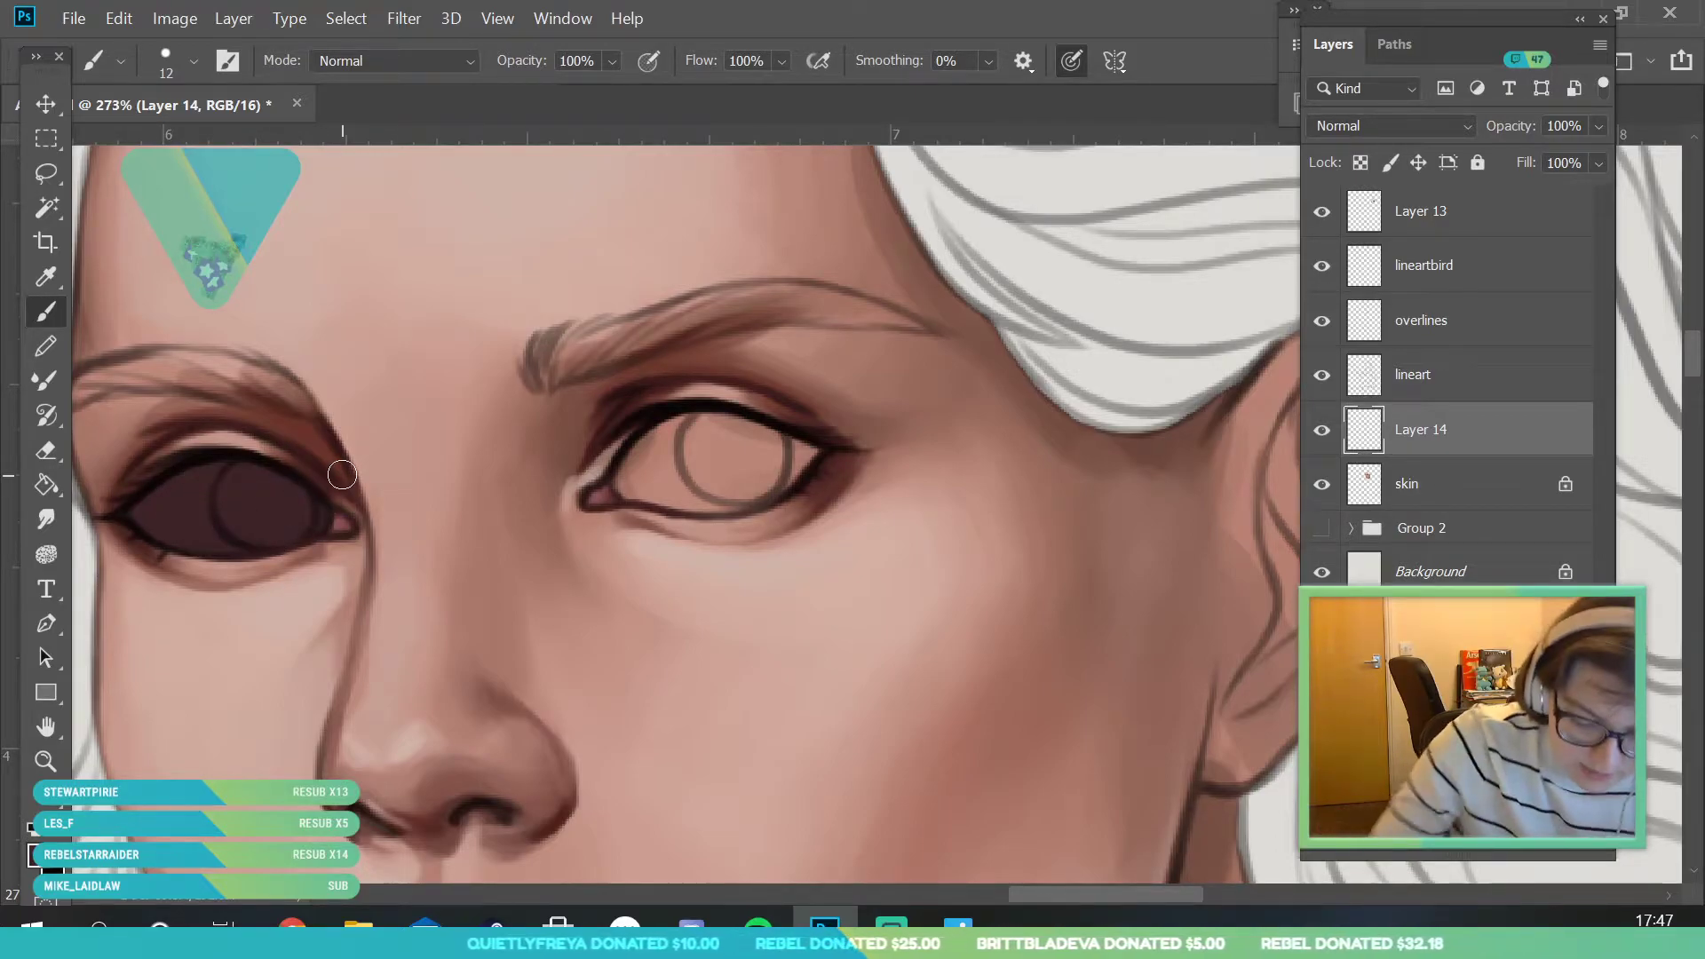
- Fill the right-hand eyeball with the same dark plum colour on the new layer
left_click_drag(626, 470, 688, 496)
mouse_move(780, 465)
left_mouse_down()
mouse_move(735, 489)
mouse_move(812, 459)
mouse_move(754, 496)
mouse_move(802, 469)
mouse_move(796, 451)
mouse_move(708, 420)
mouse_move(655, 441)
mouse_move(726, 426)
mouse_move(706, 474)
mouse_move(733, 488)
mouse_move(739, 467)
mouse_move(641, 488)
left_mouse_up()
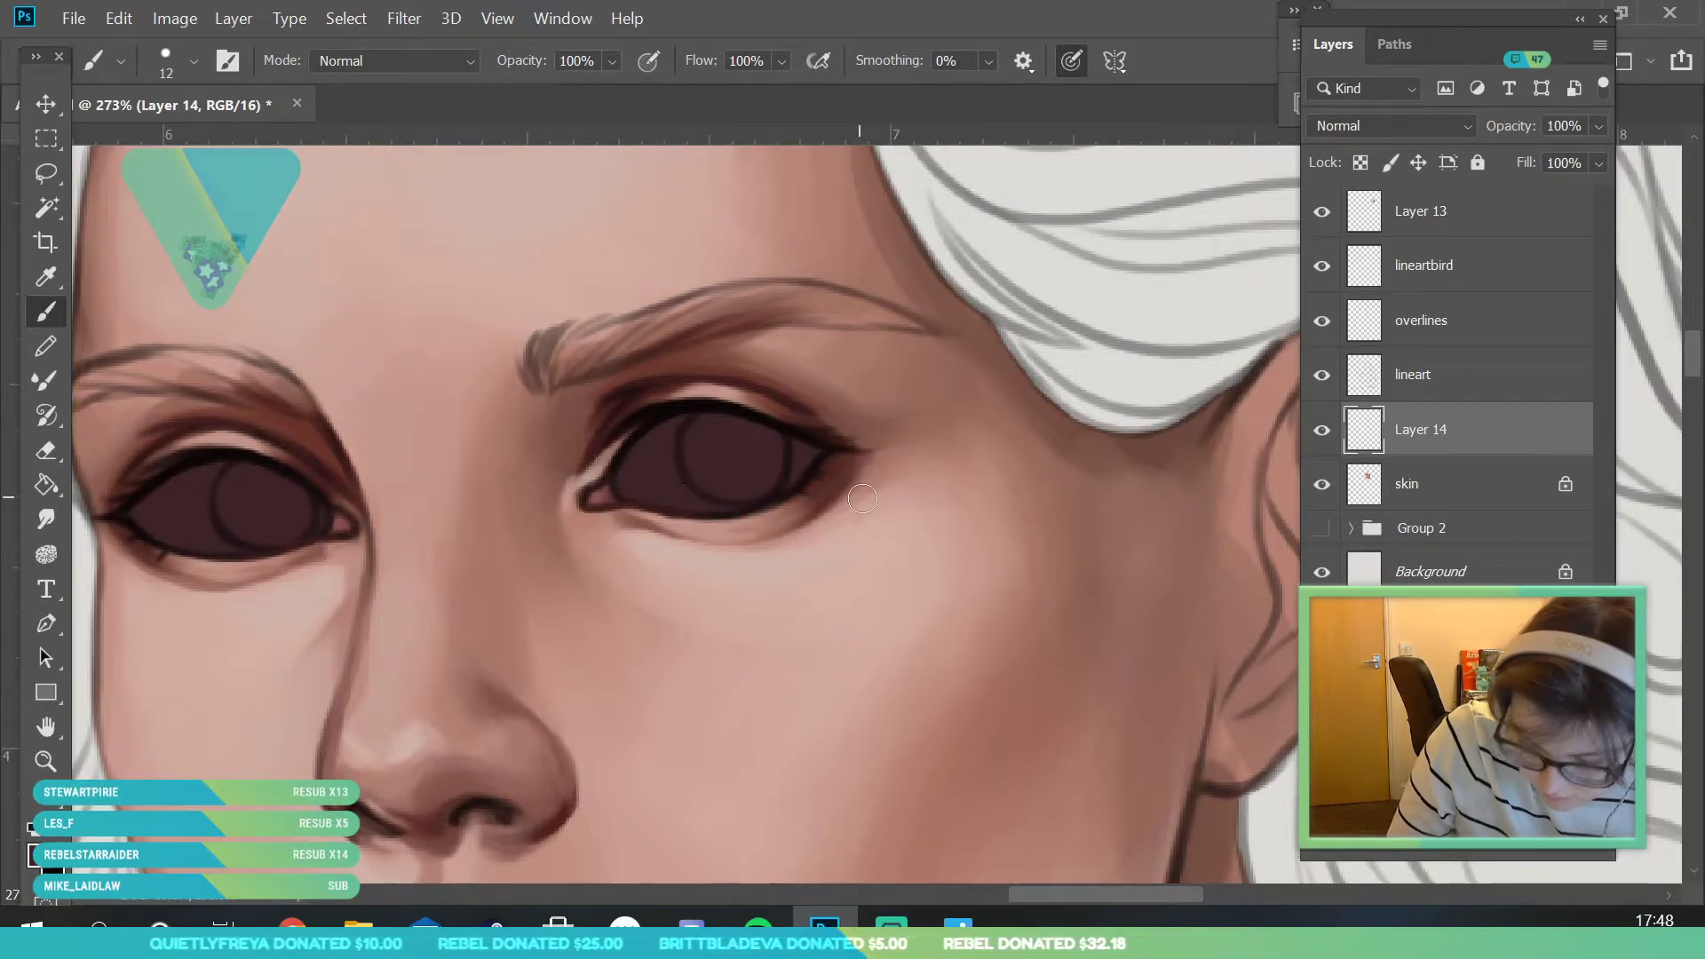
left_click(45, 761)
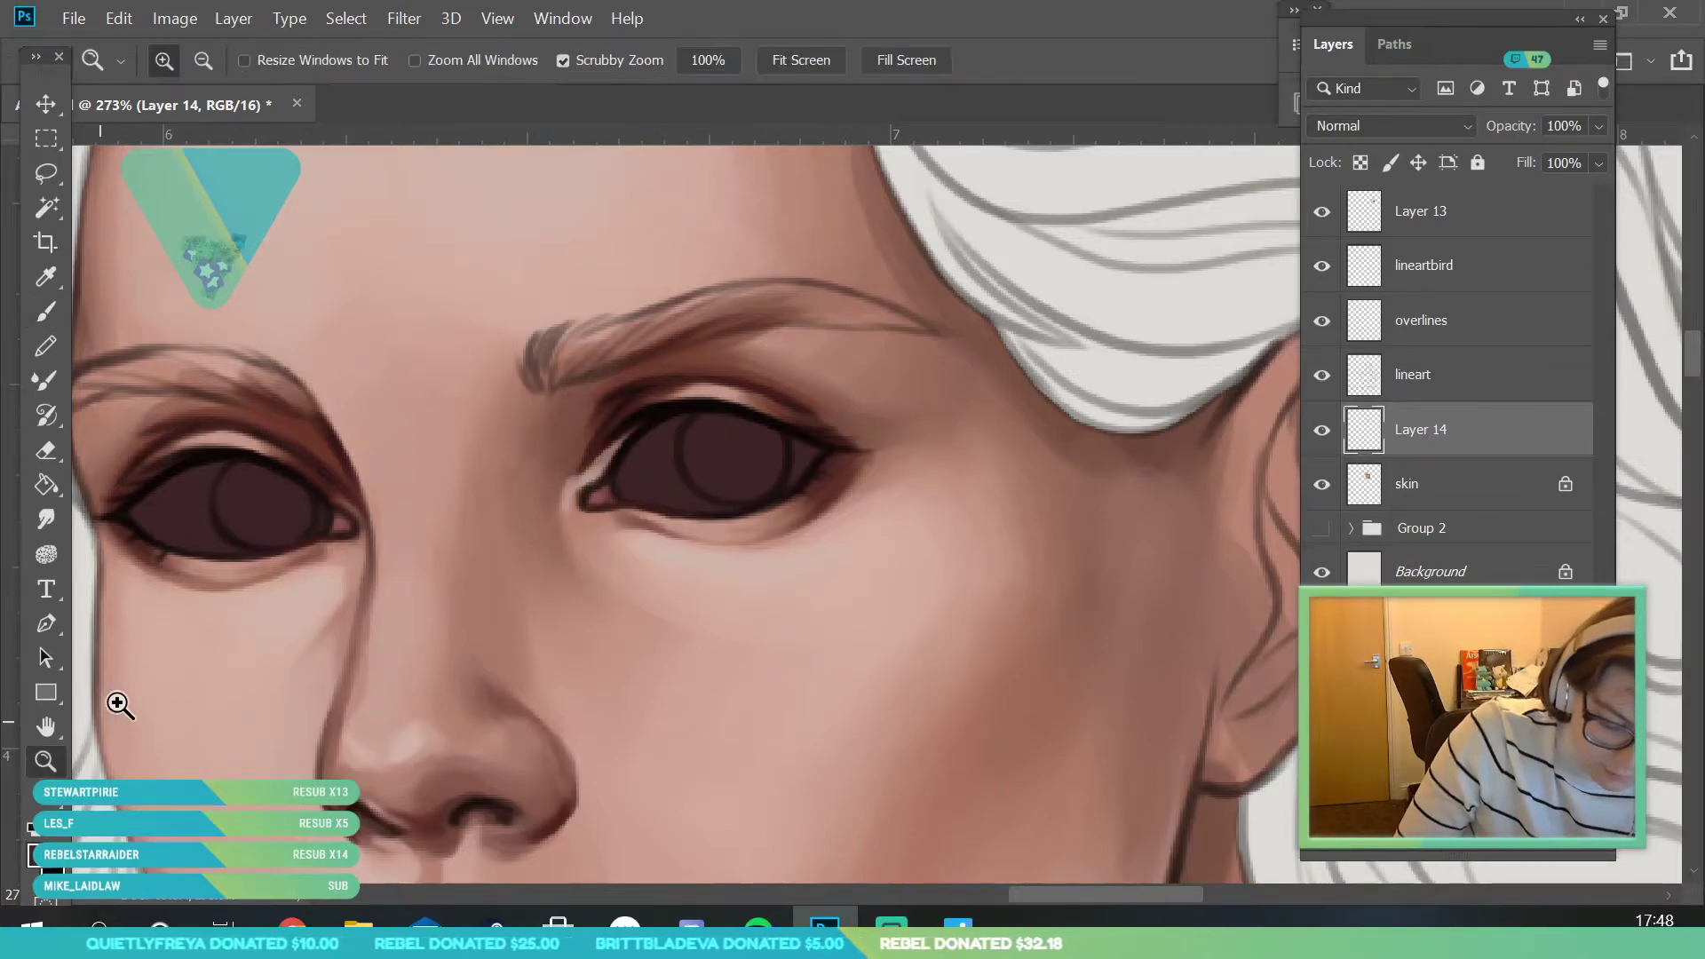
left_click_drag(482, 437, 335, 719)
left_click_drag(499, 444, 583, 665)
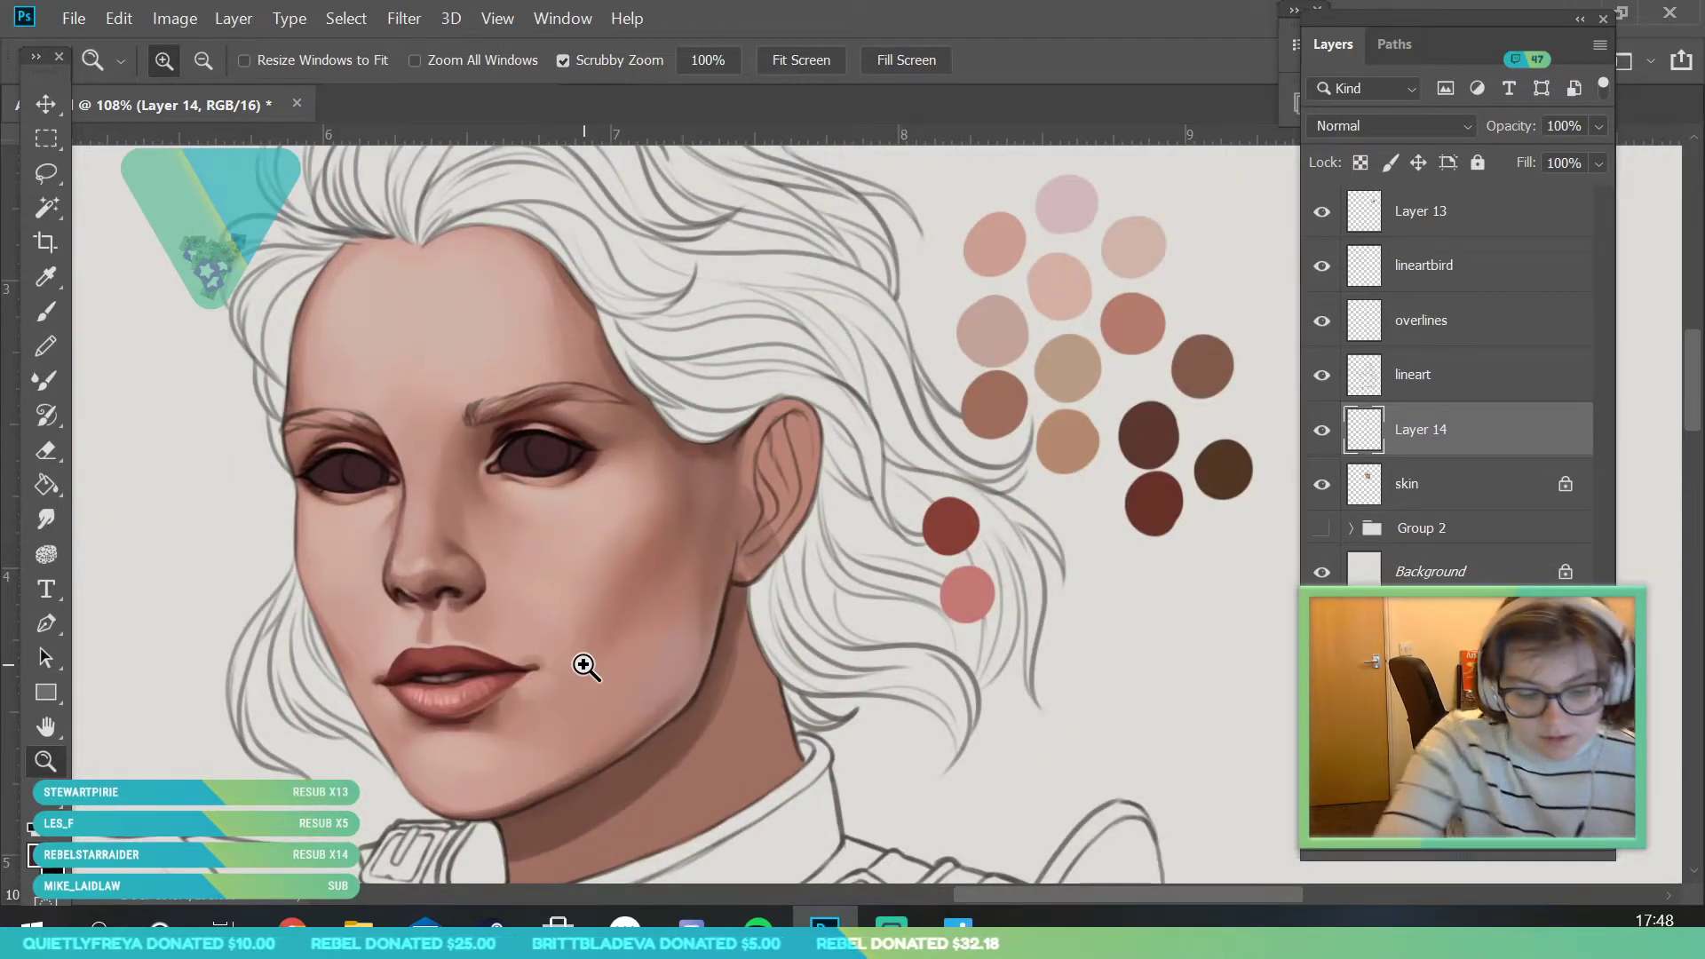
- Lock the eyeball layer's transparent pixels and pick a greyish mauve with hue 357, saturation 22 and brightness 45
left_click_drag(528, 449, 554, 484)
left_click_drag(484, 418, 639, 453)
left_click(1361, 163)
left_click(37, 855)
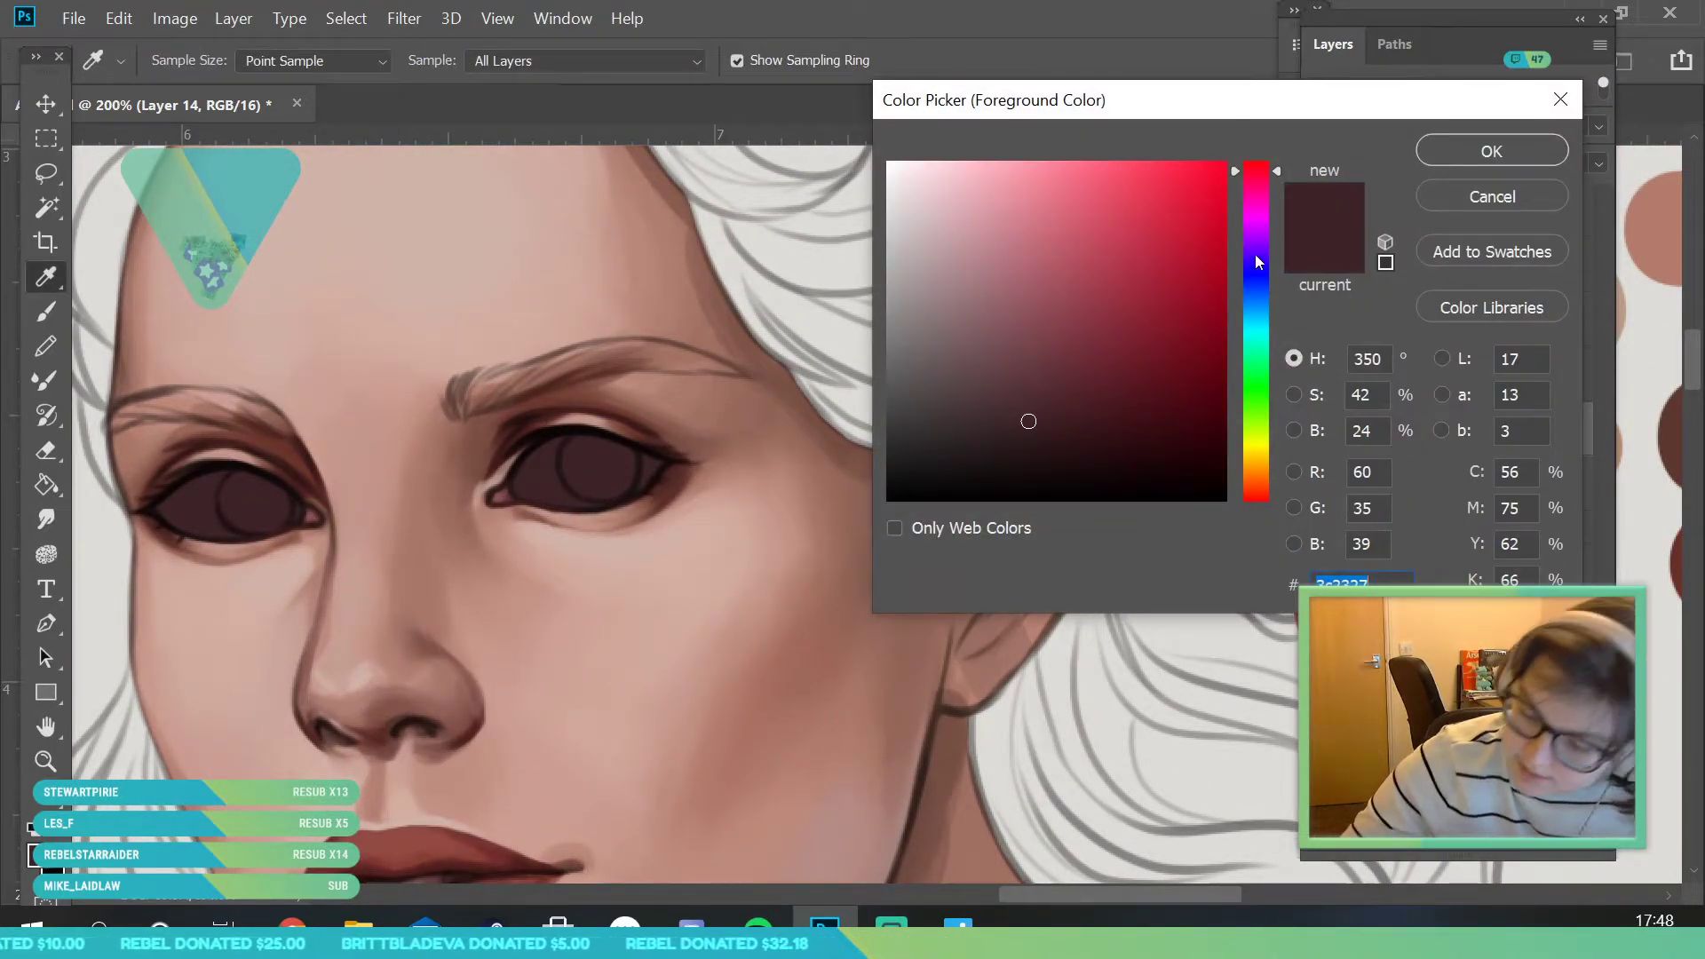
left_click_drag(1278, 170, 1261, 166)
left_click_drag(985, 361, 972, 350)
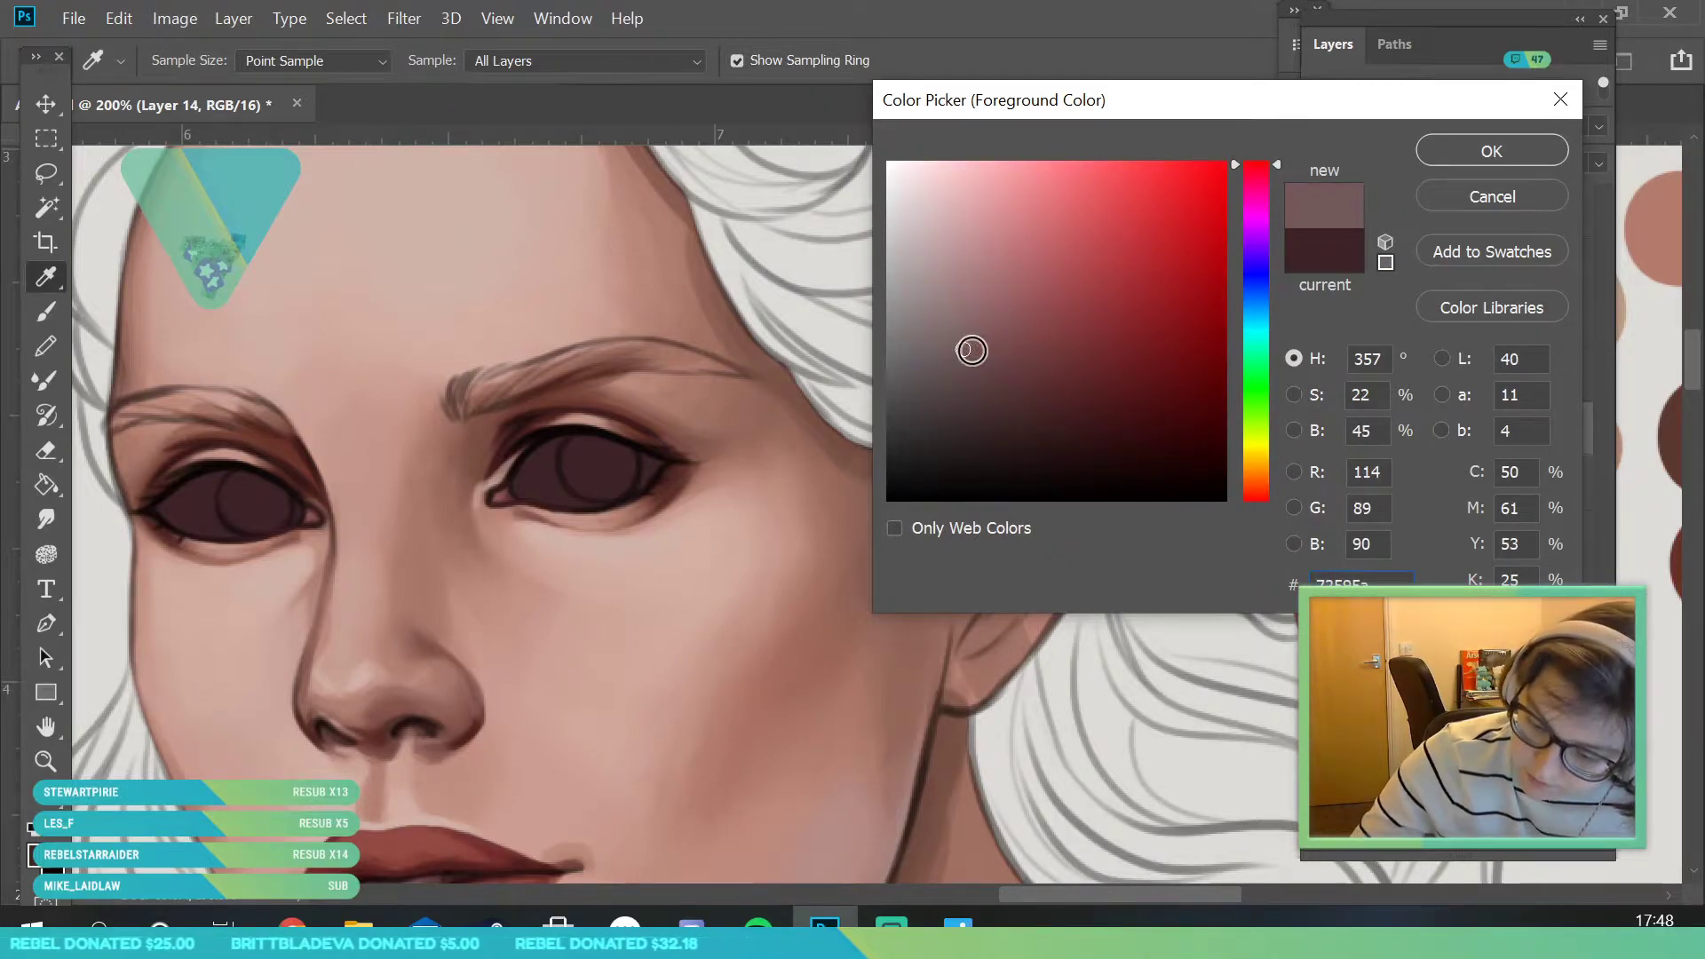
left_click(1498, 160)
- Set the brush size to 92 px and paint the greyish mauve over both eyeballs
key("z")
key("b")
left_click(190, 62)
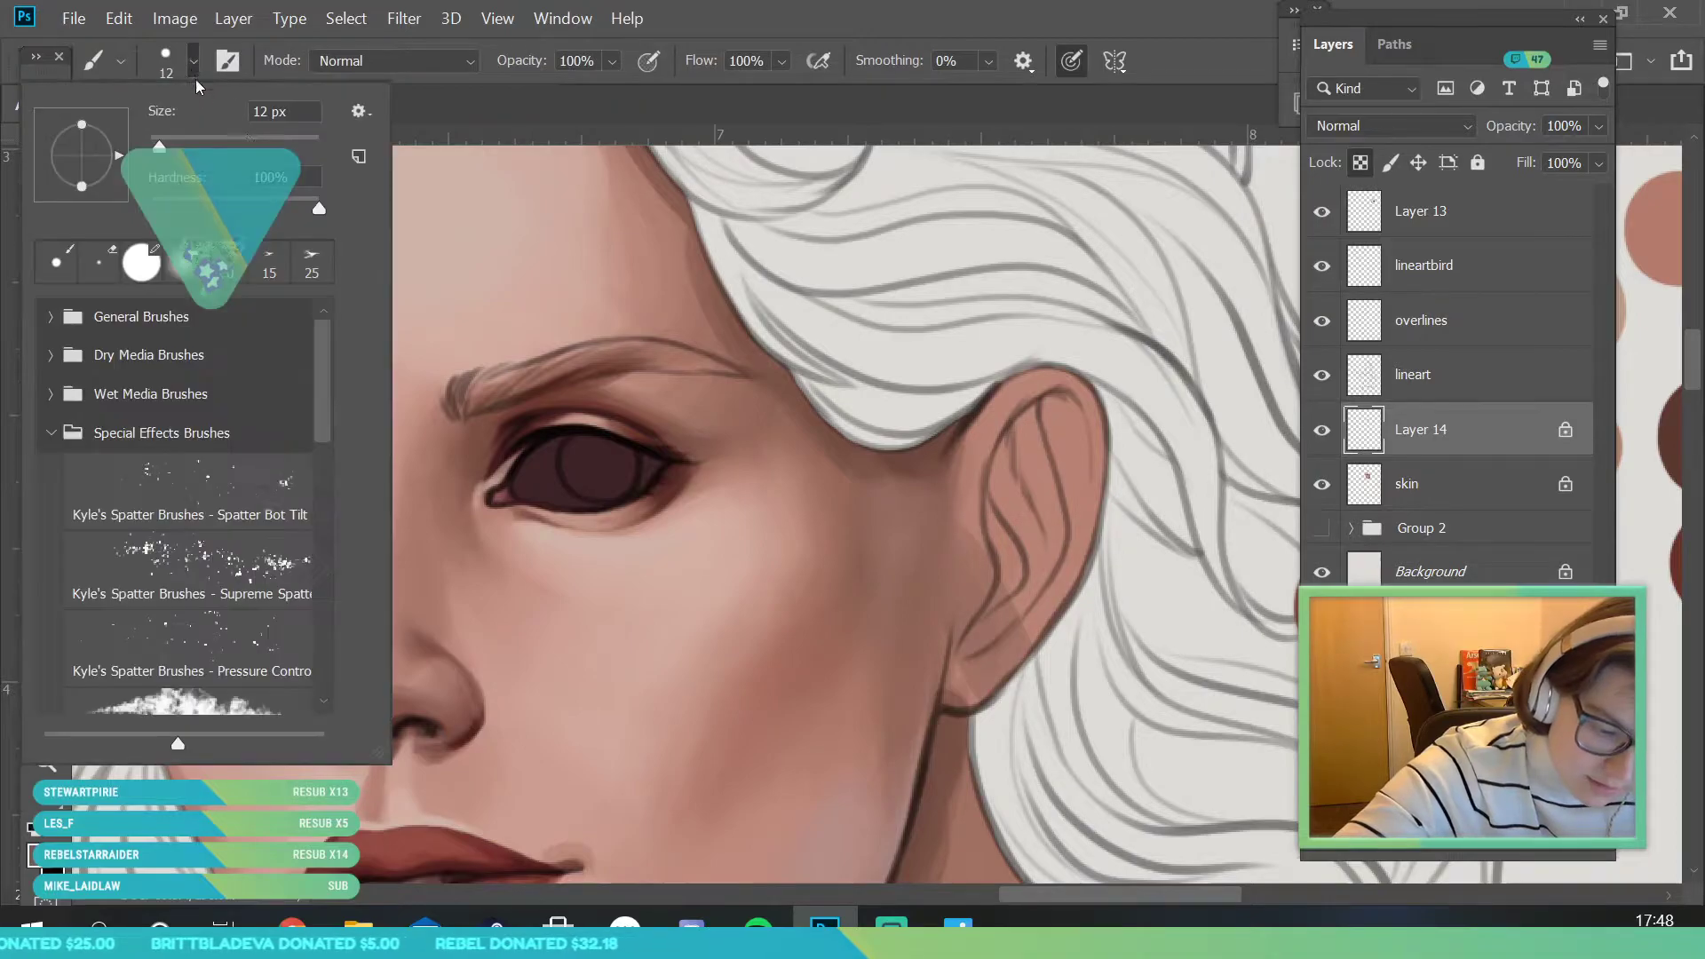
type("92")
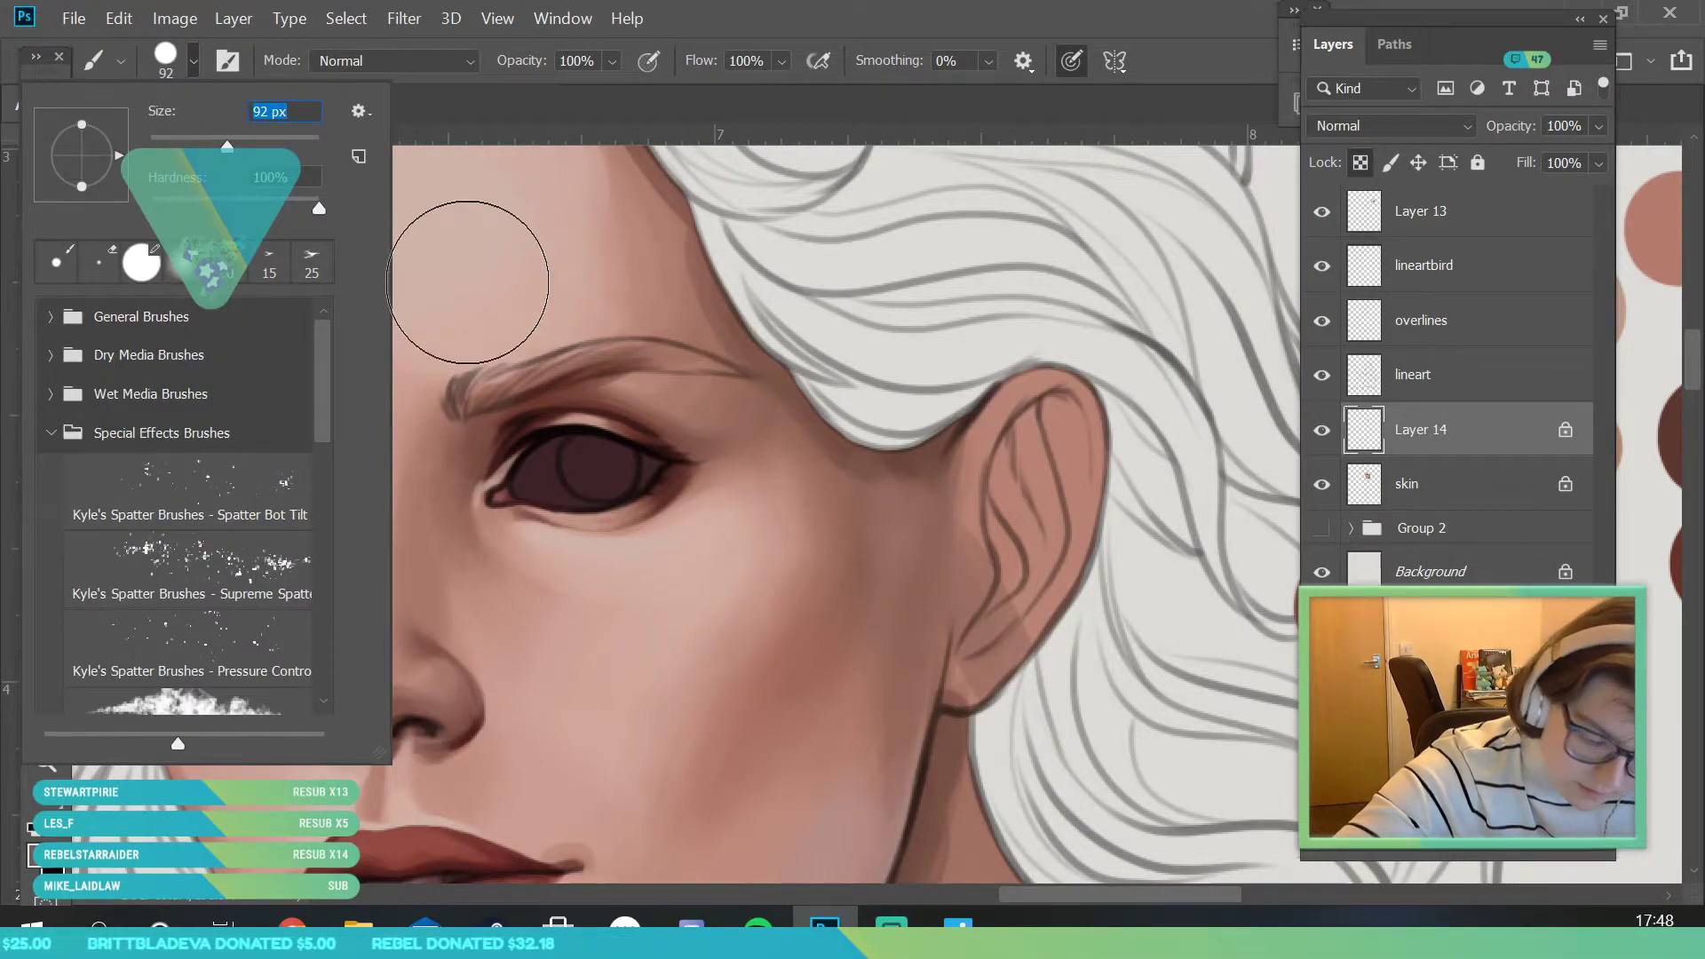
key("Return")
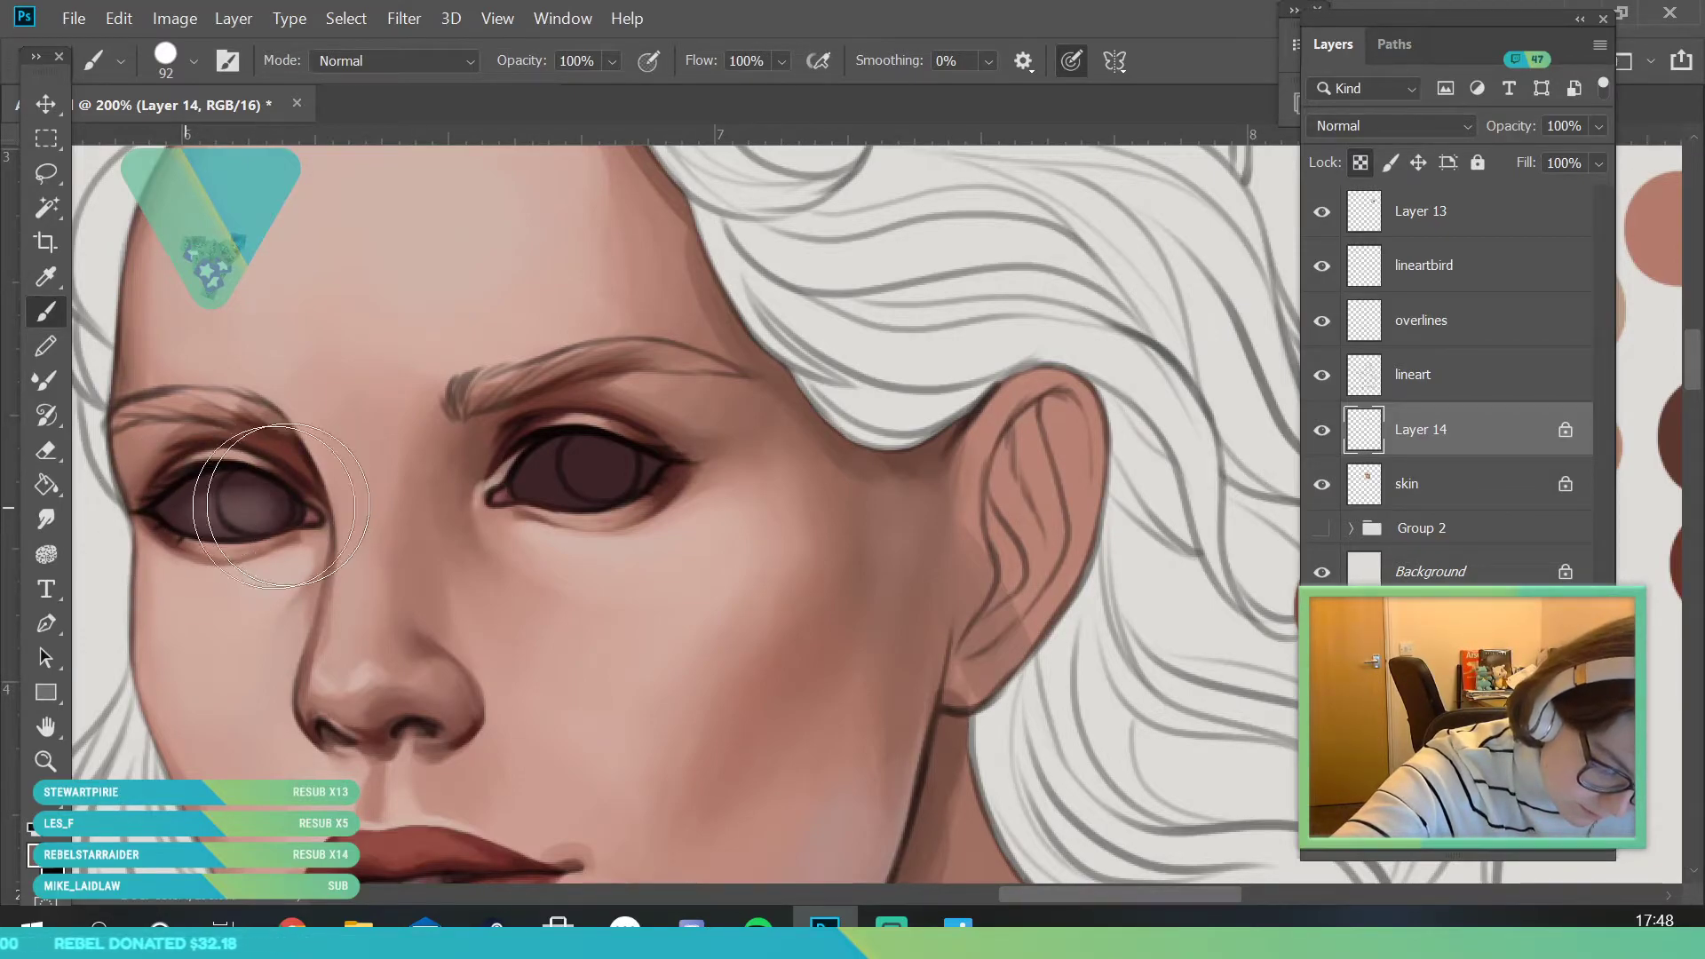
mouse_move(185, 511)
left_mouse_down()
mouse_move(170, 506)
mouse_move(236, 518)
mouse_move(147, 521)
mouse_move(311, 508)
mouse_move(186, 506)
mouse_move(175, 524)
left_mouse_up()
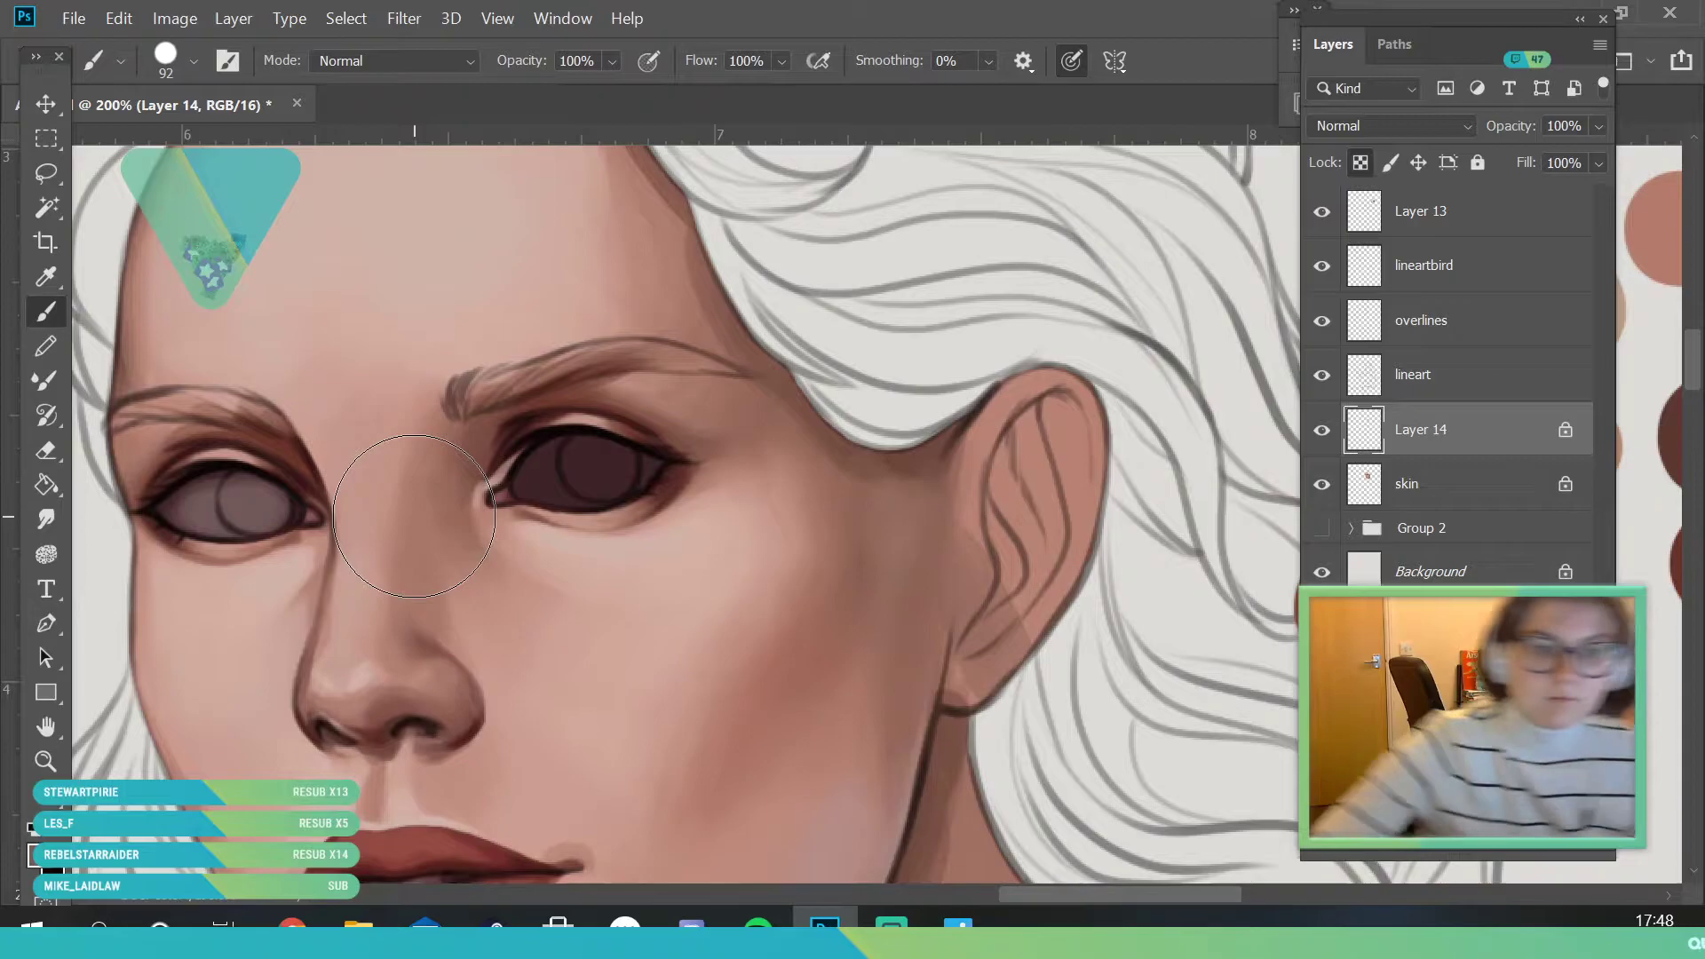
mouse_move(578, 451)
left_mouse_down()
mouse_move(532, 449)
mouse_move(524, 490)
mouse_move(552, 464)
mouse_move(625, 465)
mouse_move(533, 456)
mouse_move(520, 477)
left_mouse_up()
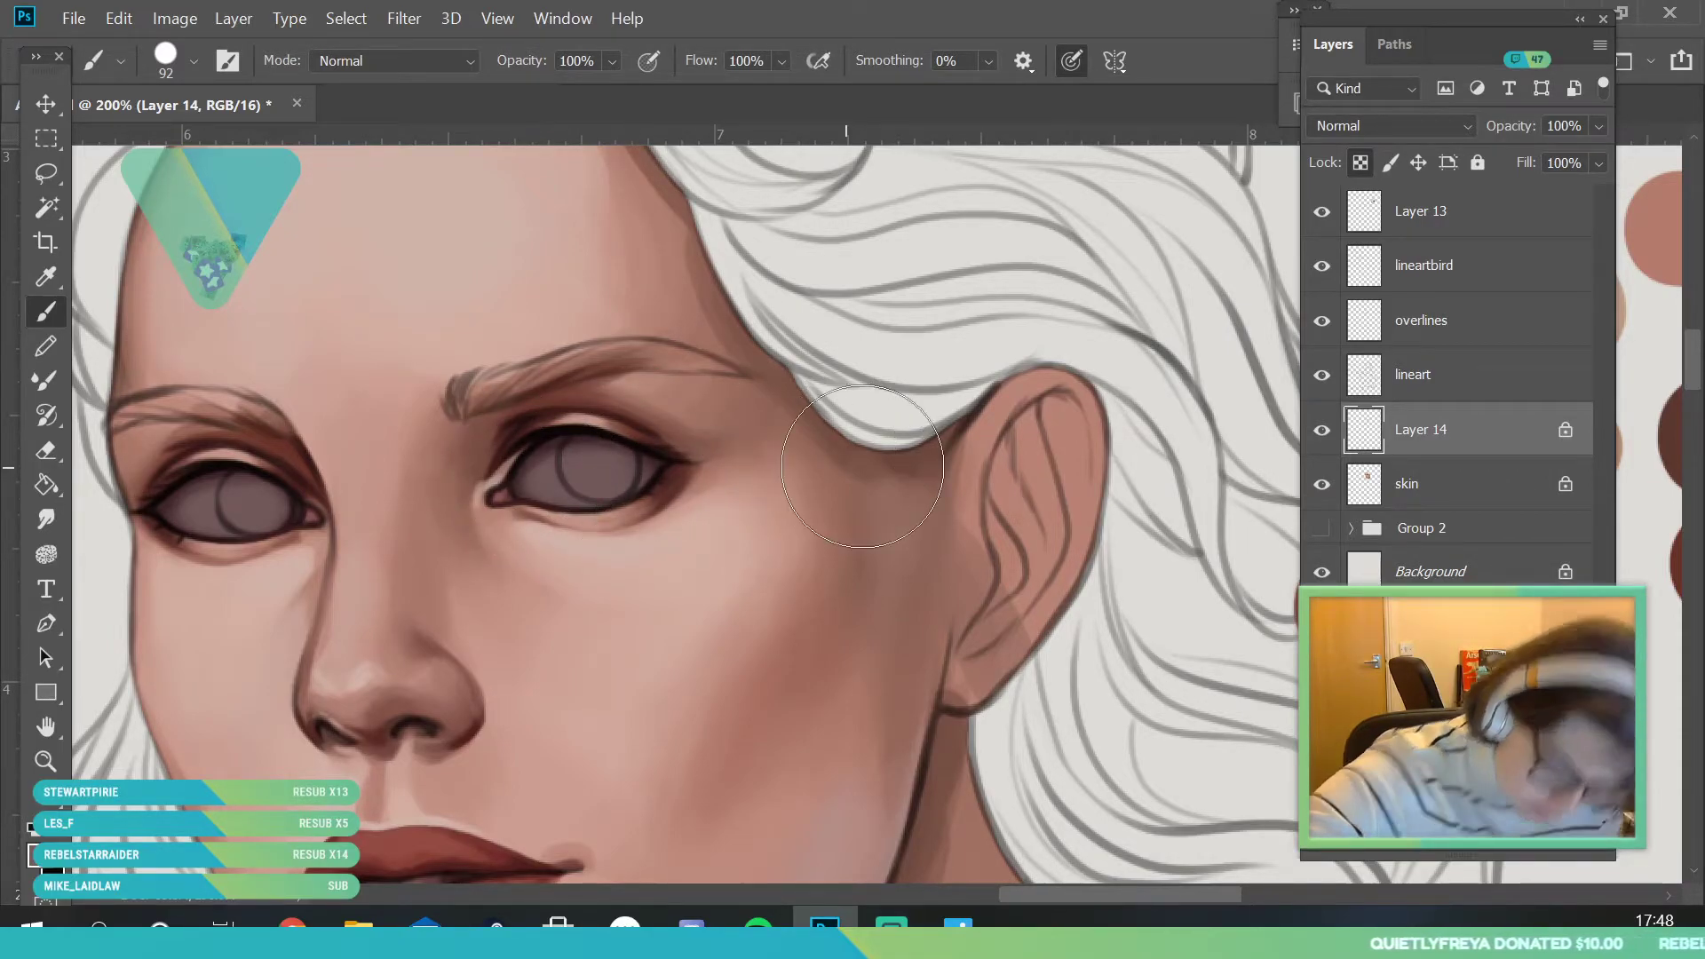
- Pick a lighter greyish pink with hue 1, saturation 16 and brightness 60 and brush it over both eyeballs
left_click(38, 831)
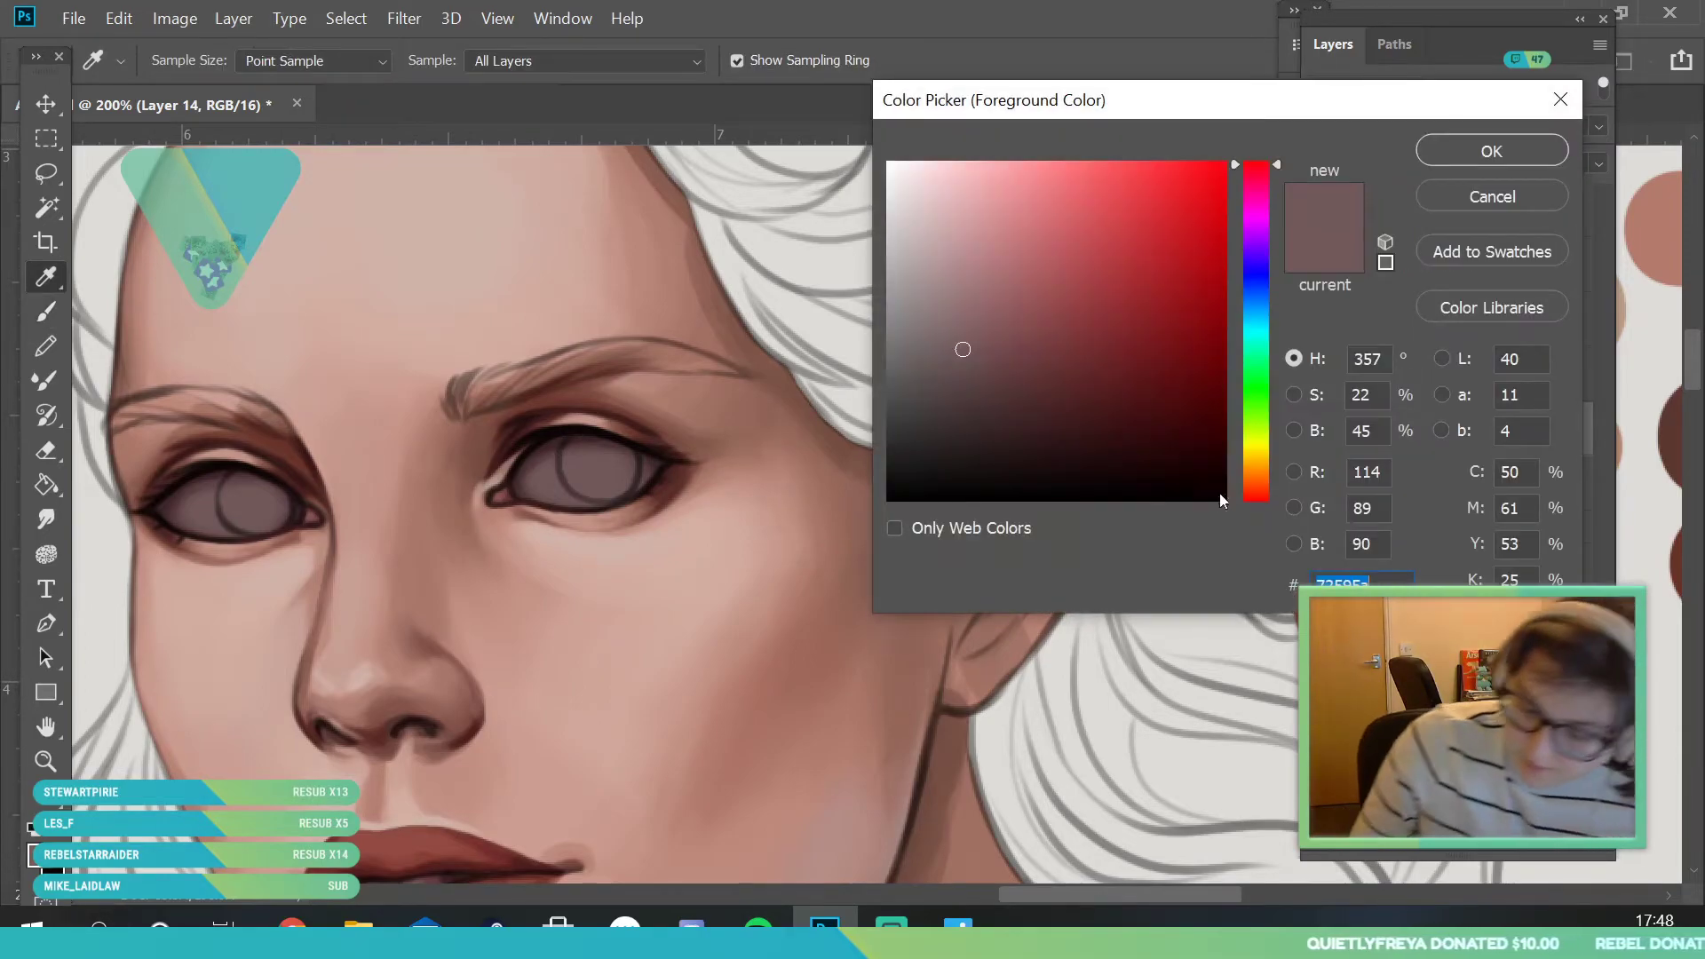
left_click(1264, 498)
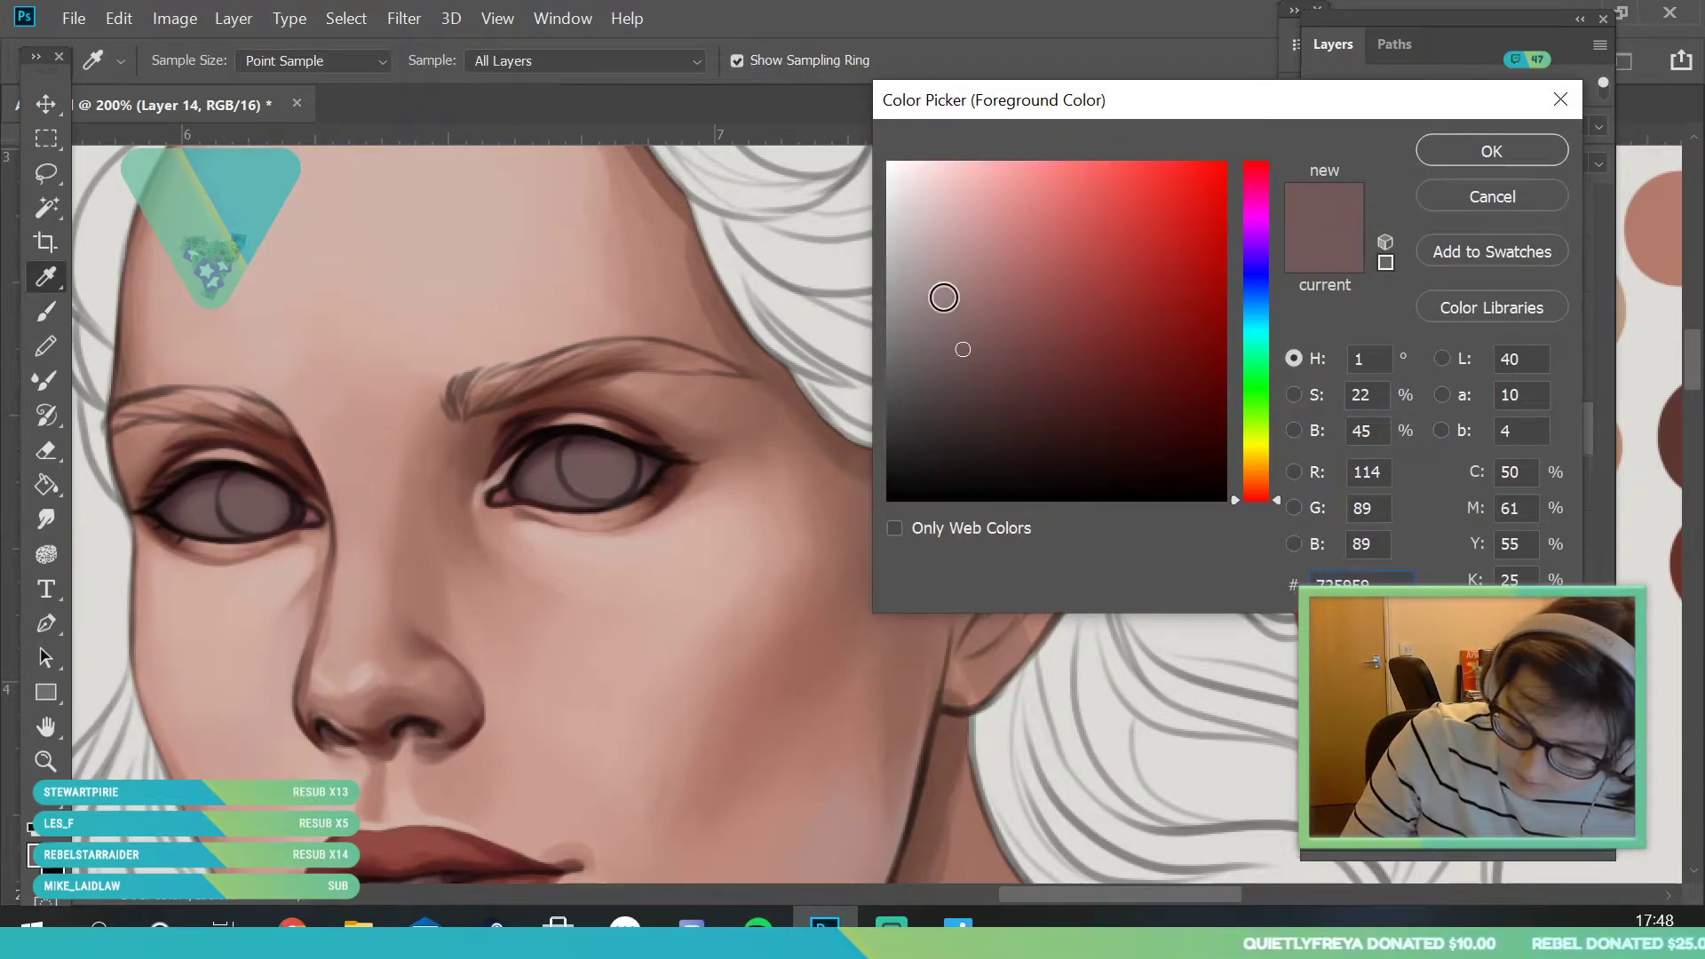
left_click(938, 295)
left_click(943, 293)
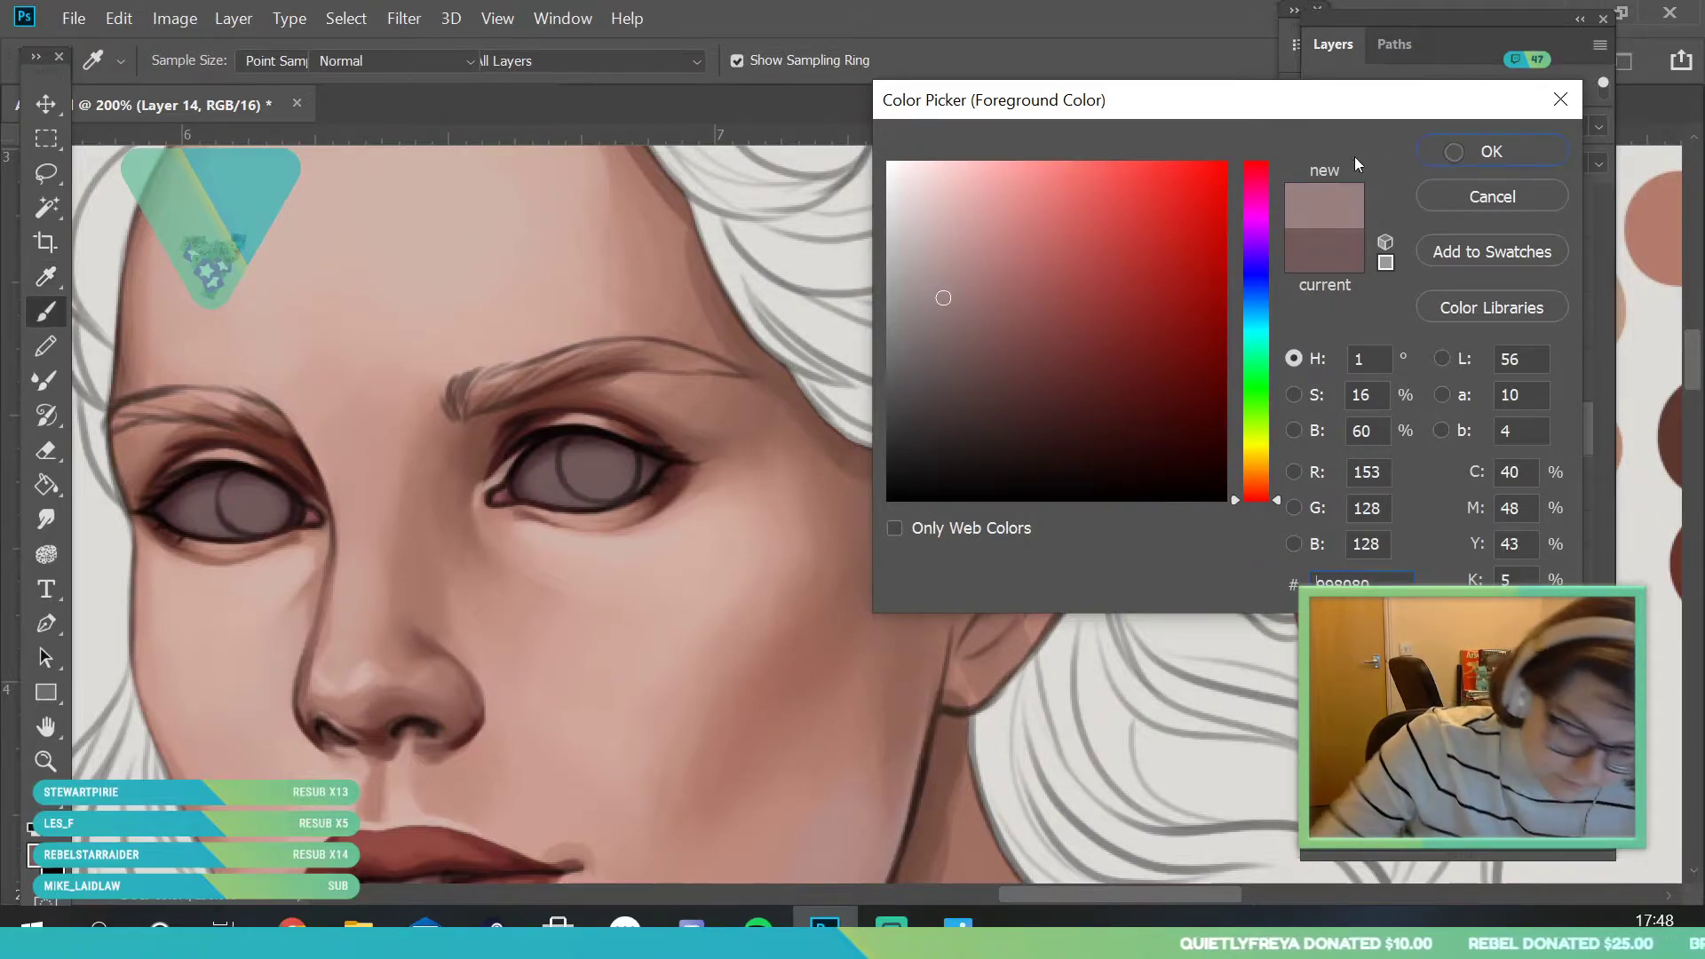
left_click(1492, 151)
key("b")
mouse_move(217, 487)
left_mouse_down()
mouse_move(177, 510)
mouse_move(280, 518)
mouse_move(196, 502)
mouse_move(180, 509)
mouse_move(248, 525)
mouse_move(189, 523)
mouse_move(209, 528)
mouse_move(267, 512)
mouse_move(200, 508)
mouse_move(175, 528)
mouse_move(246, 524)
left_mouse_up()
mouse_move(626, 463)
left_mouse_down()
mouse_move(488, 476)
mouse_move(649, 472)
mouse_move(619, 485)
mouse_move(628, 462)
mouse_move(548, 468)
mouse_move(592, 481)
mouse_move(544, 477)
mouse_move(168, 648)
left_mouse_up()
key("z")
mouse_move(504, 461)
left_mouse_down()
mouse_move(583, 594)
mouse_move(747, 578)
left_mouse_up()
scroll(484, 569, "up", 2)
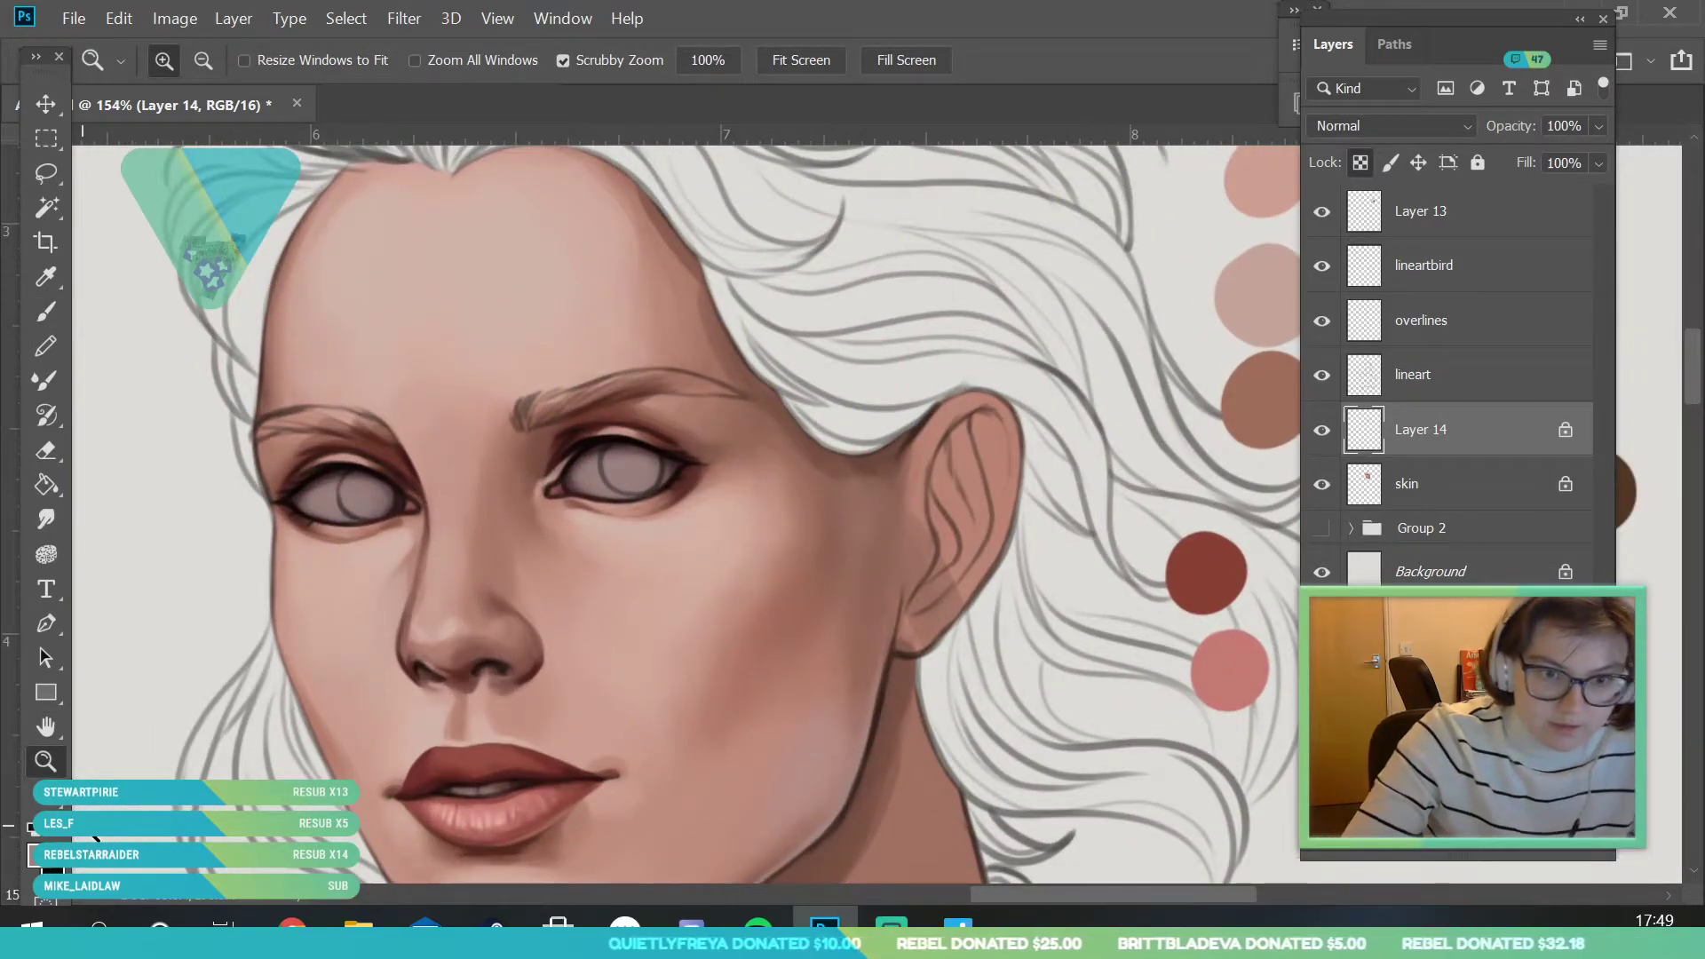
- Brighten the centres of both eyeballs with a pale warm grey of hue 10, saturation 12 and brightness 73
left_click(39, 859)
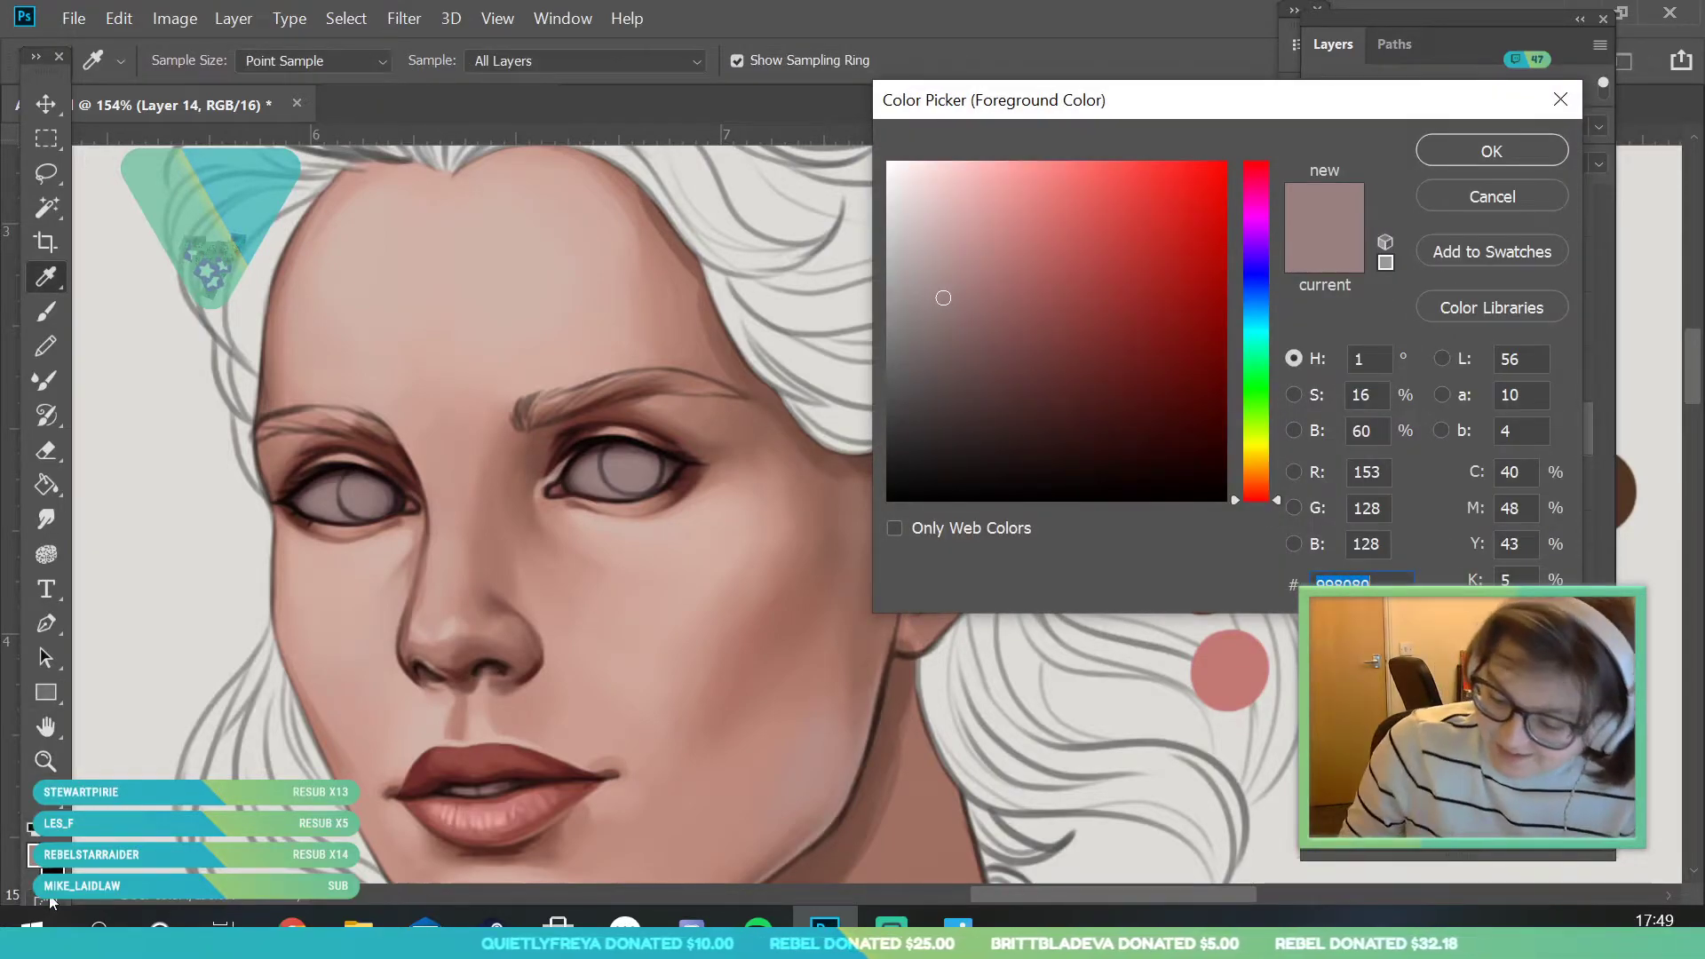
left_click_drag(1268, 497, 1267, 491)
left_click(928, 255)
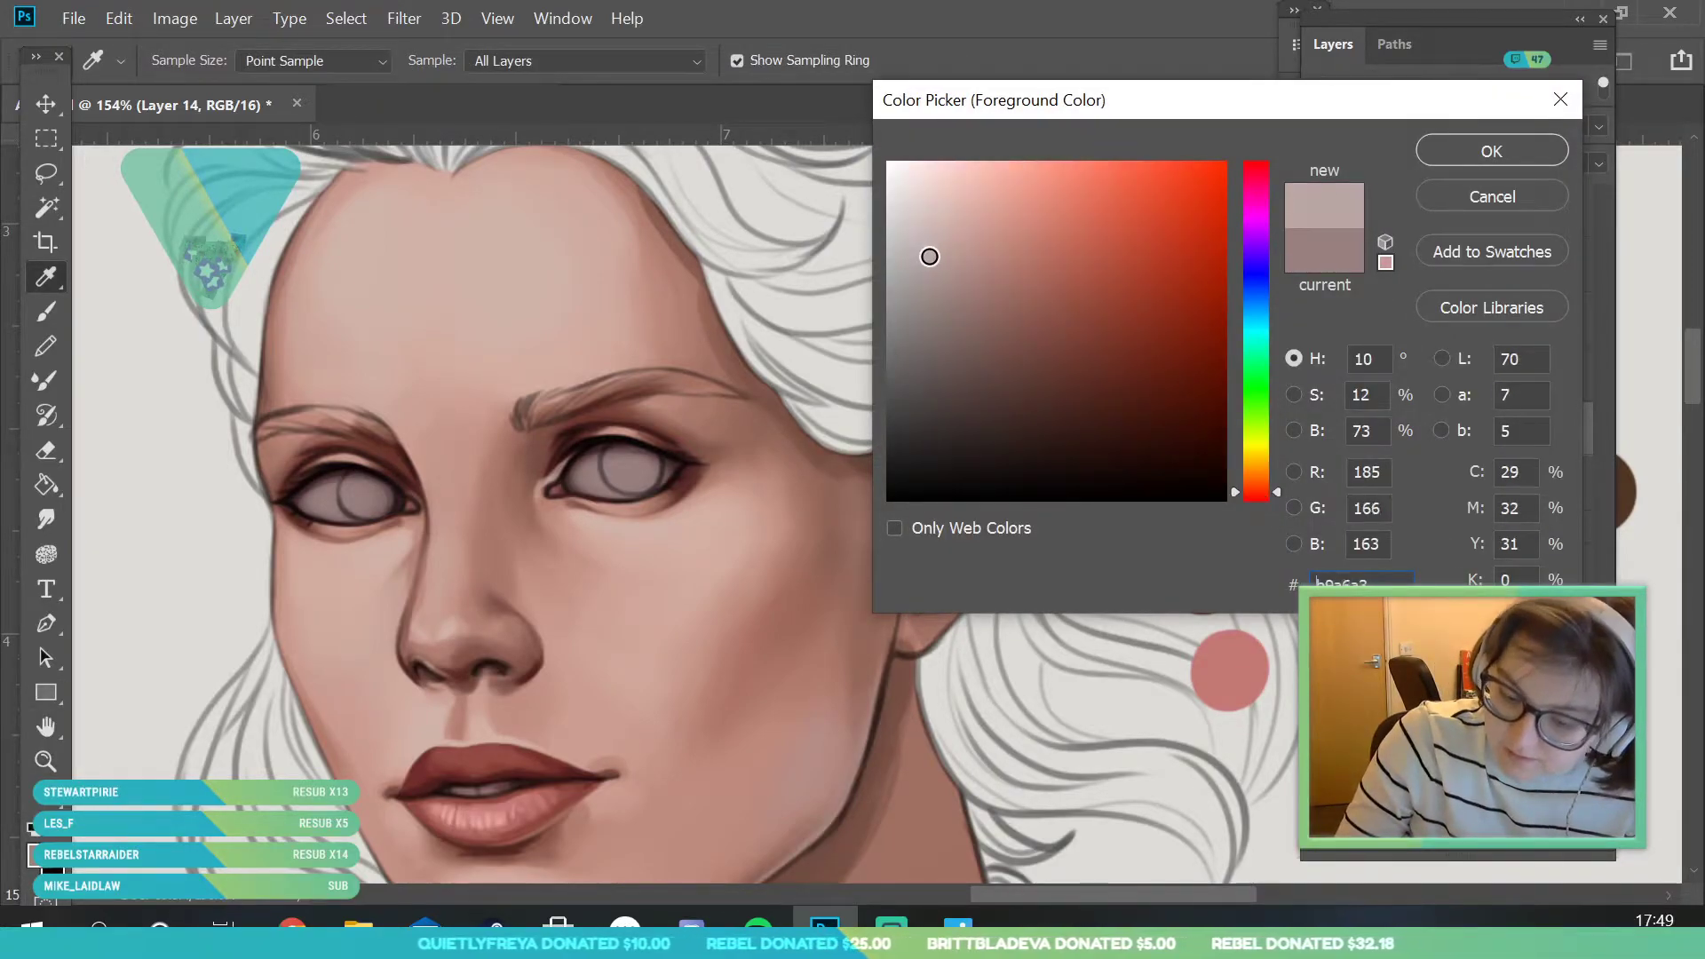
left_click(1491, 152)
key("b")
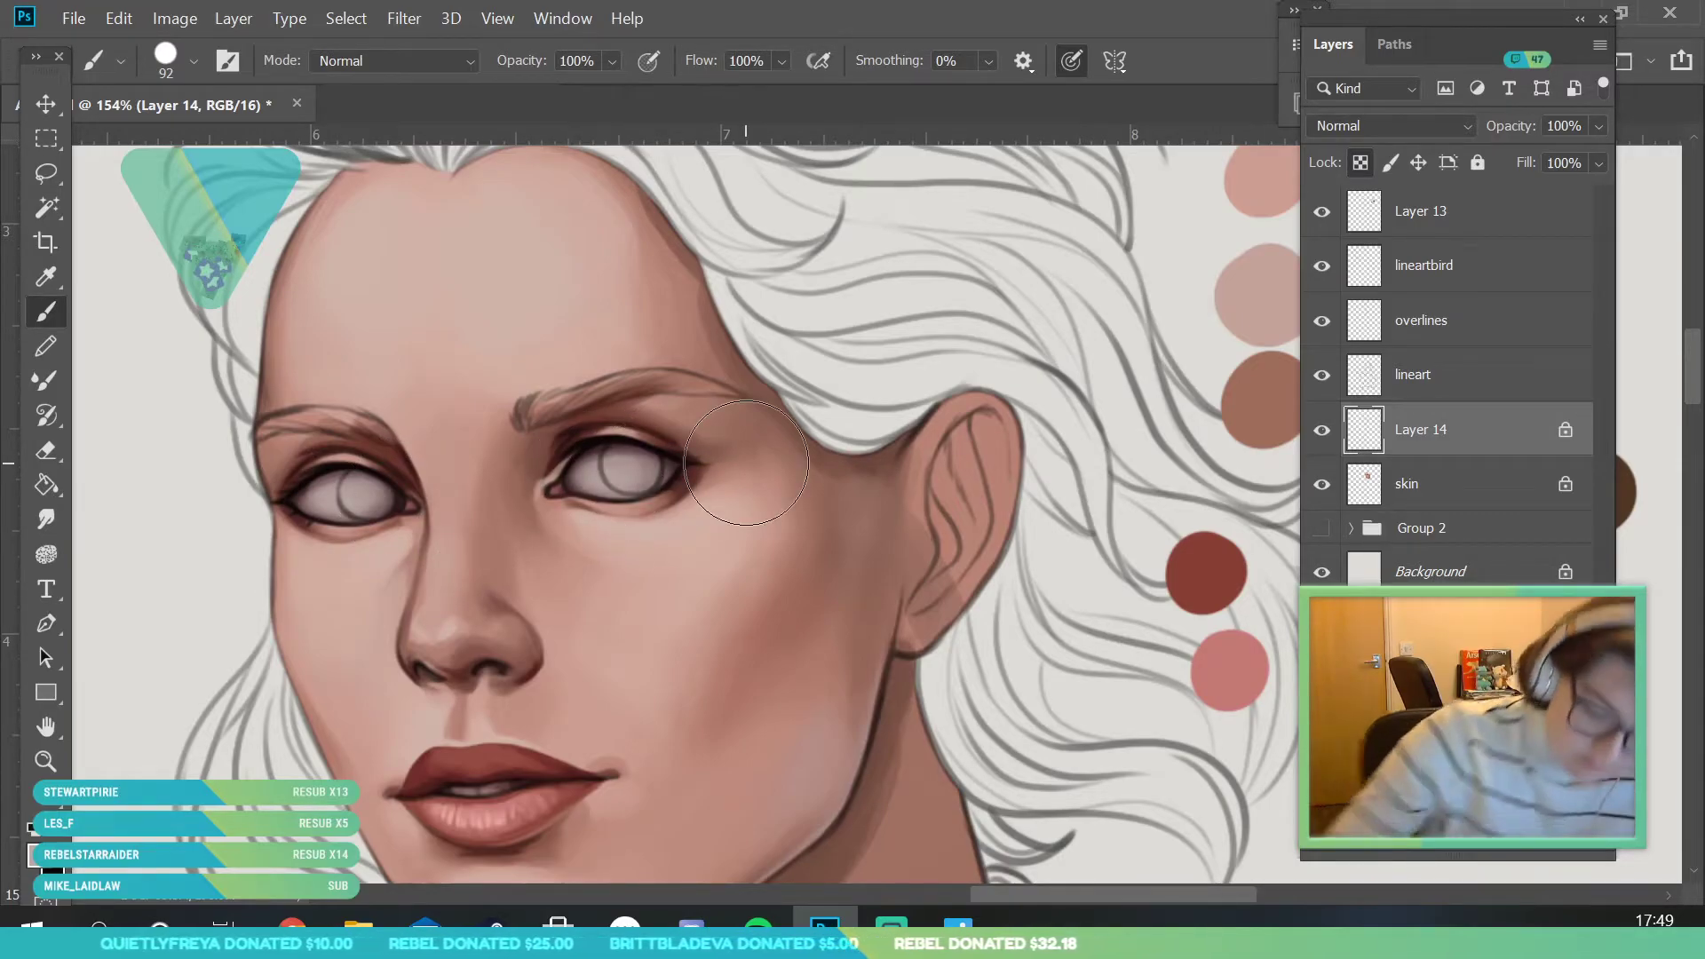
key("z")
left_click_drag(512, 486, 399, 712)
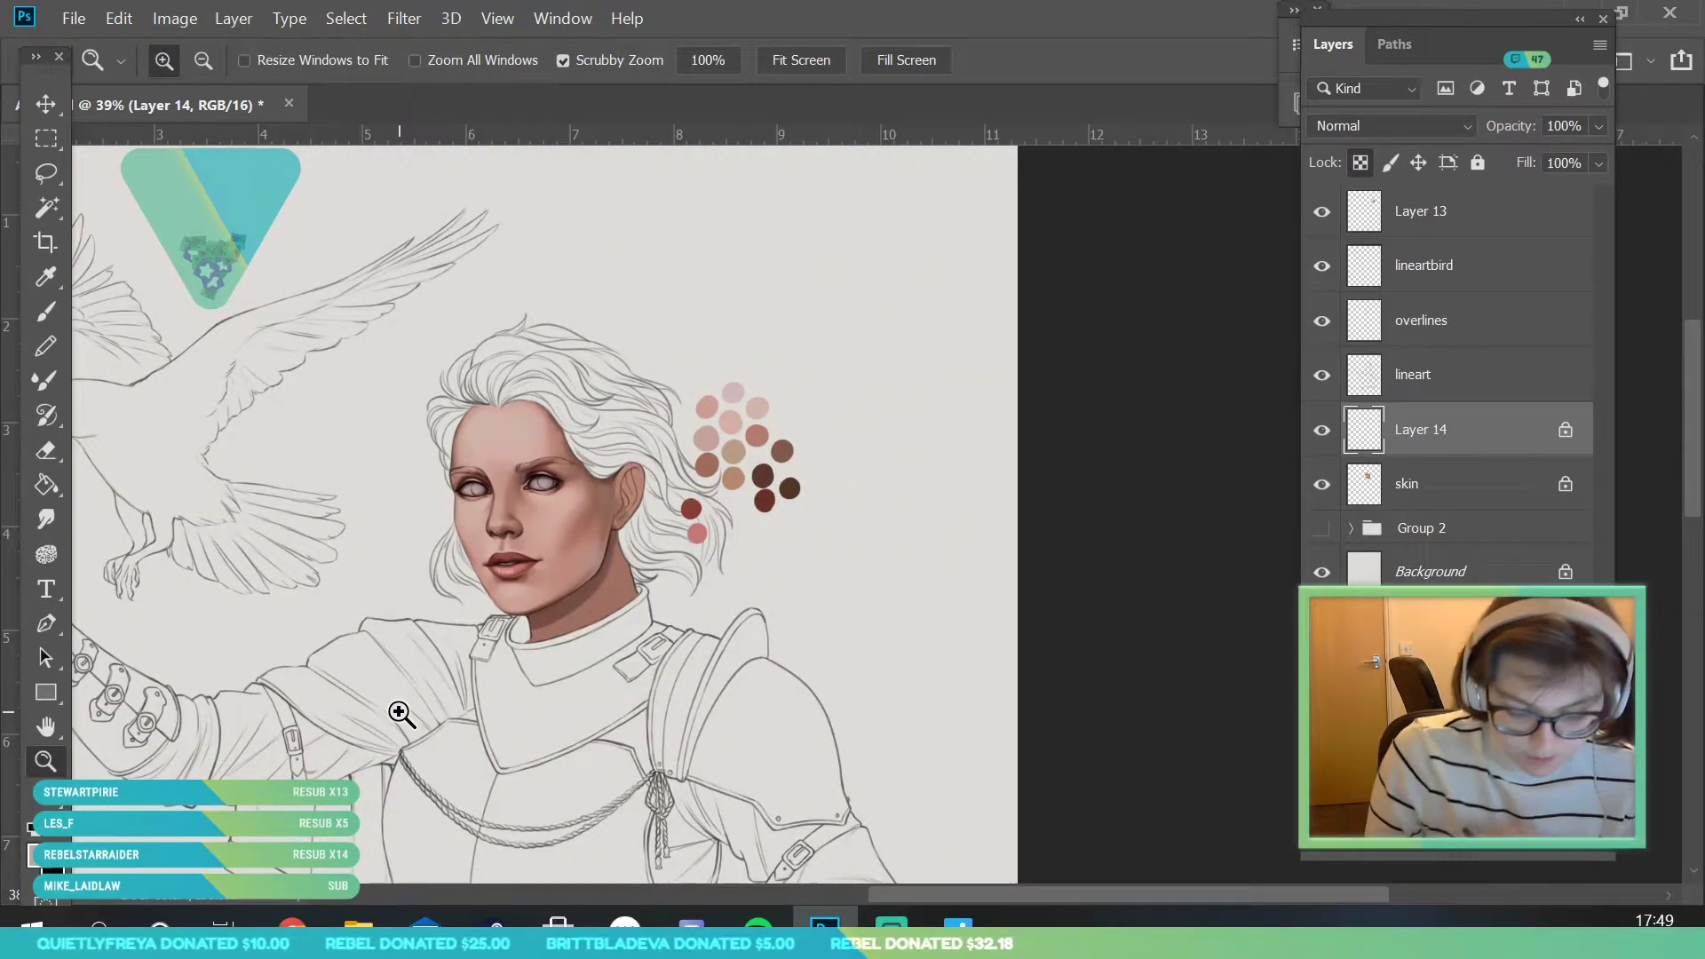
left_click_drag(533, 495, 419, 494)
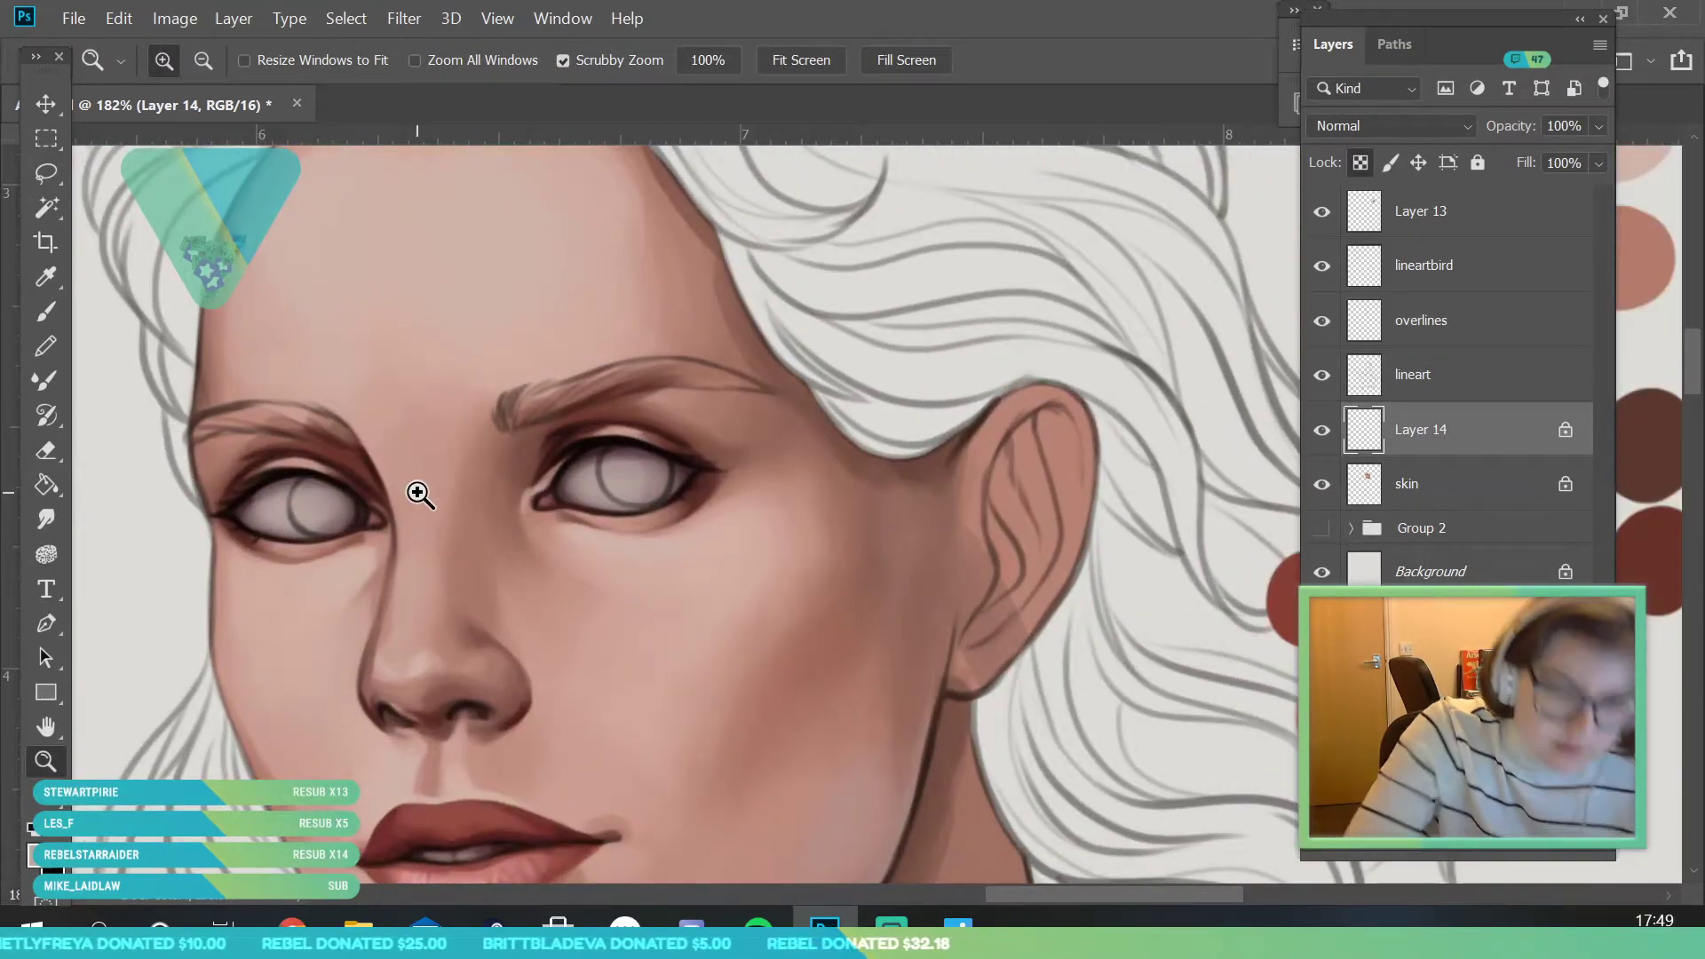
- Add a new layer above the eyeball layer and clip it to that layer, keeping the Normal blend mode
key("ctrl+shift+alt+n")
right_click(1448, 424)
left_click(1271, 556)
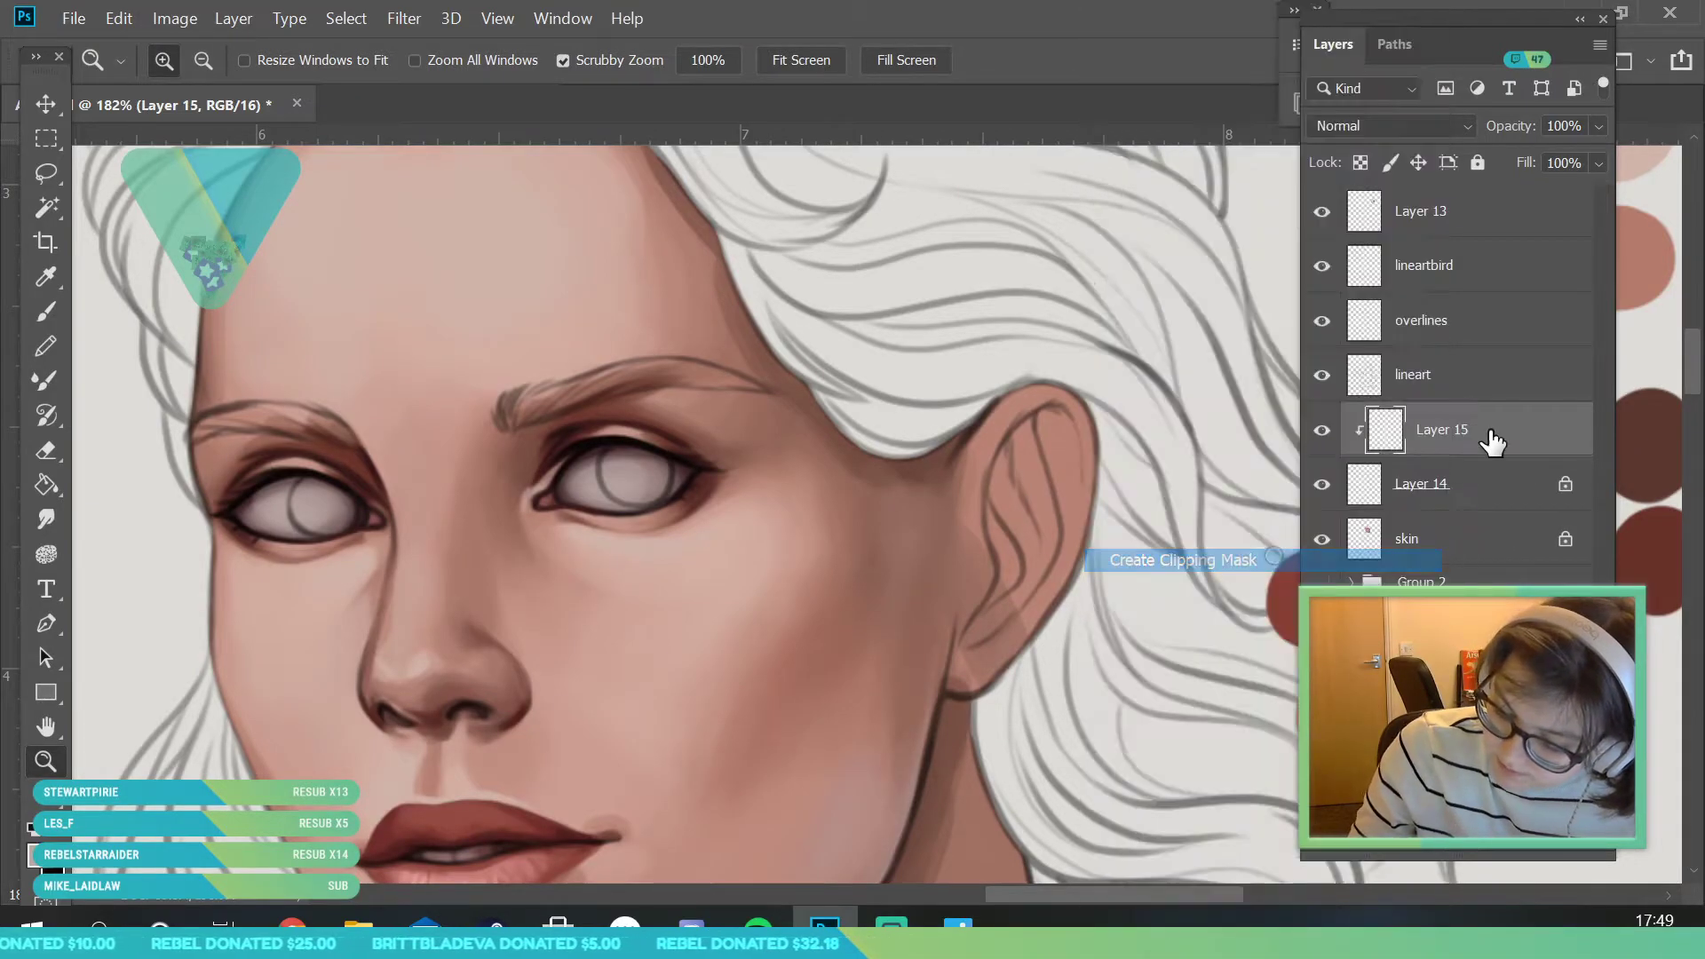
left_click(1375, 125)
left_click(1356, 149)
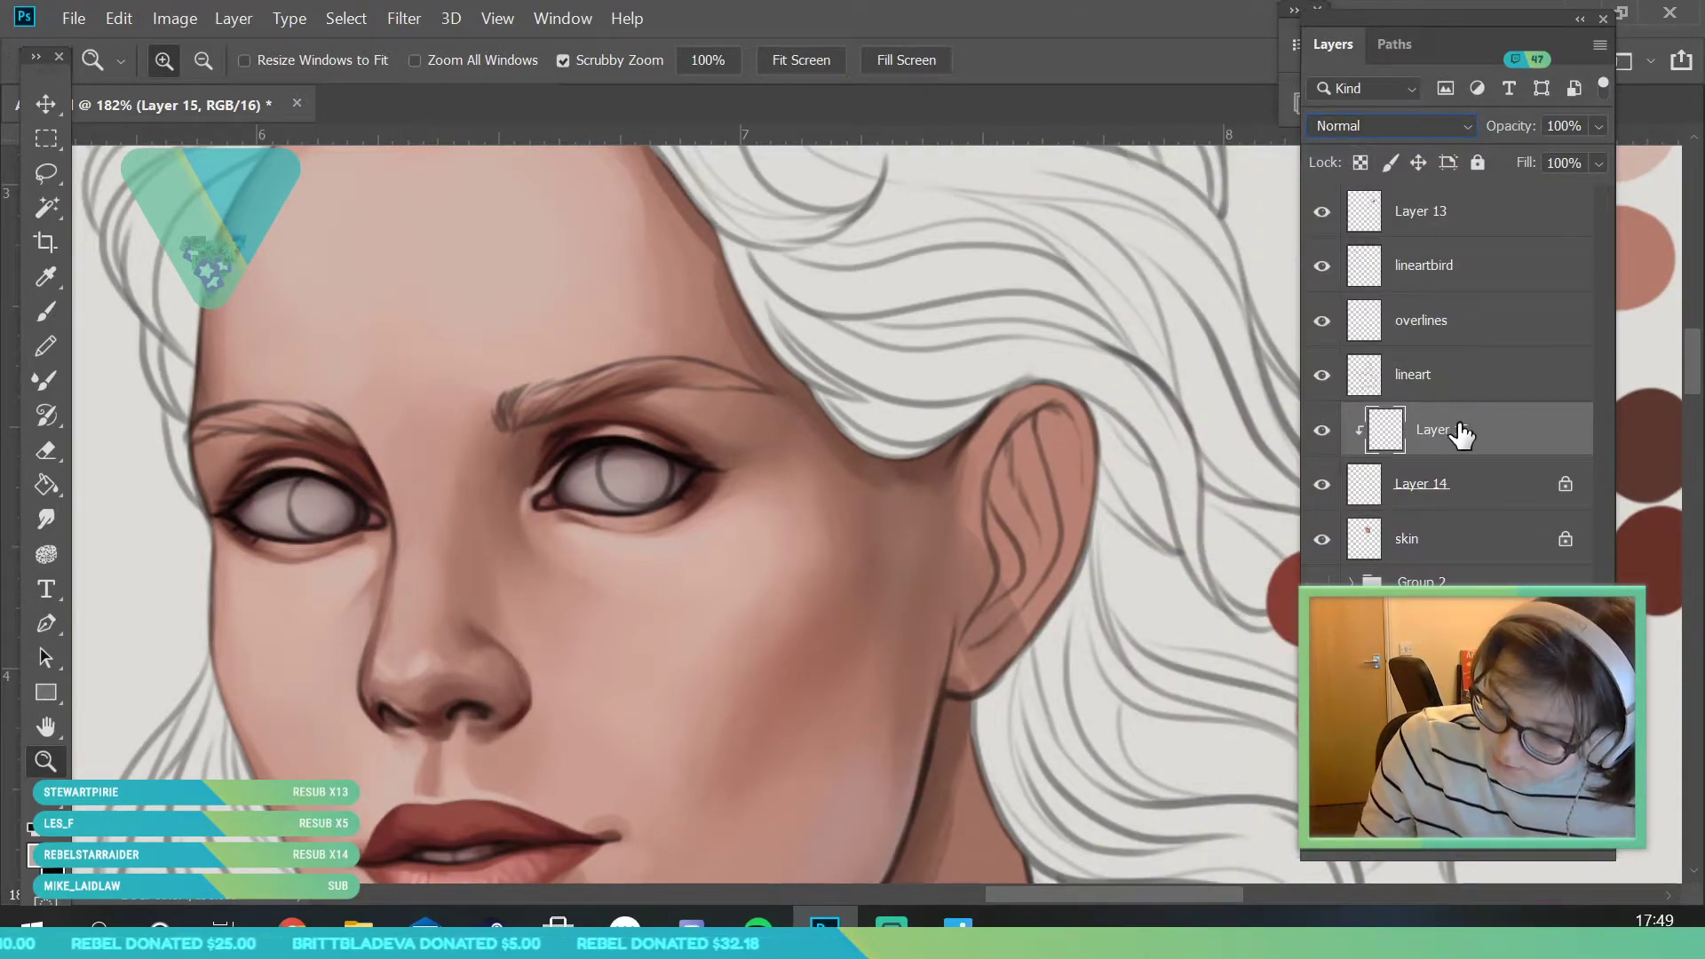
- Pick a dark, muted violet grey as the painting colour for the irises
left_click(43, 857)
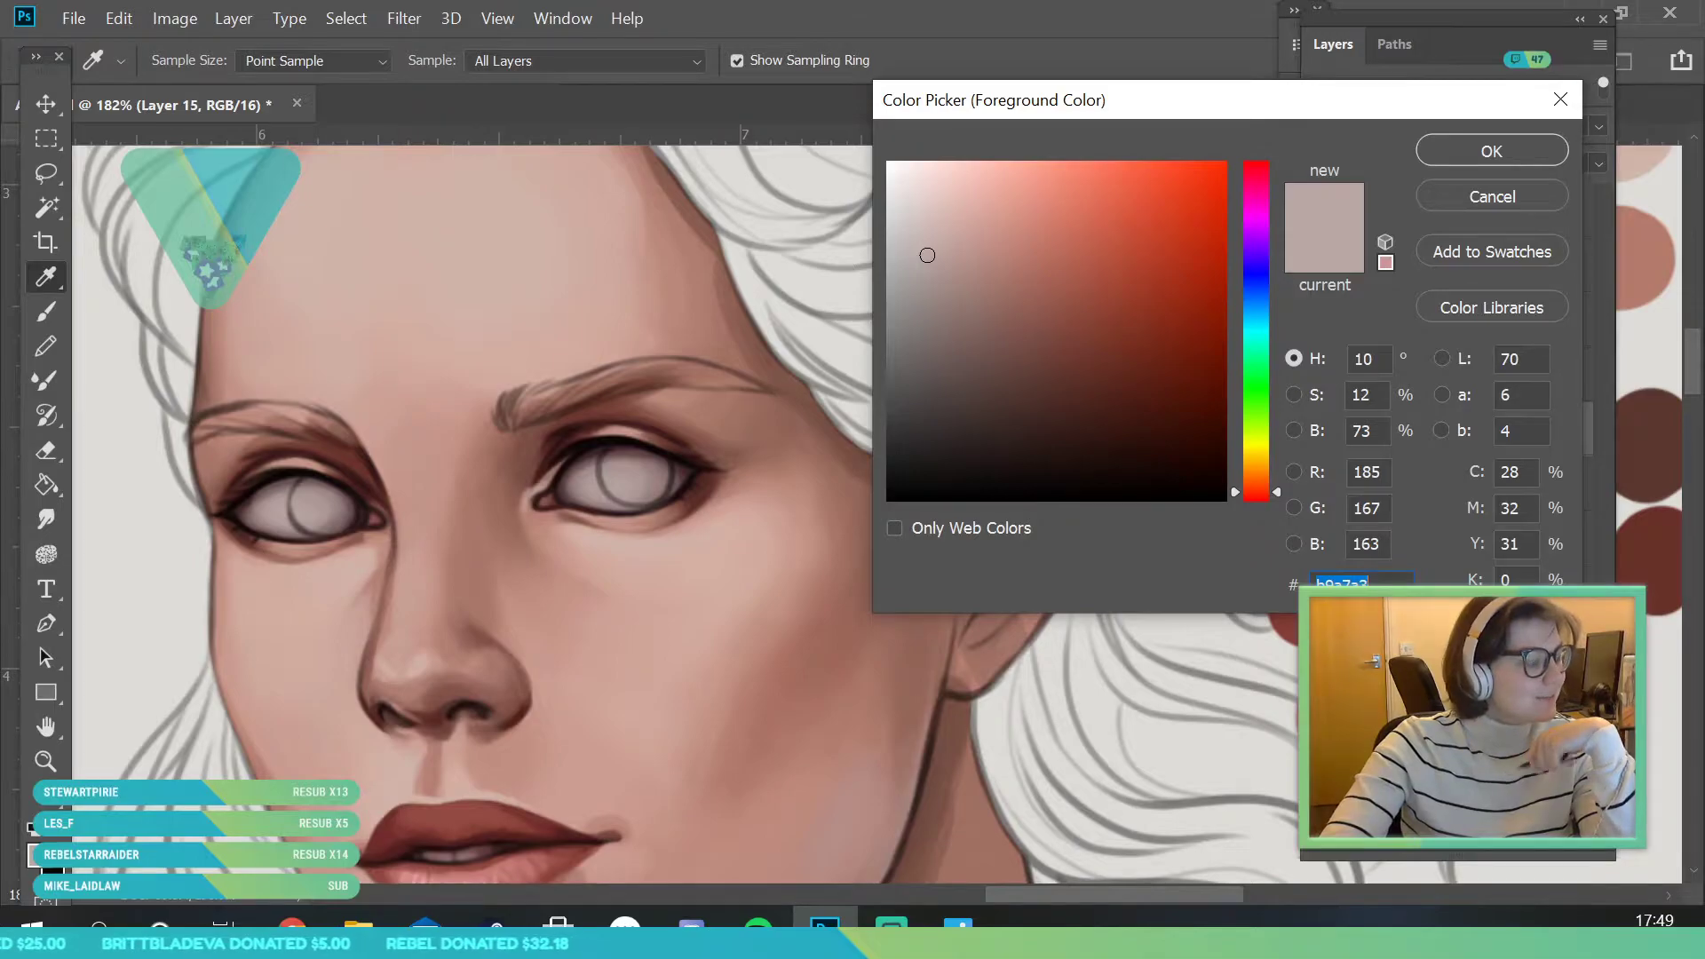
key("alt+Tab")
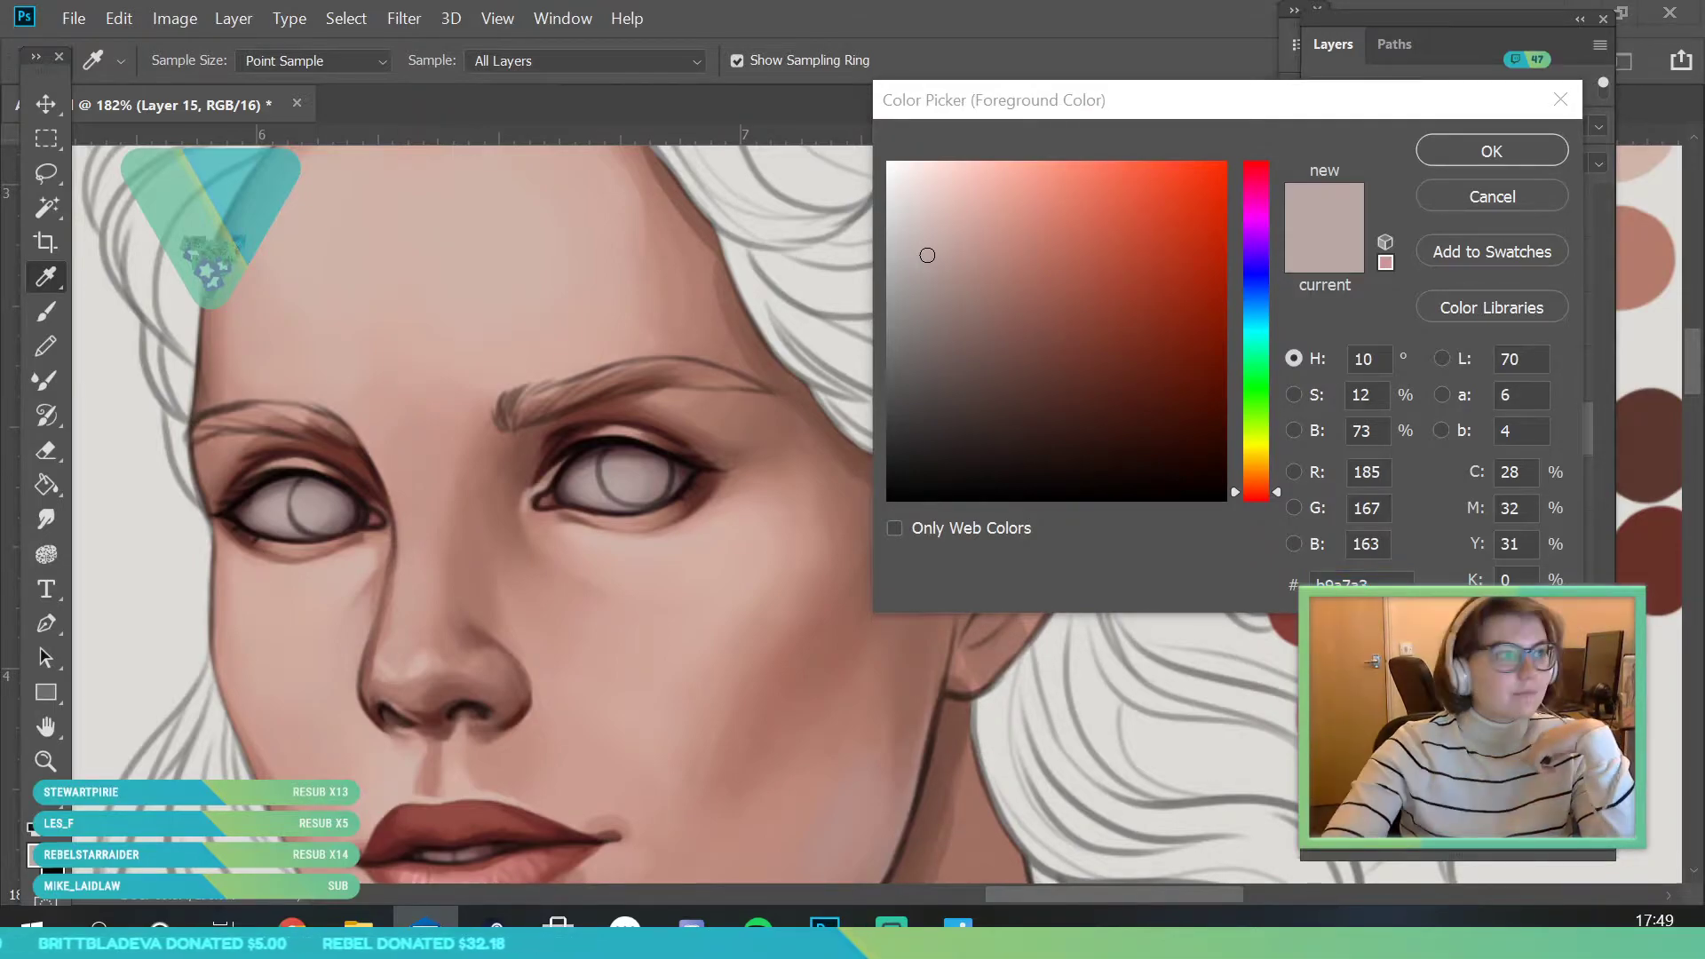
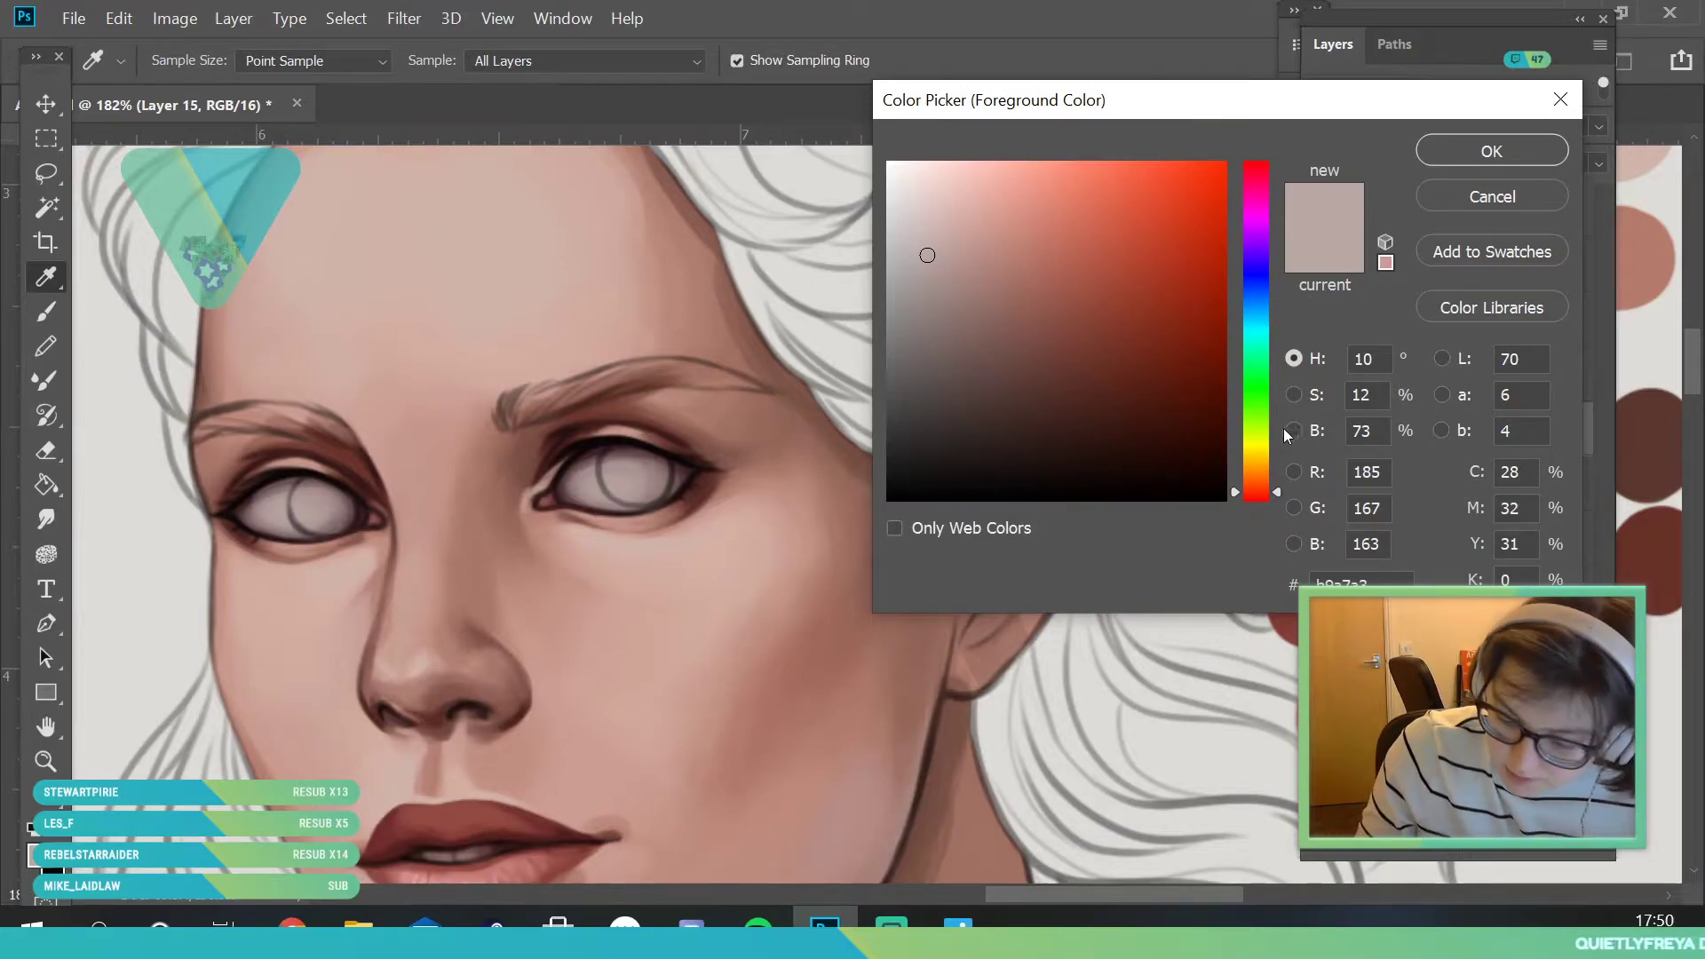
left_click_drag(1260, 274, 1261, 255)
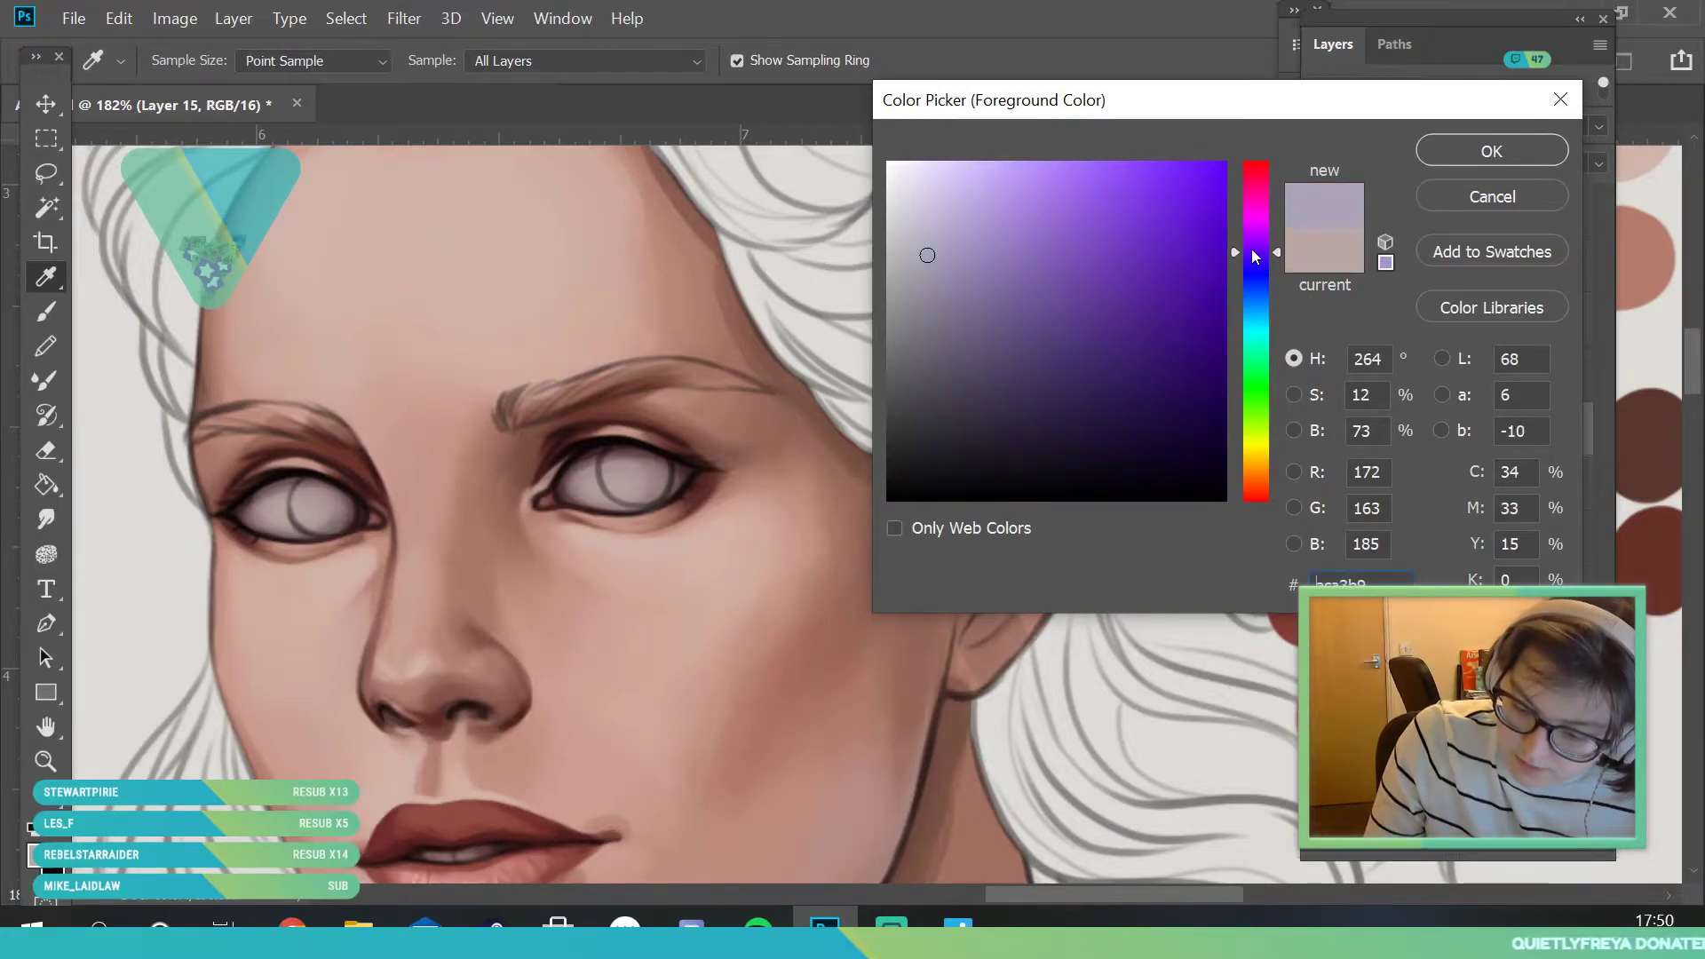
mouse_move(950, 360)
left_mouse_down()
mouse_move(944, 407)
mouse_move(938, 388)
left_mouse_up()
left_click(1492, 166)
key("b")
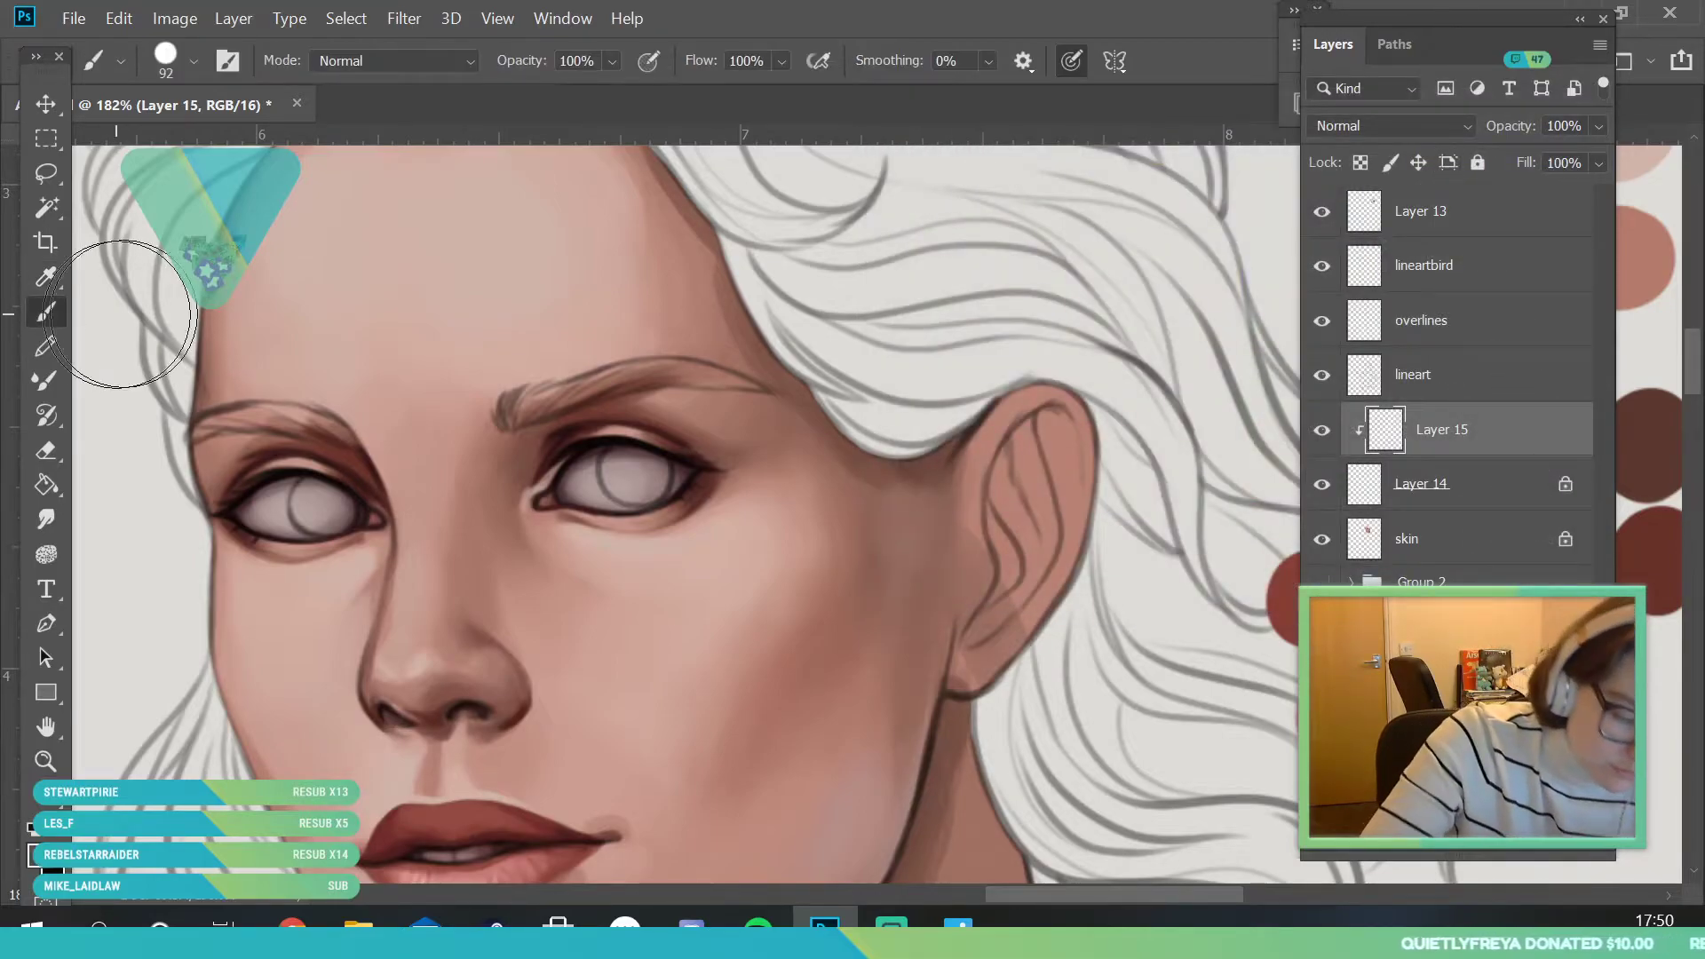
- Set the brush size to 31 px and paint both irises on the clipped layer
left_click(192, 61)
left_click_drag(189, 146, 191, 147)
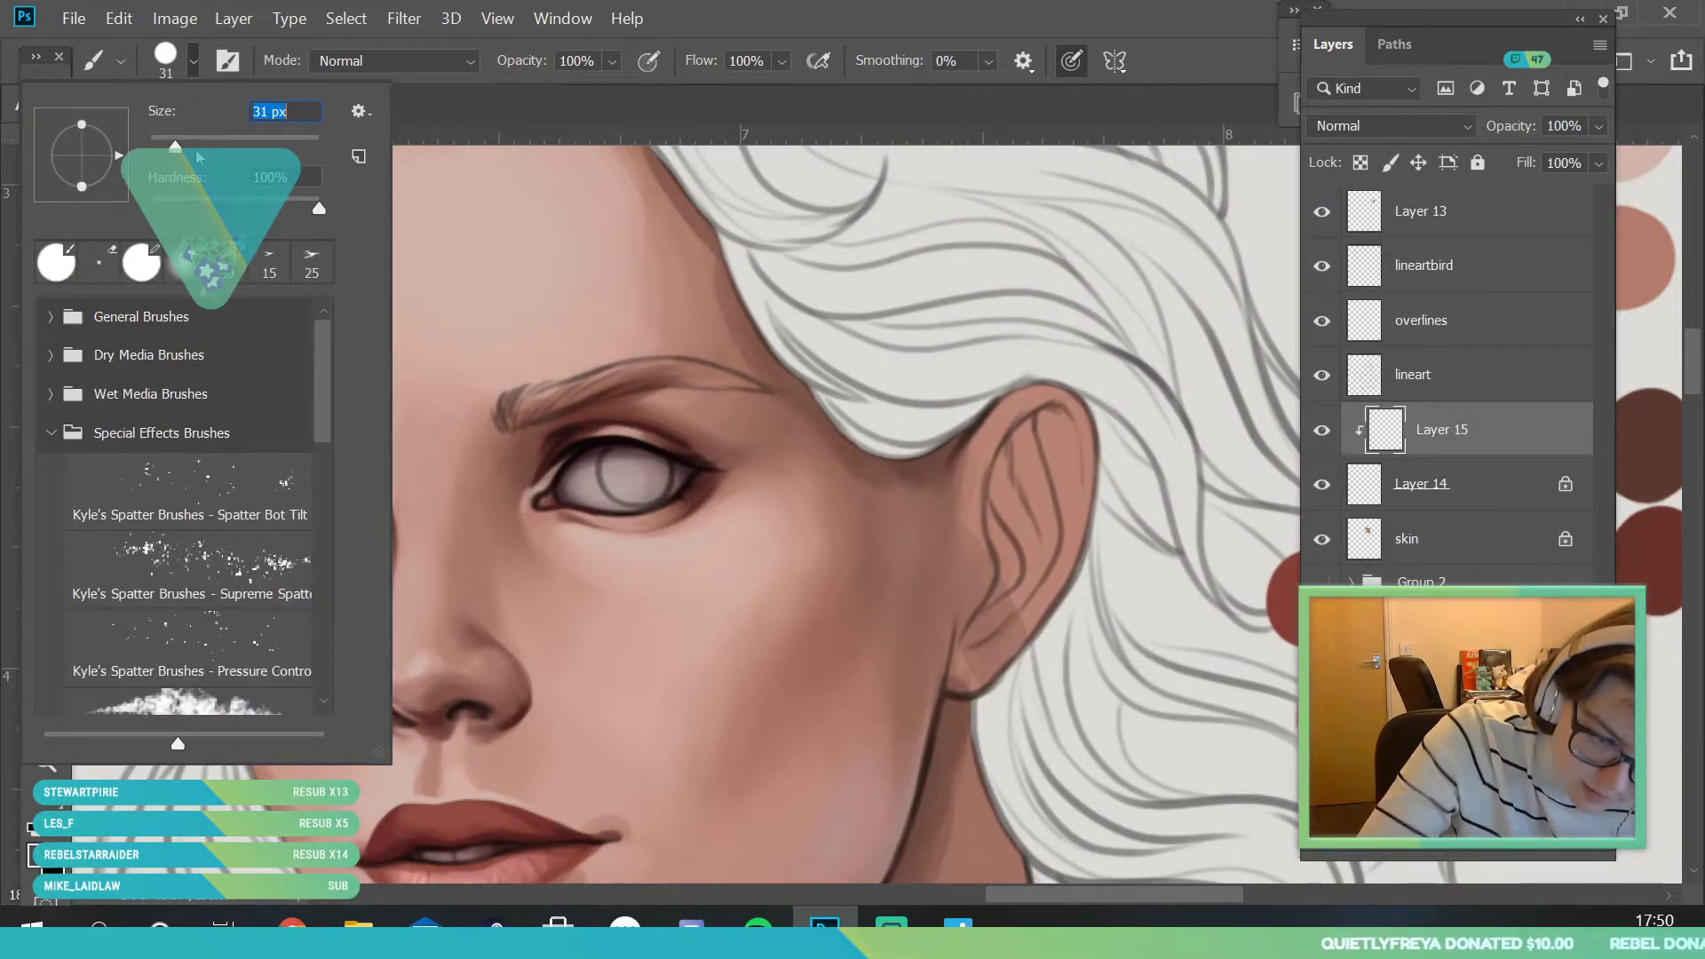
key("Return")
left_click_drag(636, 474, 650, 478)
left_click_drag(330, 491, 318, 506)
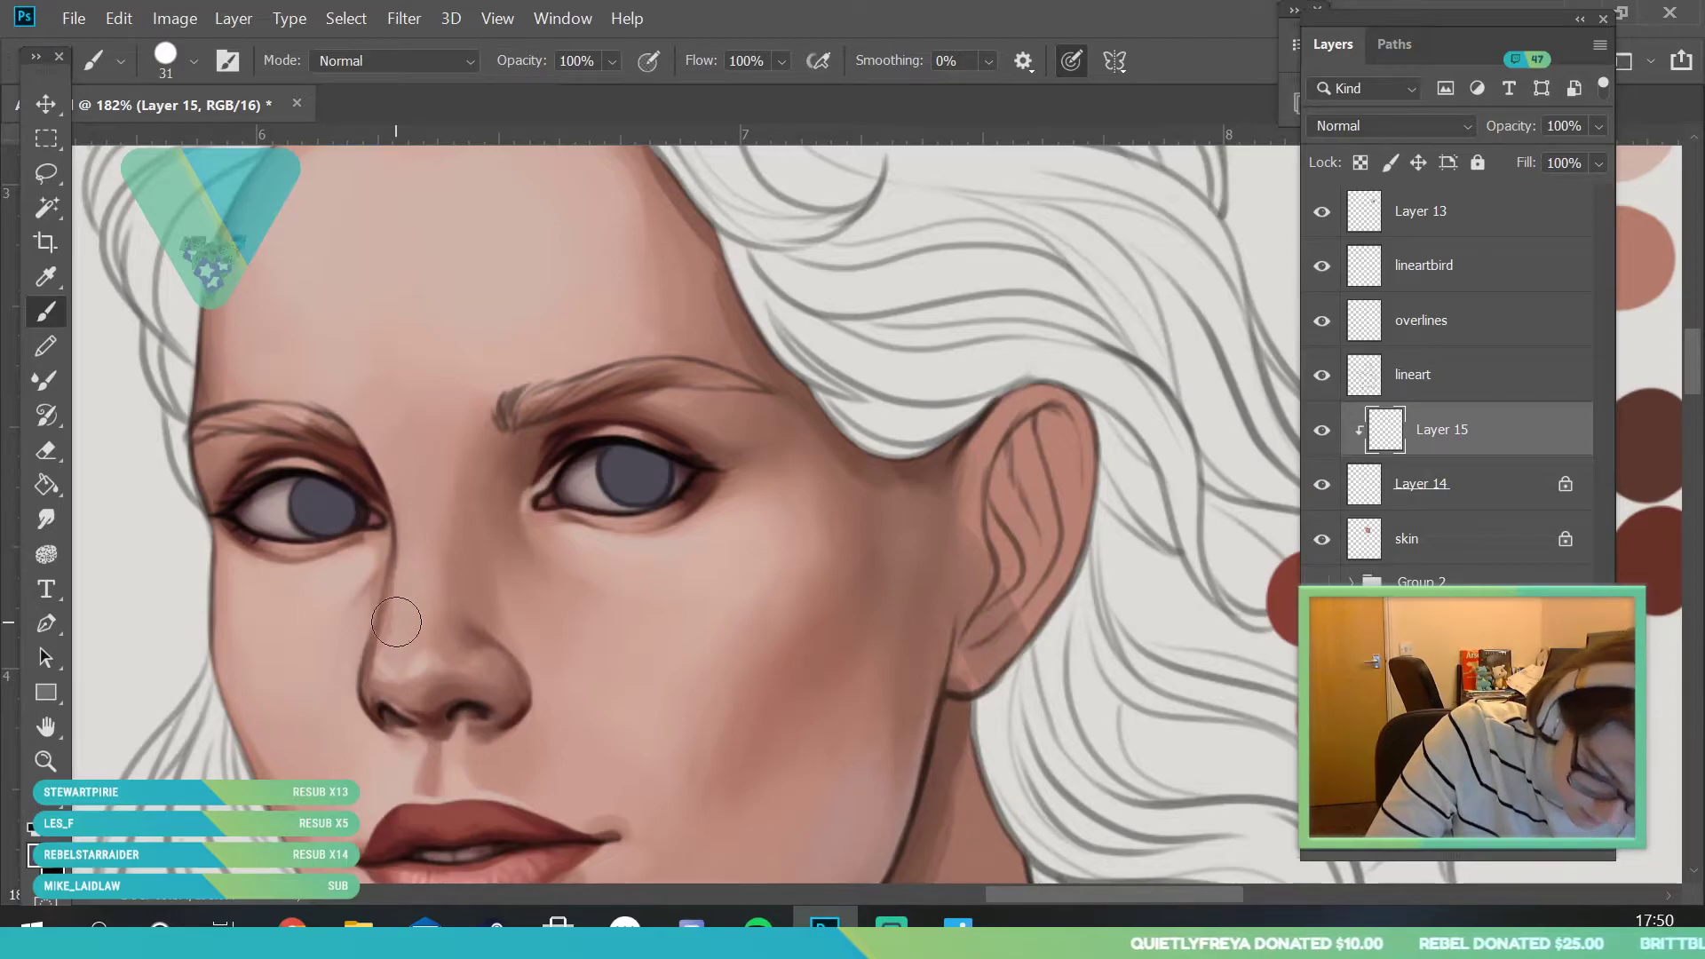
- On the eyeball layer, shade the eye whites beneath the upper lids with colours sampled from the eyes, using a 14 px brush
left_click(1505, 504)
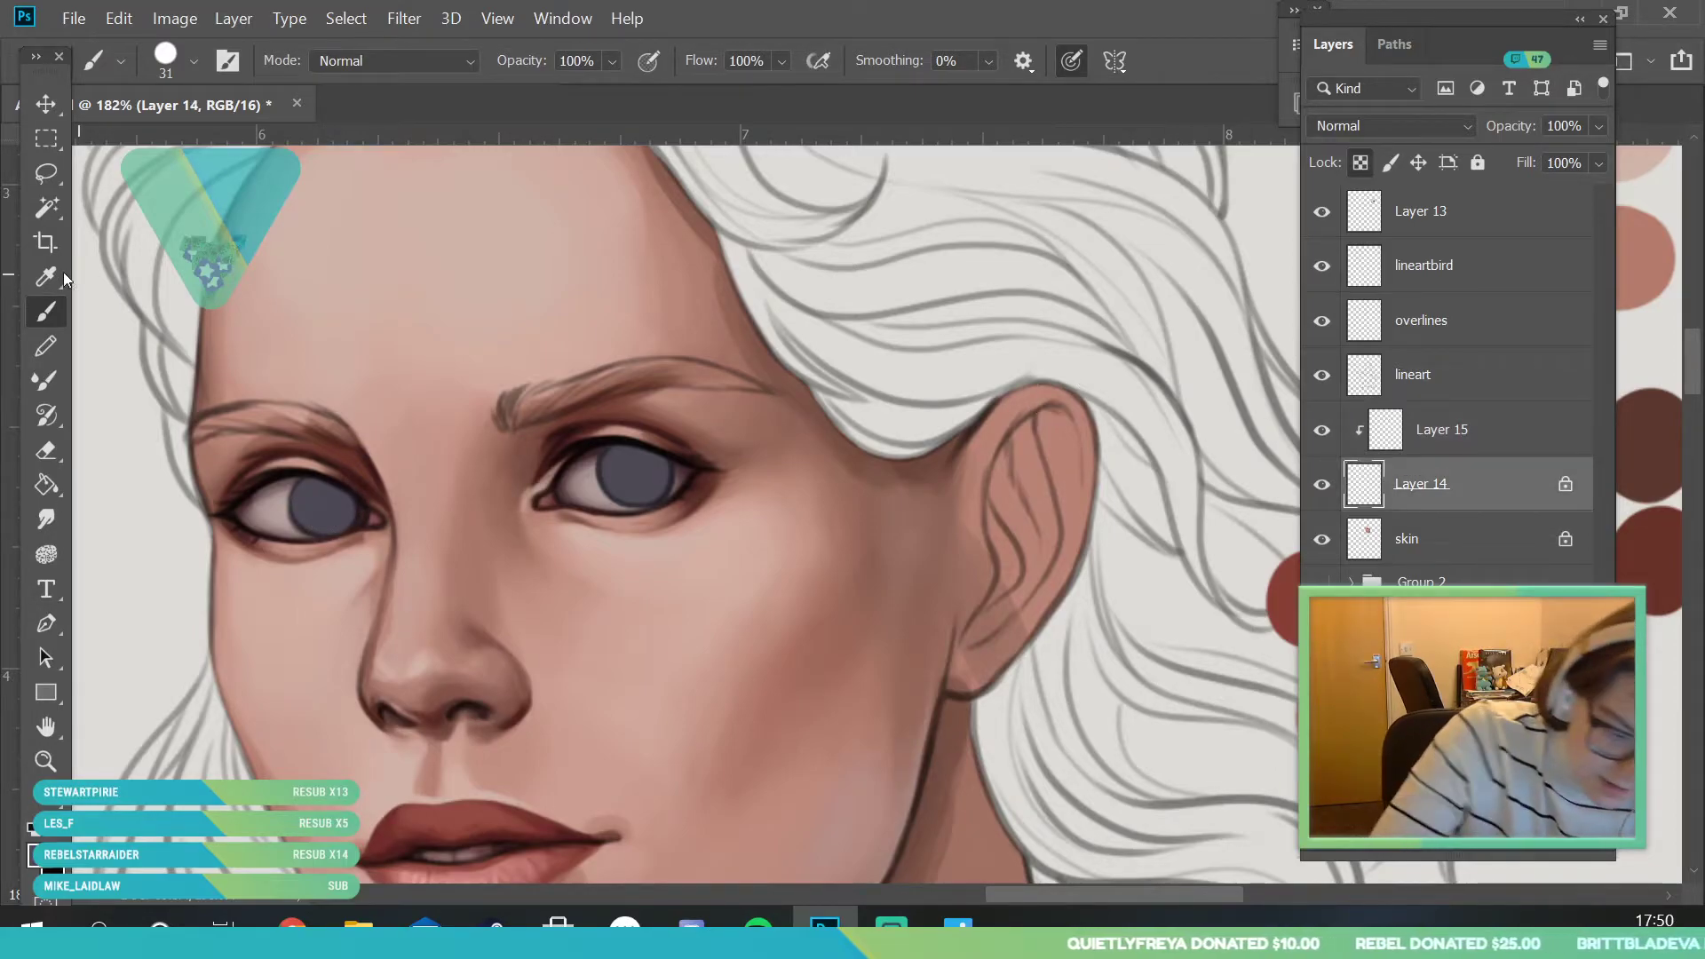
key("i")
left_click(593, 451)
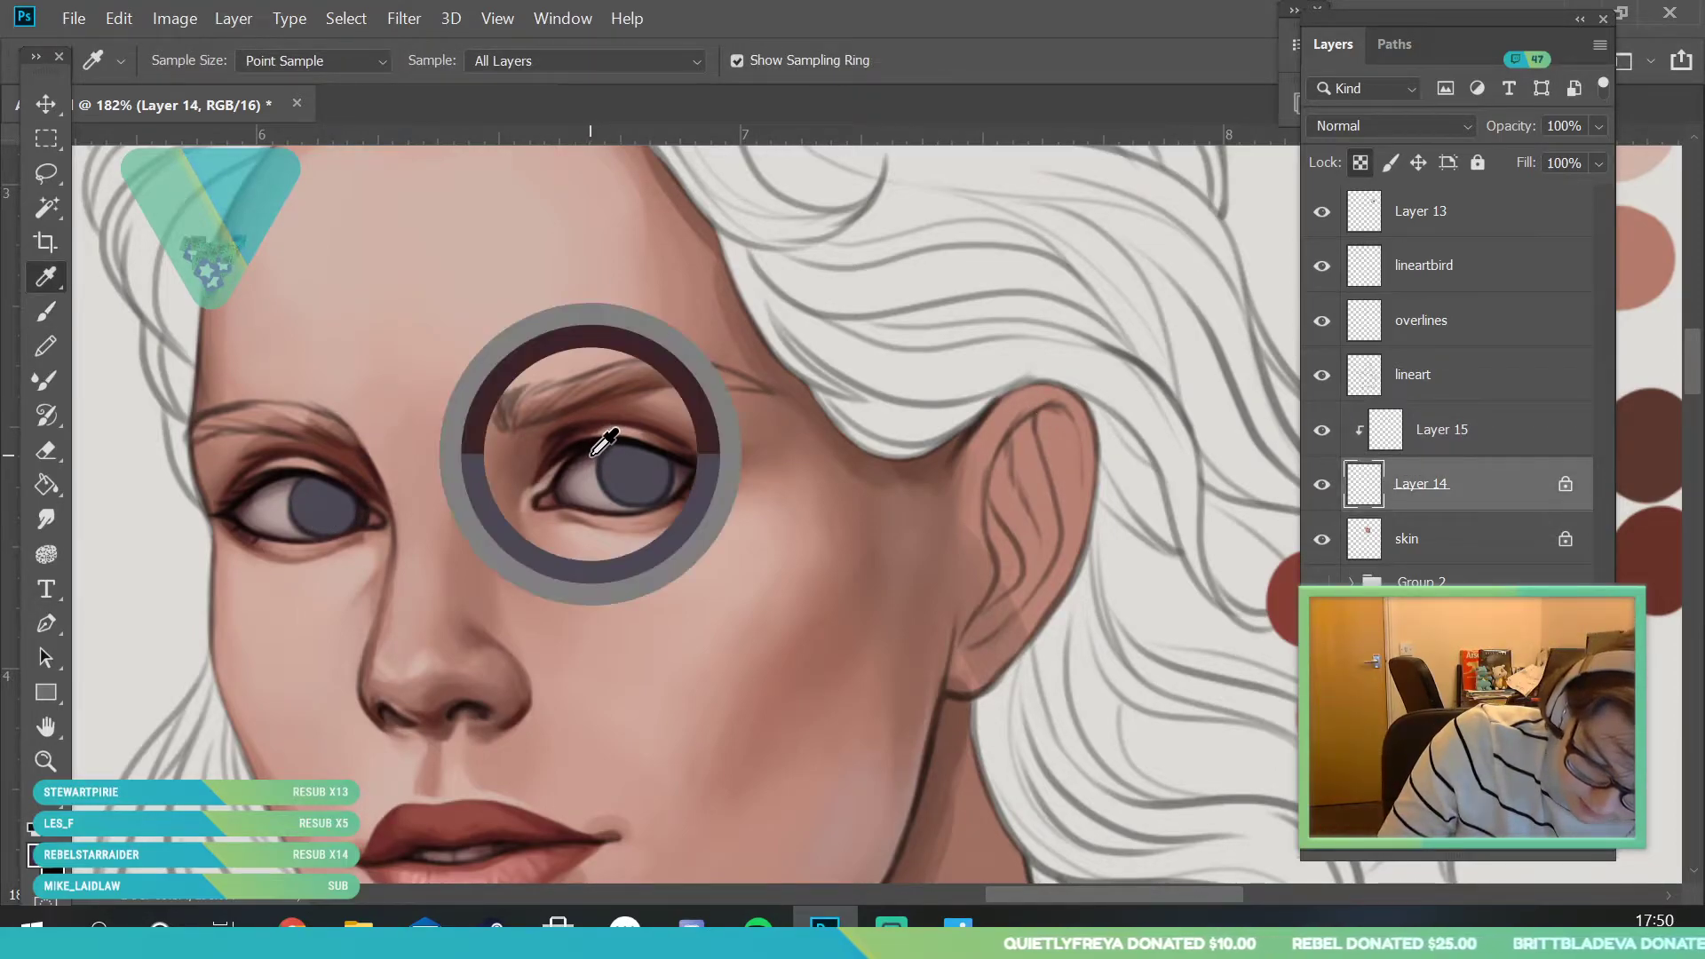
key("b")
left_click(193, 61)
left_click_drag(158, 148, 170, 147)
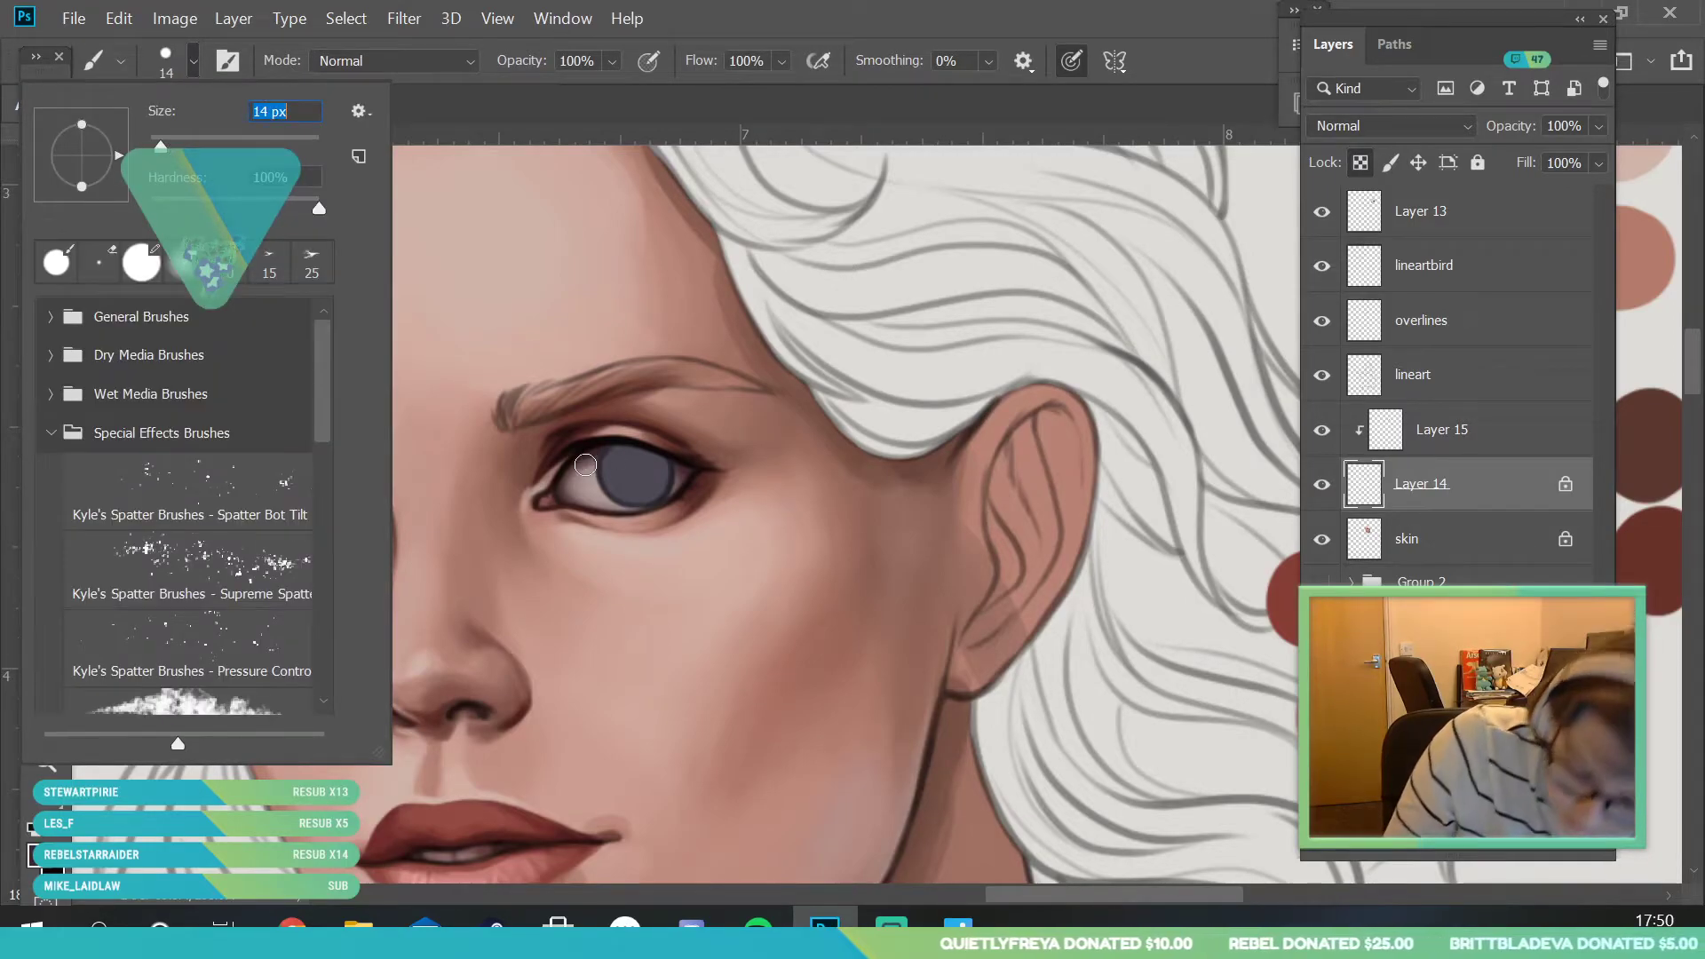
left_click(619, 433)
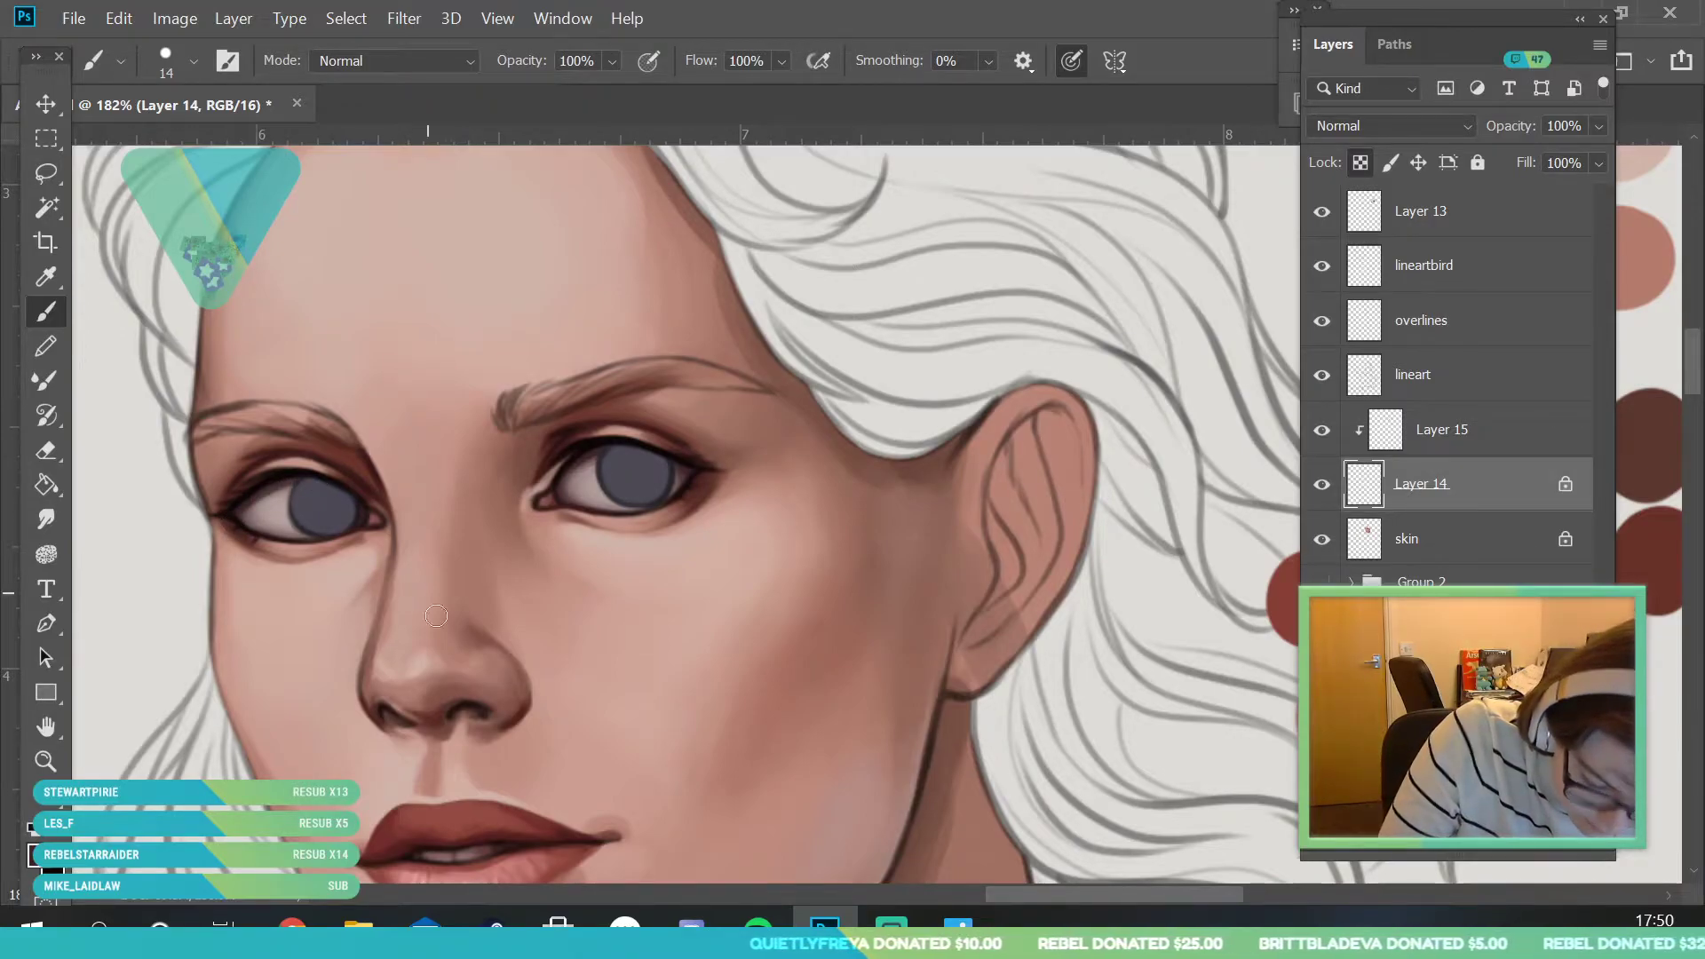
left_click(248, 503, "alt")
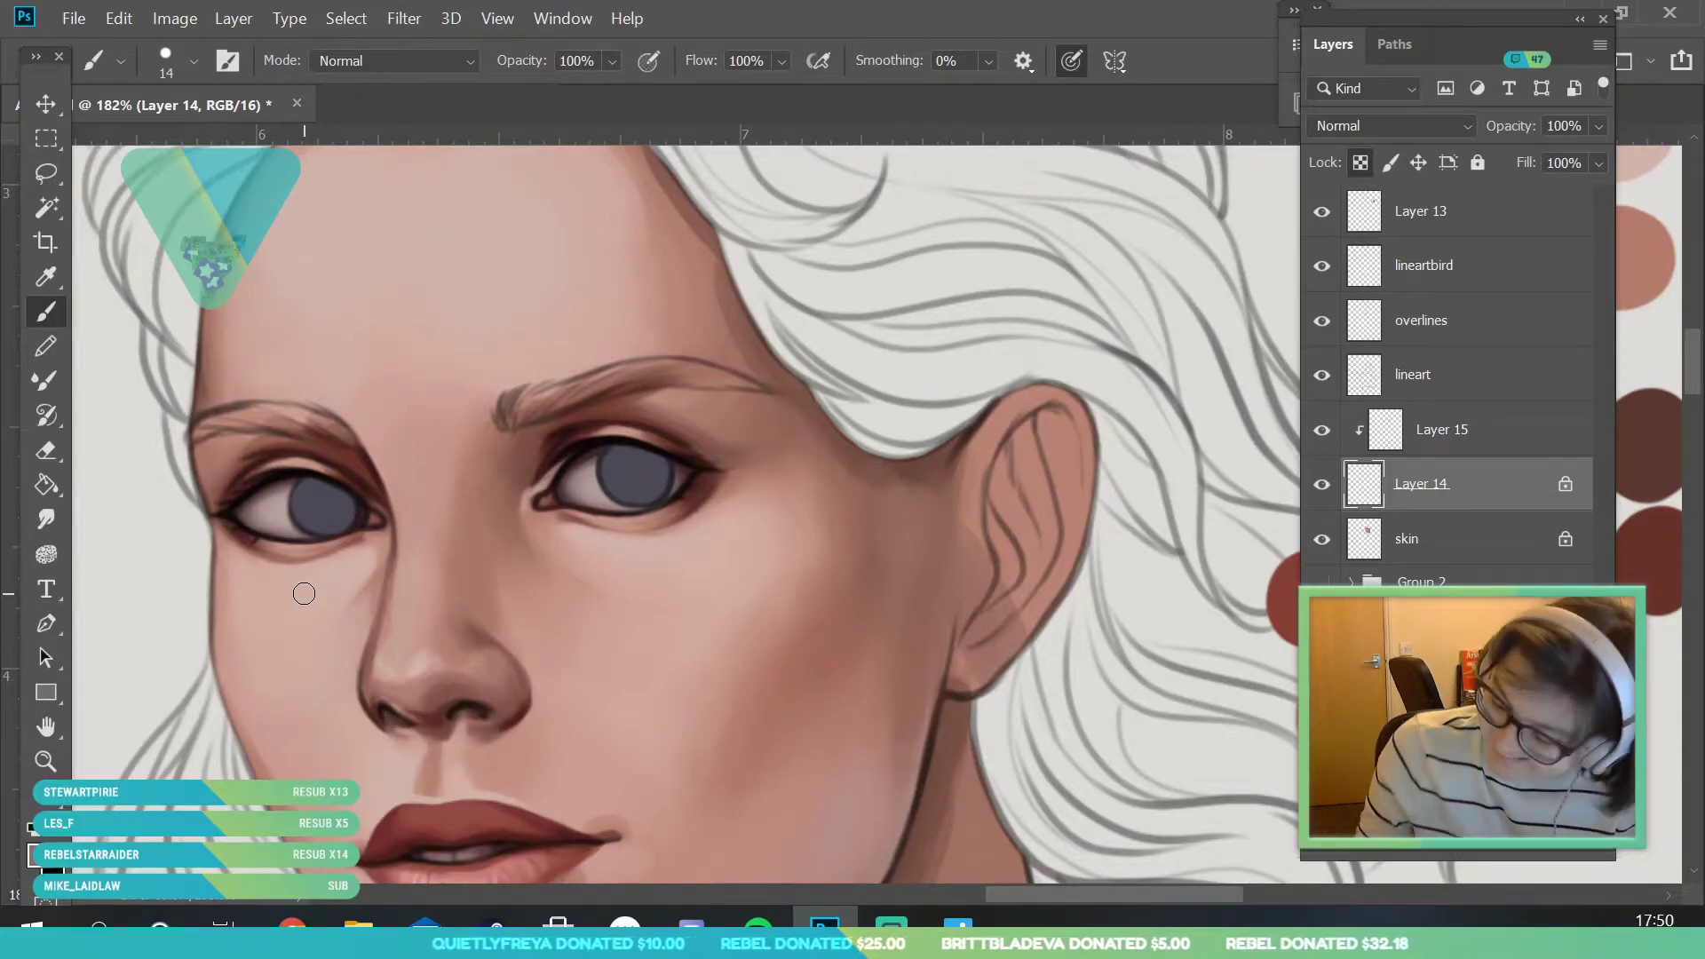
- Select the clipped iris layer and pick a darker violet with hue 263, saturation 21 and brightness 22
left_click(1445, 435)
left_click(38, 854)
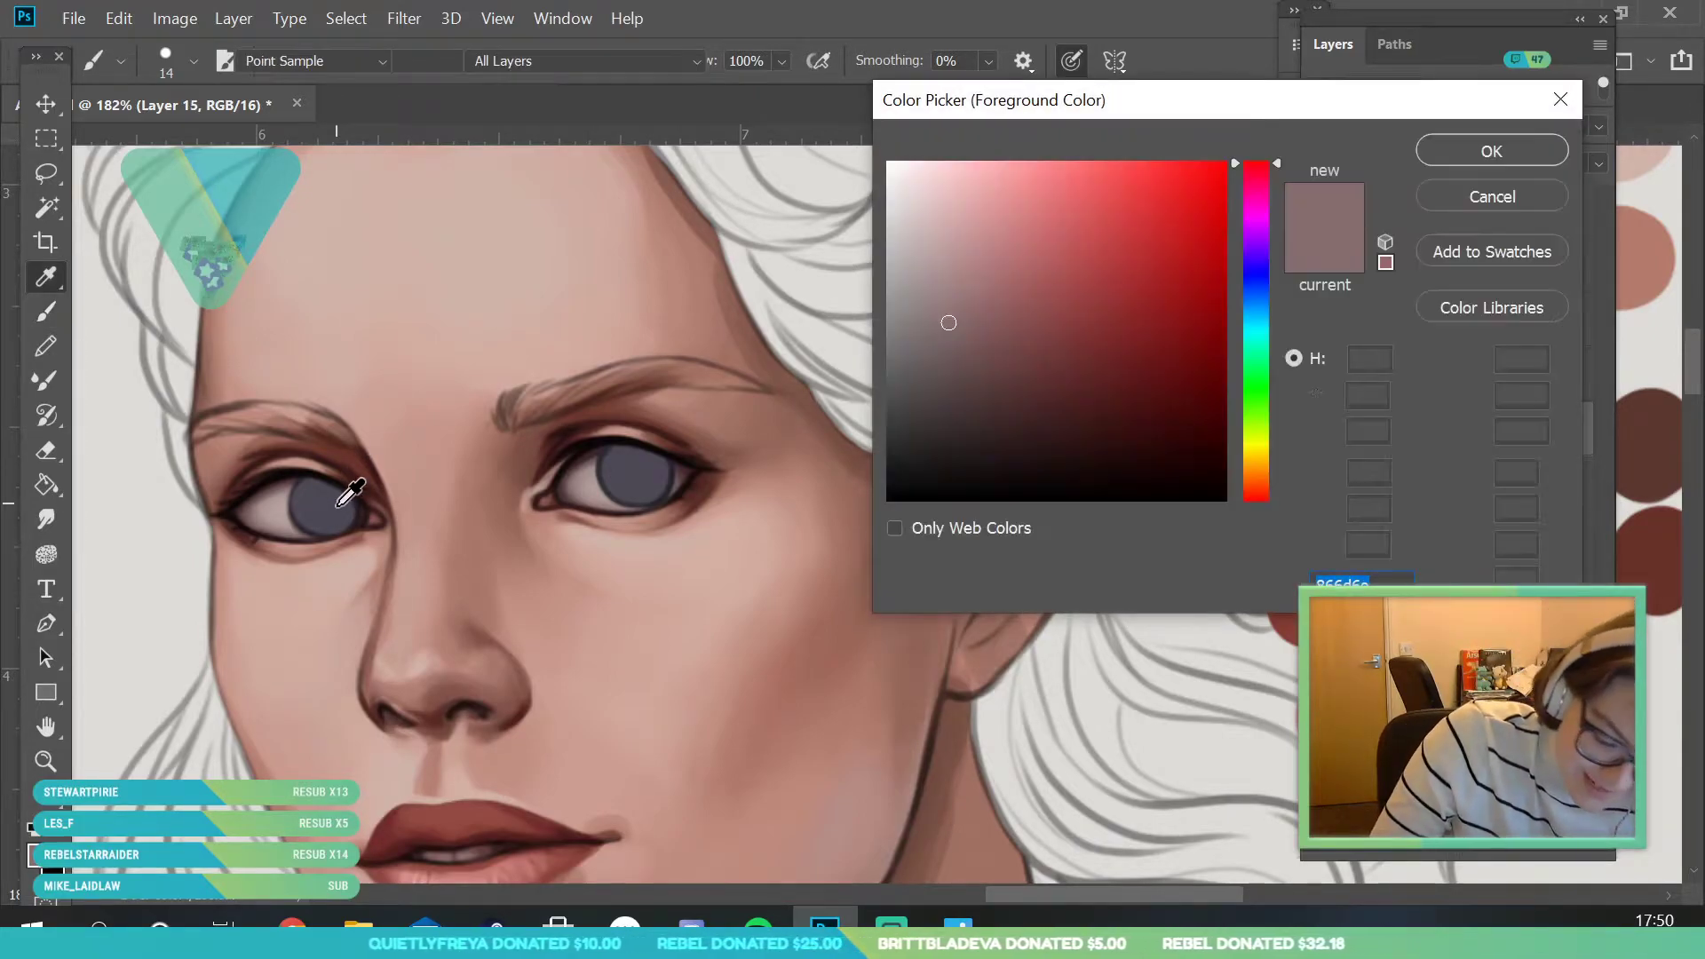
left_click(334, 504)
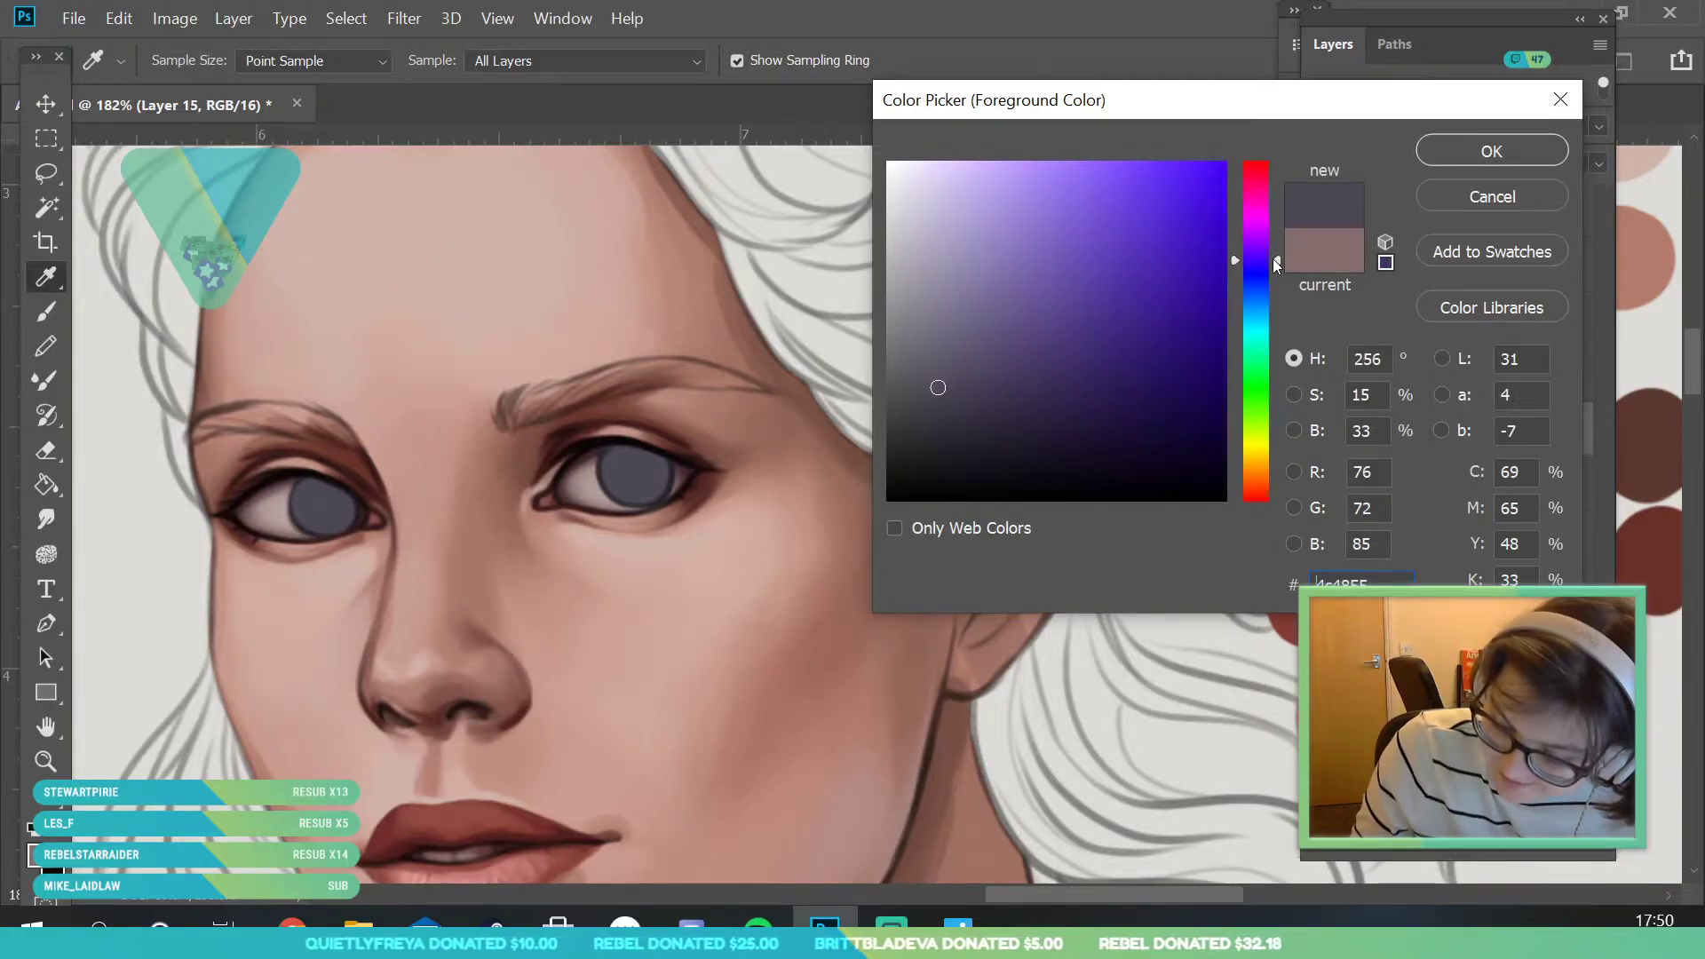
left_click(958, 435)
left_click(959, 425)
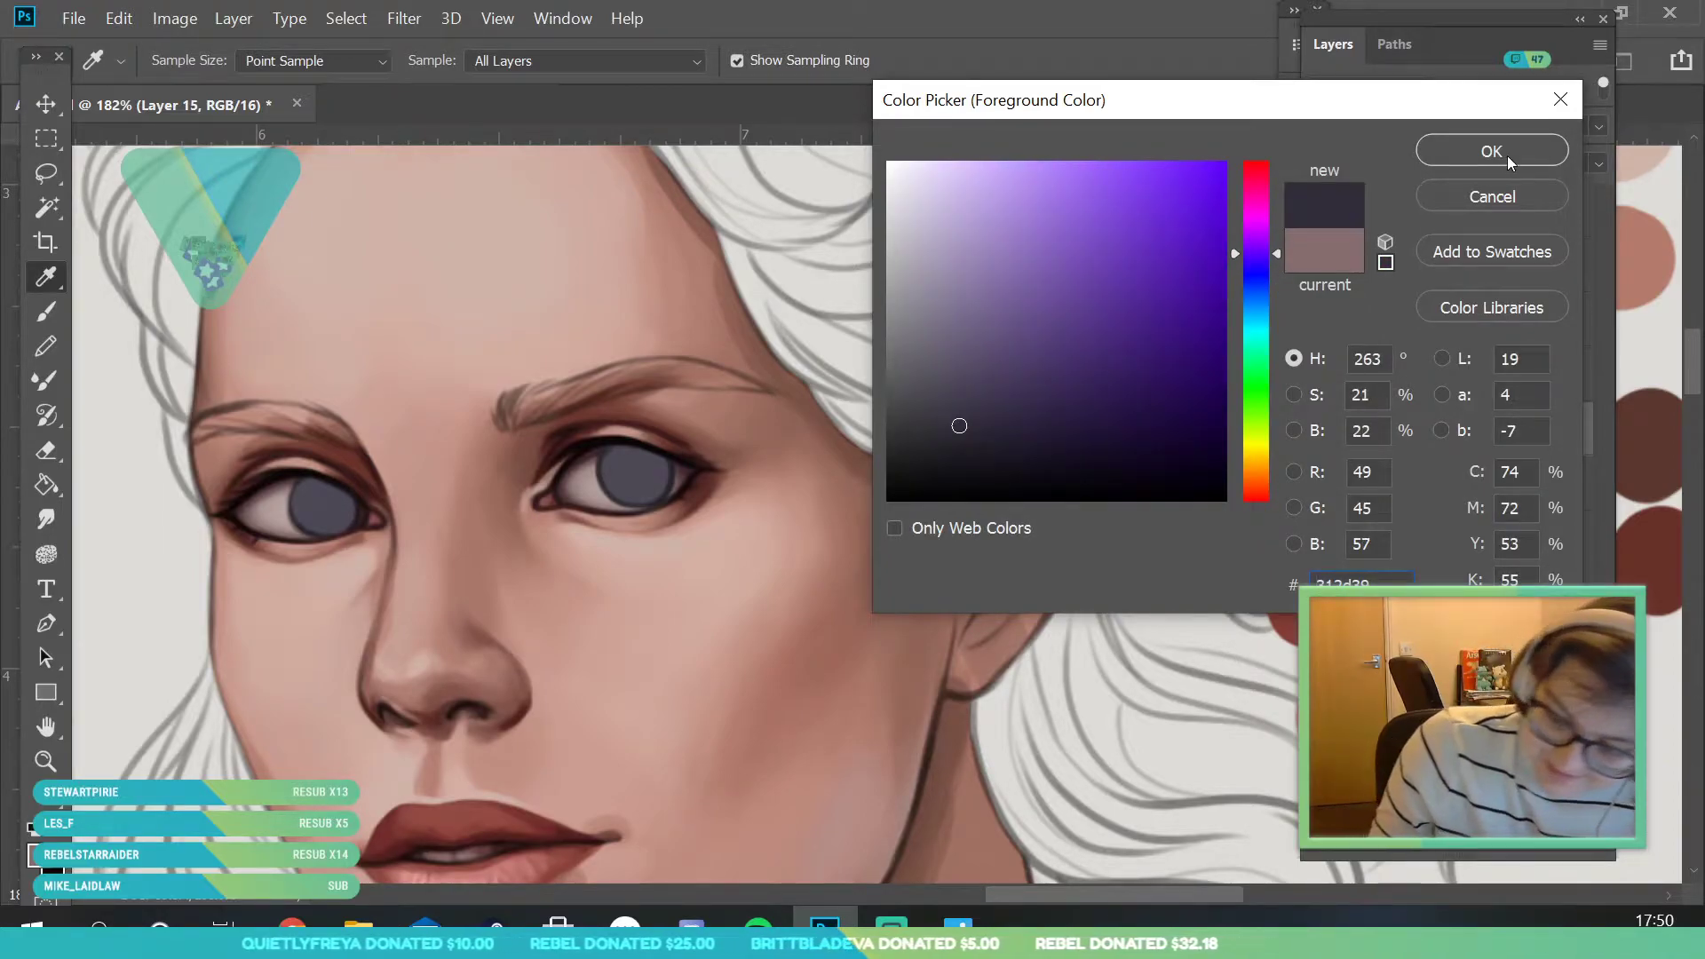
left_click(1493, 151)
- Lock the iris layer's transparent pixels and brush the darker violet into both irises
key("b")
left_click(1360, 162)
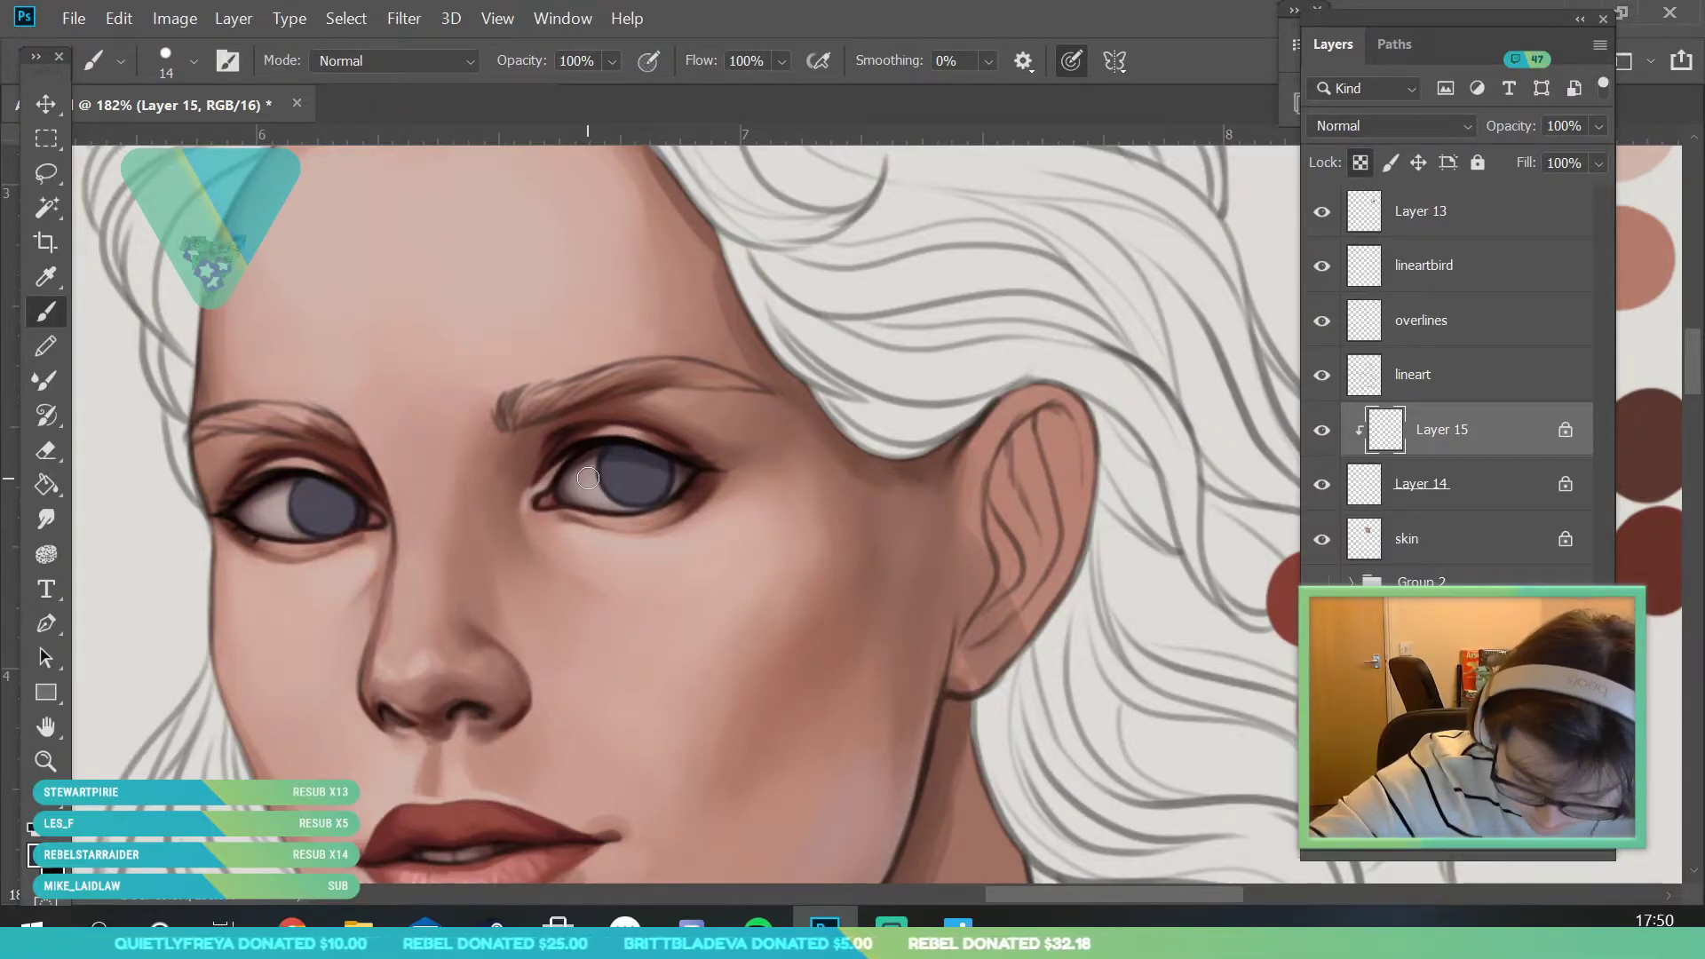
left_click_drag(321, 489, 310, 515)
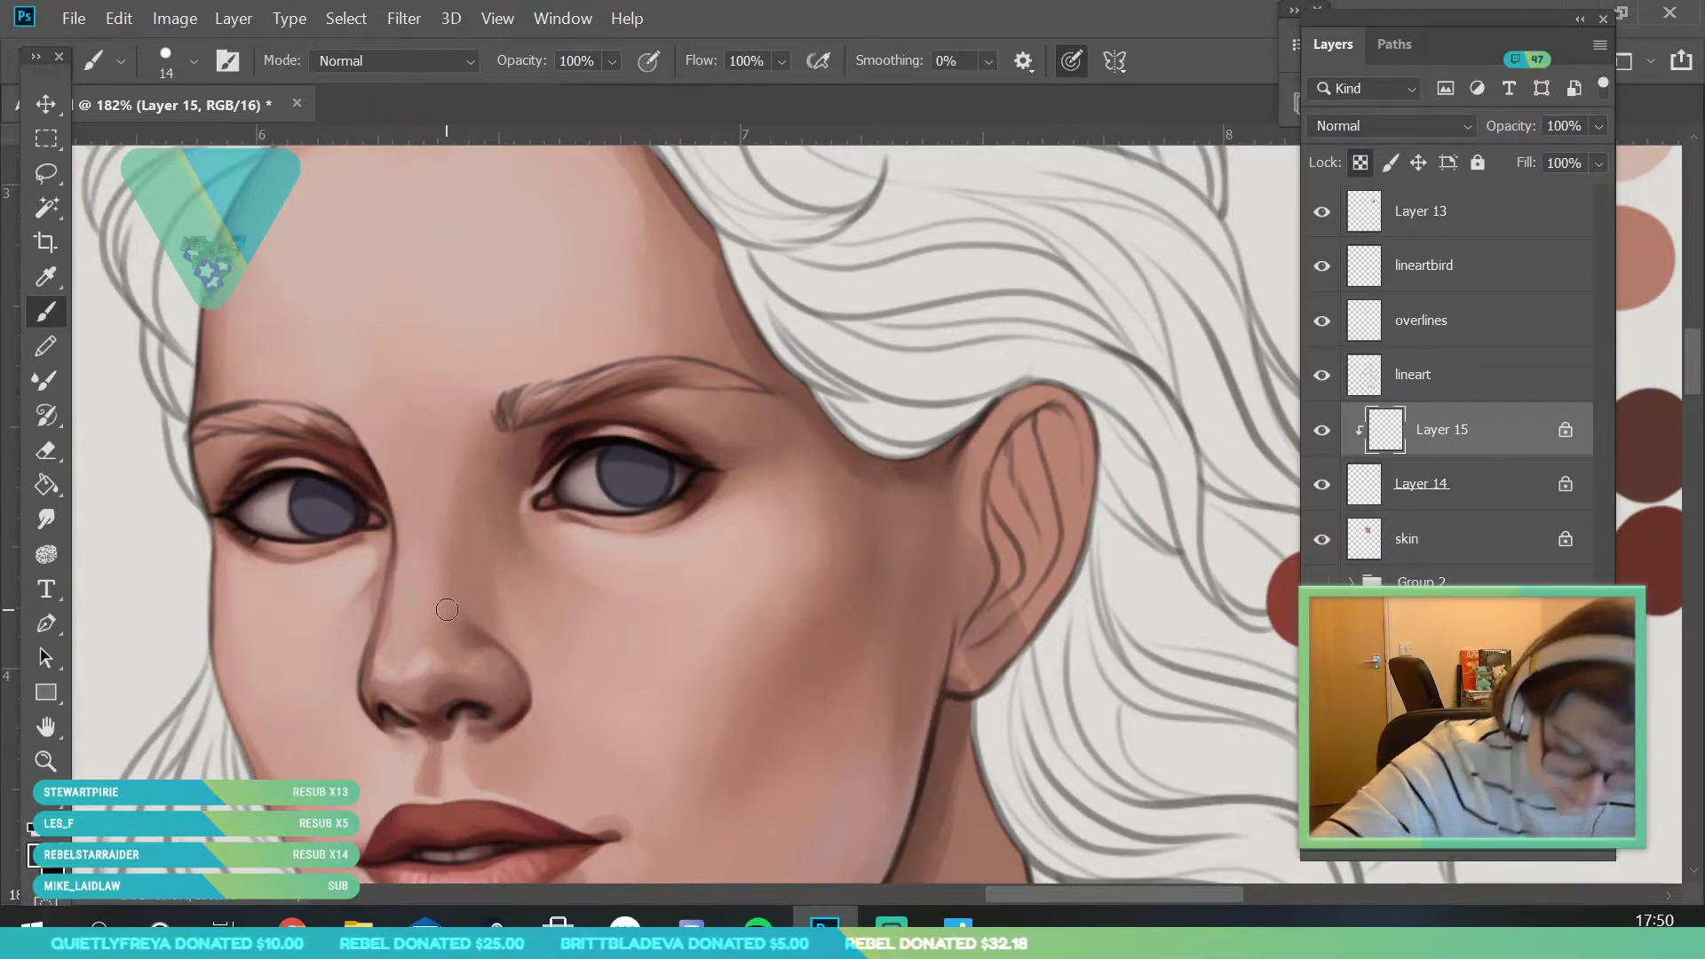
- Sample the violet from the left-hand iris and blend the shading in both irises with the brush
left_click(46, 761)
left_click_drag(400, 449, 465, 609)
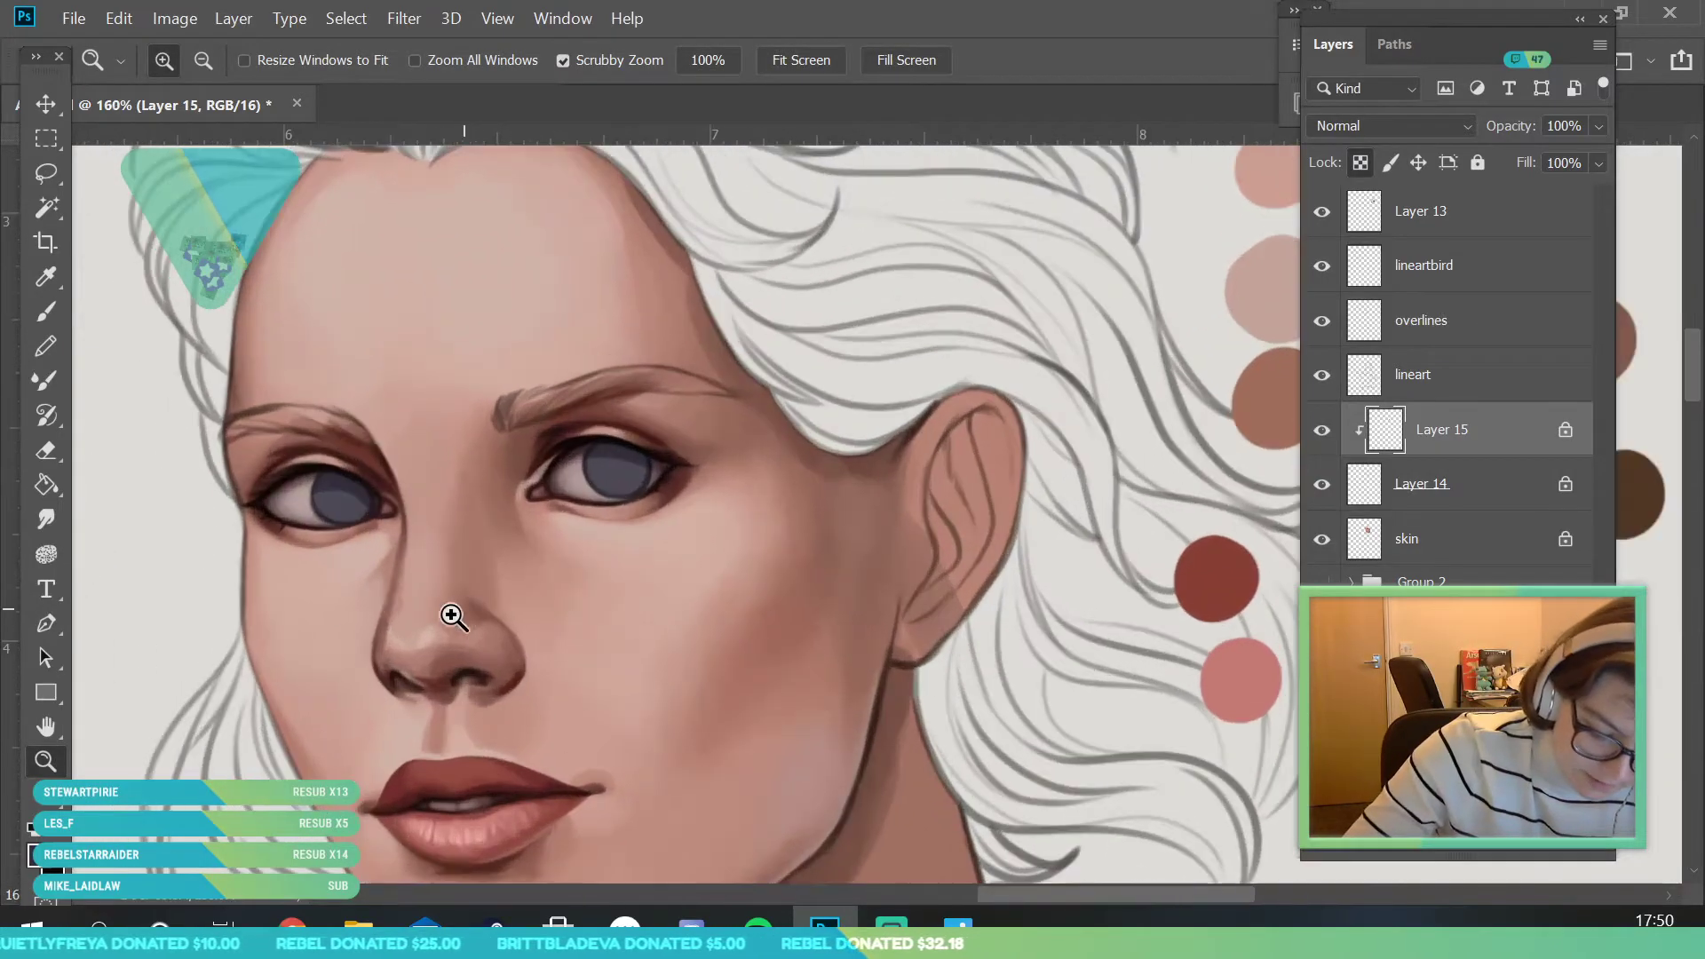
left_click_drag(391, 488, 421, 488)
scroll(422, 488, "up", 3)
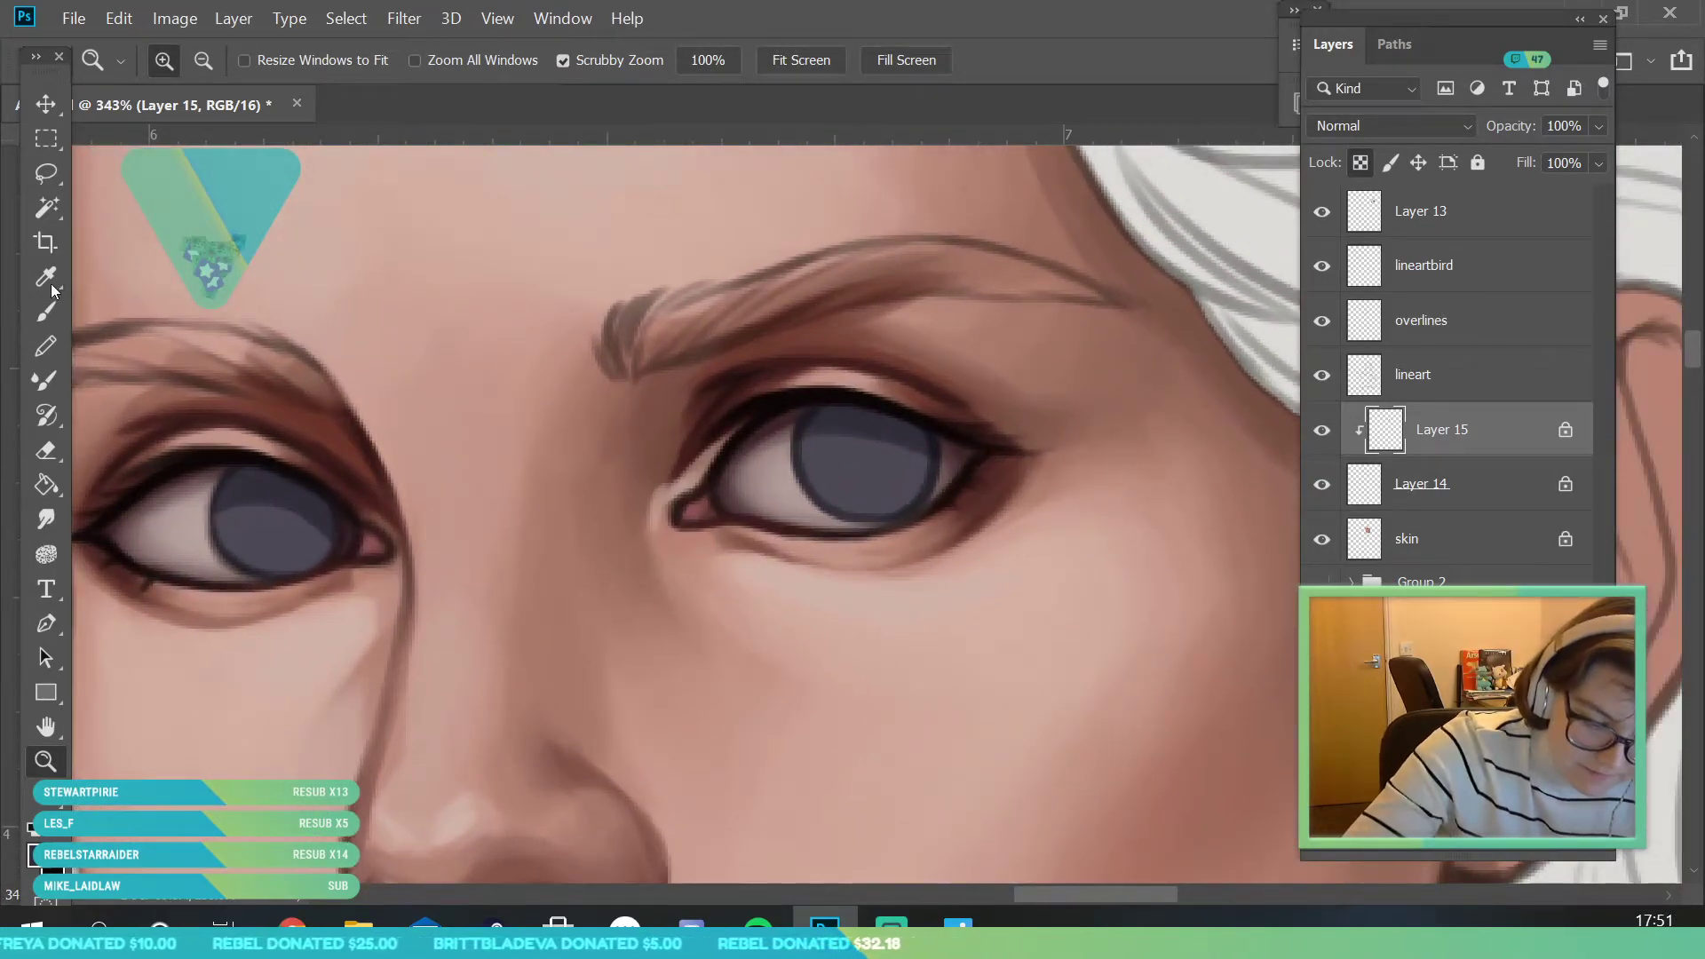
key("i")
left_click(49, 318)
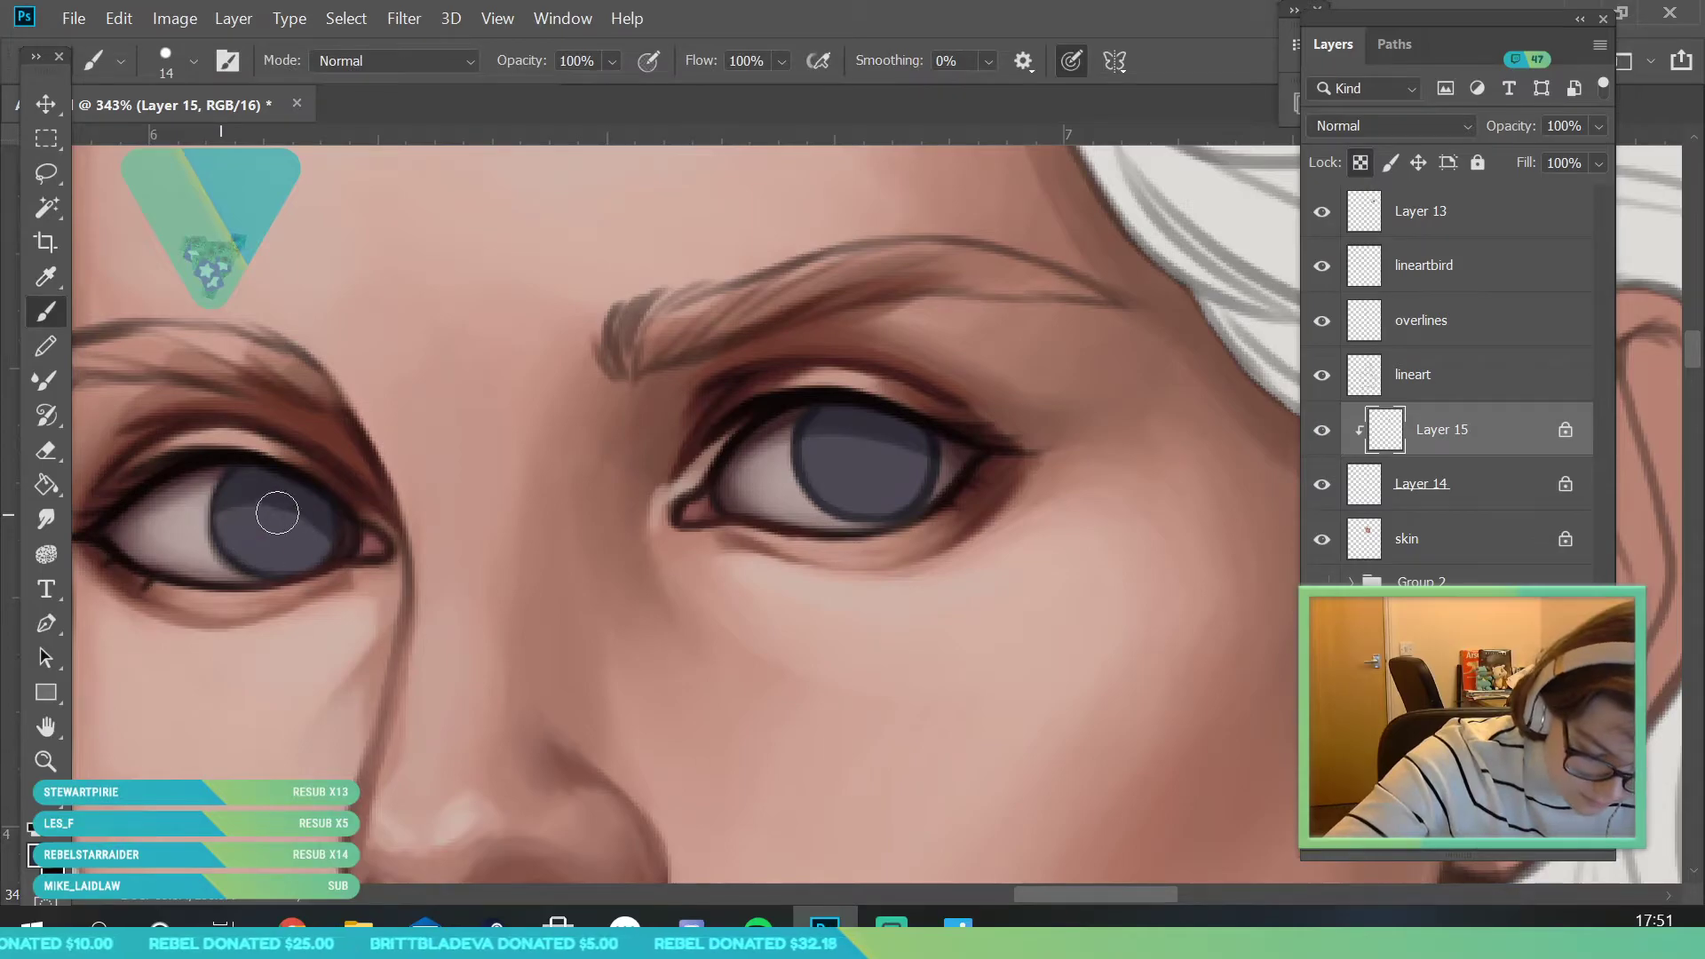
left_click(282, 513, "alt")
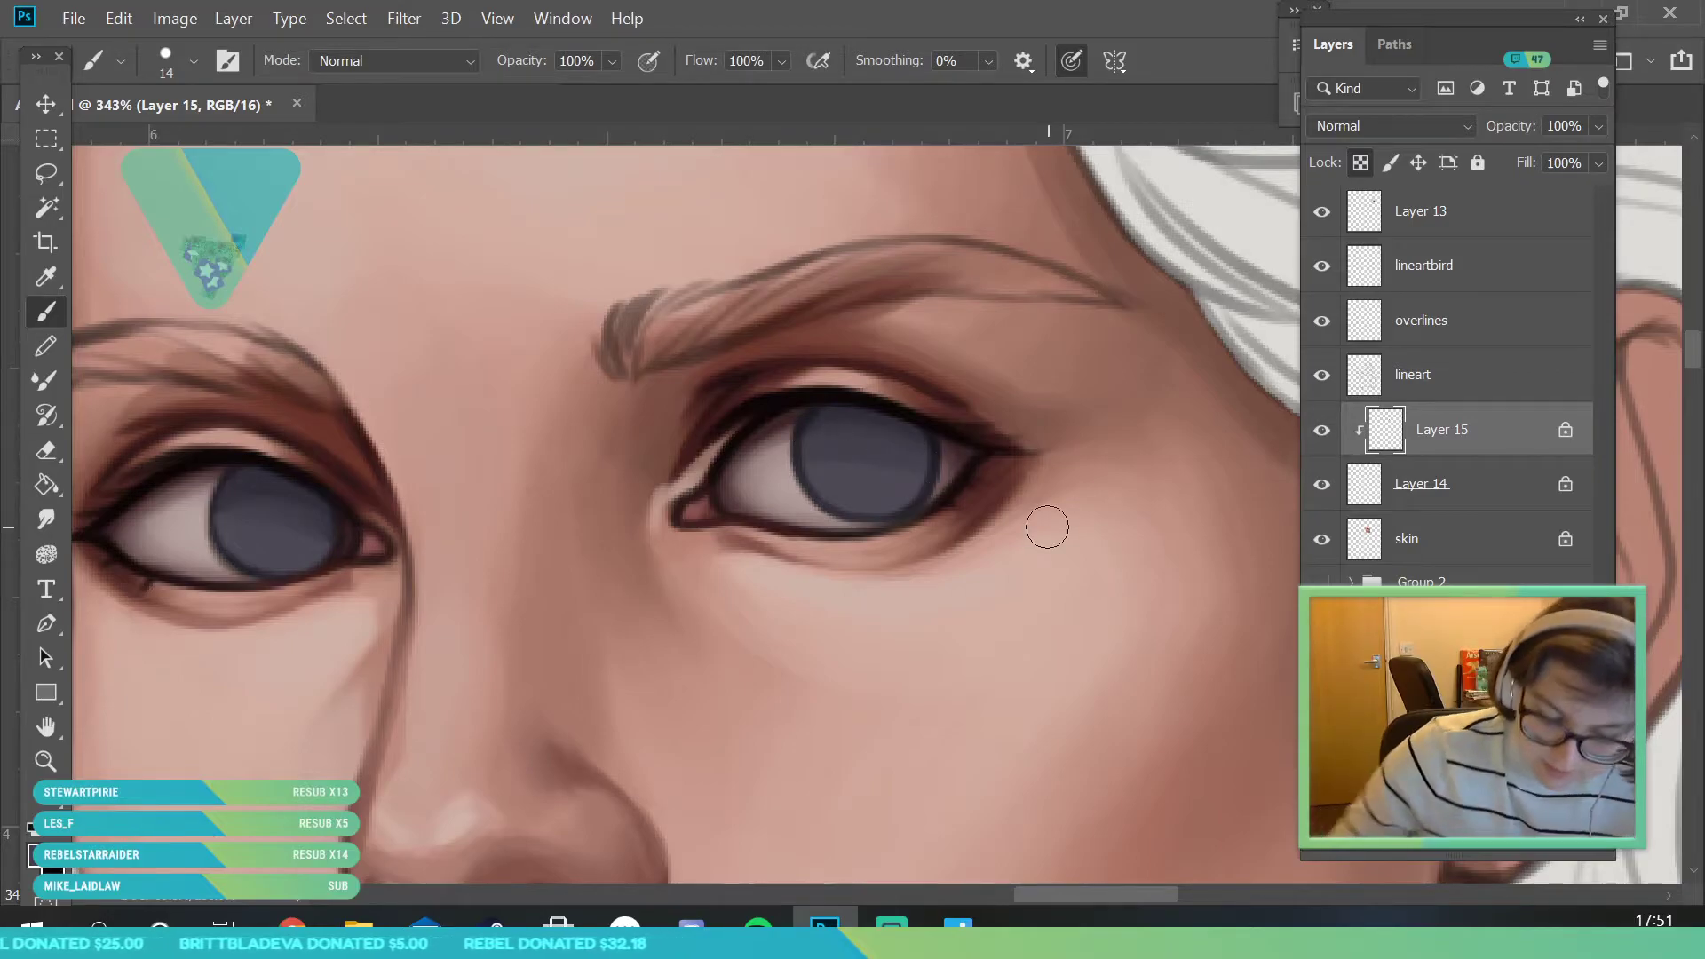
- Select the overlines layer and set the foreground to a near-black violet with hue 264, saturation 25 and brightness 7
left_click(1412, 233)
left_click(1479, 271)
left_click(1386, 329)
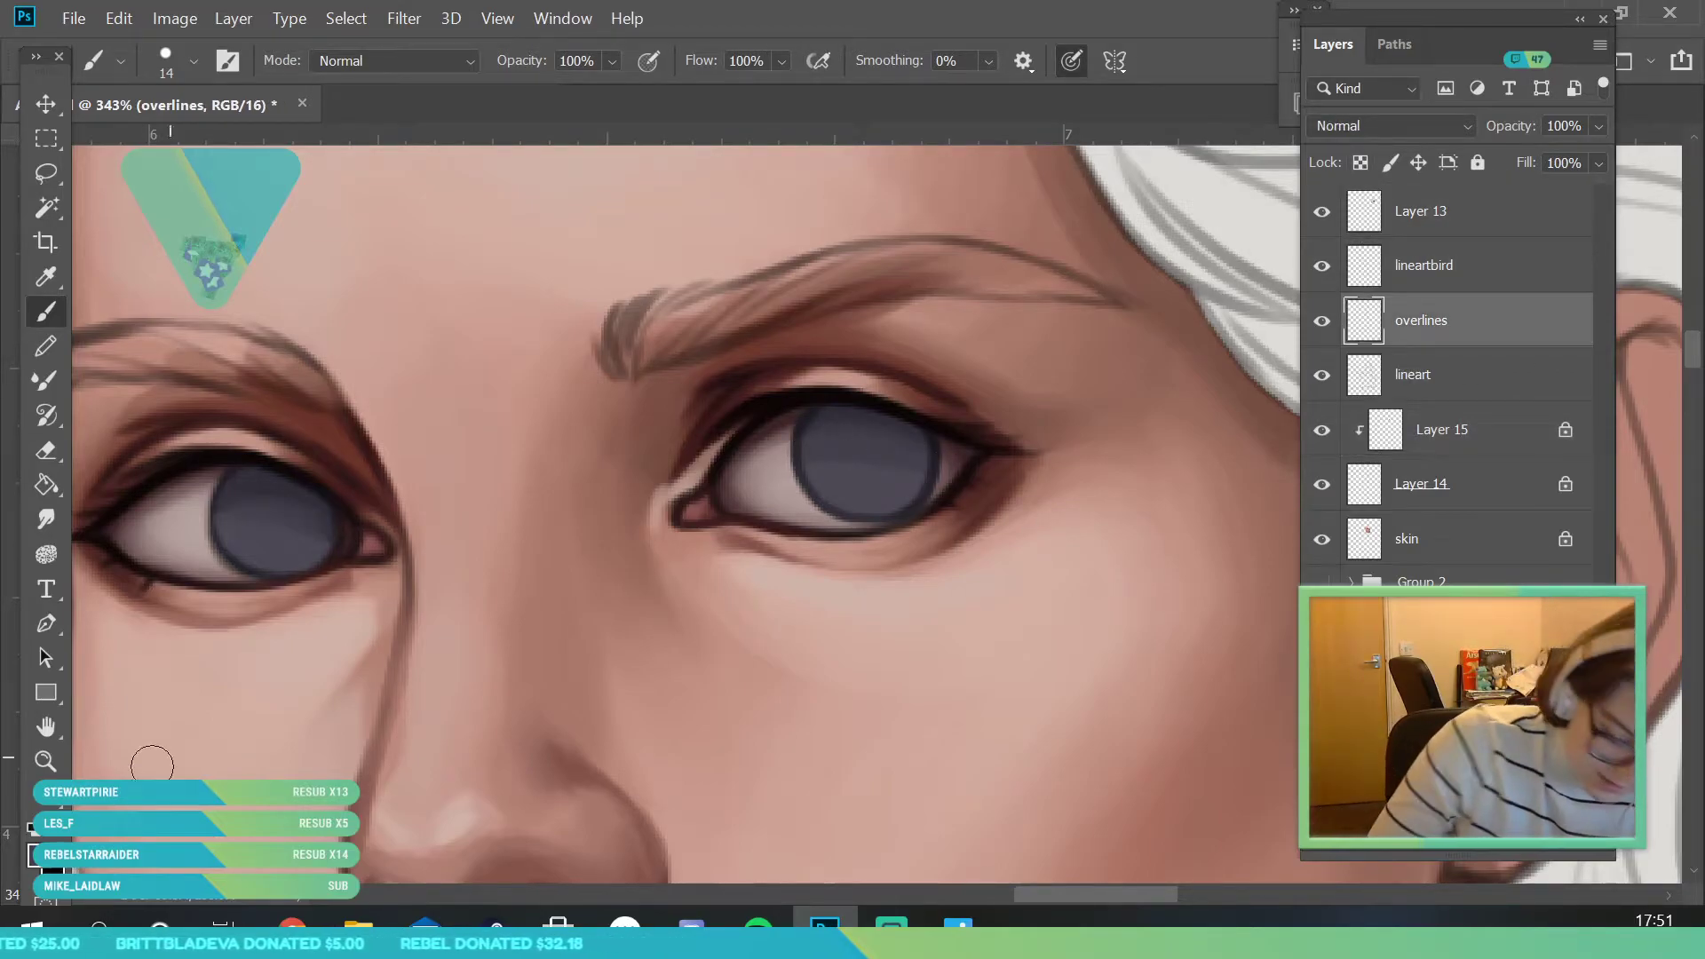
left_click(37, 861)
mouse_move(1014, 458)
left_mouse_down()
mouse_move(967, 457)
mouse_move(974, 480)
left_mouse_up()
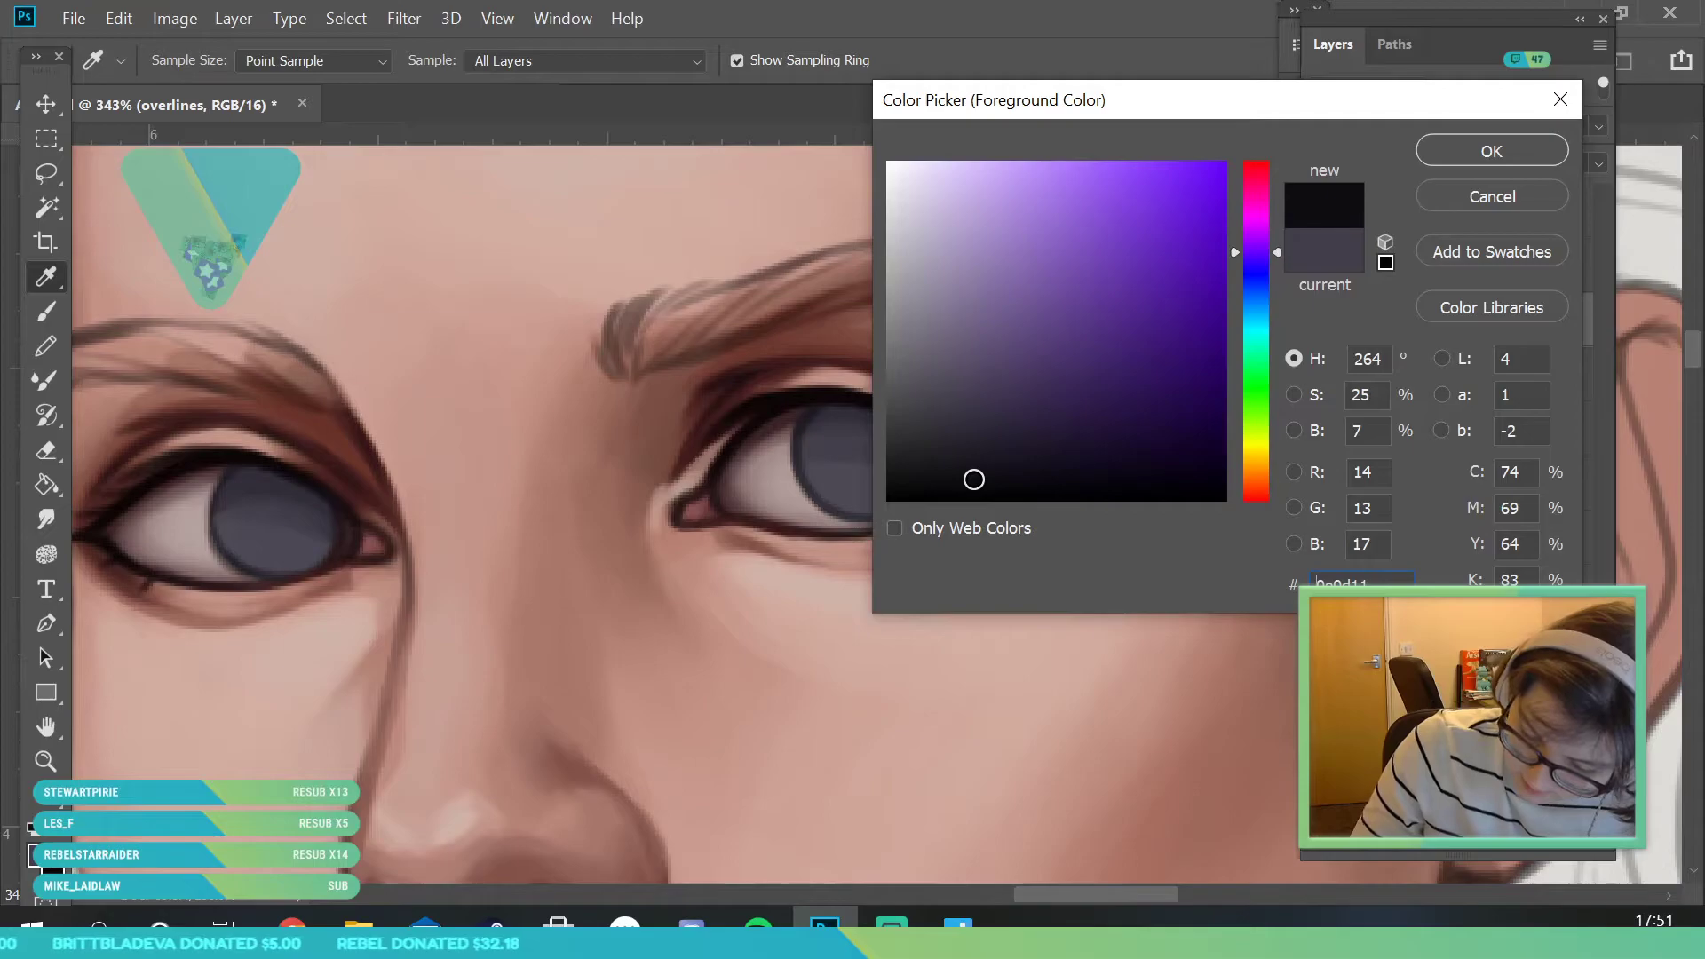
left_click(1459, 166)
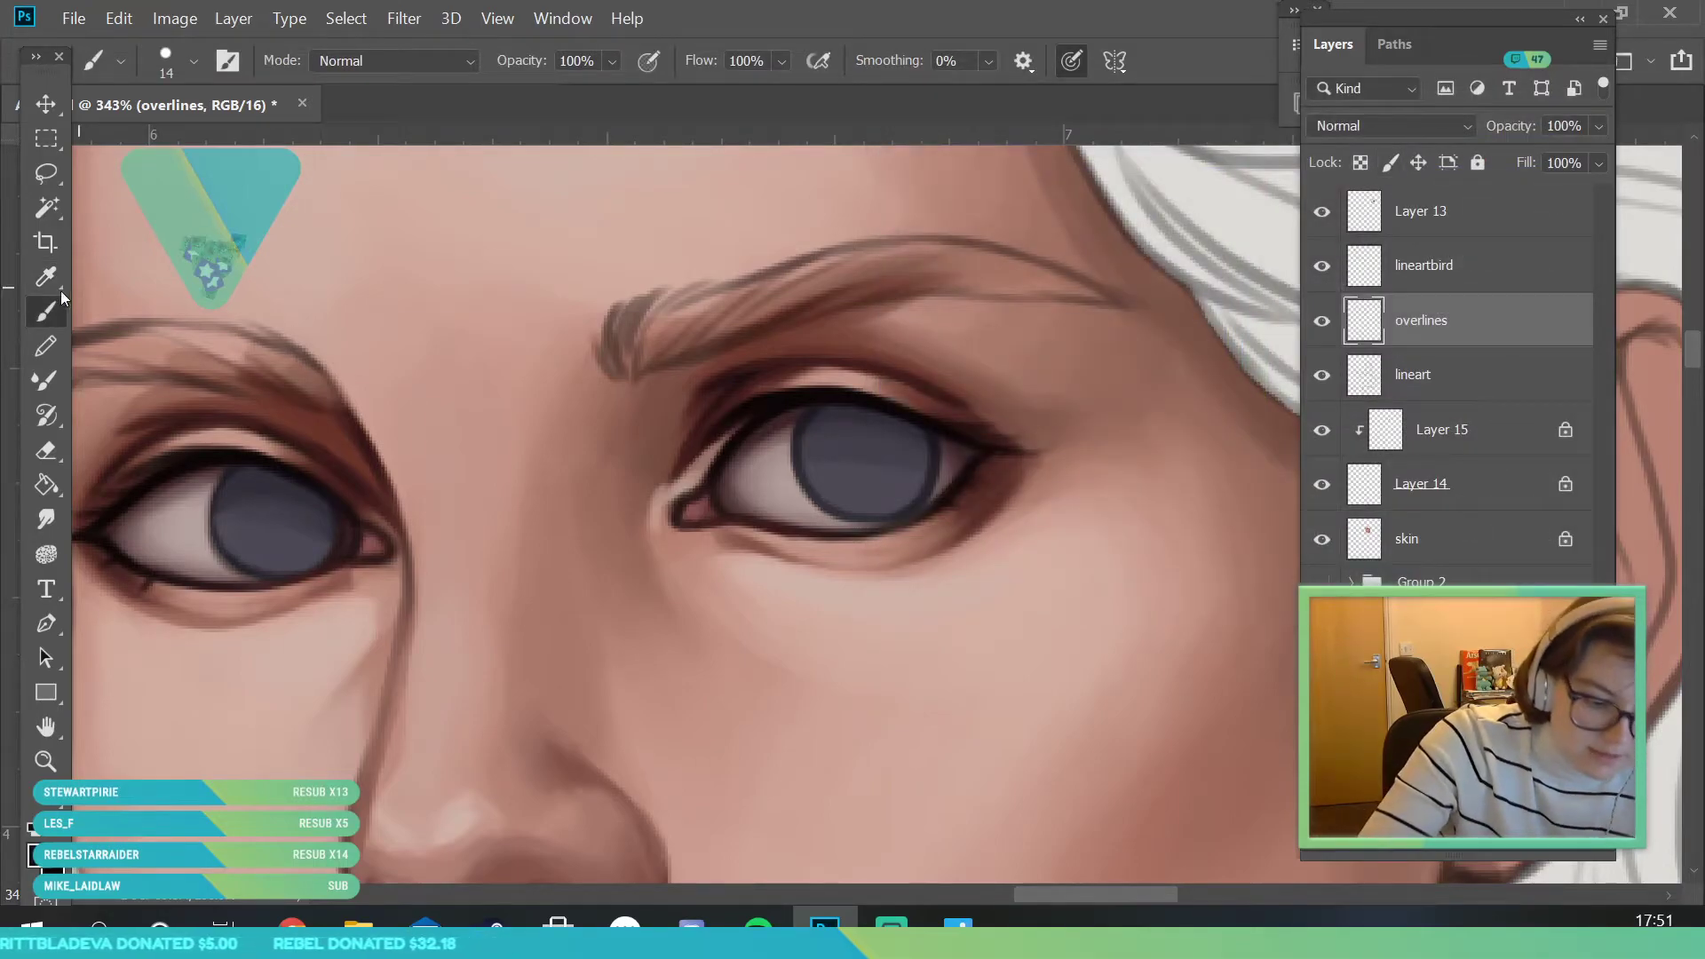
- Paint a round near-black pupil in the centre of each iris with the 14 px brush
left_click(281, 513)
left_click_drag(284, 519, 285, 507)
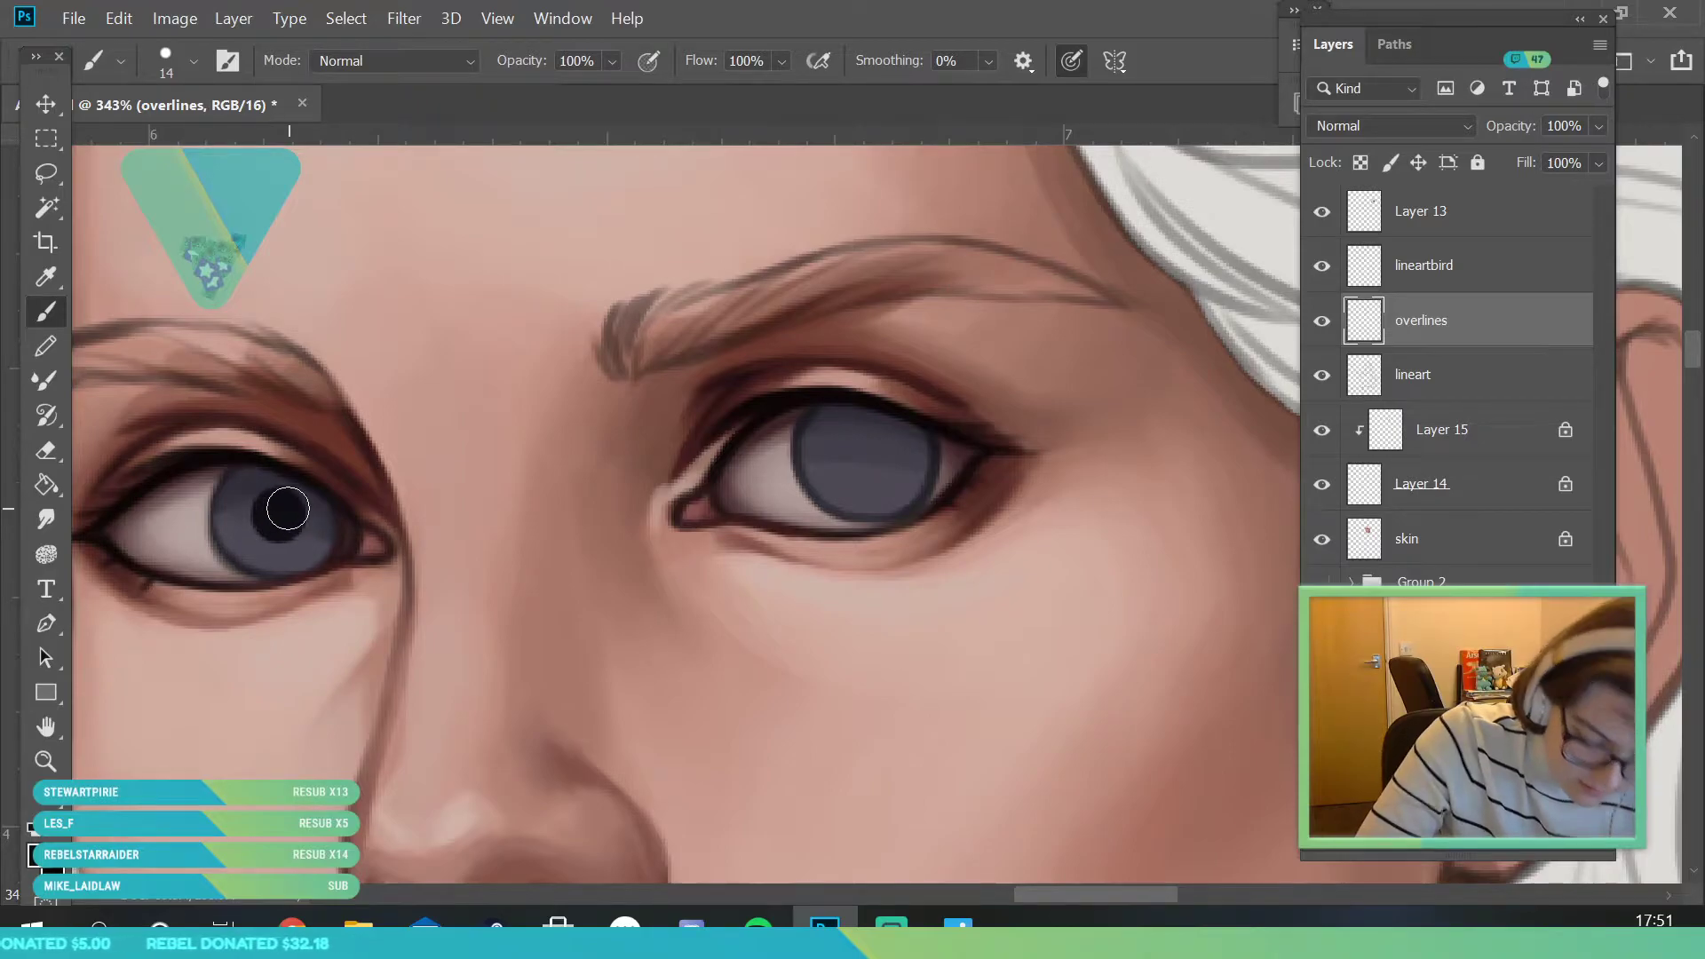
left_click_drag(887, 453, 864, 453)
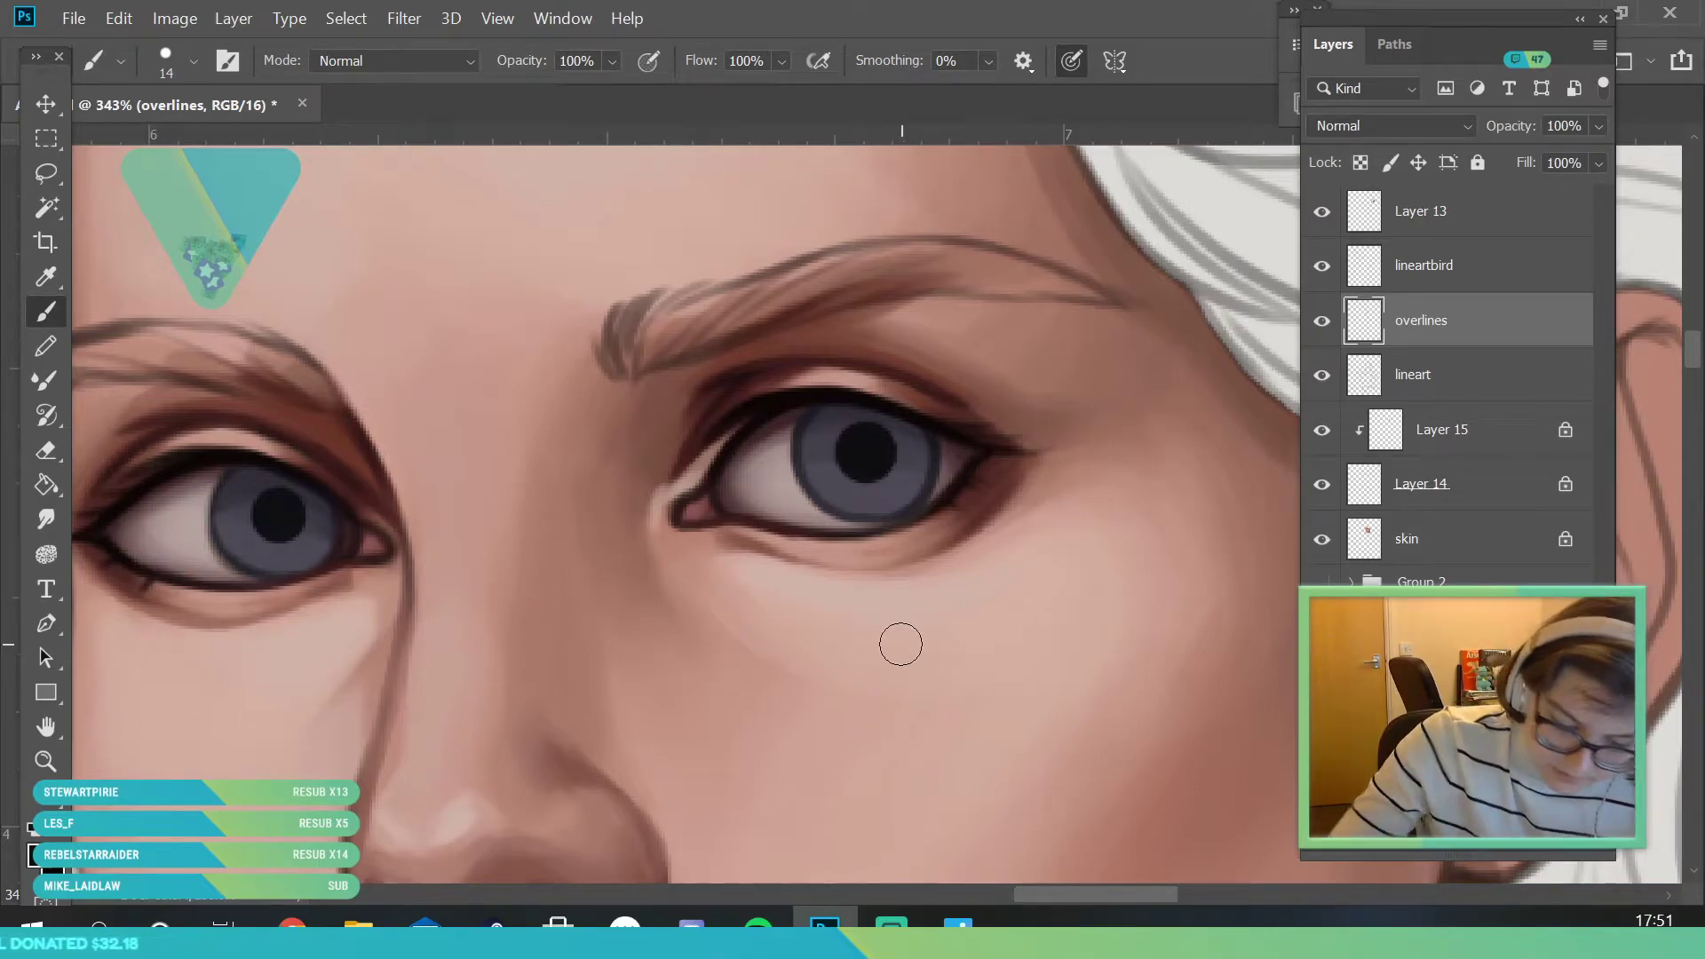
- Reduce the brush to 9 px and darken the upper part of both irises around the pupils
left_click(193, 62)
left_click_drag(161, 140, 157, 148)
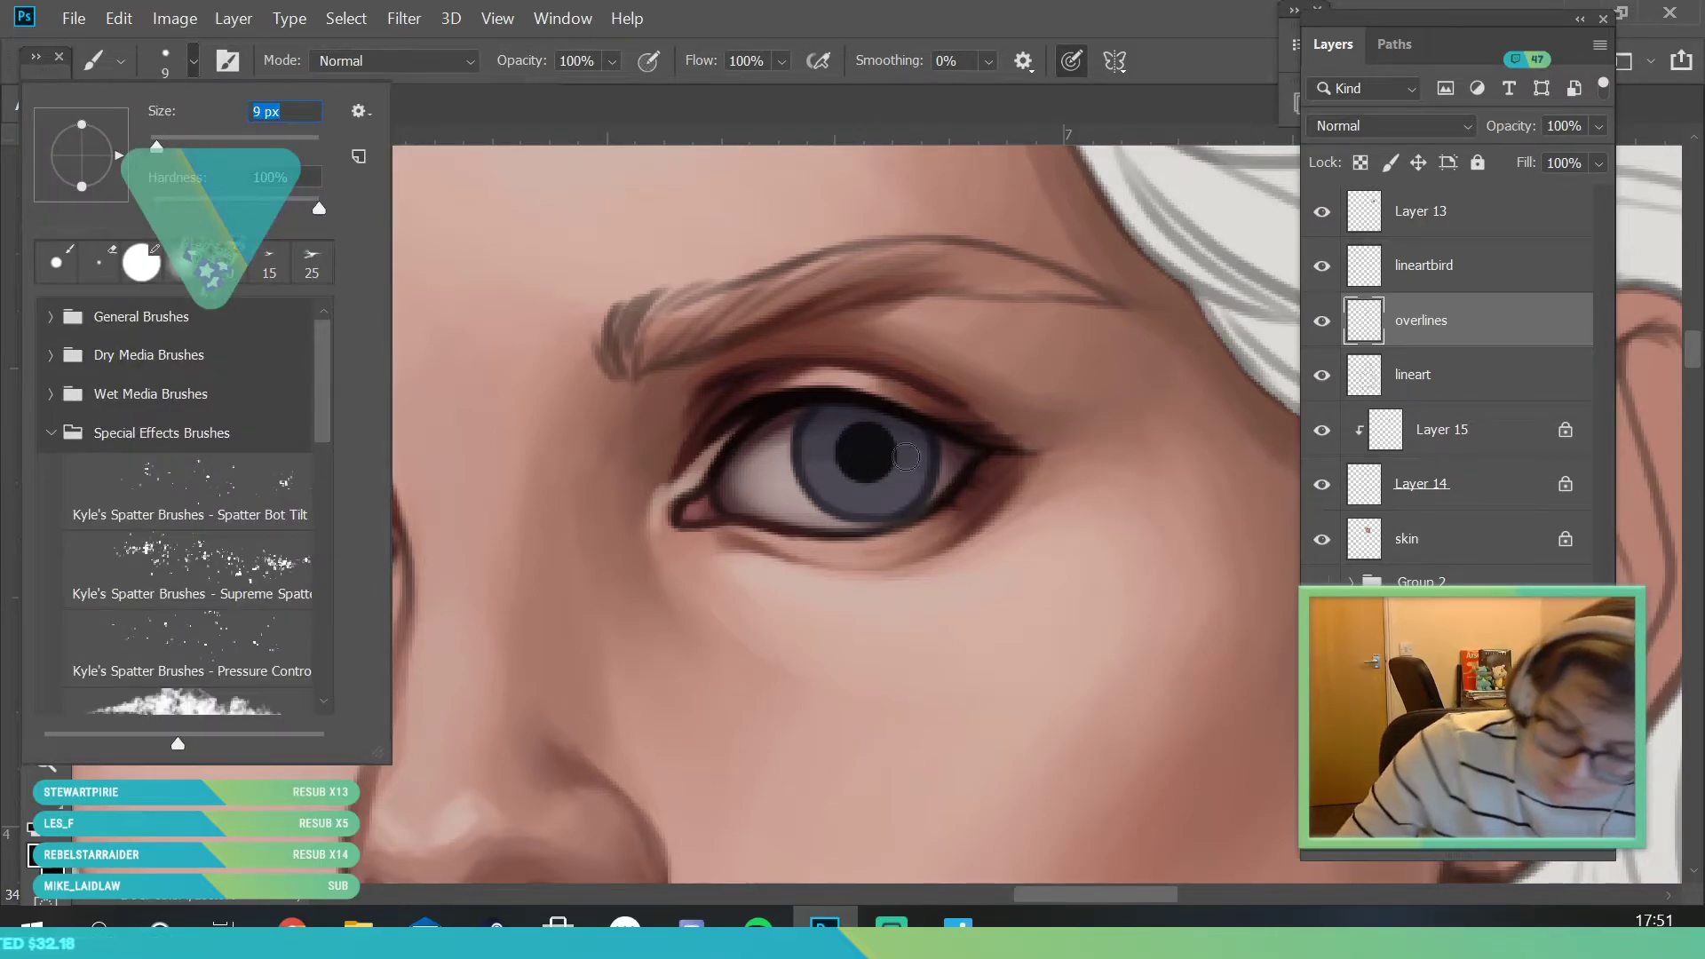
key("Return")
mouse_move(806, 463)
left_mouse_down()
mouse_move(873, 464)
mouse_move(854, 427)
mouse_move(800, 446)
mouse_move(931, 453)
mouse_move(877, 461)
left_mouse_up()
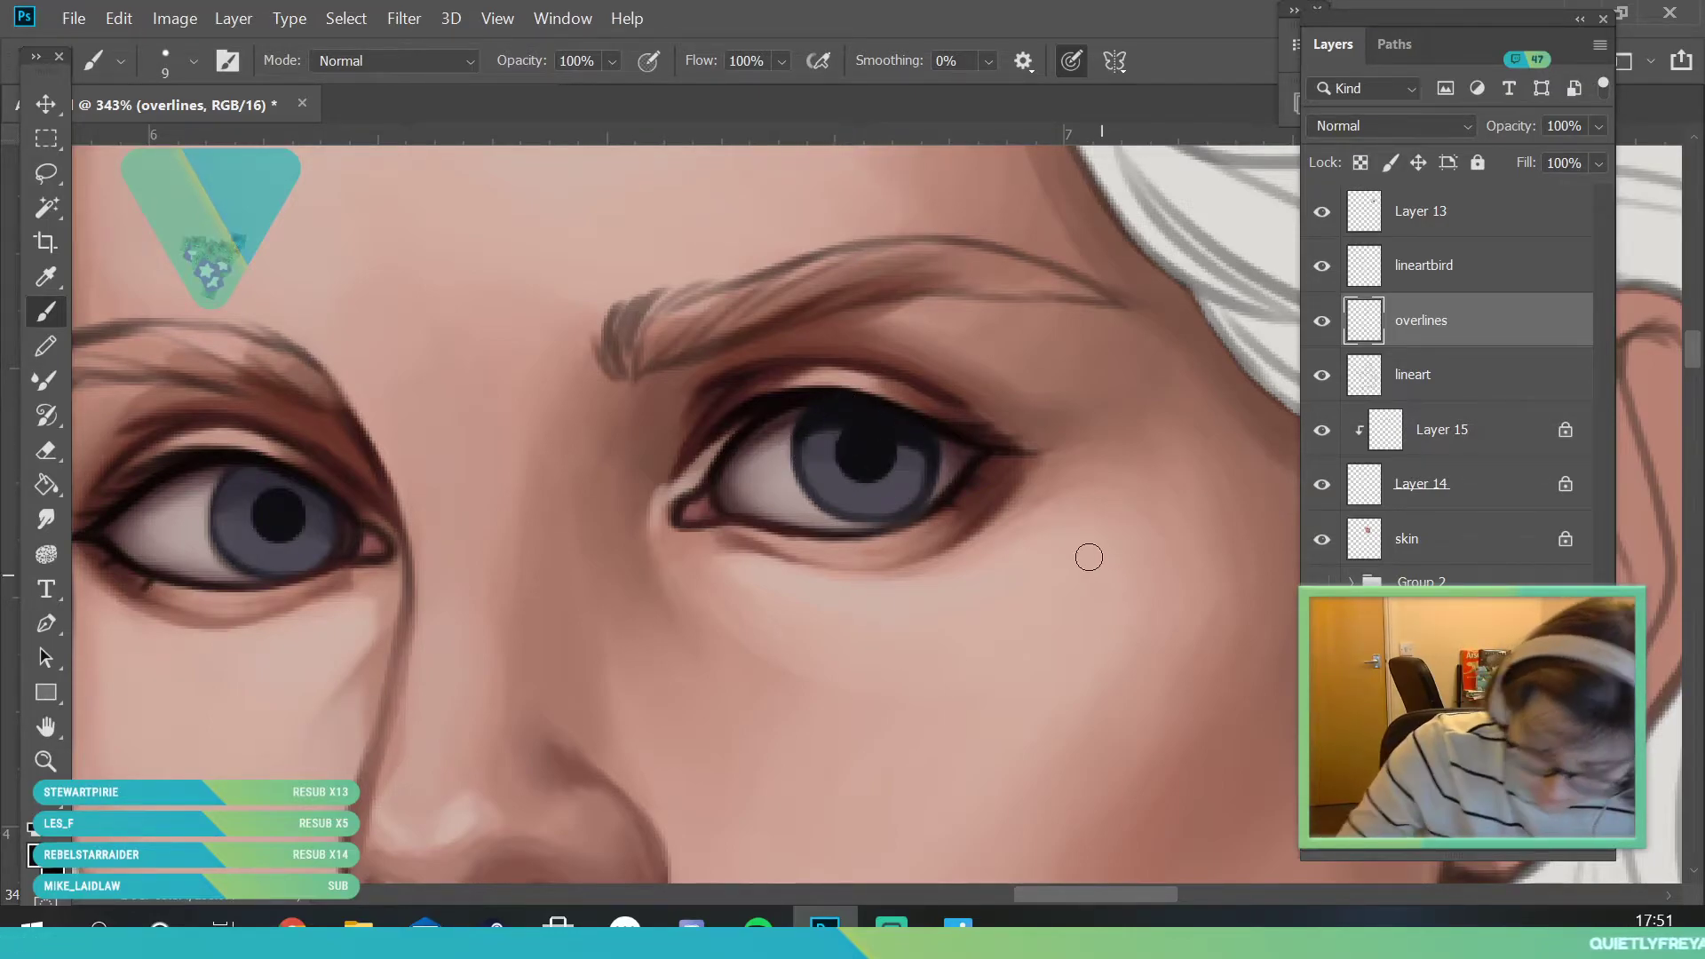
left_click_drag(223, 488, 261, 477)
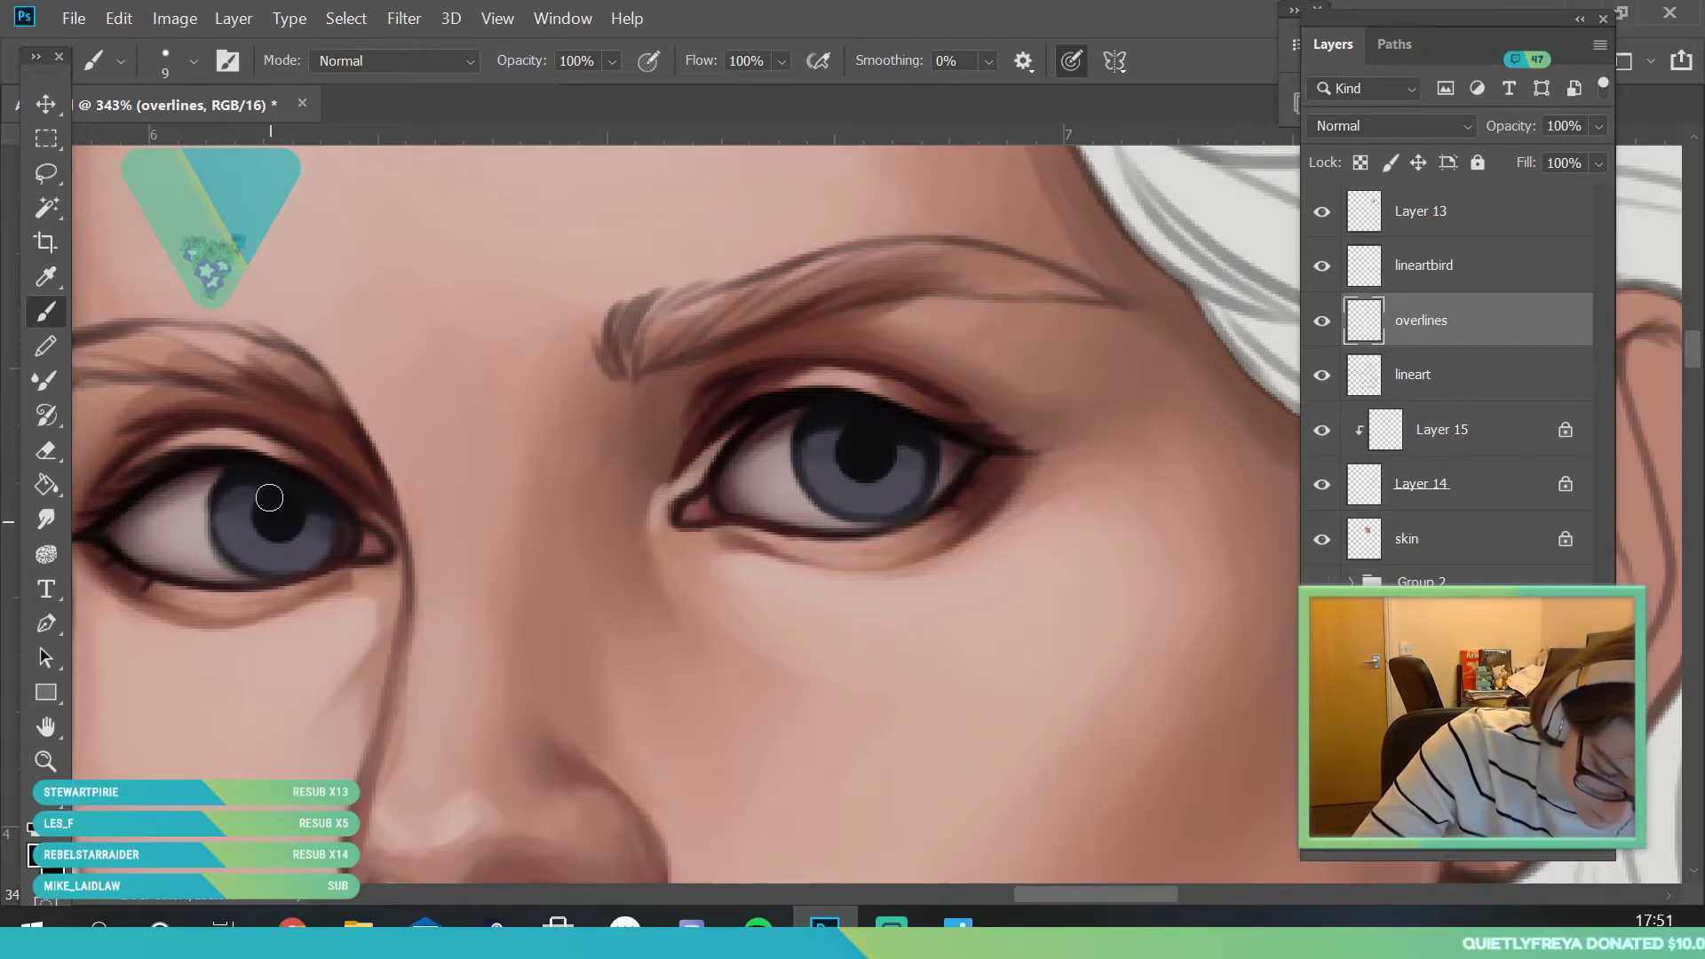
- Check both eyes at portrait scale and sample a colour from the left-hand eye for the brush
left_click(46, 760)
left_click_drag(433, 448, 300, 773)
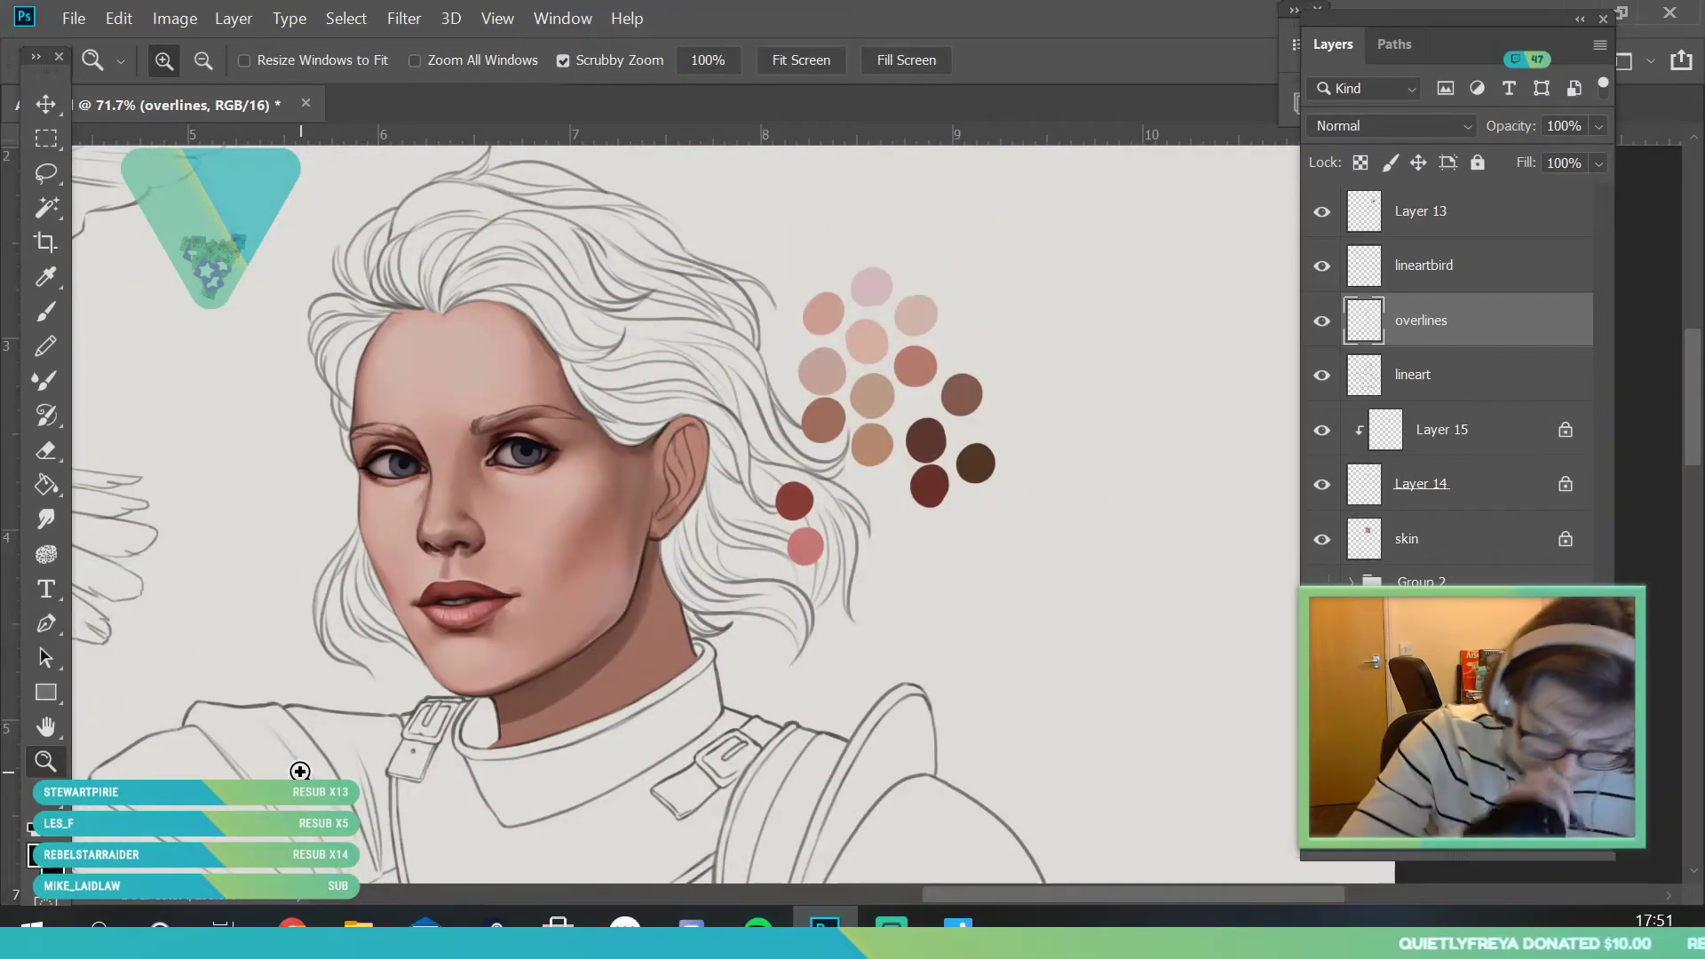
left_click_drag(423, 448, 488, 573)
left_click(48, 277)
left_click(172, 436)
left_click(48, 311)
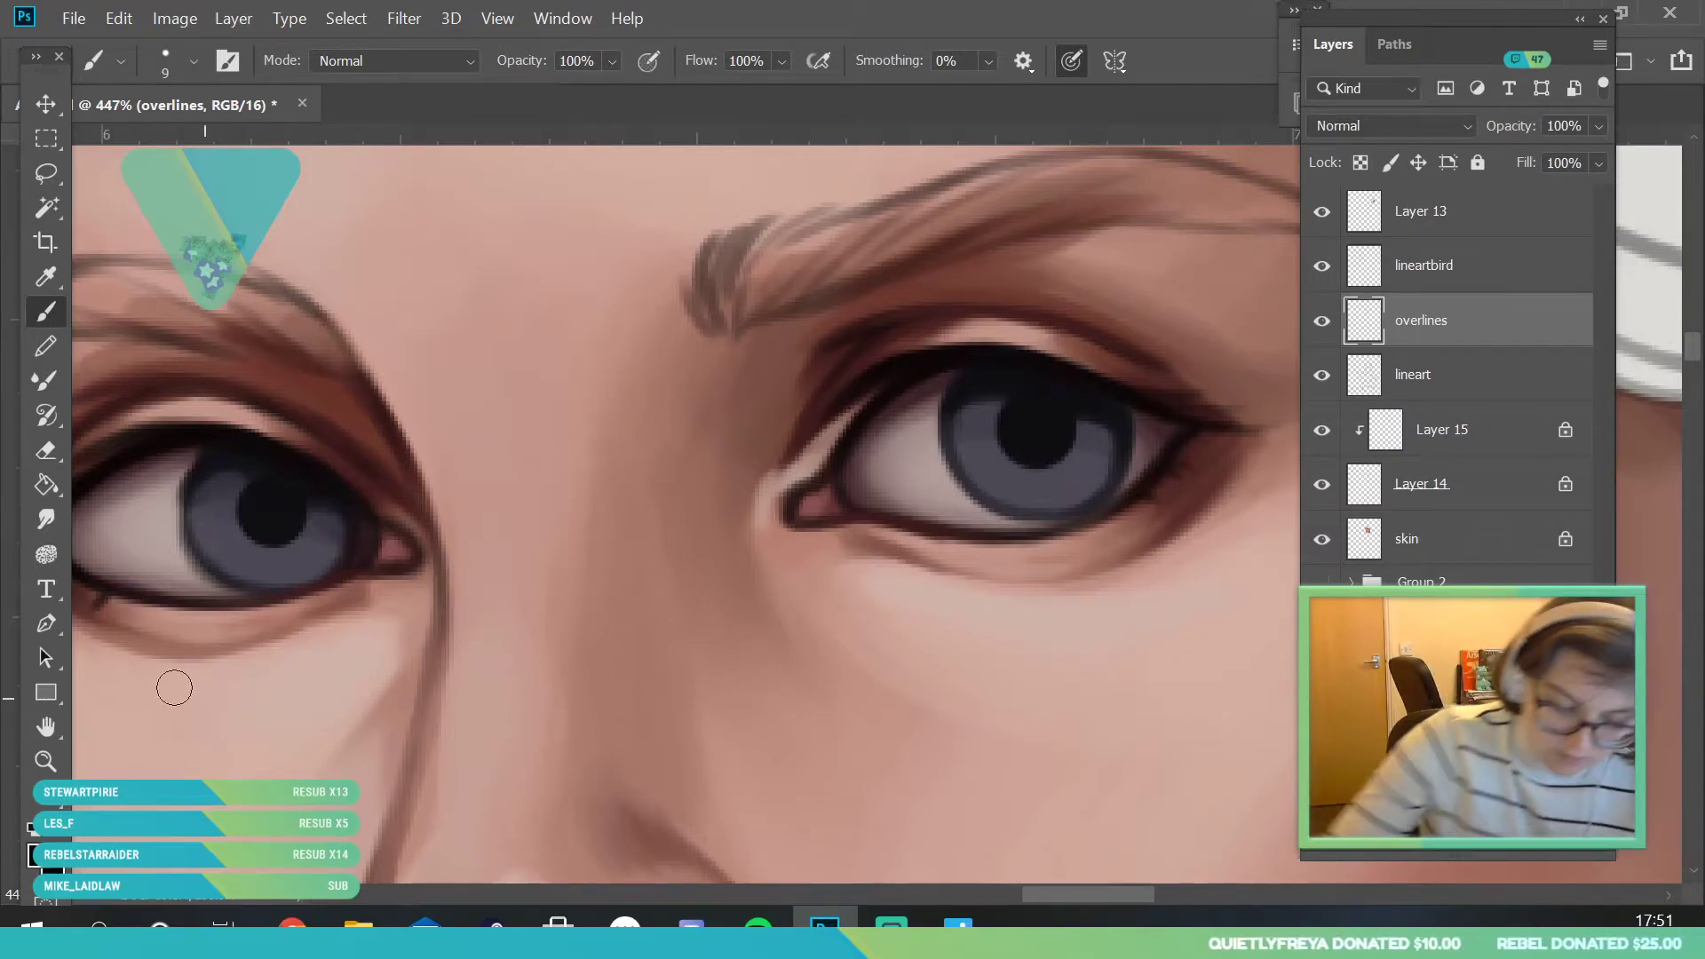
- Sample the left-hand iris colour and choose a lighter blue-violet as the foreground colour
left_click(46, 761)
left_click_drag(411, 510, 376, 751)
left_click_drag(418, 519, 568, 573)
left_click(48, 275)
left_click(332, 554)
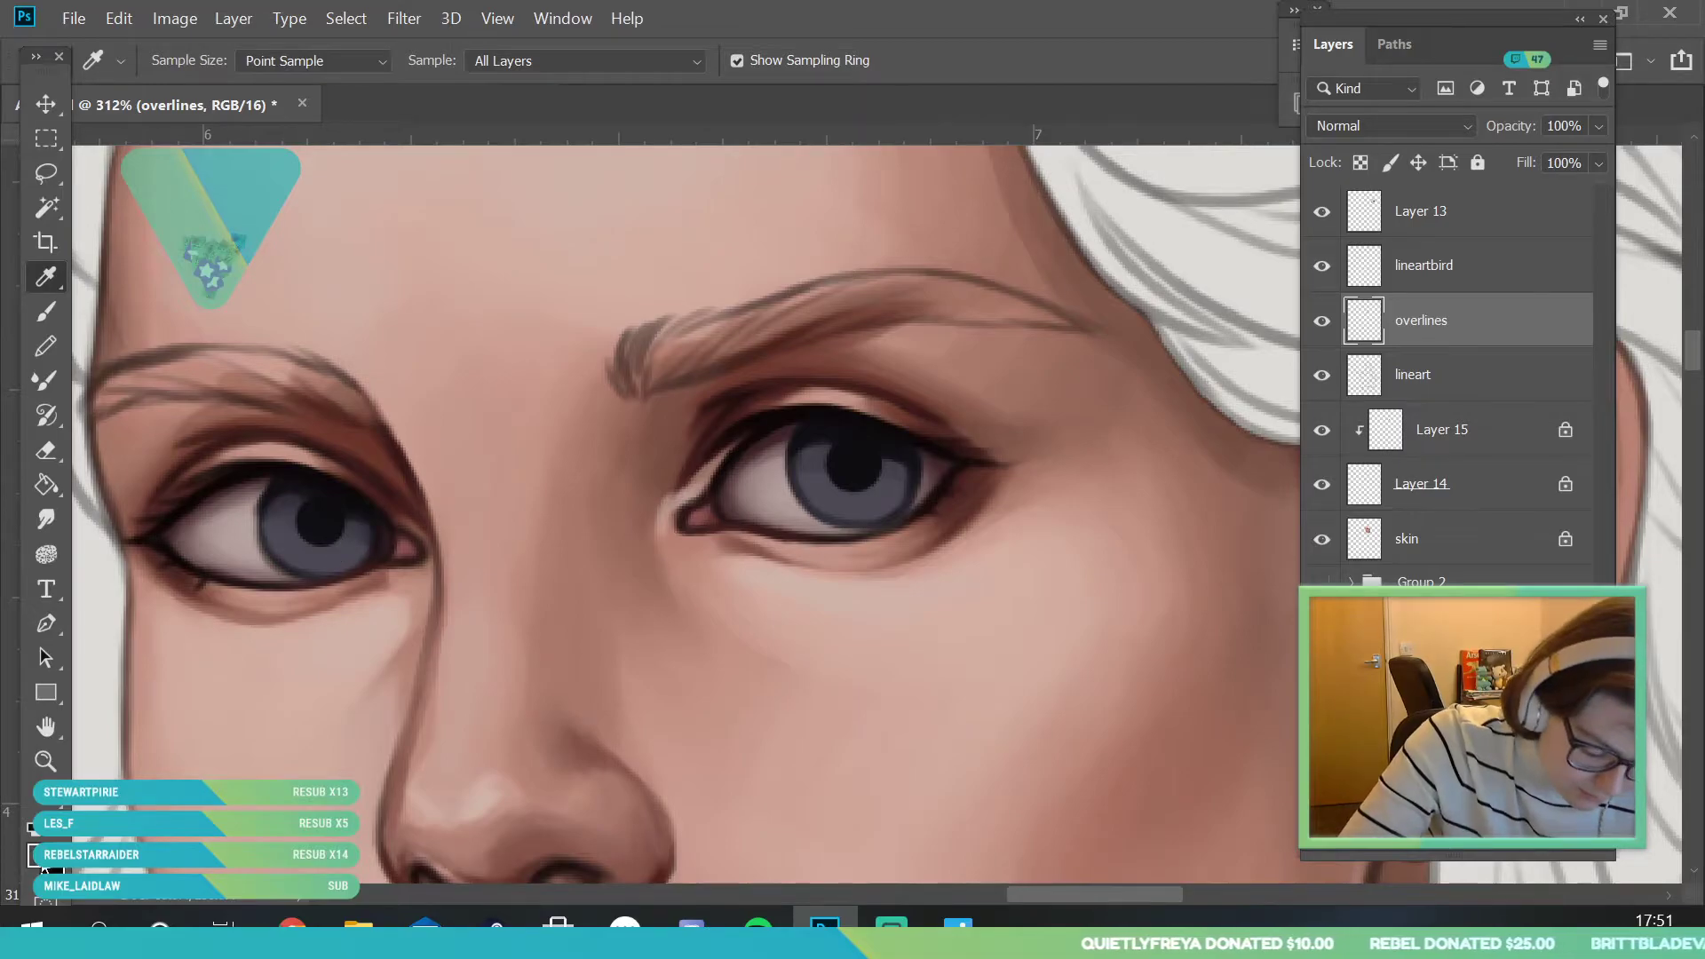
left_click(42, 865)
left_click_drag(967, 286, 952, 295)
left_click(1267, 269)
left_click(1491, 151)
- Try lightening the lower part of the right-hand iris with an 18 px brush
key("b")
left_click(193, 60)
left_click(169, 140)
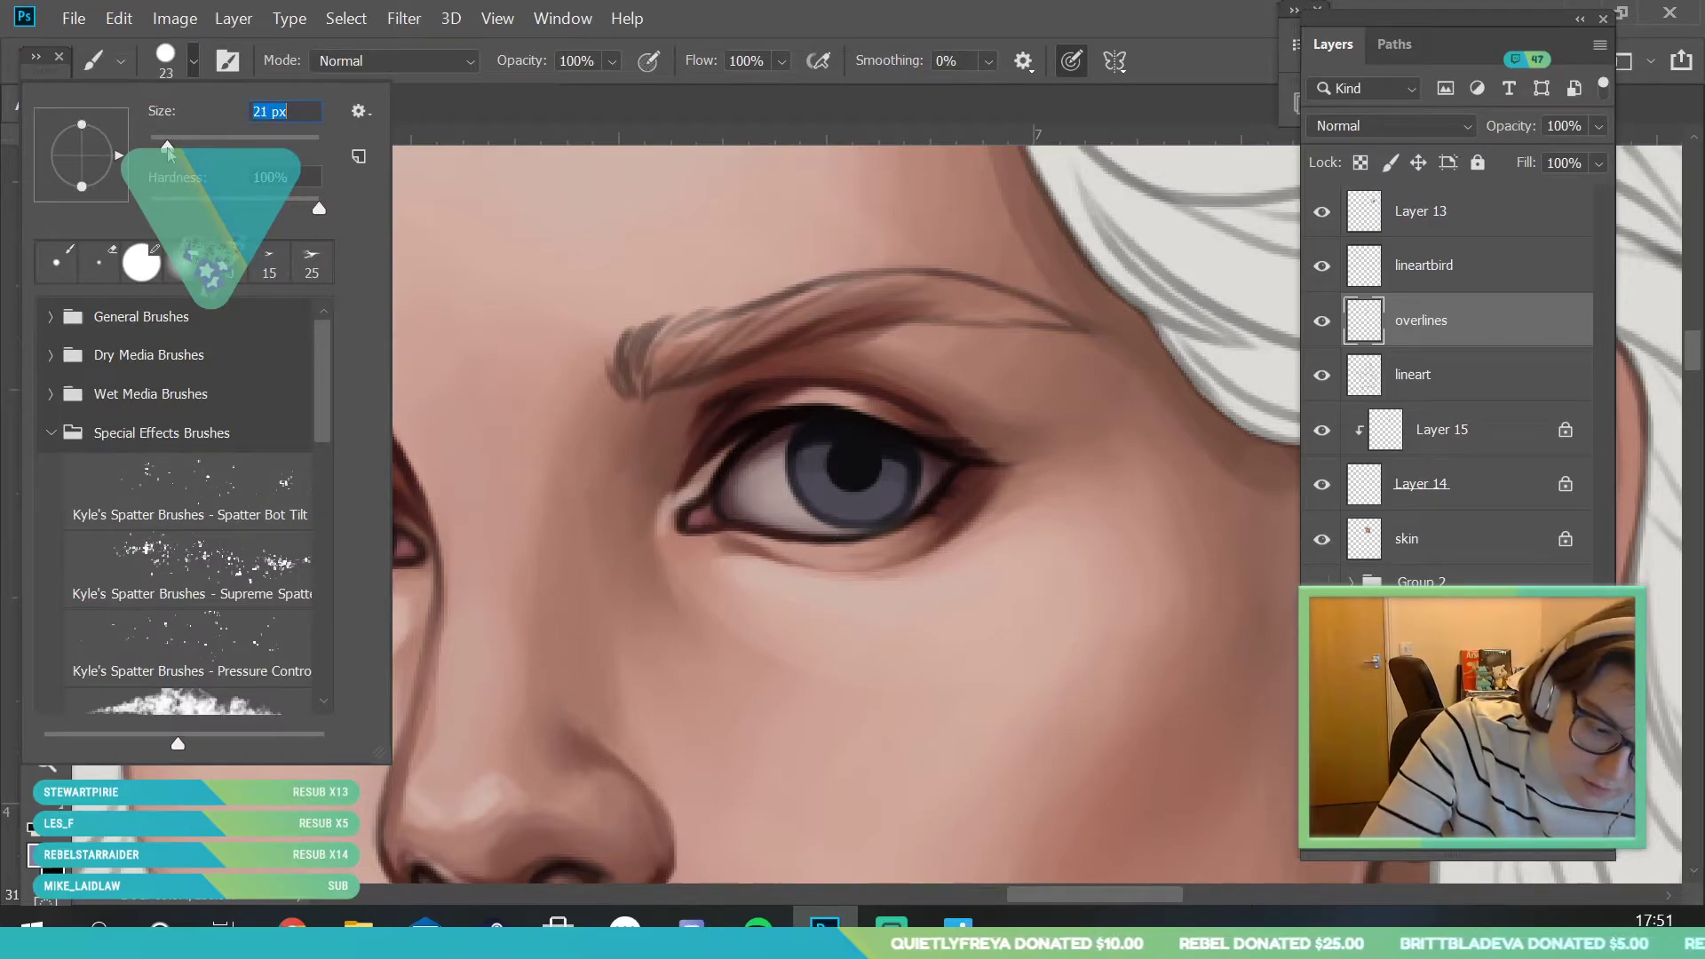
left_click(858, 475)
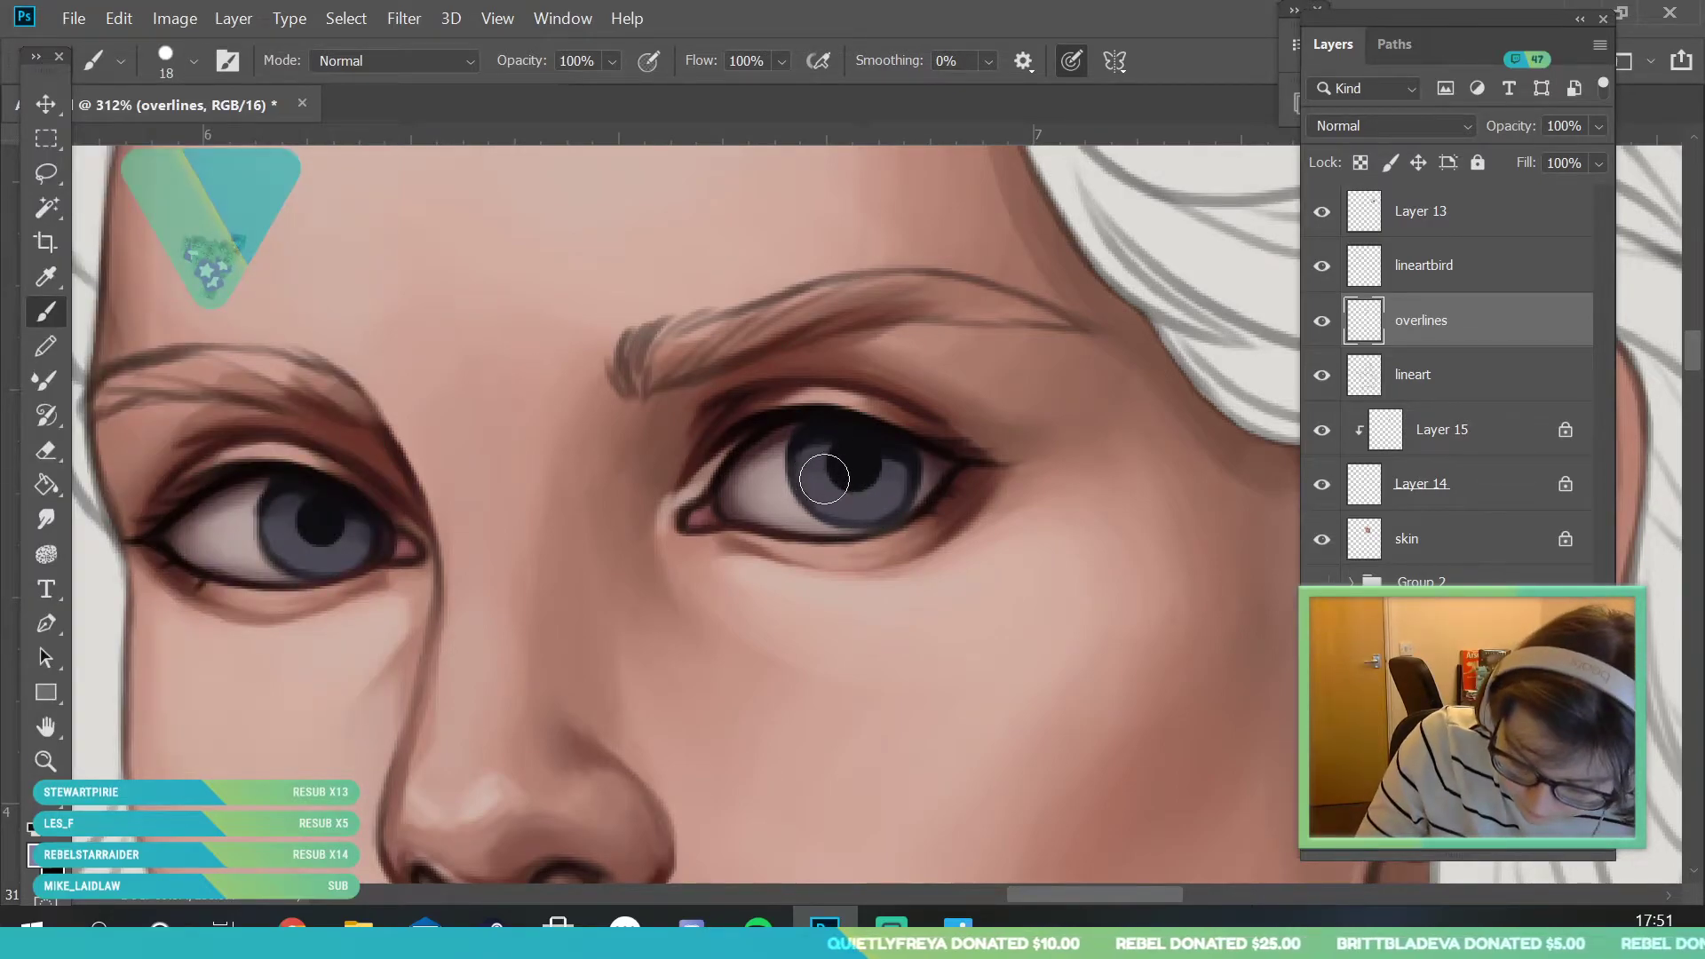
mouse_move(825, 487)
left_mouse_down()
mouse_move(803, 456)
mouse_move(826, 471)
mouse_move(853, 457)
mouse_move(811, 476)
mouse_move(875, 510)
left_mouse_up()
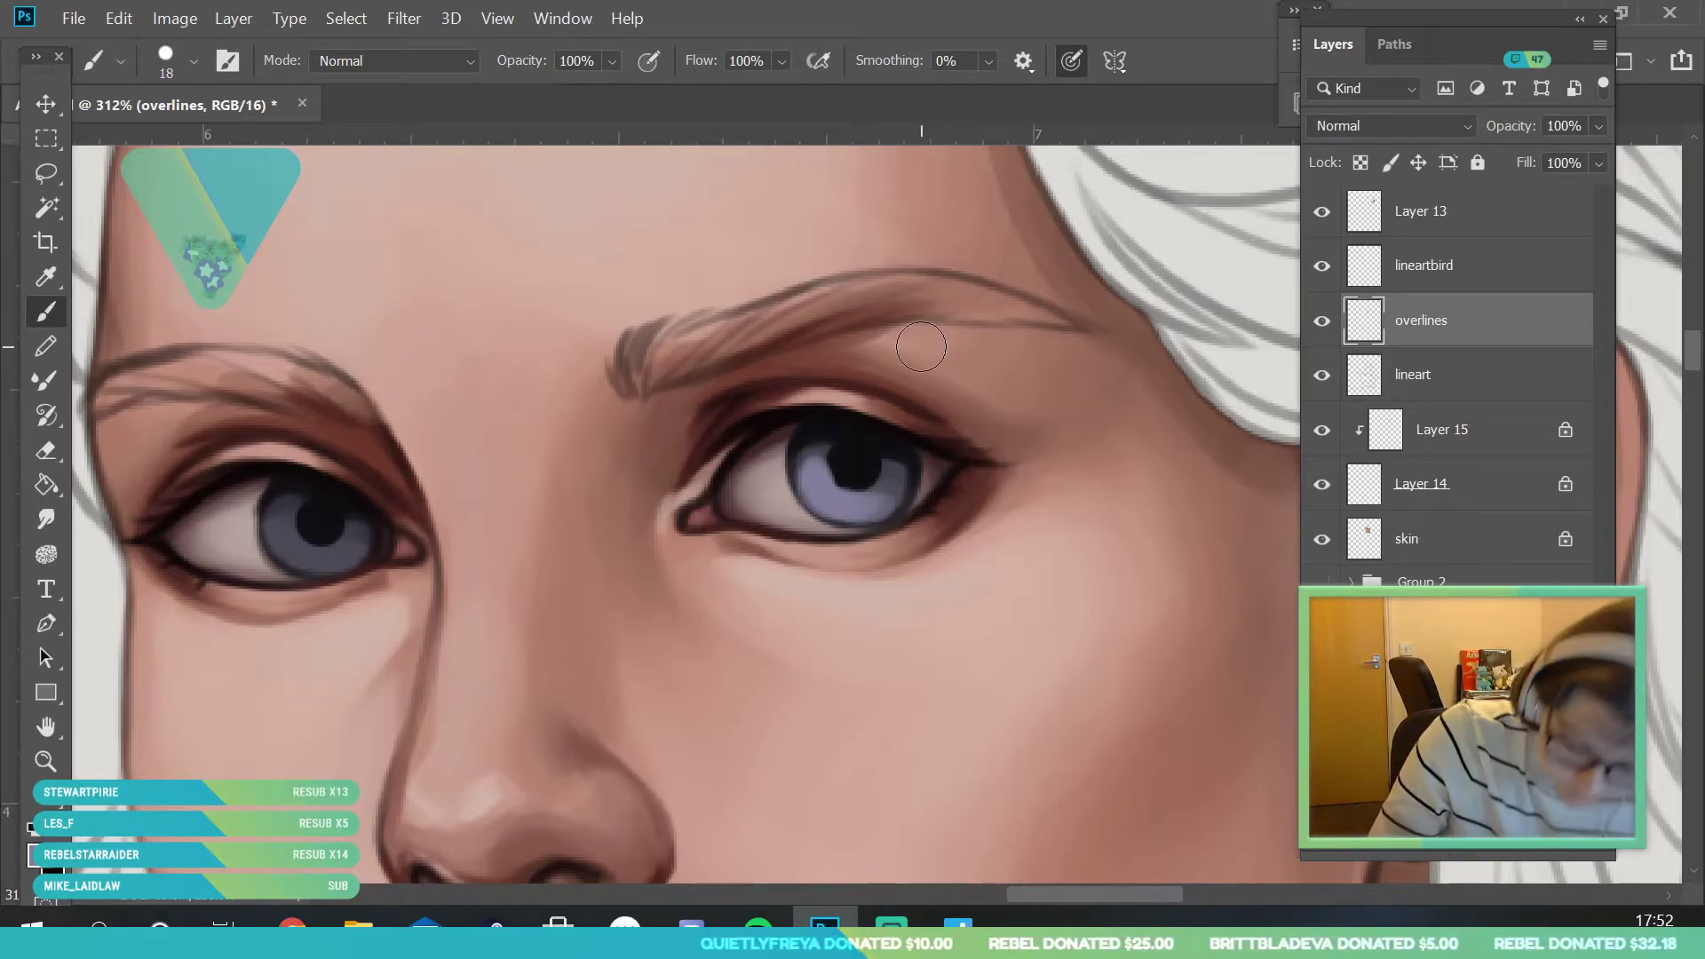
- Undo the light blue-violet strokes on the right-hand iris
key("ctrl+z")
key("ctrl+z")
key("ctrl+z")
key("ctrl+z")
key("ctrl+z")
key("ctrl+z")
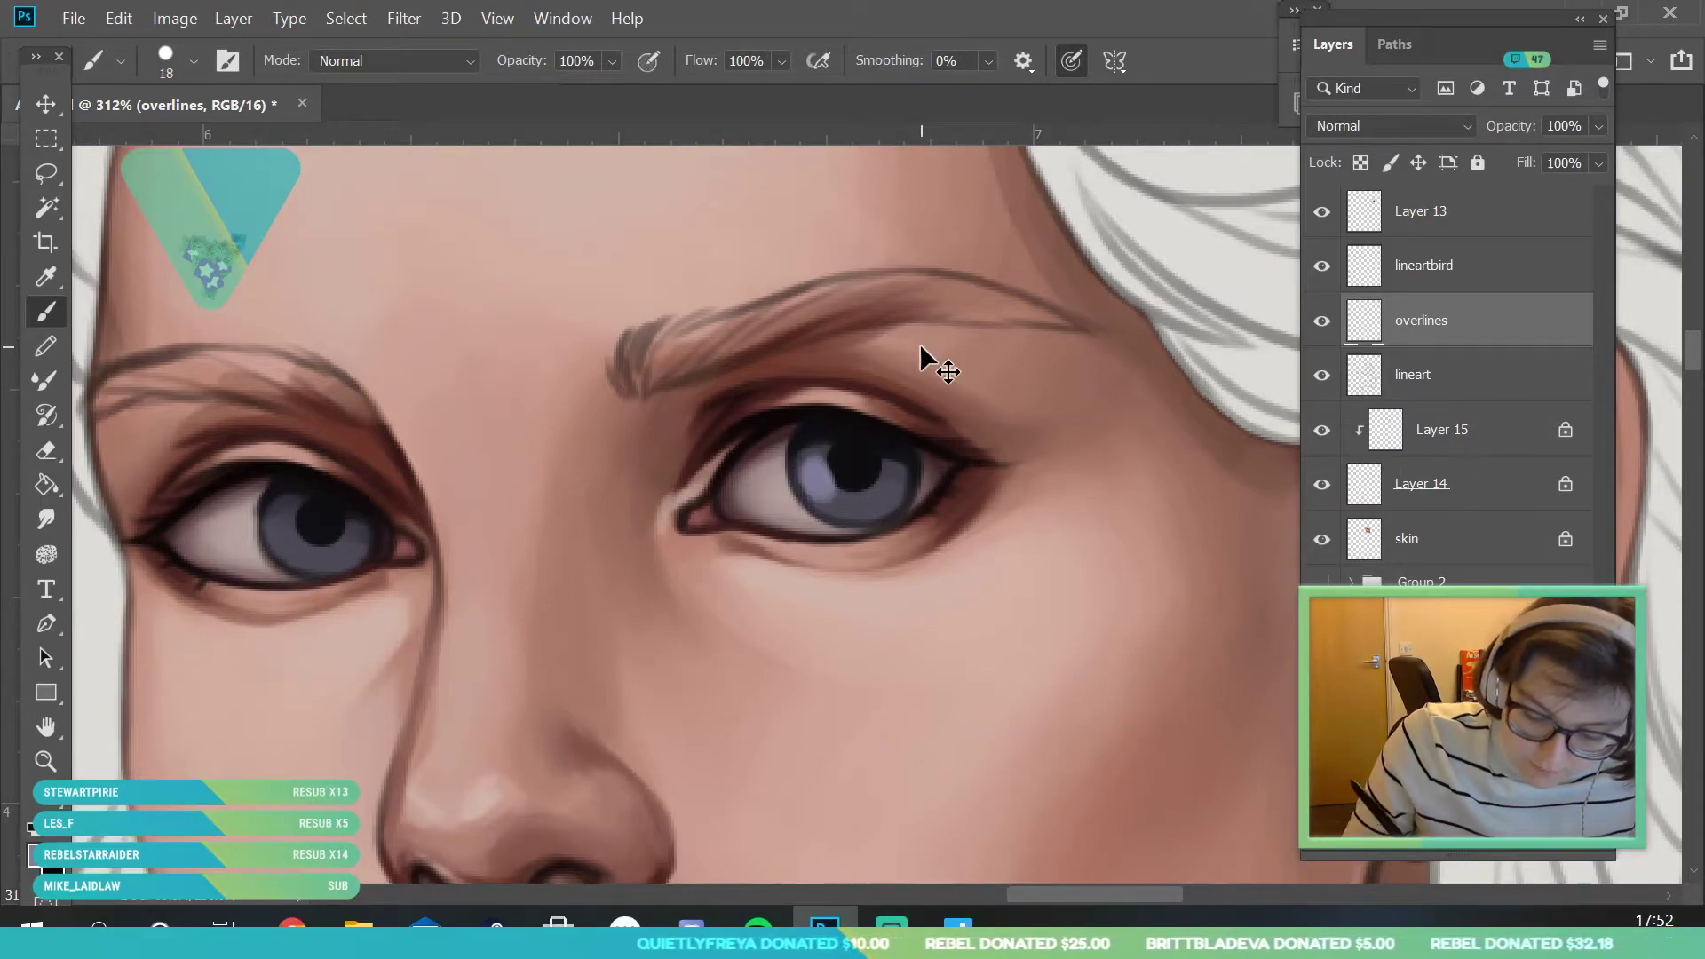
- Set the brush to 12 px and paint the light blue-violet around the lower part of both irises
left_click(194, 59)
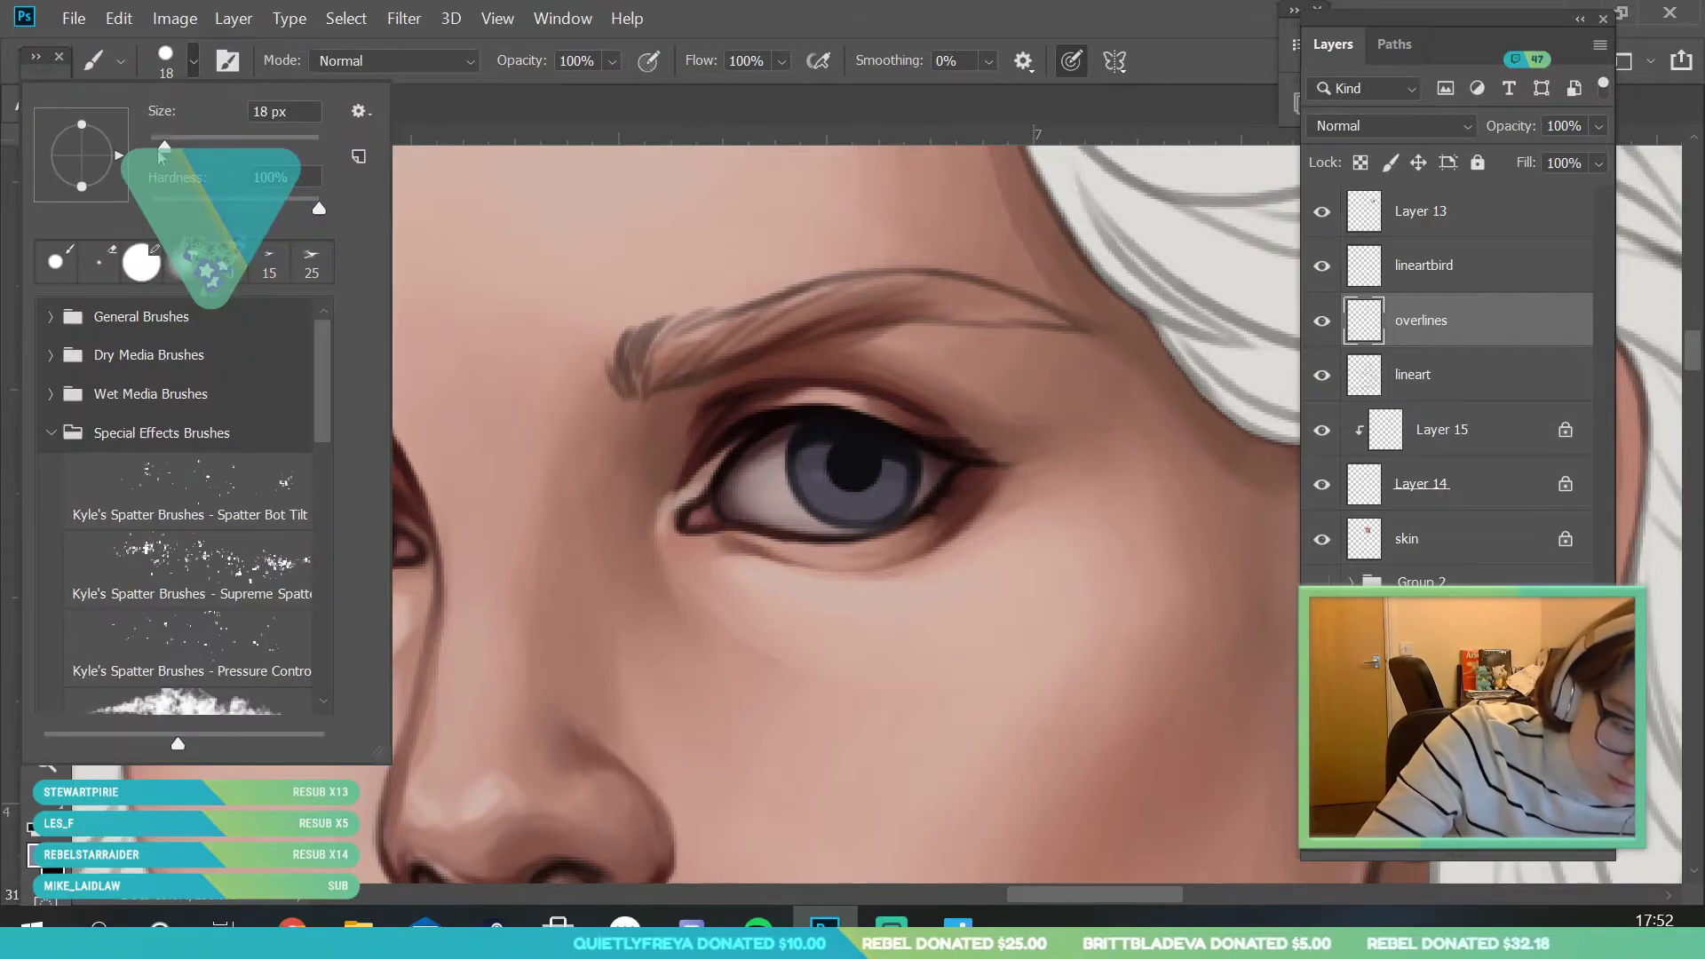
left_click_drag(162, 144, 159, 143)
mouse_move(823, 486)
left_mouse_down()
mouse_move(867, 496)
mouse_move(819, 499)
mouse_move(823, 475)
mouse_move(880, 491)
mouse_move(852, 512)
mouse_move(820, 485)
mouse_move(896, 488)
mouse_move(835, 506)
mouse_move(902, 425)
left_mouse_up()
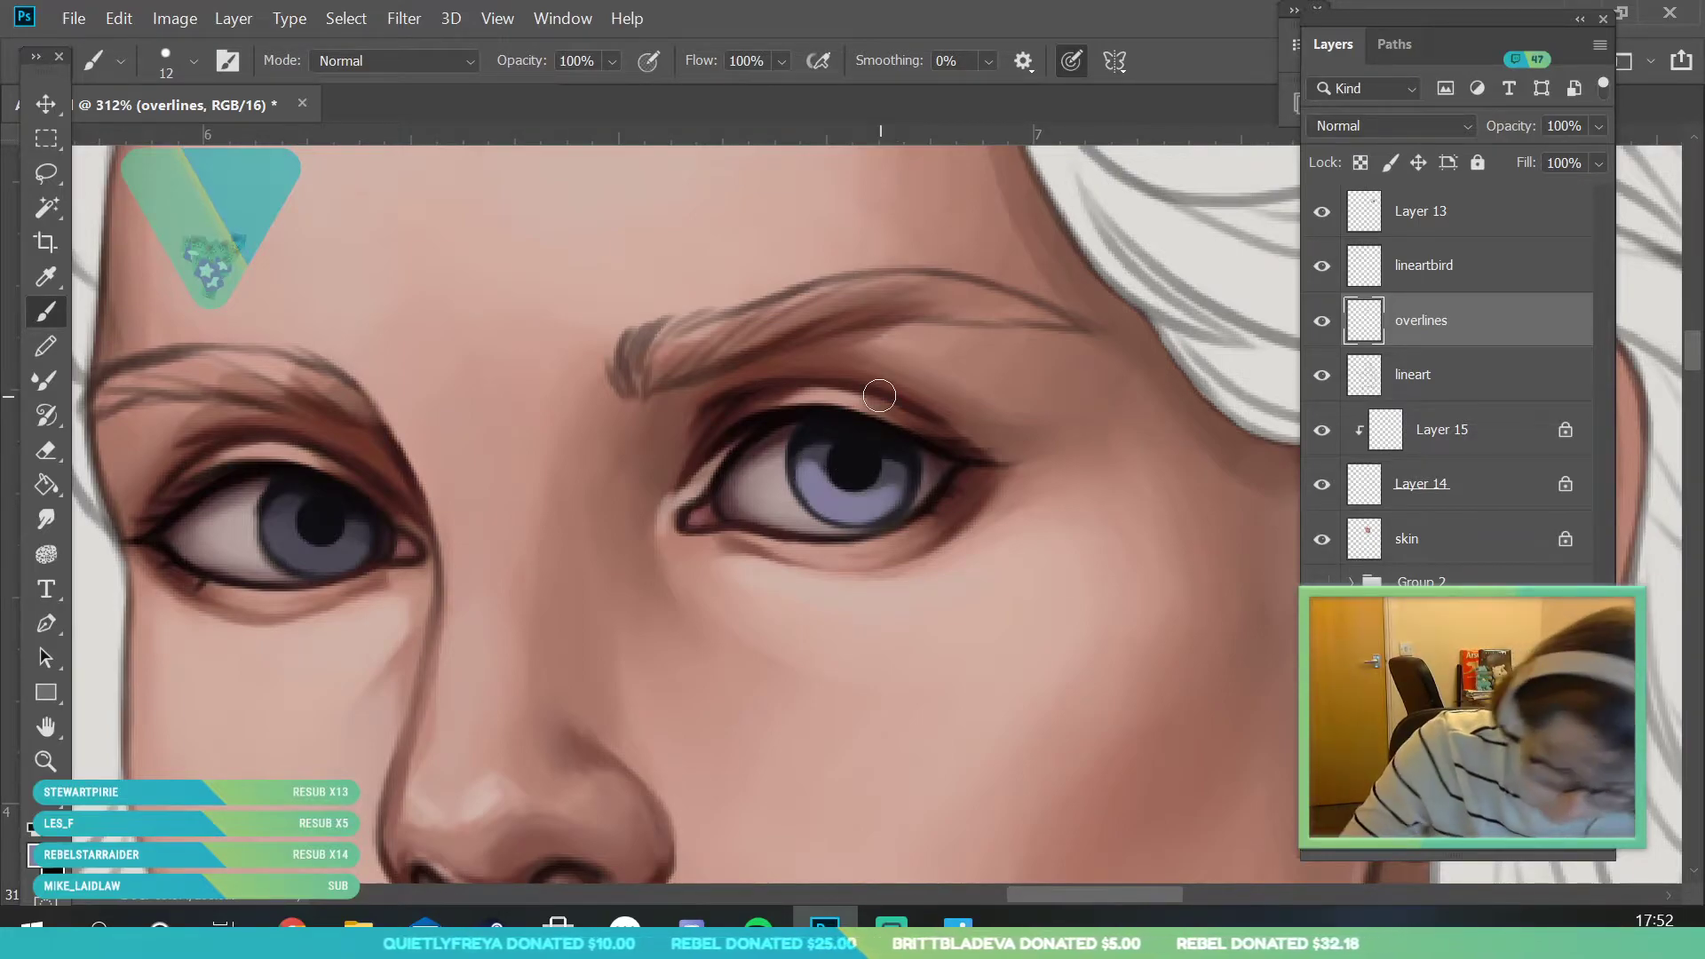
mouse_move(286, 519)
left_mouse_down()
mouse_move(325, 558)
mouse_move(276, 523)
mouse_move(335, 533)
mouse_move(331, 557)
mouse_move(292, 551)
mouse_move(366, 531)
left_mouse_up()
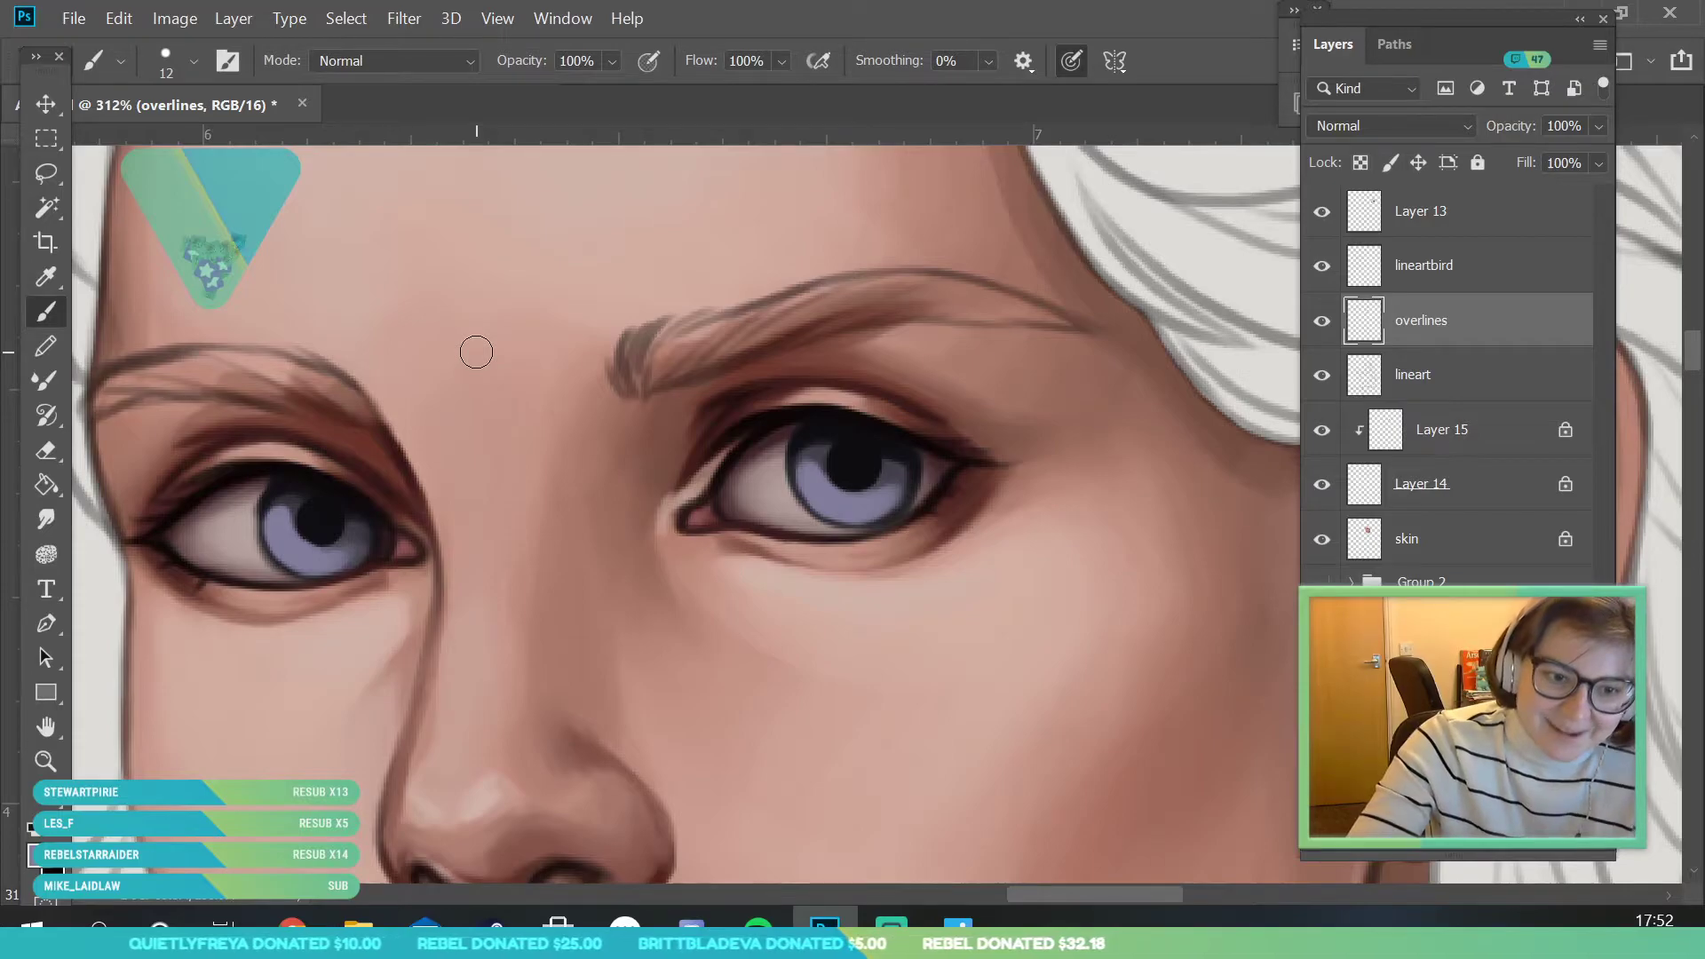
- Sample a darker shade from the edge of the left-hand iris and soften the light areas of both irises
left_click(45, 276)
left_click(364, 523)
left_click(55, 315)
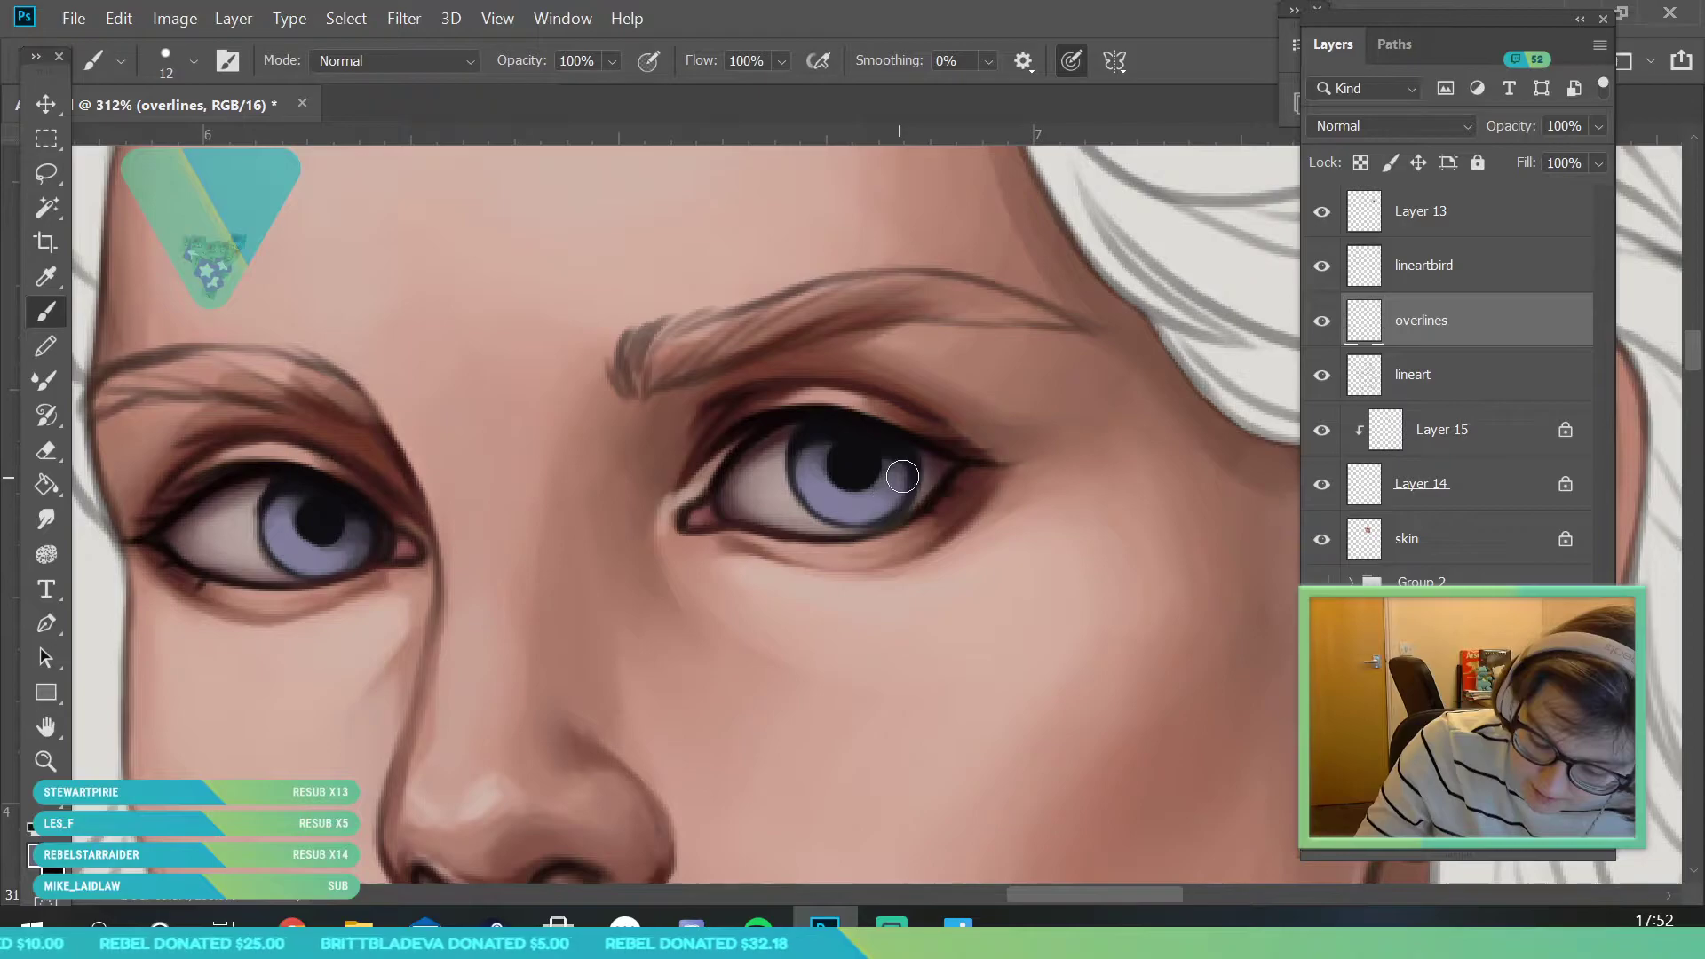
- Set the foreground to a pale blue with hue 219, saturation 21 and brightness 80
left_click(45, 762)
left_click_drag(373, 489, 177, 488)
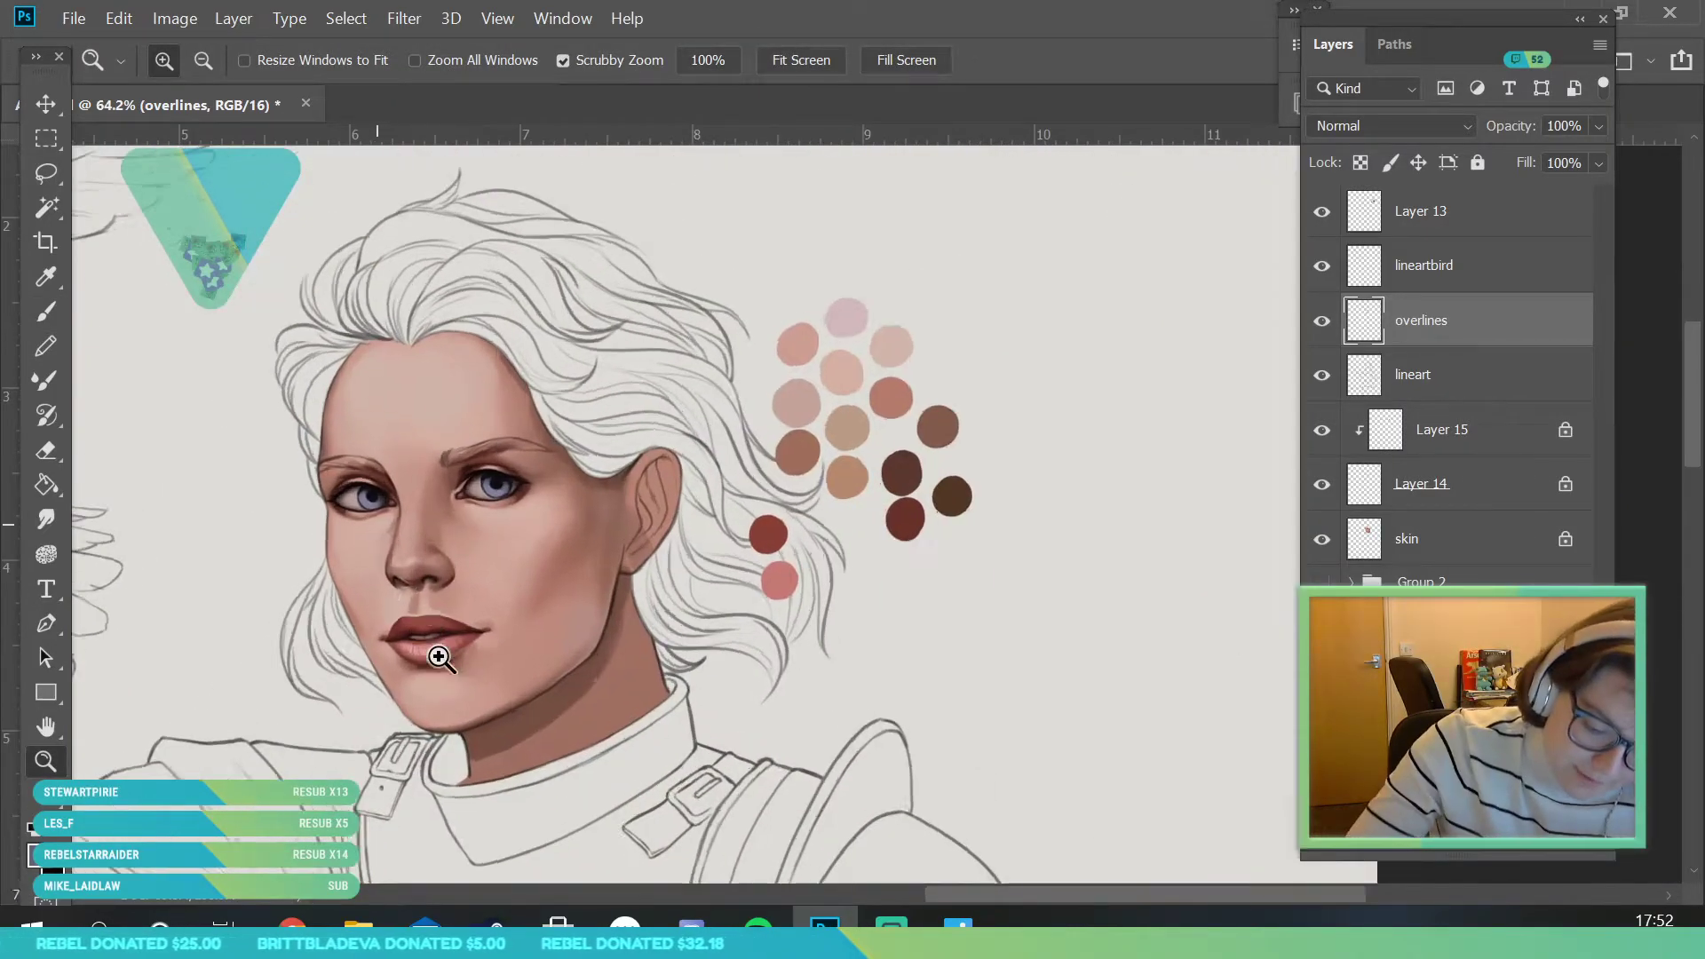
left_click_drag(380, 502, 524, 502)
left_click_drag(370, 415, 444, 415)
left_click(45, 276)
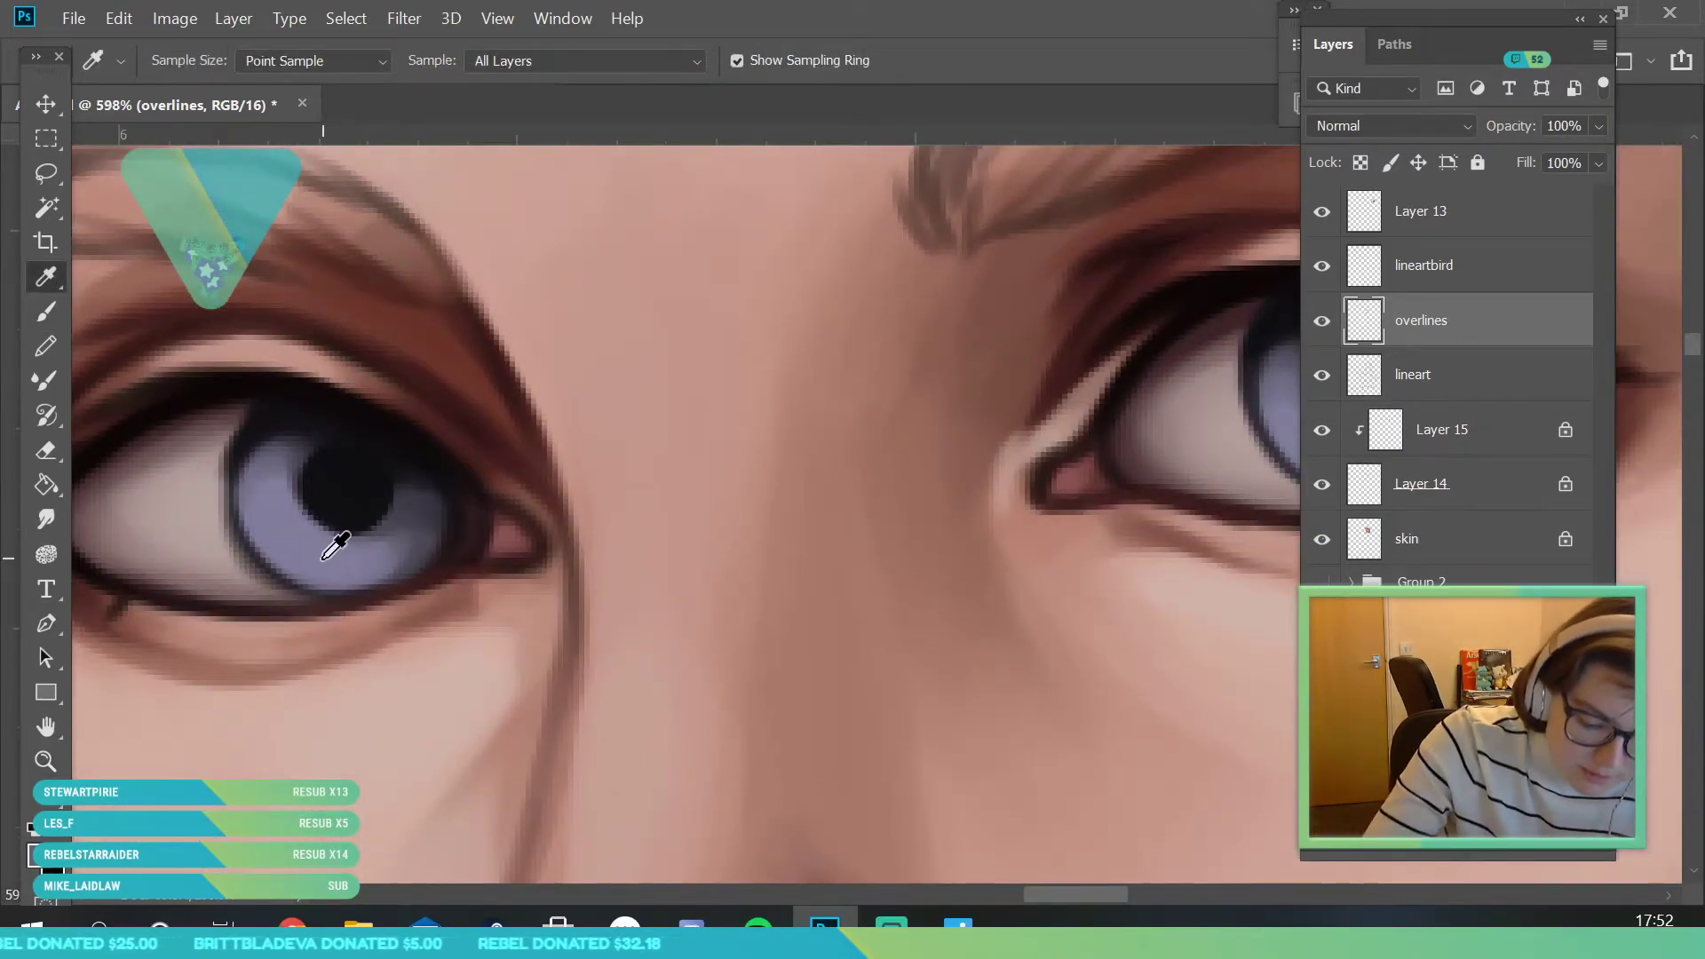
left_click(41, 858)
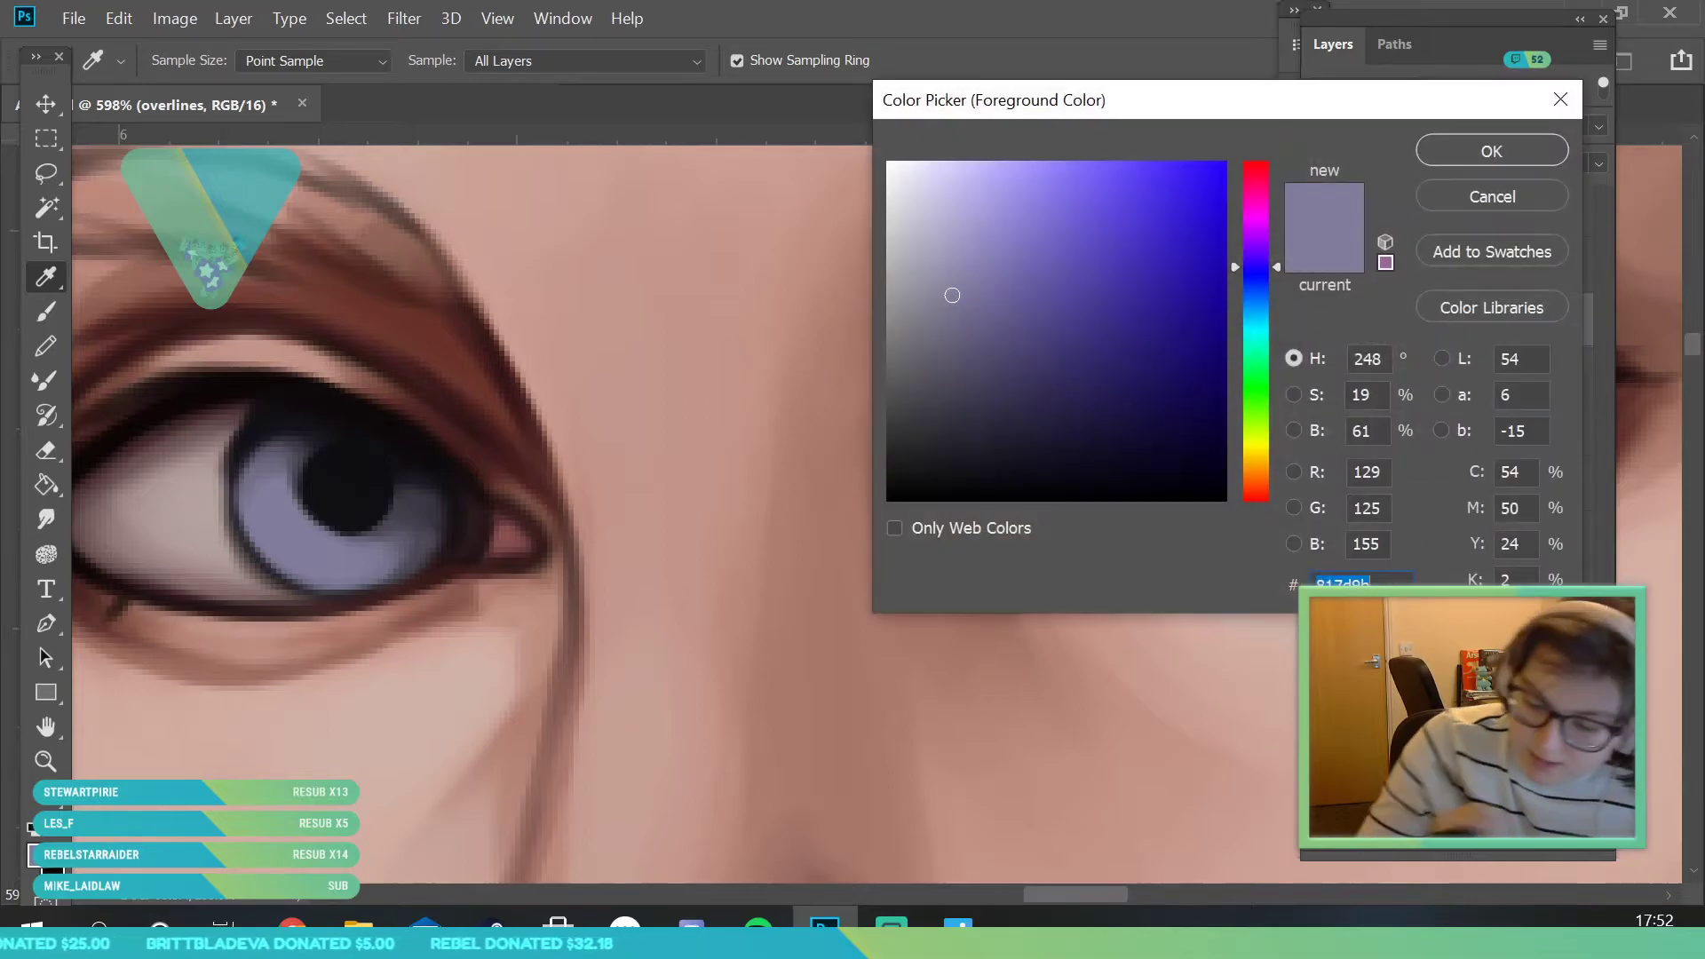
left_click(1257, 294)
left_click(959, 228)
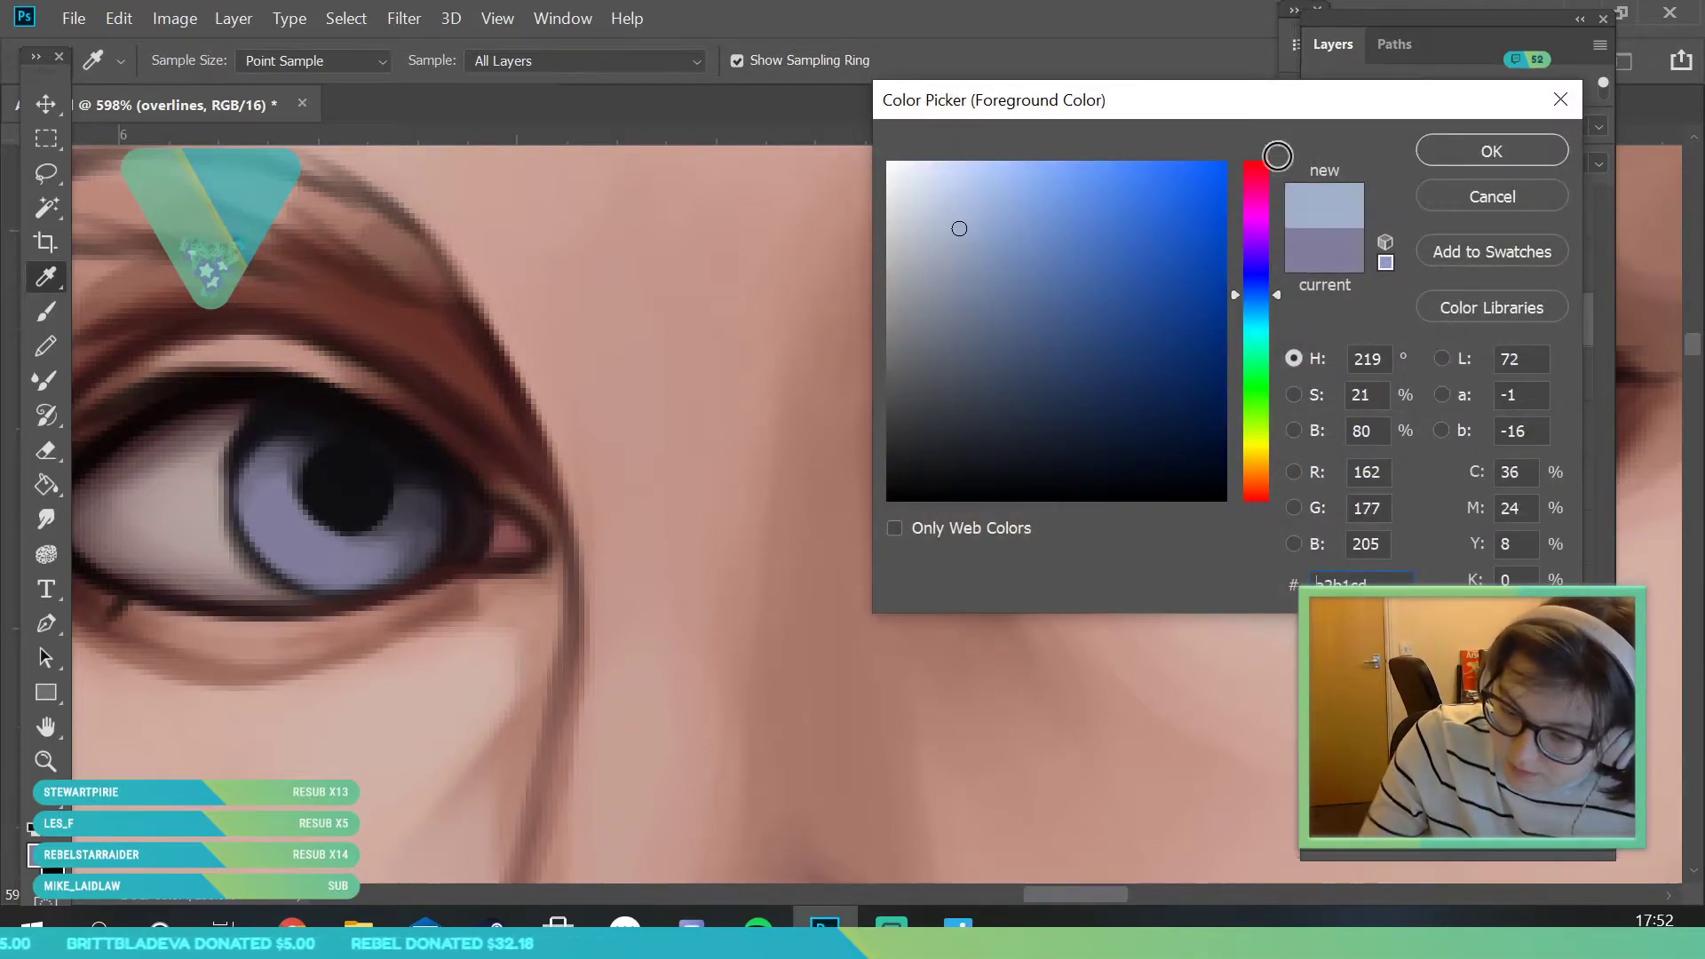
left_click(1437, 157)
- With a 3 px brush, paint a pale blue ring around the left-hand pupil and fine streaks across its iris
key("b")
left_click(193, 60)
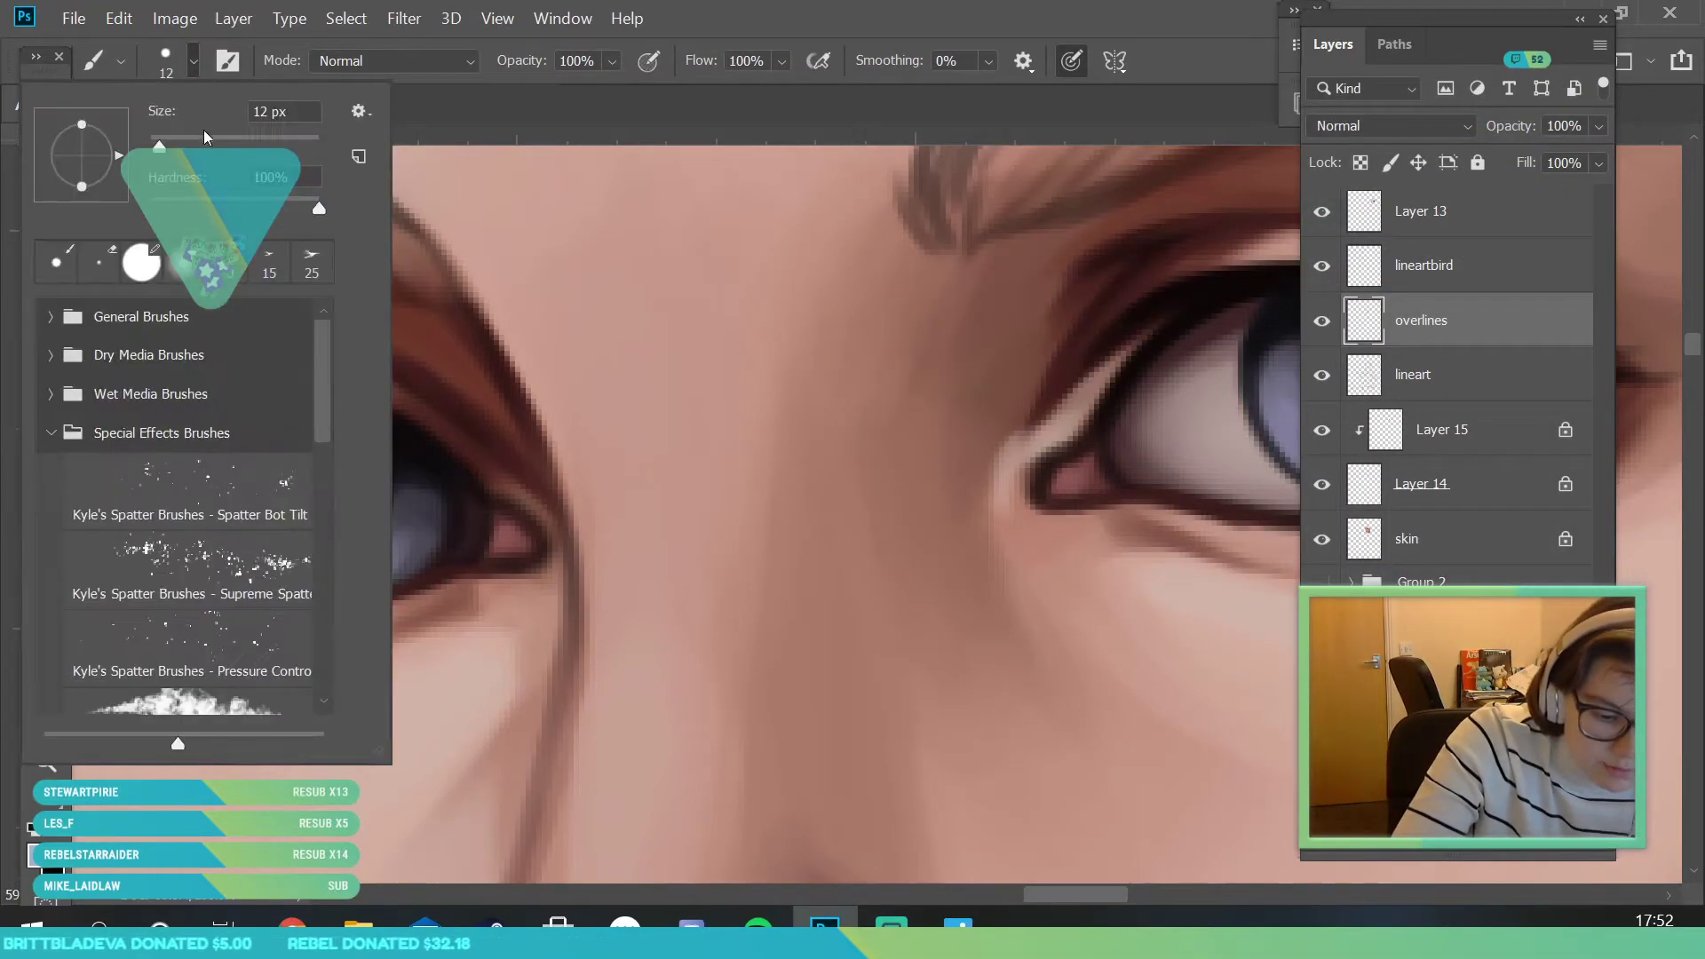
type("3")
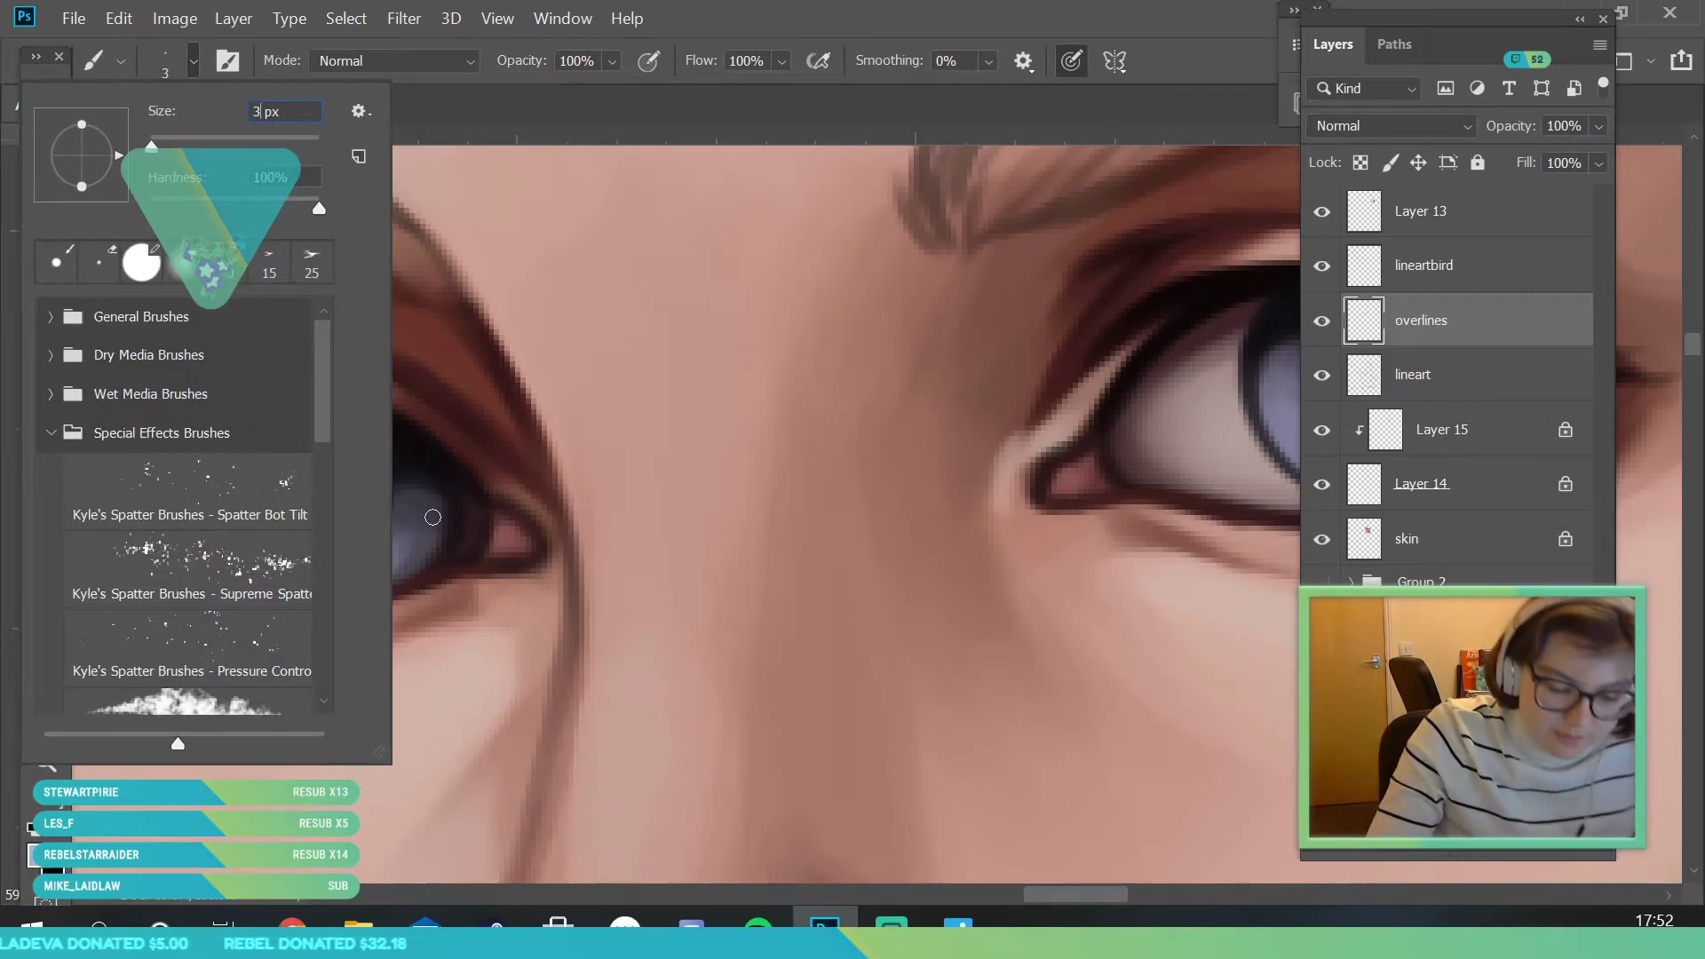
key("Return")
key("ctrl+space")
left_click_drag(240, 528, 457, 743)
left_click_drag(364, 510, 253, 446)
mouse_move(371, 429)
left_mouse_down()
mouse_move(376, 521)
mouse_move(358, 469)
mouse_move(385, 457)
mouse_move(395, 534)
mouse_move(365, 480)
mouse_move(434, 538)
mouse_move(397, 531)
mouse_move(471, 519)
left_mouse_up()
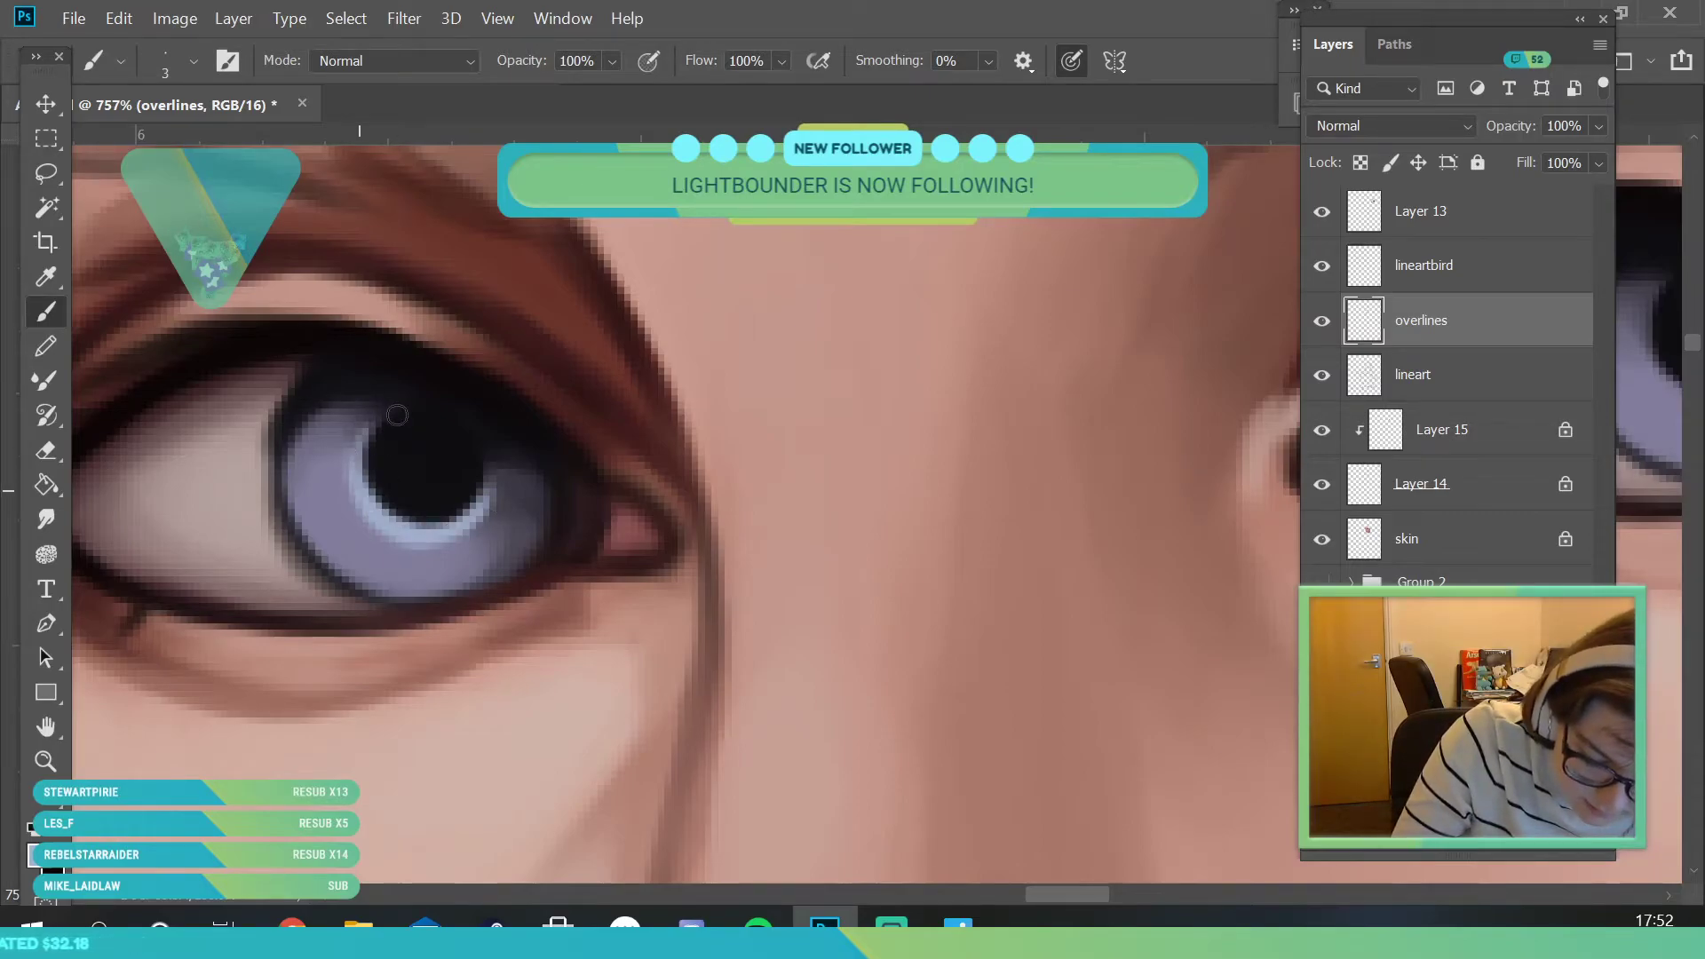
mouse_move(357, 451)
left_mouse_down()
mouse_move(305, 448)
mouse_move(317, 457)
left_mouse_up()
mouse_move(360, 484)
left_mouse_down()
mouse_move(263, 511)
mouse_move(362, 501)
mouse_move(338, 553)
mouse_move(348, 586)
mouse_move(405, 539)
mouse_move(416, 591)
mouse_move(438, 588)
mouse_move(463, 541)
mouse_move(500, 575)
mouse_move(513, 562)
mouse_move(493, 482)
left_mouse_up()
- Paint a matching pale blue ring around the right-hand pupil with streaks radiating into the iris
left_click(46, 761)
left_click_drag(333, 568, 107, 632)
left_click_drag(630, 526, 755, 495)
key("b")
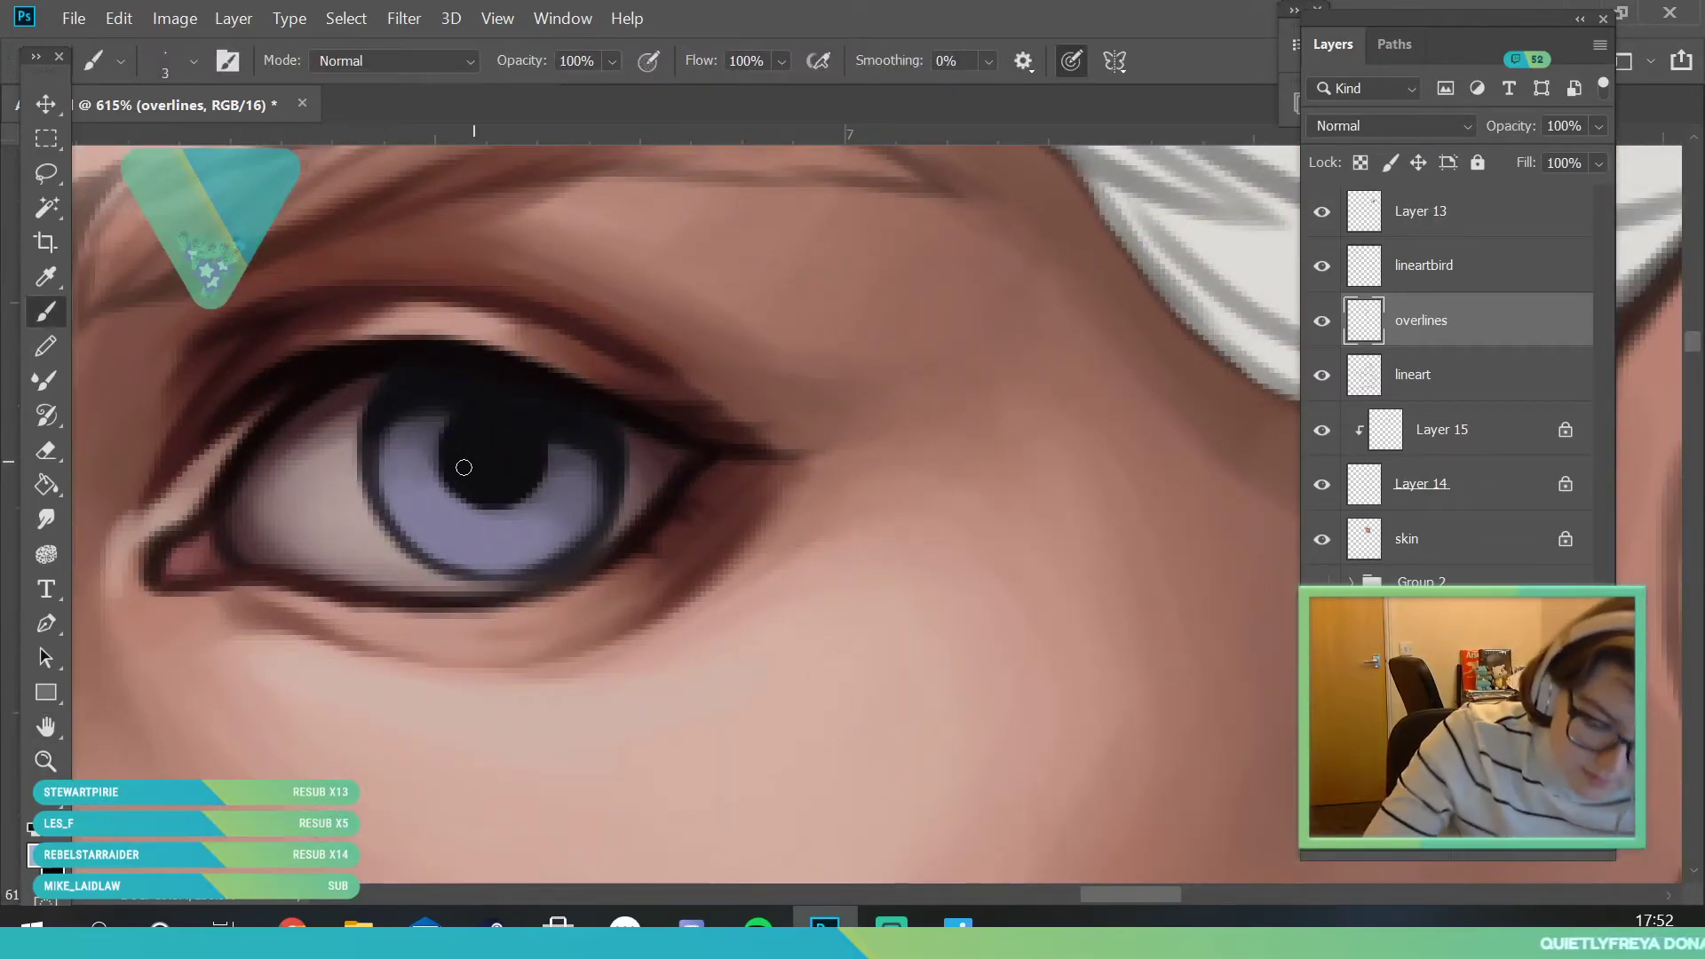
mouse_move(443, 422)
left_mouse_down()
mouse_move(439, 488)
mouse_move(434, 460)
mouse_move(482, 515)
mouse_move(451, 497)
mouse_move(536, 500)
left_mouse_up()
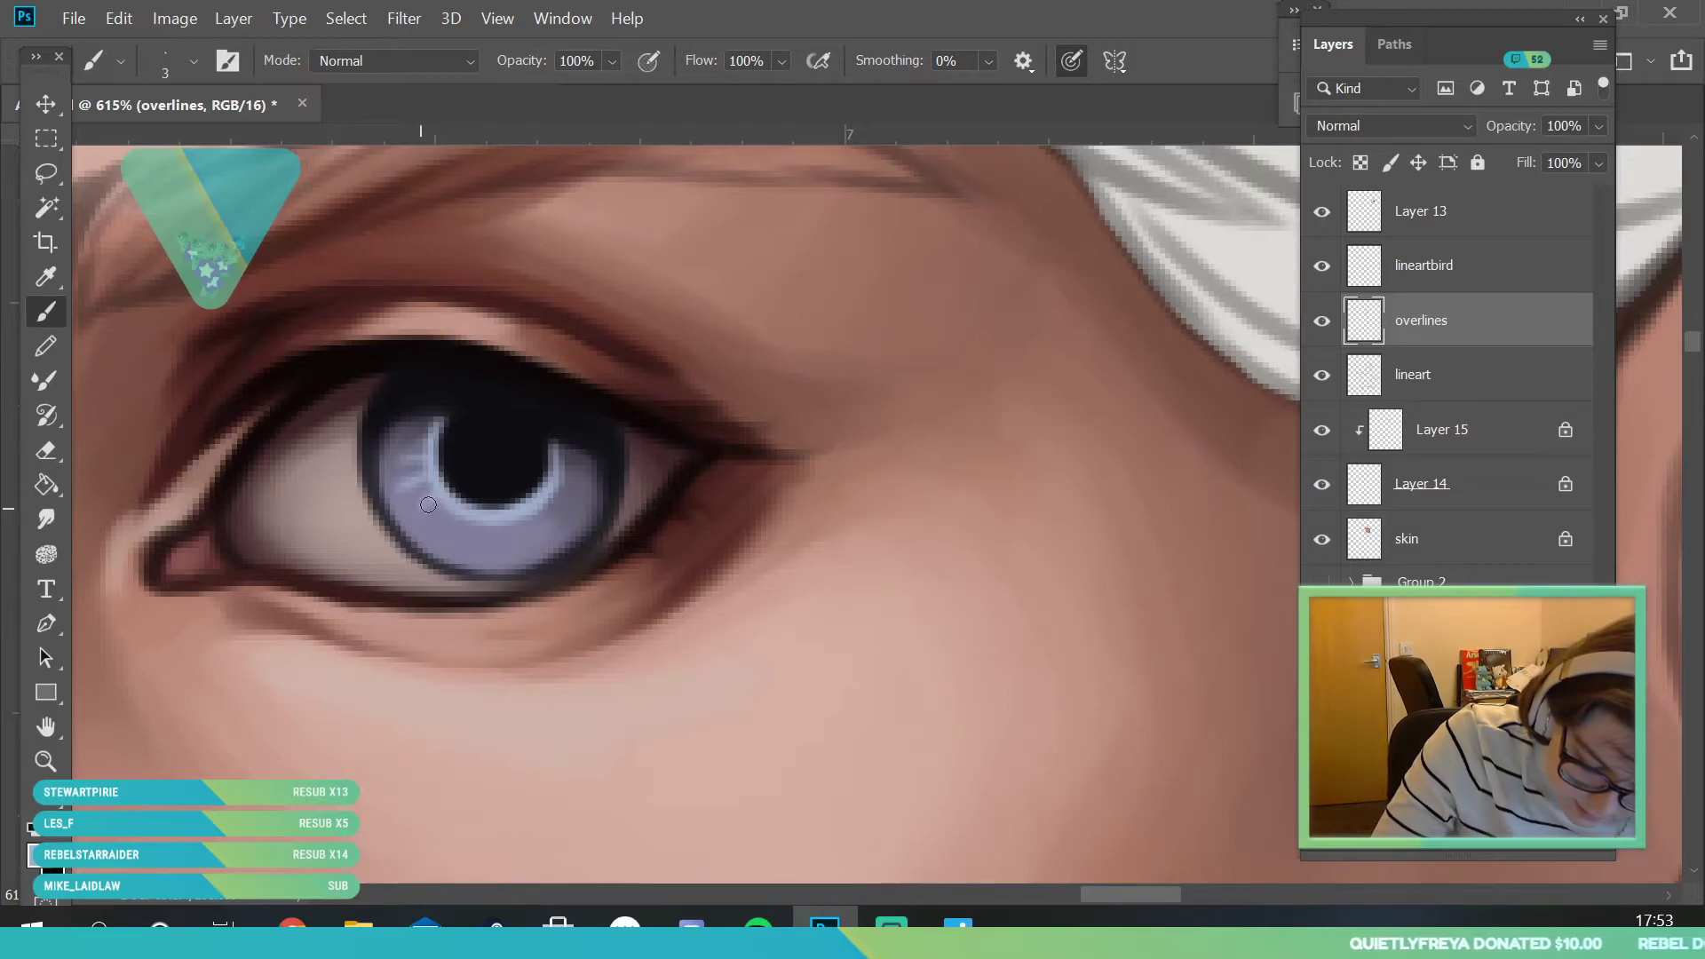
mouse_move(527, 547)
left_mouse_down()
mouse_move(552, 491)
mouse_move(586, 475)
left_mouse_up()
- Sample a light shade from the right-hand iris and paint more fine streaks radiating towards its lower edge
key("i")
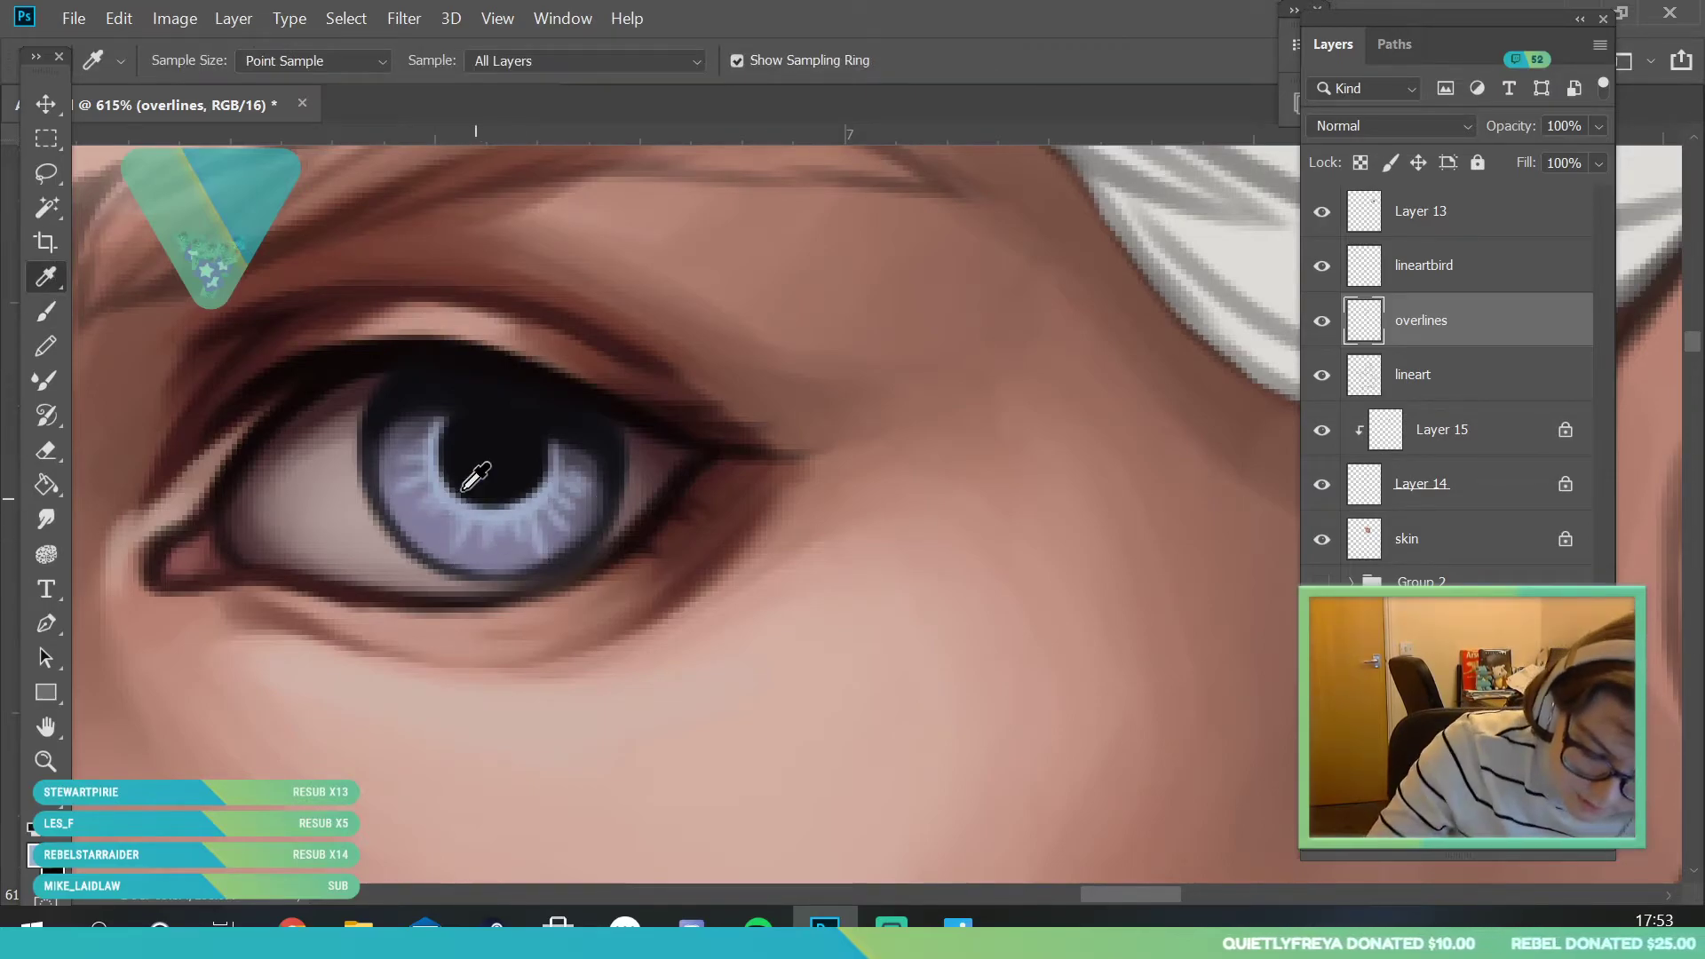
left_click(428, 422)
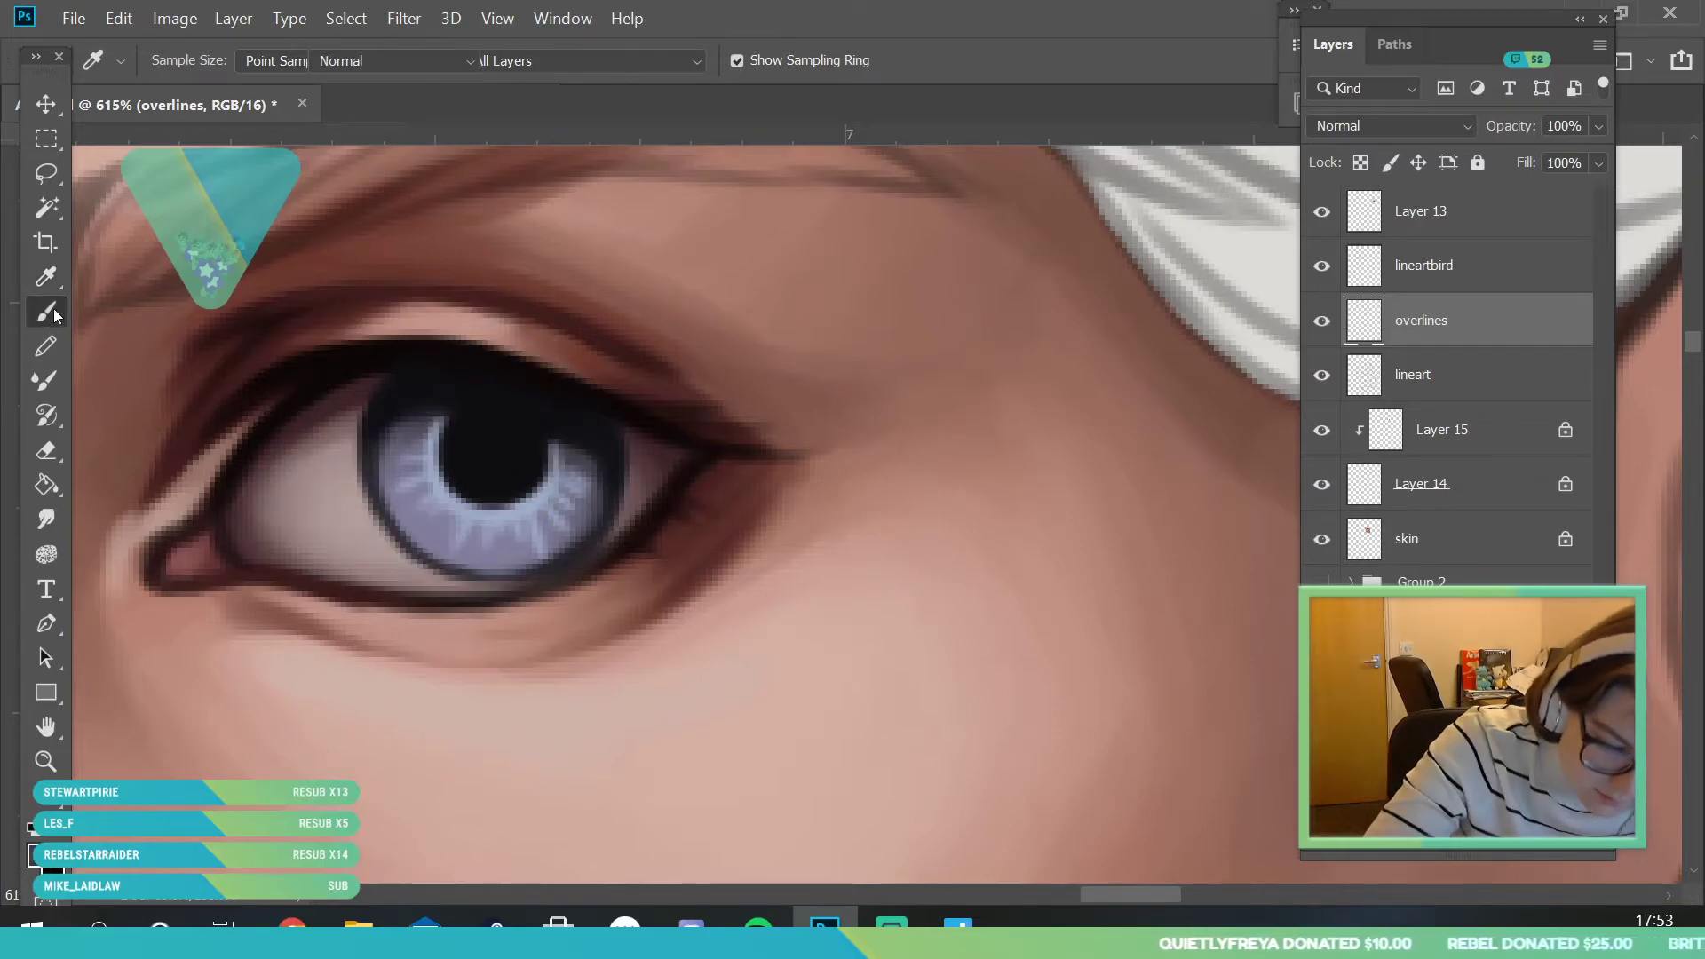
key("b")
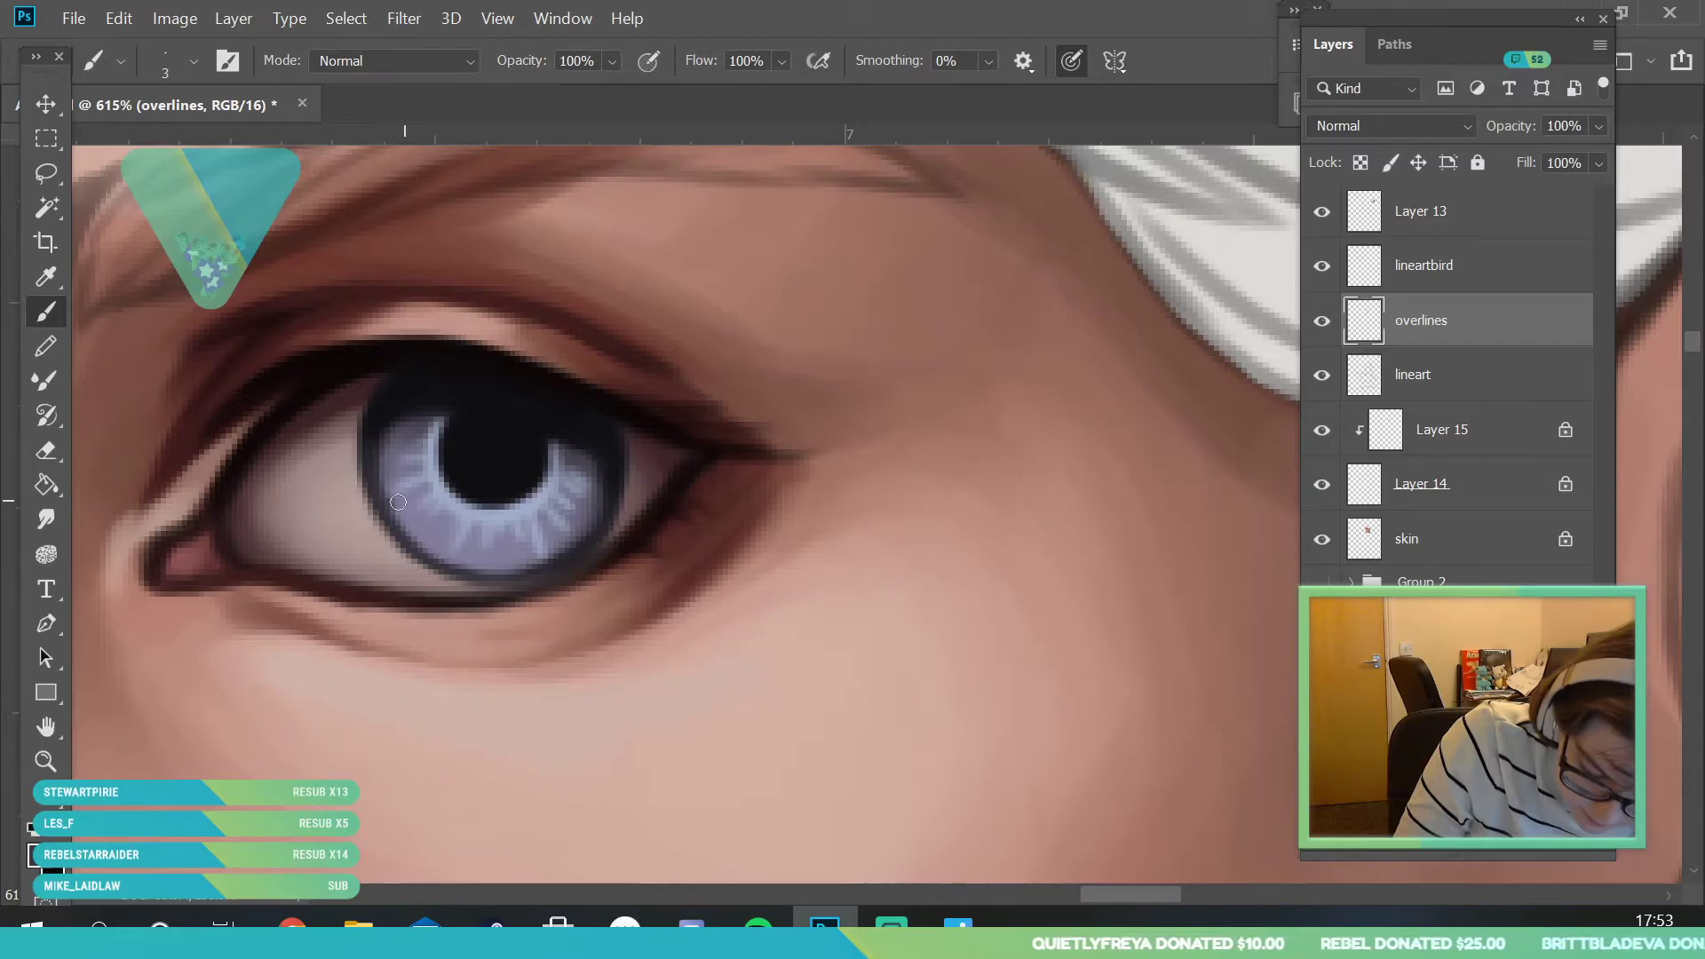
left_click_drag(487, 573, 519, 561)
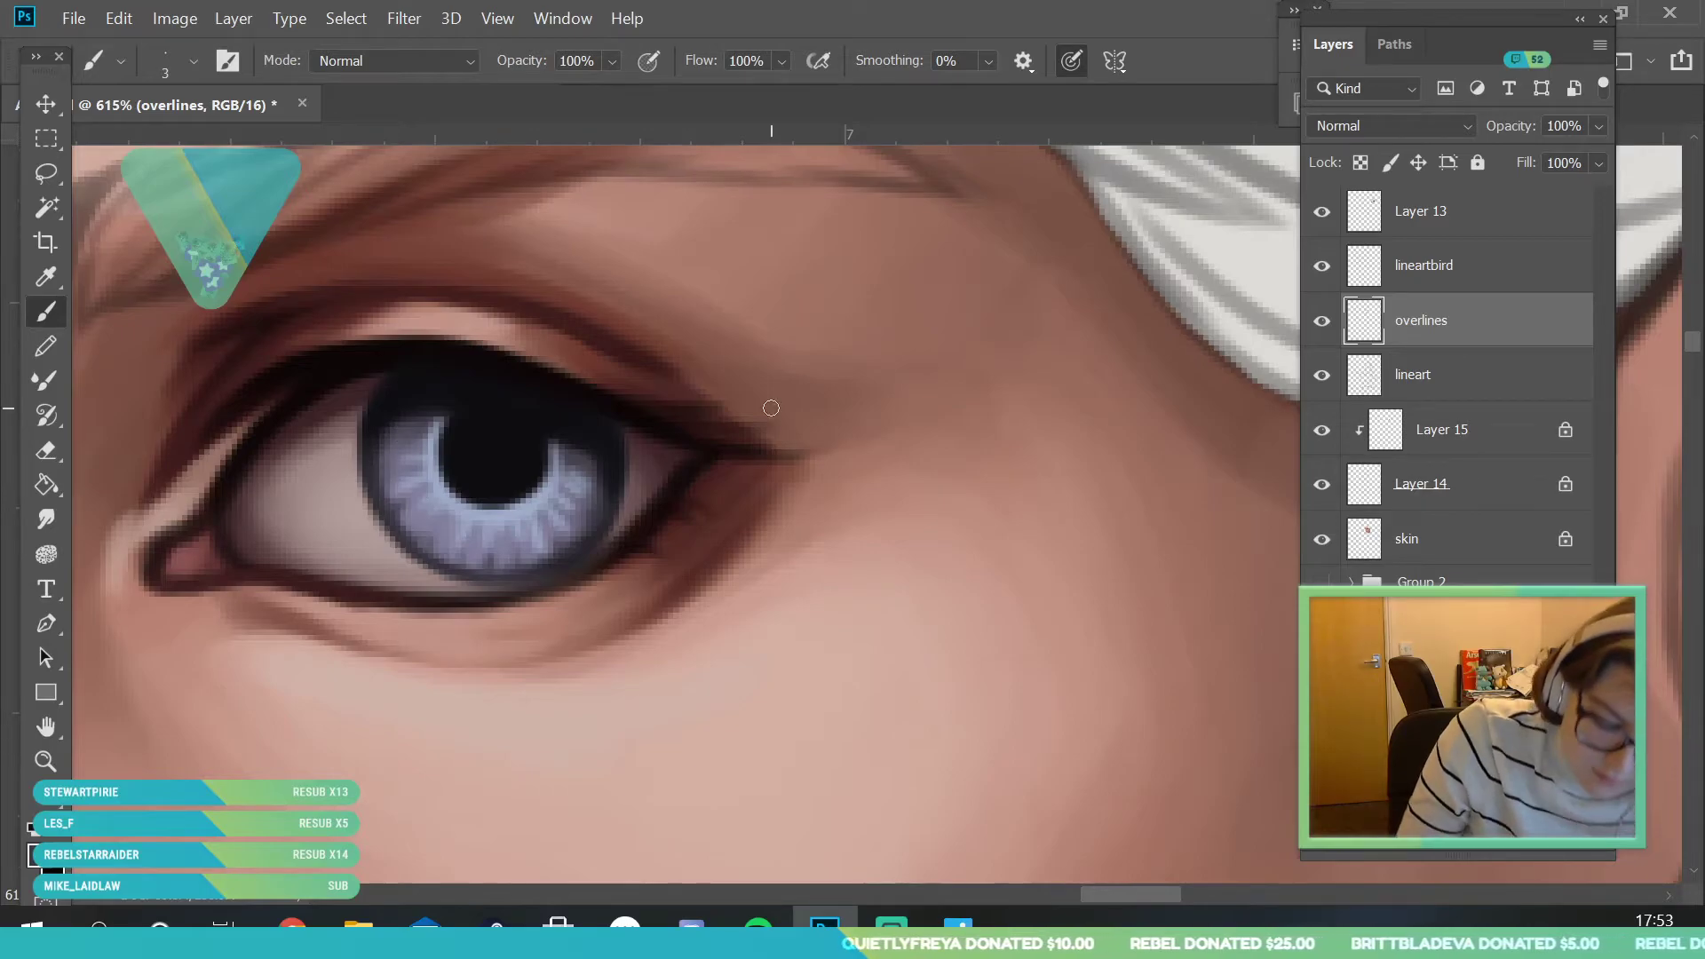
- Add matching fine light streaks across the left-hand iris
left_click(57, 770)
left_click_drag(596, 482, 568, 578)
mouse_move(375, 497)
left_mouse_down()
mouse_move(352, 496)
mouse_move(426, 496)
left_mouse_up()
left_click_drag(209, 470, 141, 365)
left_click(46, 312)
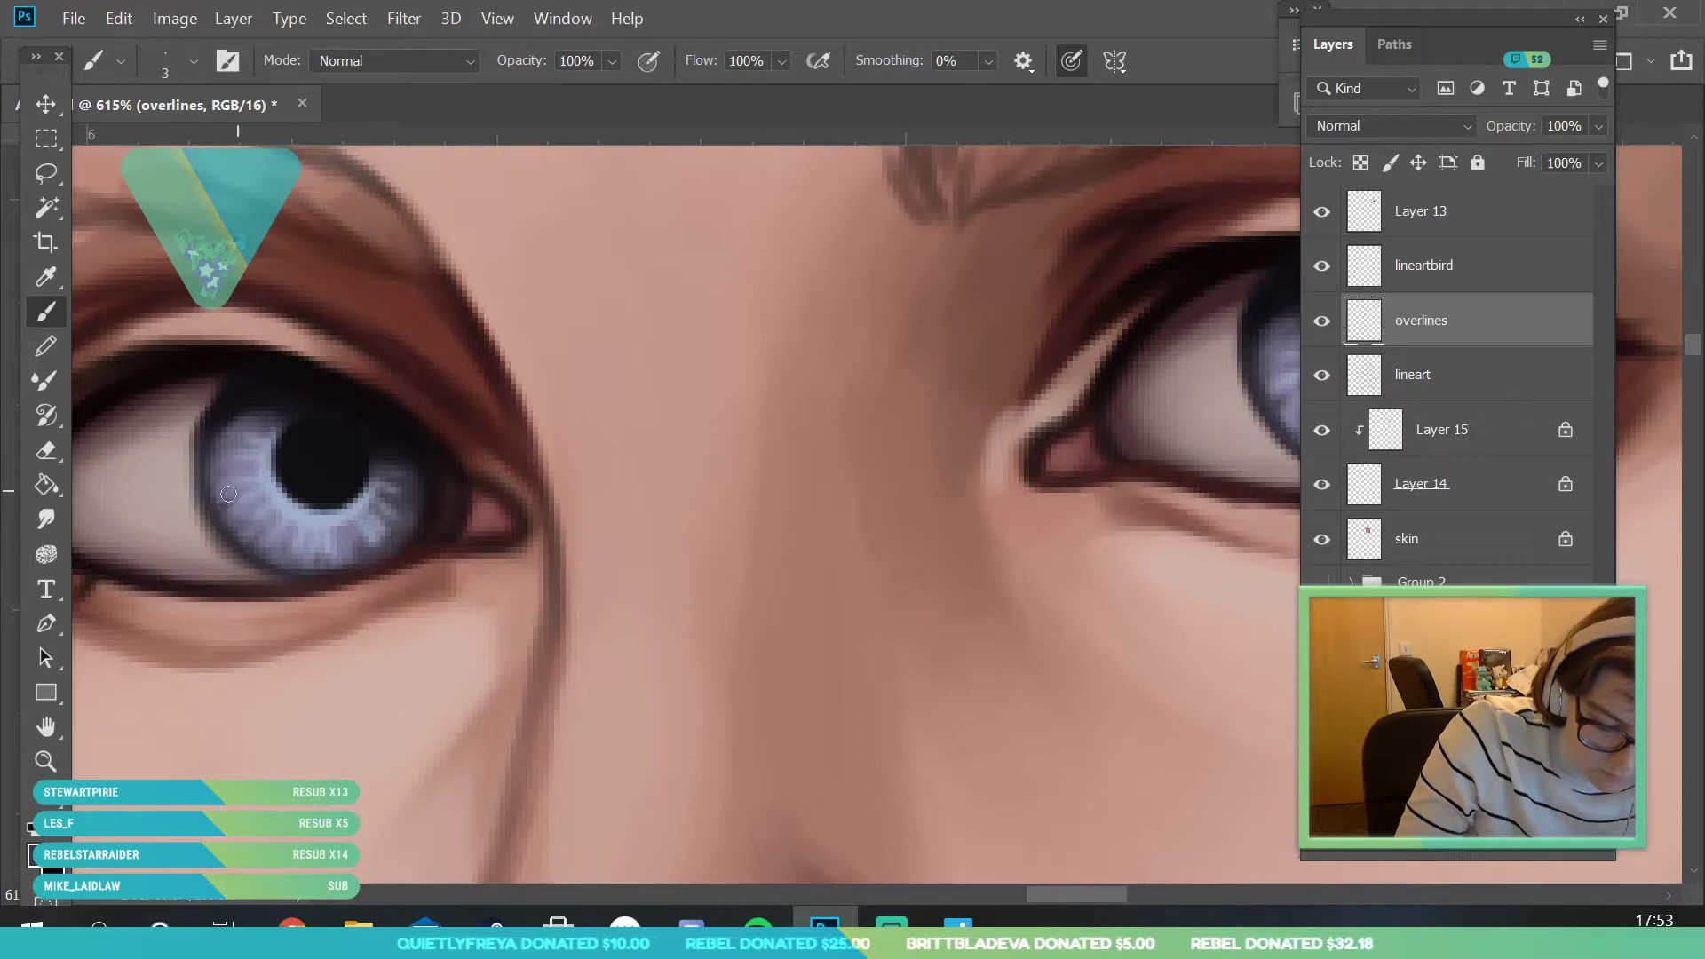
key("z")
mouse_move(333, 557)
left_mouse_down()
mouse_move(282, 712)
mouse_move(178, 711)
left_mouse_up()
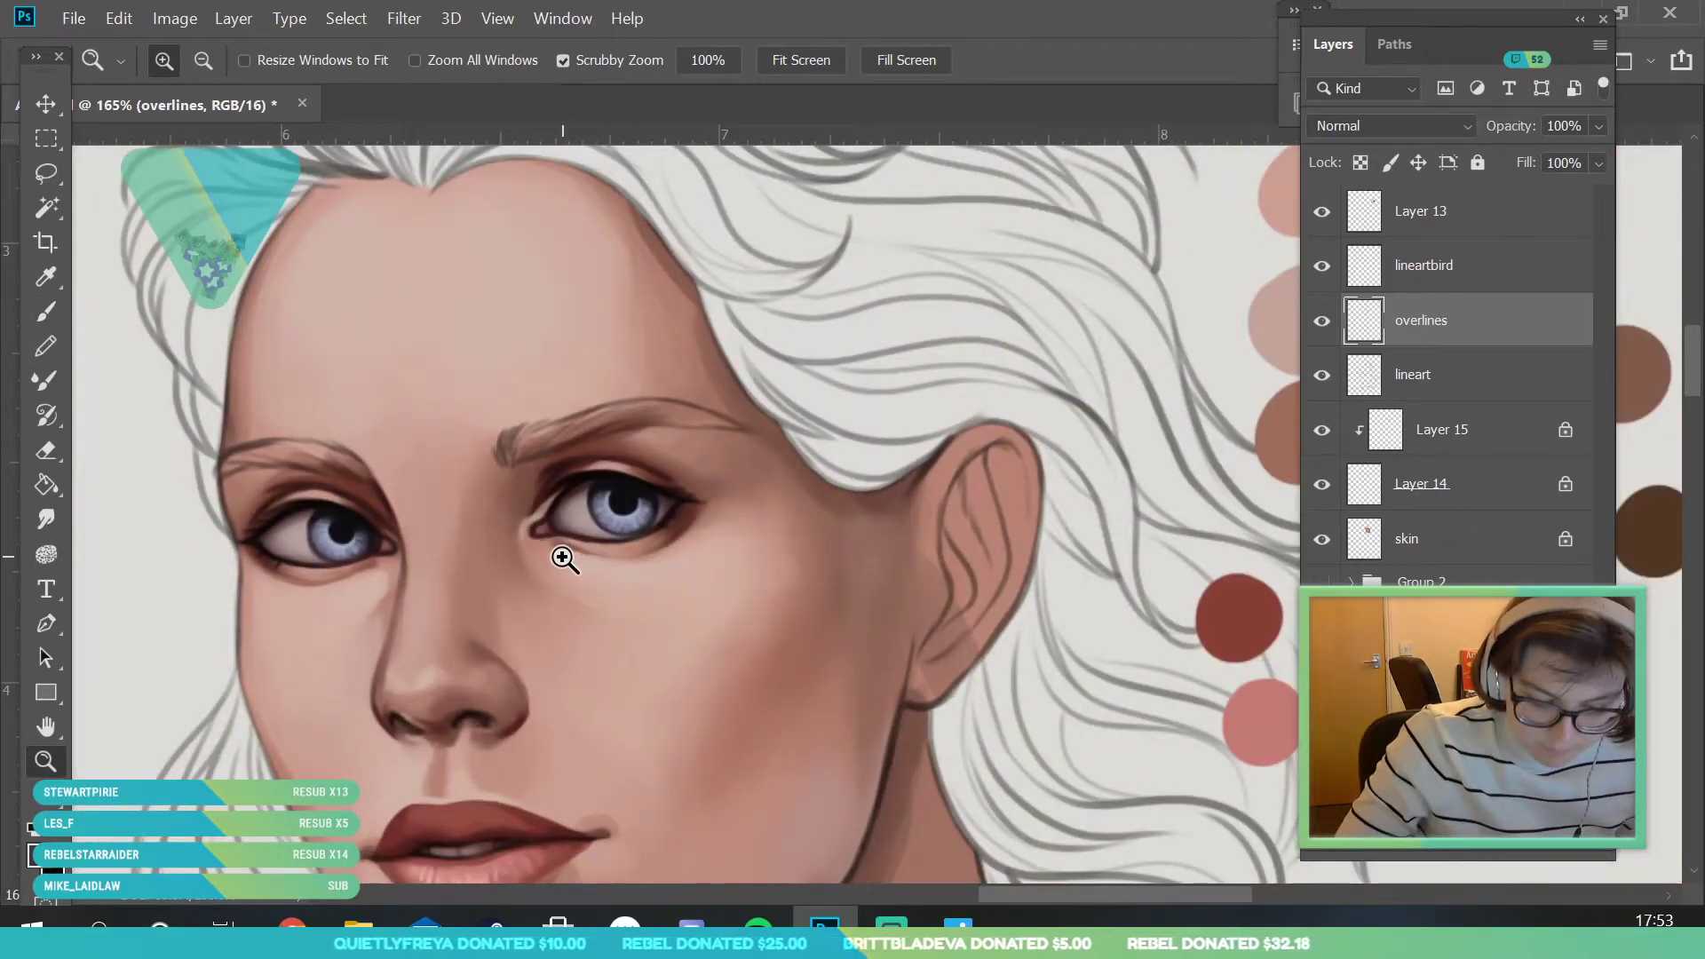
left_click_drag(573, 565, 574, 715)
scroll(573, 715, "up", 4)
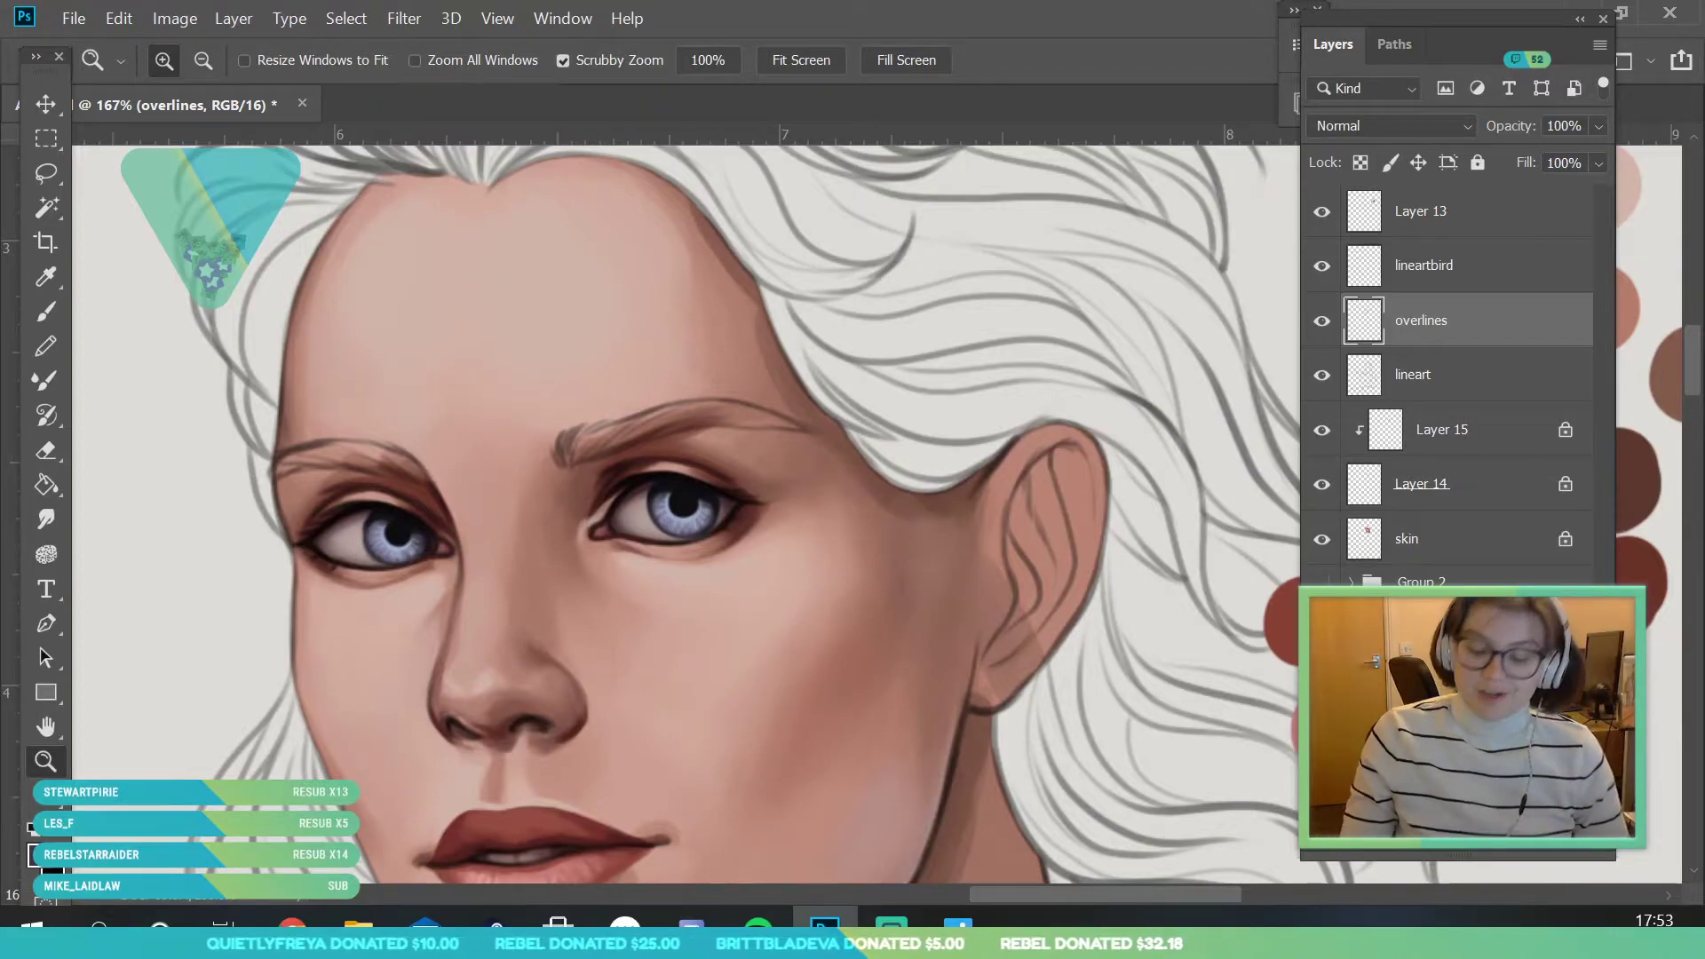
- Add a new layer above the overlines layer and name it shinies
left_click(1539, 854)
double_click(1435, 322)
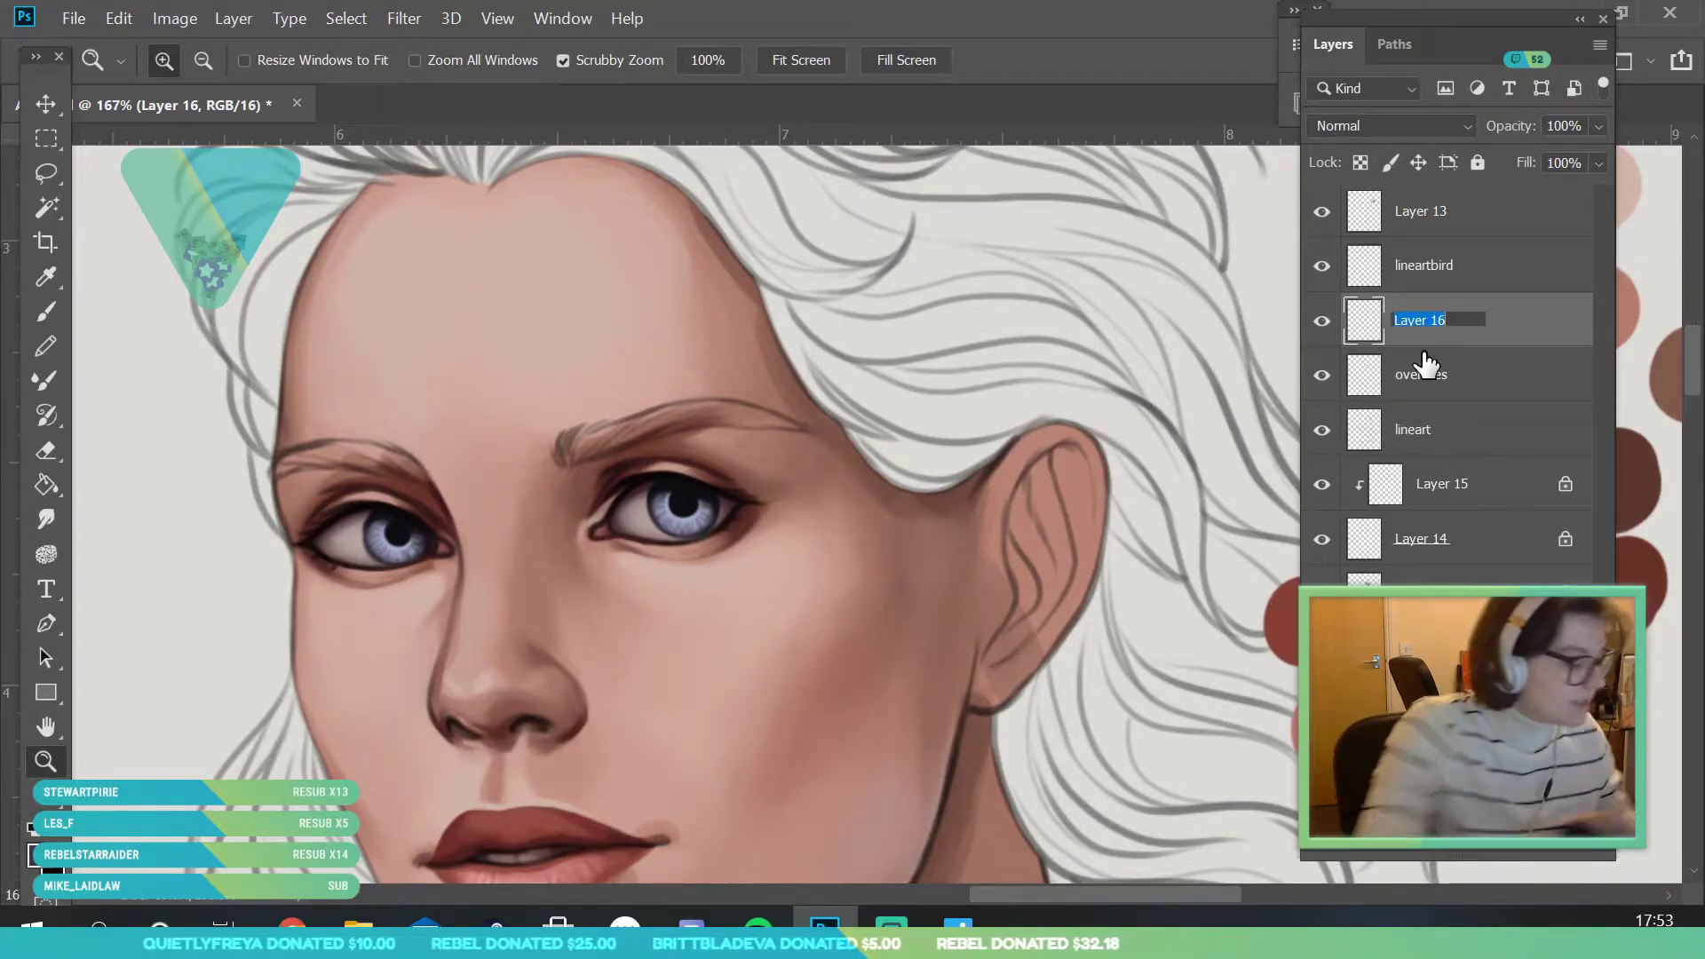
type("shinies")
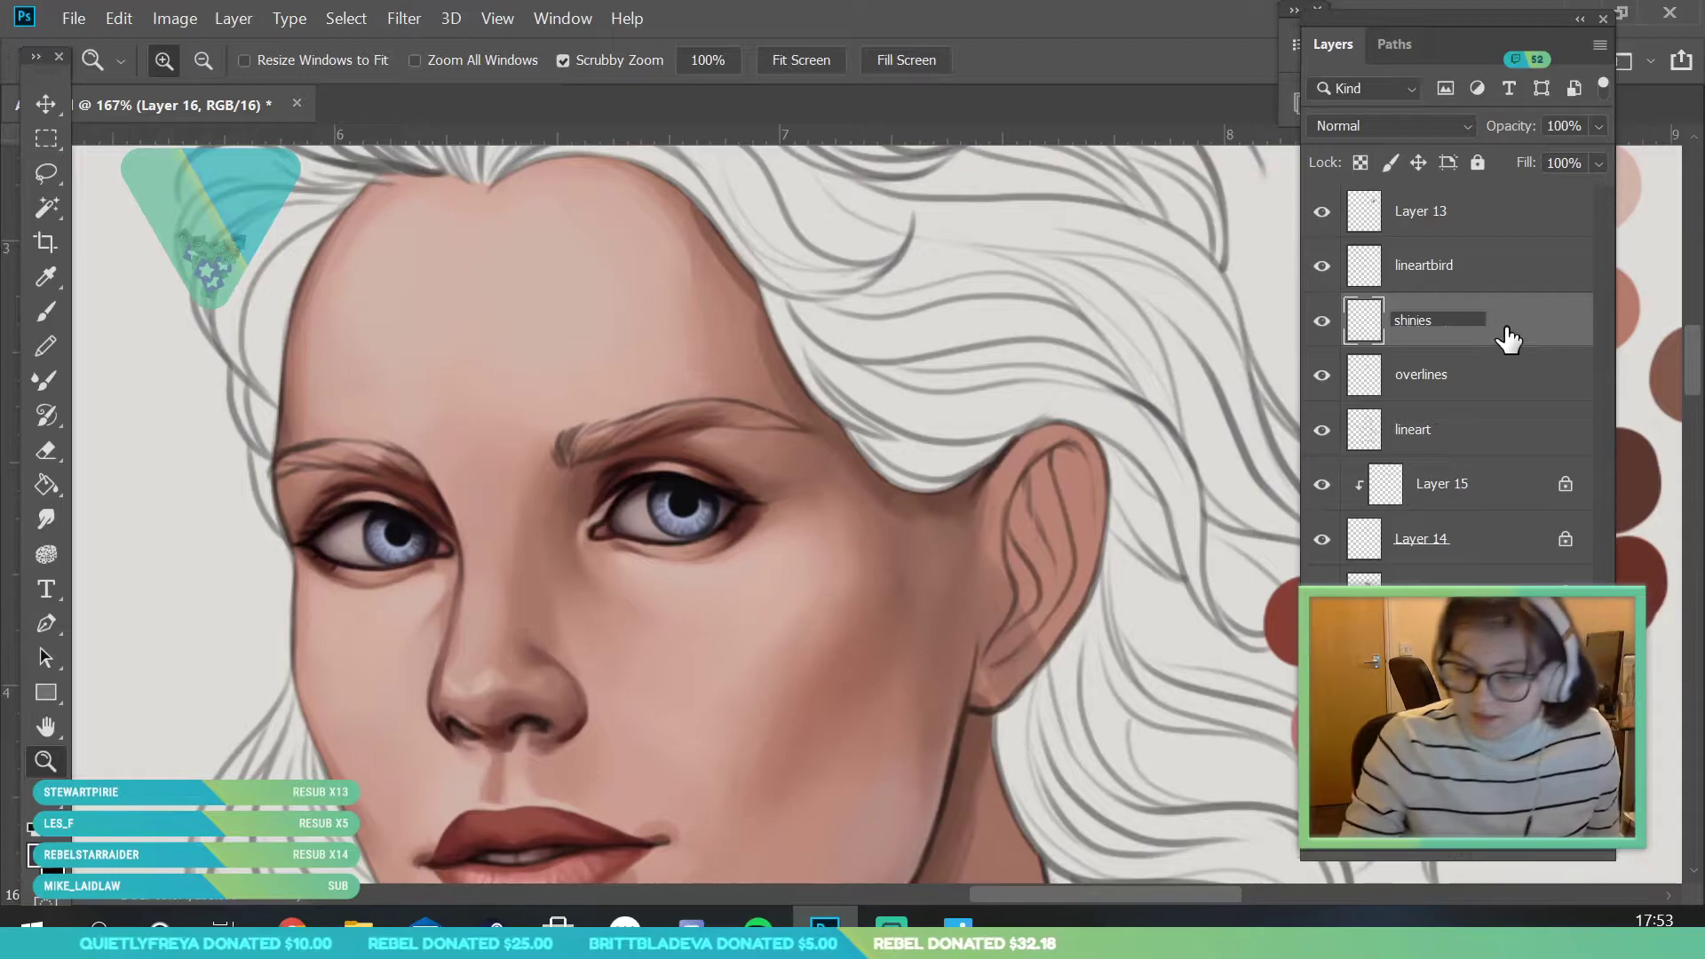
key("Return")
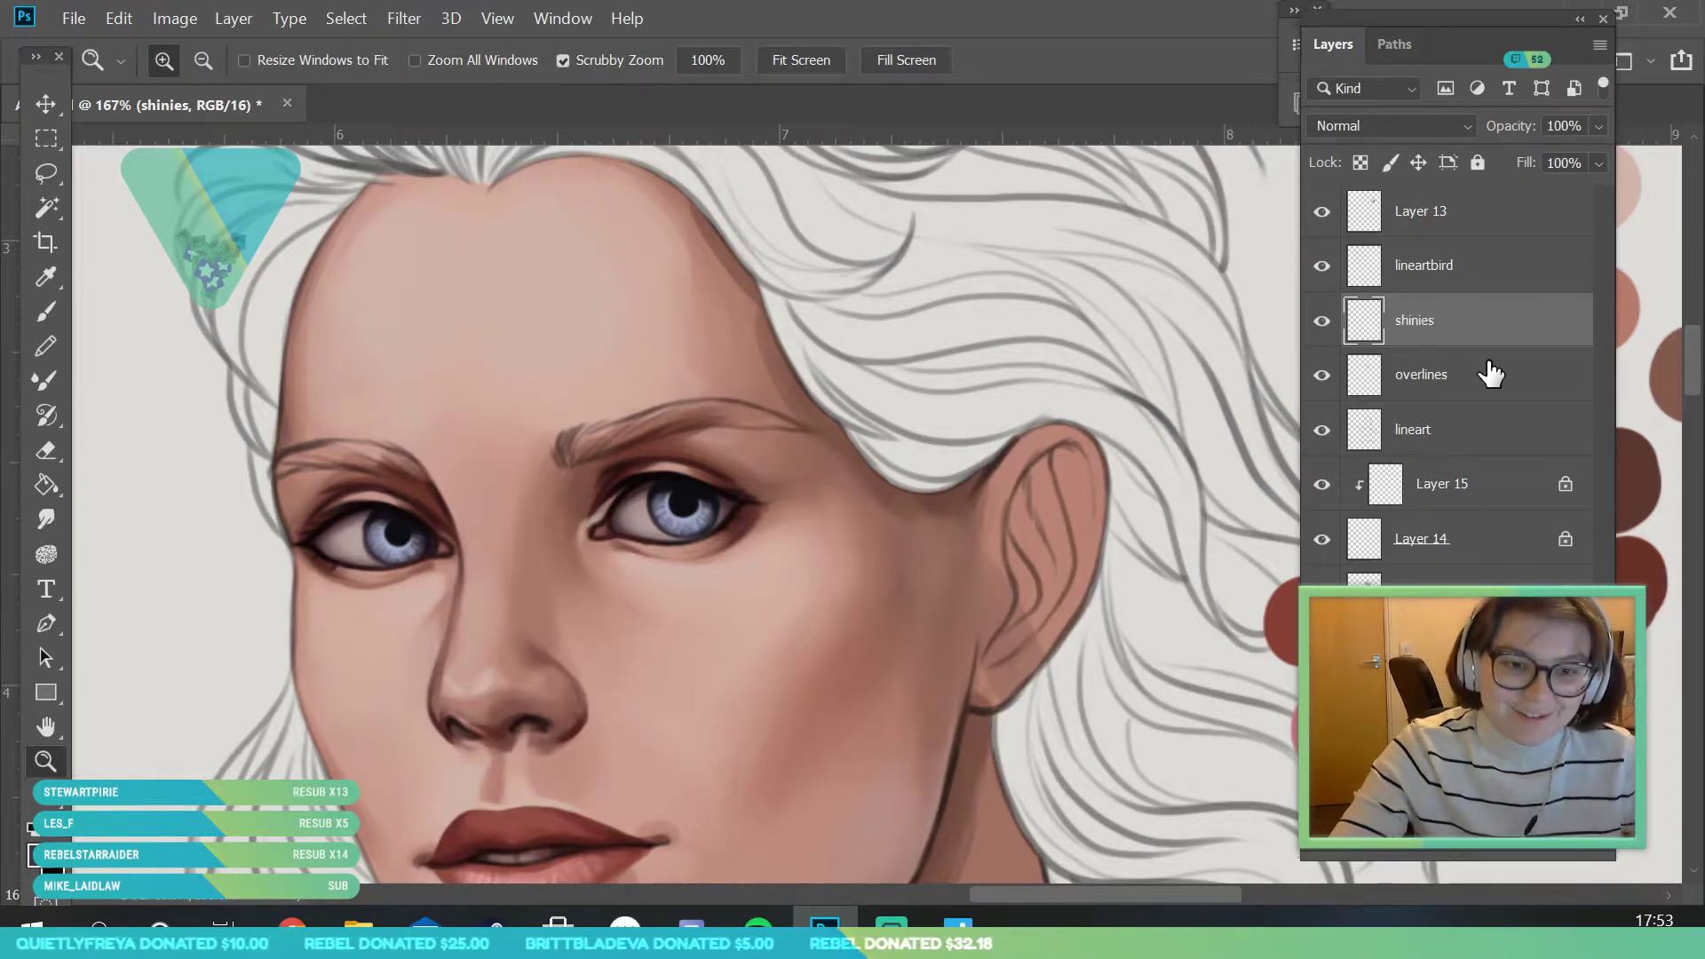
- Set the foreground to a near-white cyan with hue 189, saturation 6 and brightness 100, and the brush size to 7 px
left_click(40, 831)
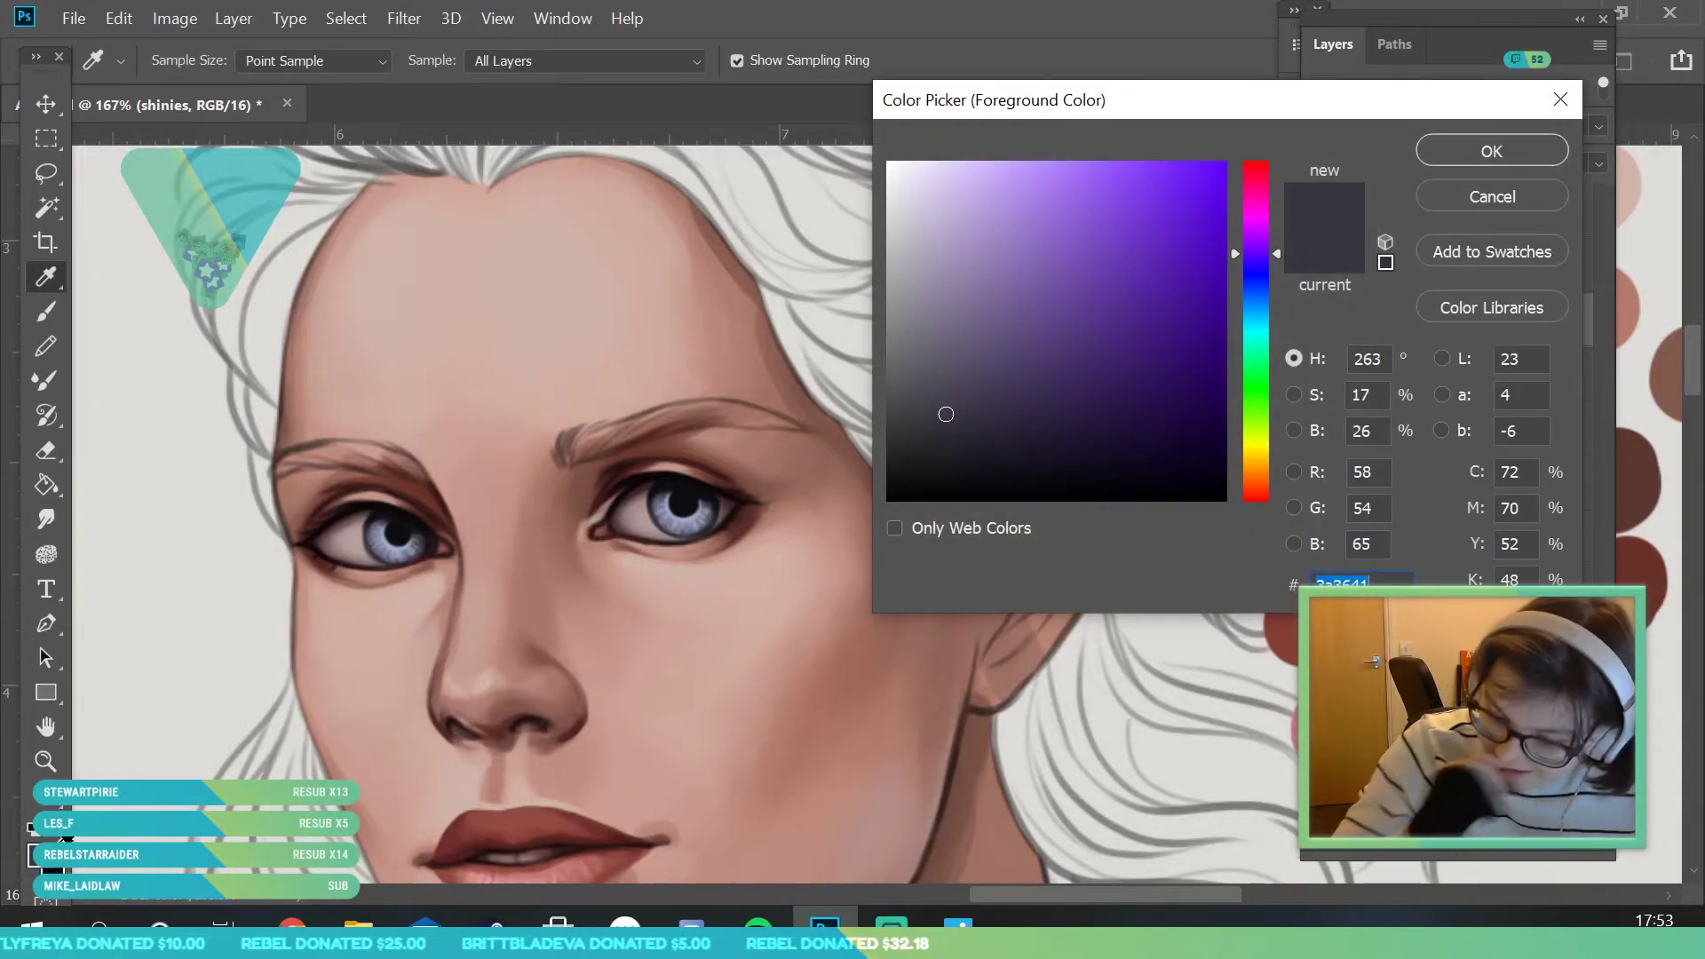
left_click(1269, 308)
left_click_drag(936, 206, 907, 161)
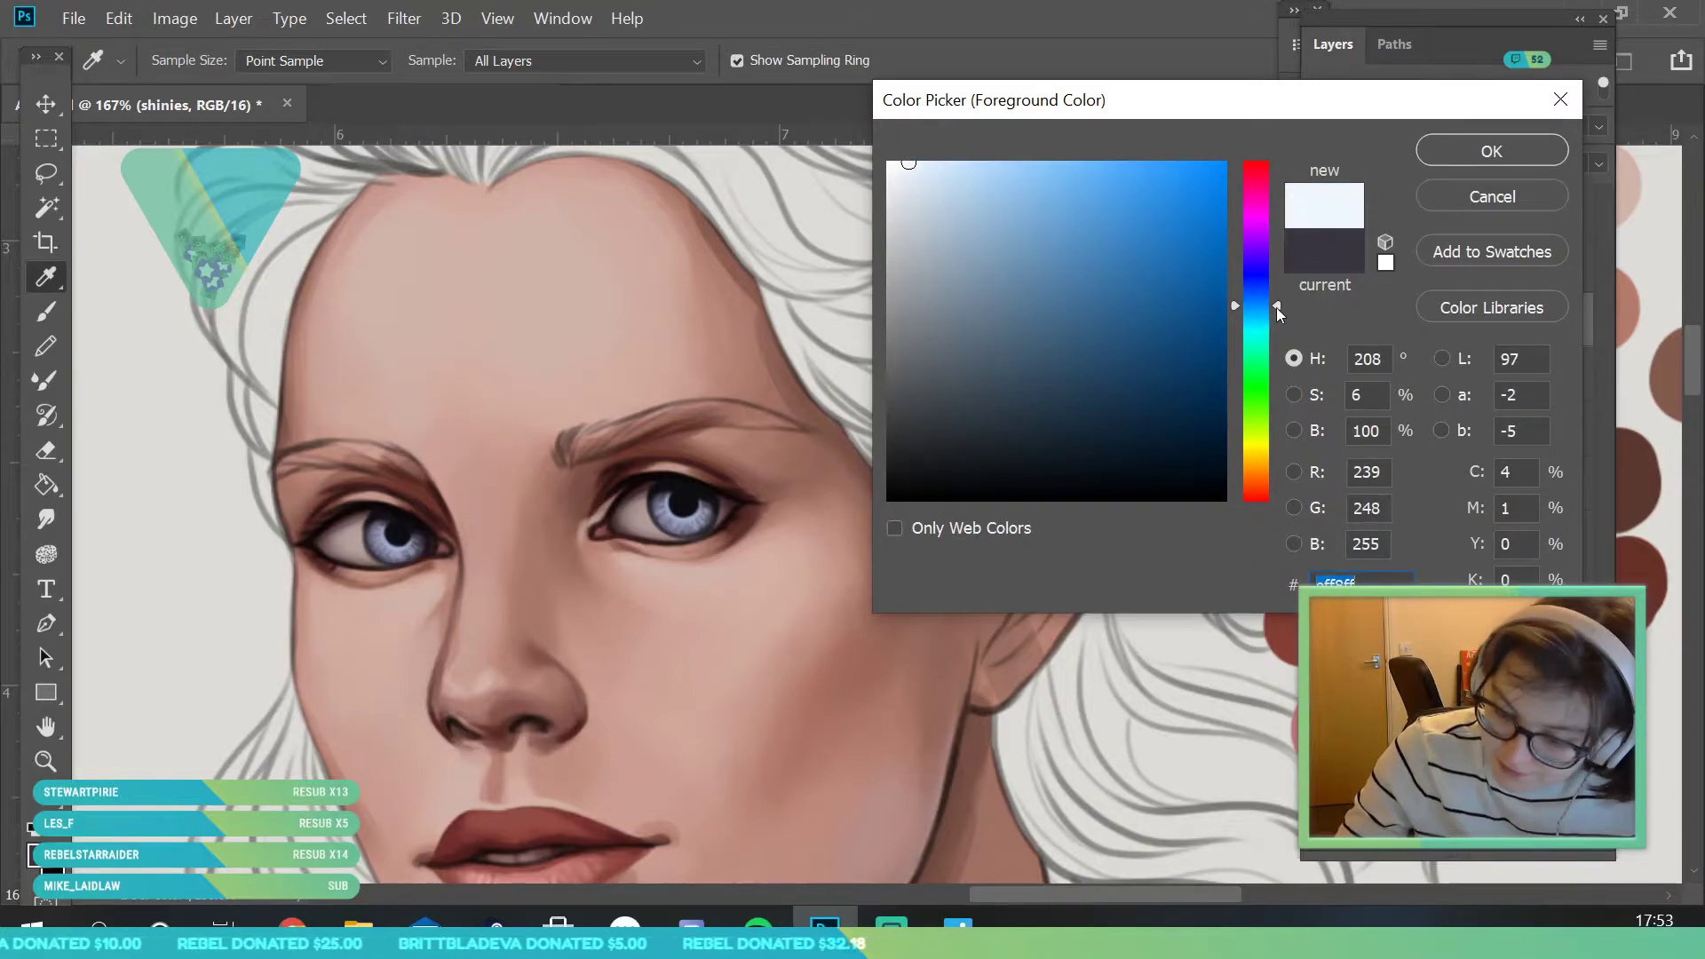
left_click_drag(1276, 307, 1267, 327)
left_click(1456, 158)
key("z")
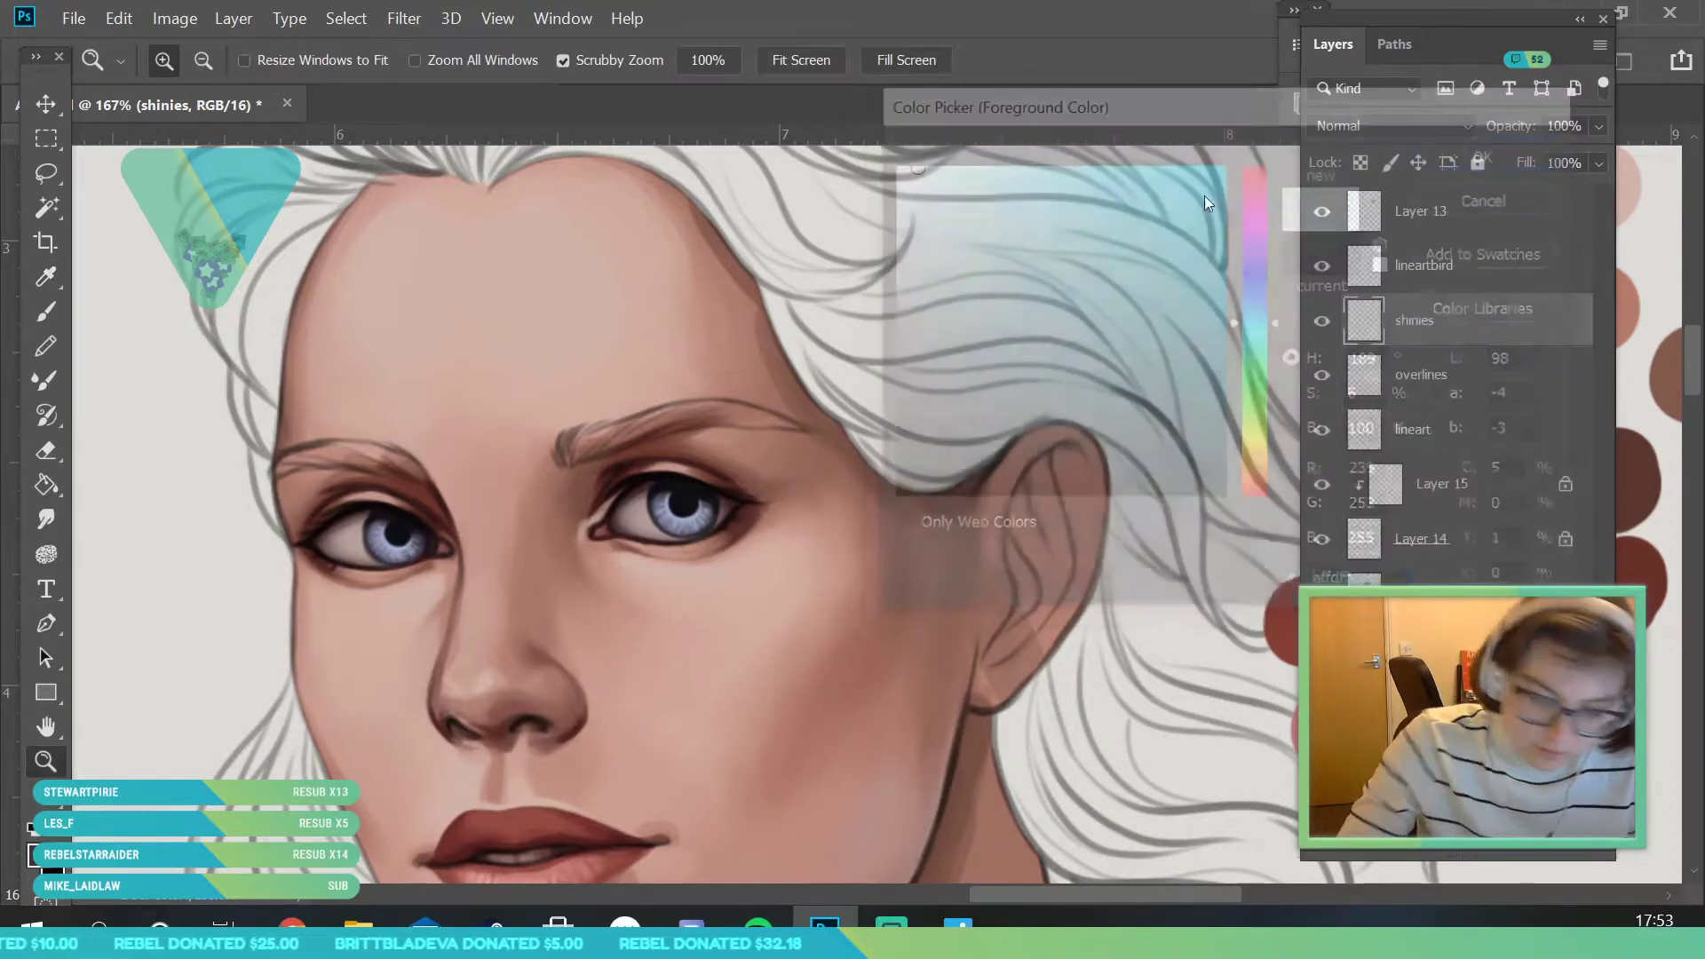
left_click(363, 545)
key("b")
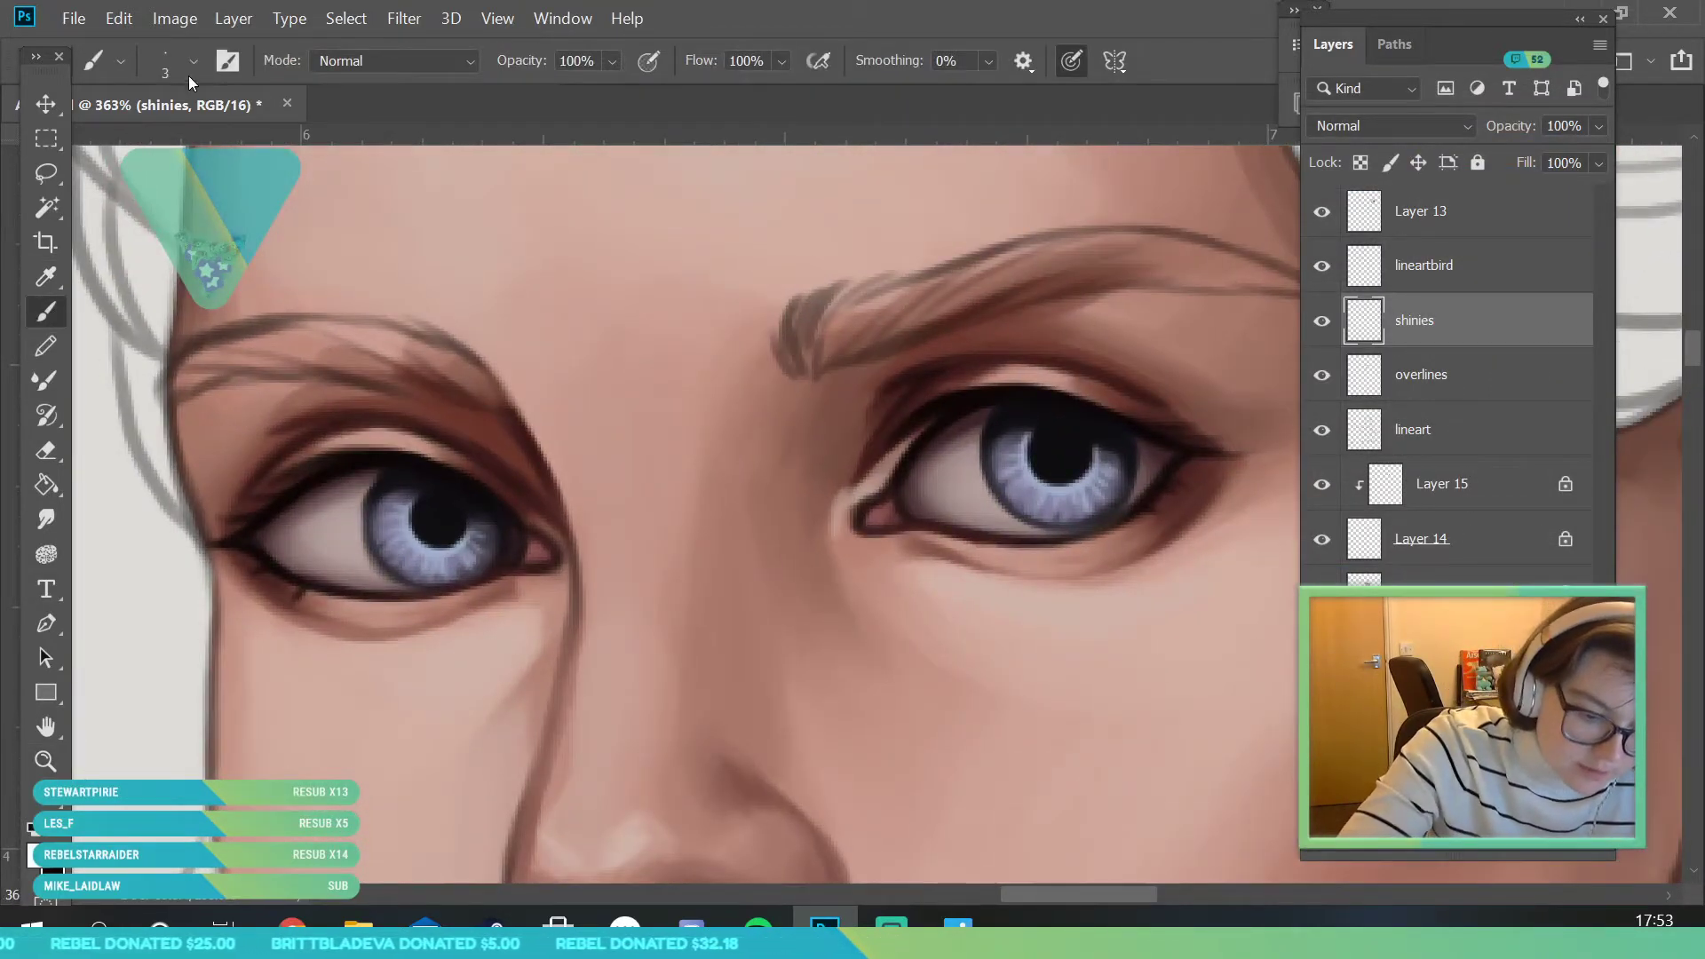
left_click(191, 62)
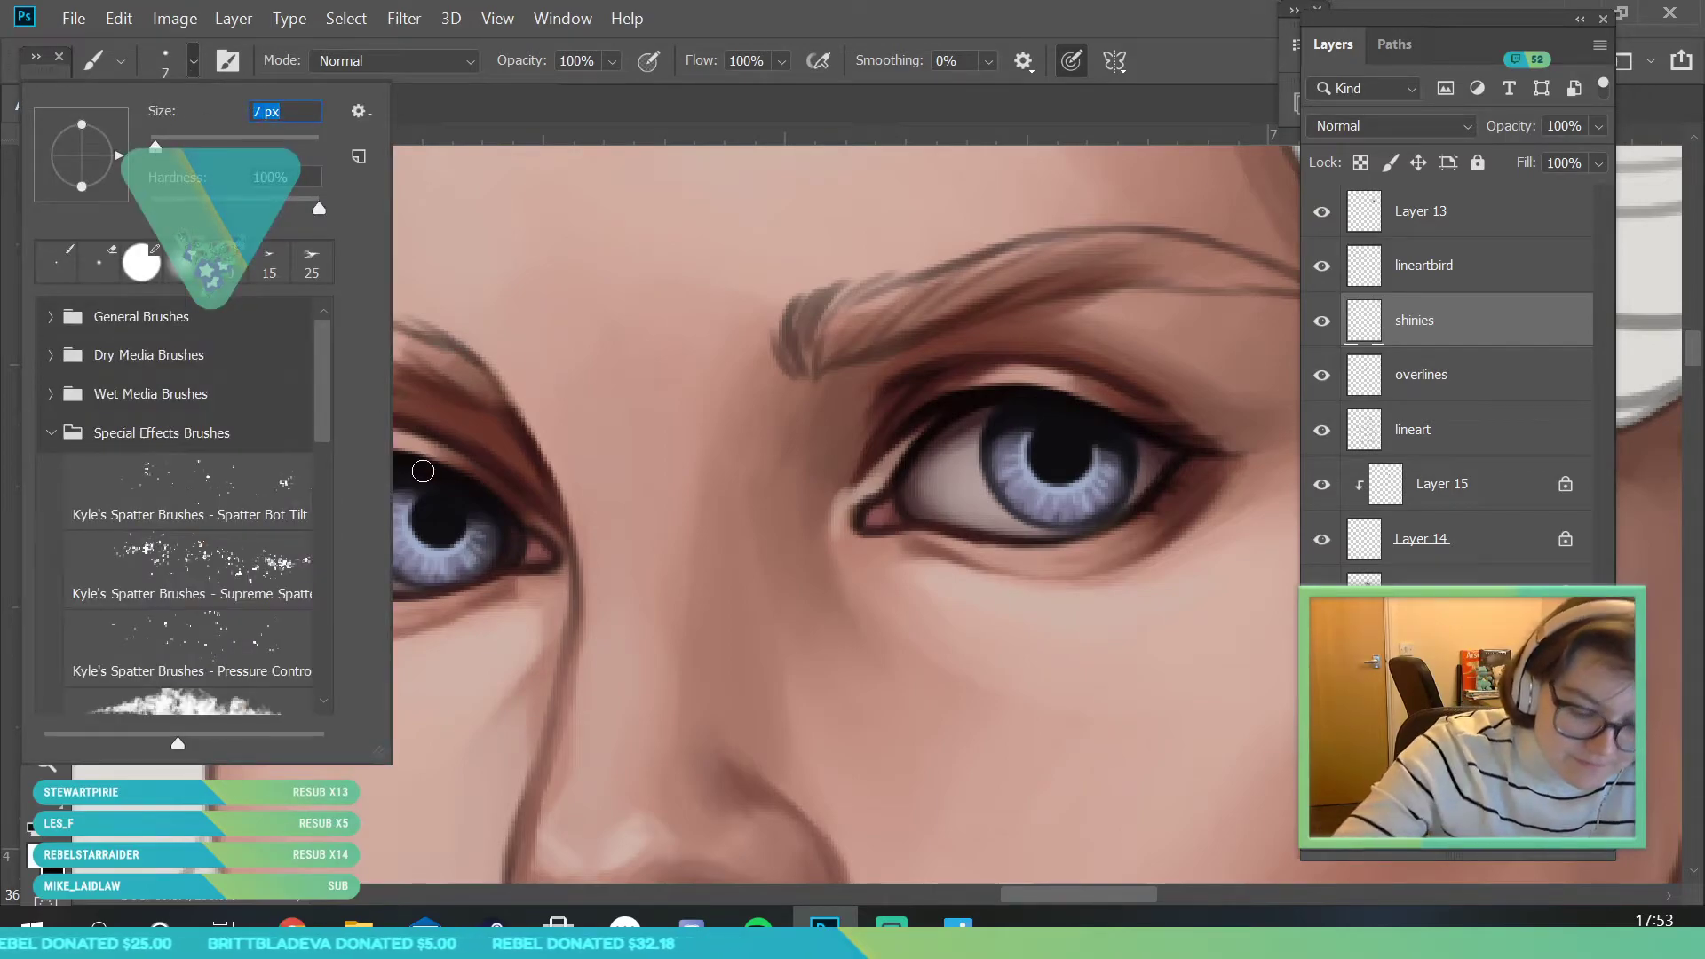
key("Return")
- Try broad near-white highlights from the white of each eye into the iris, and undo them
left_click_drag(350, 513, 388, 506)
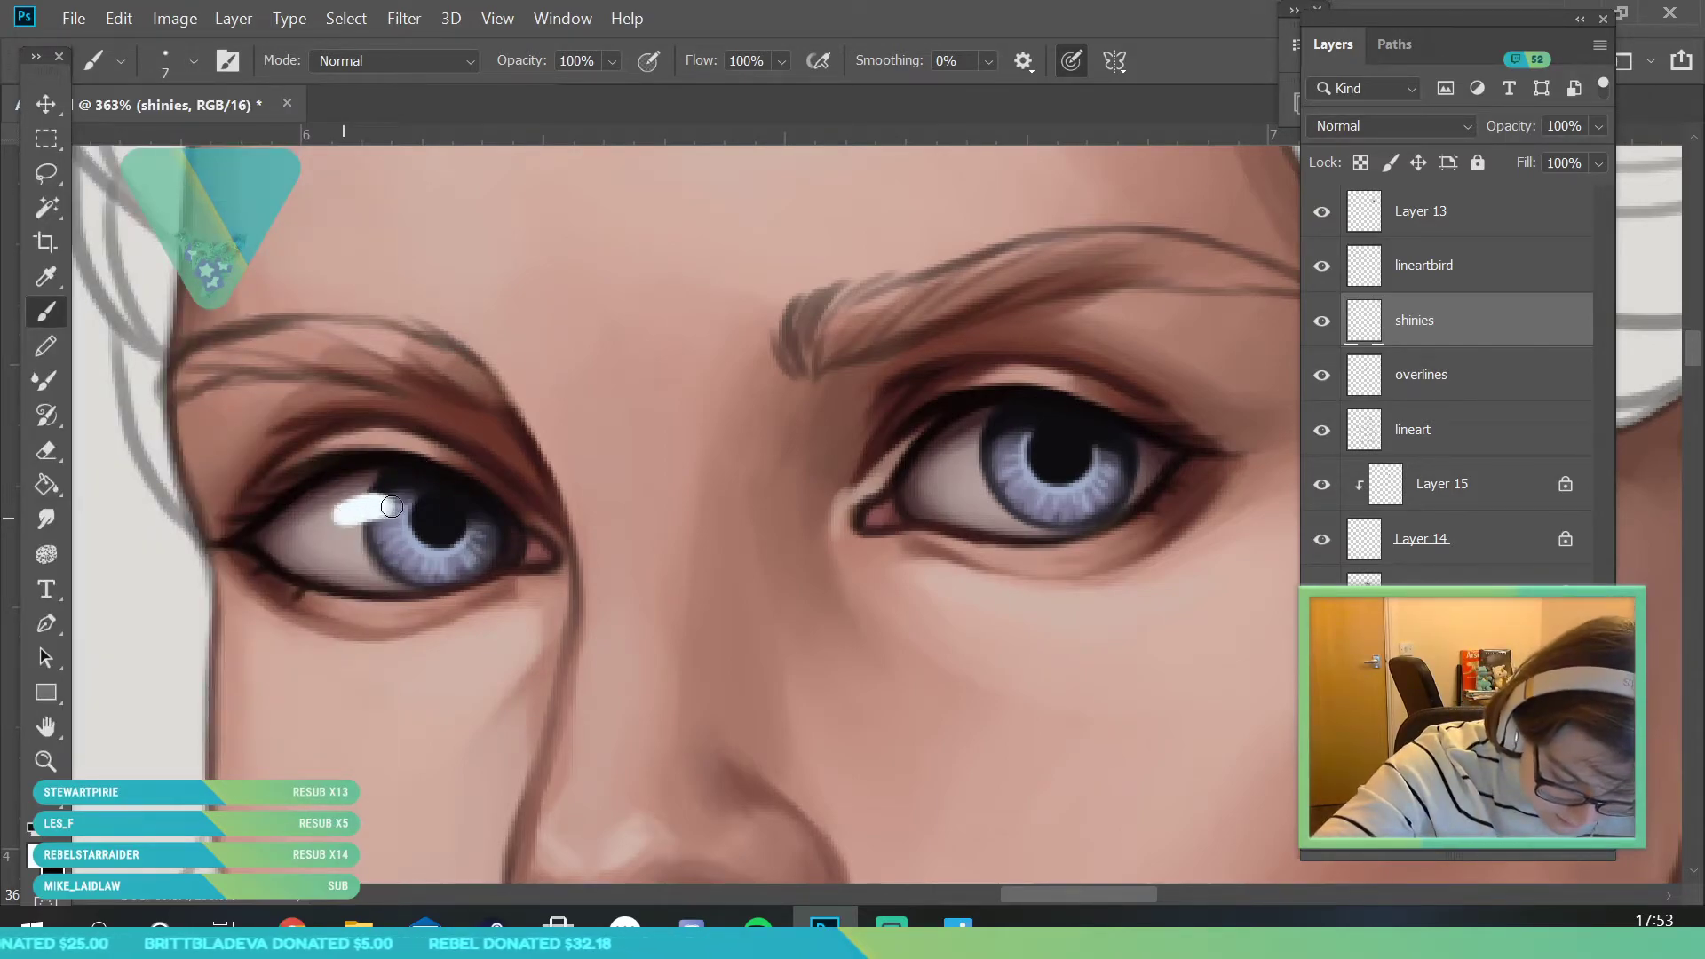
left_click_drag(956, 456, 1003, 445)
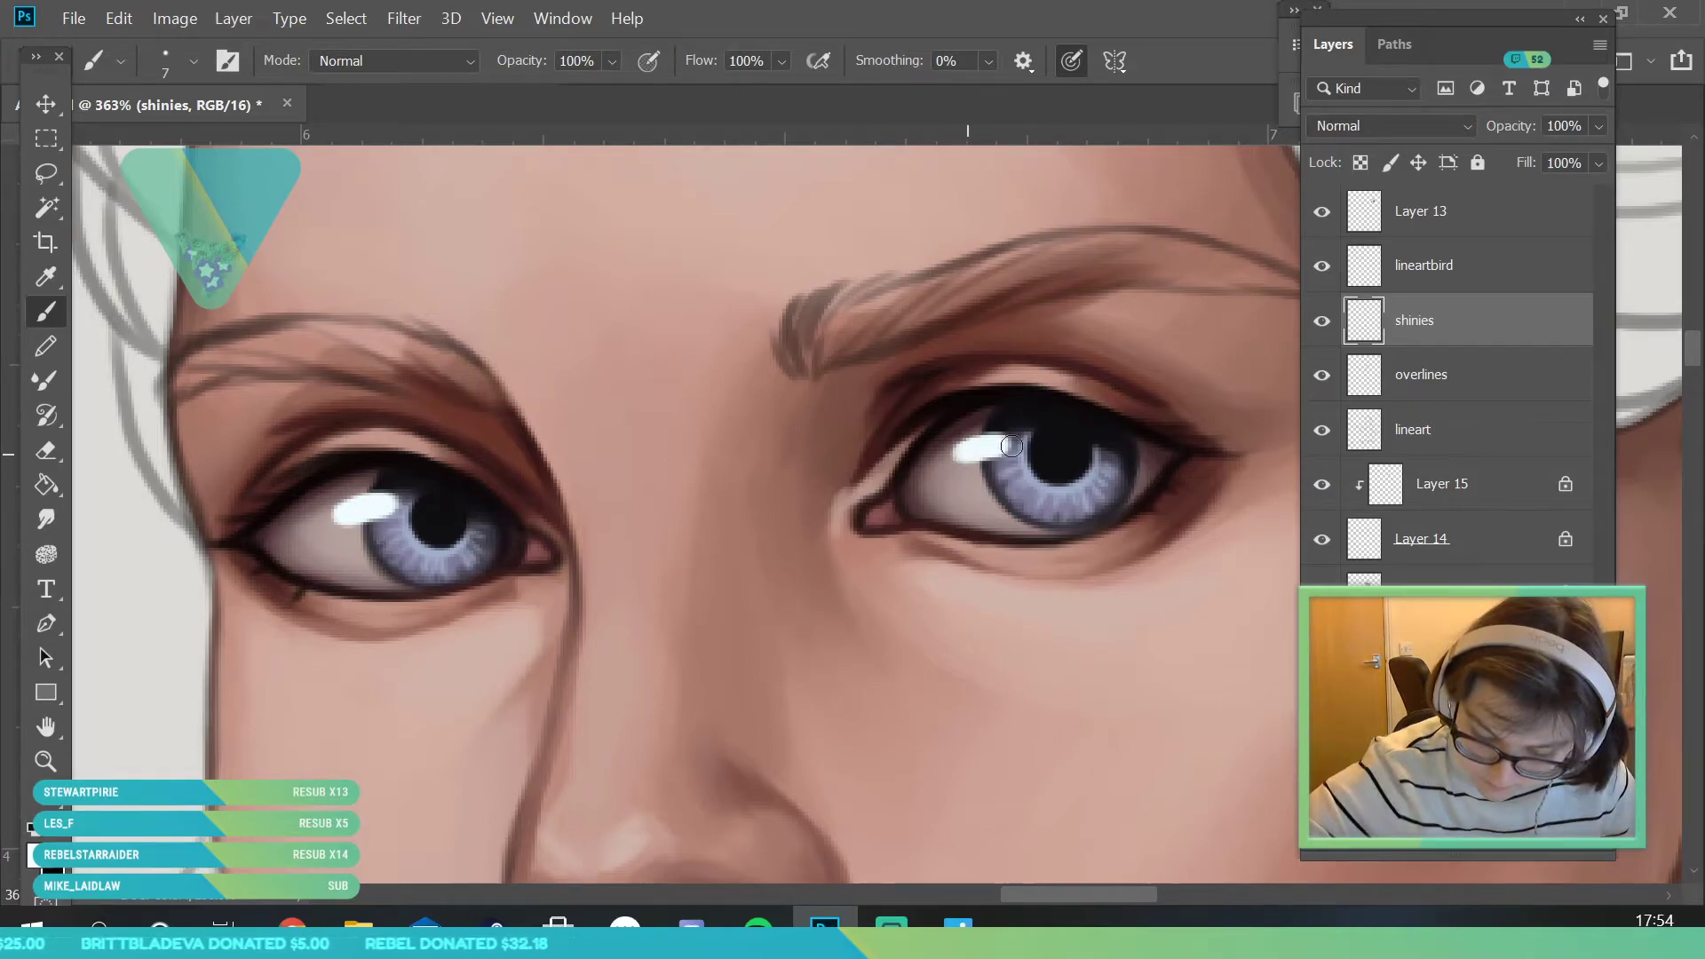
key("z")
left_click_drag(524, 536, 575, 755)
left_click_drag(616, 566, 648, 702)
left_click_drag(535, 567, 584, 675)
key("ctrl+z")
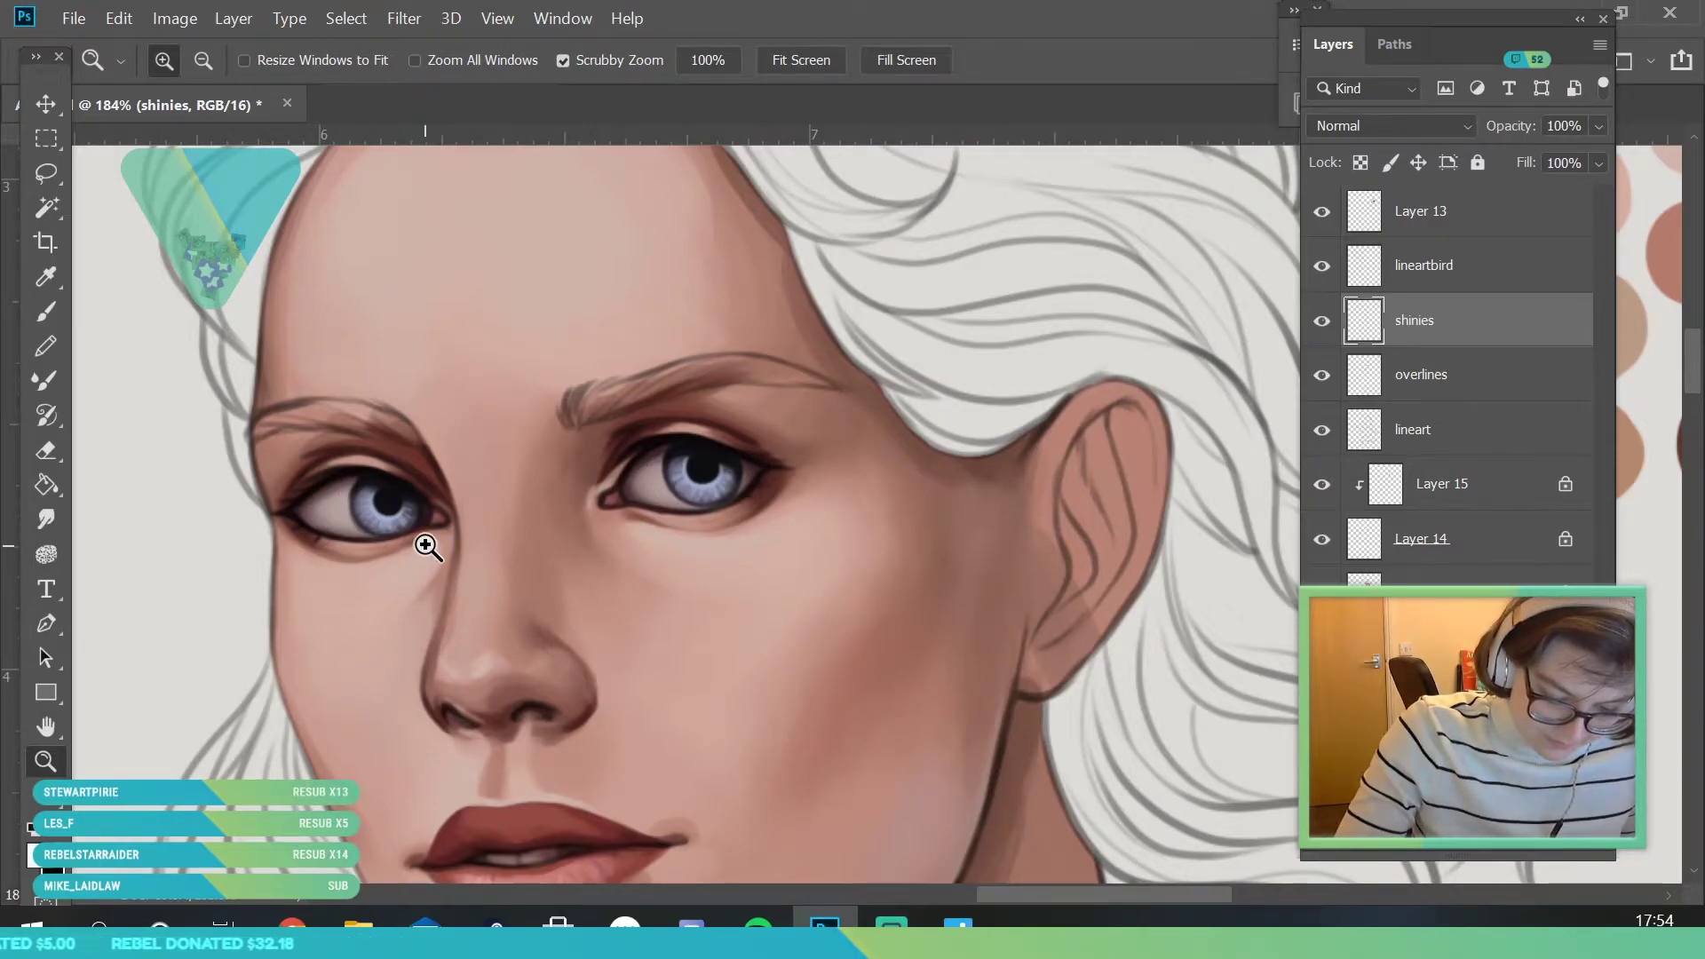
- Paint smaller near-white highlights over the upper-left edge of both irises on the shinies layer
scroll(430, 544, "up", 2)
key("b")
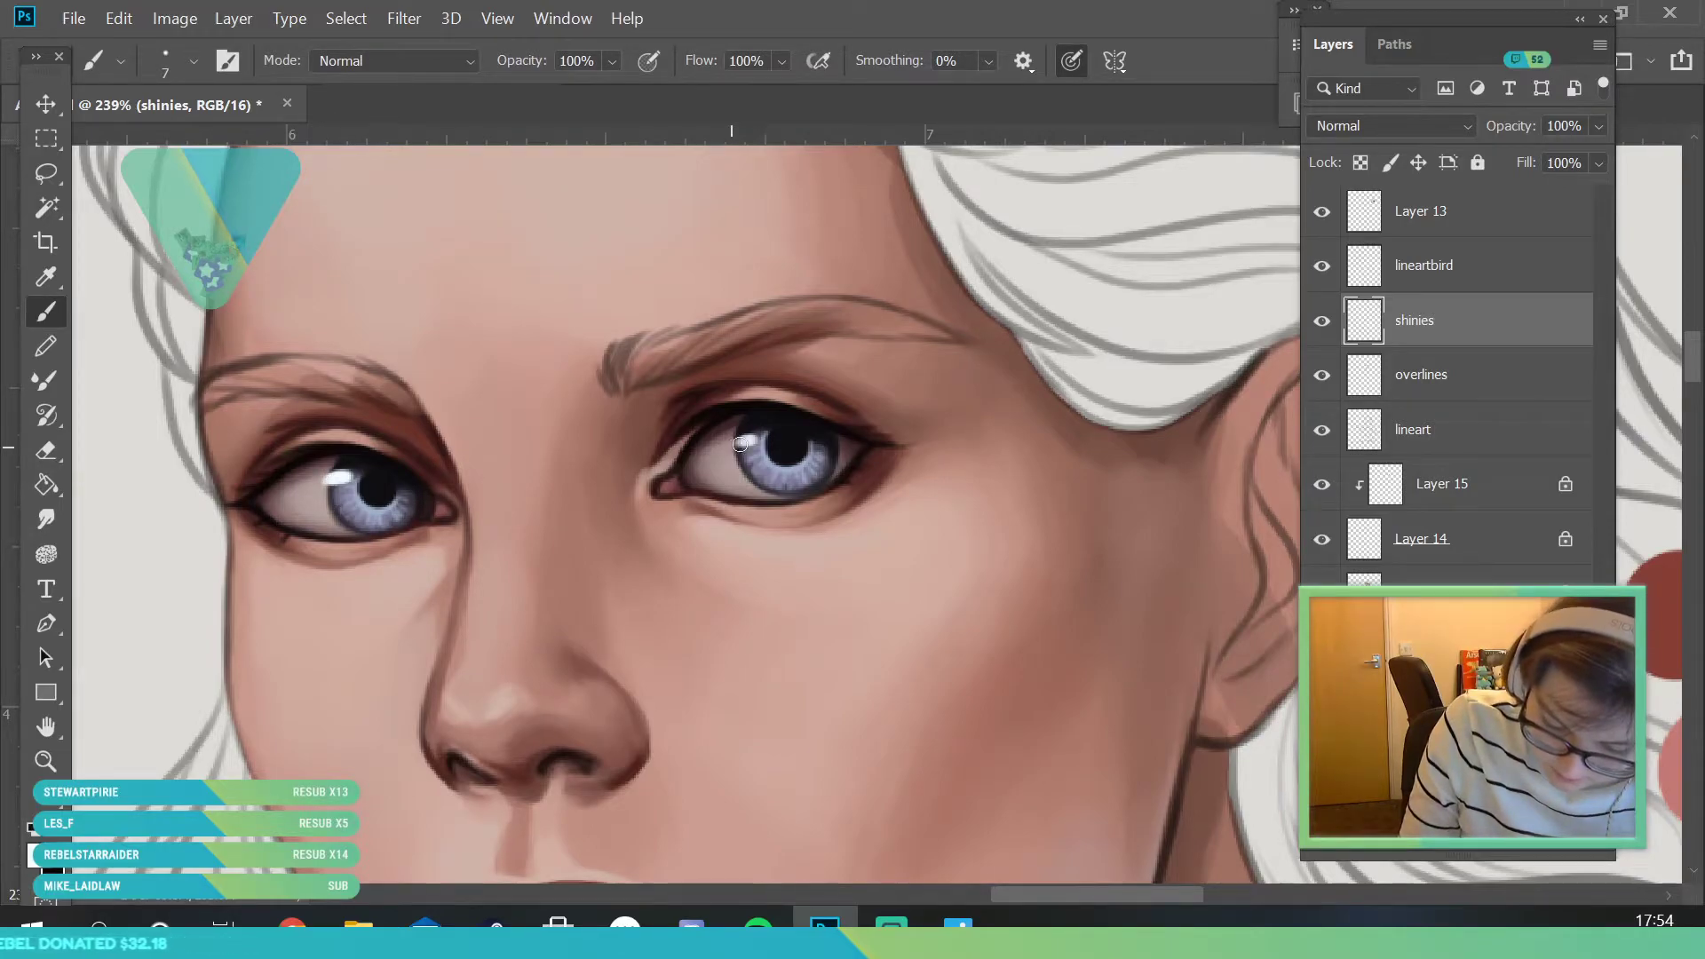
key("z")
- Examine the eye highlights against the whole face and figure at different magnifications
scroll(343, 712, "down", 12)
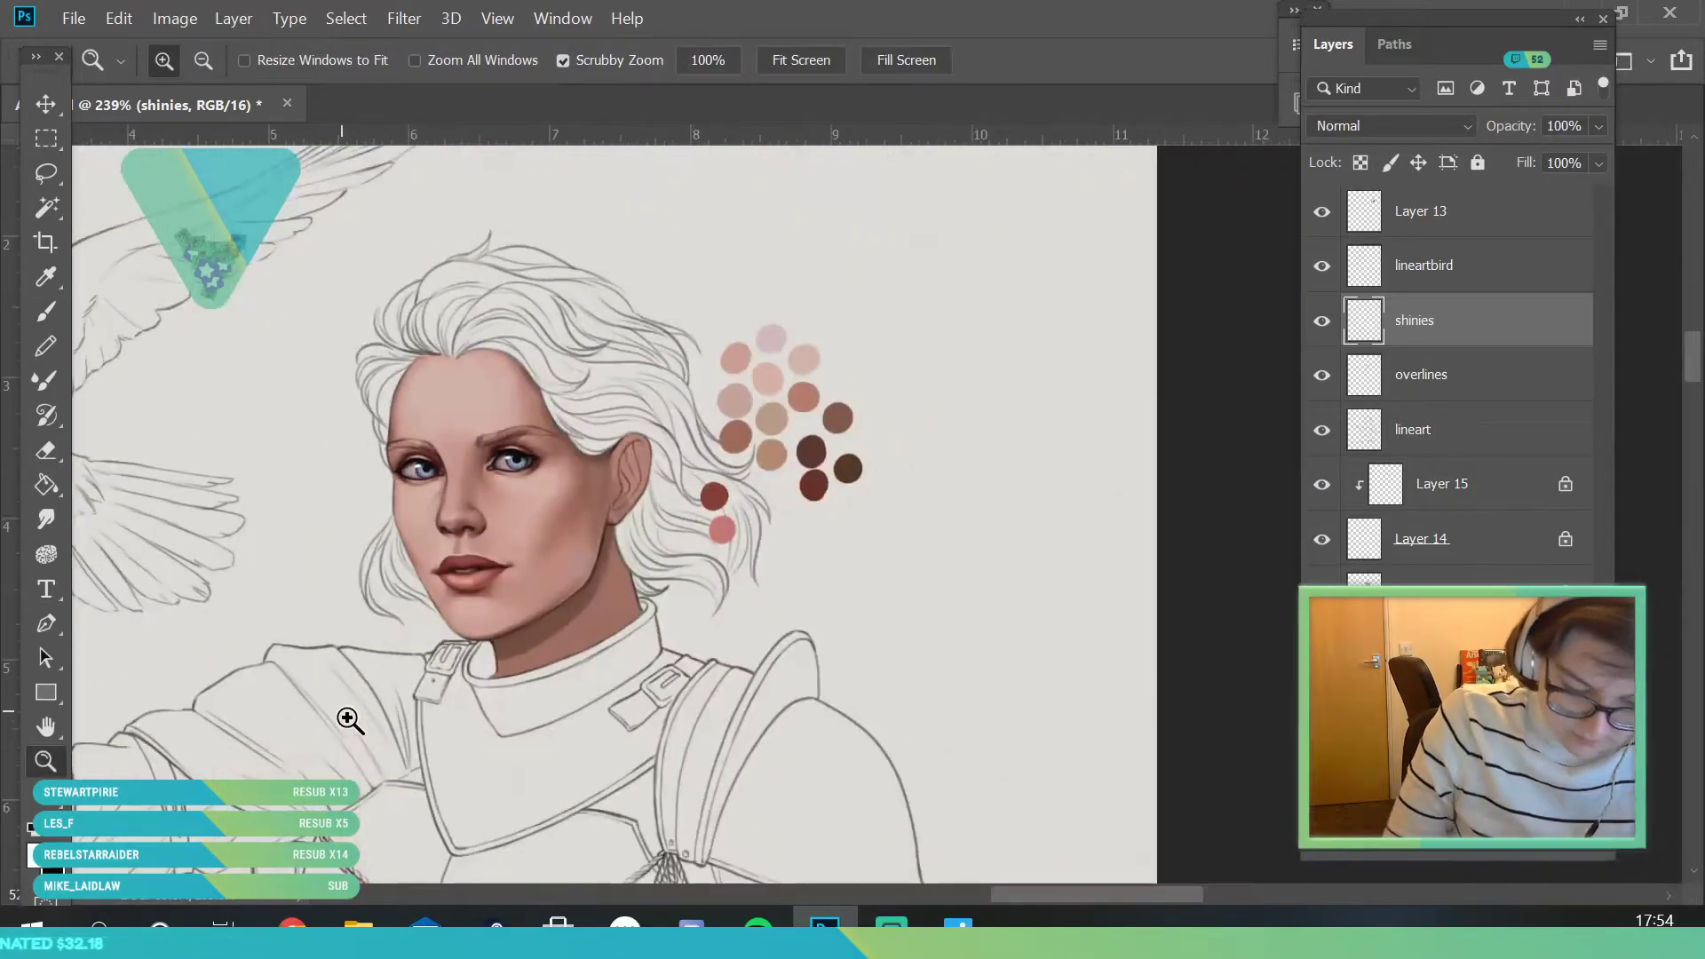
scroll(560, 588, "up", 1)
scroll(560, 588, "up", 3)
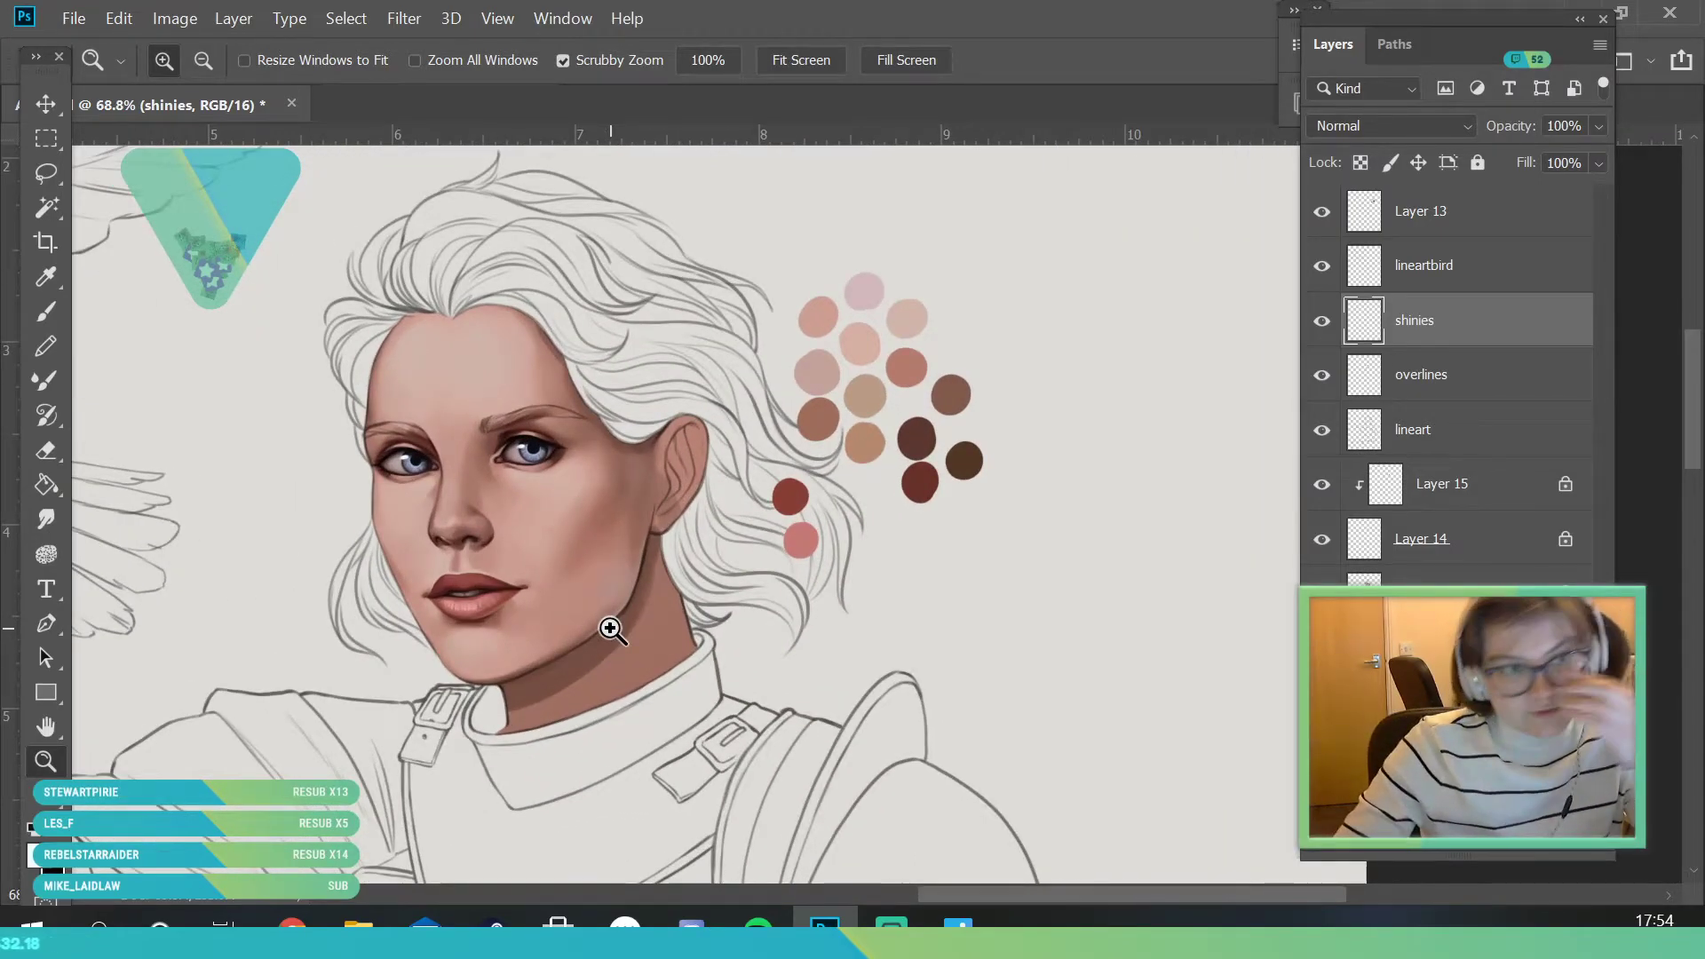
scroll(536, 445, "down", 6)
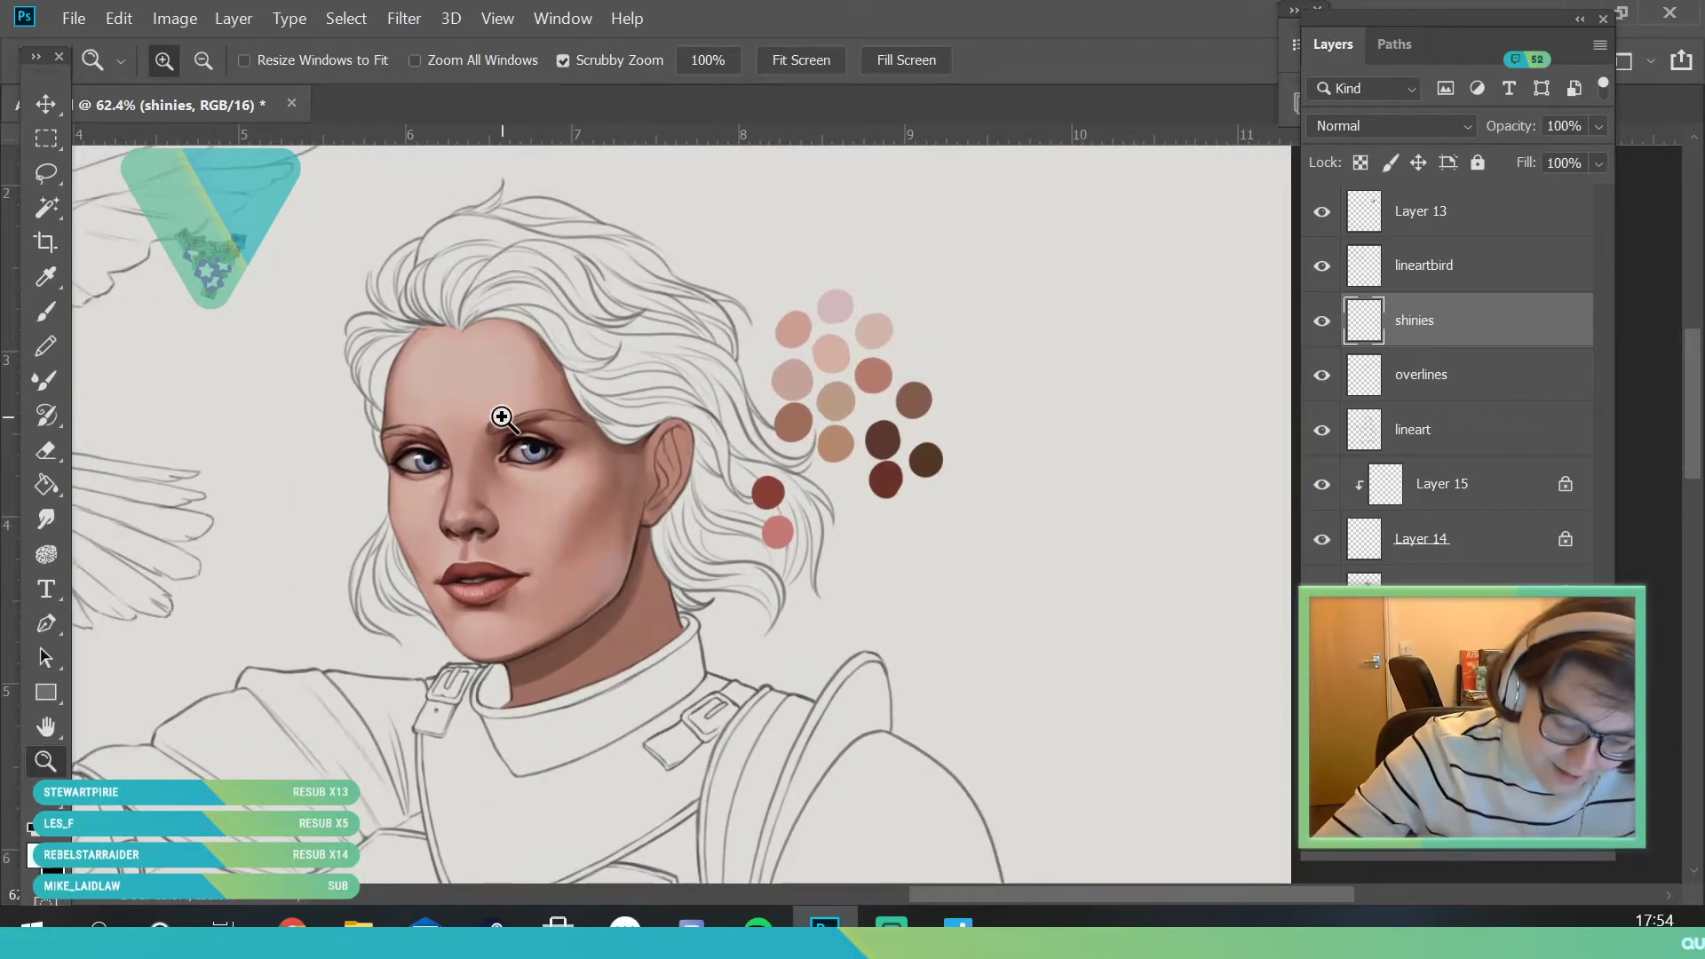
scroll(472, 609, "up", 5)
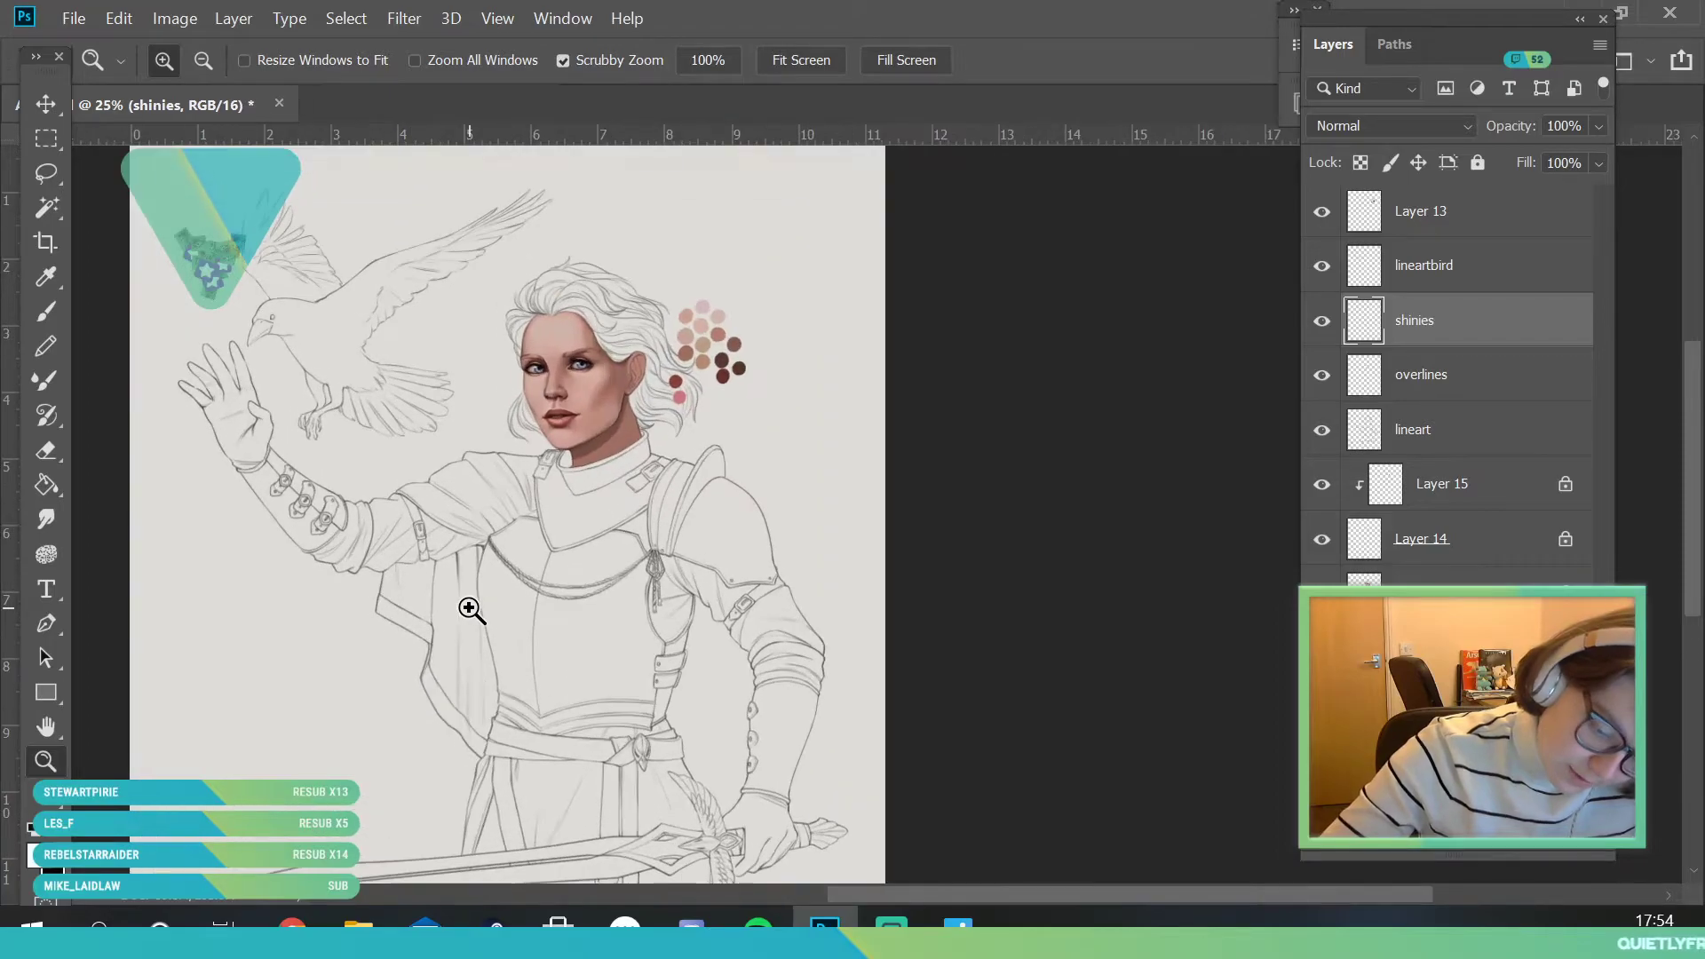
scroll(557, 357, "up", 4)
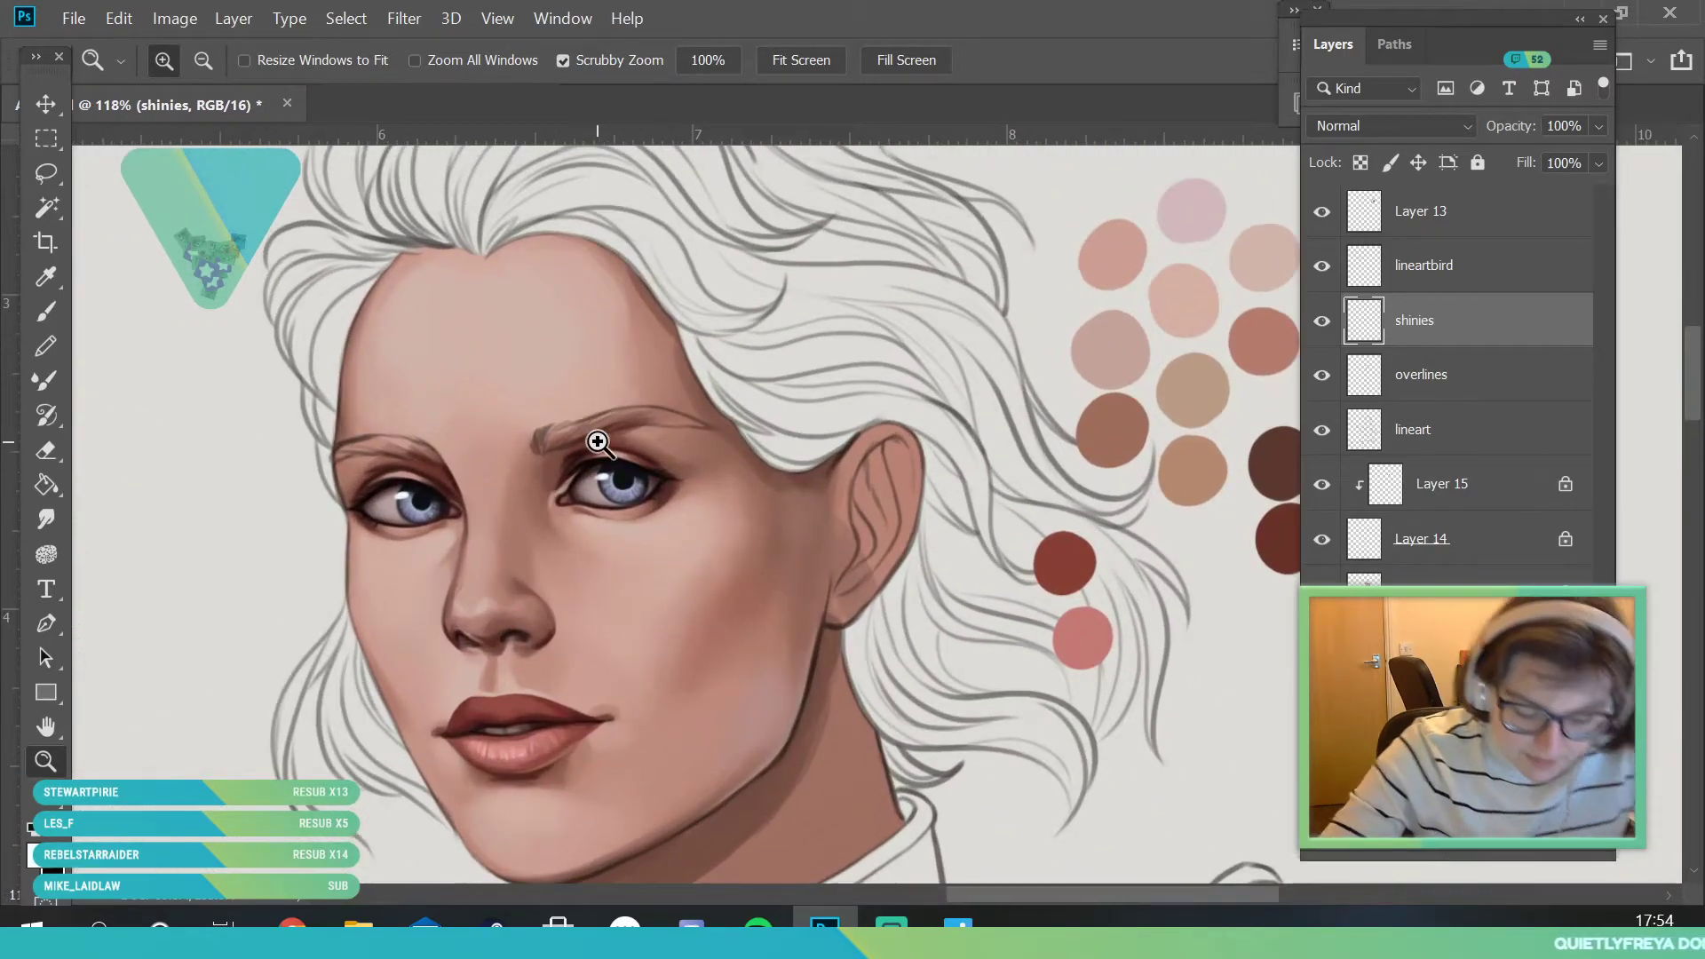
scroll(763, 622, "down", 2)
scroll(800, 712, "up", 1)
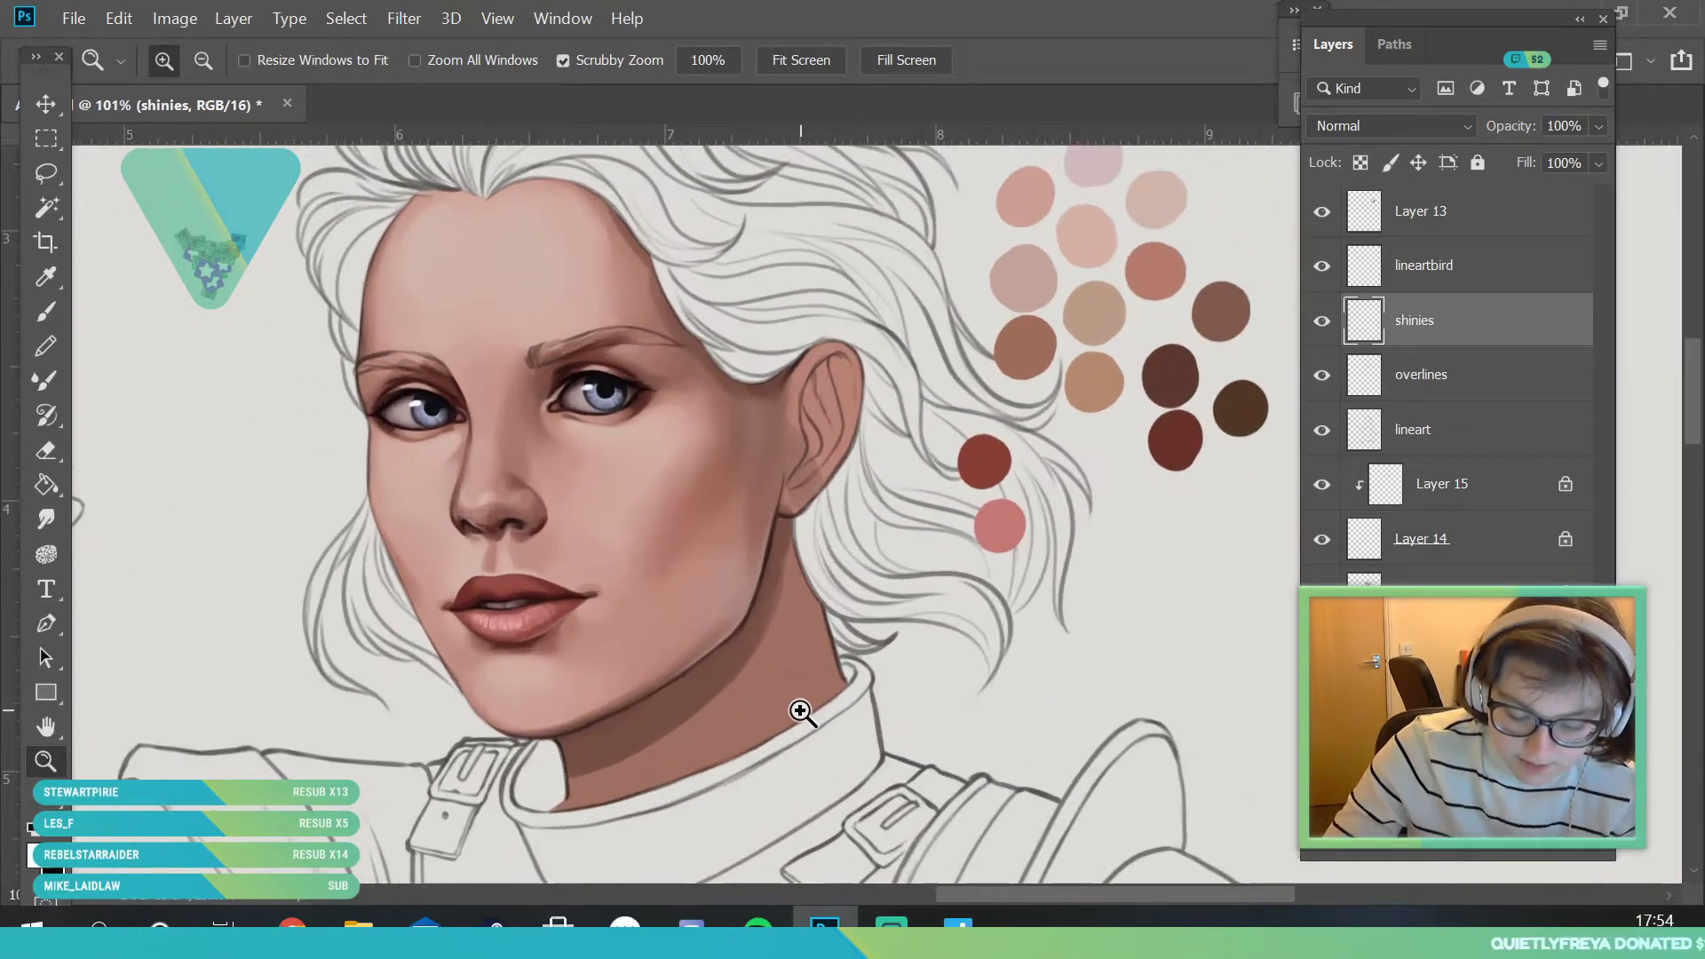
- Select the overlines layer and sample a dark shade near the outer corner of the right-hand eye
left_click(1431, 391)
scroll(765, 773, "up", 2)
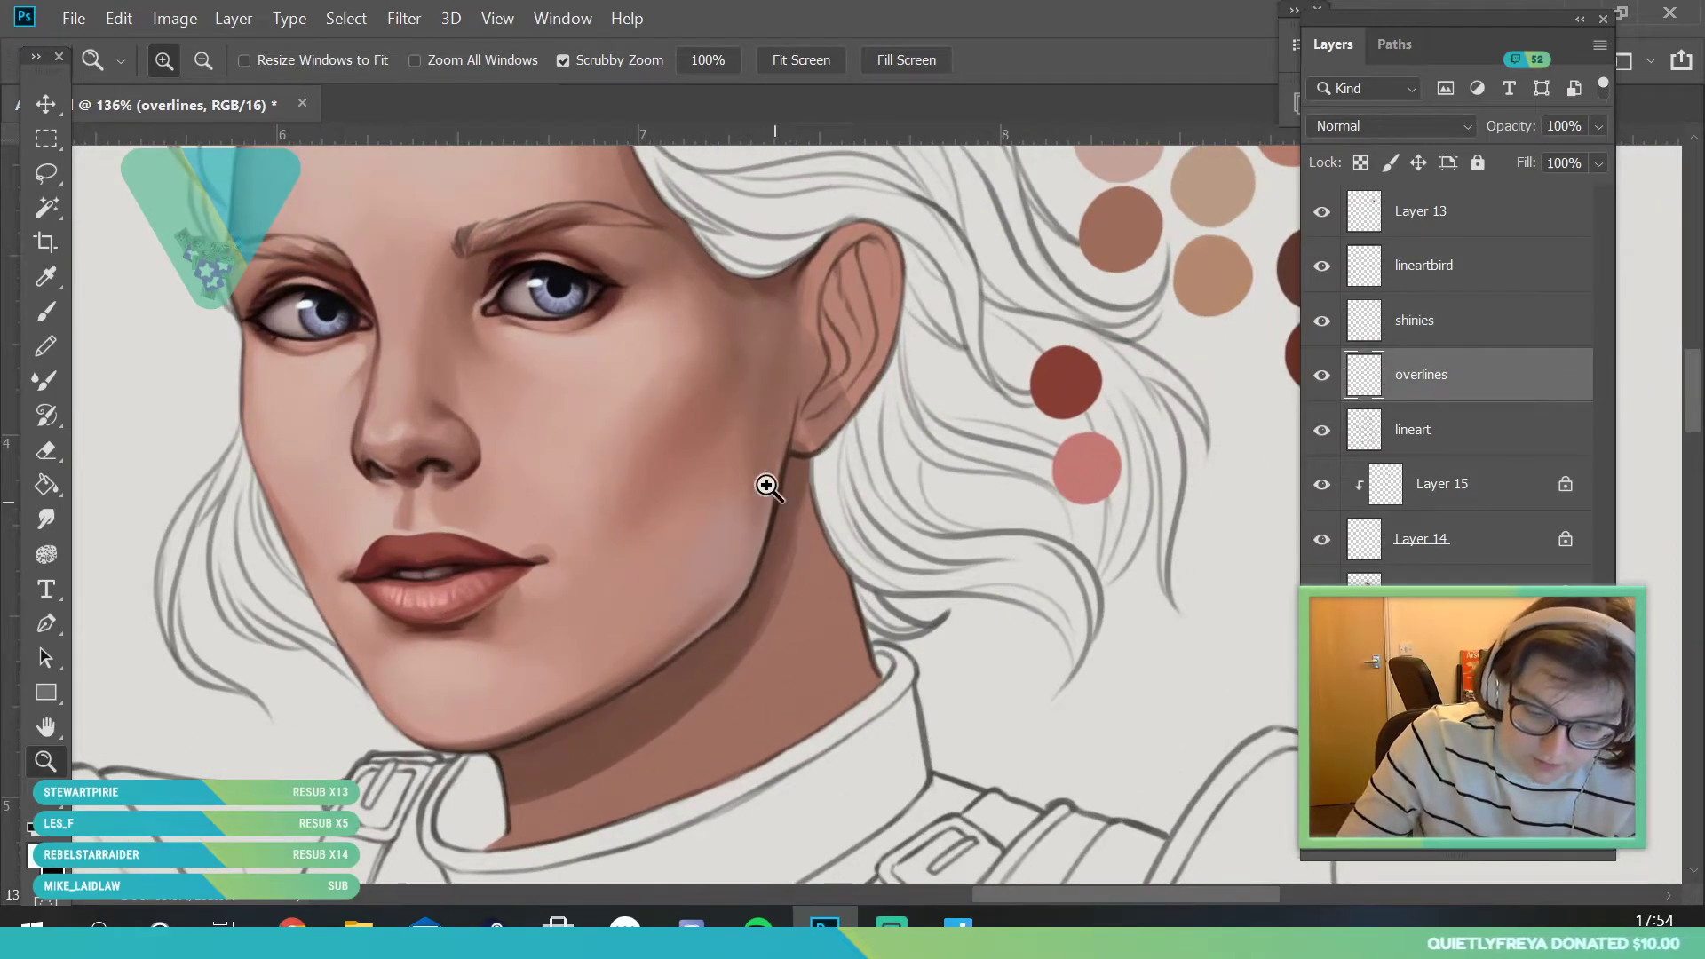
left_click(59, 274)
left_click(616, 297)
key("z")
- Sample a dark brown from the palette swatches and paint over the jawline from below the ear towards the chin
scroll(636, 655, "down", 2)
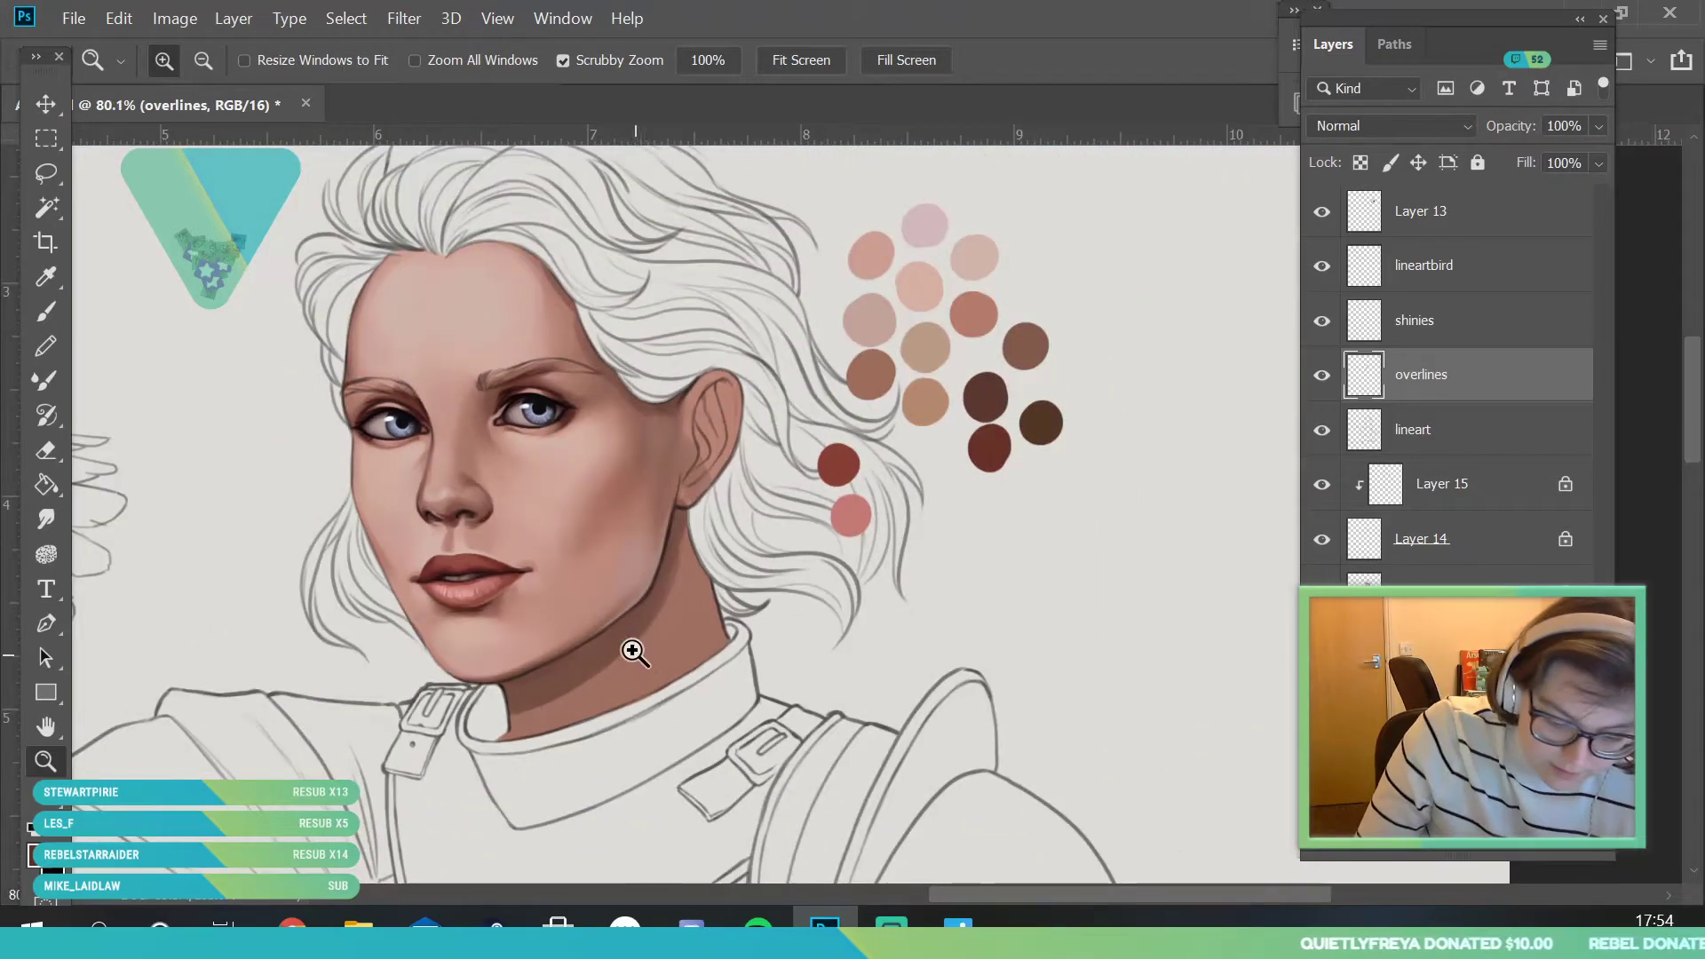
scroll(585, 490, "up", 3)
left_click(46, 276)
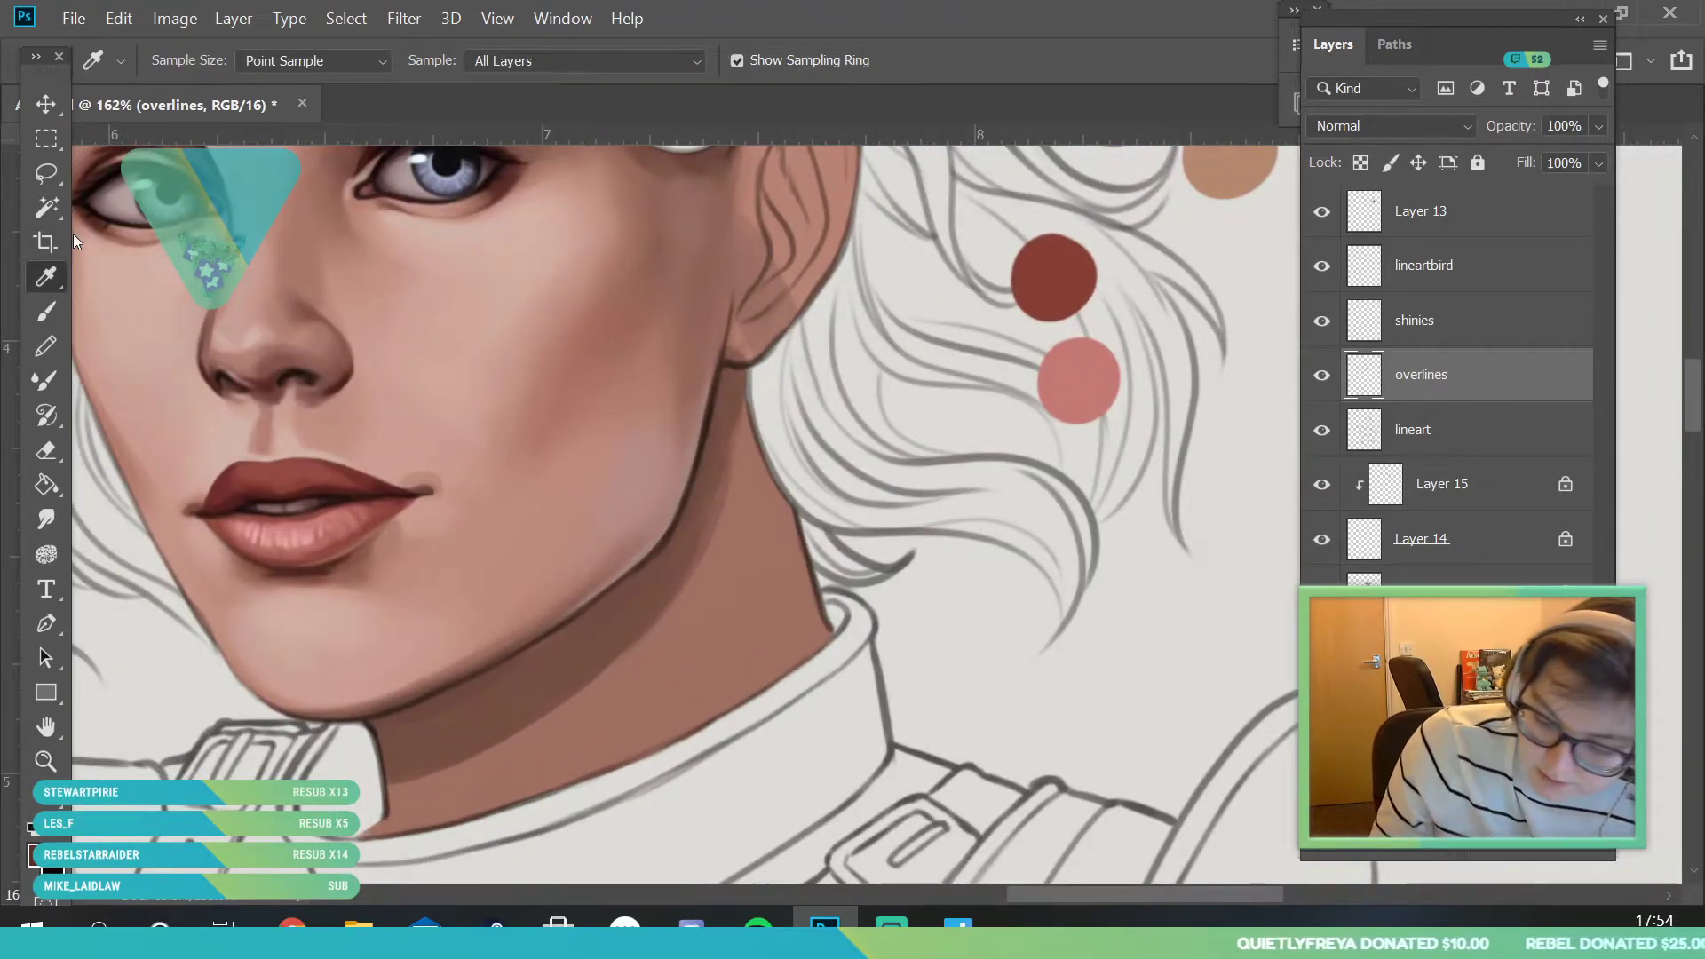
key("z")
left_click_drag(398, 577, 278, 597)
left_click_drag(414, 384, 455, 385)
left_click(48, 277)
left_click(1174, 383)
key("z")
scroll(532, 773, "up", 2)
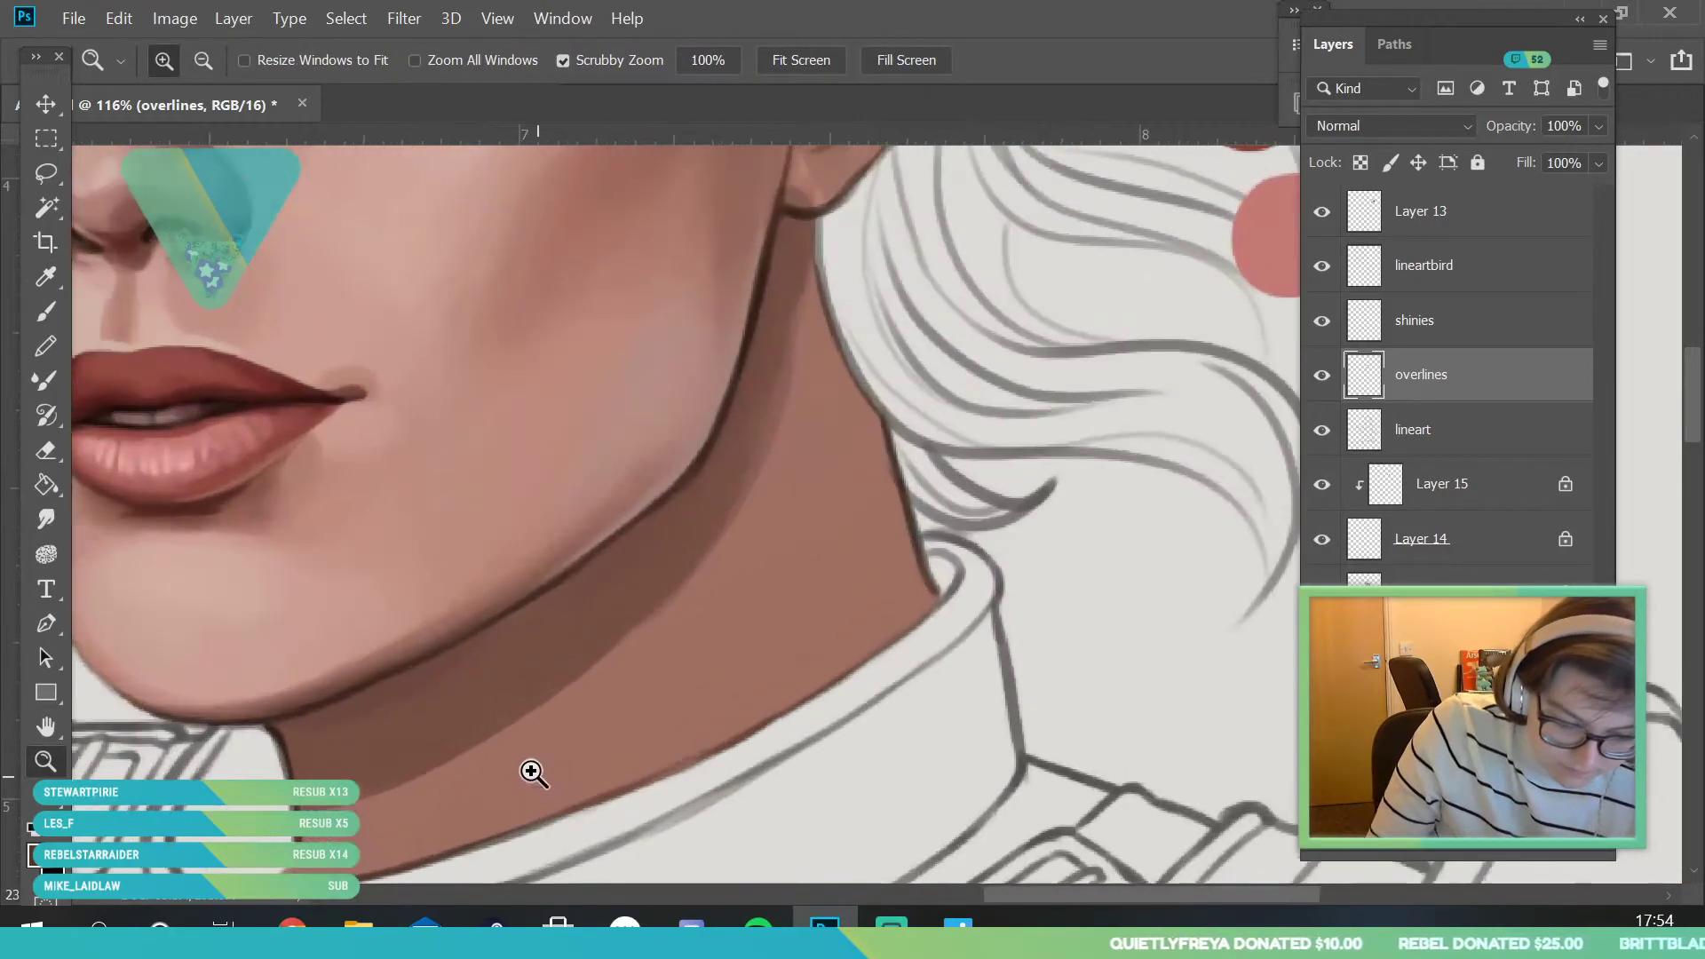
key("b")
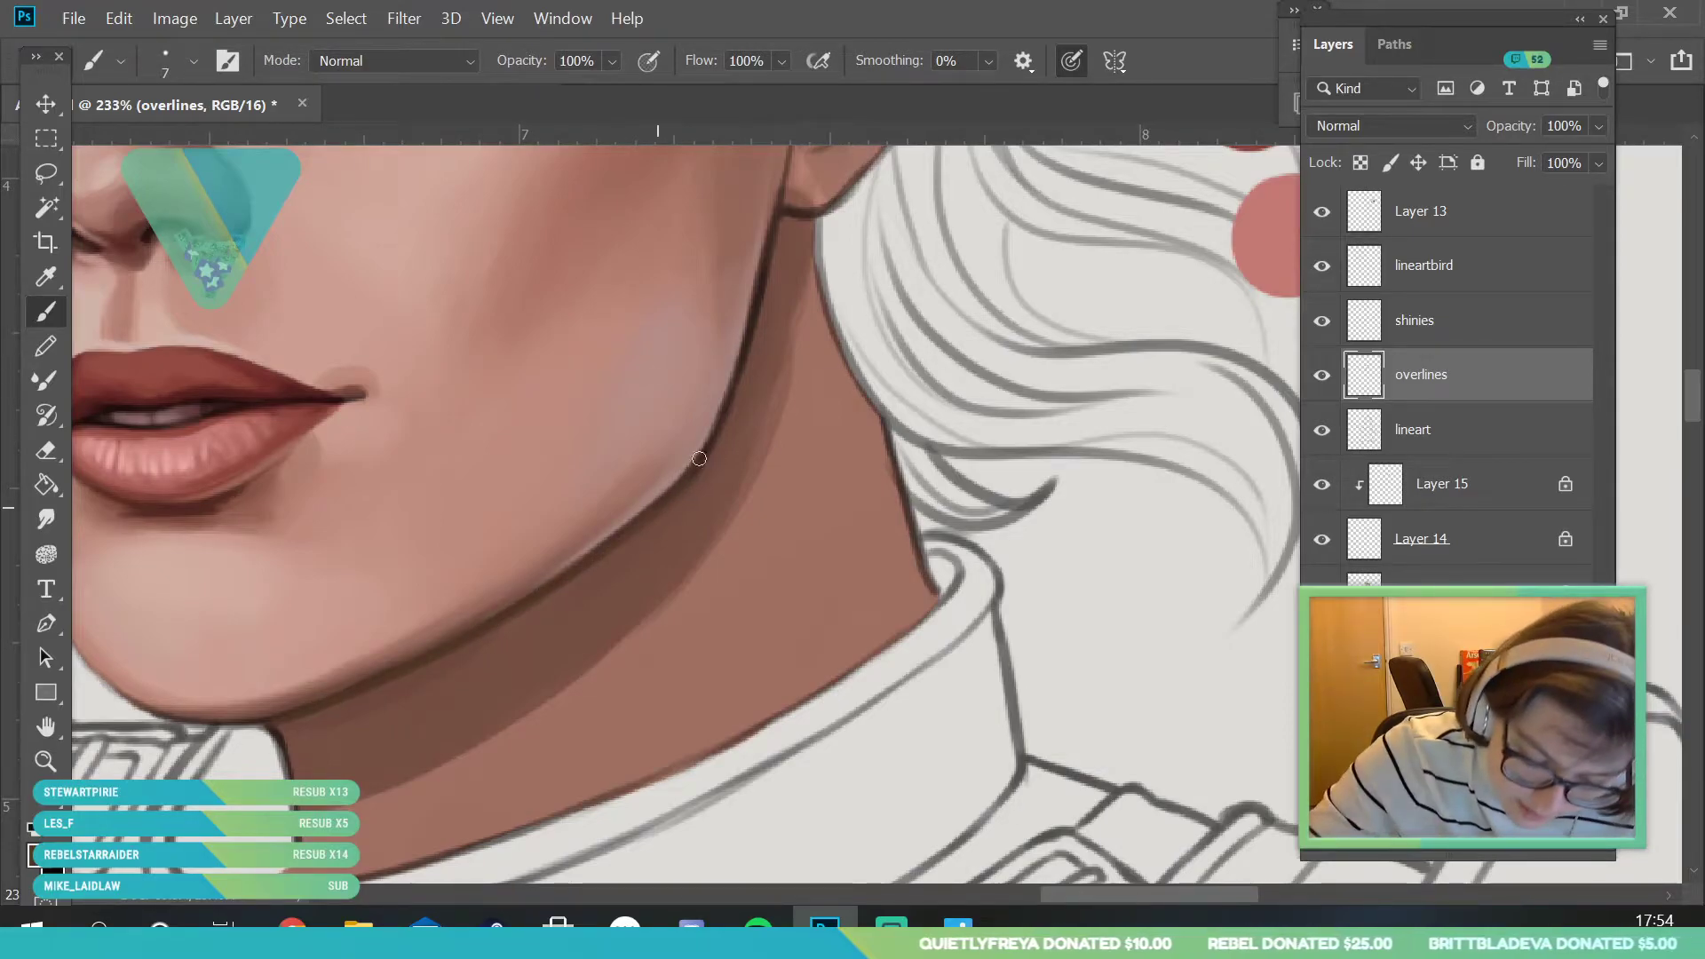
- Sample the dark red-brown palette swatch and make the foreground colour a darker shade of it
key("i")
left_click(45, 761)
left_click_drag(325, 619, 293, 400)
left_click(51, 276)
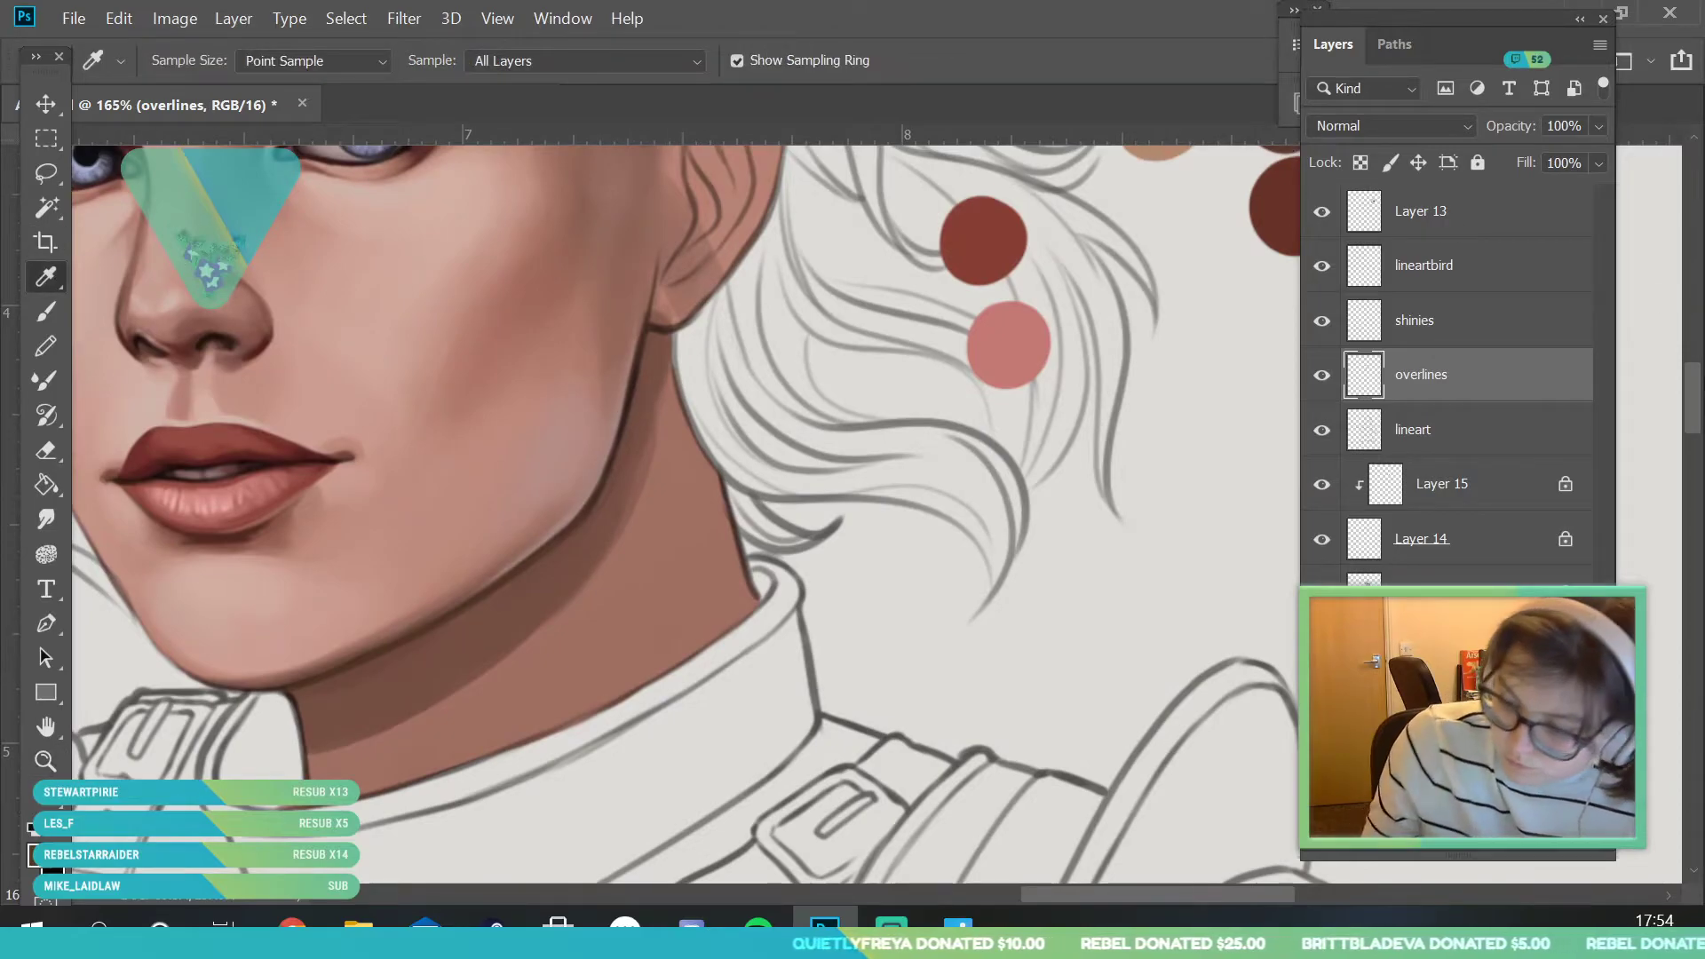
left_click_drag(1692, 395, 1613, 333)
left_click(1277, 289)
left_click_drag(1692, 397, 1570, 425)
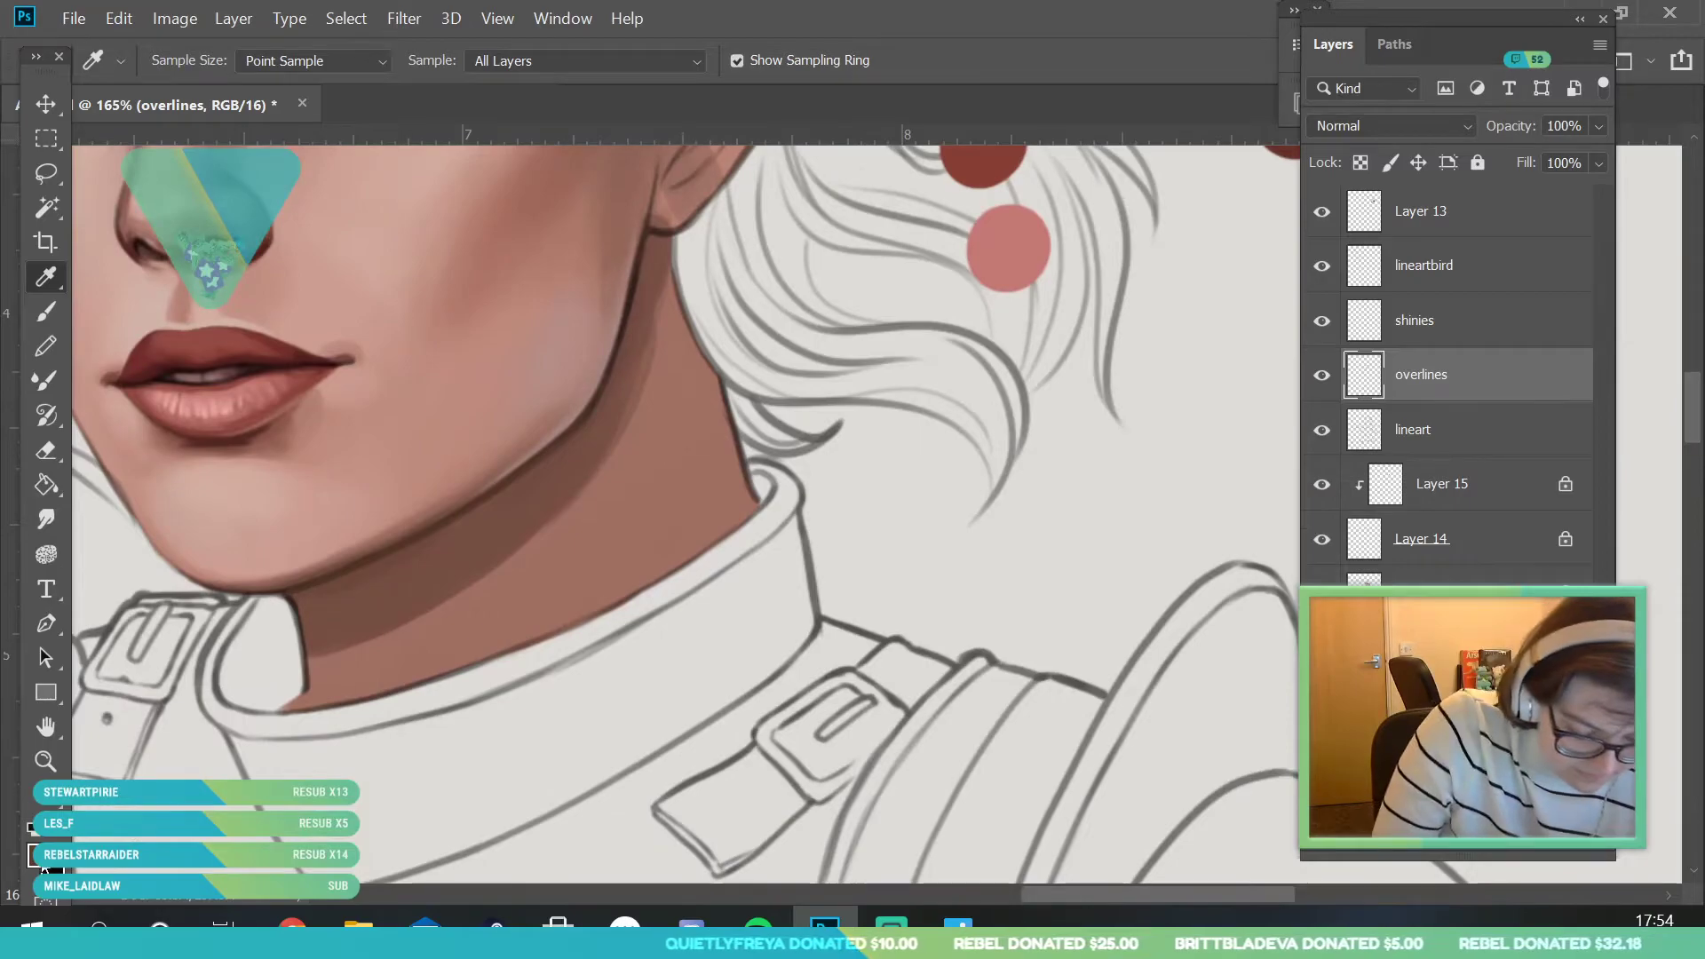
left_click(41, 866)
mouse_move(1052, 378)
left_mouse_down()
mouse_move(1077, 392)
mouse_move(1057, 410)
left_mouse_up()
left_click(1492, 151)
- Strengthen the dark line along the jaw with the 7 px brush on the overlines layer
key("b")
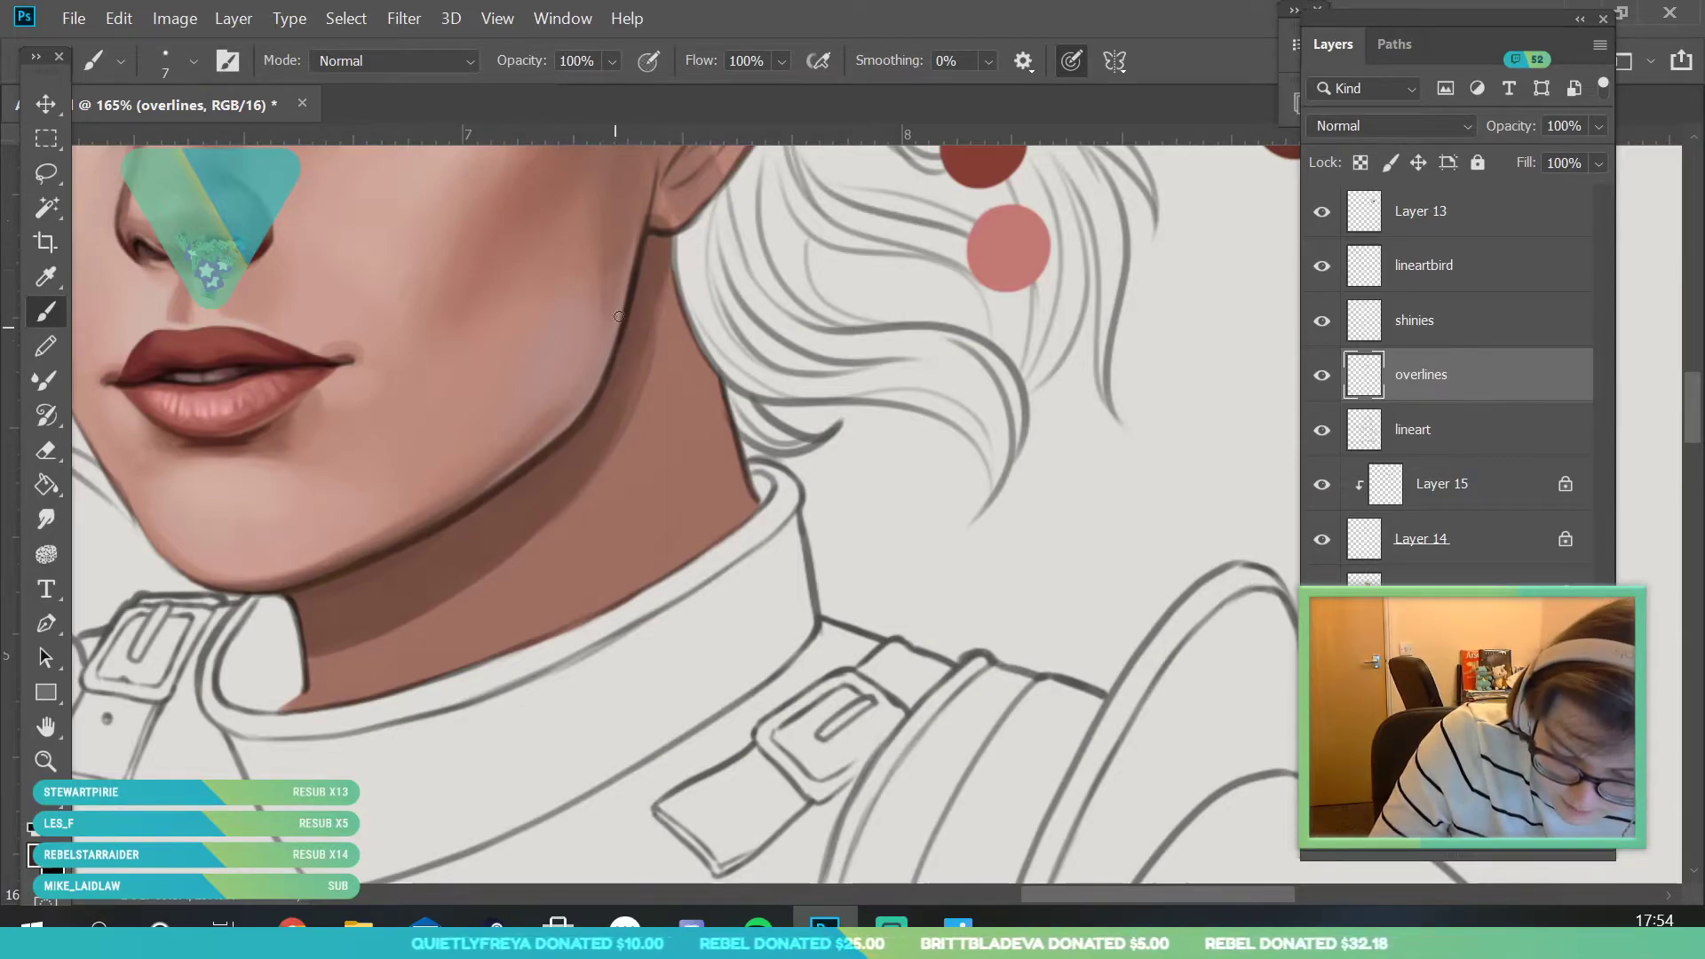
key("z")
left_click_drag(489, 542, 392, 790)
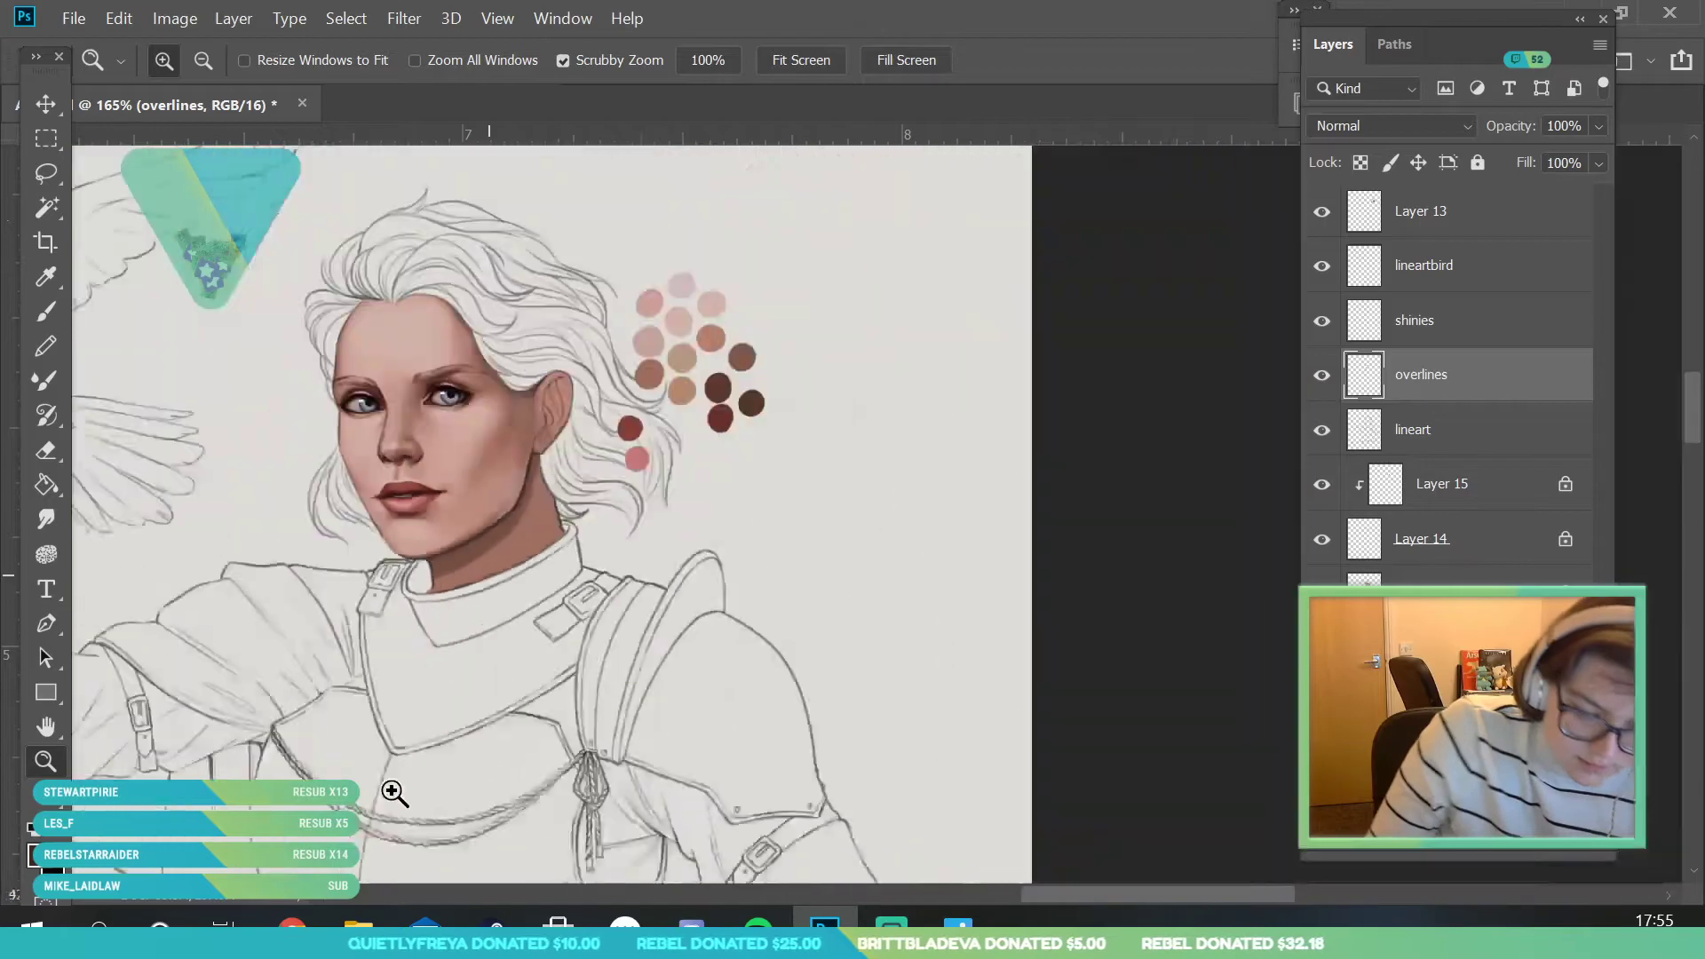
left_click_drag(568, 499, 530, 632)
left_click_drag(478, 437, 497, 466)
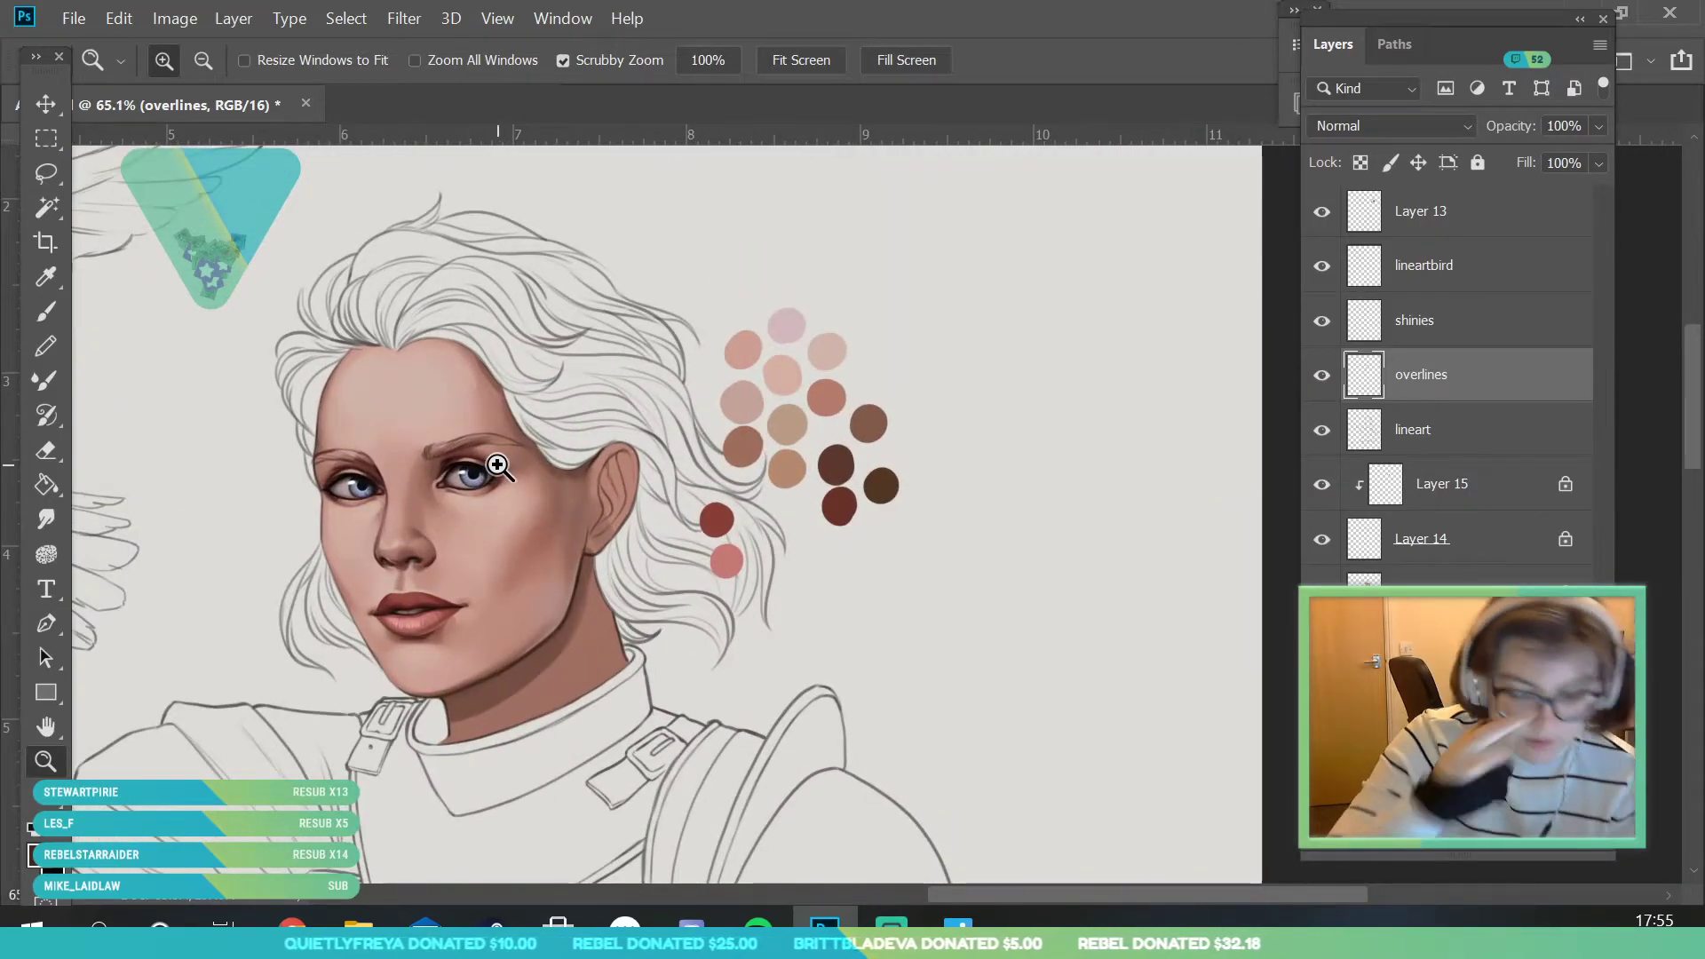
- Save the document and make the skin layer active
left_click_drag(593, 604, 542, 686)
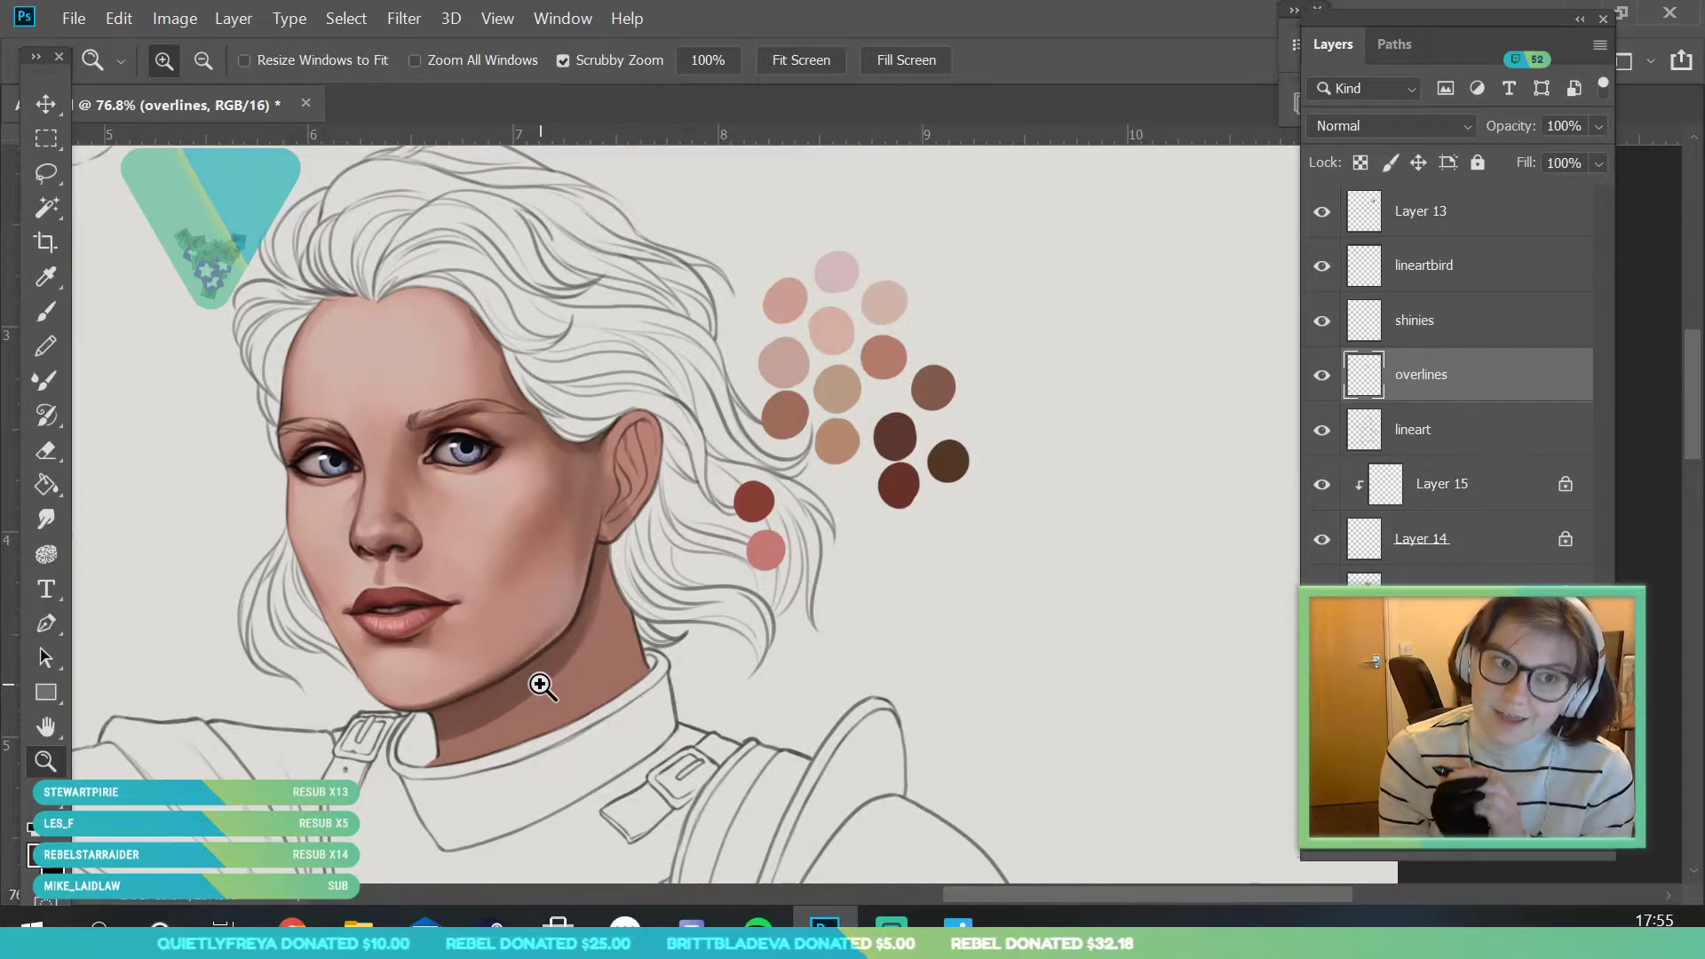
left_click_drag(616, 408, 597, 598)
left_click(74, 18)
left_click(116, 291)
left_click_drag(565, 505, 559, 723)
left_click(550, 711, "ctrl")
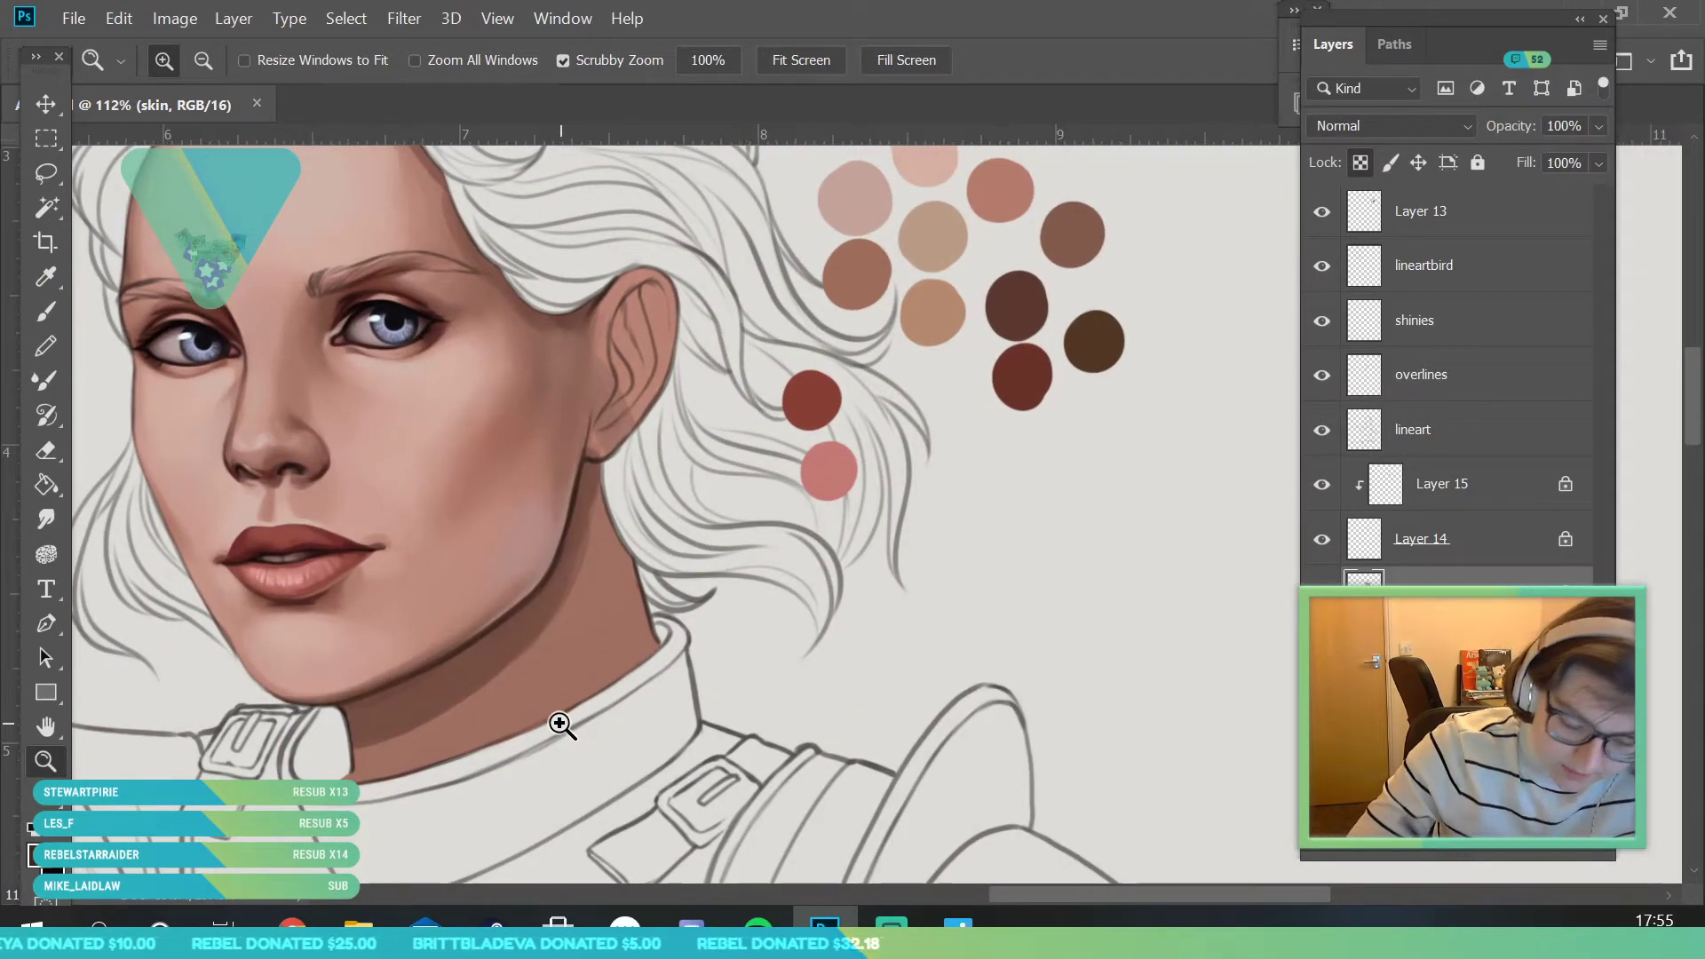
- Sample the neck's shadow tone and paint along the base of the neck with a 78 px brush on the skin layer
left_click(50, 272)
left_click(474, 668)
key("b")
left_click(192, 60)
left_click(213, 142)
key("Return")
mouse_move(314, 772)
left_mouse_down()
mouse_move(397, 725)
mouse_move(401, 756)
mouse_move(446, 780)
left_mouse_up()
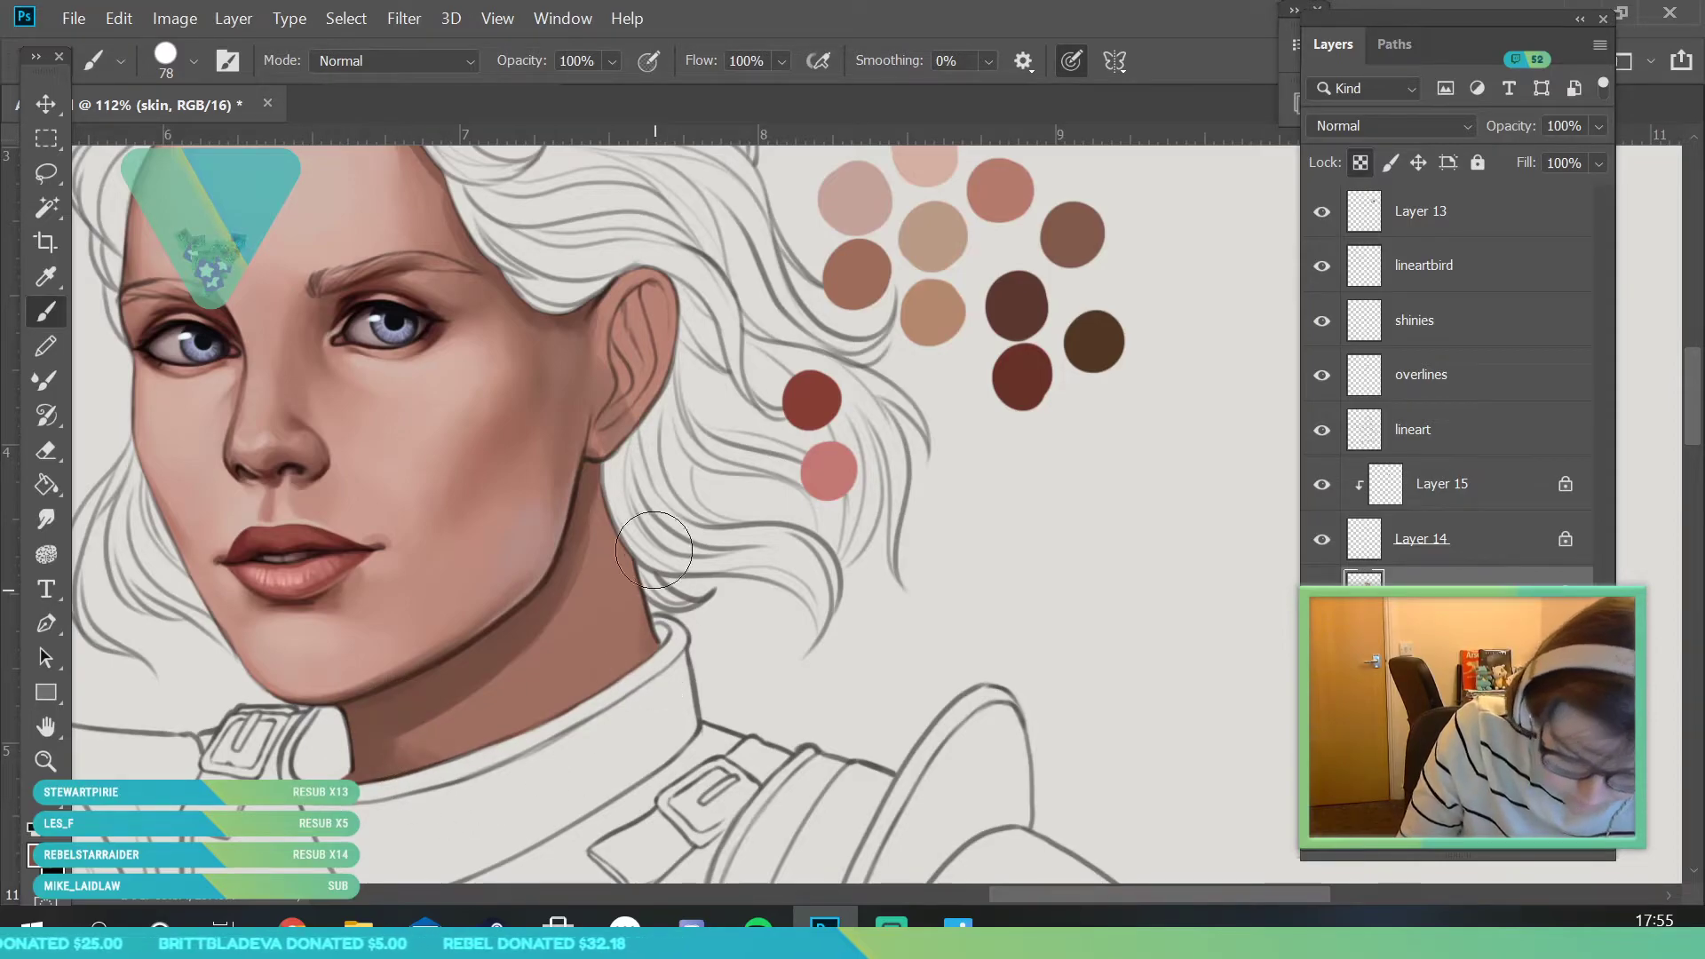
- Sample a lighter skin tone from the lower cheek and brush it across the neck below the jaw shadow
key("i")
left_click(508, 508)
key("b")
mouse_move(611, 603)
left_mouse_down()
mouse_move(598, 552)
mouse_move(571, 629)
mouse_move(603, 541)
mouse_move(523, 603)
mouse_move(419, 739)
mouse_move(503, 691)
mouse_move(594, 594)
mouse_move(479, 641)
mouse_move(429, 746)
mouse_move(468, 778)
mouse_move(558, 669)
mouse_move(565, 684)
mouse_move(521, 653)
mouse_move(461, 719)
left_mouse_up()
mouse_move(574, 589)
left_mouse_down()
mouse_move(497, 668)
mouse_move(593, 520)
mouse_move(443, 718)
left_mouse_up()
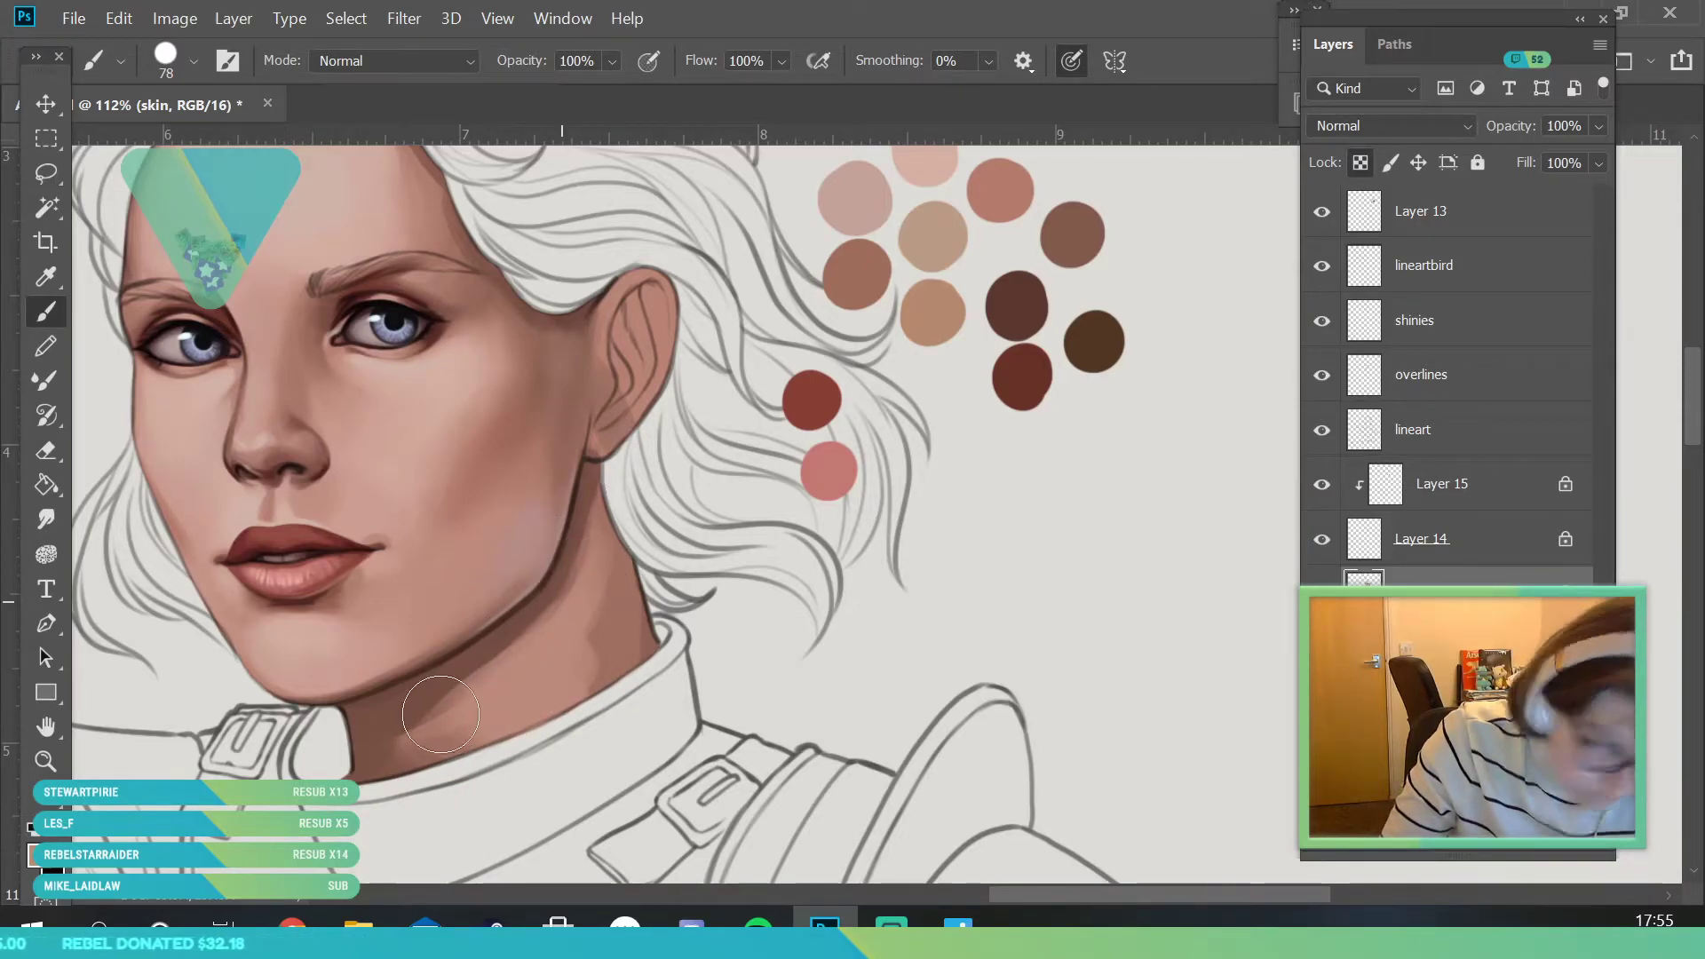
left_click_drag(558, 621, 523, 648)
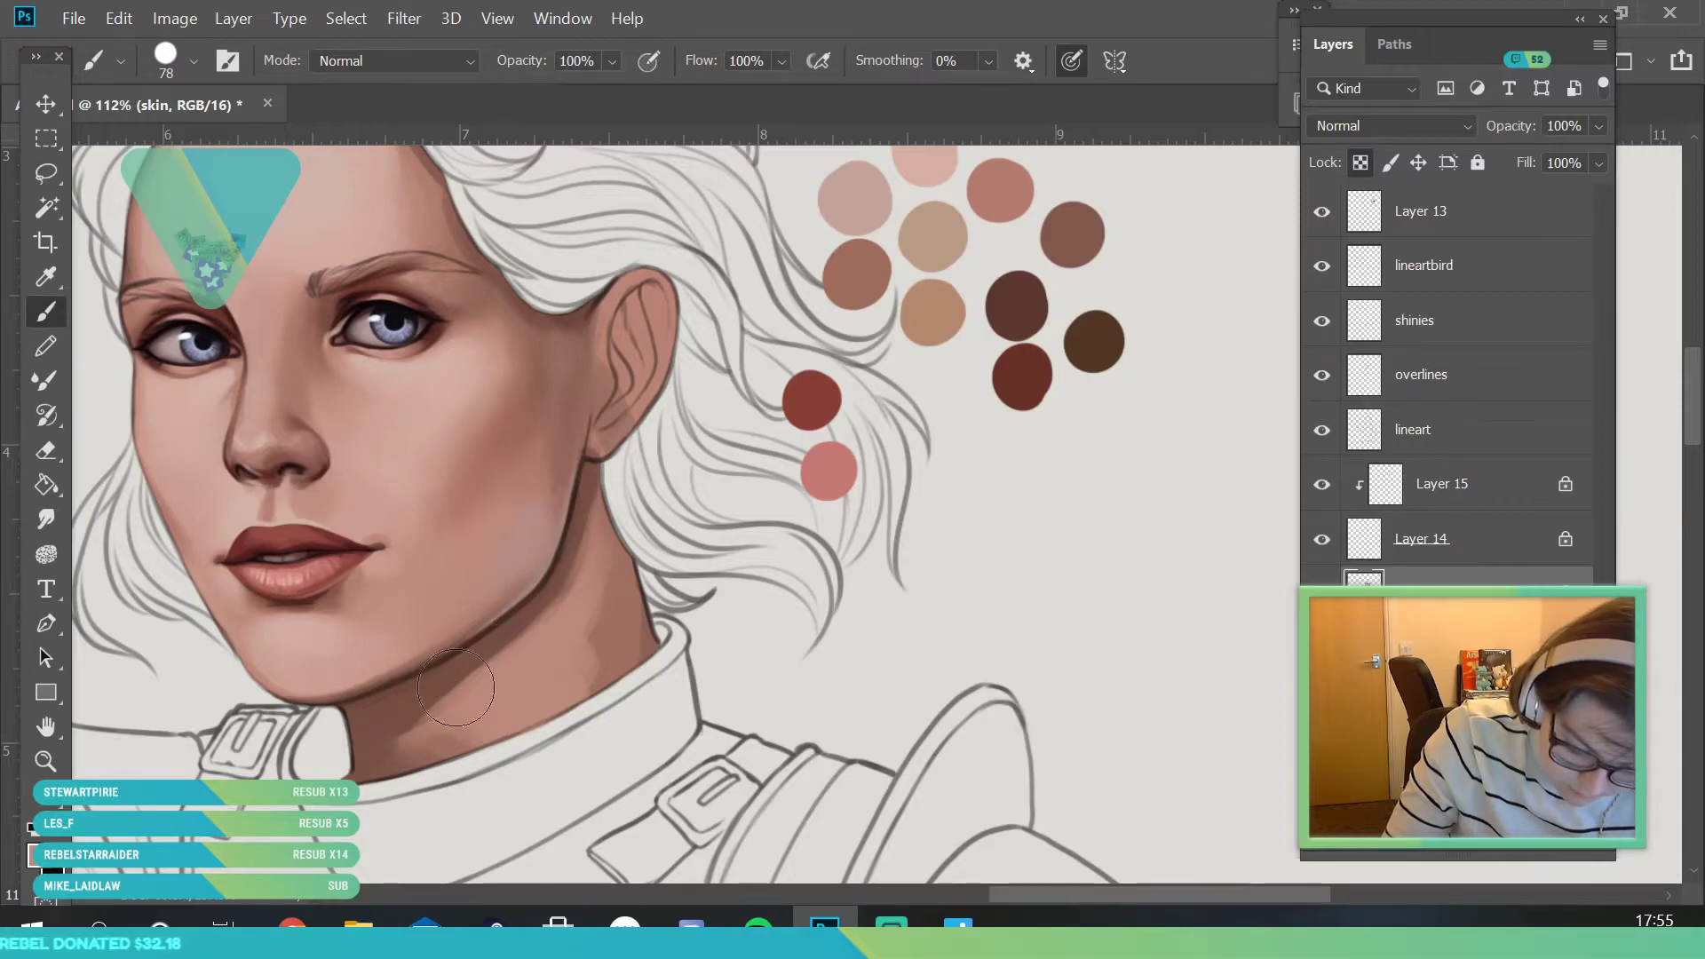
- Sample neck tones and blend the shading at the neck's outer edge and at its front above the collar
key("i")
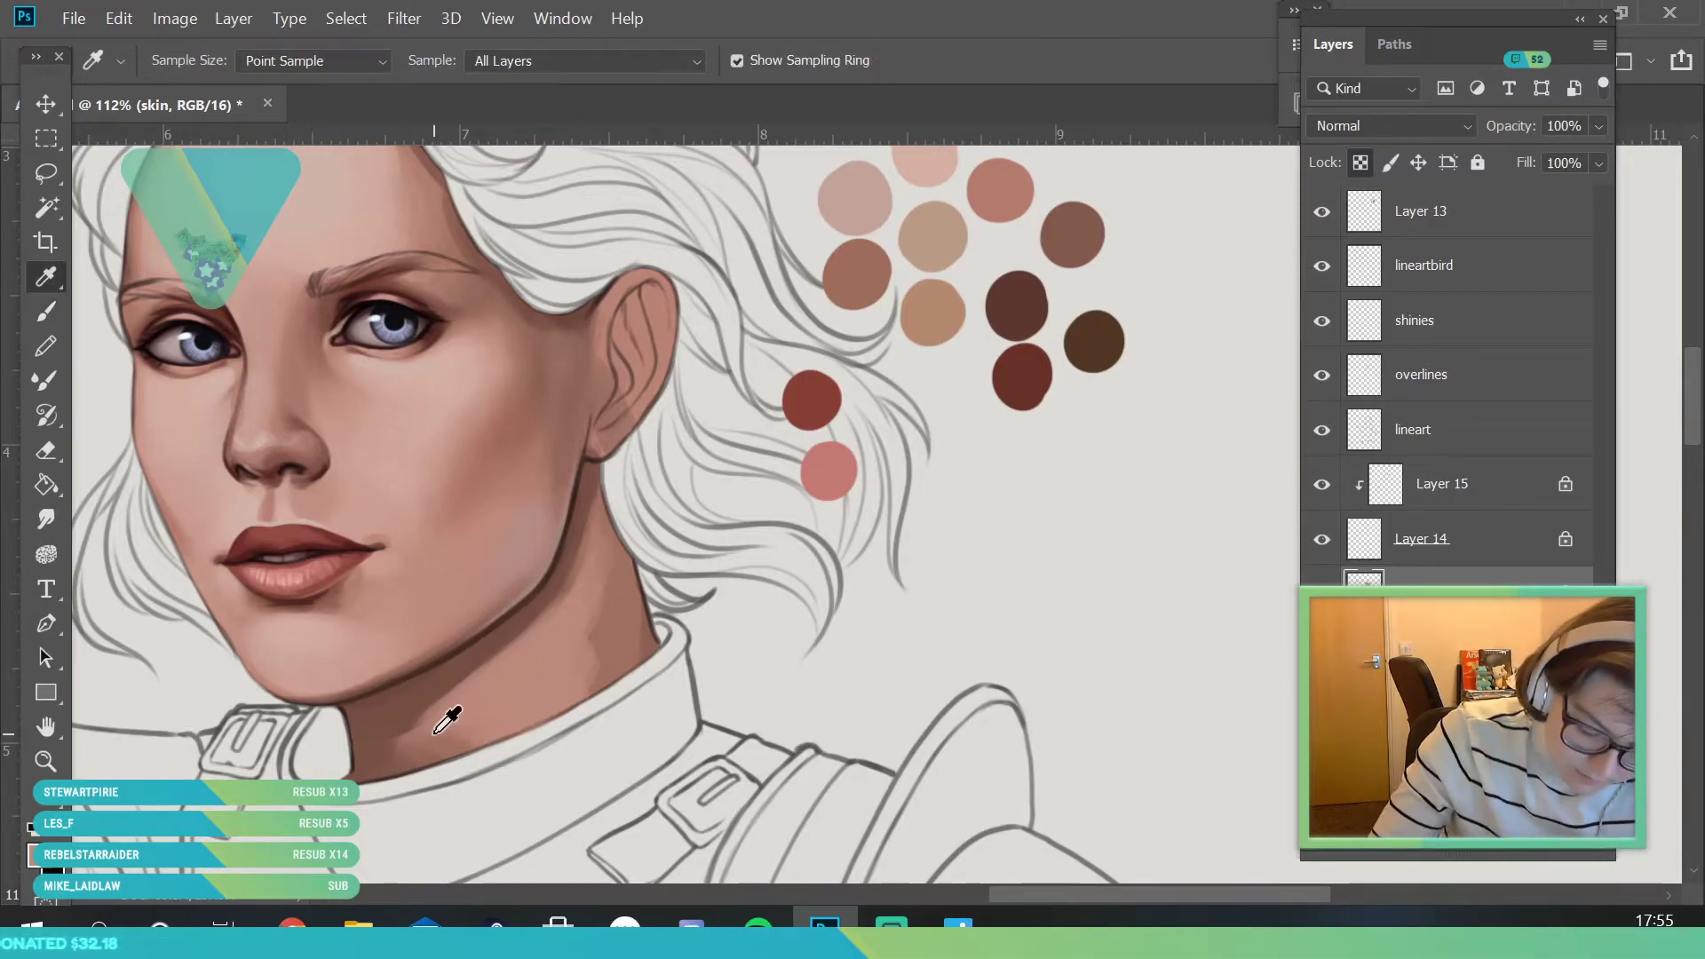
left_click(48, 312)
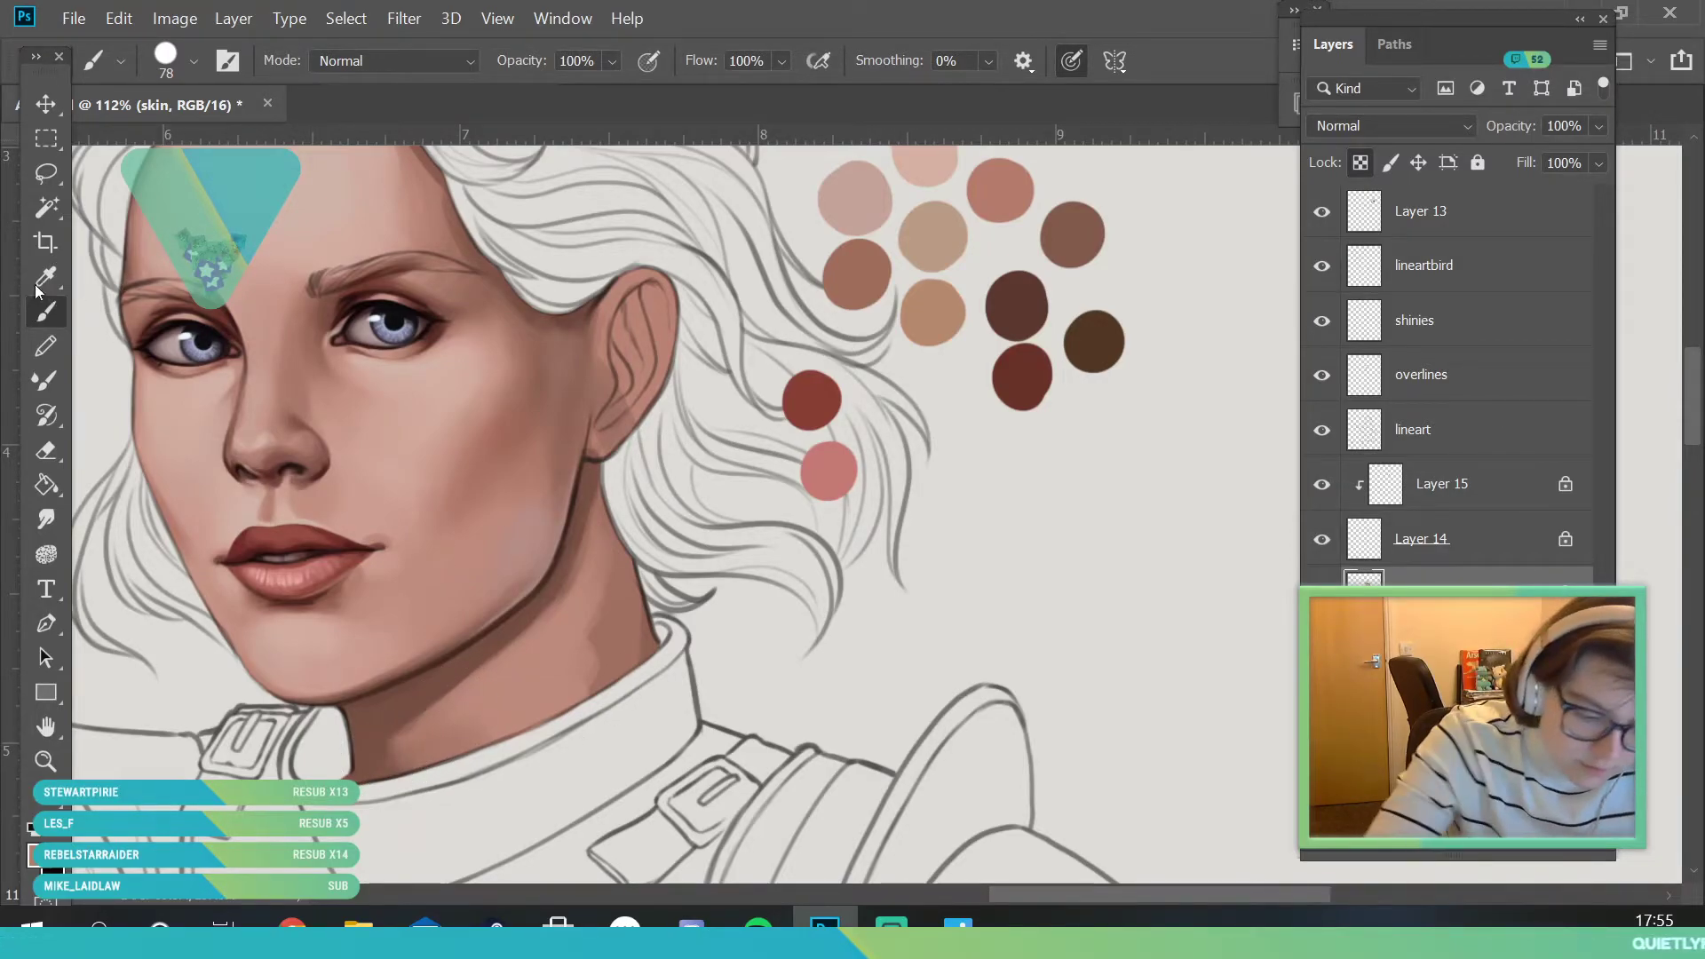
key("i")
left_click_drag(609, 639, 590, 671)
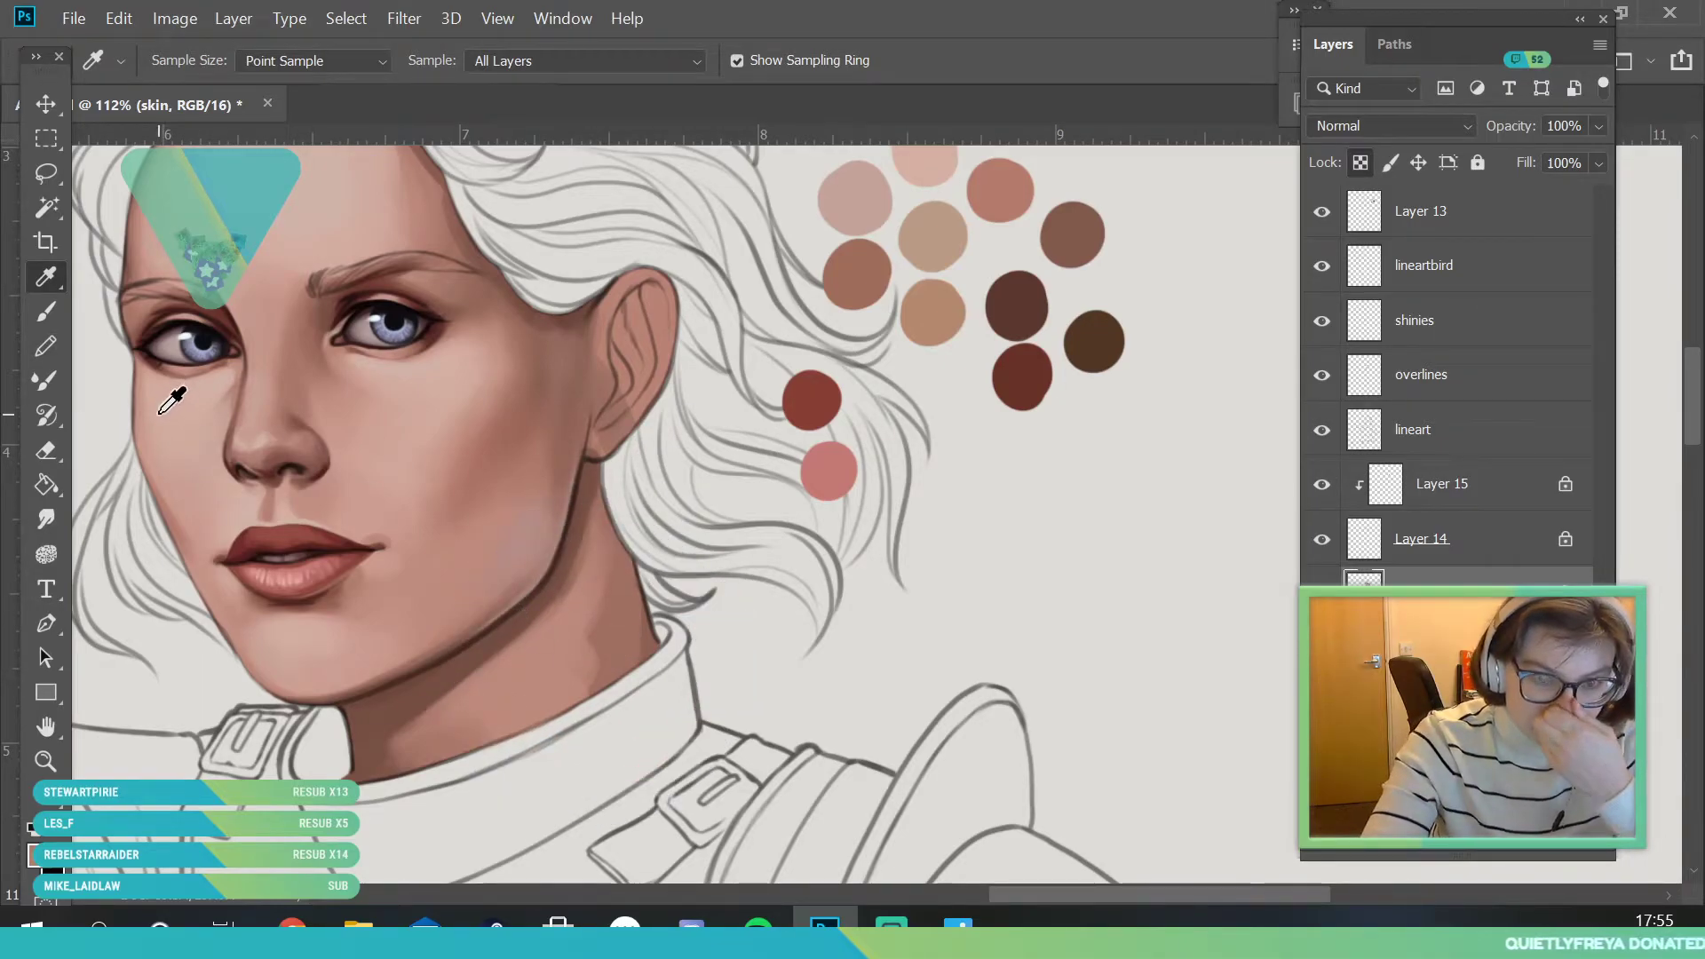
left_click(48, 316)
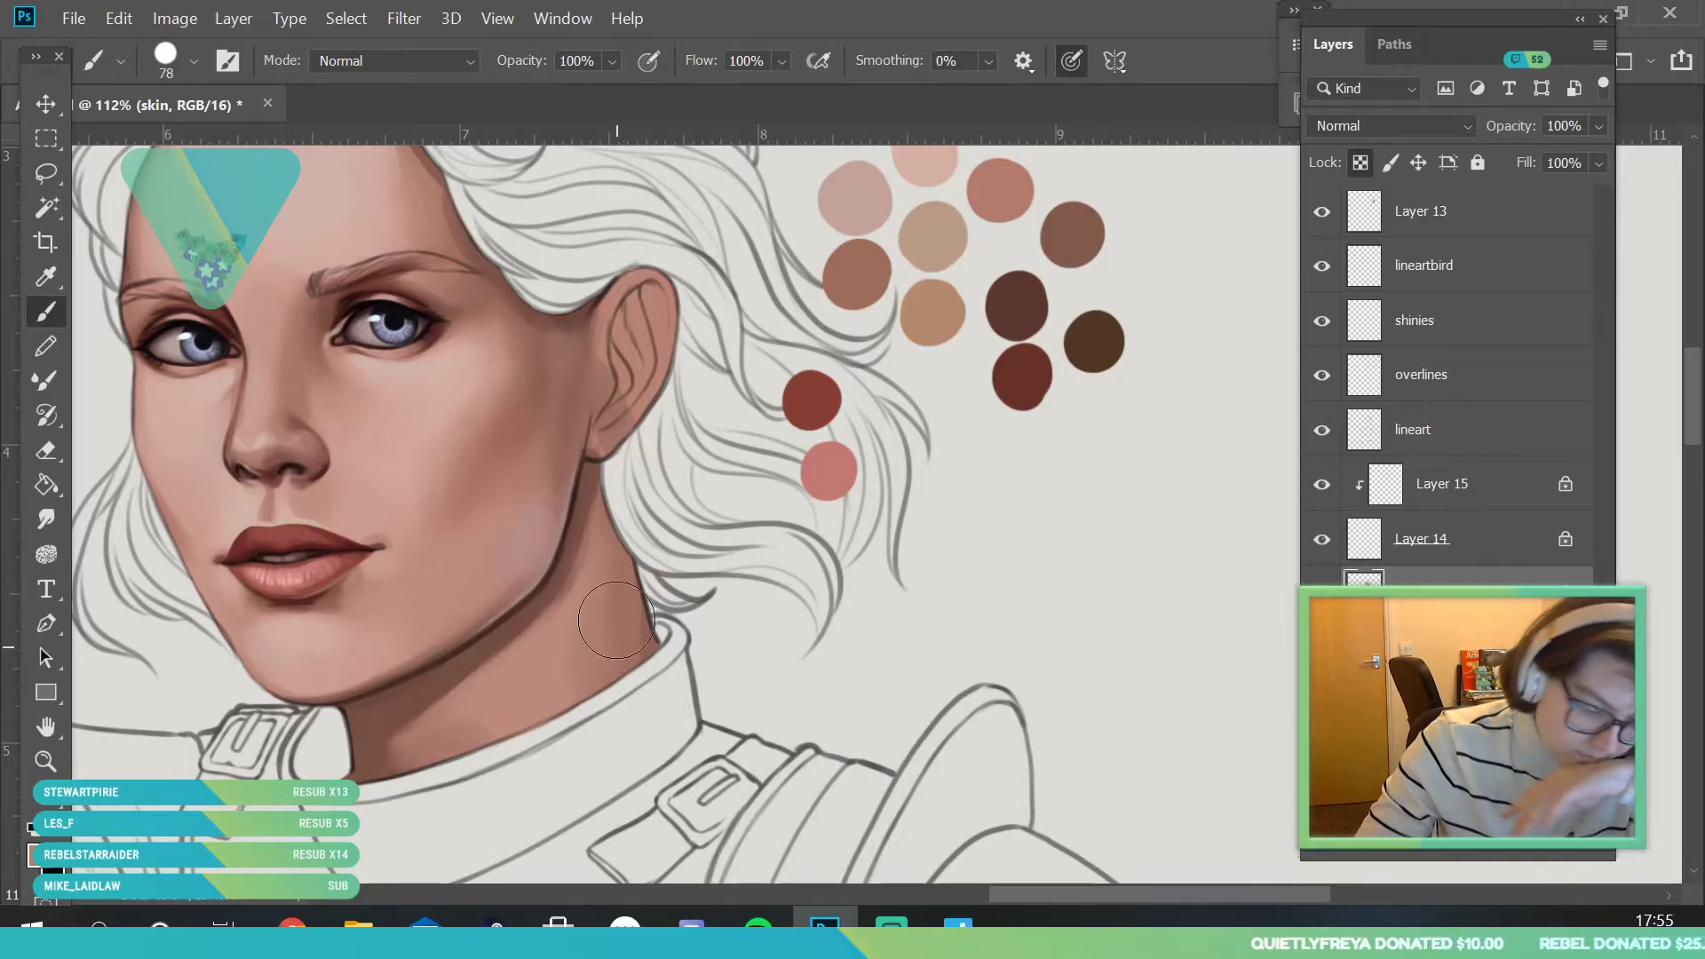
key("i")
left_click(398, 760)
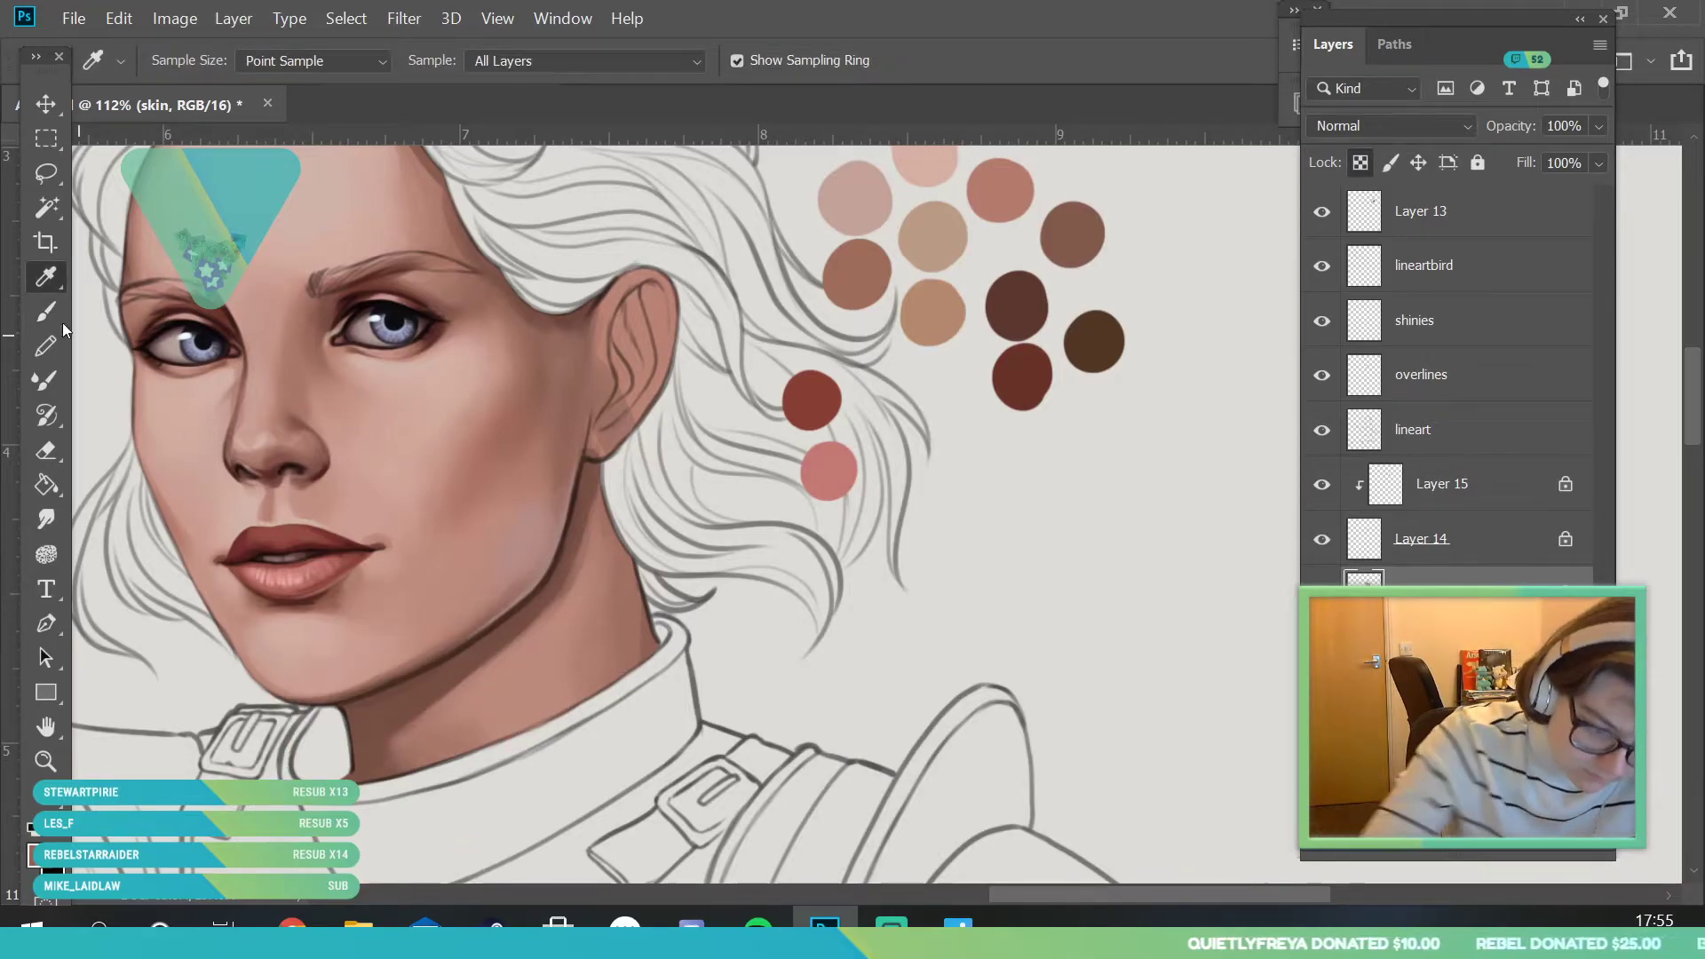
key("b")
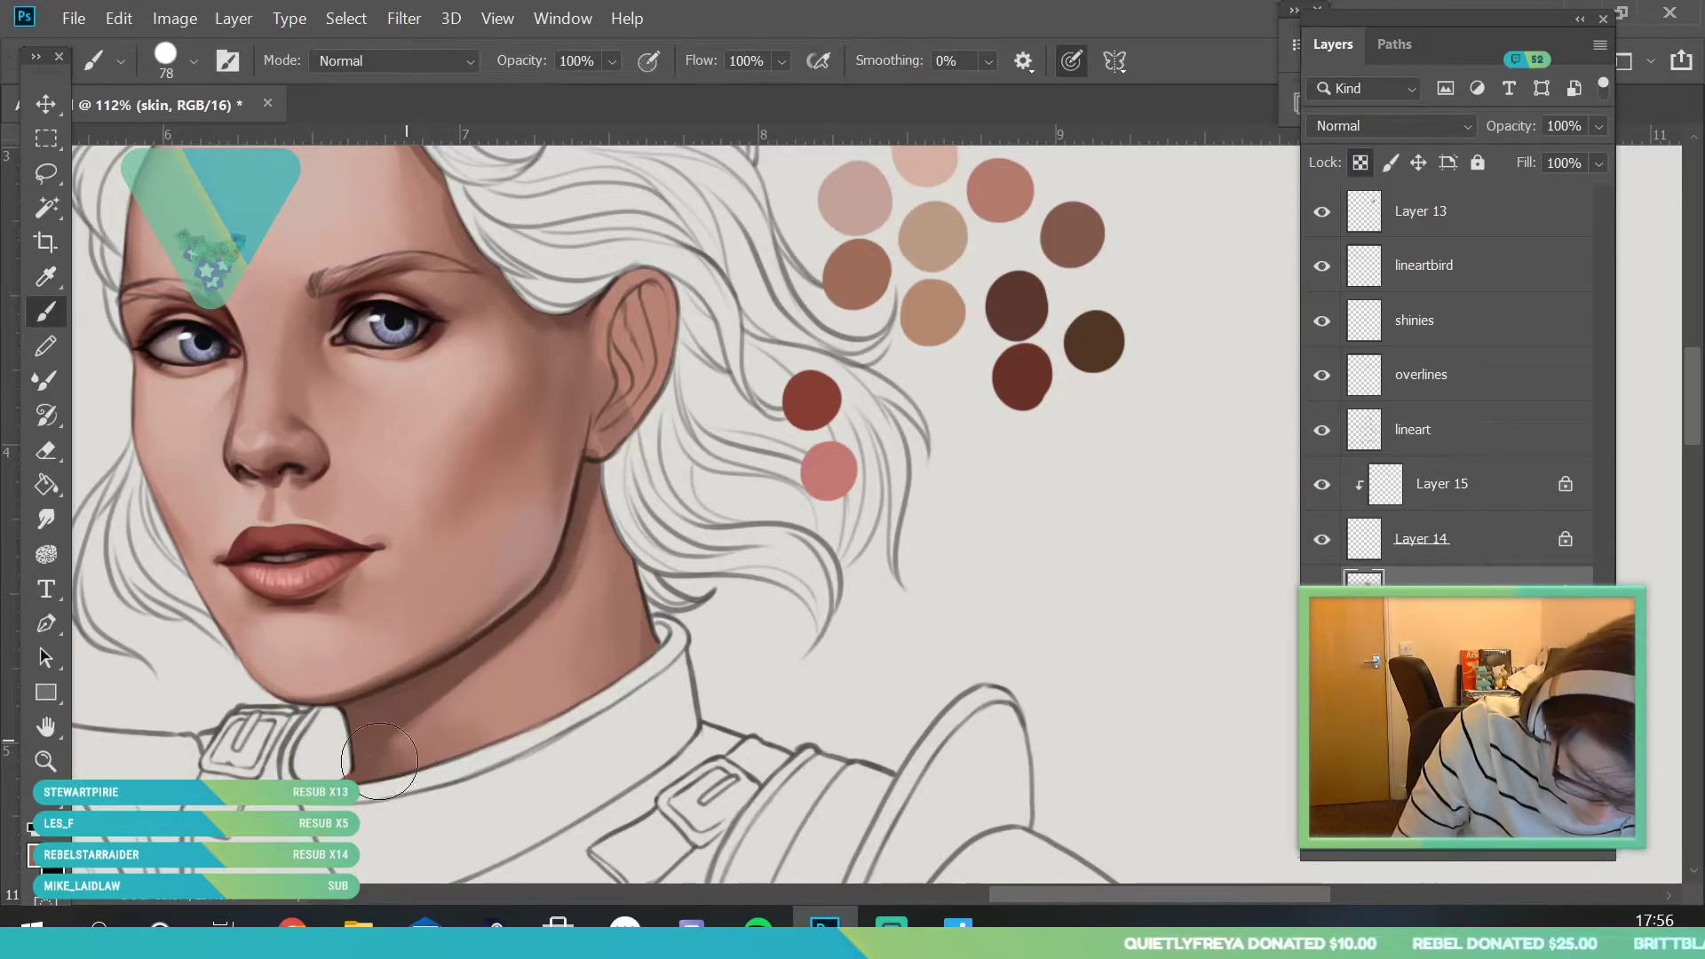
- Sample lighter tones from the cheek and brighten the middle of the neck with the 78 px brush
left_click(51, 766)
left_click_drag(439, 623, 573, 866)
left_click(46, 282)
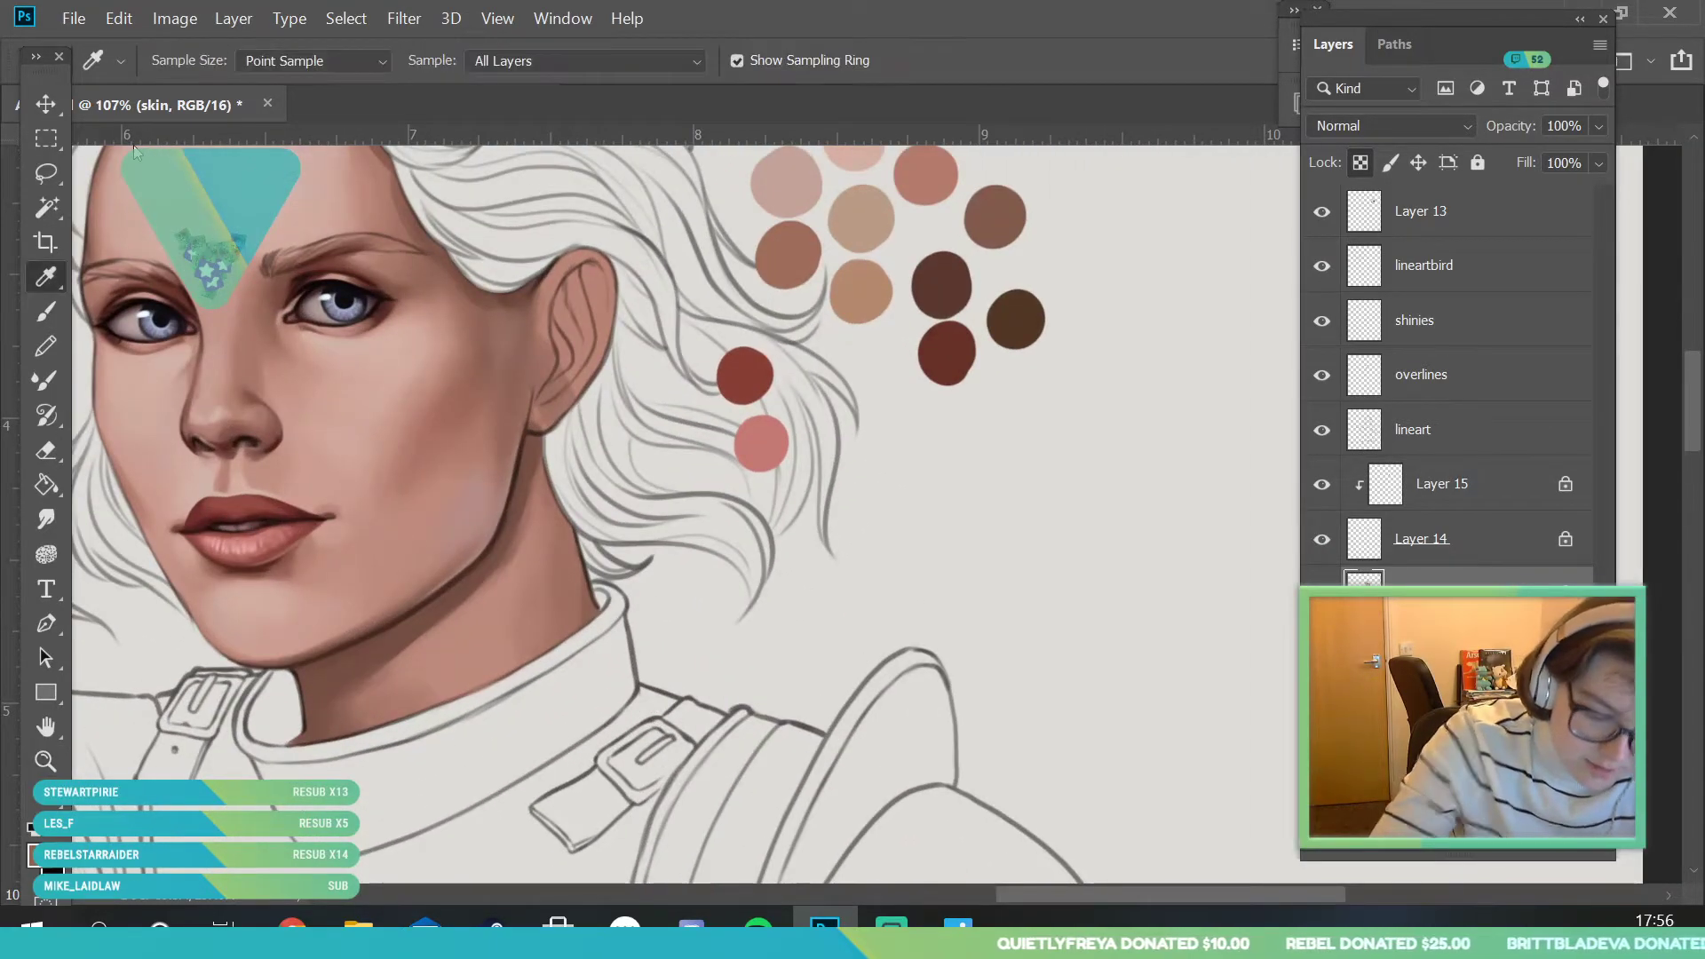
left_click(416, 515)
key("b")
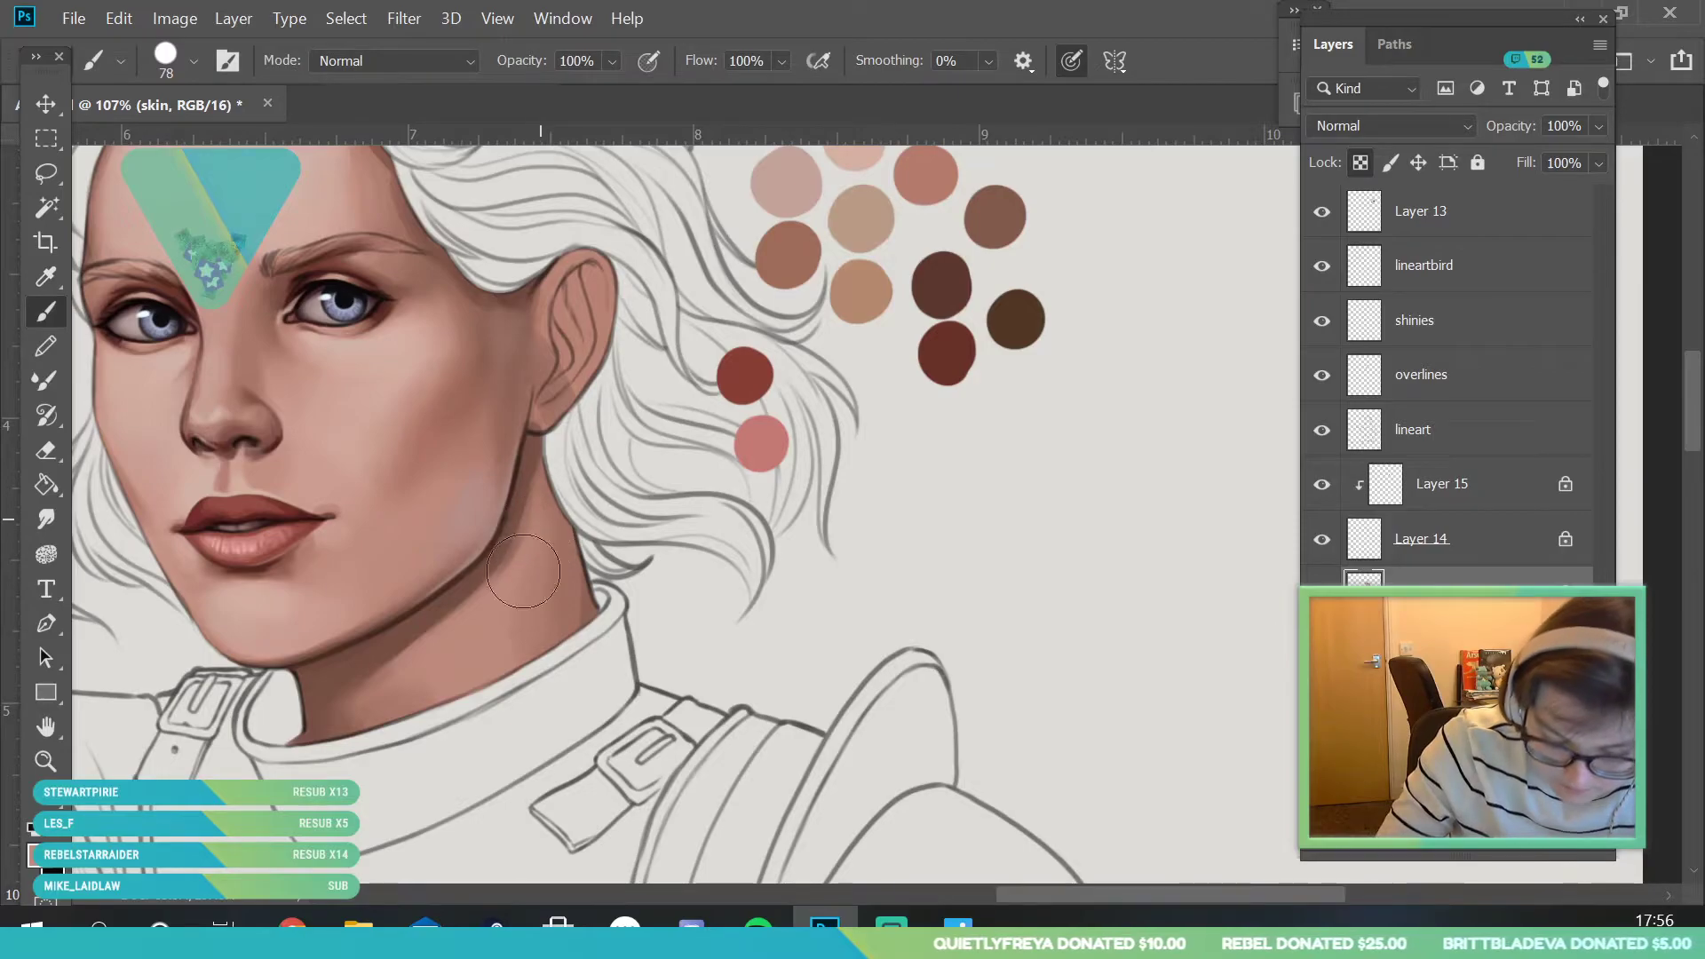
left_click(46, 276)
left_click(378, 480)
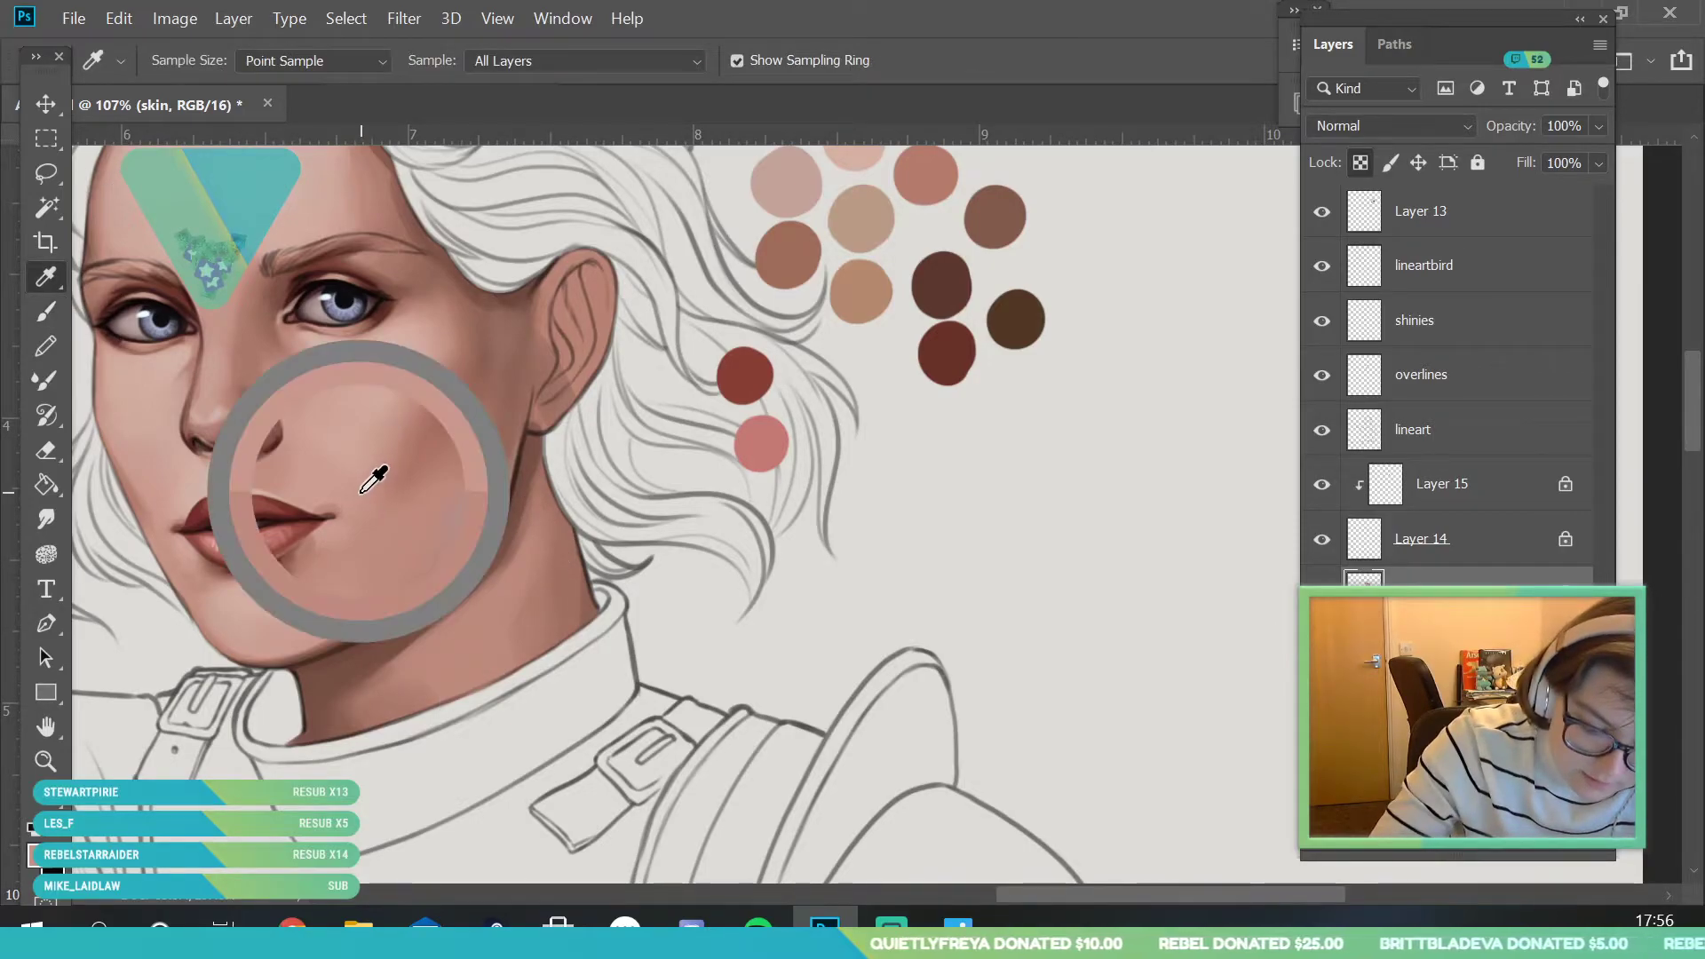
left_click(46, 312)
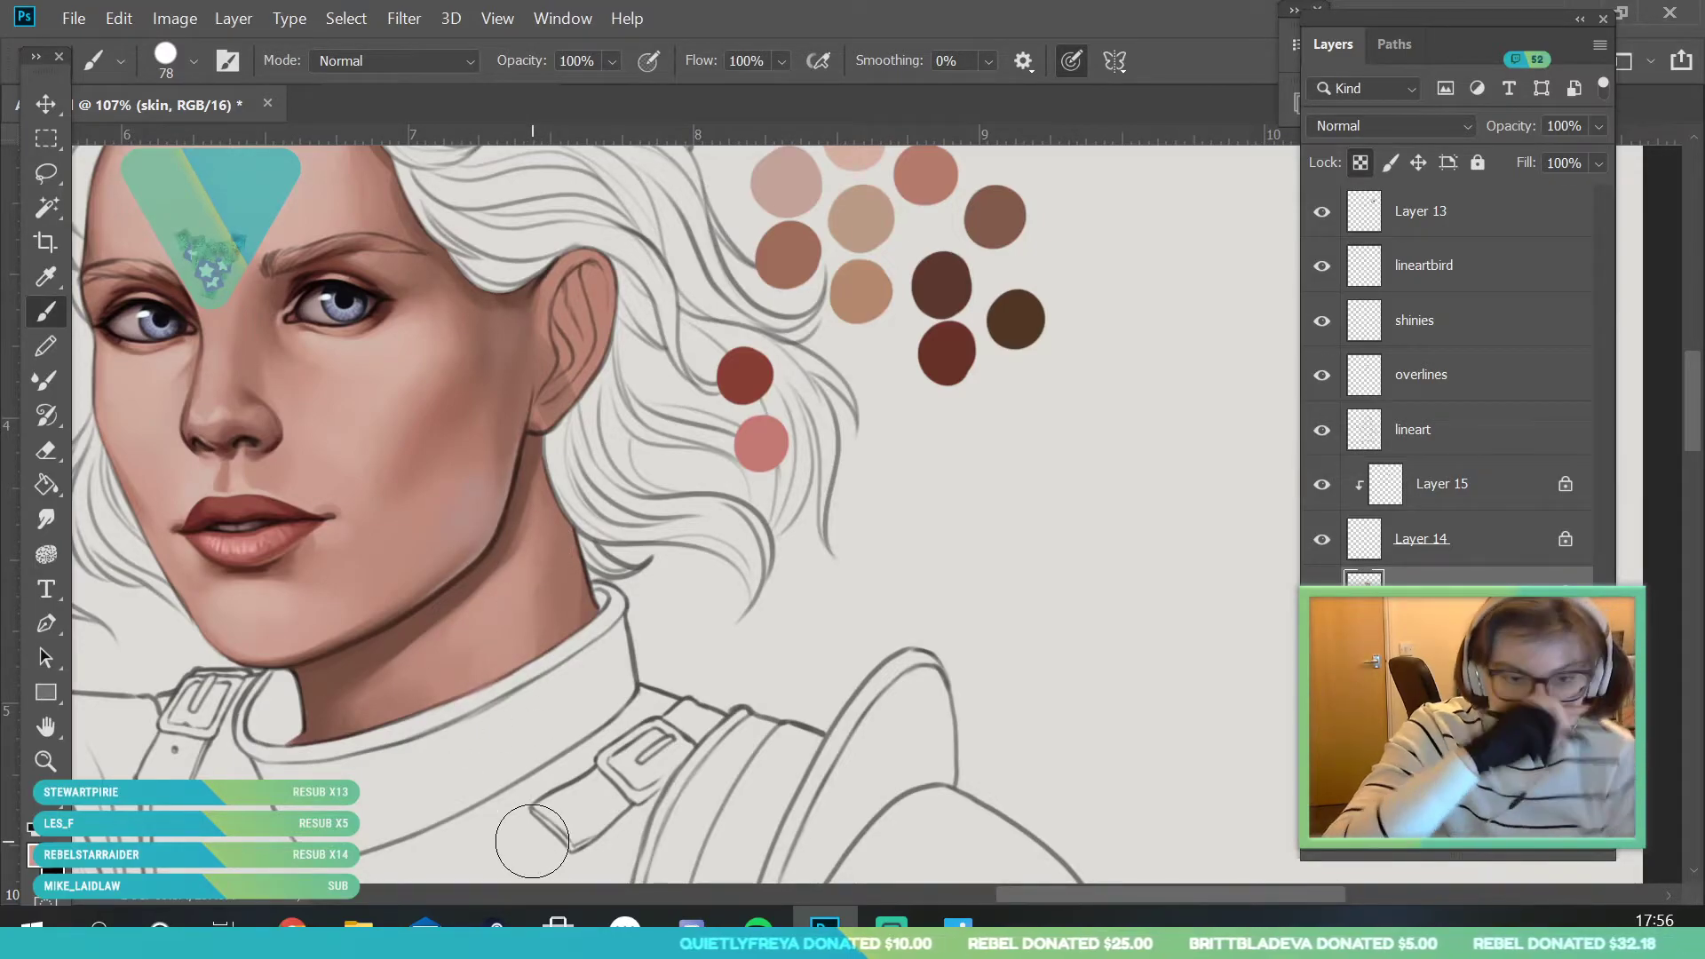
- Sample a tone from the neck below the ear and brush it down the side of the neck towards the collar
left_click(46, 277)
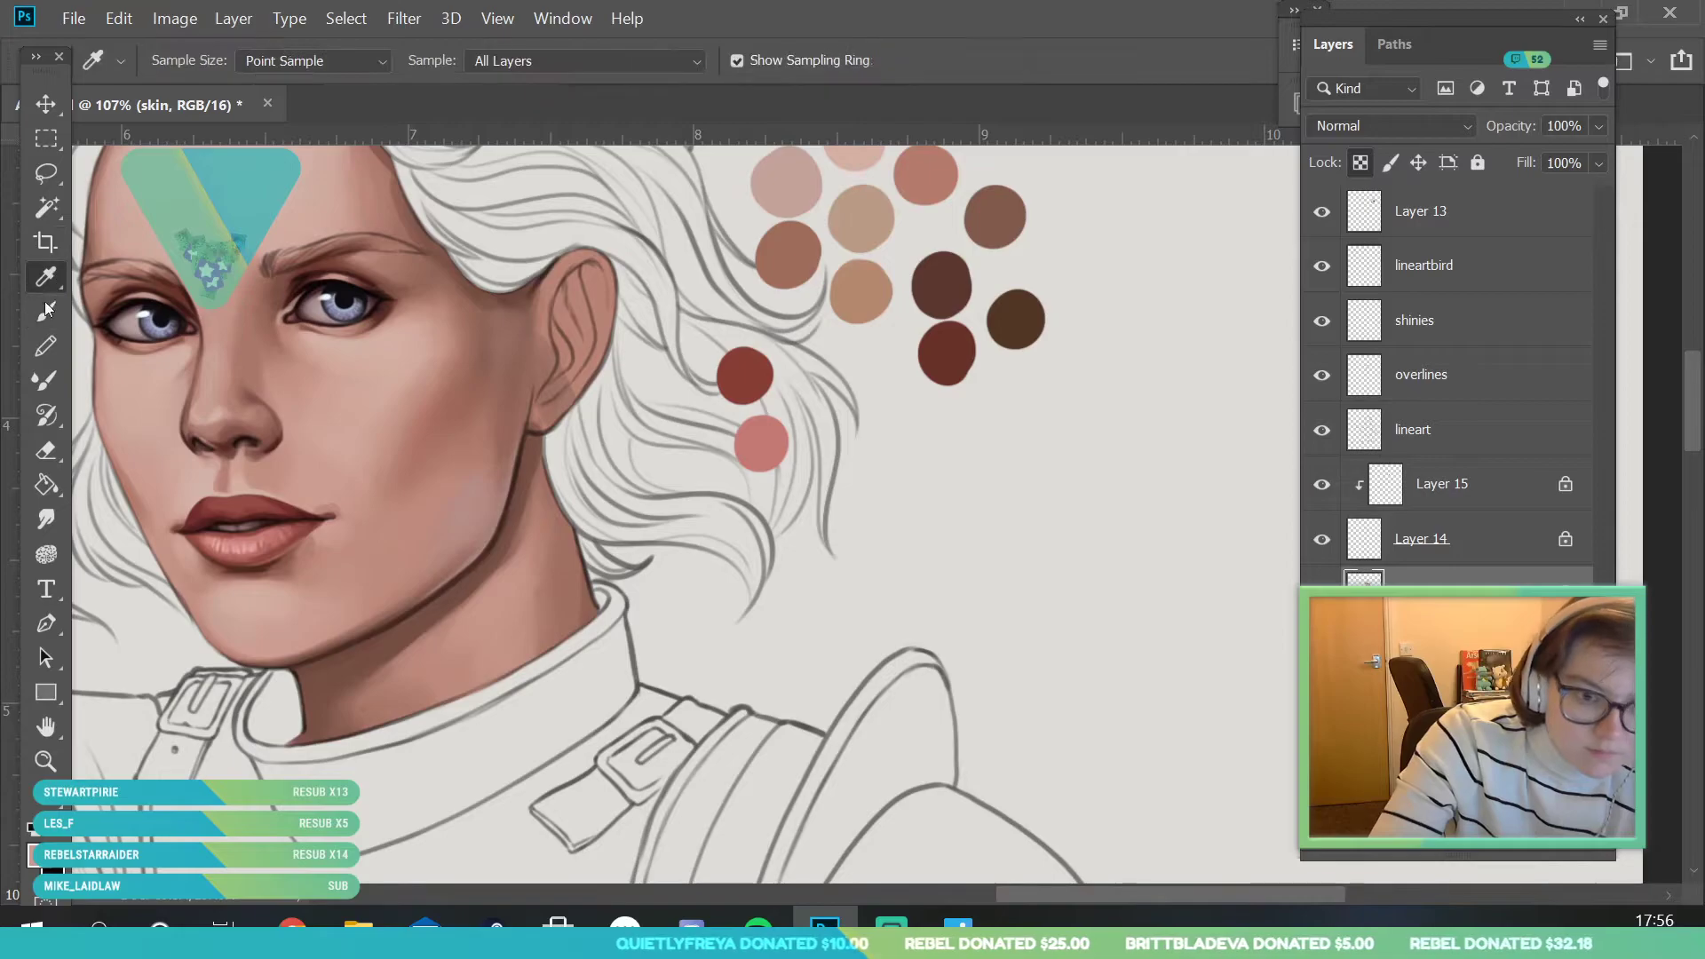
left_click(552, 560)
left_click(46, 311)
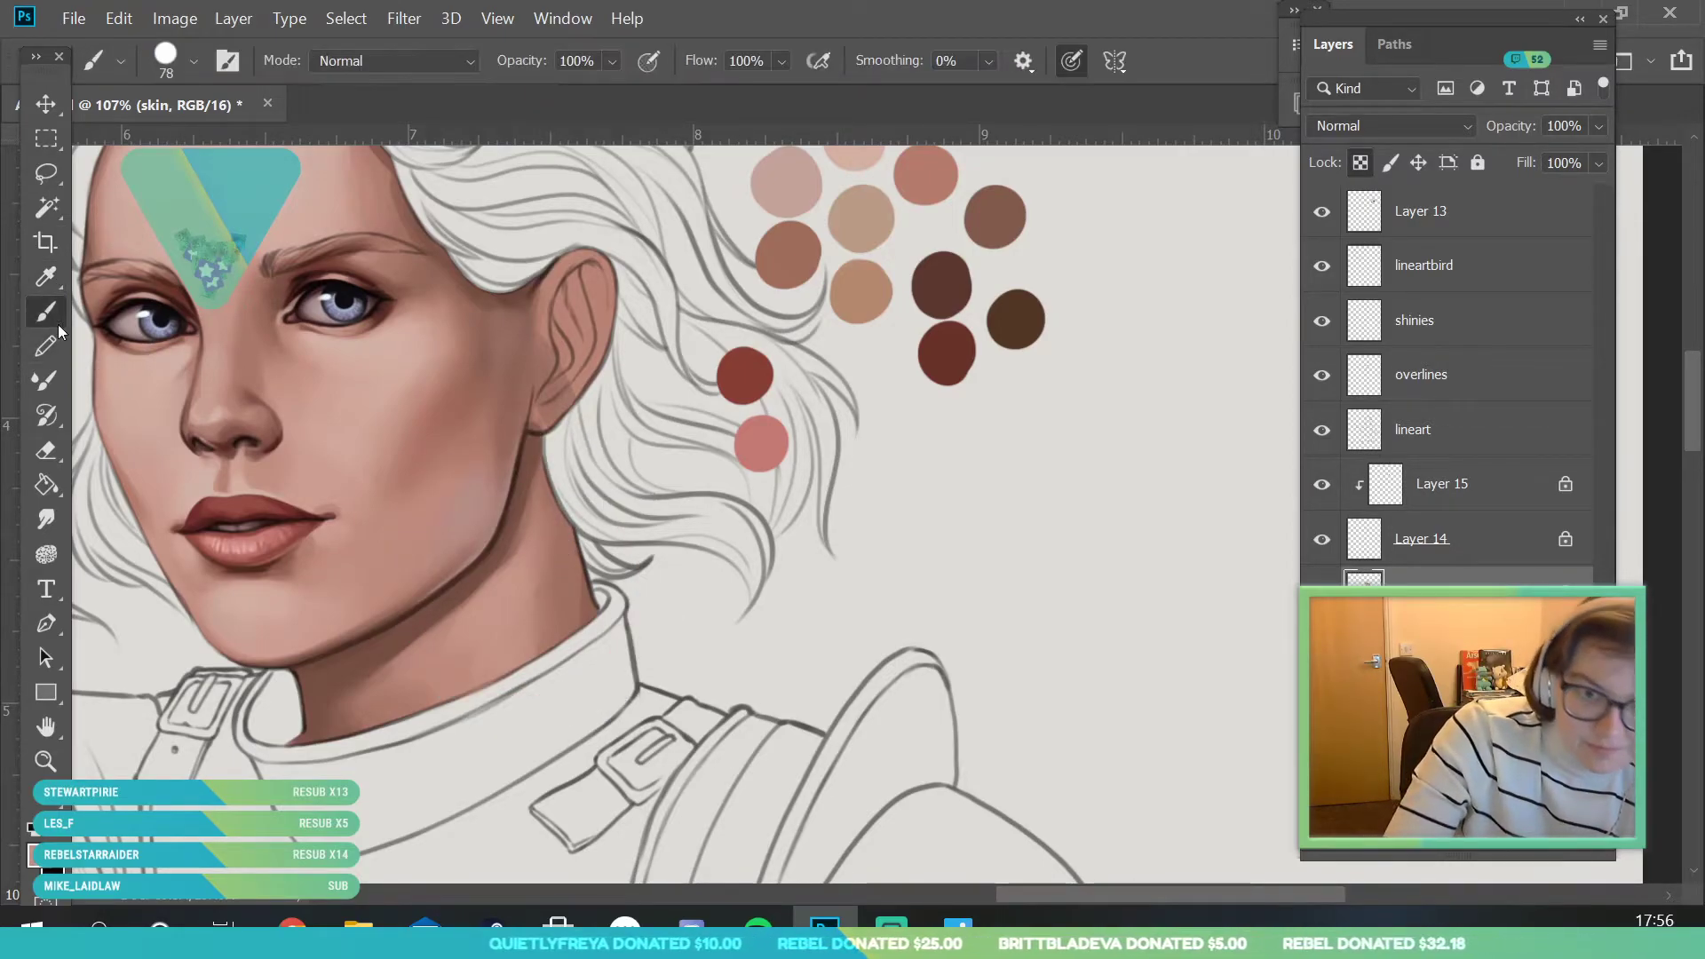
left_click_drag(544, 524, 531, 696)
left_click_drag(555, 517, 546, 654)
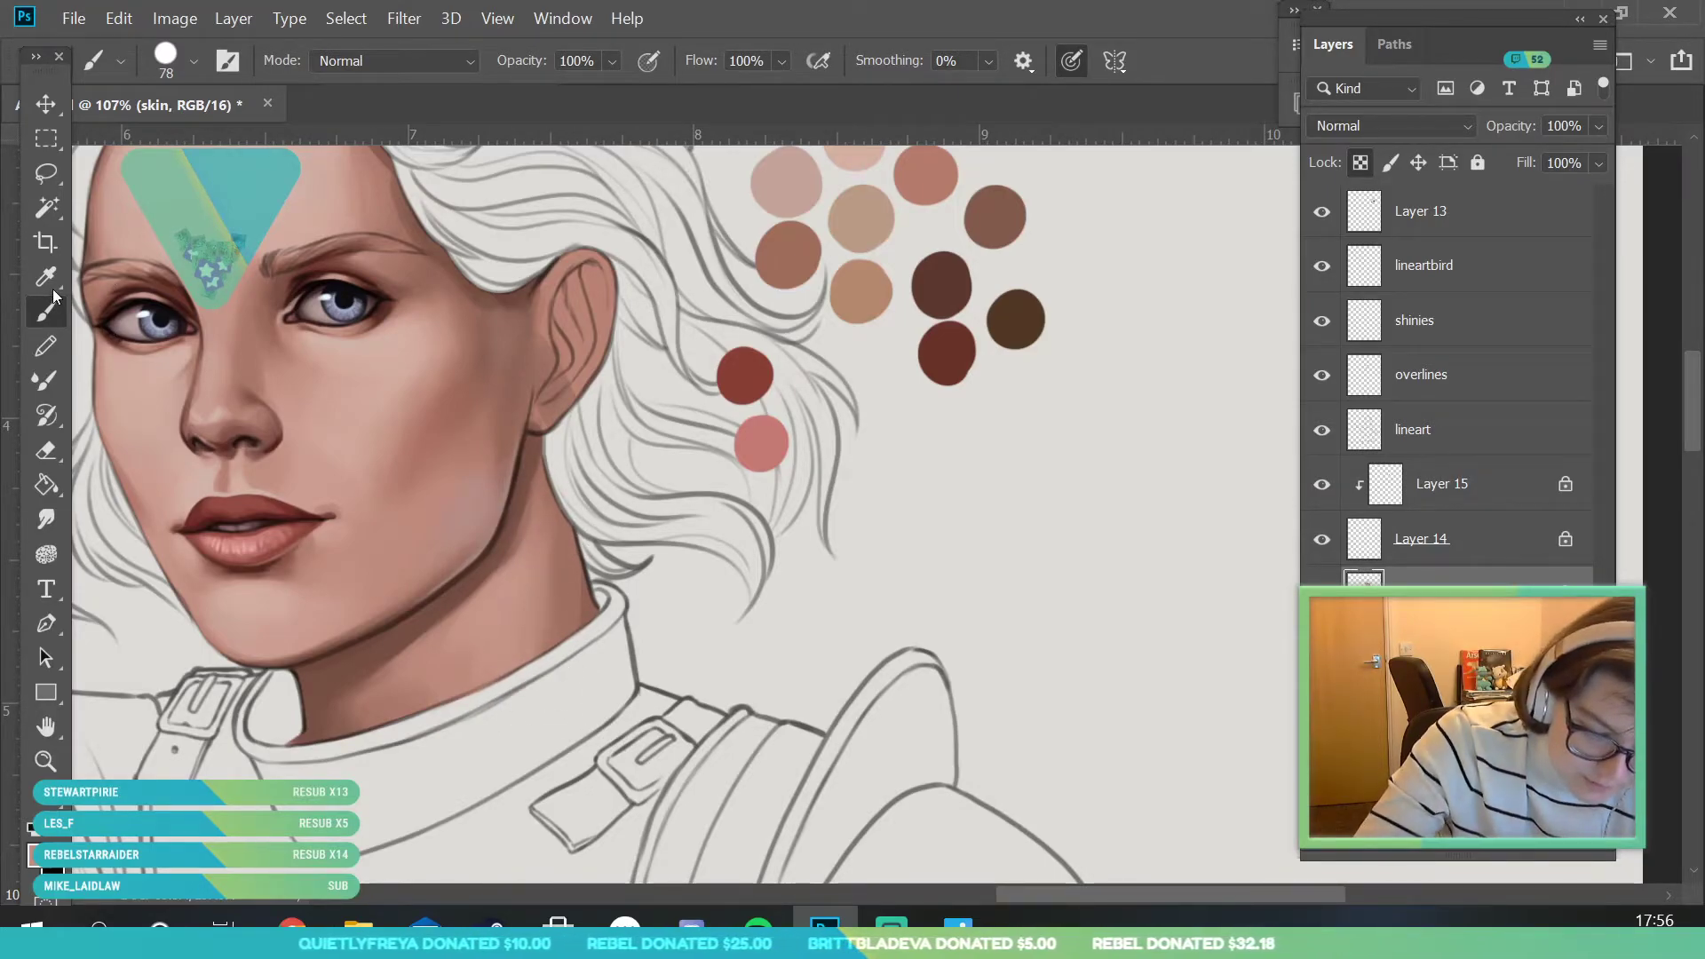
- Sample the shade along the jaw and darken the neck's outer edge above the collar with a 20 px brush
key("i")
left_click(498, 531)
key("b")
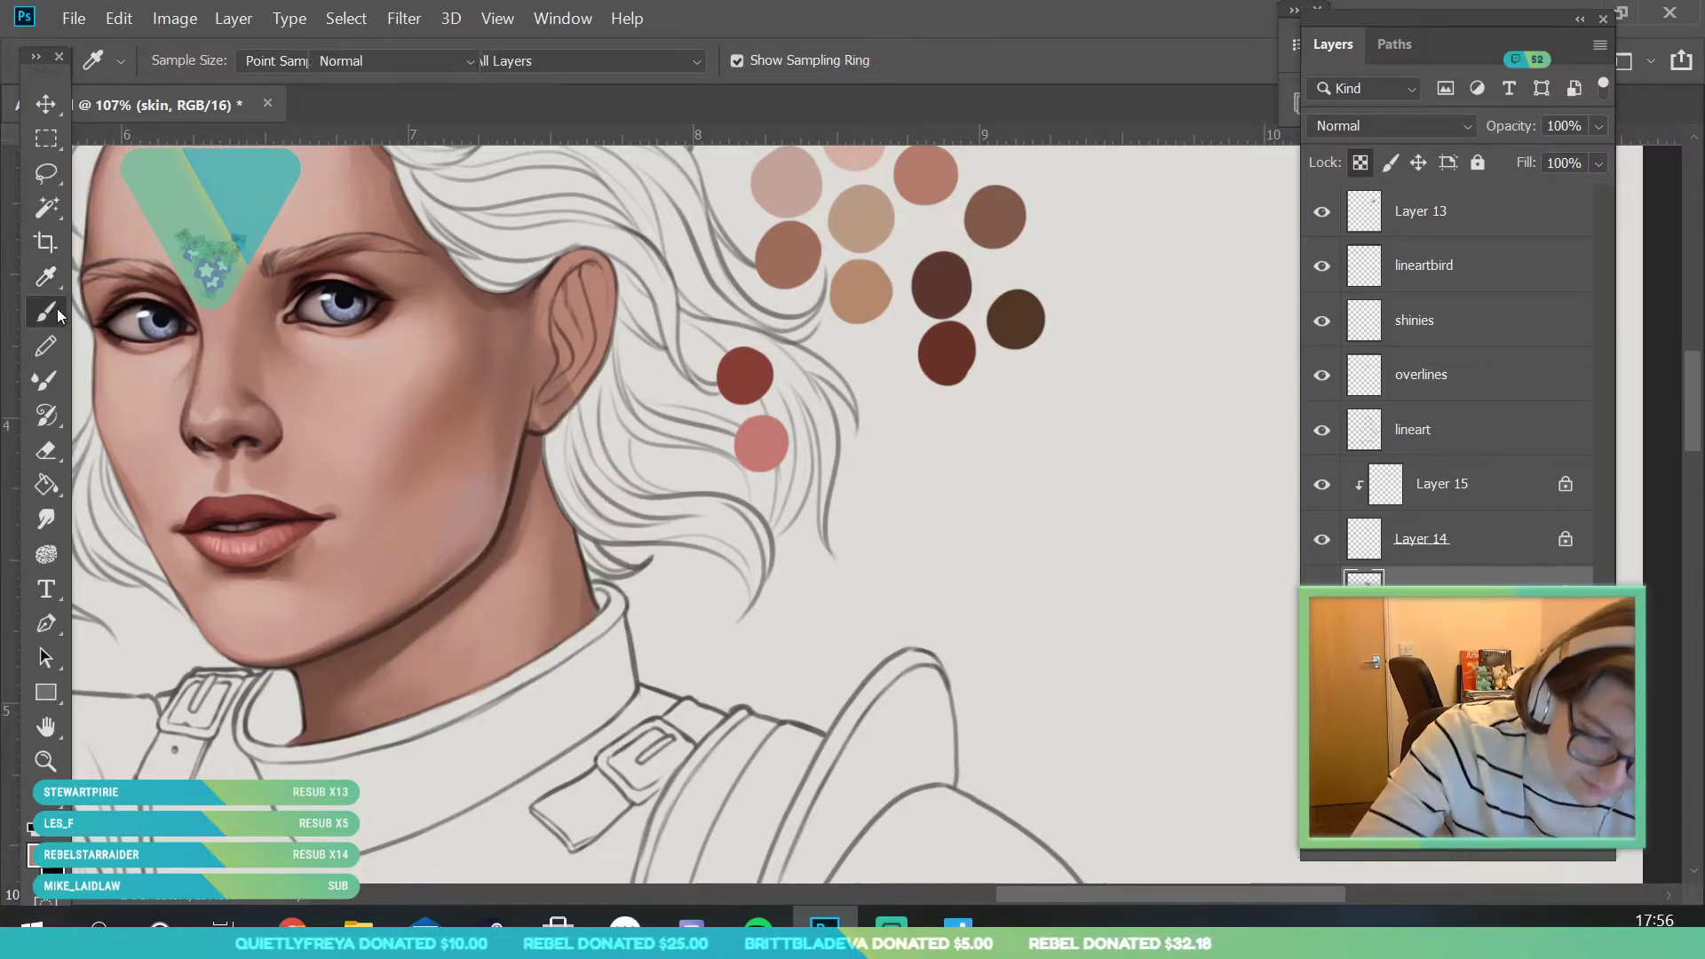
left_click(192, 60)
left_click(612, 627)
left_click_drag(593, 608, 583, 562)
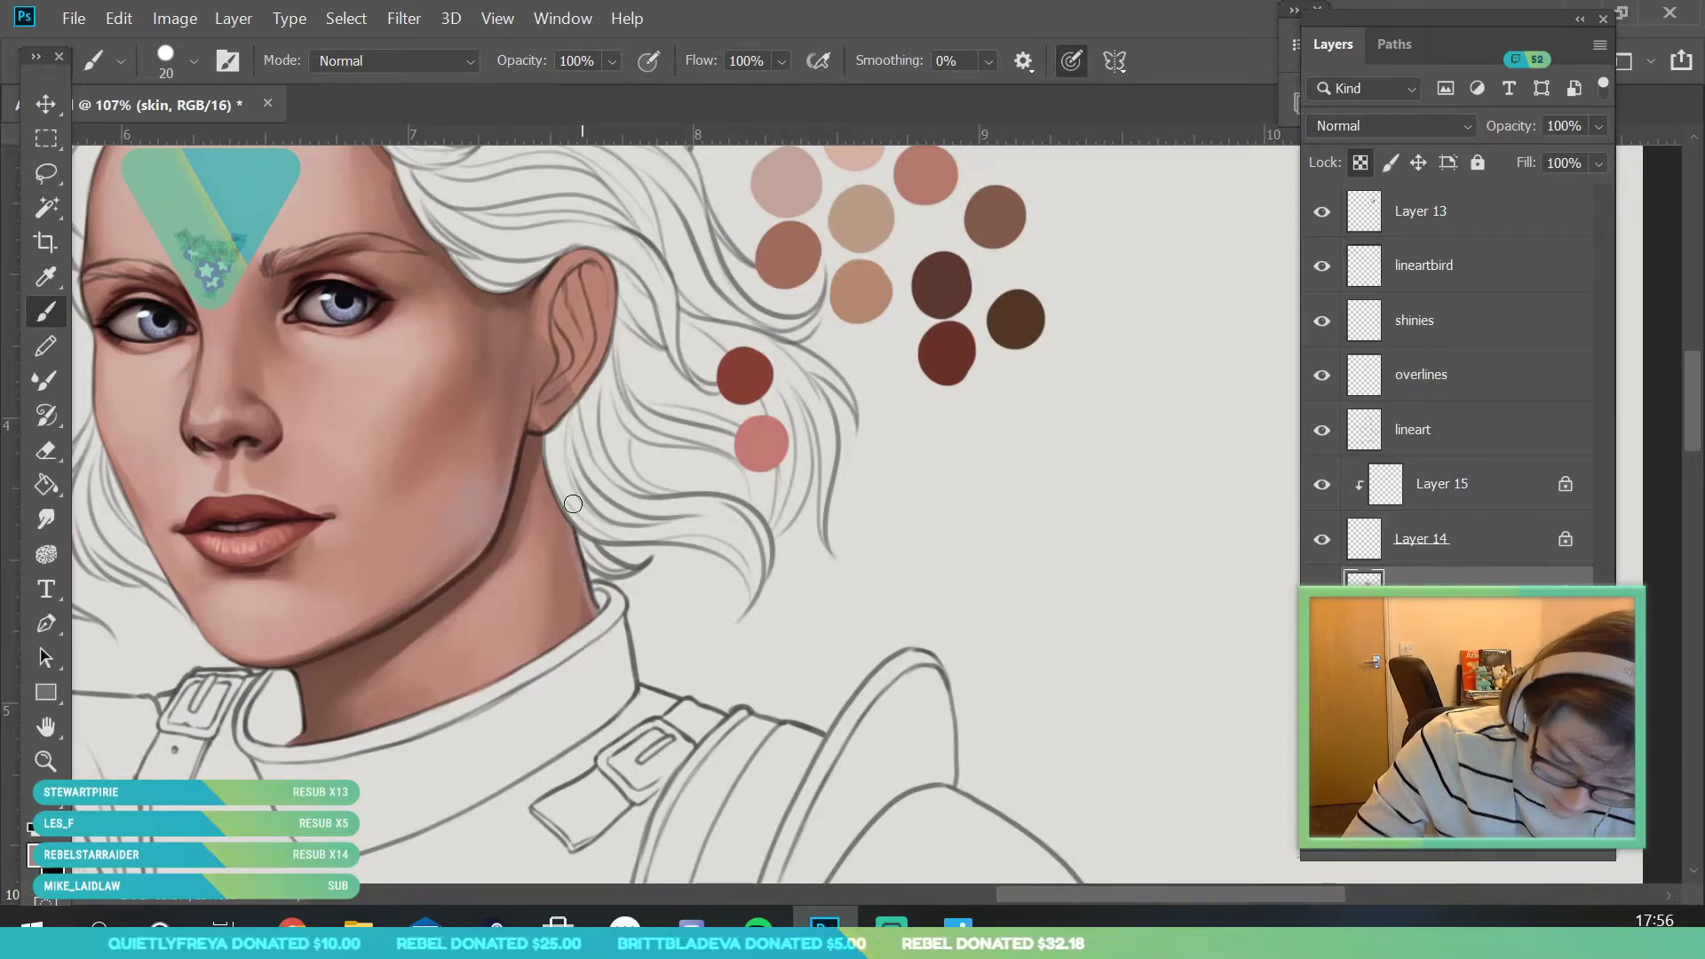
- Sample the dark brown palette swatch and paint the shadow directly under the jawline with the 20 px brush
key("z")
mouse_move(568, 511)
left_mouse_down()
mouse_move(541, 510)
mouse_move(613, 513)
left_mouse_up()
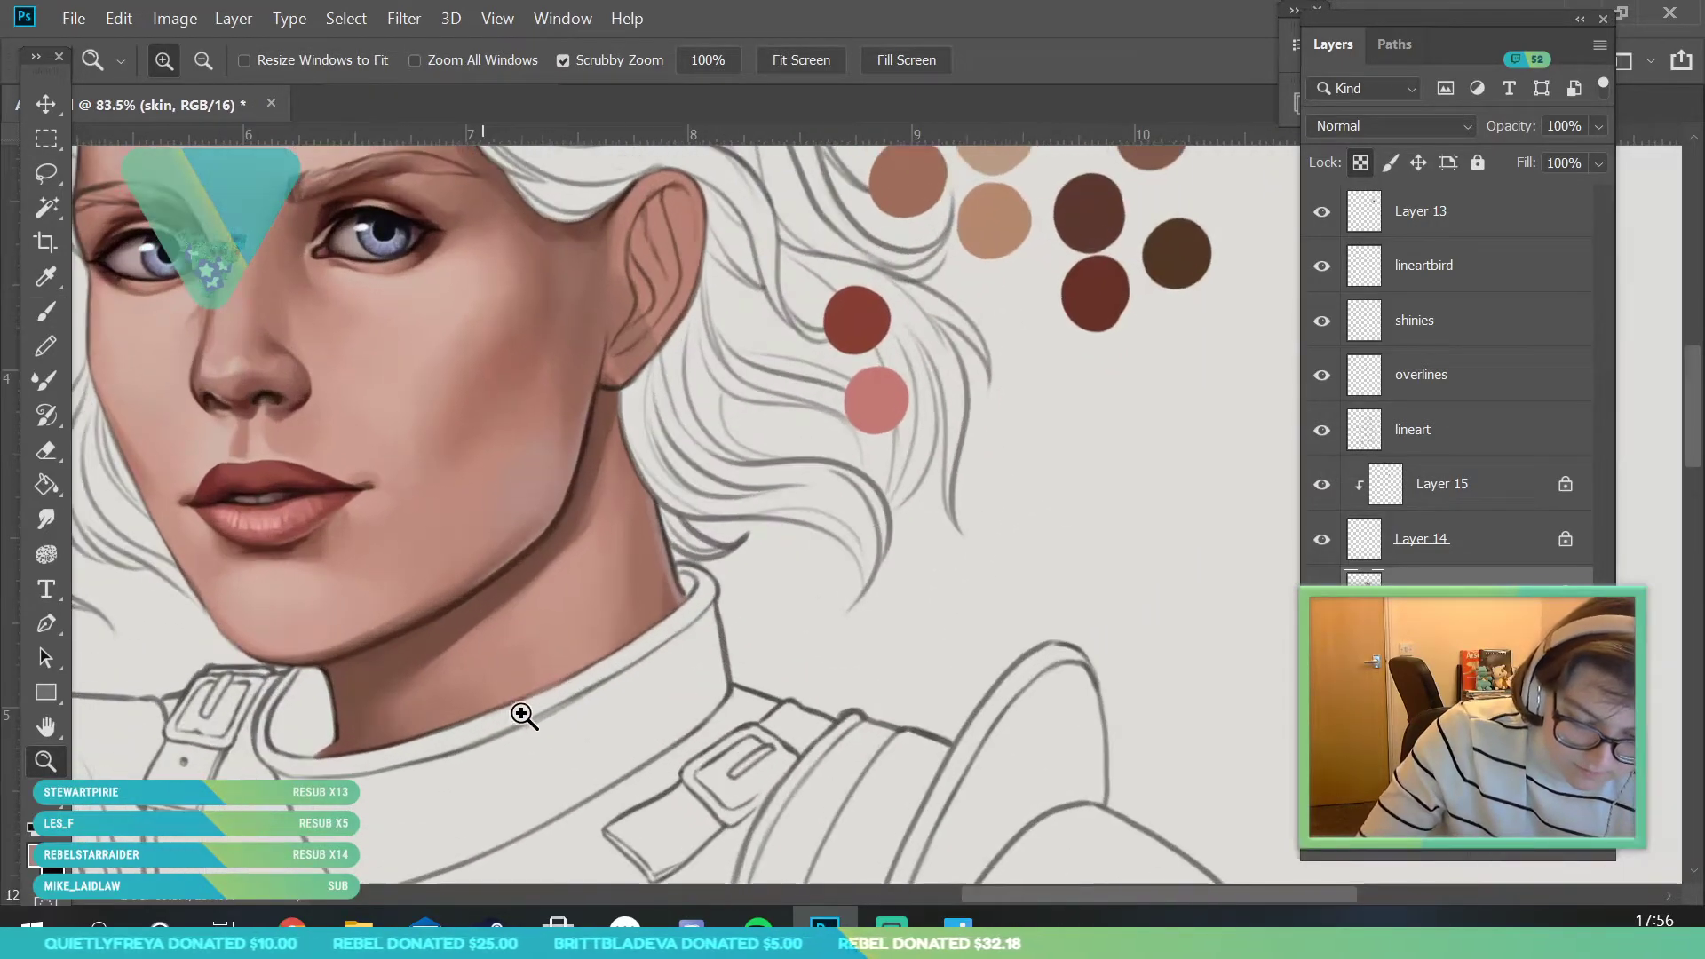
key("i")
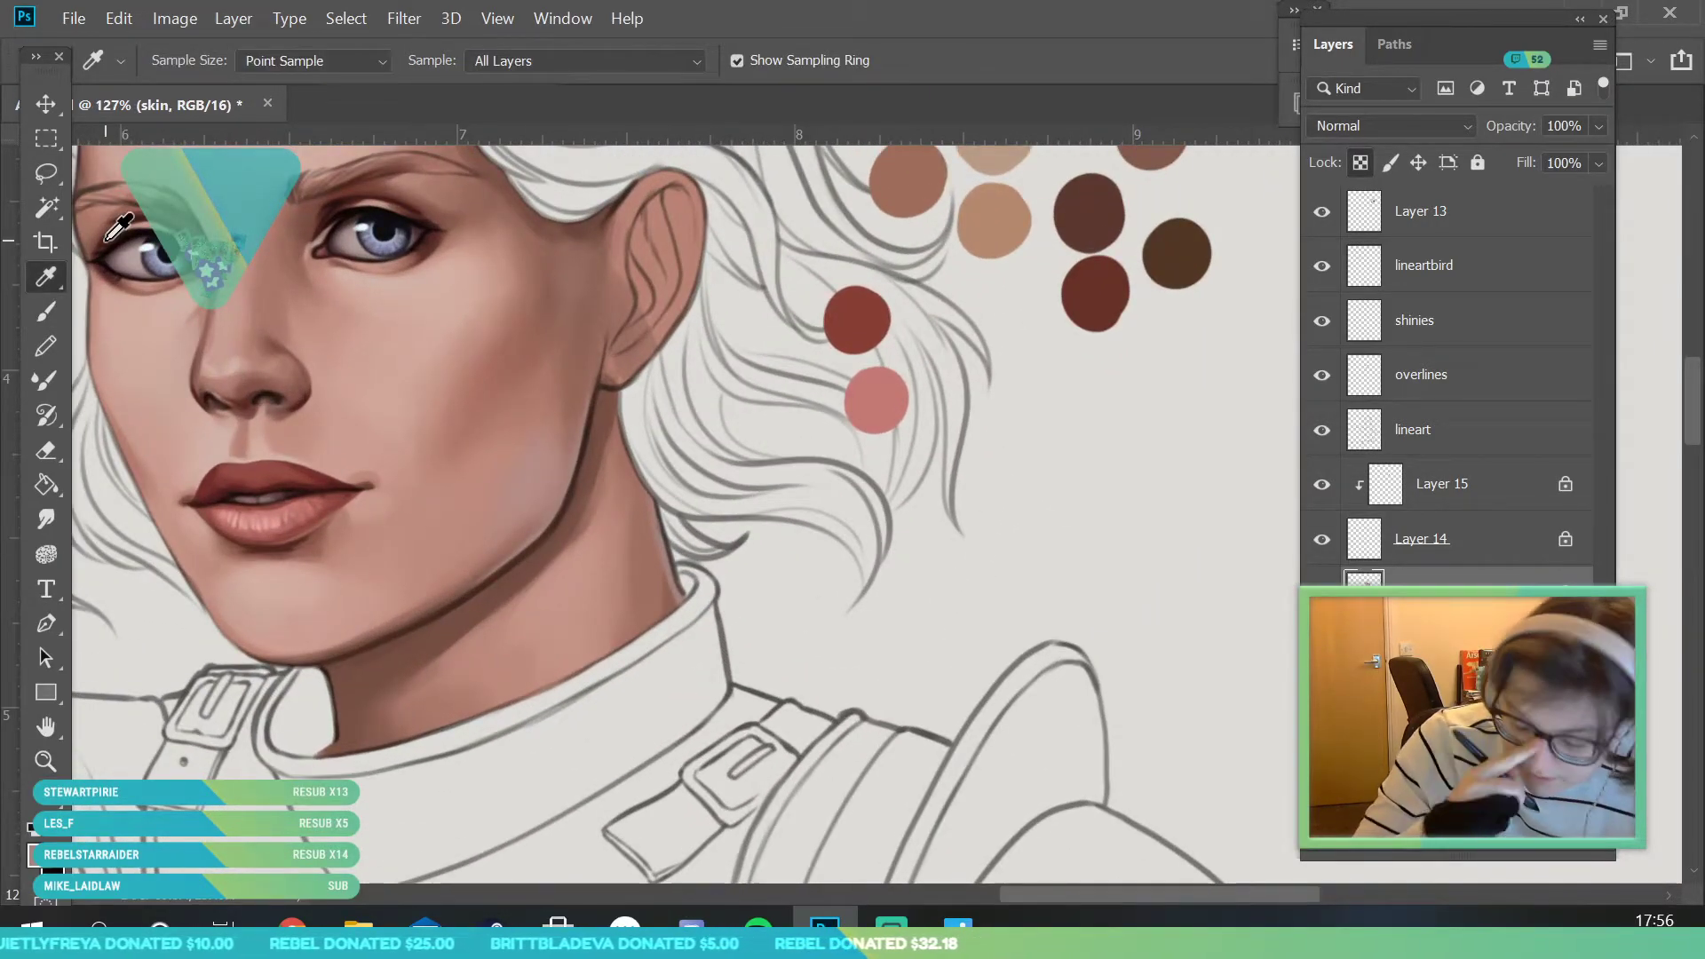
left_click(1103, 240)
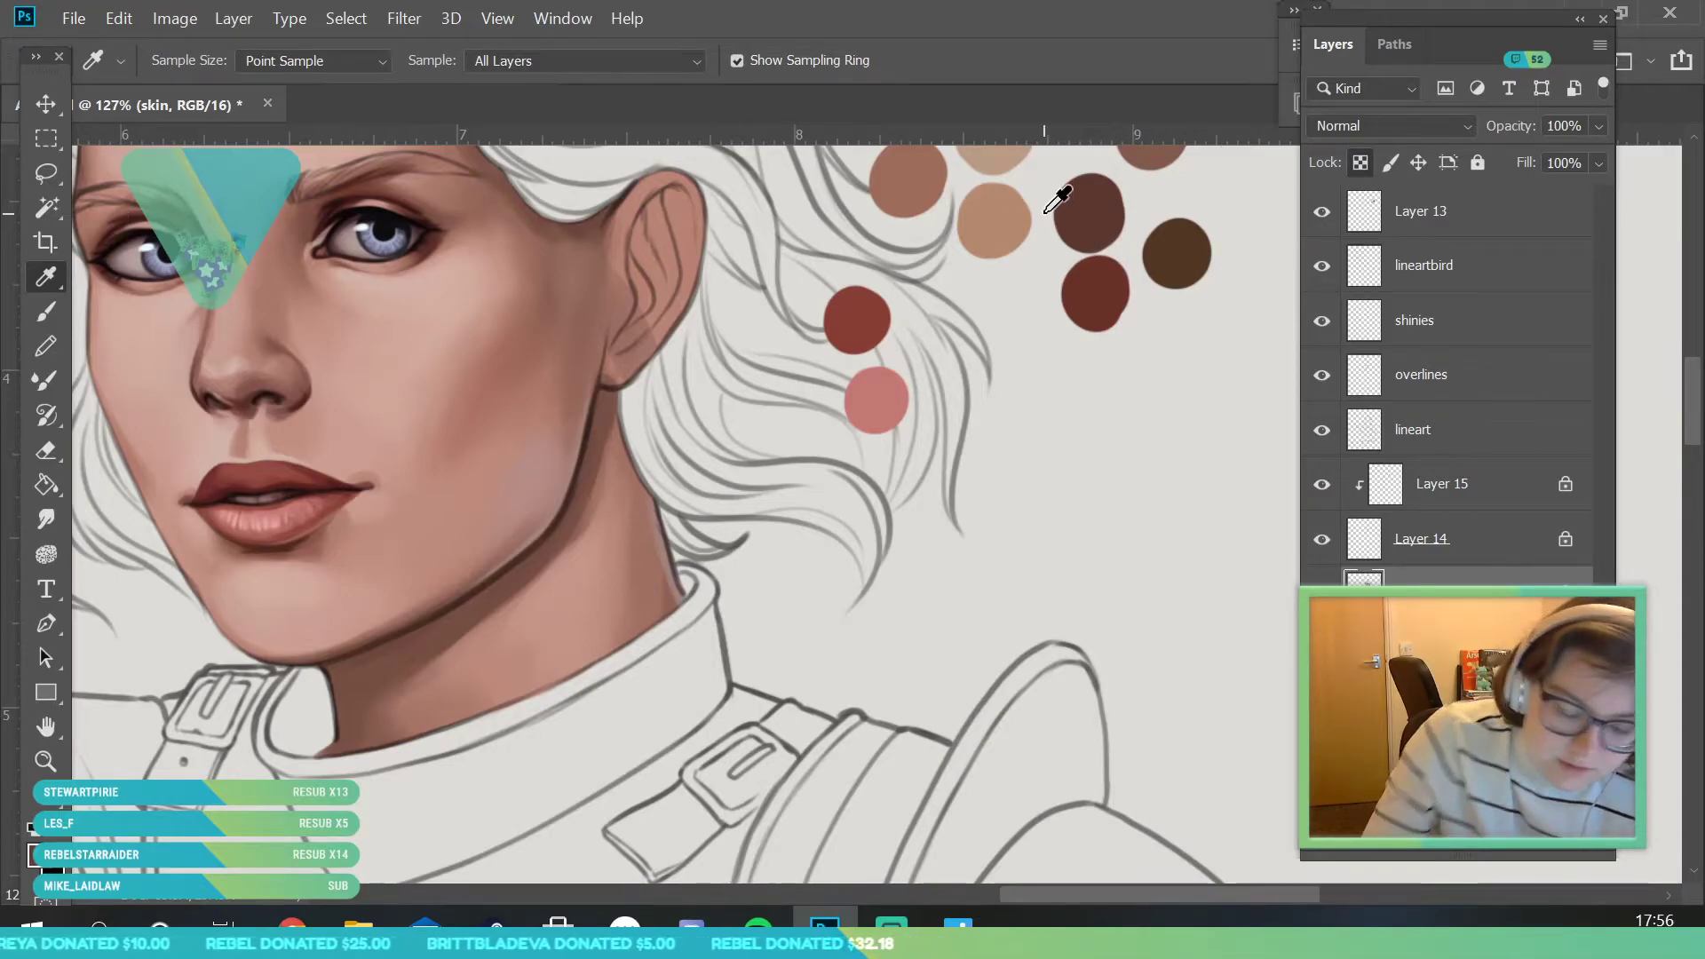
key("b")
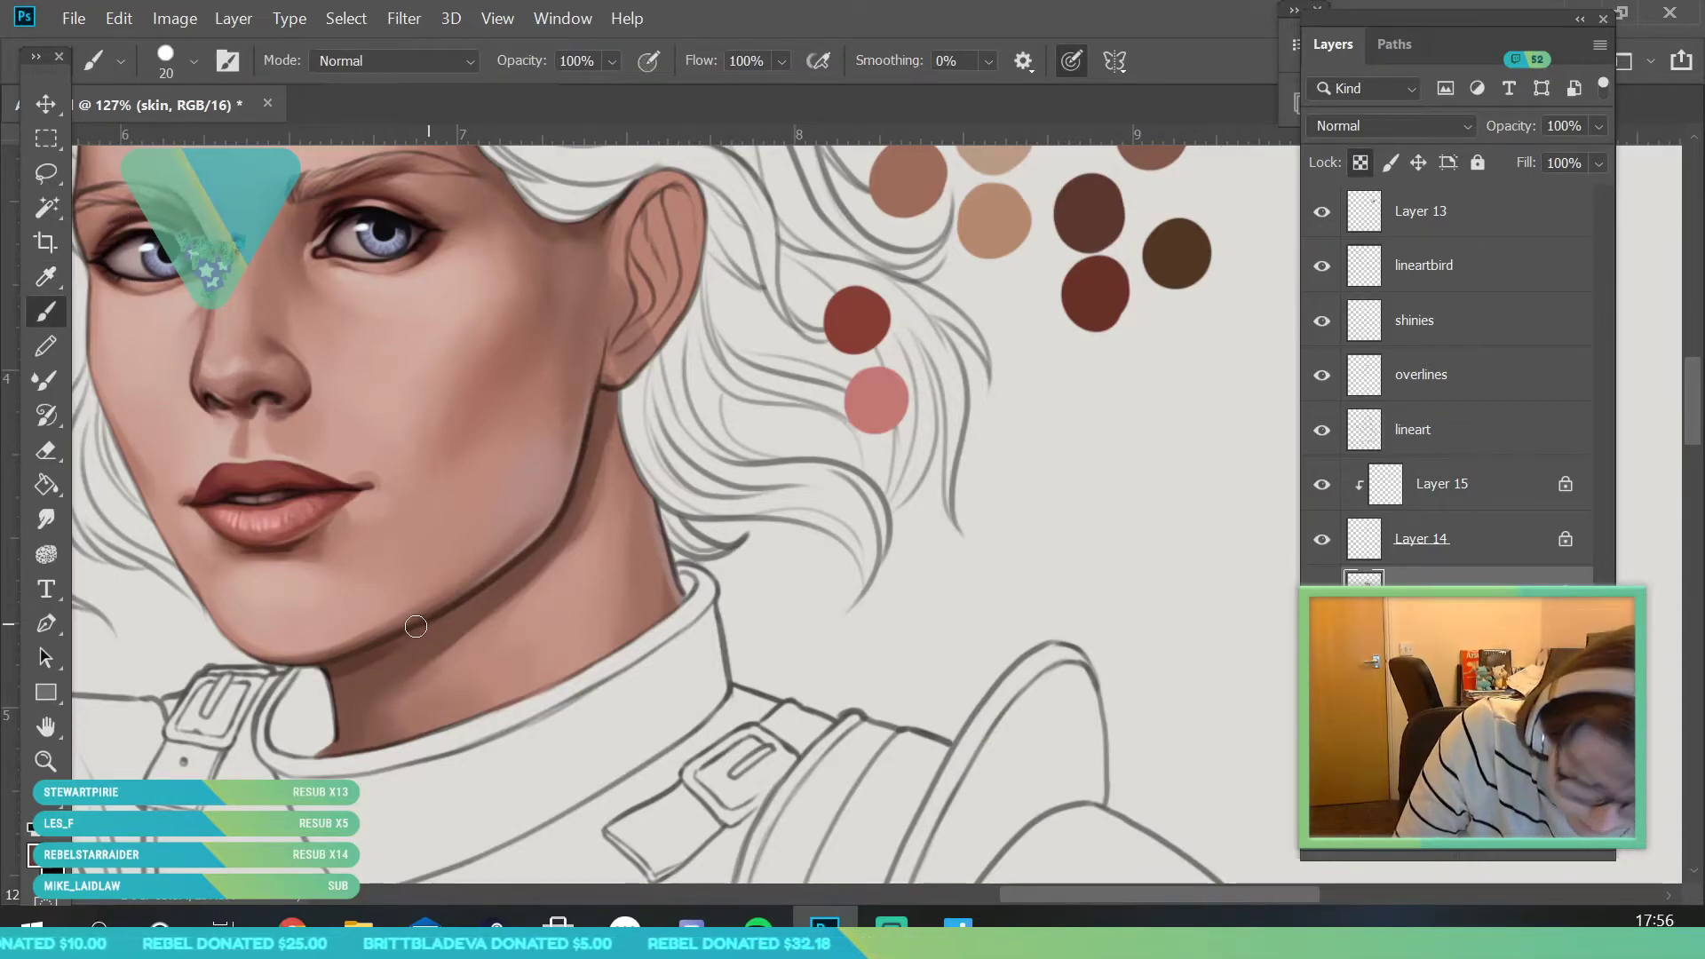
mouse_move(407, 649)
left_mouse_down()
mouse_move(460, 592)
mouse_move(470, 609)
mouse_move(325, 696)
mouse_move(558, 531)
left_mouse_up()
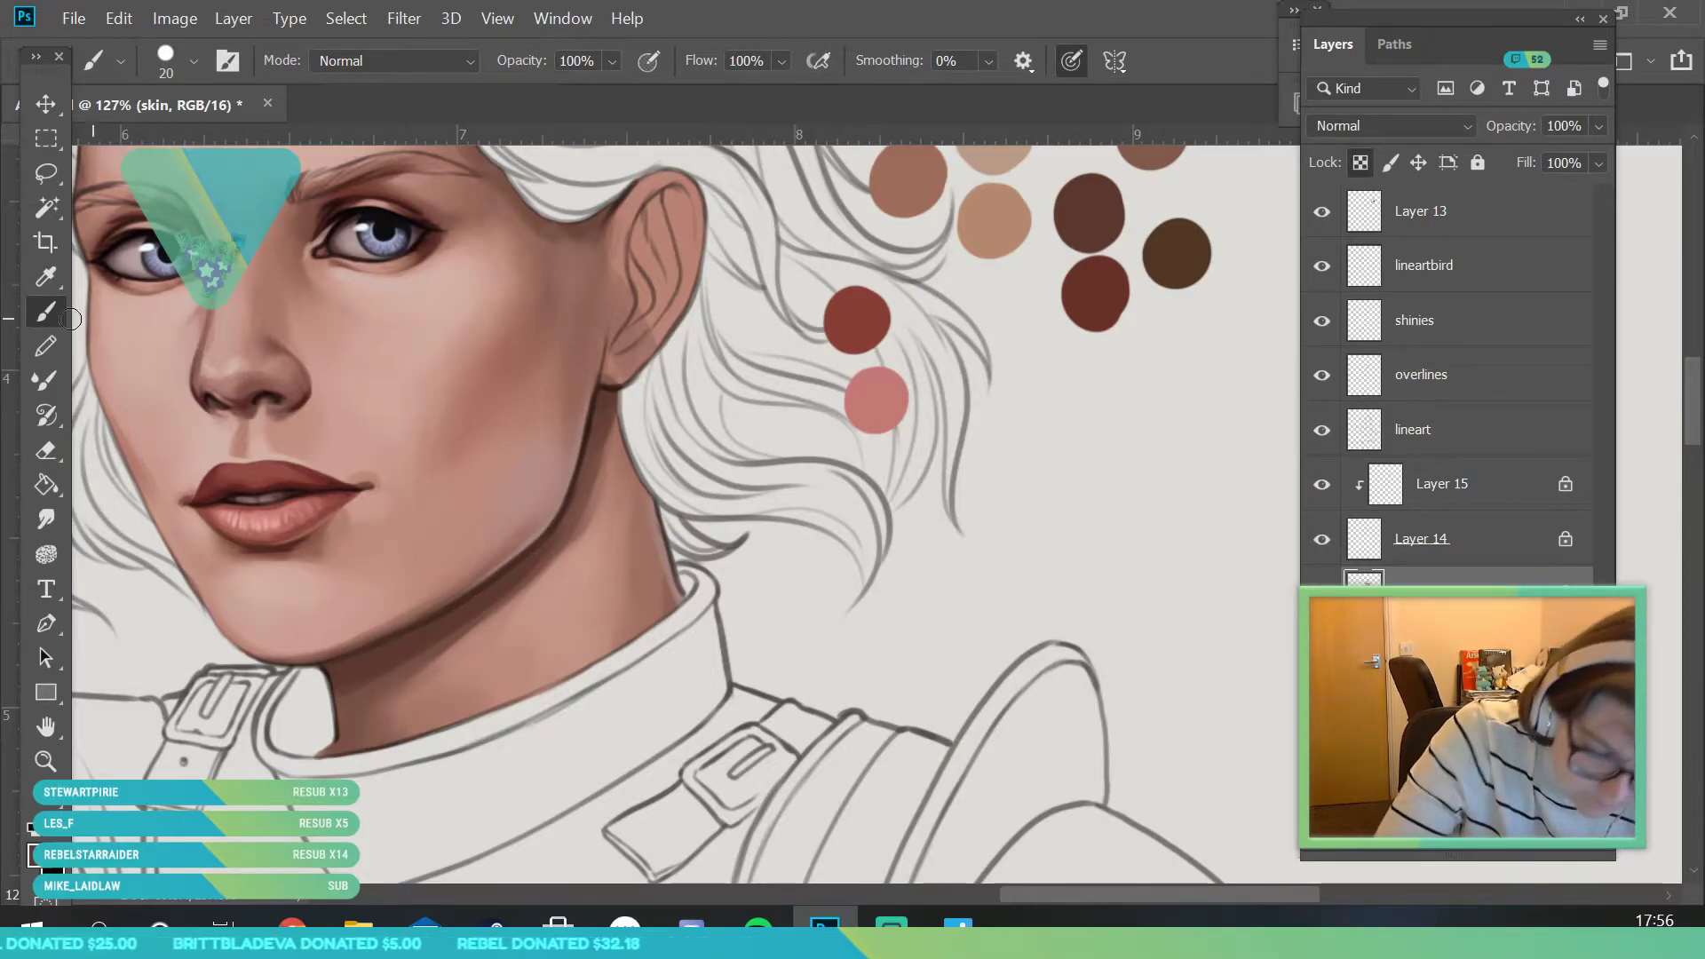
- Sample the skin tone beside the earlobe and touch up the area where the jaw meets the ear
left_click(45, 277)
left_click(609, 364)
left_click(45, 311)
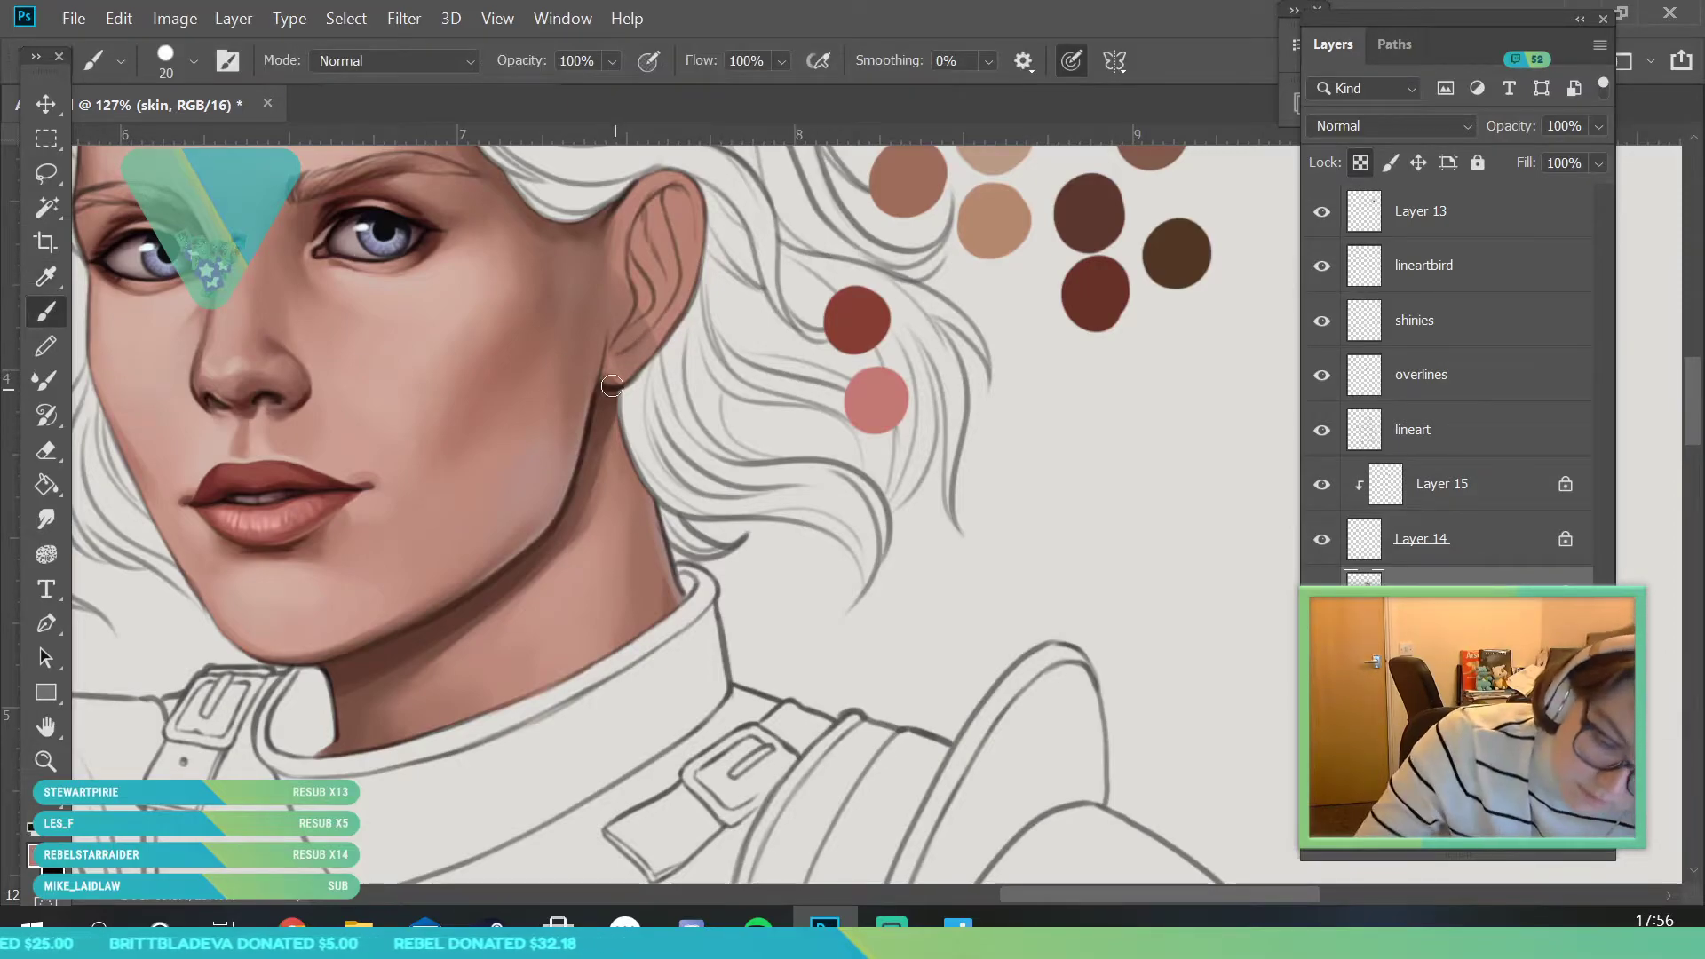
- Sample a dark tone below the earlobe and shade the outer edge of the neck from the ear downwards
left_click(45, 761)
left_click_drag(524, 698, 483, 722)
scroll(484, 720, "up", 10)
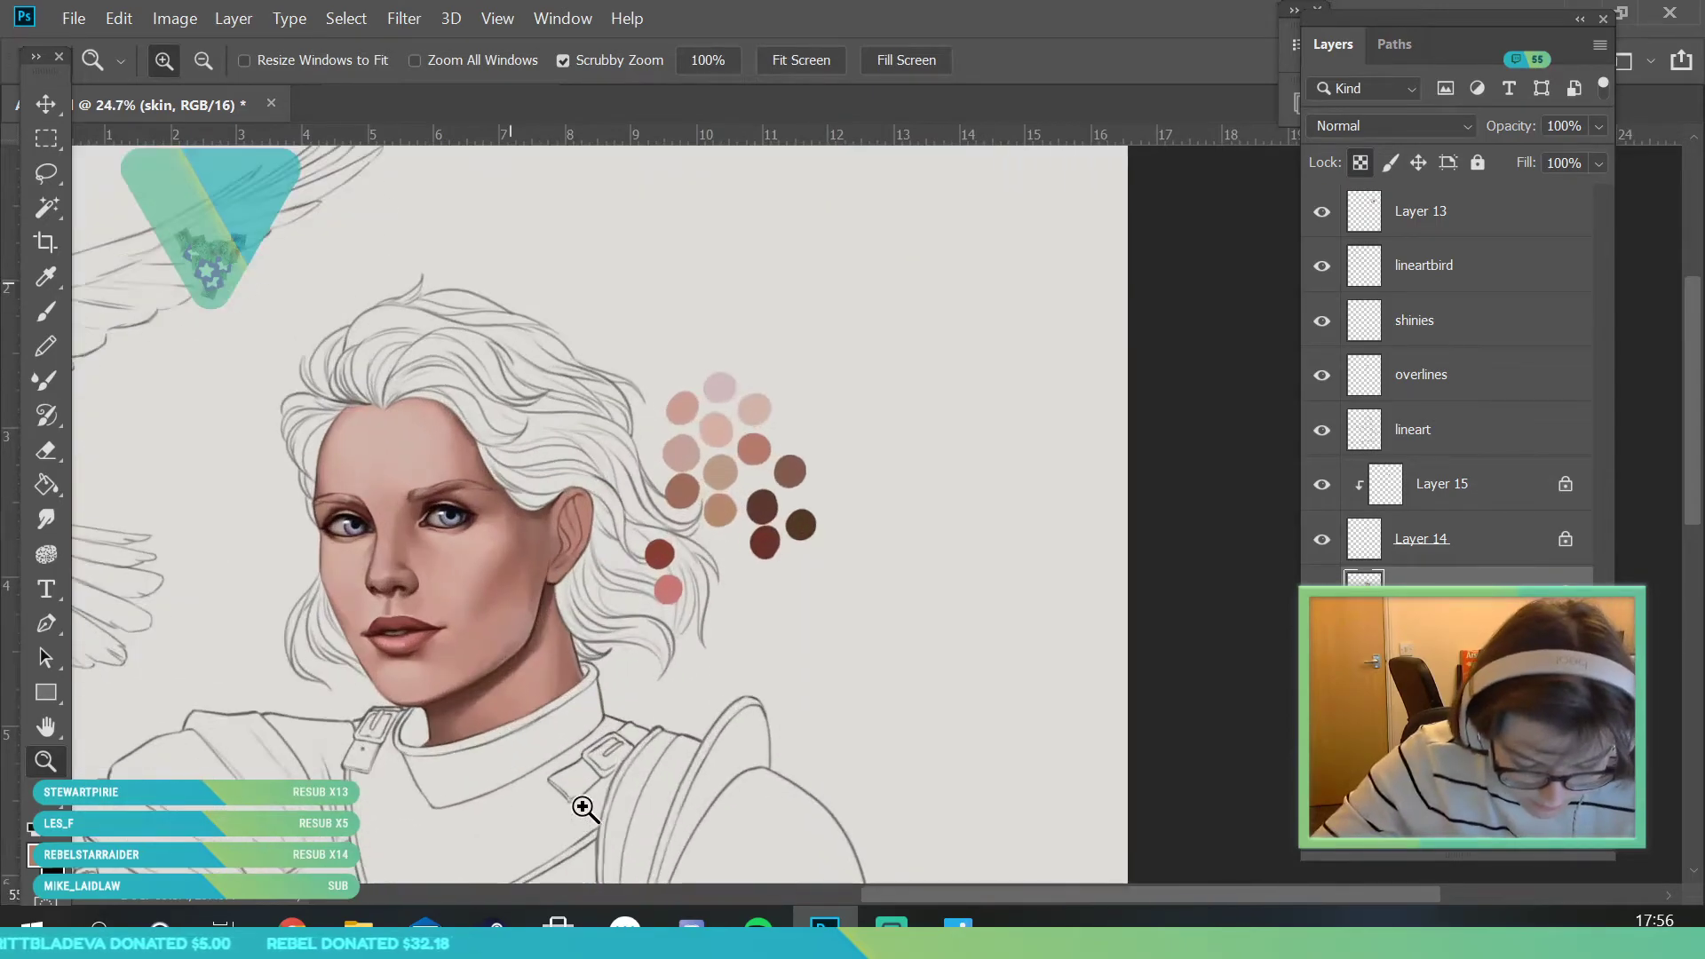
key("i")
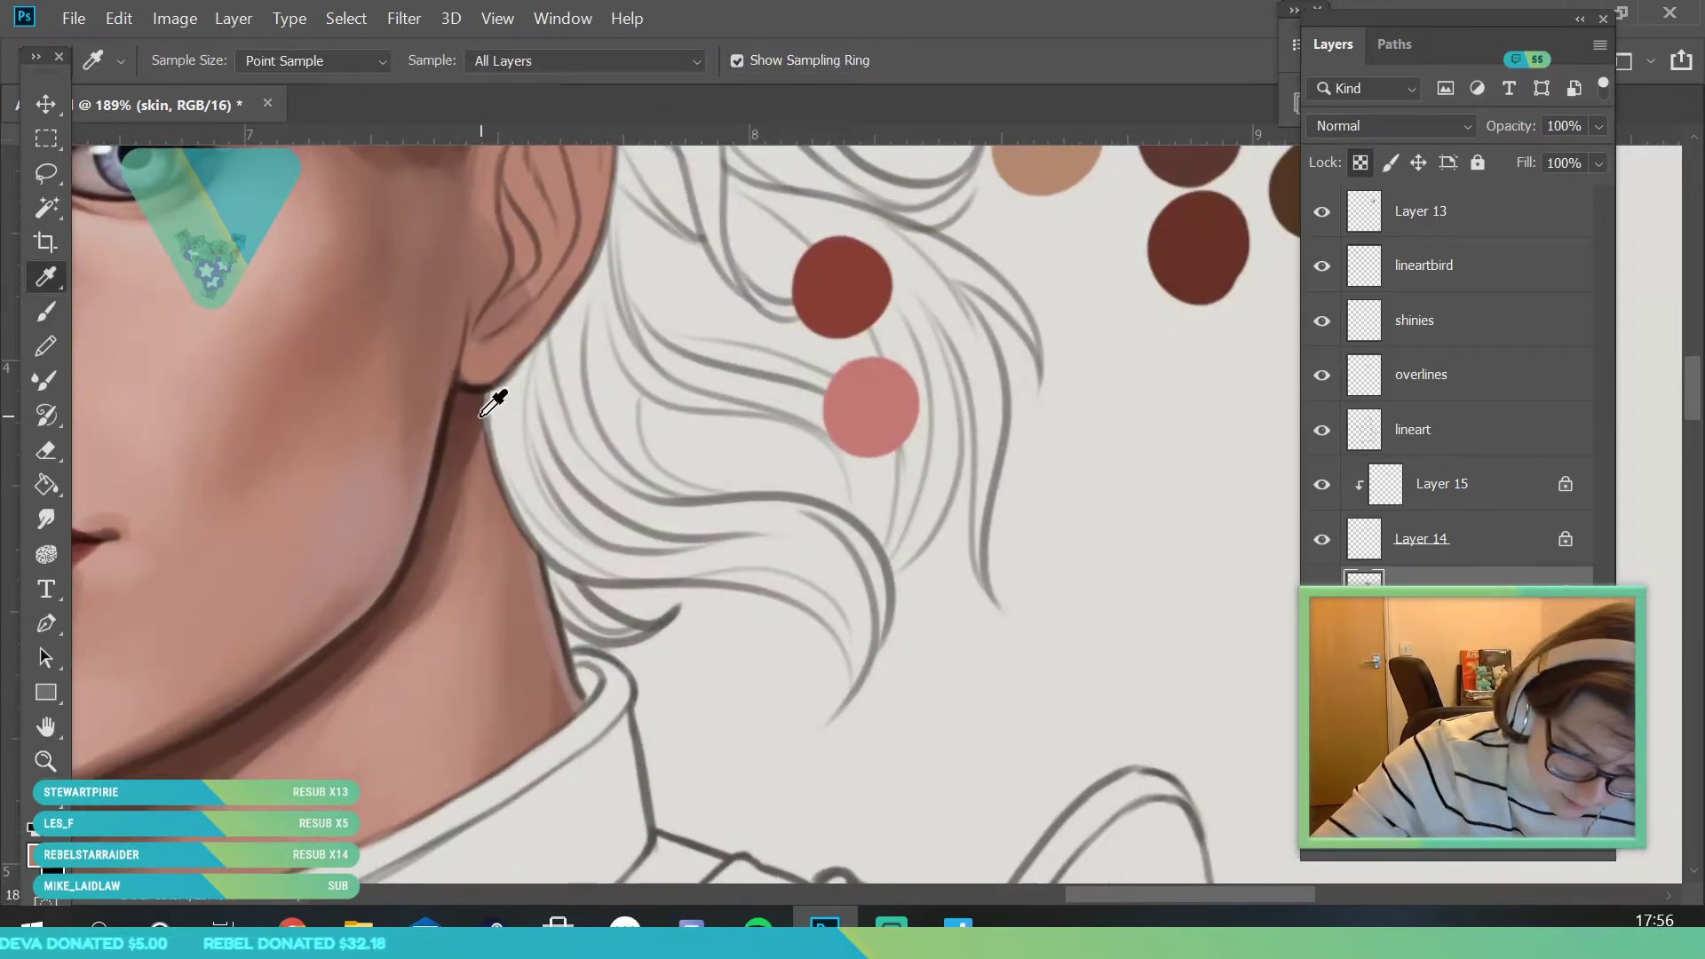
left_click(46, 312)
left_click_drag(490, 436, 521, 506)
left_click_drag(483, 405, 533, 541)
left_click_drag(476, 453, 544, 558)
- Touch up the front base of the neck above the collar with sampled skin and neck-shadow tones
key("z")
scroll(579, 795, "down", 10)
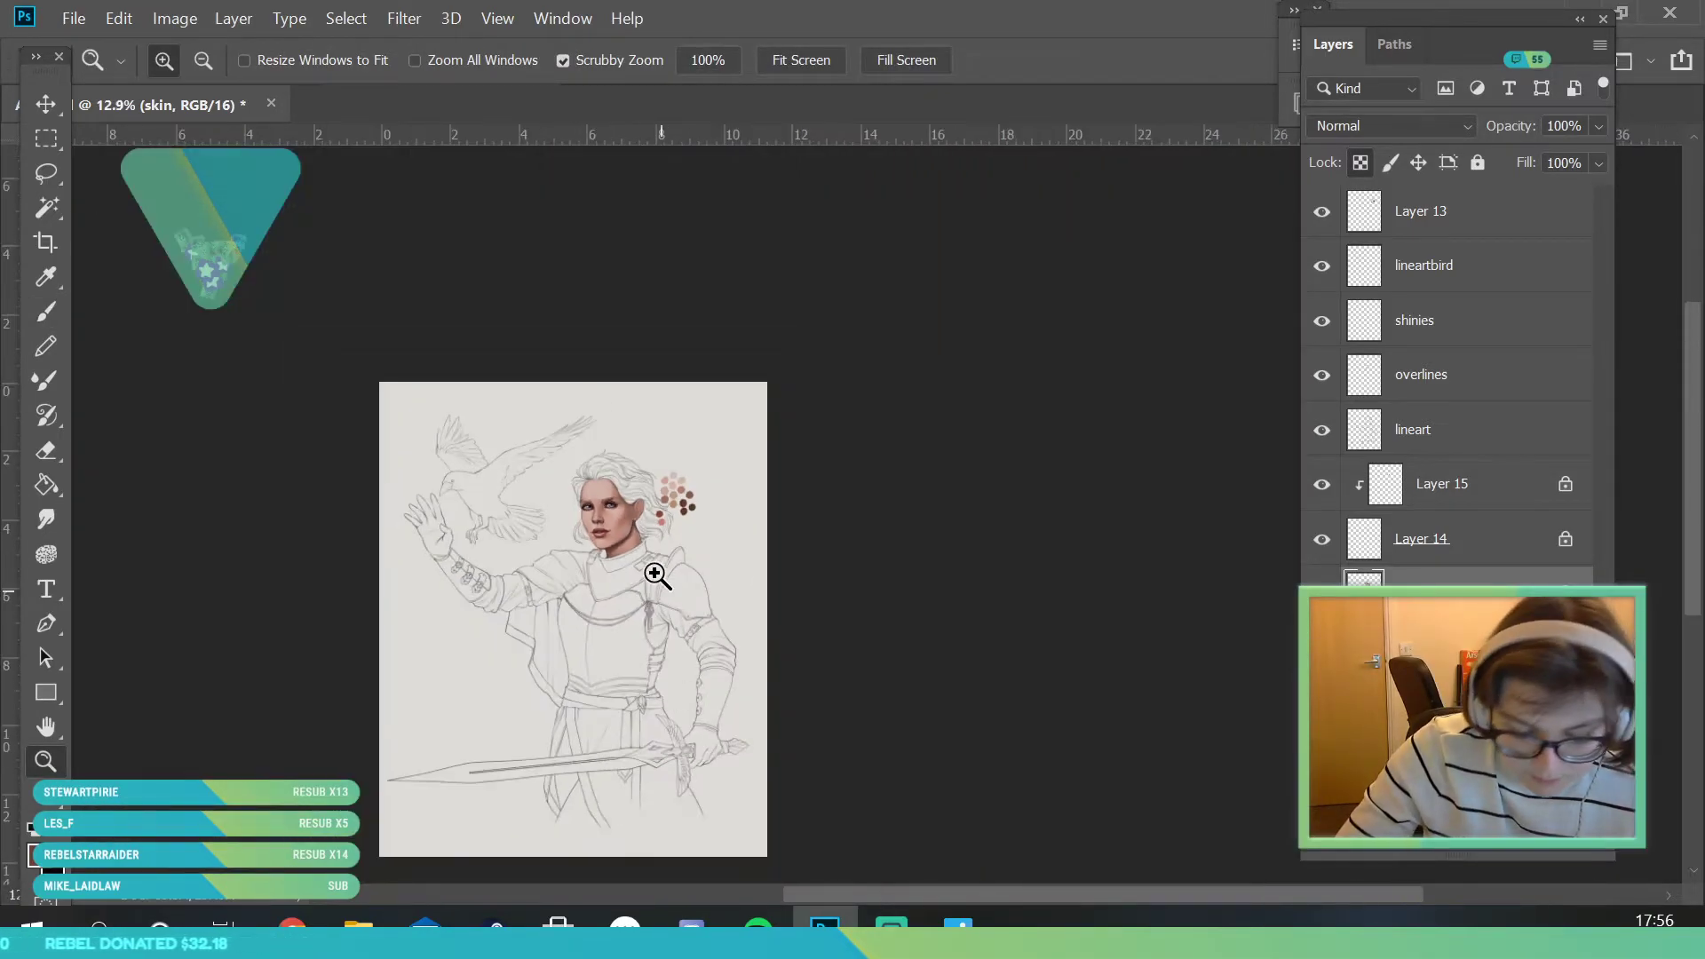
left_click_drag(657, 576, 736, 821)
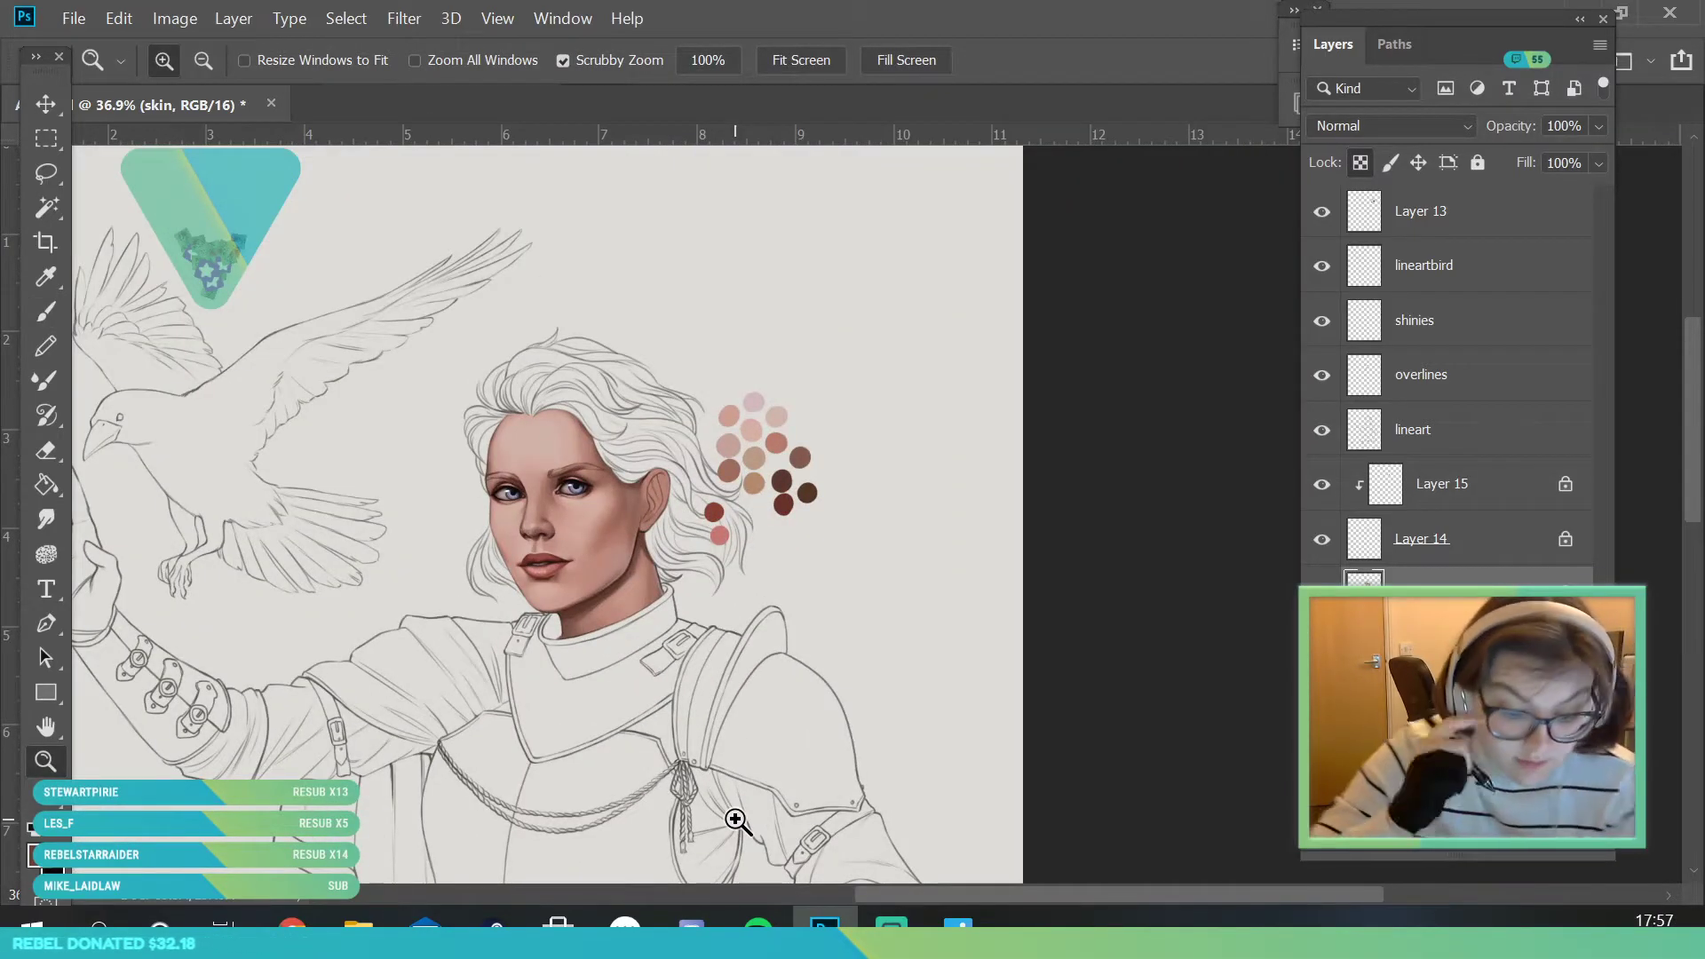
left_click_drag(613, 595, 693, 826)
key("i")
left_click(296, 464)
key("b")
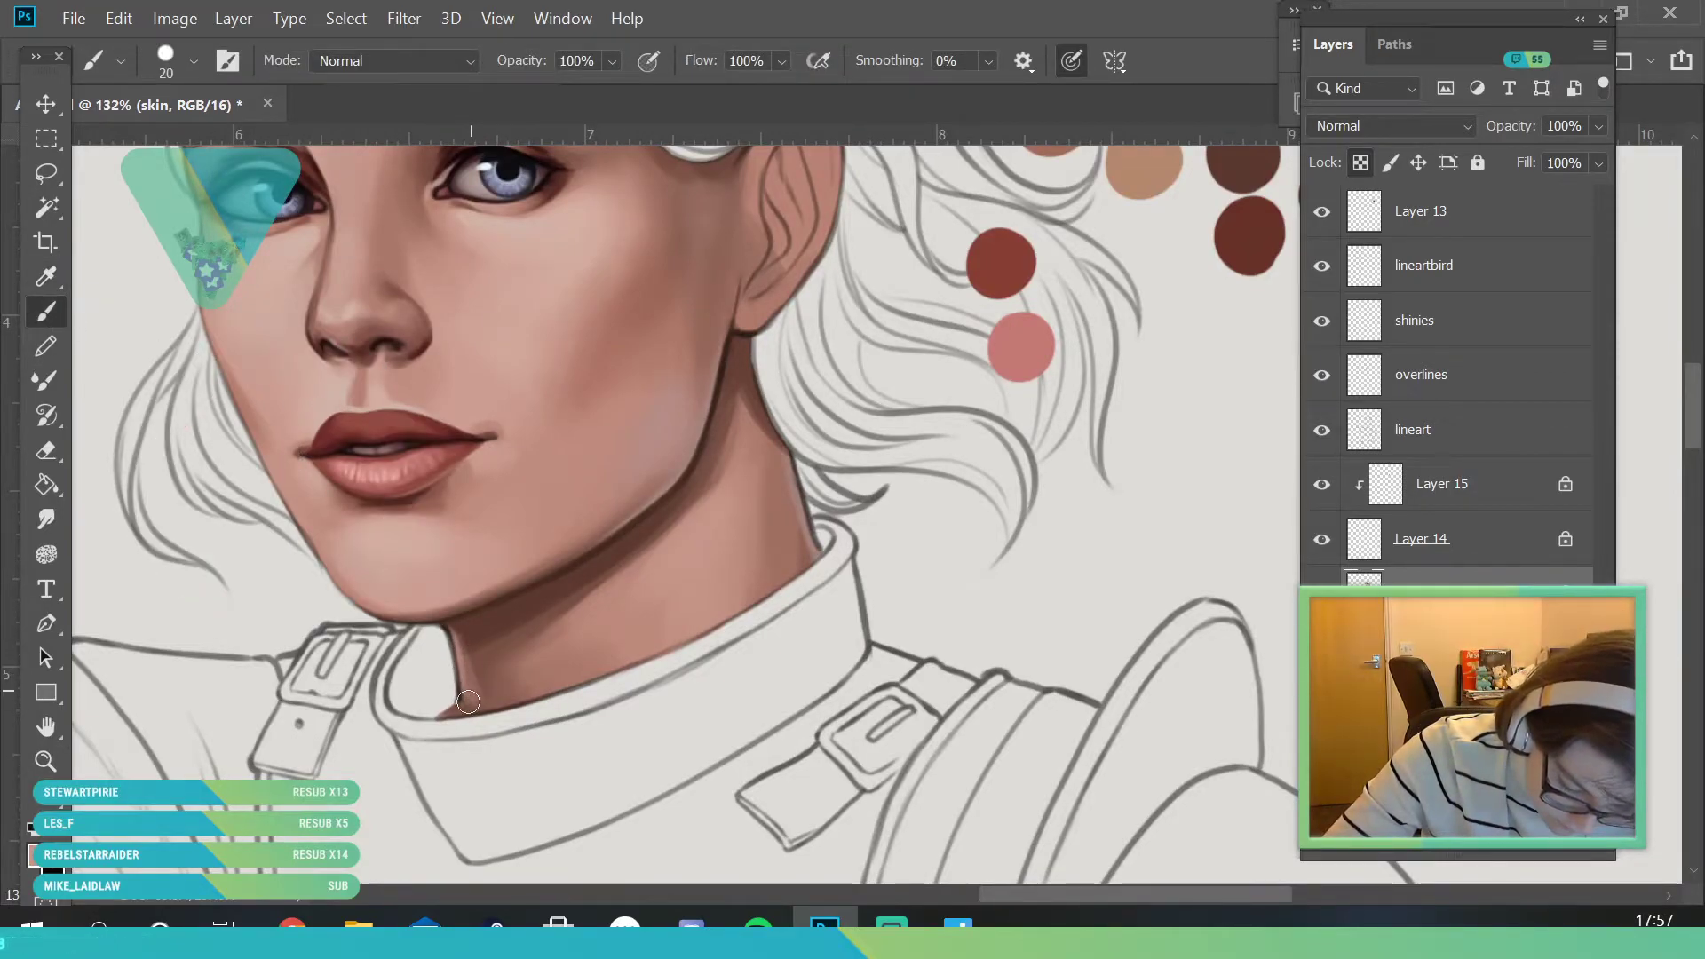
left_click(50, 276)
left_click(493, 680)
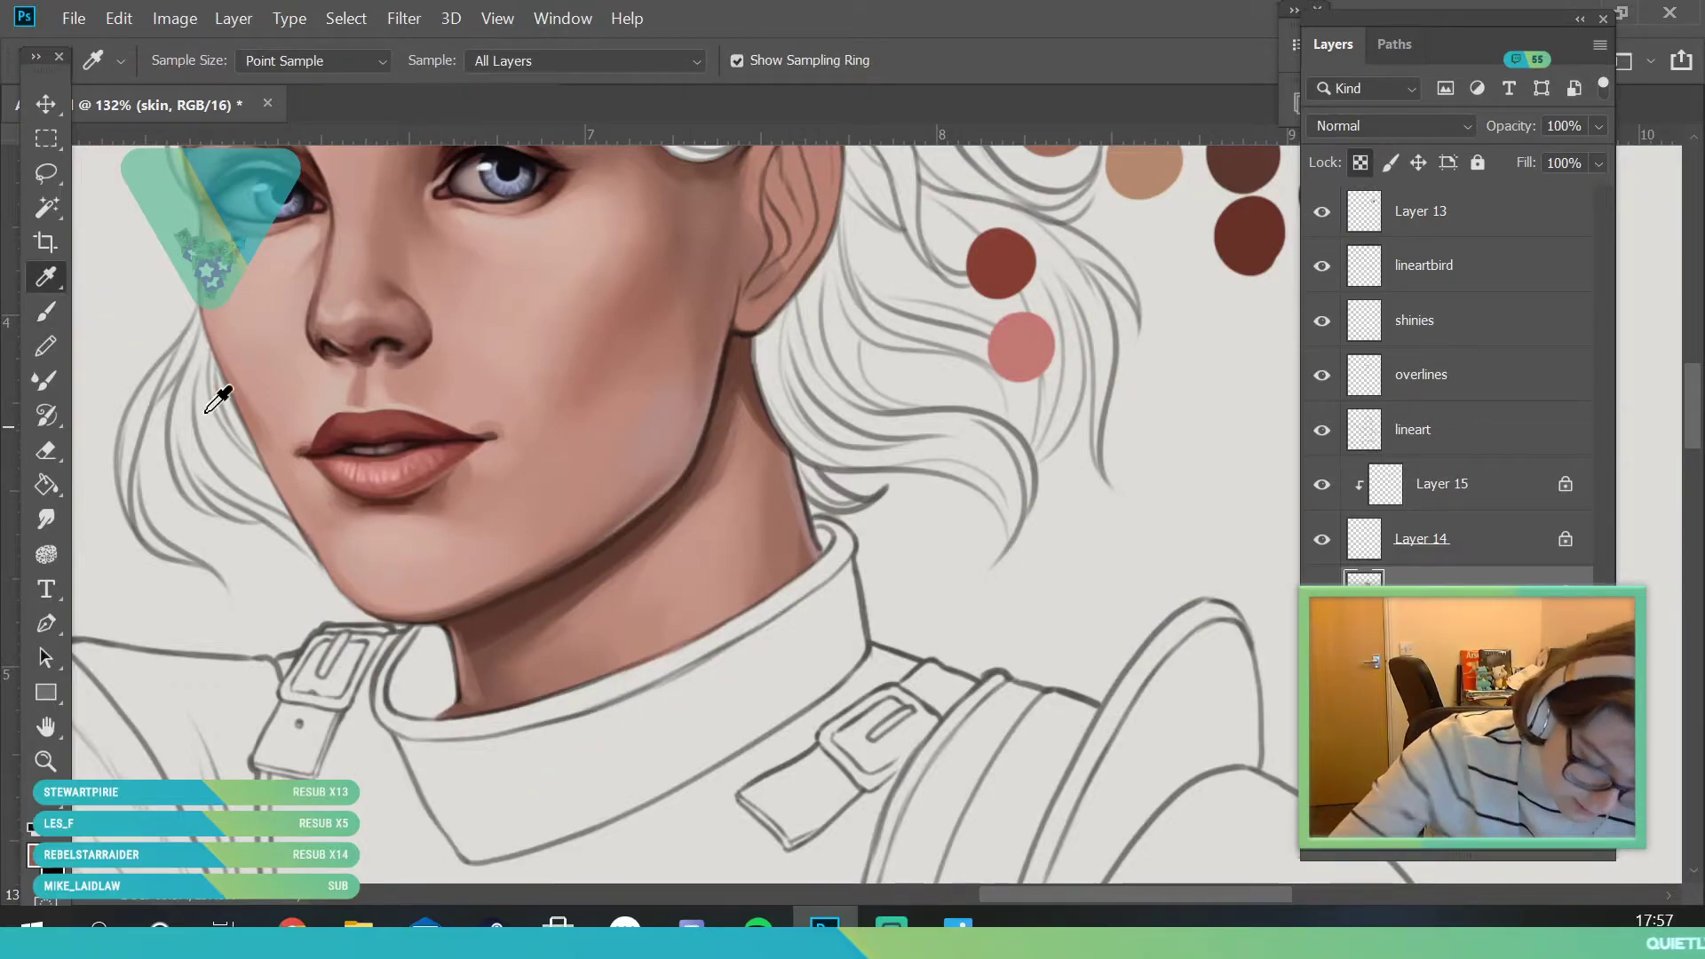
key("b")
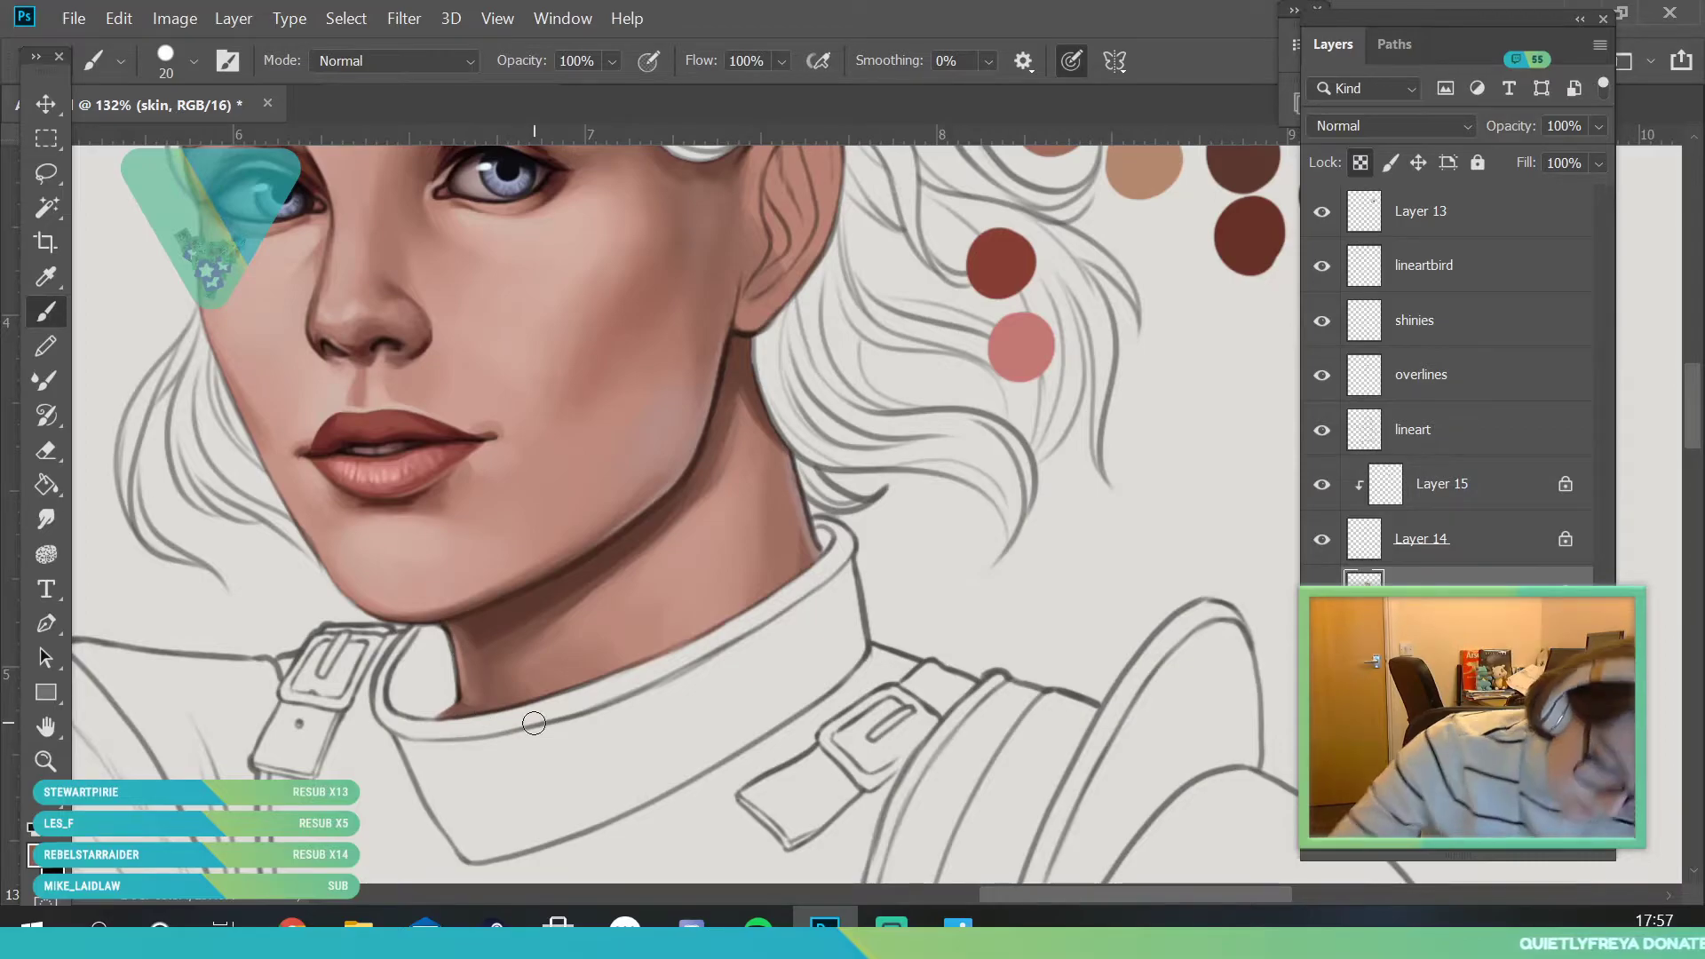
- Sample a dark tone beside the inner eye corner and paint the ear opening with a 10 px brush
left_click(45, 762)
left_click_drag(498, 787, 391, 787)
left_click_drag(523, 611, 523, 611)
scroll(523, 611, "up", 5)
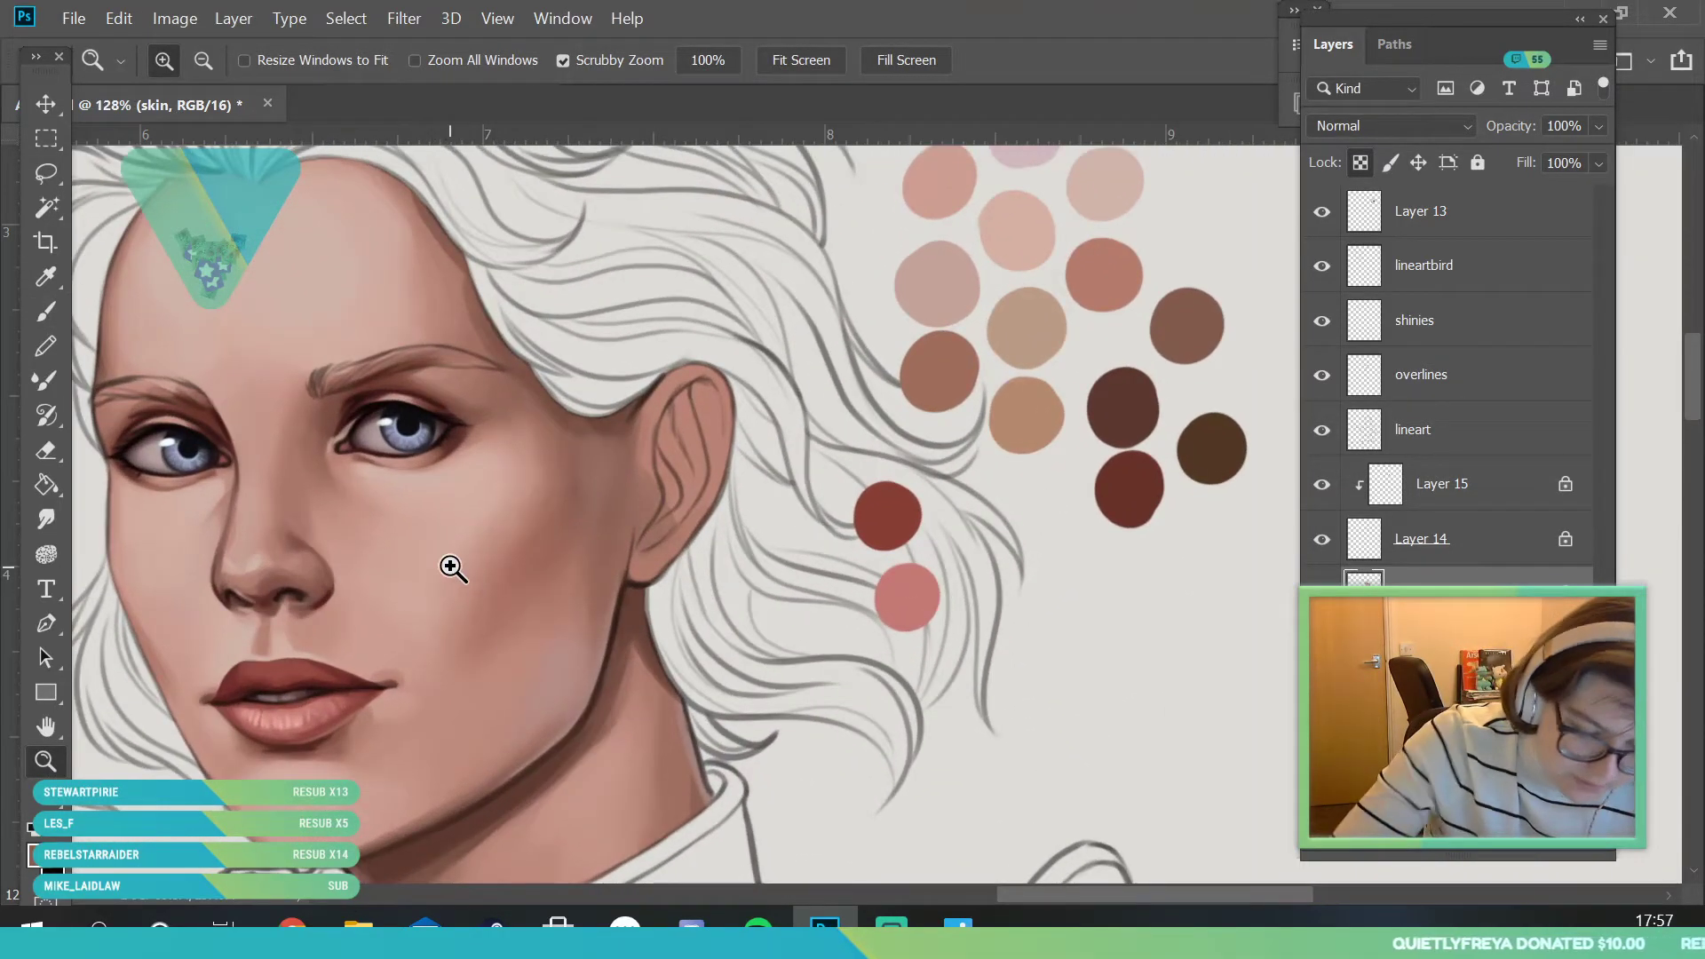
left_click(47, 276)
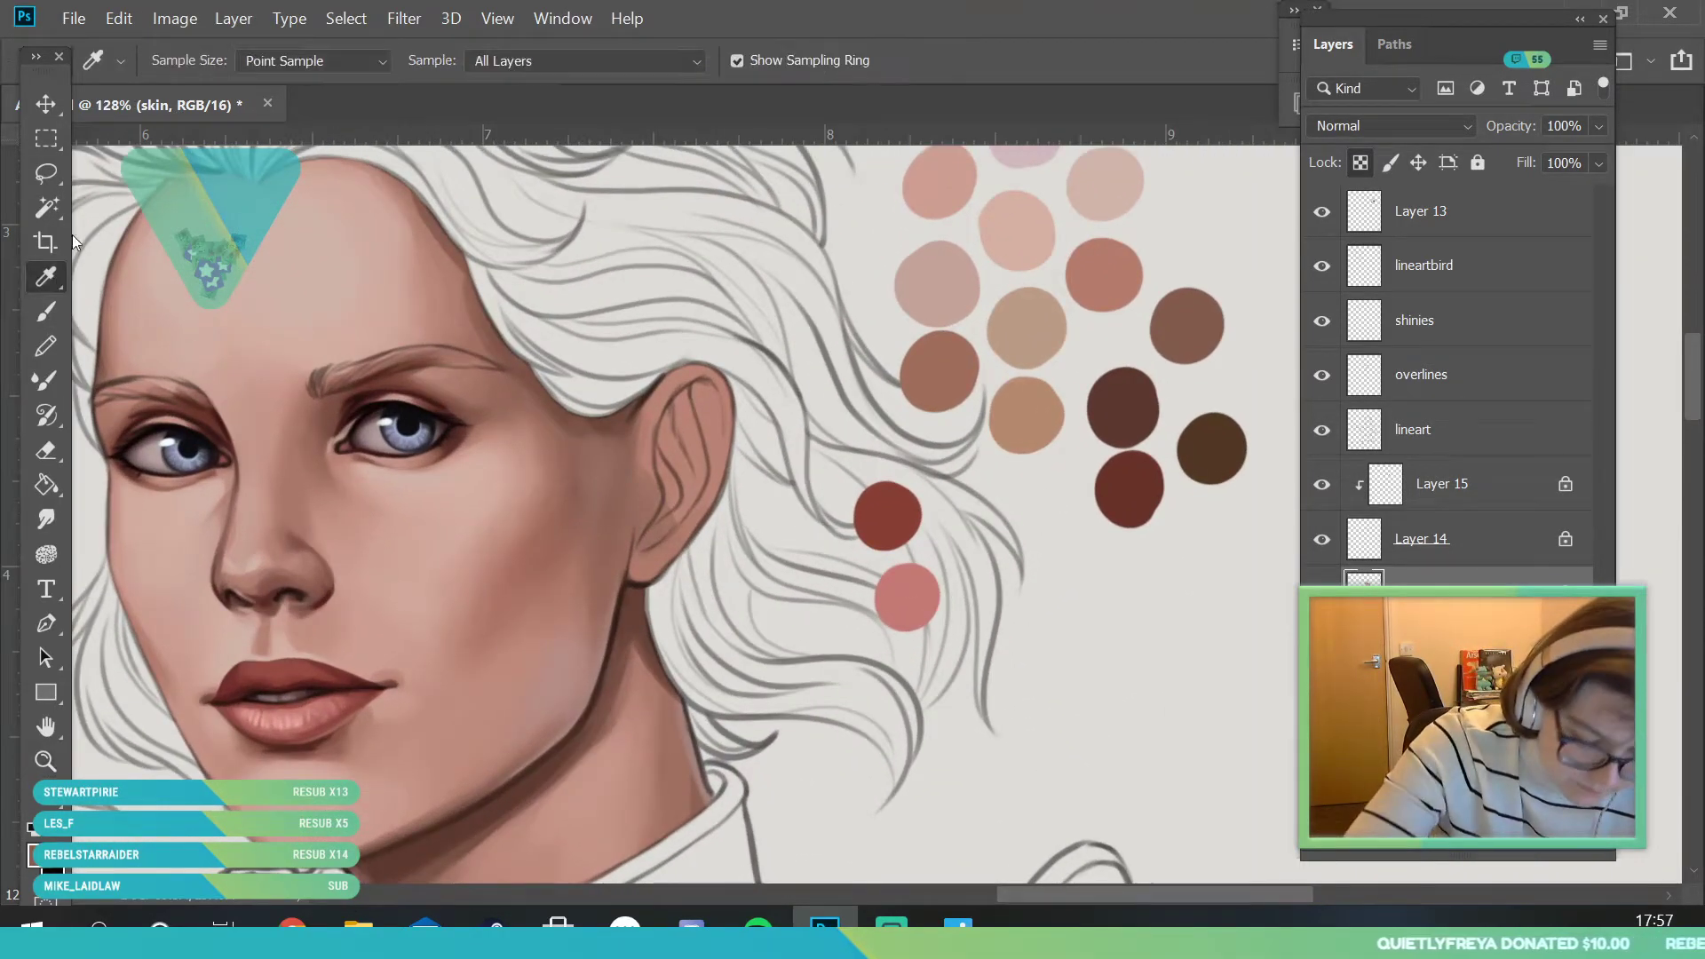
left_click(231, 422)
key("b")
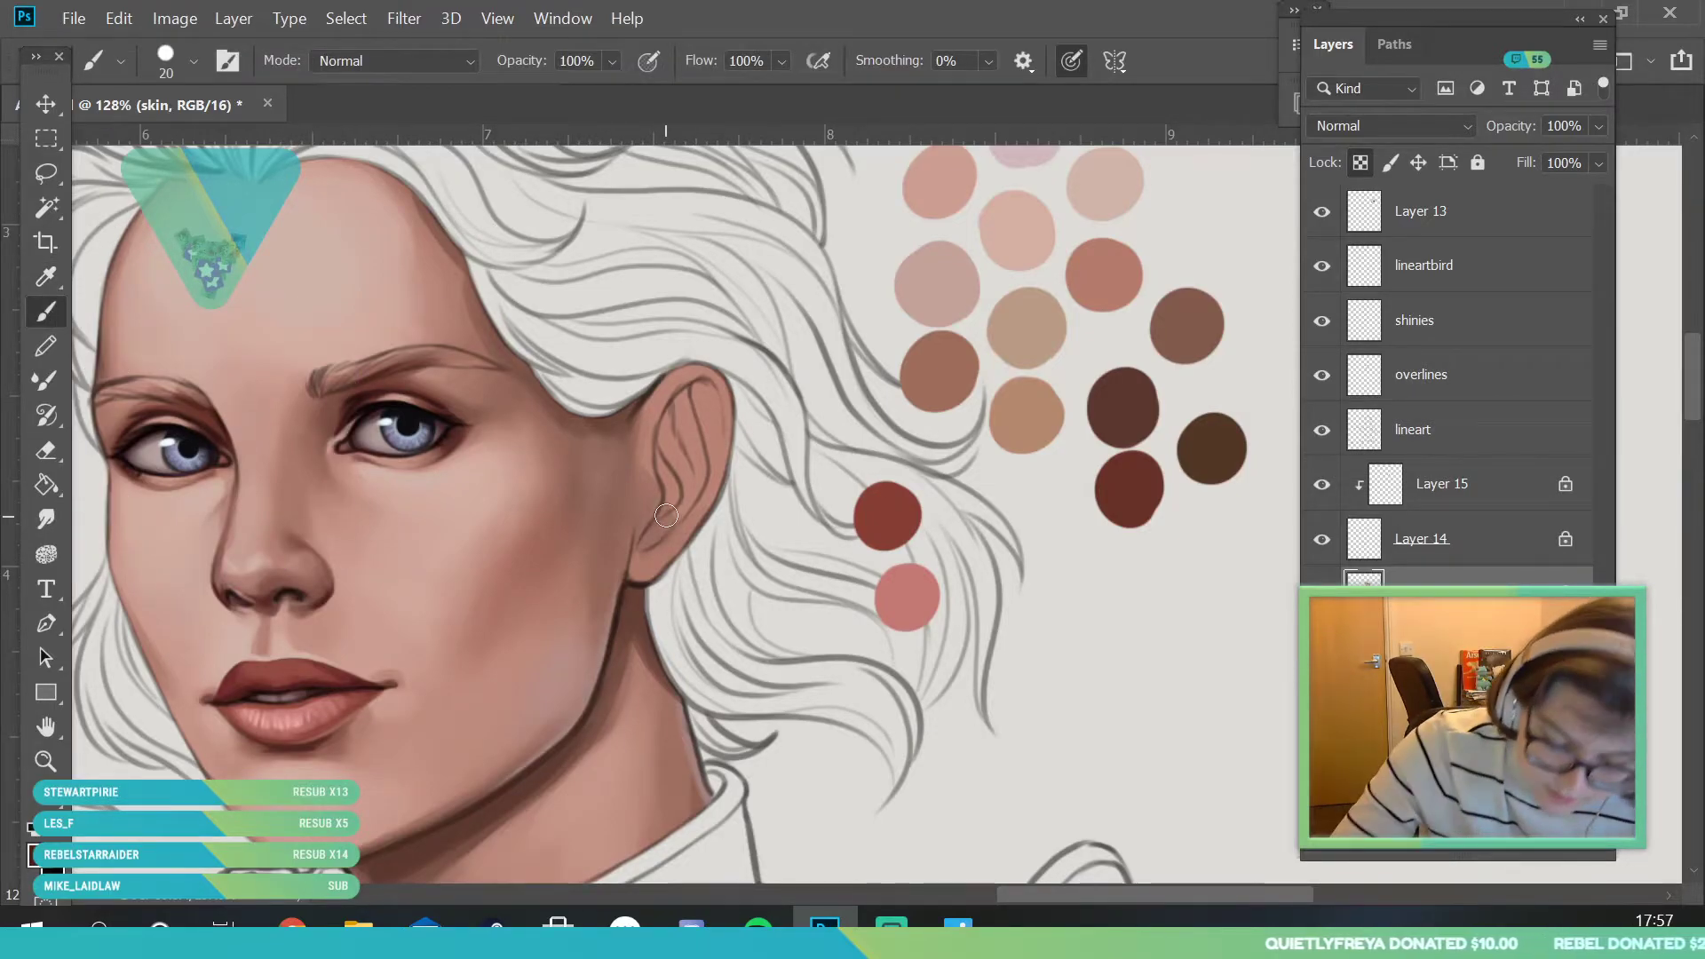
left_click(46, 761)
left_click(734, 507)
key("b")
left_click(192, 61)
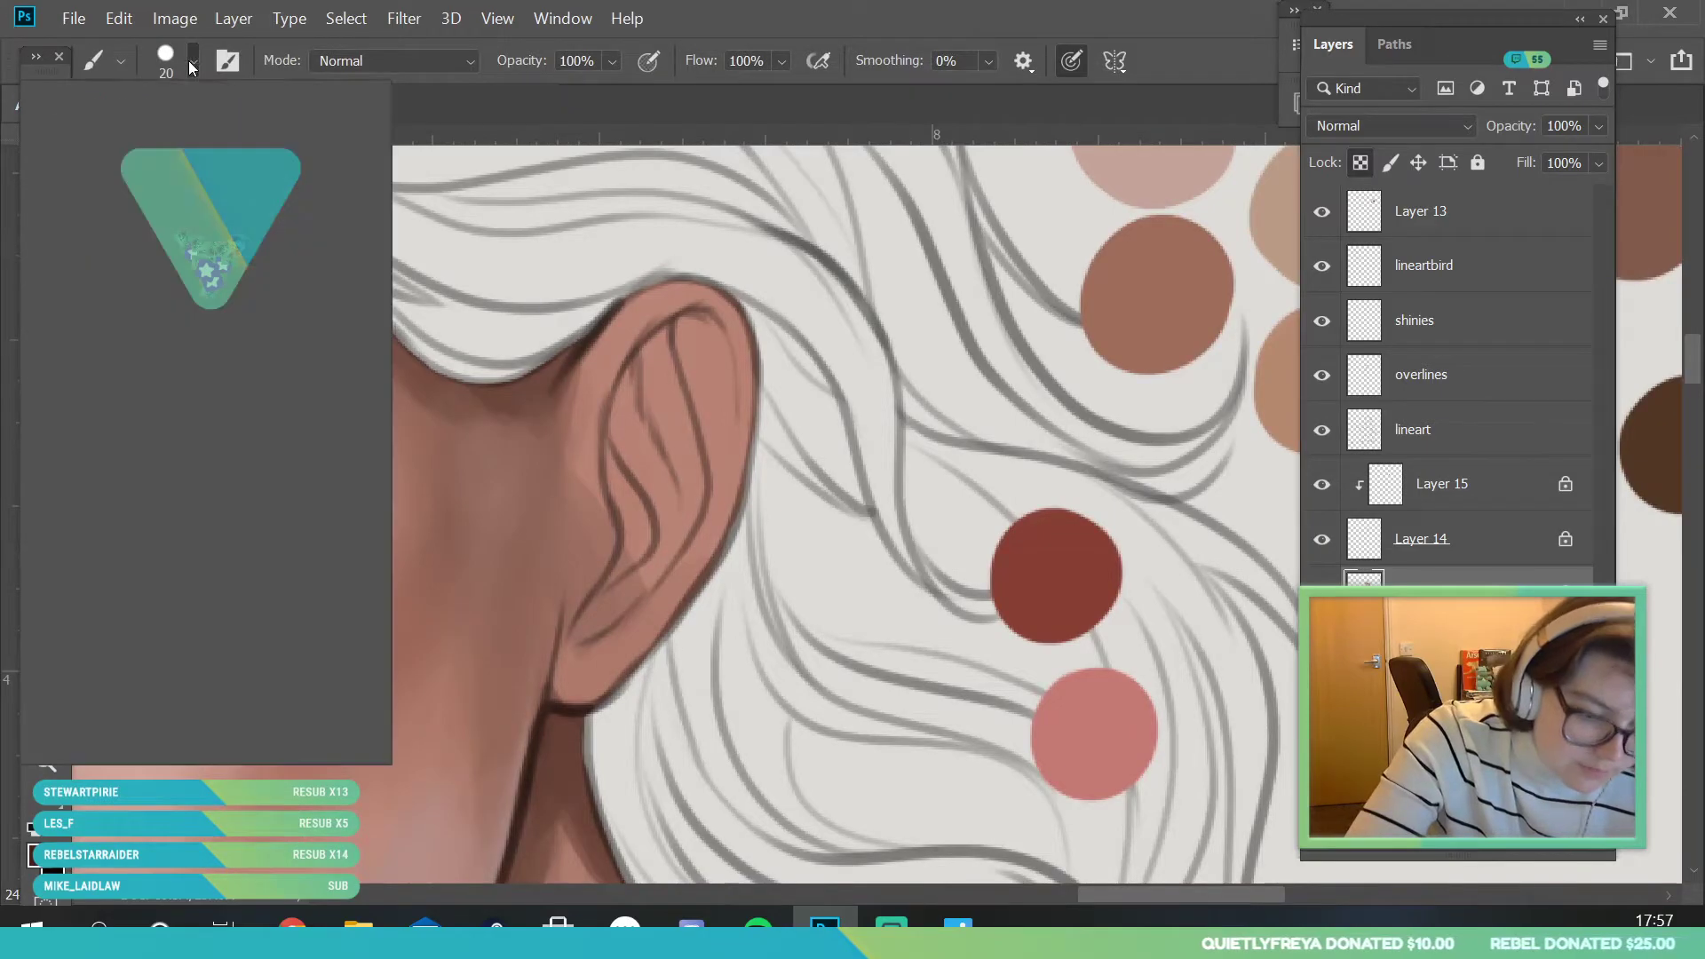
left_click(602, 594)
mouse_move(573, 636)
left_mouse_down()
mouse_move(639, 542)
mouse_move(607, 418)
mouse_move(642, 547)
left_mouse_up()
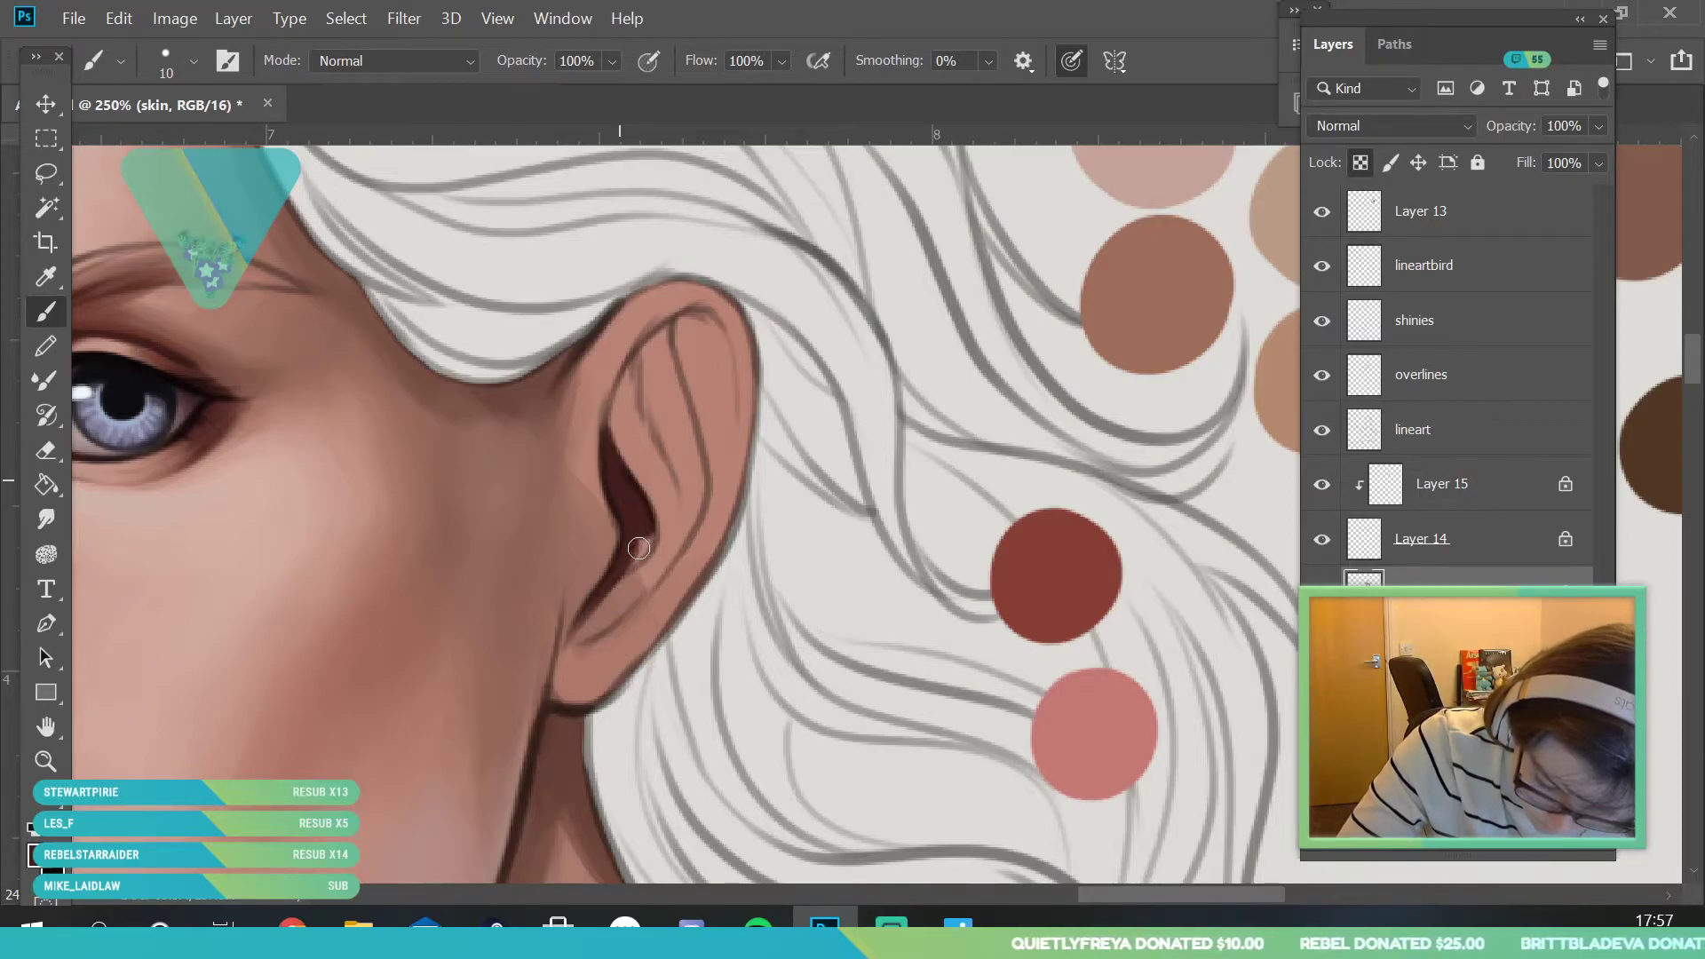
- Pick up the shadow tone below the earlobe and darken the crease where the cheek meets the ear
key("i")
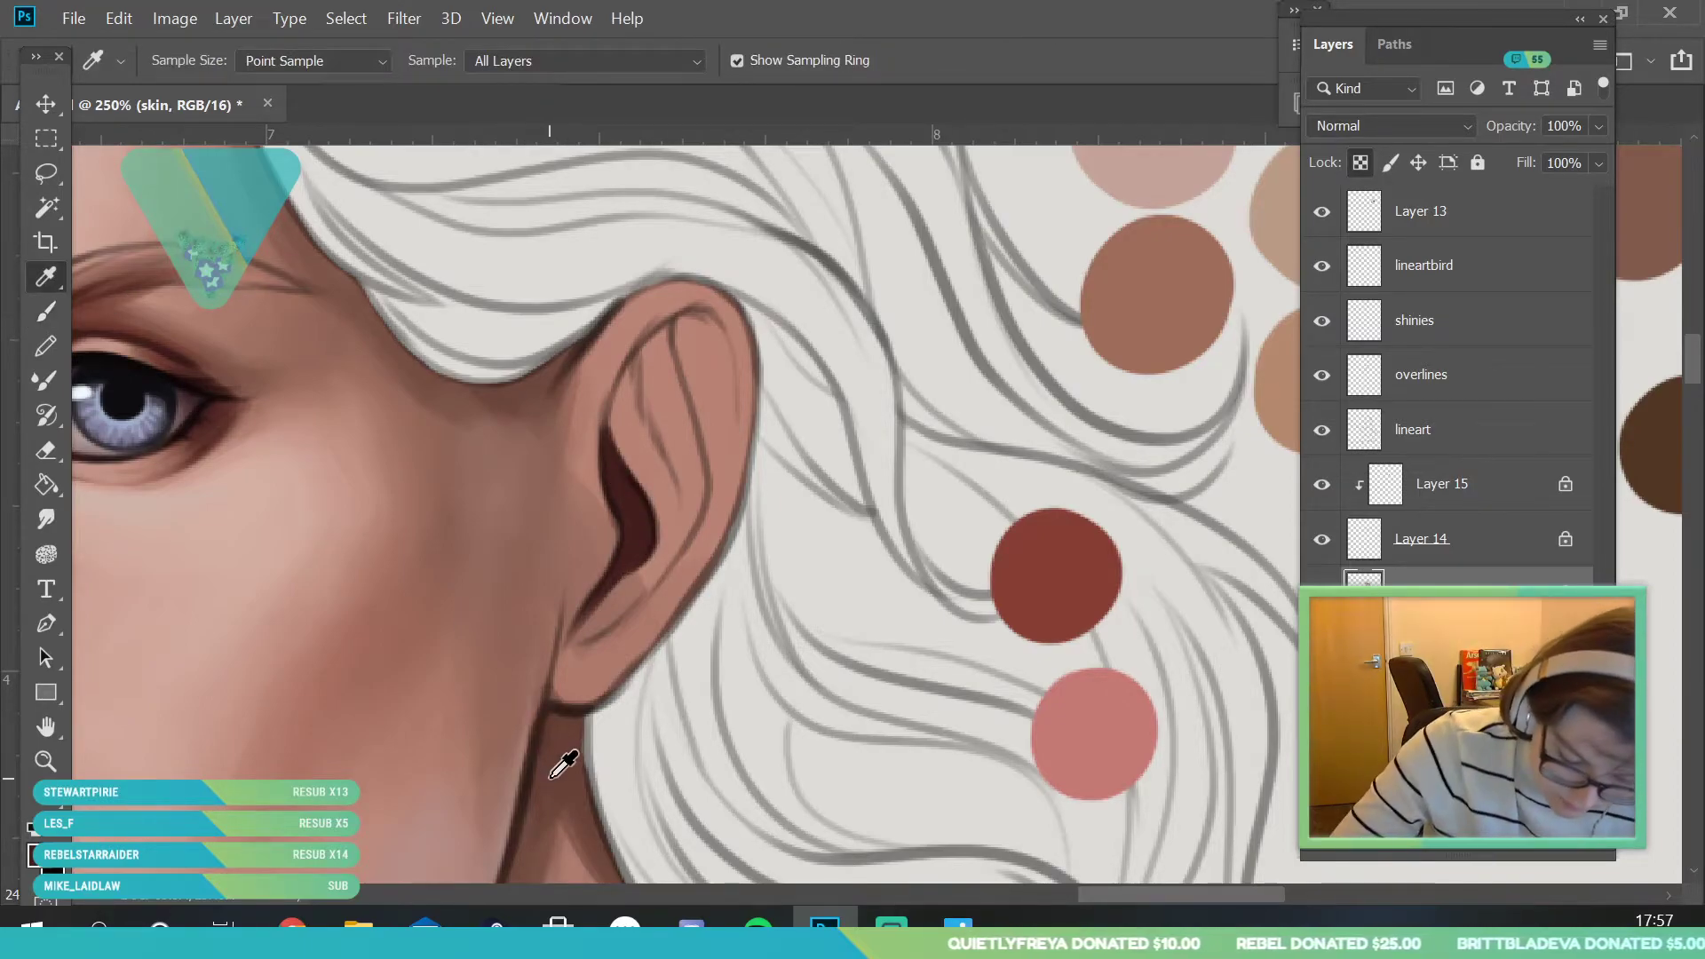
key("b")
left_click_drag(558, 613, 540, 722)
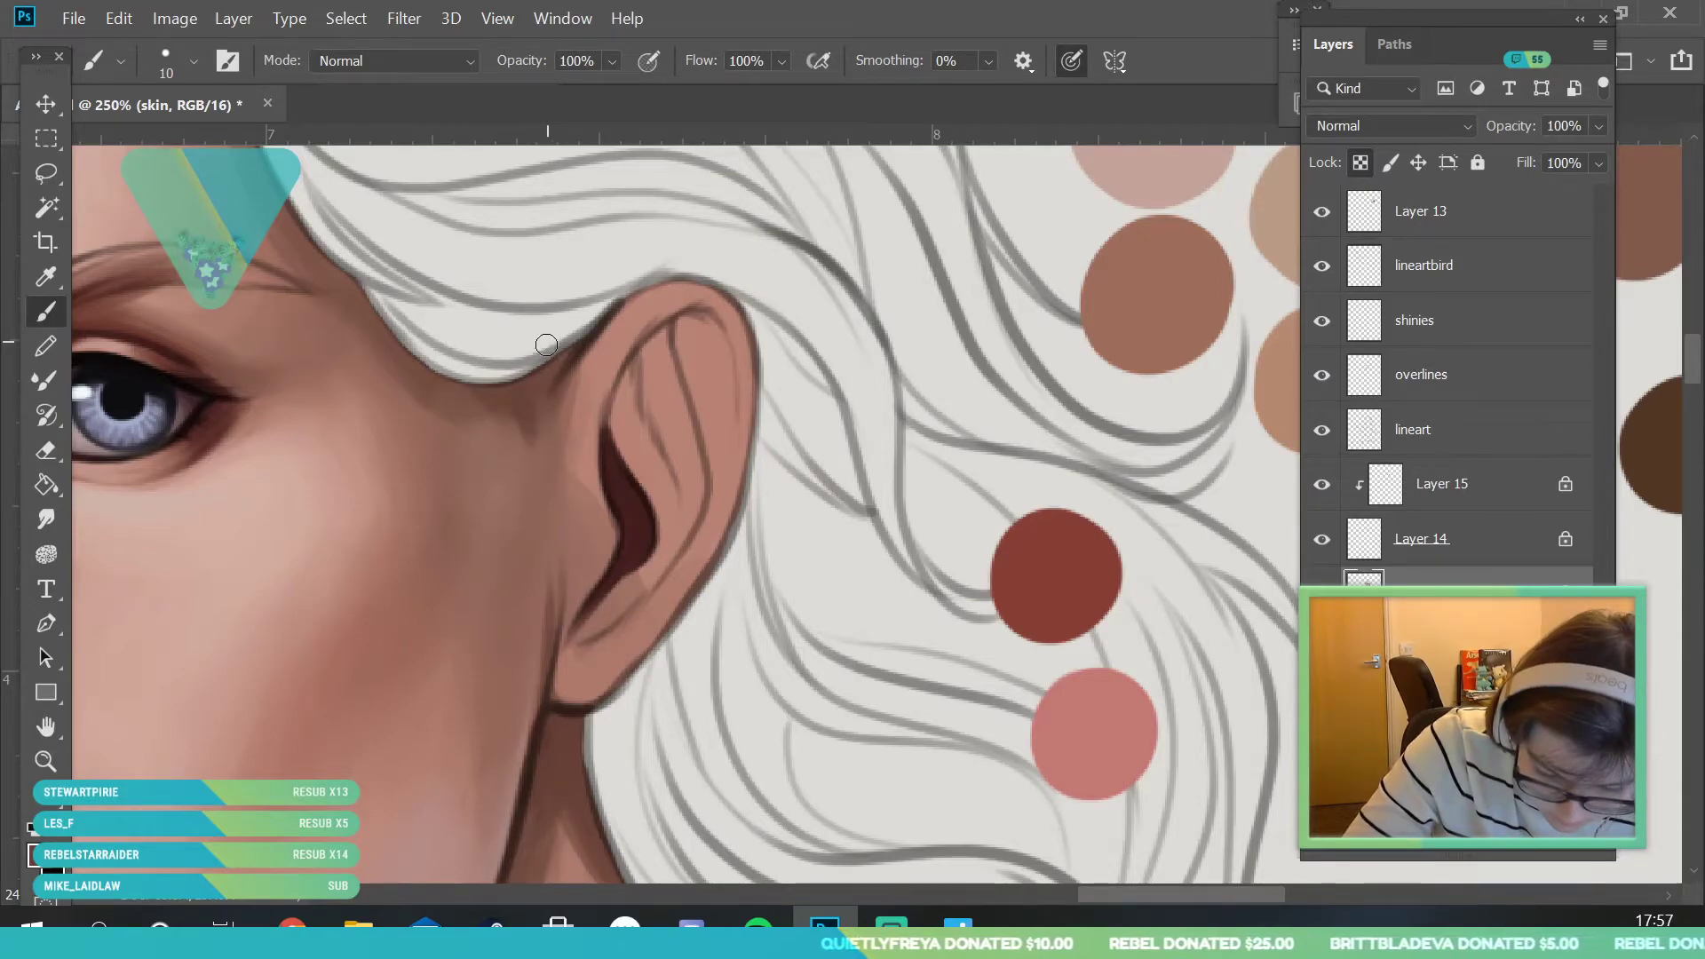
- Sample the skin tone in front of the upper ear and blend the adjoining shadow with a 48 px brush
key("c")
key("i")
left_click(530, 429)
key("b")
left_click(193, 58)
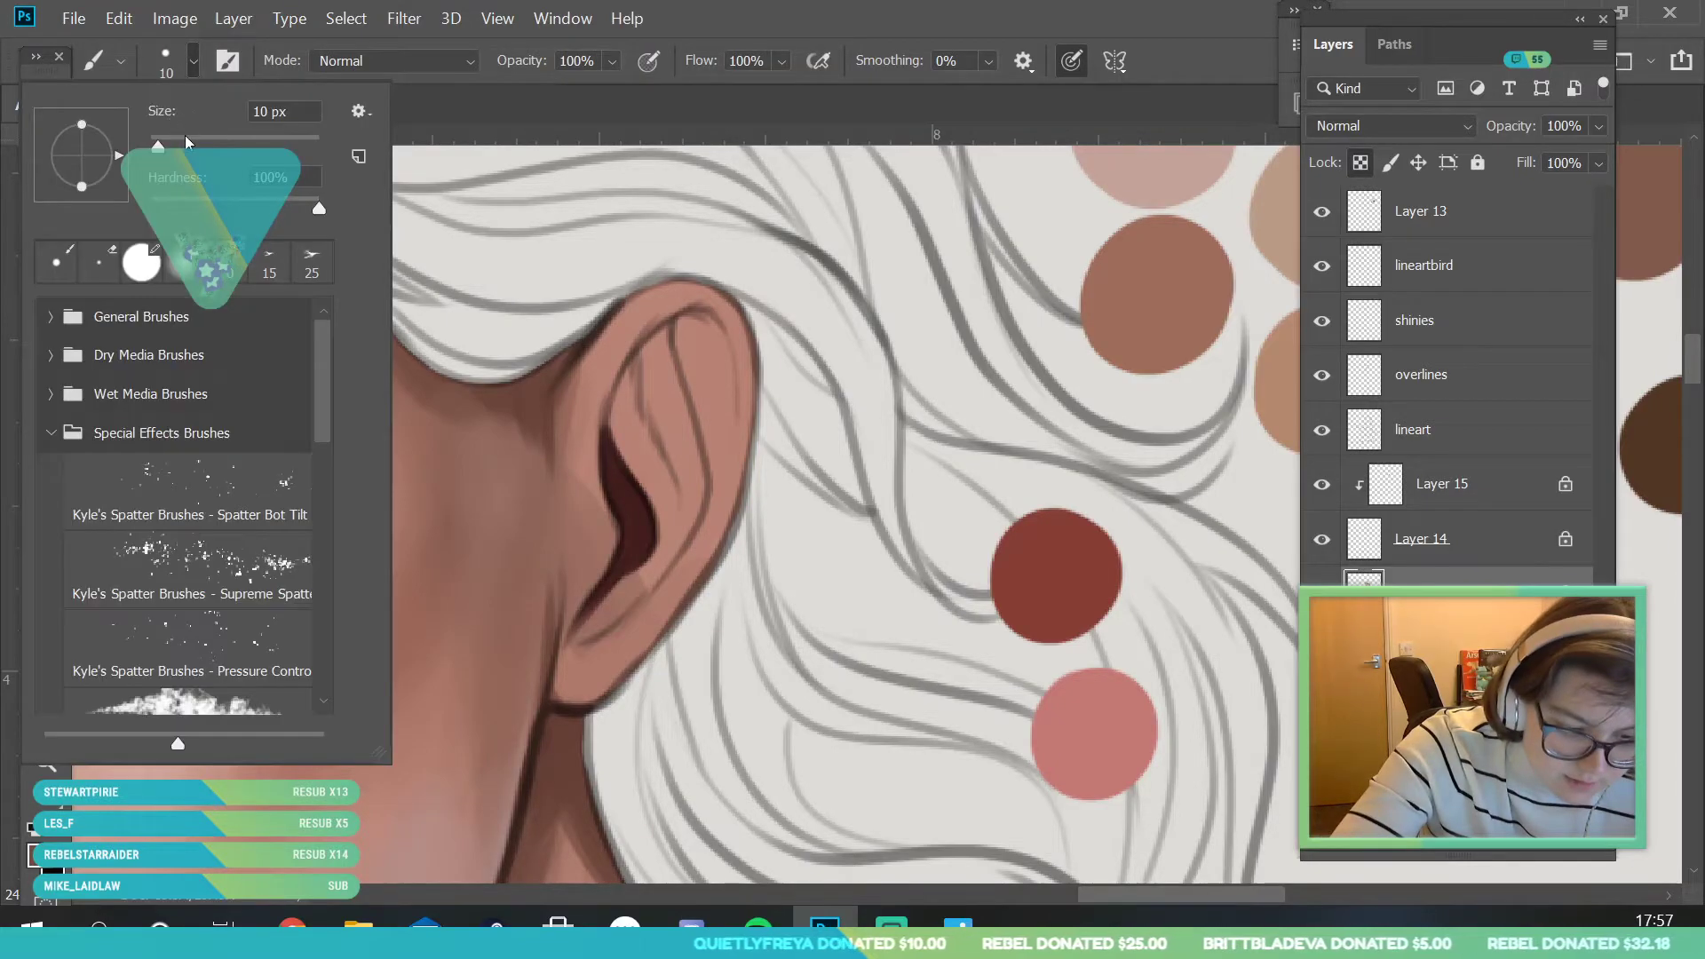
type("48")
key("Return")
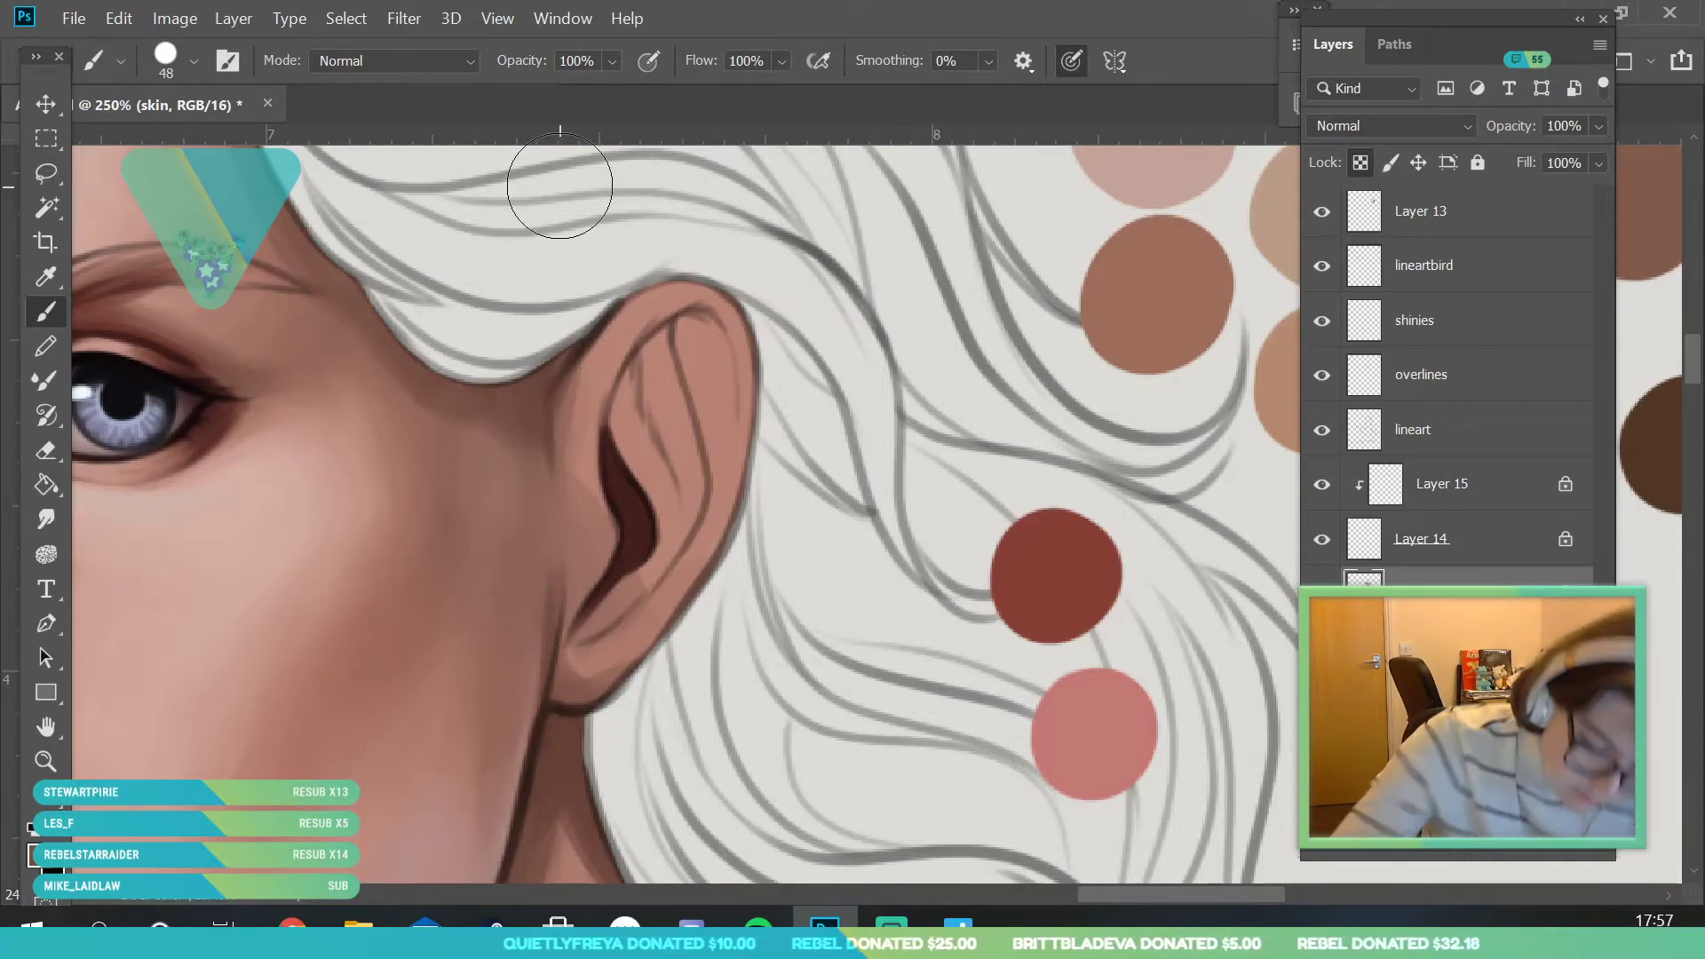
- Shade the ear's front edge and lower fold with an 18 px brush, using a tone from beside the eye
left_click(46, 276)
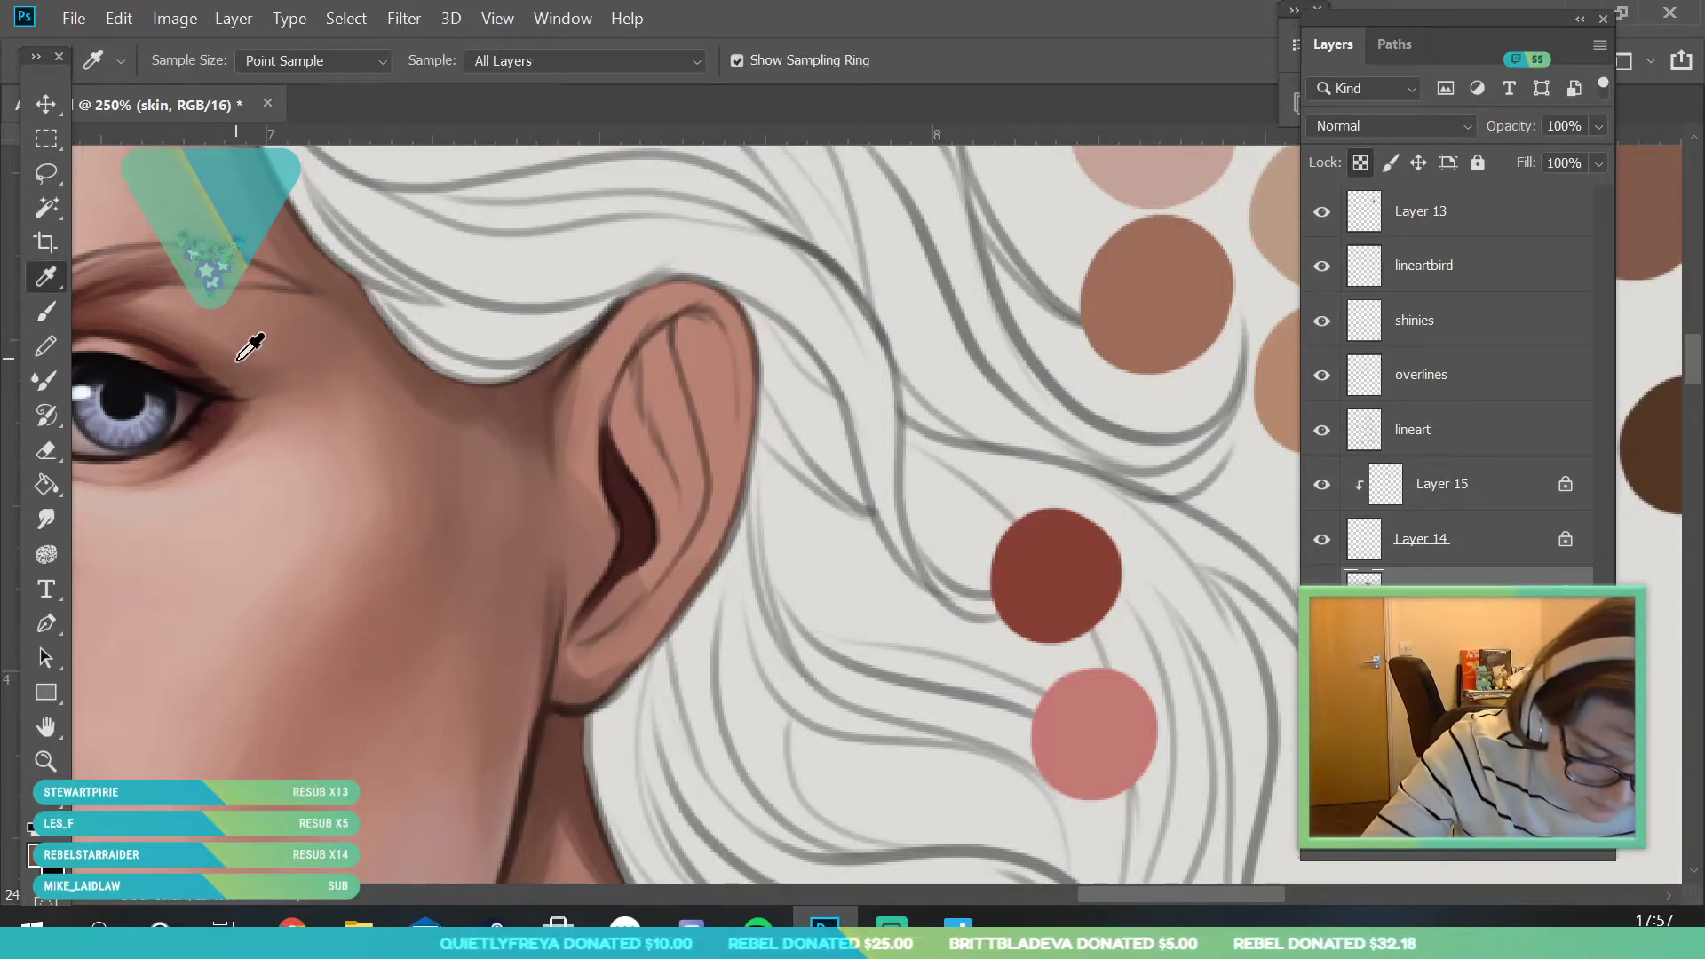
key("b")
left_click(165, 60)
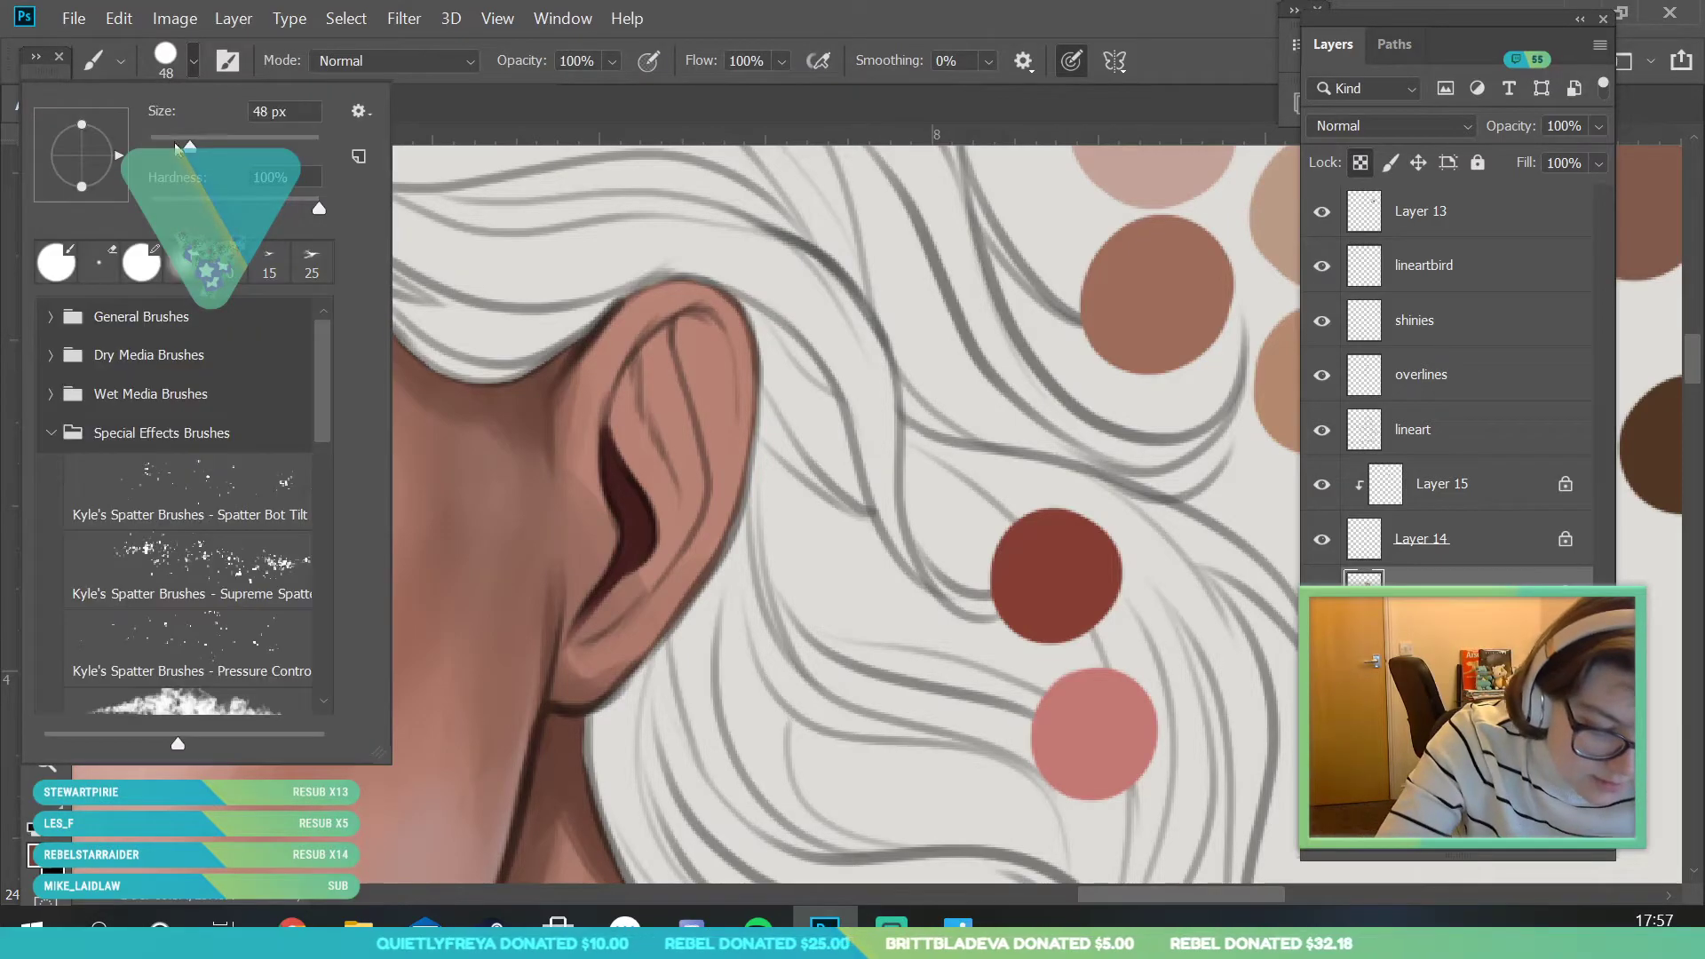
left_click(424, 210)
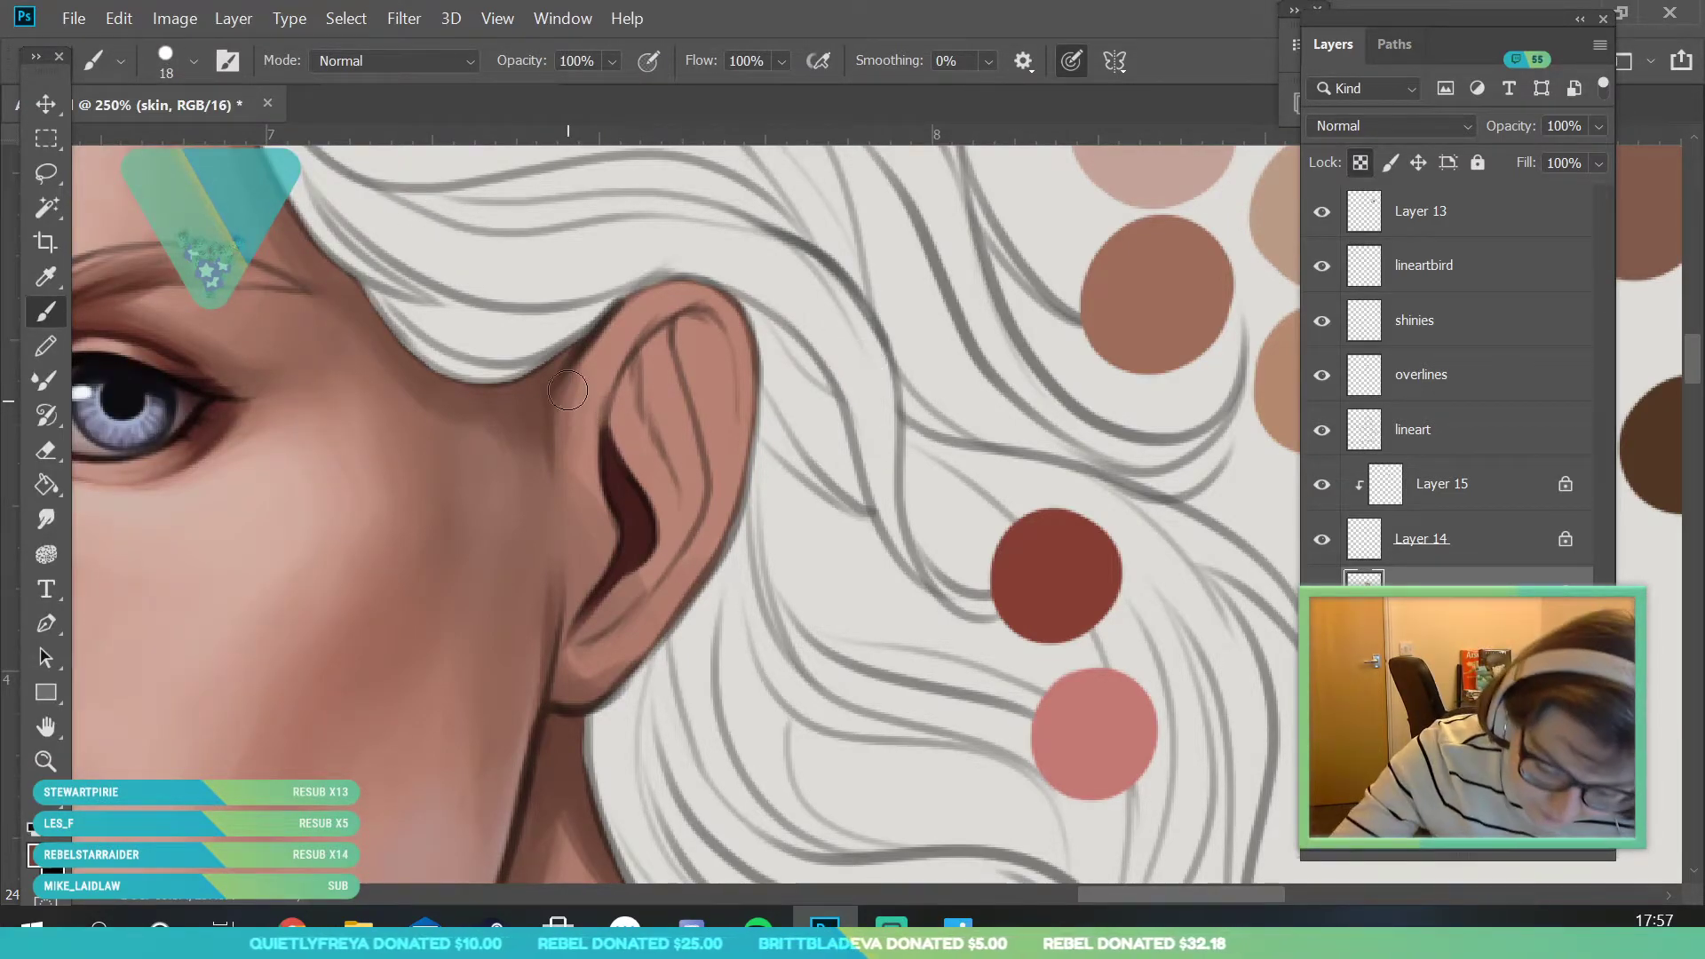
mouse_move(566, 609)
left_mouse_down()
mouse_move(622, 620)
mouse_move(588, 661)
mouse_move(655, 599)
left_mouse_up()
- Shade the inner folds and outer rim of the upper ear with a 14 px brush
left_click(193, 64)
left_click(161, 138)
mouse_move(666, 329)
left_mouse_down()
mouse_move(624, 427)
mouse_move(629, 484)
mouse_move(643, 410)
mouse_move(680, 503)
mouse_move(716, 330)
mouse_move(730, 487)
left_mouse_up()
- Sample the tone at the bottom of the ear opening and refine the shading of the inner ear folds
left_click(46, 761)
left_click_drag(467, 504, 391, 784)
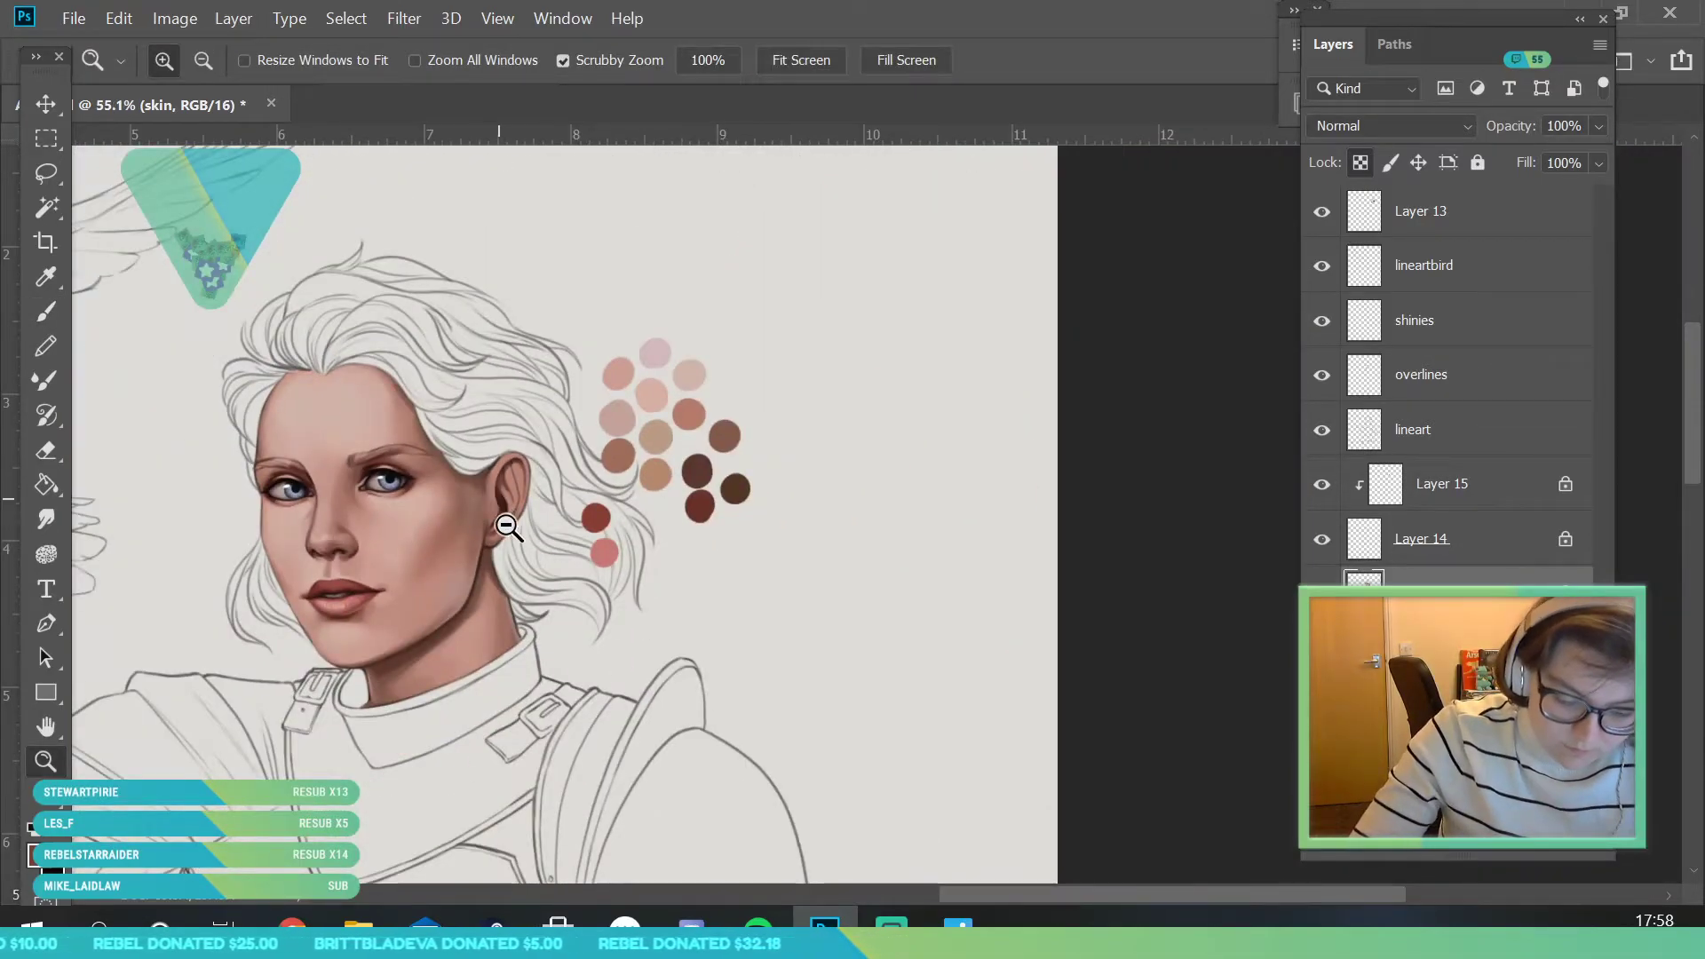
scroll(495, 494, "up", 4)
key("b")
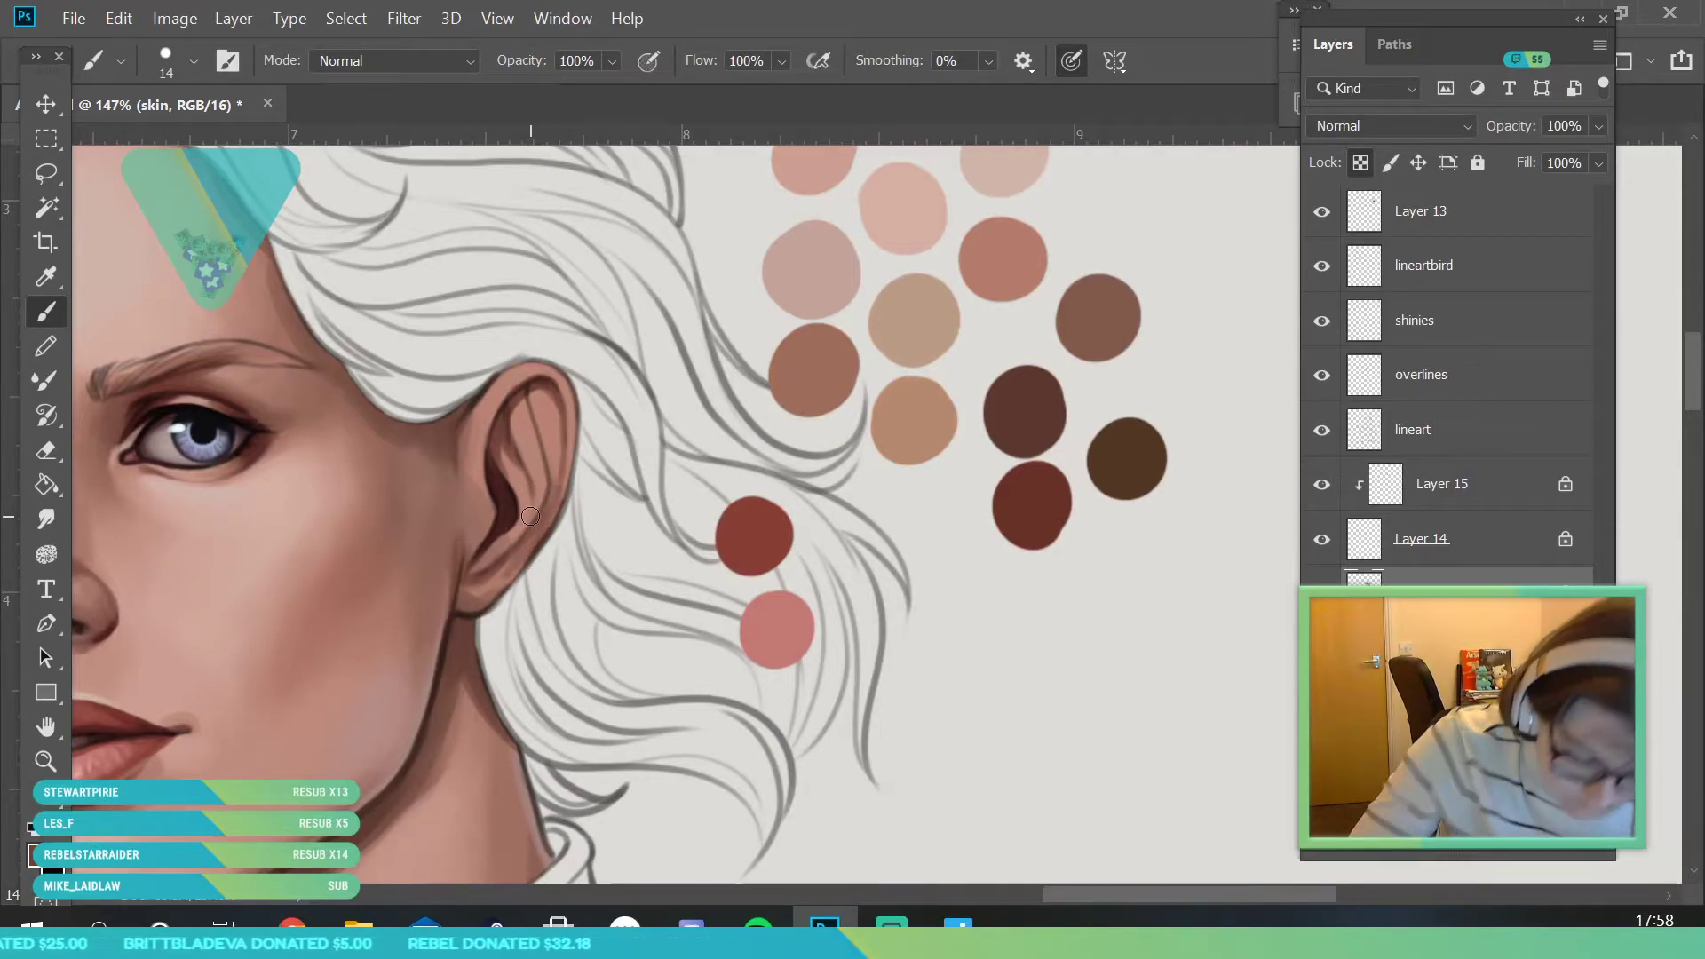
key("i")
left_click(504, 544)
key("b")
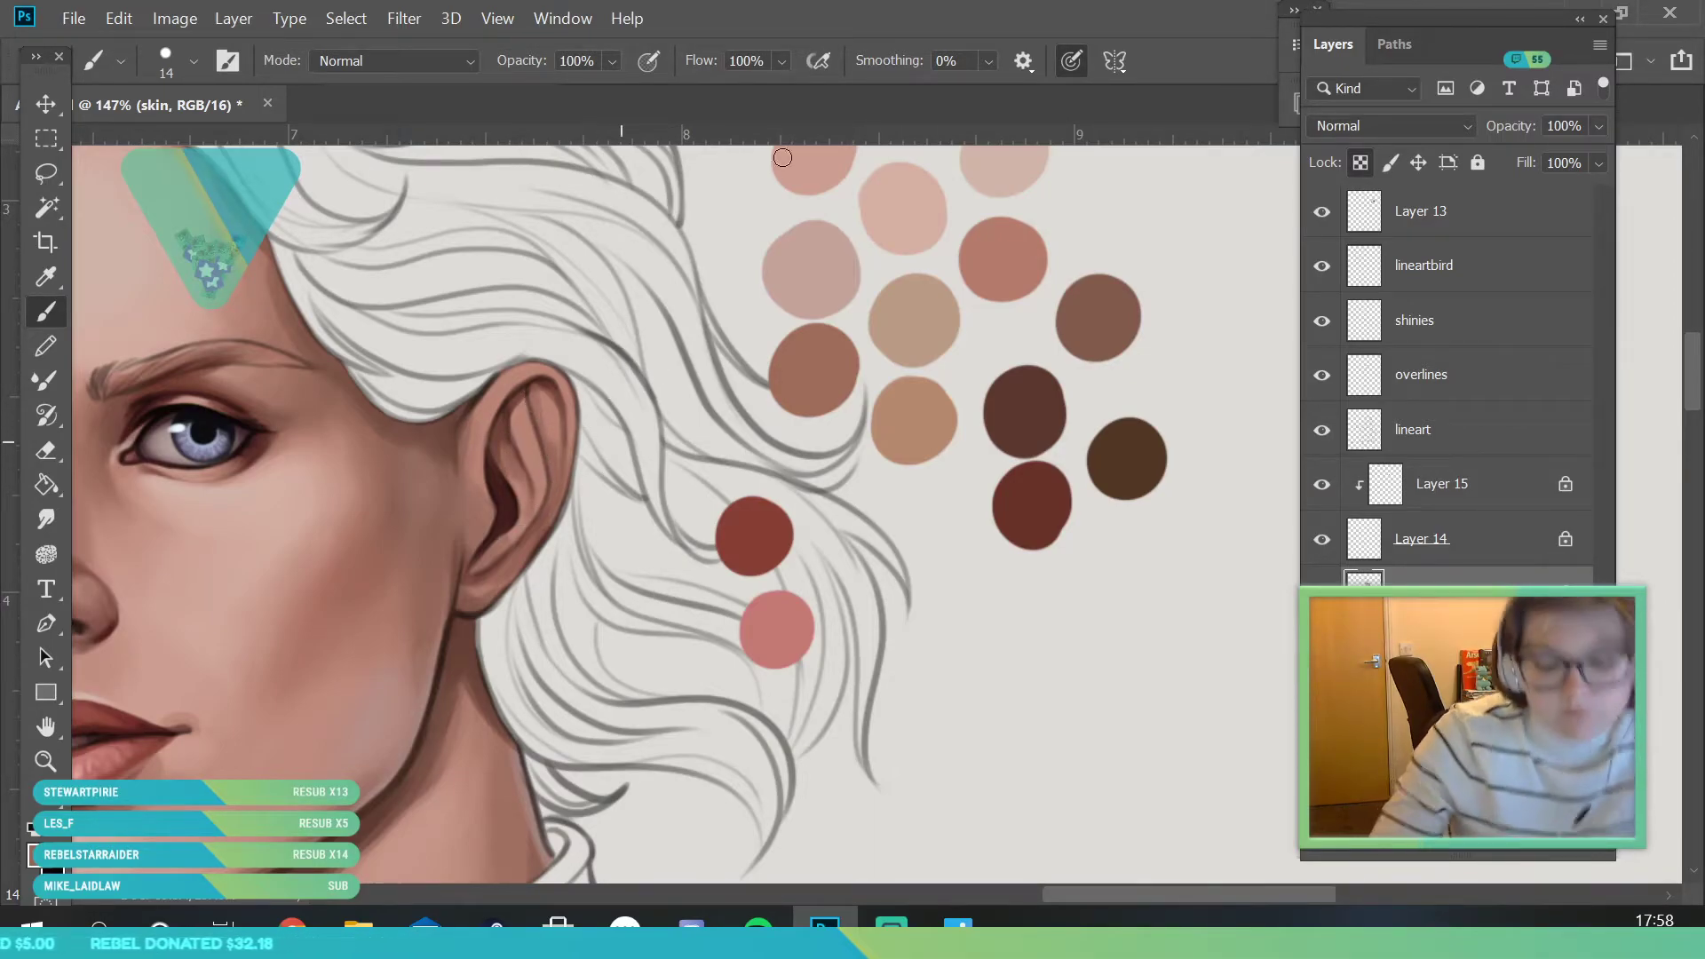
- Touch up the skin in front of the ear with a sampled cheek tone, and ready a 9 px brush on the overlines layer
left_click(71, 279)
left_click(345, 503)
left_click_drag(344, 503, 302, 476)
left_click(49, 357)
left_click(53, 310)
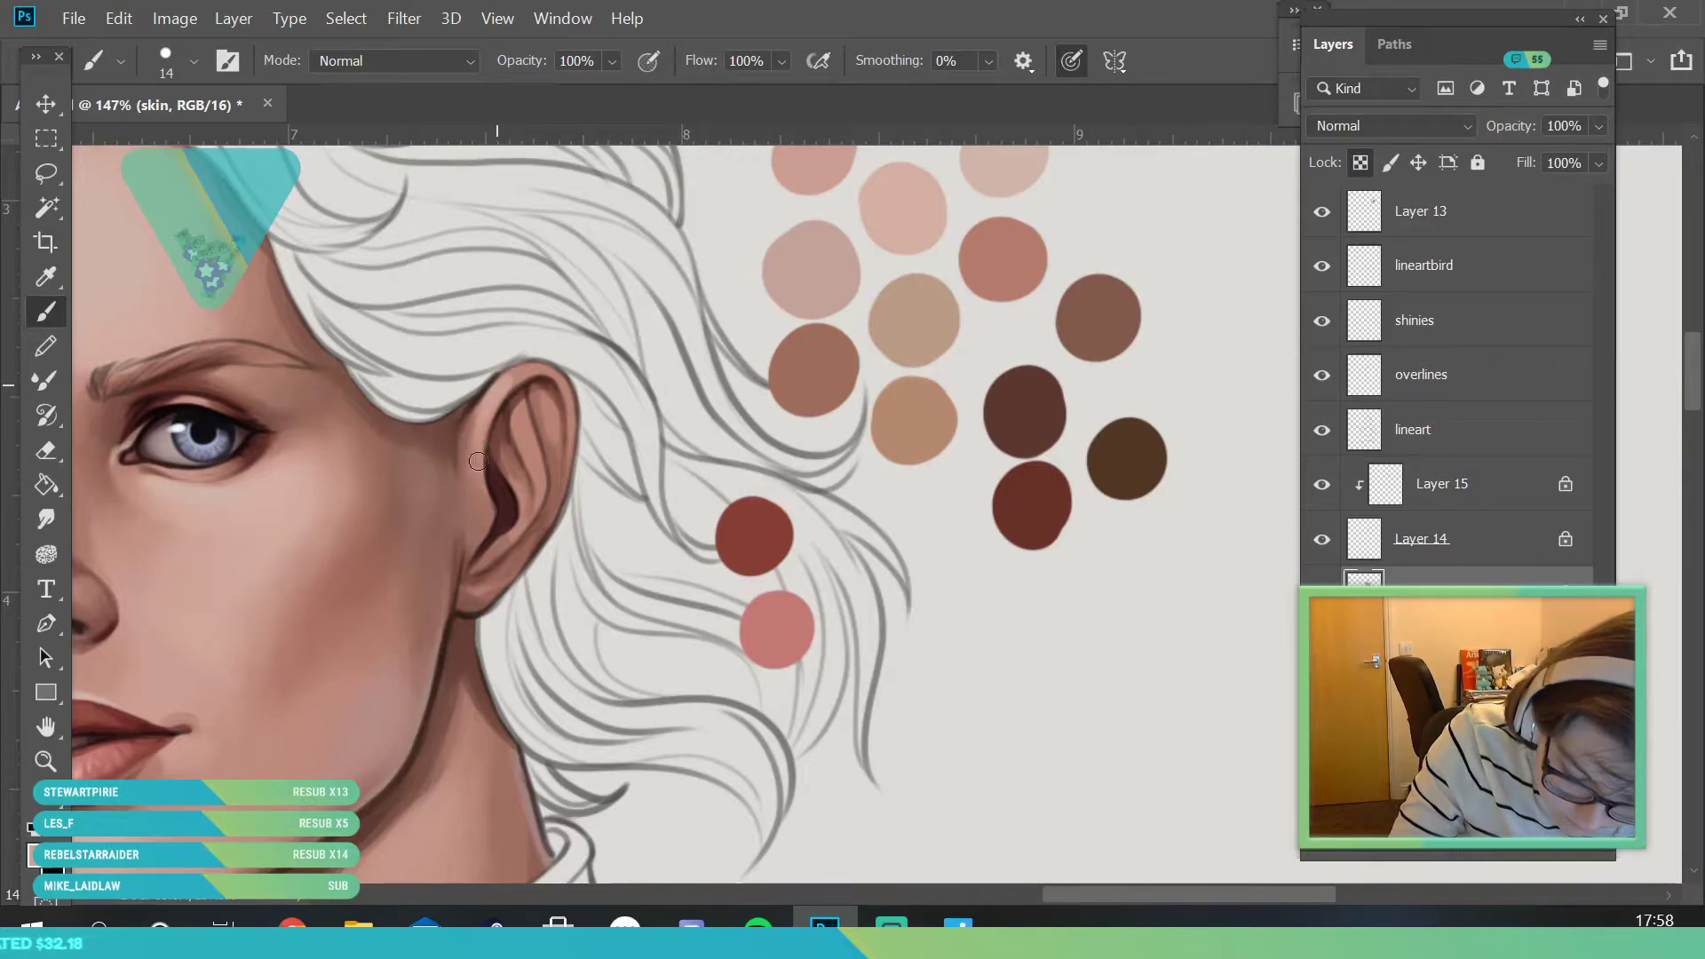
left_click(192, 60)
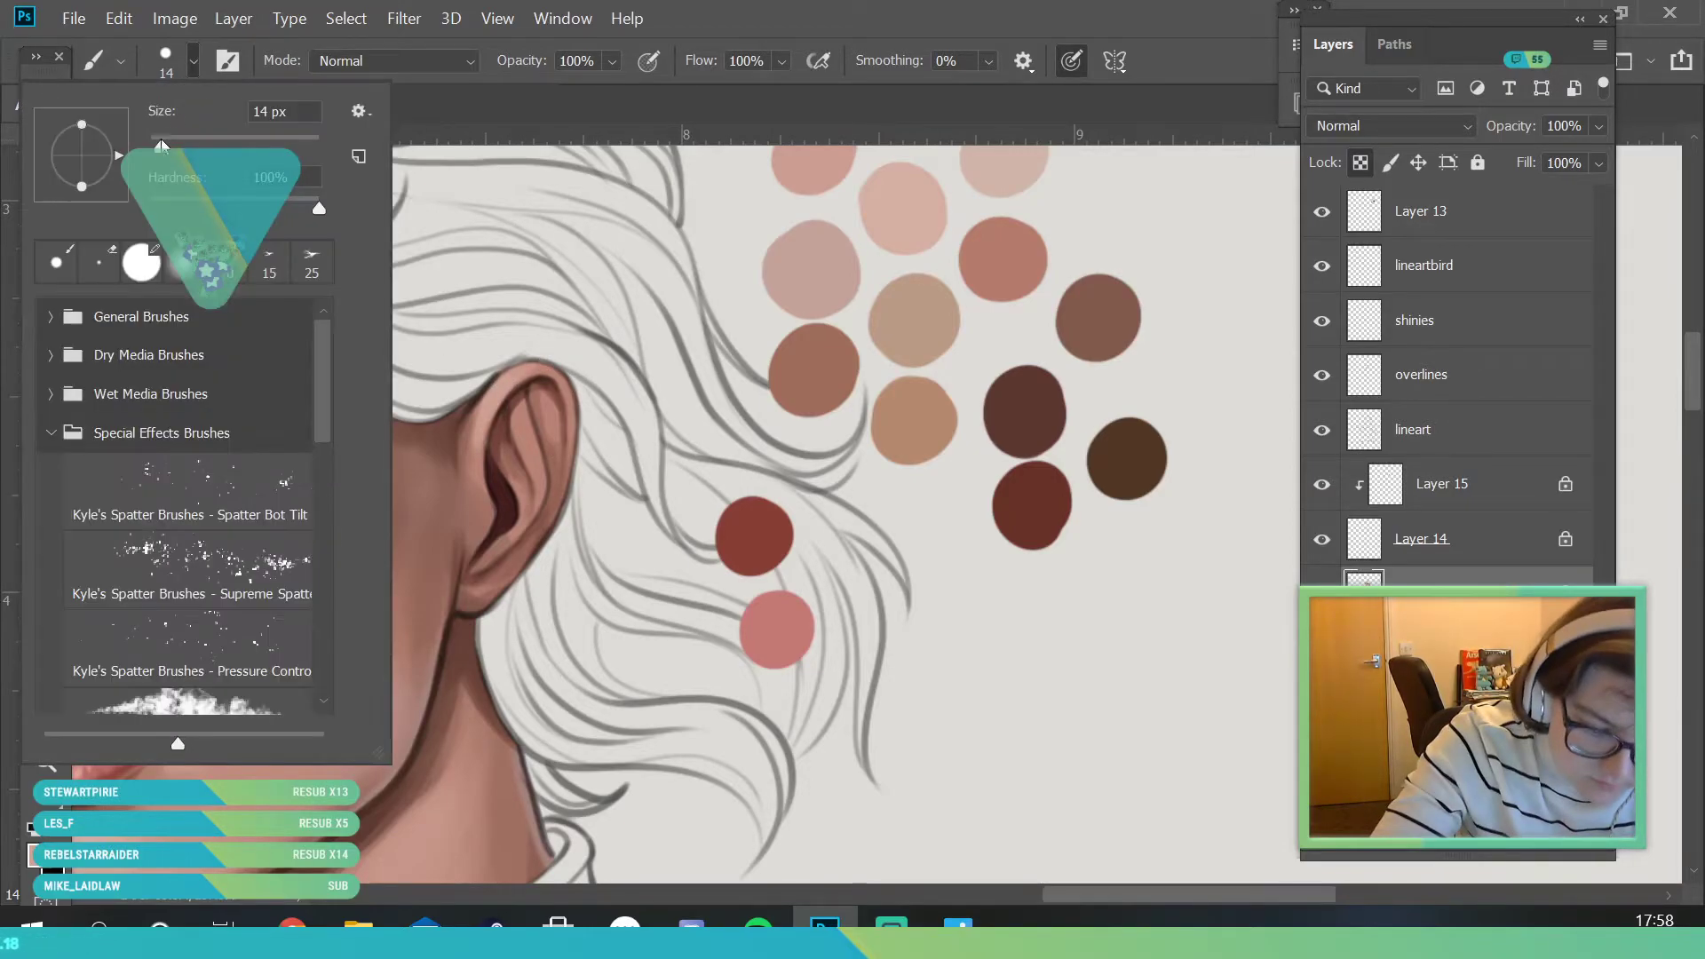
left_click(1477, 389)
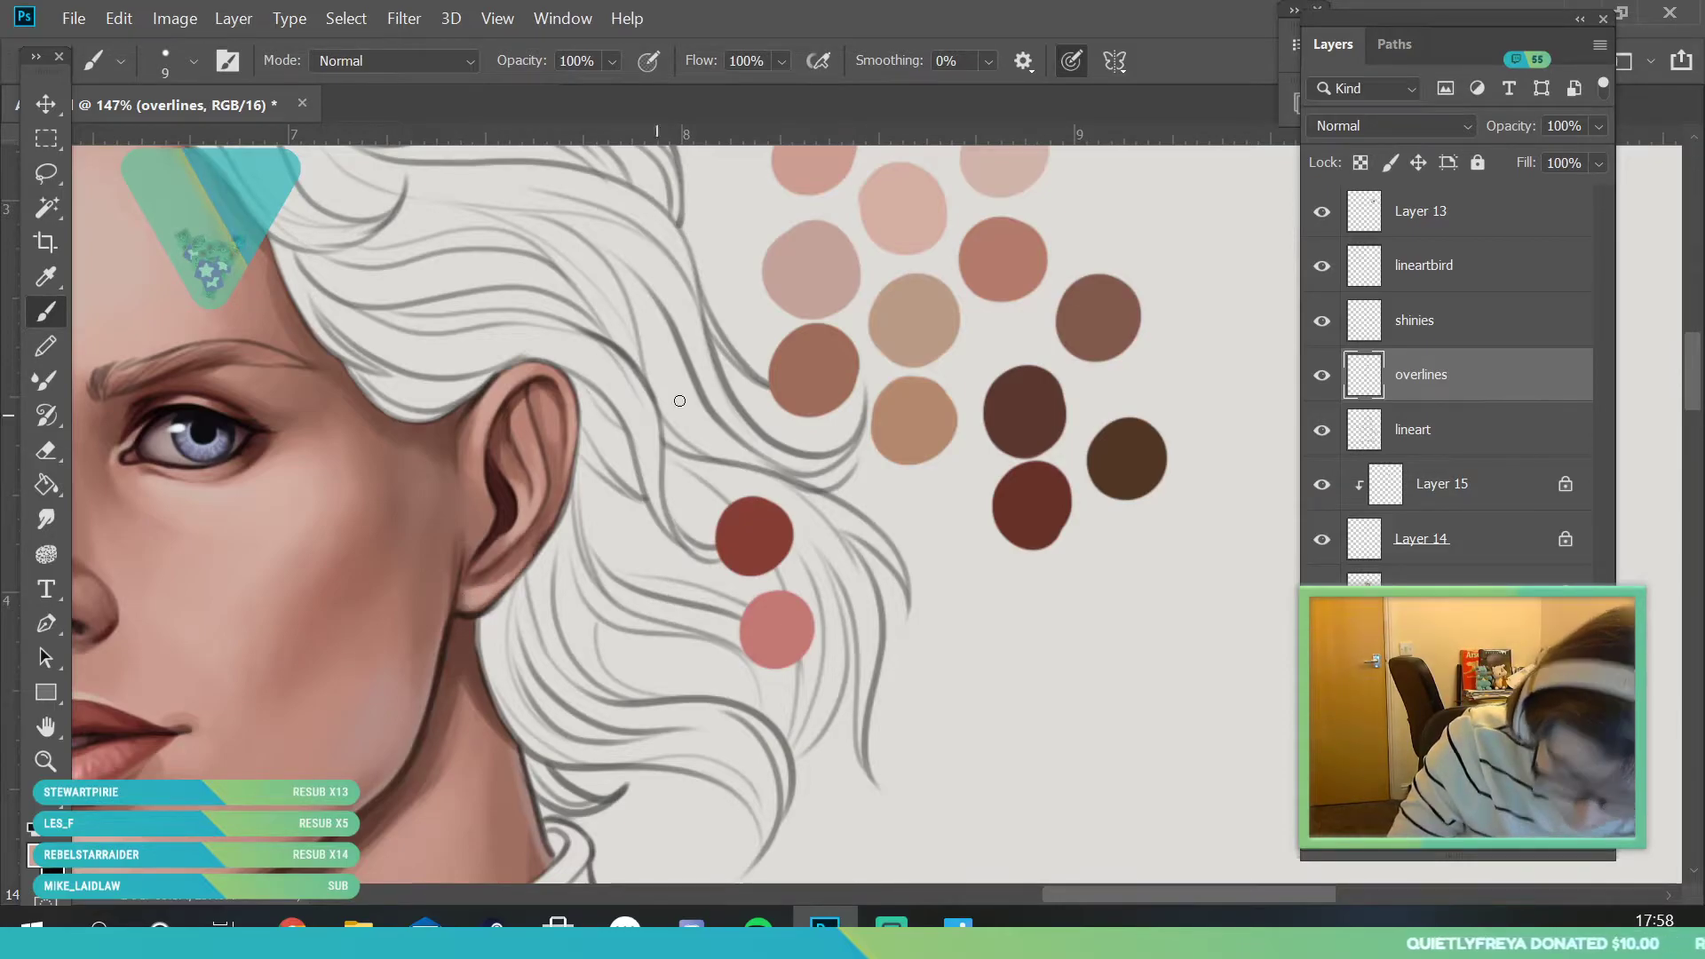
- Examine the shaded face, ear and neck both close up and within the whole figure
left_click(45, 761)
left_click_drag(578, 543, 535, 682)
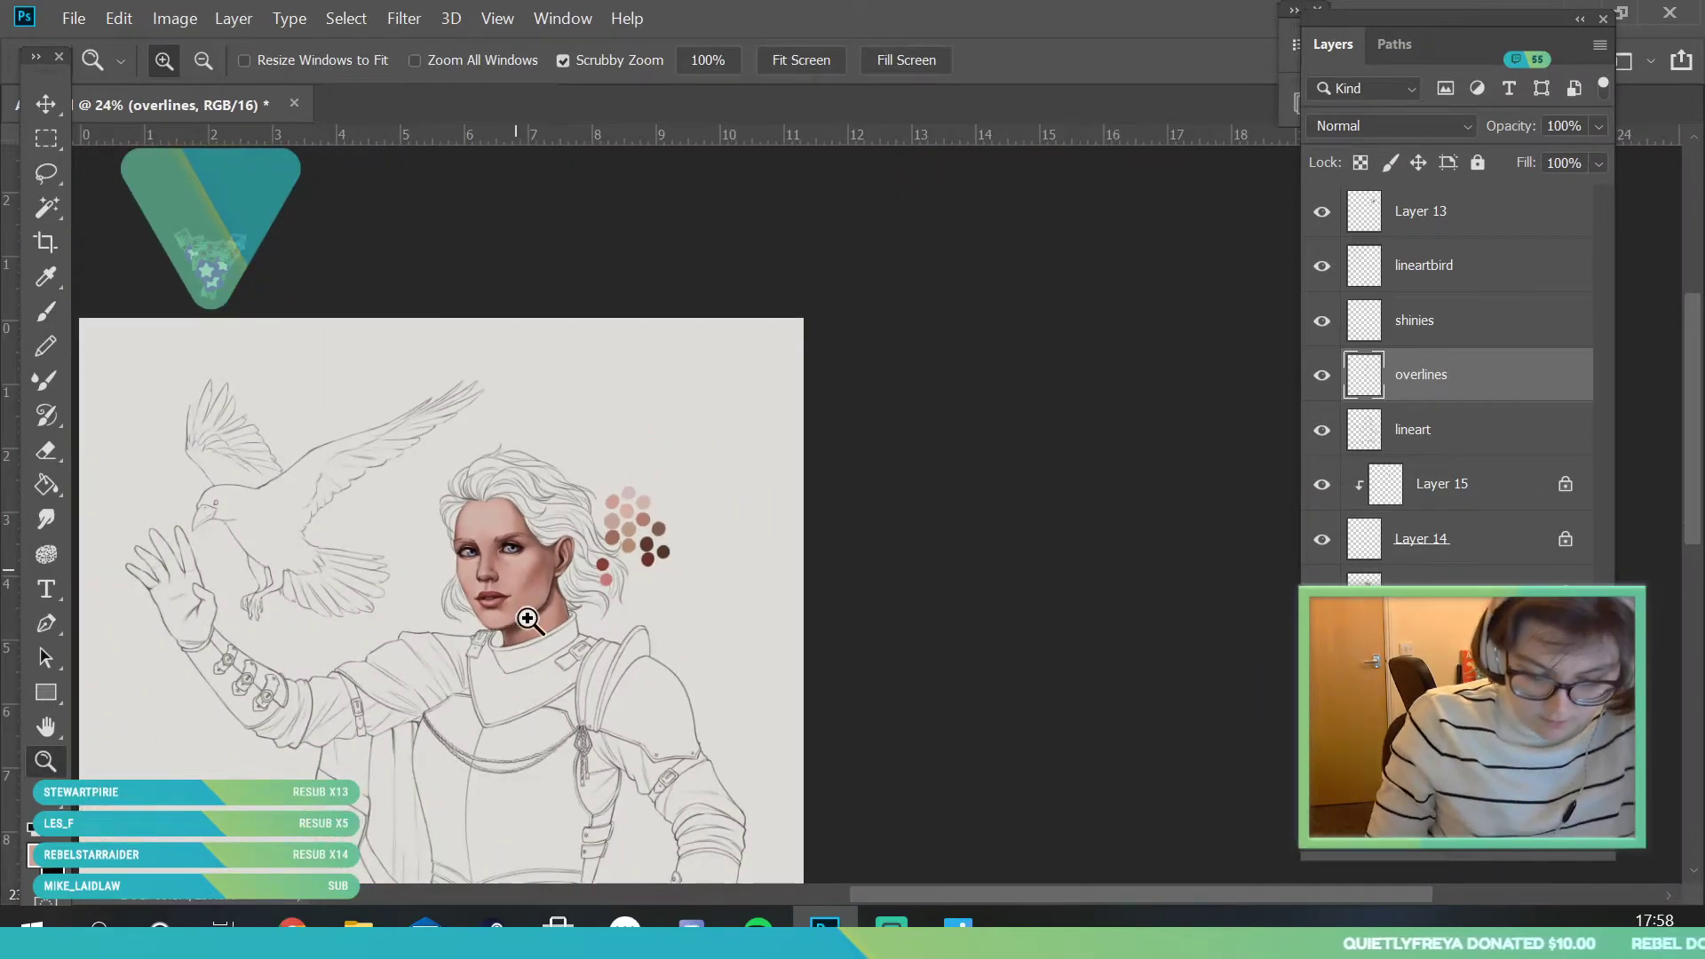
left_click_drag(517, 564, 525, 589)
scroll(525, 590, "up", 2)
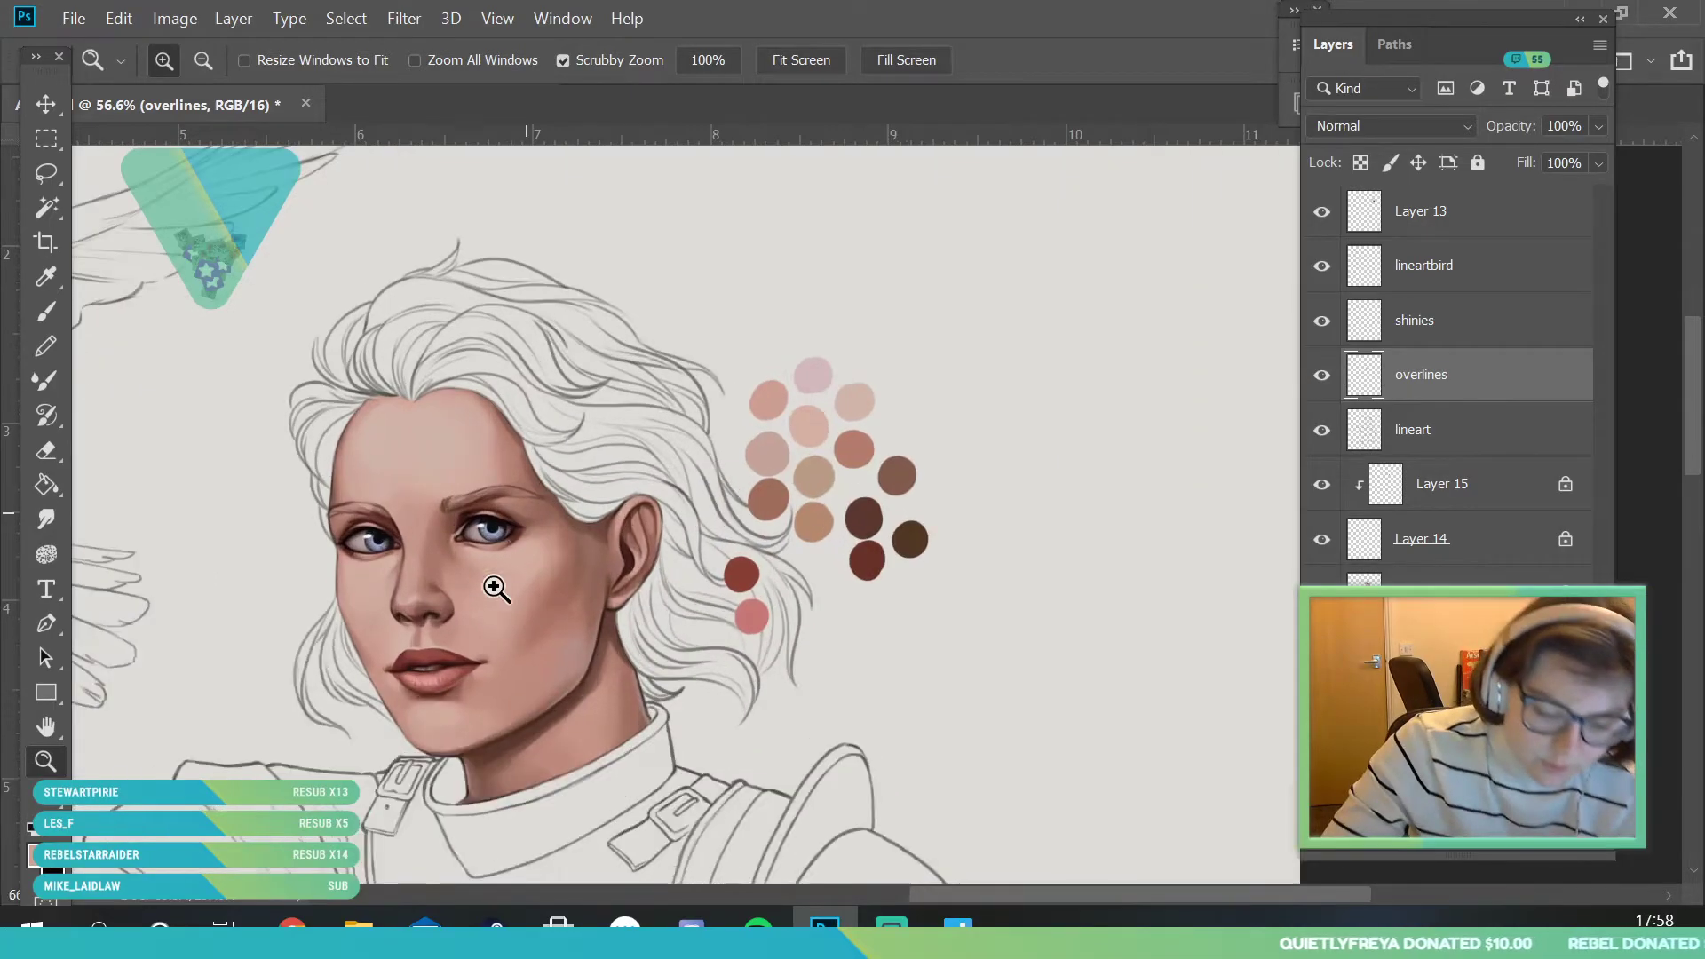
scroll(578, 506, "down", 5)
scroll(678, 423, "up", 2)
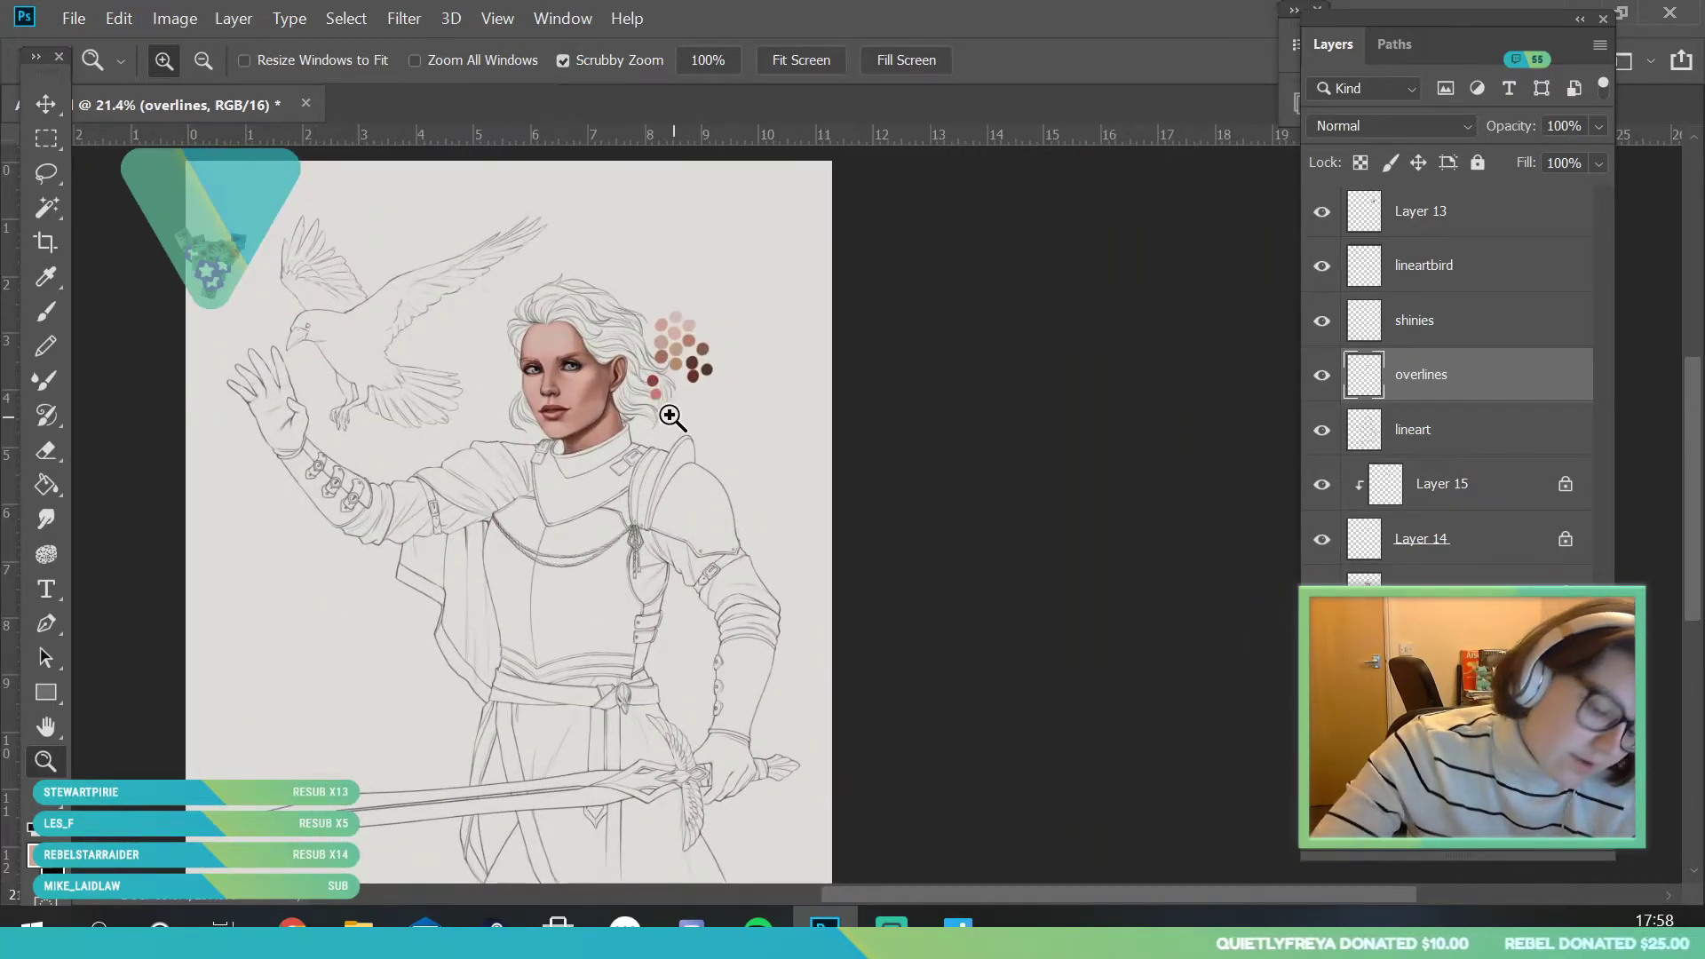
scroll(648, 392, "up", 4)
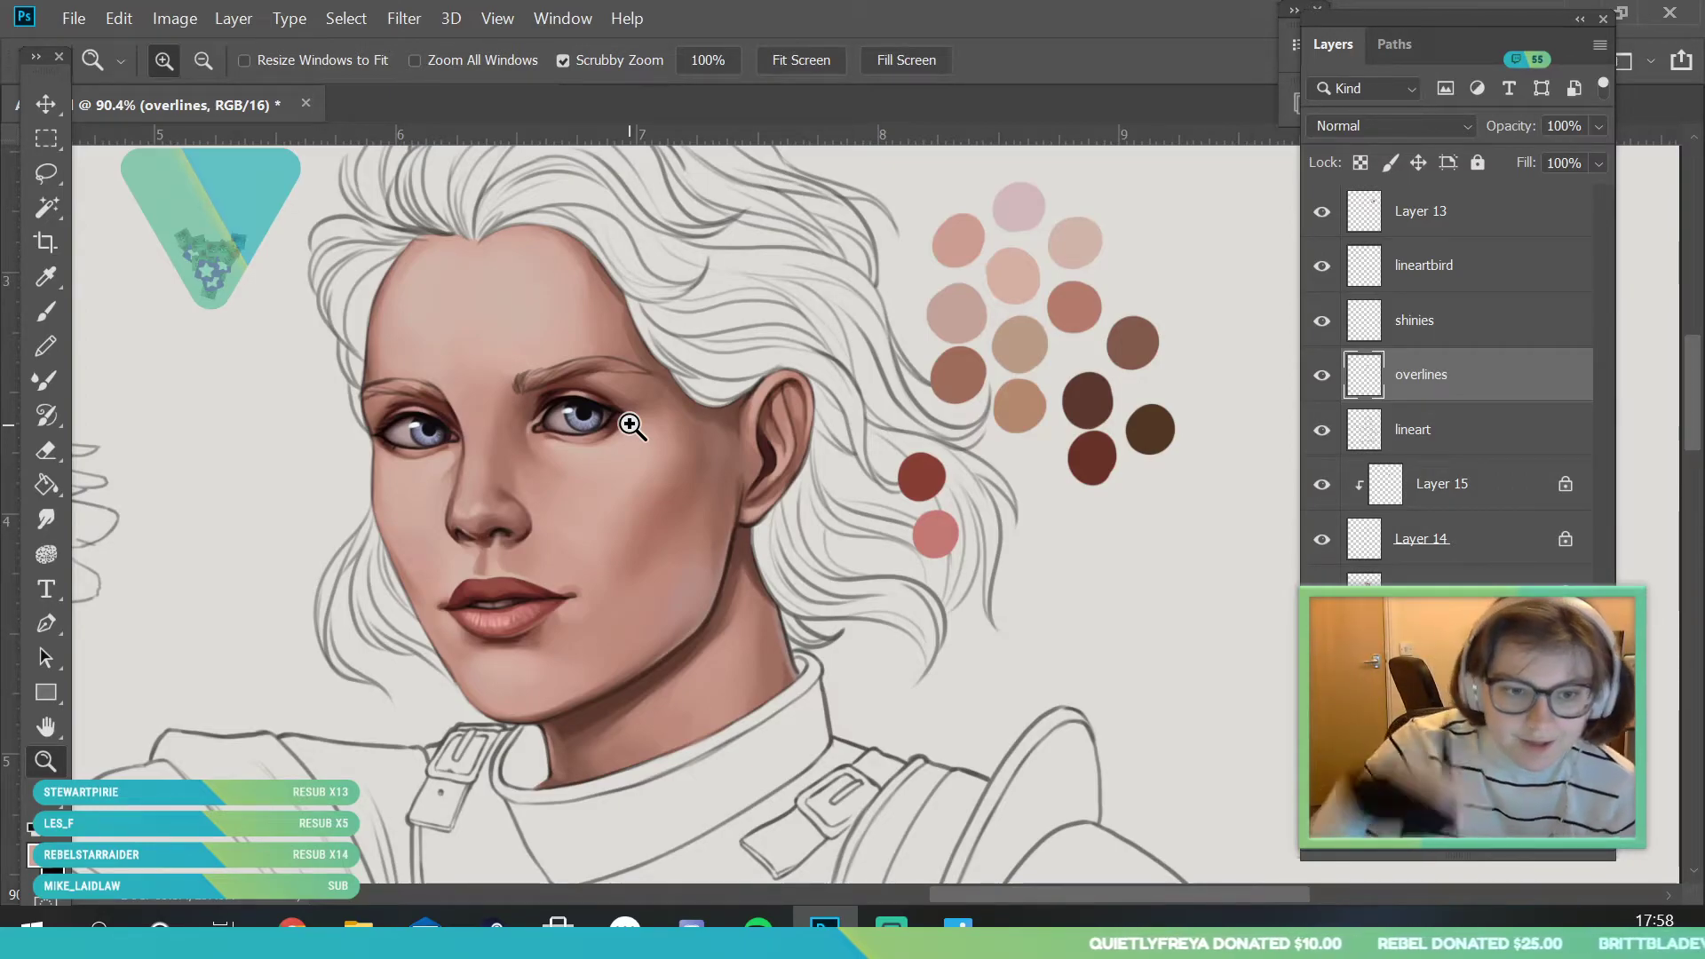
scroll(613, 449, "down", 1)
scroll(622, 444, "up", 2)
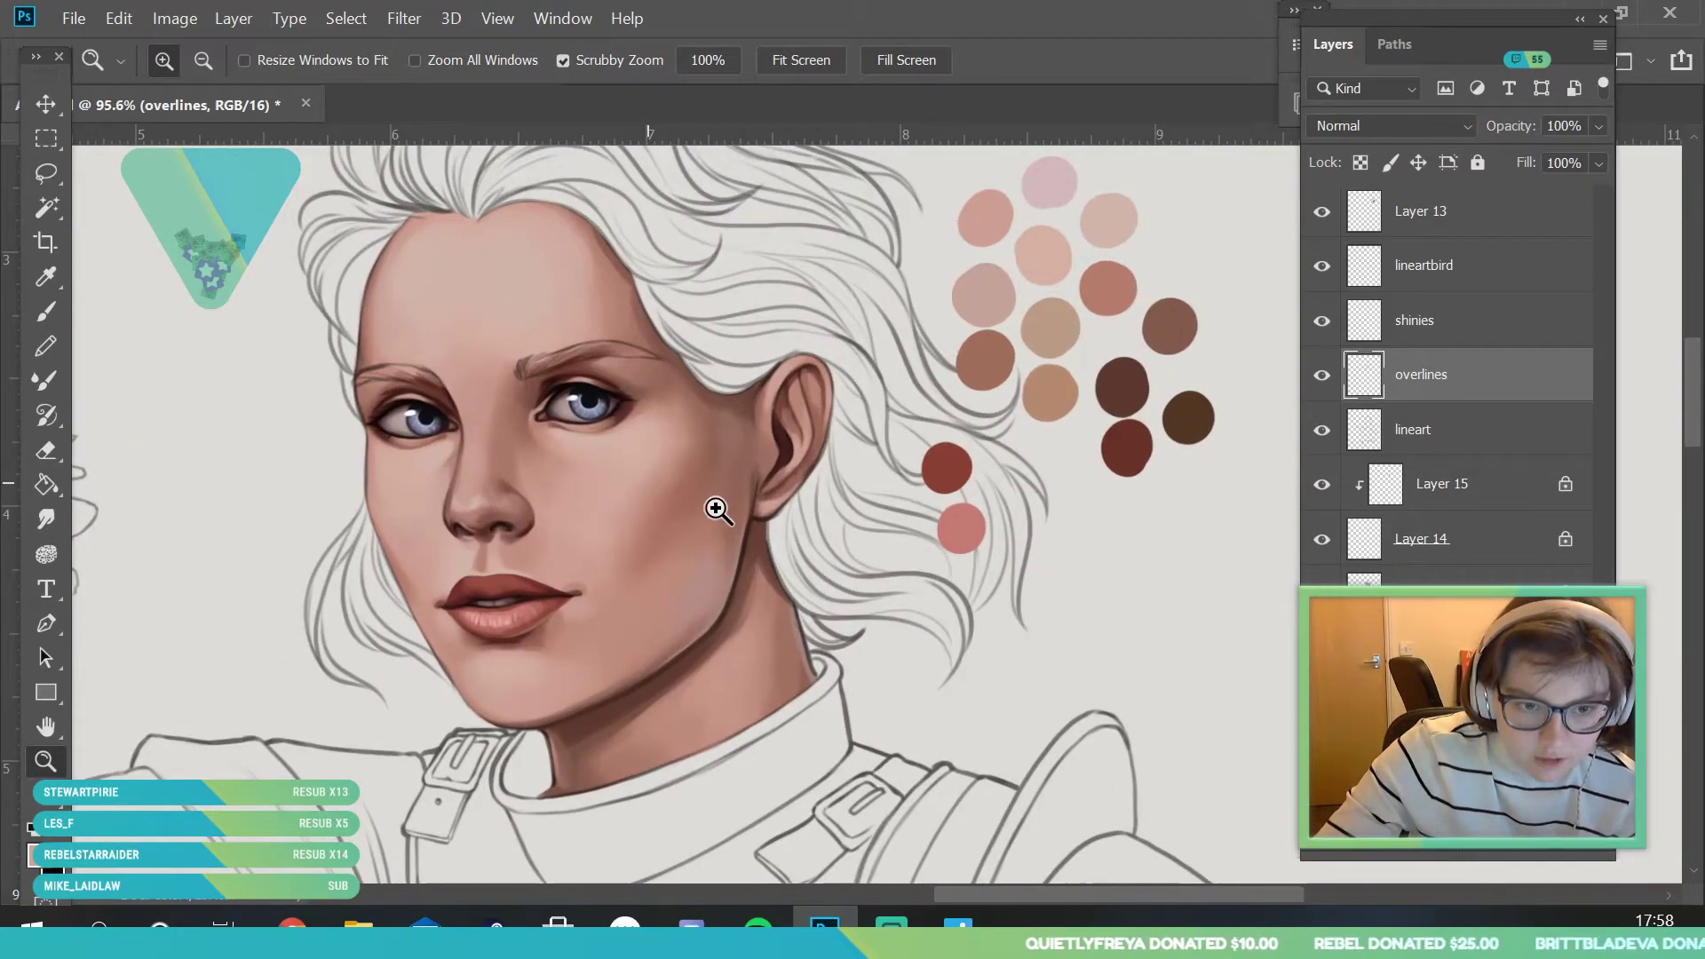
- Select the skin layer and set the foreground colour to a dark purple with H 298, S 30 and B 14
left_click(1457, 577)
left_click_drag(441, 303, 515, 353)
left_click(40, 855)
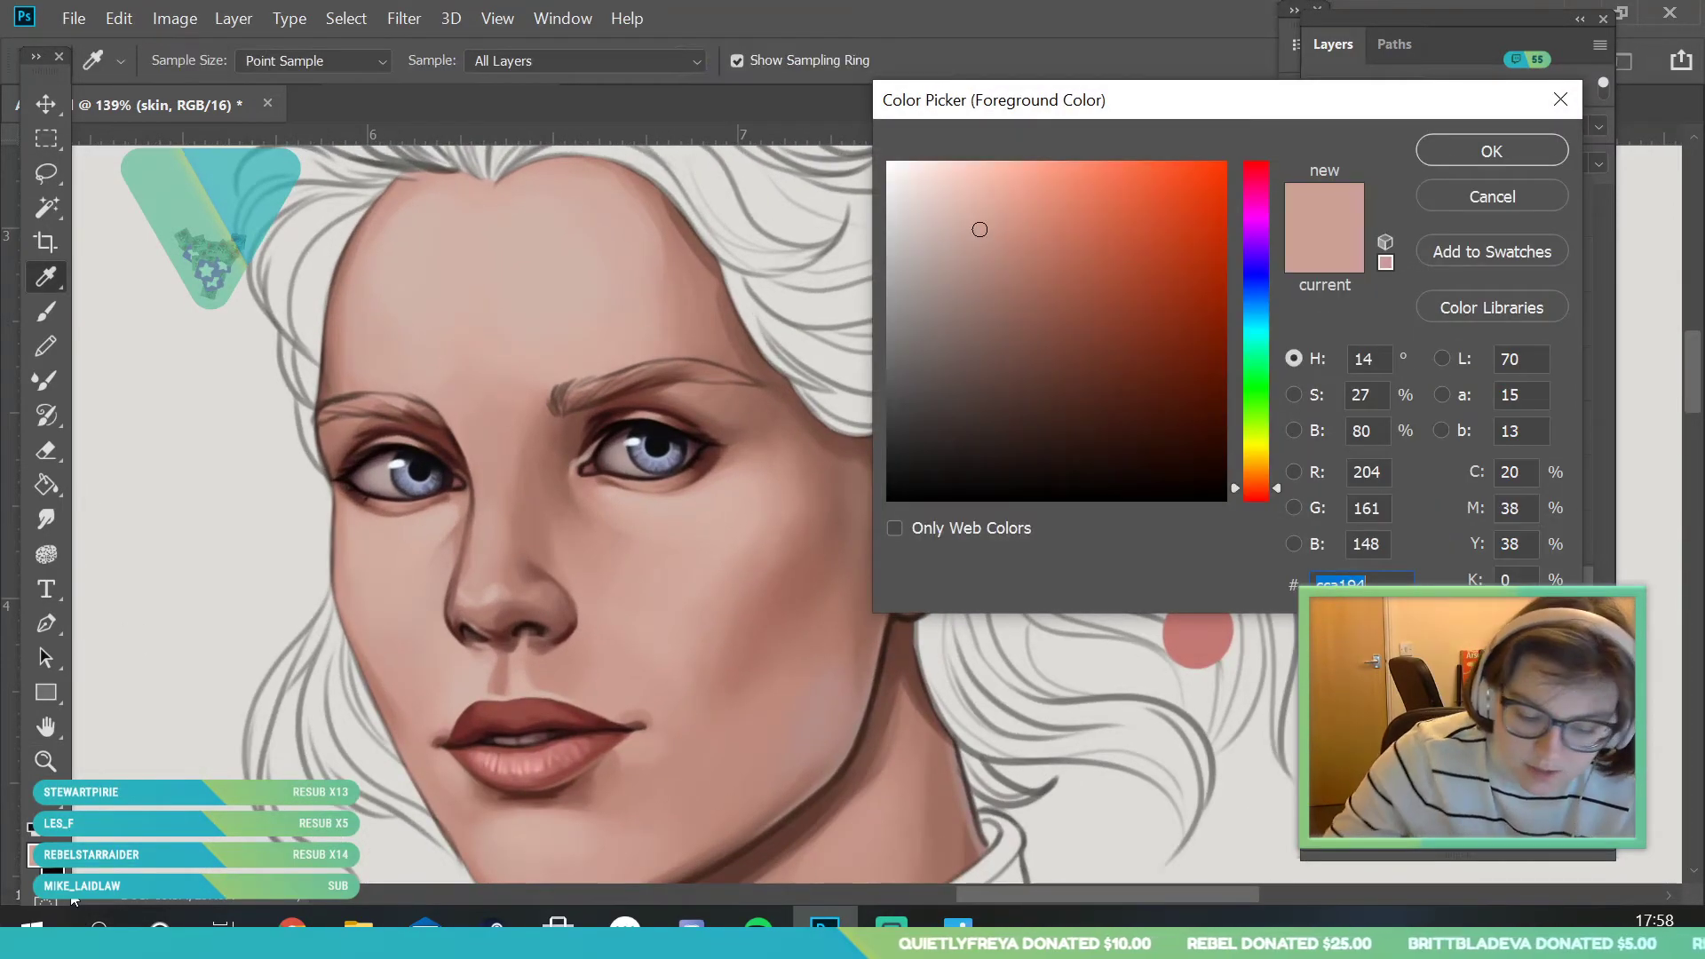
mouse_move(1259, 232)
left_mouse_down()
mouse_move(1260, 212)
mouse_move(1262, 226)
left_mouse_up()
left_click_drag(986, 408, 987, 453)
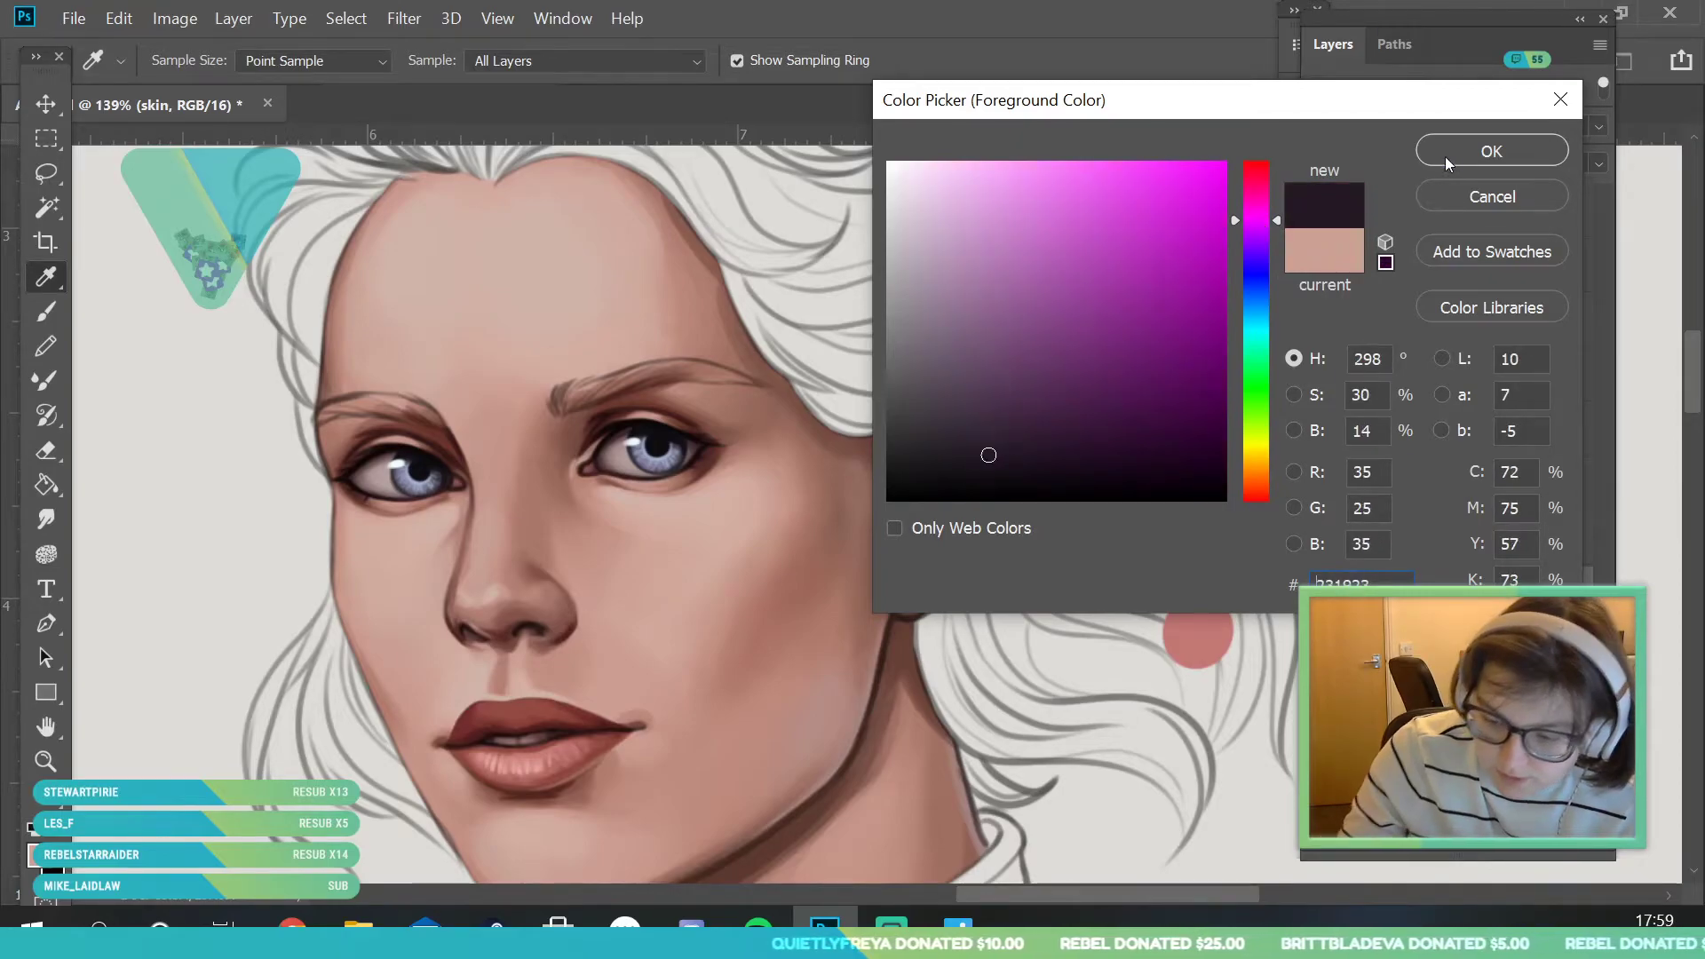
left_click(1459, 155)
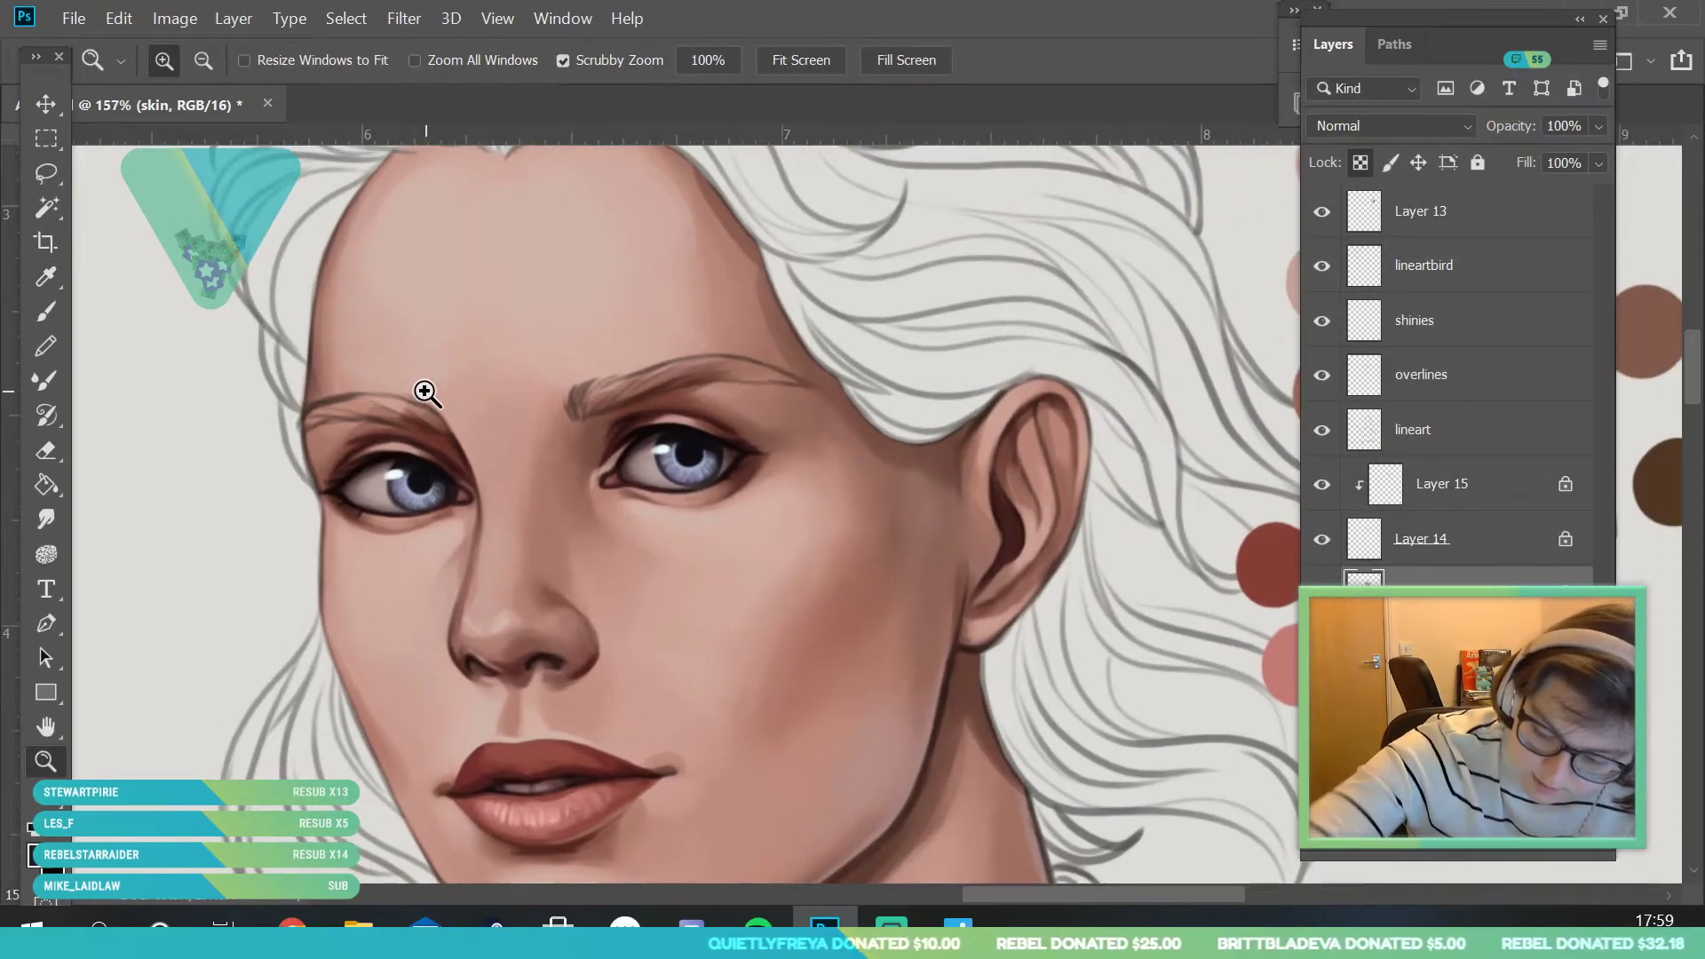
scroll(422, 394, "up", 1)
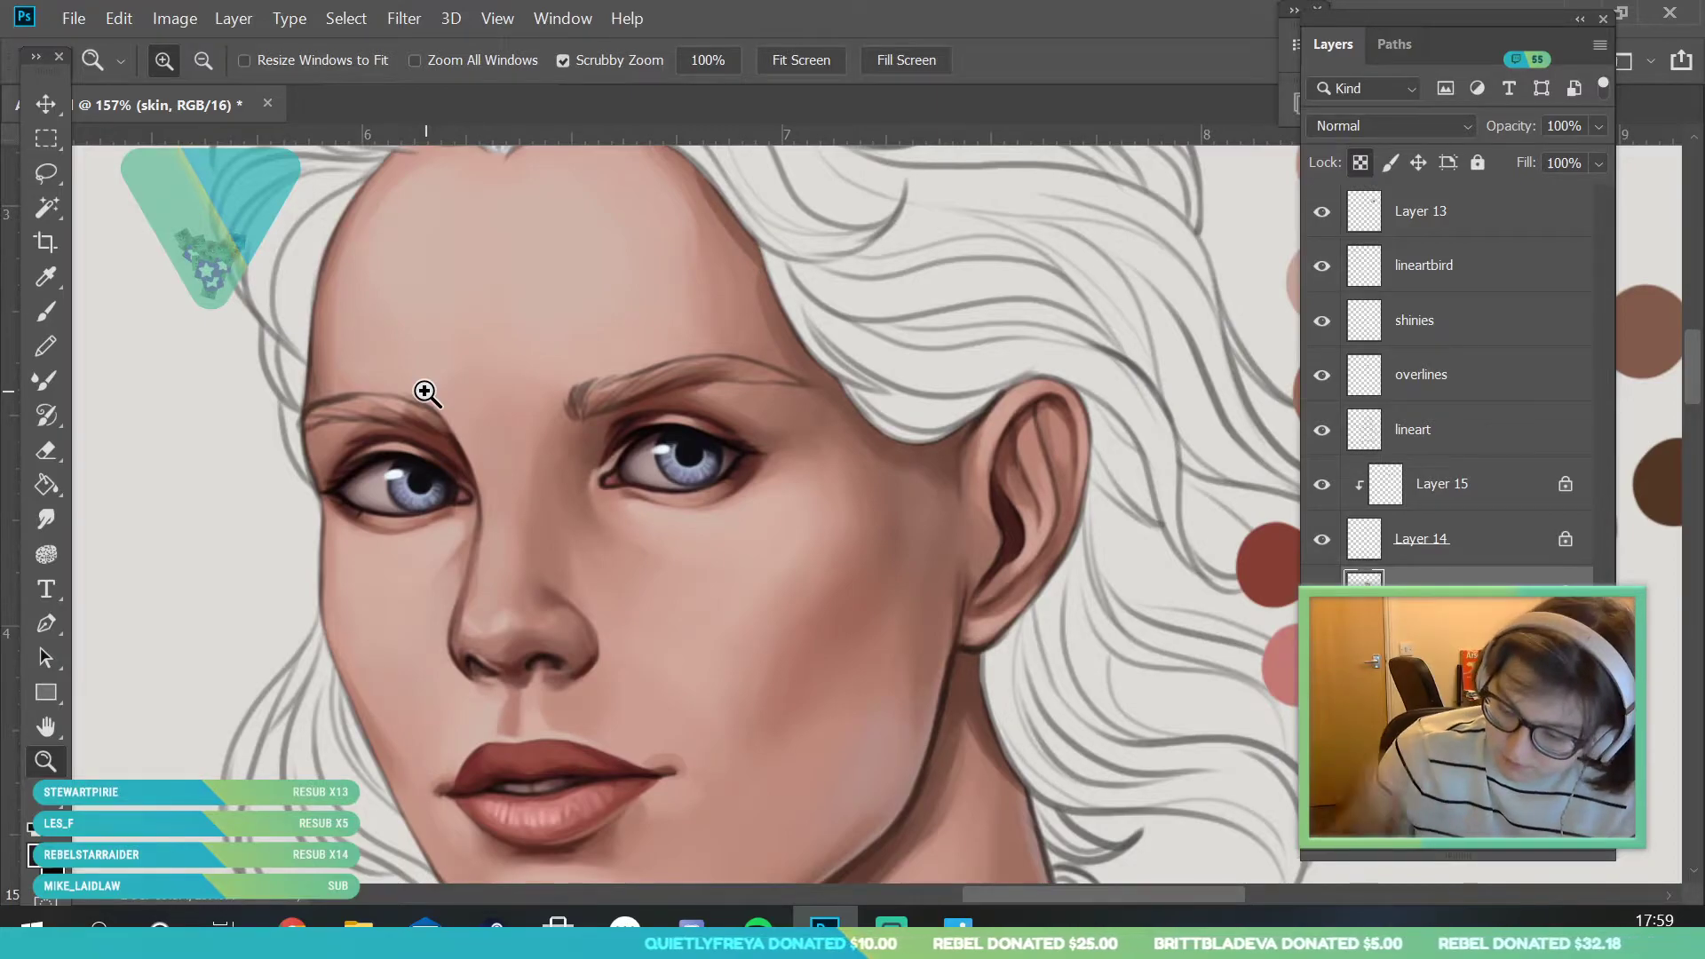
- Merge Layer 15 down into Layer 14 and rename the merged layer "eyes"
left_click(1488, 510)
right_click(1505, 495)
left_click(1272, 882)
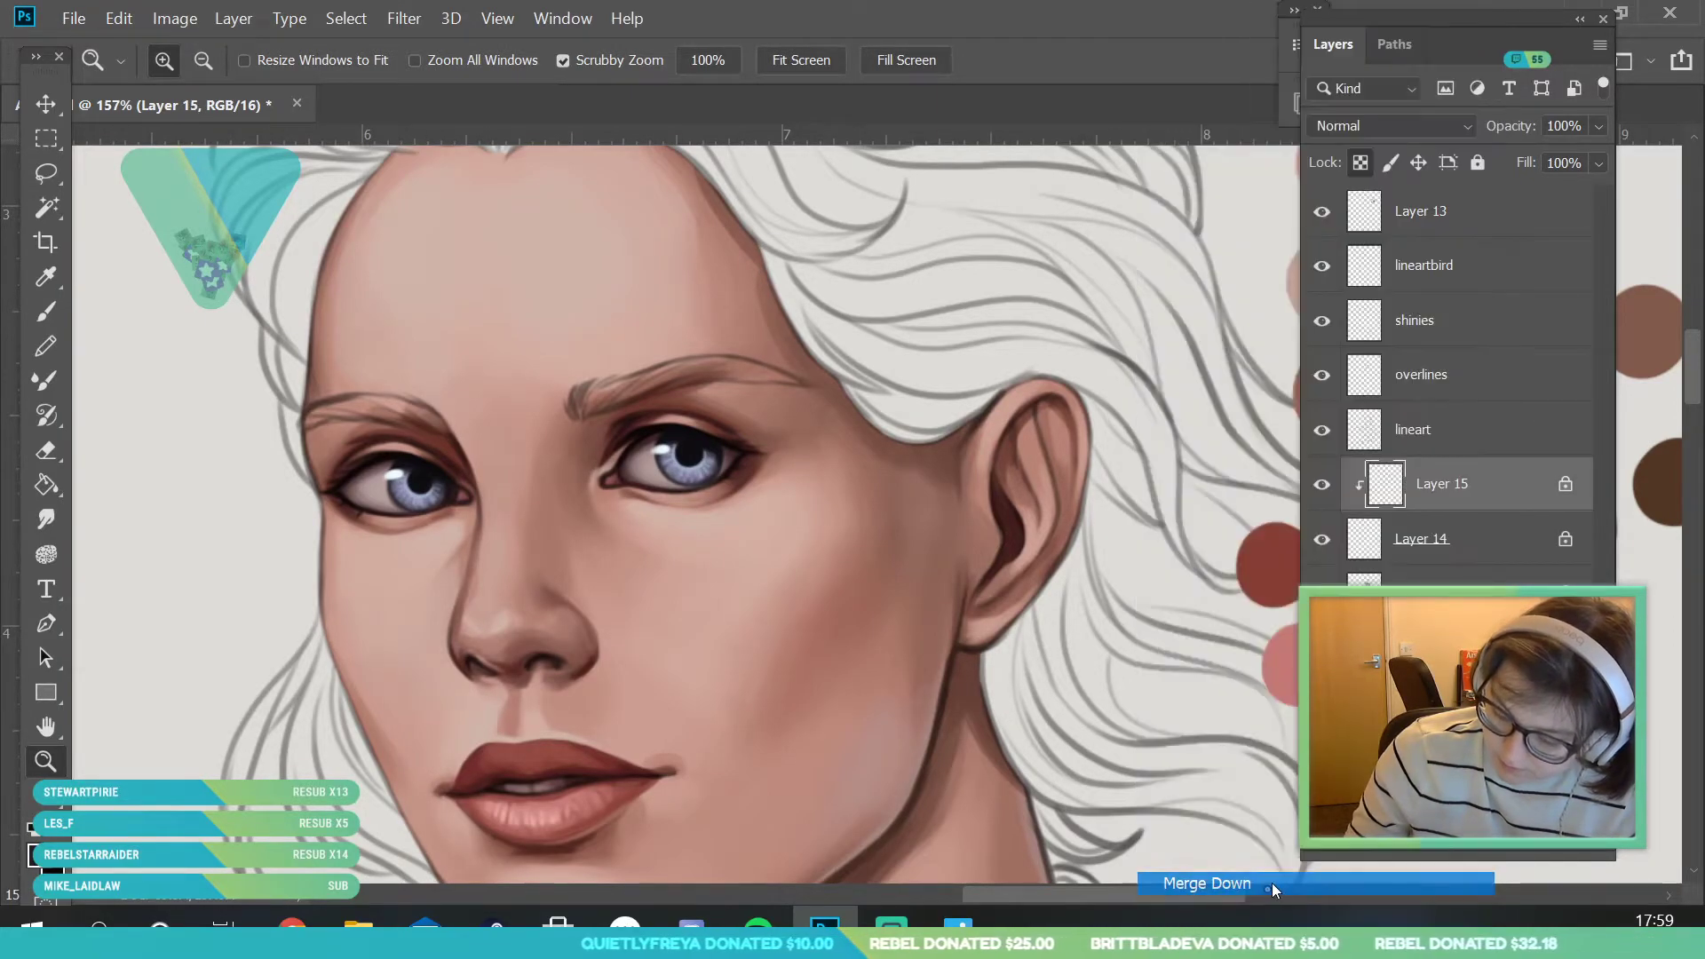
left_click(1477, 536)
left_click(1422, 484)
double_click(1421, 484)
type("eyes")
- Paint both eyebrows solid dark purple on the skin layer with the 9 px brush
left_click(1477, 541)
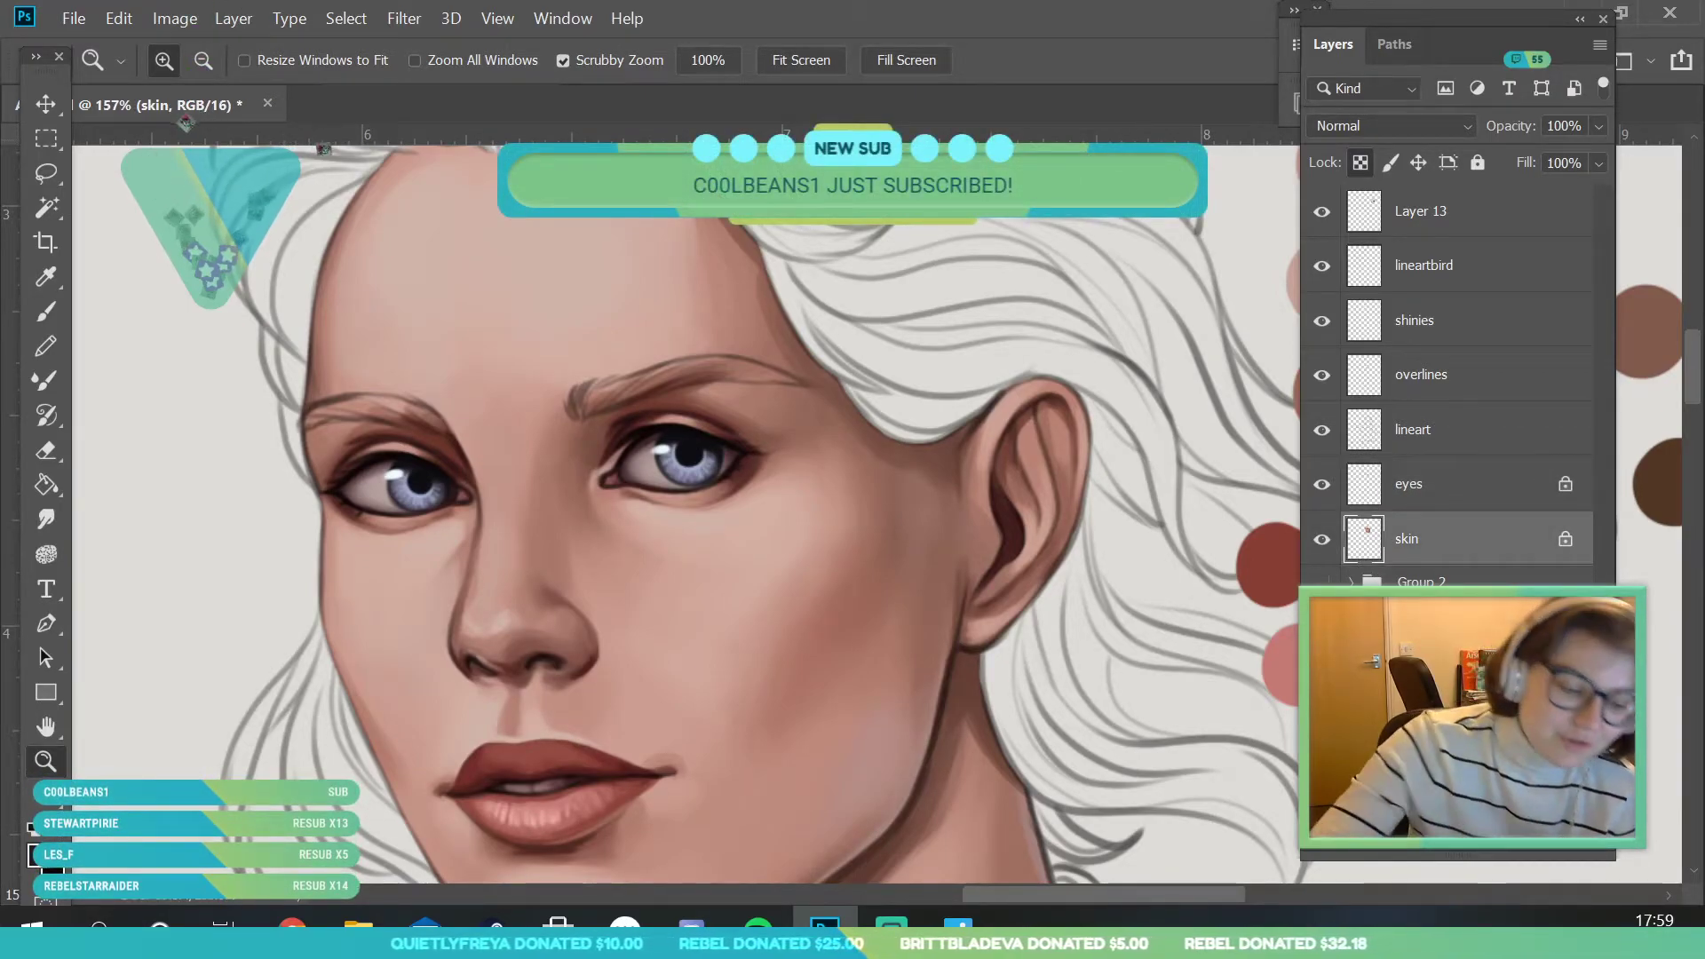
left_click(66, 309)
mouse_move(352, 411)
left_mouse_down()
mouse_move(297, 427)
mouse_move(379, 402)
mouse_move(326, 417)
mouse_move(418, 435)
mouse_move(367, 405)
mouse_move(431, 420)
mouse_move(368, 402)
left_mouse_up()
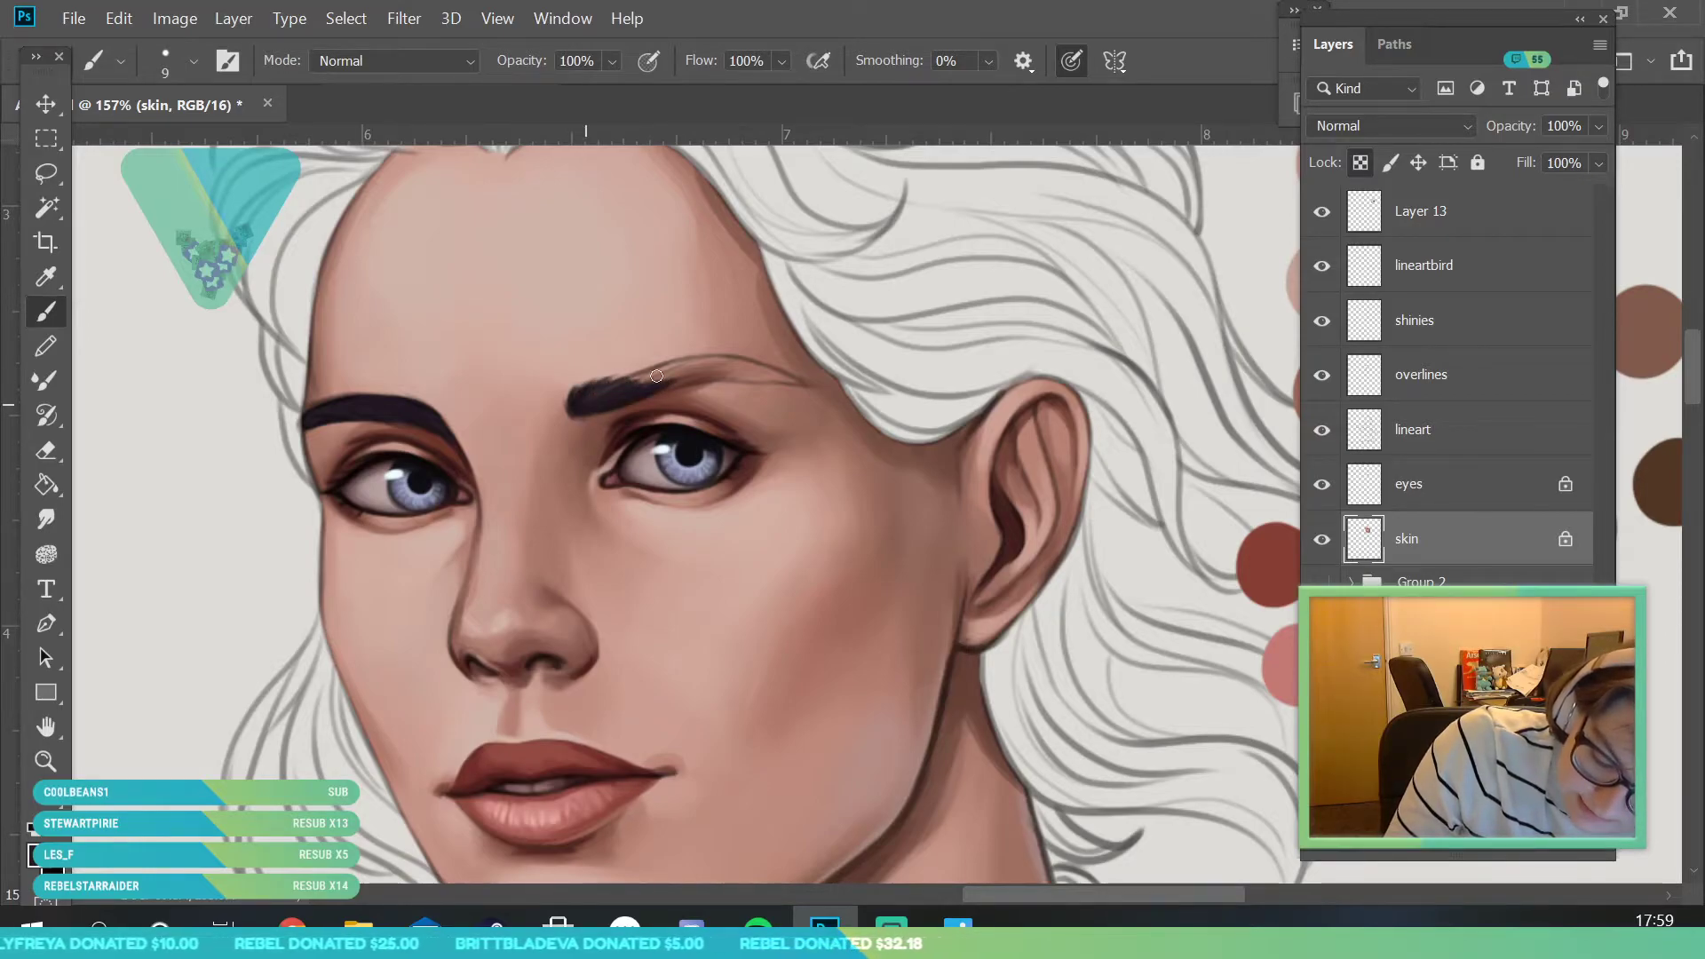
mouse_move(675, 380)
left_mouse_down()
mouse_move(724, 368)
mouse_move(710, 381)
left_mouse_up()
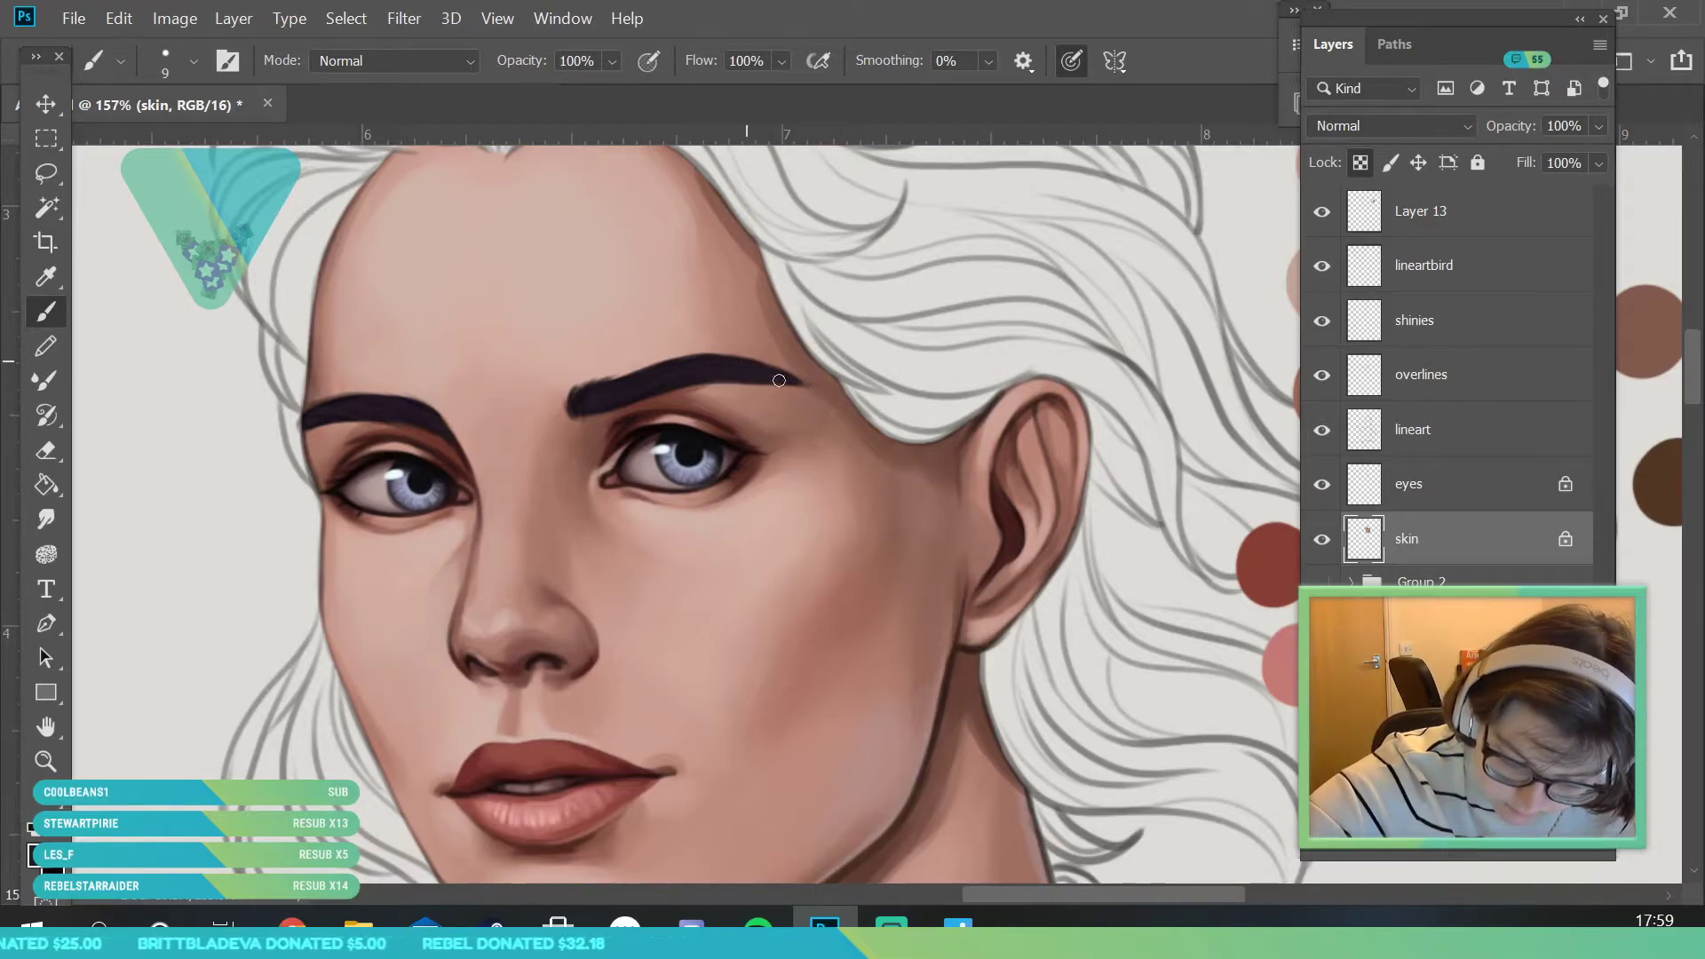
- Set the foreground colour to a slightly lighter purple with H 281, S 29 and B 27
left_click(45, 761)
left_click_drag(657, 517, 552, 723)
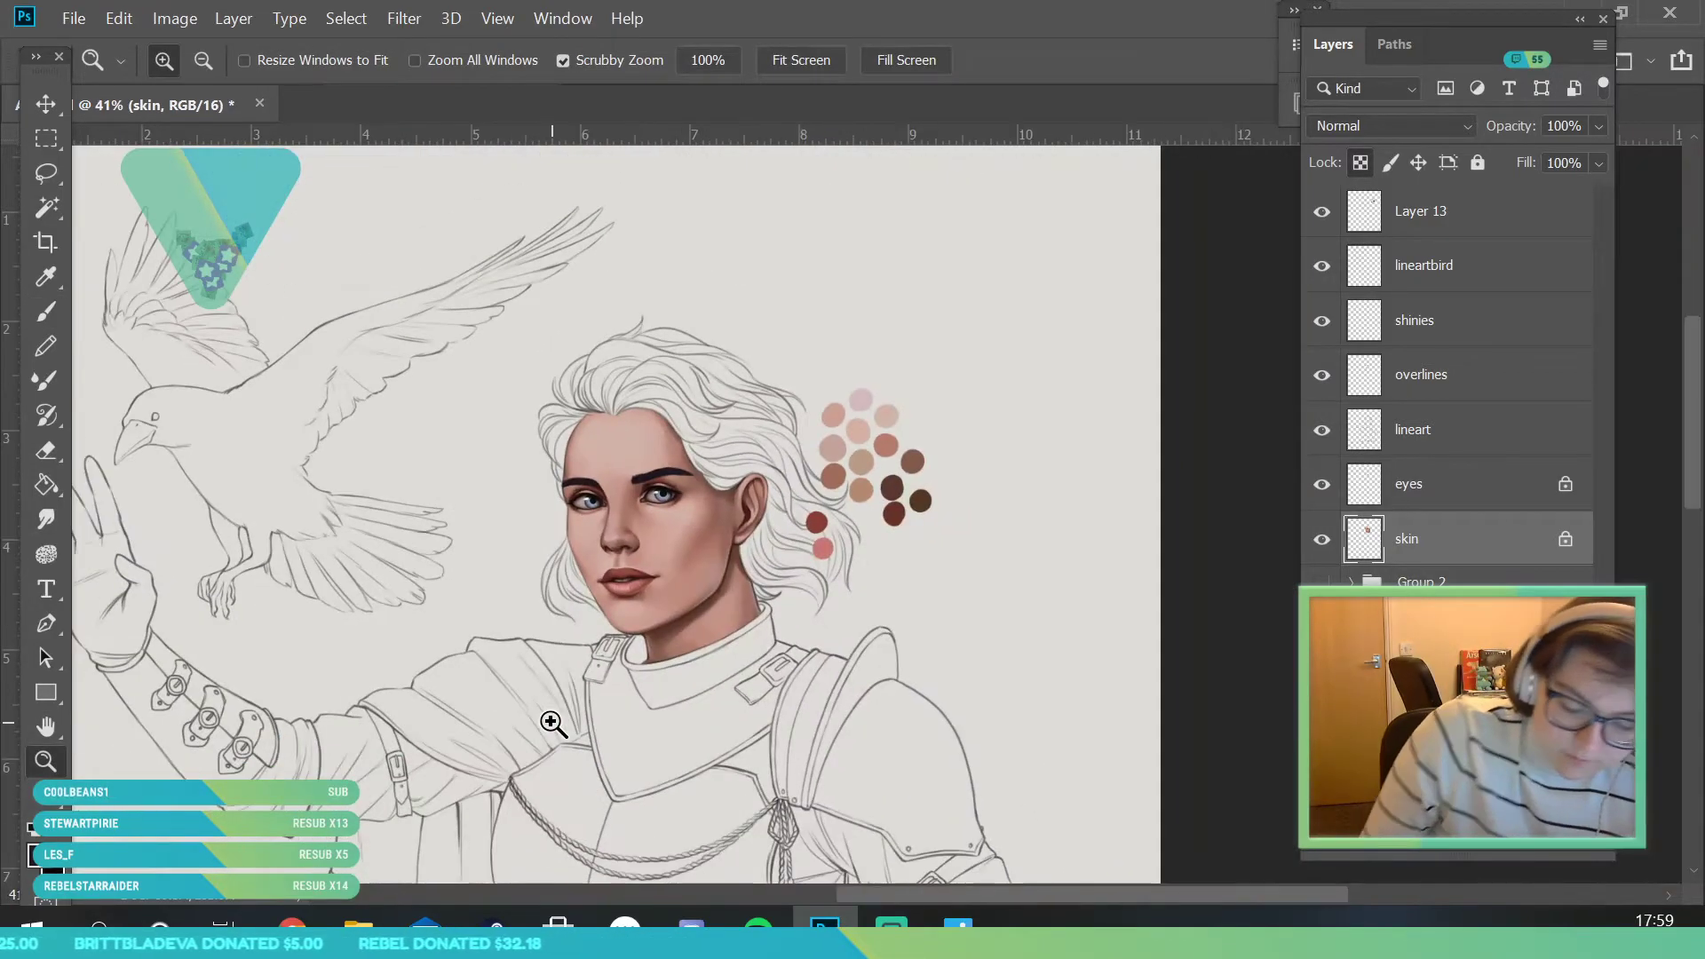
left_click_drag(677, 520, 678, 575)
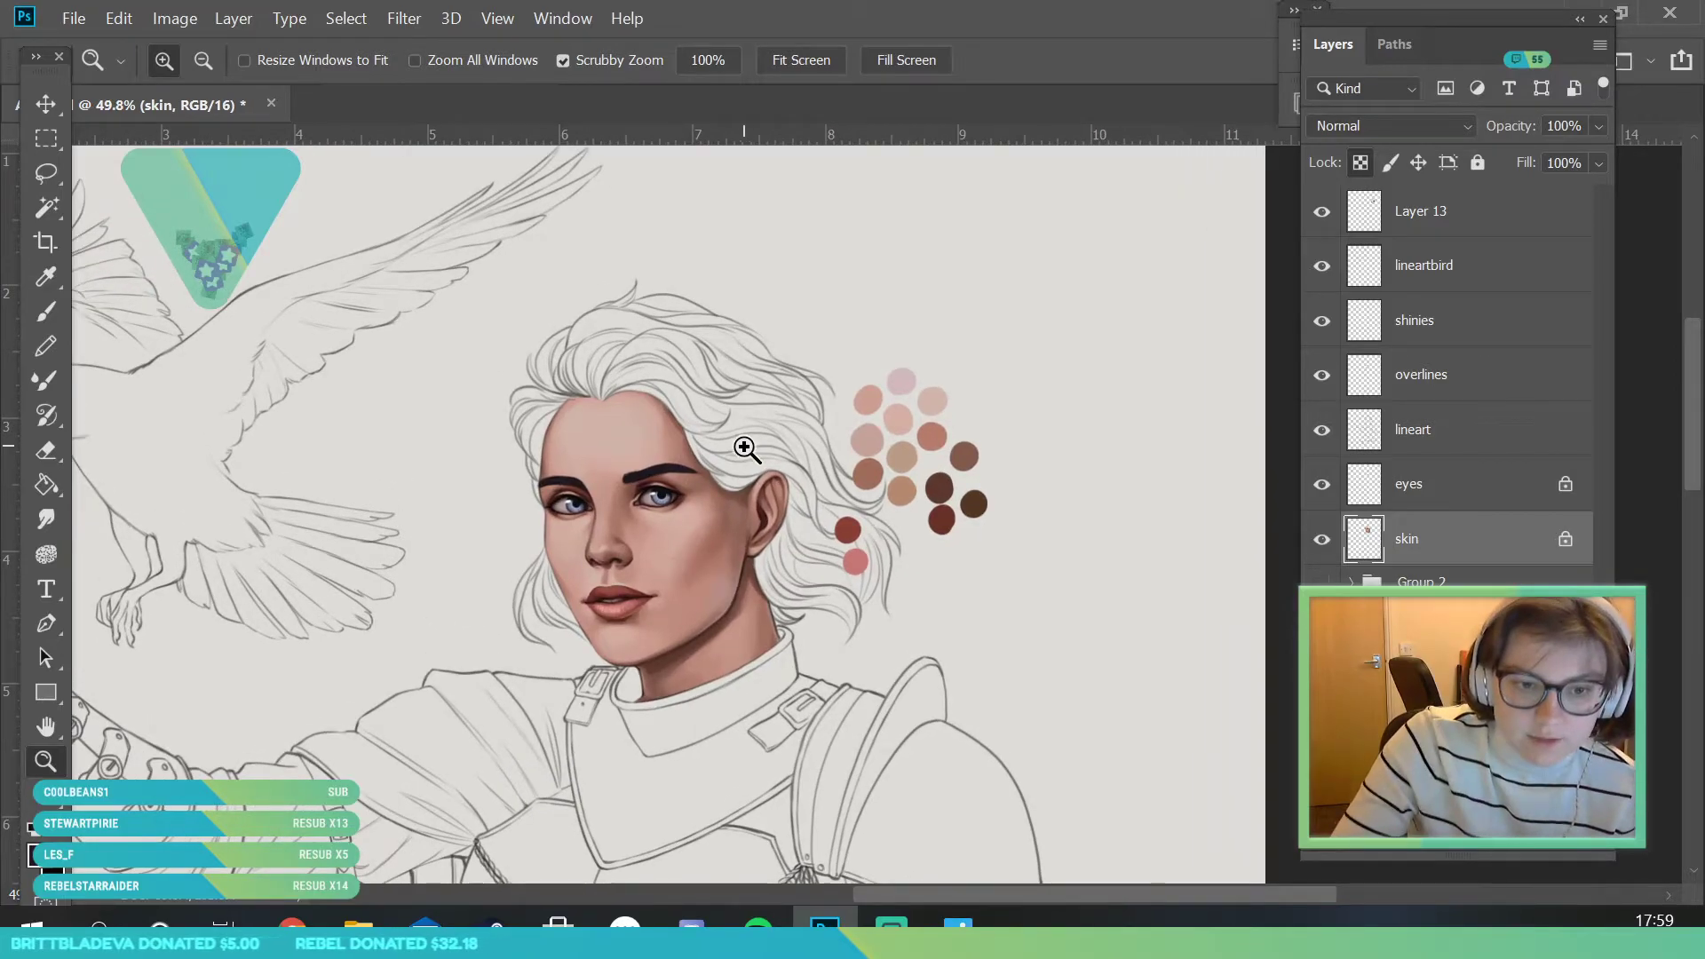
left_click(658, 453)
left_click(628, 491)
left_click(618, 539)
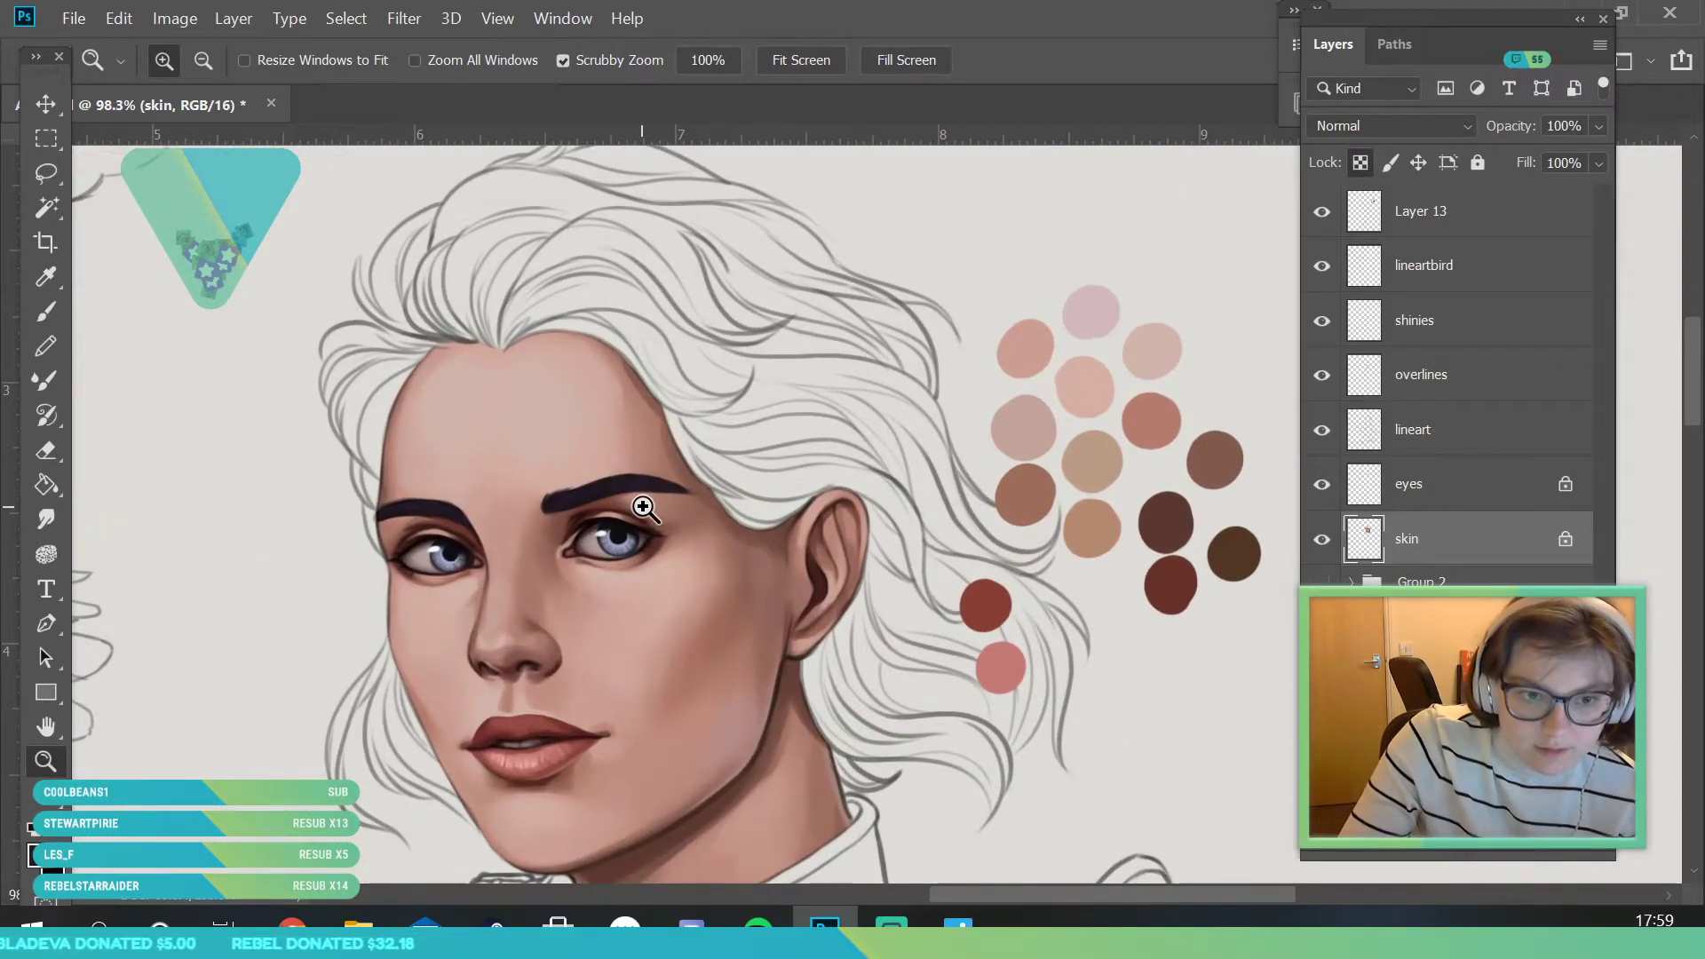
left_click_drag(641, 499, 685, 601)
key("i")
left_click(50, 833)
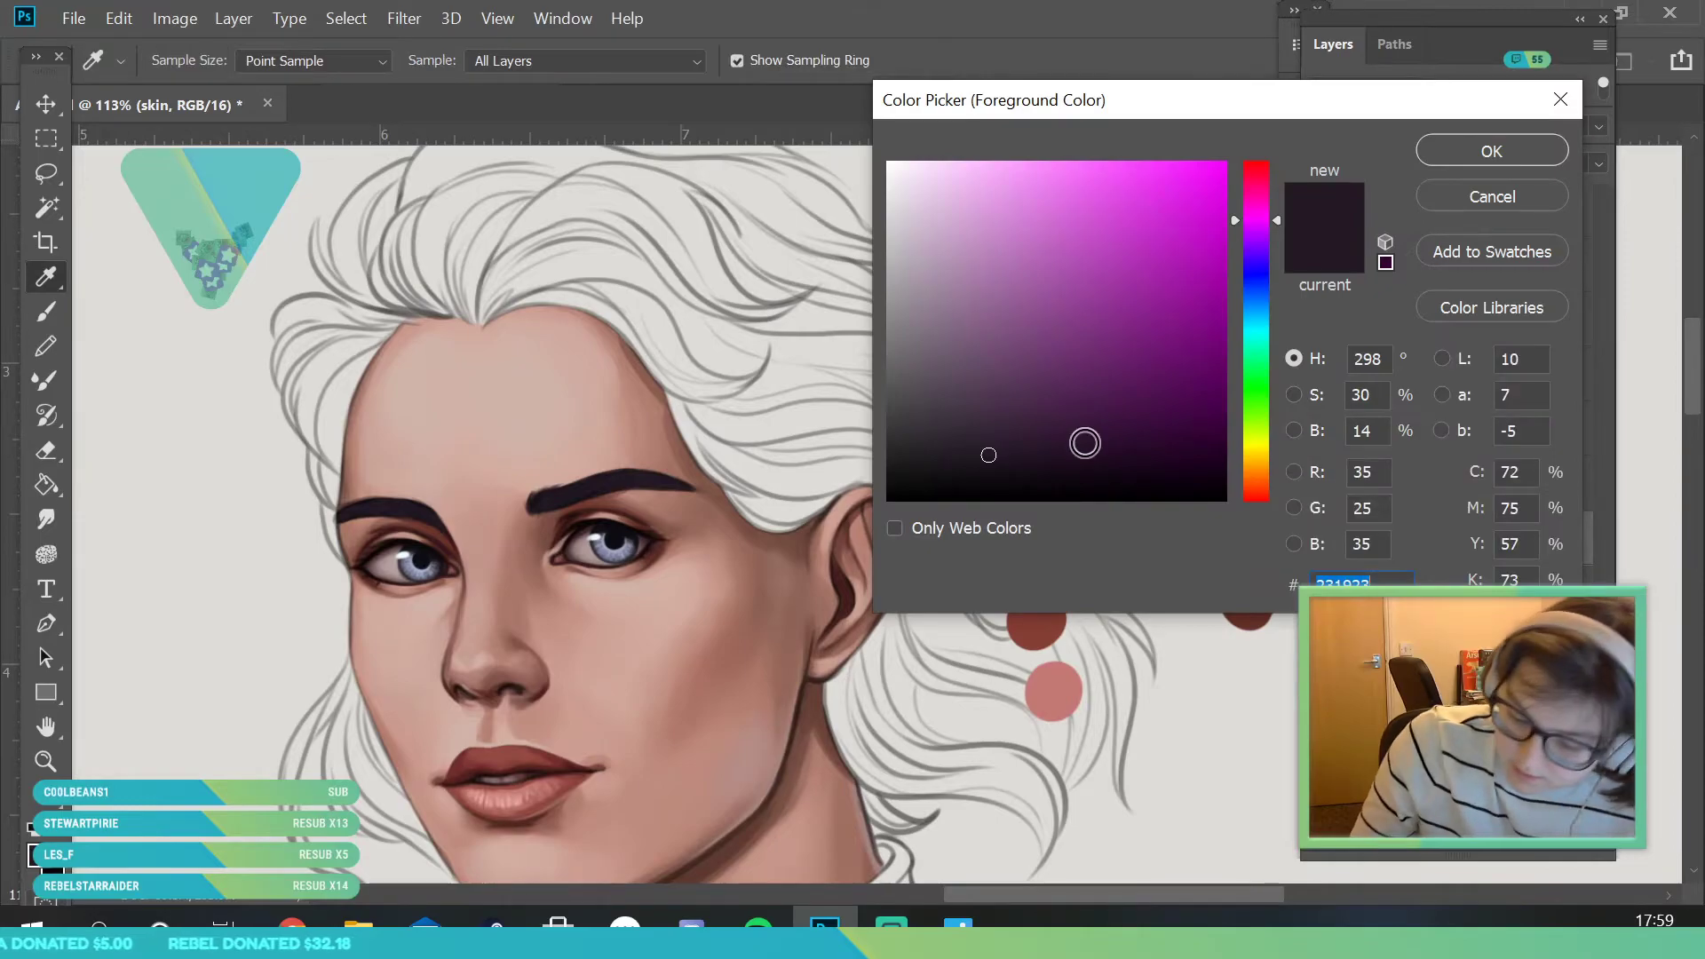
left_click_drag(1268, 241, 1268, 237)
left_click_drag(971, 428, 984, 408)
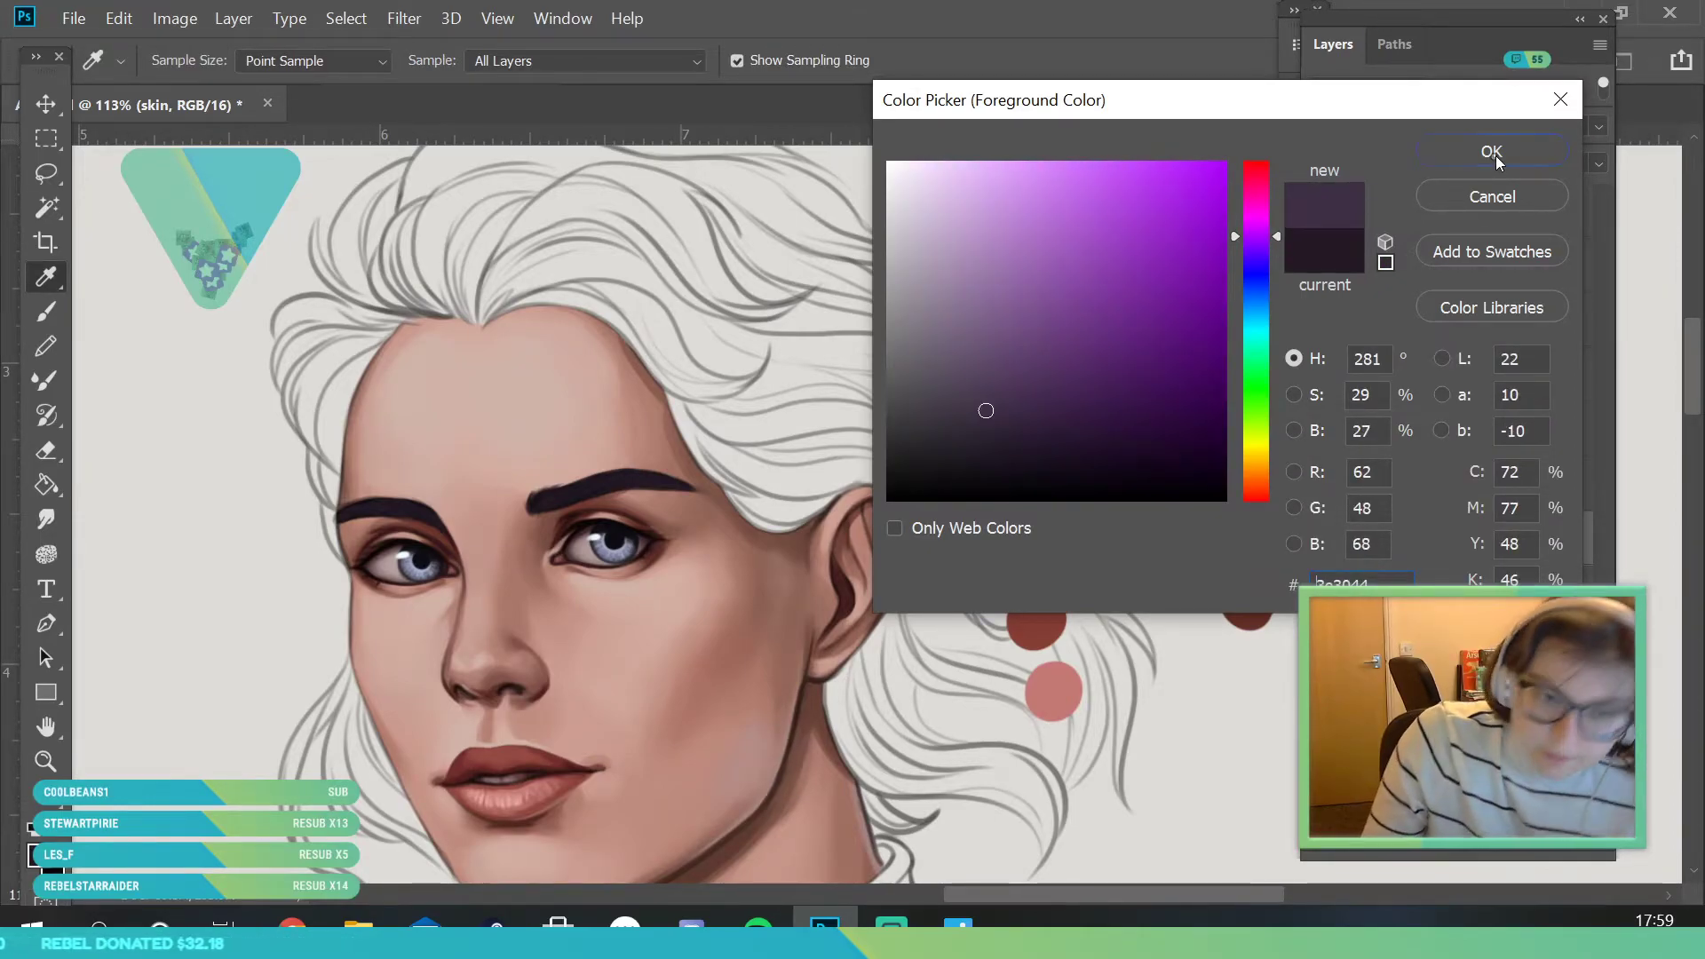
left_click(1491, 151)
- Paint fine lighter purple hair strokes inside both eyebrows on the skin layer, reducing the brush to 7 px
key("z")
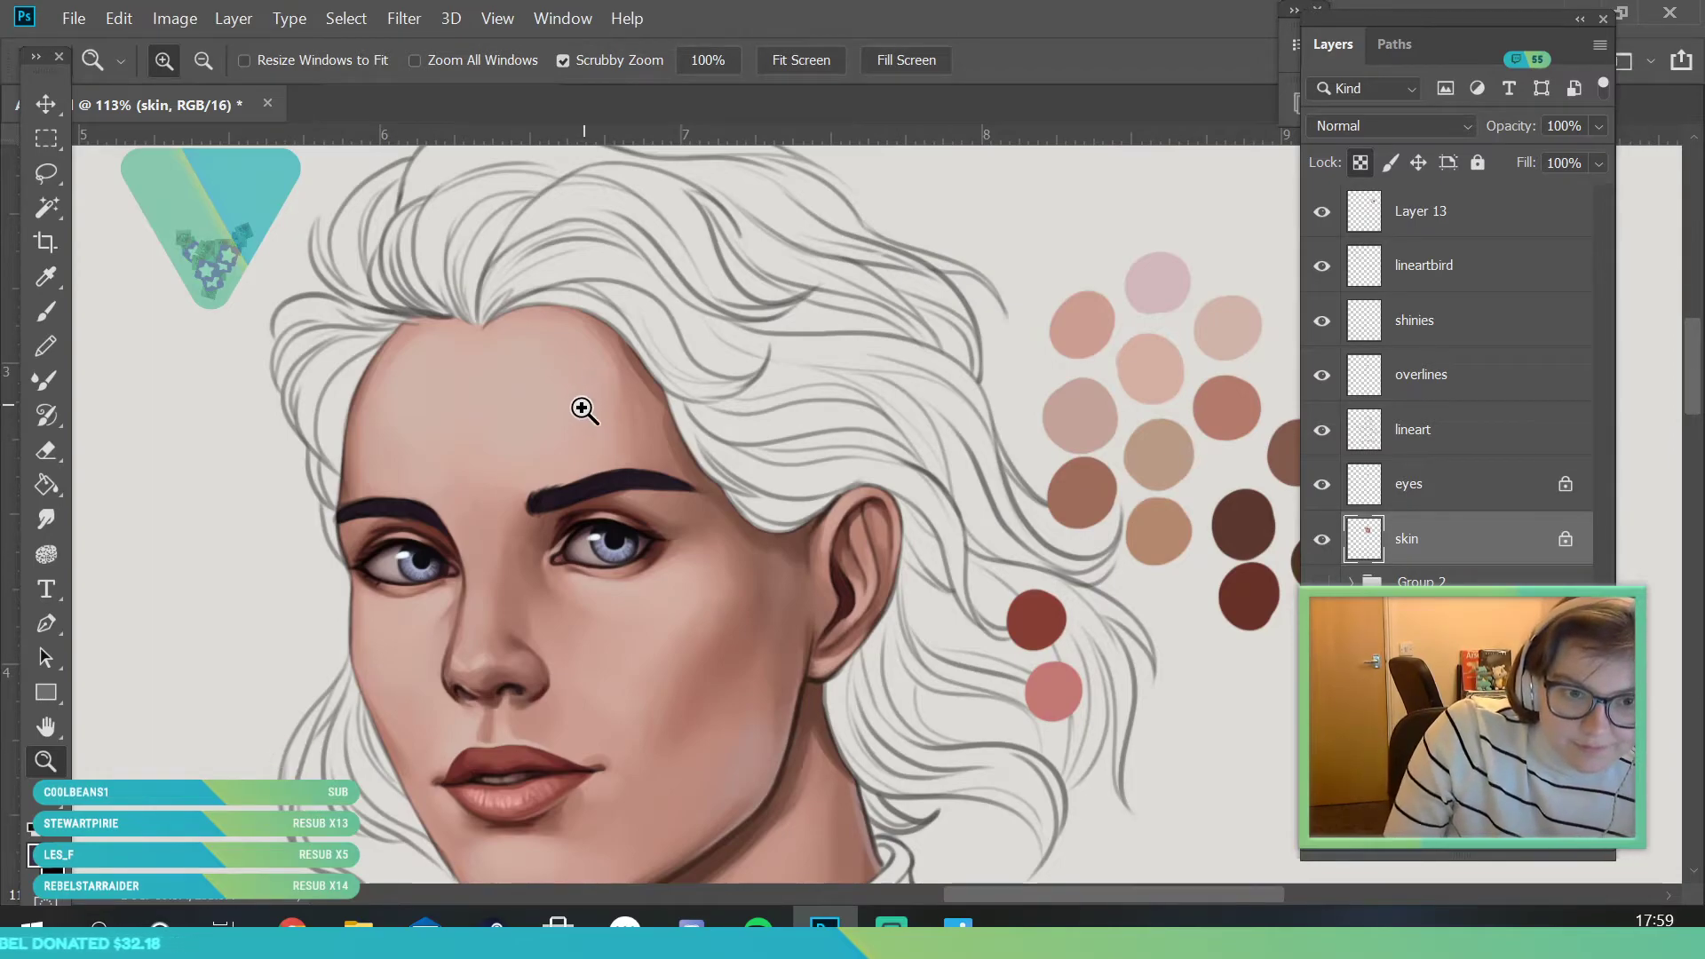
mouse_move(524, 466)
left_mouse_down()
mouse_move(601, 609)
mouse_move(465, 442)
mouse_move(420, 480)
left_mouse_up()
left_click(55, 312)
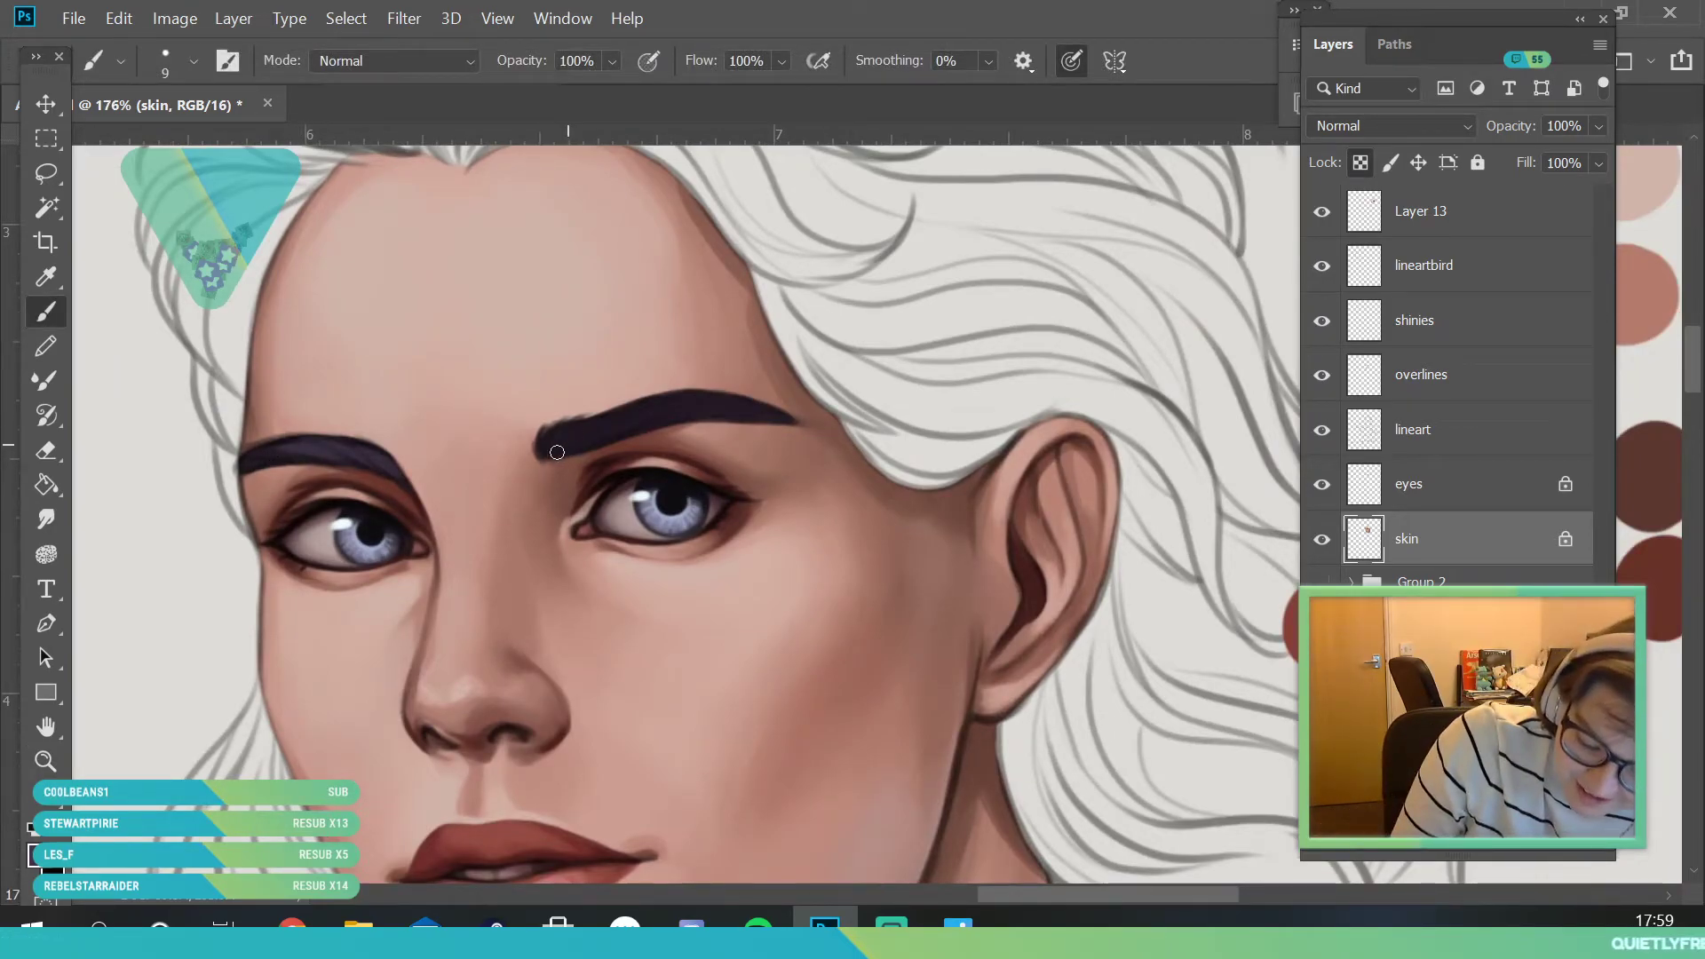
left_click(190, 62)
key("Return")
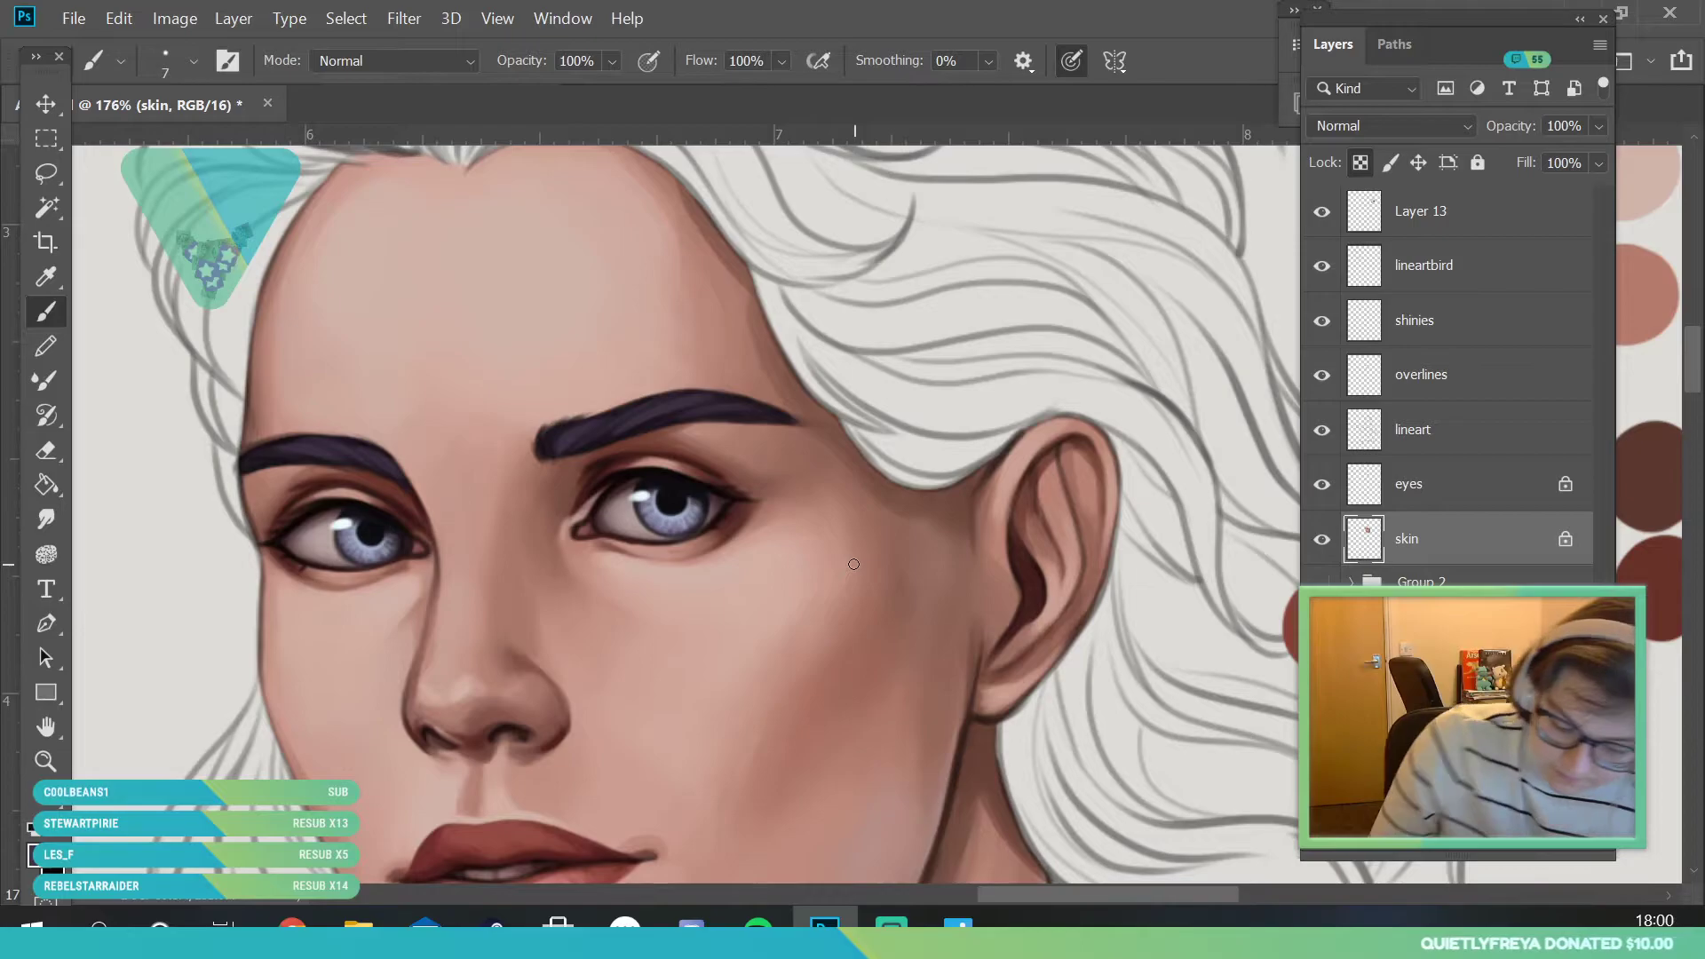
- Select the overlines layer and set the foreground colour to a muted violet with H 261, S 30 and B 36
left_click(1464, 384)
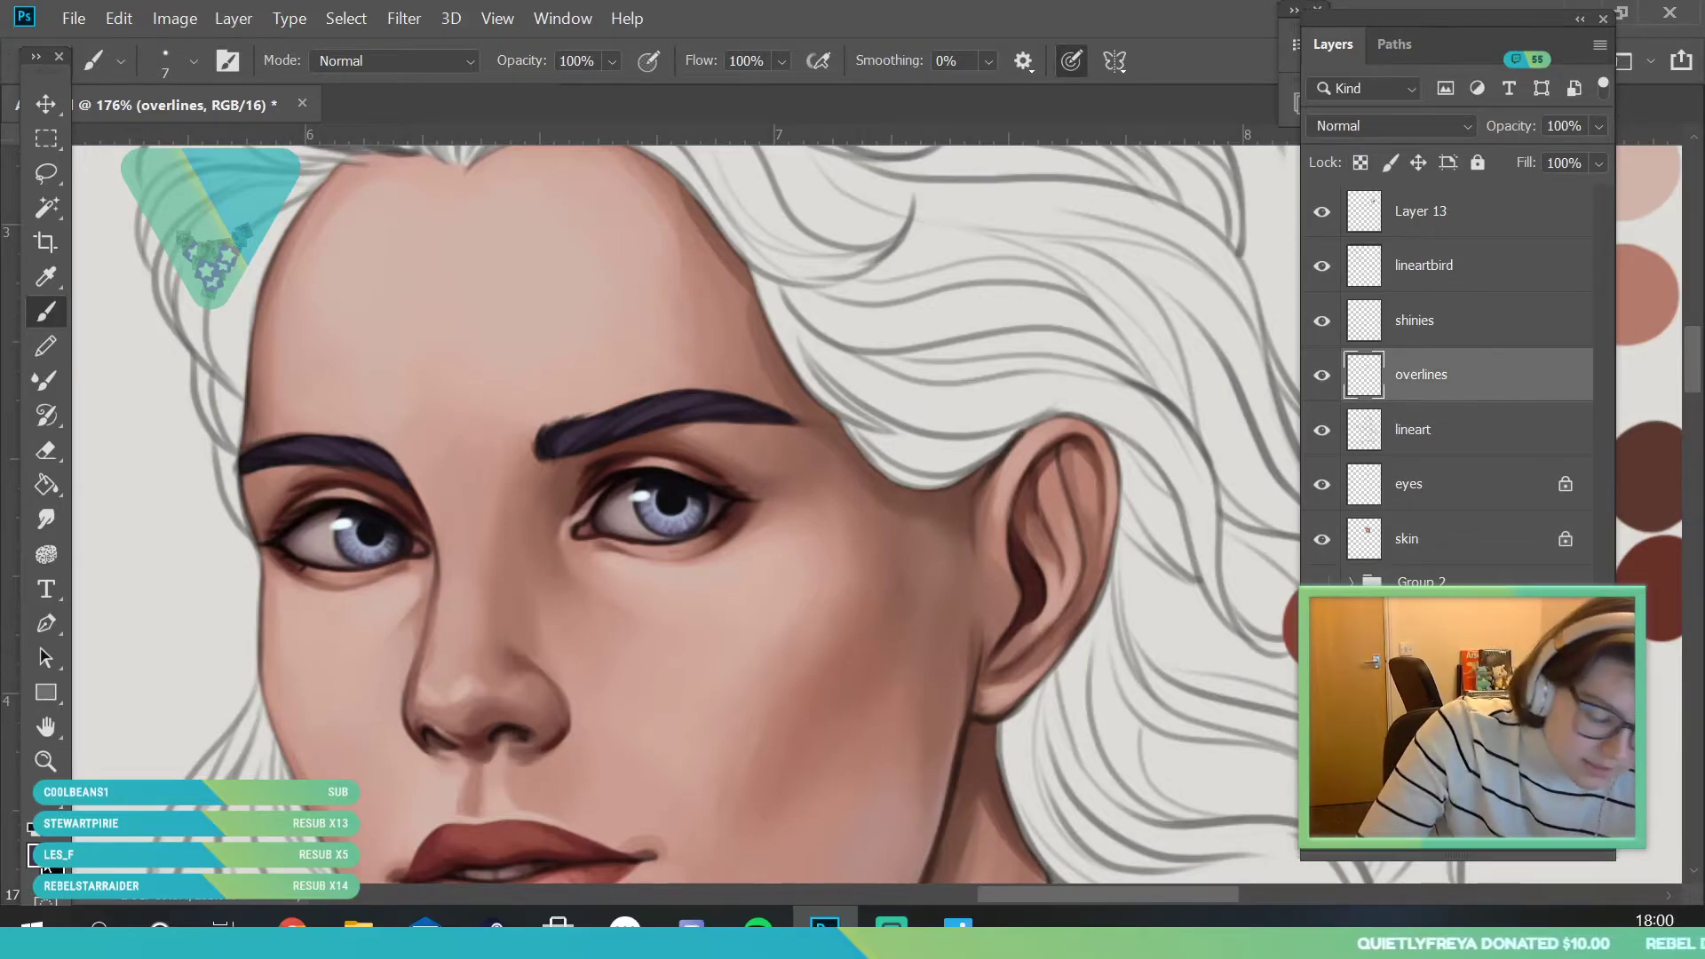
left_click(42, 866)
left_click(1273, 248)
left_click_drag(989, 376, 989, 378)
left_click(1256, 255)
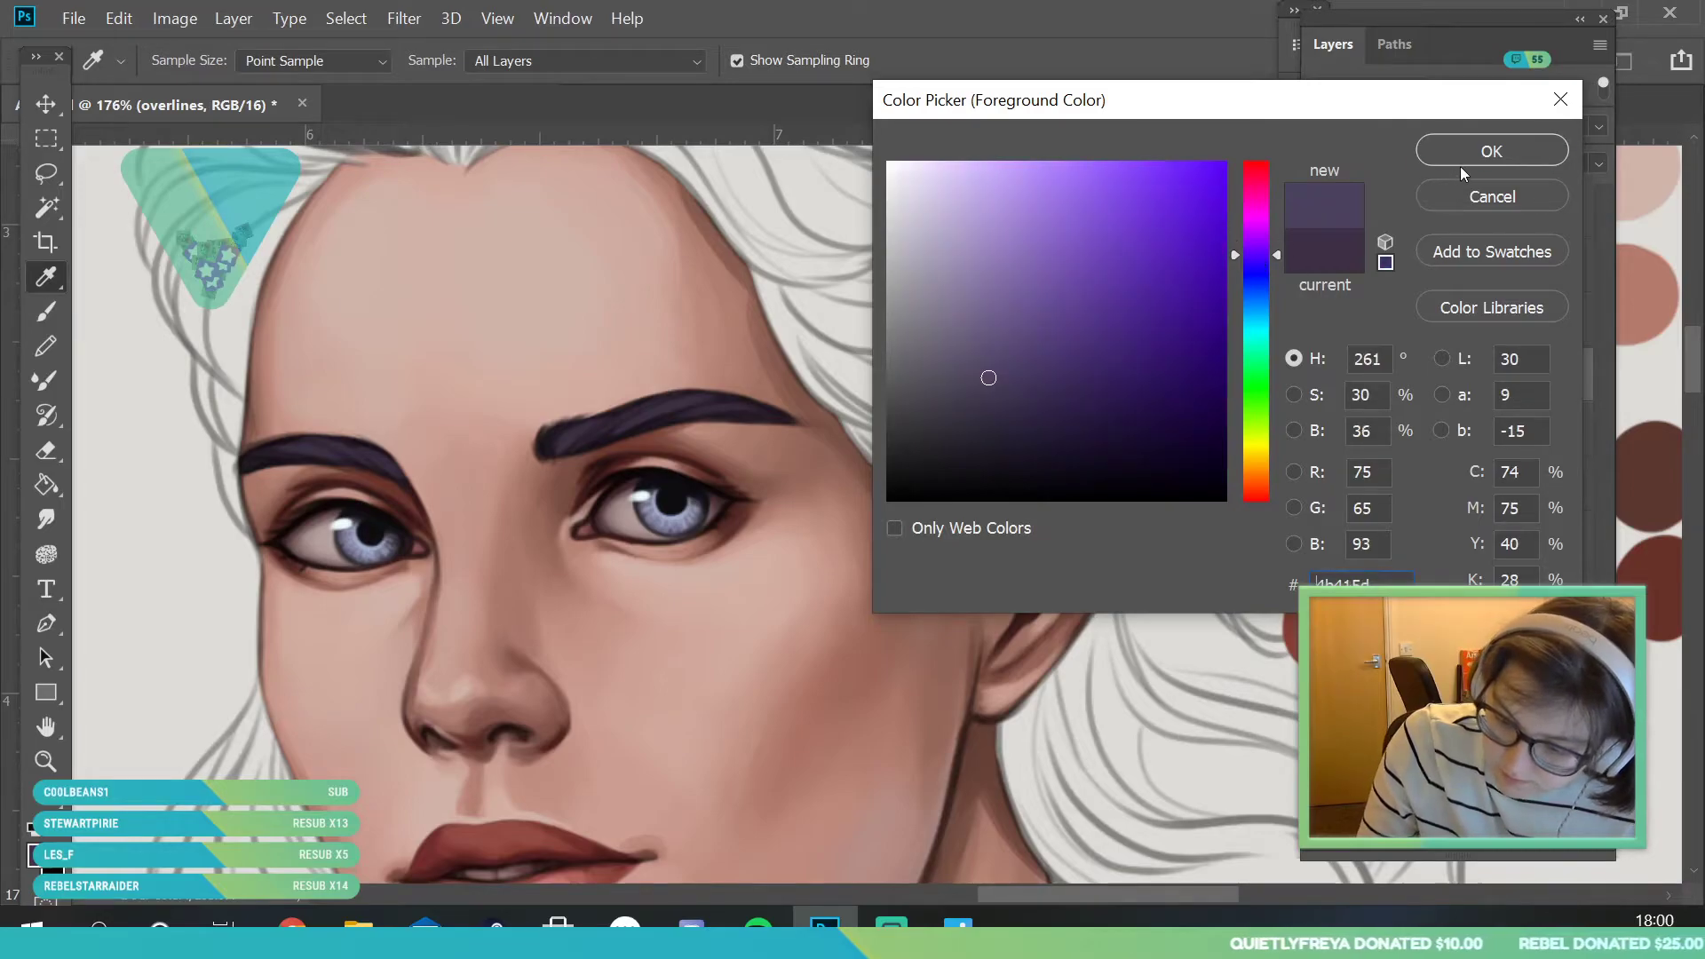
left_click(1462, 160)
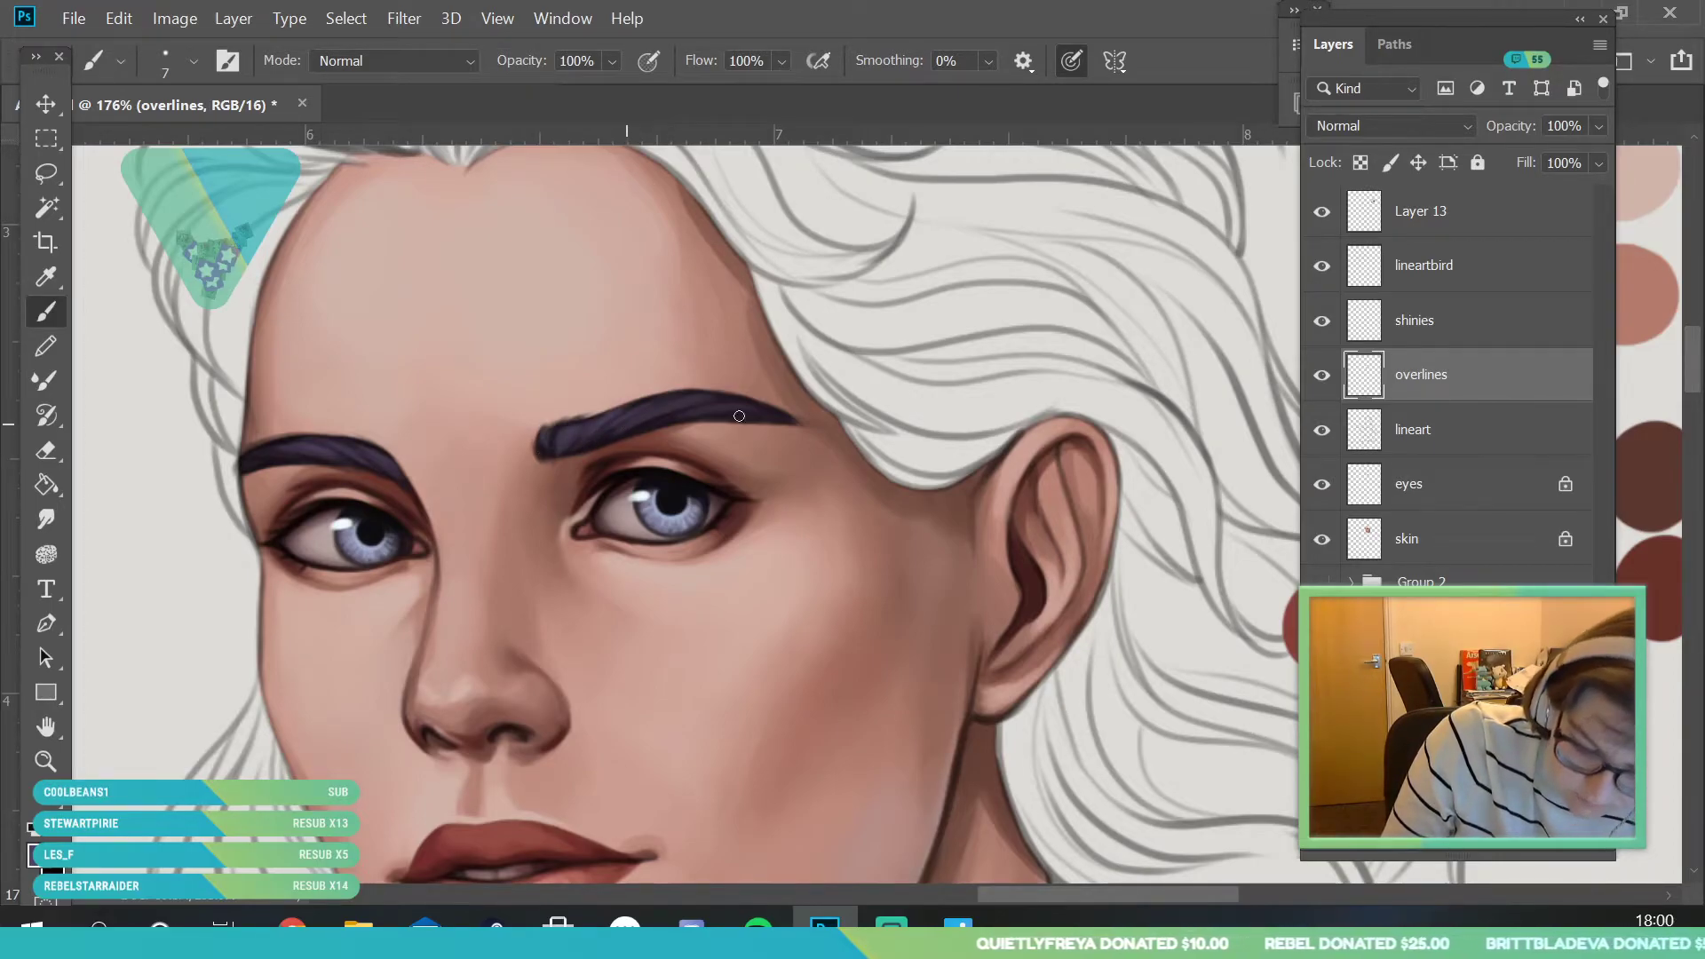
- Save the document with the finished eyebrows
key("z")
left_click_drag(427, 484, 404, 568)
left_click_drag(560, 524, 573, 630)
scroll(573, 630, "up", 3)
left_click(73, 18)
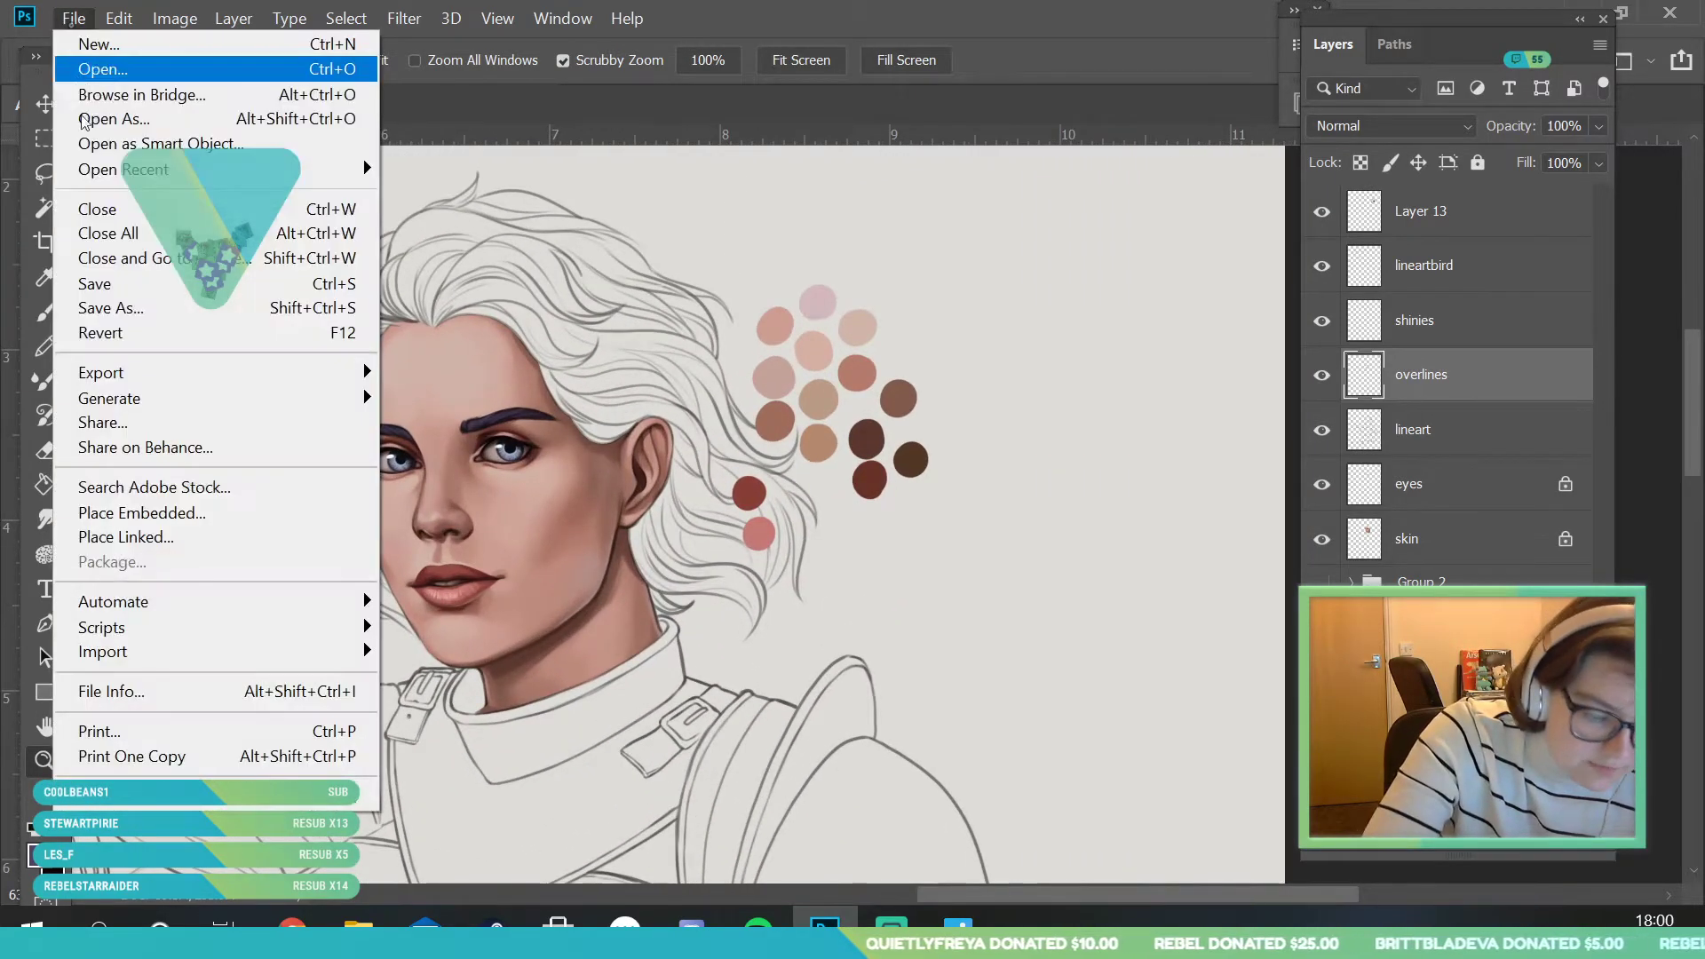
left_click(124, 283)
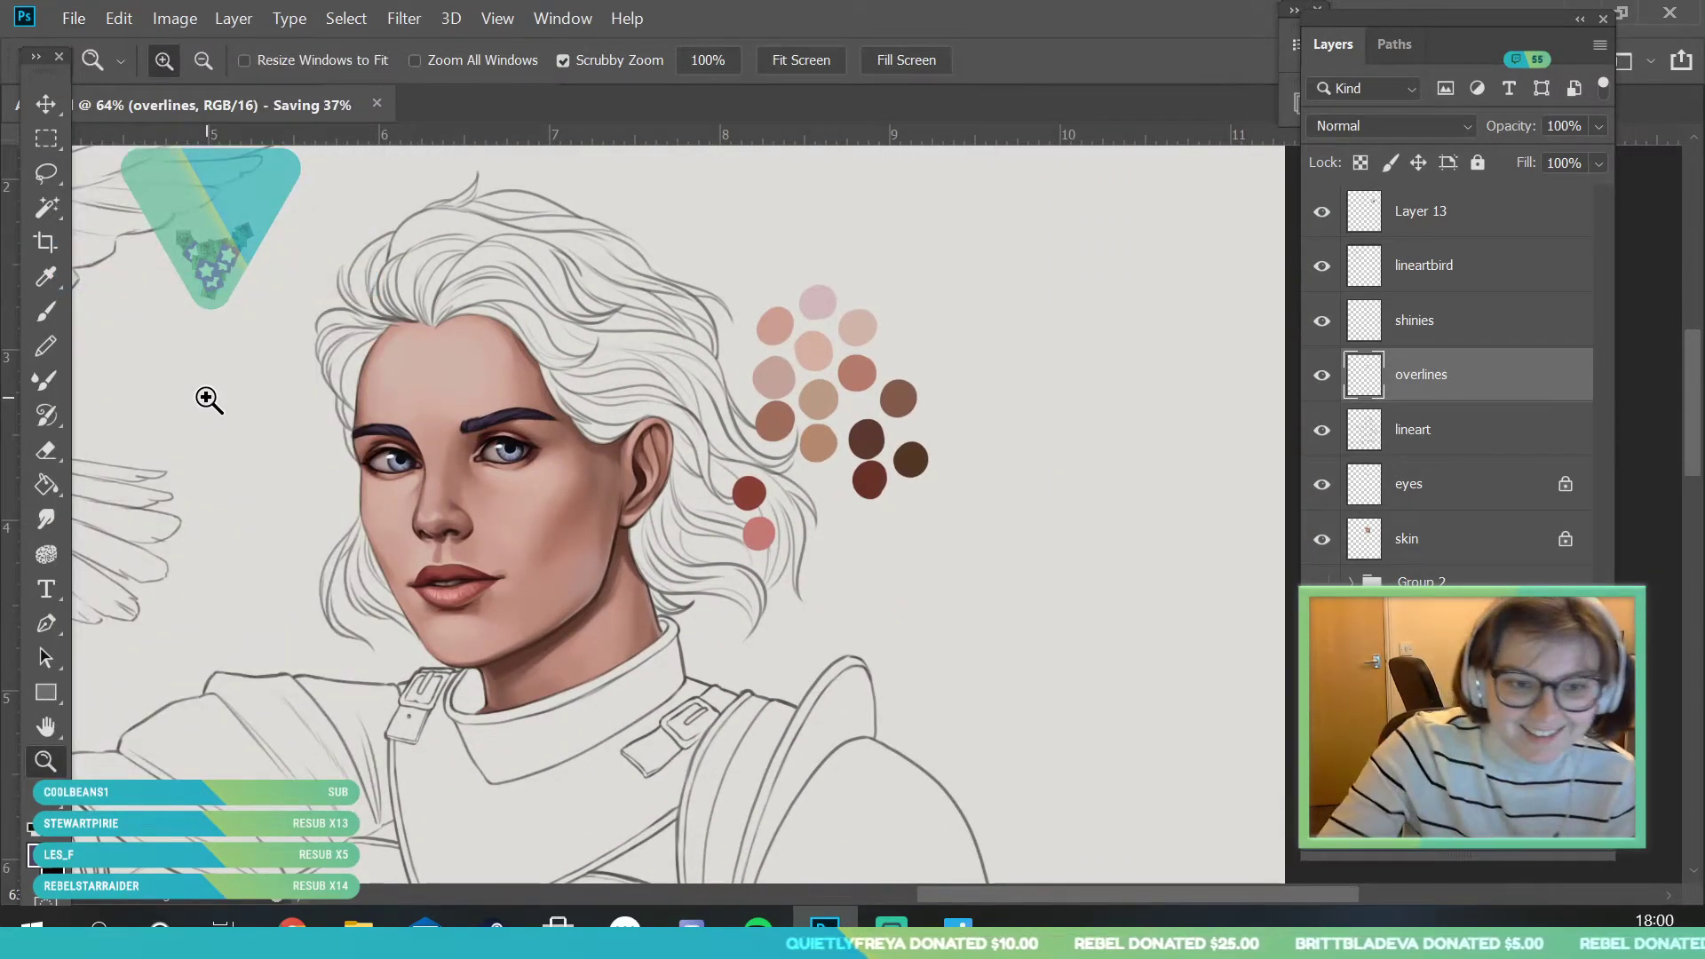
- Delete Layer 13, which holds the skin colour swatches beside the head
scroll(638, 537, "down", 1)
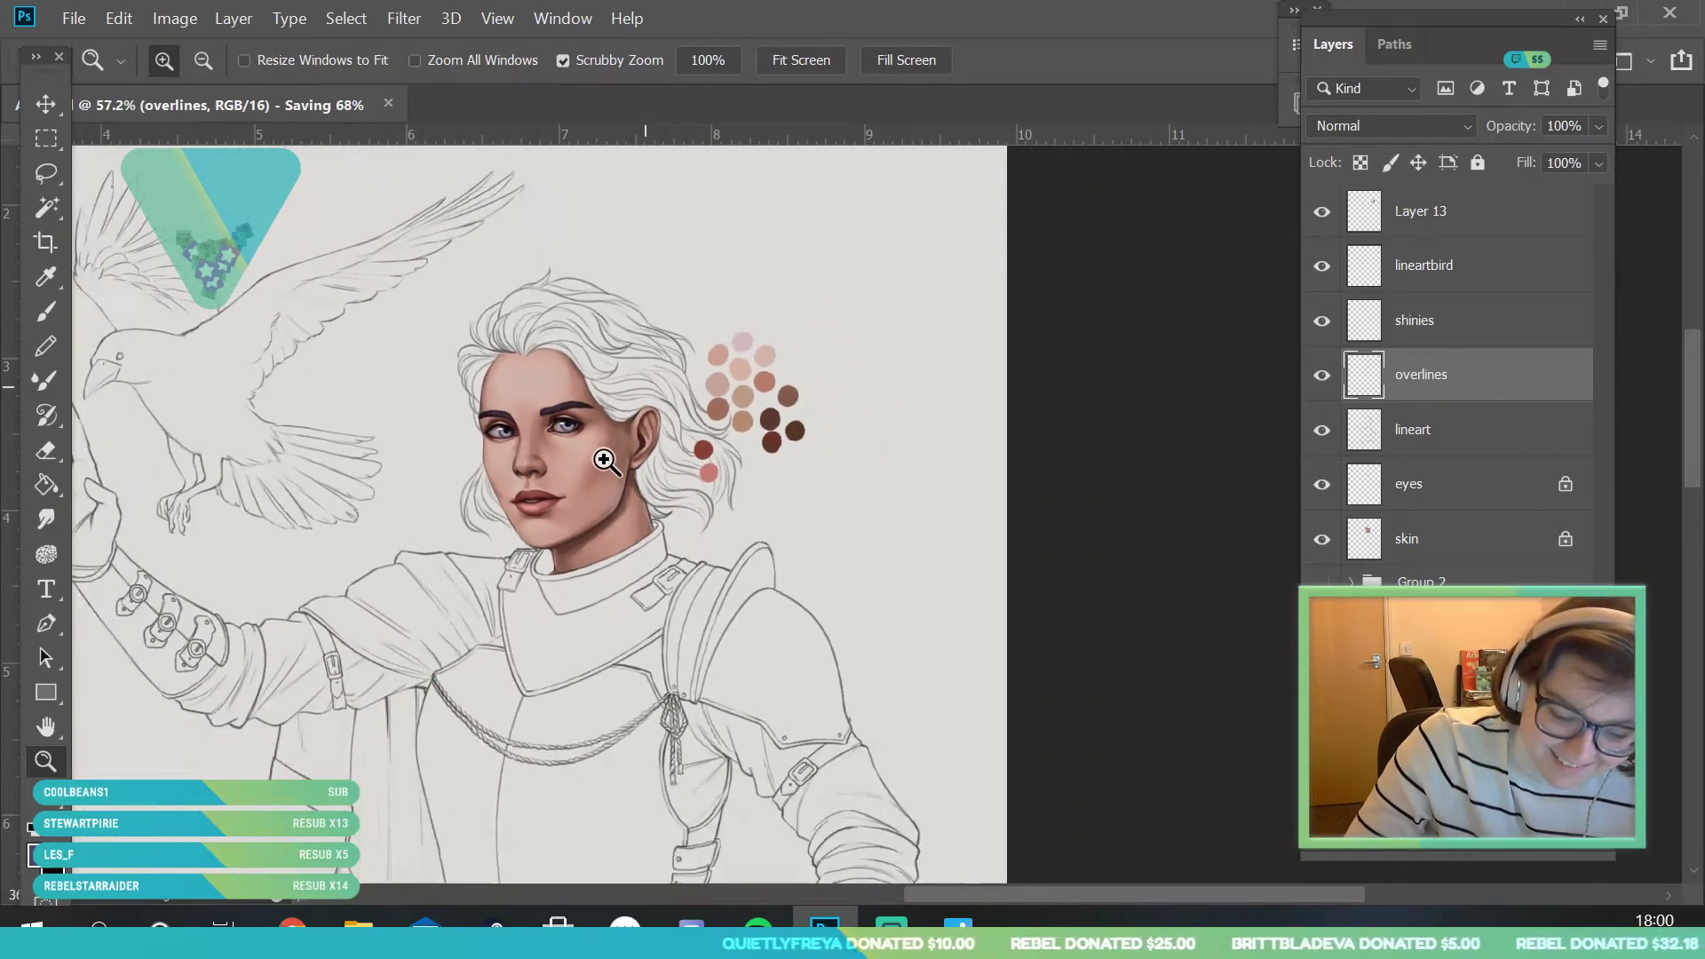
scroll(711, 579, "down", 2)
scroll(697, 525, "up", 3)
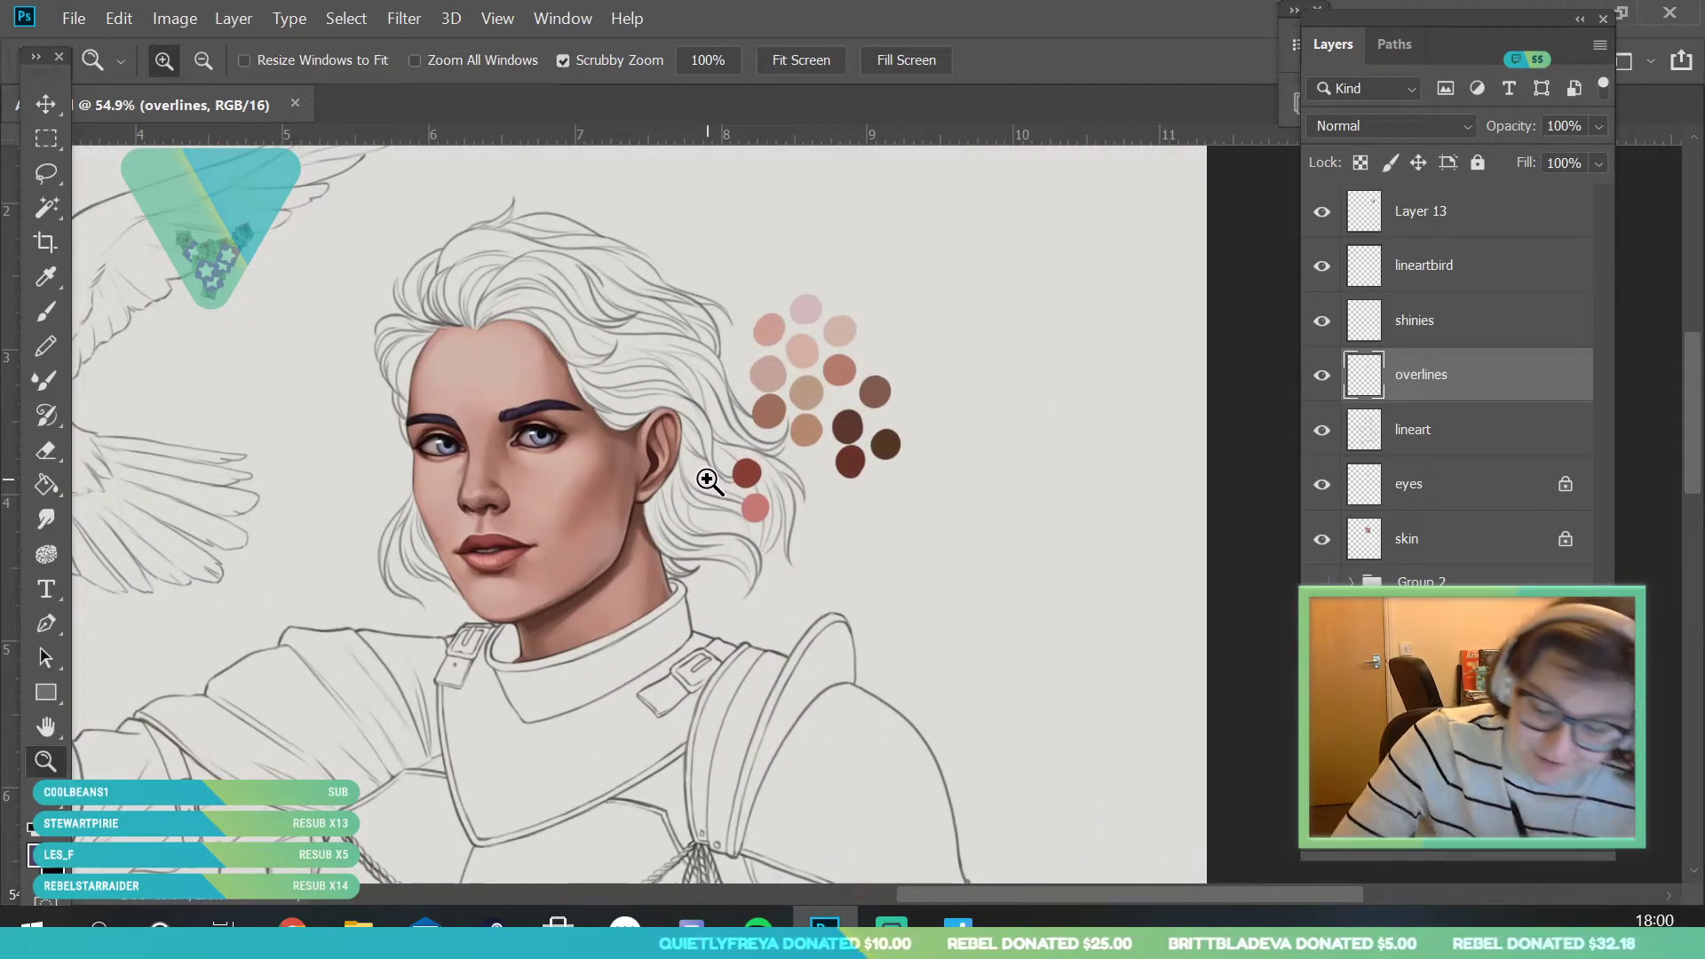
left_click(494, 283)
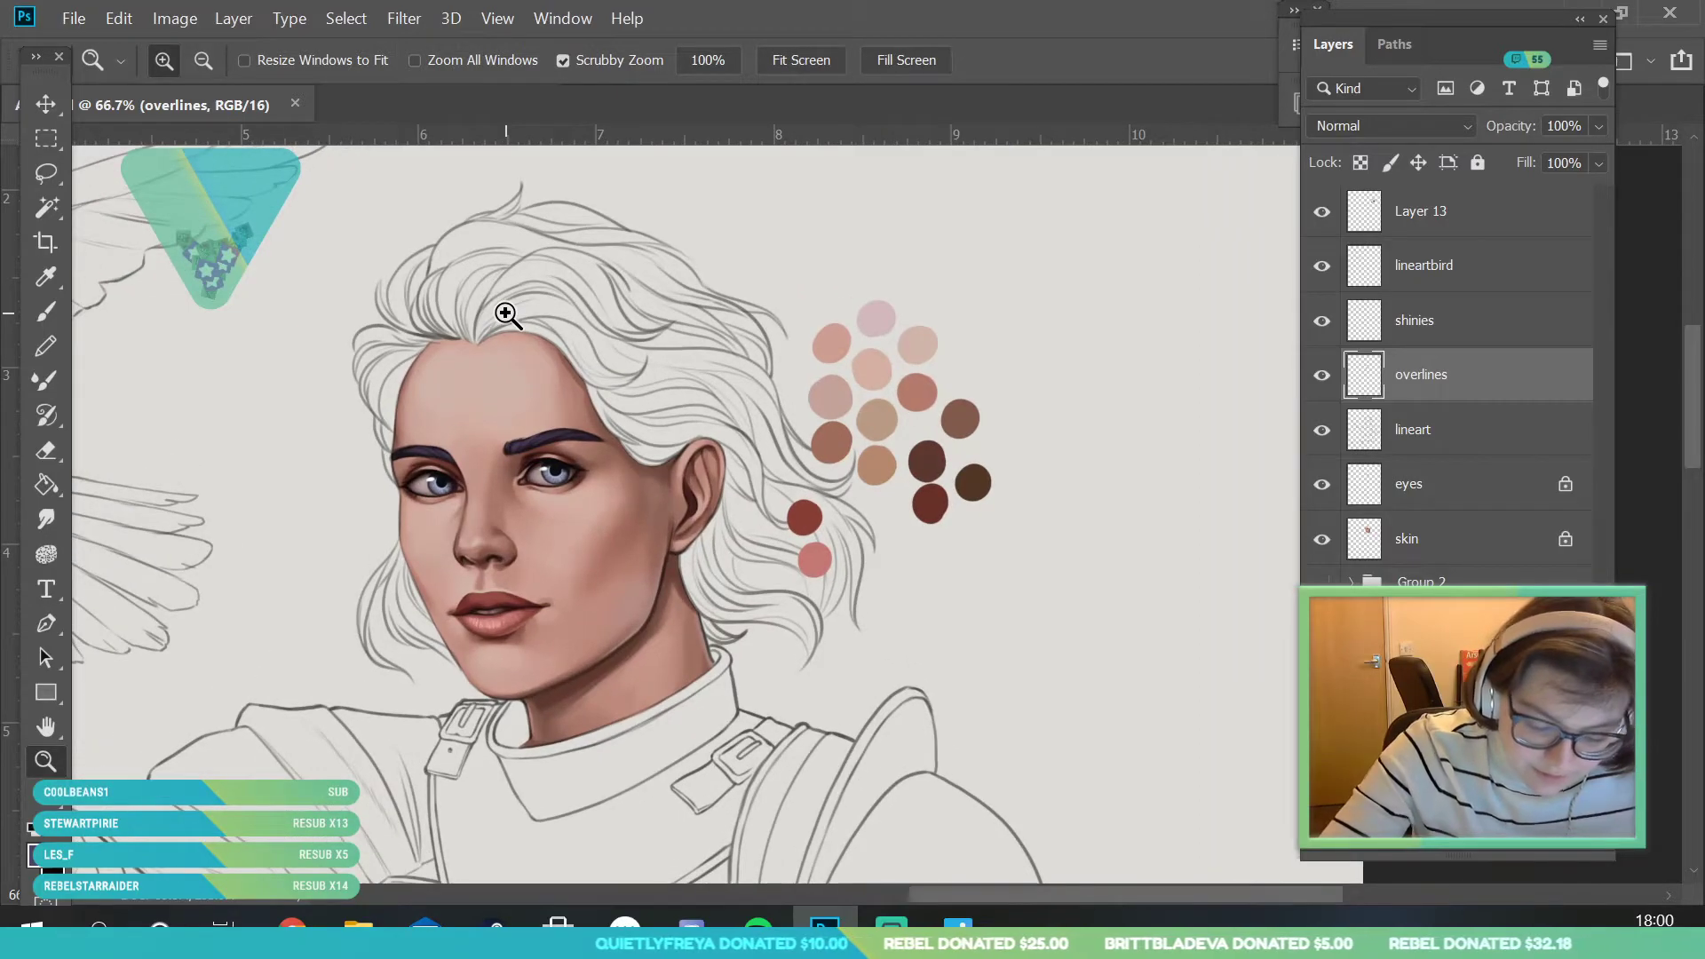
left_click(1322, 212)
scroll(844, 612, "down", 10)
left_click(1476, 233)
key("Delete")
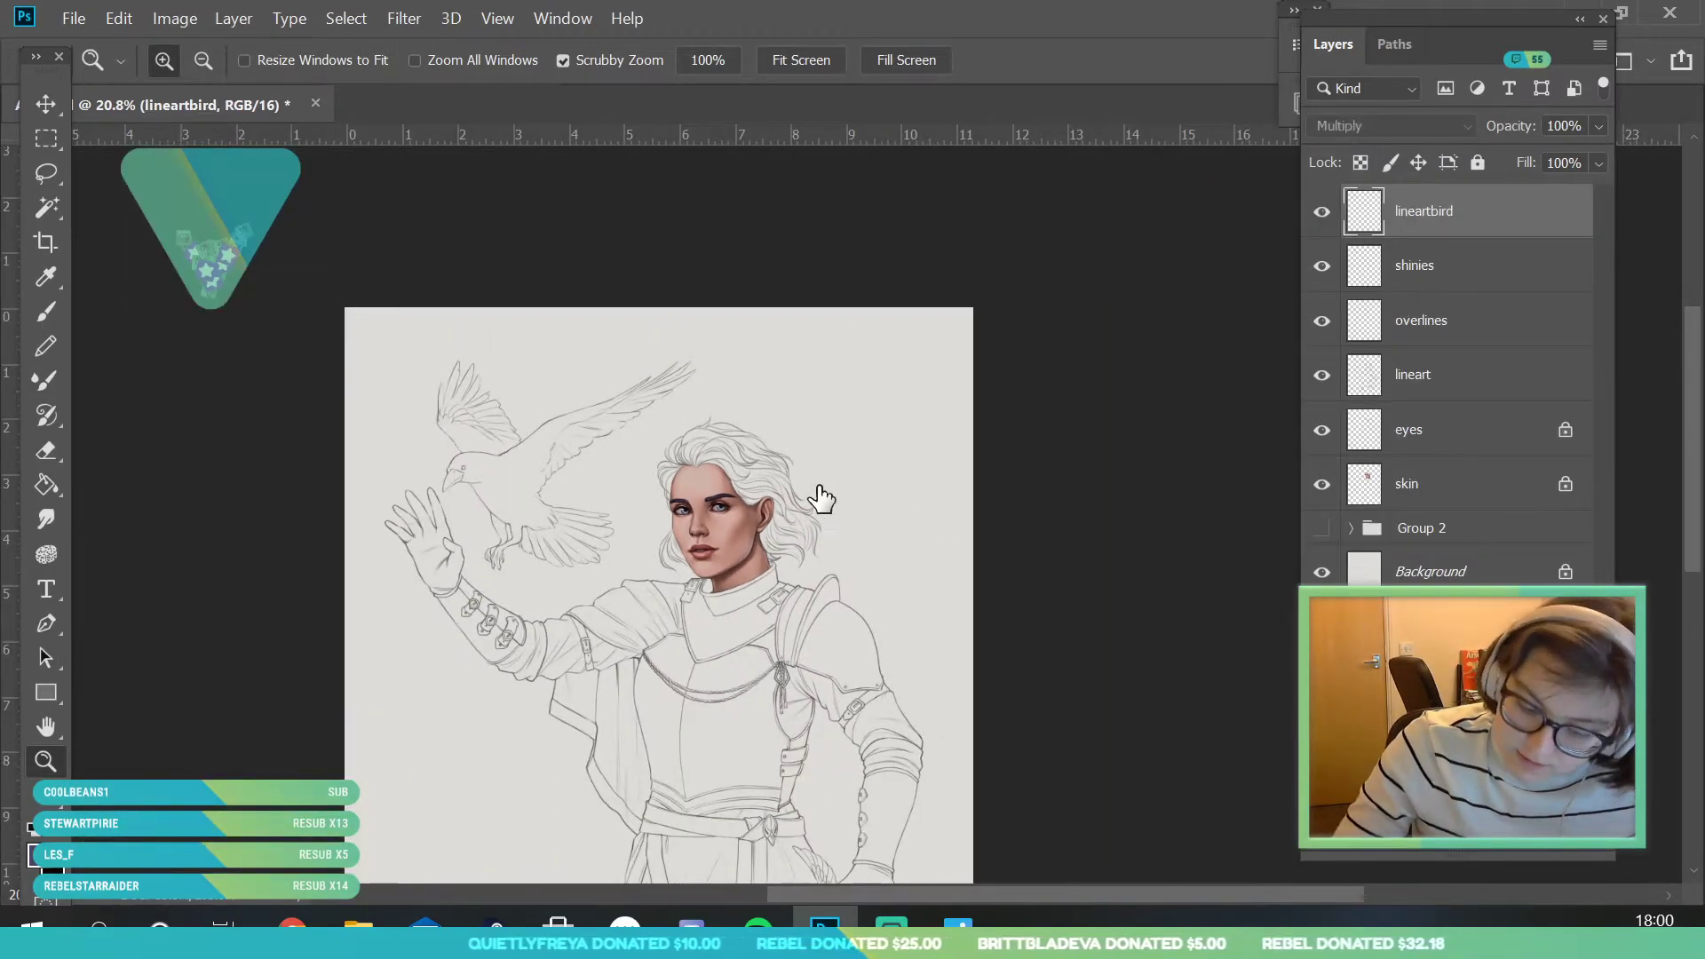
- Add a new layer between Group 2 and the skin layer and name it "hair"
left_click_drag(818, 499, 762, 648)
left_click_drag(811, 506, 859, 635)
scroll(858, 635, "up", 8)
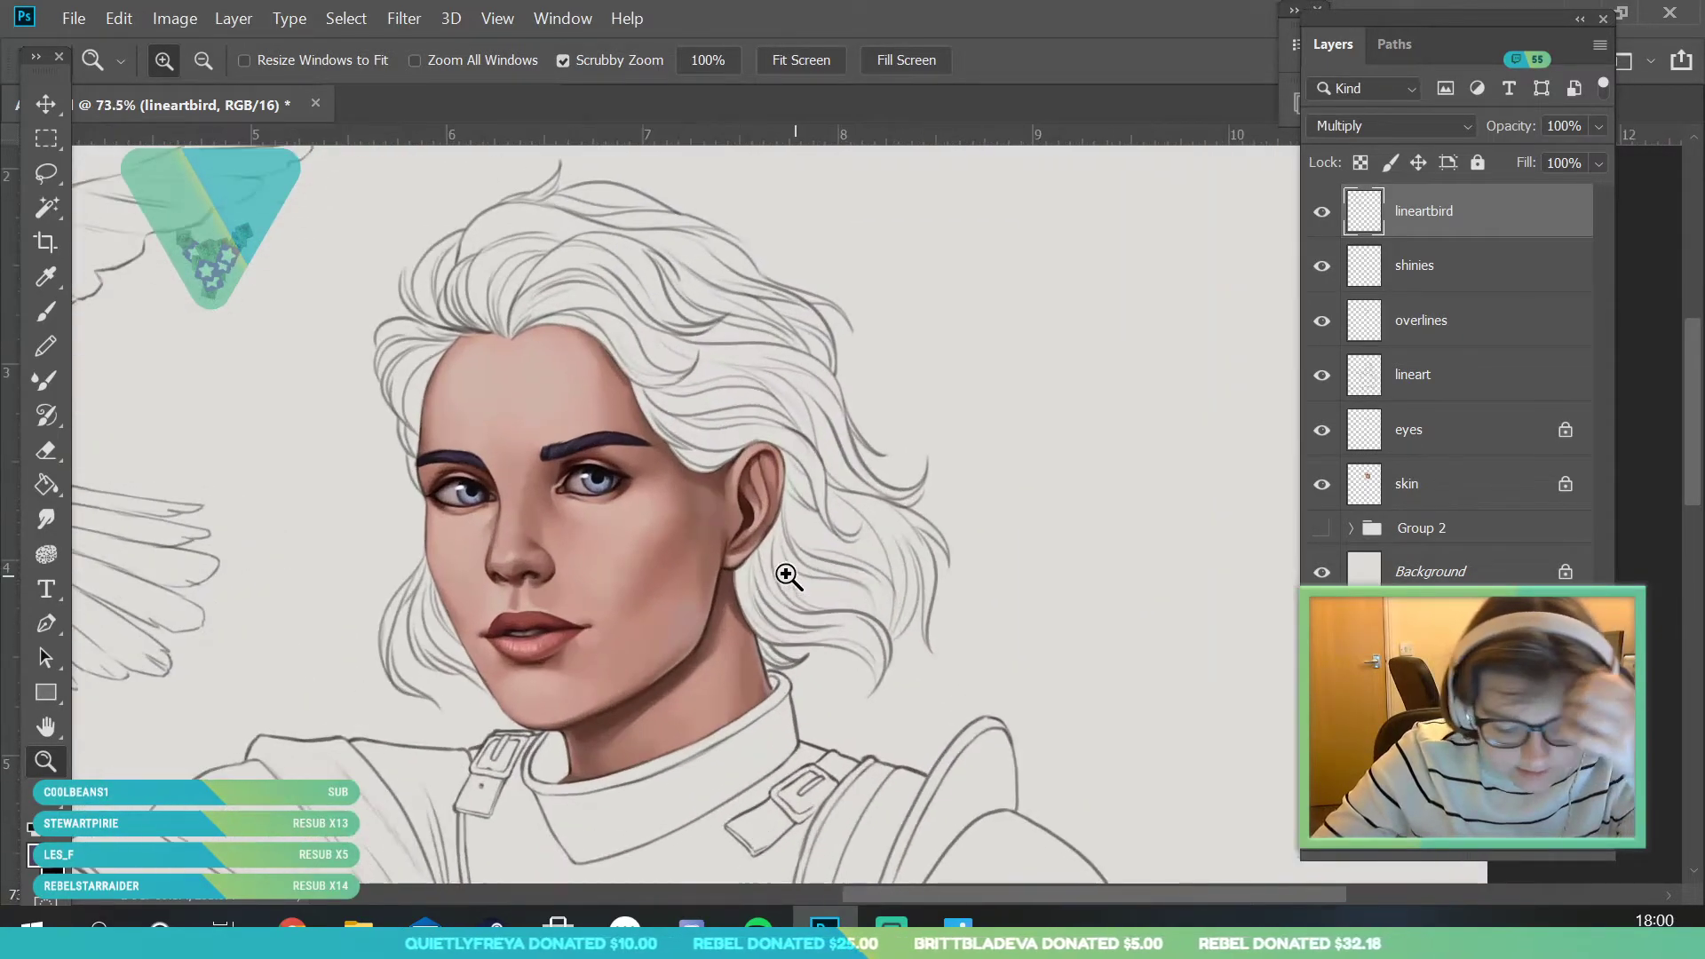
scroll(825, 452, "up", 1)
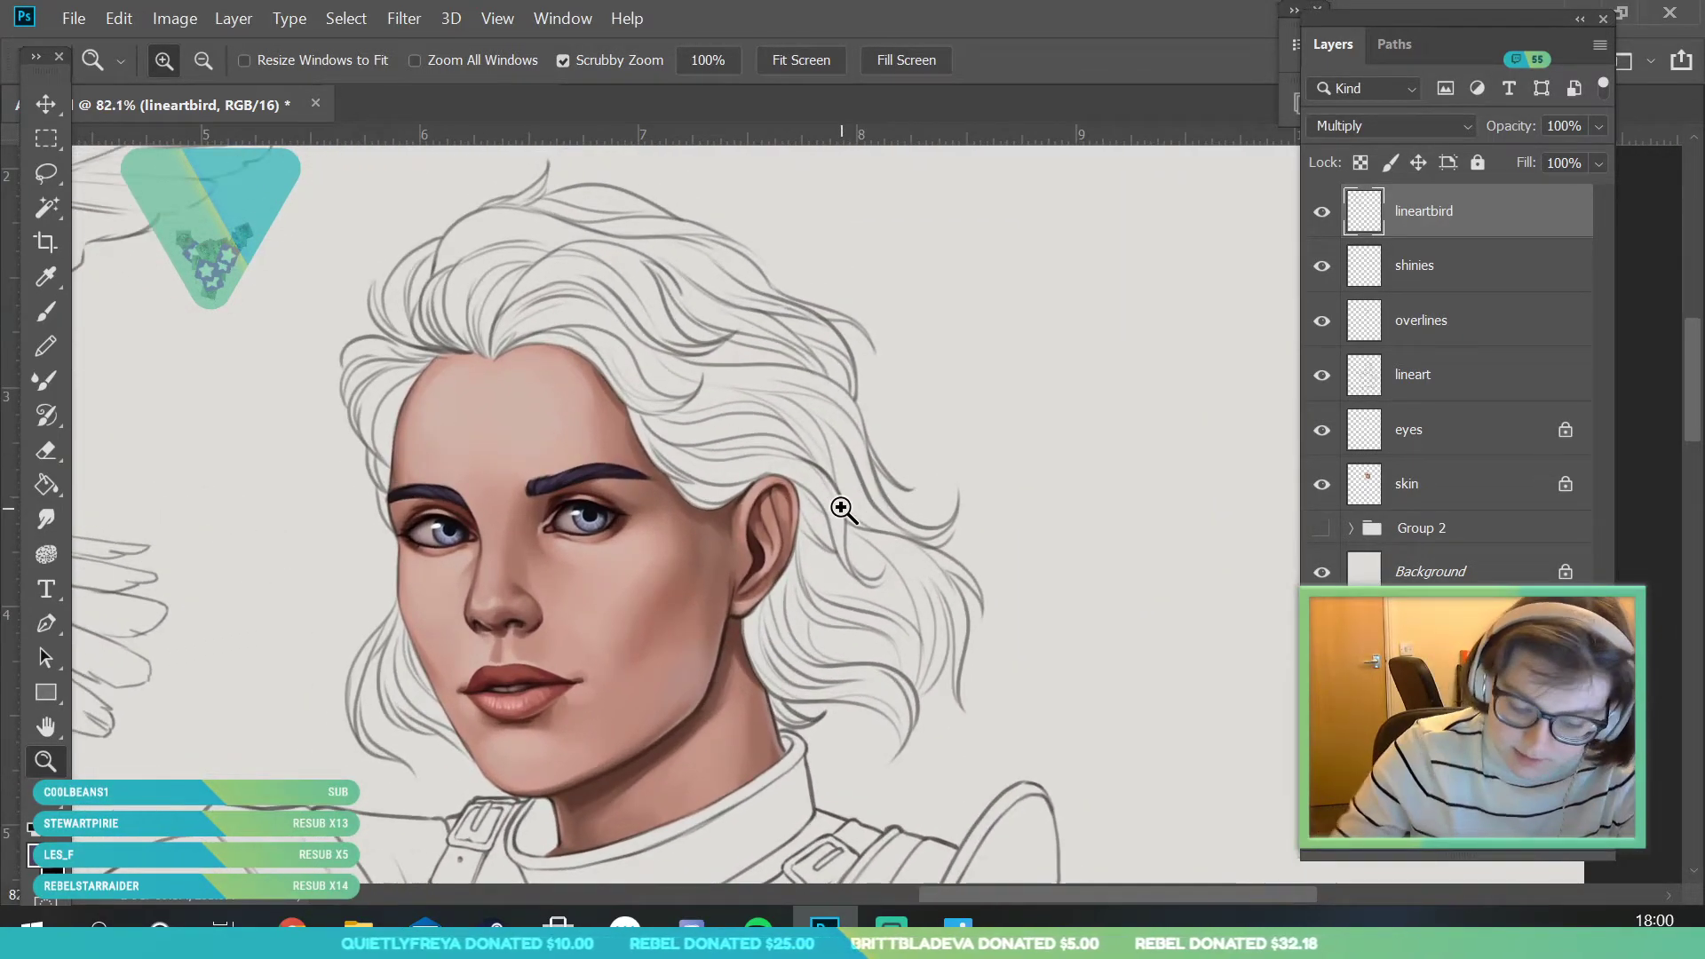
left_click(1457, 538)
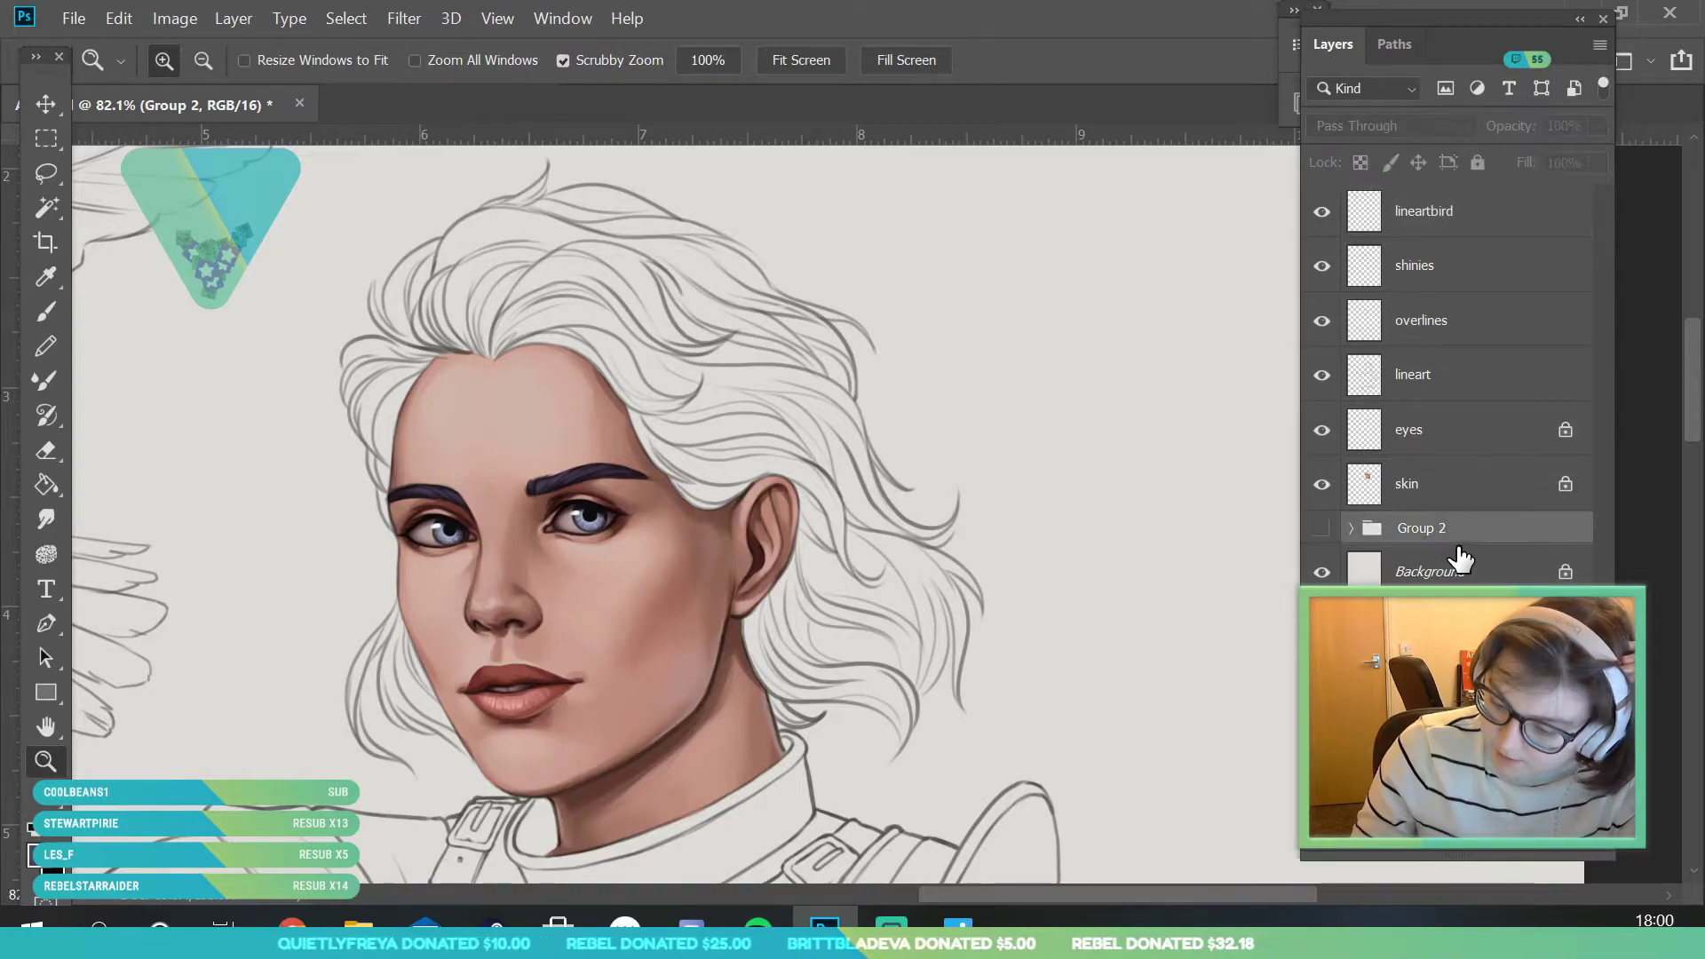
left_click(1529, 854)
double_click(1420, 539)
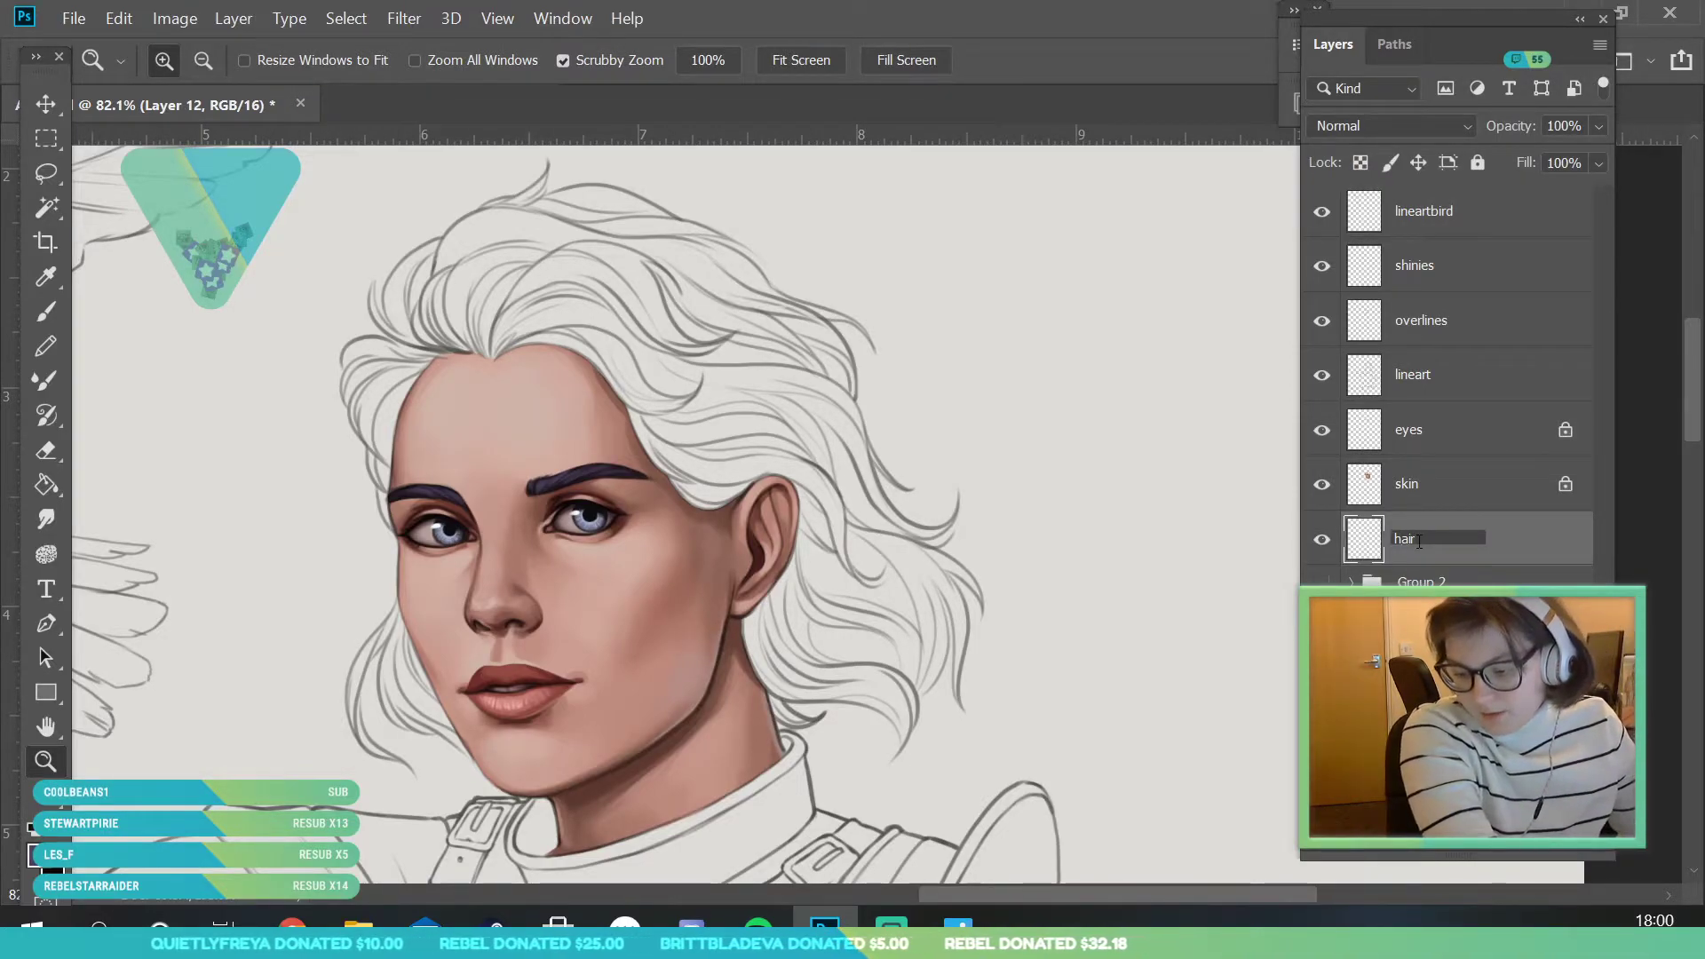
key("Return")
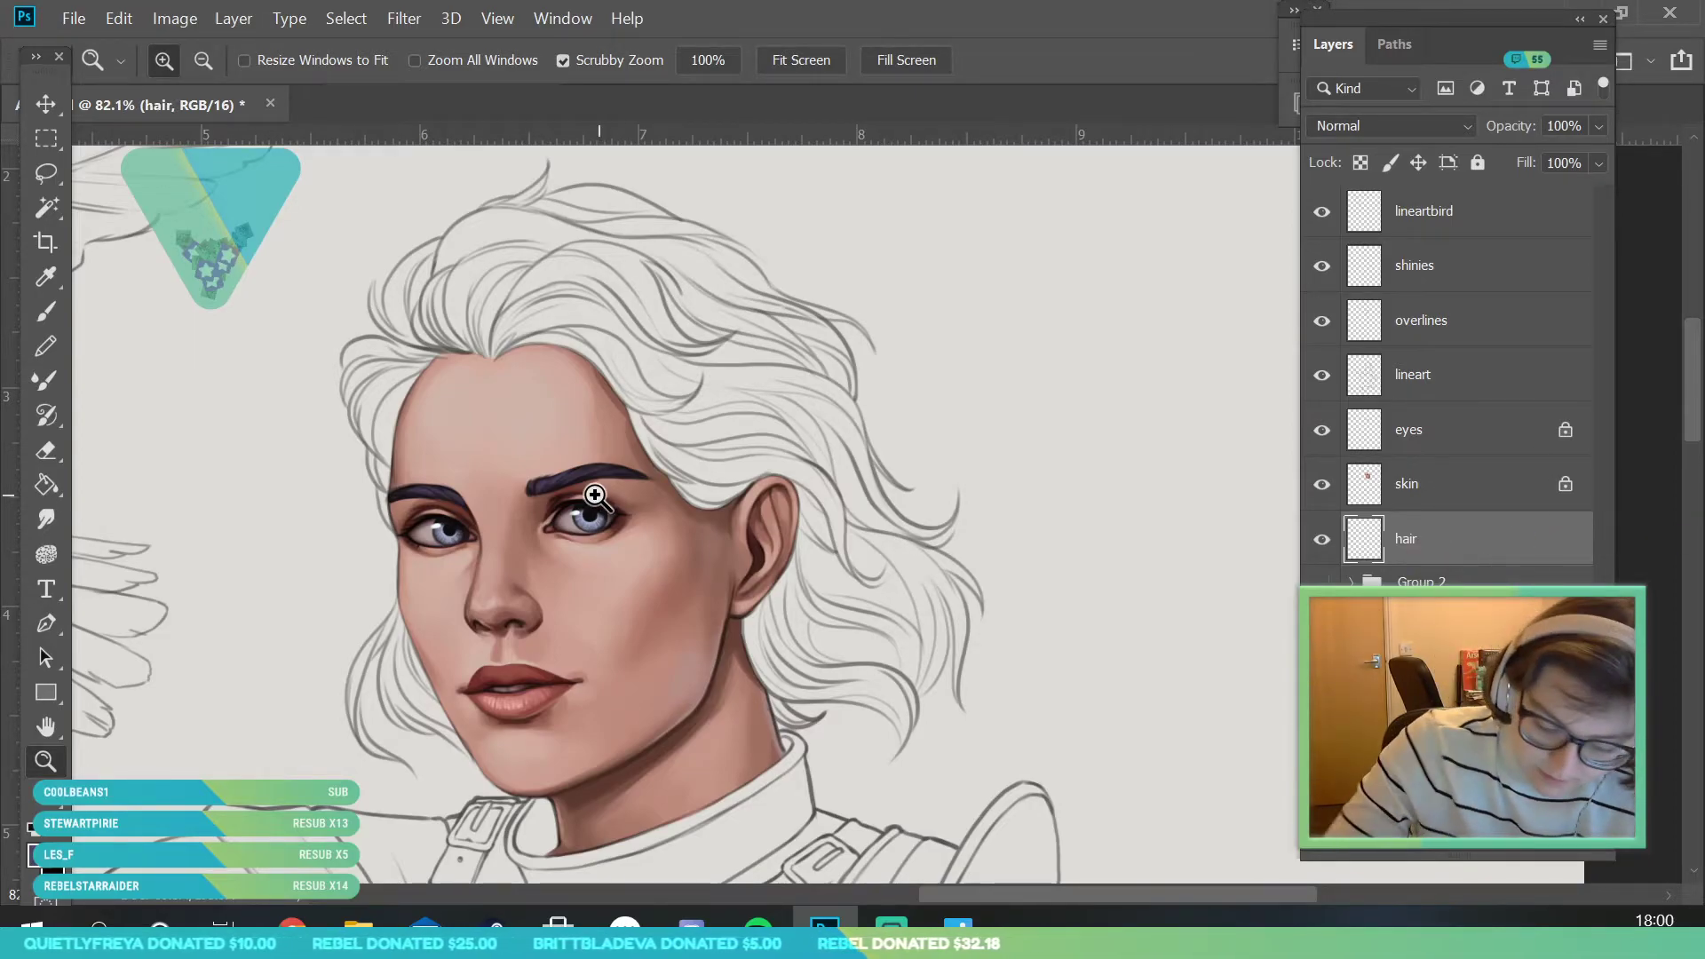
- Sample the dark purple from the eyebrow as the foreground colour for the hair
left_click_drag(597, 494, 674, 693)
key("i")
left_click(533, 500)
key("z")
key("ctrl+0")
left_click_drag(607, 391, 662, 542)
- Block in the main mass of hair around the face in dark purple with a 143 px brush on the hair layer
left_click(46, 310)
left_click(193, 63)
left_click(252, 143)
left_click(619, 364)
mouse_move(612, 345)
left_mouse_down()
mouse_move(677, 365)
mouse_move(712, 460)
mouse_move(760, 493)
mouse_move(771, 605)
mouse_move(838, 582)
mouse_move(770, 616)
mouse_move(778, 530)
mouse_move(699, 382)
mouse_move(608, 310)
mouse_move(520, 304)
mouse_move(427, 473)
mouse_move(457, 378)
mouse_move(572, 322)
mouse_move(616, 325)
mouse_move(679, 419)
left_mouse_up()
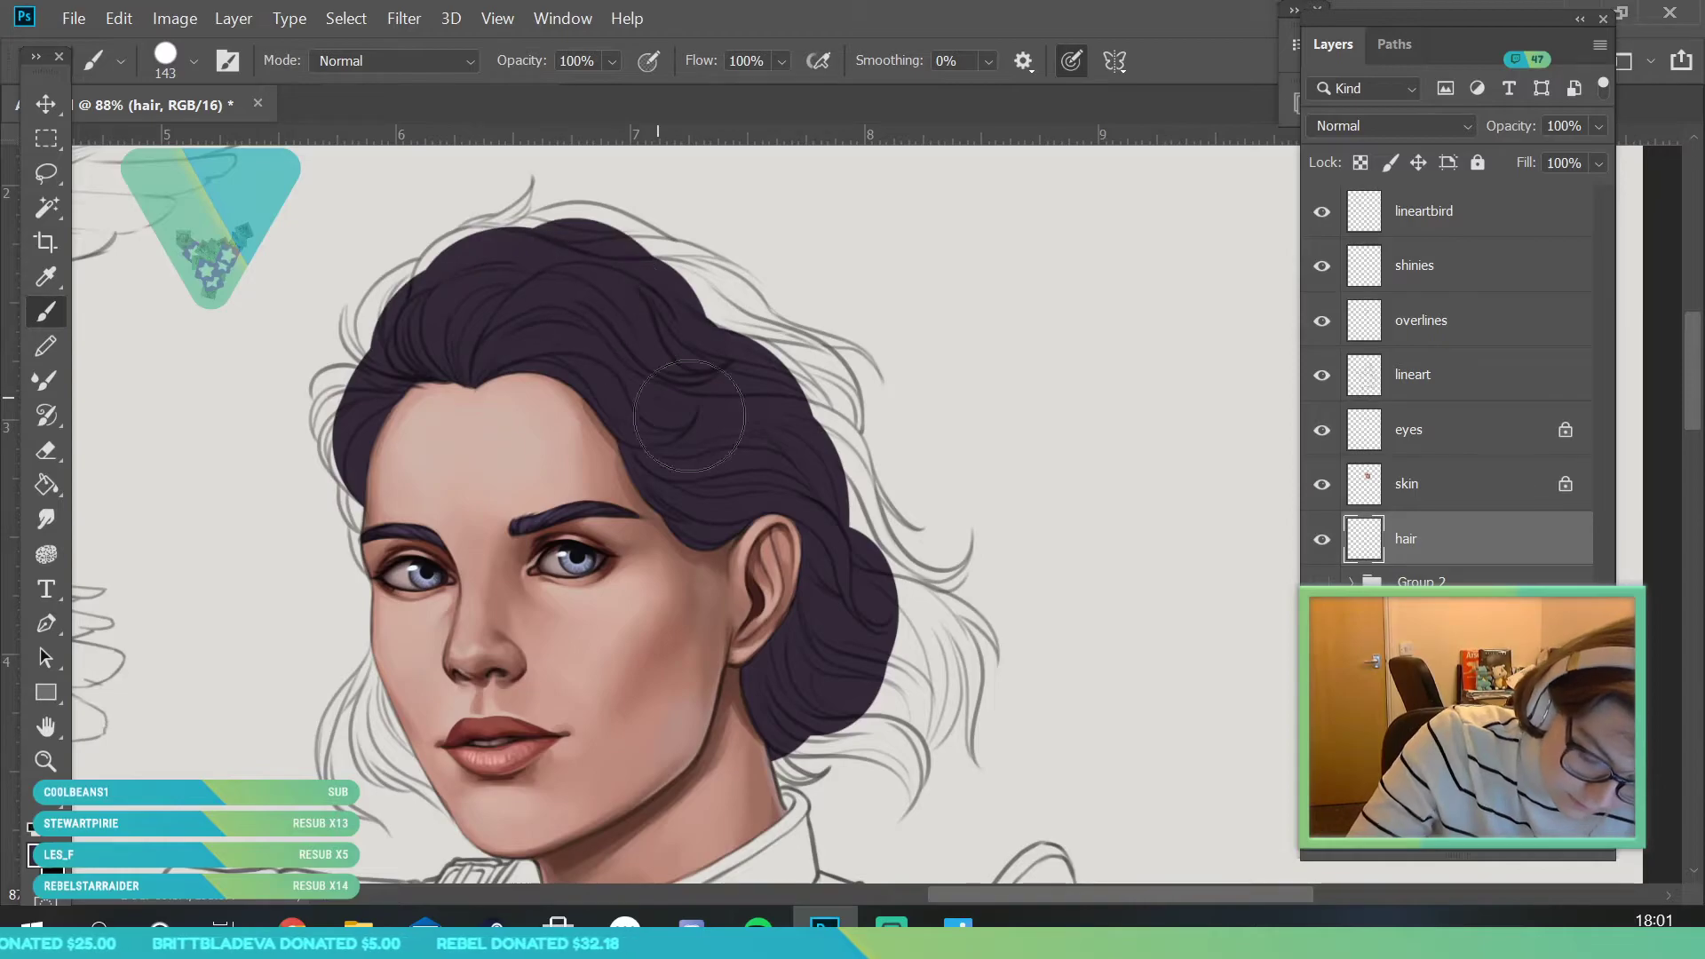
left_click_drag(401, 698, 391, 751)
- Extend the dark purple fill to the hair outline along the upper left of the head with a 40 px brush
left_click(46, 761)
left_click_drag(593, 622, 557, 617)
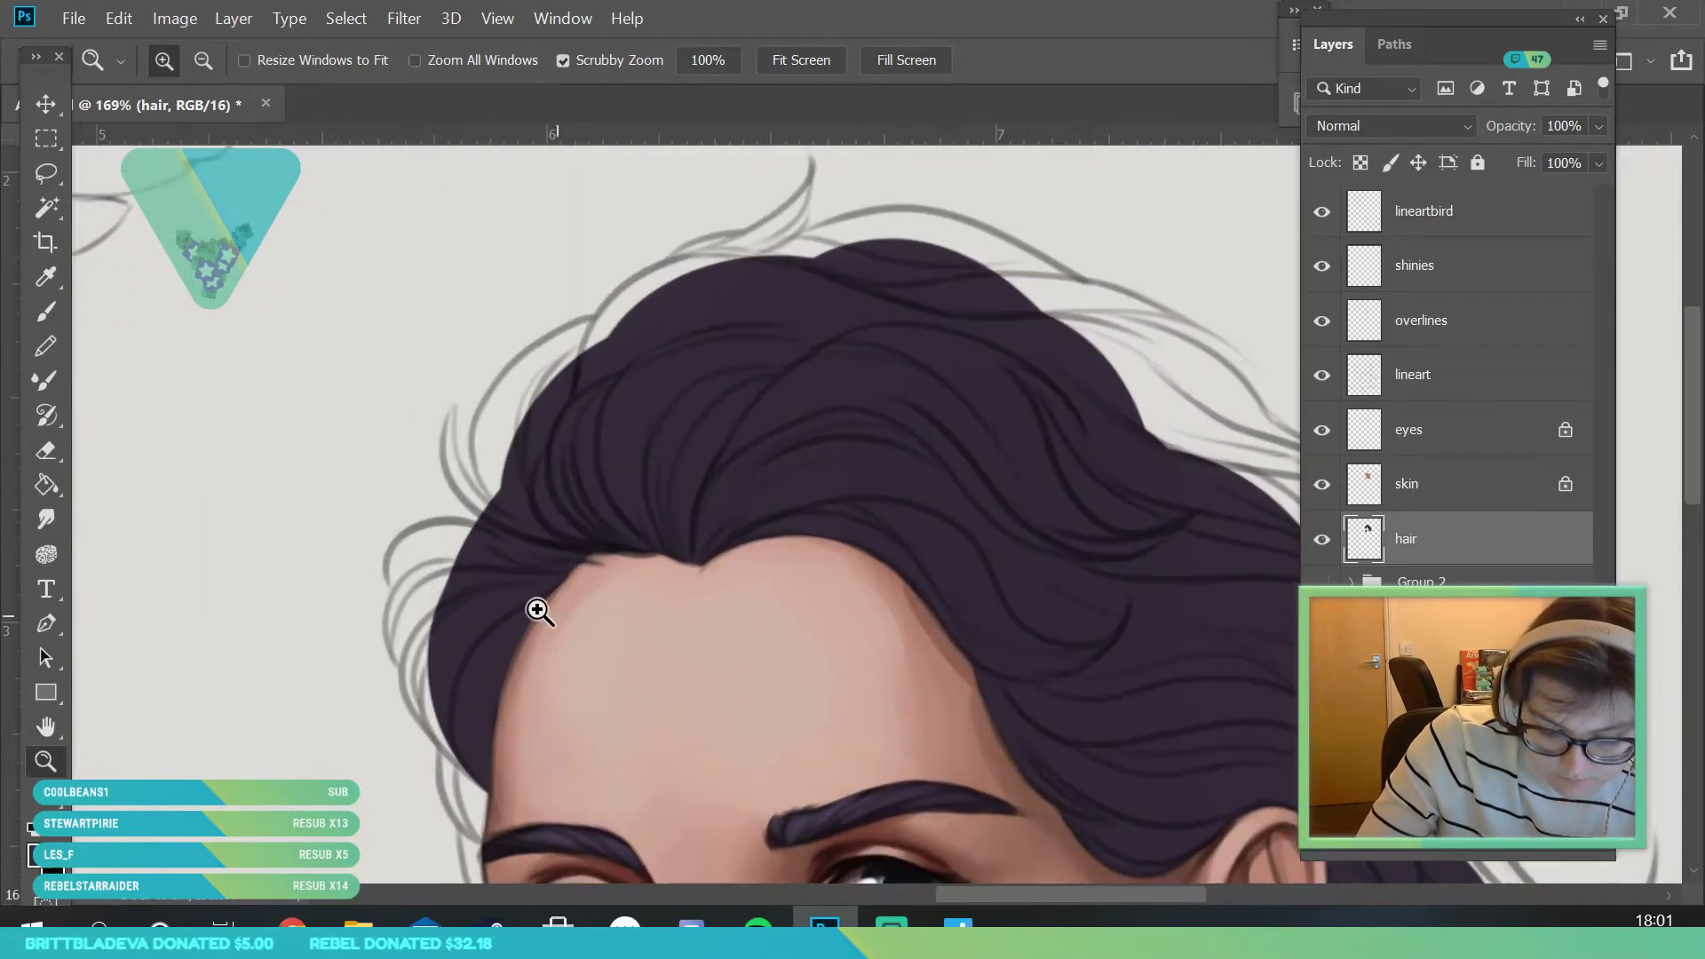
left_click(47, 311)
left_click(178, 64)
mouse_move(520, 471)
left_mouse_down()
mouse_move(552, 371)
mouse_move(657, 333)
mouse_move(625, 381)
mouse_move(691, 450)
mouse_move(610, 288)
mouse_move(635, 343)
mouse_move(609, 357)
mouse_move(670, 301)
mouse_move(622, 332)
mouse_move(661, 329)
mouse_move(598, 428)
left_mouse_up()
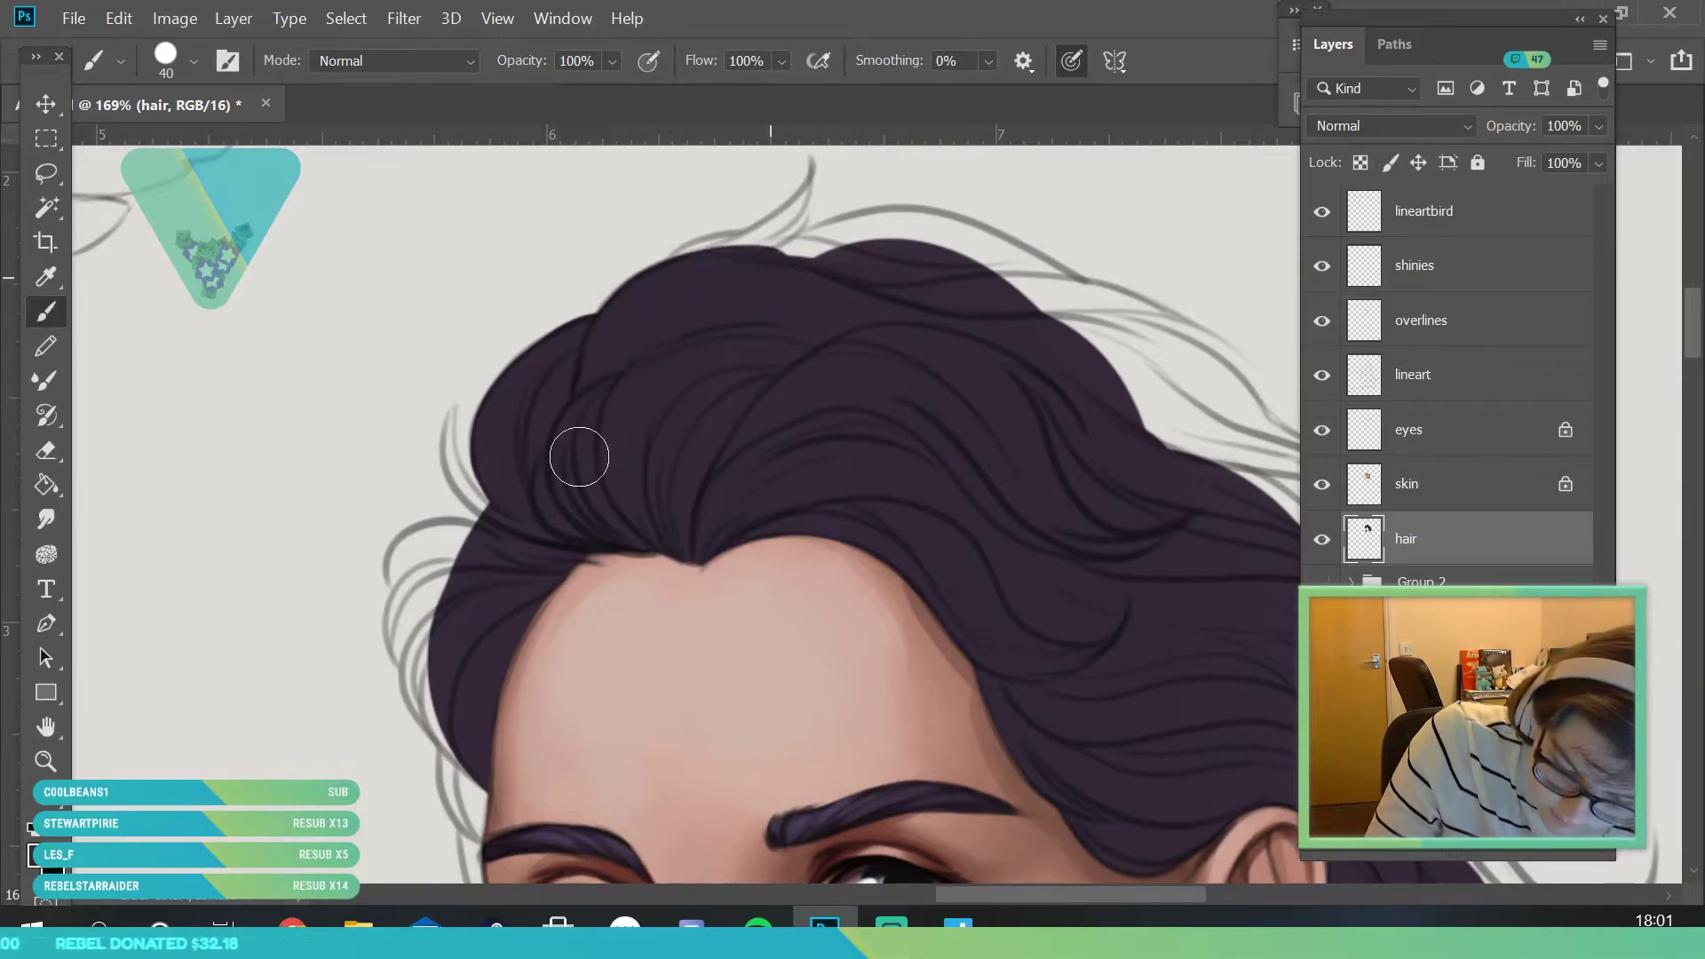
- Paint the thin loose strands curling out beside the left temple with a 9 px brush
right_click(171, 153)
left_click_drag(172, 153, 159, 148)
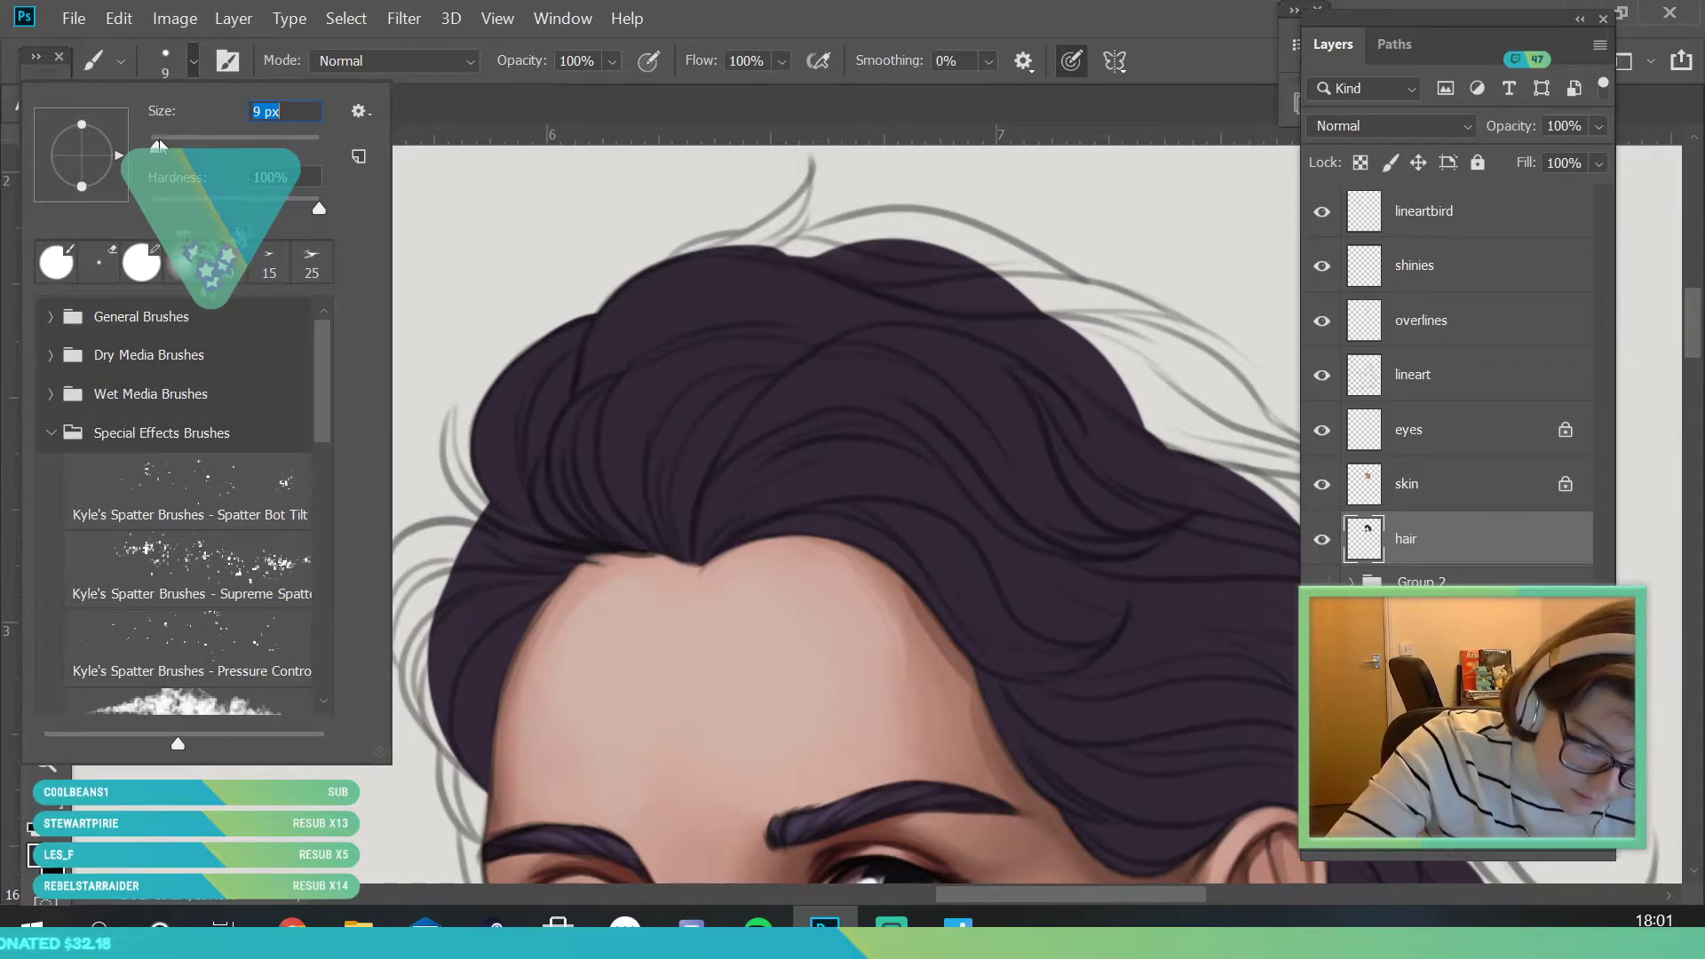
left_click(510, 448)
mouse_move(489, 512)
left_mouse_down()
mouse_move(446, 446)
mouse_move(476, 505)
mouse_move(458, 407)
mouse_move(455, 486)
mouse_move(455, 404)
left_mouse_up()
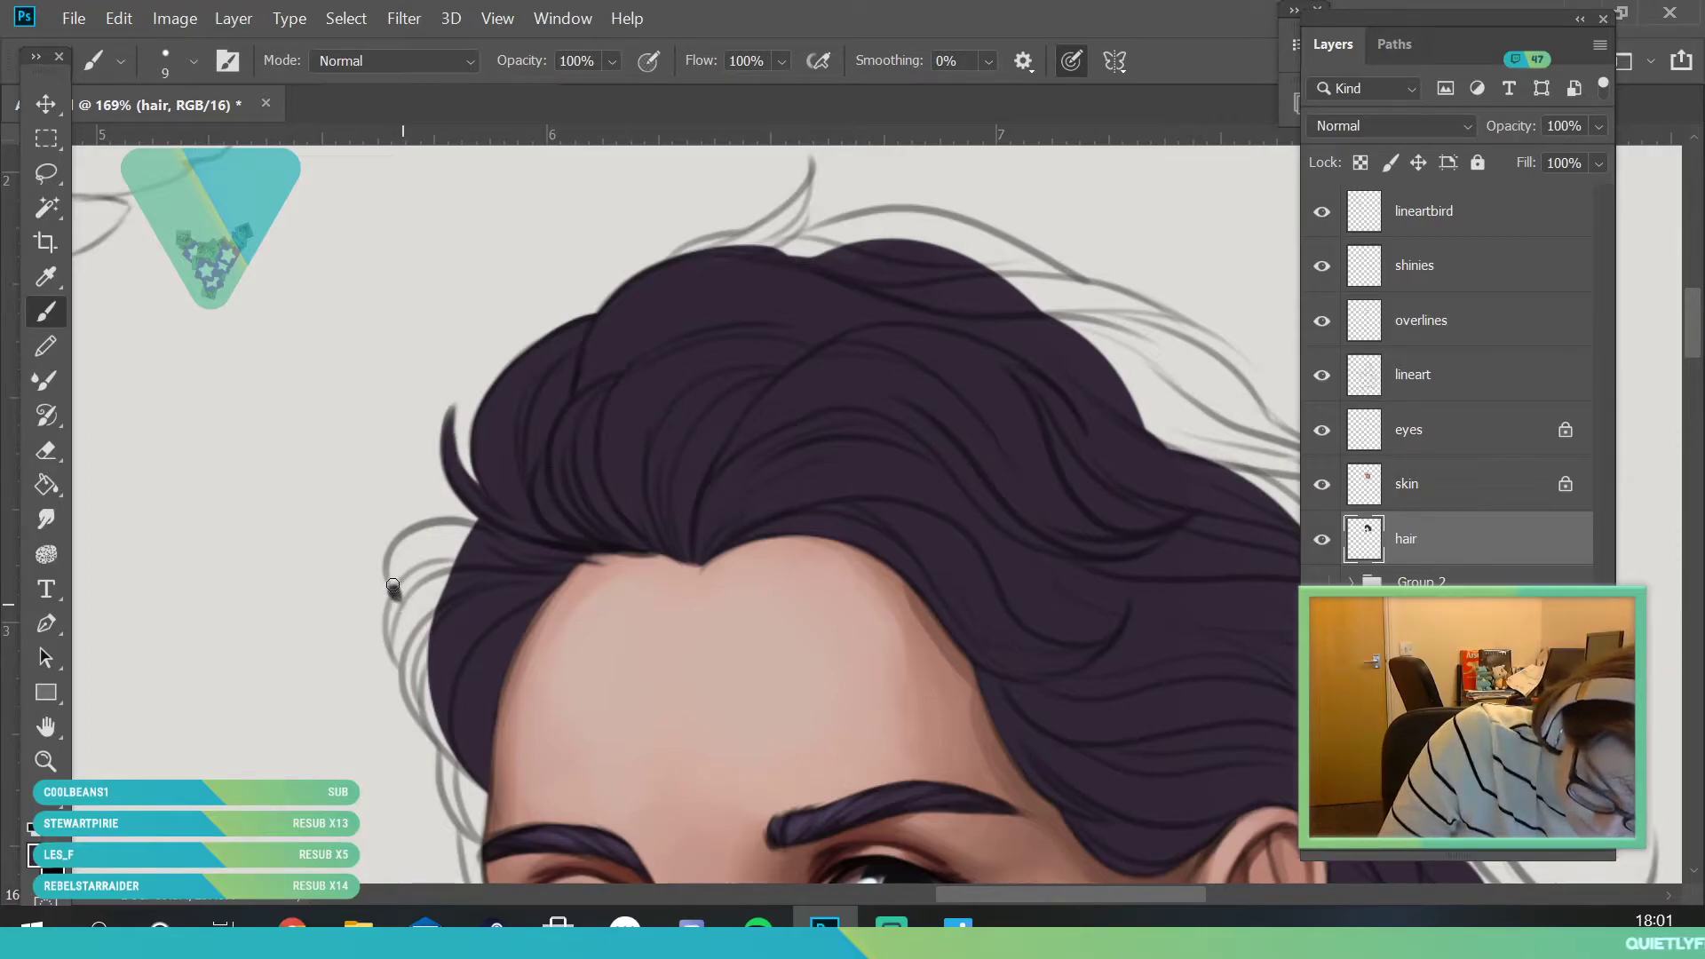
left_click_drag(426, 531, 488, 553)
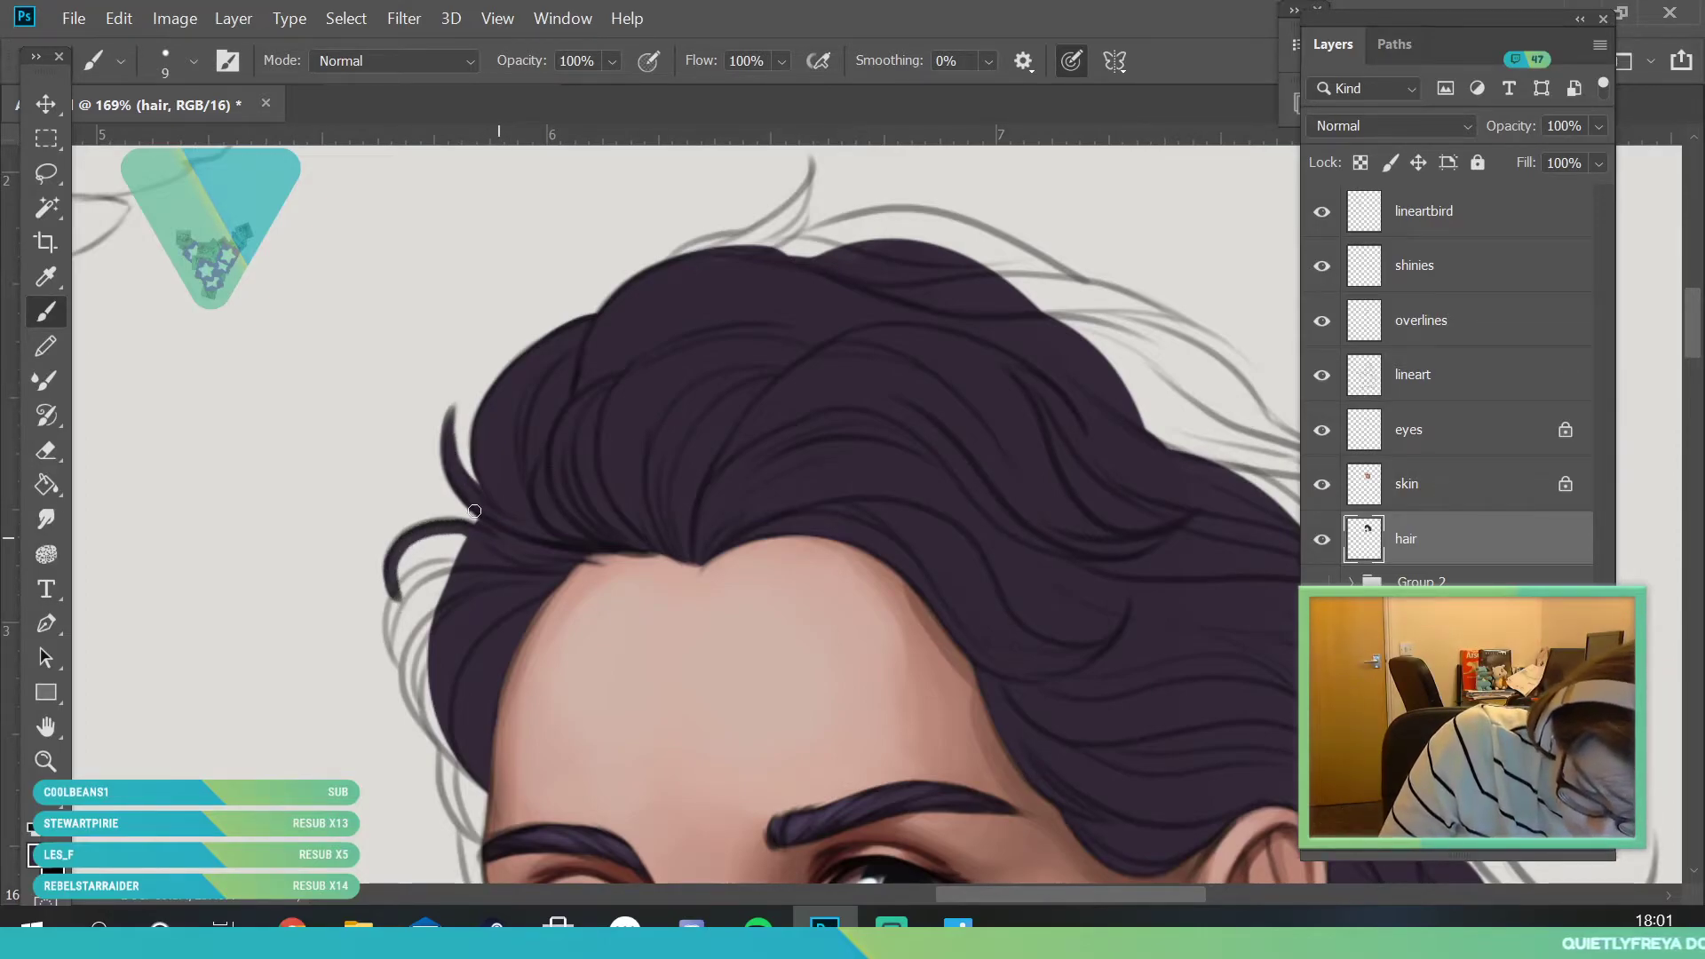
- Fill the hair locks beside the left of the forehead out to the line art with an 18 px brush
left_click(192, 60)
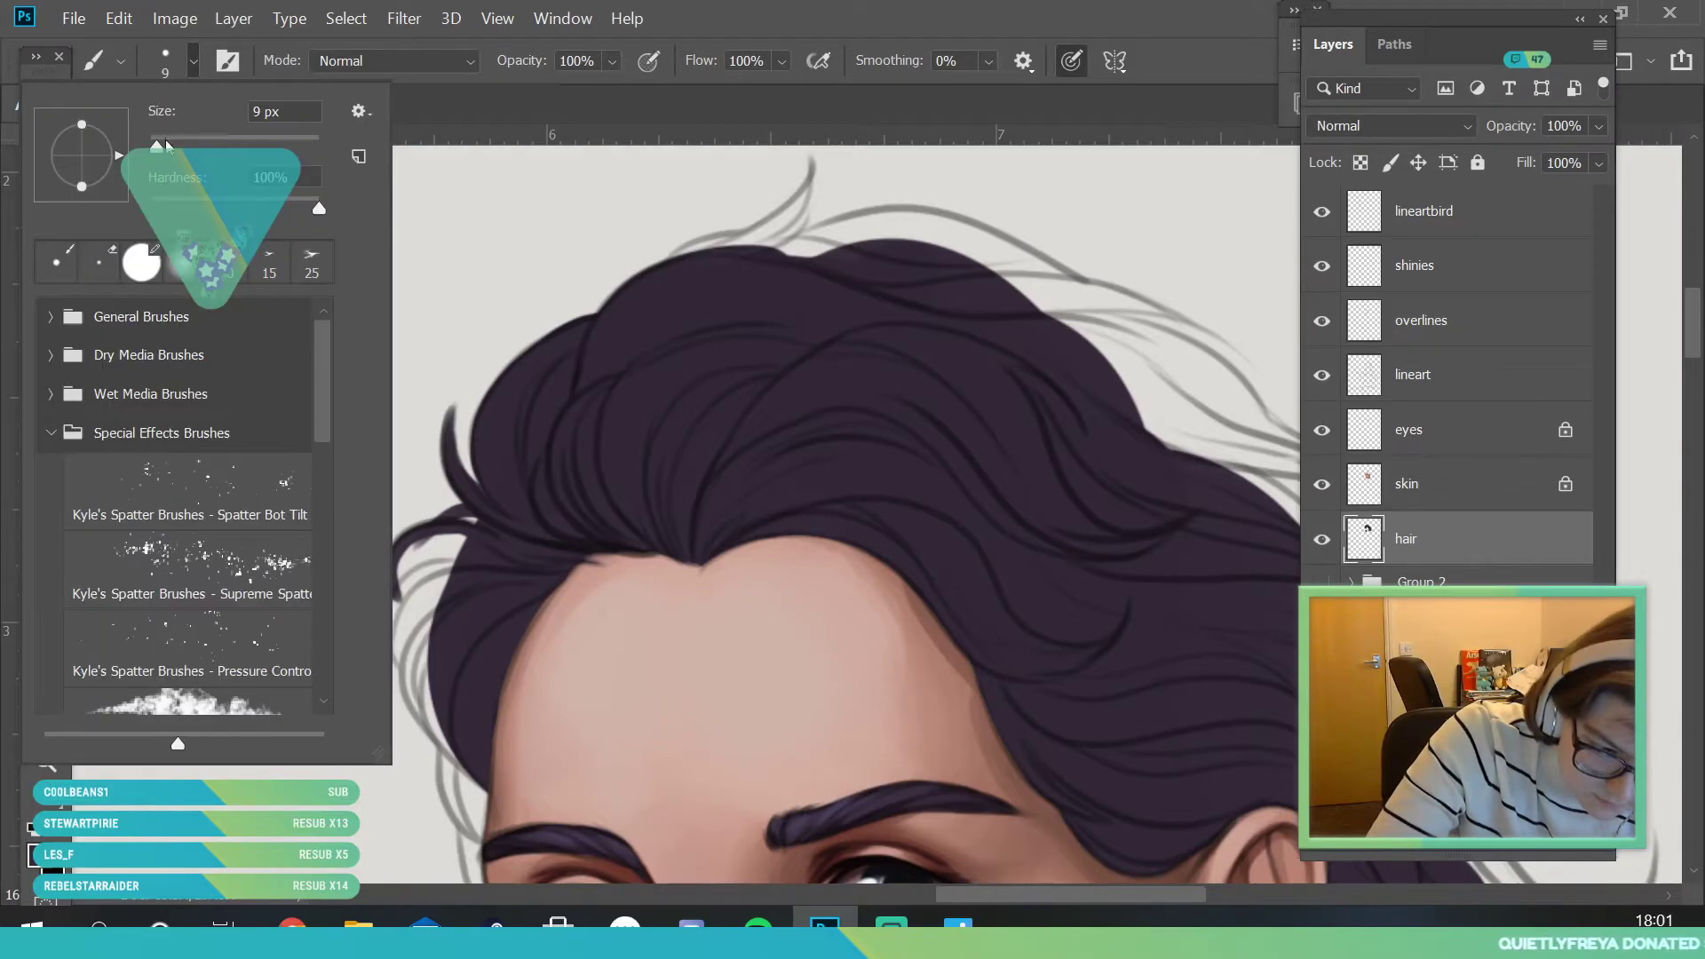
left_click(458, 640)
mouse_move(469, 822)
left_mouse_down()
mouse_move(467, 736)
mouse_move(483, 769)
mouse_move(445, 717)
mouse_move(459, 795)
mouse_move(457, 722)
mouse_move(458, 746)
mouse_move(426, 715)
mouse_move(446, 616)
mouse_move(412, 668)
mouse_move(400, 641)
mouse_move(408, 564)
mouse_move(450, 544)
left_mouse_up()
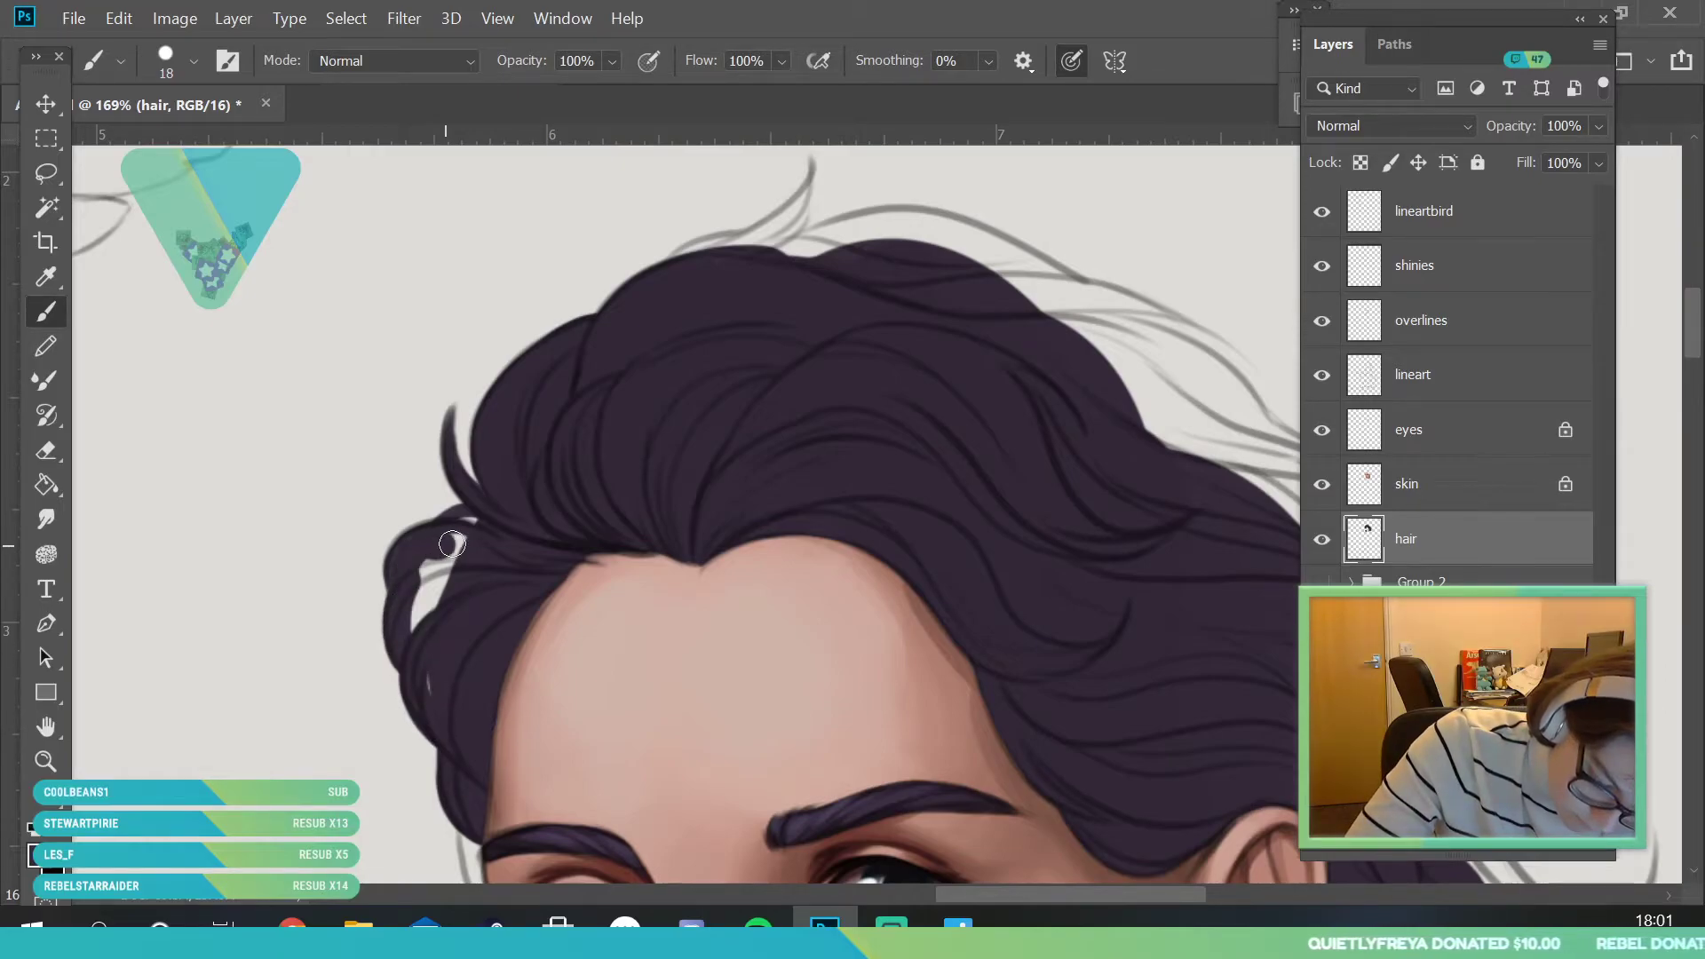
left_click_drag(427, 666, 465, 633)
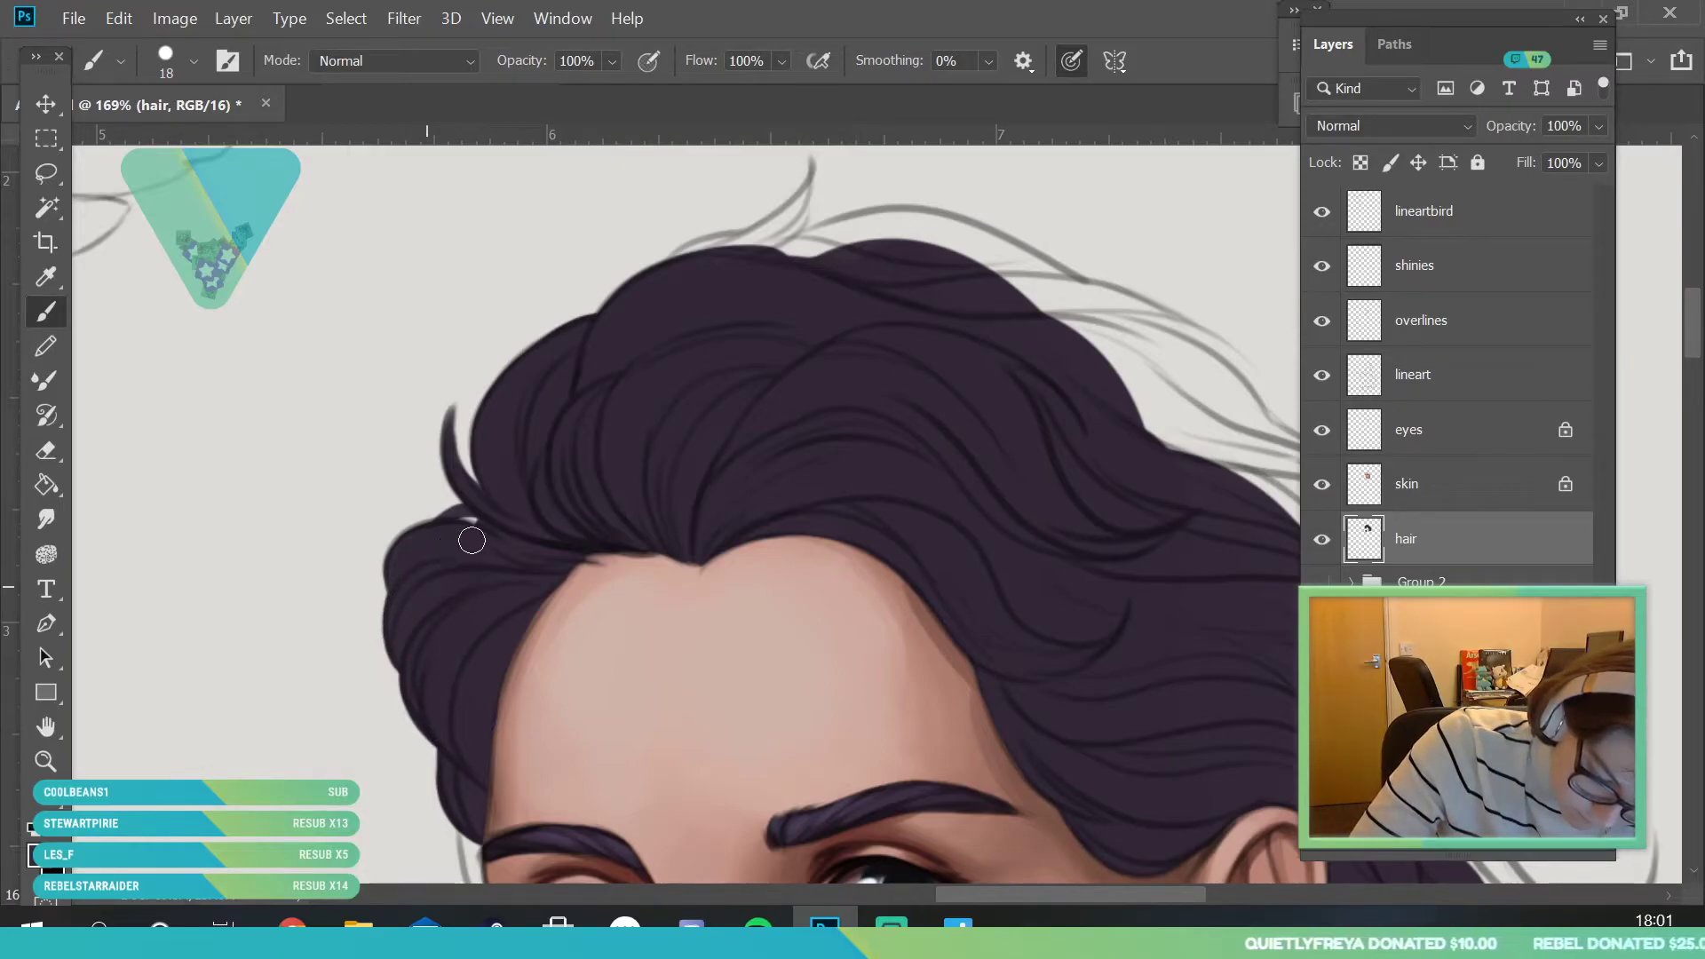
- Fill the hair behind the left cheek and jaw out to the line art with an 18 px brush
left_click(45, 761)
left_click_drag(479, 361, 377, 755)
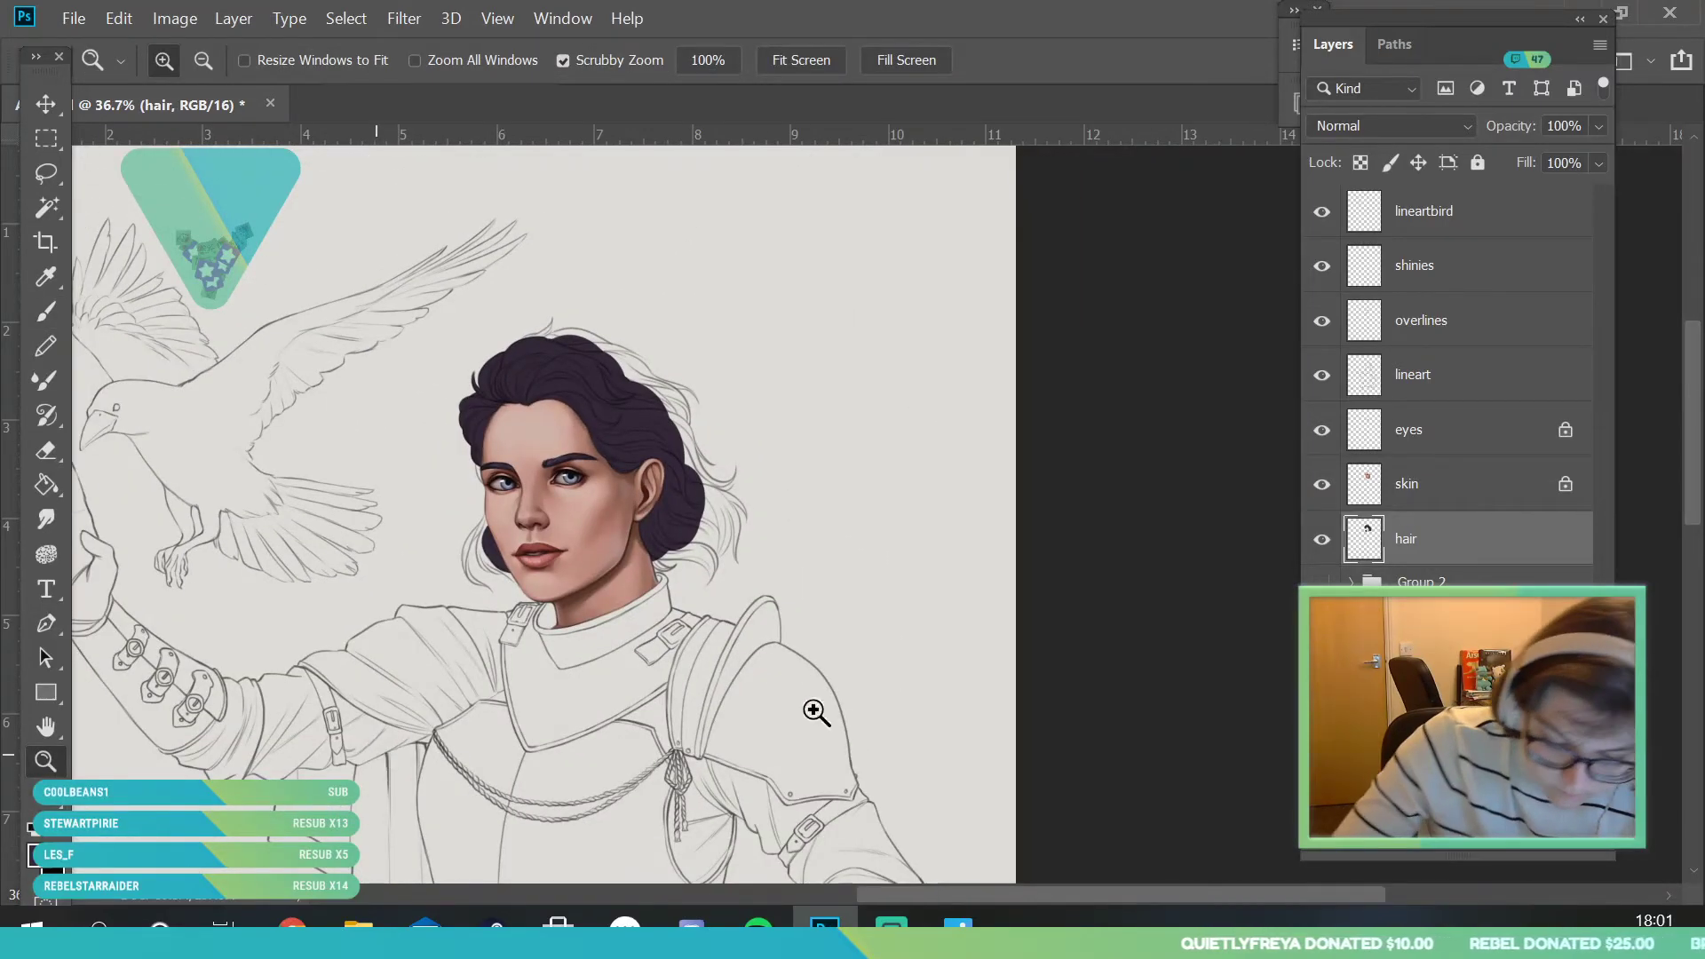
left_click_drag(528, 529, 526, 675)
left_click(46, 311)
mouse_move(357, 329)
left_mouse_down()
mouse_move(382, 417)
mouse_move(432, 452)
mouse_move(360, 782)
mouse_move(696, 461)
mouse_move(342, 841)
mouse_move(377, 843)
left_mouse_up()
left_click(45, 761)
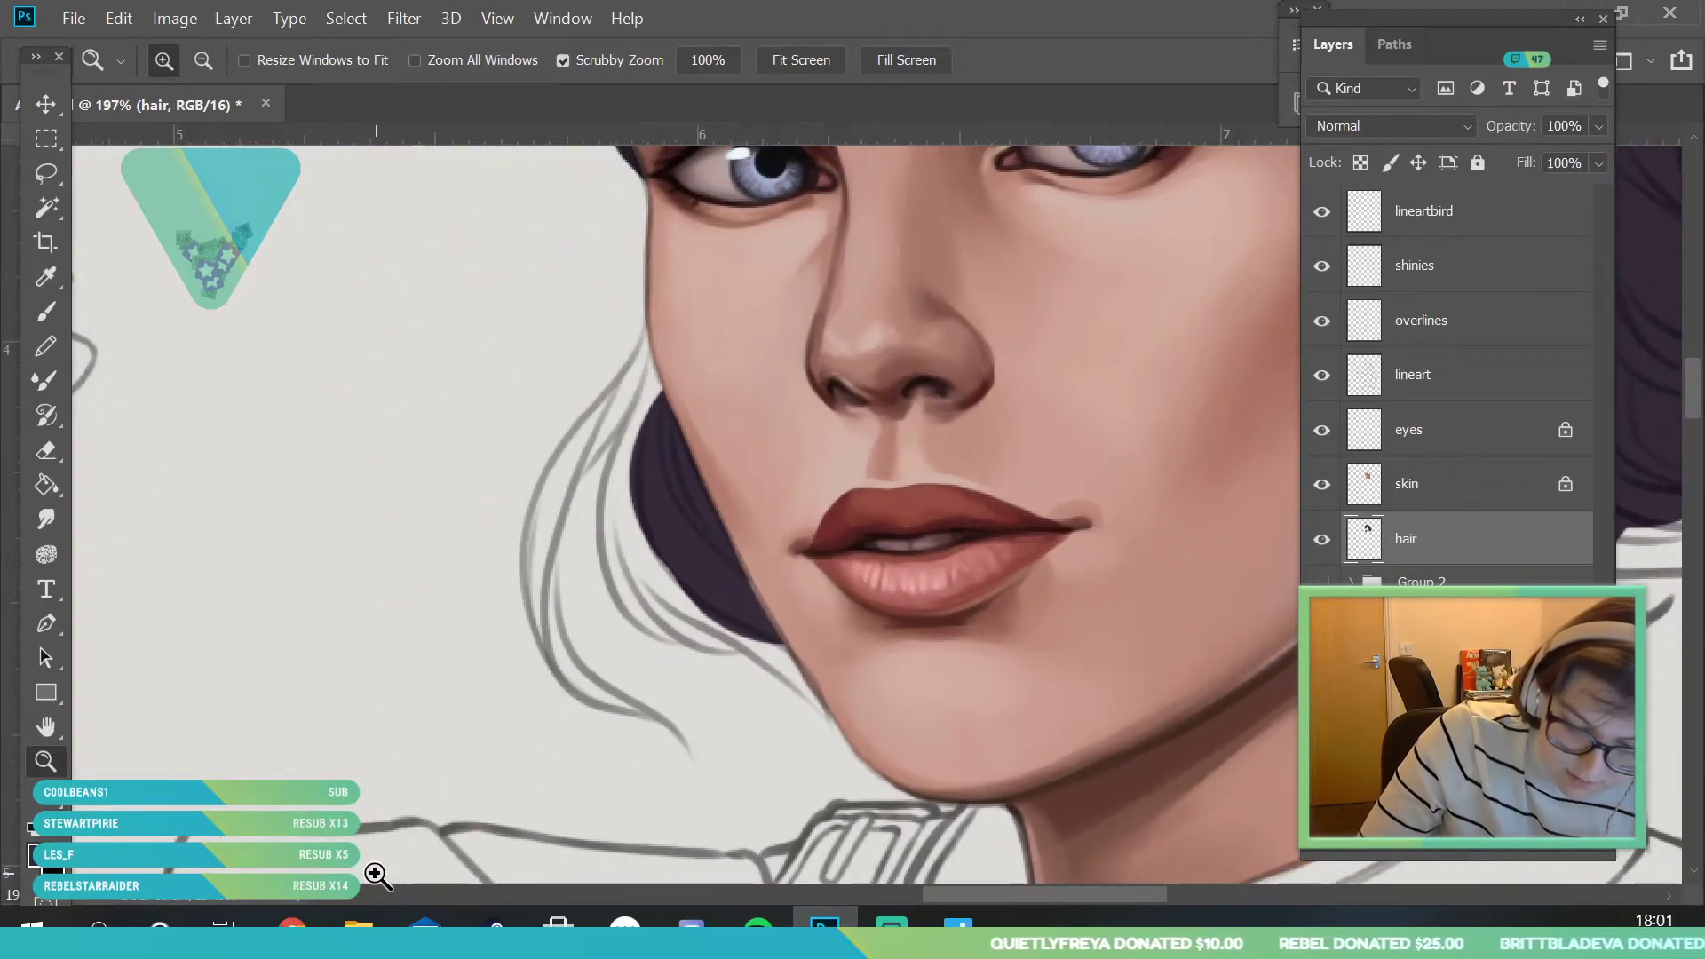
left_click(48, 316)
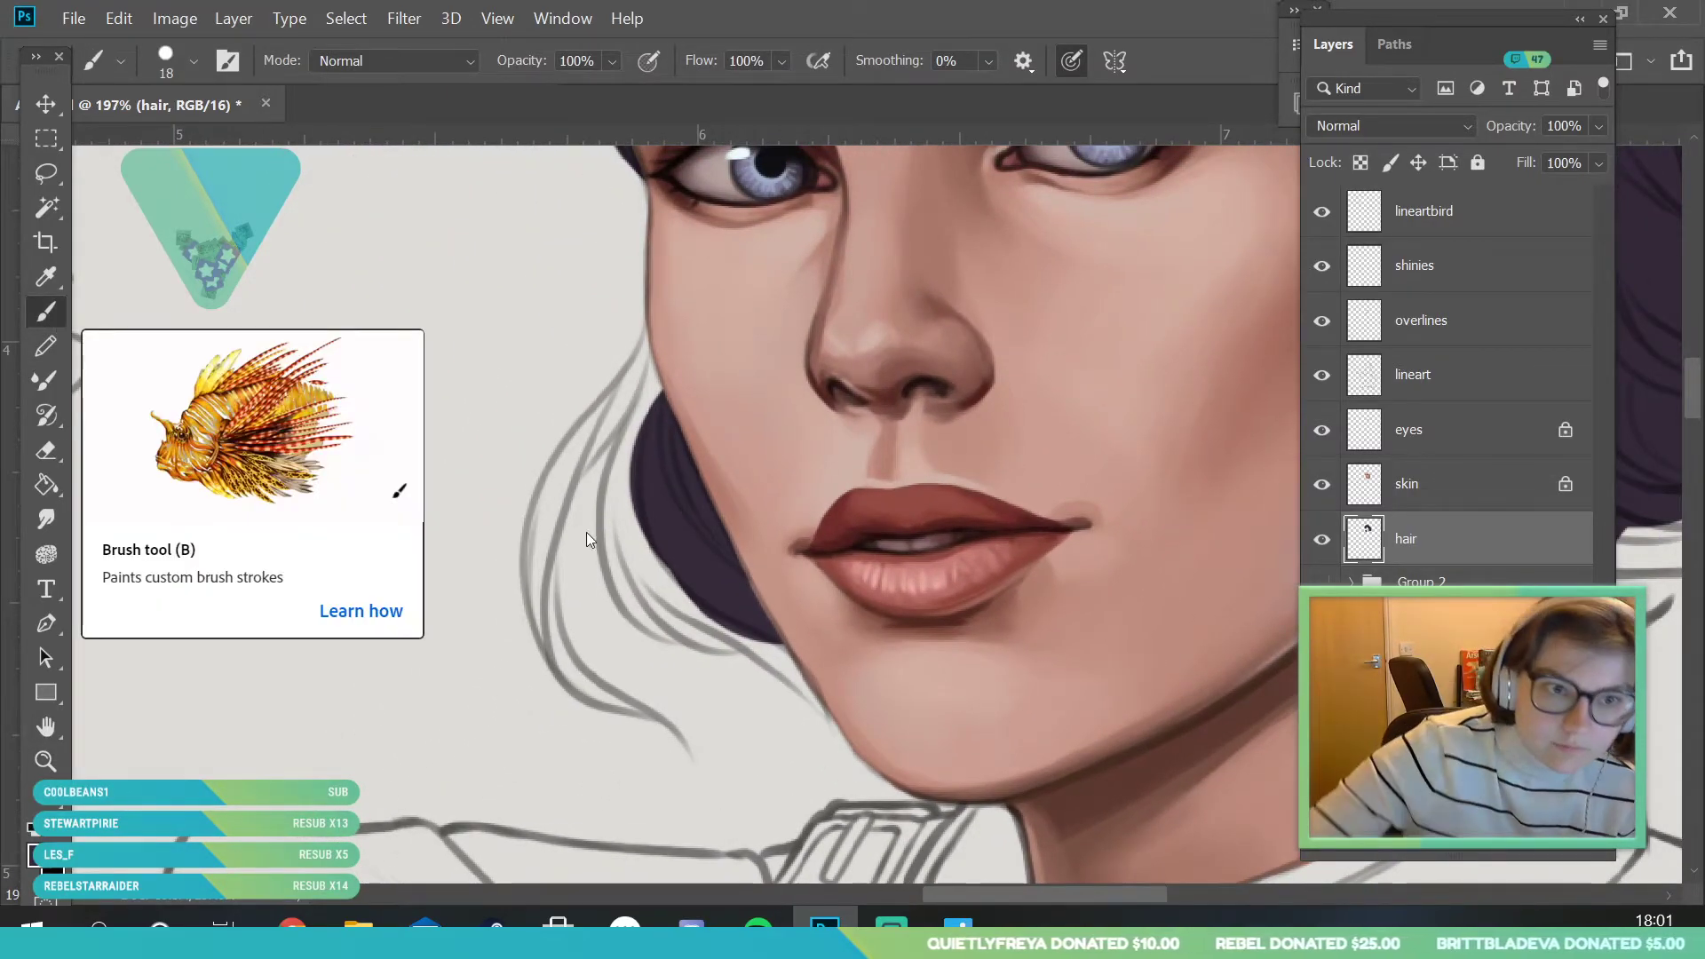
left_click_drag(686, 605, 845, 718)
mouse_move(733, 635)
left_mouse_down()
mouse_move(678, 619)
mouse_move(689, 581)
mouse_move(692, 625)
mouse_move(631, 593)
mouse_move(633, 446)
mouse_move(672, 554)
left_mouse_up()
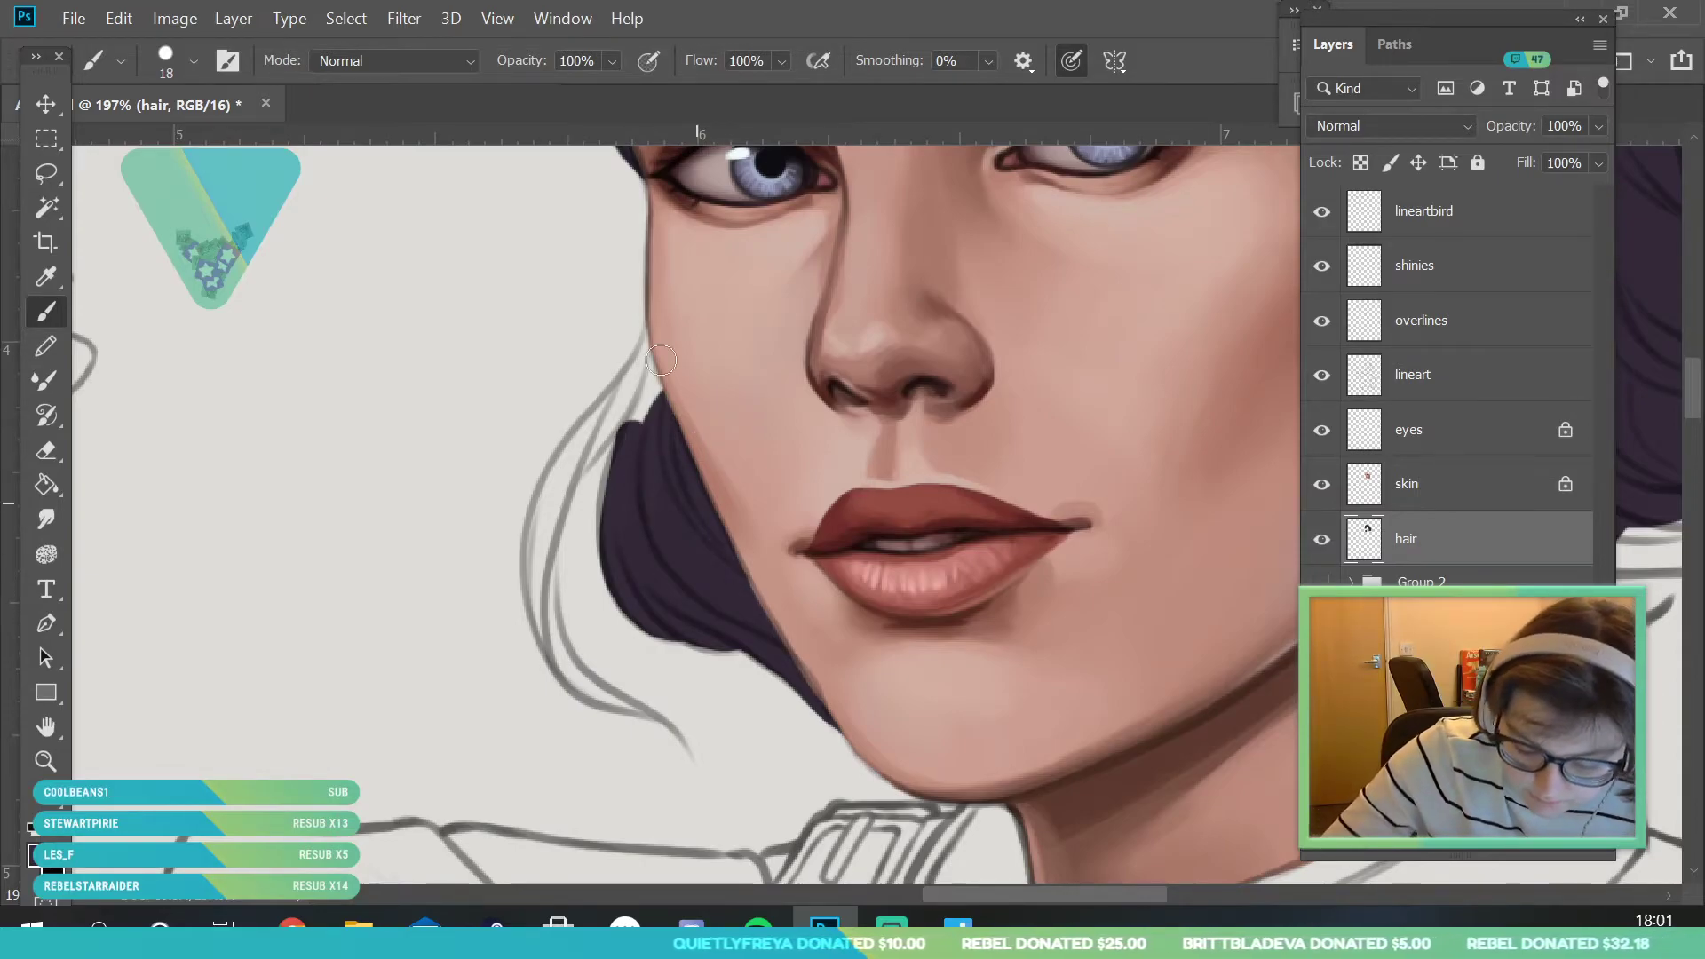
mouse_move(618, 556)
left_mouse_down()
mouse_move(652, 395)
mouse_move(622, 485)
mouse_move(674, 401)
left_mouse_up()
- Paint the loose strand curling beside the left cheek with a 9 px brush and clean its edge with a 6 px eraser
left_click(192, 61)
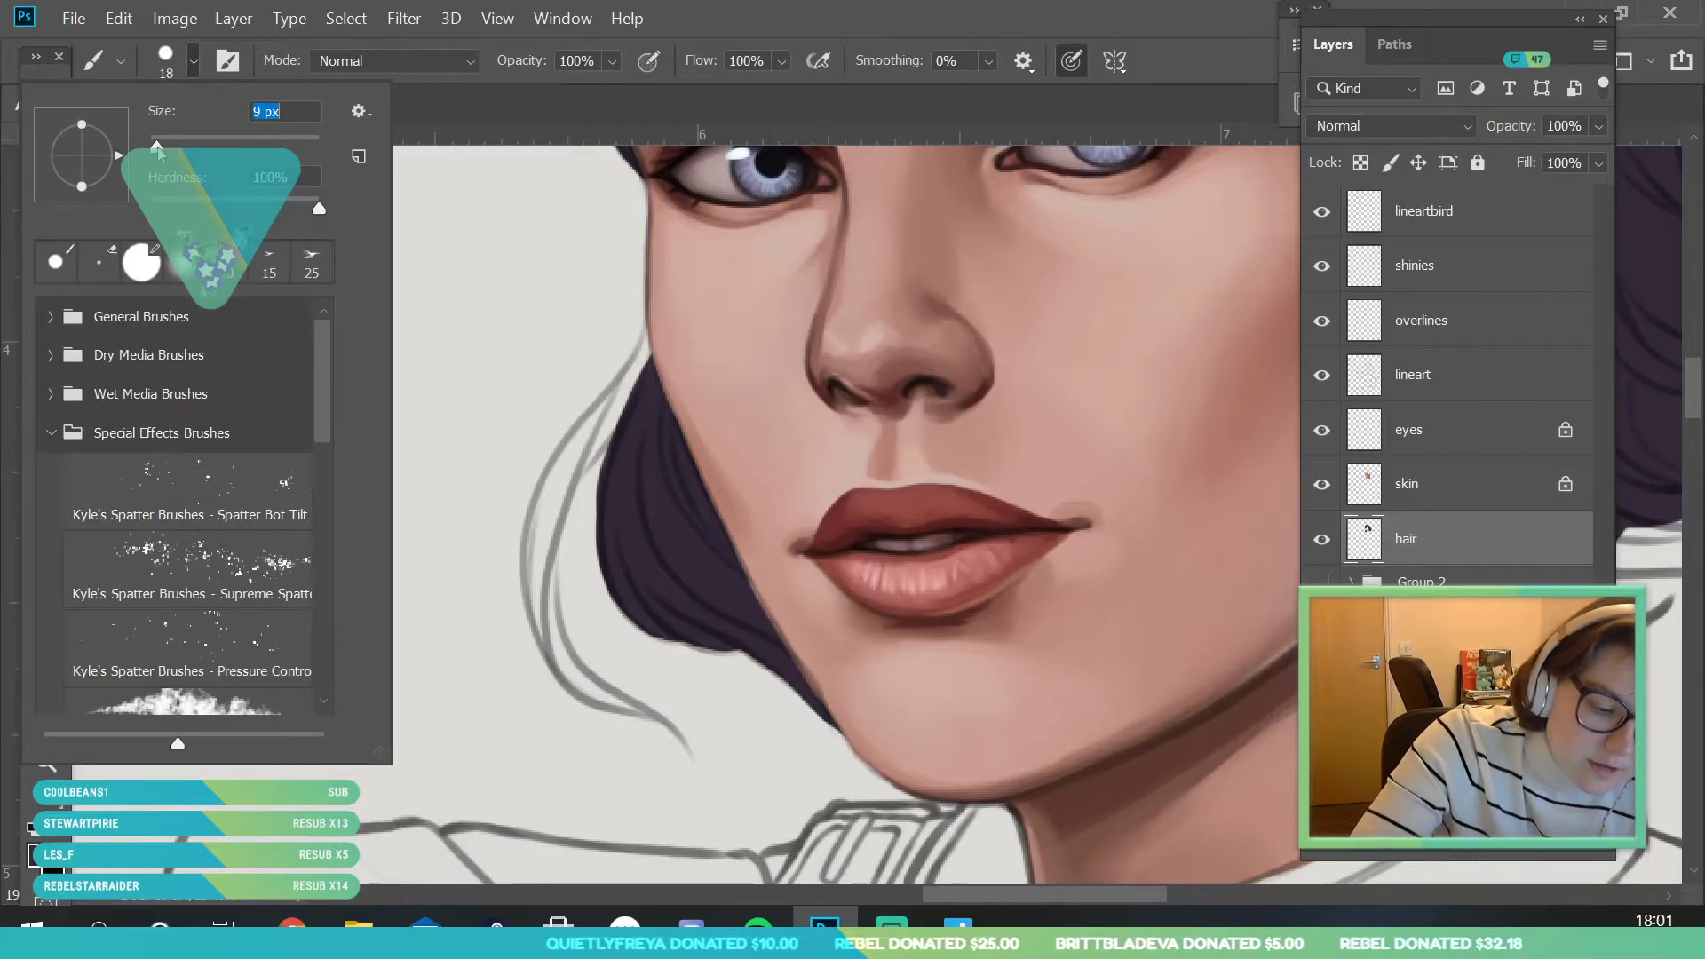
key("Return")
left_click_drag(568, 485, 546, 568)
mouse_move(596, 441)
left_mouse_down()
mouse_move(547, 569)
mouse_move(650, 371)
mouse_move(538, 576)
mouse_move(540, 546)
mouse_move(538, 617)
mouse_move(553, 472)
mouse_move(541, 535)
mouse_move(655, 309)
mouse_move(628, 383)
mouse_move(663, 336)
mouse_move(580, 450)
left_mouse_up()
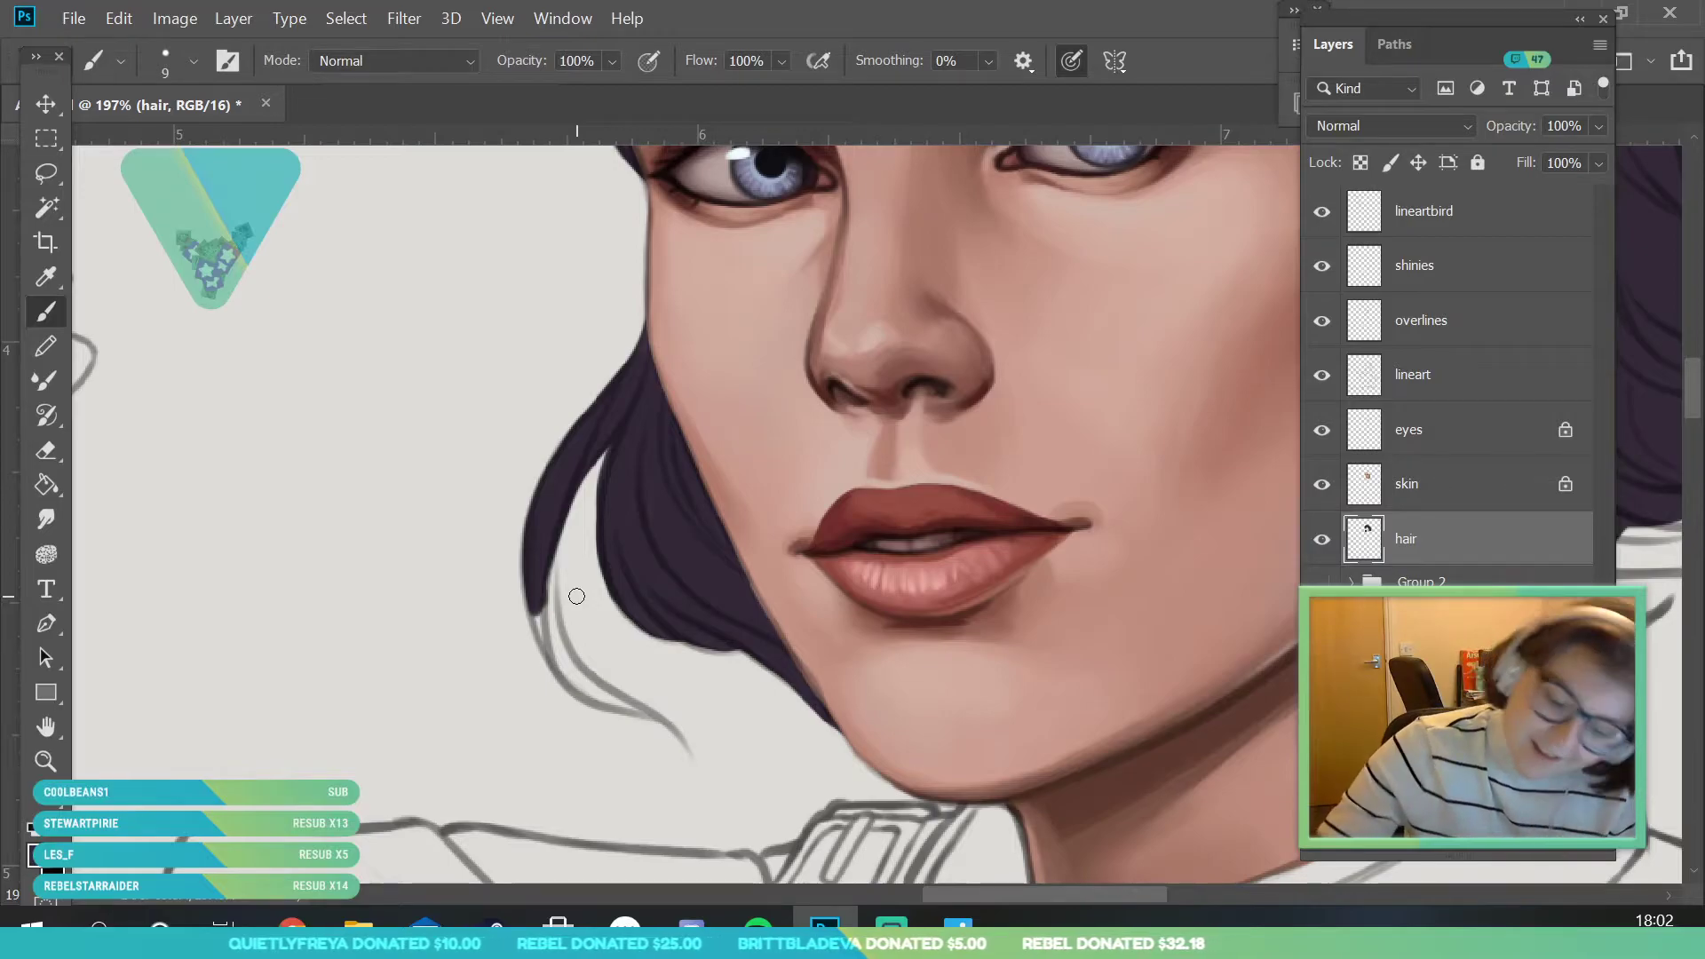
left_click_drag(555, 602, 550, 544)
mouse_move(561, 655)
left_mouse_down()
mouse_move(557, 611)
mouse_move(564, 666)
left_mouse_up()
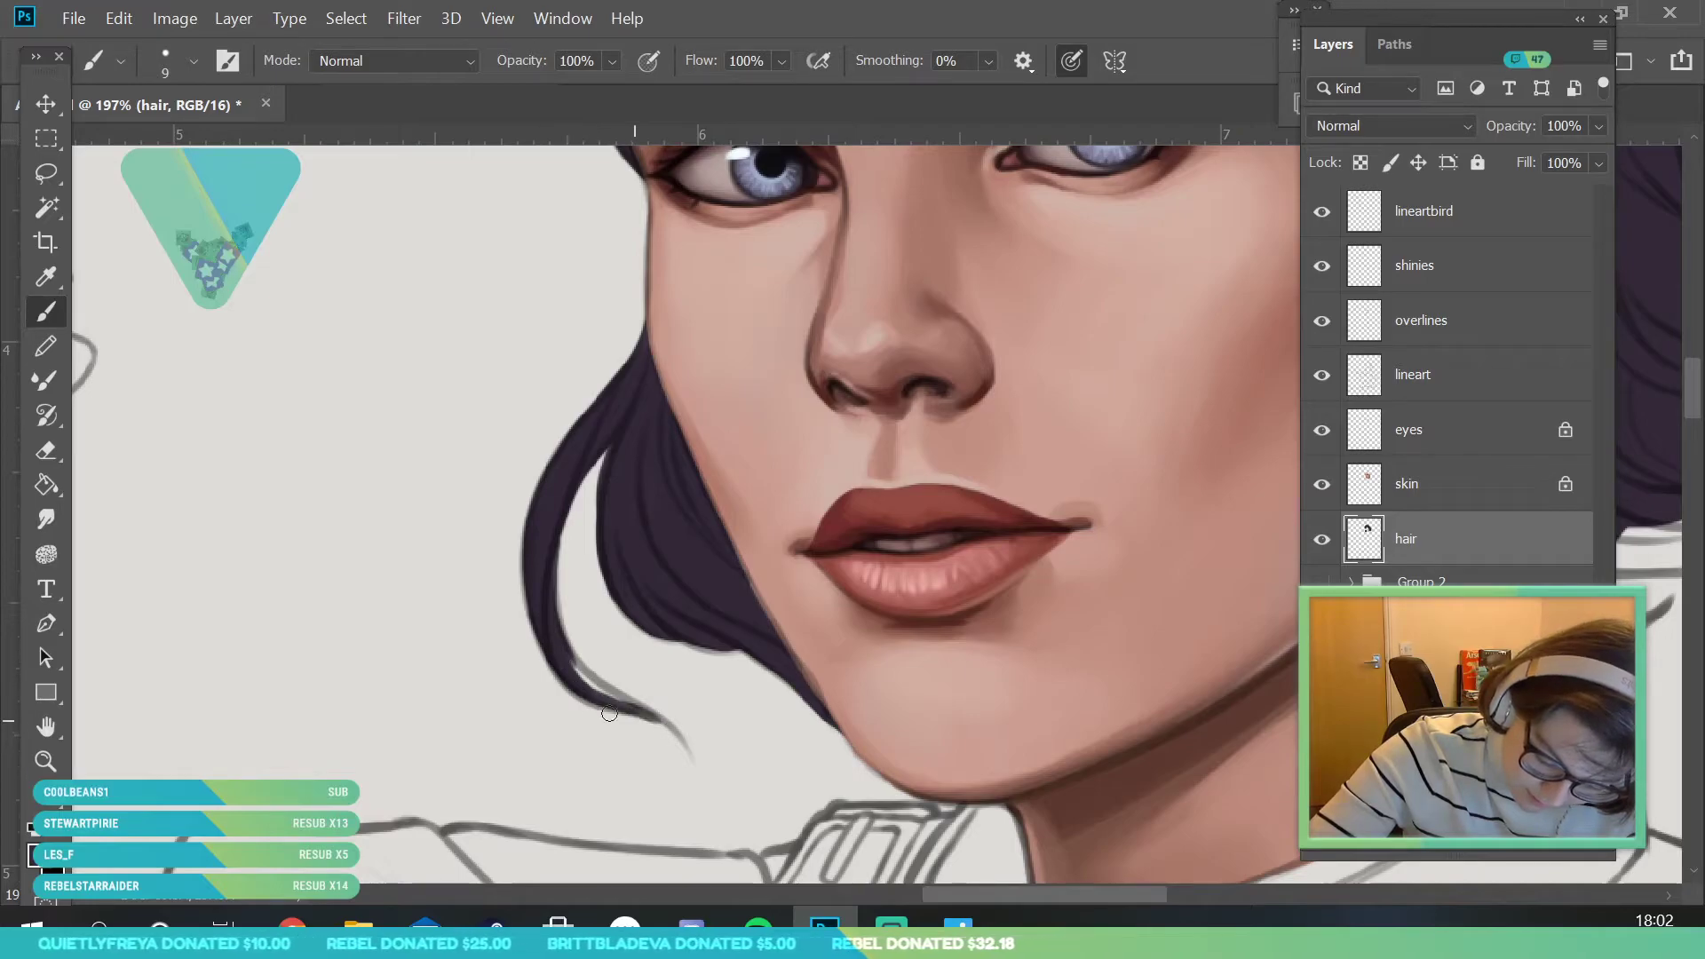
left_click_drag(663, 722, 524, 602)
left_click_drag(524, 602, 637, 708)
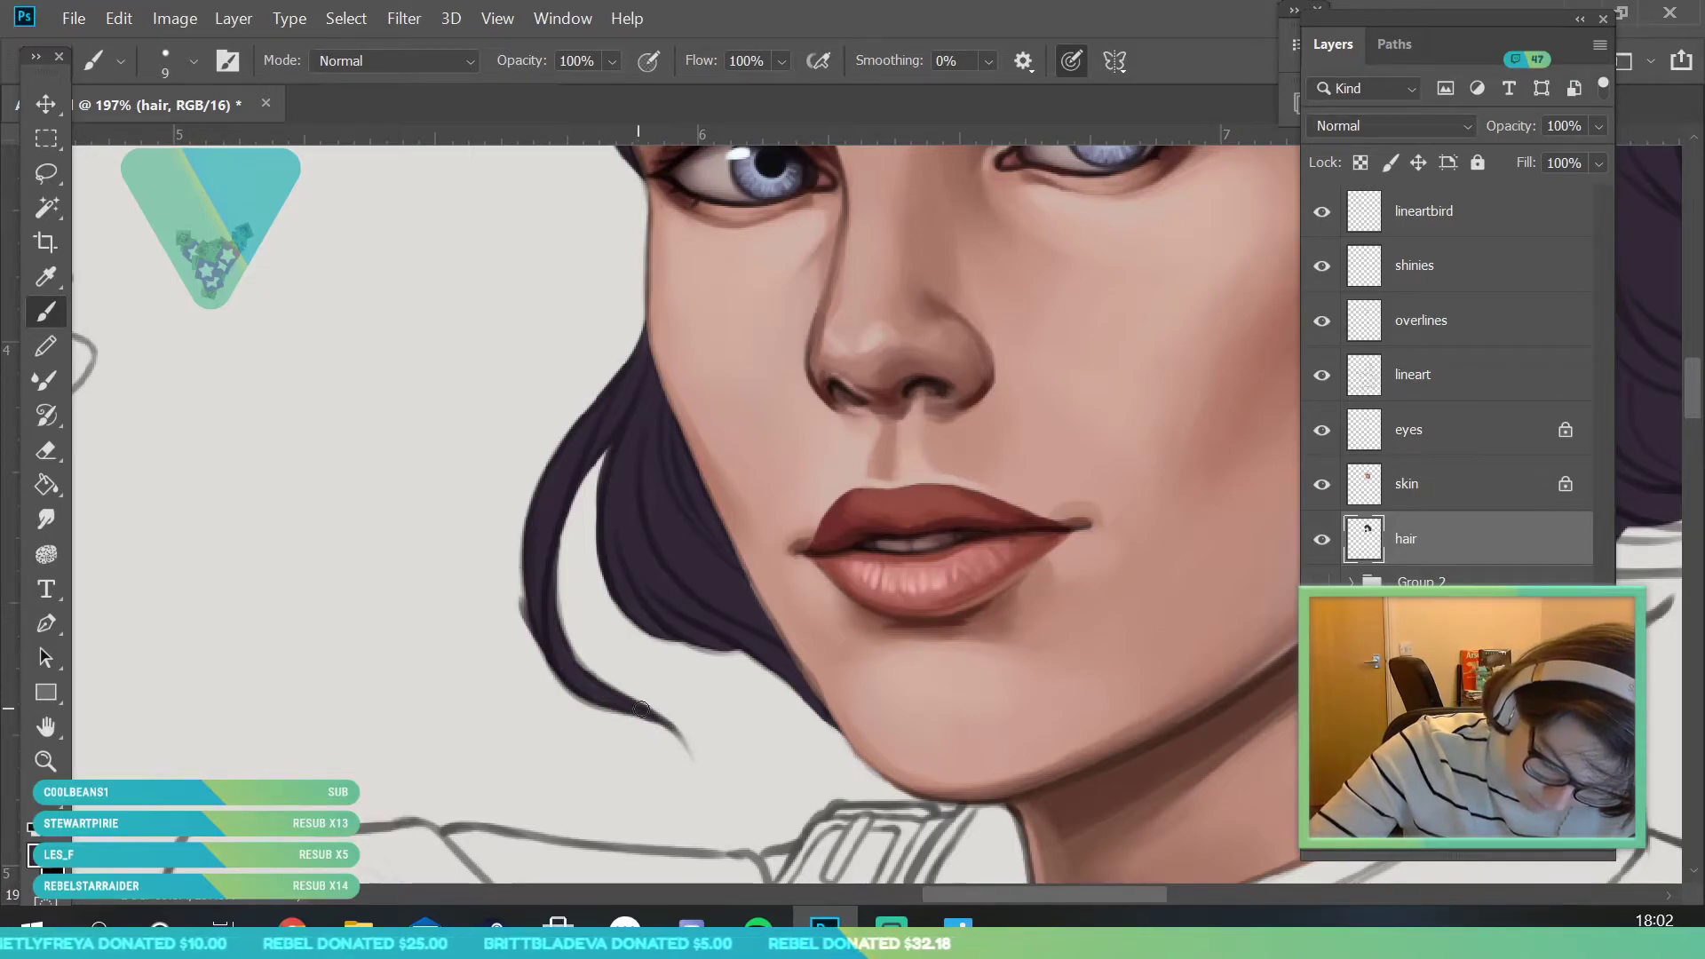
key("e")
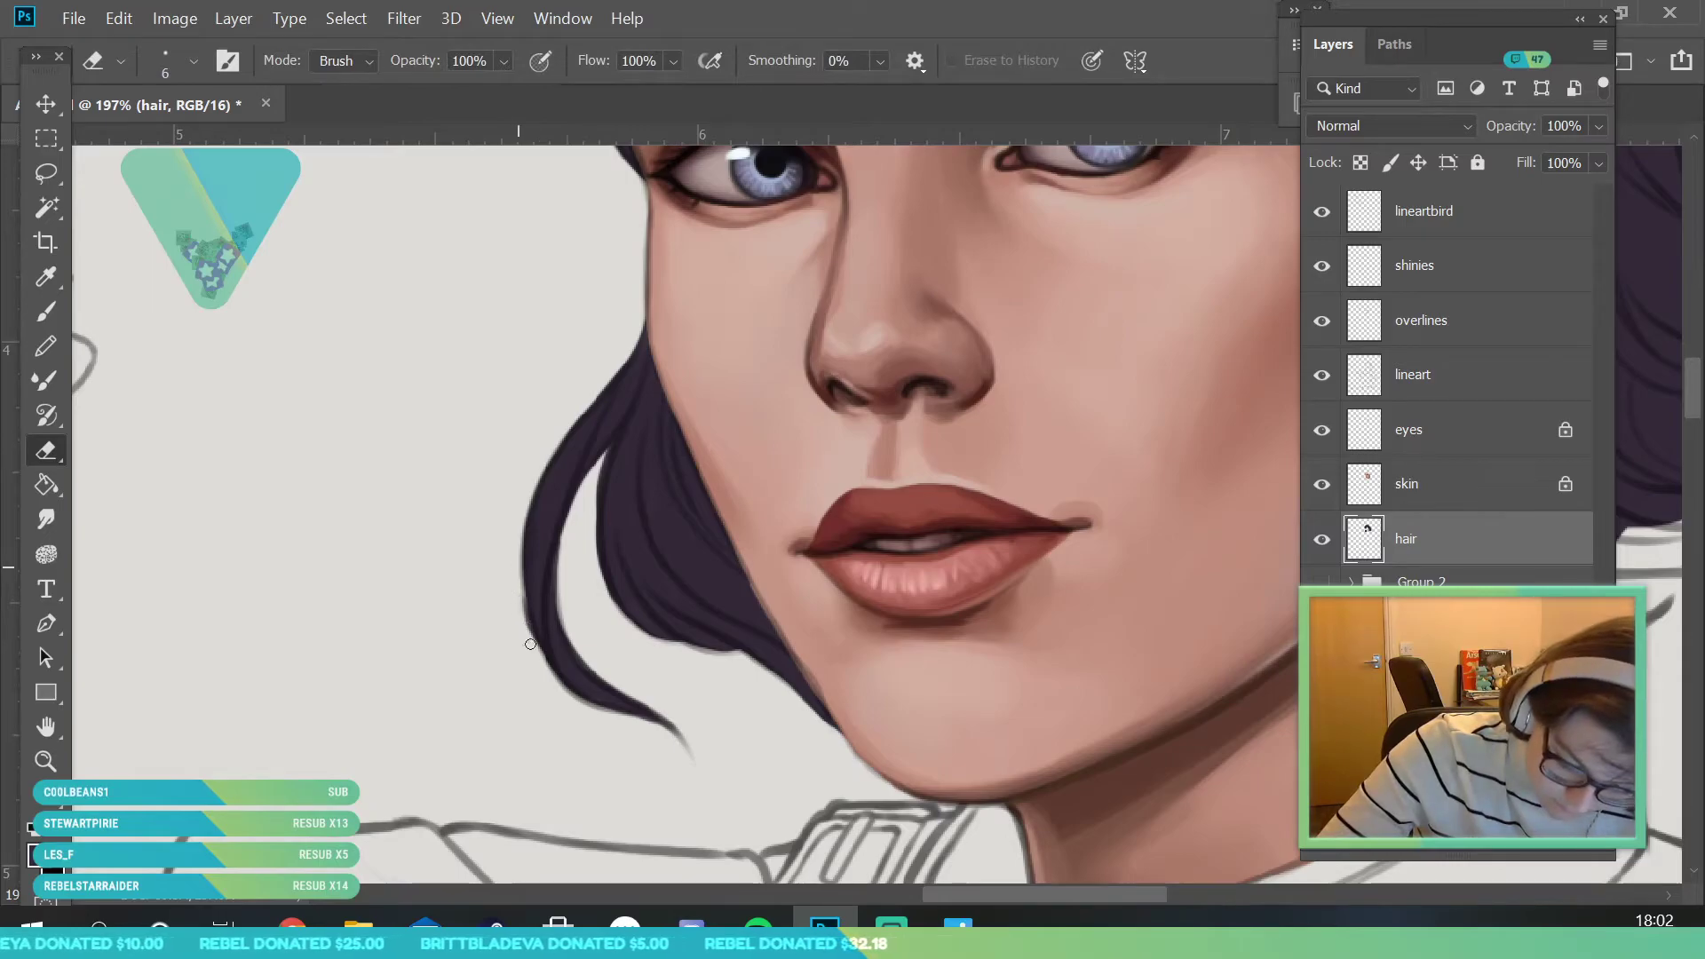
left_click(50, 317)
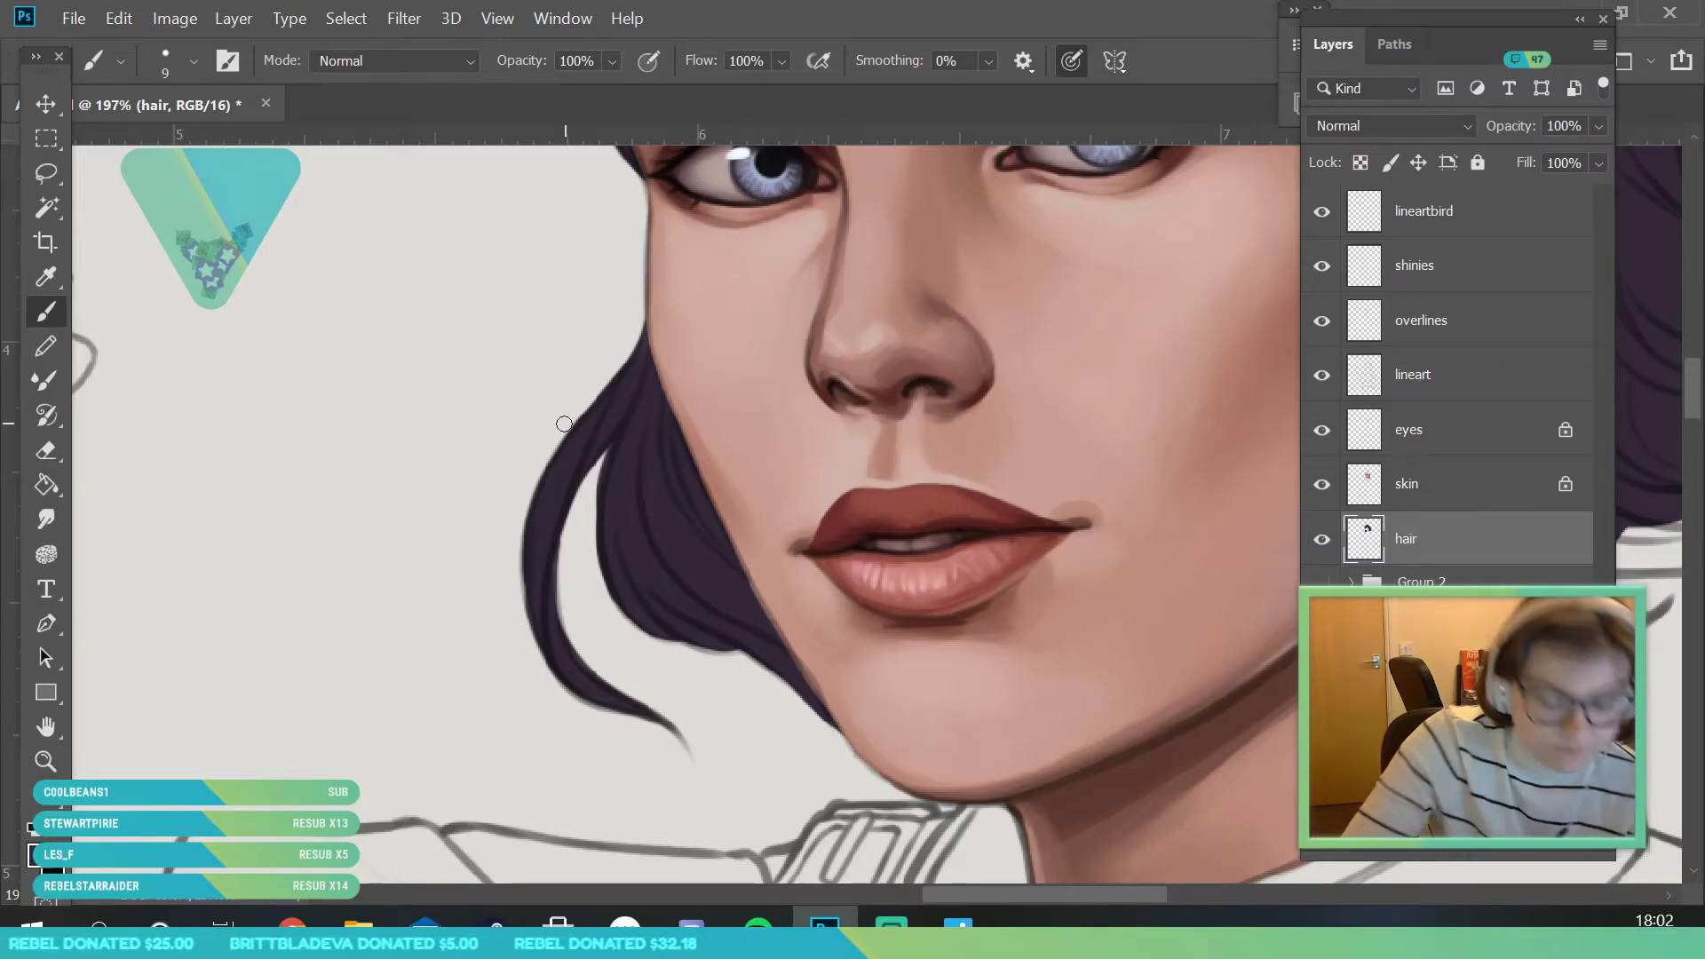
- Fill the small pointed tuft flicking up from the crown of the head with the 9 px brush
left_click(46, 761)
left_click_drag(387, 524, 213, 524)
left_click_drag(476, 593, 390, 594)
left_click_drag(538, 495, 639, 496)
left_click_drag(346, 550, 524, 498)
left_click(48, 313)
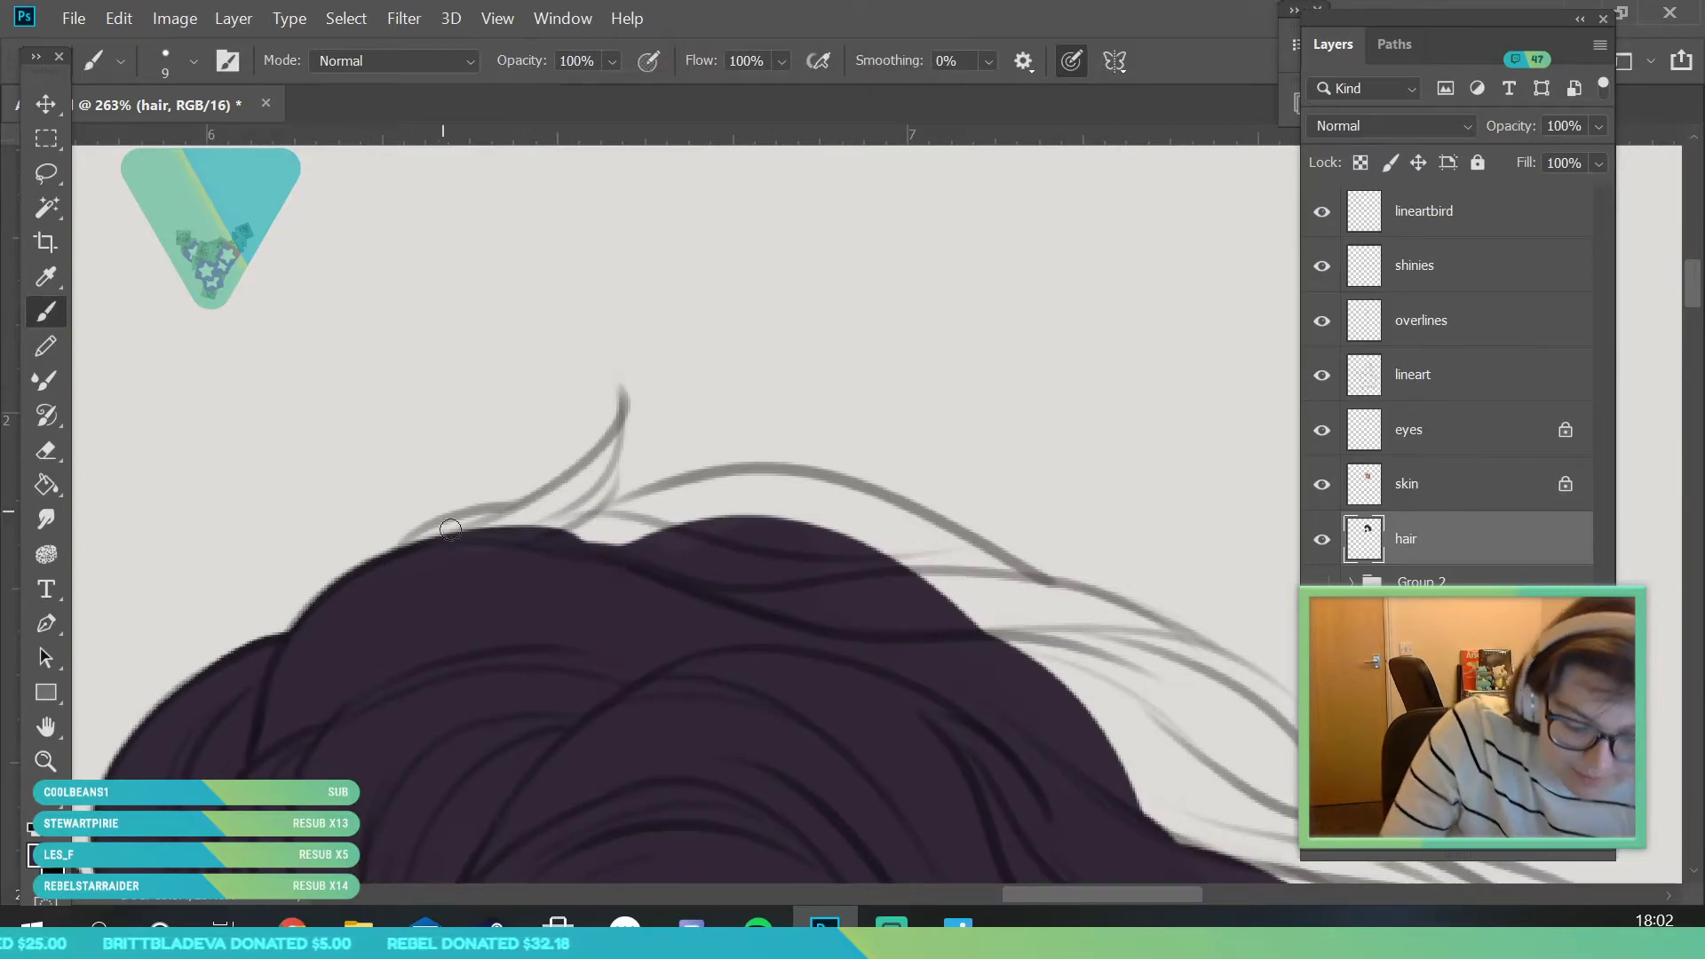
mouse_move(391, 573)
left_mouse_down()
mouse_move(495, 524)
mouse_move(429, 538)
mouse_move(588, 509)
mouse_move(551, 493)
mouse_move(490, 513)
mouse_move(602, 455)
left_mouse_up()
mouse_move(626, 396)
left_mouse_down()
mouse_move(592, 488)
mouse_move(612, 448)
mouse_move(481, 552)
left_mouse_up()
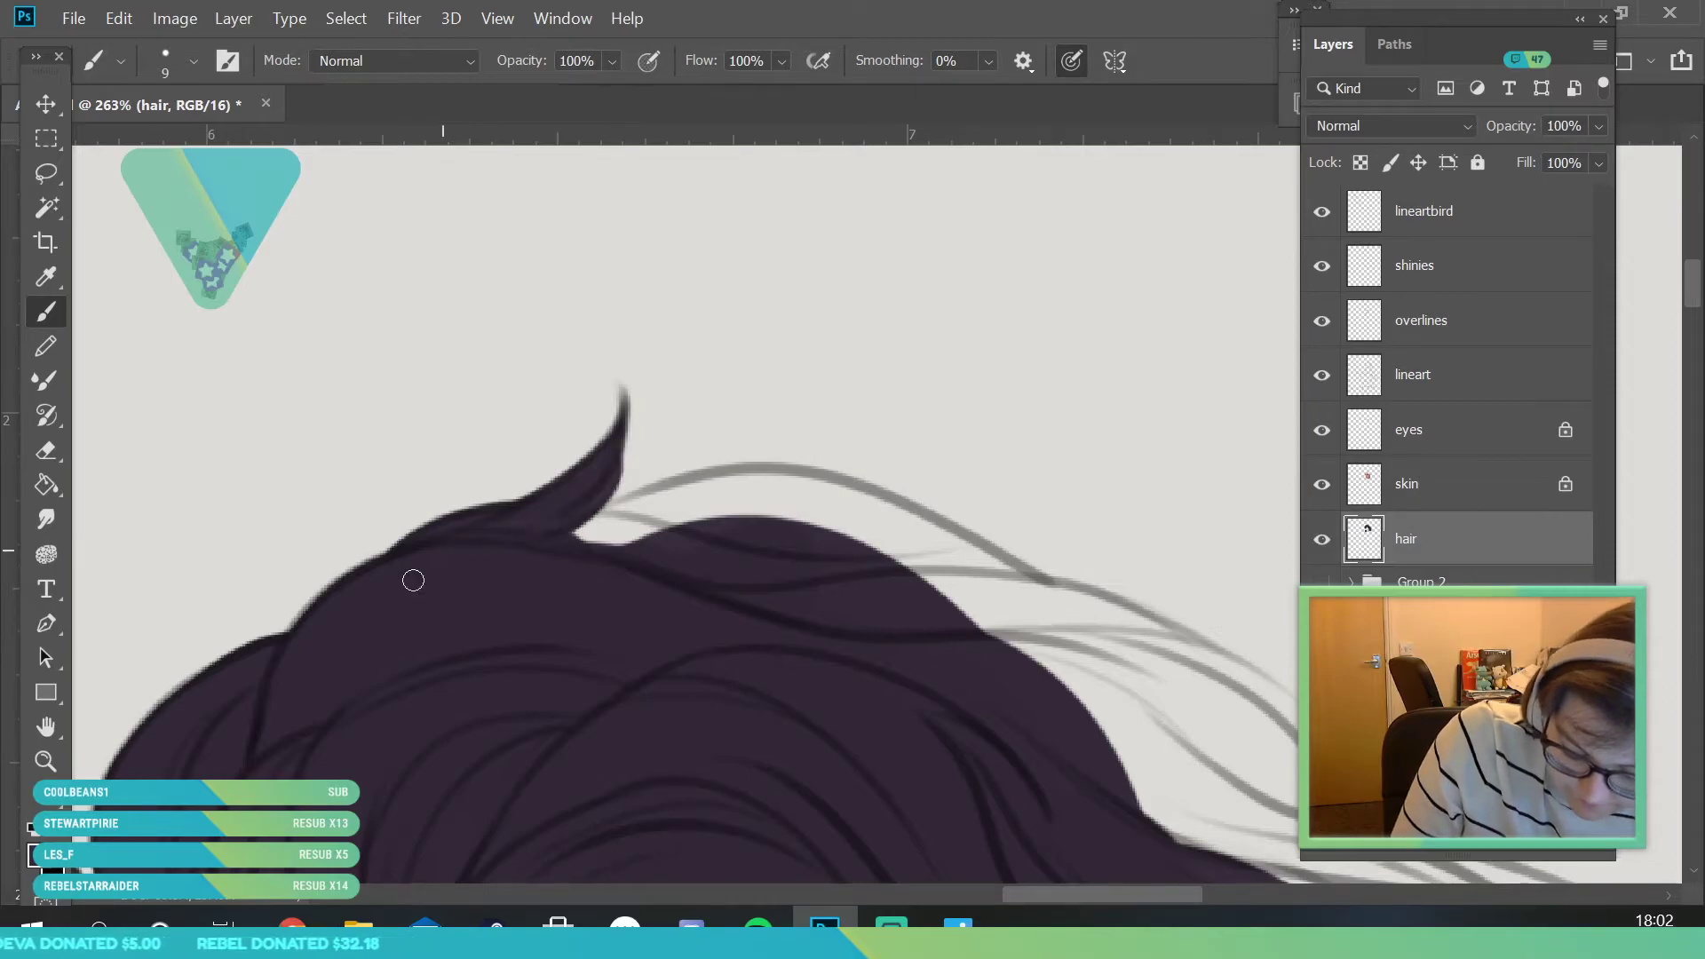
- Fill the top of the hair right of the tuft out to the line art with a 25 px brush
left_click(177, 62)
left_click(171, 150)
left_click(699, 544)
mouse_move(702, 532)
left_mouse_down()
mouse_move(637, 541)
mouse_move(709, 508)
mouse_move(588, 537)
mouse_move(772, 494)
mouse_move(696, 514)
mouse_move(774, 501)
mouse_move(698, 506)
mouse_move(882, 523)
mouse_move(785, 503)
mouse_move(962, 565)
mouse_move(877, 522)
mouse_move(893, 524)
mouse_move(1022, 600)
mouse_move(967, 616)
left_mouse_up()
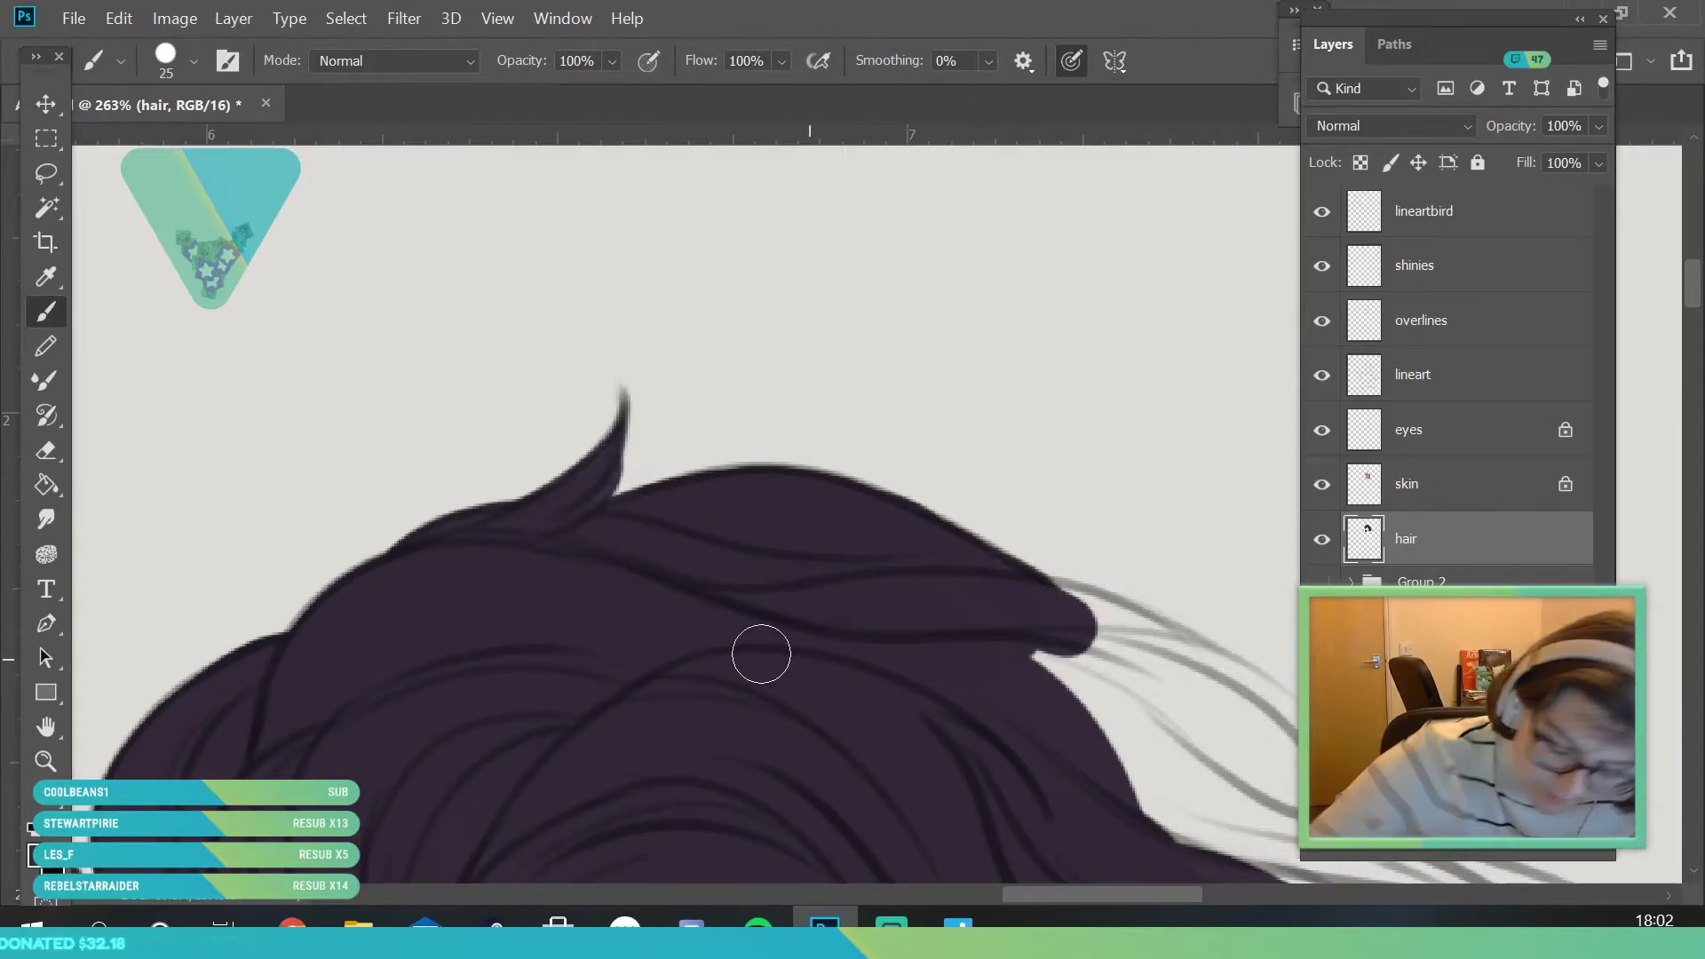
- Extend the dark purple fill down the upper right side of the head with the 25 px brush
left_click(57, 743)
left_click_drag(340, 387, 251, 708)
left_click_drag(771, 712, 830, 727)
left_click_drag(533, 426, 884, 424)
left_click(46, 315)
mouse_move(476, 384)
left_mouse_down()
mouse_move(570, 447)
mouse_move(661, 451)
mouse_move(574, 417)
mouse_move(711, 477)
mouse_move(602, 420)
left_mouse_up()
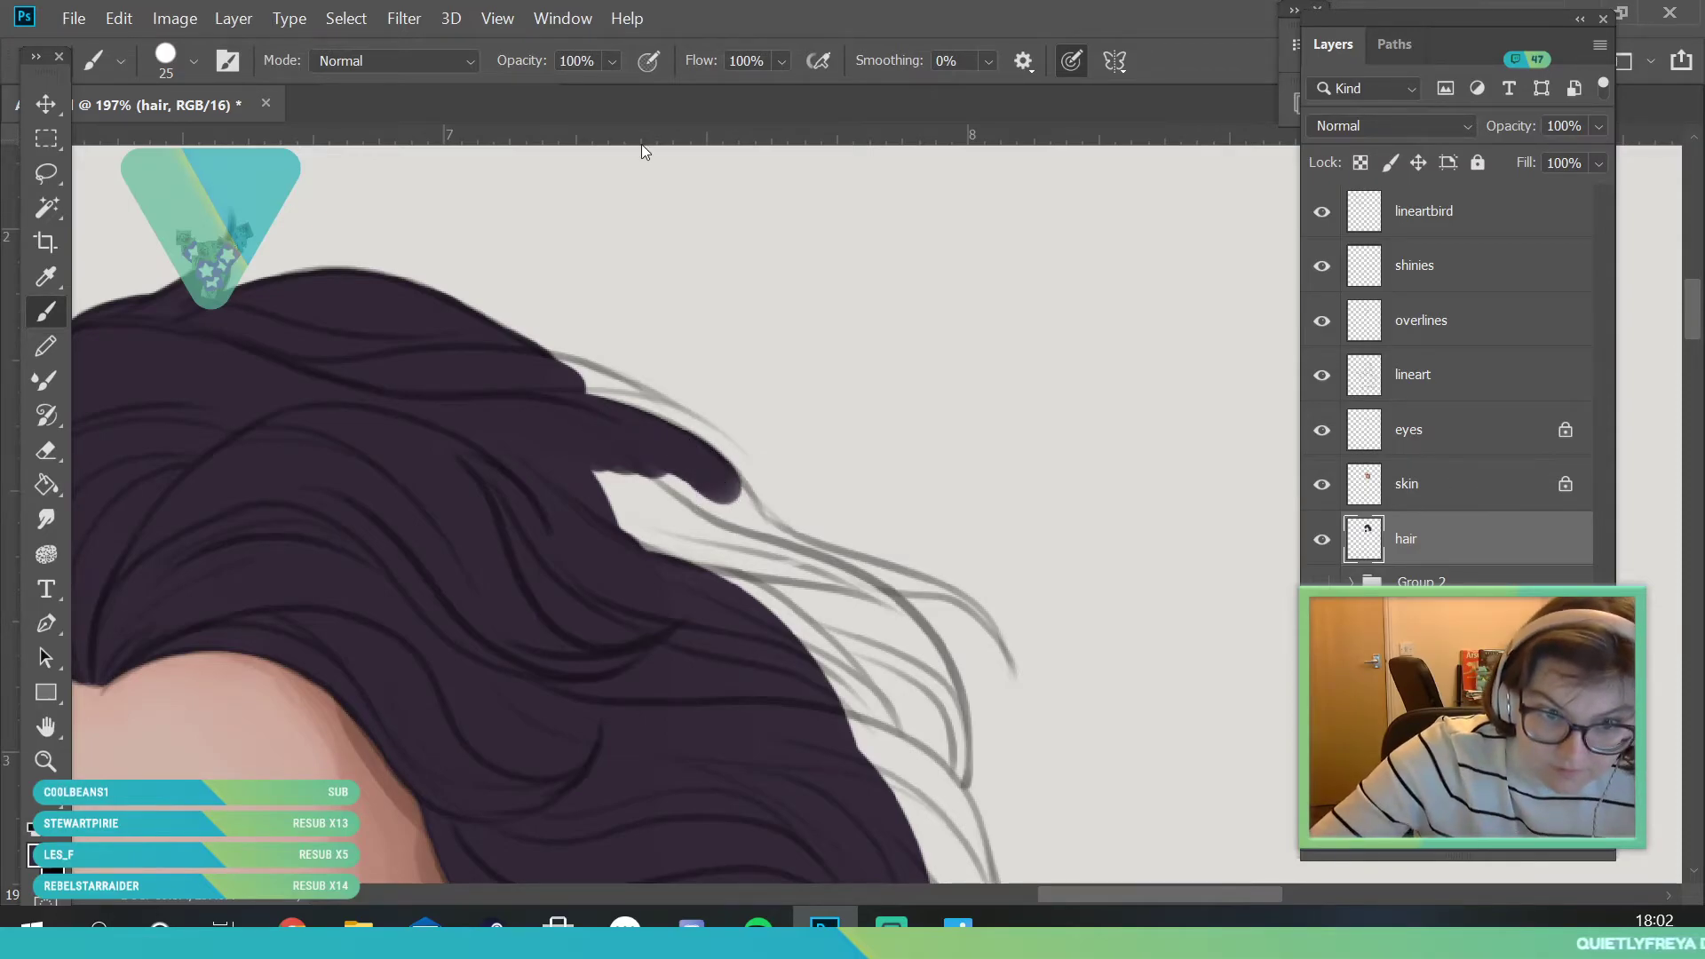
left_click_drag(702, 470, 744, 531)
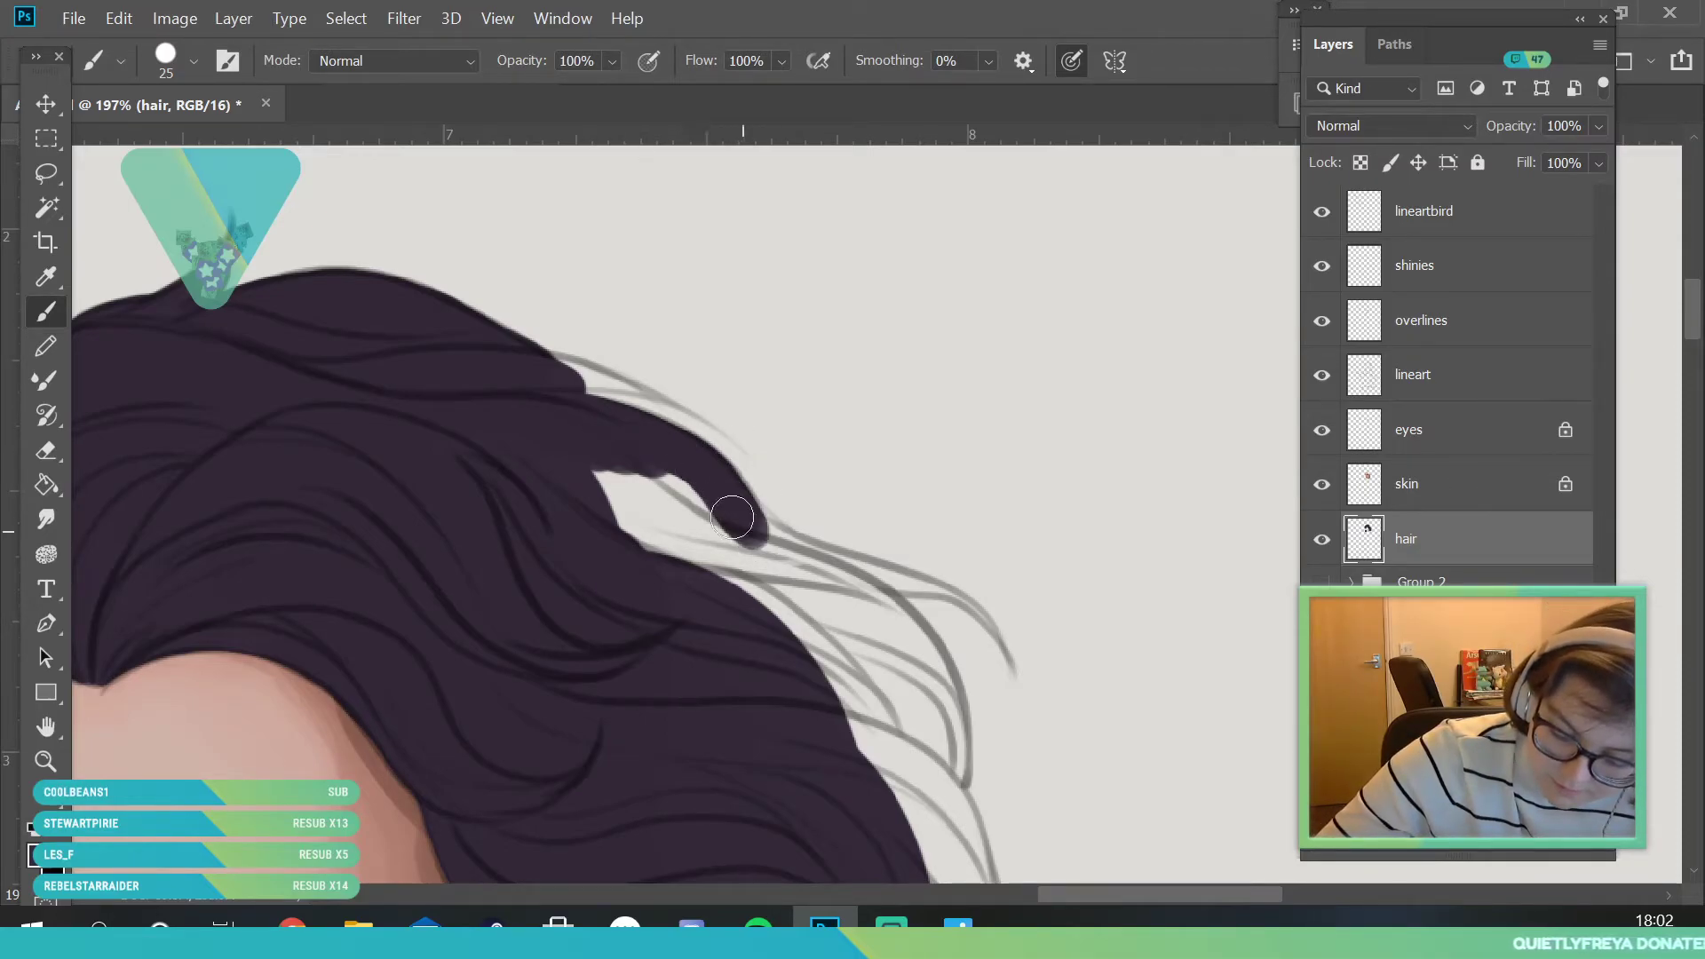
mouse_move(604, 491)
left_mouse_down()
mouse_move(675, 541)
mouse_move(617, 489)
left_mouse_up()
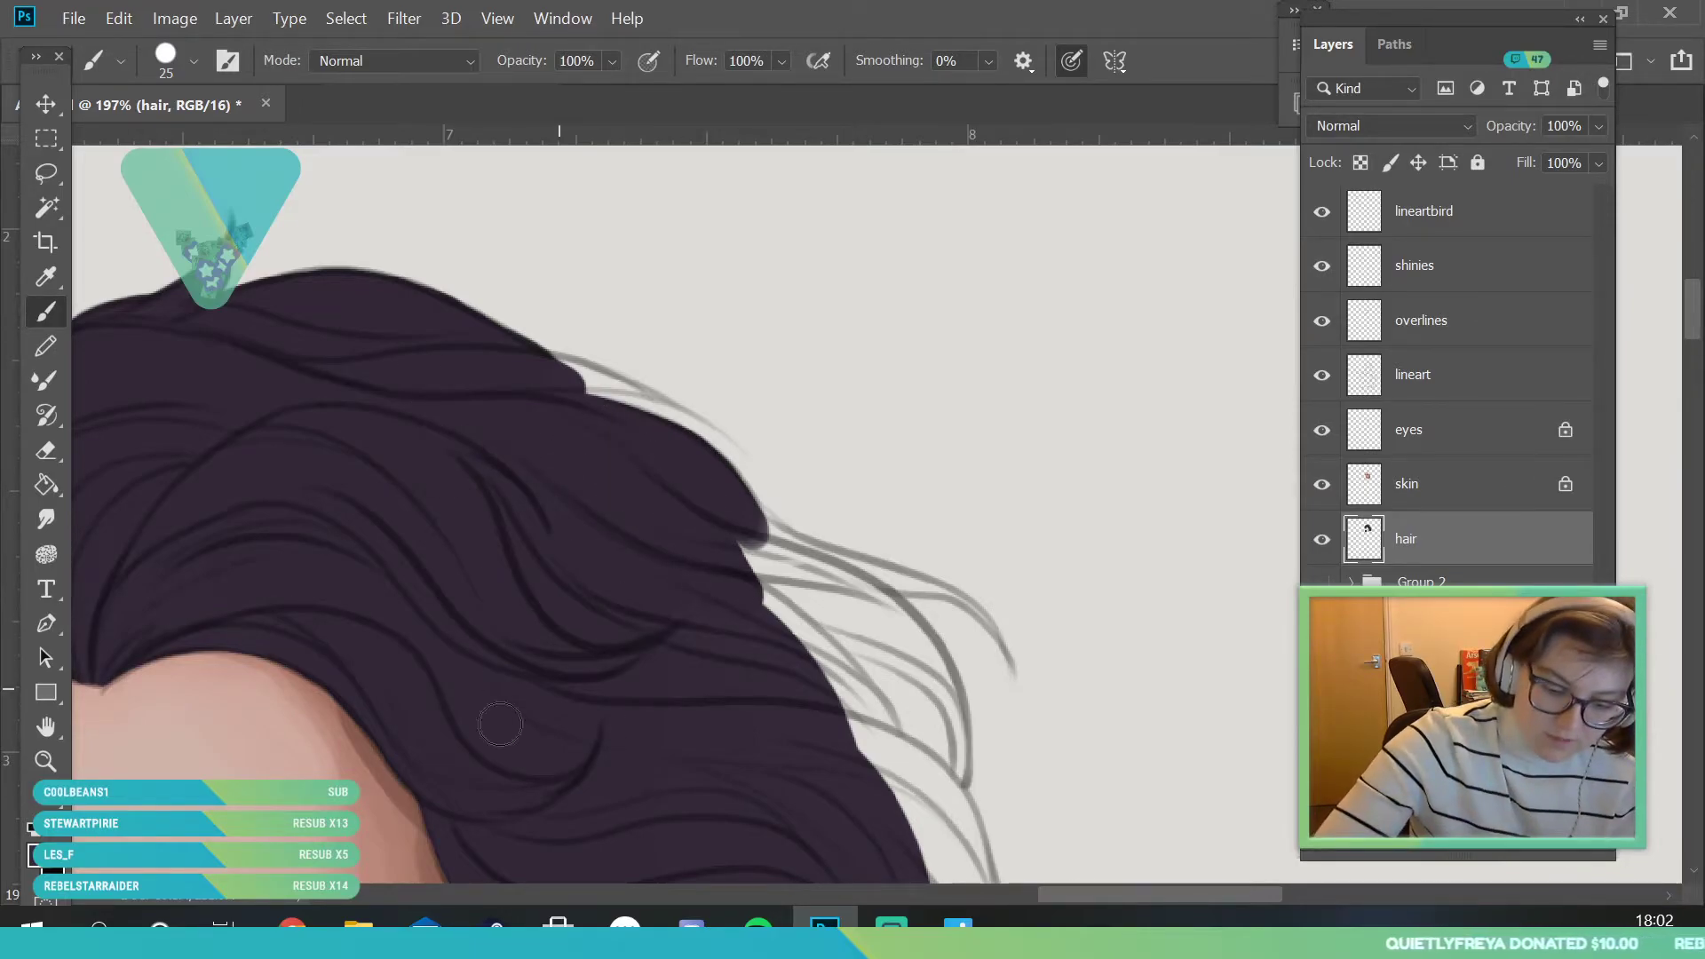
mouse_move(800, 581)
left_mouse_down()
mouse_move(780, 619)
mouse_move(720, 522)
left_mouse_up()
mouse_move(820, 657)
left_mouse_down()
mouse_move(861, 782)
mouse_move(823, 681)
mouse_move(877, 731)
mouse_move(879, 765)
mouse_move(847, 788)
left_mouse_up()
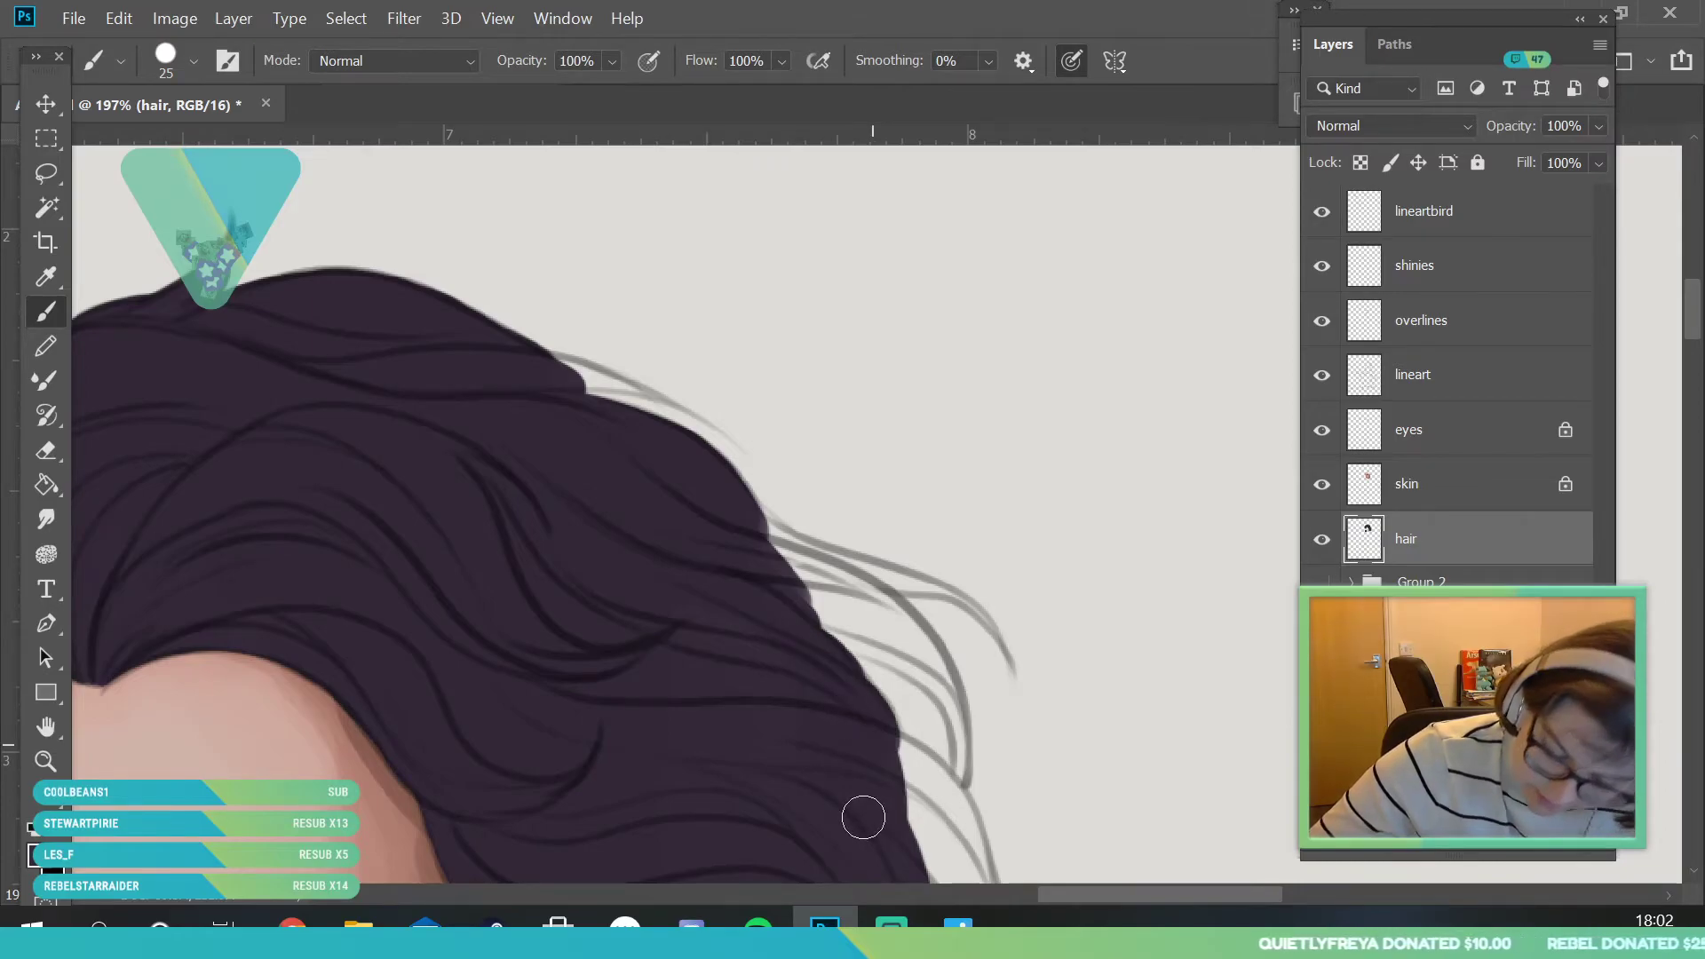
- Block in the outer part of the bun behind the ear with the 25 px brush
left_click(45, 737)
left_click(45, 760)
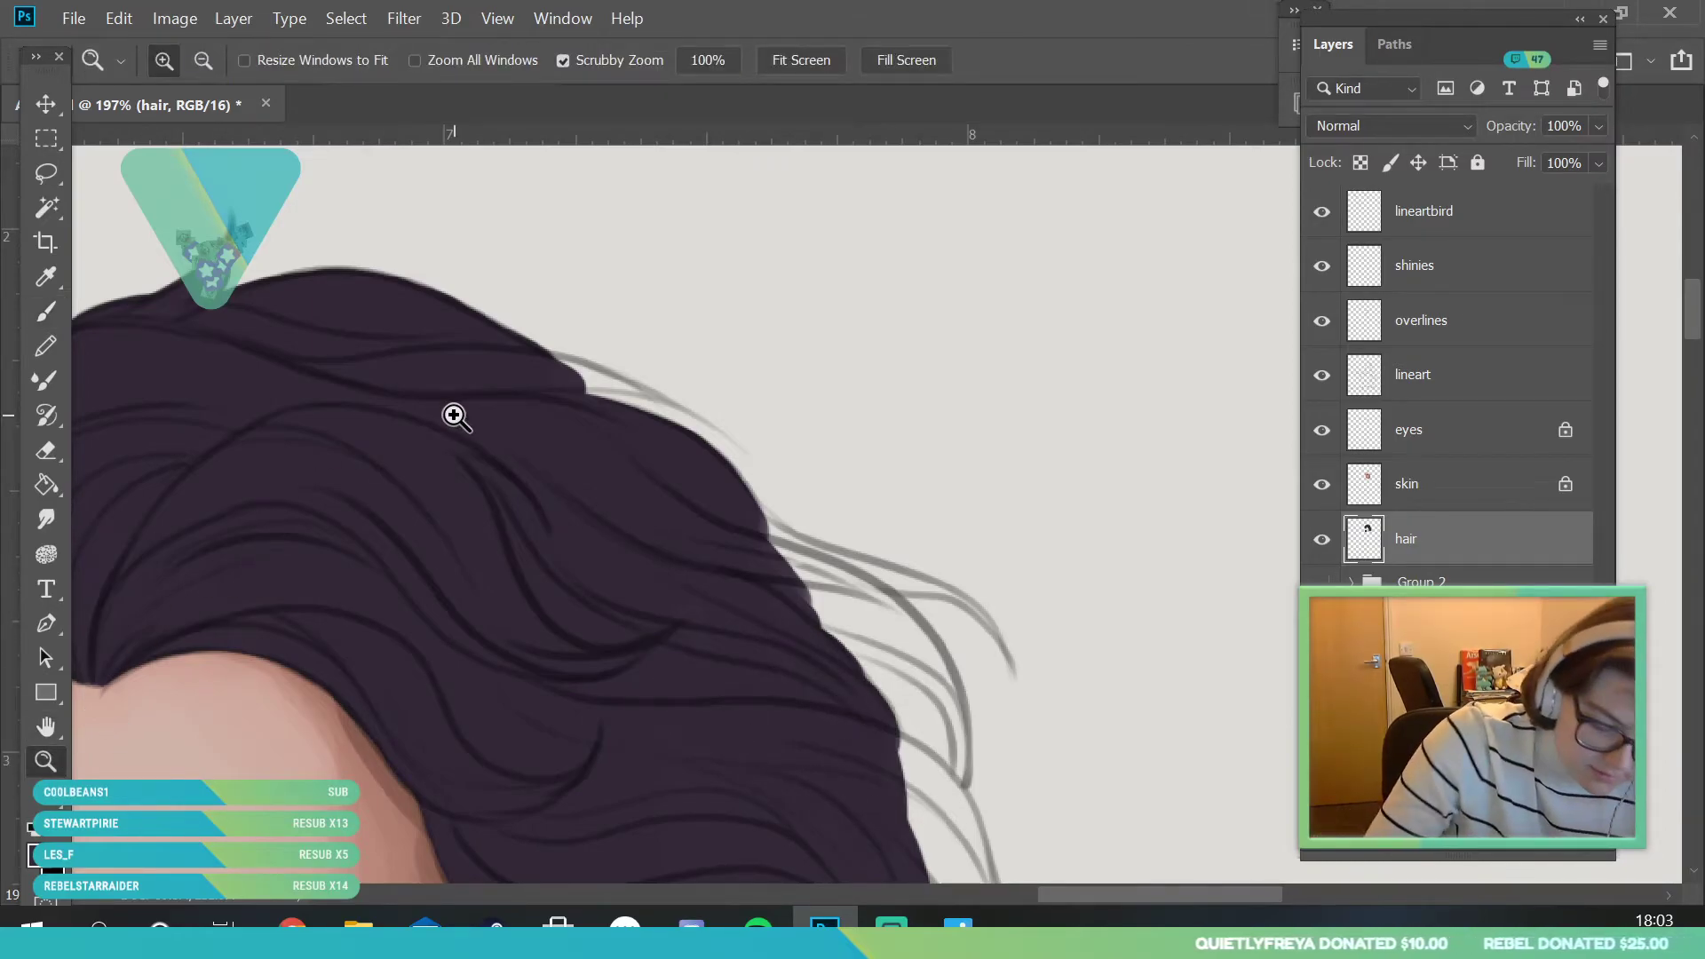
left_click_drag(454, 414, 328, 415)
scroll(471, 518, "down", 3)
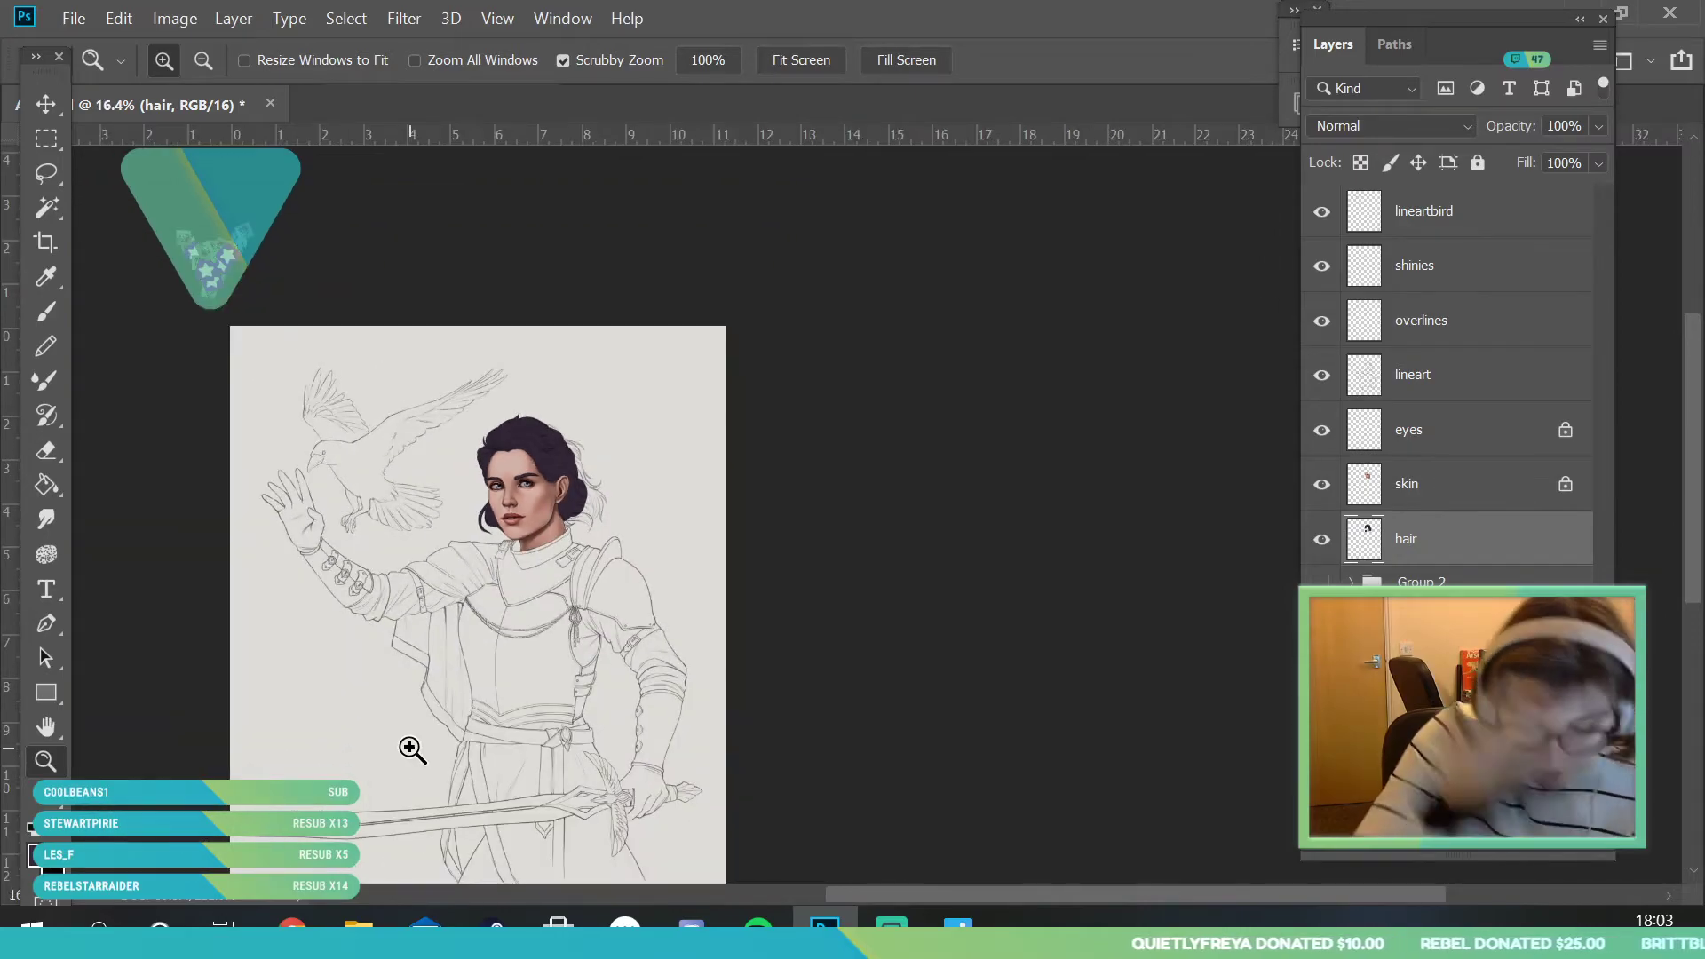
scroll(601, 487, "up", 7)
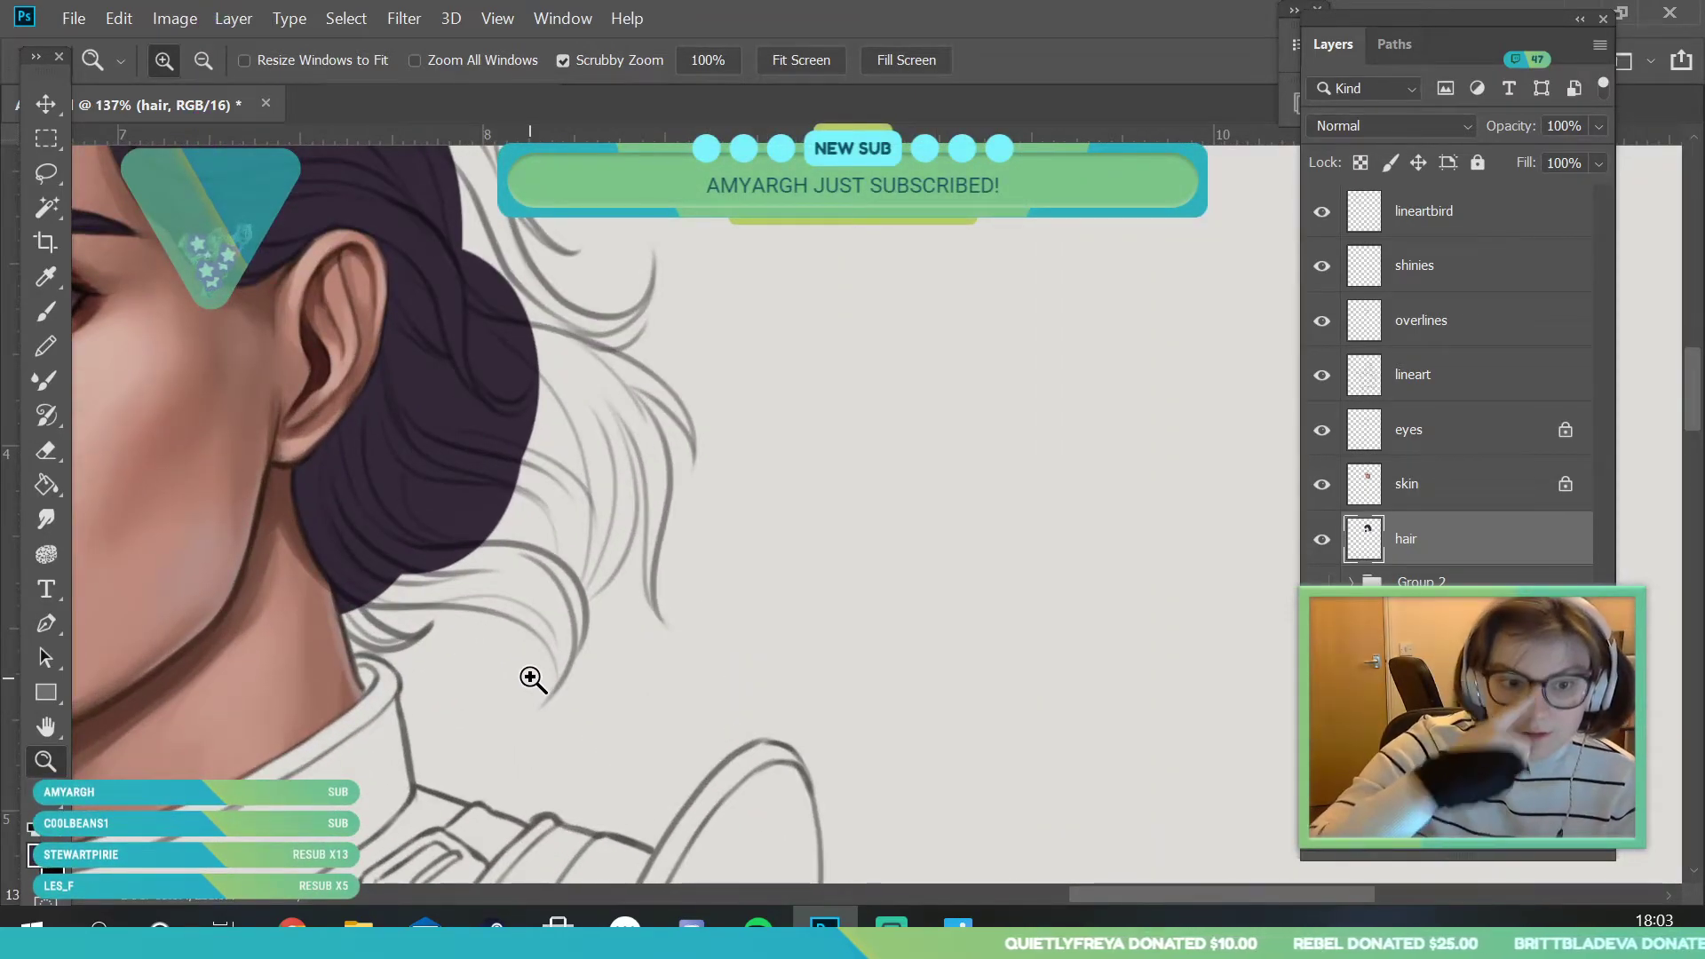
scroll(630, 622, "up", 3)
key("b")
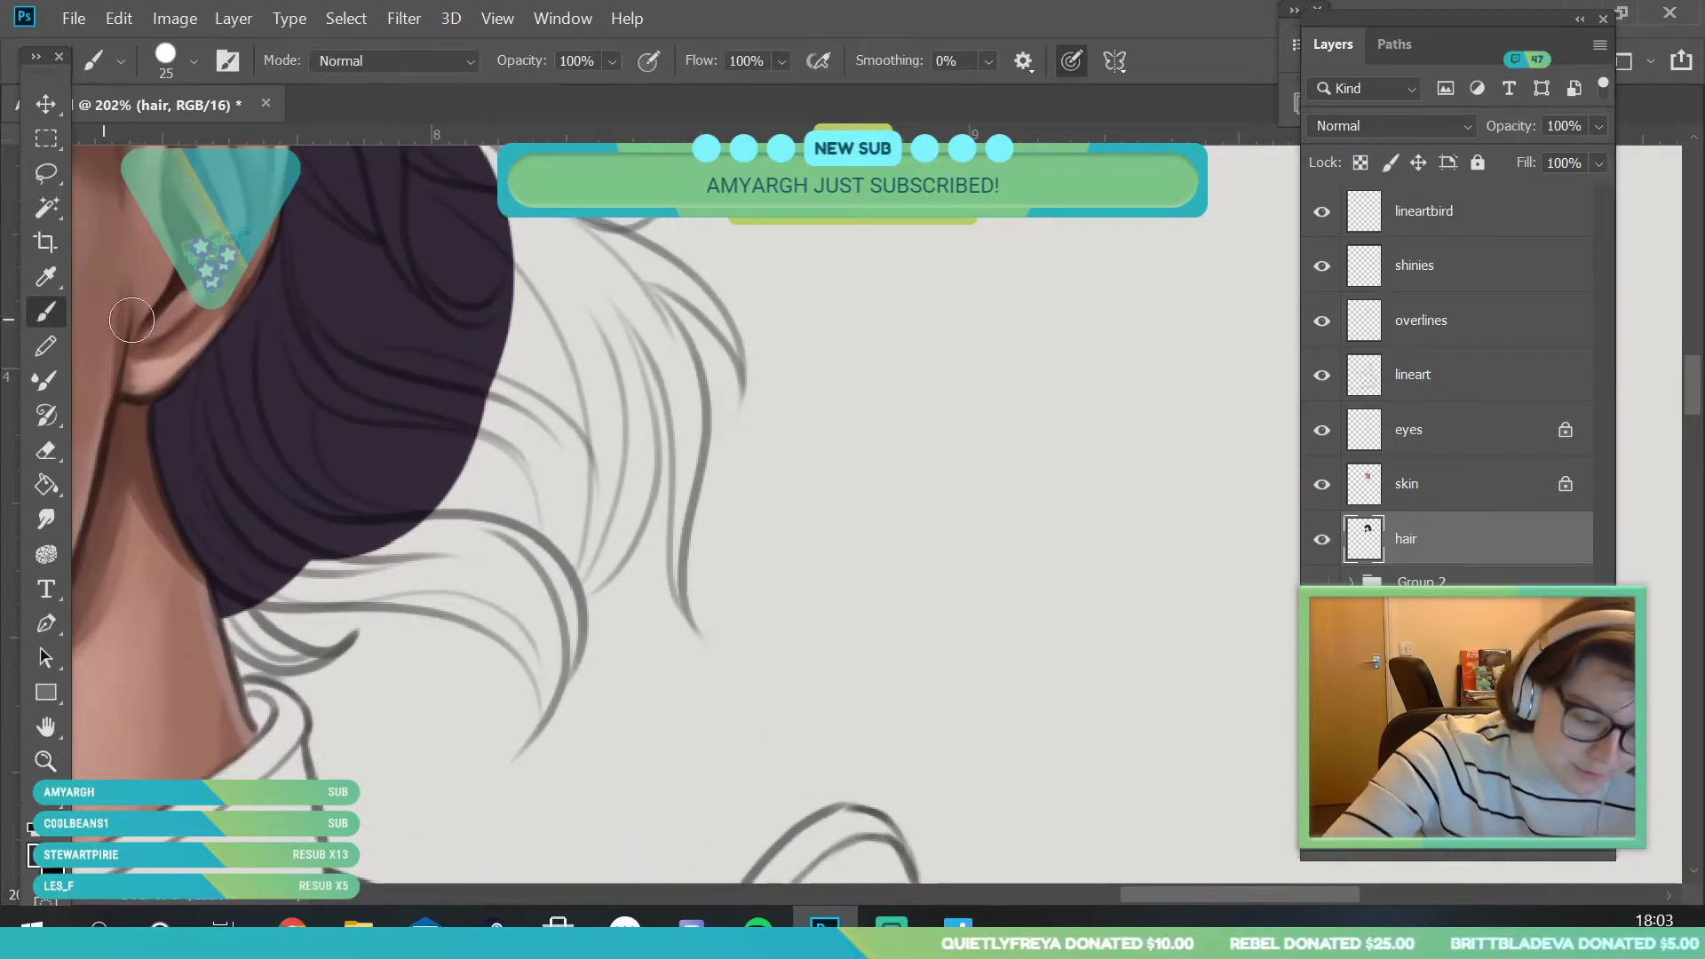
mouse_move(476, 370)
left_mouse_down()
mouse_move(506, 461)
mouse_move(572, 533)
mouse_move(548, 587)
mouse_move(578, 560)
mouse_move(403, 518)
left_mouse_up()
mouse_move(554, 364)
left_mouse_down()
mouse_move(623, 397)
mouse_move(583, 303)
mouse_move(639, 499)
mouse_move(622, 375)
mouse_move(622, 526)
mouse_move(634, 458)
mouse_move(611, 542)
left_mouse_up()
mouse_move(570, 378)
left_mouse_down()
mouse_move(515, 328)
mouse_move(569, 373)
mouse_move(524, 469)
mouse_move(430, 355)
left_mouse_up()
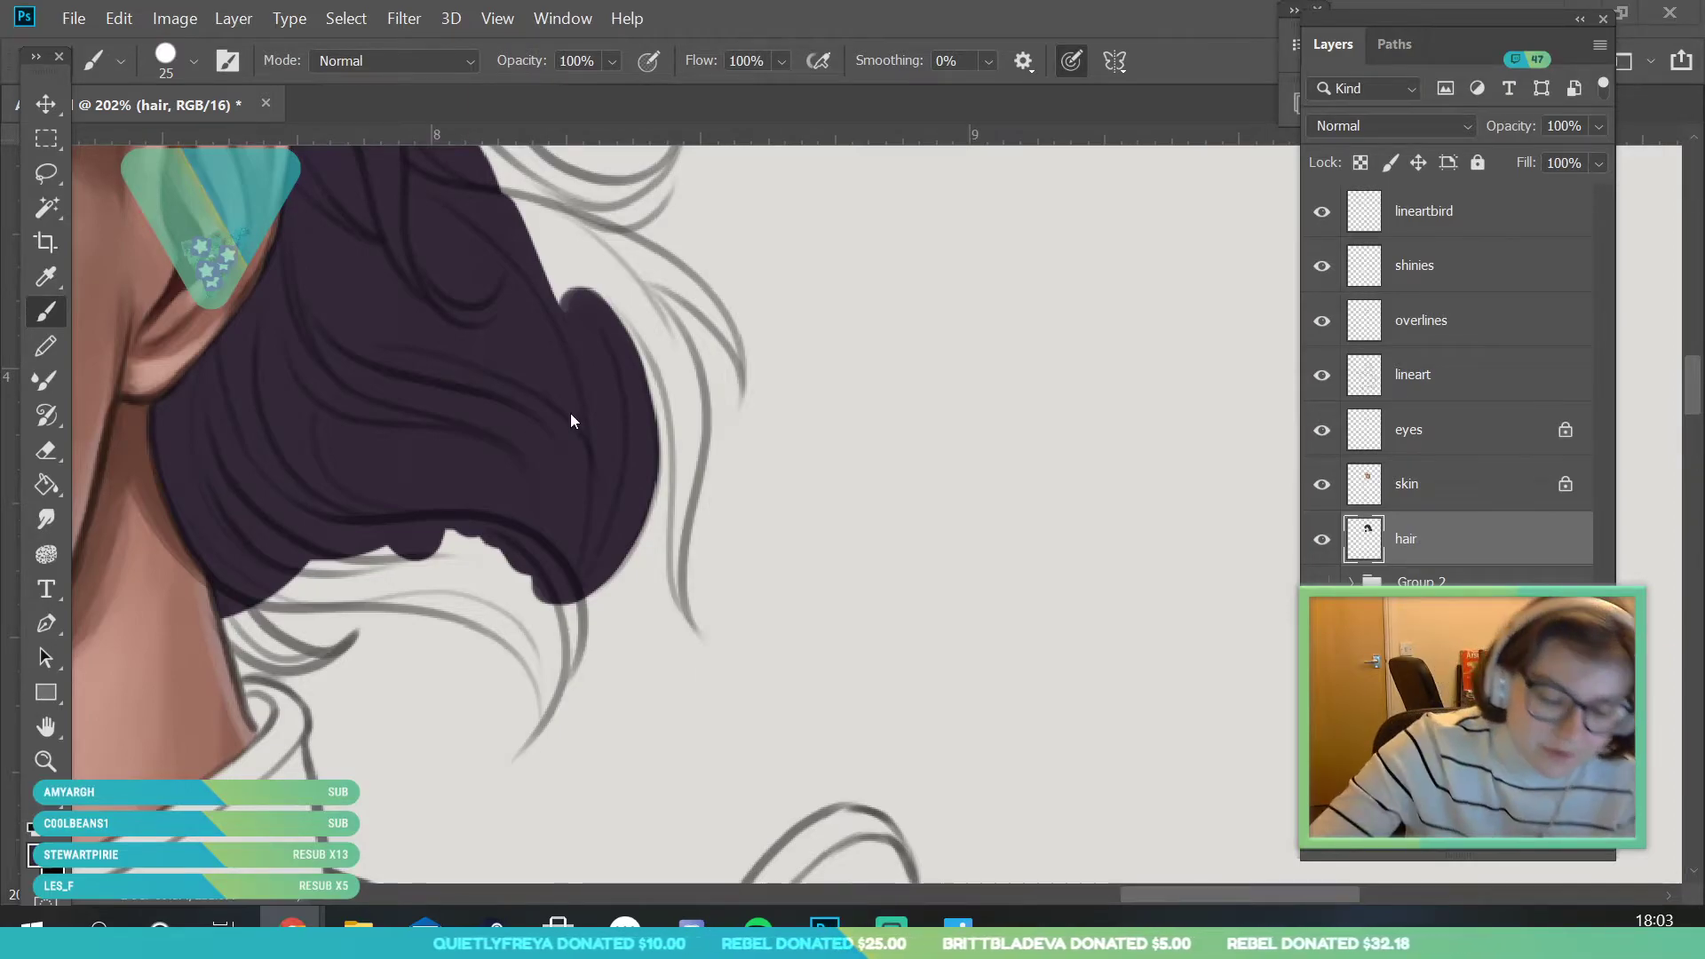
- Paint the lock hanging along the outer right side of the bun with a 15 px brush
key("z")
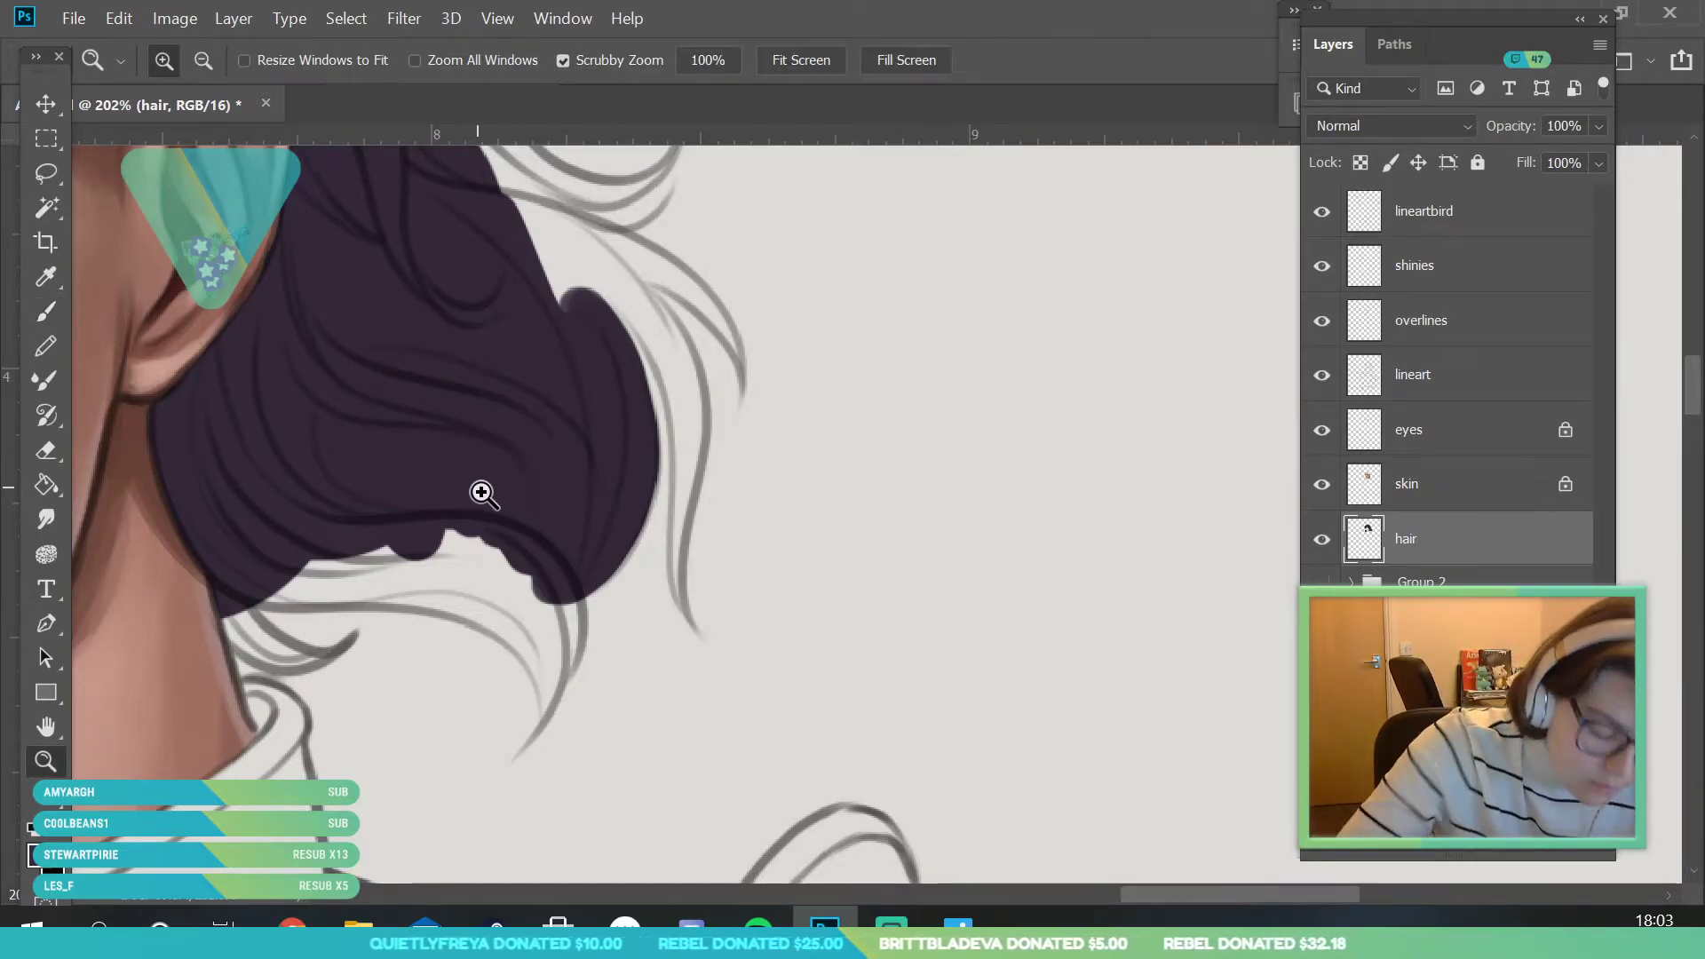
left_click_drag(476, 488, 391, 487)
left_click_drag(561, 271, 597, 482)
left_click(39, 283)
left_click(47, 313)
mouse_move(482, 533)
left_mouse_down()
mouse_move(438, 433)
mouse_move(535, 463)
mouse_move(418, 407)
mouse_move(583, 507)
mouse_move(435, 435)
left_mouse_up()
left_click(194, 60)
left_click_drag(165, 145, 161, 144)
left_click(539, 526)
mouse_move(568, 506)
left_mouse_down()
mouse_move(548, 563)
mouse_move(556, 508)
mouse_move(621, 697)
mouse_move(613, 744)
mouse_move(628, 609)
mouse_move(532, 476)
mouse_move(606, 589)
mouse_move(588, 544)
mouse_move(630, 668)
left_mouse_up()
- Trim the hanging lock's outer edge with a 6 px eraser and paint the pointed strand above it with a 9 px brush
left_click(194, 61)
key("Up")
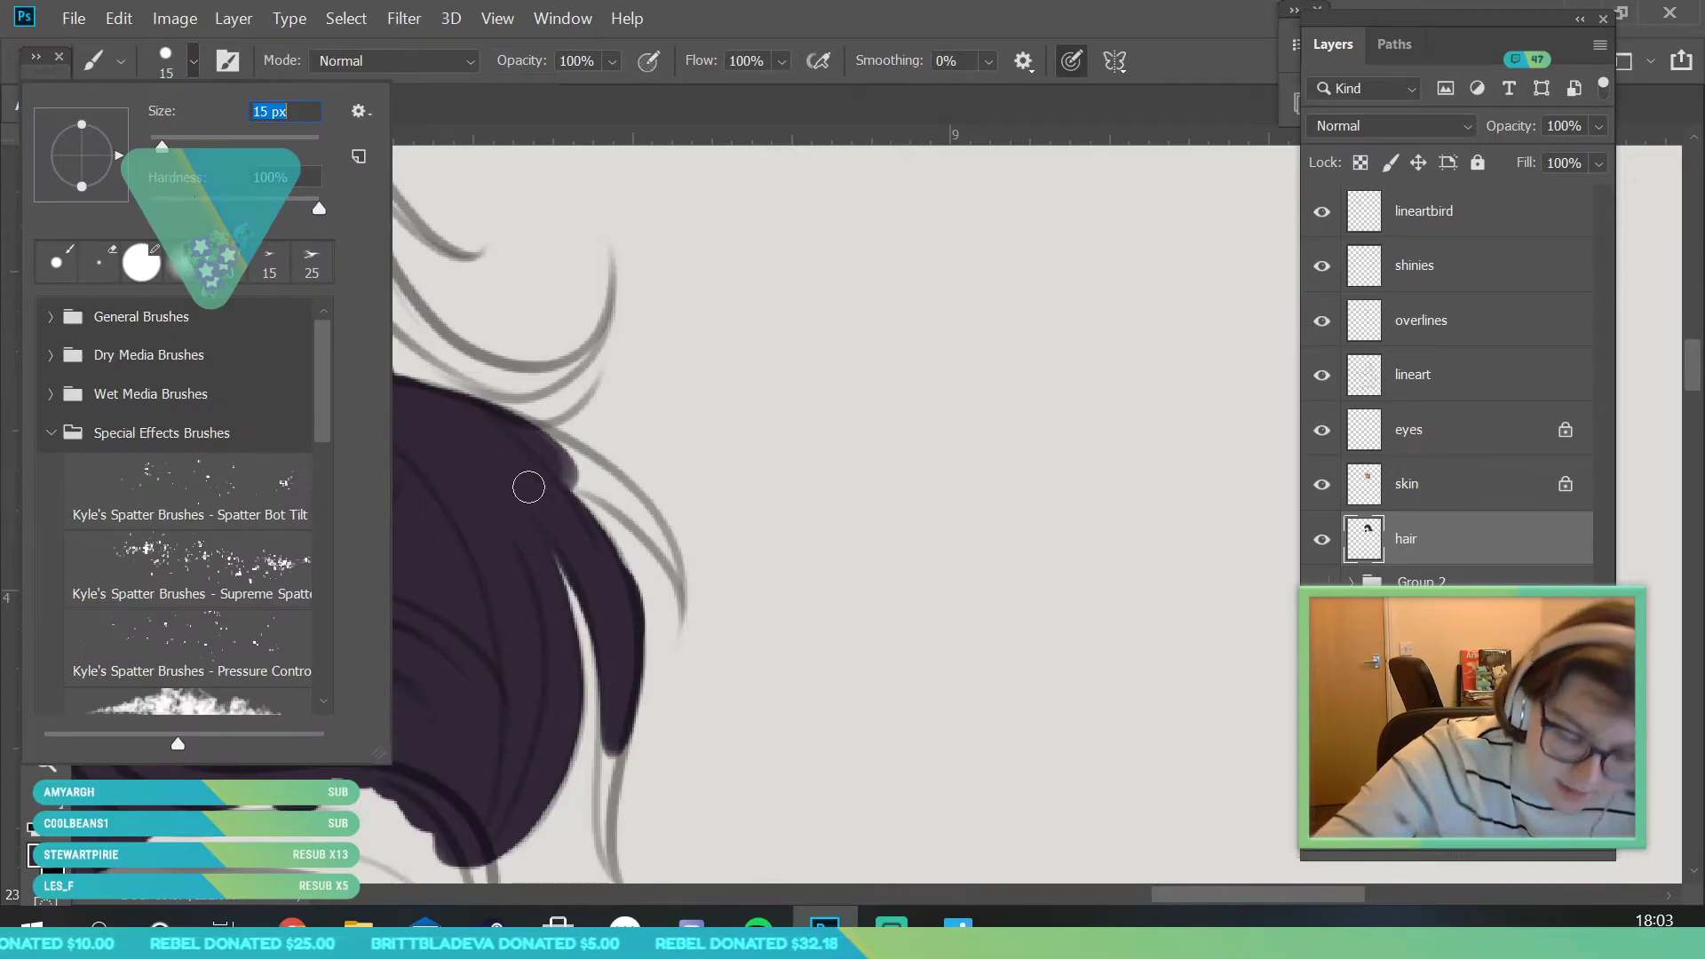
left_click_drag(158, 145, 156, 145)
left_click(448, 457)
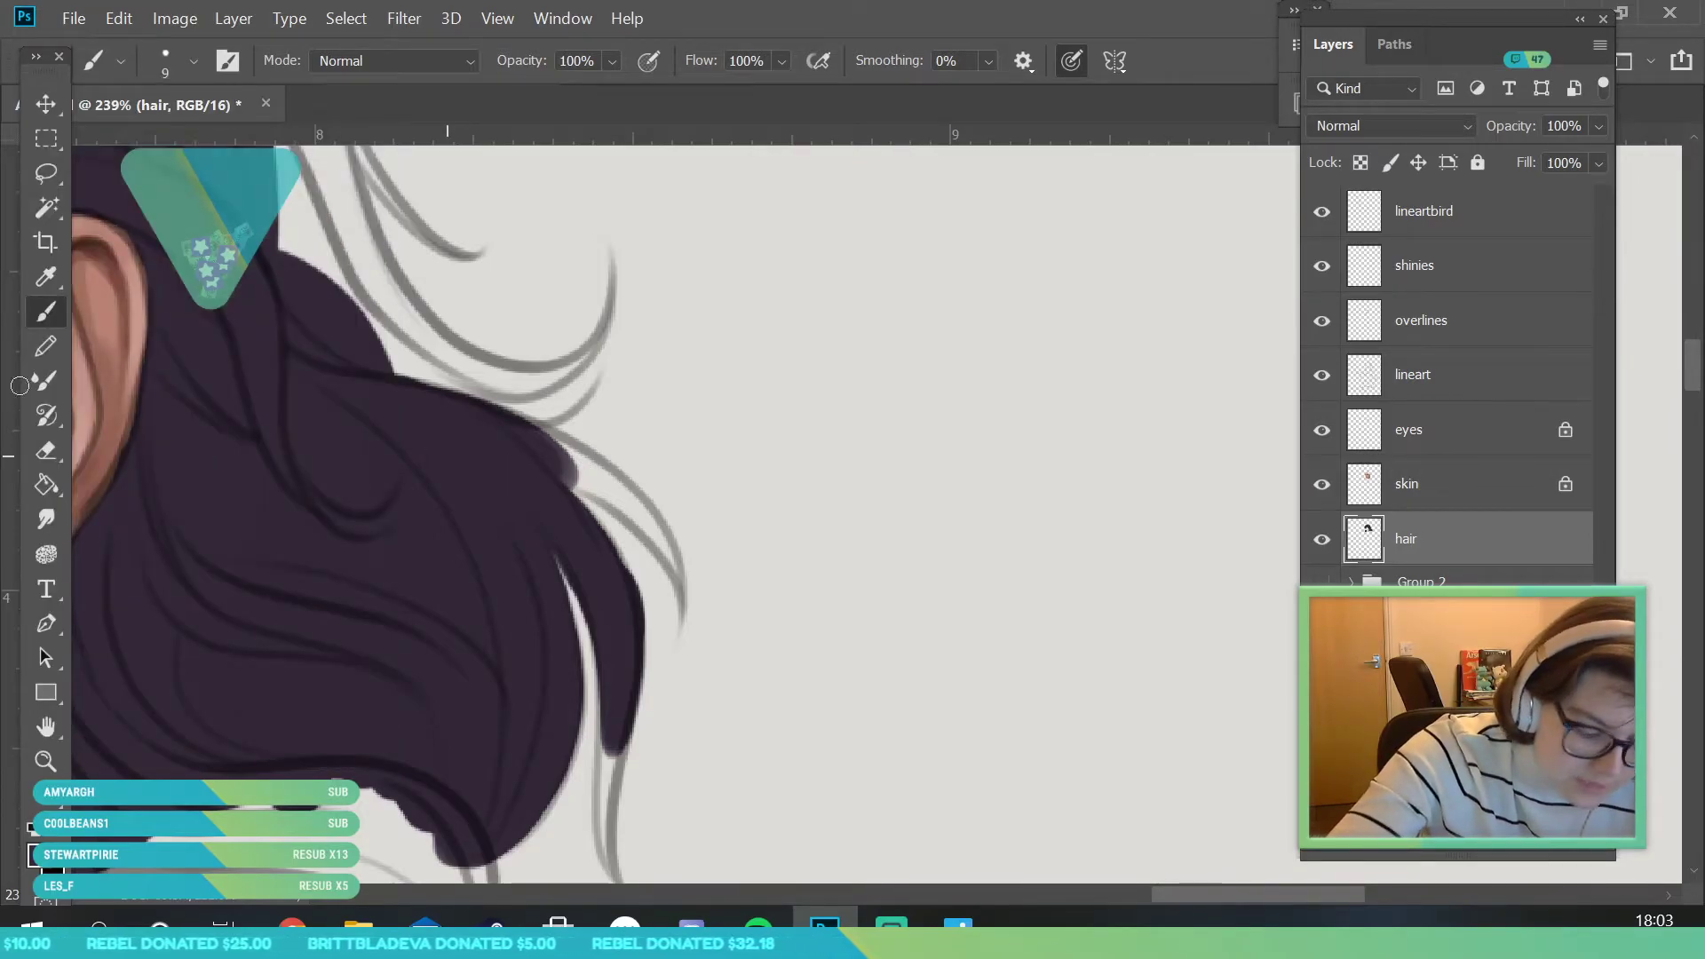
key("e")
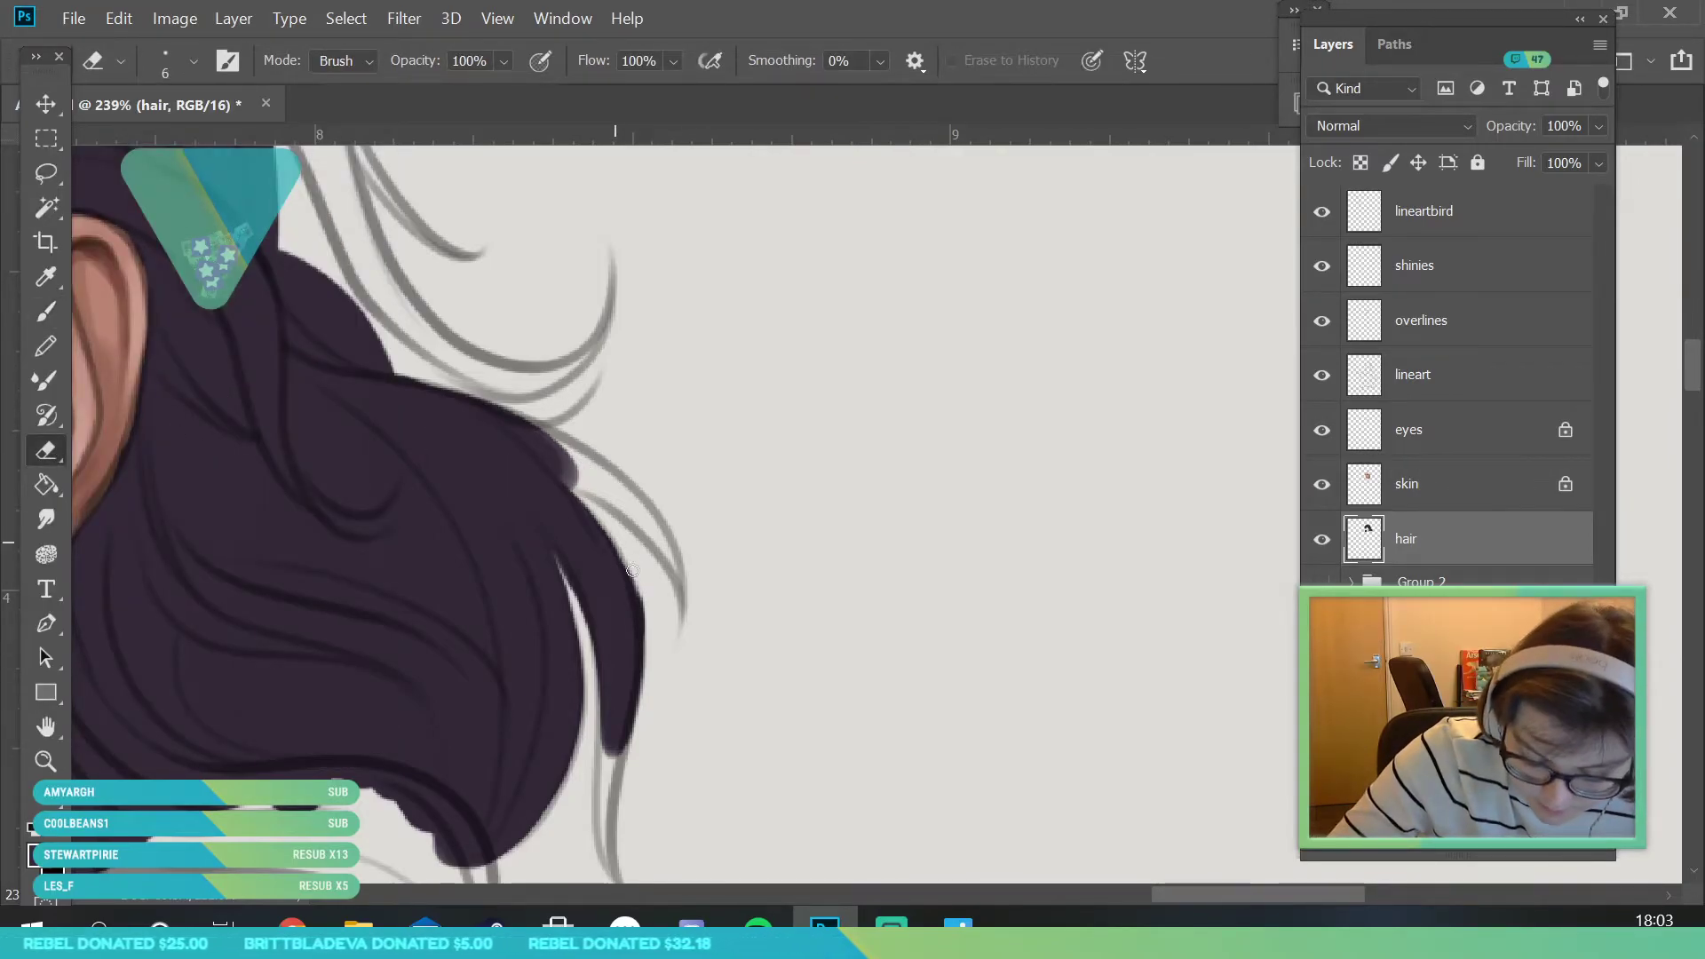
left_click_drag(633, 583, 641, 710)
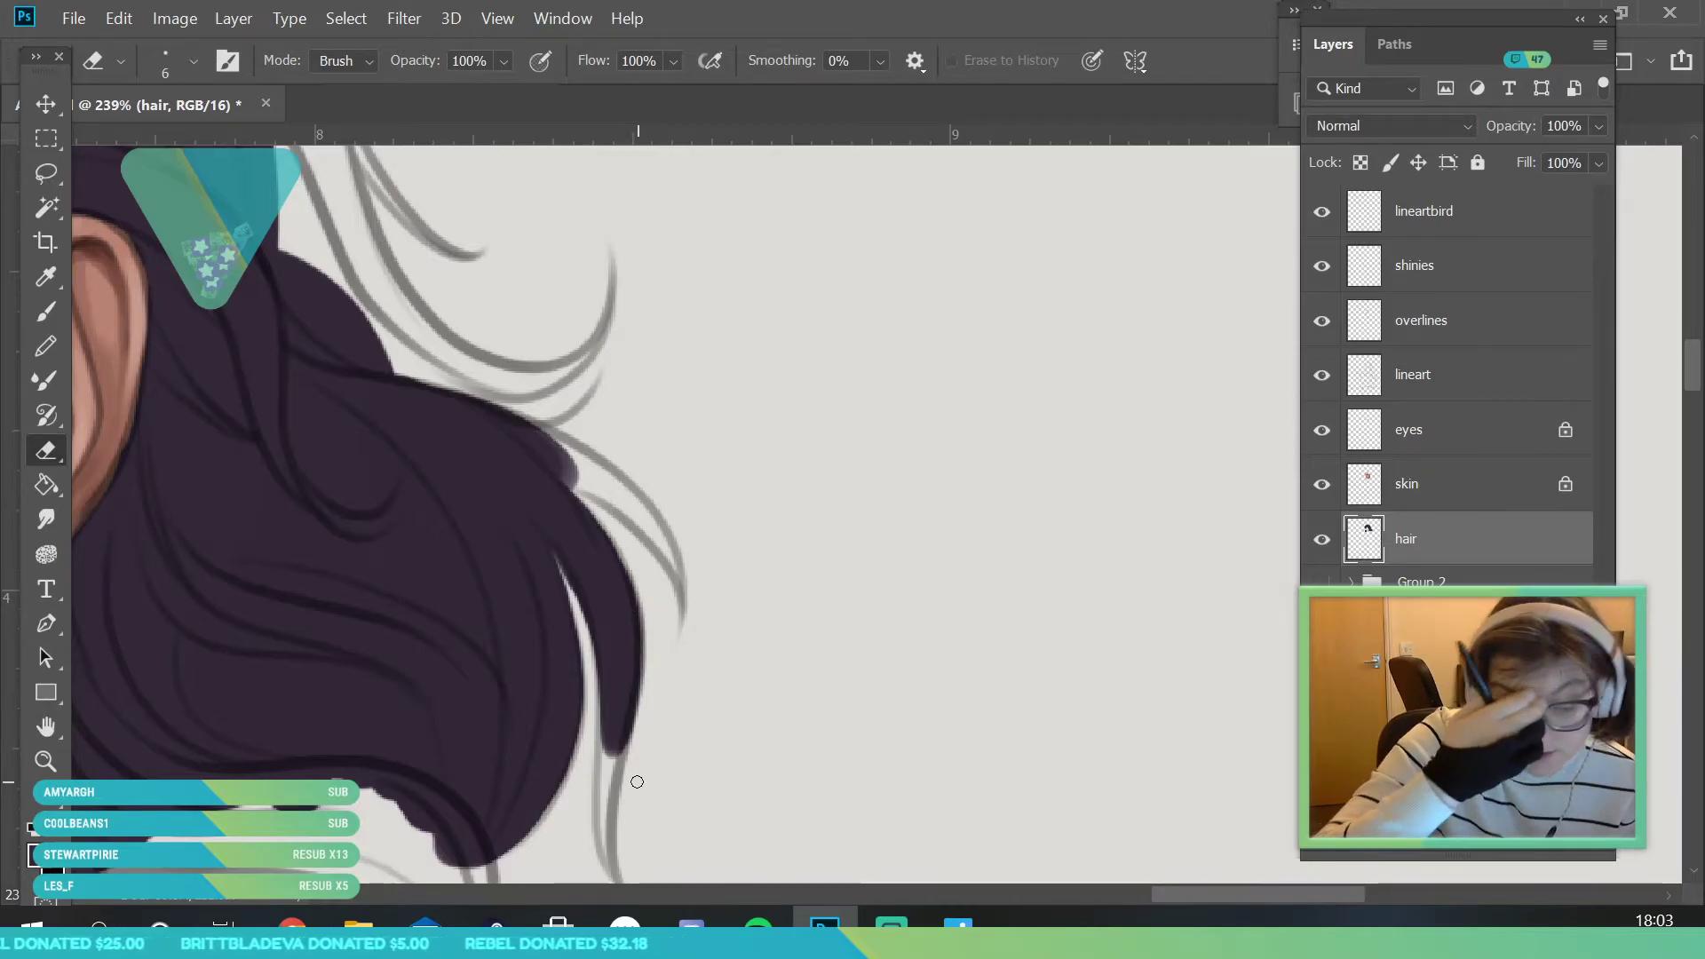
key("b")
mouse_move(548, 483)
left_mouse_down()
mouse_move(617, 508)
mouse_move(563, 483)
mouse_move(528, 424)
mouse_move(657, 533)
mouse_move(615, 499)
mouse_move(673, 568)
mouse_move(682, 612)
left_mouse_up()
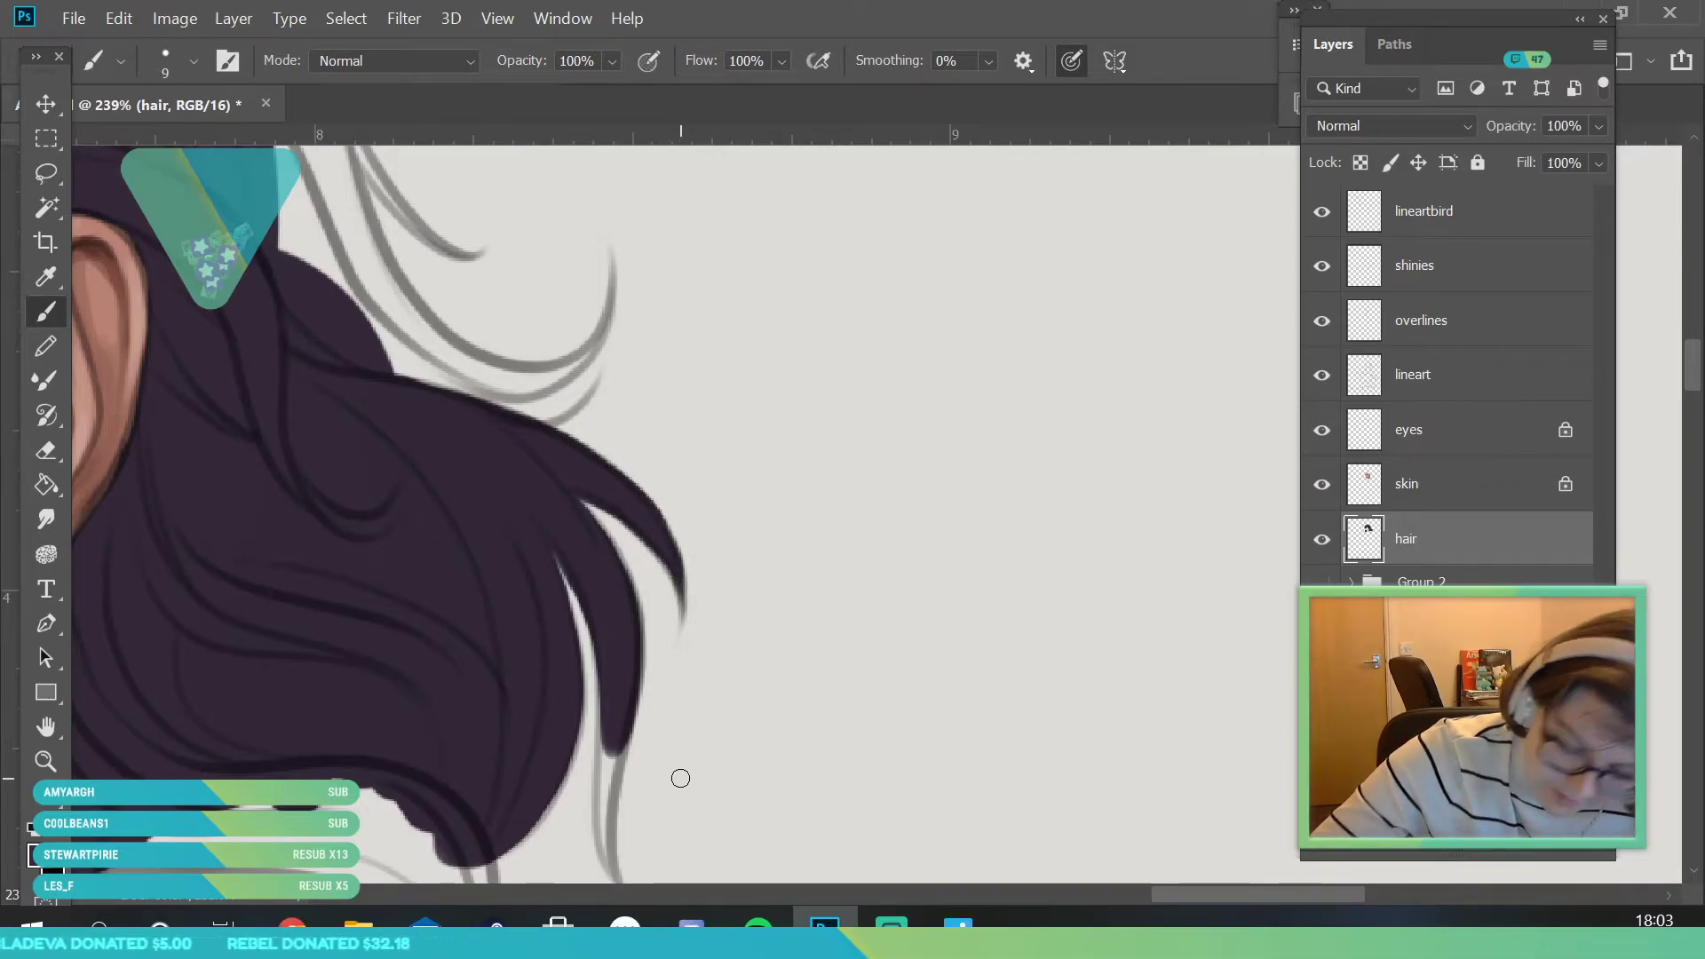
- Extend the hanging lock beside the bun down to a tapered tip with the 9 px brush
left_click(46, 761)
left_click_drag(346, 311, 293, 312)
left_click_drag(396, 751, 466, 749)
left_click(46, 311)
mouse_move(647, 673)
left_mouse_down()
mouse_move(622, 622)
mouse_move(617, 493)
left_mouse_up()
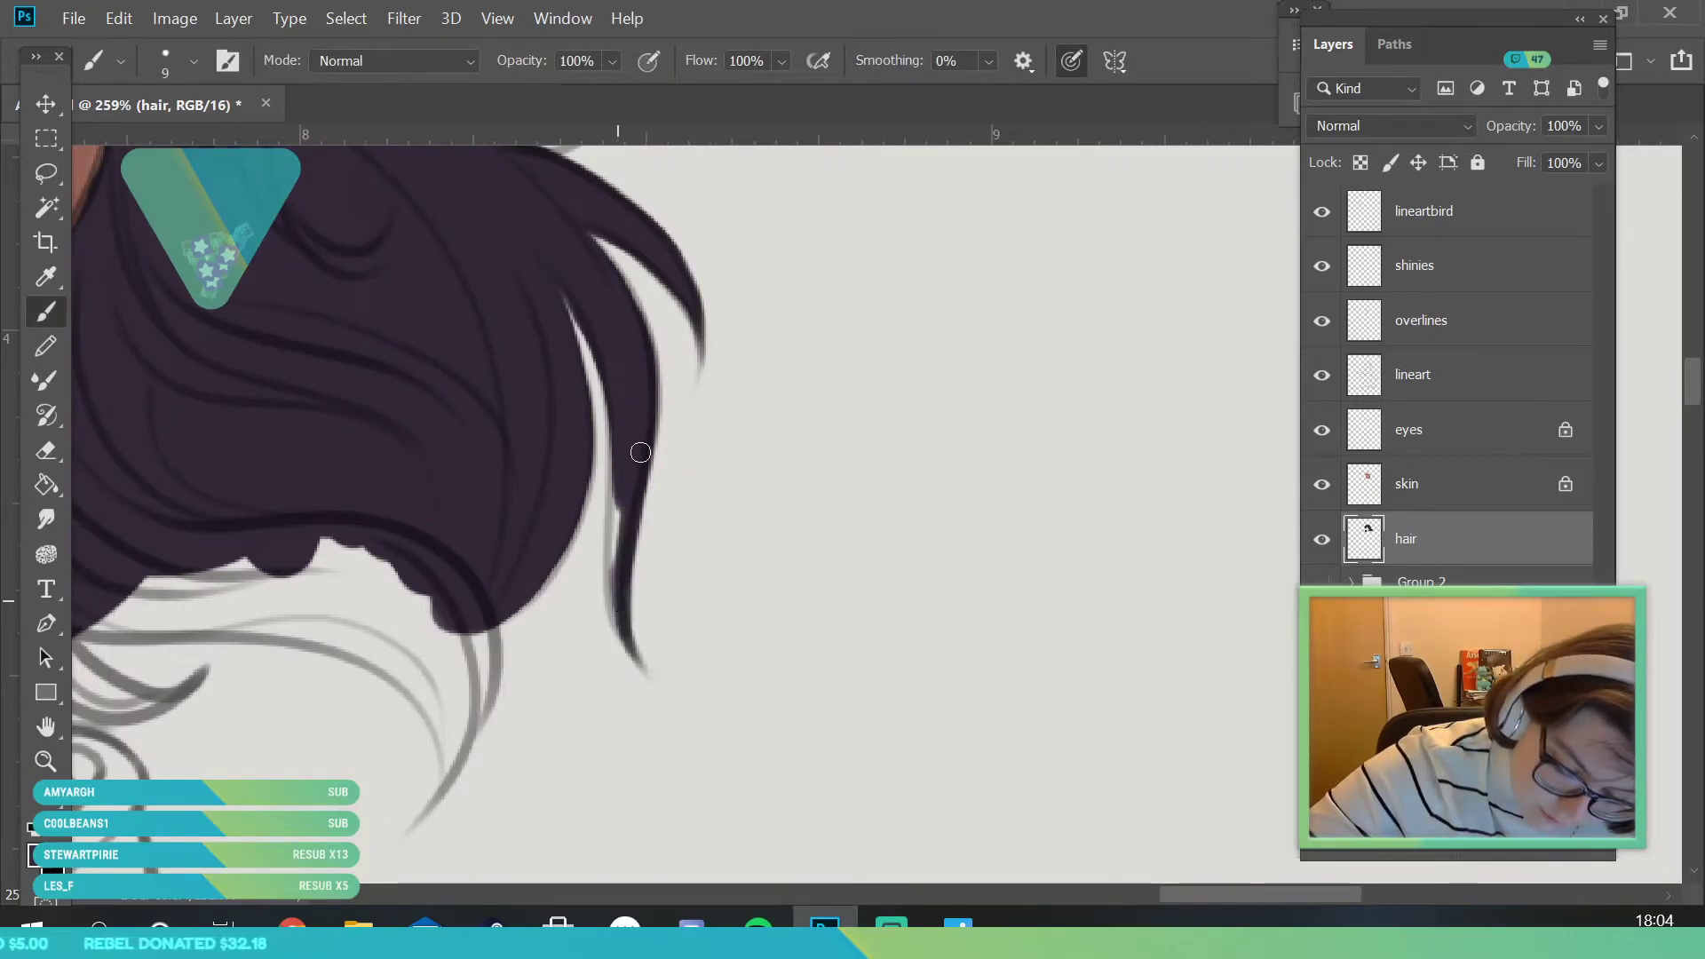
left_click_drag(621, 619, 613, 448)
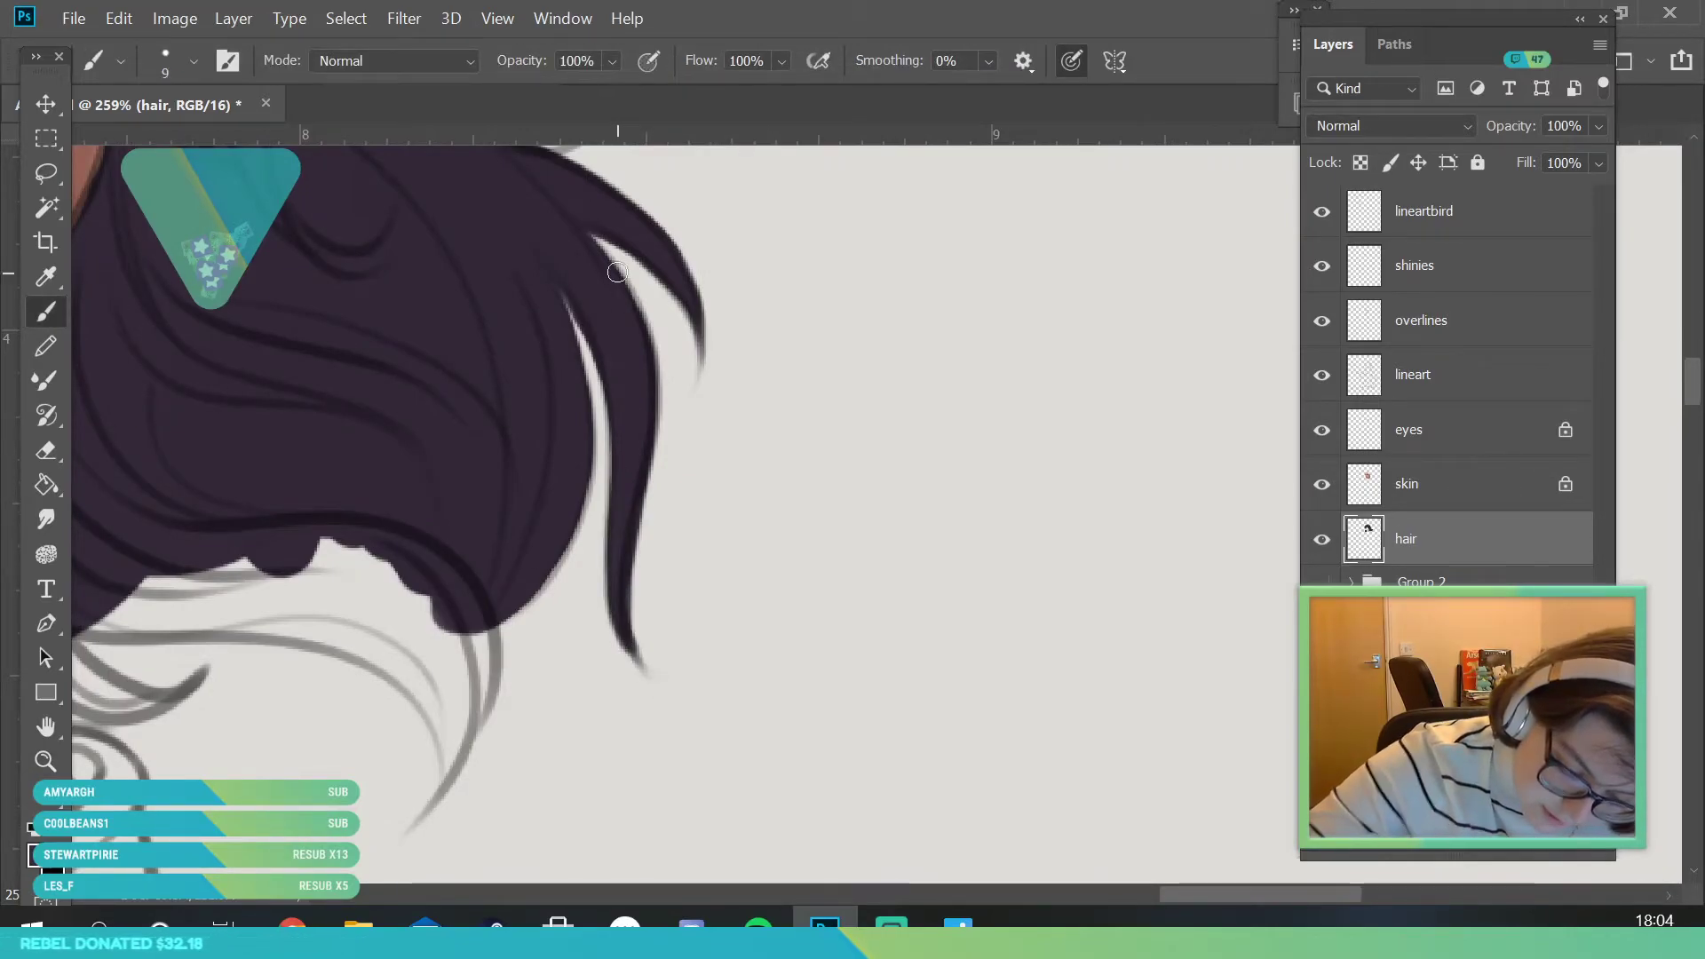
- Outline the large curl below the bun in dark purple down to its pointed tip with the 9 px brush
mouse_move(108, 619)
left_mouse_down()
mouse_move(342, 643)
mouse_move(452, 788)
left_mouse_up()
mouse_move(422, 695)
left_mouse_down()
mouse_move(411, 681)
mouse_move(447, 771)
mouse_move(452, 727)
mouse_move(442, 793)
mouse_move(477, 641)
left_mouse_up()
mouse_move(456, 771)
left_mouse_down()
mouse_move(476, 708)
mouse_move(469, 591)
left_mouse_up()
left_click_drag(469, 591, 453, 733)
- Fill the gap between the bun and the lower edge of the large curl with the 9 px brush
key("z")
mouse_move(497, 578)
left_mouse_down()
mouse_move(461, 731)
mouse_move(435, 731)
left_mouse_up()
mouse_move(284, 693)
left_mouse_down()
mouse_move(320, 808)
mouse_move(346, 807)
left_mouse_up()
key("b")
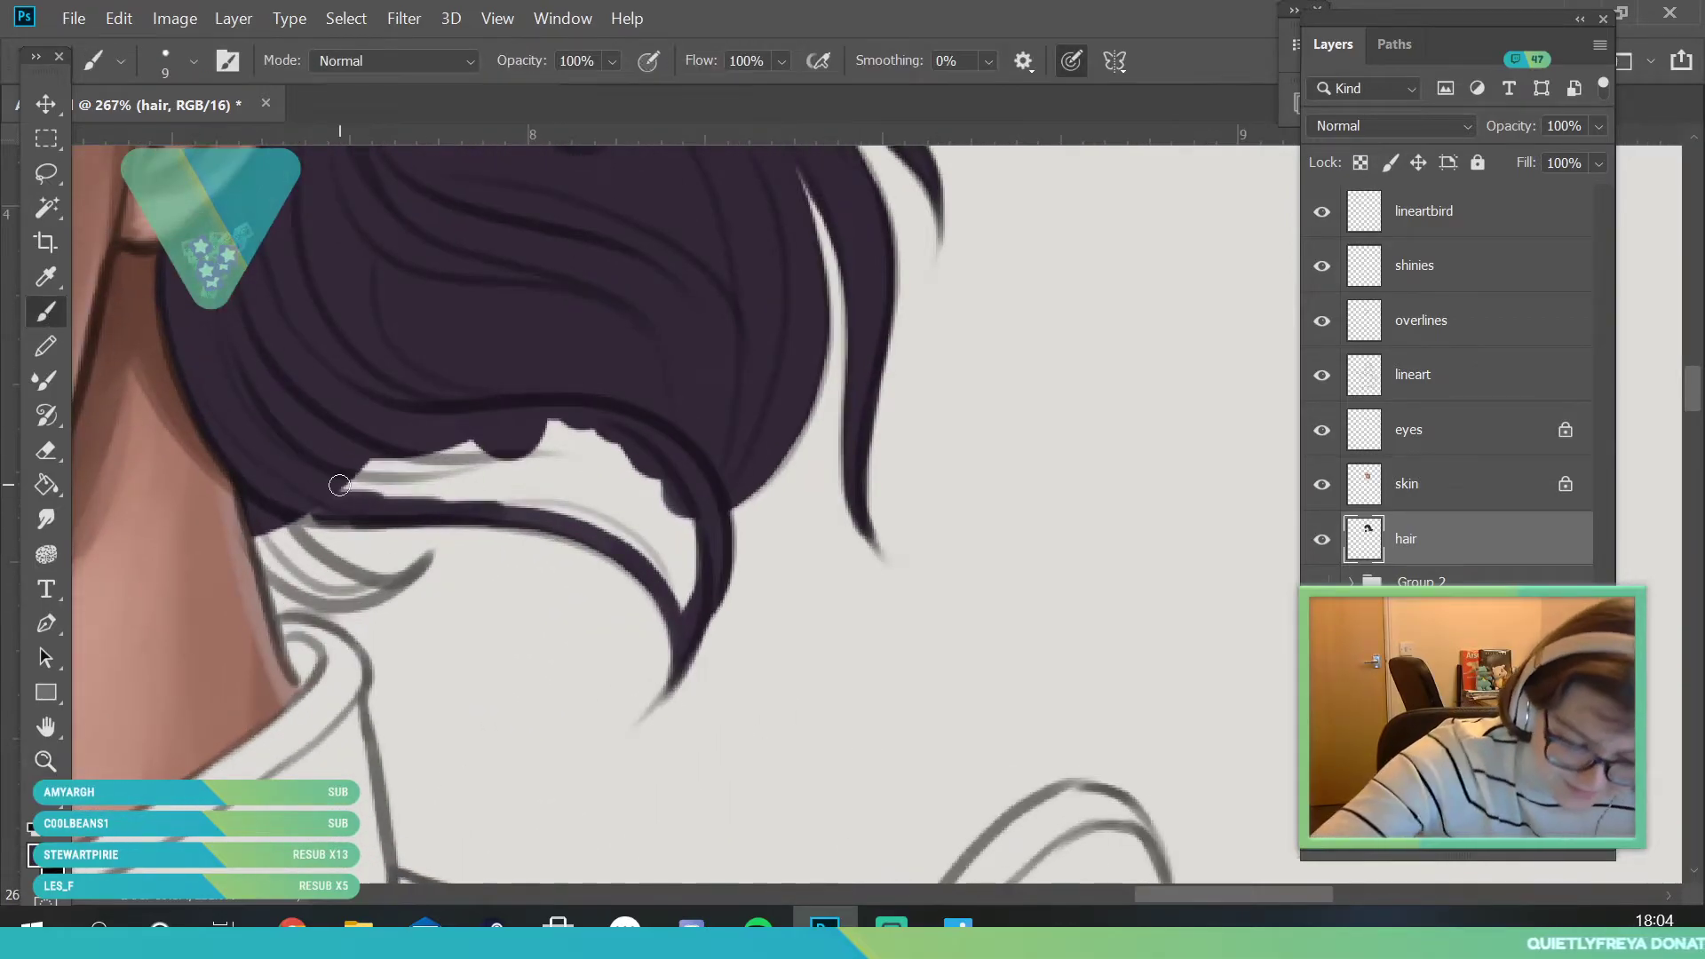
mouse_move(295, 512)
left_mouse_down()
mouse_move(409, 509)
mouse_move(591, 448)
mouse_move(579, 431)
left_mouse_up()
mouse_move(482, 511)
left_mouse_down()
mouse_move(575, 498)
mouse_move(658, 537)
mouse_move(669, 482)
left_mouse_up()
mouse_move(529, 511)
left_mouse_down()
mouse_move(578, 529)
mouse_move(674, 518)
left_mouse_up()
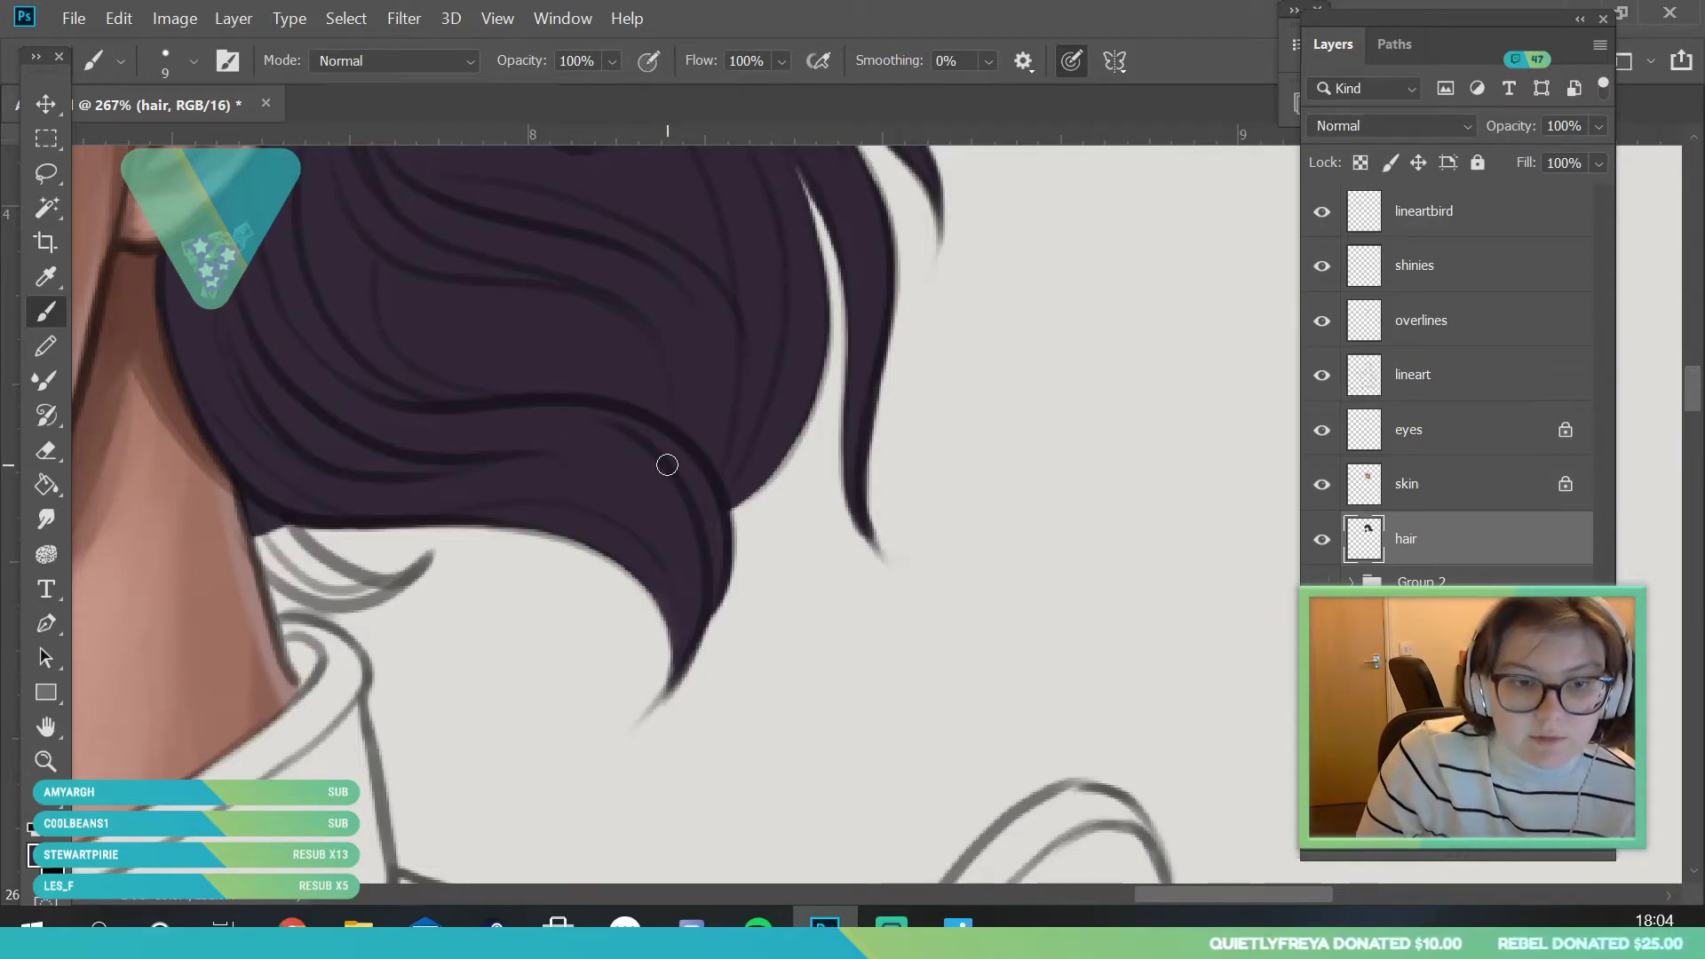
- Paint the loose strands curling outward above the bun, right of the ear, with the 9 px brush
mouse_move(278, 515)
left_mouse_down()
mouse_move(391, 585)
mouse_move(268, 523)
mouse_move(311, 587)
mouse_move(386, 591)
mouse_move(335, 568)
mouse_move(335, 590)
mouse_move(365, 597)
mouse_move(422, 576)
mouse_move(175, 639)
mouse_move(178, 902)
left_mouse_up()
key("z")
left_click_drag(416, 455, 505, 641)
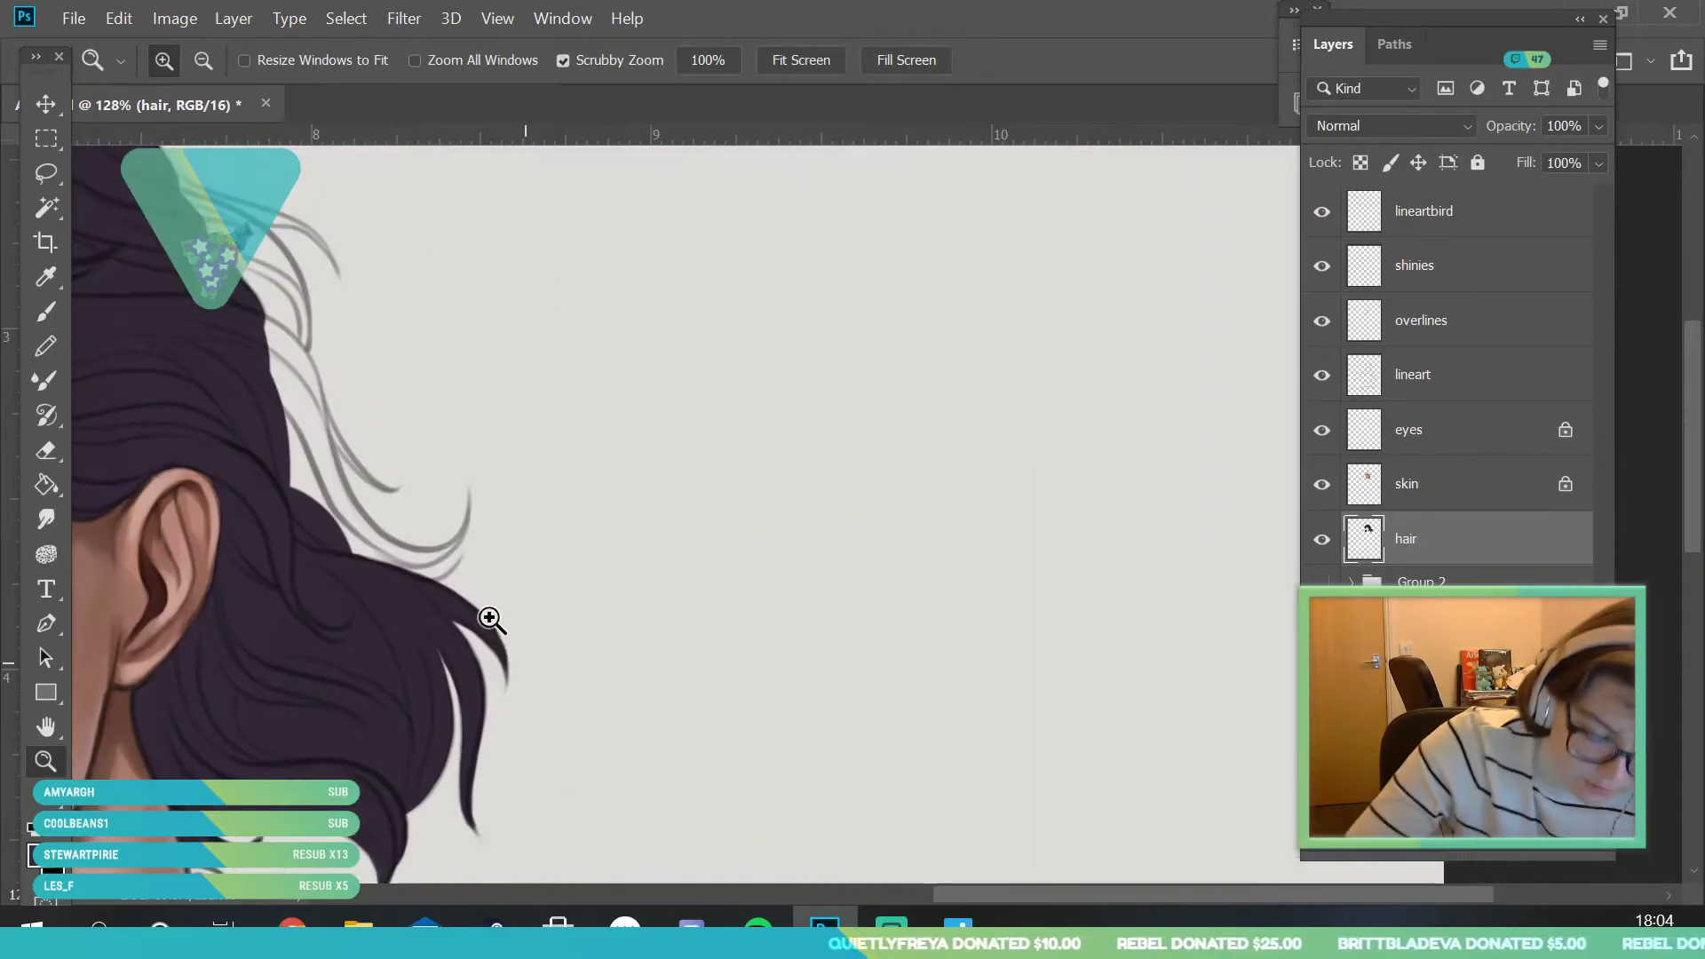
left_click(355, 504)
mouse_move(354, 548)
left_mouse_down()
mouse_move(459, 629)
mouse_move(409, 595)
mouse_move(525, 591)
mouse_move(456, 620)
mouse_move(521, 624)
mouse_move(466, 620)
mouse_move(535, 601)
mouse_move(492, 623)
mouse_move(509, 621)
mouse_move(580, 563)
mouse_move(554, 597)
mouse_move(581, 479)
mouse_move(471, 688)
mouse_move(540, 643)
mouse_move(560, 612)
mouse_move(477, 653)
mouse_move(372, 560)
mouse_move(304, 427)
mouse_move(338, 409)
mouse_move(419, 493)
left_mouse_up()
mouse_move(441, 652)
left_mouse_down()
mouse_move(330, 575)
mouse_move(334, 540)
mouse_move(252, 375)
mouse_move(536, 544)
left_mouse_up()
key("space")
left_click(46, 311)
- Fill the gaps between the loose strands and the back of the hair in dark purple with a 36 px brush
left_click(191, 62)
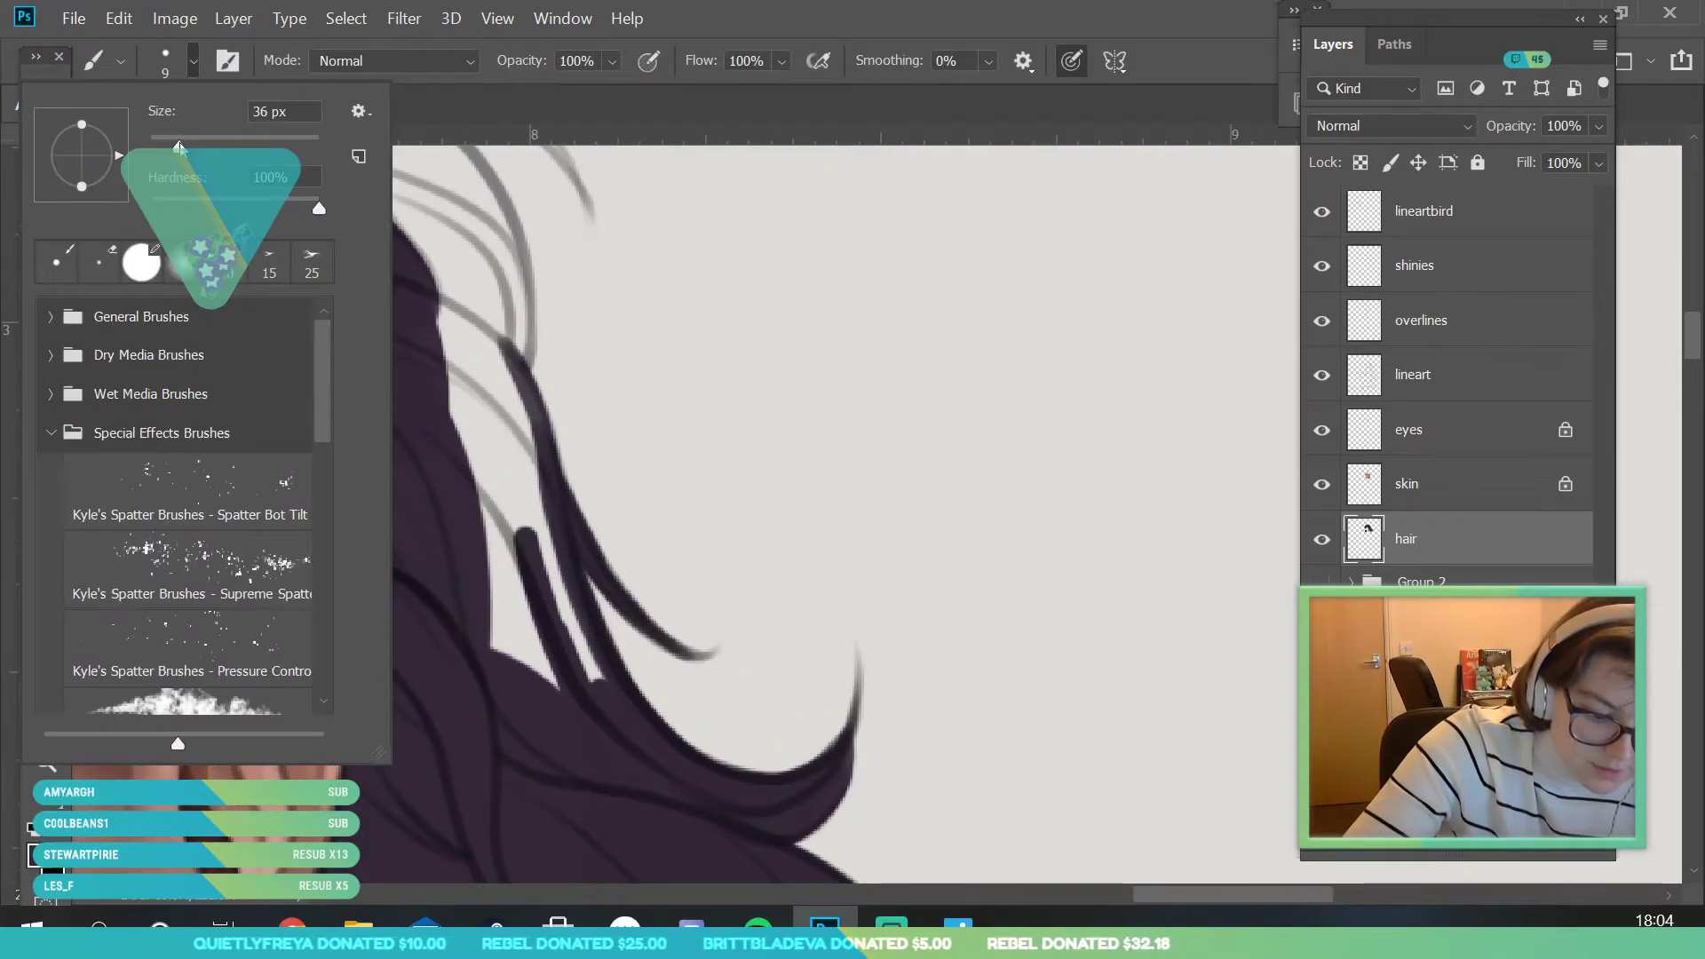
mouse_move(470, 393)
left_mouse_down()
mouse_move(434, 350)
mouse_move(559, 646)
left_mouse_up()
left_click_drag(477, 571, 503, 635)
left_click(45, 761)
mouse_move(493, 573)
left_mouse_down()
mouse_move(425, 453)
mouse_move(429, 569)
left_mouse_up()
key("b")
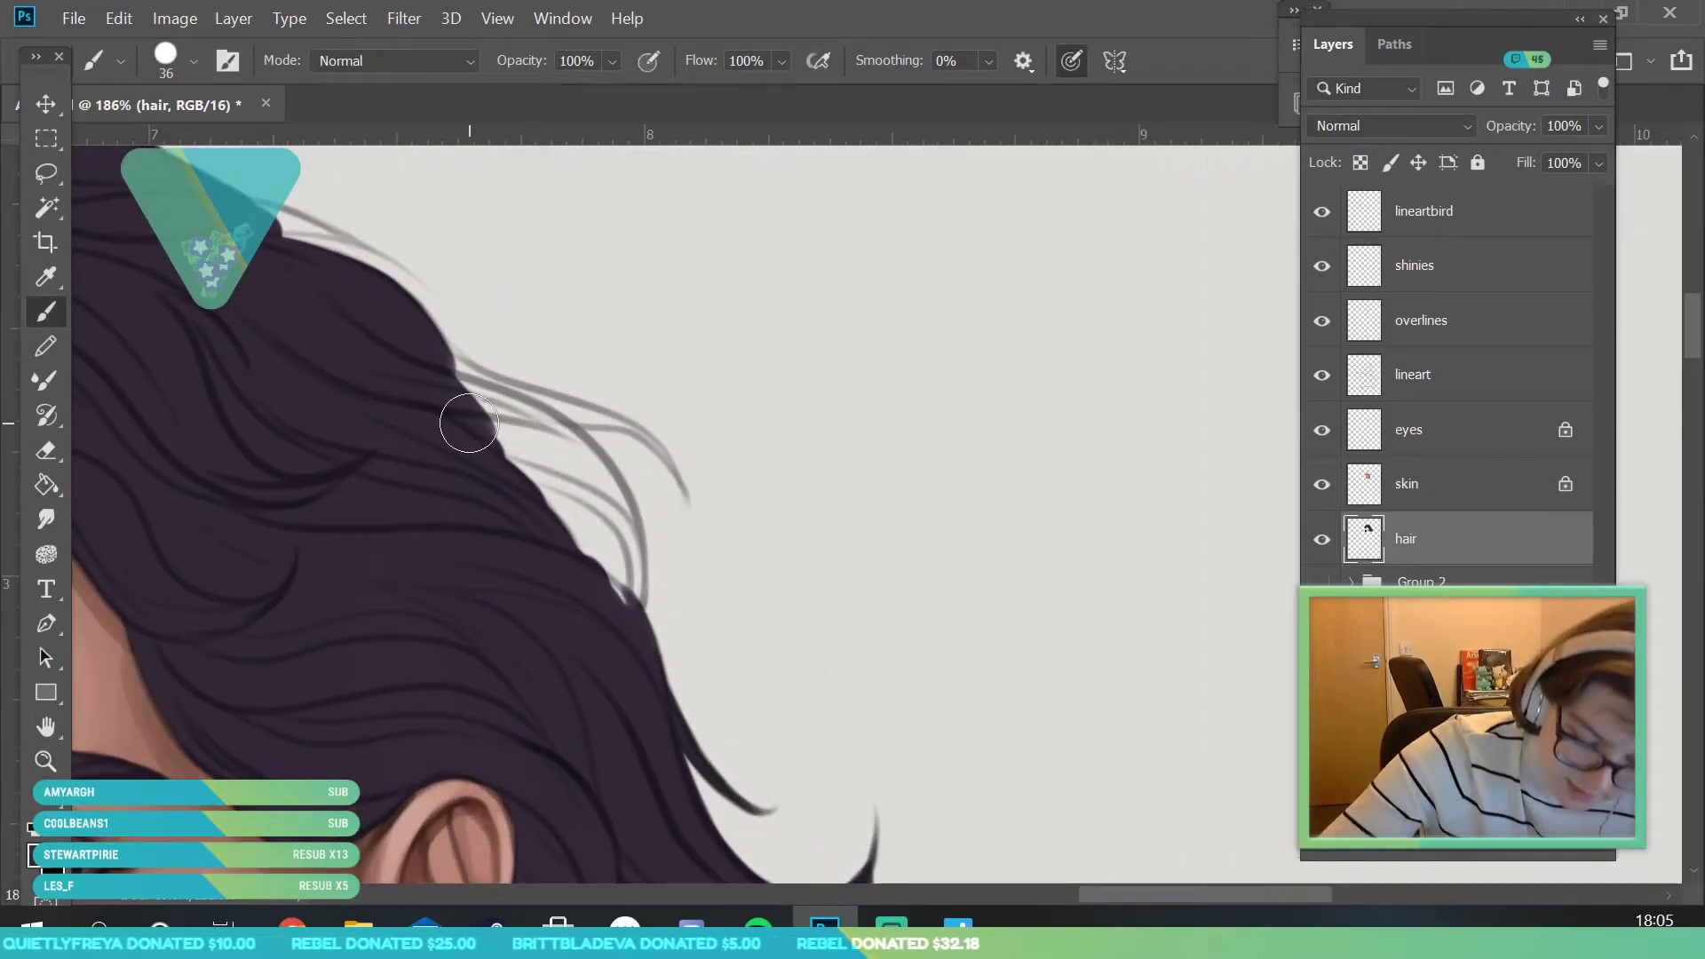
mouse_move(464, 370)
left_mouse_down()
mouse_move(556, 487)
mouse_move(522, 430)
mouse_move(582, 480)
mouse_move(583, 574)
mouse_move(583, 521)
mouse_move(605, 510)
mouse_move(610, 619)
left_mouse_up()
- Set the brush to 9 px and paint the thin wispy strands along the upper back of the hair out to their tips
left_click(189, 71)
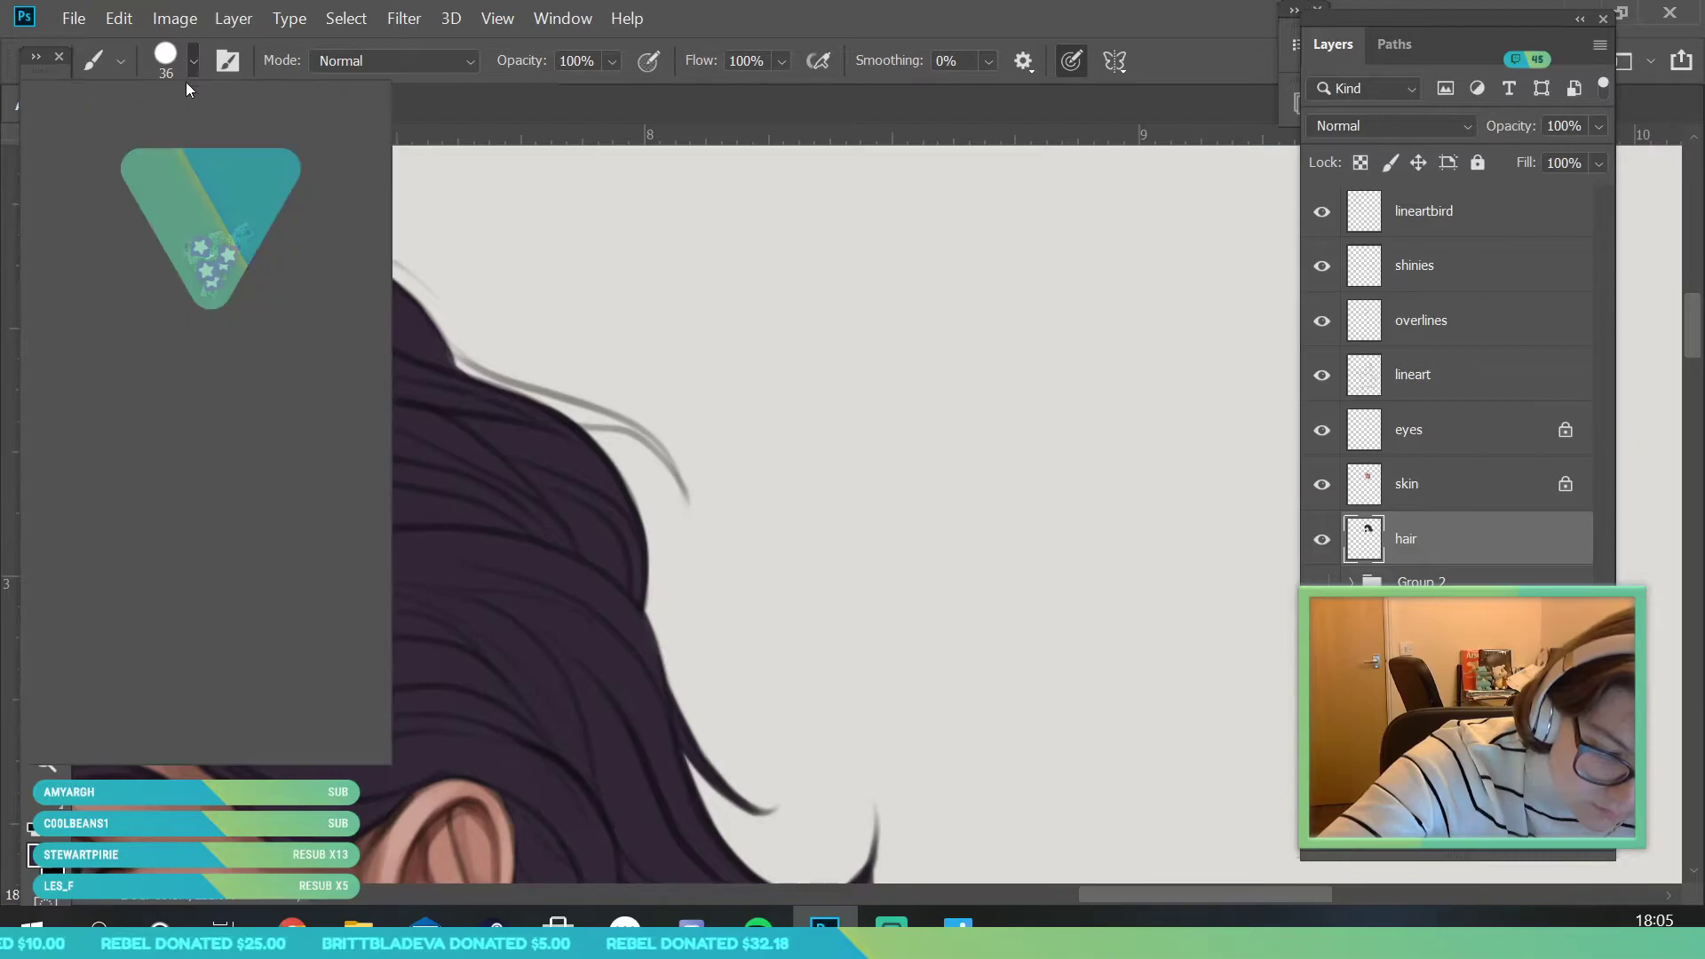
left_click(156, 143)
key("Return")
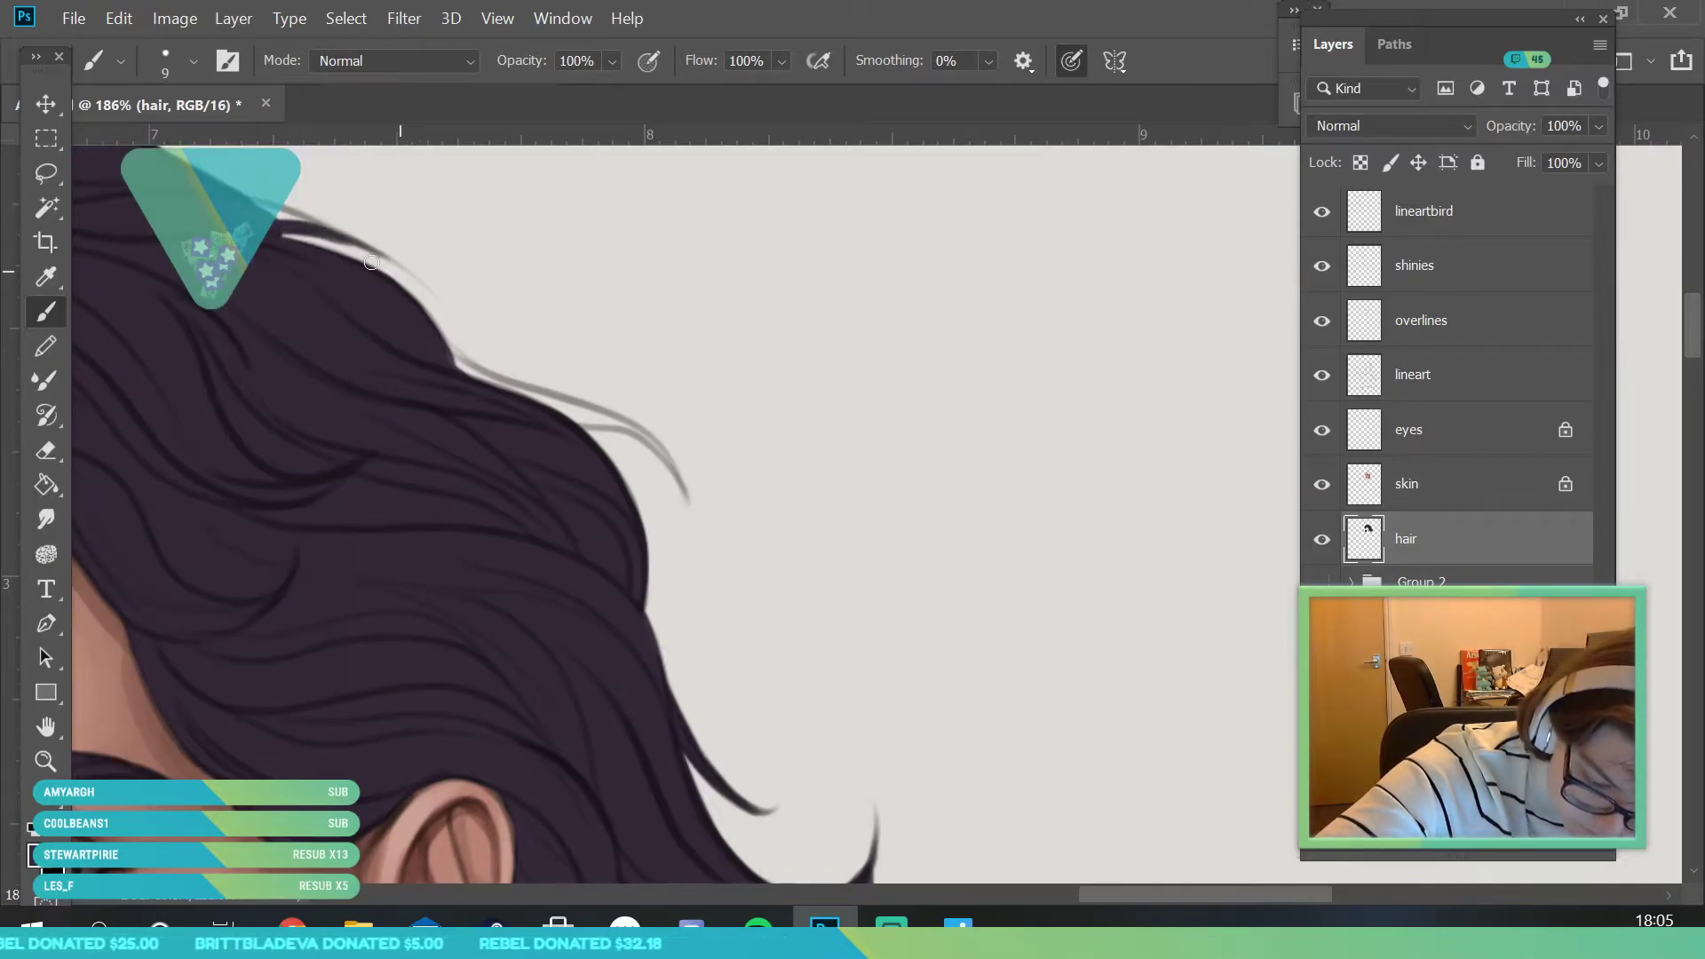
left_click_drag(252, 201, 333, 233)
left_click_drag(461, 366, 546, 399)
mouse_move(467, 366)
left_mouse_down()
mouse_move(598, 414)
mouse_move(594, 433)
mouse_move(538, 420)
mouse_move(616, 428)
mouse_move(542, 401)
mouse_move(640, 437)
mouse_move(579, 423)
left_mouse_up()
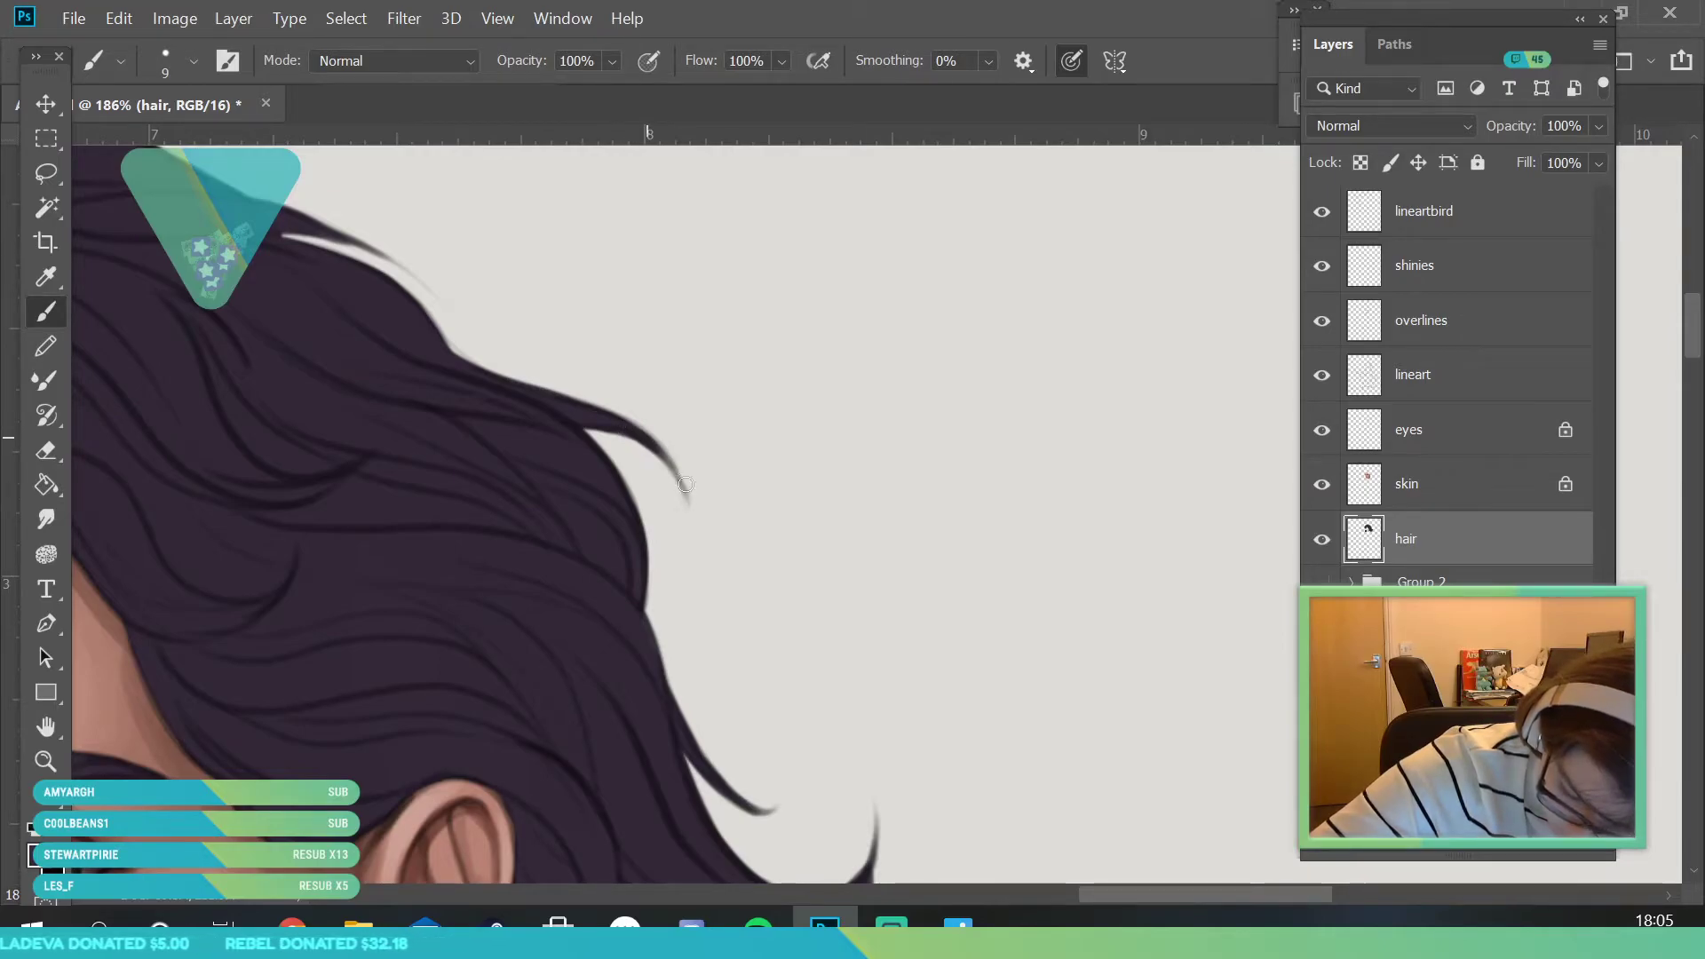
- Examine the filled hair silhouette around the whole head against the line art
key("z")
left_click_drag(532, 439, 355, 497)
left_click_drag(545, 613, 503, 653)
left_click_drag(476, 613, 624, 718)
left_click_drag(746, 680, 666, 697)
left_click_drag(747, 471, 632, 378)
scroll(750, 433, "up", 10)
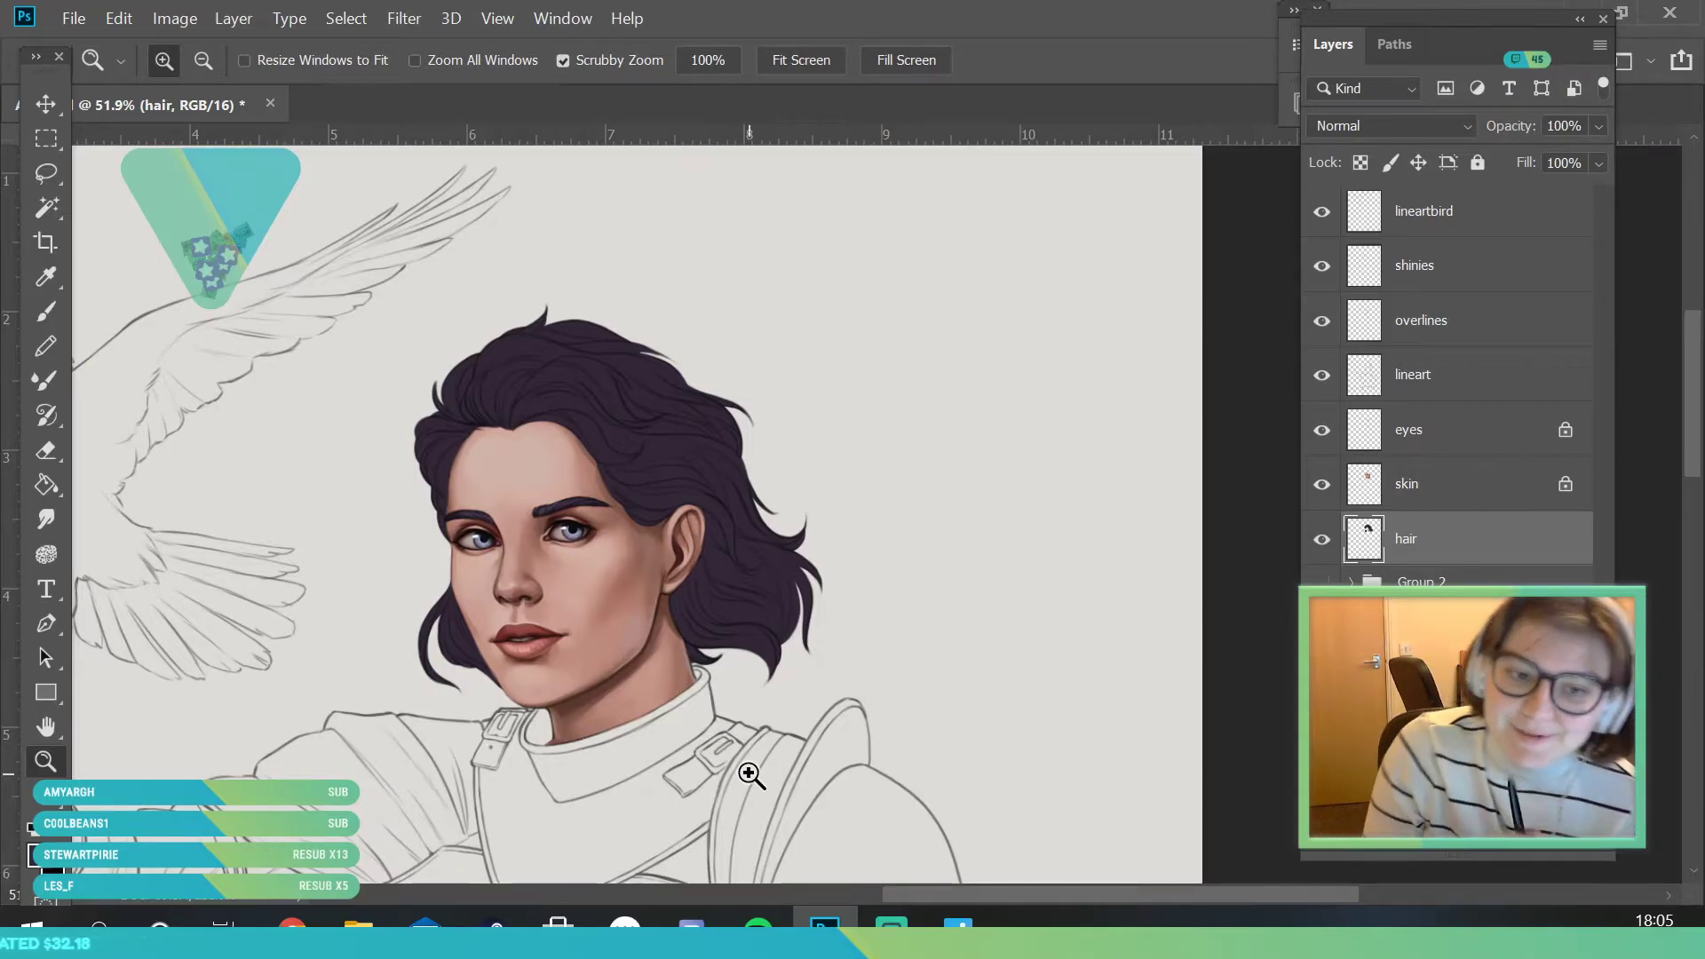
left_click_drag(614, 571, 743, 603)
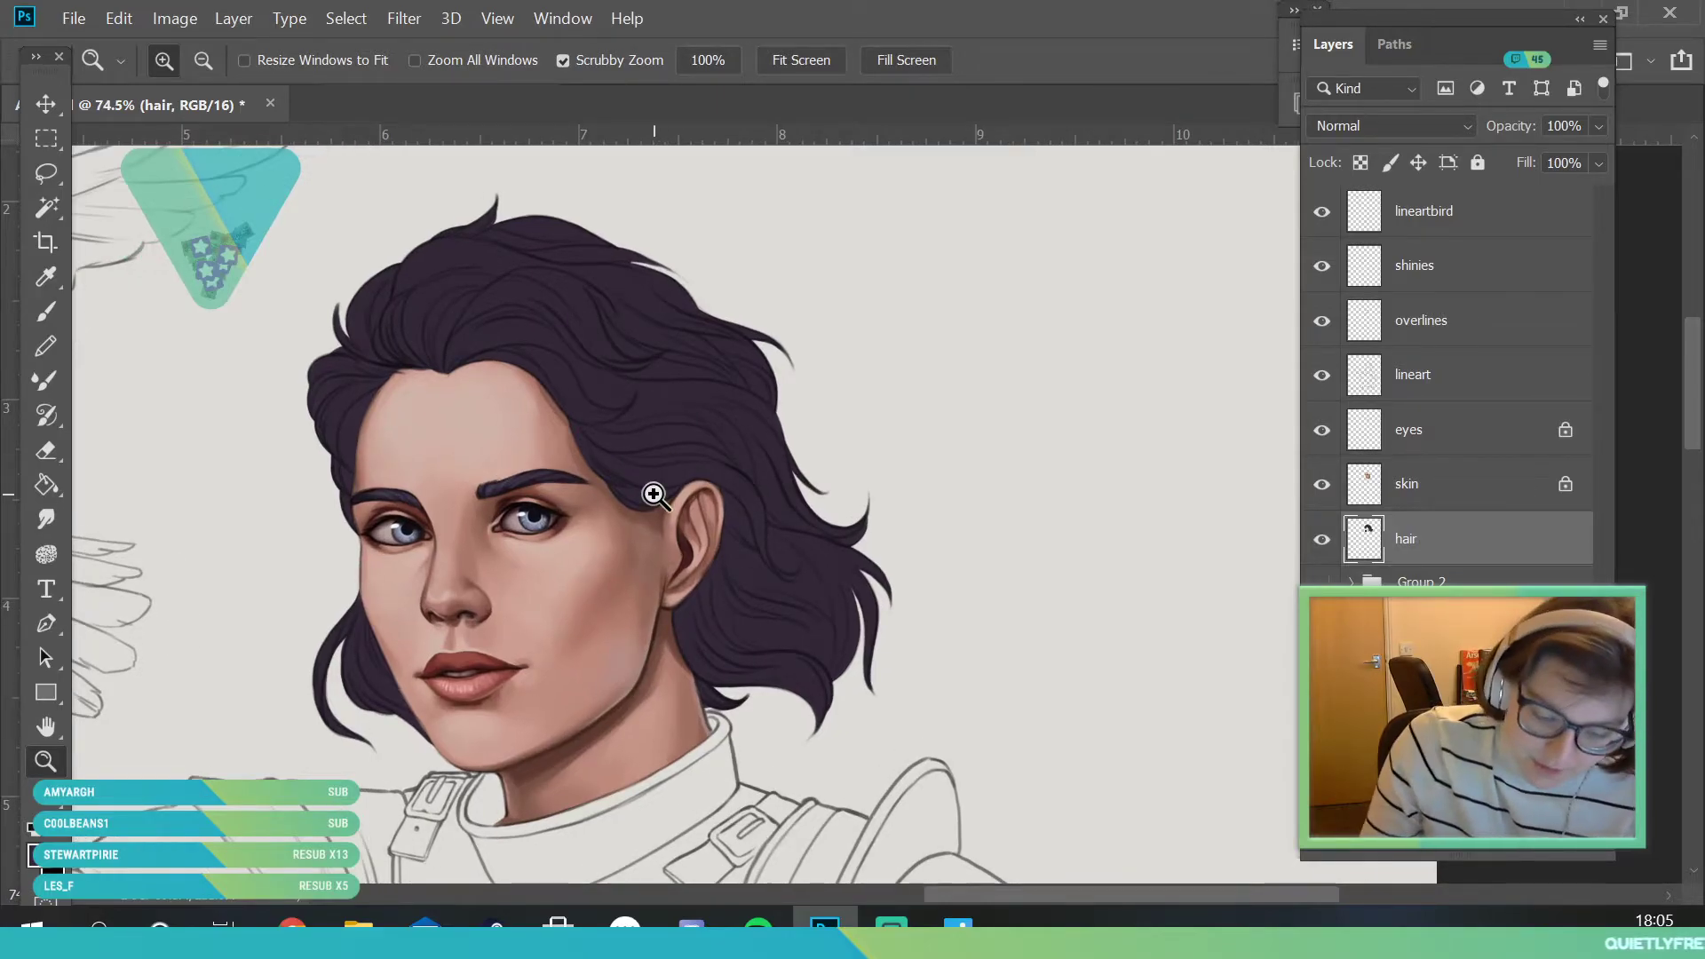
- Unlock the skin layer's transparency and clean the outer edge of the cheek and chin with the 6 px eraser
left_click(1501, 484)
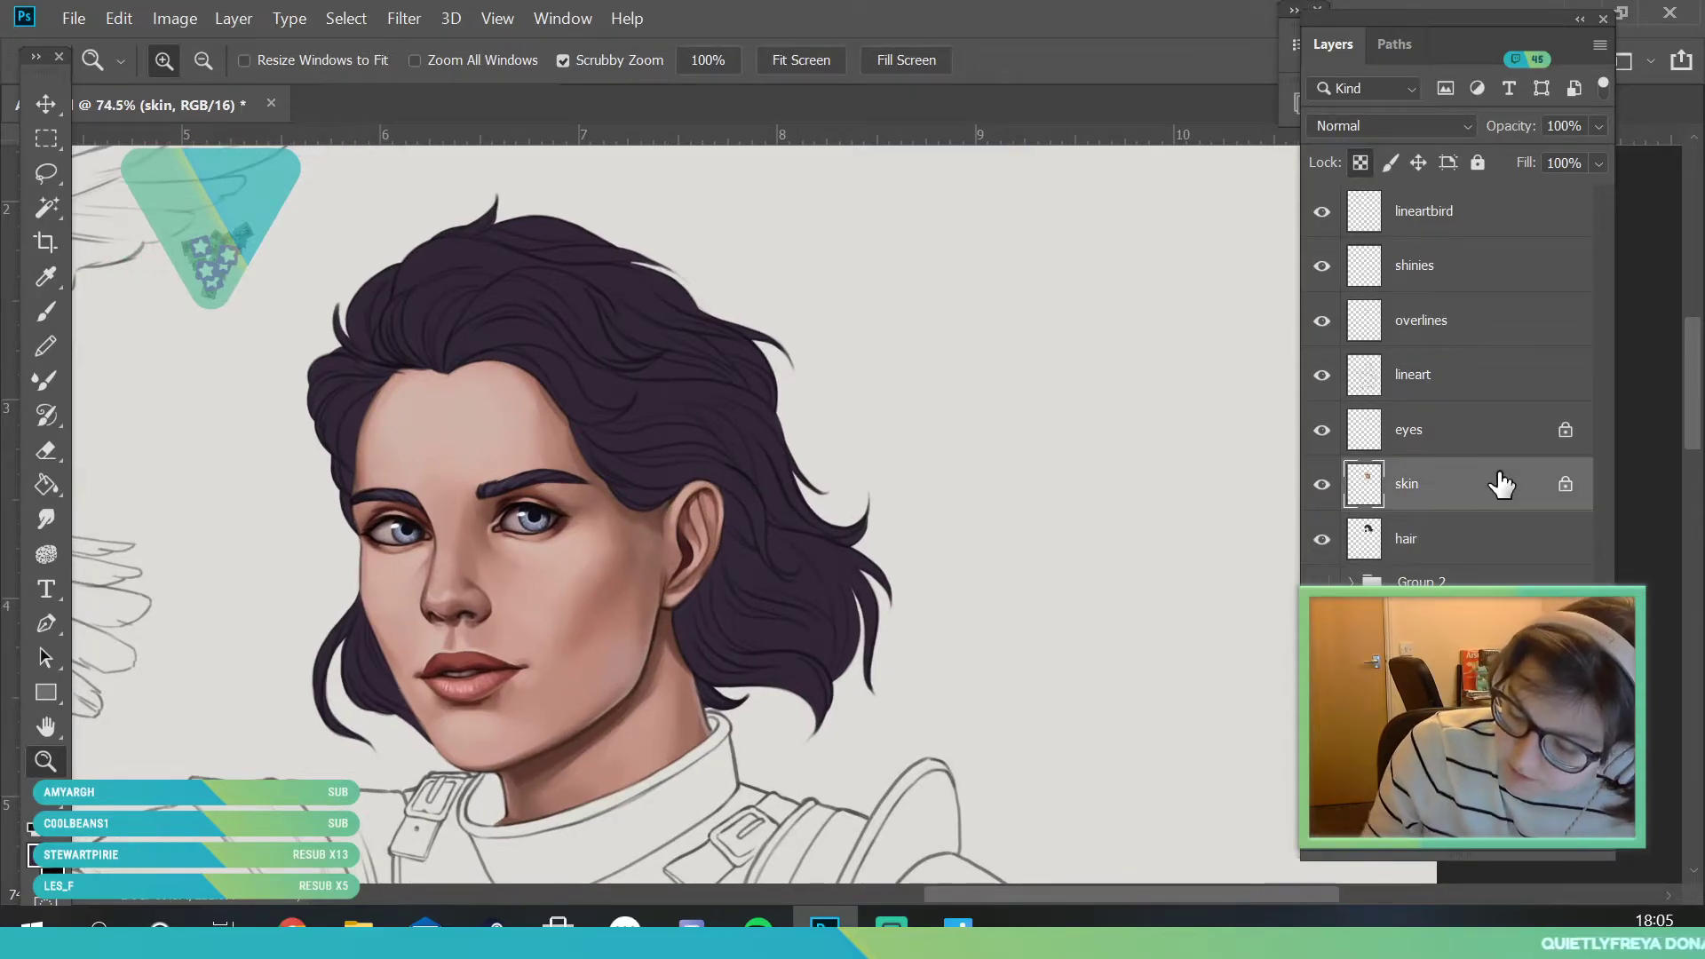
left_click_drag(405, 719, 480, 838)
left_click(51, 451)
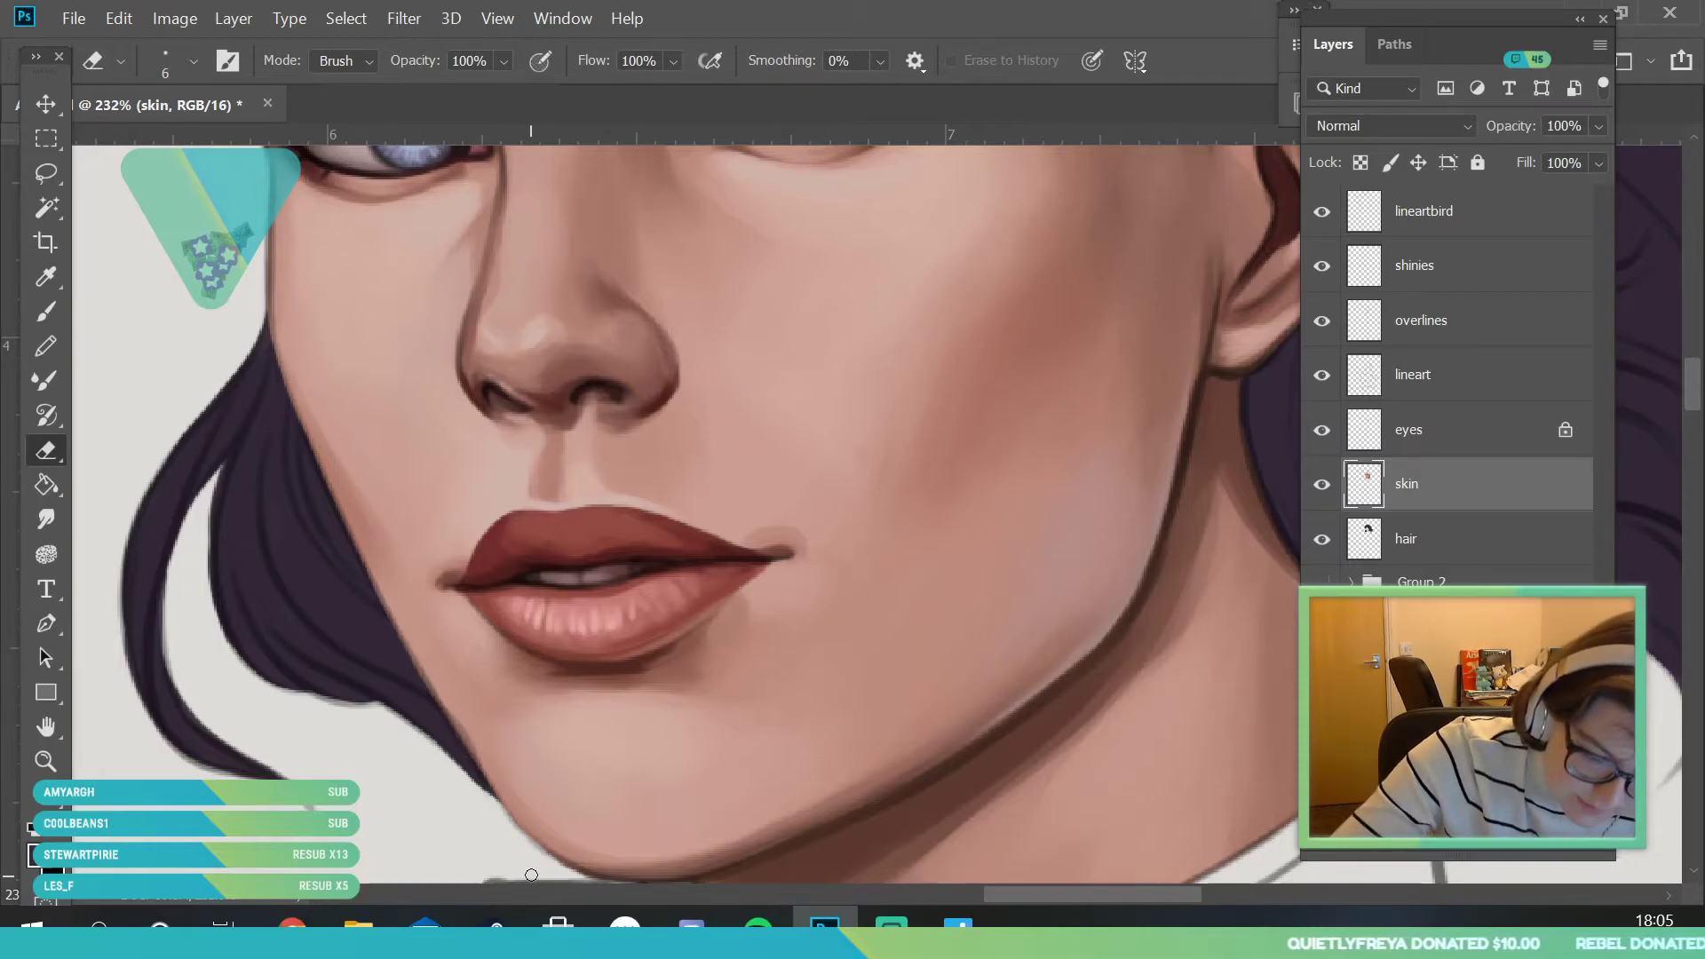
- Clean the skin layer's edge along the brow-side temple and the forehead hairline with the 6 px eraser
left_click(45, 762)
left_click_drag(271, 586, 187, 755)
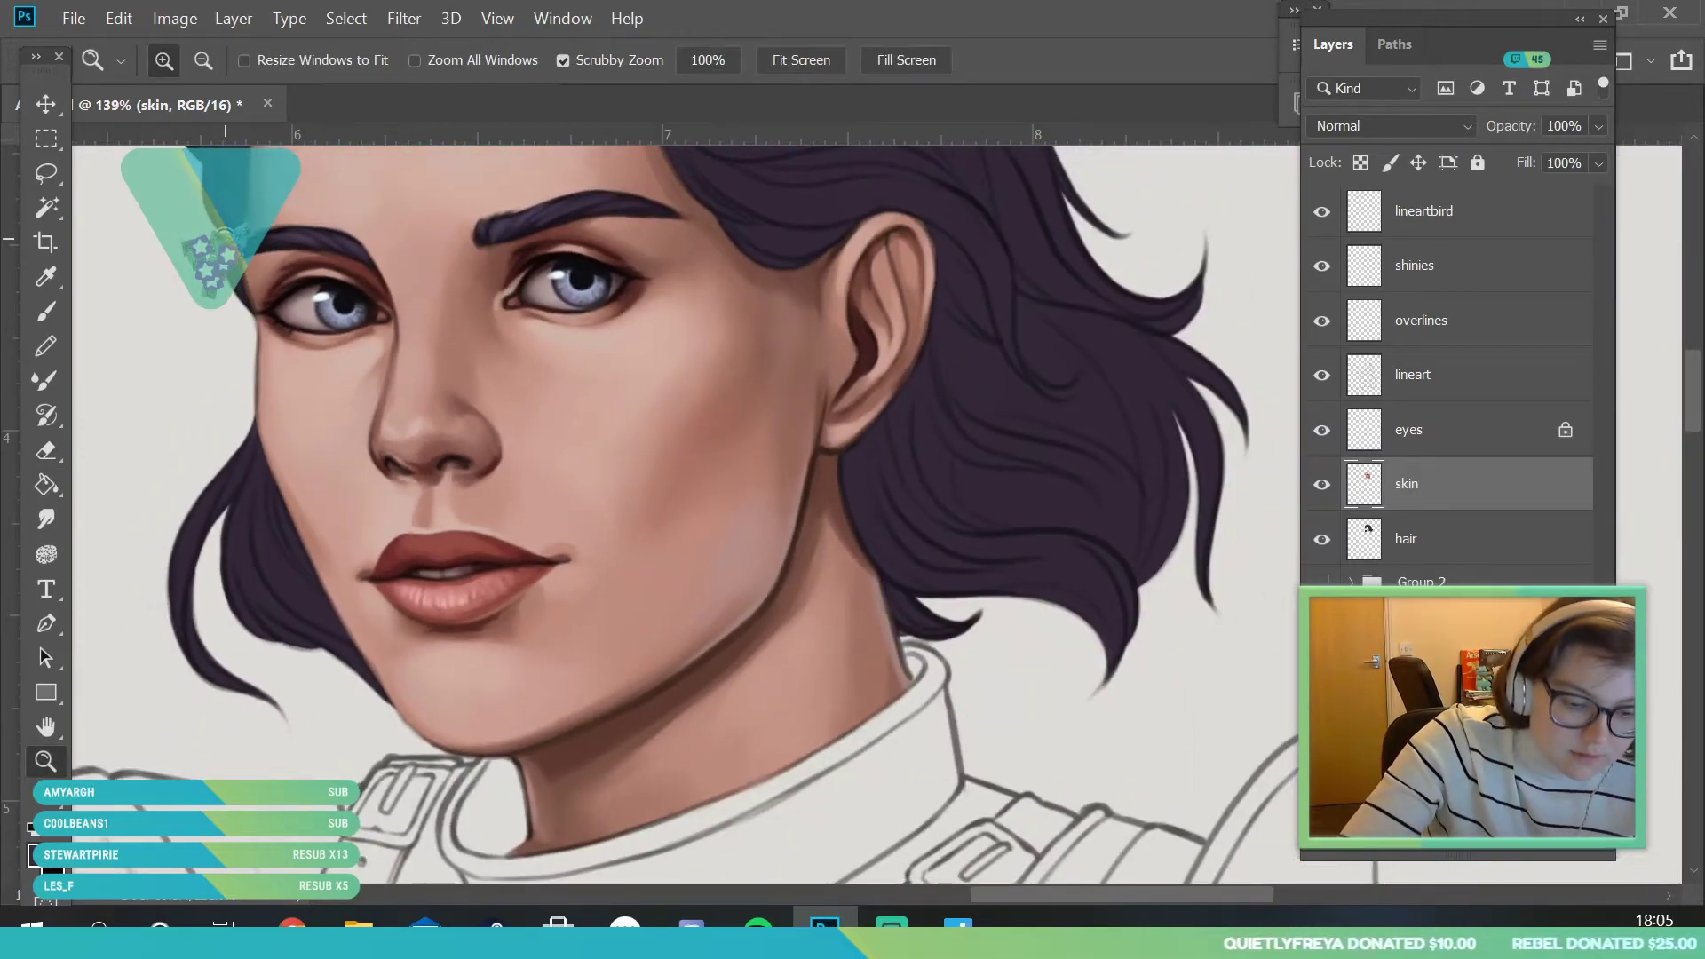
left_click_drag(226, 240, 396, 466)
left_click_drag(478, 579, 364, 415)
left_click(364, 416)
key("e")
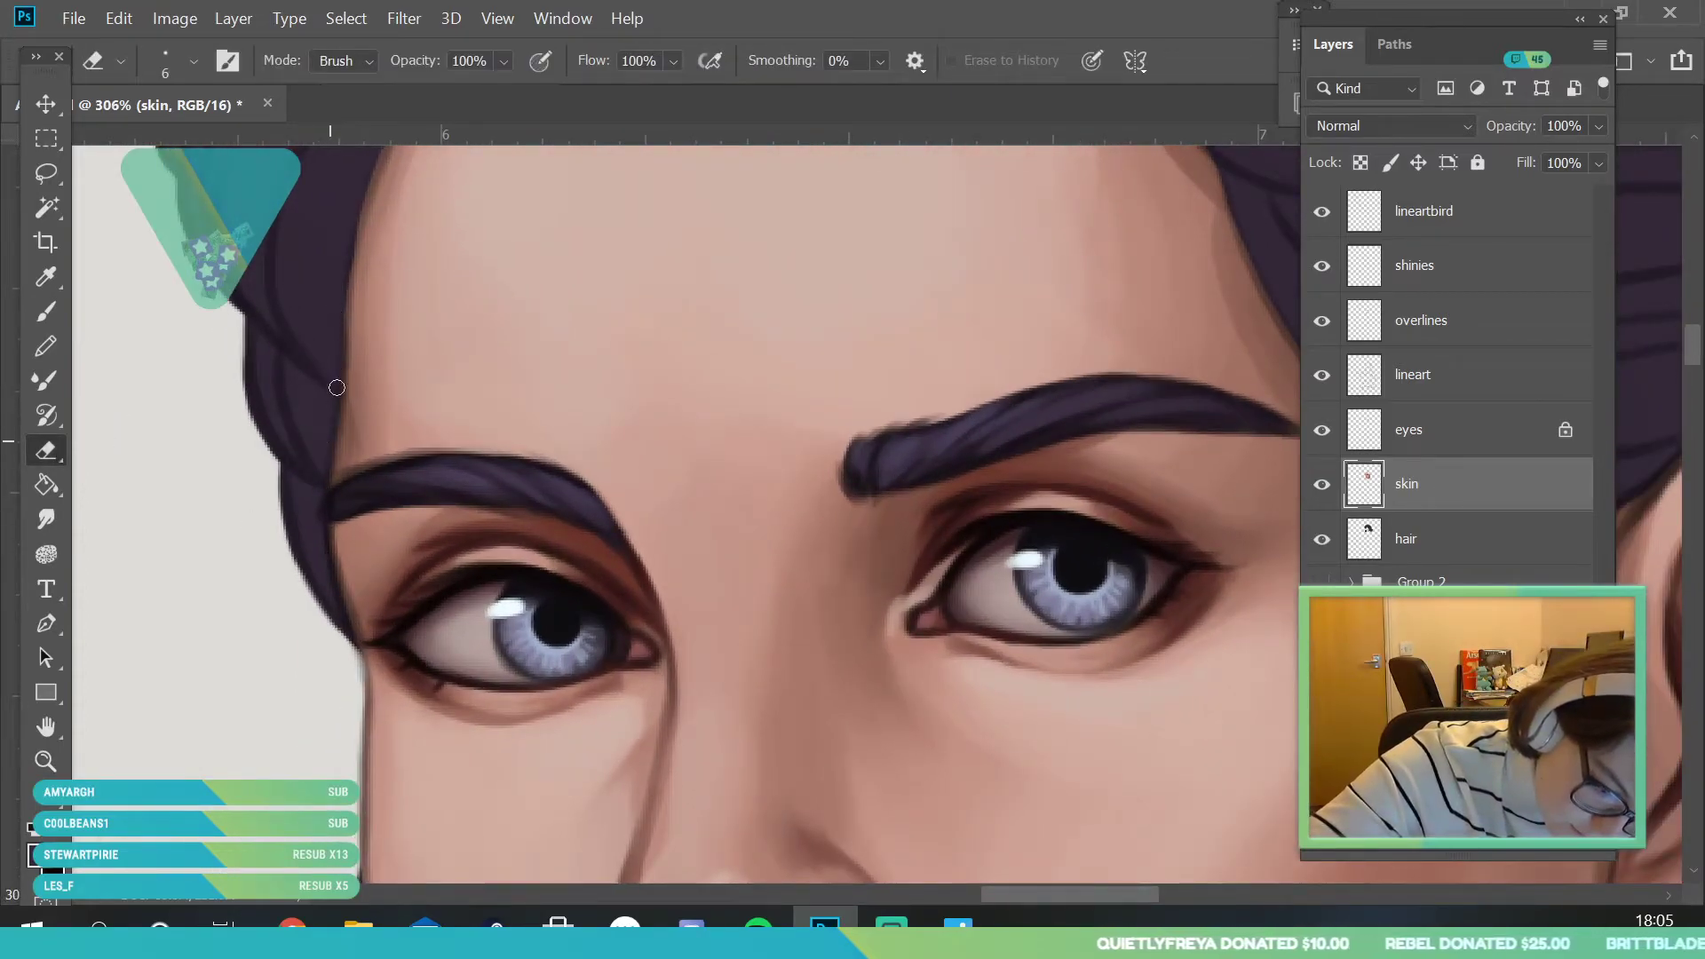
key("space")
left_click_drag(451, 283, 384, 647)
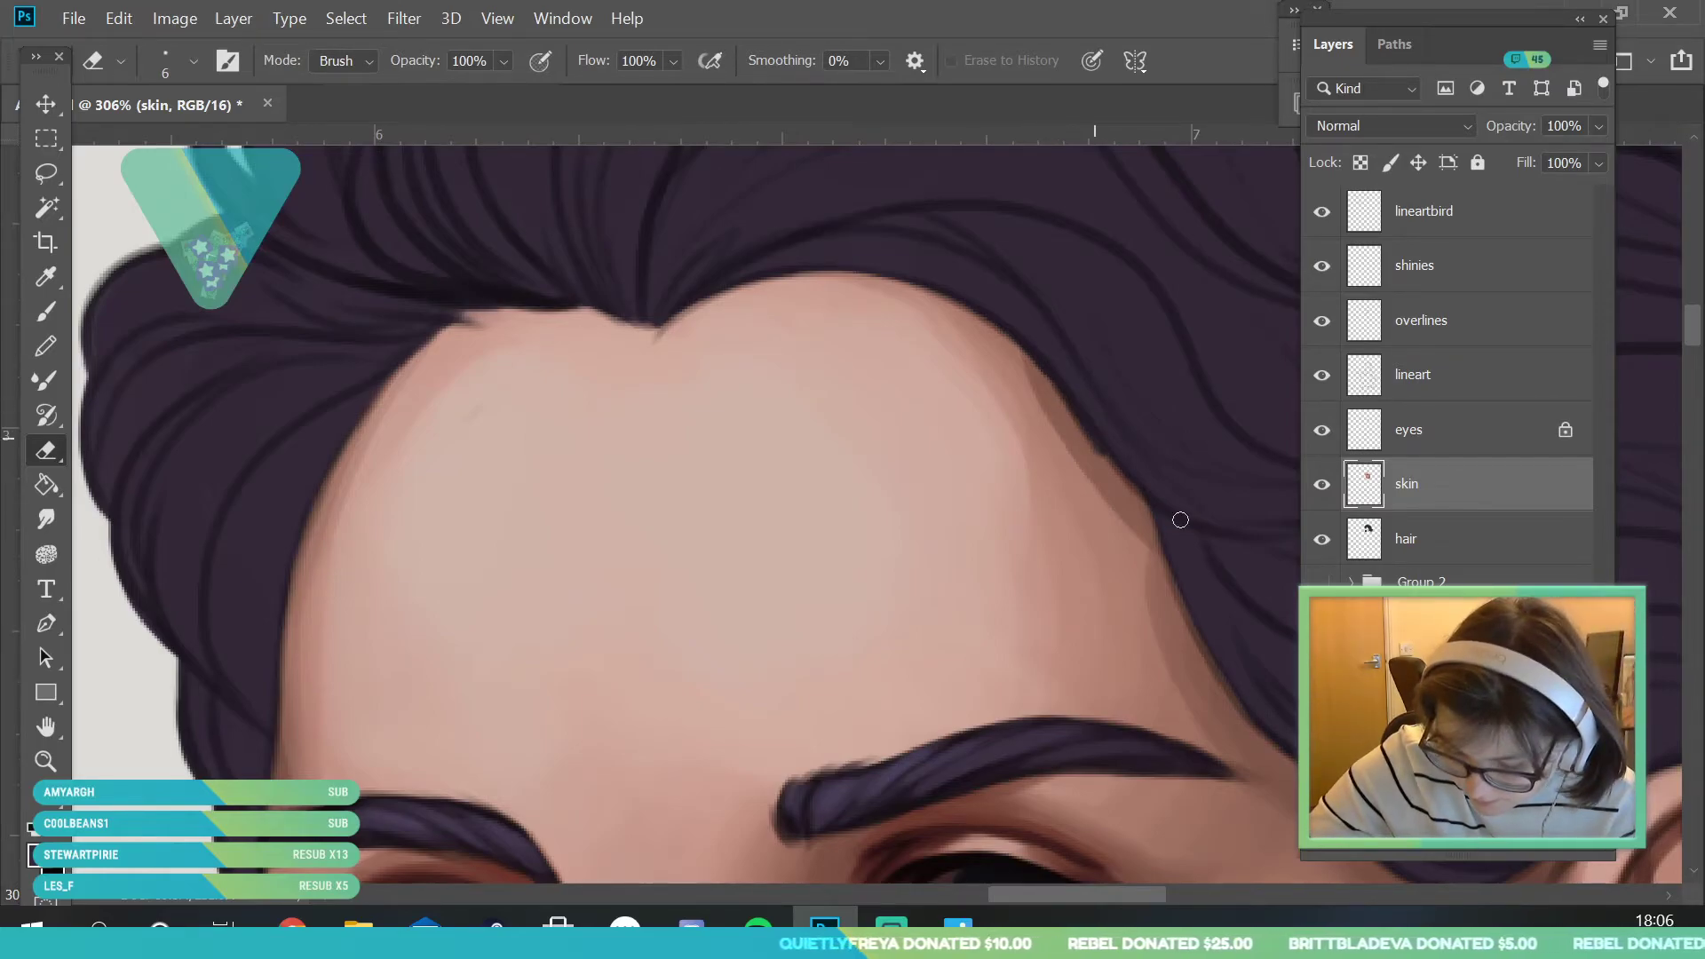
- Continue erasing skin overlap along the hair edge beside the far temple, around the ear and down the neck
left_click_drag(1130, 895, 1192, 904)
scroll(1687, 349, "down", 5)
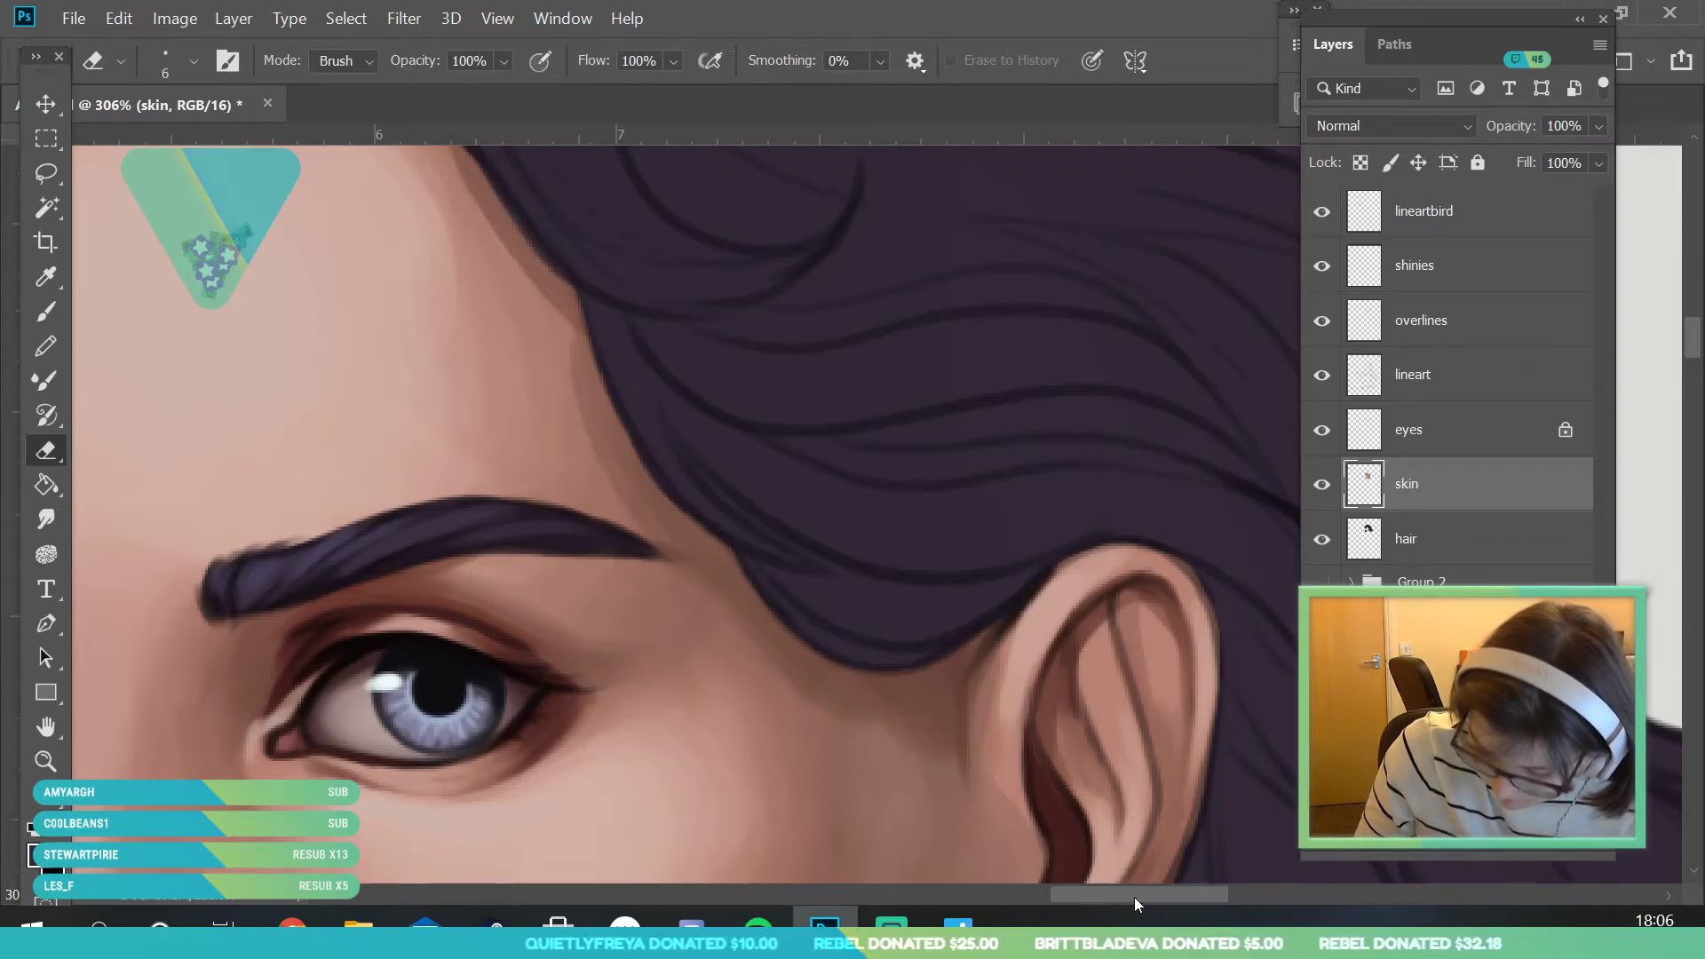
left_click_drag(1134, 900, 1180, 897)
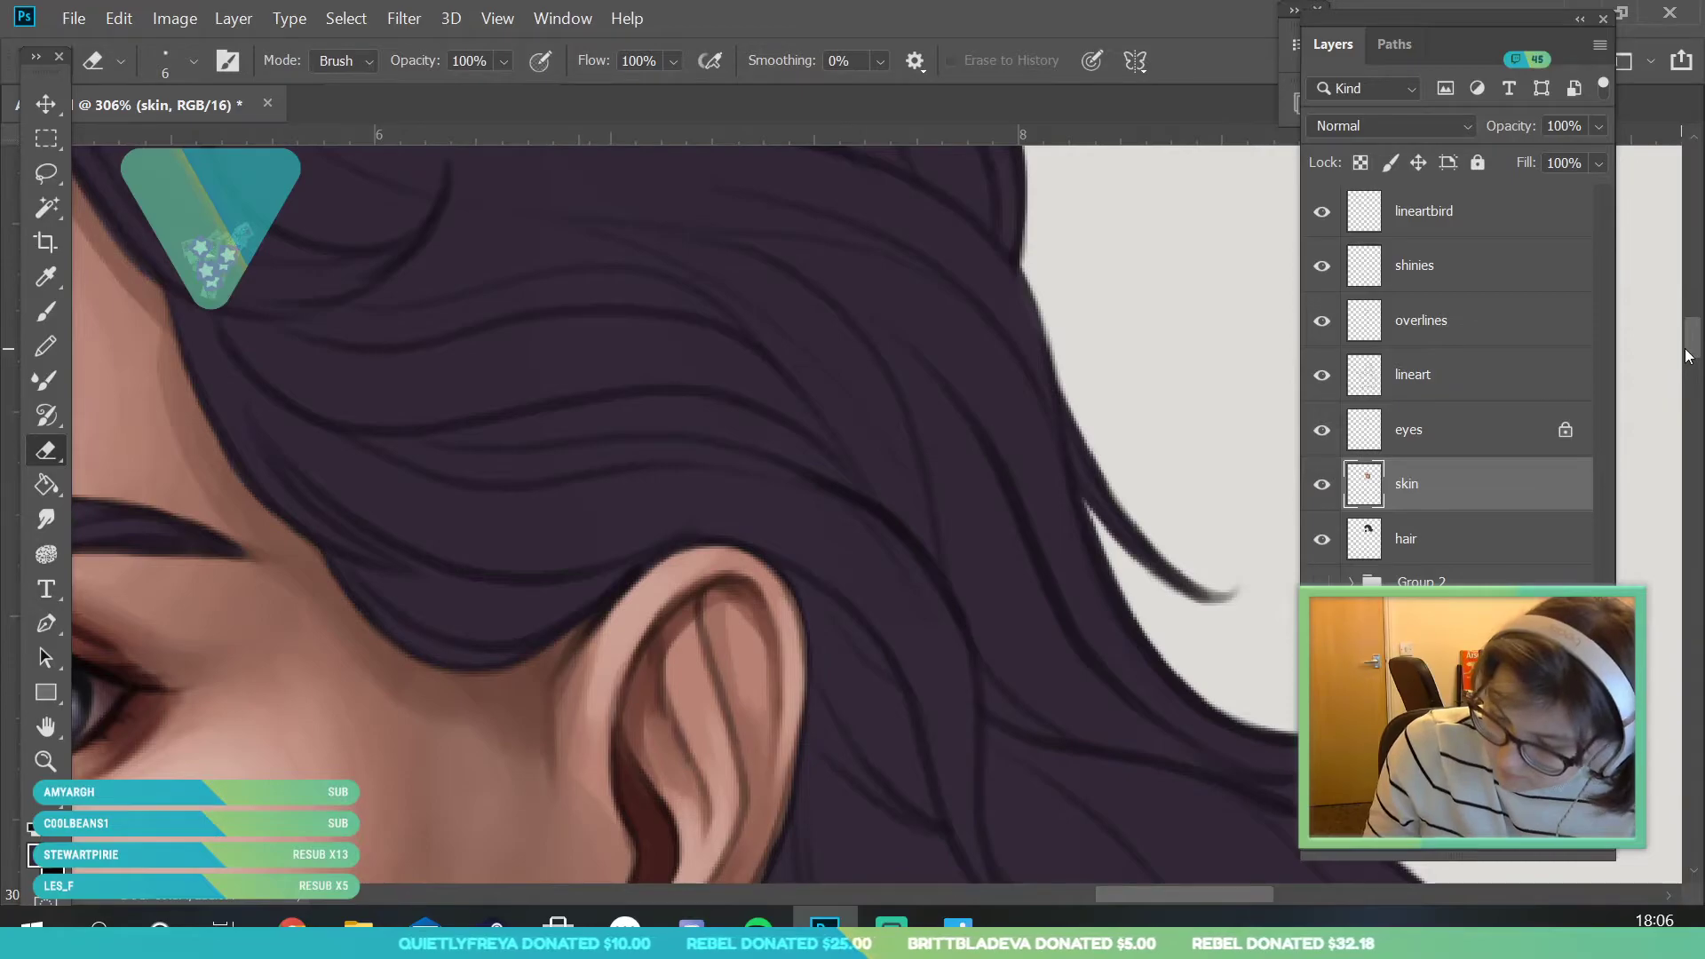
left_click_drag(1688, 355, 1689, 378)
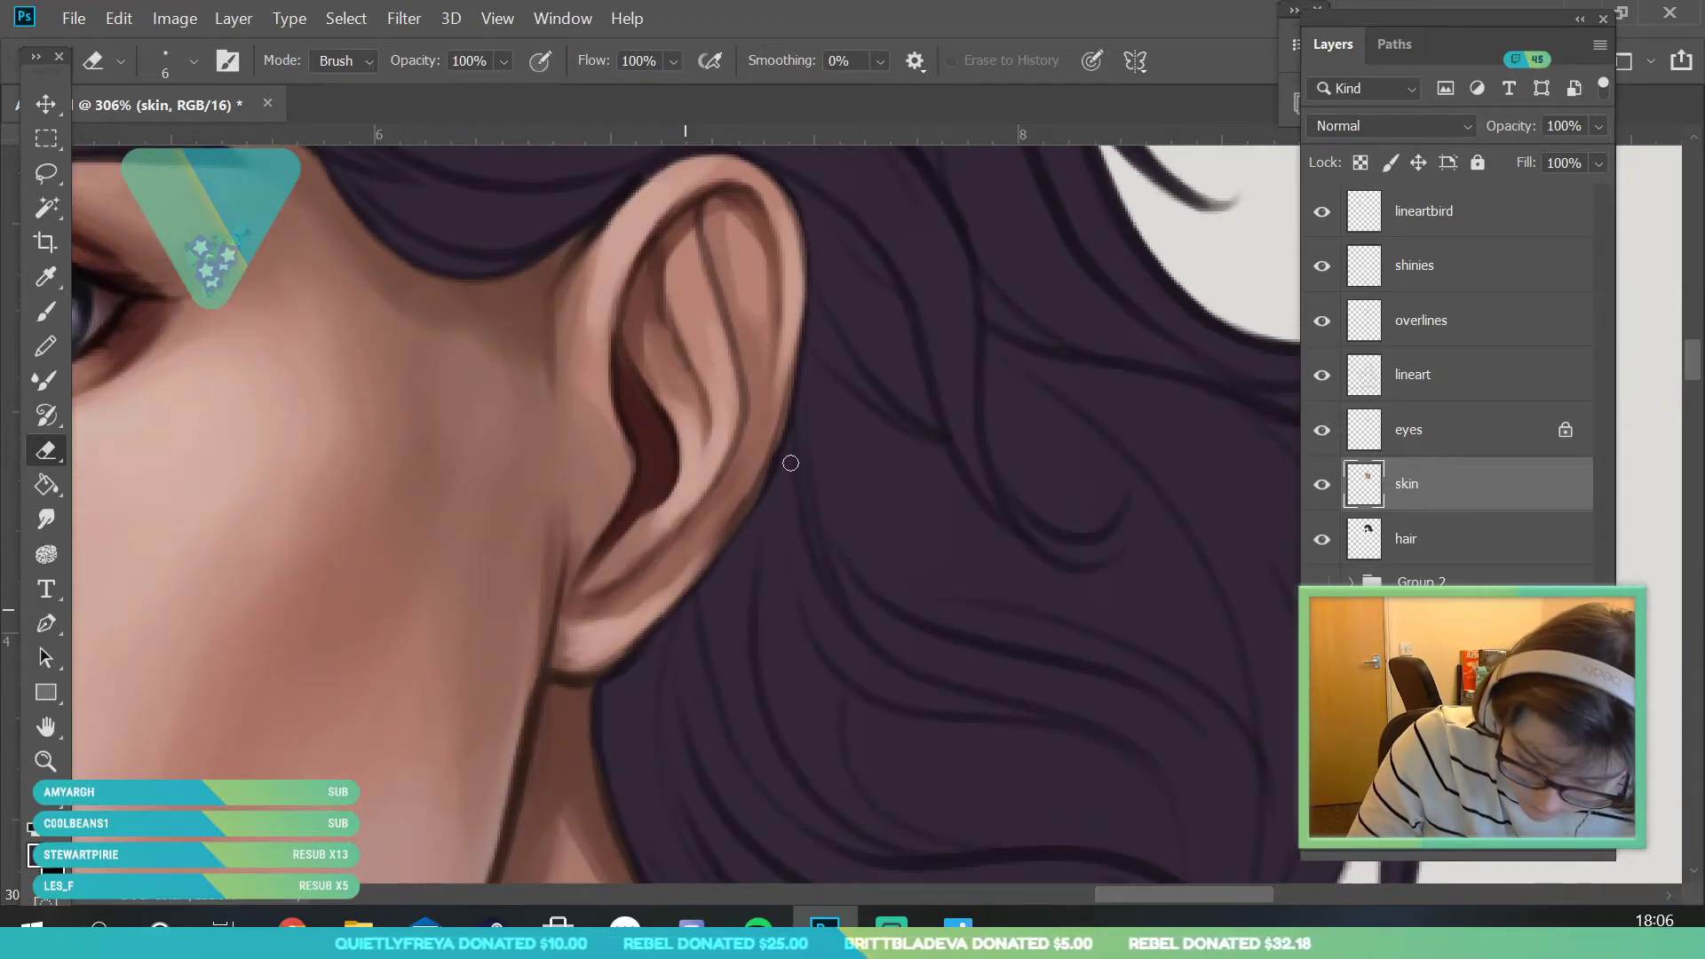
left_click_drag(1695, 370, 1691, 393)
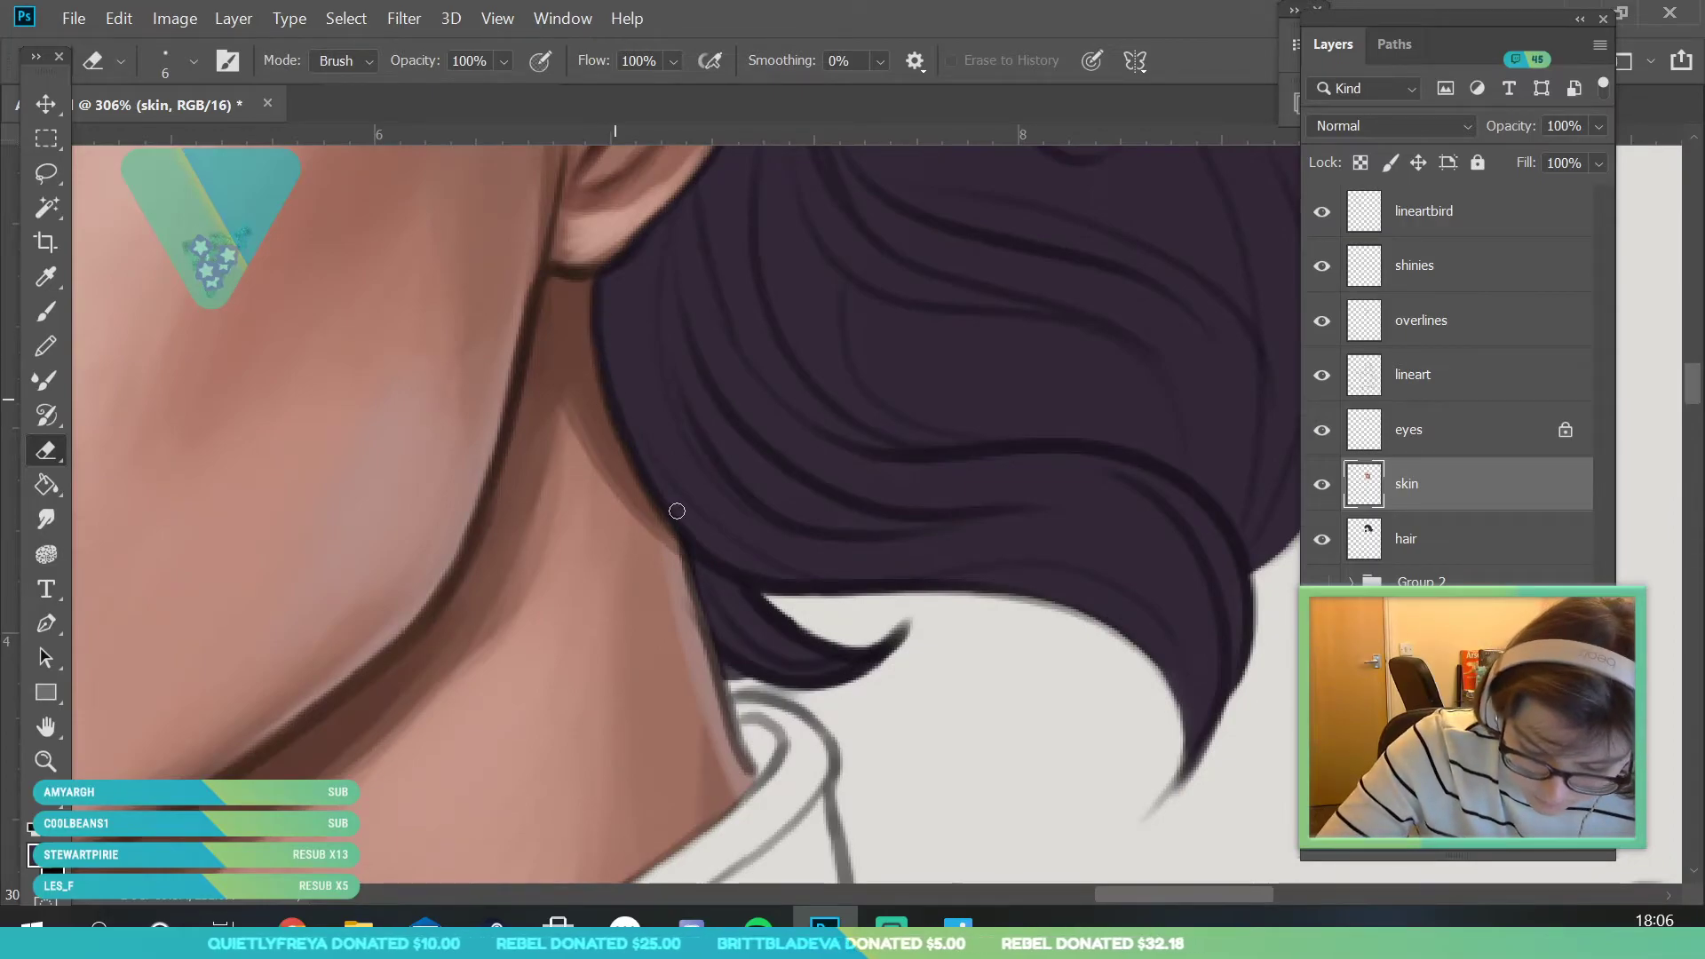
- Lock the hair layer's transparent pixels and open the foreground colour for editing
left_click(45, 761)
left_click_drag(609, 531, 579, 643)
left_click_drag(414, 319, 454, 394)
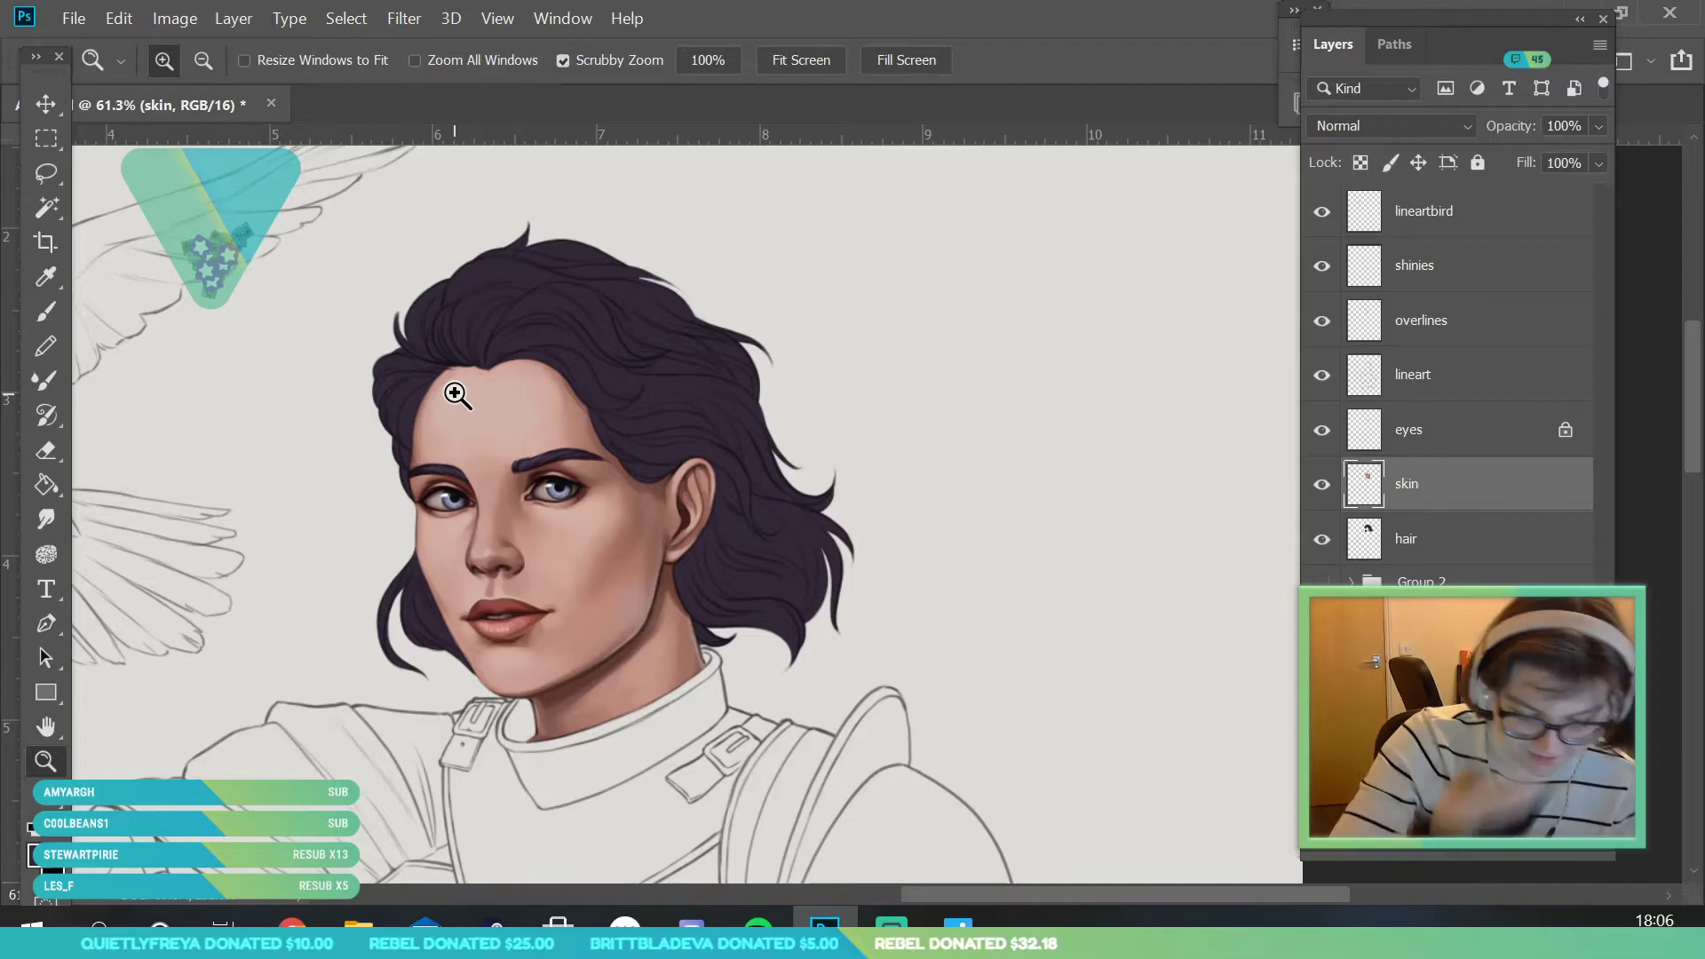
left_click(1493, 558)
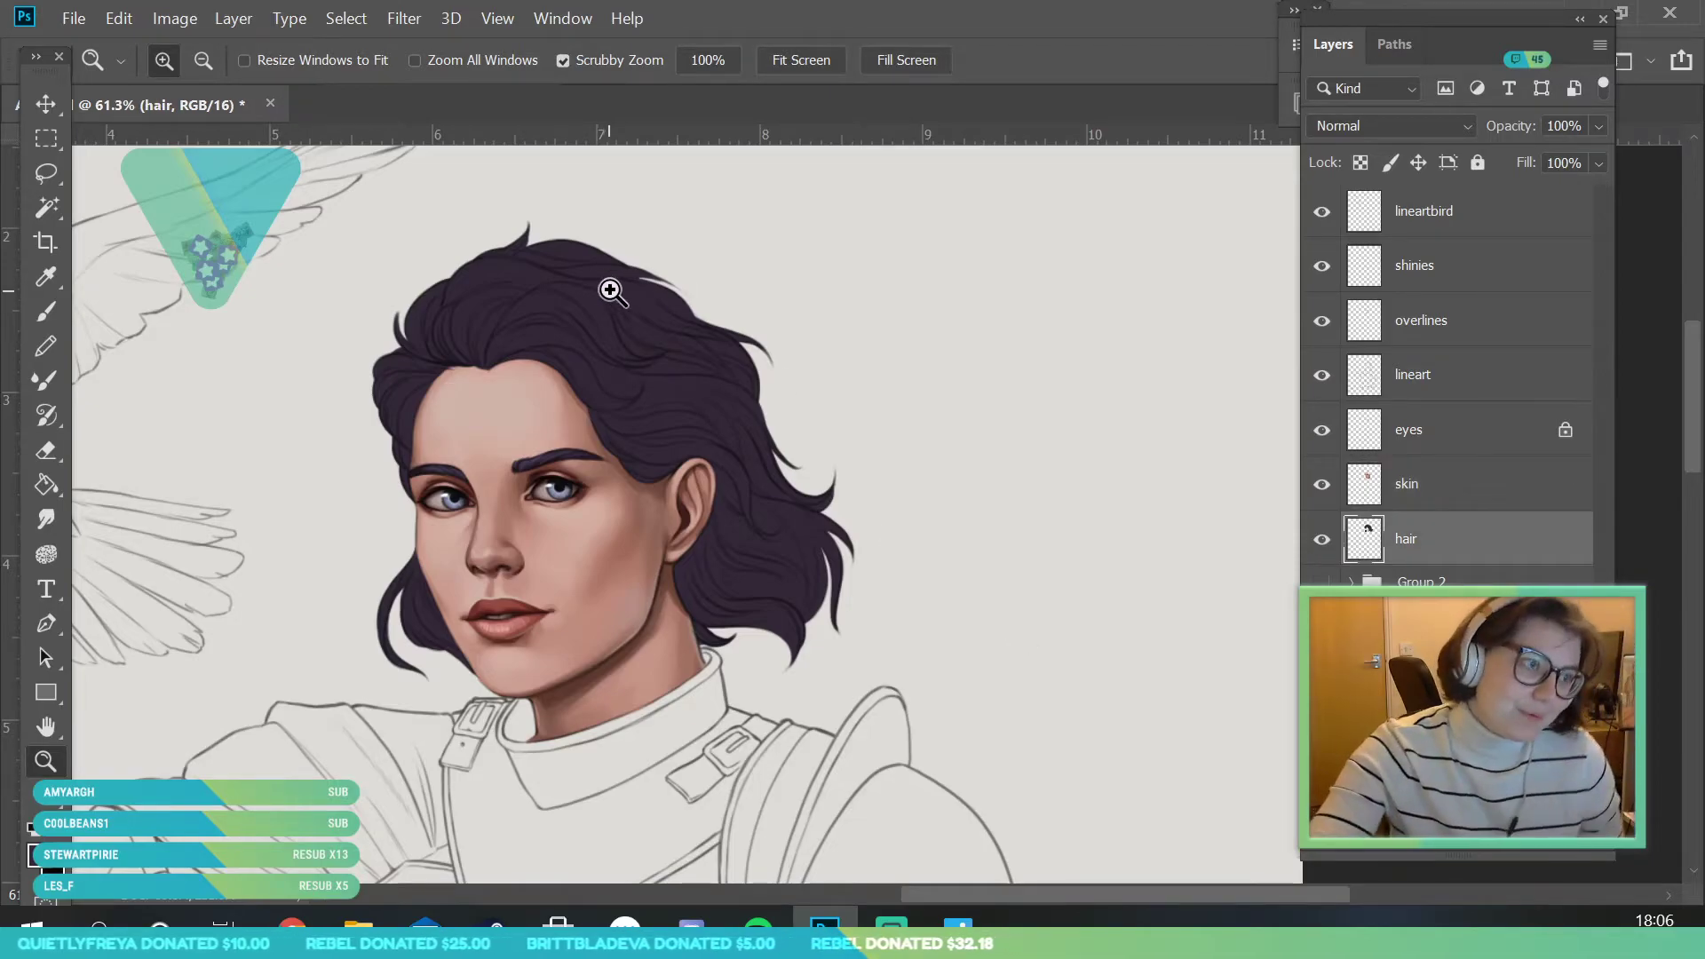
scroll(668, 291, "down", 2)
scroll(621, 355, "up", 1)
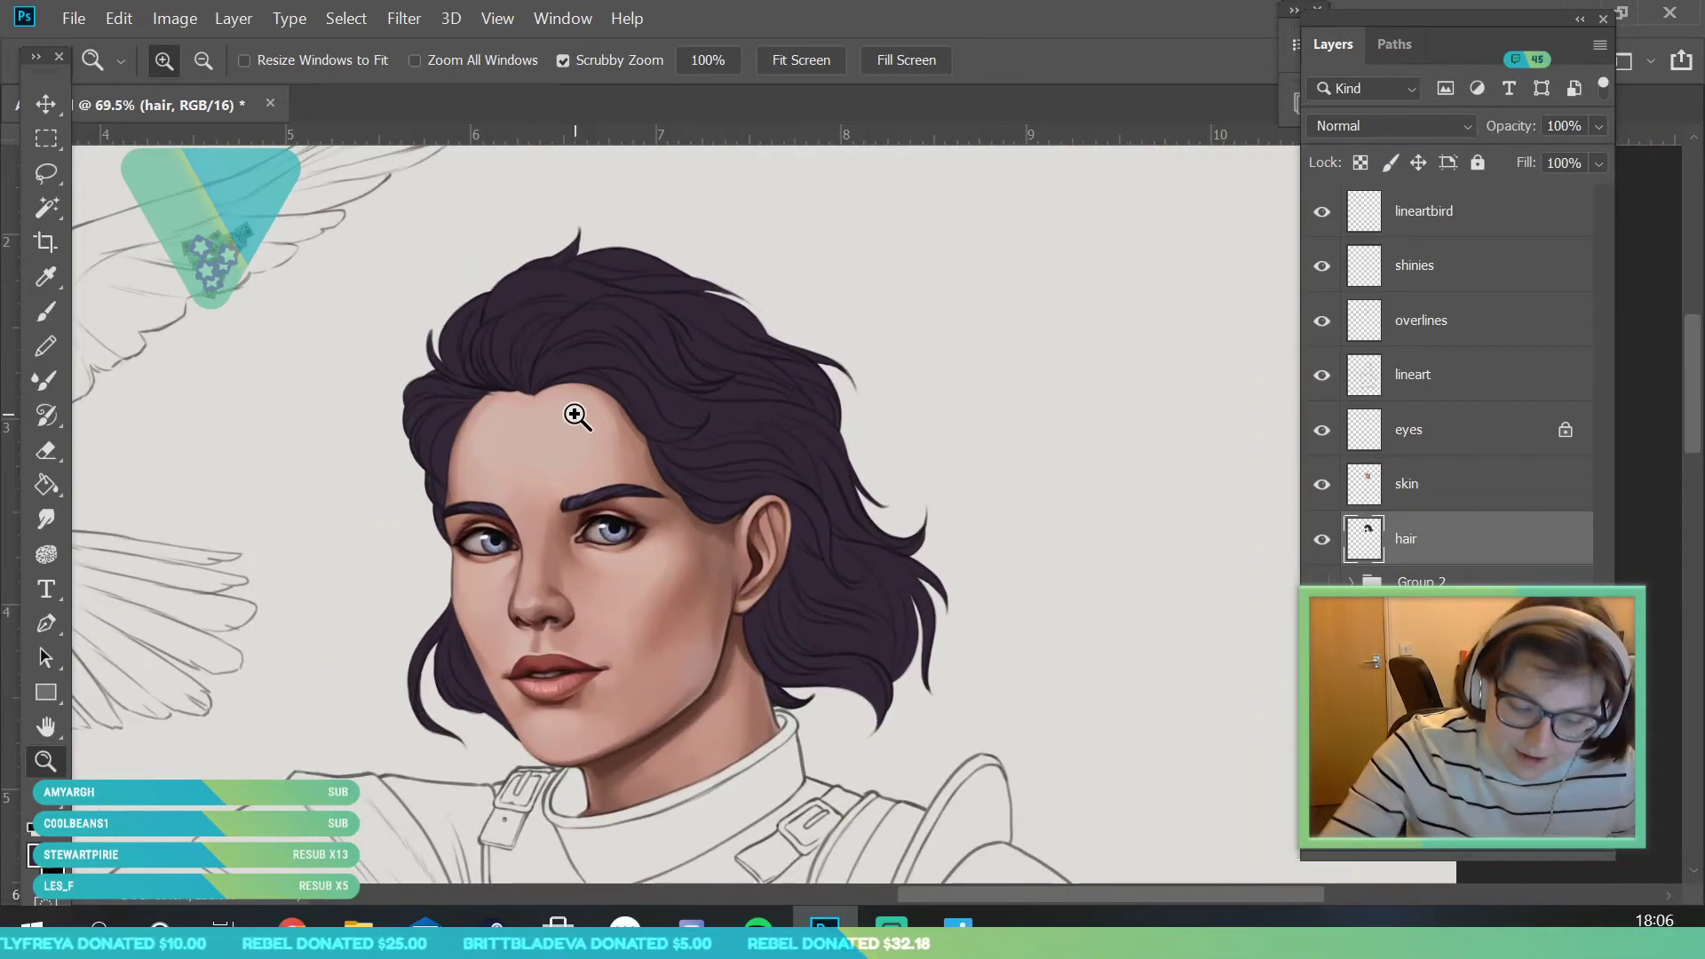
left_click(1360, 163)
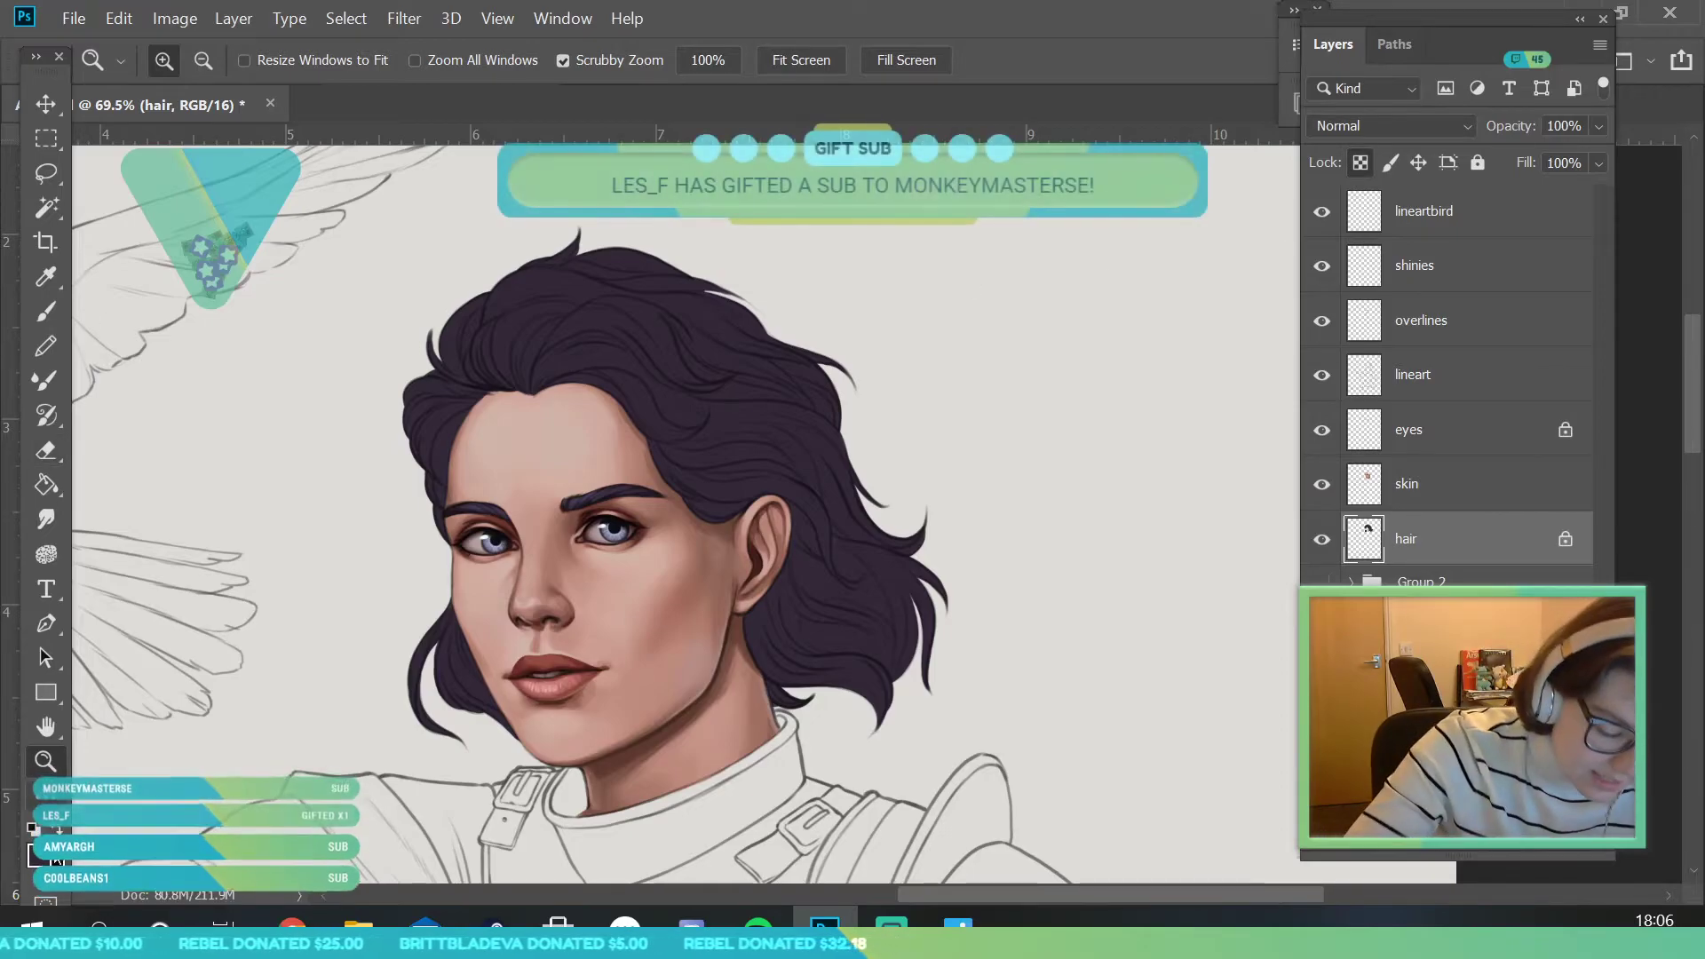
left_click(40, 854)
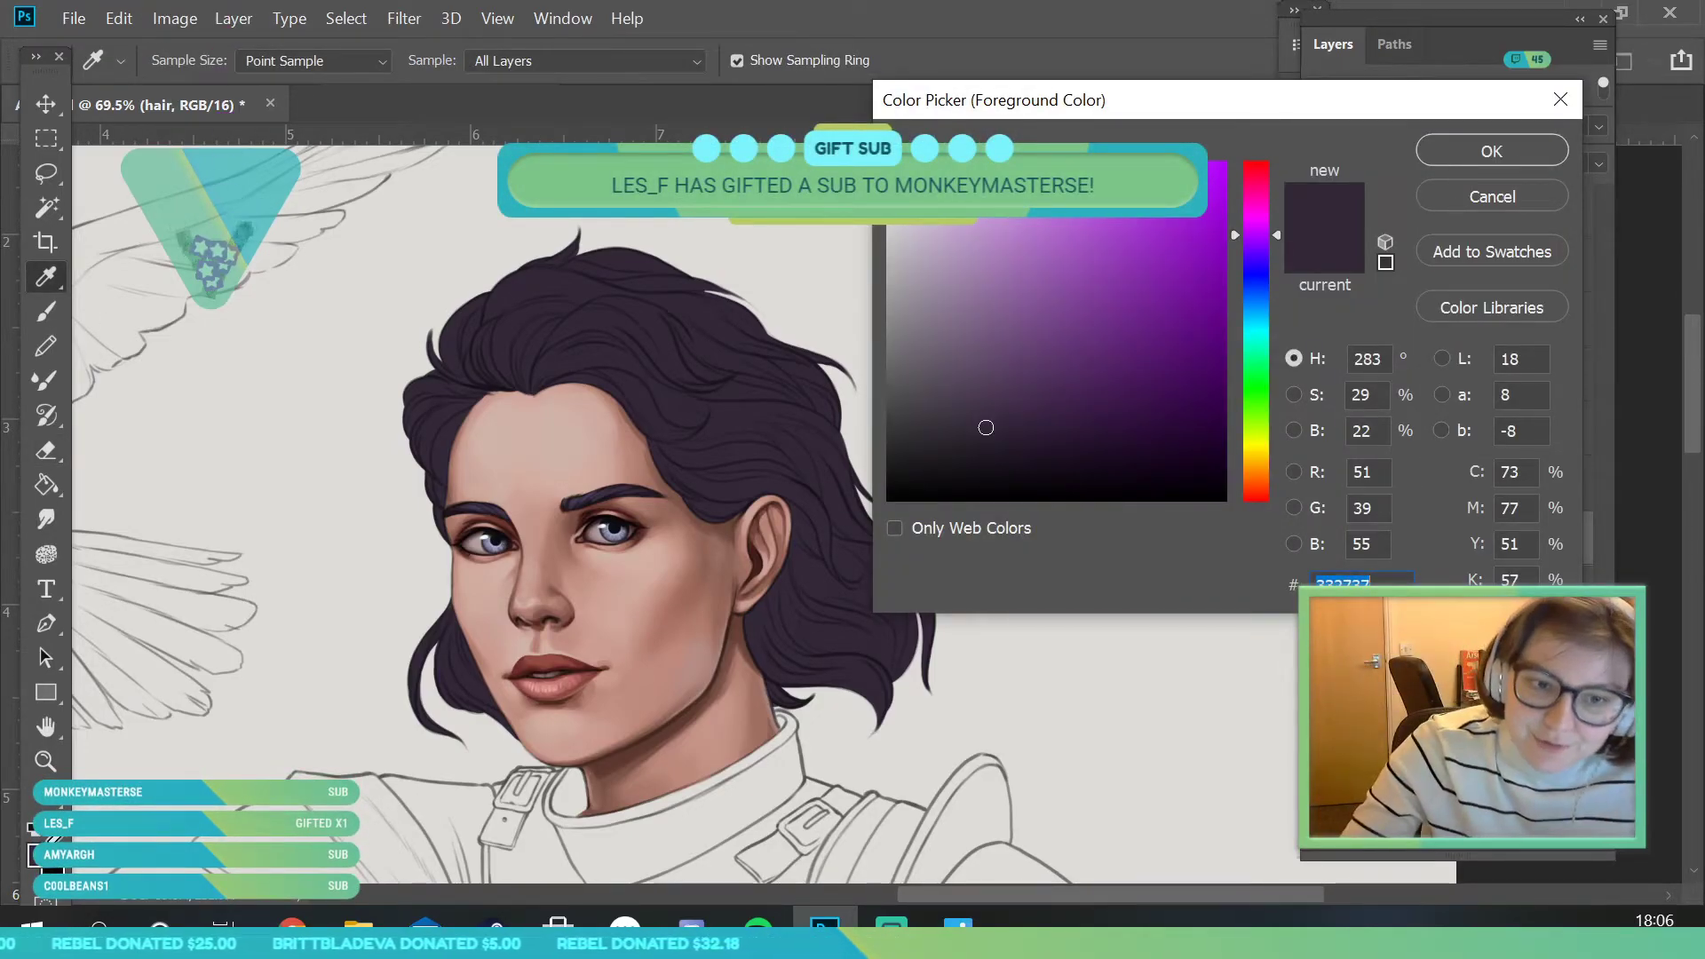
- Set the foreground colour to very dark purple #1c1521 and the round brush to 146 px
left_click_drag(1135, 100, 1193, 99)
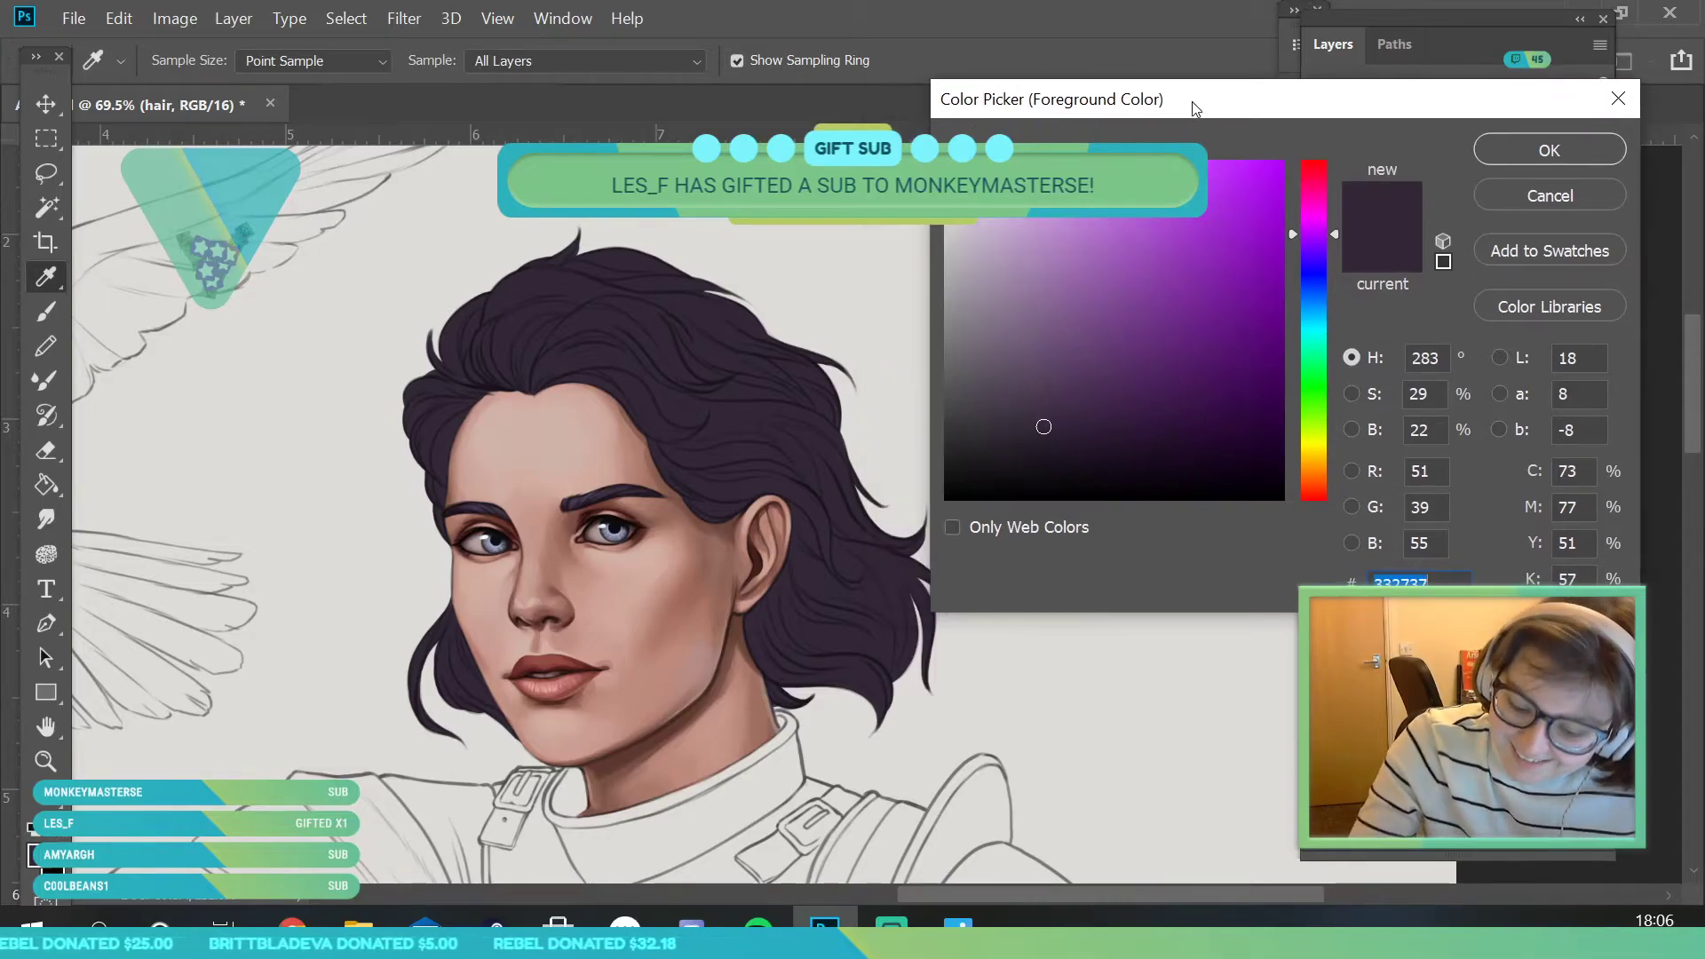
left_click(1334, 242)
left_click_drag(1101, 442, 1066, 457)
left_click(1550, 151)
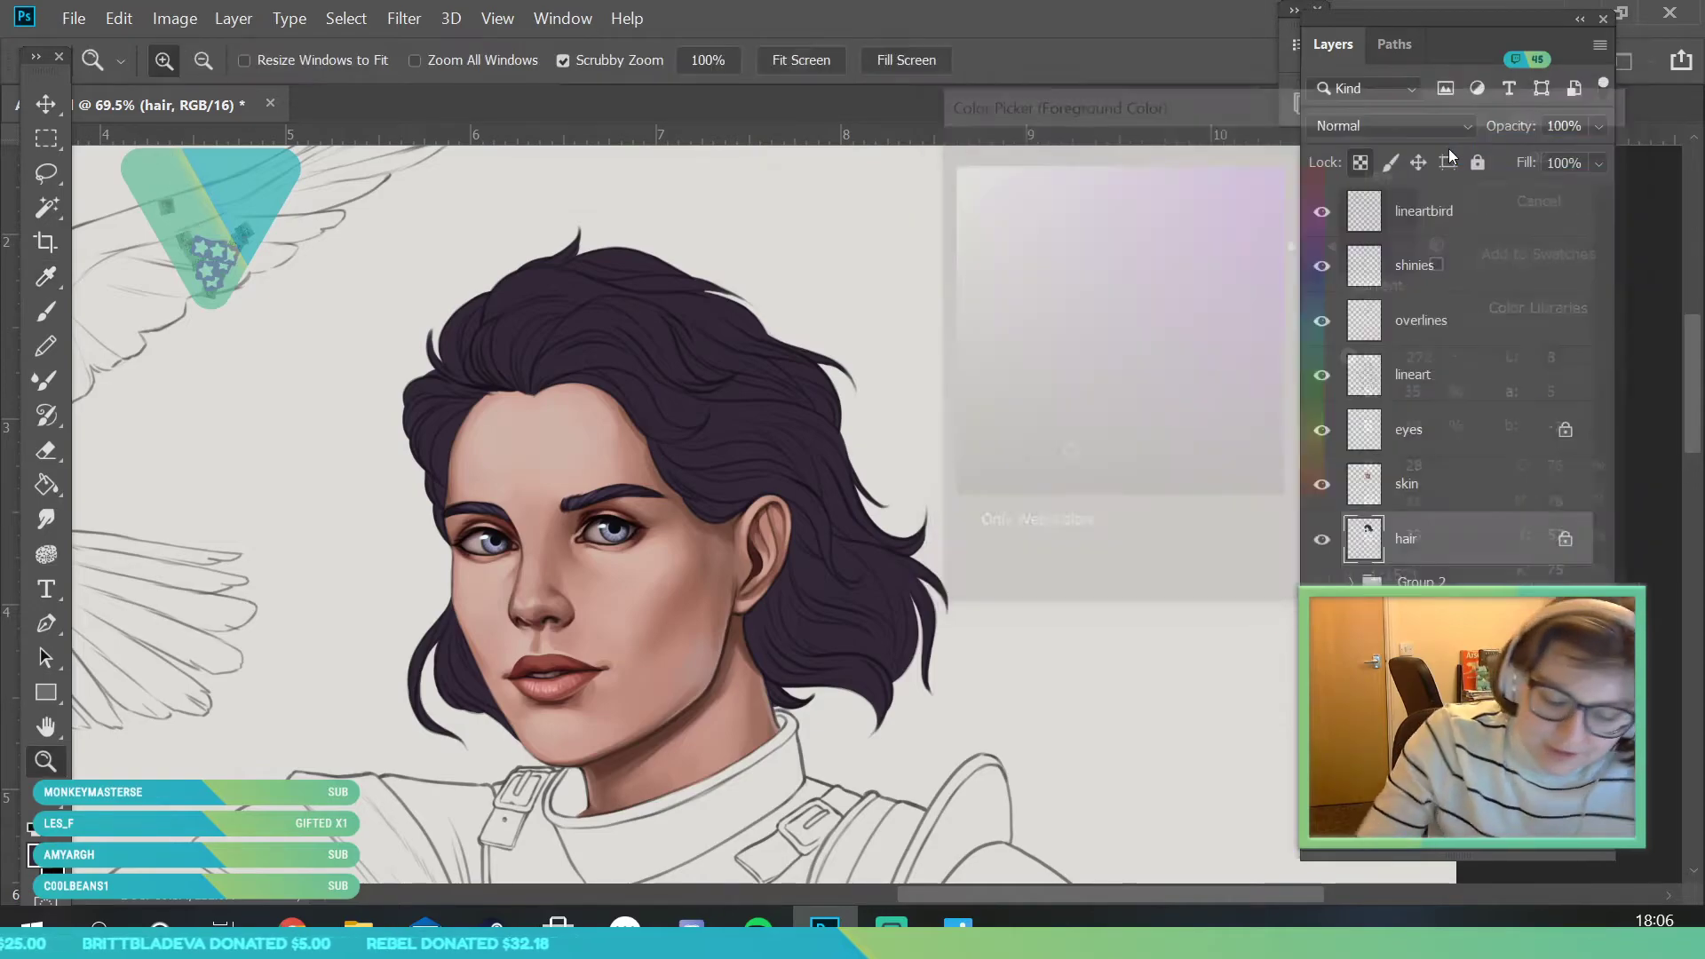
key("b")
left_click(193, 62)
left_click(253, 144)
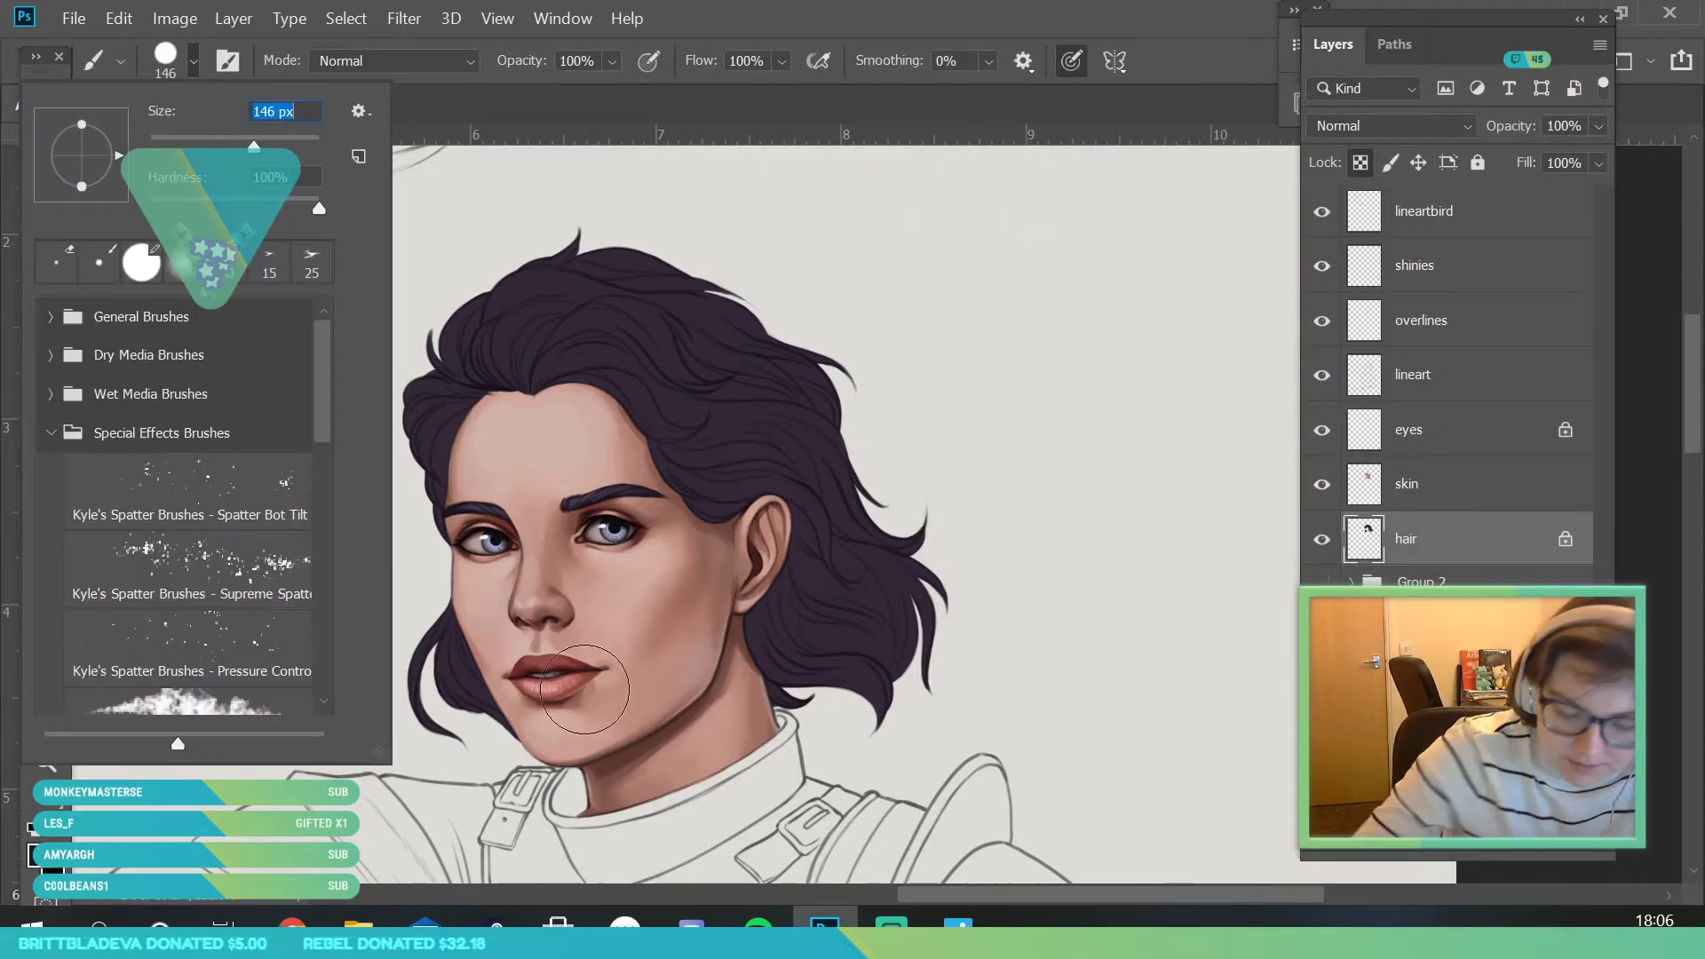
- Change the foreground colour to #211520 and paint broad shadows over the back of the hair and the lock beside the cheek
left_click(35, 861)
left_click(34, 853)
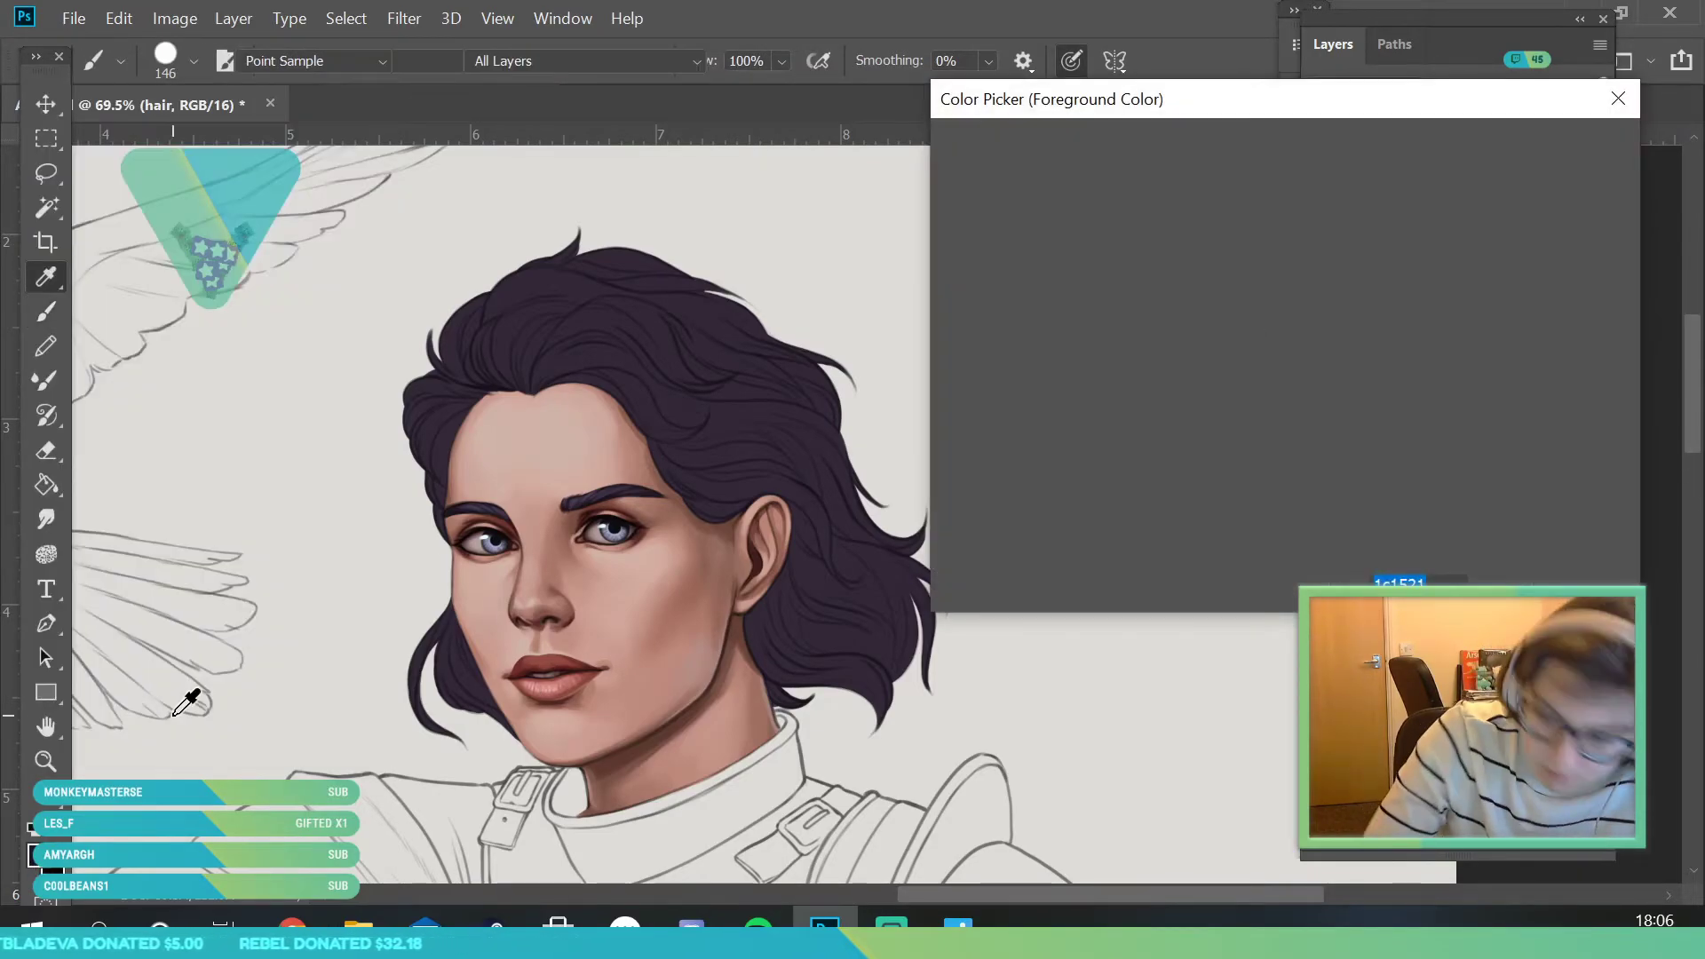
left_click(1316, 216)
left_click(1500, 147)
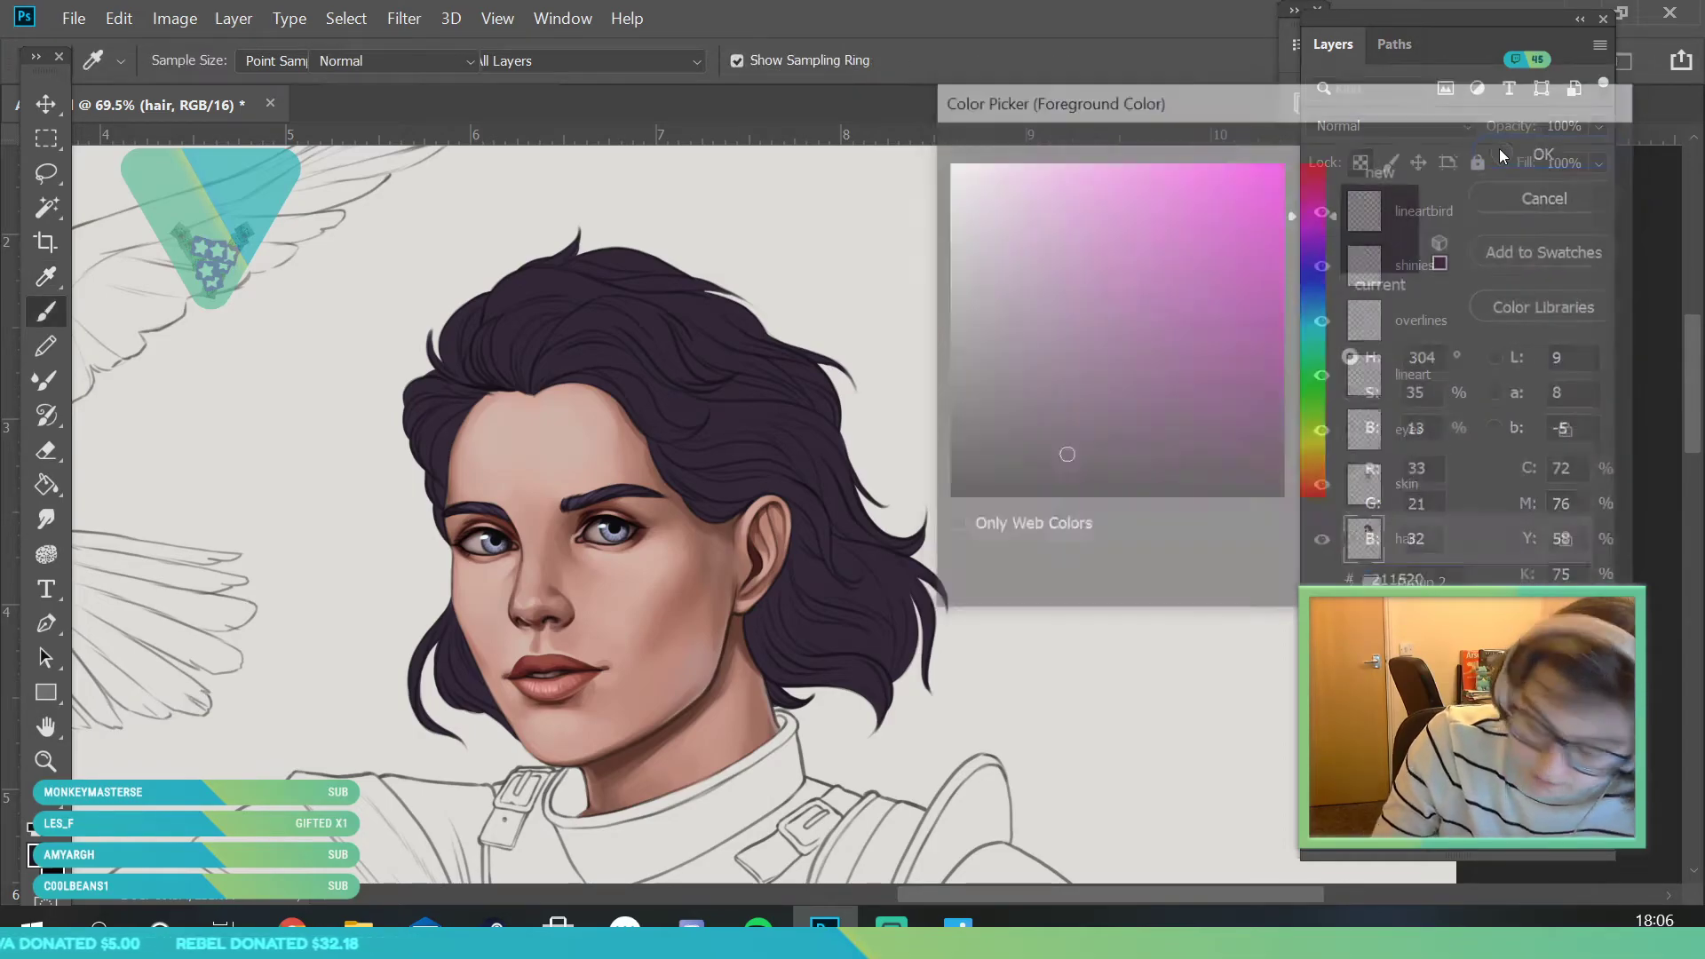
left_click_drag(422, 692, 498, 691)
mouse_move(766, 649)
left_mouse_down()
mouse_move(930, 604)
mouse_move(817, 635)
mouse_move(871, 496)
mouse_move(788, 315)
mouse_move(849, 435)
mouse_move(881, 597)
mouse_move(817, 576)
mouse_move(695, 629)
left_mouse_up()
left_click_drag(808, 502, 919, 478)
- Set the foreground colour to lighter purple #463b54 and paint it broadly over the front and crown of the hair
left_click(37, 855)
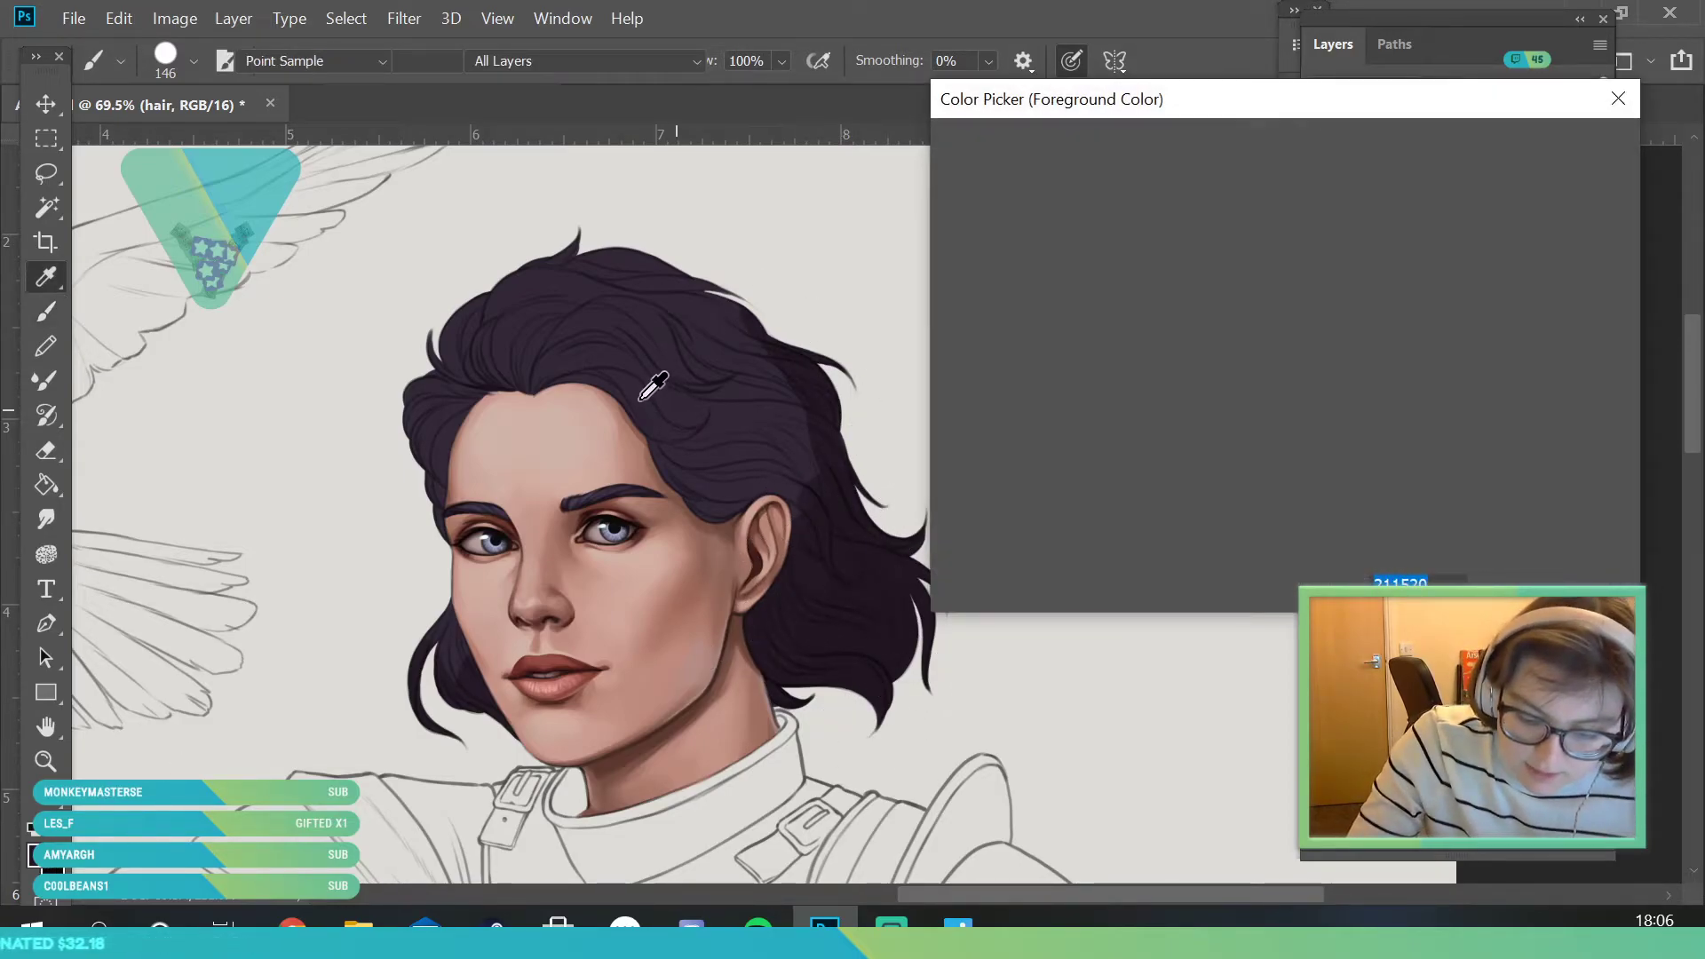
left_click(642, 409)
left_click(588, 497)
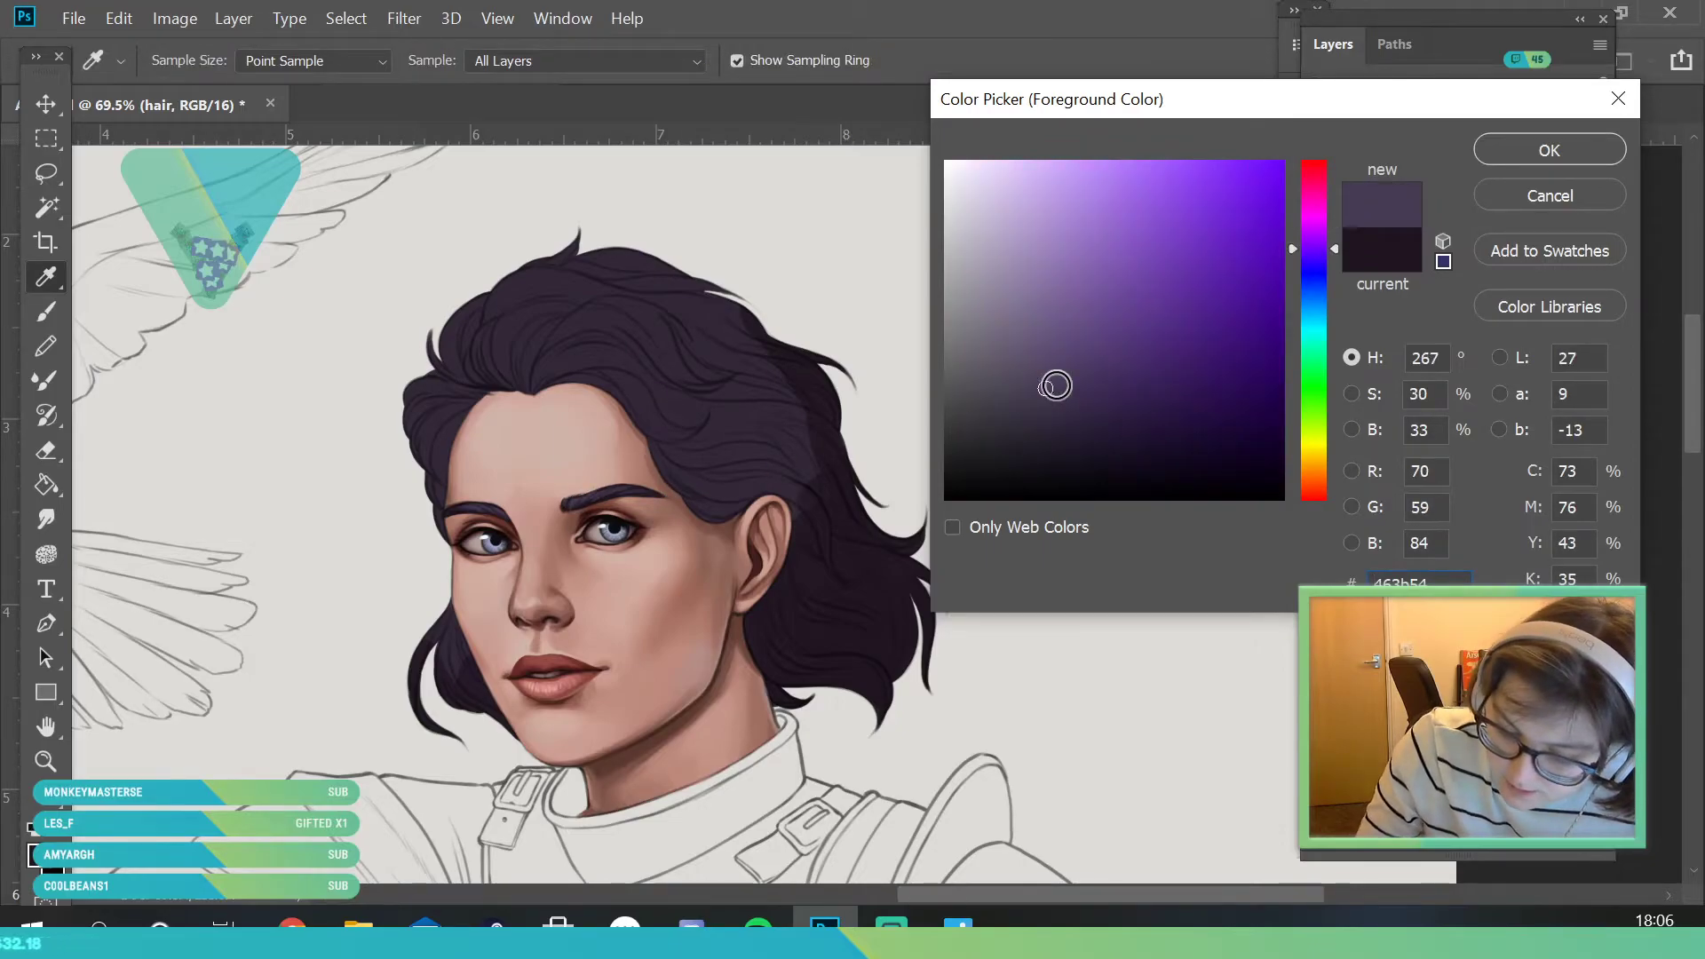
left_click(1550, 151)
mouse_move(442, 405)
left_mouse_down()
mouse_move(482, 285)
mouse_move(477, 329)
mouse_move(523, 338)
mouse_move(562, 293)
mouse_move(651, 261)
mouse_move(671, 300)
left_mouse_up()
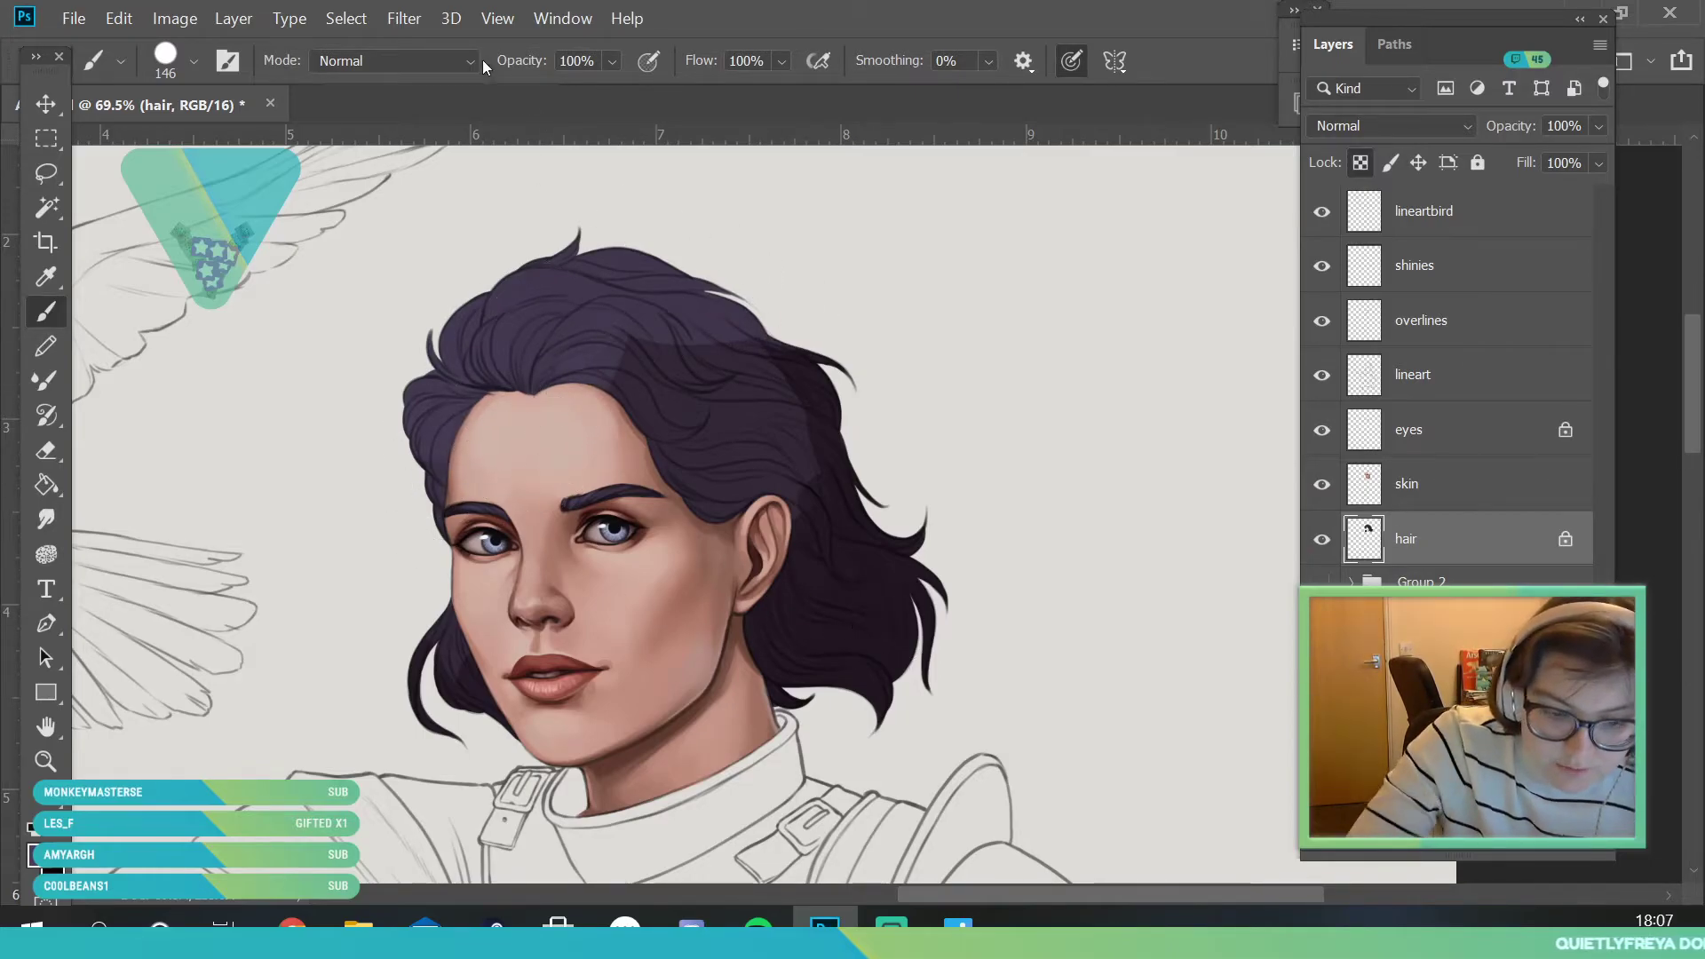
- Blend the light and dark areas of the hair layer with a strong Gaussian Blur
left_click(405, 22)
mouse_move(455, 310)
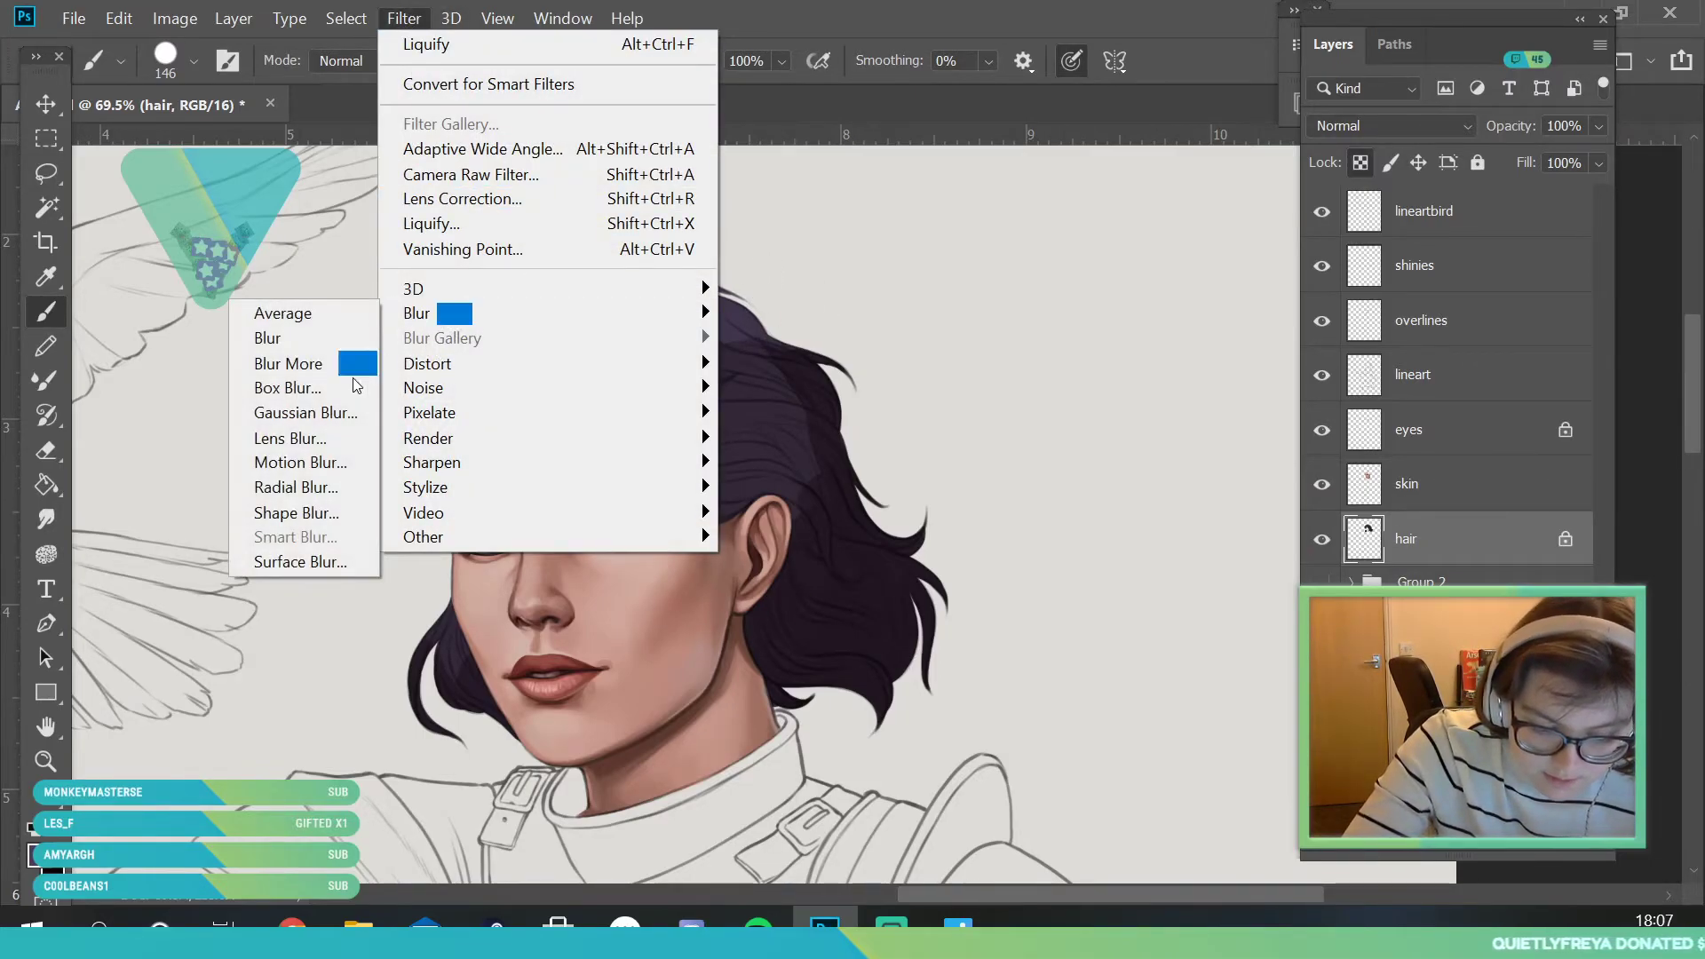
left_click(328, 411)
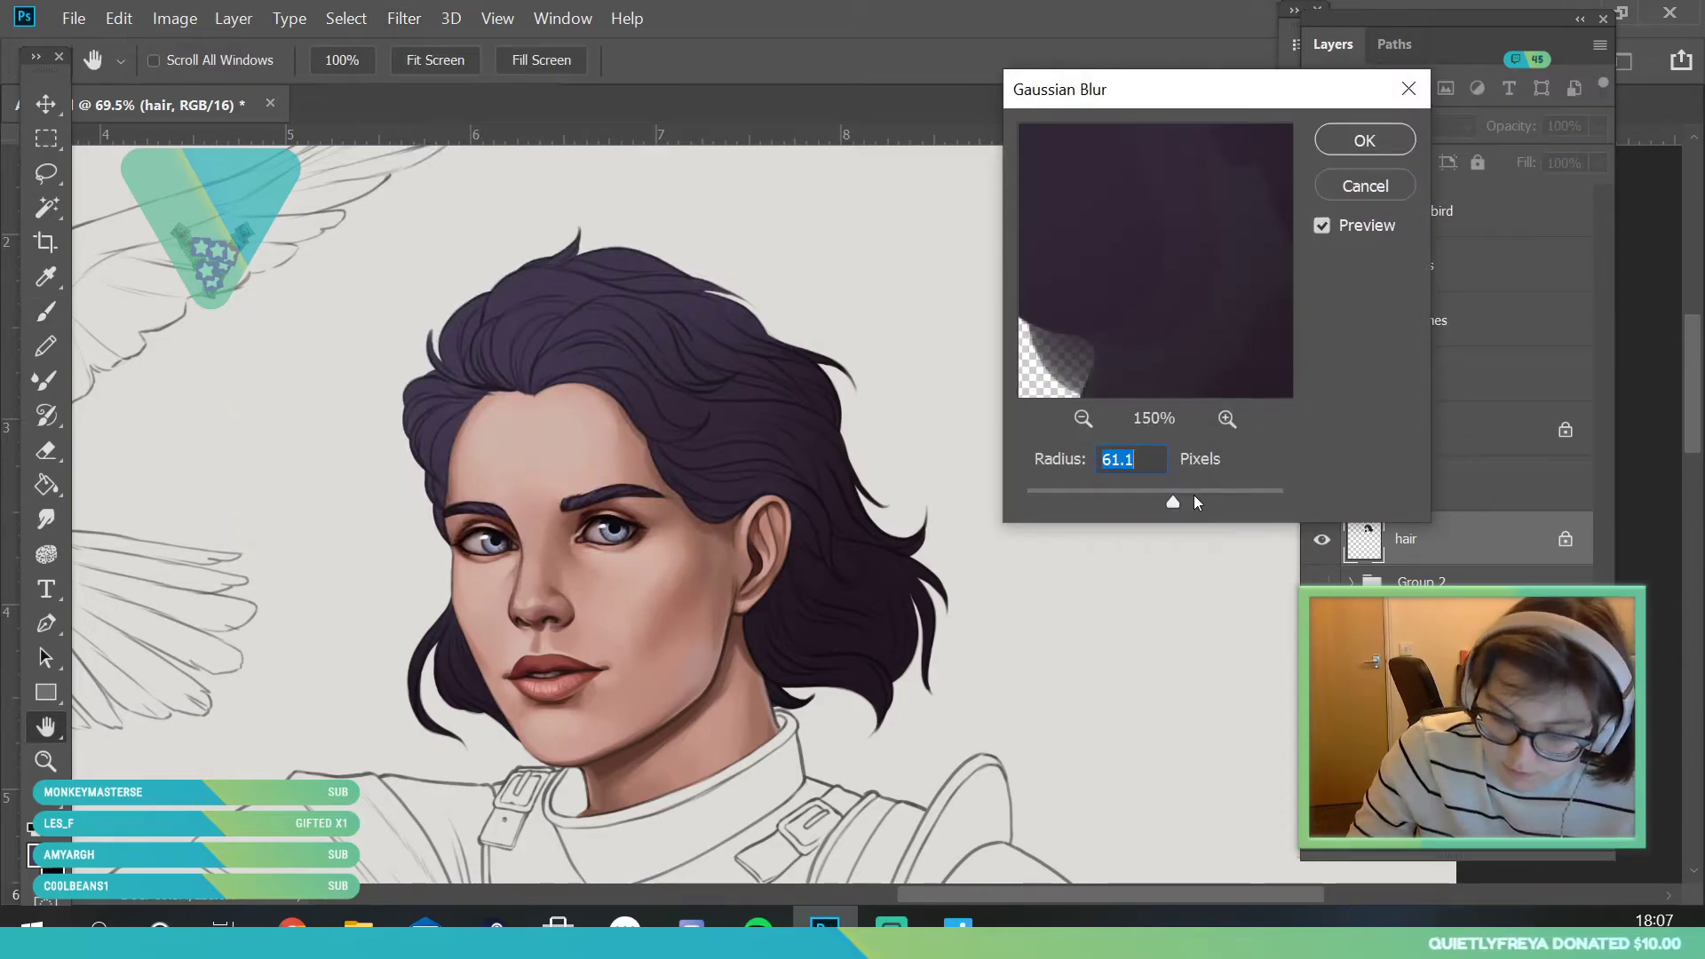
left_click_drag(1196, 500, 1224, 503)
left_click(1356, 139)
- Sample a dark purple from the hair behind the neck as the painting colour
key("z")
left_click_drag(614, 410, 583, 594)
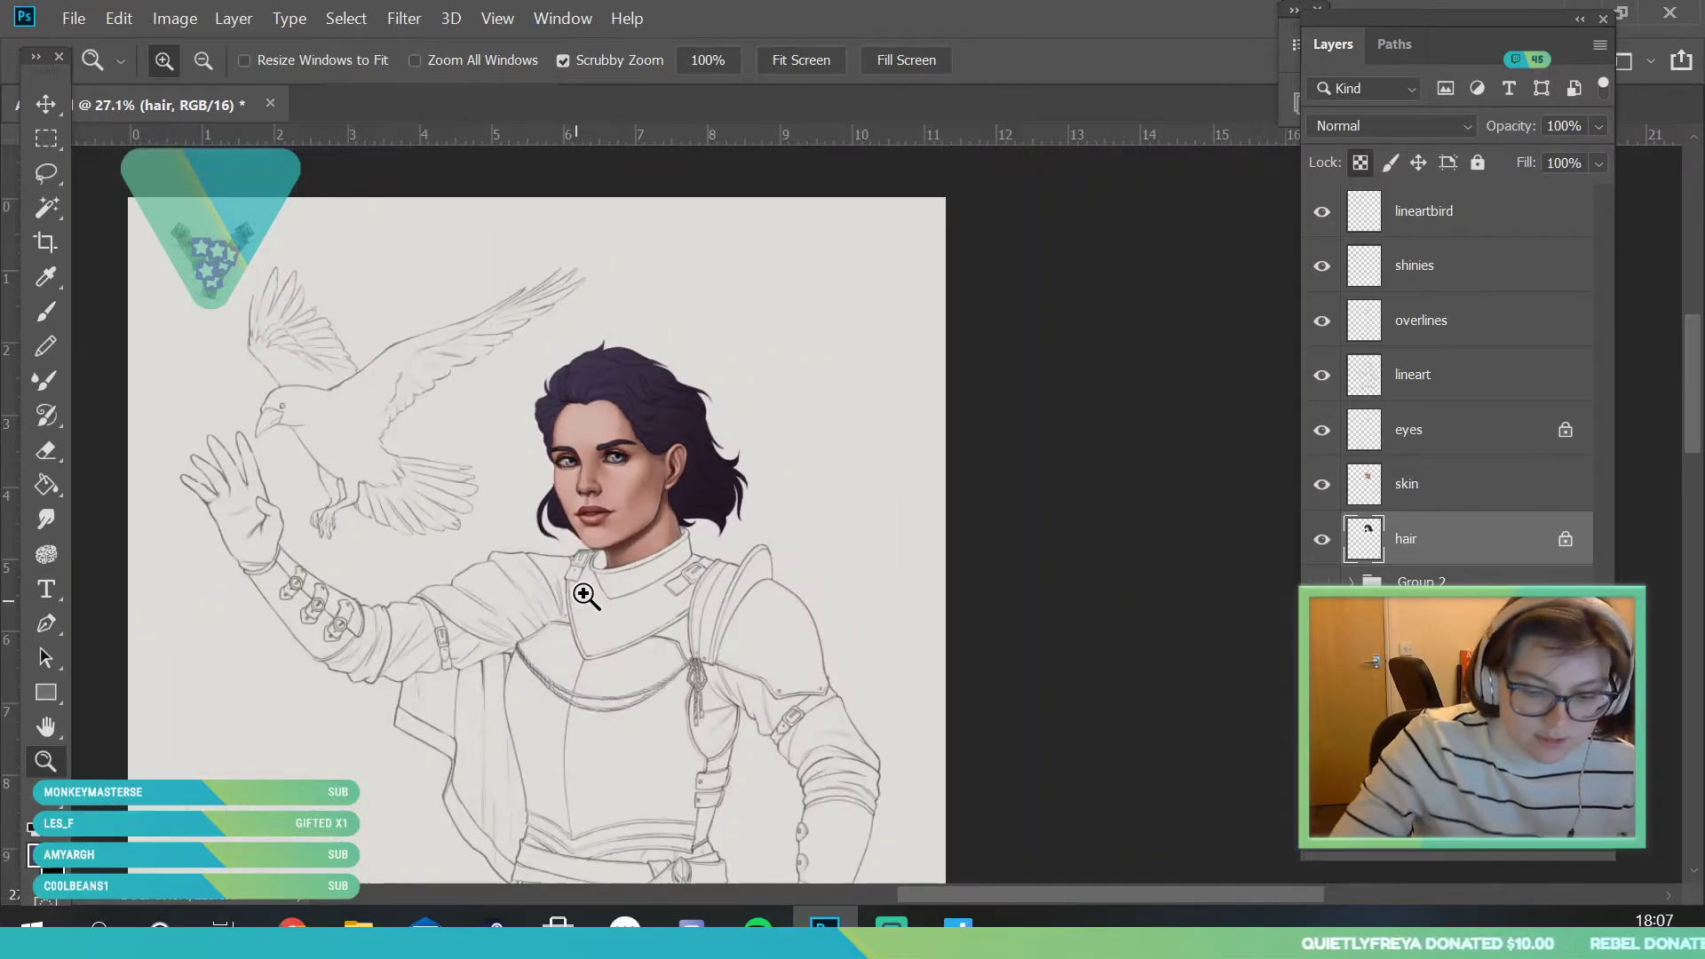
left_click(776, 536)
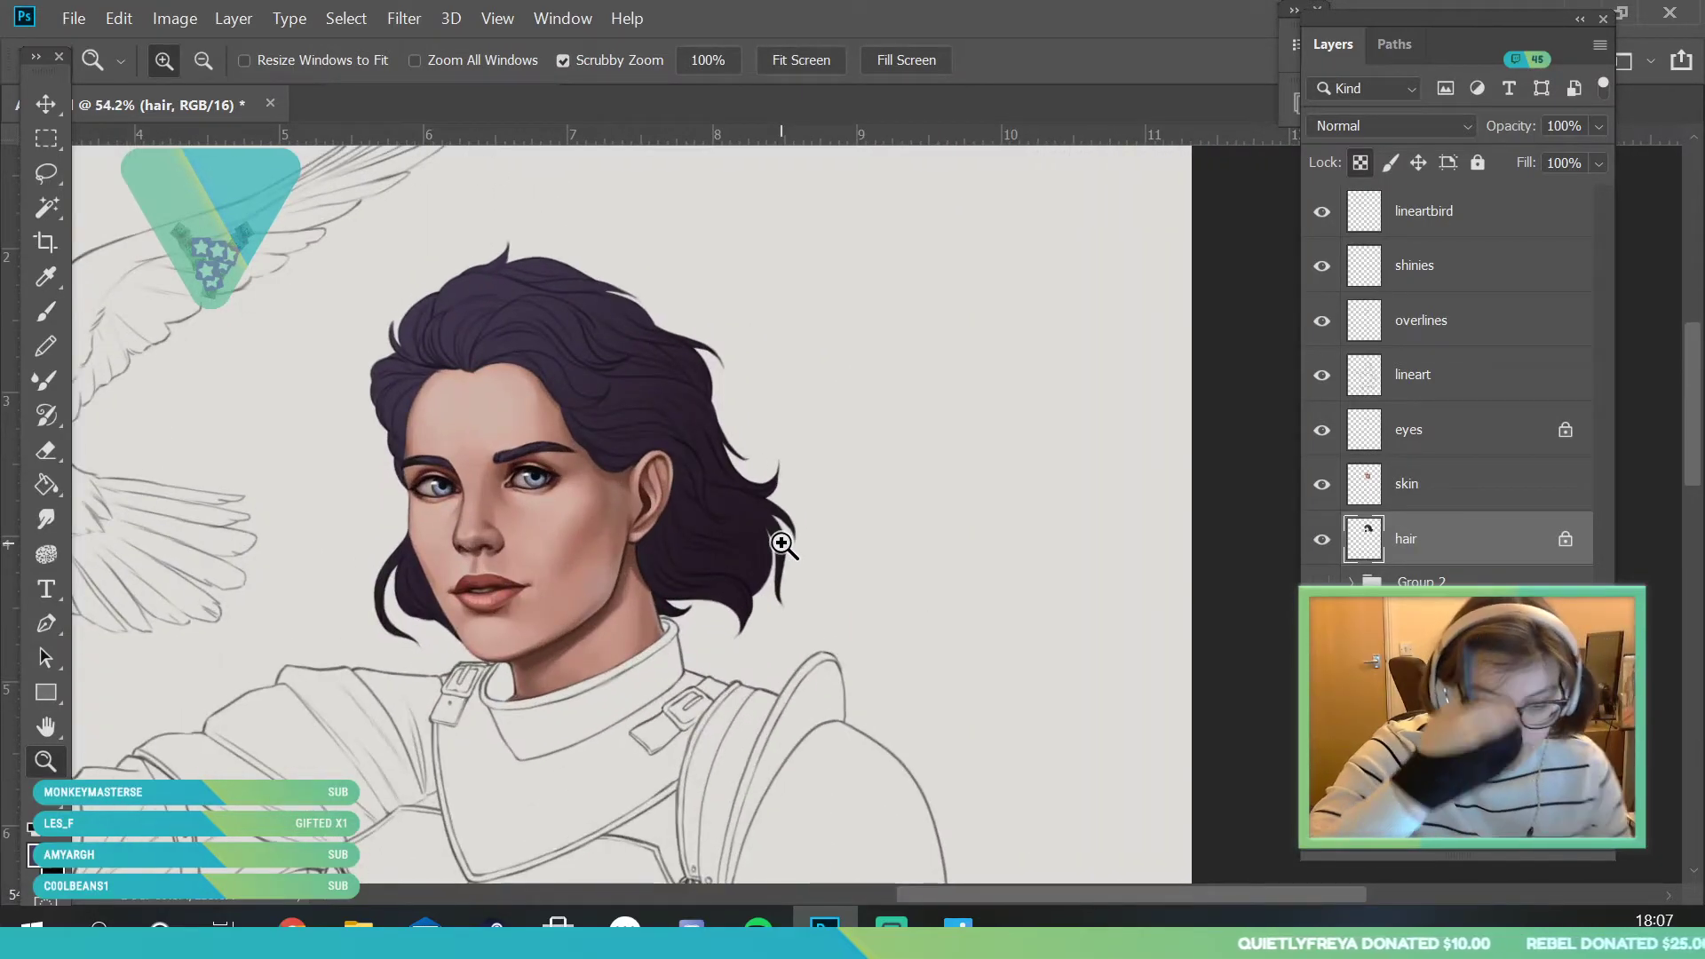
left_click(624, 520)
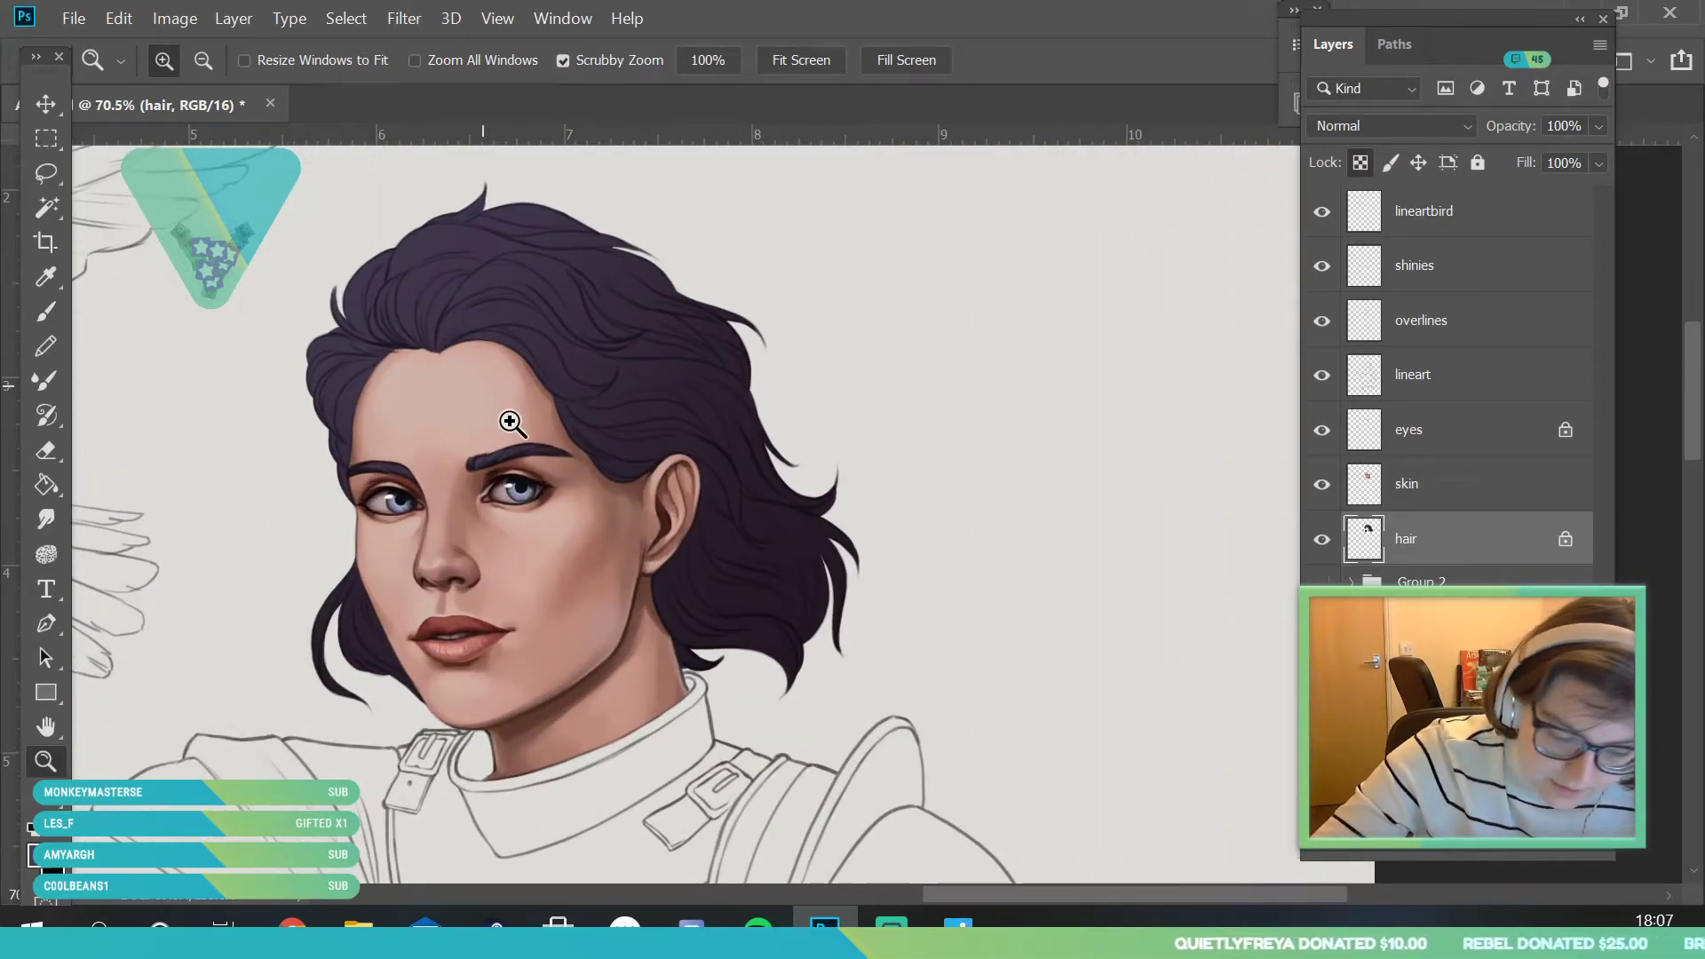
left_click(487, 395)
left_click(46, 277)
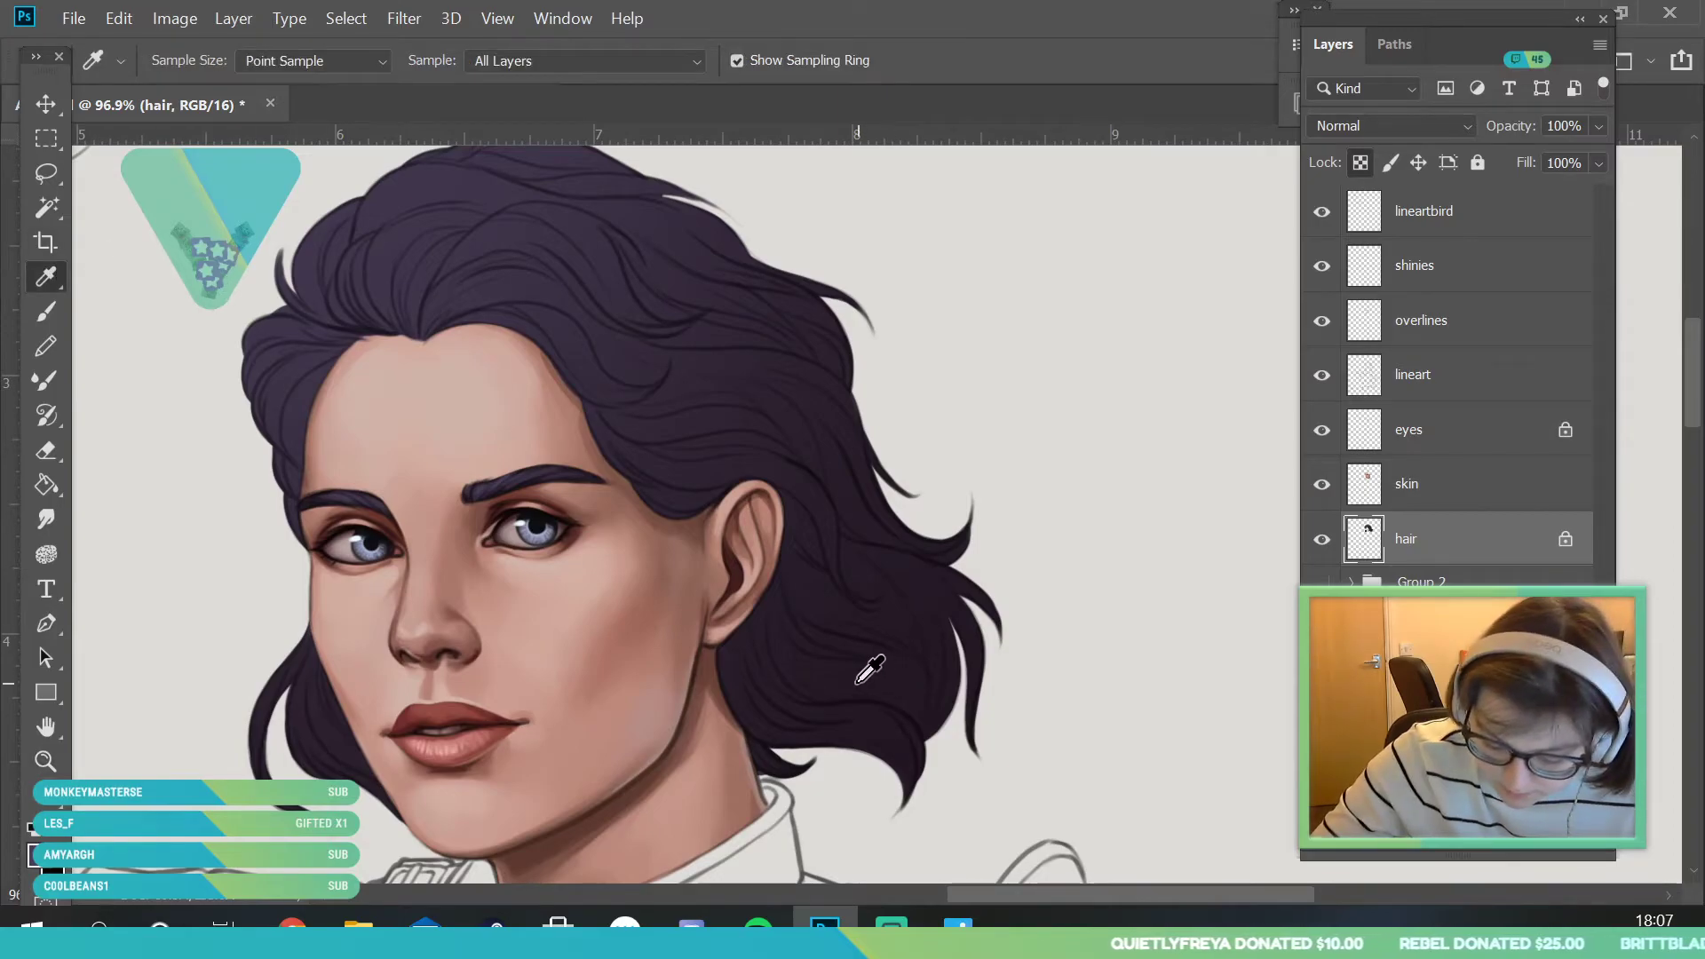
left_click(805, 666)
- Choose the Fur Pointy End brush from the LhuinFurbrushes set at a size of 44 px
key("b")
left_click(186, 64)
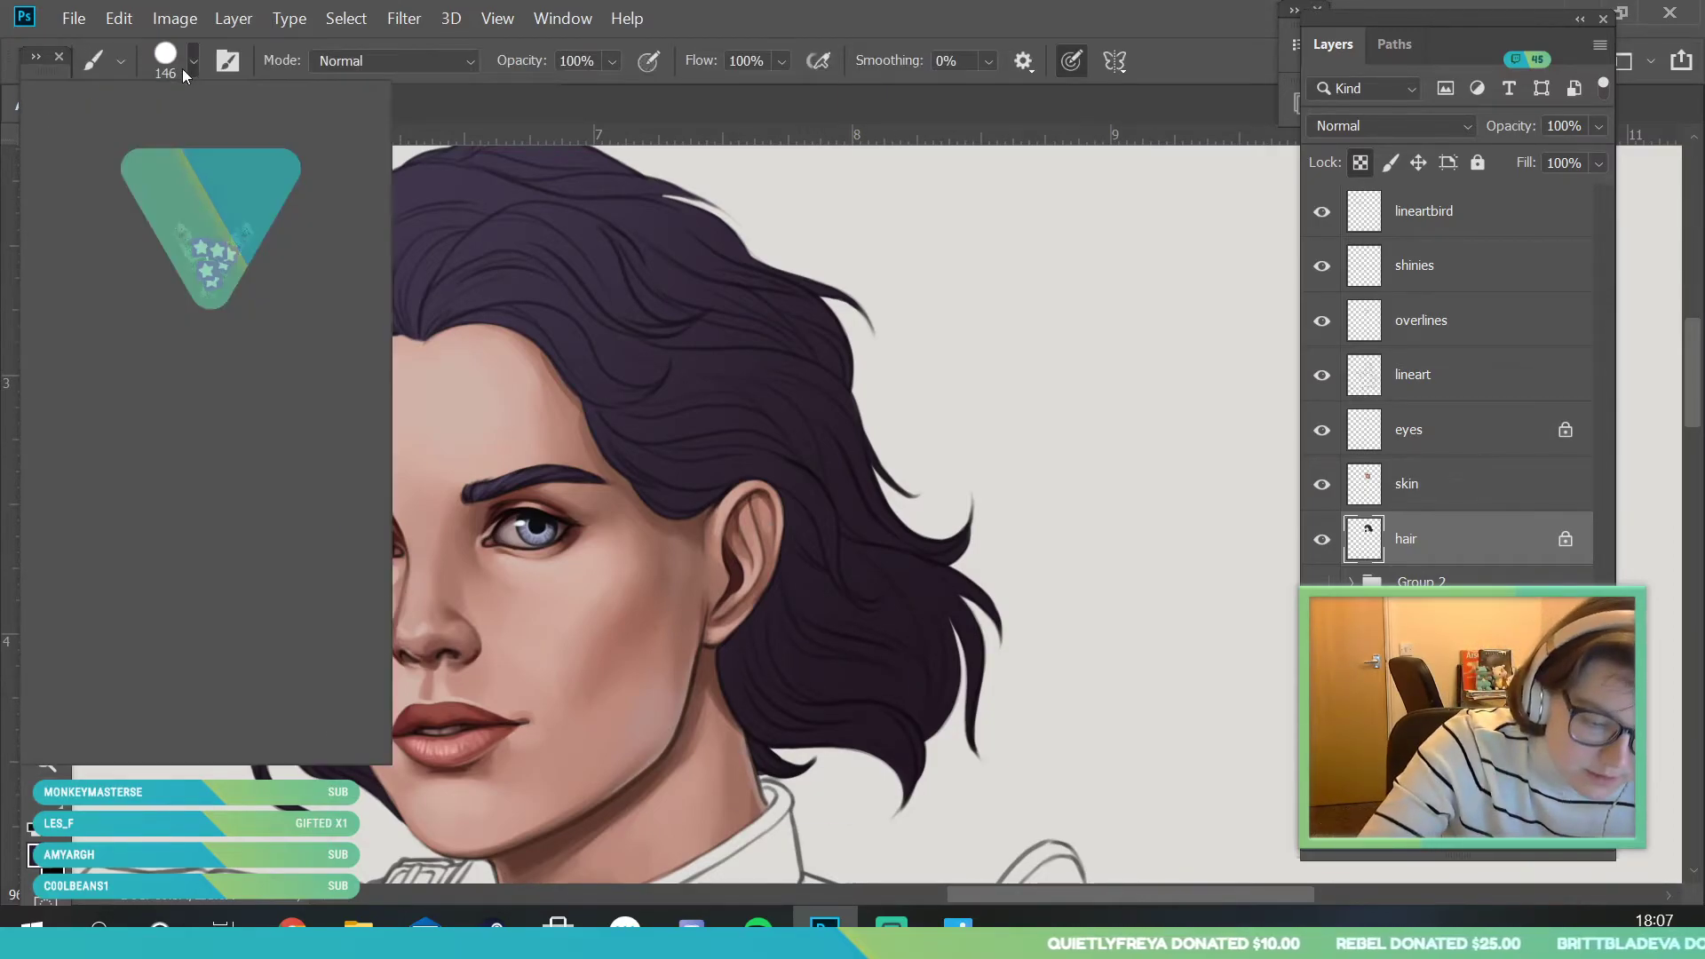
left_click(313, 262)
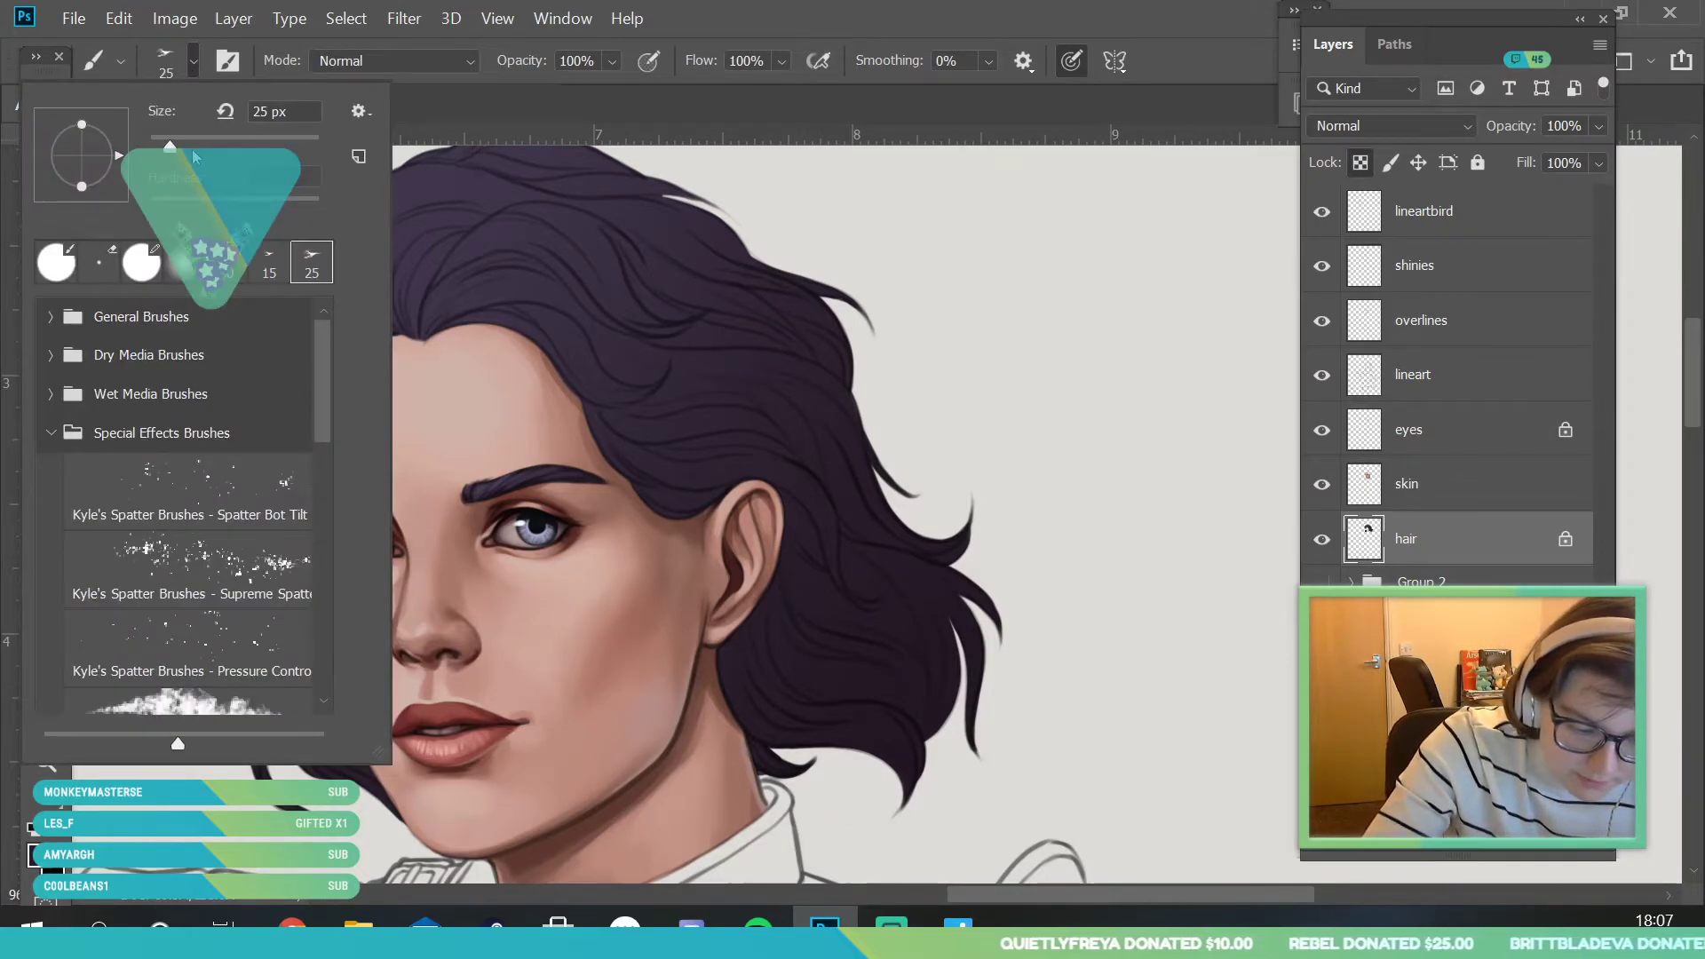
left_click(50, 435)
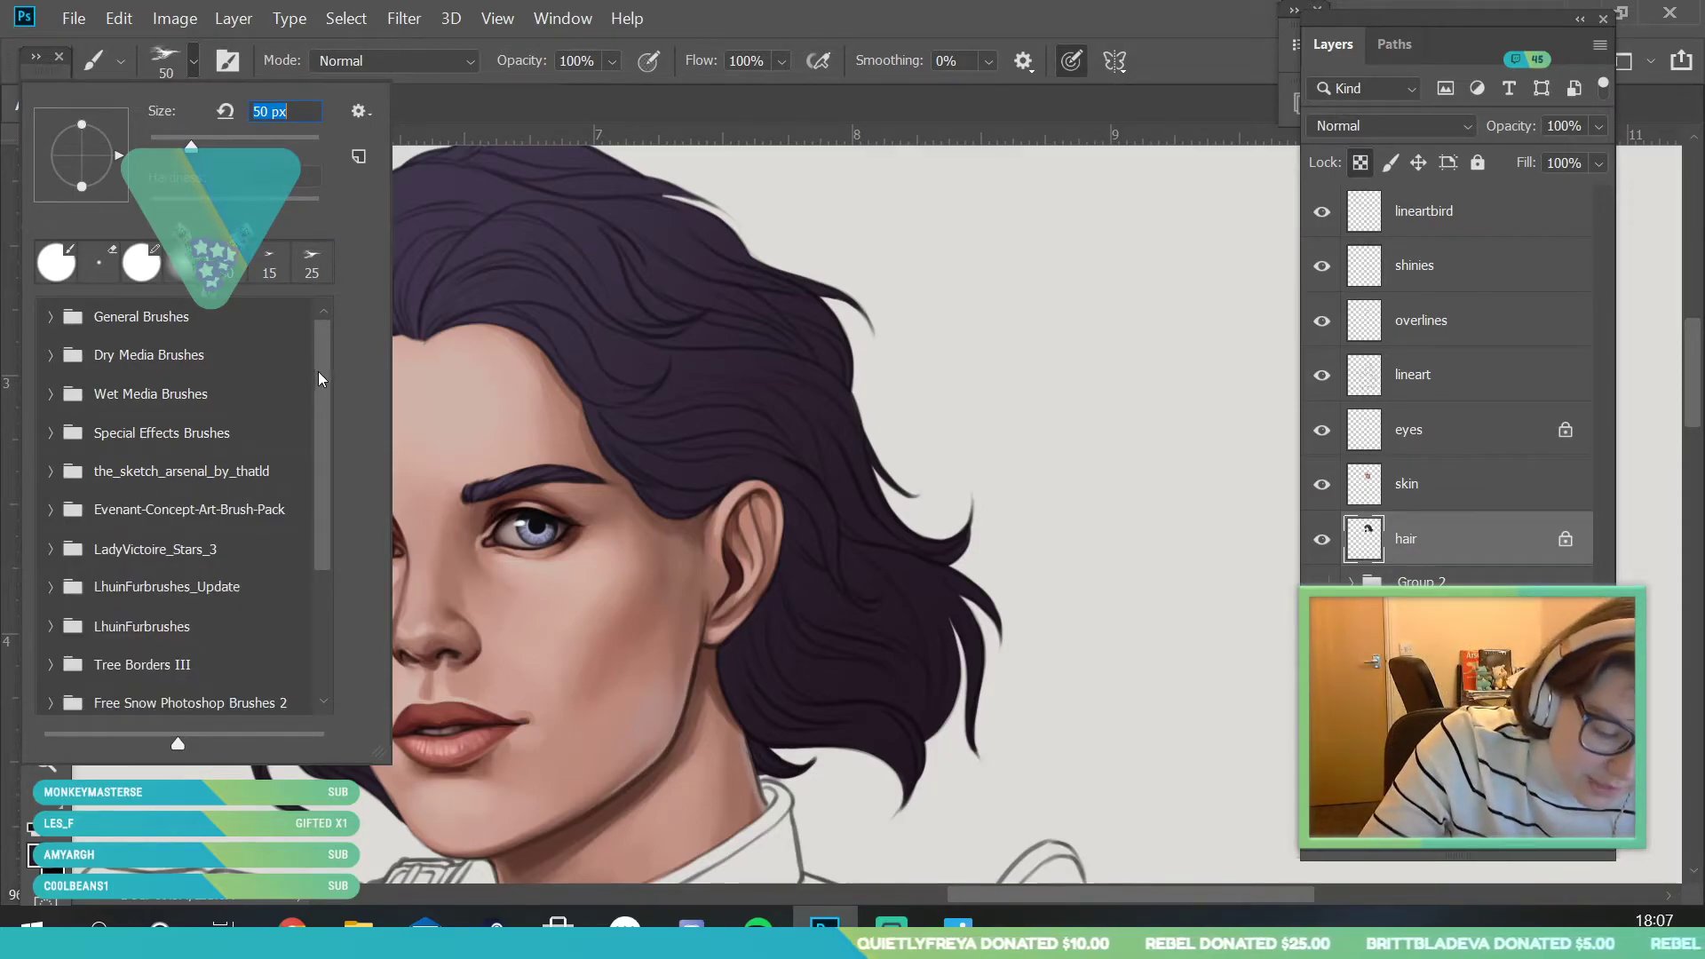
scroll(318, 373, "down", 5)
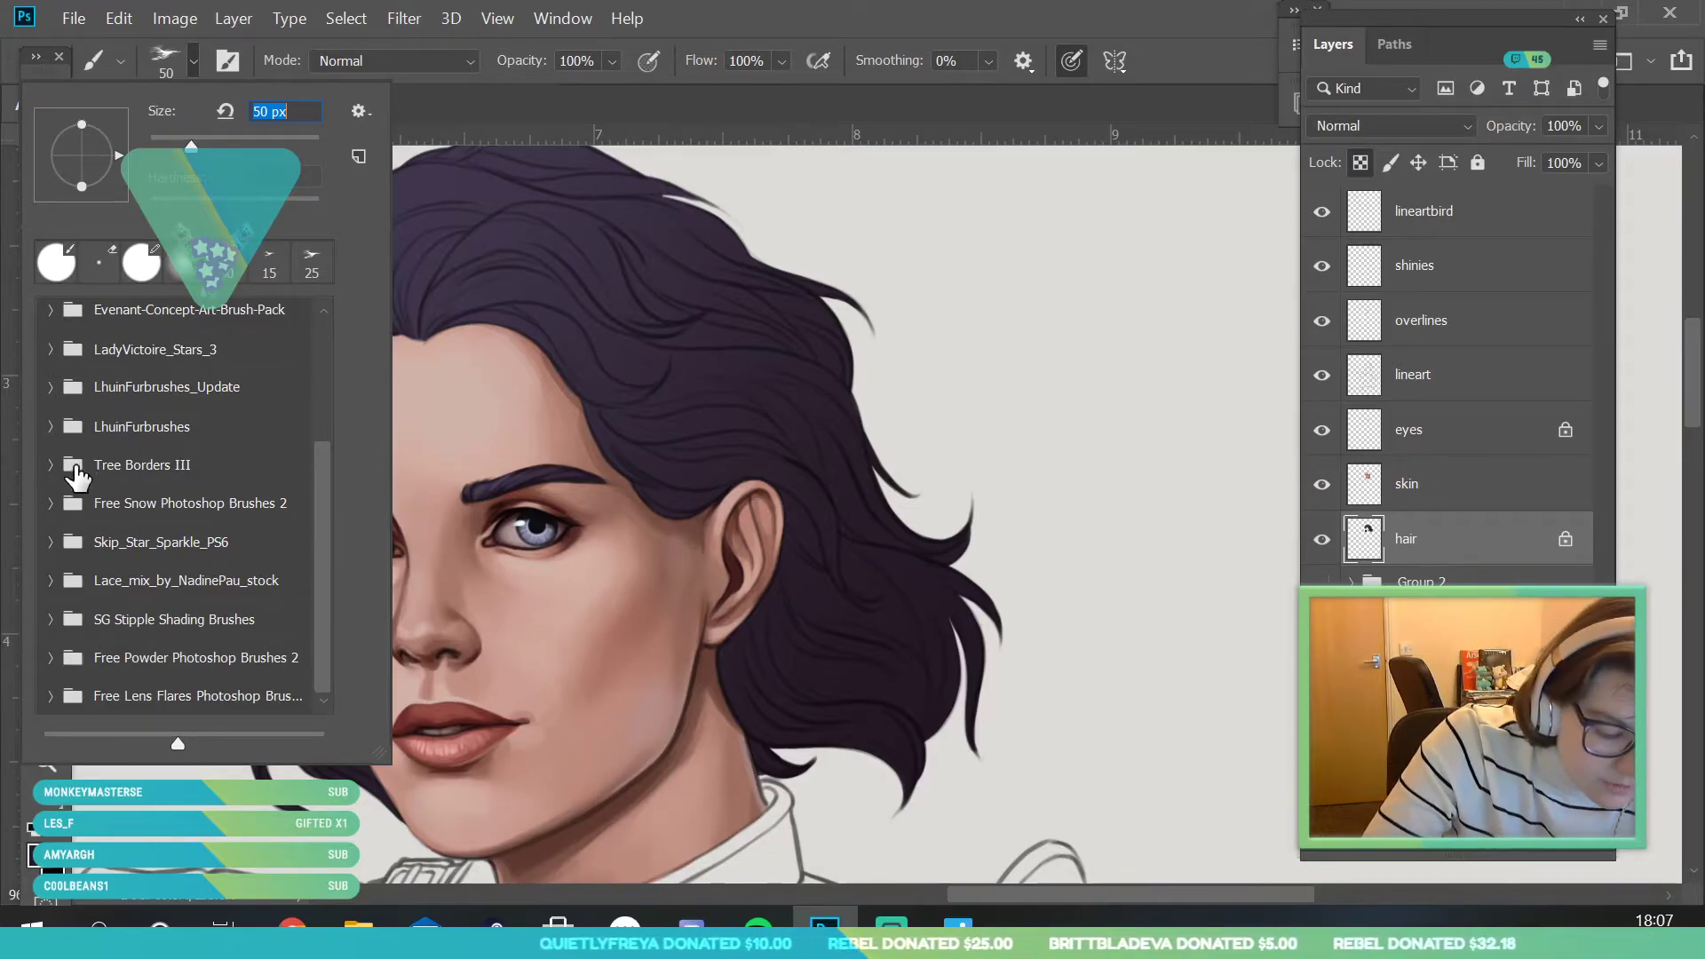
left_click(50, 428)
left_click(254, 466)
left_click(200, 142)
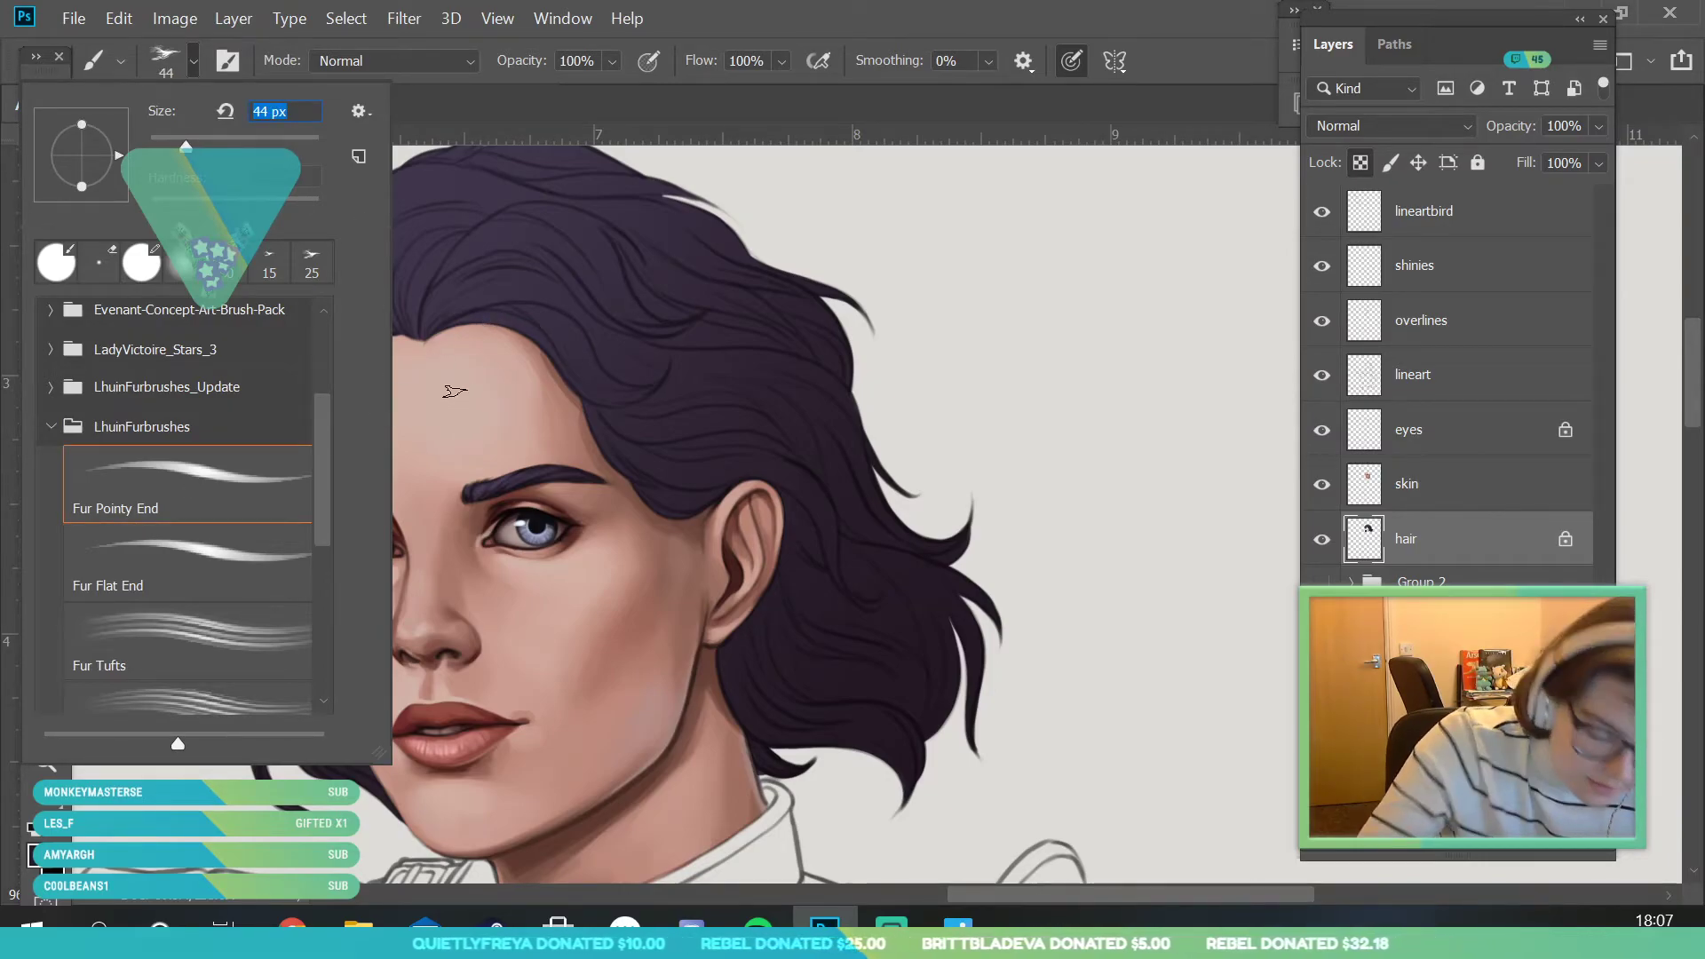
left_click(142, 778)
- Paint dark tapered strands from the temple along the hairline and through the swept-back hair above the forehead
left_click(46, 761)
left_click_drag(411, 544, 338, 544)
mouse_move(395, 346)
left_mouse_down()
mouse_move(395, 377)
mouse_move(462, 378)
left_mouse_up()
left_click(41, 311)
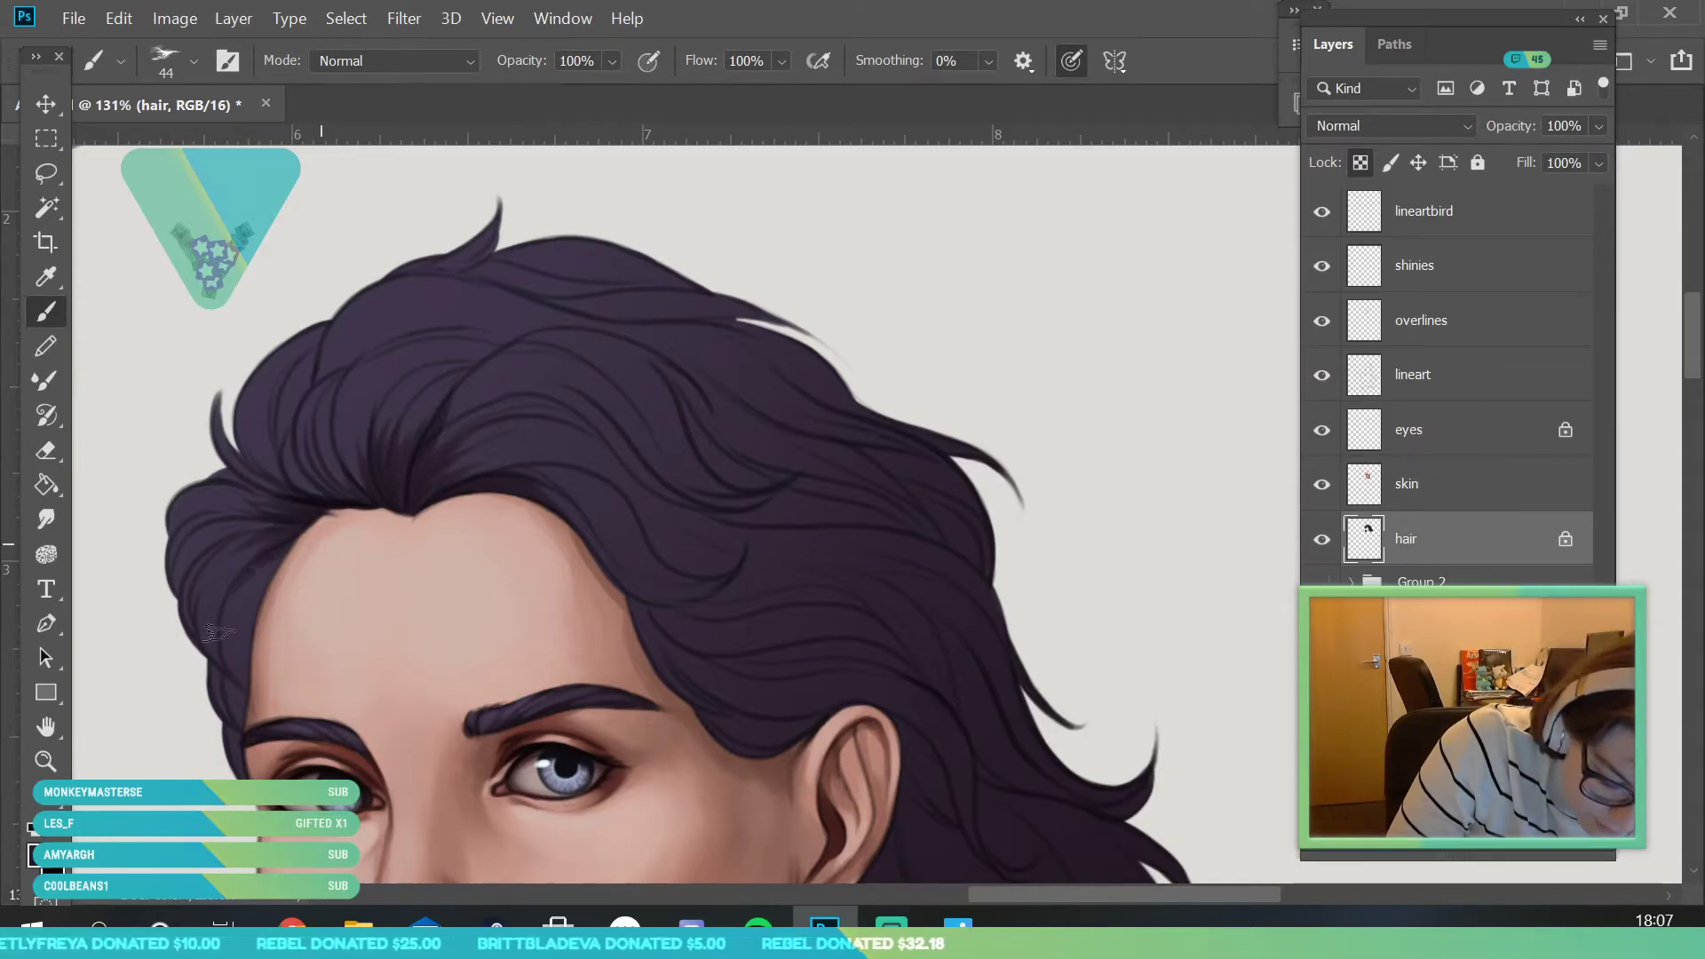
mouse_move(245, 646)
left_mouse_down()
mouse_move(331, 520)
mouse_move(295, 551)
mouse_move(342, 523)
mouse_move(259, 589)
mouse_move(218, 453)
mouse_move(299, 528)
mouse_move(249, 528)
mouse_move(329, 504)
left_mouse_up()
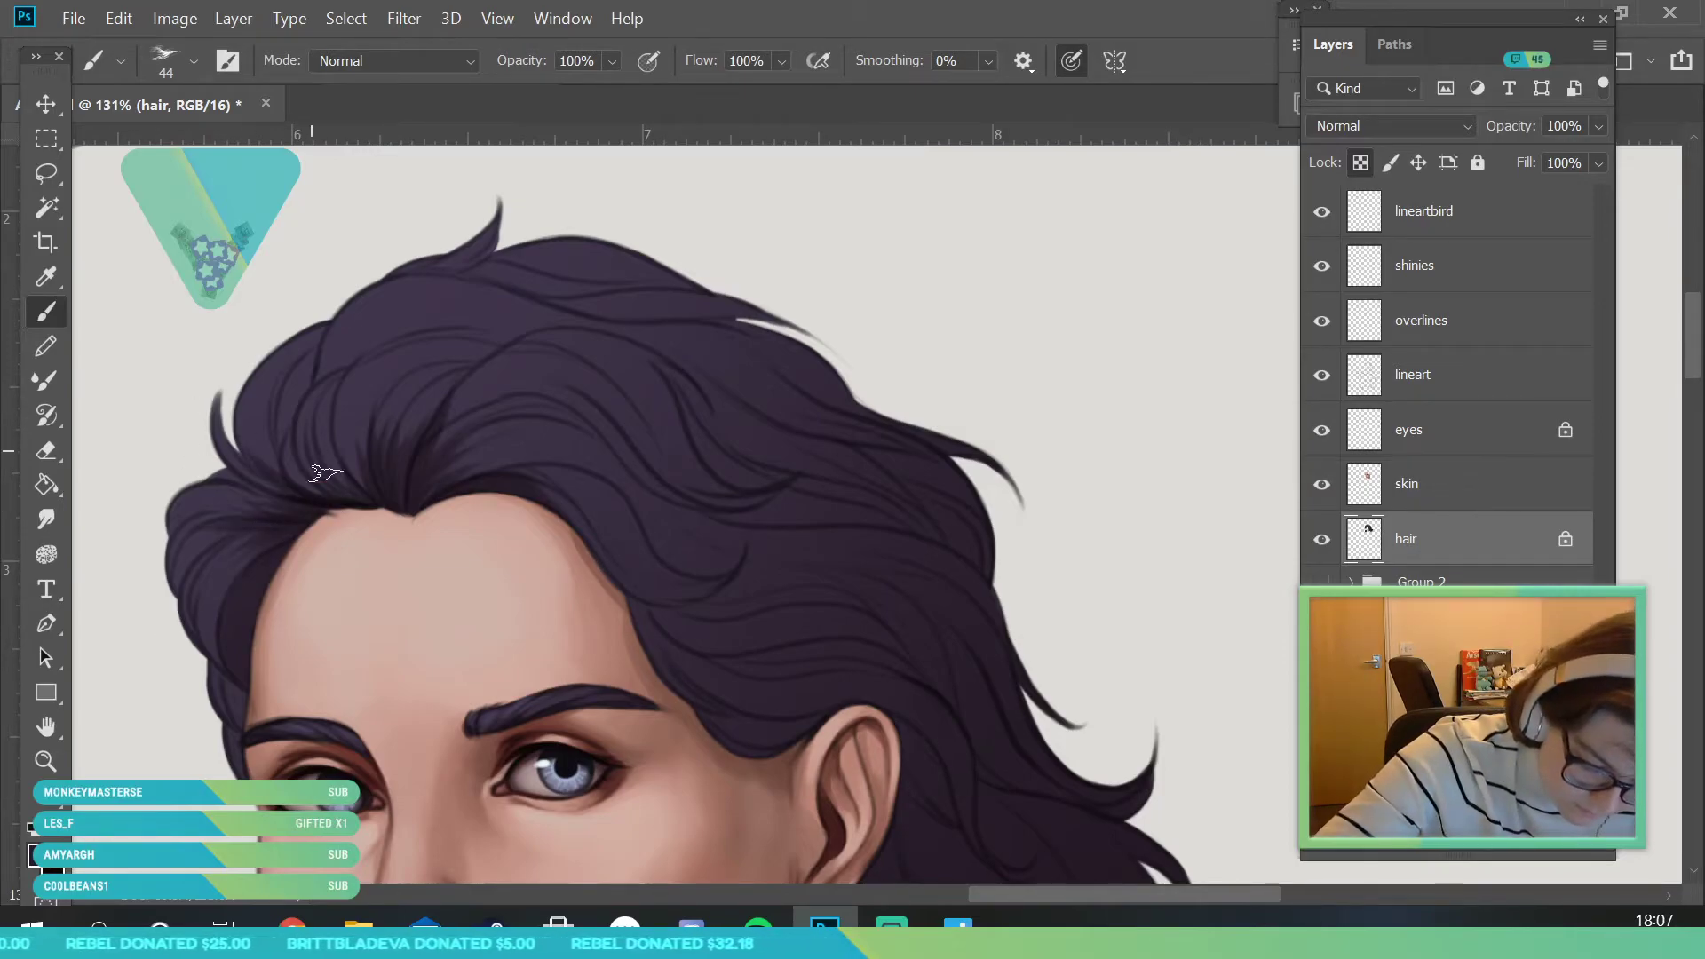
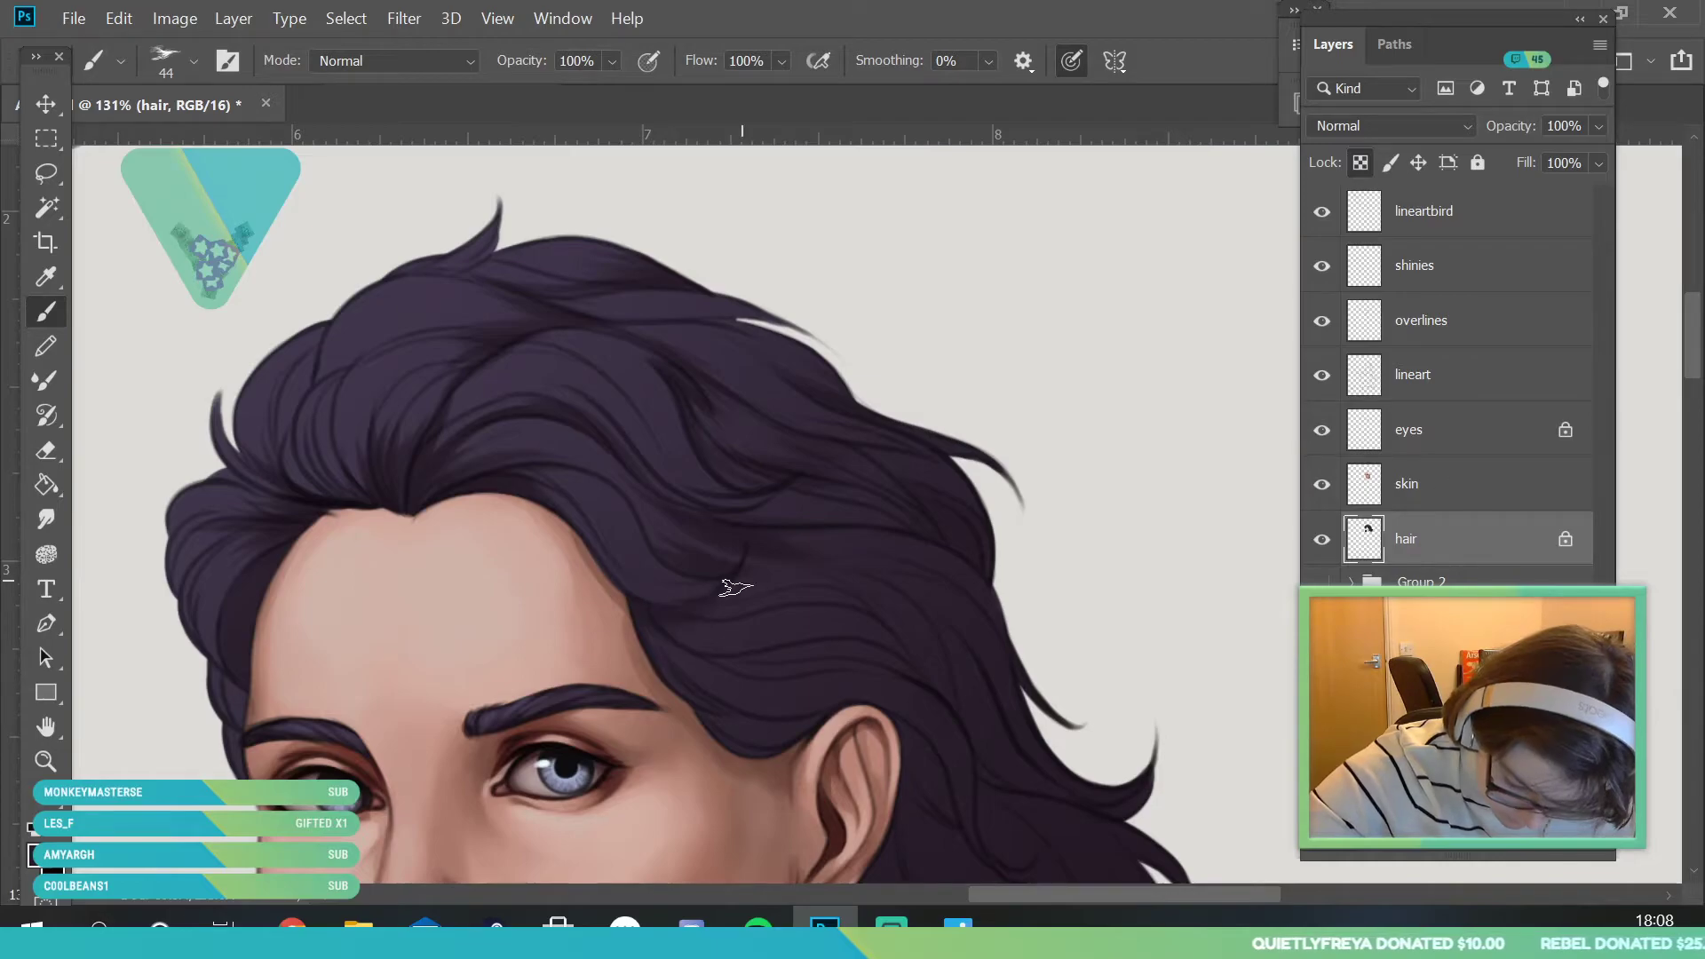
- Add more dark strands across the crown and the hair beside the temple
left_click(45, 761)
left_click_drag(460, 522, 365, 693)
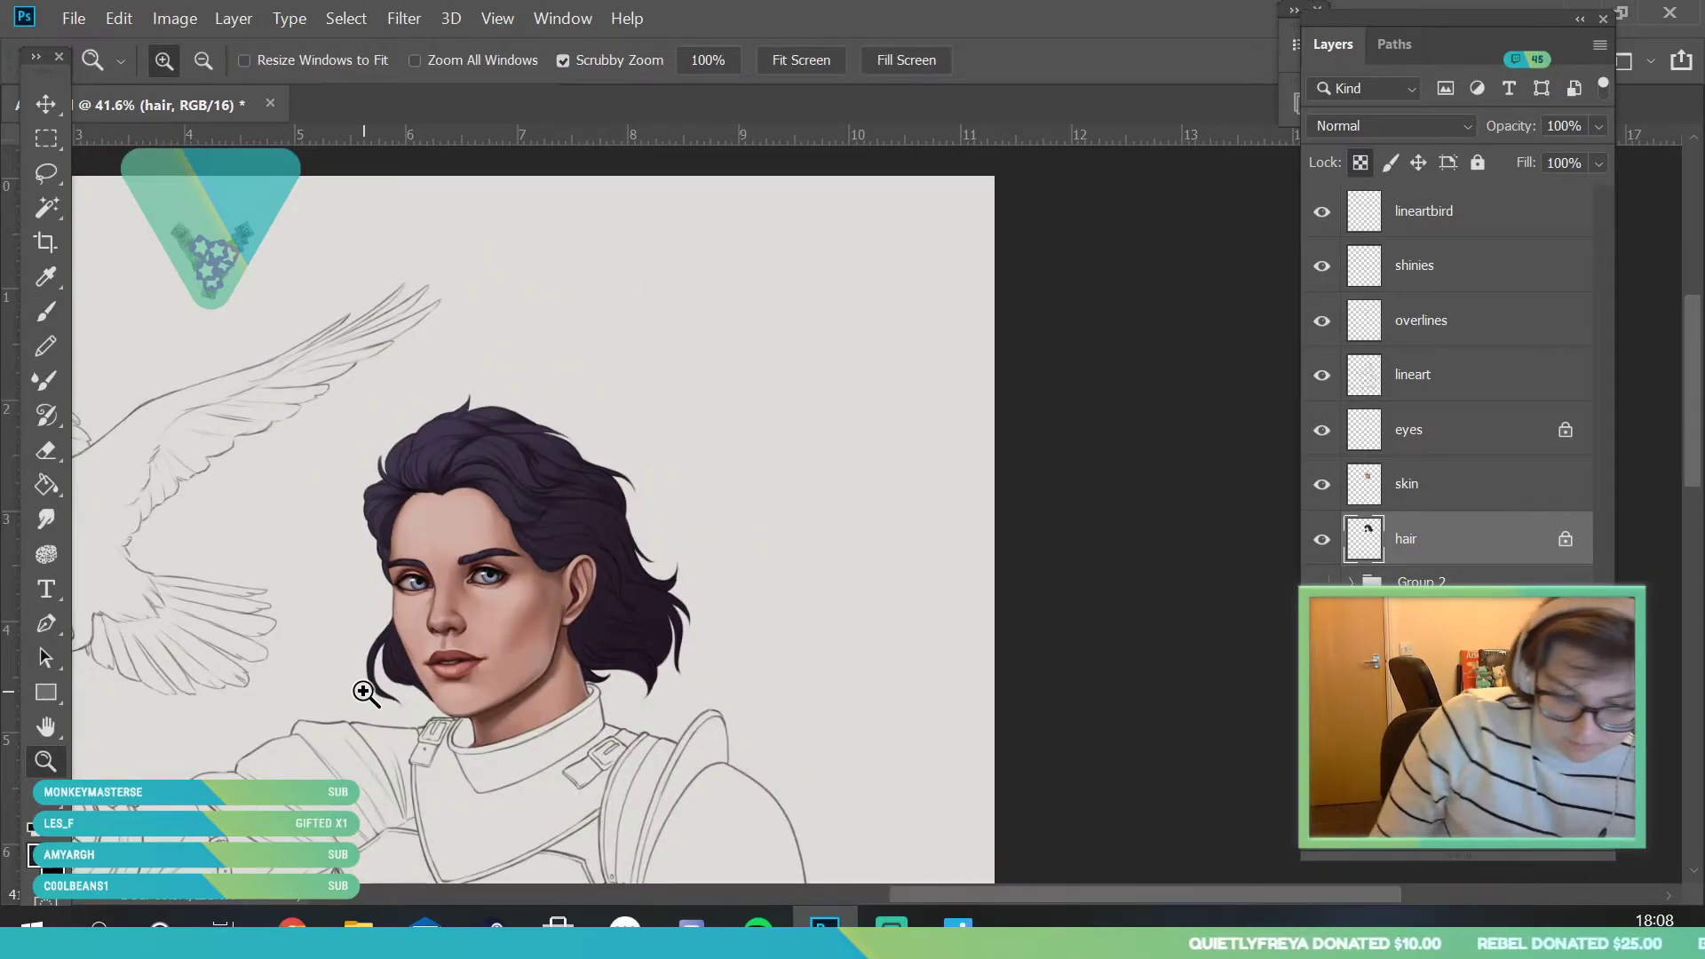
left_click_drag(577, 538, 682, 696)
left_click_drag(621, 631, 678, 728)
left_click(47, 314)
left_click(47, 314)
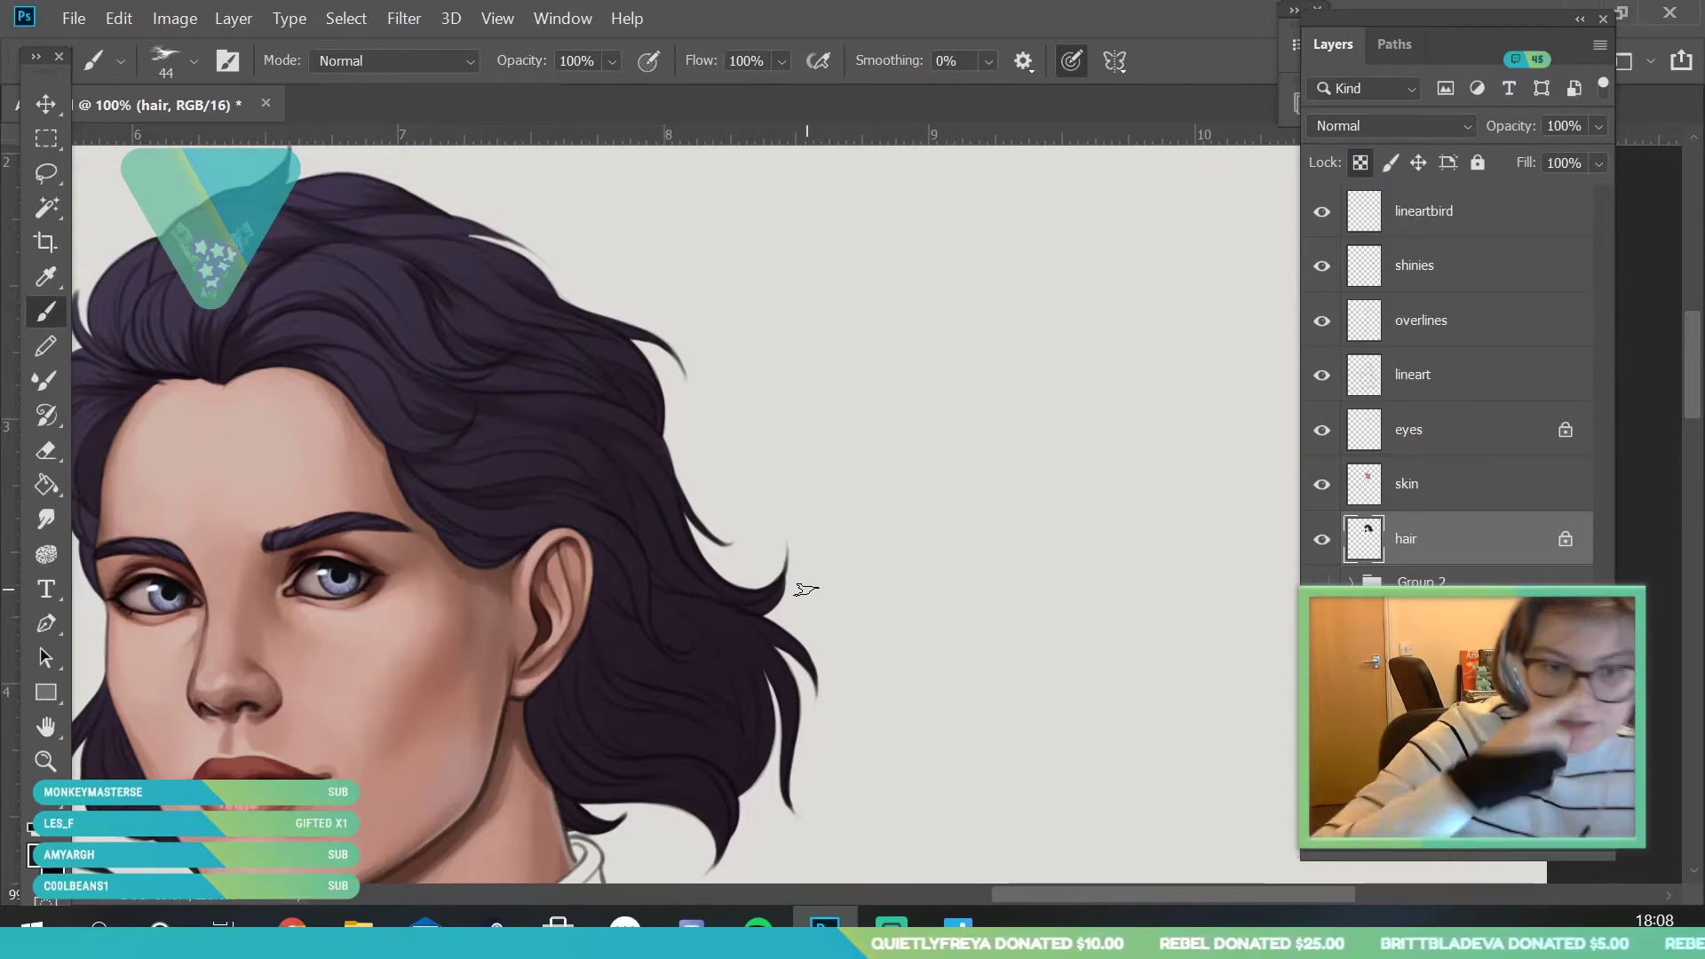
key("h")
left_click_drag(205, 313, 414, 408)
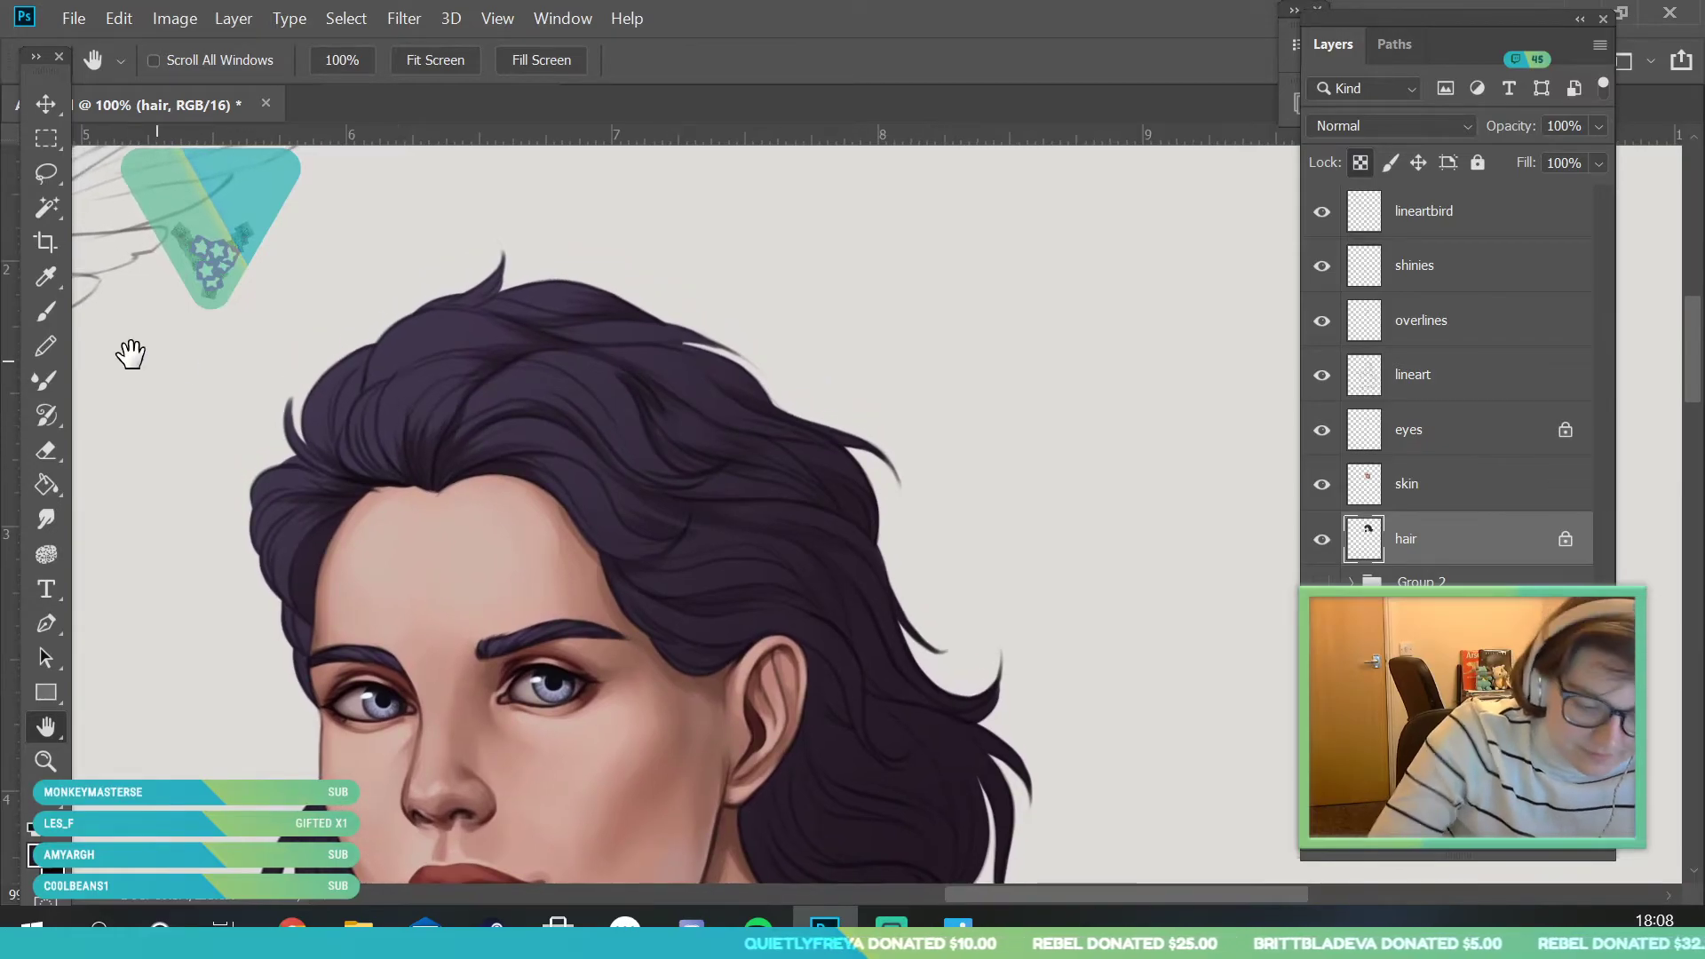
left_click(46, 311)
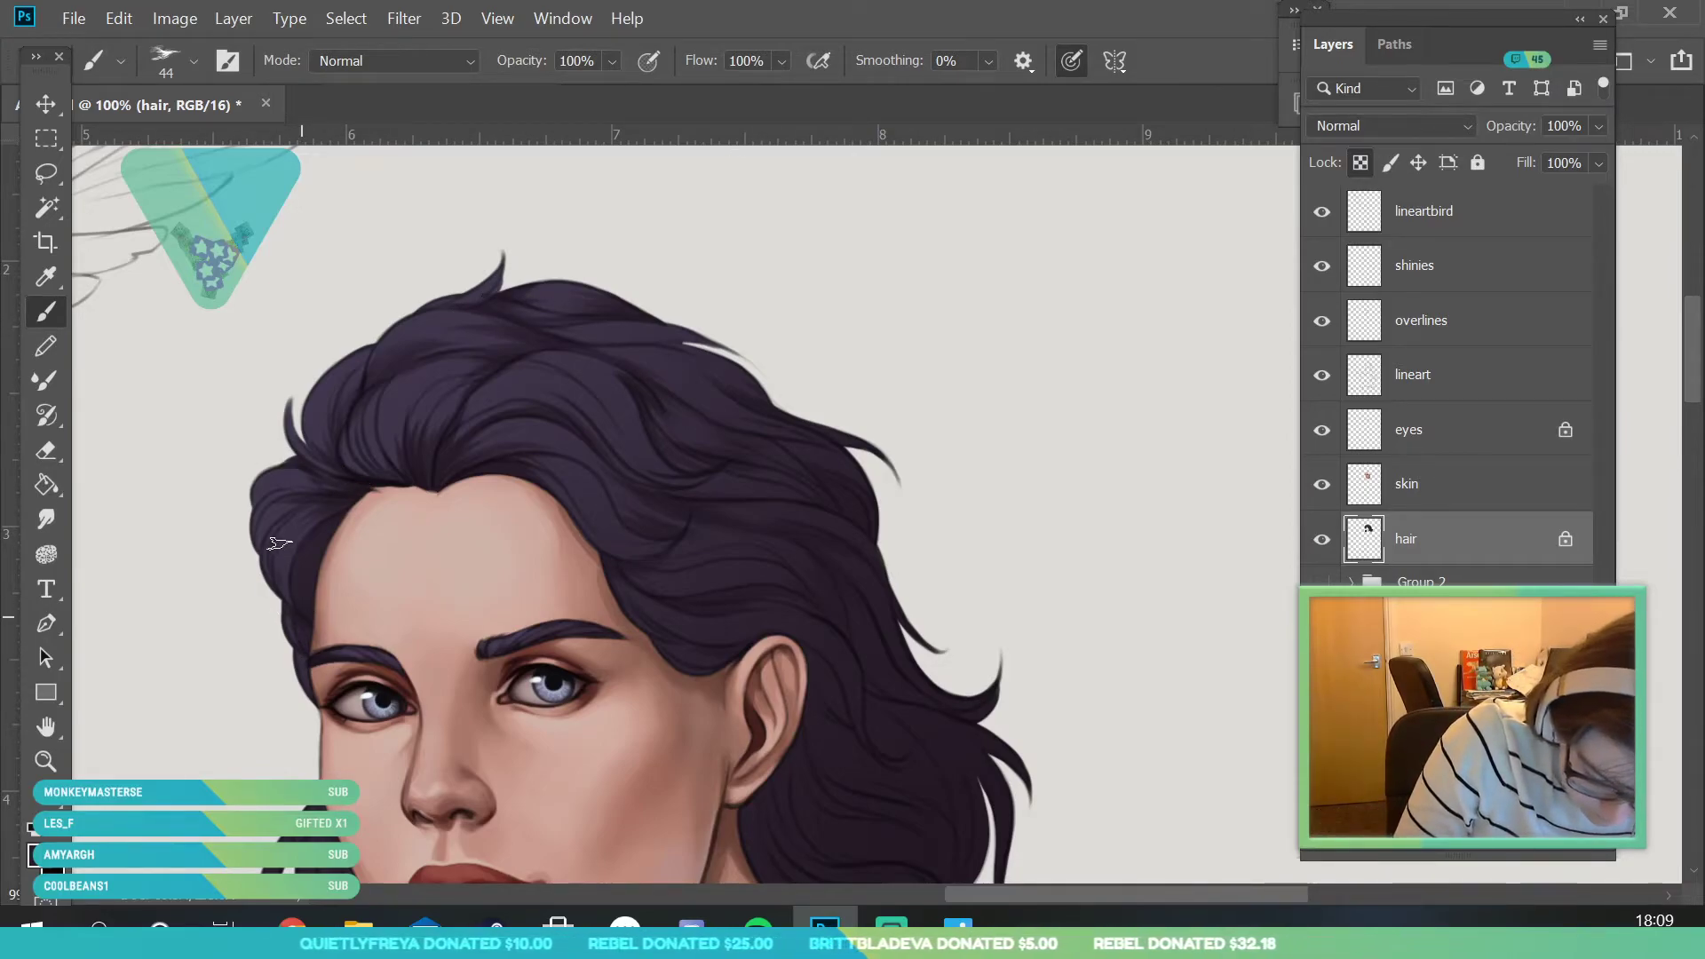
- Shade the loose lock of hair beside the cheek and chin with dark strands
left_click(46, 761)
left_click_drag(542, 383, 450, 689)
left_click_drag(492, 565, 653, 757)
left_click(48, 311)
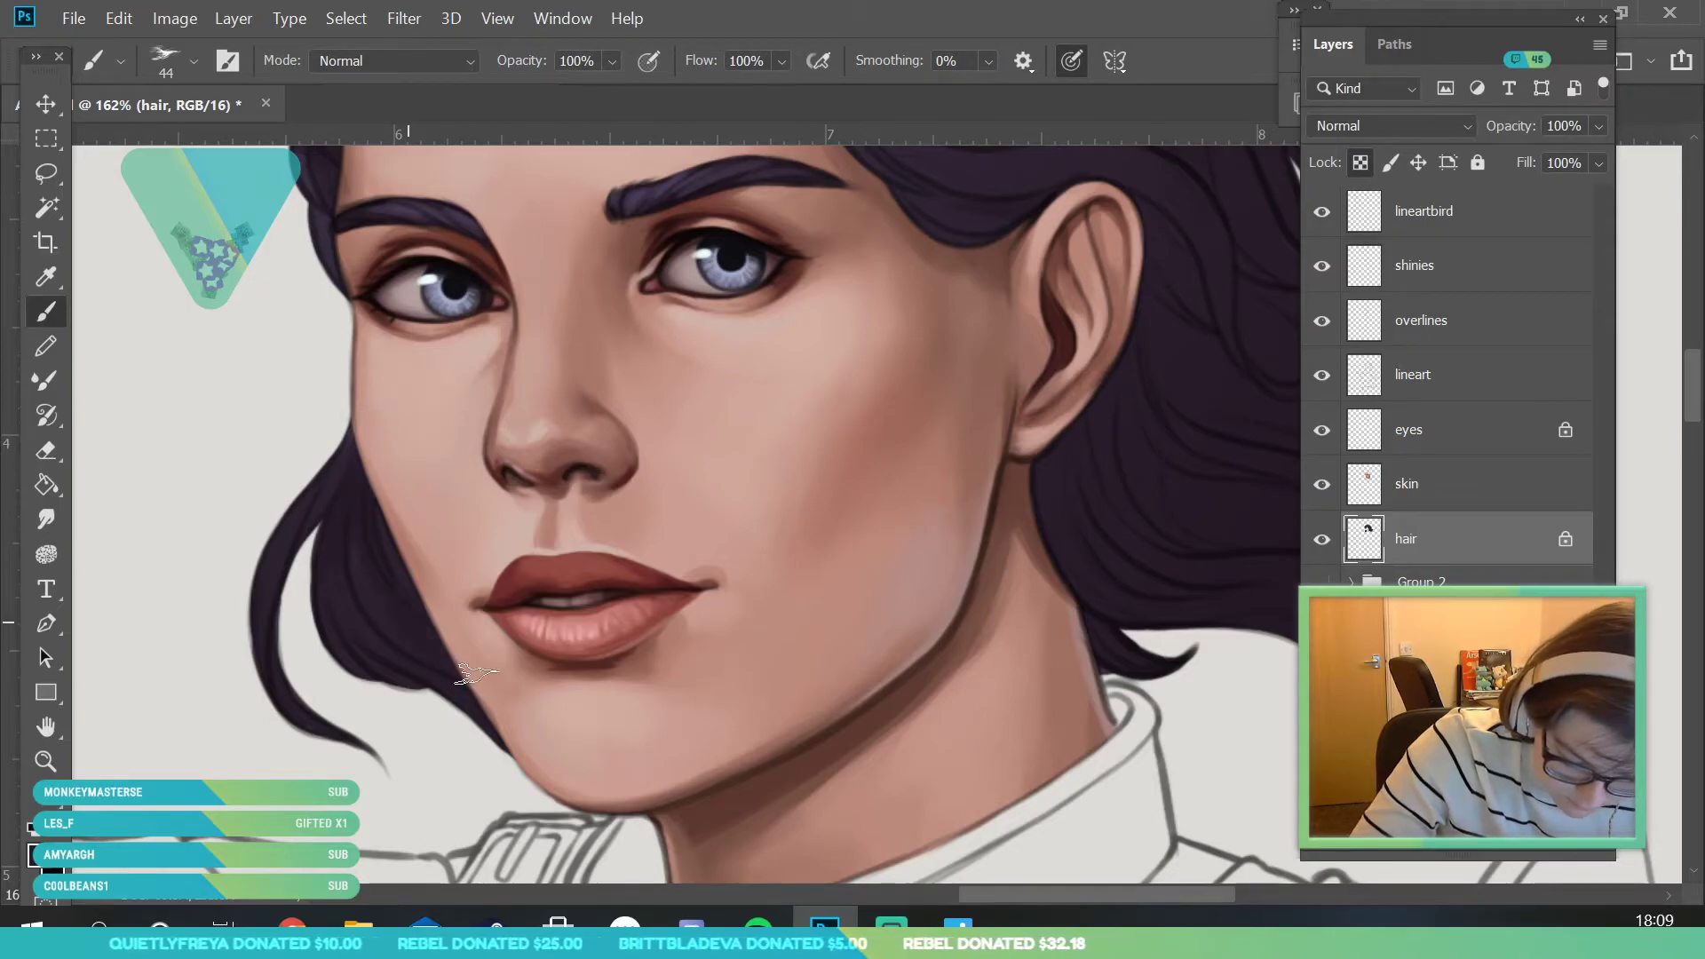
- Deepen the shadows between the swept-back strands above the forehead and ear
left_click(53, 762)
left_click_drag(415, 519, 693, 769)
mouse_move(538, 476)
left_mouse_down()
mouse_move(578, 613)
mouse_move(532, 455)
left_mouse_up()
left_click(532, 456)
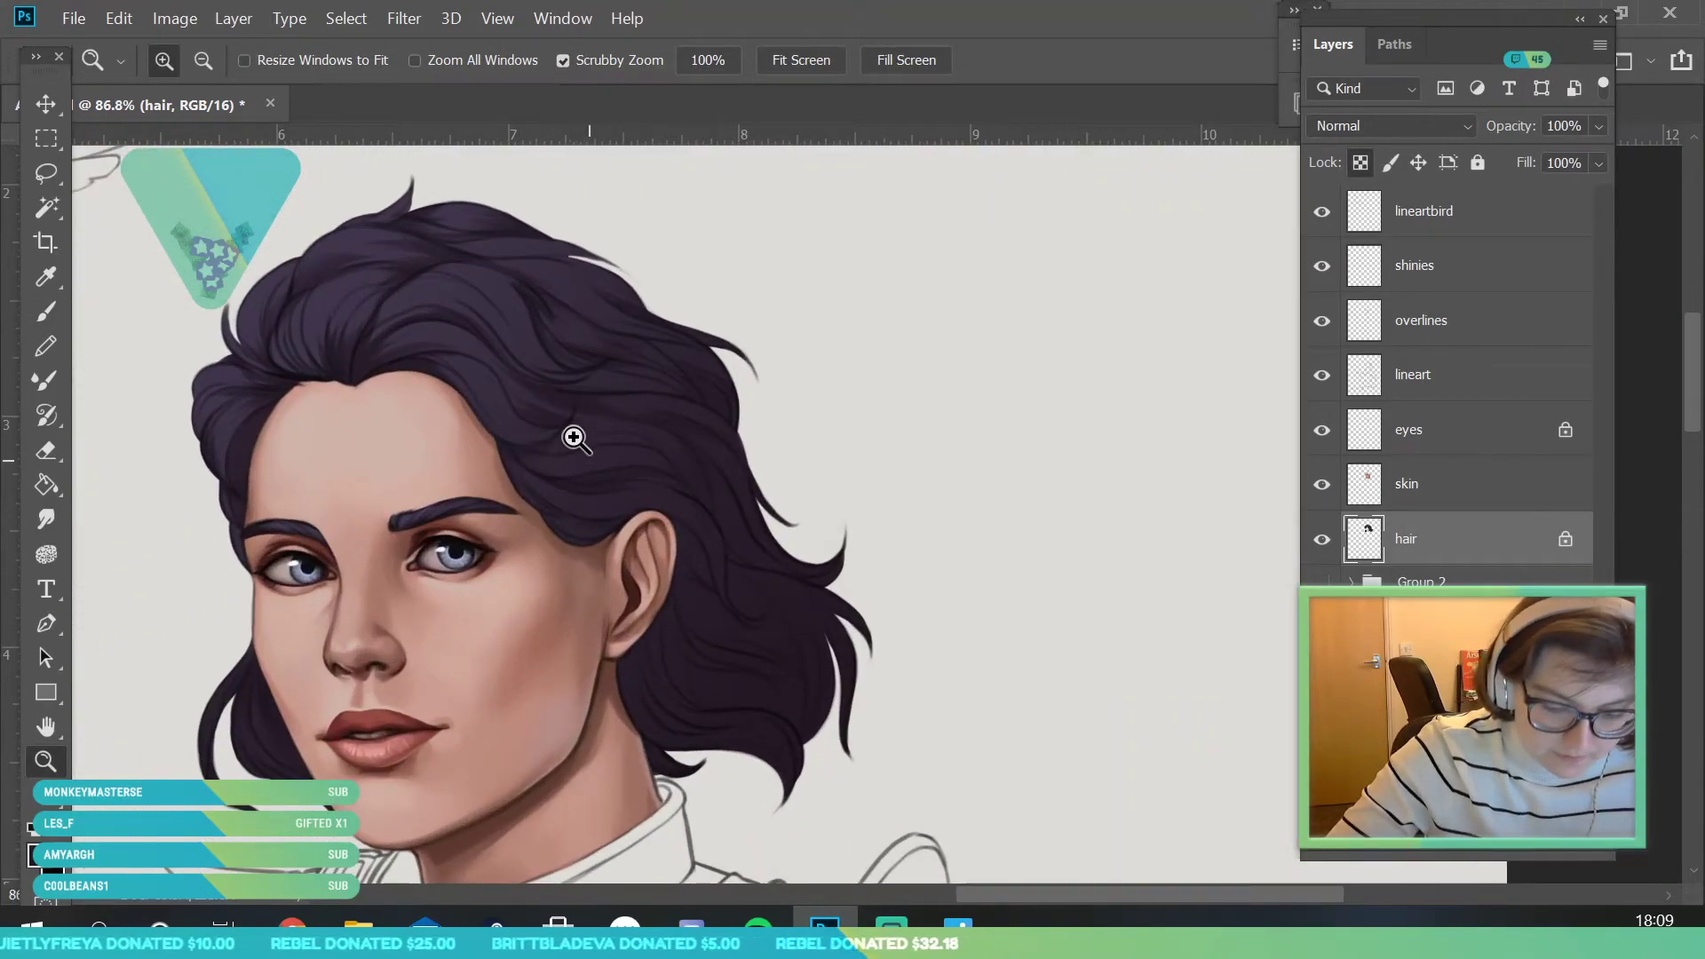
left_click(491, 273)
key("b")
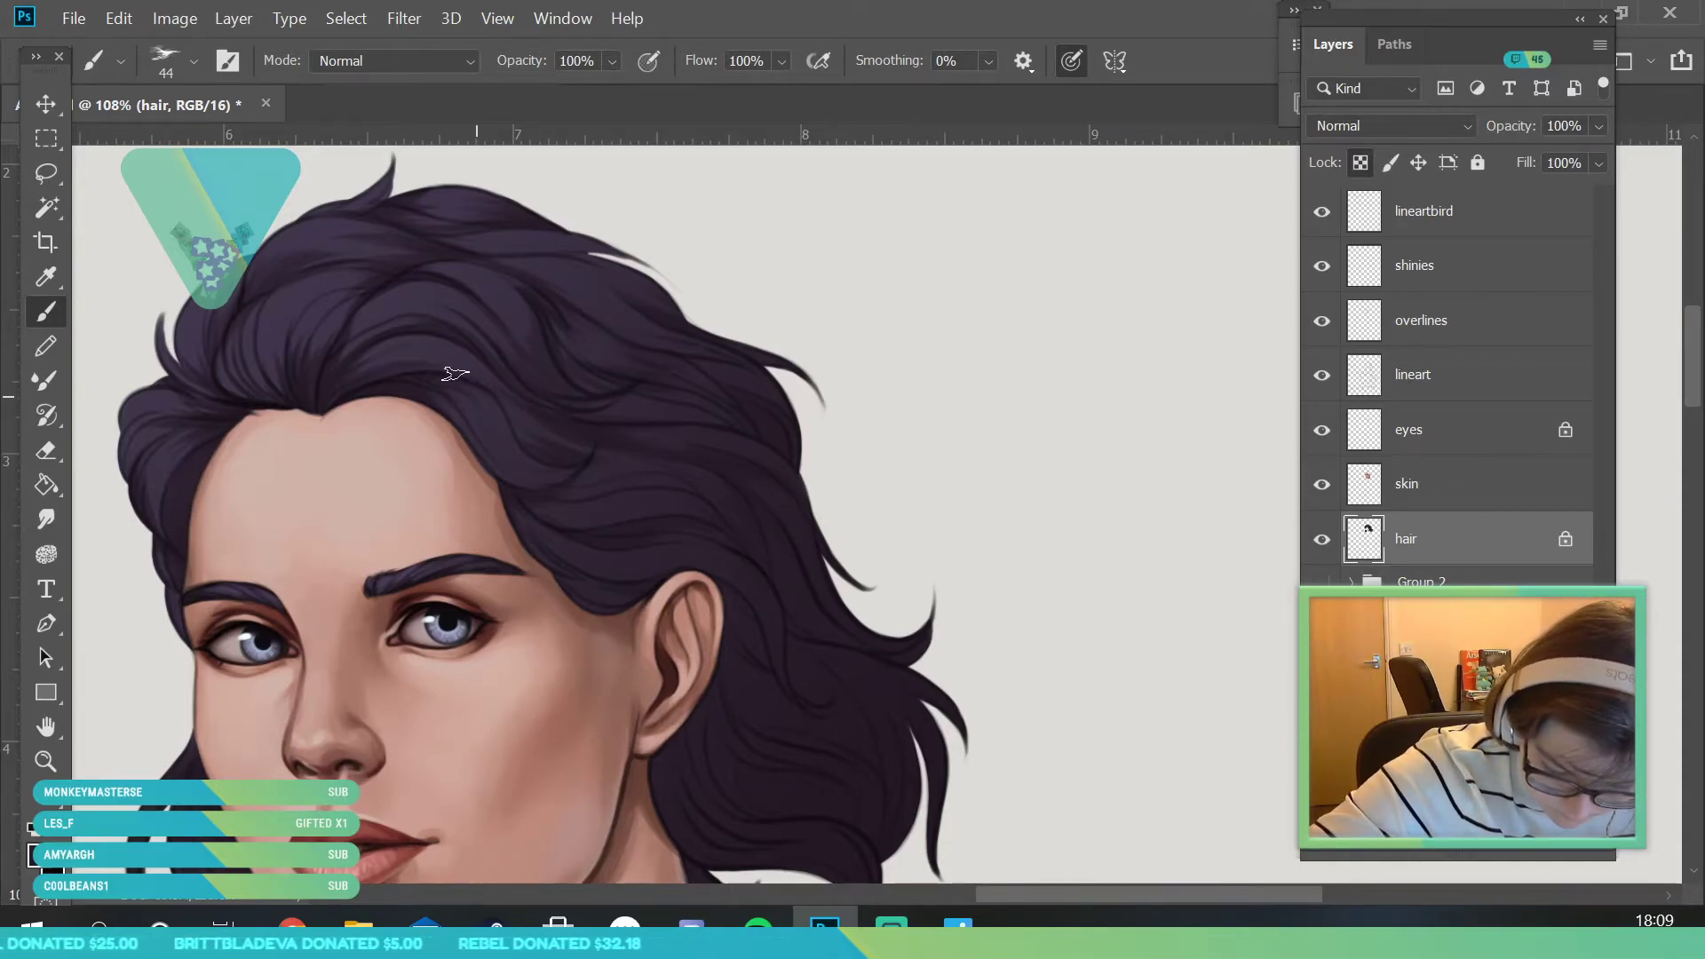
- Set the foreground colour to a slightly darker purple for the deepest hair shadows
left_click(45, 762)
left_click_drag(550, 425, 460, 685)
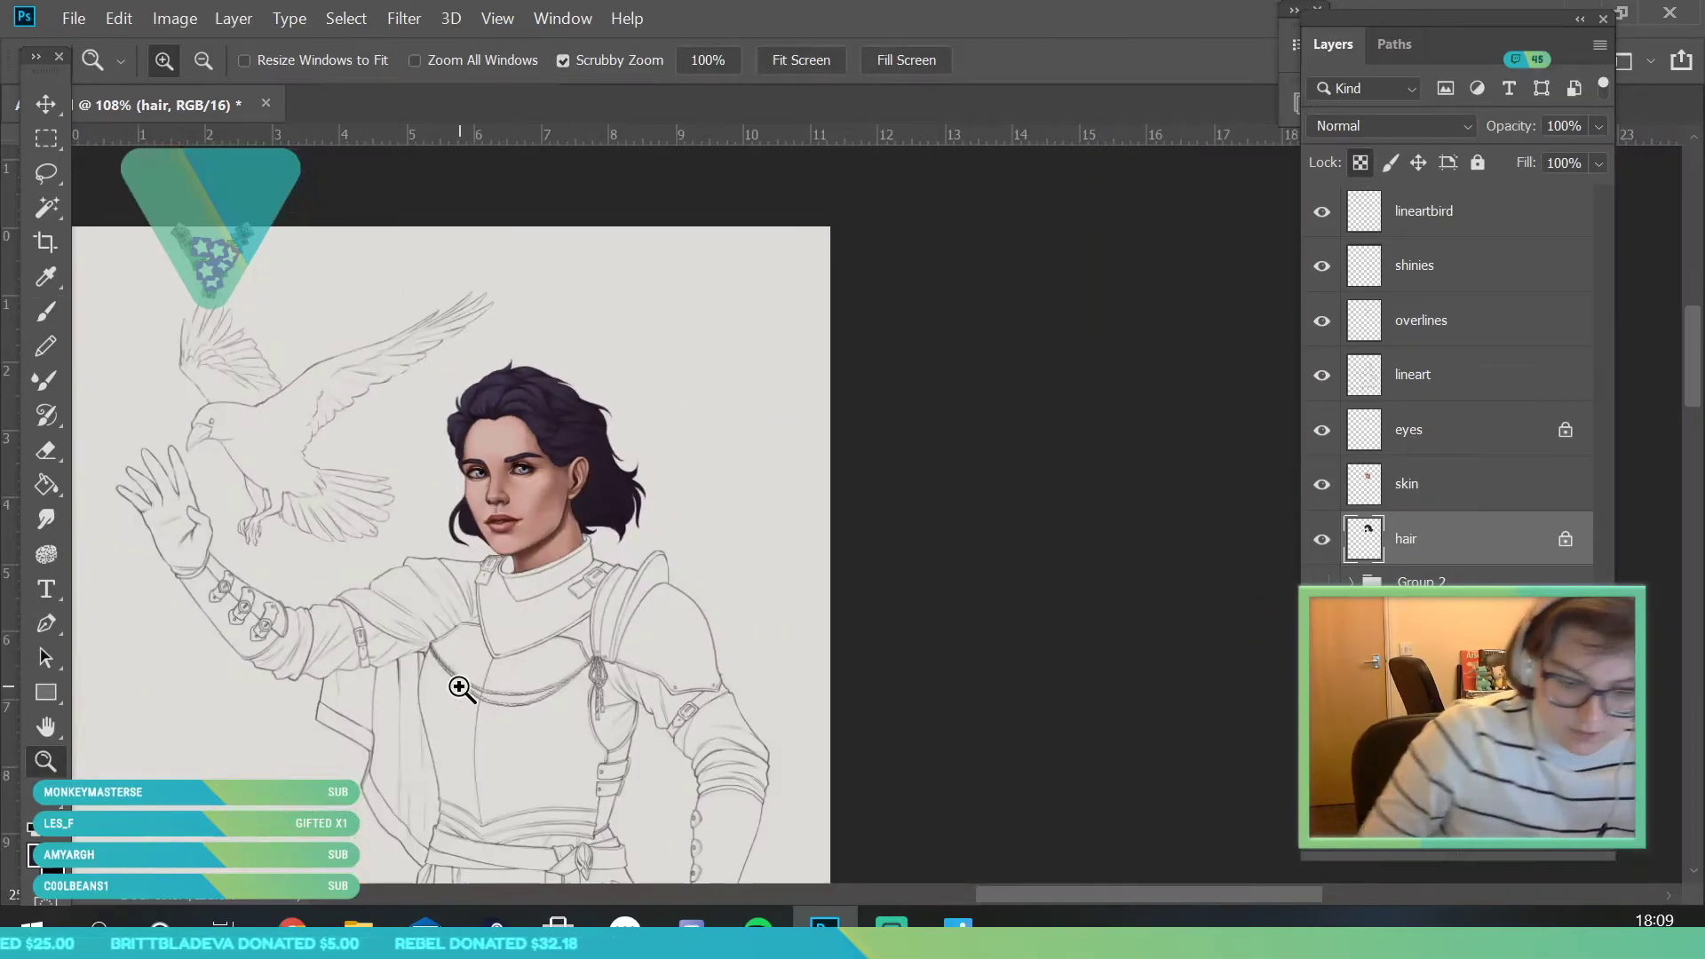
left_click_drag(550, 475, 600, 595)
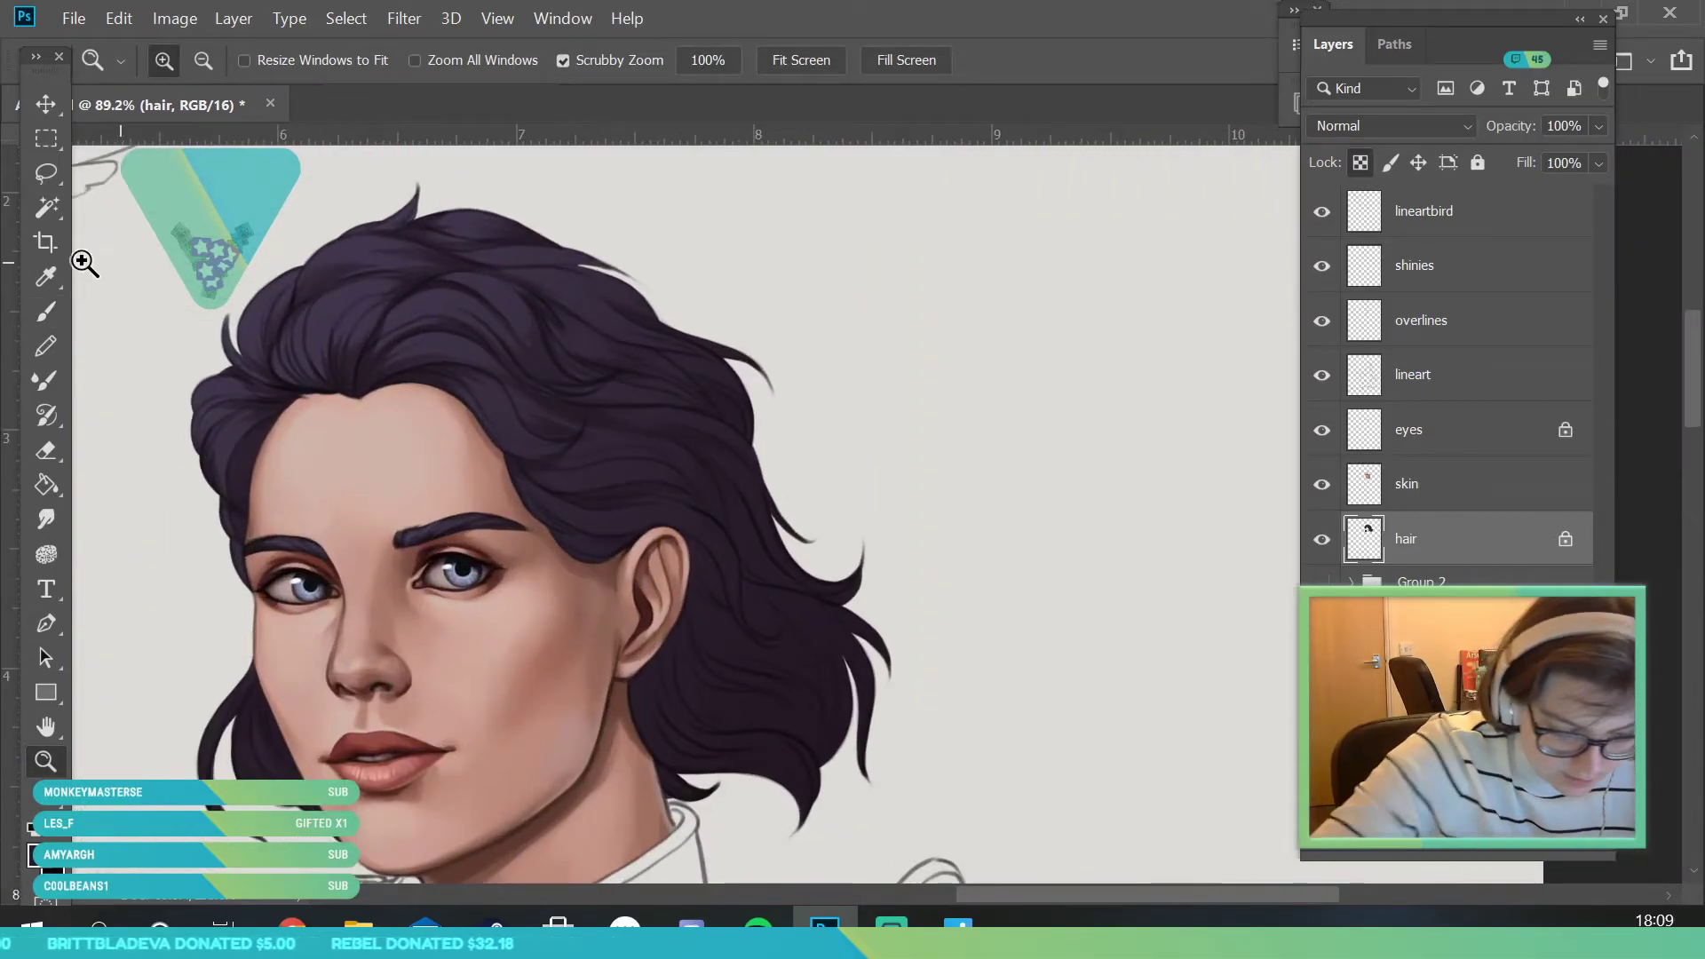
left_click(47, 276)
left_click(36, 854)
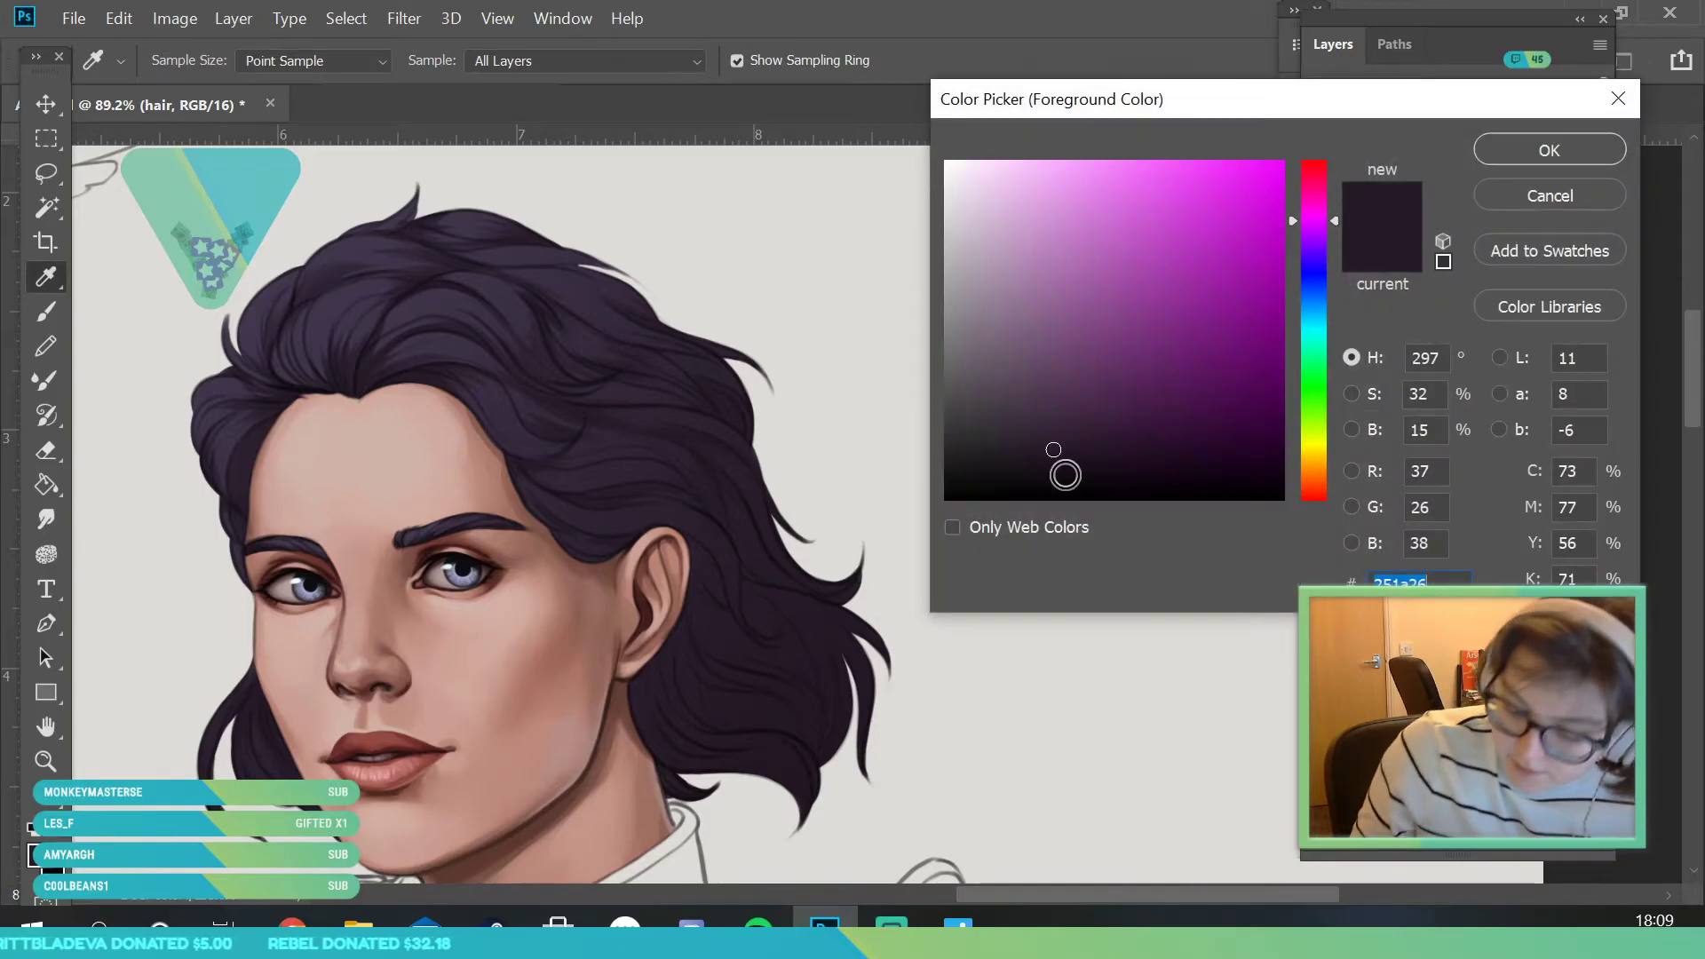
left_click(1308, 214)
left_click(1060, 468)
left_click(1529, 151)
- Paint the deepest shadows into the hair behind the ear and neck and in the lock beside the jaw
left_click(45, 761)
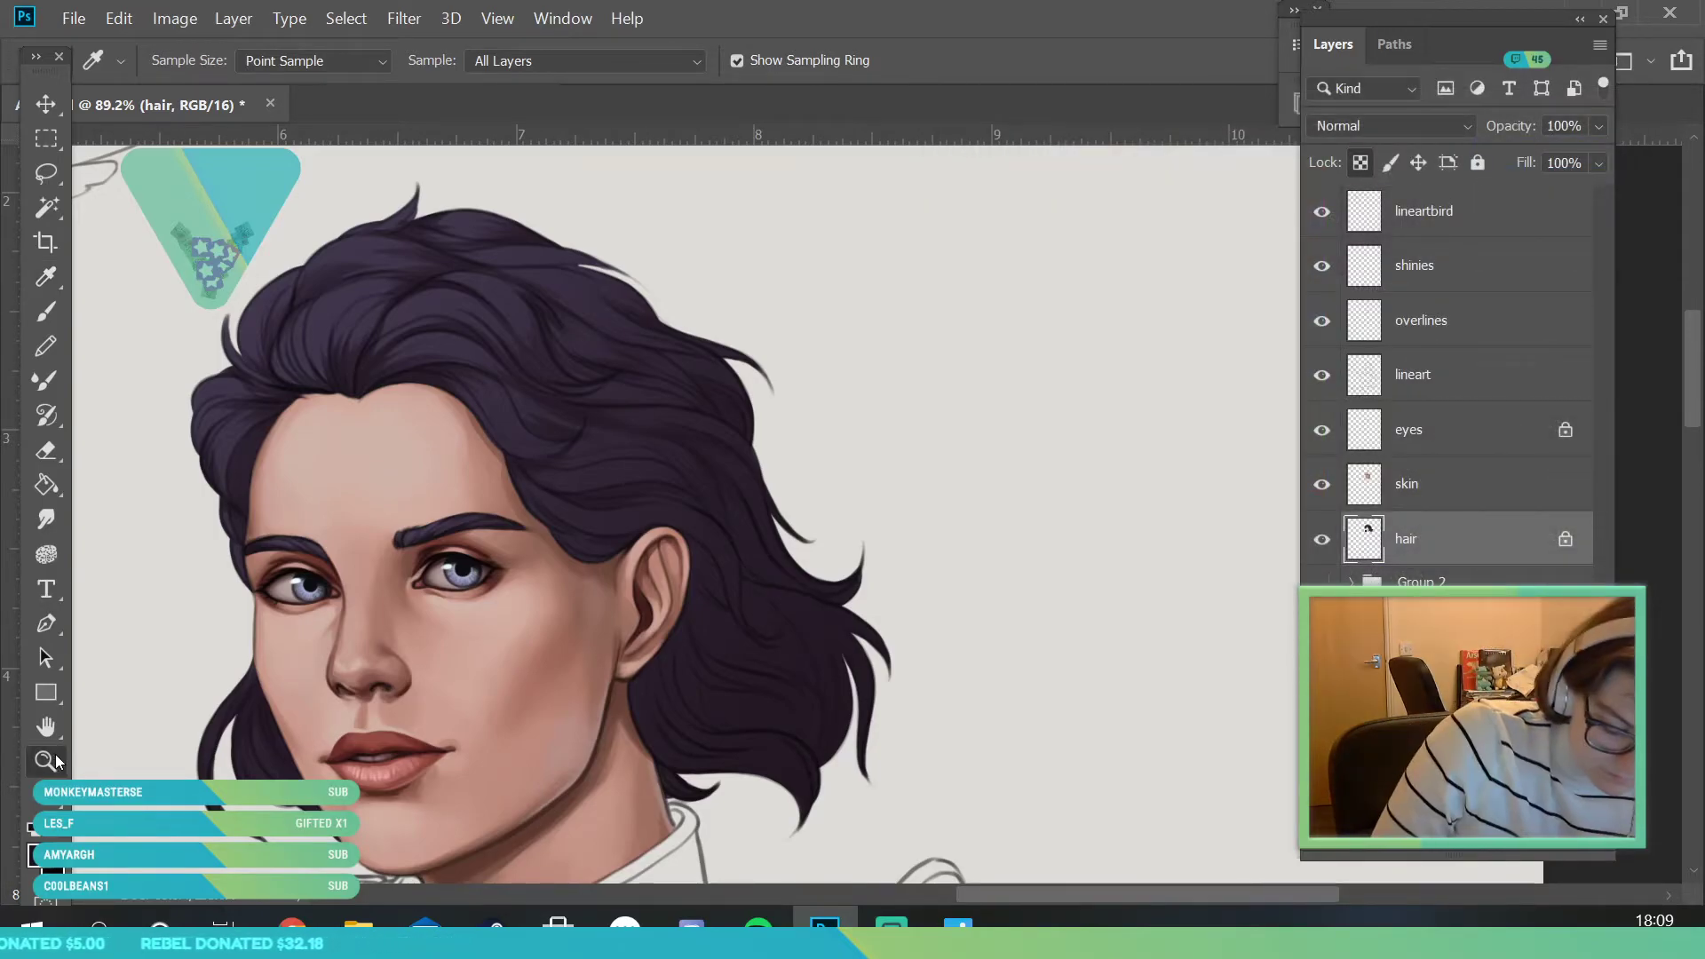
left_click_drag(386, 508, 354, 515)
left_click_drag(385, 671, 426, 783)
key("b")
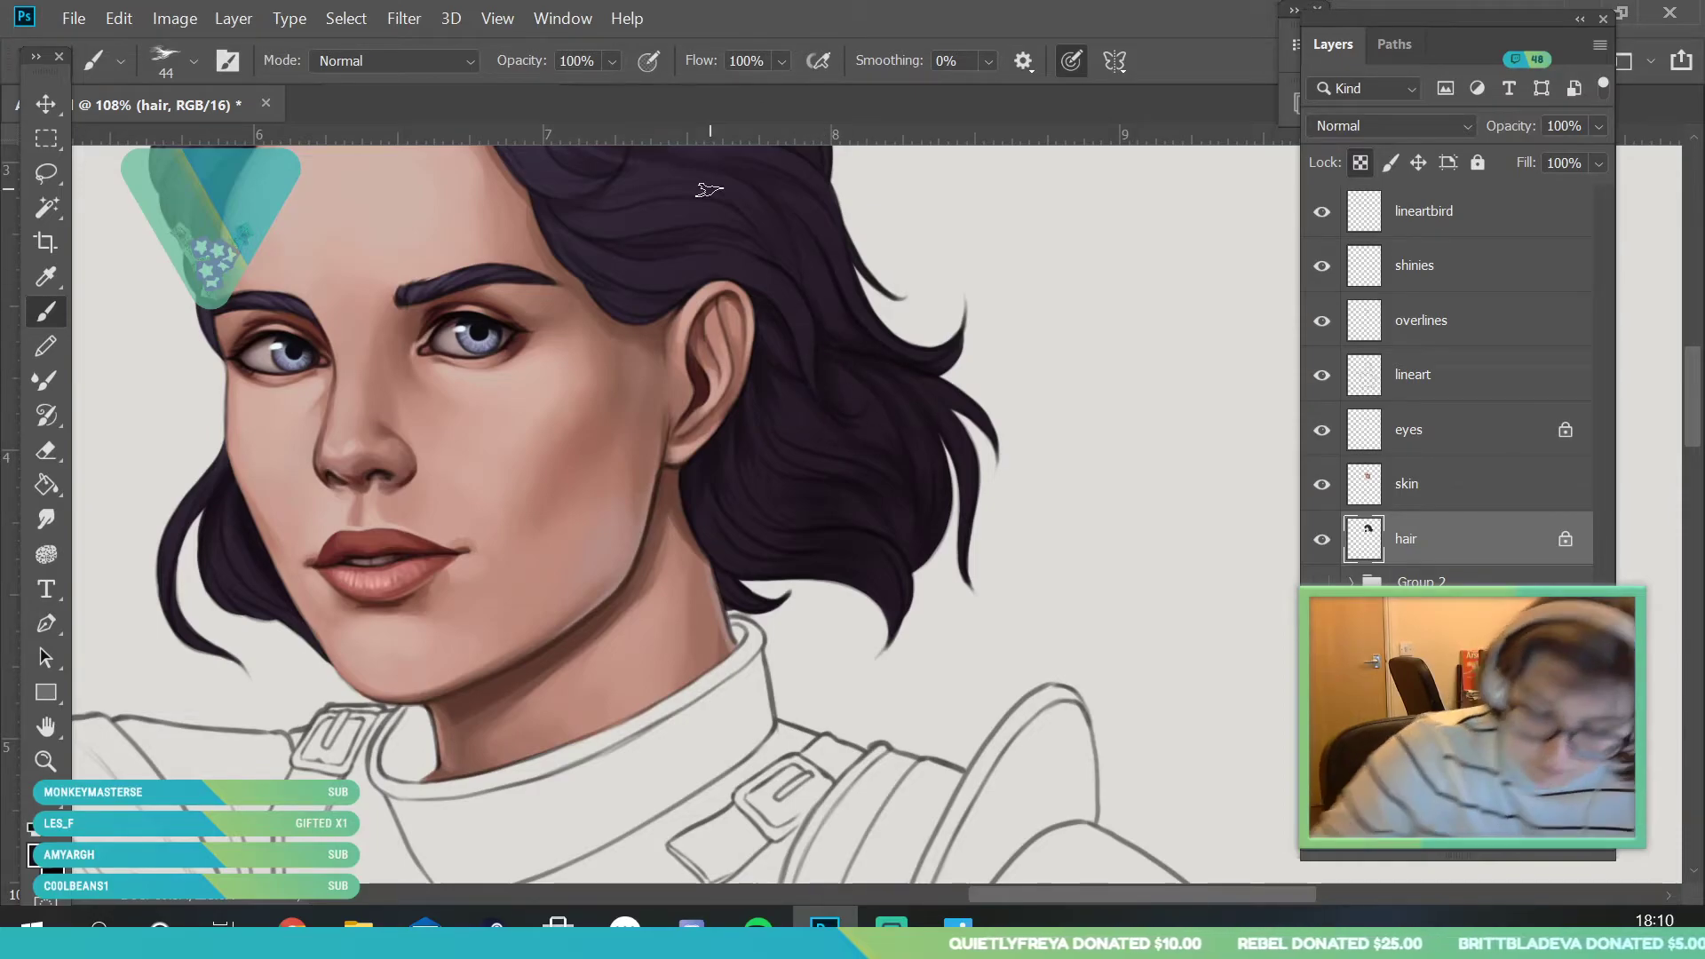
left_click(45, 761)
left_click_drag(439, 538, 364, 830)
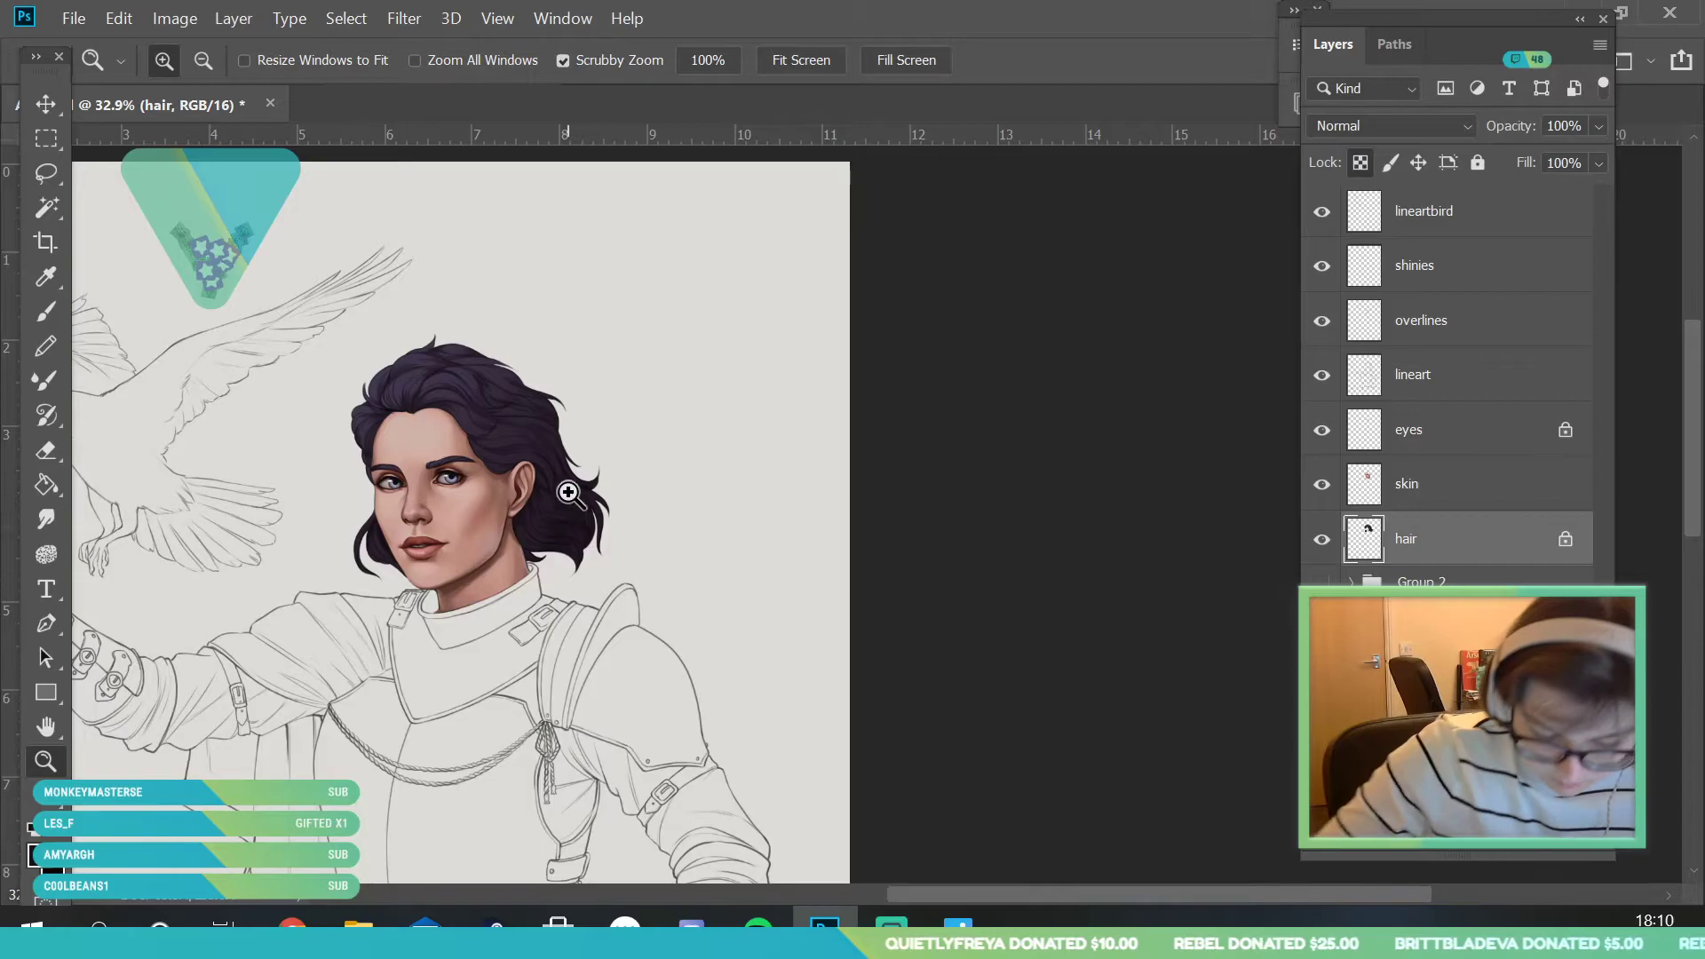
- Examine the shaded hair up close behind the ear and over the whole head
scroll(569, 508, "up", 6)
key("b")
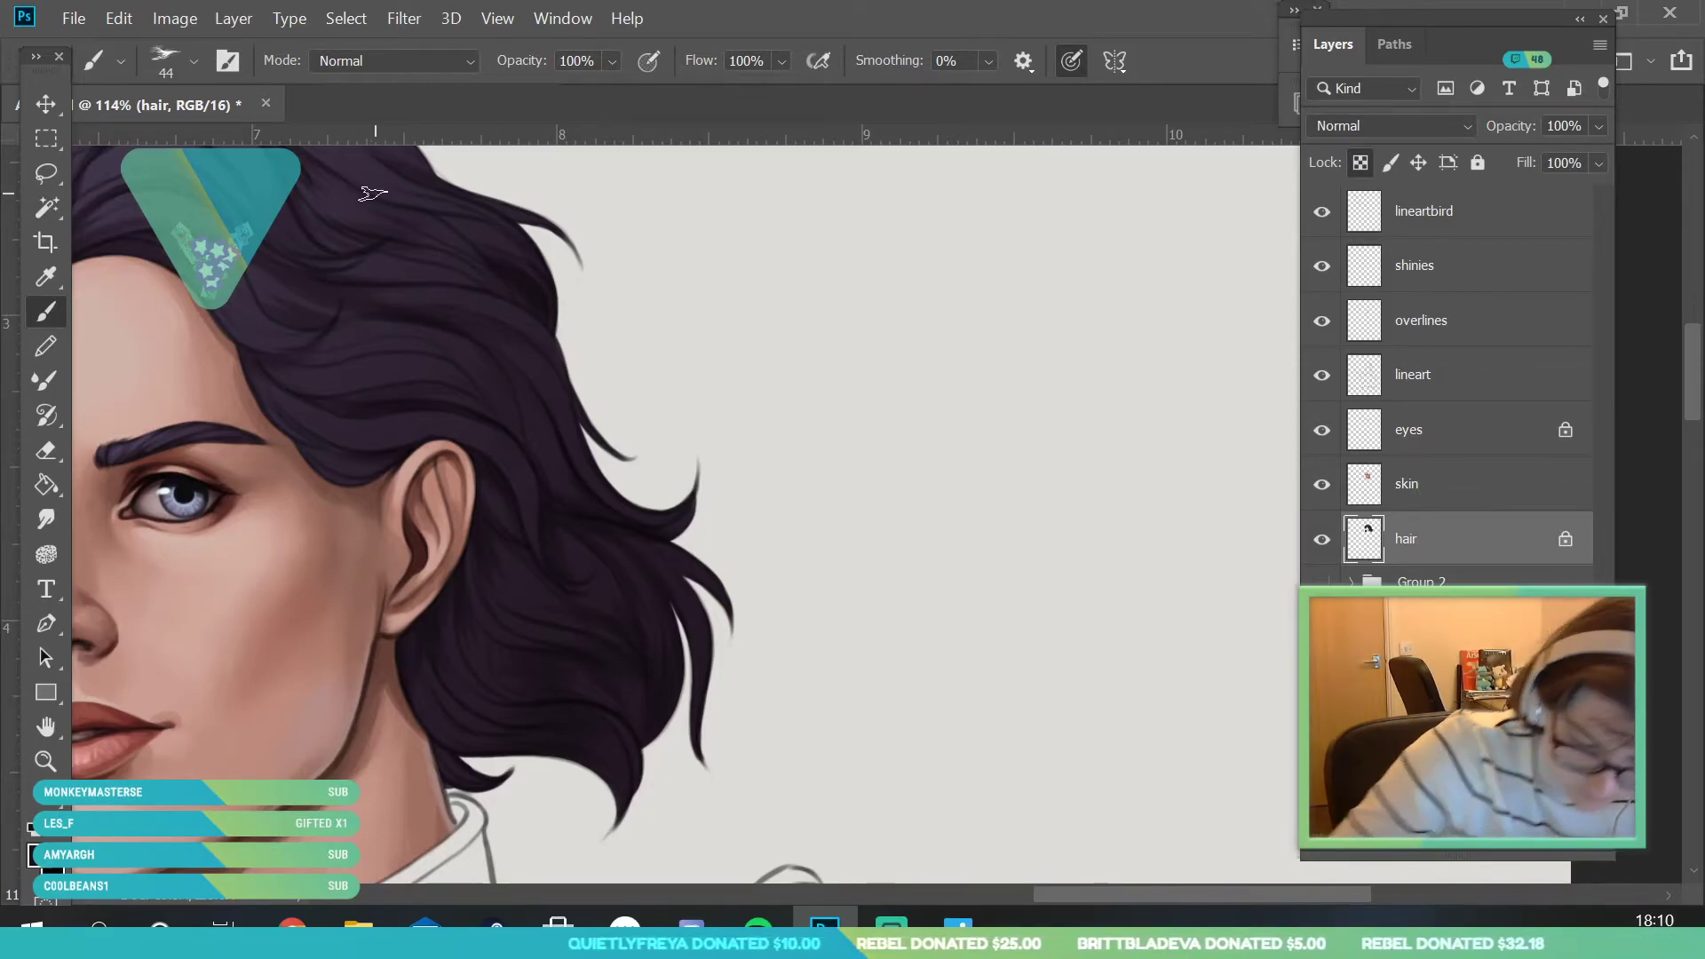
key("z")
scroll(545, 697, "down", 5)
scroll(643, 480, "up", 3)
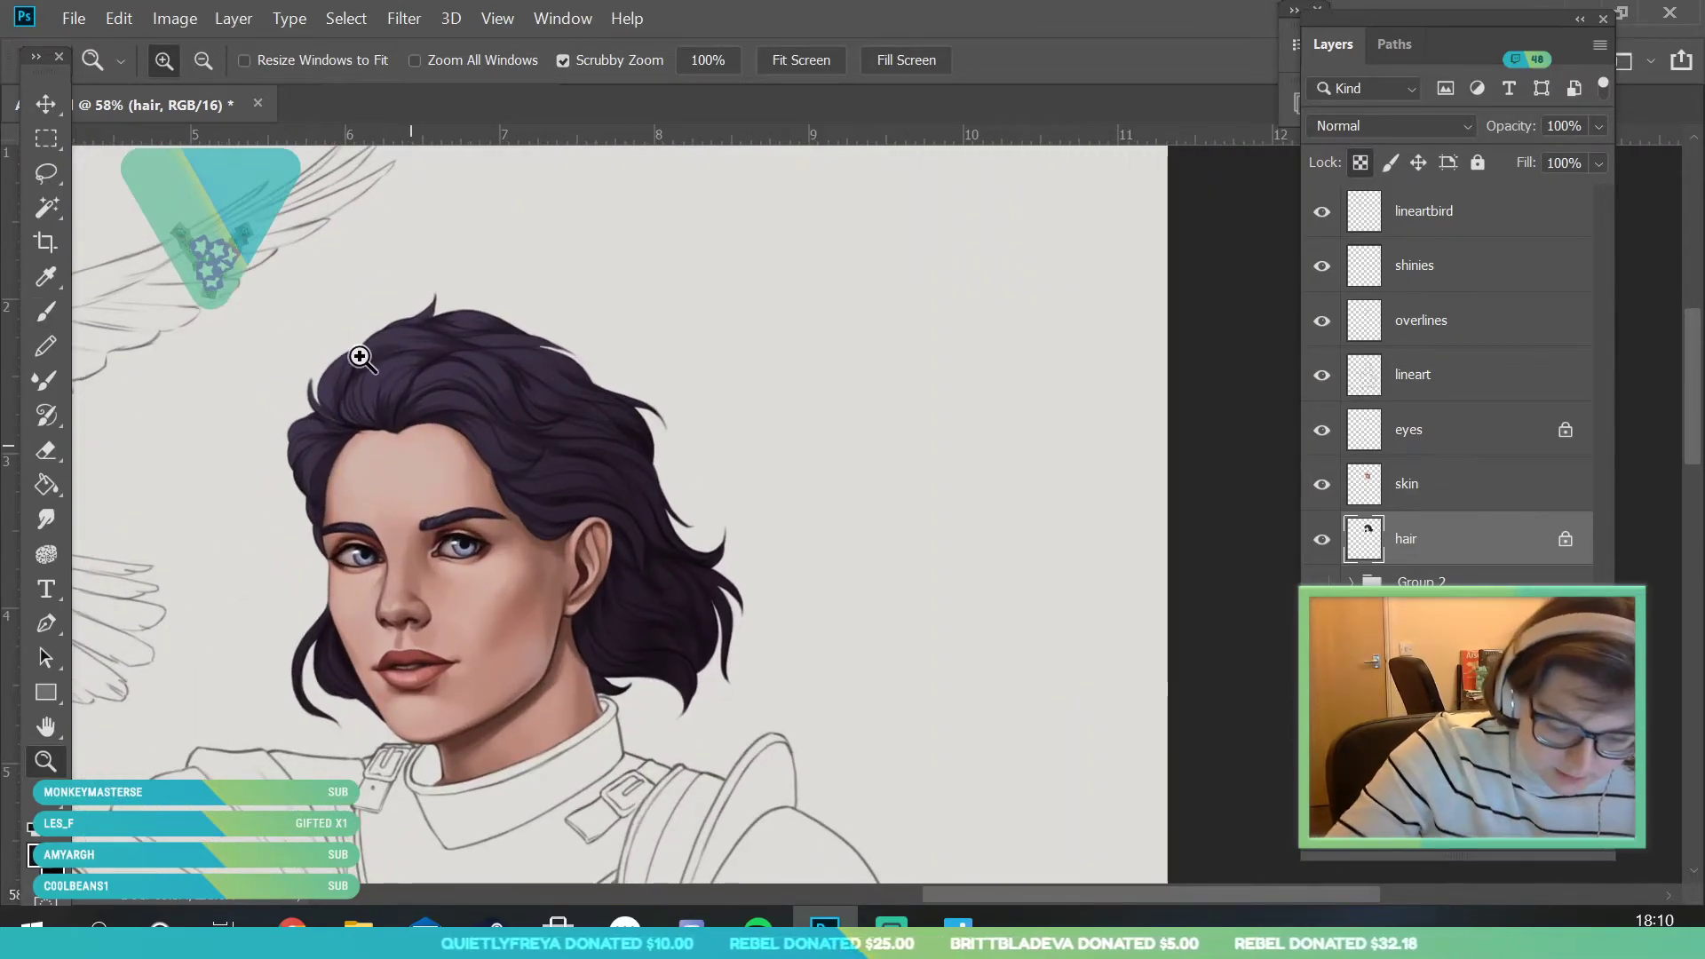
left_click_drag(355, 361, 473, 516)
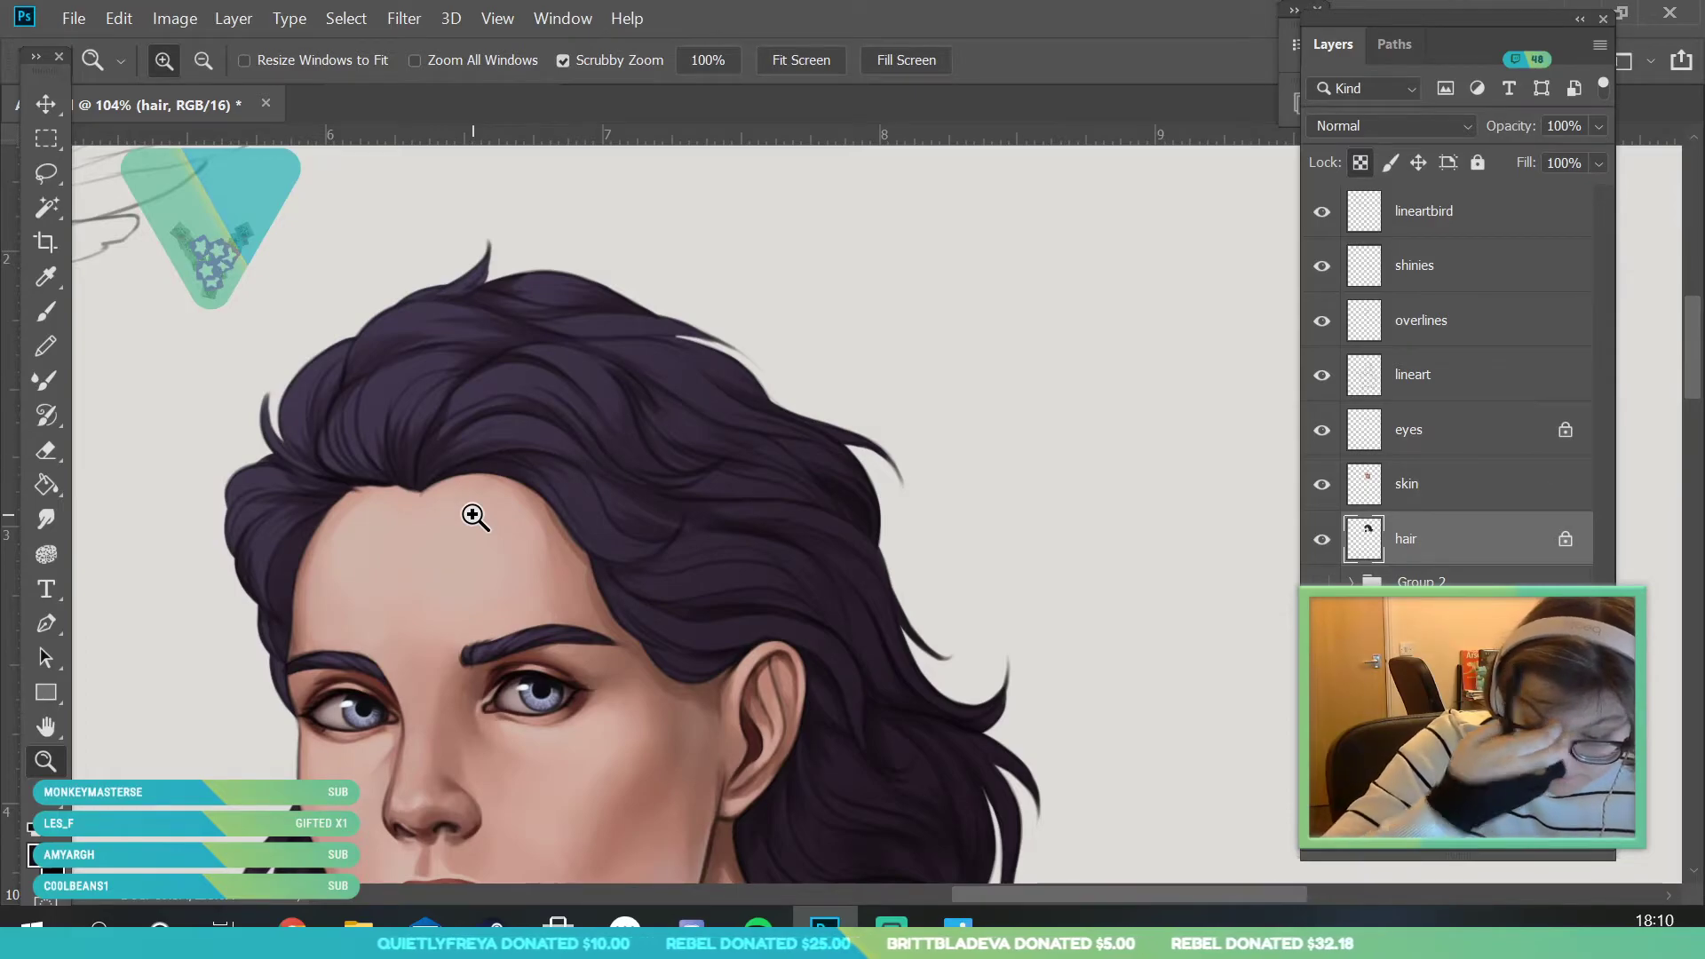
scroll(480, 373, "down", 2)
- Sample the purple in the hair above the forehead for a 31 px brush, and save the document
key("i")
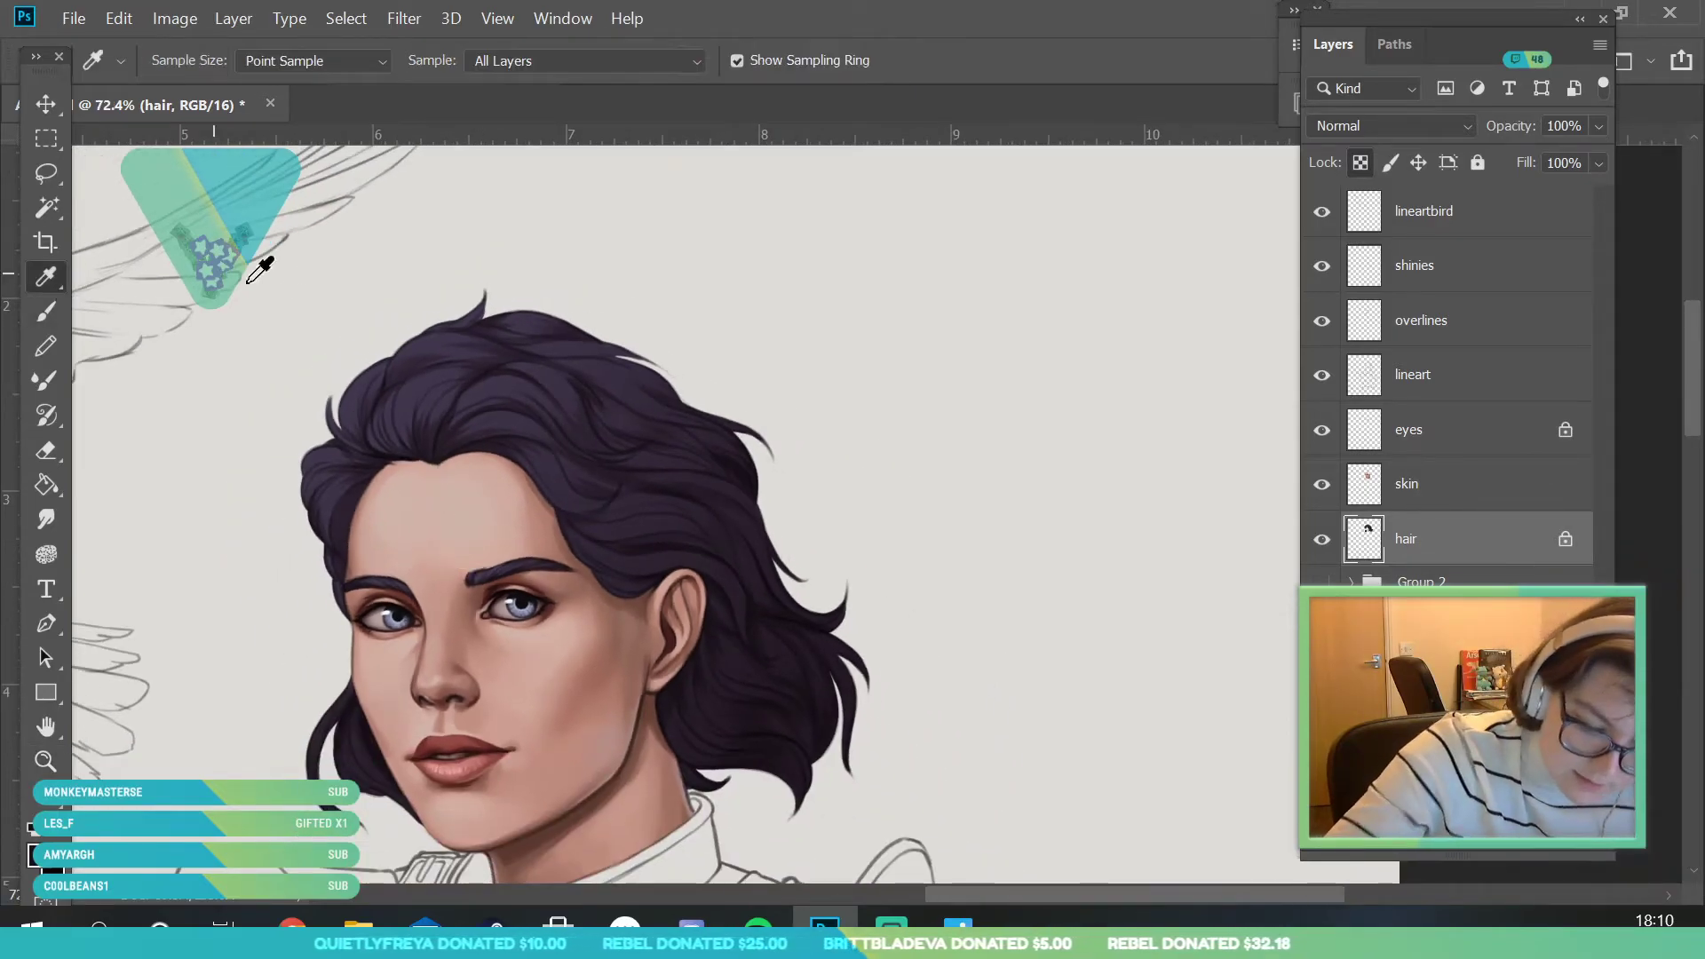
left_click(404, 399)
left_click(45, 310)
left_click(192, 60)
left_click_drag(185, 146, 179, 144)
left_click(470, 253)
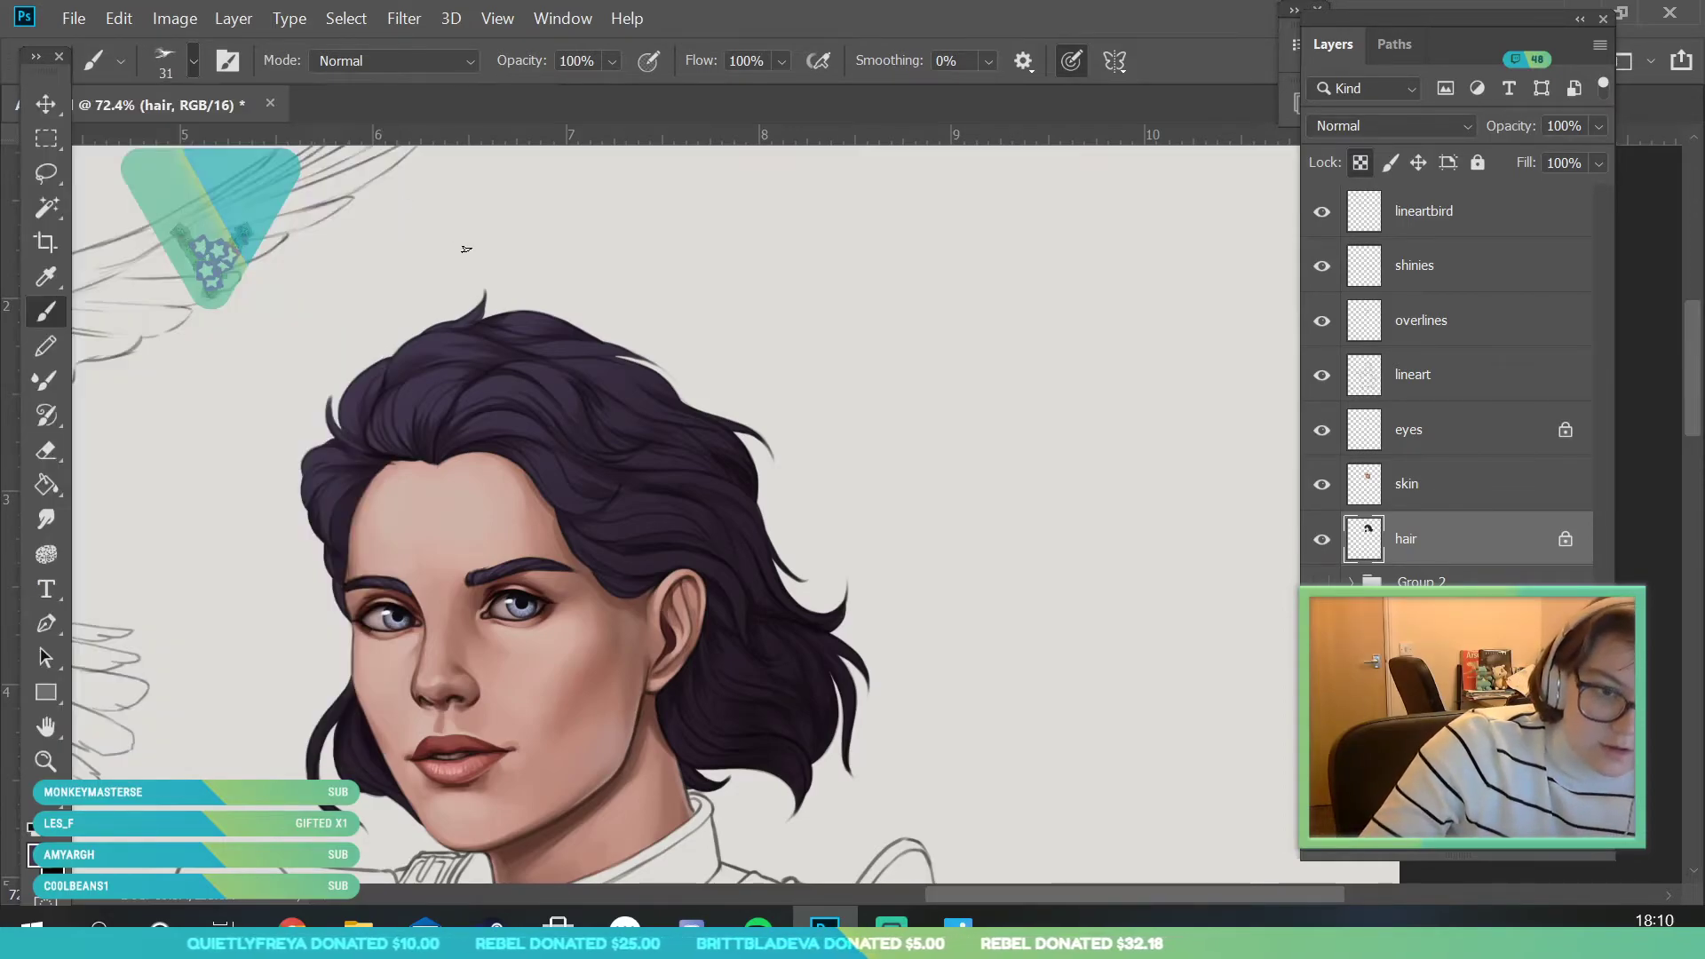
left_click(74, 18)
left_click(111, 285)
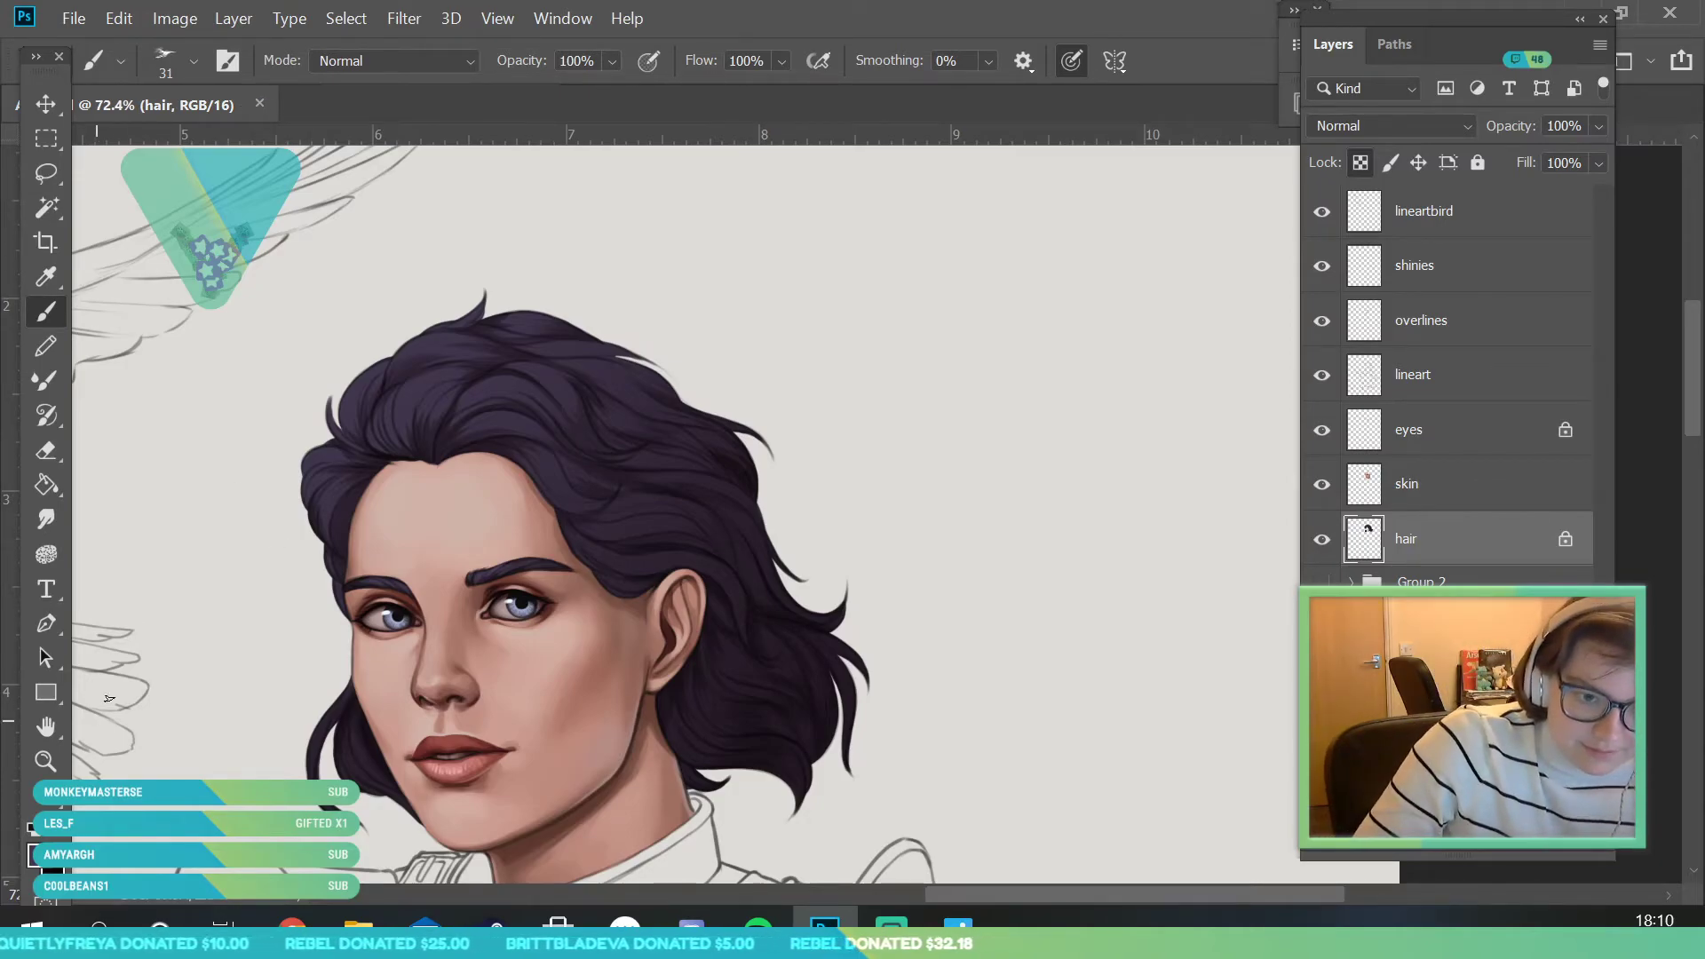
- Paint lighter purple strands into the swept-back hair above and behind the ear
left_click(46, 761)
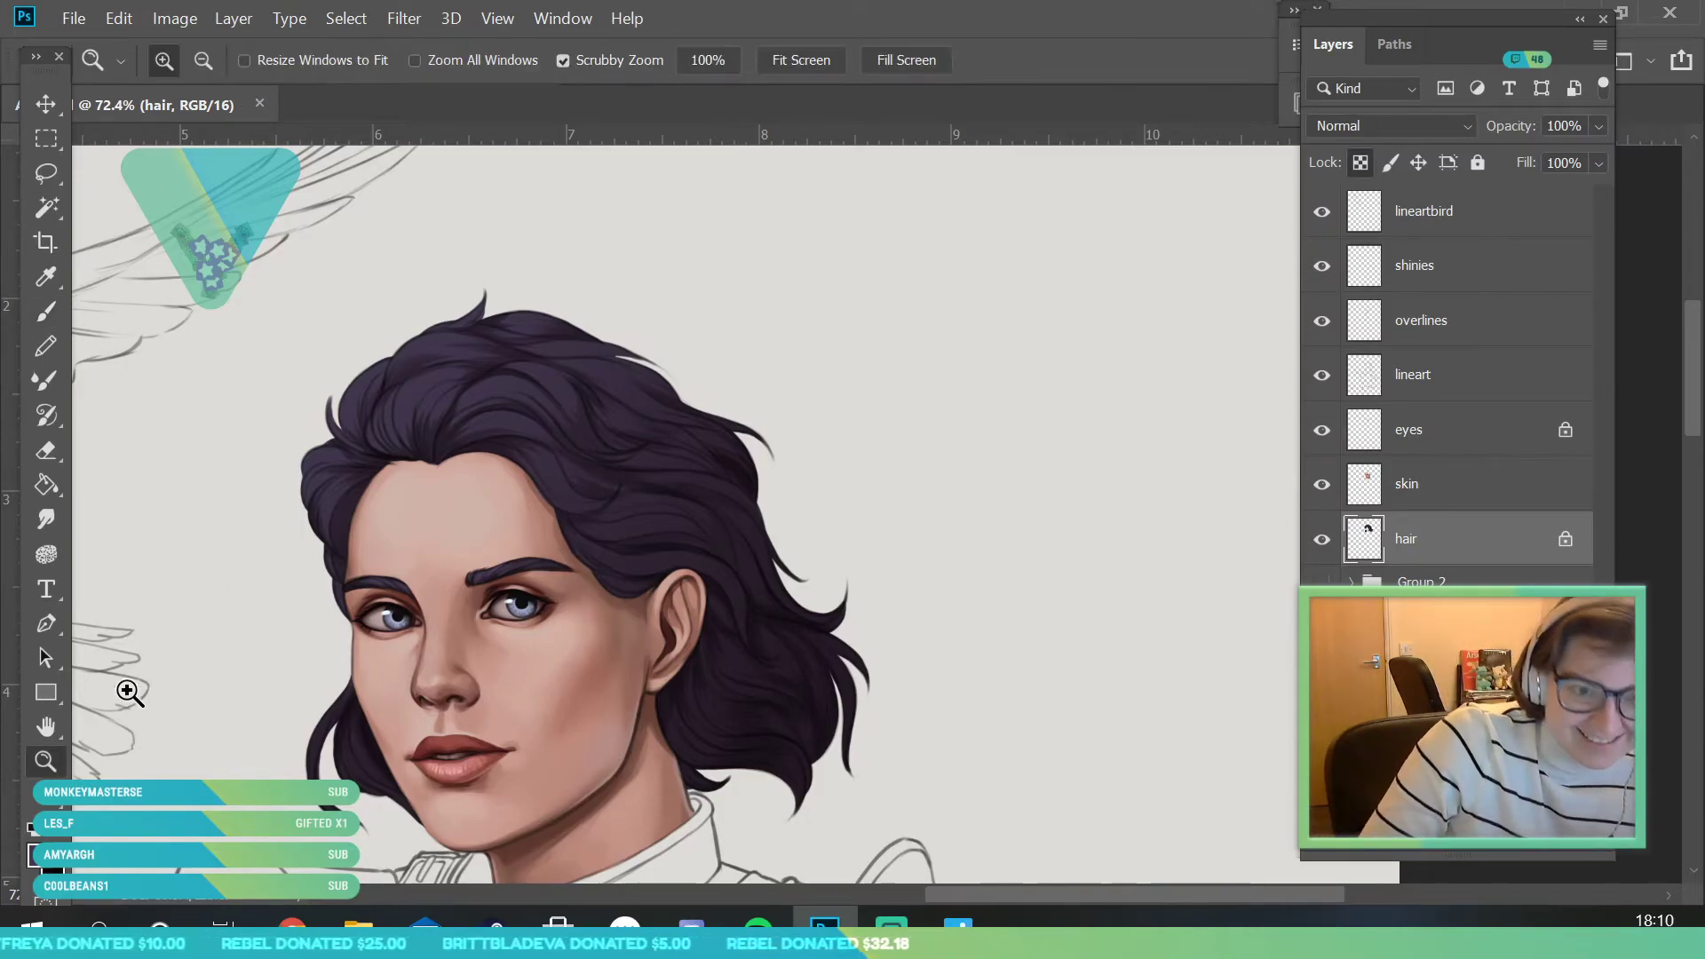
left_click_drag(440, 422, 411, 506)
mouse_move(538, 755)
left_mouse_down()
mouse_move(579, 816)
mouse_move(622, 817)
left_mouse_up()
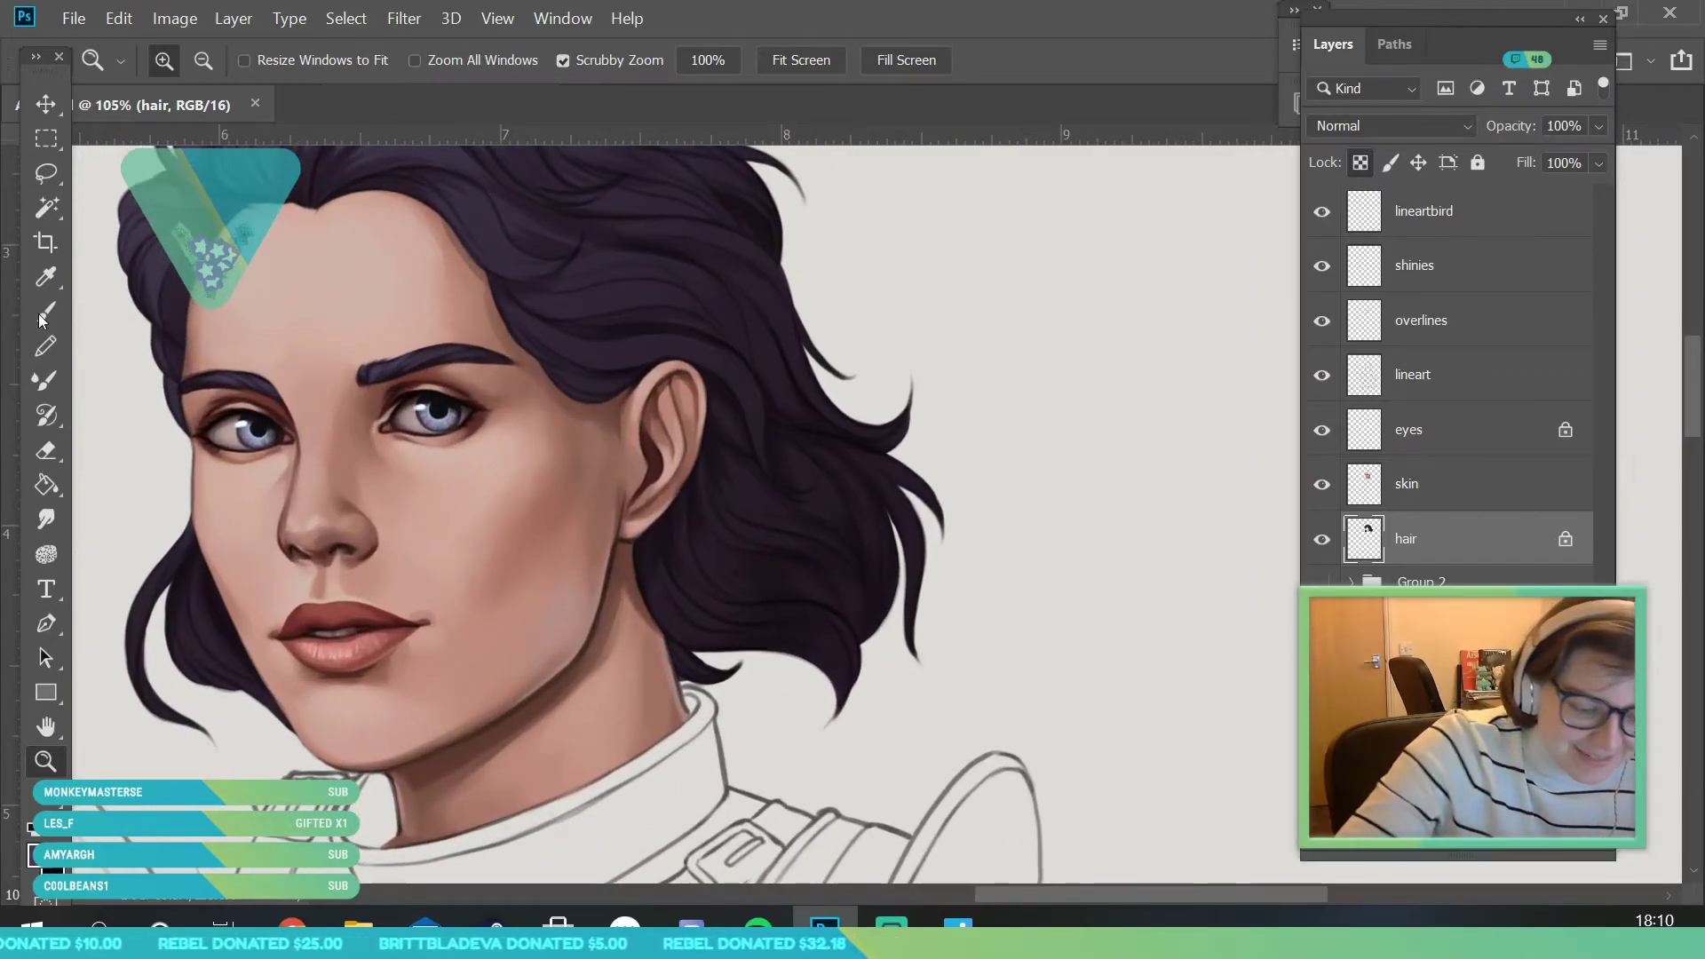
key("b")
left_click_drag(588, 365, 597, 367)
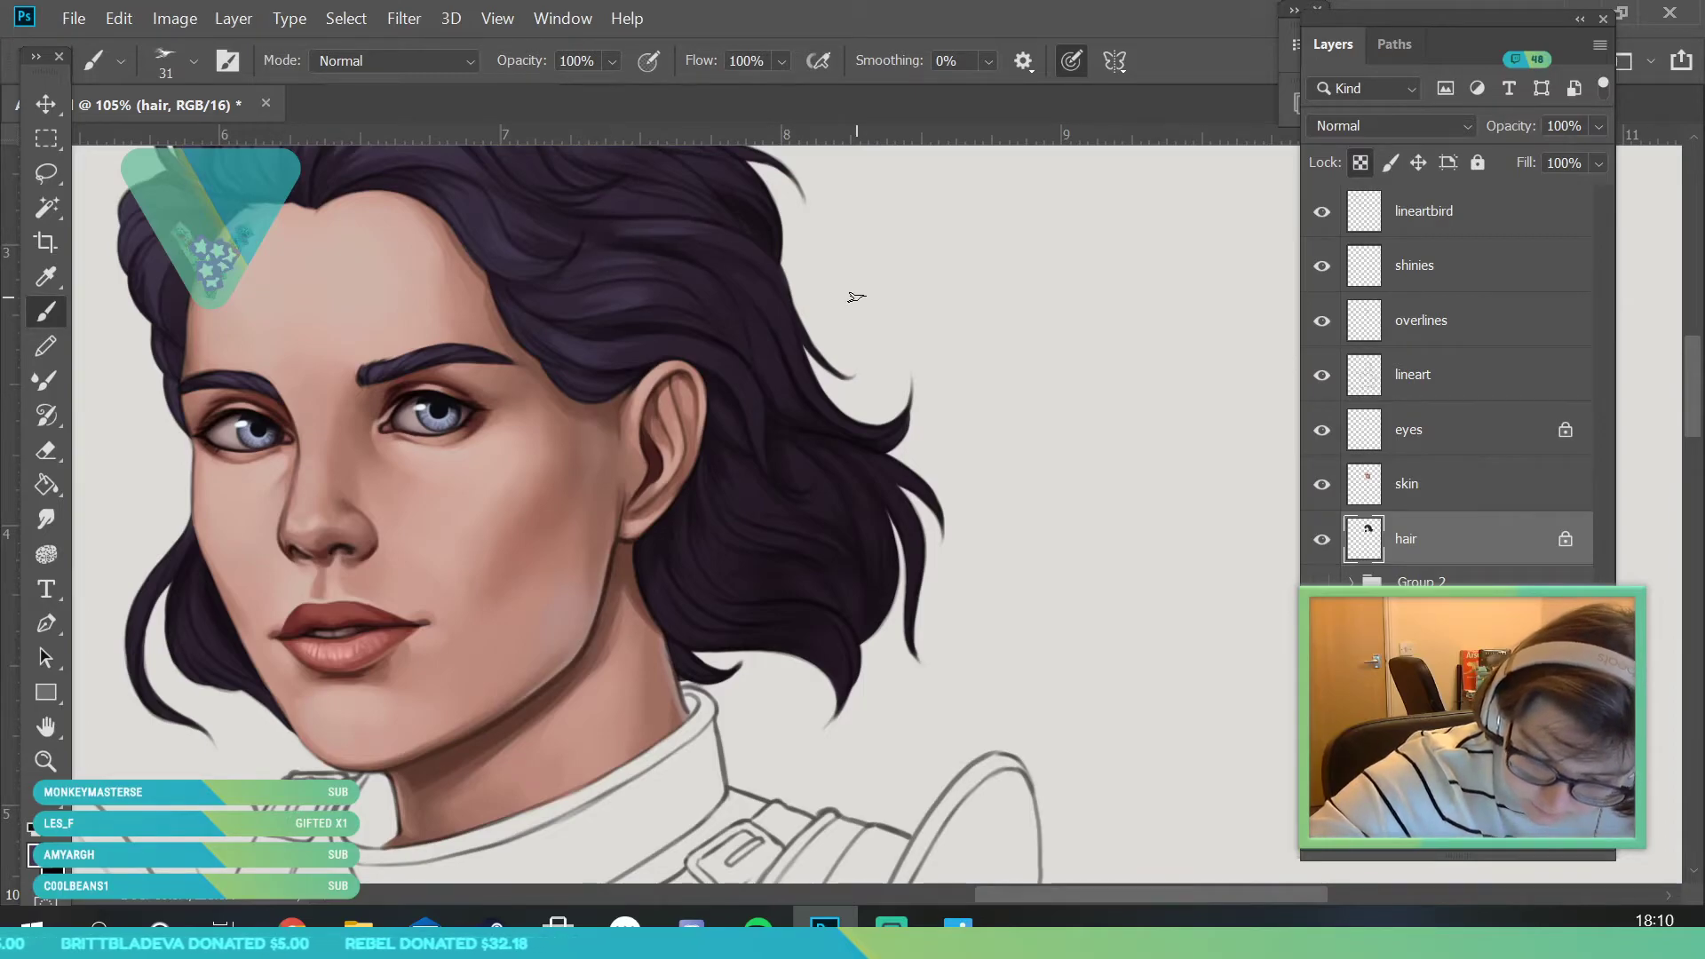
left_click(46, 761)
mouse_move(289, 640)
left_mouse_down()
mouse_move(248, 509)
mouse_move(240, 554)
left_mouse_up()
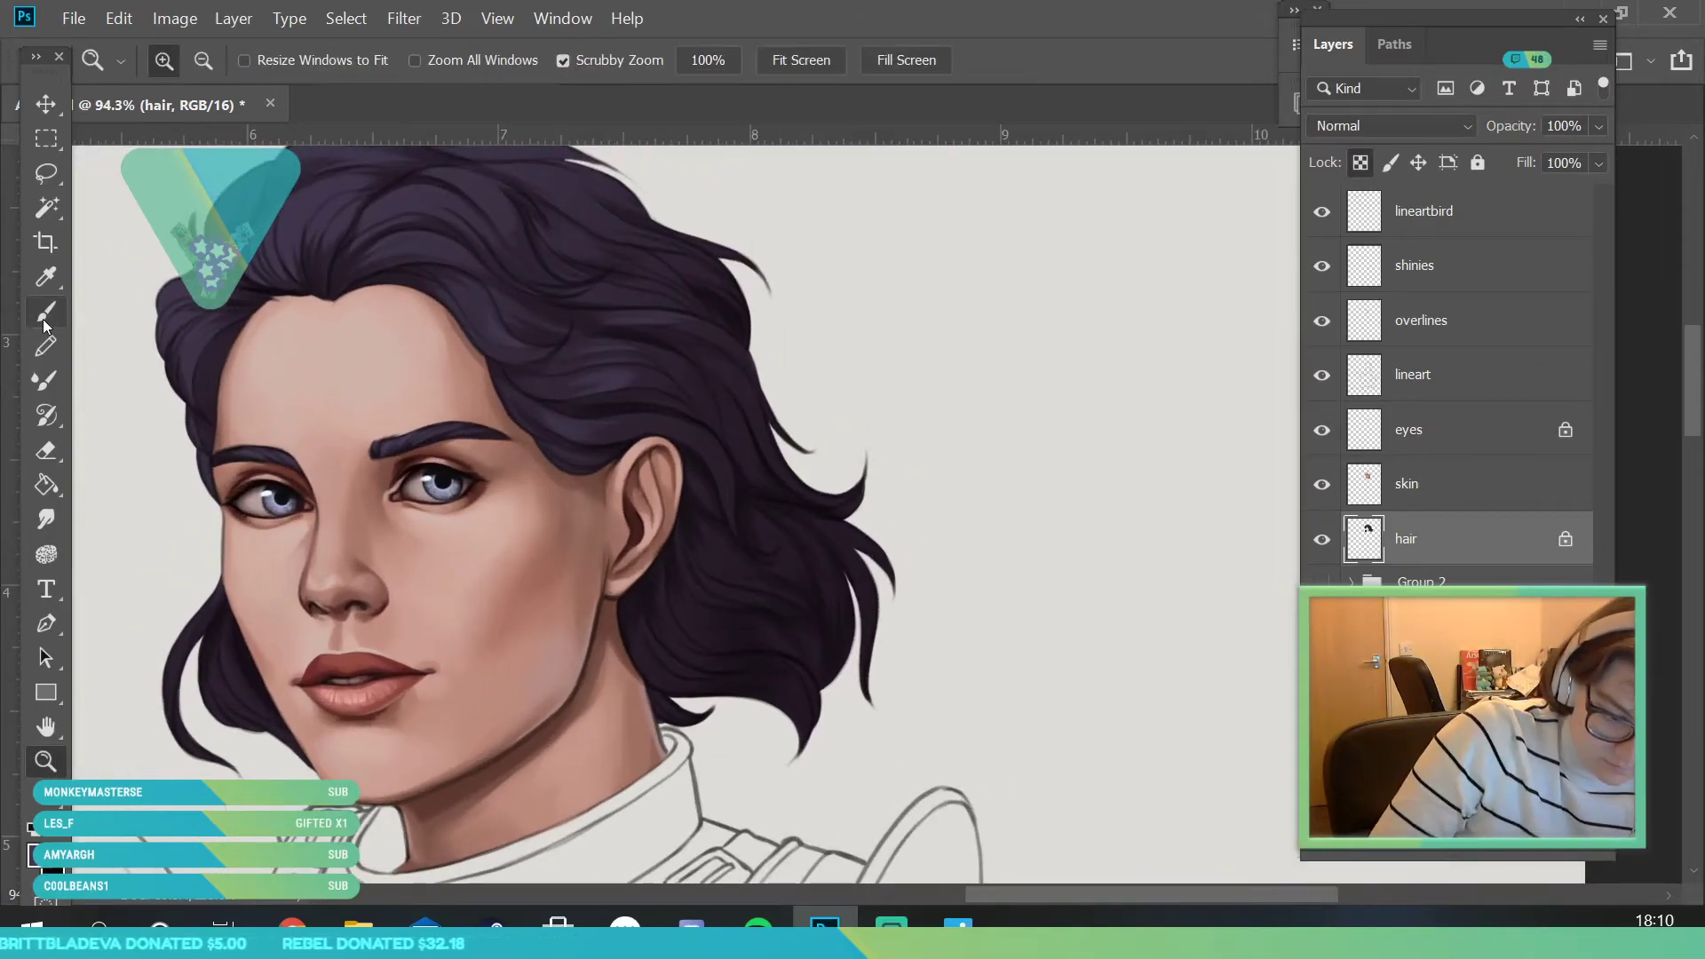
left_click(43, 317)
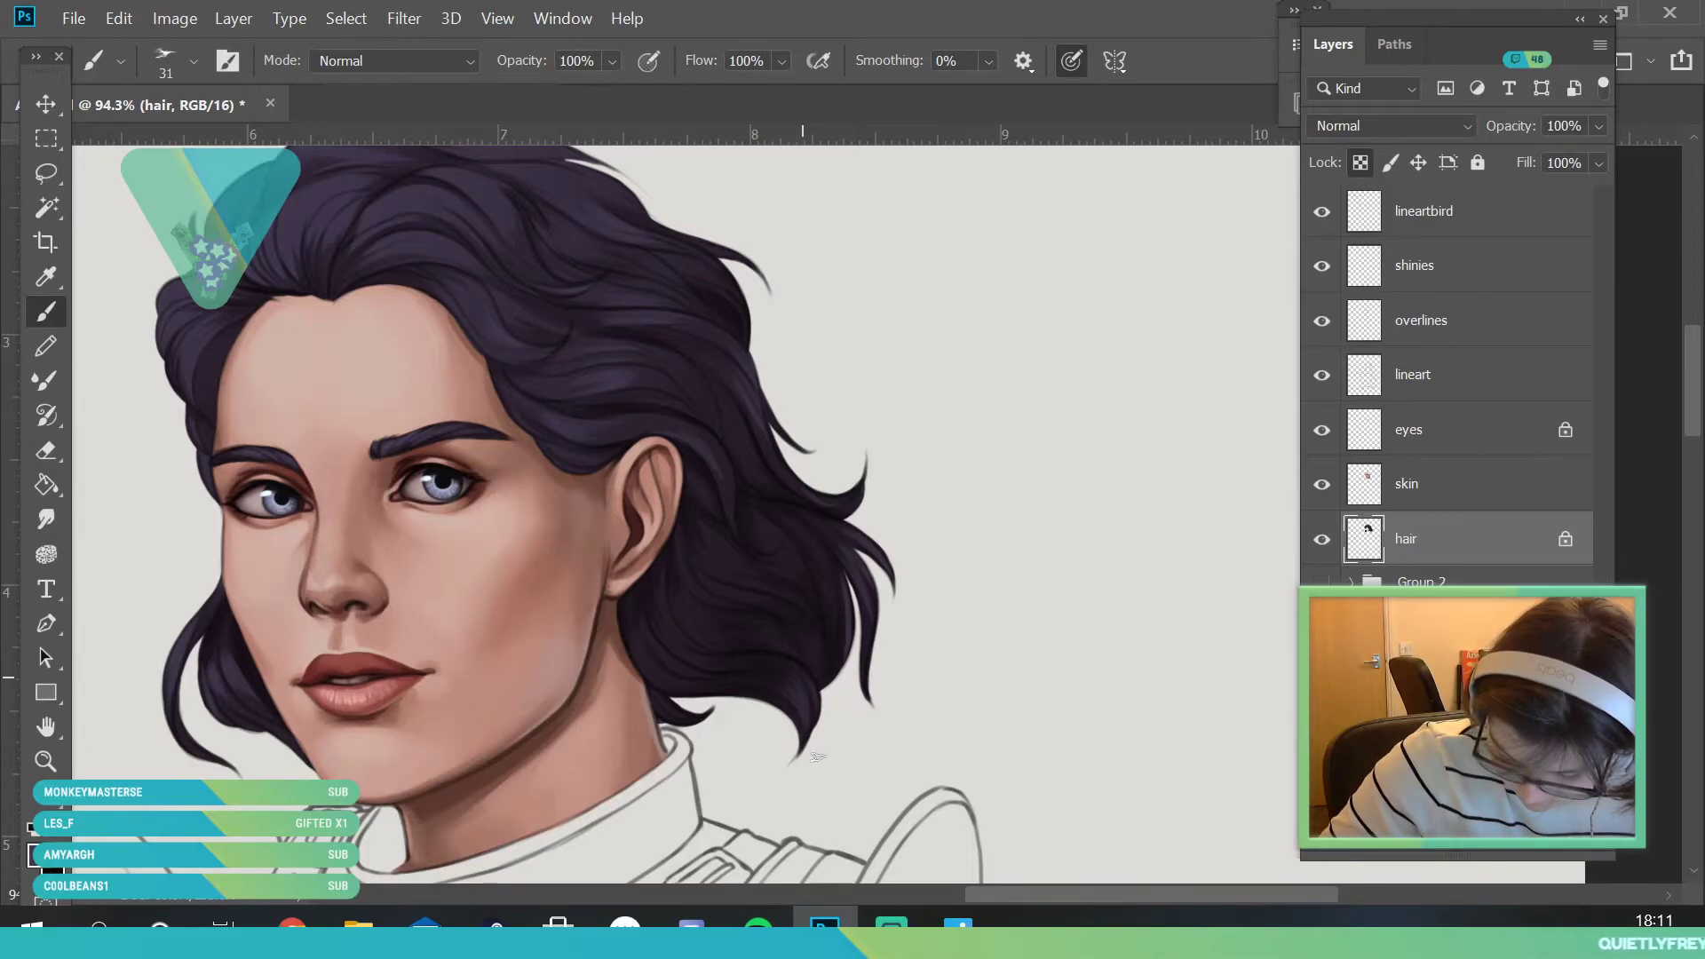
- Set the foreground colour to the lighter greyish purple #6e6379 for the hair highlights
left_click(45, 761)
left_click_drag(591, 494, 551, 695)
left_click_drag(540, 425, 524, 584)
left_click(40, 860)
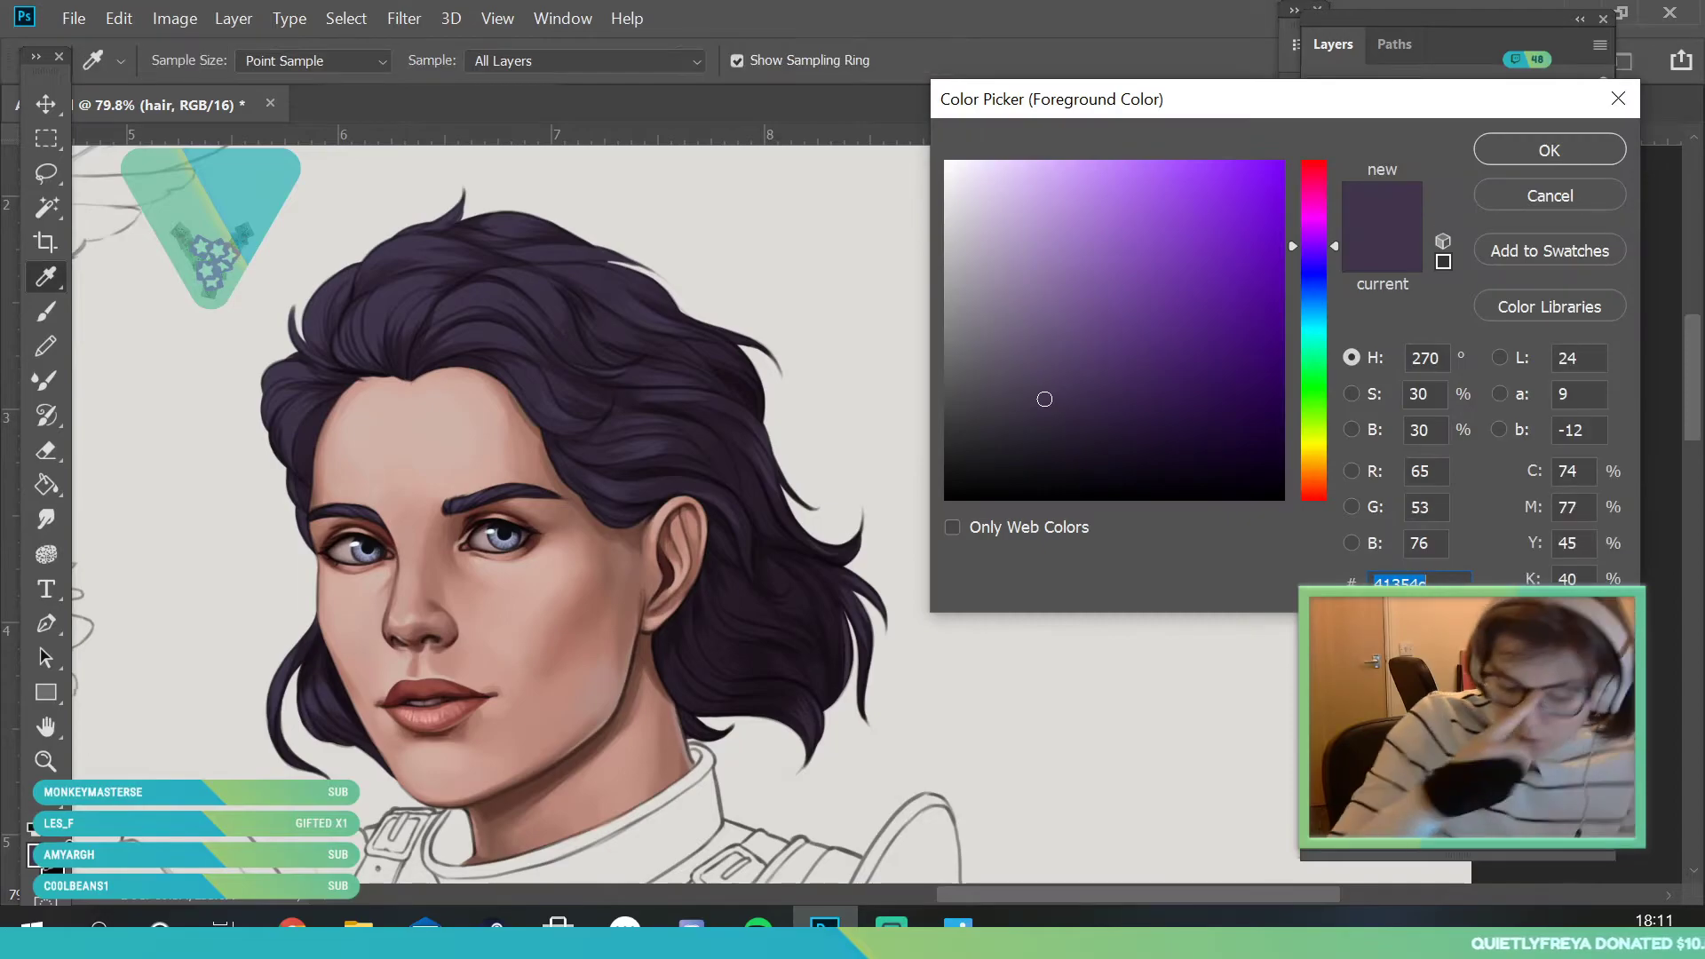
left_click(1007, 340)
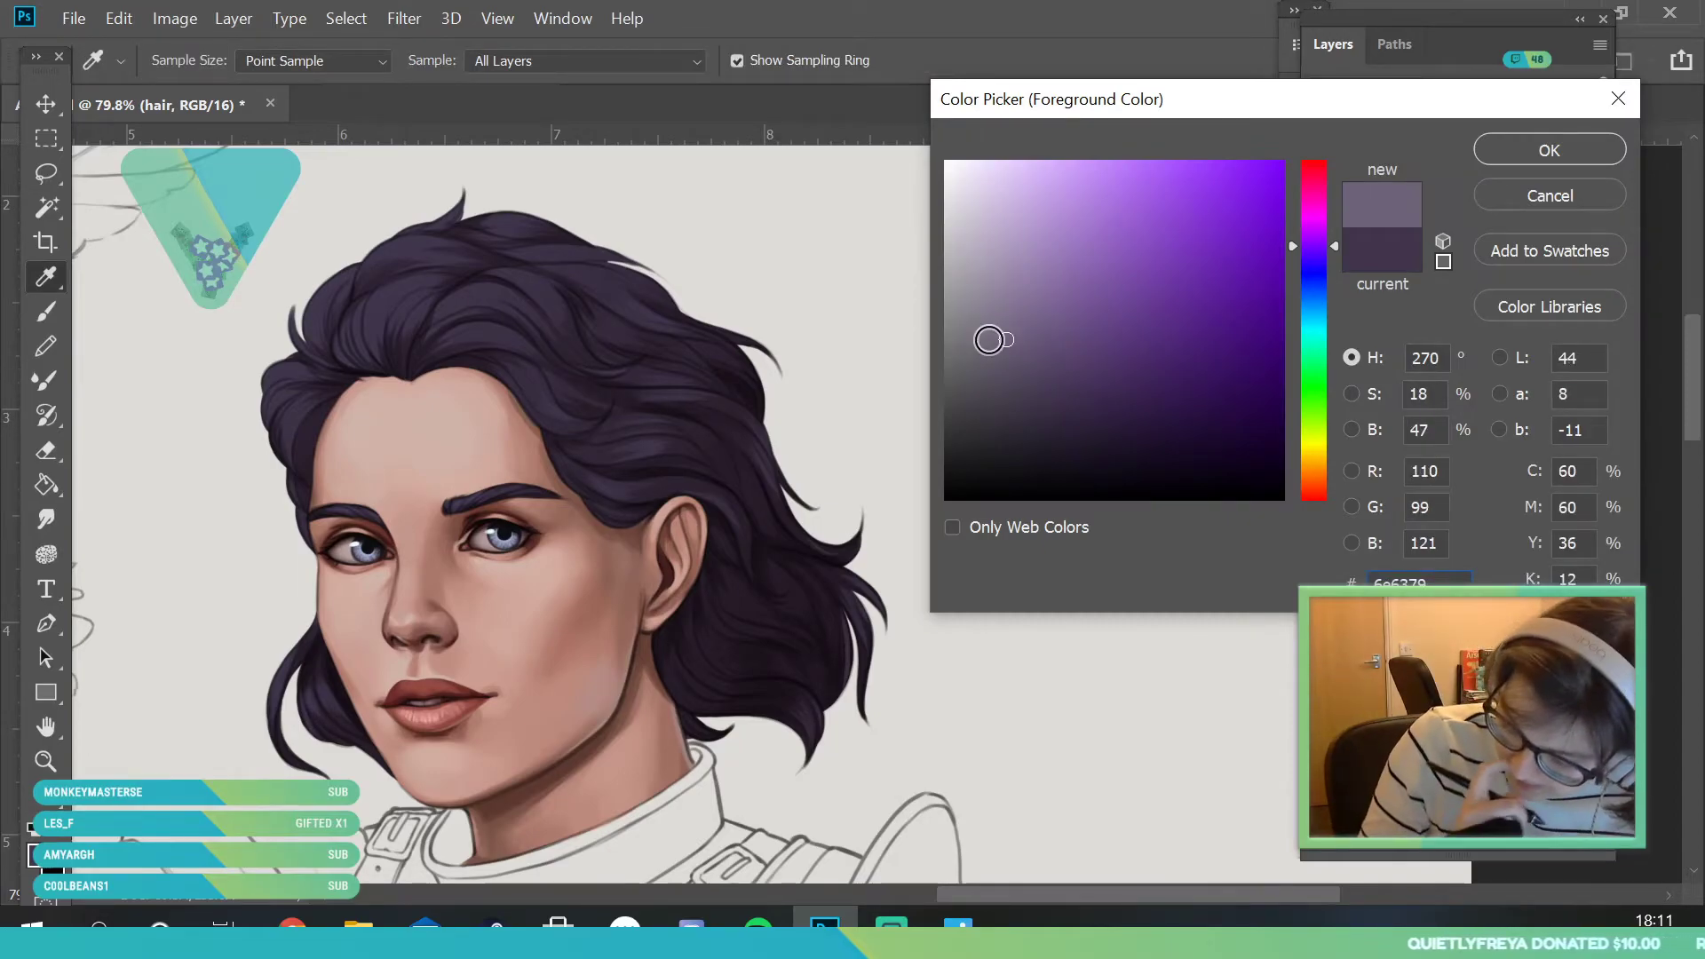
left_click(1517, 151)
- Paint light highlights with a 23 px brush on the swept-back strands above the forehead and along the crown
mouse_move(462, 456)
left_mouse_down()
mouse_move(426, 517)
mouse_move(437, 418)
mouse_move(441, 533)
mouse_move(533, 563)
left_mouse_up()
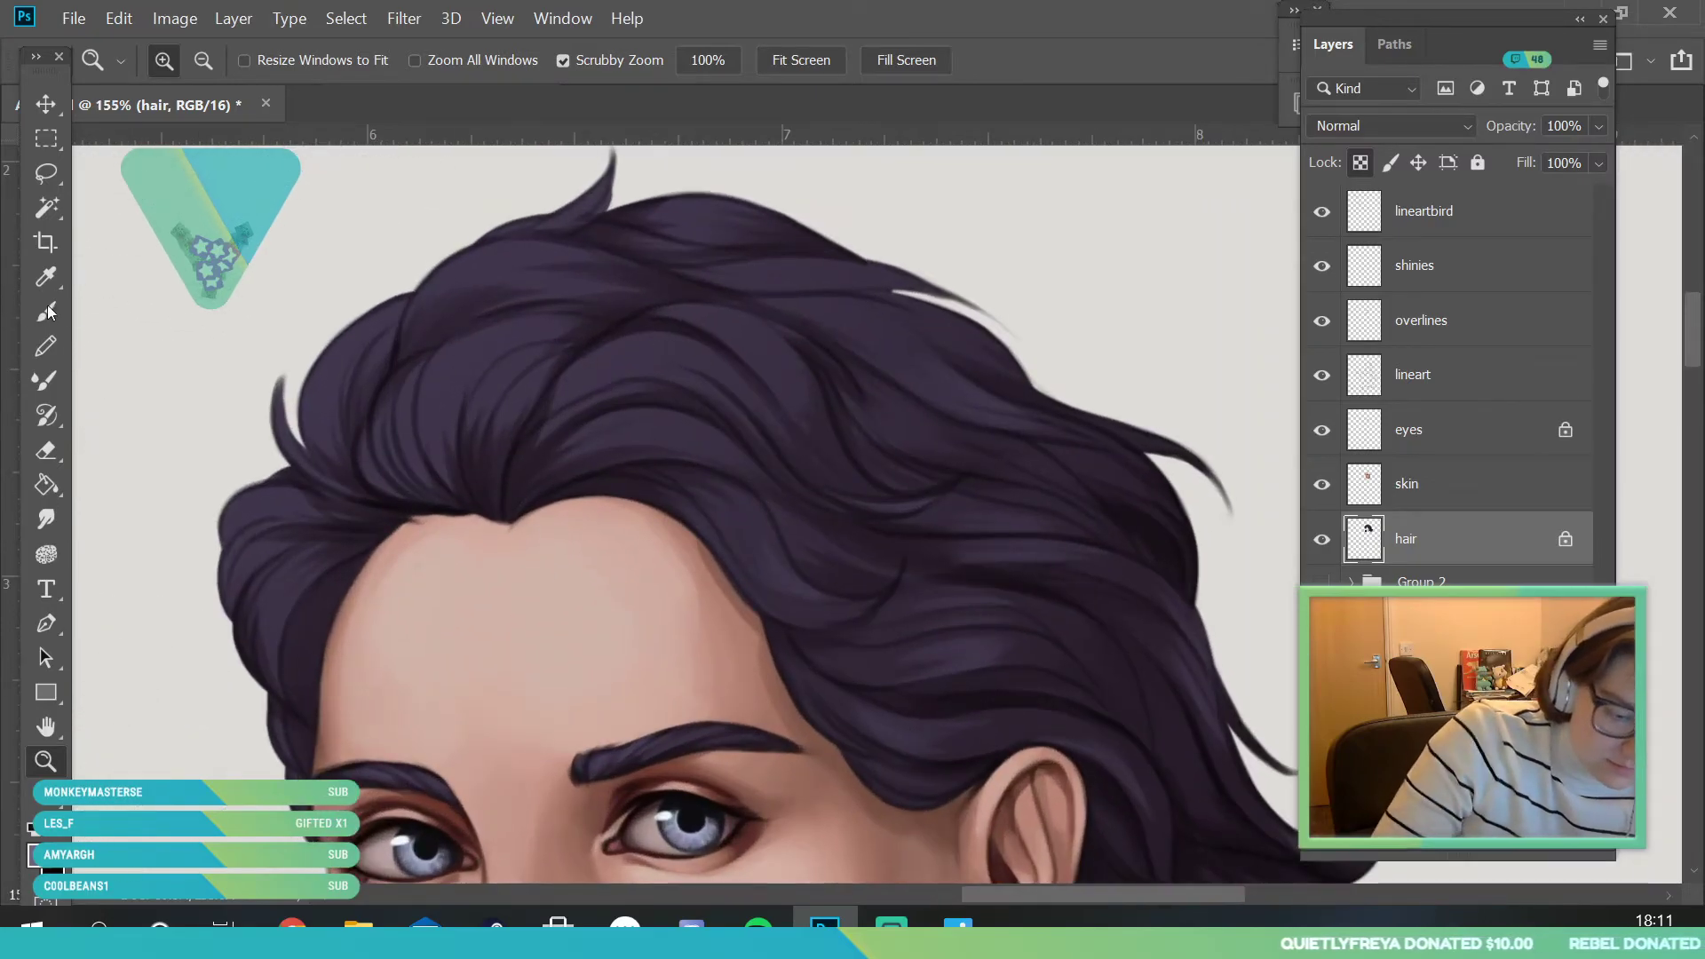
key("b")
left_click(192, 61)
left_click_drag(176, 148, 170, 148)
left_click(509, 277)
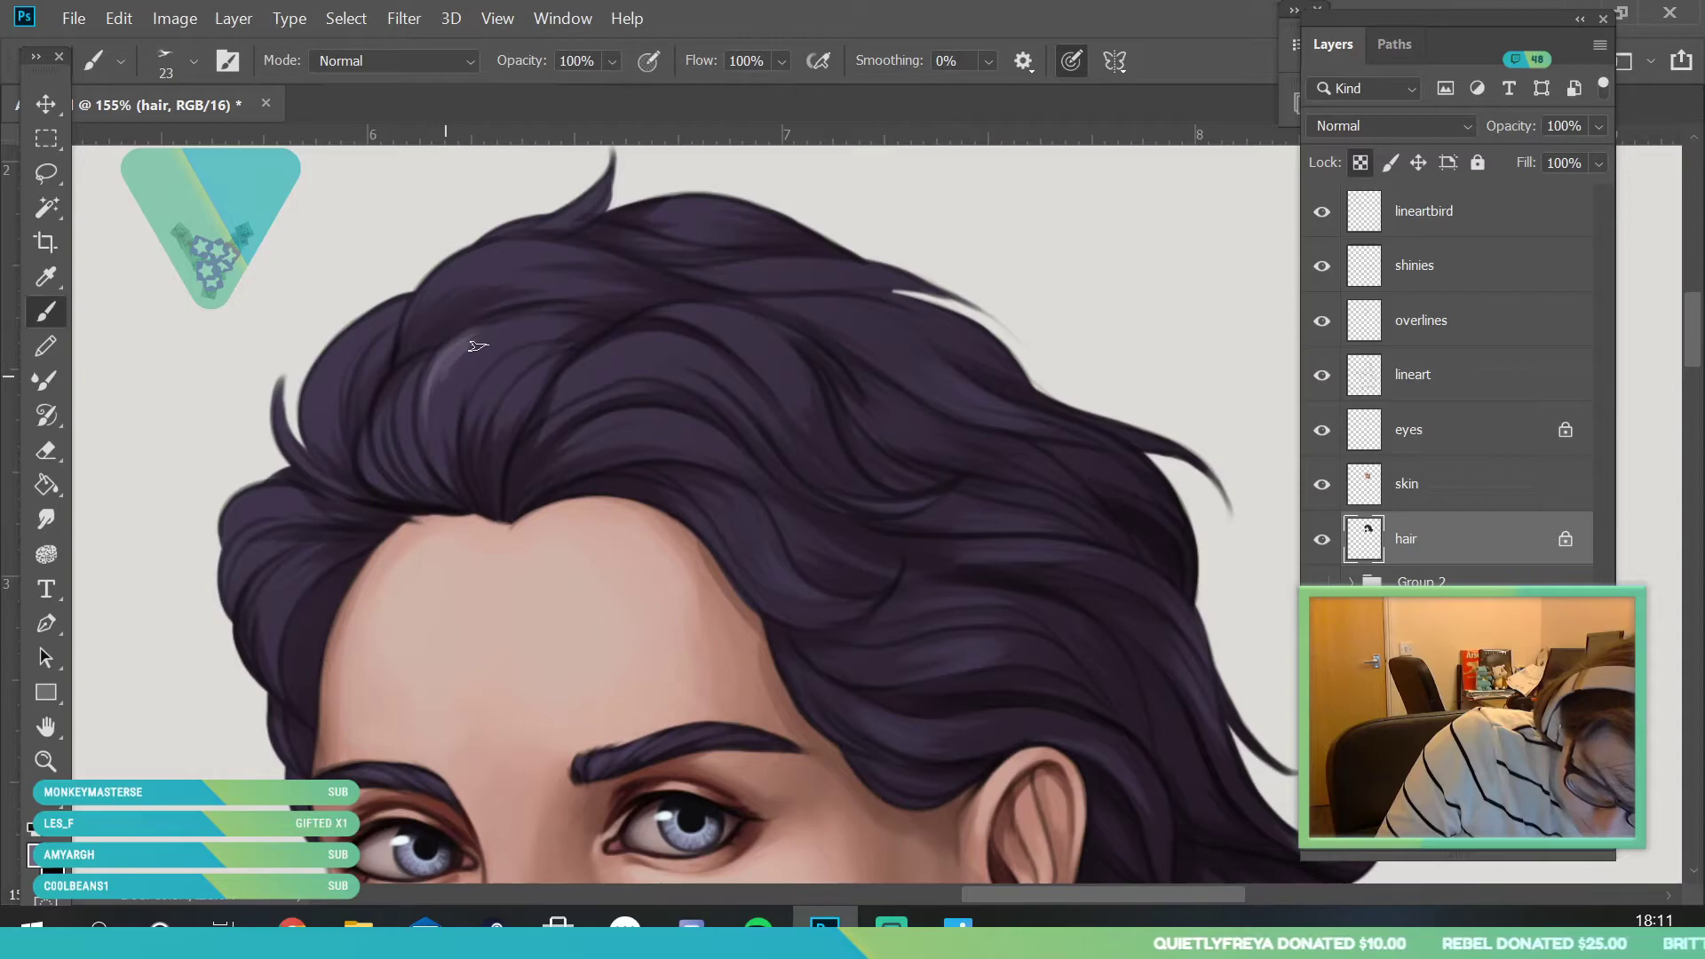
mouse_move(491, 344)
left_mouse_down()
mouse_move(524, 330)
mouse_move(496, 369)
mouse_move(520, 352)
mouse_move(508, 393)
mouse_move(673, 353)
left_mouse_up()
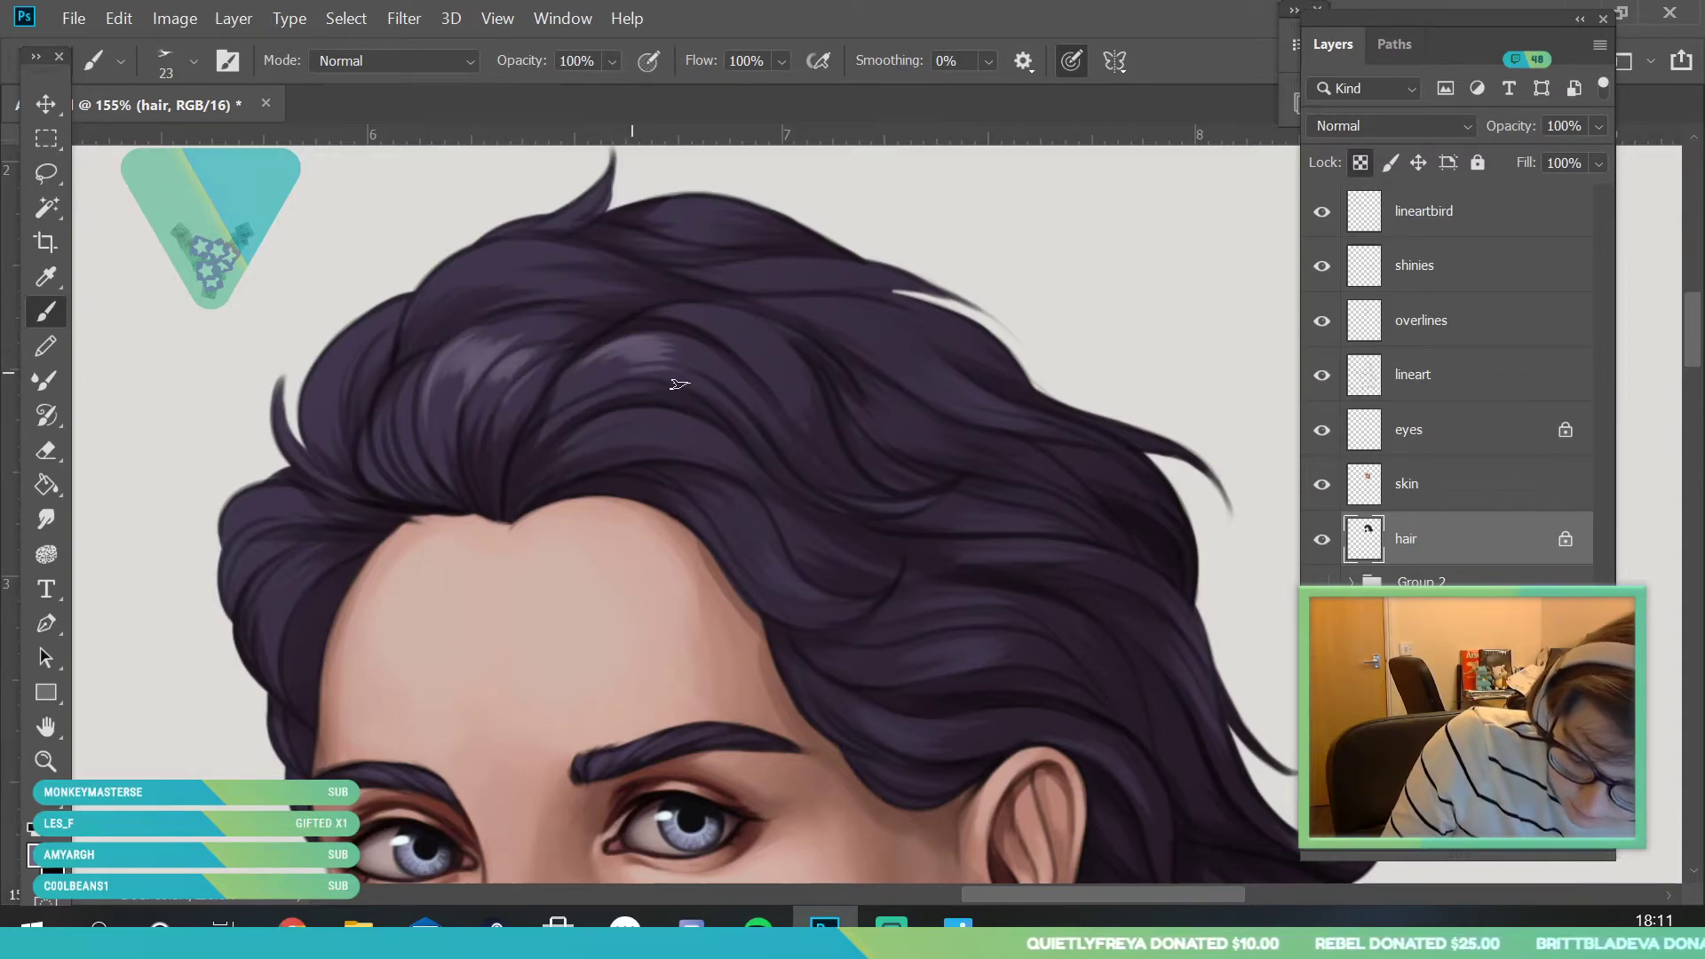
mouse_move(657, 446)
left_mouse_down()
mouse_move(709, 461)
mouse_move(662, 436)
mouse_move(727, 419)
left_mouse_up()
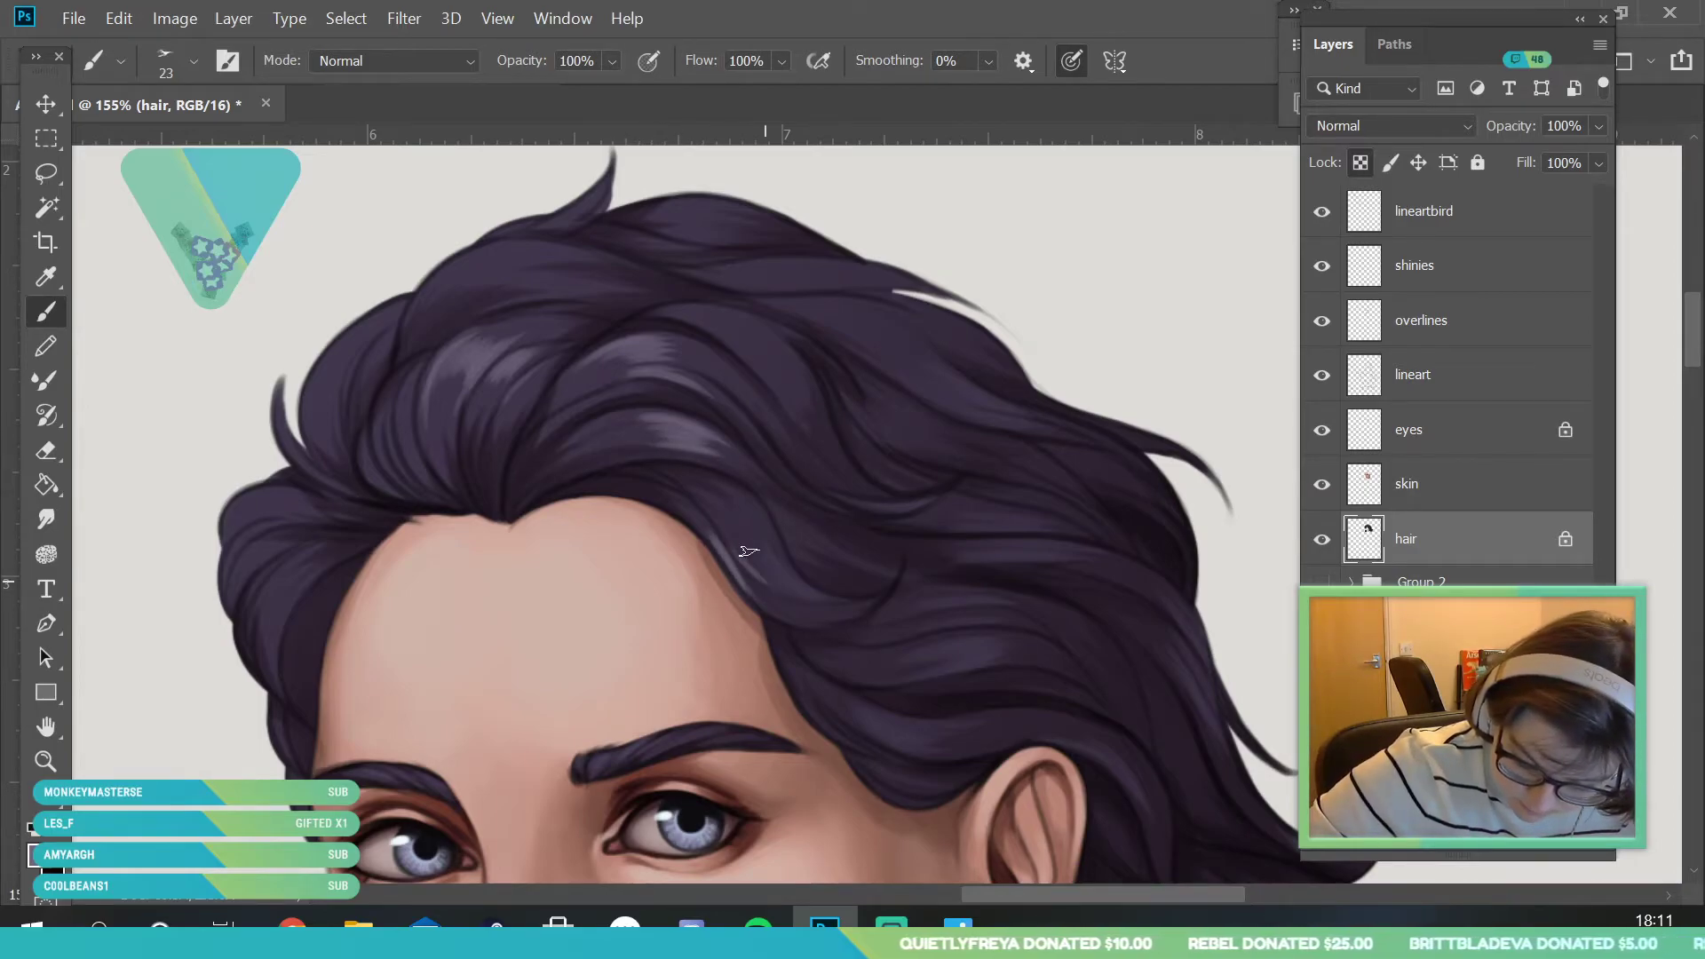
mouse_move(653, 347)
left_mouse_down()
mouse_move(744, 343)
mouse_move(660, 325)
mouse_move(754, 351)
mouse_move(729, 327)
mouse_move(518, 289)
mouse_move(571, 294)
left_mouse_up()
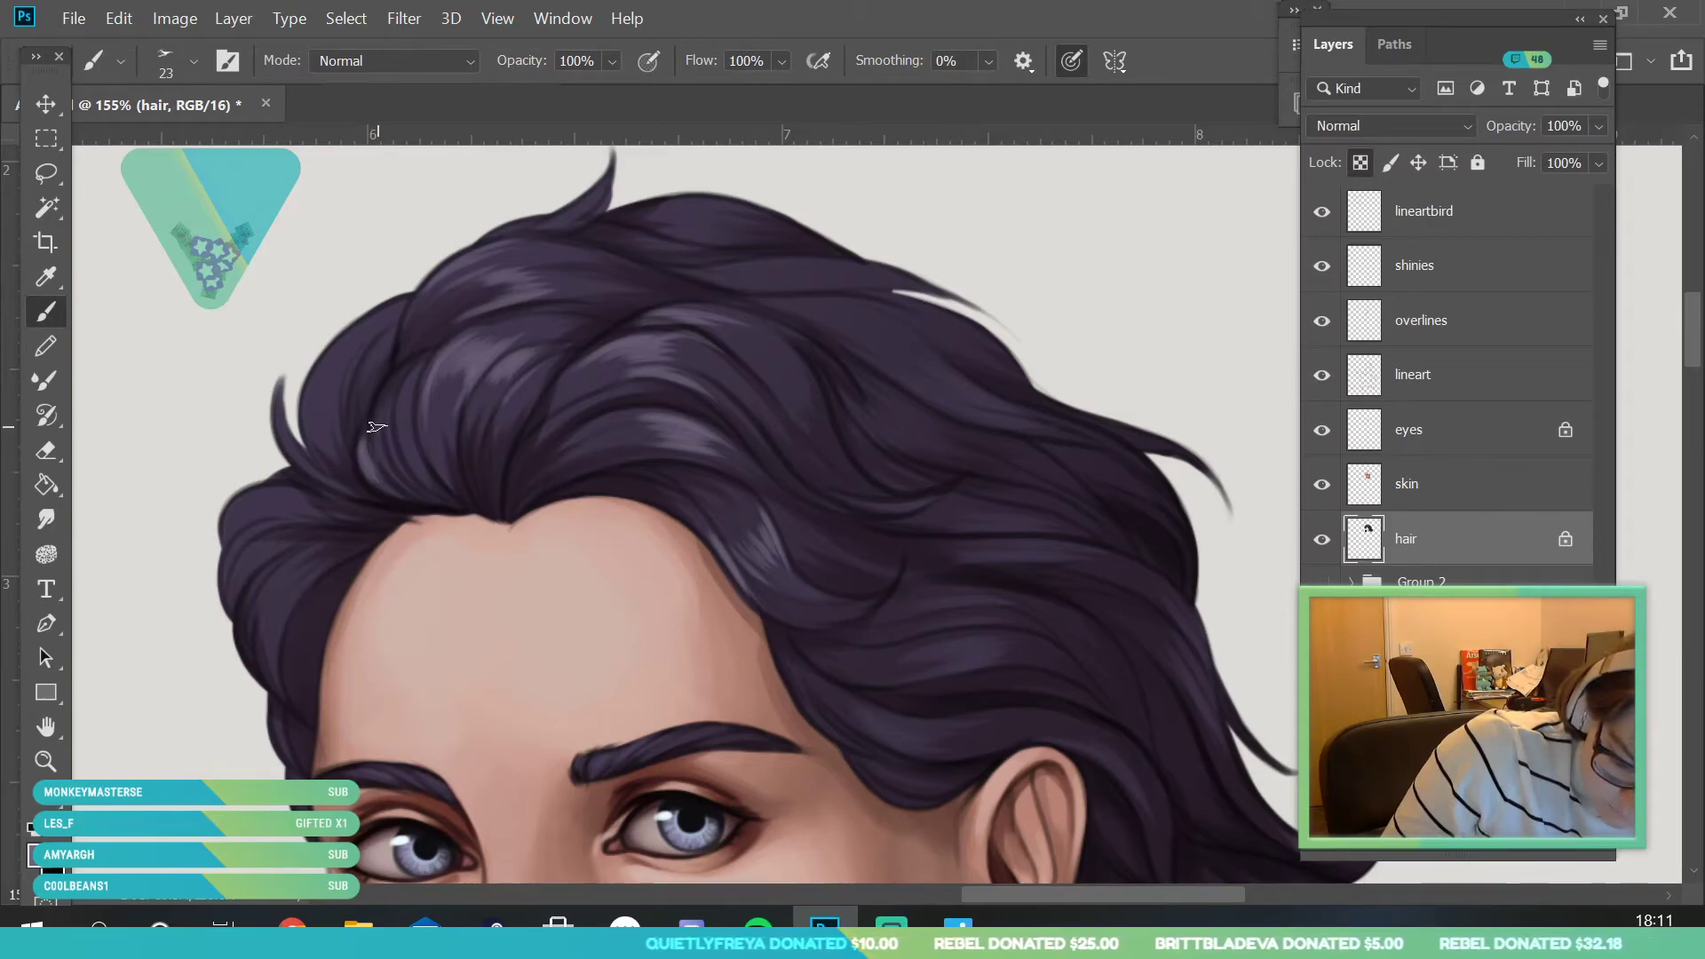
- Extend the highlights over the front curls and the hair beside the far temple
left_click_drag(407, 402, 410, 466)
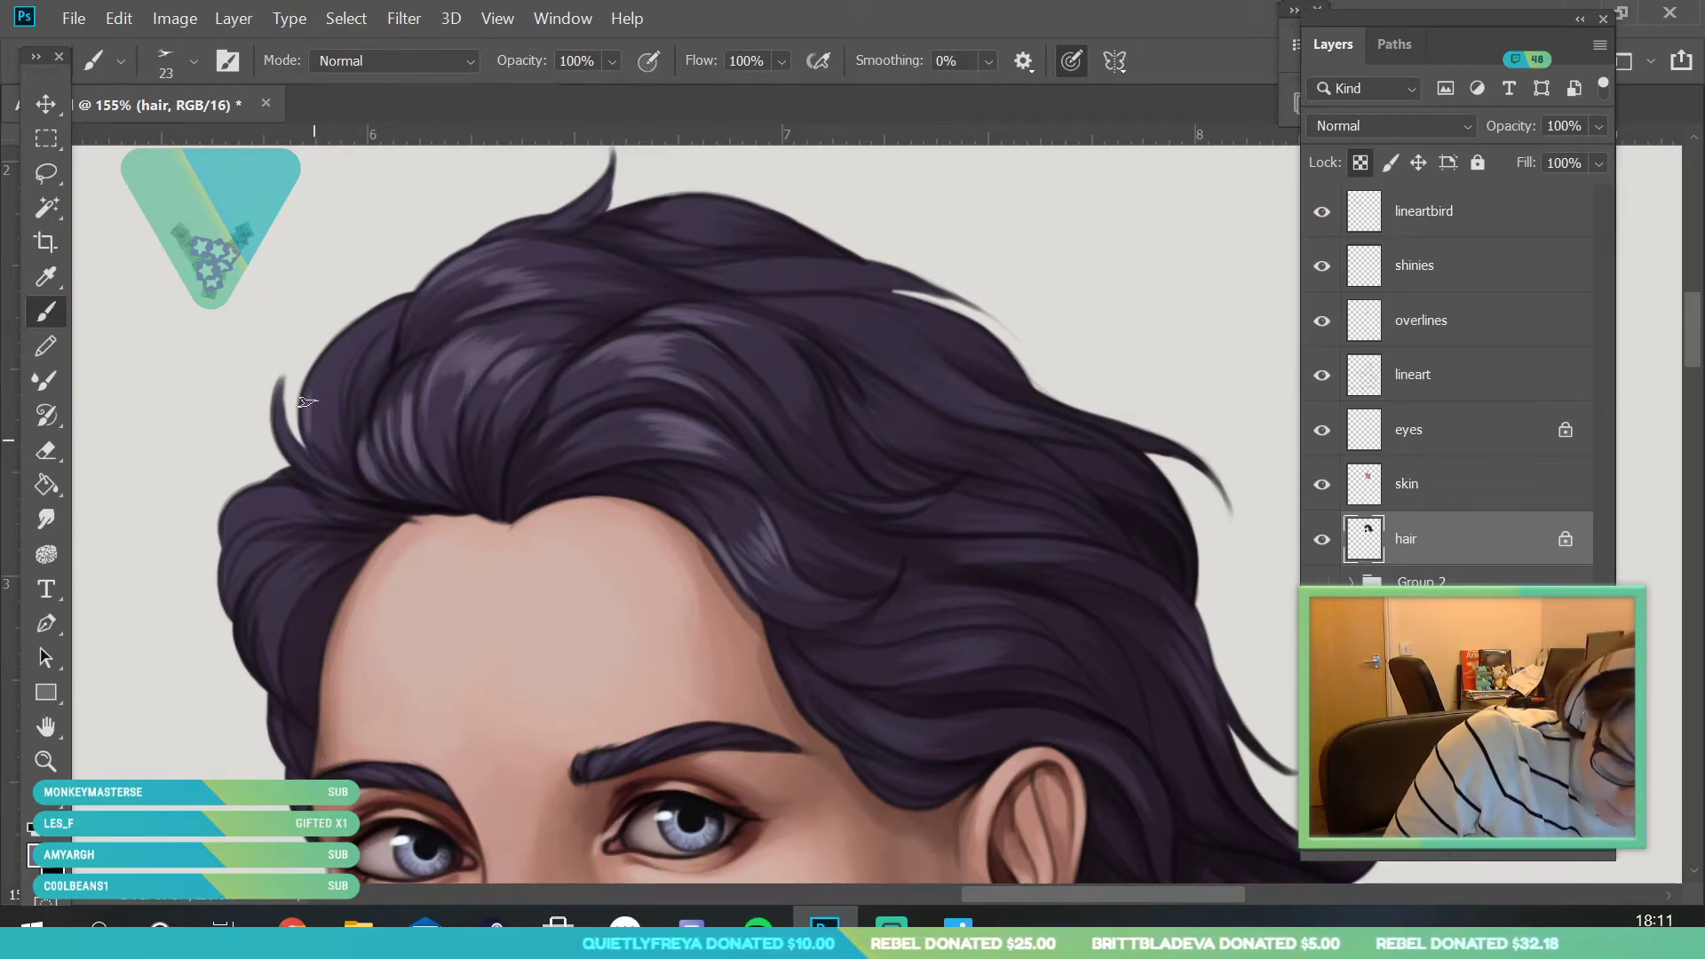
left_click_drag(341, 360, 340, 435)
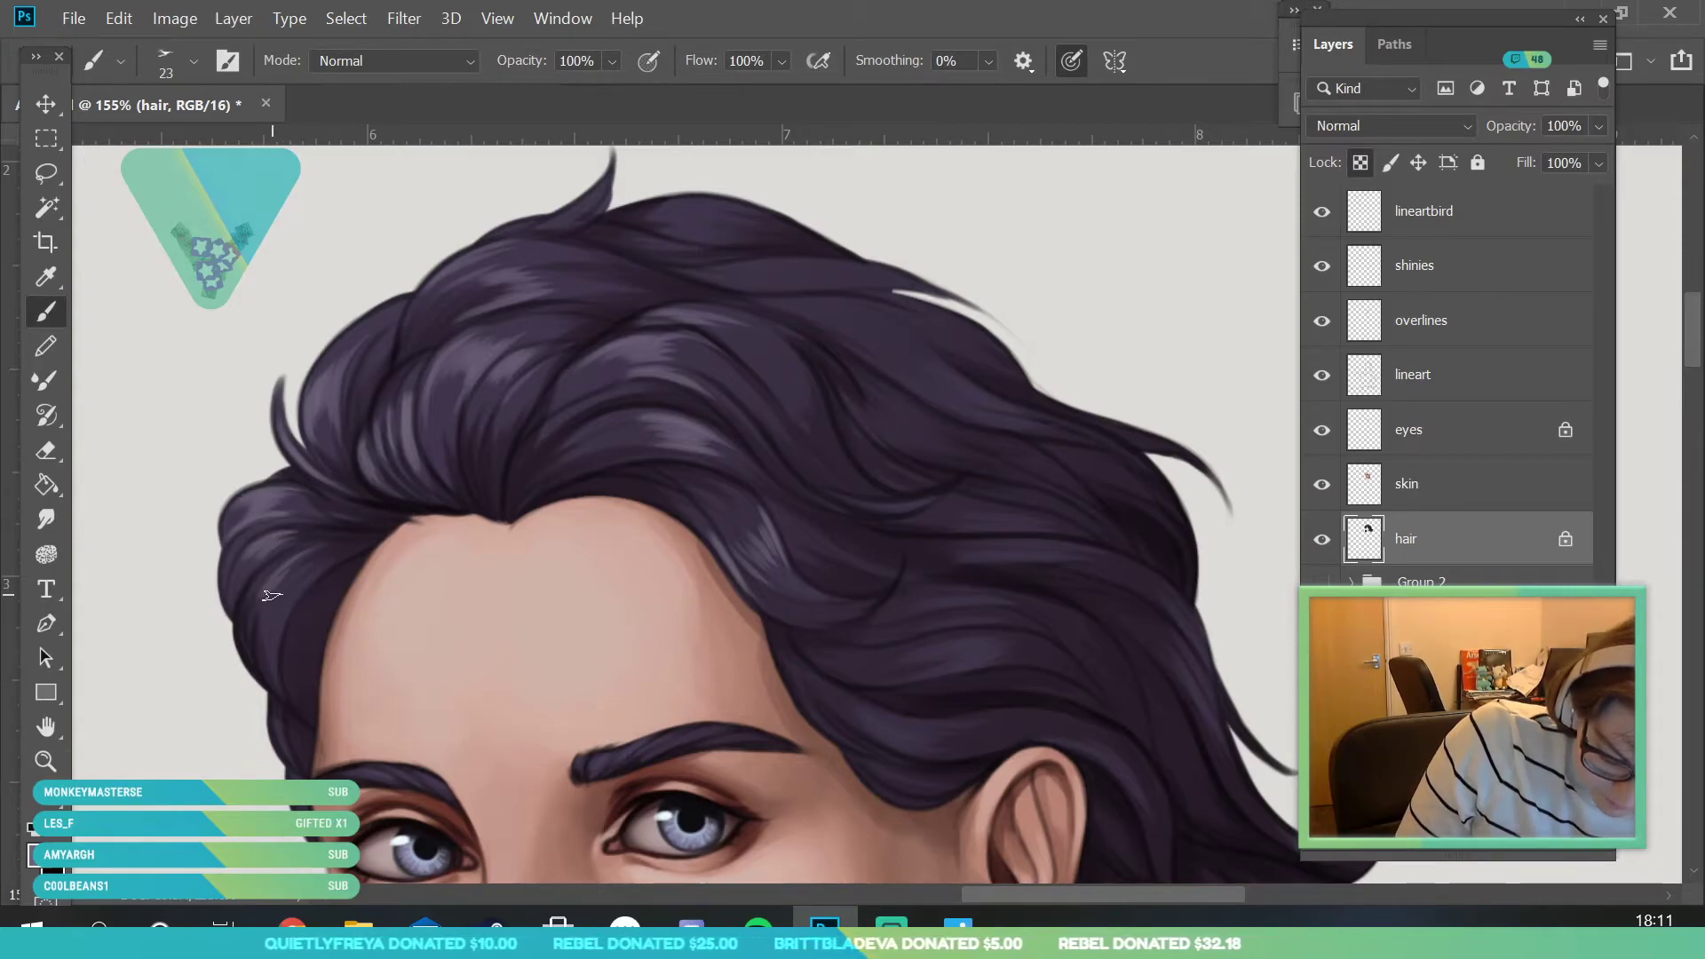
left_click_drag(295, 586, 279, 657)
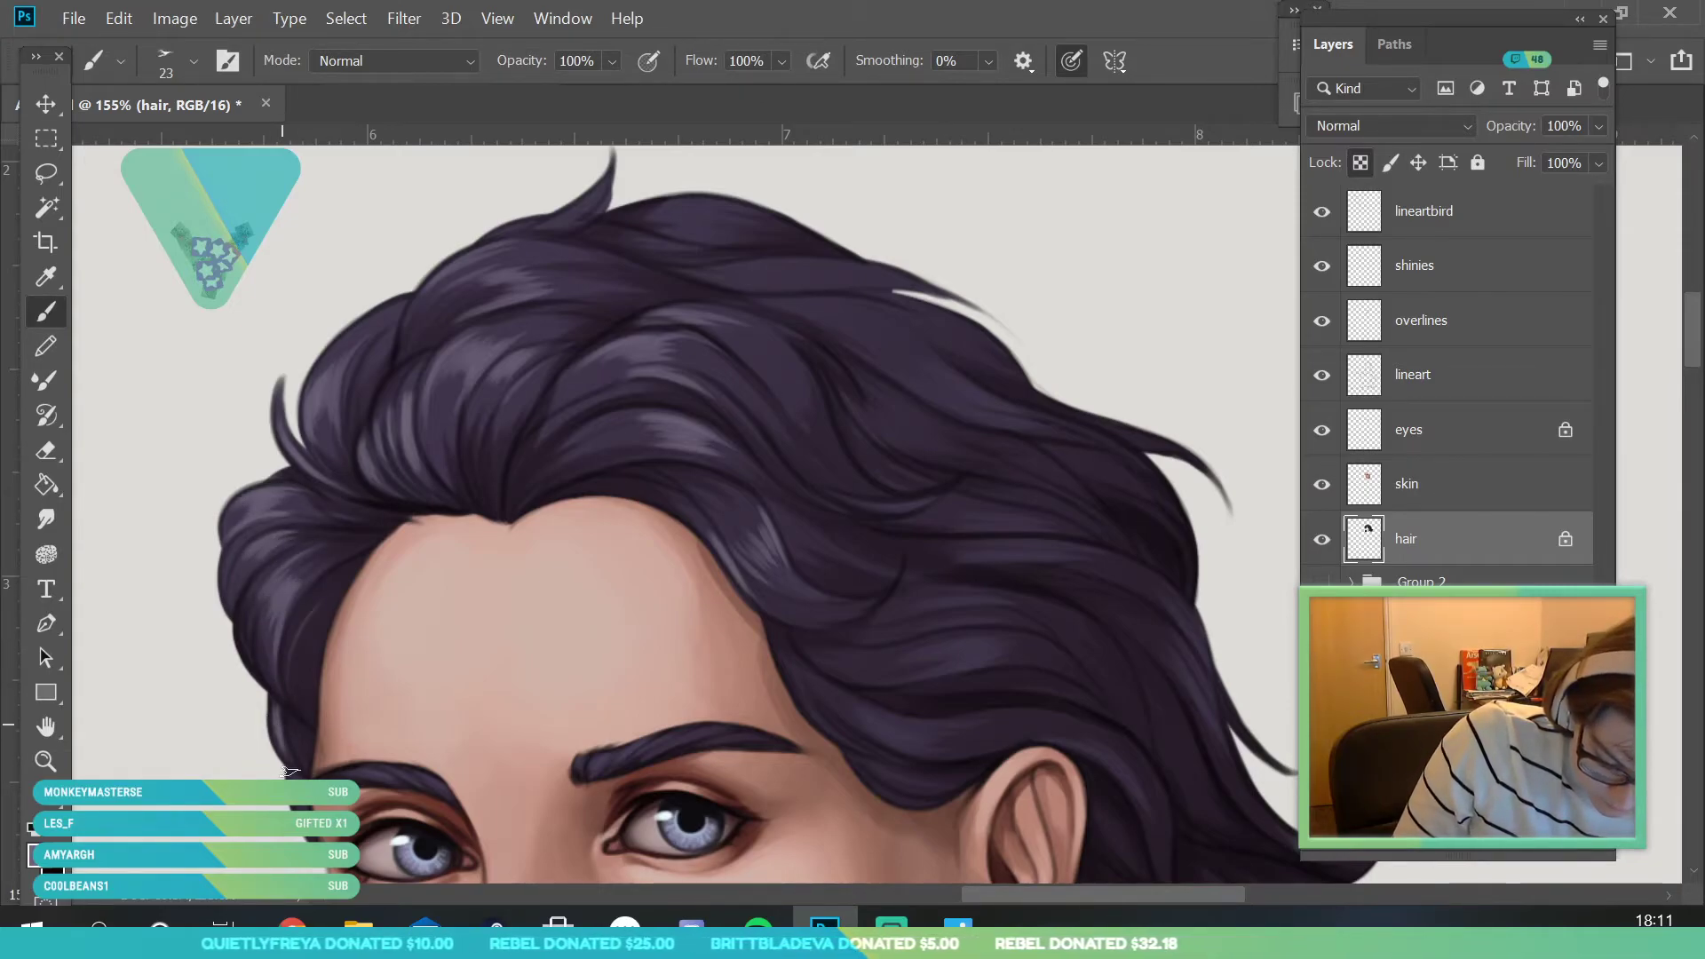
- Add highlights to the loose lock of hair beside the far cheek and jaw
left_click(40, 762)
left_click_drag(461, 415, 613, 719)
left_click_drag(511, 552, 543, 639)
key("b")
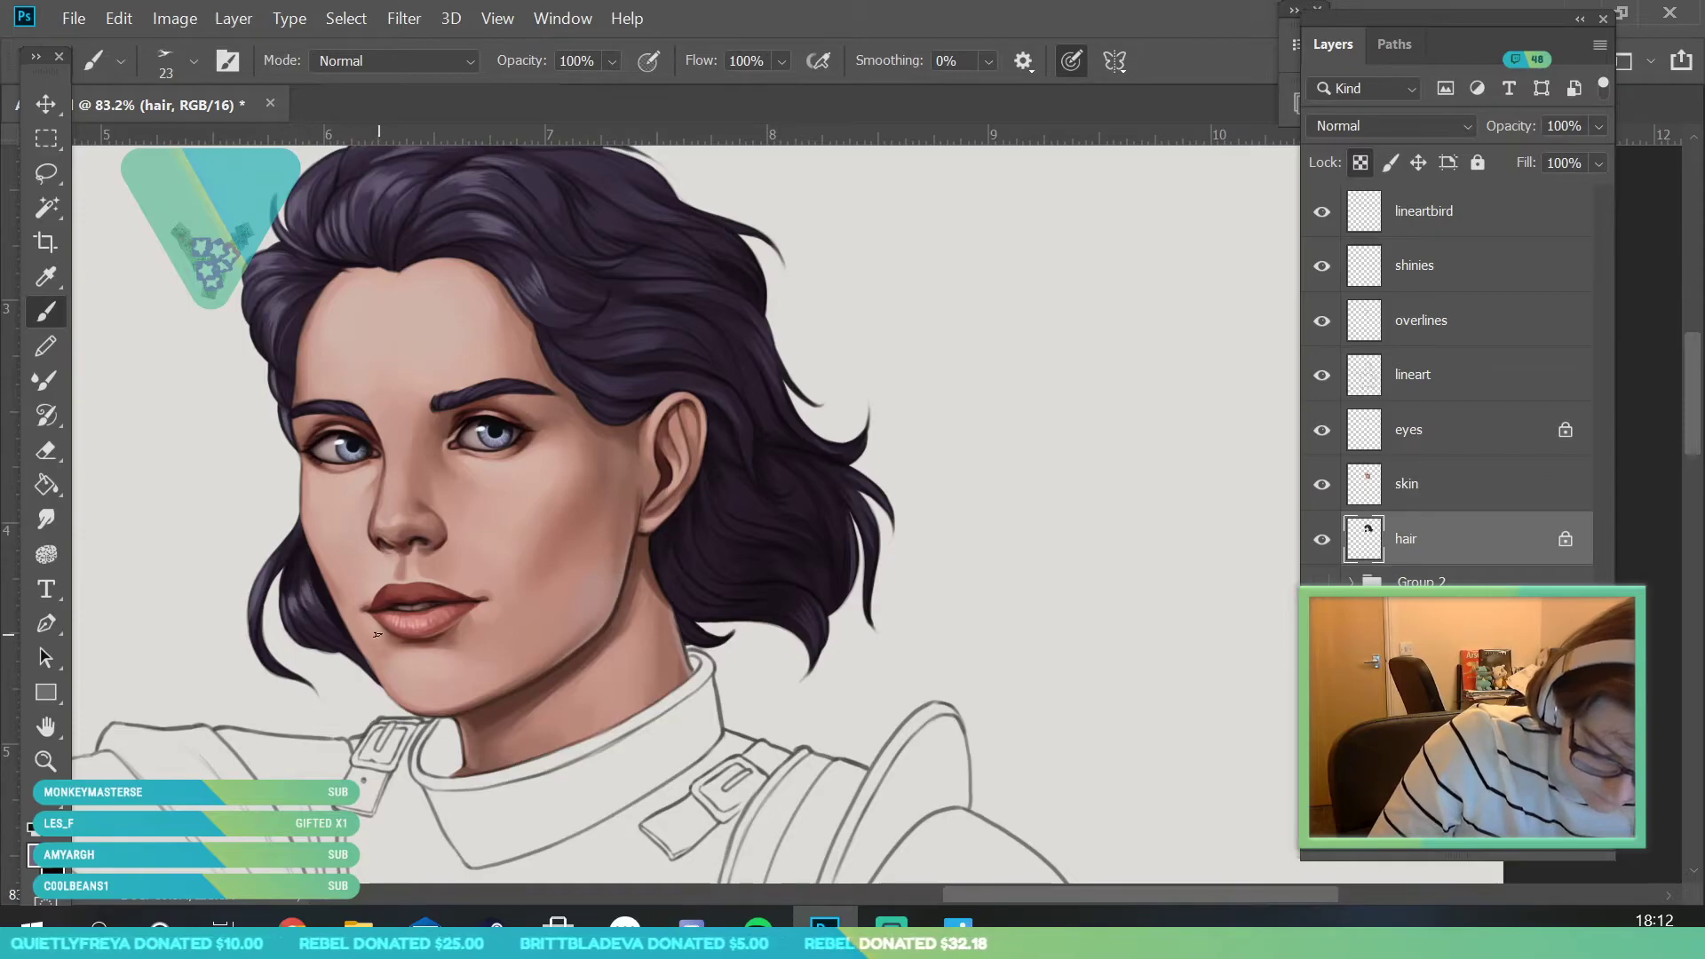
- Paint highlights on the swept-back strands above the ear and towards the back of the head
left_click(45, 761)
scroll(393, 638, "down", 1)
scroll(830, 487, "down", 1)
scroll(552, 468, "up", 3)
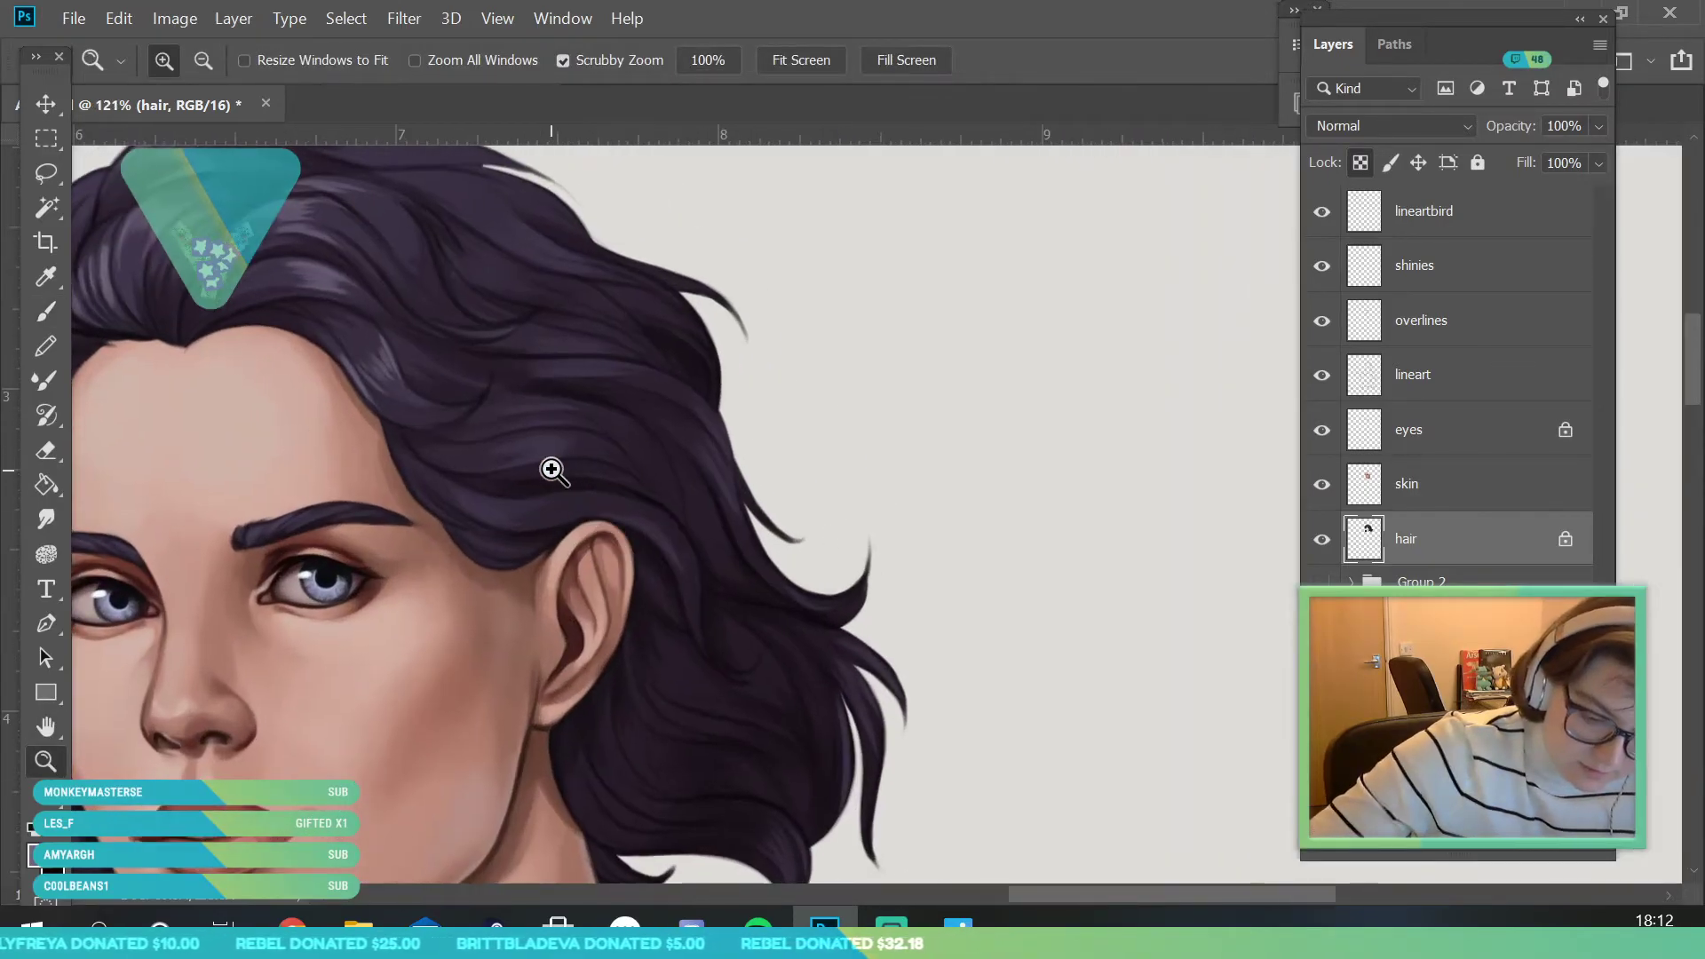
key("b")
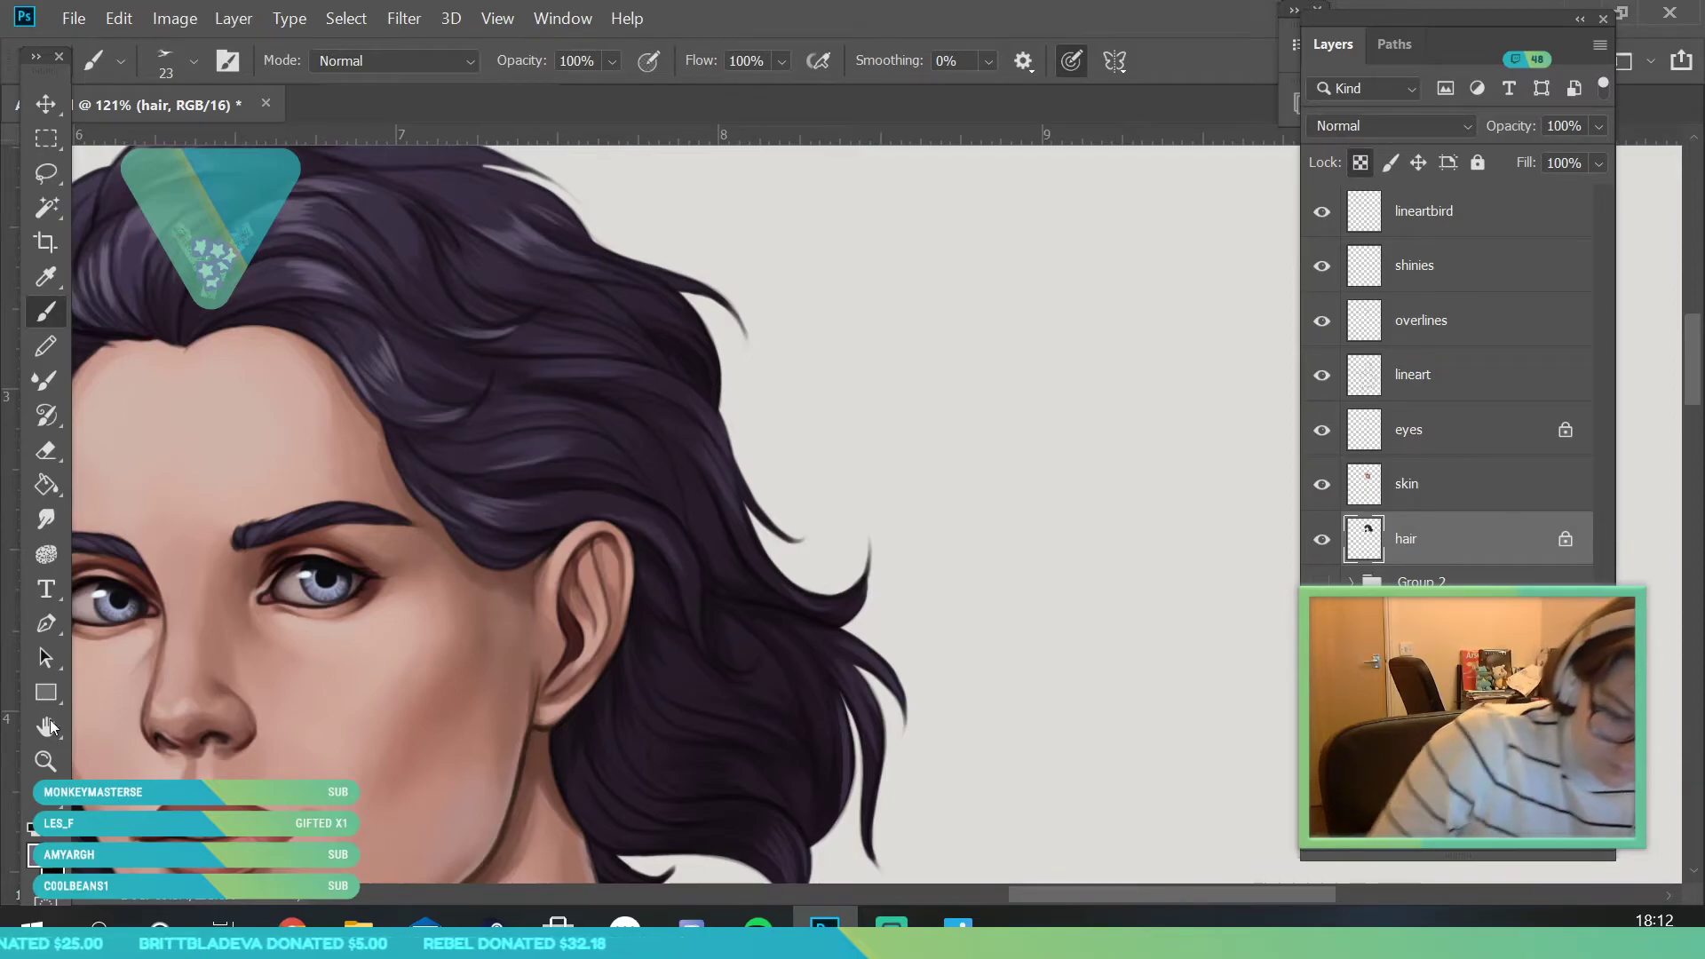
- Check the highlighted hair against the whole portrait from a distance and closer in
left_click(45, 761)
left_click_drag(457, 525, 430, 764)
left_click_drag(648, 600, 566, 666)
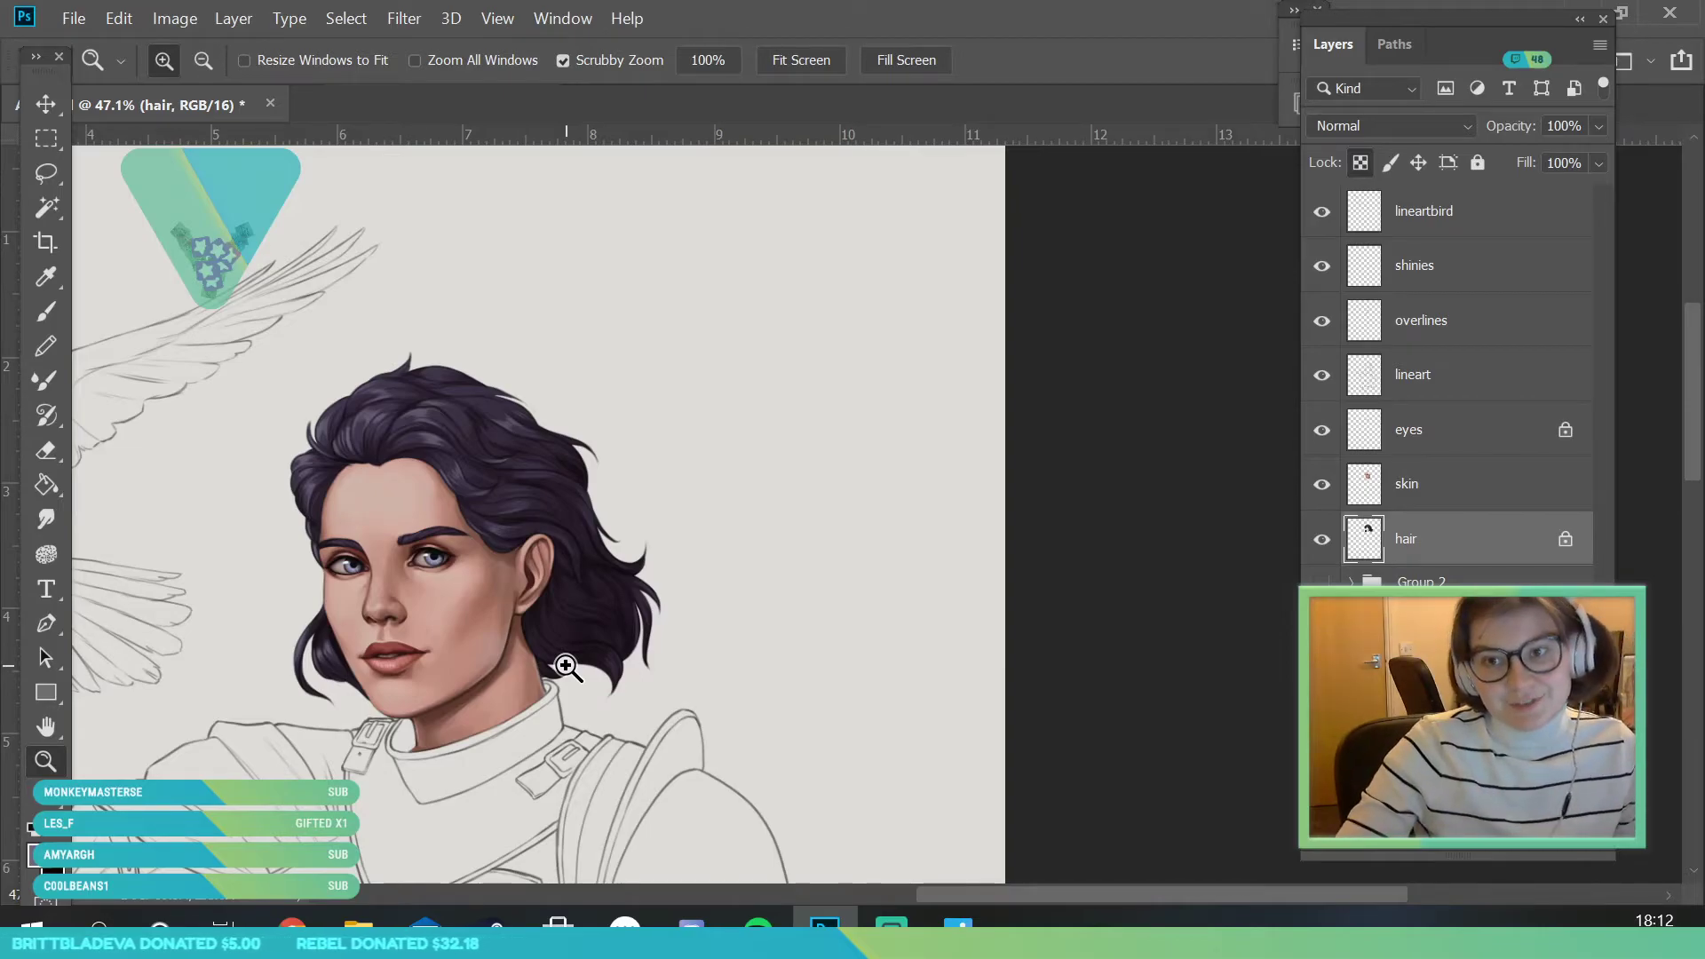
left_click_drag(564, 513, 525, 766)
left_click_drag(350, 738, 454, 844)
left_click_drag(675, 539, 803, 754)
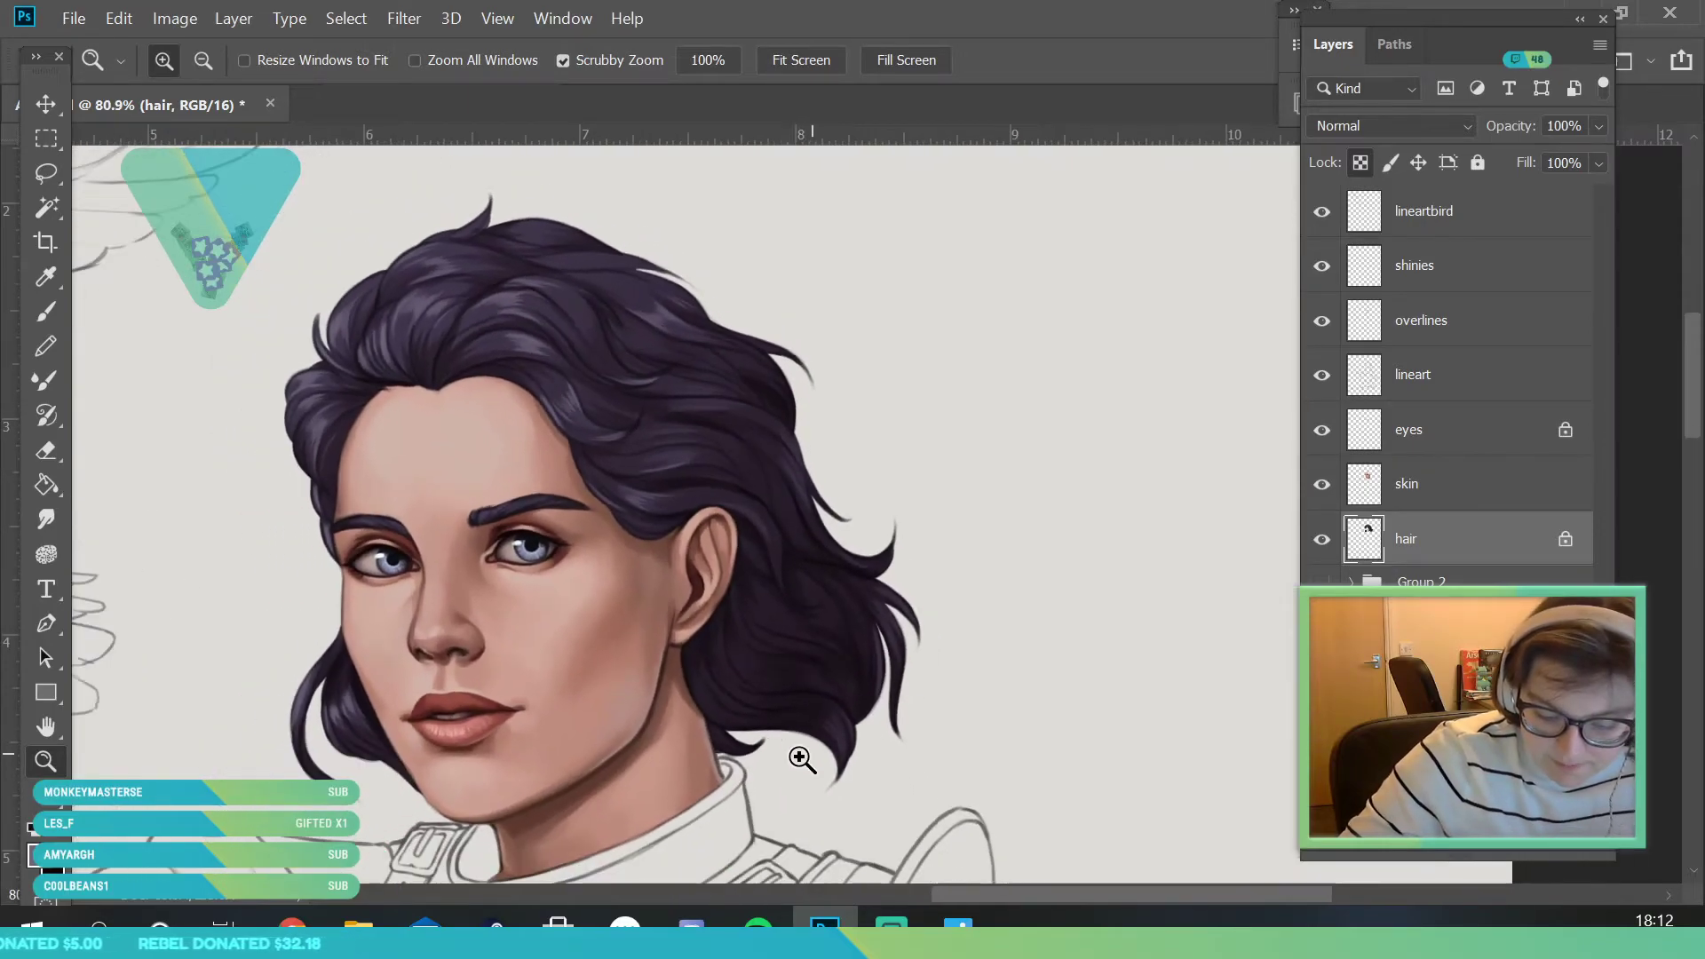
- Lock the skin layer's transparent pixels and sample the shadow colour just below the ear
left_click(1456, 493)
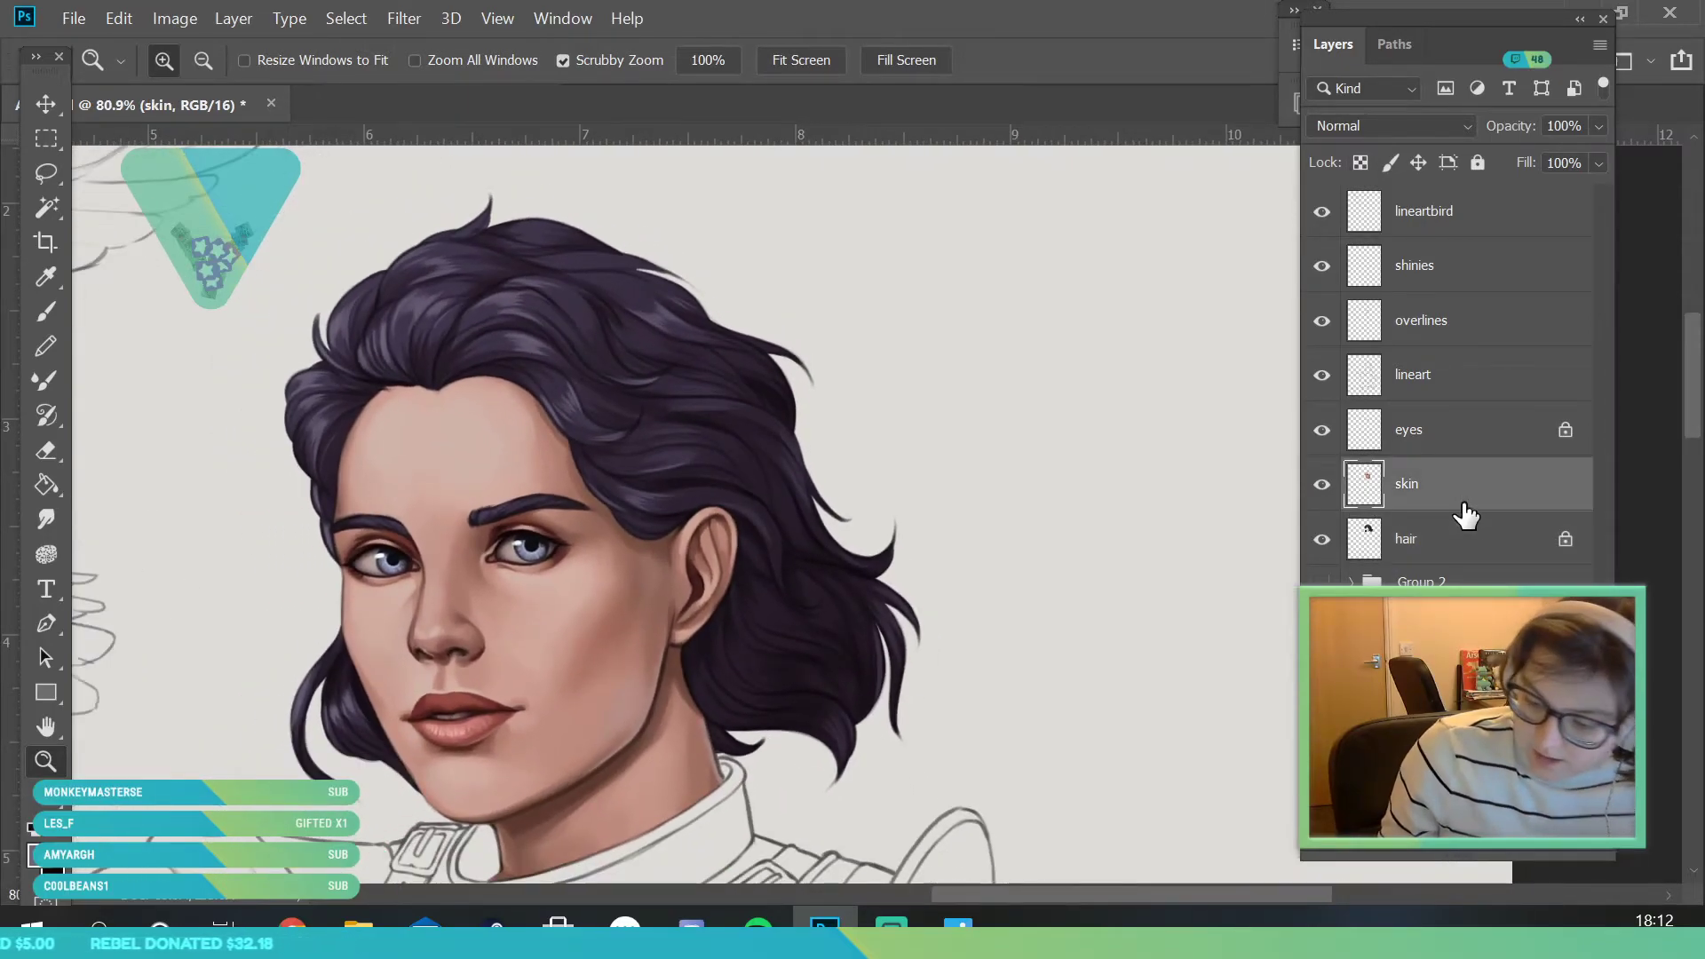
left_click(47, 271)
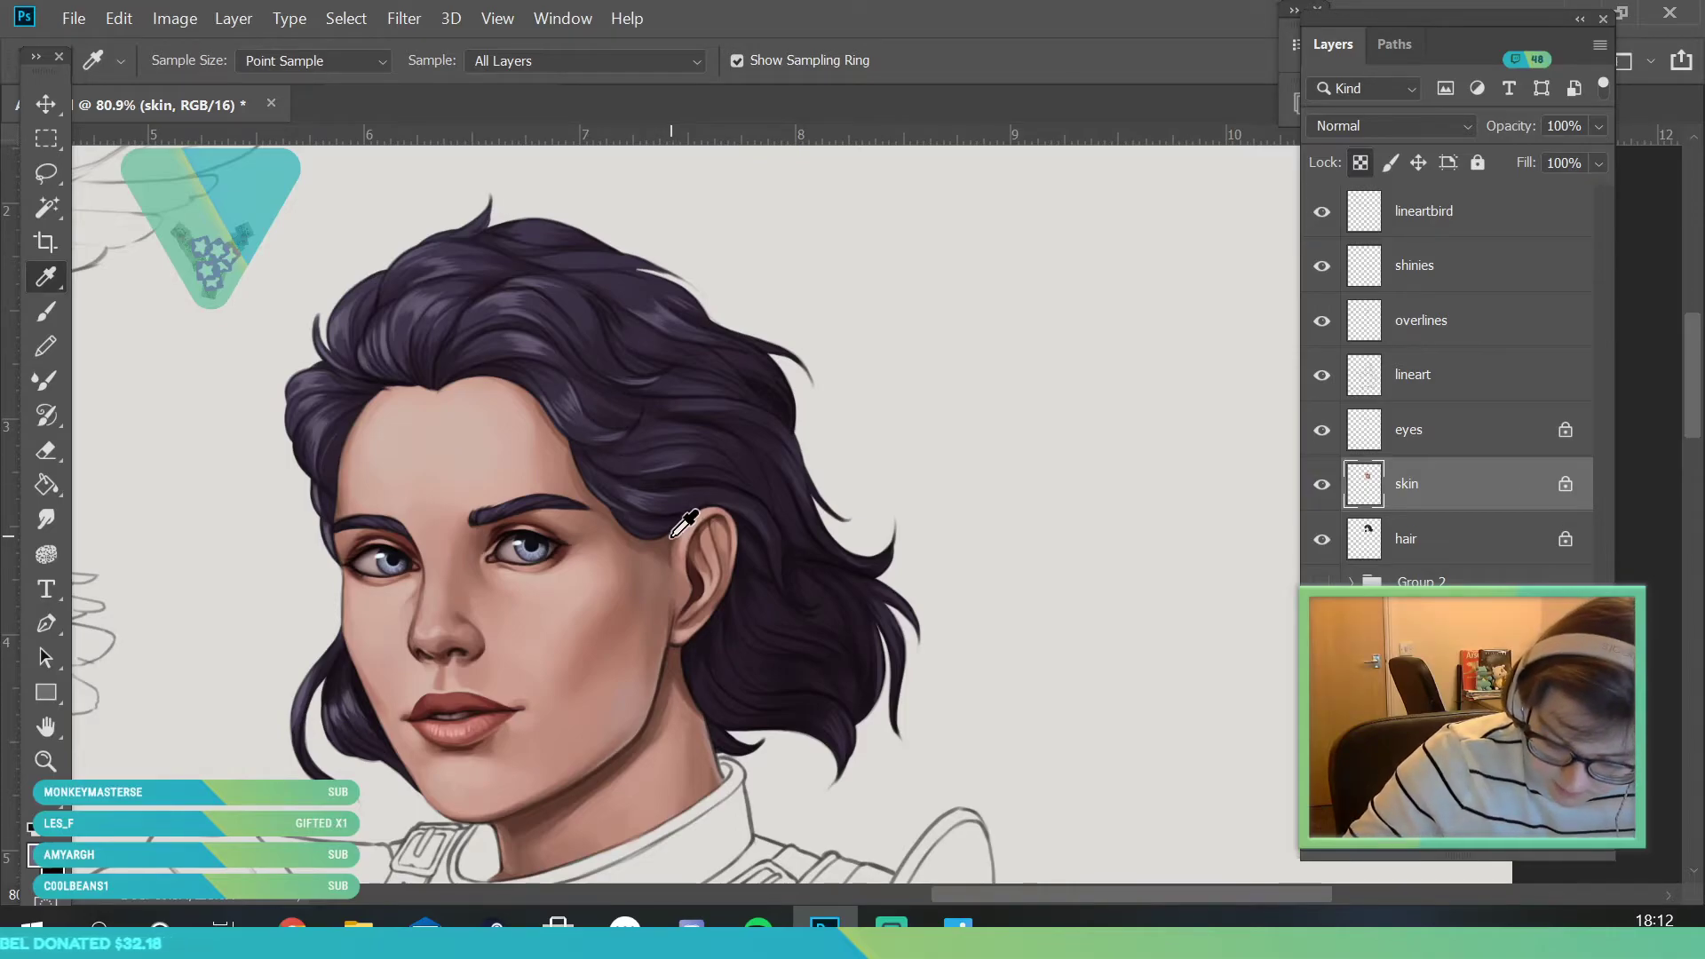
left_click(674, 655)
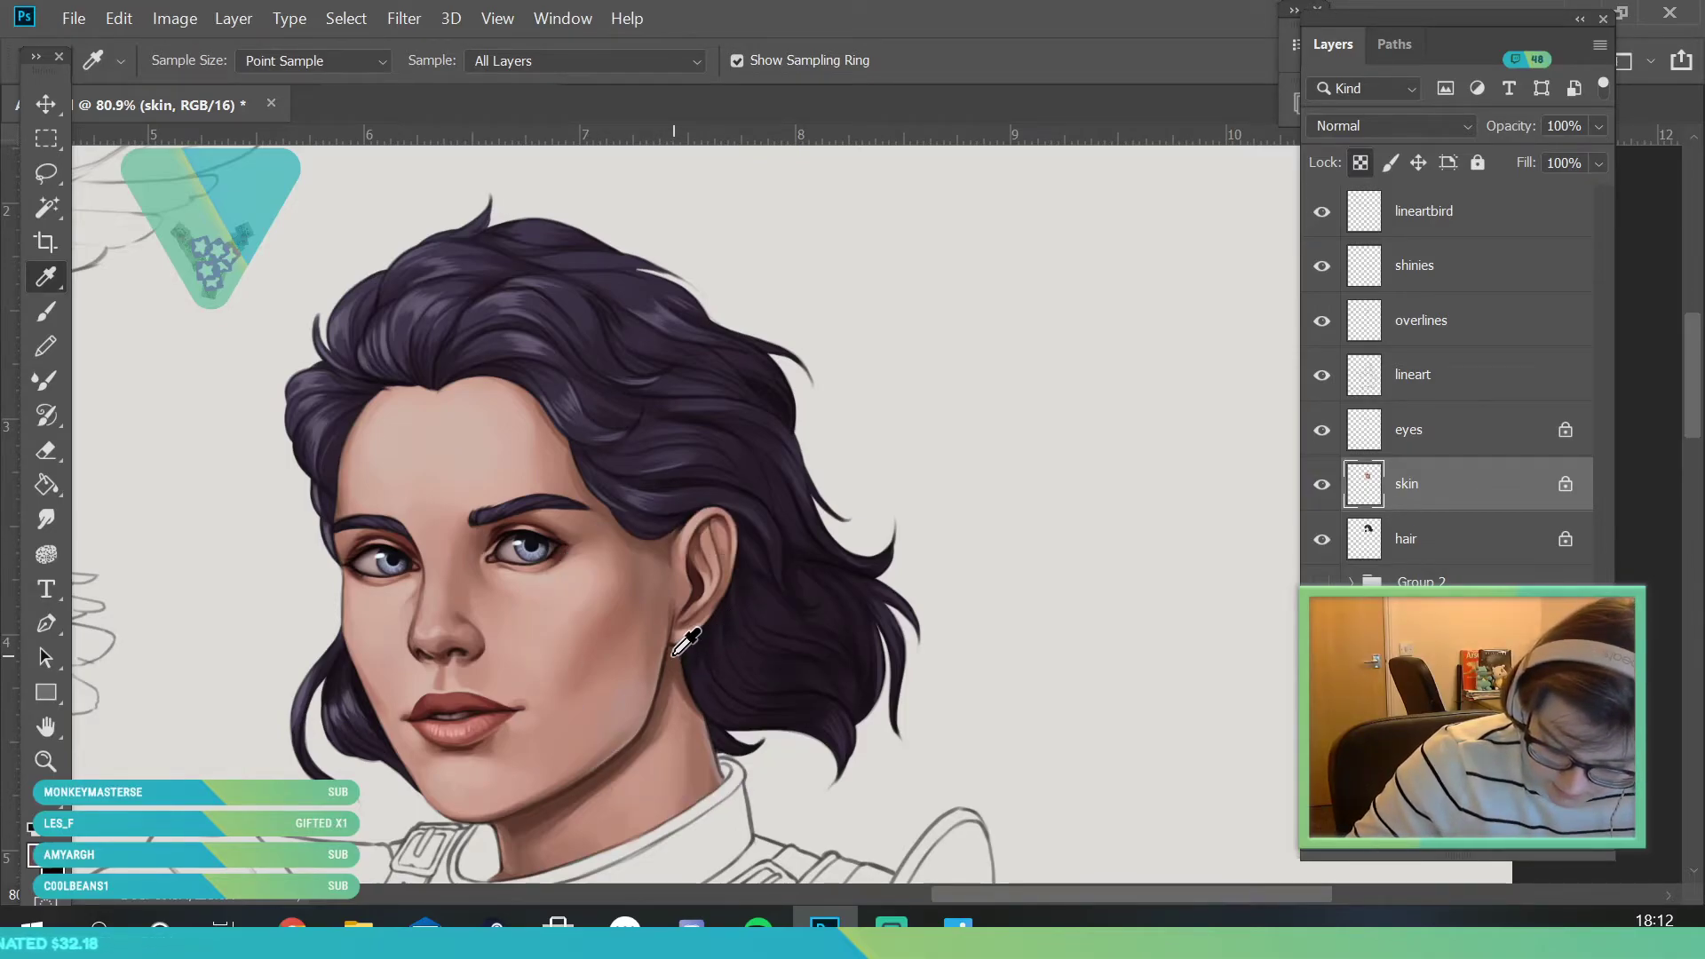
- Set the foreground colour to the dark reddish brown #493030 for the skin shadows
left_click(43, 854)
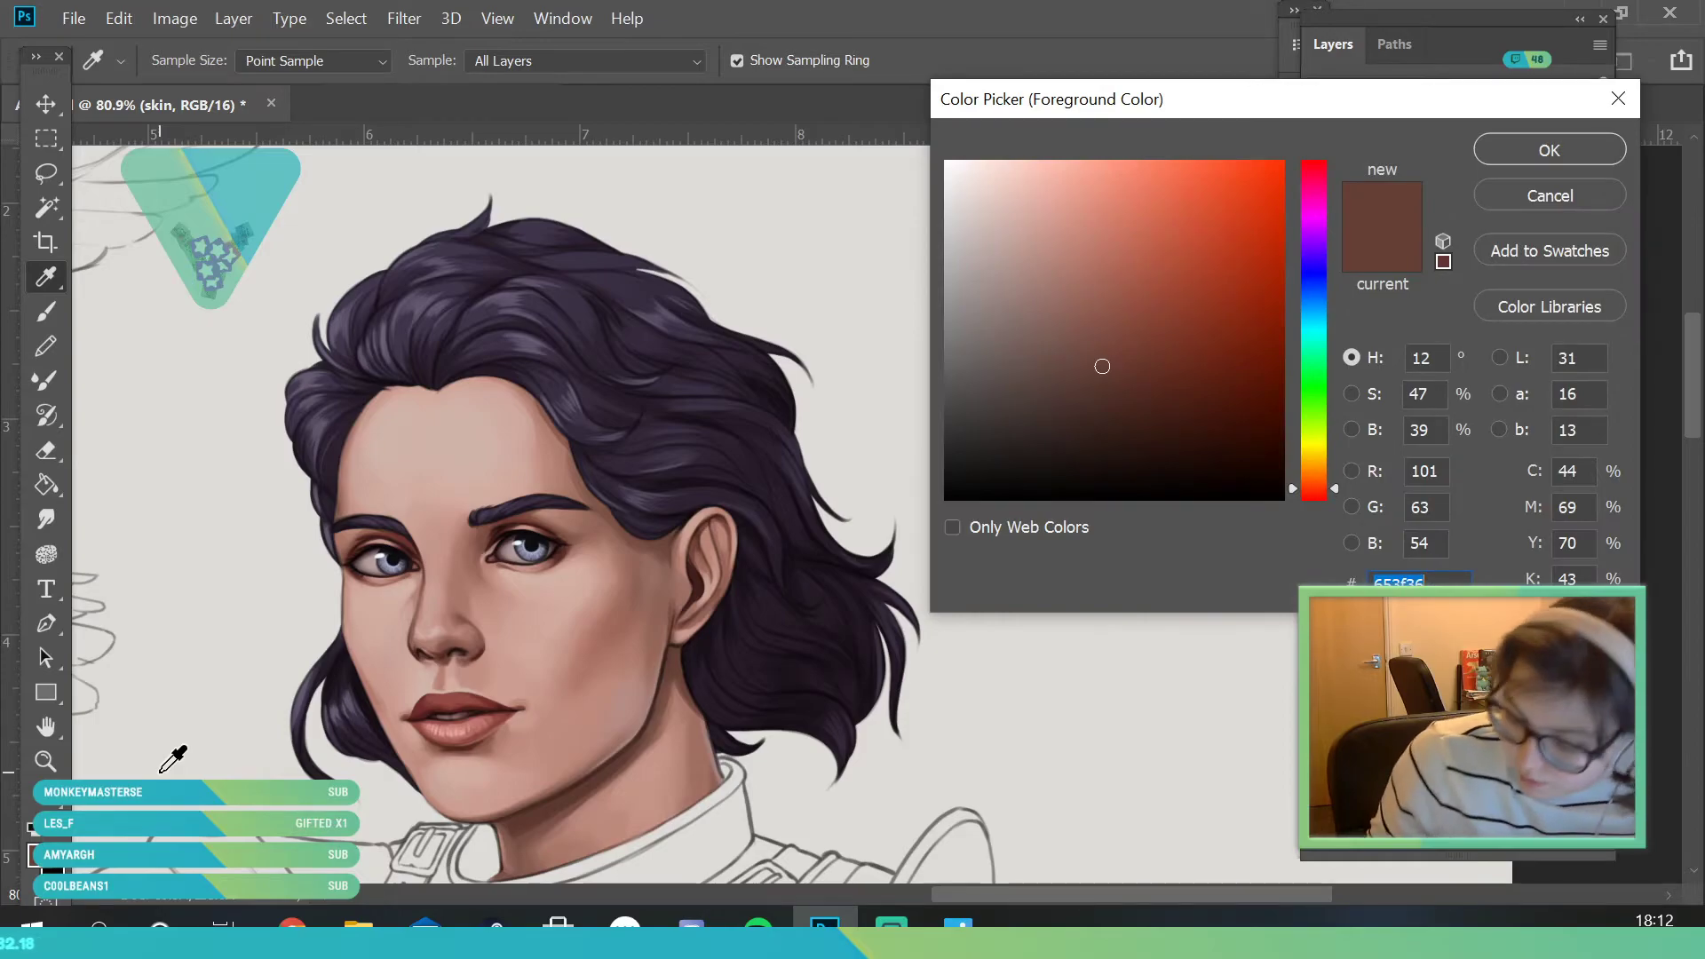
left_click(1327, 491)
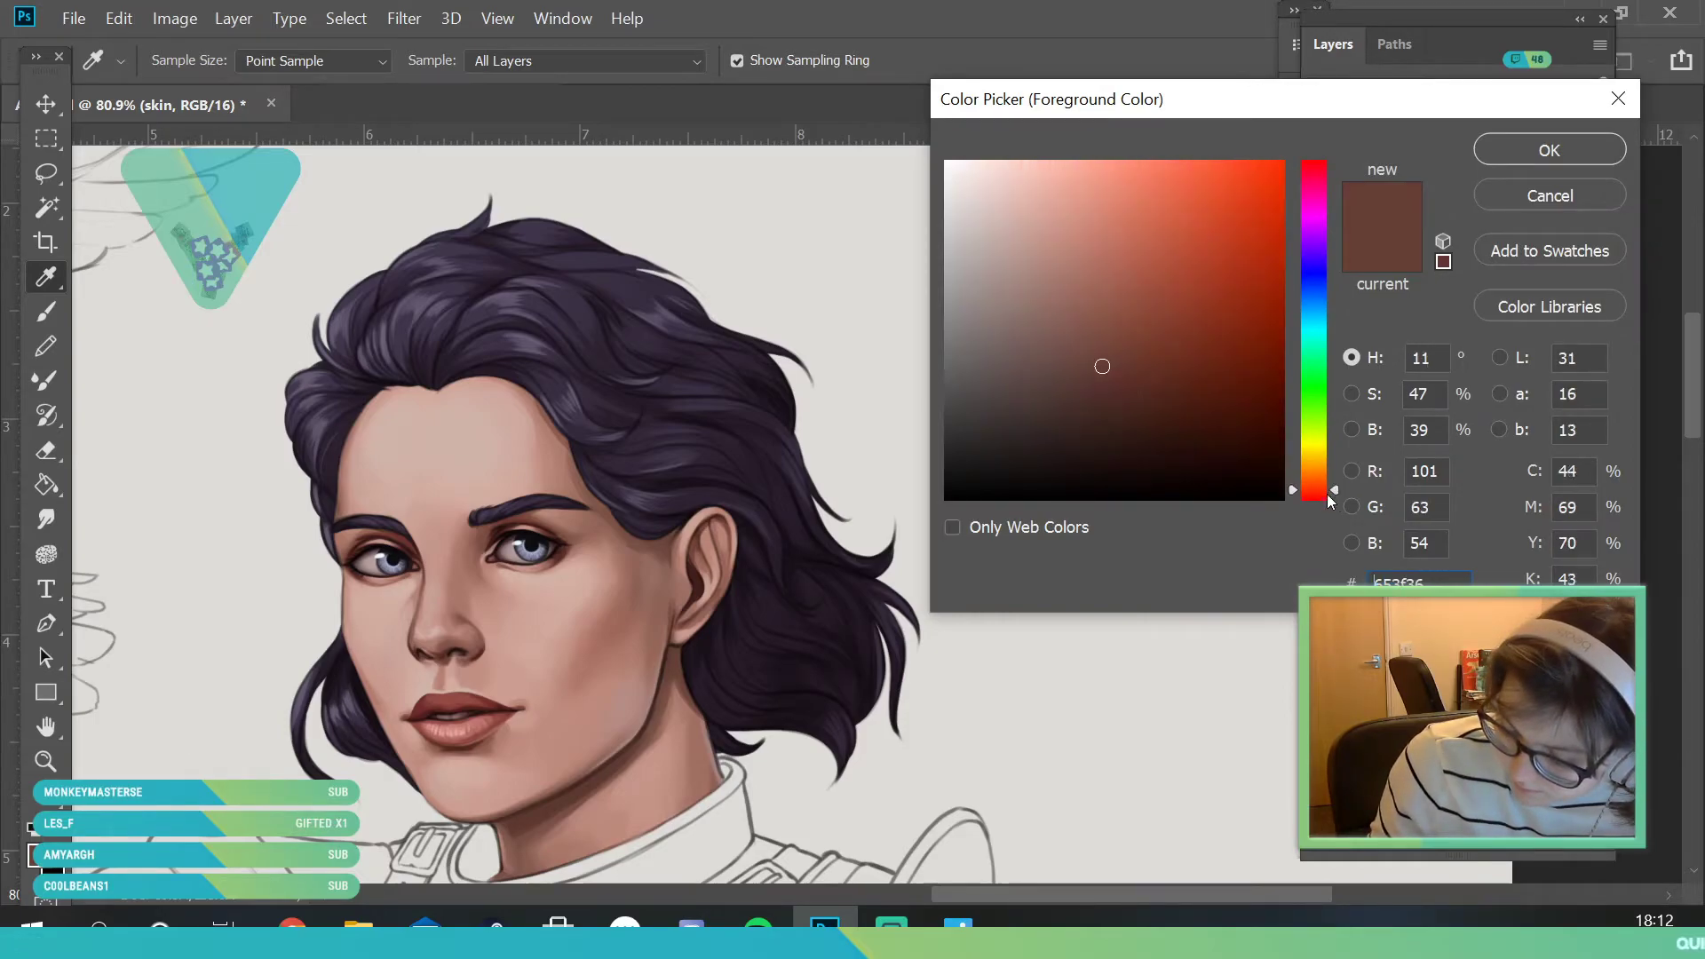
left_click(1105, 386)
left_click_drag(1336, 490, 1336, 503)
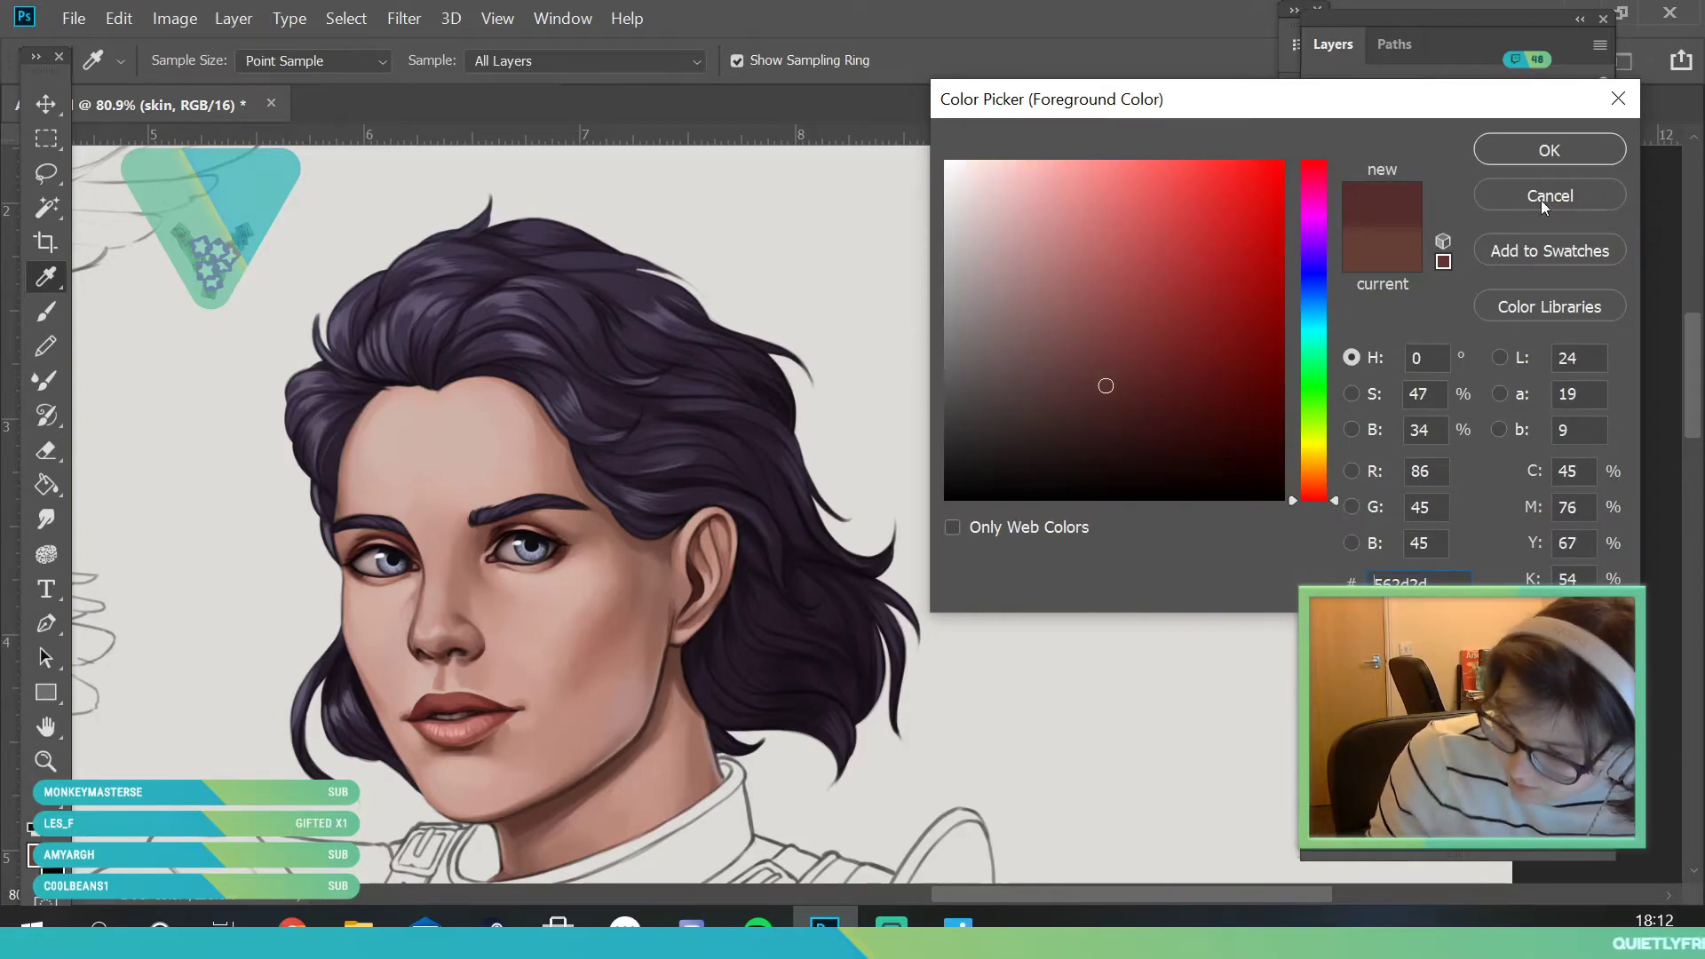
left_click_drag(1101, 388, 1064, 403)
left_click(1537, 152)
left_click(45, 319)
left_click(39, 852)
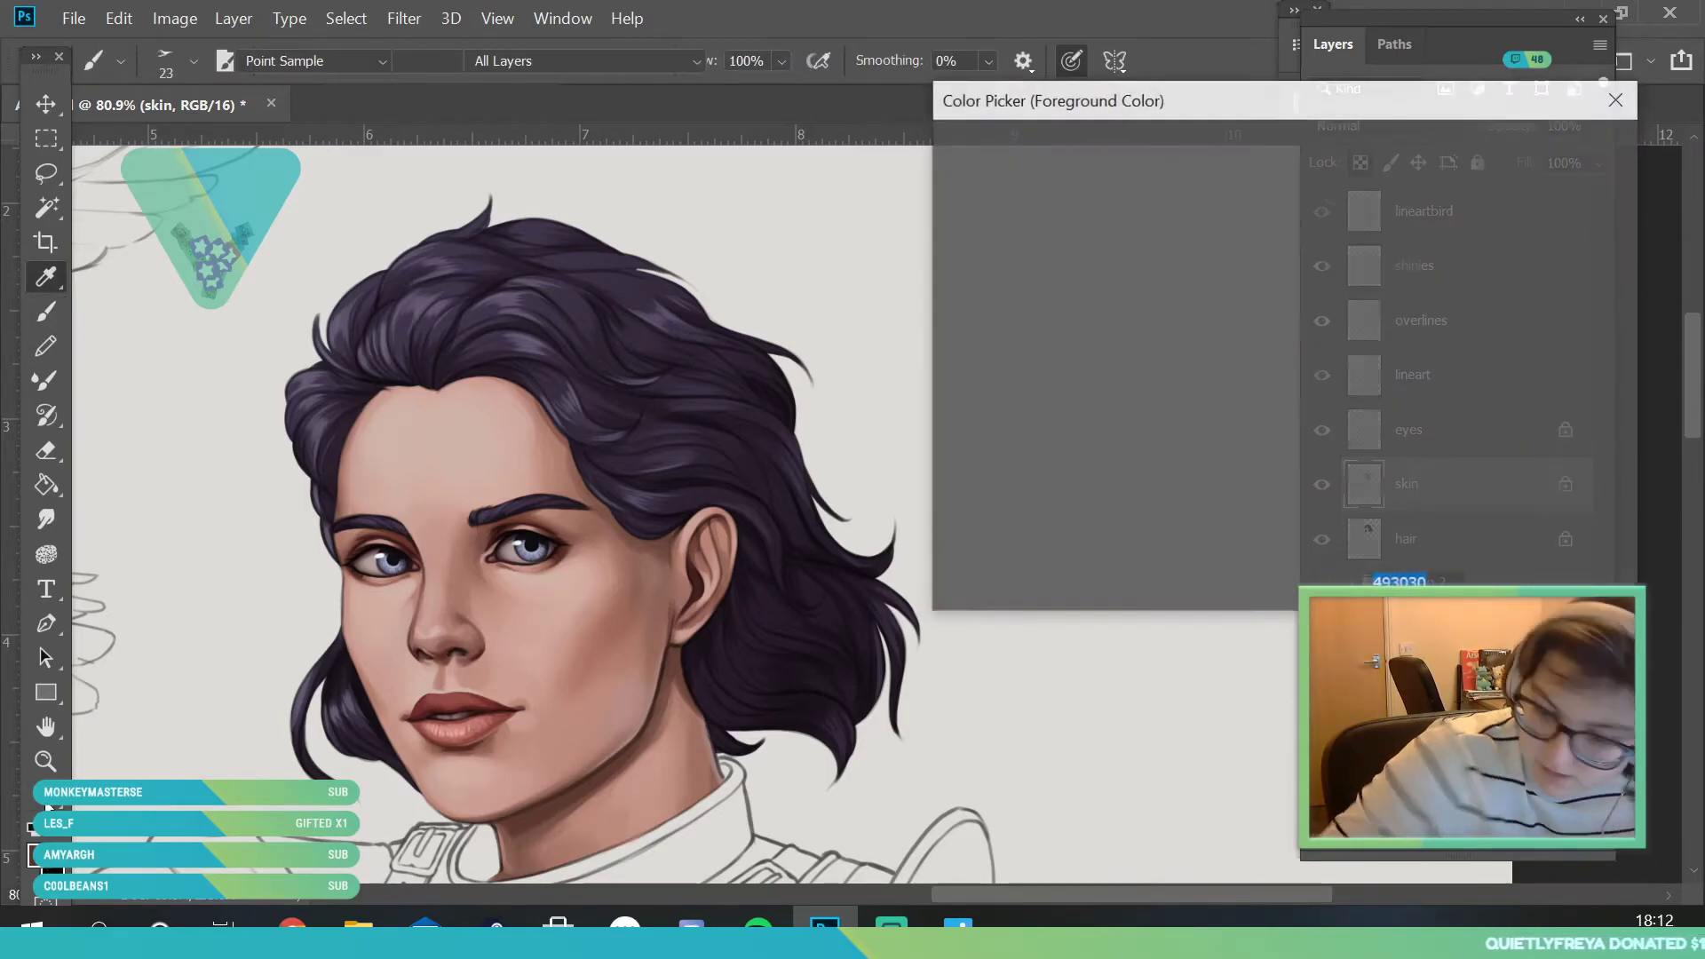
left_click(1480, 150)
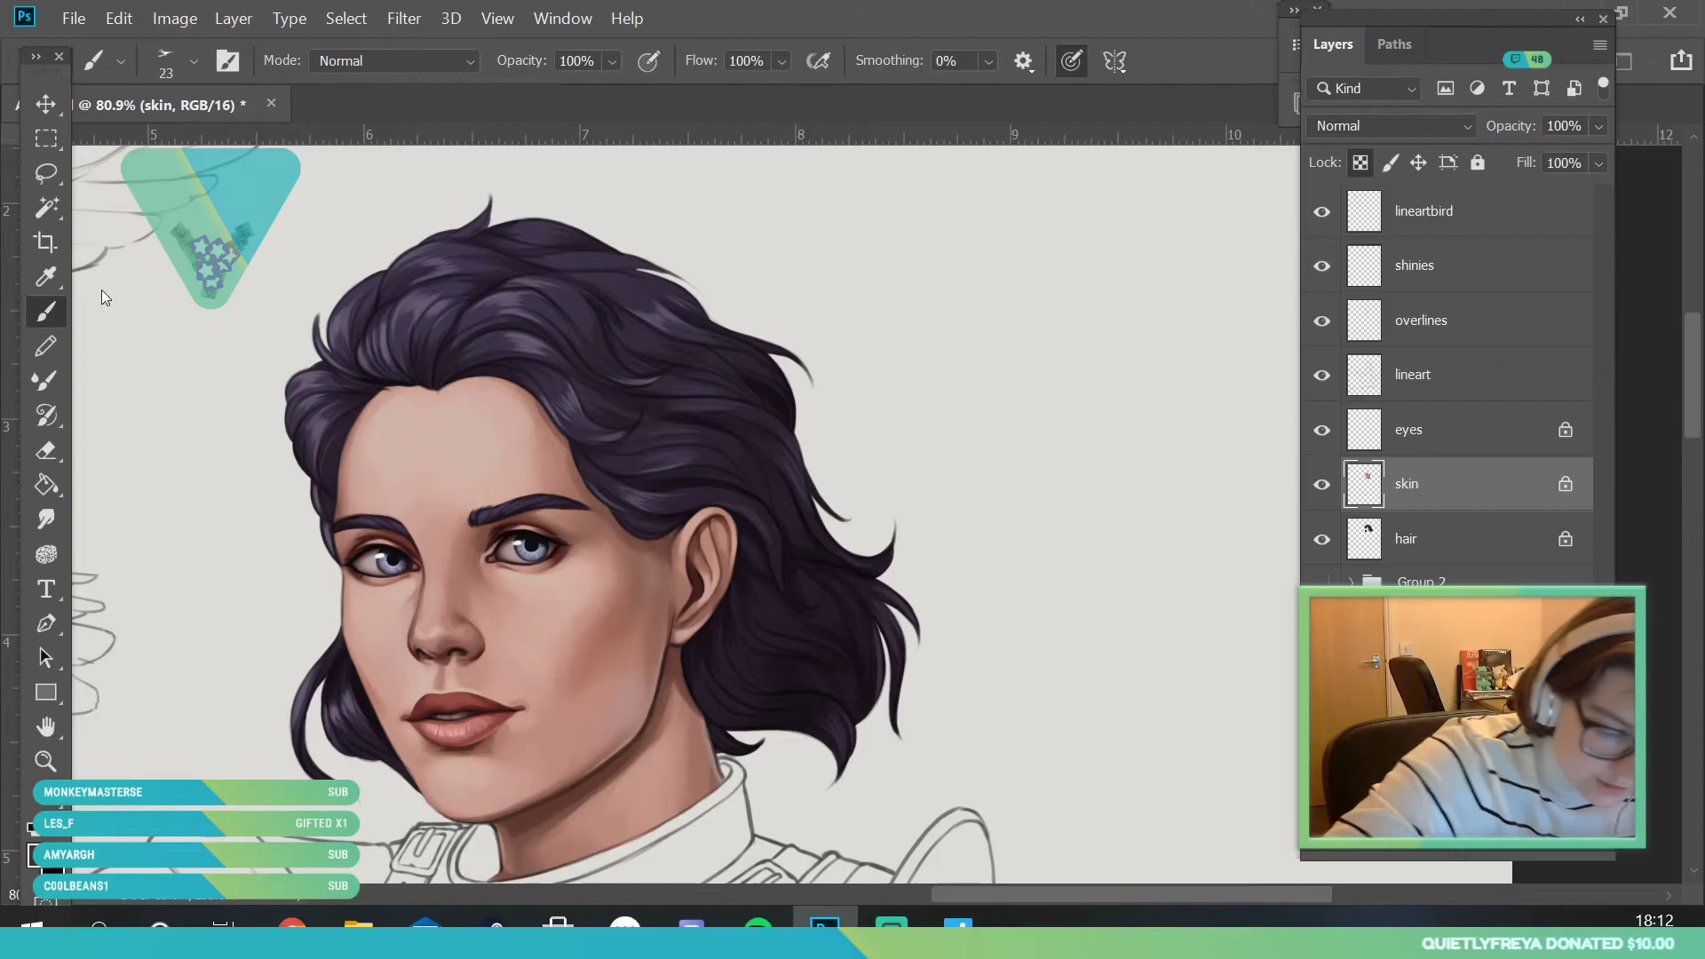
- Choose the hard round 23 px brush, sample the skin shadow at the hairline and paint shadow along the forehead's edge
left_click(194, 62)
left_click(184, 262)
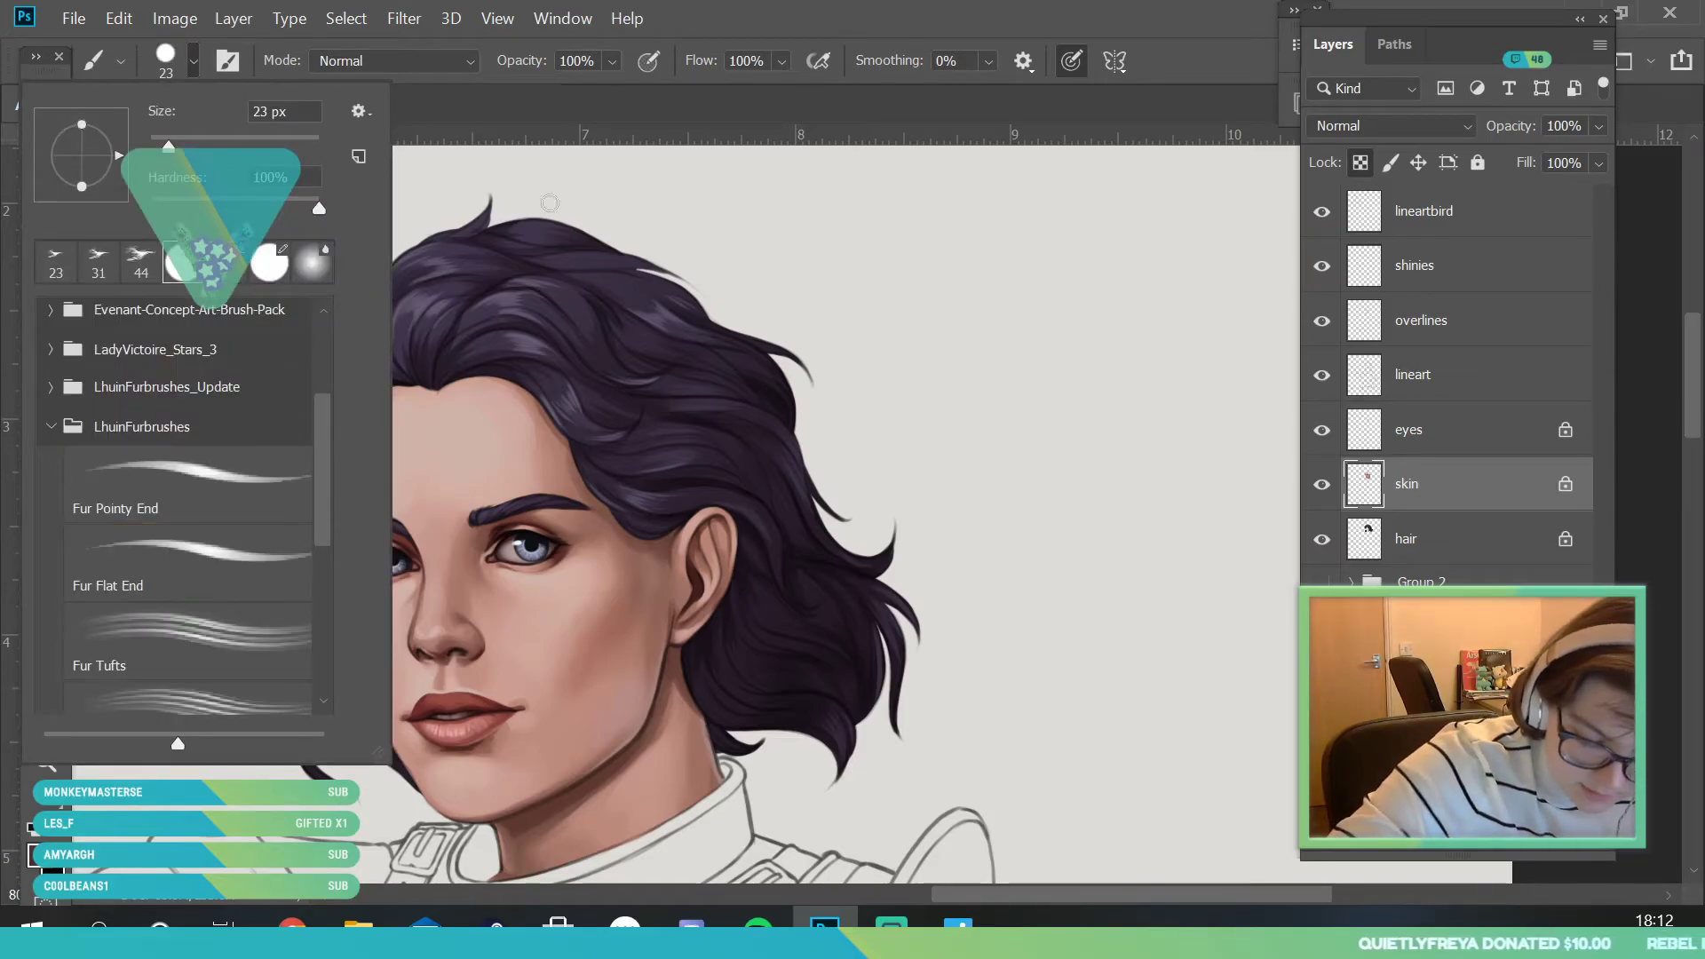
left_click(629, 178)
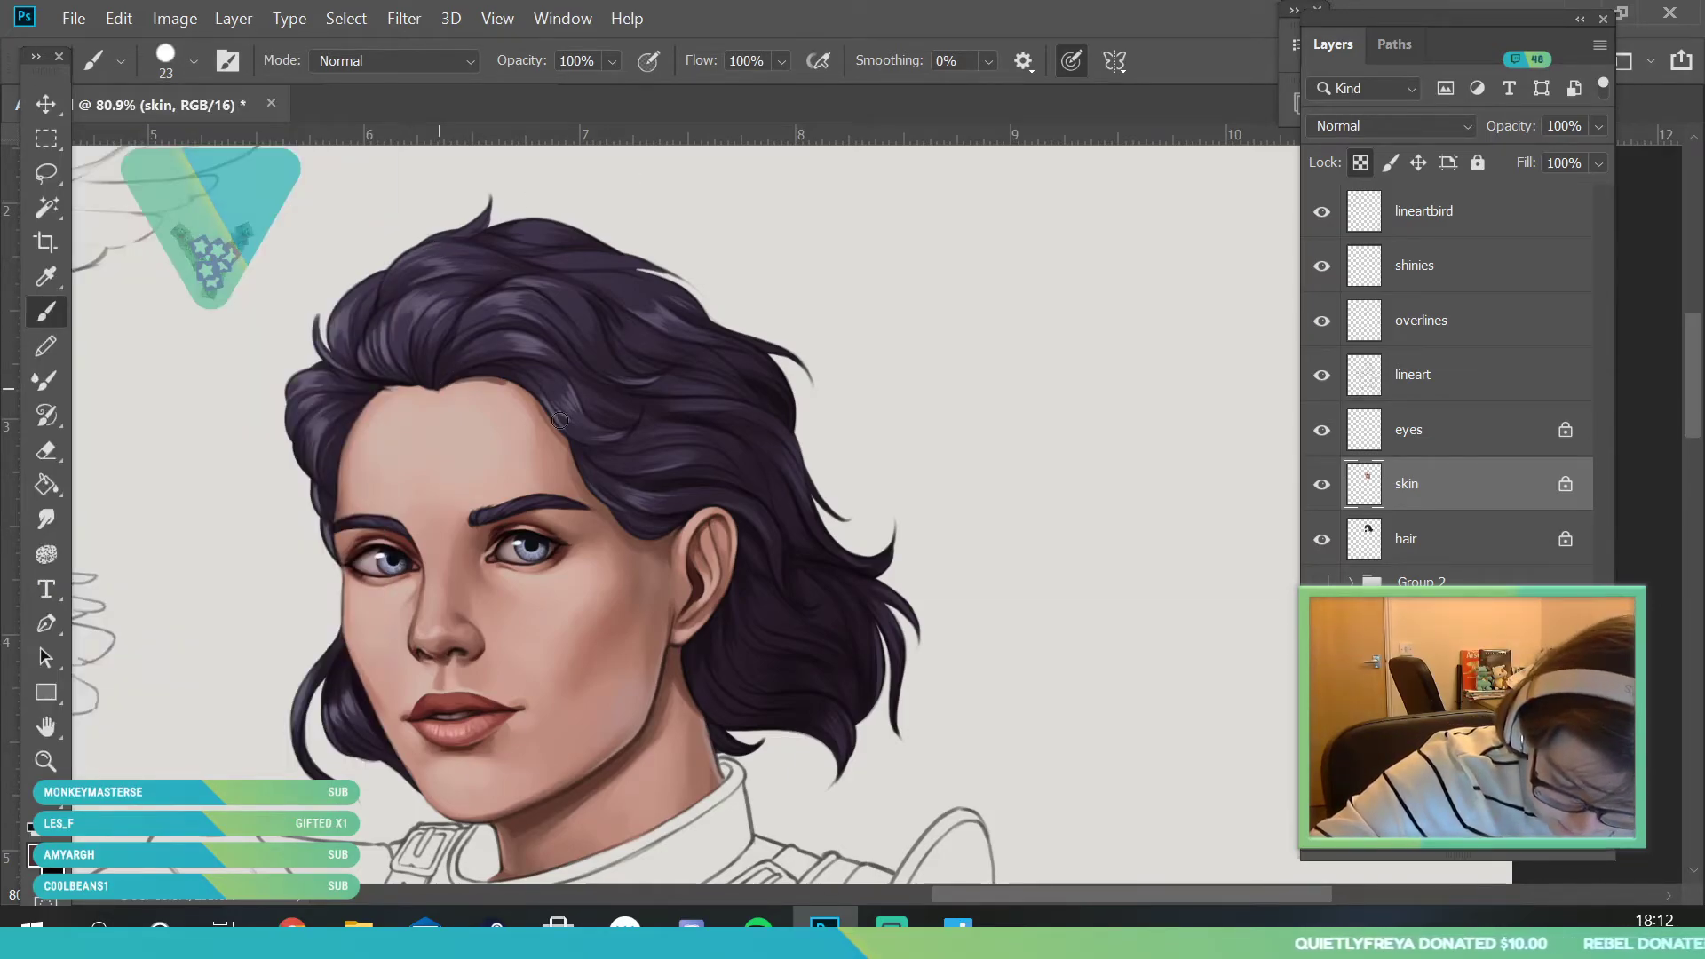
key("i")
left_click(515, 388)
left_click(46, 311)
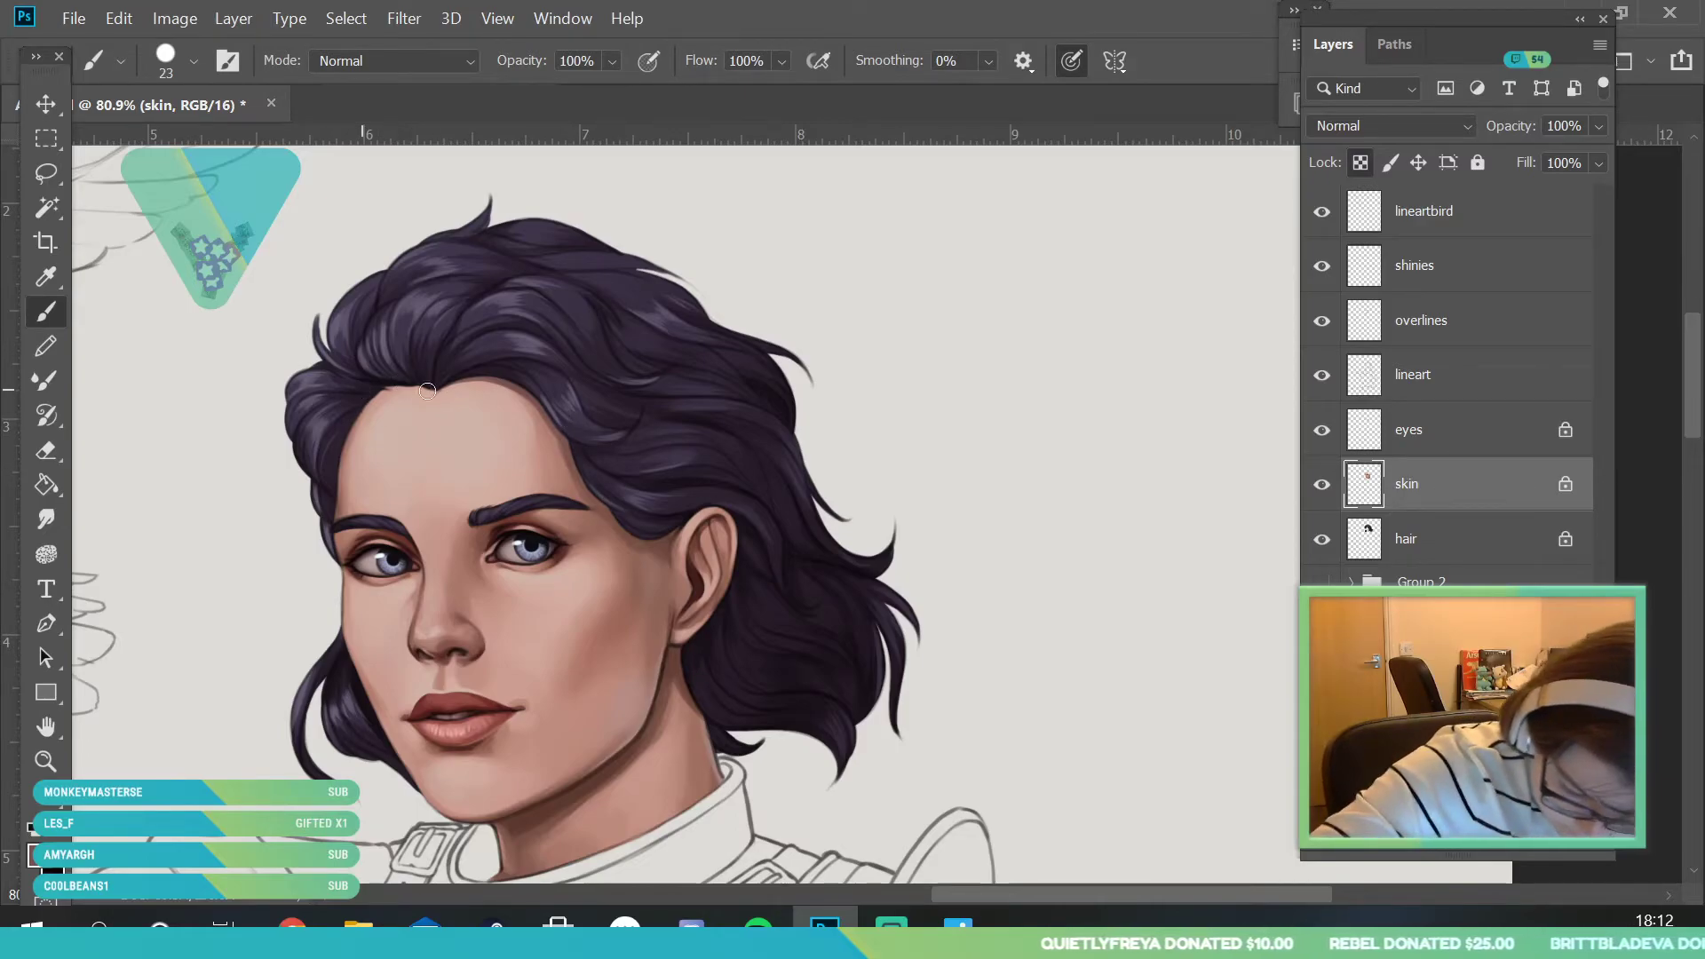
mouse_move(349, 425)
left_mouse_down()
mouse_move(375, 405)
mouse_move(337, 505)
left_mouse_up()
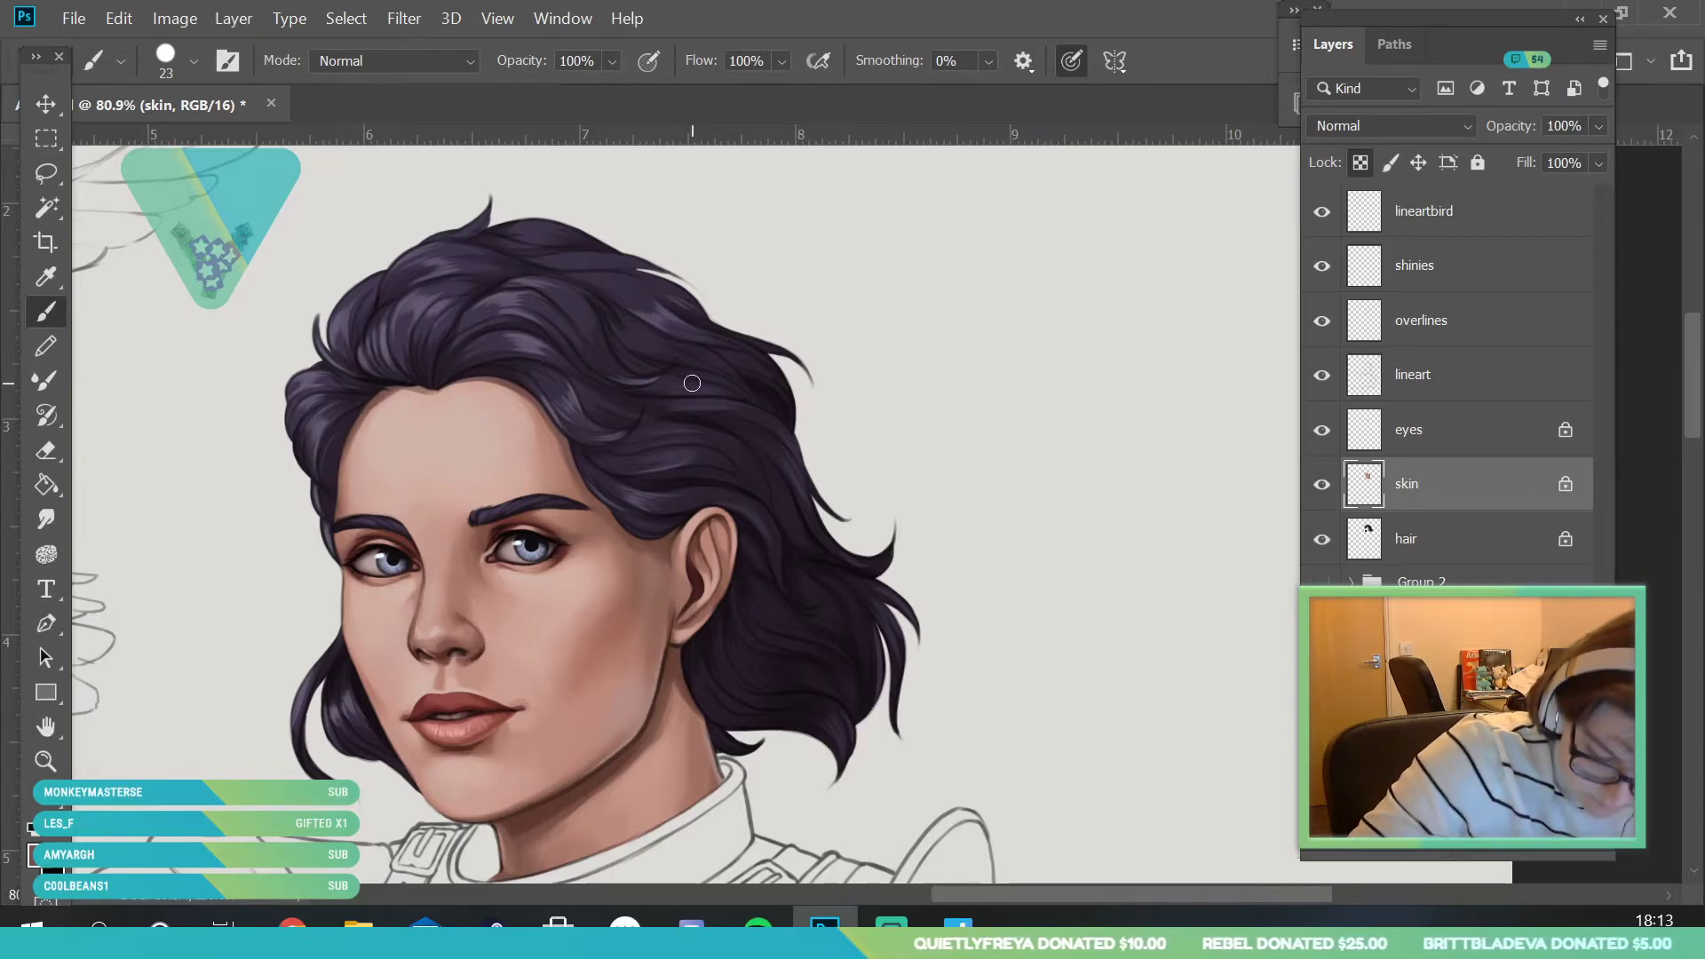
- Blend the skin shadow beneath the forehead's hairline up close, resampling nearby skin tones between brush strokes
left_click(46, 761)
left_click_drag(380, 412, 461, 550)
left_click(57, 284)
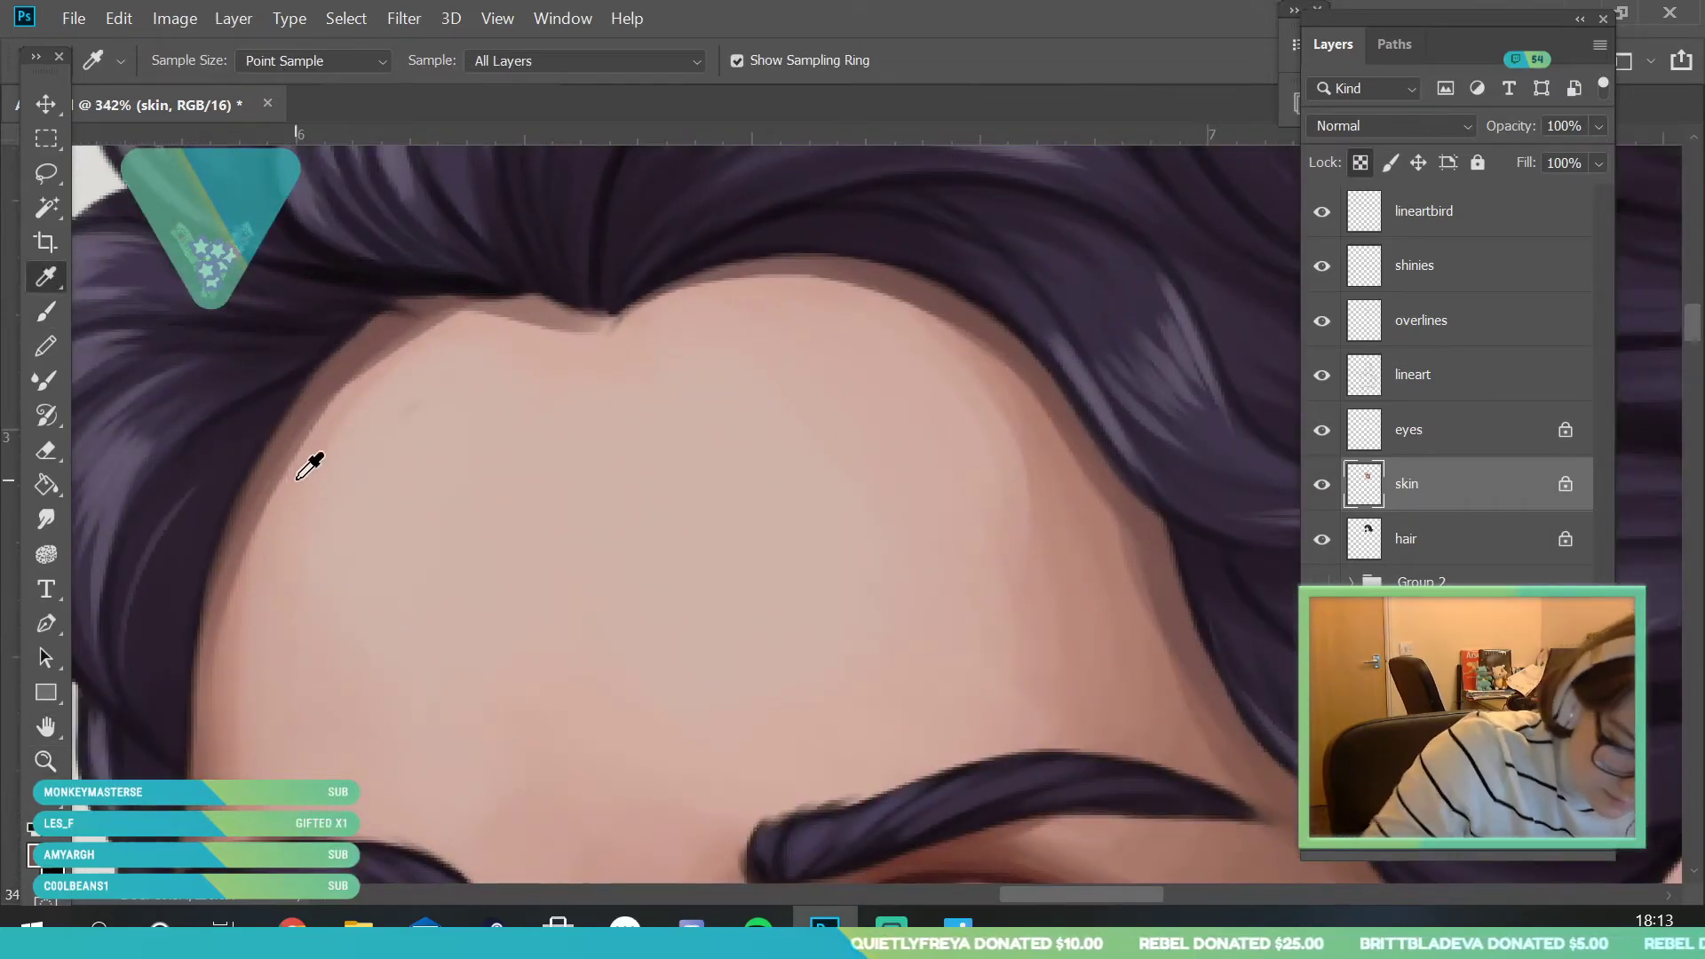
key("b")
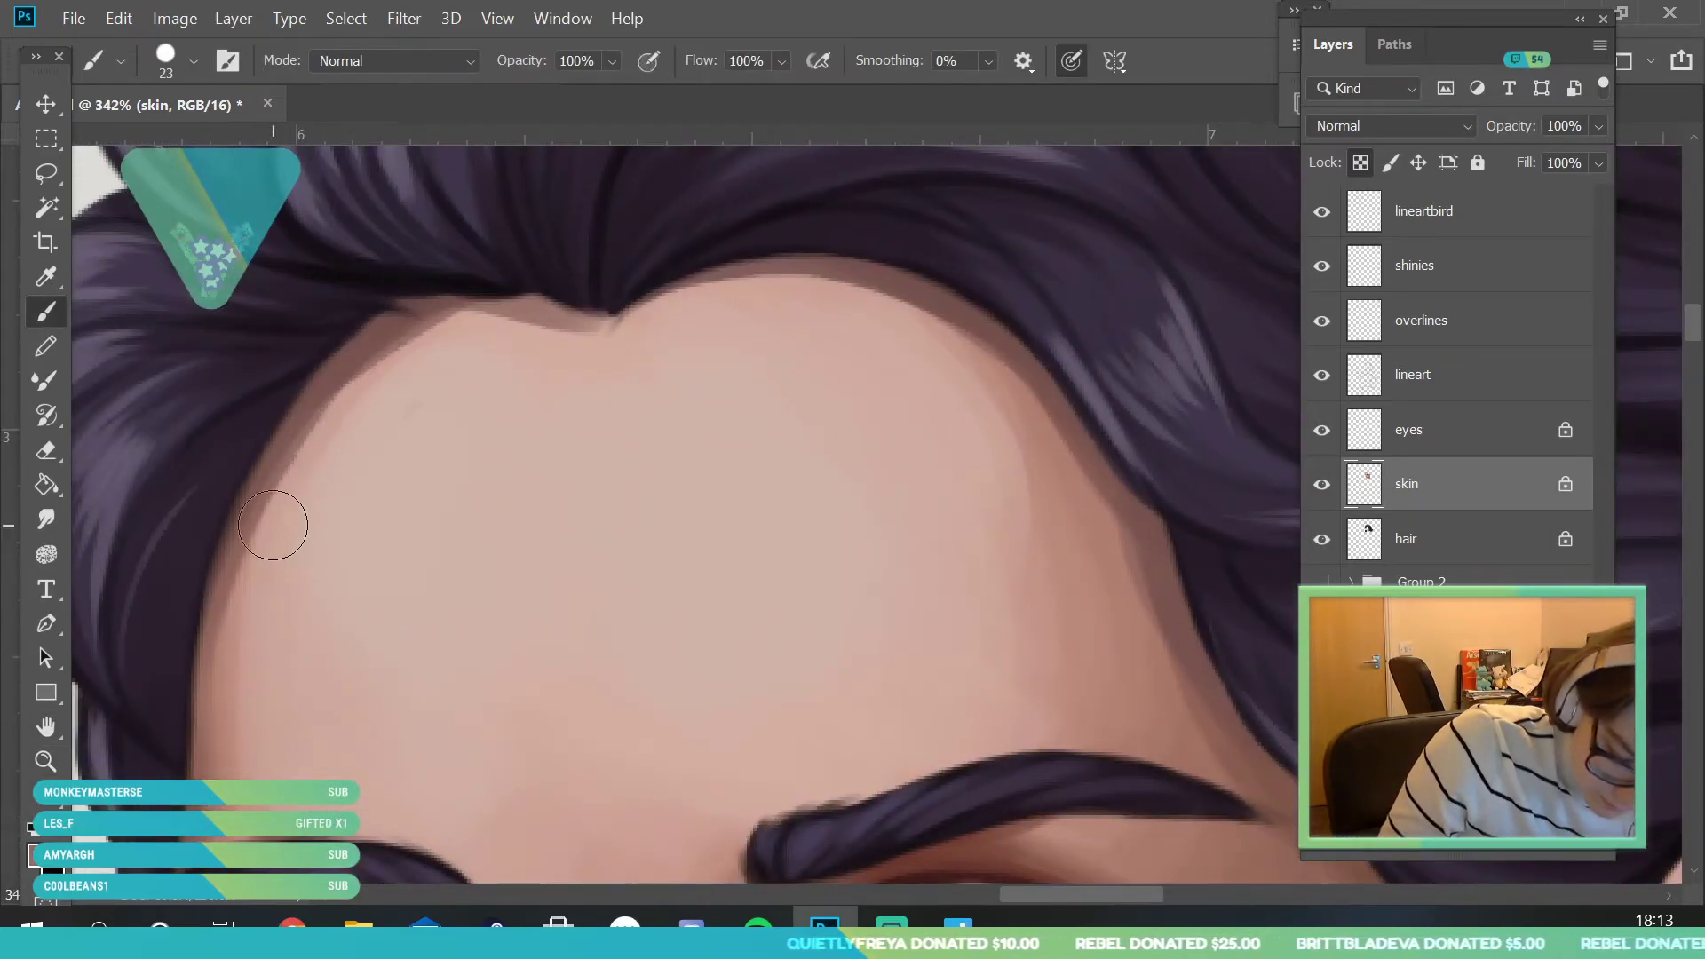
left_click_drag(399, 342, 549, 341)
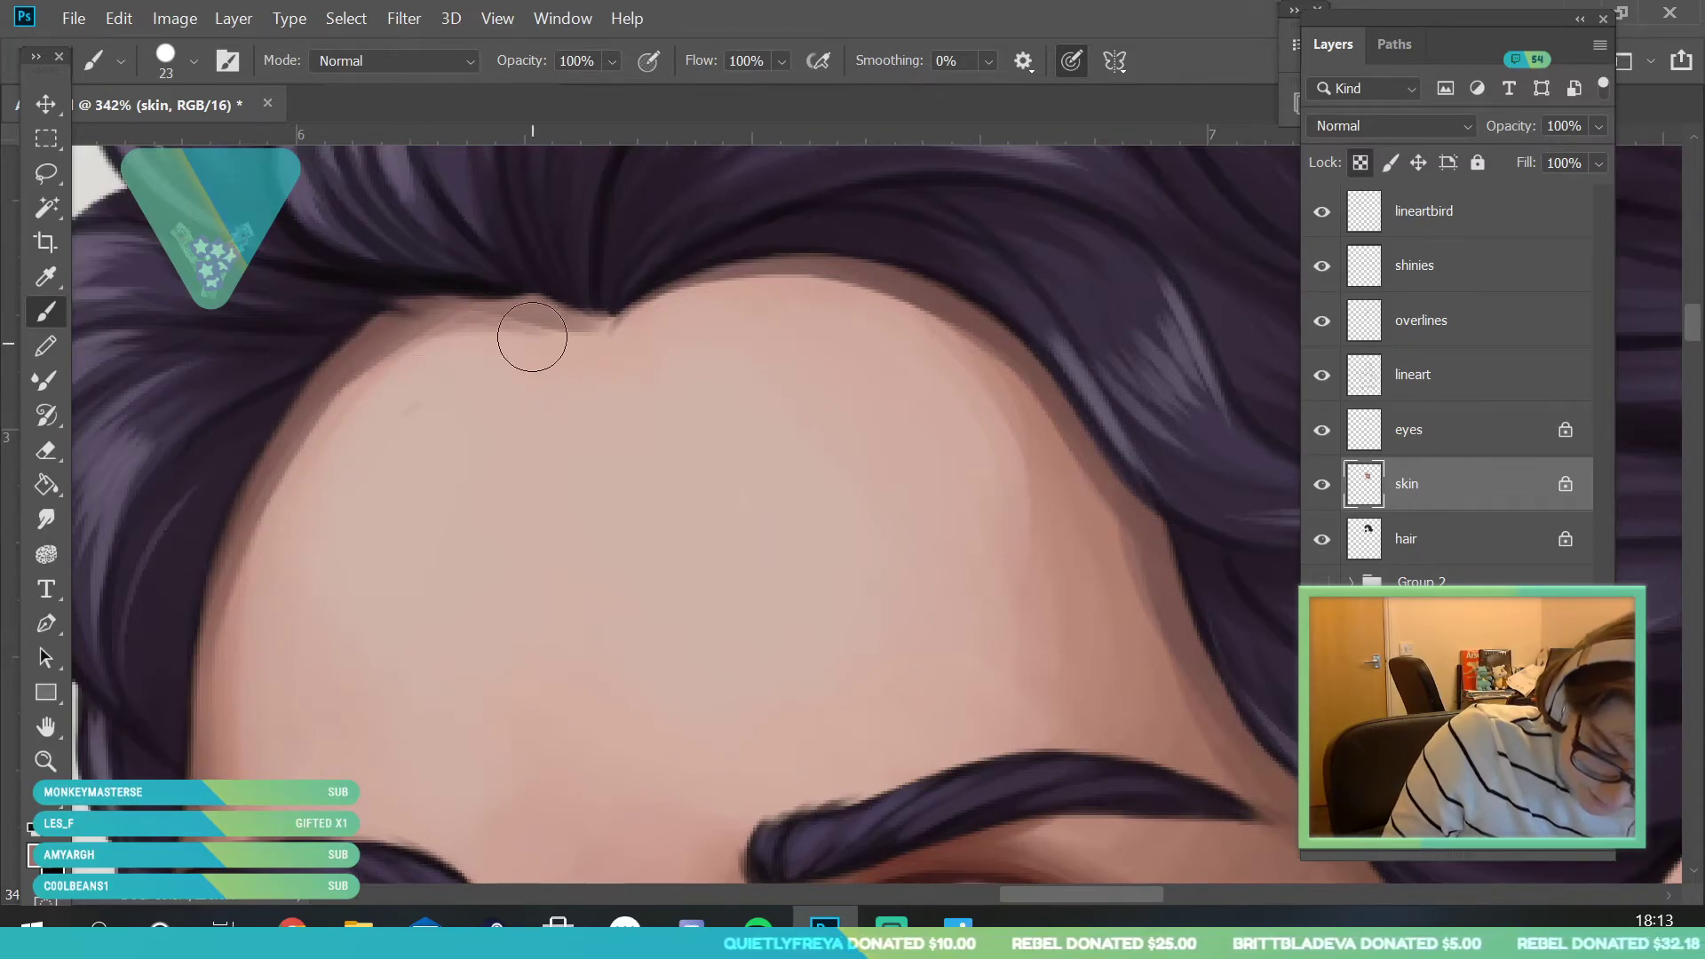
left_click(46, 277)
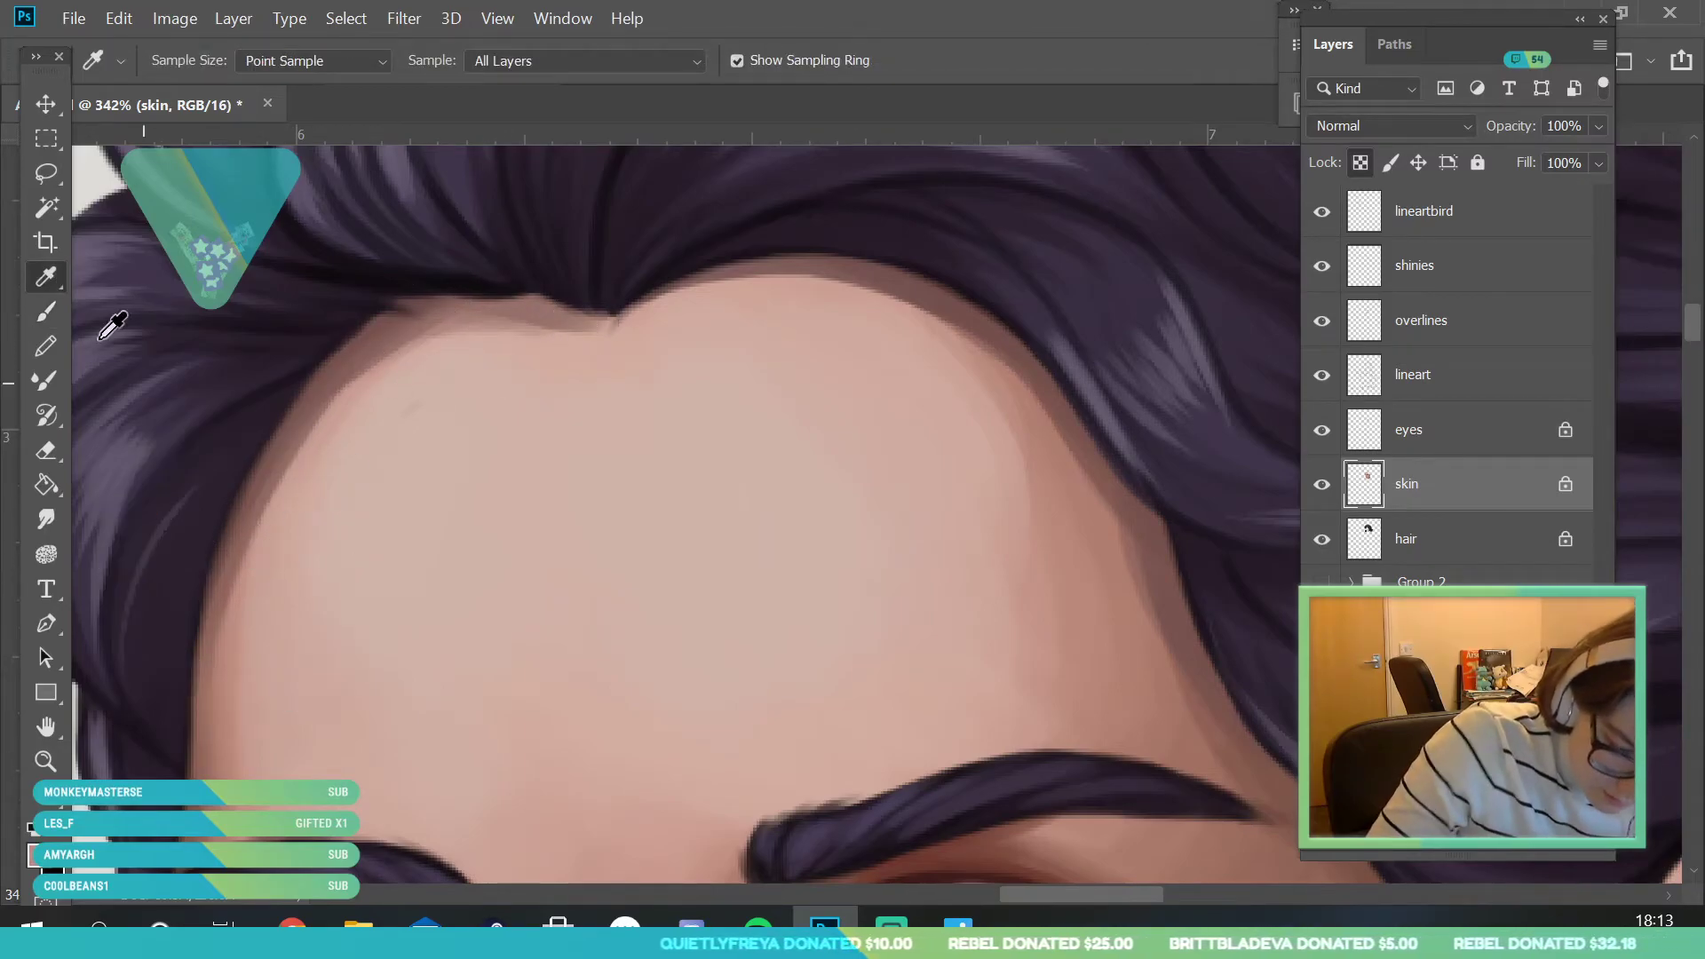
key("b")
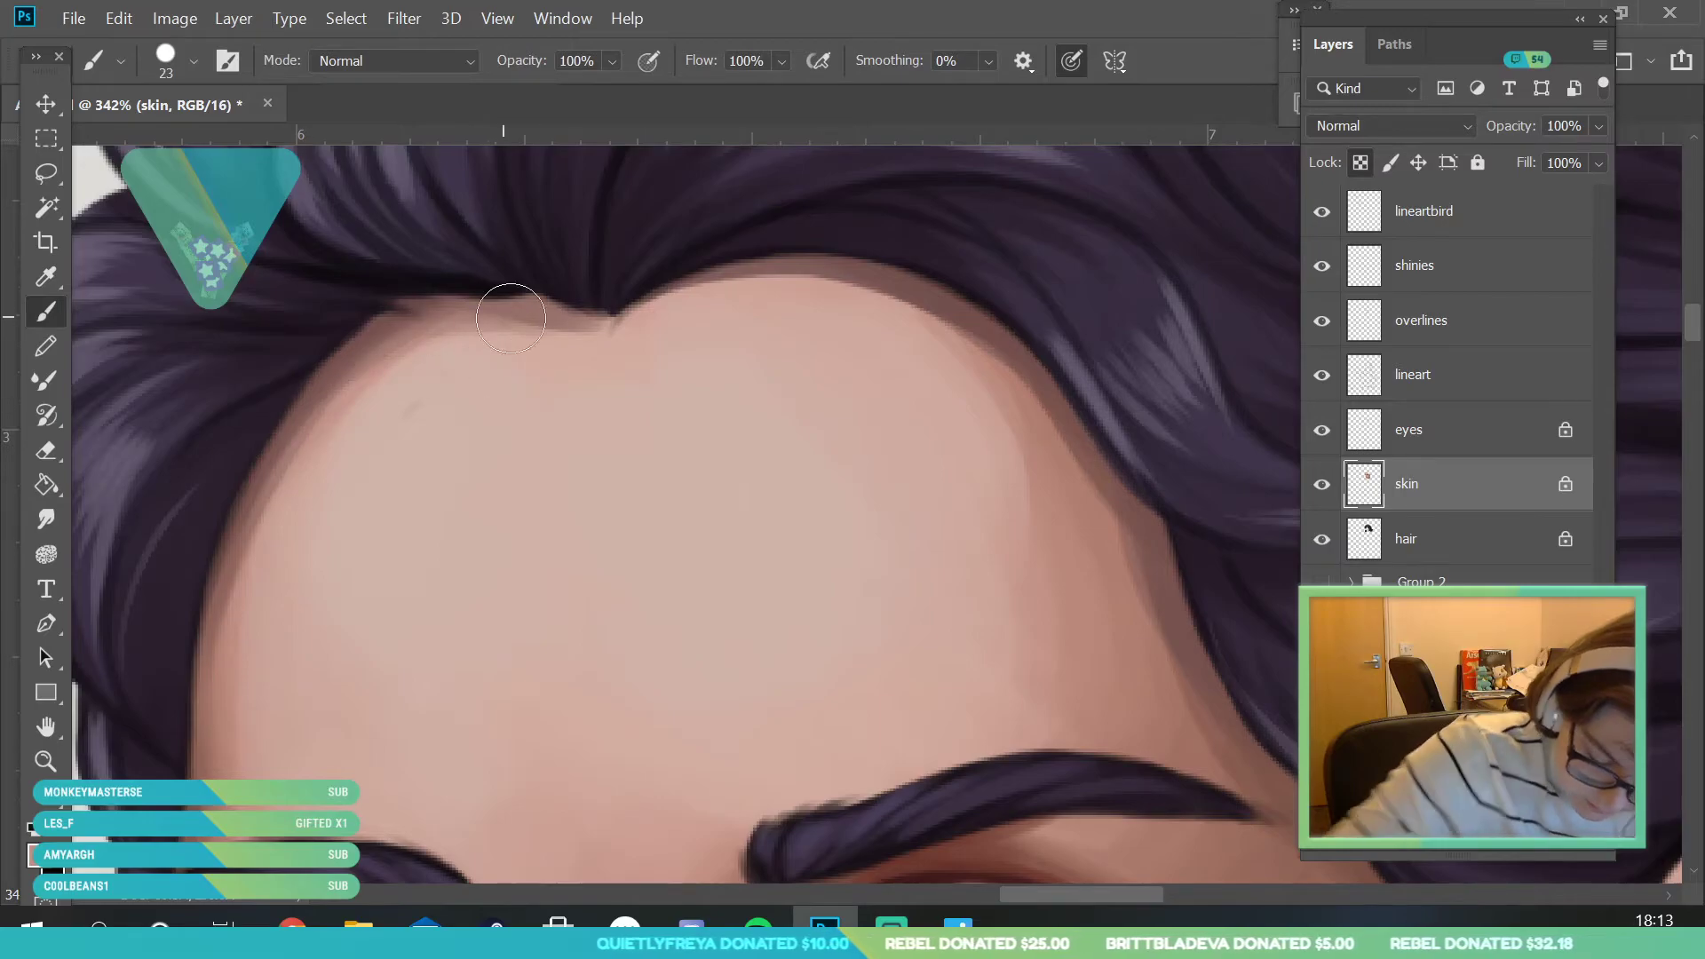
key("i")
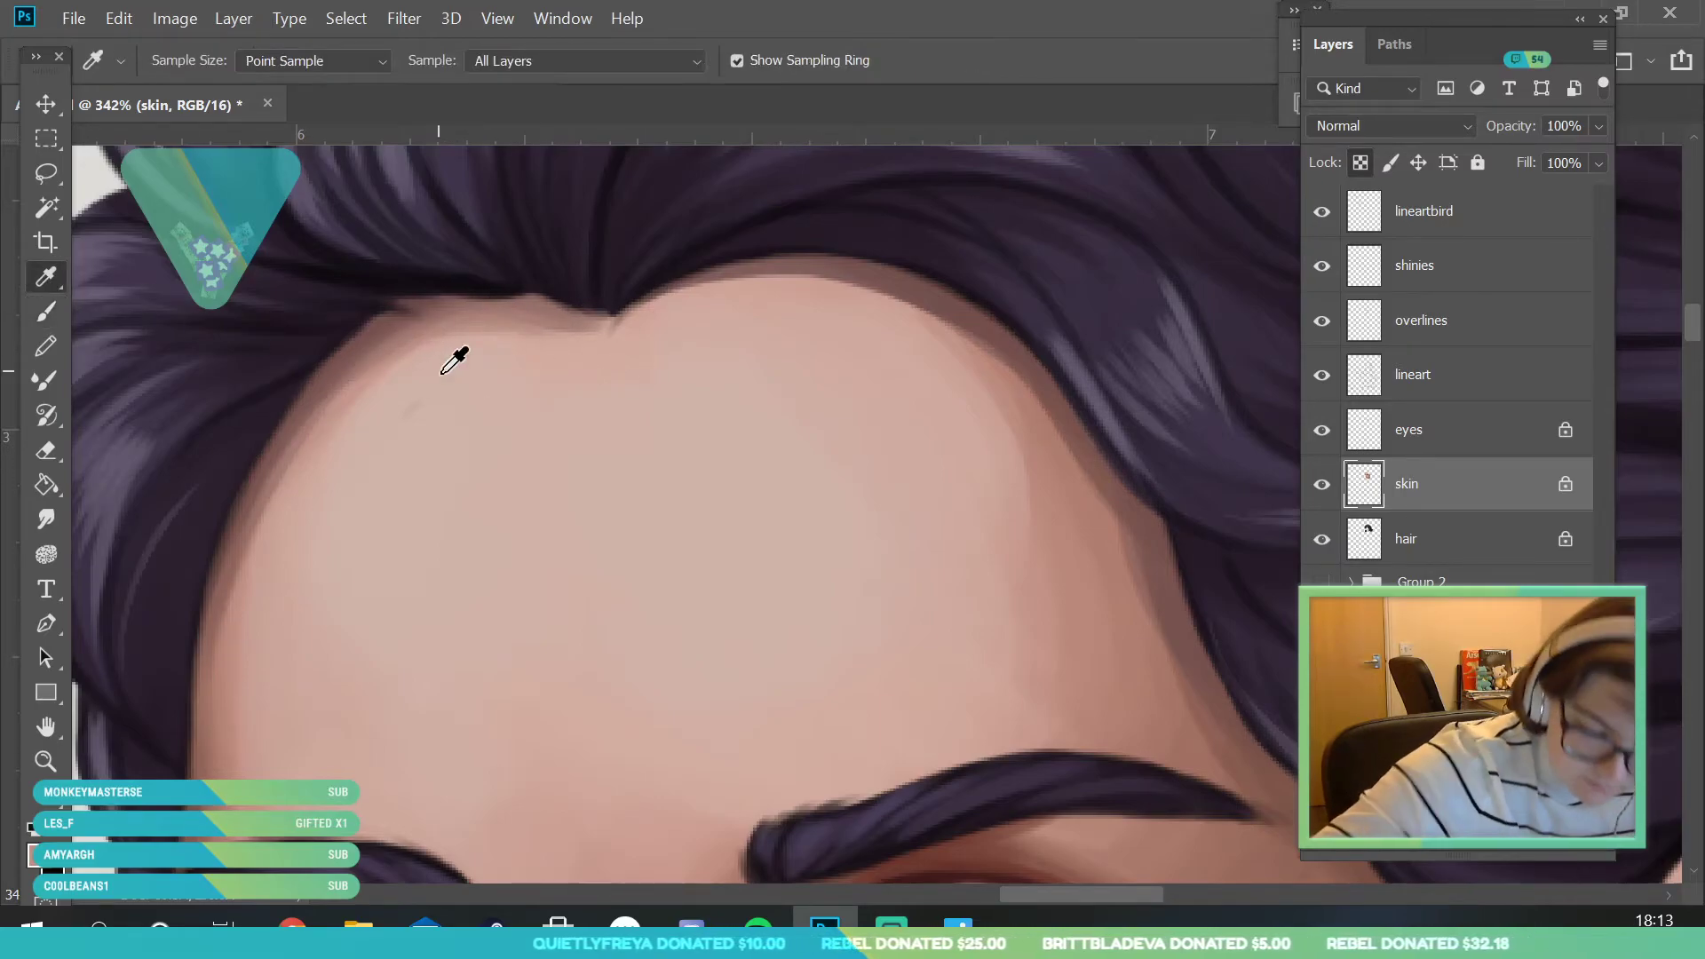
key("b")
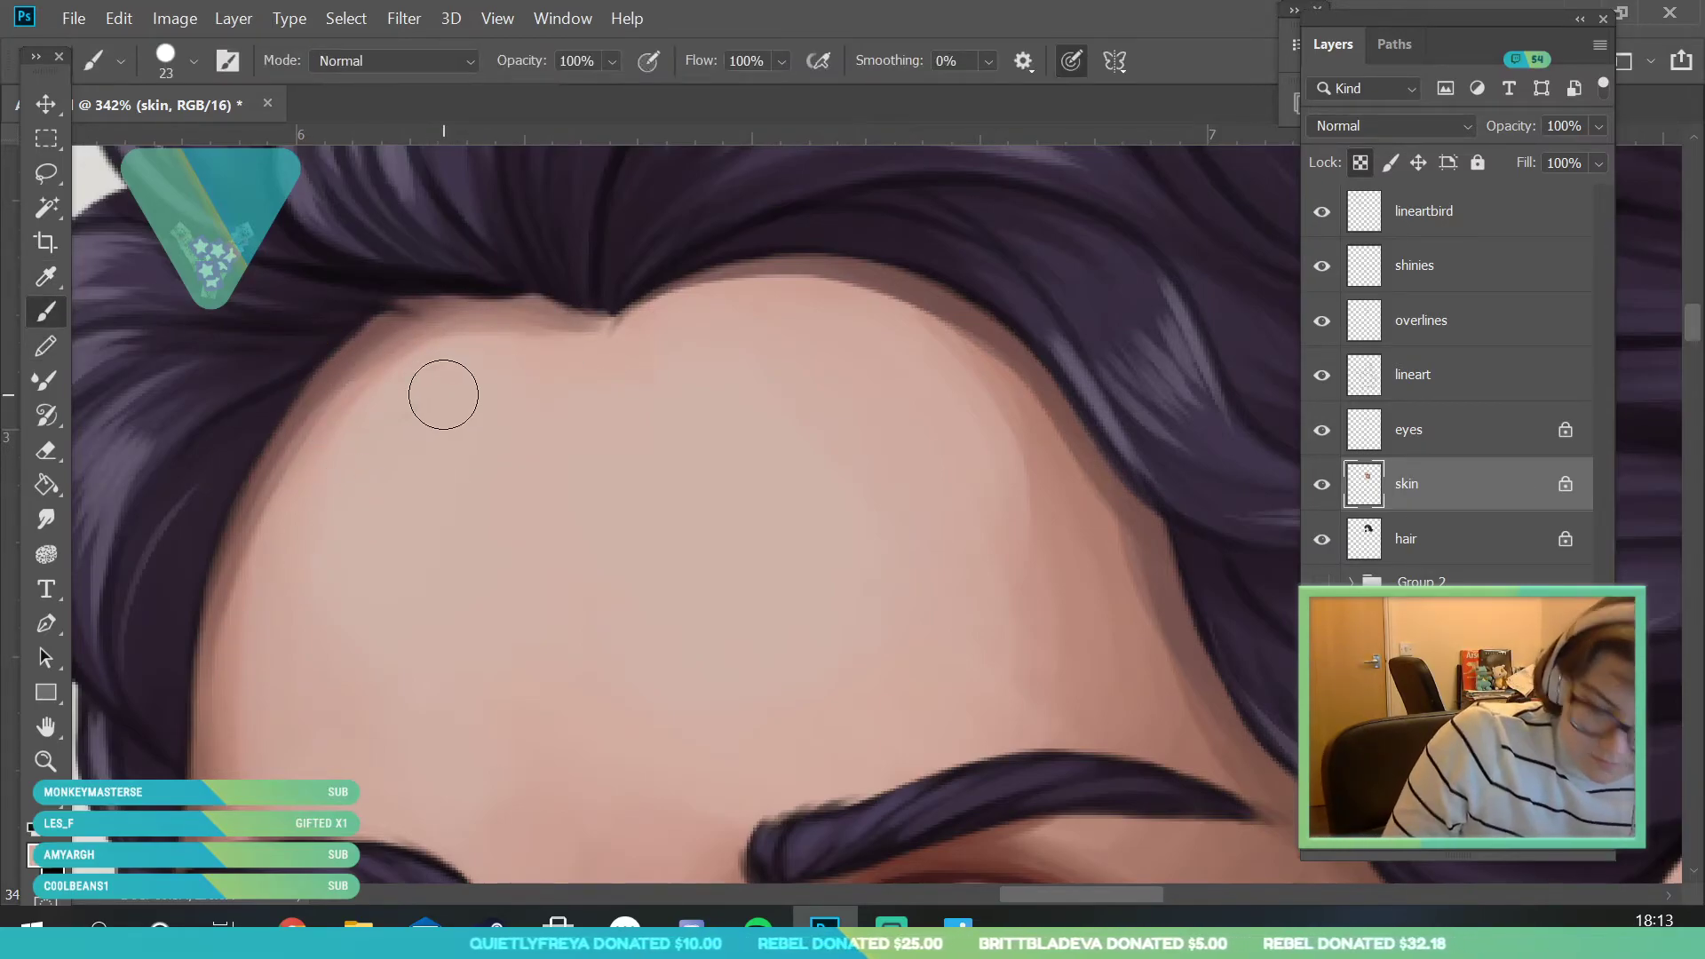
- Check the forehead shading under the hairline against the whole portrait from a distance and closer in
left_click(1364, 164)
left_click(45, 761)
left_click_drag(430, 382, 222, 533)
left_click_drag(620, 519, 571, 551)
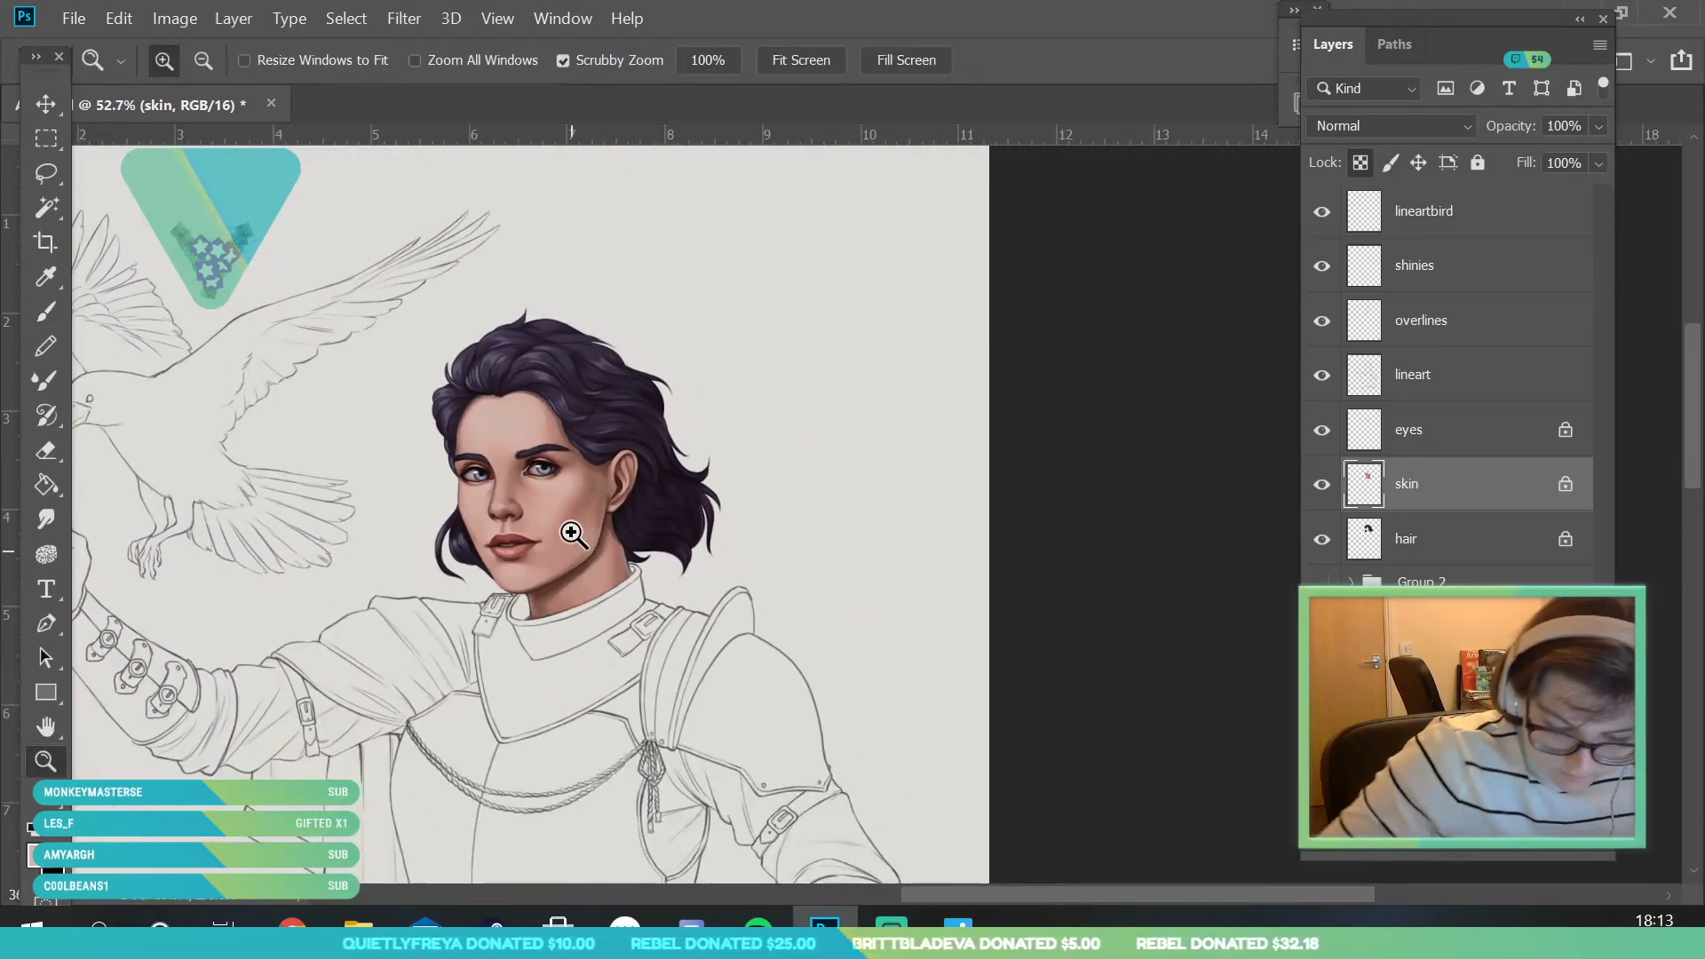
left_click_drag(650, 446, 667, 518)
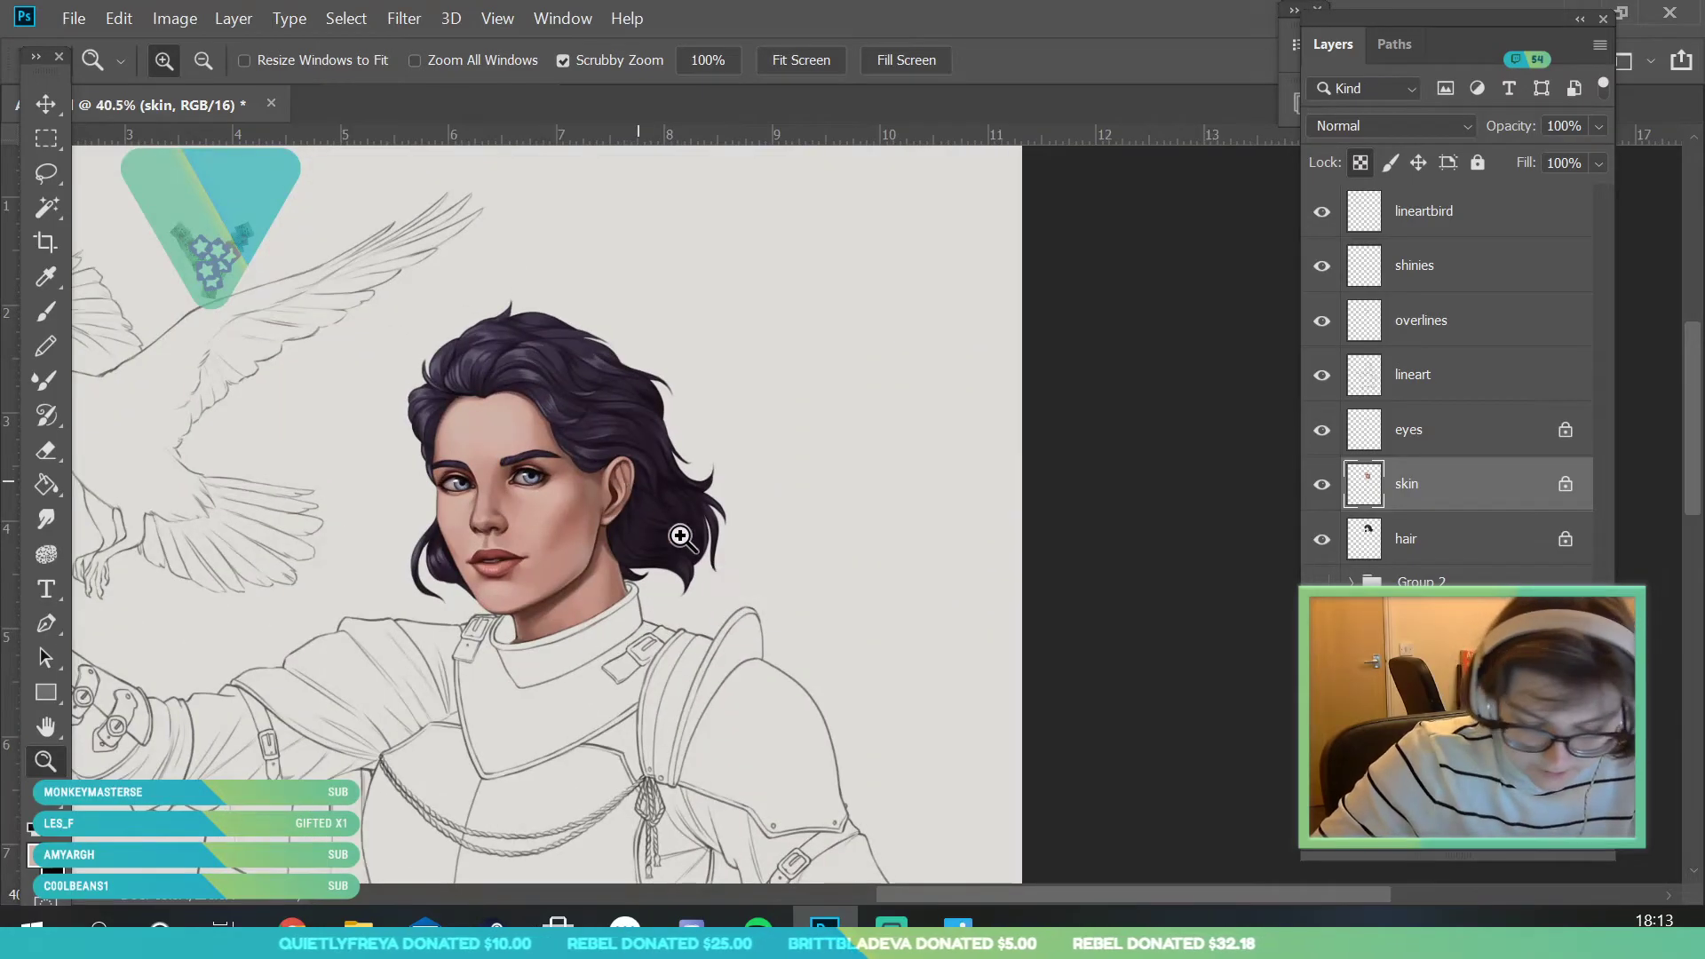
scroll(667, 518, "up", 2)
scroll(418, 335, "down", 1)
scroll(432, 357, "up", 1)
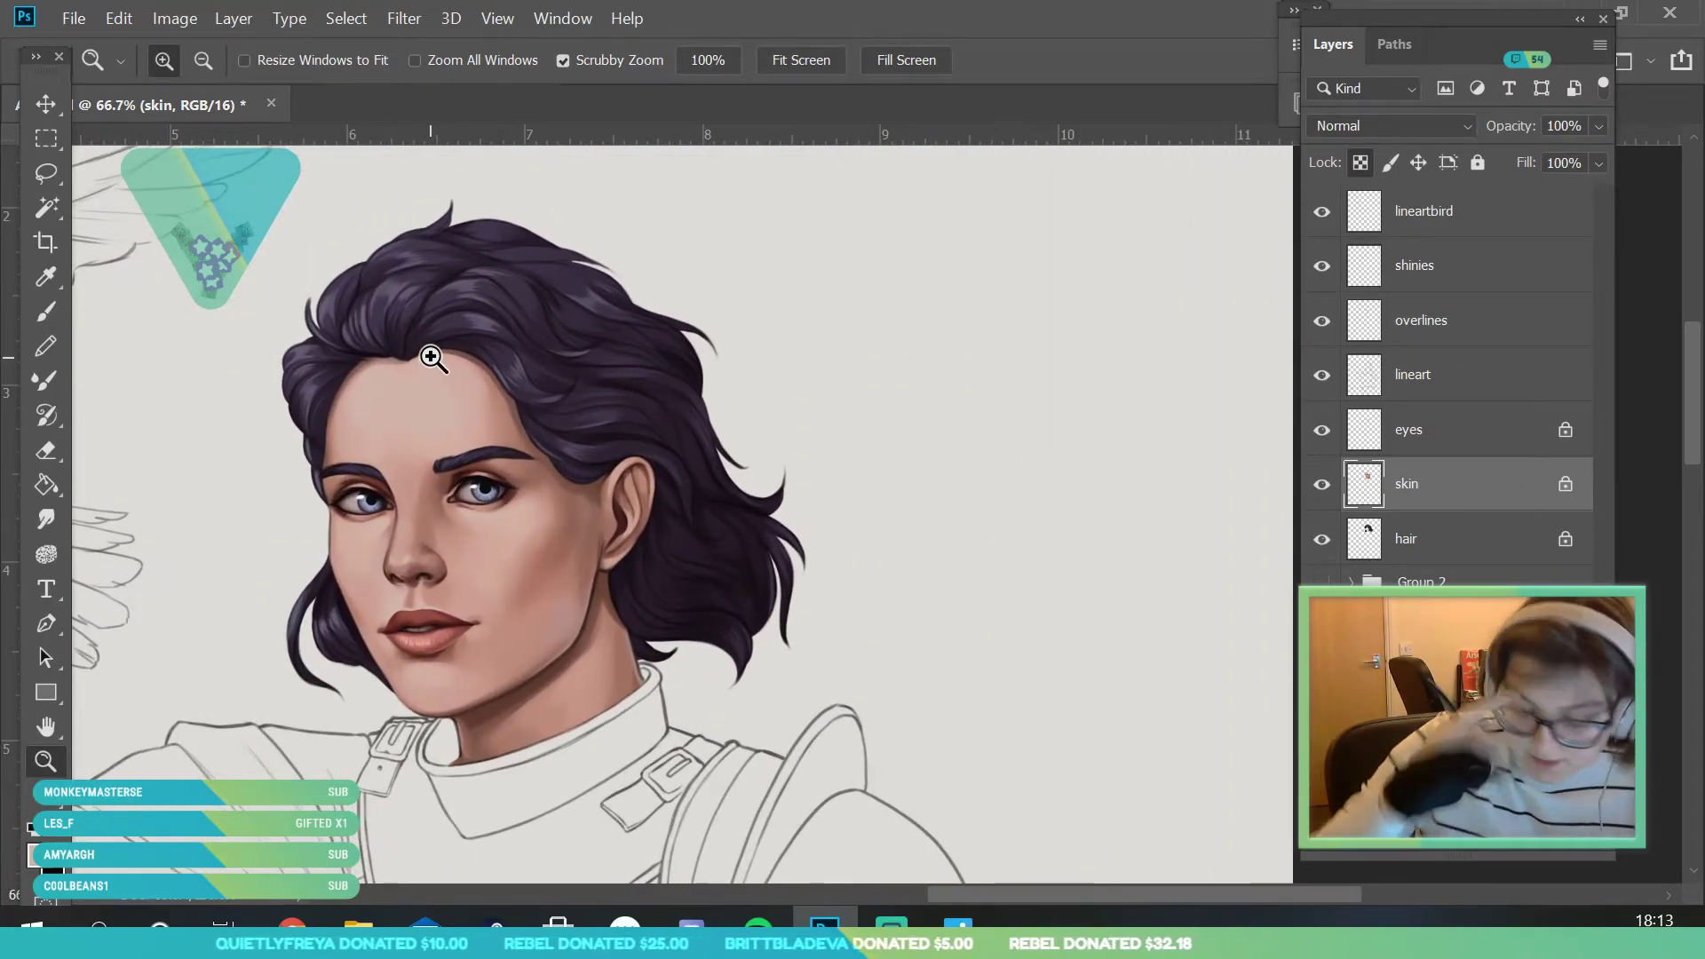
- On the overlines layer, paint stray hairs before the ear and around the hair's outer edge with a 4 px brush in sampled dark hair colour
left_click(1465, 321)
scroll(402, 445, "up", 1)
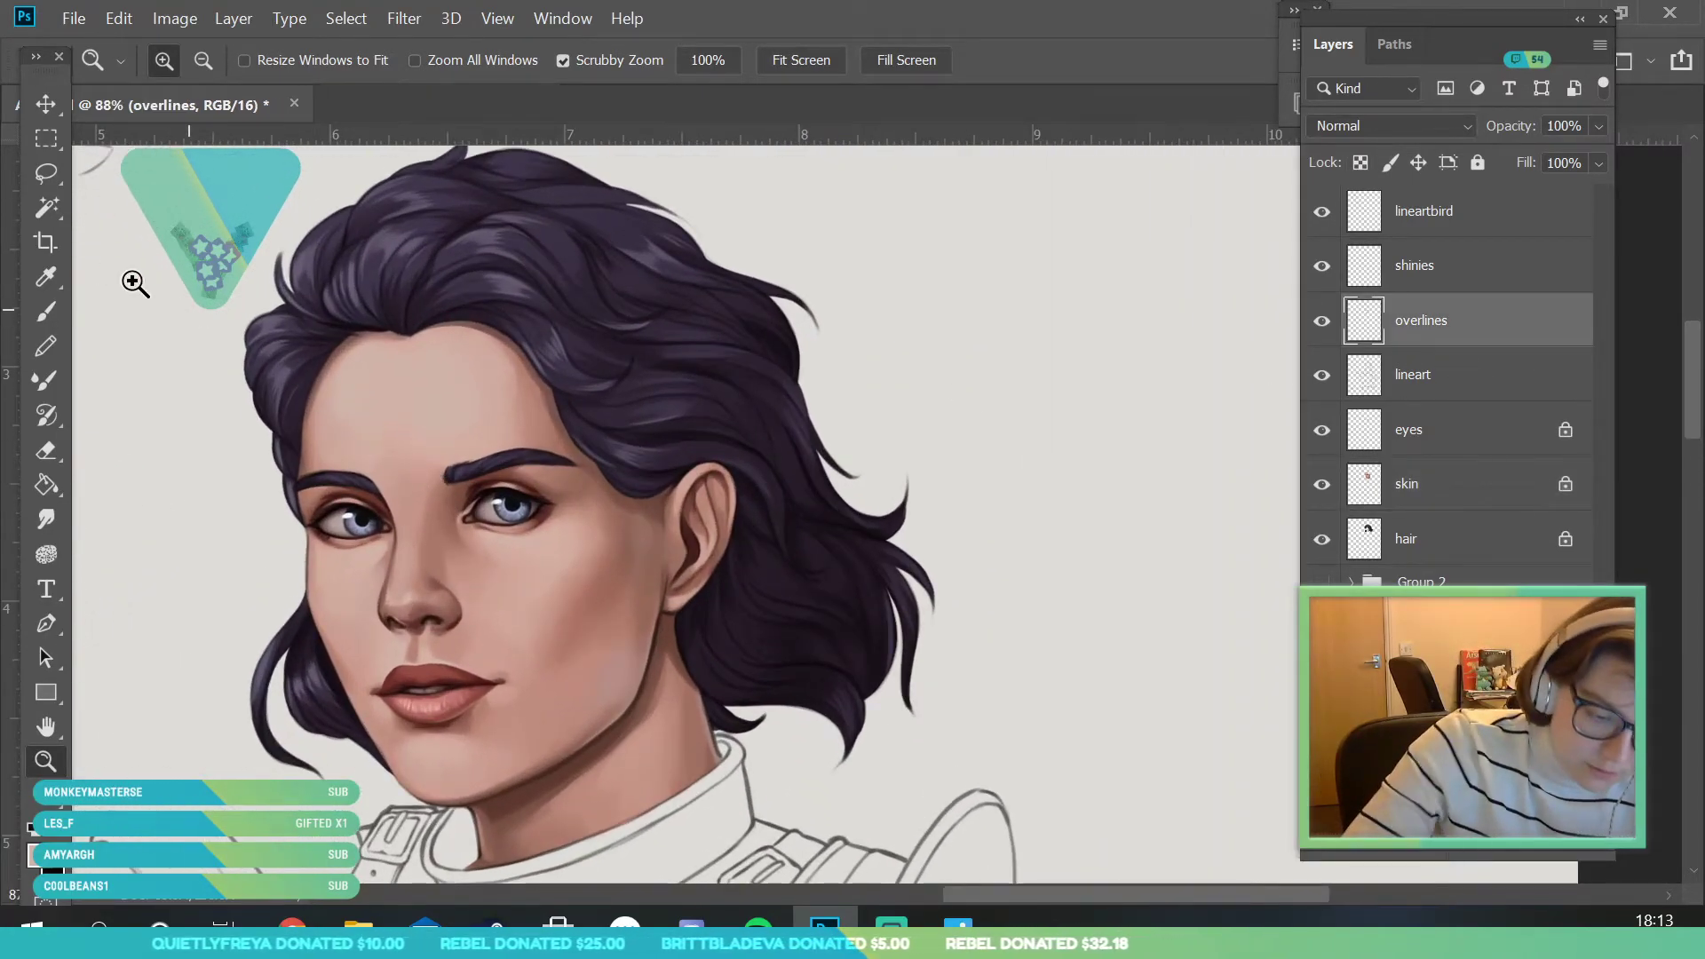
key("i")
left_click(430, 291)
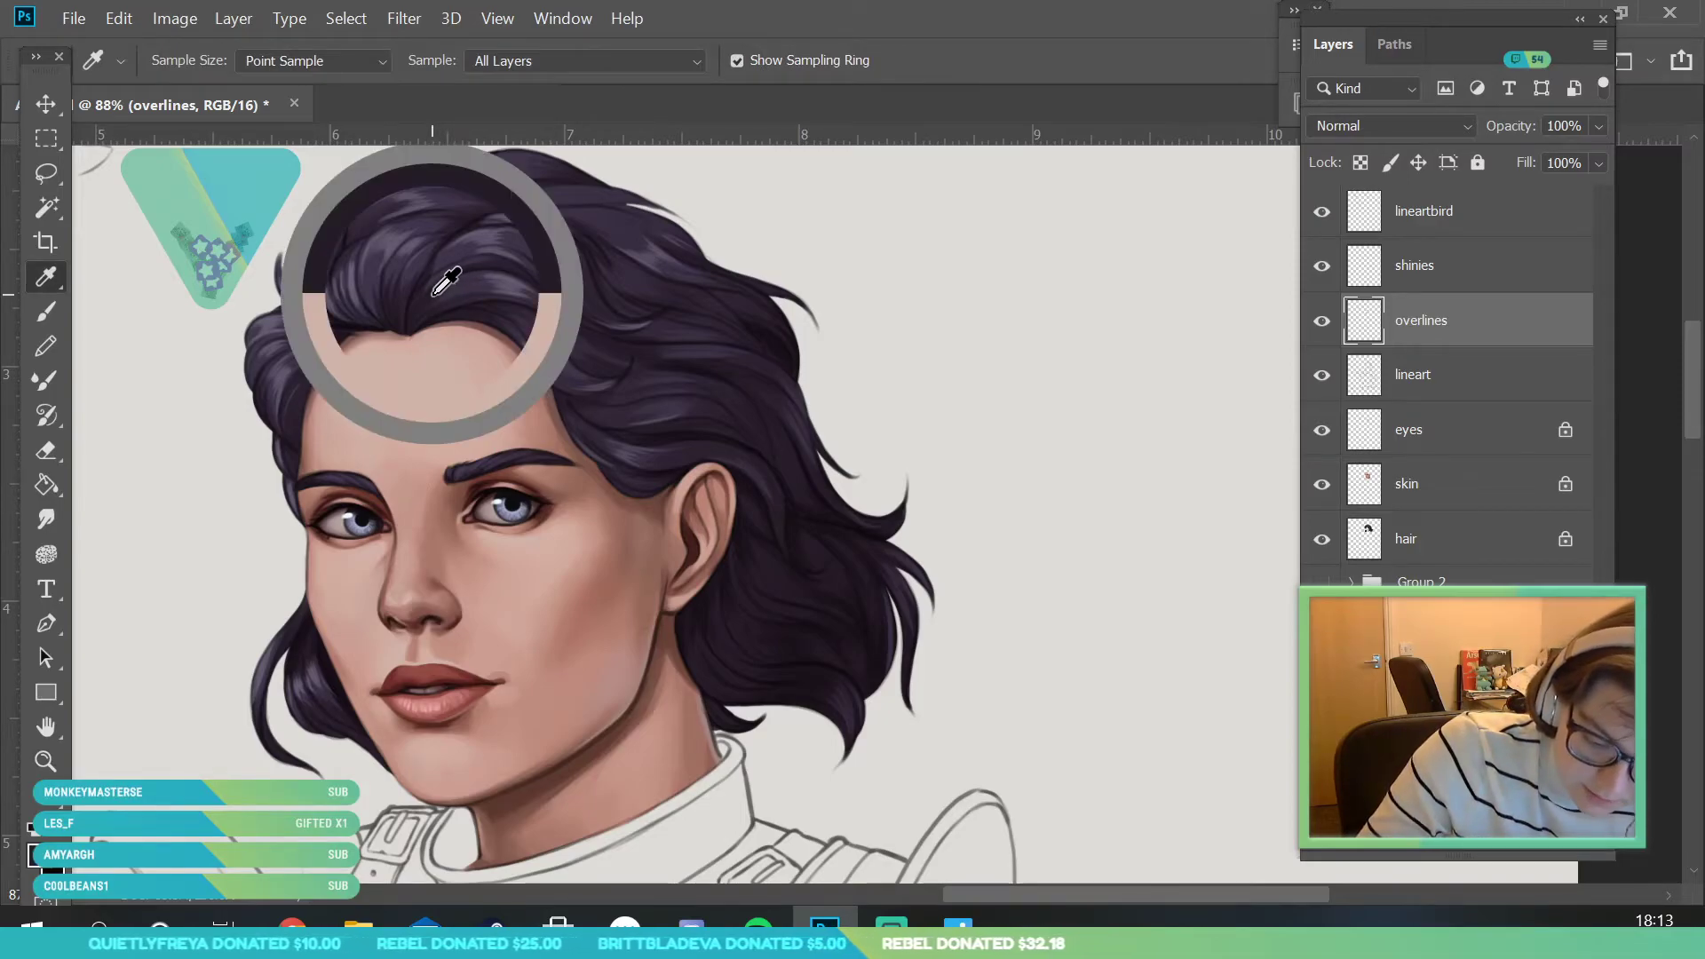
left_click(55, 309)
left_click(184, 64)
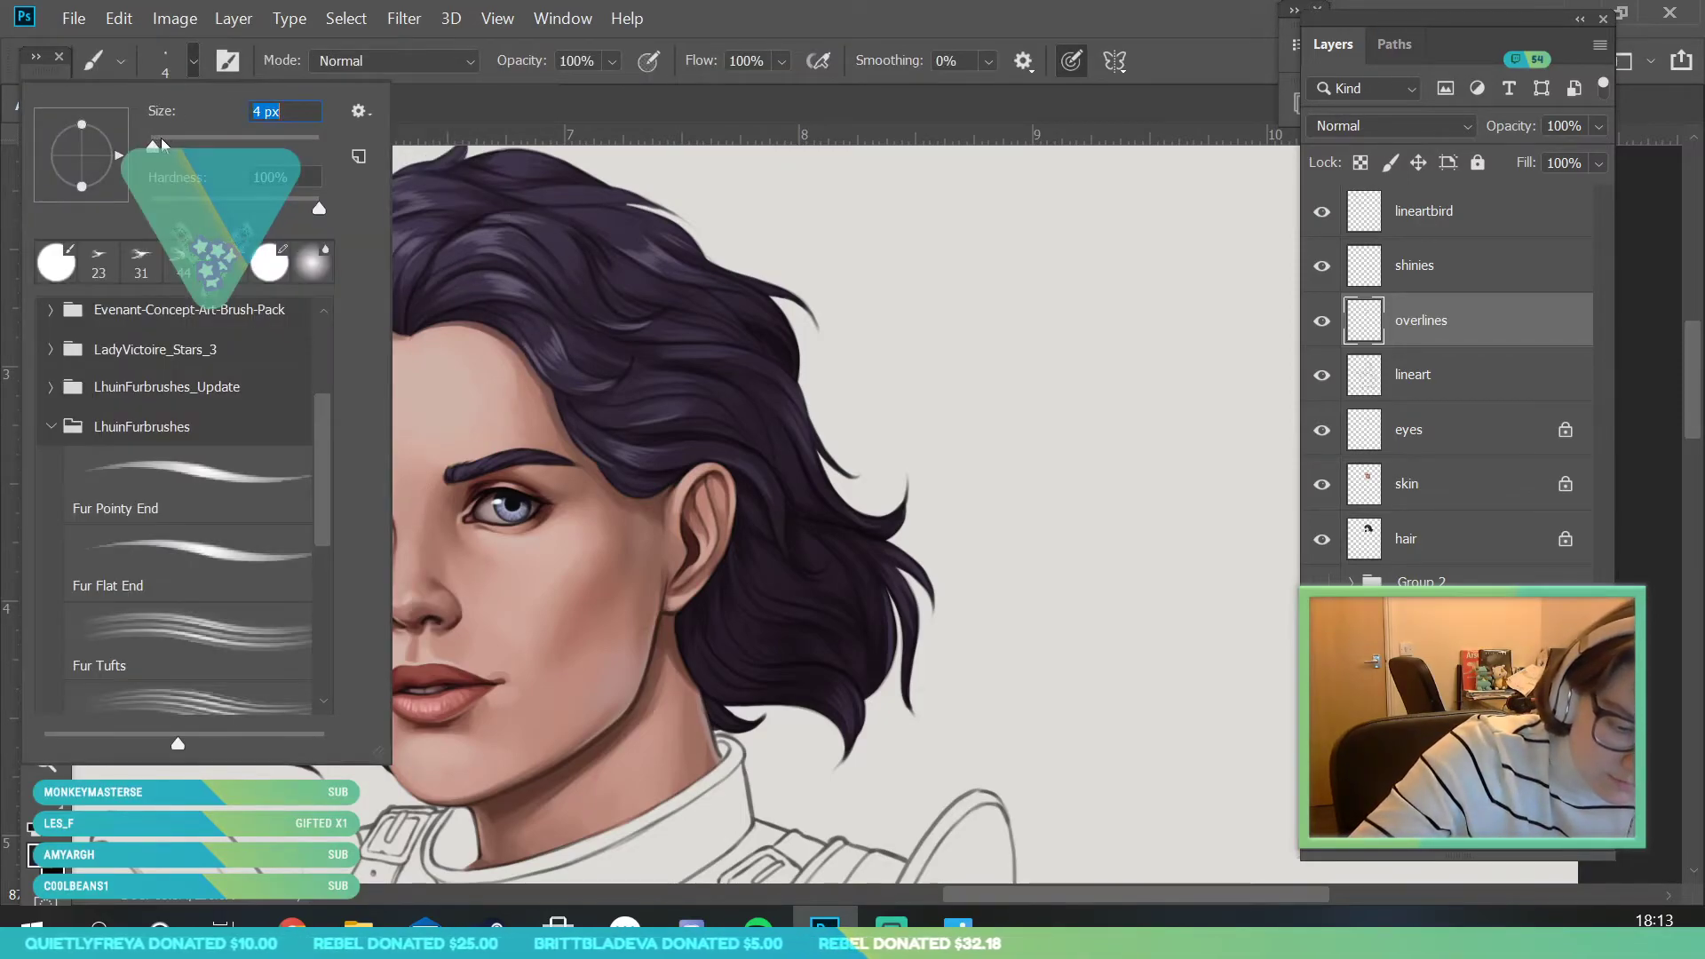
left_click(453, 293)
left_click_drag(468, 320, 533, 399)
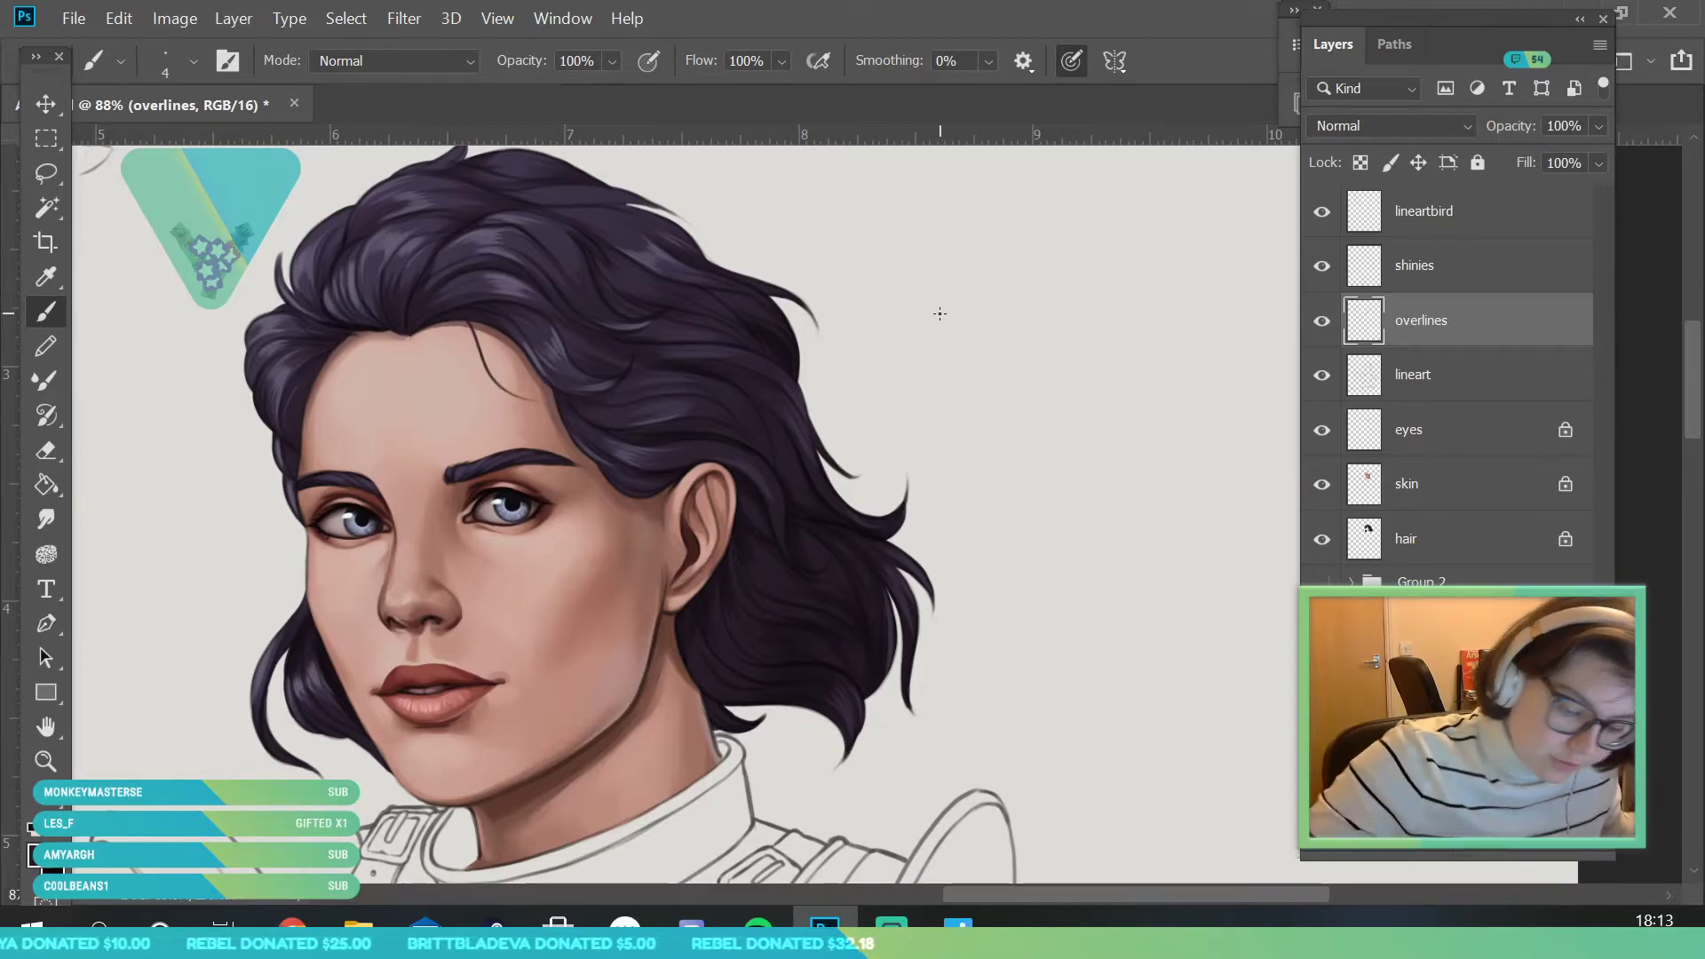
key("ctrl+z")
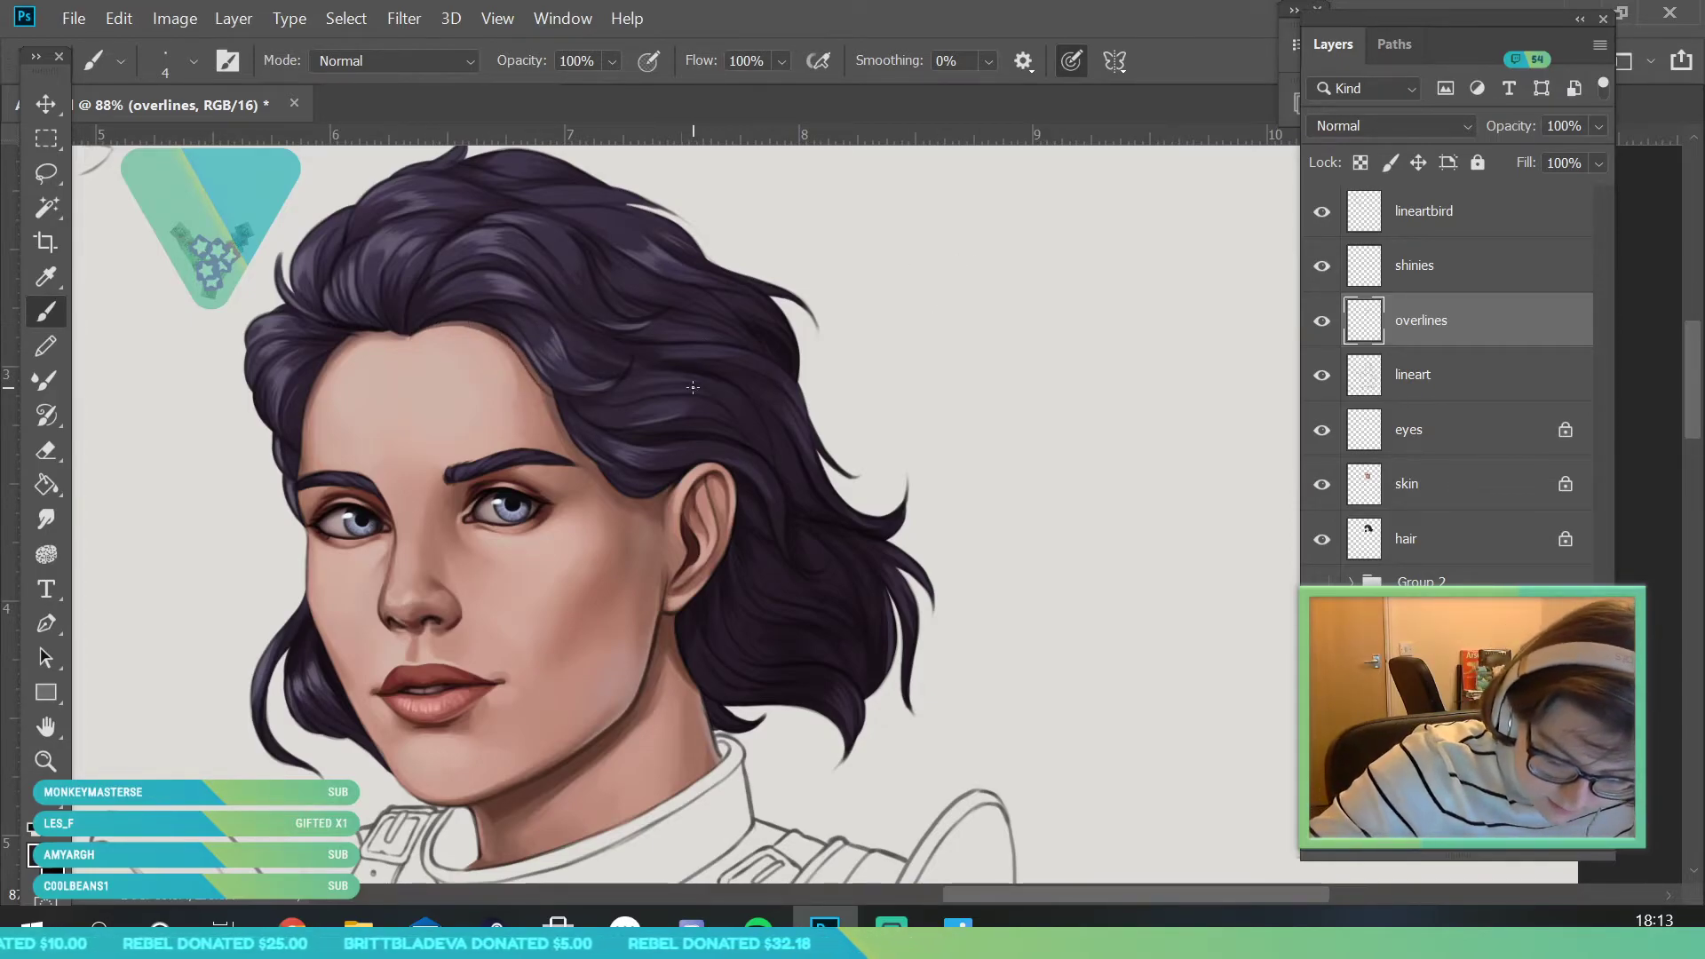
left_click_drag(589, 461, 642, 521)
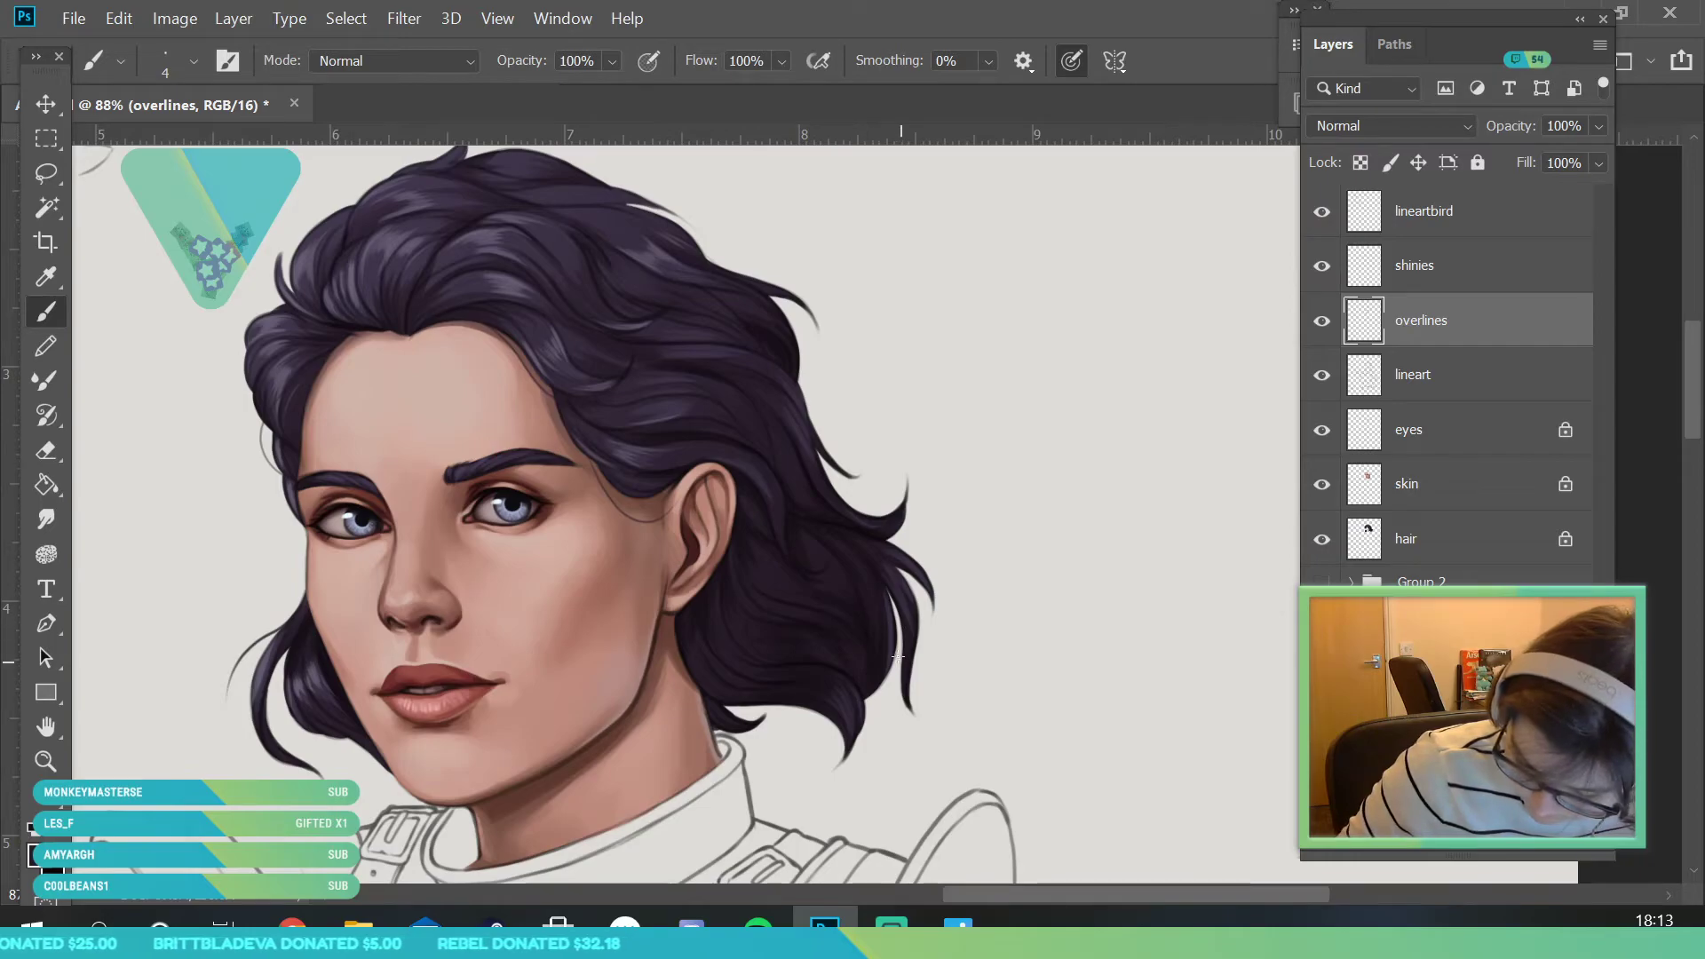
left_click_drag(913, 597, 970, 693)
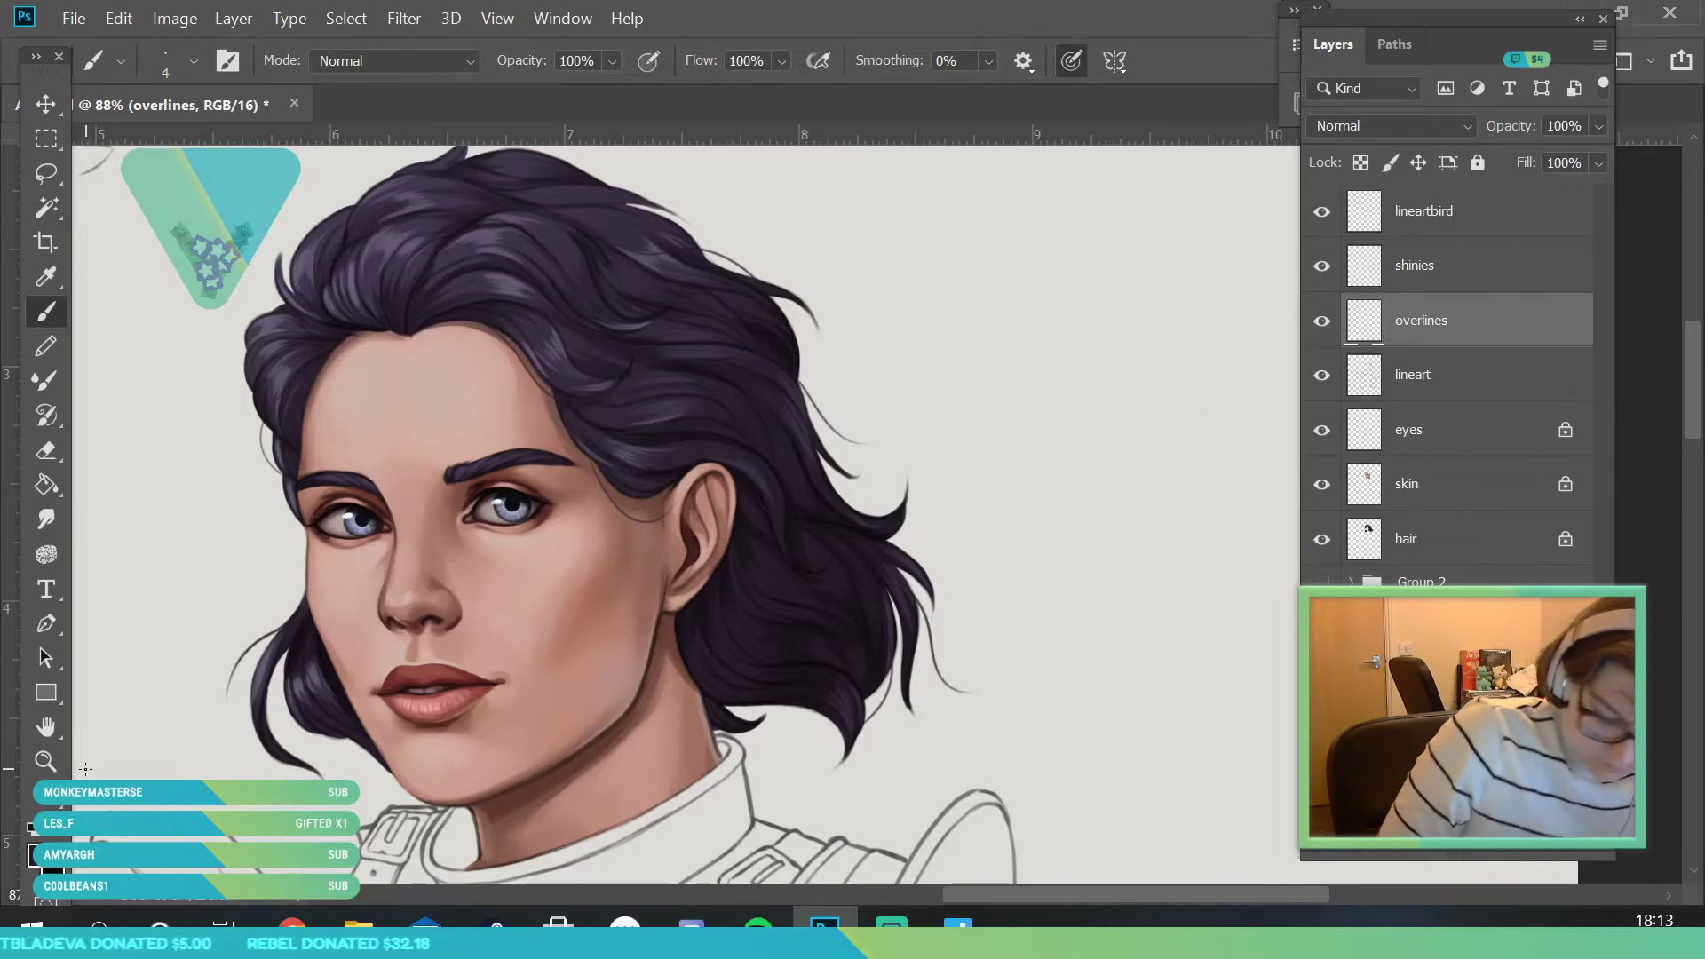
- Check the stray hairs against the whole figure and try a fine strand curving from the hairline onto the forehead
left_click(47, 765)
left_click_drag(512, 455, 360, 479)
left_click_drag(518, 535, 558, 648)
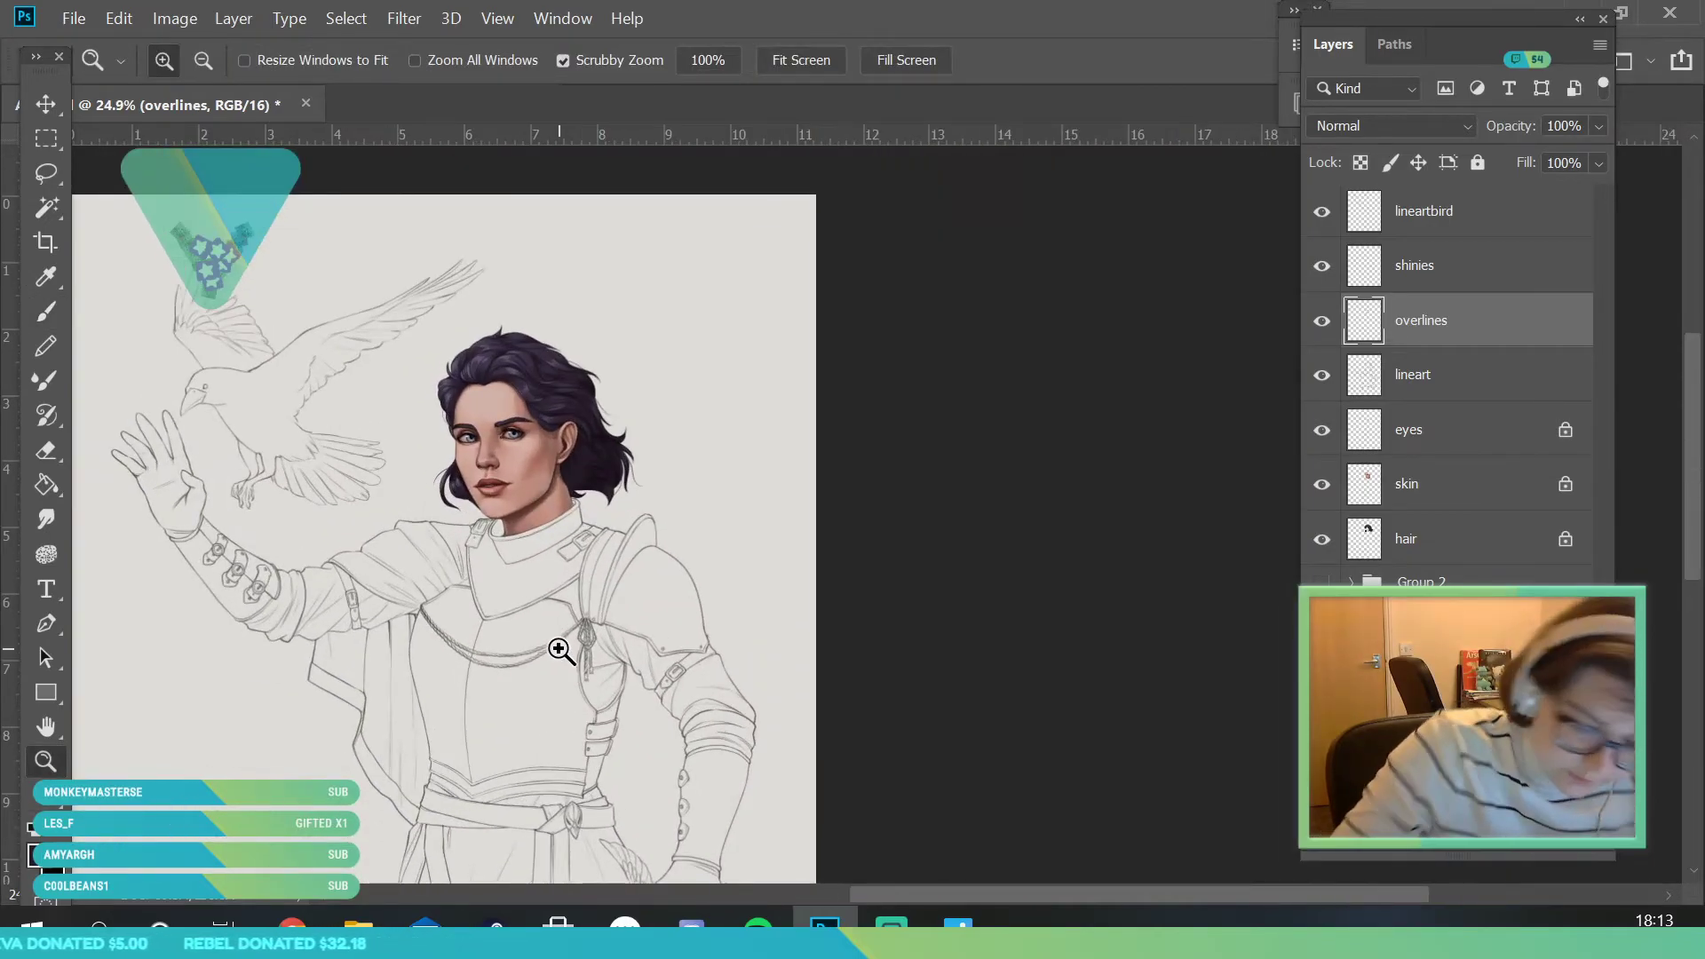
left_click_drag(506, 375, 589, 552)
left_click_drag(415, 392, 450, 491)
key("b")
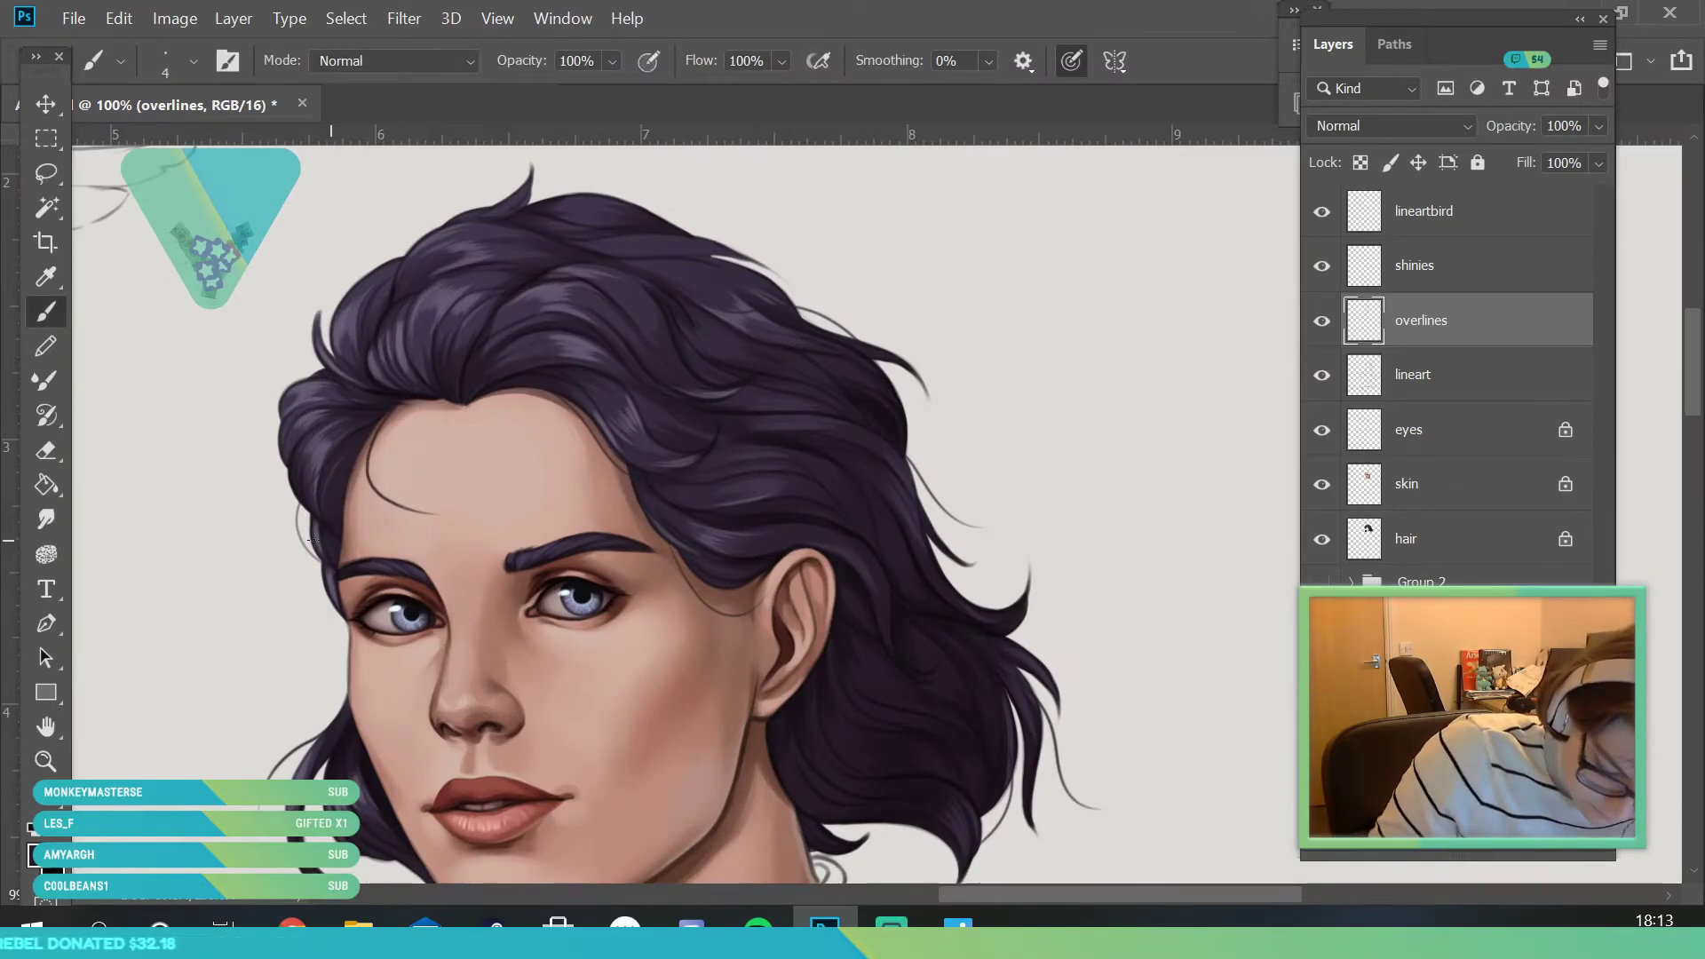
left_click(48, 765)
left_click_drag(432, 407, 286, 418)
left_click_drag(462, 531, 529, 434)
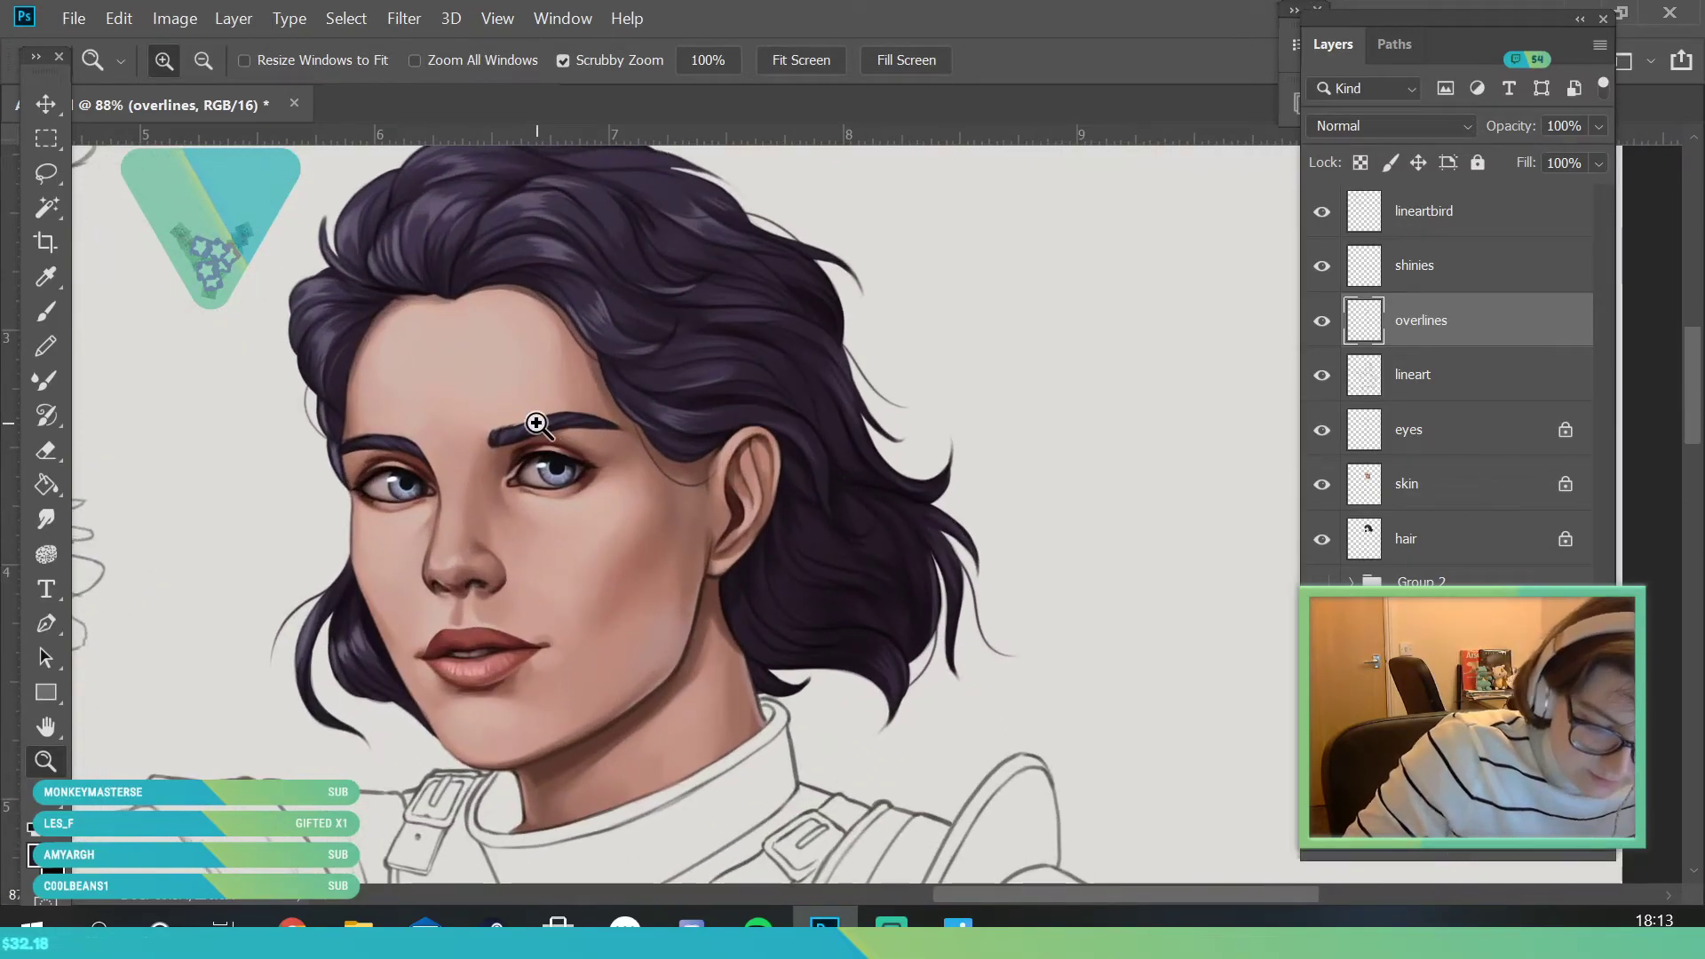
key("b")
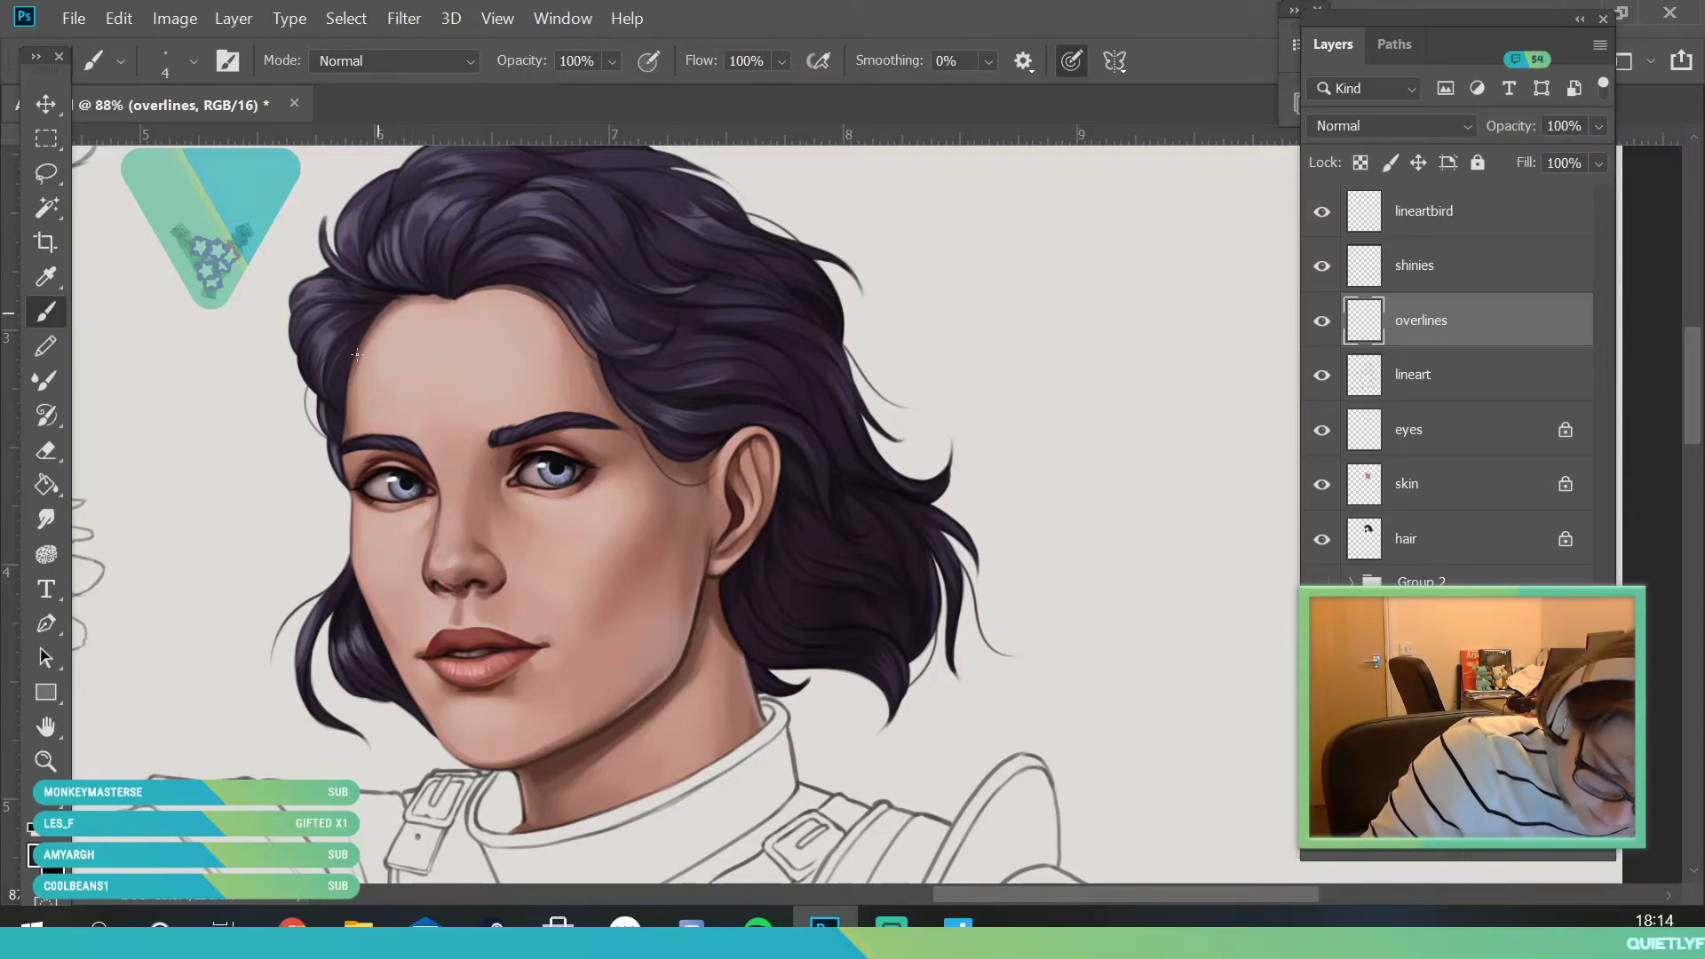
- Paint a short fine strand curving from the temple hairline onto the forehead and check it from a distance
left_click(45, 761)
left_click_drag(400, 453, 276, 613)
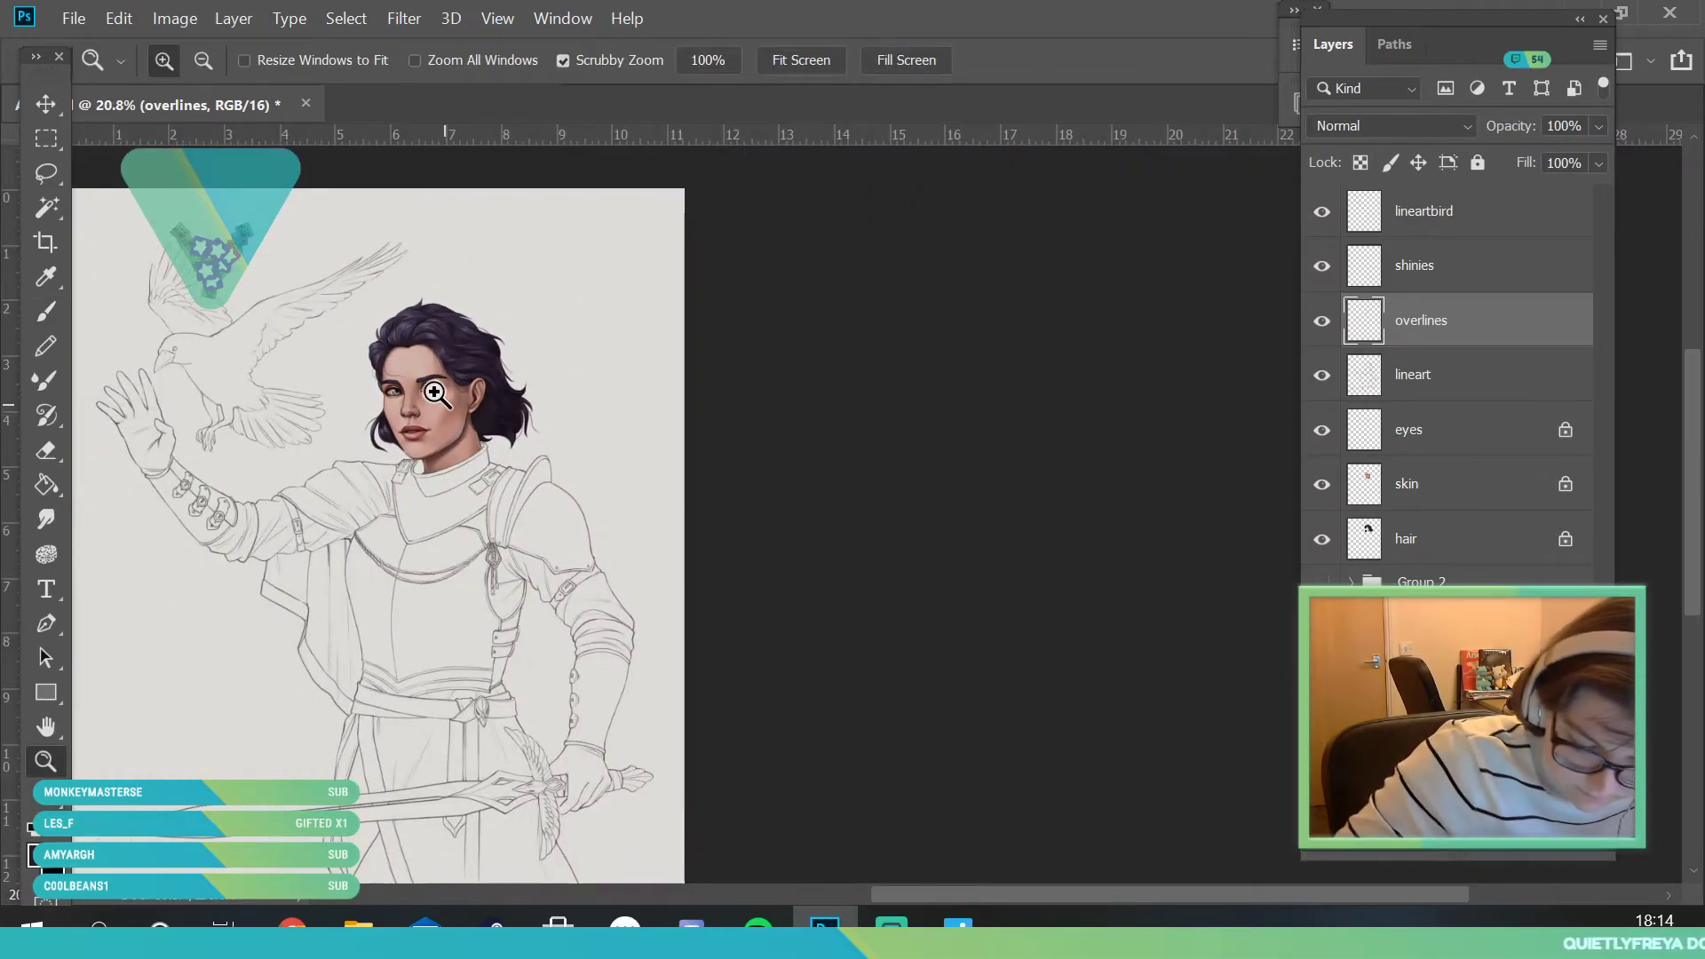
left_click_drag(442, 396, 513, 499)
left_click_drag(311, 347, 385, 404)
key("b")
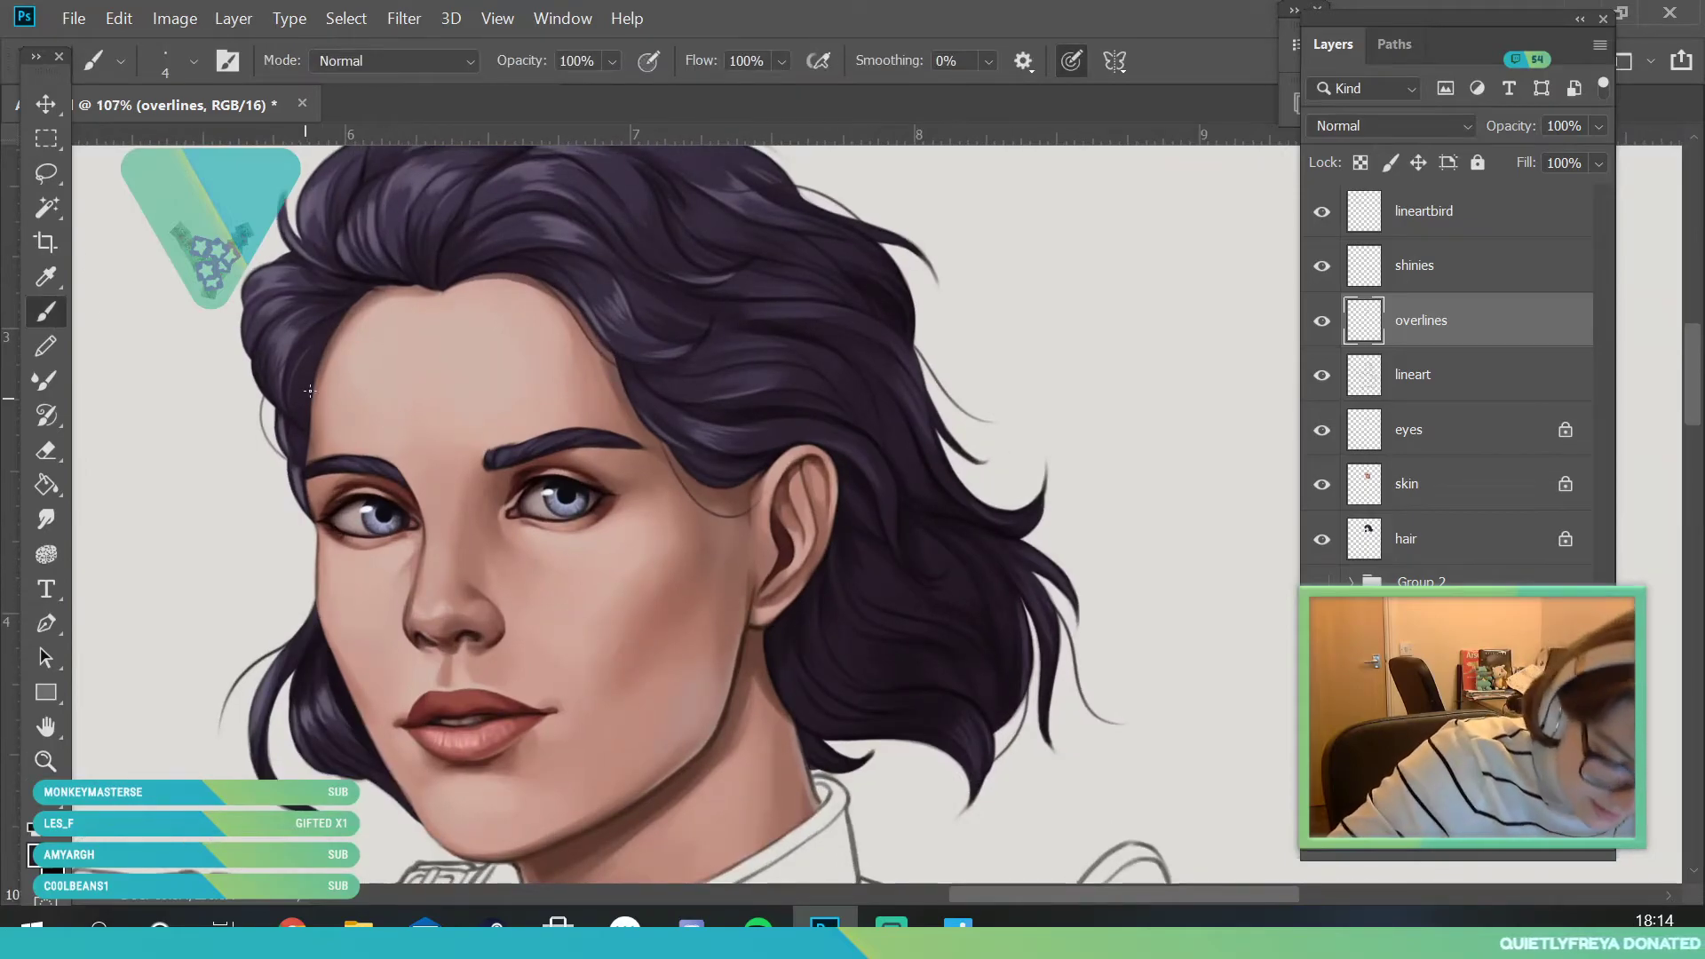
left_click_drag(364, 378, 394, 382)
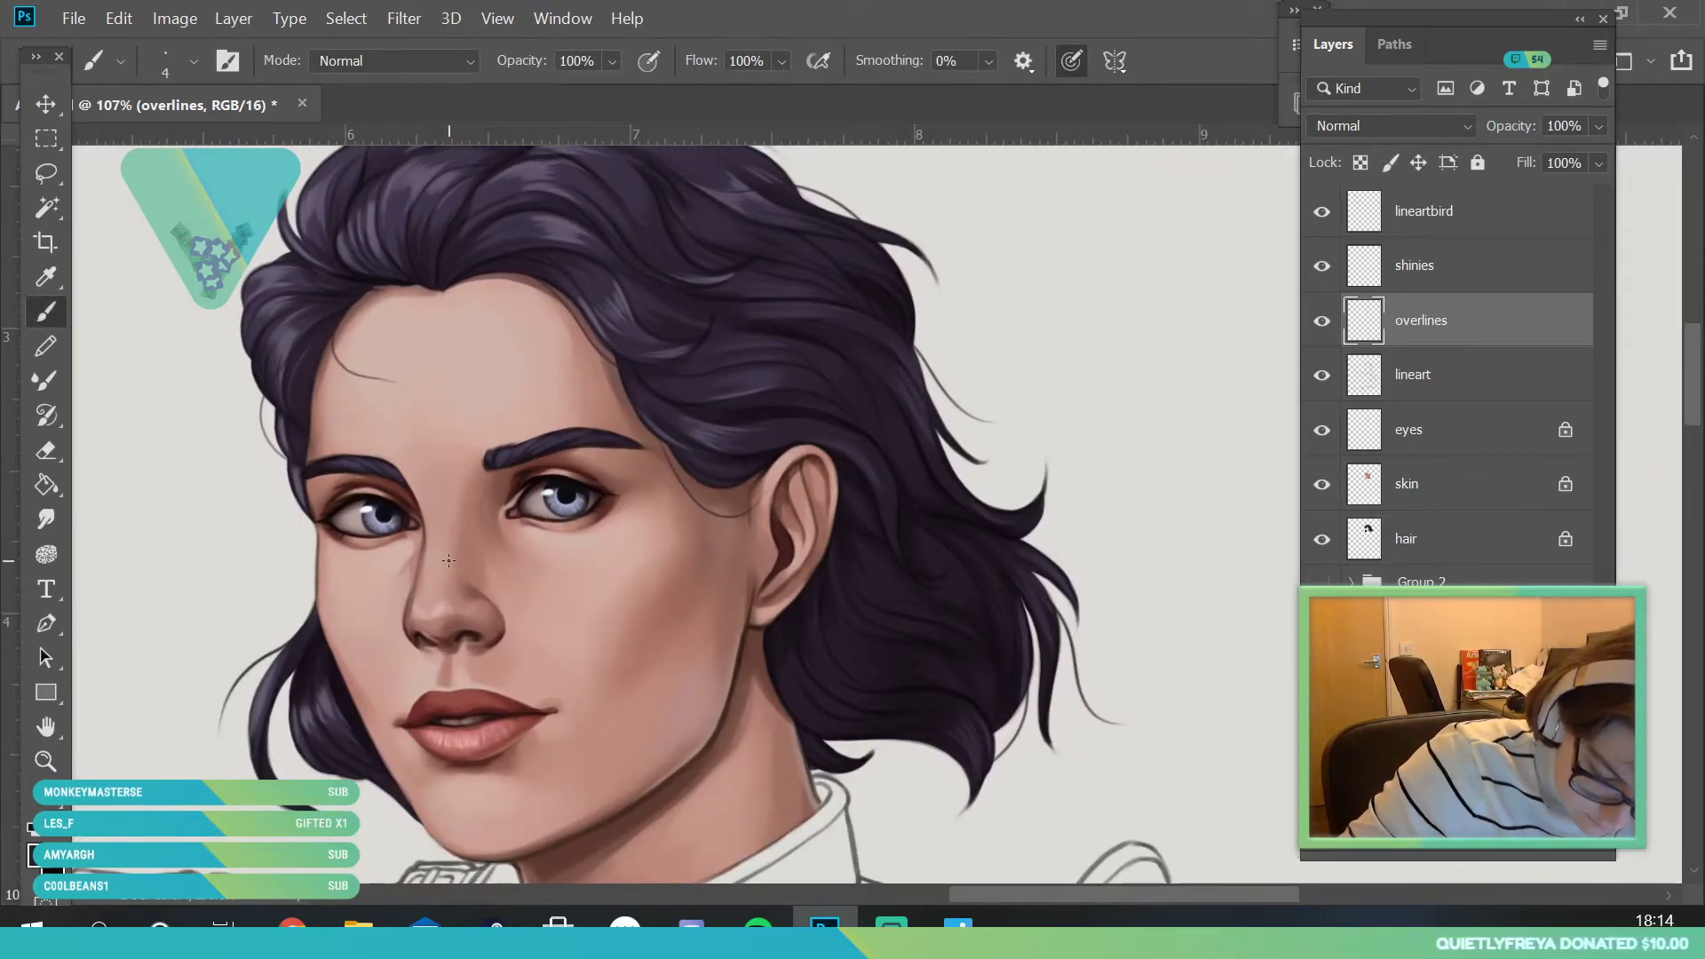
key("z")
left_click_drag(396, 451, 251, 697)
left_click_drag(380, 539, 479, 510)
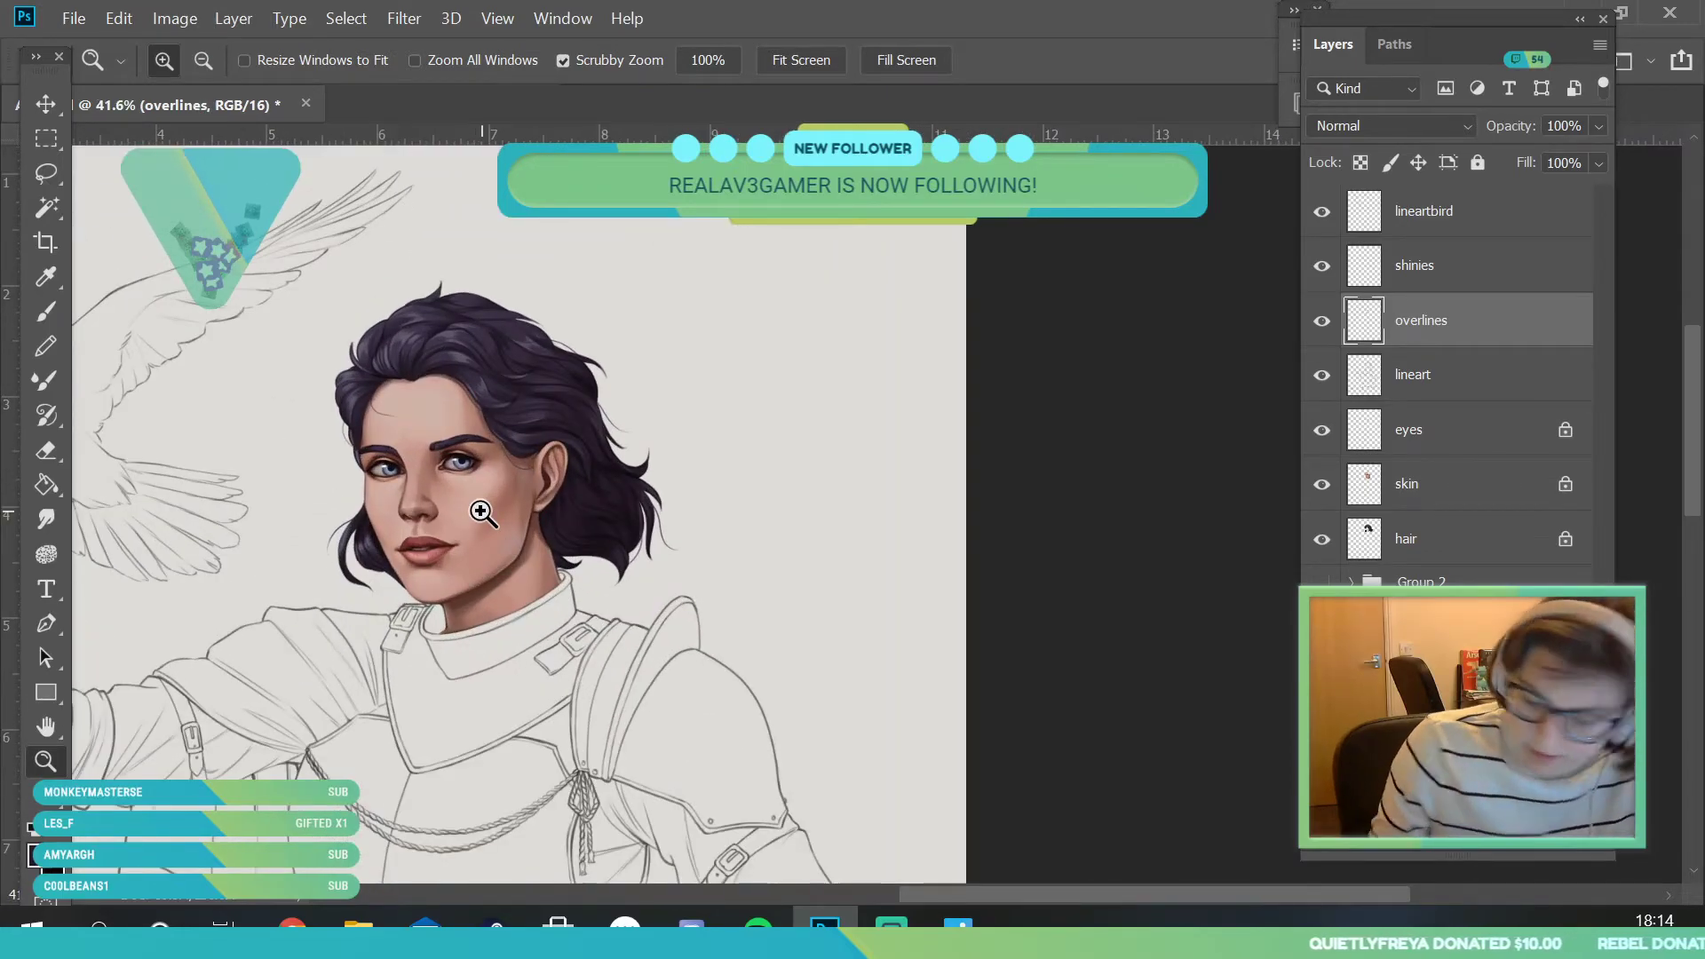
- Add a new layer above the hair layer, clip it to the hair and set its blend mode to Overlay
left_click(1489, 545)
left_click(1546, 836)
right_click(1544, 537)
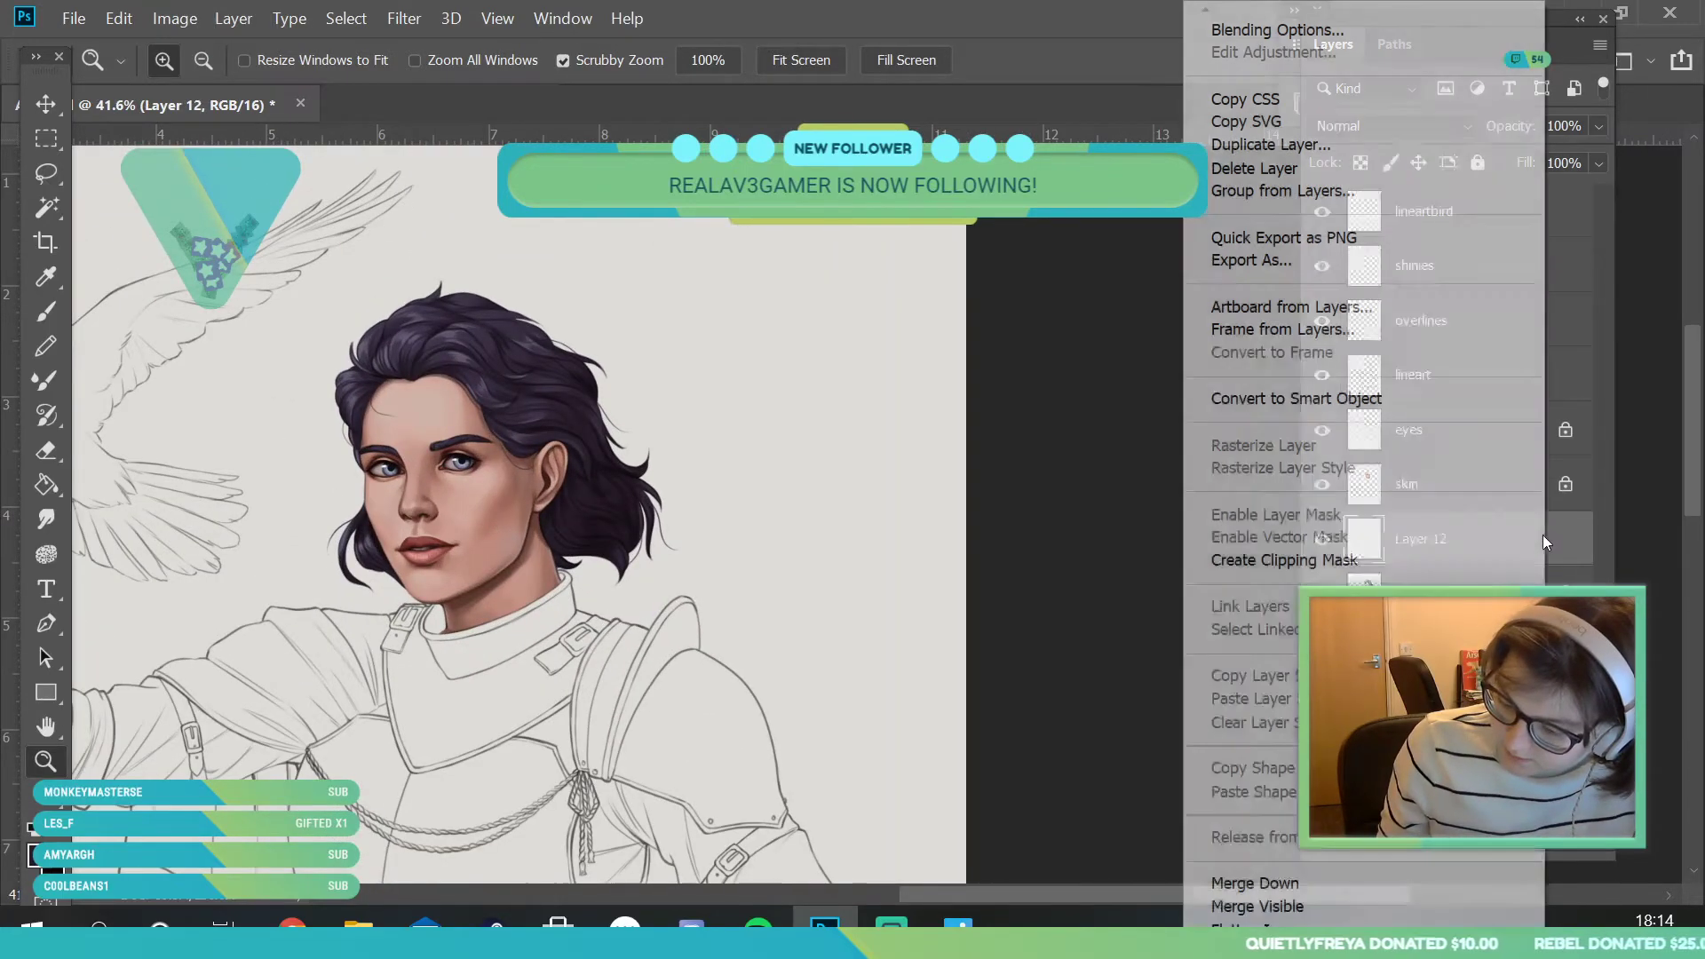
left_click(1306, 560)
left_click(1372, 128)
left_click(1368, 448)
- Set the foreground colour to the dusty pink #ce9195
key("i")
left_click(37, 830)
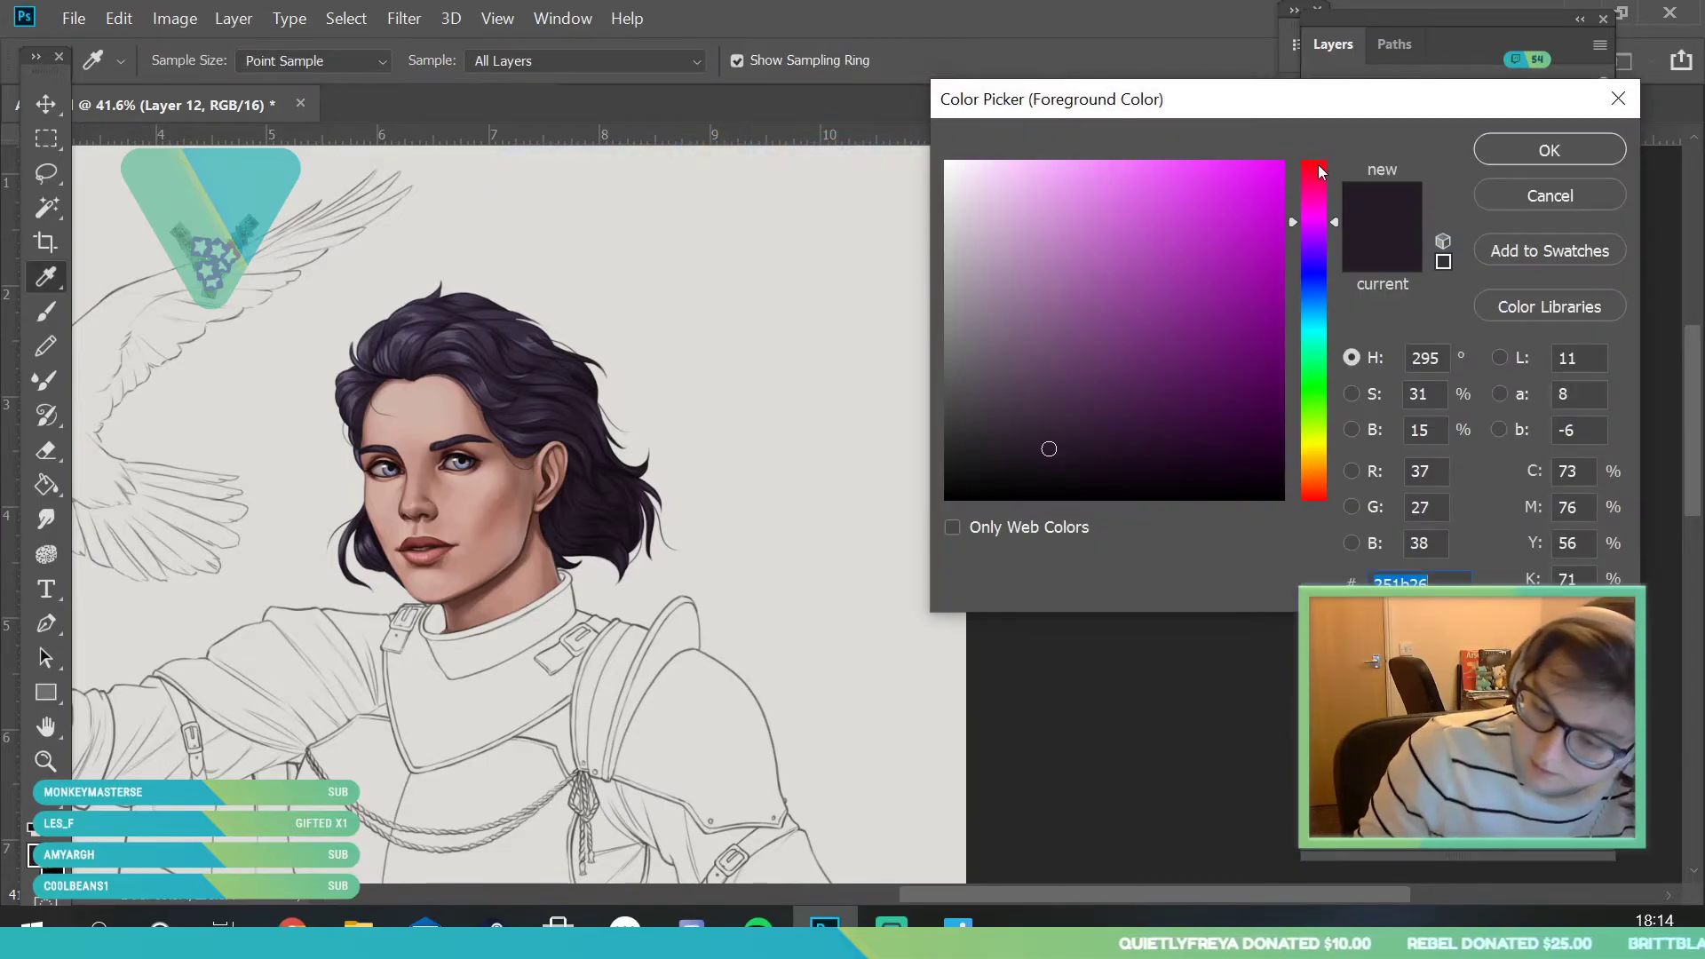
left_click(1314, 167)
left_click_drag(1051, 278, 1050, 228)
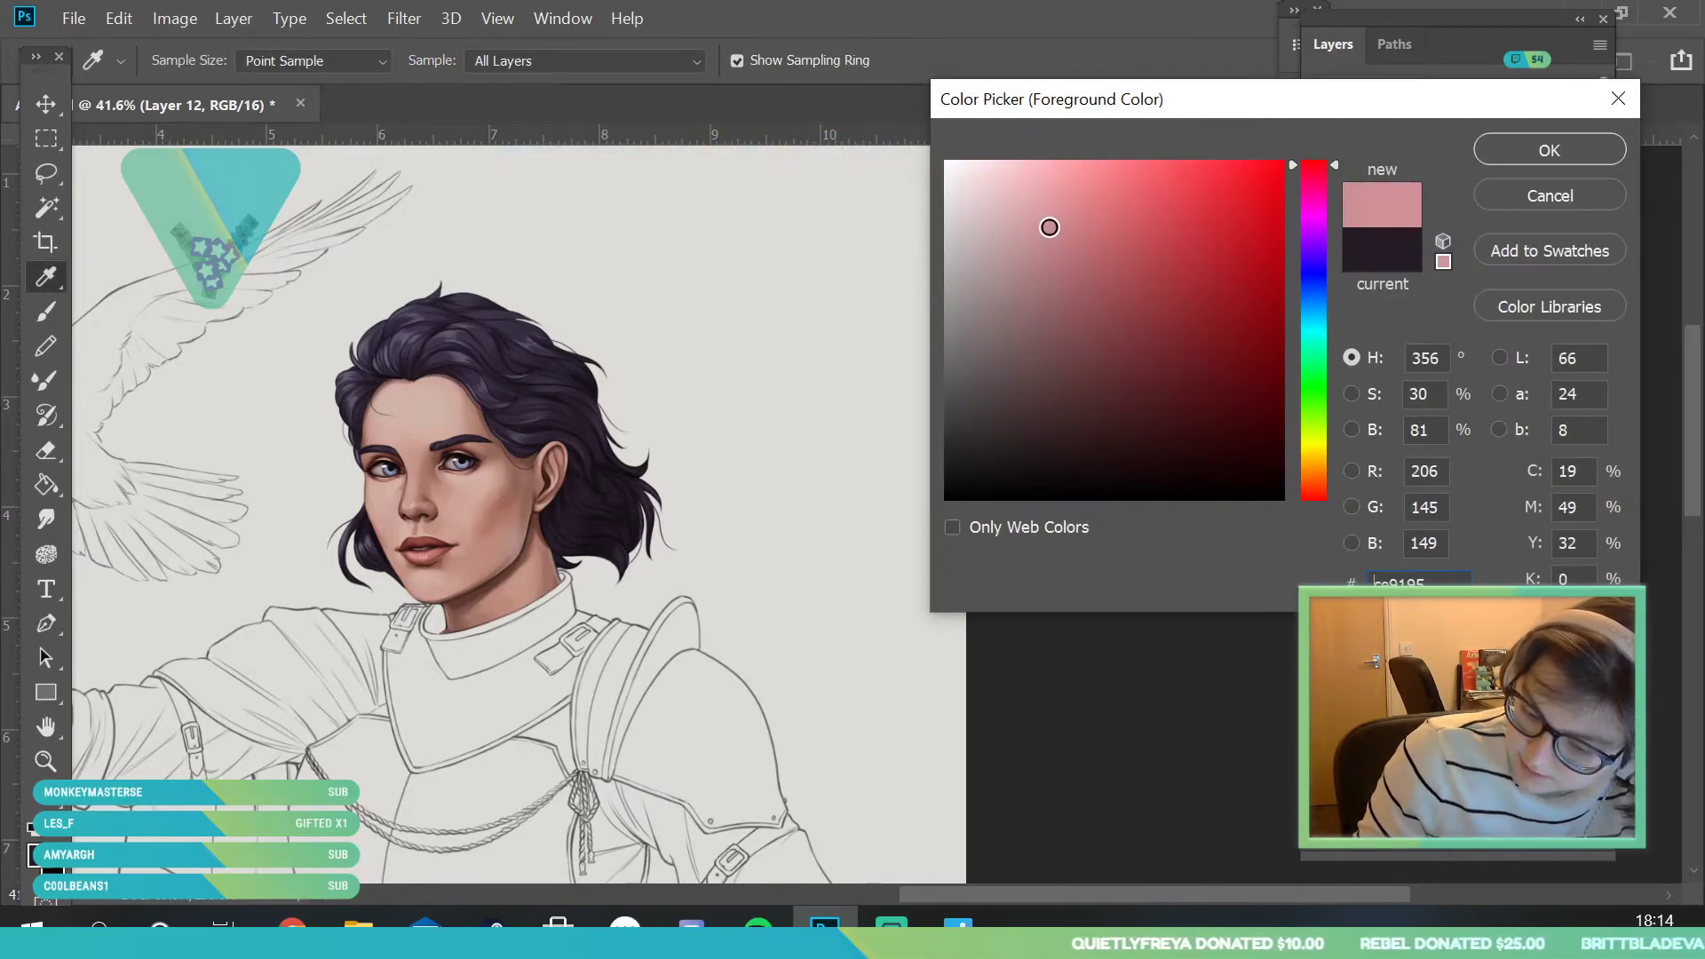
left_click(1522, 151)
- Paint a pink glow over the front and crown of the hair on the Overlay layer with a 155 px brush
key("b")
left_click(202, 59)
left_click(266, 144)
left_click(529, 228)
mouse_move(321, 389)
left_mouse_down()
mouse_move(449, 258)
mouse_move(391, 391)
mouse_move(467, 306)
mouse_move(524, 300)
mouse_move(488, 367)
mouse_move(498, 417)
mouse_move(341, 576)
mouse_move(542, 357)
mouse_move(629, 404)
mouse_move(501, 471)
mouse_move(648, 466)
left_mouse_up()
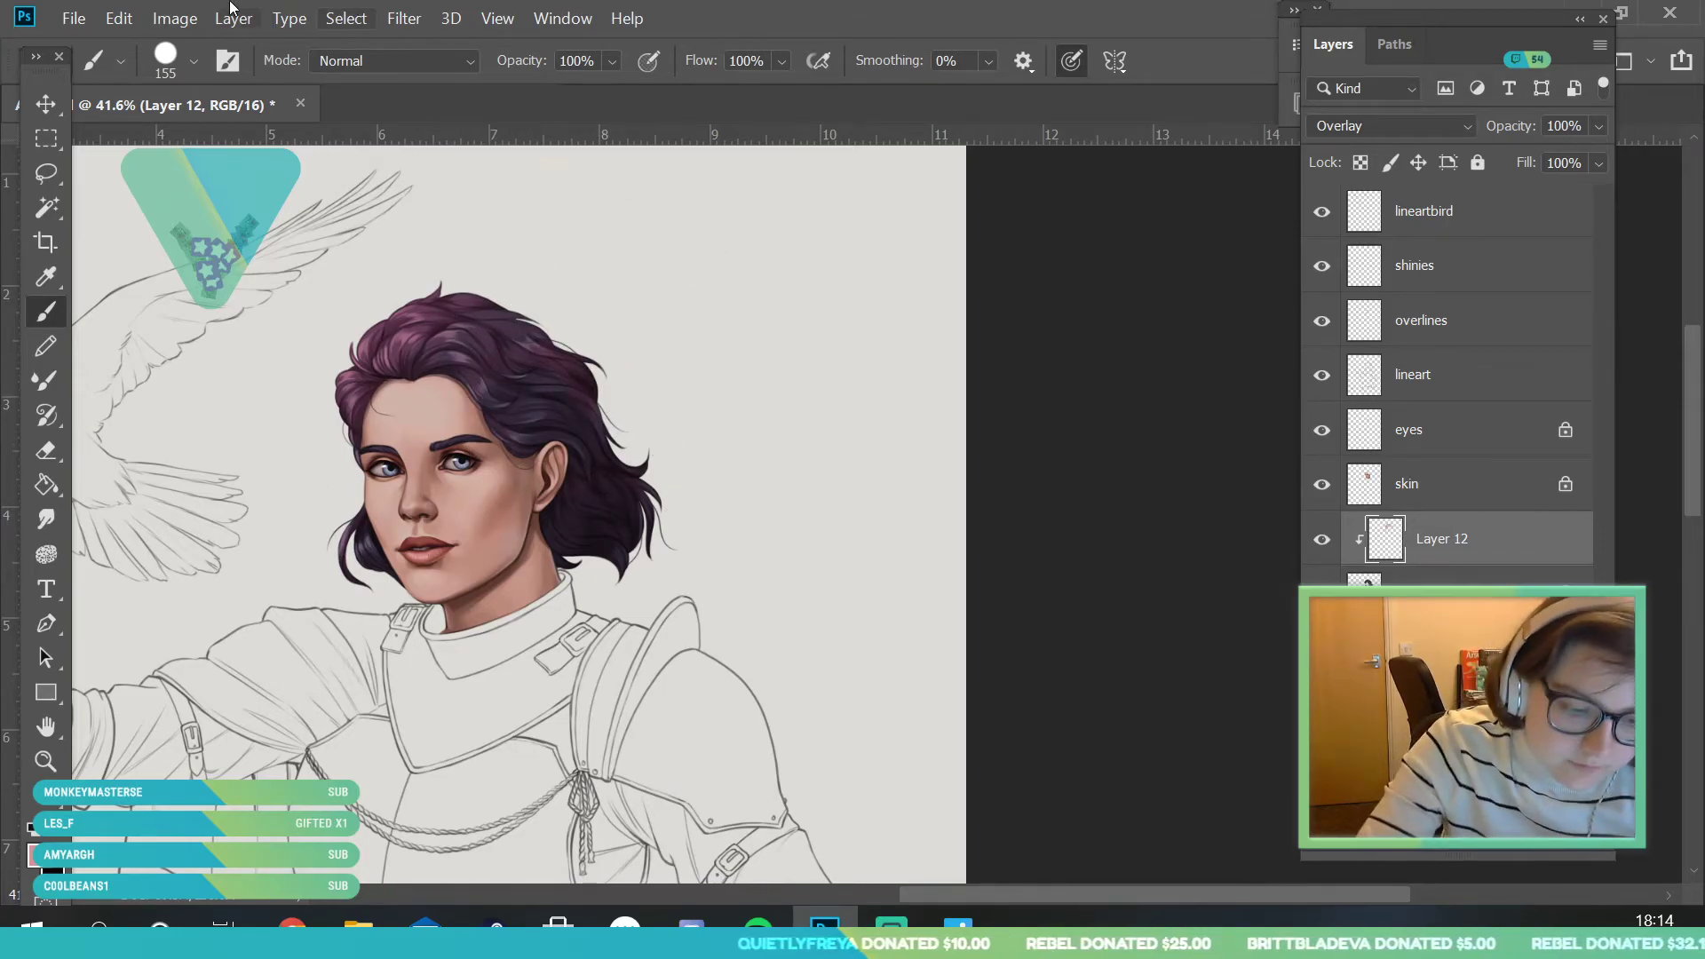
- Shift the hue of the pink Overlay glow layer by +42 with Hue/Saturation
left_click(175, 18)
mouse_move(222, 79)
left_click(540, 223)
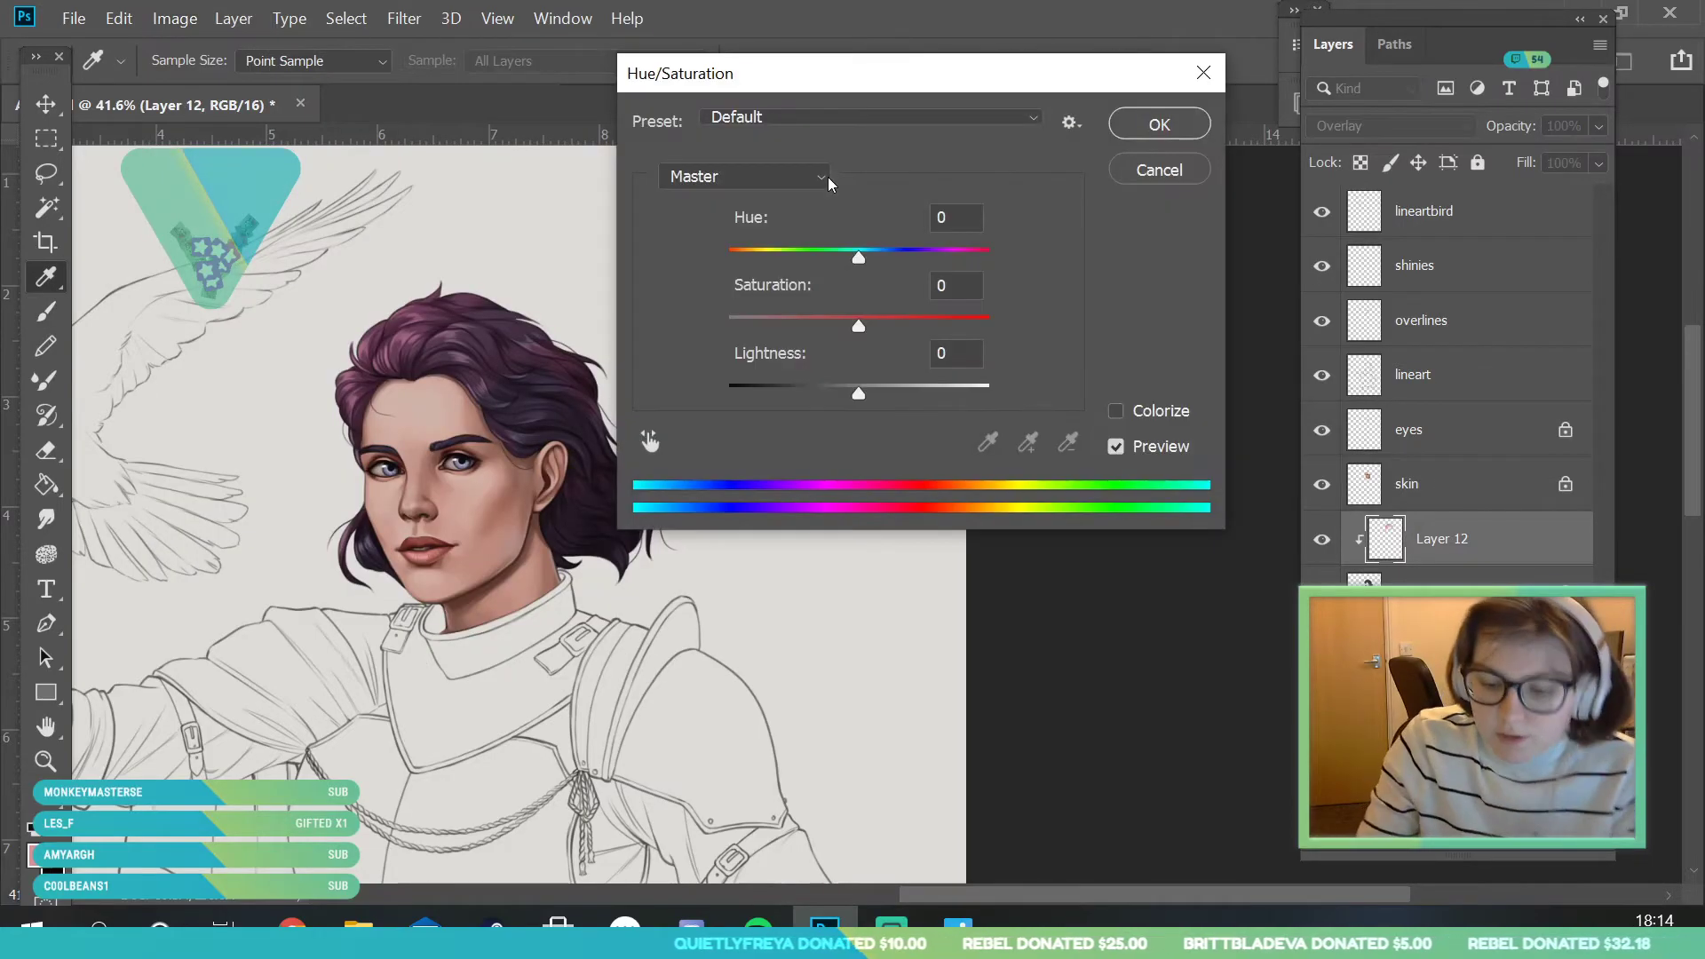
left_click_drag(859, 258, 918, 264)
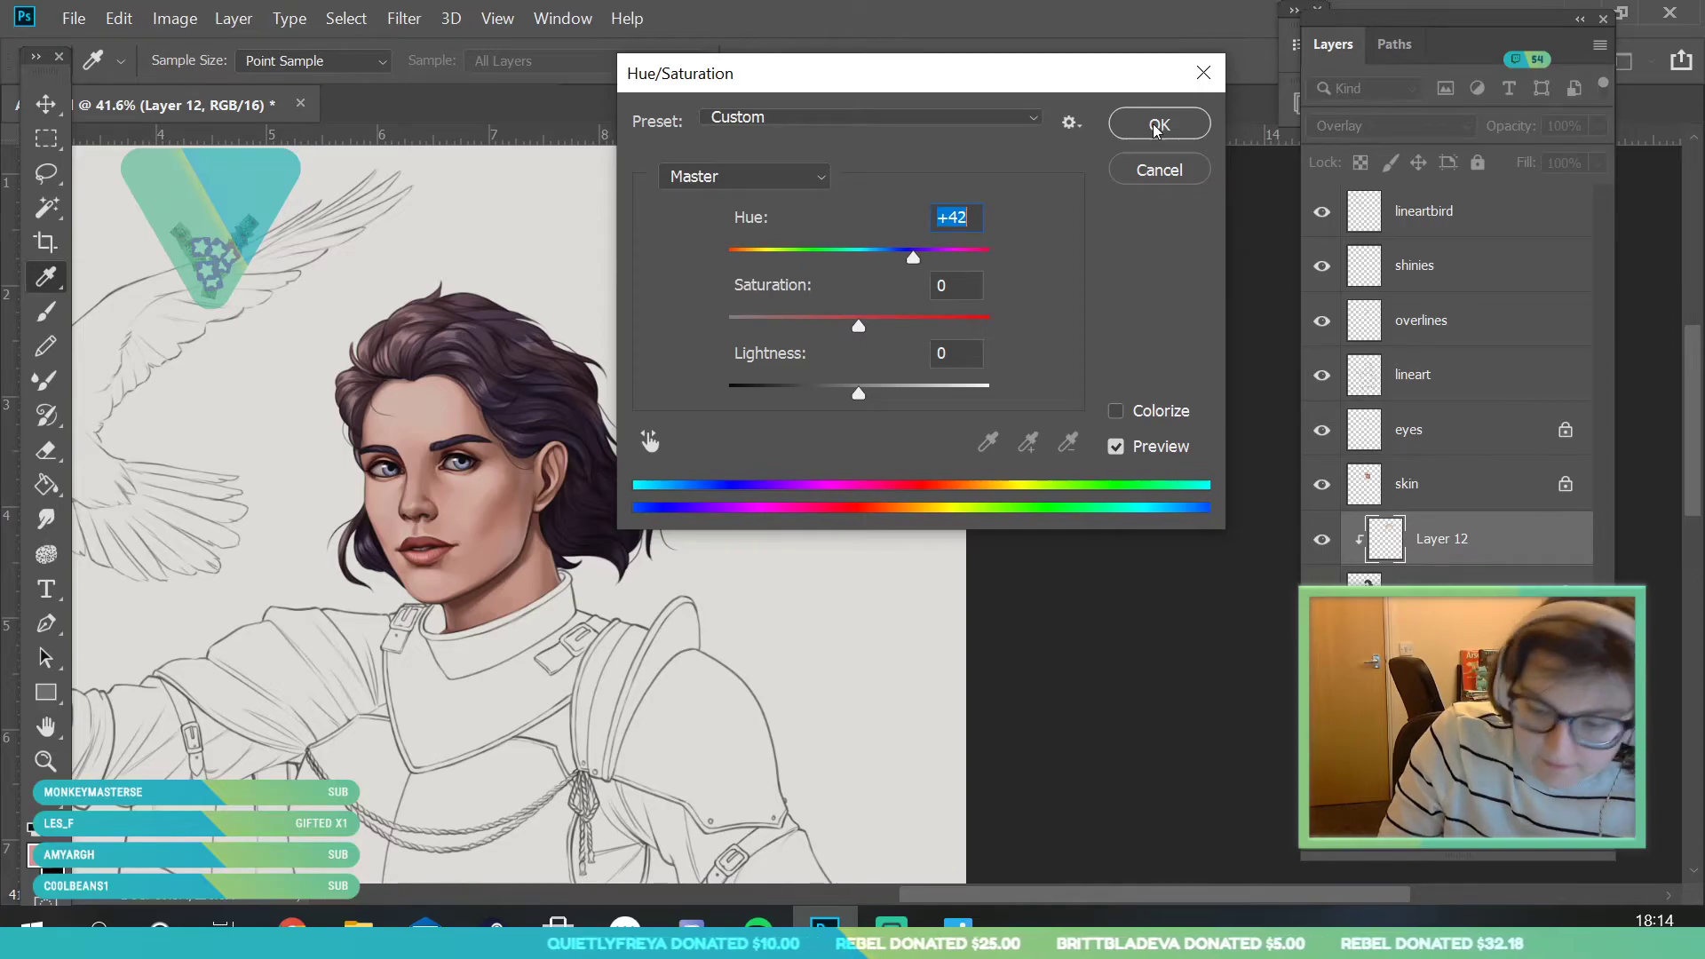
left_click(1159, 125)
- Apply a Gaussian Blur with radius 156.1 to the hair glow layer
left_click(353, 20)
mouse_move(404, 18)
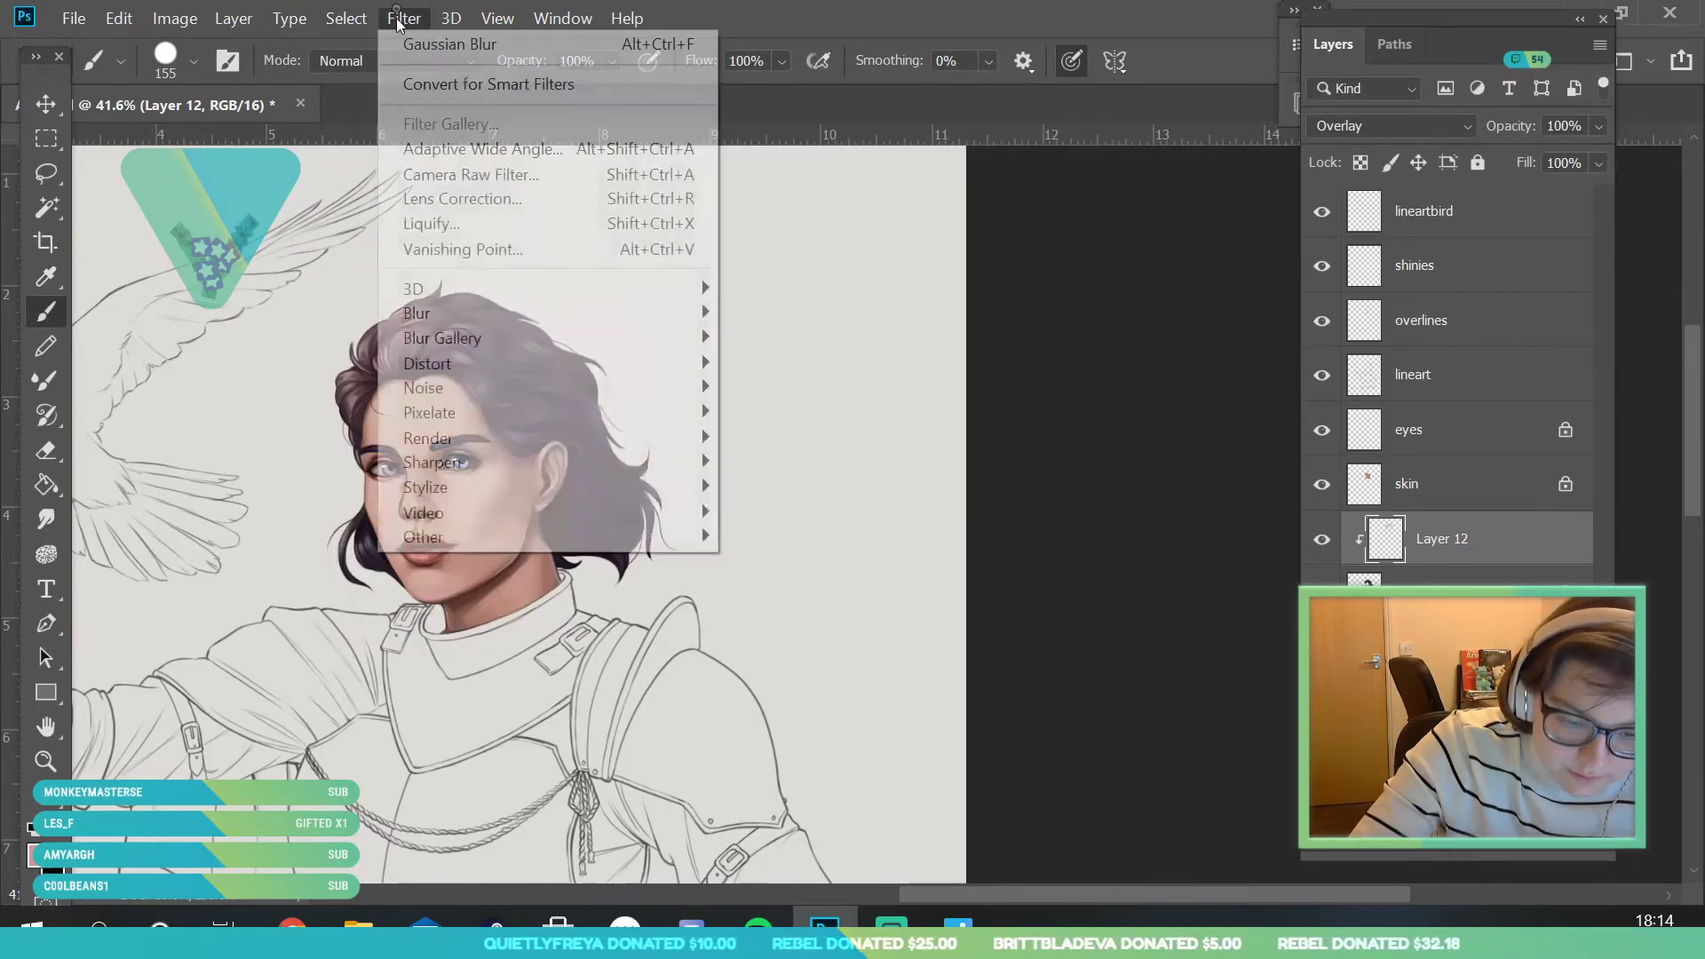
mouse_move(621, 313)
left_click(818, 414)
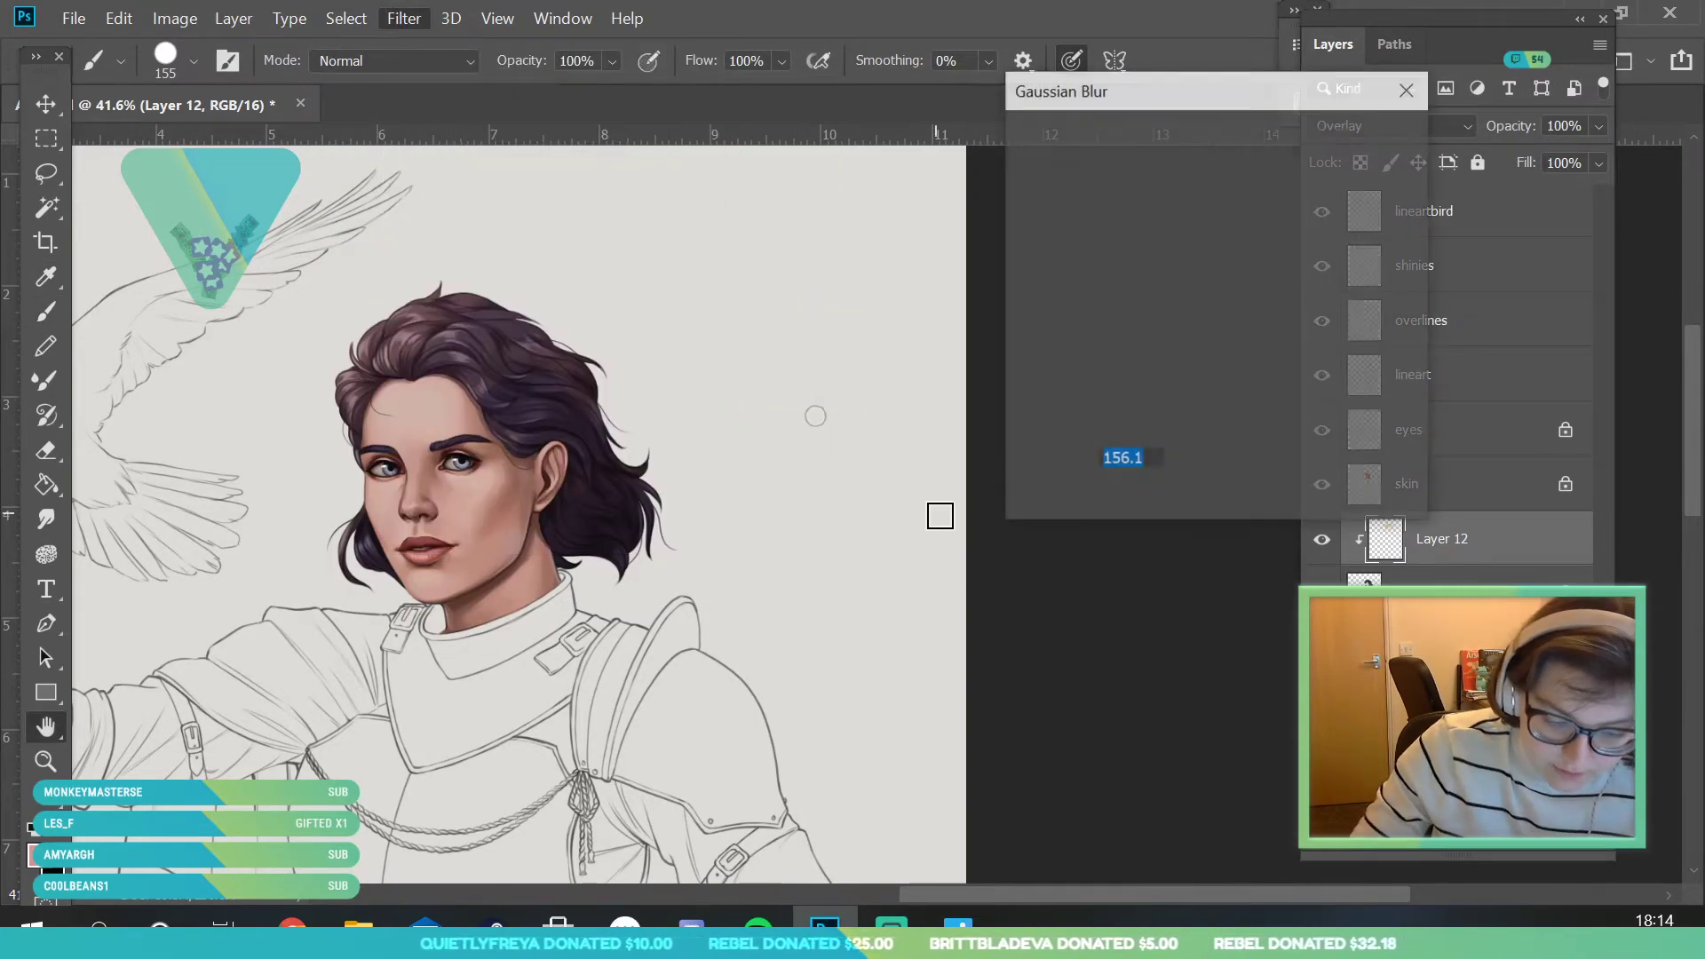
left_click_drag(1185, 85, 910, 164)
left_click(1085, 215)
- Compare the hair with and without the glow, set the Overlay layer's opacity to 63% and merge it into the hair layer
left_click(45, 761)
left_click_drag(495, 410, 545, 515)
left_click(1323, 539)
left_click(1323, 547)
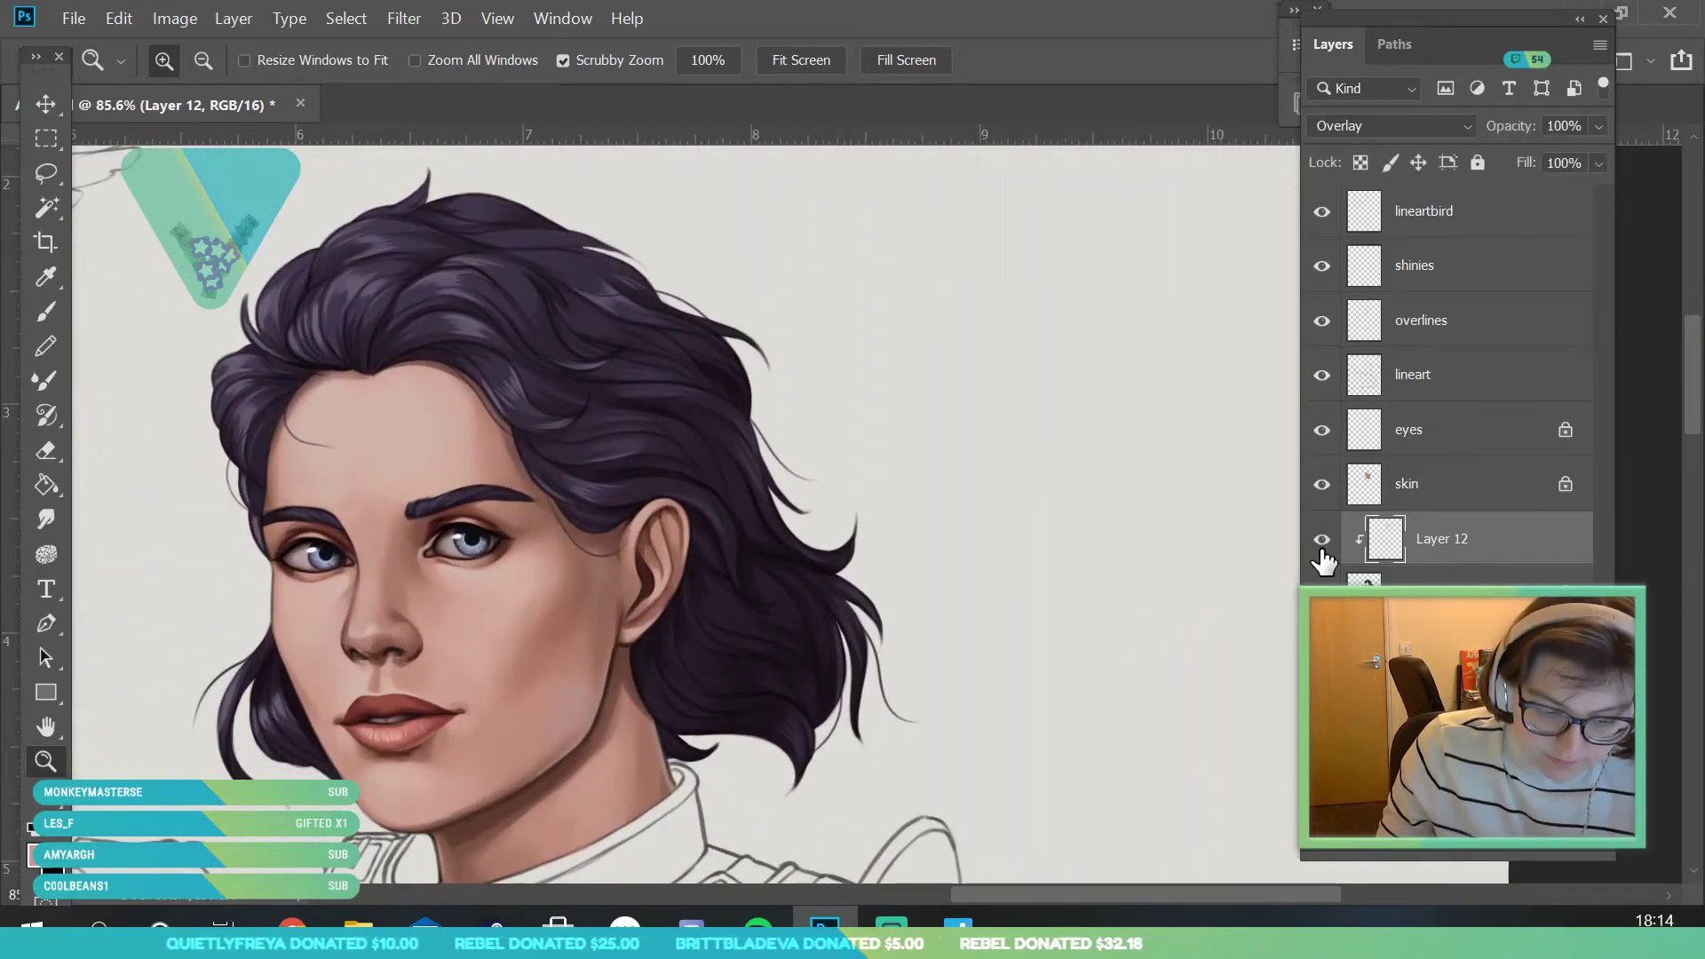
mouse_move(625, 465)
left_mouse_down()
mouse_move(666, 674)
mouse_move(648, 465)
left_mouse_up()
left_click(1598, 127)
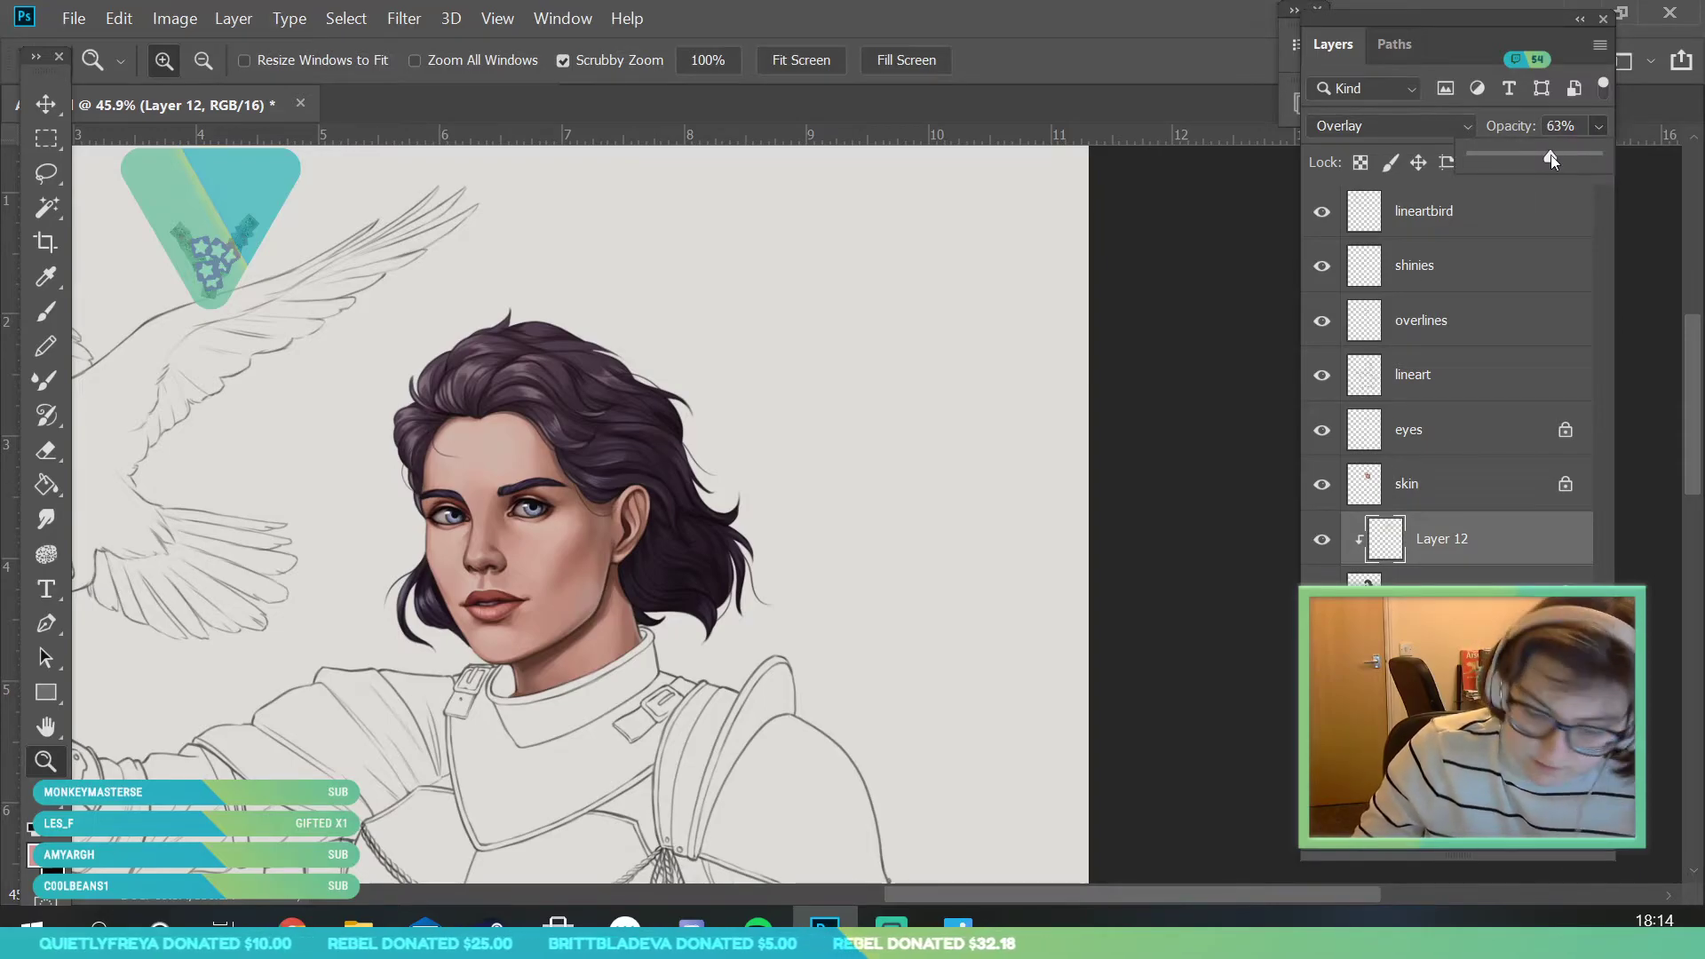
left_click_drag(1549, 155, 1553, 155)
left_click(1322, 539)
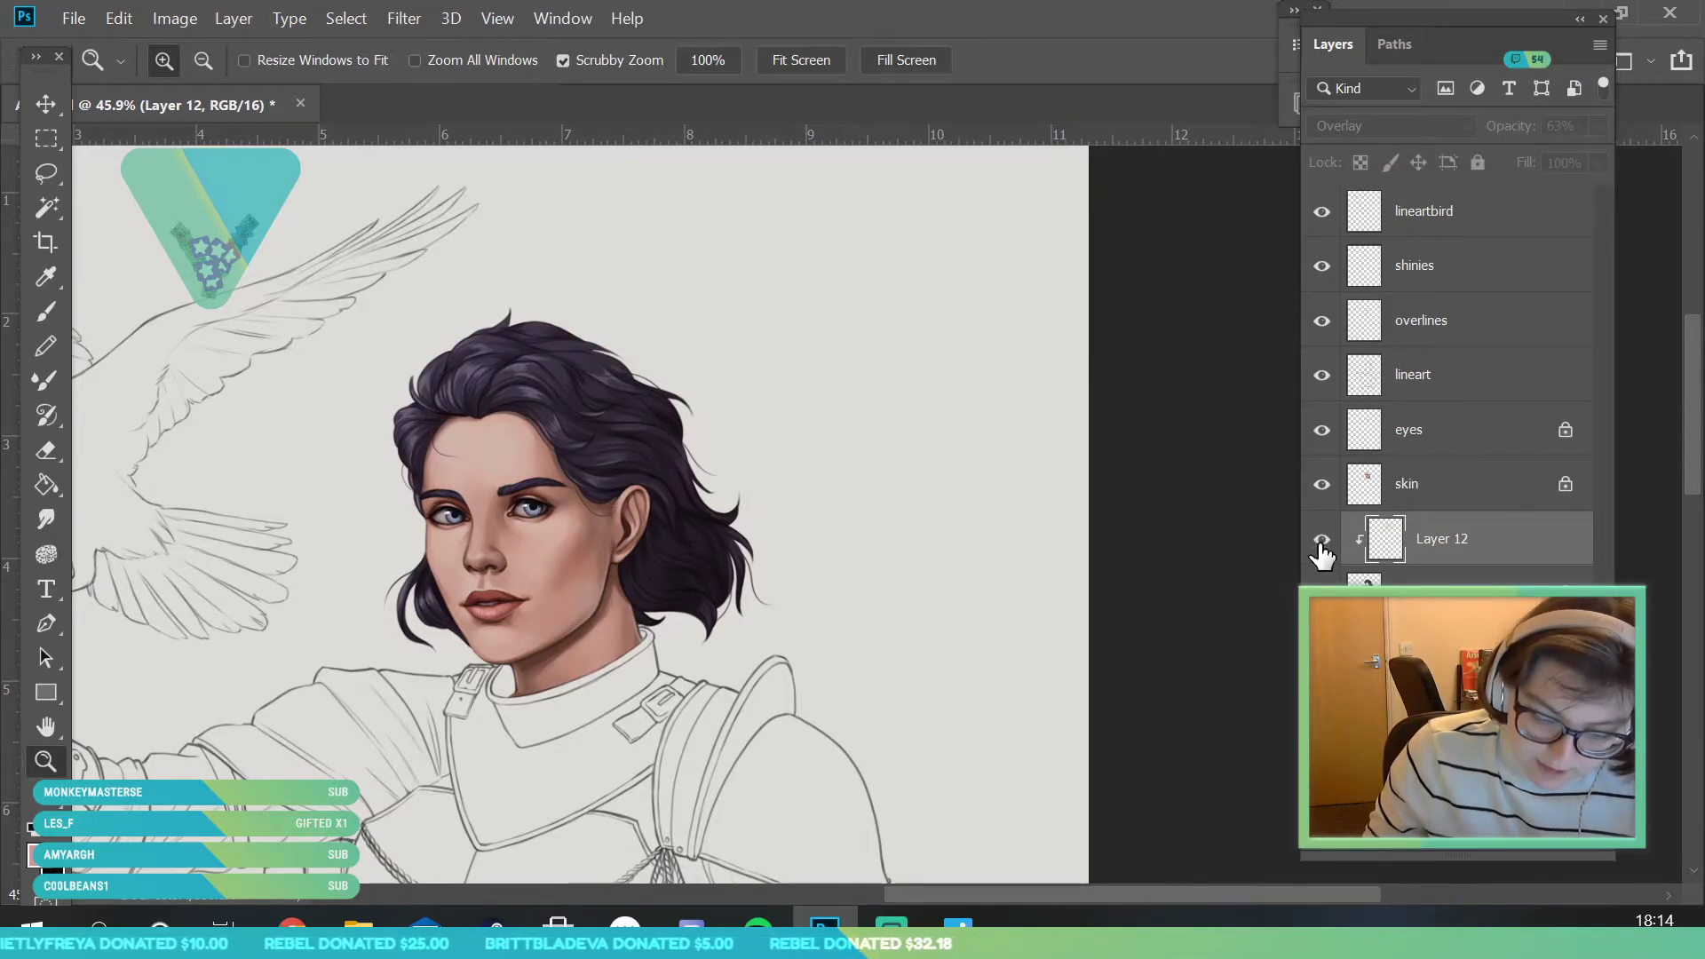
right_click(1443, 539)
left_click(1146, 883)
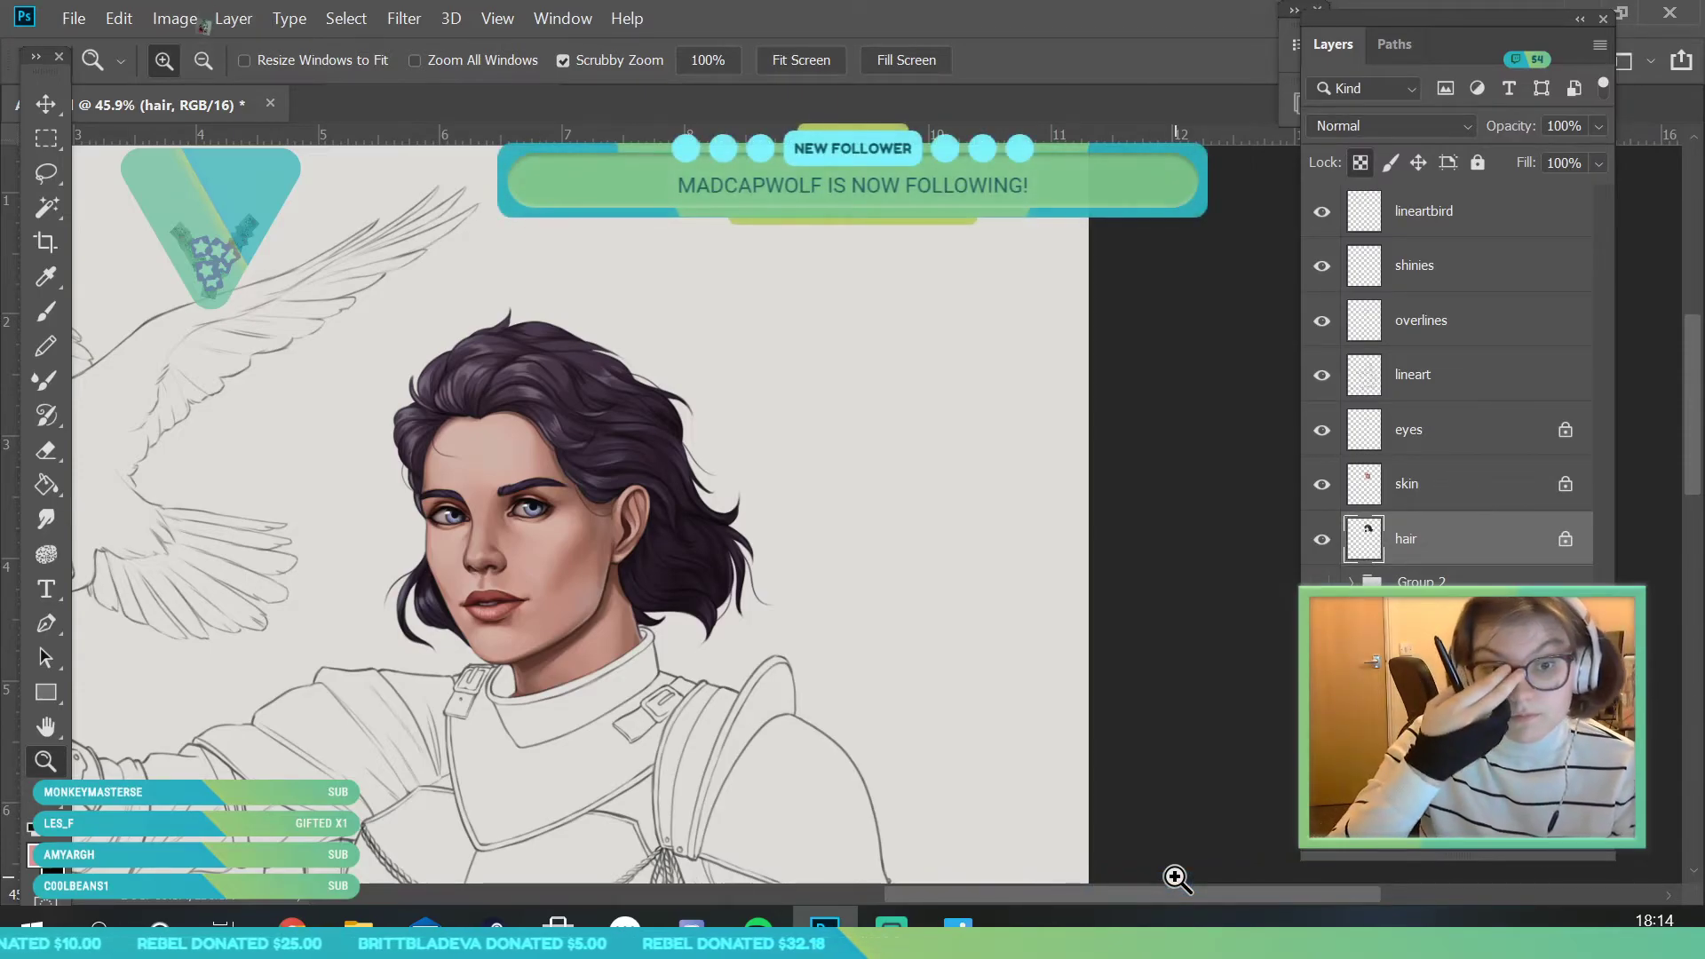
- Examine the hair colour against the face and the whole figure, both from a distance and close up
left_click_drag(622, 480, 544, 655)
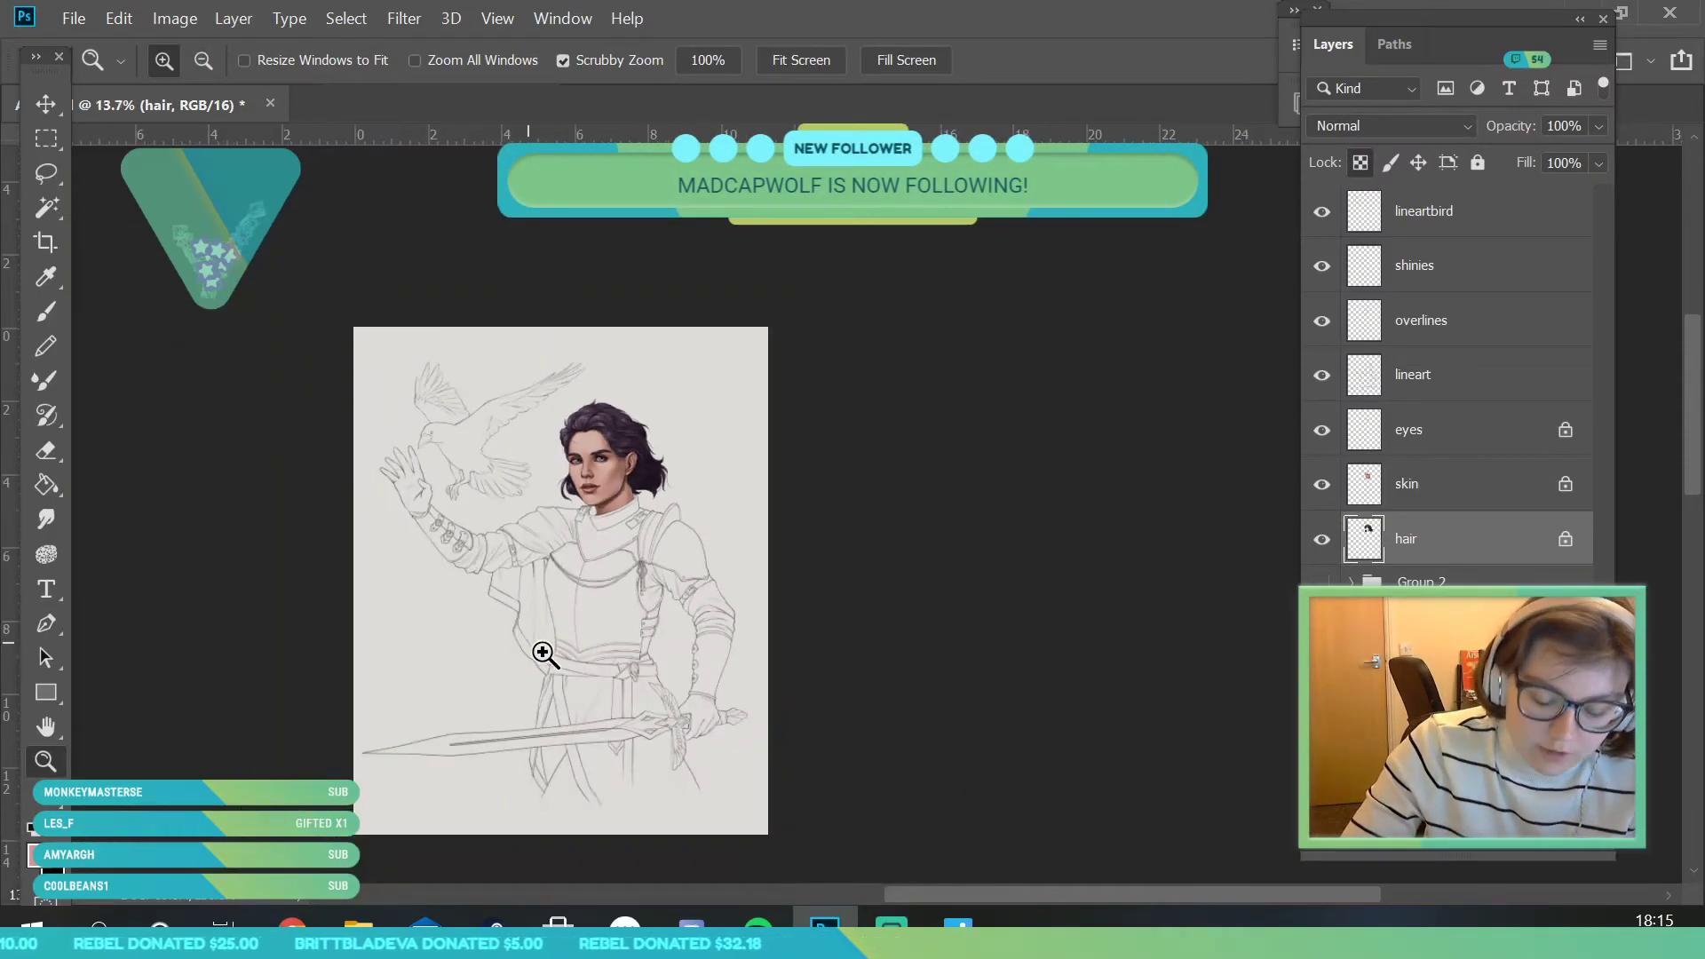
left_click_drag(609, 446, 655, 579)
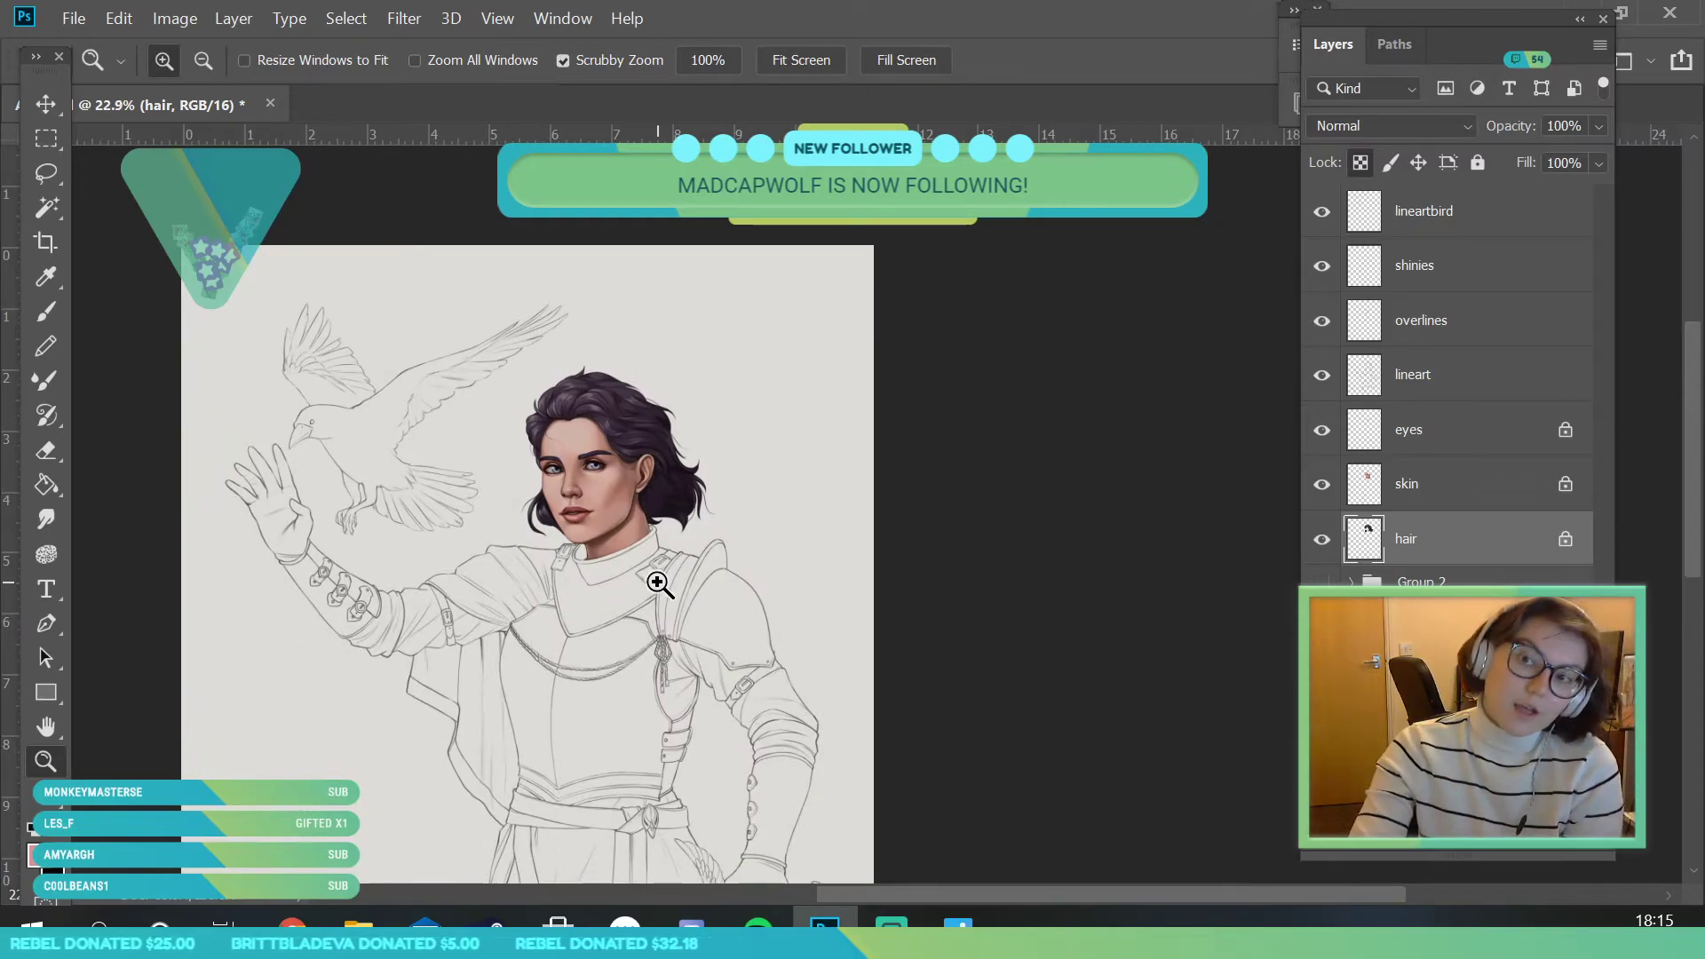
left_click_drag(621, 409, 727, 598)
left_click_drag(730, 532, 803, 673)
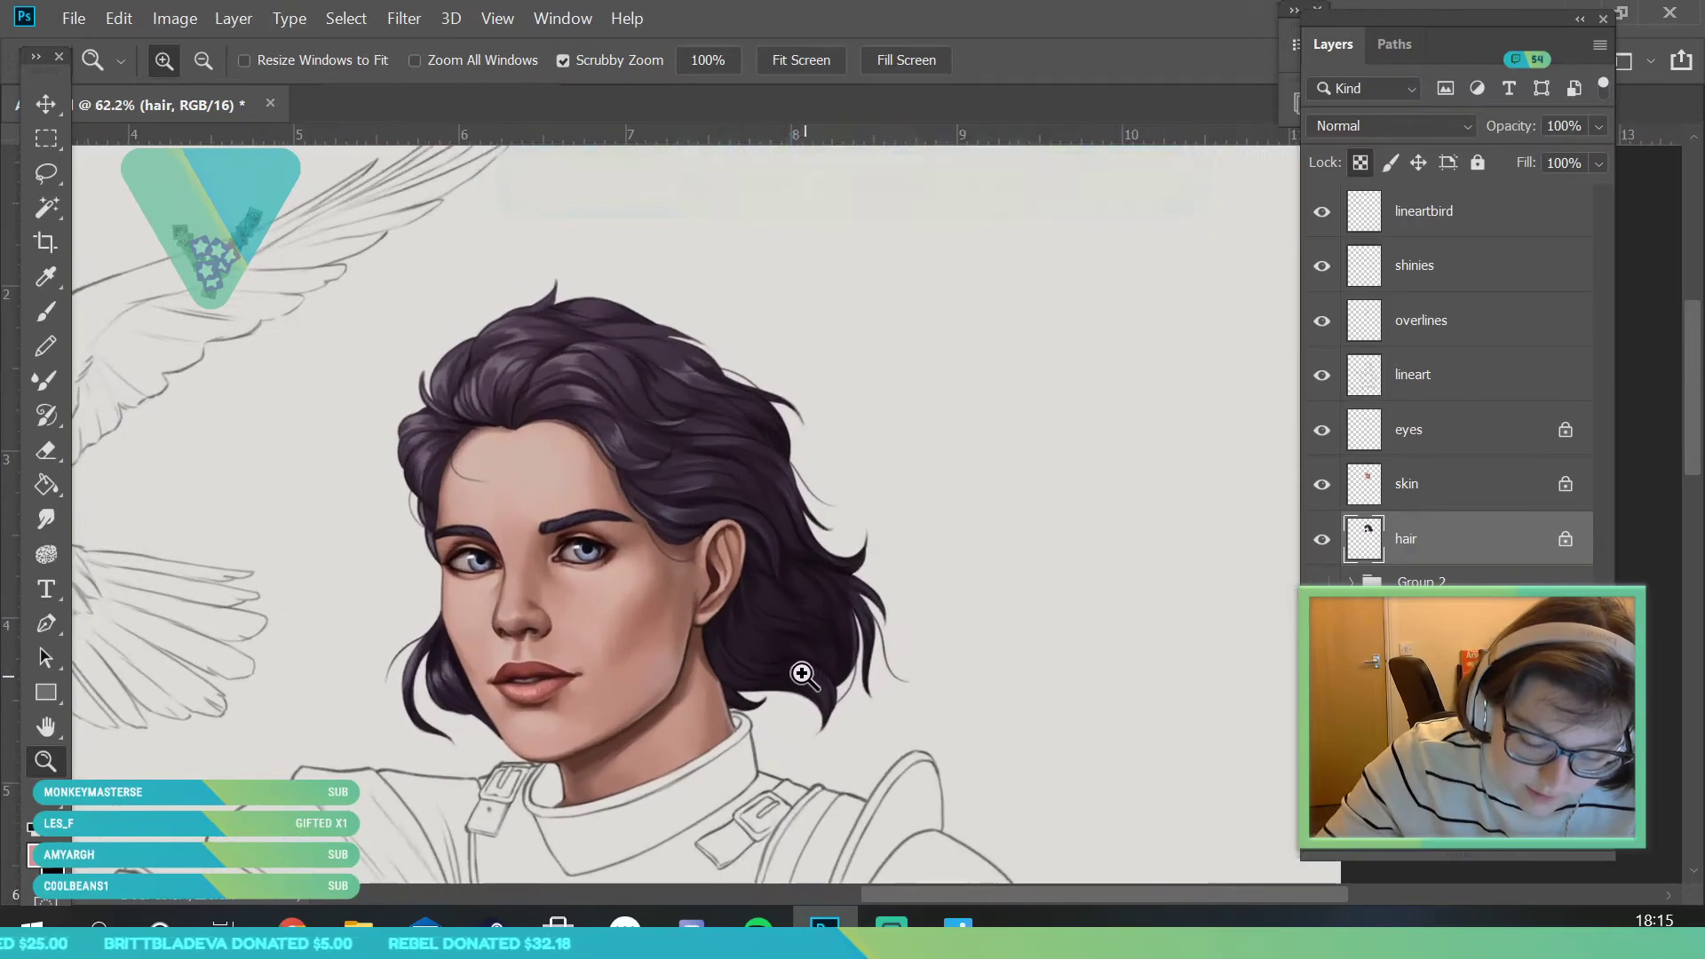
left_click_drag(722, 341, 628, 435)
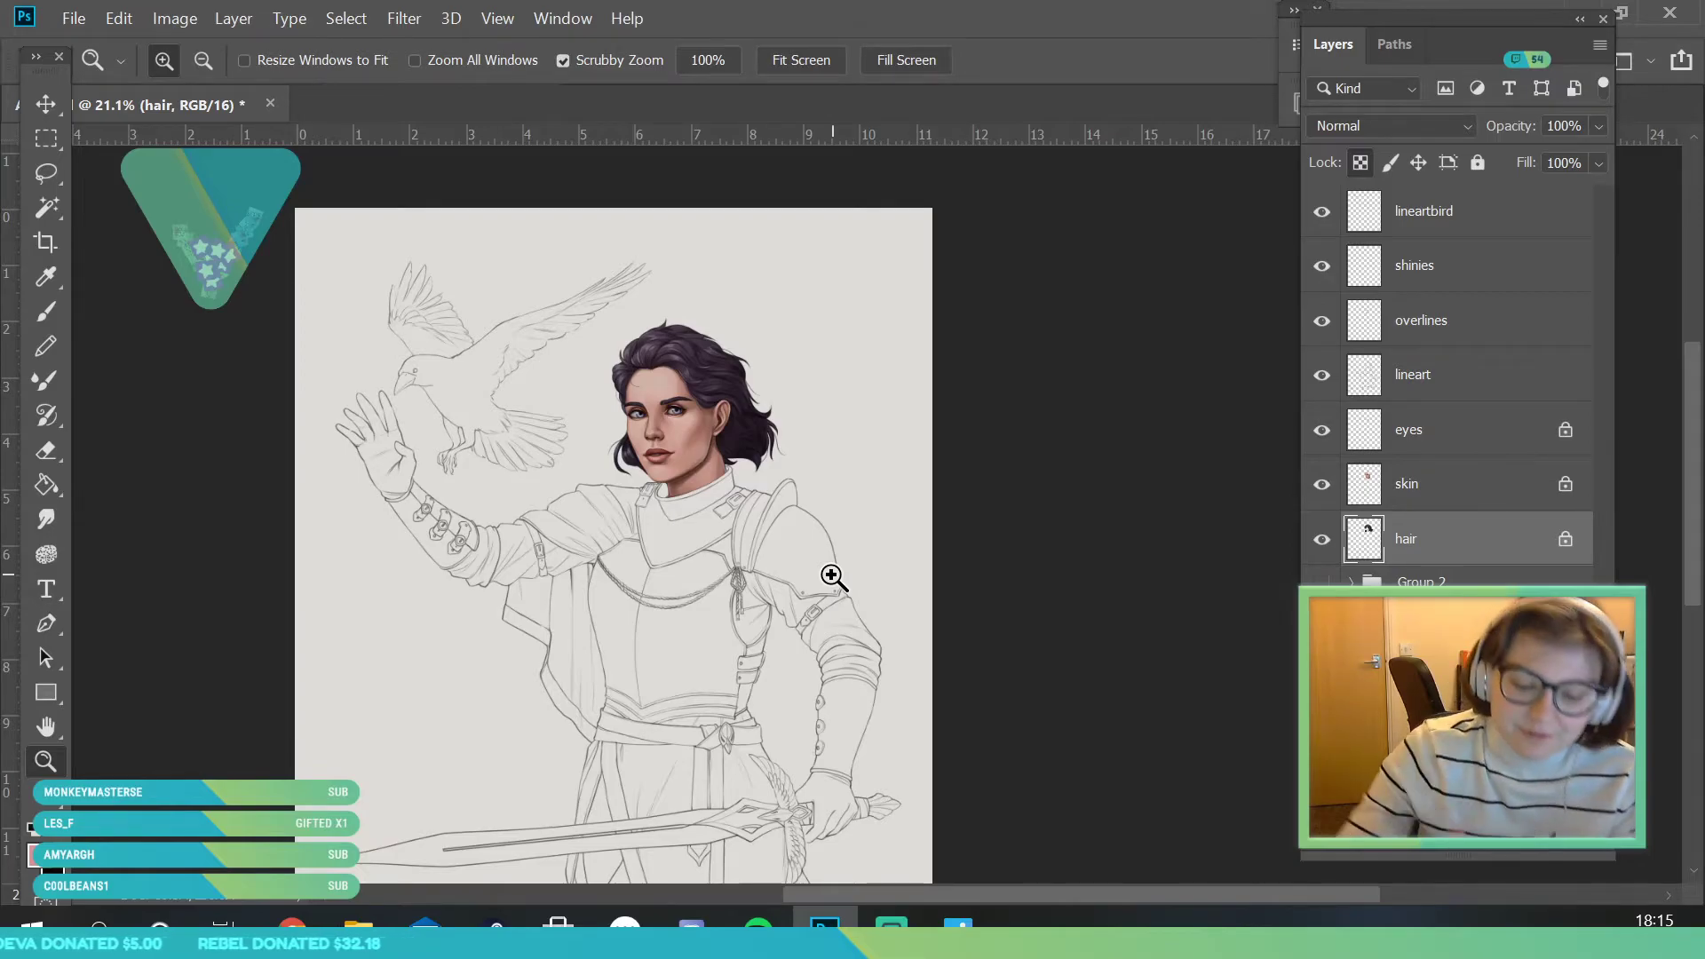
scroll(829, 506, "up", 4)
scroll(698, 431, "up", 1)
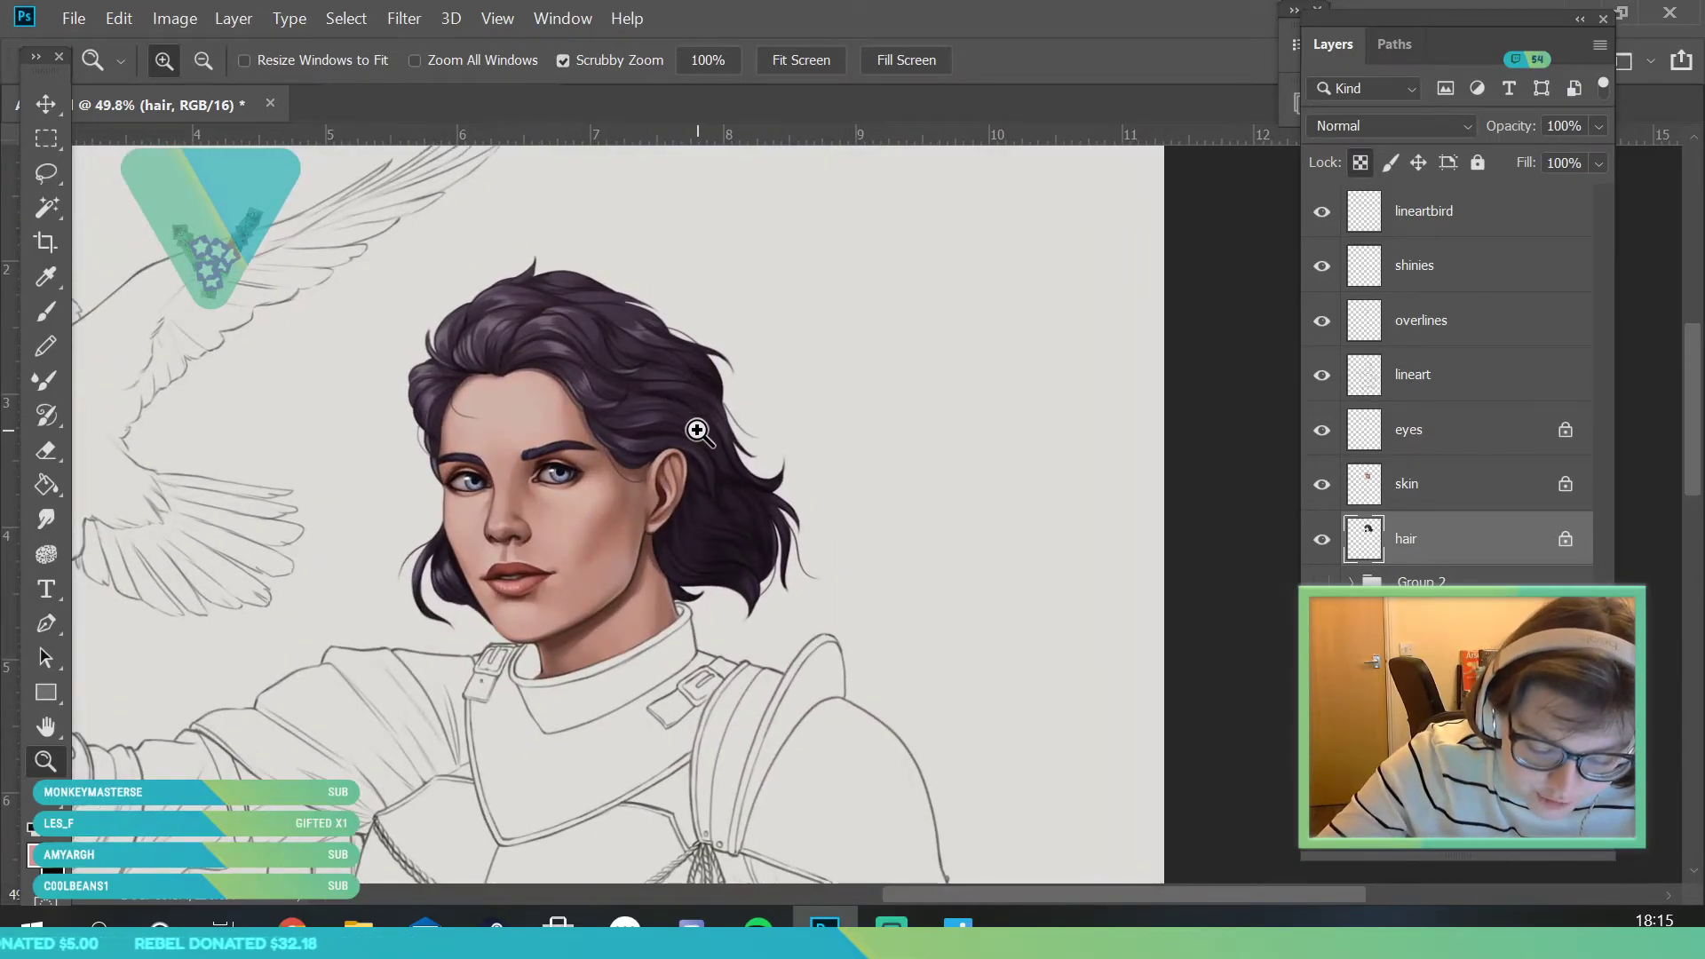
scroll(670, 541, "down", 3)
scroll(685, 590, "up", 2)
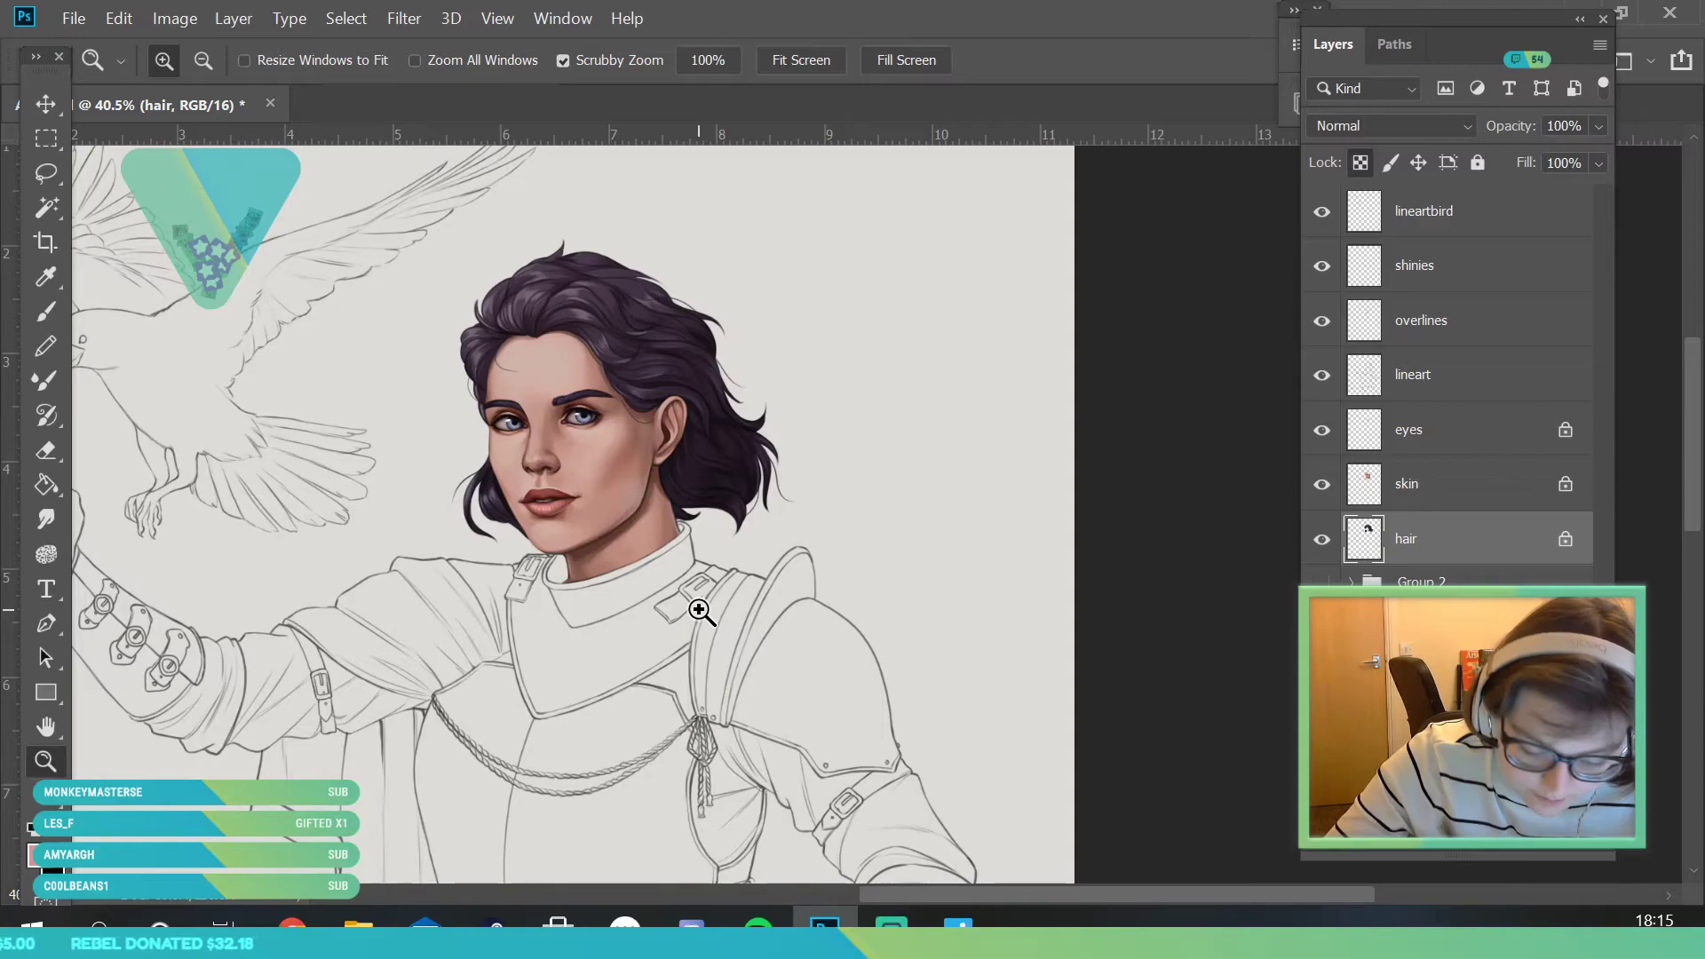
scroll(536, 413, "up", 4)
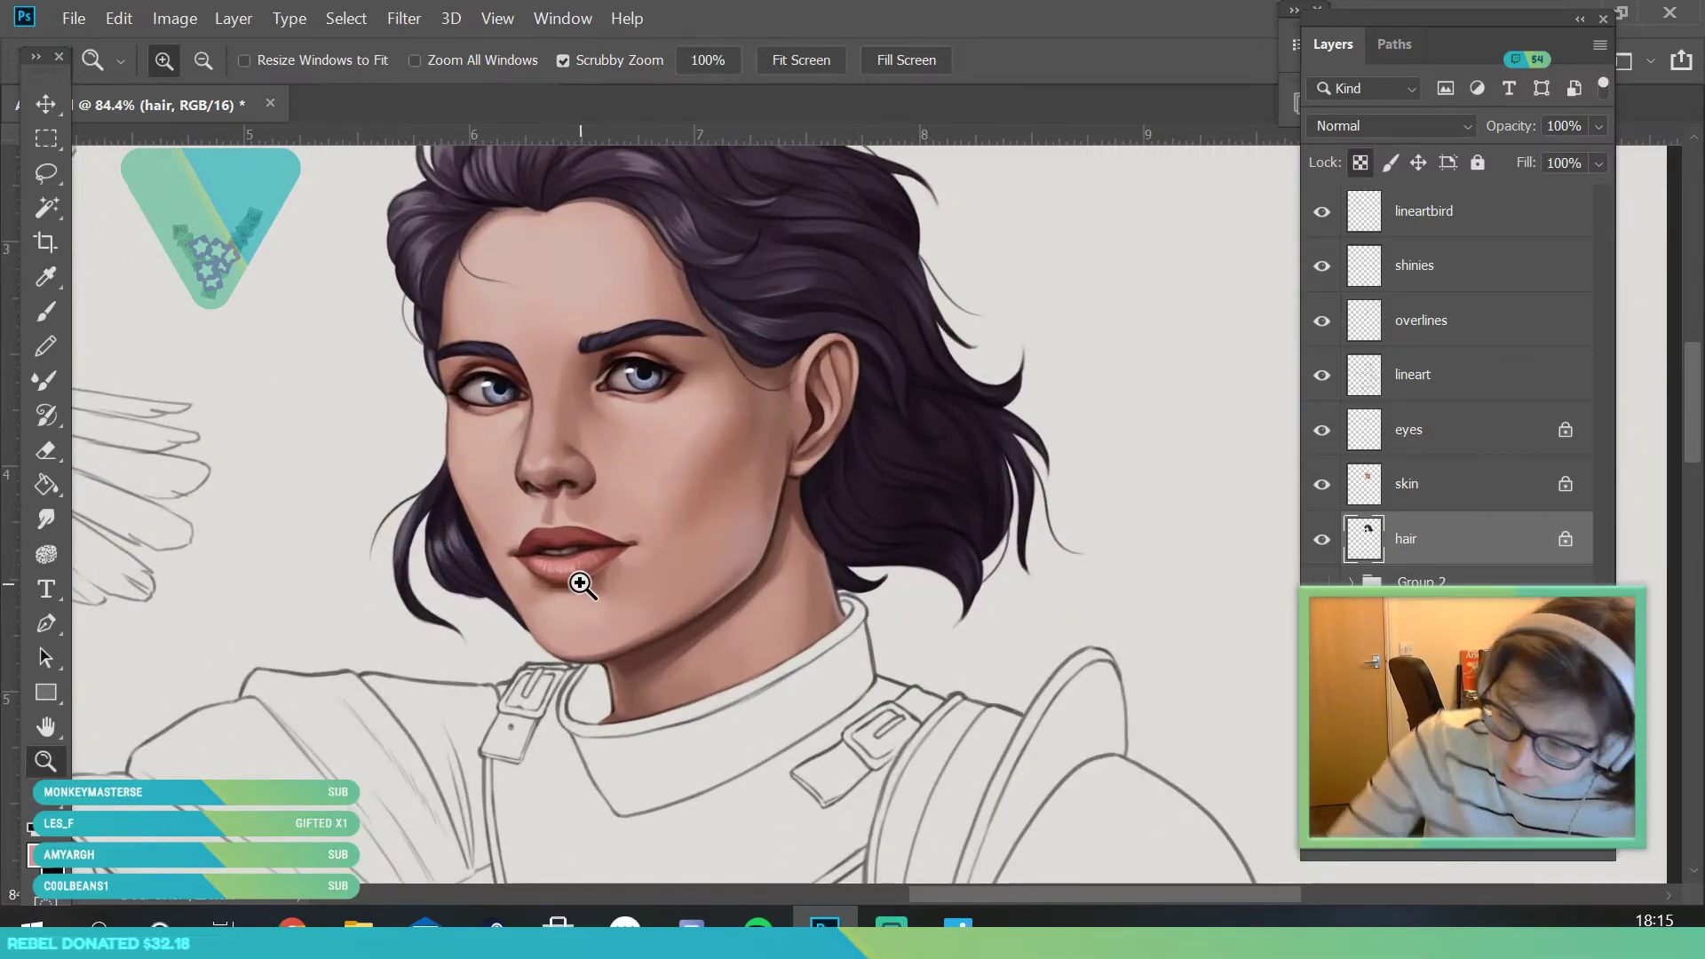
- Select the overlines layer, sample the dark purple of the hair and set the brush size to 6 px
left_click(1492, 321)
scroll(529, 621, "up", 2)
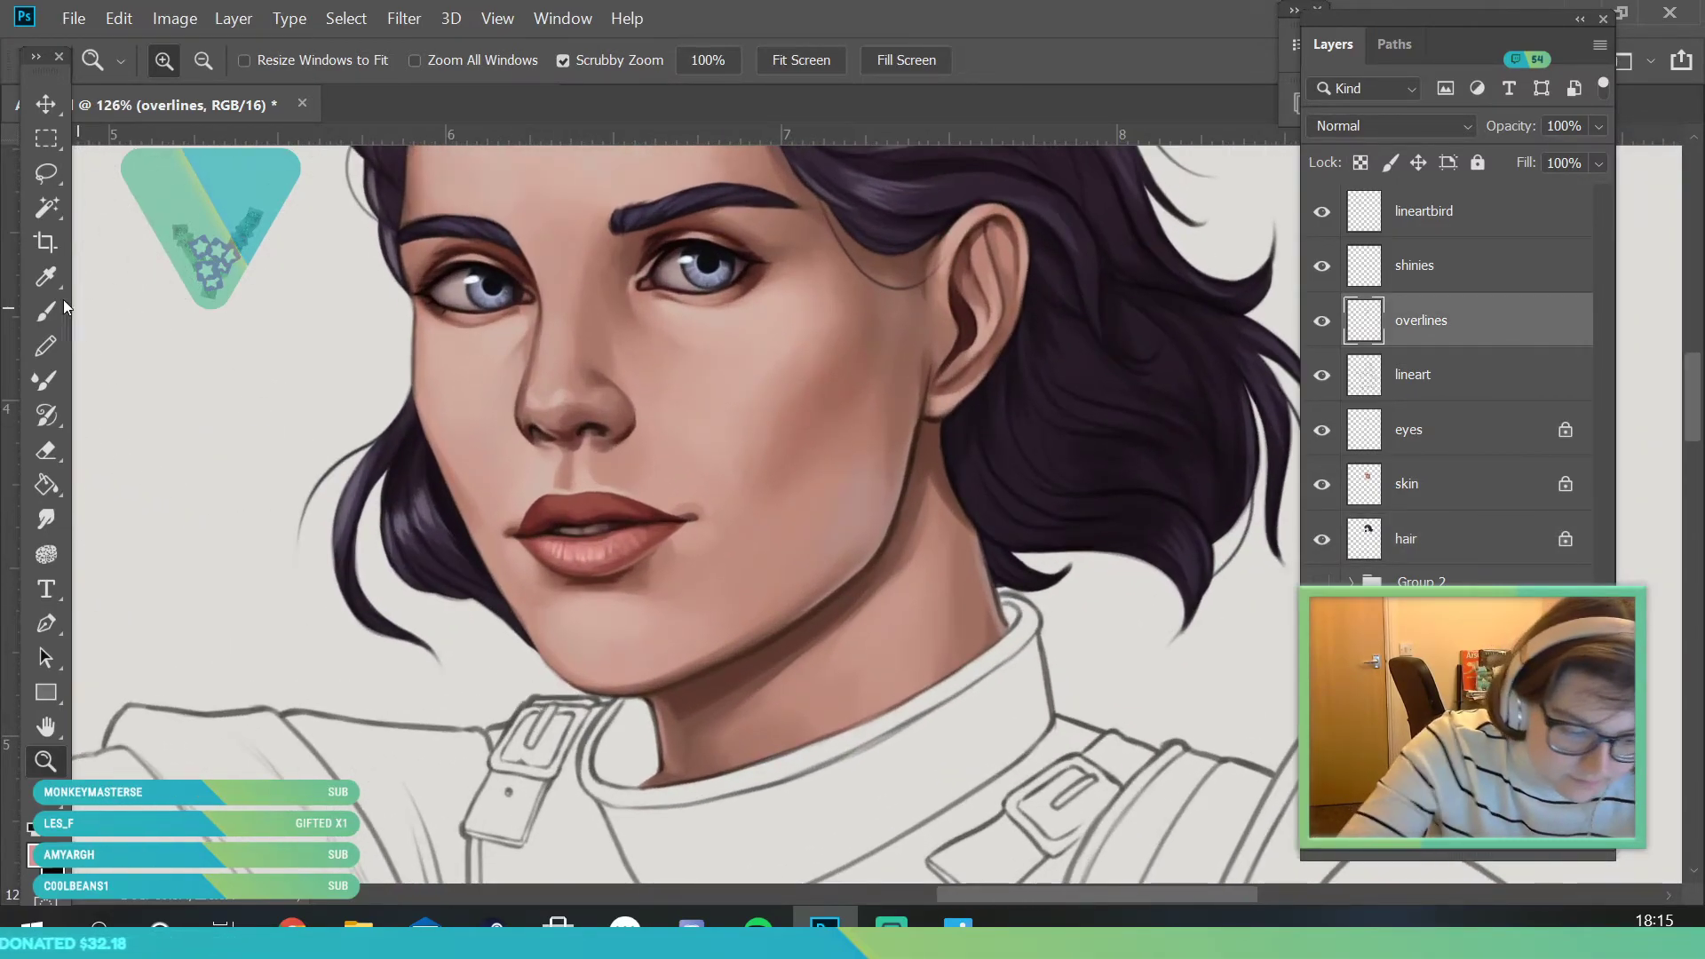
key("i")
left_click(407, 395)
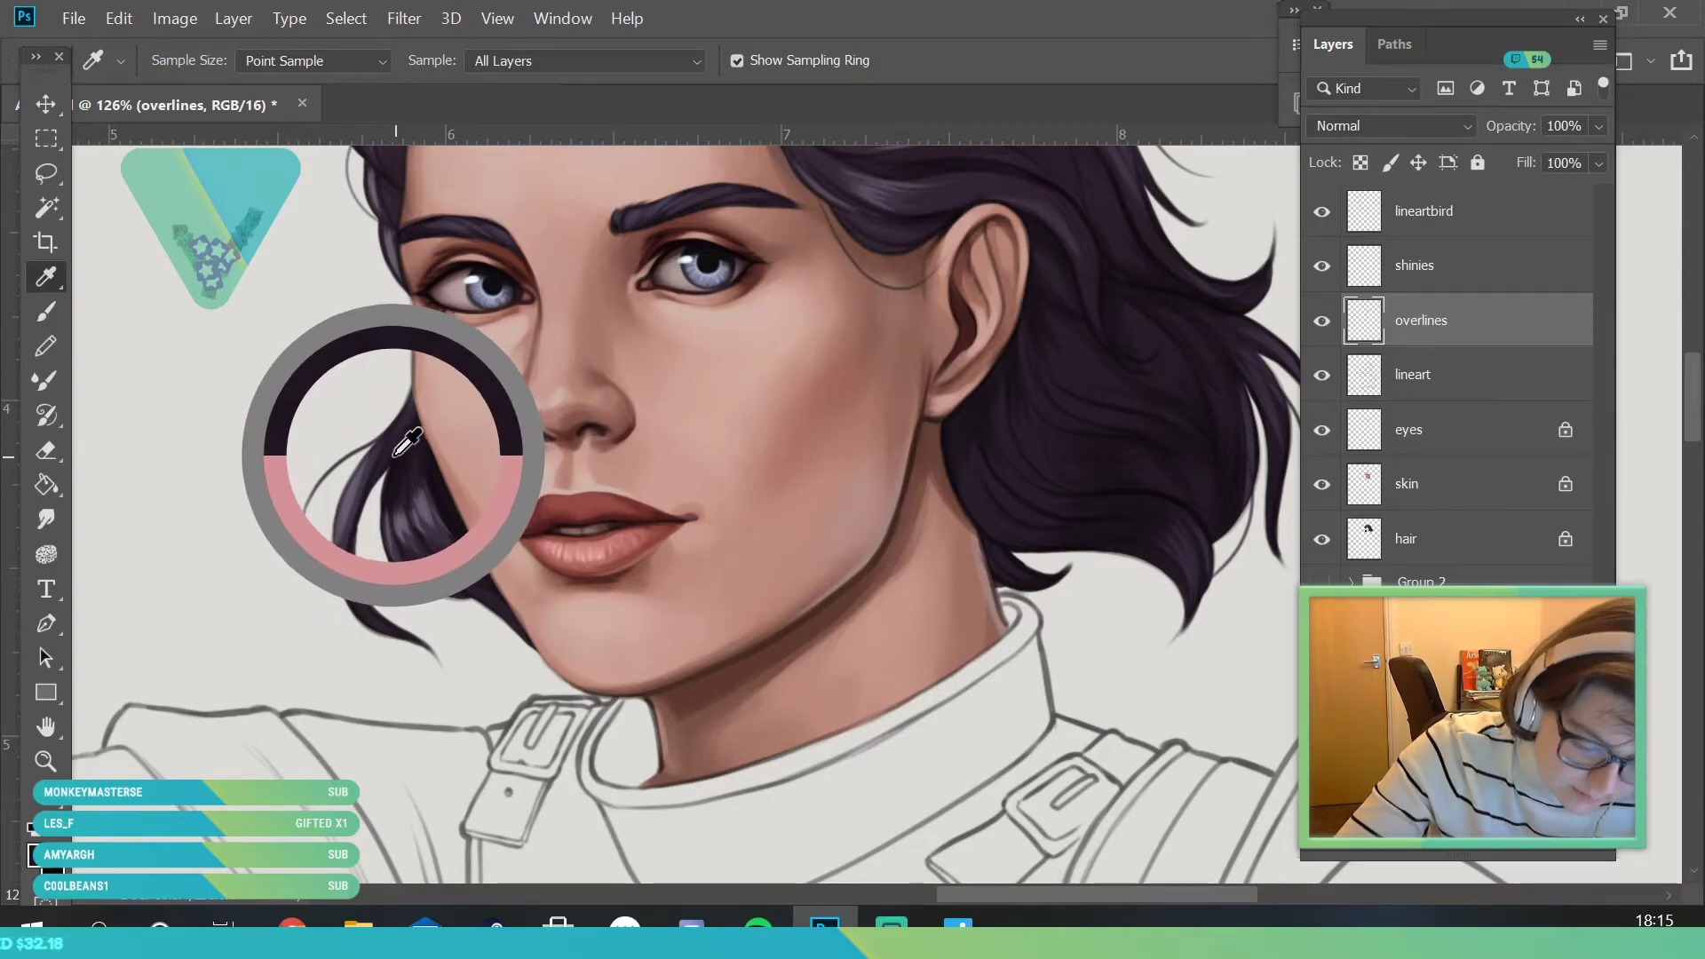
left_click(62, 309)
left_click(185, 64)
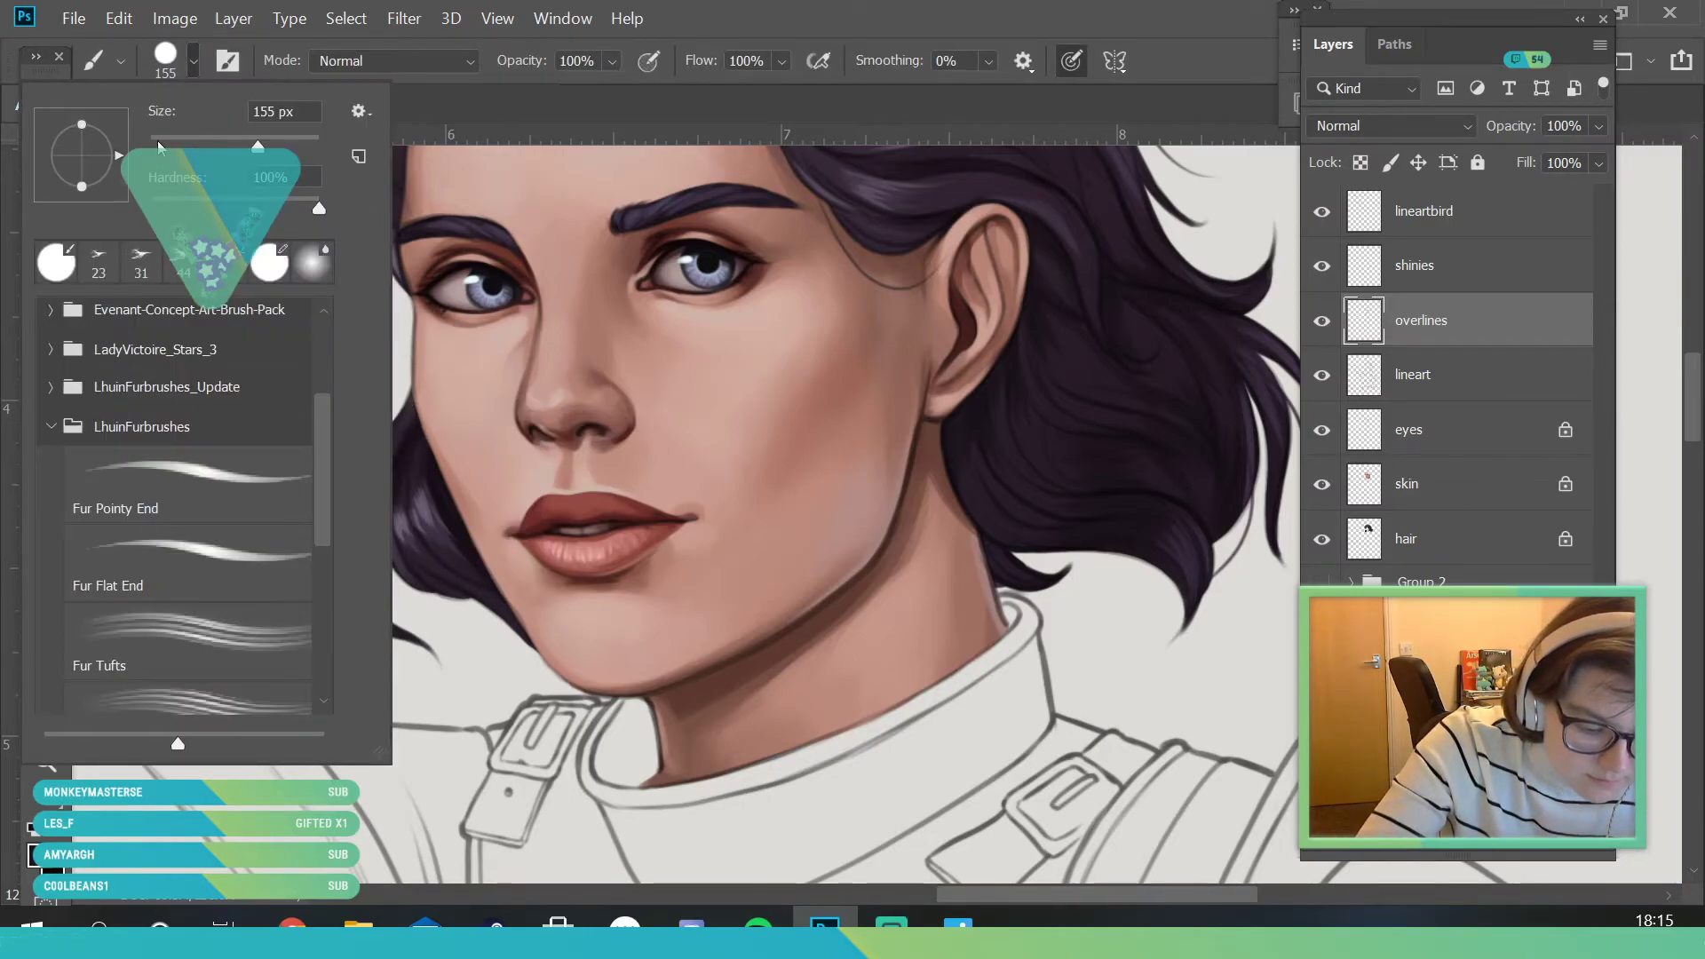
left_click(419, 471)
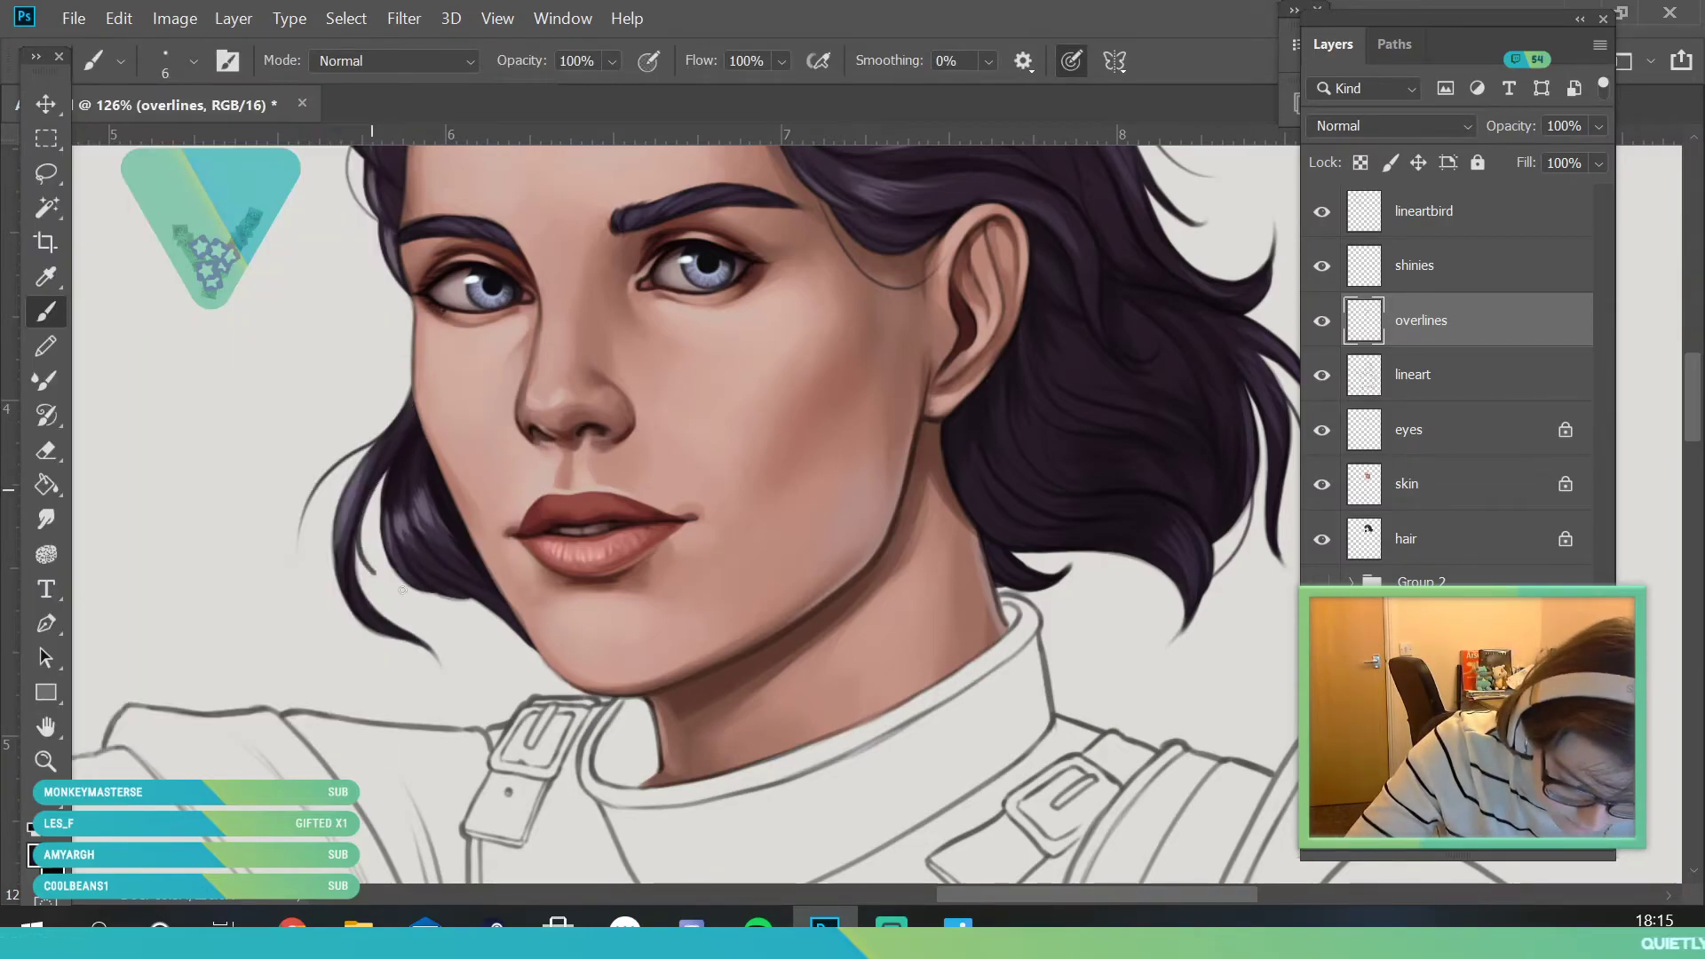
- Examine the portrait's hair and skin tones at full-figure distance and close to the face
left_click(46, 760)
left_click_drag(441, 517, 355, 805)
left_click_drag(573, 593, 596, 646)
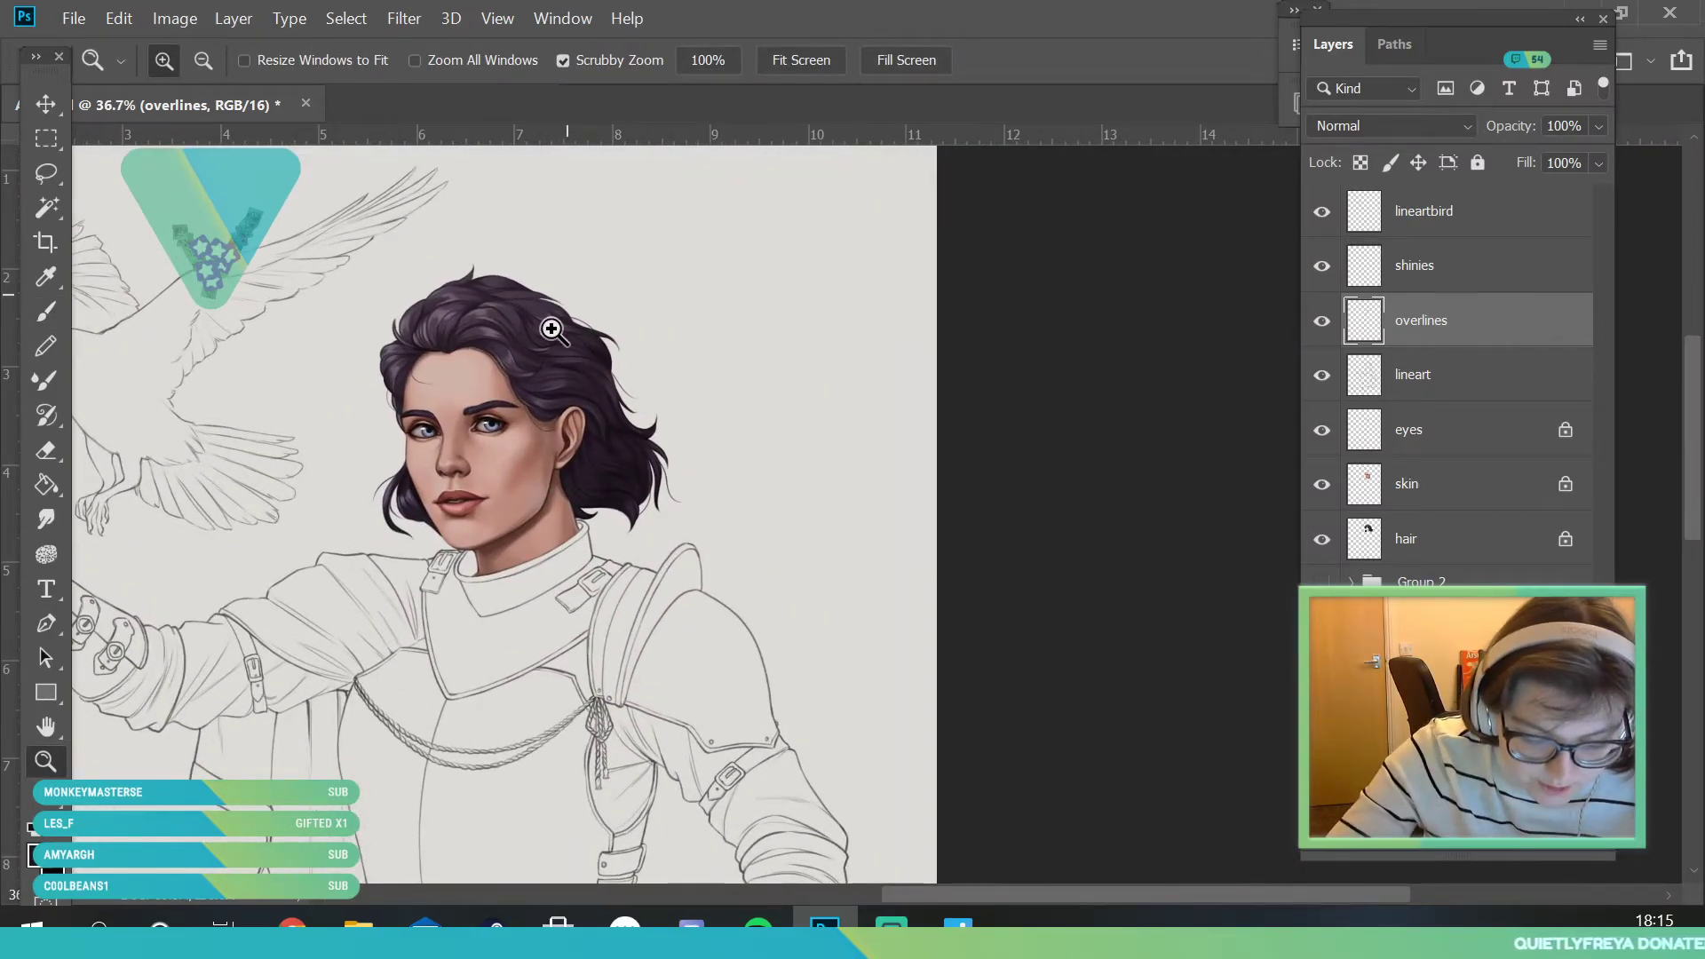
left_click_drag(560, 320, 548, 335)
left_click_drag(286, 253, 363, 281)
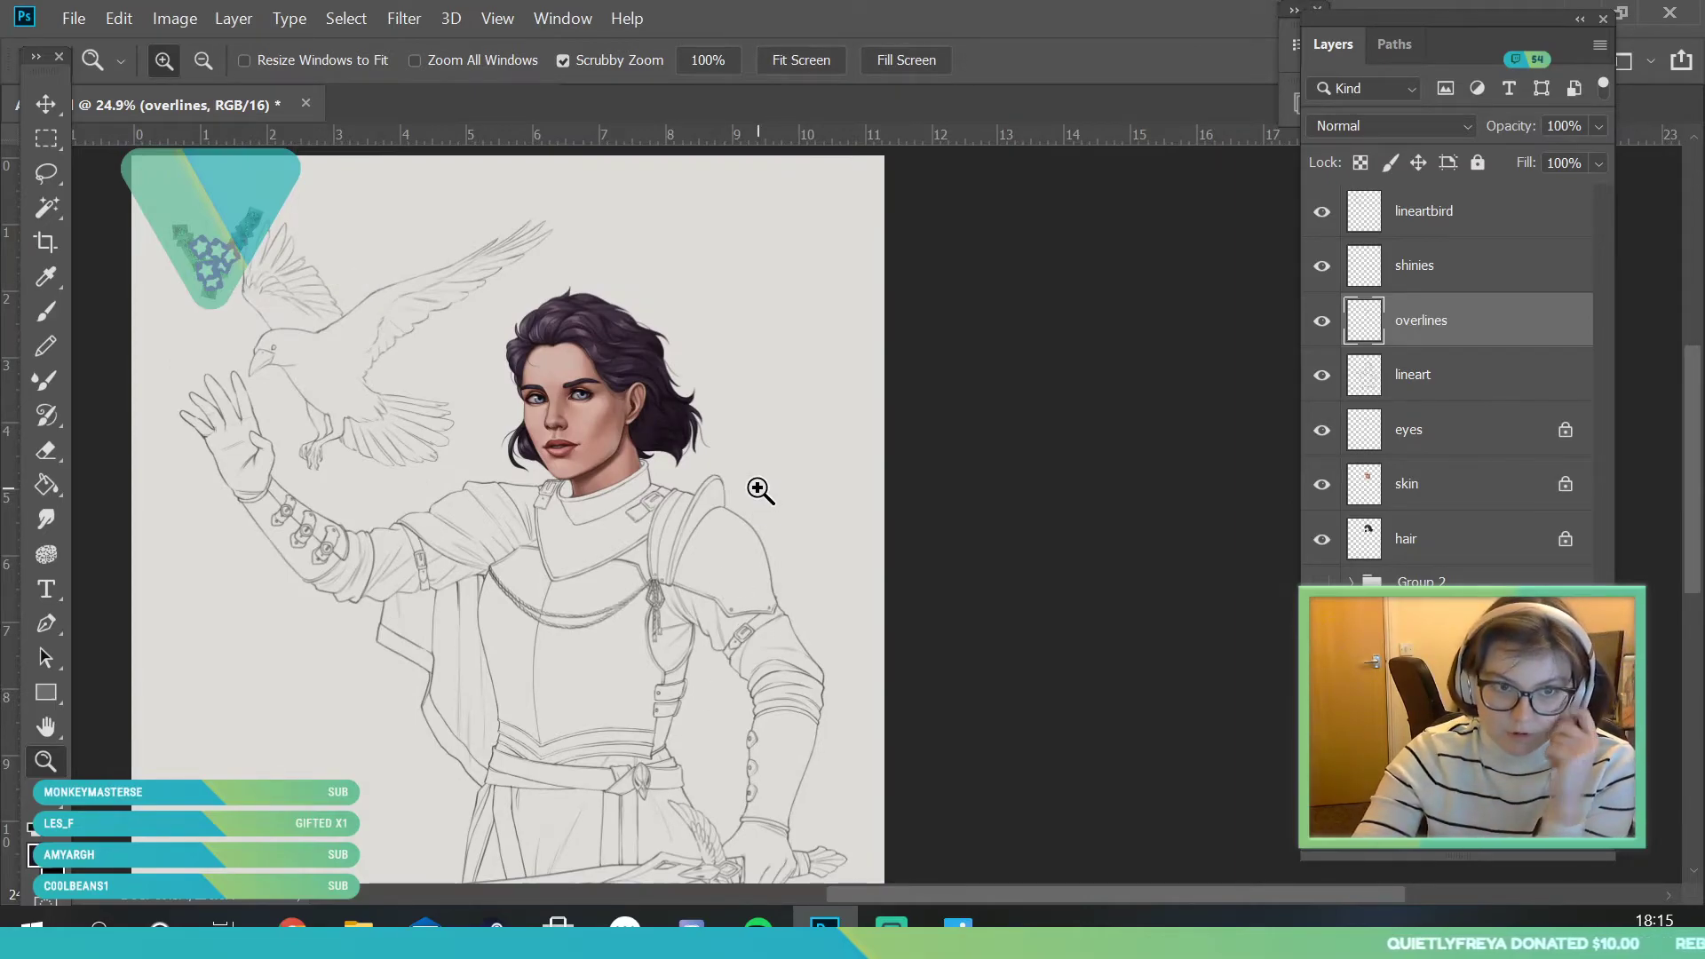
left_click(641, 322)
left_click_drag(502, 483, 573, 481)
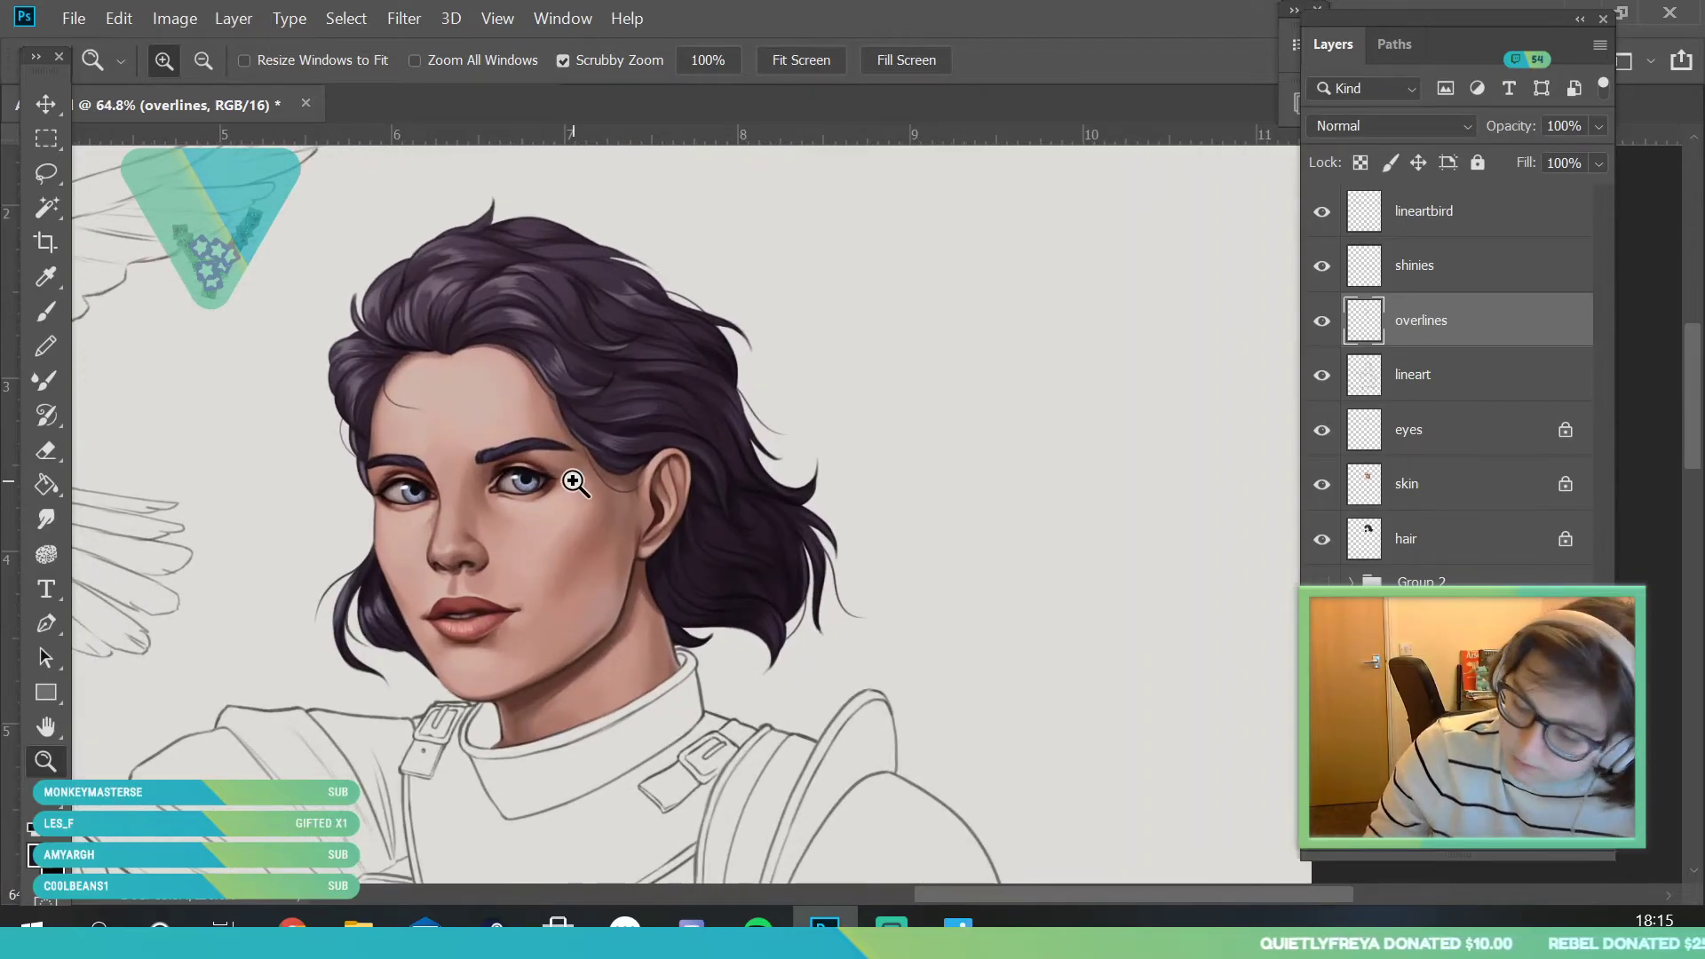
- Shift the skin layer's shadows towards blue by +8 with Color Balance, preserving luminosity
left_click(1323, 484)
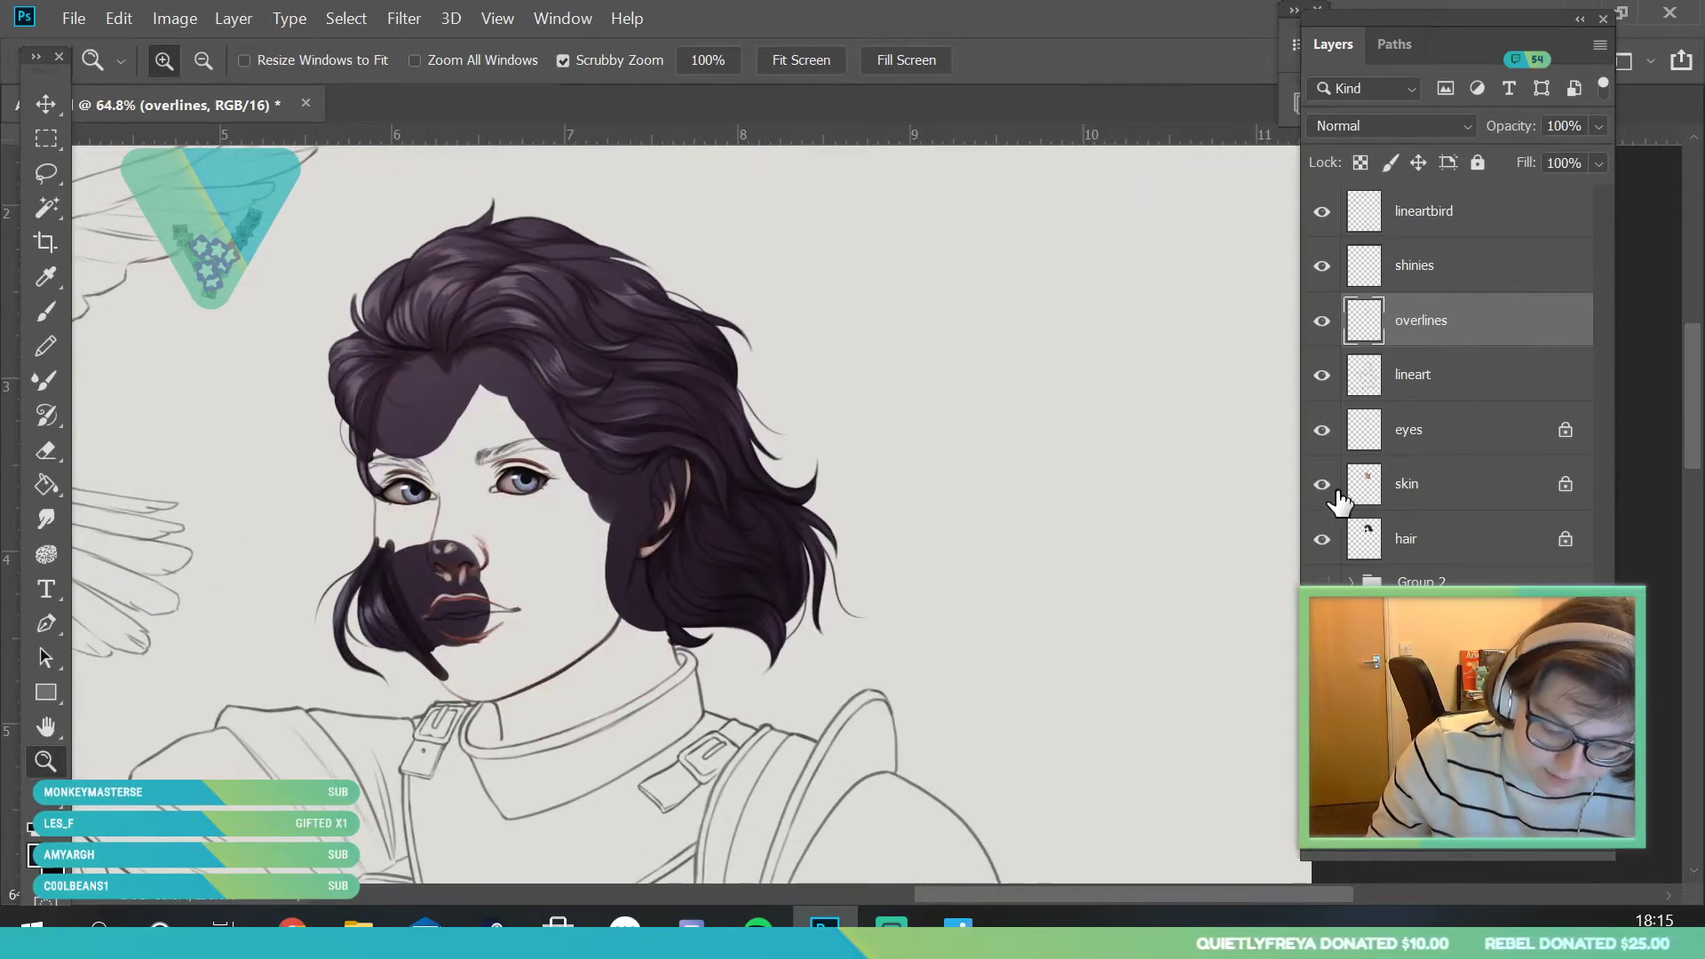
left_click(1323, 484)
left_click(1416, 504)
left_click(175, 18)
mouse_move(293, 76)
left_click(524, 312)
left_click_drag(973, 114, 1237, 300)
left_click_drag(1084, 482, 1096, 481)
left_click(905, 560)
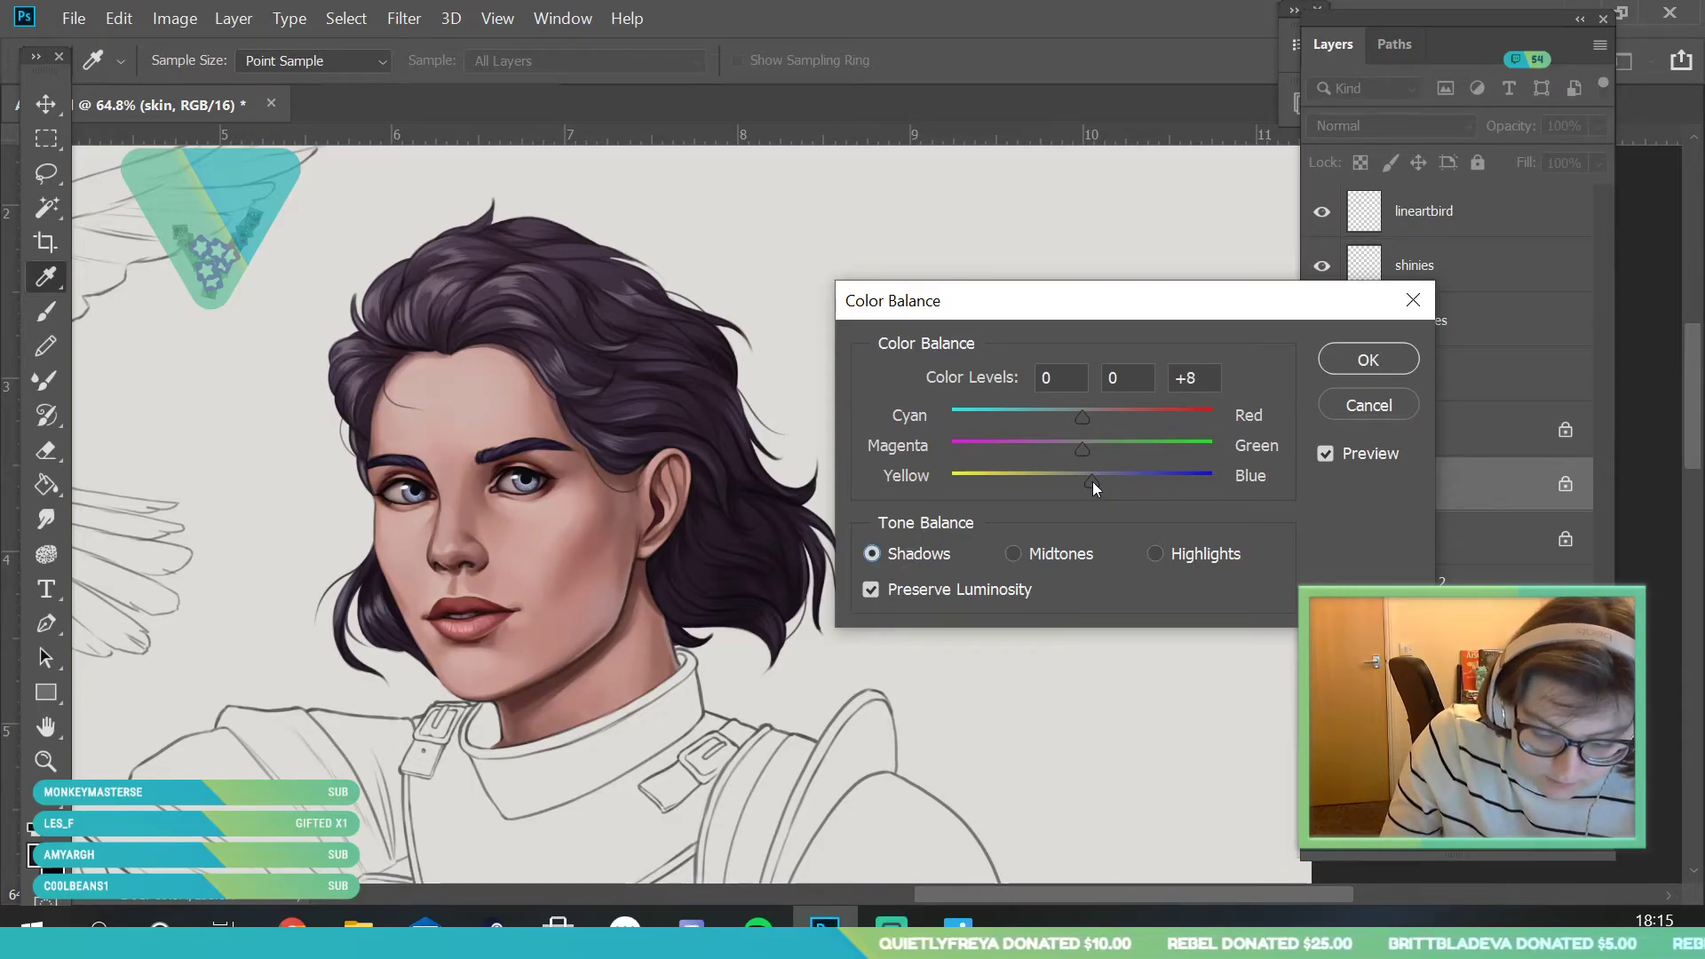
left_click(1368, 360)
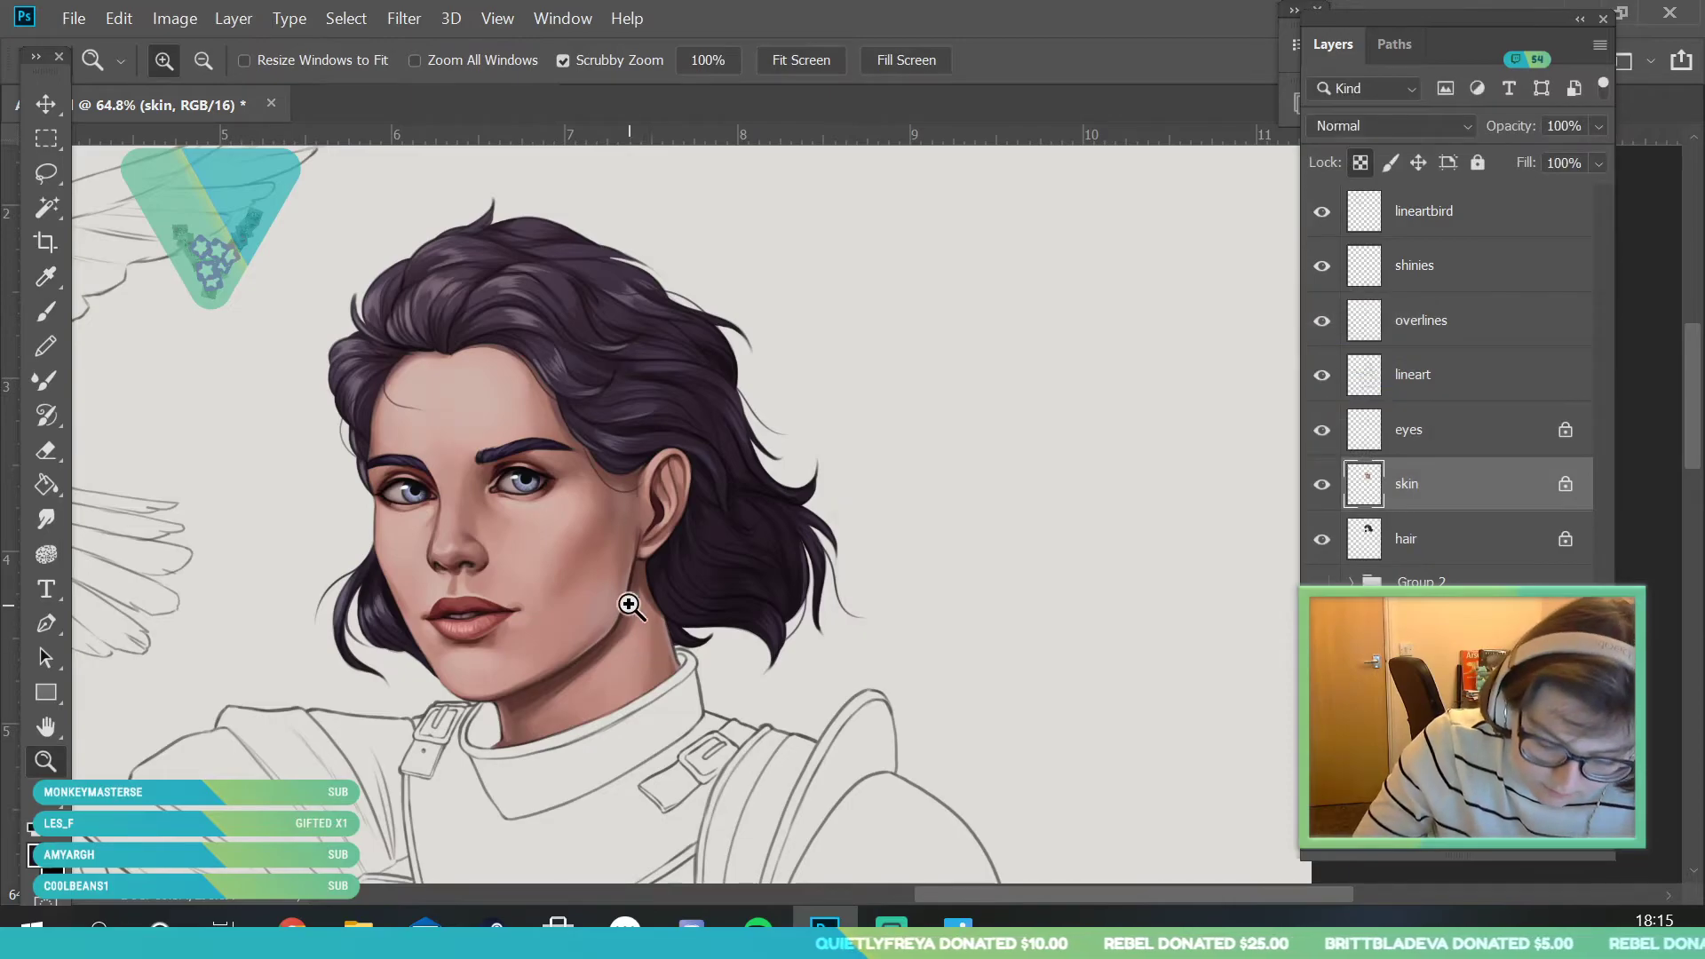
- Check the adjusted skin tones at several distances and save the document
left_click_drag(488, 556, 348, 737)
left_click_drag(510, 620, 529, 747)
left_click_drag(520, 481, 592, 577)
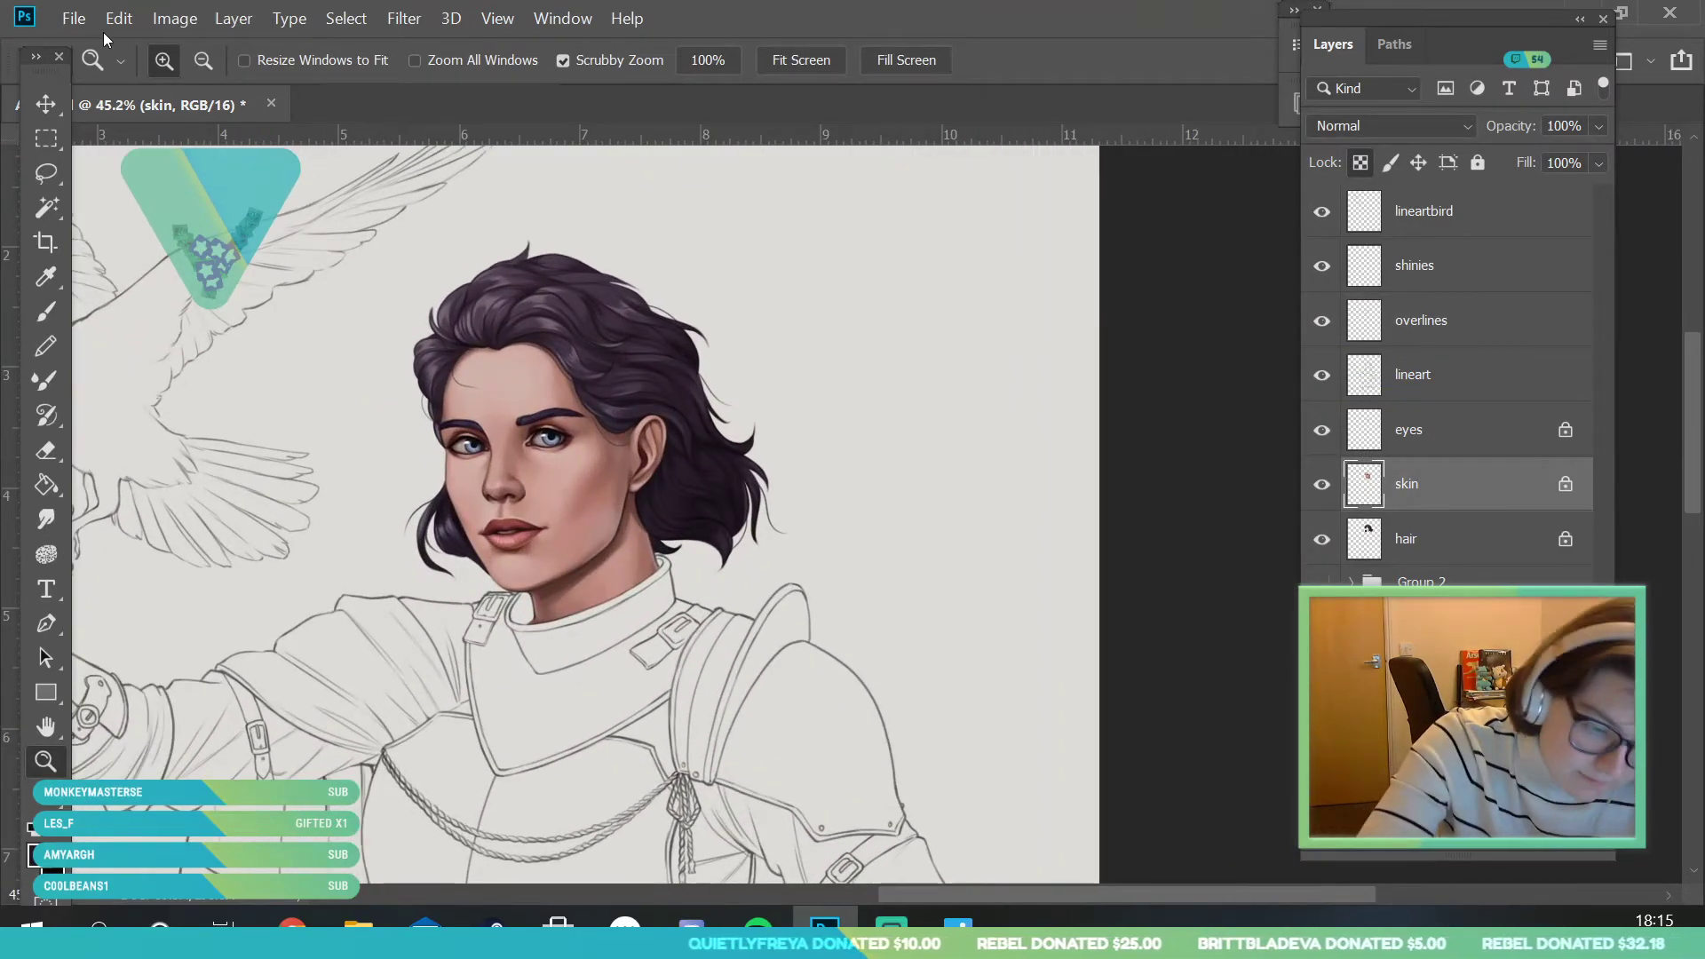
left_click(74, 17)
left_click(120, 280)
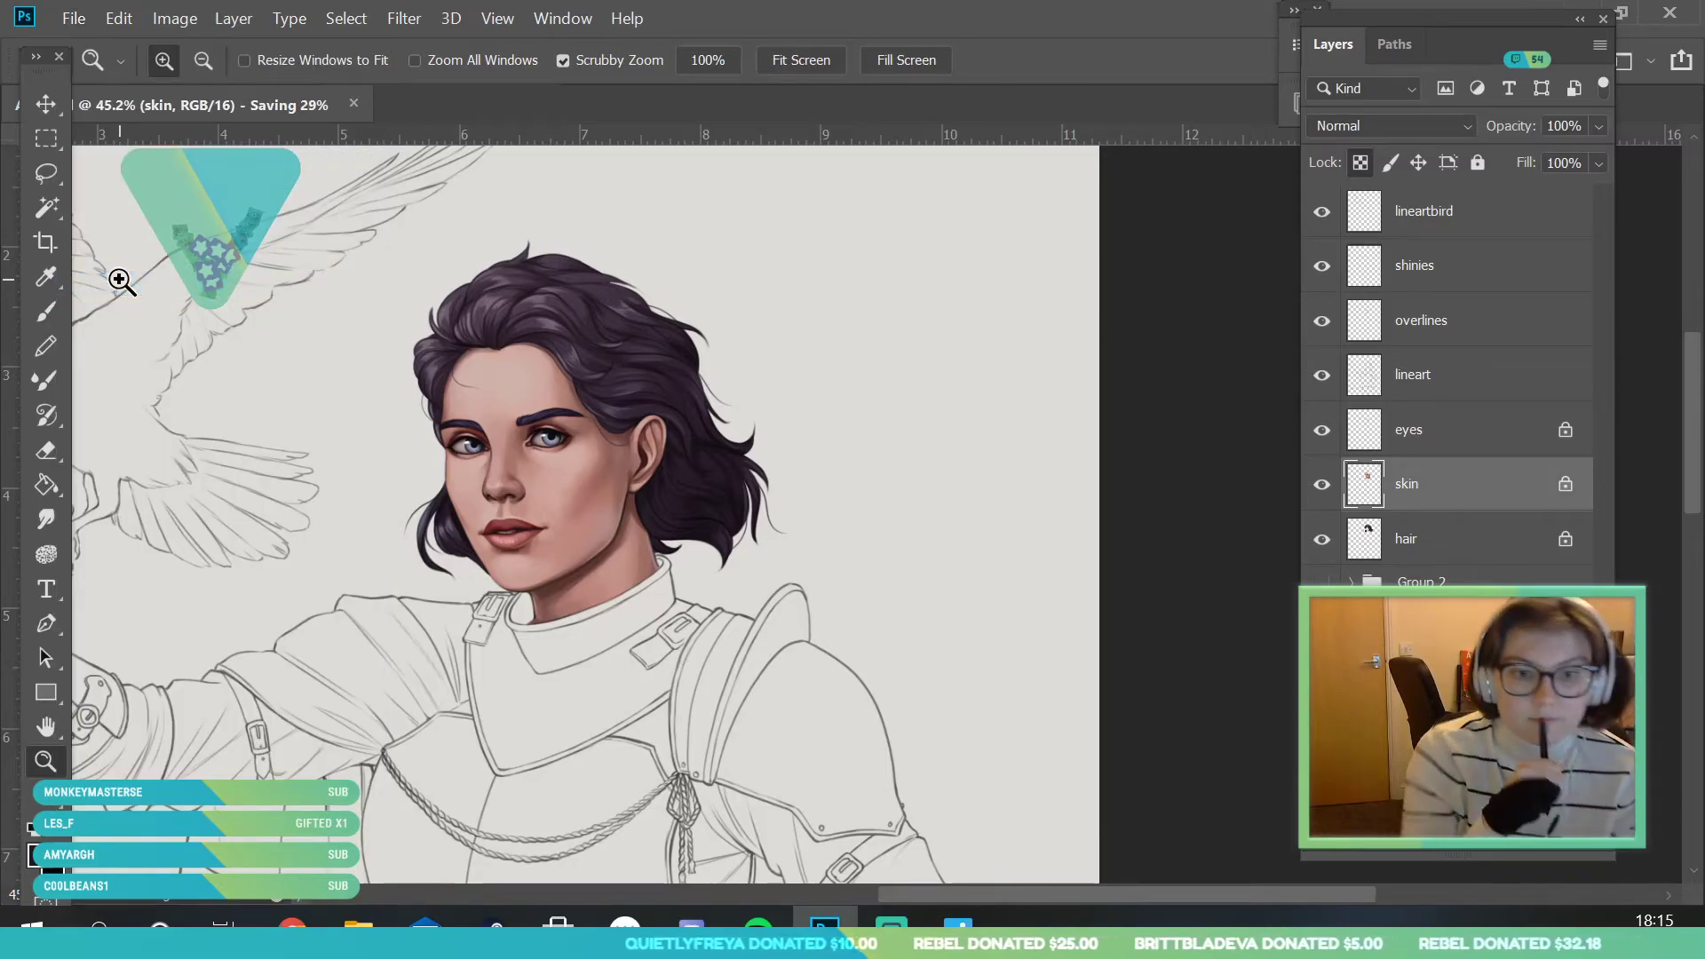
- Add a new layer directly above the overlines layer
left_click(611, 381, "alt")
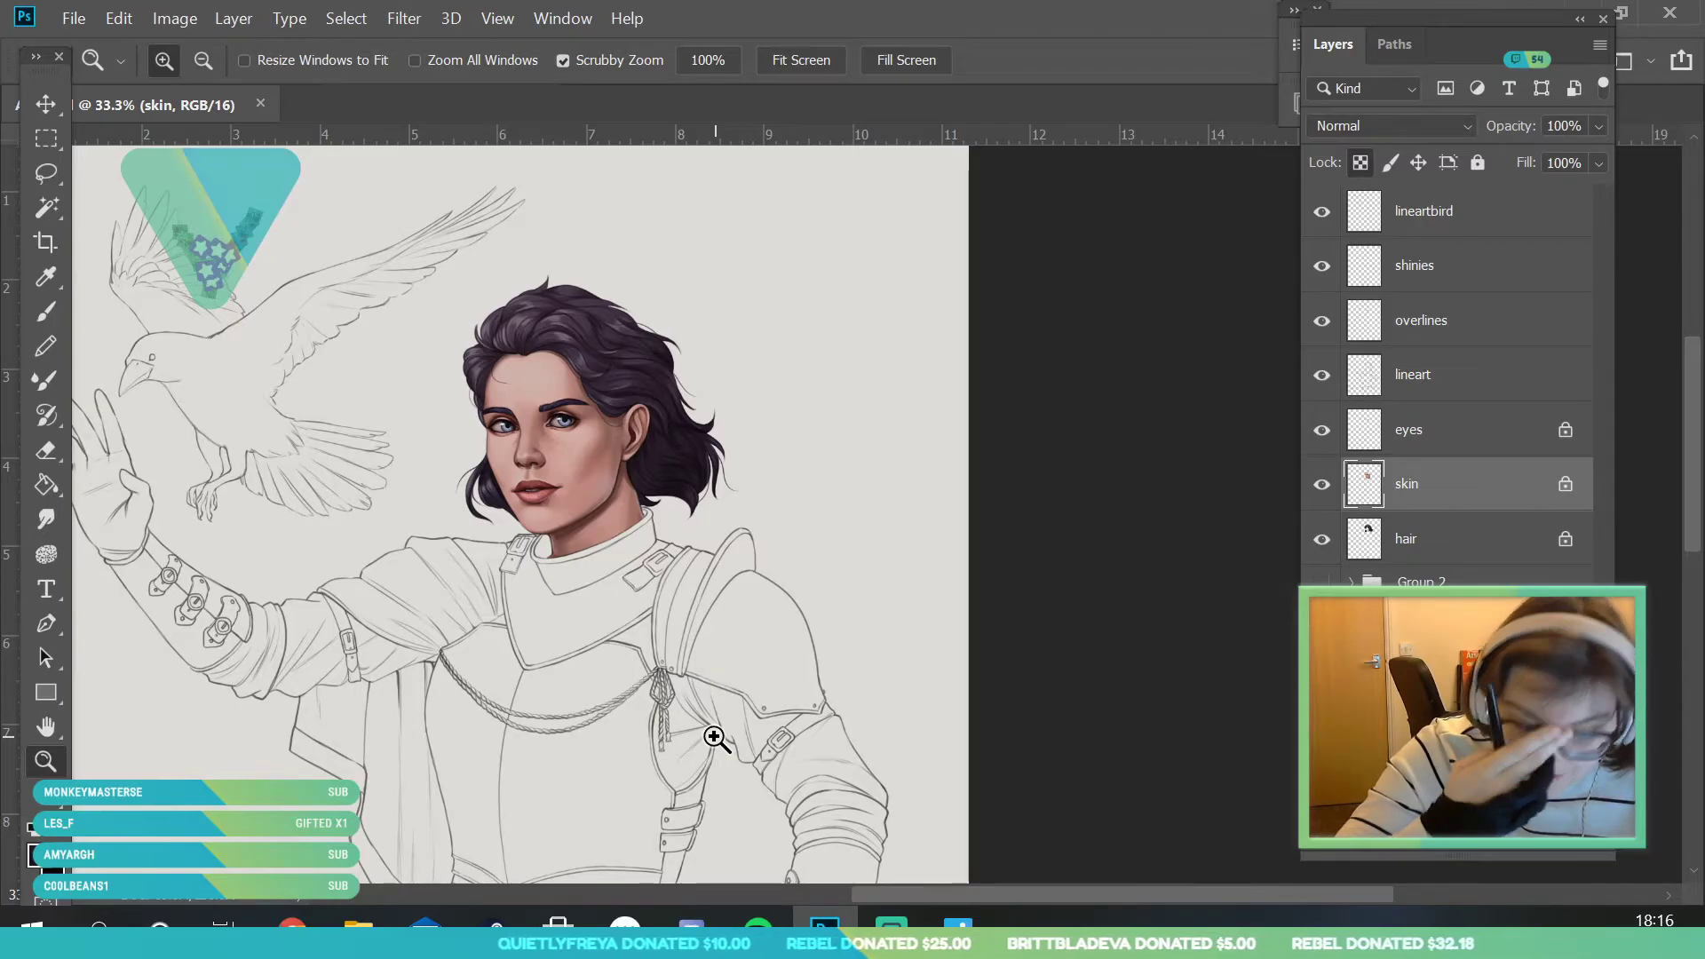
left_click(569, 248, "alt")
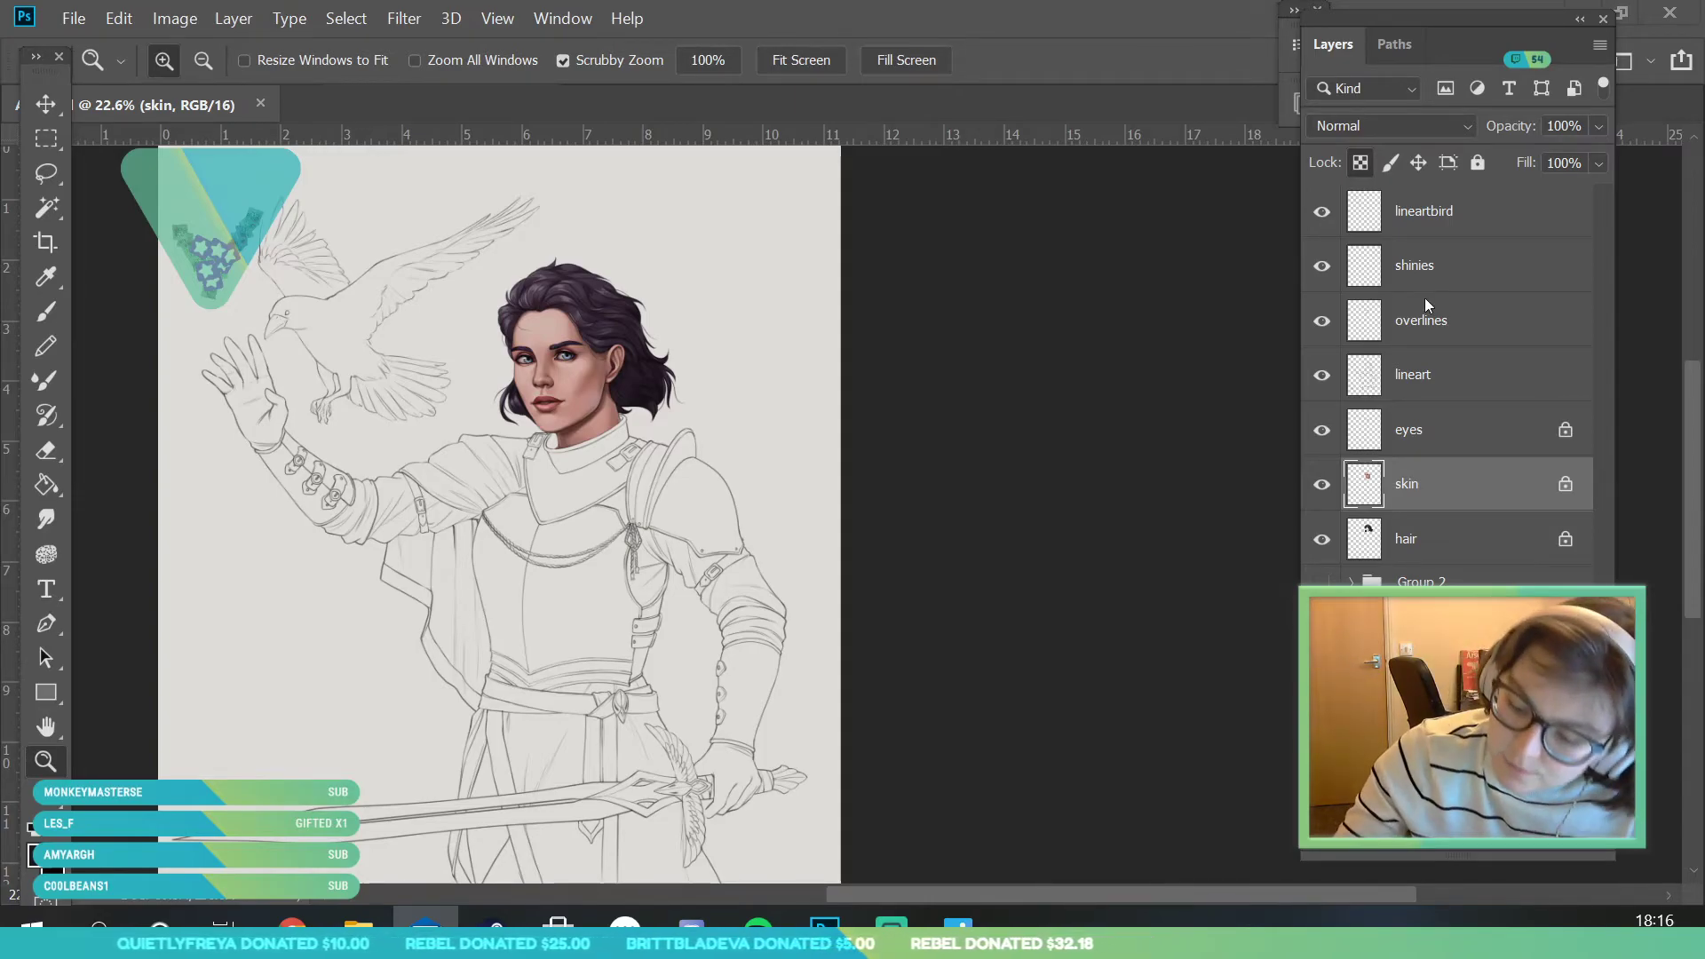
left_click(1439, 265)
left_click(1489, 331)
left_click(1537, 856)
- Set the foreground colour to the light blue #98abff, starting from a colour sampled in the eye
left_click_drag(565, 337, 656, 444)
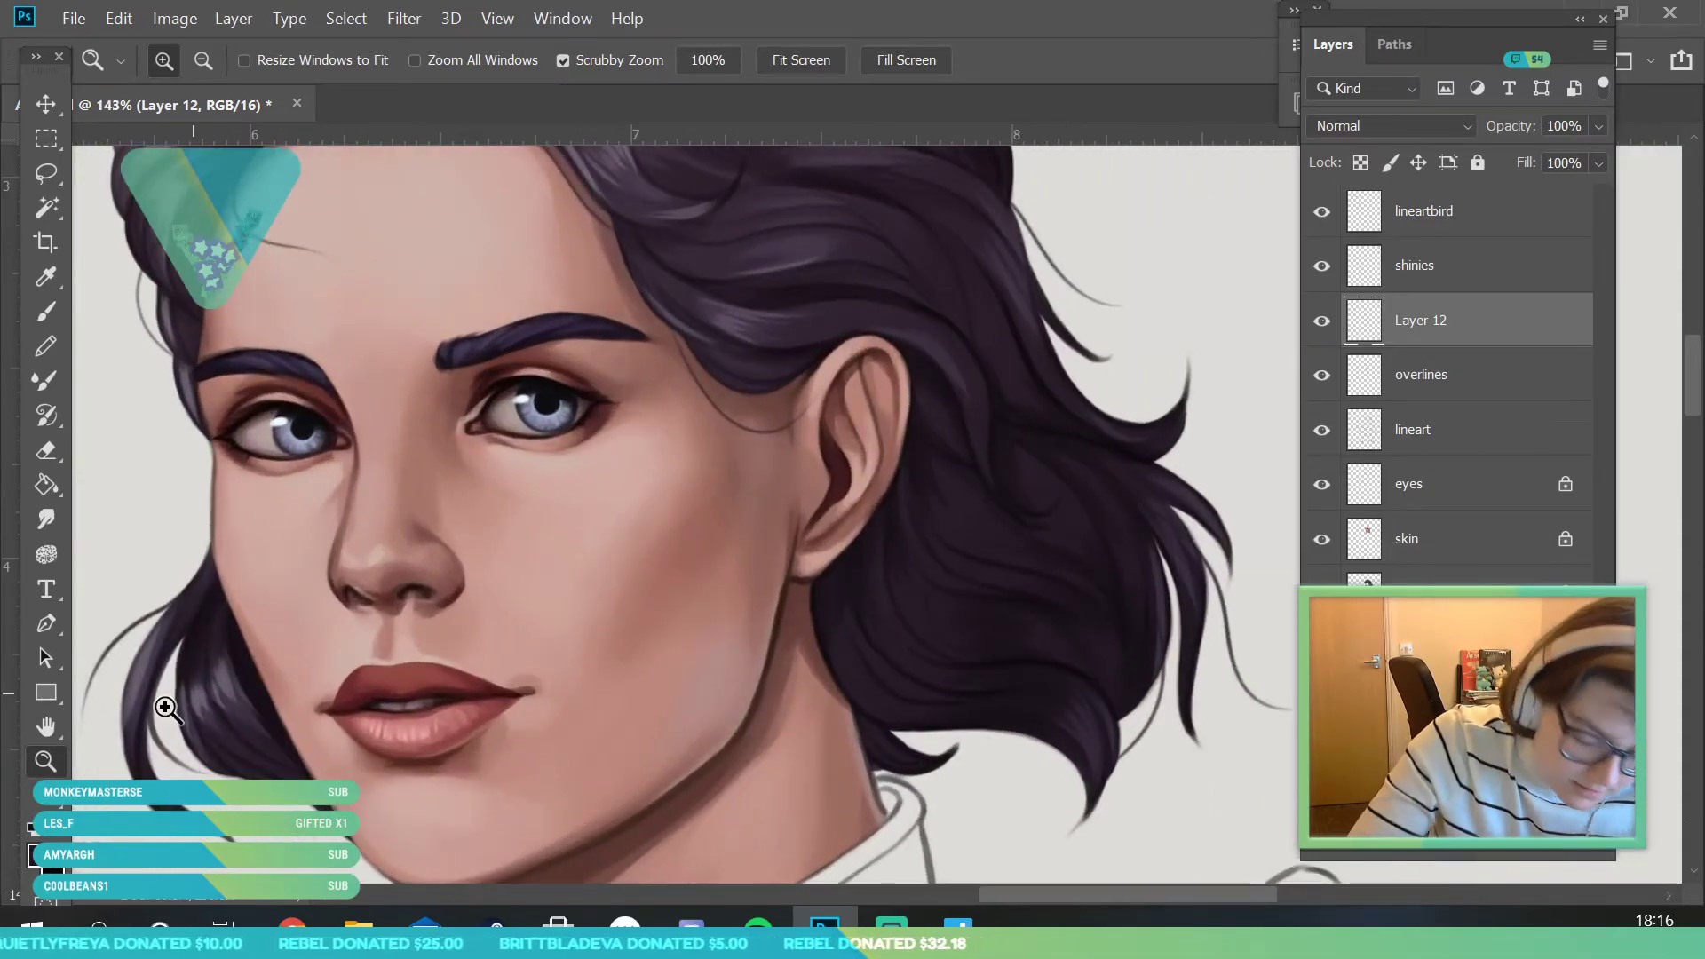
left_click(38, 862)
left_click(551, 418)
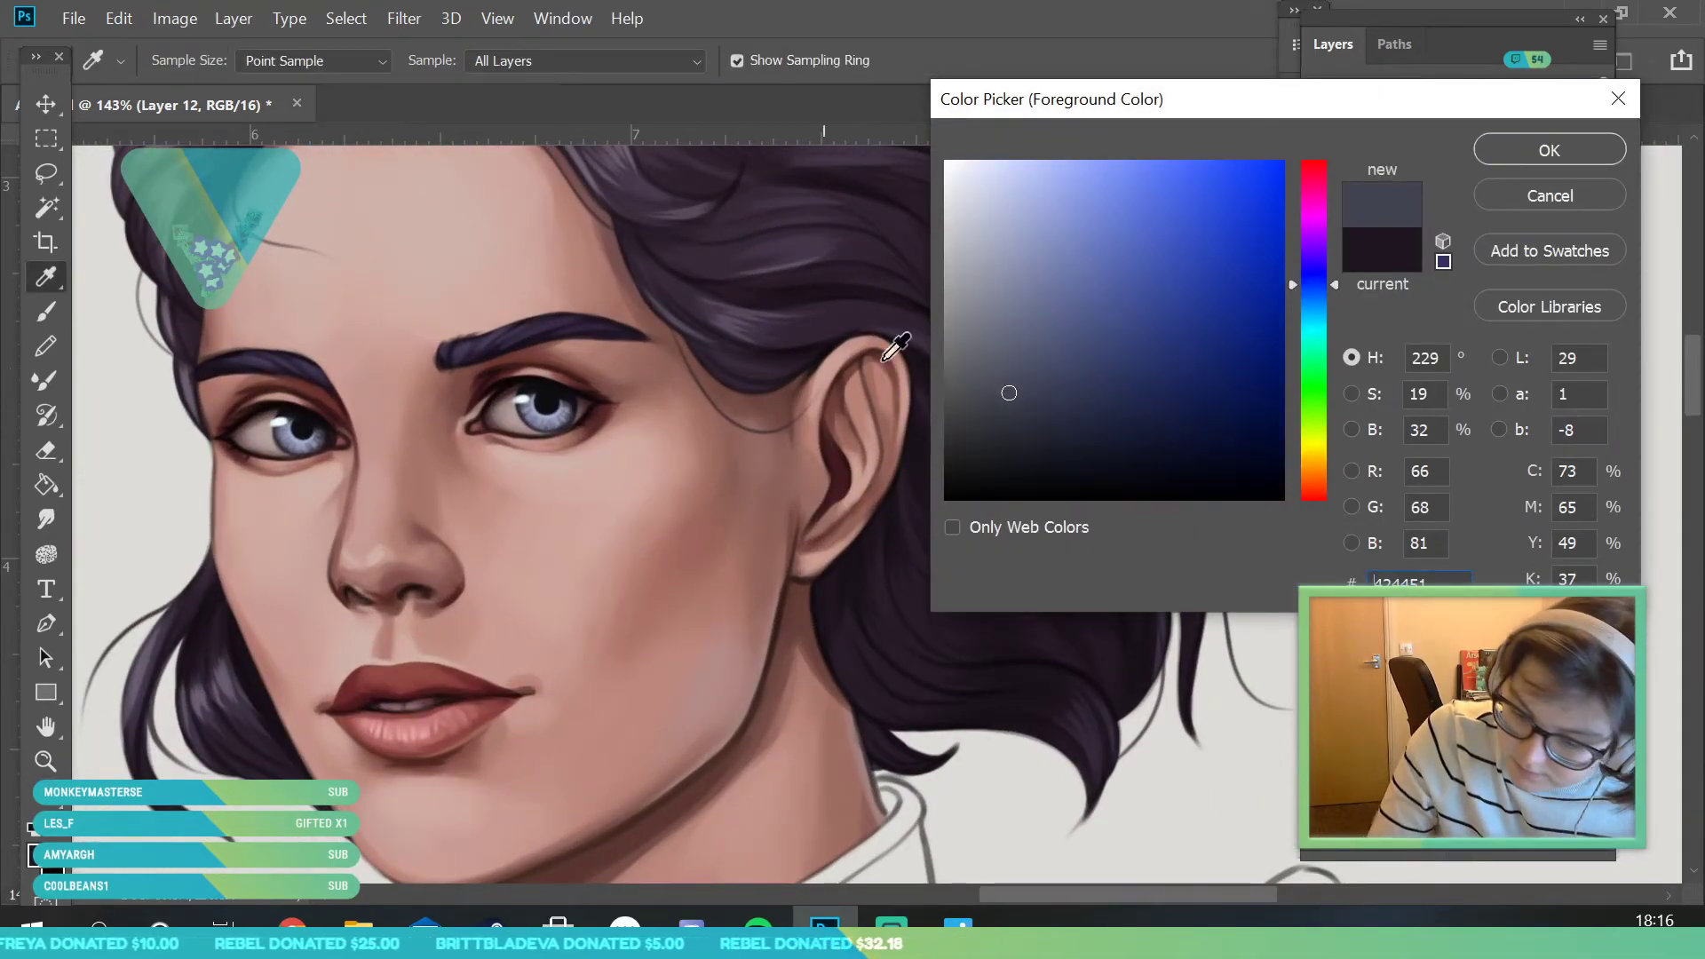
left_click_drag(1057, 181, 1082, 163)
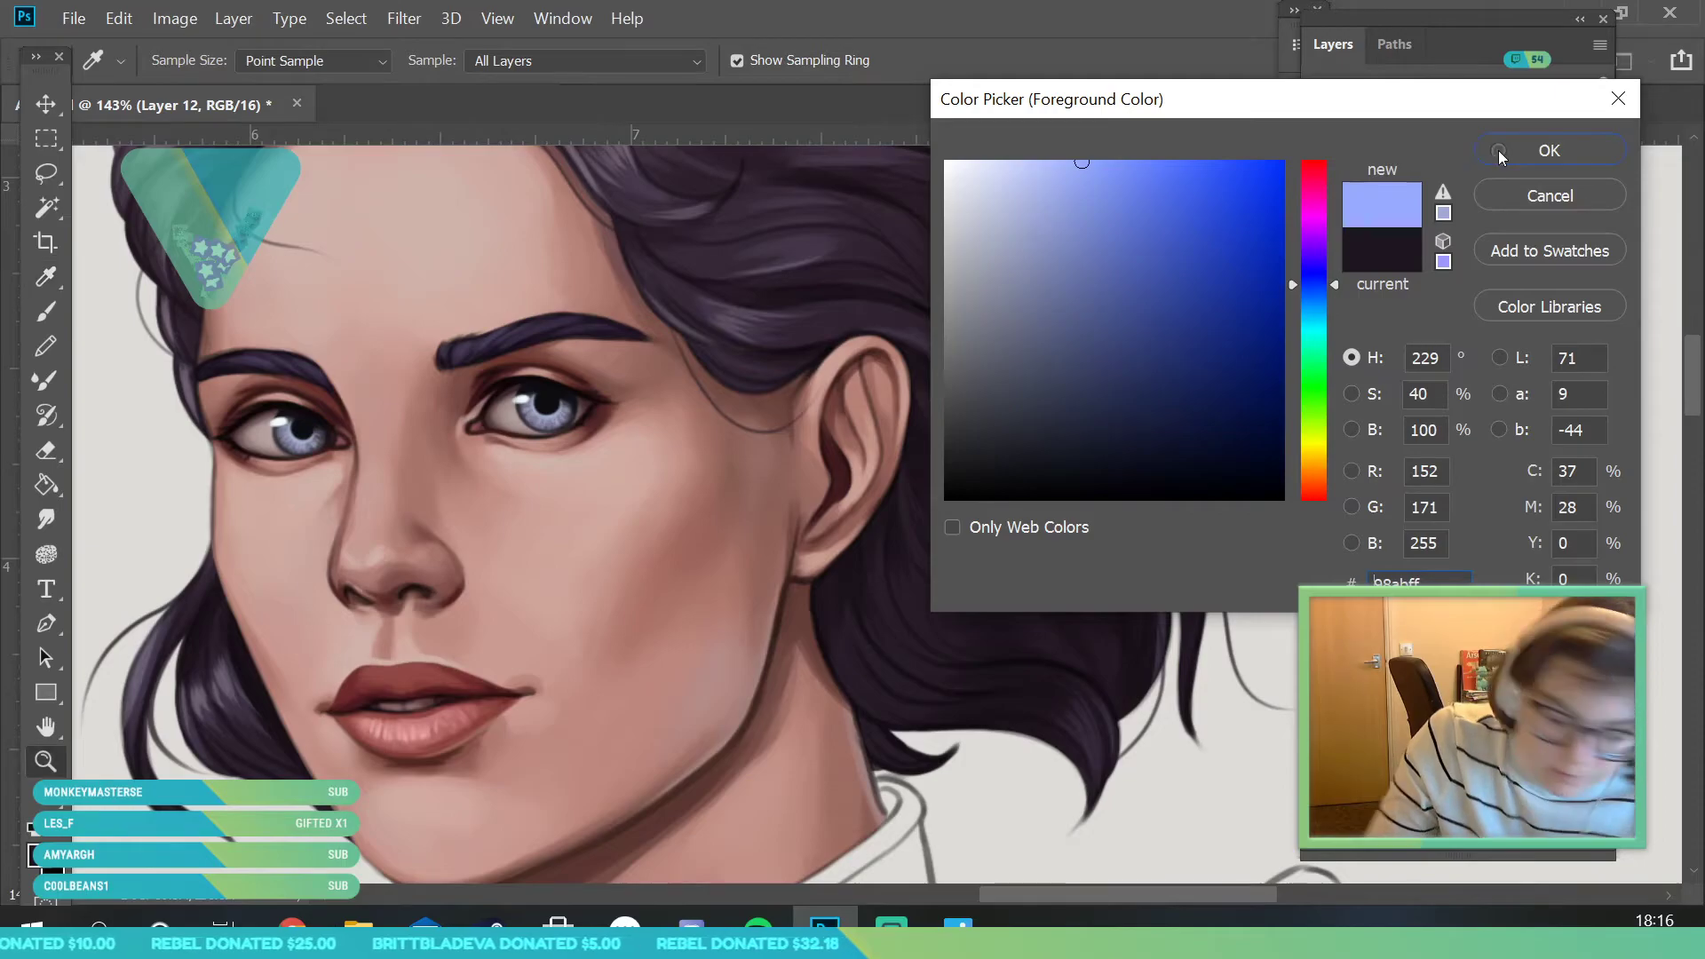
left_click(1550, 150)
- Paint light blue over both eyes on the new layer with a 31 px brush
left_click(57, 307)
left_click(184, 62)
left_click(175, 151)
left_click(531, 404)
mouse_move(507, 415)
left_mouse_down()
mouse_move(572, 406)
mouse_move(516, 410)
left_mouse_up()
mouse_move(262, 449)
left_mouse_down()
mouse_move(298, 435)
mouse_move(267, 432)
mouse_move(311, 437)
left_mouse_up()
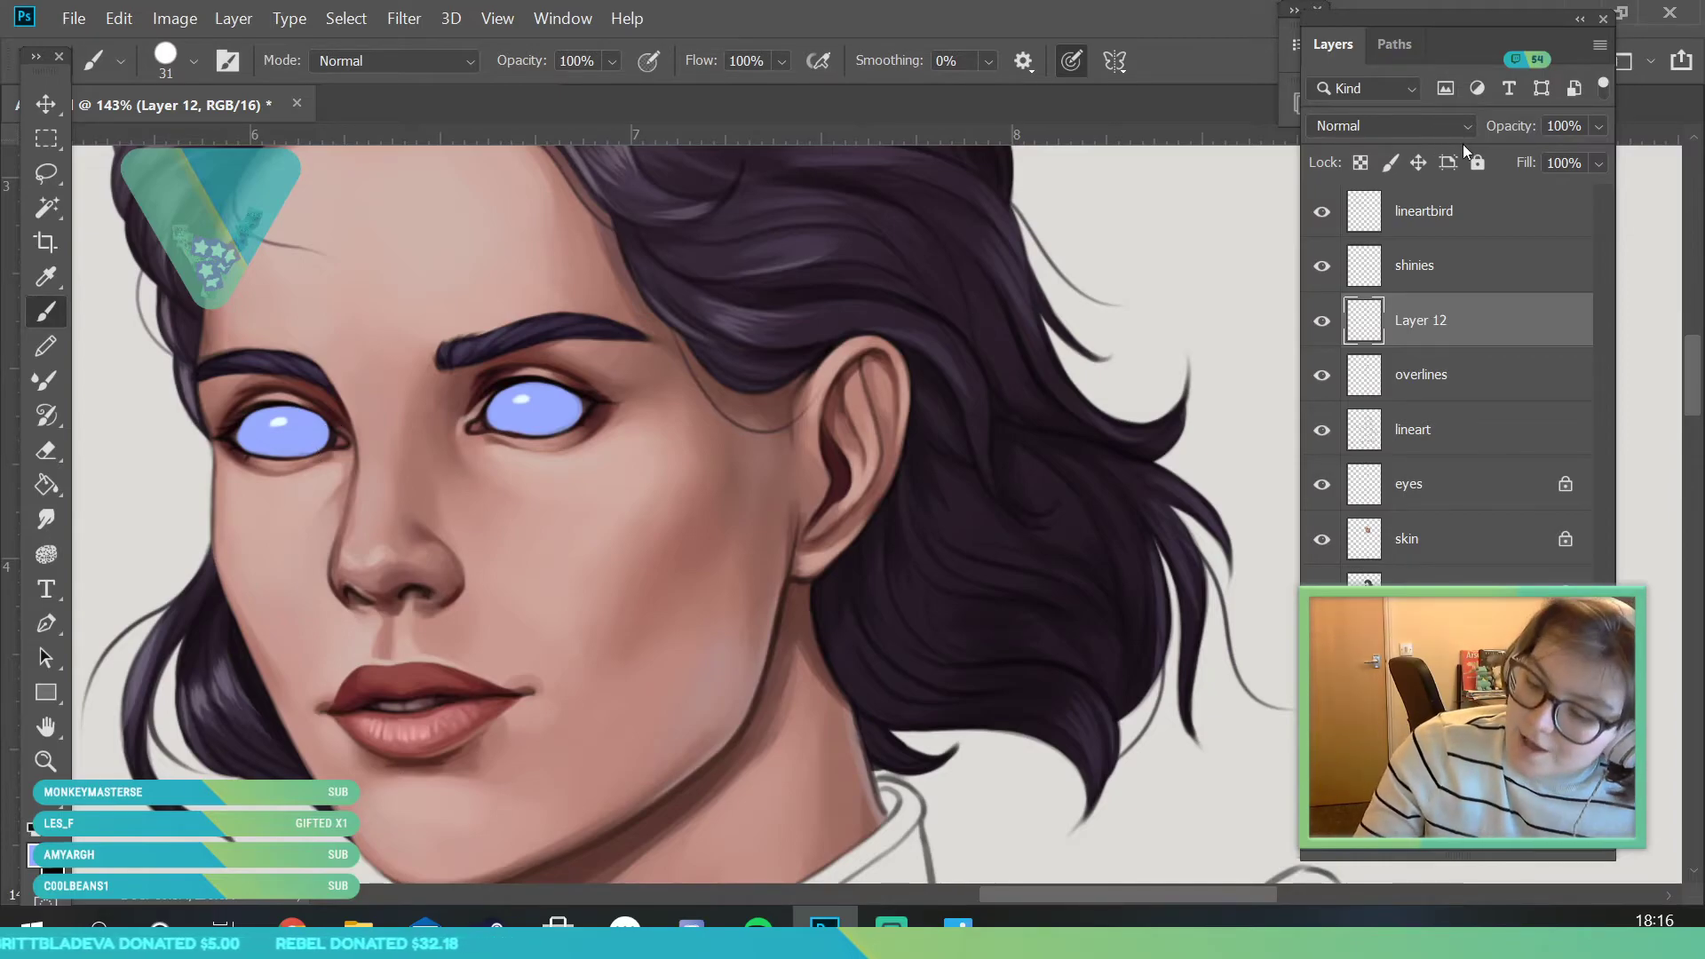
- Set the eye colour layer's blend mode to Linear Light and check the glow from a distance
left_click(1457, 129)
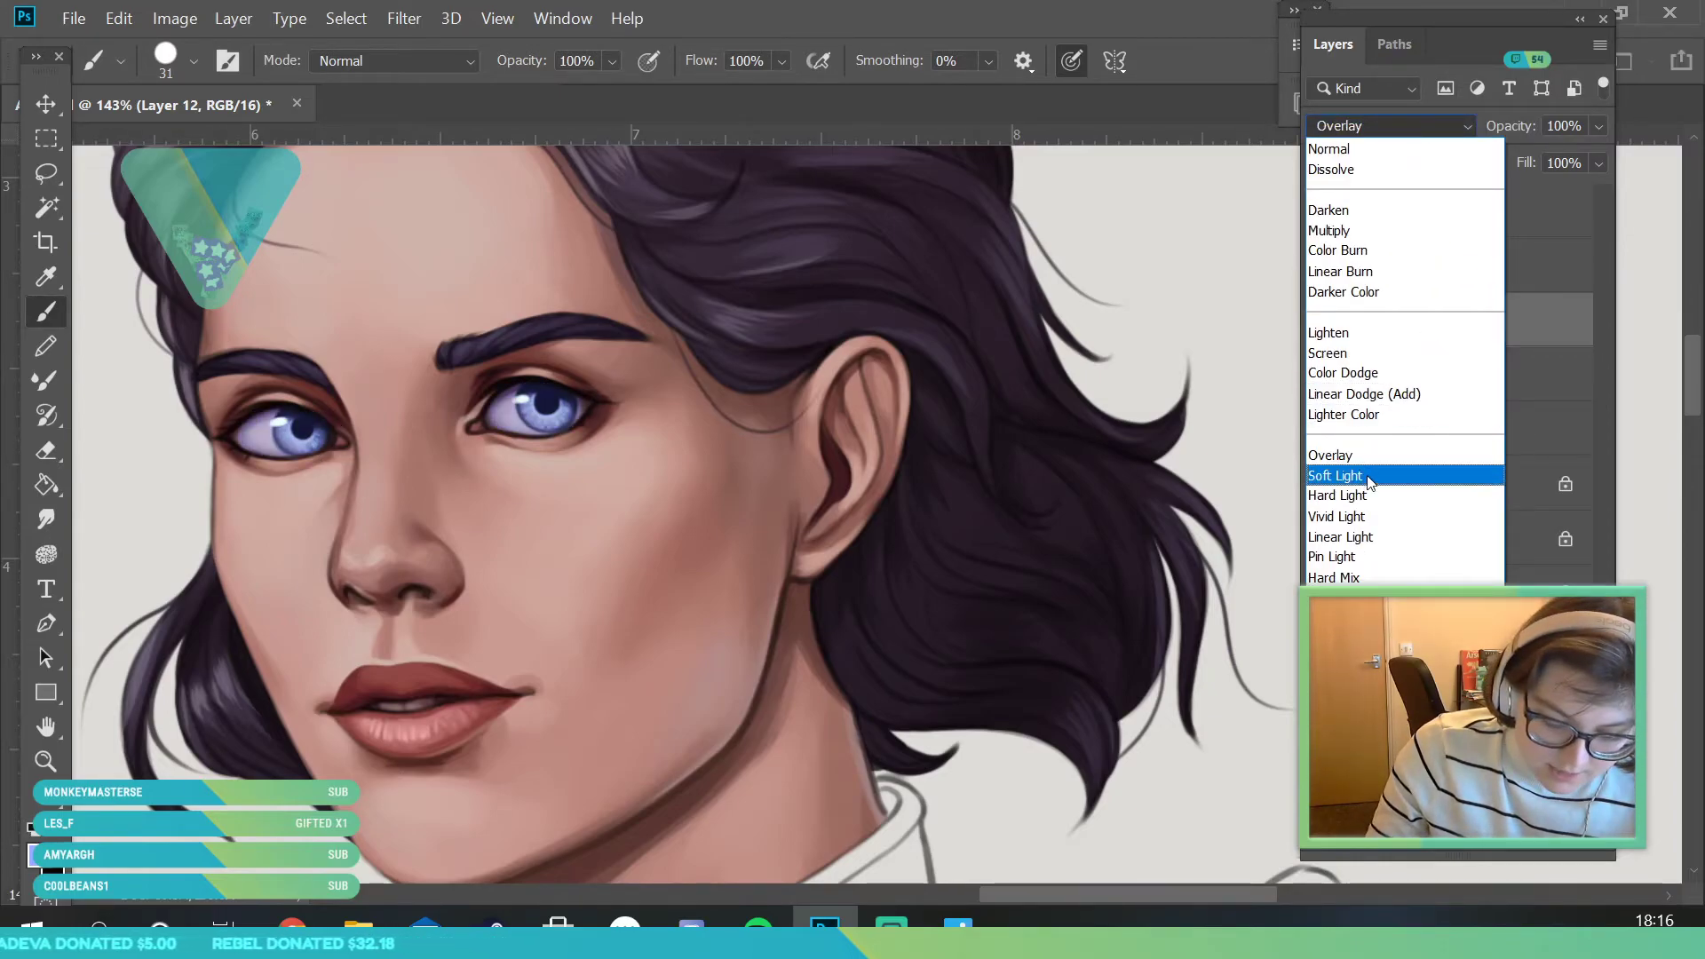
left_click(1368, 546)
left_click(45, 761)
left_click_drag(592, 536, 461, 642)
left_click_drag(638, 492, 681, 611)
- Apply a Gaussian Blur with a 26.3 px radius to the light blue eye glow layer
left_click(404, 17)
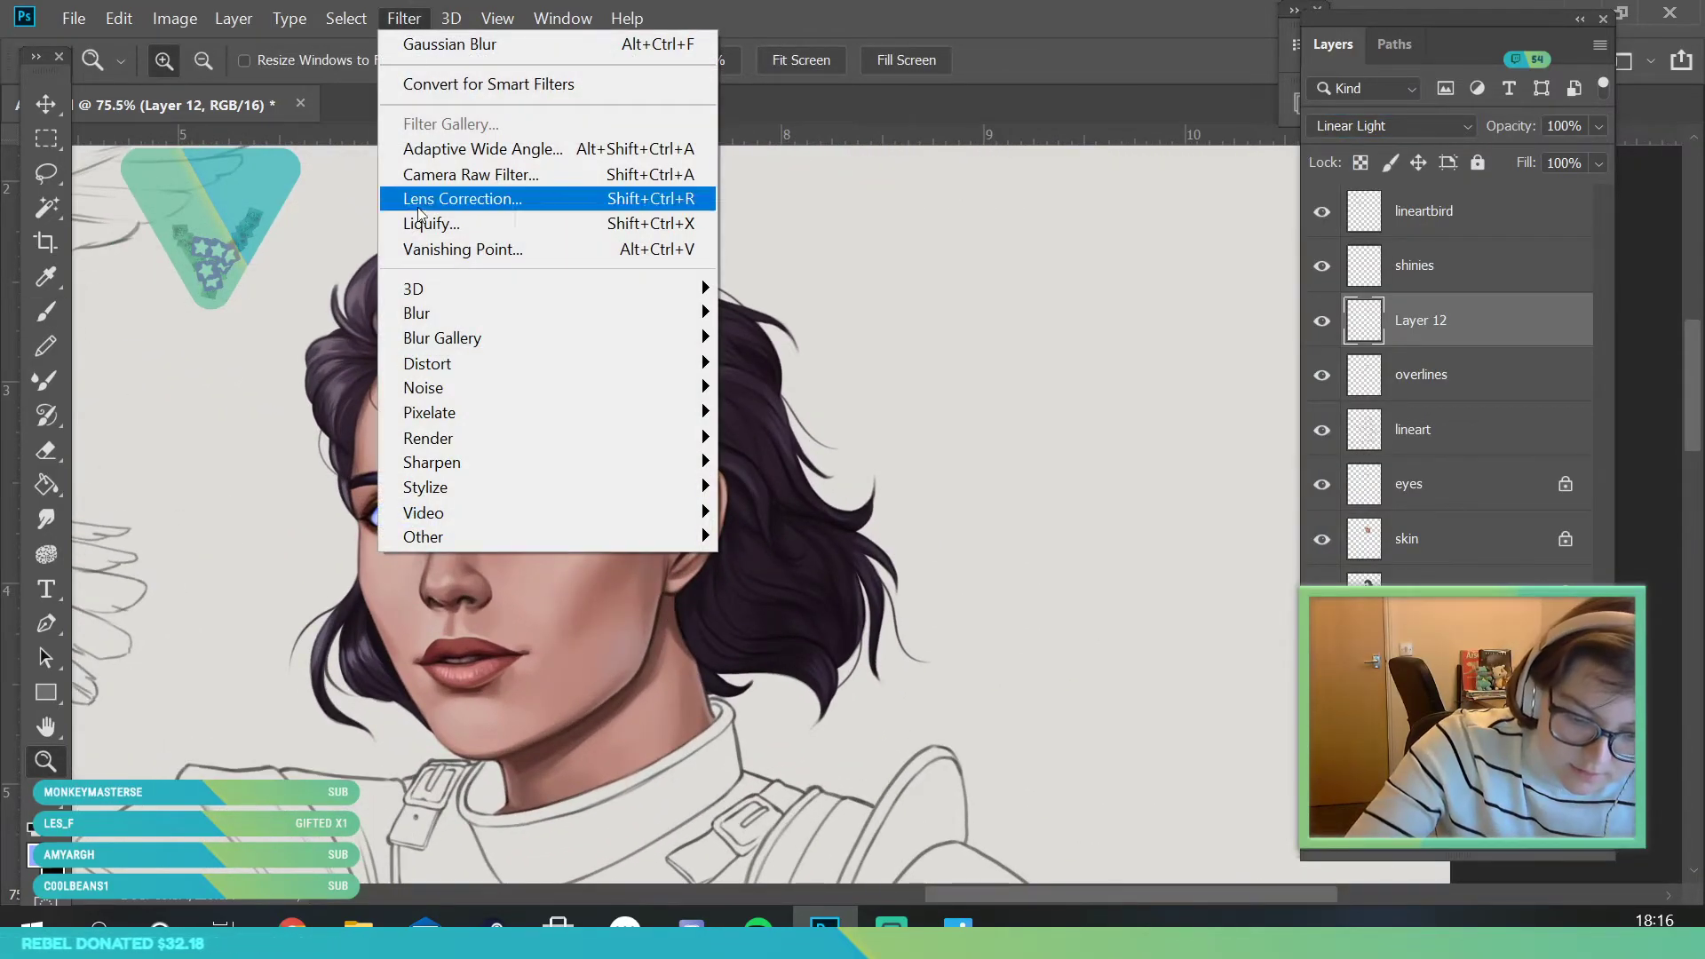
mouse_move(445, 314)
left_click(799, 413)
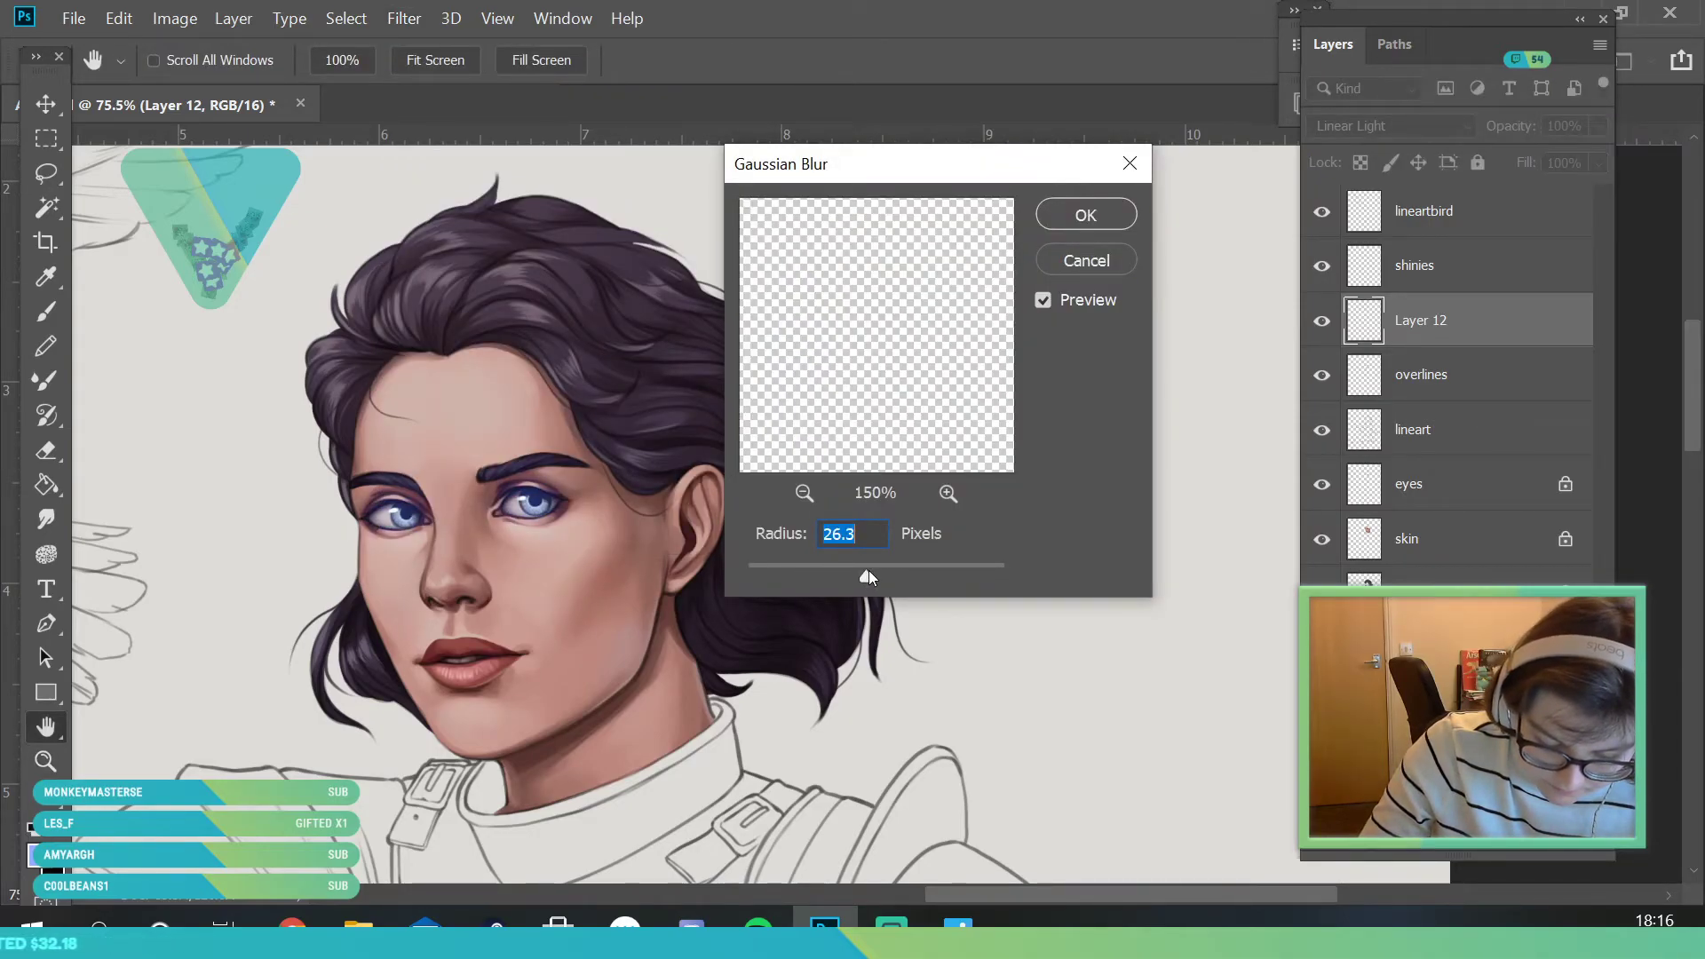
left_click(1091, 217)
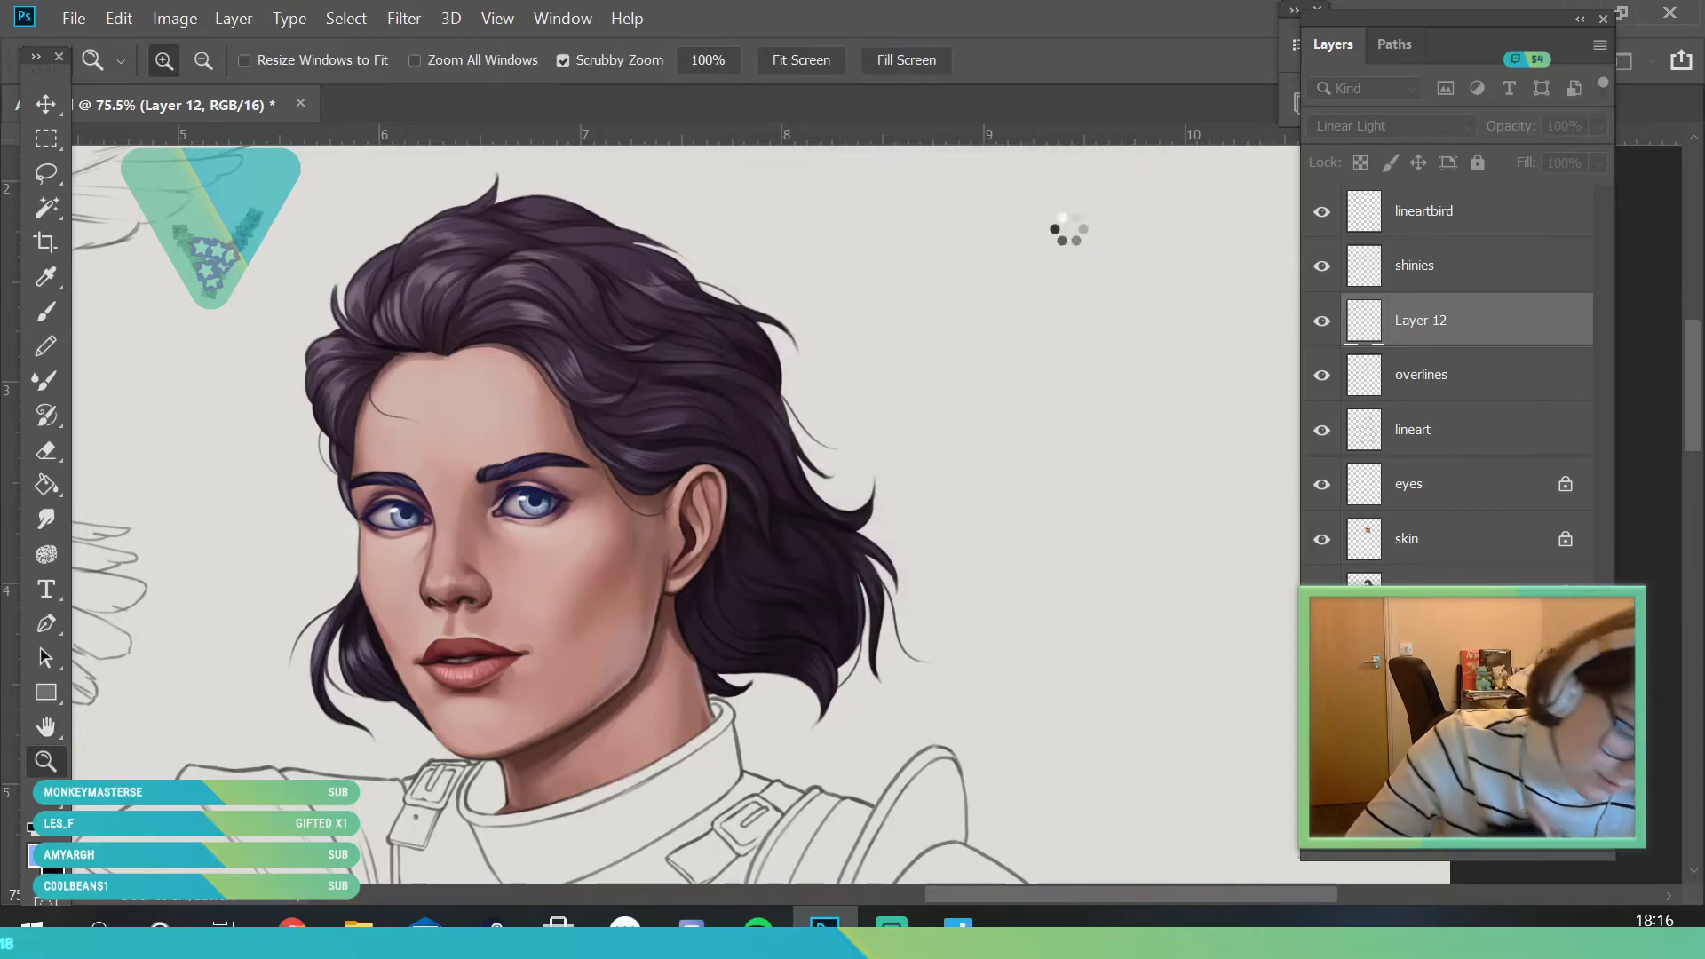
- Compare the portrait with and without the blurred eye glow and examine the face from a distance and close up
left_click_drag(495, 485, 375, 712)
left_click_drag(481, 546, 518, 676)
left_click_drag(501, 458, 546, 616)
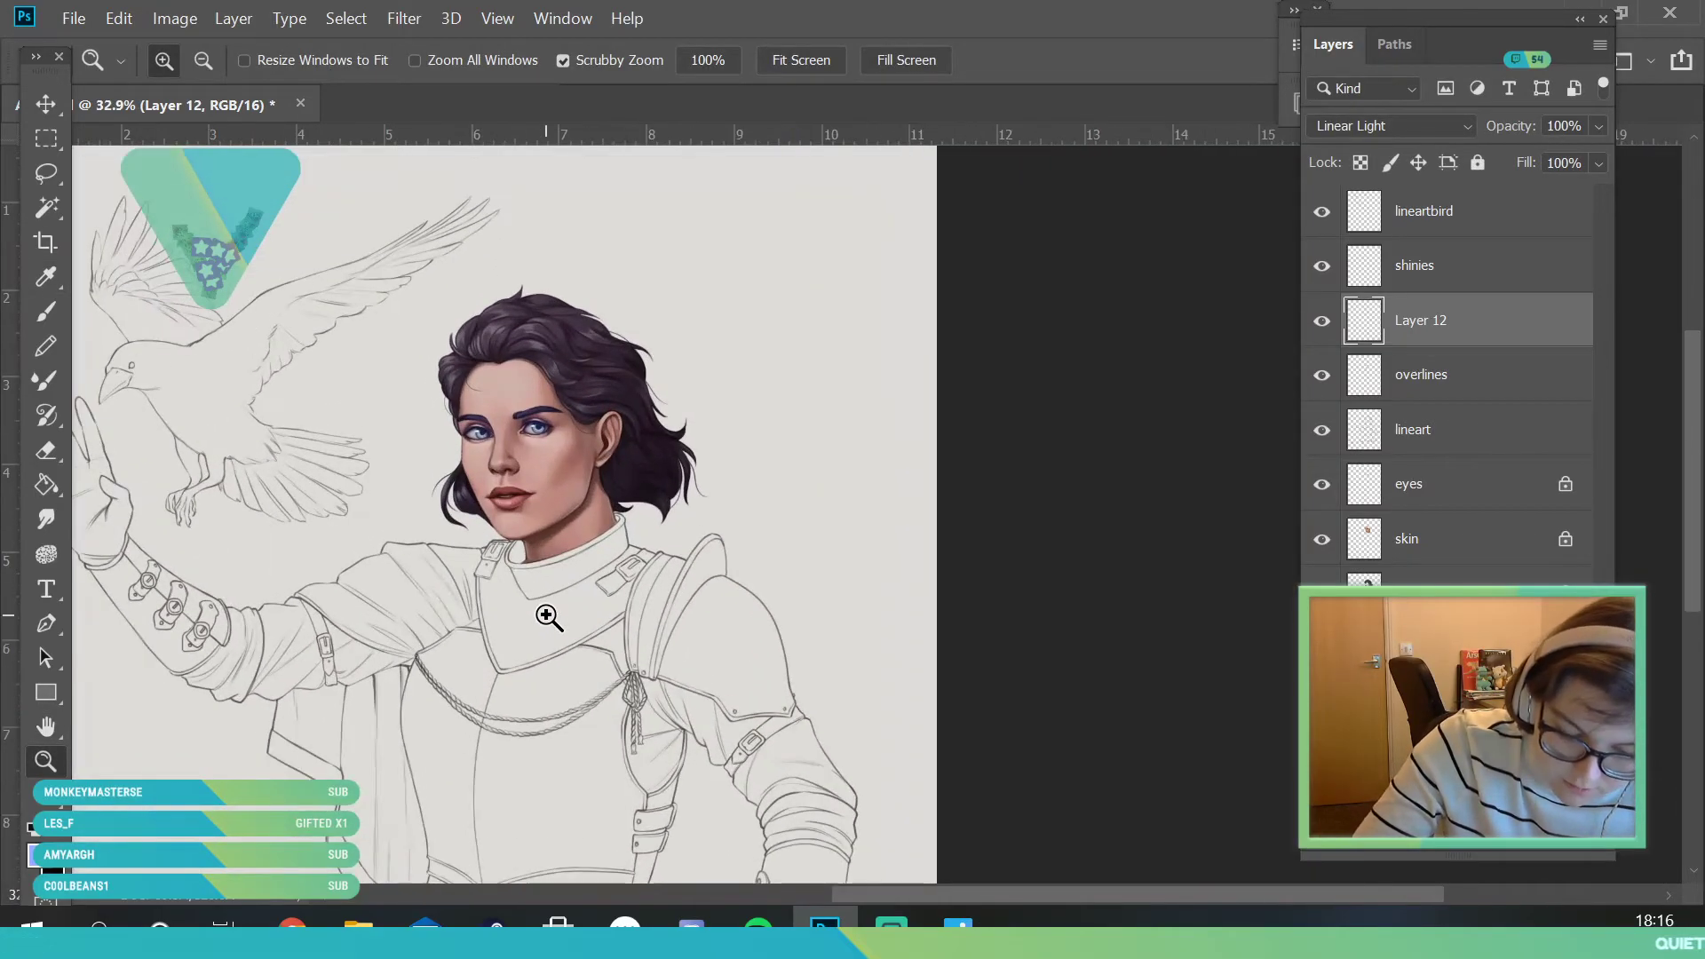
left_click(1322, 323)
left_click(1323, 328)
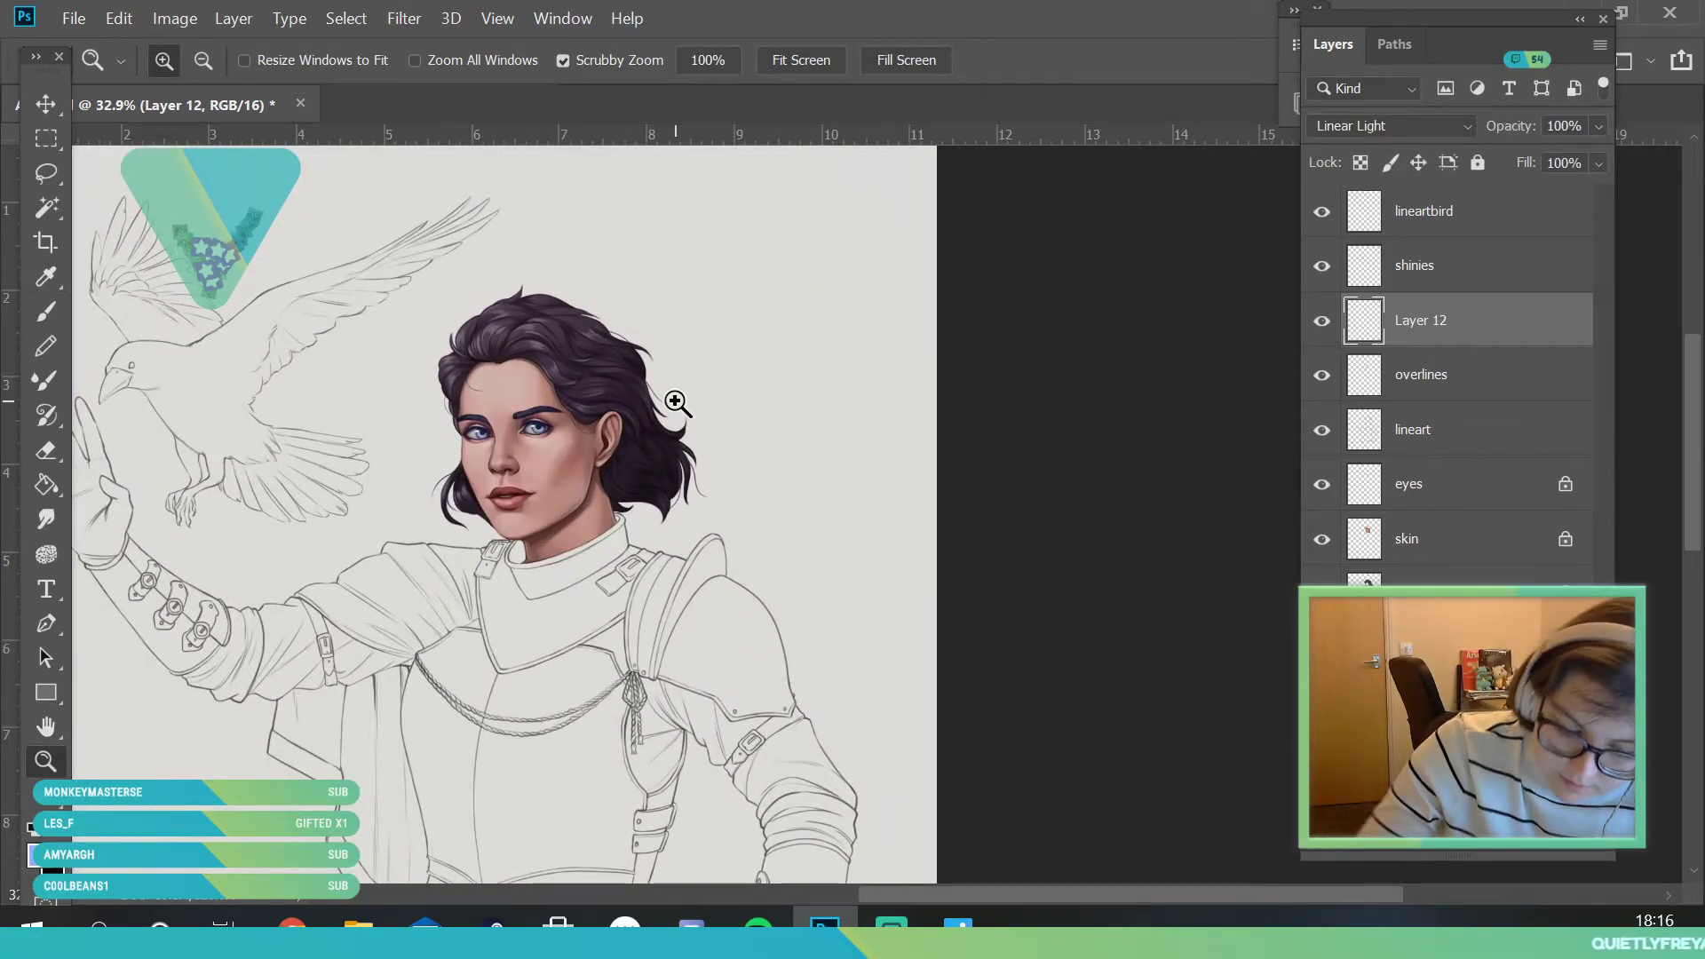
scroll(648, 445, "down", 2)
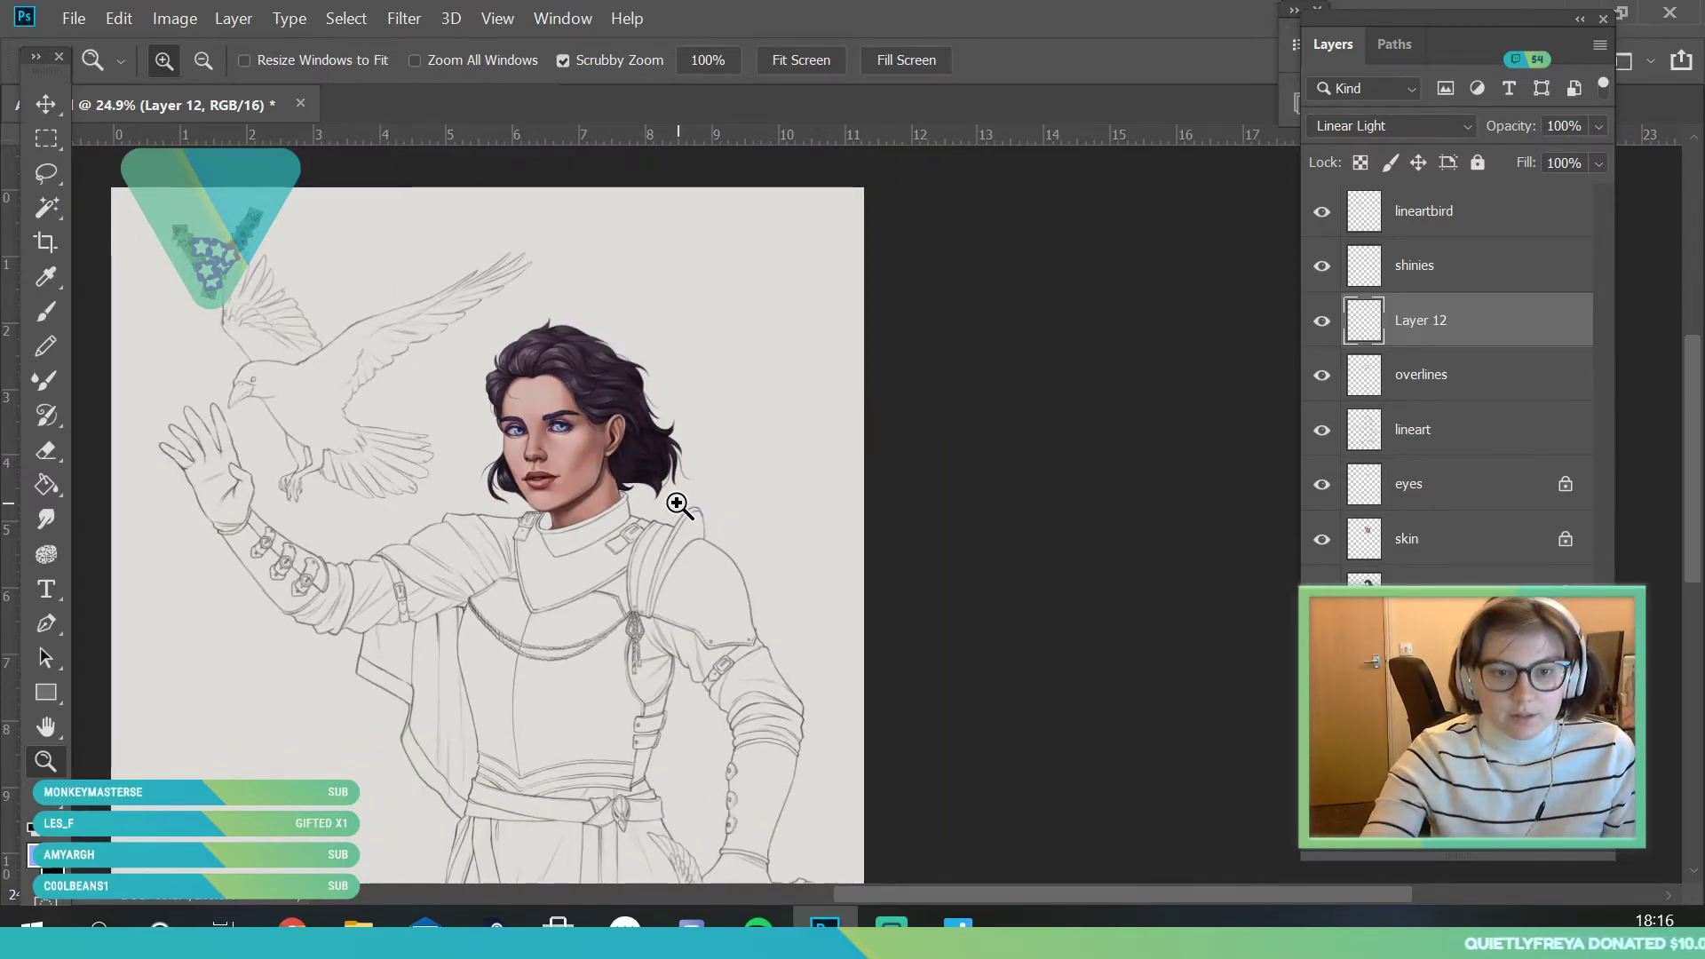
scroll(616, 381, "up", 2)
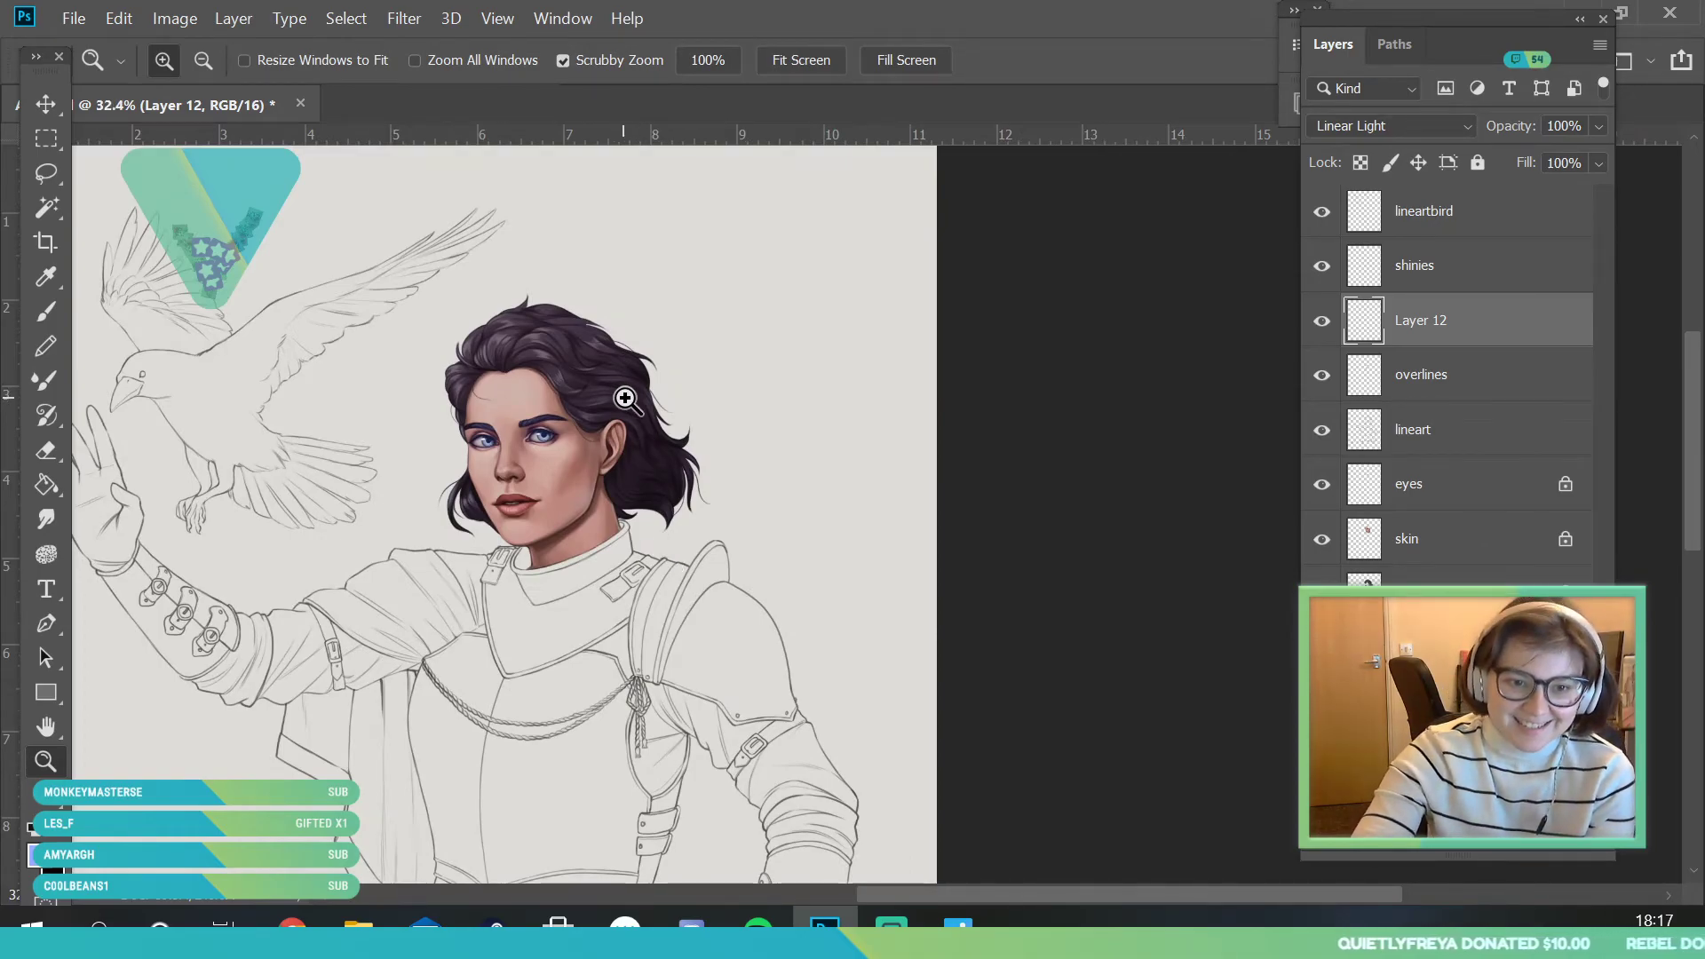
left_click_drag(623, 396, 608, 428)
left_click_drag(472, 533, 519, 556)
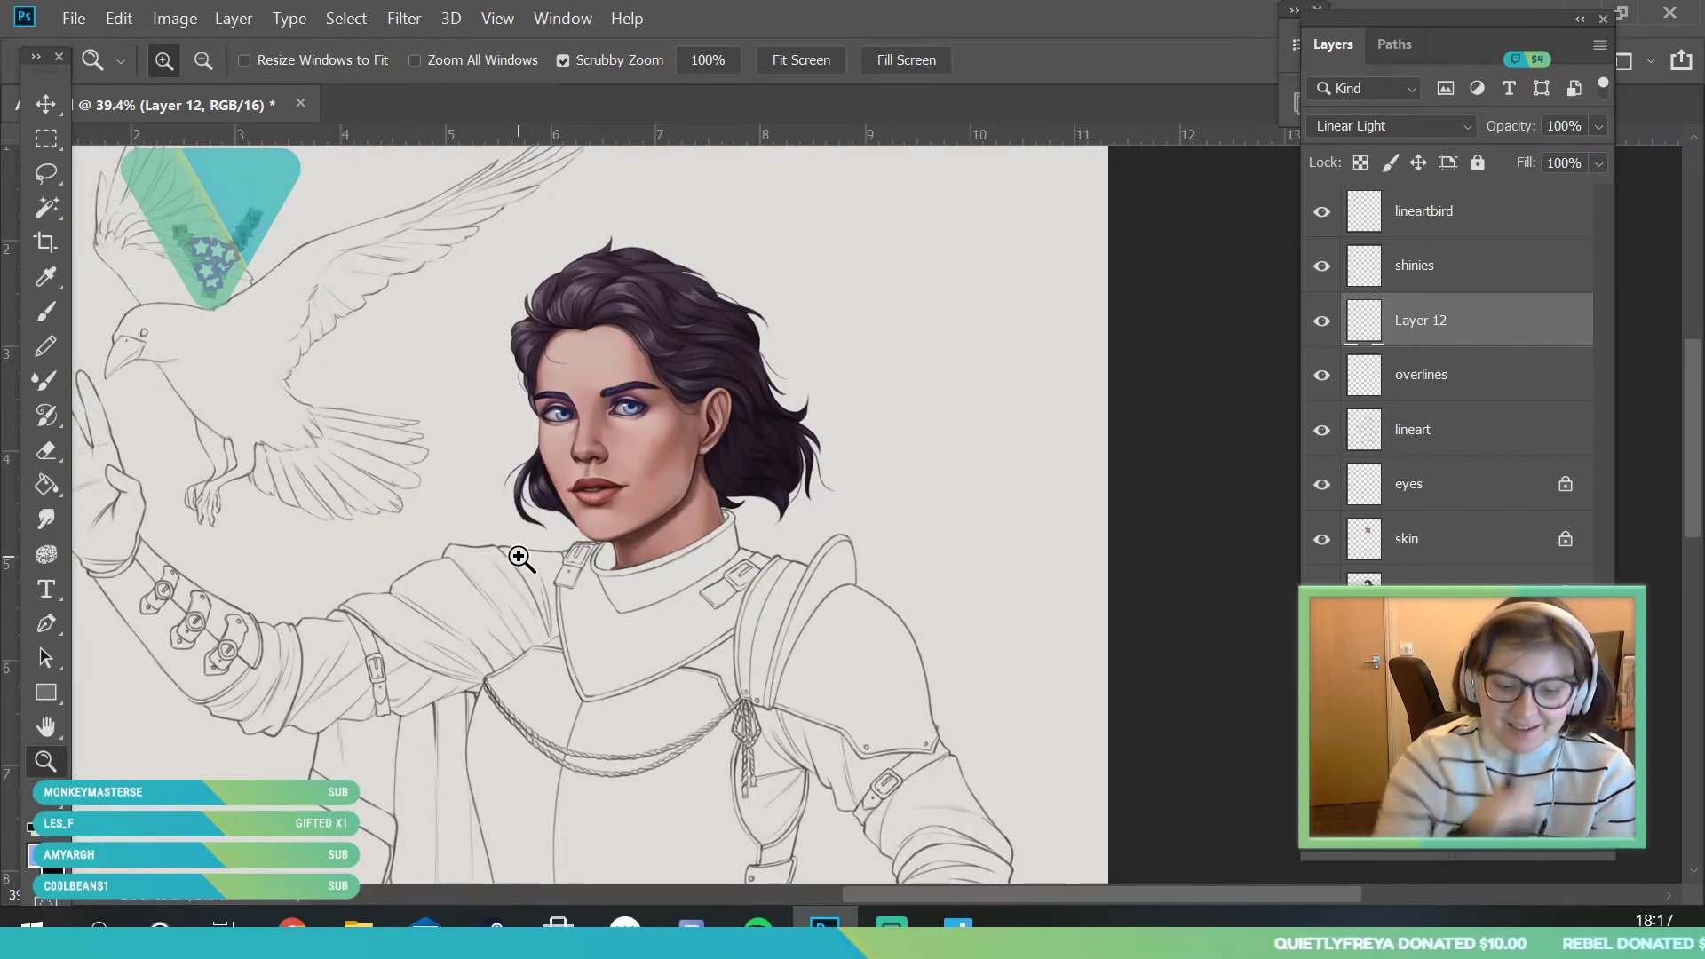
scroll(604, 569, "up", 2)
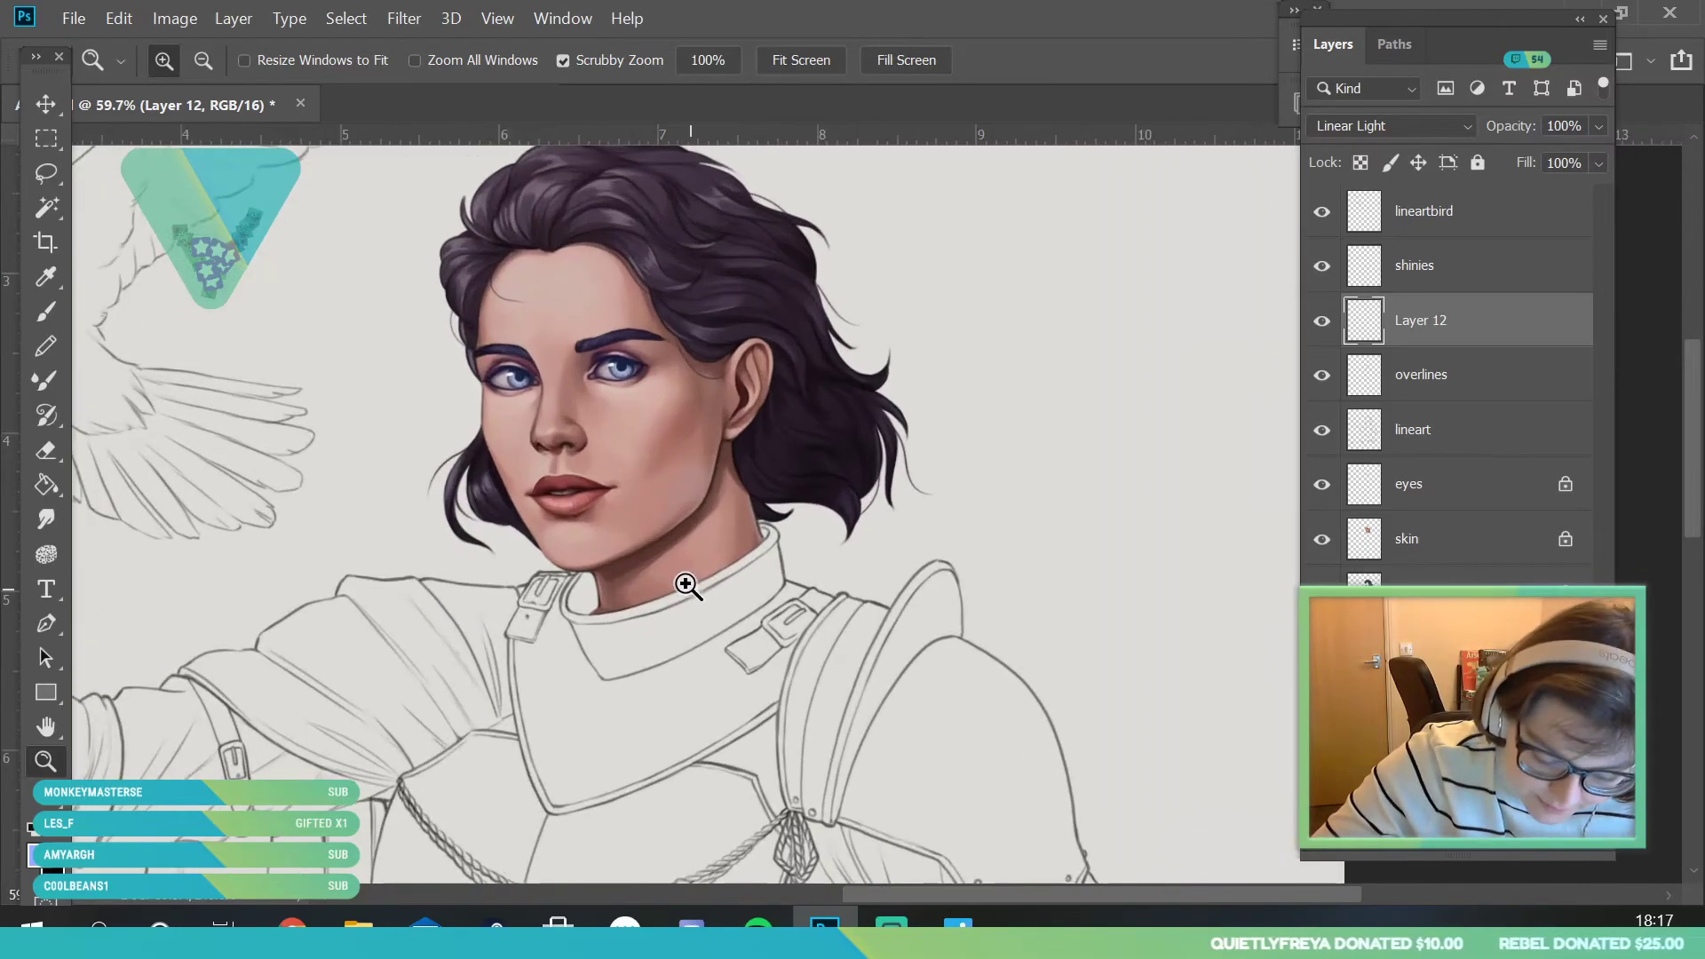
scroll(602, 509, "up", 6)
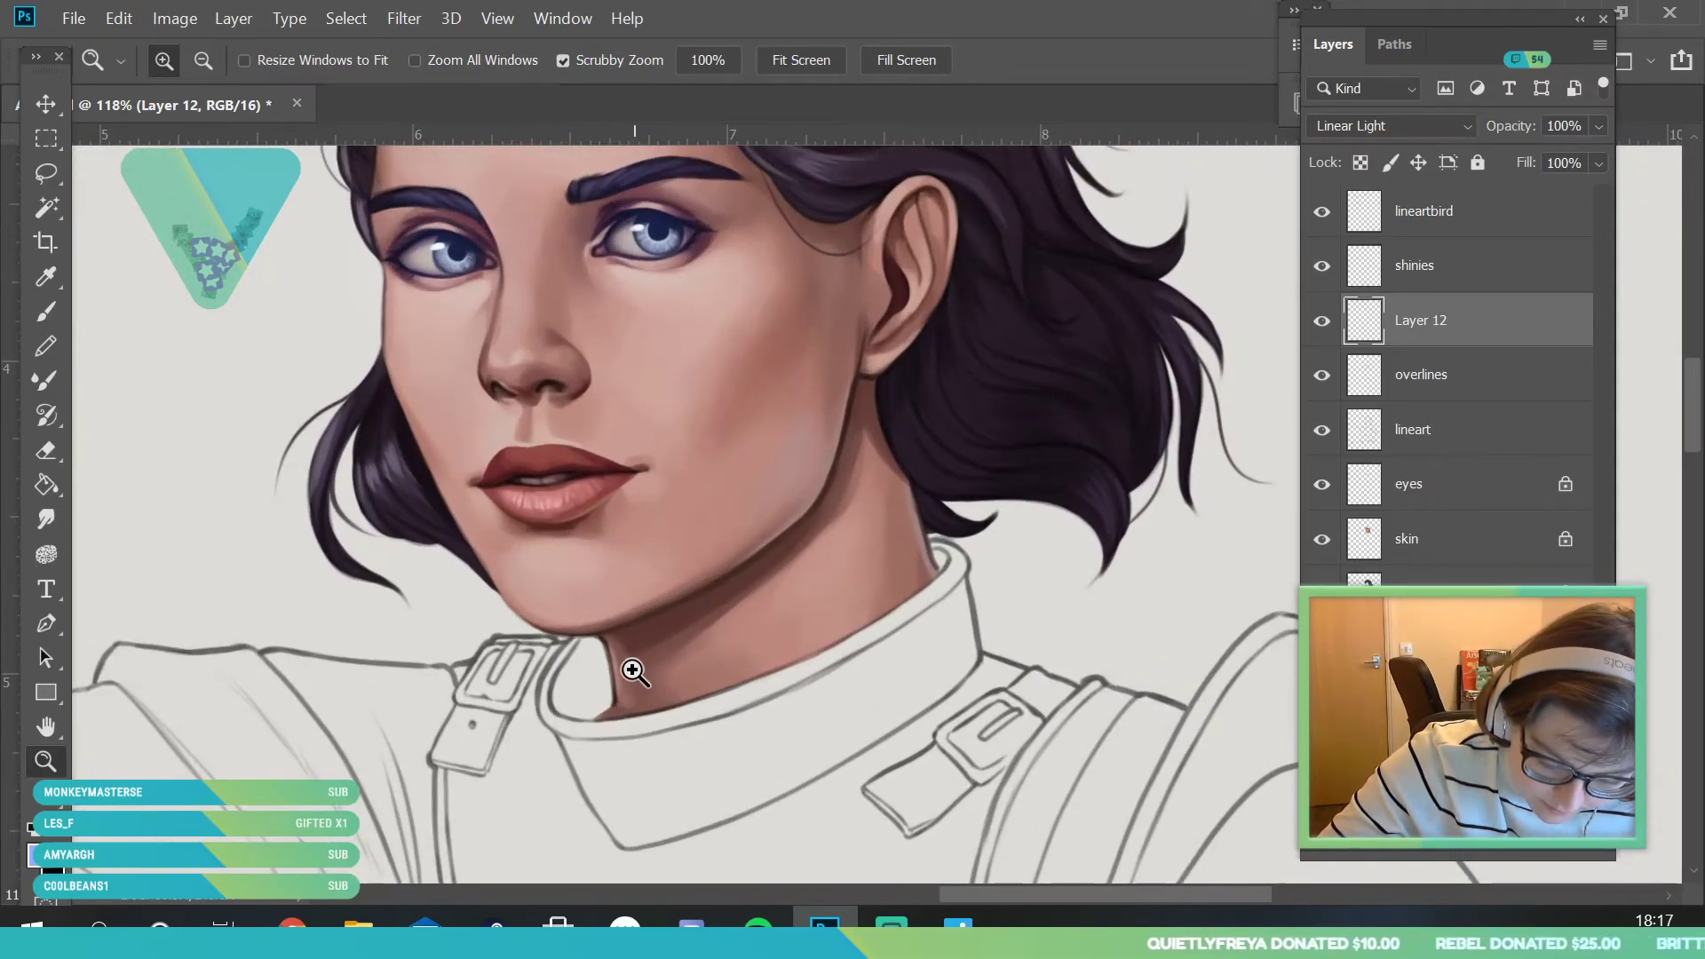
scroll(631, 689, "down", 5)
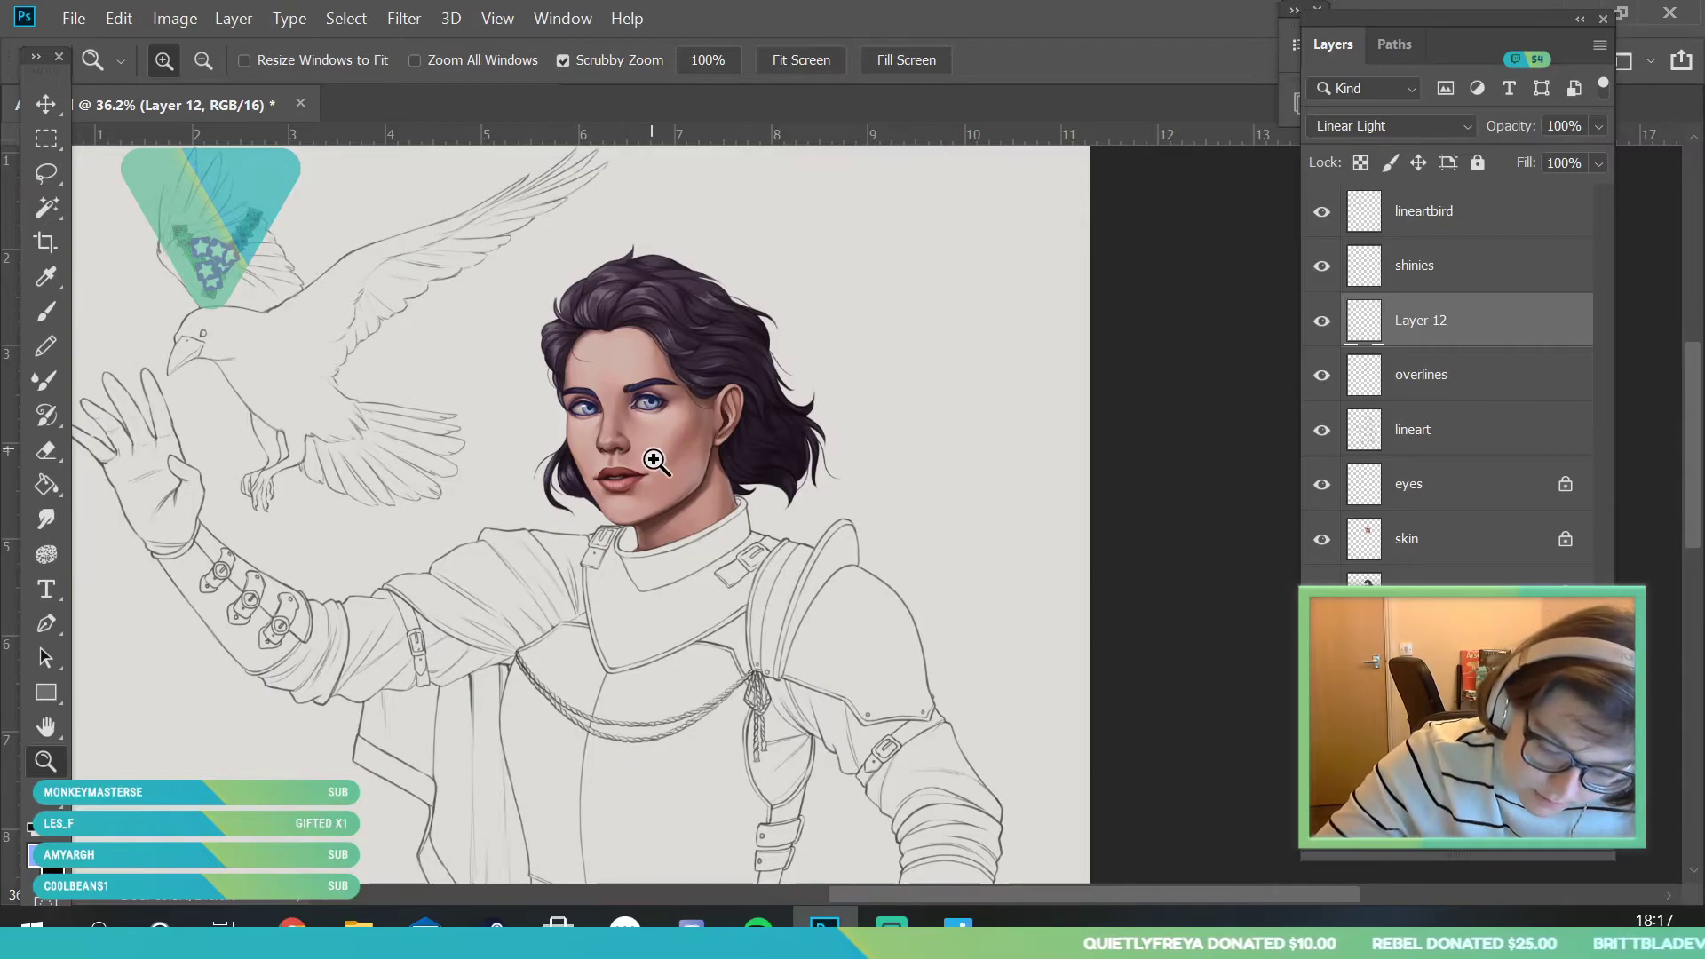
scroll(649, 466, "up", 5)
scroll(571, 533, "down", 2)
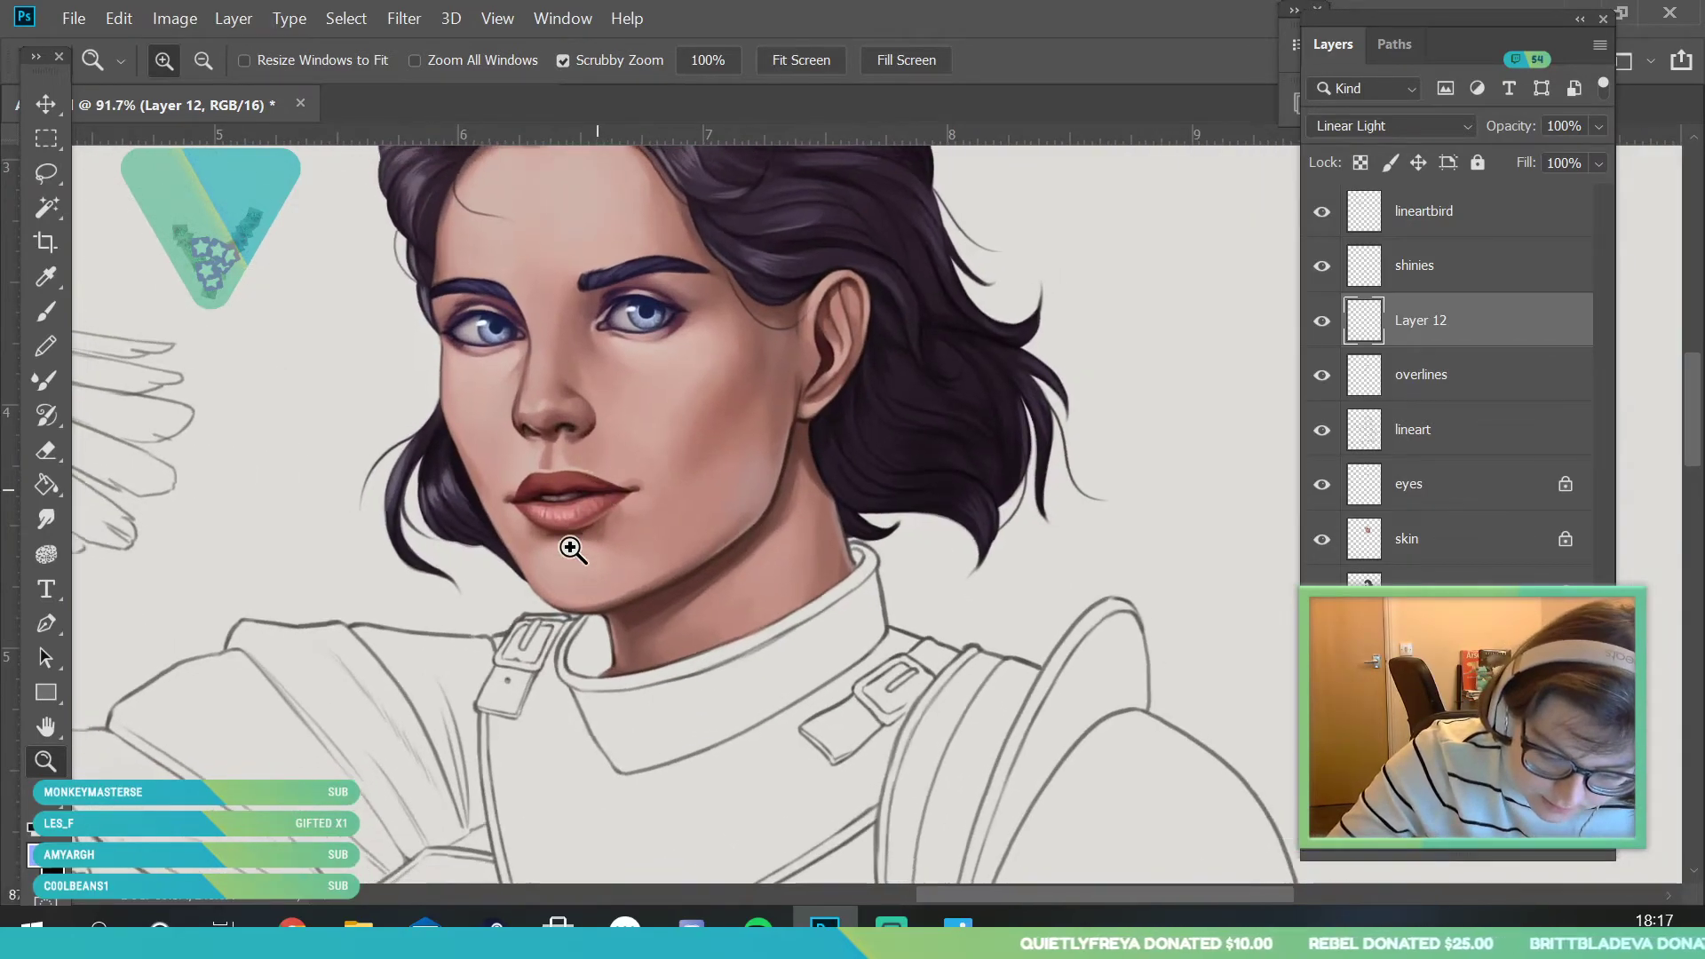
- Hide the eye glow layer and make the overlines layer active
left_click(1323, 320)
left_click(1417, 375)
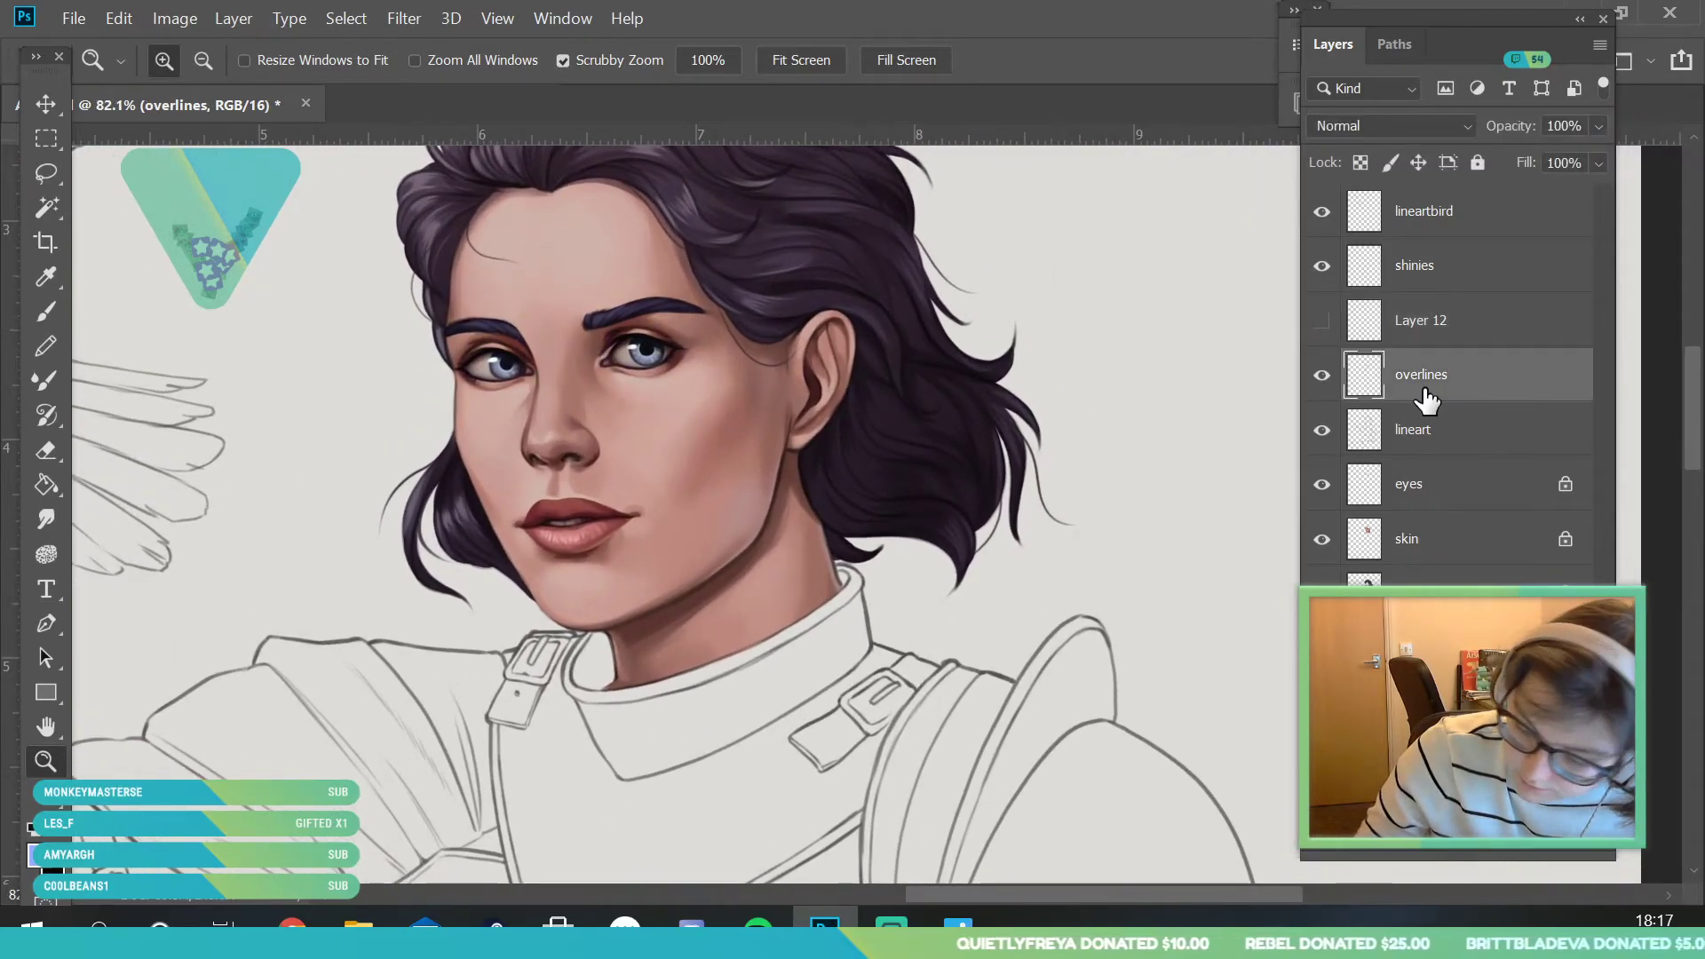
- Touch up the edge of the jaw near the chin with a 6 px brush in a sampled skin colour
scroll(677, 578, "up", 4)
left_click(46, 277)
left_click(303, 501)
left_click(493, 775)
left_click(46, 311)
left_click(192, 62)
left_click(155, 142)
left_click(438, 729)
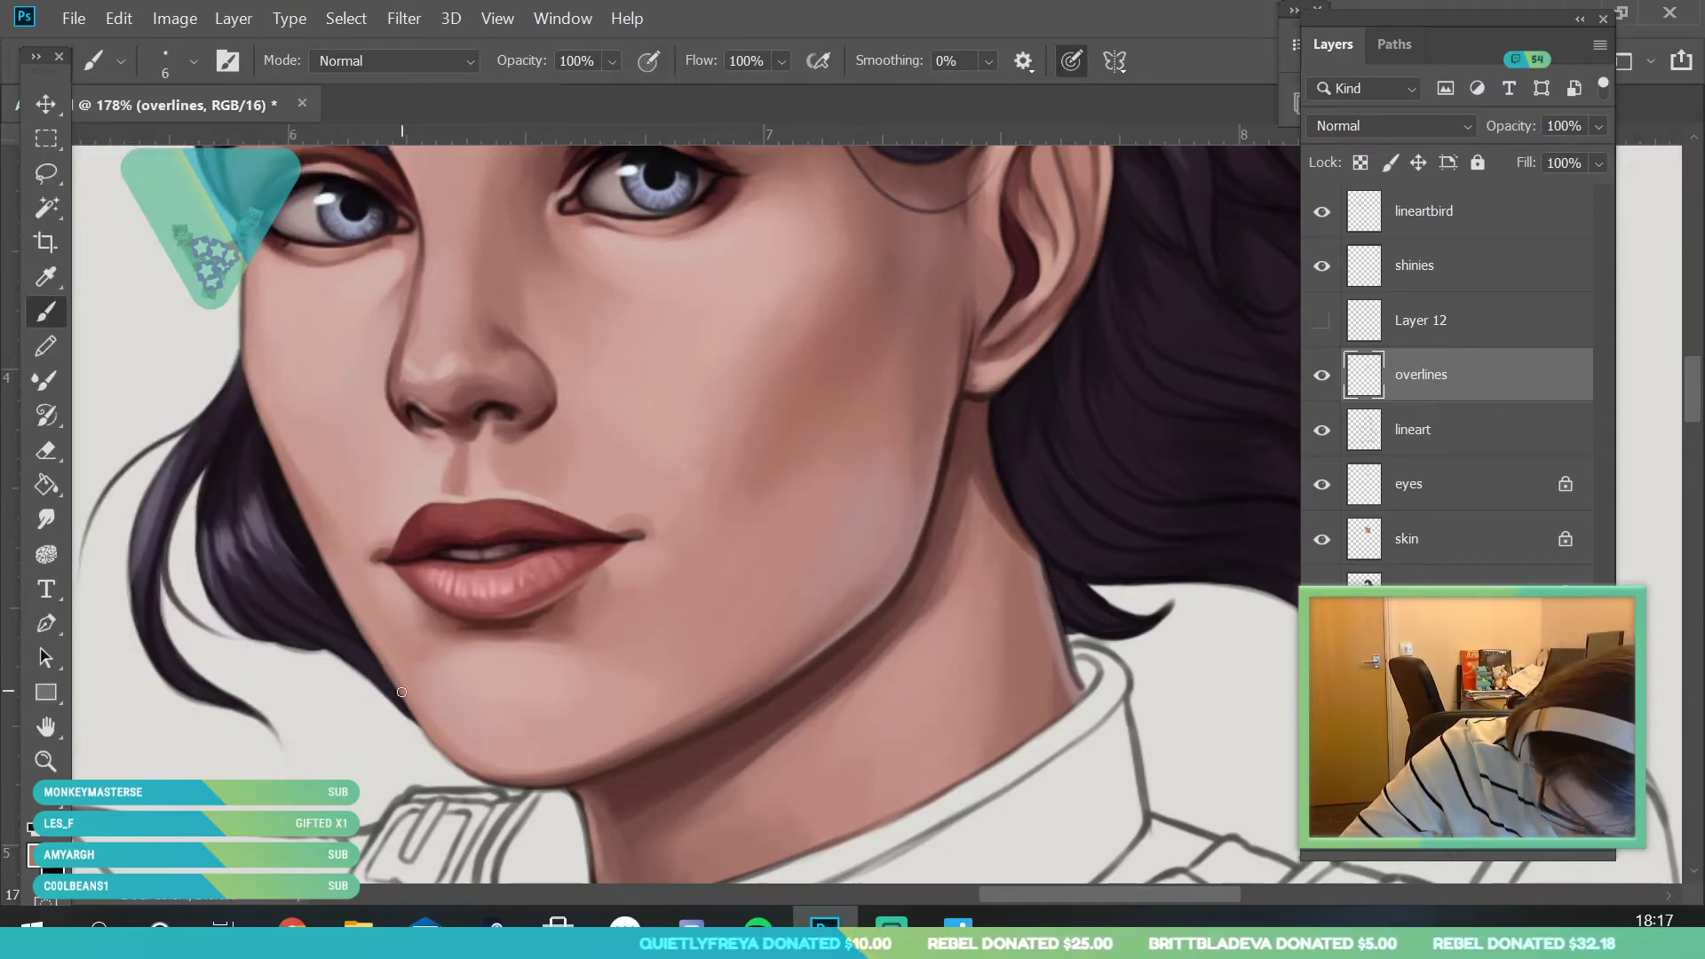
- Resample the skin tone from the face and refine the outline along the cheek and jaw with the 6 px brush
key("i")
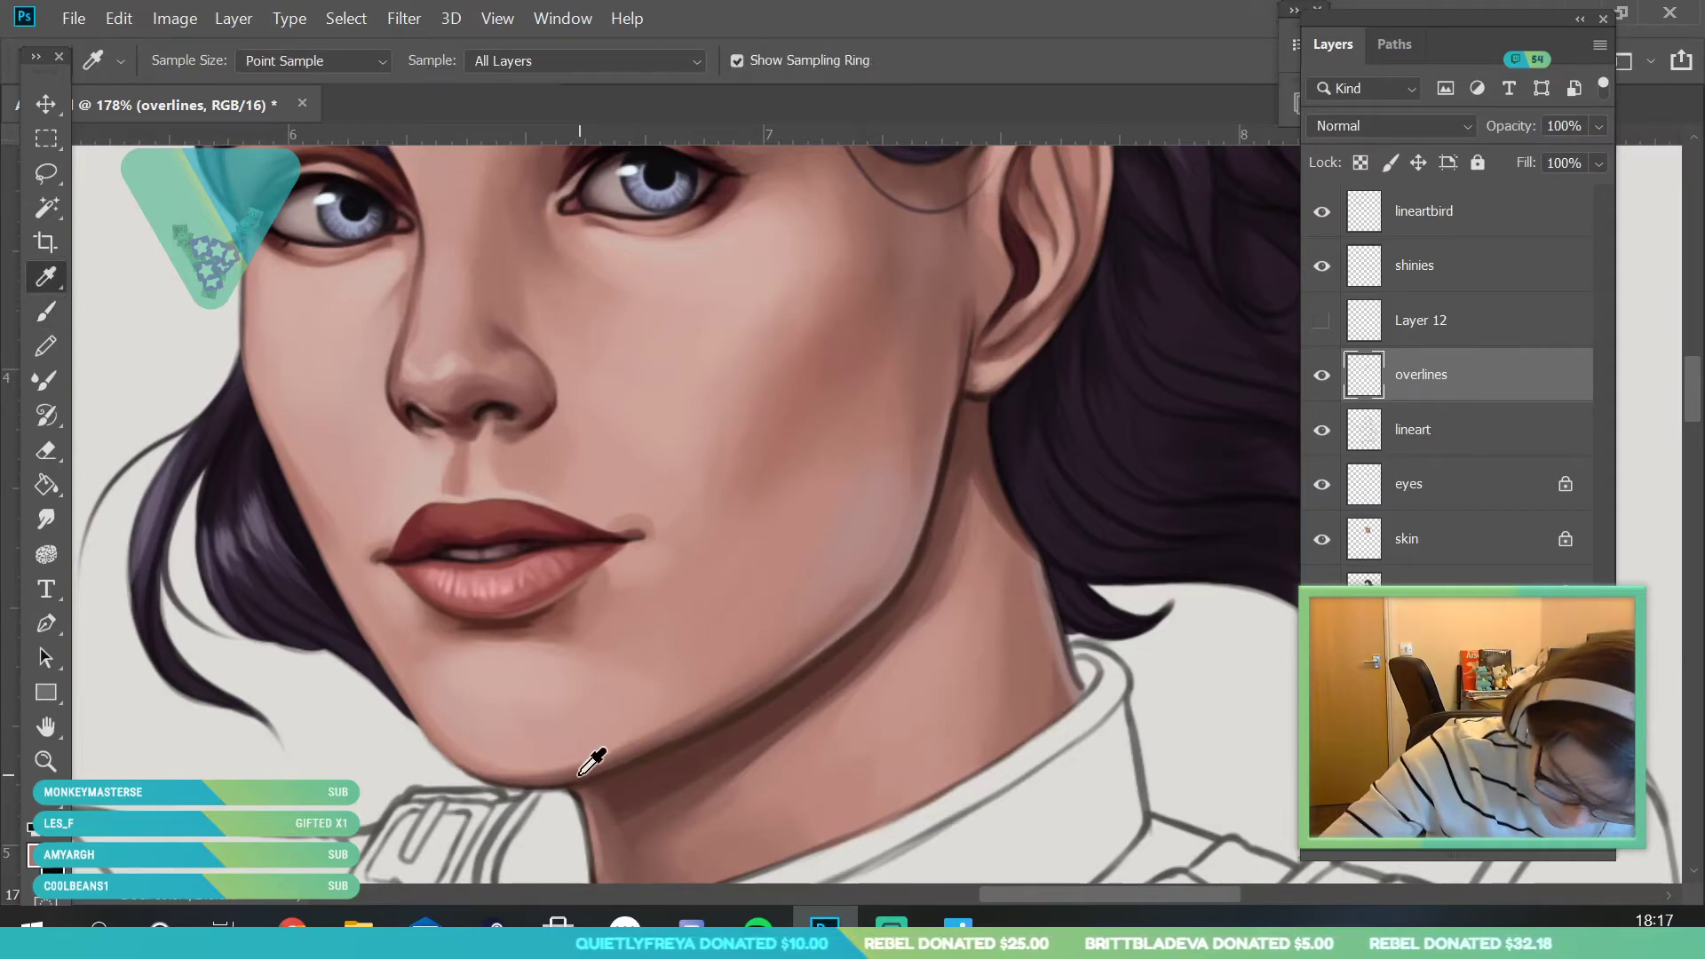
key("b")
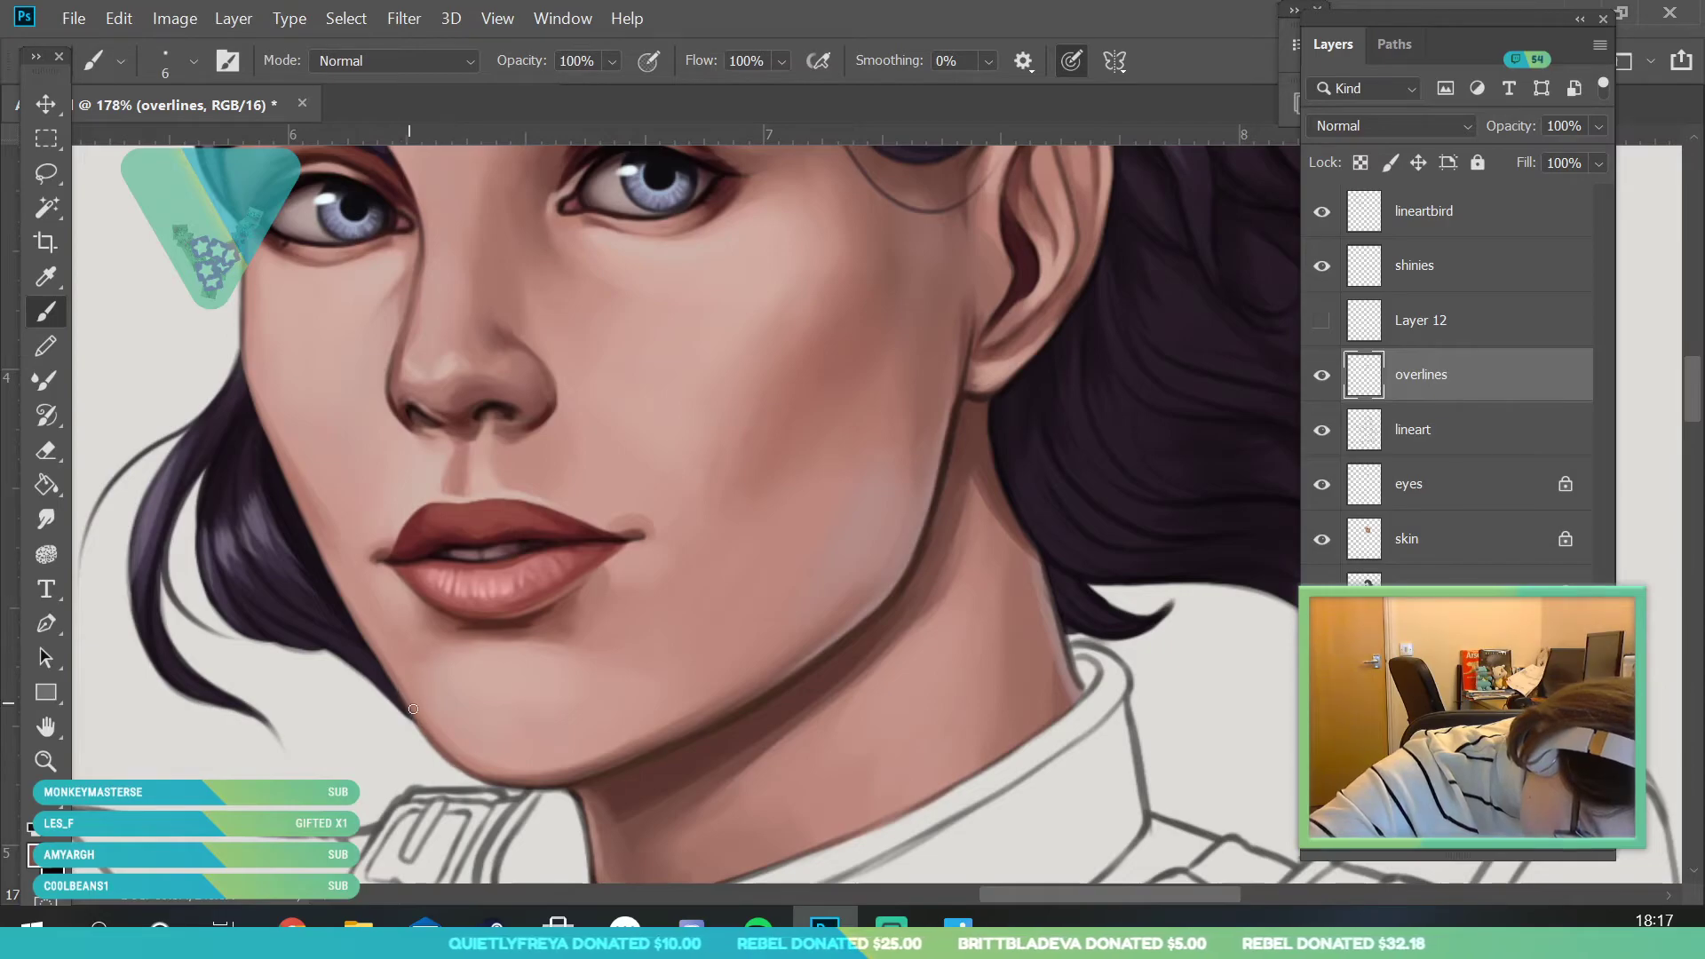
key("i")
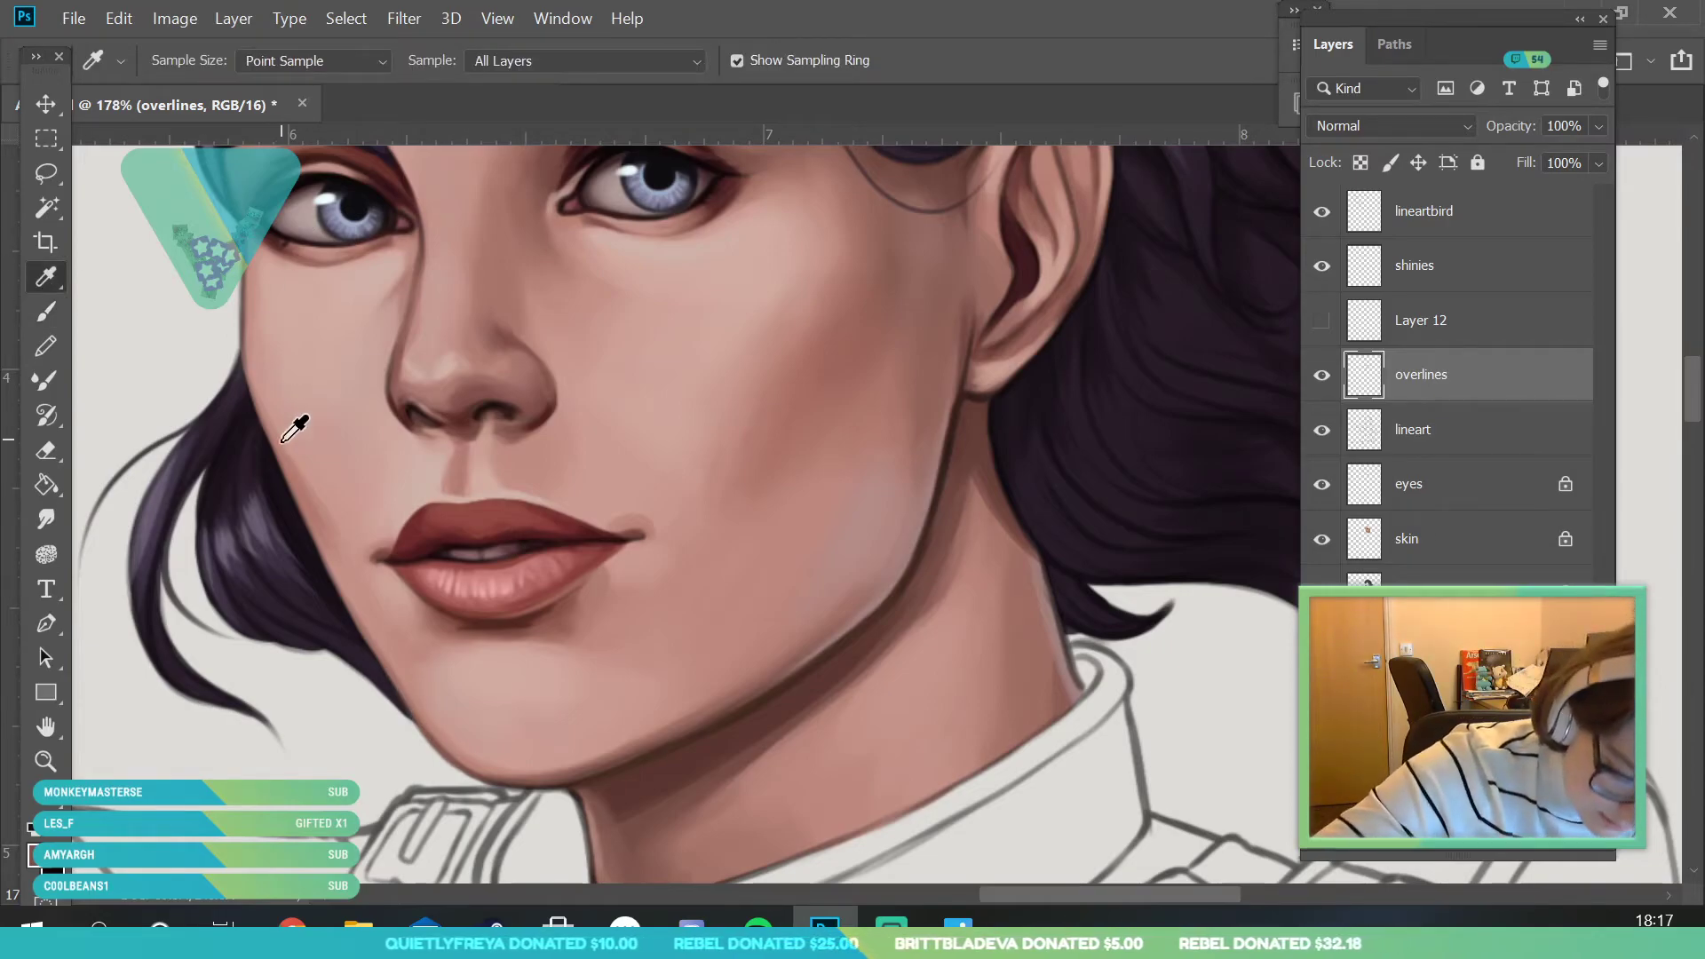
left_click(440, 635)
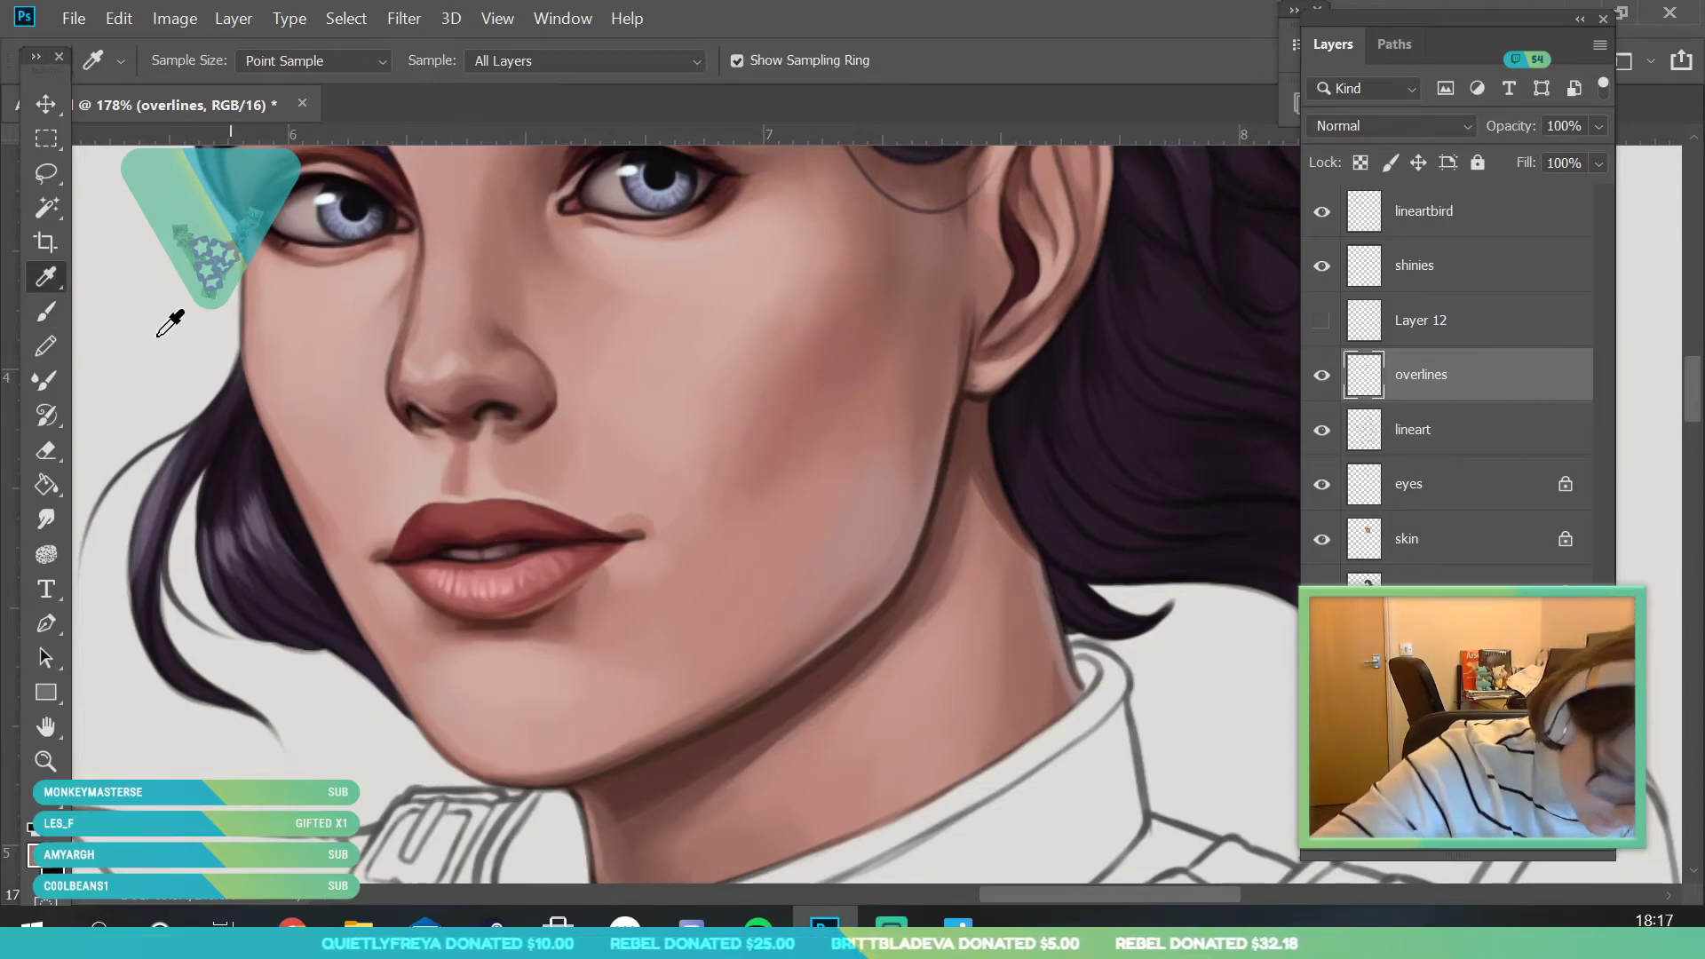
key("b")
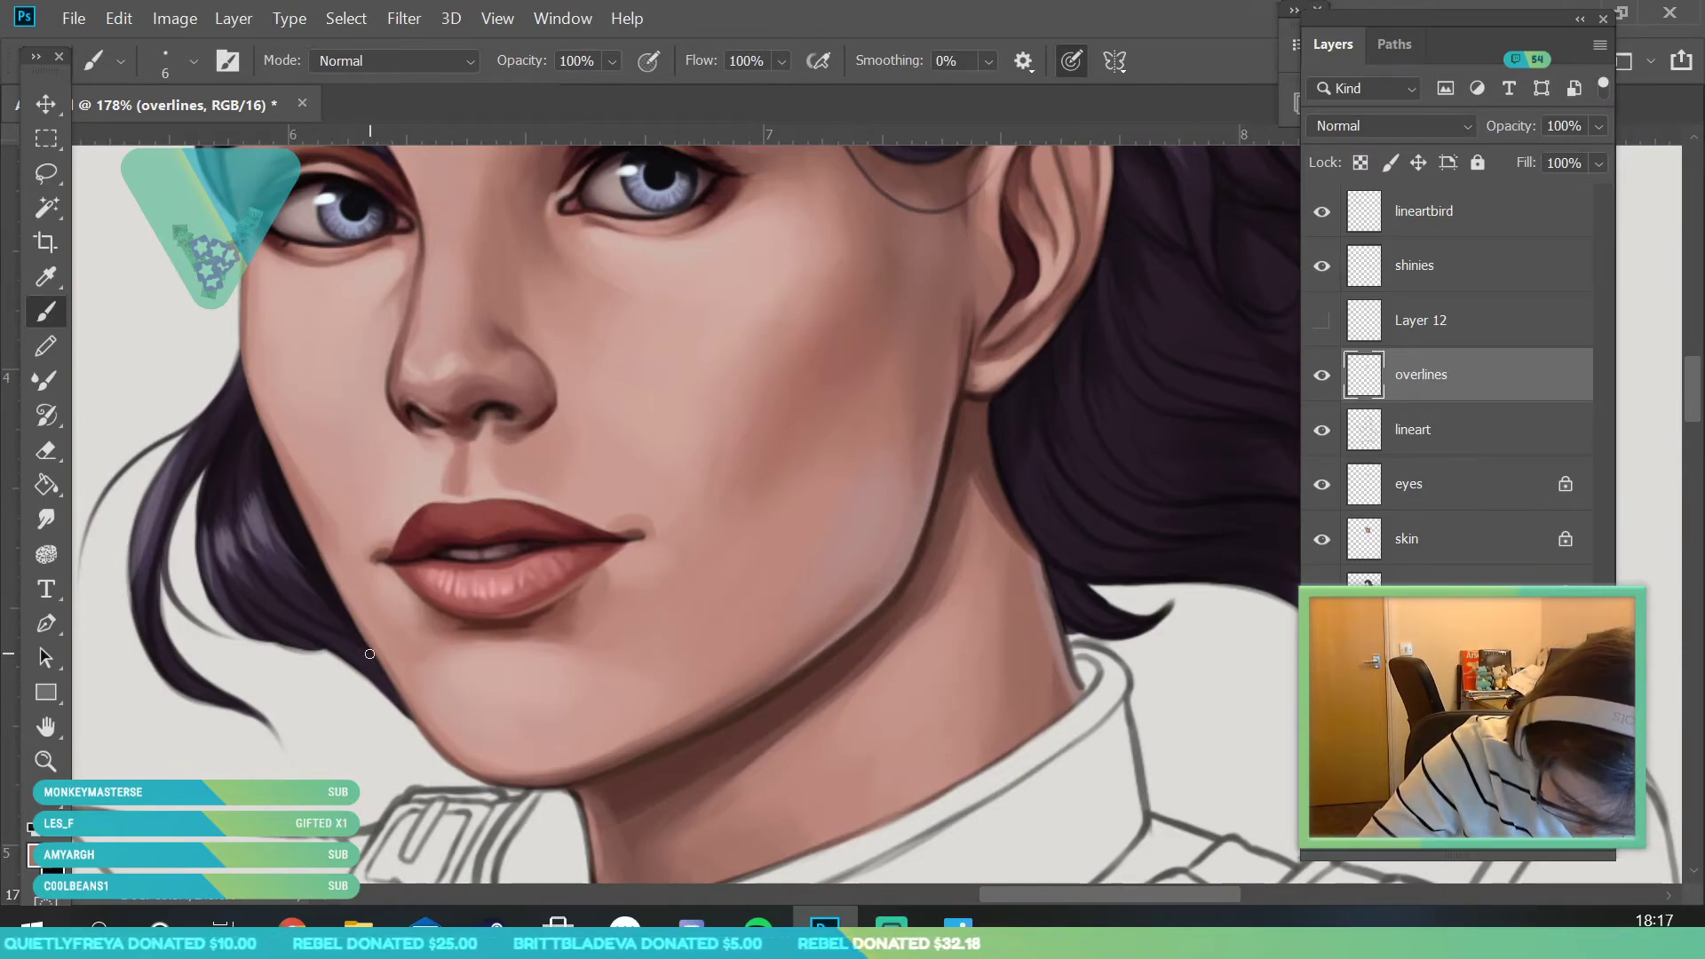
- Check the whole figure from a distance and save the document
key("z")
left_click_drag(429, 568, 542, 603)
scroll(544, 603, "up", 1)
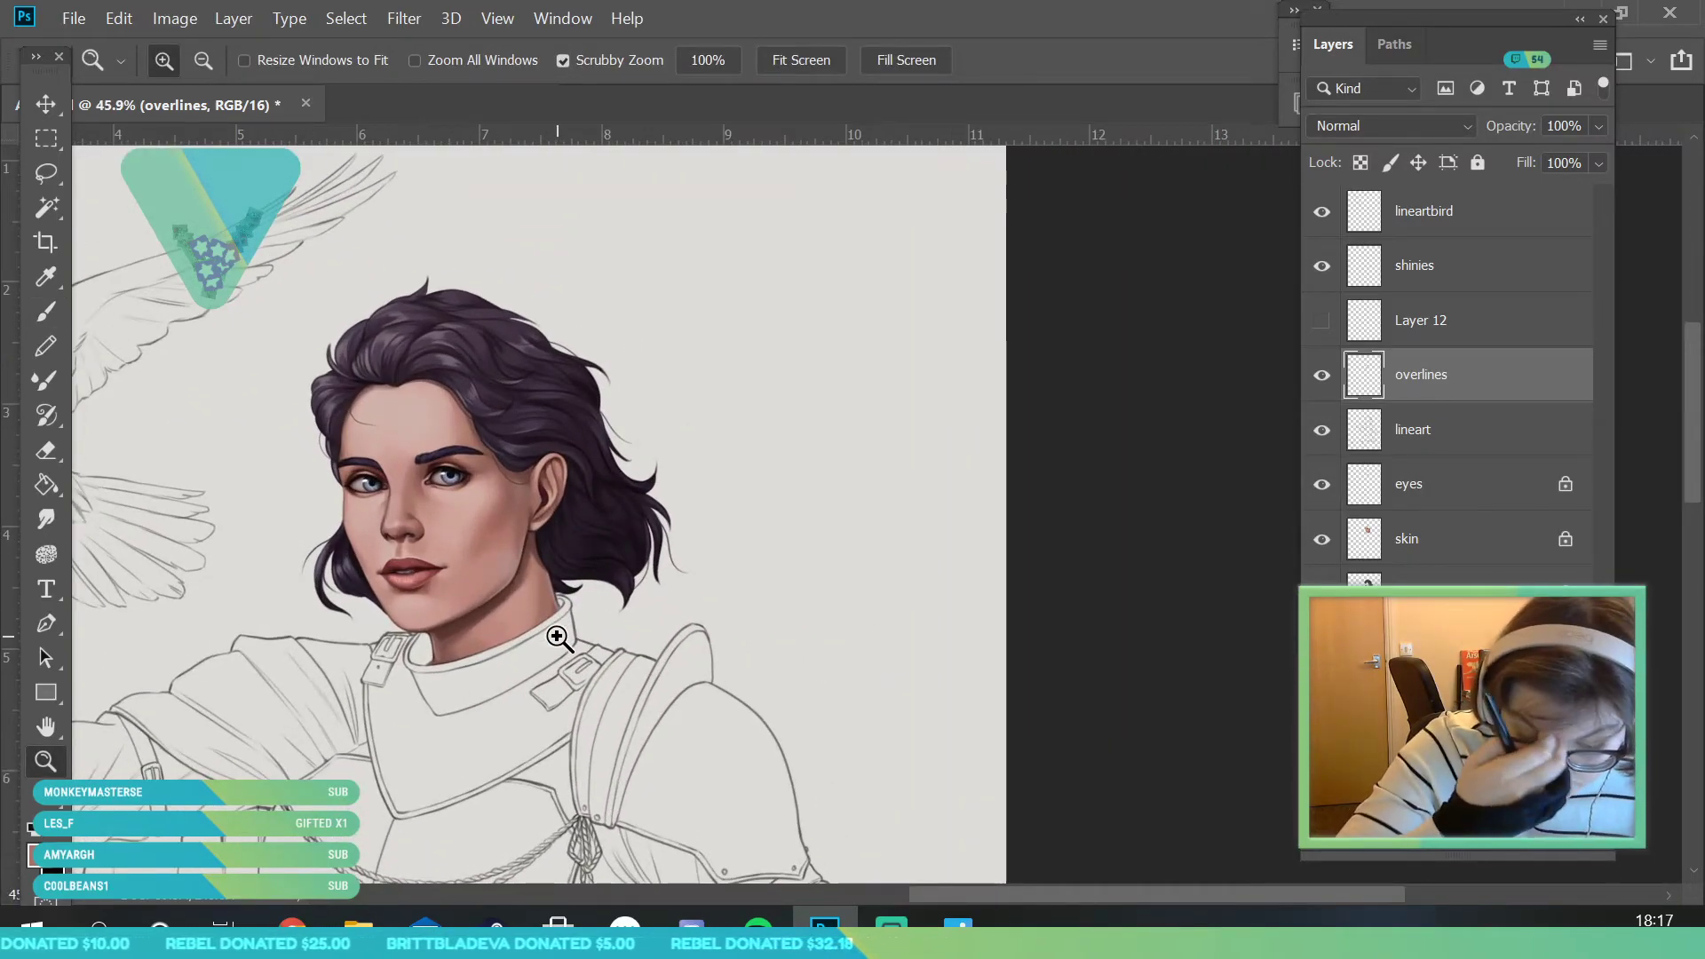
scroll(495, 482, "down", 4)
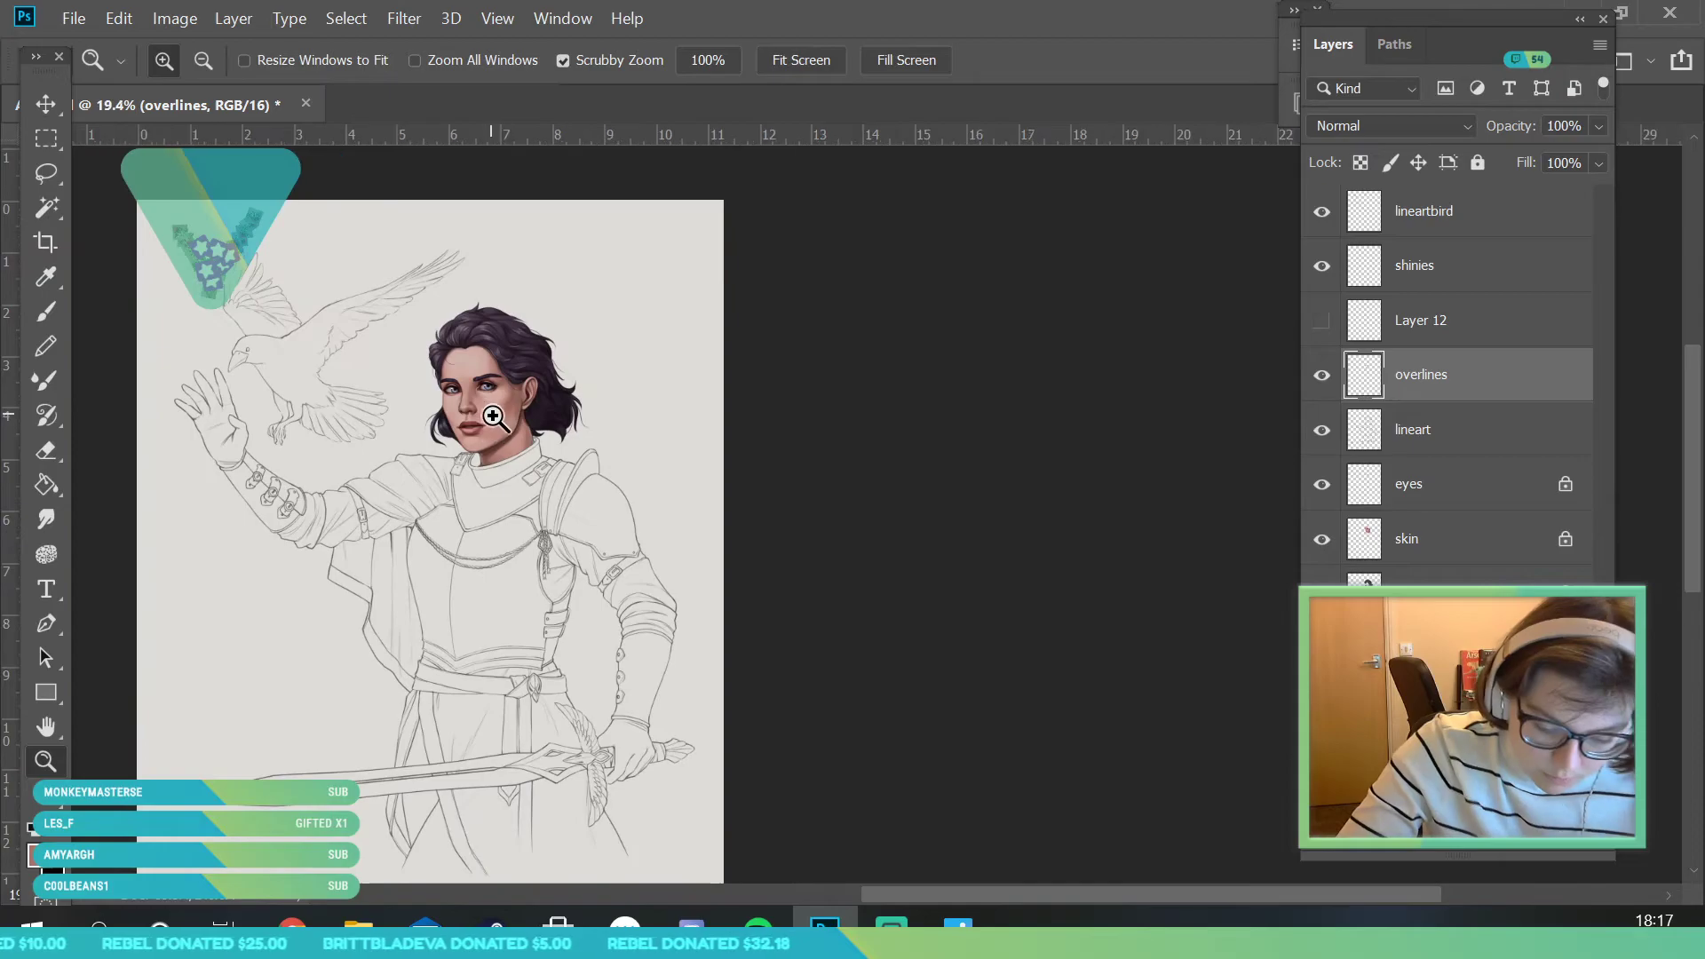
scroll(325, 426, "up", 2)
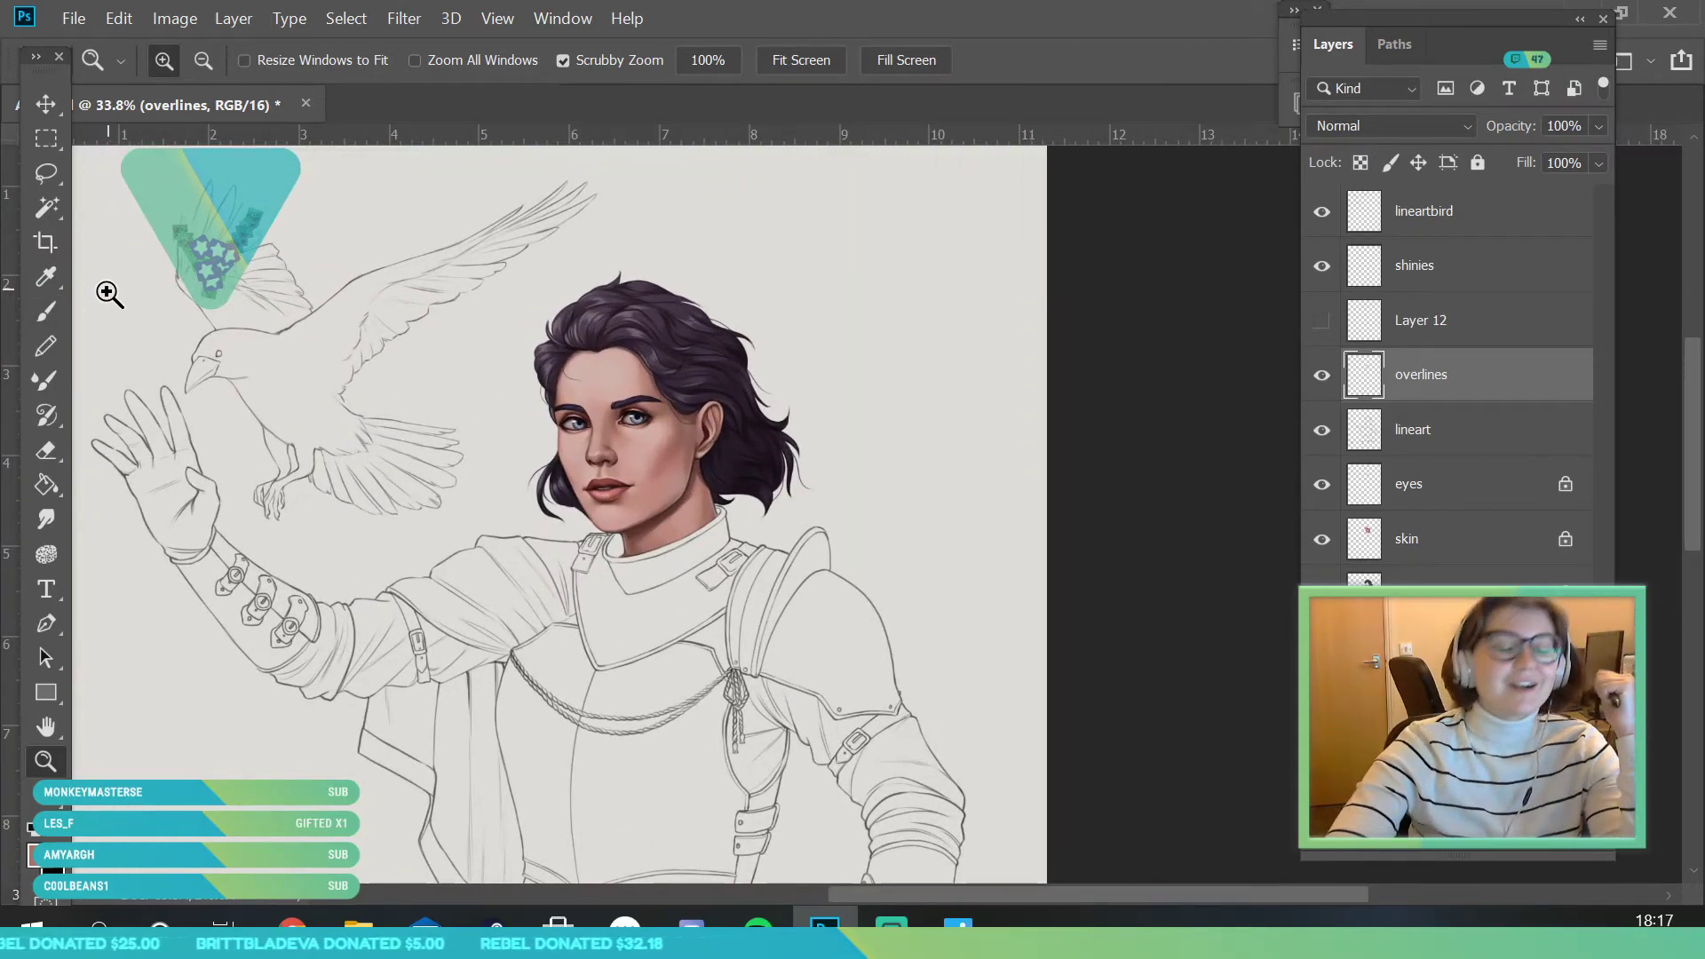
left_click(80, 20)
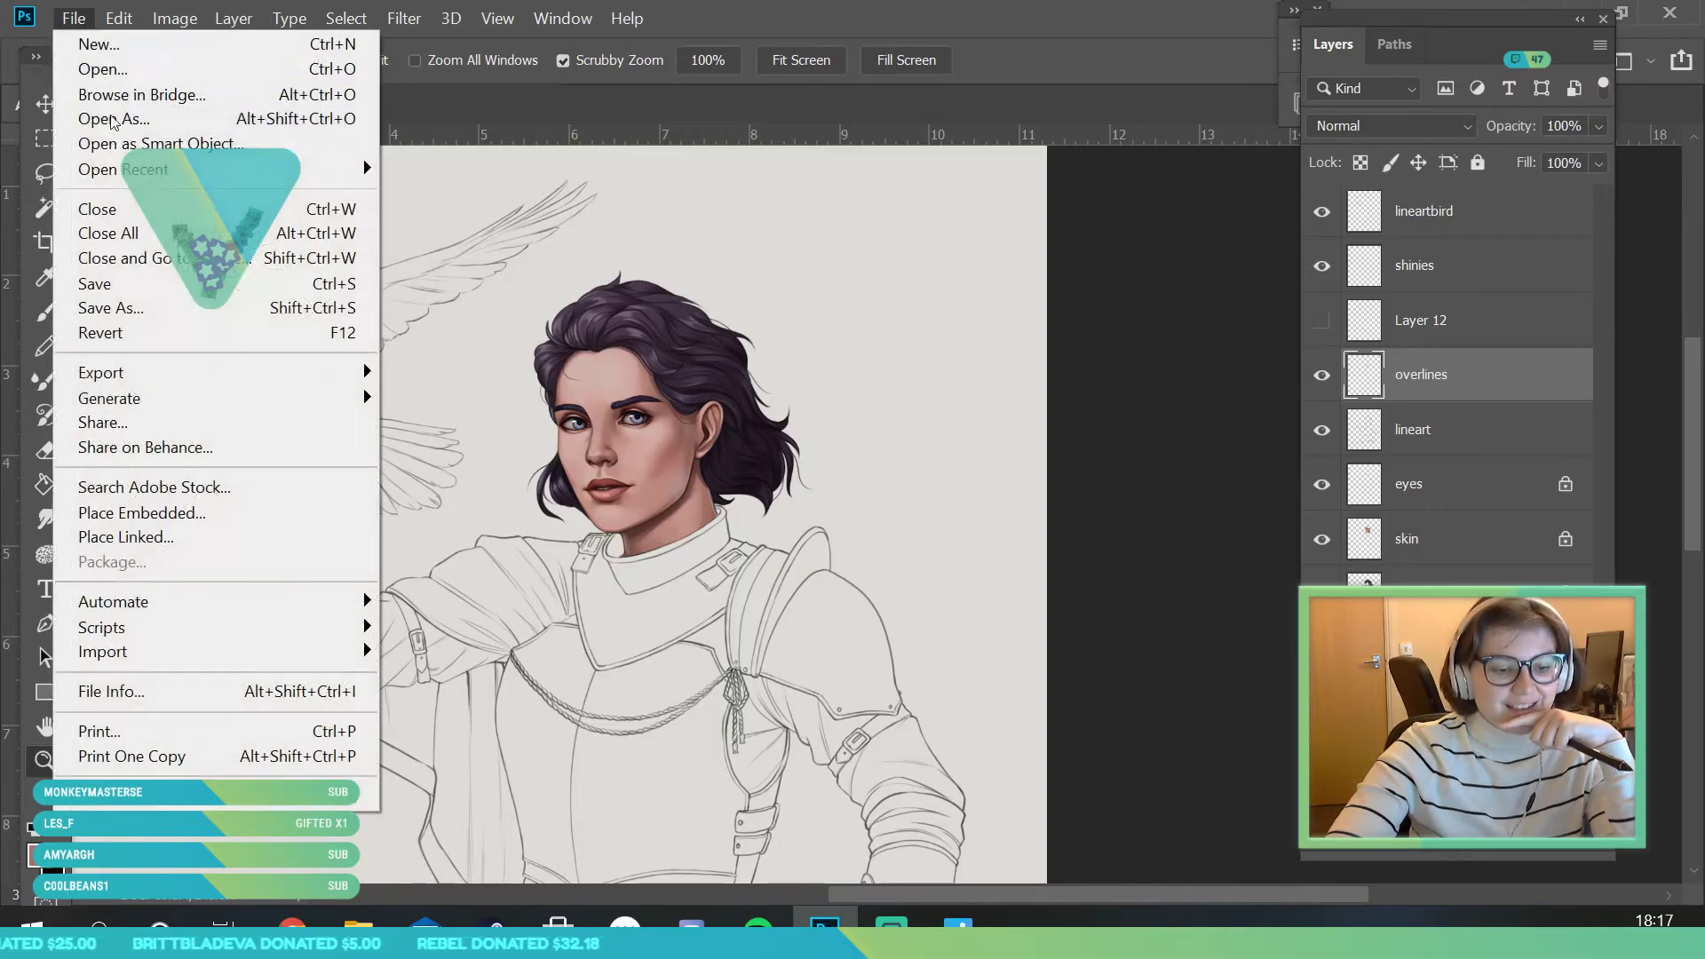
left_click(127, 280)
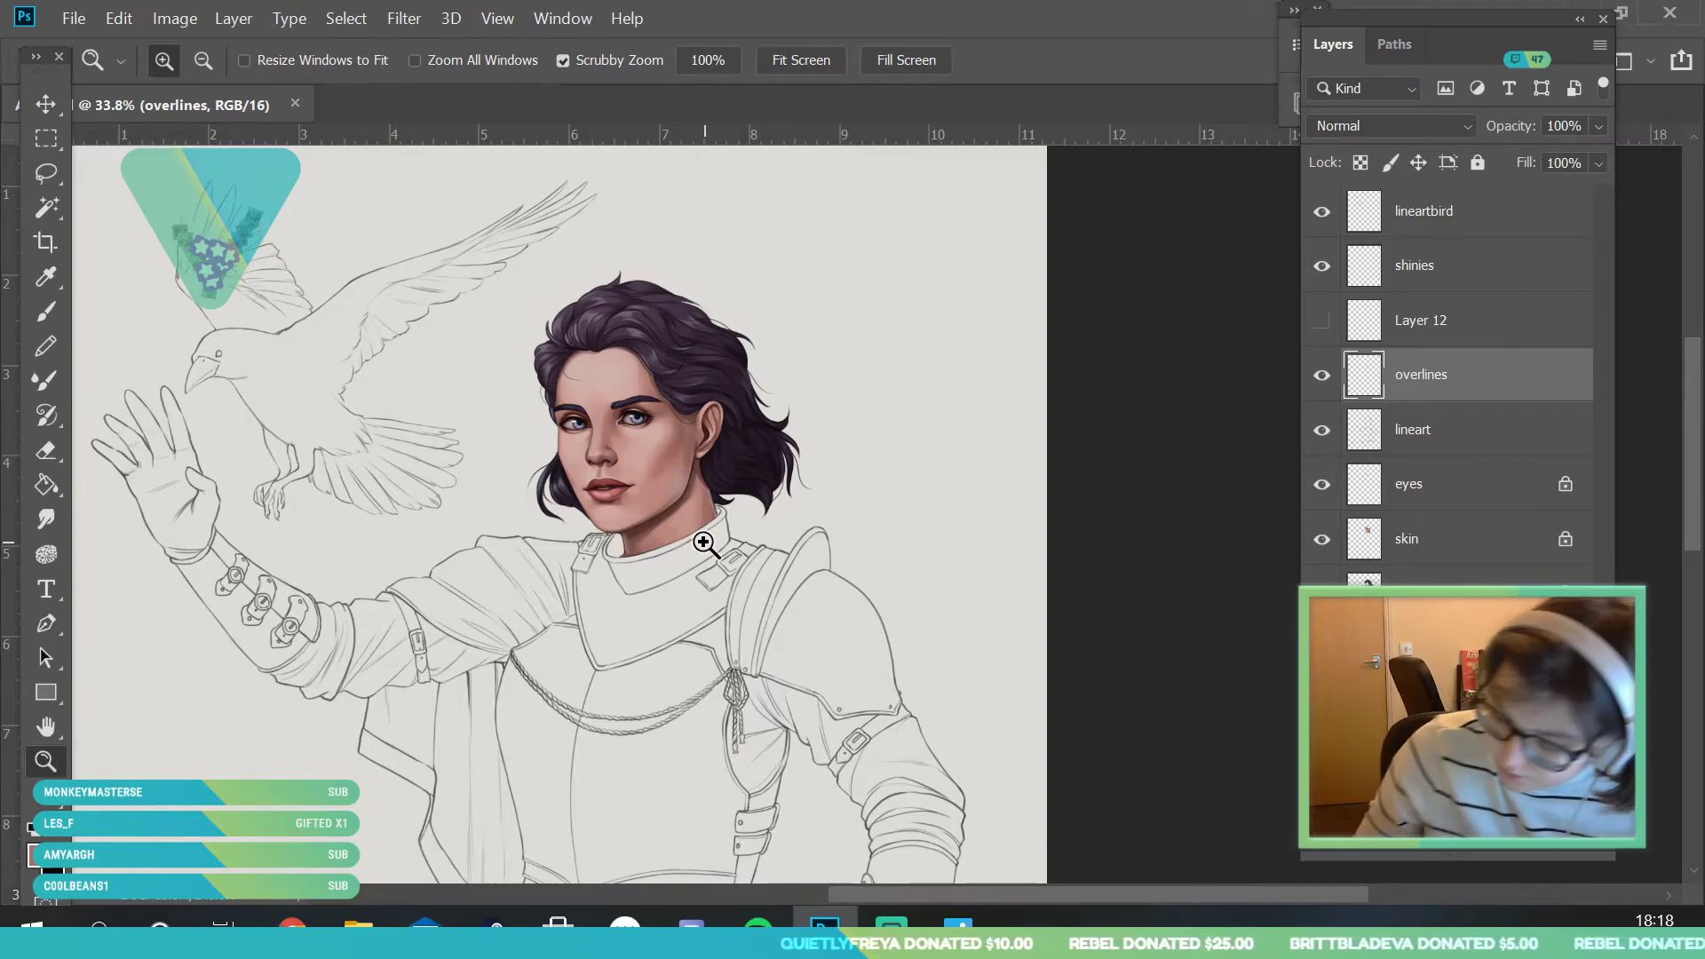
- Select Group 2 and add a new layer there for the clothing colour
left_click(1457, 649)
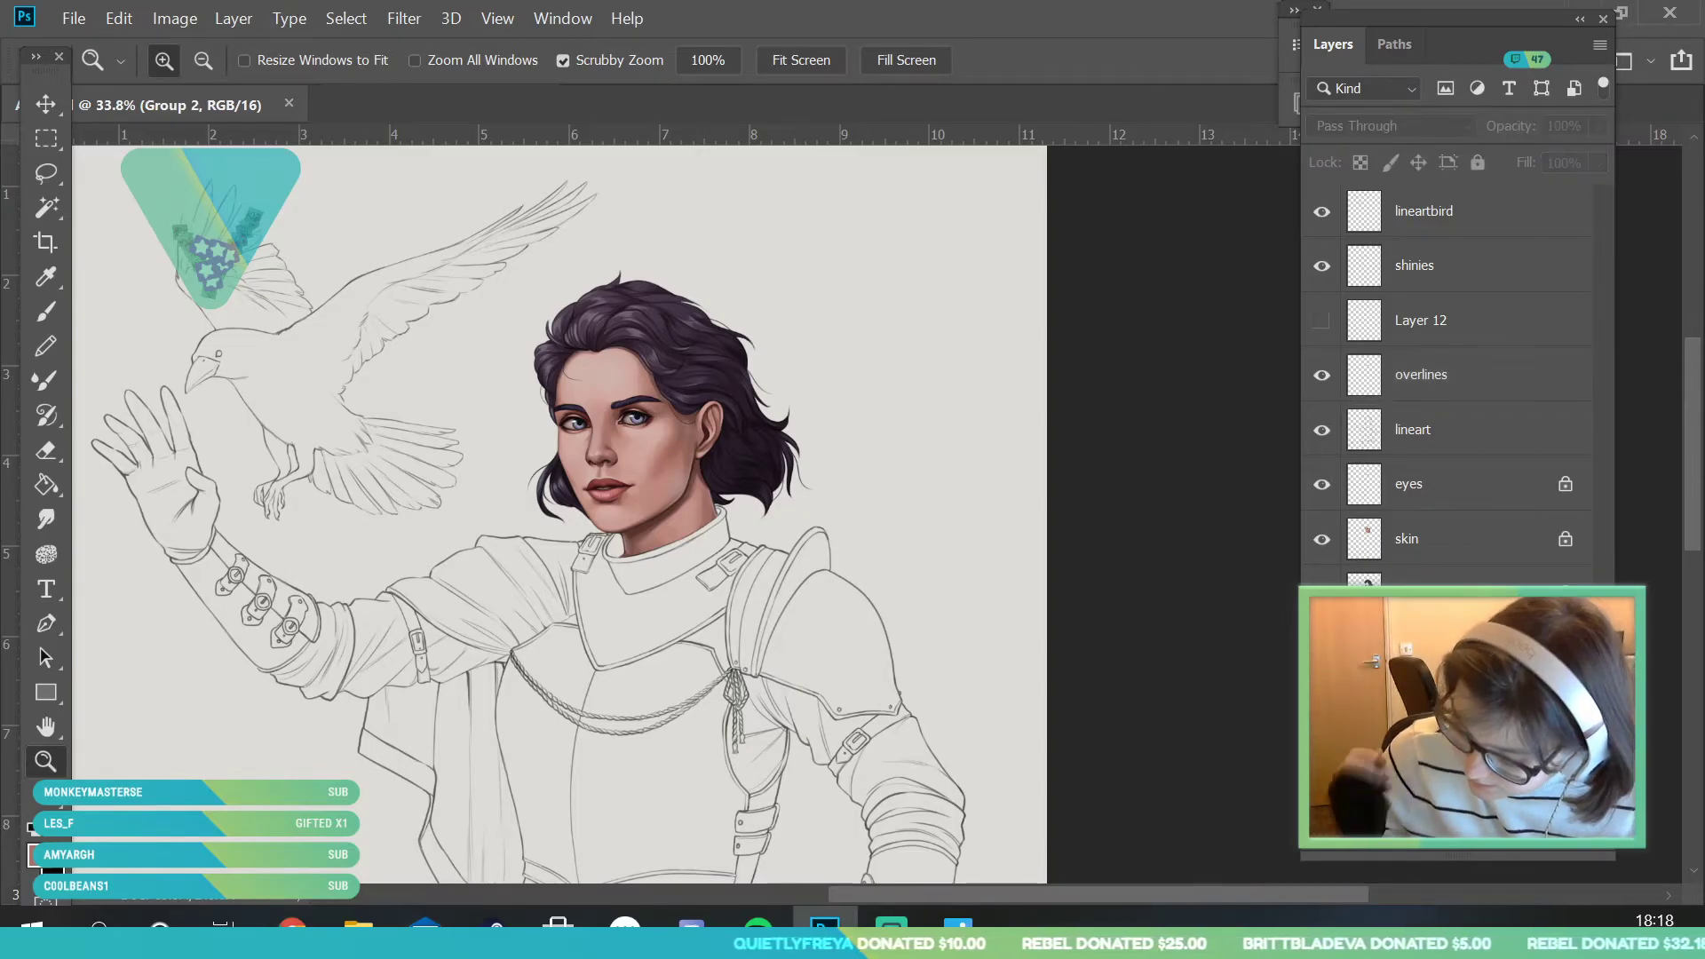
left_click(1534, 844)
- Set the foreground colour to the dark grey #534d53, starting from a colour sampled in the hair
left_click_drag(626, 561, 615, 712)
left_click_drag(620, 642, 672, 733)
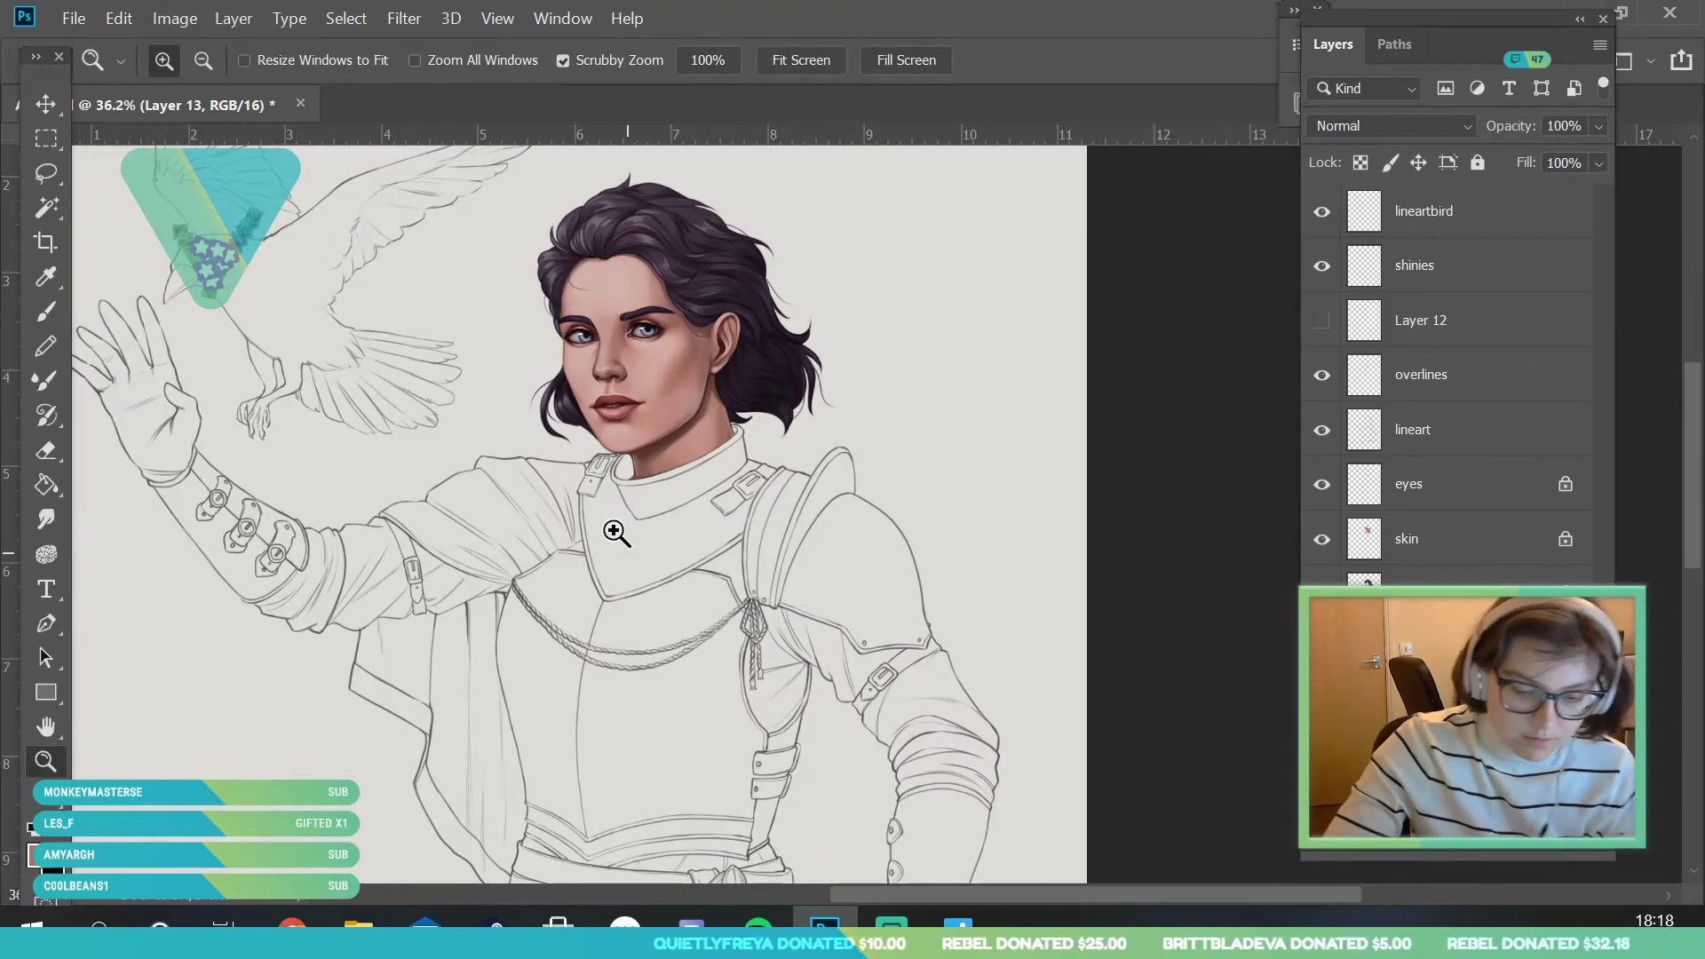
left_click_drag(569, 511, 602, 525)
left_click_drag(778, 577, 715, 435)
left_click_drag(689, 322, 700, 355)
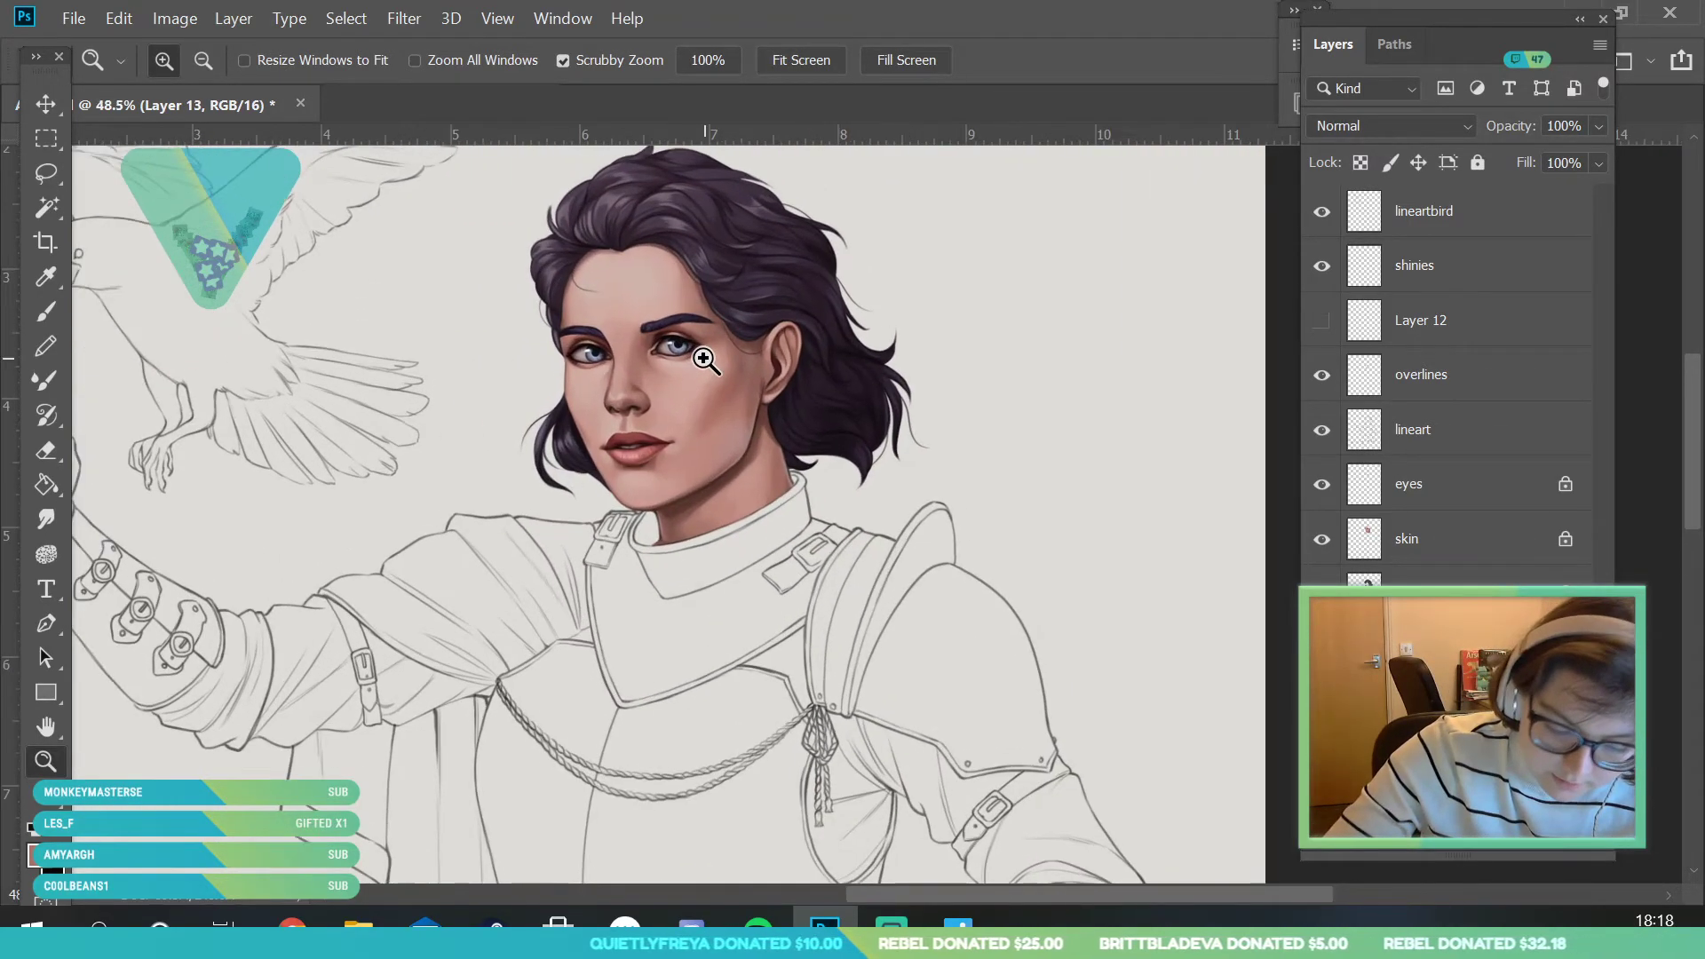
left_click_drag(642, 197, 689, 222)
left_click(46, 277)
left_click(472, 338)
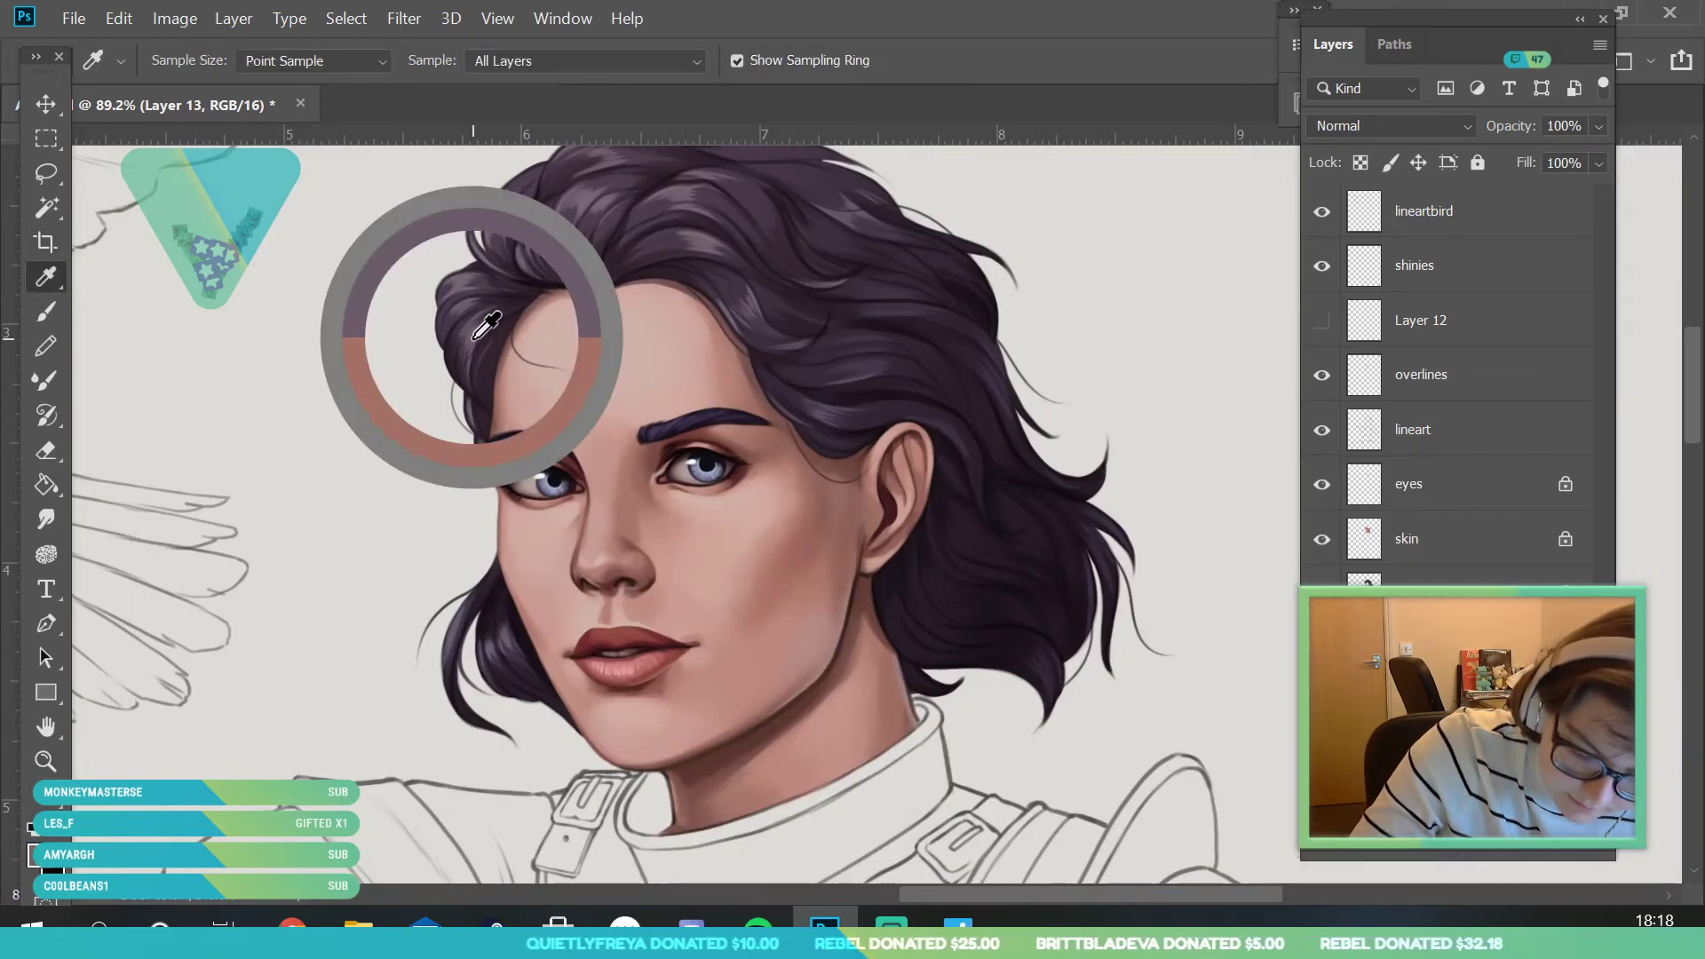
left_click(39, 855)
left_click_drag(997, 350, 970, 394)
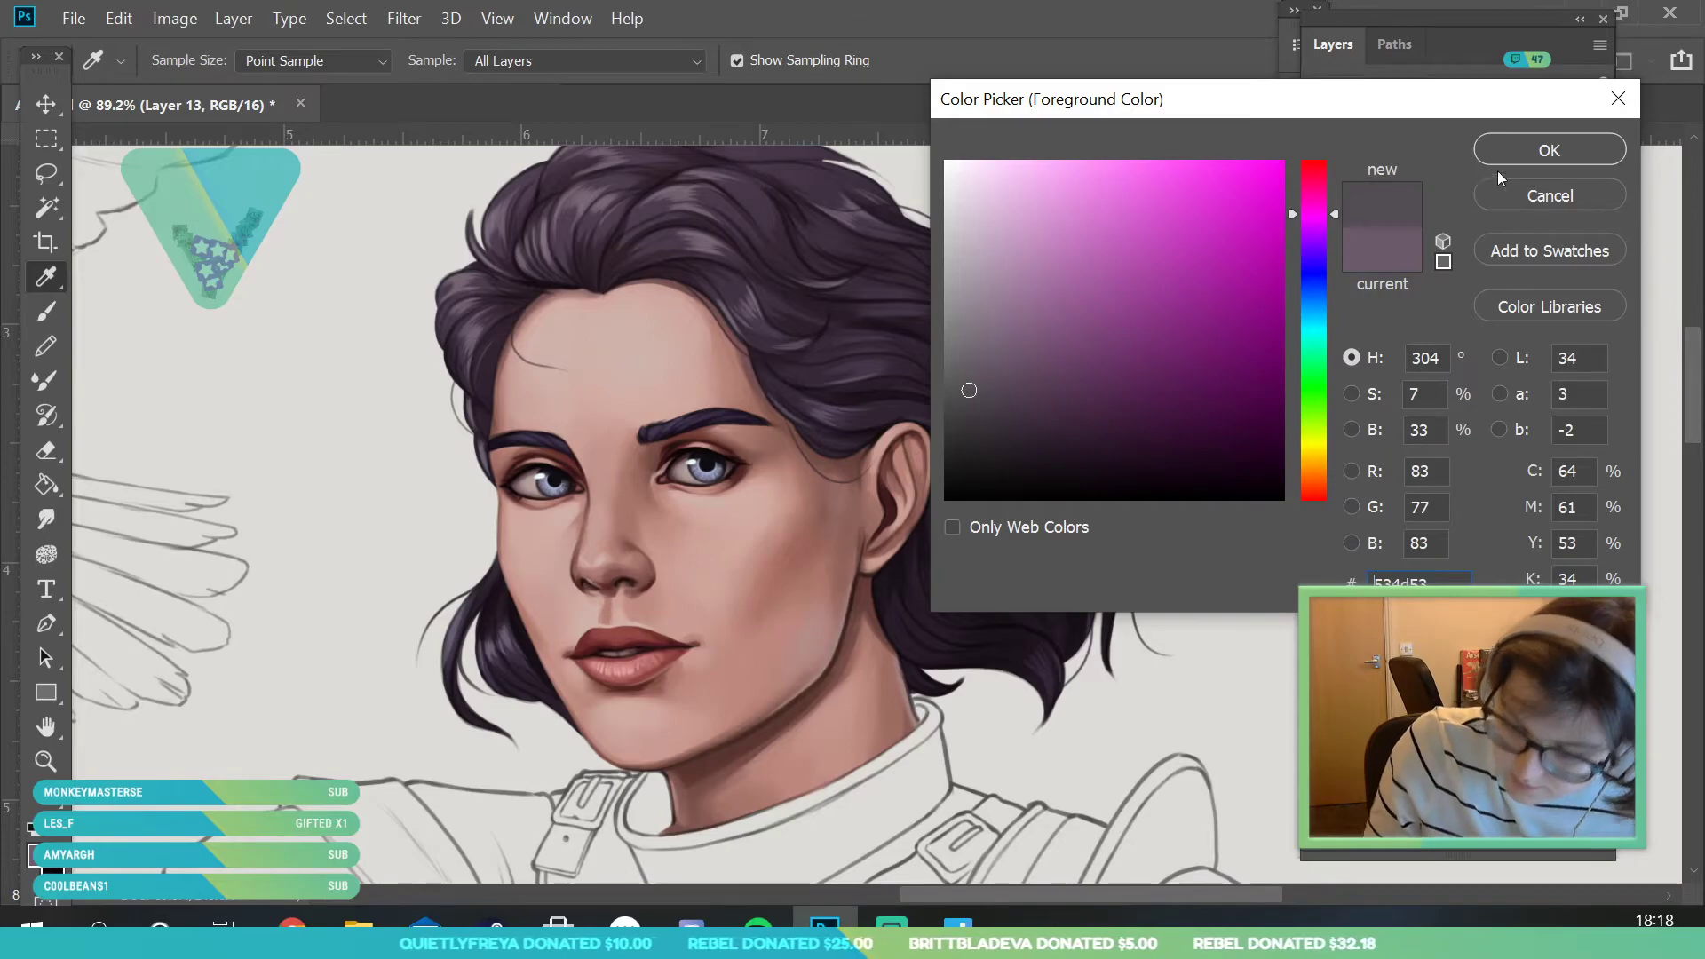
left_click(1510, 153)
- Block in the middle of the draped shoulder cloth beside the breastplate in dark grey with a 25 px brush
key("z")
scroll(496, 634, "down", 4)
left_click_drag(495, 634, 633, 718)
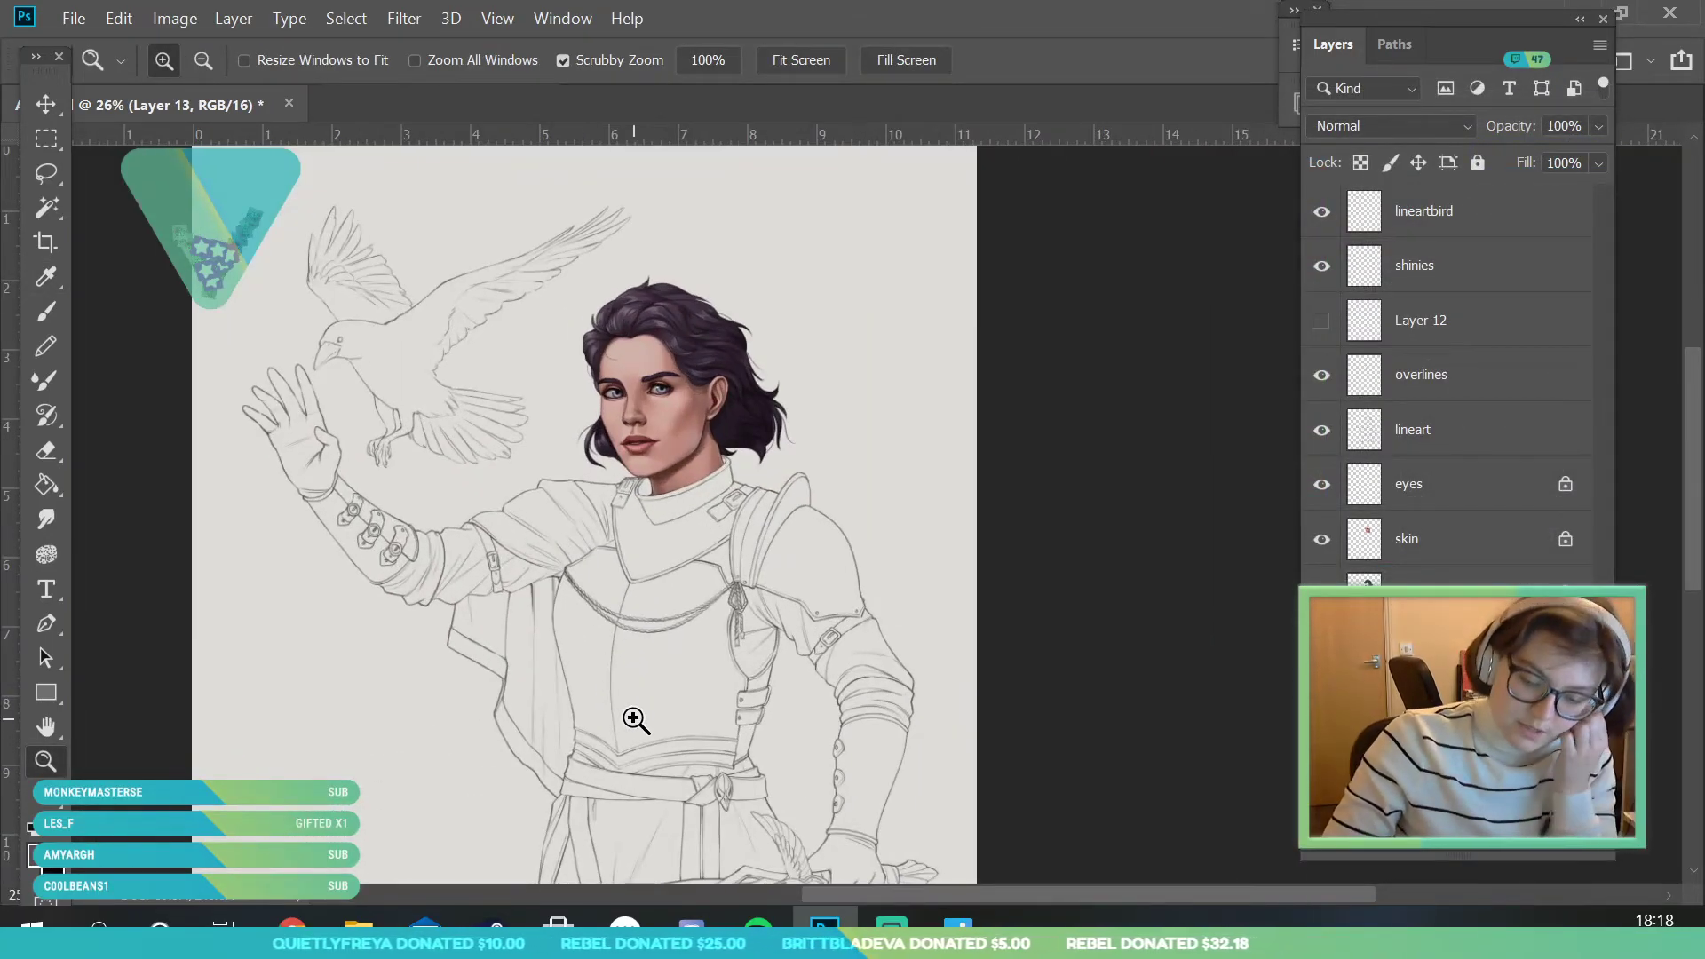
scroll(555, 560, "up", 2)
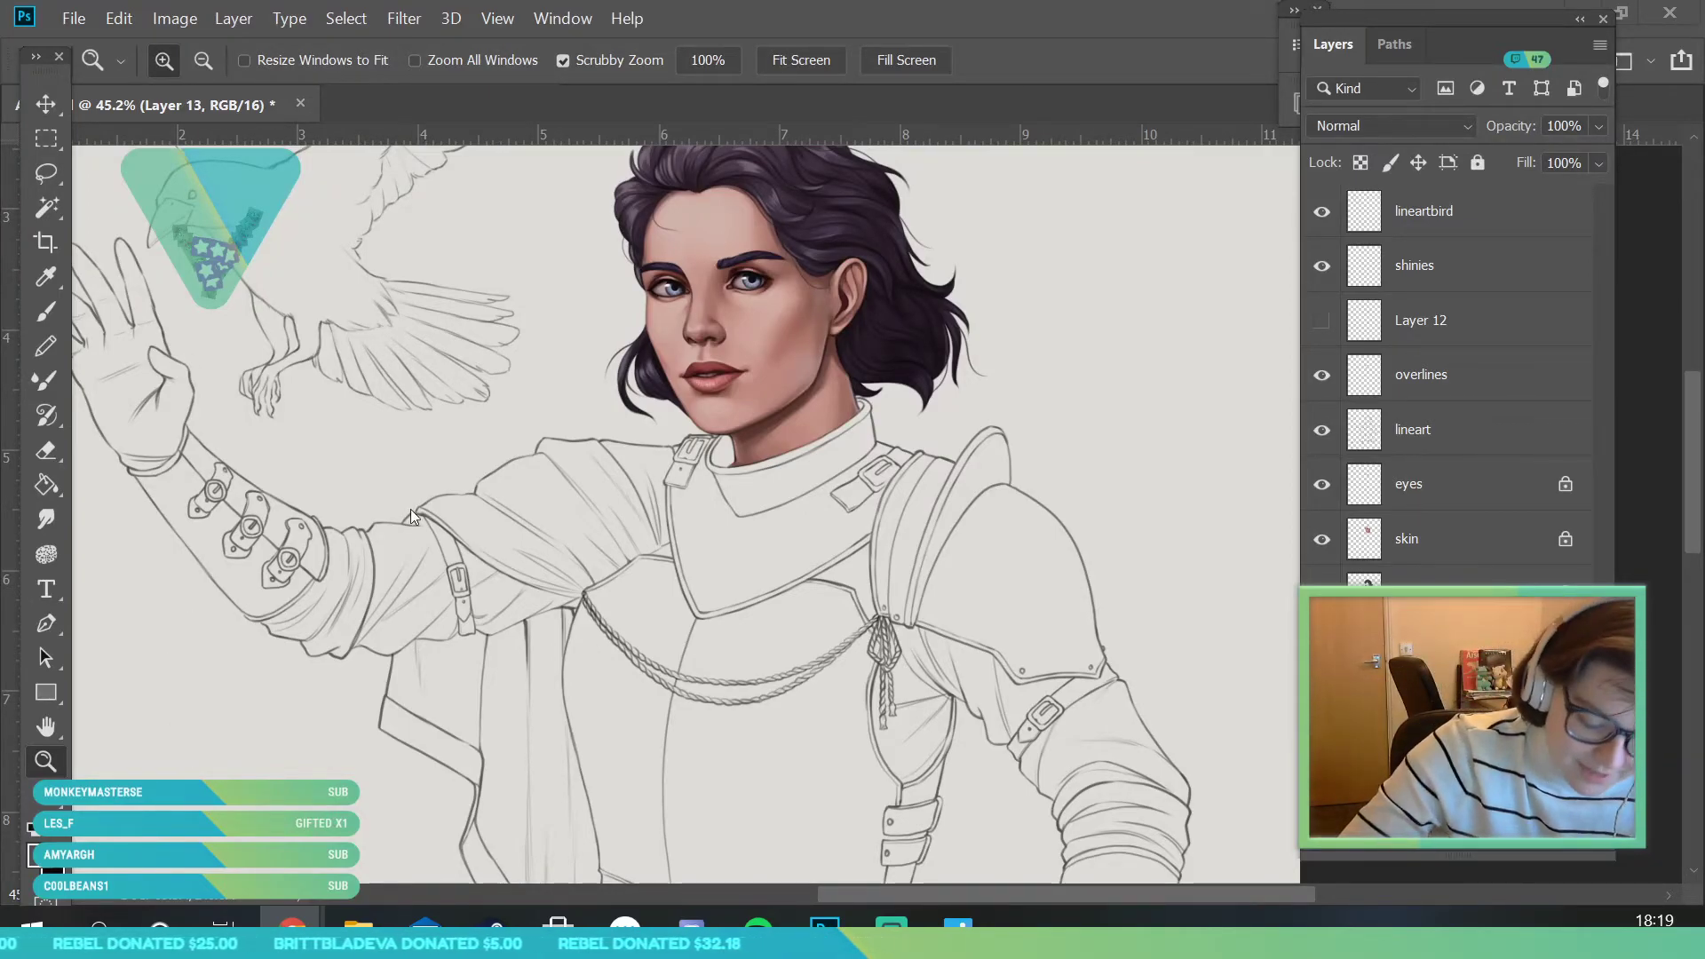
left_click(592, 544)
left_click_drag(565, 519, 609, 547)
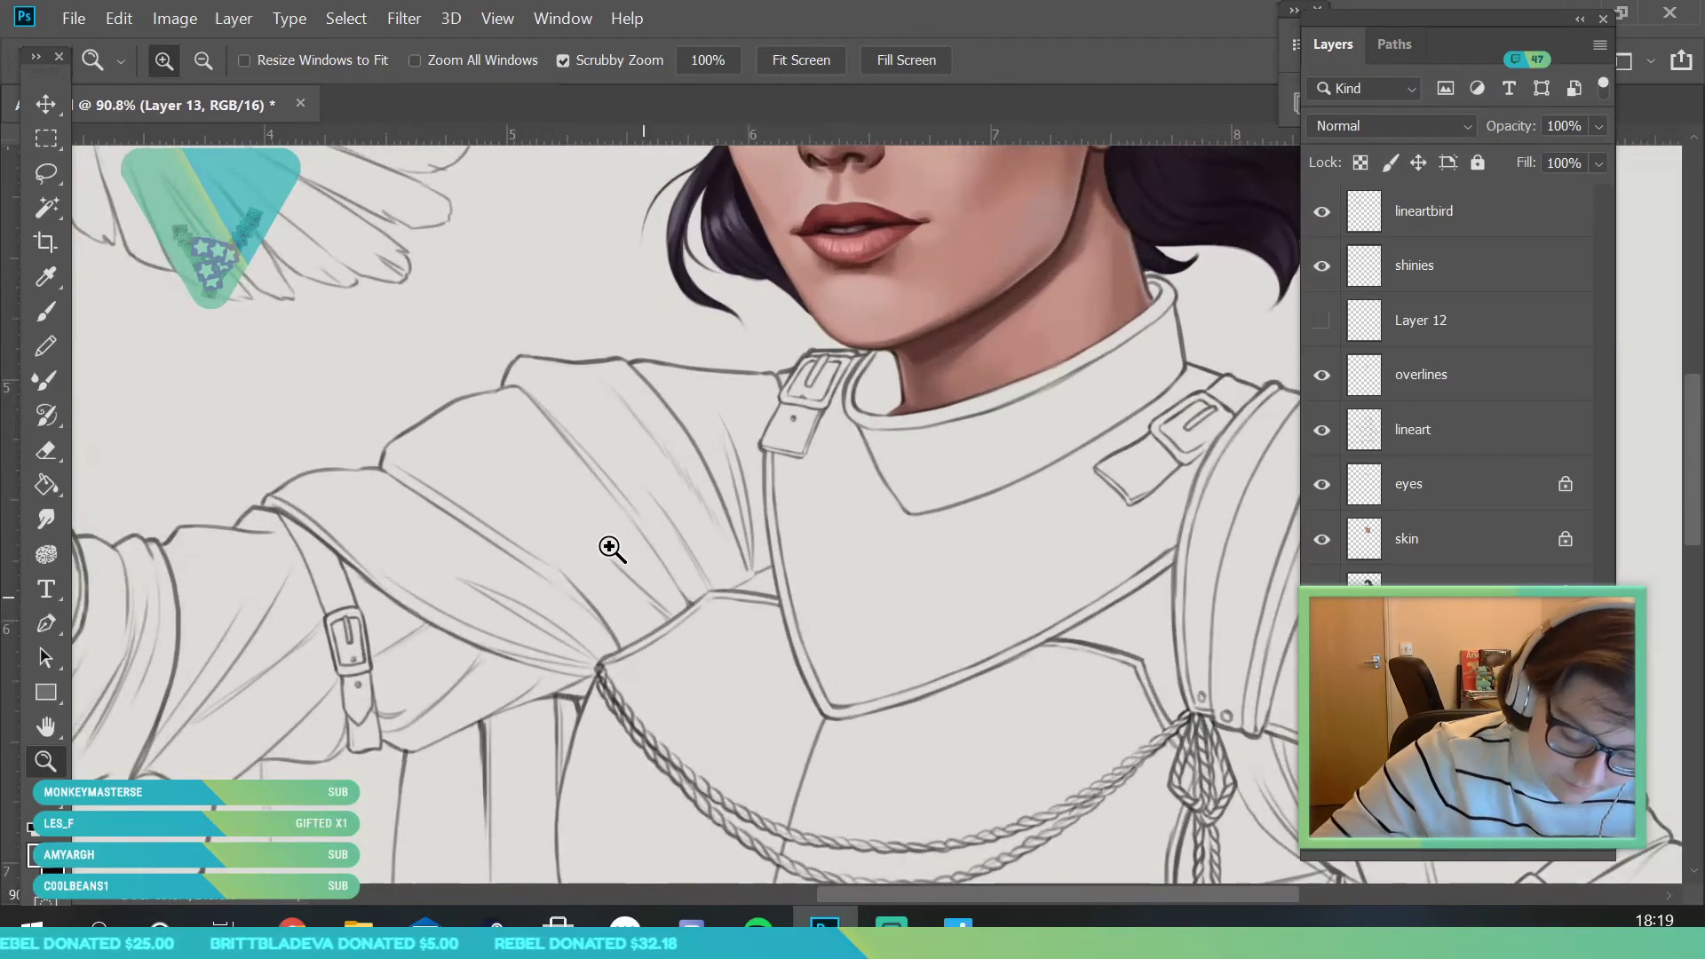
key("b")
left_click(192, 62)
left_click_drag(156, 144, 170, 144)
left_click(474, 583)
mouse_move(279, 533)
left_mouse_down()
mouse_move(207, 499)
mouse_move(372, 613)
left_mouse_up()
mouse_move(235, 512)
left_mouse_down()
mouse_move(368, 617)
mouse_move(563, 701)
mouse_move(472, 664)
mouse_move(596, 626)
mouse_move(612, 497)
mouse_move(684, 533)
mouse_move(742, 417)
mouse_move(779, 547)
mouse_move(765, 486)
mouse_move(837, 510)
mouse_move(847, 582)
left_mouse_up()
- Fill the shoulder cloth's lower hem and its edge along the breastplate in dark grey with a 14 px brush
key("z")
key("b")
left_click(193, 60)
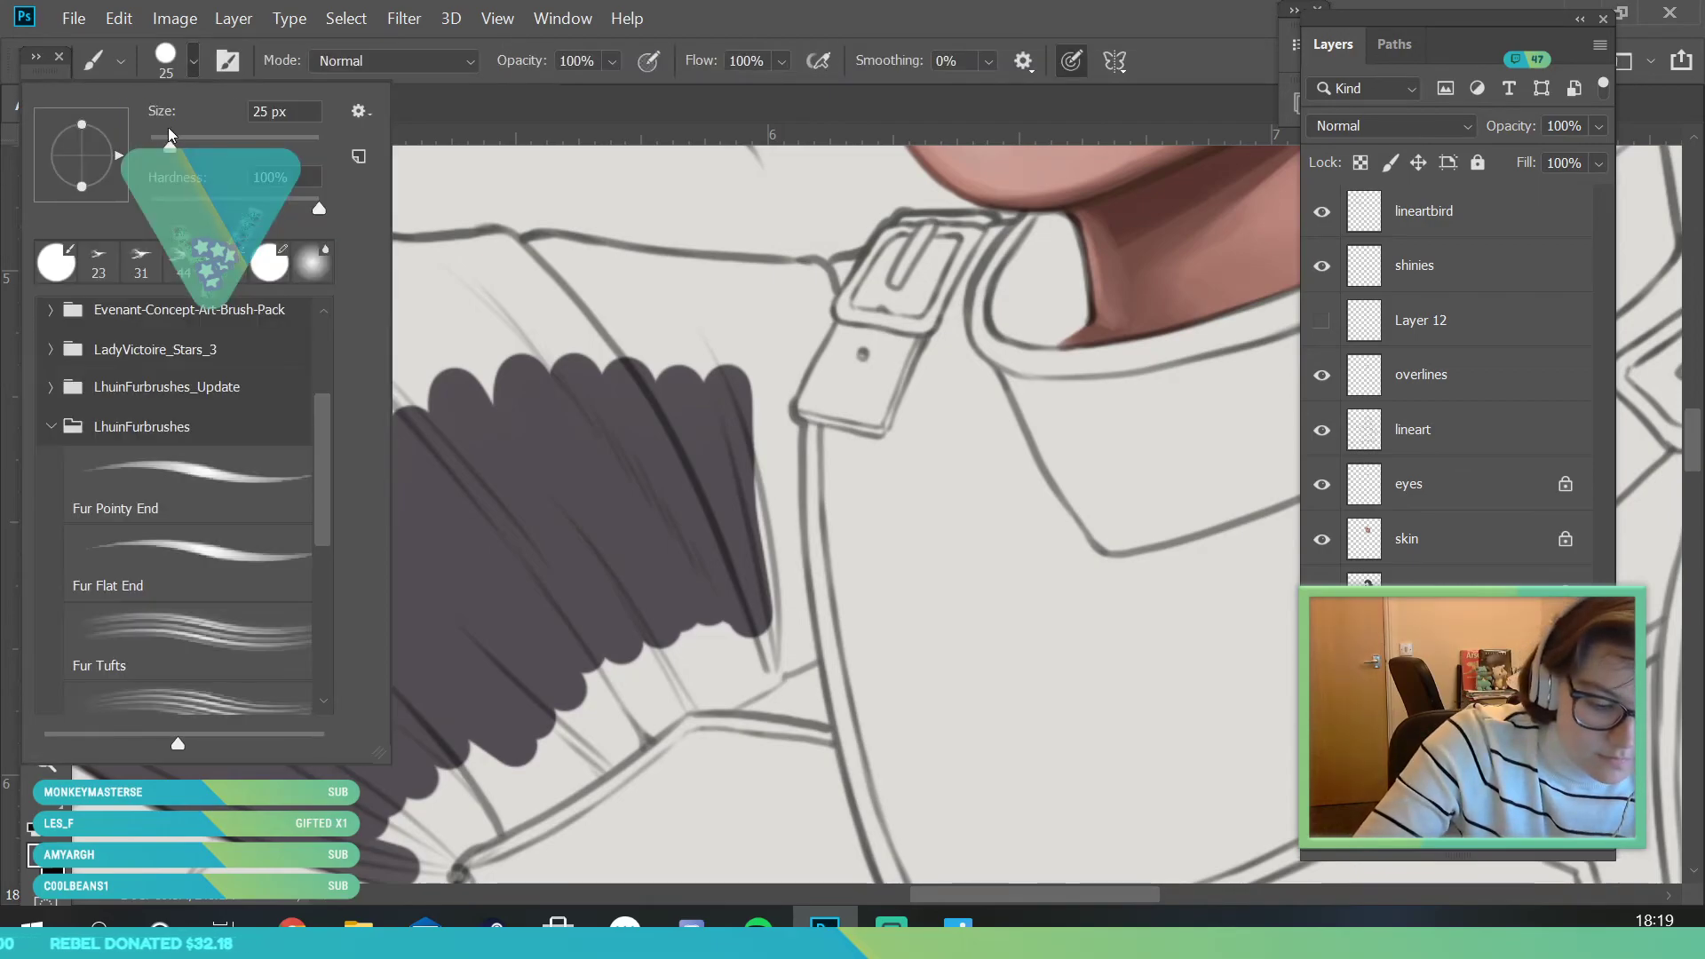
key("Return")
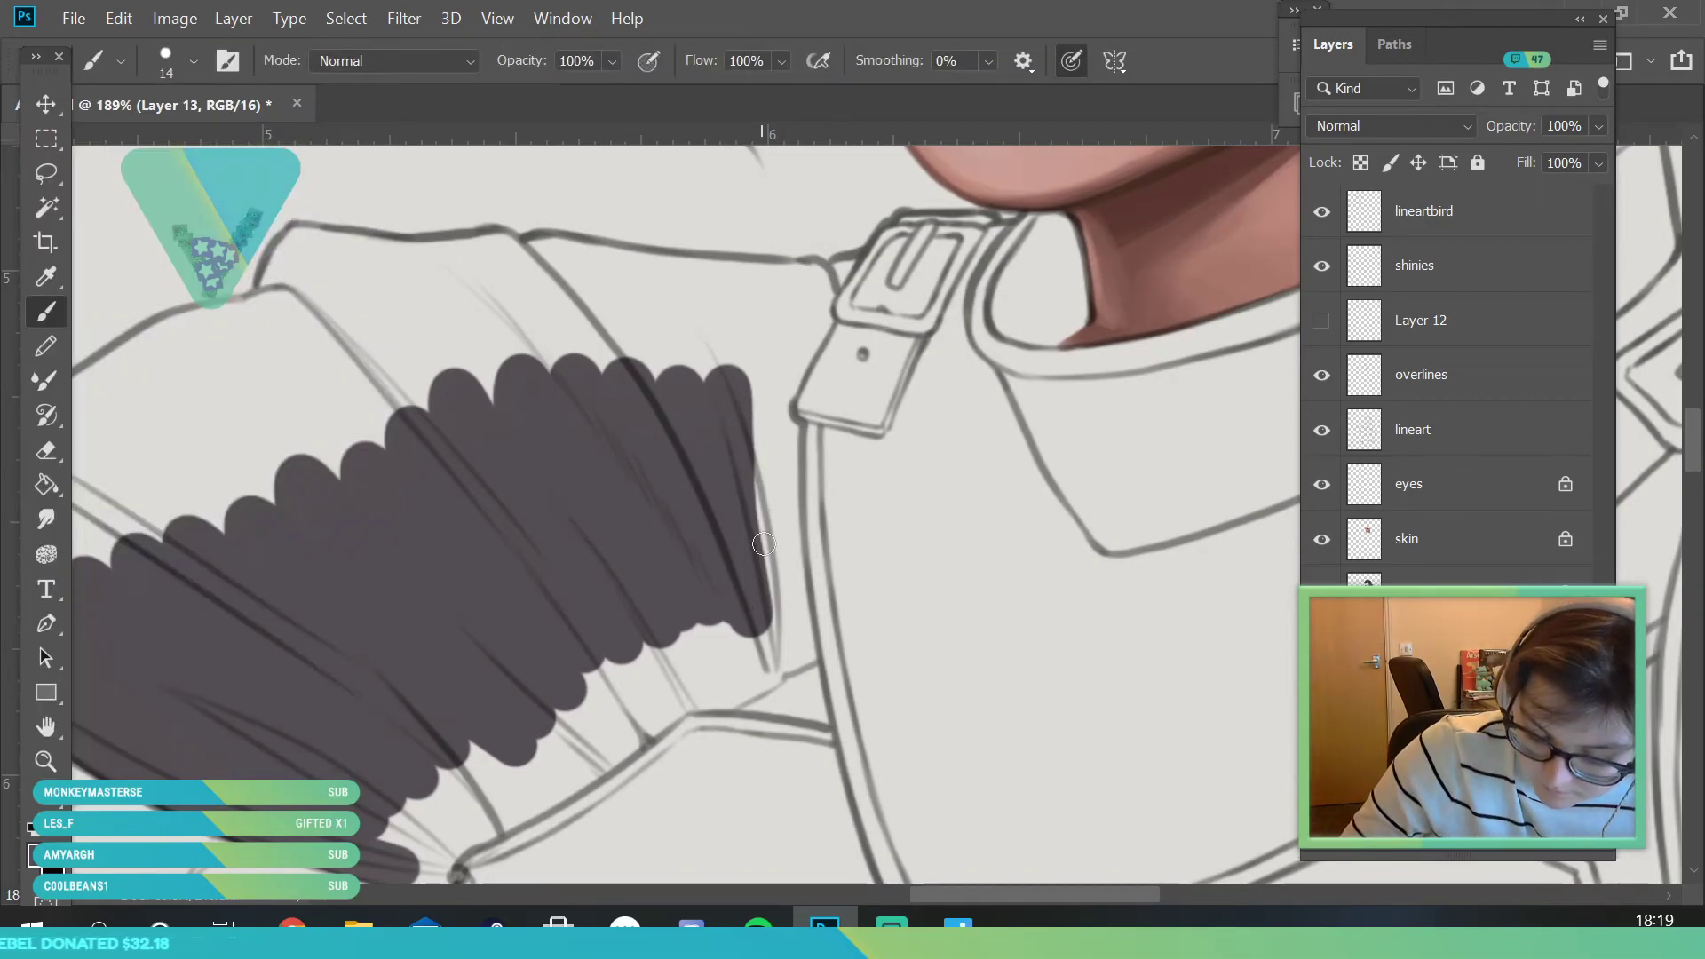
left_click_drag(763, 604, 760, 515)
left_click_drag(770, 419, 813, 715)
mouse_move(383, 812)
left_mouse_down()
mouse_move(484, 750)
mouse_move(399, 821)
mouse_move(551, 763)
mouse_move(462, 826)
mouse_move(568, 782)
mouse_move(416, 848)
mouse_move(613, 702)
mouse_move(518, 806)
mouse_move(547, 802)
mouse_move(674, 711)
mouse_move(631, 698)
mouse_move(706, 658)
mouse_move(696, 598)
mouse_move(666, 690)
mouse_move(727, 639)
left_mouse_up()
left_click_drag(726, 639, 539, 749)
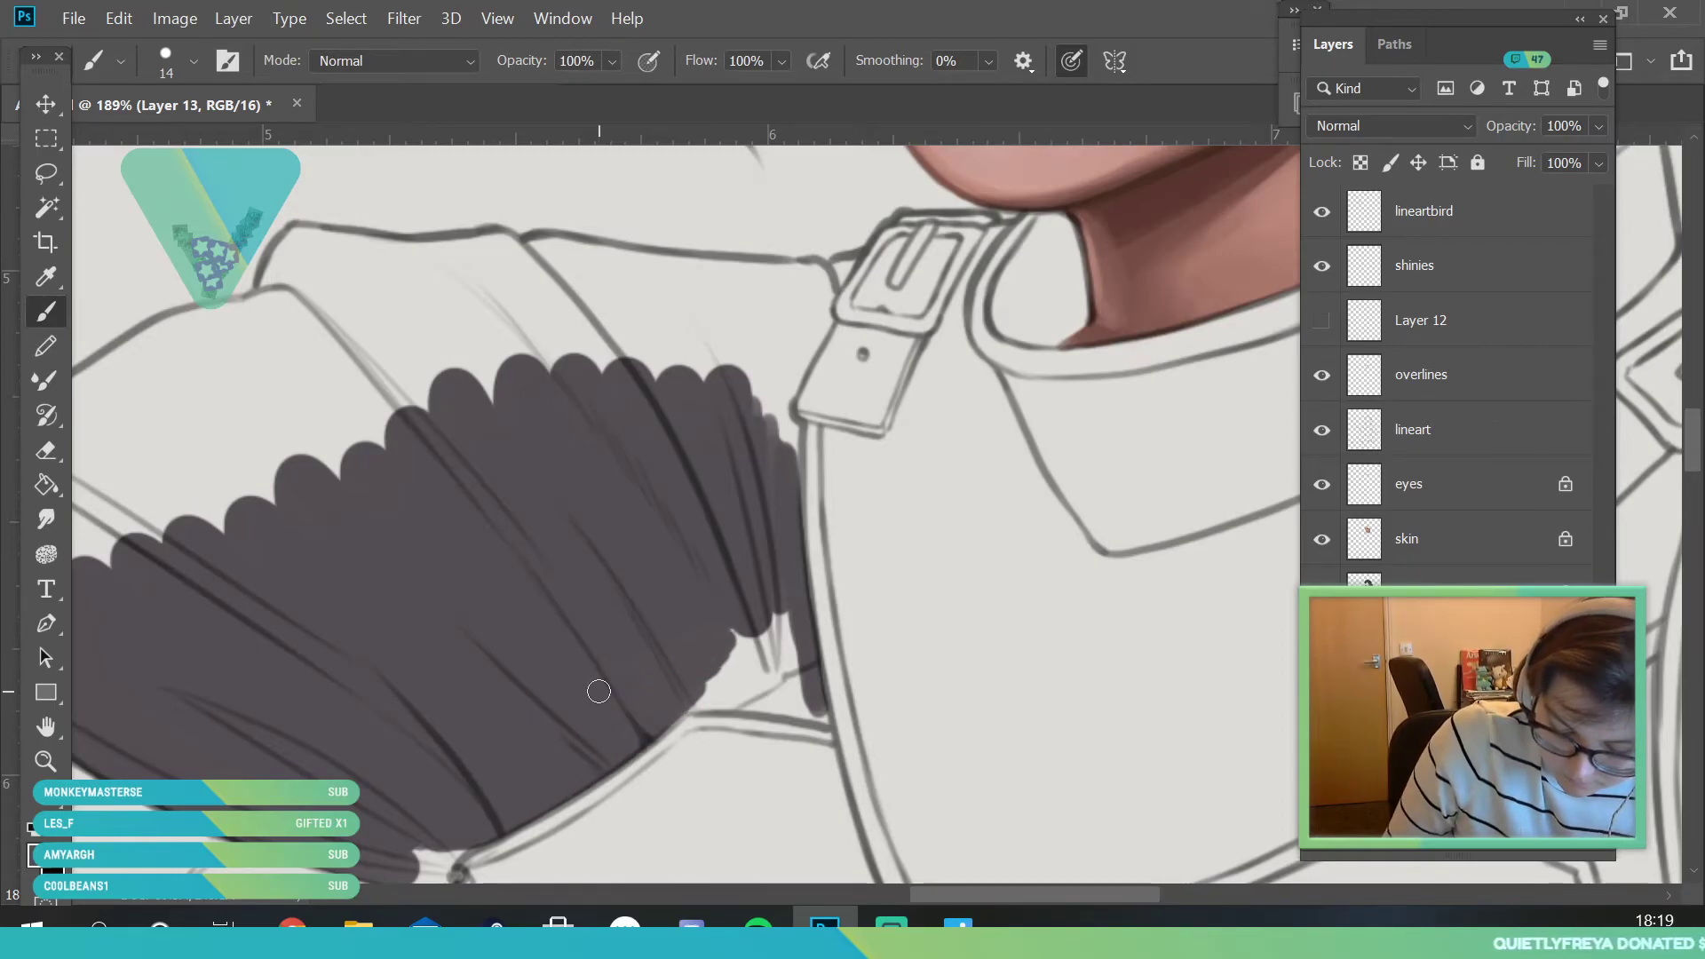
mouse_move(678, 668)
left_mouse_down()
mouse_move(648, 715)
mouse_move(705, 583)
mouse_move(658, 697)
mouse_move(799, 709)
mouse_move(727, 663)
mouse_move(805, 695)
left_mouse_up()
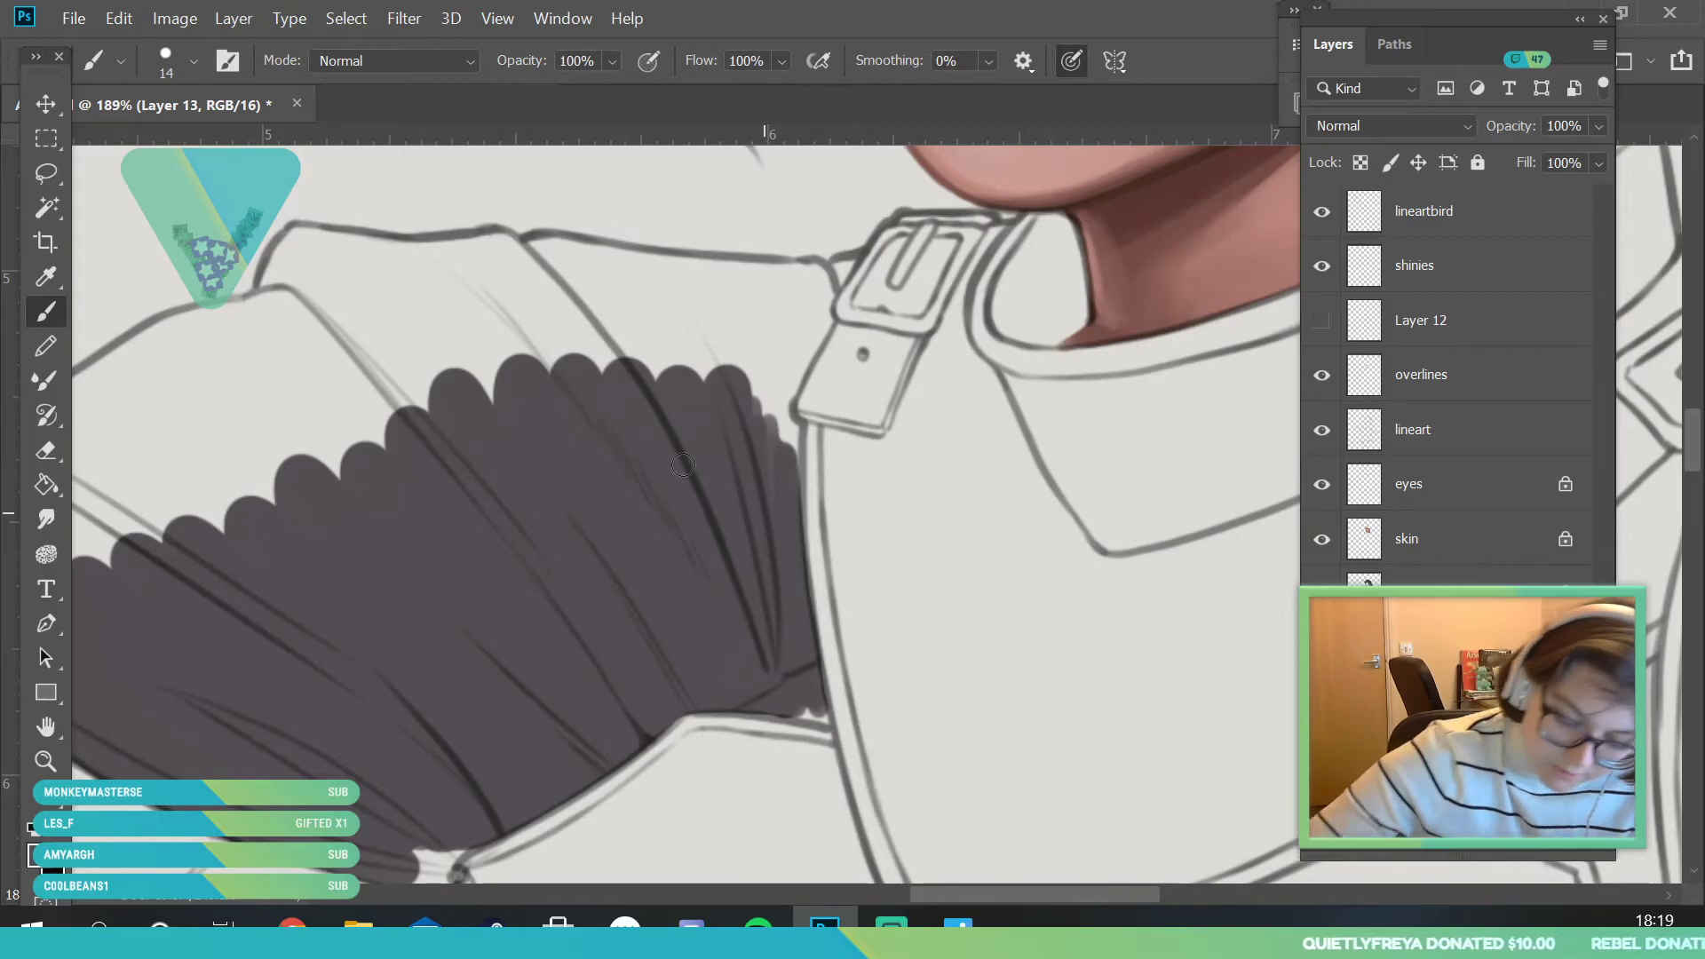
- Fill the small corner where the hem meets the breastplate with a 9 px brush and tidy the hem with a 6 px eraser
left_click(191, 64)
left_click(790, 659)
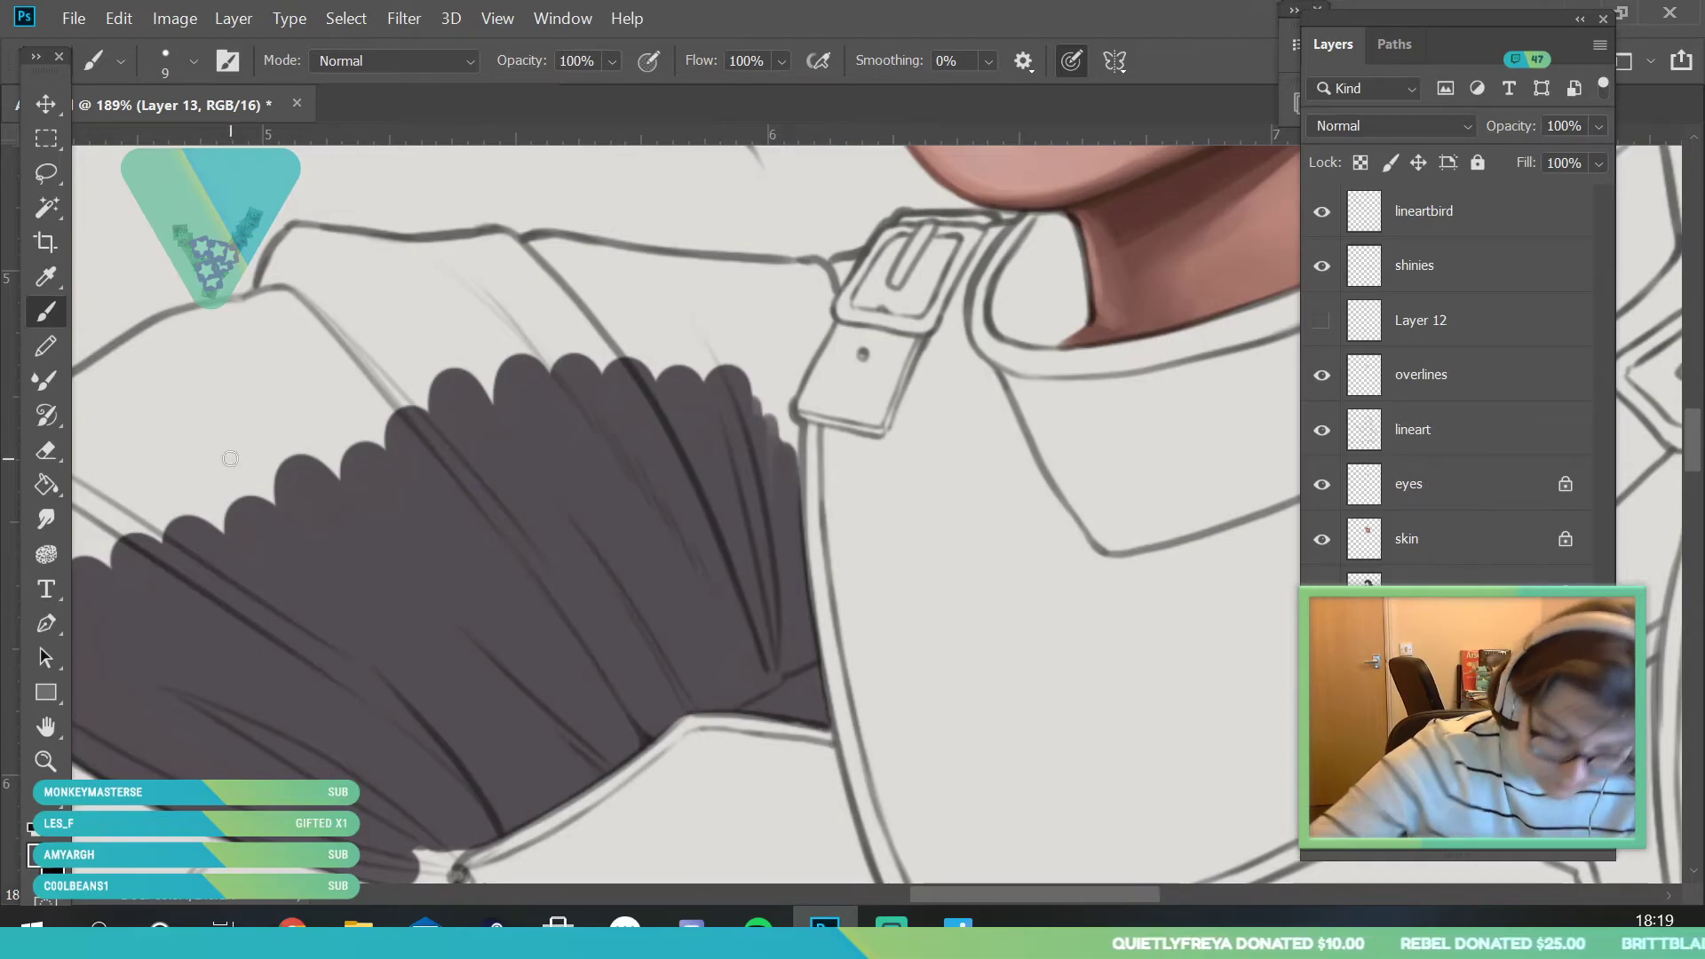
key("e")
left_click_drag(723, 715, 801, 723)
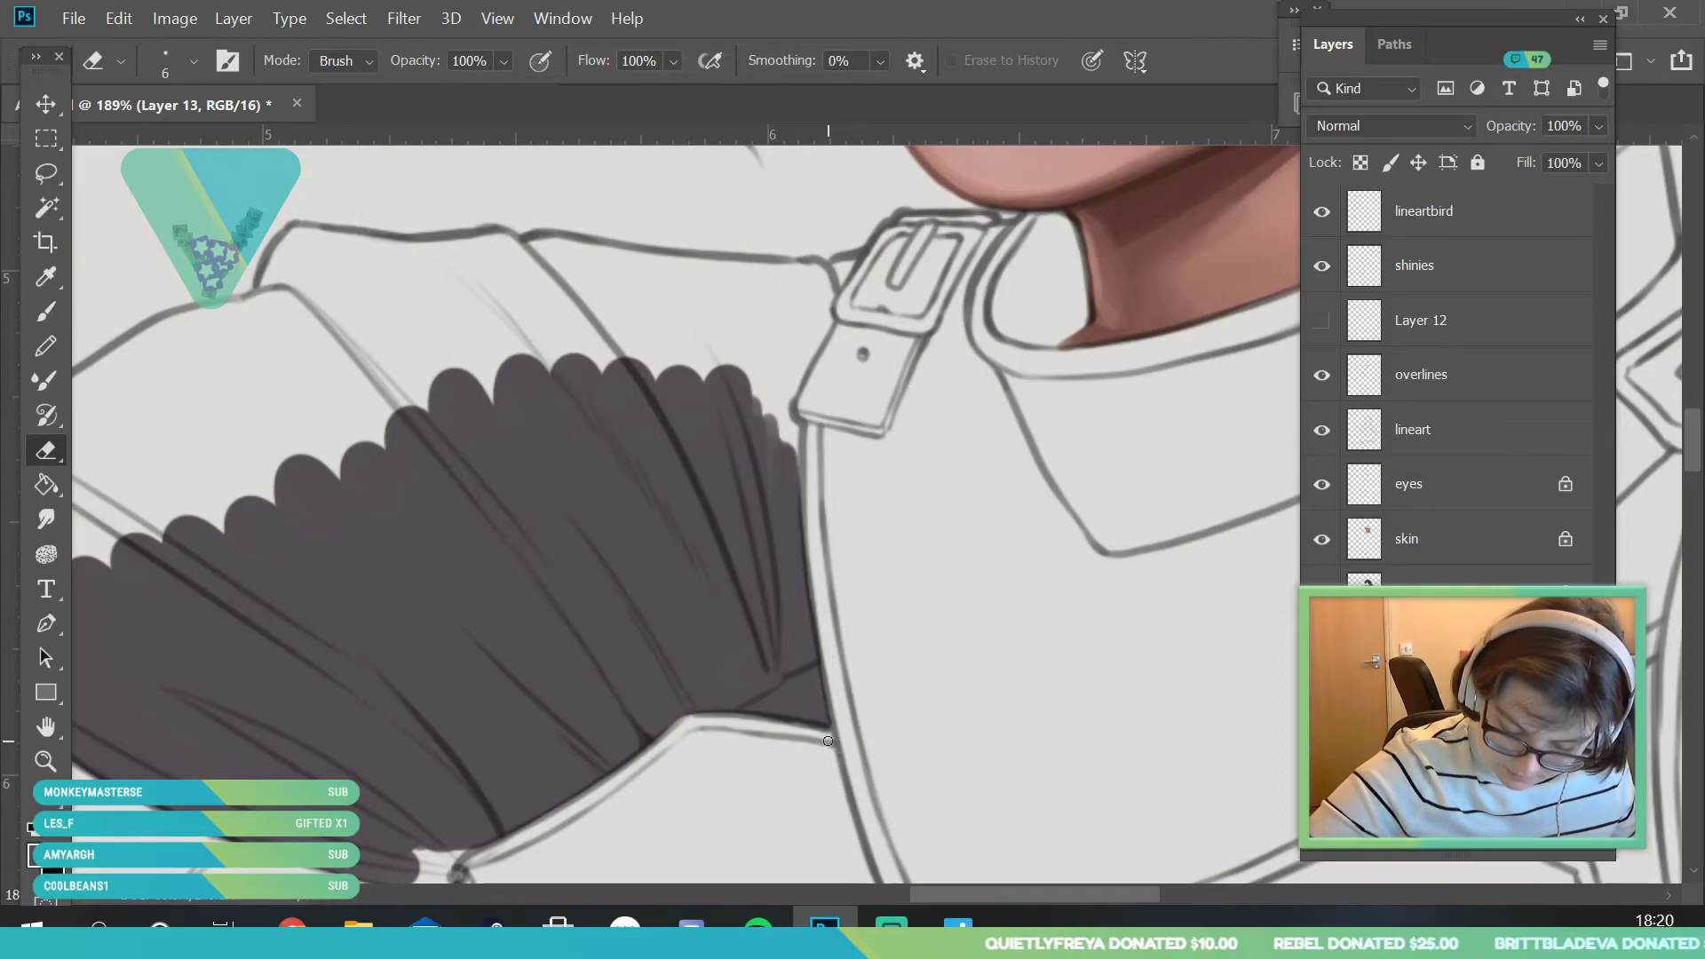
- Trace the shoulder cloth's inner edge beside the strap buckle and its top edge in dark grey with a 9 px brush
key("b")
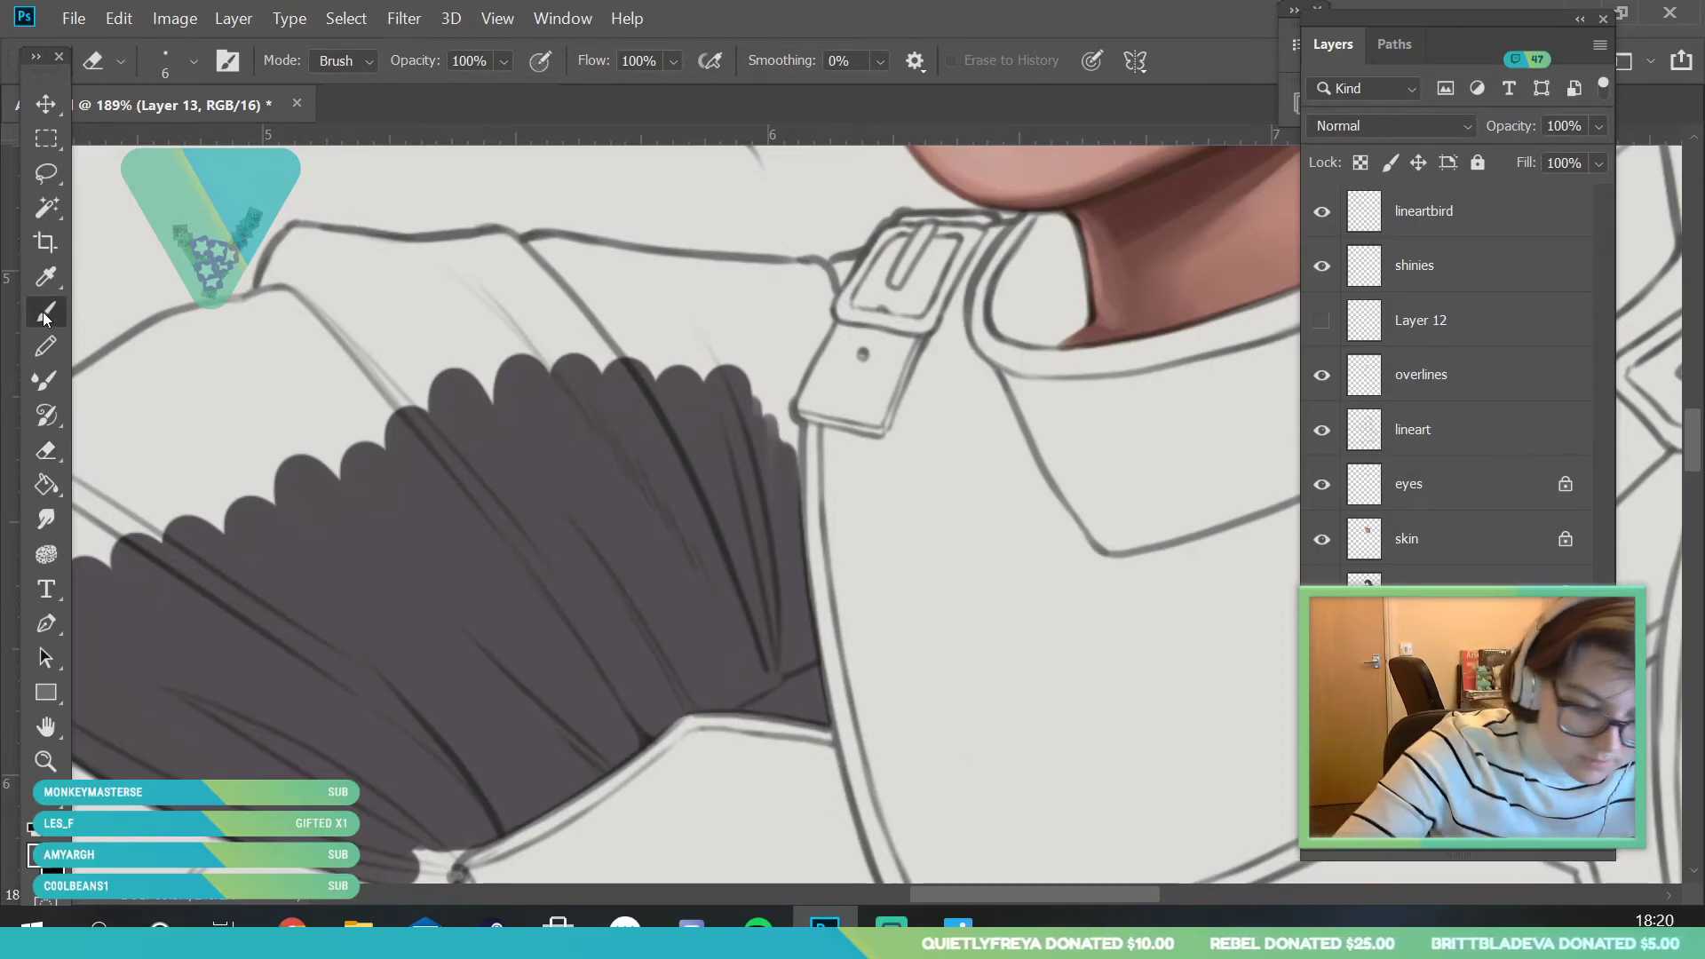
mouse_move(796, 533)
left_mouse_down()
mouse_move(798, 379)
mouse_move(787, 402)
mouse_move(829, 318)
left_mouse_up()
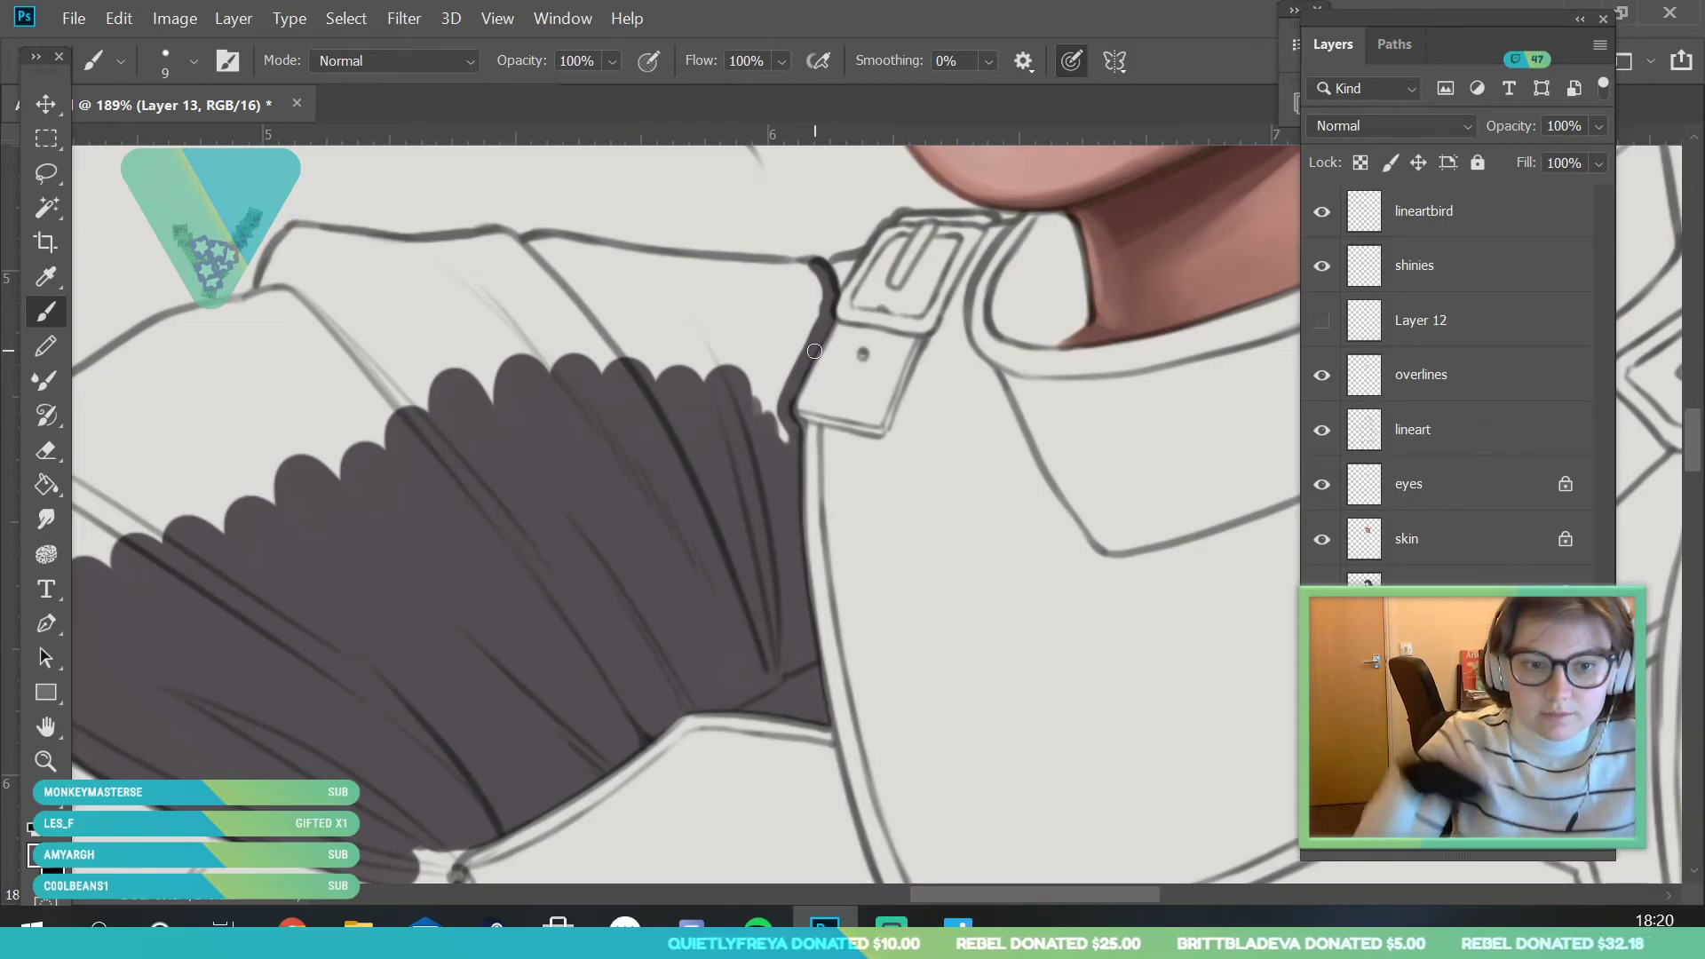
left_click_drag(539, 247, 816, 269)
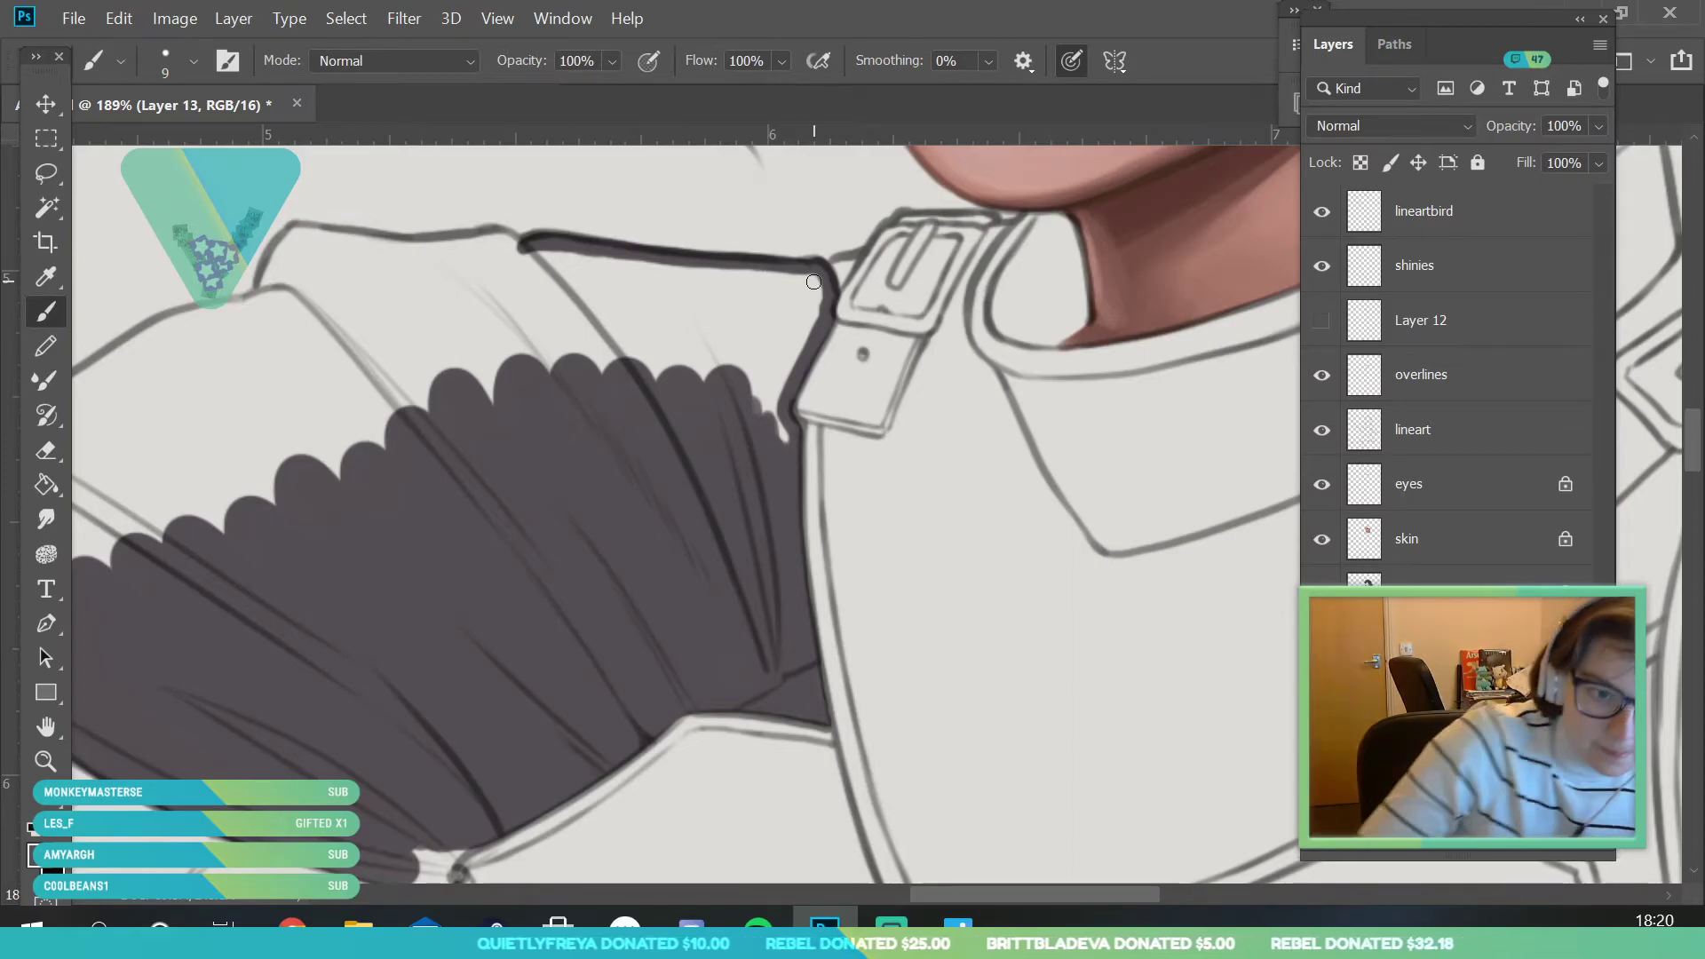
- Fill the upper folds of the shoulder cloth up to the traced top edge and buckle with a 23 px brush
left_click(195, 61)
left_click_drag(158, 145, 168, 146)
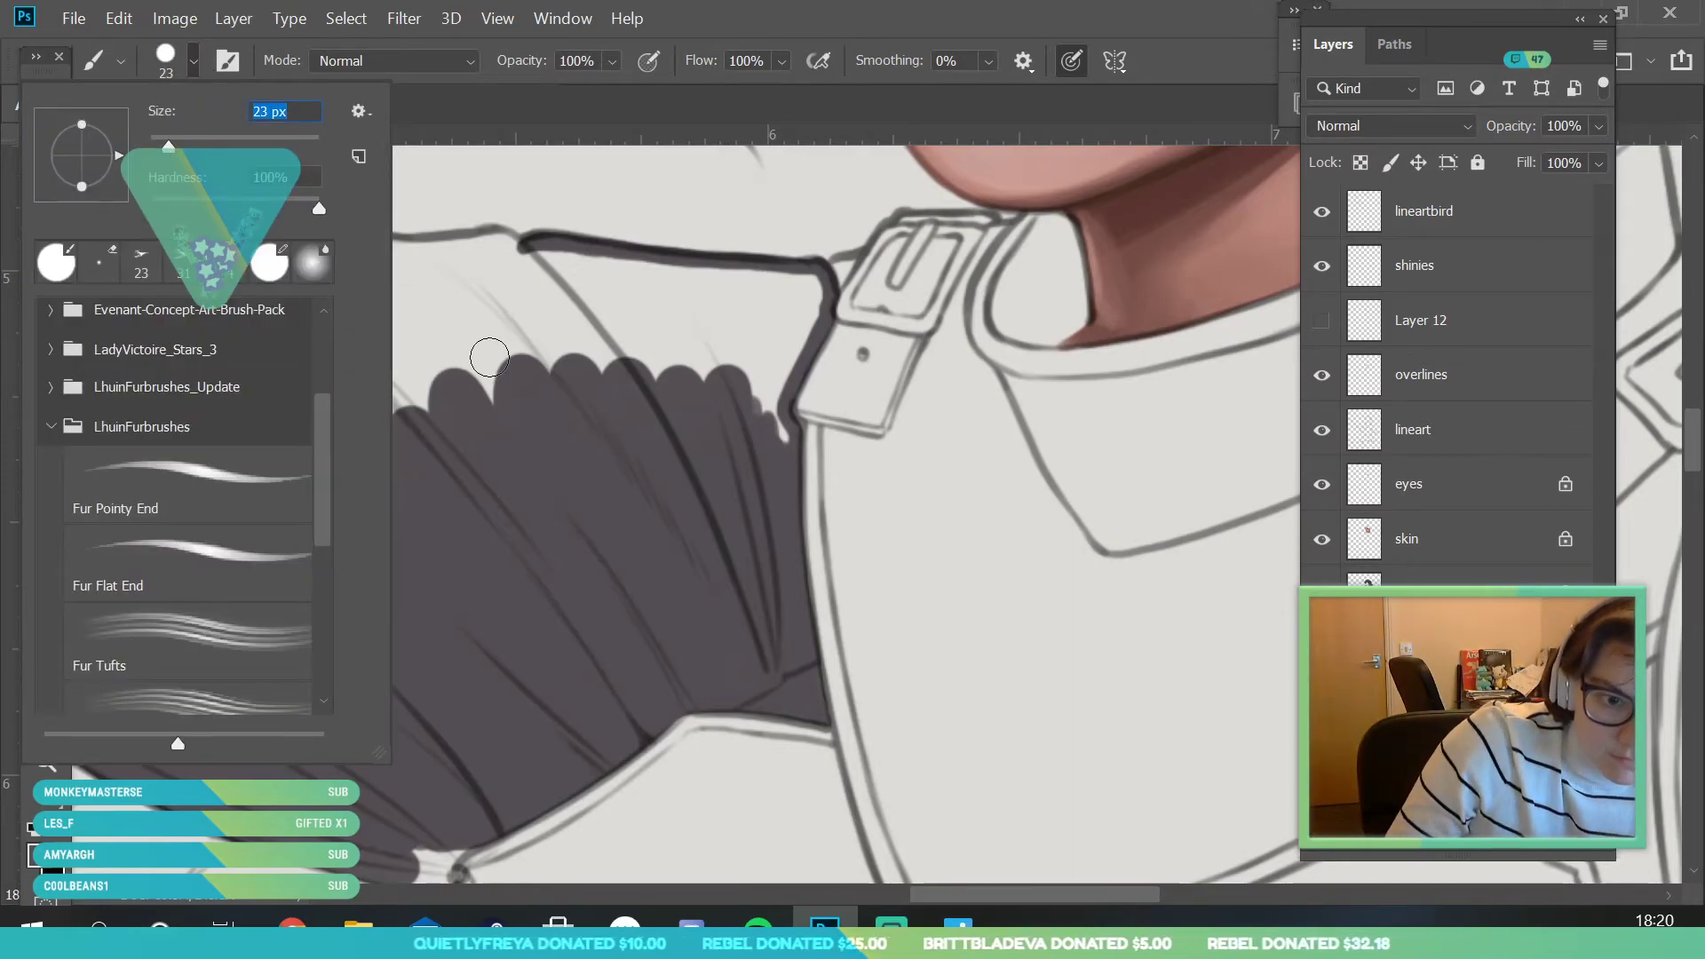
key("Return")
mouse_move(313, 266)
left_mouse_down()
mouse_move(270, 297)
mouse_move(297, 238)
mouse_move(367, 268)
mouse_move(351, 242)
mouse_move(465, 251)
mouse_move(559, 302)
left_mouse_up()
mouse_move(296, 256)
left_mouse_down()
mouse_move(294, 308)
mouse_move(329, 268)
mouse_move(409, 350)
mouse_move(486, 387)
mouse_move(552, 349)
left_mouse_up()
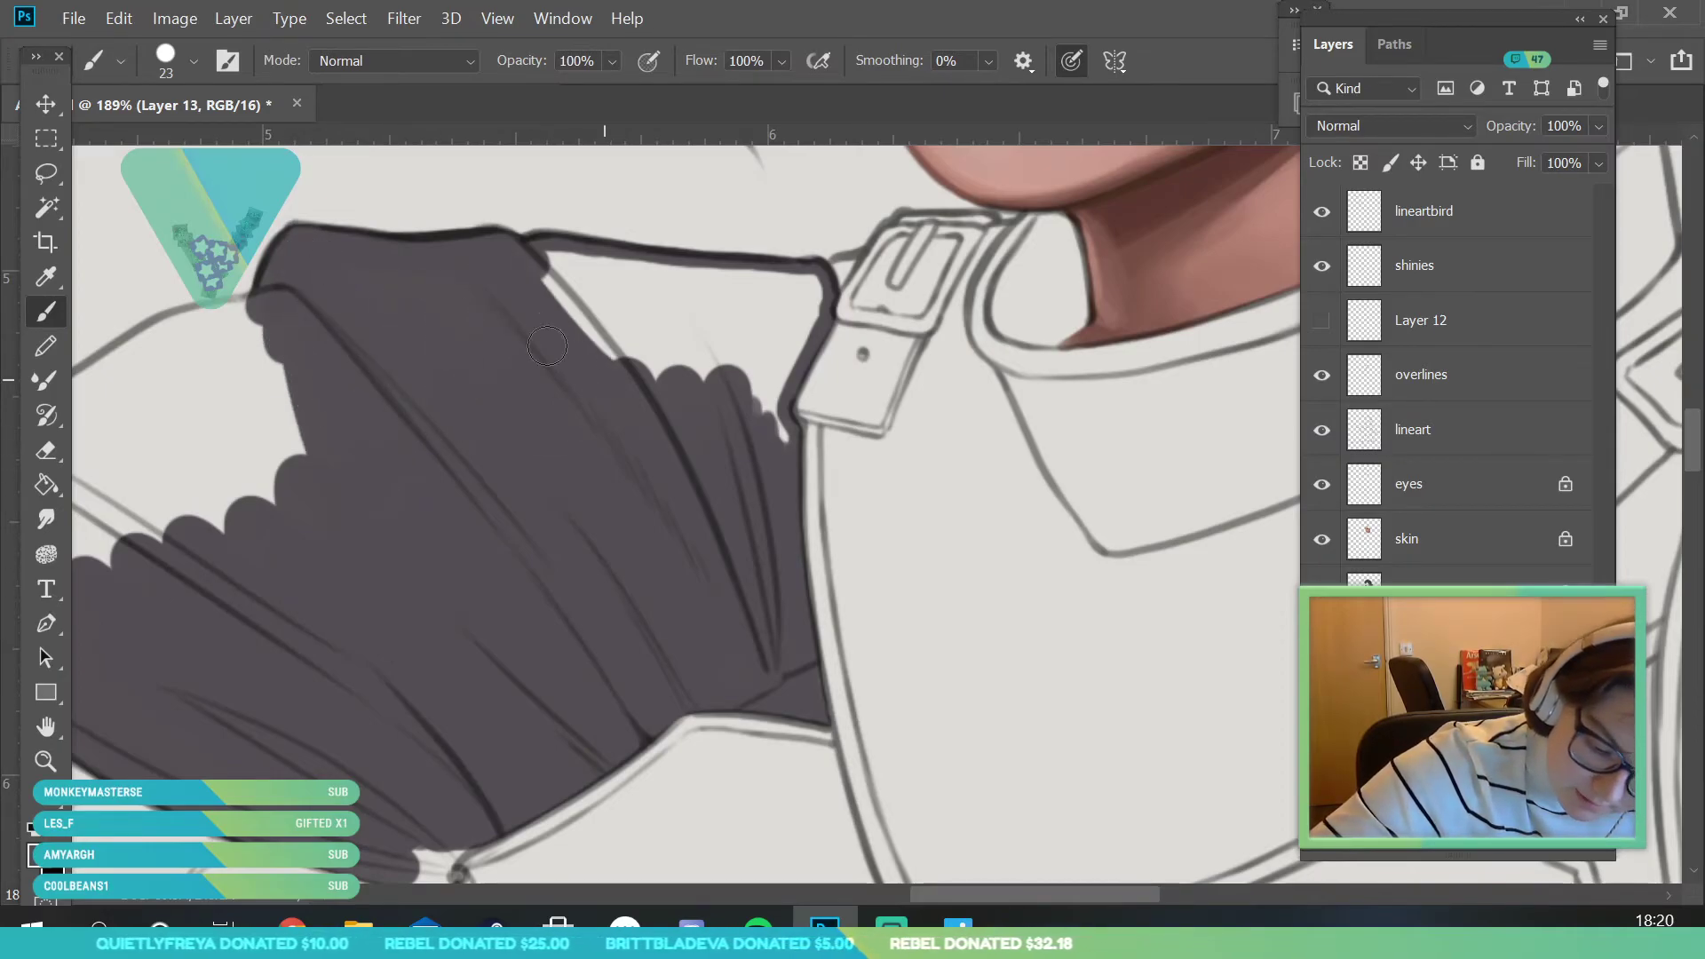
mouse_move(469, 271)
left_mouse_down()
mouse_move(557, 262)
mouse_move(476, 396)
left_mouse_up()
left_click_drag(297, 490, 420, 329)
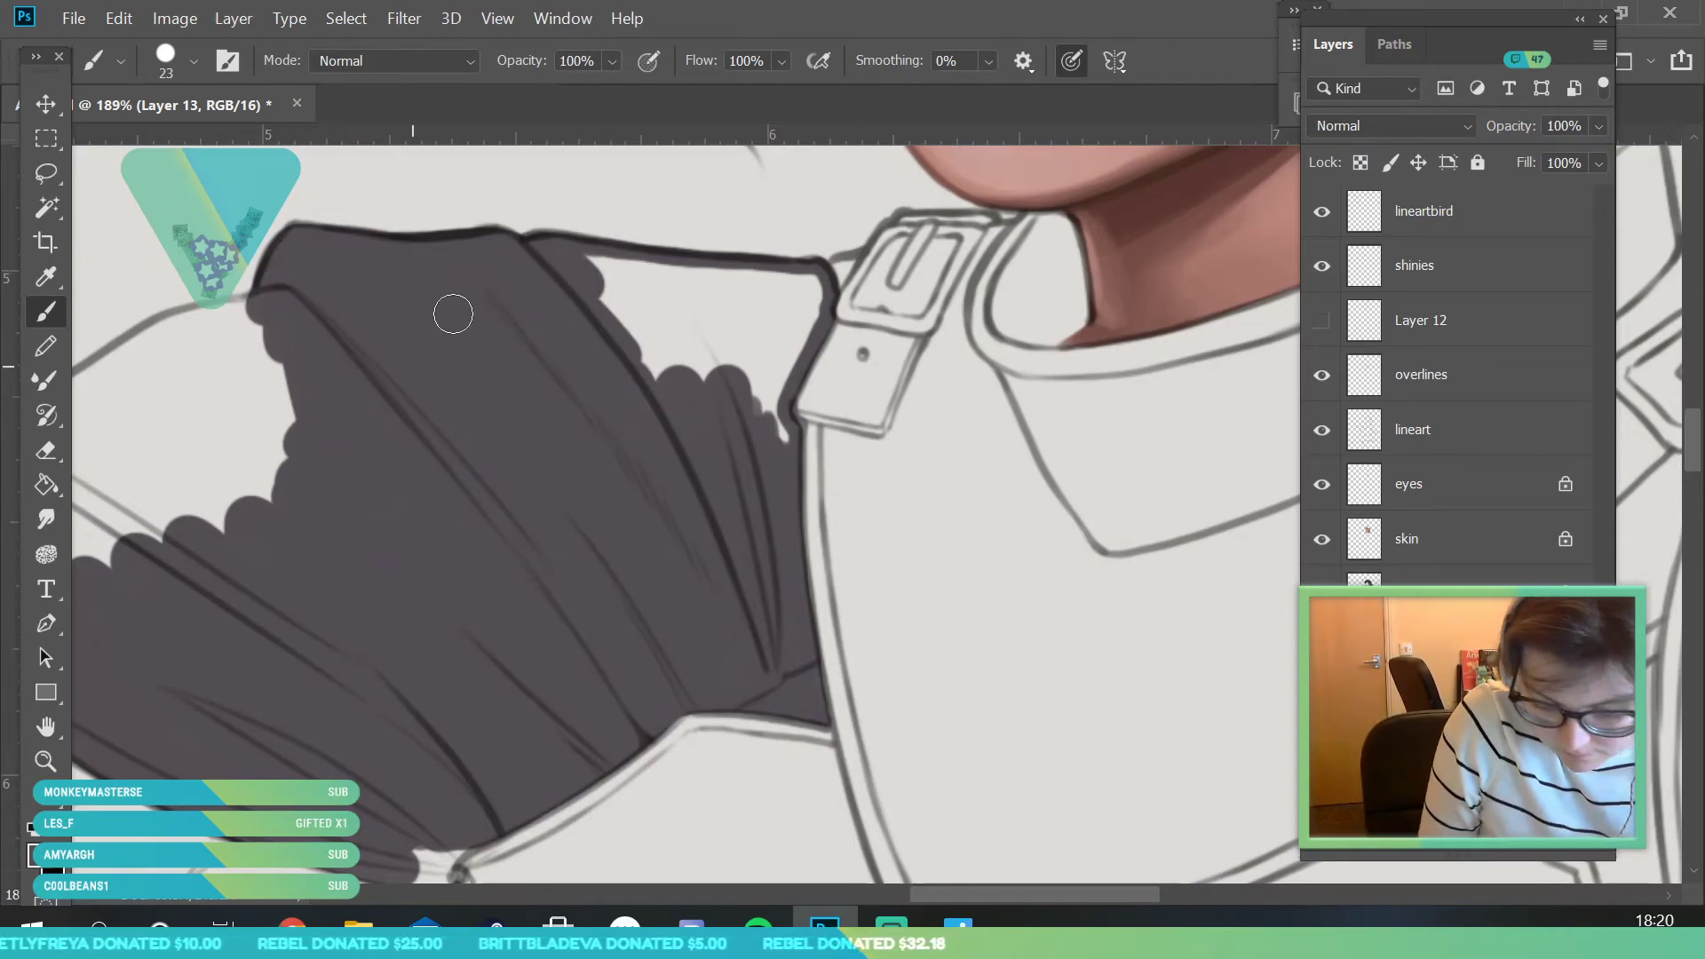
mouse_move(508, 271)
left_mouse_down()
mouse_move(796, 292)
mouse_move(705, 287)
mouse_move(576, 336)
mouse_move(721, 334)
mouse_move(695, 304)
mouse_move(802, 324)
mouse_move(771, 455)
left_mouse_up()
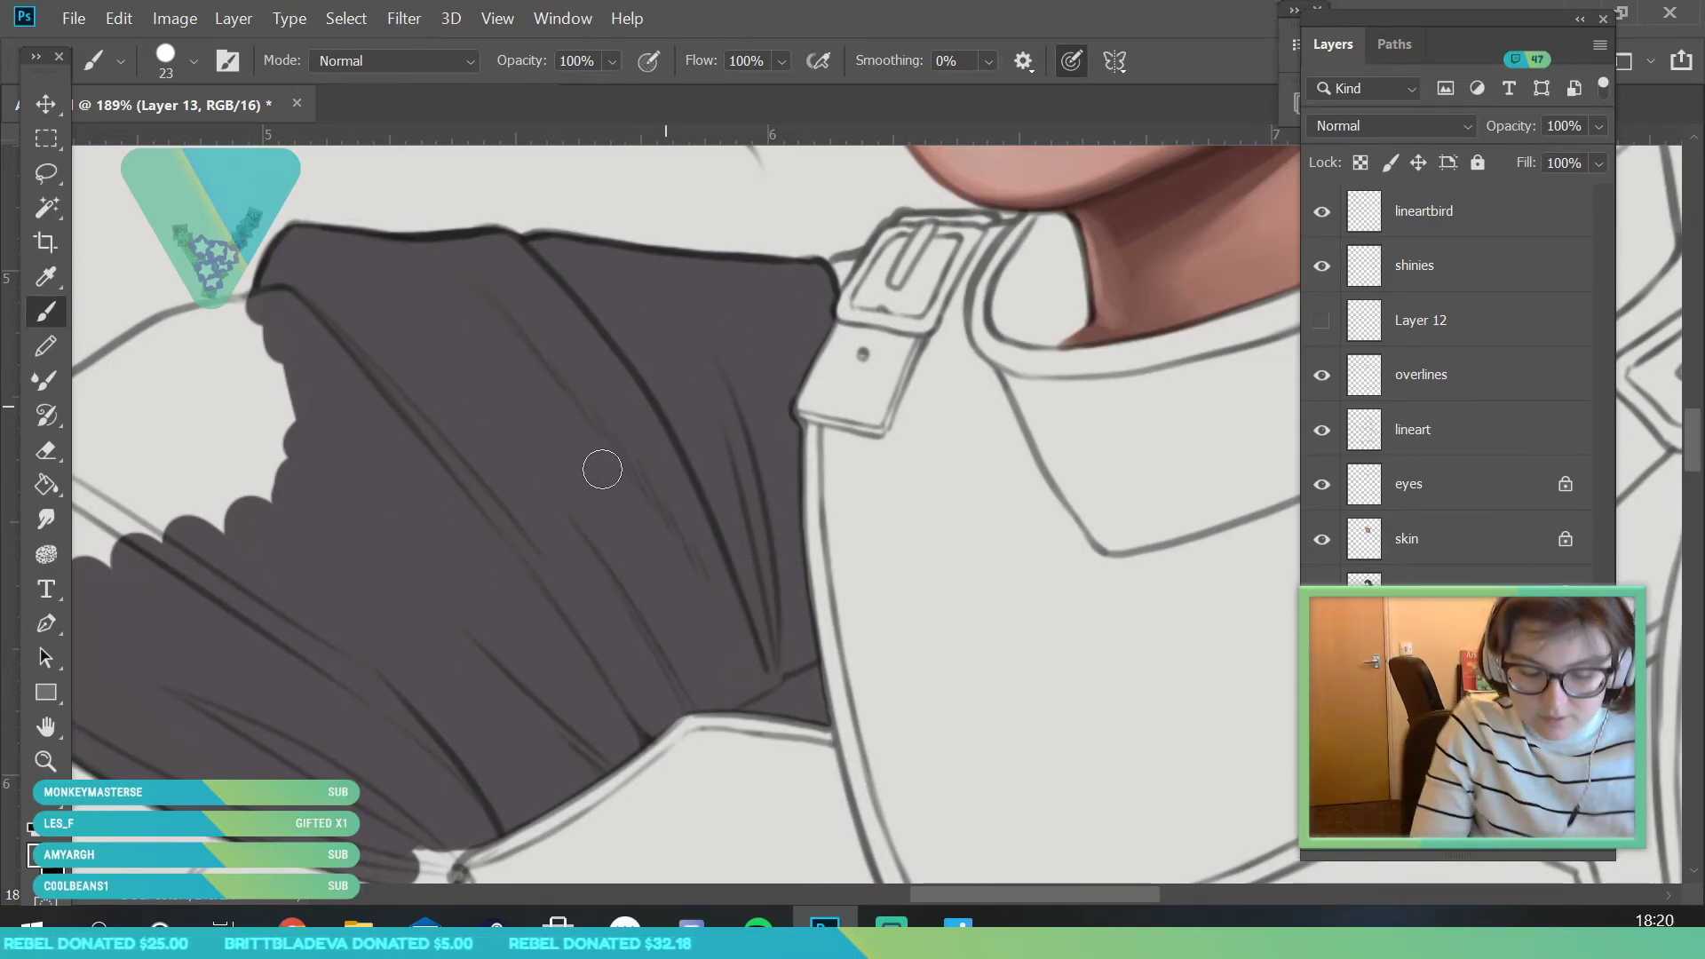
- Fill the shoulder cloth's outer folds over the upper arm with the 23 px brush and finish its pointed tip at 12 px
key("z")
mouse_move(588, 506)
left_mouse_down()
mouse_move(584, 543)
mouse_move(297, 571)
mouse_move(328, 609)
left_mouse_up()
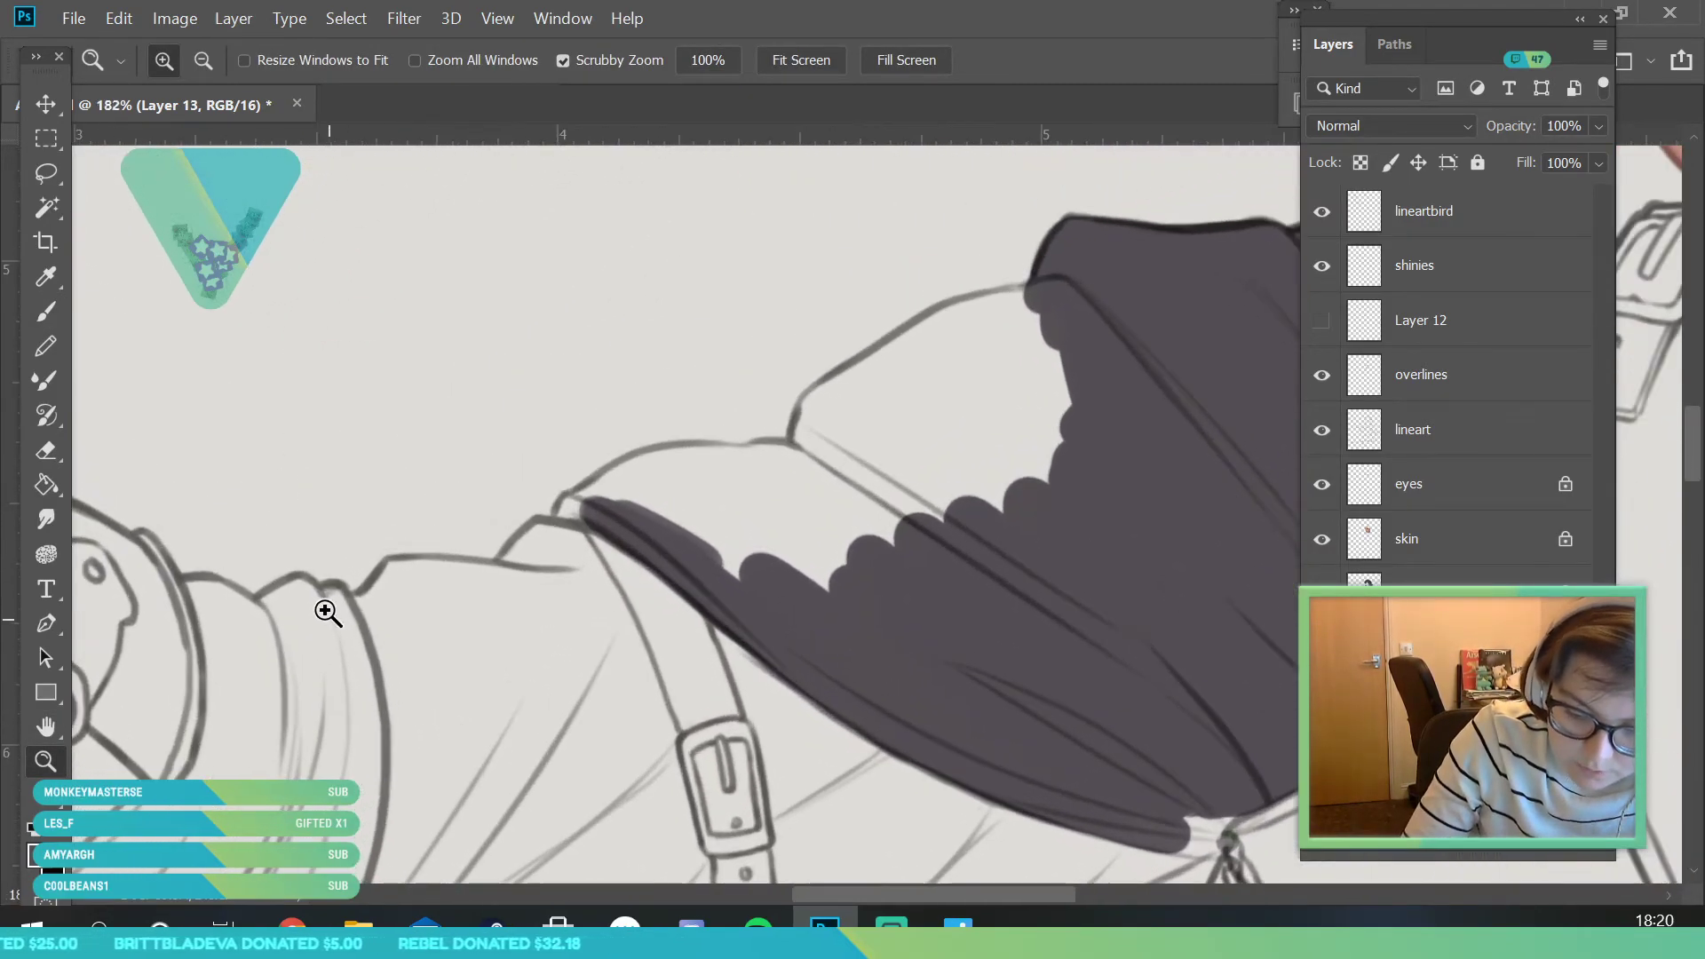
left_click(46, 312)
mouse_move(663, 468)
left_mouse_down()
mouse_move(588, 509)
mouse_move(675, 462)
mouse_move(806, 465)
mouse_move(678, 481)
mouse_move(860, 474)
mouse_move(862, 498)
mouse_move(891, 506)
mouse_move(978, 504)
mouse_move(988, 552)
left_mouse_up()
mouse_move(804, 458)
left_mouse_down()
mouse_move(816, 410)
mouse_move(959, 320)
mouse_move(1091, 300)
mouse_move(838, 465)
mouse_move(855, 482)
mouse_move(1033, 414)
mouse_move(1109, 428)
mouse_move(1213, 388)
mouse_move(880, 494)
left_mouse_up()
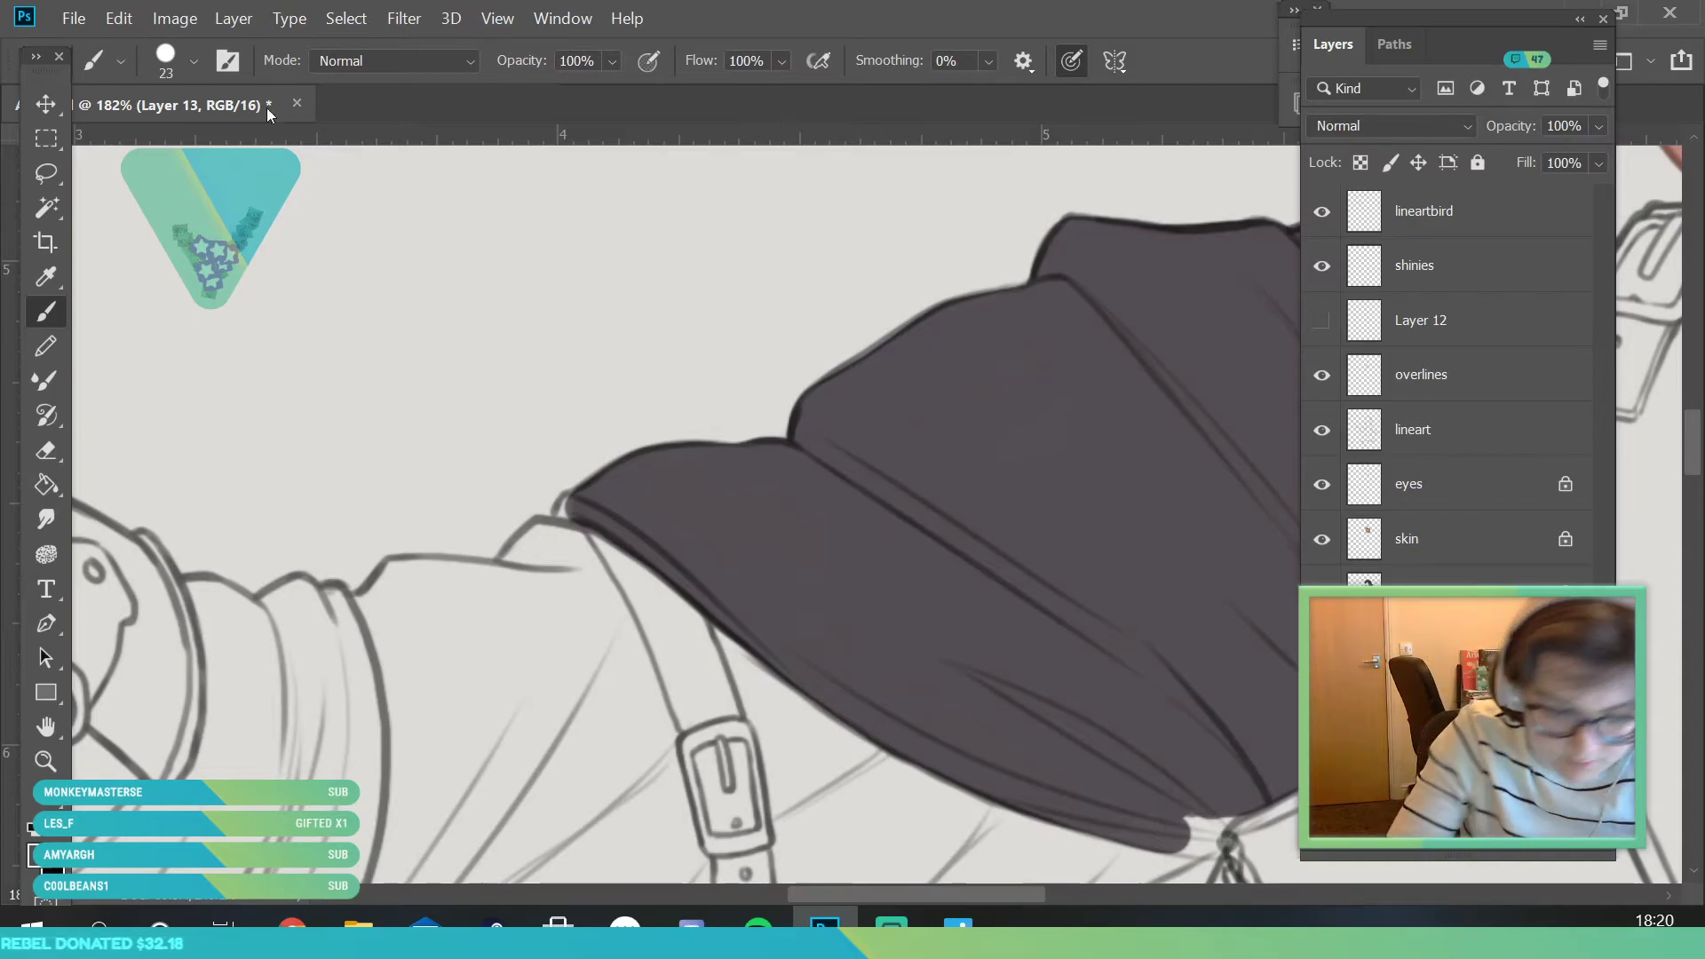
left_click(165, 58)
left_click_drag(165, 139, 161, 145)
left_click(597, 497)
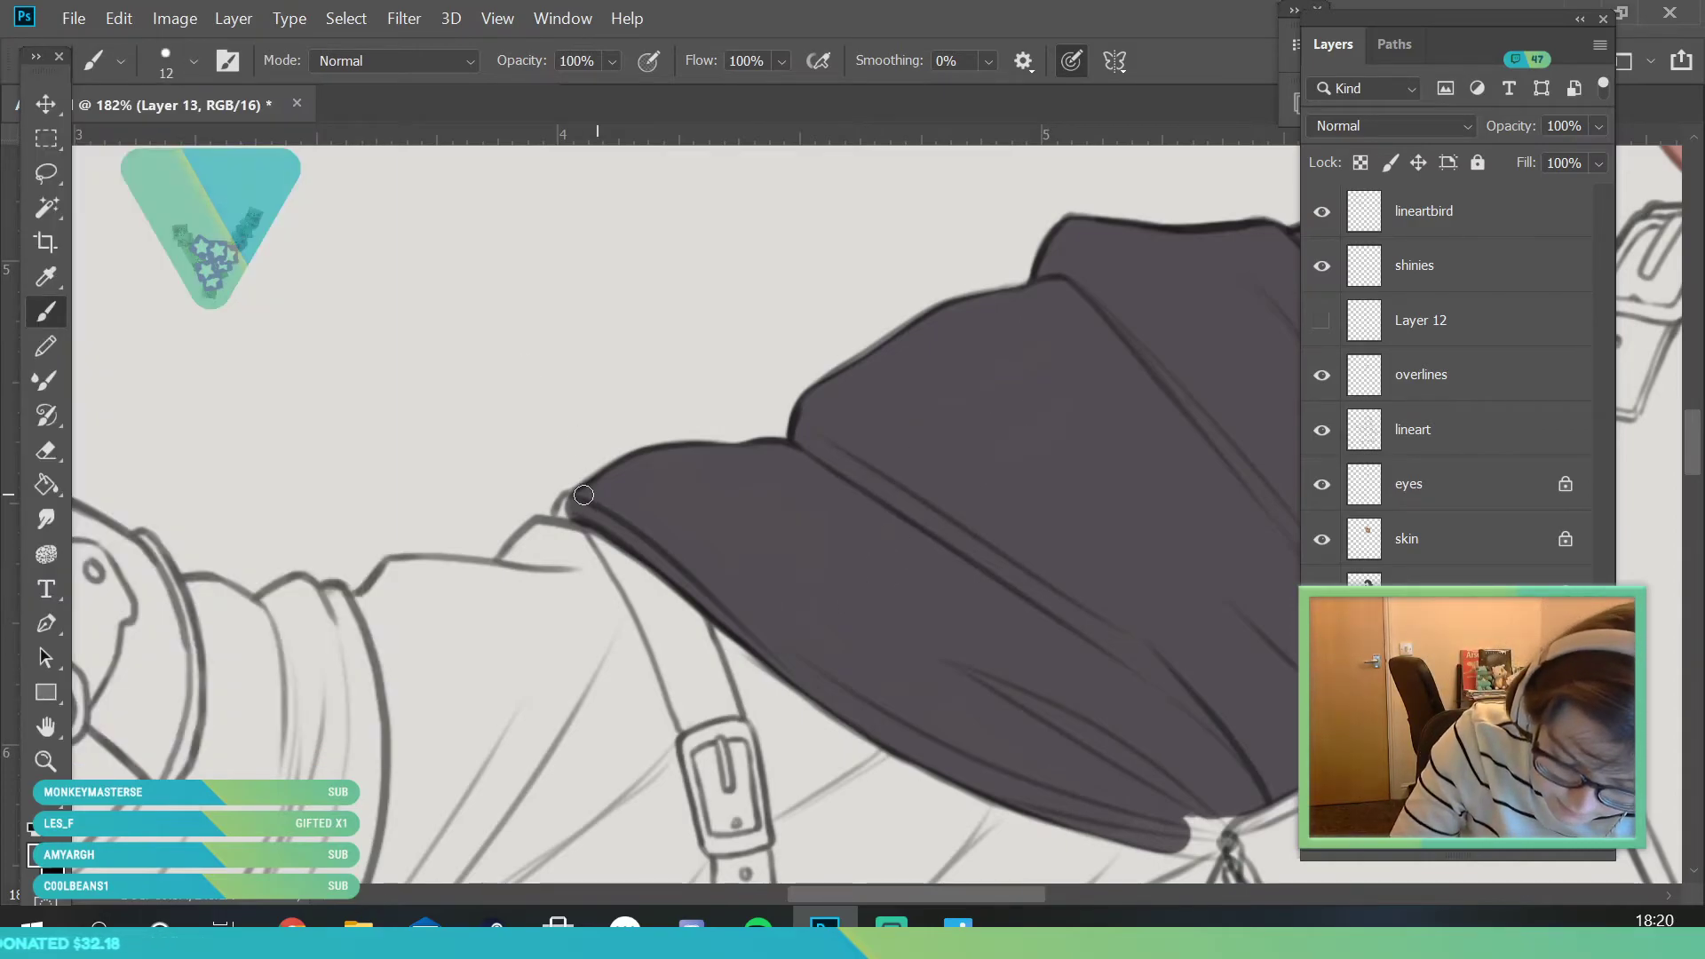
- Fill the gap at the shoulder cloth's lower corner beside the rope knot with the 12 px brush
left_click(46, 761)
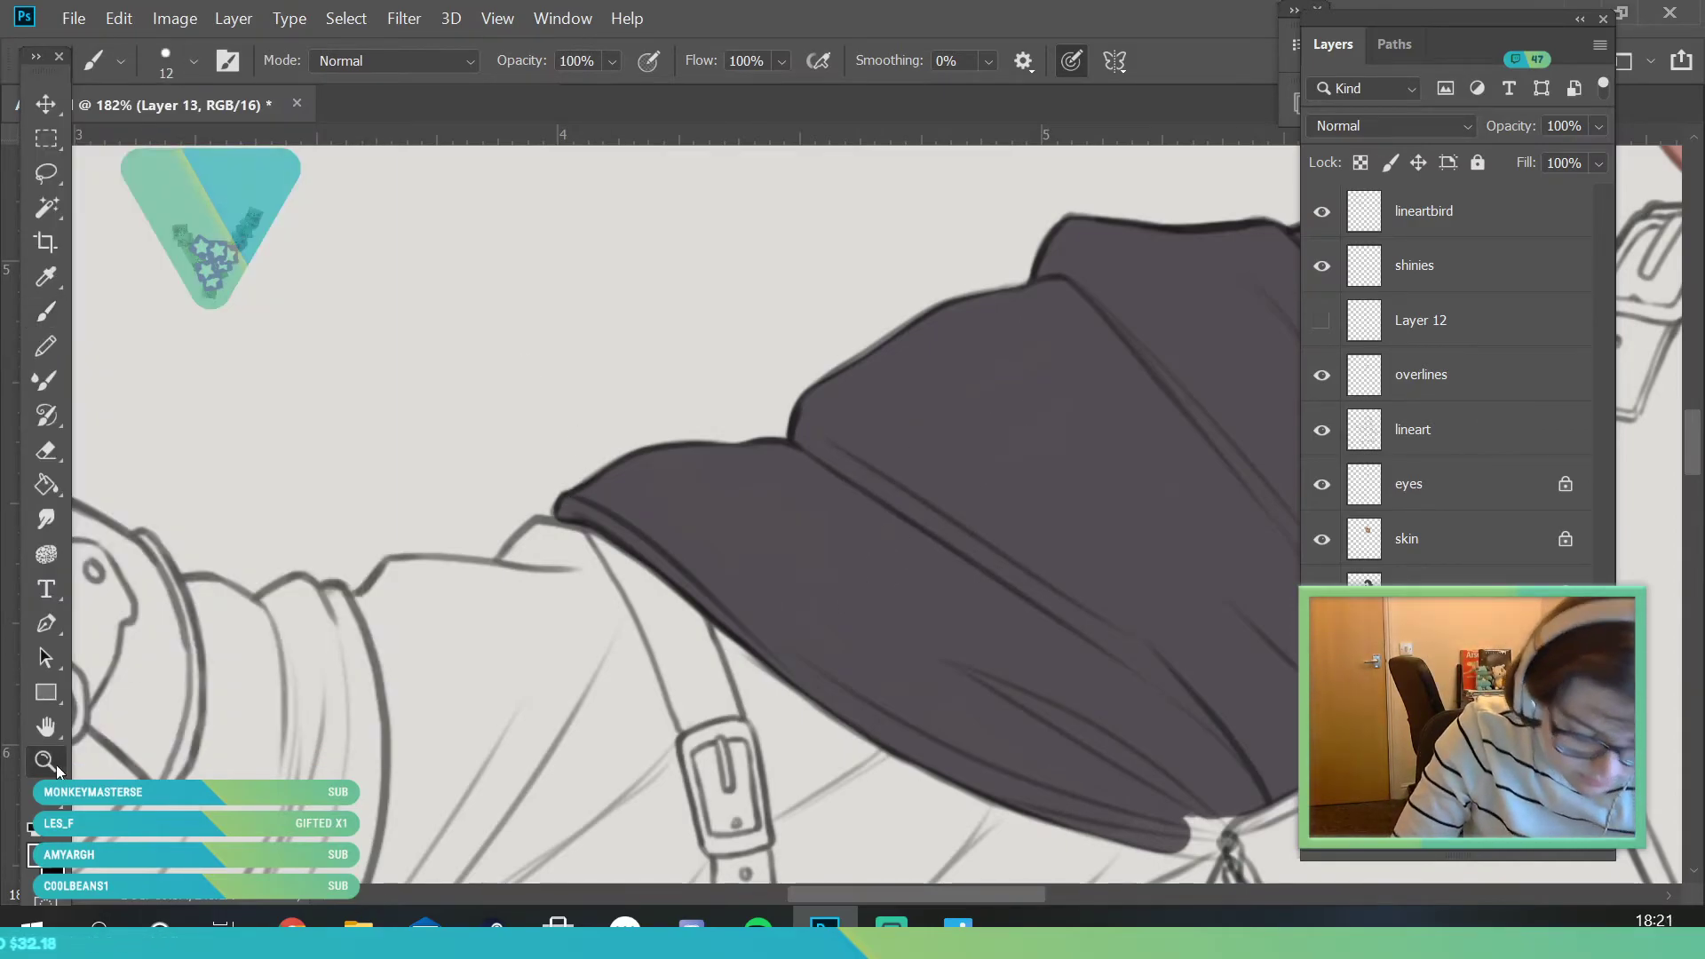
left_click_drag(417, 508, 281, 805)
mouse_move(555, 582)
left_mouse_down()
mouse_move(605, 738)
mouse_move(511, 726)
mouse_move(622, 726)
left_mouse_up()
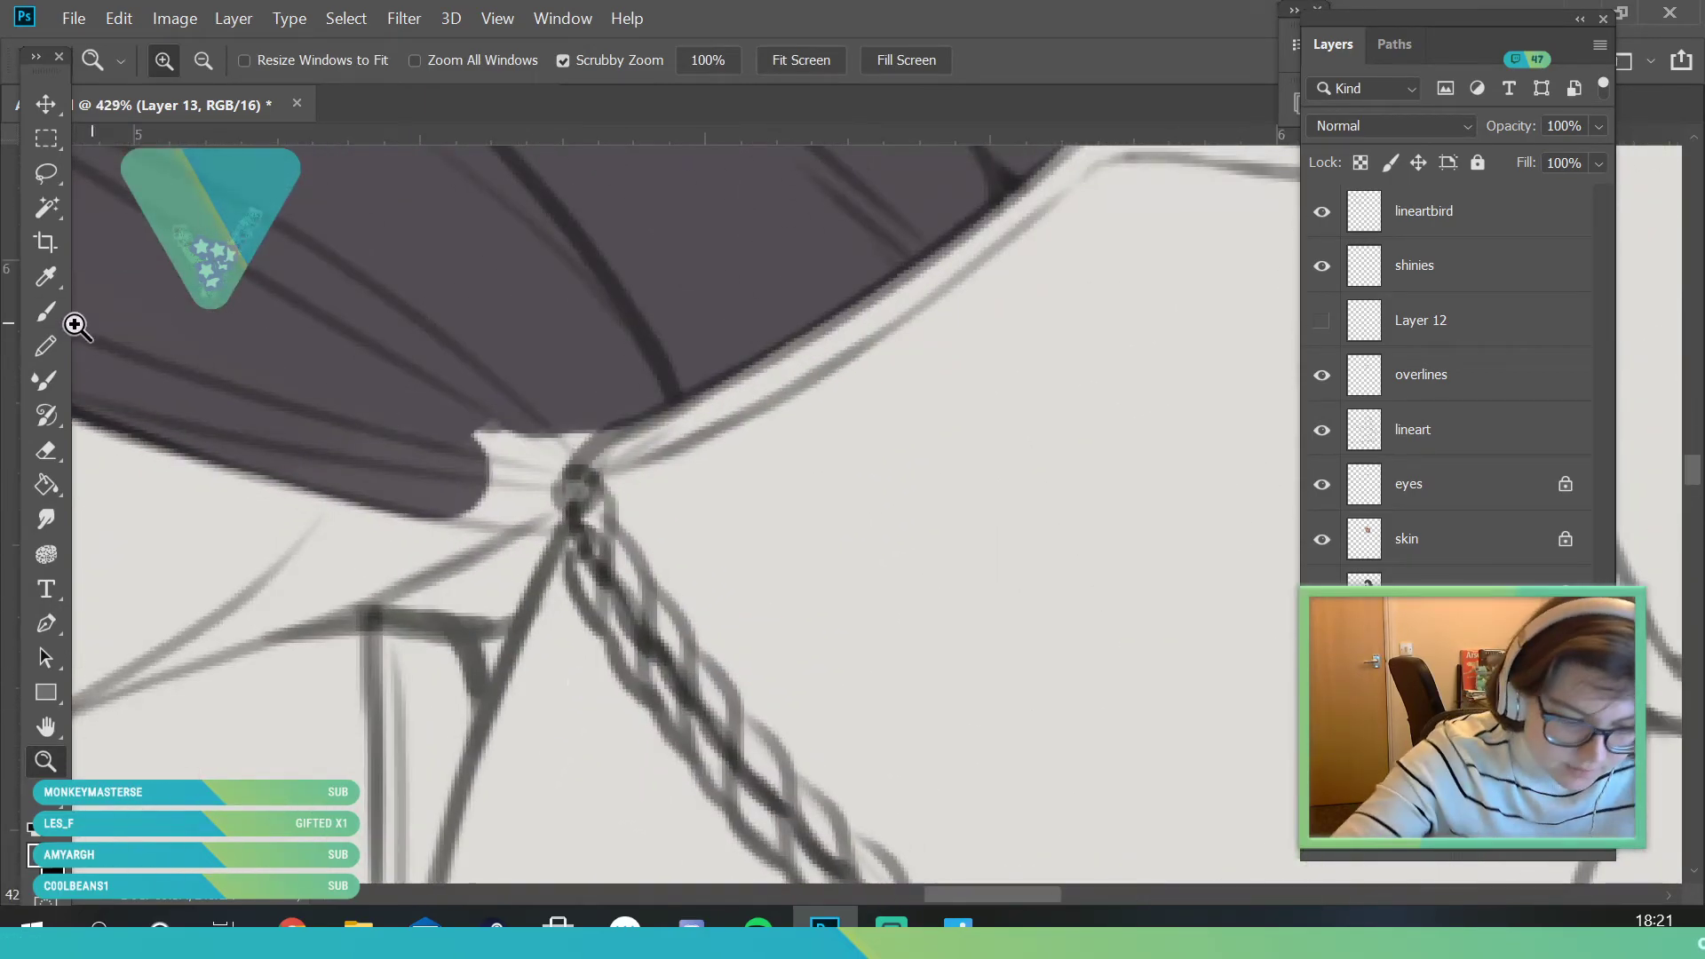
left_click(45, 311)
mouse_move(441, 487)
left_mouse_down()
mouse_move(427, 399)
mouse_move(370, 476)
mouse_move(537, 502)
mouse_move(494, 401)
mouse_move(536, 488)
mouse_move(663, 381)
mouse_move(552, 403)
mouse_move(400, 746)
mouse_move(344, 705)
left_mouse_up()
- Trace the hanging cloth's outer side and its top edge beneath the sleeve in dark grey with the 12 px brush
left_click(45, 761)
left_click_drag(233, 579, 312, 711)
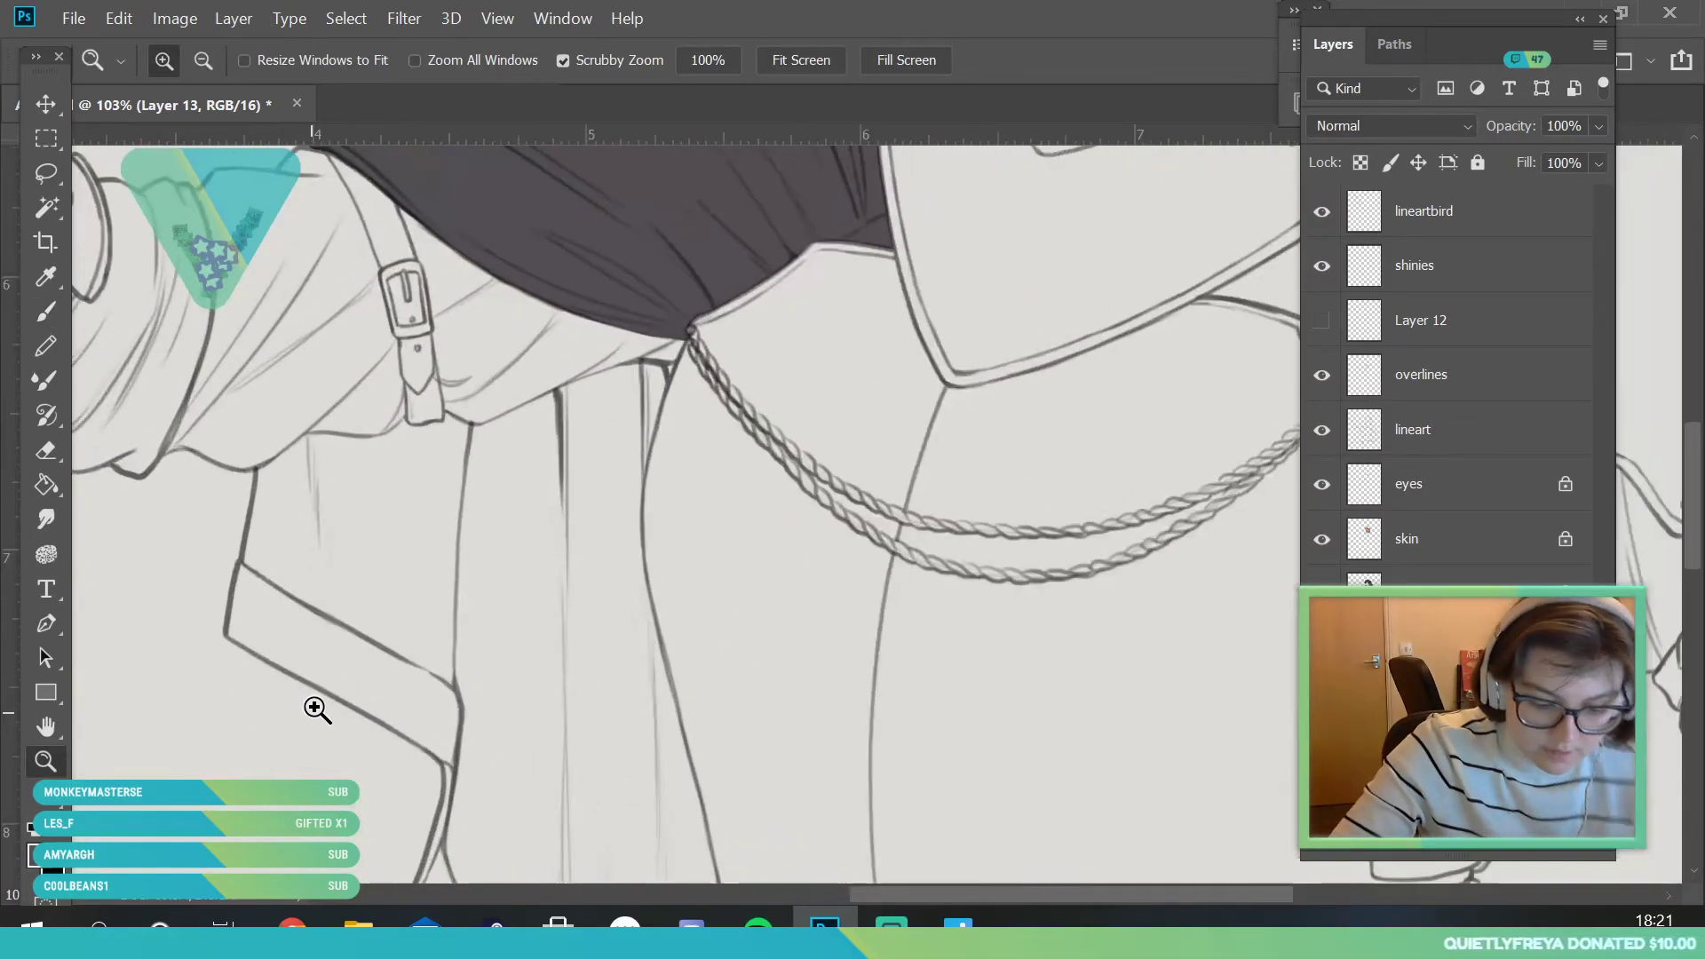
left_click_drag(449, 427, 403, 674)
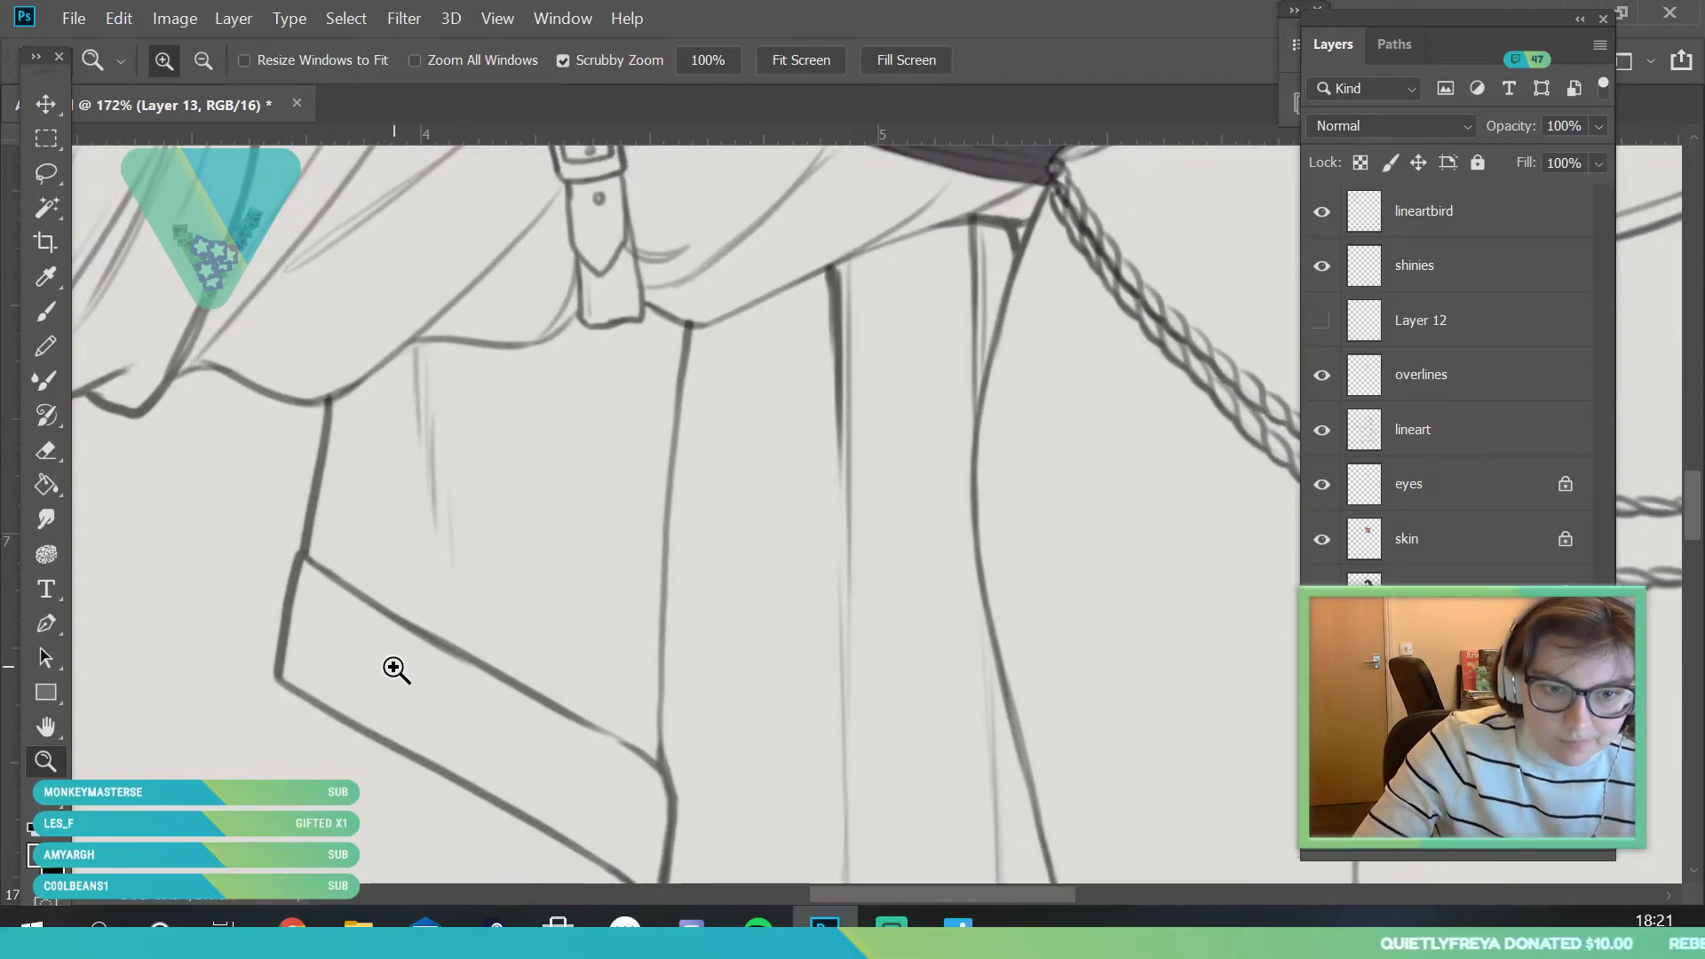
left_click_drag(190, 709, 221, 758)
key("b")
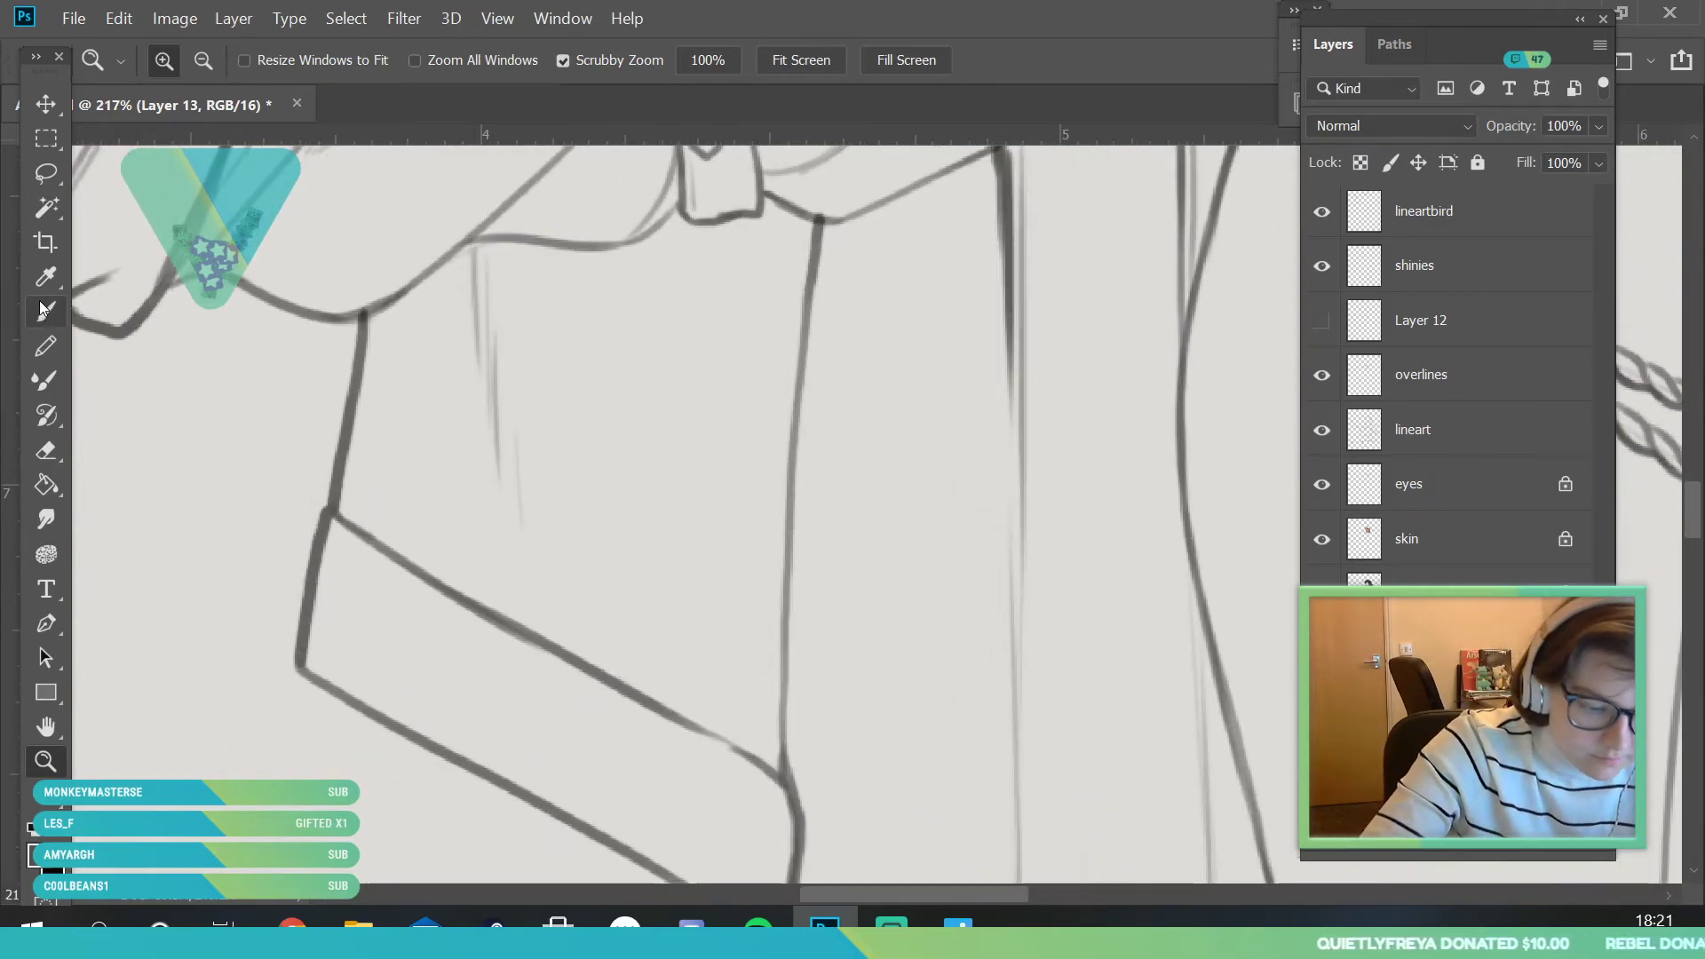
mouse_move(318, 622)
left_mouse_down()
mouse_move(309, 665)
mouse_move(380, 340)
left_mouse_up()
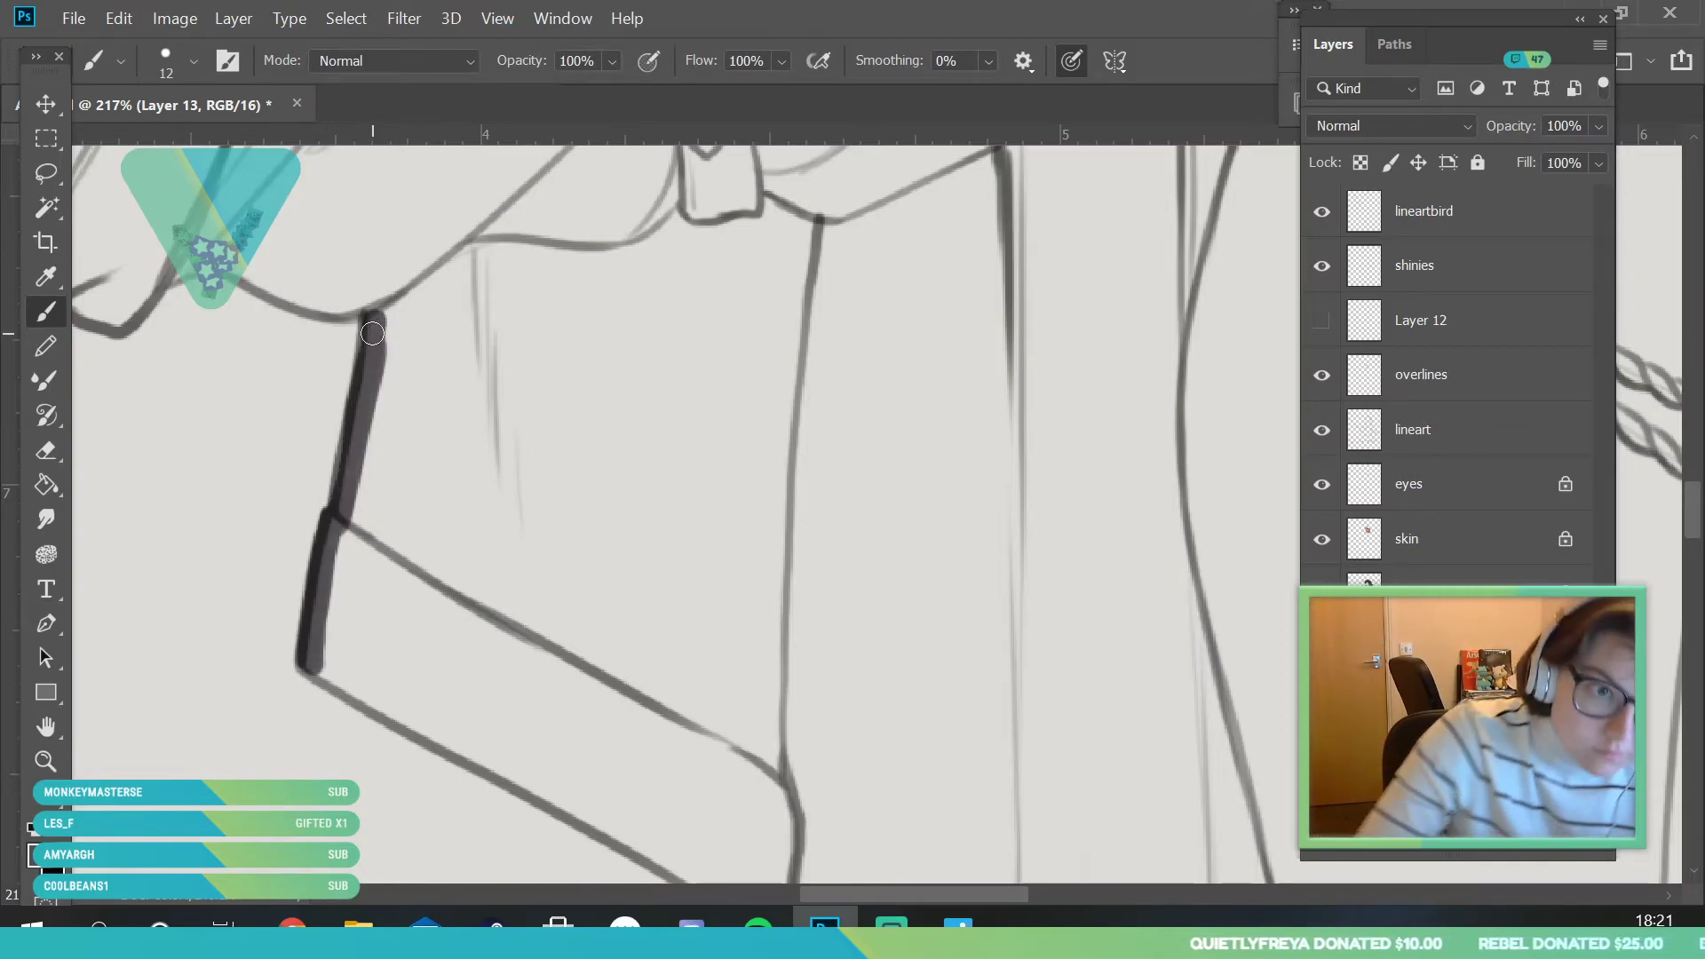
mouse_move(373, 323)
left_mouse_down()
mouse_move(468, 253)
mouse_move(700, 247)
mouse_move(610, 261)
mouse_move(678, 221)
mouse_move(677, 240)
mouse_move(684, 221)
mouse_move(728, 229)
mouse_move(711, 238)
mouse_move(777, 211)
mouse_move(852, 235)
mouse_move(815, 236)
mouse_move(960, 182)
mouse_move(835, 243)
mouse_move(999, 157)
left_mouse_up()
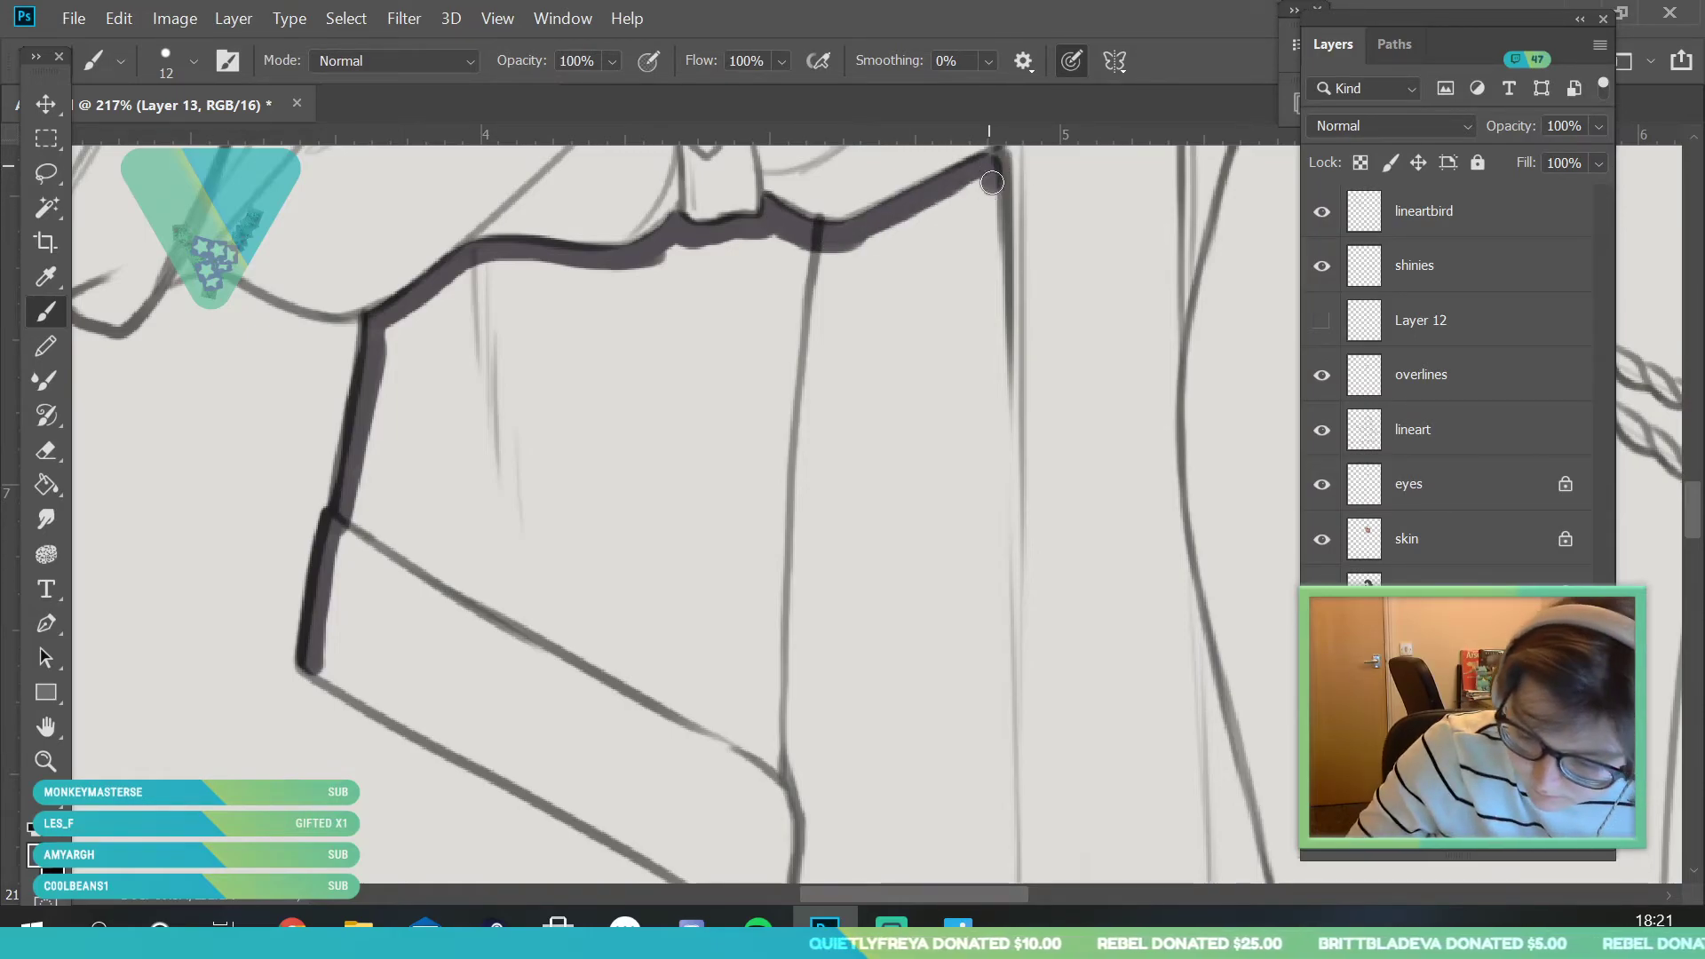
- Block in the middle of the hanging cloth and its edge down the torso armour to the belt with a 55 px brush
key("z")
left_click_drag(438, 435, 338, 434)
left_click_drag(616, 640, 649, 640)
left_click(49, 312)
left_click(190, 64)
left_click(194, 145)
mouse_move(599, 425)
left_mouse_down()
mouse_move(558, 353)
mouse_move(400, 506)
mouse_move(337, 488)
mouse_move(748, 686)
left_mouse_up()
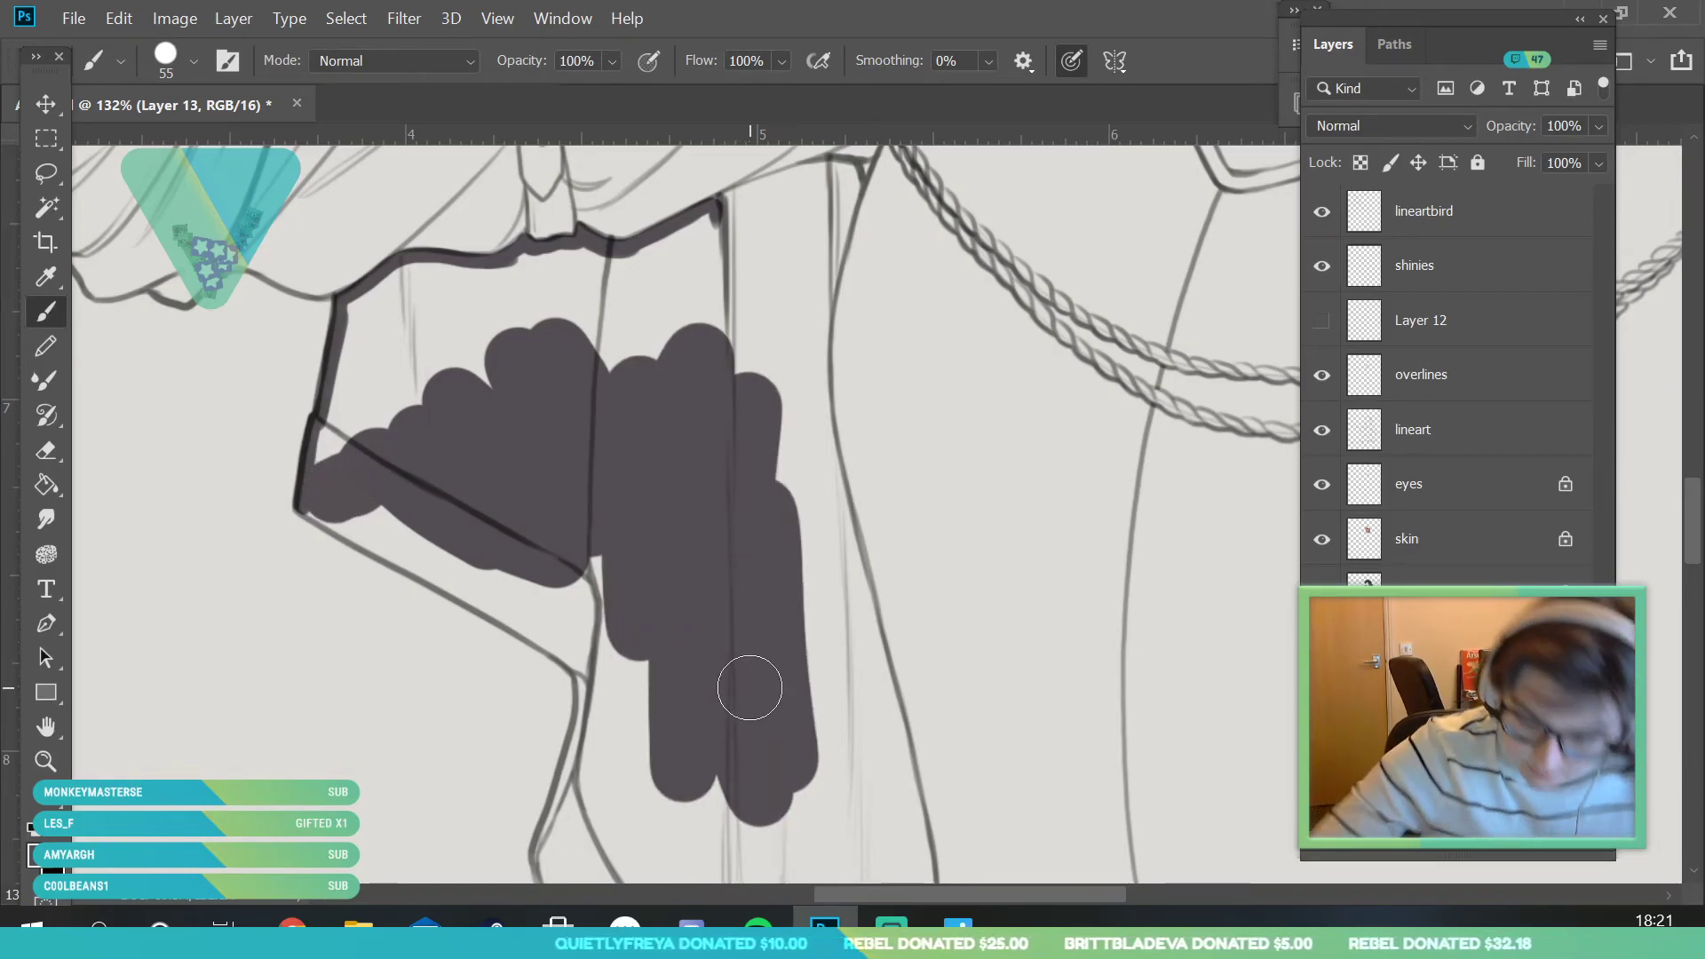
mouse_move(787, 379)
left_mouse_down()
mouse_move(792, 333)
mouse_move(809, 477)
mouse_move(804, 338)
mouse_move(854, 671)
mouse_move(805, 672)
mouse_move(830, 723)
left_mouse_up()
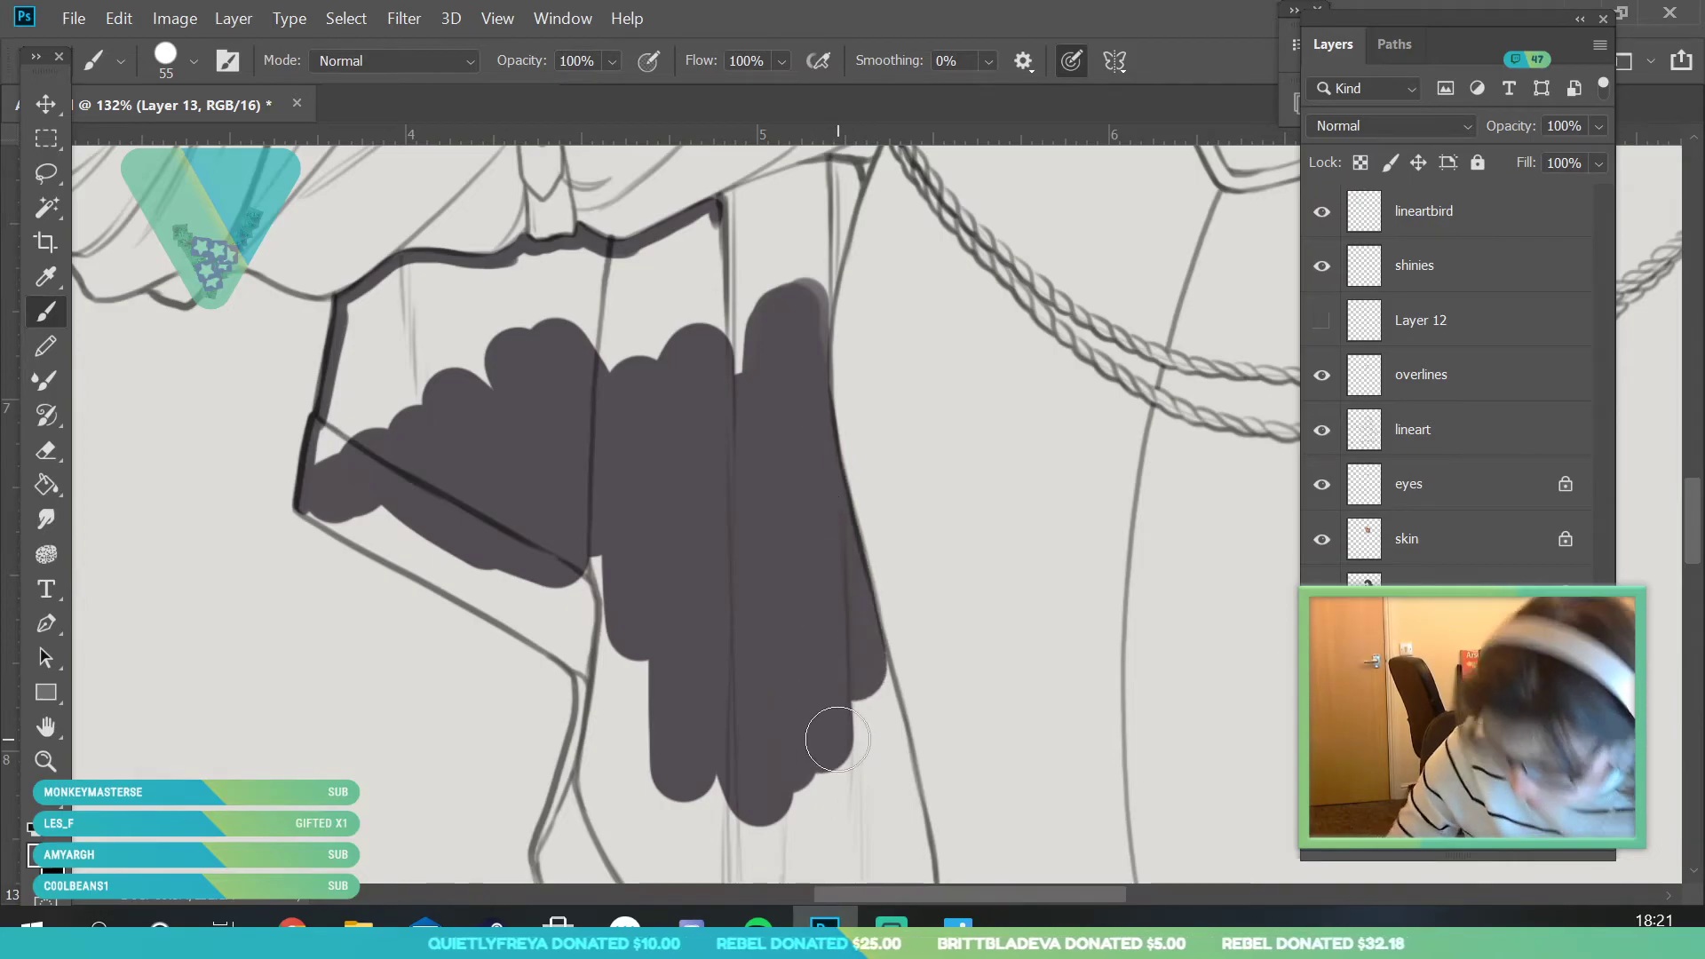
left_click_drag(1692, 491, 1673, 542)
mouse_move(866, 300)
left_mouse_down()
mouse_move(868, 368)
mouse_move(850, 214)
mouse_move(909, 487)
mouse_move(898, 435)
left_mouse_up()
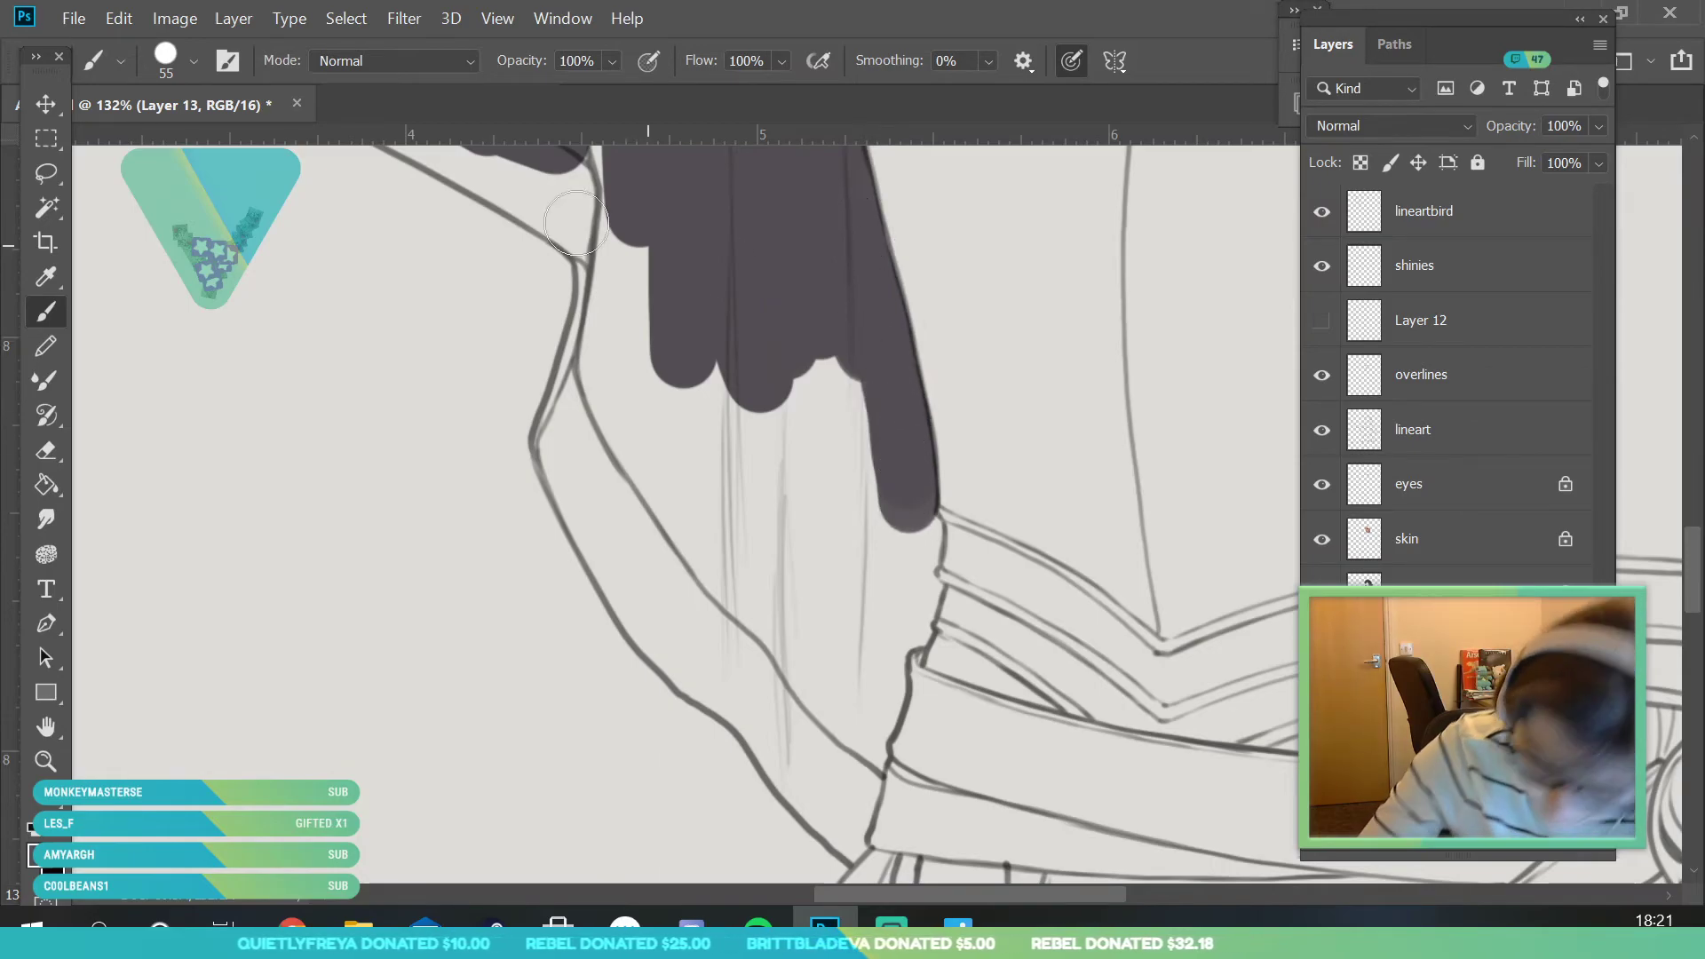
- Trace the hanging cloth's lower outline along the belts, around the bottom point and up the outer side with an 18 px brush
left_click(193, 62)
left_click_drag(172, 144, 165, 146)
left_click(927, 532)
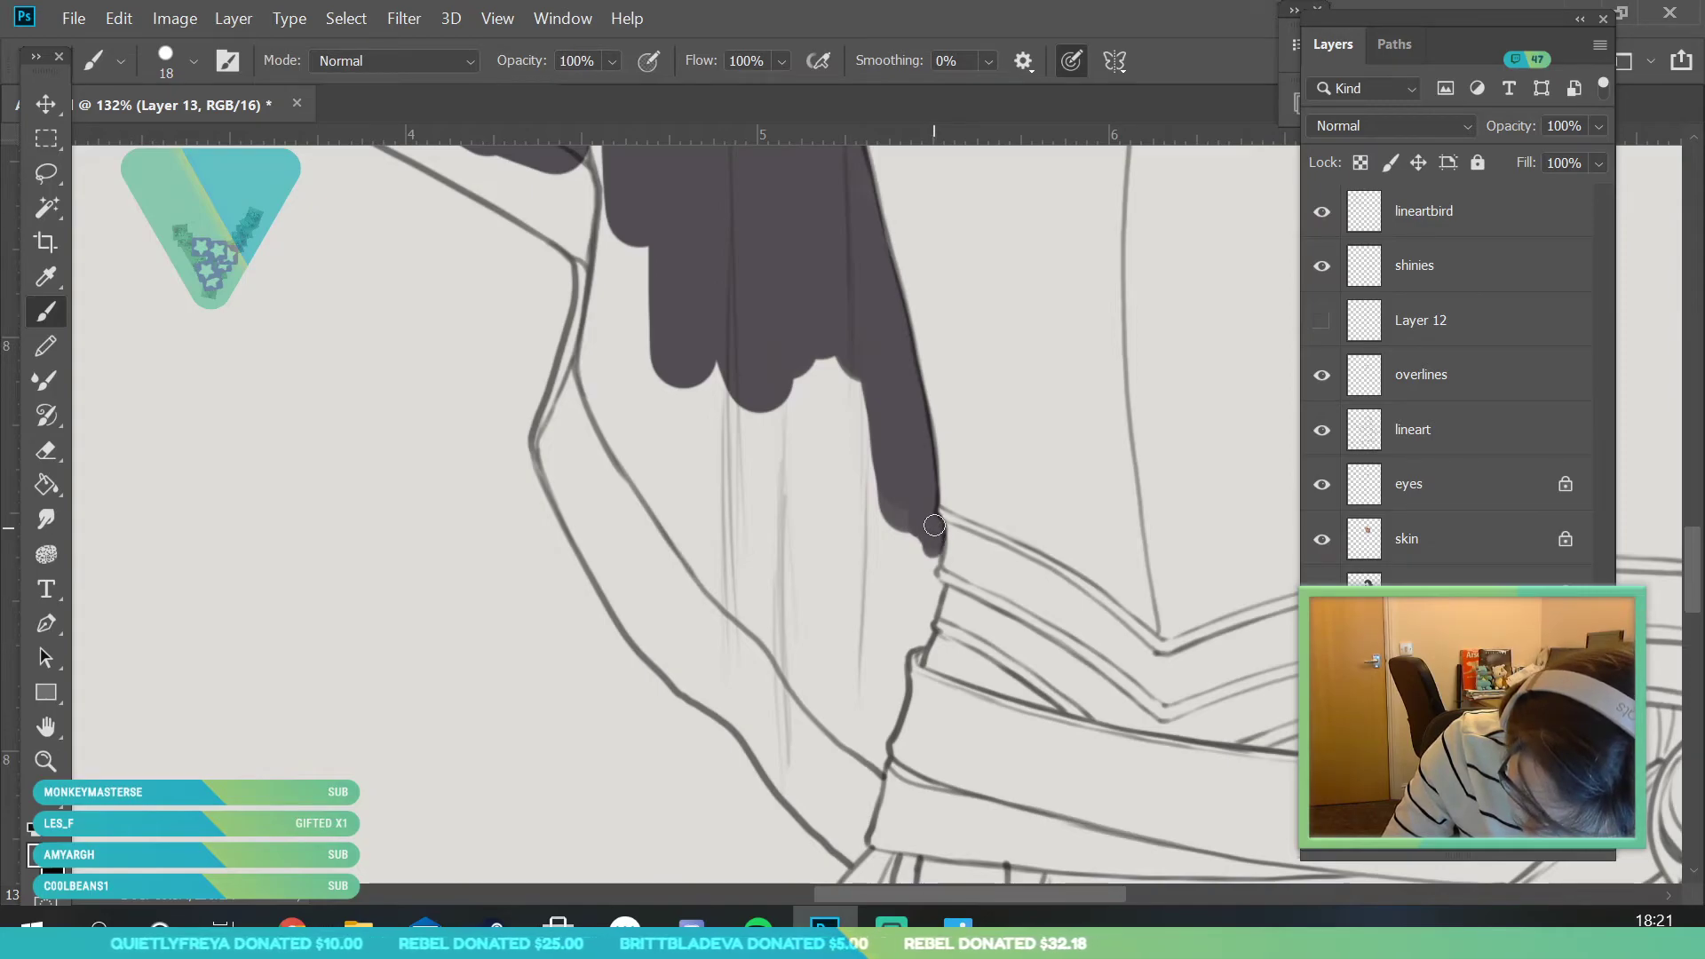
mouse_move(934, 595)
left_mouse_down()
mouse_move(887, 694)
mouse_move(893, 678)
mouse_move(858, 834)
left_mouse_up()
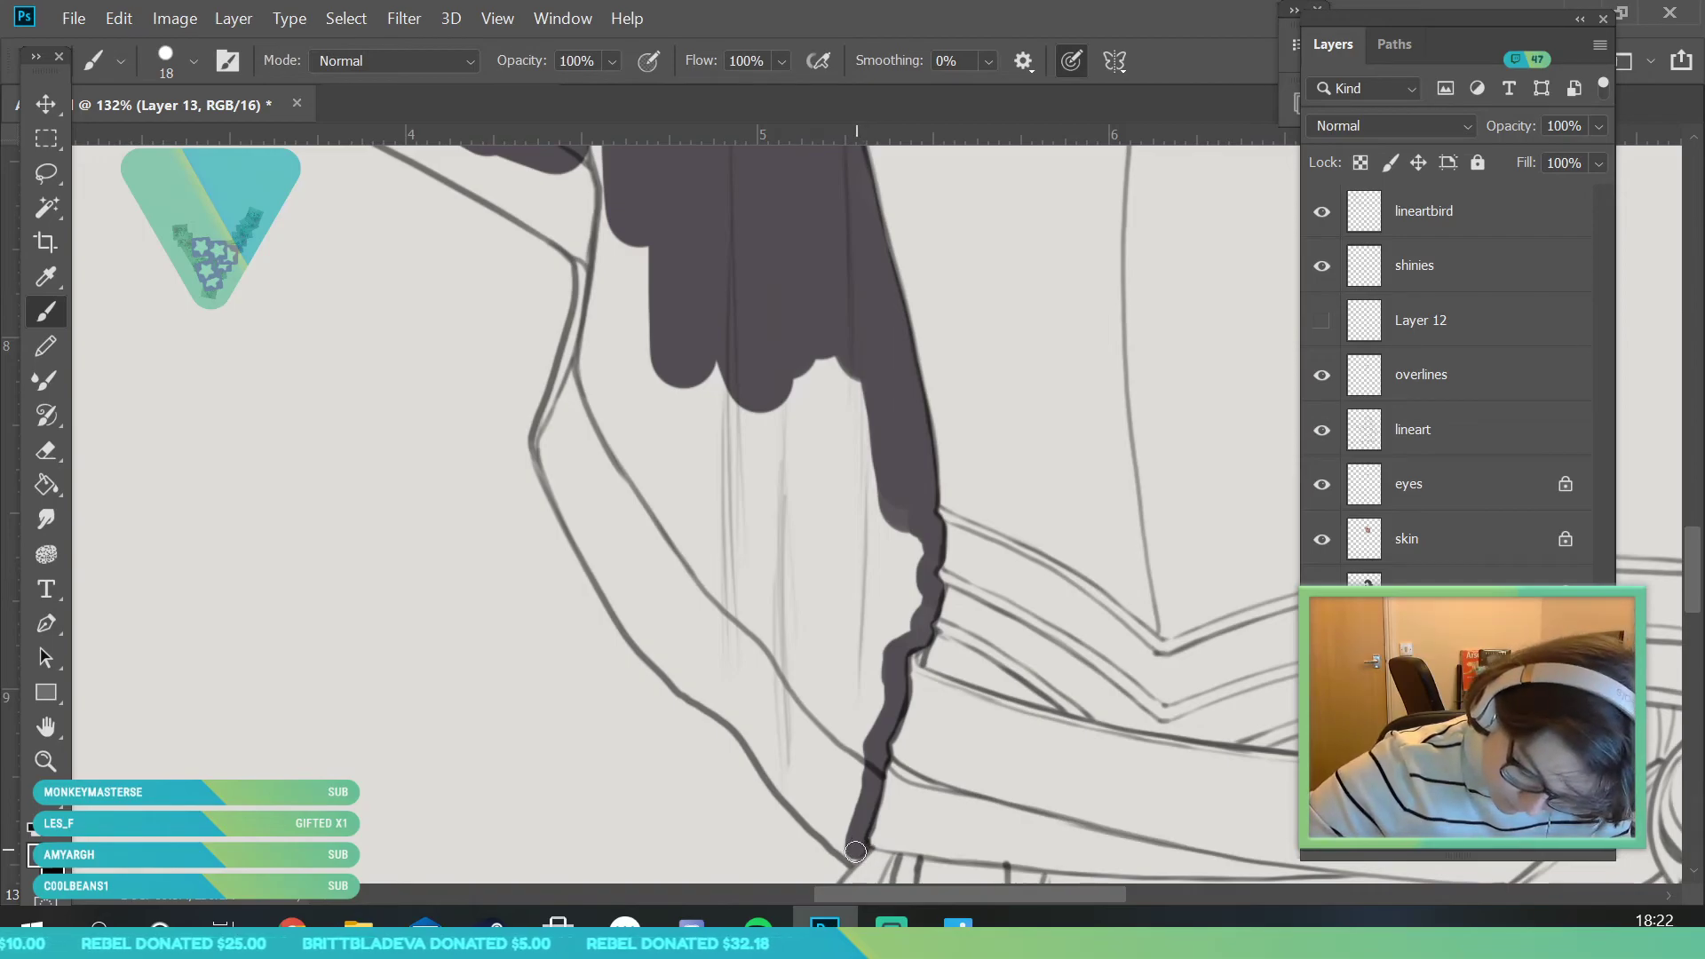
mouse_move(850, 855)
left_mouse_down()
mouse_move(743, 715)
mouse_move(639, 641)
mouse_move(589, 511)
left_mouse_up()
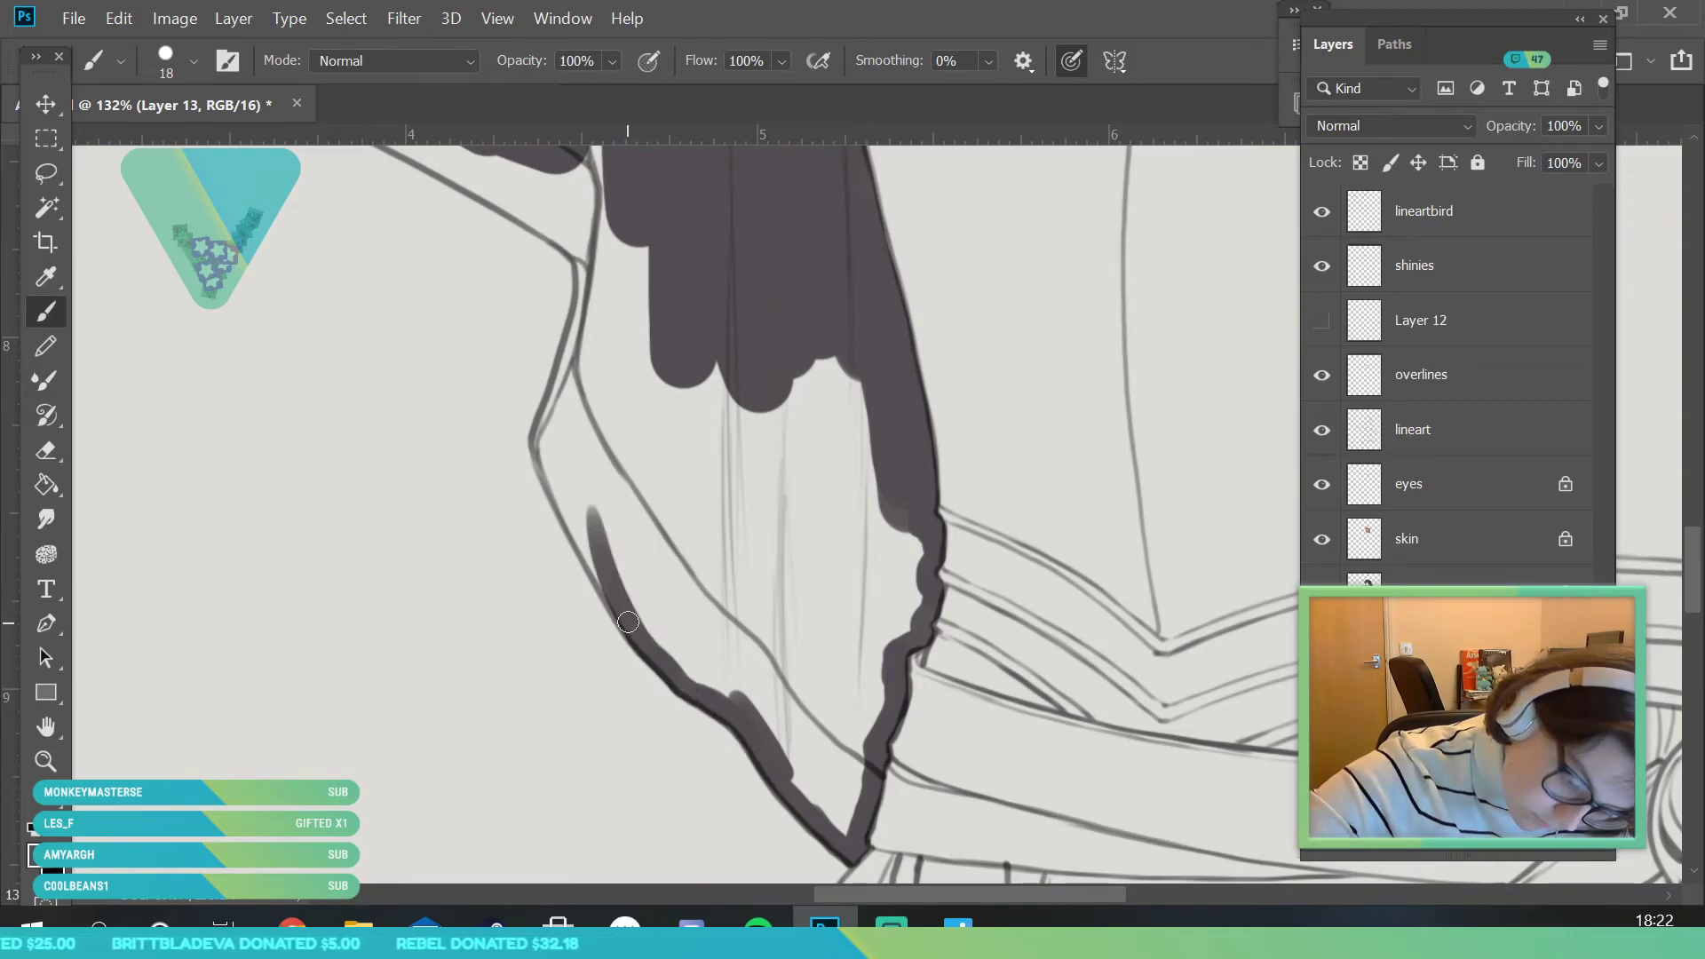
mouse_move(598, 576)
left_mouse_down()
mouse_move(533, 440)
mouse_move(584, 247)
mouse_move(592, 337)
left_mouse_up()
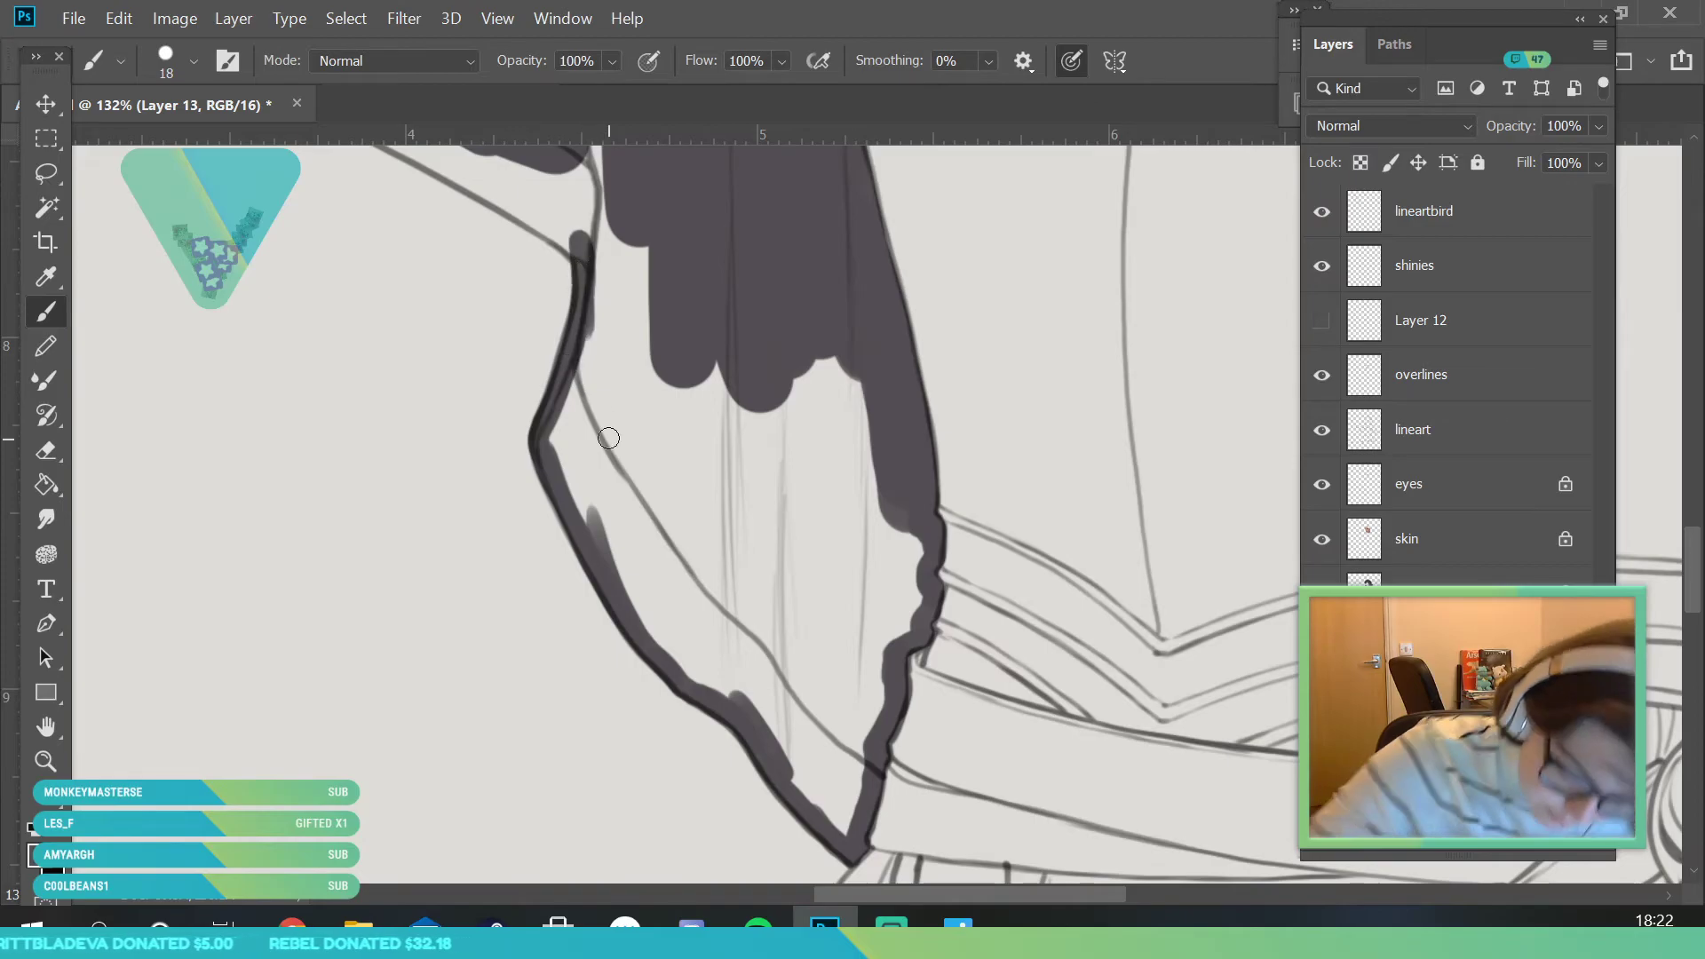
- Trace the slanted lower edge of the hanging cloth's outer flap with the 18 px brush
left_click(55, 736)
left_click_drag(513, 449, 548, 684)
left_click(58, 313)
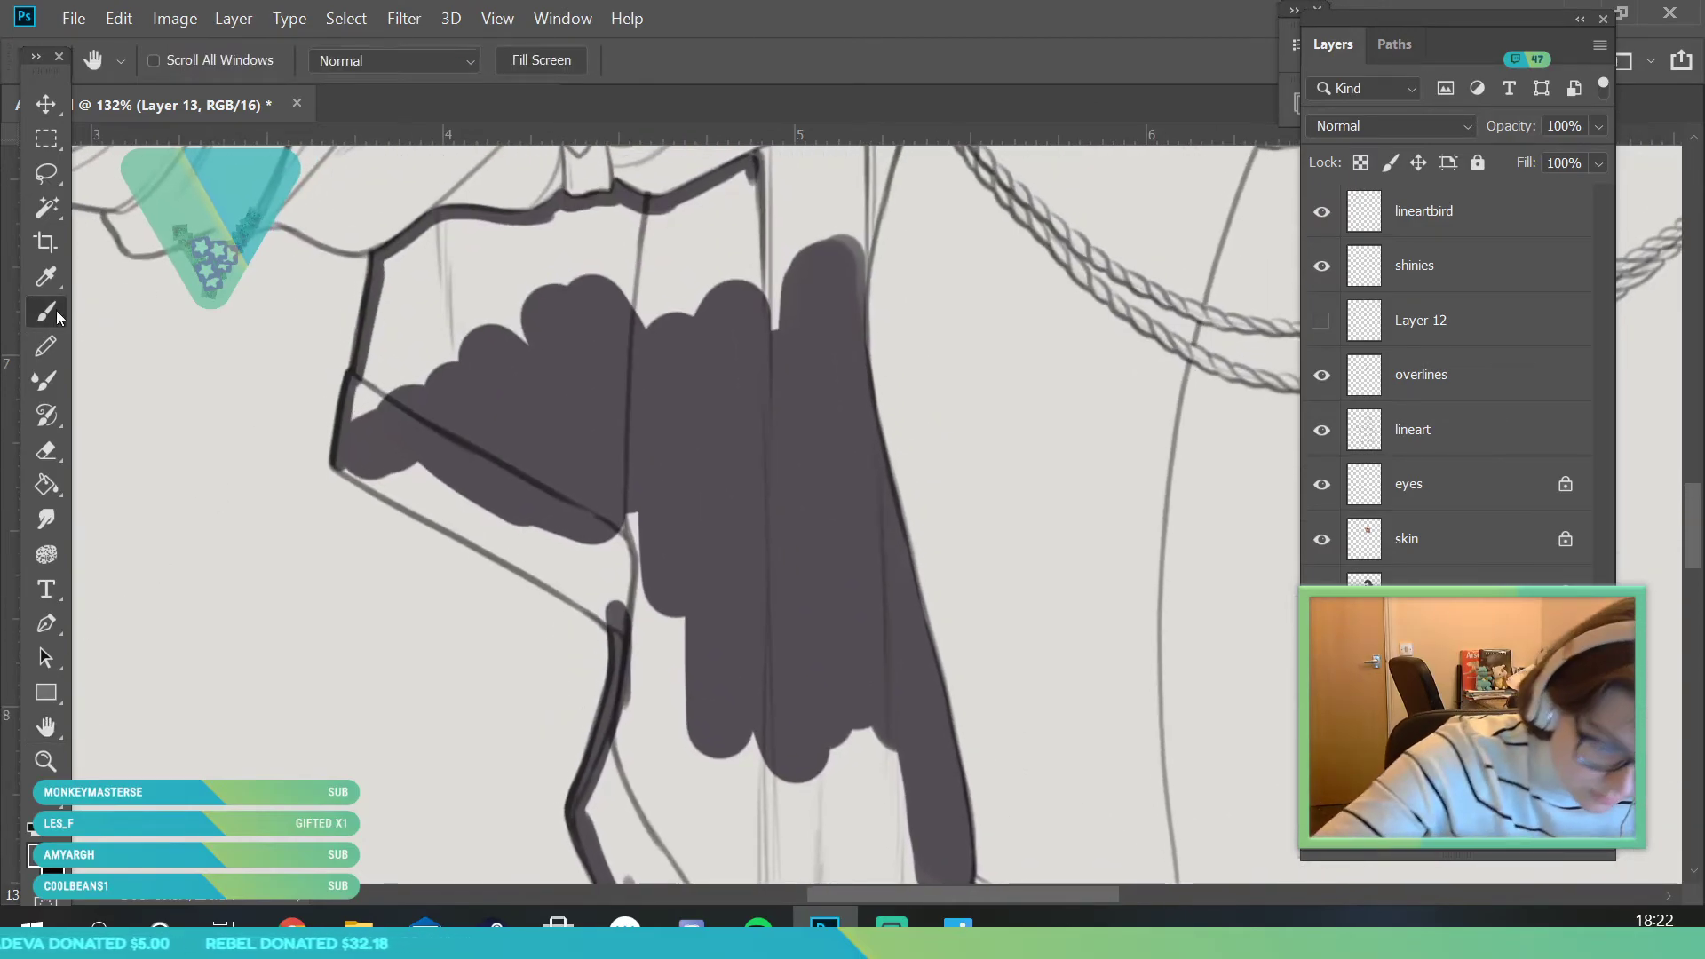
left_click_drag(338, 461, 653, 662)
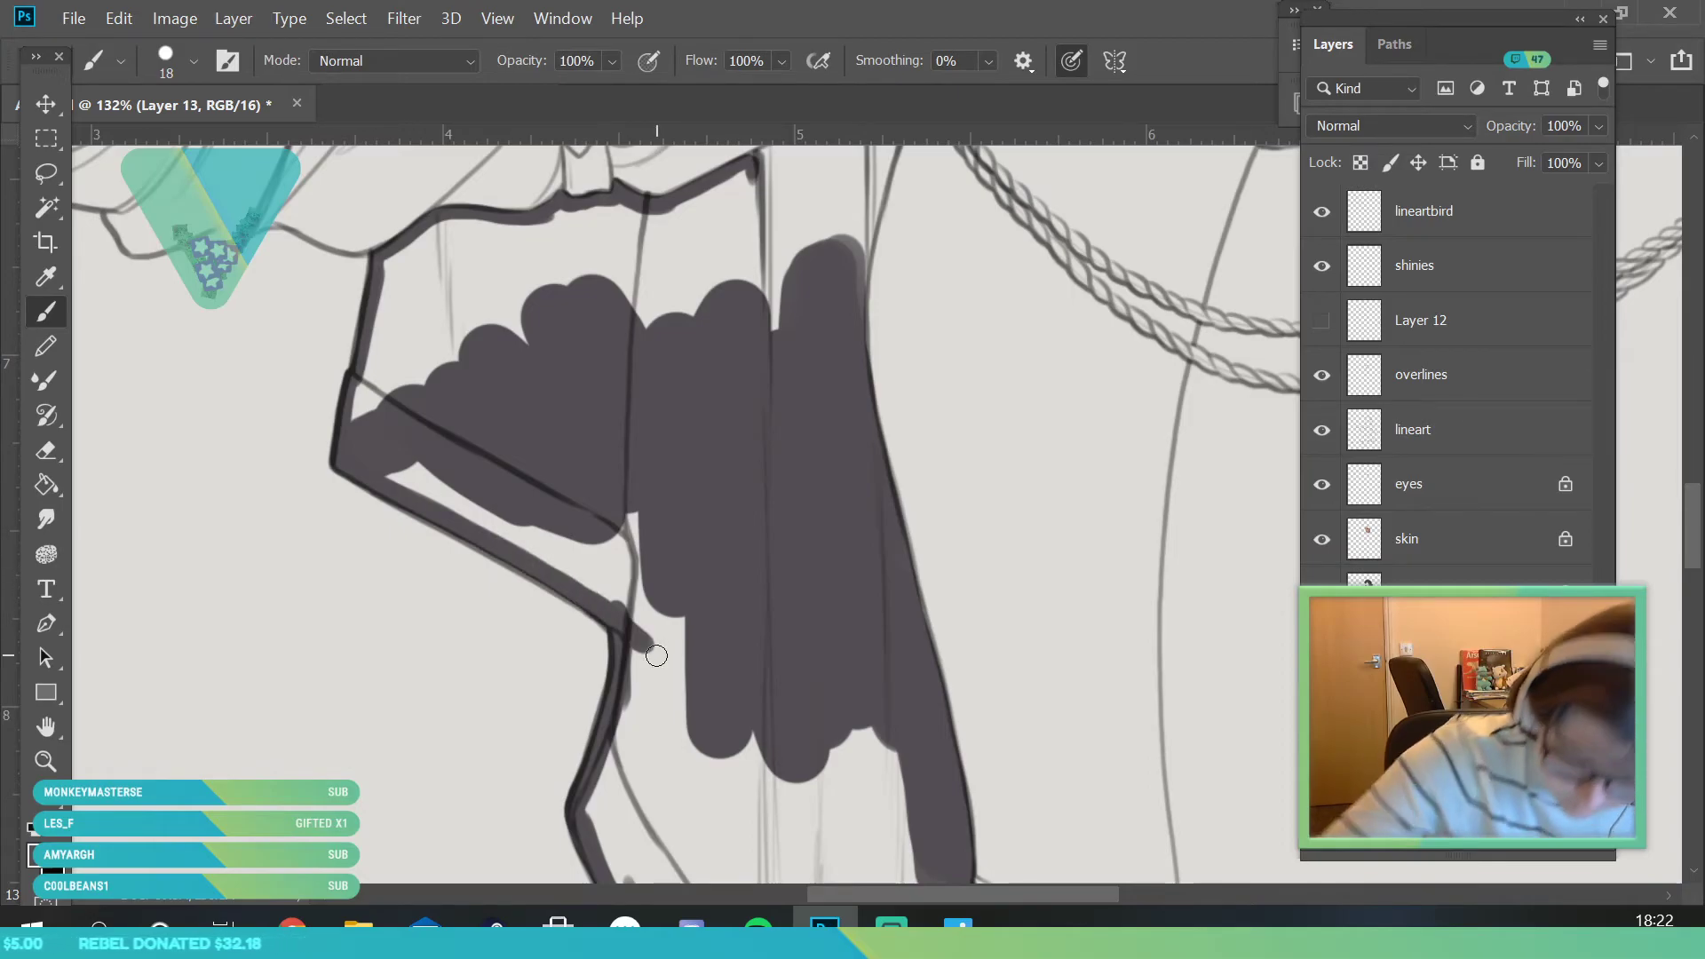
- Trace the hanging cloth's upper inner corner below the rope knot and down along the torso armour with a 10 px brush
mouse_move(744, 391)
left_mouse_down()
mouse_move(745, 444)
mouse_move(370, 658)
mouse_move(333, 651)
left_mouse_up()
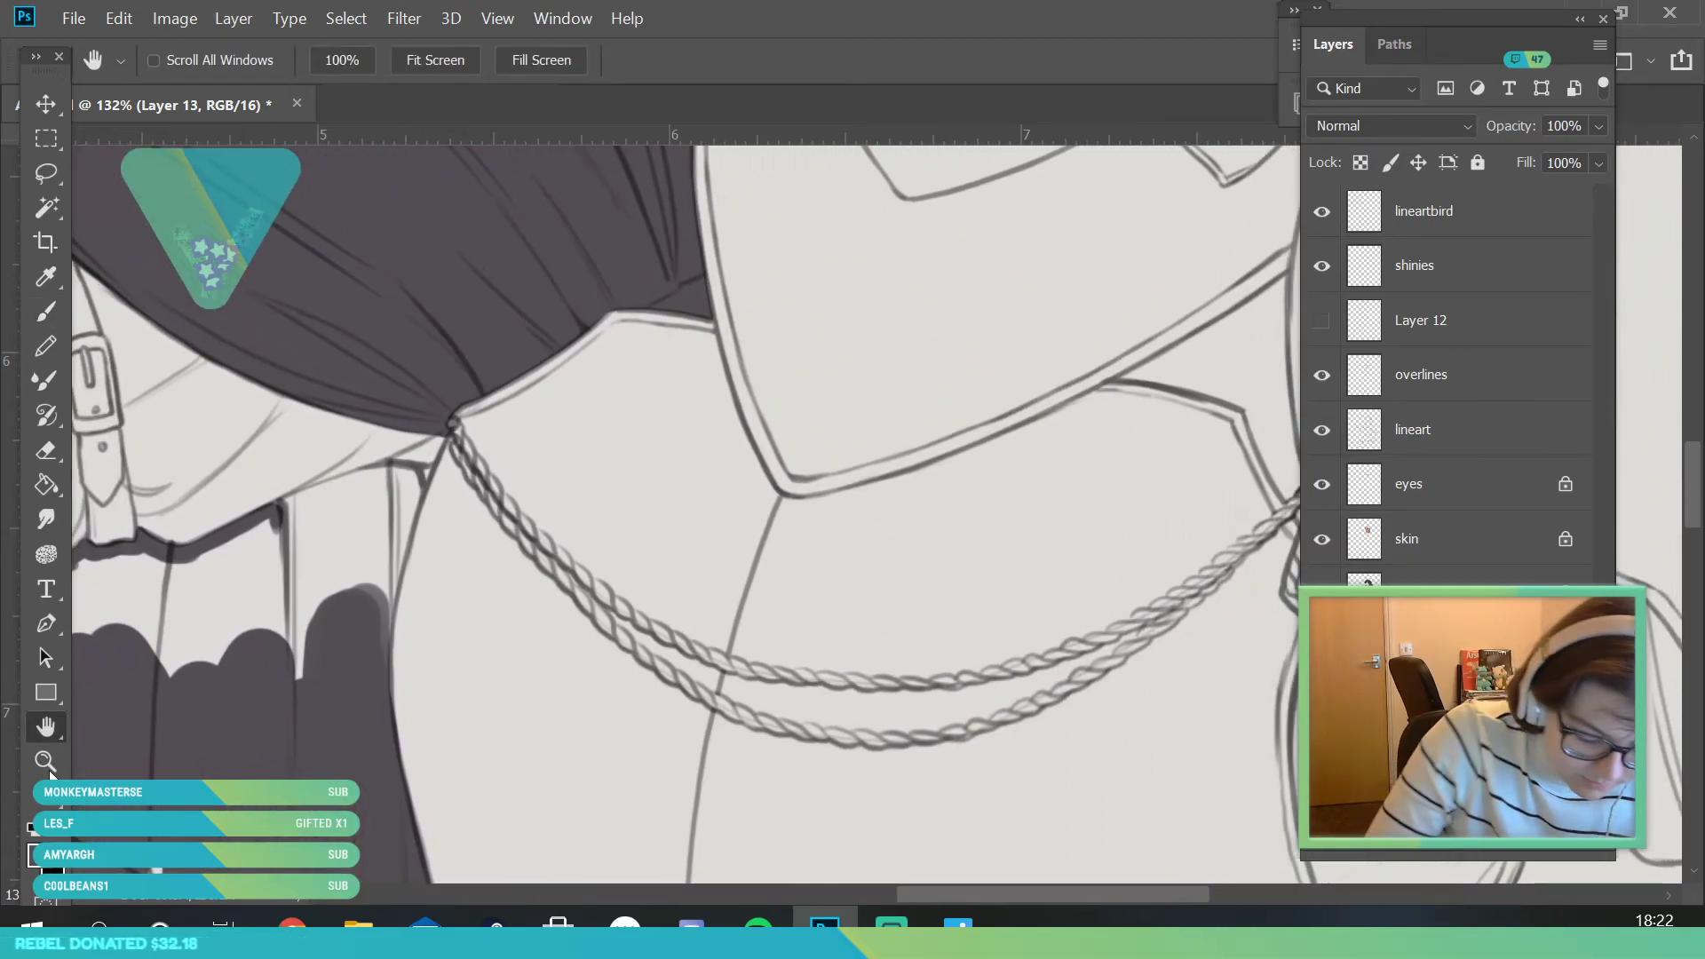
left_click(46, 762)
left_click(200, 642)
left_click(60, 305)
left_click(189, 68)
left_click_drag(165, 148, 158, 148)
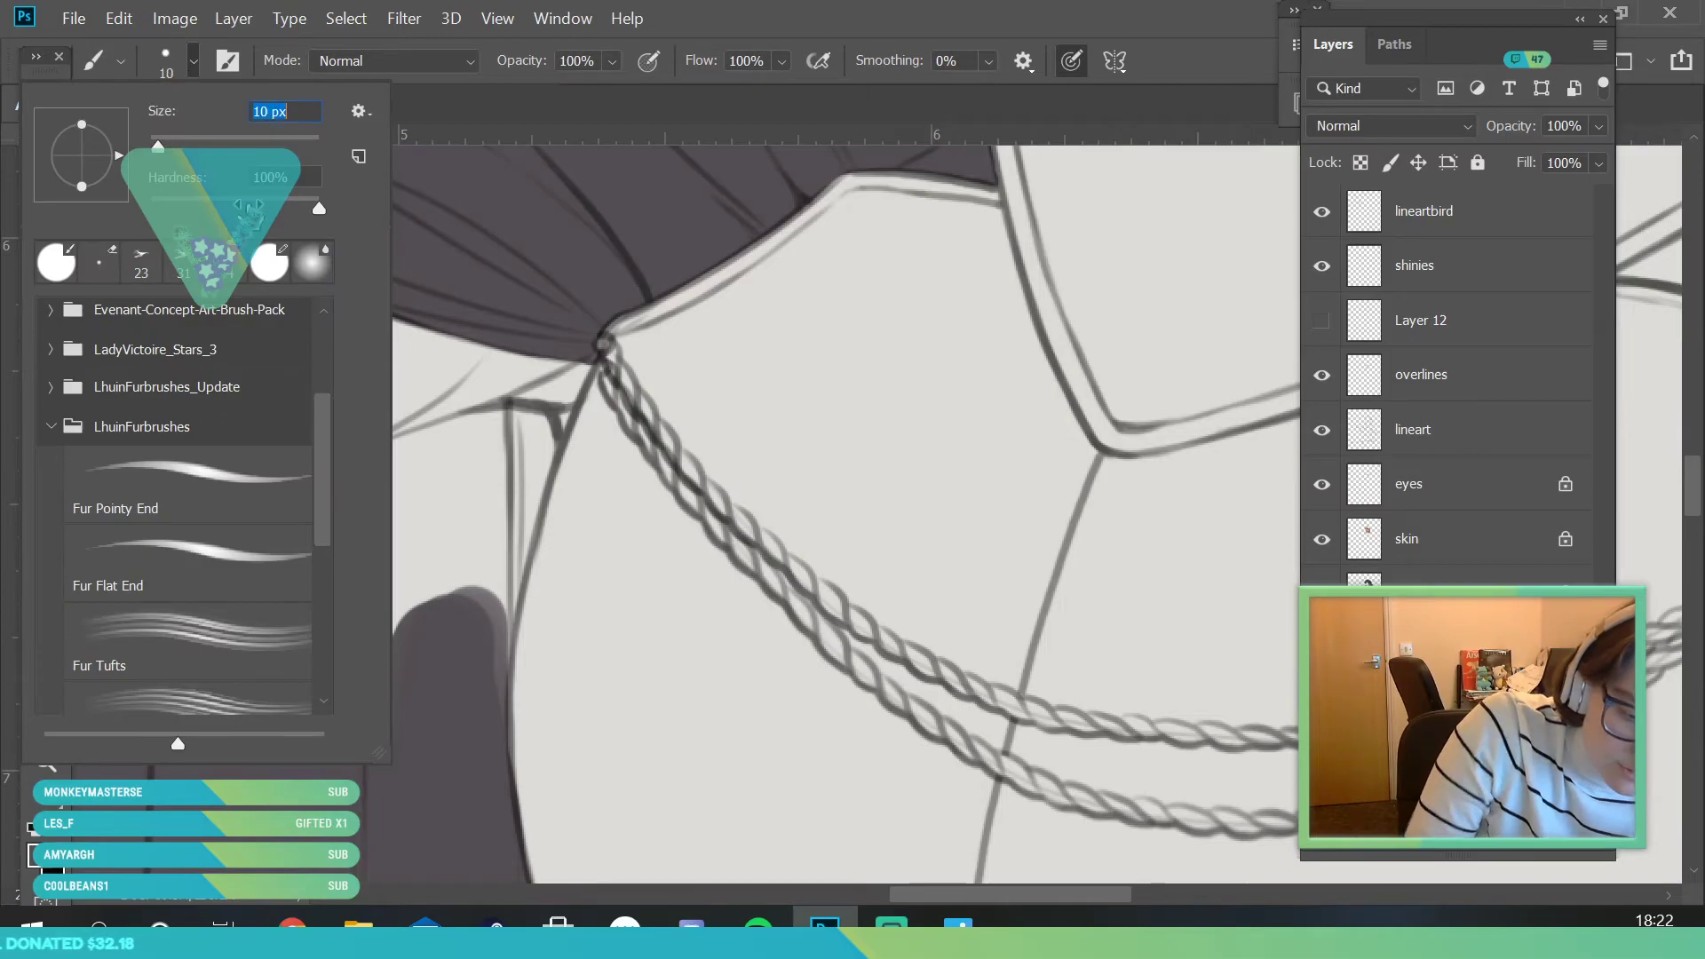
key("Return")
mouse_move(378, 458)
left_mouse_down()
mouse_move(316, 483)
mouse_move(494, 414)
mouse_move(445, 430)
mouse_move(569, 425)
mouse_move(507, 413)
mouse_move(554, 439)
mouse_move(508, 596)
left_mouse_up()
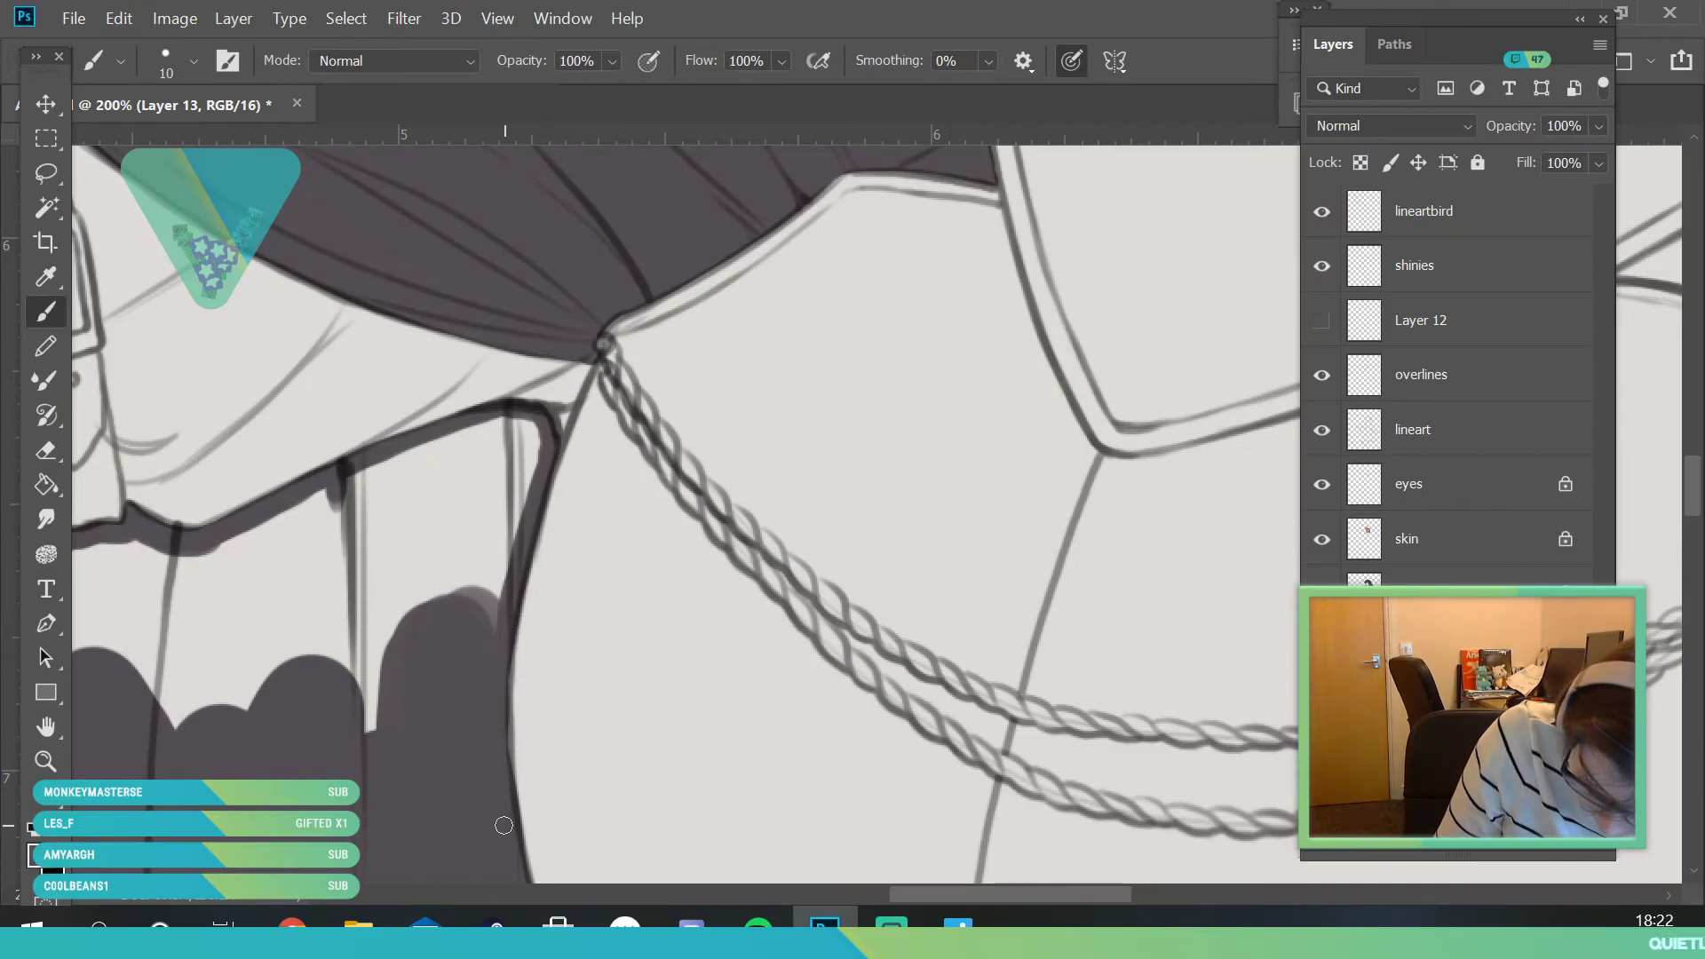
- Fill the upper part of the hanging cloth below the sleeve with dark grey using a 56 px brush
left_click(45, 761)
left_click_drag(613, 561, 556, 563)
left_click_drag(533, 620, 621, 620)
left_click(46, 312)
left_click(184, 60)
left_click(195, 147)
mouse_move(469, 560)
left_mouse_down()
mouse_move(367, 600)
mouse_move(391, 489)
left_mouse_up()
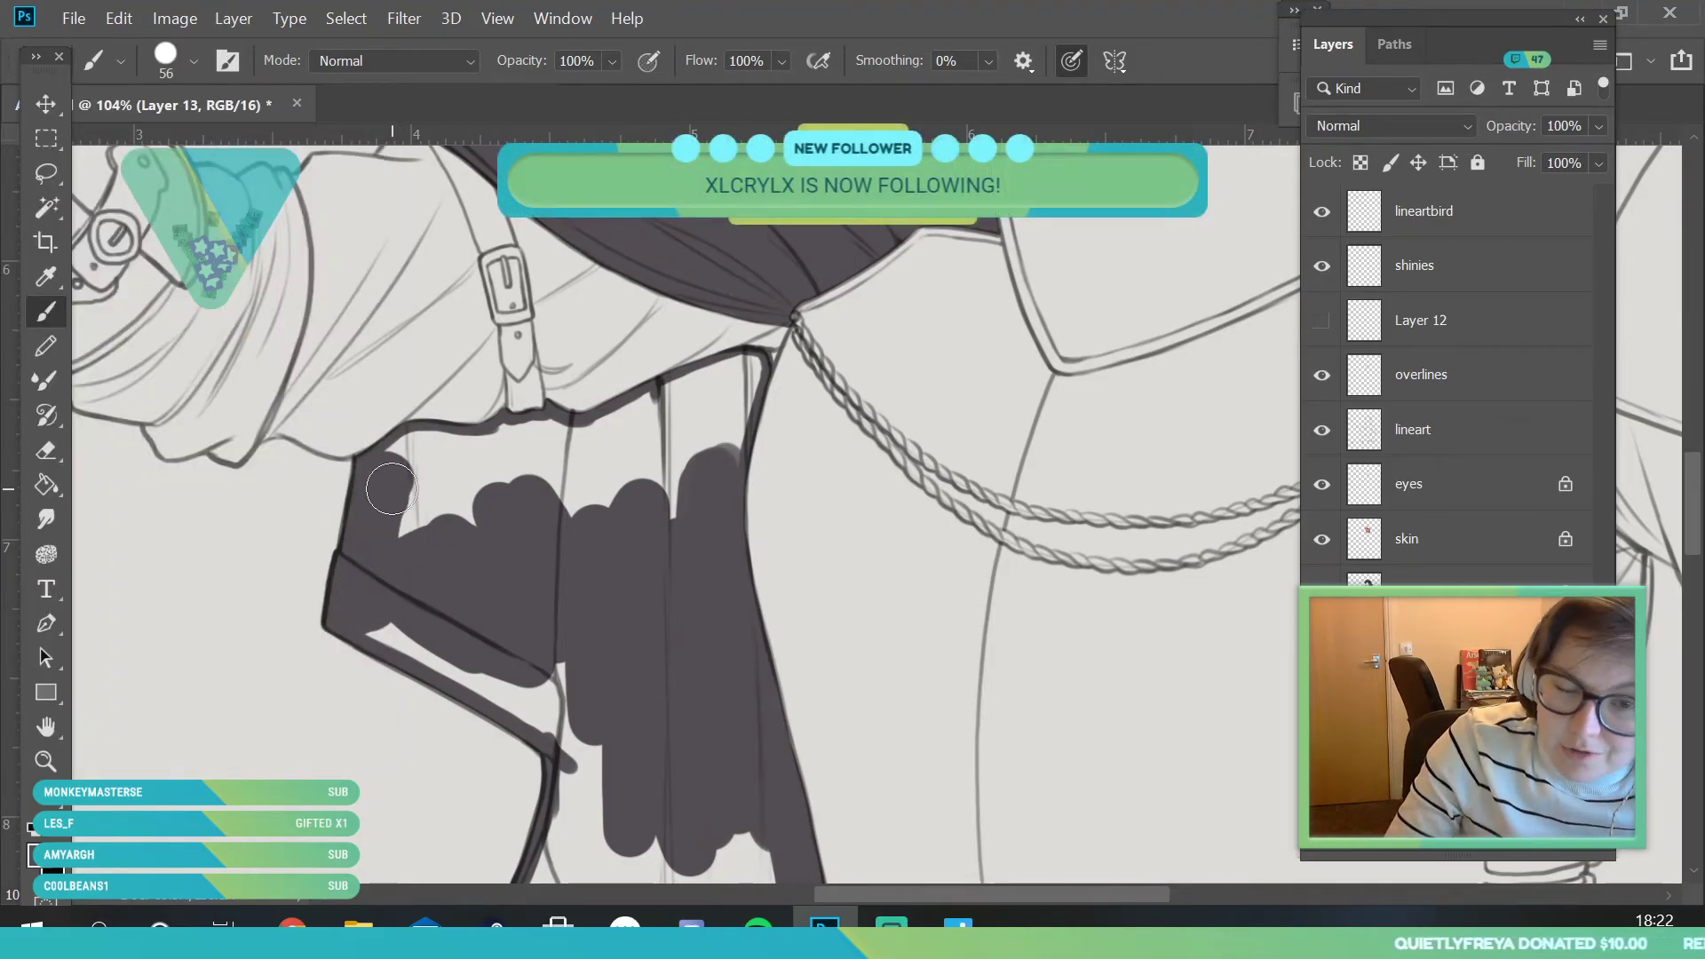
mouse_move(391, 488)
left_mouse_down()
mouse_move(439, 539)
mouse_move(422, 573)
left_mouse_up()
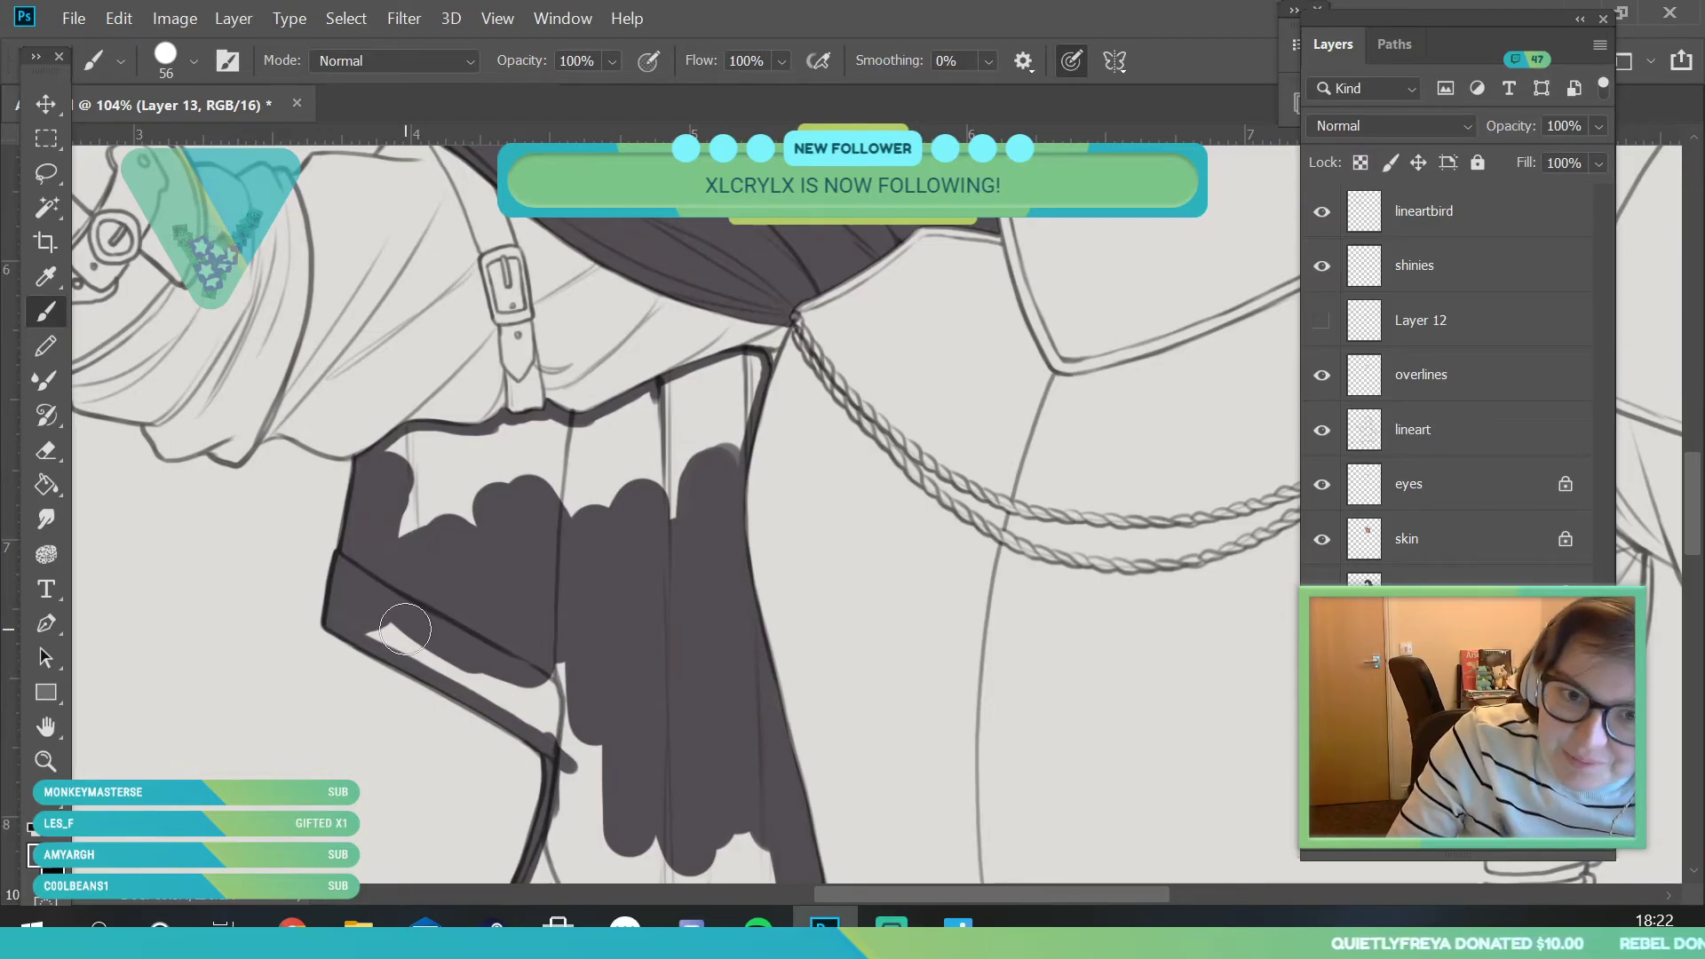
mouse_move(405, 630)
left_mouse_down()
mouse_move(422, 453)
mouse_move(458, 453)
mouse_move(438, 494)
mouse_move(412, 468)
mouse_move(468, 497)
mouse_move(506, 451)
mouse_move(679, 417)
mouse_move(673, 497)
left_mouse_up()
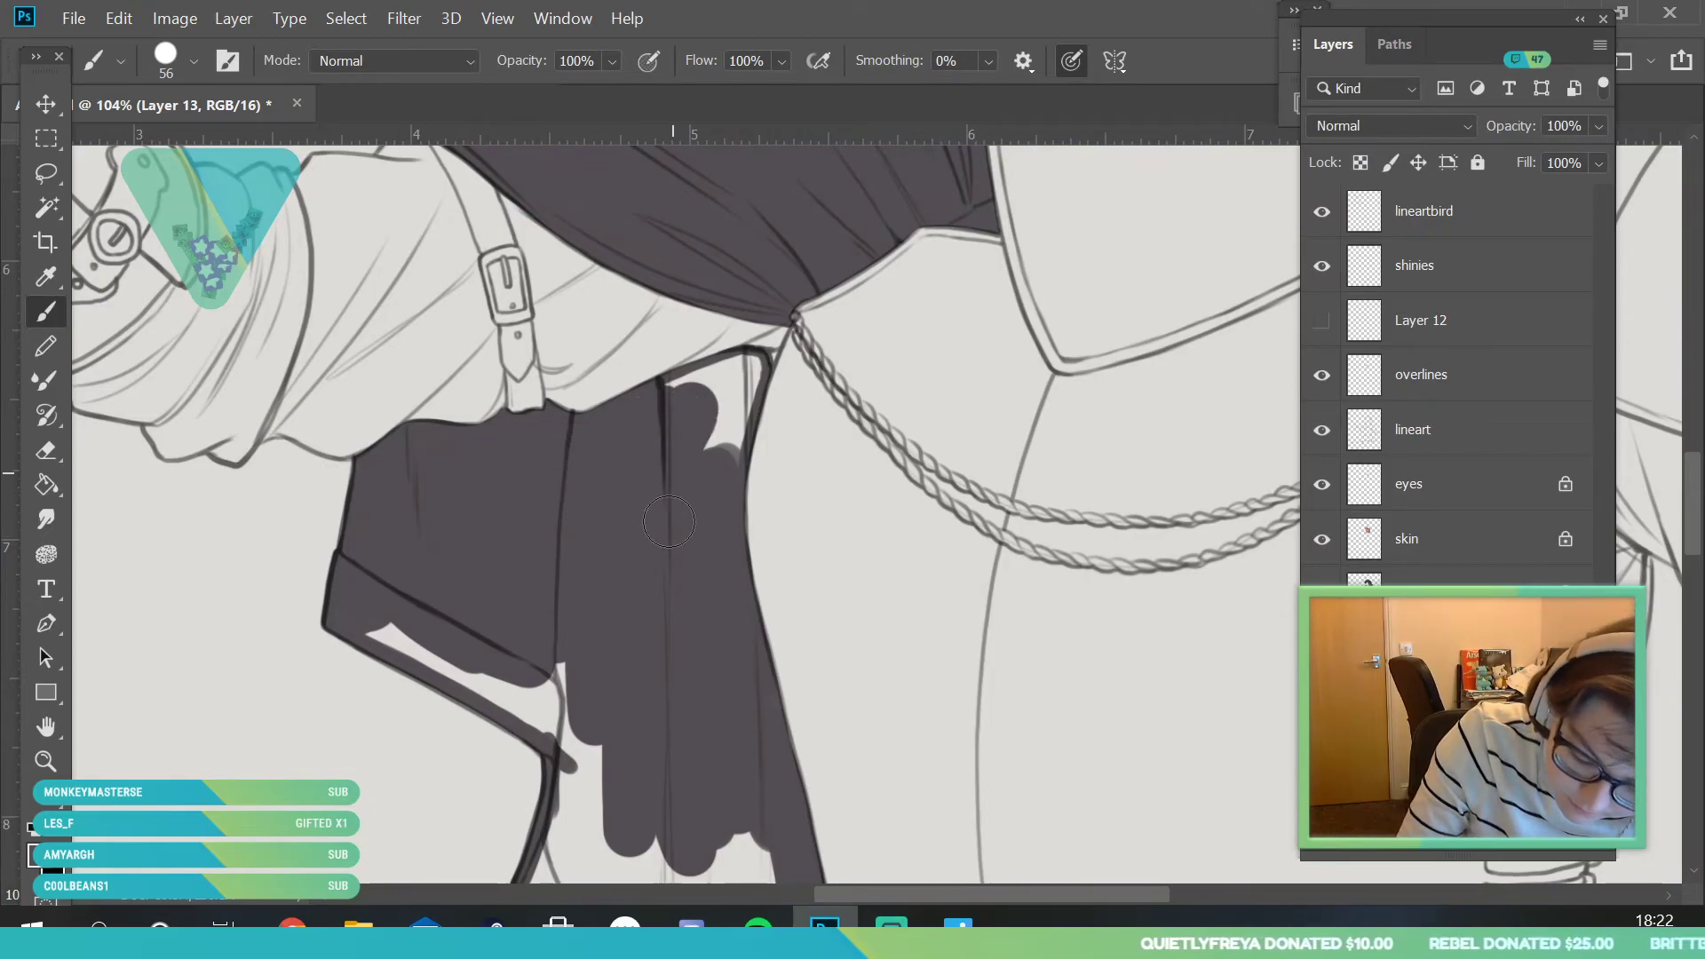
- Fill the hanging cloth's upper inner corner and its slanted outer flap with dark grey using a 31 px brush
left_click(192, 64)
left_click_drag(194, 146, 175, 145)
left_click(728, 417)
mouse_move(658, 405)
left_mouse_down()
mouse_move(750, 367)
mouse_move(700, 445)
mouse_move(724, 460)
mouse_move(744, 404)
left_mouse_up()
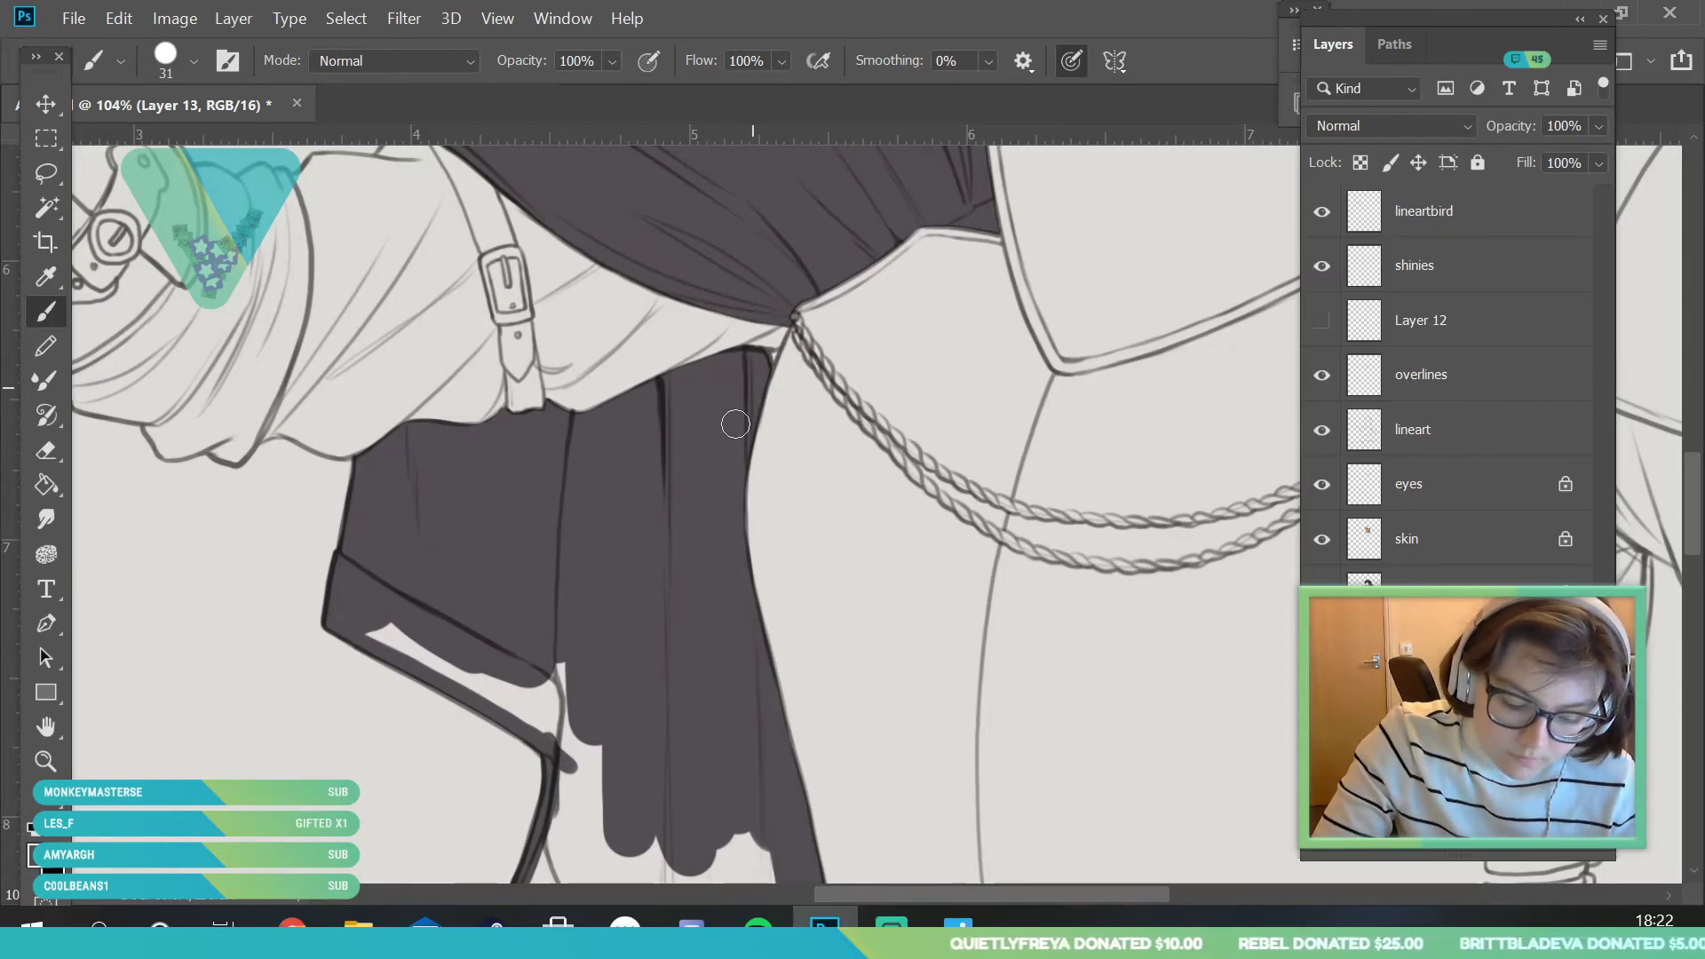
left_click_drag(398, 622, 354, 597)
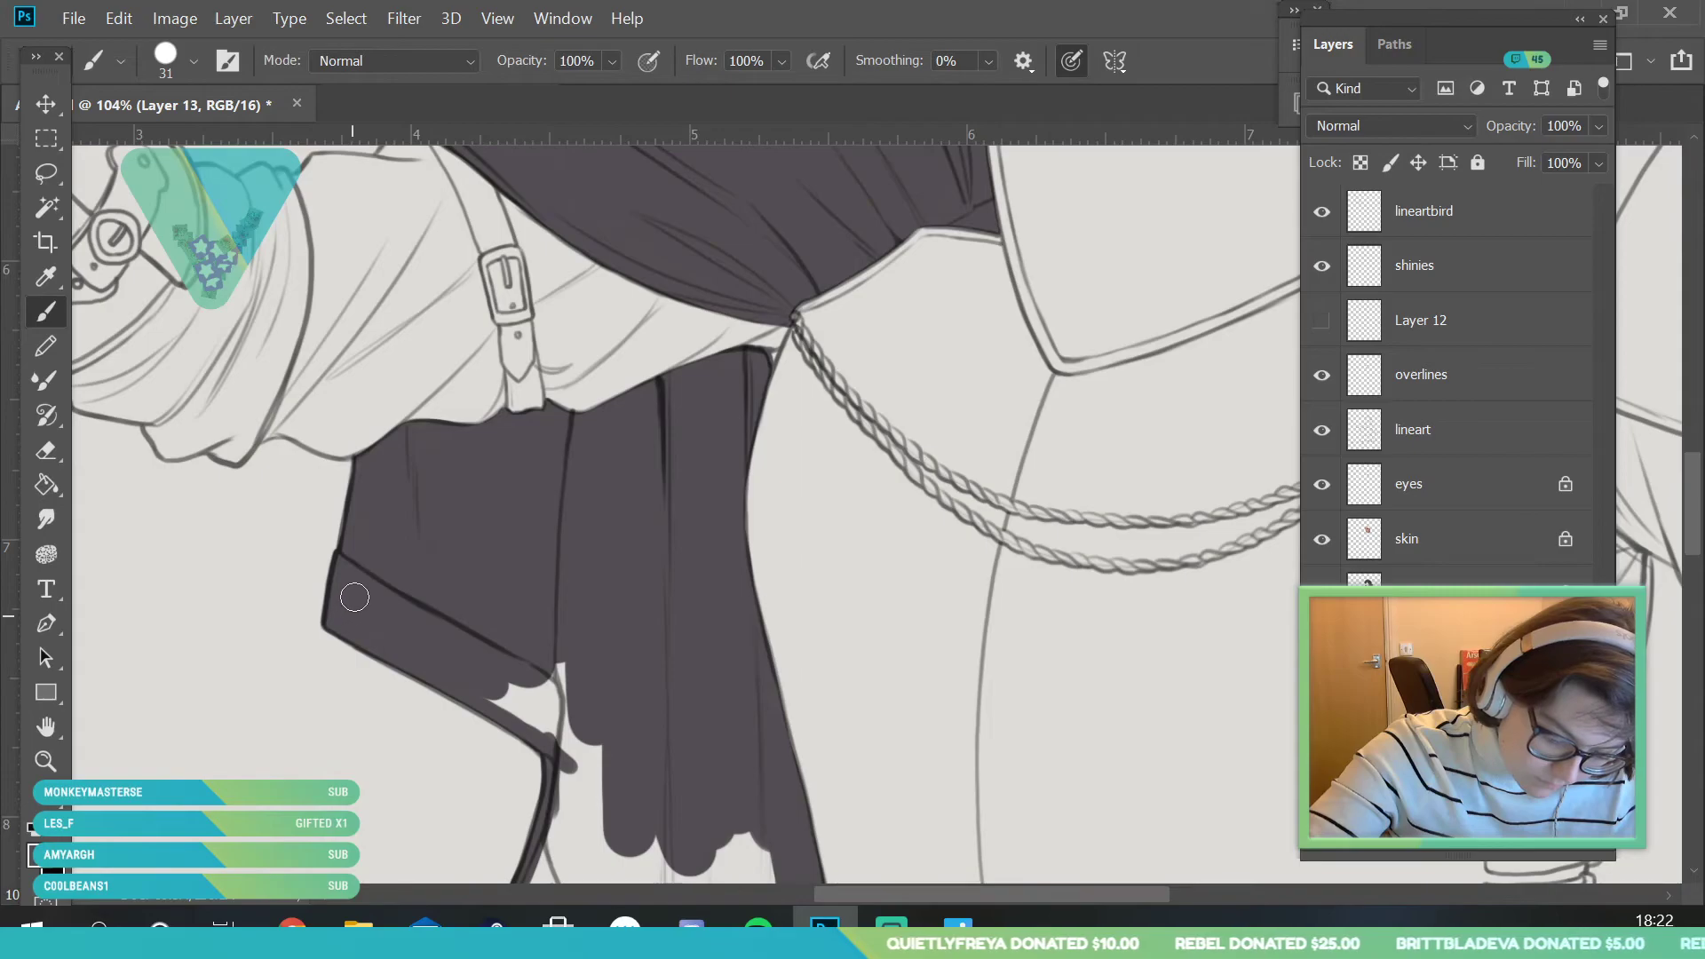
mouse_move(485, 697)
left_mouse_down()
mouse_move(604, 754)
mouse_move(589, 658)
left_mouse_up()
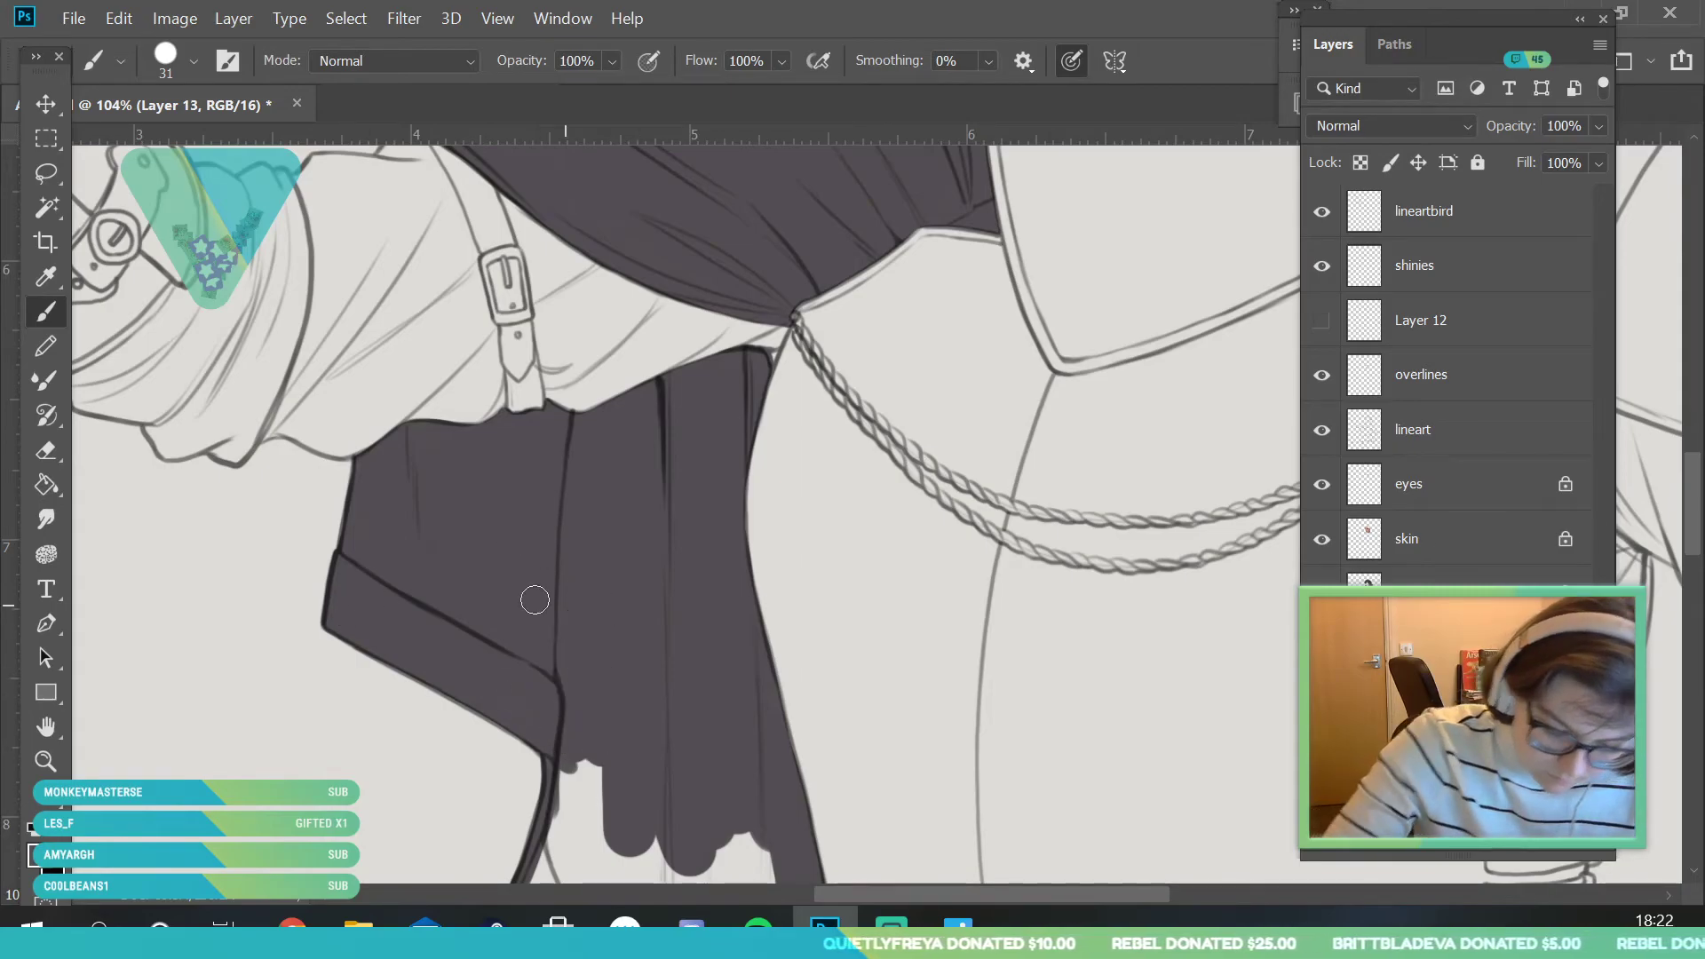
- Fill the outer fold just below the hanging cloth's flap with dark grey using the 31 px brush
left_click(46, 726)
mouse_move(823, 782)
left_mouse_down()
mouse_move(770, 384)
mouse_move(658, 363)
left_mouse_up()
left_click(48, 314)
left_click_drag(377, 473, 405, 555)
left_click(46, 727)
left_click_drag(220, 624, 664, 631)
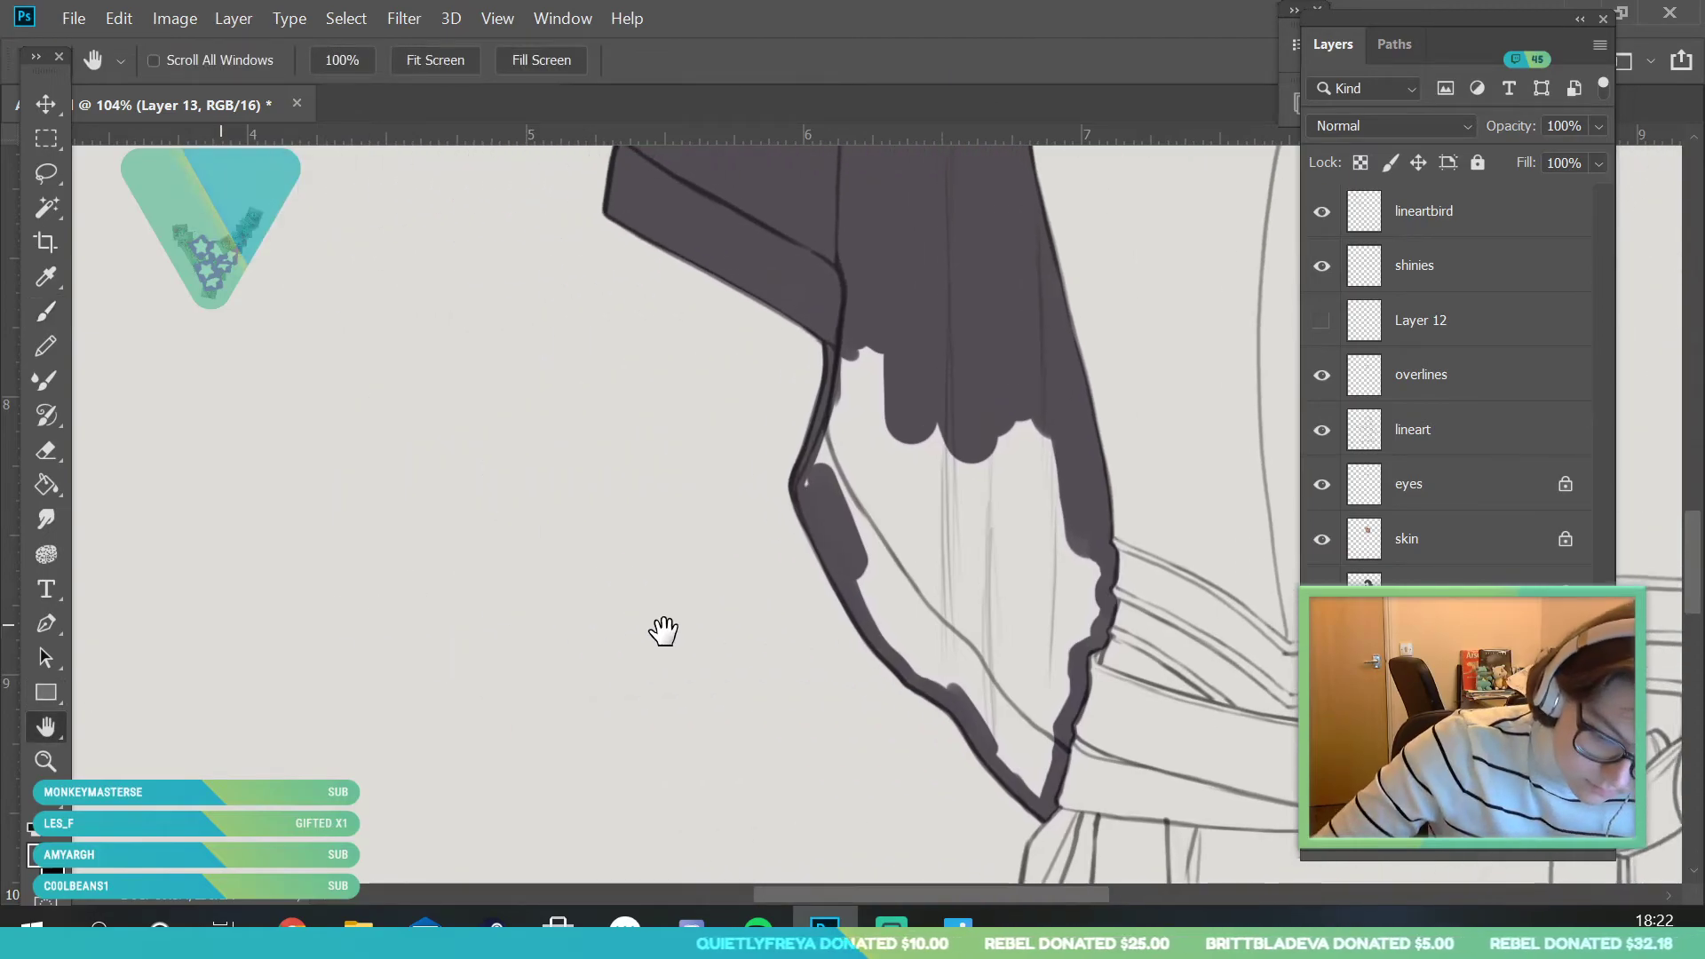
key("b")
mouse_move(816, 478)
left_mouse_down()
mouse_move(860, 494)
mouse_move(891, 413)
mouse_move(883, 317)
left_mouse_up()
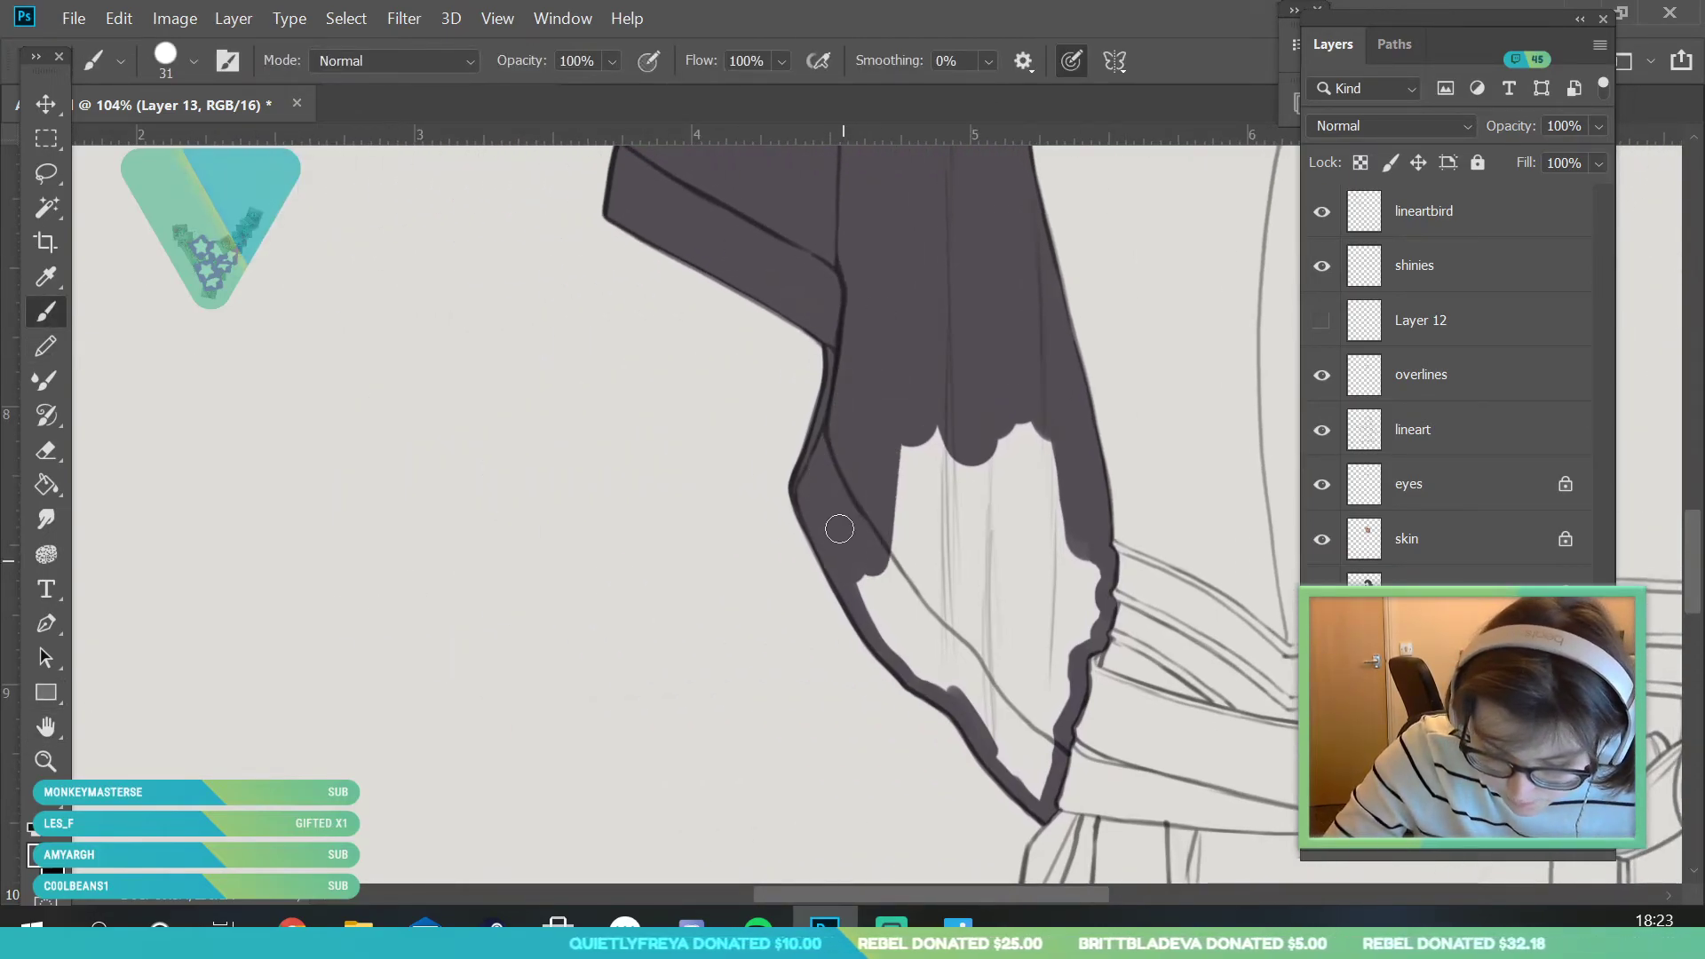
- Fill the rest of the hanging cloth down to its bottom point with a 48 px brush
left_click(186, 63)
left_click_drag(175, 145, 186, 148)
left_click(887, 518)
mouse_move(887, 518)
left_mouse_down()
mouse_move(957, 408)
mouse_move(993, 401)
mouse_move(1017, 588)
mouse_move(1037, 602)
mouse_move(1089, 578)
mouse_move(1037, 783)
mouse_move(1046, 725)
mouse_move(1020, 767)
mouse_move(925, 664)
mouse_move(1006, 734)
left_mouse_up()
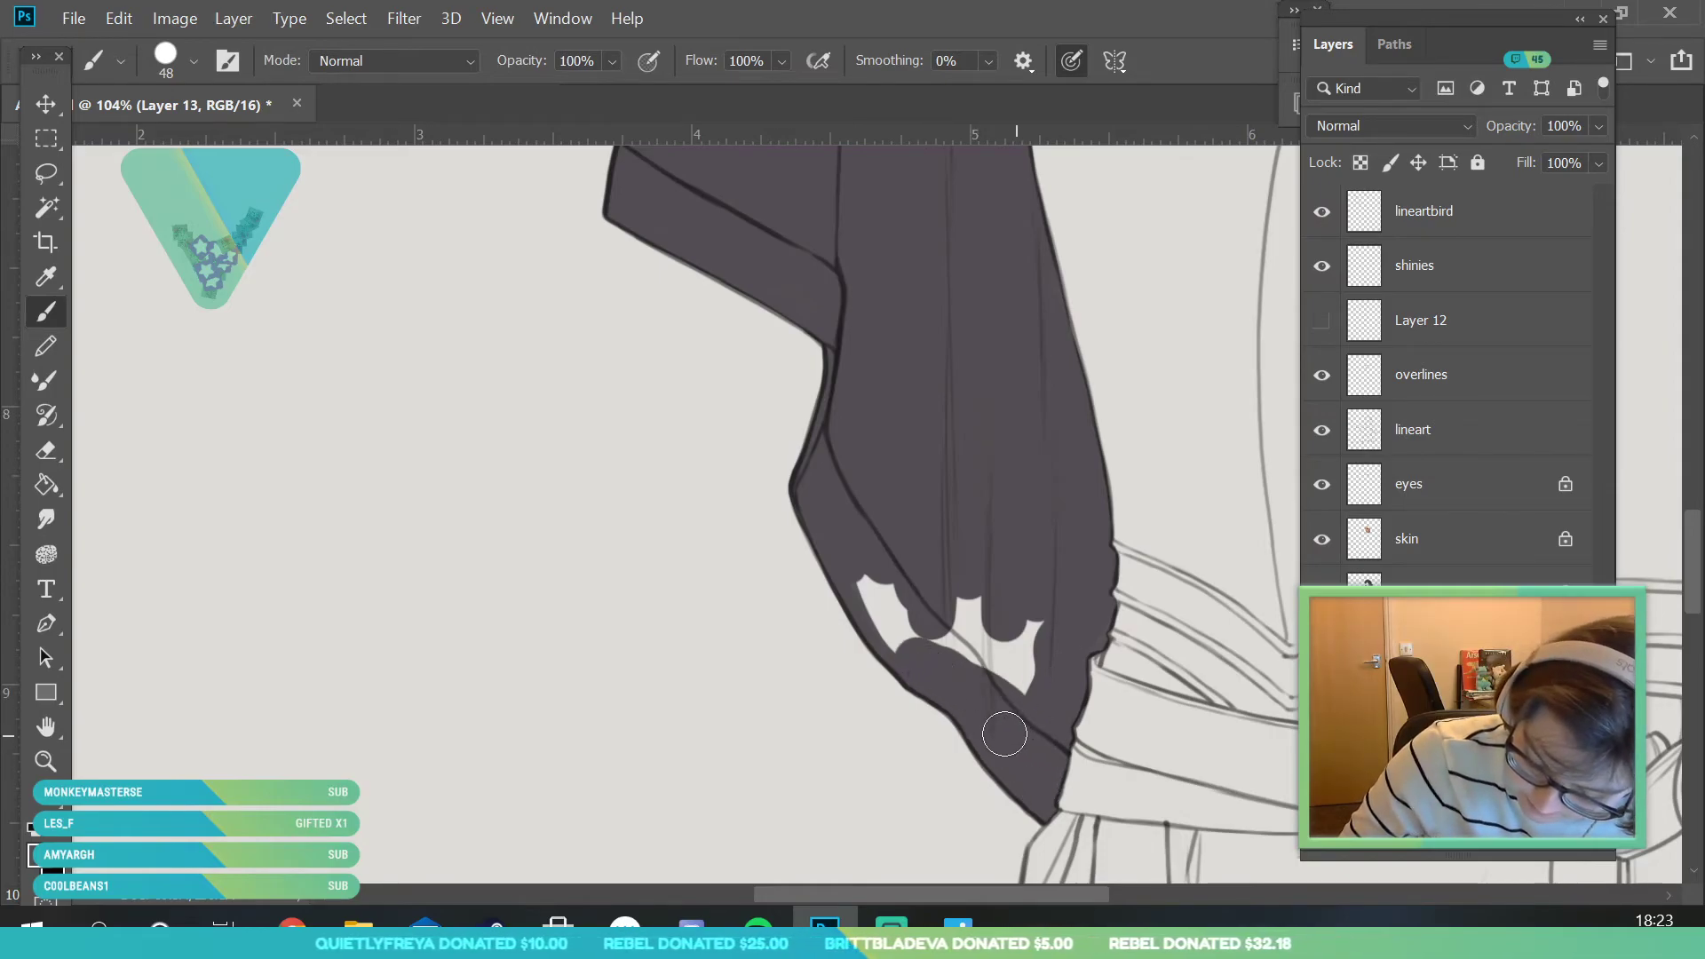
mouse_move(962, 677)
left_mouse_down()
mouse_move(917, 583)
mouse_move(987, 684)
mouse_move(1024, 654)
left_mouse_up()
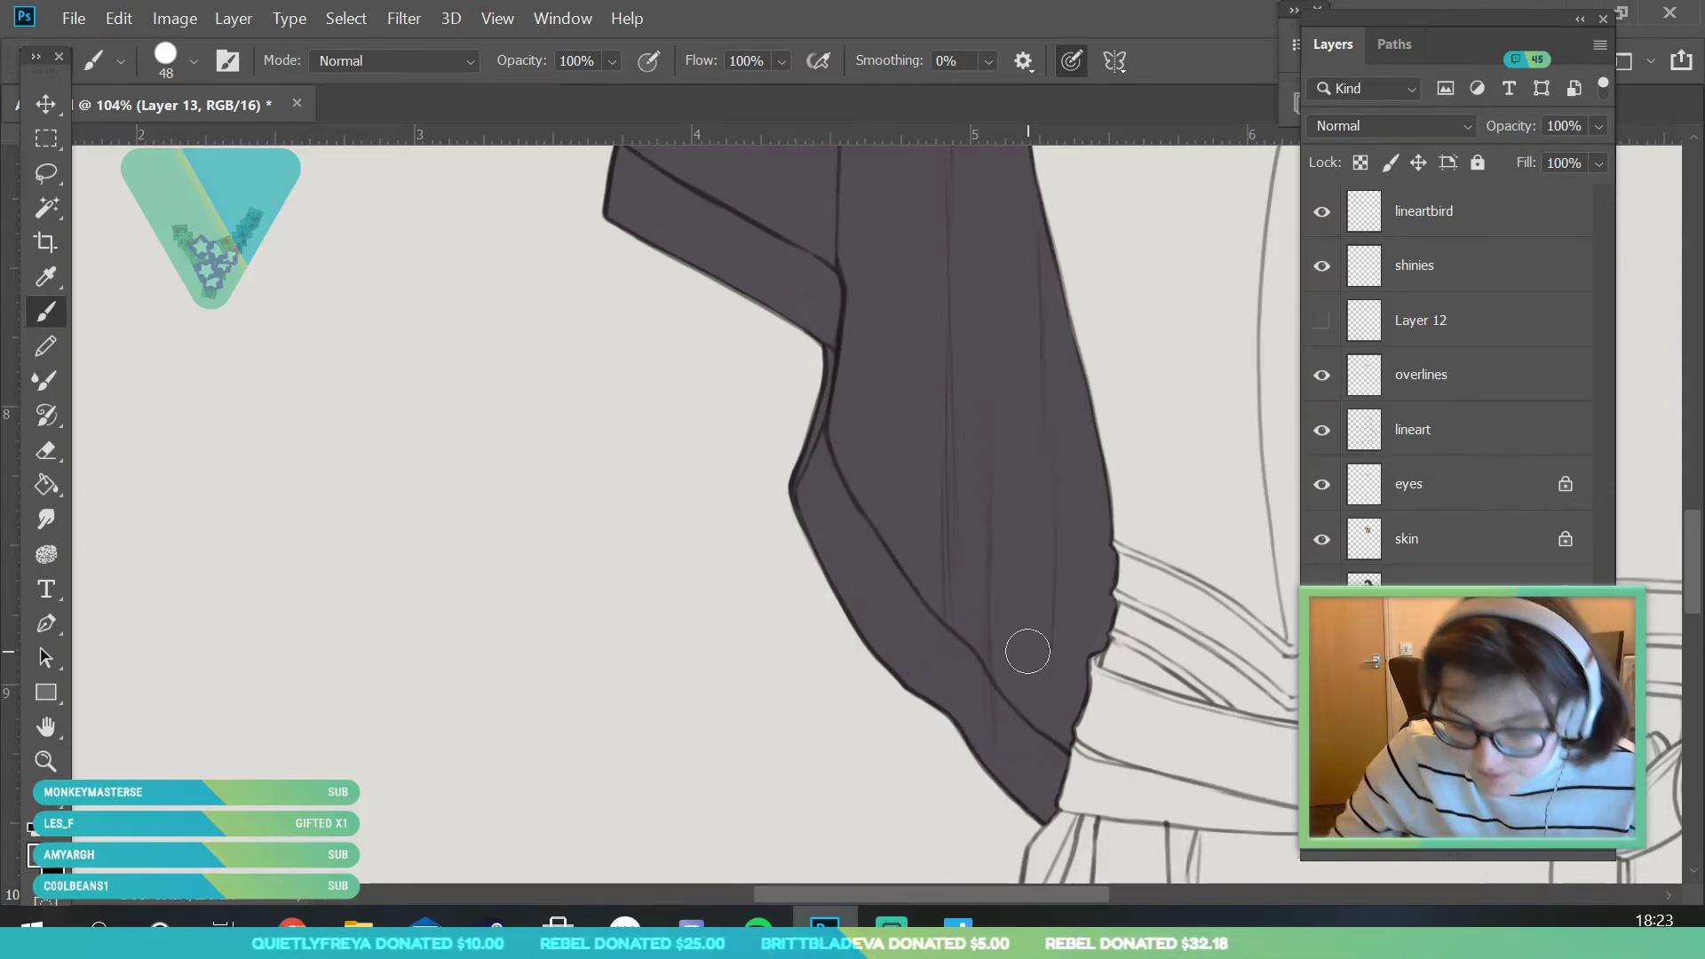
- Add a new layer above the cloth's base colour, clip it to that layer and set its blending mode to Multiply
left_click(45, 761)
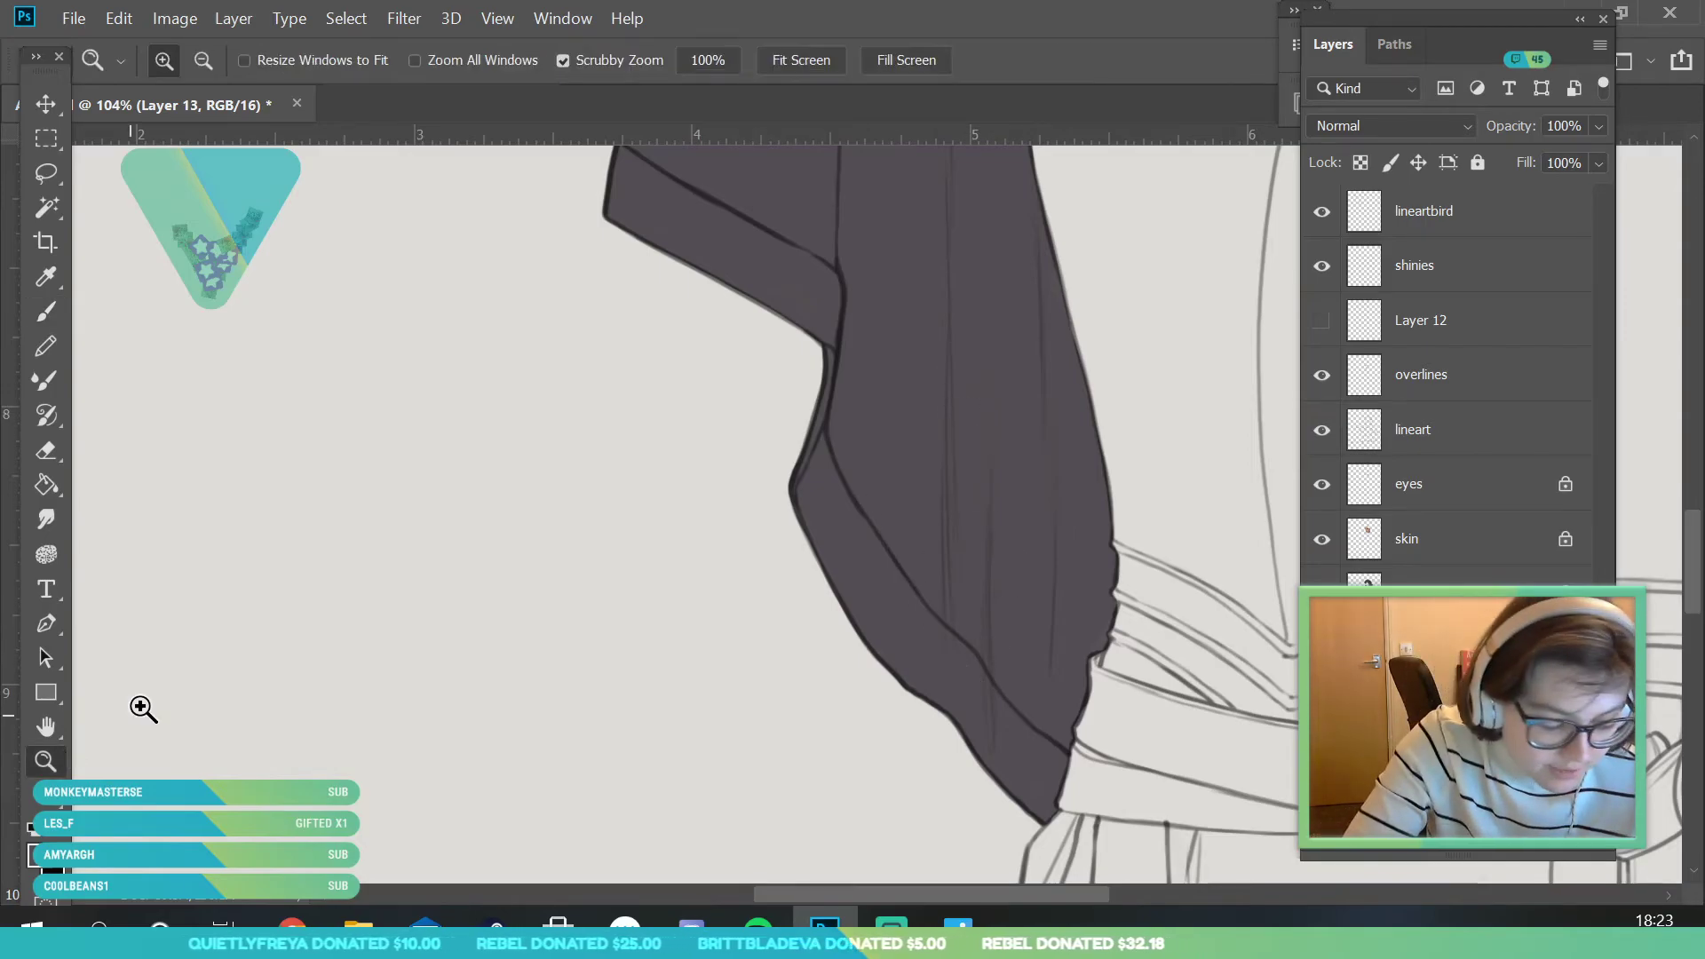
left_click_drag(455, 531, 364, 542)
left_click_drag(641, 565, 552, 713)
left_click_drag(760, 454, 791, 649)
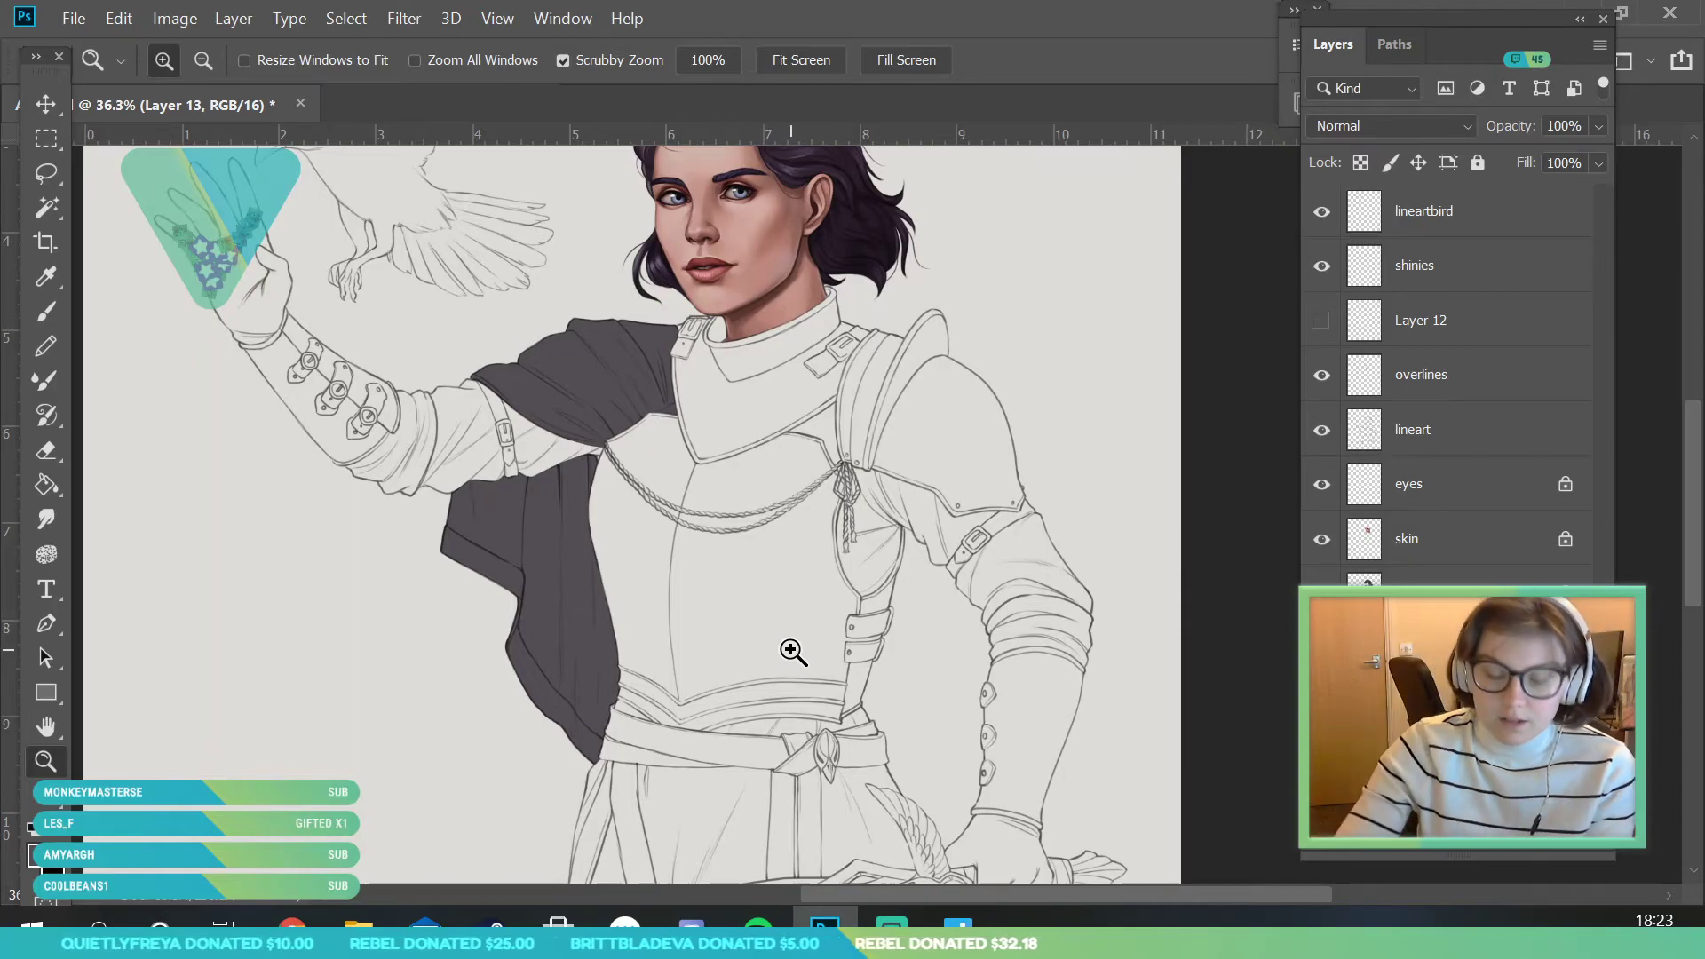
left_click_drag(860, 521, 822, 520)
mouse_move(894, 415)
left_mouse_down()
mouse_move(914, 331)
mouse_move(921, 427)
left_mouse_up()
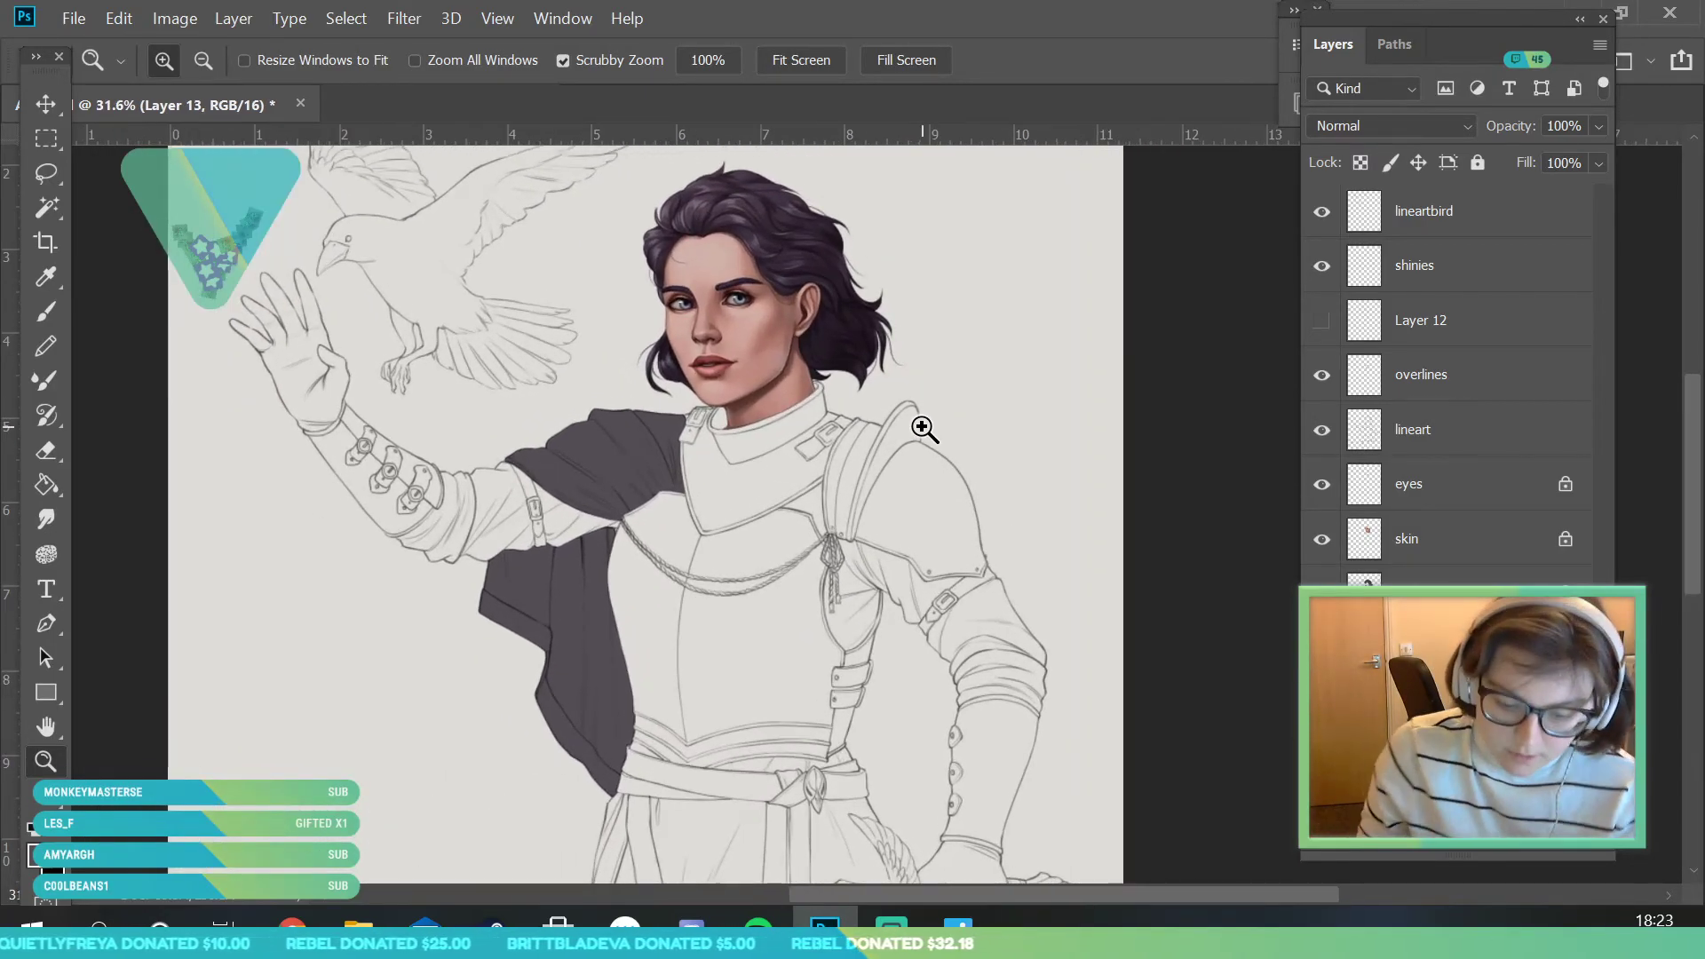
left_click(1545, 852)
right_click(1506, 648)
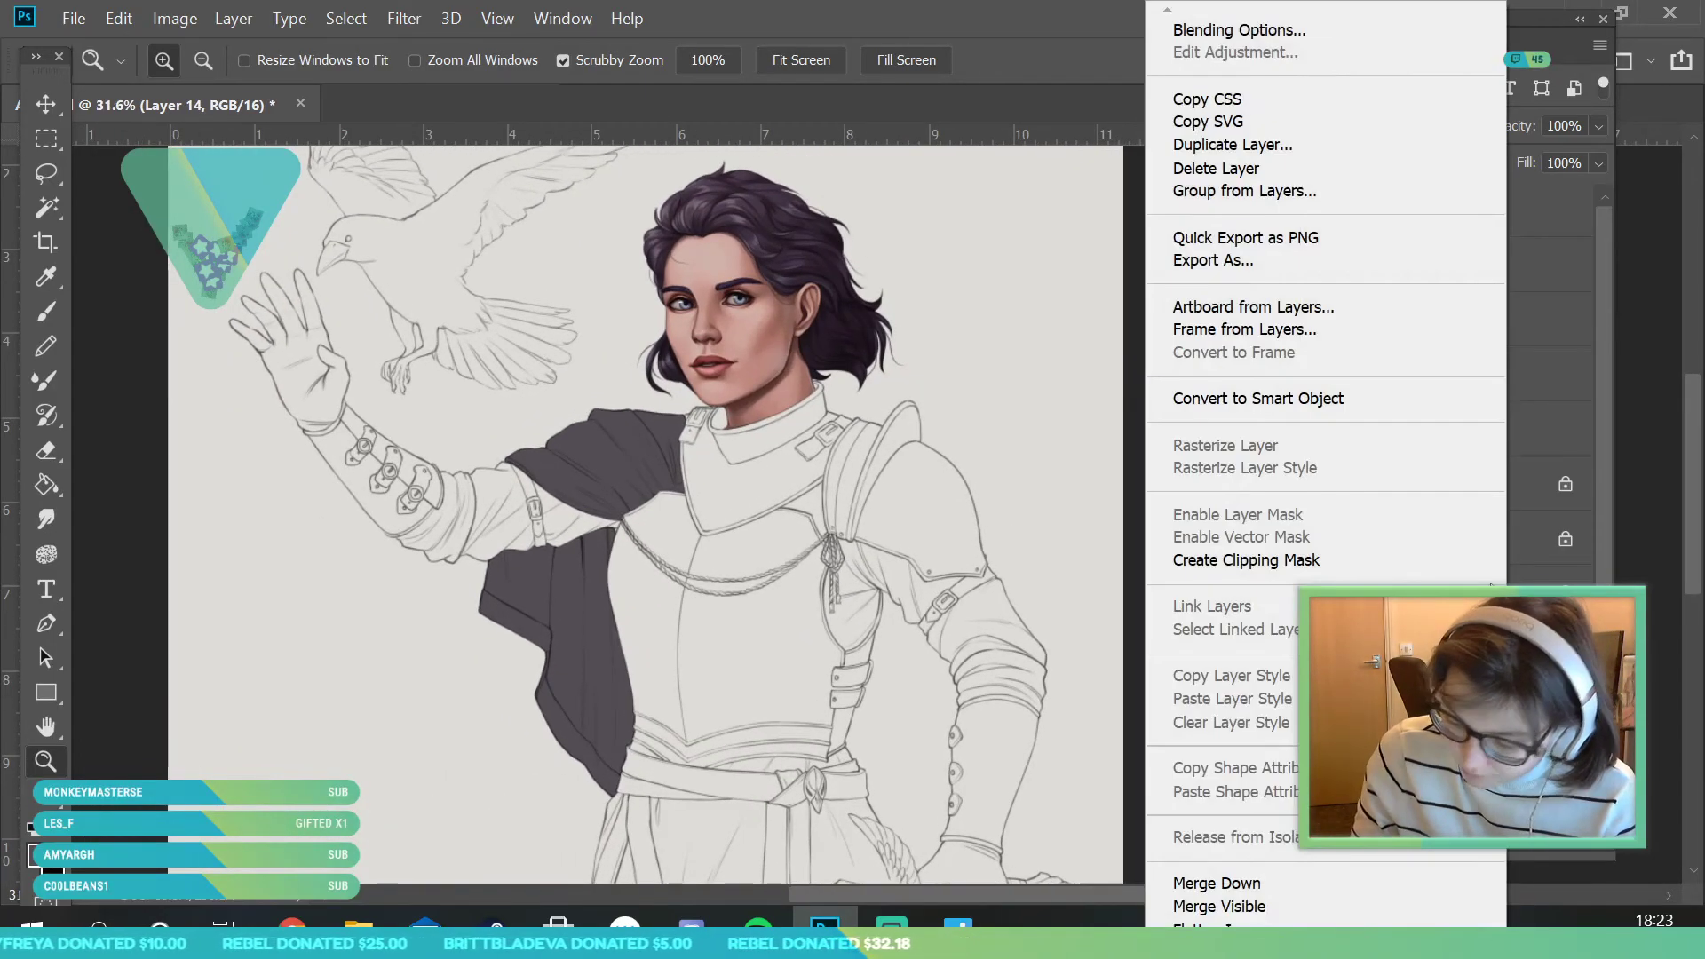
left_click(1338, 561)
left_click(1416, 125)
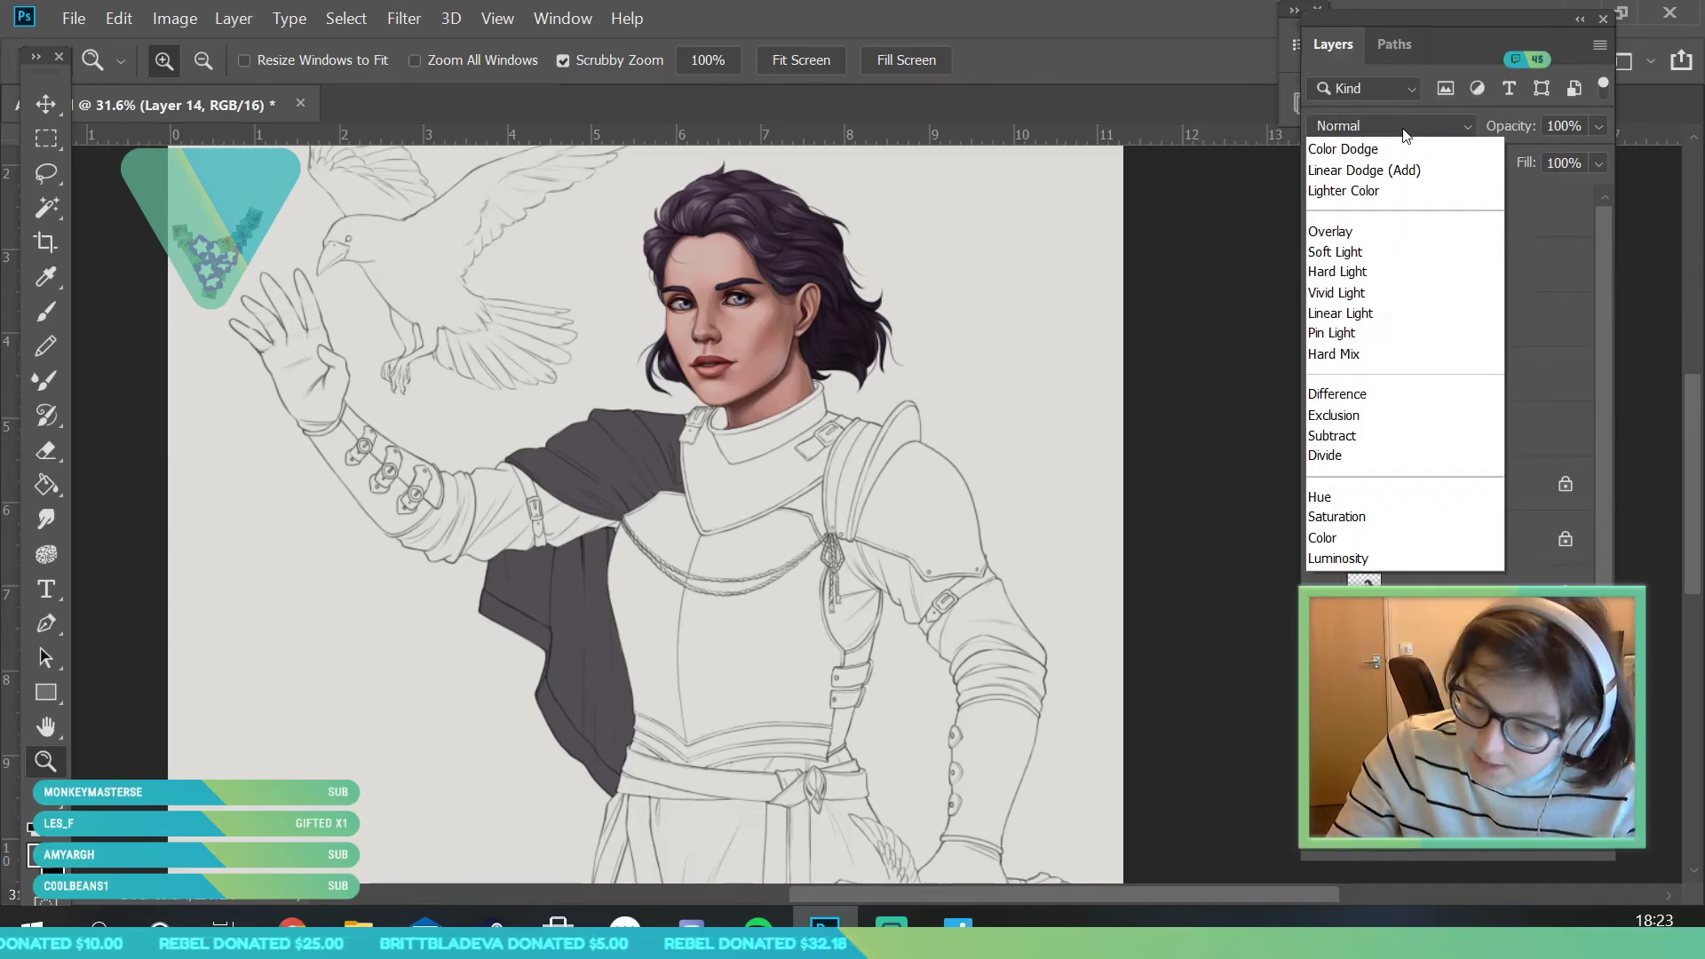
left_click(1364, 229)
- Choose the light dusty pink c7a9b3 and flood the clipped Multiply layer with it to shade the cloth
left_click(40, 855)
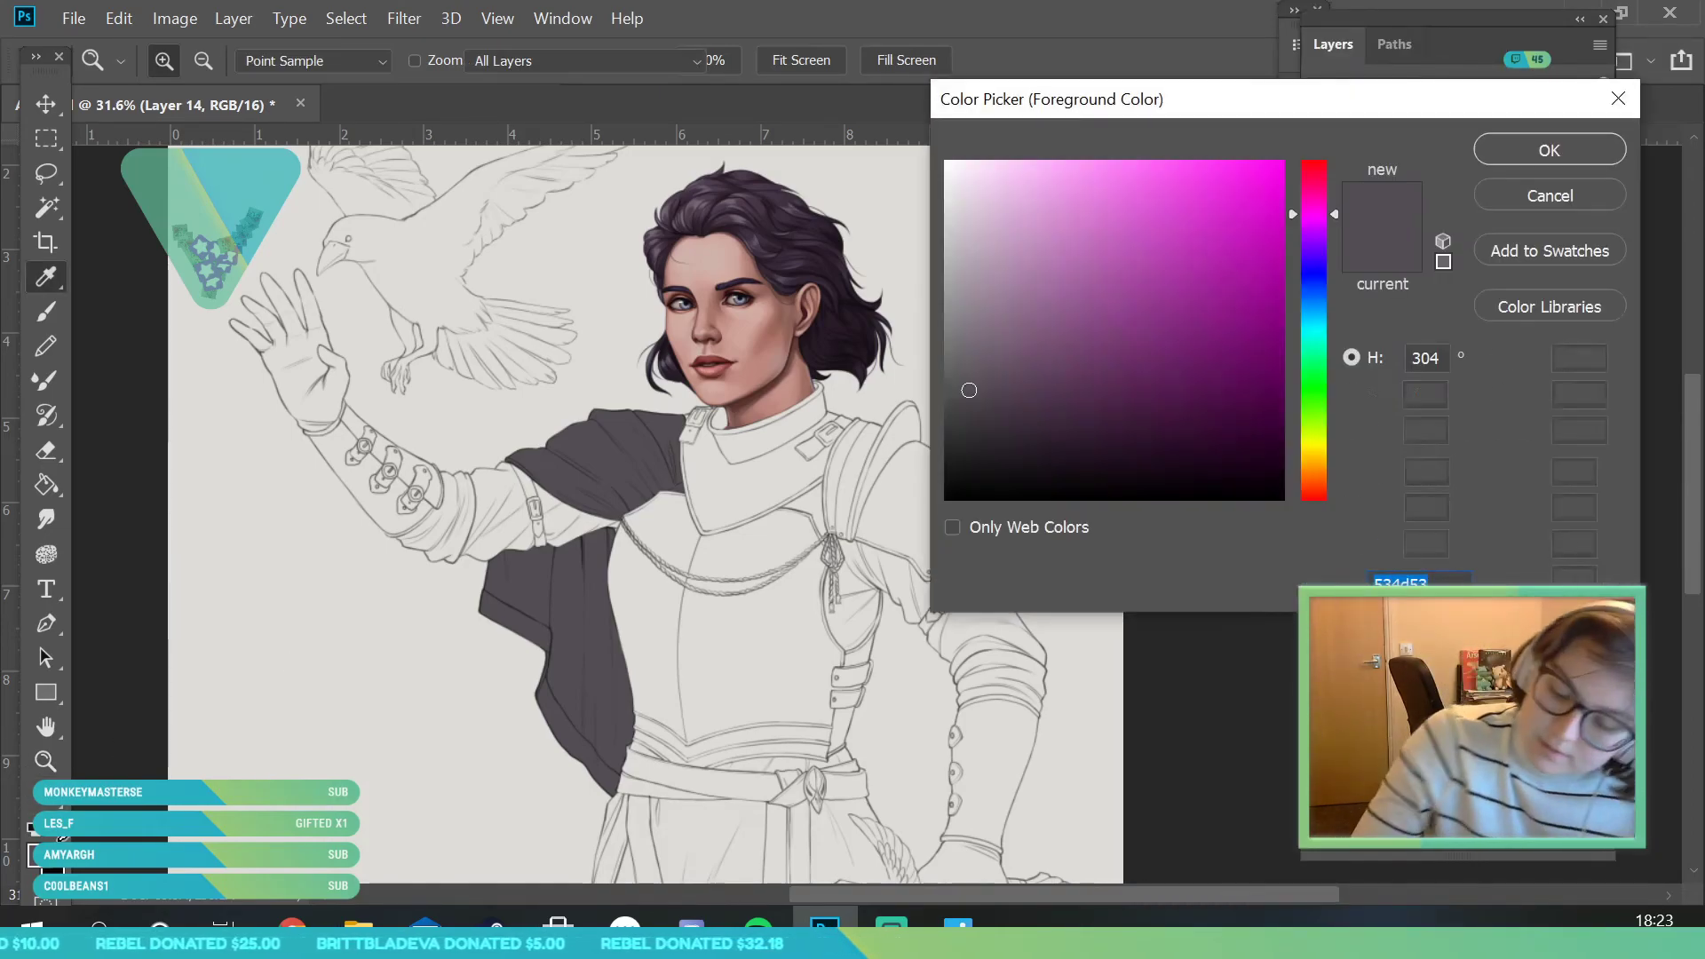
left_click_drag(1322, 184, 1320, 178)
left_click_drag(1005, 232, 997, 235)
left_click(1550, 150)
key("g")
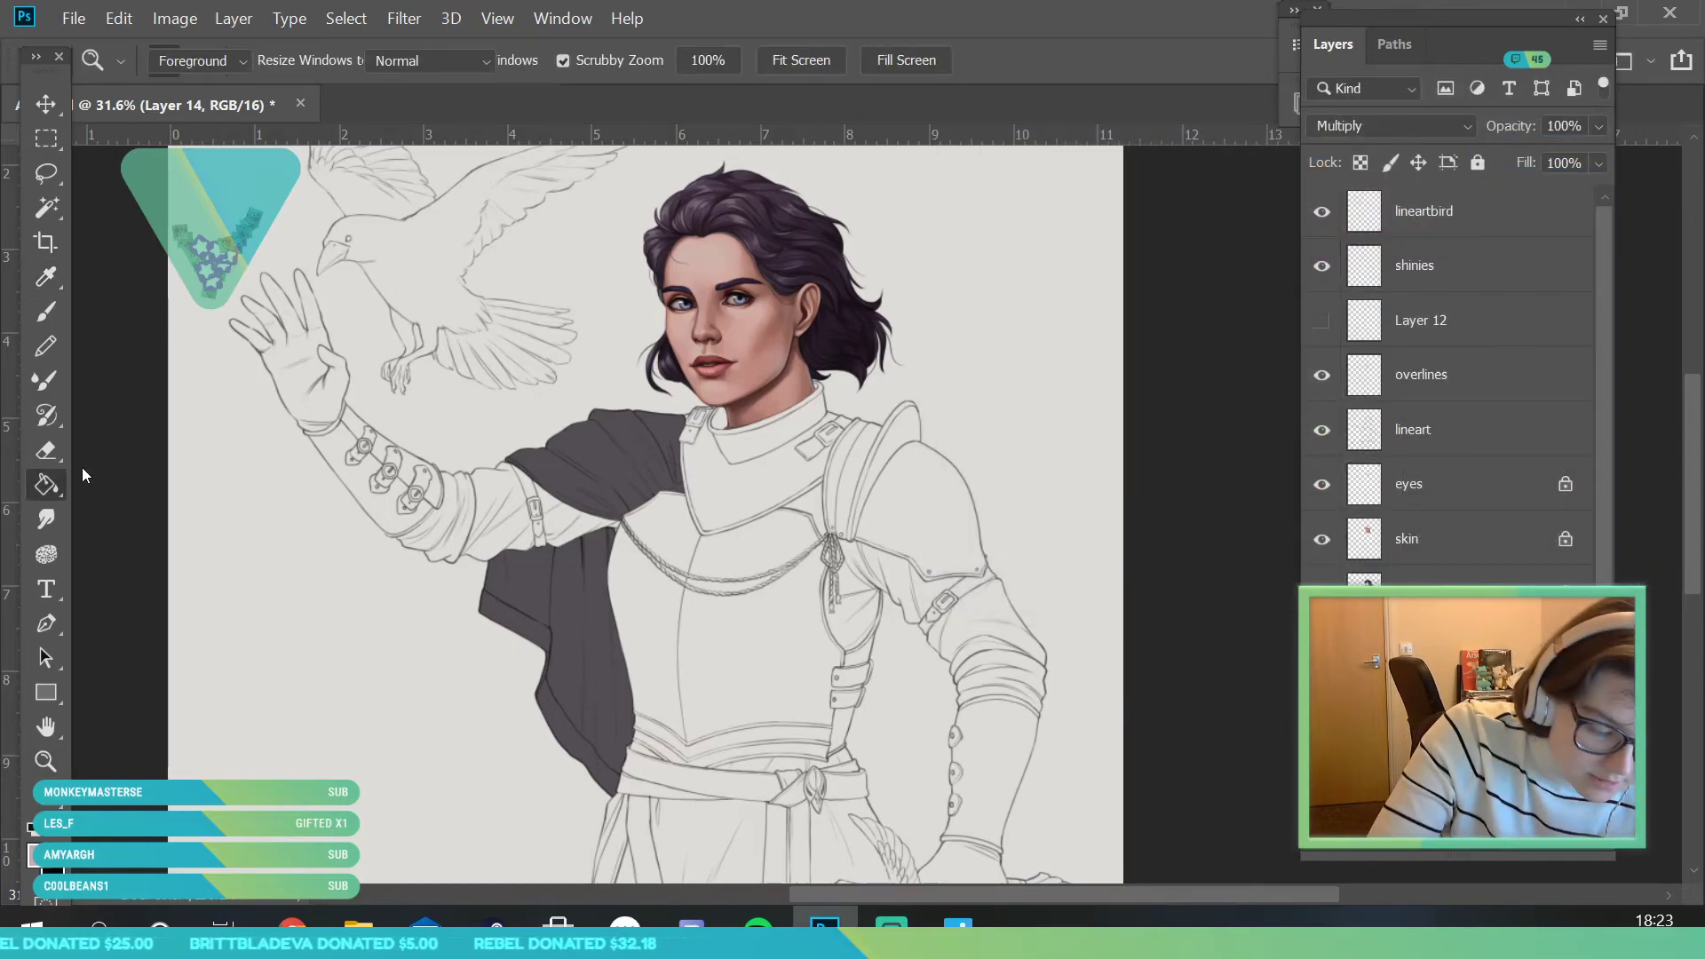
left_click(589, 638)
- Switch to the Brush tool and set the foreground colour to white for painting on the shoulder cloth
key("z")
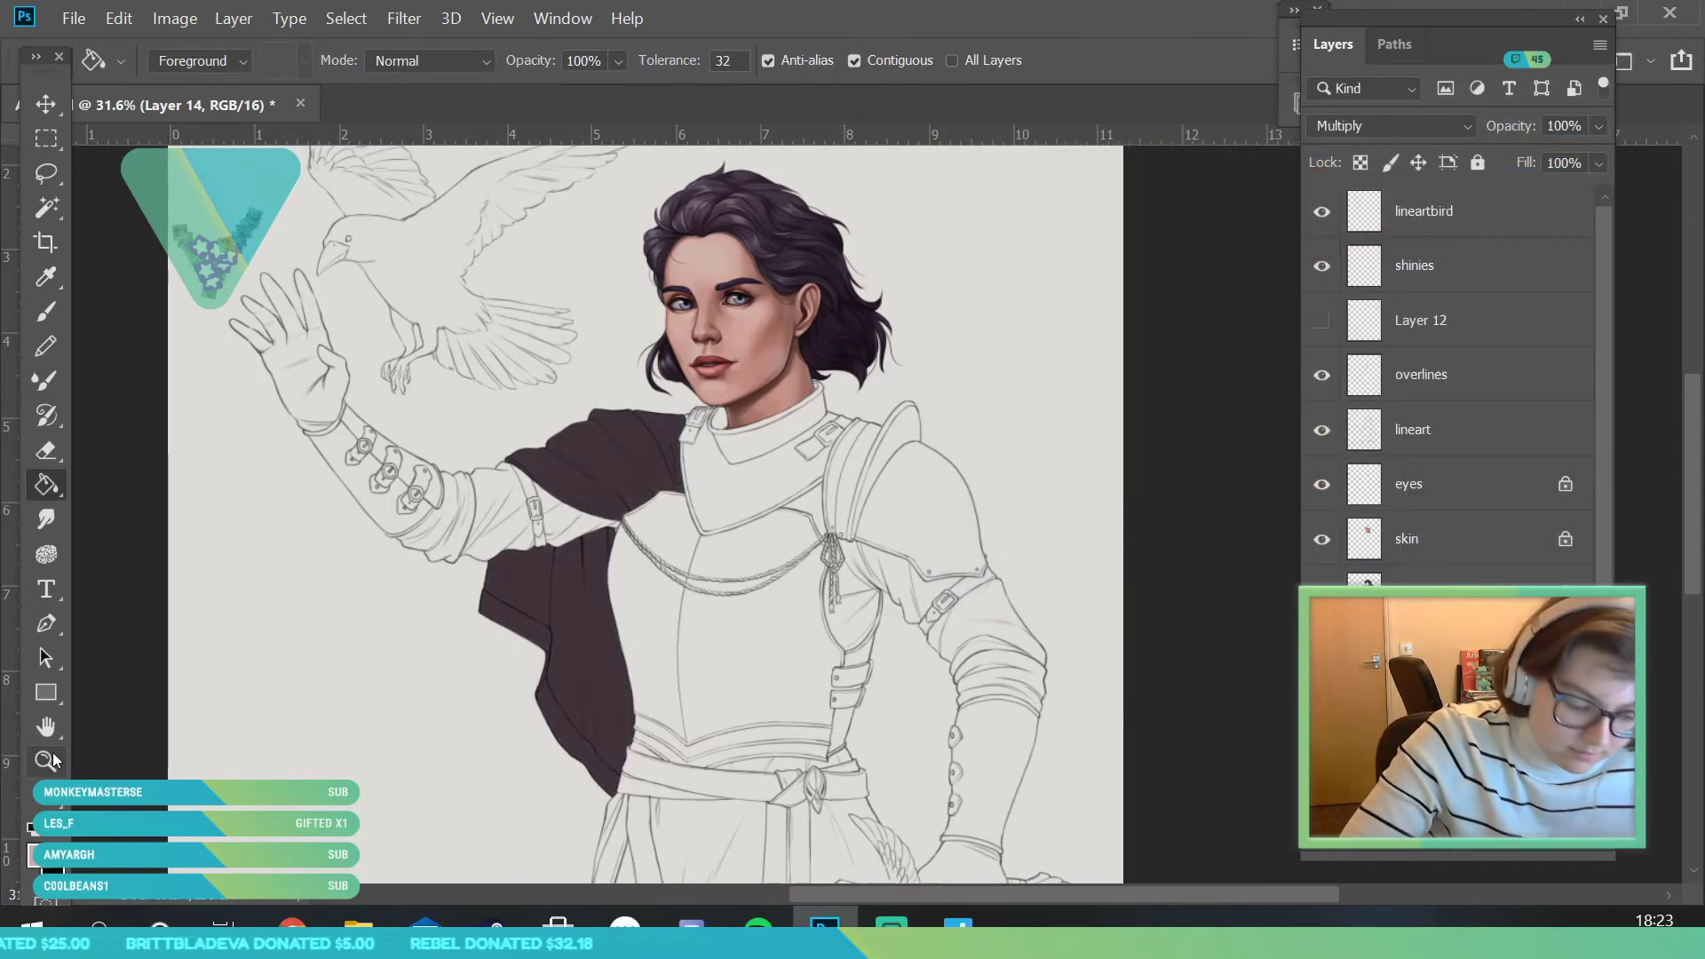
left_click_drag(387, 479, 326, 495)
left_click_drag(538, 462, 622, 462)
left_click_drag(342, 494, 380, 503)
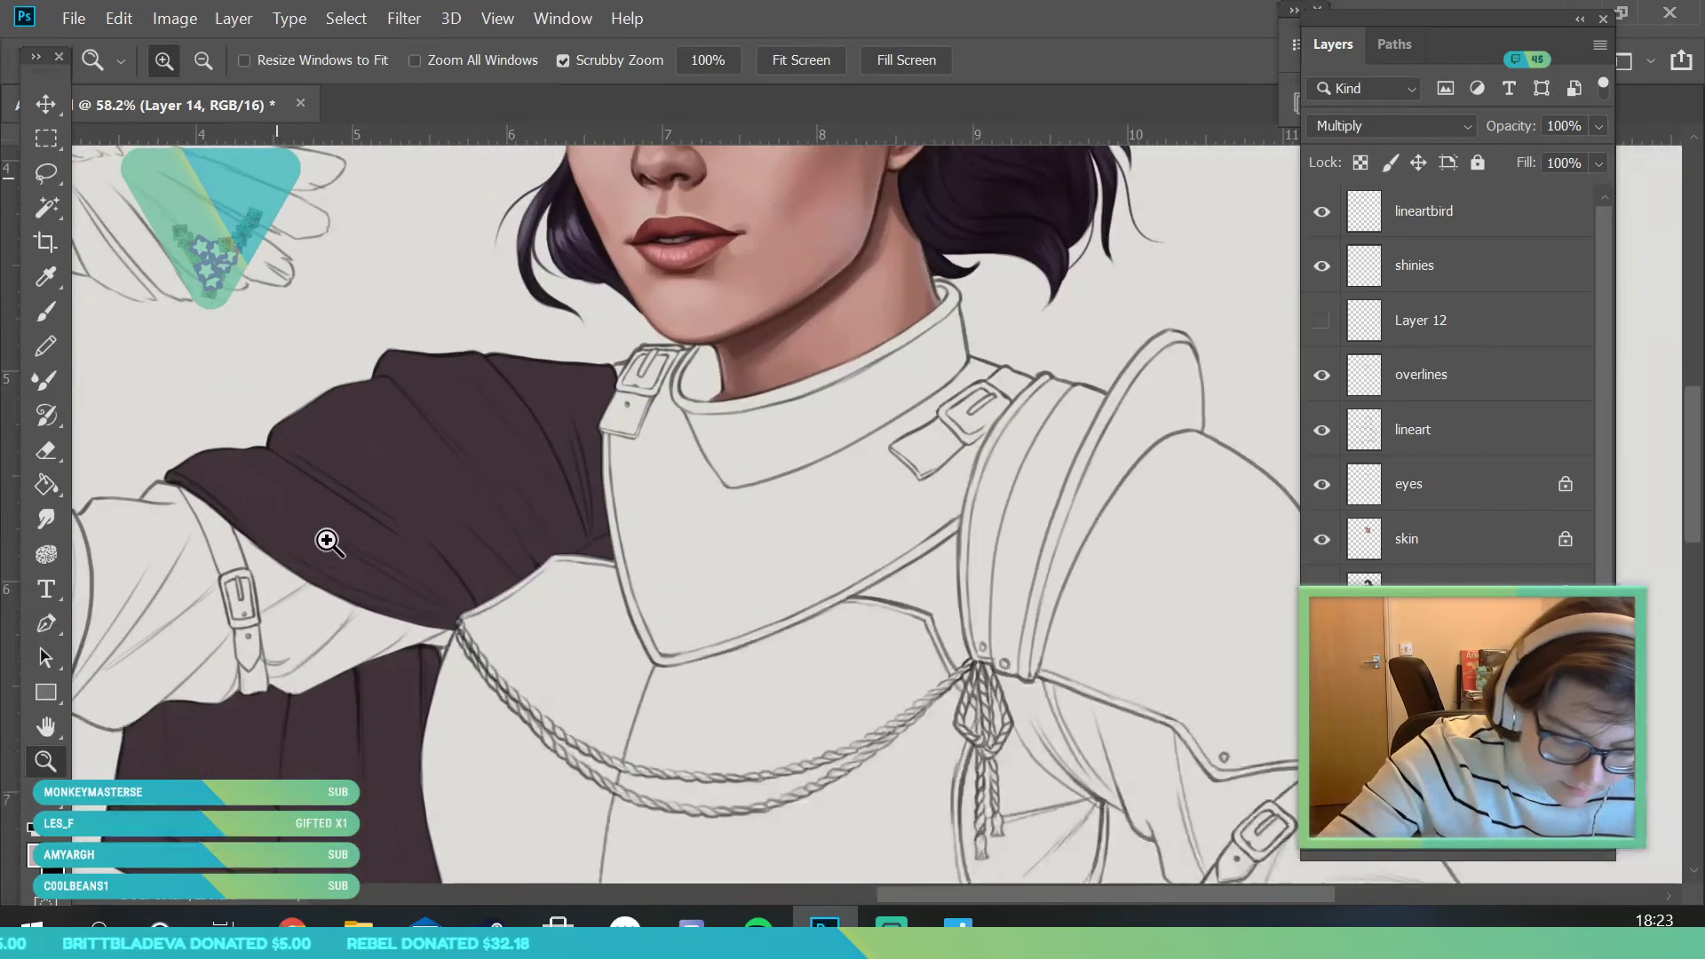
left_click(49, 311)
left_click(64, 834)
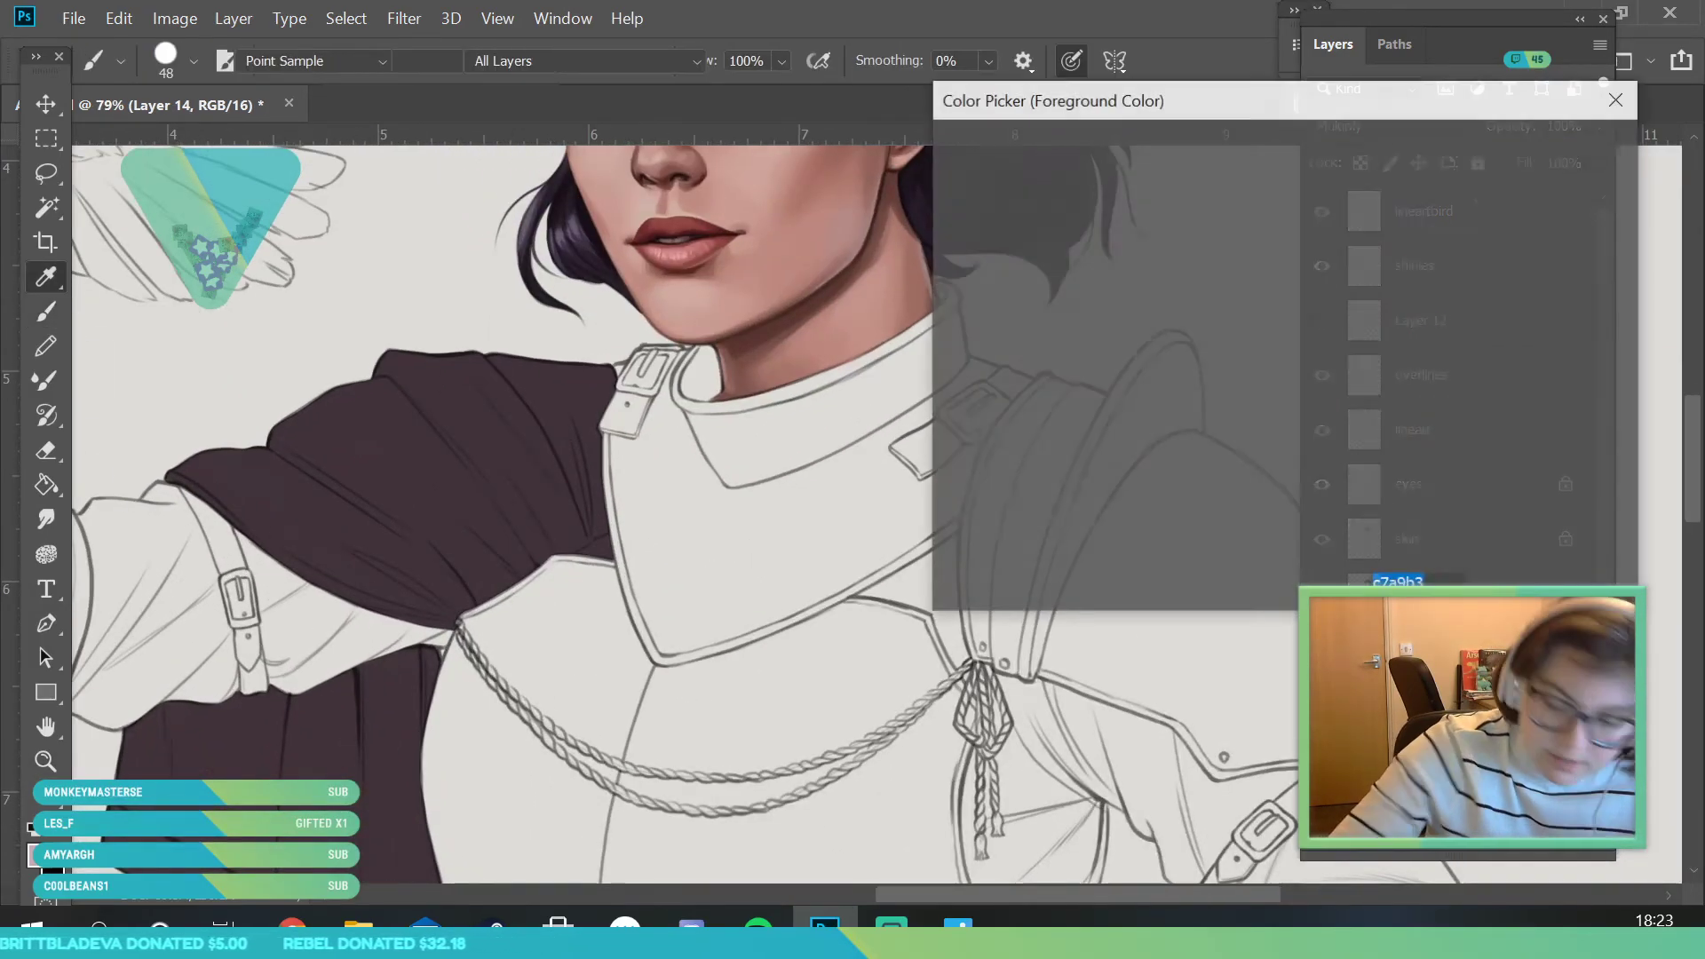
left_click_drag(954, 168, 912, 126)
left_click(1545, 151)
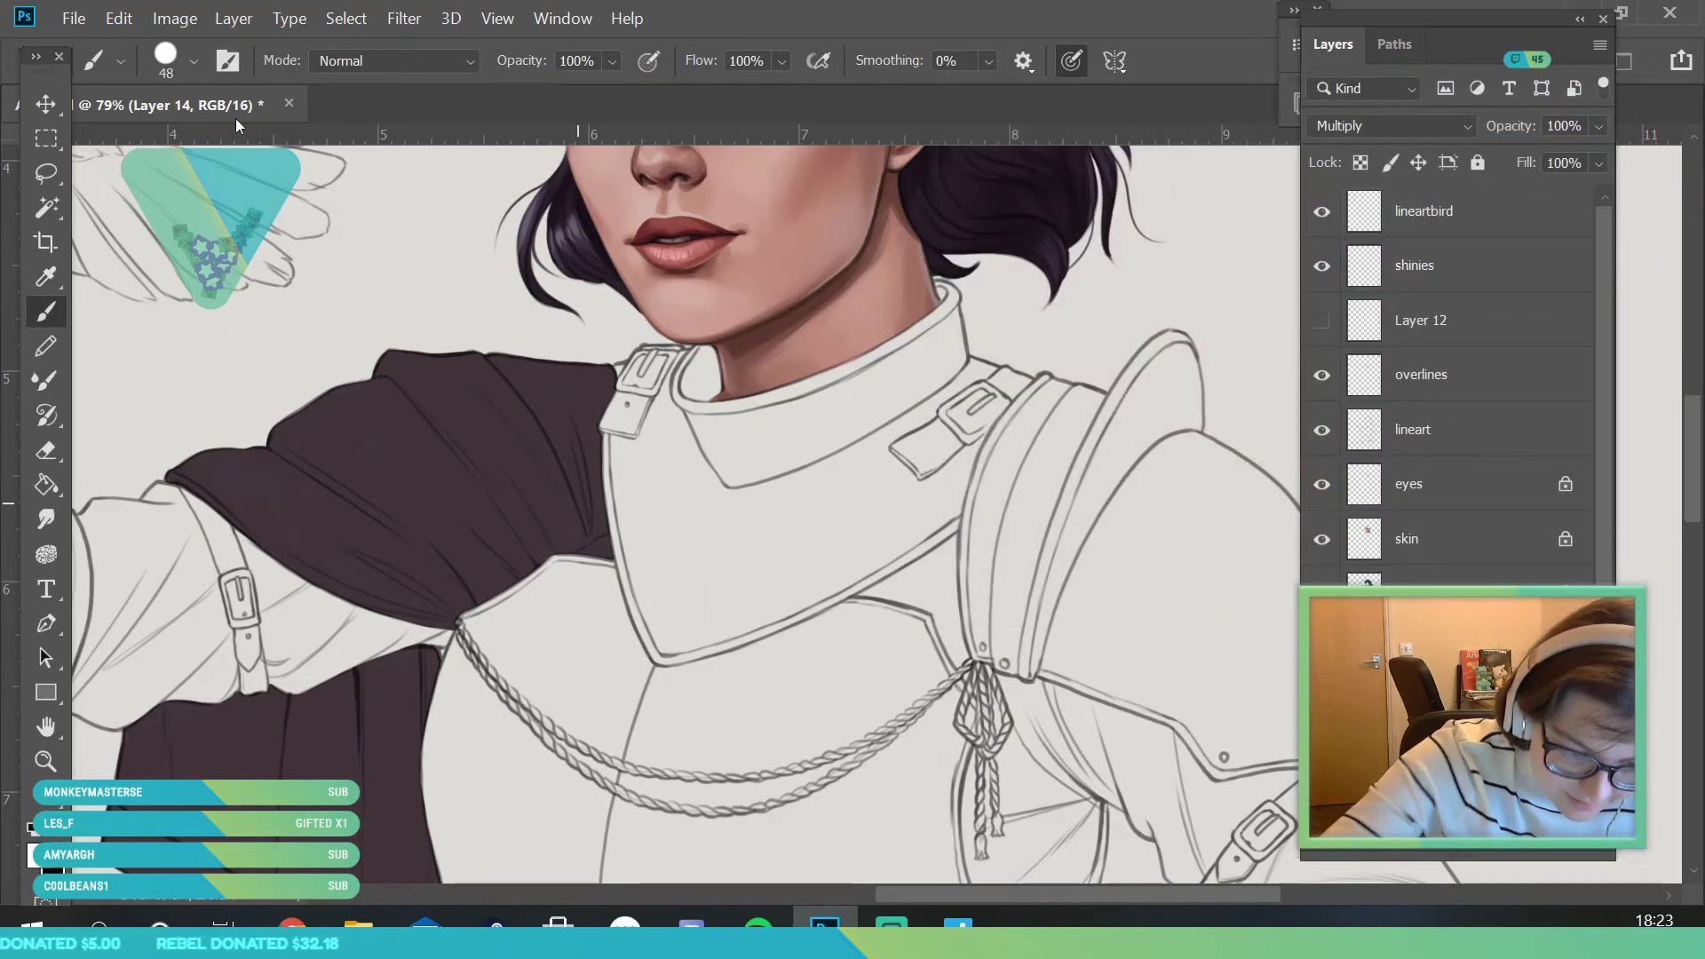
- Paint a white lit band along the fold running from the shoulder cloth's top edge with a 58 px brush
left_click(195, 66)
left_click(195, 66)
left_click(196, 66)
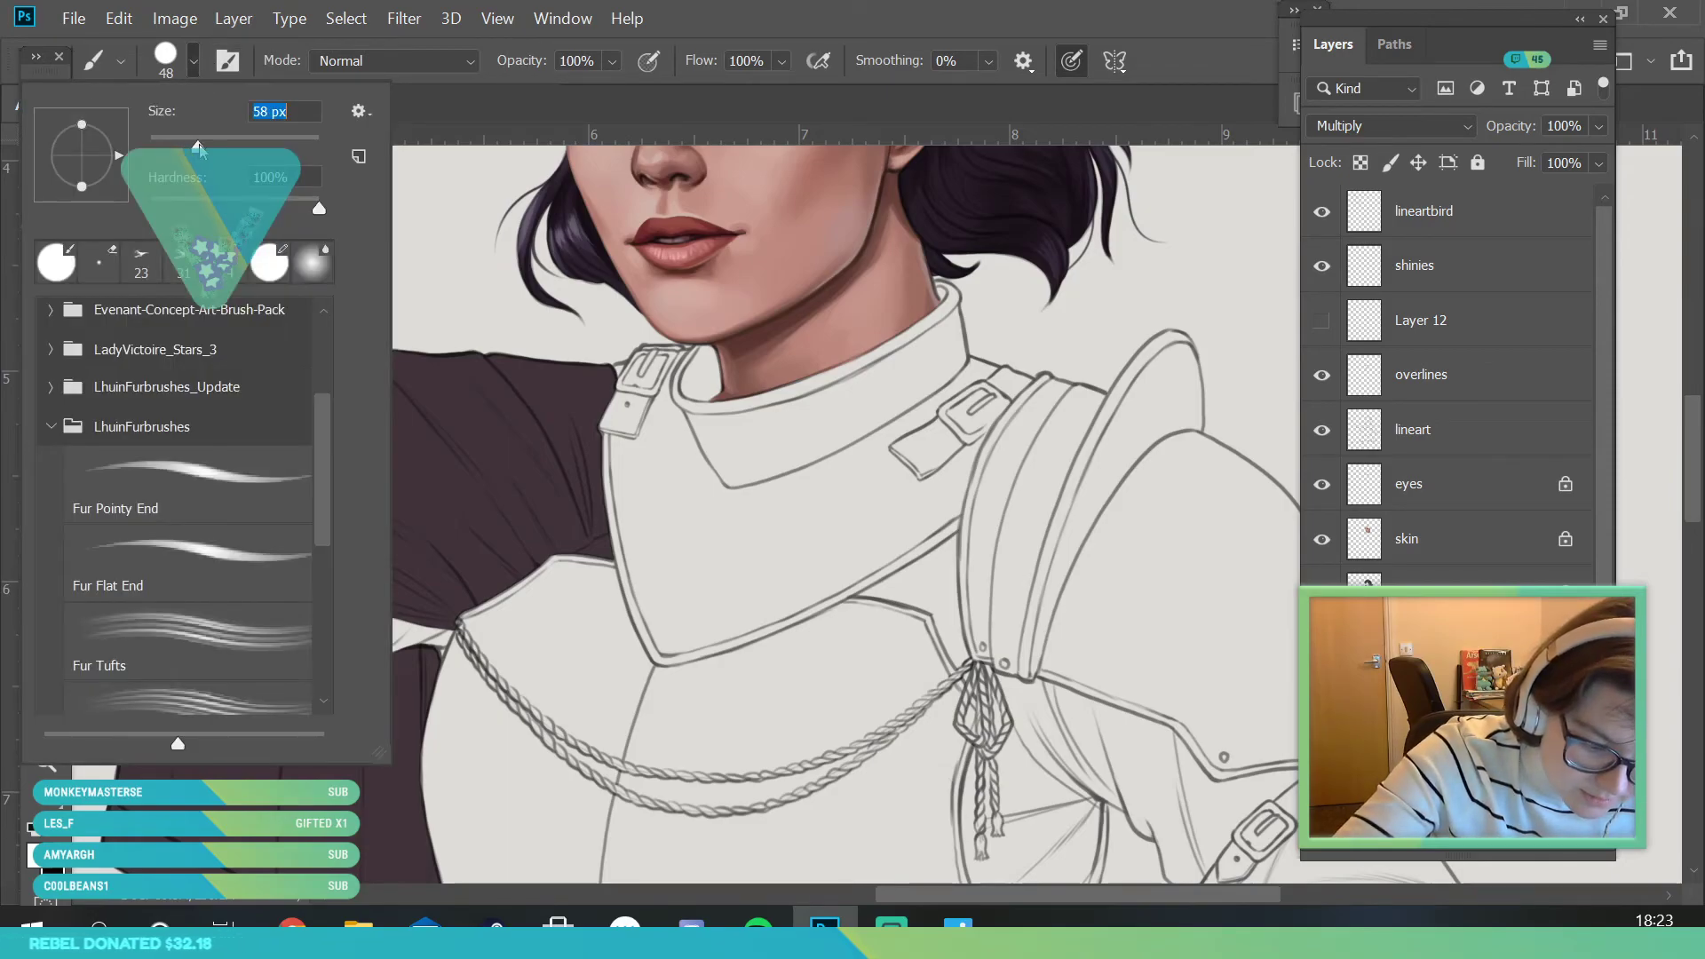
key("Return")
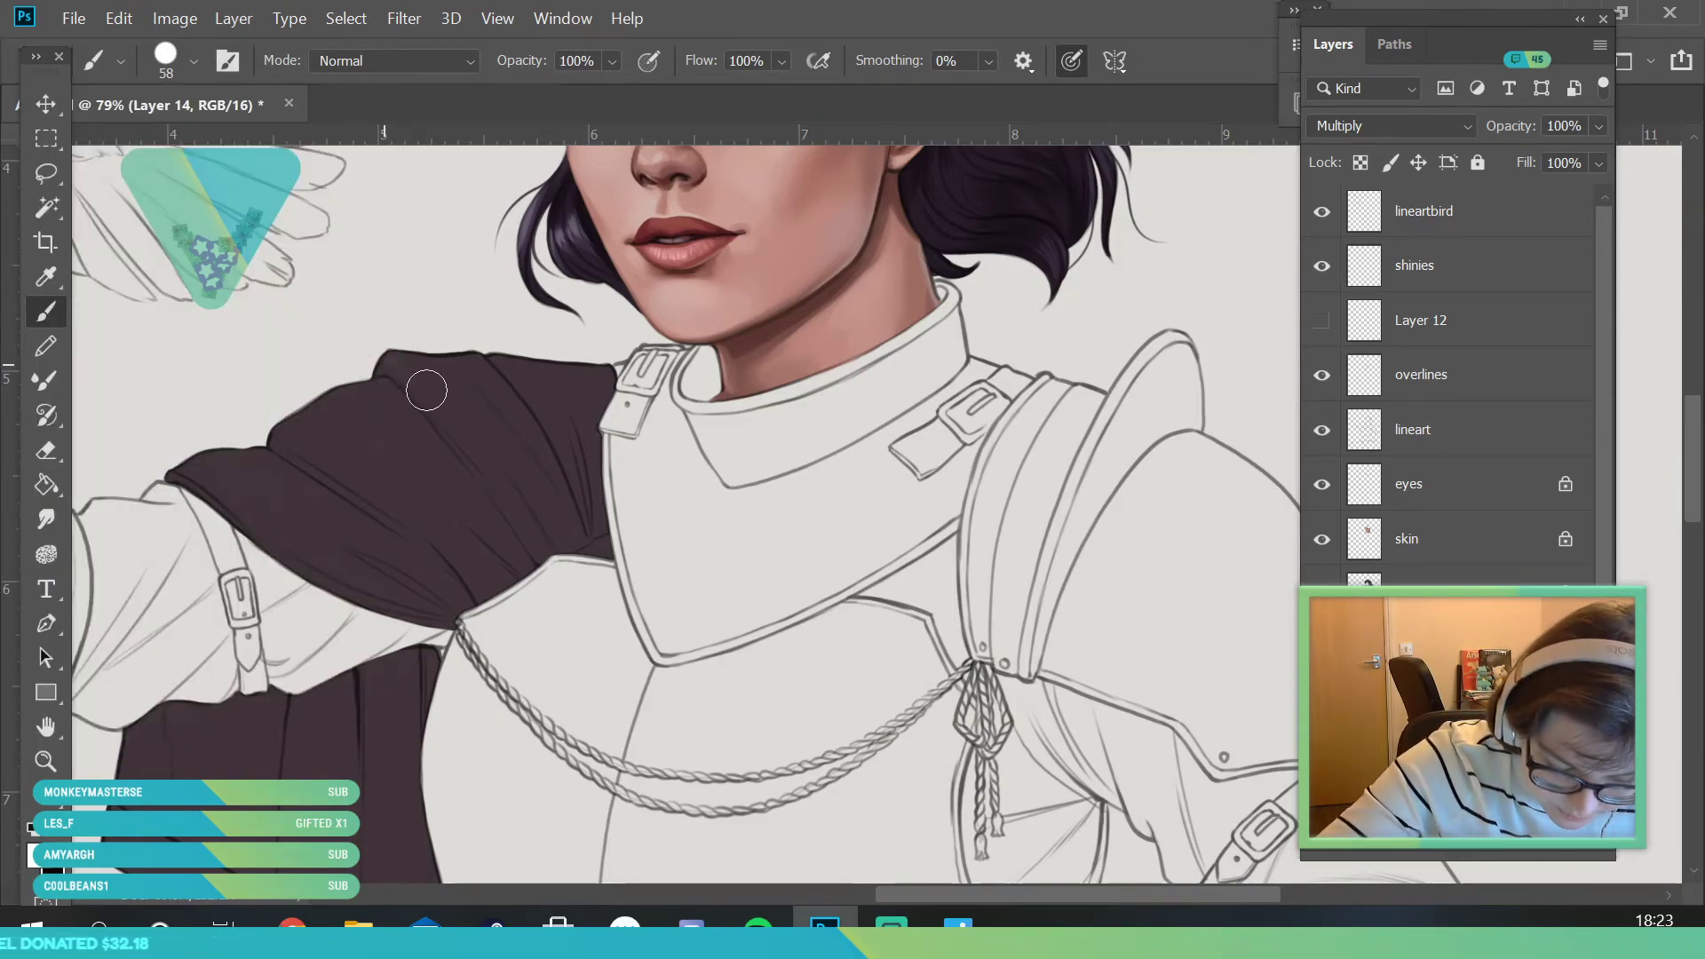
left_click_drag(386, 354, 458, 428)
mouse_move(521, 507)
left_mouse_down()
mouse_move(435, 401)
mouse_move(552, 533)
mouse_move(450, 381)
mouse_move(539, 515)
left_mouse_up()
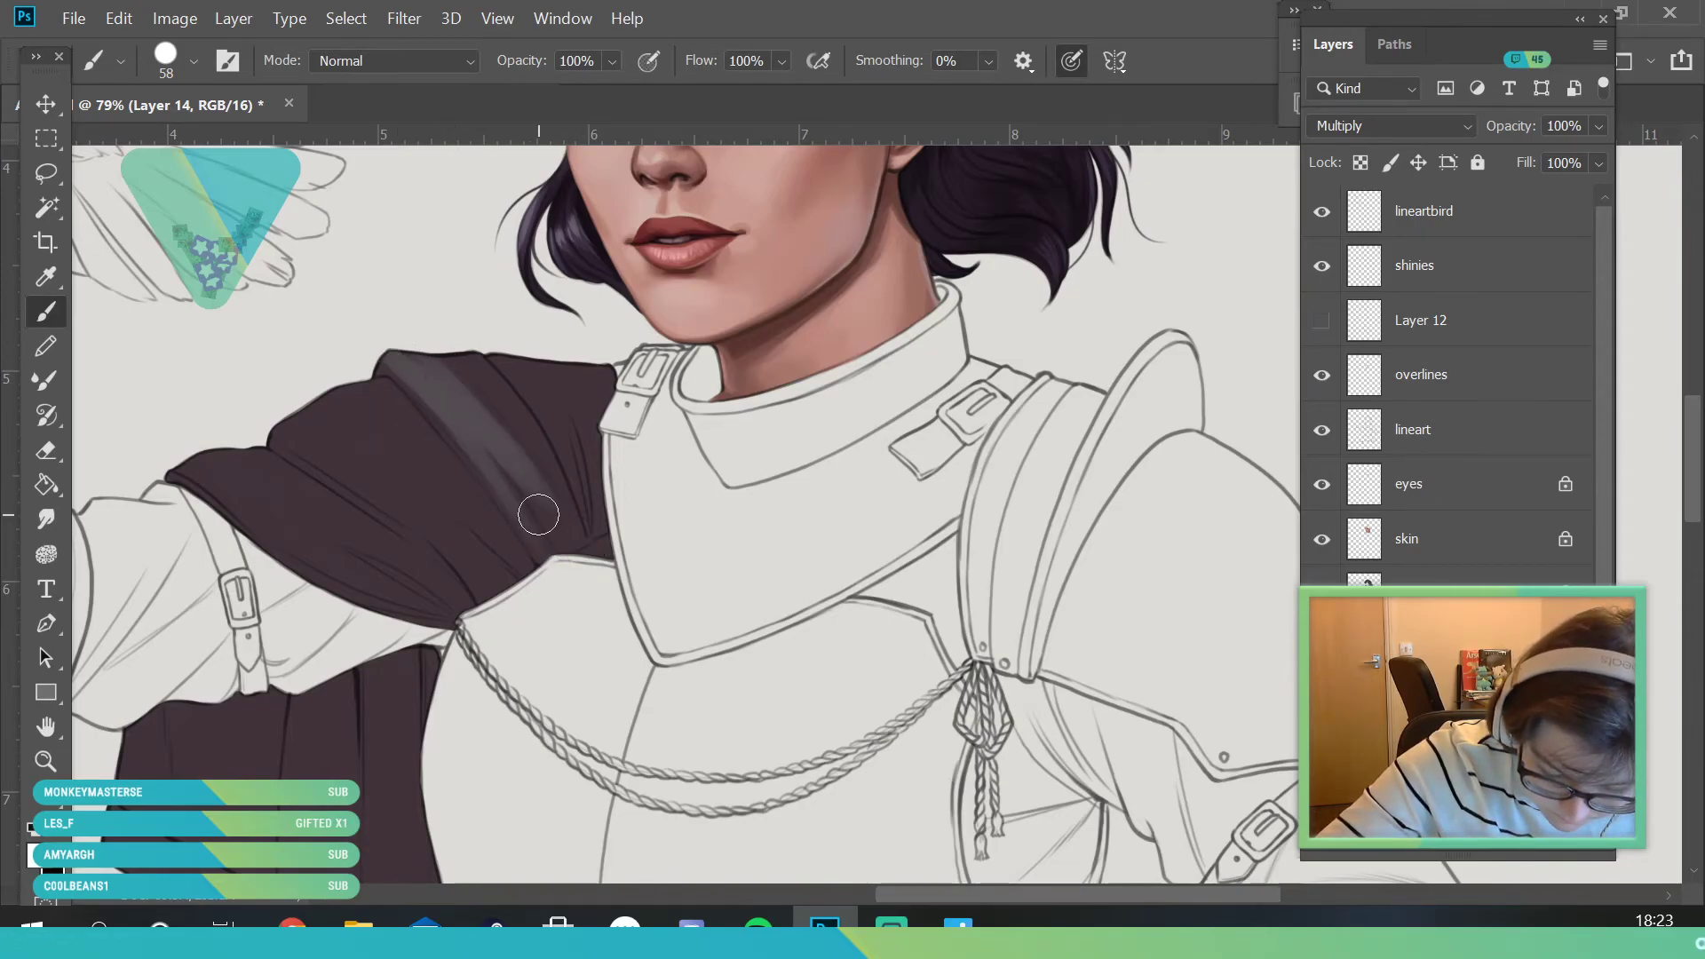
- Paint the lit areas between the remaining folds across the whole shoulder cloth with a 40 px brush
left_click(191, 63)
left_click_drag(197, 150, 185, 150)
key("Return")
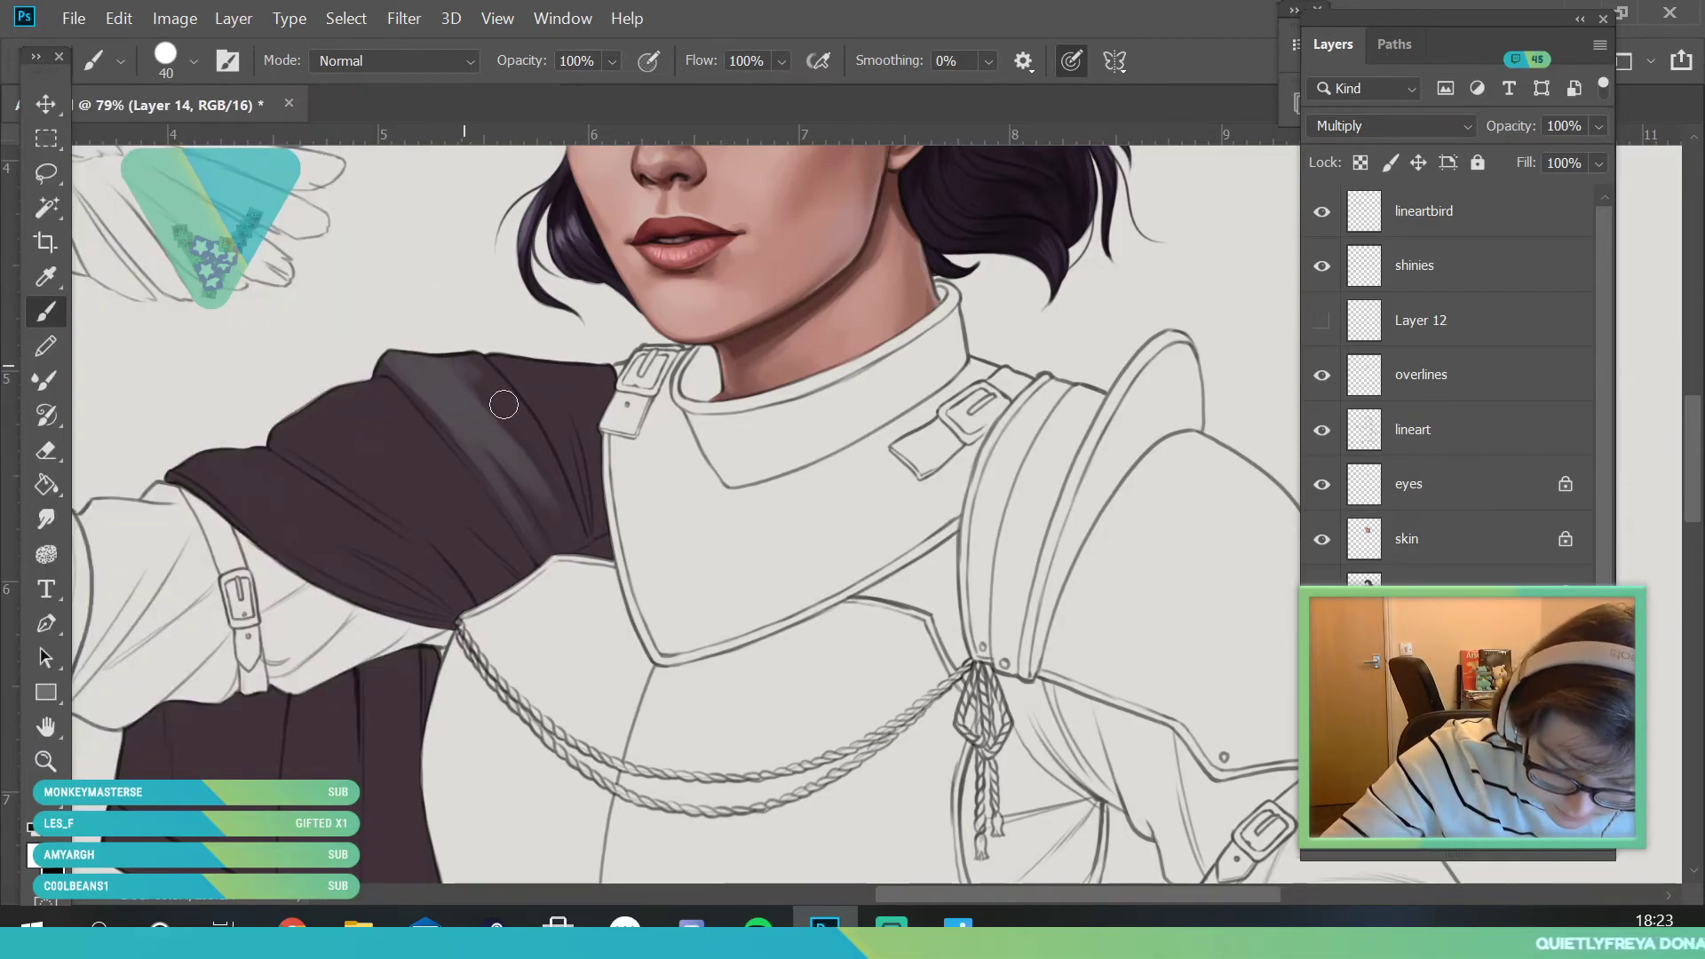
mouse_move(515, 413)
left_mouse_down()
mouse_move(469, 357)
mouse_move(527, 447)
left_mouse_up()
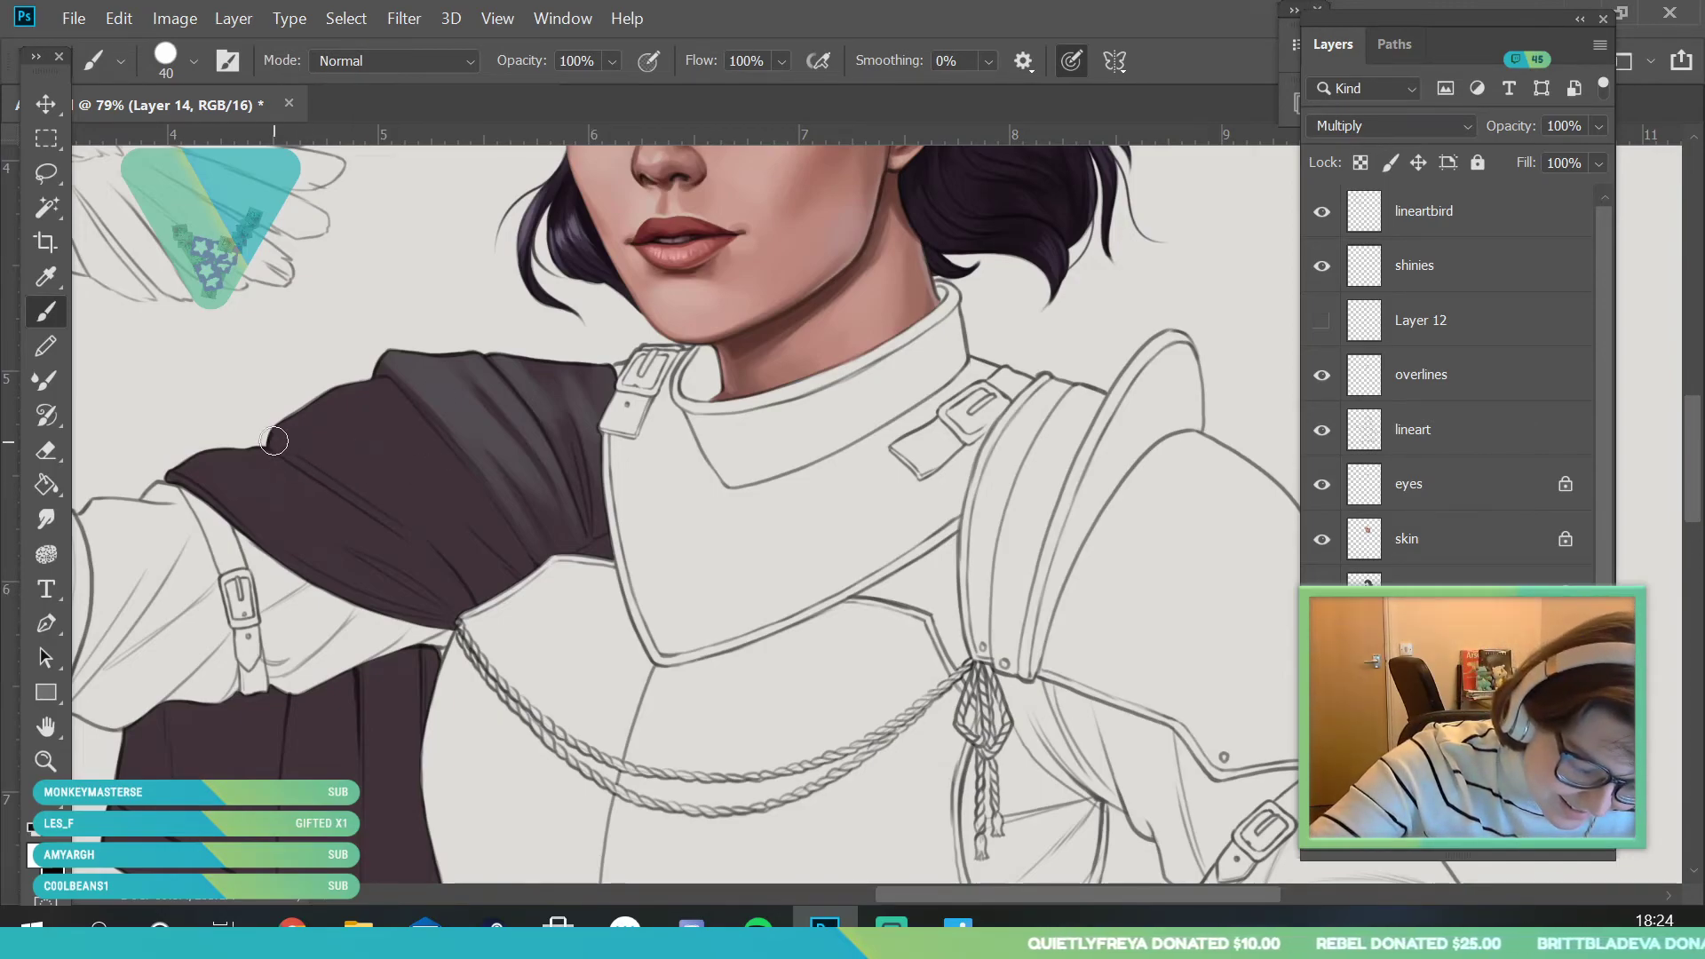
mouse_move(291, 442)
left_mouse_down()
mouse_move(407, 513)
mouse_move(292, 443)
left_mouse_up()
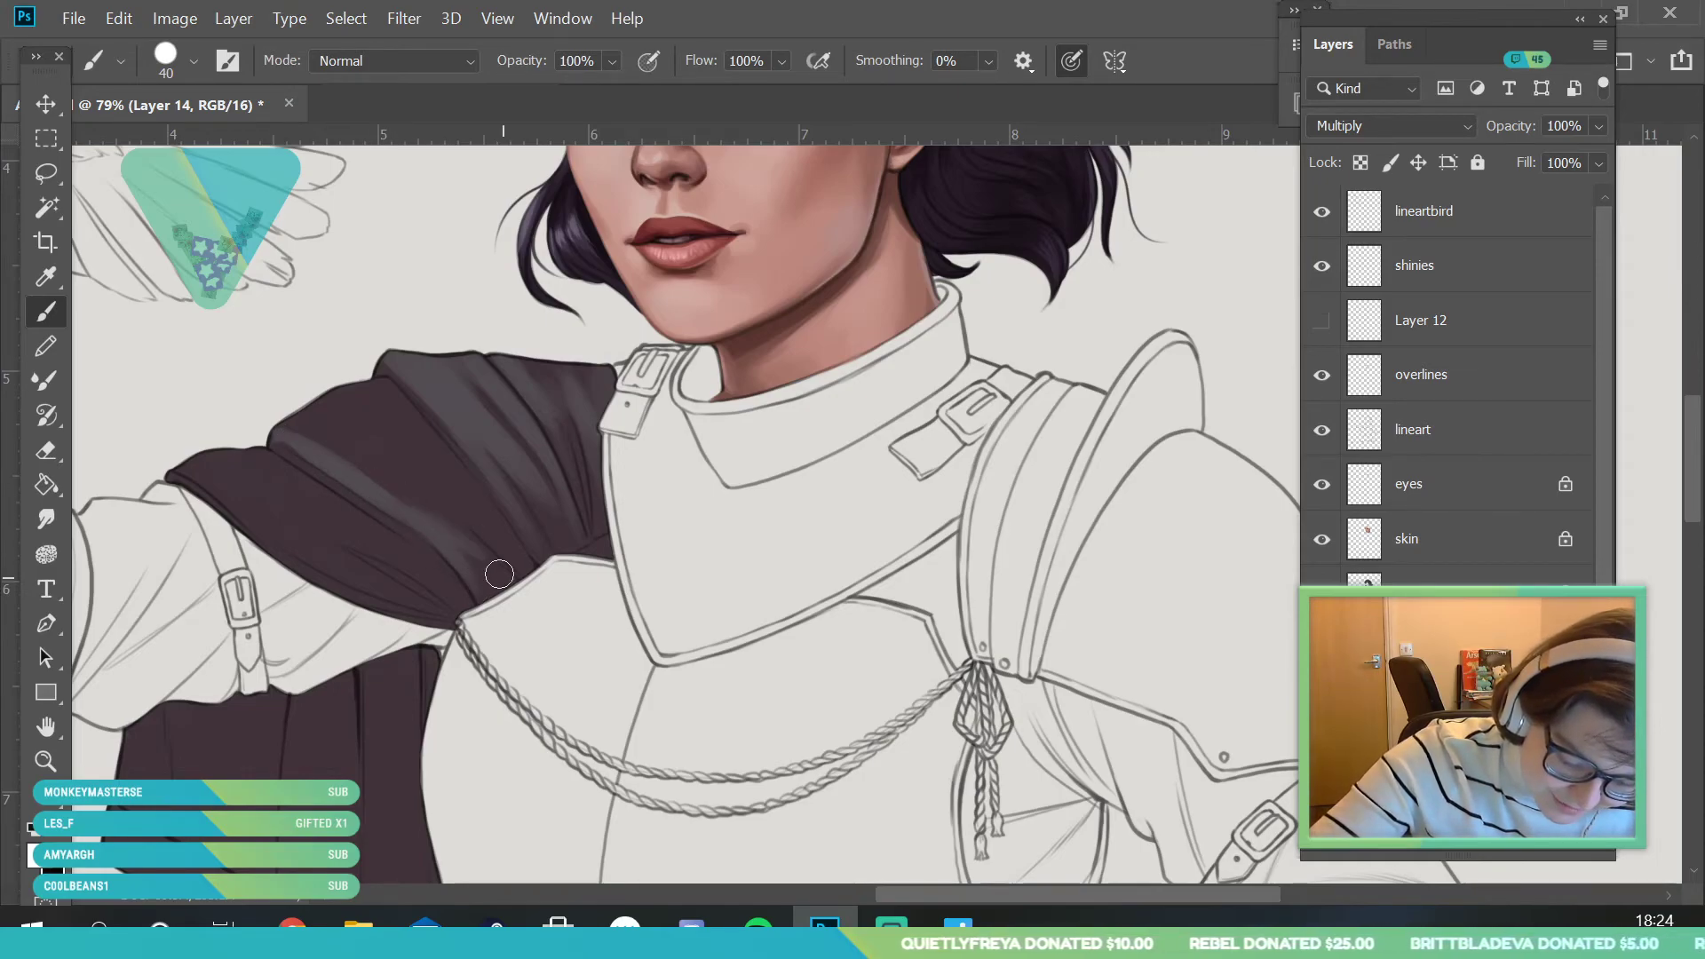
left_click_drag(483, 555, 419, 455)
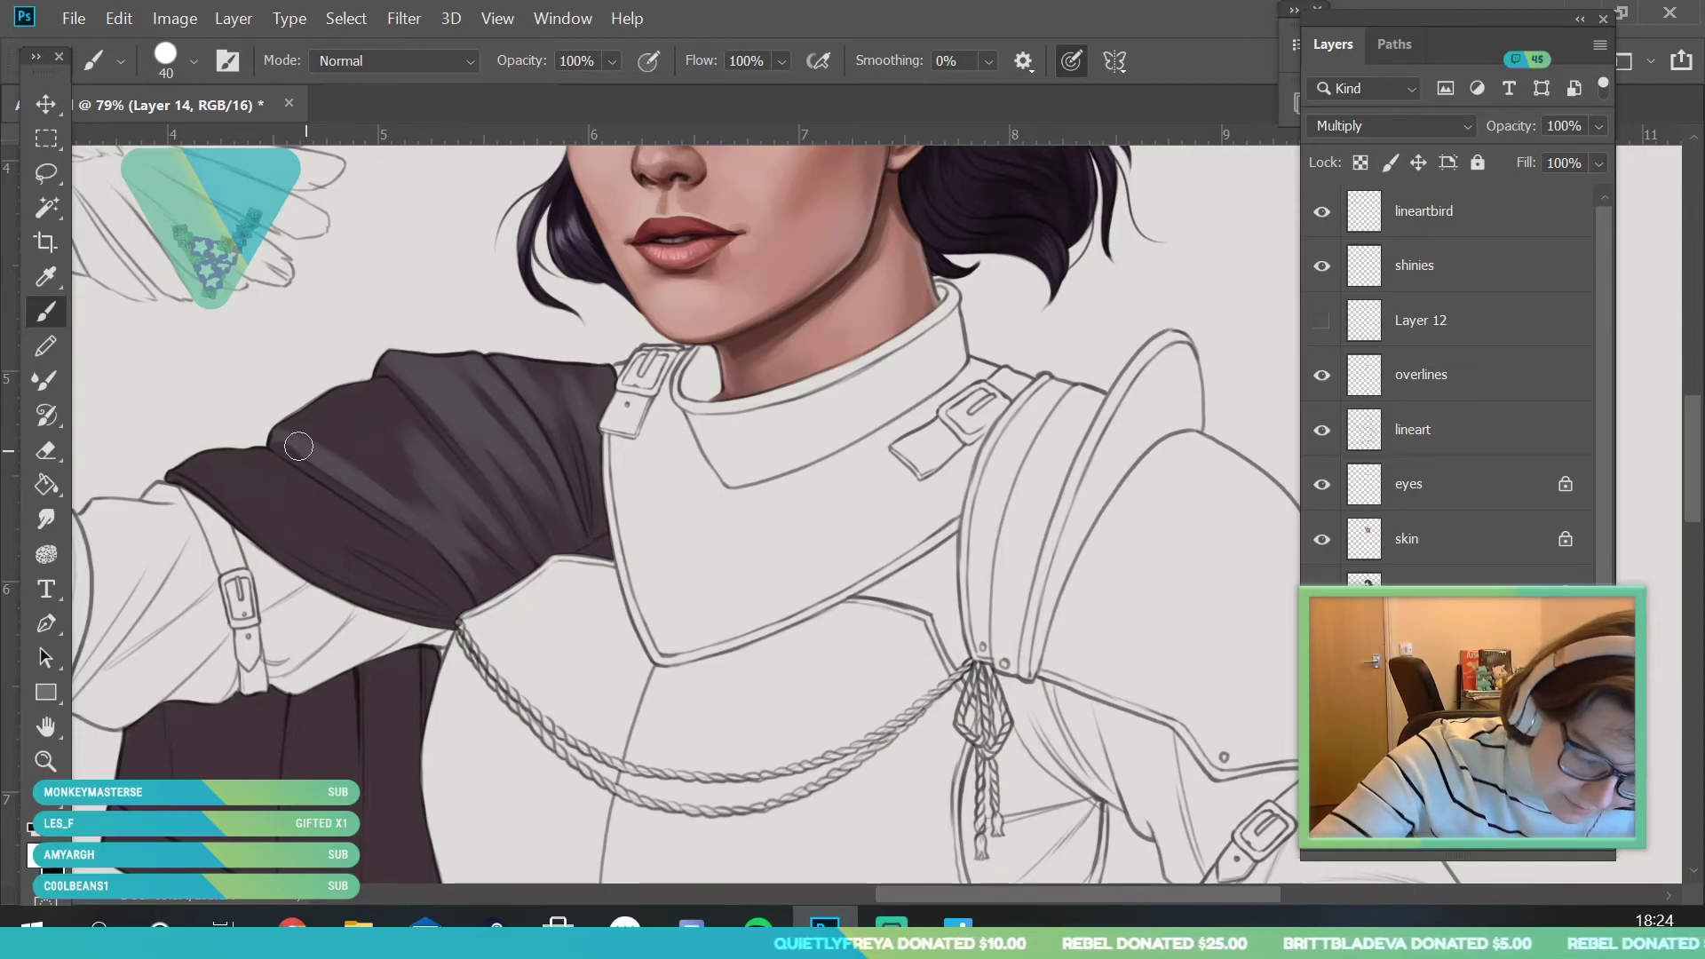
mouse_move(289, 434)
left_mouse_down()
mouse_move(415, 494)
mouse_move(391, 439)
mouse_move(452, 466)
left_mouse_up()
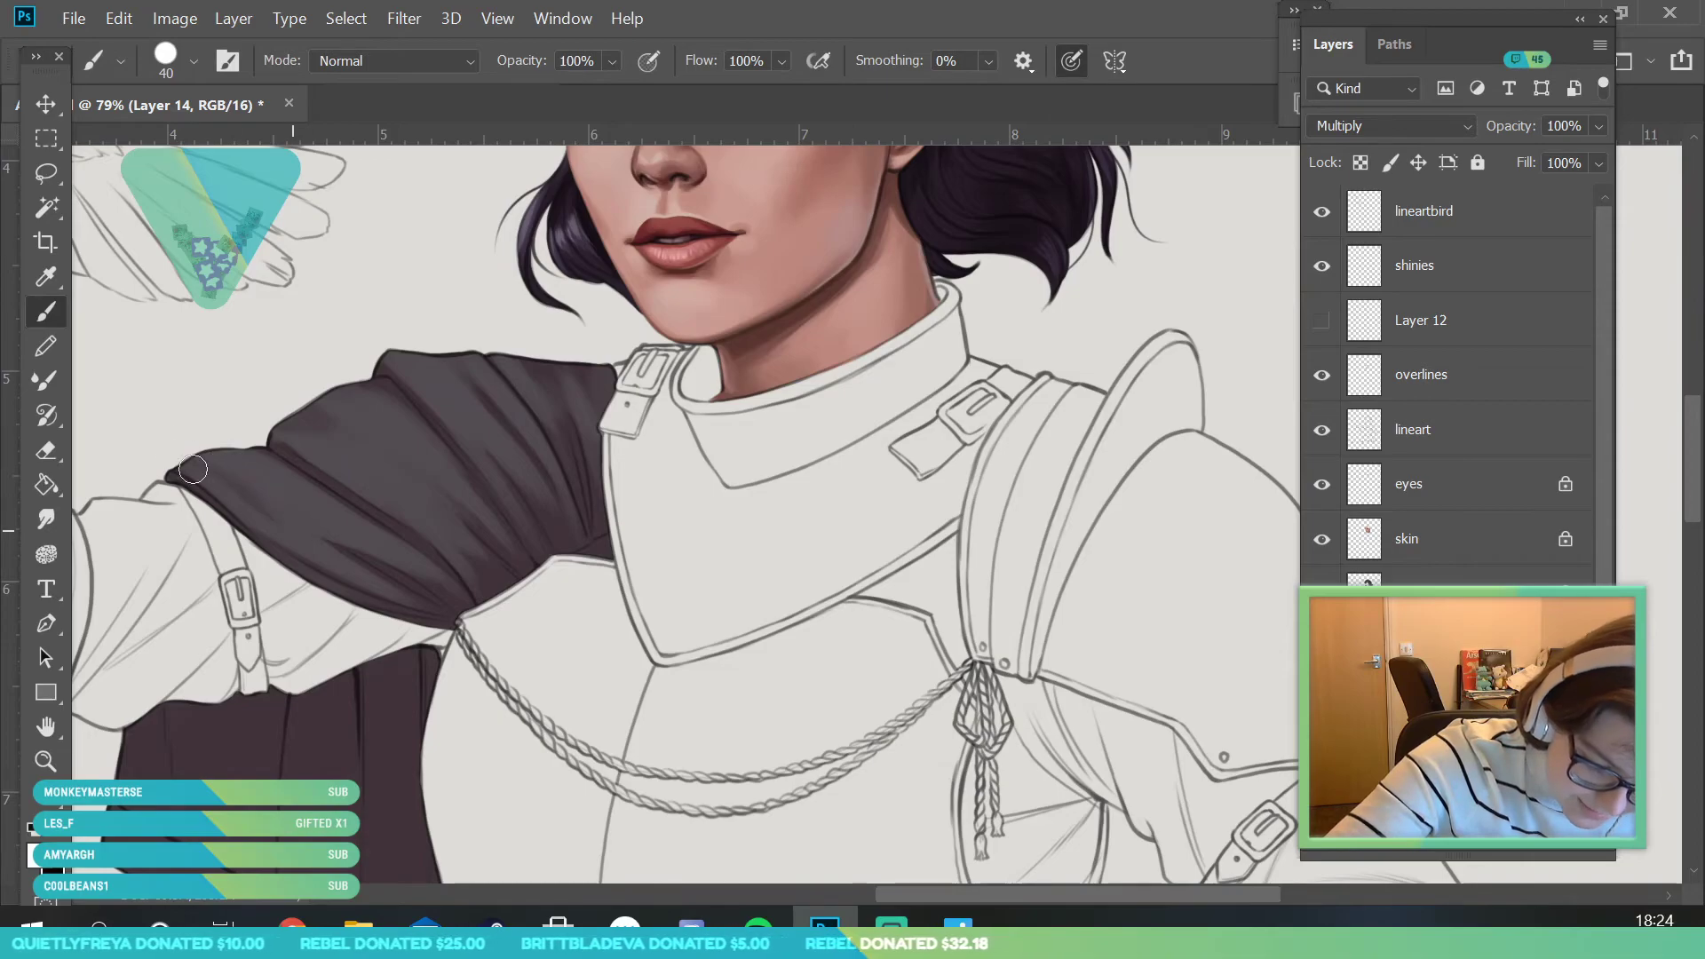
- Paint fine lit strokes between the gathered folds along the shoulder cloth's lower edge with a 12 px brush
key("z")
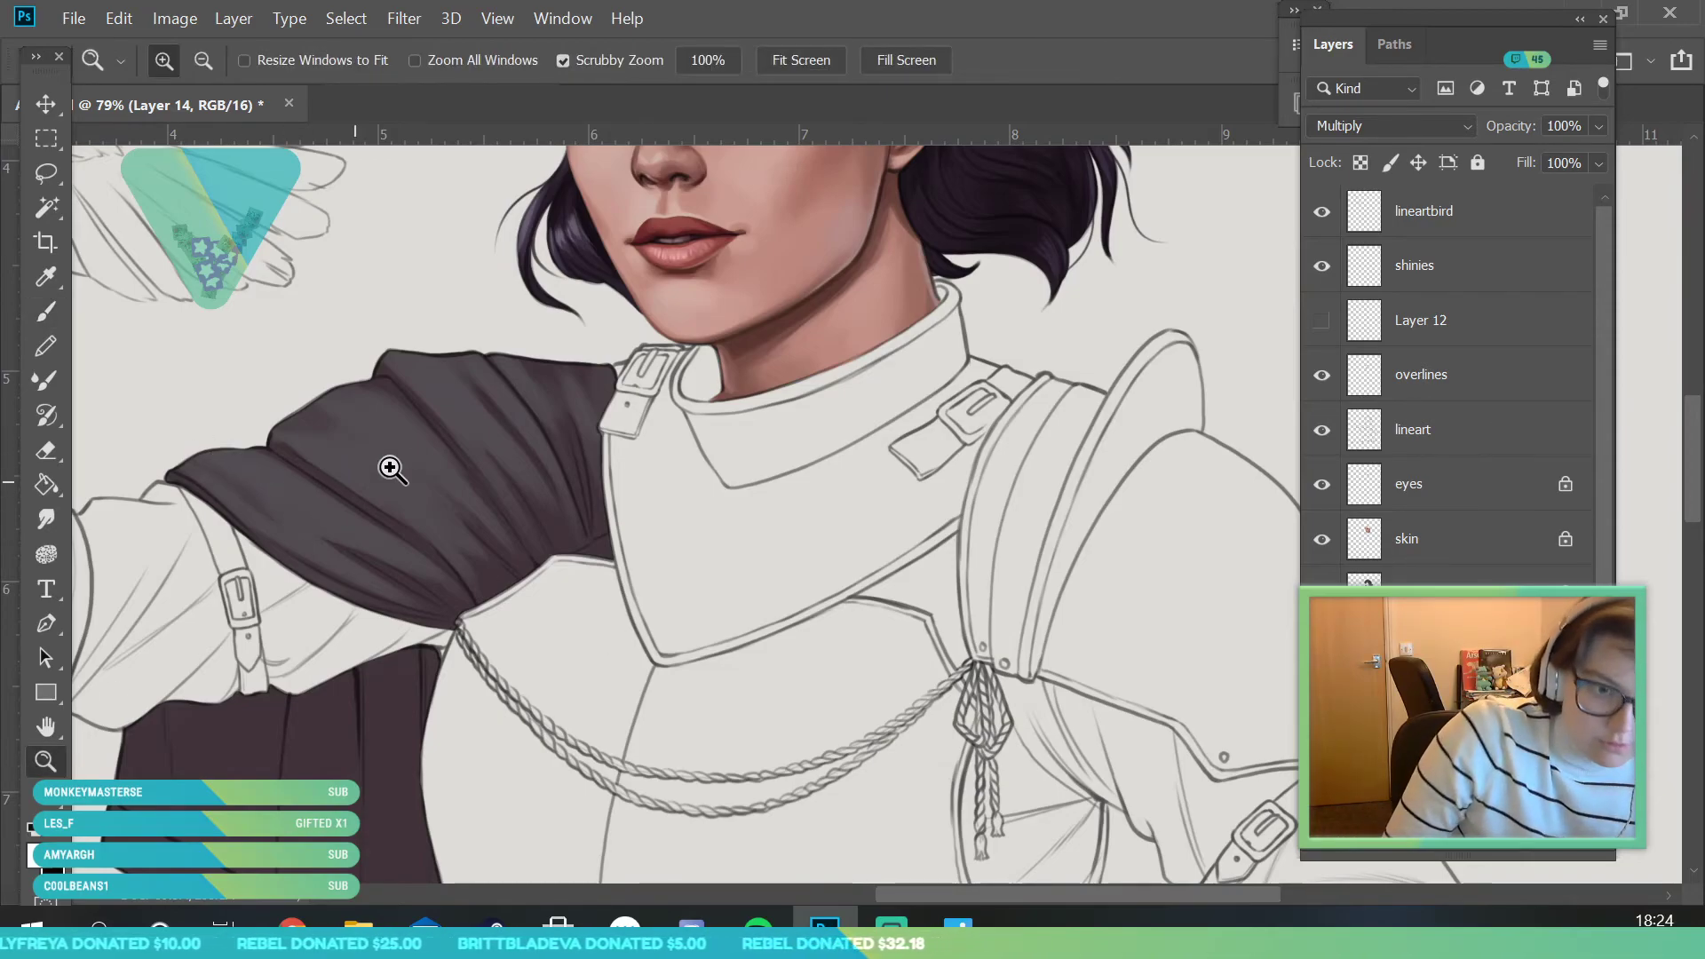
left_click_drag(361, 480, 250, 638)
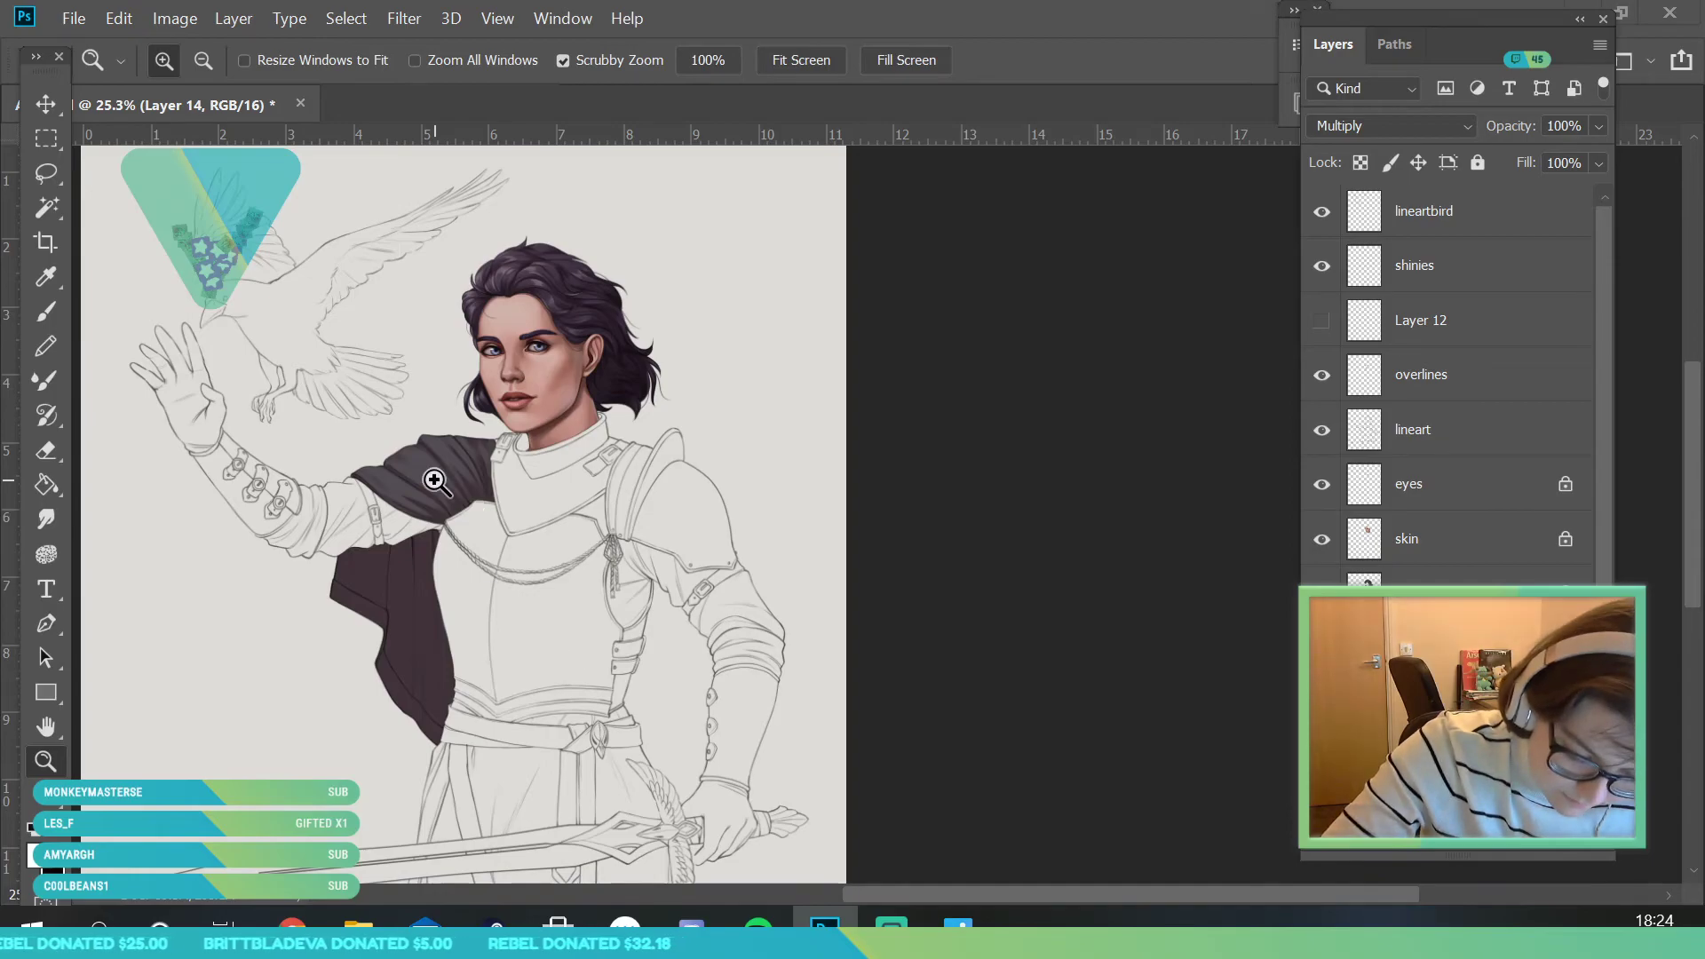
left_click_drag(462, 505, 479, 520)
left_click(47, 312)
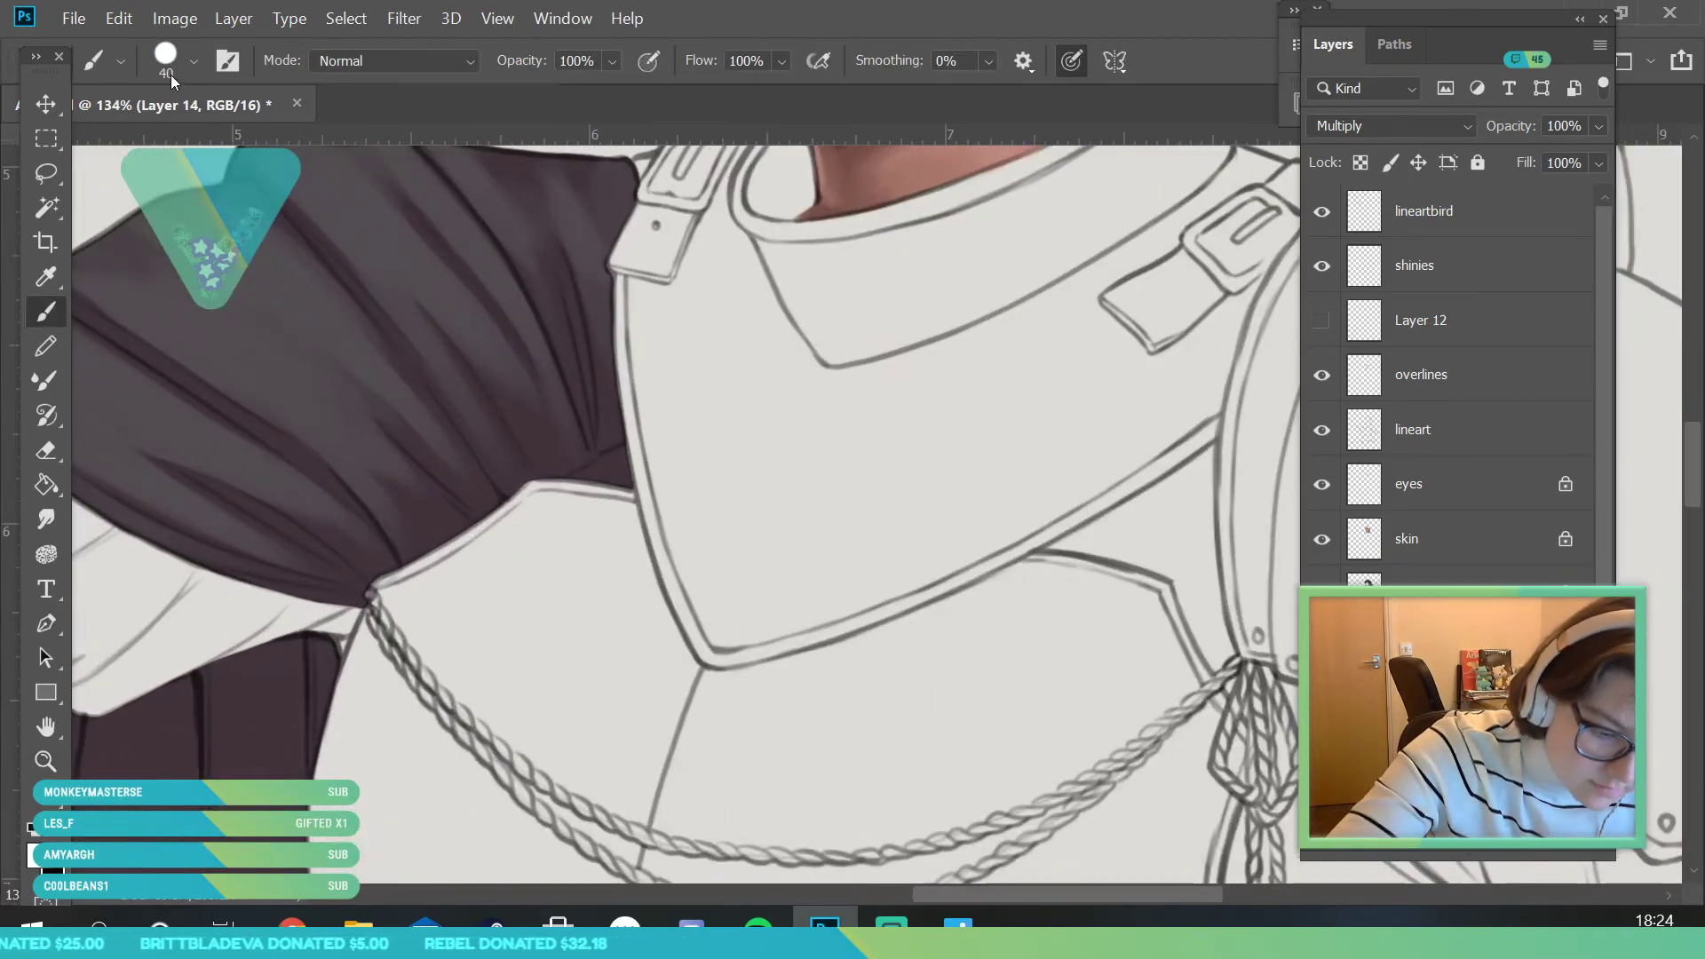
left_click(171, 67)
left_click(160, 143)
left_click(543, 630)
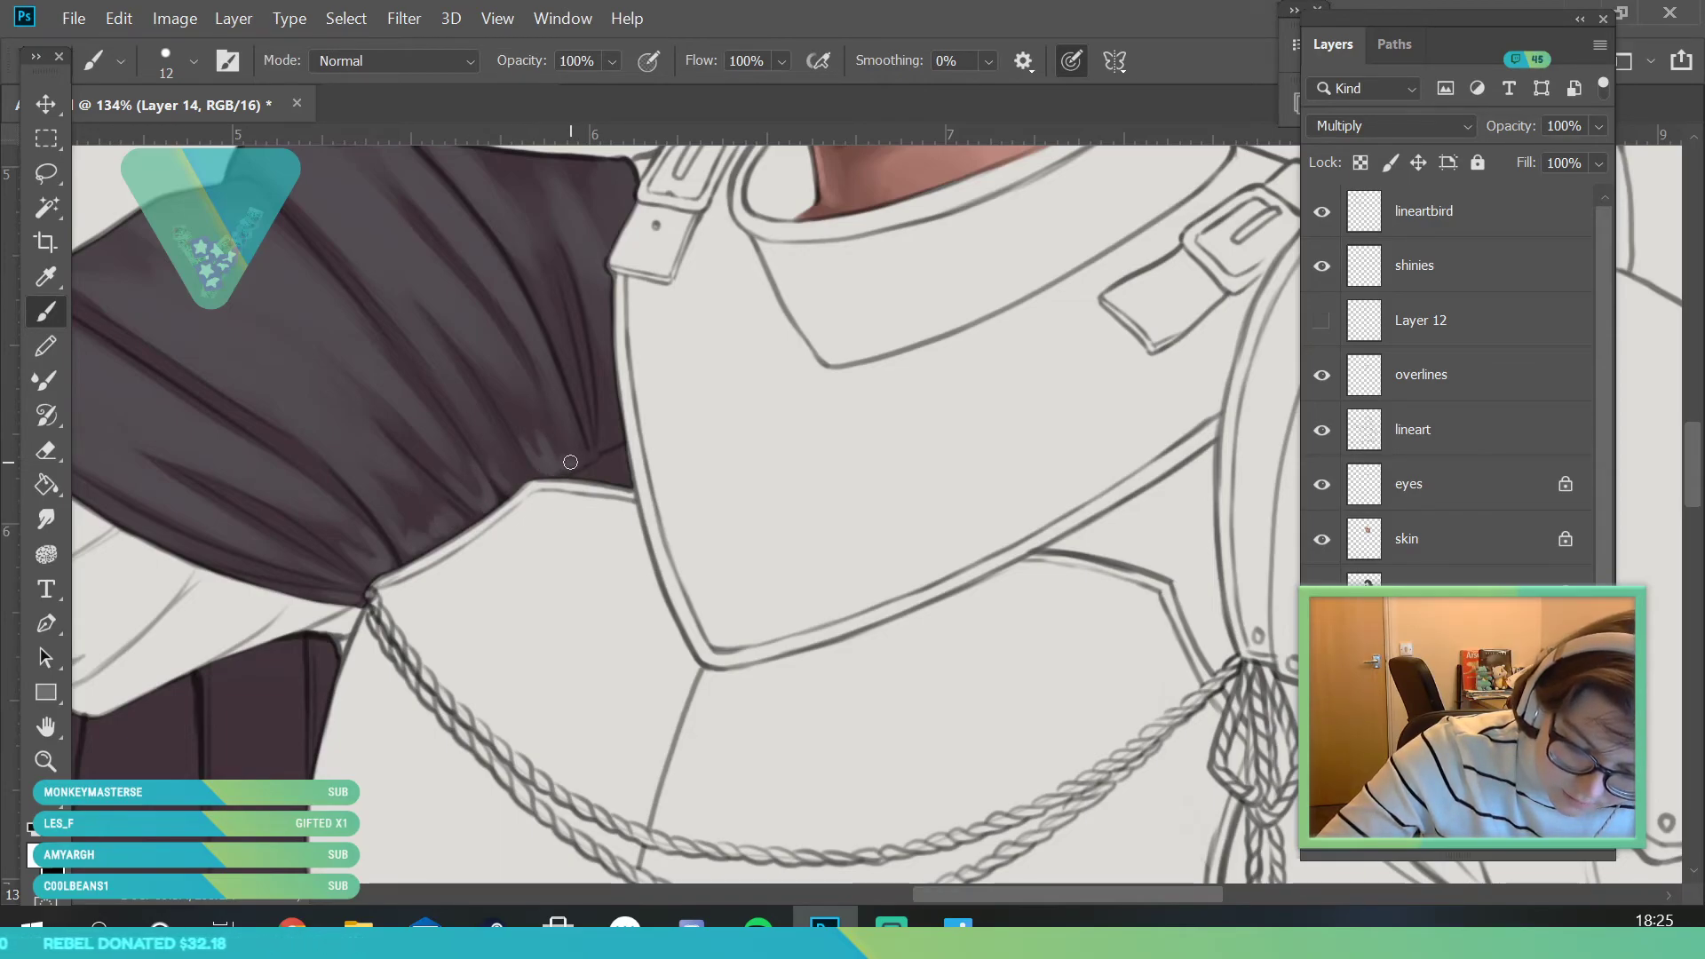
- Sample a pale pink tone from the current layer only and soften the gathered folds at the shoulder cloth's lower edge with a 12 px brush
left_click(46, 762)
left_click_drag(562, 421, 566, 622)
left_click_drag(584, 461, 647, 605)
left_click_drag(569, 415, 631, 598)
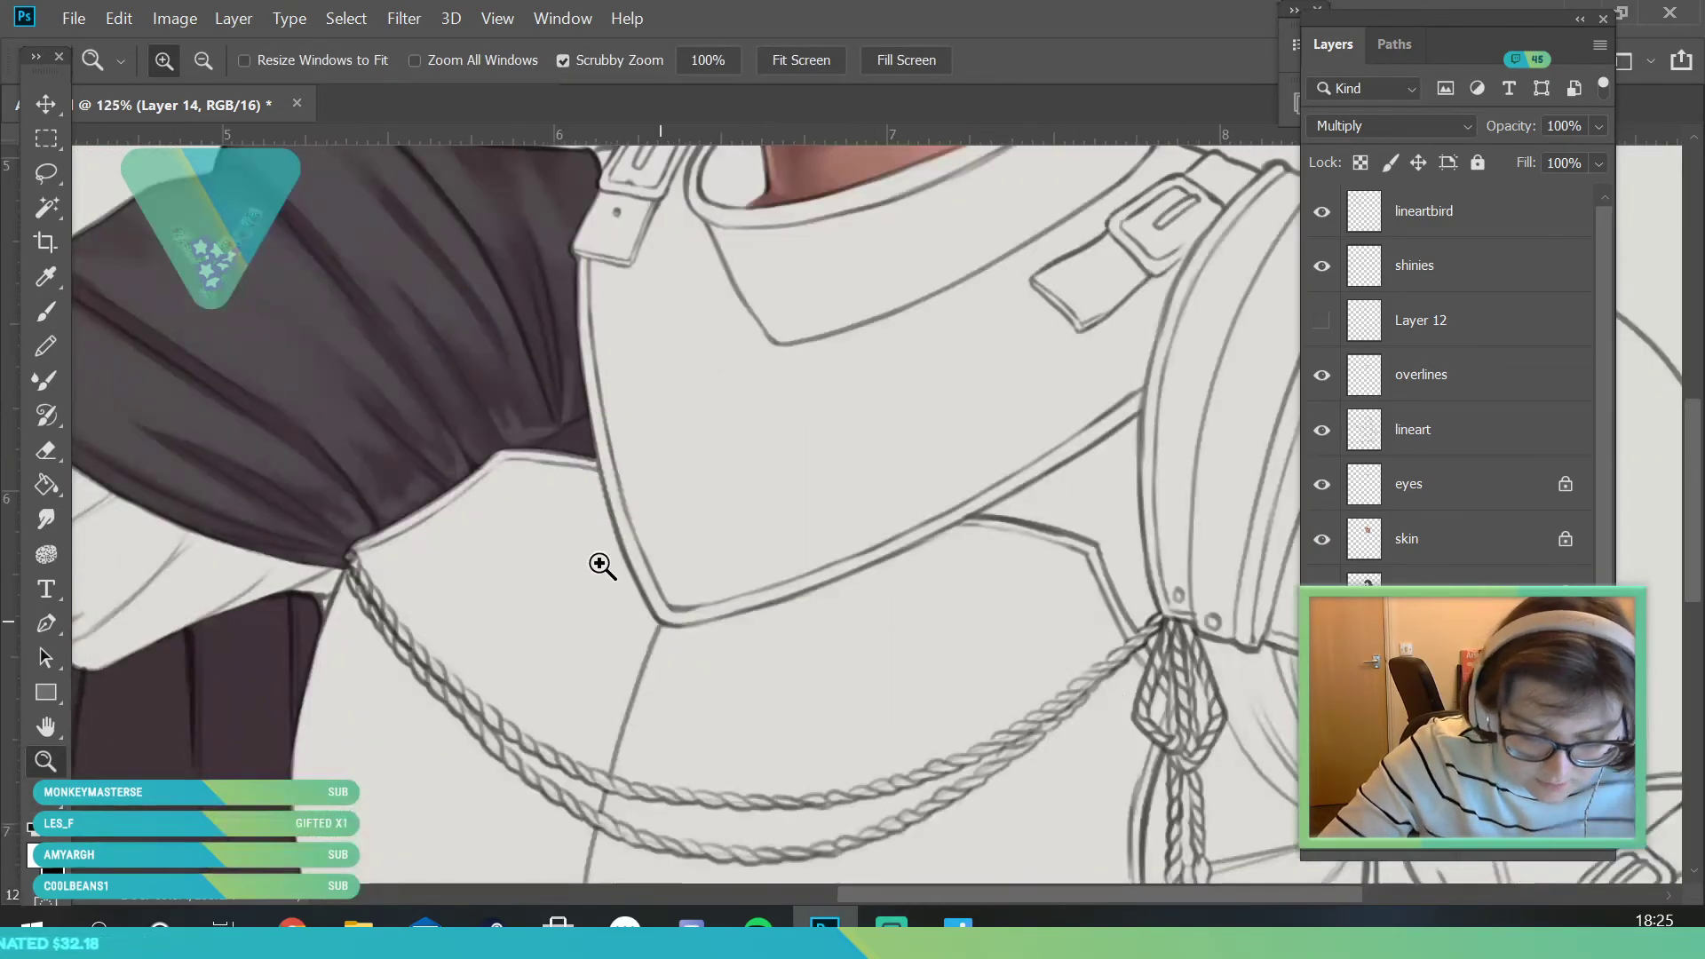
left_click_drag(407, 385, 428, 418)
left_click(46, 277)
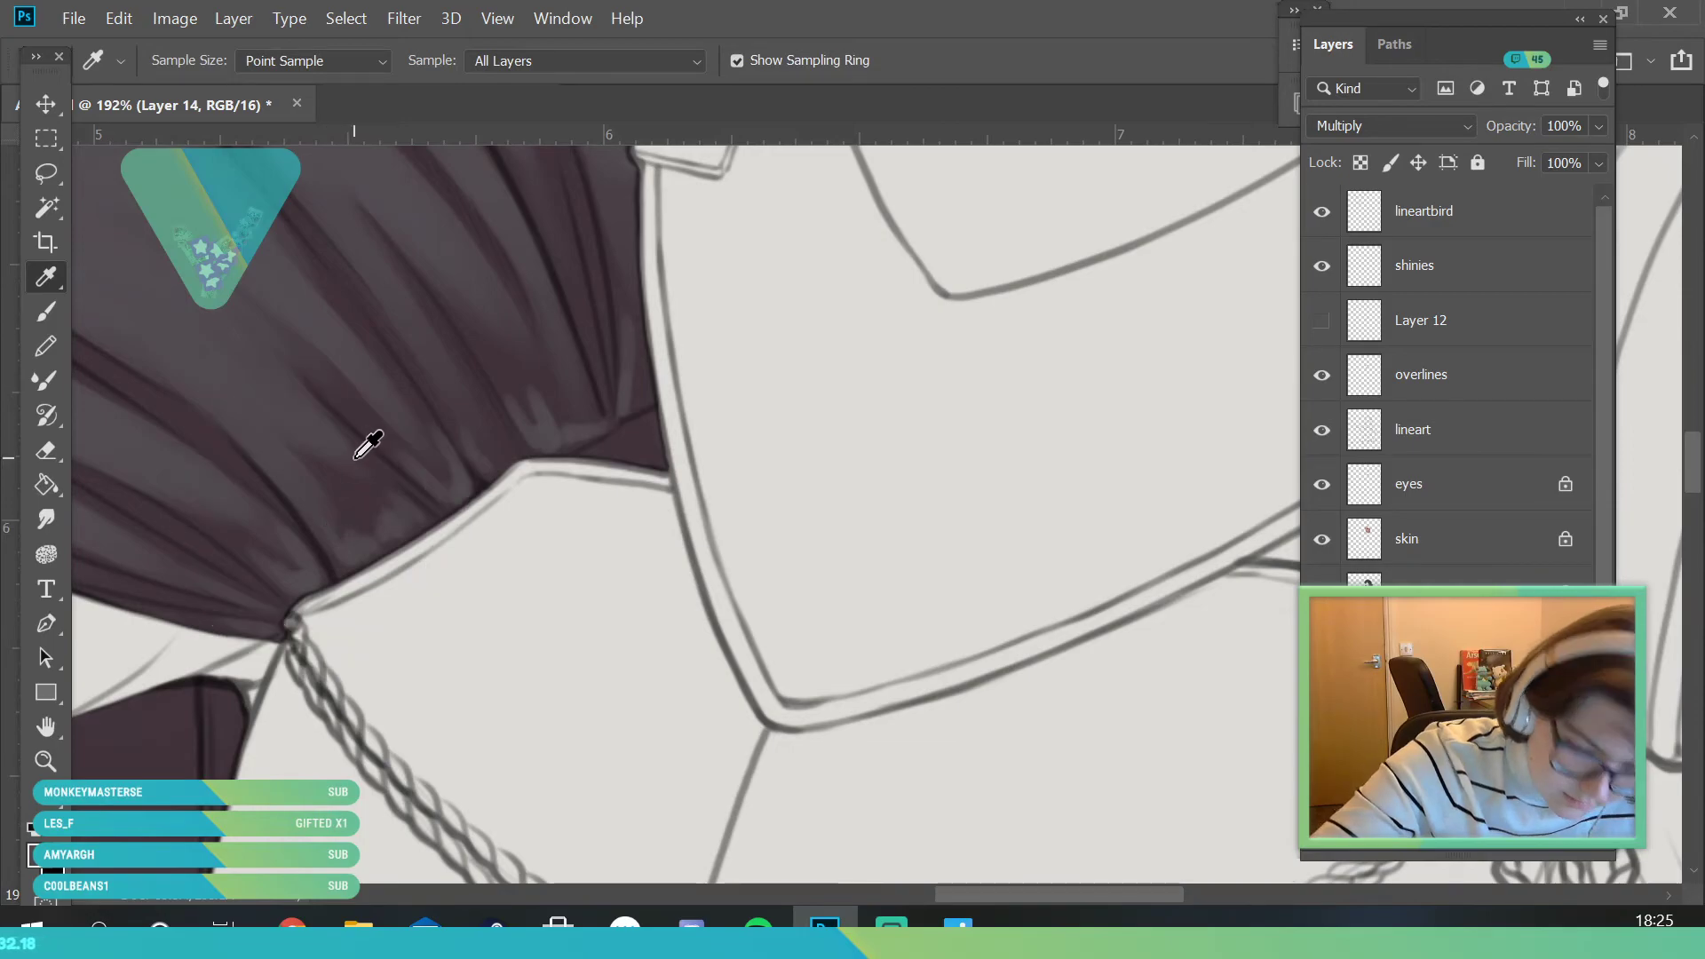
left_click(582, 61)
left_click(524, 80)
left_click(388, 430)
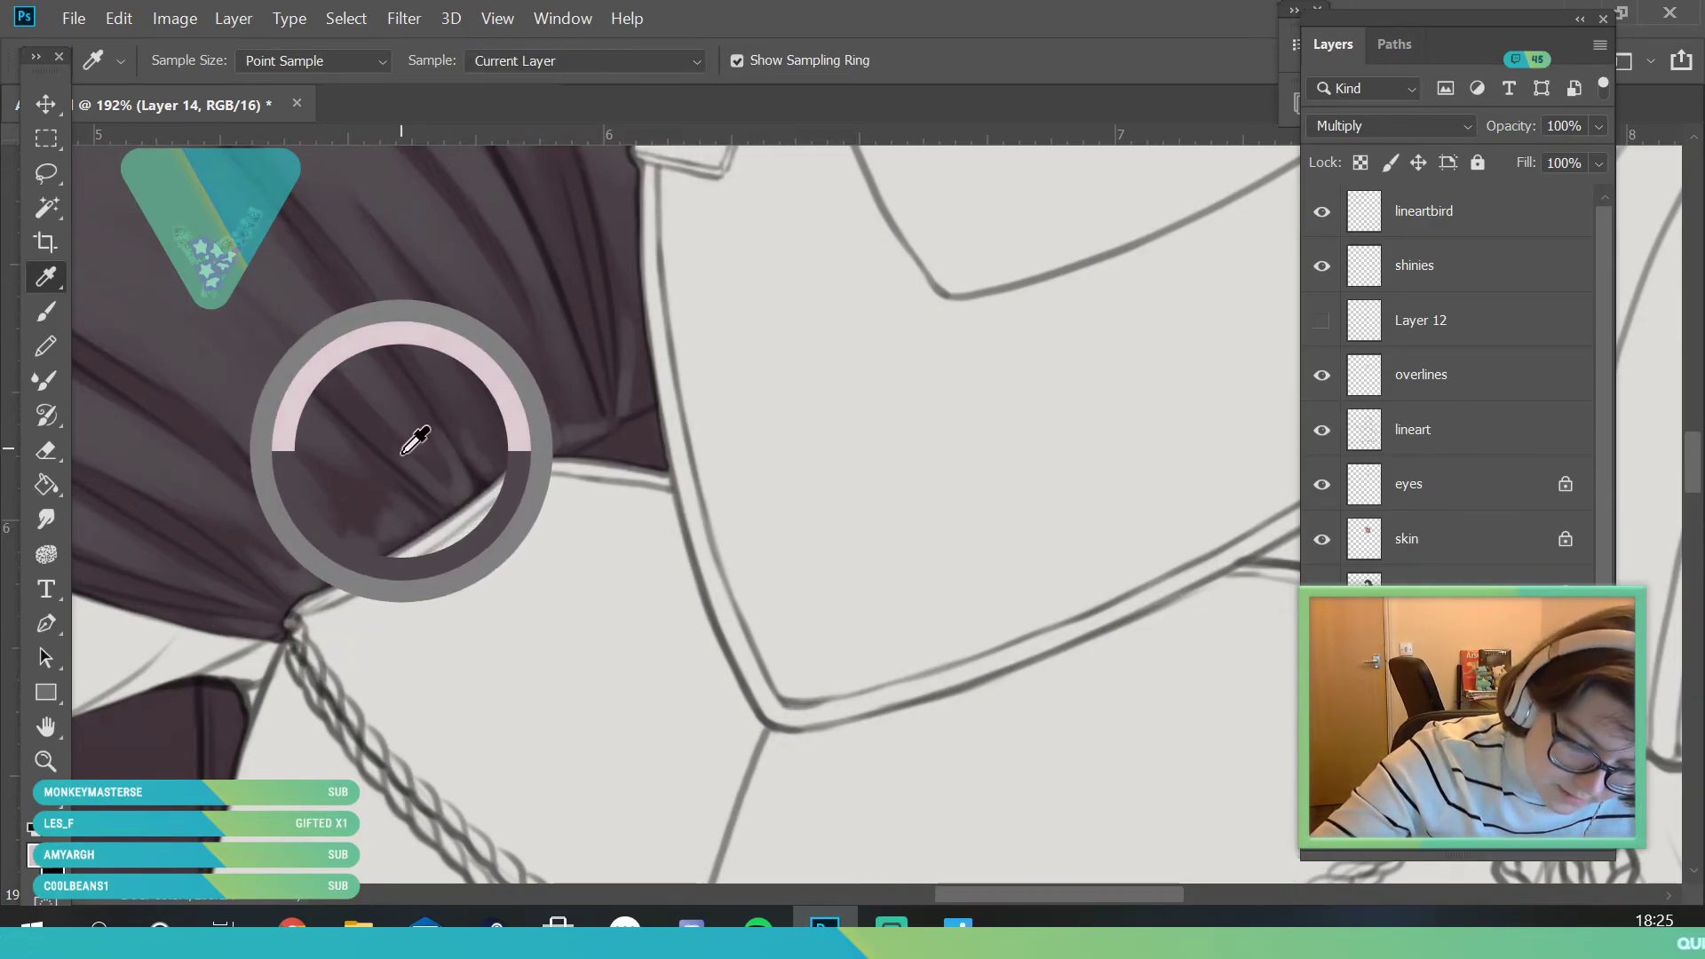
key("b")
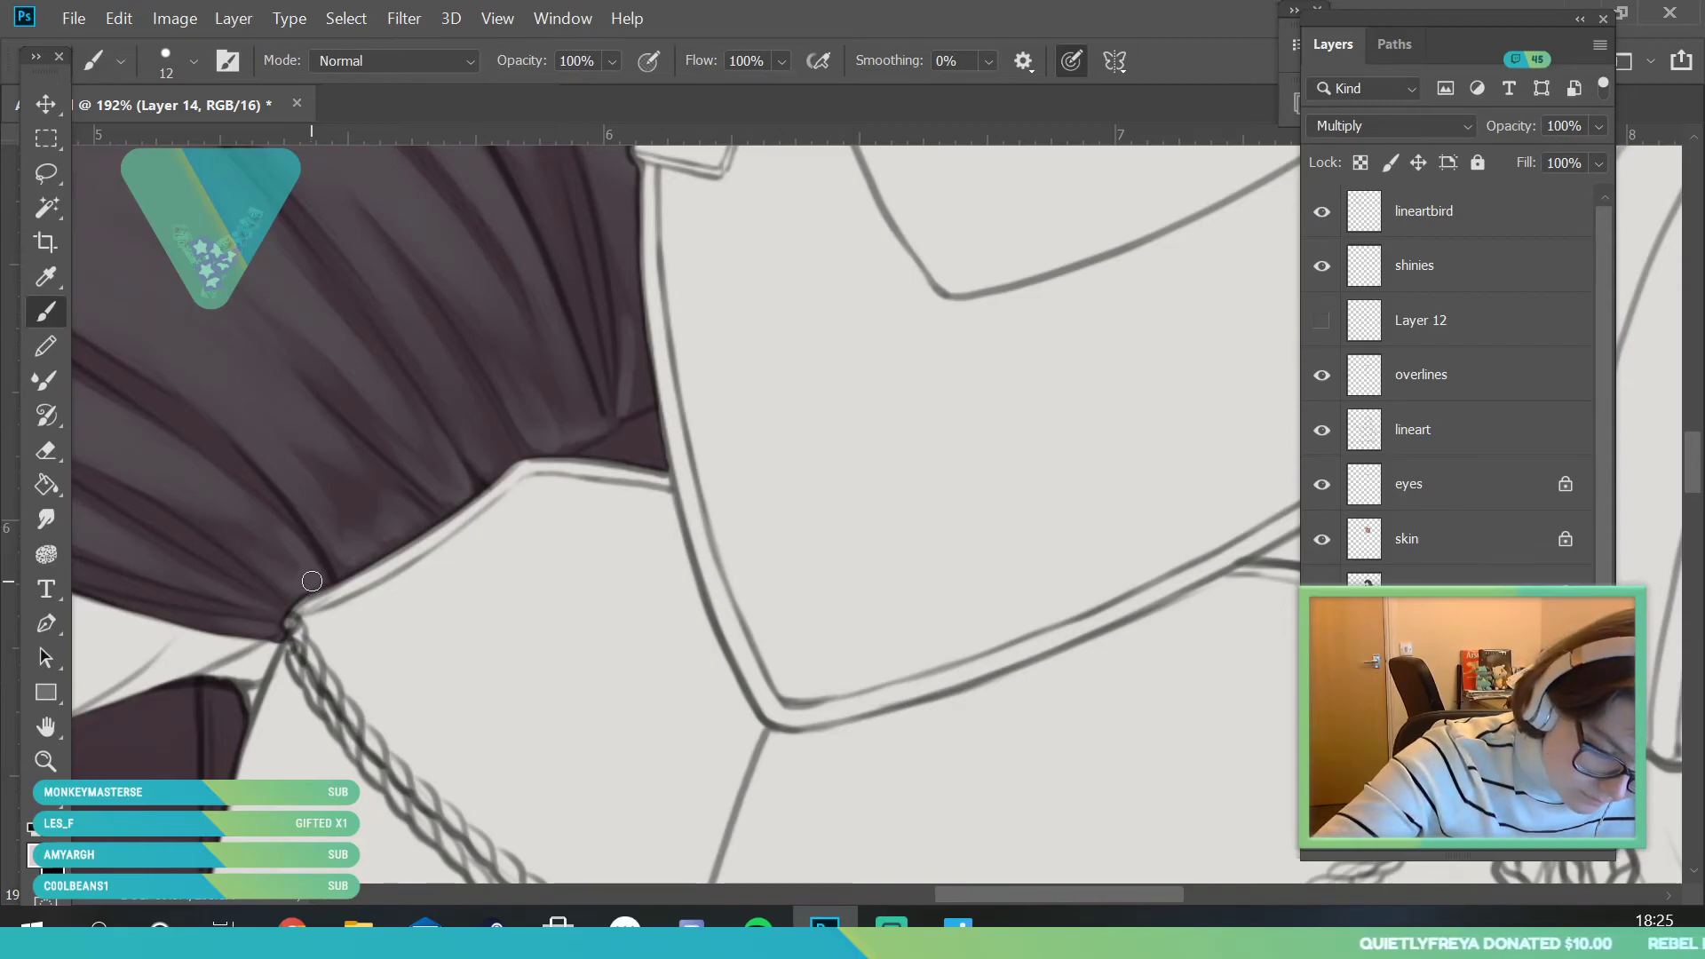
- Sample a light tone from the shoulder cloth and paint lit areas on the hanging cloth's outer flap with a 99 px brush
left_click(45, 761)
left_click_drag(571, 479, 438, 497)
left_click_drag(542, 654, 648, 655)
key("i")
left_click(449, 293)
key("z")
left_click_drag(303, 489, 444, 648)
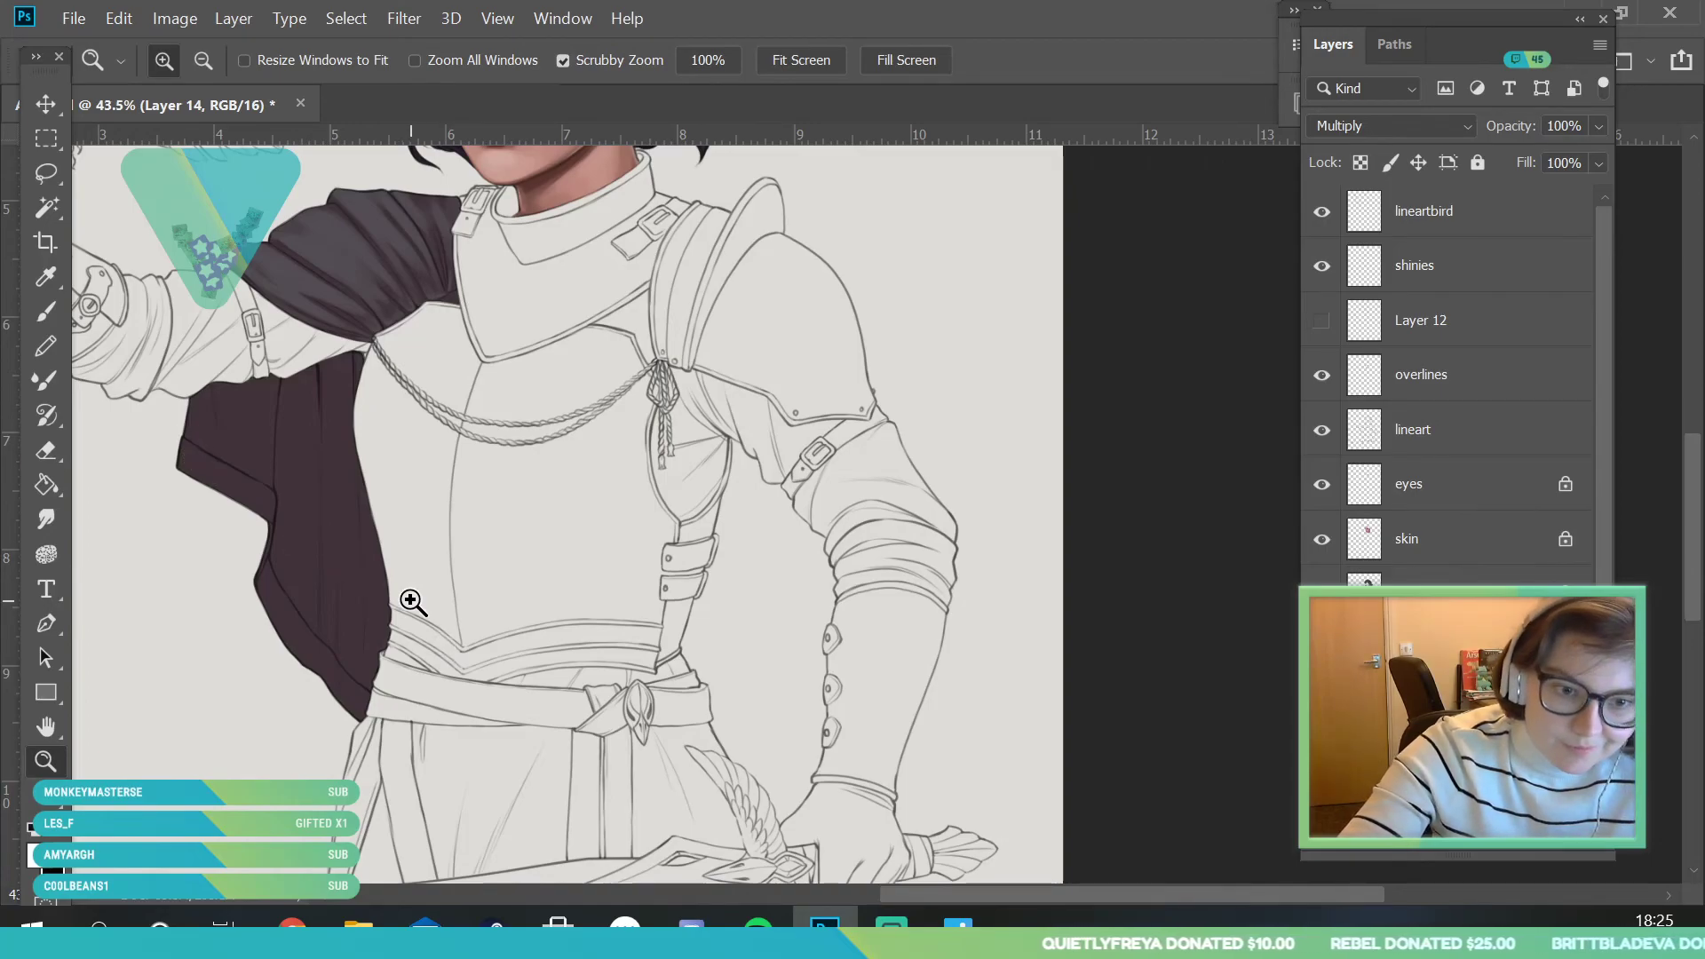
left_click(45, 311)
left_click(182, 61)
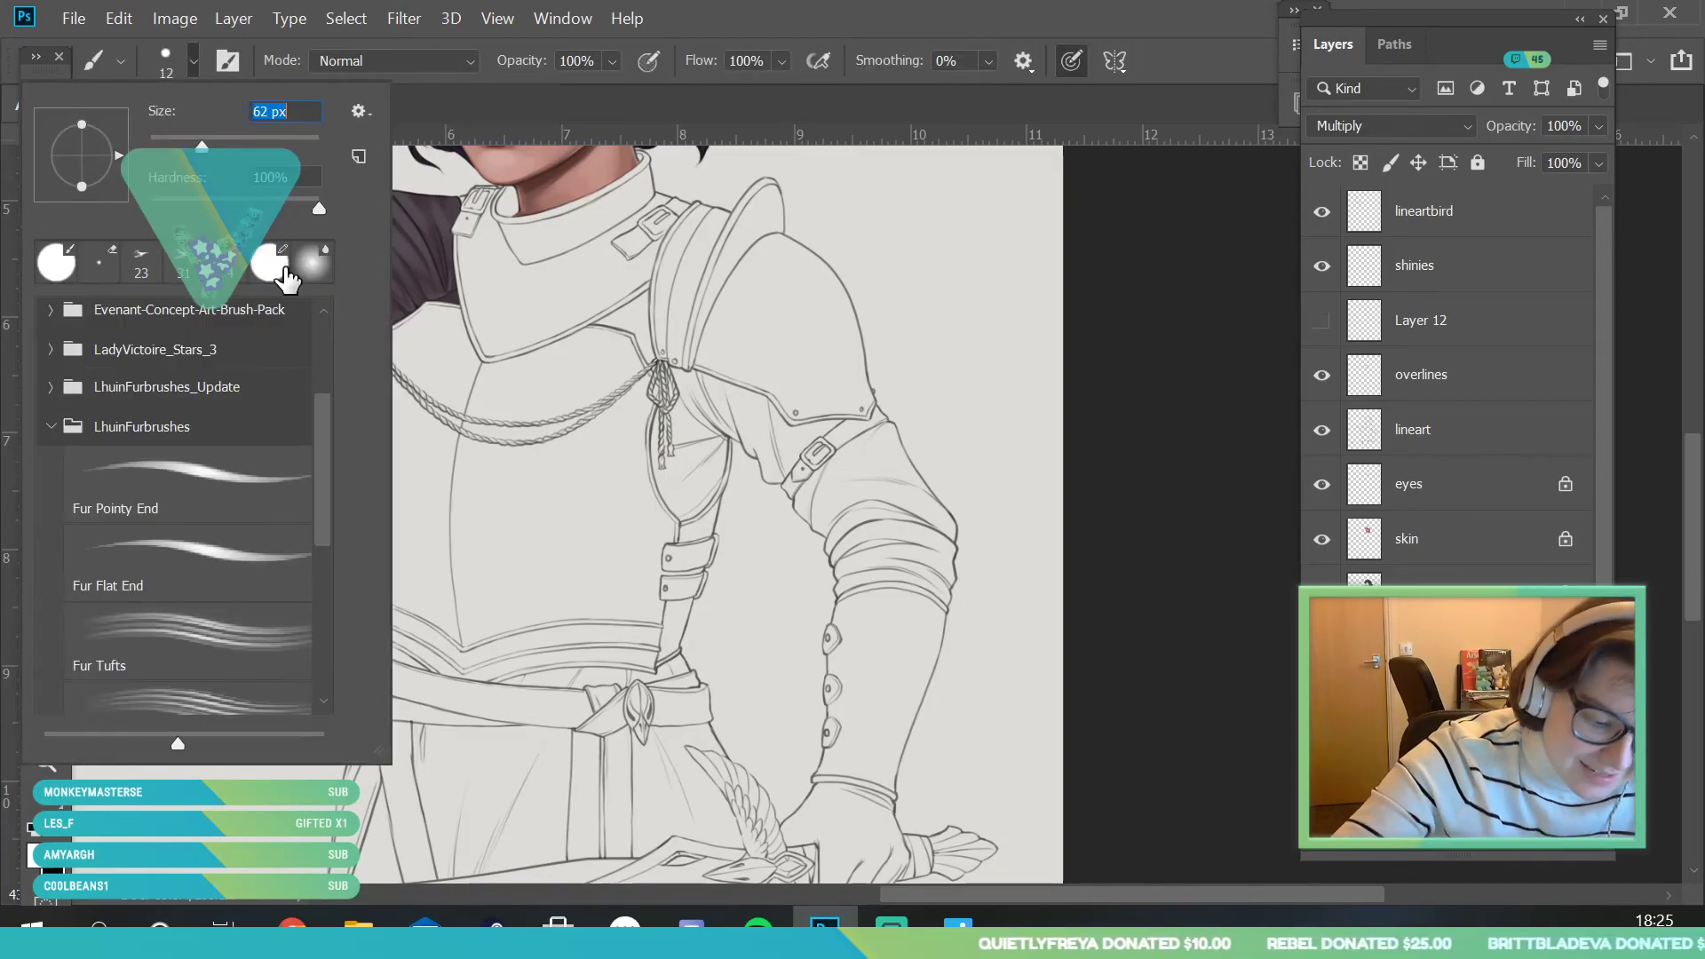
left_click(405, 491)
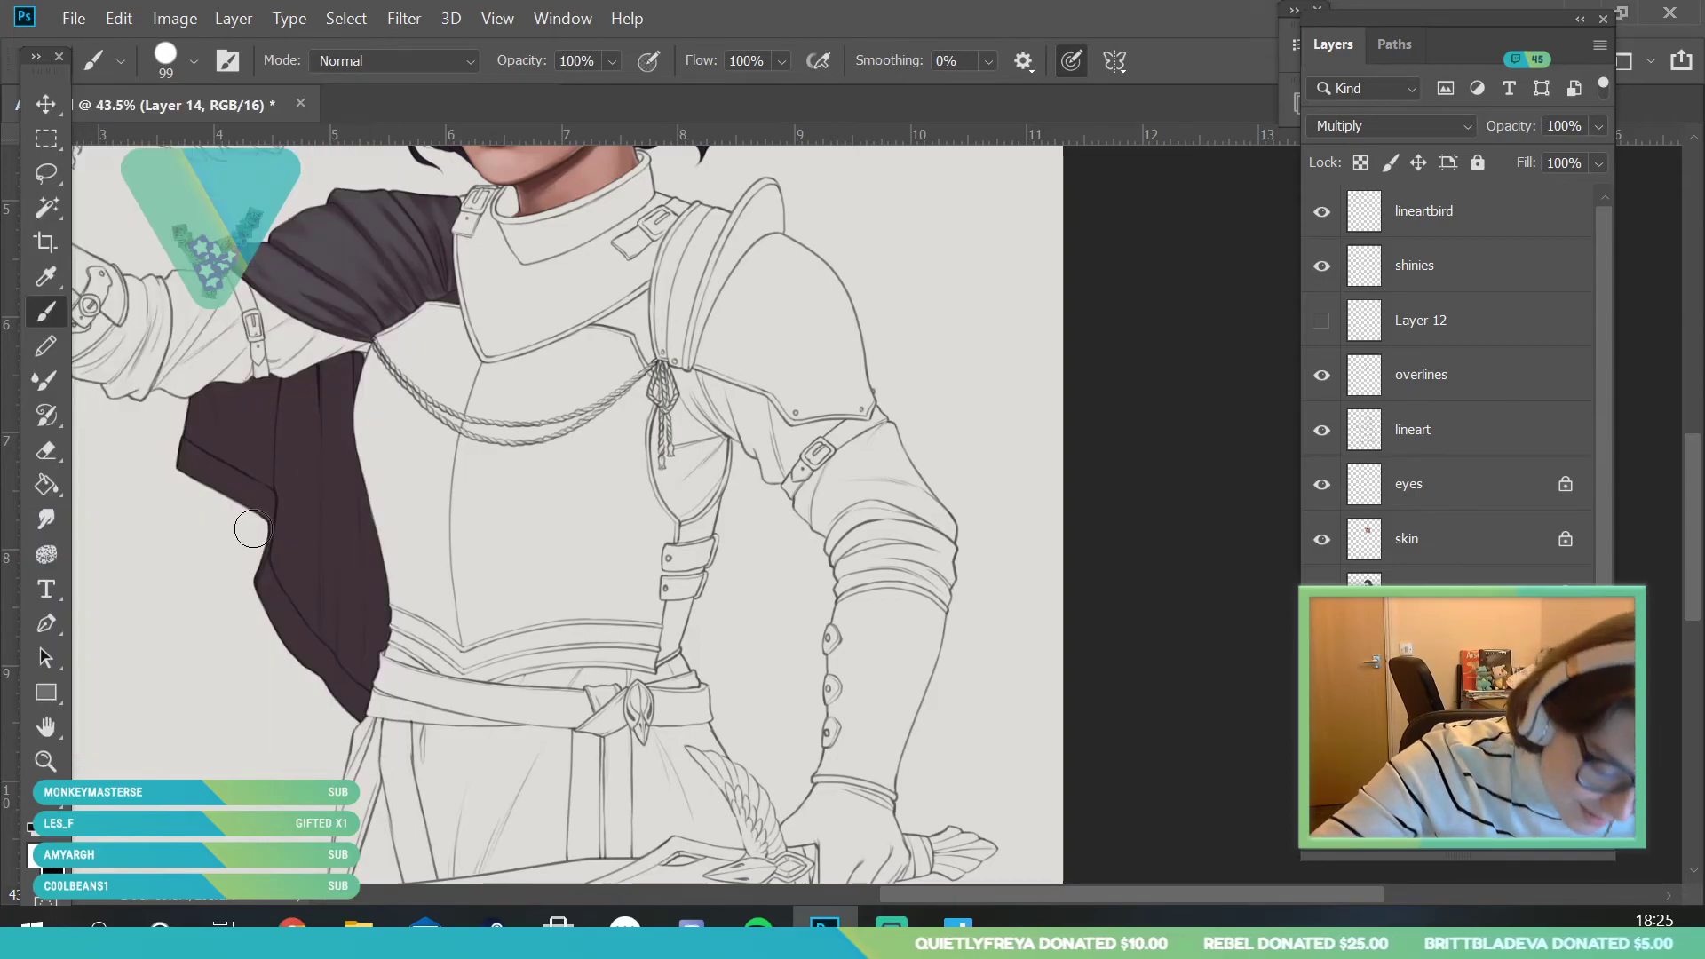
mouse_move(263, 477)
left_mouse_down()
mouse_move(266, 457)
mouse_move(258, 526)
left_mouse_up()
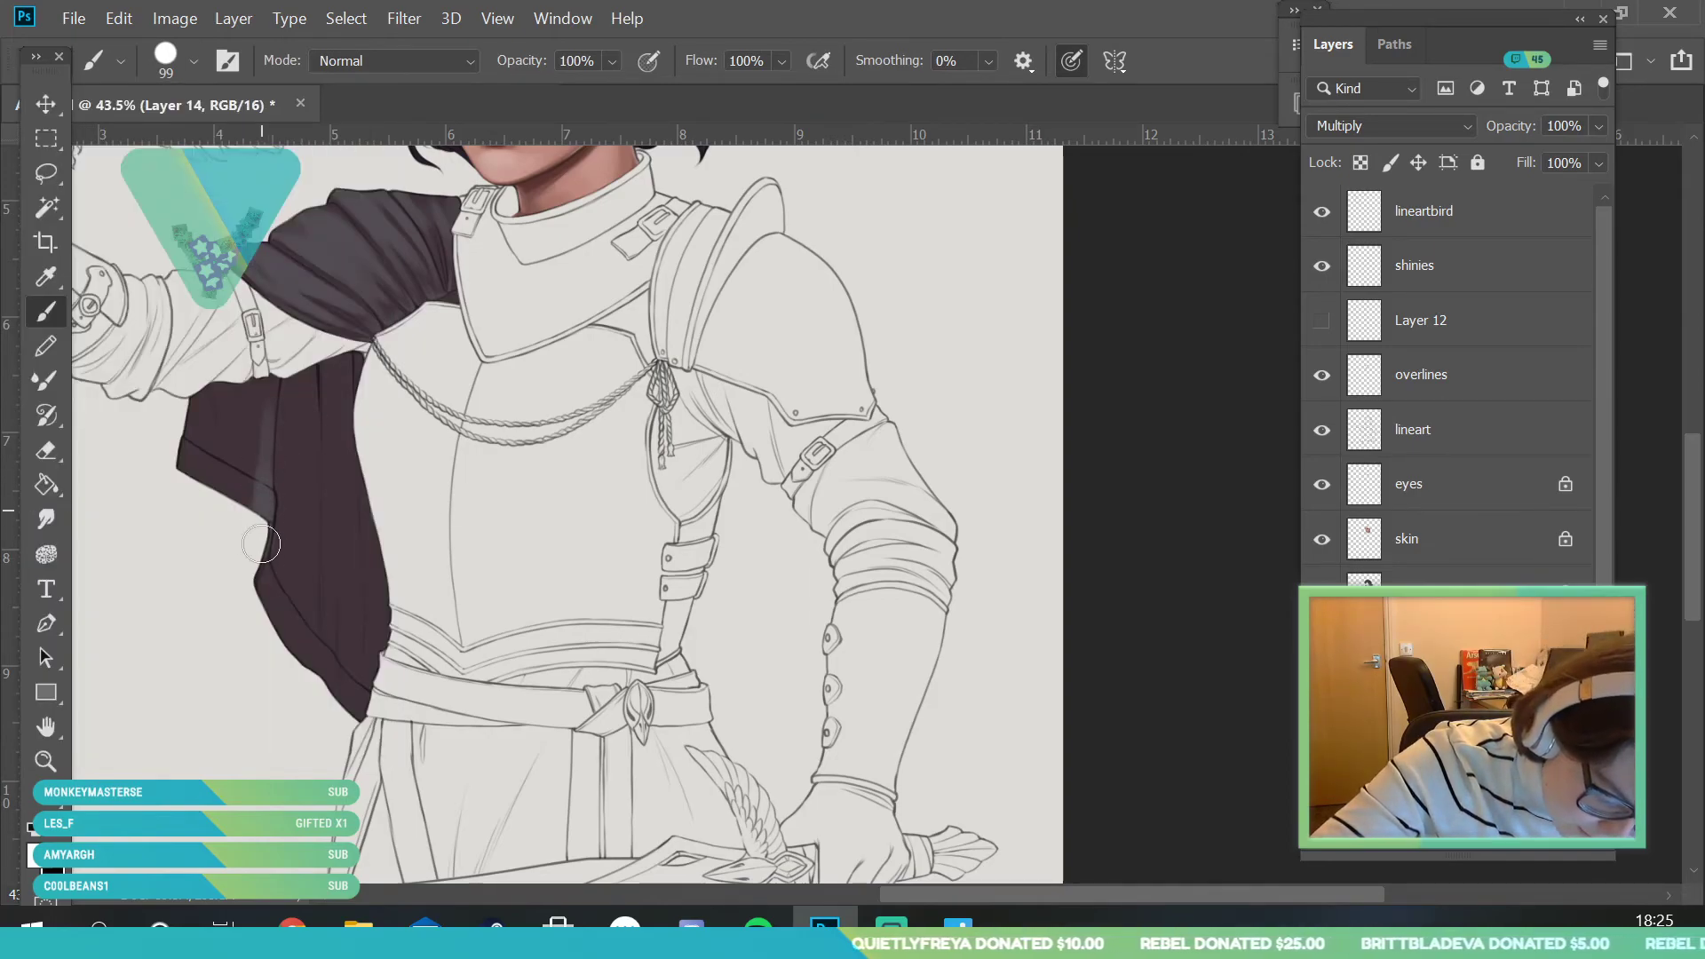
mouse_move(191, 393)
left_mouse_down()
mouse_move(210, 443)
mouse_move(265, 417)
mouse_move(272, 392)
mouse_move(254, 494)
left_mouse_up()
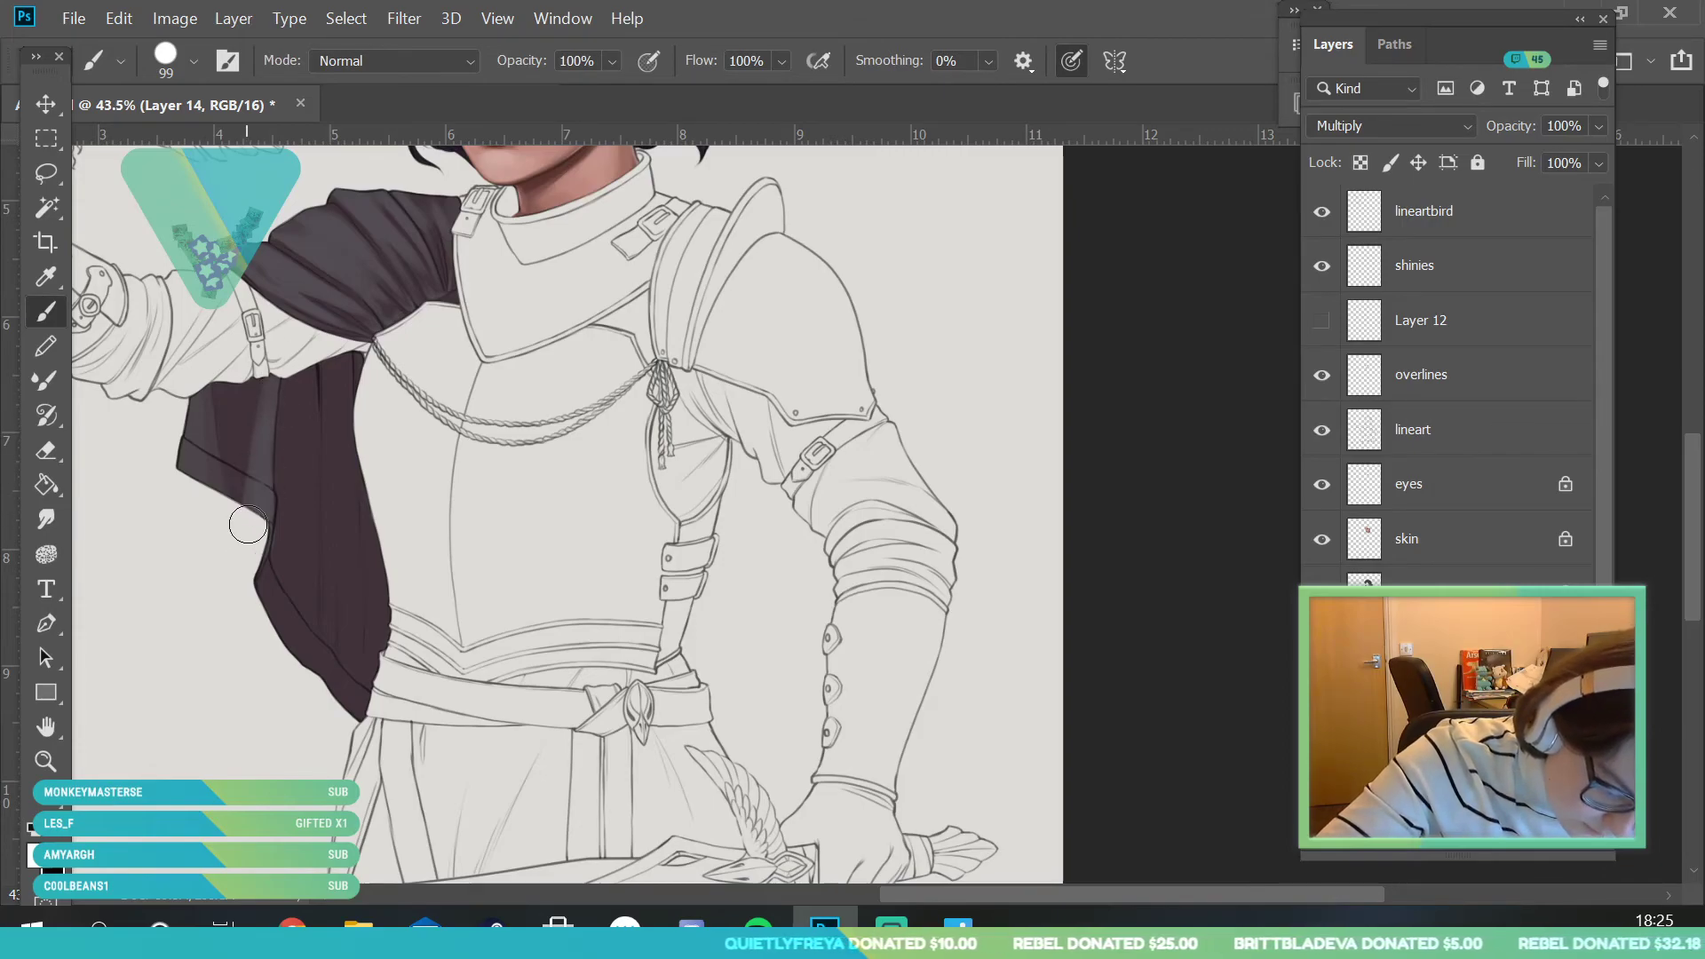
mouse_move(210, 488)
left_mouse_down()
mouse_move(197, 352)
mouse_move(233, 516)
mouse_move(215, 362)
mouse_move(223, 391)
mouse_move(261, 372)
mouse_move(265, 426)
left_mouse_up()
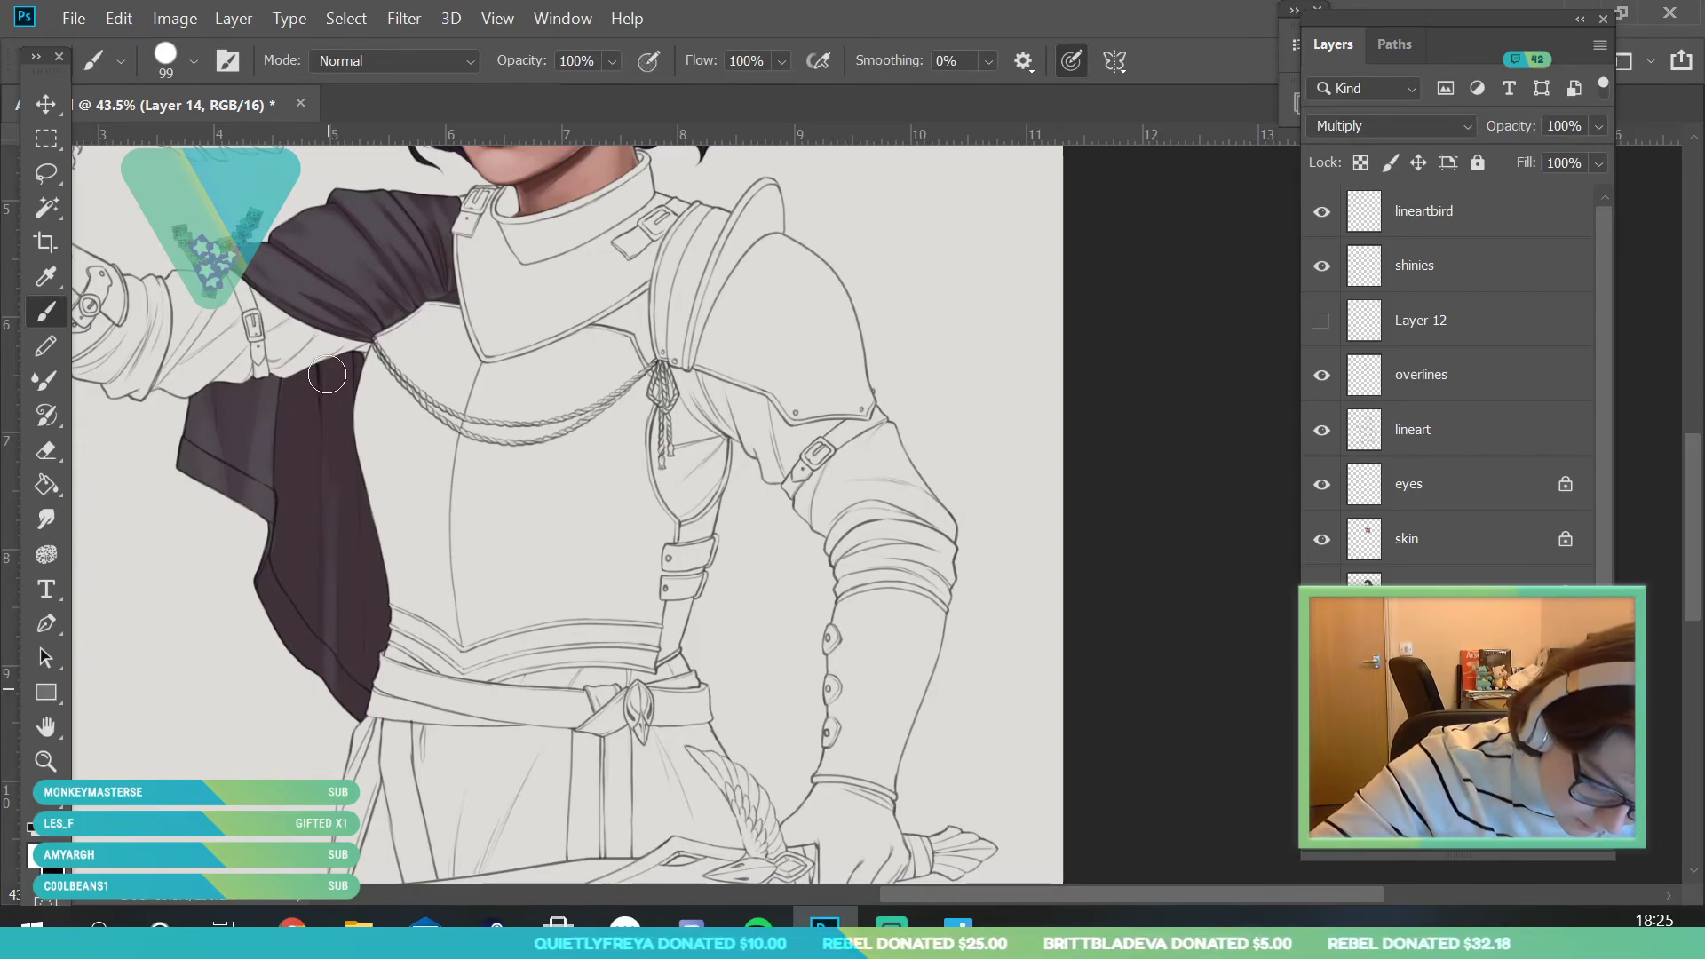
- Paint broad vertical lit bands down the main panel of the hanging cloth with a 193 px brush
left_click(191, 63)
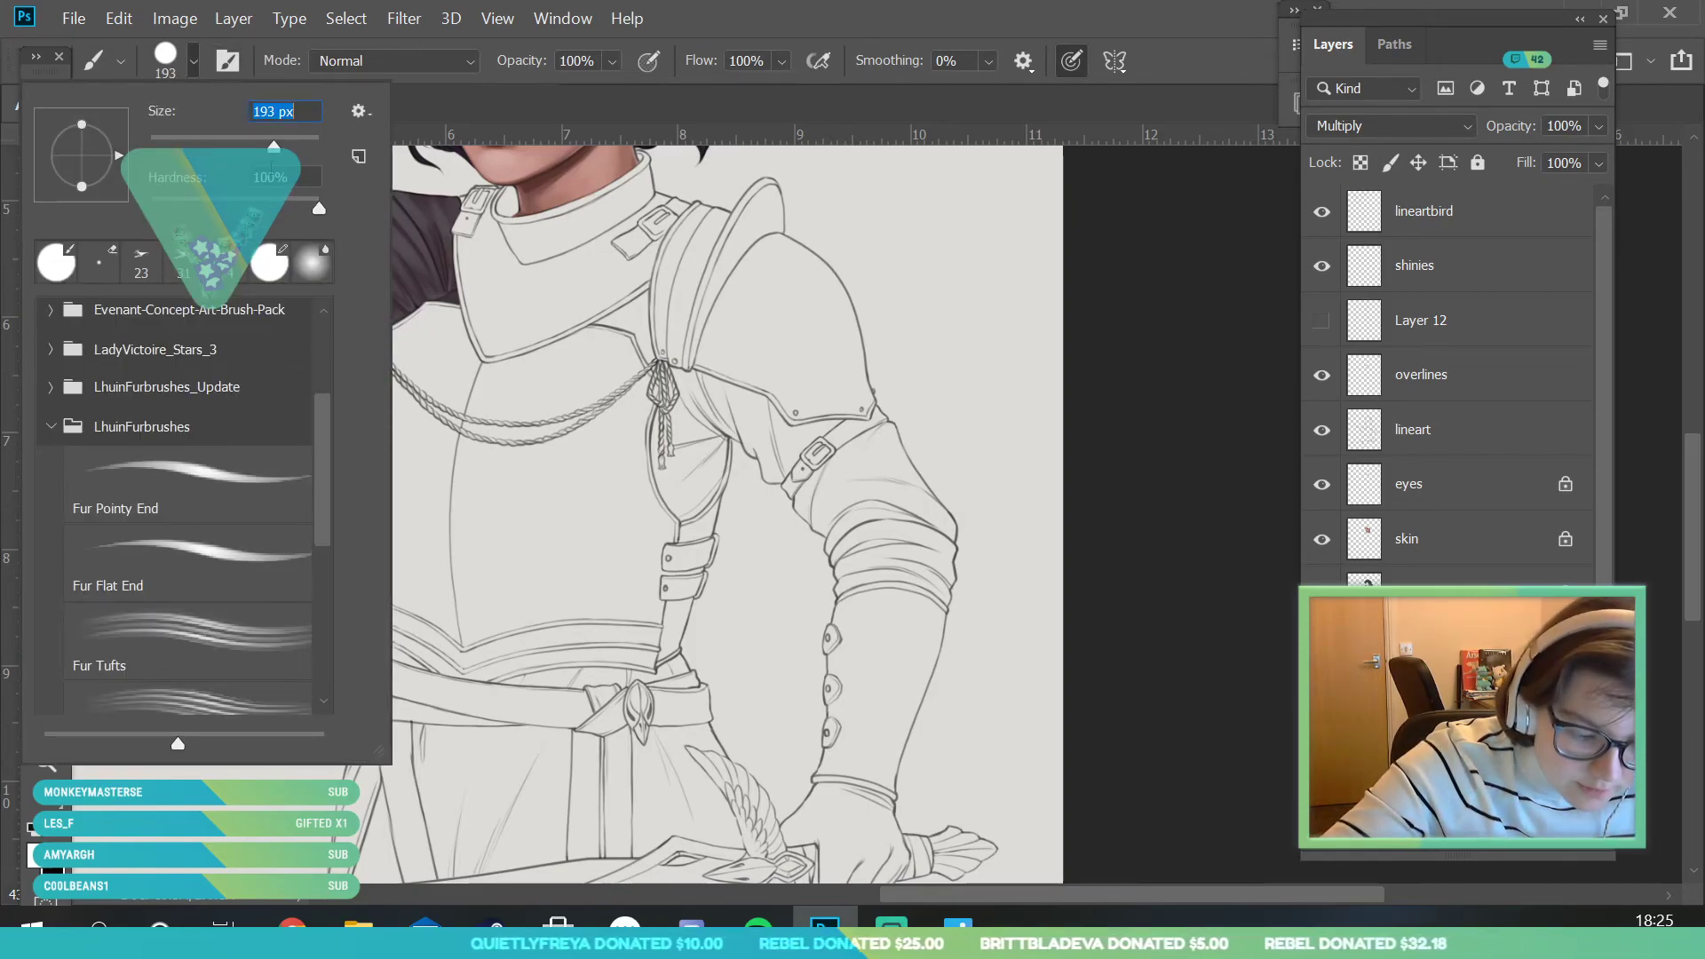
left_click(471, 464)
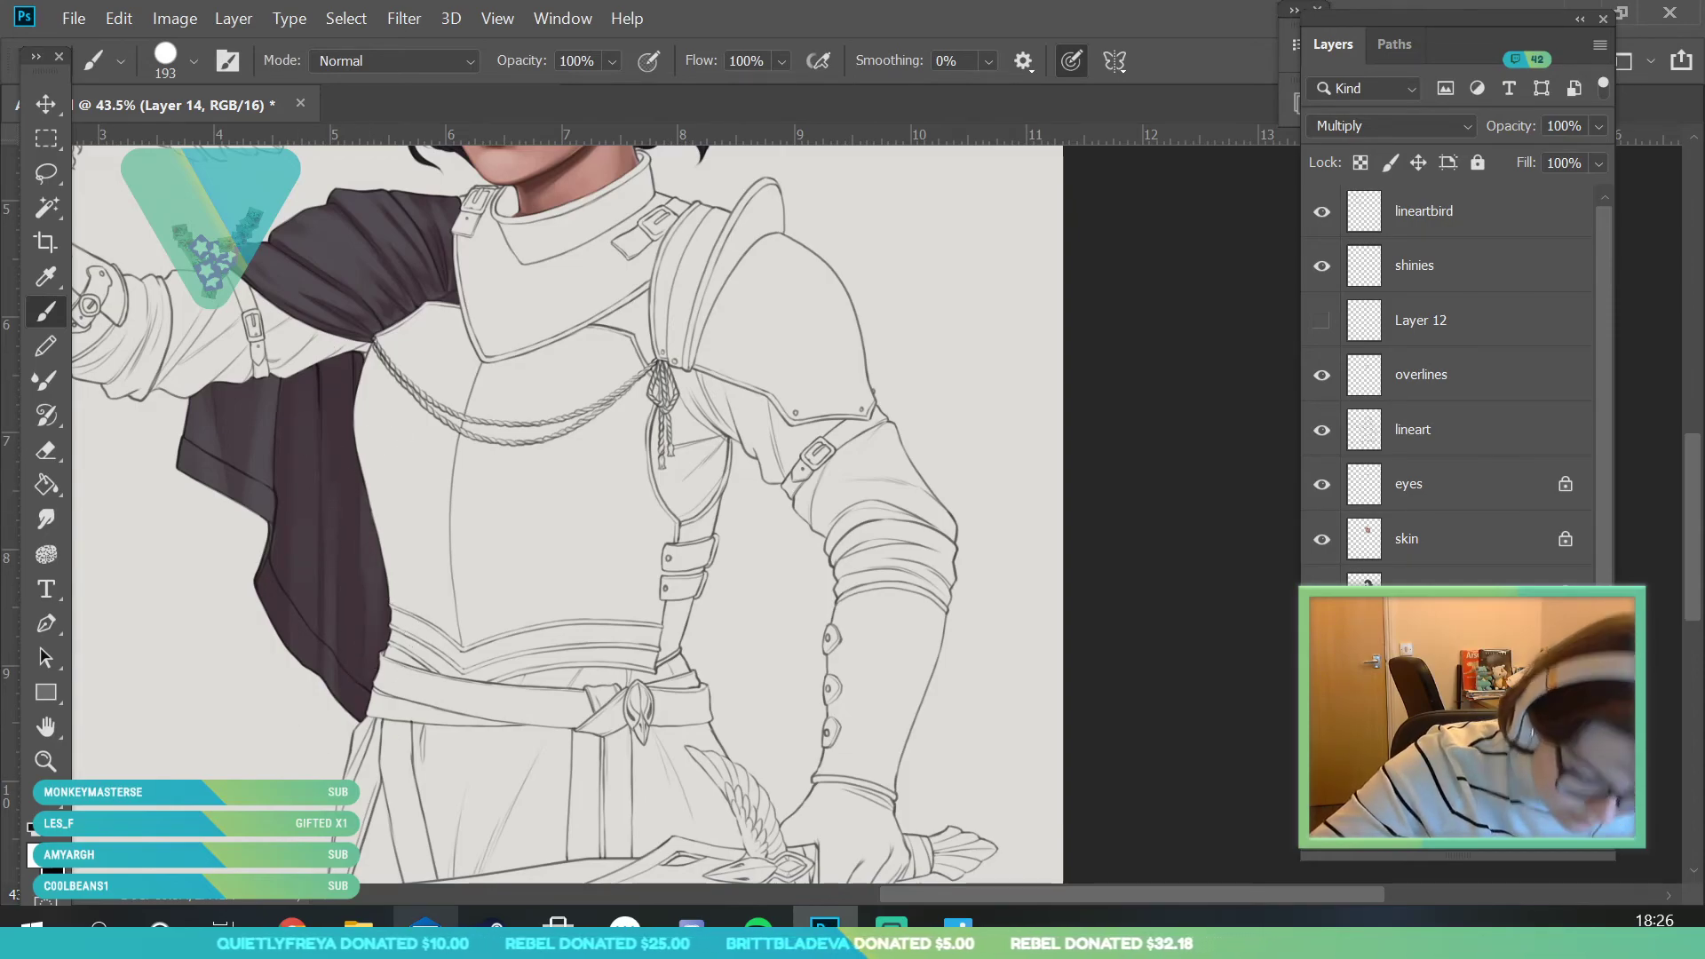
left_click(45, 761)
left_click_drag(389, 577, 440, 432)
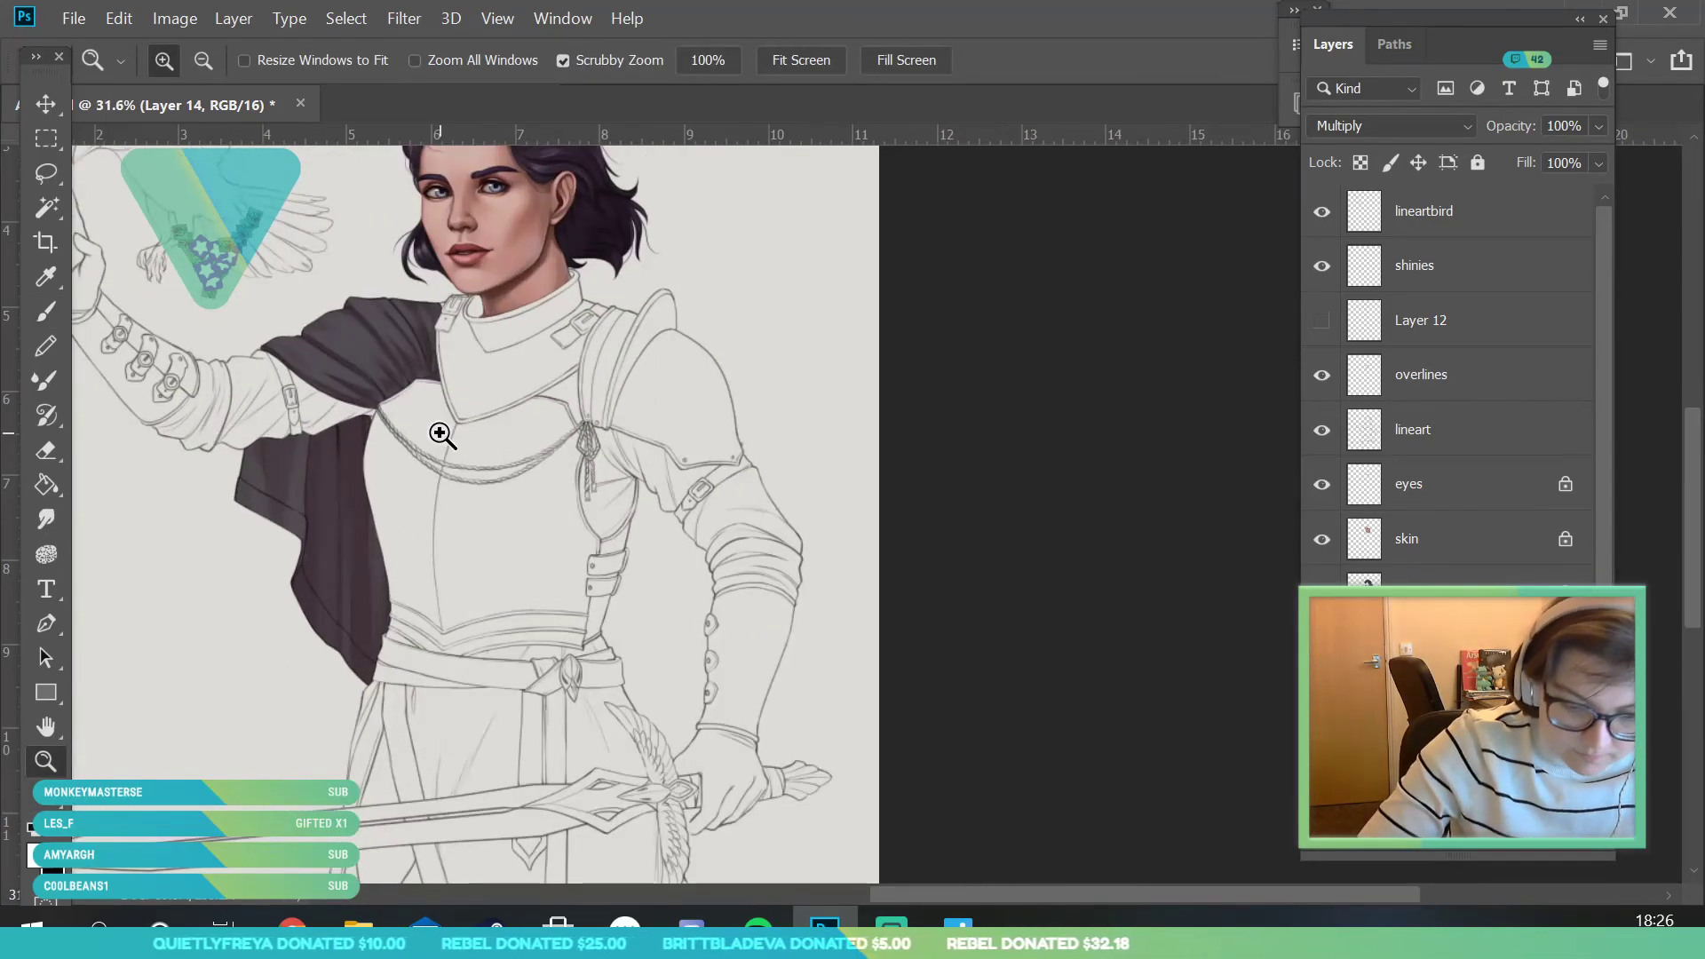
scroll(441, 435, "up", 1)
- Sample the hanging cloth's shading tone and darken it to a dusty pink, #a57f8c, as the foreground colour for the brush
key("i")
left_click(341, 531)
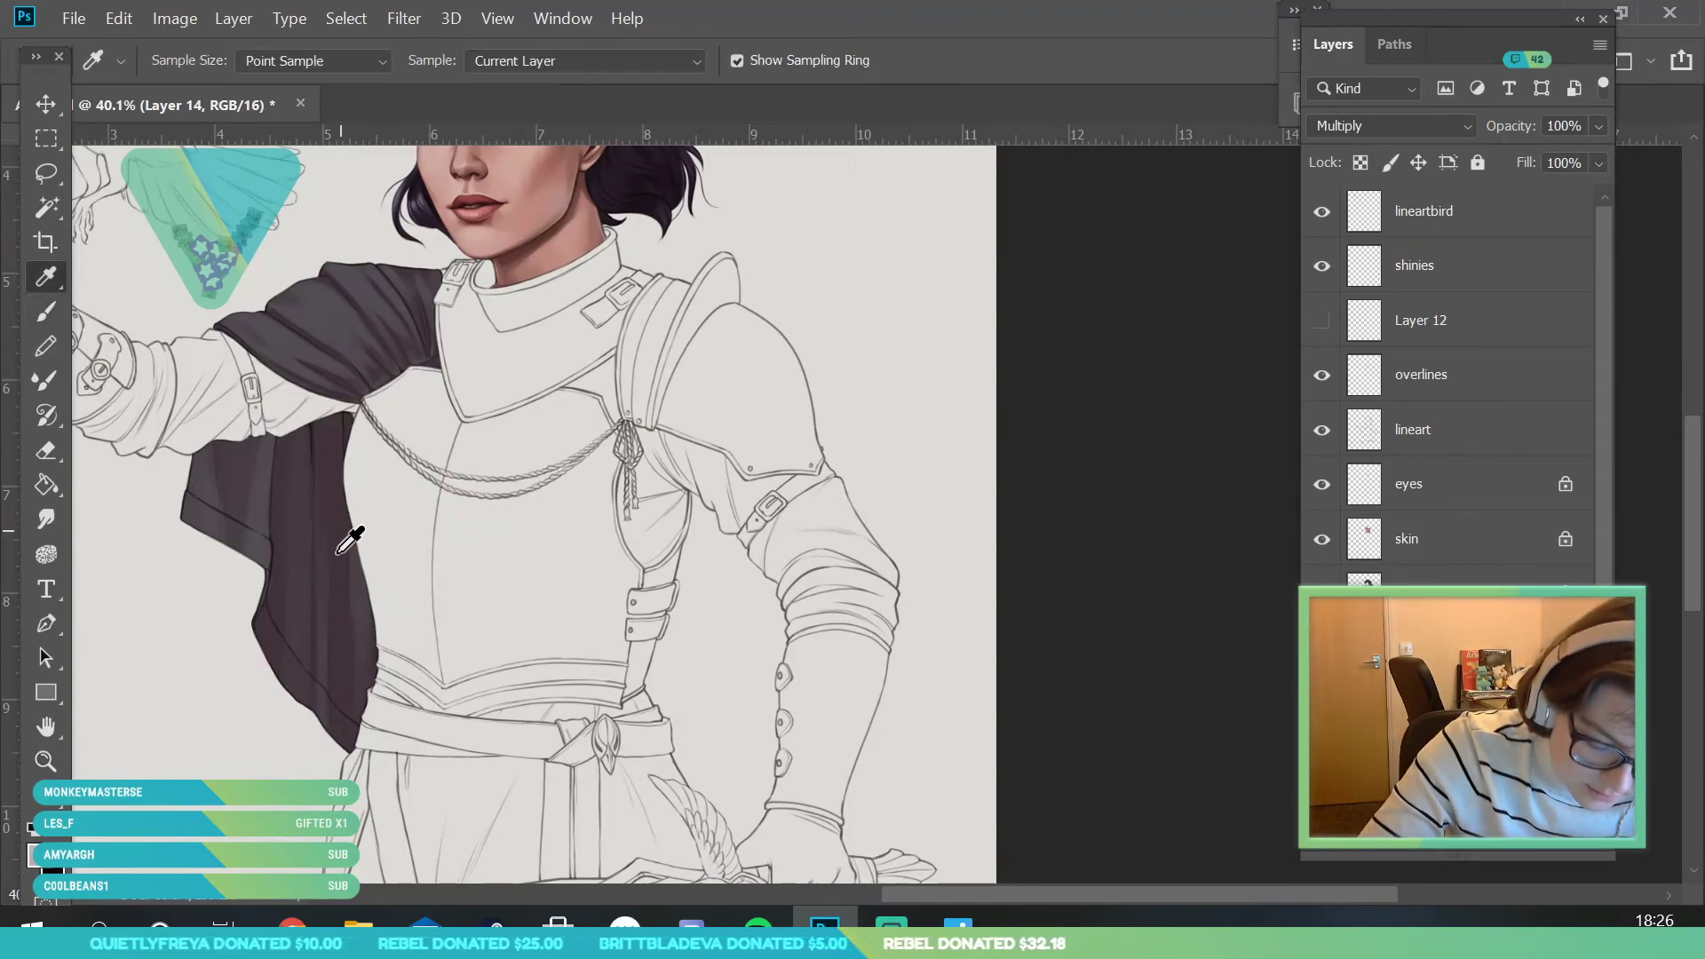
left_click(37, 855)
left_click_drag(1033, 270, 1022, 280)
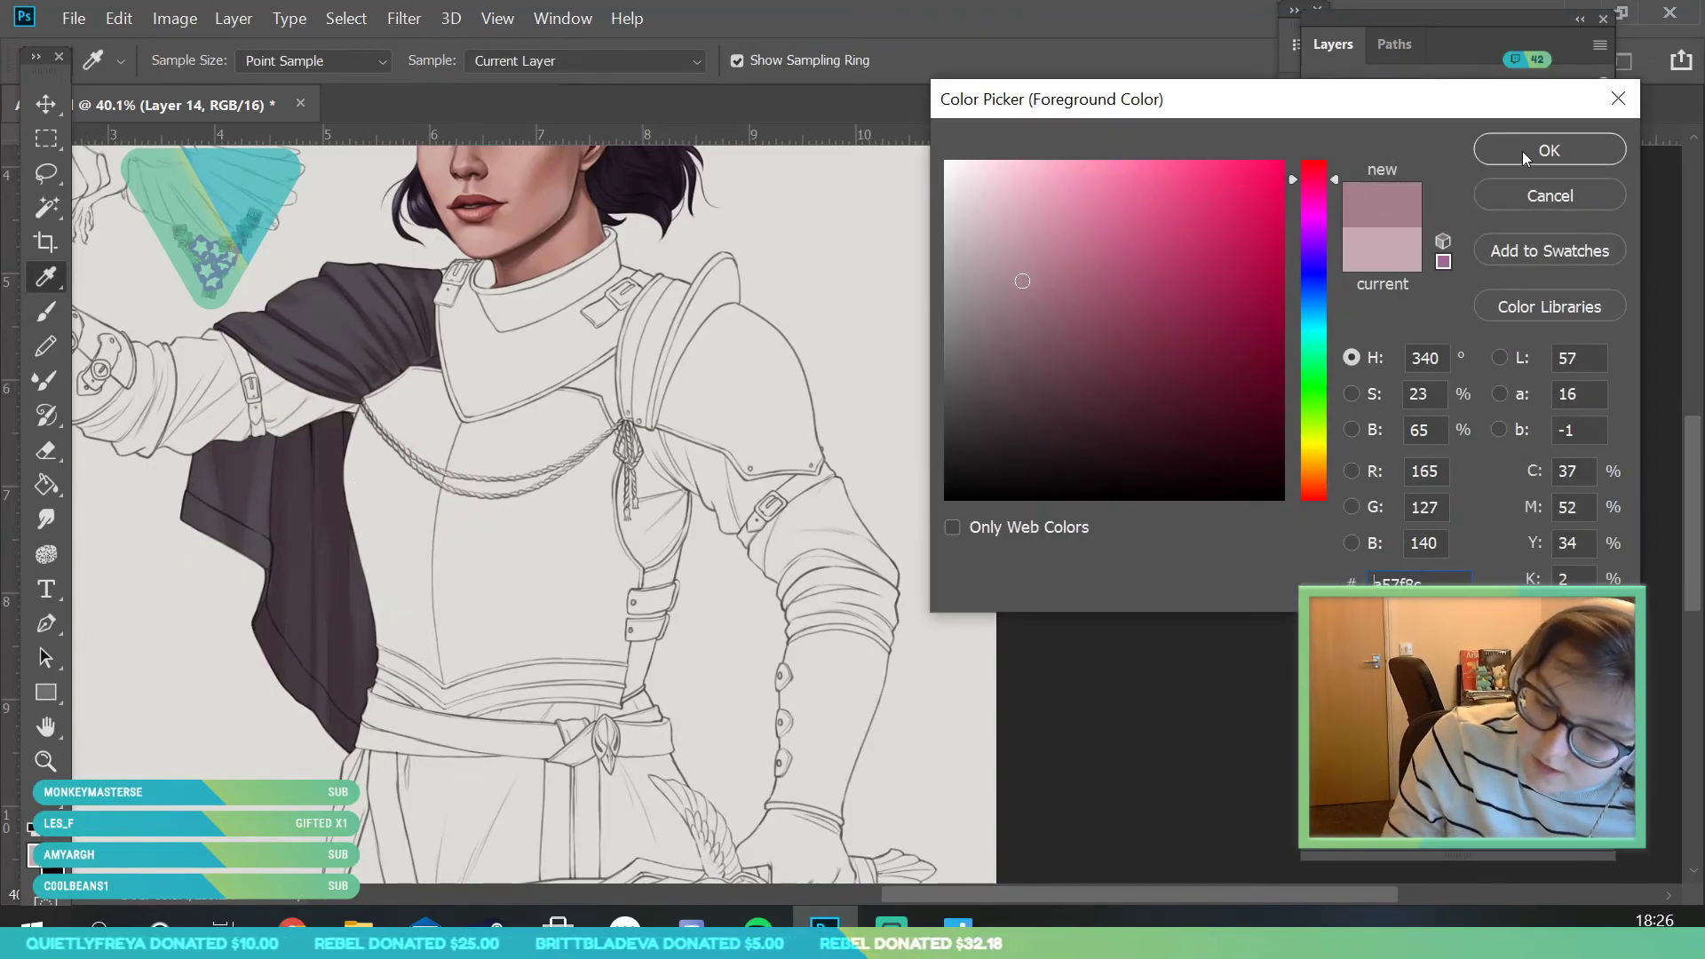
left_click(1514, 152)
left_click(67, 311)
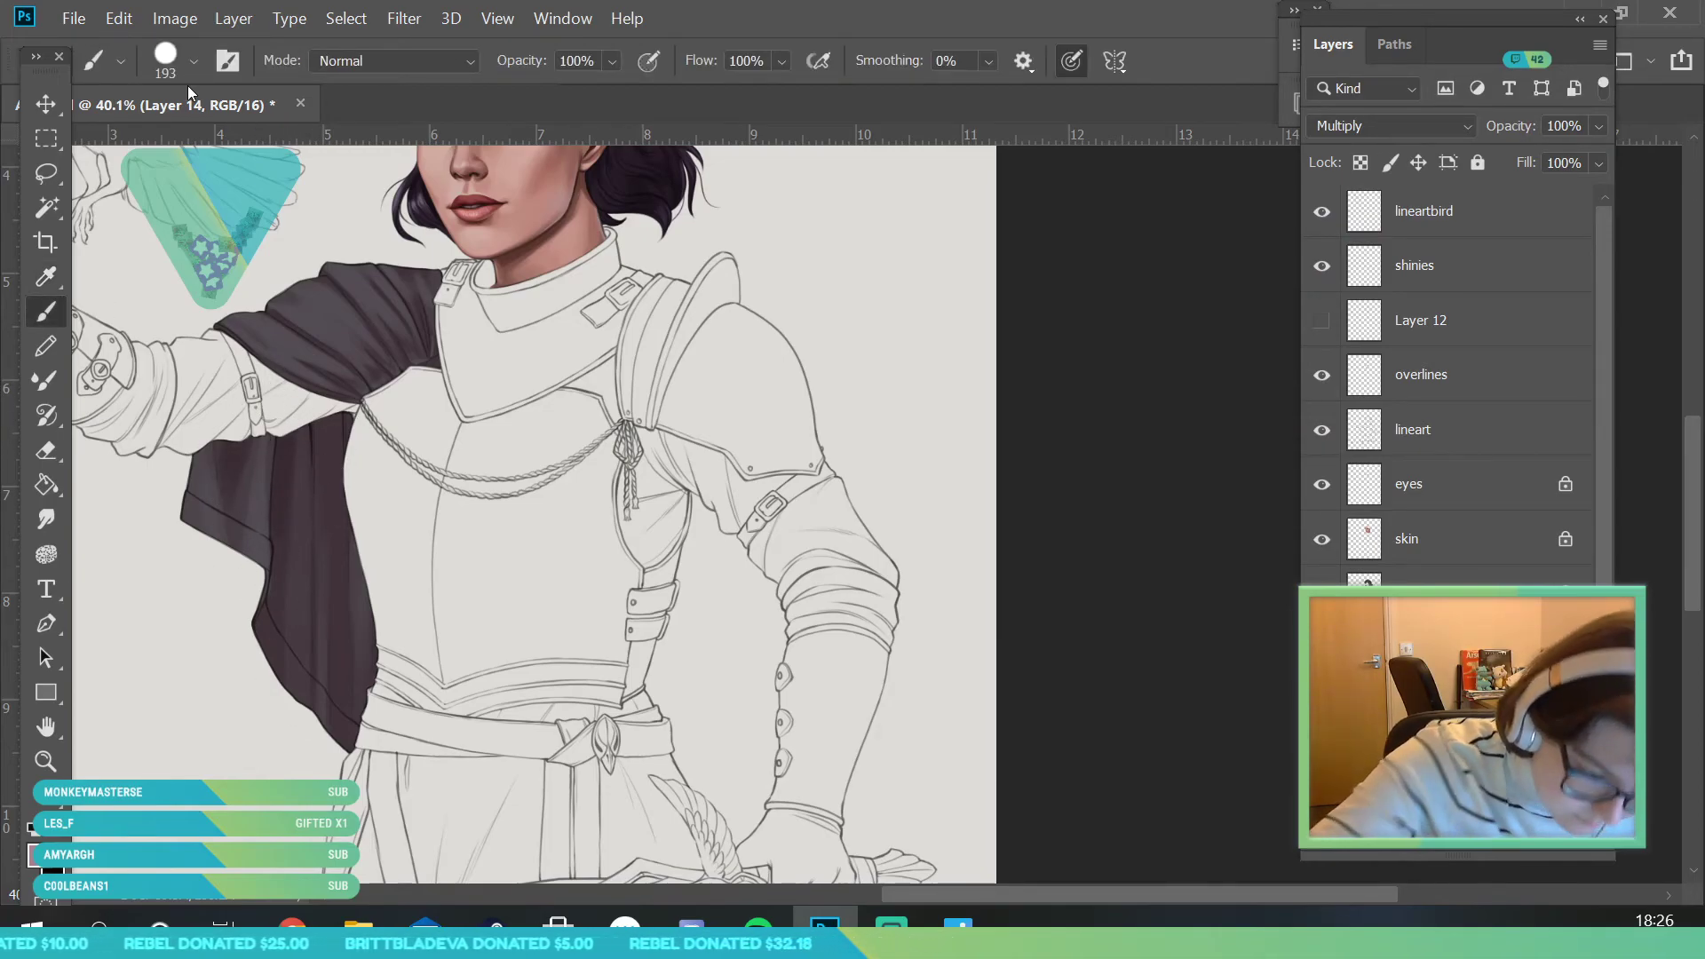
- Paint narrow fold shading down the hanging cloth beside the breastplate with a 50 px brush
left_click(193, 60)
left_click(190, 139)
key("Return")
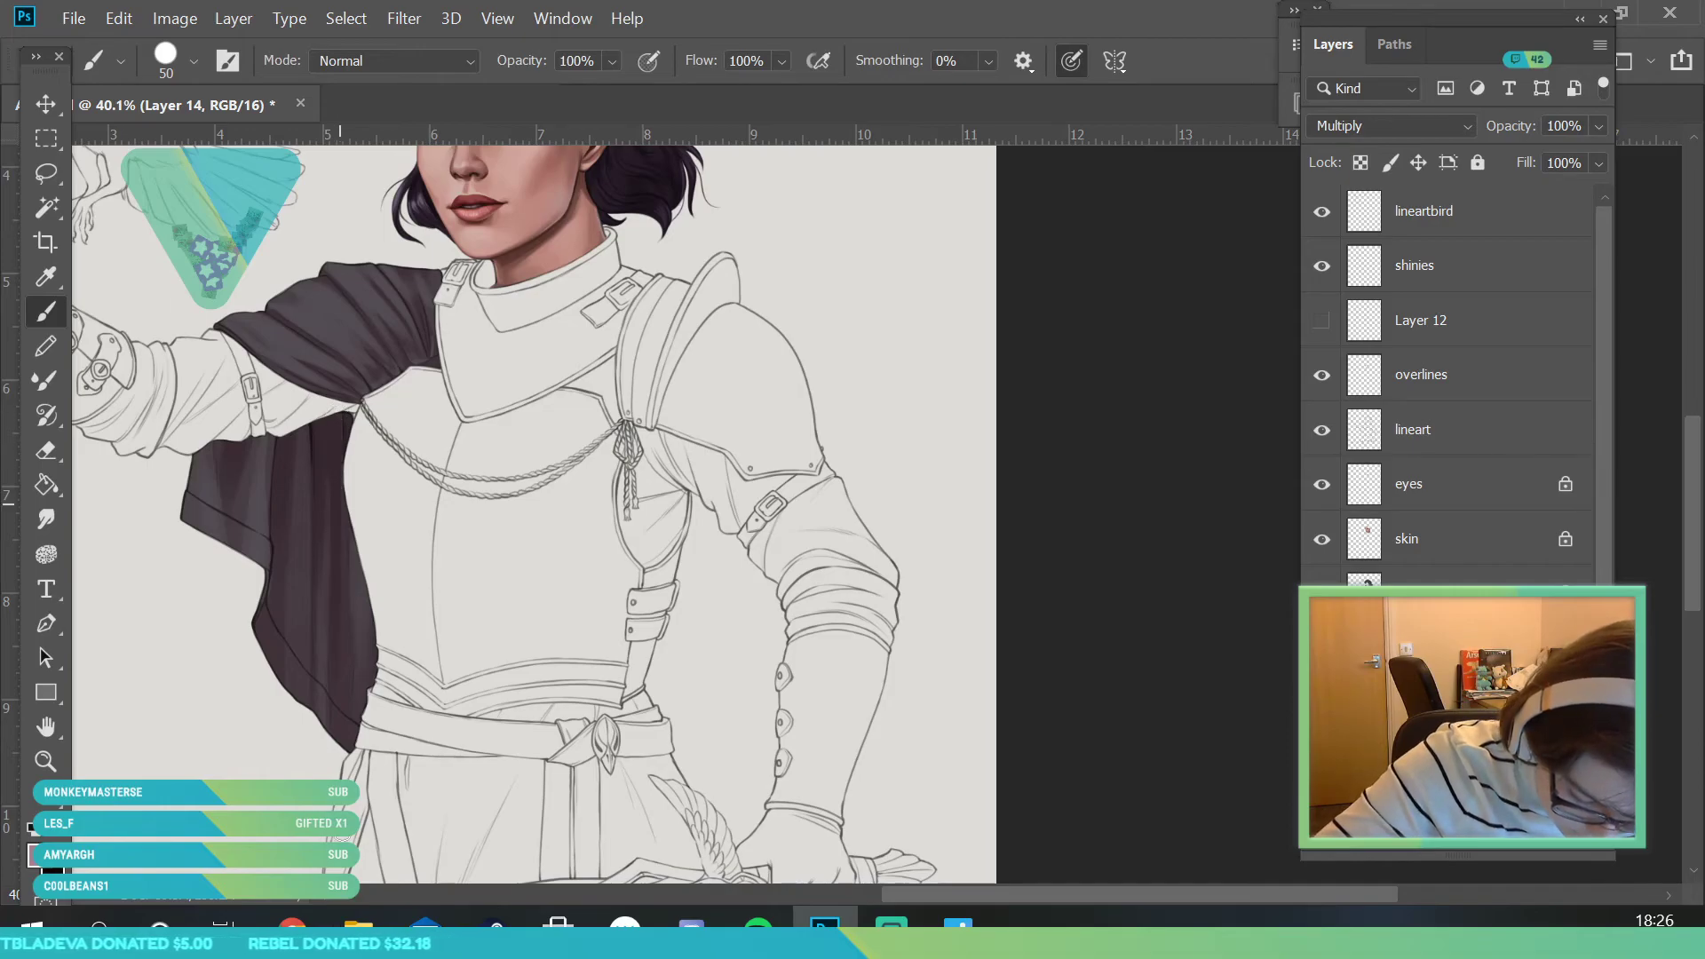
left_click_drag(372, 559, 356, 669)
left_click_drag(356, 474, 346, 651)
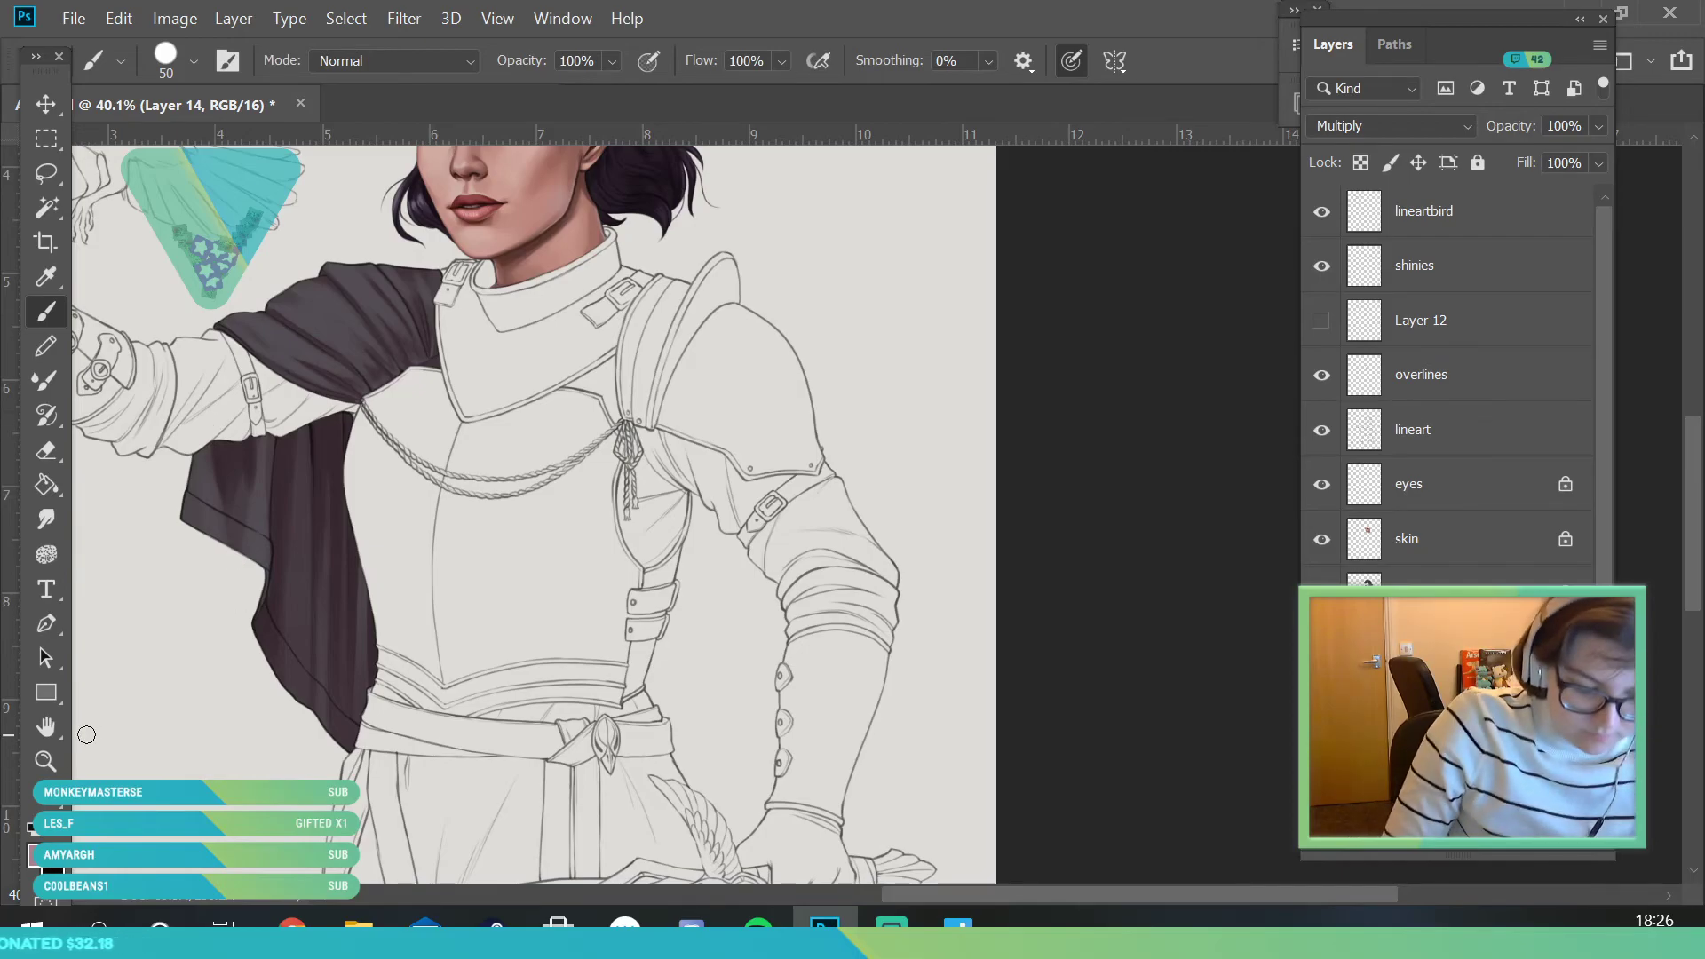
- Add mid-tone shading strokes between the folds of the shoulder cloth with a 28 px brush
left_click(46, 761)
left_click_drag(294, 531, 217, 697)
left_click_drag(328, 429, 435, 444)
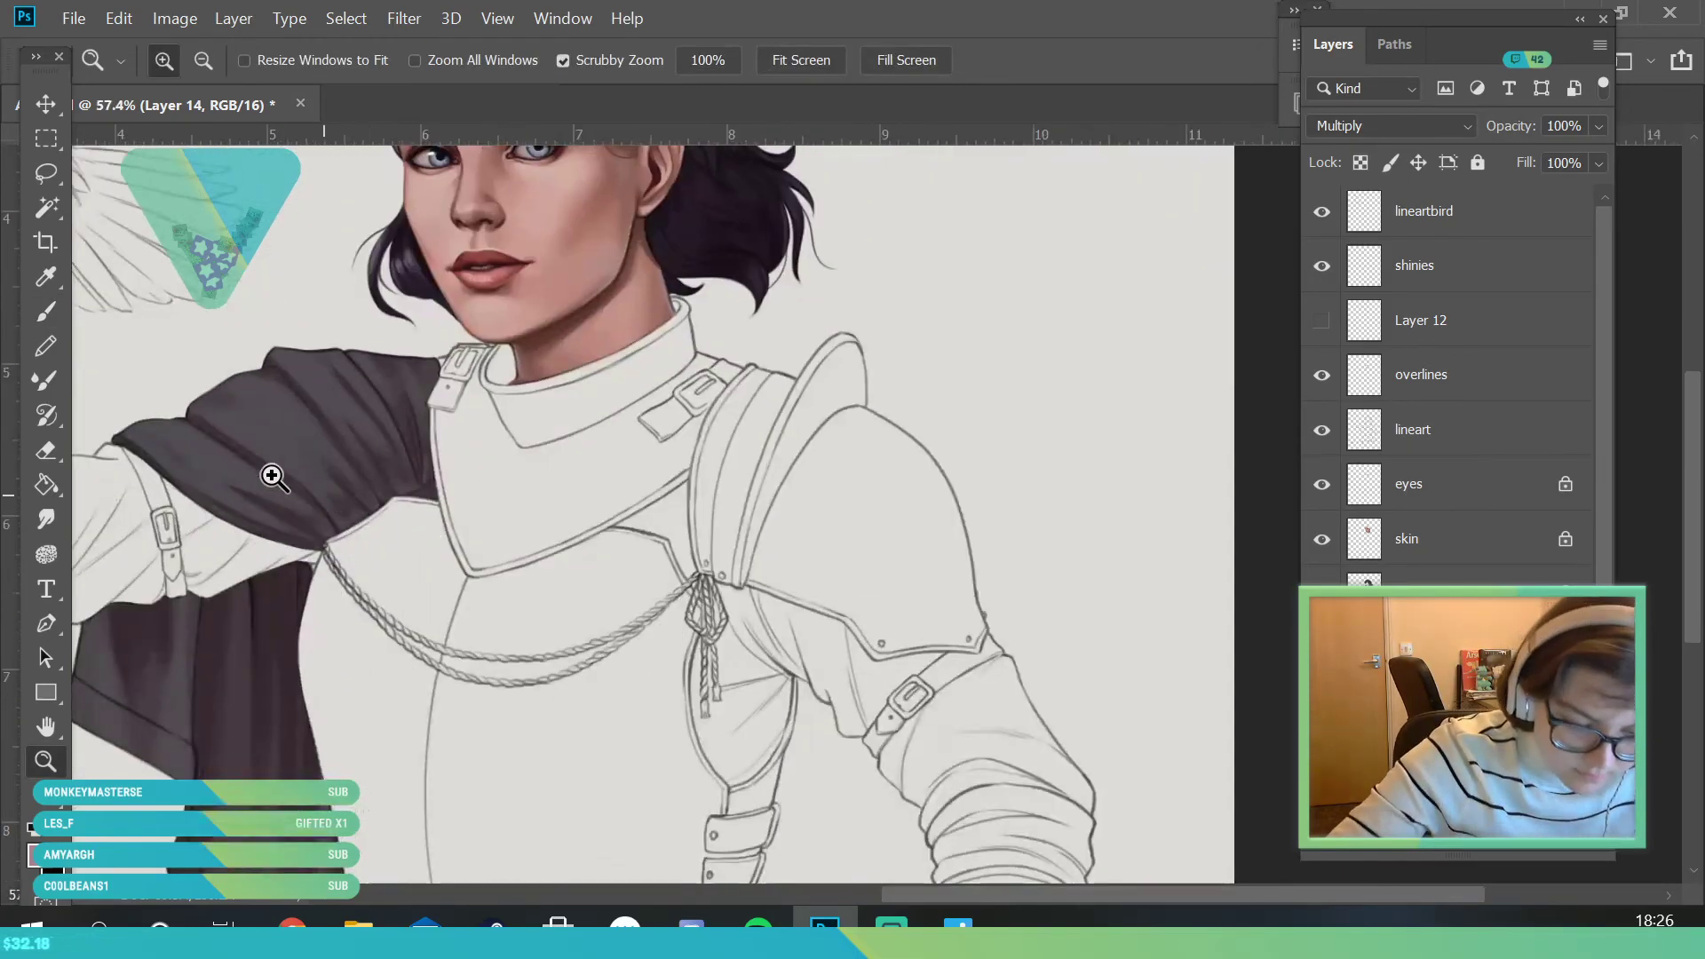
left_click(160, 471)
left_click(46, 311)
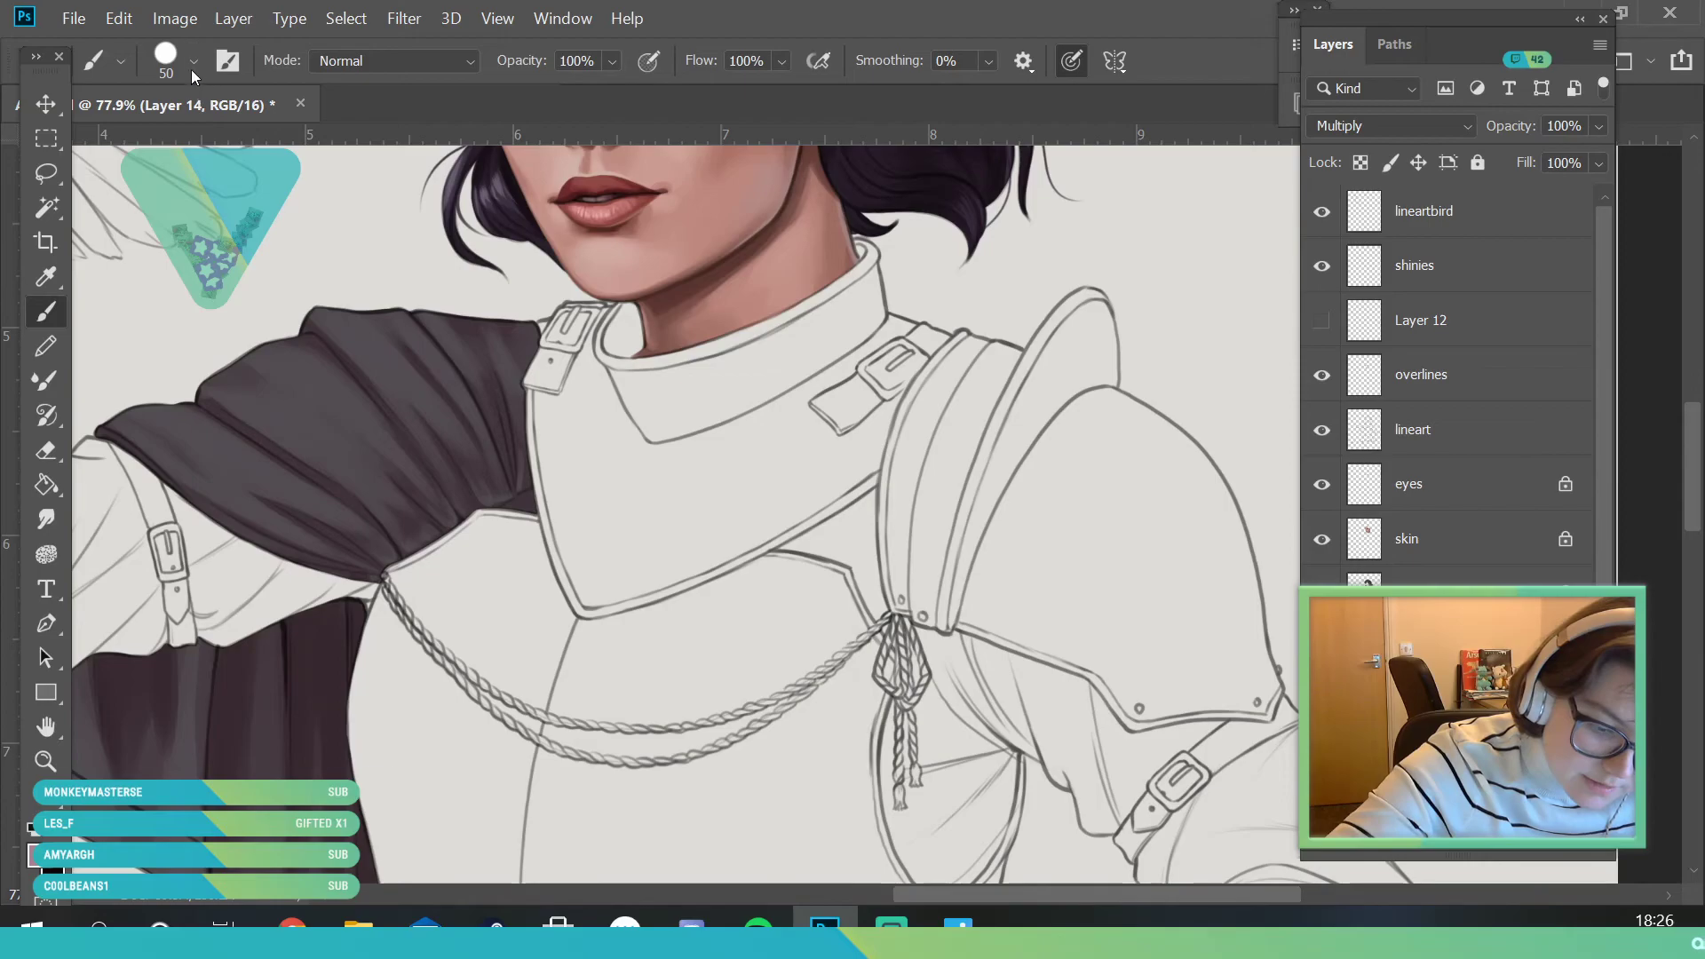
left_click(193, 67)
left_click_drag(181, 148, 173, 147)
key("Return")
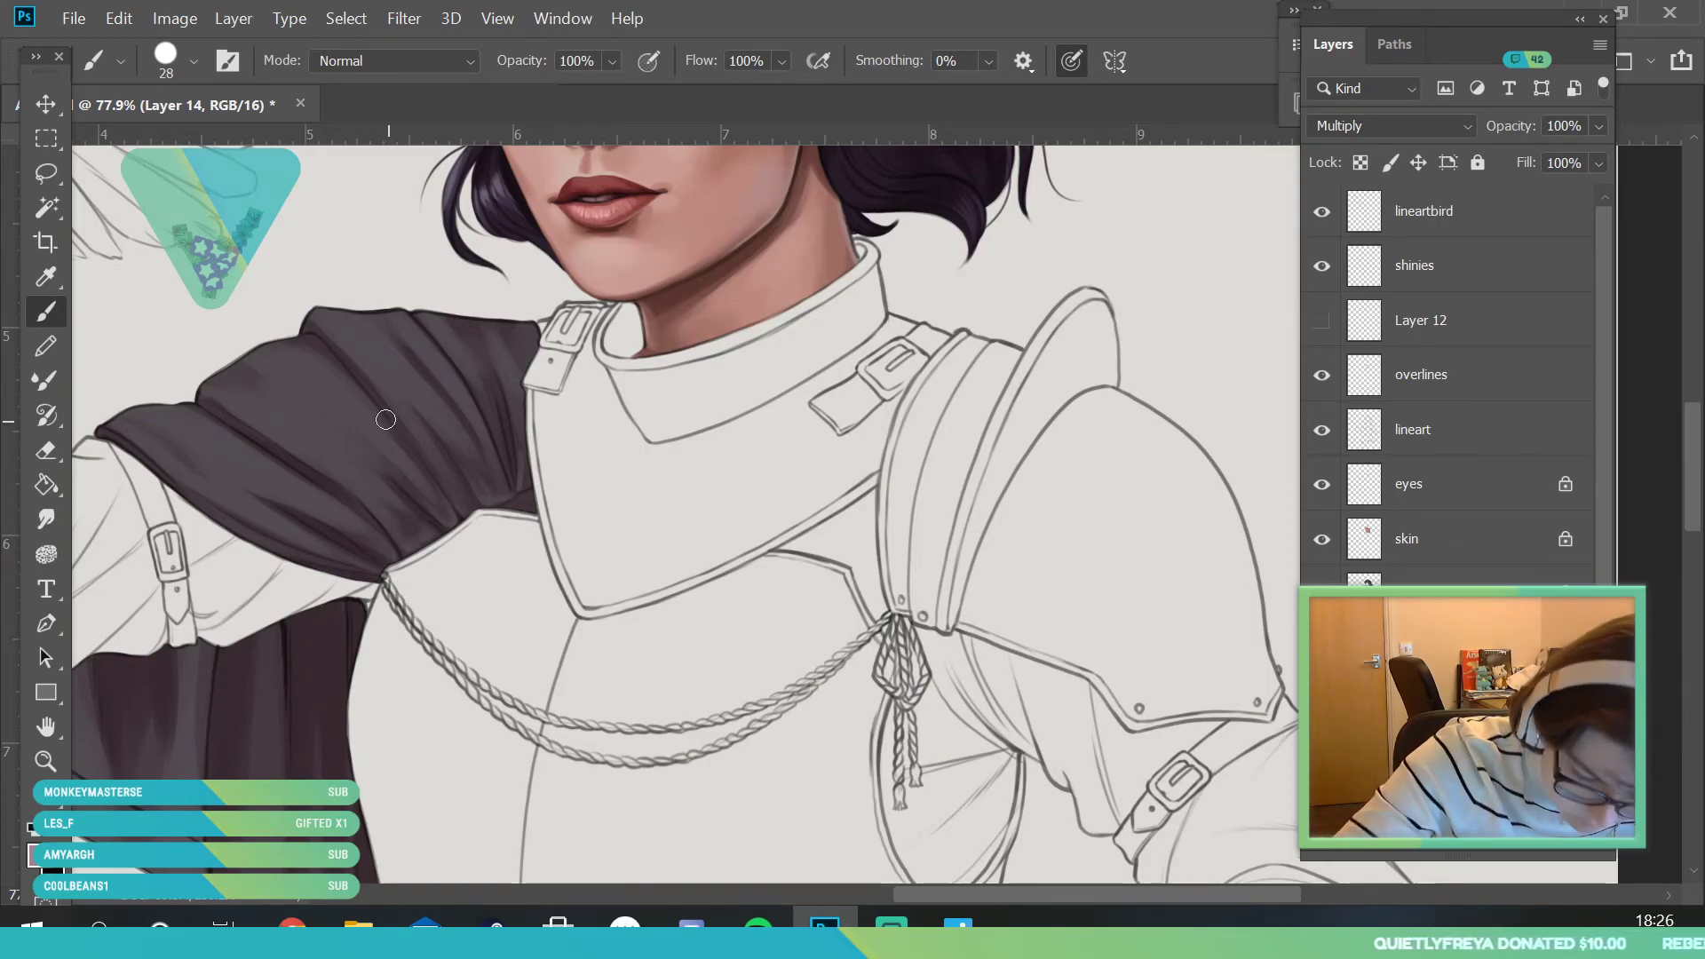
mouse_move(520, 449)
left_mouse_down()
mouse_move(523, 490)
mouse_move(366, 736)
left_mouse_up()
- On Layer 13, sample the cloth's base grey and choose a lighter purplish grey as the foreground colour for brush highlights
left_click(45, 761)
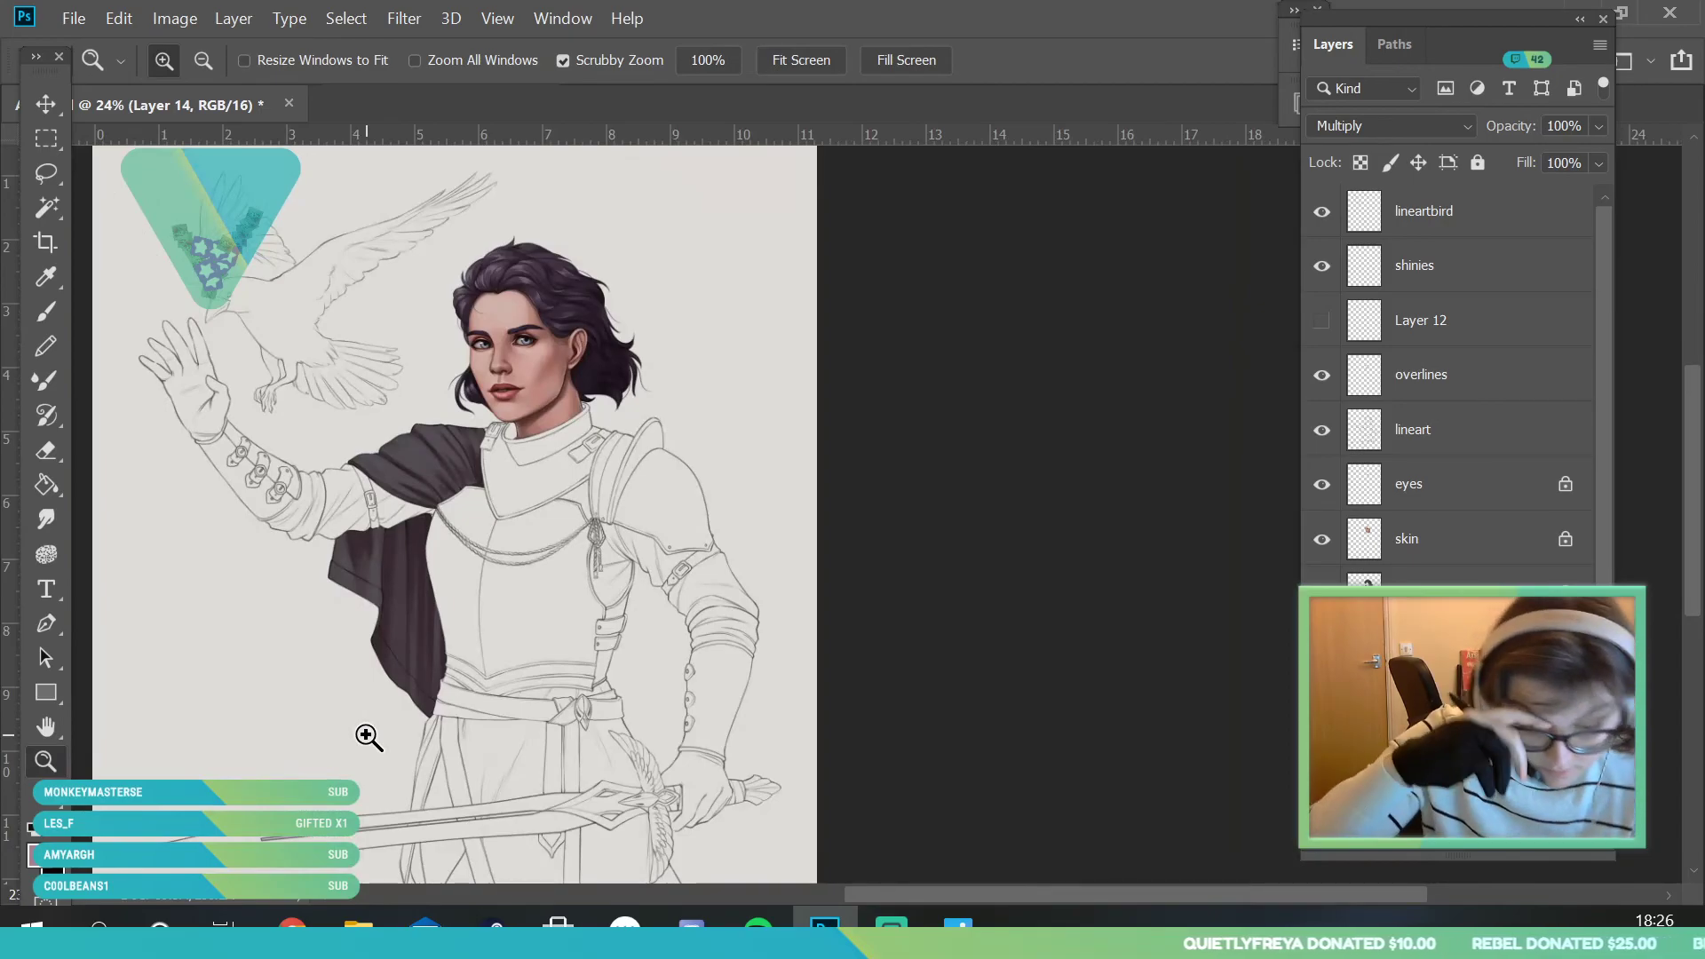
left_click_drag(512, 480, 557, 877)
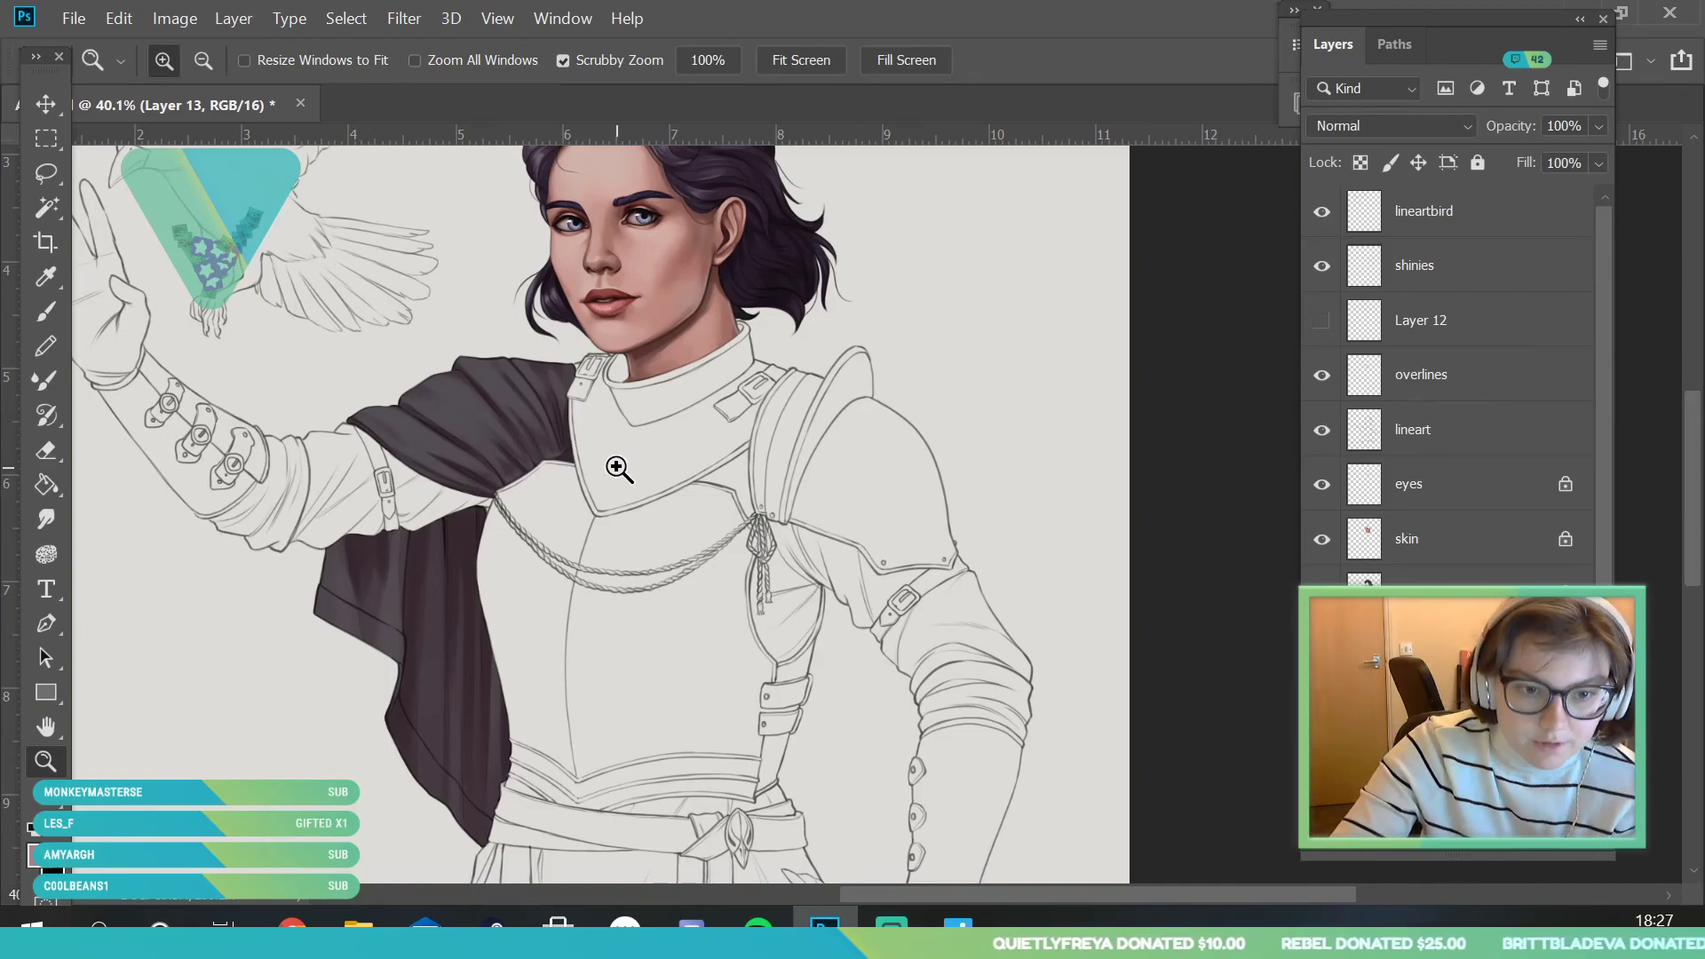
scroll(597, 462, "up", 2)
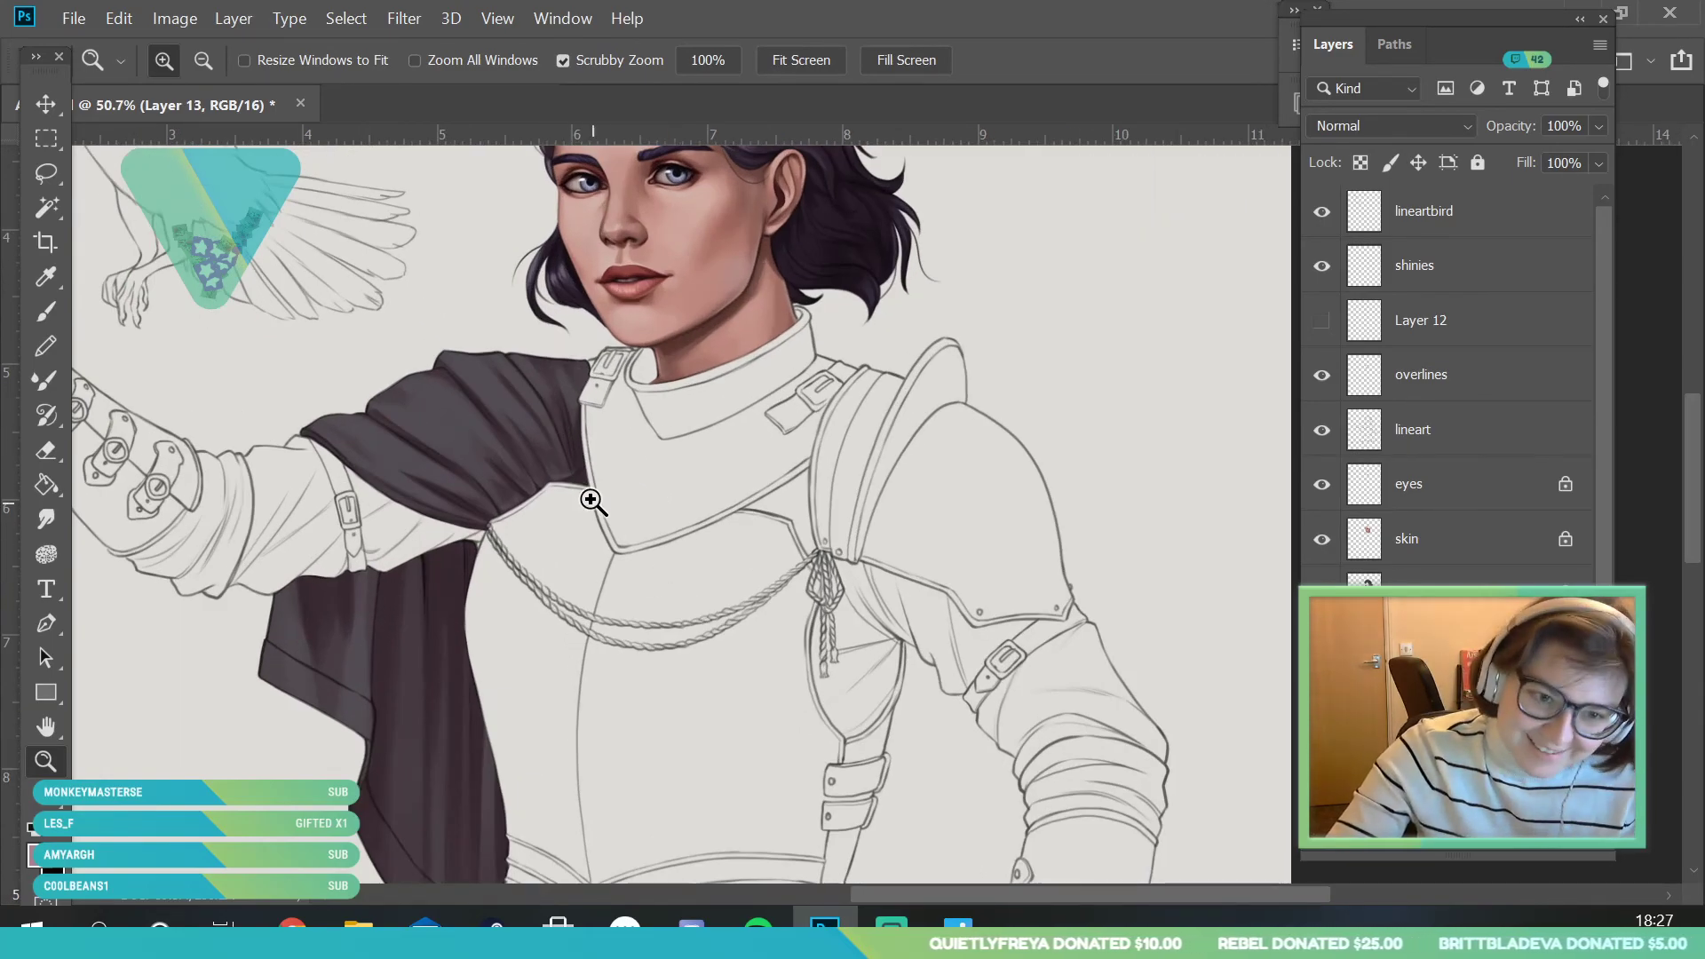
scroll(603, 475, "up", 1)
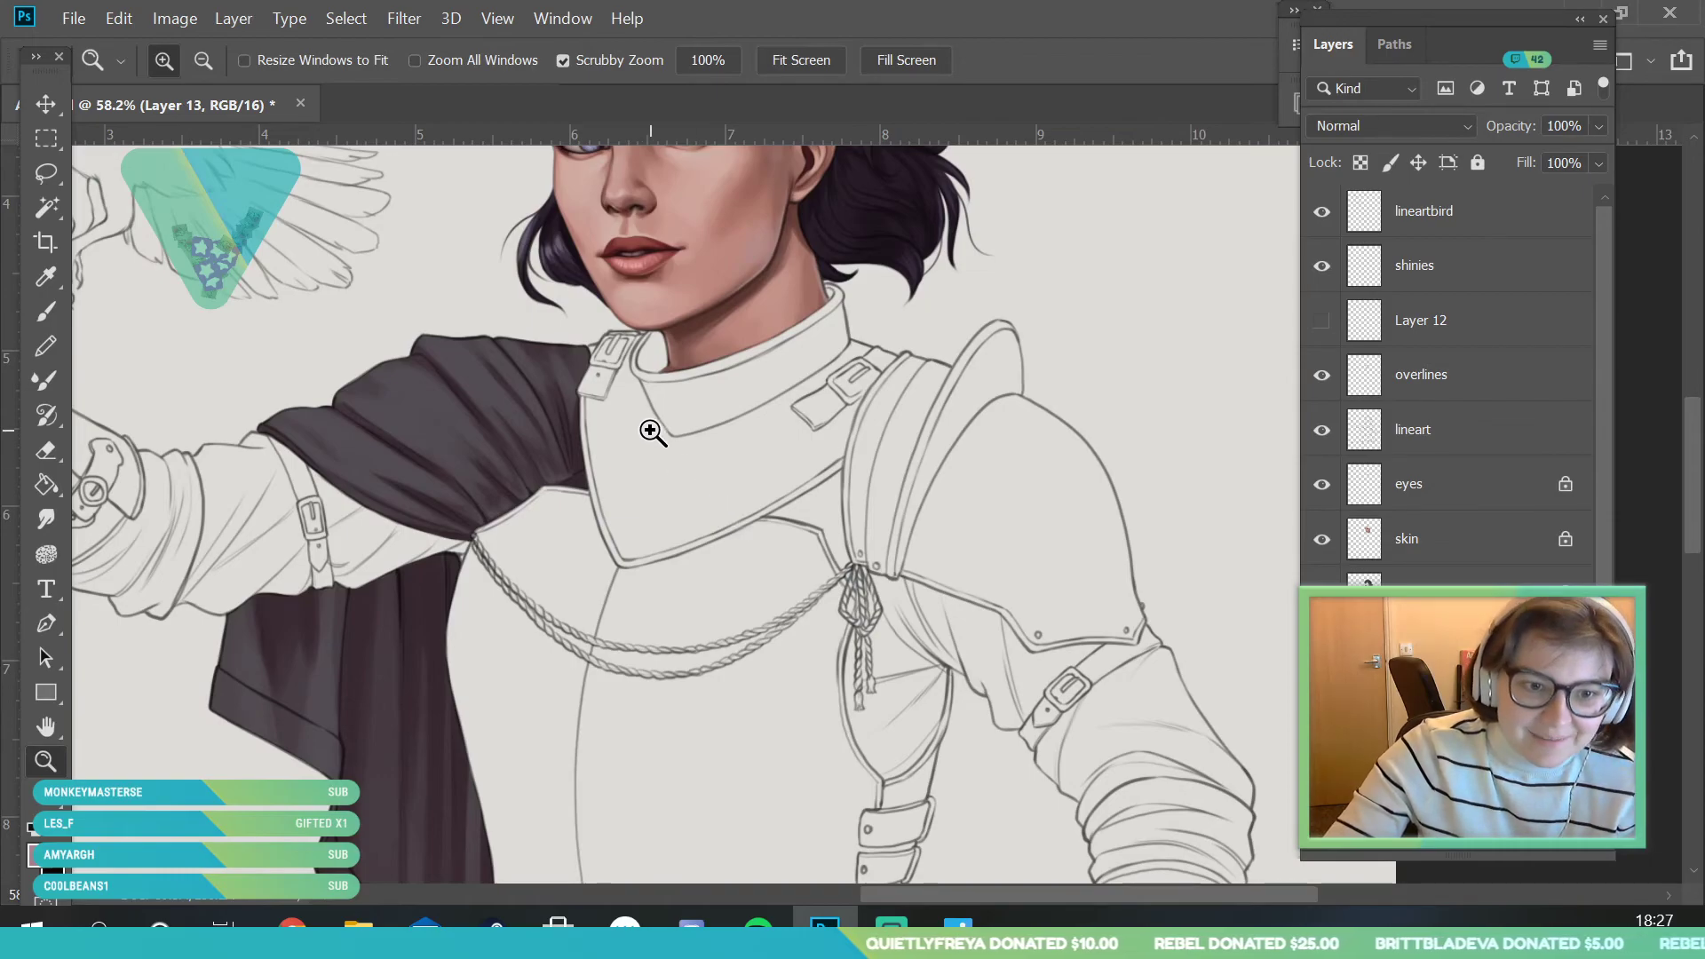
scroll(579, 503, "up", 3)
scroll(160, 374, "up", 1)
key("i")
left_click(335, 475)
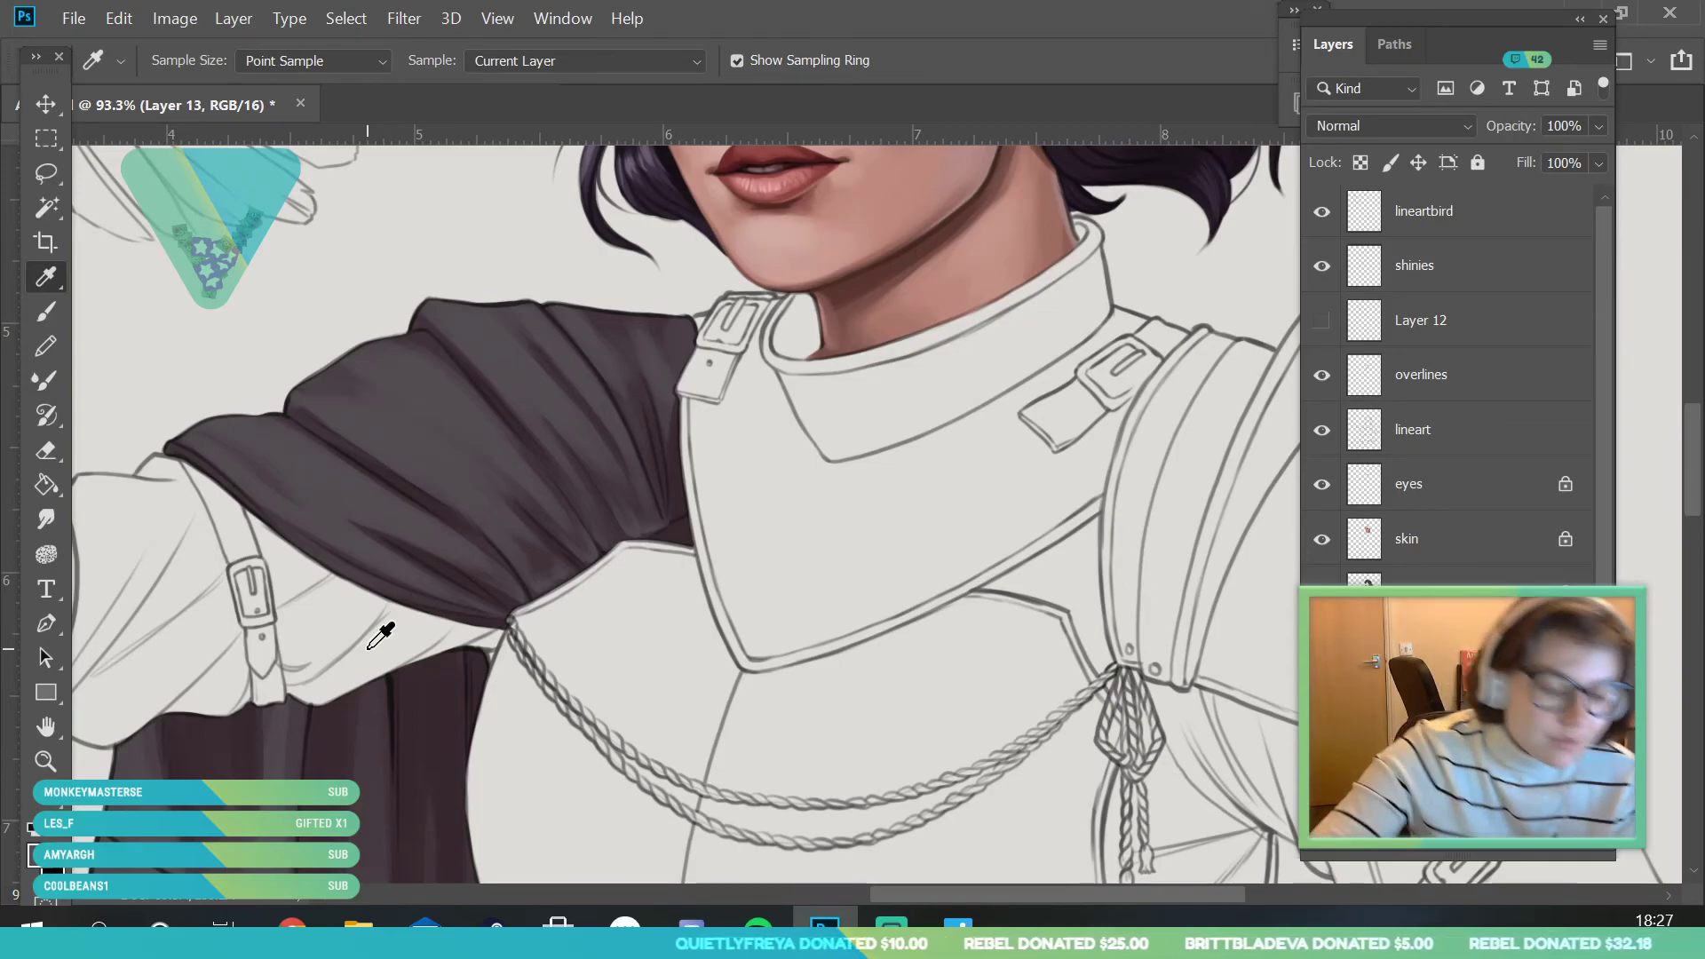
left_click(40, 854)
left_click_drag(1185, 102, 1135, 89)
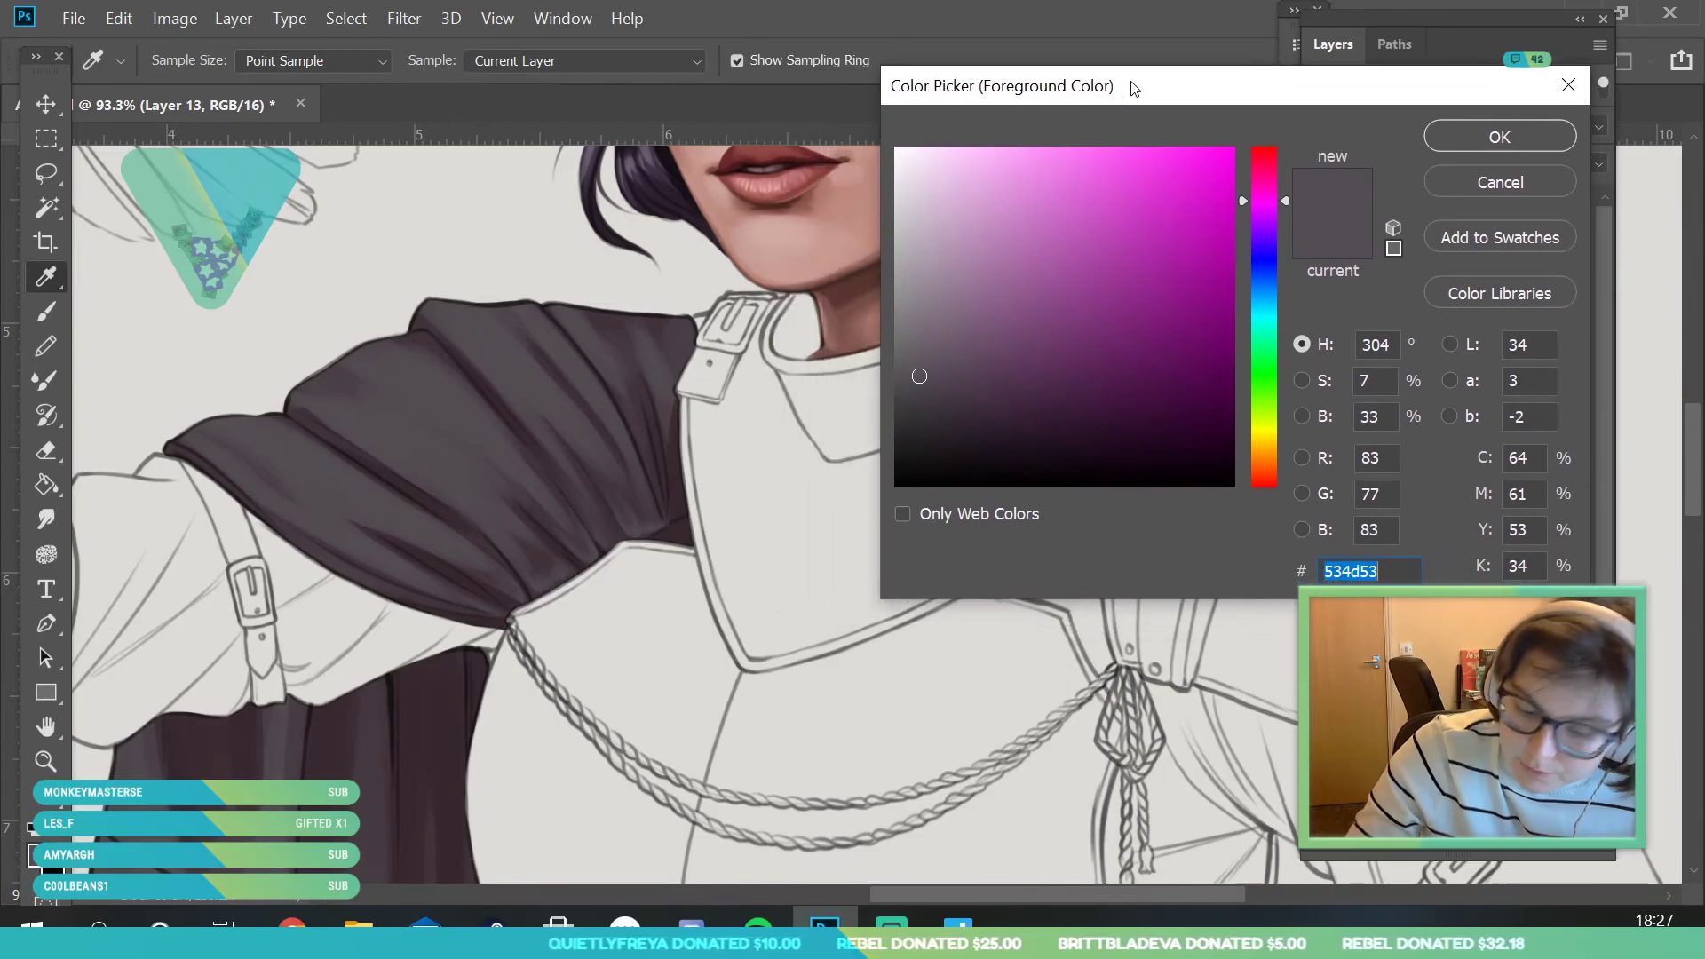
left_click_drag(926, 337, 949, 299)
left_click(1461, 137)
left_click(46, 311)
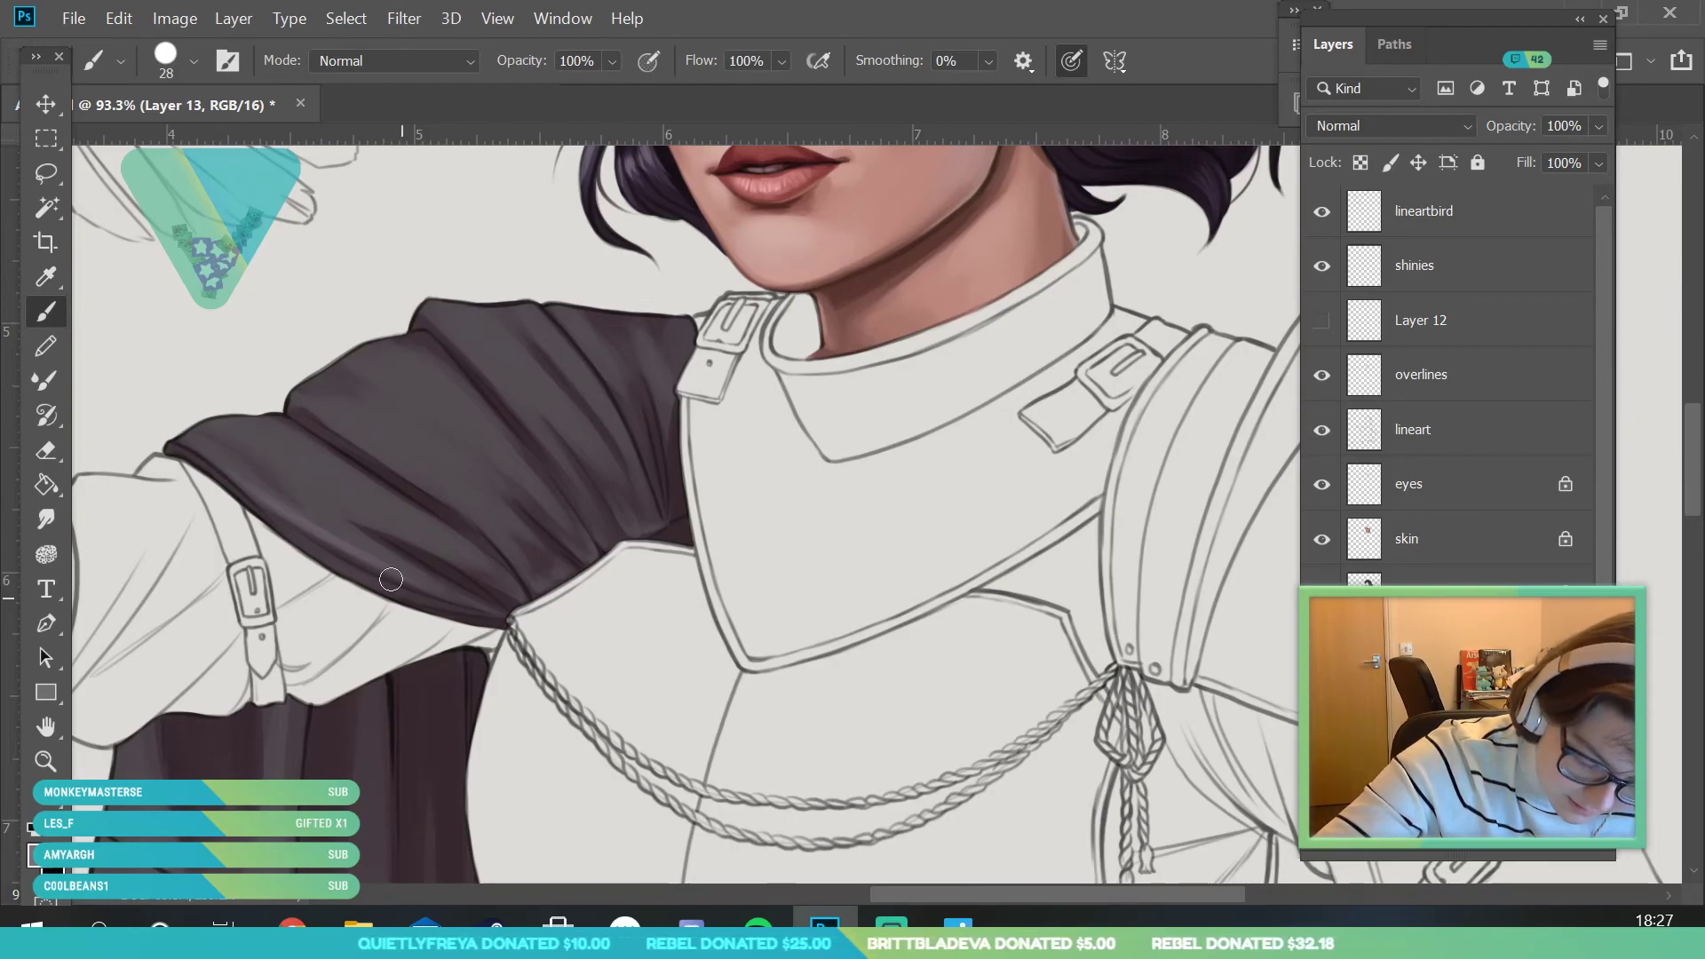
- Paint purplish highlights along the raised folds across the whole shoulder cloth with a 28 px brush
left_click_drag(293, 506, 411, 578)
left_click_drag(266, 471, 382, 525)
mouse_move(302, 480)
left_mouse_down()
mouse_move(425, 523)
mouse_move(309, 446)
mouse_move(404, 450)
mouse_move(315, 410)
mouse_move(388, 465)
mouse_move(359, 429)
left_mouse_up()
mouse_move(478, 491)
left_mouse_down()
mouse_move(360, 410)
mouse_move(471, 488)
mouse_move(374, 386)
mouse_move(398, 401)
mouse_move(444, 391)
left_mouse_up()
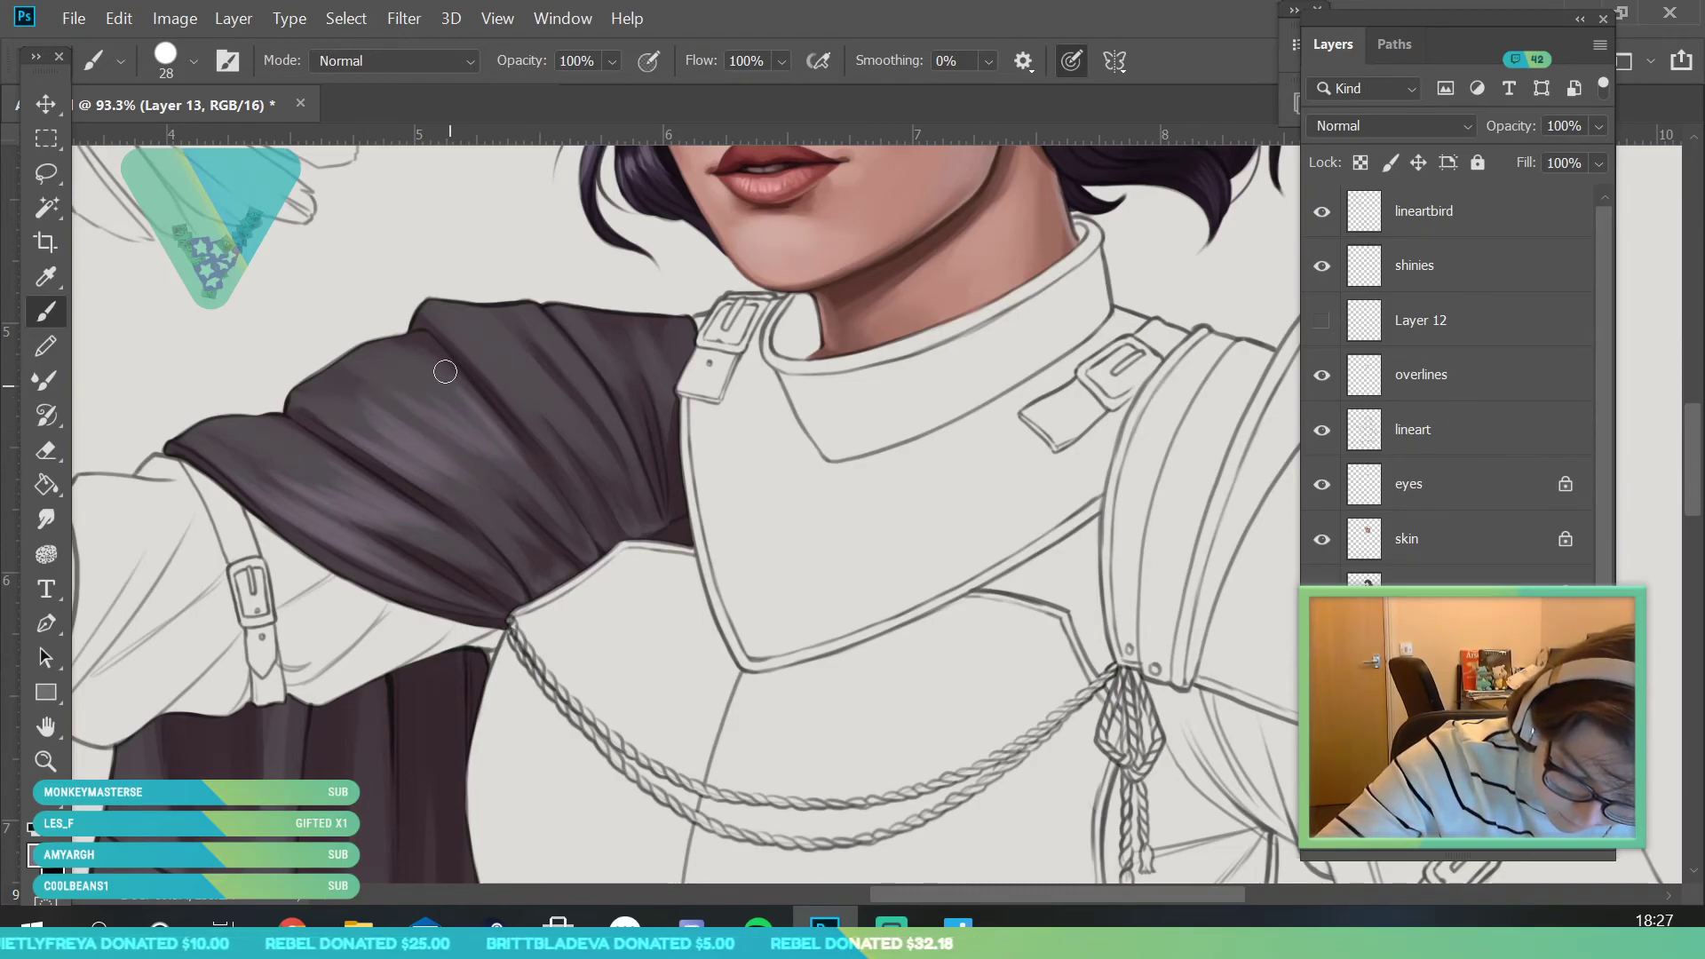
left_click_drag(431, 309, 579, 483)
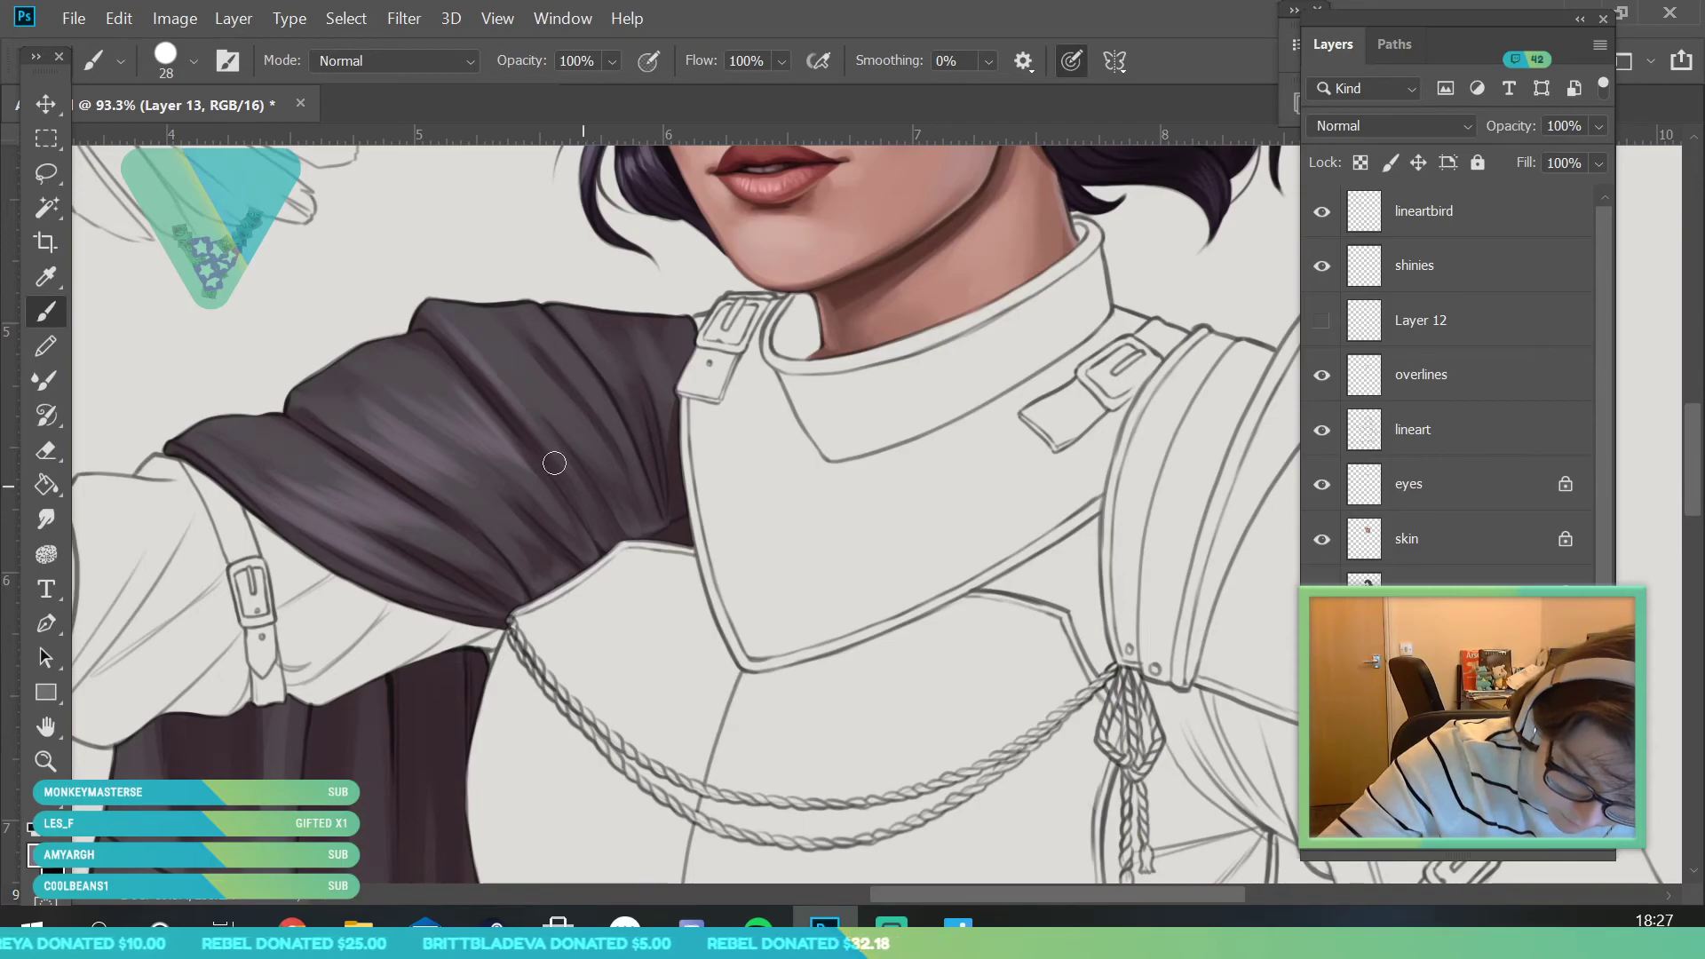
mouse_move(518, 399)
left_mouse_down()
mouse_move(471, 344)
mouse_move(615, 454)
left_mouse_up()
left_click_drag(552, 354, 620, 430)
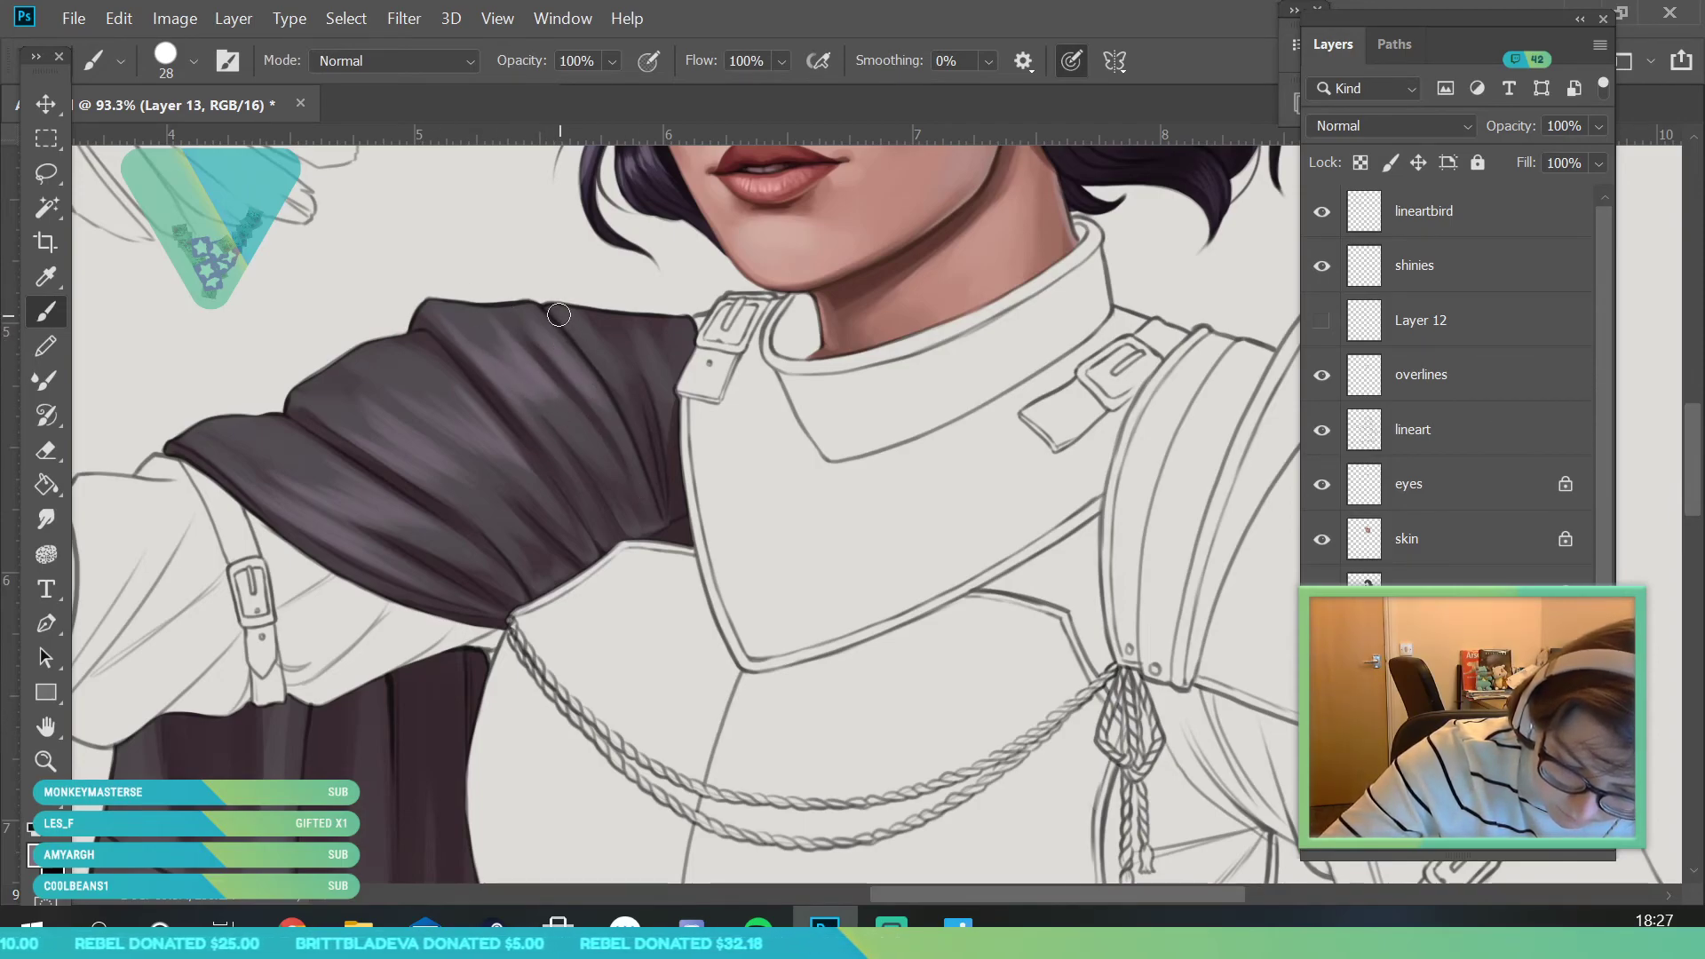
left_click_drag(560, 316, 611, 383)
- Sample a tone between base and highlight from the shoulder cloth and blend the highlight edges with the 28 px brush
left_click(46, 760)
mouse_move(518, 462)
left_mouse_down()
mouse_move(392, 684)
mouse_move(586, 616)
mouse_move(575, 560)
mouse_move(530, 551)
mouse_move(468, 365)
mouse_move(498, 435)
left_mouse_up()
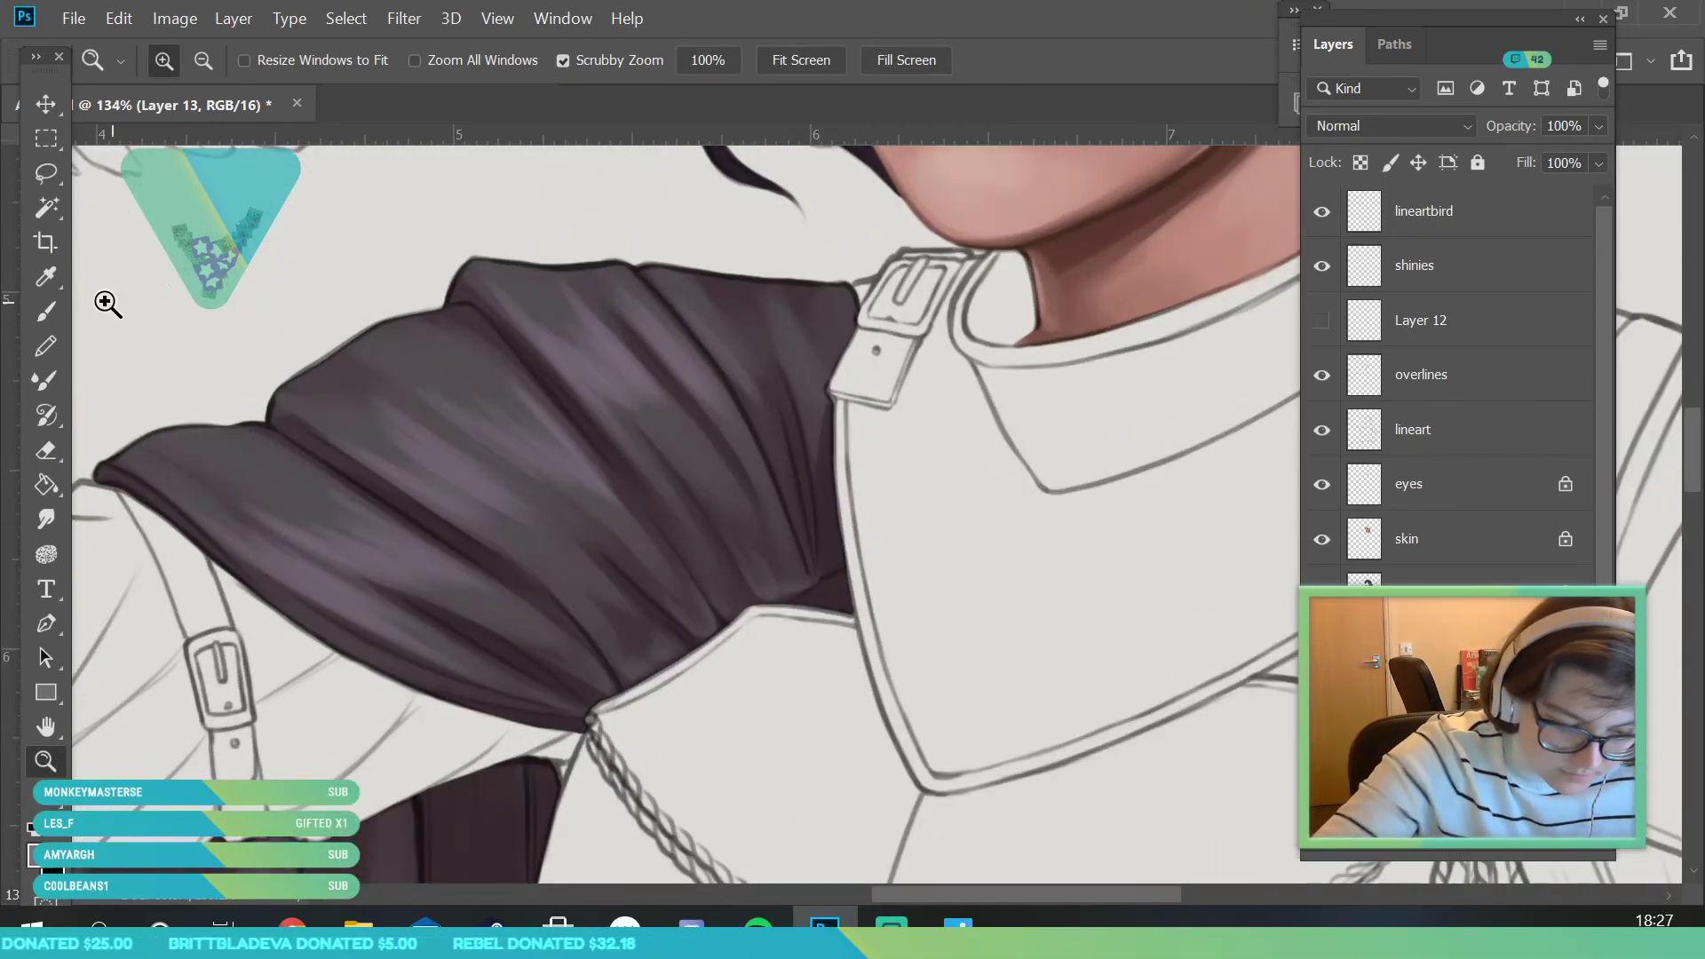
left_click(46, 277)
left_click(506, 391)
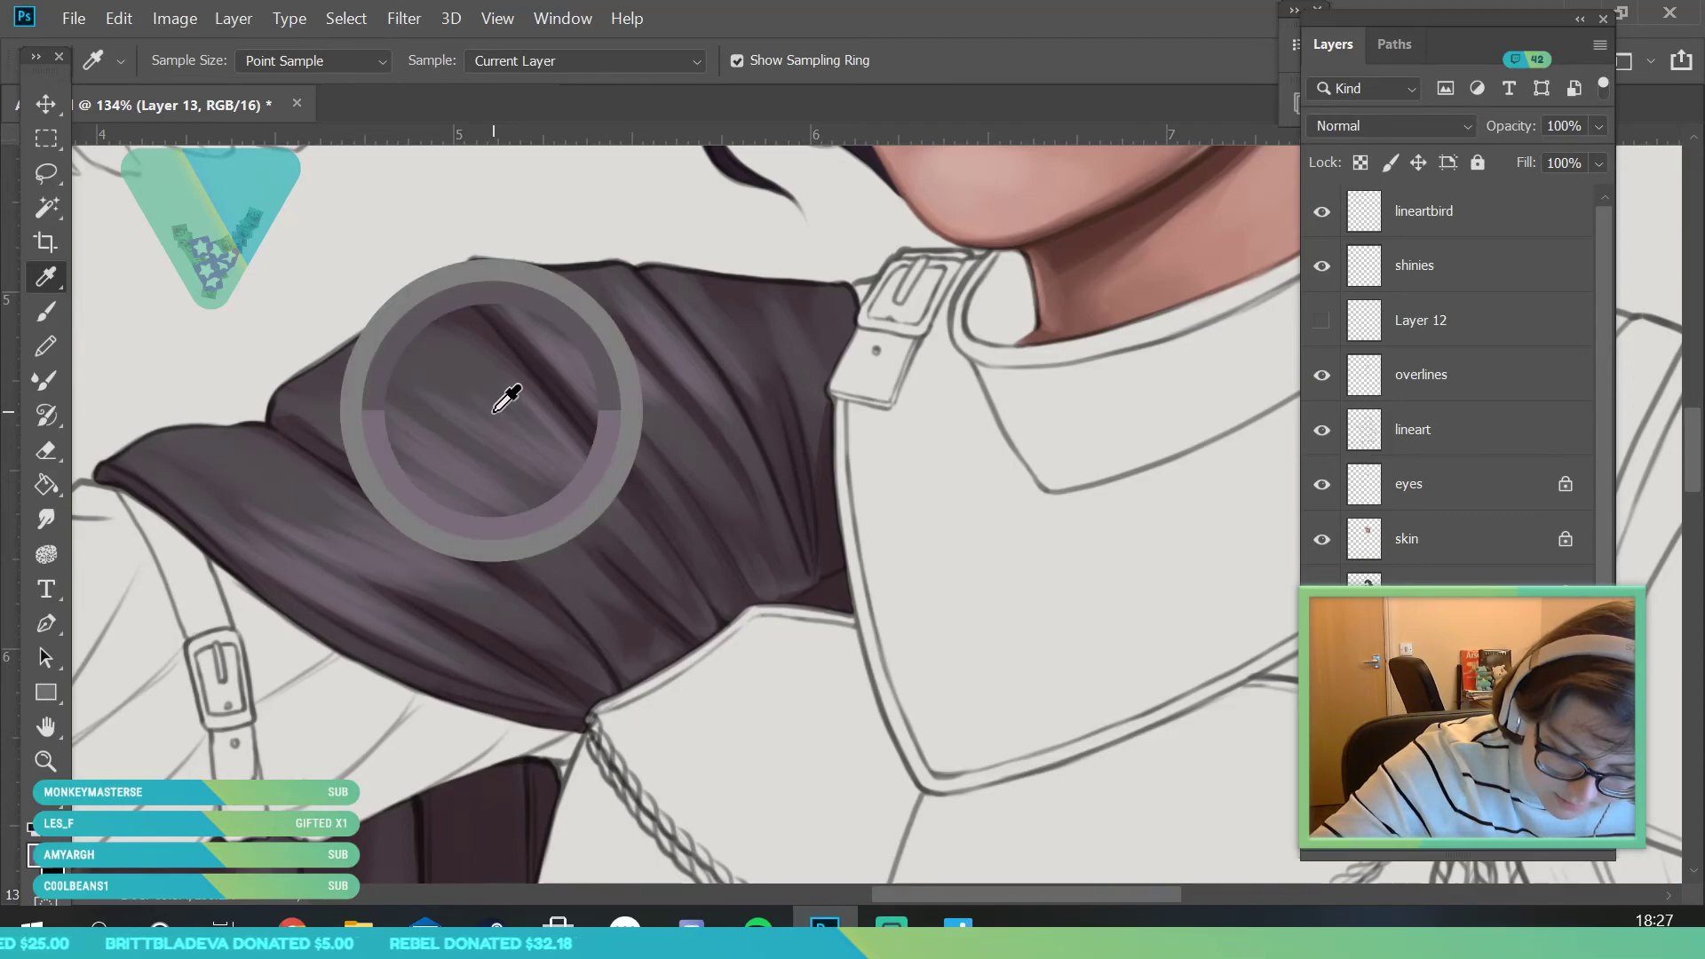
key("b")
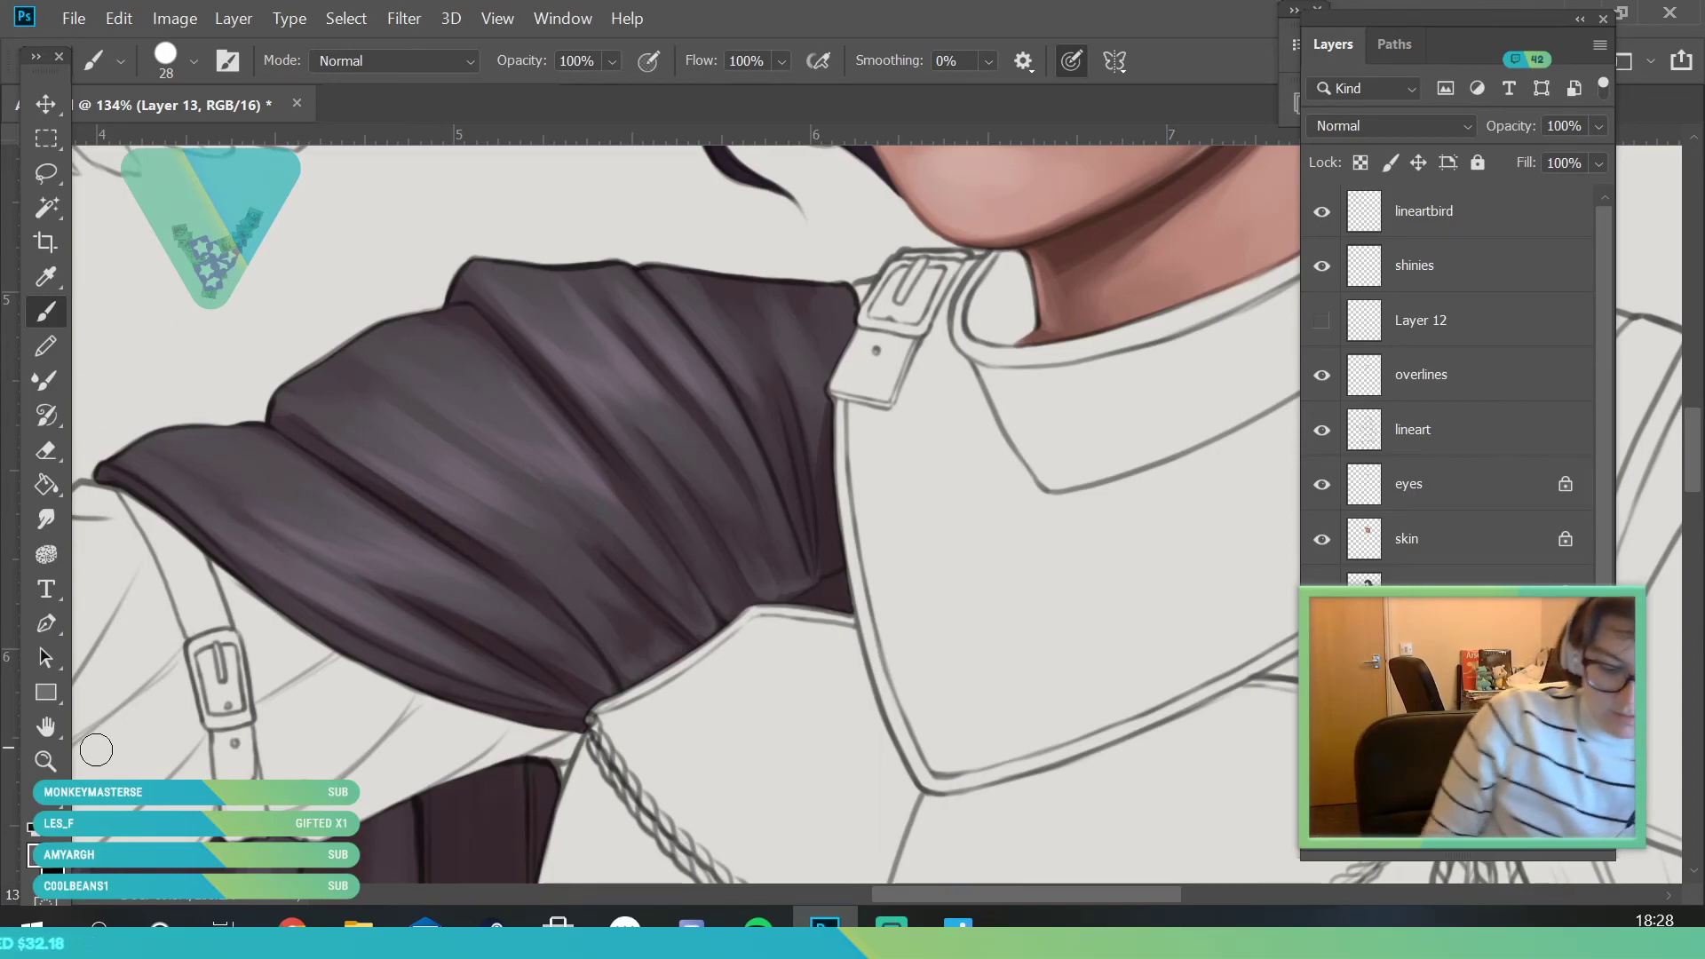
left_click(45, 761)
left_click_drag(551, 511, 660, 703)
scroll(659, 704, "up", 4)
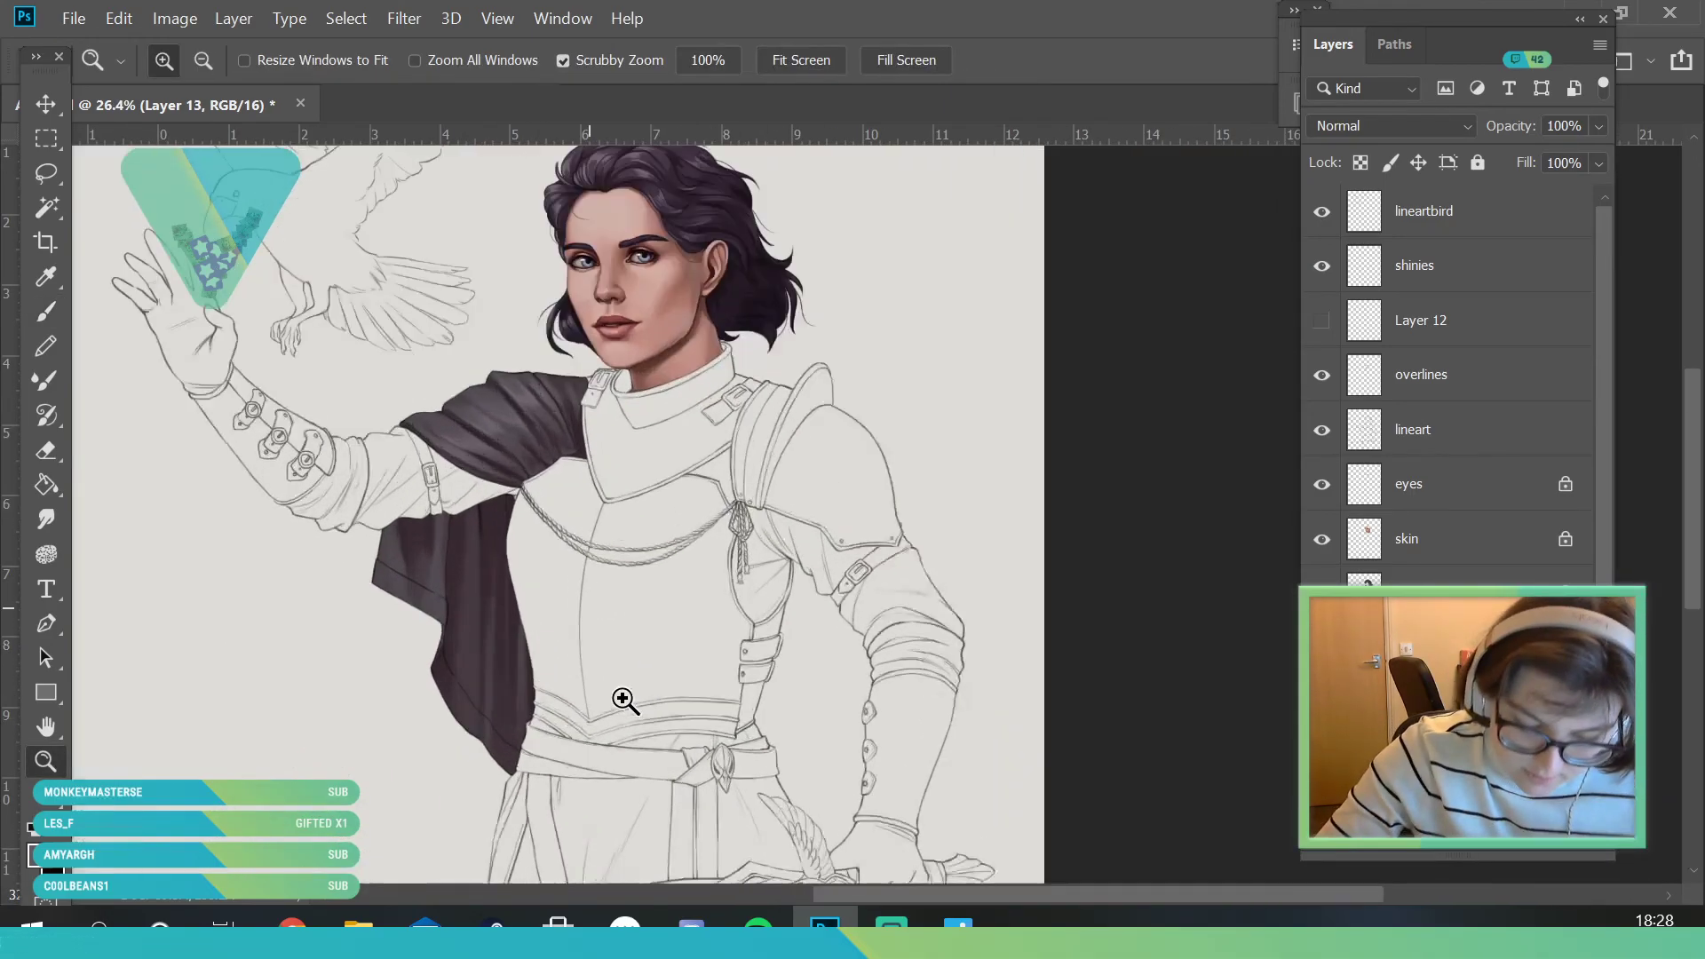
- Examine the shading and outer edge of the hanging cloth below the arm, up close and at full figure
key("i")
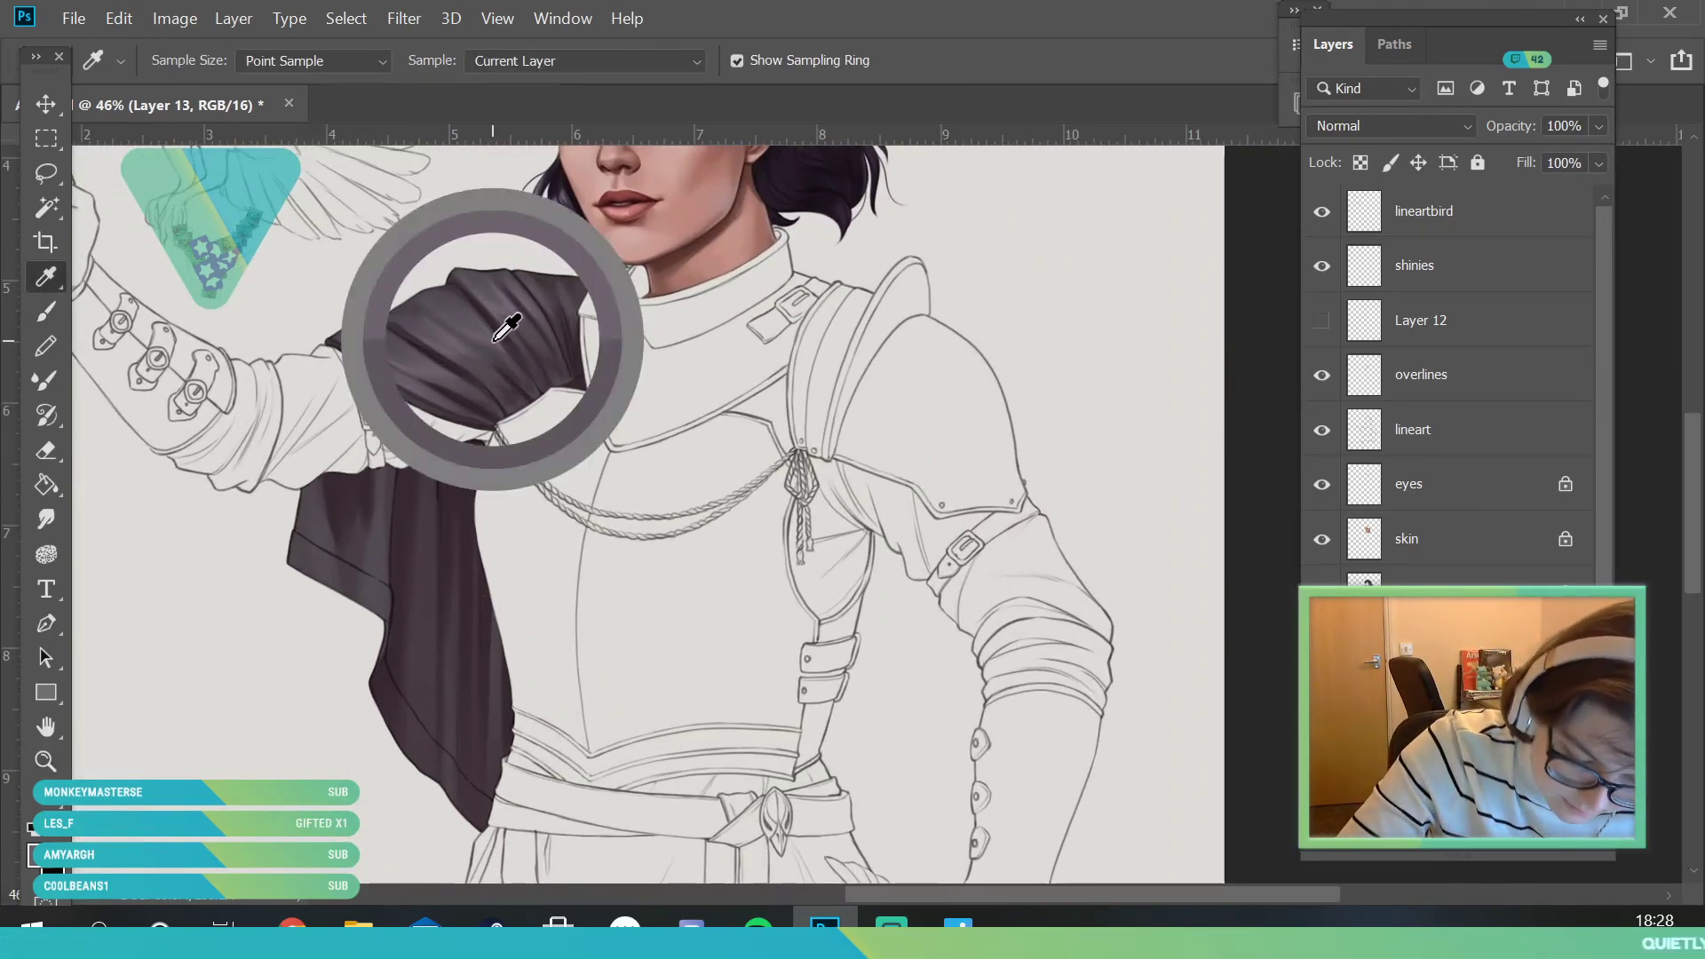
key("z")
scroll(370, 609, "up", 3)
key("b")
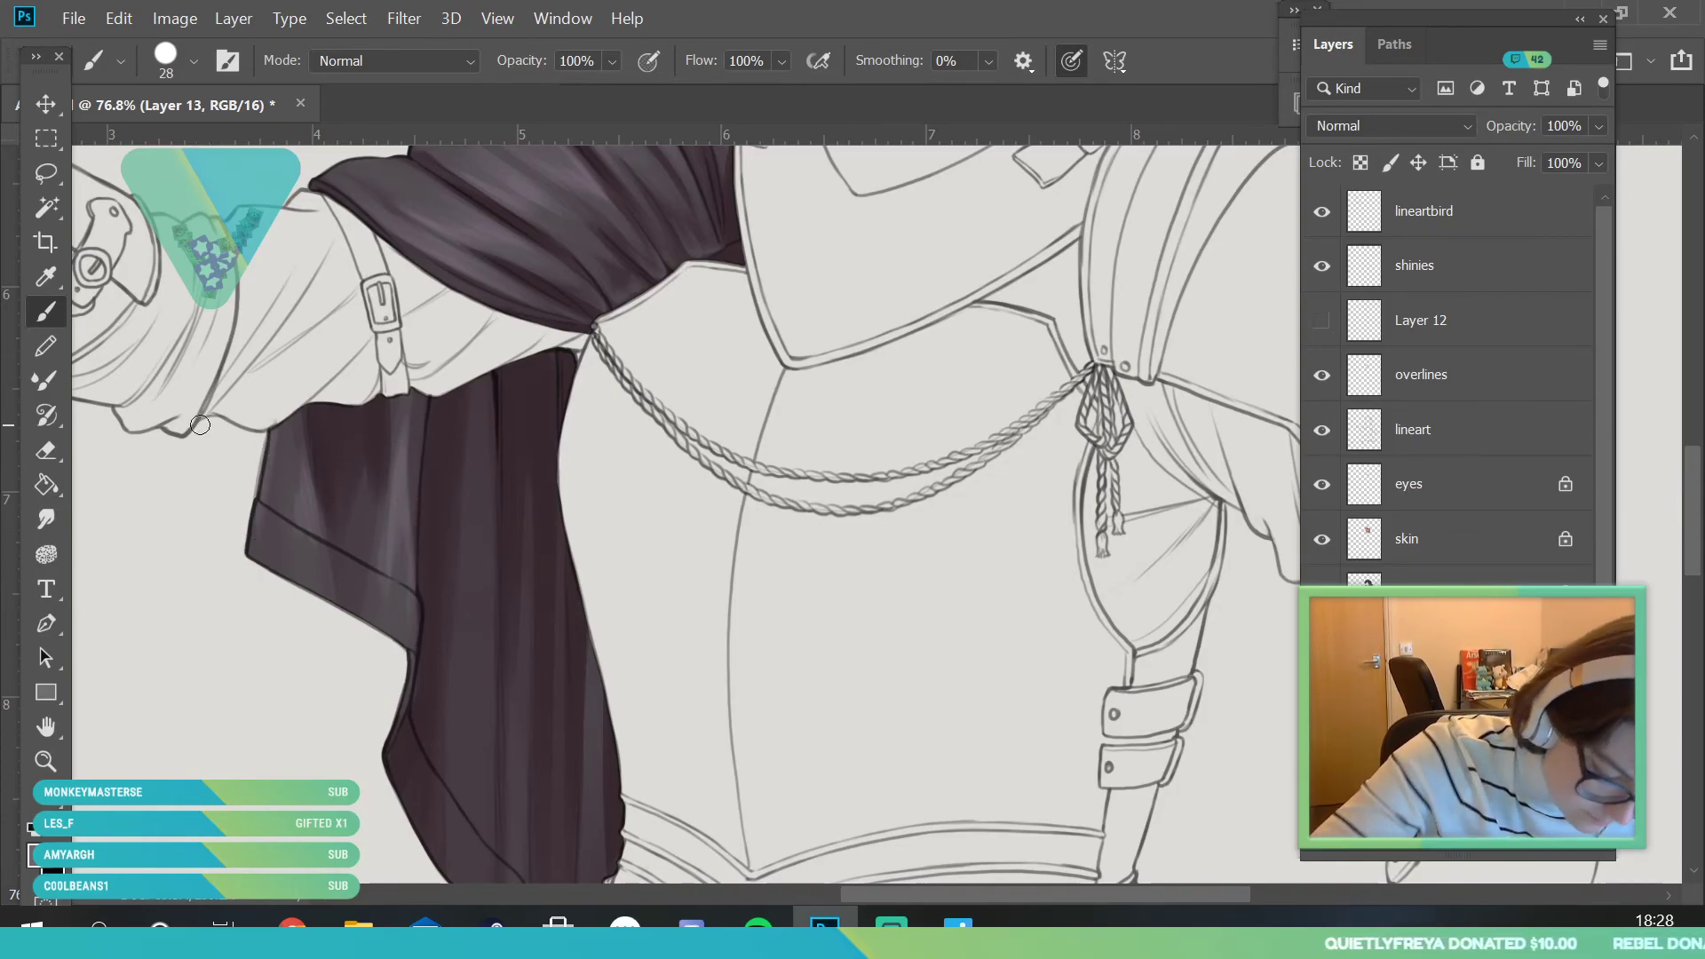
key("e")
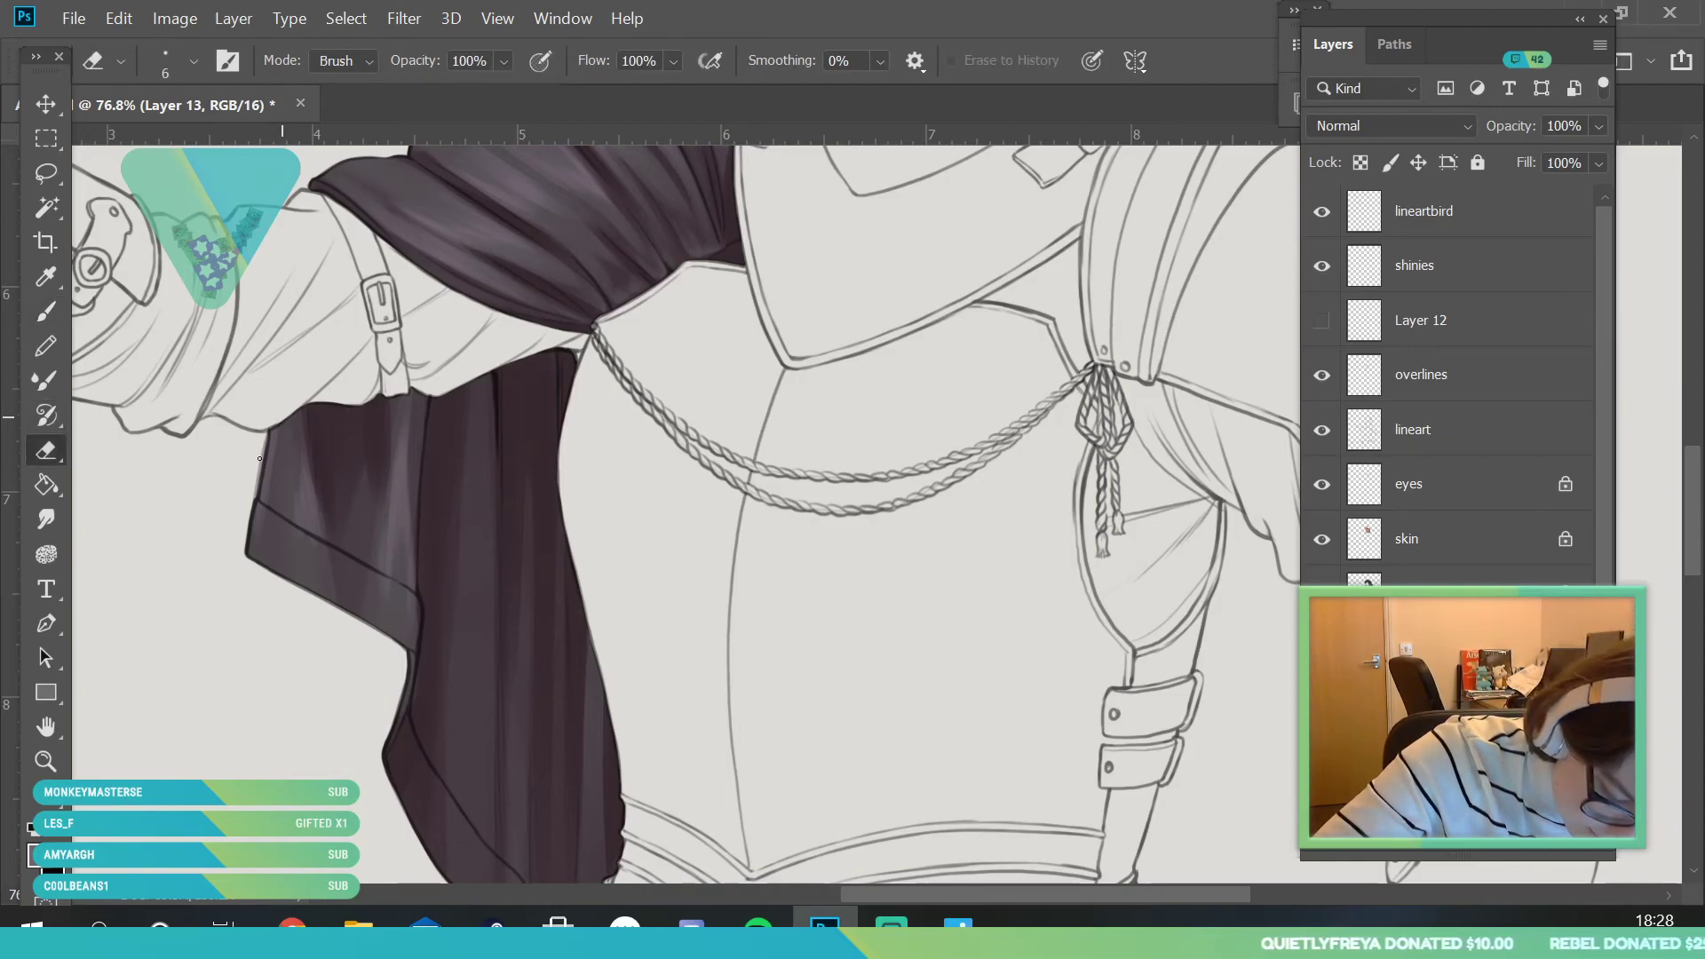
key("b")
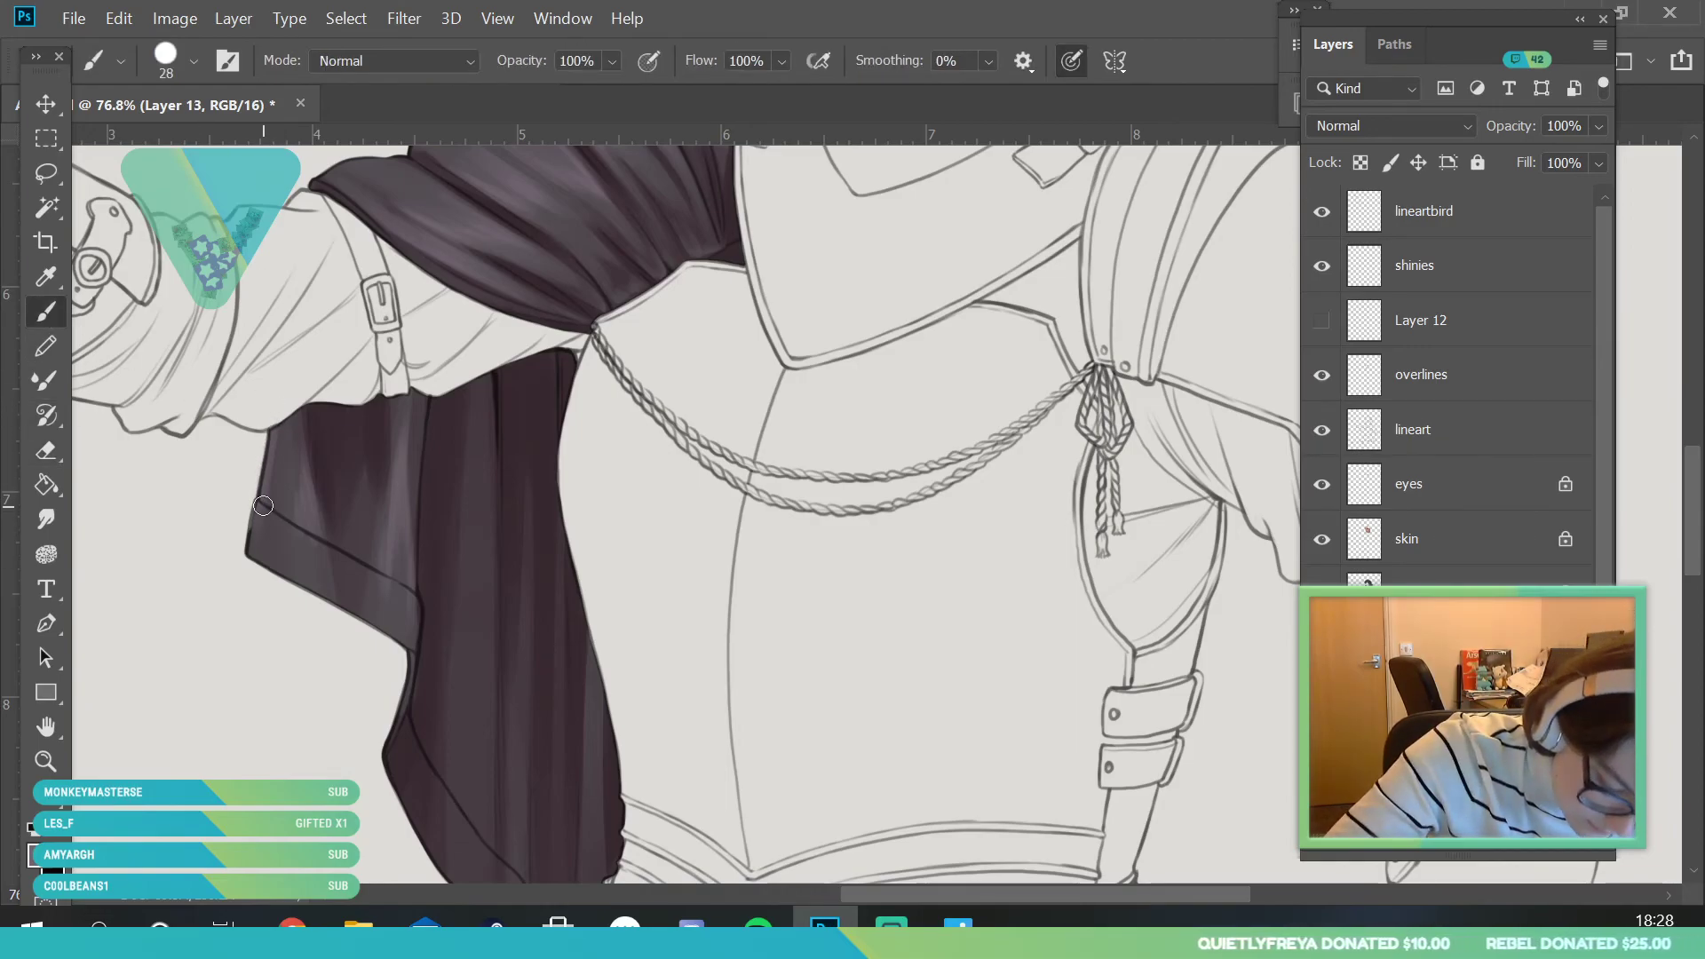
key("z")
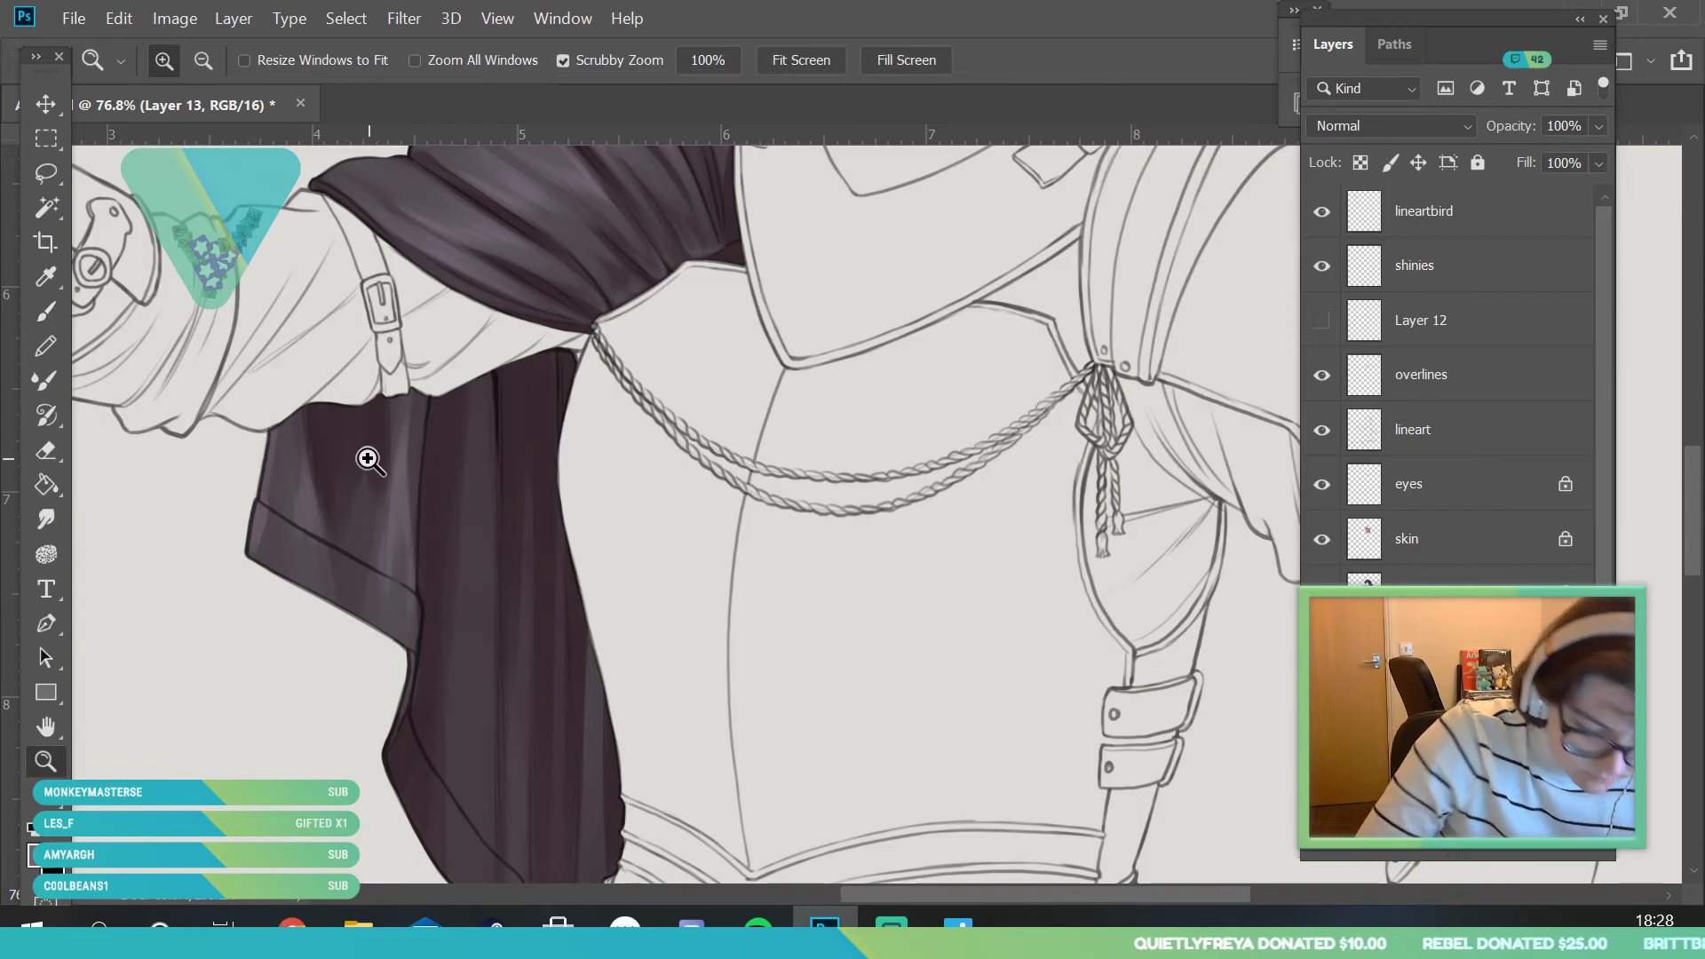
left_click_drag(365, 453, 293, 462)
left_click_drag(445, 560, 492, 731)
left_click(50, 326)
left_click(49, 320)
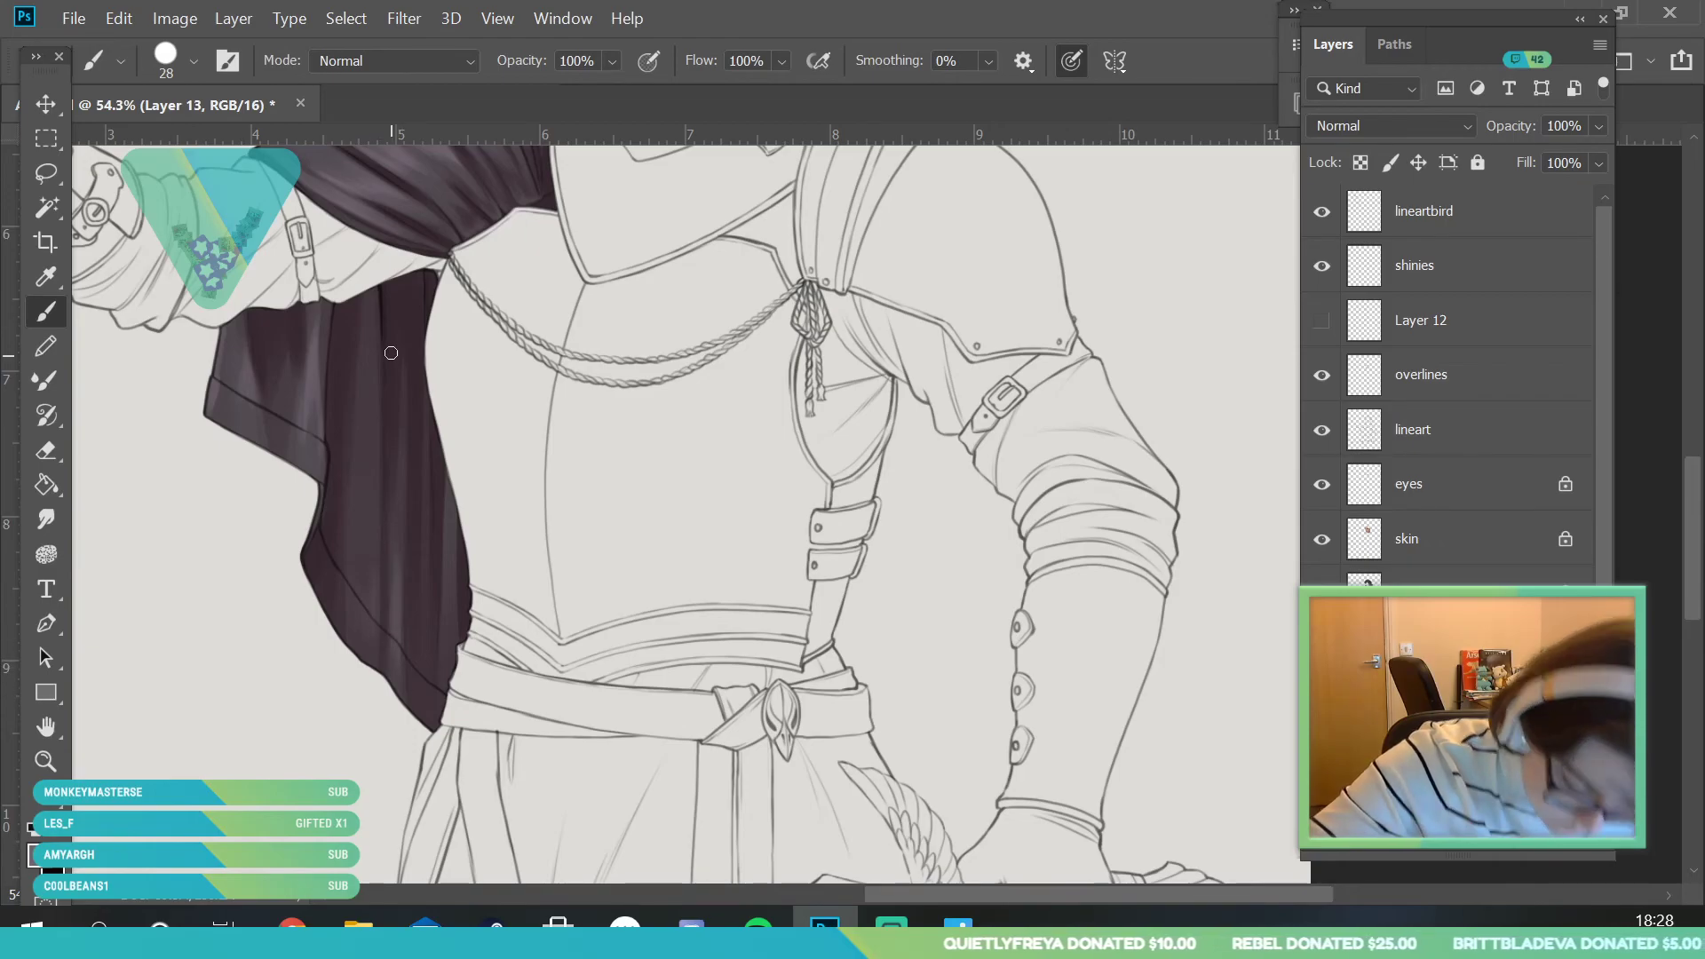
left_click(46, 761)
left_click_drag(633, 626, 510, 622)
left_click_drag(548, 545, 527, 586)
- Save the document with the shaded shoulder and hanging cloth
left_click(74, 18)
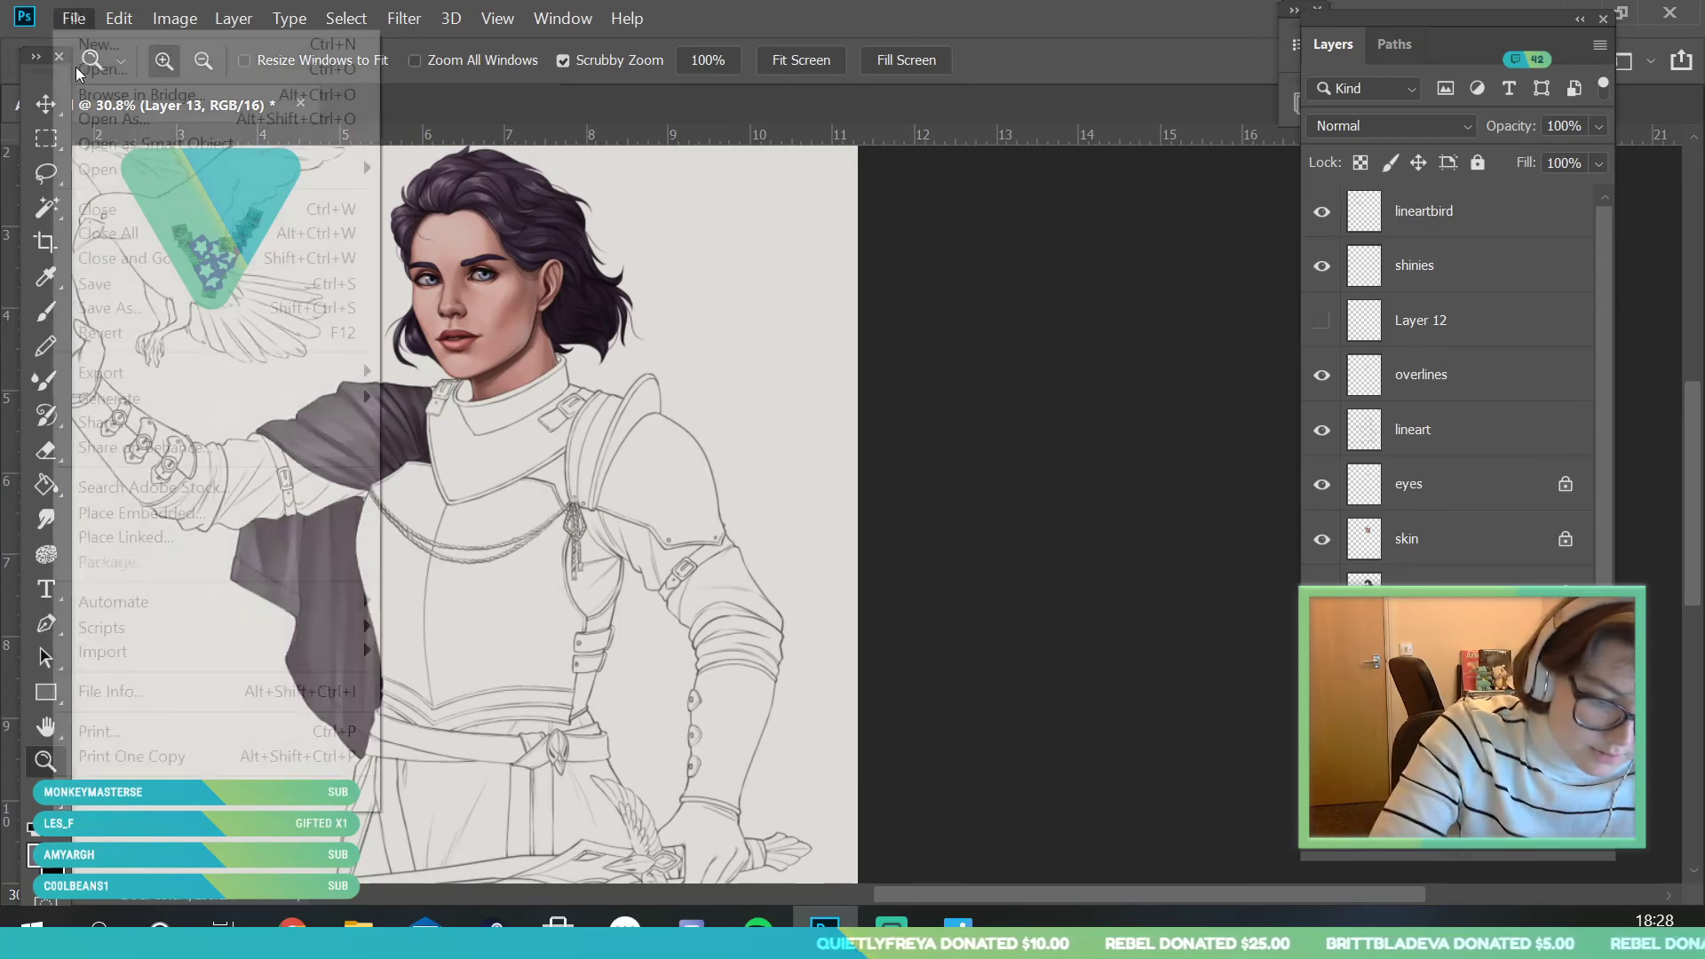
left_click(95, 284)
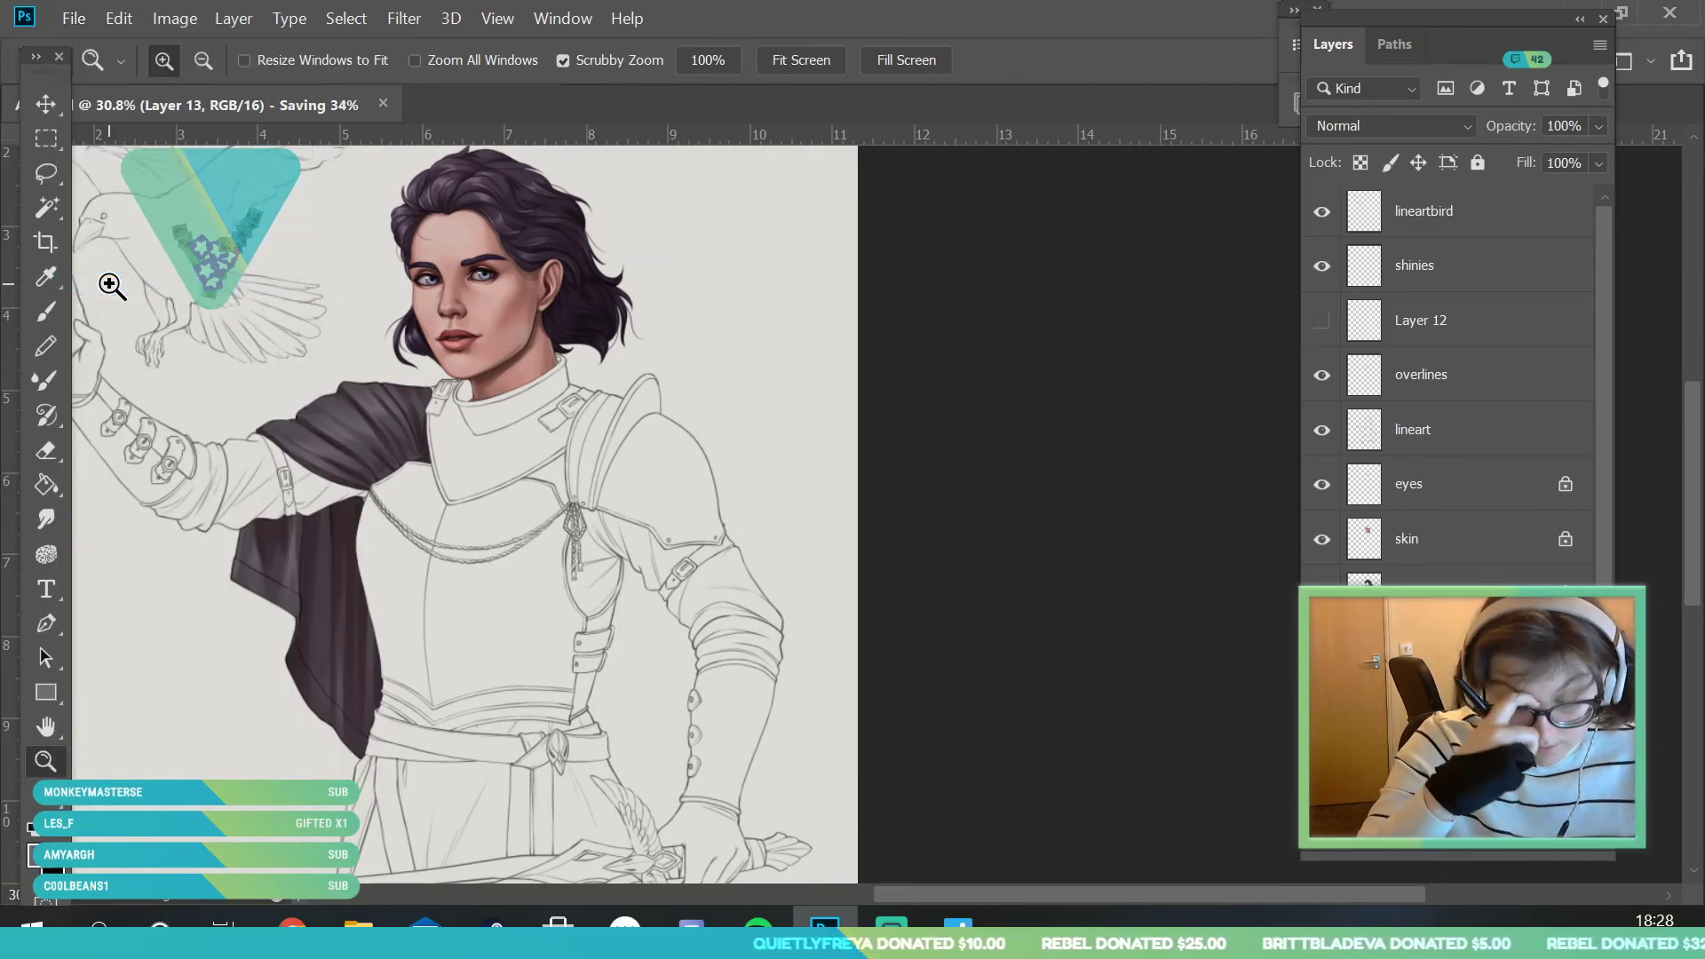
left_click_drag(468, 461, 476, 684)
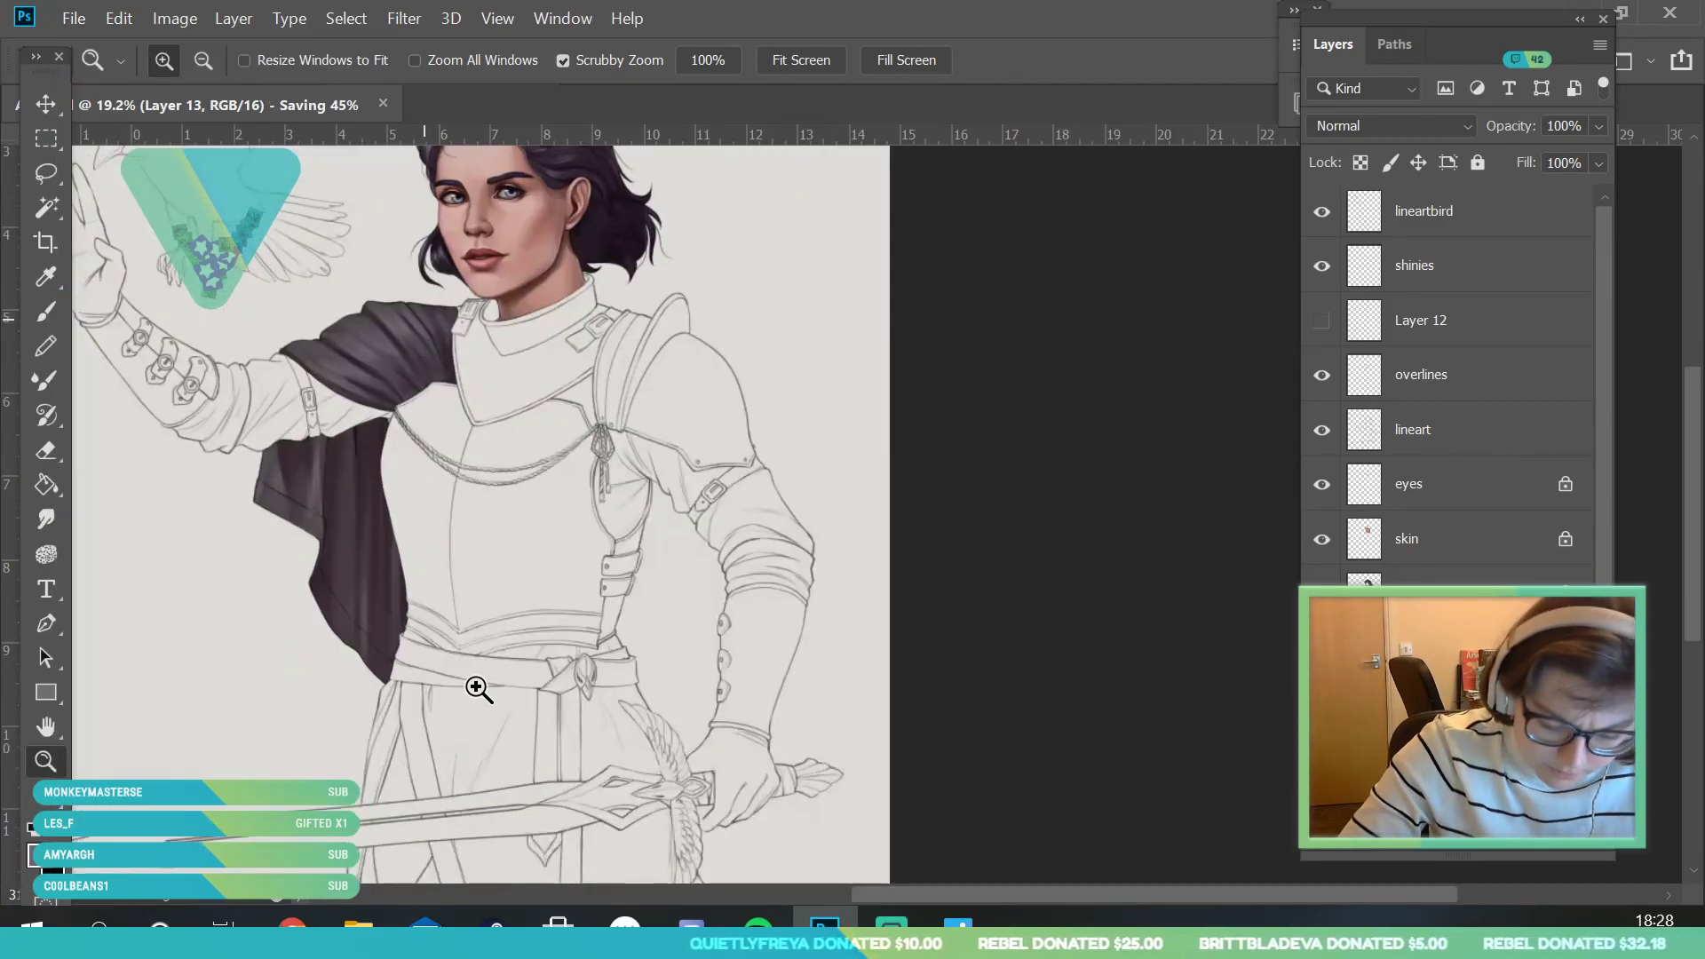
- Create a new layer for the hanging cloth's border and set the foreground colour to near-black 232023
key("alt+[")
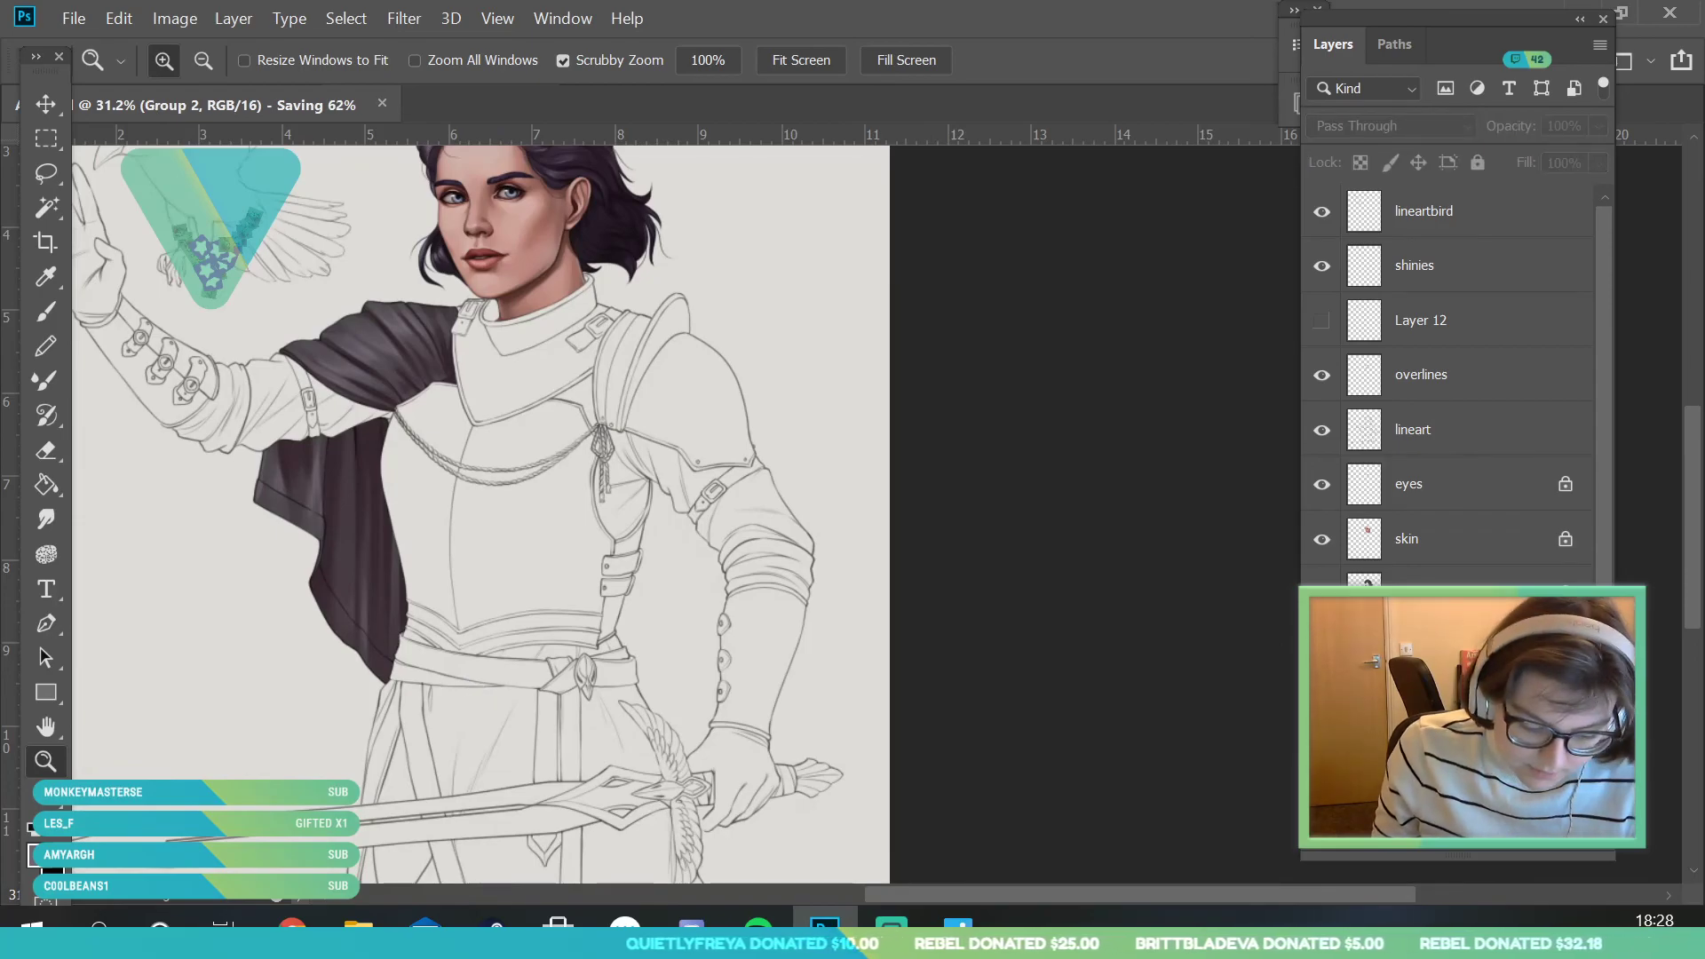
key("ctrl+z")
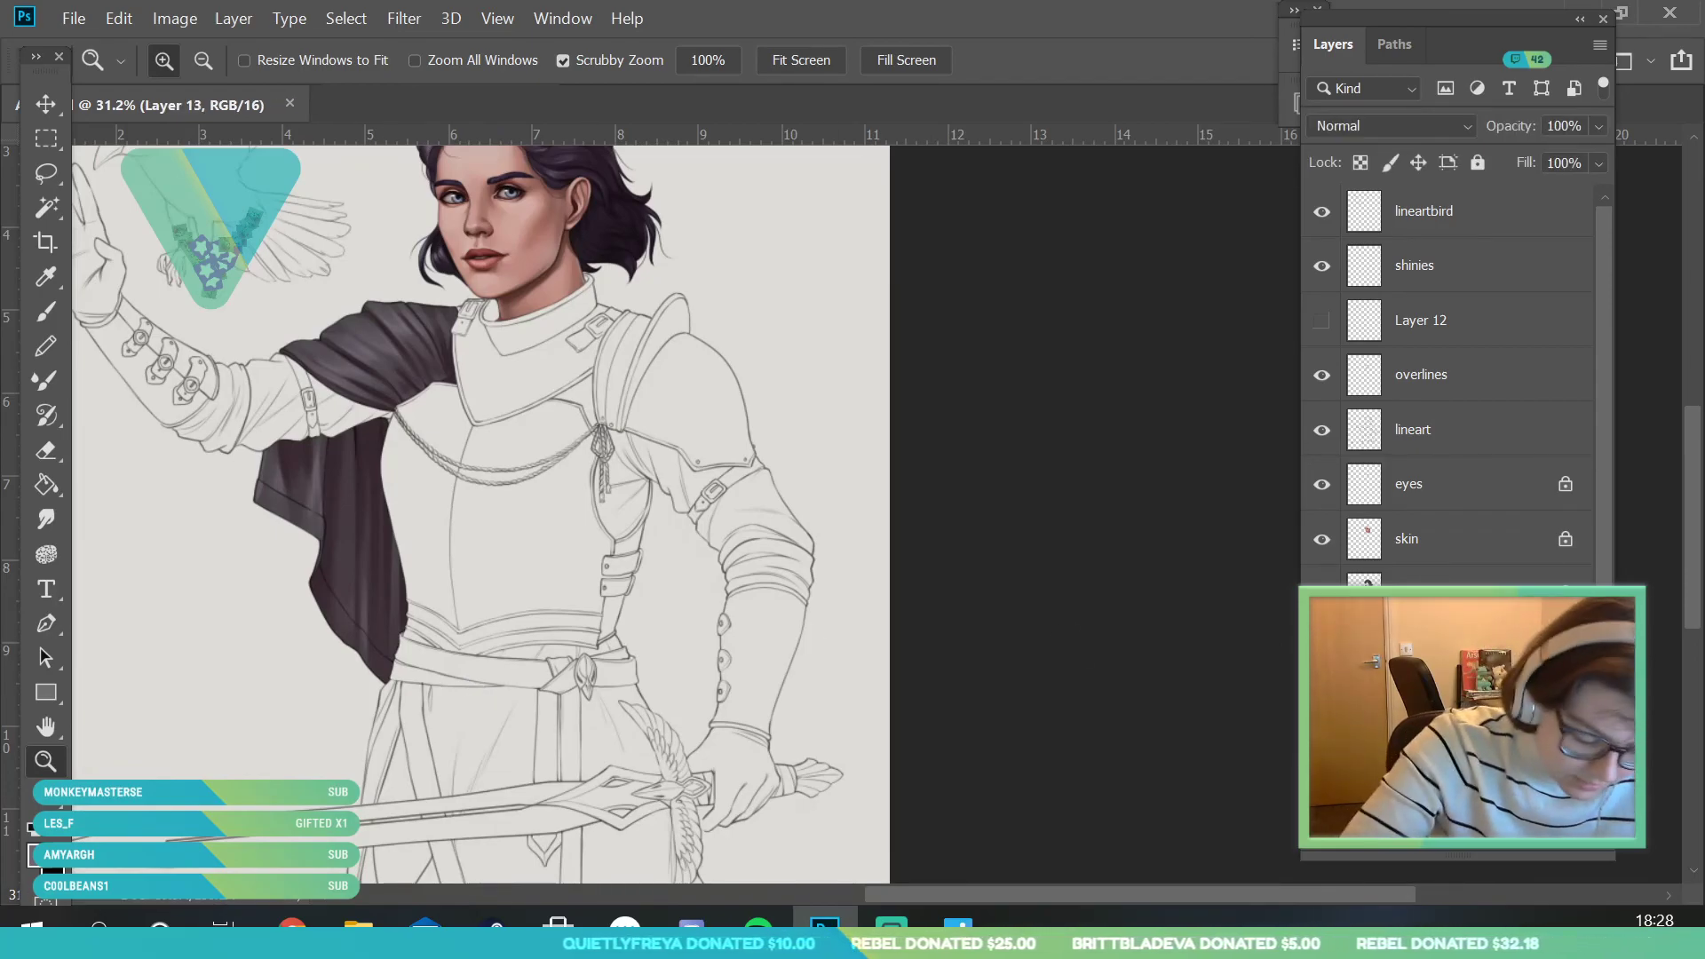
key("i")
left_click(37, 830)
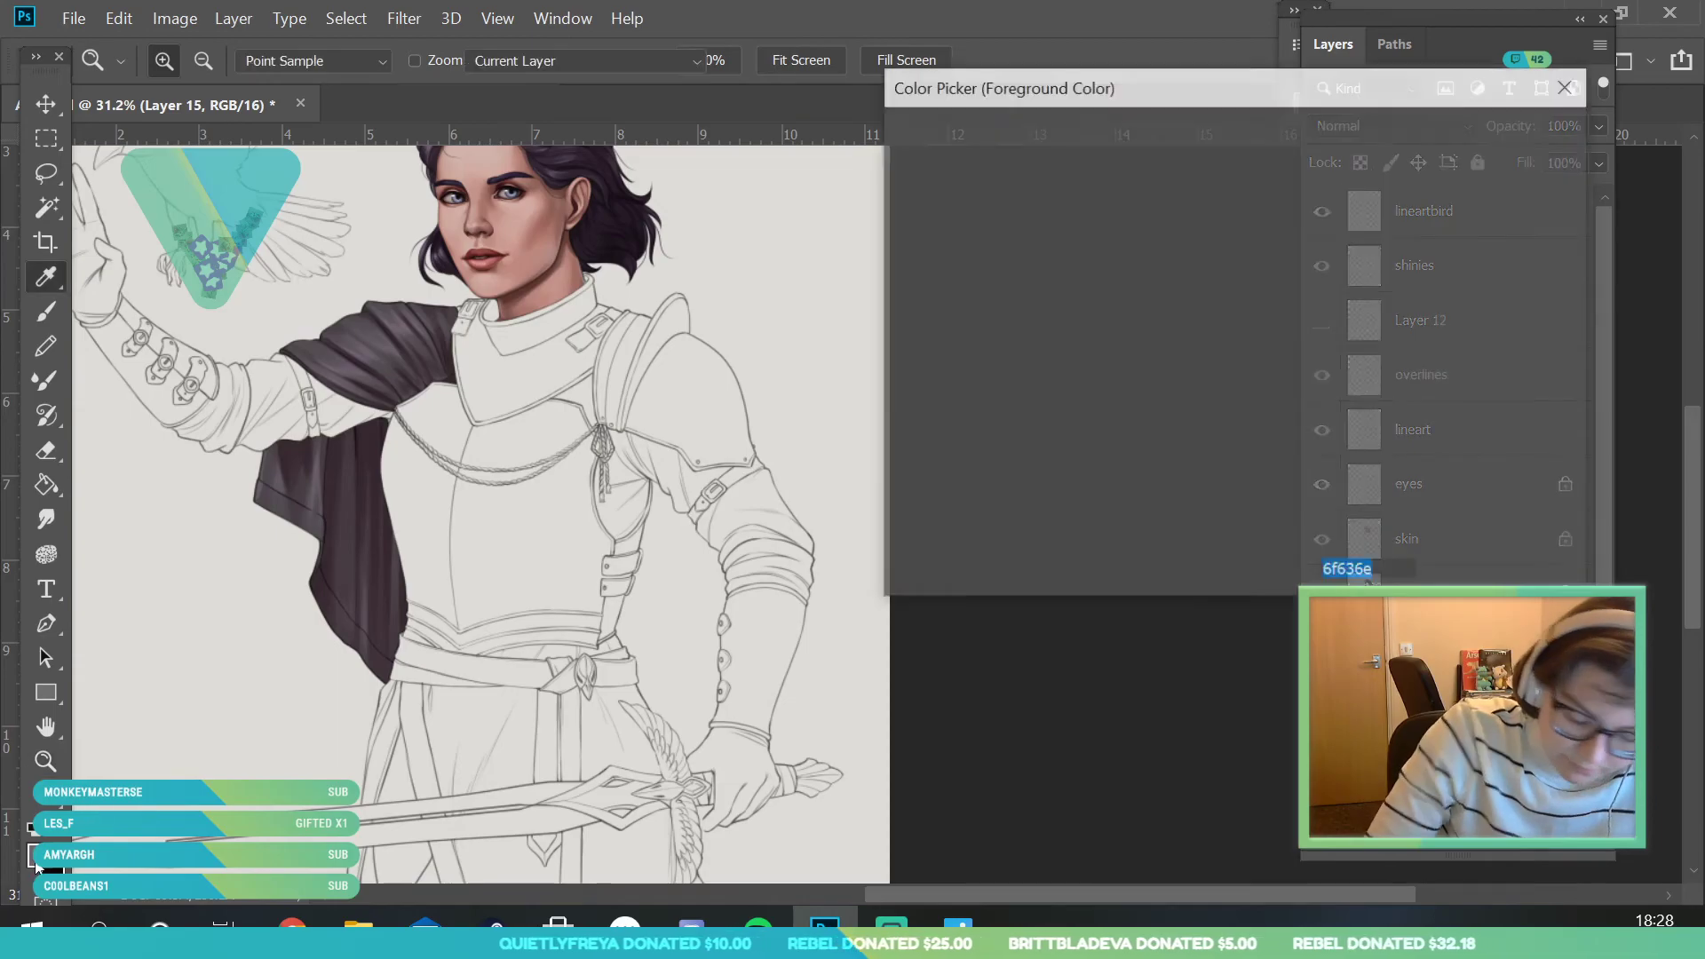
left_click_drag(925, 440, 921, 435)
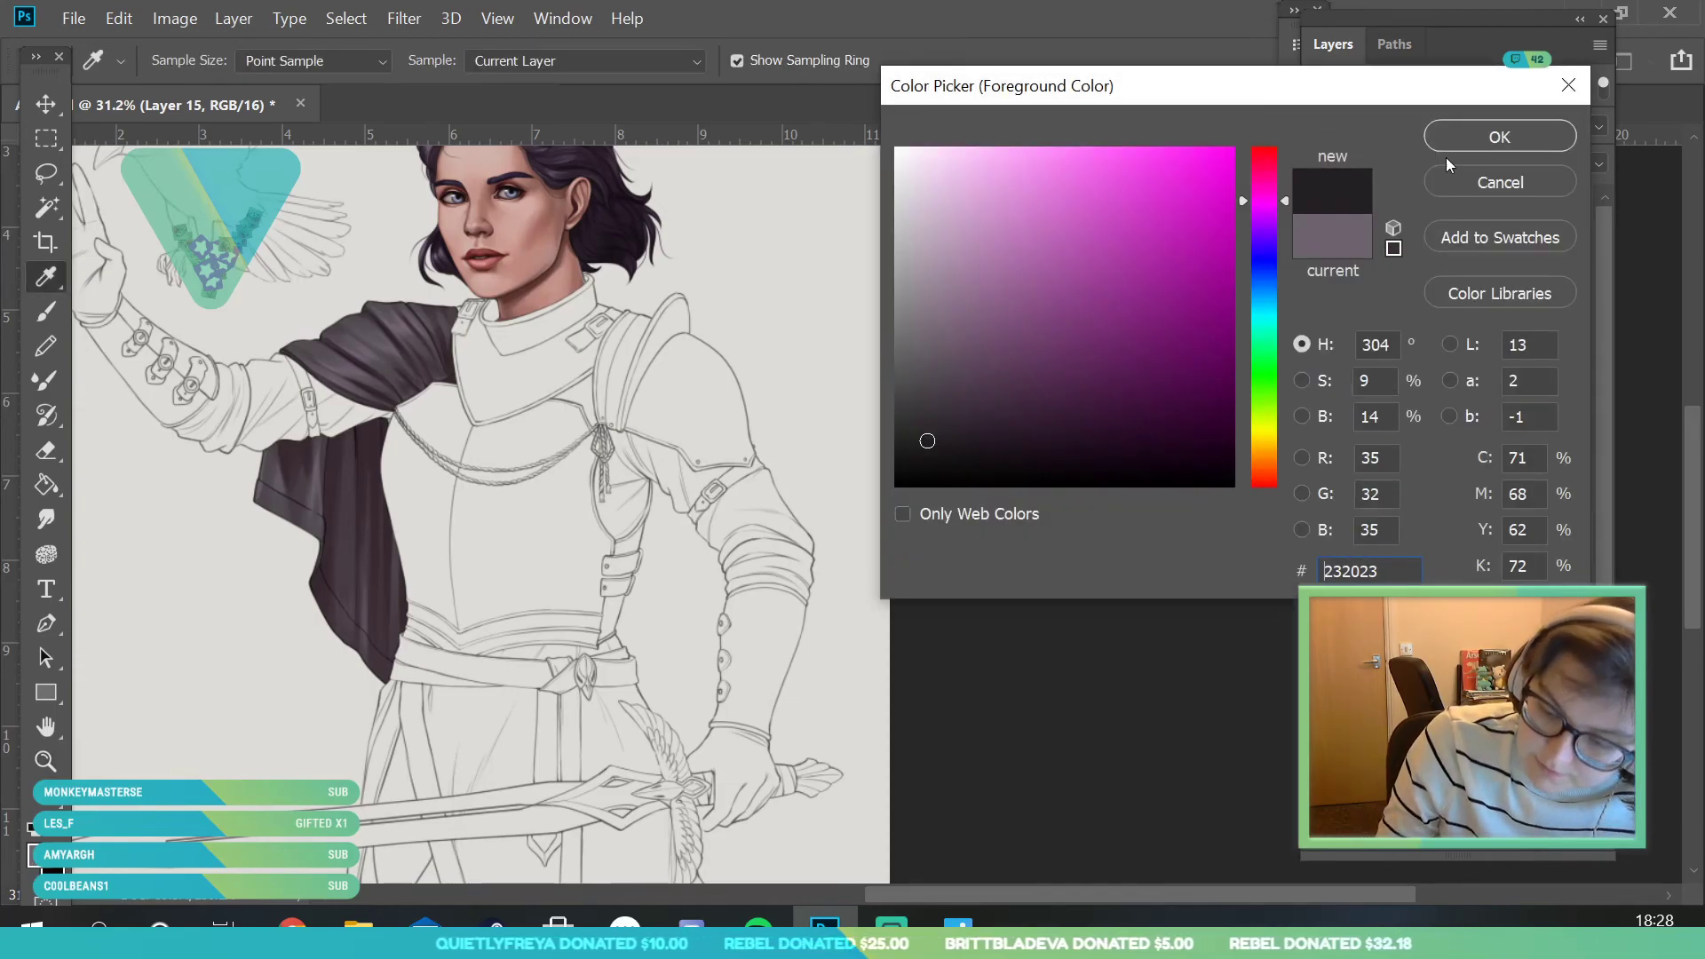
left_click(1499, 136)
- Paint a near-black border band along the outer hem of the hanging cloth down to the waist with the 28 px brush
key("z")
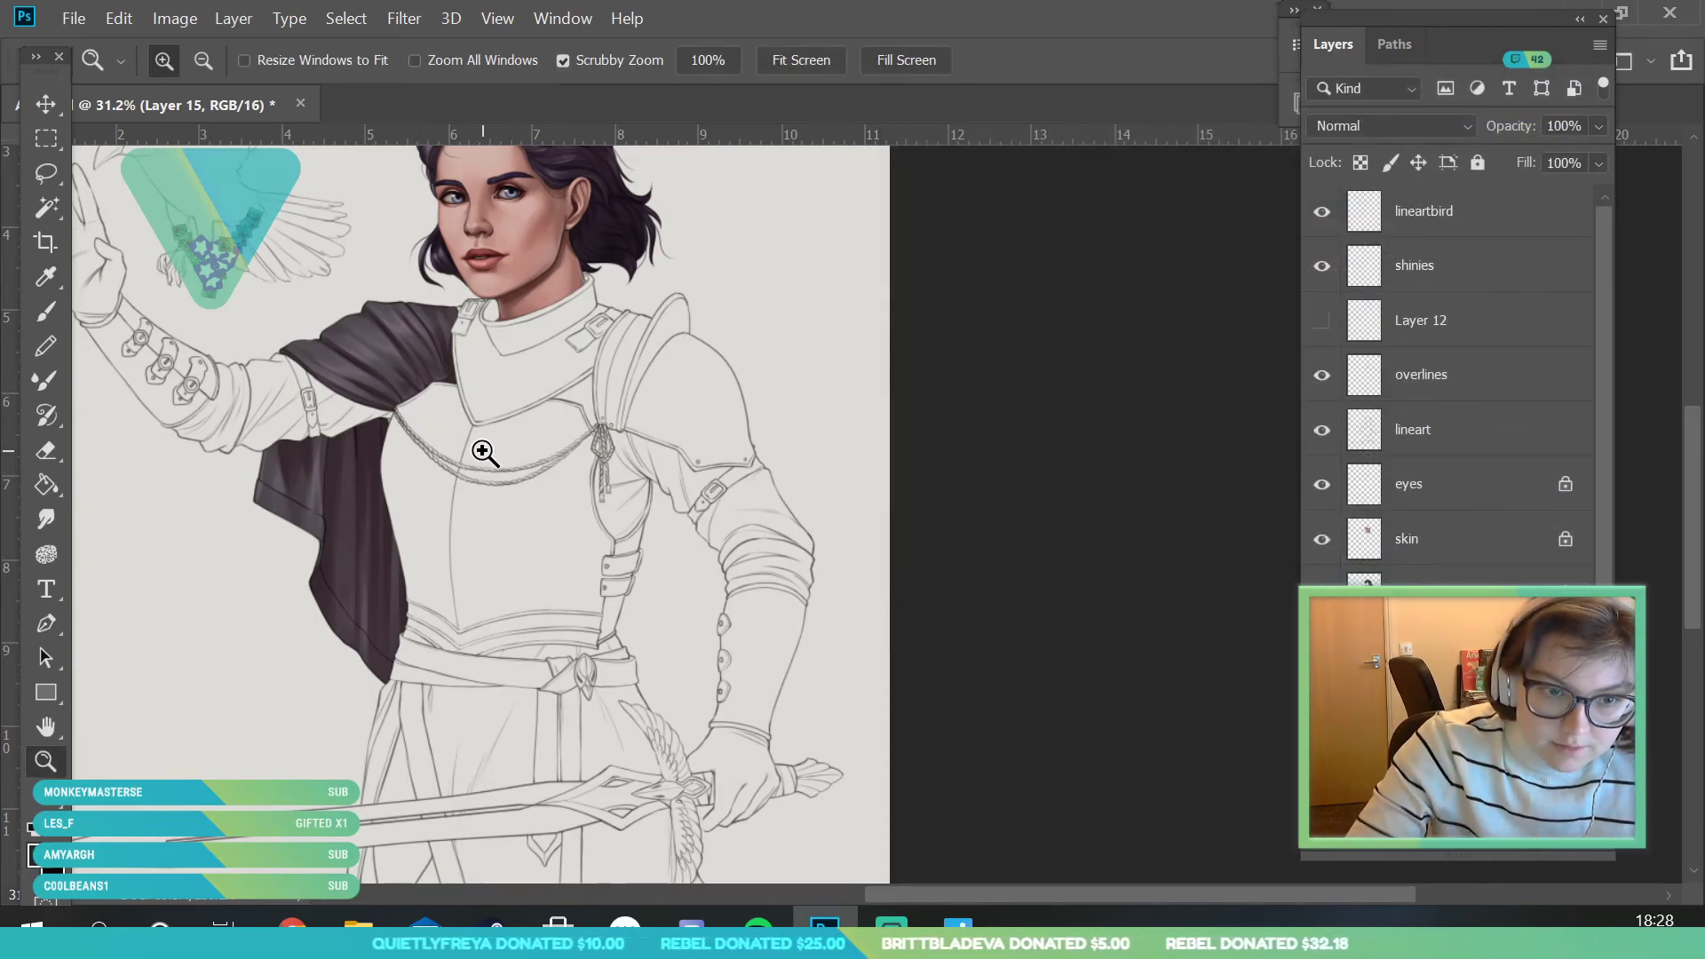
left_click_drag(452, 425, 434, 472)
left_click_drag(351, 573, 404, 625)
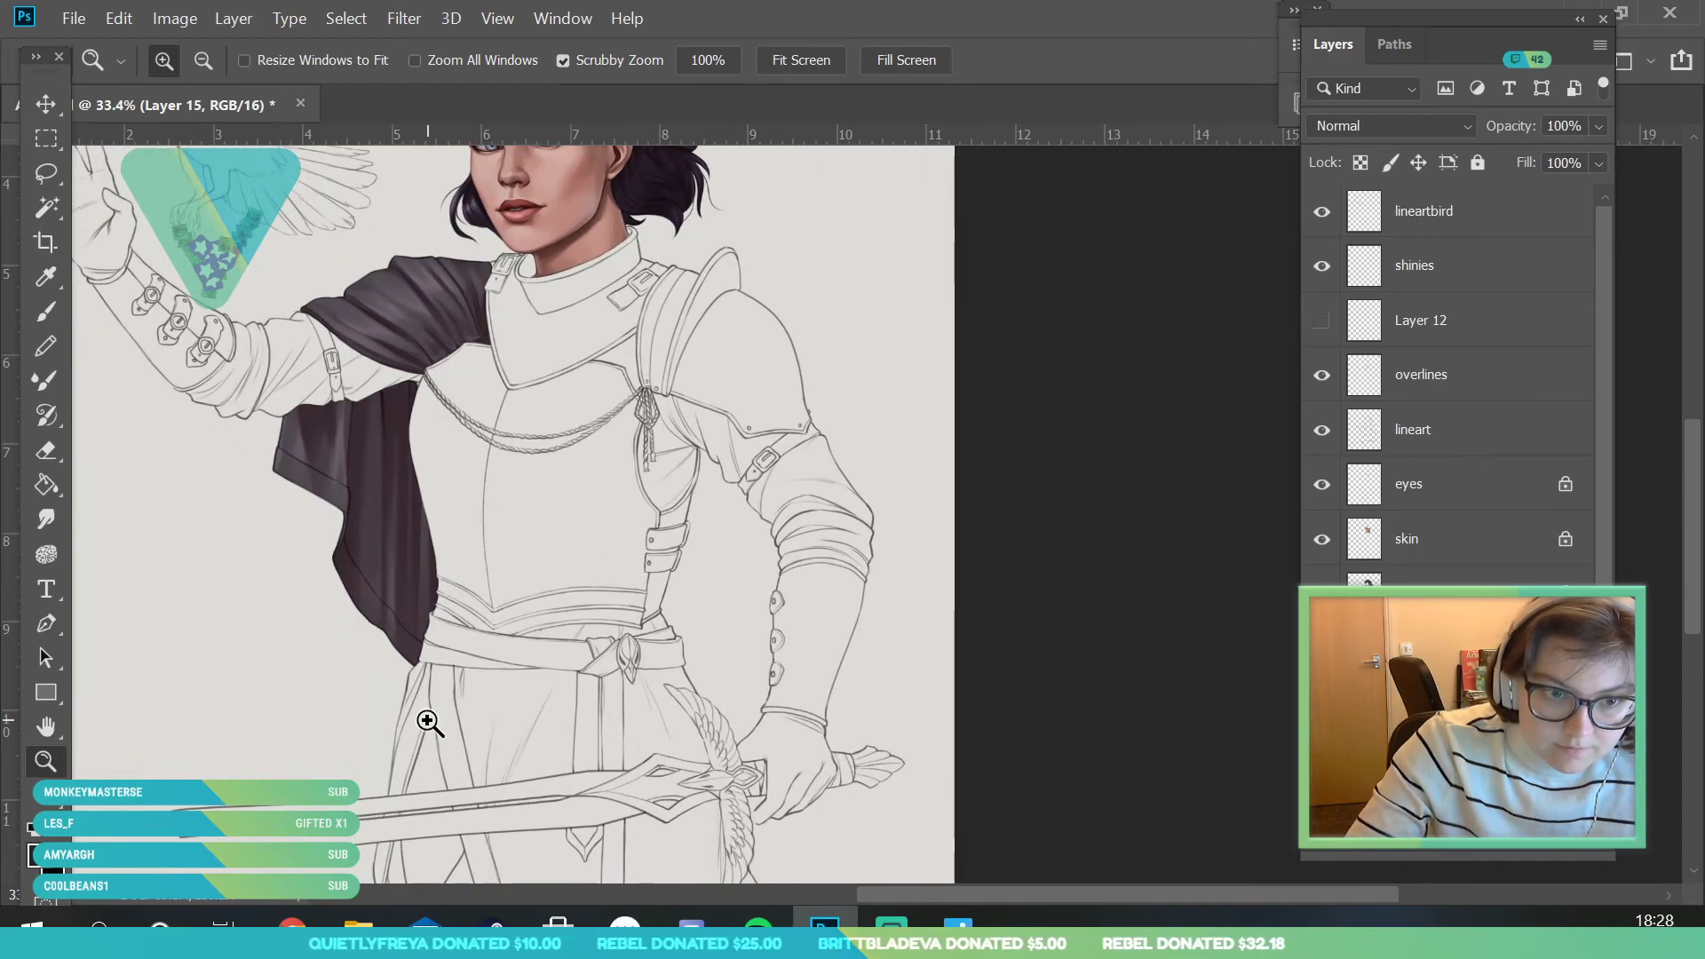
left_click_drag(331, 562, 365, 628)
left_click_drag(328, 574, 368, 642)
mouse_move(226, 364)
left_mouse_down()
mouse_move(261, 422)
mouse_move(297, 431)
mouse_move(288, 395)
mouse_move(249, 367)
mouse_move(381, 443)
mouse_move(263, 394)
mouse_move(347, 481)
mouse_move(427, 474)
mouse_move(398, 454)
mouse_move(436, 502)
mouse_move(408, 493)
mouse_move(403, 465)
mouse_move(418, 531)
mouse_move(438, 517)
mouse_move(414, 651)
left_mouse_up()
left_click(45, 312)
key("h")
mouse_move(612, 635)
left_mouse_down()
mouse_move(518, 609)
mouse_move(131, 397)
left_mouse_up()
key("b")
mouse_move(224, 354)
left_mouse_down()
mouse_move(270, 477)
mouse_move(302, 525)
mouse_move(246, 430)
mouse_move(348, 581)
mouse_move(240, 503)
mouse_move(408, 629)
mouse_move(315, 537)
mouse_move(453, 690)
mouse_move(381, 653)
mouse_move(339, 609)
mouse_move(403, 652)
mouse_move(226, 494)
mouse_move(198, 409)
mouse_move(221, 417)
mouse_move(401, 679)
mouse_move(240, 490)
mouse_move(373, 678)
mouse_move(540, 527)
mouse_move(587, 538)
mouse_move(590, 579)
left_mouse_up()
- Create another new layer for the border's trim and set the foreground colour to grey 565256
key("z")
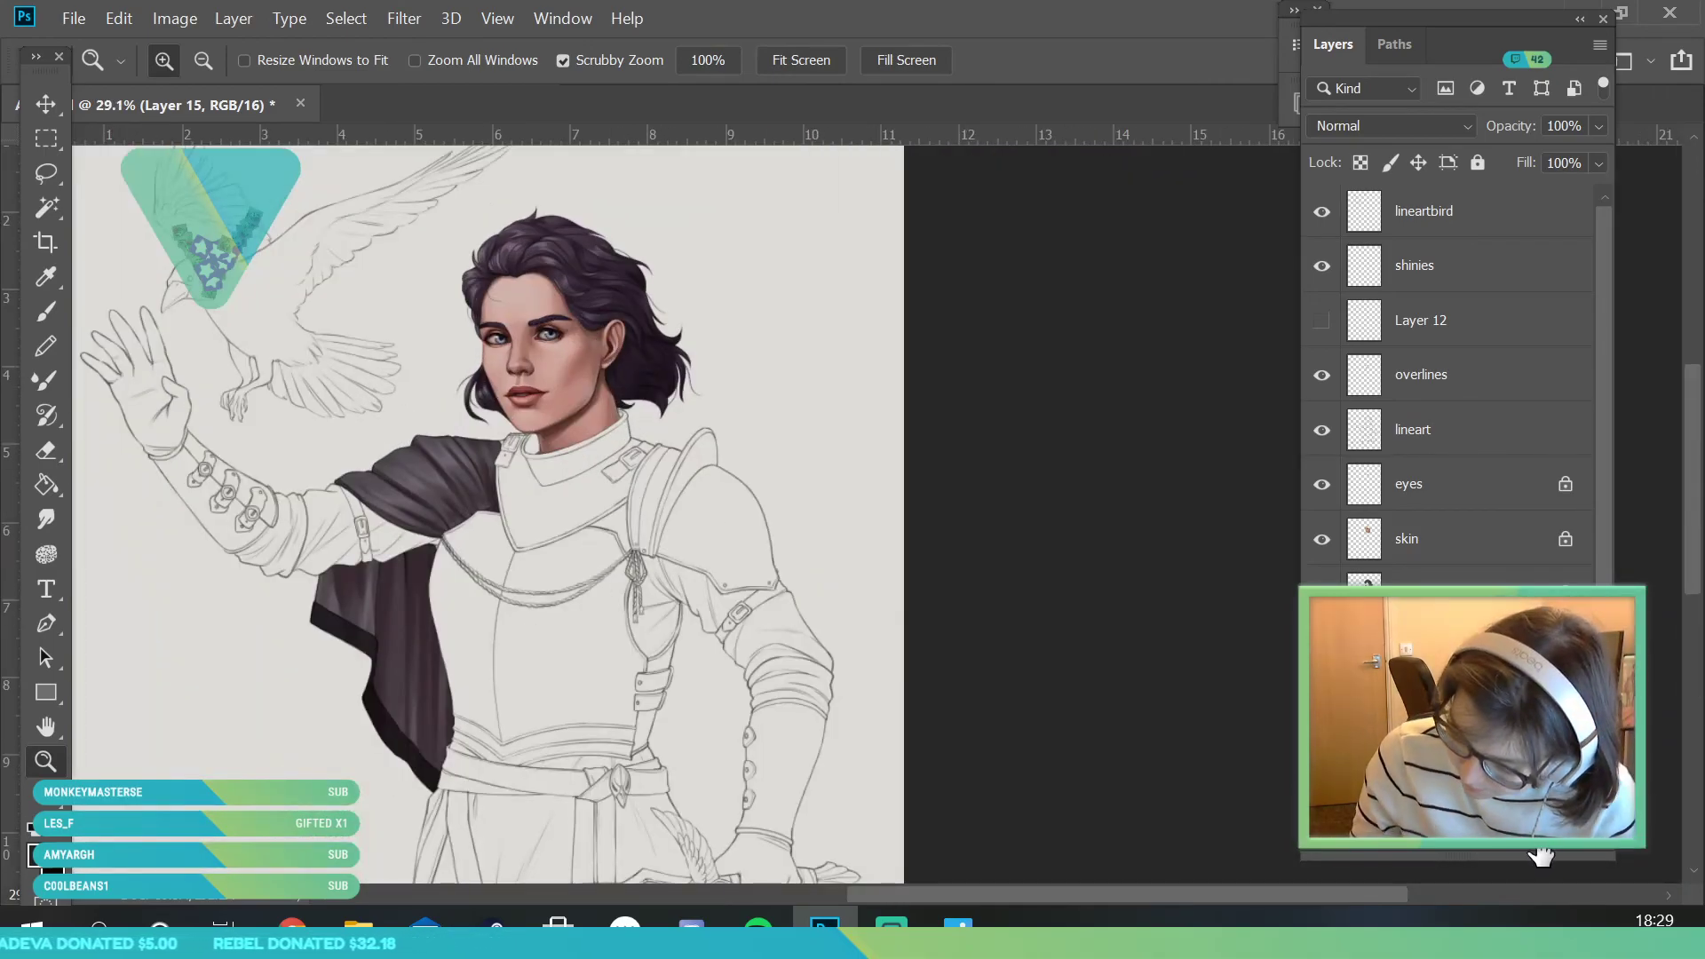
key("i")
left_click(40, 840)
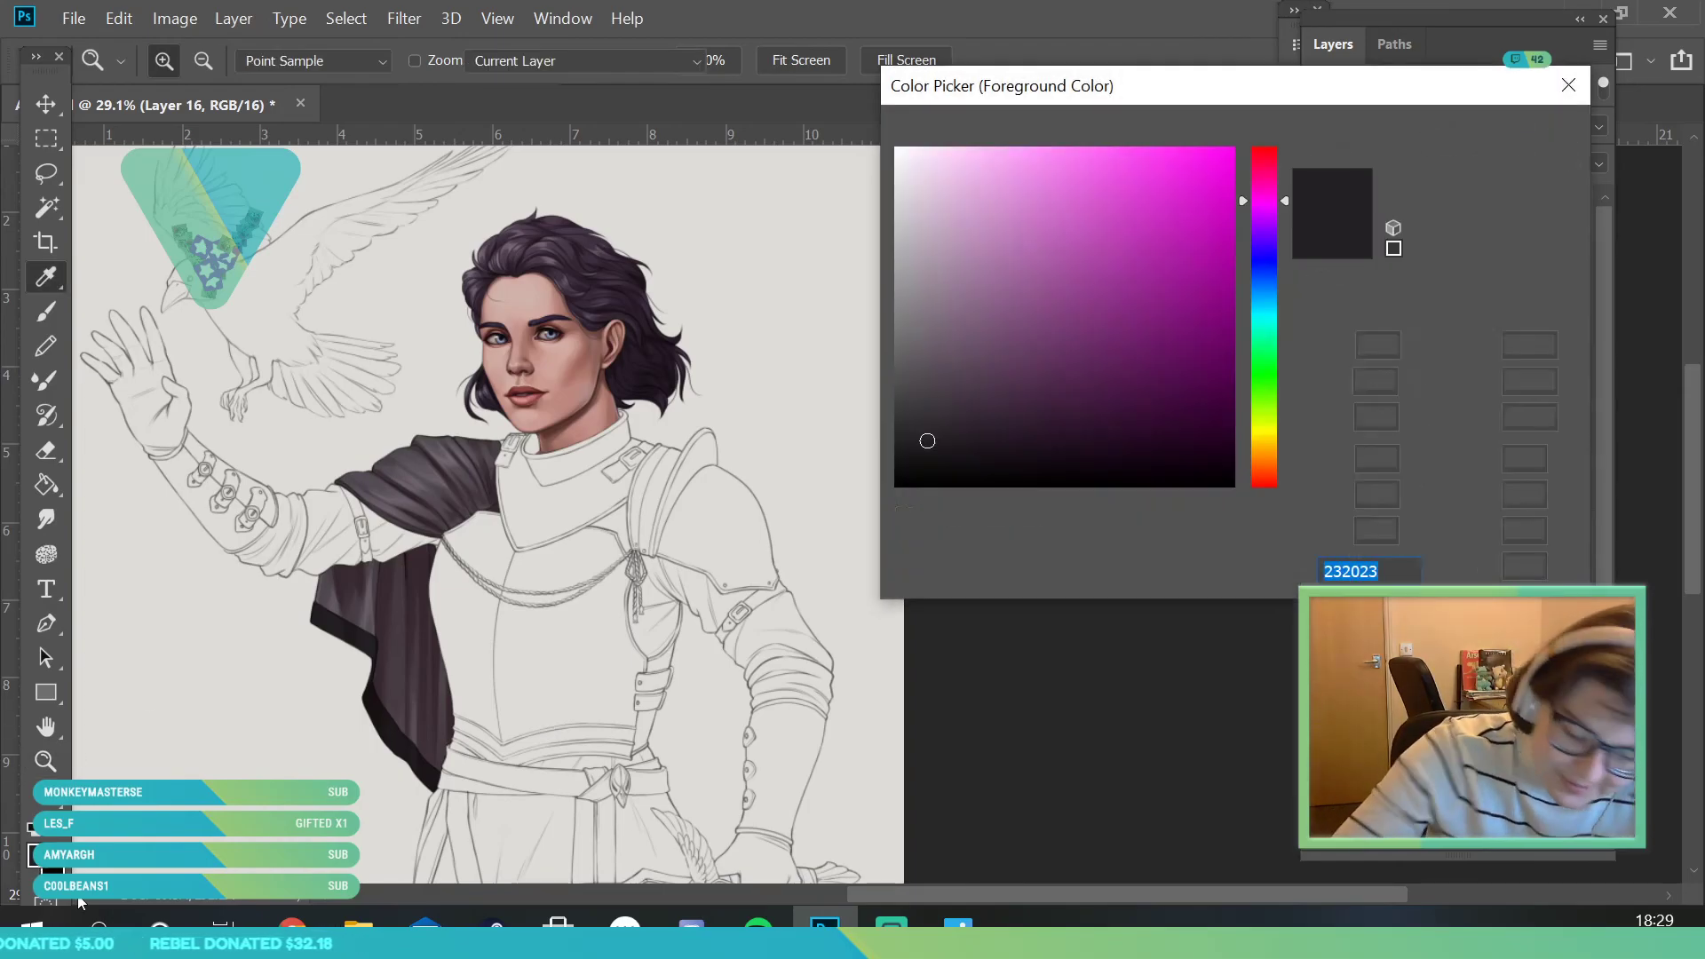
mouse_move(924, 396)
left_mouse_down()
mouse_move(910, 358)
mouse_move(894, 372)
mouse_move(908, 369)
left_mouse_up()
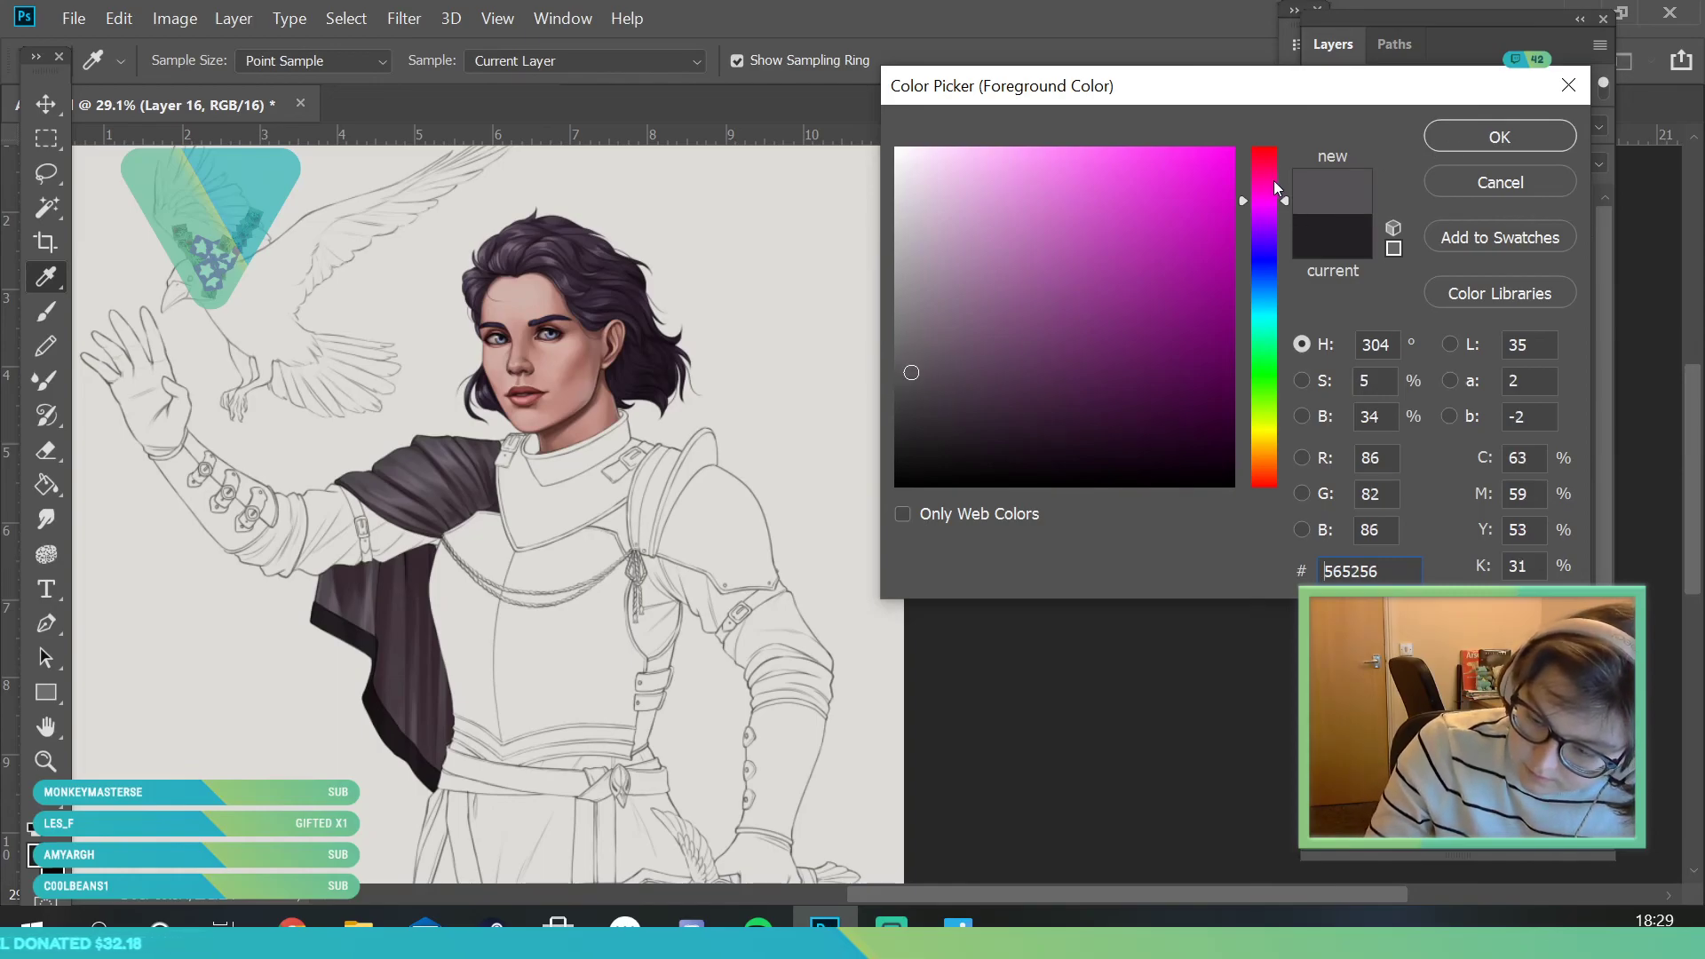
left_click(1480, 148)
- Paint thin grey lines along both long edges of the border's upper section with a 10 px brush
left_click_drag(245, 639, 210, 737)
left_click_drag(374, 738, 454, 854)
left_click_drag(139, 362, 275, 369)
left_click(46, 310)
left_click(193, 62)
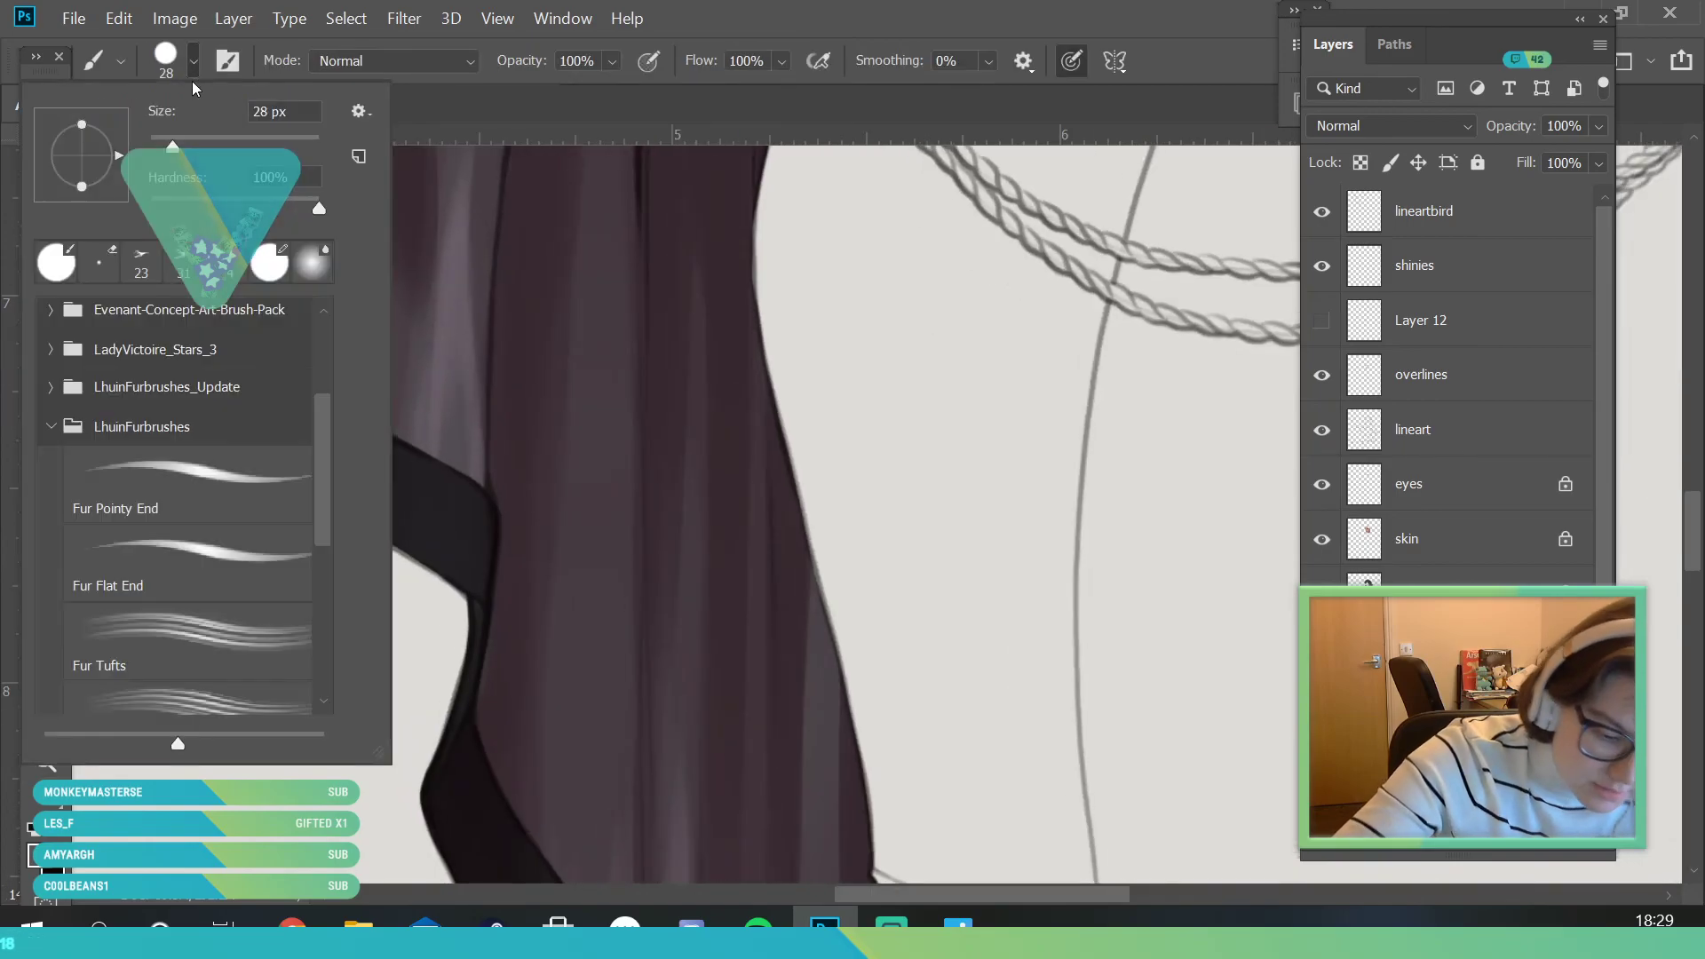
left_click_drag(173, 145, 160, 144)
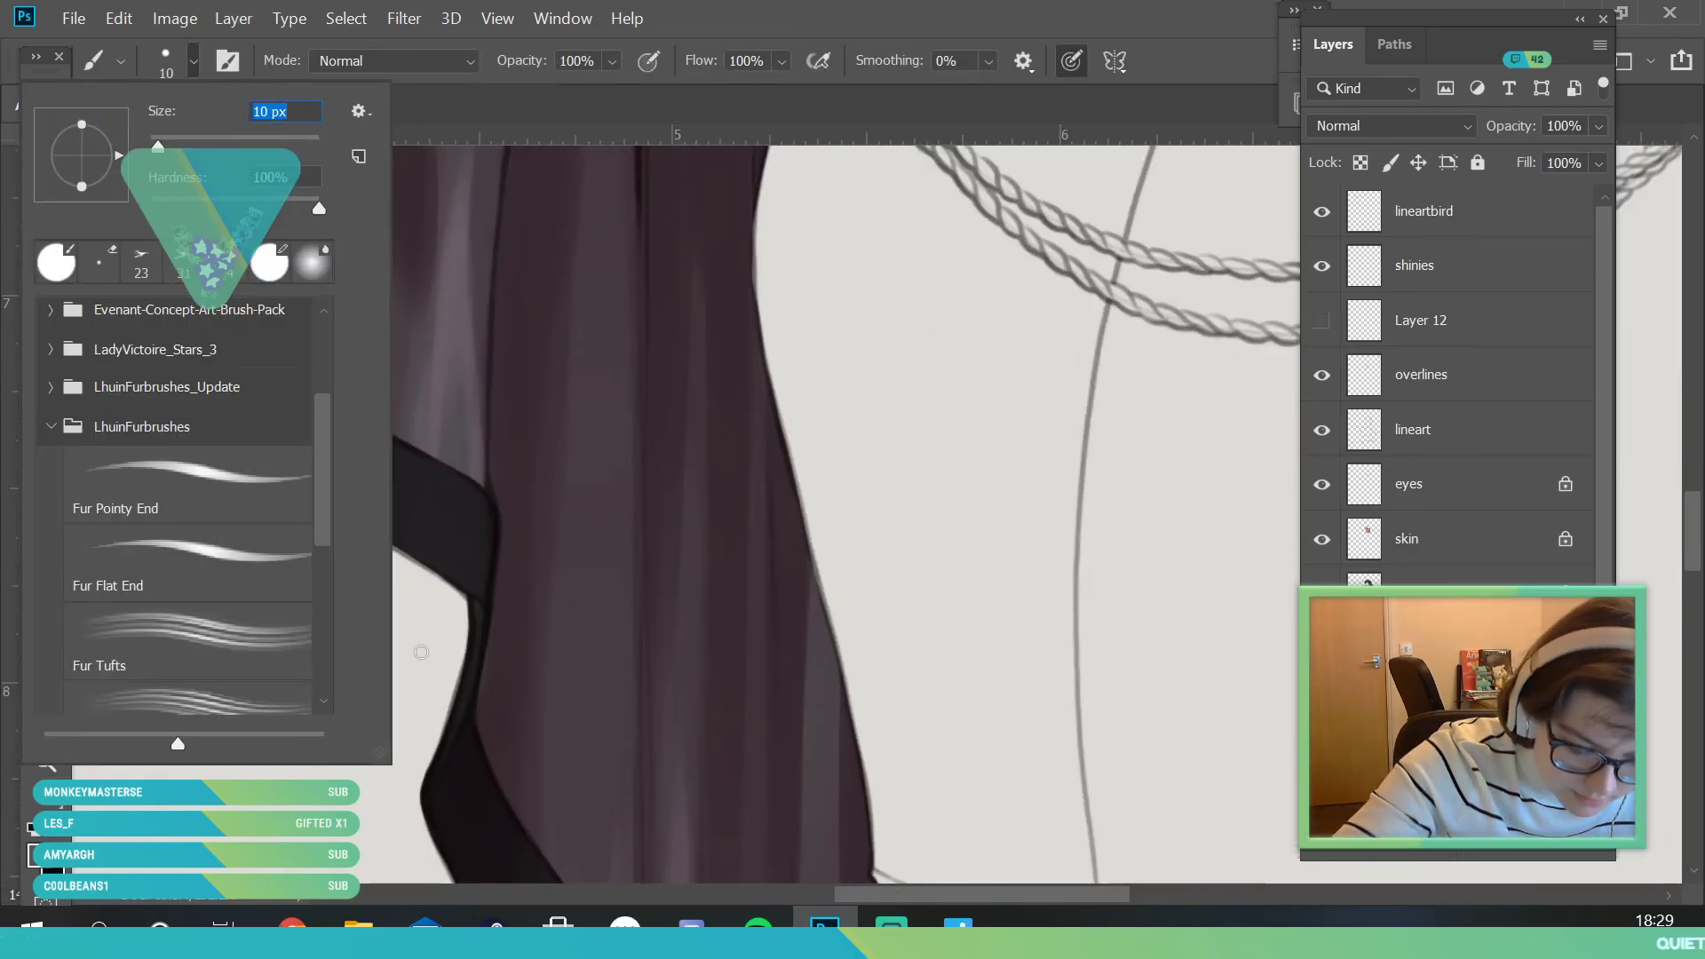
key("Return")
left_click_drag(165, 415, 461, 576)
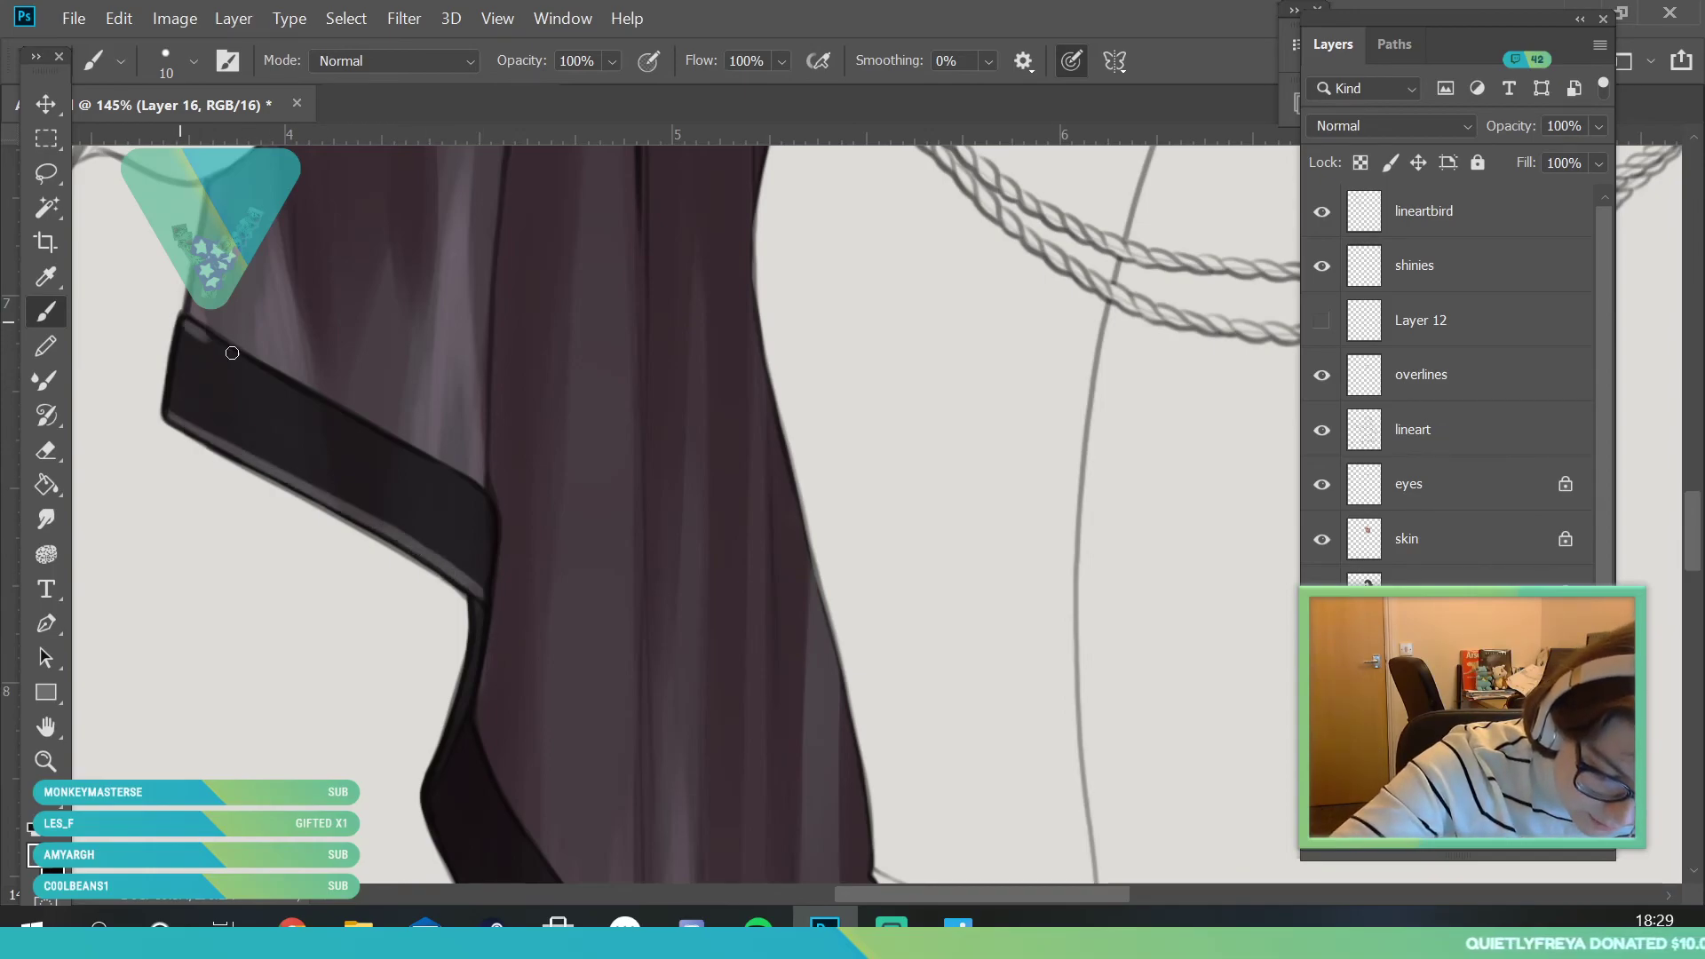
left_click_drag(201, 344, 430, 468)
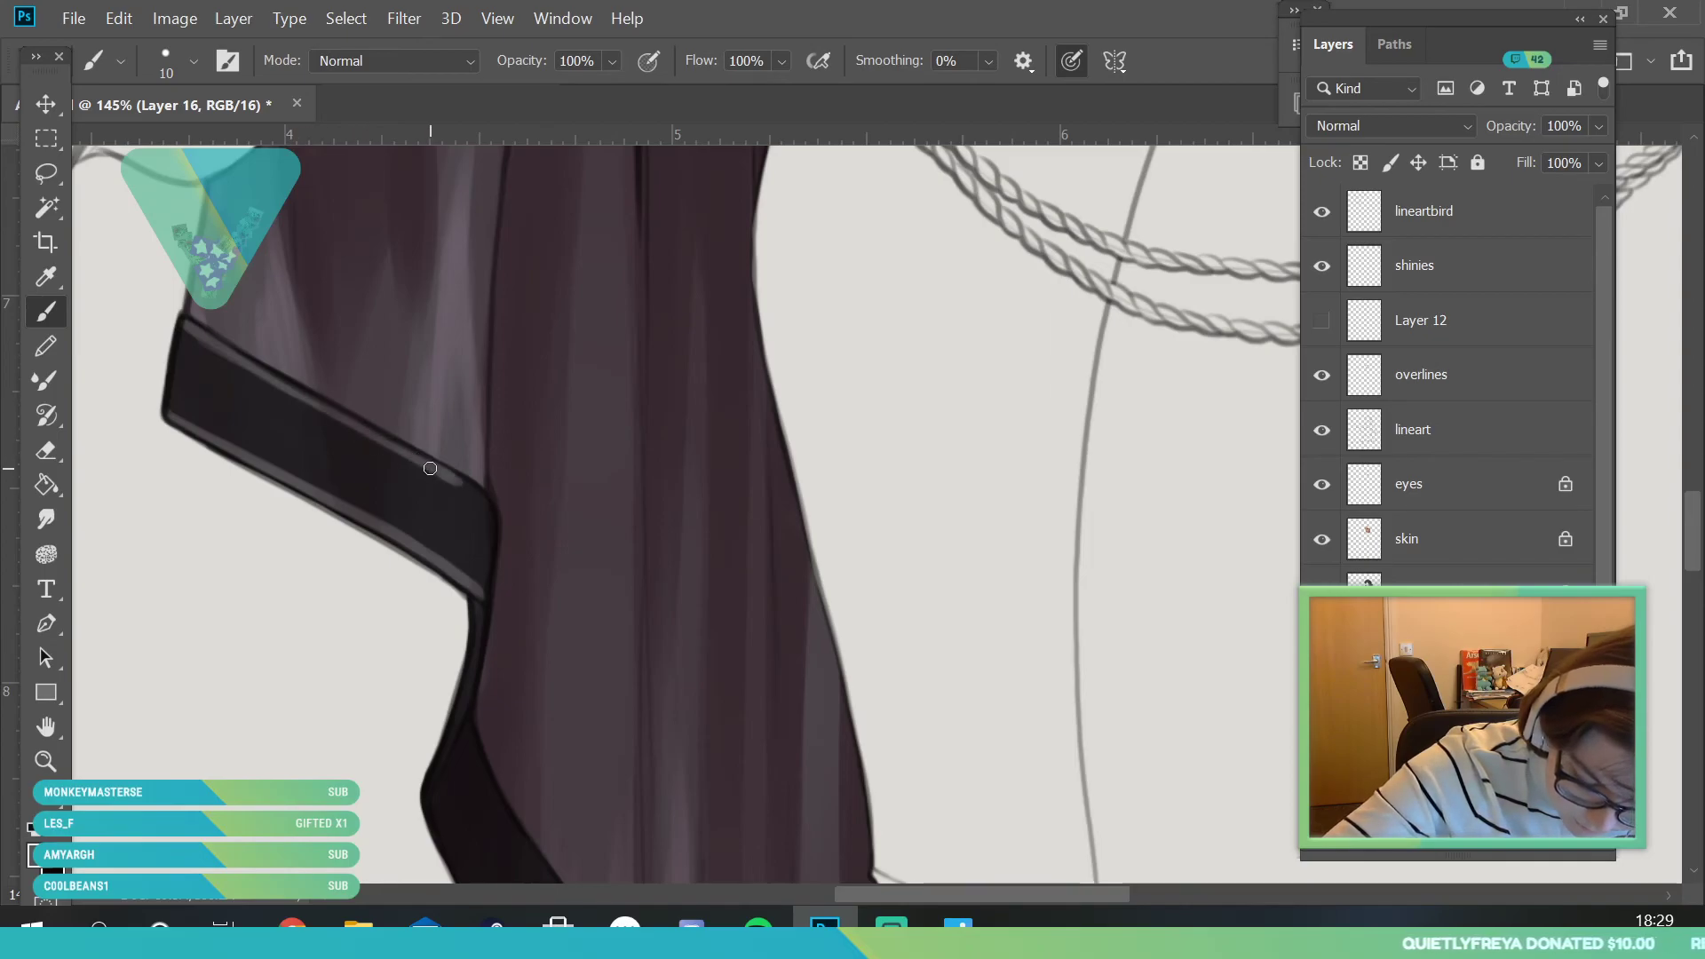
- Continue the thin grey edge lines along the border's lower section down to its tip at the waist
mouse_move(545, 621)
left_mouse_down()
mouse_move(334, 228)
mouse_move(152, 267)
left_mouse_up()
mouse_move(194, 343)
left_mouse_down()
mouse_move(340, 610)
mouse_move(283, 526)
mouse_move(360, 615)
left_mouse_up()
left_click_drag(462, 715, 537, 794)
left_click_drag(257, 348, 448, 597)
left_click_drag(495, 649, 569, 711)
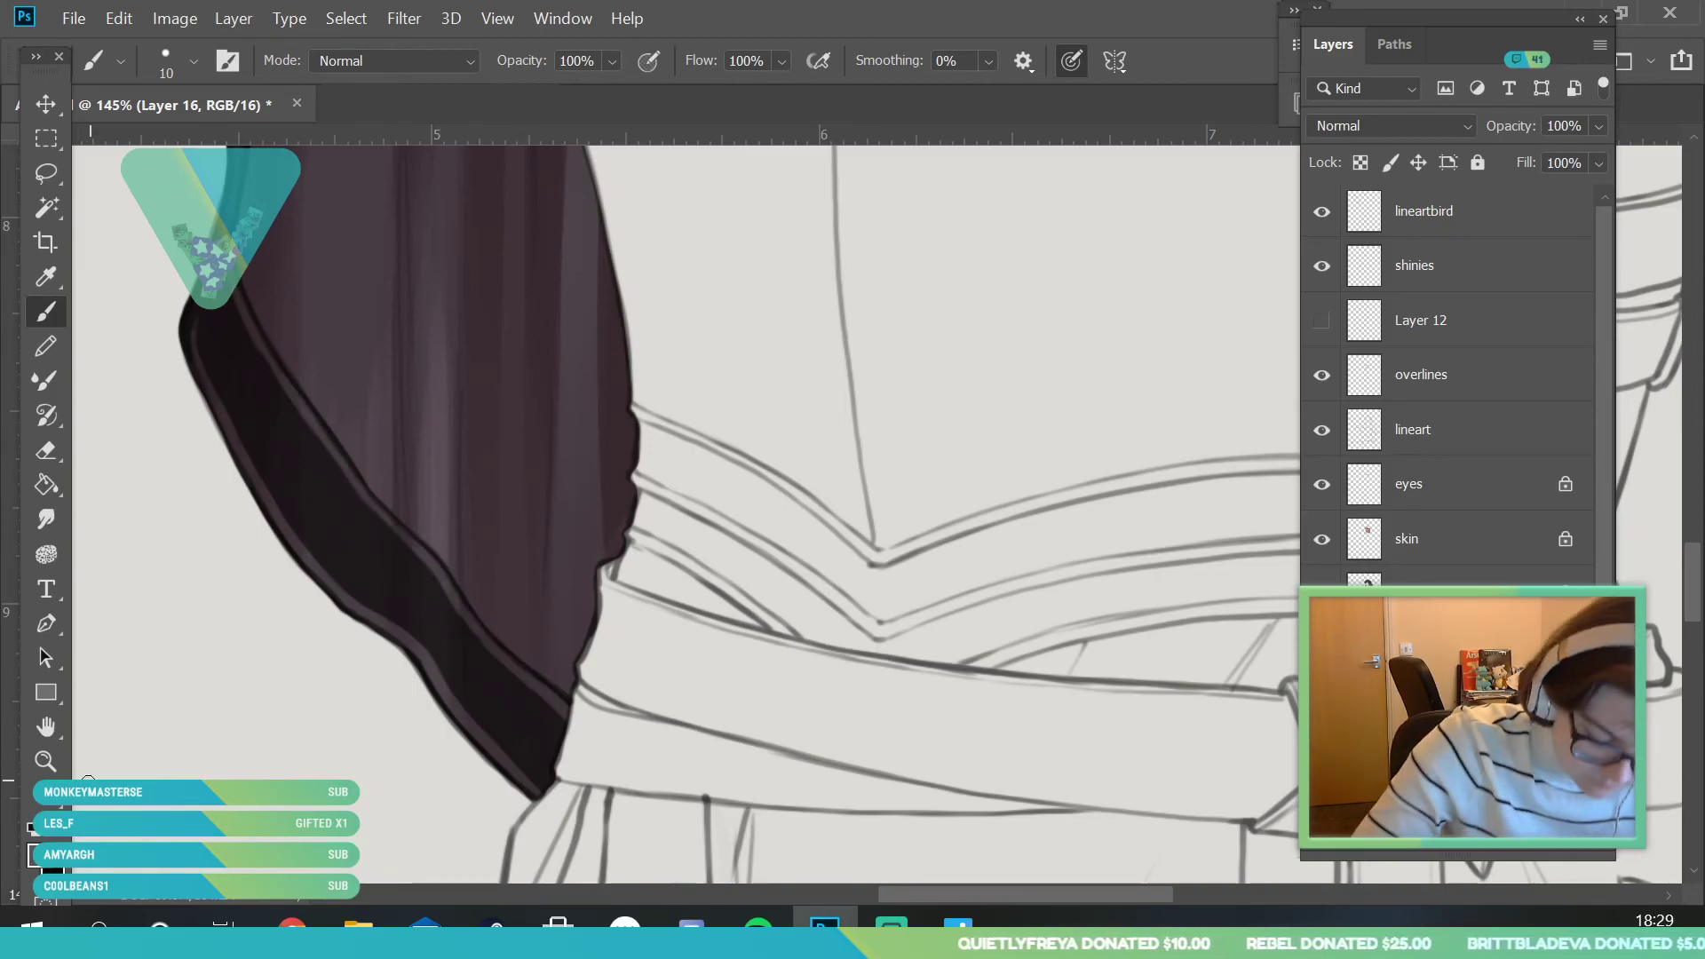
- Draw small pointed grey motifs inward from the edge lines of the border's upper section with a 6 px brush
left_click(45, 761)
left_click_drag(449, 586, 293, 622)
left_click_drag(454, 533, 604, 624)
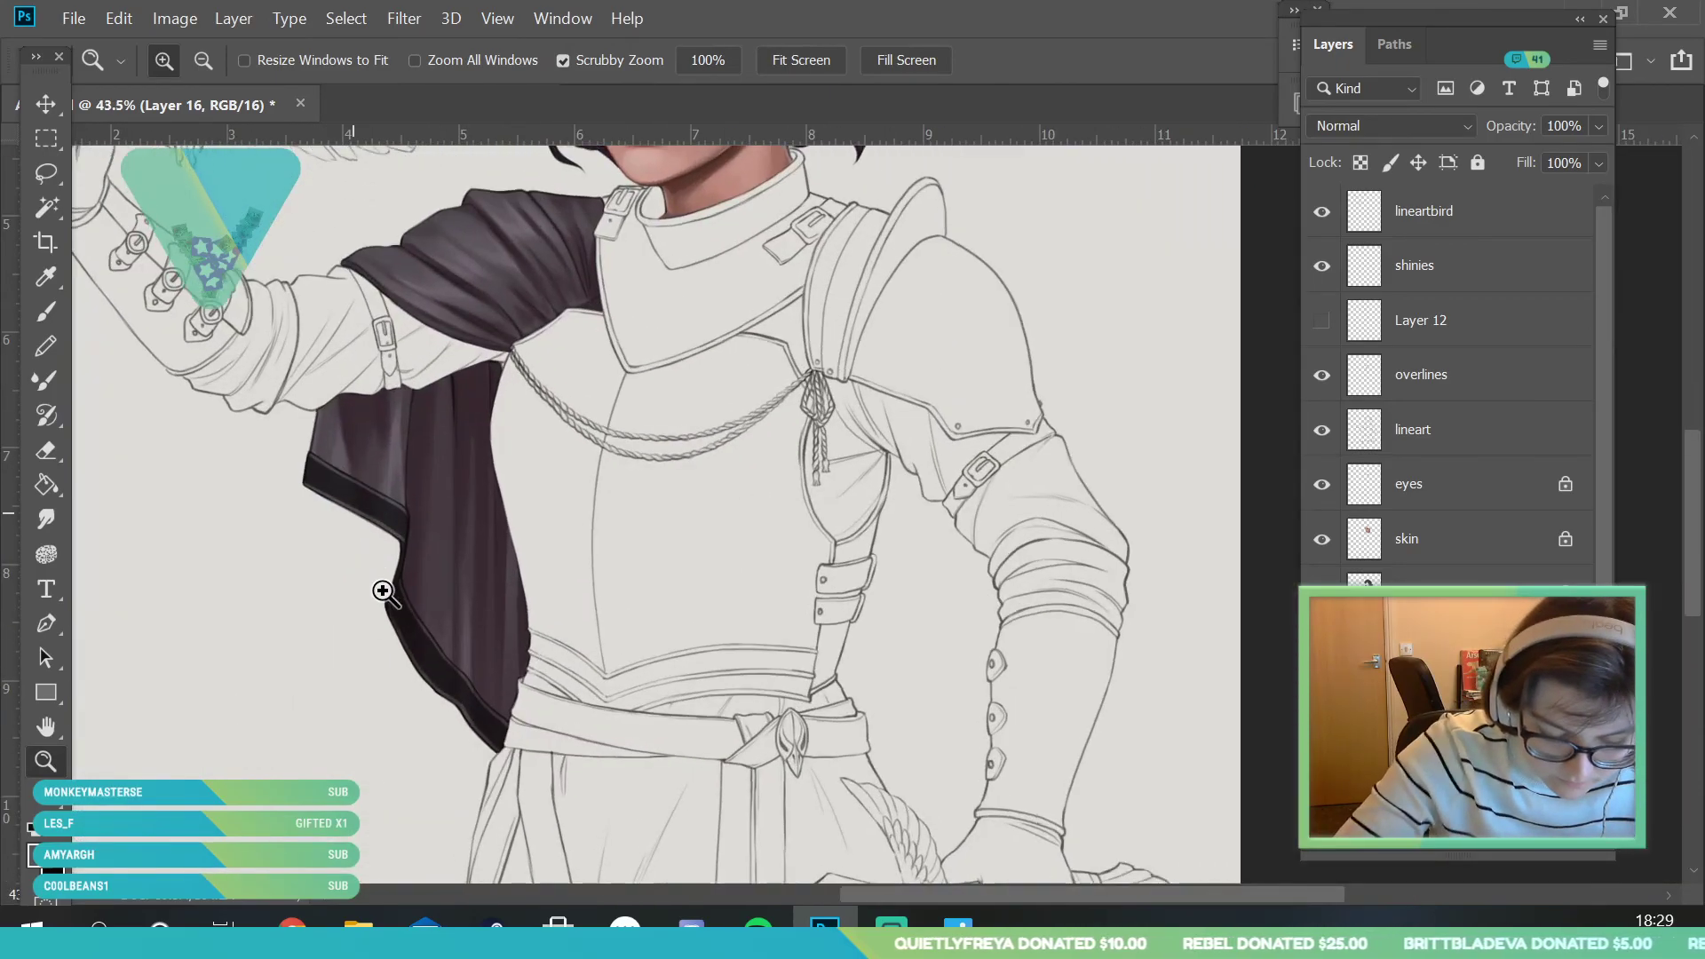
left_click_drag(377, 575, 399, 674)
key("b")
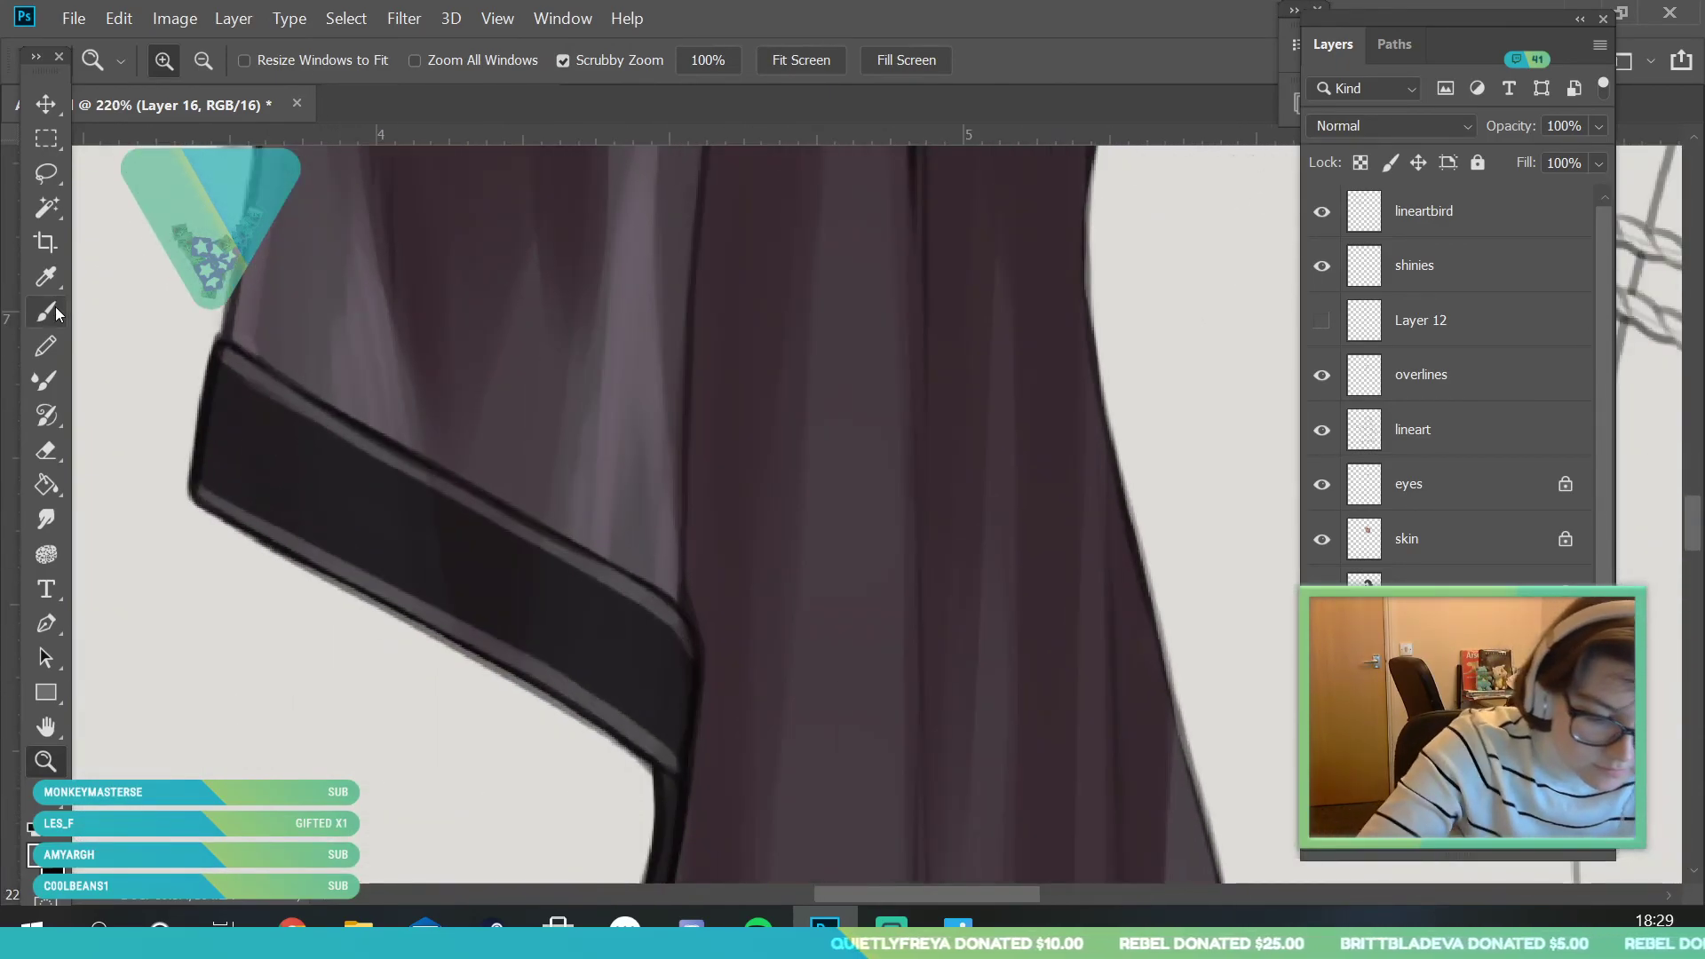
left_click(191, 62)
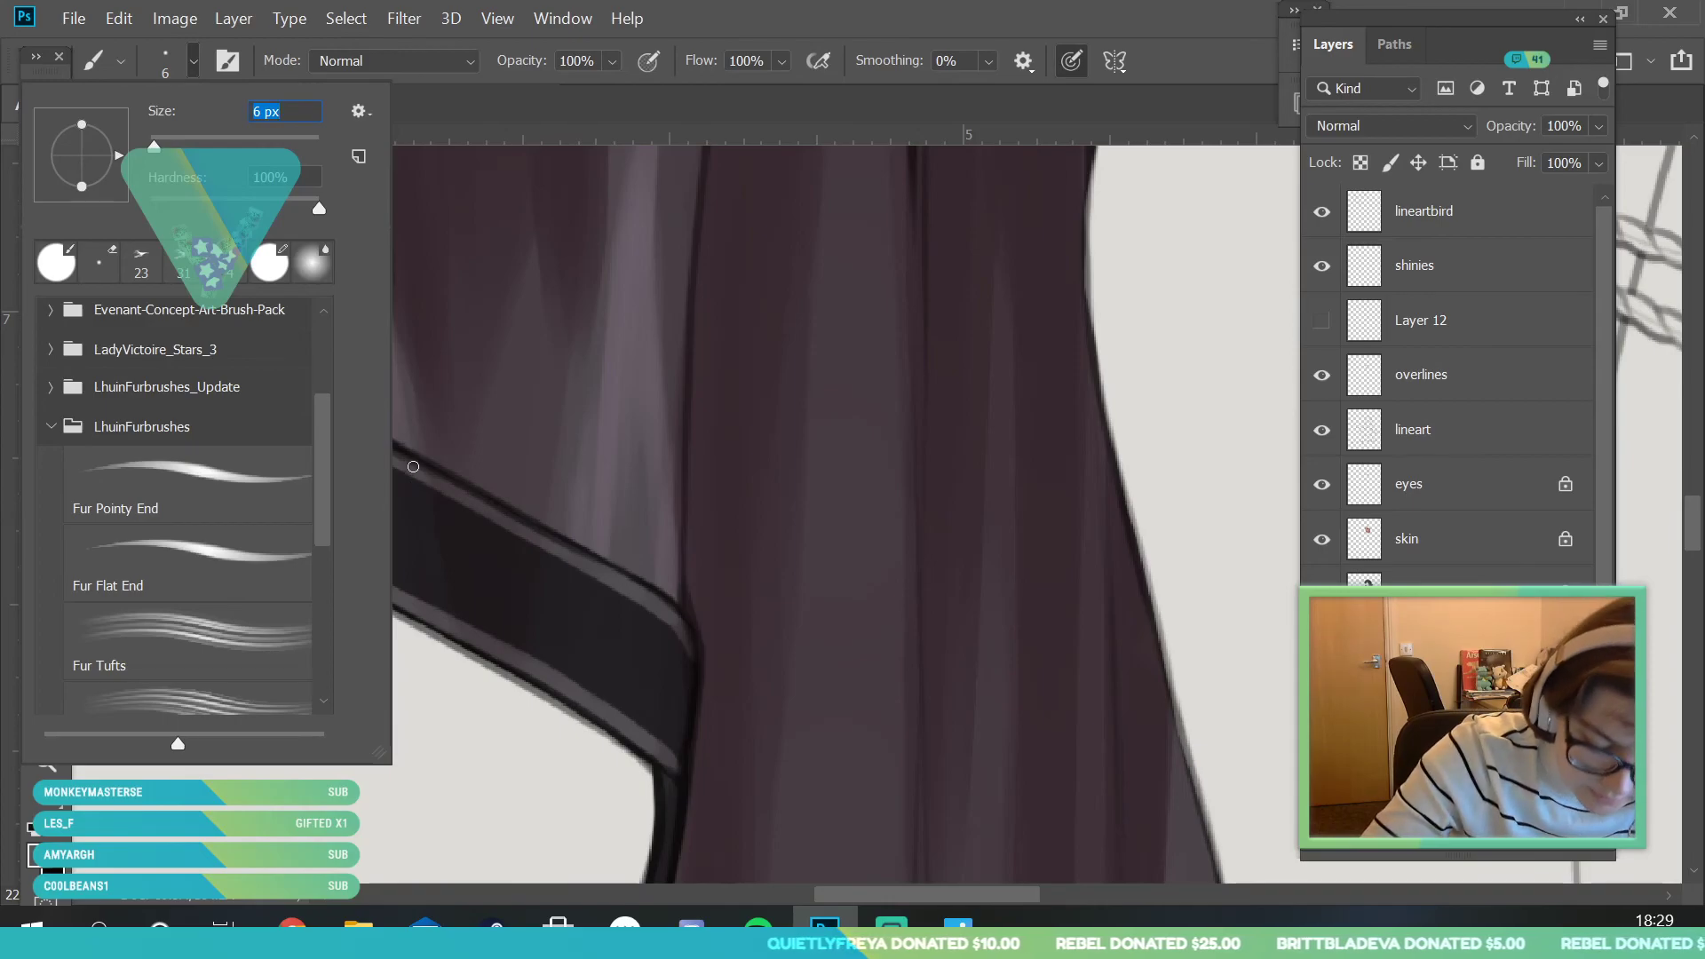
key("Return")
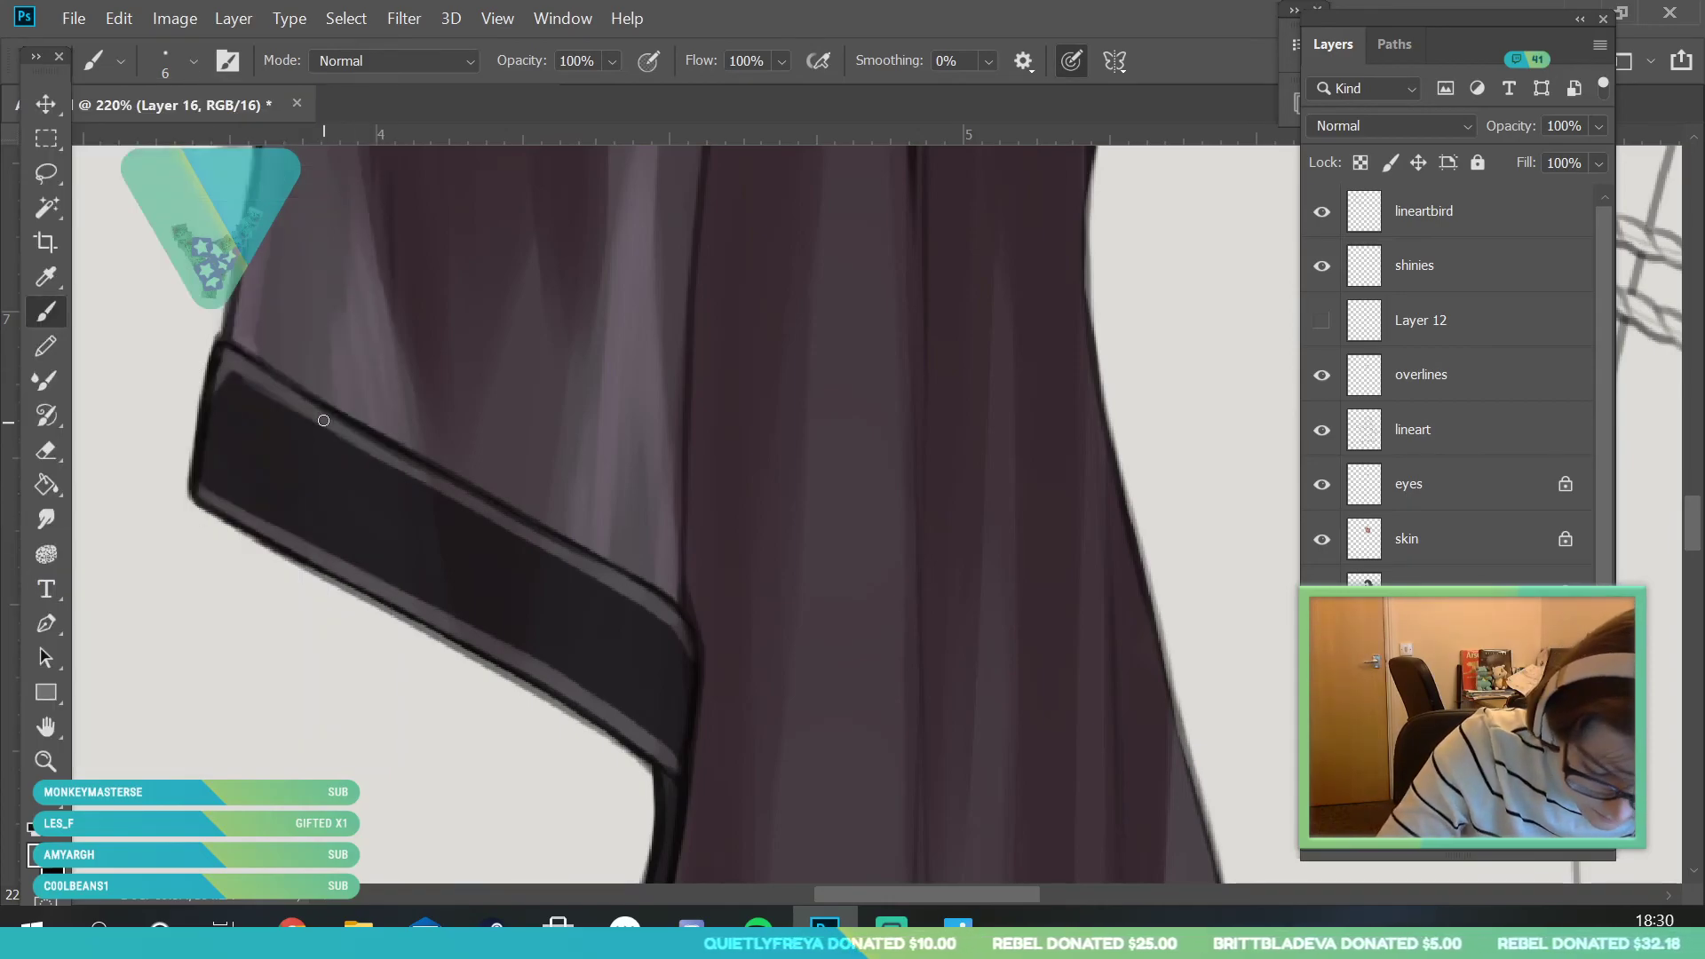
left_click_drag(337, 480, 402, 464)
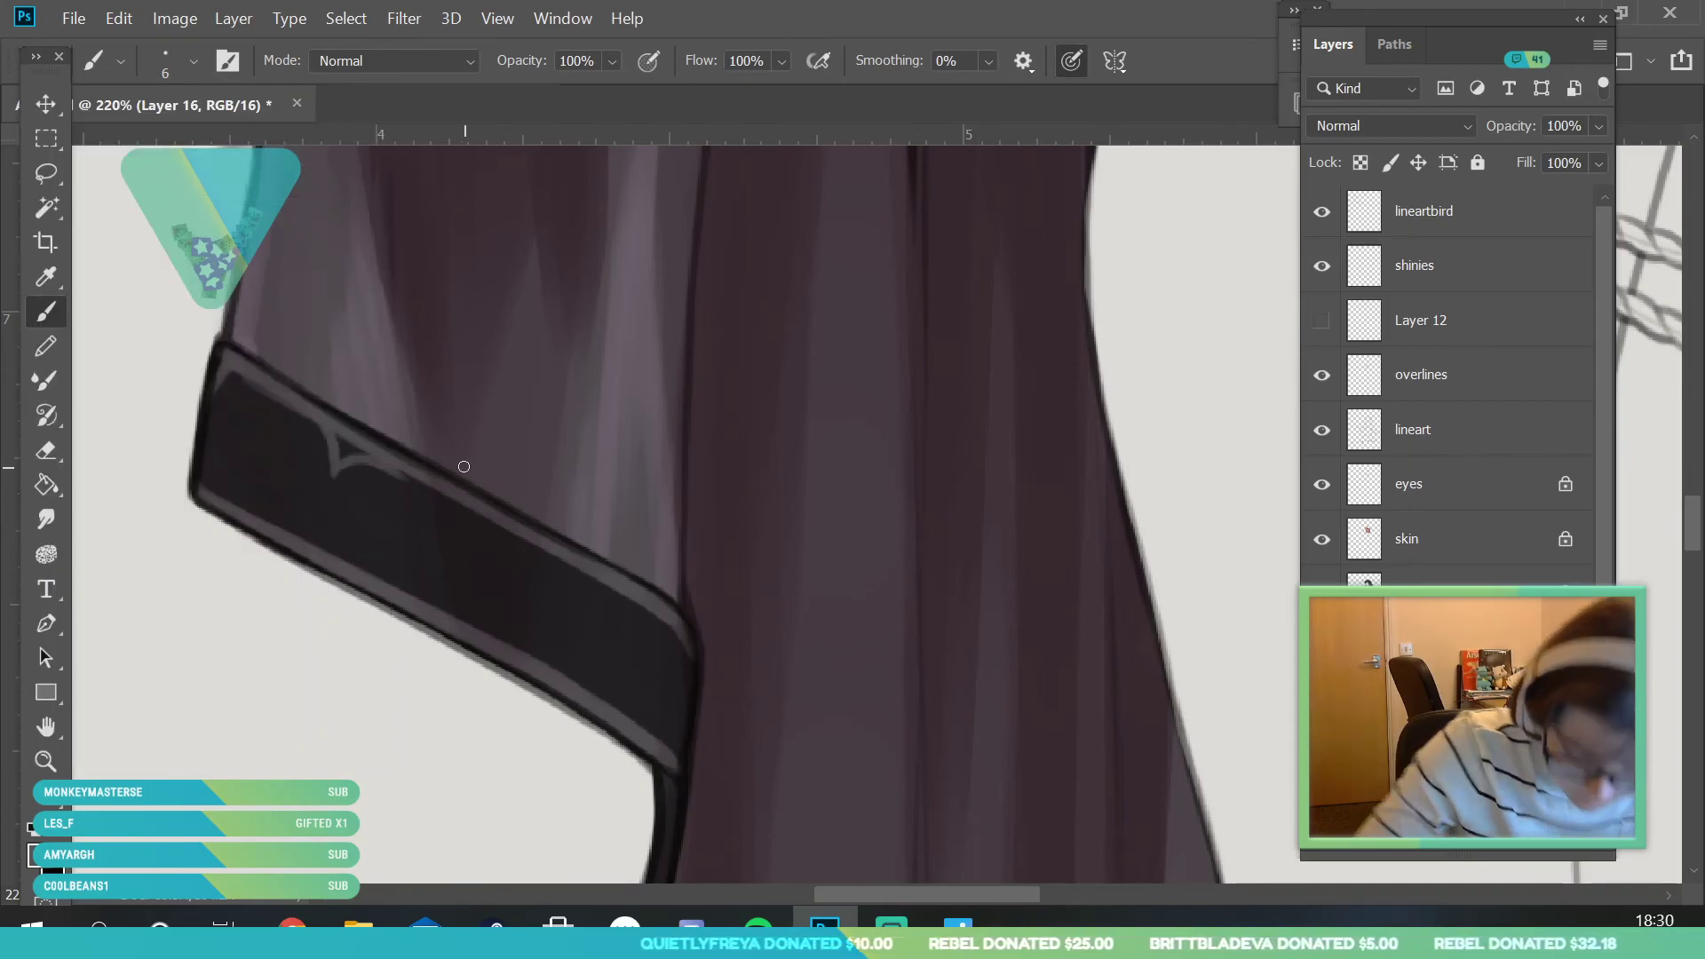
key("ctrl+z")
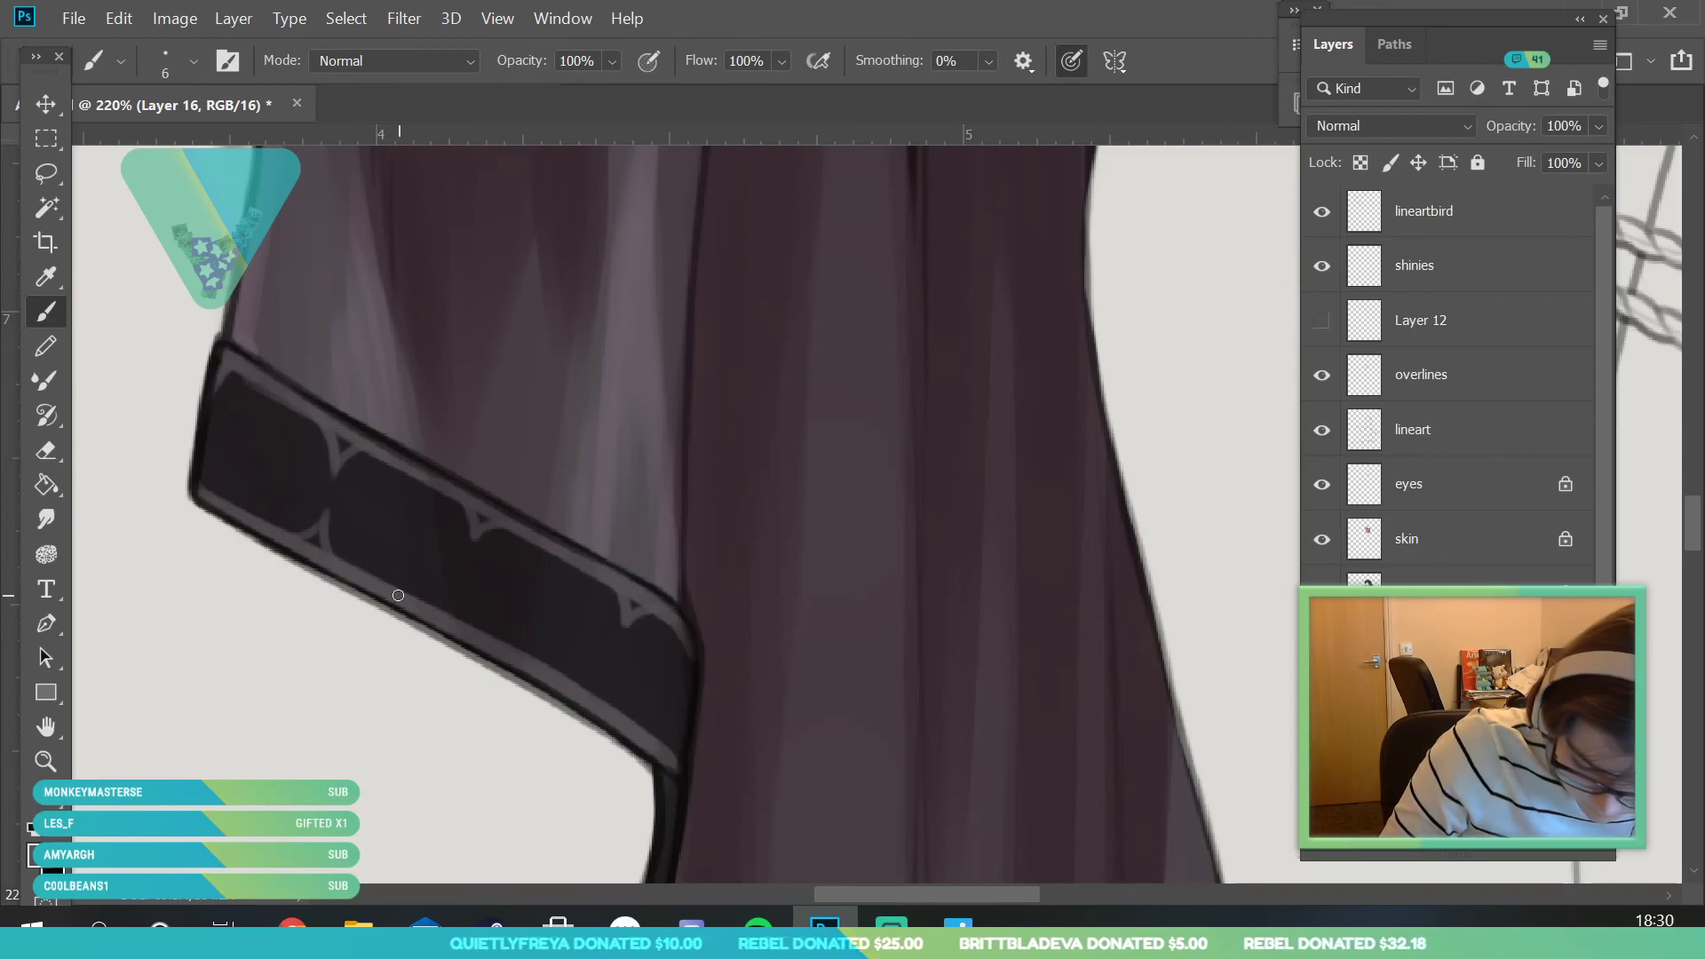
- Repeat the small pointed grey motifs along both edge lines of the border's lower section with the 6 px brush
key("z")
left_click_drag(435, 674, 271, 693)
mouse_move(479, 631)
left_mouse_down()
mouse_move(558, 849)
mouse_move(587, 844)
left_mouse_up()
left_click(46, 310)
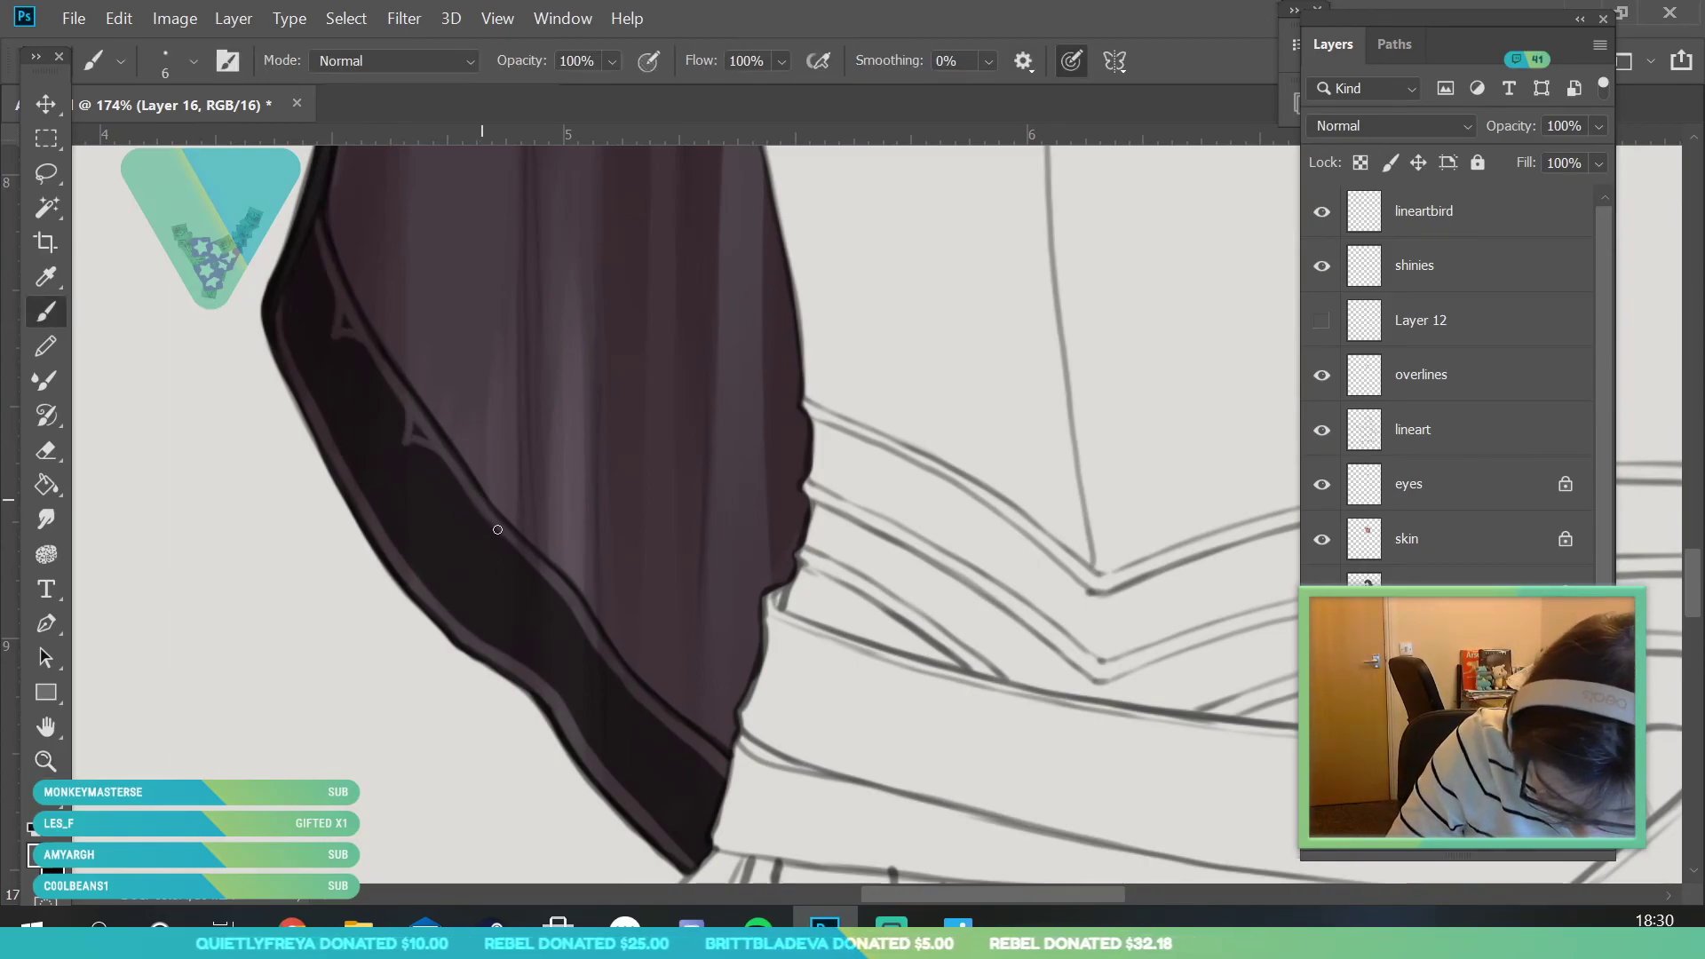
left_click_drag(593, 638, 589, 668)
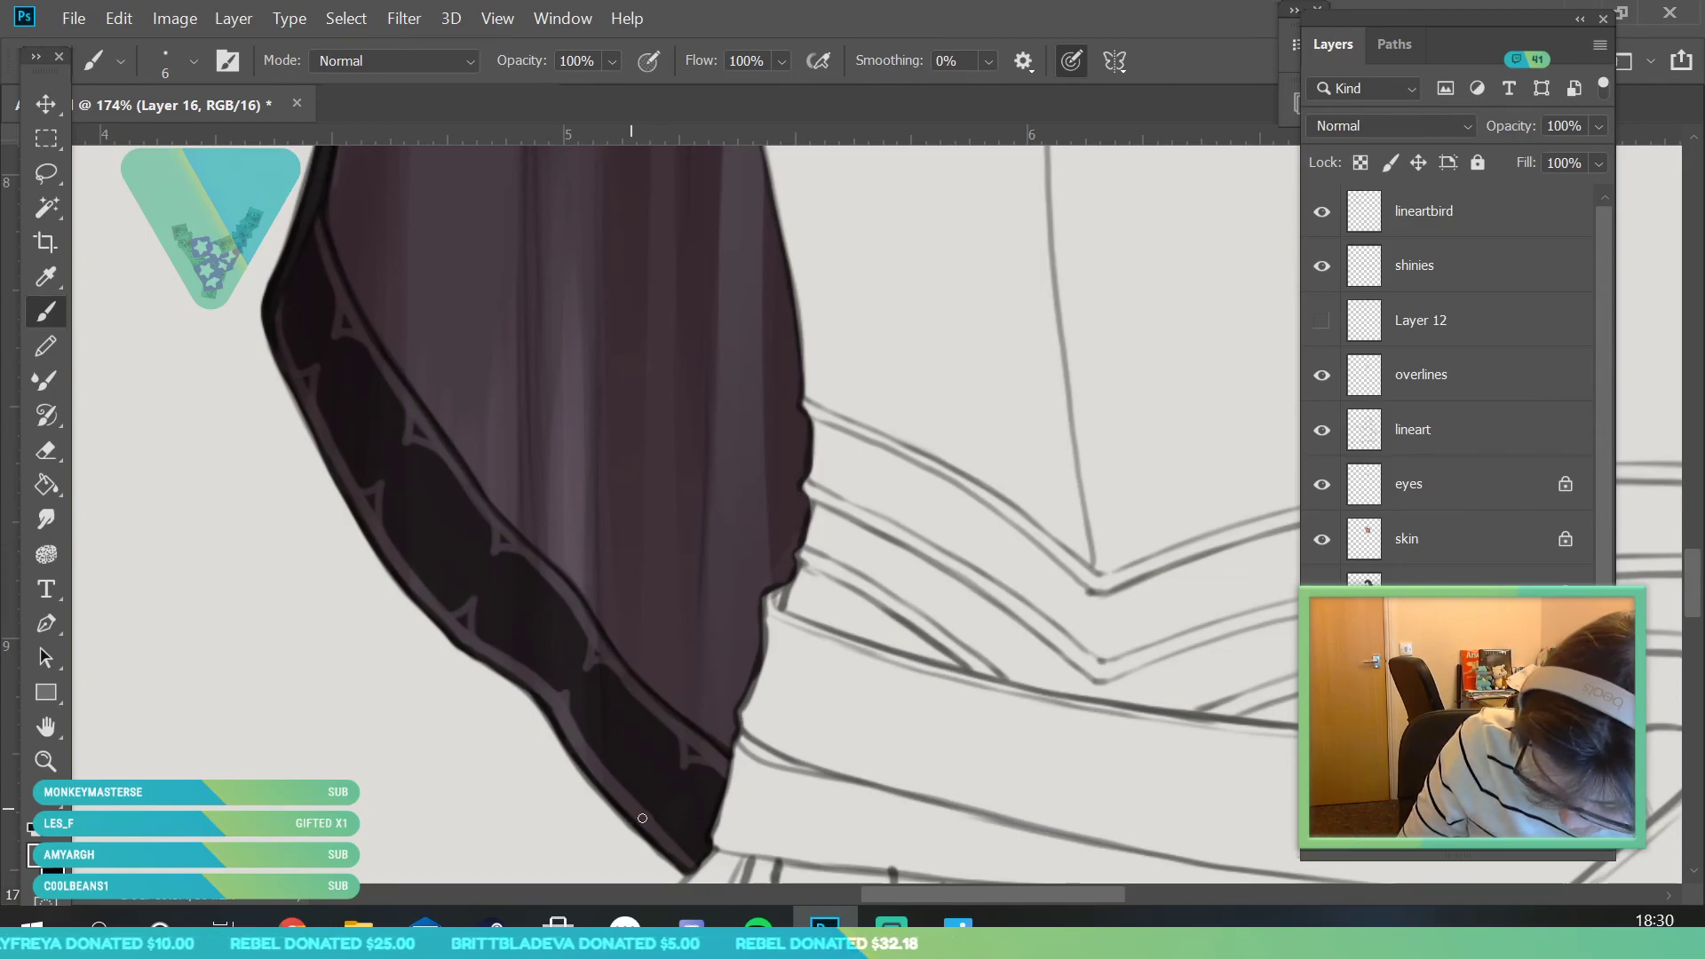
- Lock the transparent pixels of Layer 16, which holds the grey border trim
key("z")
left_click_drag(353, 581, 204, 587)
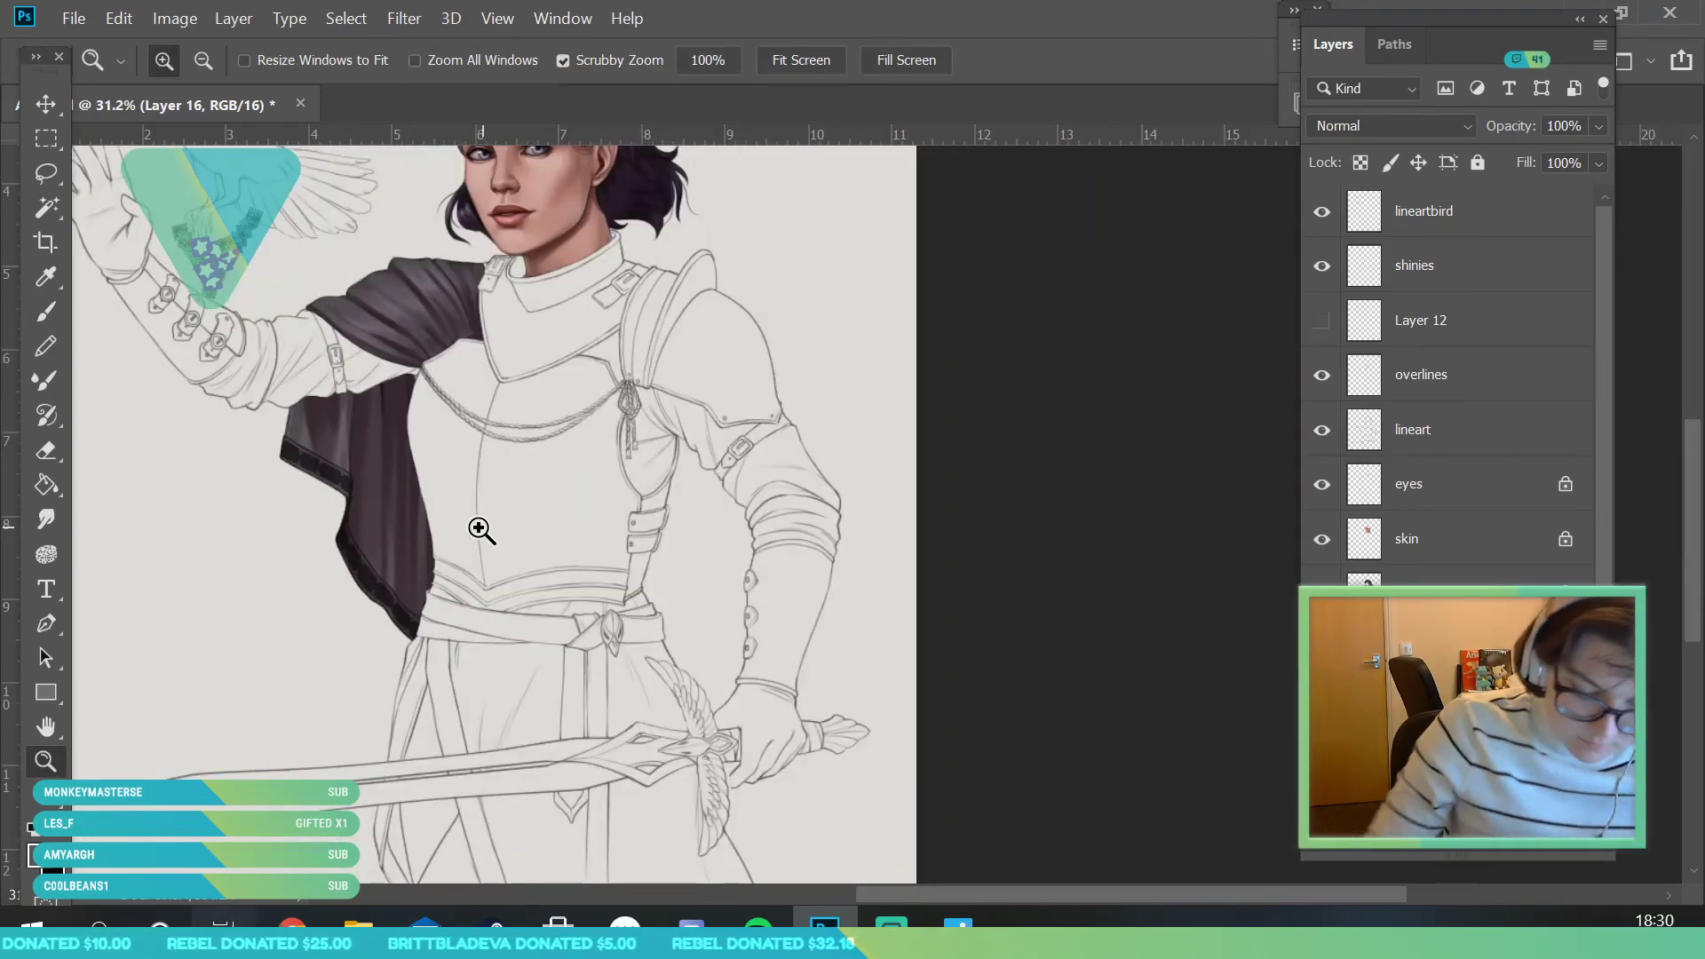
left_click_drag(412, 538, 448, 538)
left_click(1351, 173)
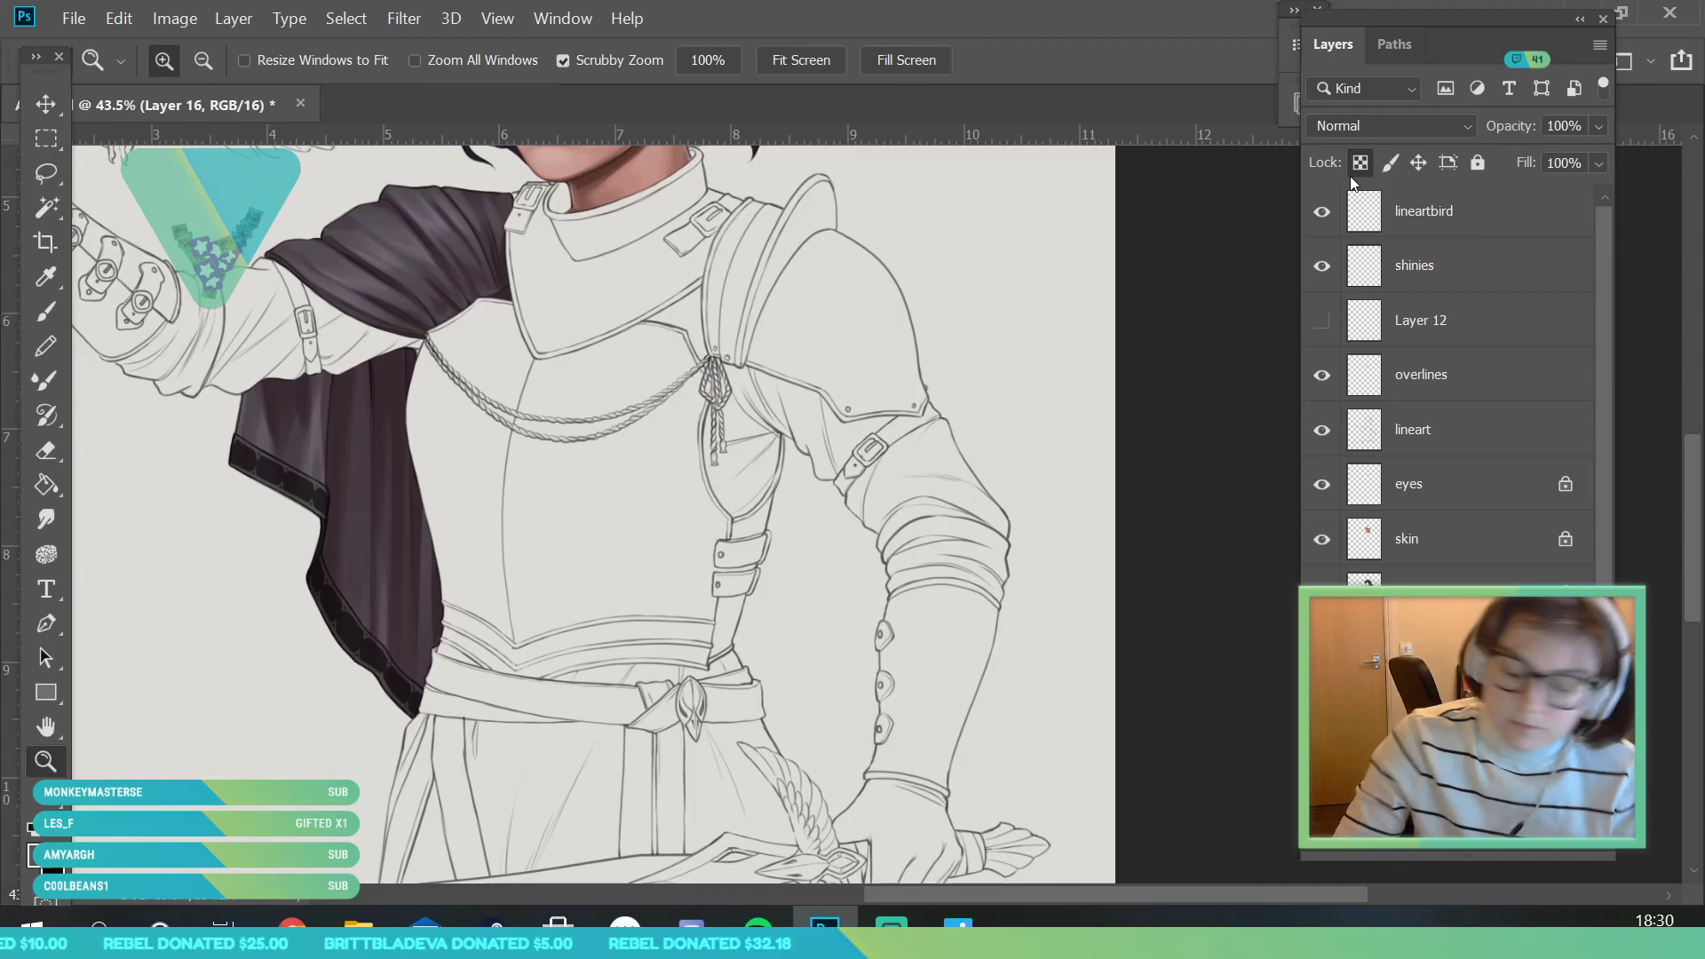
- Choose a lighter, slightly reddish grey as the foreground colour for highlighting the border trim with the brush
left_click_drag(298, 475, 342, 545)
left_click(38, 857)
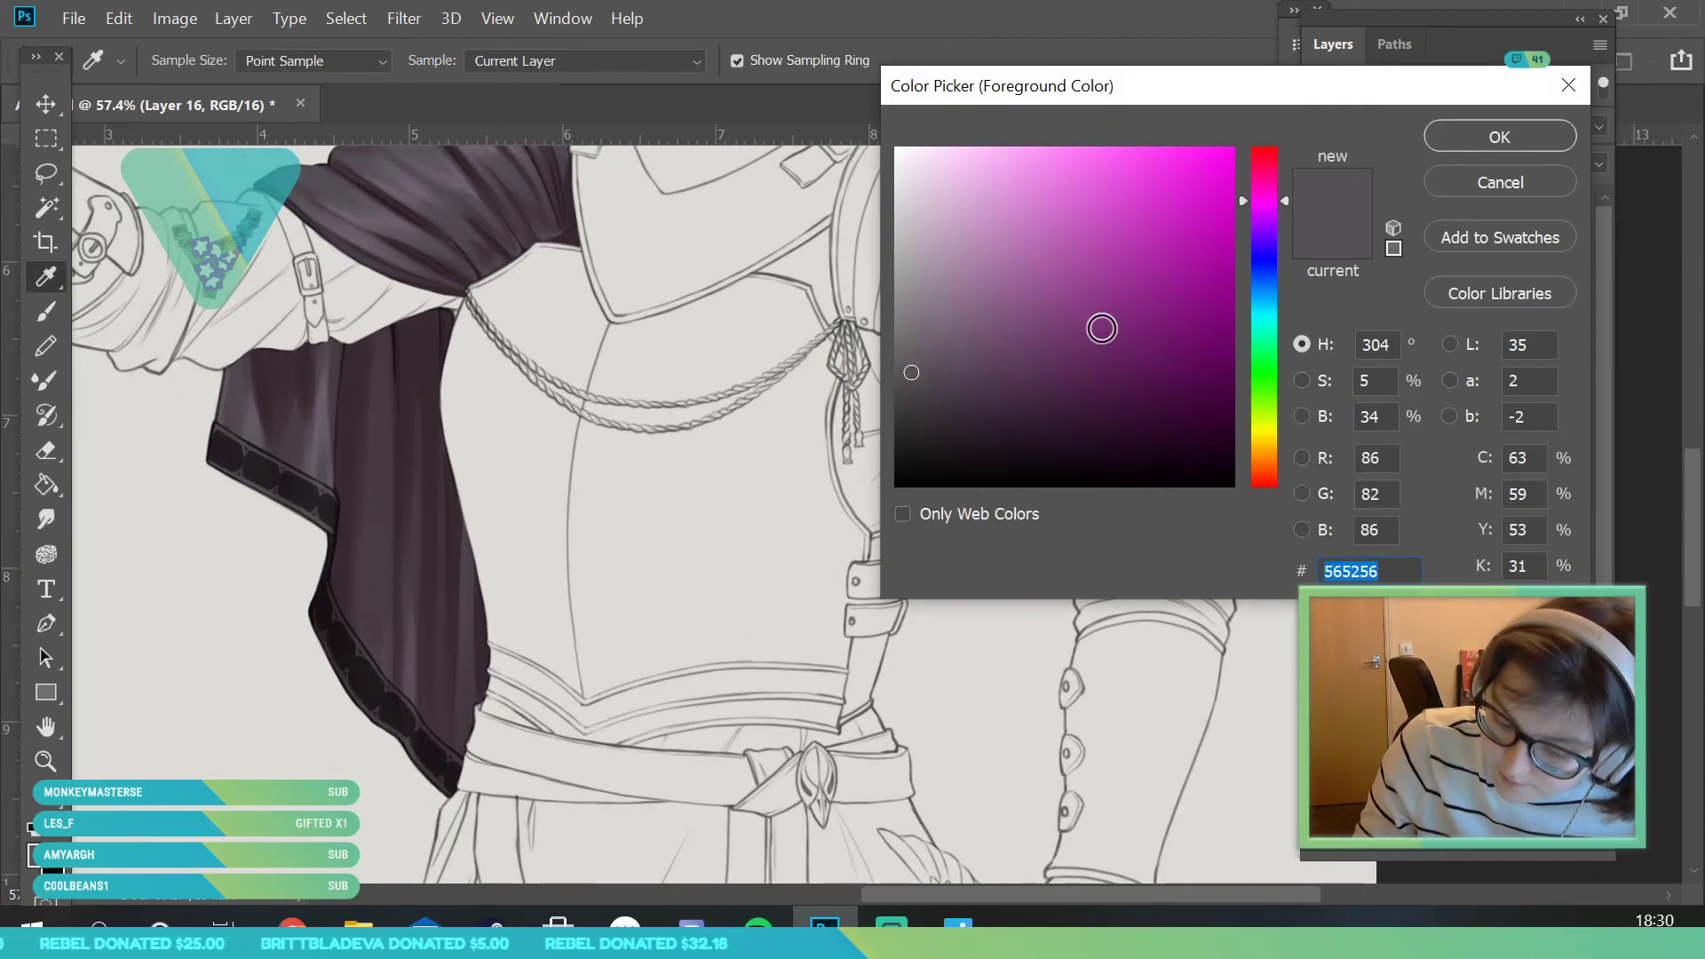
left_click(919, 271)
left_click(1265, 163)
left_click_drag(918, 284, 912, 259)
left_click(921, 281)
left_click(1480, 133)
left_click(57, 310)
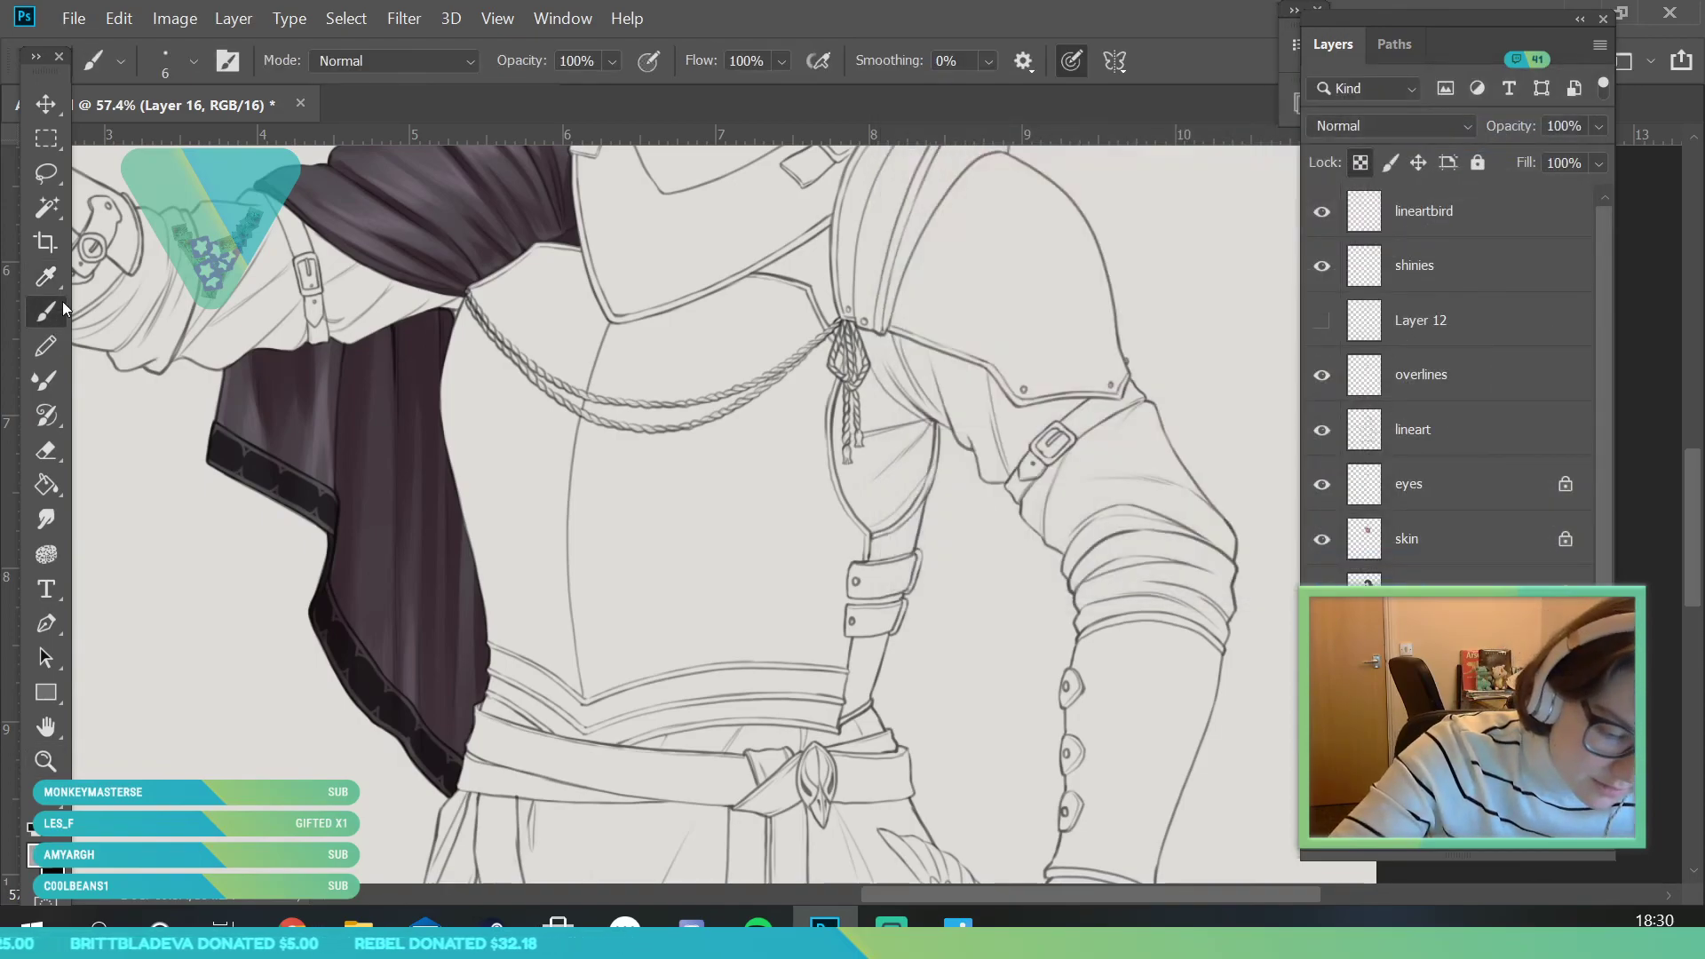
- Brush highlights onto the grey border trim in light pinkish grey #ded6d8 with a 111 px brush
left_click(187, 67)
left_click(480, 401)
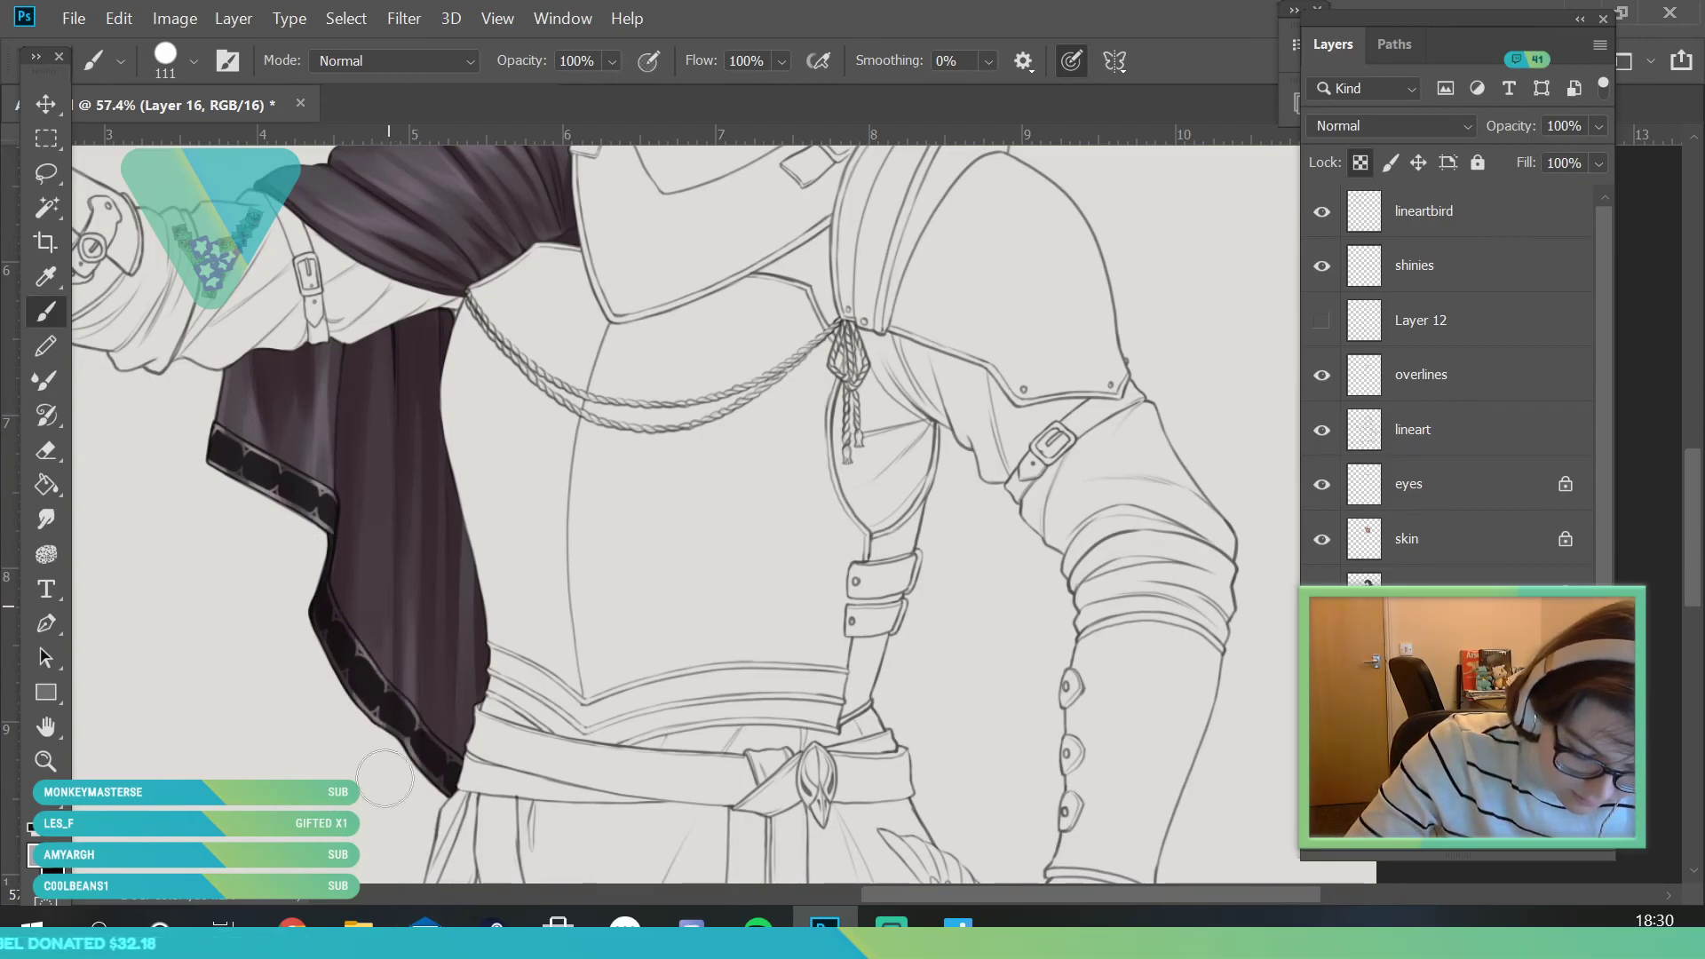
left_click(39, 856)
left_click(936, 164)
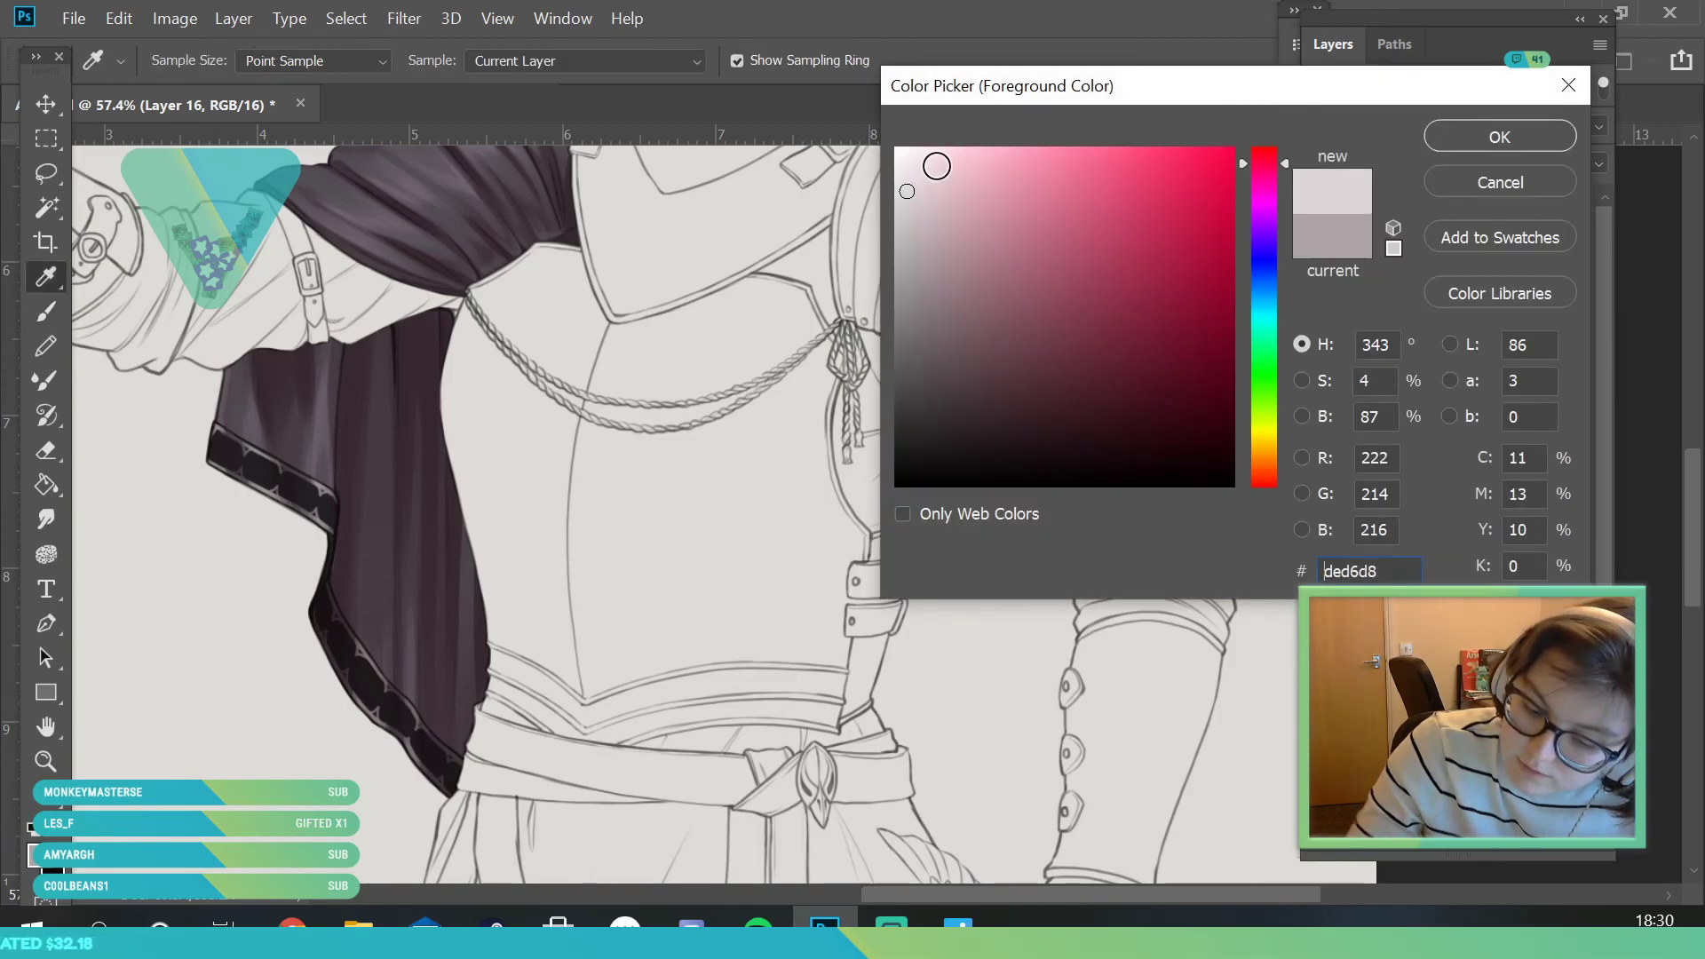
left_click(1447, 133)
left_click_drag(336, 447, 321, 540)
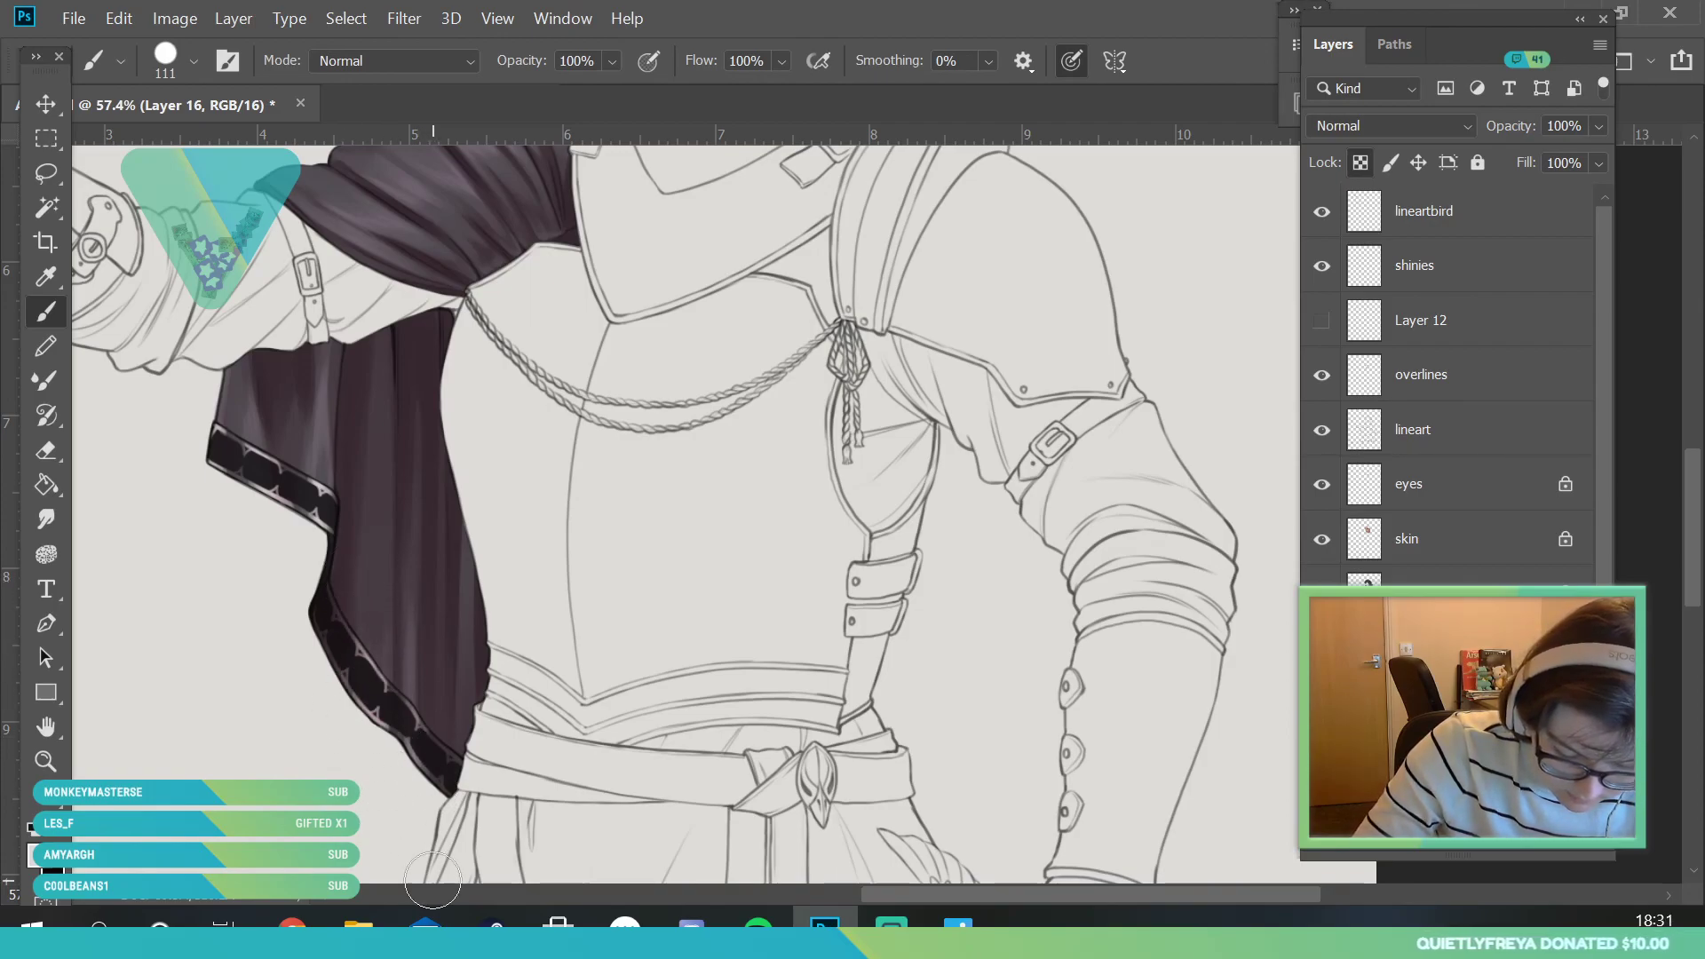
- Make Layer 15, which holds the near-black border, the active layer and lock its transparent pixels
left_click(45, 761)
left_click_drag(277, 441, 142, 536)
left_click_drag(284, 404, 382, 409)
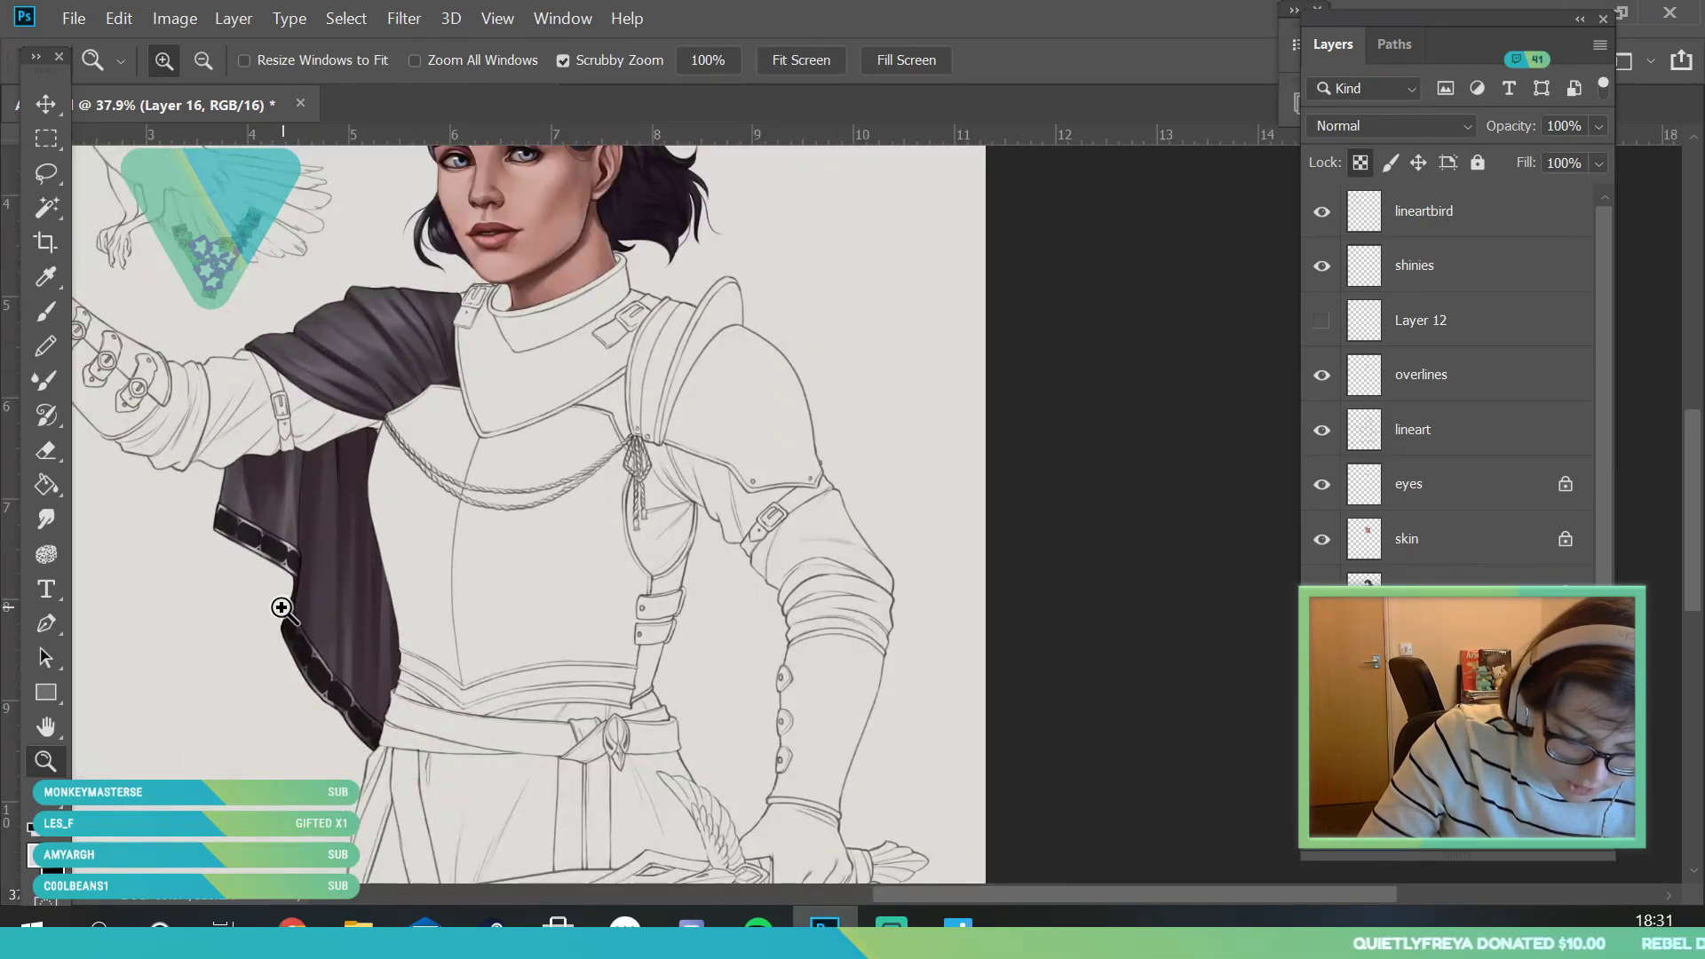
left_click(283, 607)
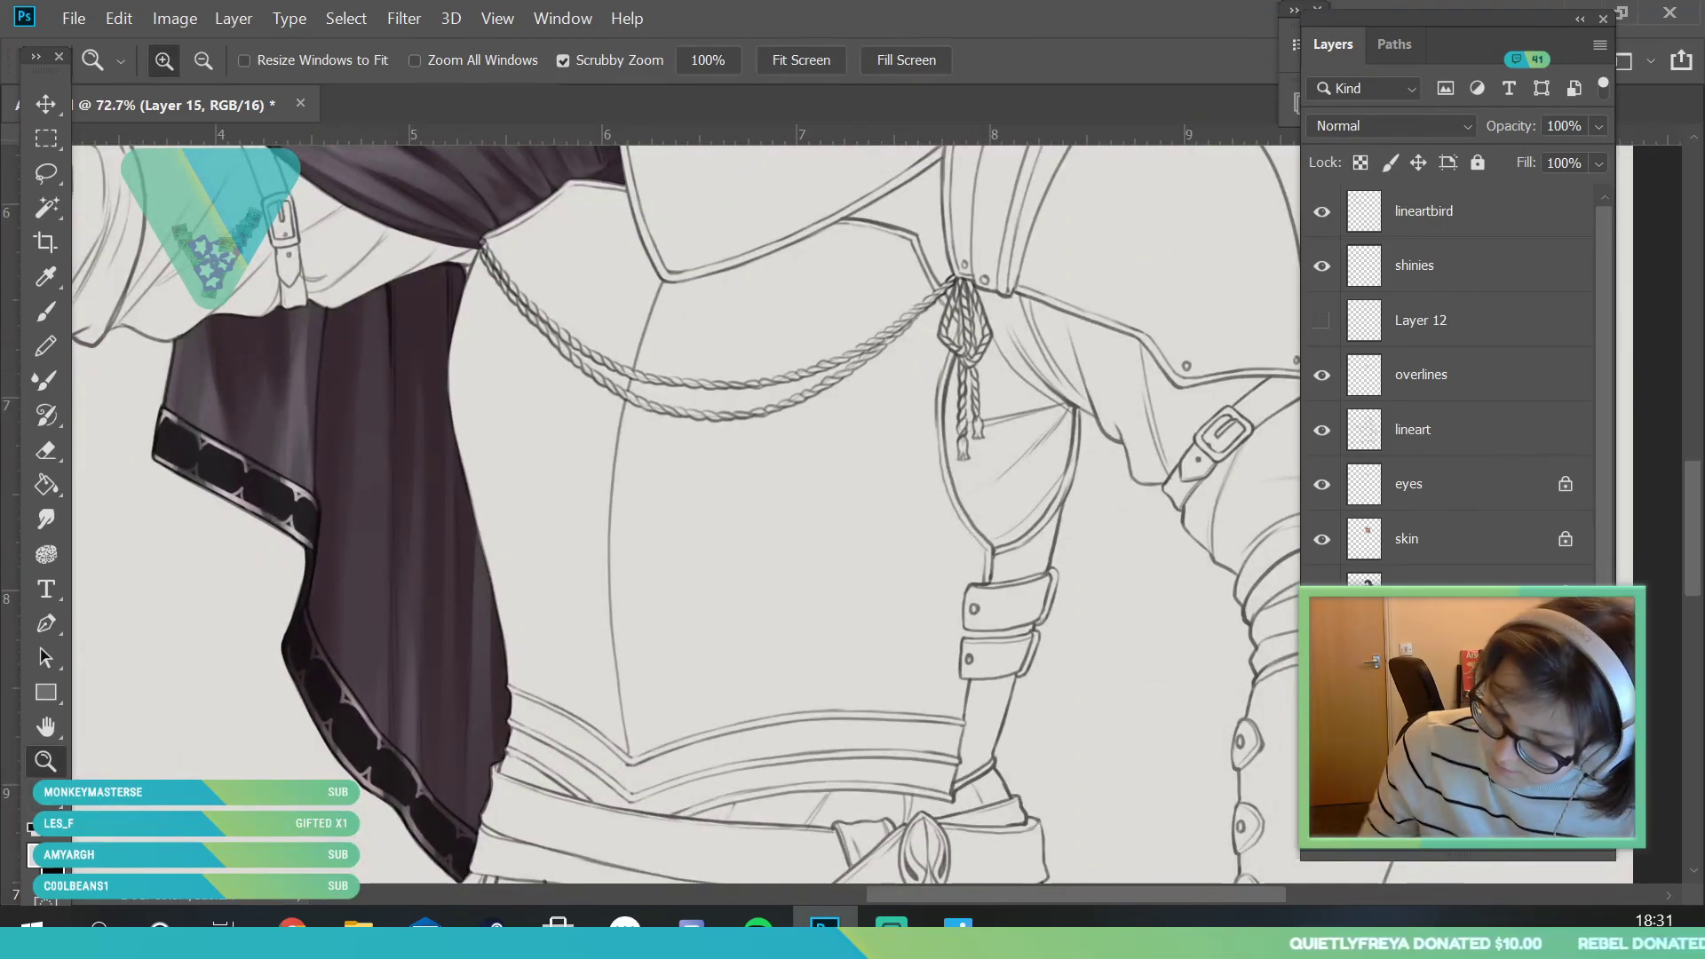
key("ctrl+e")
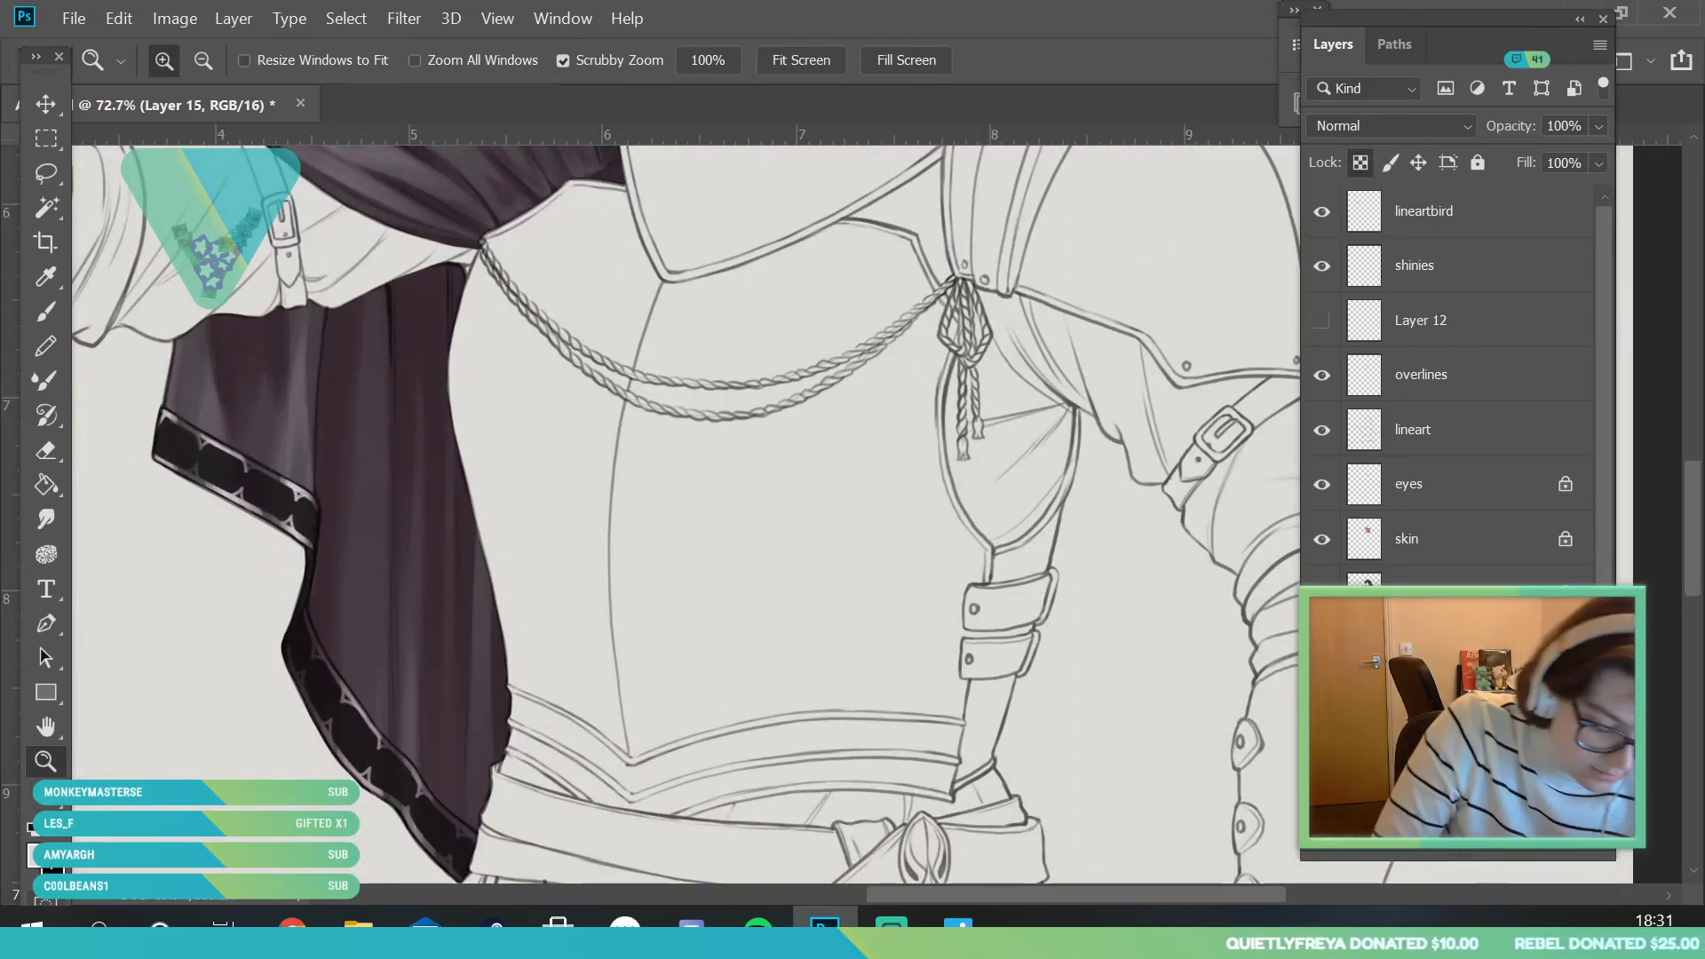
- Sample the border's near-black, choose a lighter dark grey from it, and brush highlights onto the border with the 111 px brush
left_click(40, 855)
left_click(286, 499)
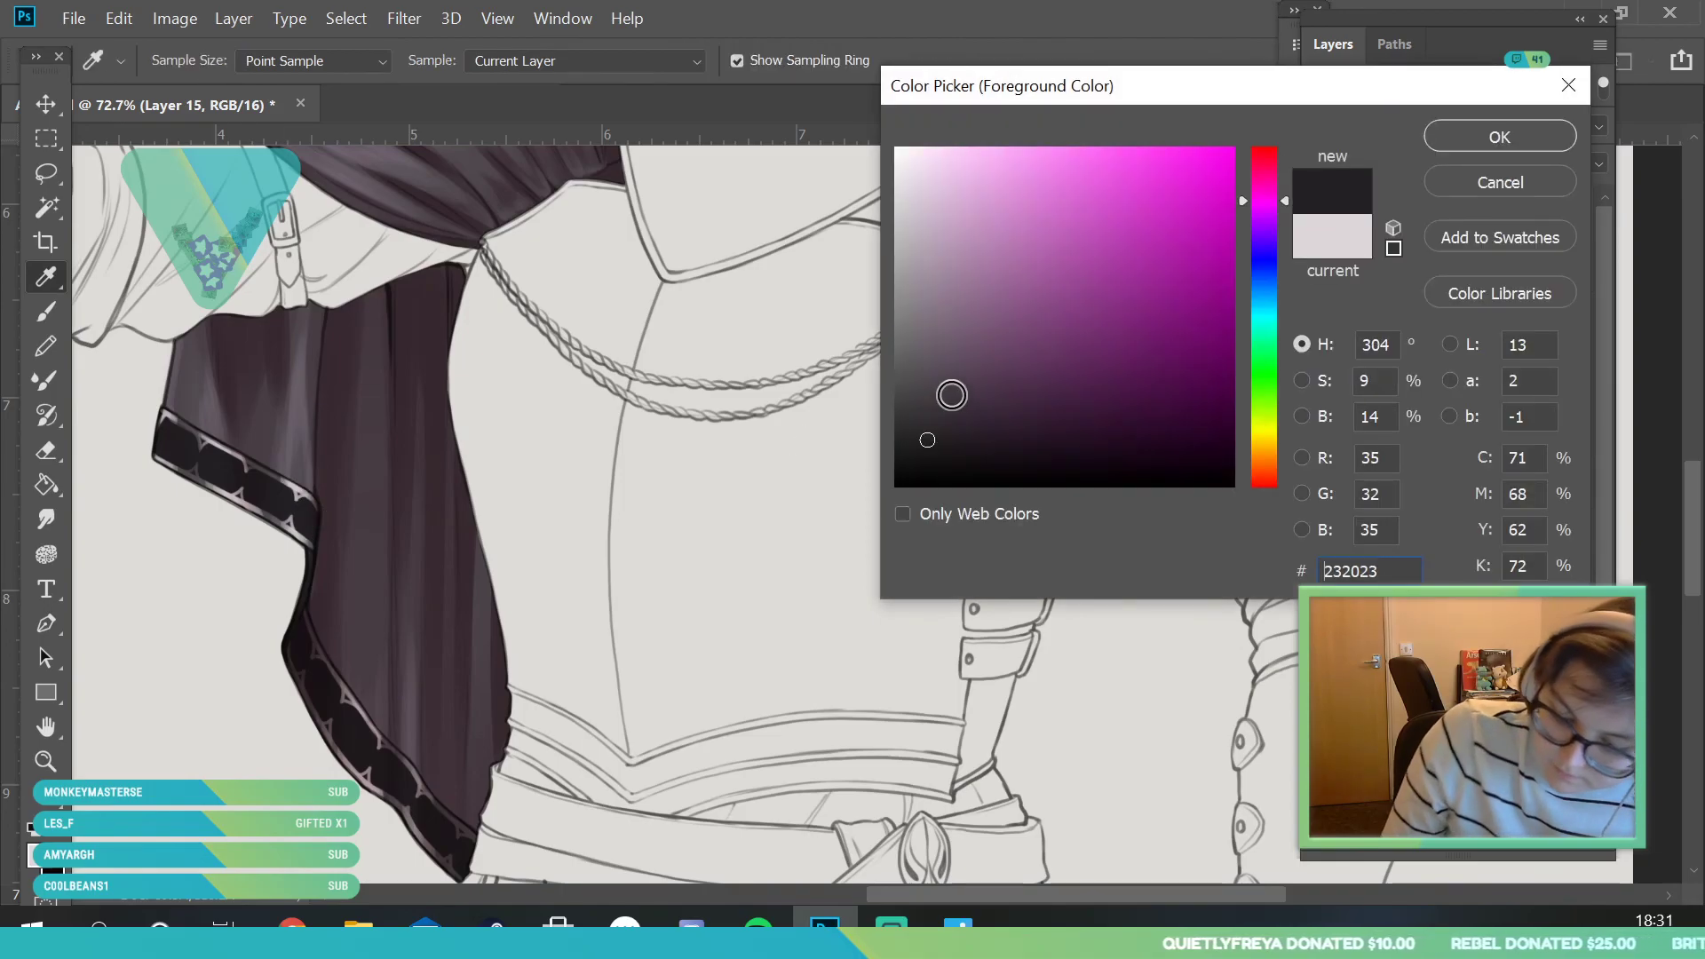
left_click(922, 405)
left_click(1464, 148)
key("b")
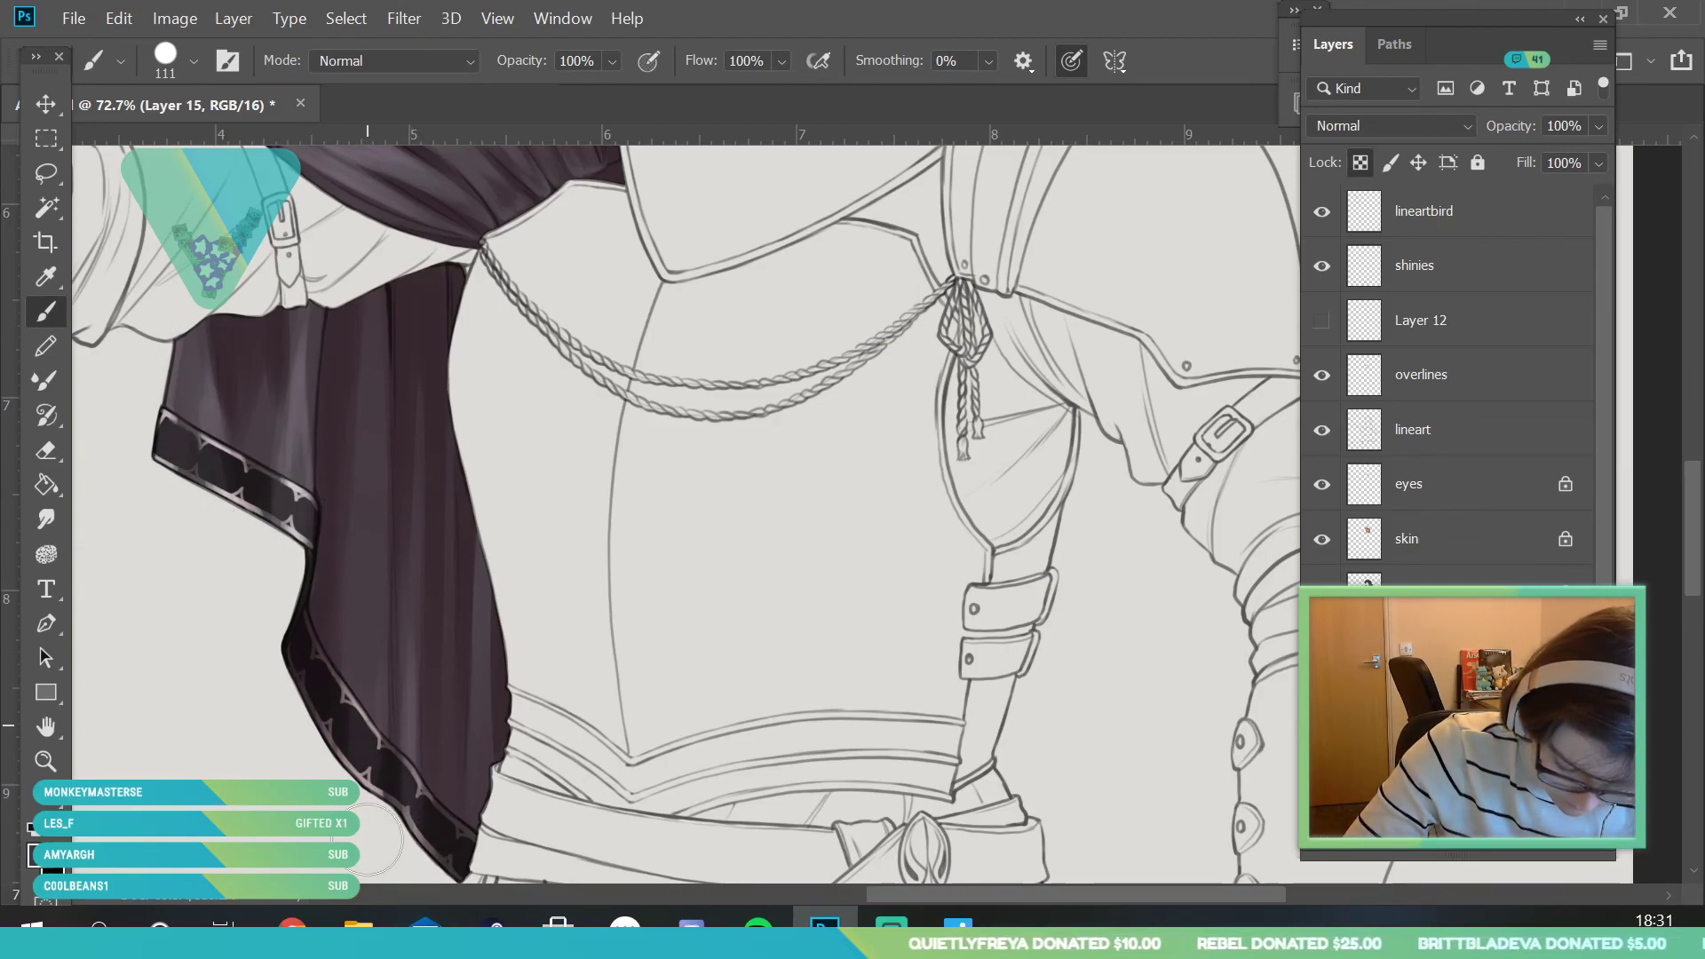
- Examine the cape with its trimmed border and the figure's upper body at several zoom levels
key("z")
left_click_drag(340, 614, 248, 621)
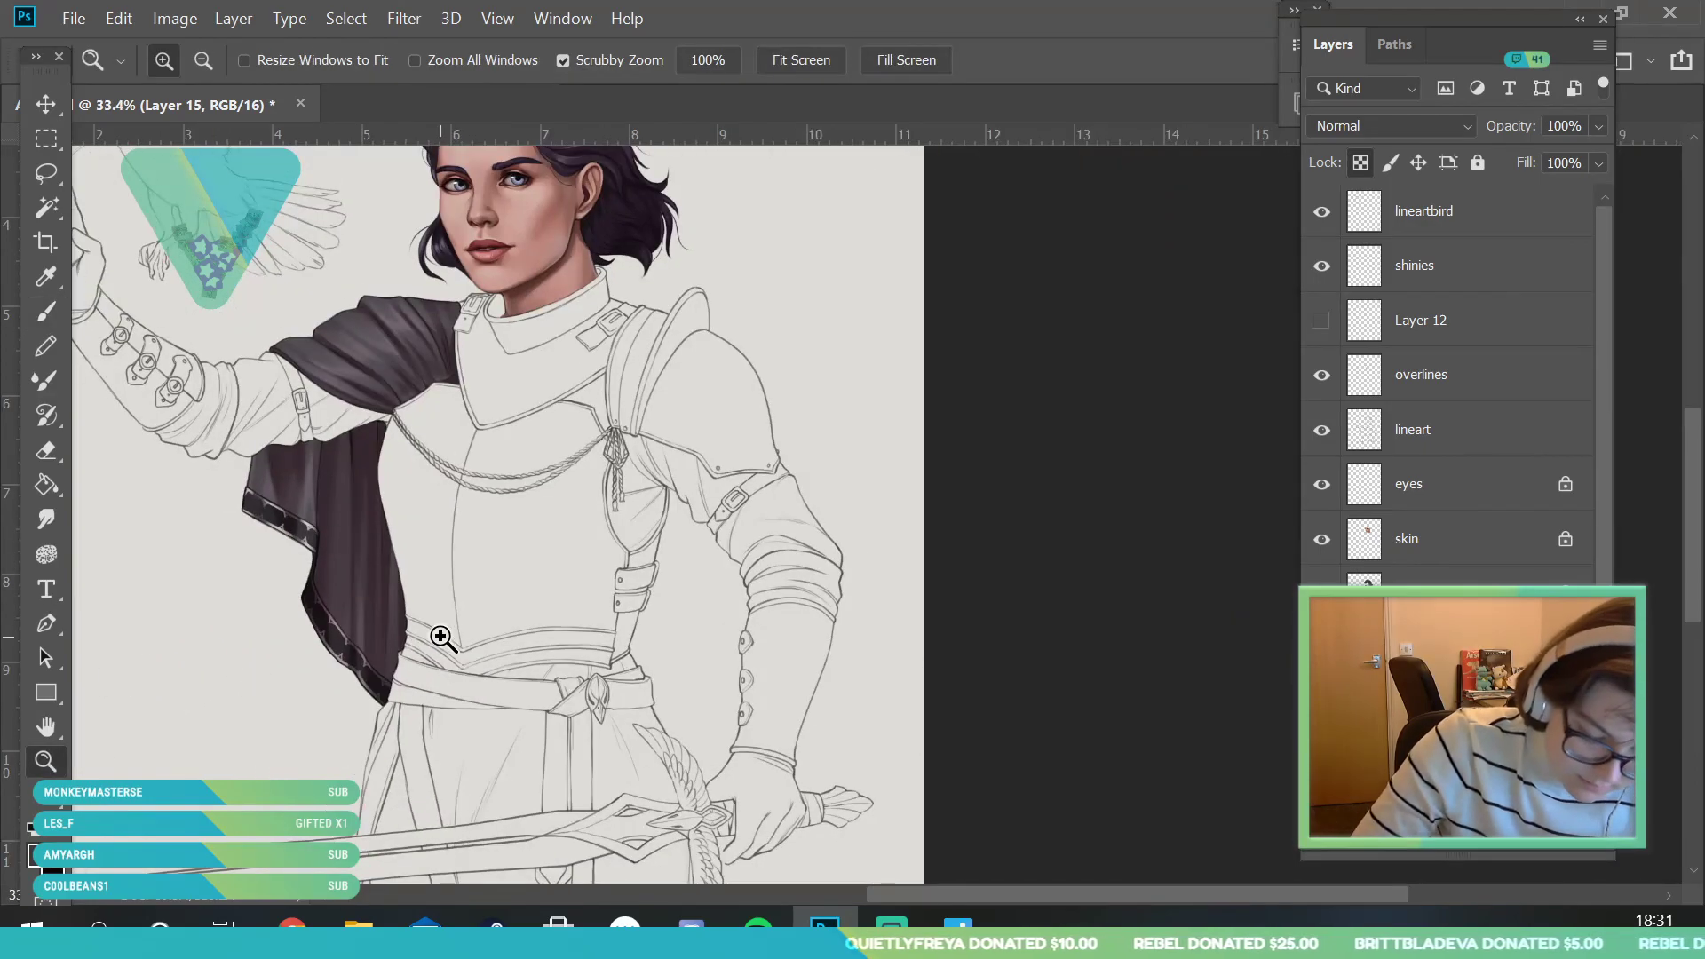
left_click_drag(436, 621, 346, 626)
left_click_drag(571, 519, 613, 542)
scroll(437, 576, "up", 3)
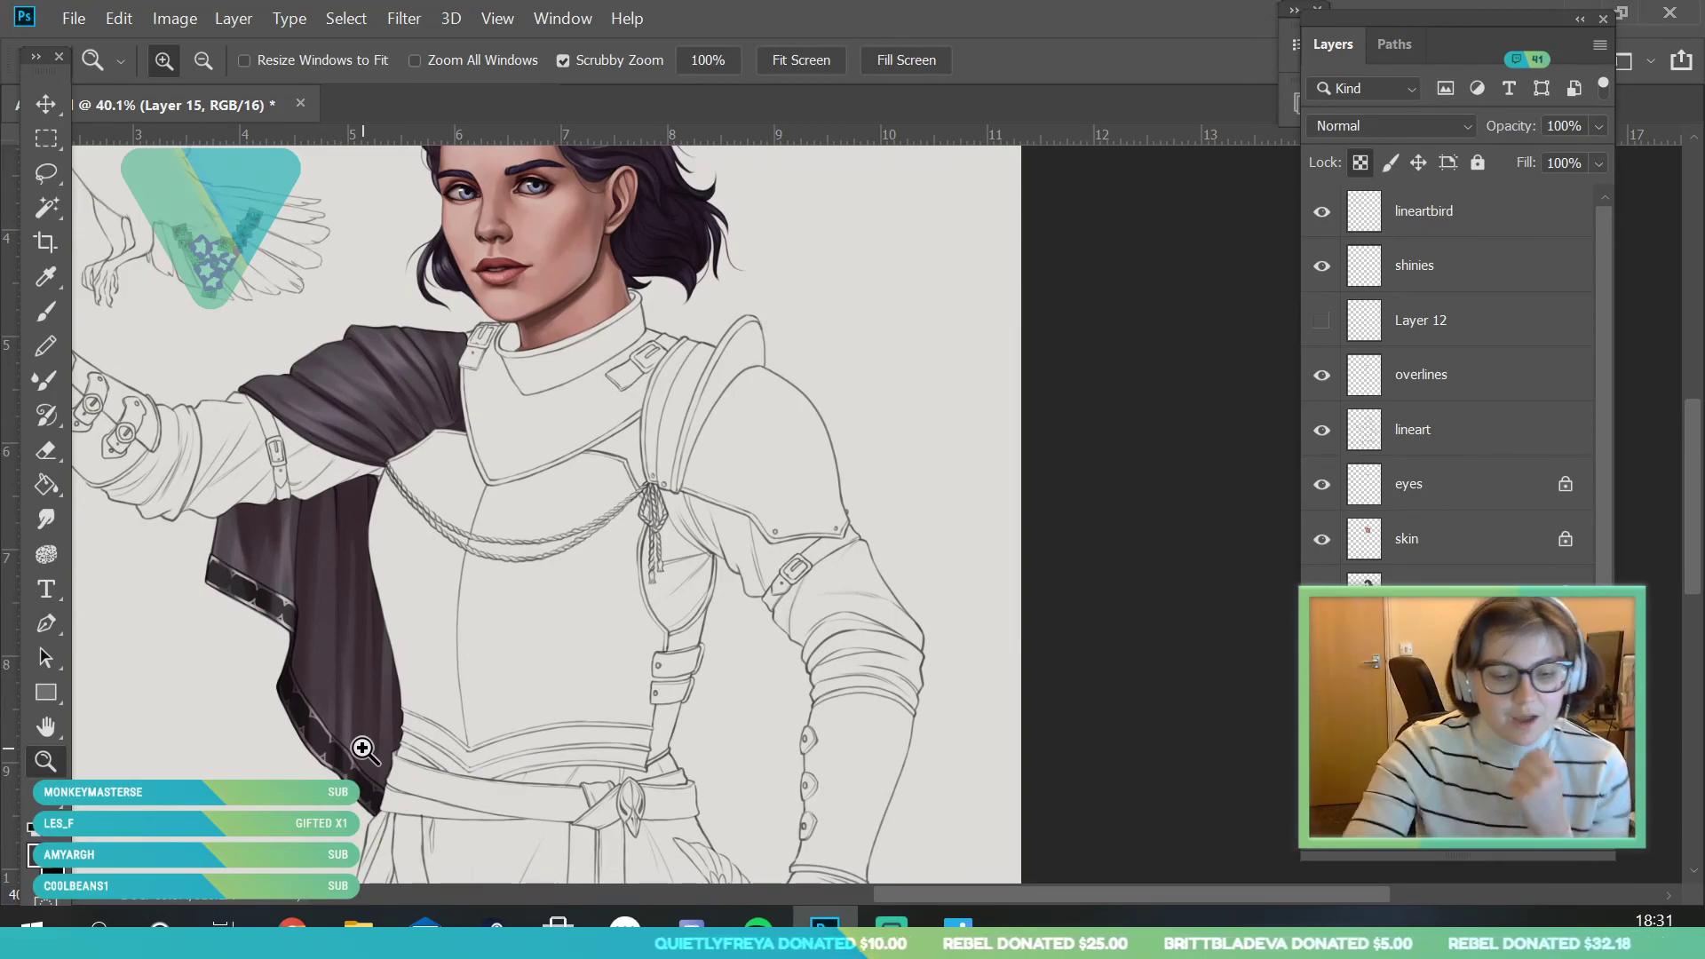
scroll(533, 464, "down", 4)
scroll(563, 426, "up", 3)
scroll(613, 290, "up", 3)
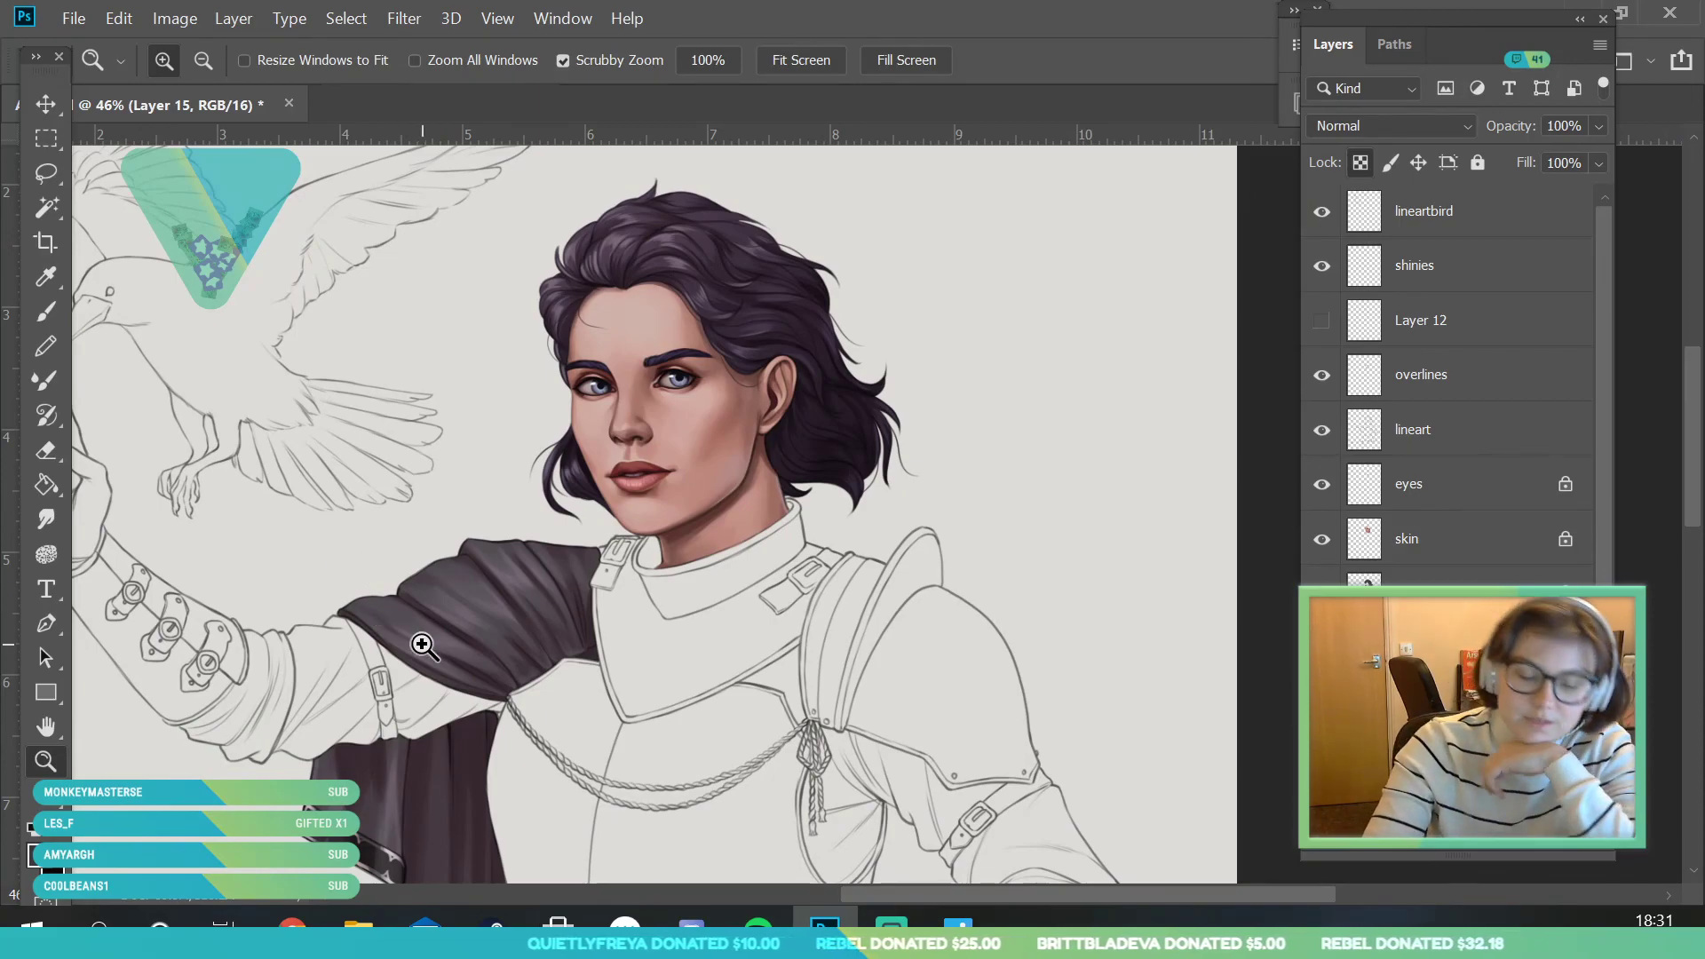
scroll(484, 310, "up", 1)
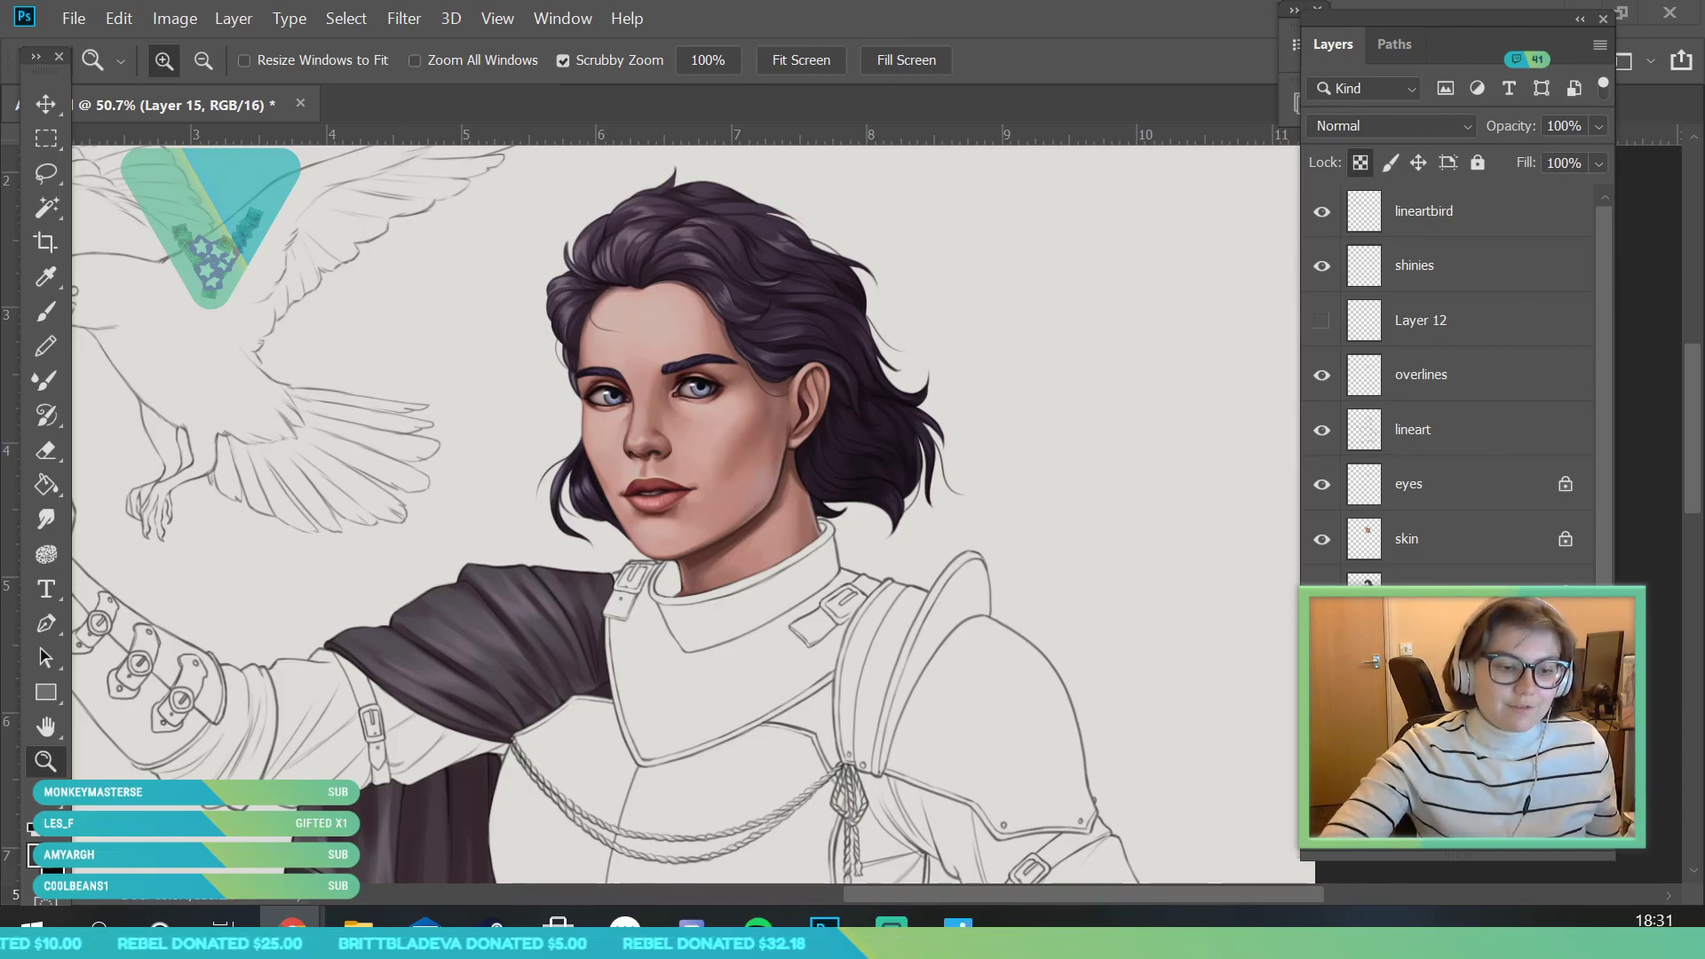
- Save the illustration and make the hidden Layer 12 visible
left_click(74, 20)
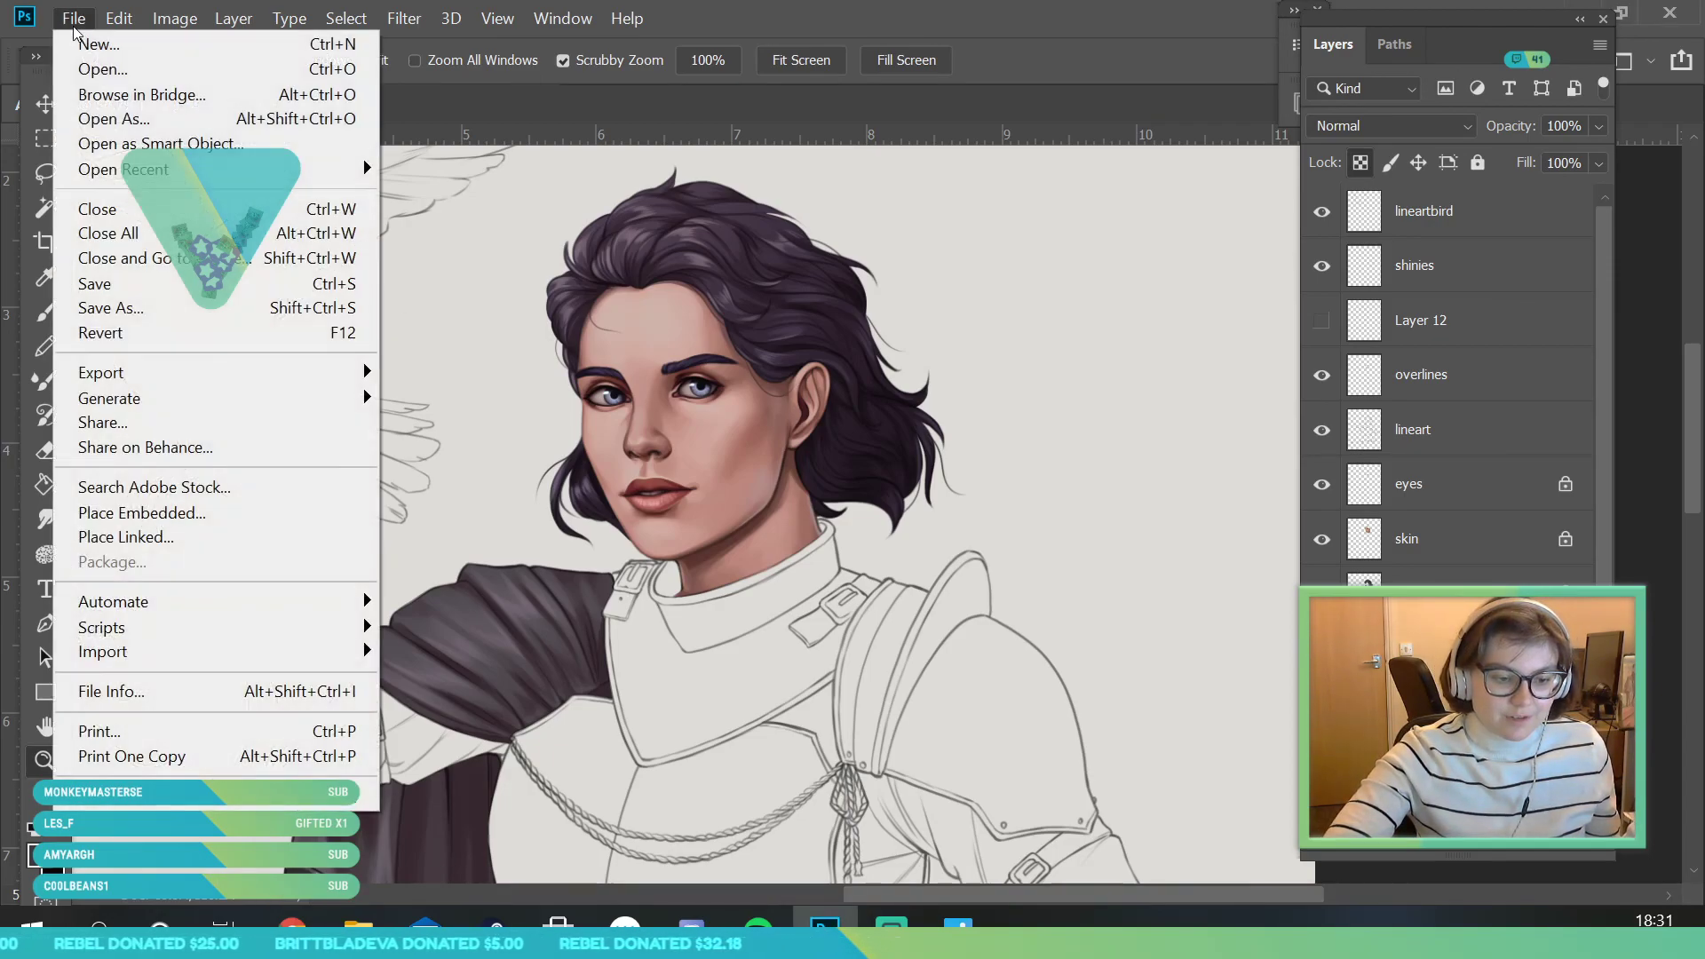
left_click(148, 277)
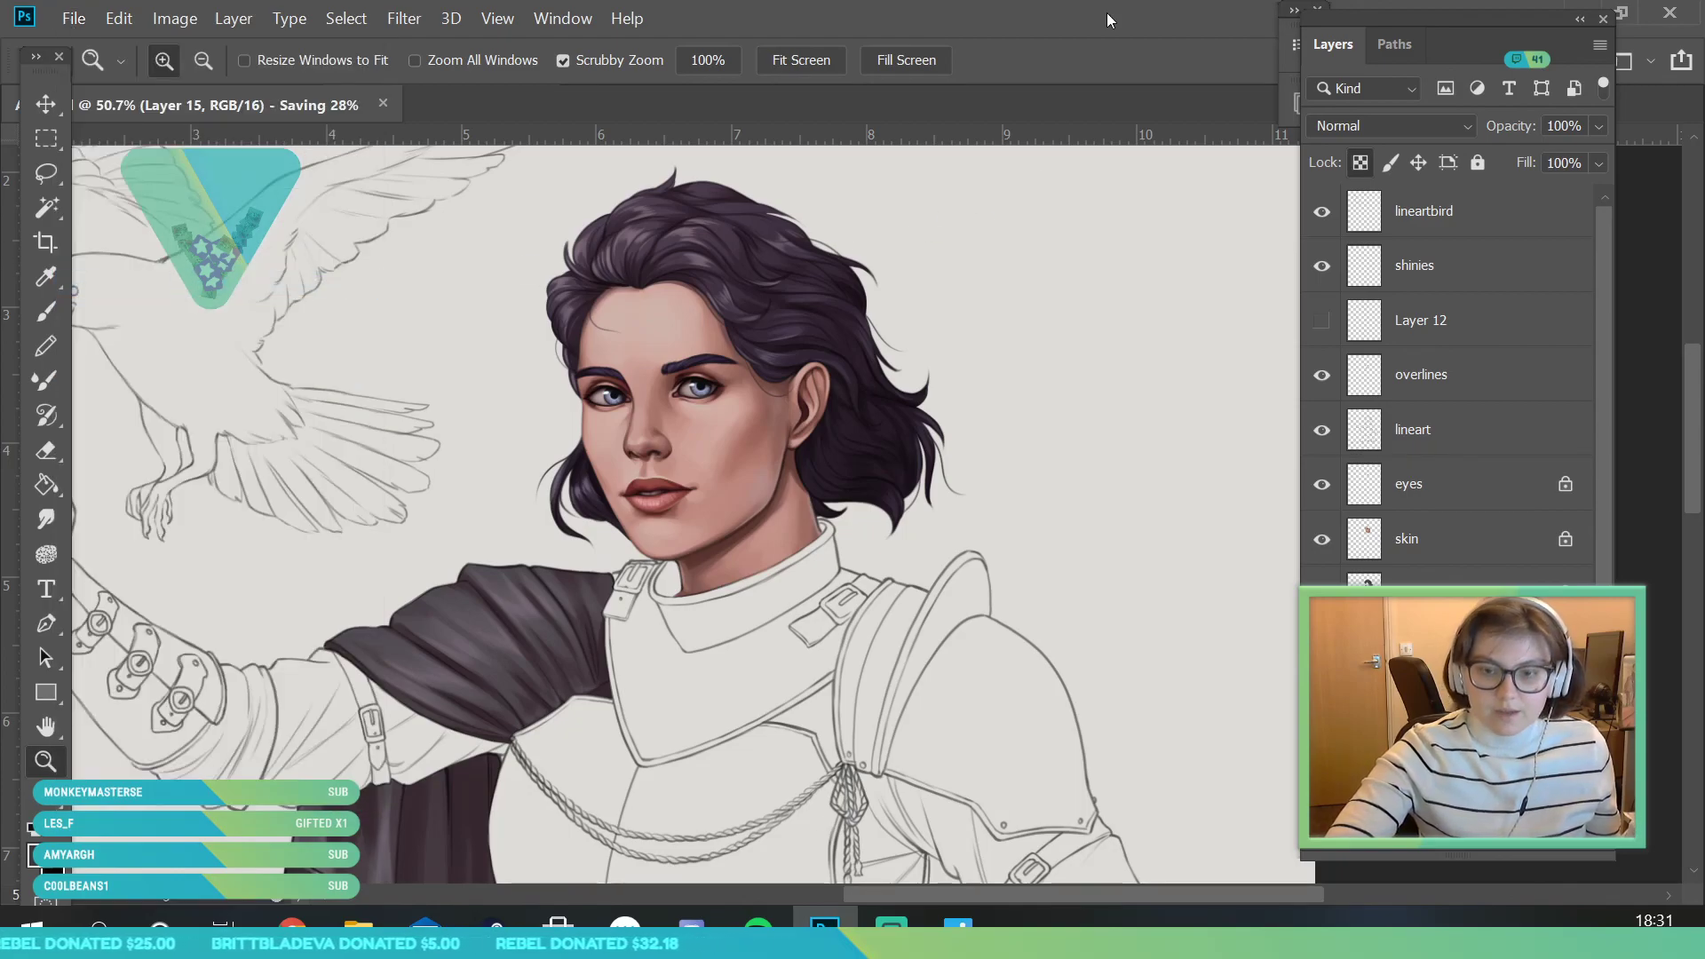
left_click(1321, 320)
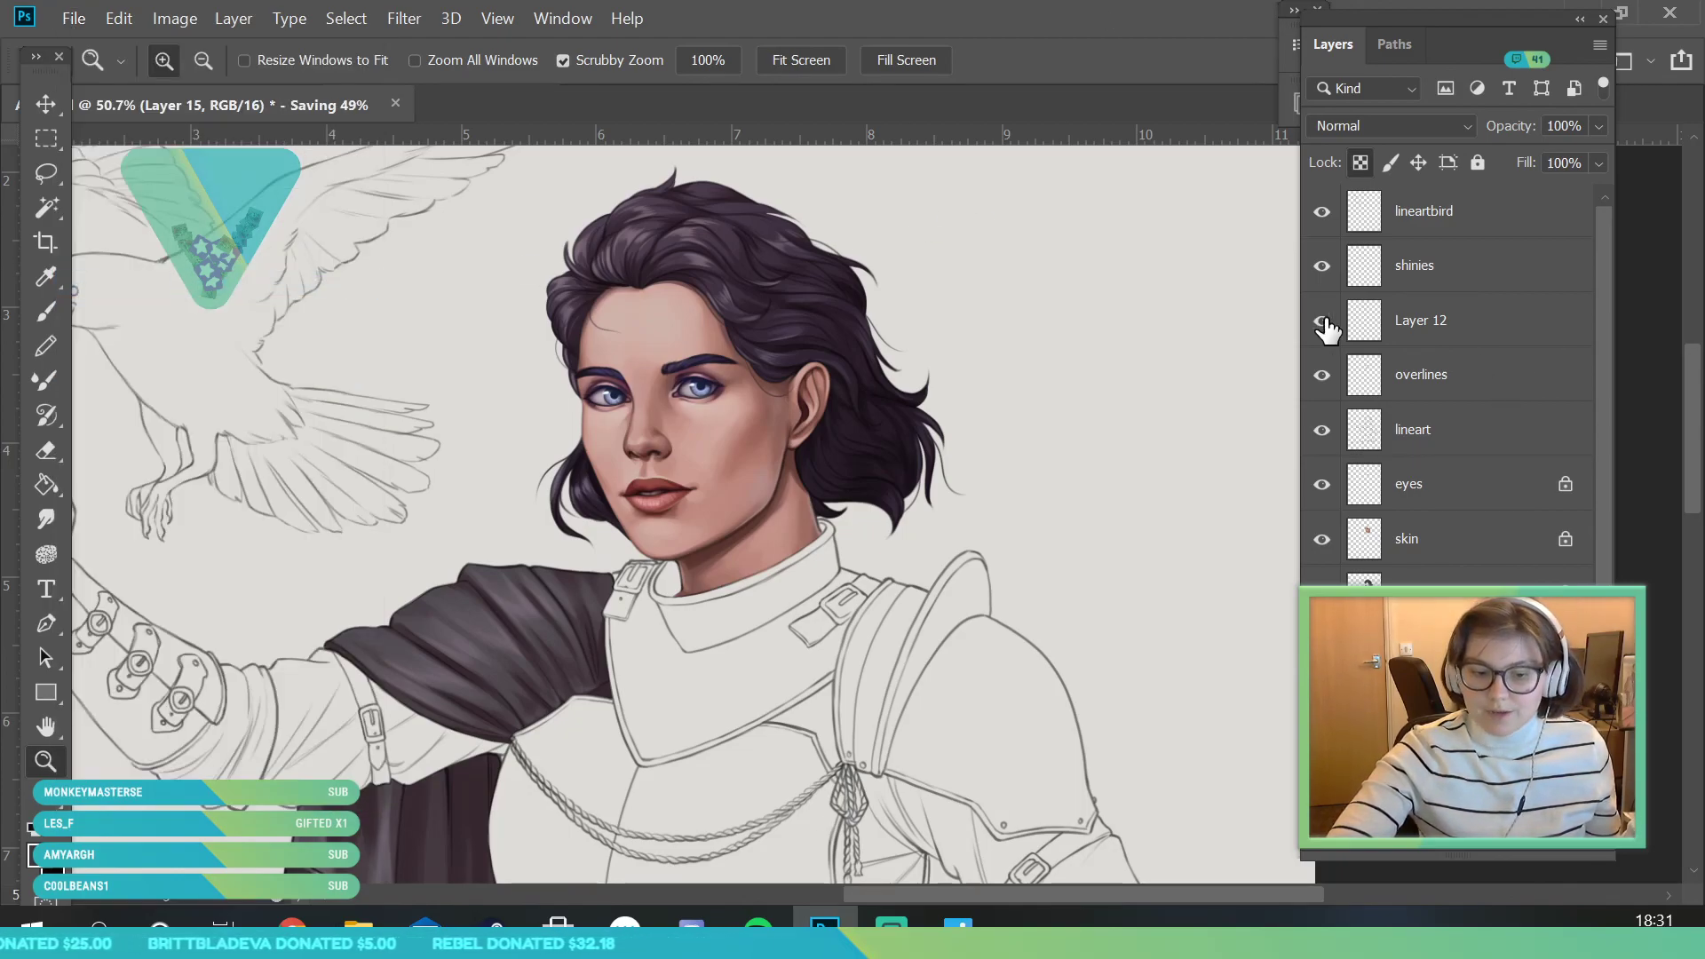